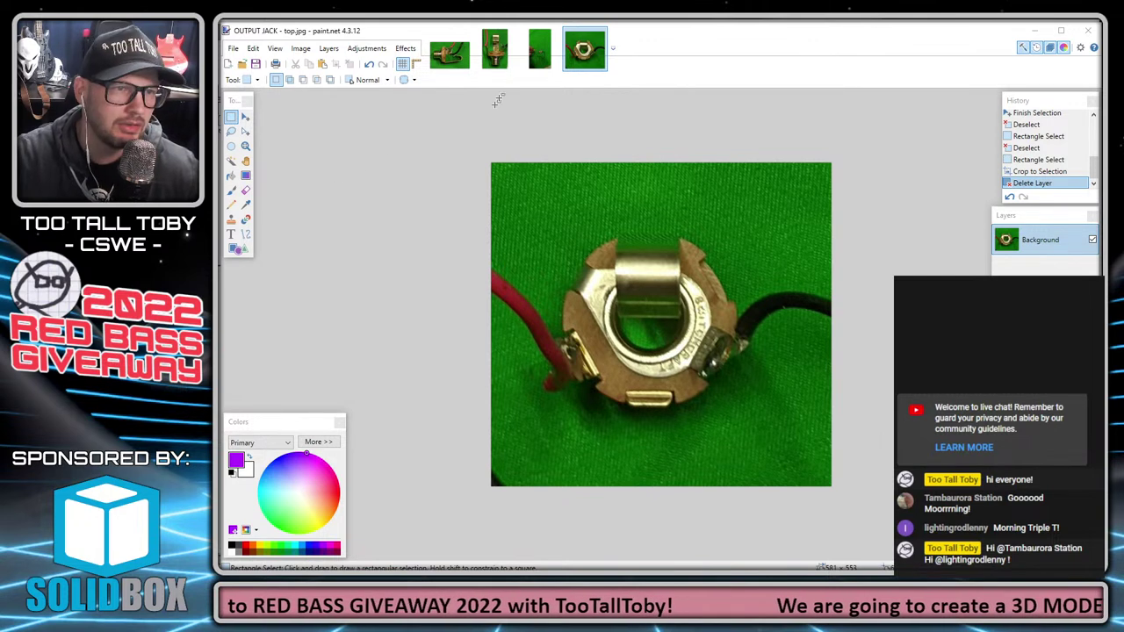
# Review the output jack reference photos, comparing both side views, the uncropped overview photo and the top view
pyautogui.click(447, 58)
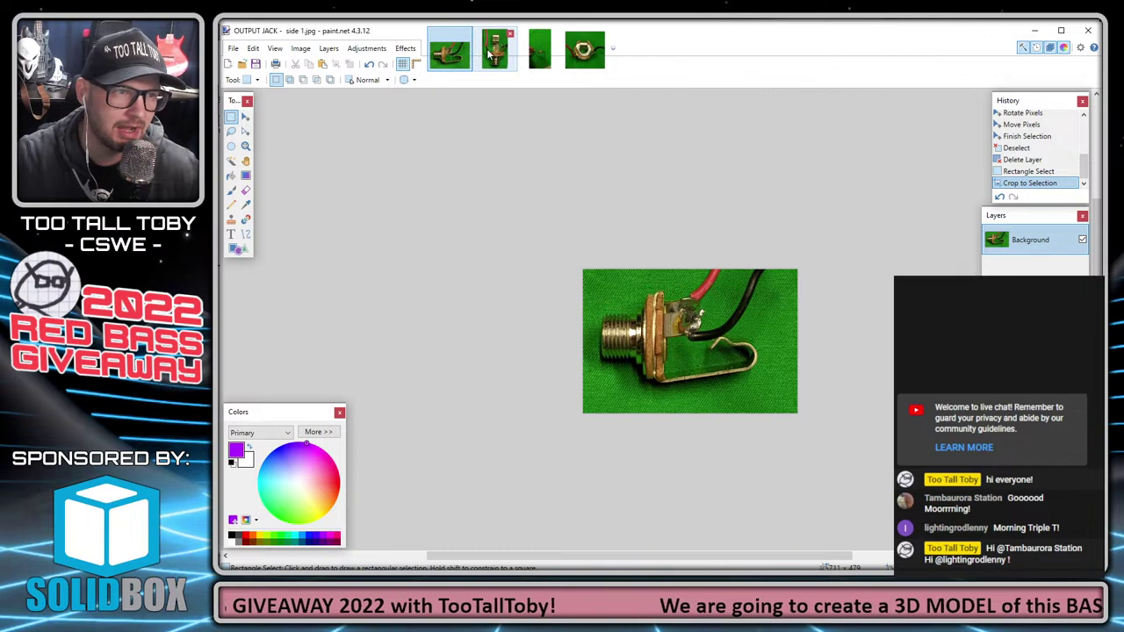
pyautogui.click(490, 53)
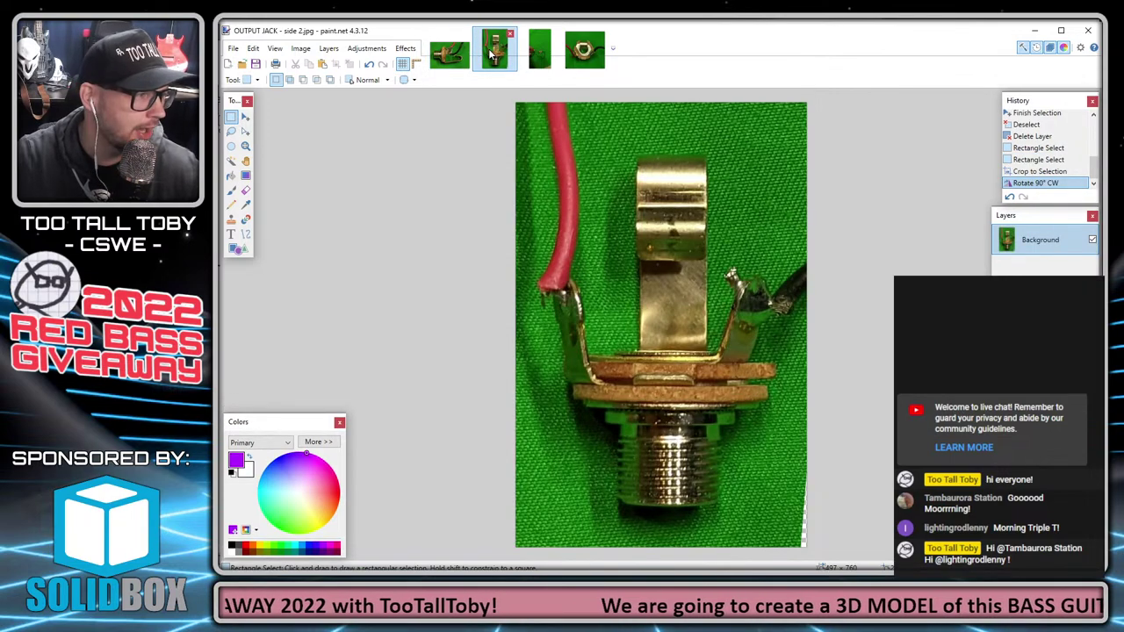
pyautogui.click(539, 53)
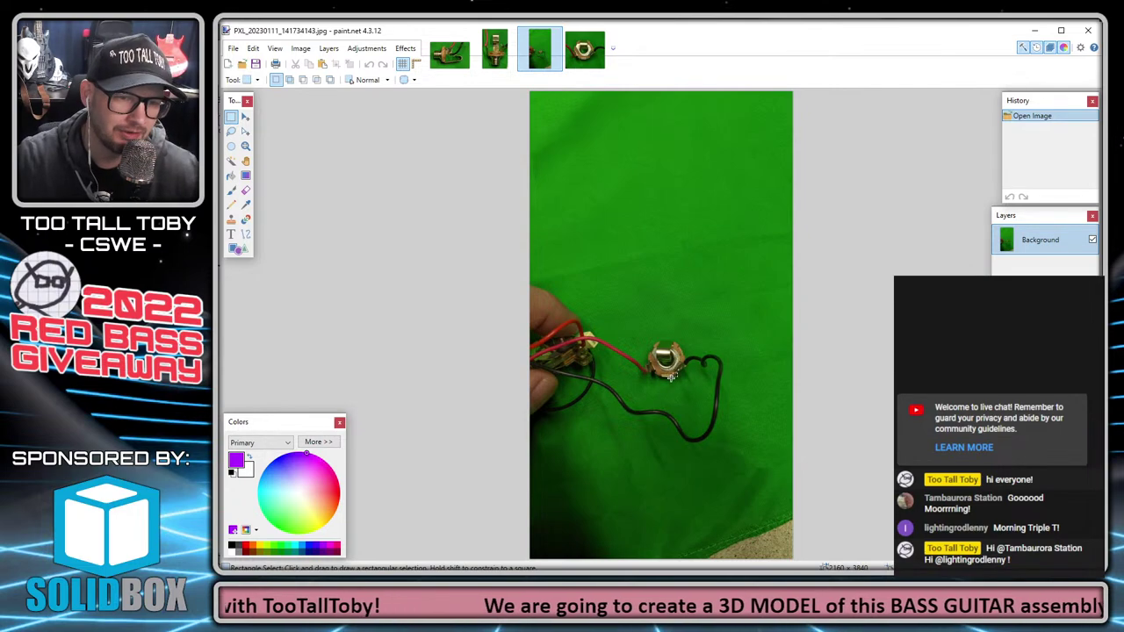
pyautogui.keyDown('ctrl'); pyautogui.scroll(5, 670, 375); pyautogui.keyUp('ctrl')
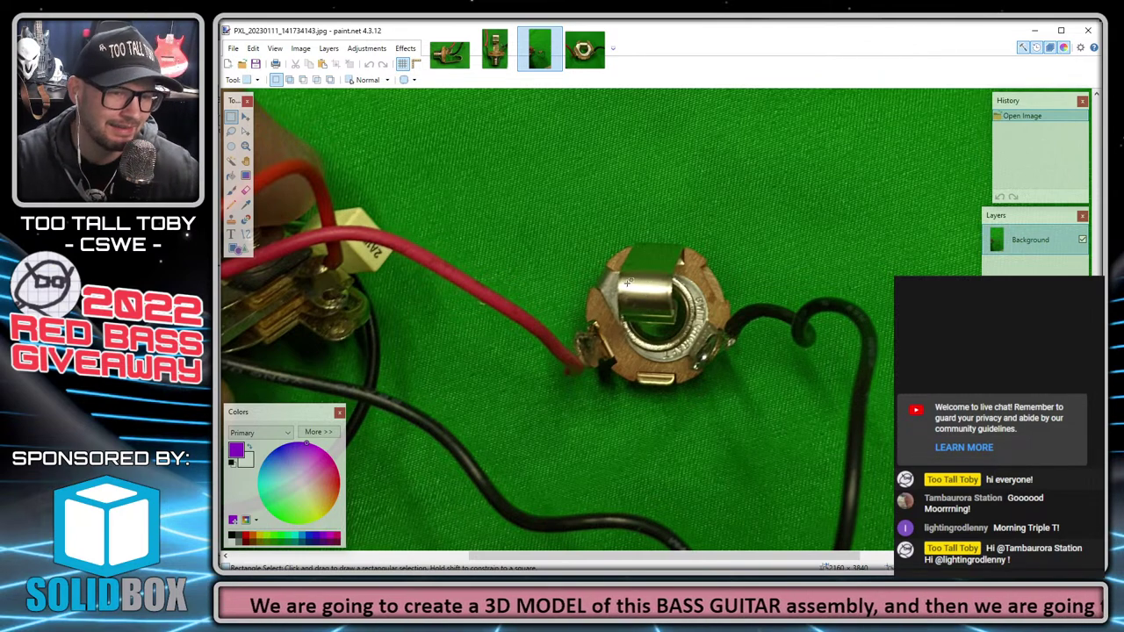
pyautogui.click(585, 50)
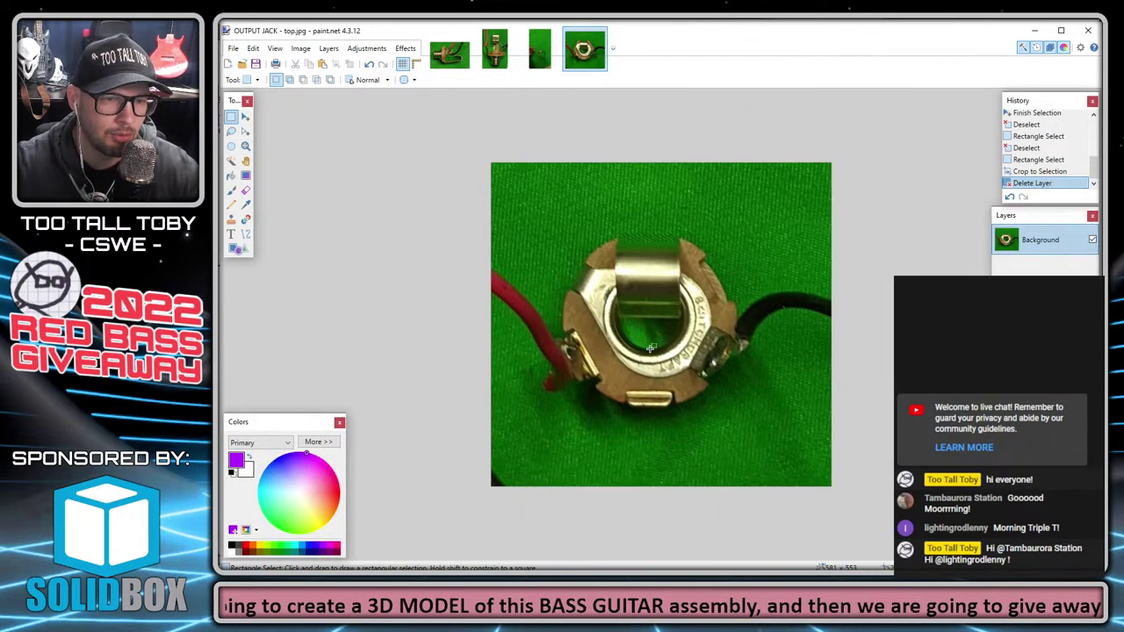
pyautogui.click(449, 50)
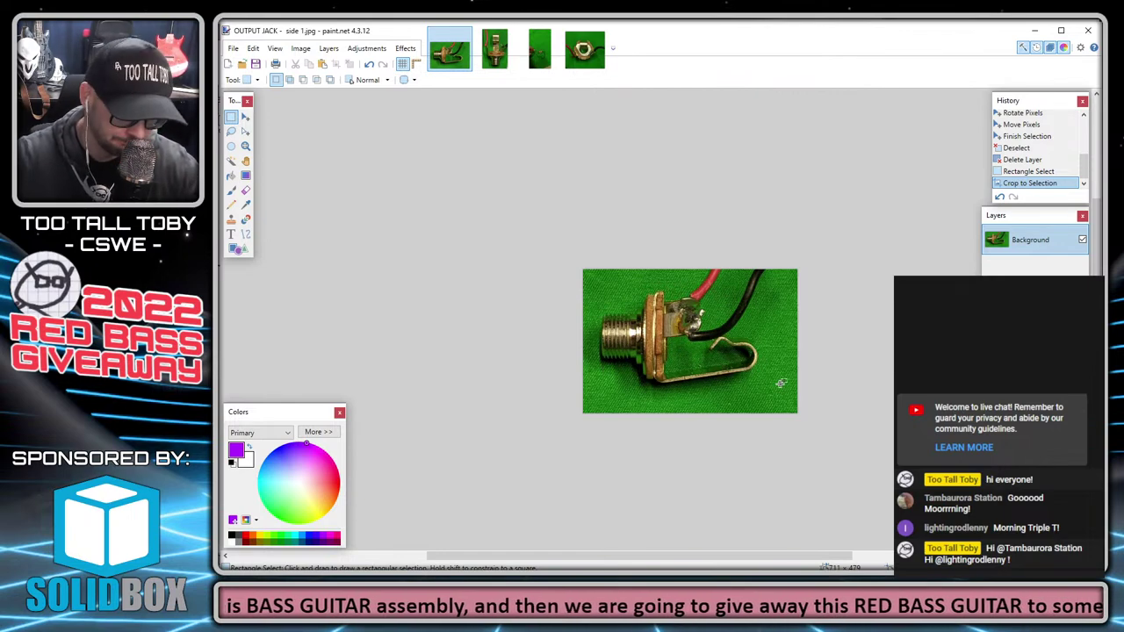
# Magnify the side 1 photo and trace the bent spring contact of the jack with a temporary red annotation
pyautogui.hotkey('ctrl', '1')
pyautogui.click(753, 379)
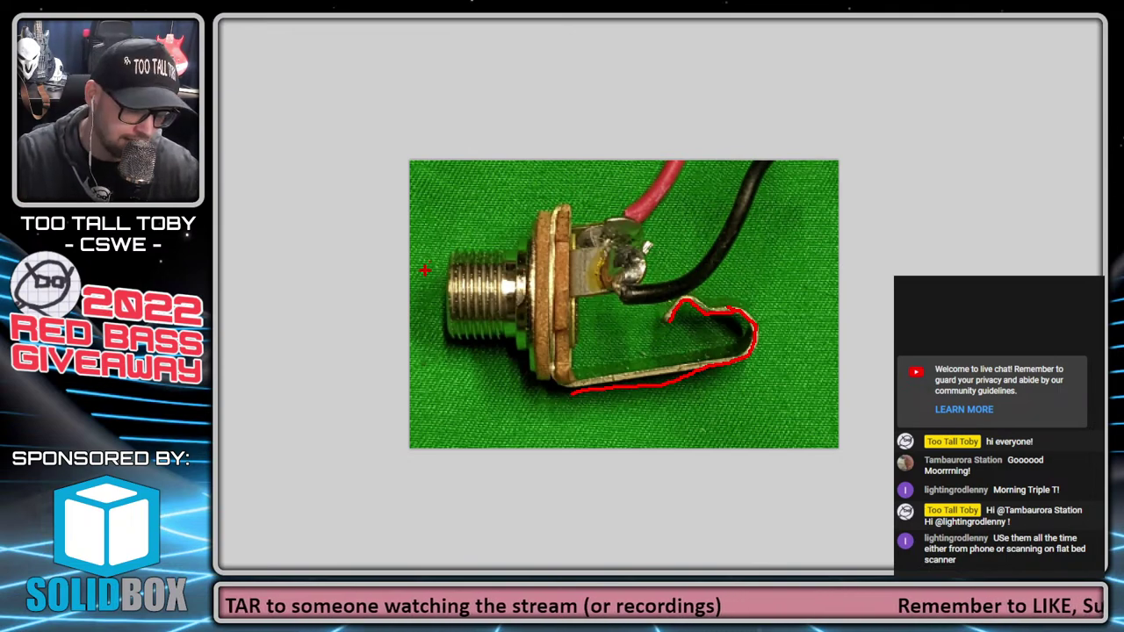
pyautogui.press('Escape')
# Switch to SOLIDWORKS and examine the springs and screws on the bridge of the red bass guitar assembly
pyautogui.hotkey('alt', 'Tab')
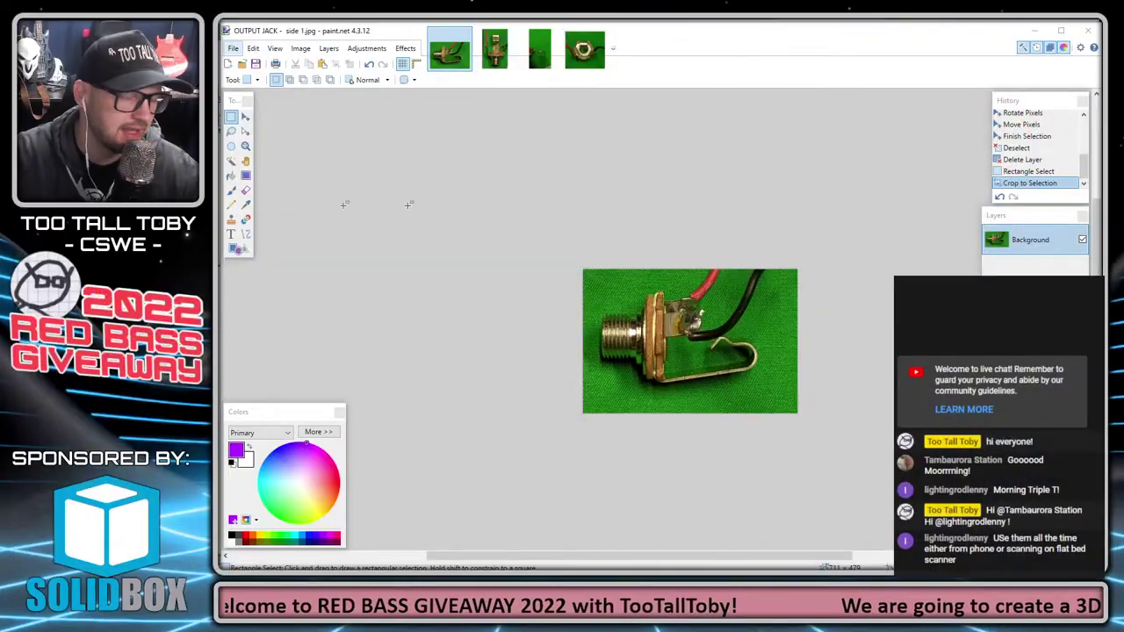
pyautogui.hotkey('alt', 'Tab')
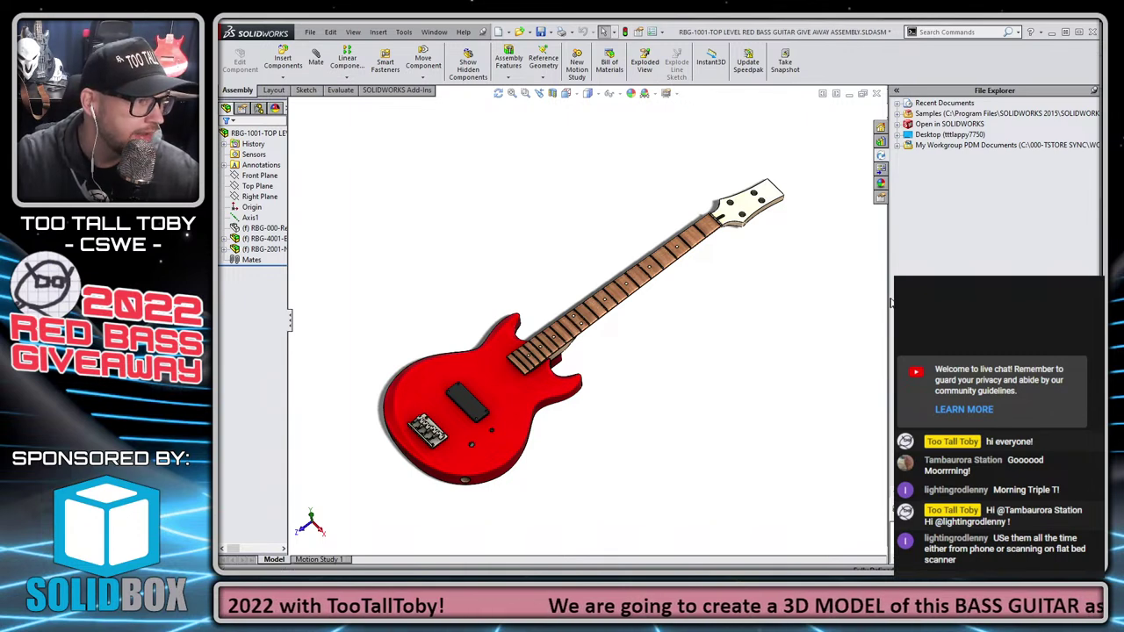
pyautogui.moveTo(886, 298); pyautogui.dragTo(891, 297)
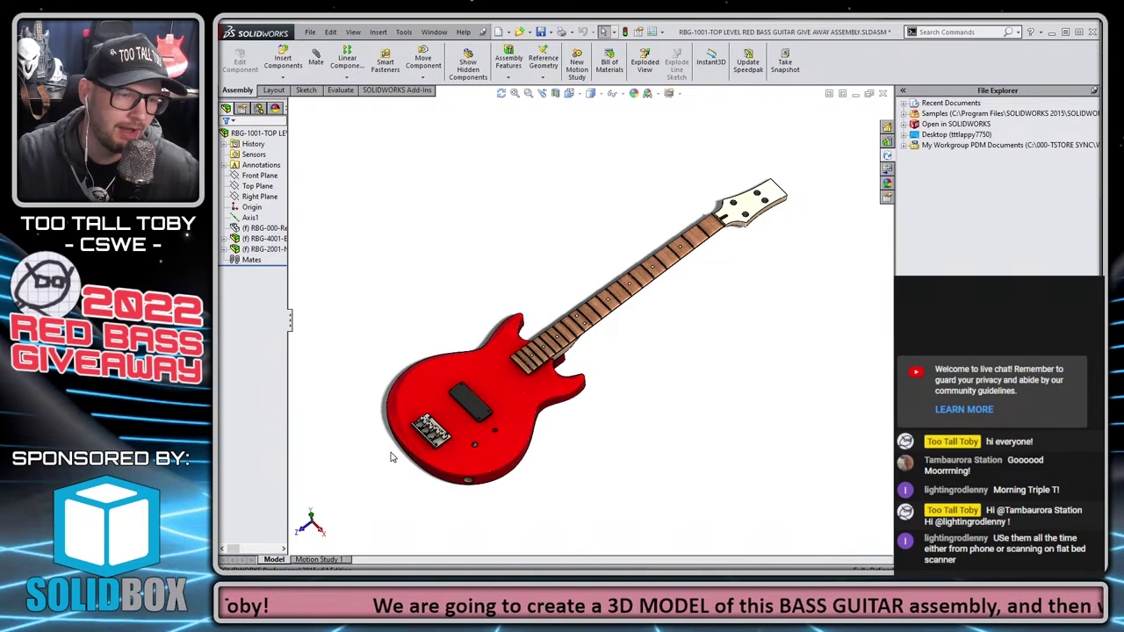
pyautogui.scroll(-2, 392, 456)
pyautogui.scroll(-6, 392, 457)
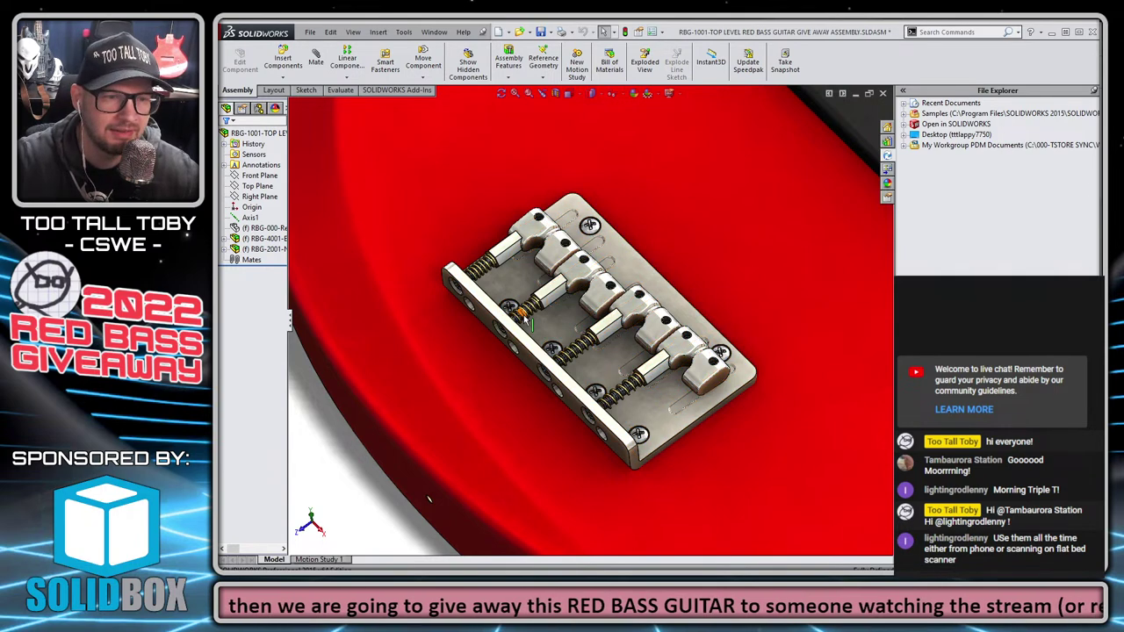
pyautogui.scroll(-5, 531, 324)
pyautogui.scroll(-5, 529, 323)
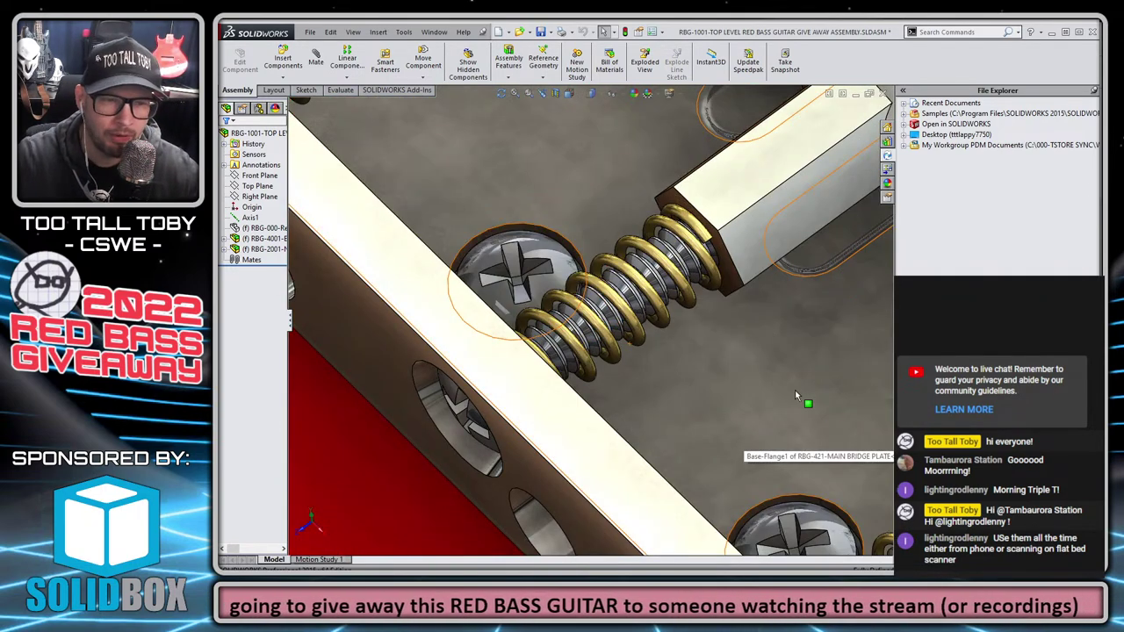
pyautogui.scroll(10, 795, 386)
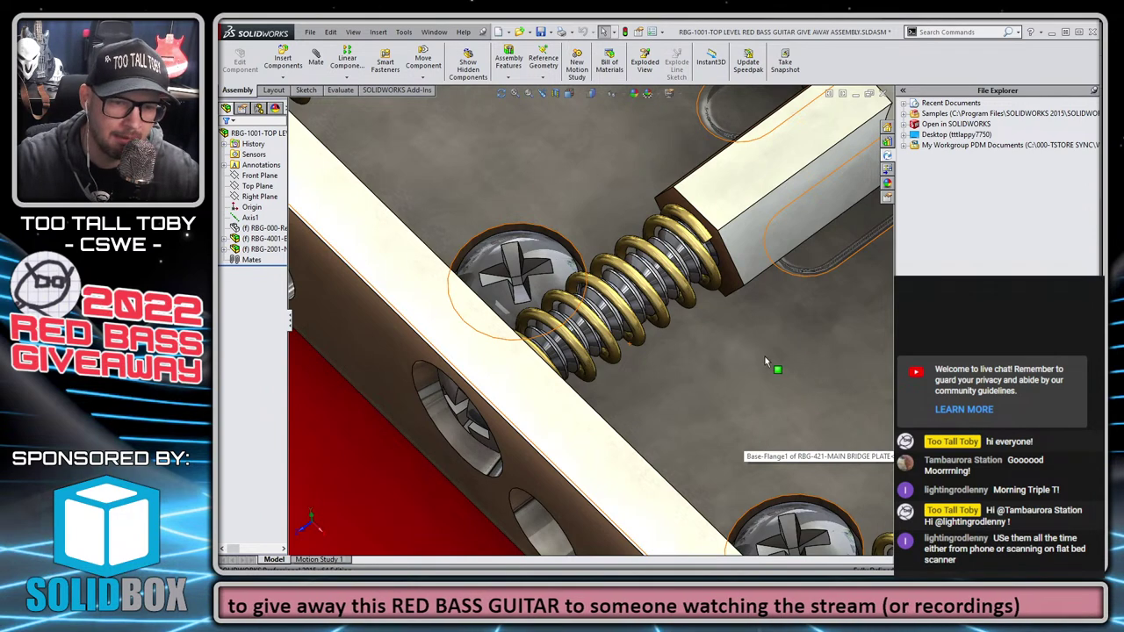
pyautogui.scroll(5, 770, 346)
pyautogui.scroll(-2, 827, 267)
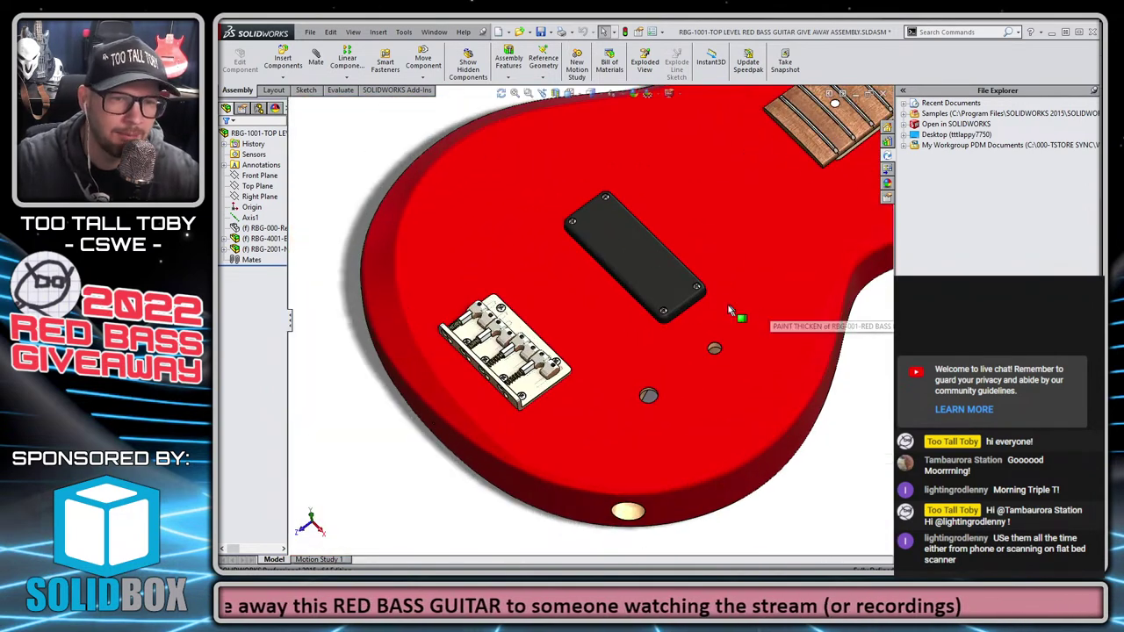
# Hide the red bass body and inspect the threads of the screws beneath the pickup
pyautogui.click(742, 295)
pyautogui.press('Tab')
pyautogui.scroll(-3, 745, 288)
pyautogui.moveTo(683, 389); pyautogui.dragTo(662, 302, button='middle')
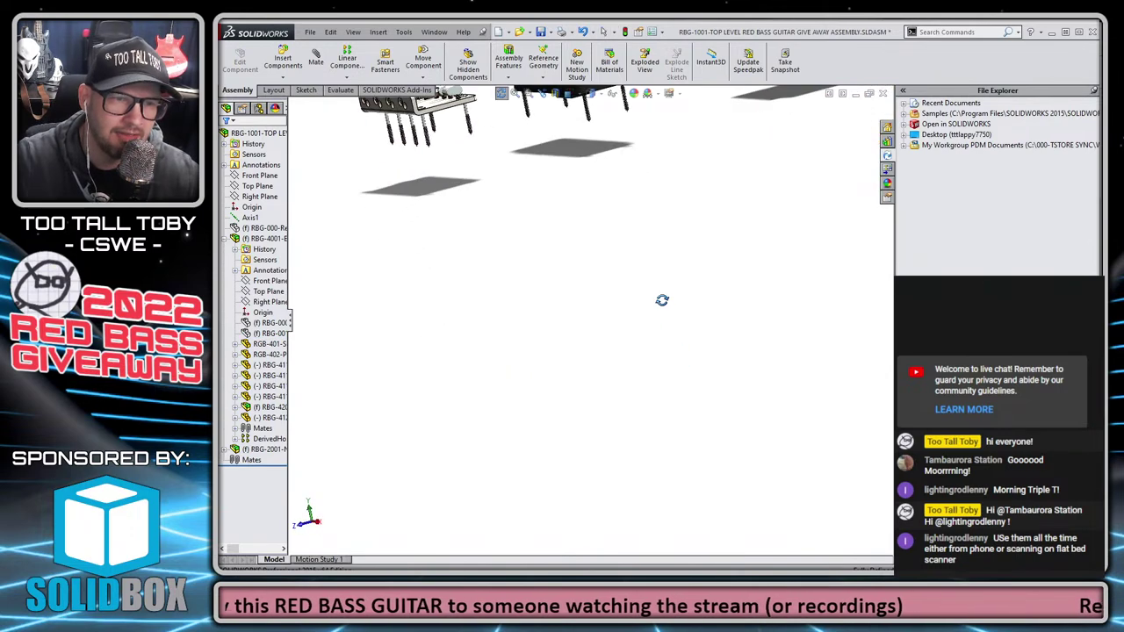
pyautogui.scroll(3, 661, 301)
pyautogui.scroll(-6, 647, 216)
pyautogui.scroll(-4, 448, 311)
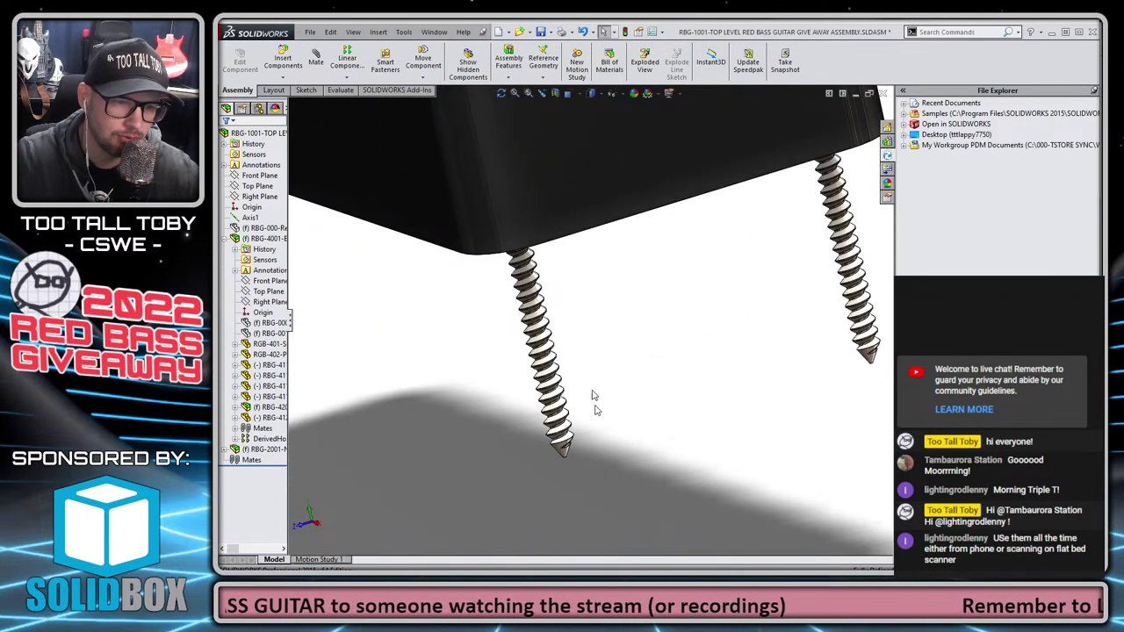
# Open the pickup screw part from the assembly and show it in isometric view
pyautogui.click(547, 324)
pyautogui.click(575, 254)
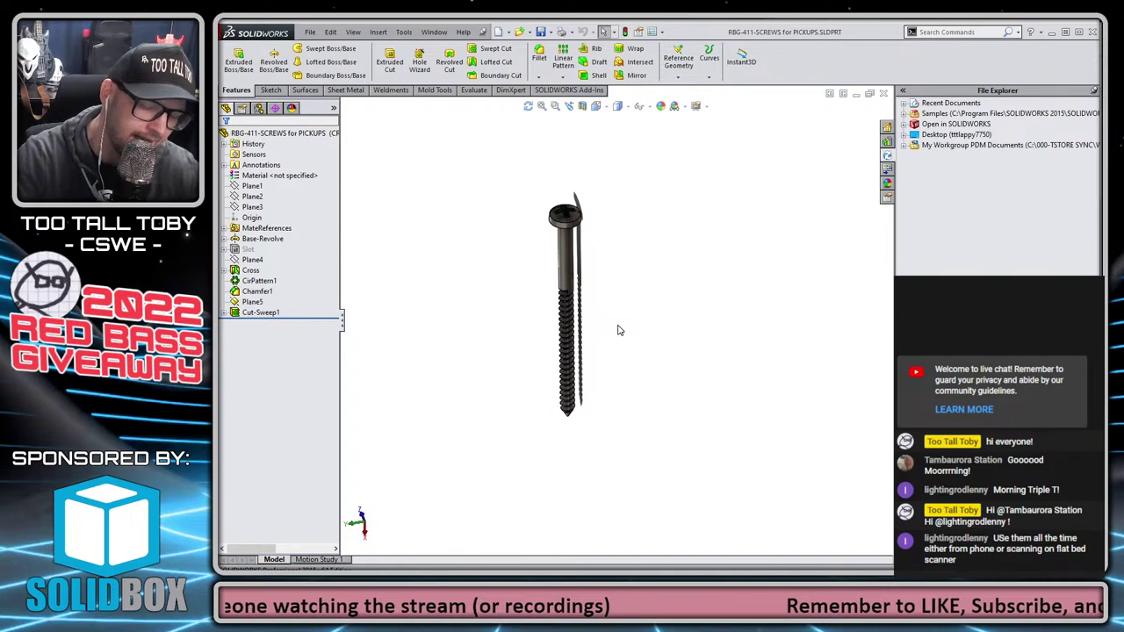
pyautogui.hotkey('ctrl', '7')
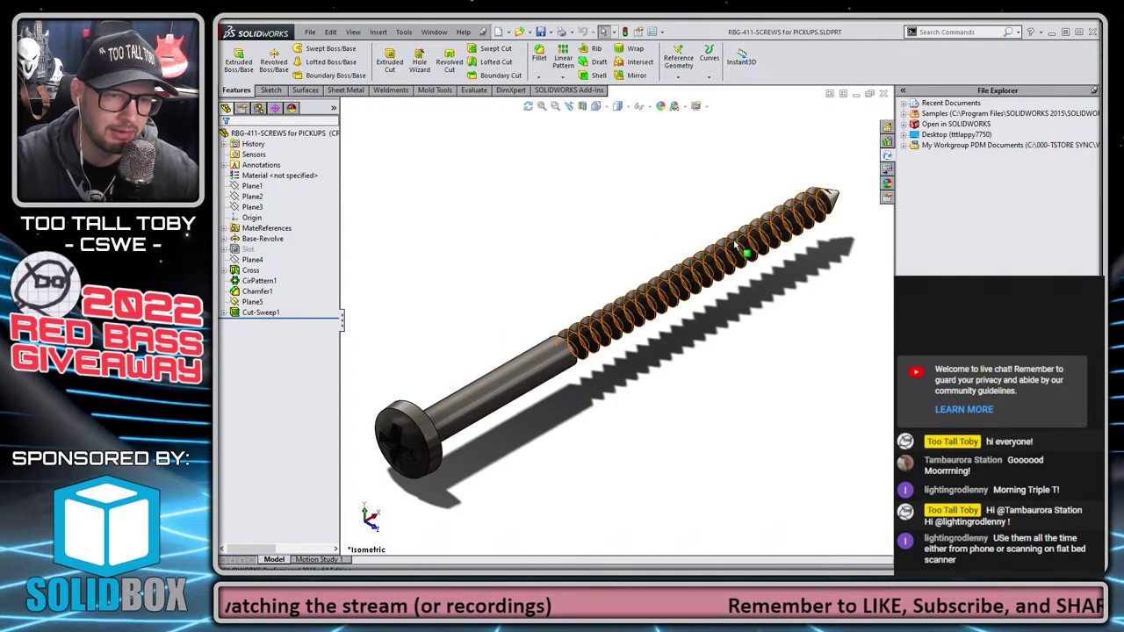
# Identify the feature behind the screw's thread, clear the selection and turn off RealView Graphics
pyautogui.click(722, 259)
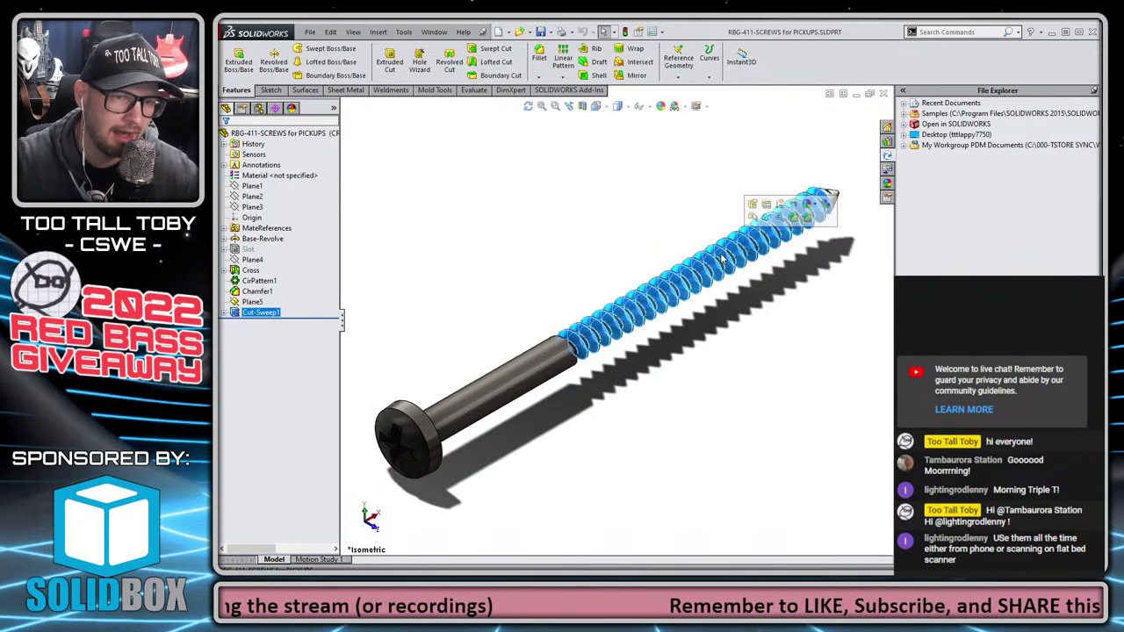
pyautogui.click(737, 325)
pyautogui.scroll(3, 737, 332)
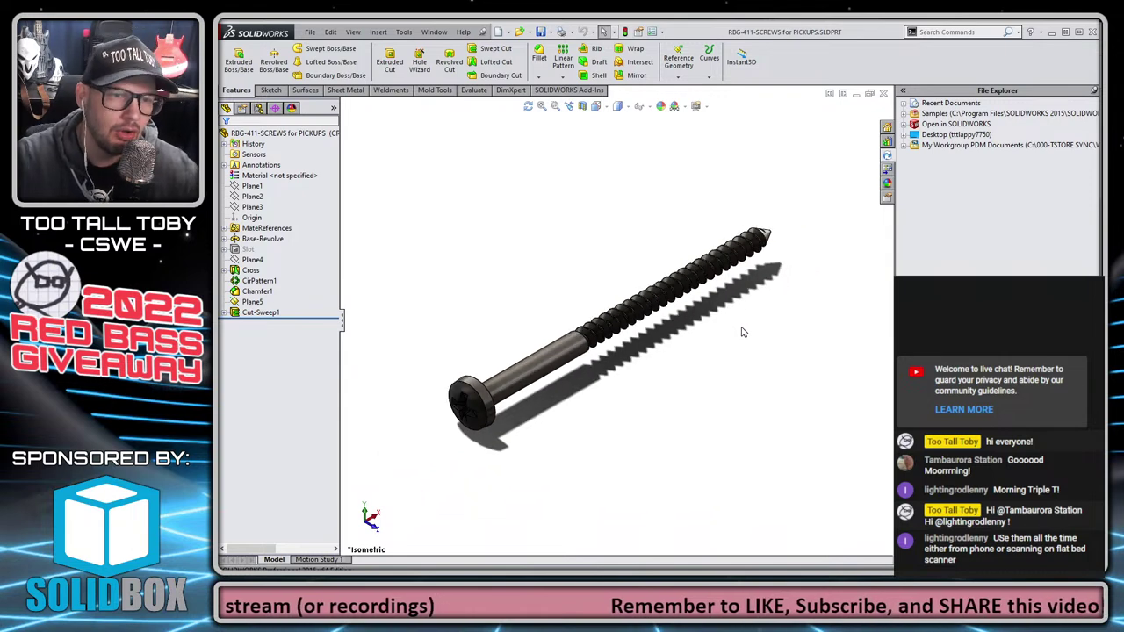
pyautogui.click(704, 106)
pyautogui.click(729, 120)
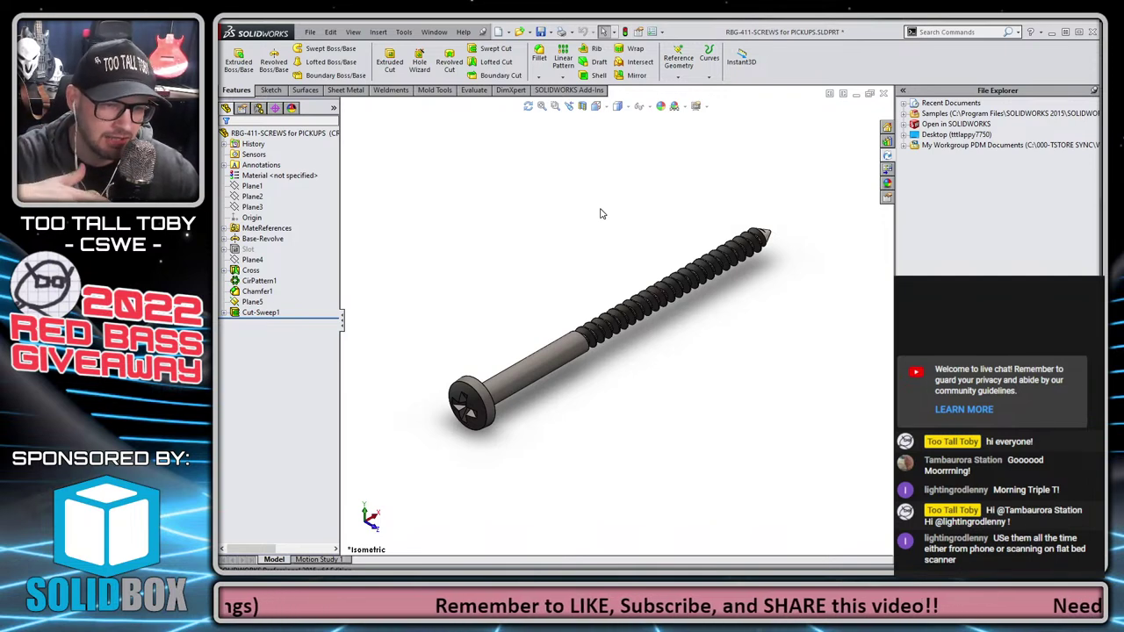
# Create a new part from the PART-INCH template and start a sketch on the Top Plane
pyautogui.click(498, 31)
pyautogui.doubleClick(451, 205)
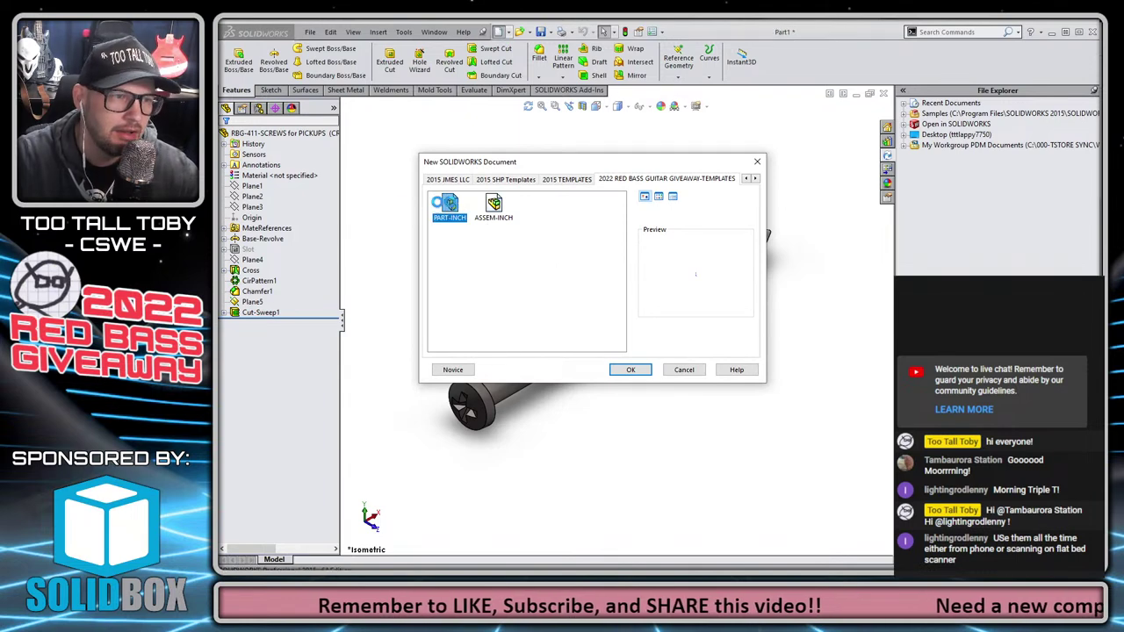
pyautogui.click(257, 196)
pyautogui.click(261, 180)
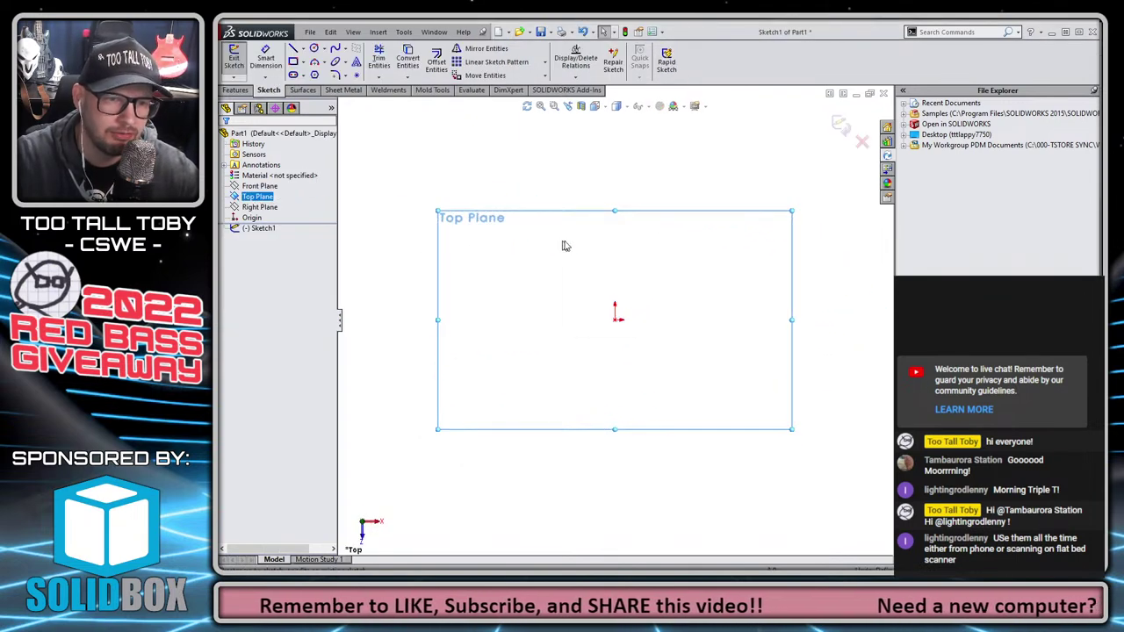
# Sketch a center rectangle about 5.8 in wide and 4.45 in high, centered on the origin
pyautogui.press('s')
pyautogui.click(615, 270)
pyautogui.click(616, 319)
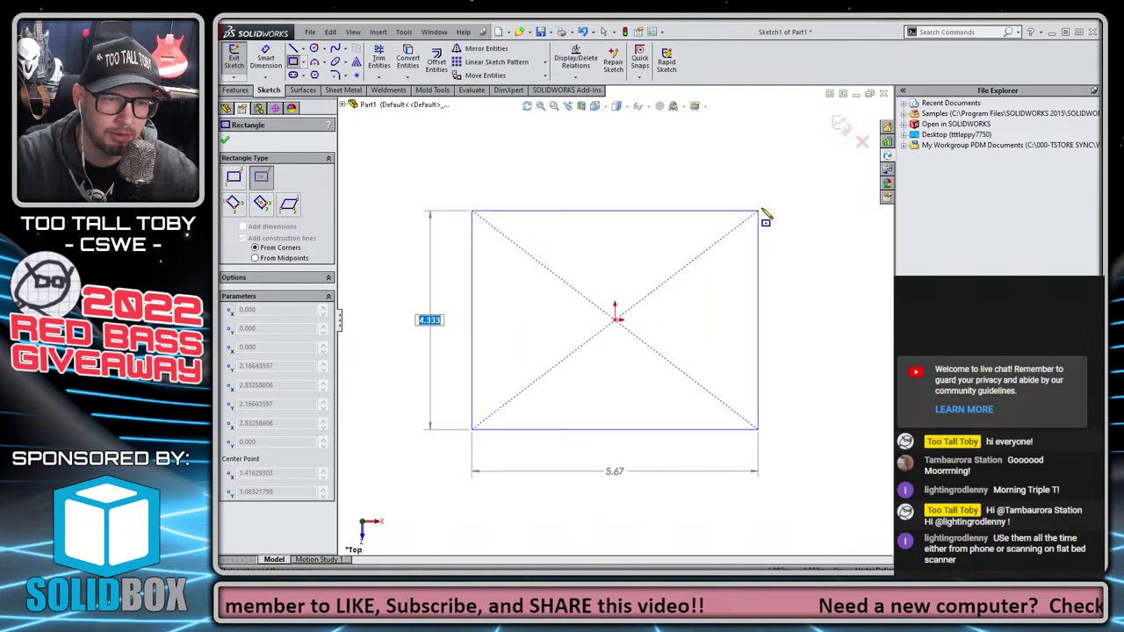
pyautogui.click(761, 209)
# Extrude the rectangle as a blind boss with a depth of 1 in
pyautogui.press('s')
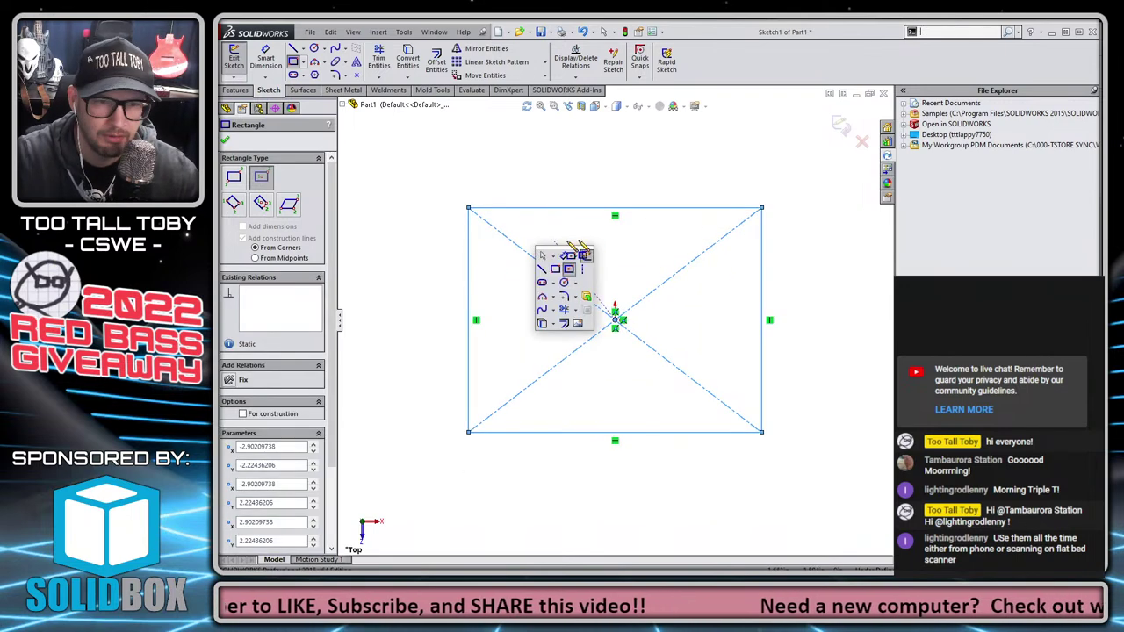
pyautogui.click(576, 308)
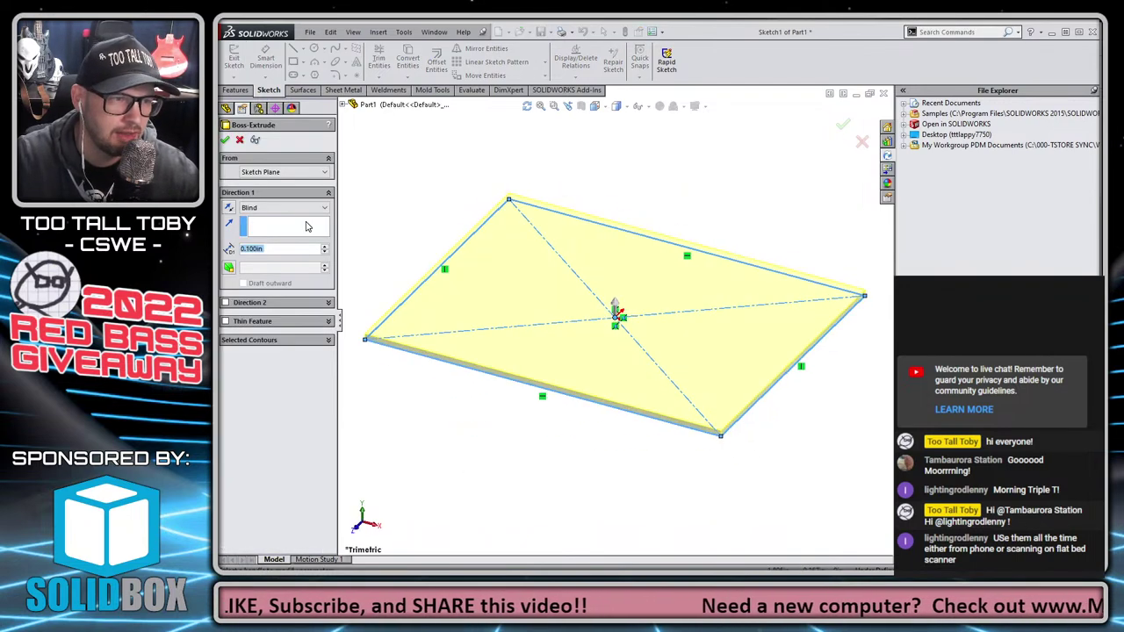
pyautogui.write('1')
pyautogui.press('Return')
pyautogui.press('Return')
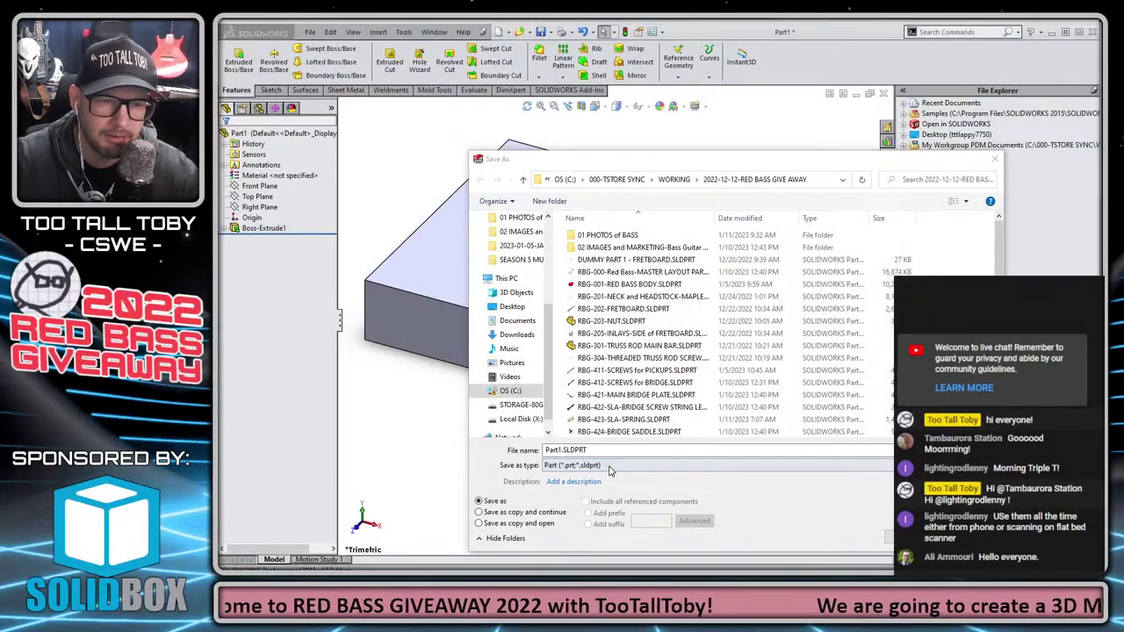
# Set the save format to STL and create and open a new folder named 03 STL EXPORT
pyautogui.click(615, 465)
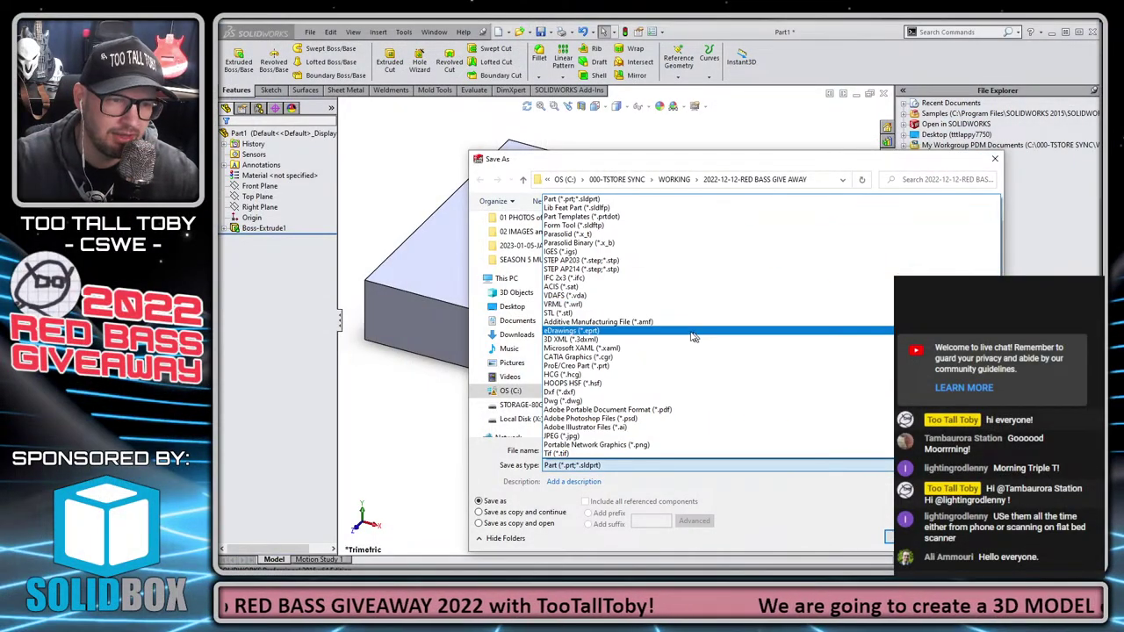
pyautogui.click(702, 313)
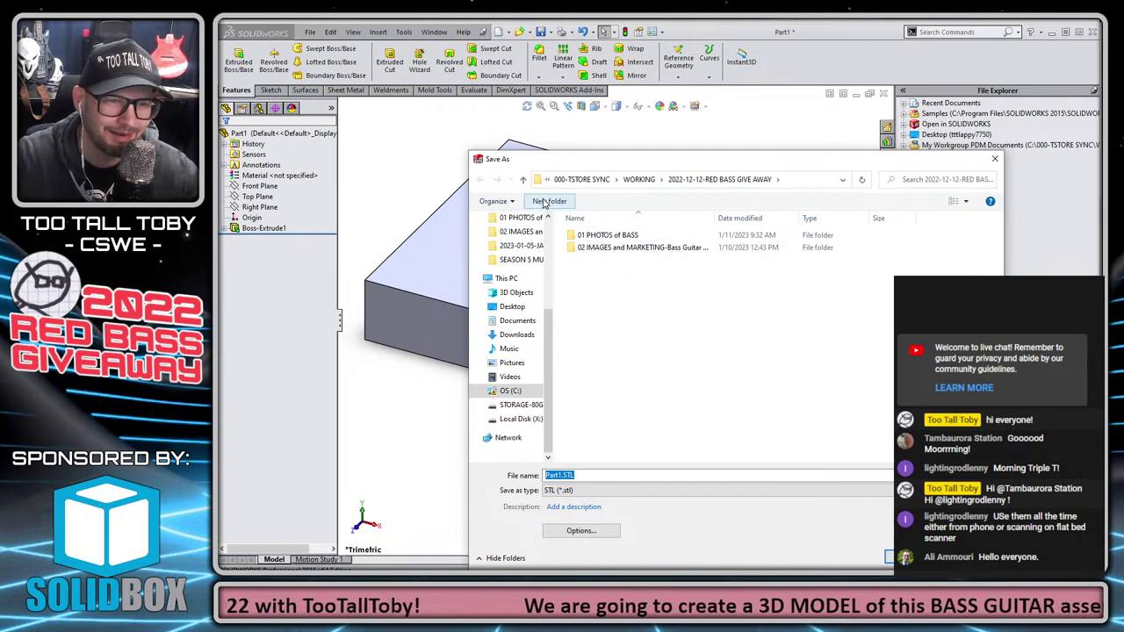
pyautogui.click(549, 202)
pyautogui.write('STL')
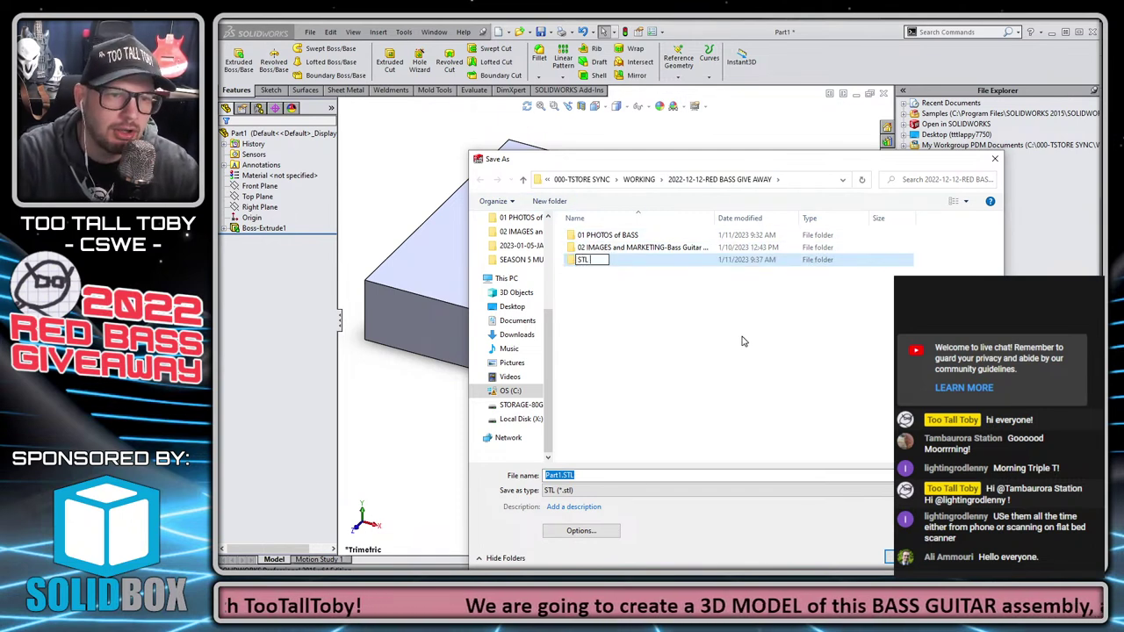
pyautogui.write(' EXPORT')
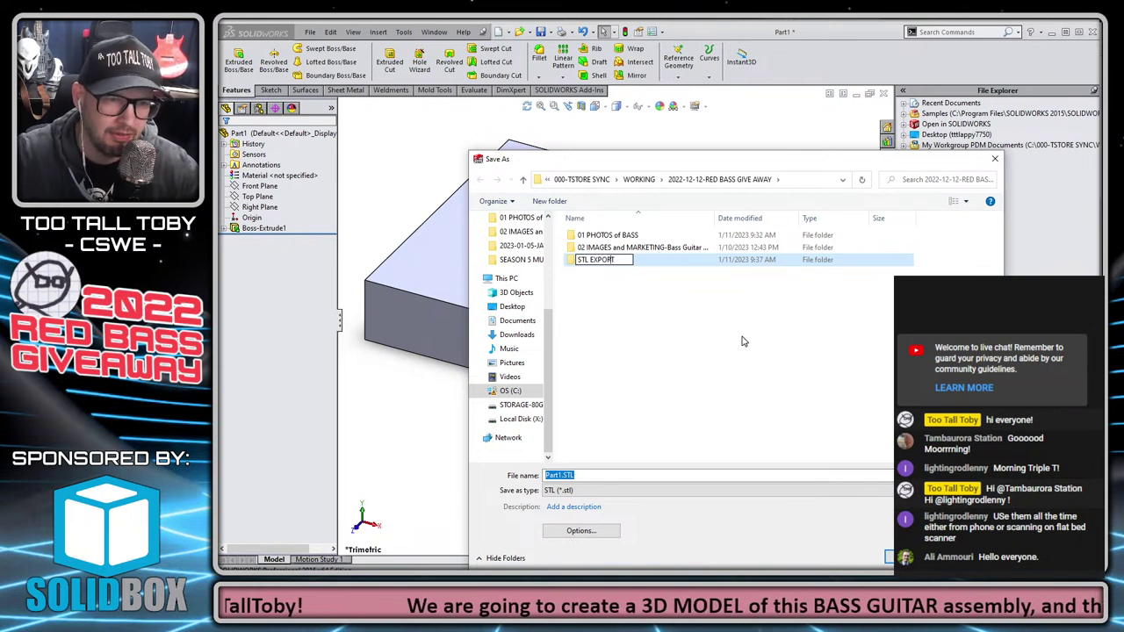
pyautogui.write('03')
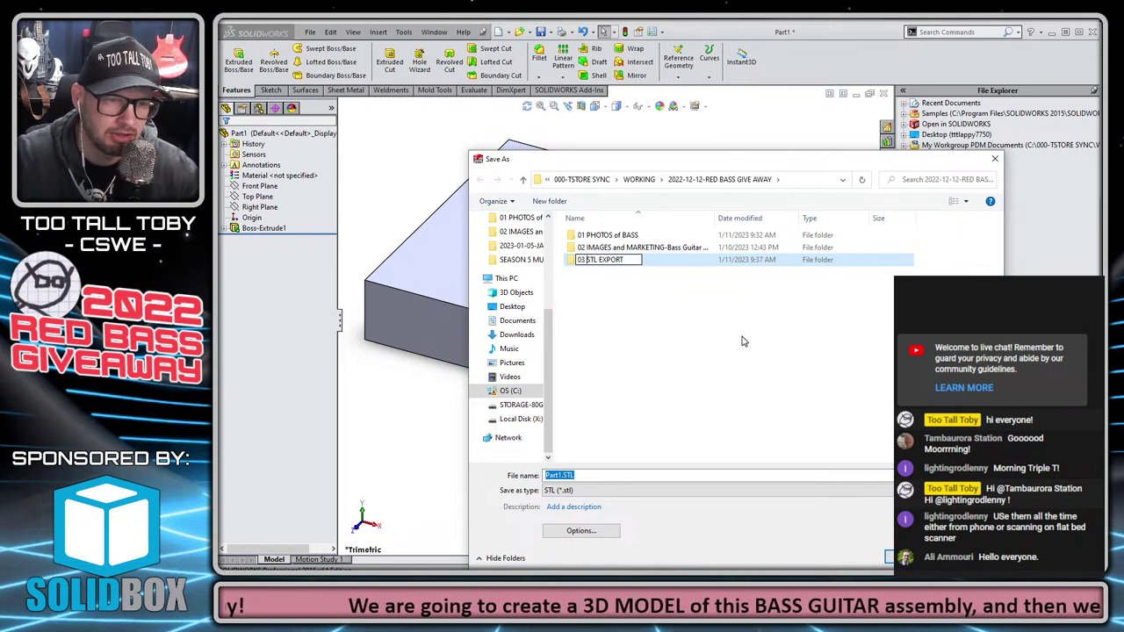
pyautogui.press('Return')
pyautogui.press('Return')
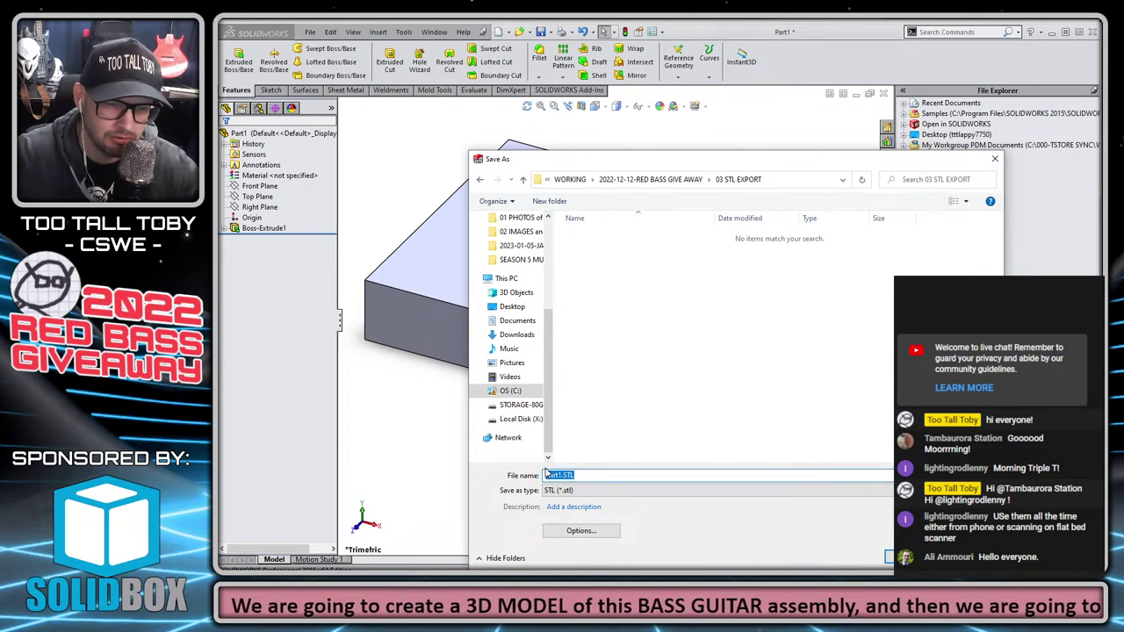
# Name the STL file "BRICK no filletsa", check the triangle mesh preview of the block, and accept the export
pyautogui.press('BackSpace')
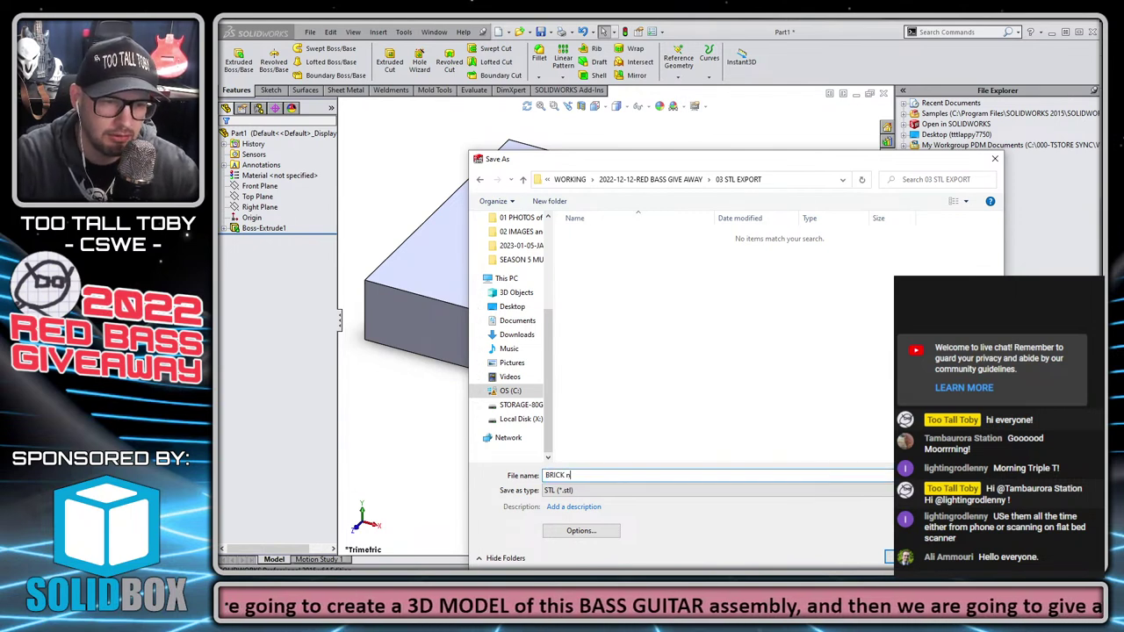
pyautogui.press('Return')
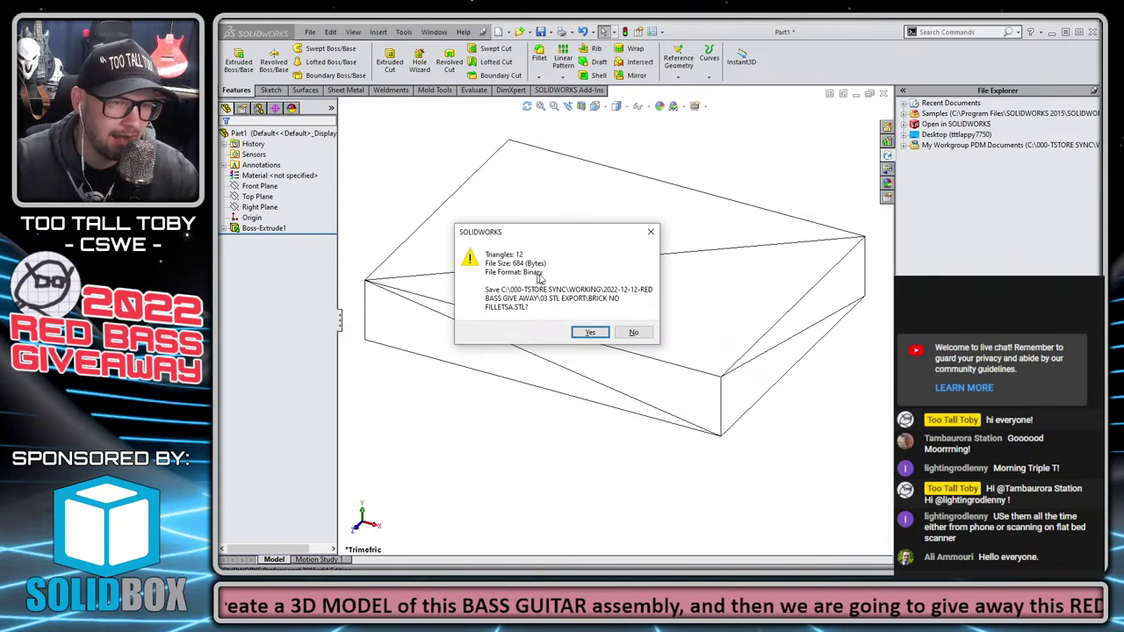
pyautogui.moveTo(539, 238); pyautogui.dragTo(508, 429)
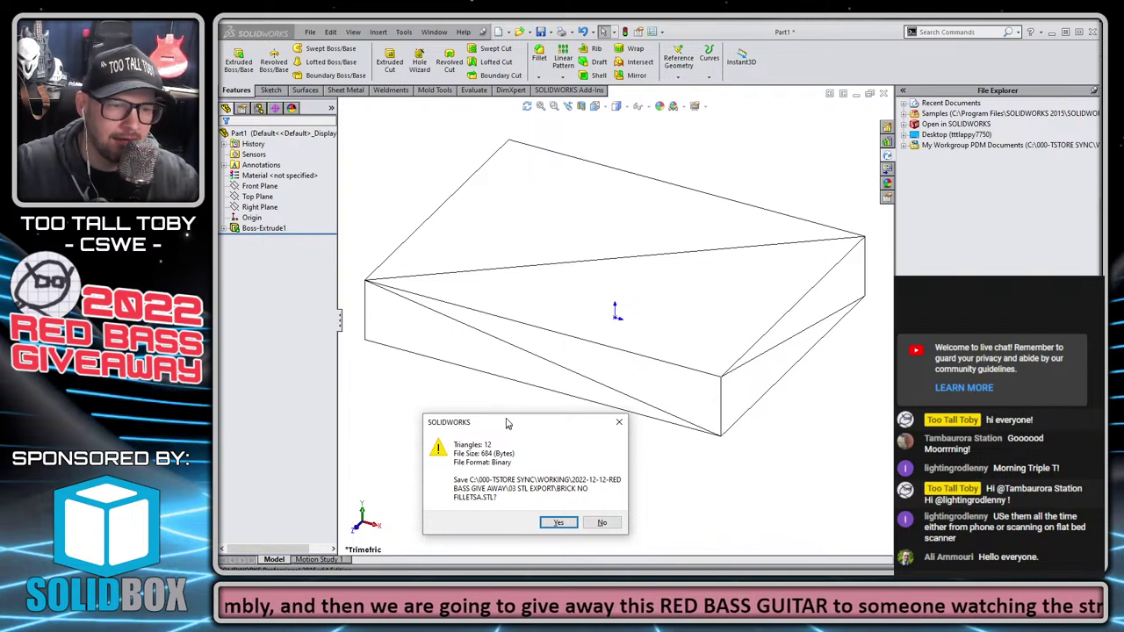
pyautogui.moveTo(507, 422); pyautogui.dragTo(466, 267)
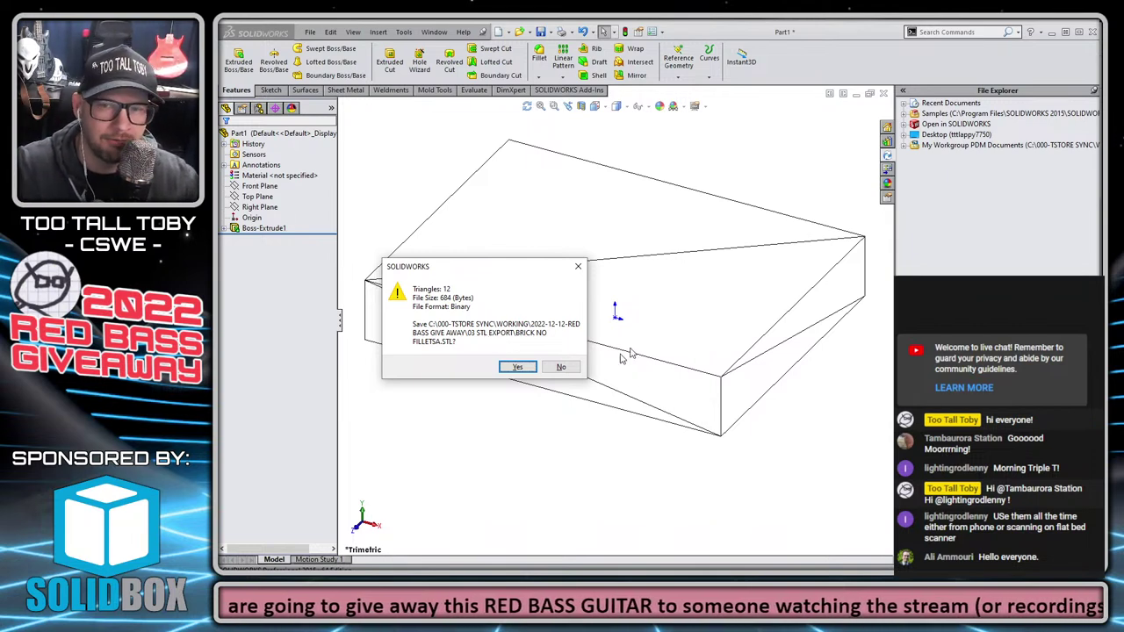
pyautogui.click(519, 372)
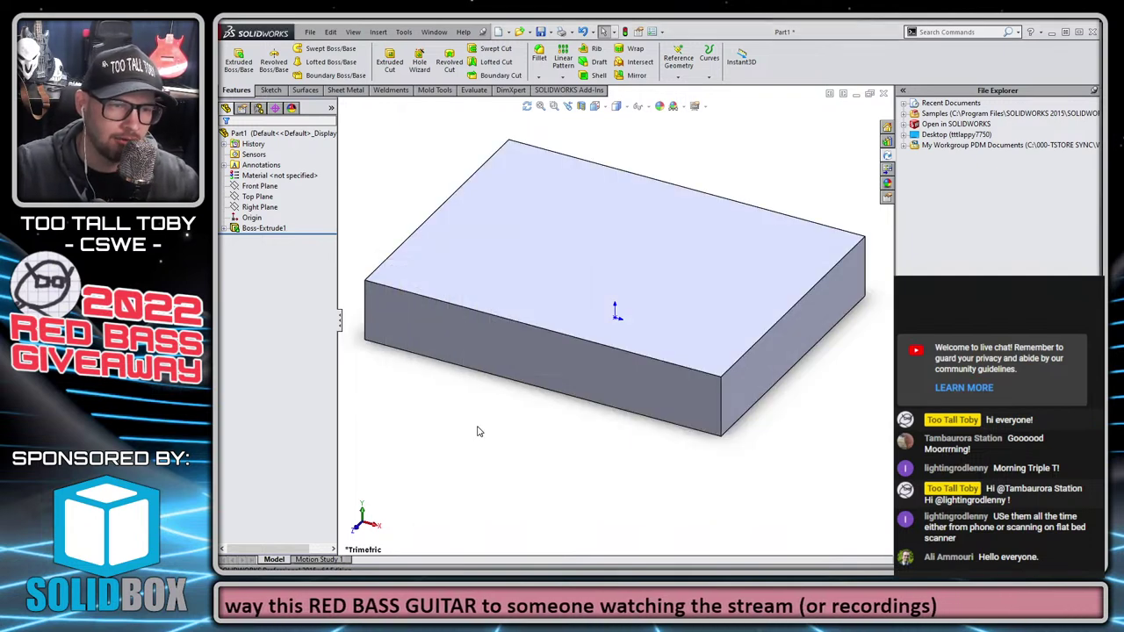
# Fillet the four vertical corner edges of the block with a 0.5 in radius
pyautogui.press('s')
pyautogui.click(404, 183)
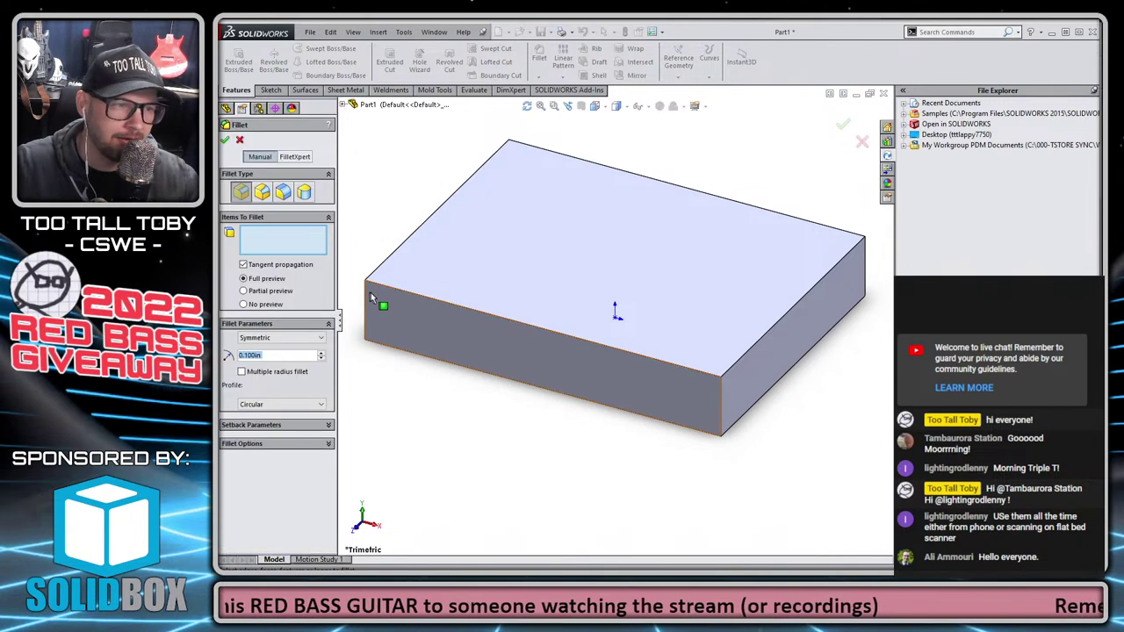
pyautogui.write('0.5')
pyautogui.press('Return')
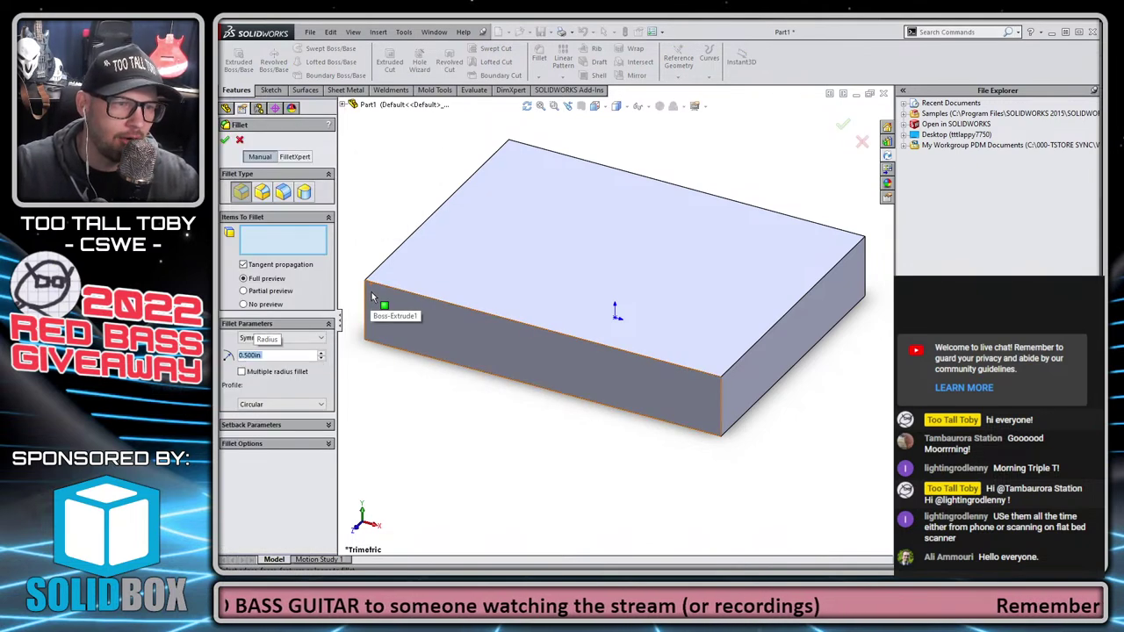
pyautogui.click(367, 309)
pyautogui.click(393, 264)
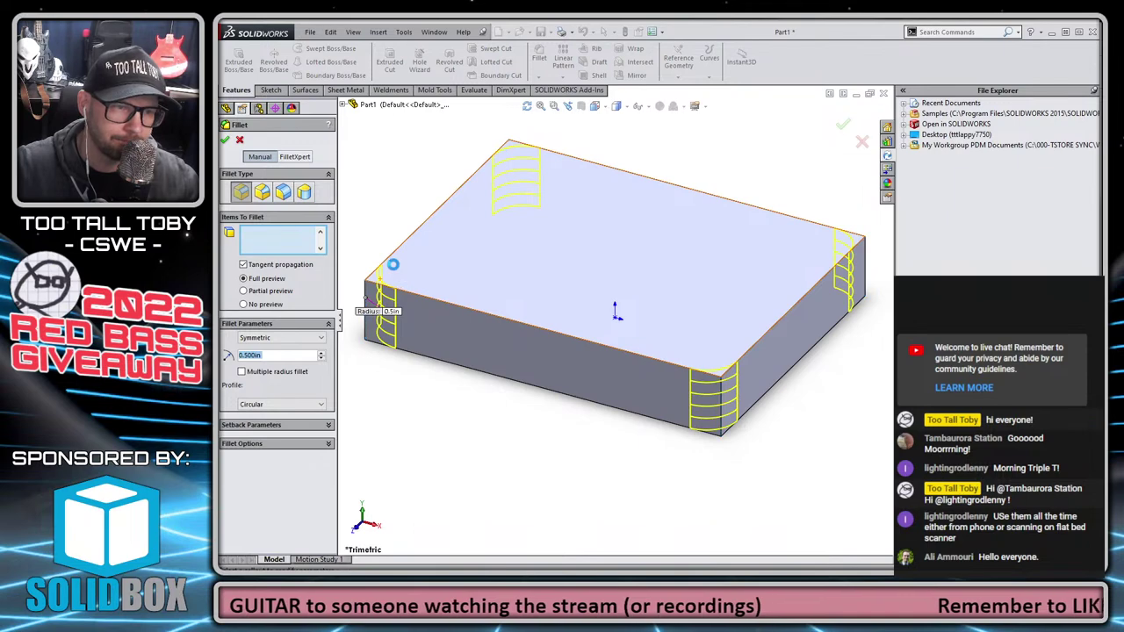
pyautogui.press('Return')
# Save the block with rounded corners in STL format under the name "BRICK corner fillets" in the 03 STL EXPORT folder
pyautogui.click(310, 32)
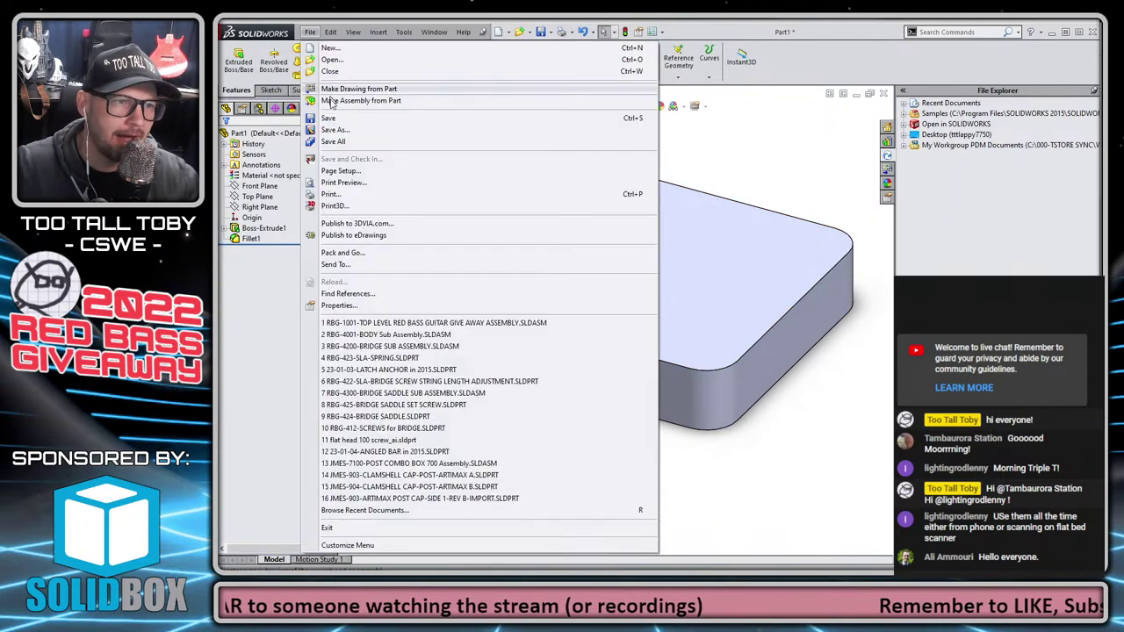
pyautogui.click(335, 129)
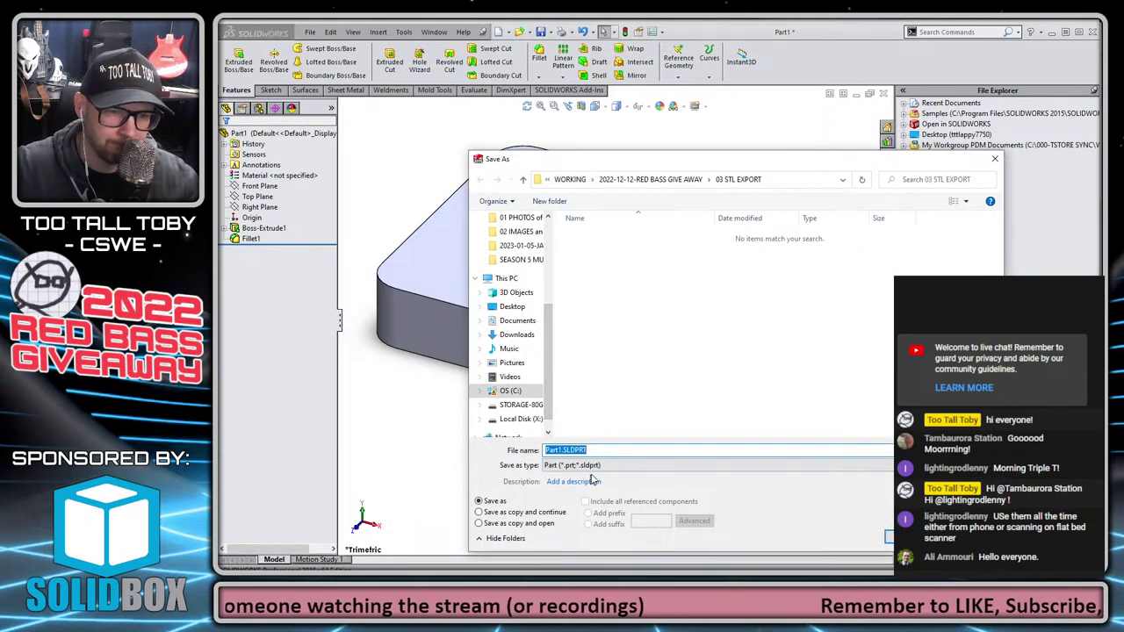
pyautogui.click(589, 465)
pyautogui.click(600, 322)
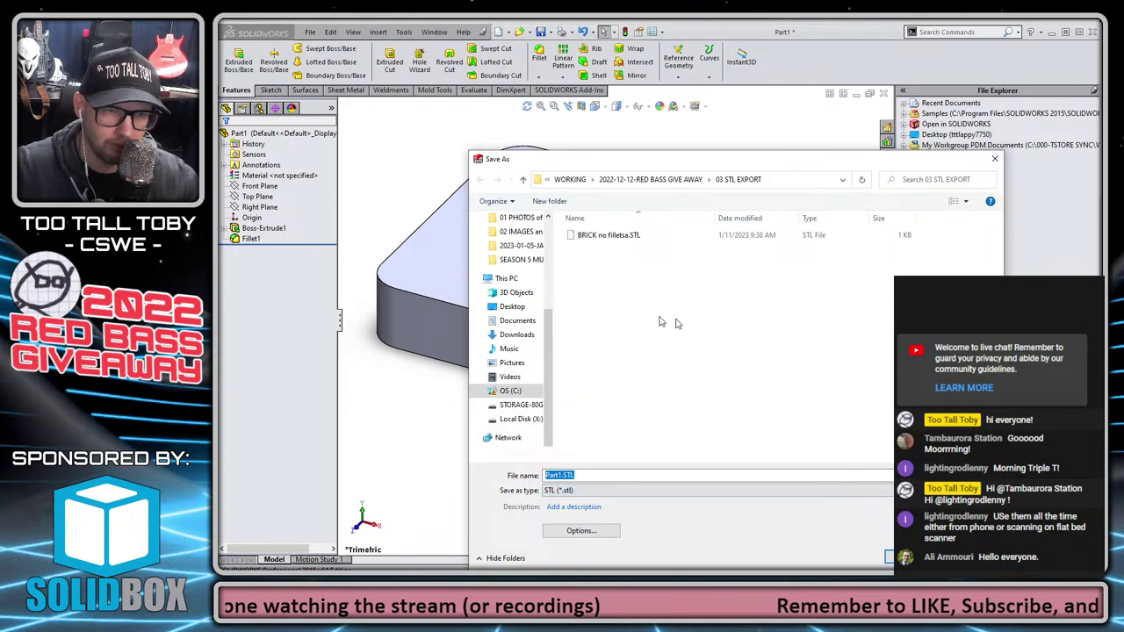
pyautogui.click(597, 236)
pyautogui.click(616, 475)
pyautogui.moveTo(617, 475); pyautogui.dragTo(562, 475)
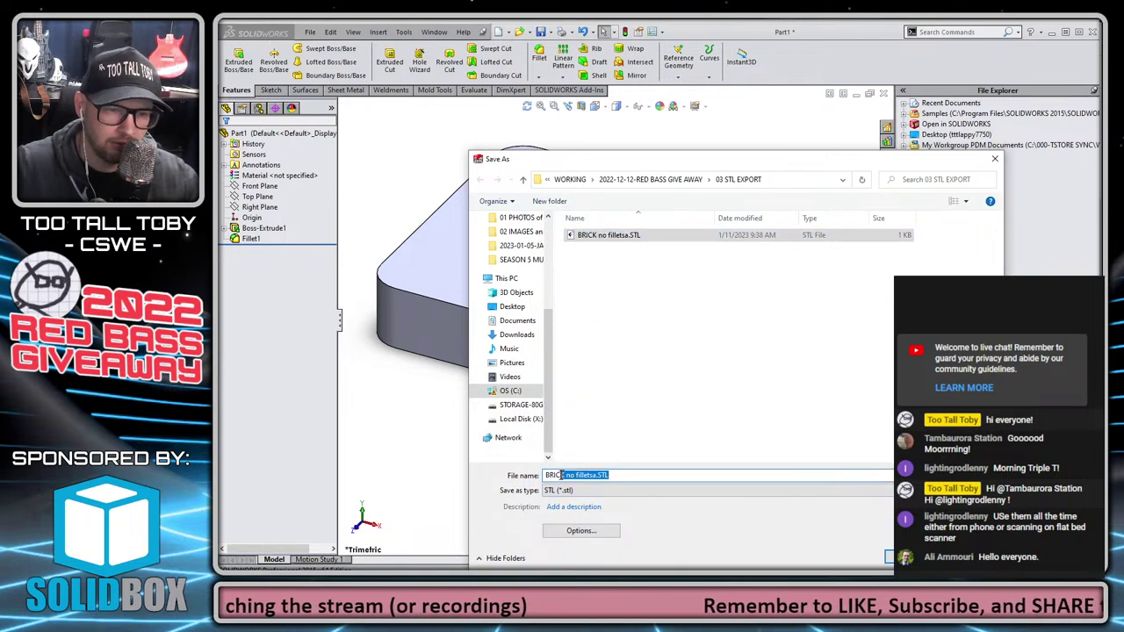
pyautogui.write('corner')
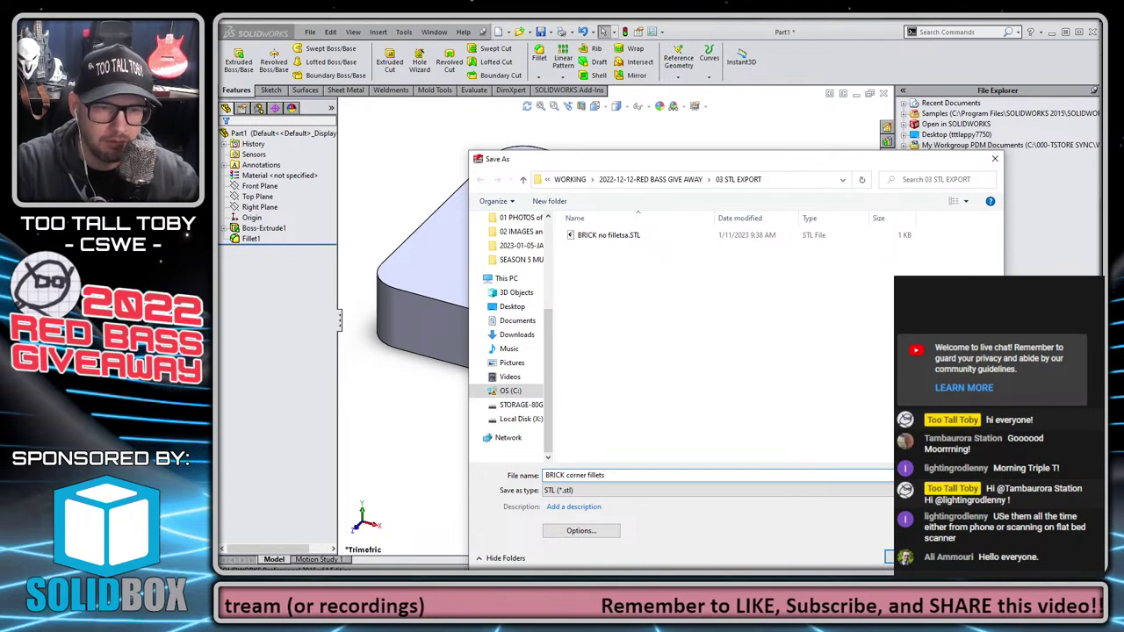
pyautogui.press('Return')
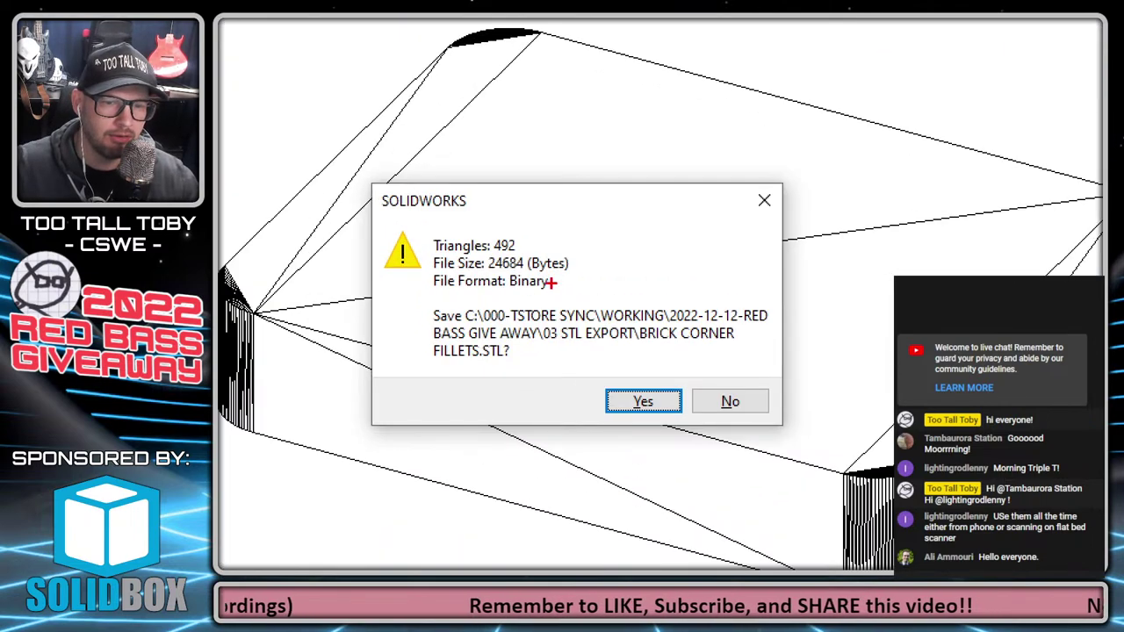
# Examine the triangle count and the mesh on the flat faces and rounded corners in the STL preview, and accept the export
pyautogui.keyDown('ctrl'); pyautogui.keyDown('shift'); pyautogui.moveTo(519, 235); pyautogui.dragTo(650, 157); pyautogui.keyUp('shift'); pyautogui.keyUp('ctrl')
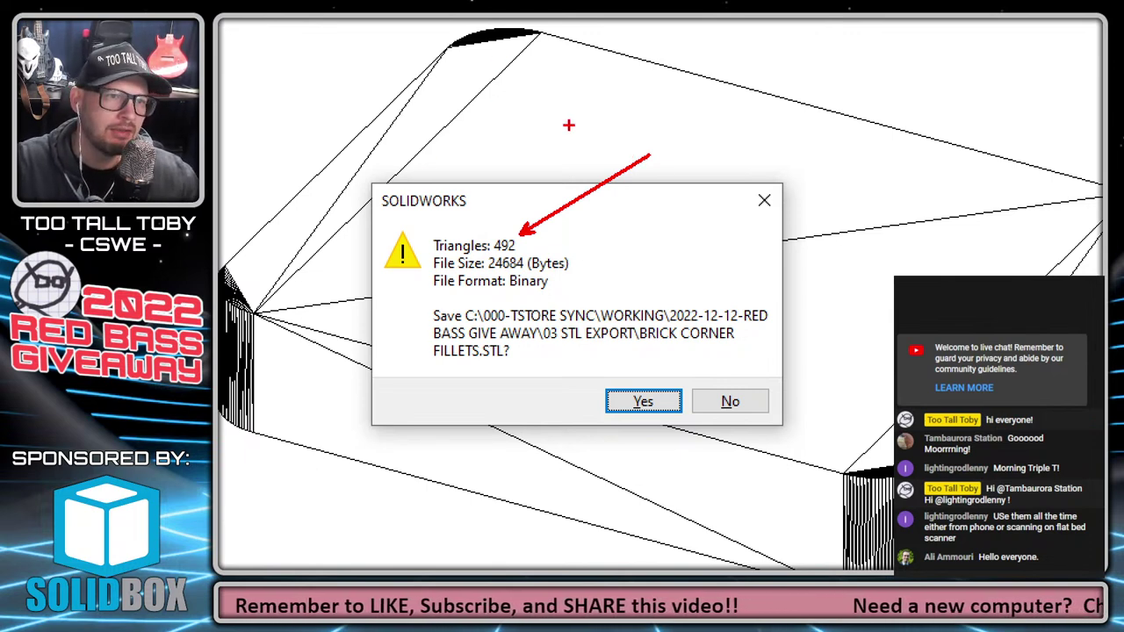
pyautogui.moveTo(542, 75); pyautogui.dragTo(650, 148)
pyautogui.moveTo(608, 100); pyautogui.dragTo(552, 151)
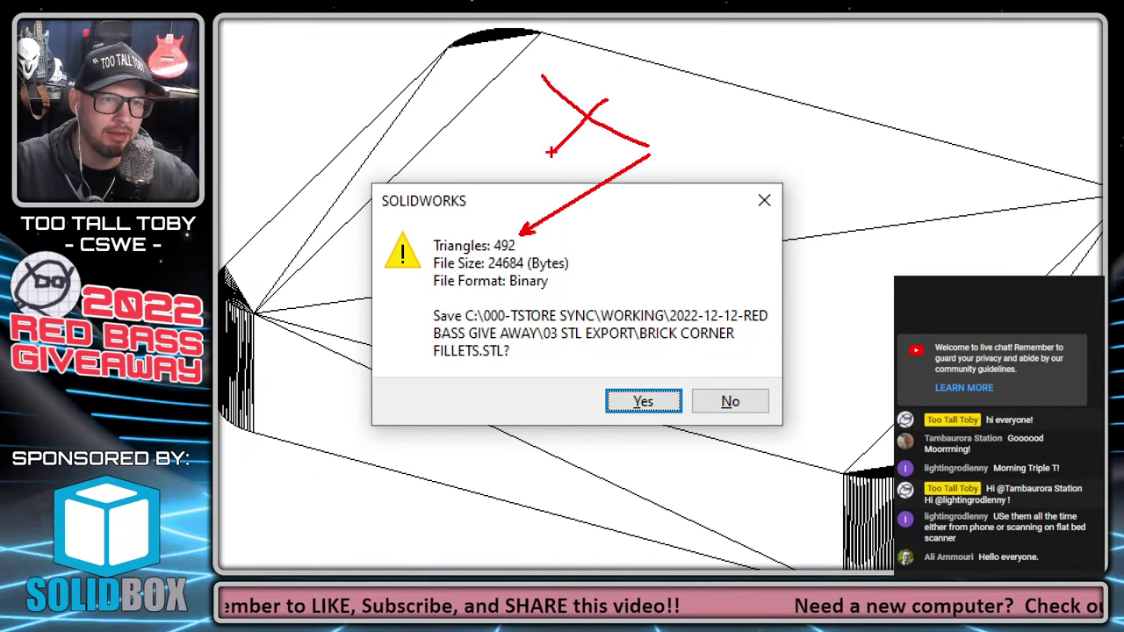
pyautogui.moveTo(830, 269); pyautogui.dragTo(878, 322)
pyautogui.moveTo(892, 279); pyautogui.dragTo(824, 334)
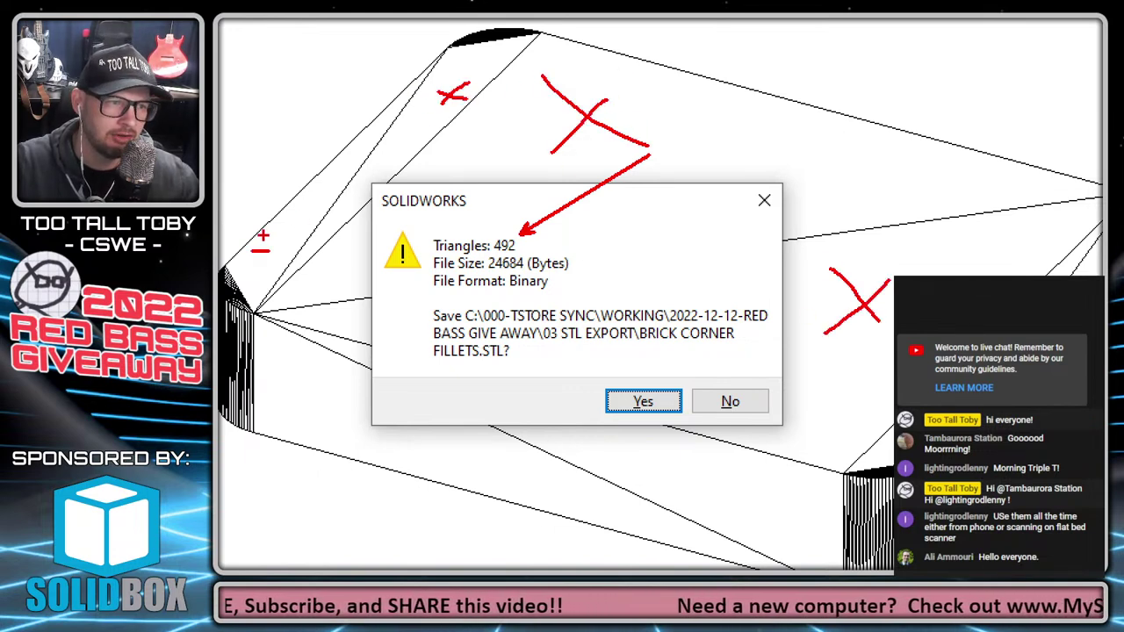
pyautogui.moveTo(260, 243); pyautogui.dragTo(259, 260)
pyautogui.moveTo(234, 304); pyautogui.dragTo(254, 277)
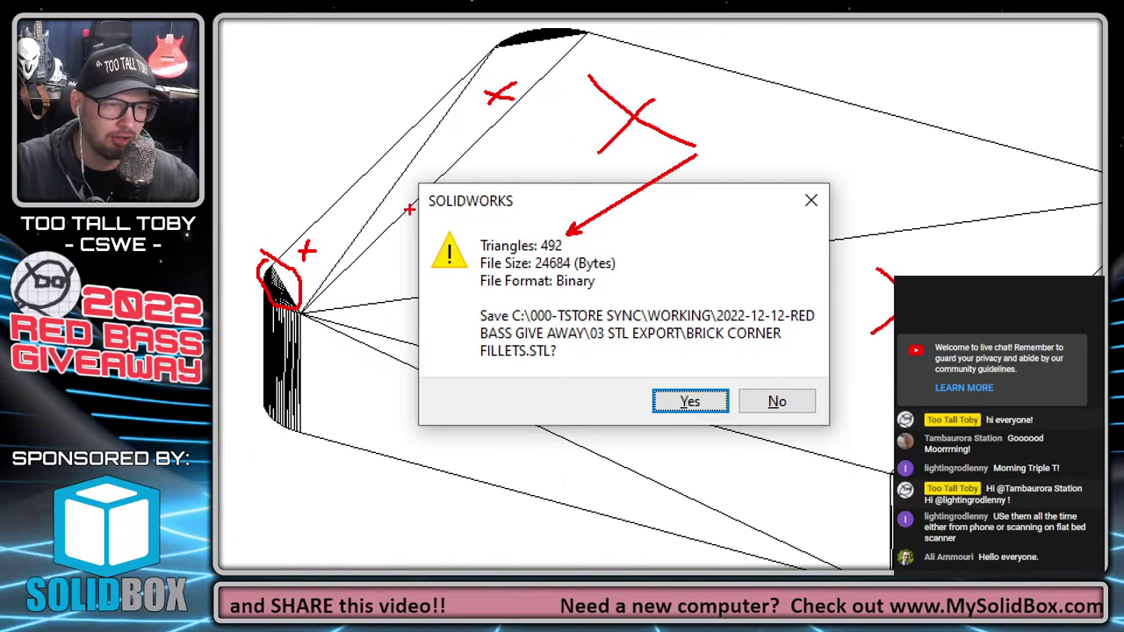
pyautogui.moveTo(306, 390); pyautogui.dragTo(392, 531)
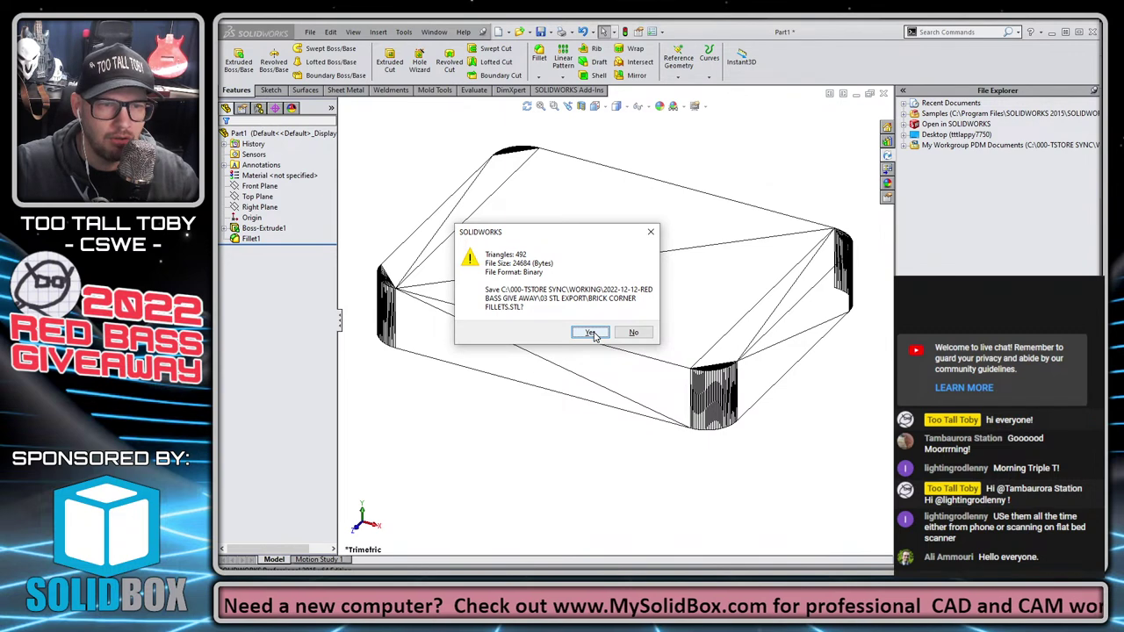
pyautogui.click(690, 402)
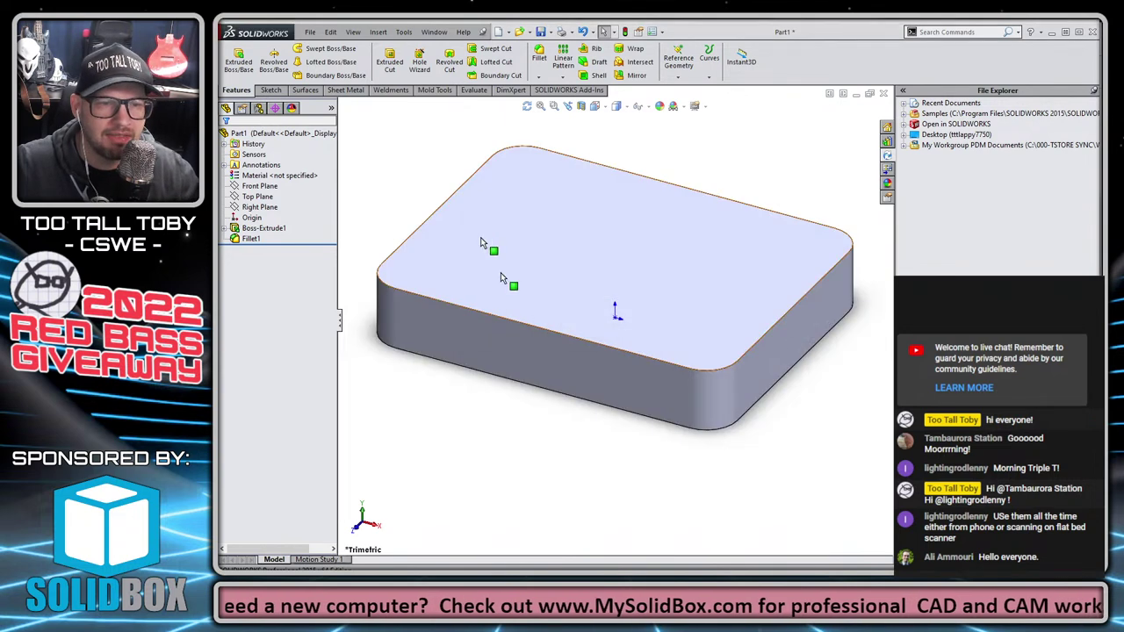
# Fillet the perimeter edges of the block's top face with a 0.125 in radius
pyautogui.press('s')
pyautogui.click(440, 209)
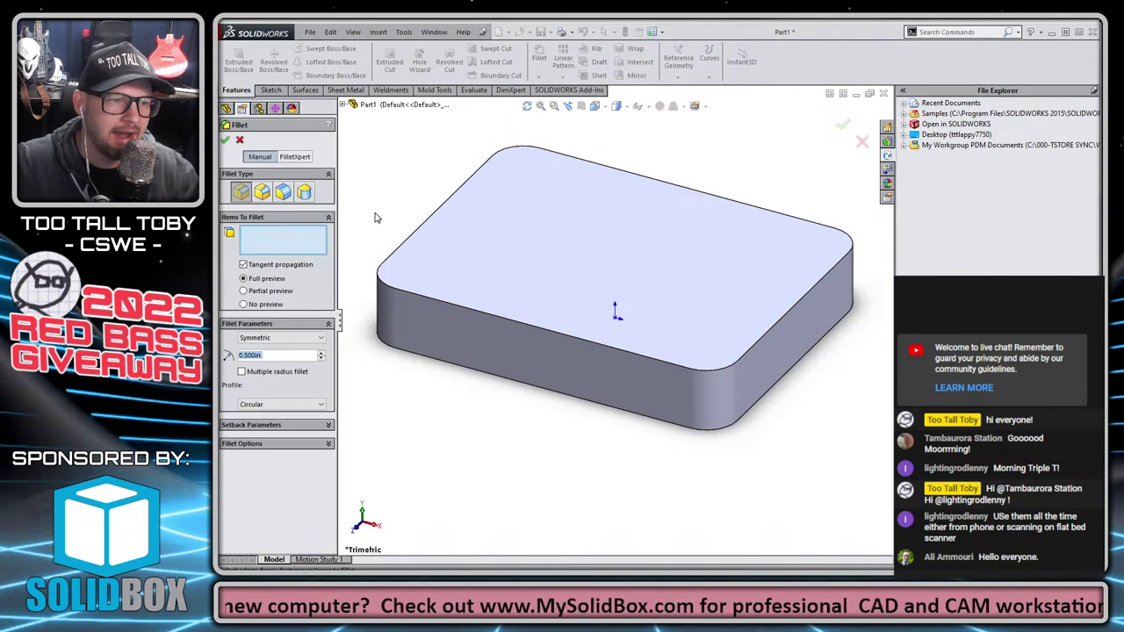
pyautogui.write('0.125')
pyautogui.press('Return')
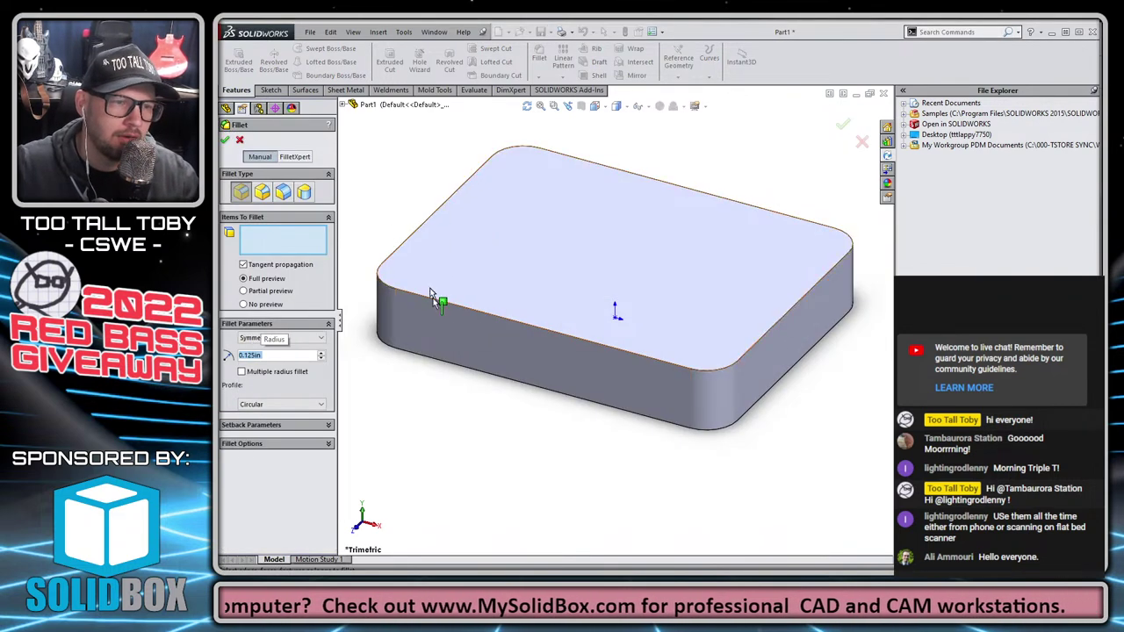
pyautogui.click(431, 294)
pyautogui.press('Return')
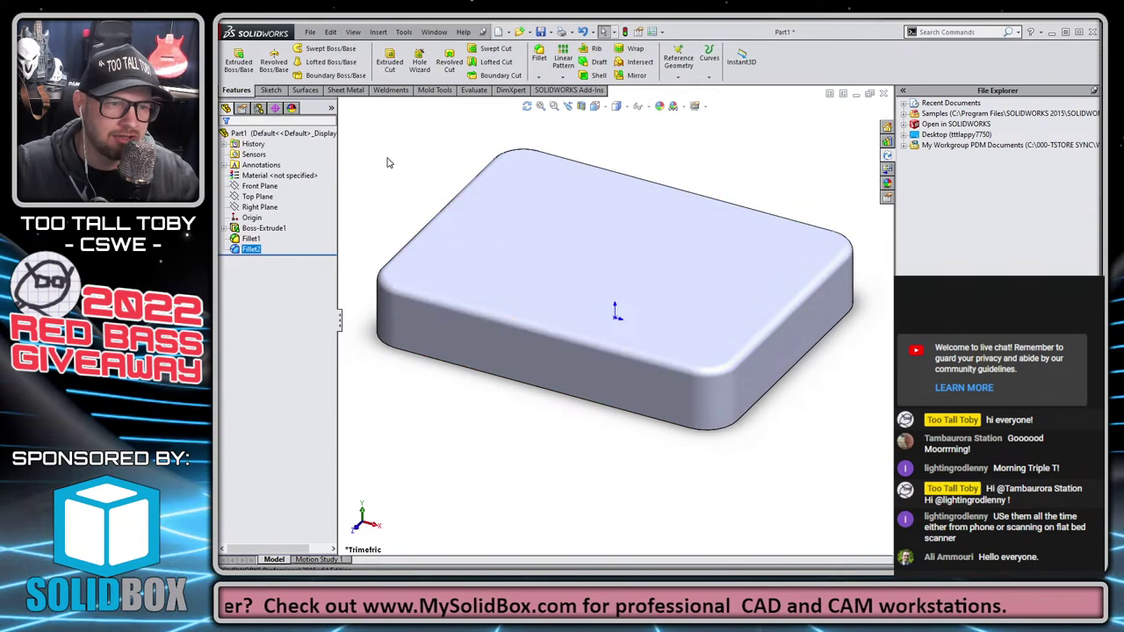
pyautogui.click(387, 163)
# Save the fully filleted block in STL format as Part1.STL in the 03 STL EXPORT folder
pyautogui.click(311, 32)
pyautogui.click(336, 131)
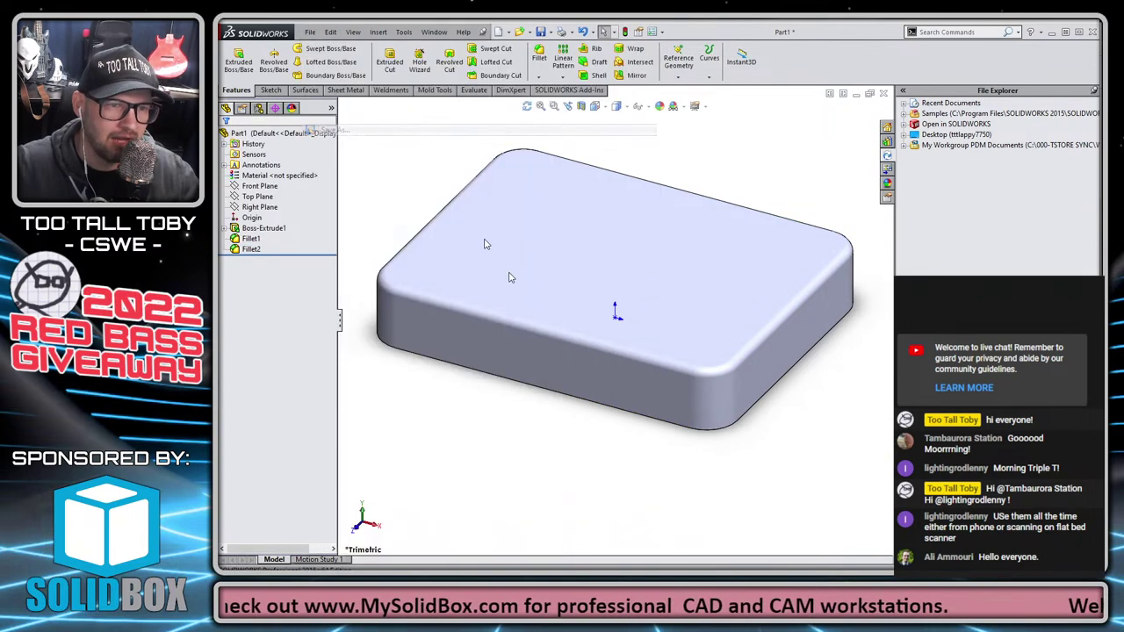
pyautogui.click(587, 465)
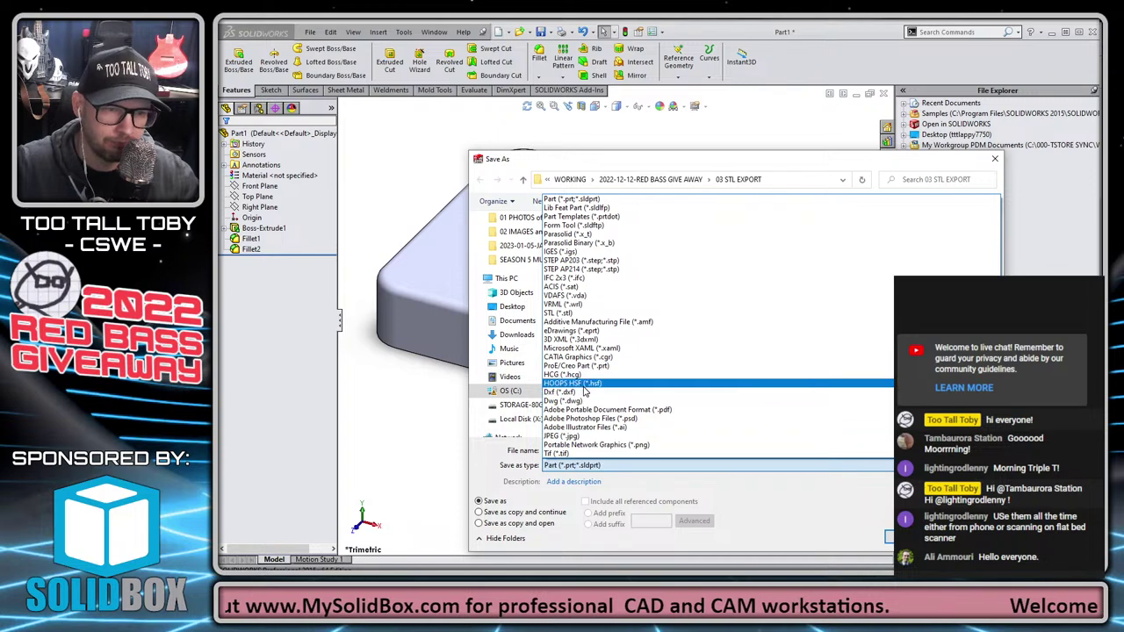
pyautogui.click(594, 313)
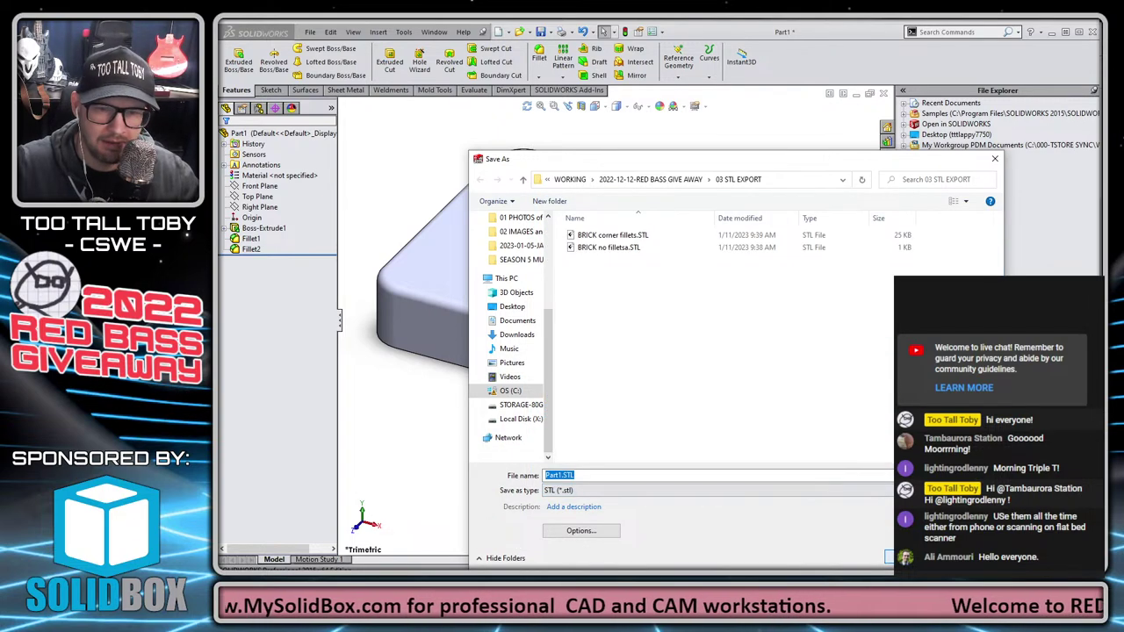
pyautogui.click(910, 557)
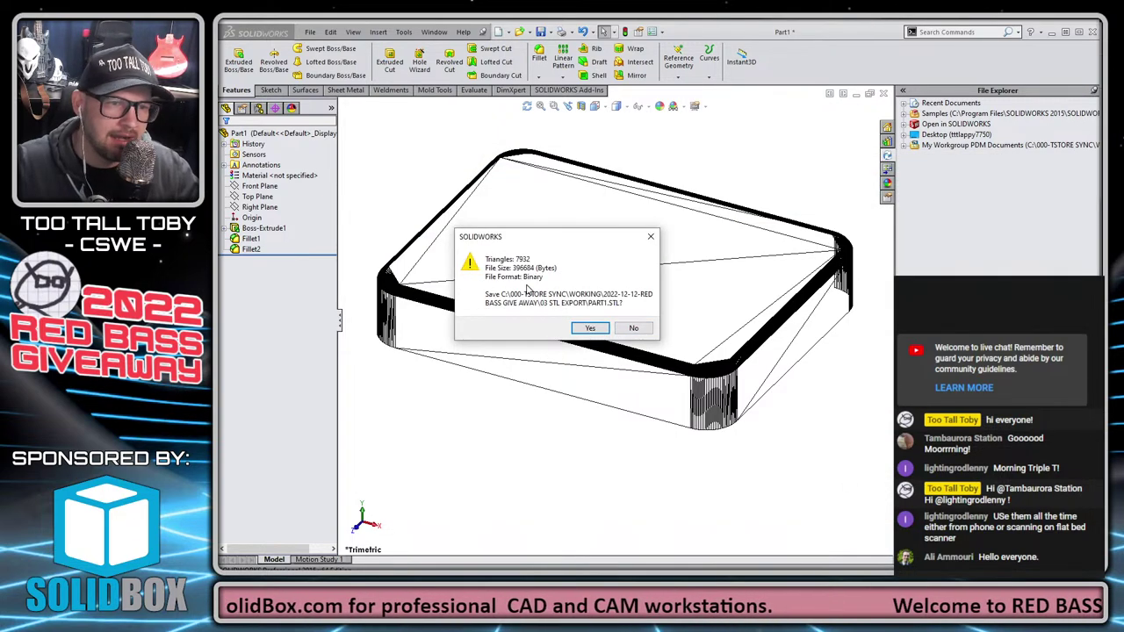
# Examine the triangle count and the dense mesh along the top edge fillets in the preview, and accept the Part1.STL export
pyautogui.hotkey('ctrl', '1')
pyautogui.click(544, 264)
pyautogui.keyDown('ctrl'); pyautogui.keyDown('shift'); pyautogui.moveTo(523, 246); pyautogui.dragTo(622, 190); pyautogui.keyUp('shift'); pyautogui.keyUp('ctrl')
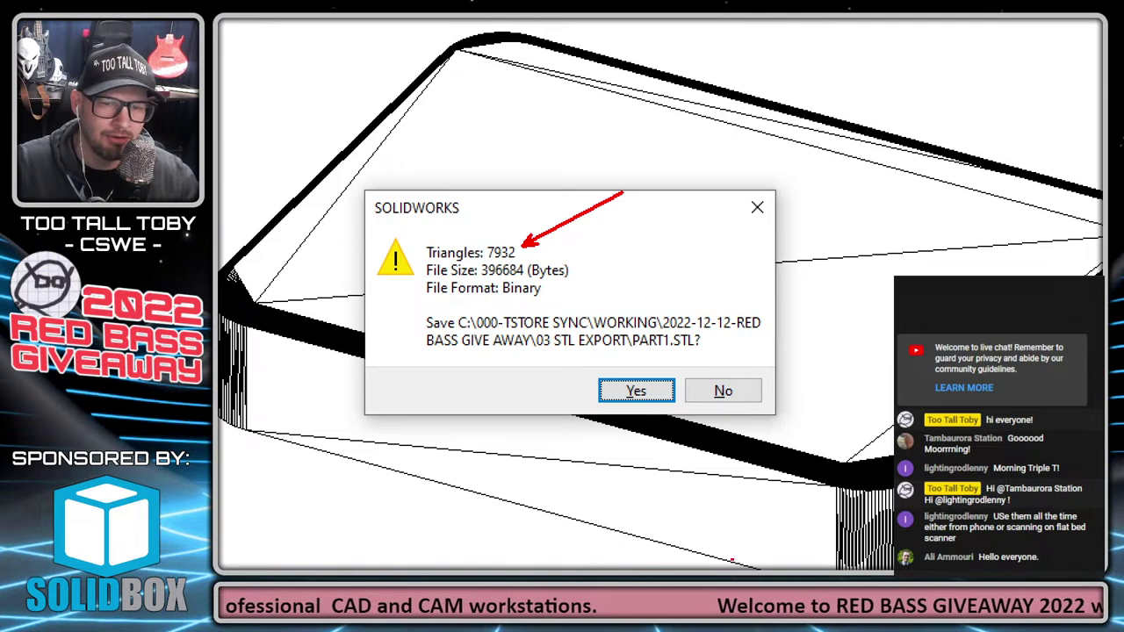
pyautogui.moveTo(787, 426)
pyautogui.mouseDown()
pyautogui.moveTo(838, 452)
pyautogui.moveTo(748, 434)
pyautogui.mouseUp()
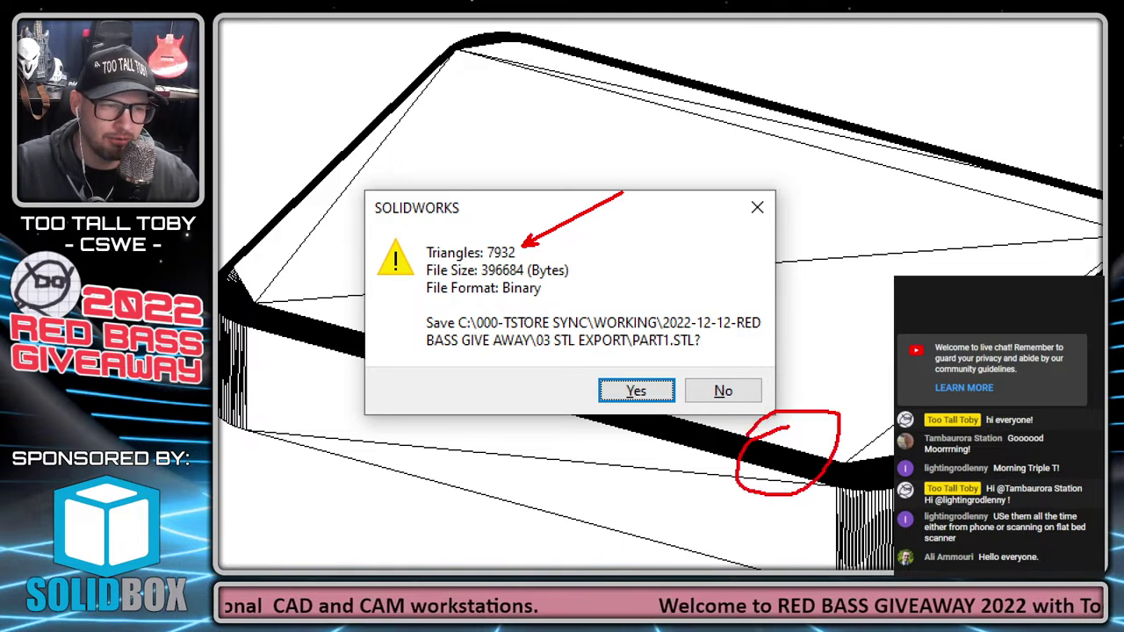
pyautogui.moveTo(276, 293)
pyautogui.mouseDown()
pyautogui.moveTo(583, 388)
pyautogui.moveTo(893, 461)
pyautogui.moveTo(318, 376)
pyautogui.moveTo(287, 267)
pyautogui.mouseUp()
pyautogui.press('Escape')
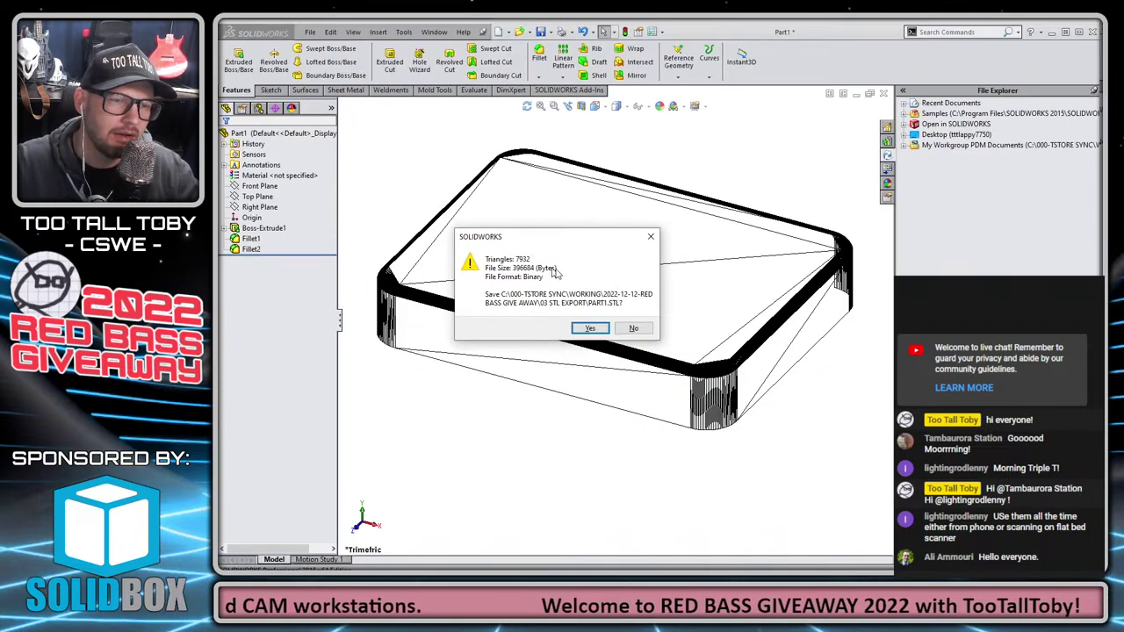
pyautogui.click(589, 328)
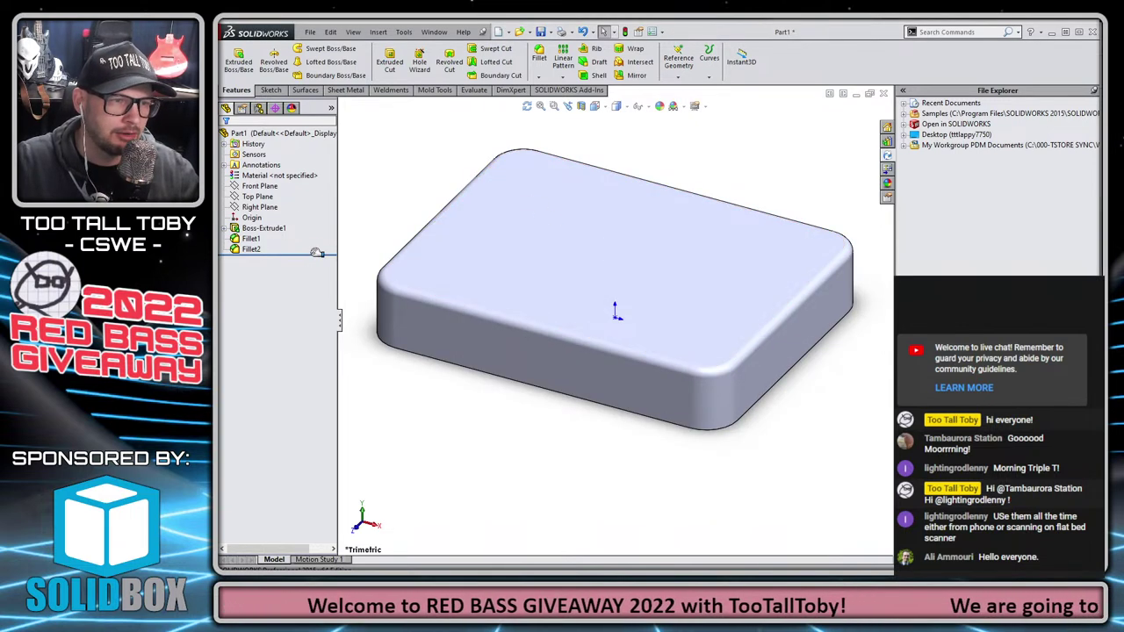
# Roll the part back to before the block's extrusion and start a new sketch on the Top Plane
pyautogui.moveTo(316, 253); pyautogui.dragTo(315, 224)
pyautogui.click(257, 196)
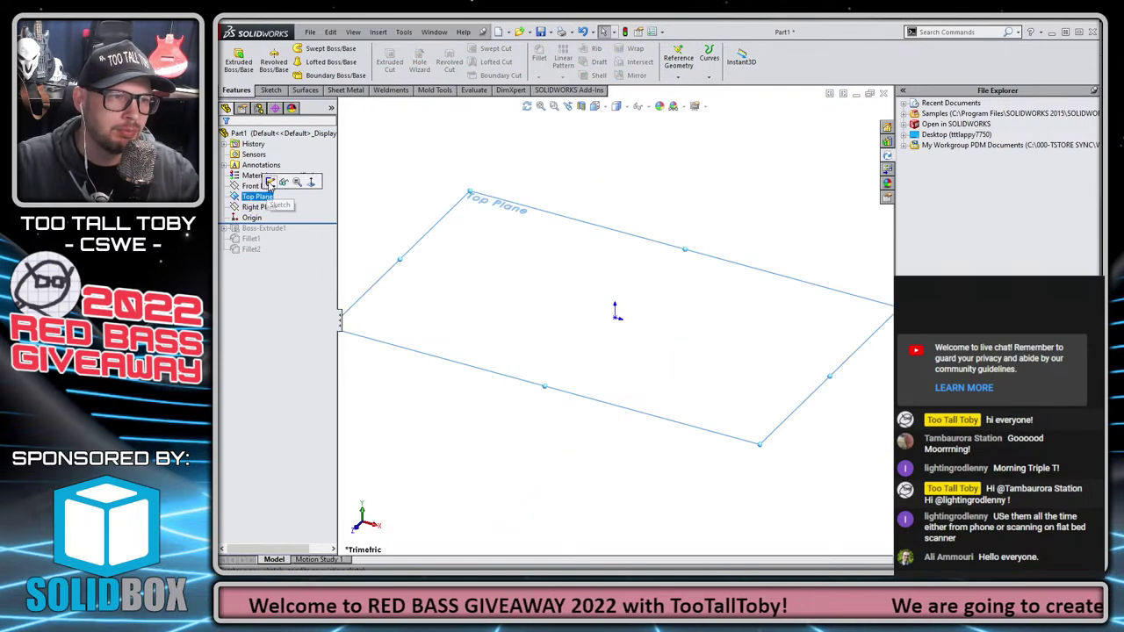
pyautogui.click(270, 182)
# Sketch a circle centered on the origin with a diameter of 1 in
pyautogui.press('s')
pyautogui.click(565, 279)
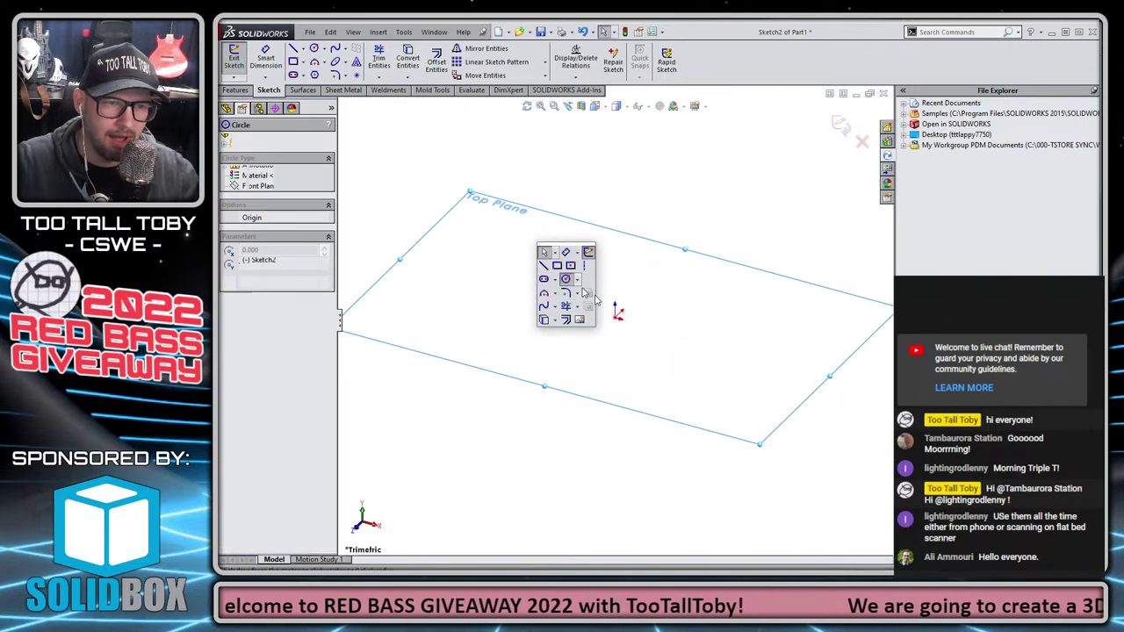
pyautogui.click(617, 313)
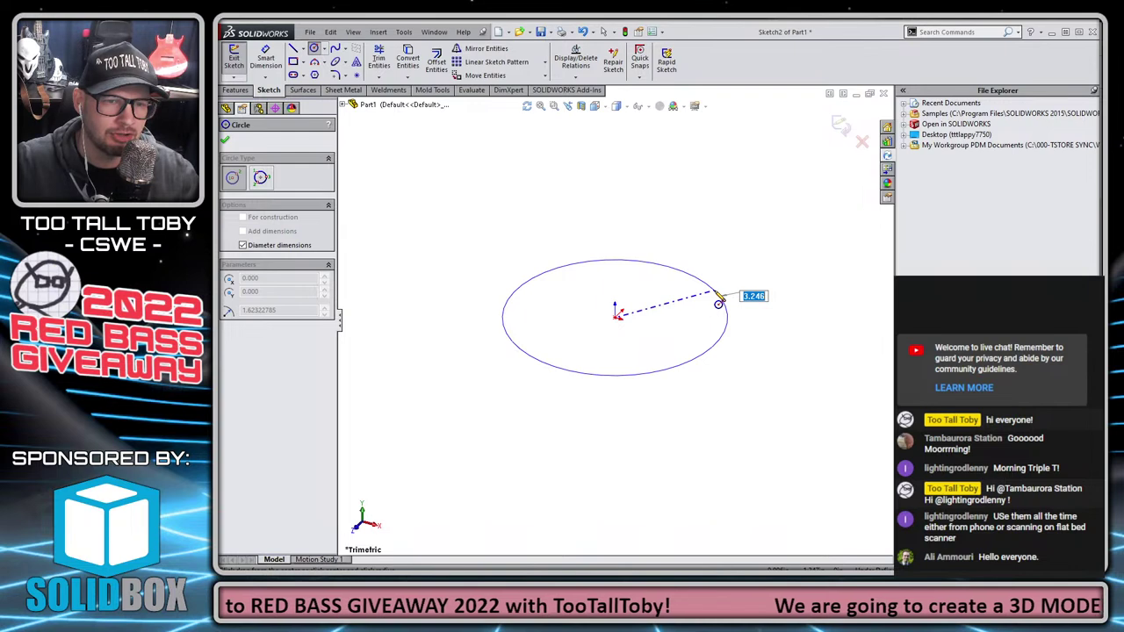
pyautogui.write('1')
pyautogui.press('Return')
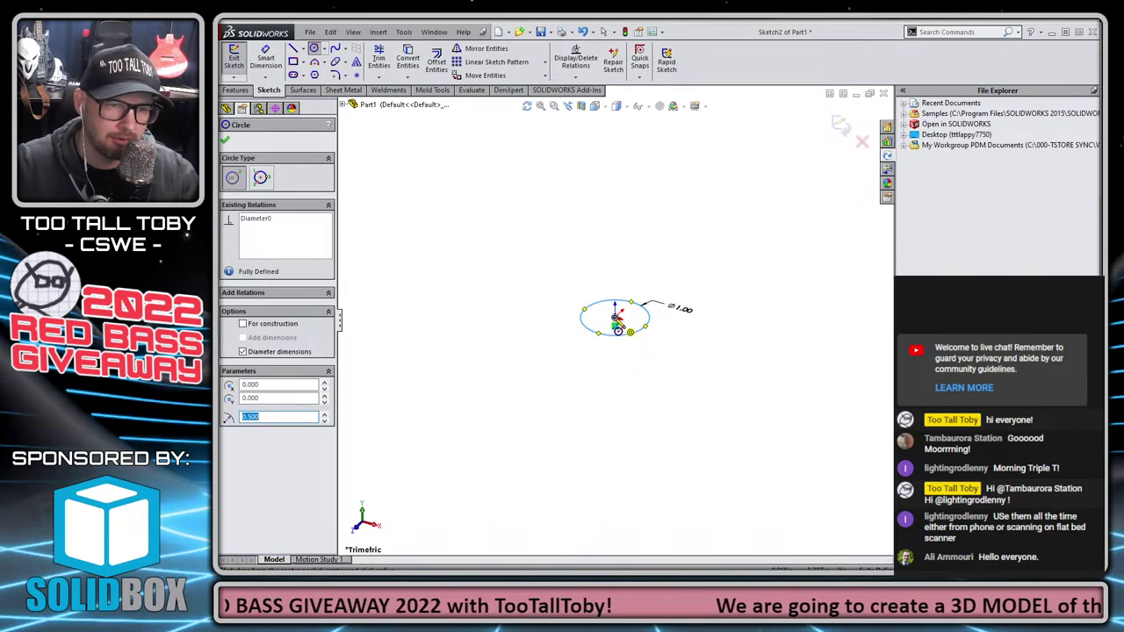
# Sketch a concentric inner circle centered on the origin with a diameter of 0.375 in
pyautogui.click(617, 318)
pyautogui.write('0.37')
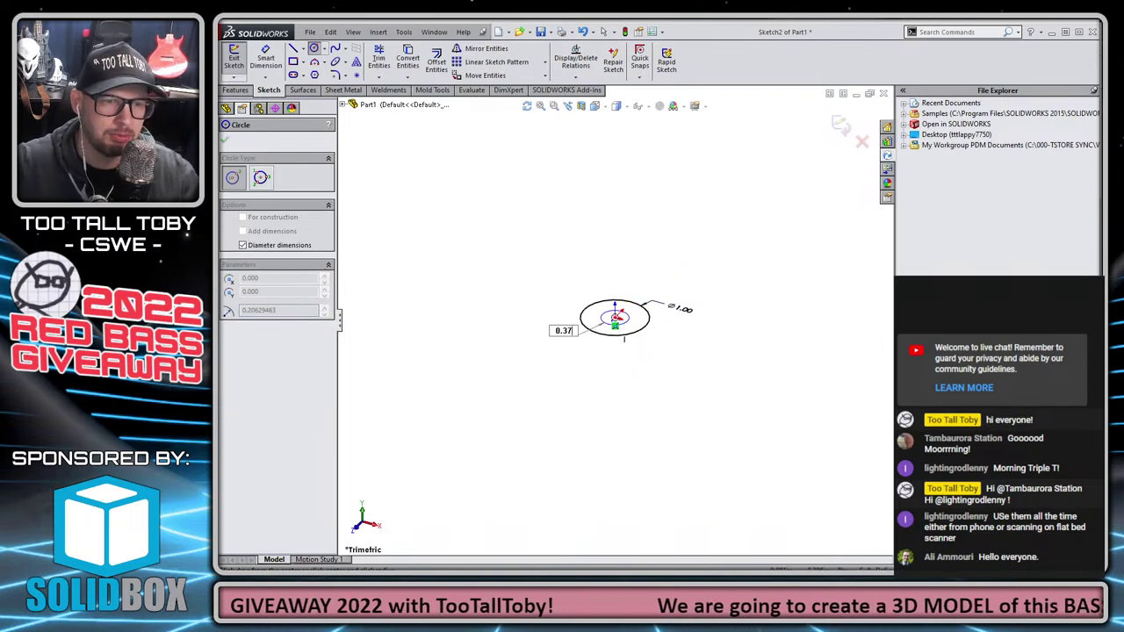
pyautogui.write('5')
pyautogui.press('Return')
# Extrude the ring between the two circles to a blind depth of 0.09 in to form a flat washer
pyautogui.press('s')
pyautogui.click(706, 368)
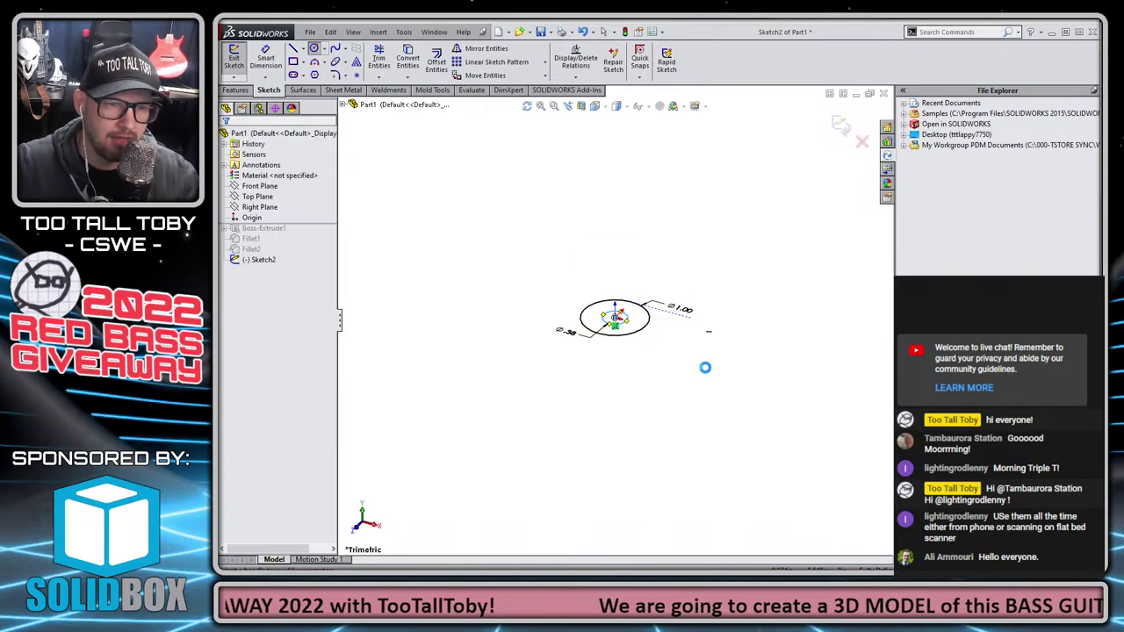
pyautogui.write('0.90')
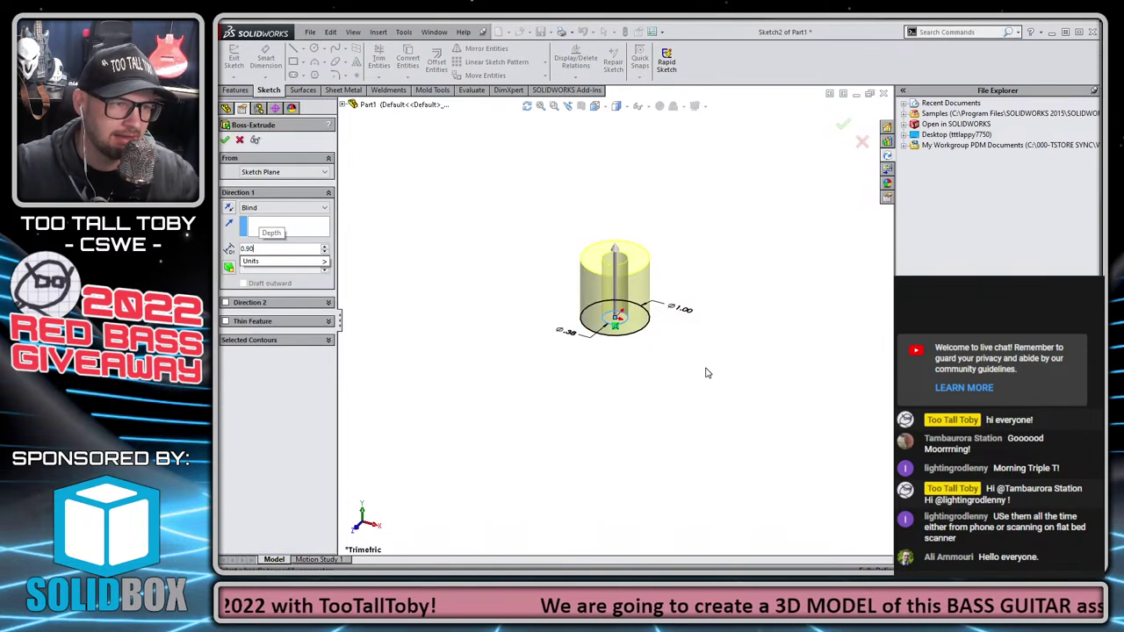
pyautogui.press('Return')
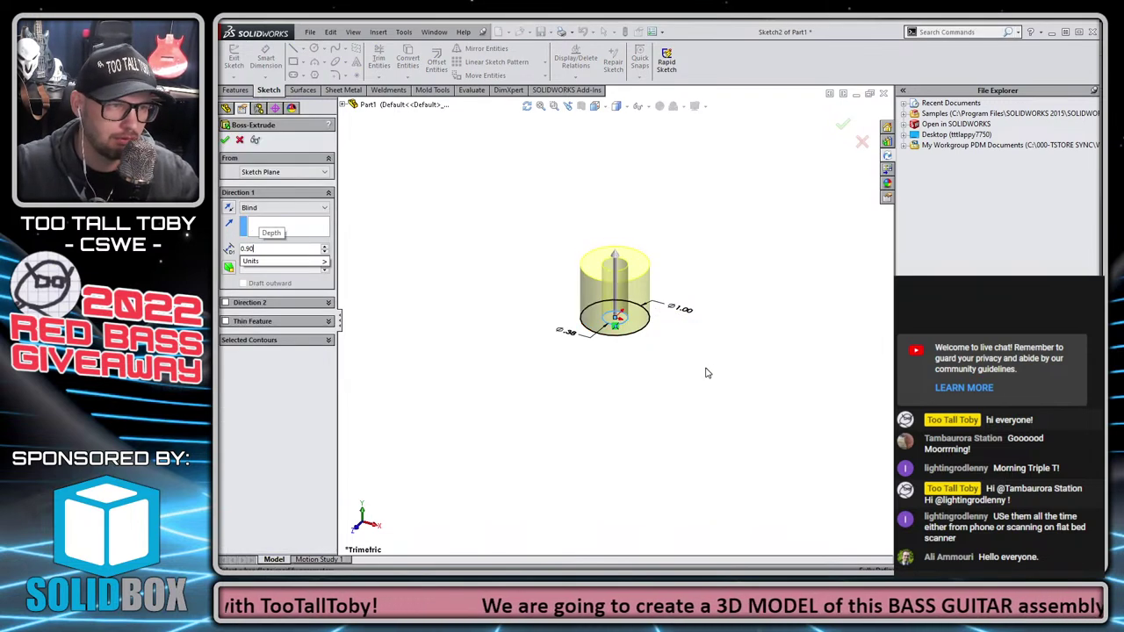
pyautogui.write('0')
pyautogui.press('Return')
pyautogui.rightClick(682, 299)
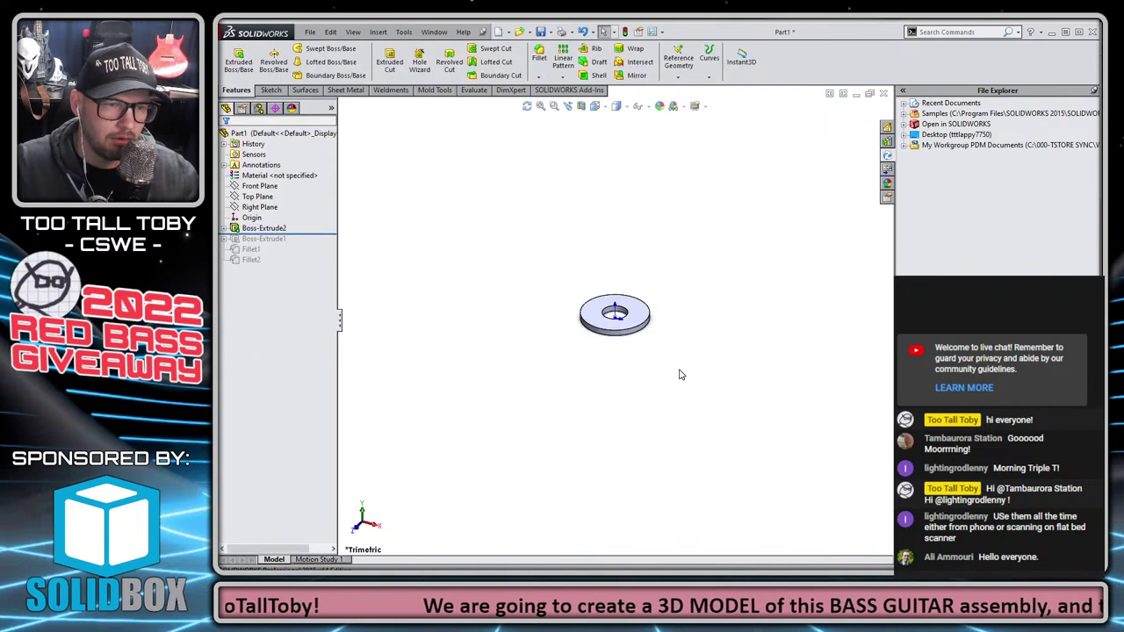
# Export the unfilleted washer in STL format as "WASHER - no fillets" in the 03 STL EXPORT folder and accept the mesh preview
pyautogui.scroll(-8, 726, 337)
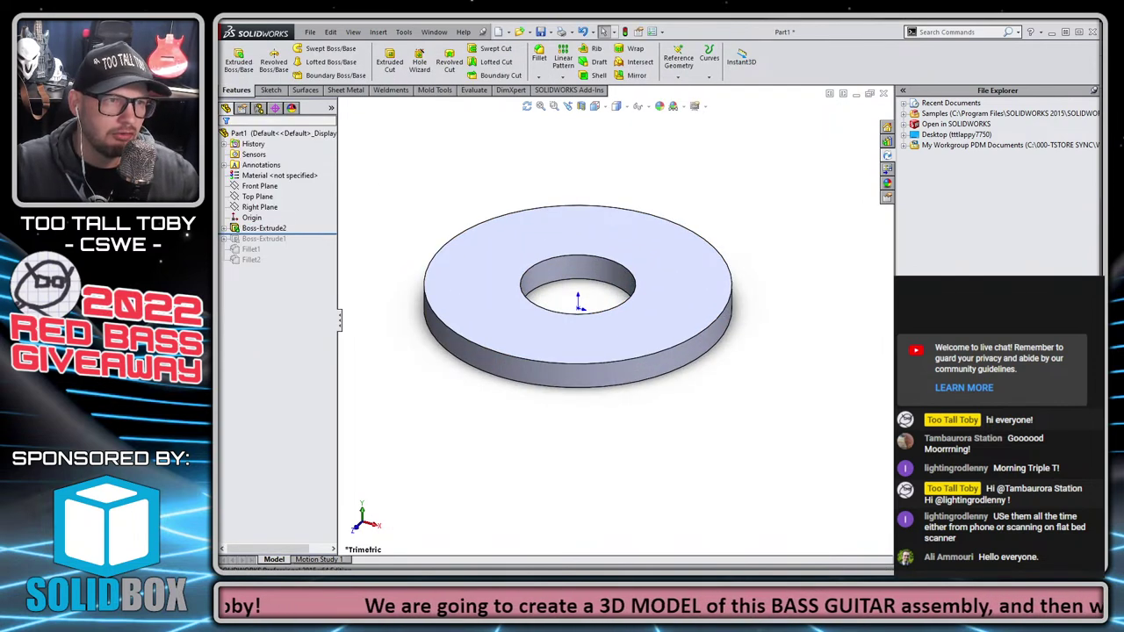
pyautogui.click(310, 32)
pyautogui.click(332, 130)
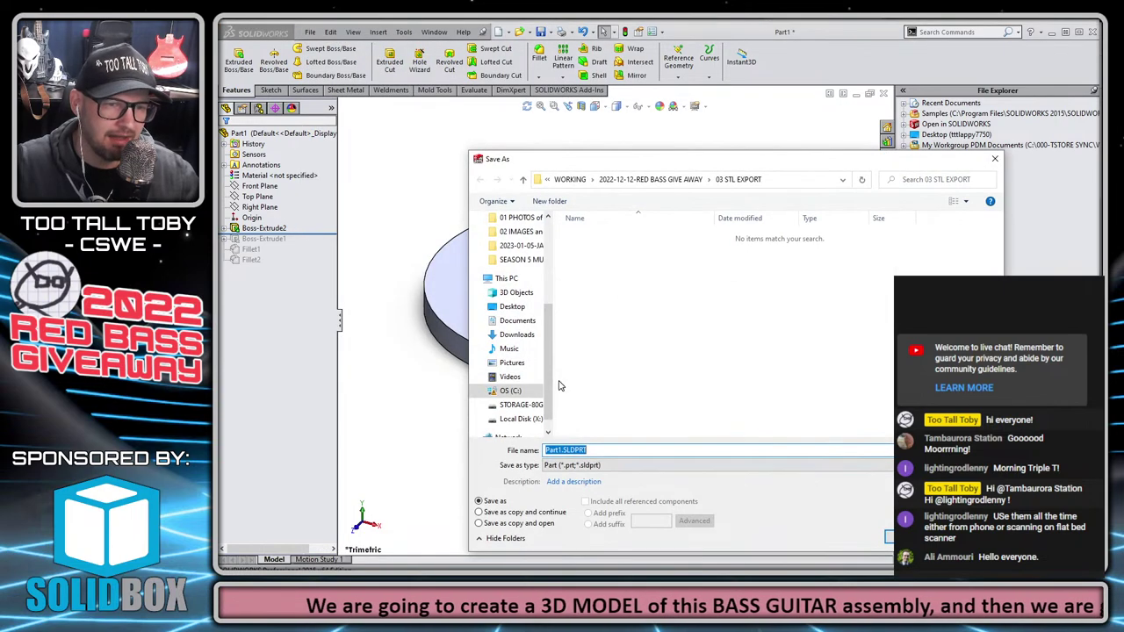
pyautogui.click(597, 464)
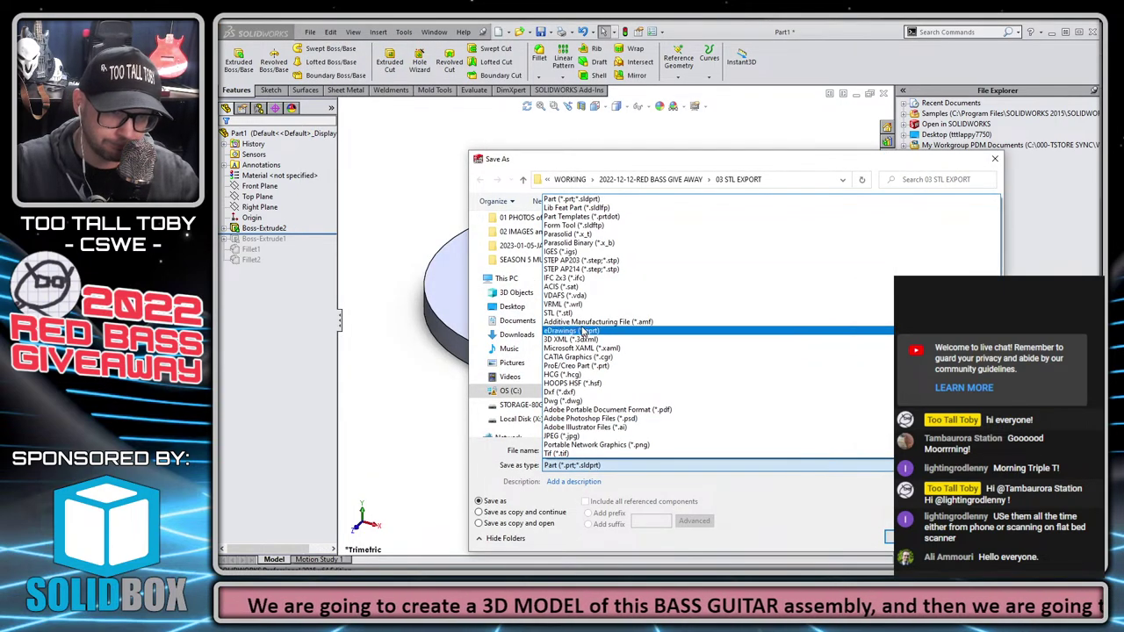
pyautogui.click(566, 313)
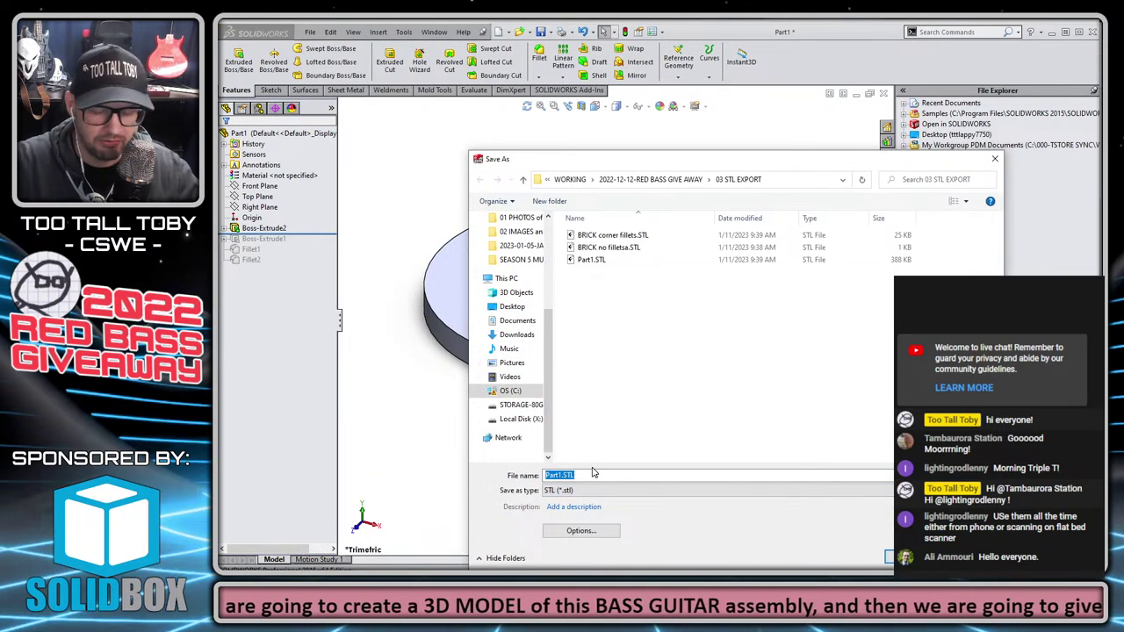
pyautogui.press('Down')
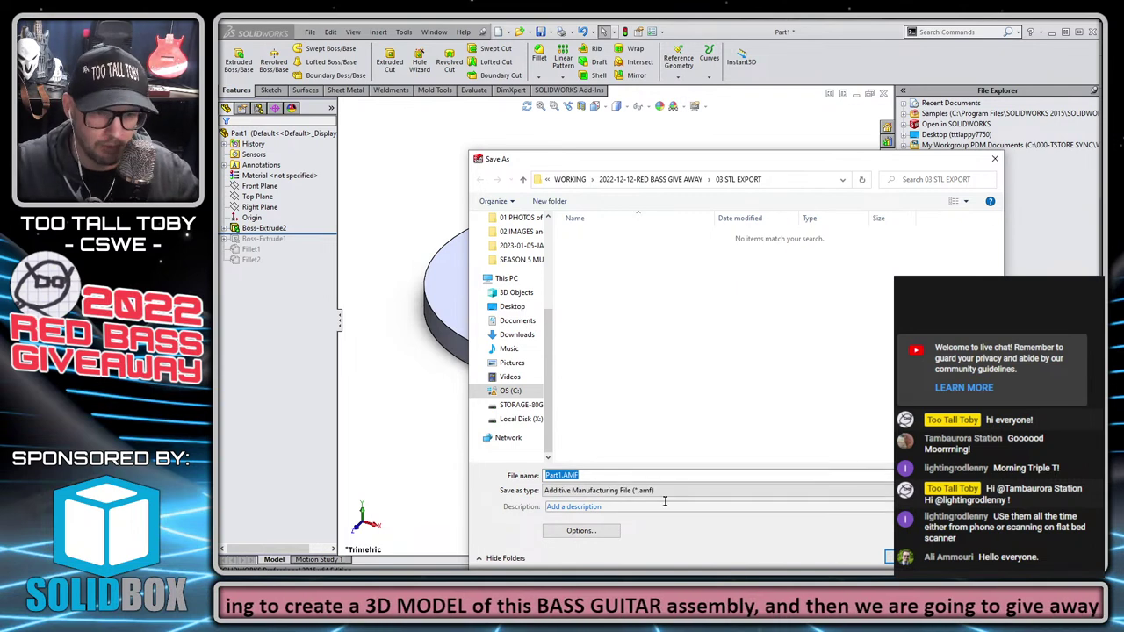
pyautogui.click(666, 493)
pyautogui.click(559, 338)
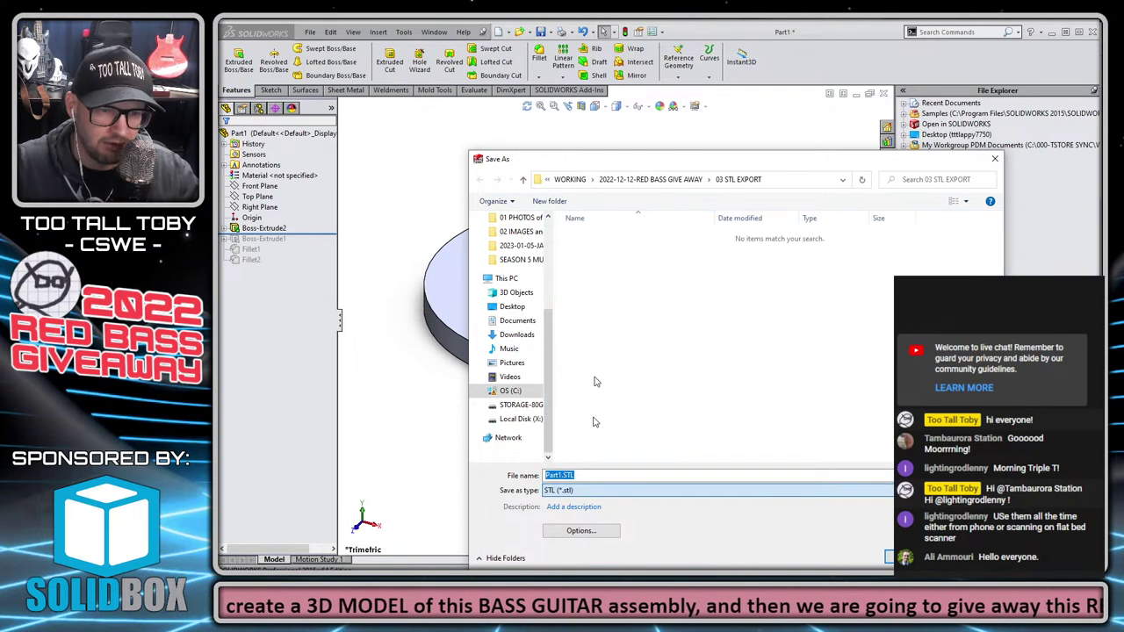
pyautogui.write('WASHE')
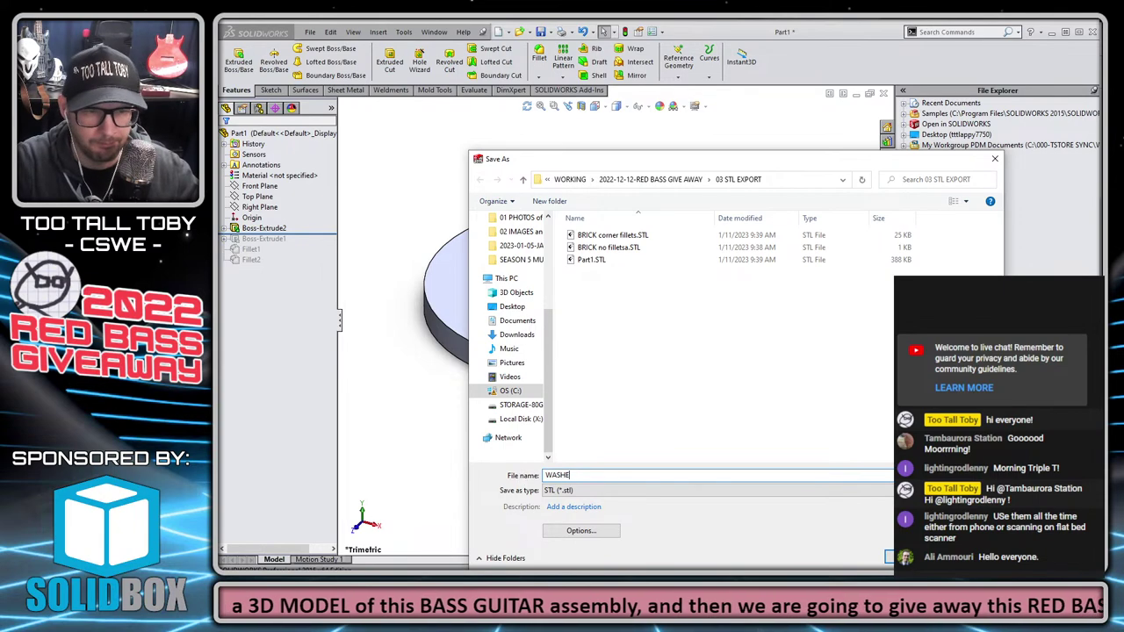
pyautogui.write('R - no fillets')
pyautogui.press('Return')
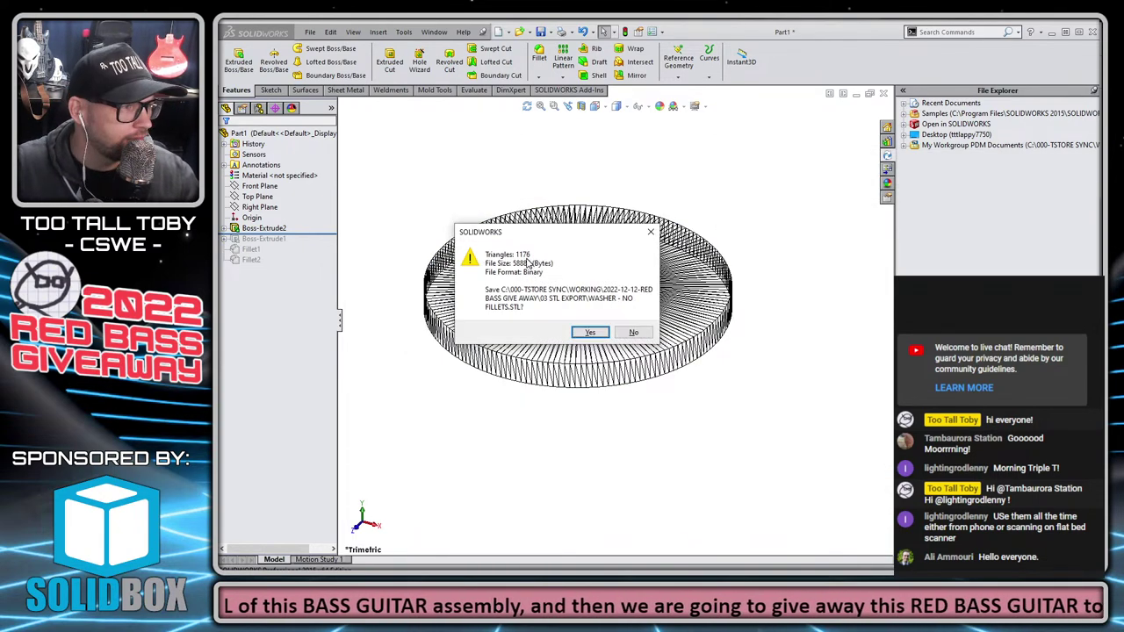
pyautogui.click(589, 332)
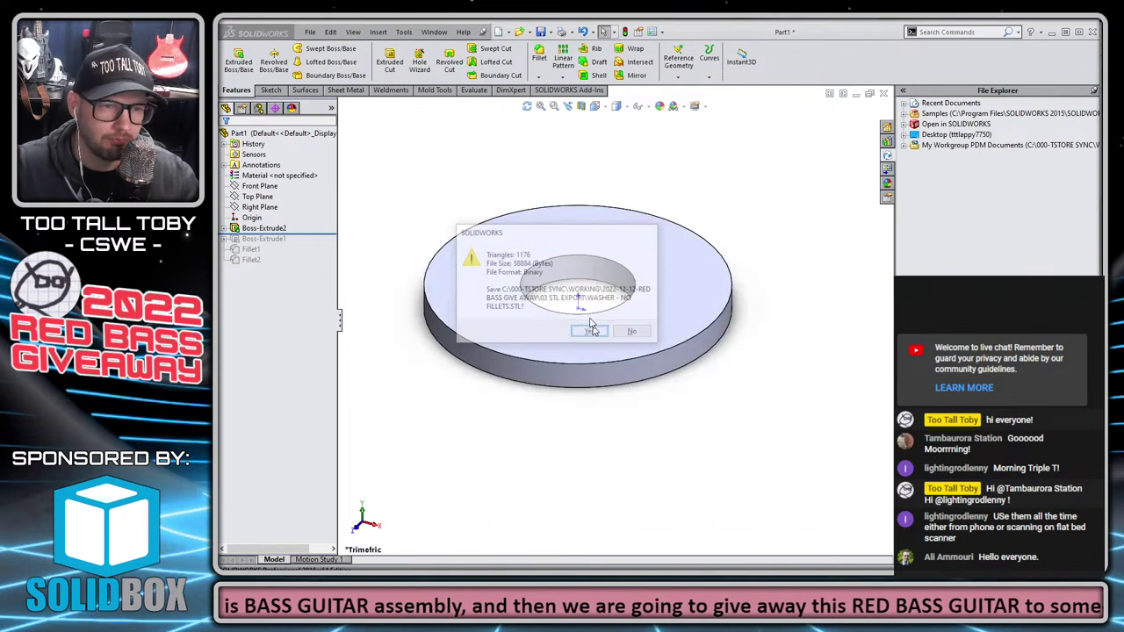
# Fillet the edges of the washer's top and bottom faces with a 0.015 in radius
pyautogui.press('s')
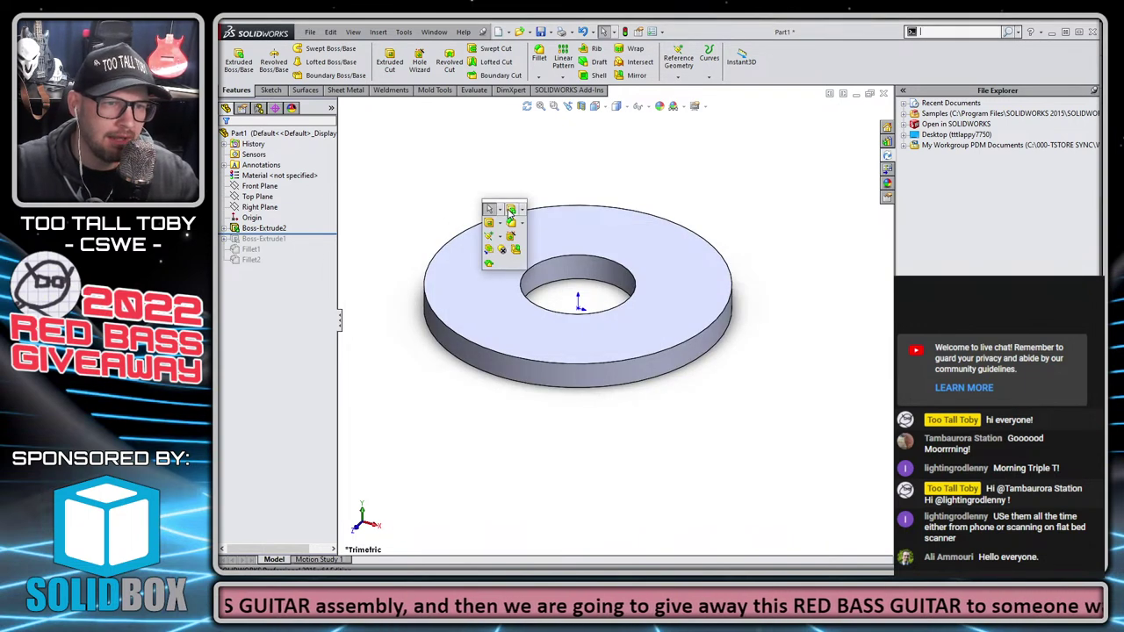
pyautogui.click(512, 223)
pyautogui.write('0')
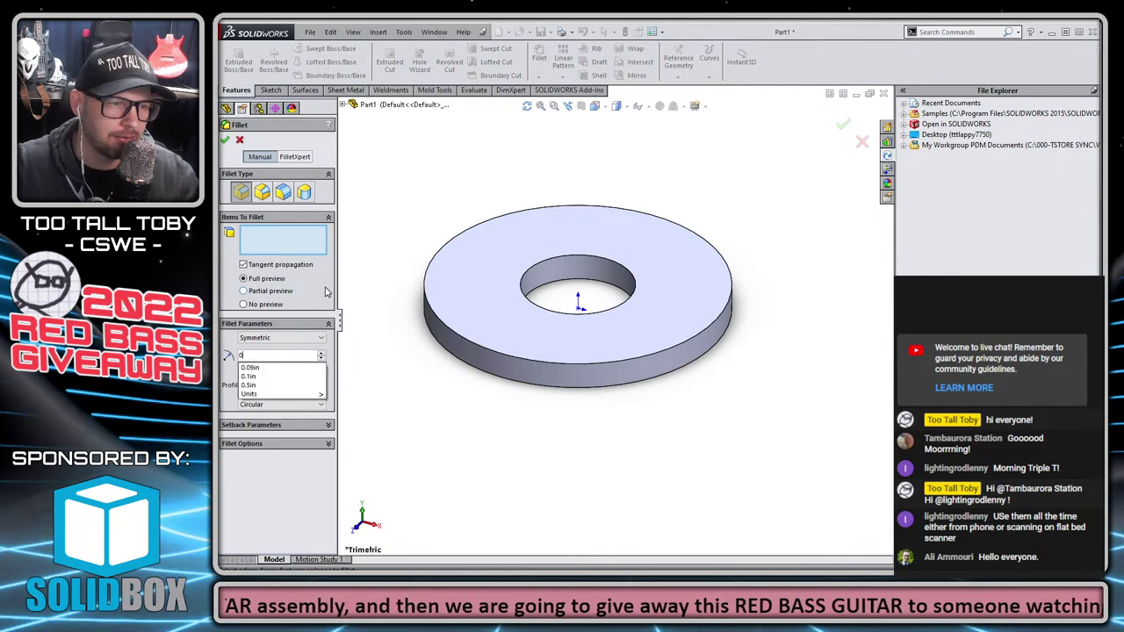
pyautogui.write('.00')
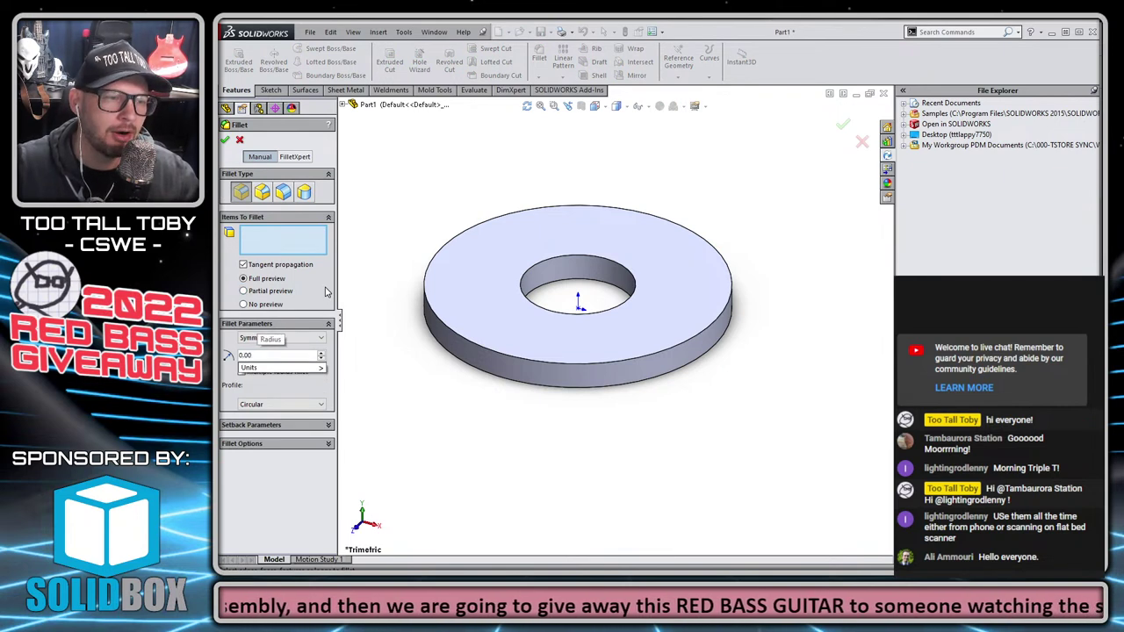
pyautogui.write('5')
pyautogui.press('Return')
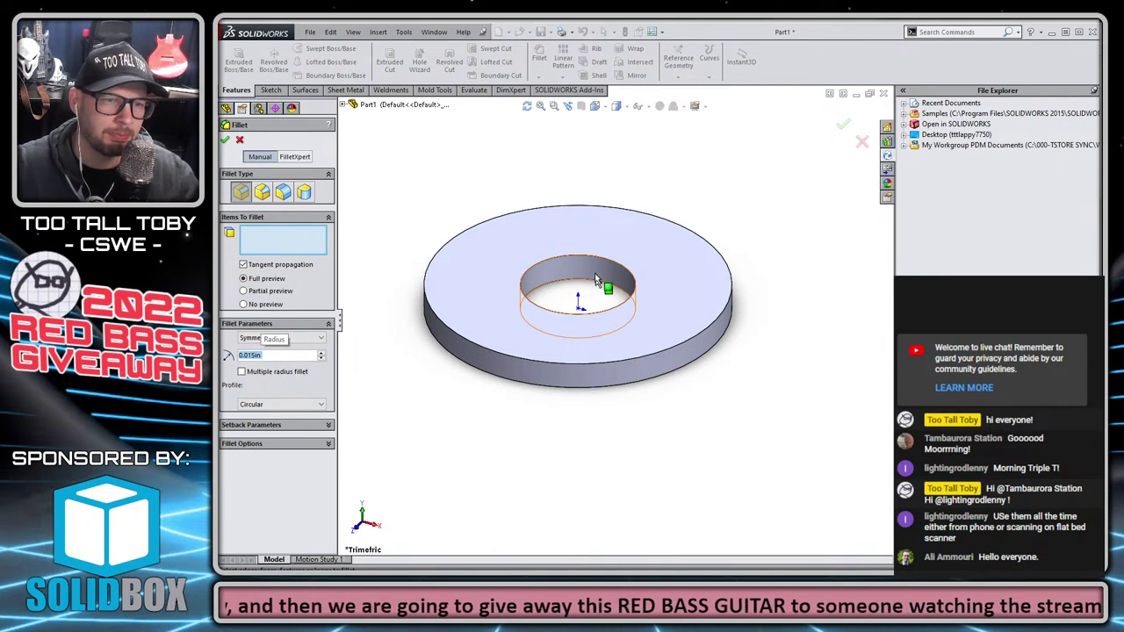
pyautogui.click(586, 248)
pyautogui.moveTo(571, 387); pyautogui.dragTo(556, 260, button='middle')
pyautogui.click(482, 328)
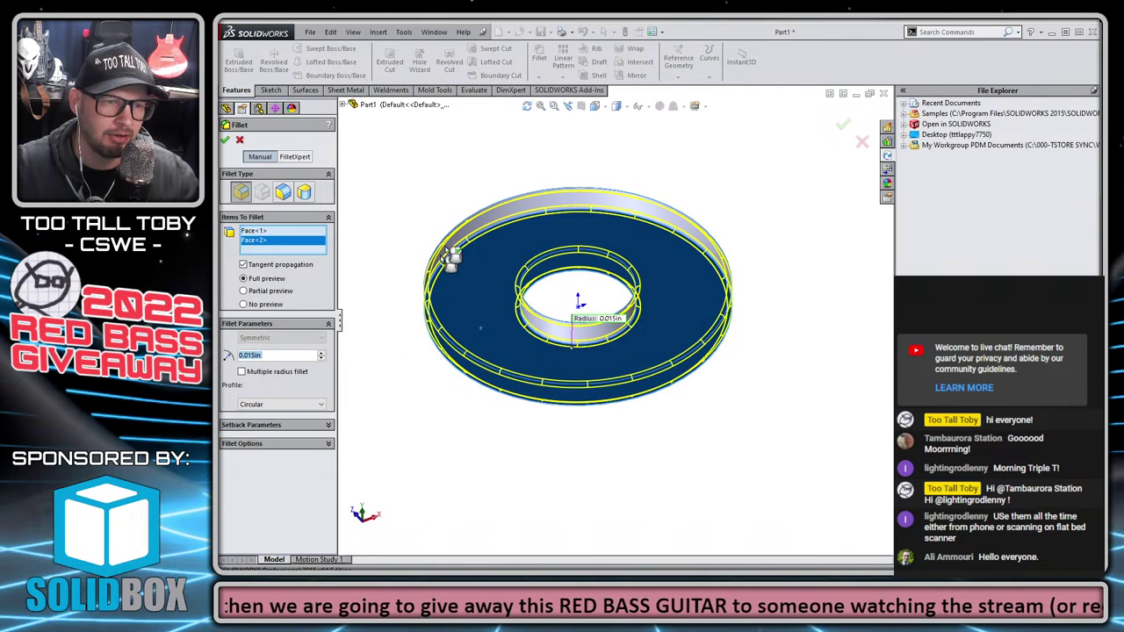
pyautogui.rightClick(445, 258)
pyautogui.moveTo(562, 181); pyautogui.dragTo(559, 332, button='middle')
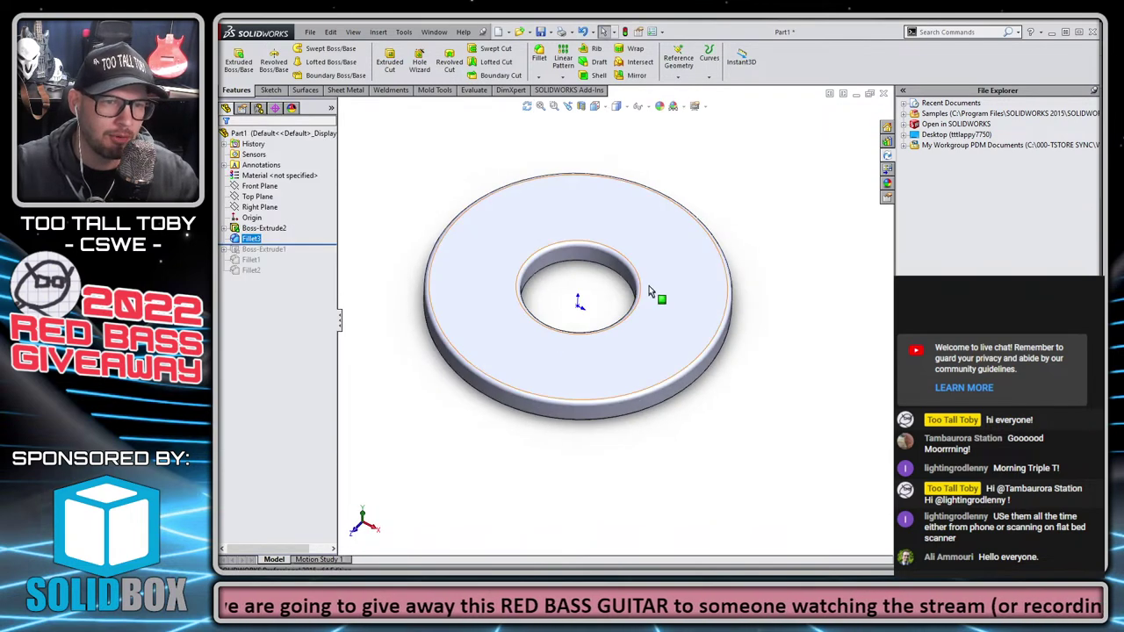
# Try to export the filleted washer in STL format as "WASHER - fillets.STL" in the 03 STL EXPORT folder
pyautogui.click(309, 32)
pyautogui.click(683, 424)
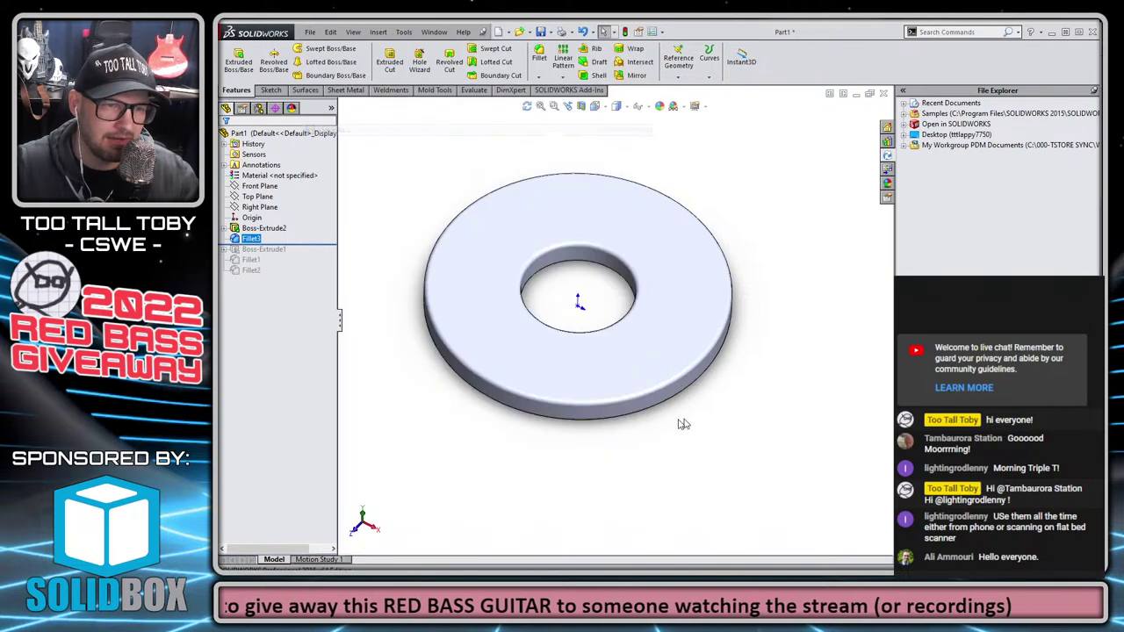
pyautogui.click(597, 466)
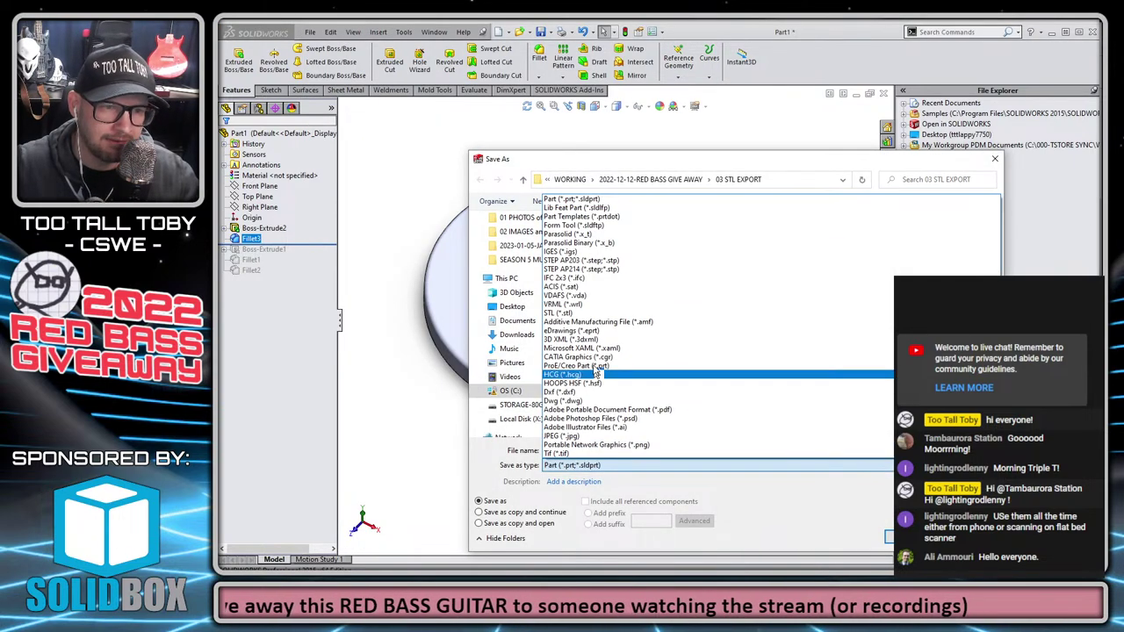
pyautogui.click(605, 314)
pyautogui.click(616, 274)
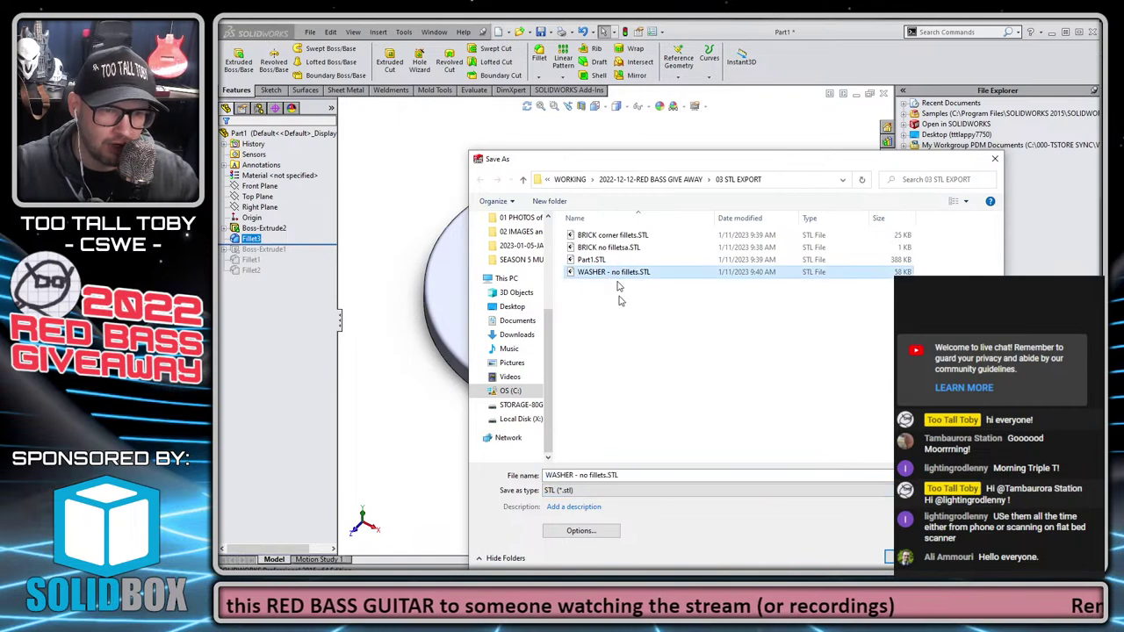
pyautogui.click(585, 475)
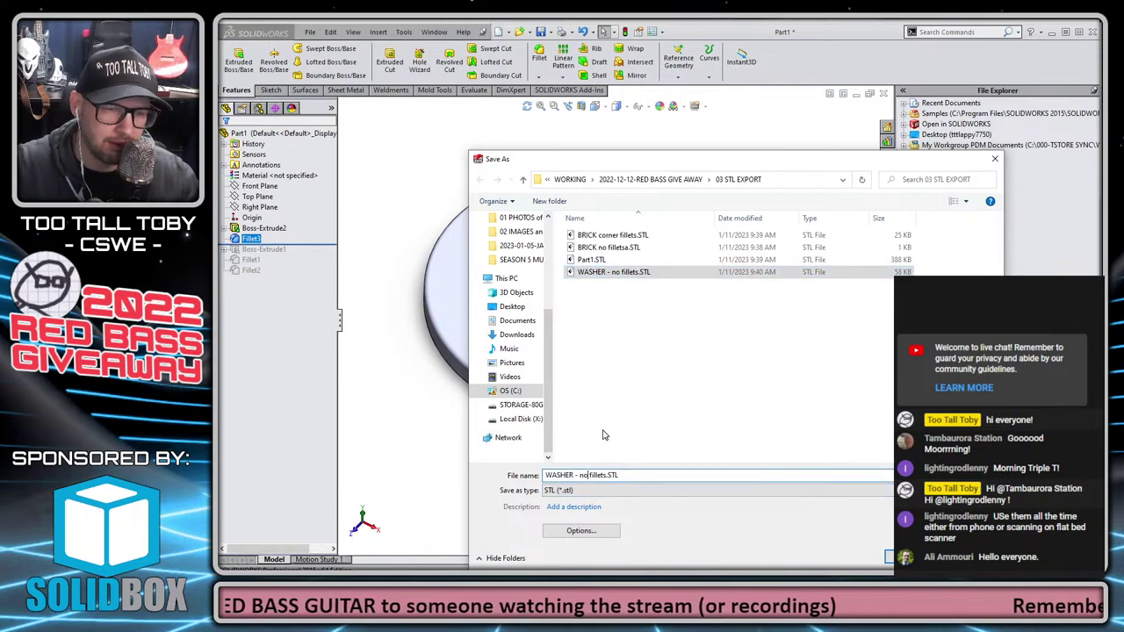
pyautogui.press('BackSpace')
pyautogui.press('BackSpace')
pyautogui.press('Return')
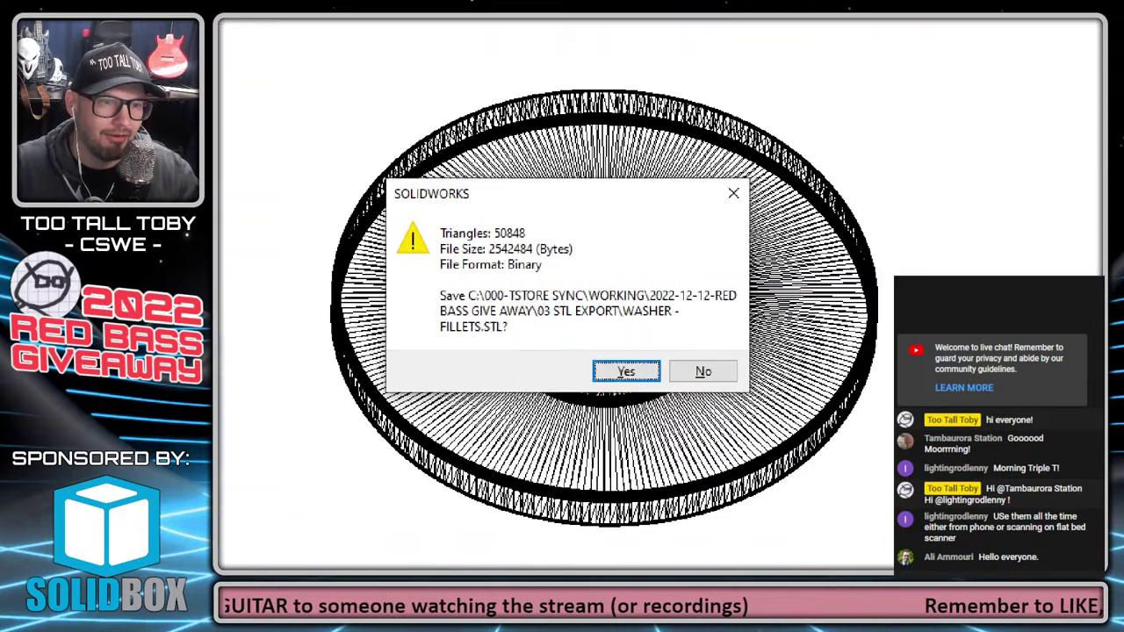
# Examine the triangle count and file size in the filleted washer's mesh preview, and decline saving the STL
pyautogui.moveTo(488, 237); pyautogui.dragTo(585, 235)
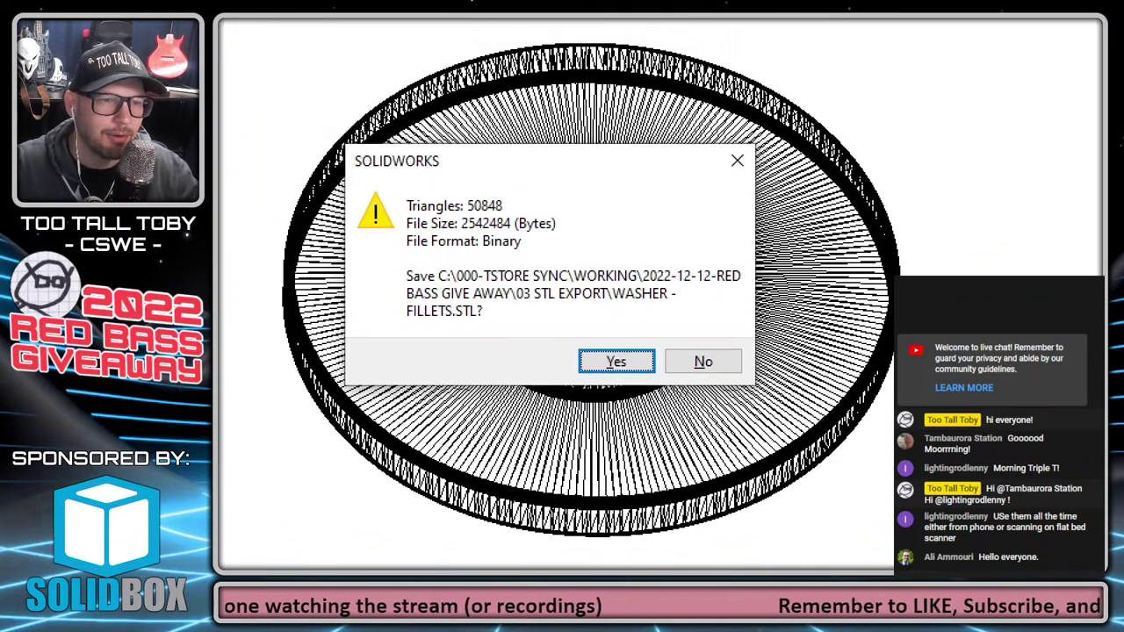
pyautogui.moveTo(546, 250); pyautogui.dragTo(604, 225)
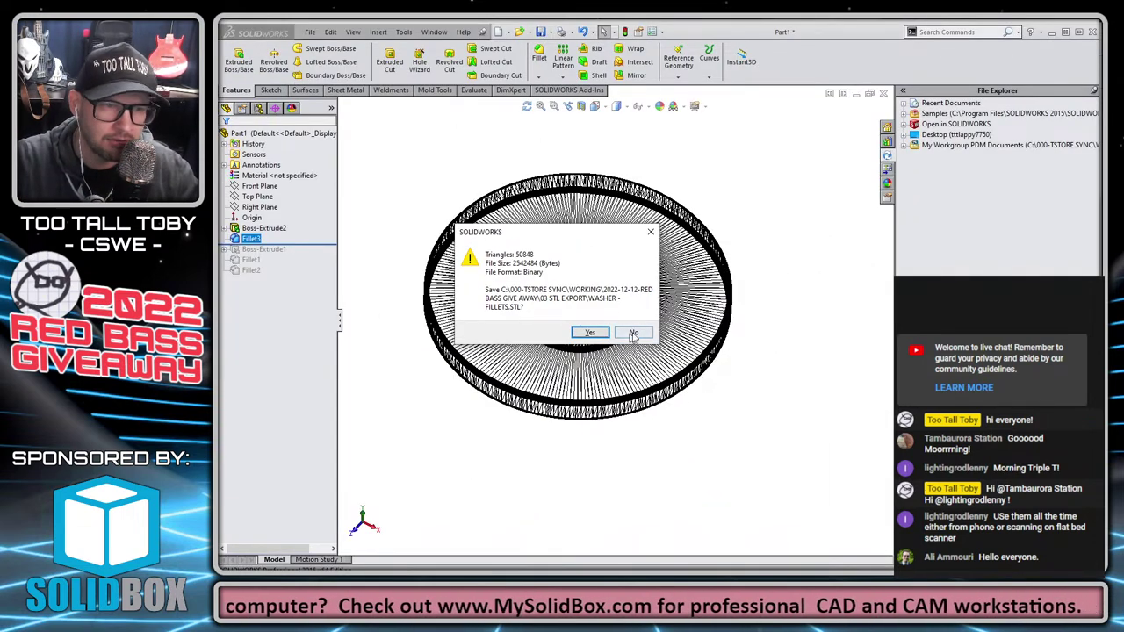
pyautogui.click(633, 333)
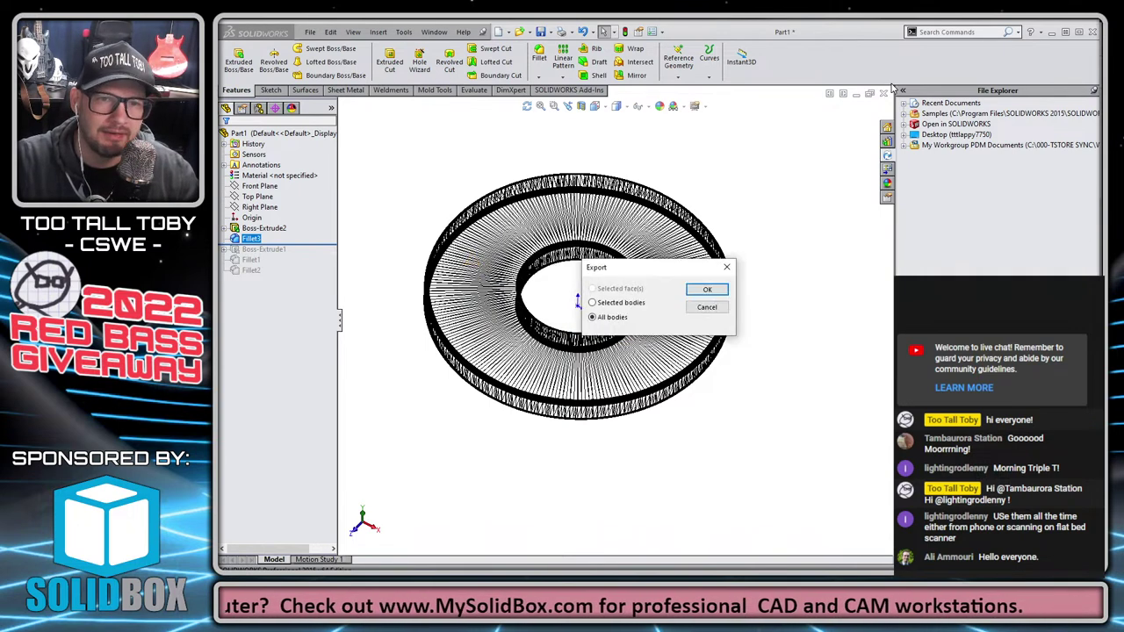
pyautogui.click(708, 291)
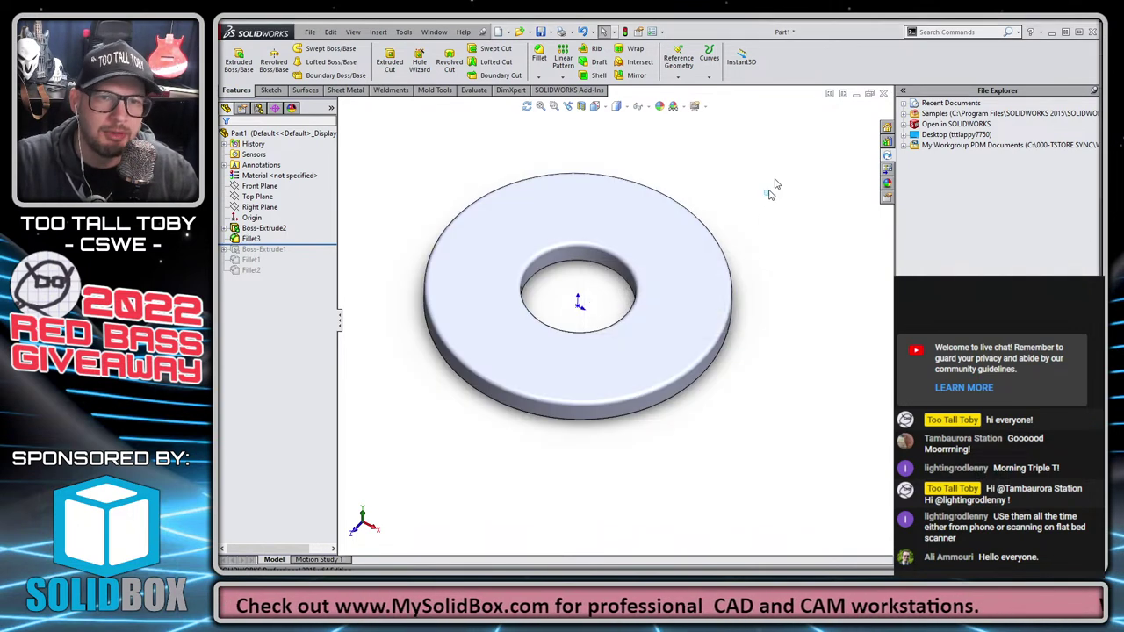
# Close the washer test part without saving and roll the pickup screw part back to before its swept thread cut
pyautogui.click(884, 93)
pyautogui.click(519, 316)
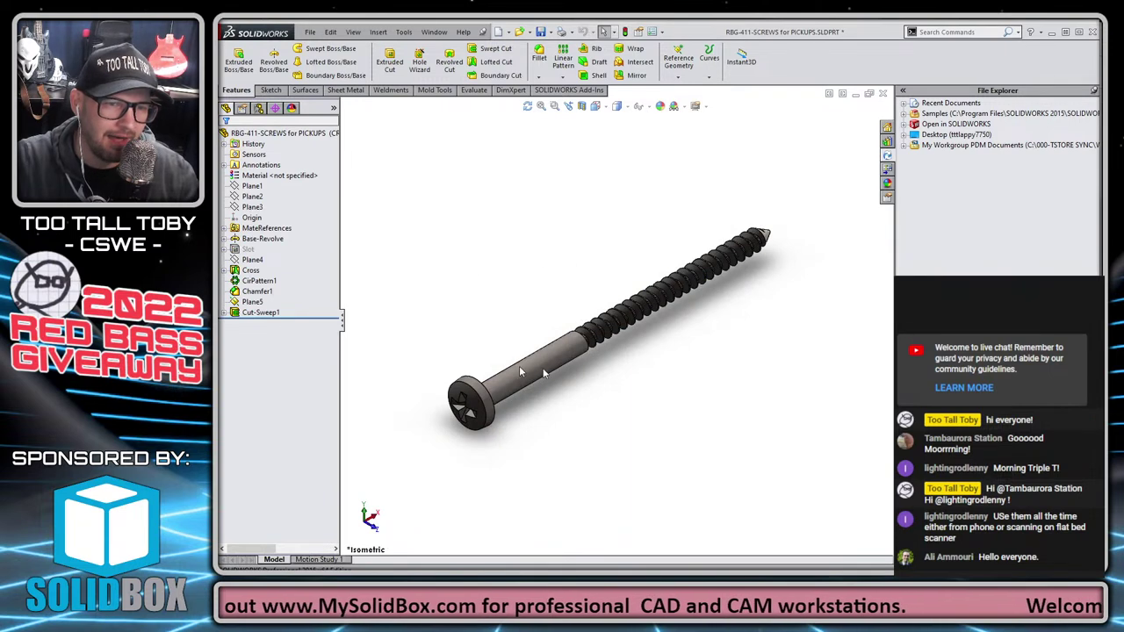
pyautogui.moveTo(313, 322); pyautogui.dragTo(319, 309)
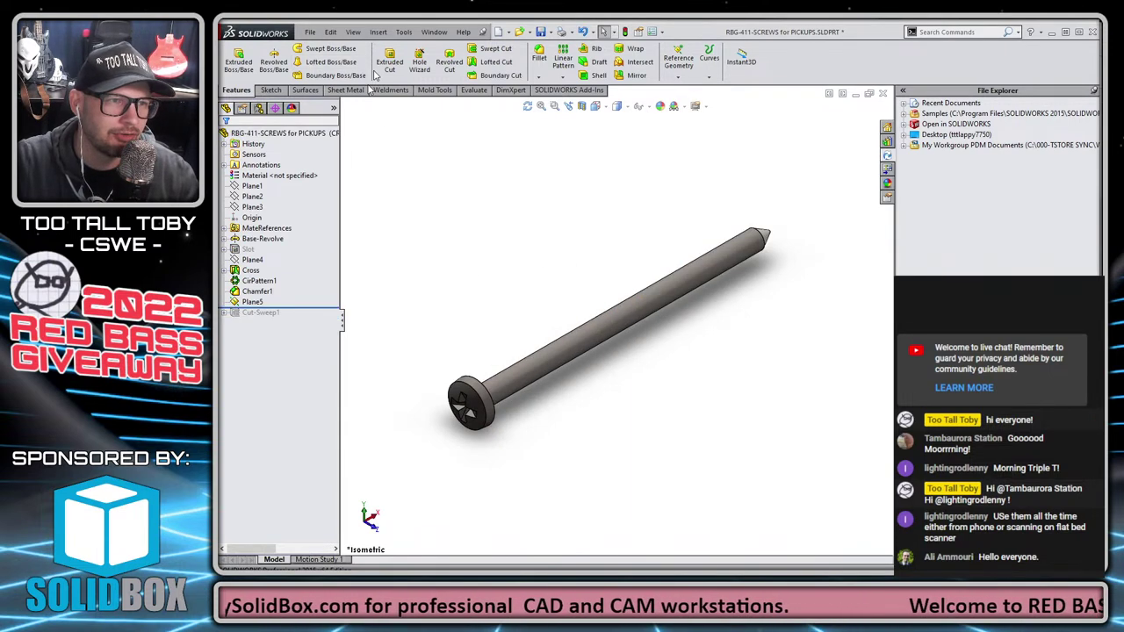
# Export the unthreaded pickup screw in STL format as "Screw - no threads" in the 03 STL EXPORT folder
pyautogui.click(310, 32)
pyautogui.click(335, 130)
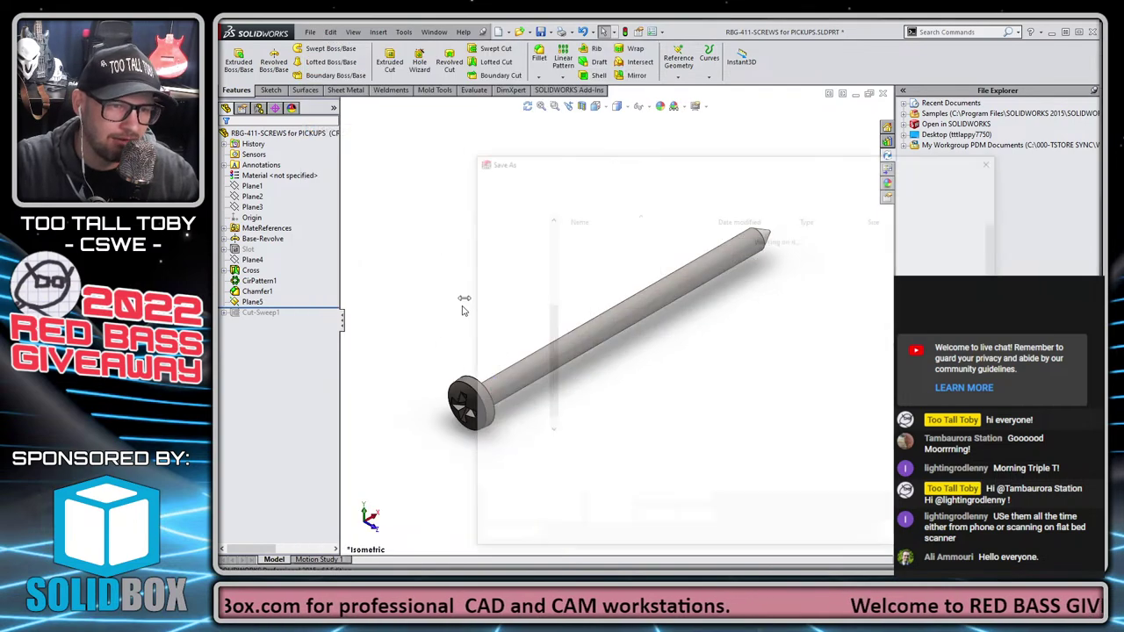
pyautogui.click(614, 466)
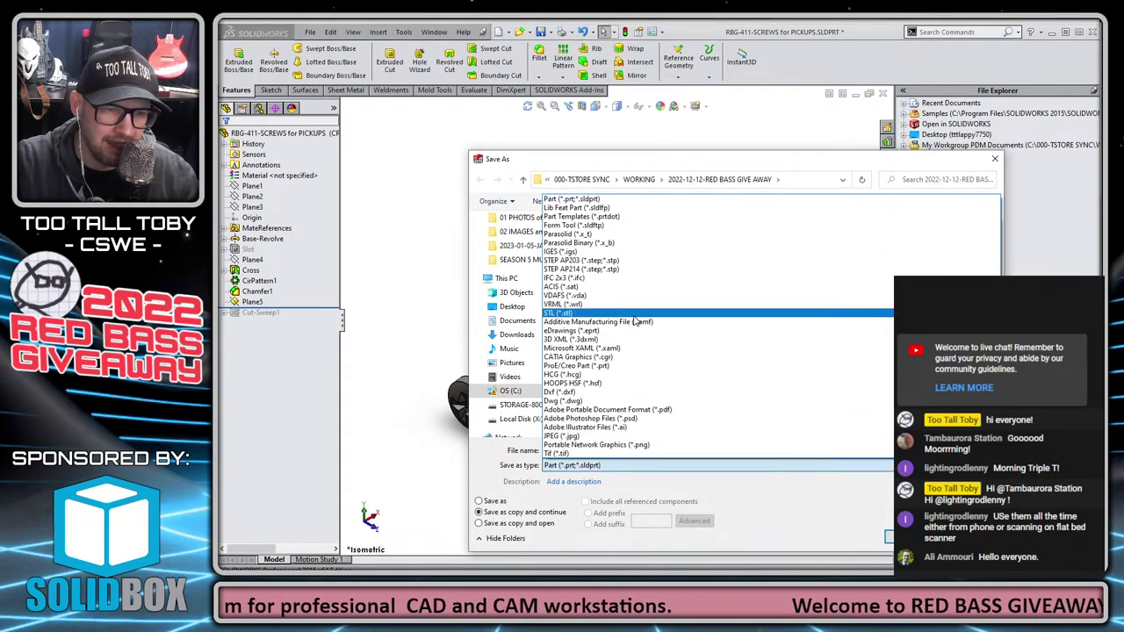
pyautogui.click(637, 313)
pyautogui.doubleClick(584, 261)
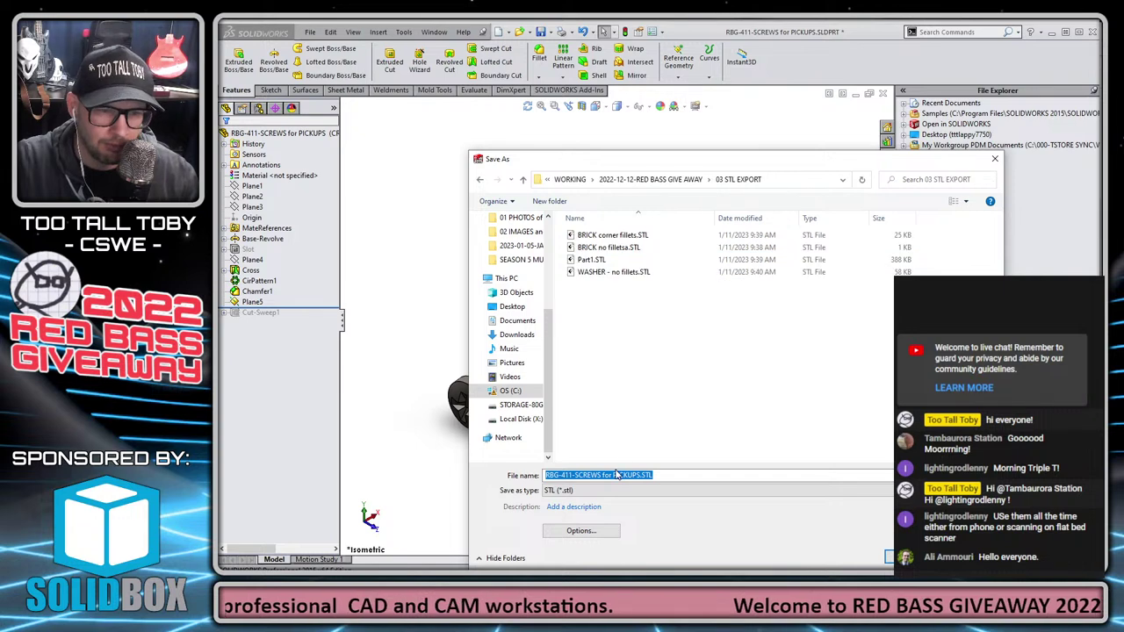
pyautogui.write('Screw - no threads')
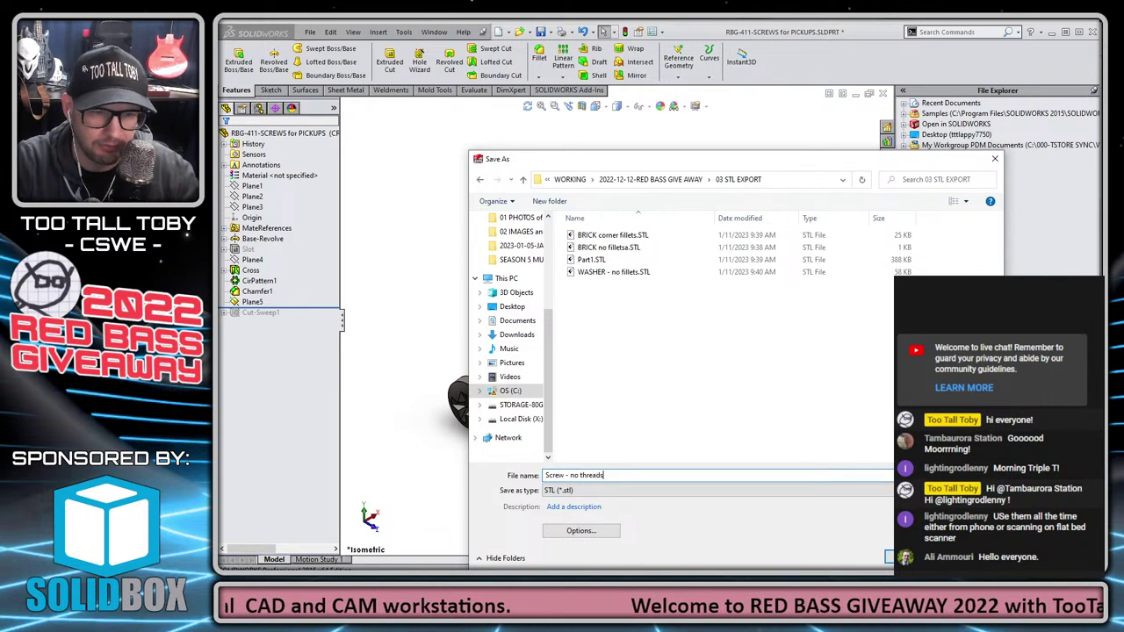
pyautogui.press('Return')
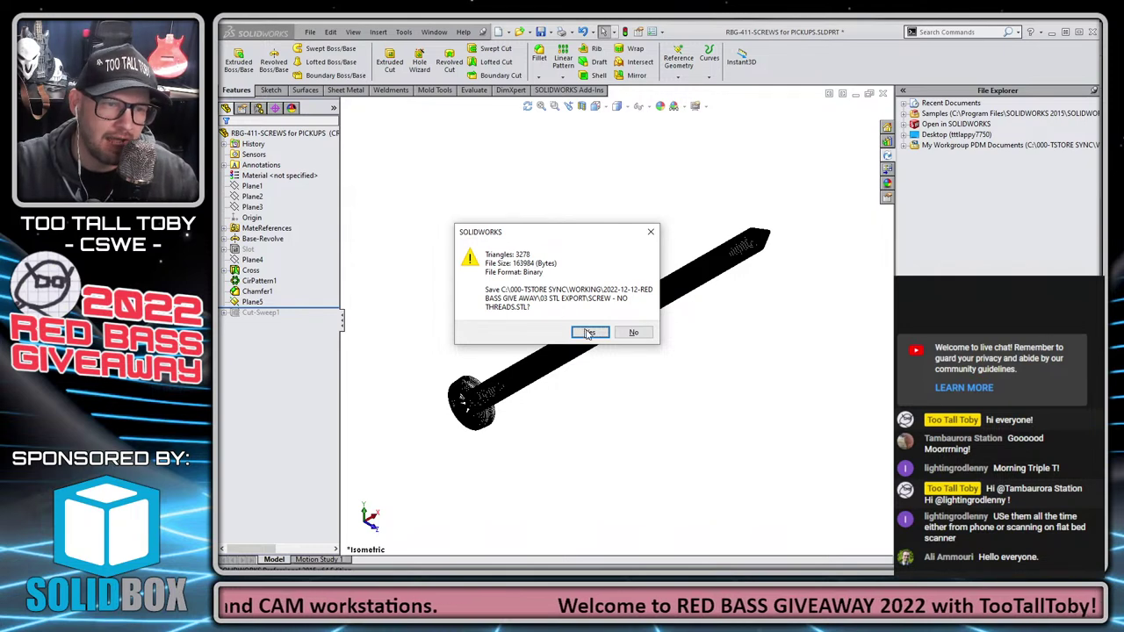
pyautogui.click(590, 332)
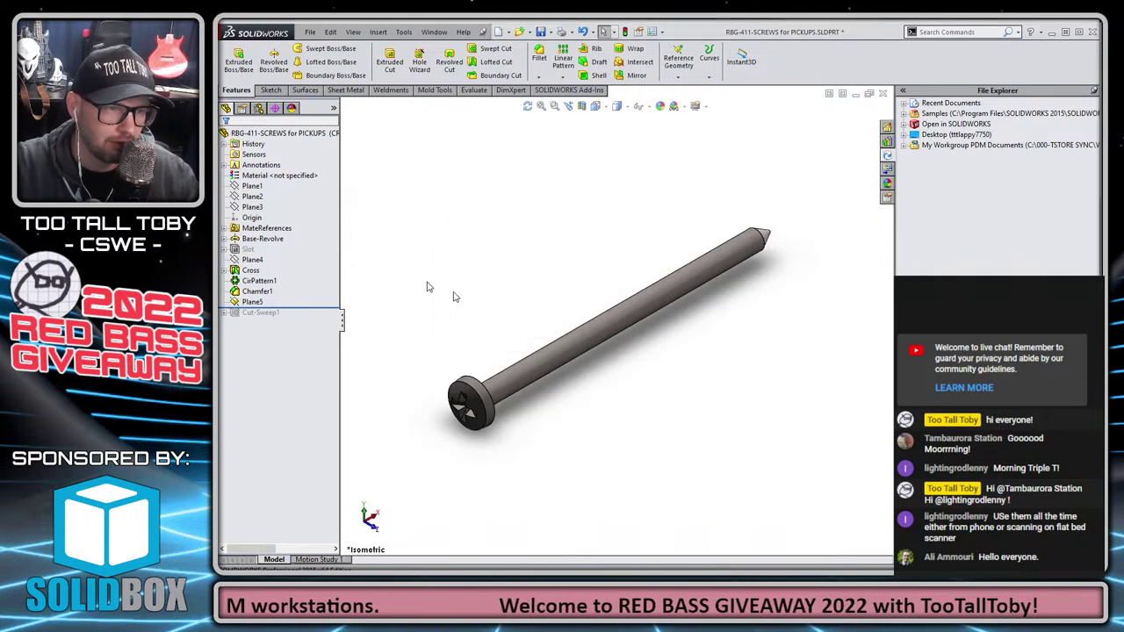
# Roll the part forward past the swept thread cut and export it in STL format as "Screw - threads.STL" in the 03 STL EXPORT folder
pyautogui.moveTo(307, 308); pyautogui.dragTo(306, 318)
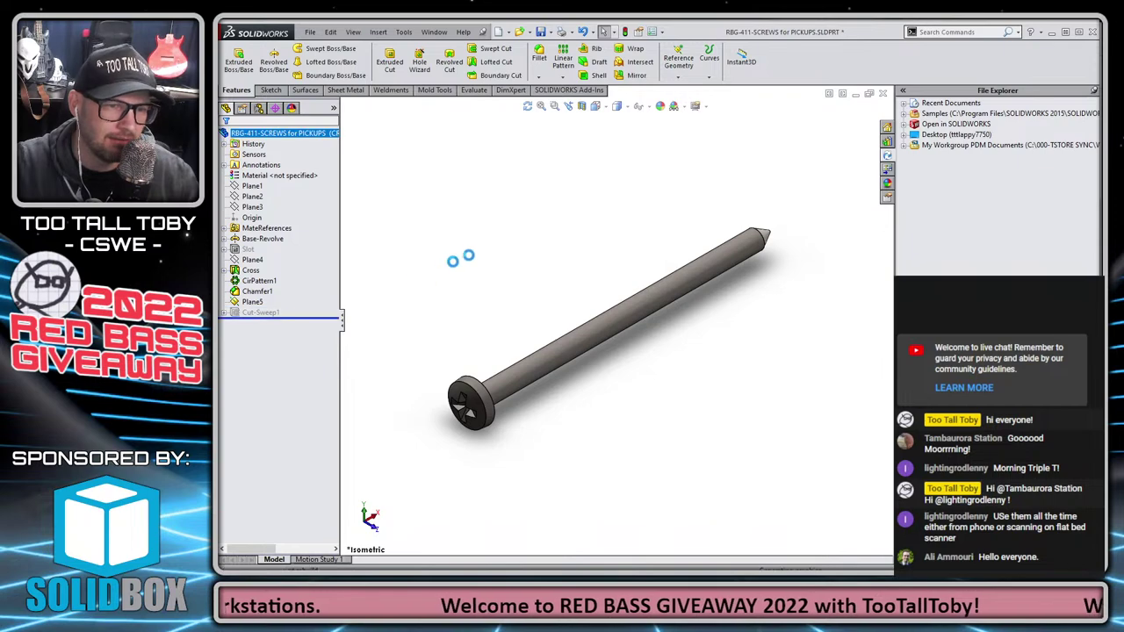
pyautogui.click(310, 31)
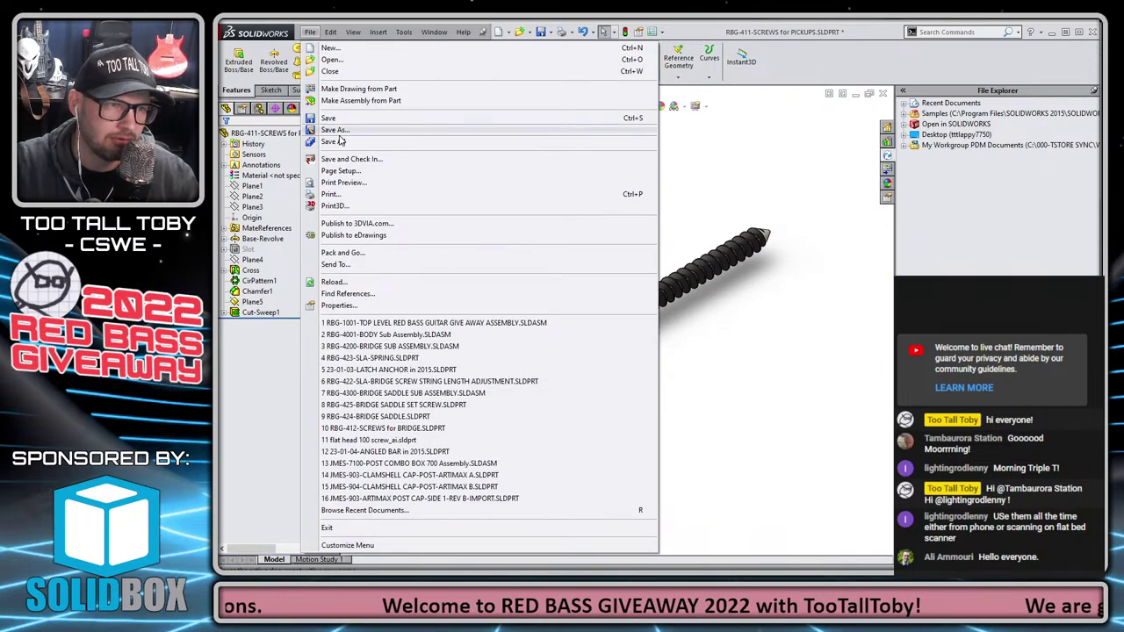
pyautogui.click(334, 129)
pyautogui.click(614, 471)
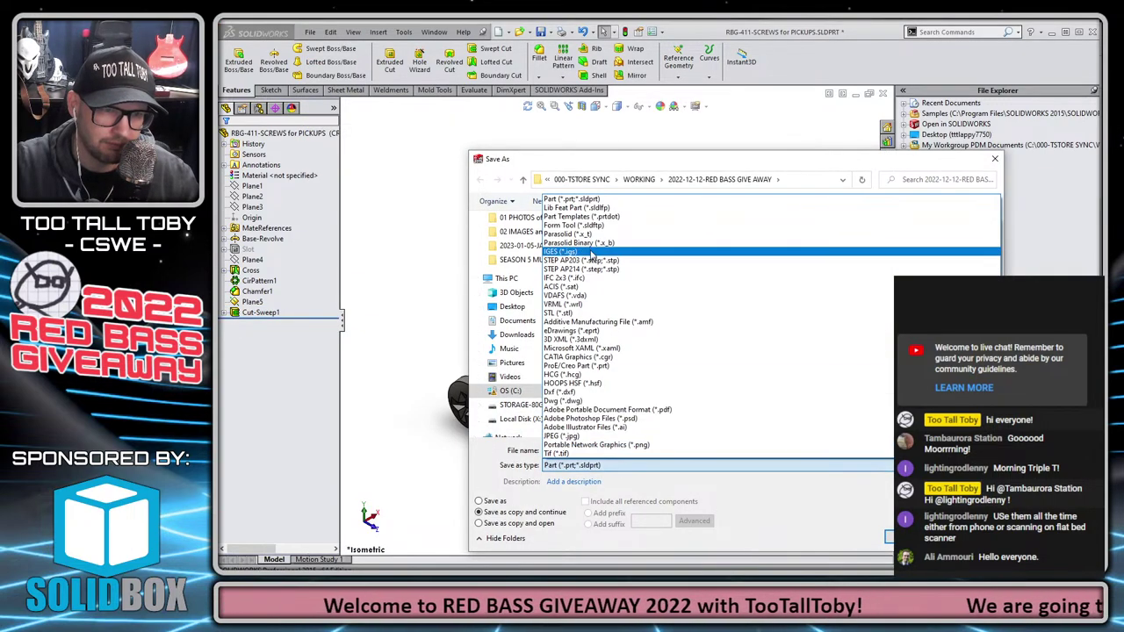
pyautogui.click(631, 314)
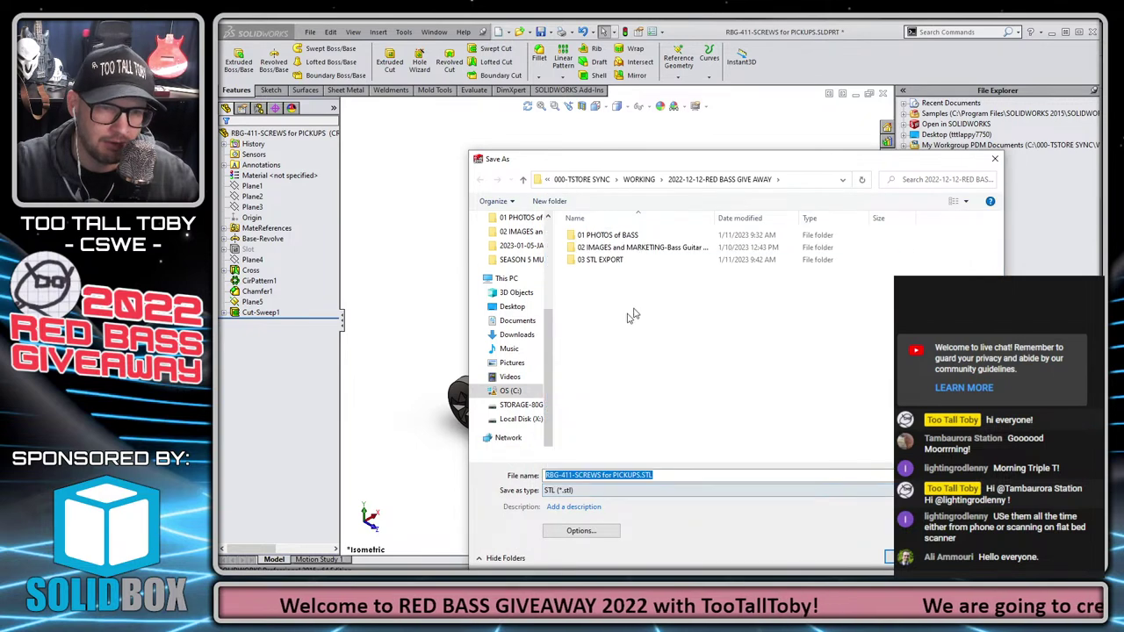
pyautogui.doubleClick(601, 260)
pyautogui.click(612, 272)
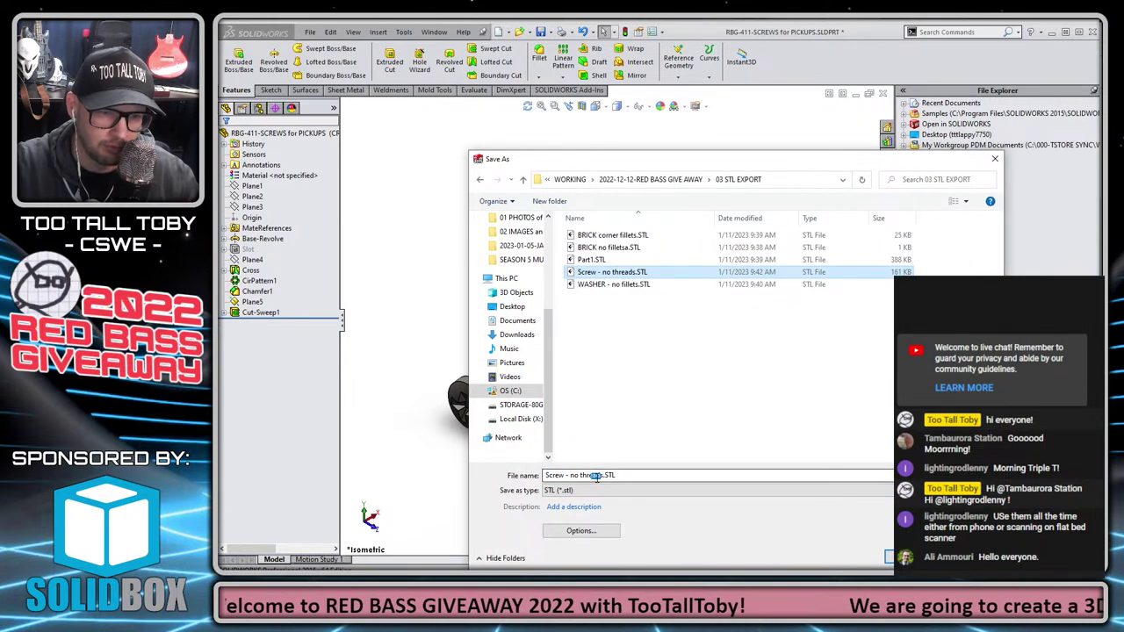
pyautogui.click(576, 475)
pyautogui.press('BackSpace')
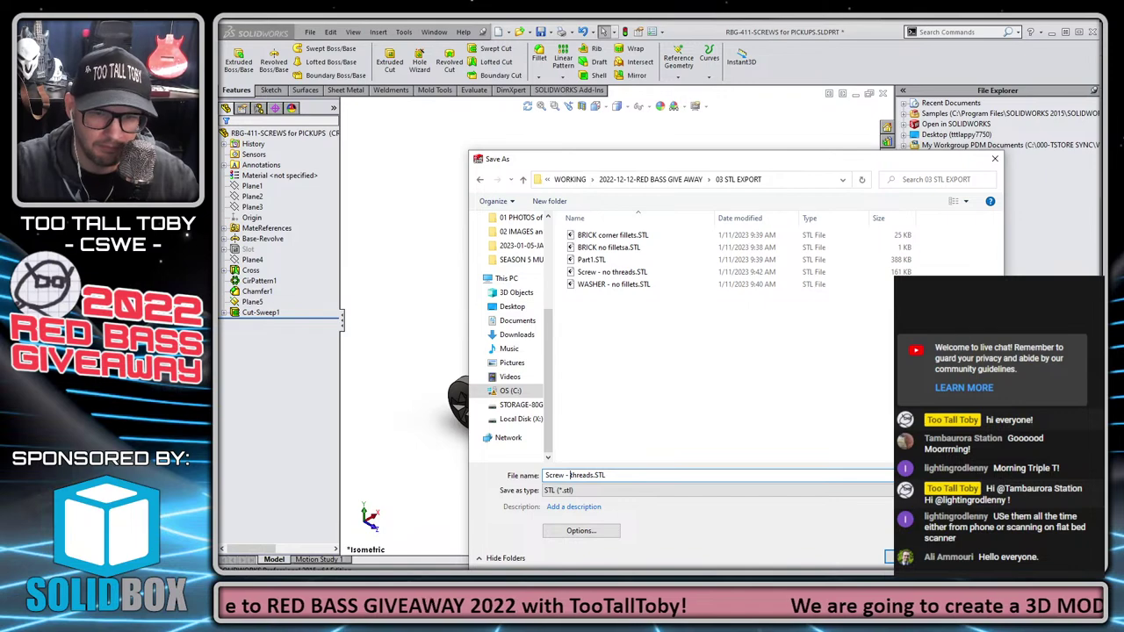
pyautogui.press('Return')
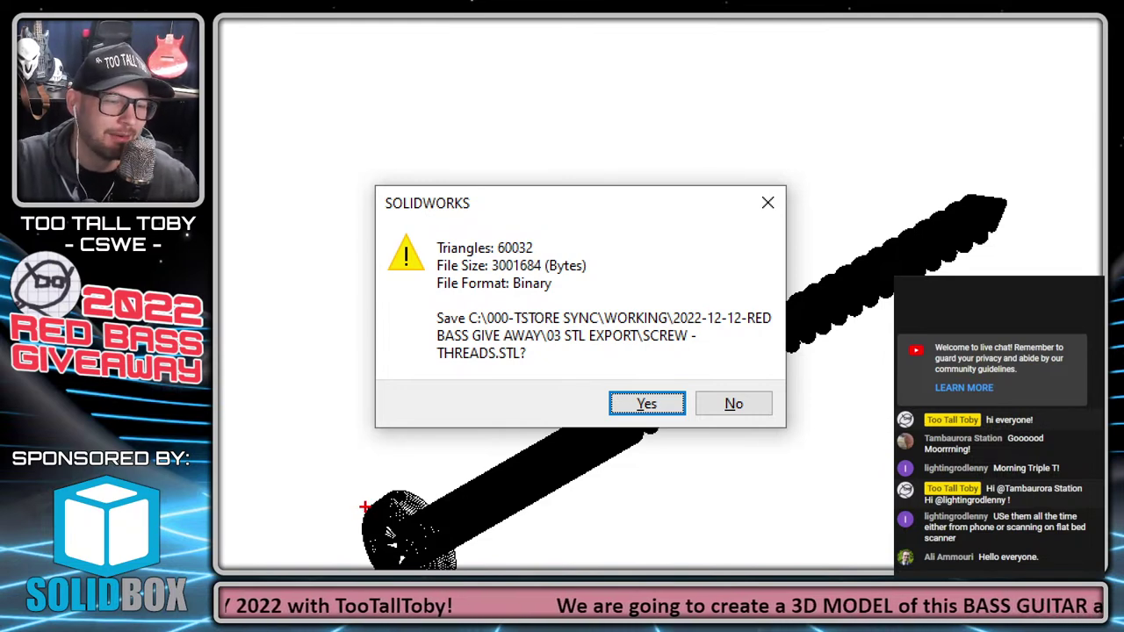
# Examine the triangle count and file size in the threaded screw's mesh preview, and accept saving the STL
pyautogui.moveTo(365, 507); pyautogui.dragTo(259, 424)
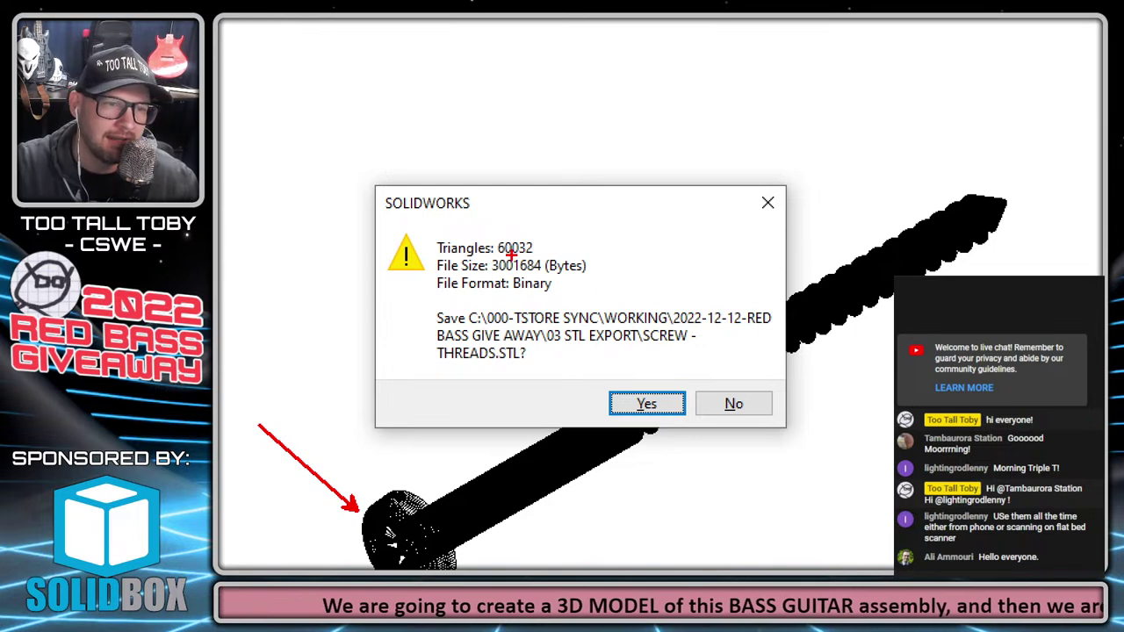
pyautogui.moveTo(498, 256); pyautogui.dragTo(542, 257)
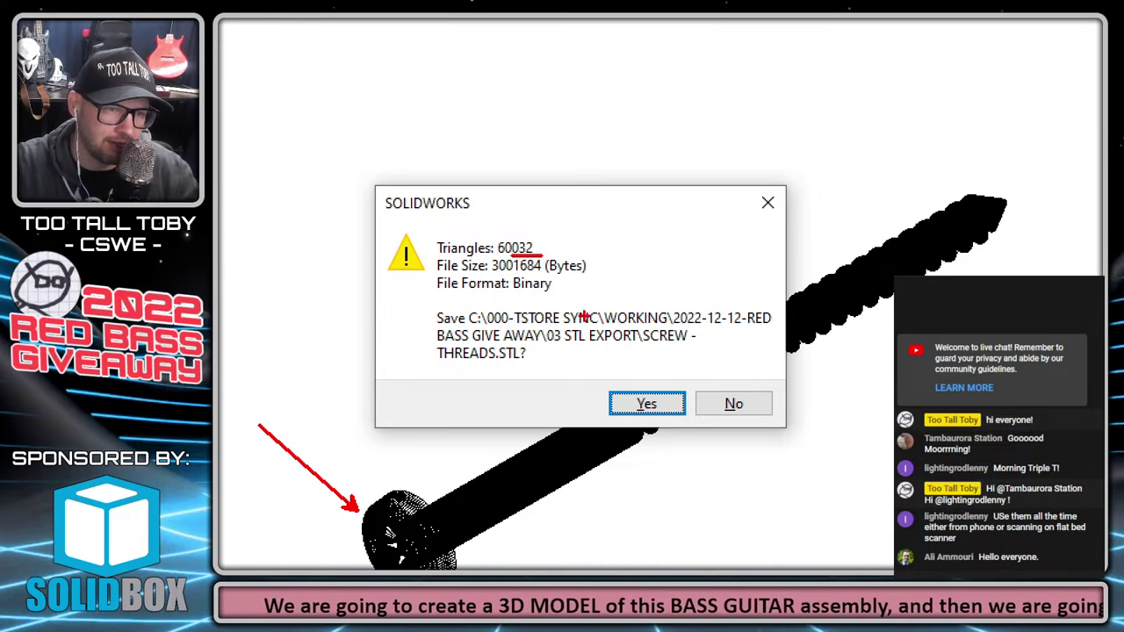
pyautogui.press('Escape')
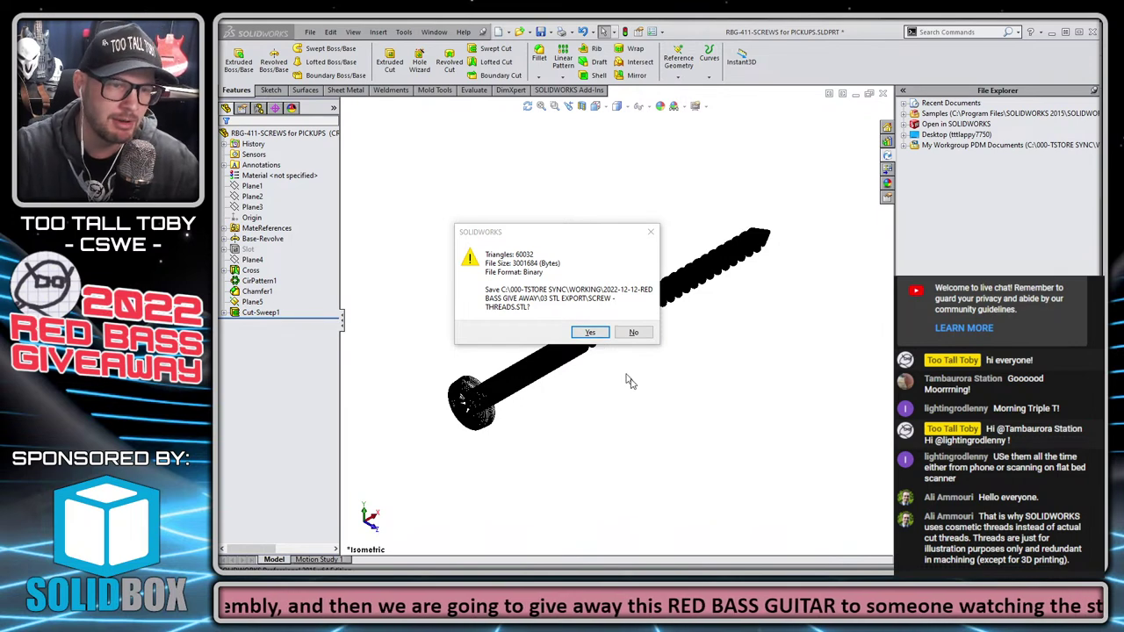
pyautogui.click(590, 333)
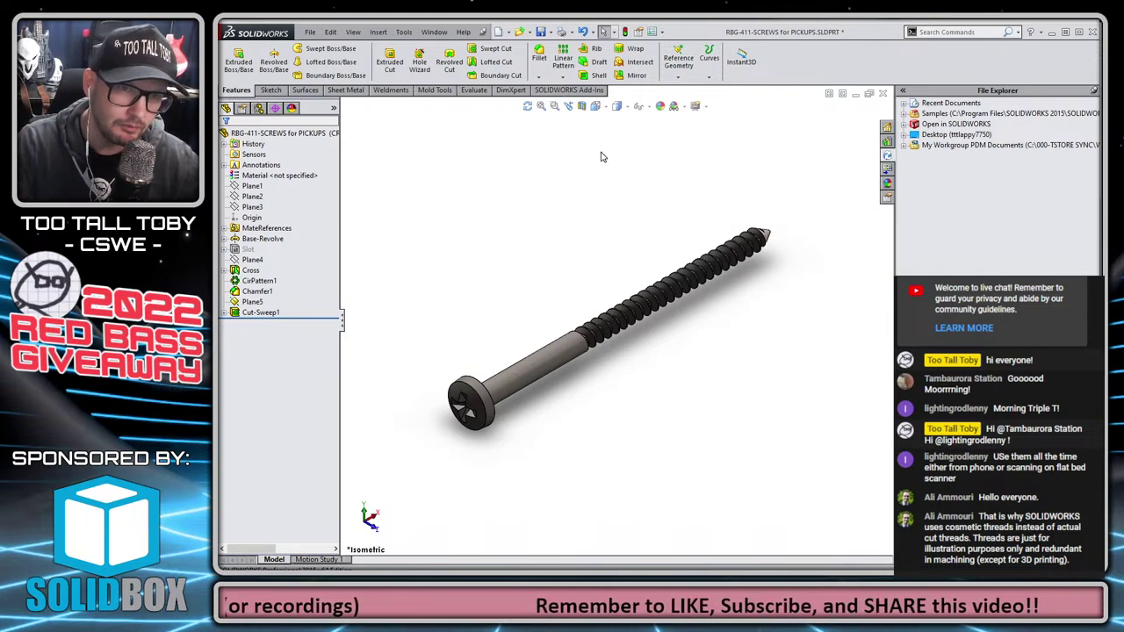
# Save and close the pickup screw part, returning to the top-level bass guitar assembly
pyautogui.click(540, 33)
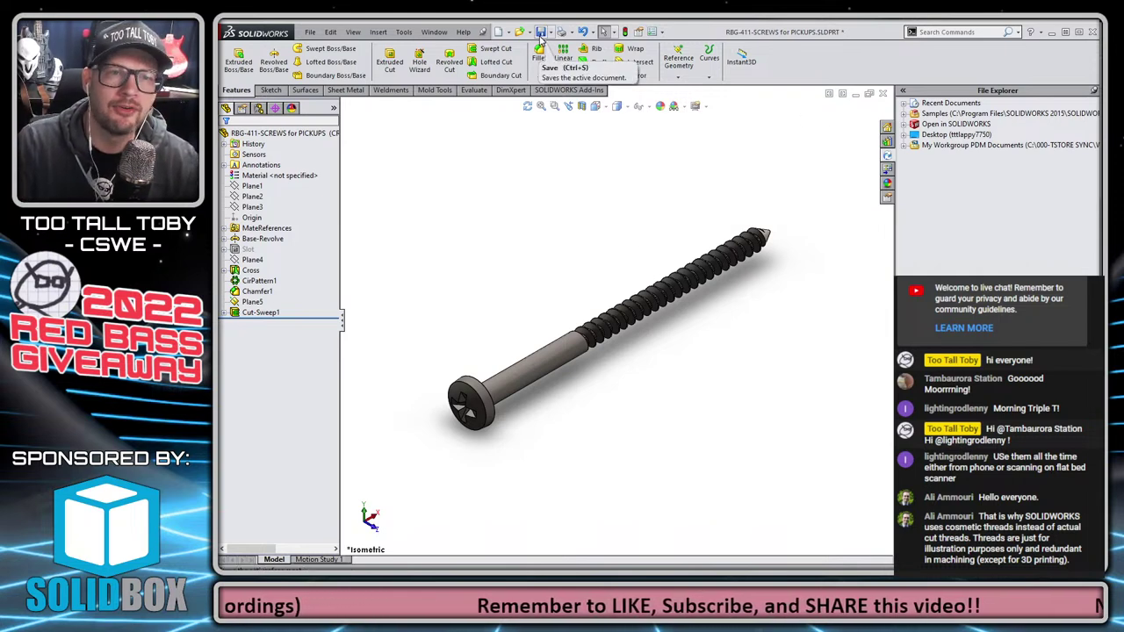
pyautogui.click(884, 97)
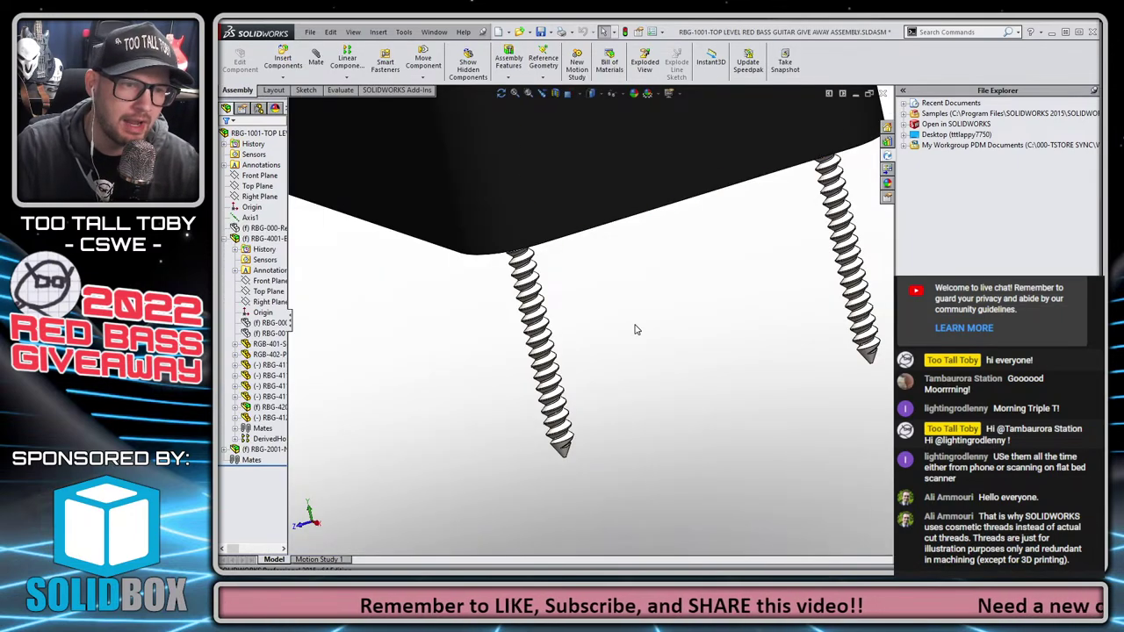
pyautogui.scroll(2, 635, 332)
pyautogui.scroll(6, 636, 335)
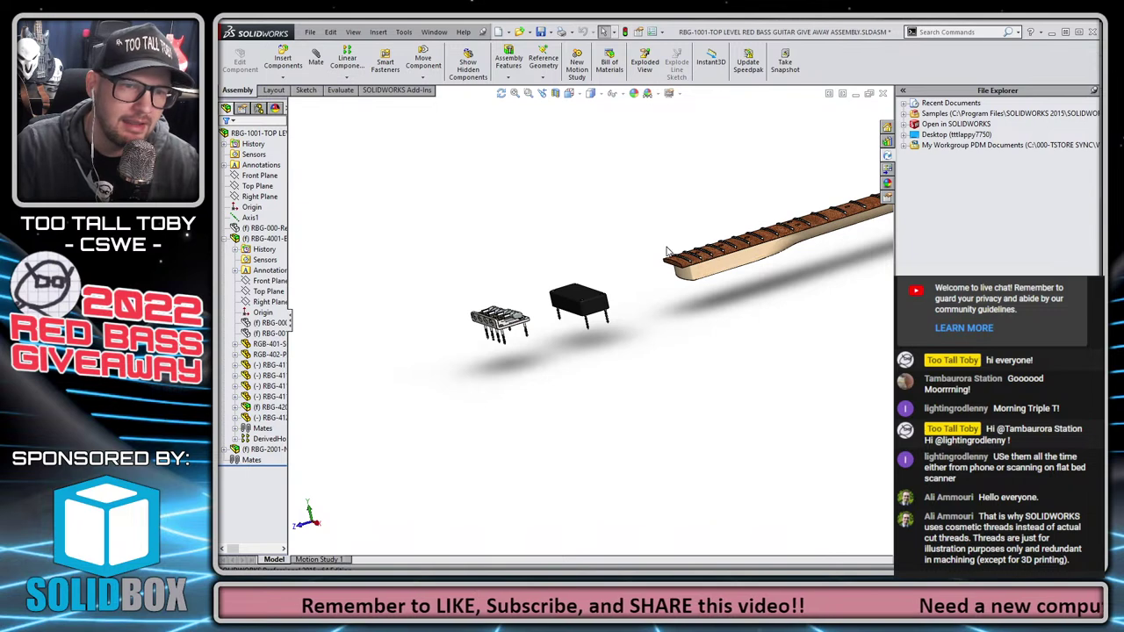
pyautogui.scroll(-3, 649, 307)
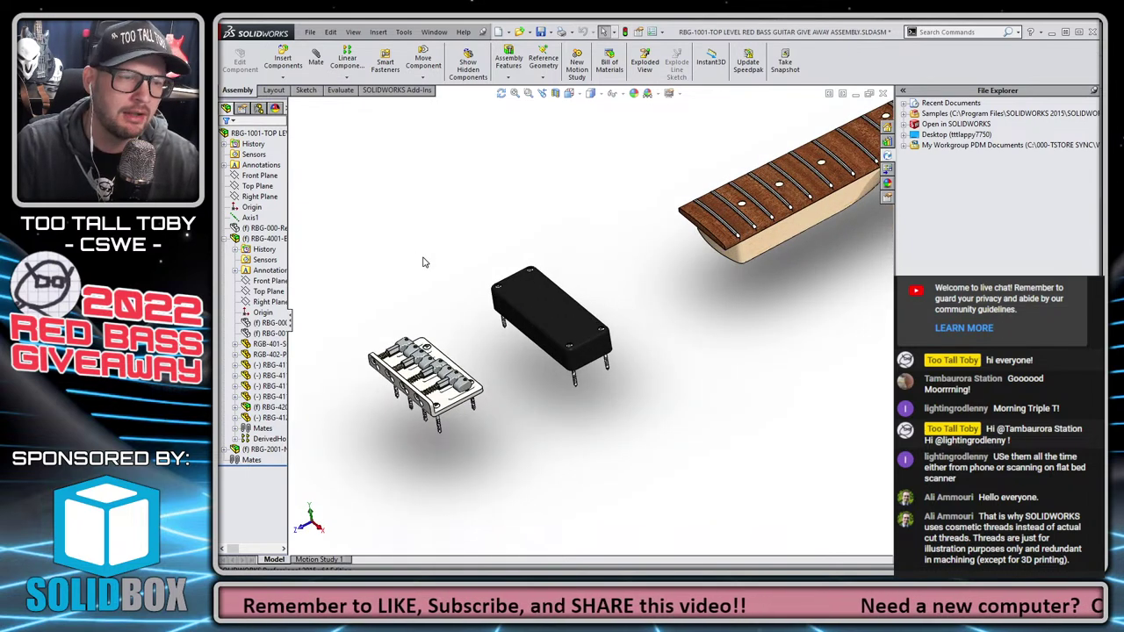
# Collapse the body sub-assembly in the feature tree and widen the tree to show full component names
pyautogui.click(254, 249)
pyautogui.click(225, 238)
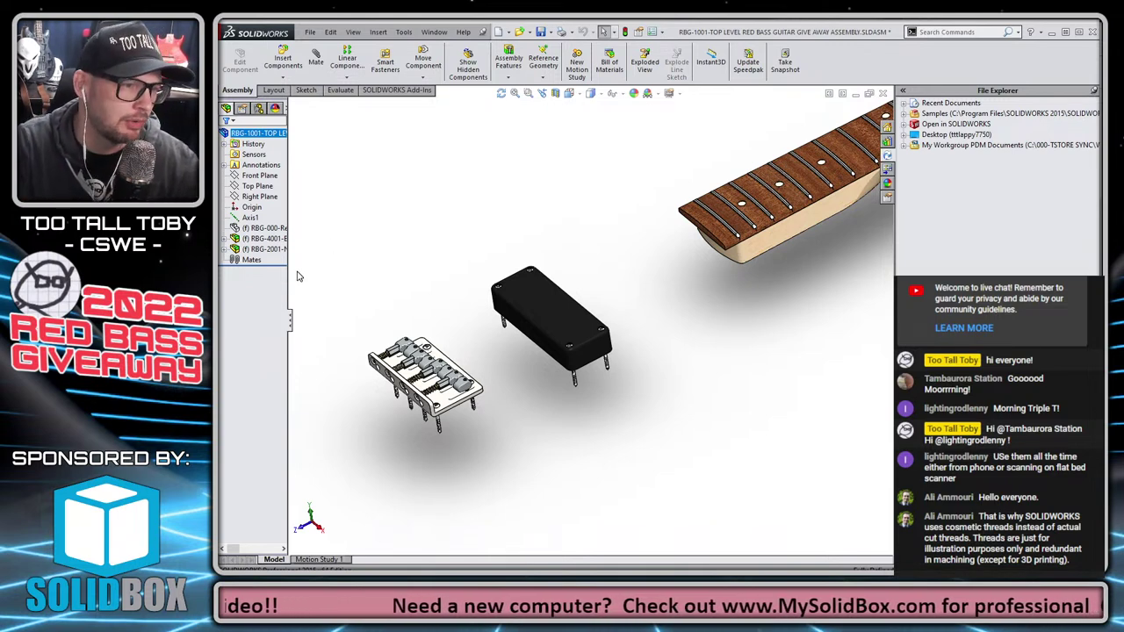
pyautogui.moveTo(291, 333); pyautogui.dragTo(371, 333)
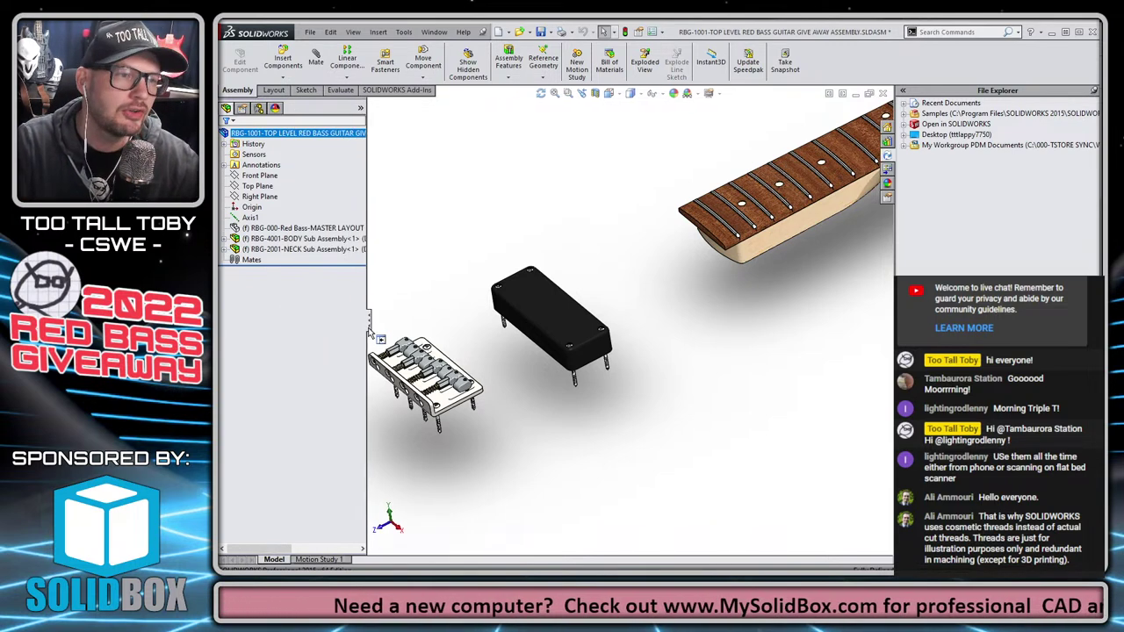
# Start Assembly Visualization on the top-level bass guitar assembly
pyautogui.click(339, 91)
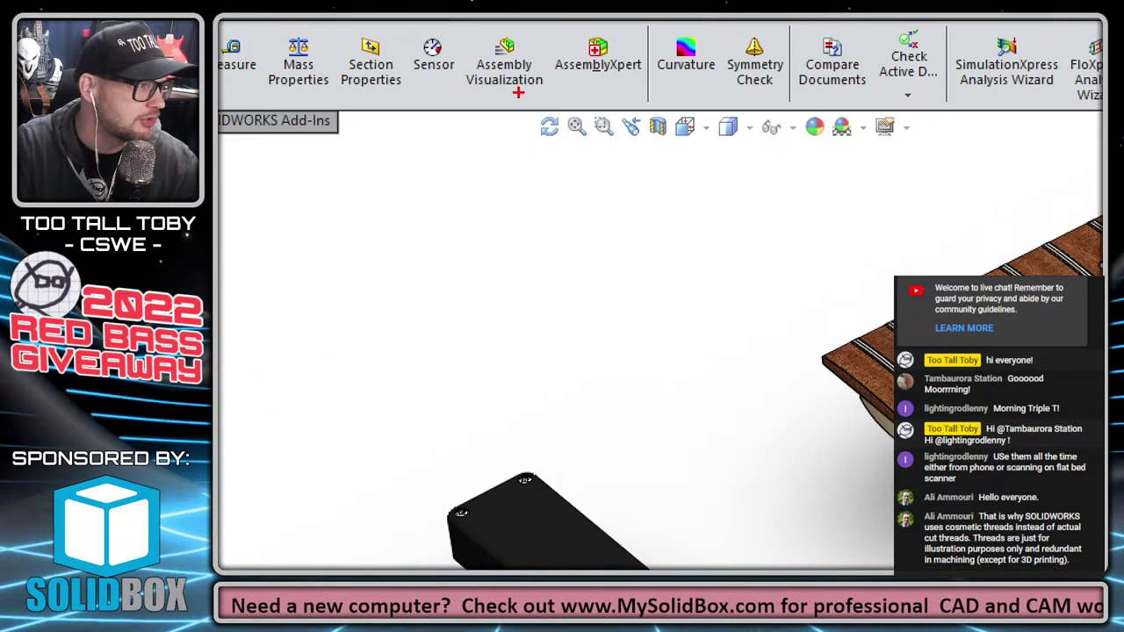
pyautogui.keyDown('ctrl'); pyautogui.keyDown('shift'); pyautogui.moveTo(518, 93); pyautogui.dragTo(584, 246); pyautogui.keyUp('shift'); pyautogui.keyUp('ctrl')
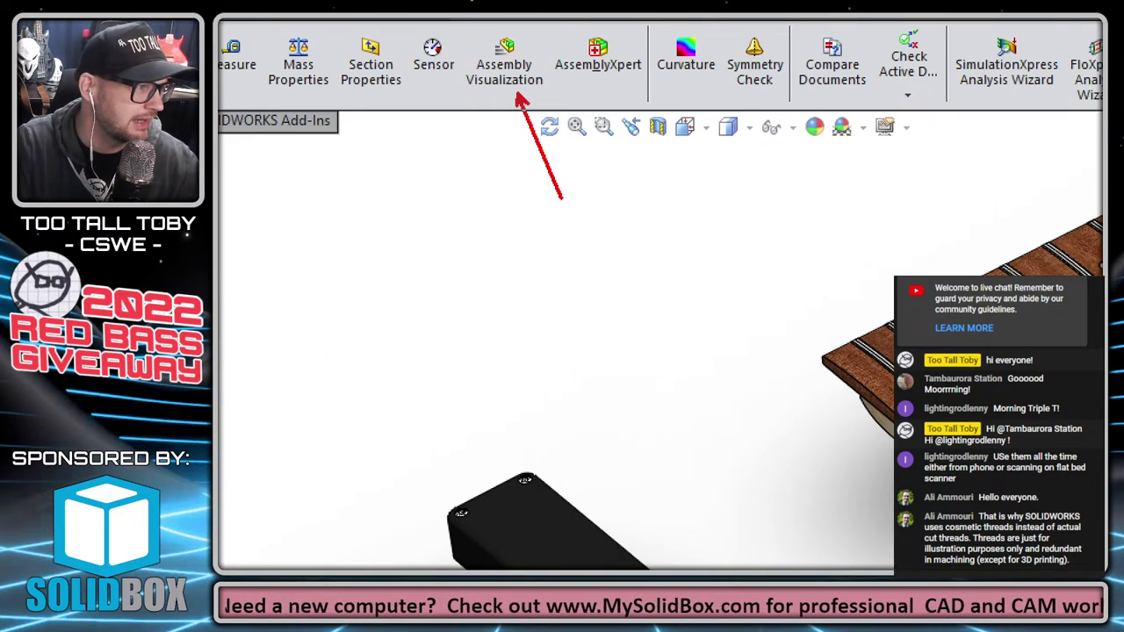
pyautogui.press('Escape')
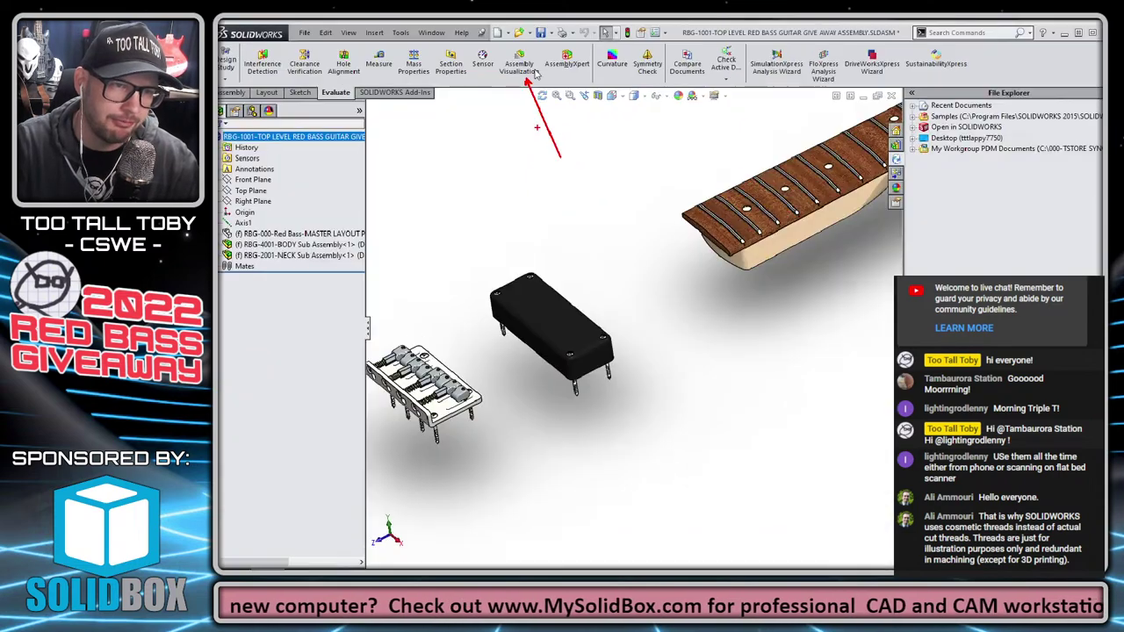
pyautogui.scroll(2, 527, 209)
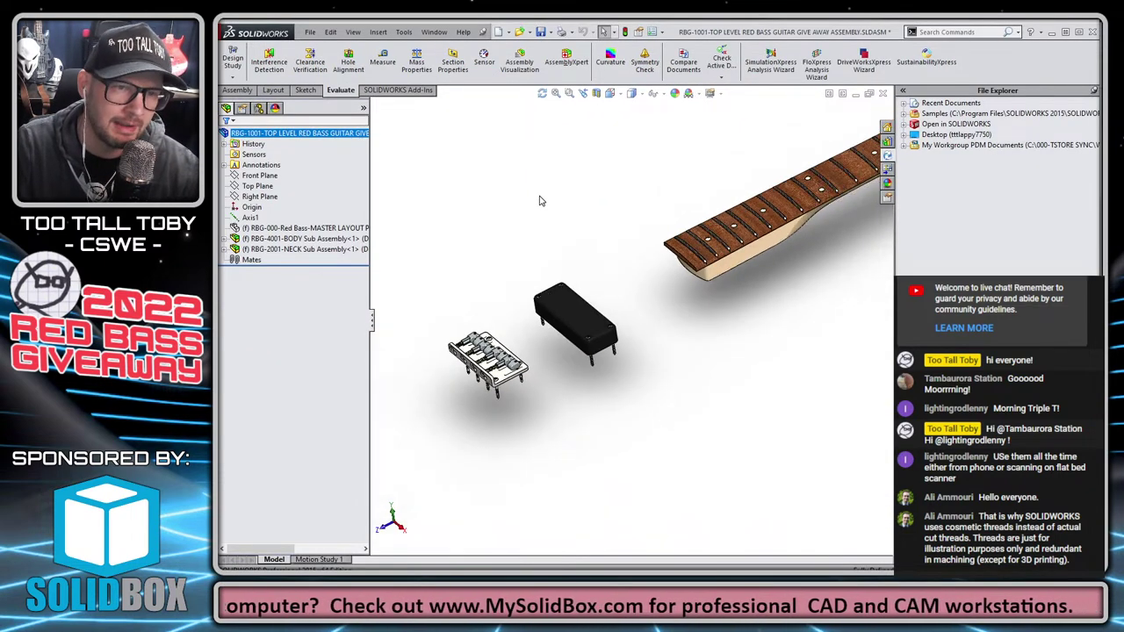
pyautogui.scroll(-1, 539, 201)
pyautogui.click(521, 63)
pyautogui.click(520, 61)
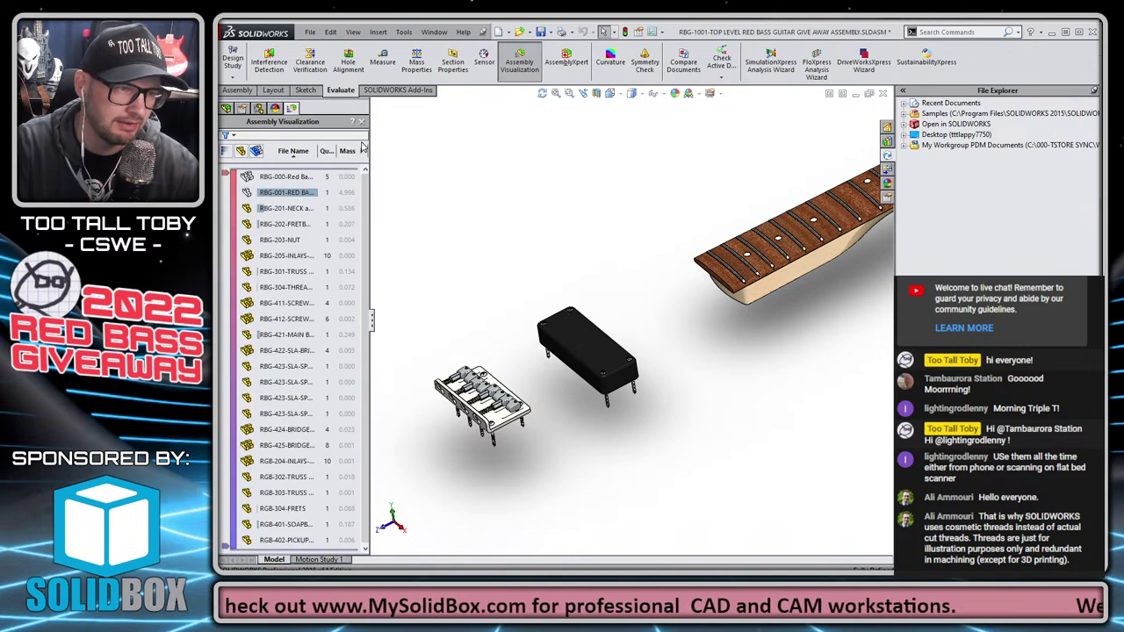
# Widen the component list and sort the assembly's components by mass from heaviest to lightest
pyautogui.moveTo(373, 327); pyautogui.dragTo(387, 327)
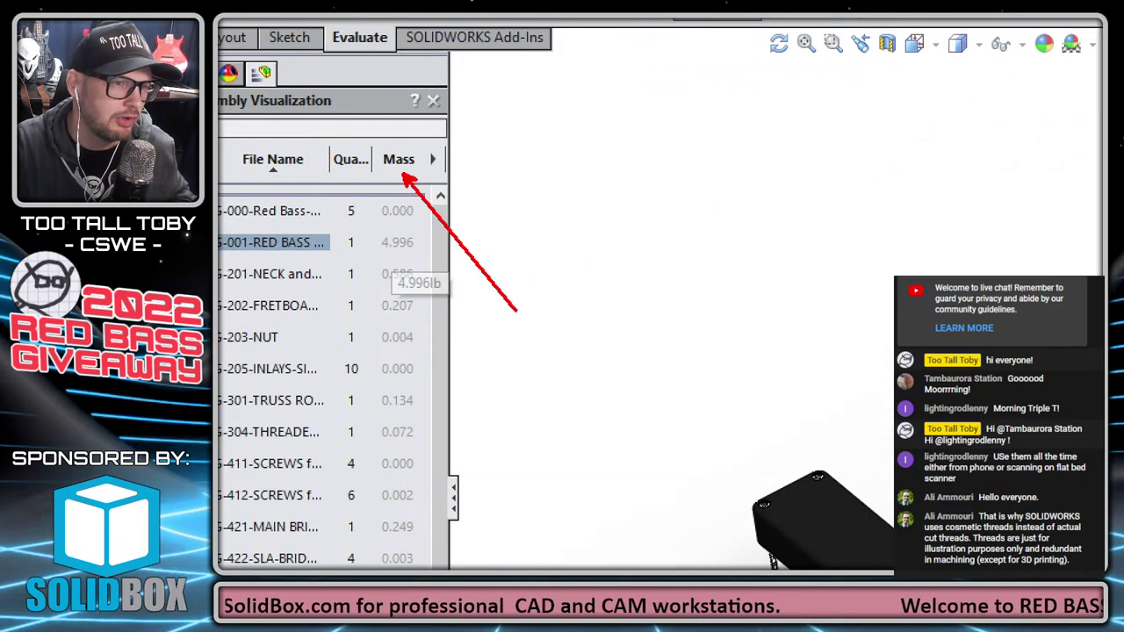
pyautogui.moveTo(374, 522)
pyautogui.mouseDown()
pyautogui.moveTo(353, 249)
pyautogui.moveTo(397, 263)
pyautogui.mouseUp()
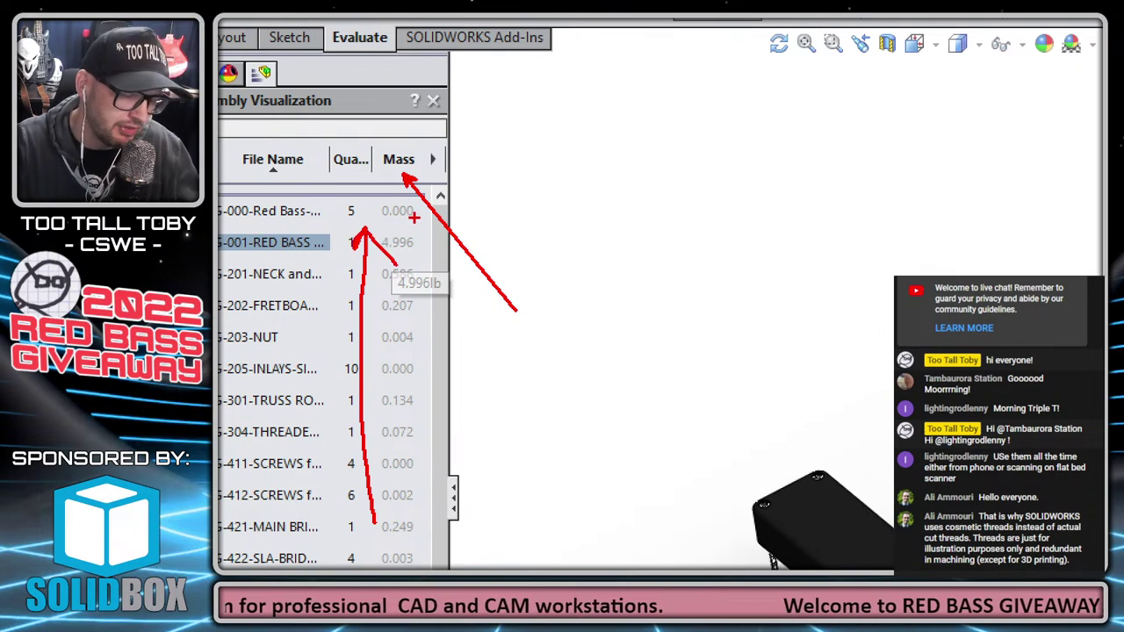
pyautogui.press('Escape')
pyautogui.click(395, 160)
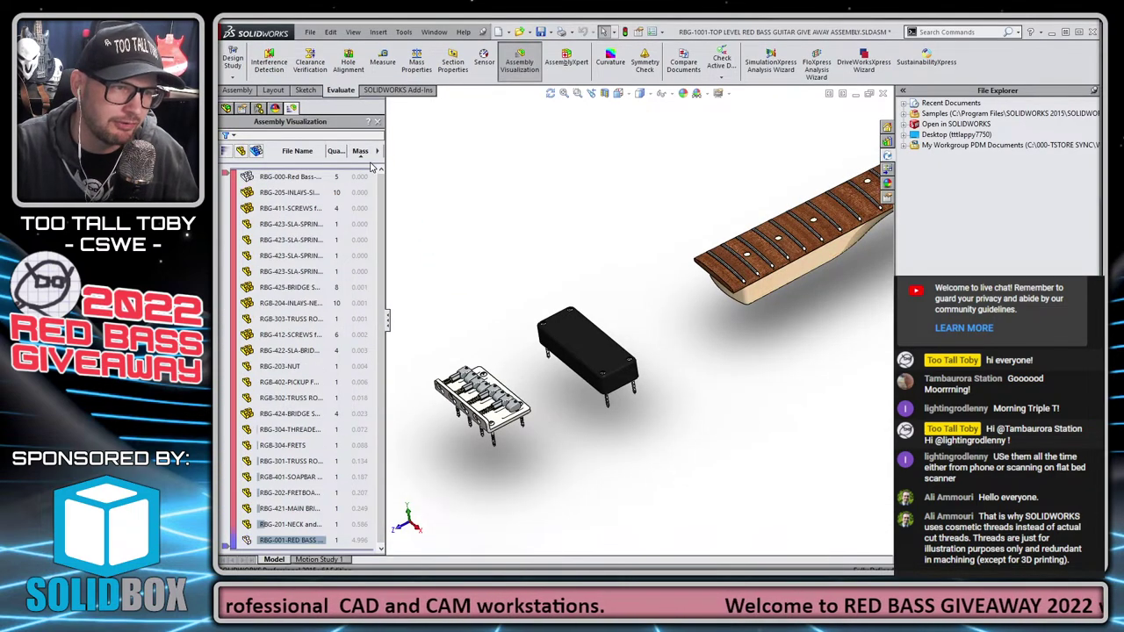
pyautogui.click(359, 152)
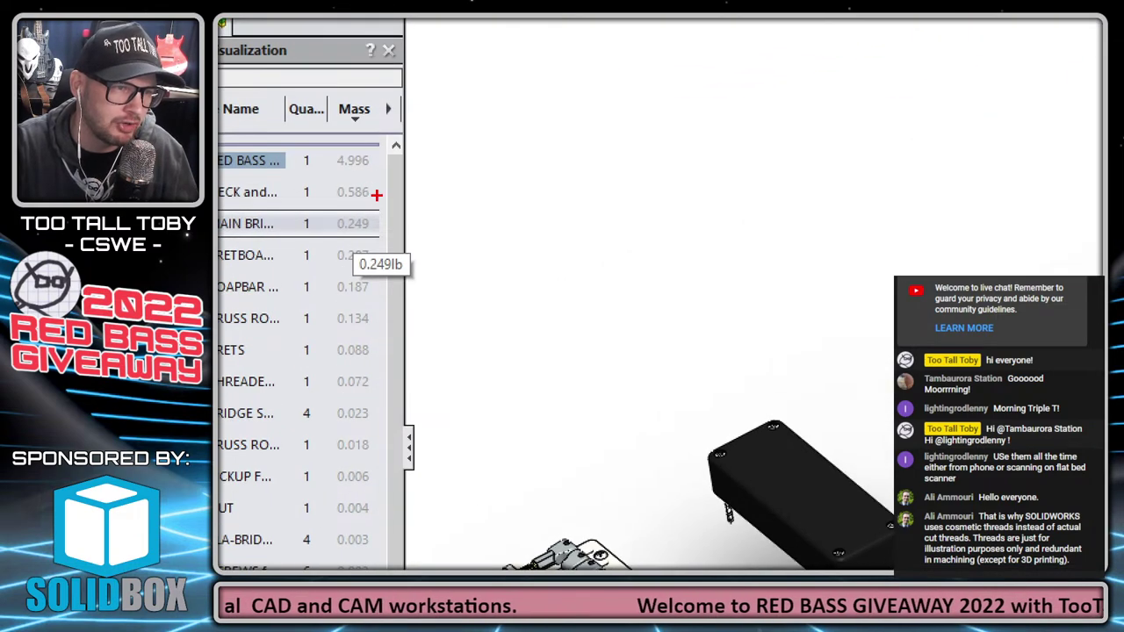
pyautogui.moveTo(373, 197)
pyautogui.mouseDown()
pyautogui.moveTo(411, 224)
pyautogui.moveTo(436, 277)
pyautogui.mouseUp()
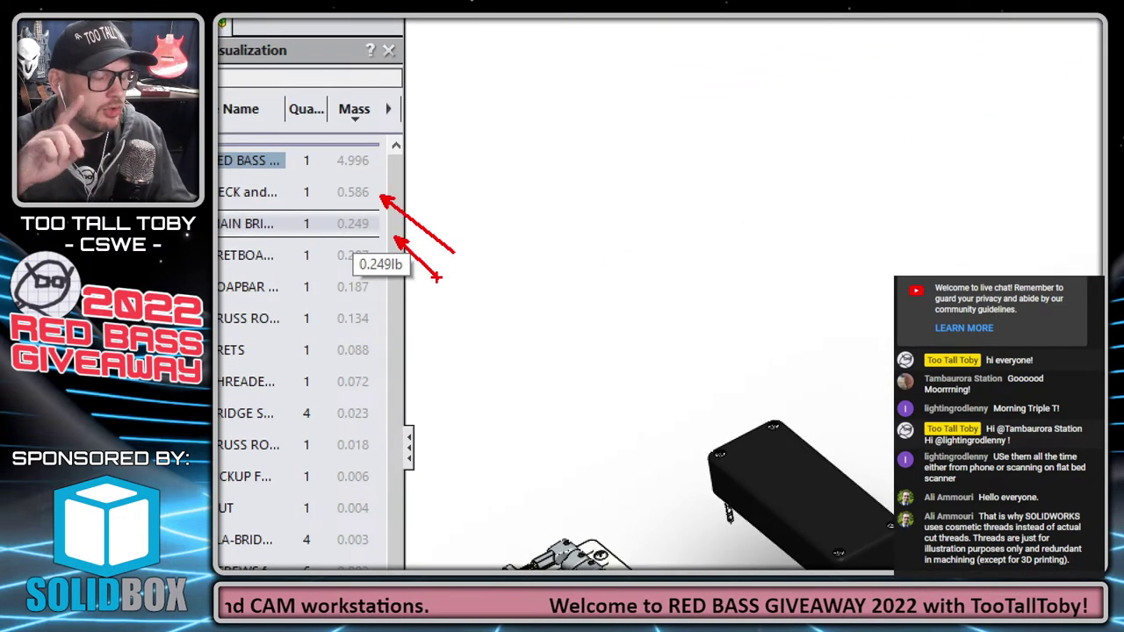
pyautogui.press('Escape')
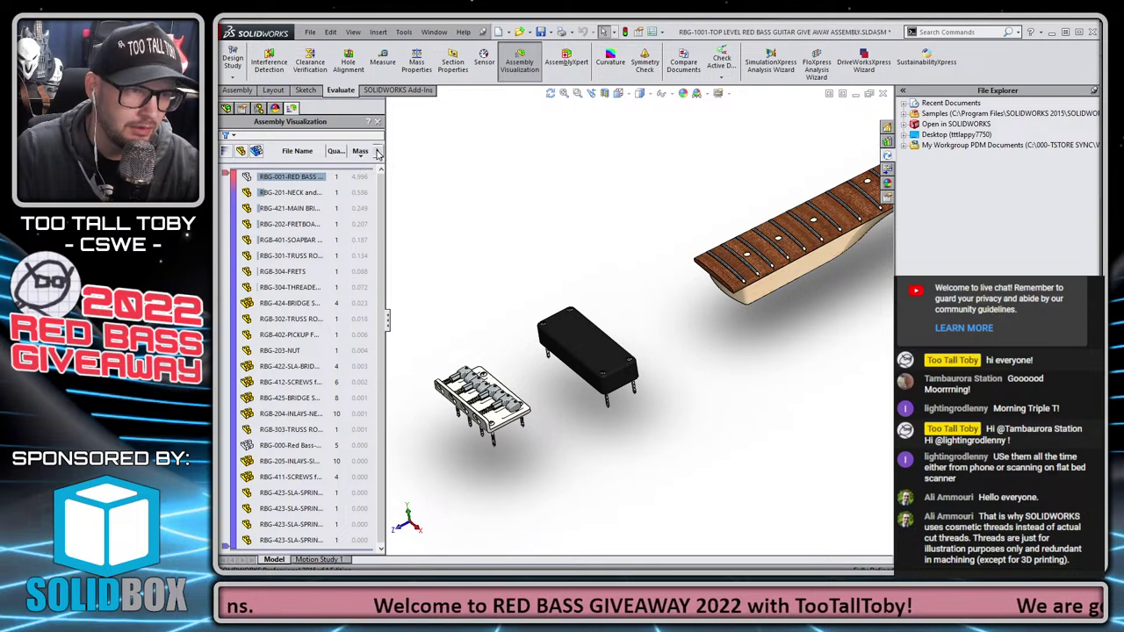
# Replace the mass column in the Assembly Visualization list with the Graphics-Triangles property
pyautogui.click(378, 152)
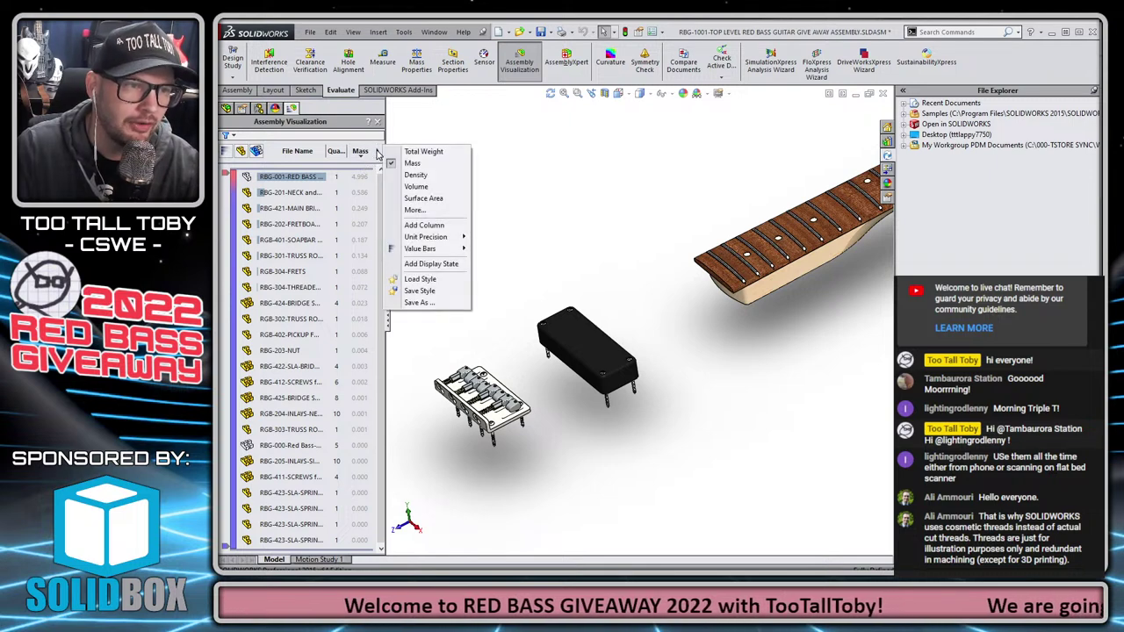
pyautogui.click(433, 210)
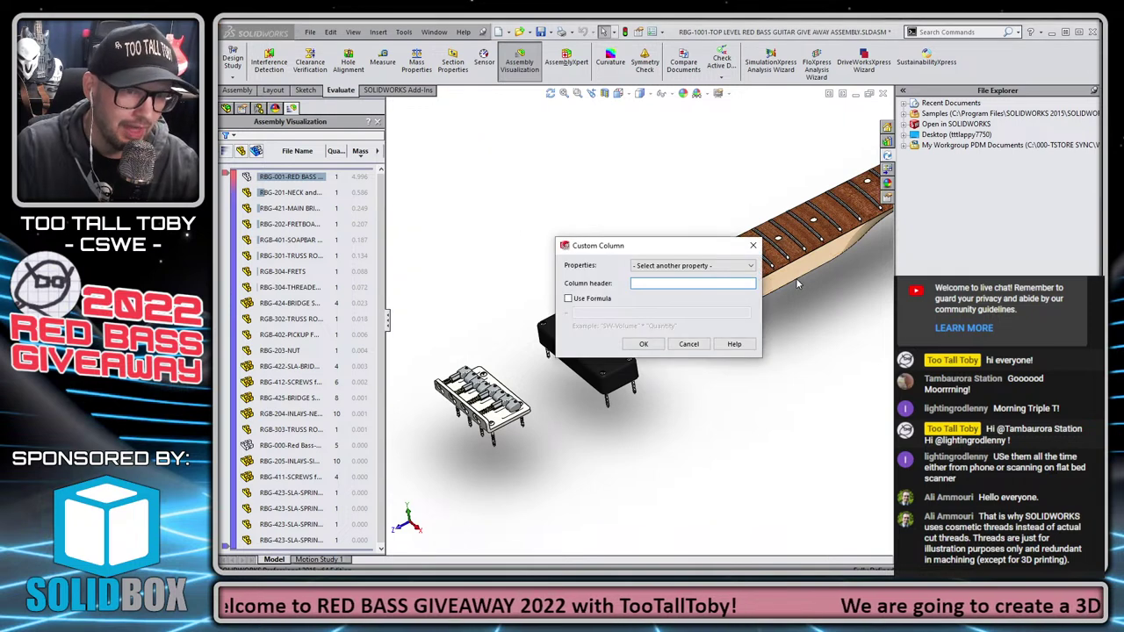
pyautogui.click(733, 266)
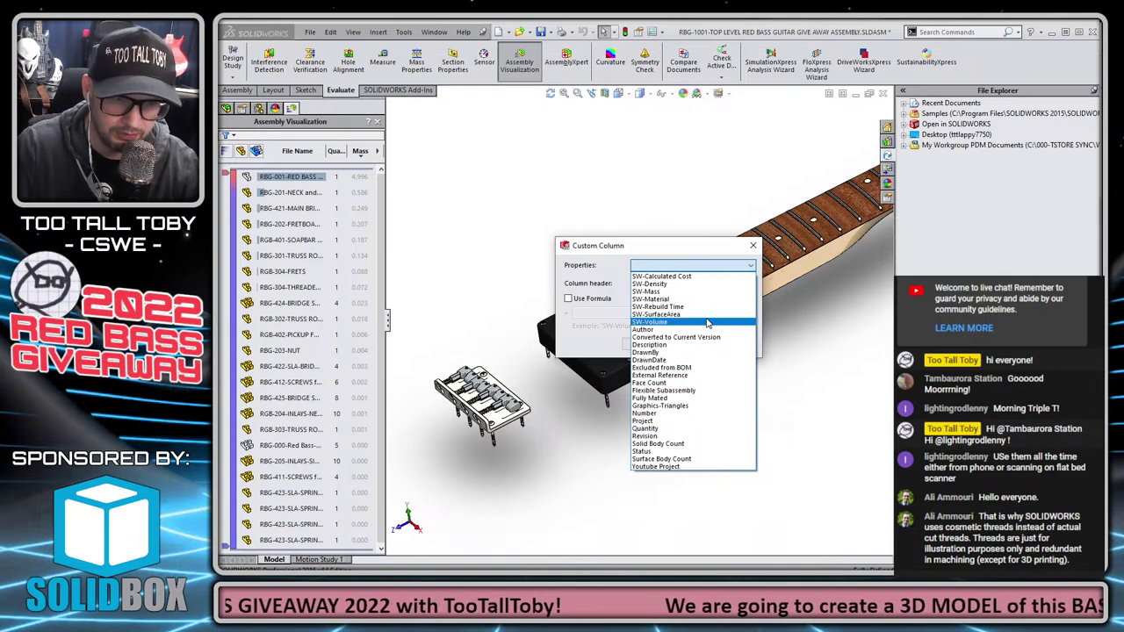
pyautogui.click(677, 408)
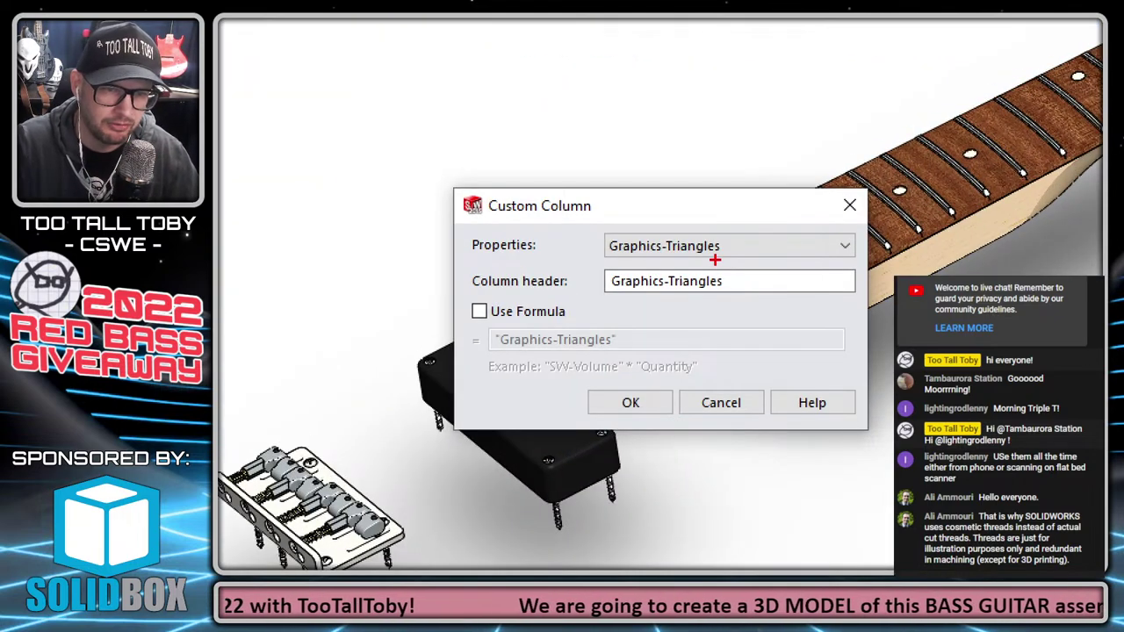
pyautogui.moveTo(715, 260); pyautogui.dragTo(777, 332)
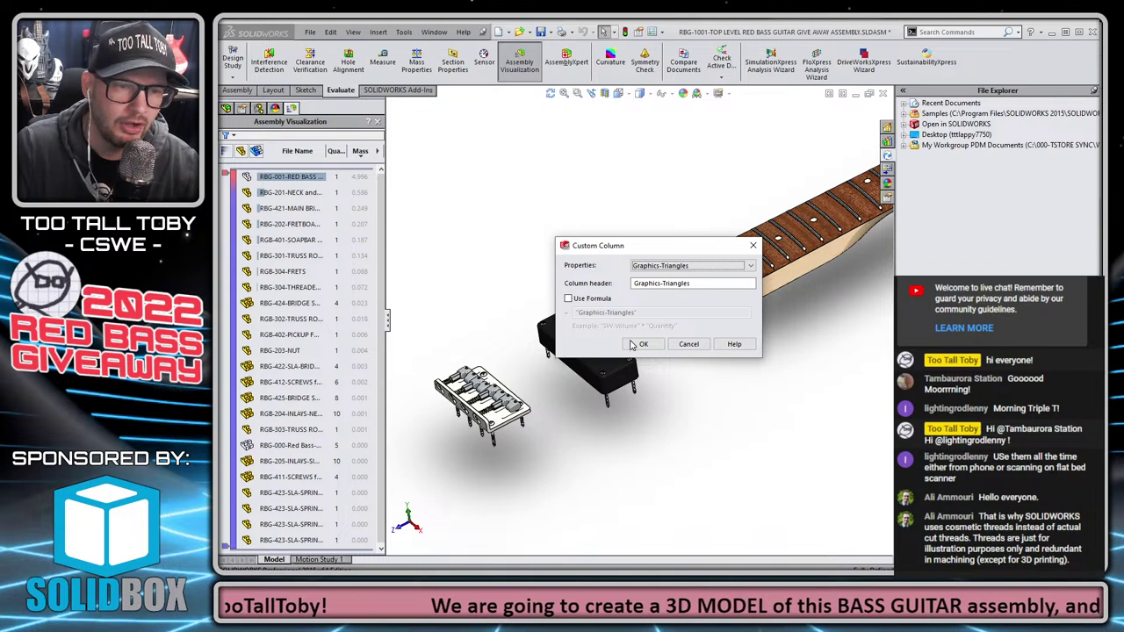
pyautogui.click(641, 344)
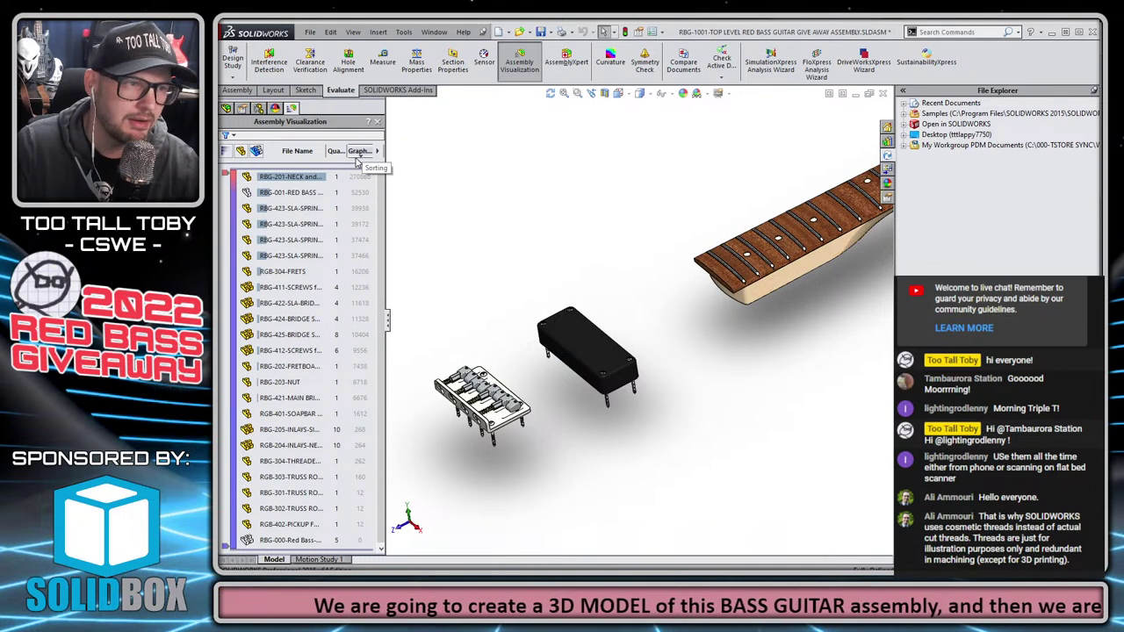
# Highlight the RBG-201 neck component from the list and view it in the assembly
pyautogui.click(298, 180)
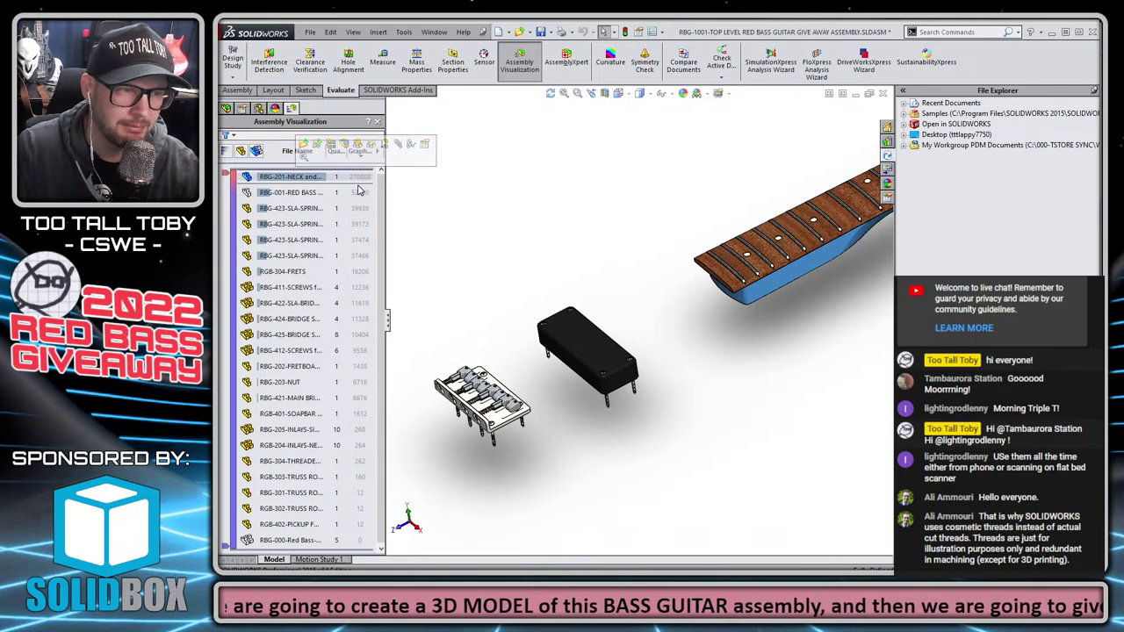
pyautogui.scroll(6, 762, 260)
pyautogui.scroll(-3, 744, 289)
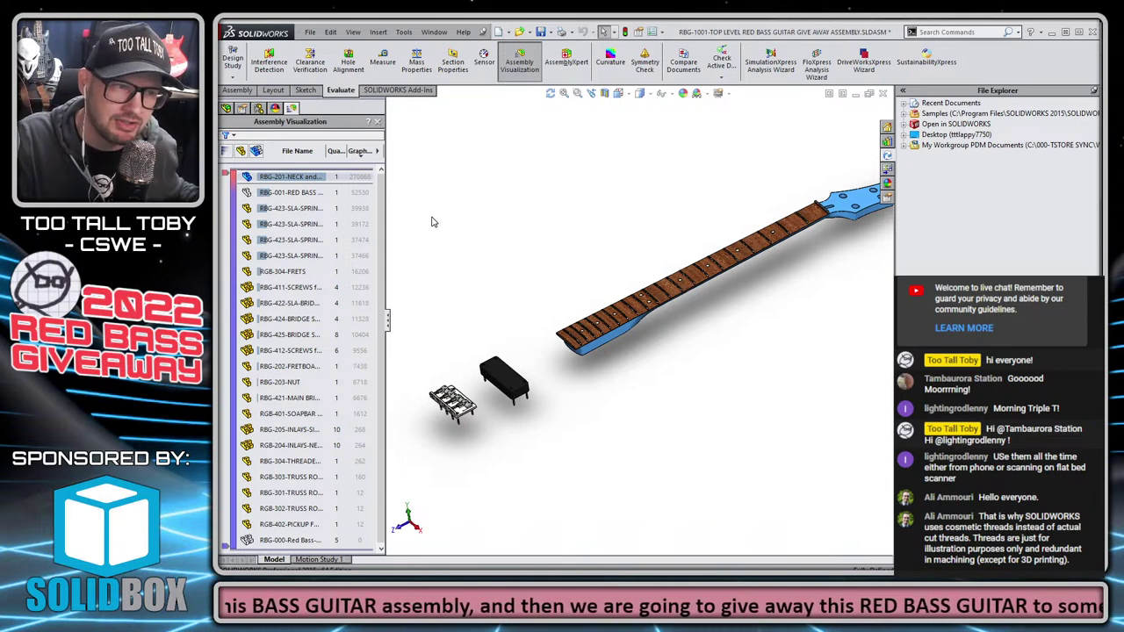
# Highlight each of the four RBG-423 springs in turn and examine them on the bridge
pyautogui.click(301, 211)
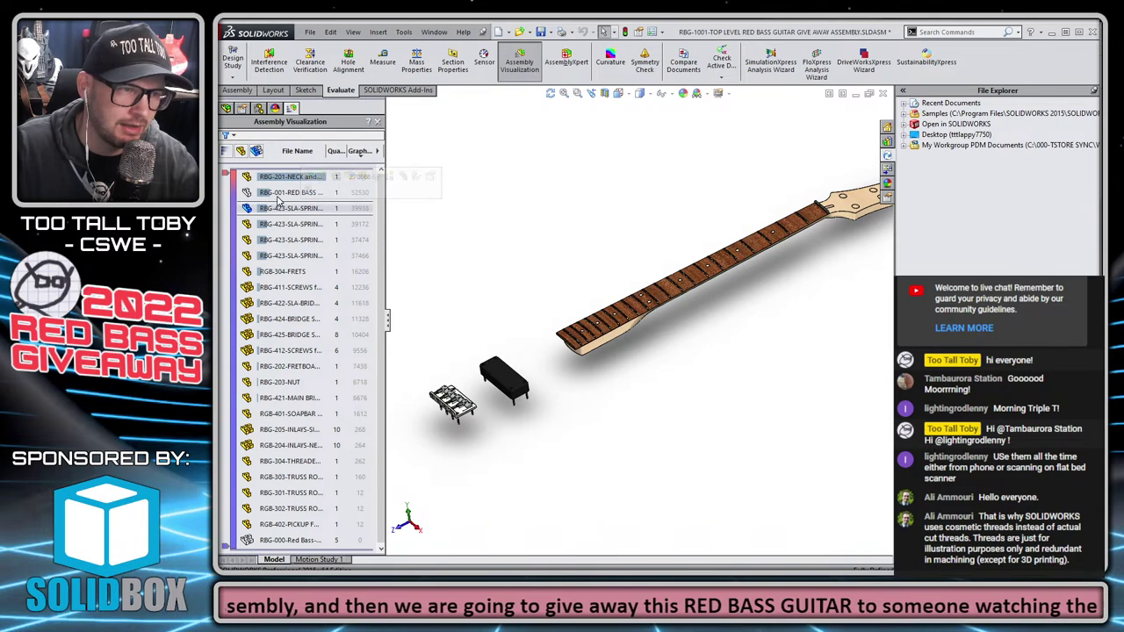
pyautogui.click(283, 209)
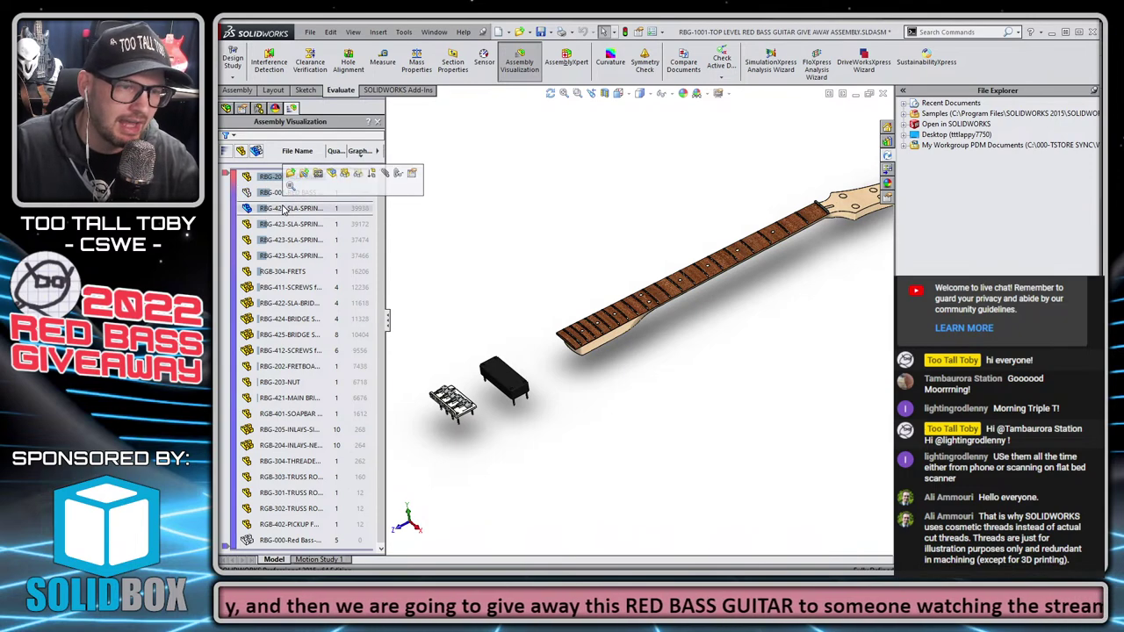
pyautogui.scroll(-8, 444, 413)
pyautogui.scroll(-5, 542, 402)
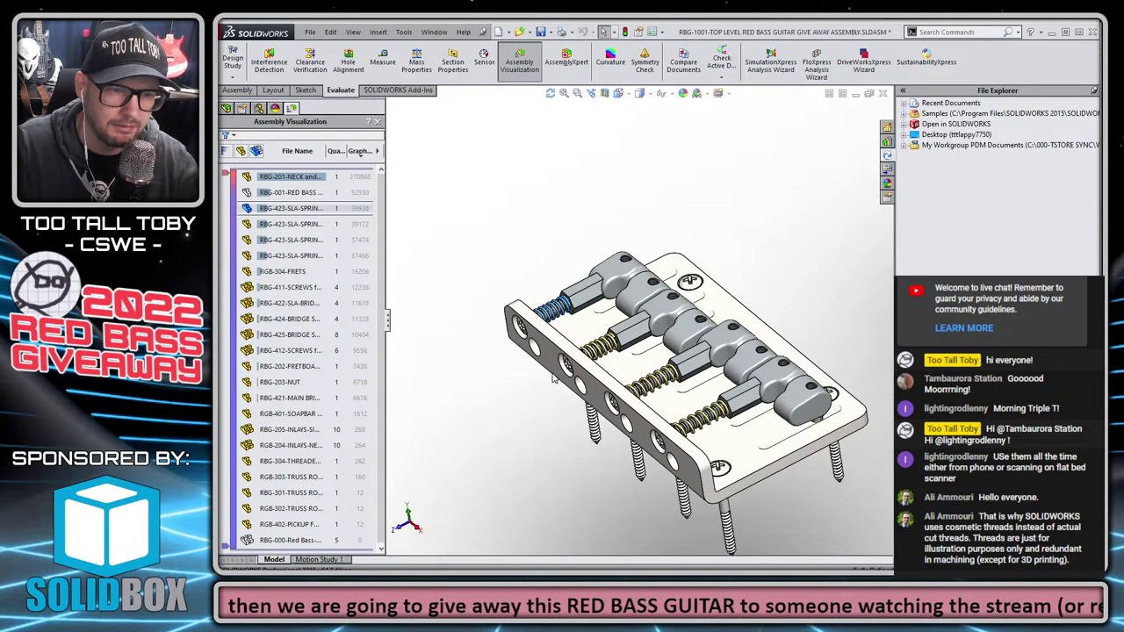
pyautogui.moveTo(543, 401); pyautogui.dragTo(571, 377, button='middle')
pyautogui.scroll(2, 649, 353)
pyautogui.moveTo(665, 356); pyautogui.dragTo(708, 350, button='middle')
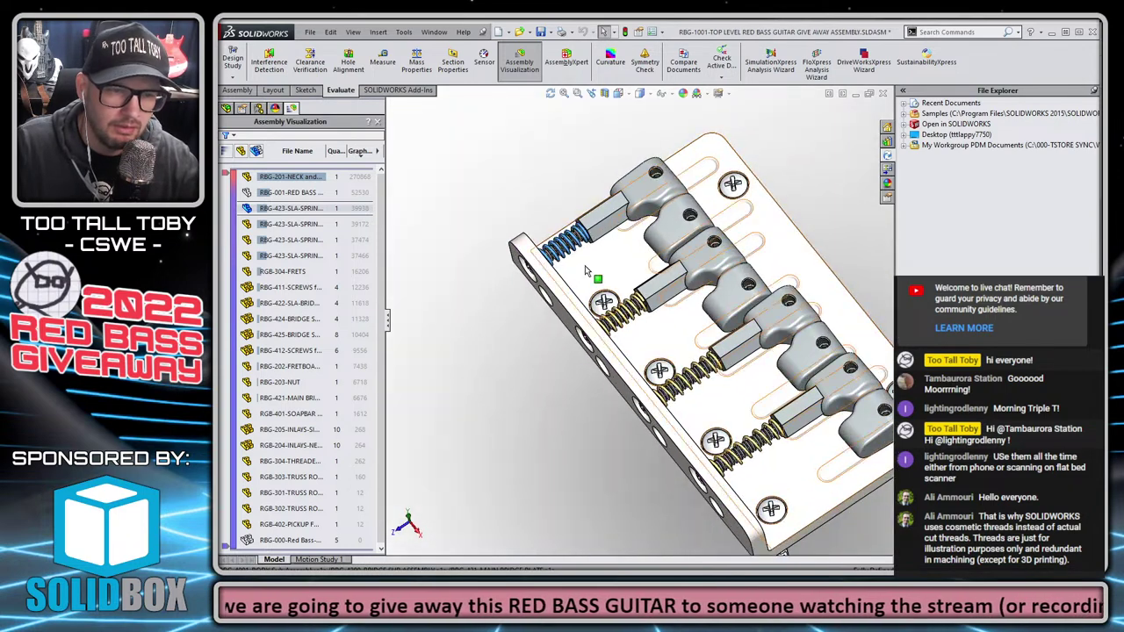
pyautogui.click(294, 224)
pyautogui.click(292, 243)
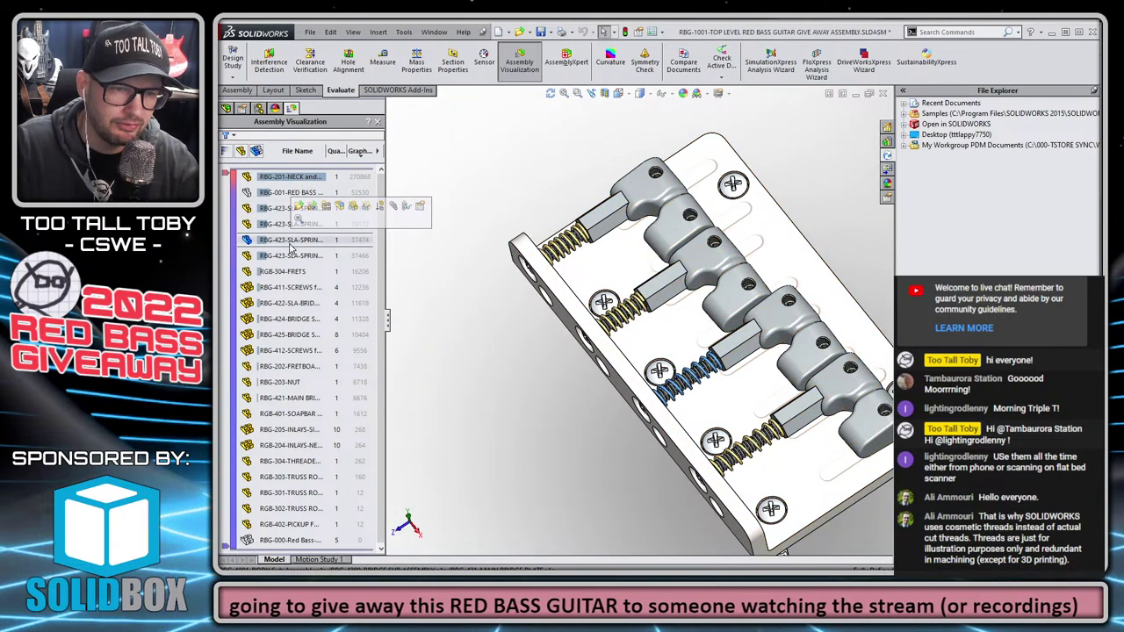
pyautogui.click(293, 259)
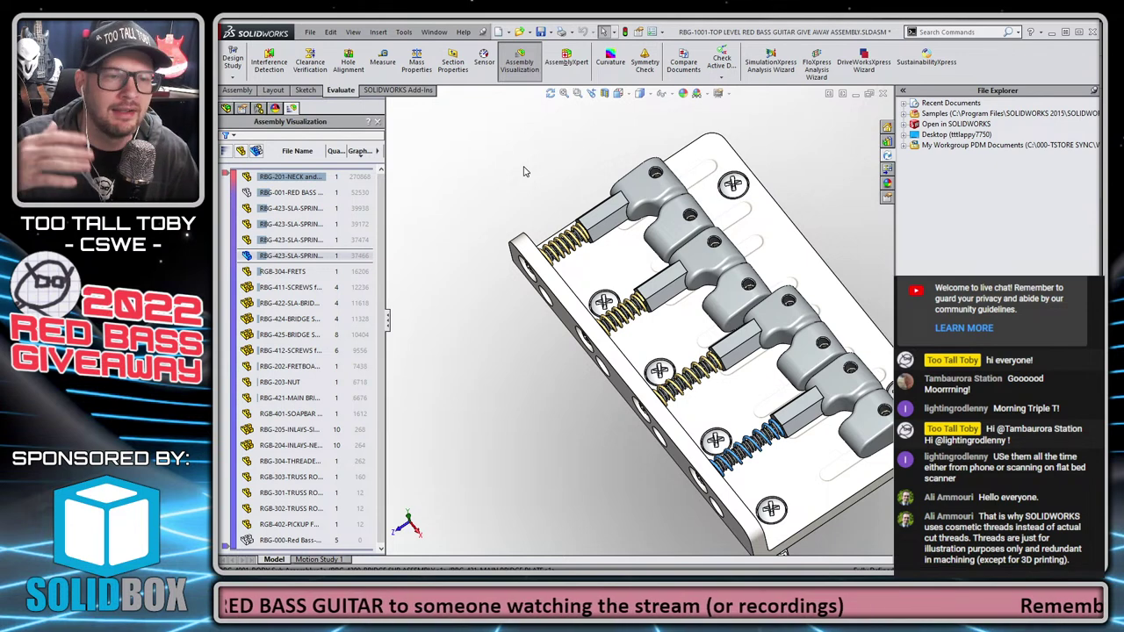
# Highlight the RBG-411 pickup screws and examine their threads beneath the pickup, comparing their triangle count in the list
pyautogui.click(292, 289)
pyautogui.scroll(3, 639, 305)
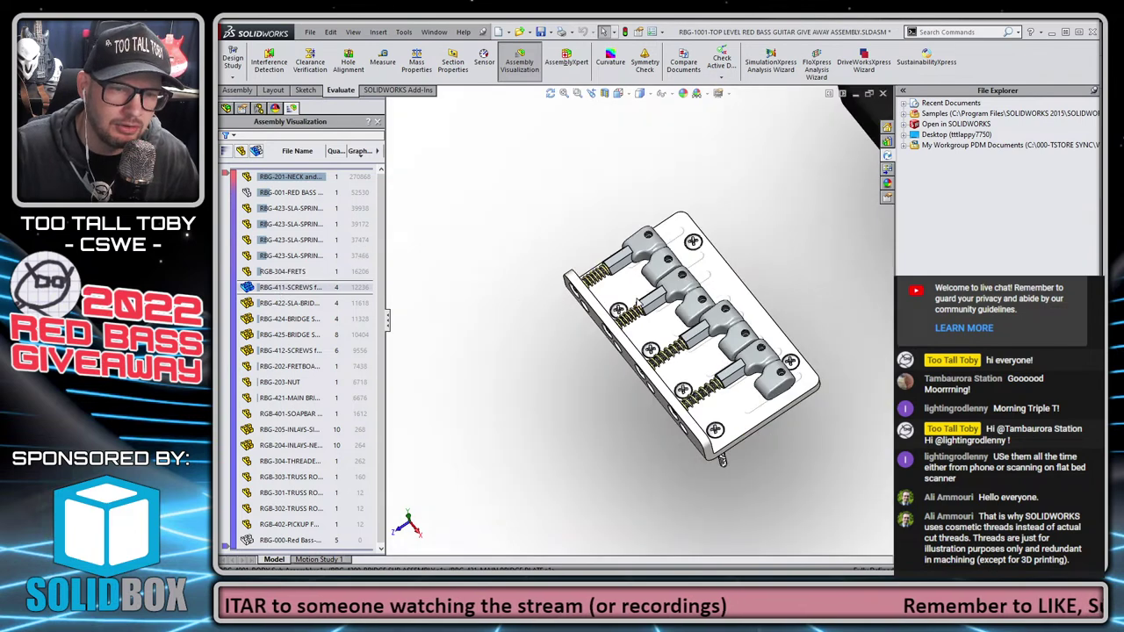
pyautogui.scroll(3, 639, 305)
pyautogui.scroll(-2, 826, 255)
pyautogui.moveTo(828, 356); pyautogui.dragTo(829, 263, button='middle')
pyautogui.scroll(-3, 835, 382)
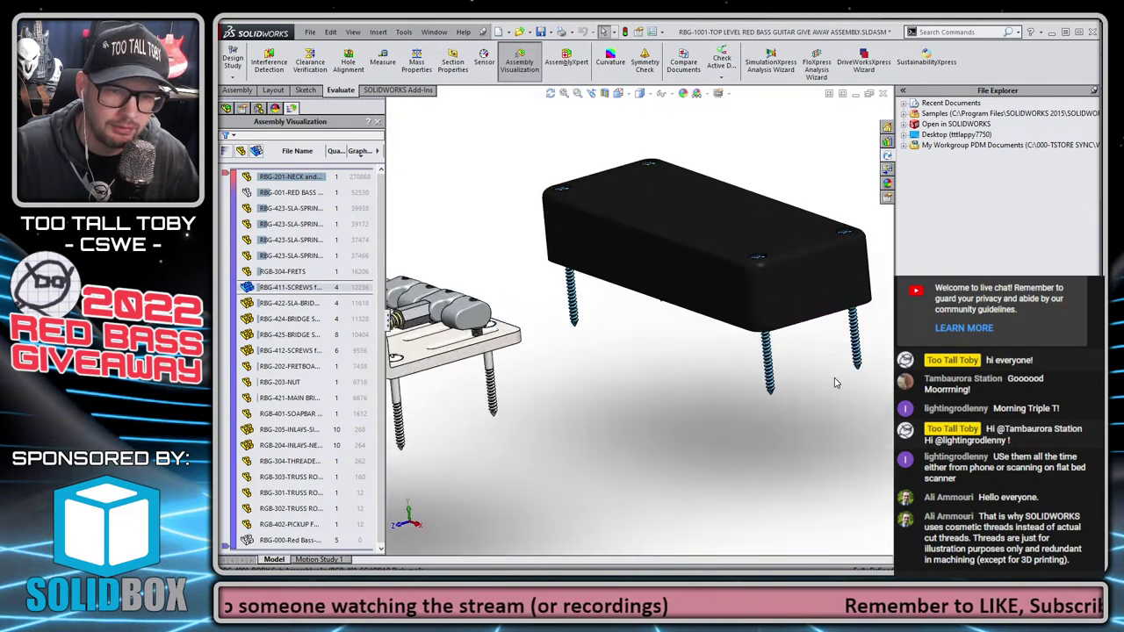
pyautogui.scroll(-3, 790, 365)
pyautogui.scroll(-3, 716, 349)
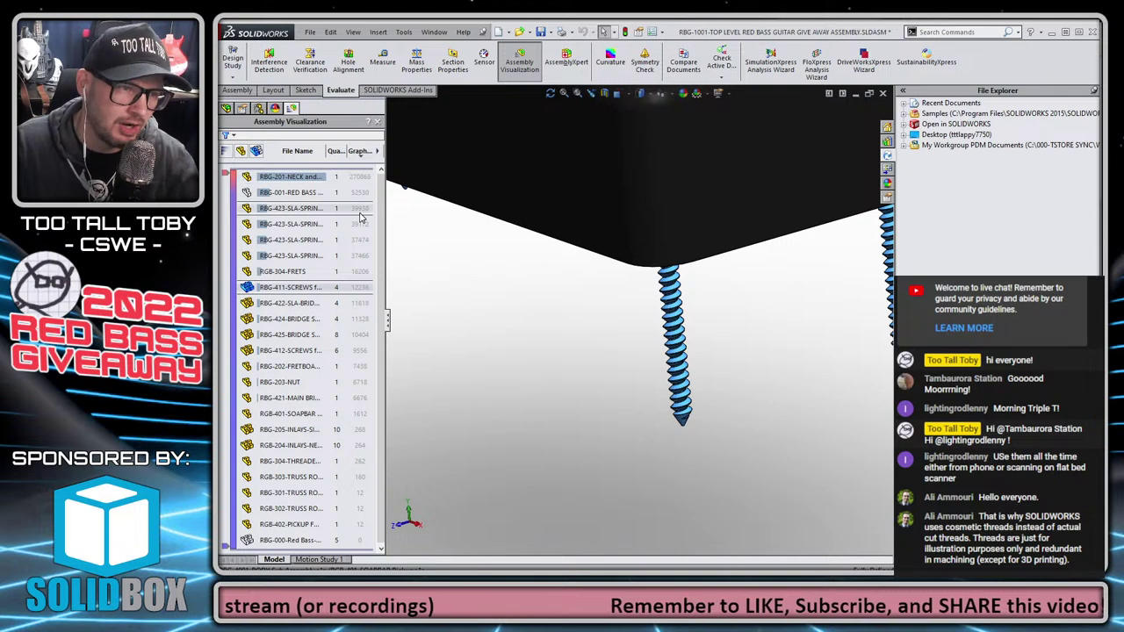
pyautogui.scroll(5, 600, 379)
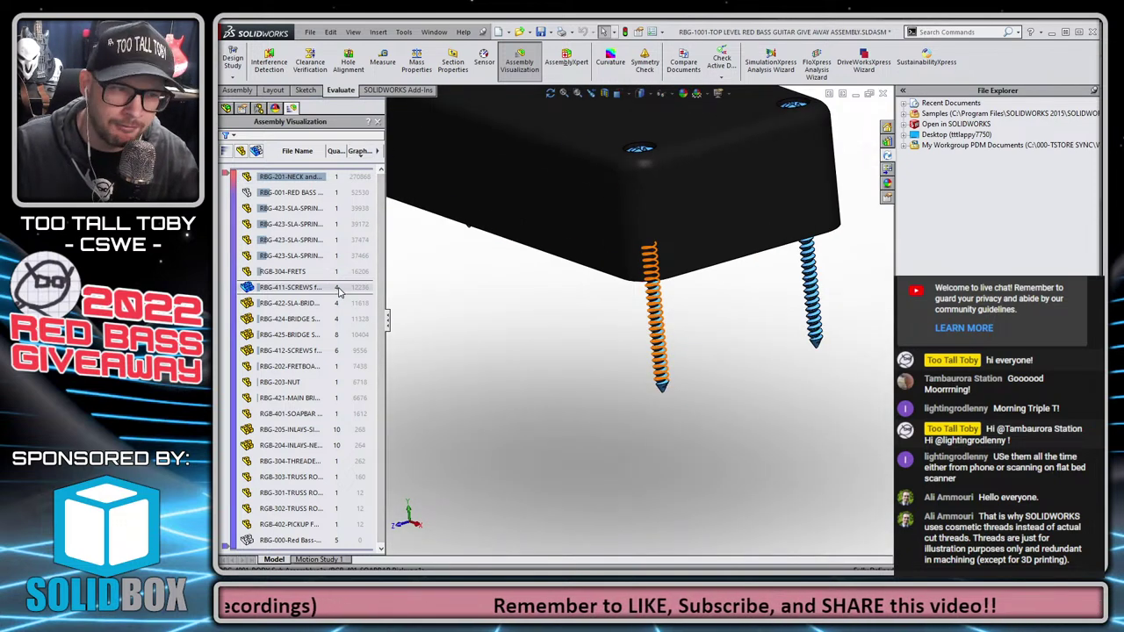
pyautogui.scroll(5, 558, 309)
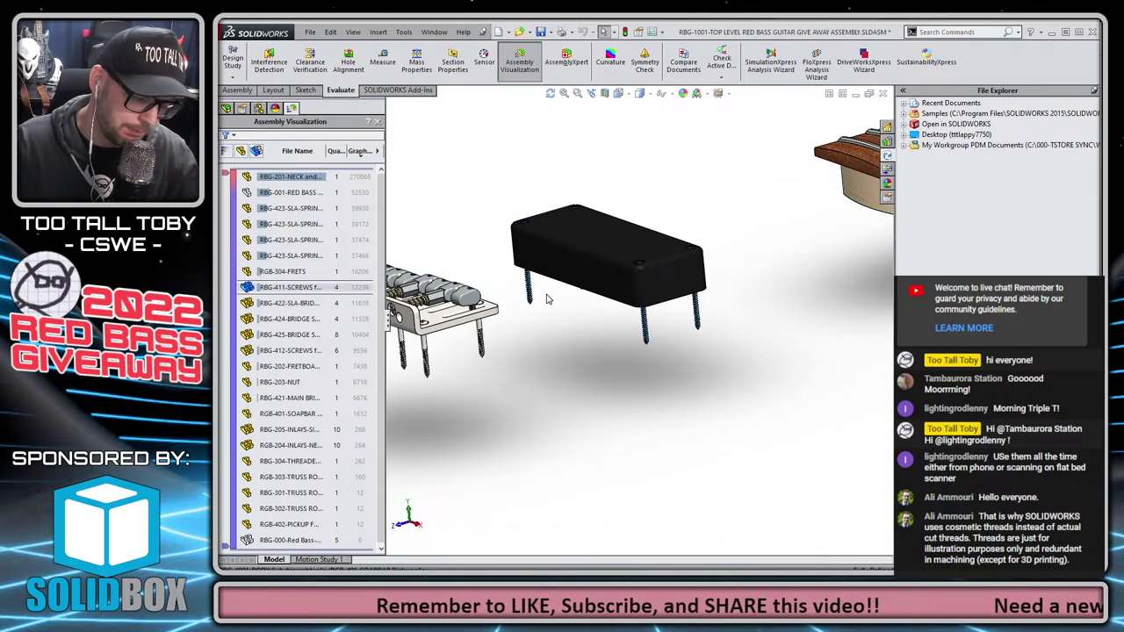
# Show the red guitar body and view the pickup installed in it
pyautogui.hotkey('shift', 'Tab')
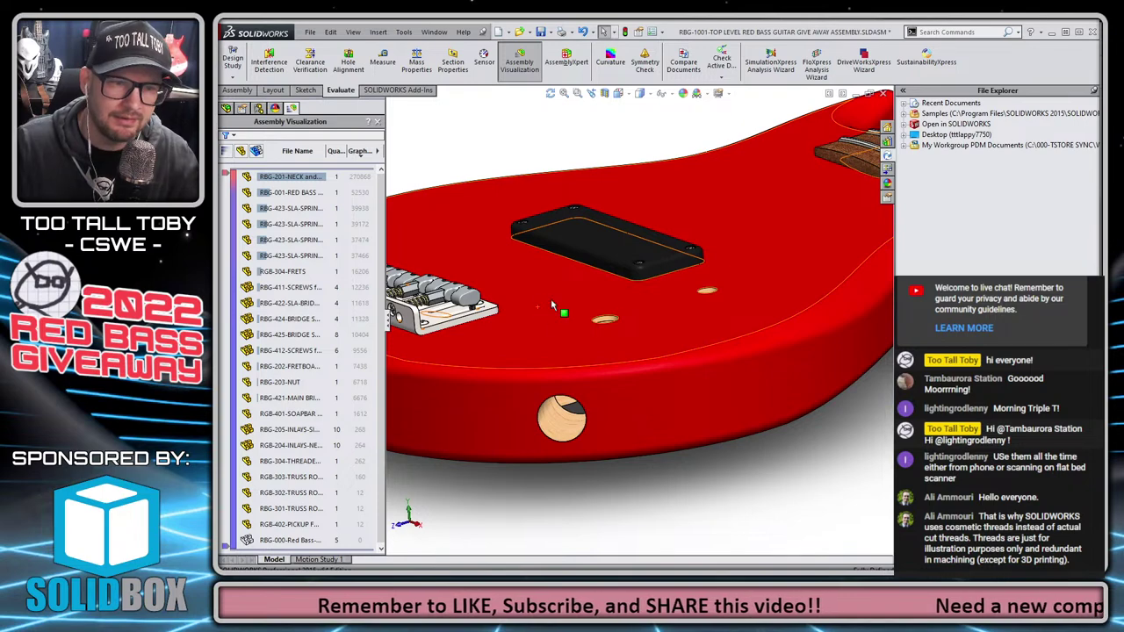
pyautogui.moveTo(511, 169); pyautogui.dragTo(534, 250, button='middle')
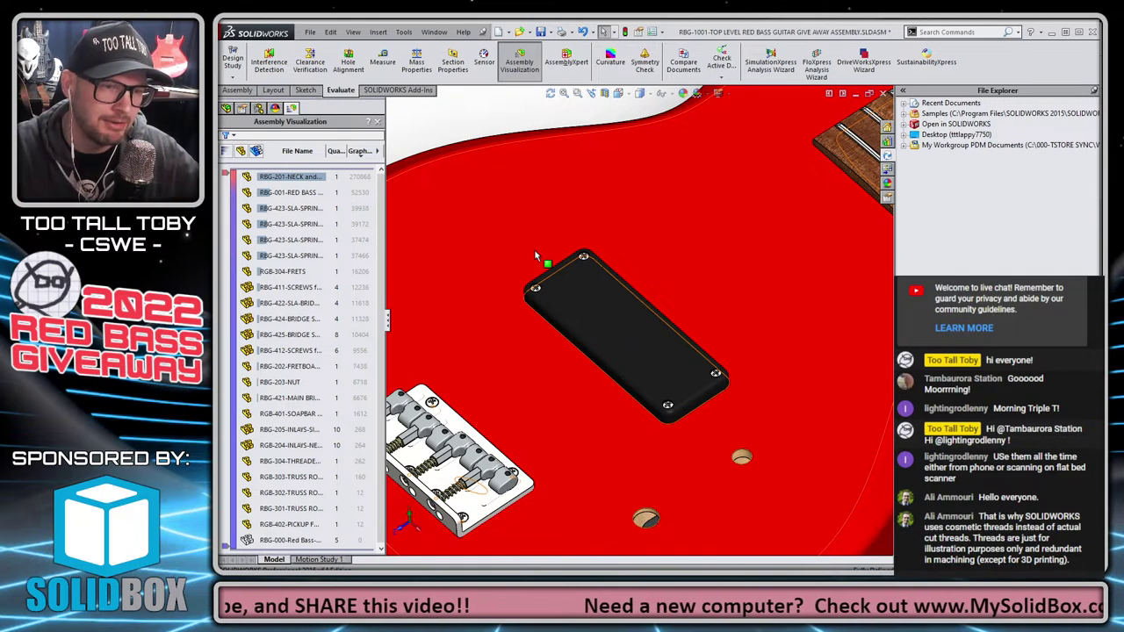
pyautogui.scroll(3, 606, 312)
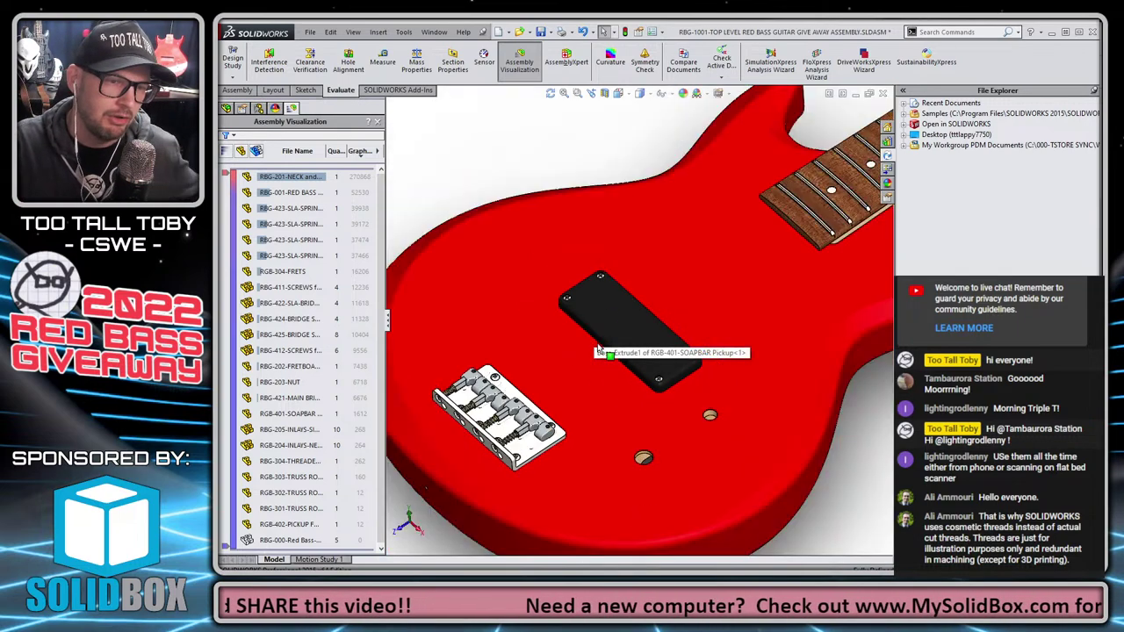
pyautogui.scroll(-3, 598, 350)
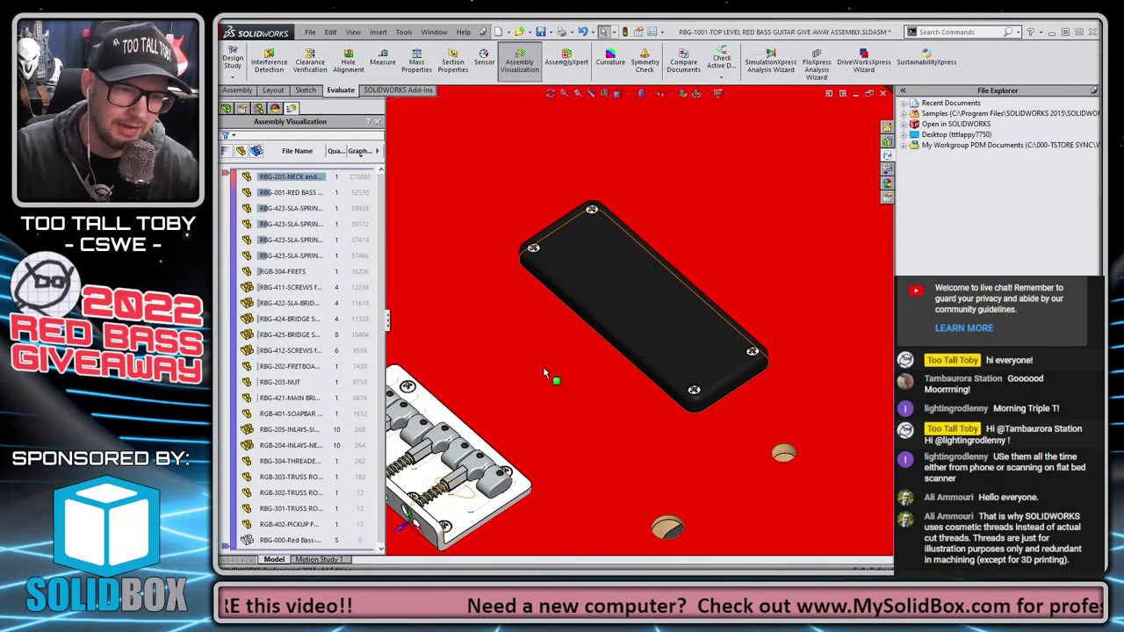
# Hide the guitar body and inspect the threads of a pickup screw below the pickup
pyautogui.press('Tab')
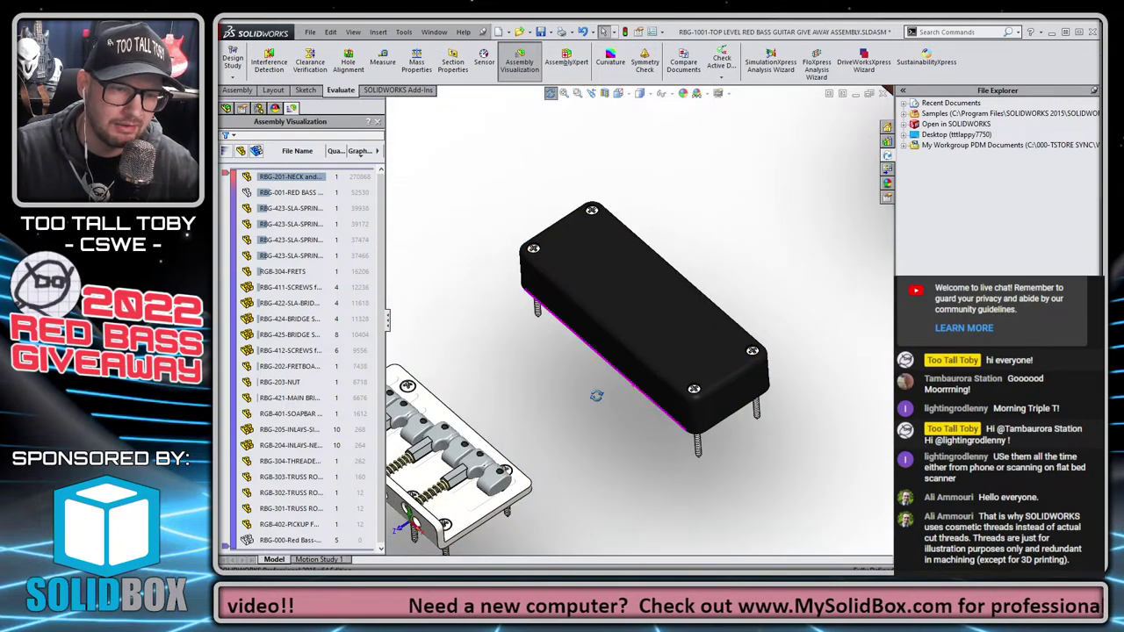
pyautogui.moveTo(596, 396); pyautogui.dragTo(595, 355, button='middle')
pyautogui.scroll(-6, 694, 415)
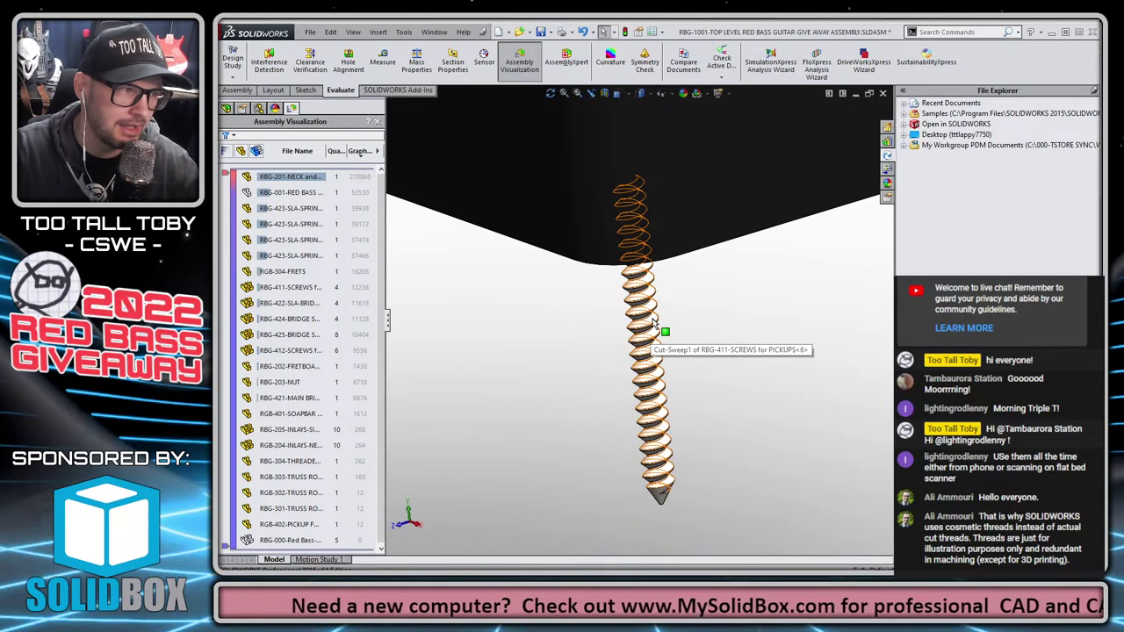
pyautogui.scroll(8, 657, 322)
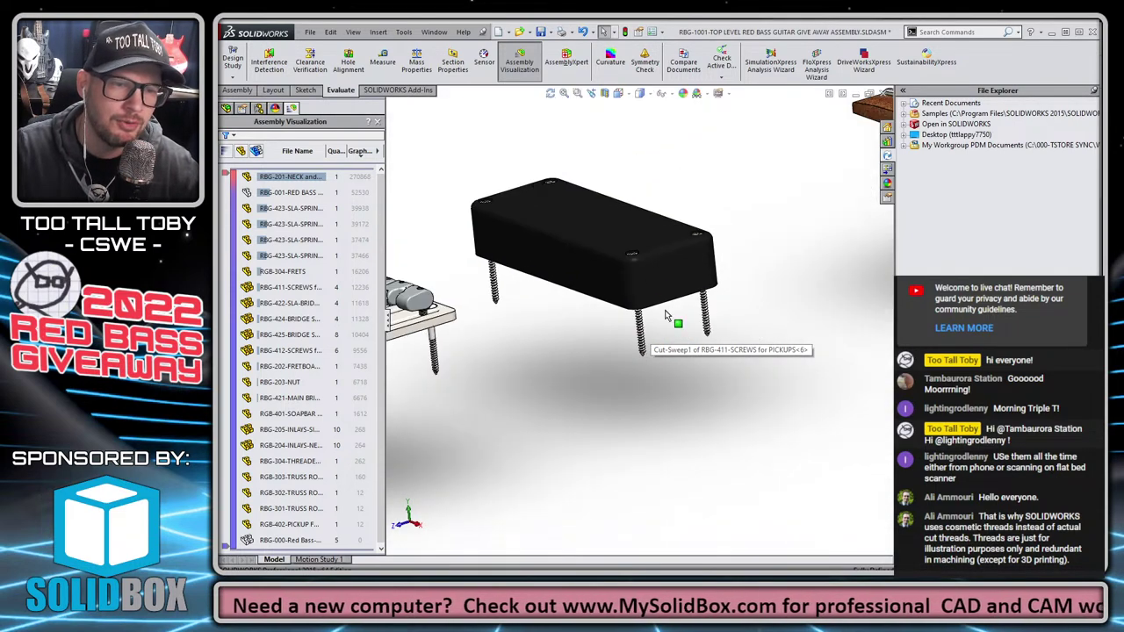
pyautogui.scroll(-1, 627, 255)
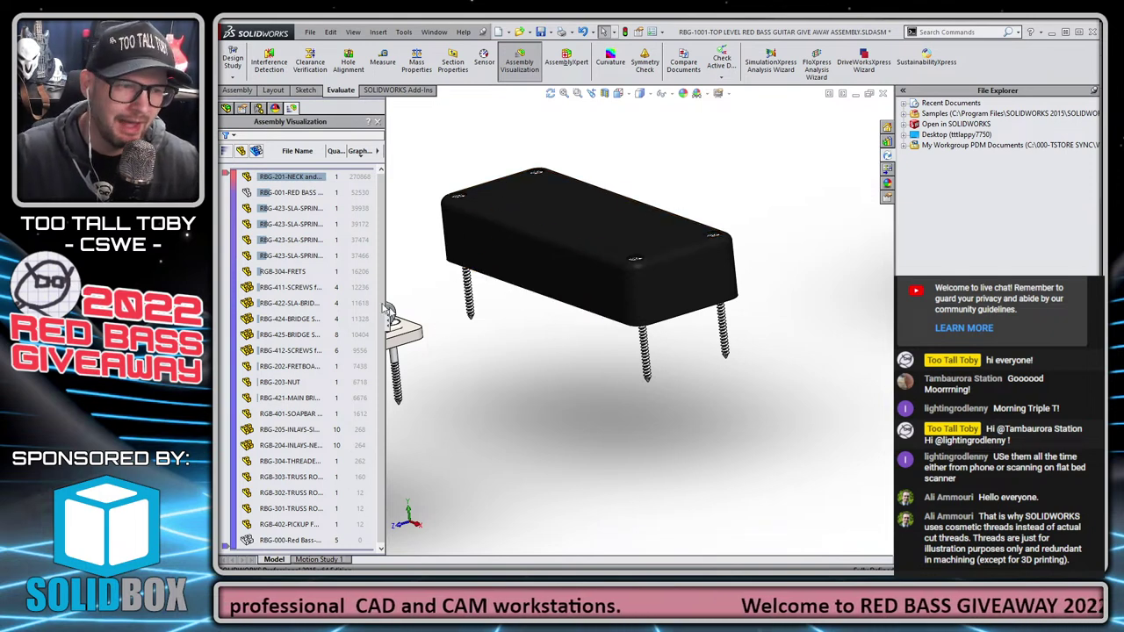
# Identify the RBG-411 pickup screws in the assembly and open one of them as its own part
pyautogui.click(312, 295)
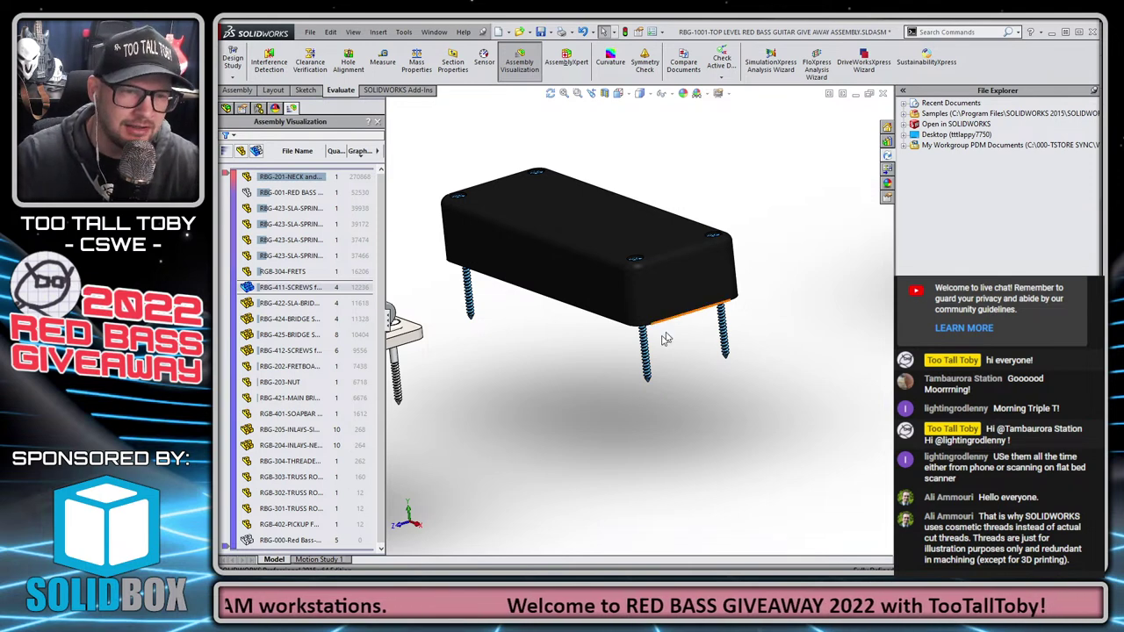
pyautogui.click(614, 435)
pyautogui.click(649, 356)
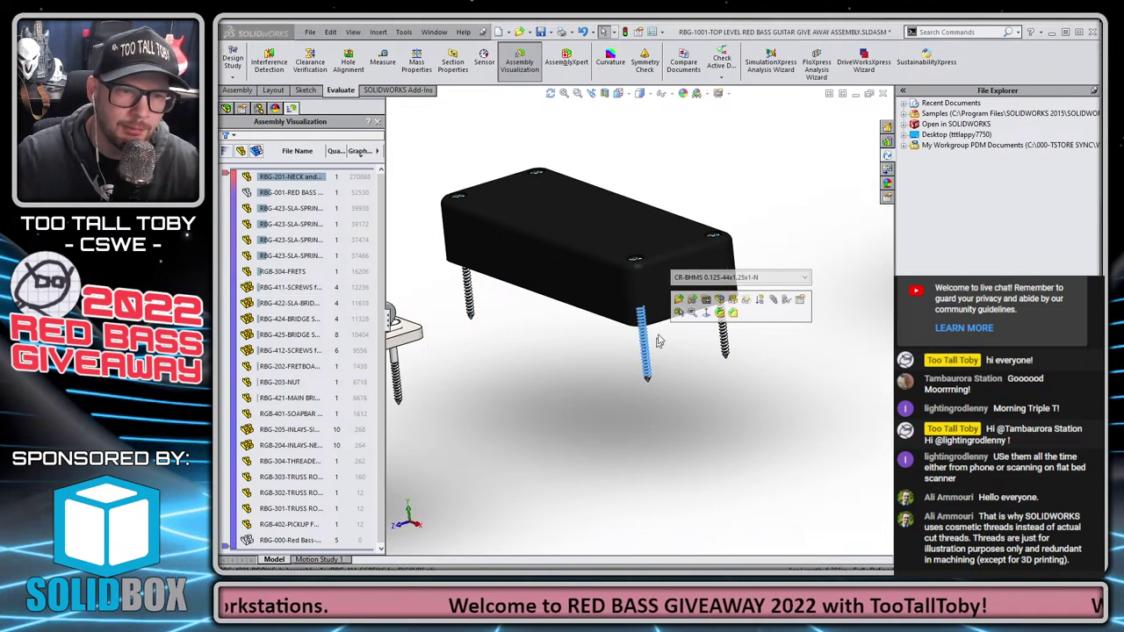
pyautogui.click(677, 300)
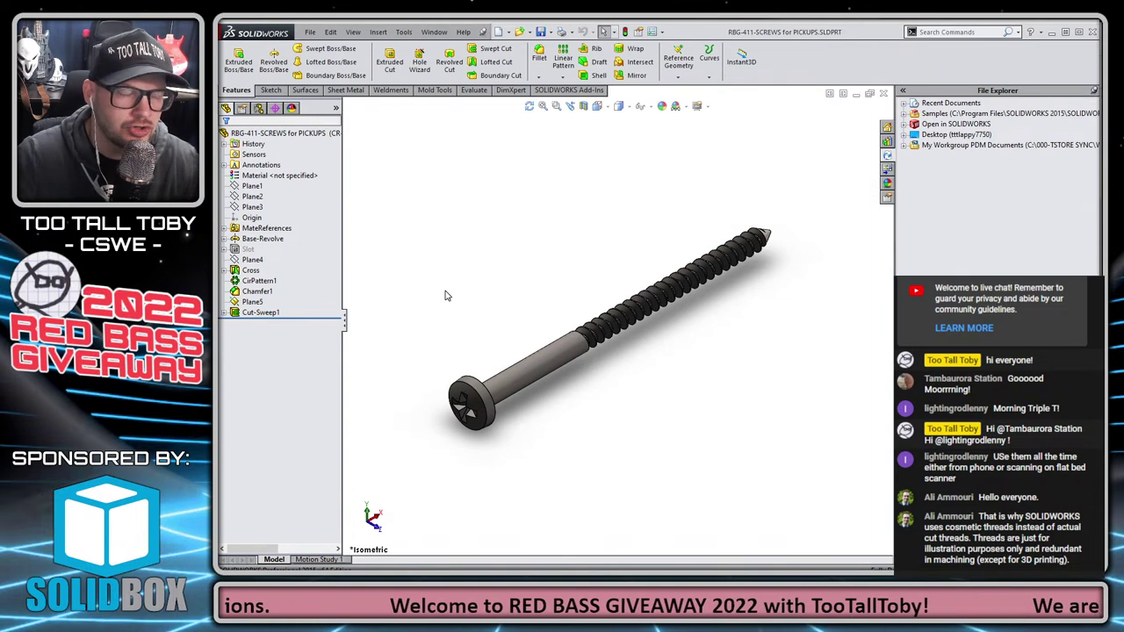
# Add a configuration named FULLY DETAILED to the pickup screw part
pyautogui.click(259, 107)
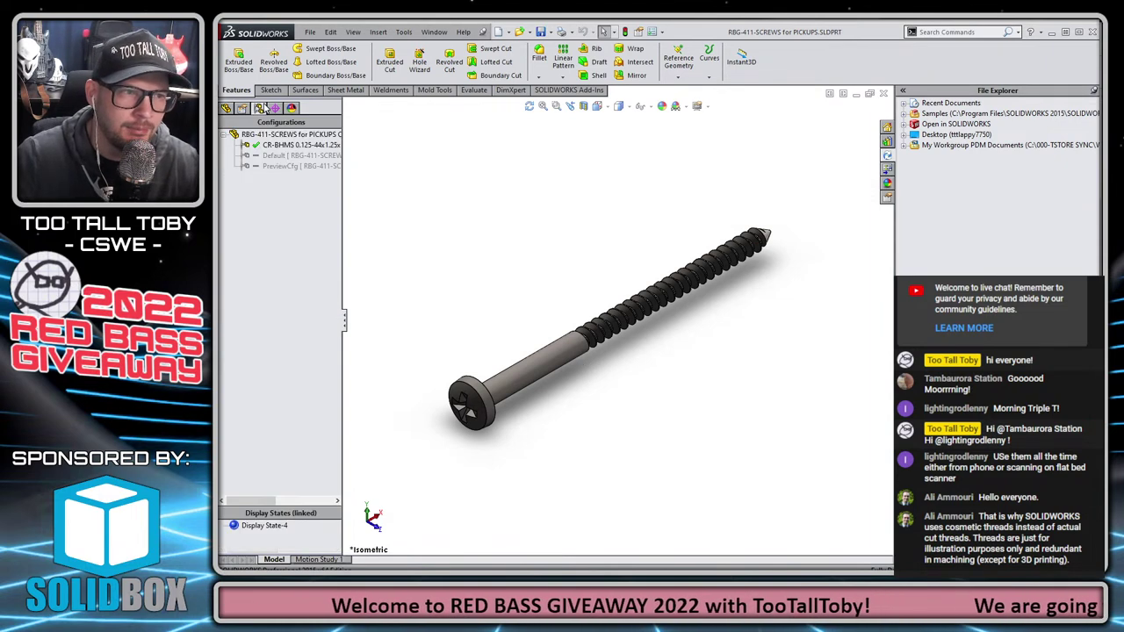
pyautogui.rightClick(282, 136)
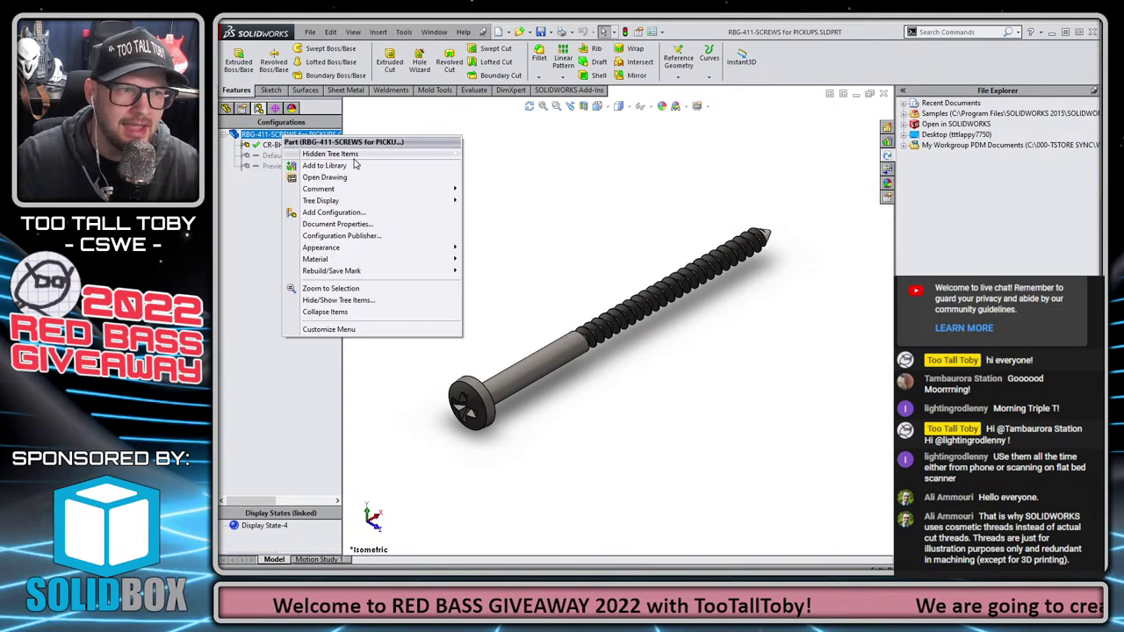
pyautogui.moveTo(353, 189)
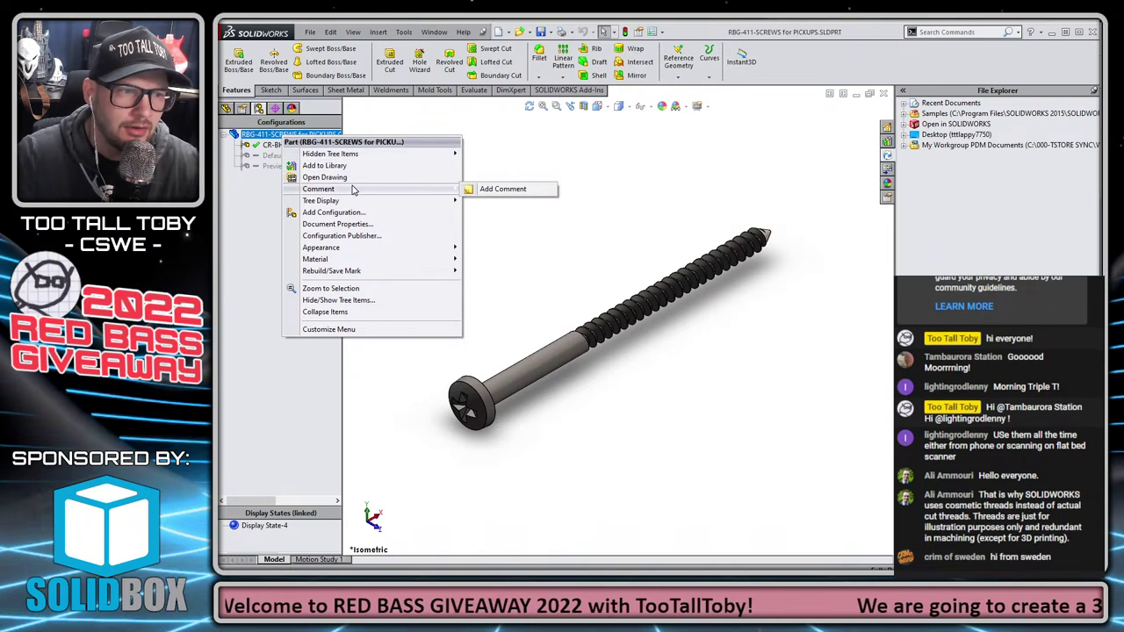
pyautogui.click(355, 213)
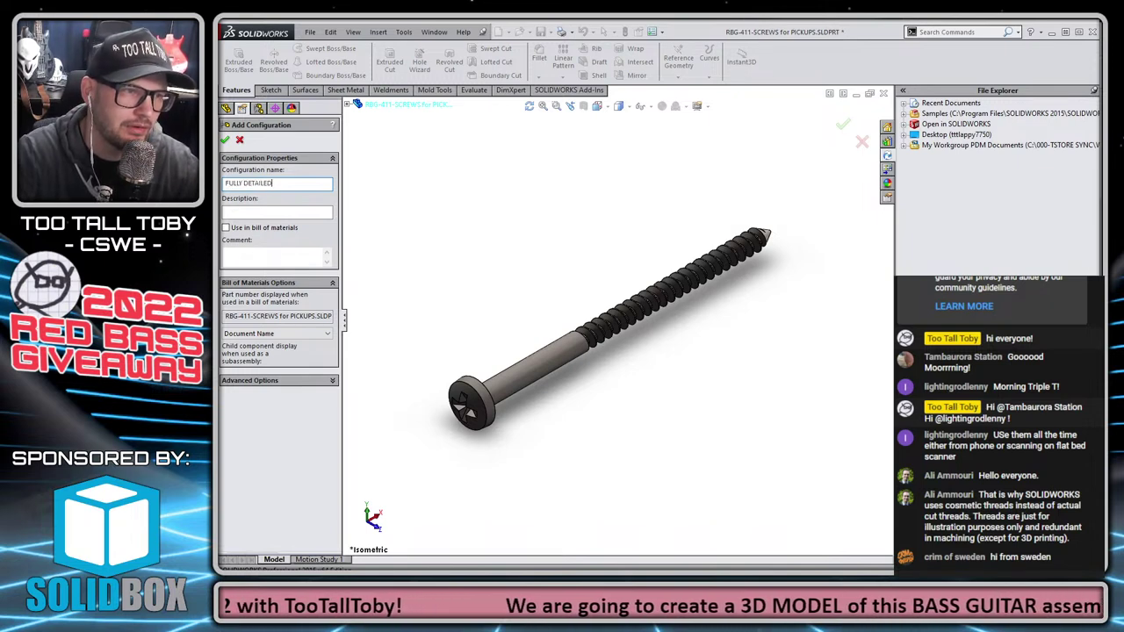
pyautogui.press('Return')
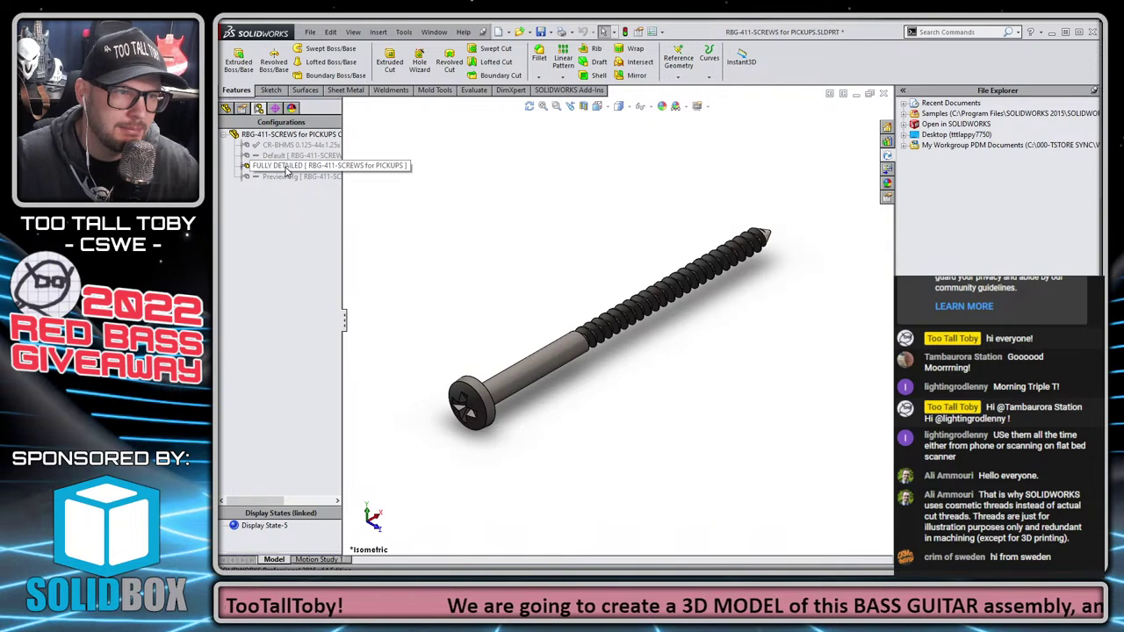
# Activate the pickup screw's Default and CR-BHMS 0.125-44x1.25x1-N configurations in turn, and check which configuration the assembly's screw uses
pyautogui.doubleClick(282, 155)
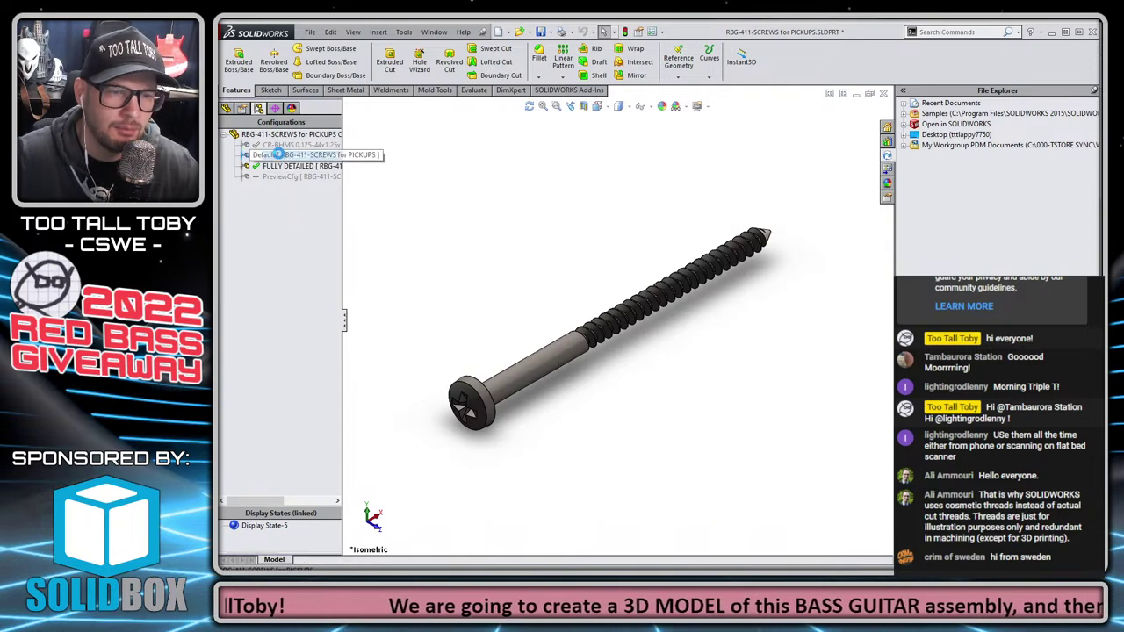
pyautogui.doubleClick(299, 145)
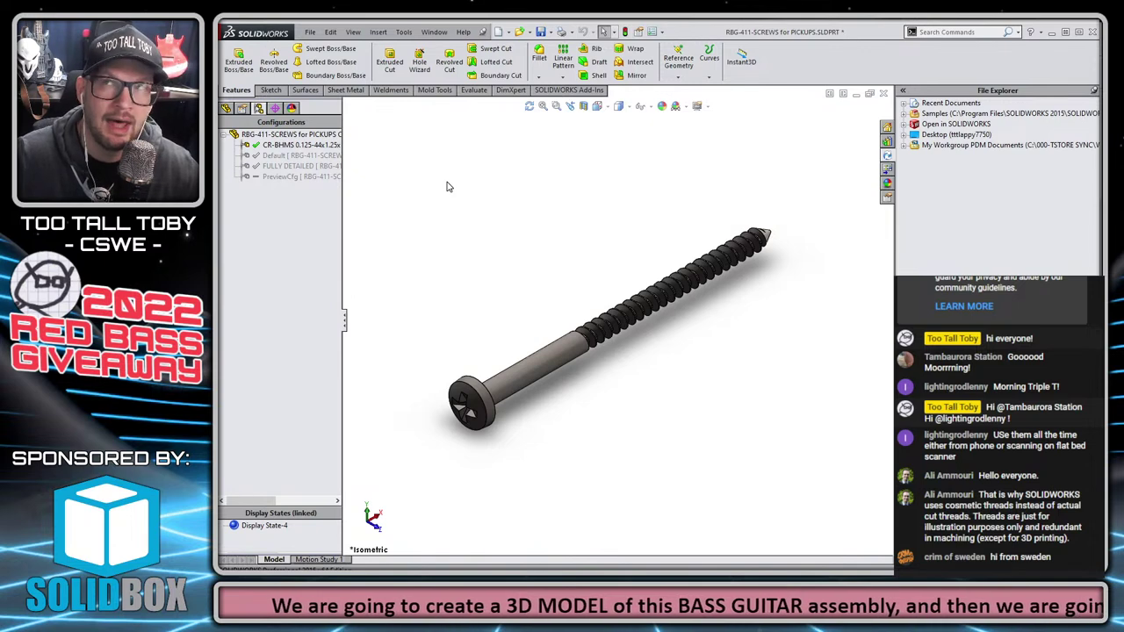
pyautogui.hotkey('ctrl', 'Tab')
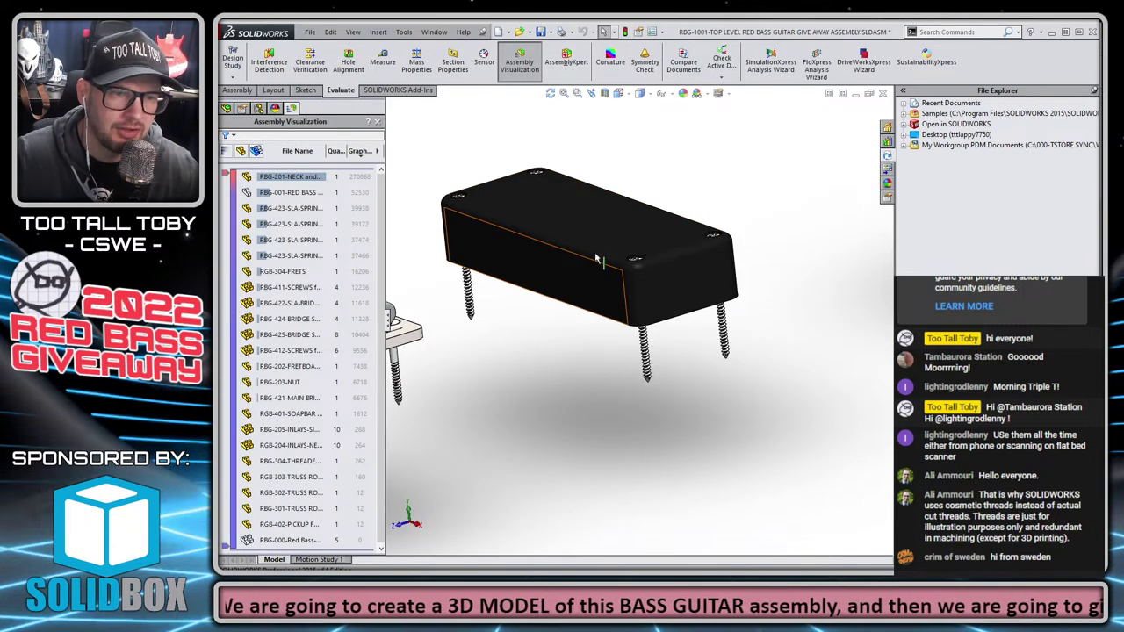
pyautogui.click(643, 343)
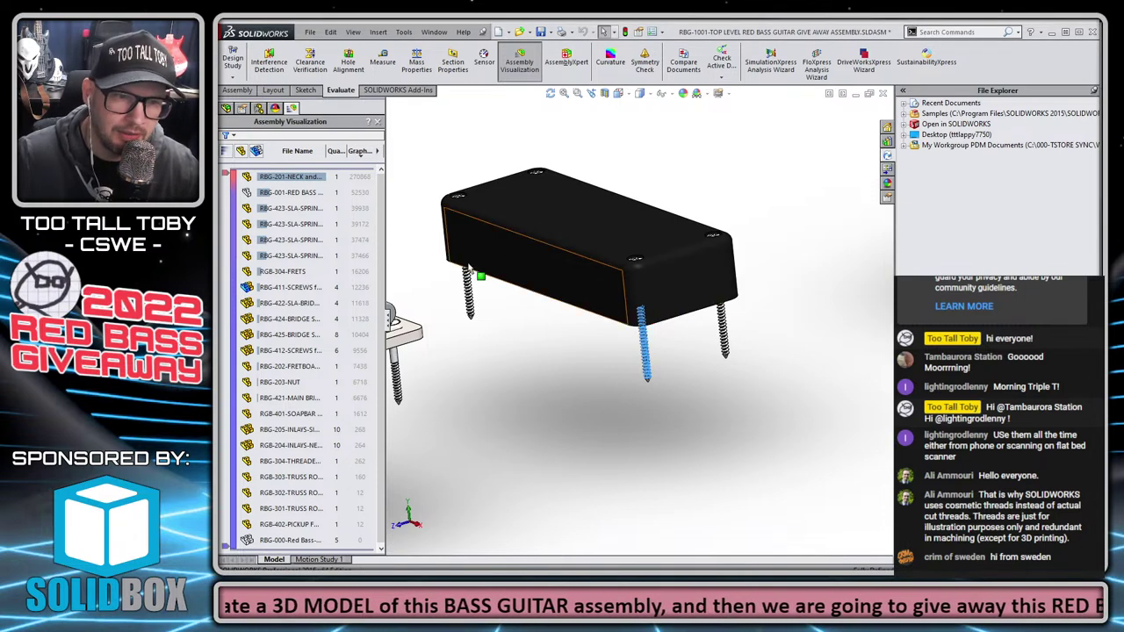
pyautogui.click(711, 195)
pyautogui.hotkey('ctrl', 'Tab')
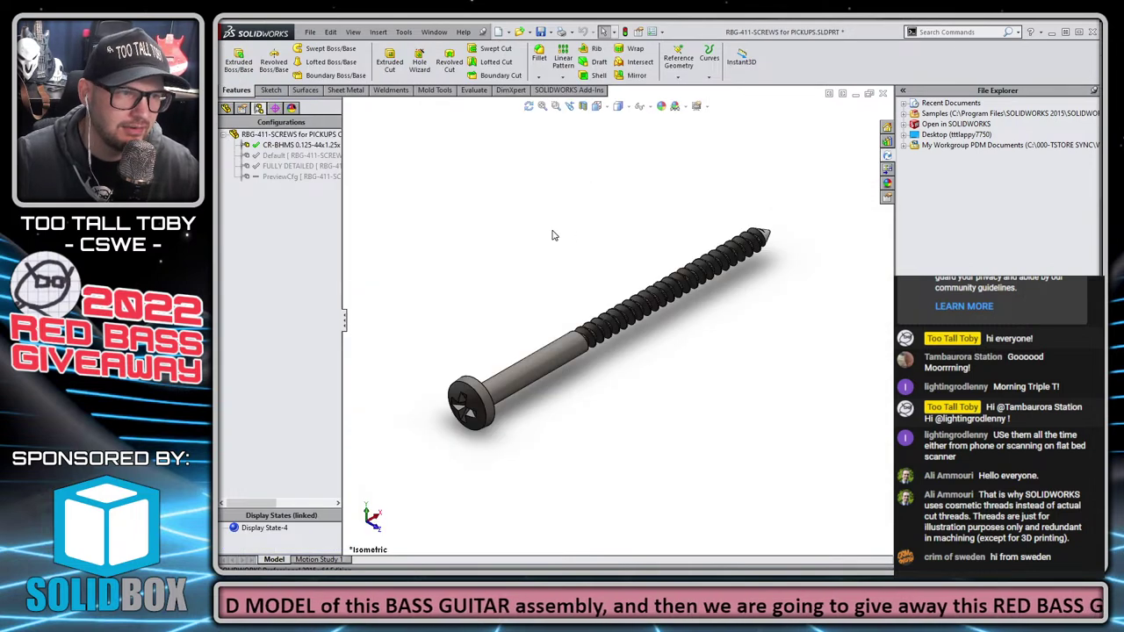
# Suppress the Cut-Sweep1 thread in the pickup screw's CR-BHMS 0.125-44x1.25x1-N configuration, leaving the FULLY DETAILED configuration inactive
pyautogui.doubleClick(299, 167)
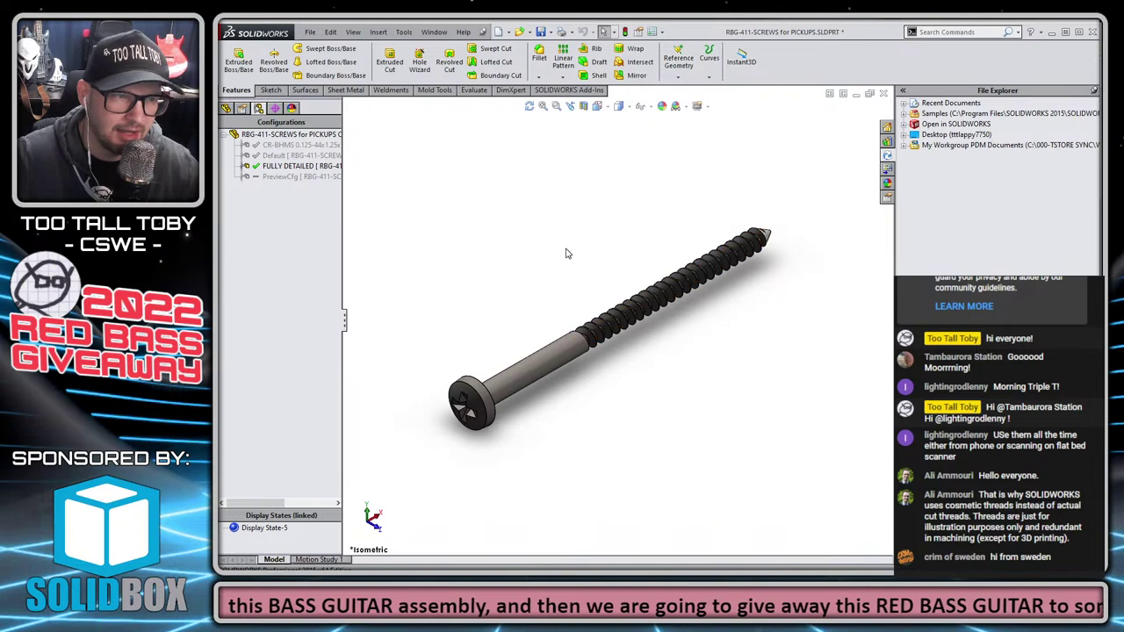
pyautogui.doubleClick(280, 145)
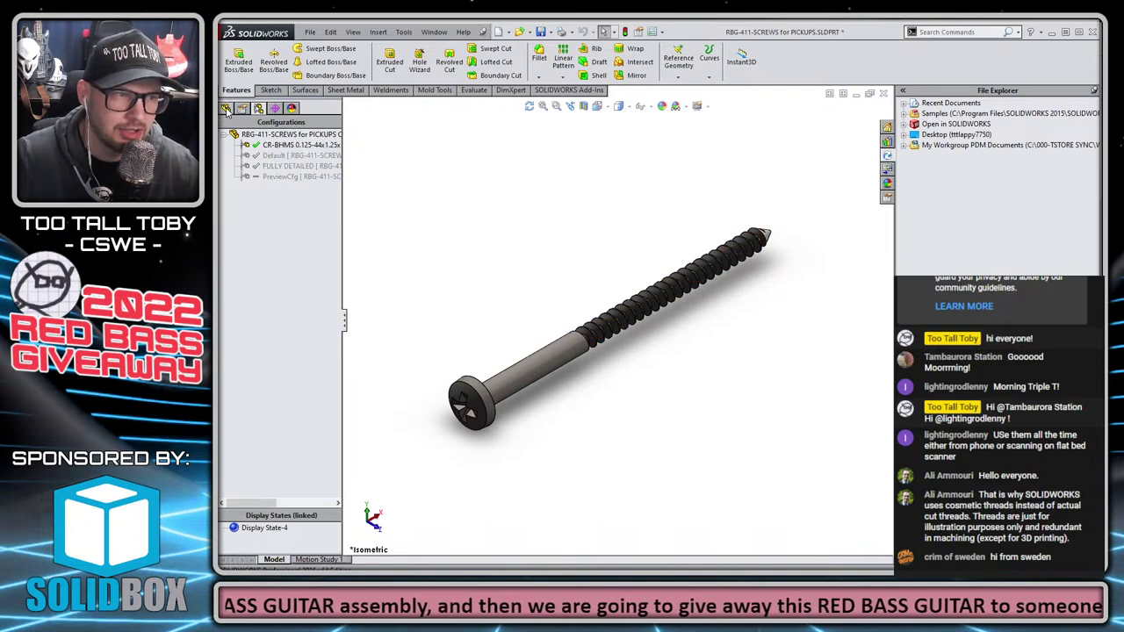
pyautogui.click(227, 107)
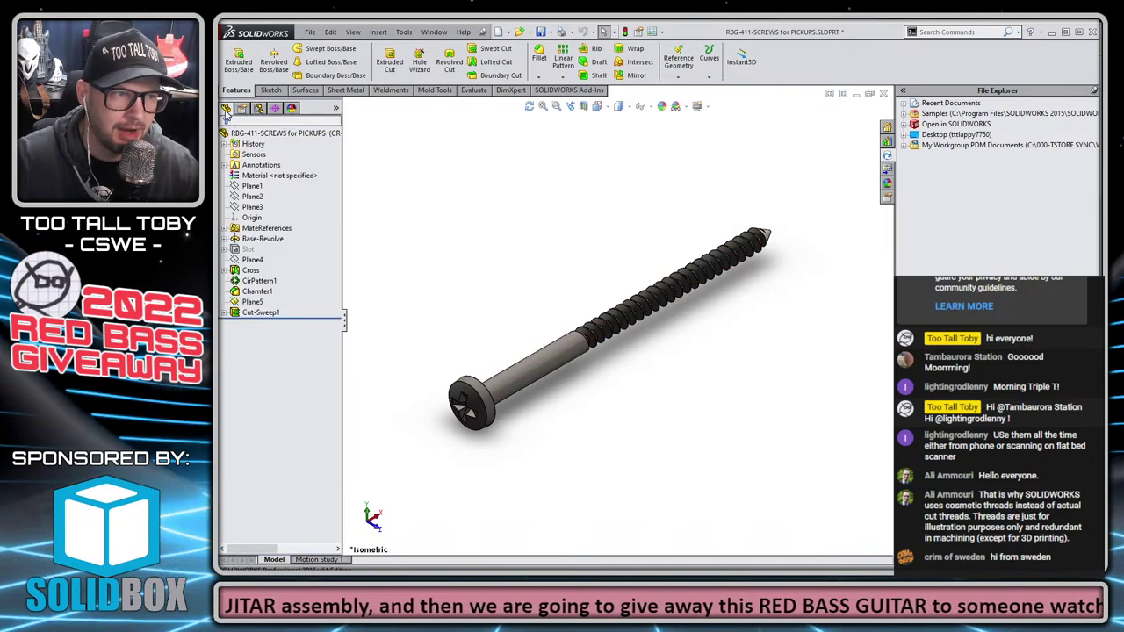
pyautogui.click(257, 292)
pyautogui.click(260, 313)
pyautogui.click(285, 281)
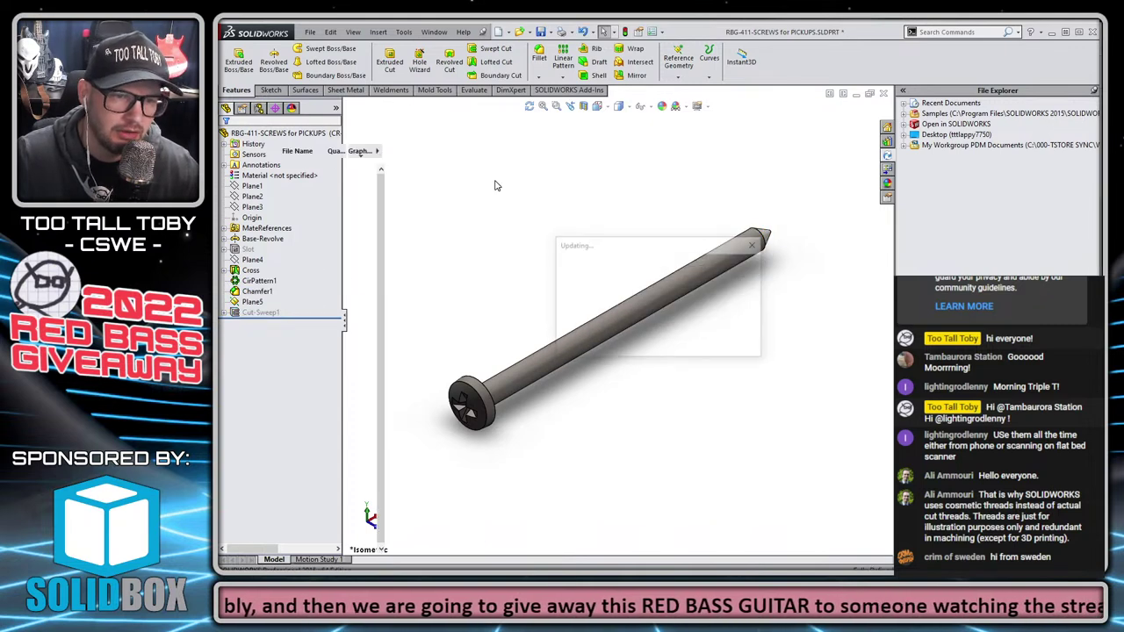
# In the top-level guitar assembly, switch the pickup screw at the front corner to the FULLY DETAILED configuration
pyautogui.hotkey('ctrl', 'Tab')
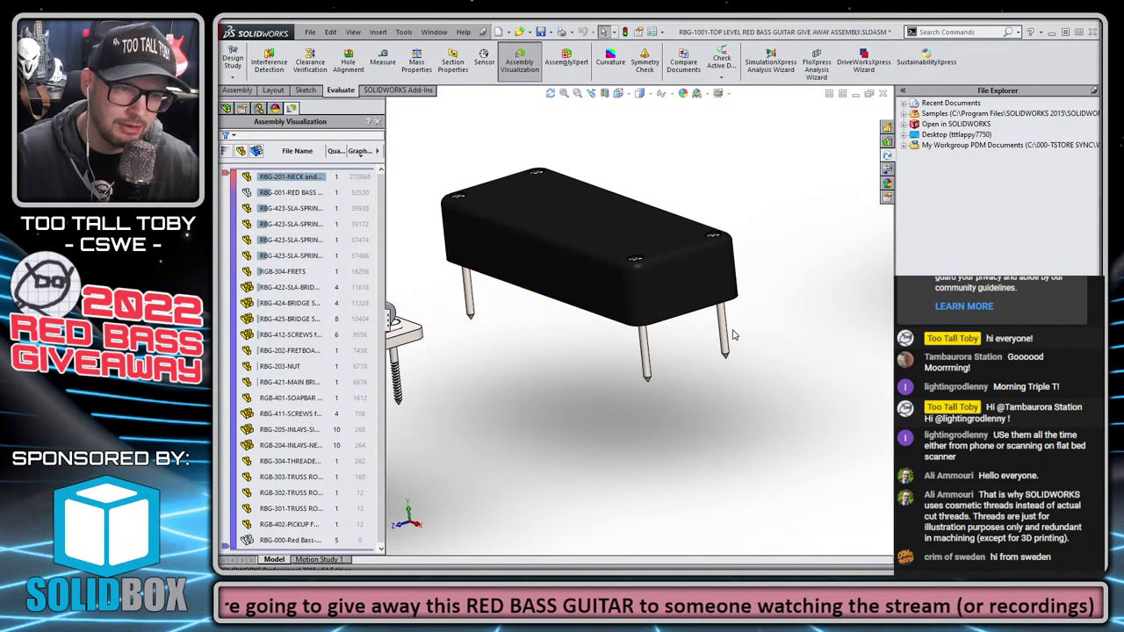
pyautogui.click(646, 363)
pyautogui.click(747, 260)
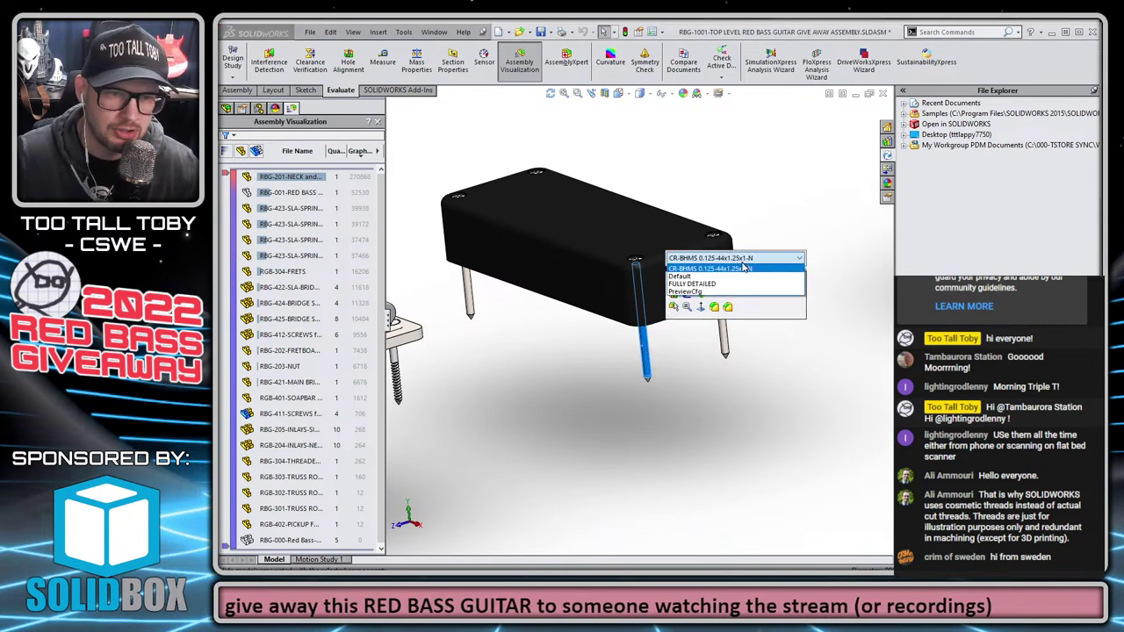
pyautogui.click(690, 288)
pyautogui.click(807, 258)
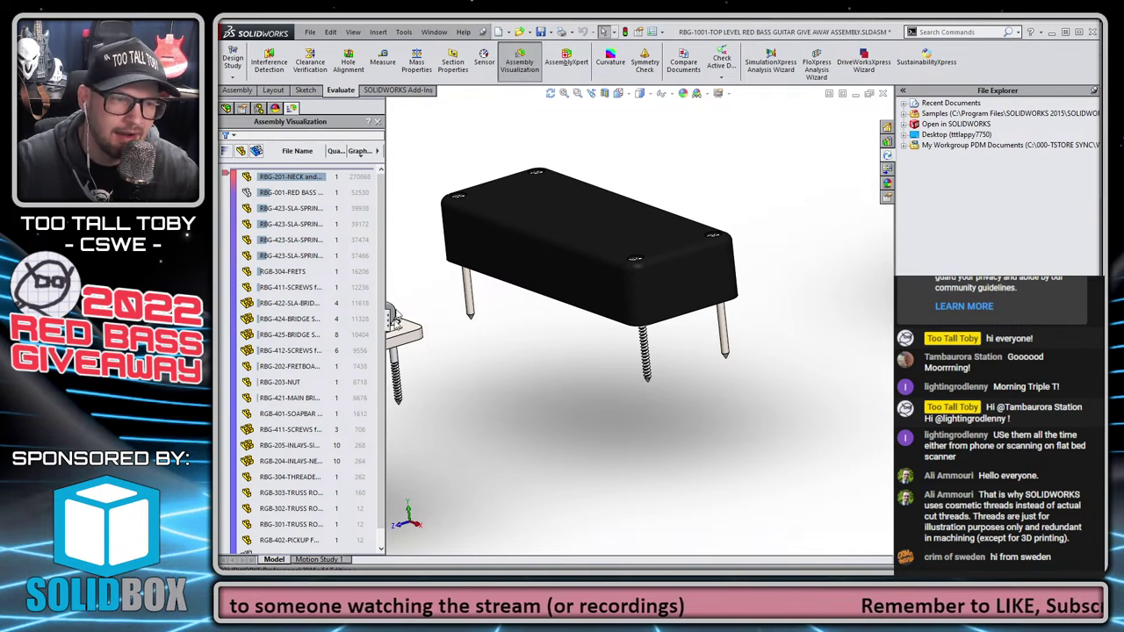
# Inspect the modelled threads on the bridge mounting screws and compare them with the screws below the pickup
pyautogui.scroll(-5, 542, 448)
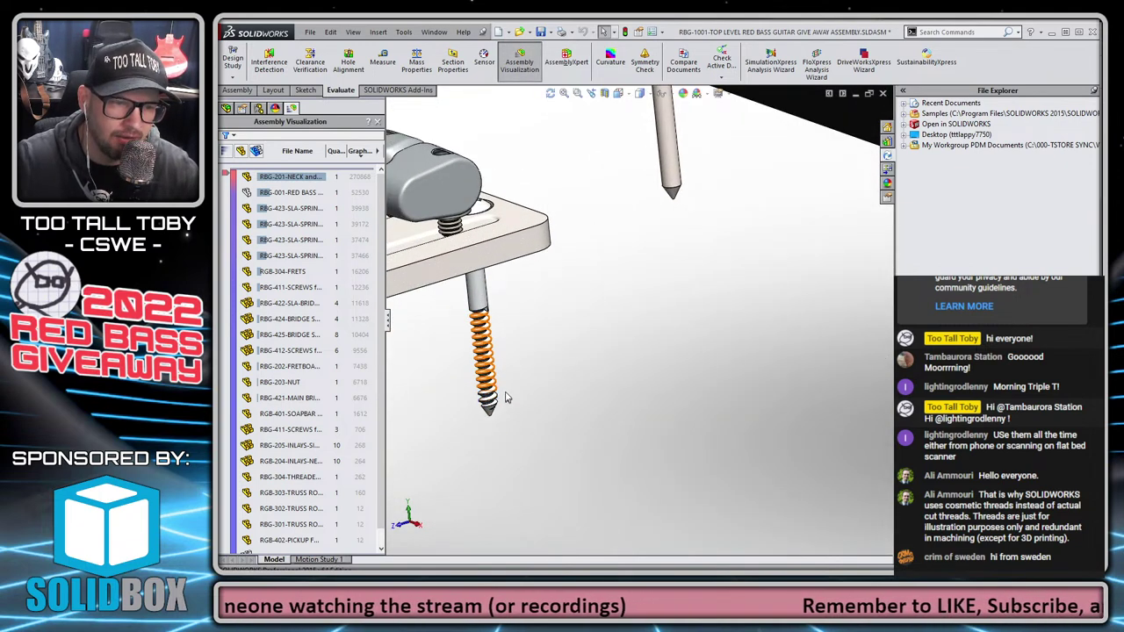
pyautogui.scroll(-3, 482, 303)
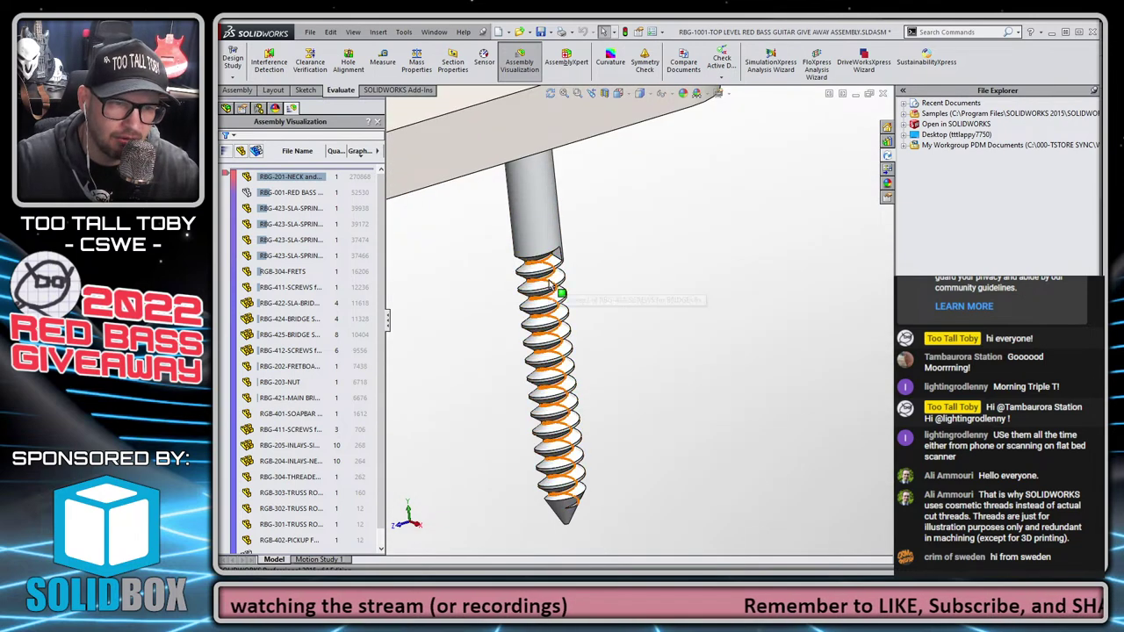
pyautogui.scroll(5, 562, 277)
pyautogui.scroll(-3, 610, 251)
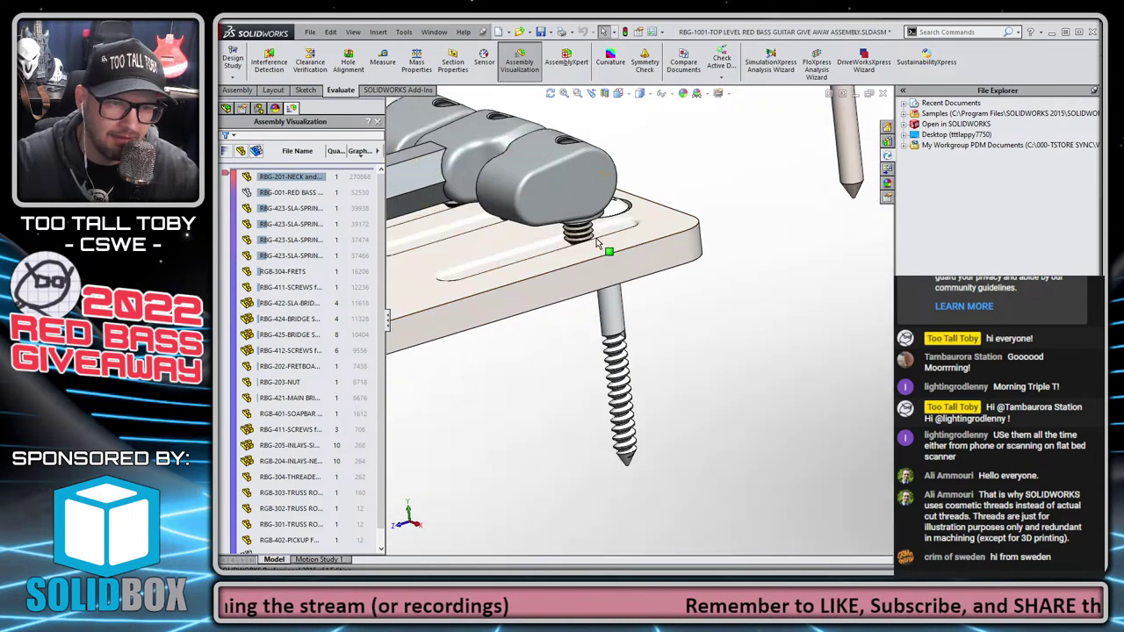
pyautogui.scroll(6, 668, 281)
pyautogui.scroll(3, 706, 389)
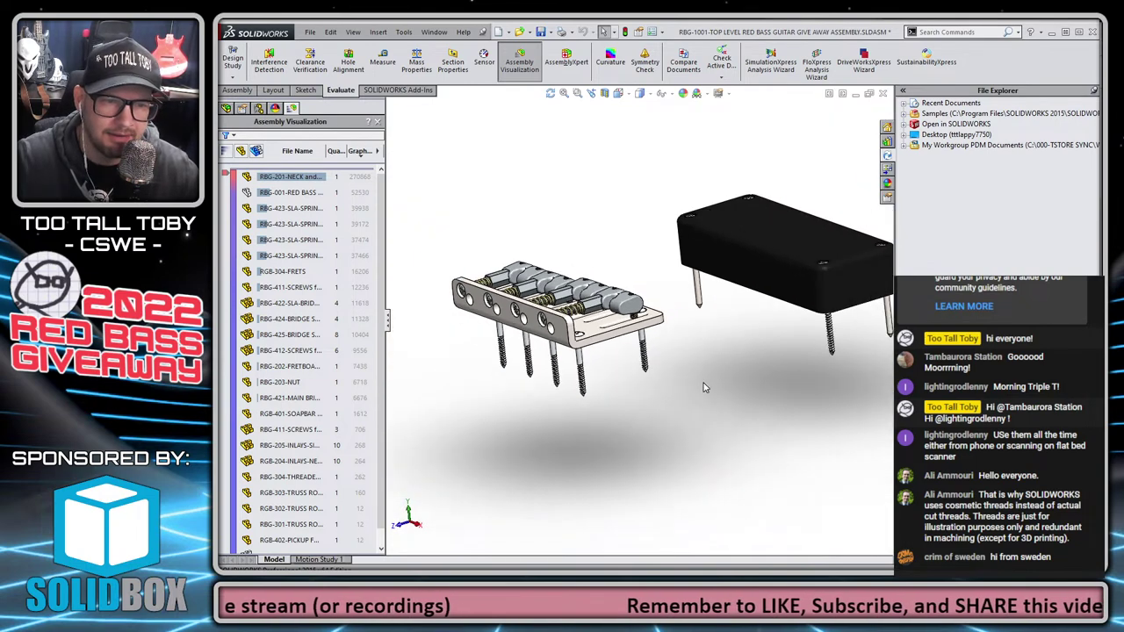
pyautogui.scroll(-1, 752, 308)
pyautogui.scroll(3, 780, 316)
pyautogui.scroll(-2, 783, 323)
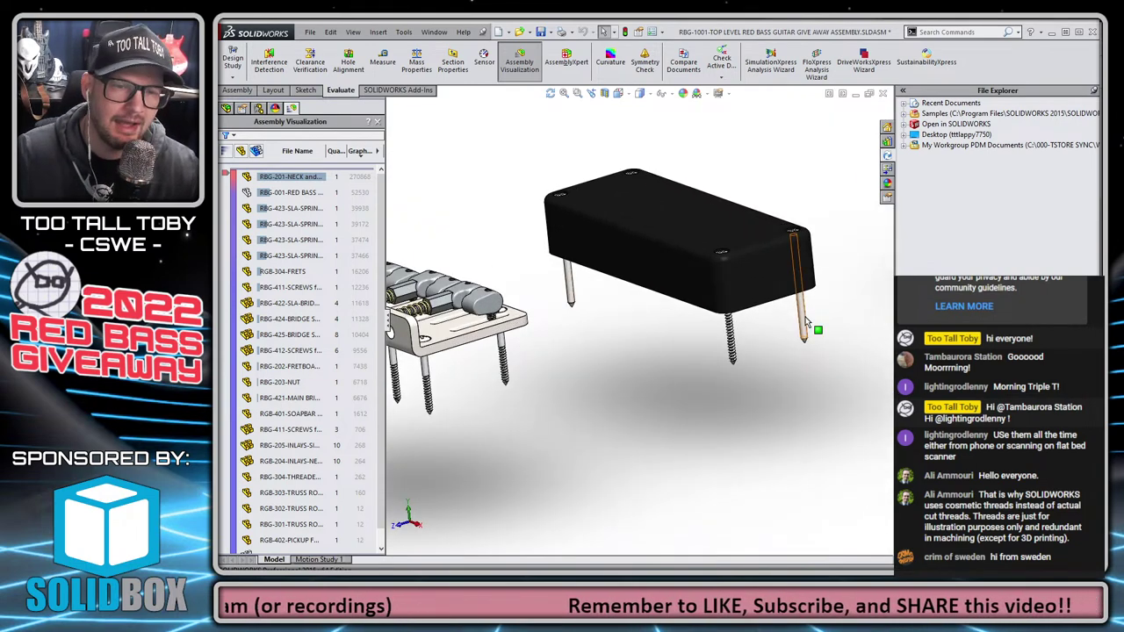
# Switch the three remaining unthreaded pickup screws to the FULLY DETAILED configuration
pyautogui.click(802, 327)
pyautogui.click(887, 229)
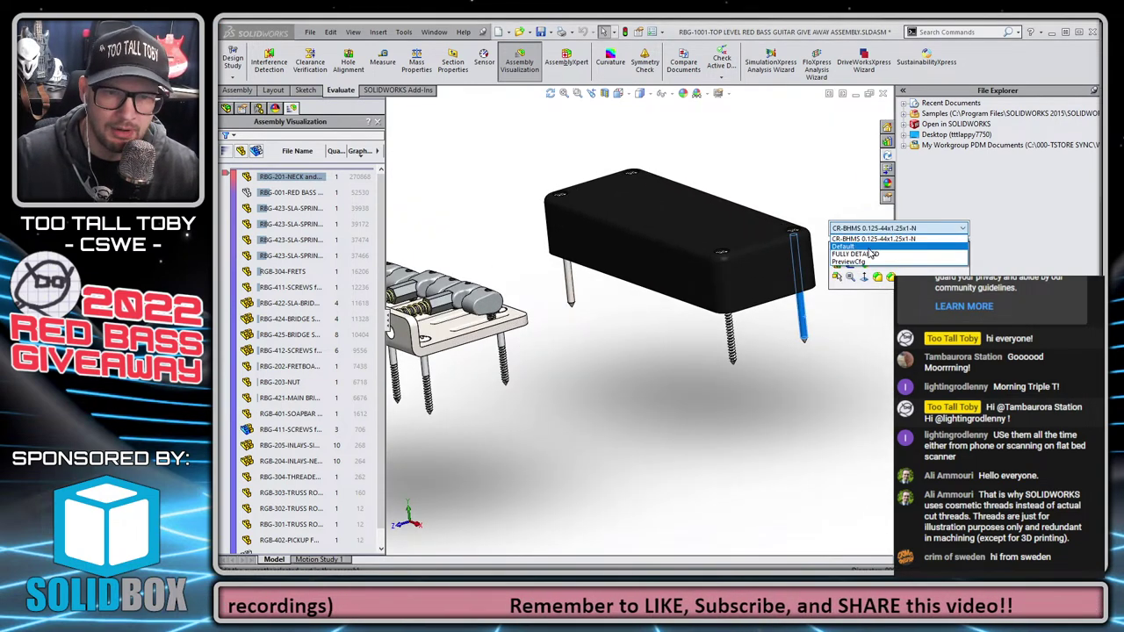
pyautogui.click(854, 252)
pyautogui.click(973, 228)
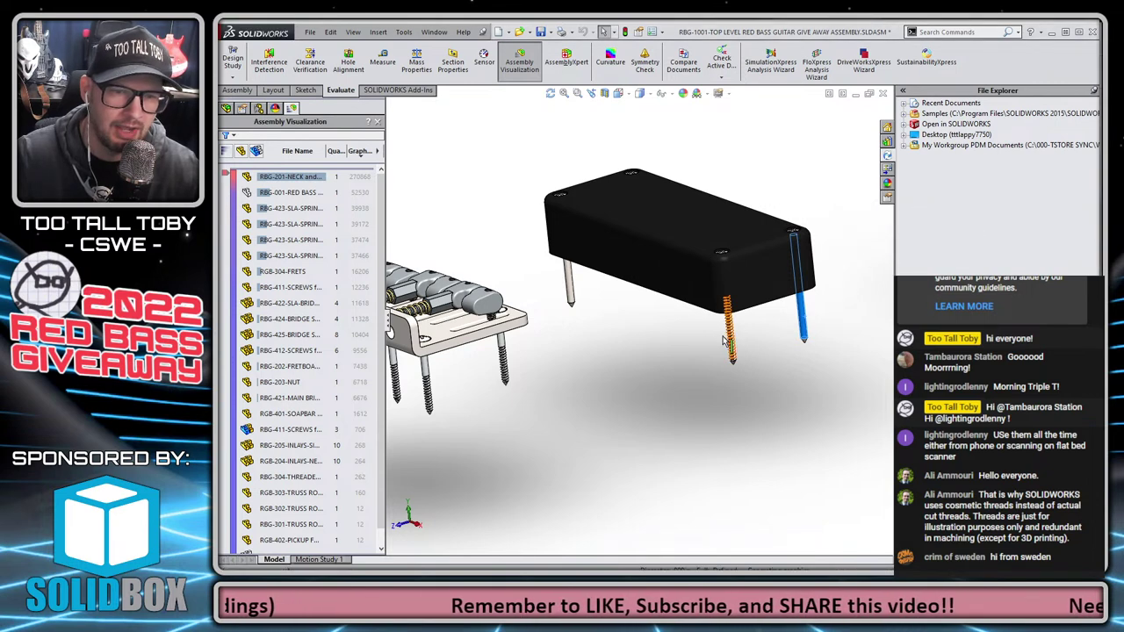
pyautogui.moveTo(664, 339); pyautogui.dragTo(613, 276, button='middle')
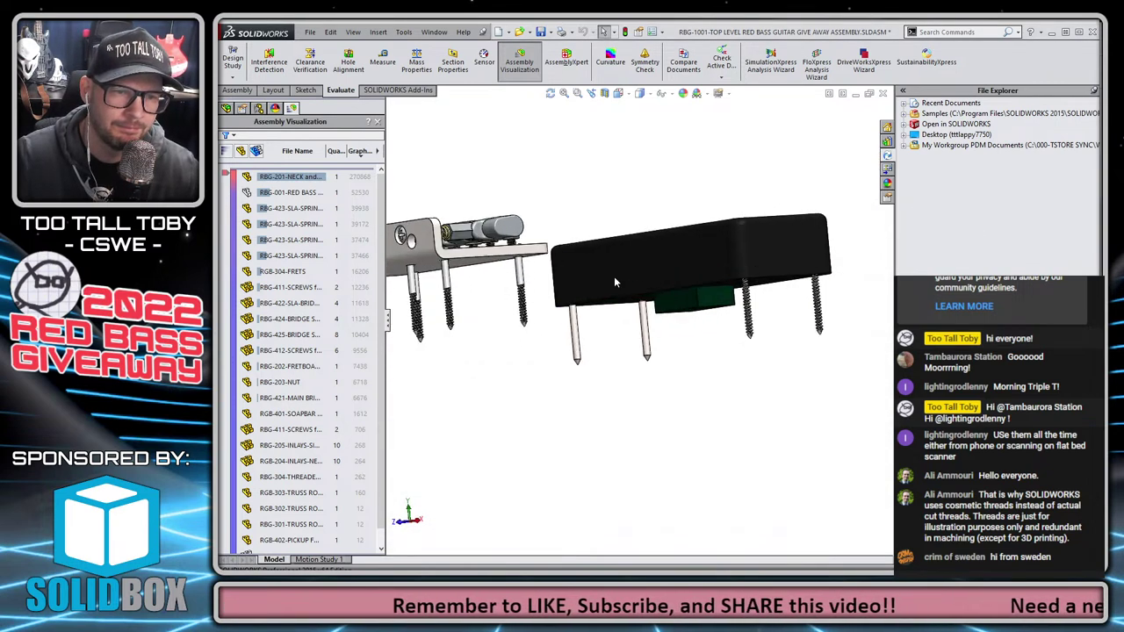
pyautogui.click(645, 337)
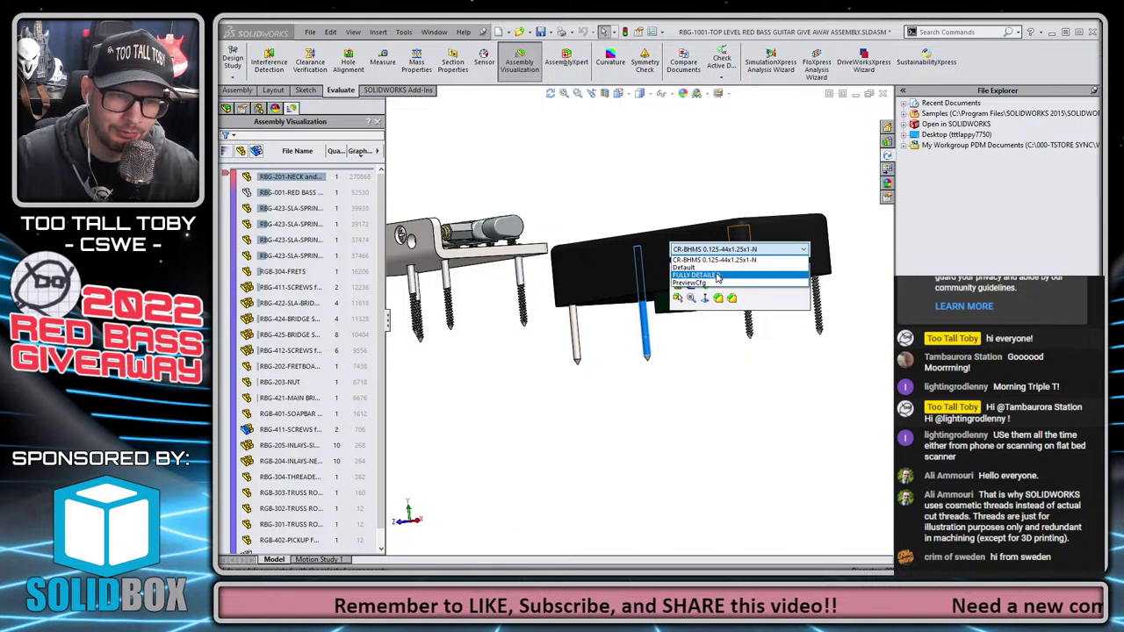
pyautogui.click(577, 339)
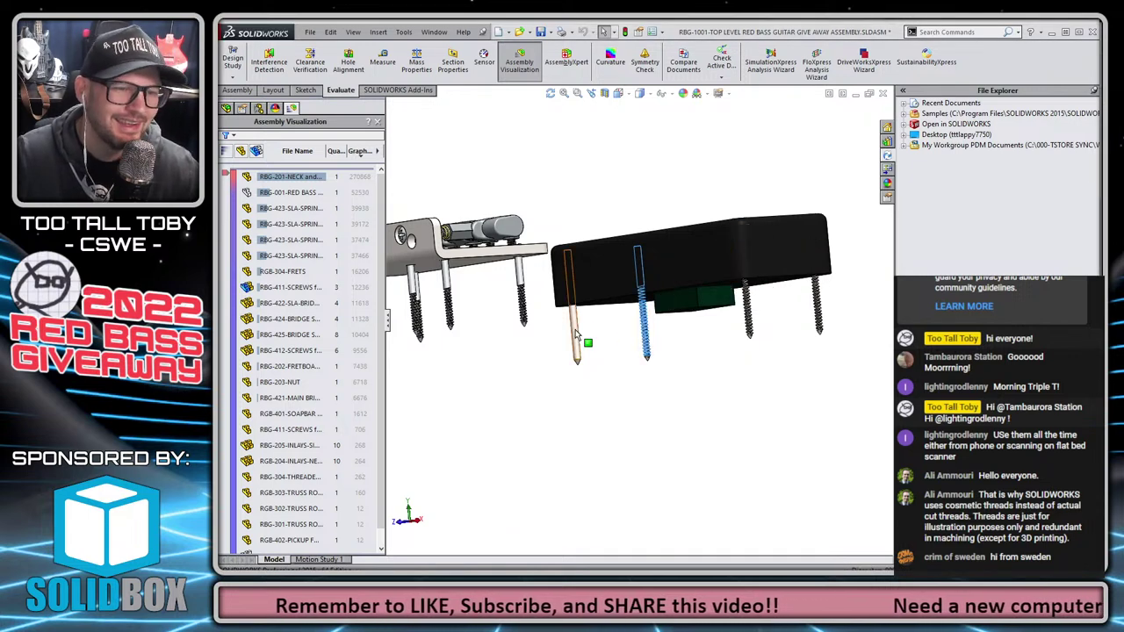
pyautogui.click(650, 241)
pyautogui.click(639, 266)
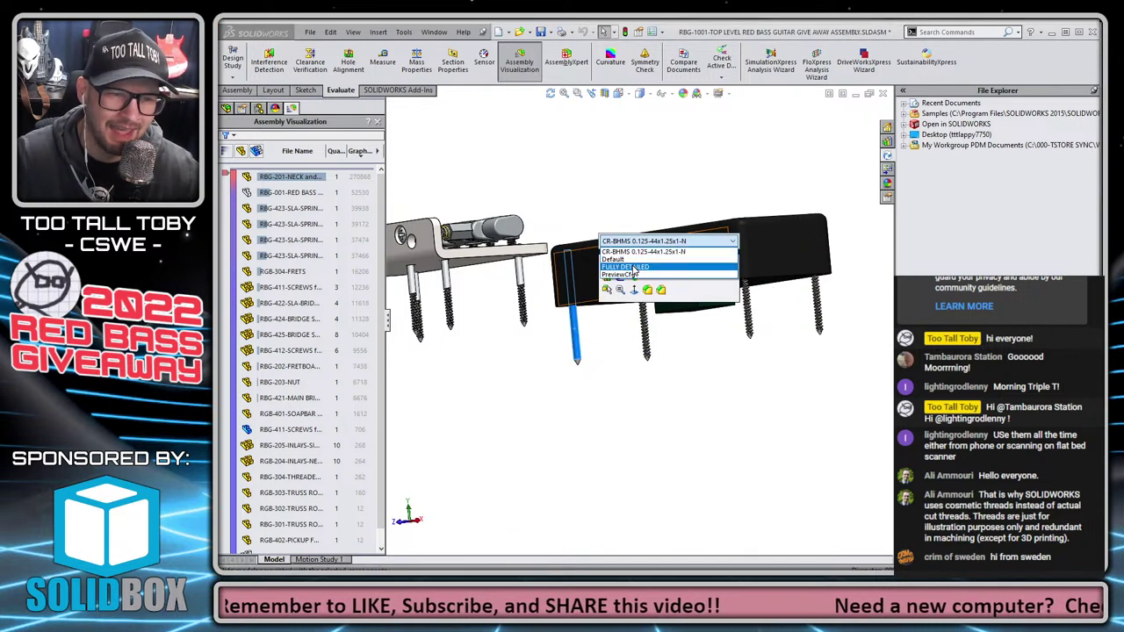
pyautogui.click(543, 425)
# Open one of the bridge's string-length adjustment screws, inside a saddle spring, as its own part
pyautogui.scroll(4, 552, 363)
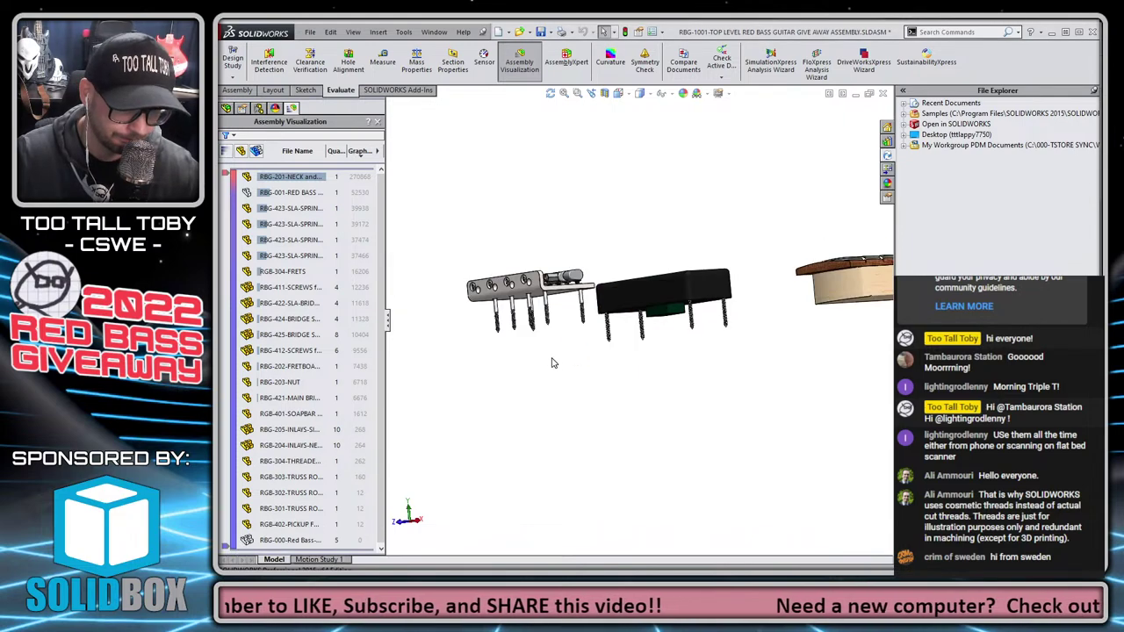
pyautogui.moveTo(552, 364); pyautogui.dragTo(547, 430, button='middle')
pyautogui.scroll(-2, 529, 416)
pyautogui.scroll(-8, 543, 411)
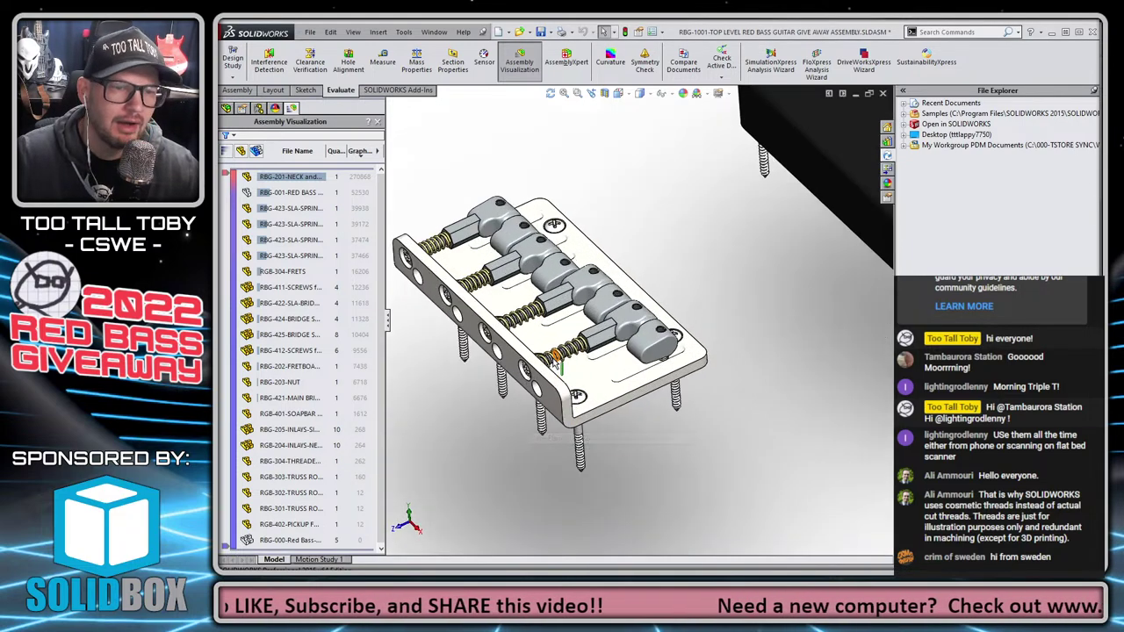
pyautogui.click(555, 330)
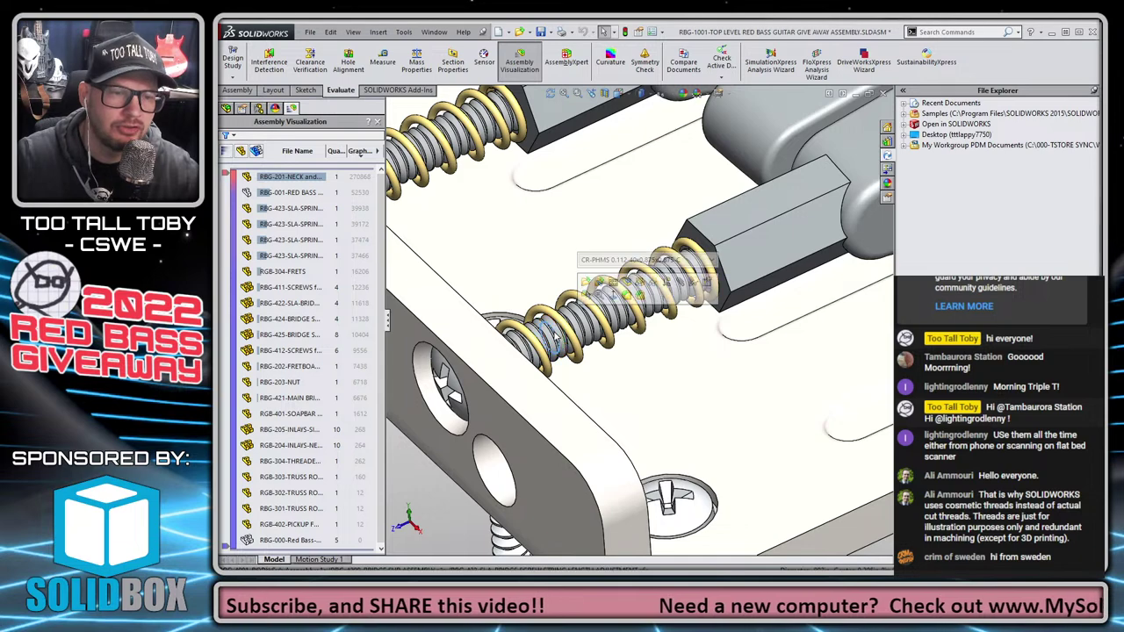
pyautogui.click(587, 281)
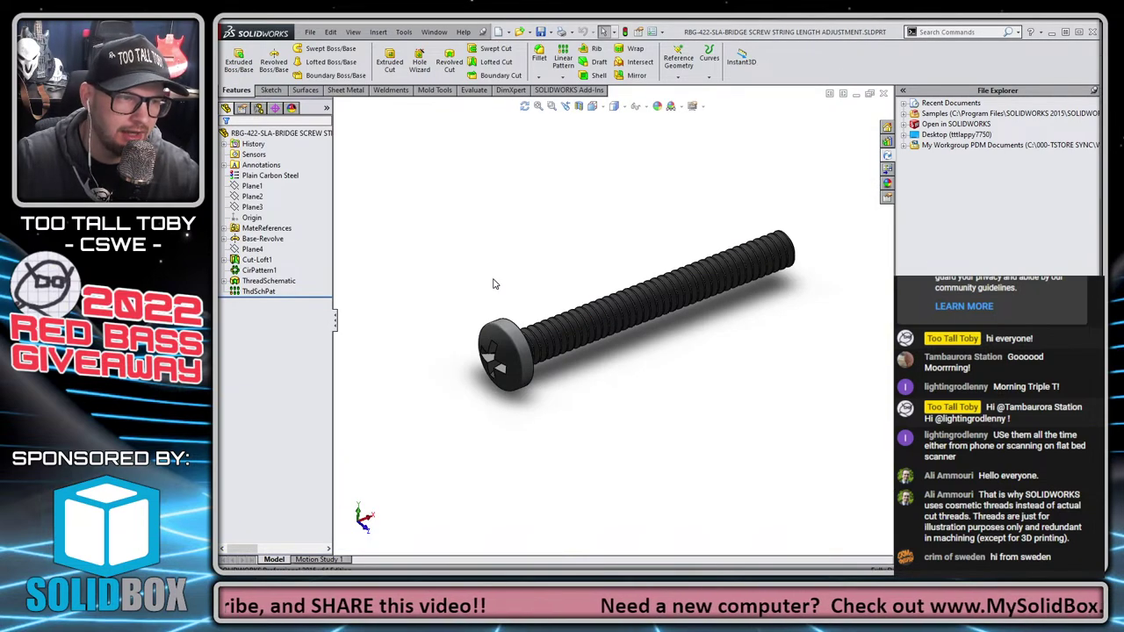
# Examine how the ThreadSchematic cut and the ThdSchPat pattern form the threads of the bridge adjustment screw
pyautogui.click(279, 133)
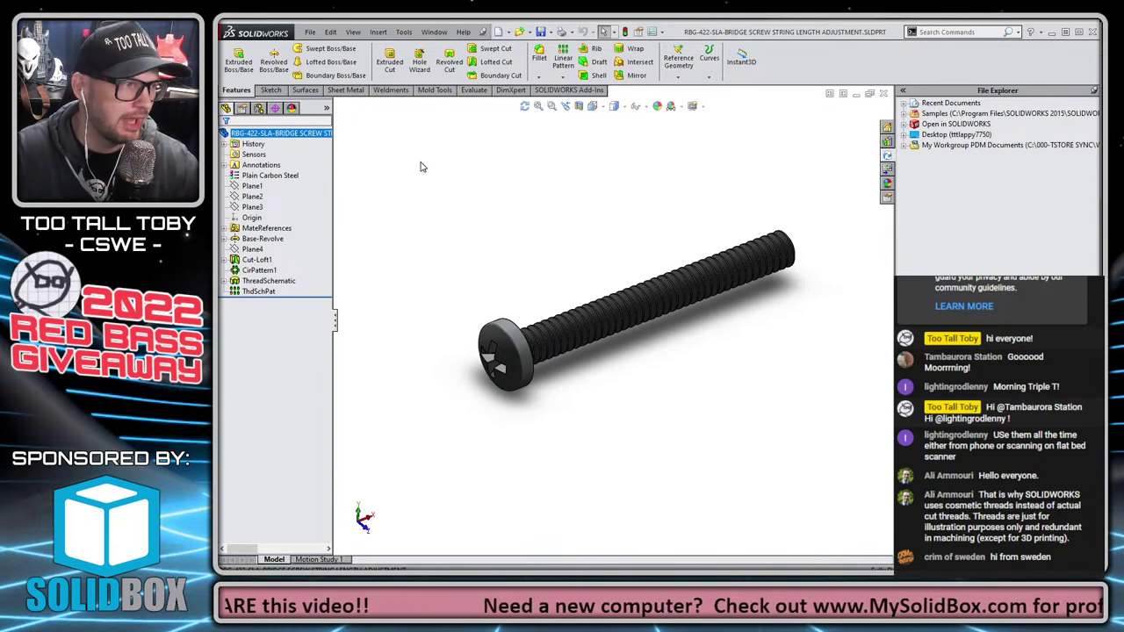
pyautogui.click(497, 244)
pyautogui.click(265, 280)
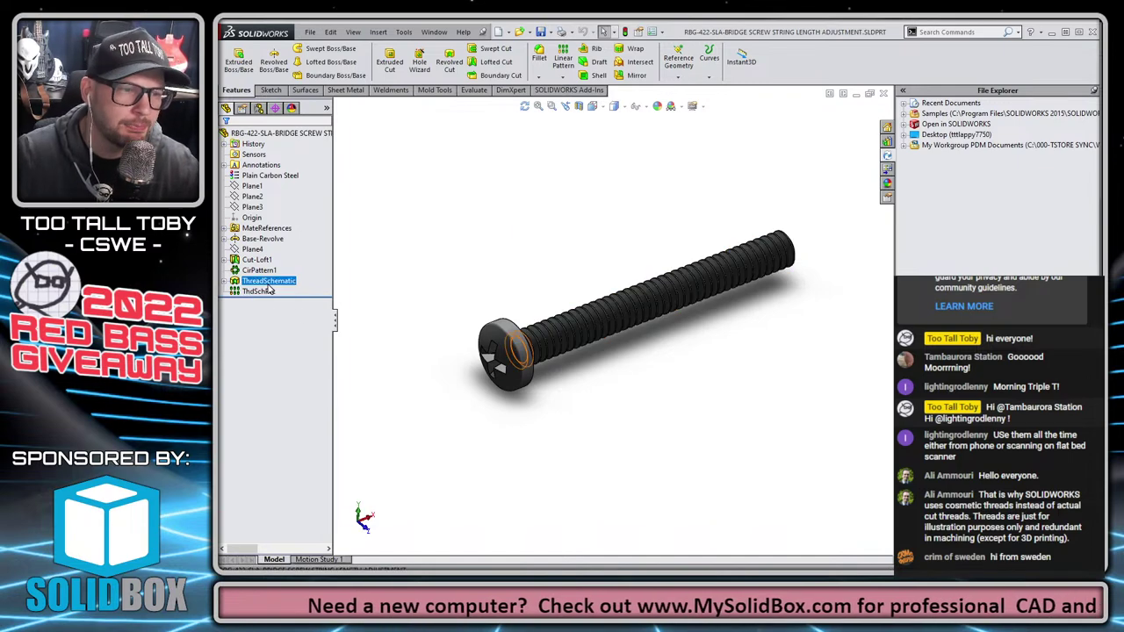
pyautogui.keyDown('ctrl'); pyautogui.click(264, 291); pyautogui.keyUp('ctrl')
pyautogui.moveTo(758, 369); pyautogui.dragTo(720, 414, button='middle')
pyautogui.click(715, 406)
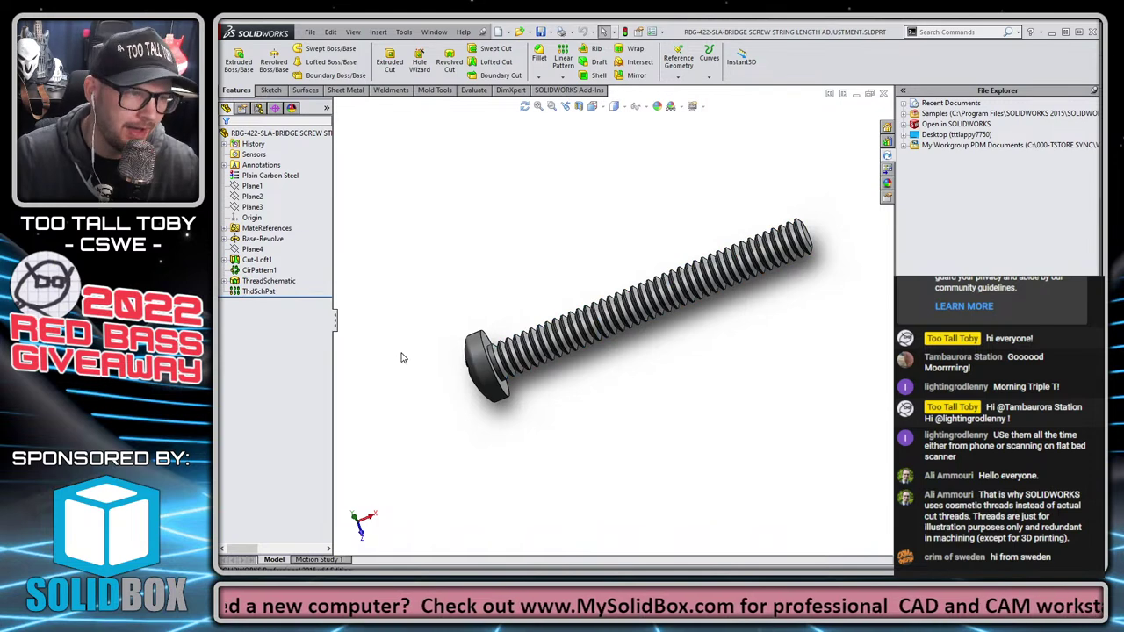
pyautogui.click(268, 281)
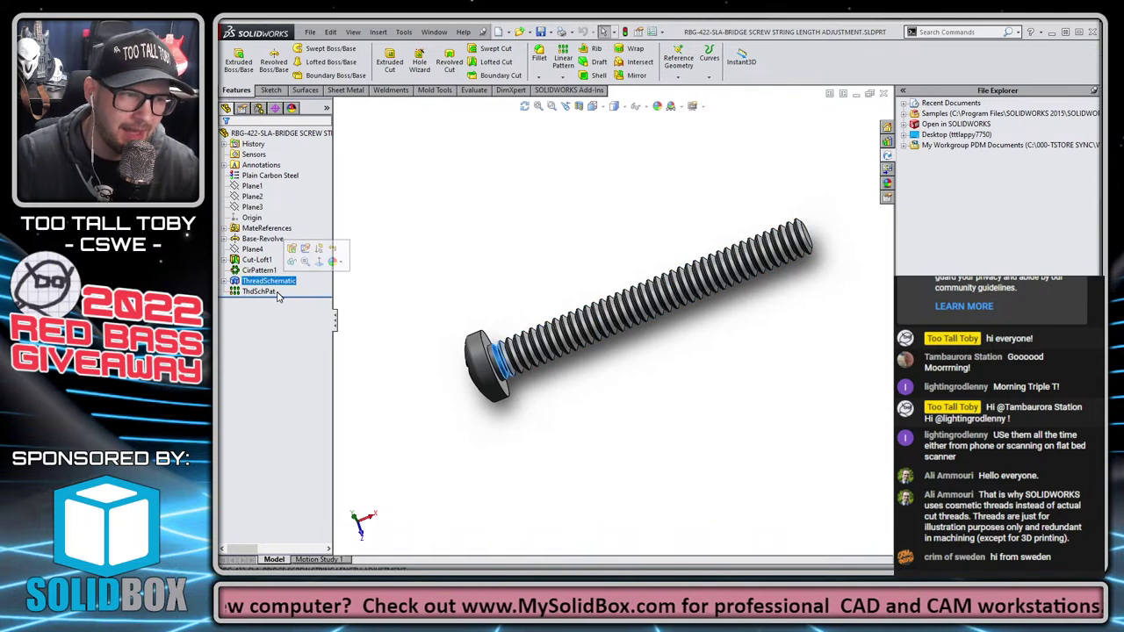
pyautogui.keyDown('ctrl'); pyautogui.click(254, 292); pyautogui.keyUp('ctrl')
pyautogui.scroll(-6, 499, 373)
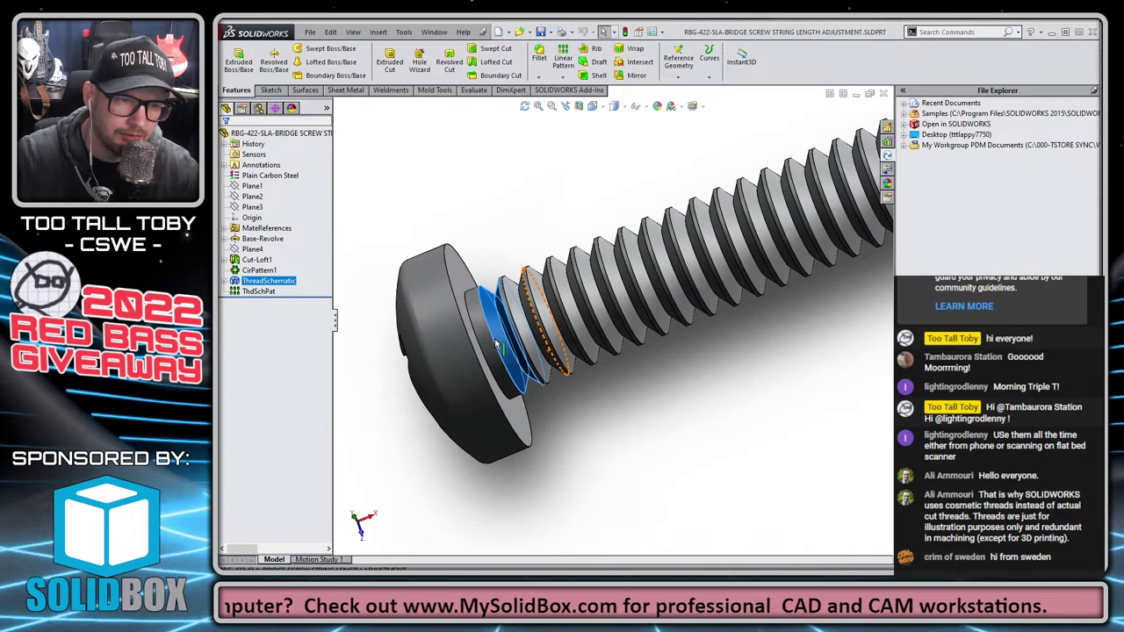
pyautogui.click(254, 292)
pyautogui.scroll(1, 786, 282)
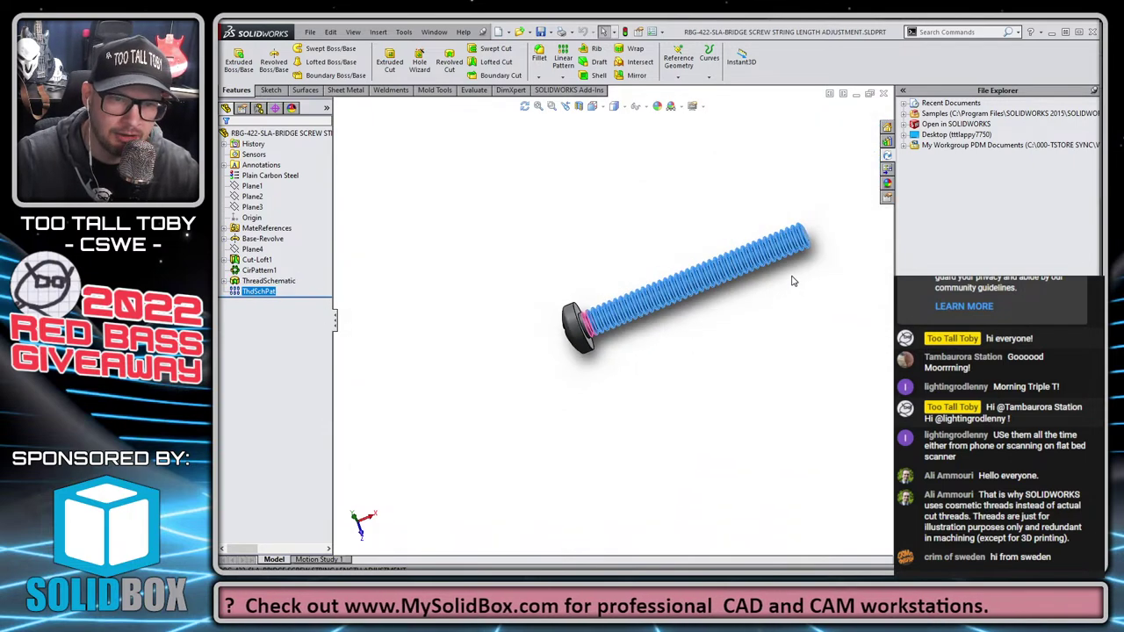
pyautogui.click(789, 289)
pyautogui.moveTo(712, 332); pyautogui.dragTo(754, 292, button='middle')
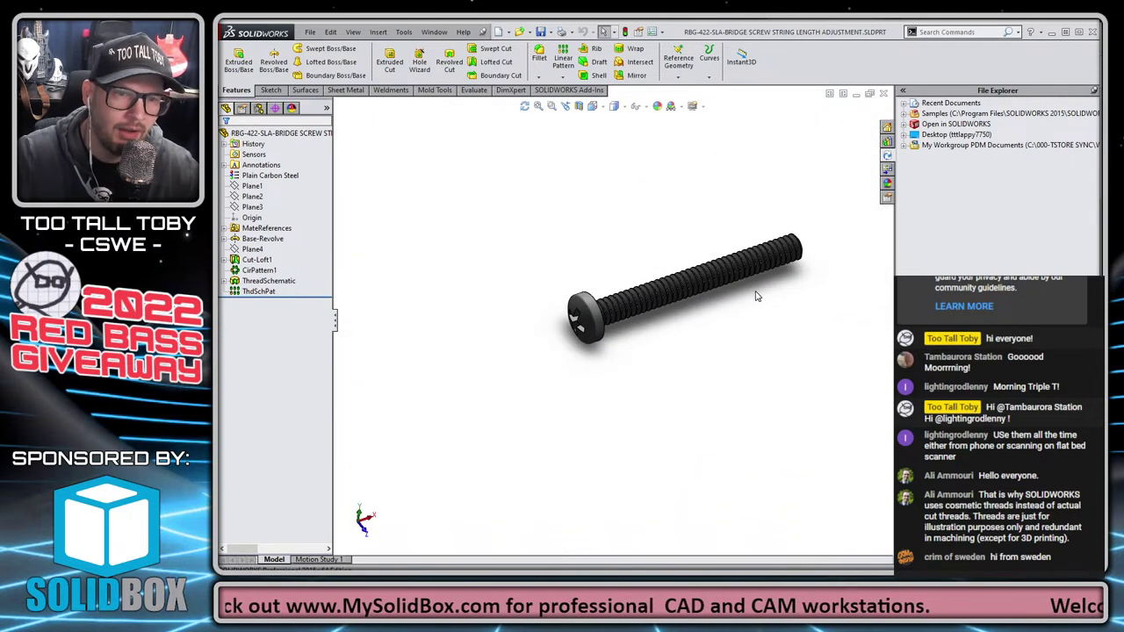
pyautogui.scroll(-2, 825, 261)
pyautogui.scroll(-3, 659, 319)
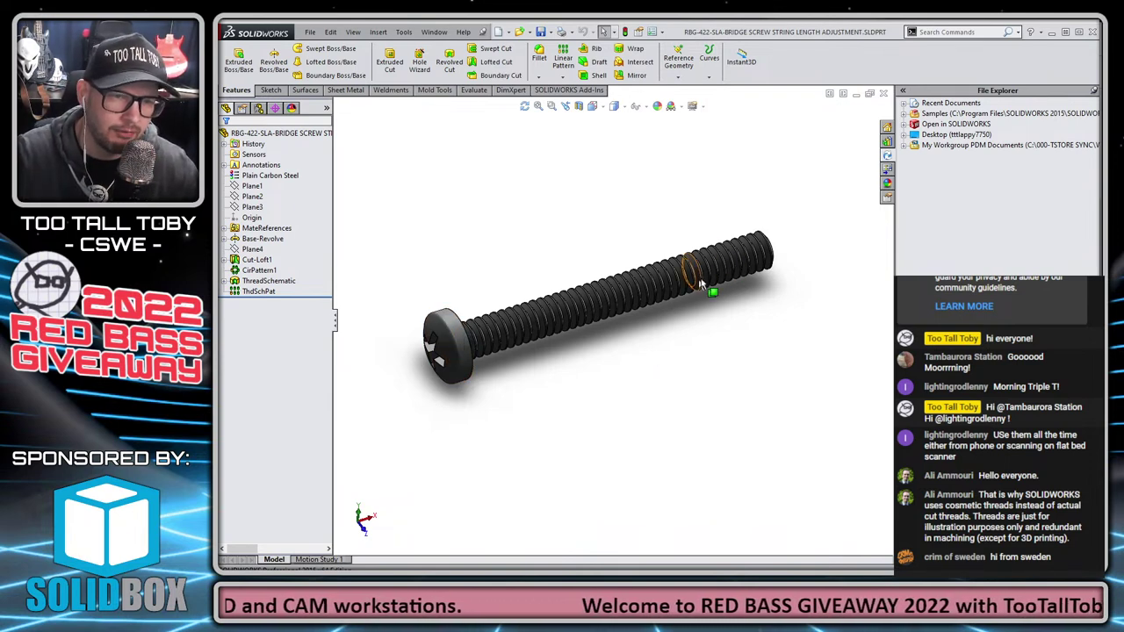
# Return to the guitar assembly and open the saddle set screw beneath the outer bridge saddle as its own part
pyautogui.hotkey('ctrl', 'Tab')
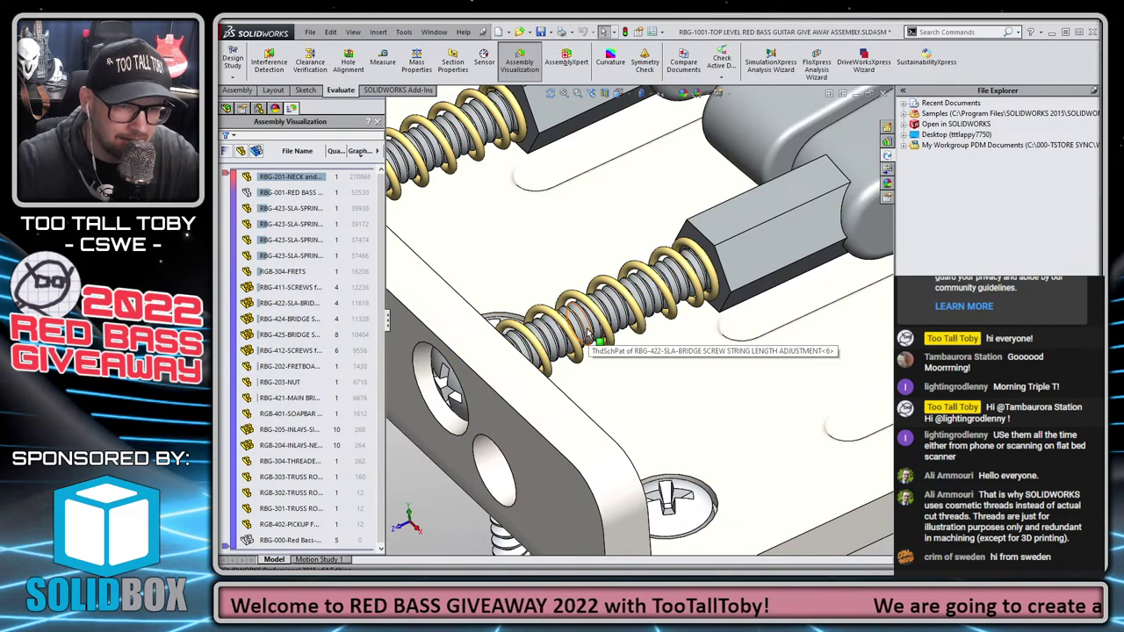
pyautogui.scroll(5, 587, 342)
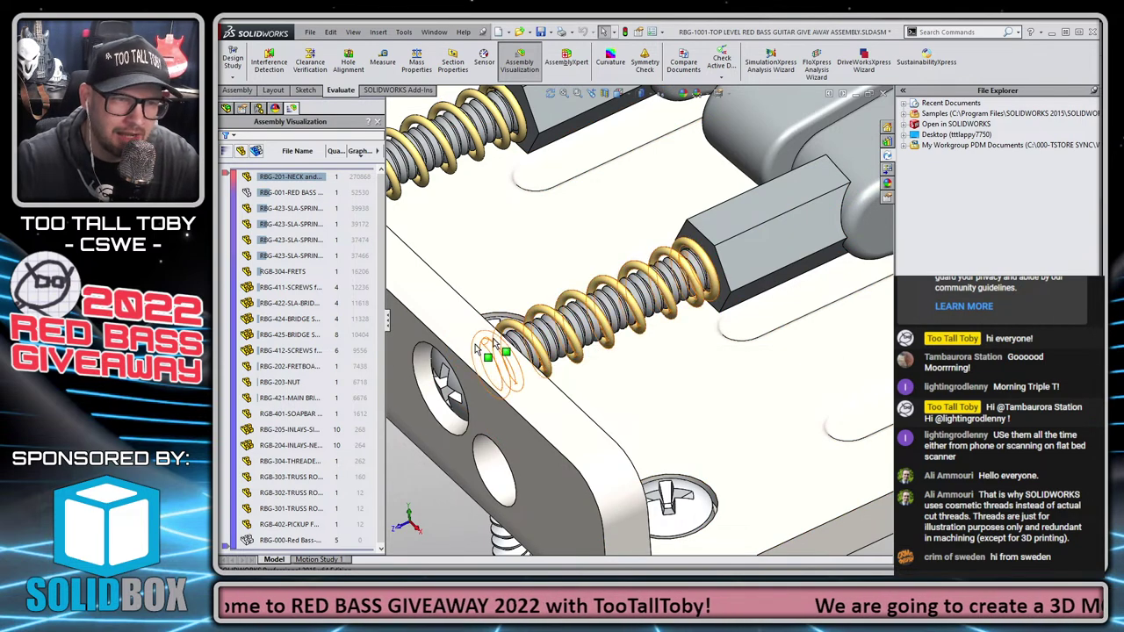
pyautogui.scroll(2, 721, 246)
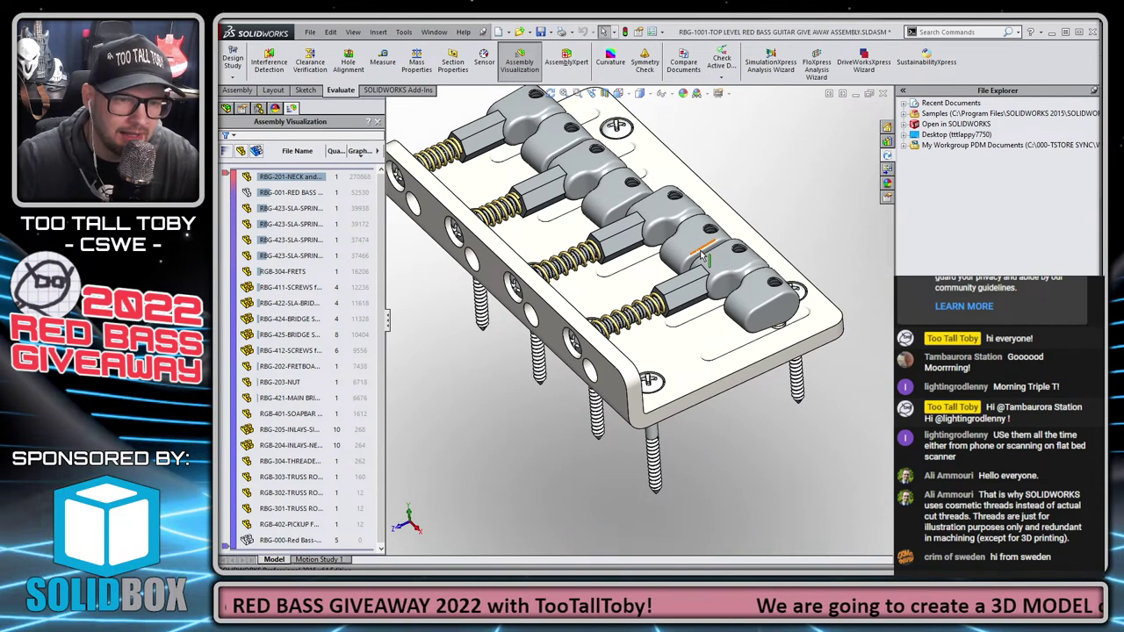
pyautogui.scroll(-6, 670, 257)
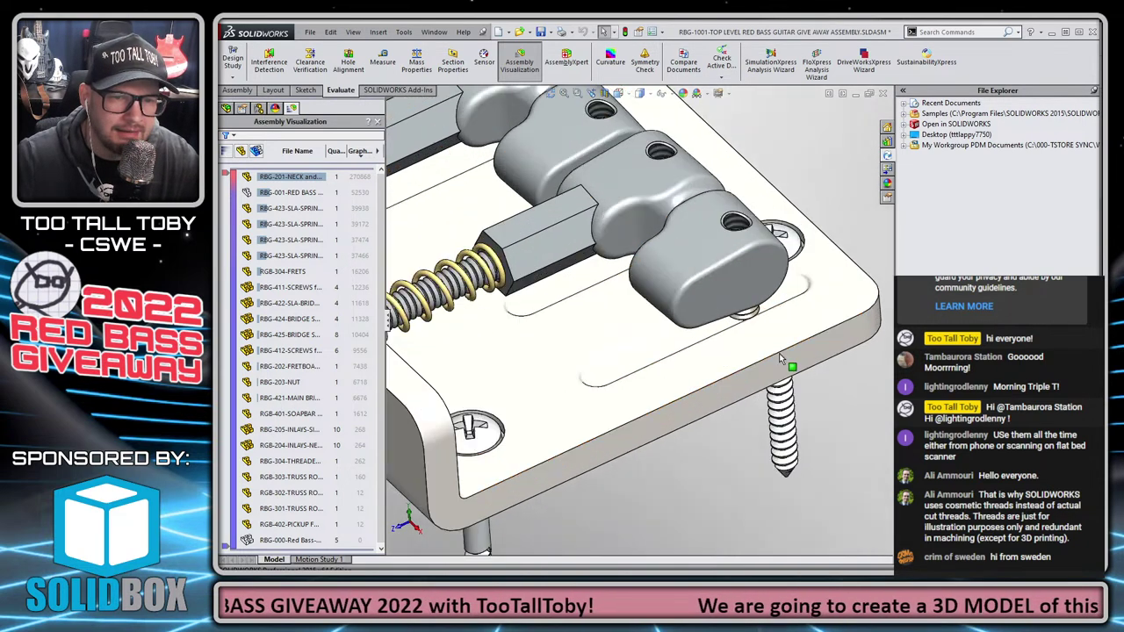
pyautogui.click(663, 265)
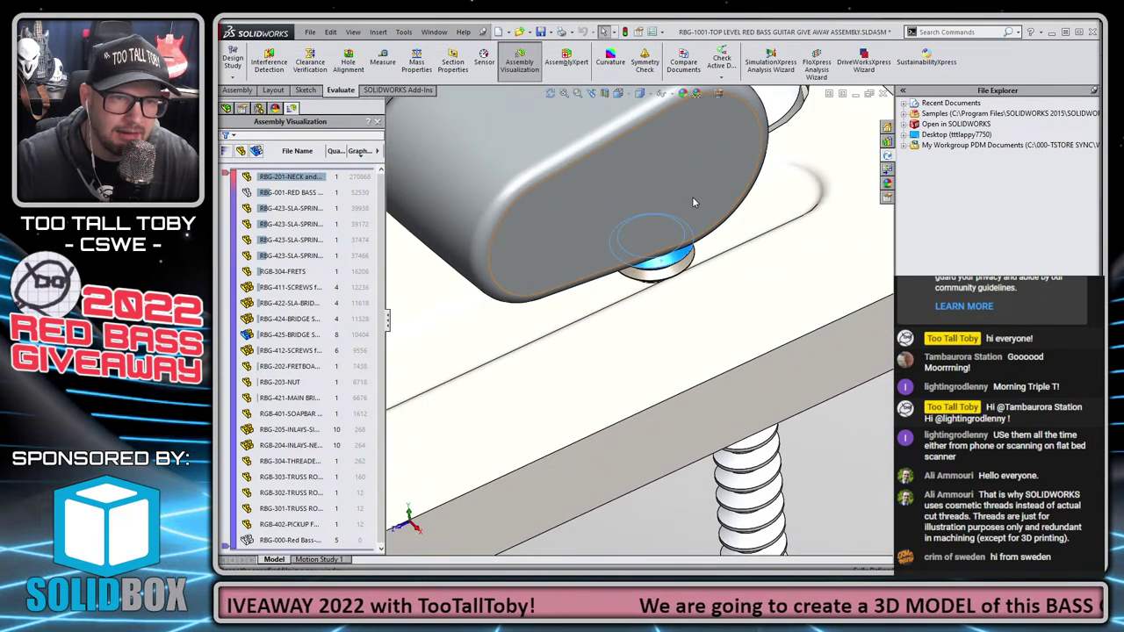
pyautogui.click(692, 197)
# Examine the LPattern1 thread grooves and hex socket of the saddle set screw, then close the part
pyautogui.moveTo(660, 338); pyautogui.dragTo(674, 308, button='middle')
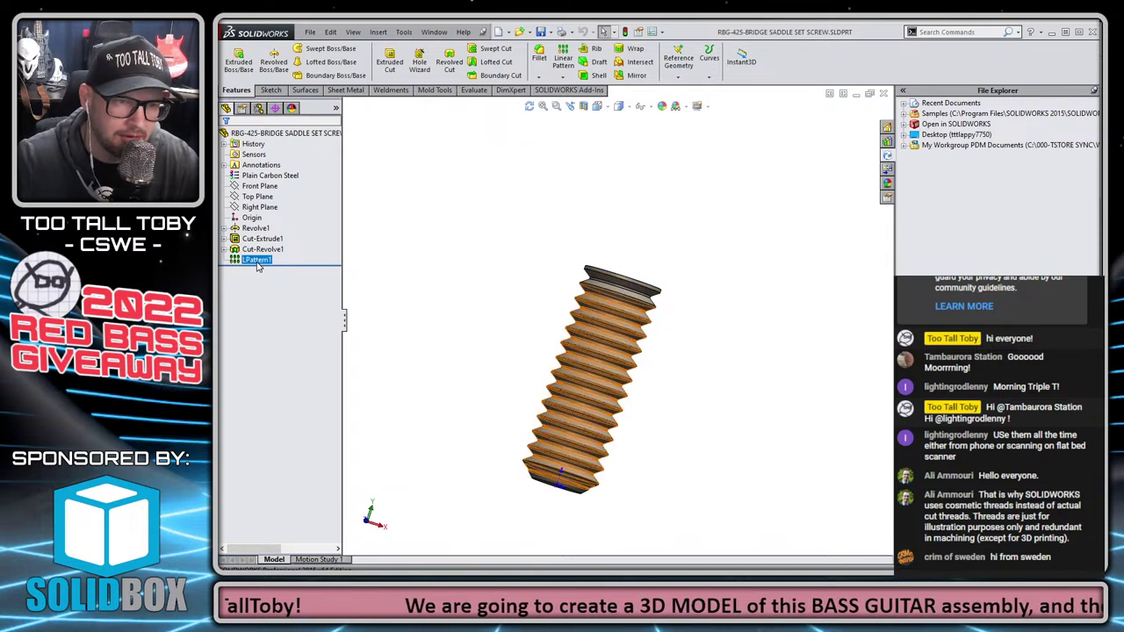
pyautogui.moveTo(452, 269); pyautogui.dragTo(515, 334, button='middle')
pyautogui.moveTo(751, 260); pyautogui.dragTo(712, 201, button='middle')
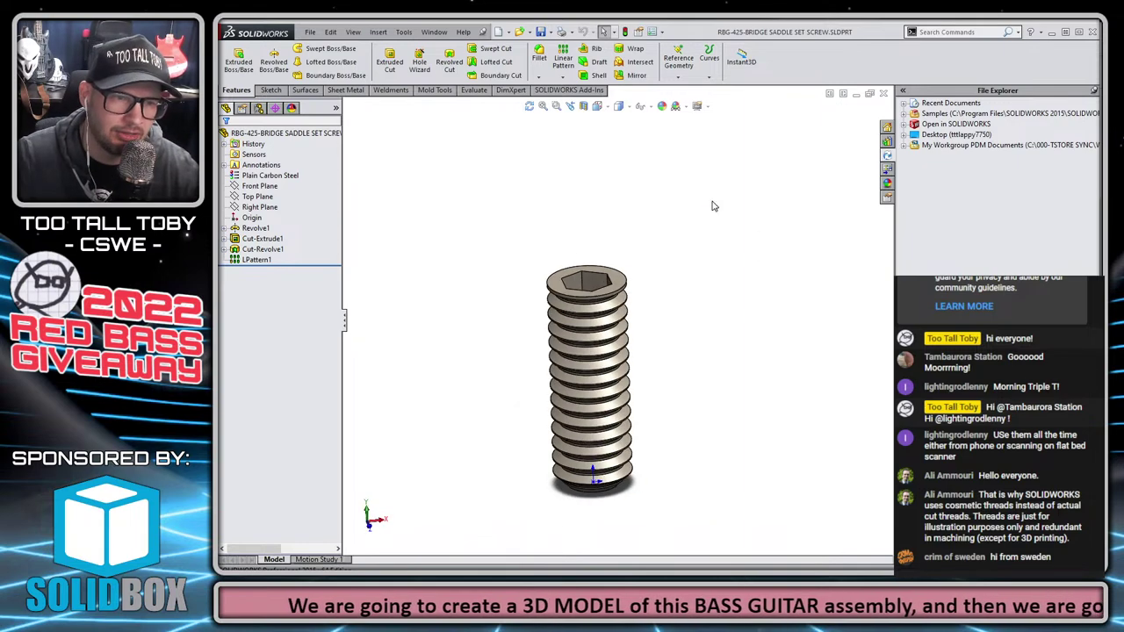
pyautogui.click(883, 93)
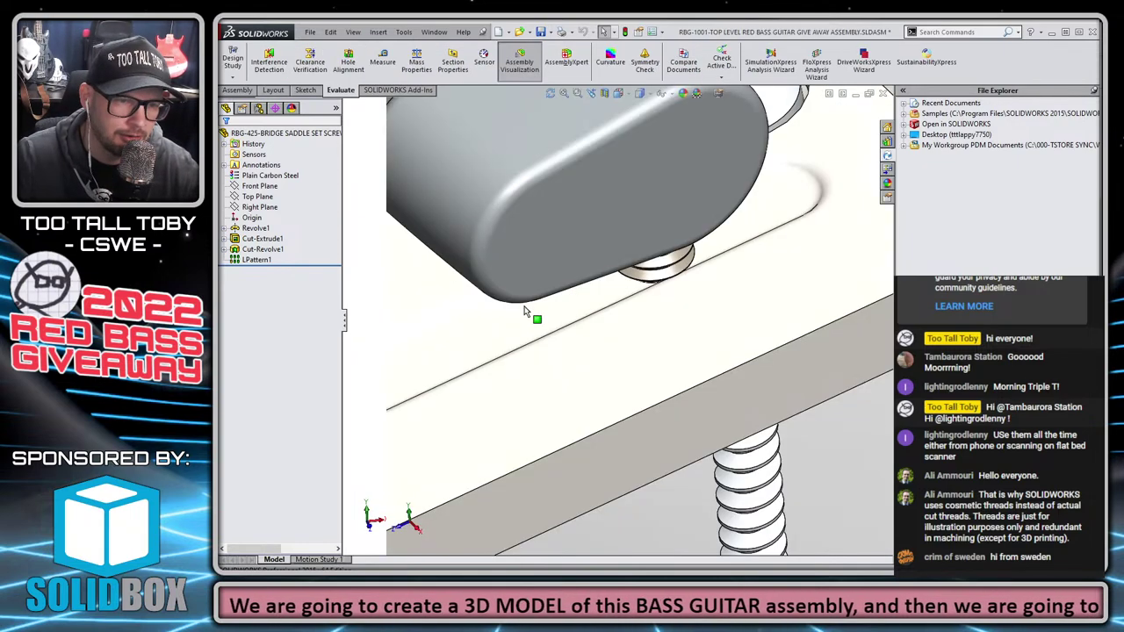
# Inspect the modelled threads inside the tapped set-screw holes of the bridge saddles
pyautogui.scroll(3, 524, 251)
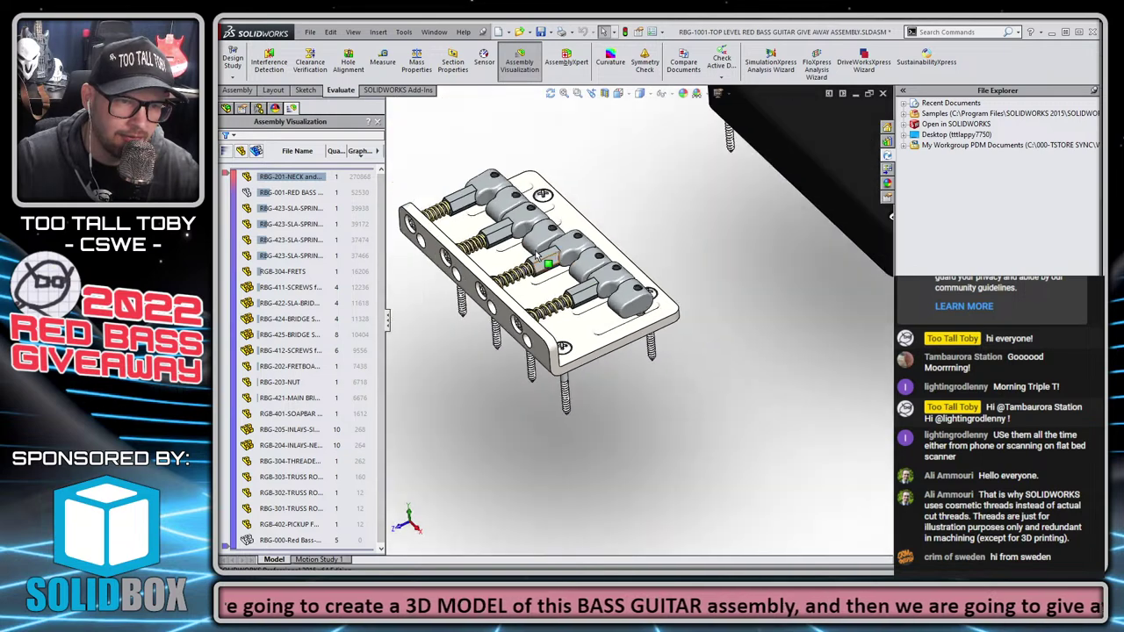
pyautogui.scroll(-1, 547, 261)
pyautogui.scroll(6, 575, 263)
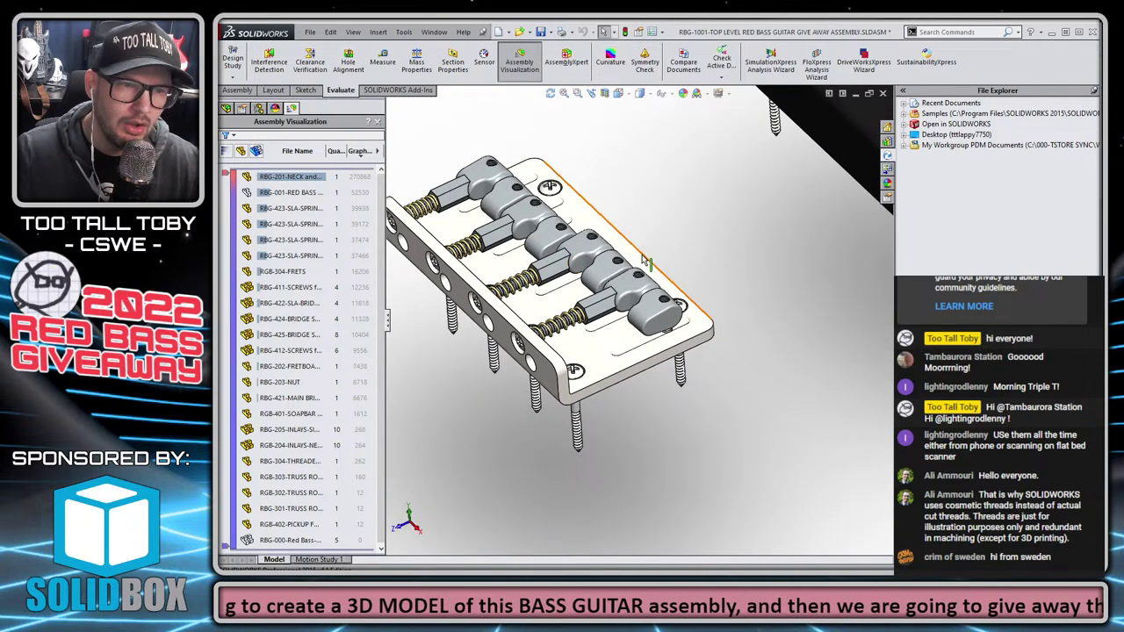
pyautogui.scroll(4, 585, 262)
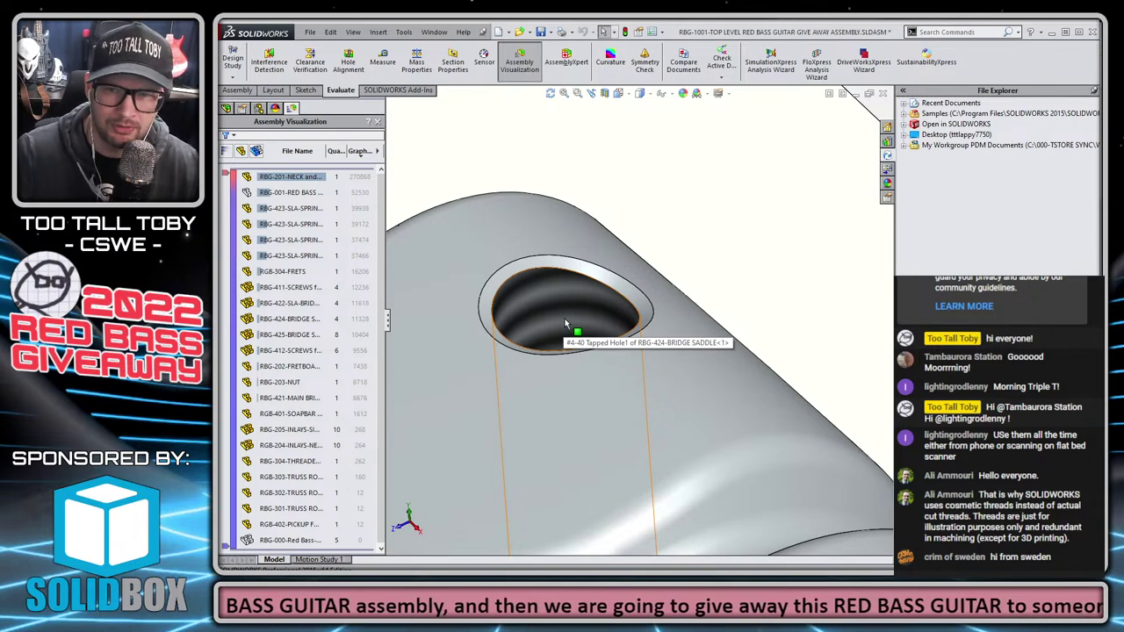
pyautogui.scroll(8, 567, 324)
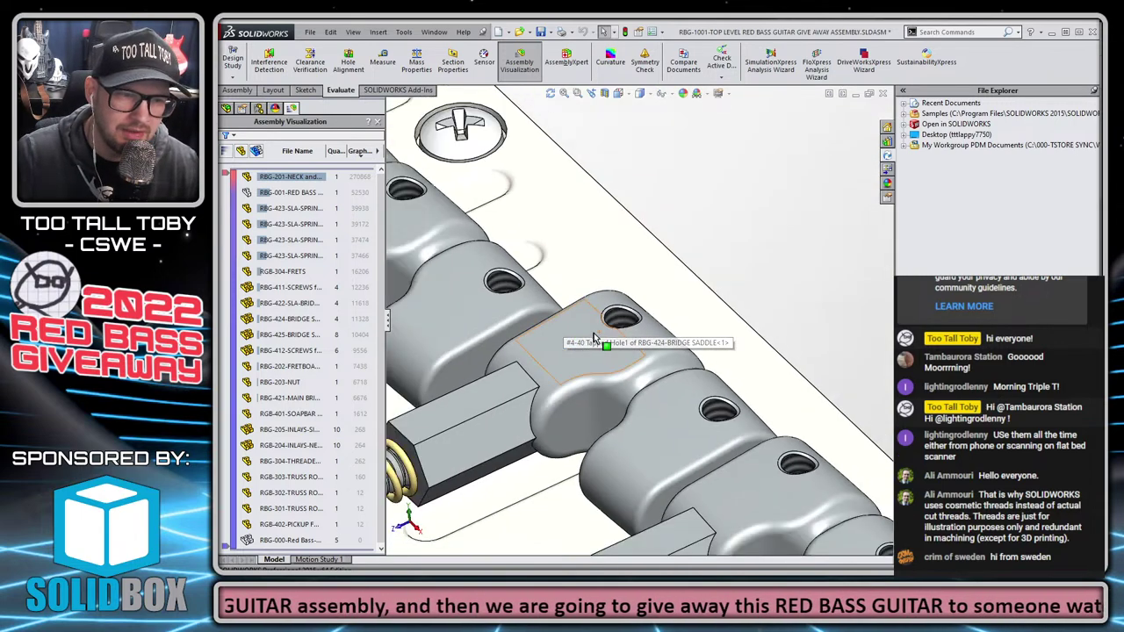
pyautogui.scroll(5, 618, 369)
pyautogui.moveTo(618, 369); pyautogui.dragTo(567, 365, button='middle')
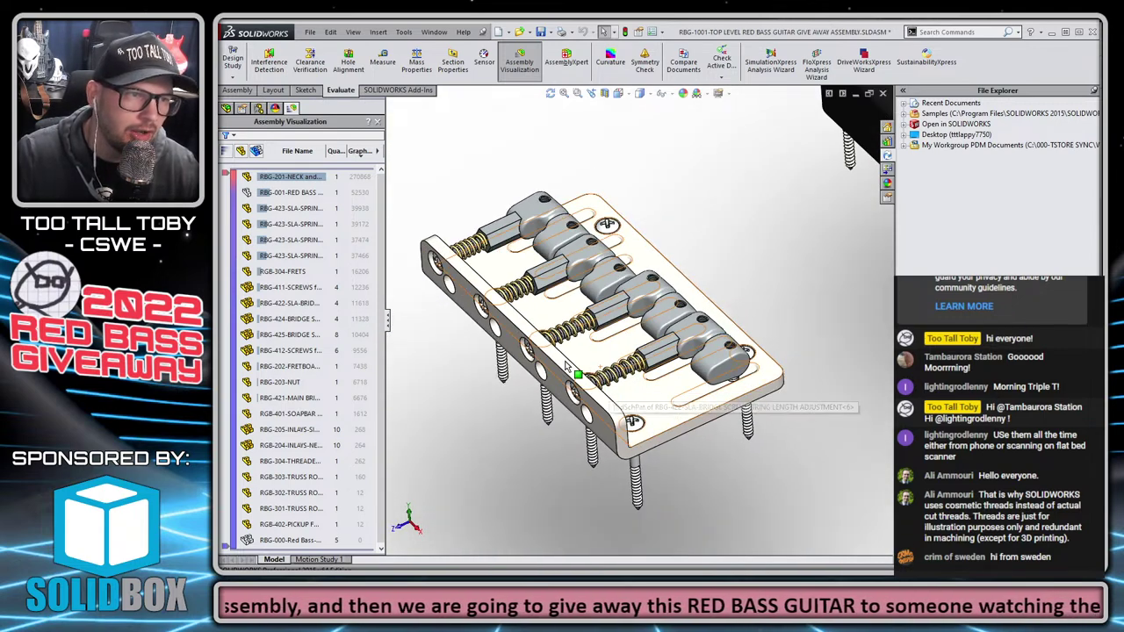
# Exit Assembly Visualization and show the hidden red bass body again
pyautogui.click(379, 121)
pyautogui.scroll(9, 725, 363)
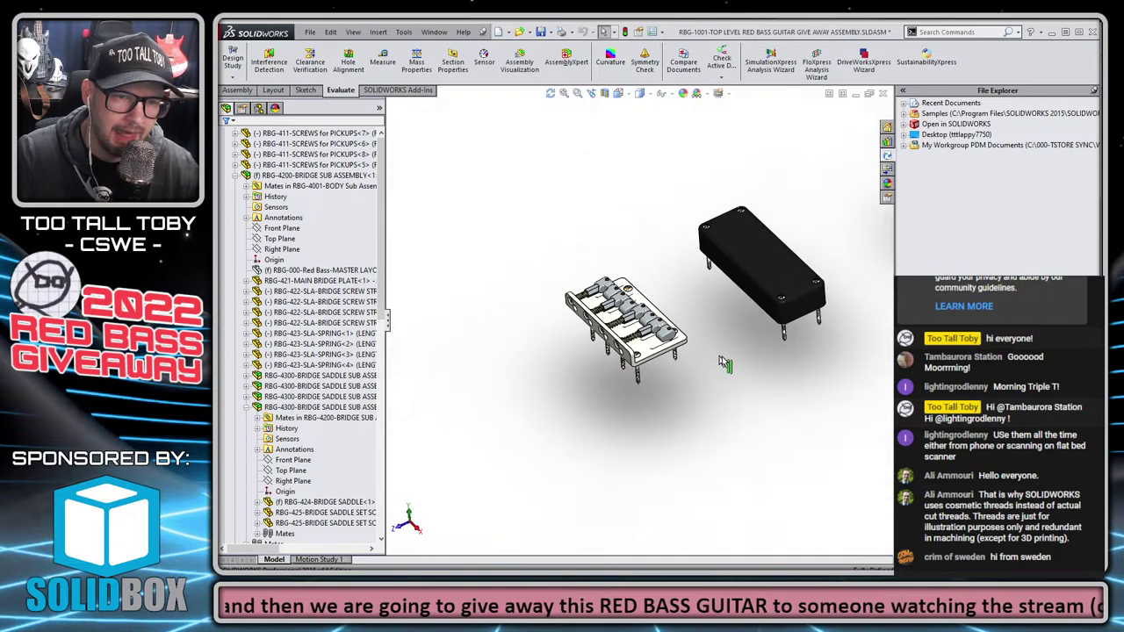
pyautogui.scroll(-2, 748, 381)
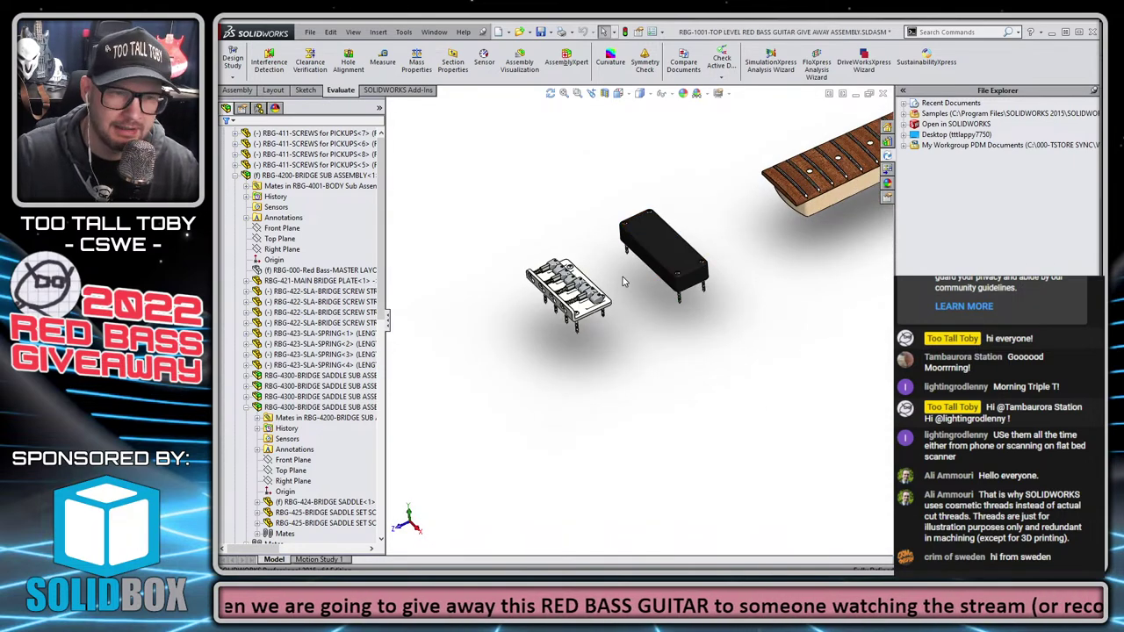
pyautogui.hotkey('shift', 'Tab')
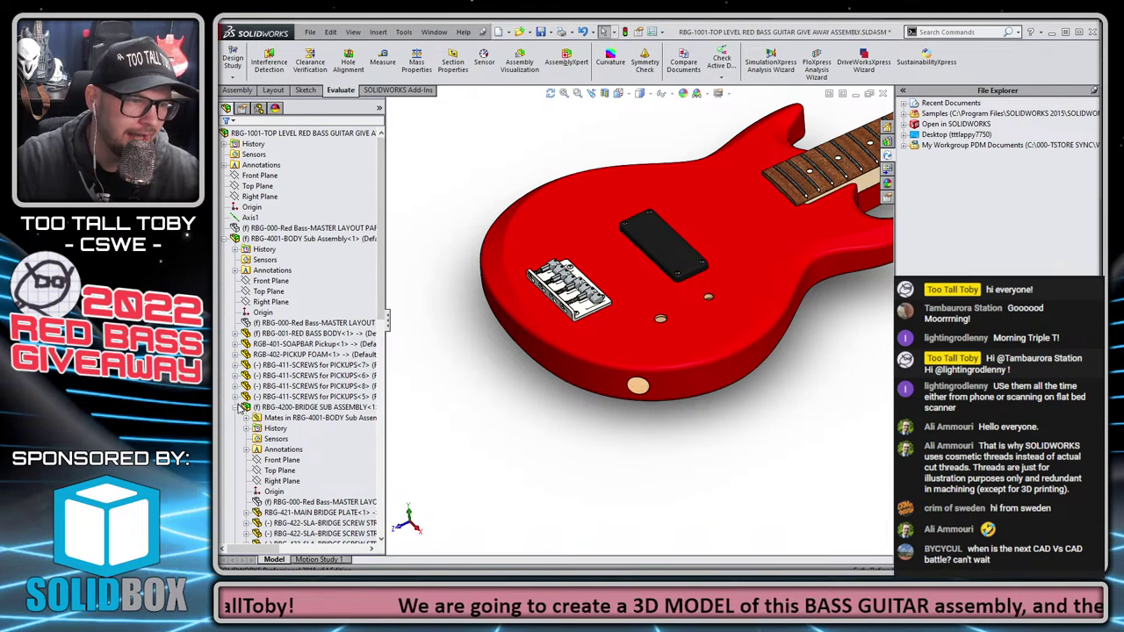
# Collapse the bridge subassembly in the tree and open RBG-4001-BODY Sub Assembly in its own window
pyautogui.click(239, 408)
pyautogui.click(292, 238)
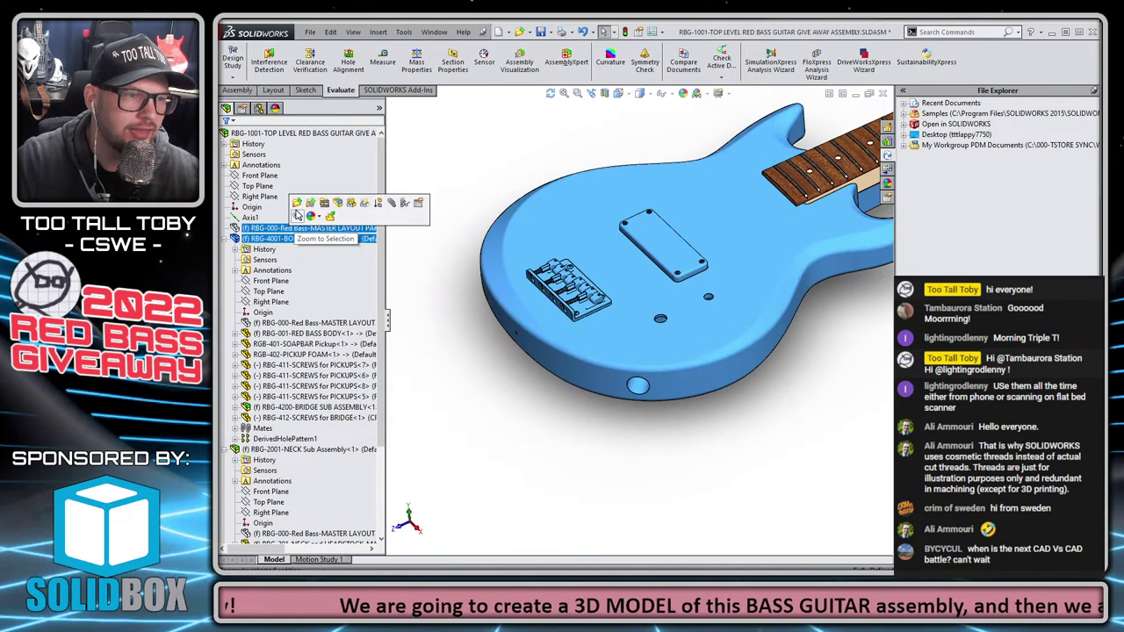
pyautogui.click(297, 203)
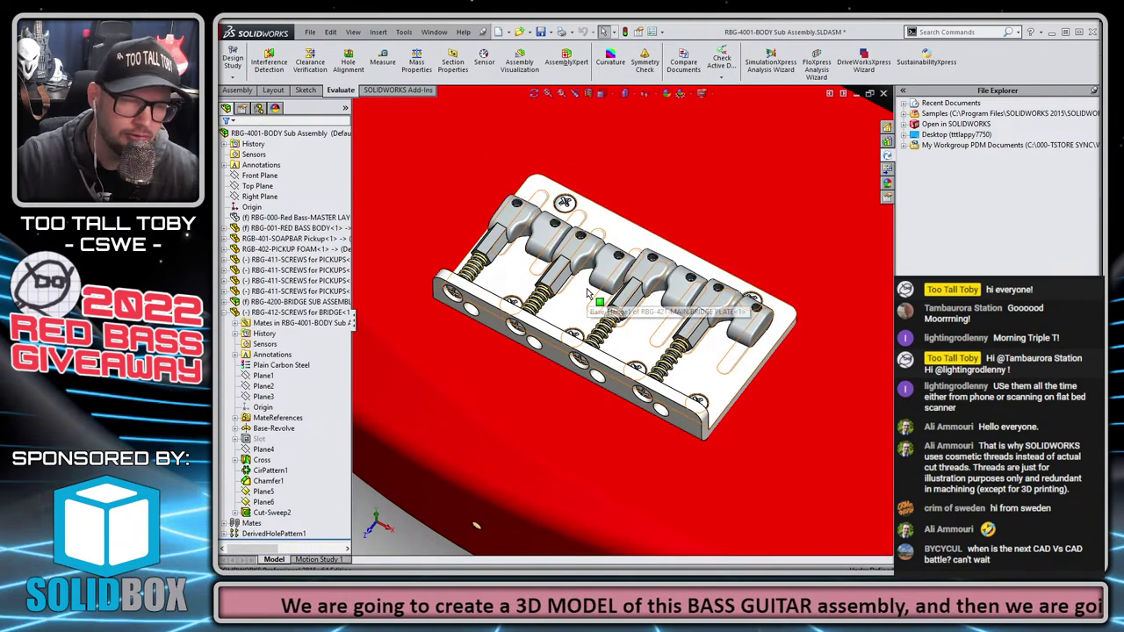
# Show the hidden RBG-000-Red Bass-MASTER LAYOUT PART in the body subassembly and open it as its own part
pyautogui.scroll(8, 587, 294)
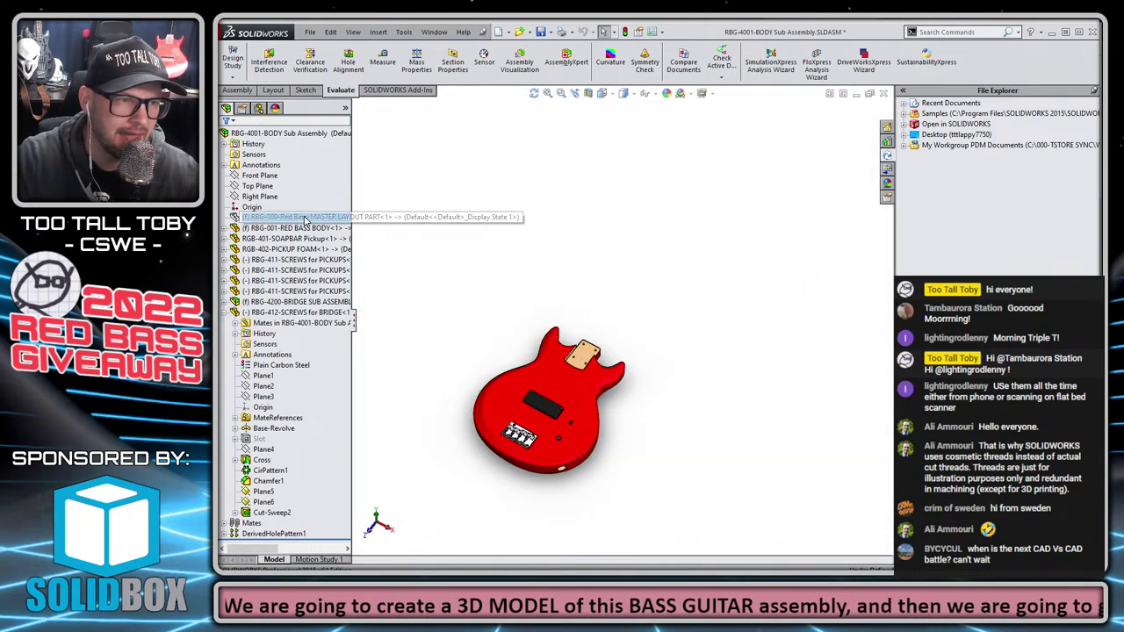
pyautogui.click(305, 219)
pyautogui.click(341, 185)
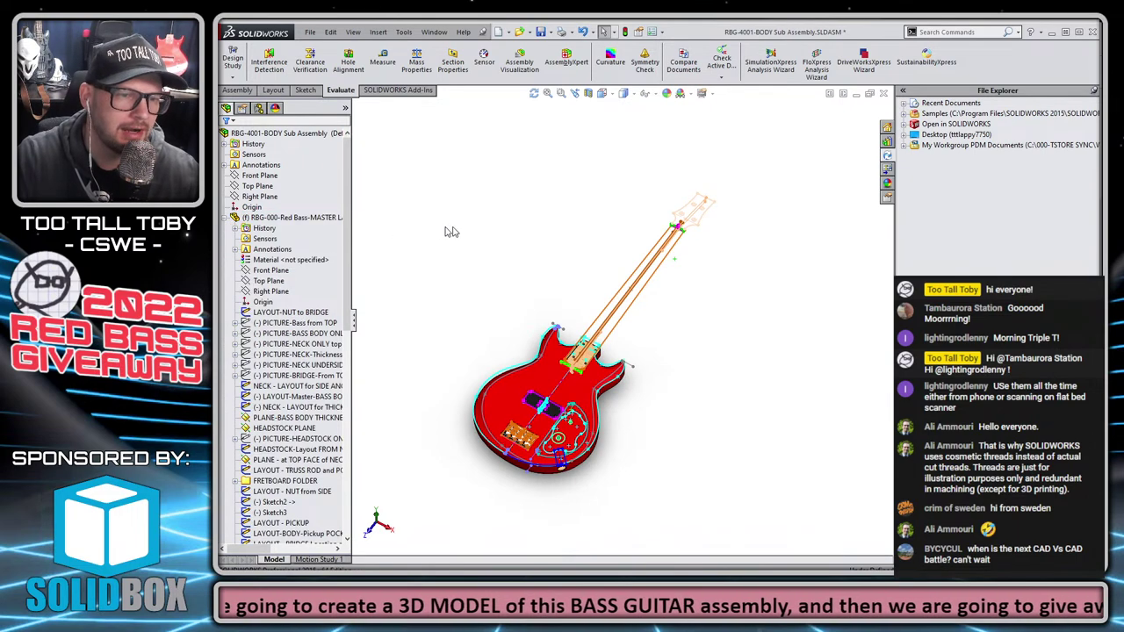
pyautogui.click(293, 217)
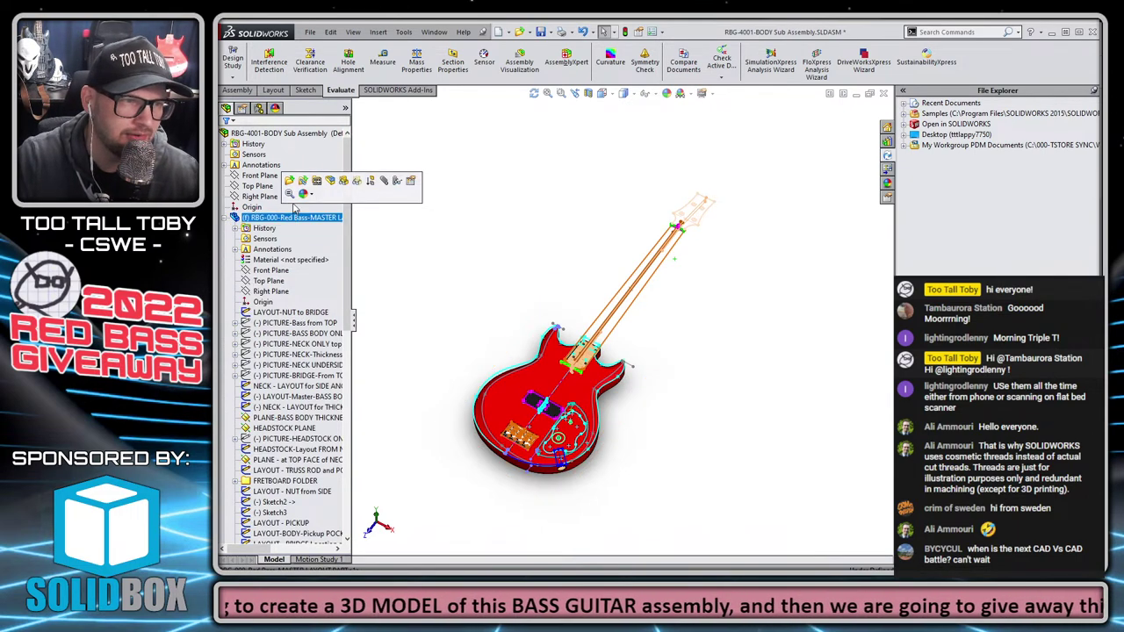
pyautogui.click(290, 181)
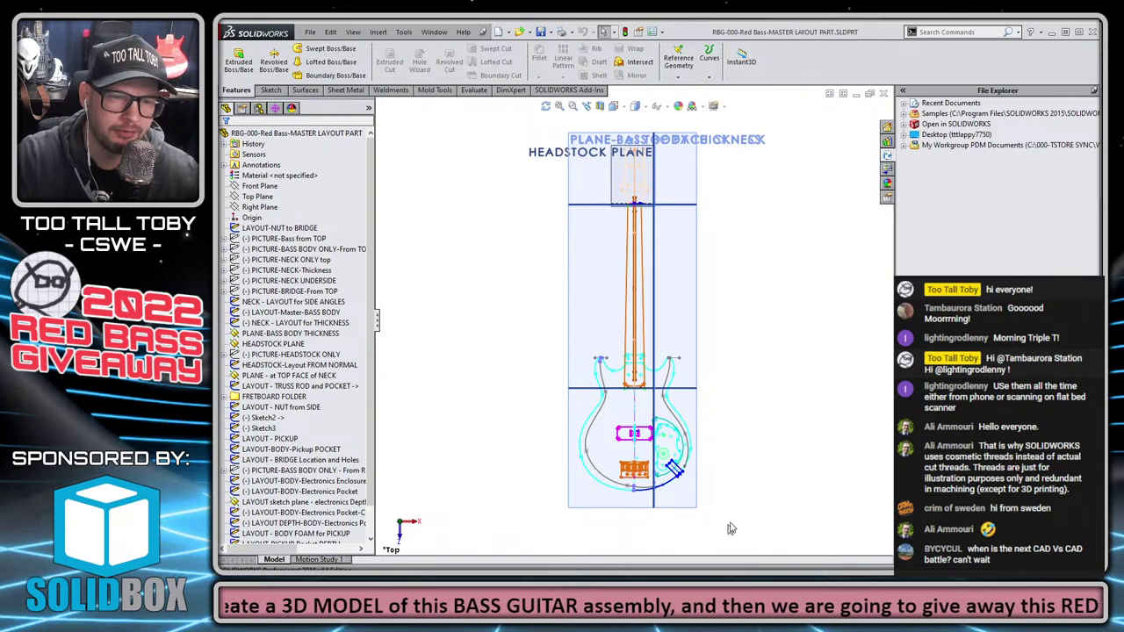
# Start a sketch on the Top Plane and convert the LAYOUT-Master-BASS BODY outline near the angled pocket rectangle into it
pyautogui.scroll(-5, 685, 474)
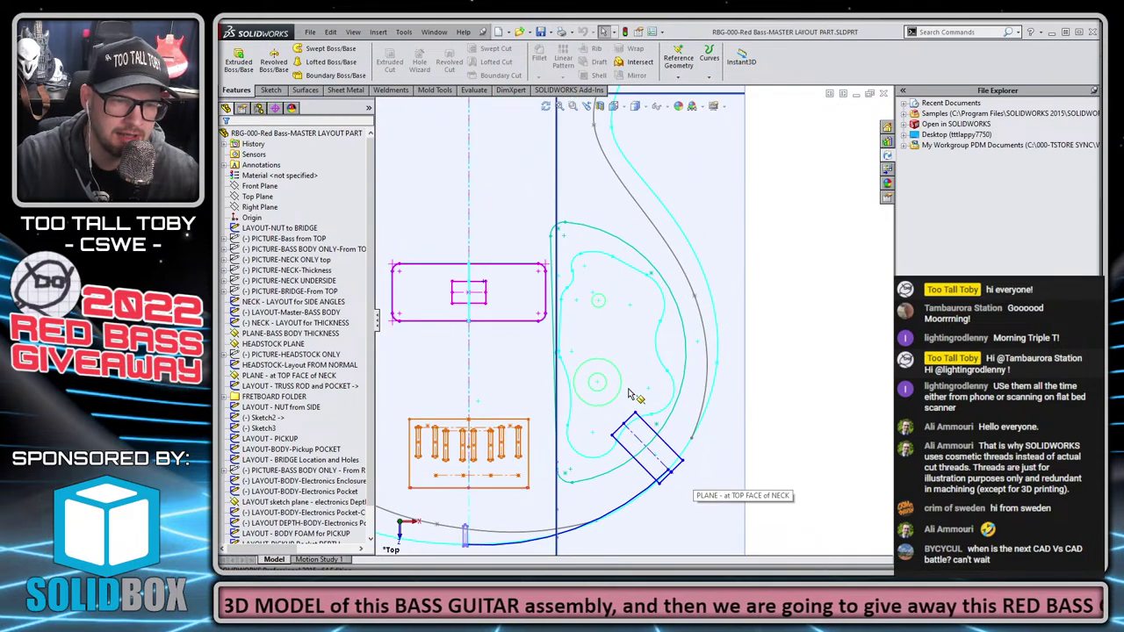
pyautogui.scroll(-4, 665, 488)
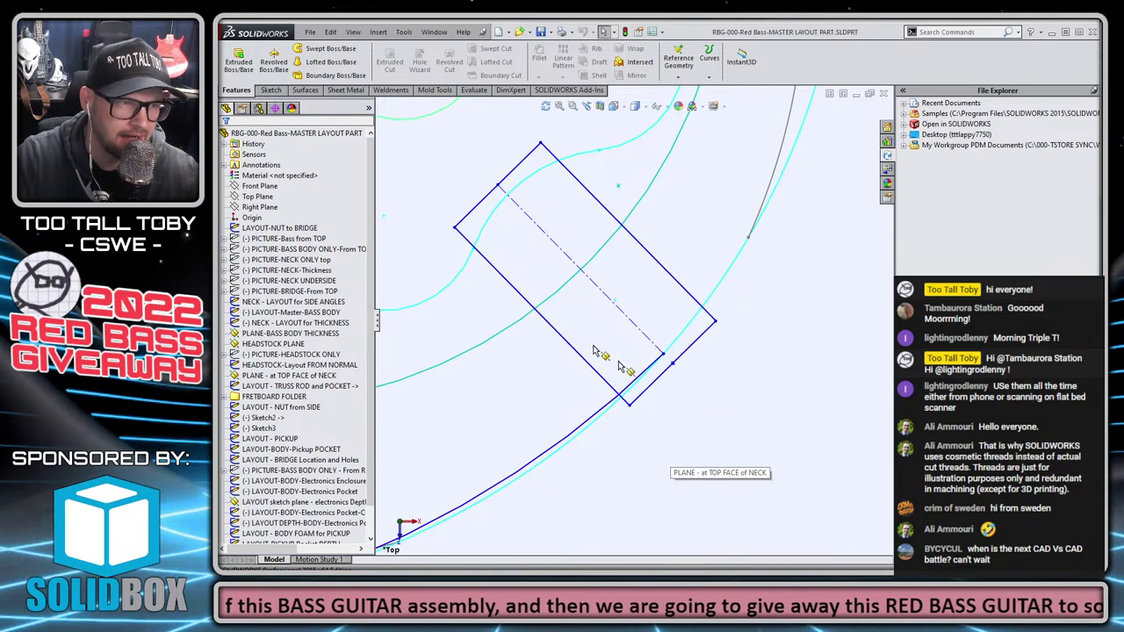
pyautogui.click(258, 195)
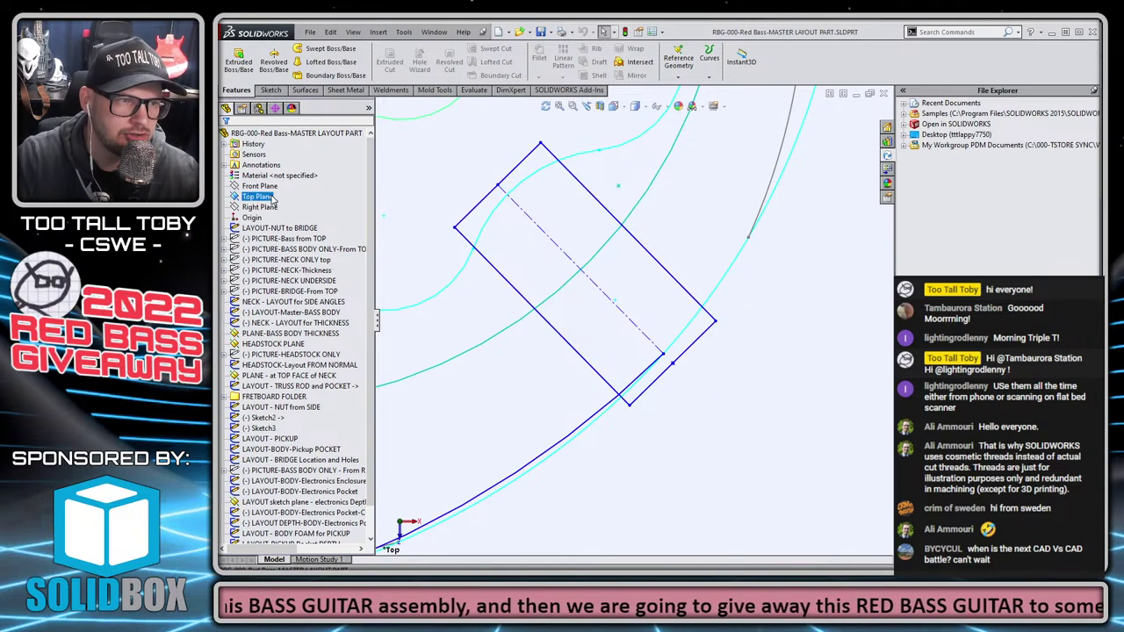
pyautogui.click(599, 424)
pyautogui.click(408, 61)
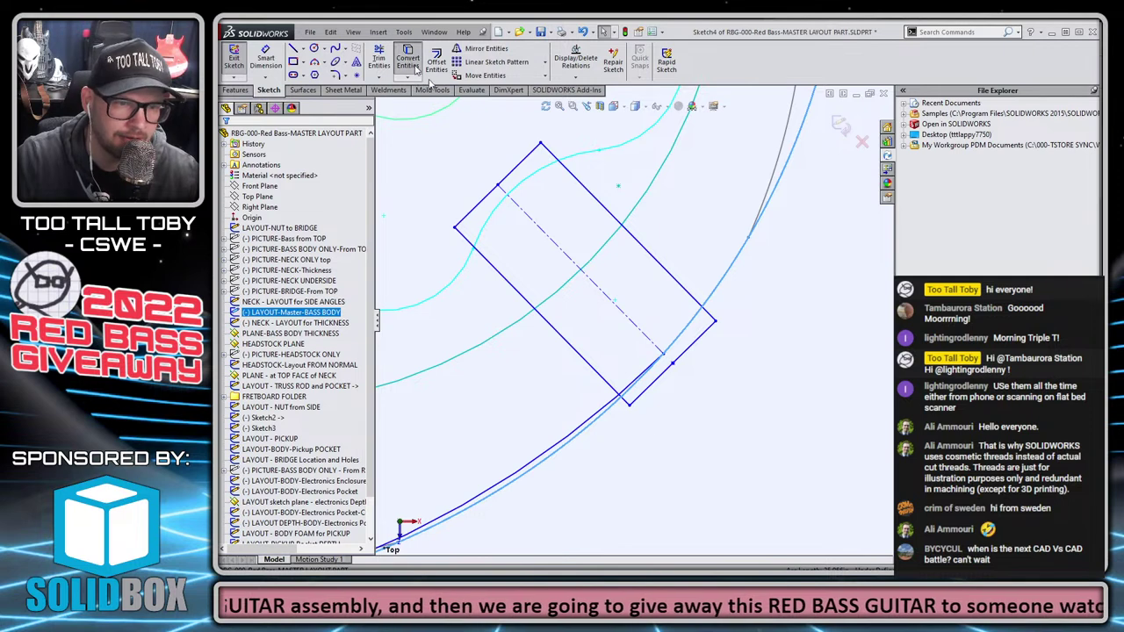
# Offset the converted body outline outward by 0.035 in
pyautogui.click(603, 426)
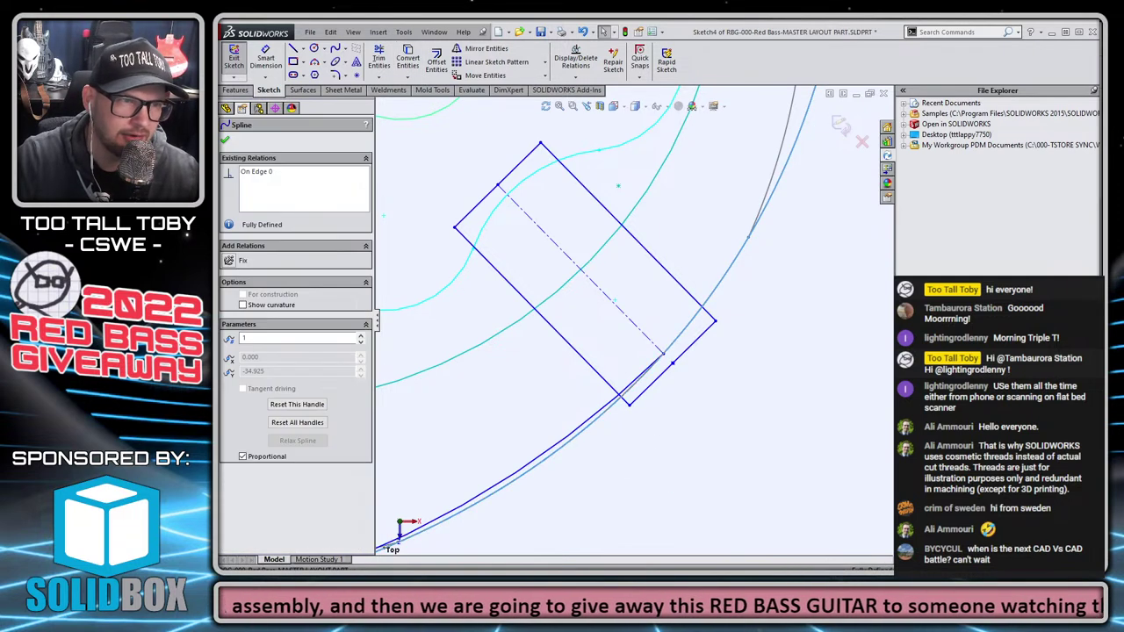
pyautogui.click(436, 59)
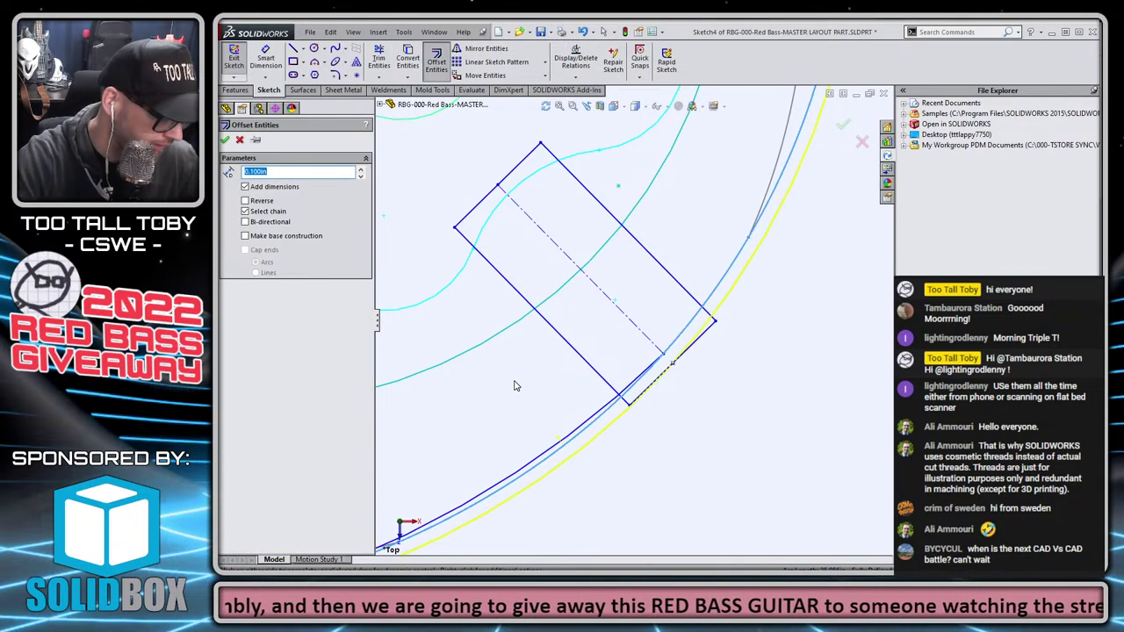
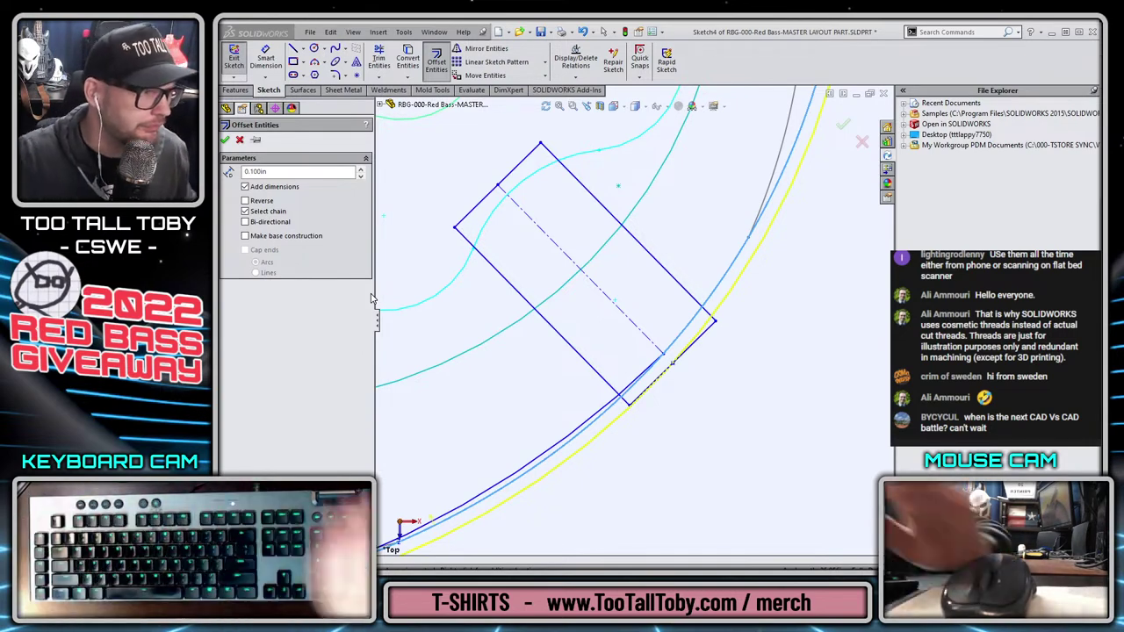
pyautogui.doubleClick(261, 172)
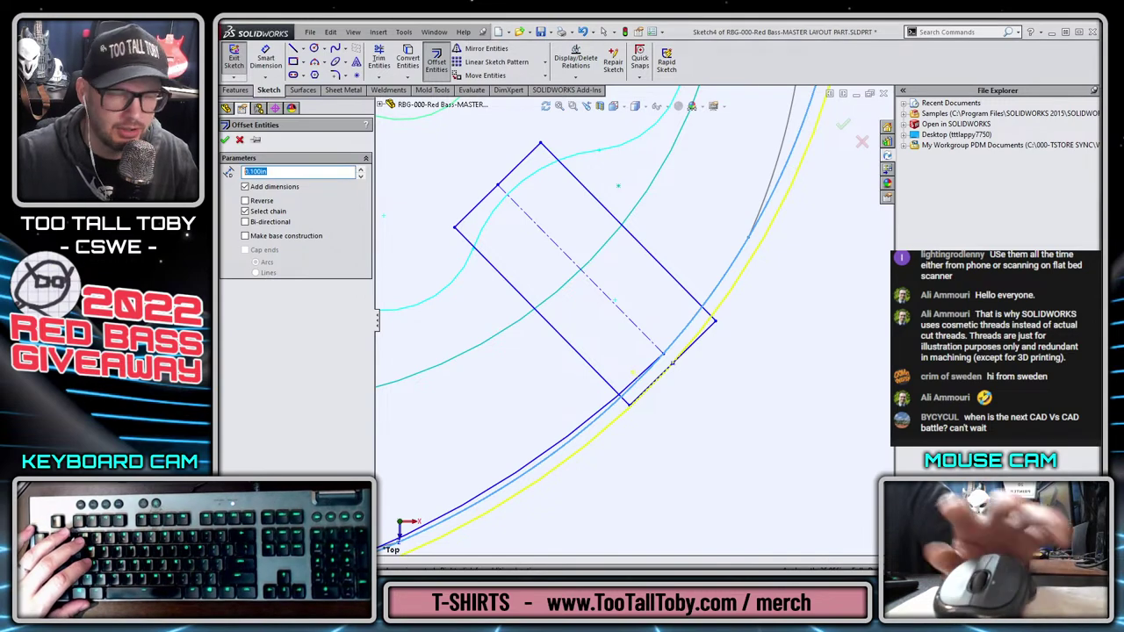
pyautogui.write('0.035')
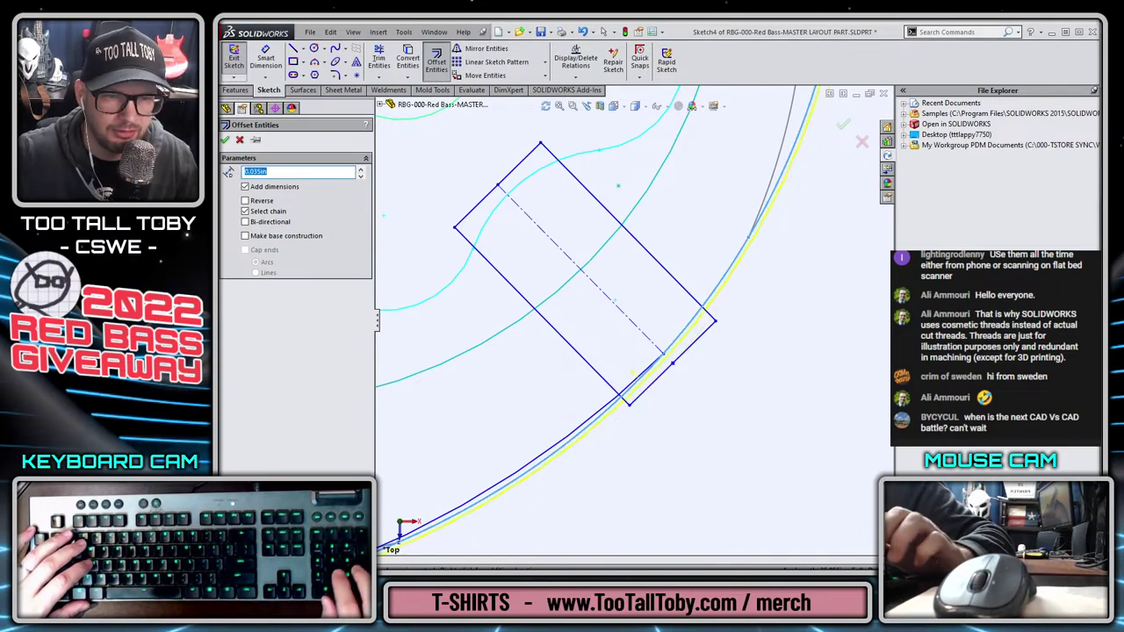
pyautogui.press('Return')
# Sketch two slanted lines crossing the body outline and its offset, one on each side of the angled pocket rectangle
pyautogui.press('s')
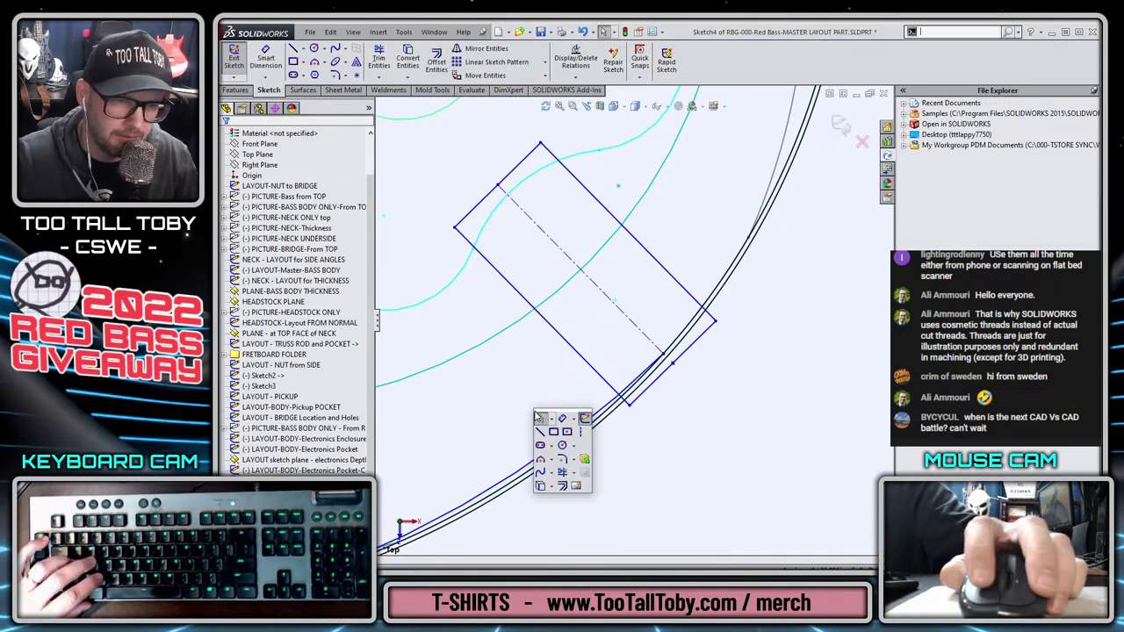
pyautogui.click(541, 432)
pyautogui.click(515, 392)
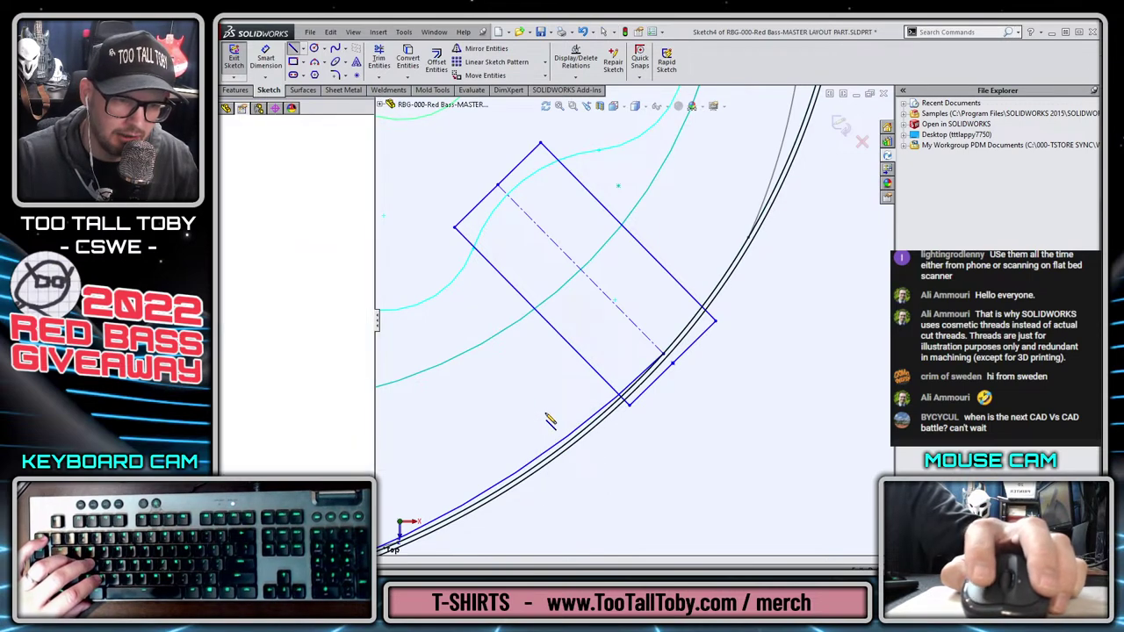
pyautogui.click(617, 502)
pyautogui.press('Escape')
pyautogui.click(700, 211)
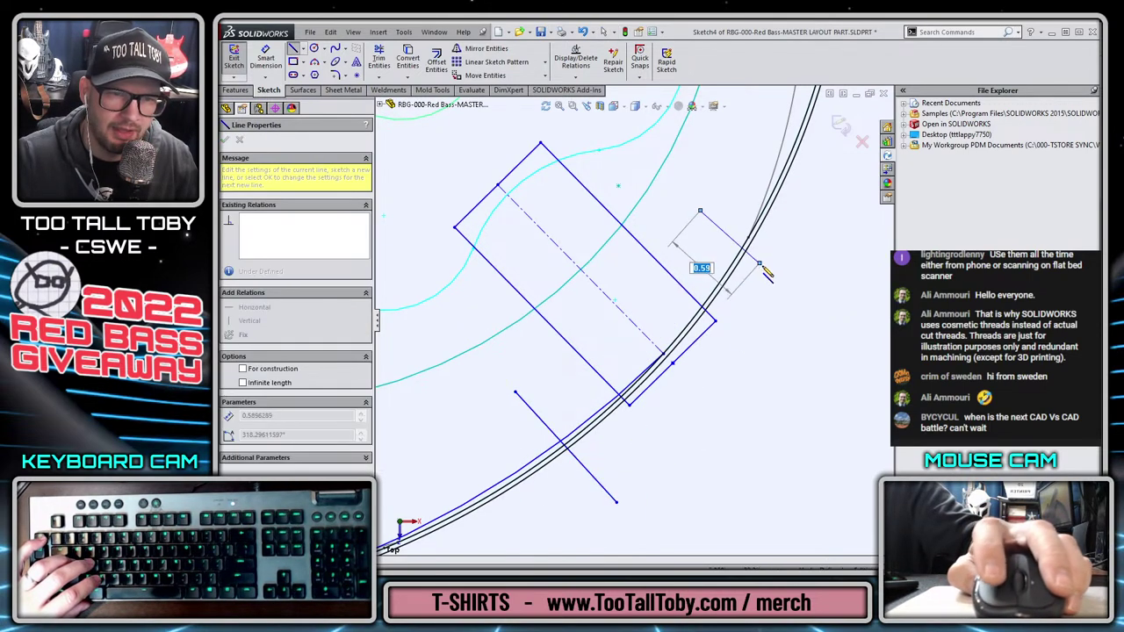
pyautogui.click(798, 289)
pyautogui.press('Escape')
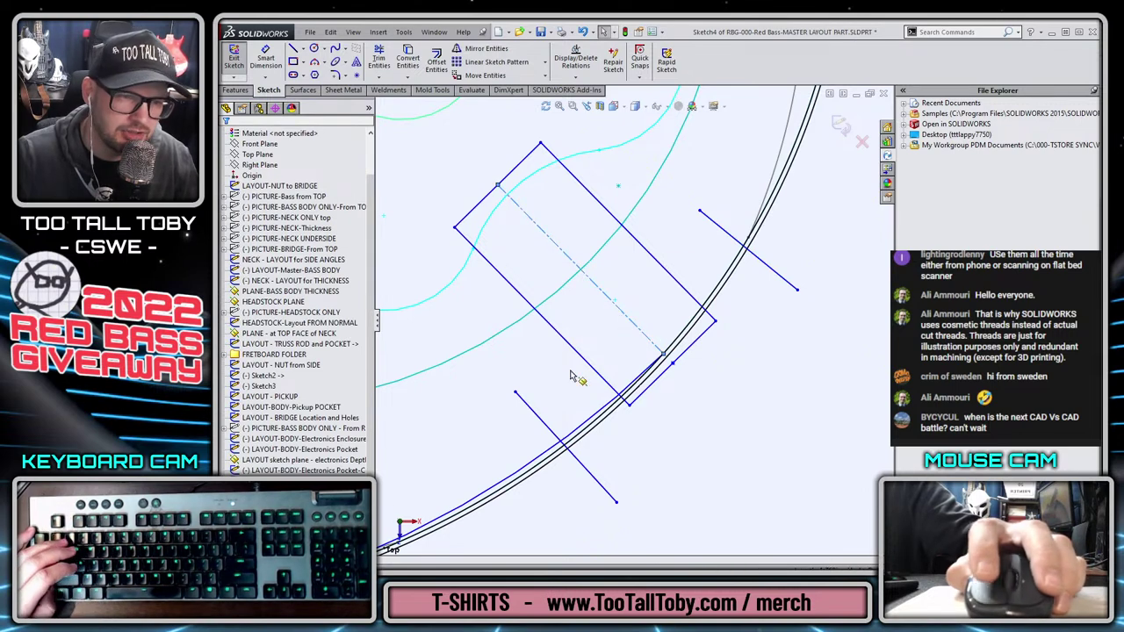
# Make both slanted lines parallel to the dash-dot centerline of the output jack hole rectangle
pyautogui.keyDown('ctrl'); pyautogui.click(542, 423); pyautogui.keyUp('ctrl')
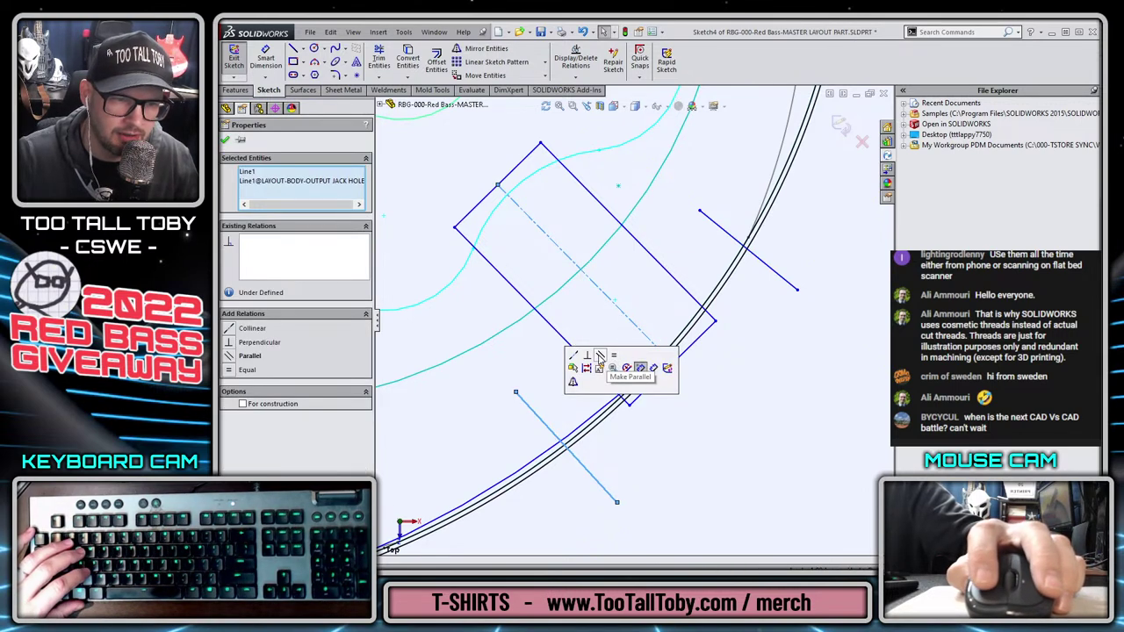
pyautogui.click(585, 357)
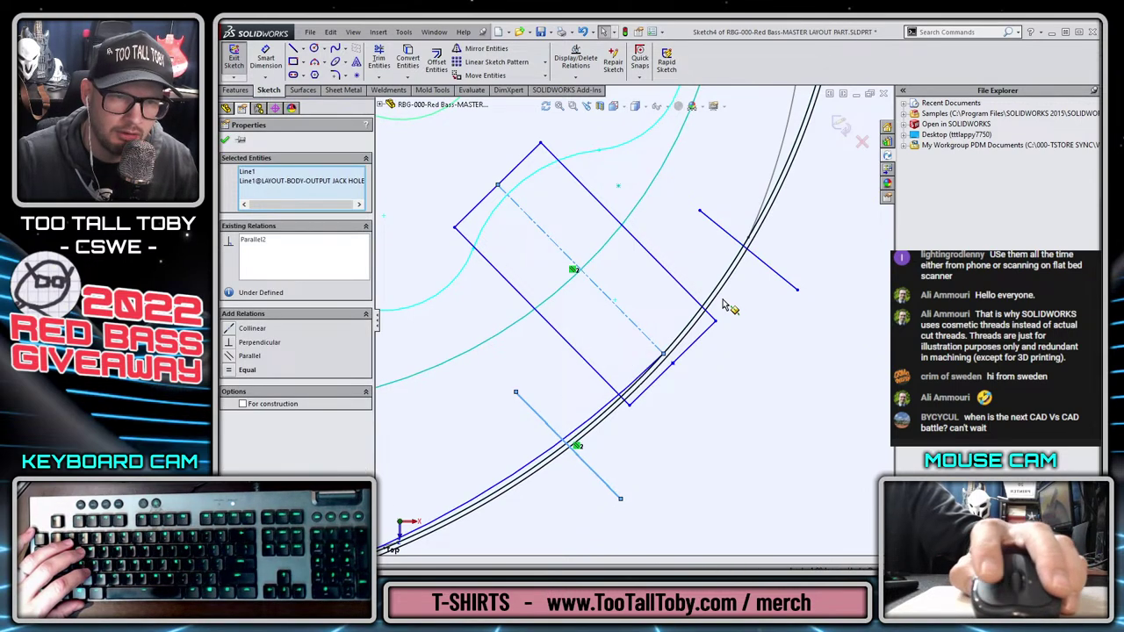
pyautogui.click(726, 232)
pyautogui.keyDown('ctrl'); pyautogui.click(625, 322); pyautogui.keyUp('ctrl')
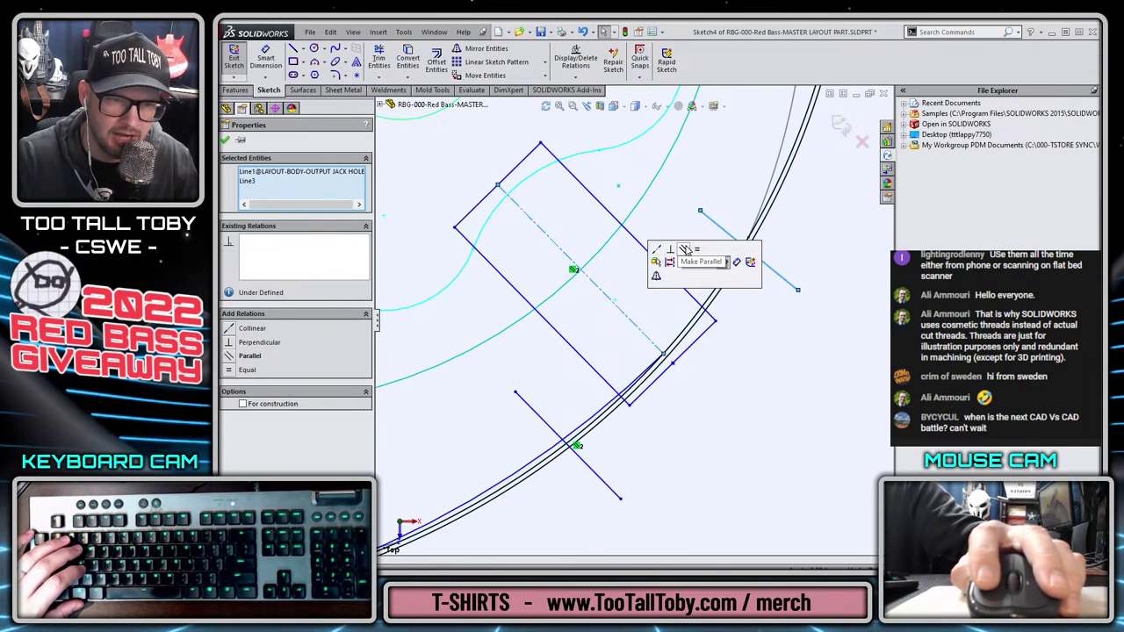
pyautogui.click(685, 250)
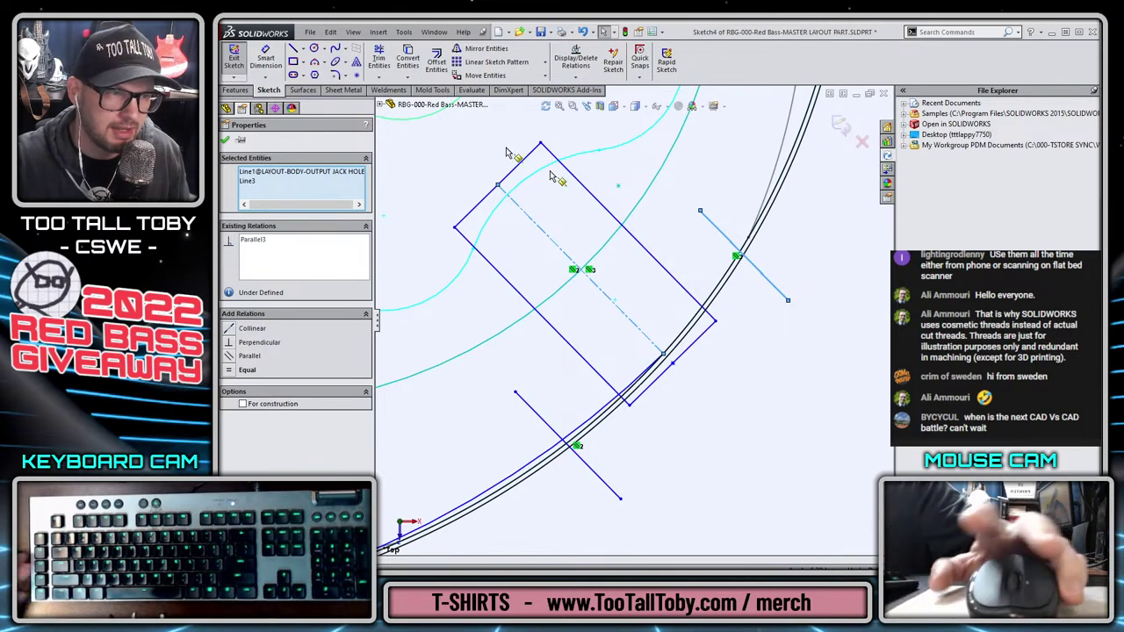
pyautogui.press('Escape')
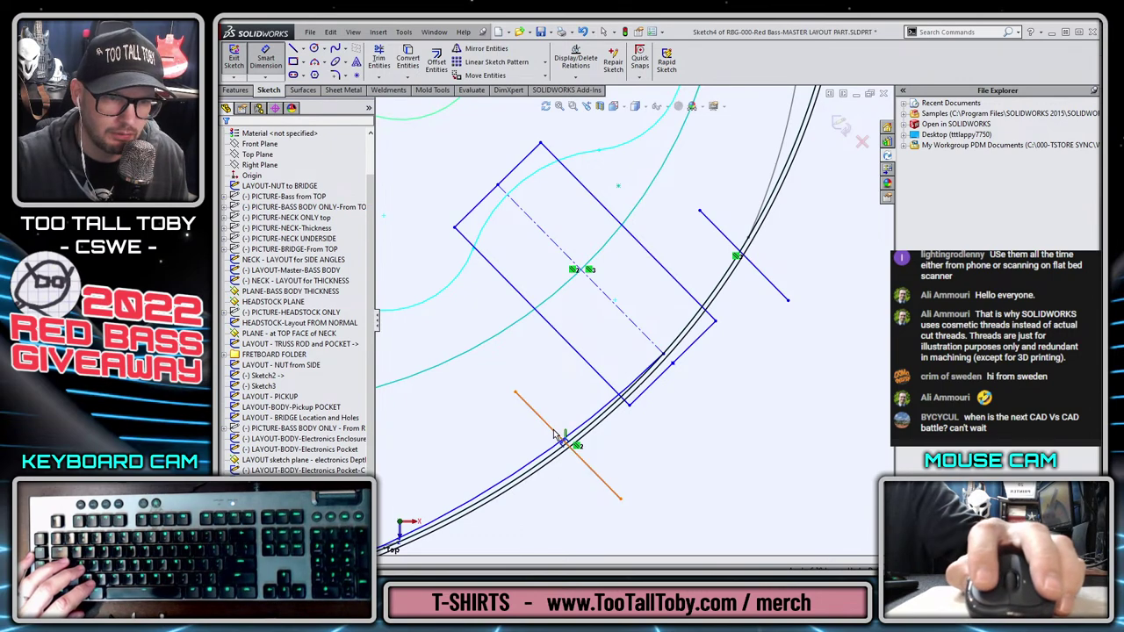
# Dimension the distance between the two slanted parallel lines as 1.435 in
pyautogui.moveTo(555, 433); pyautogui.dragTo(735, 245)
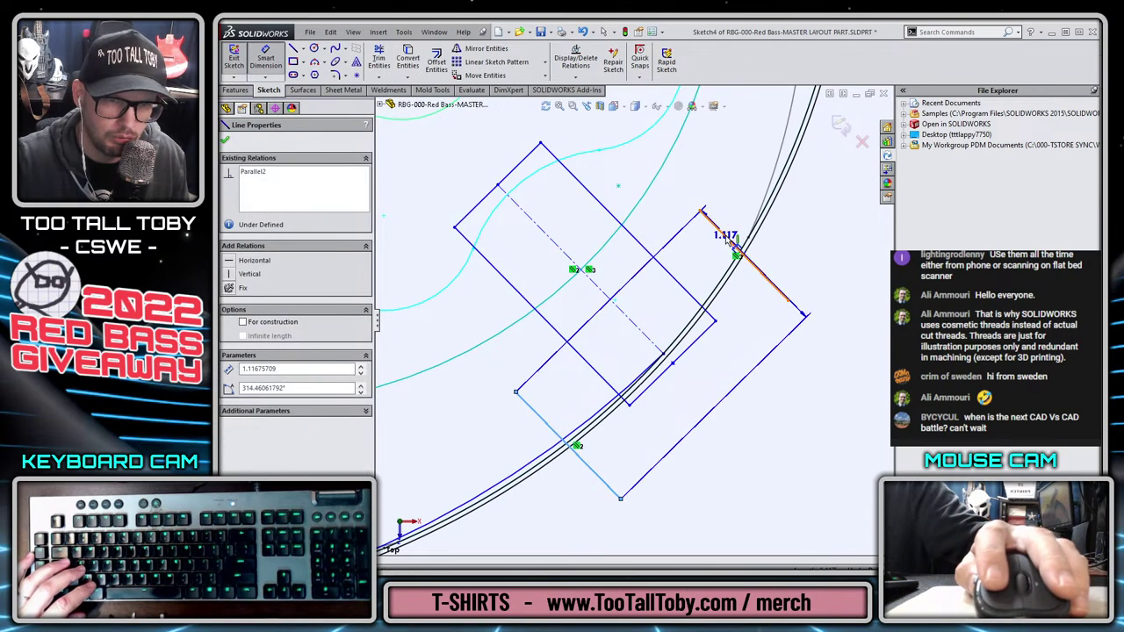
pyautogui.click(714, 397)
pyautogui.write('1.435')
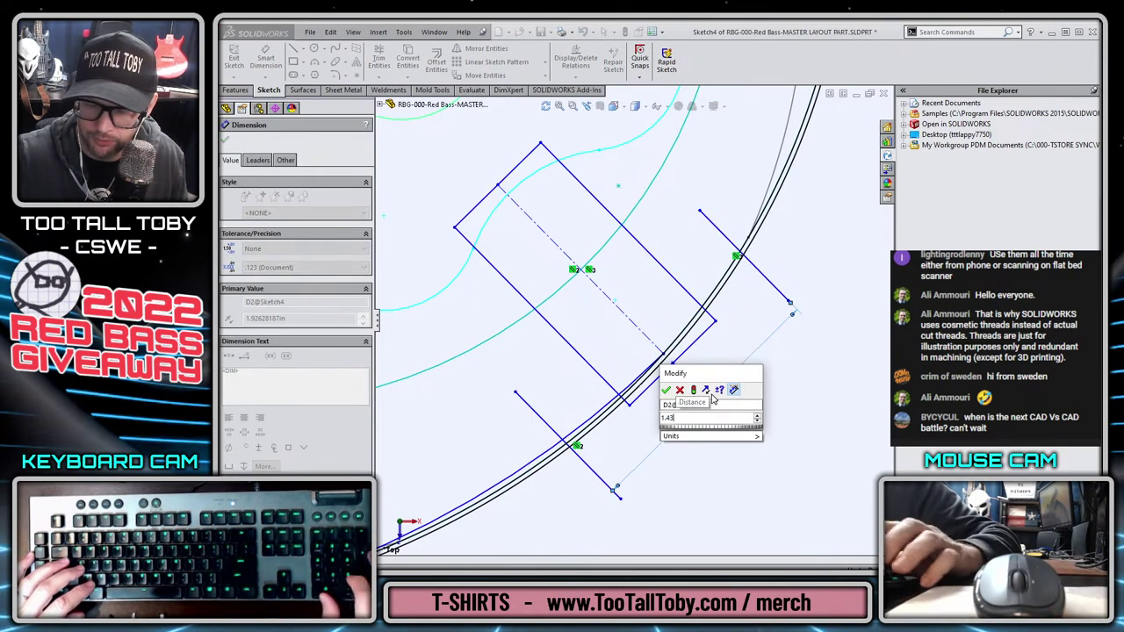
pyautogui.press('Return')
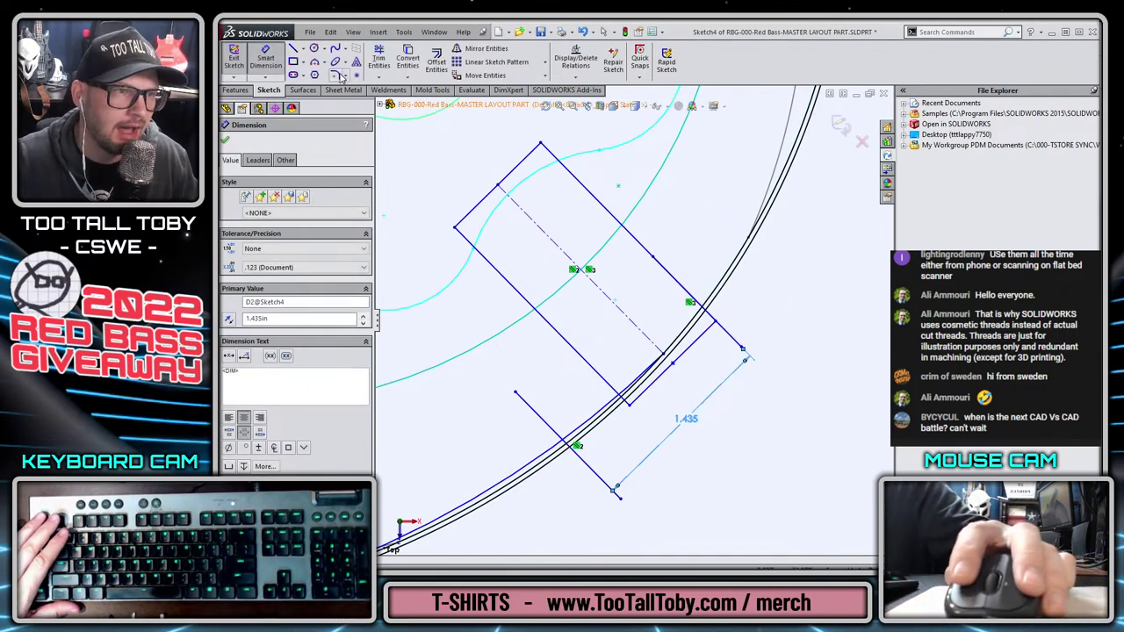
# Sketch a construction centerline over the angled pocket rectangle's axis, from its outer end to the midpoint of the rectangle's inner edge
pyautogui.click(302, 49)
pyautogui.click(322, 73)
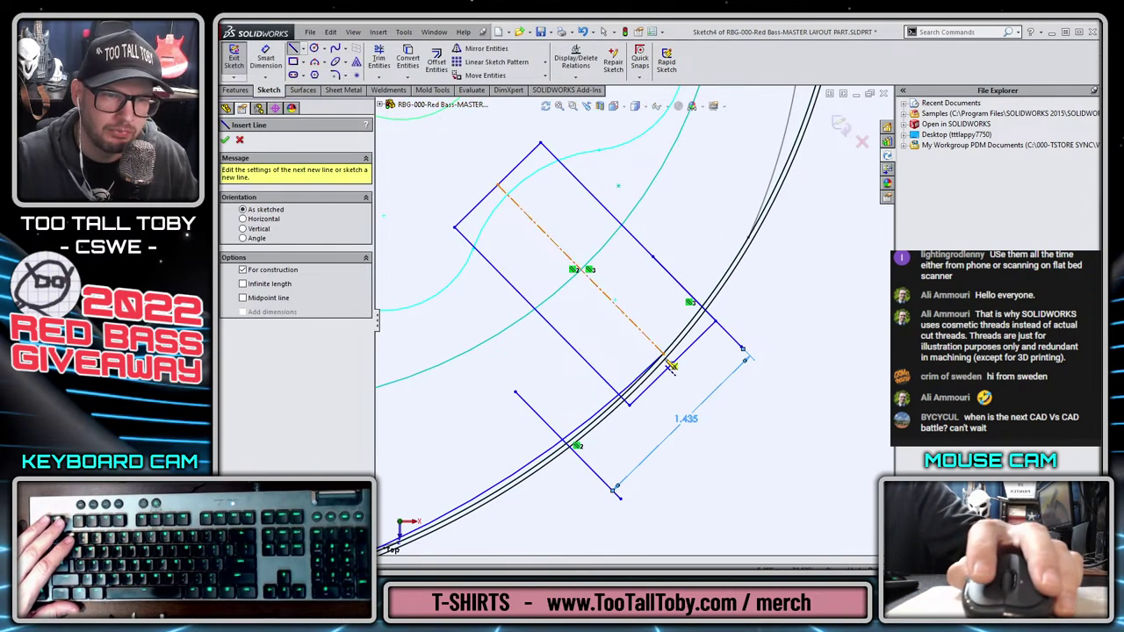
pyautogui.click(664, 352)
pyautogui.click(499, 187)
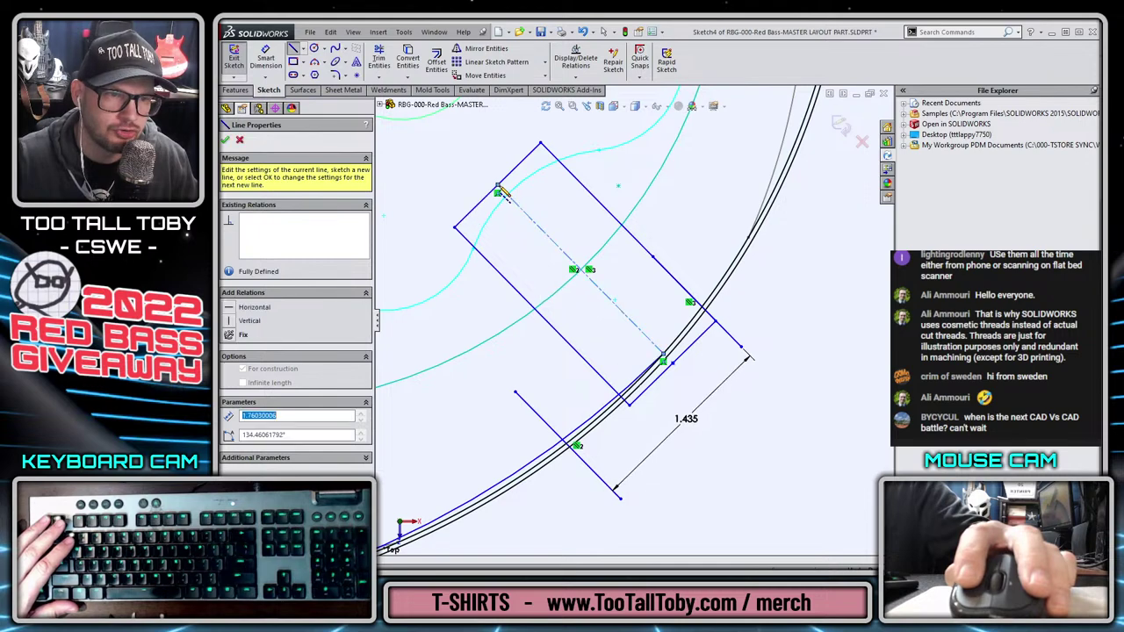
pyautogui.press('Escape')
pyautogui.press('Escape')
# Make the two slanted lines symmetric about the new construction centerline
pyautogui.click(625, 315)
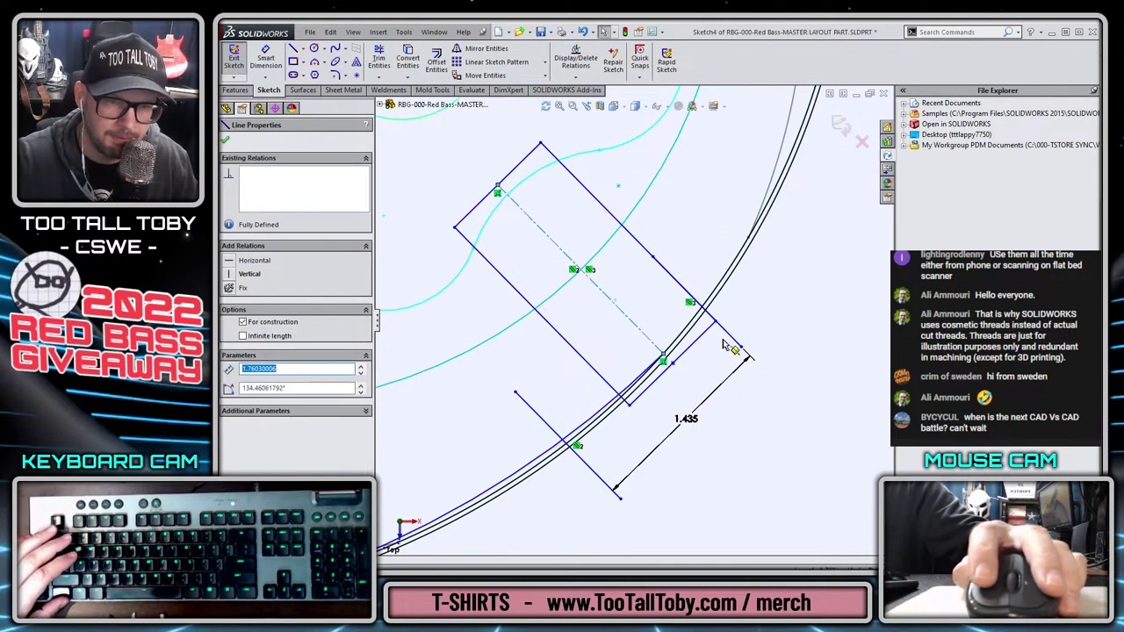
pyautogui.keyDown('ctrl'); pyautogui.click(733, 337); pyautogui.keyUp('ctrl')
pyautogui.keyDown('ctrl'); pyautogui.click(649, 344); pyautogui.keyUp('ctrl')
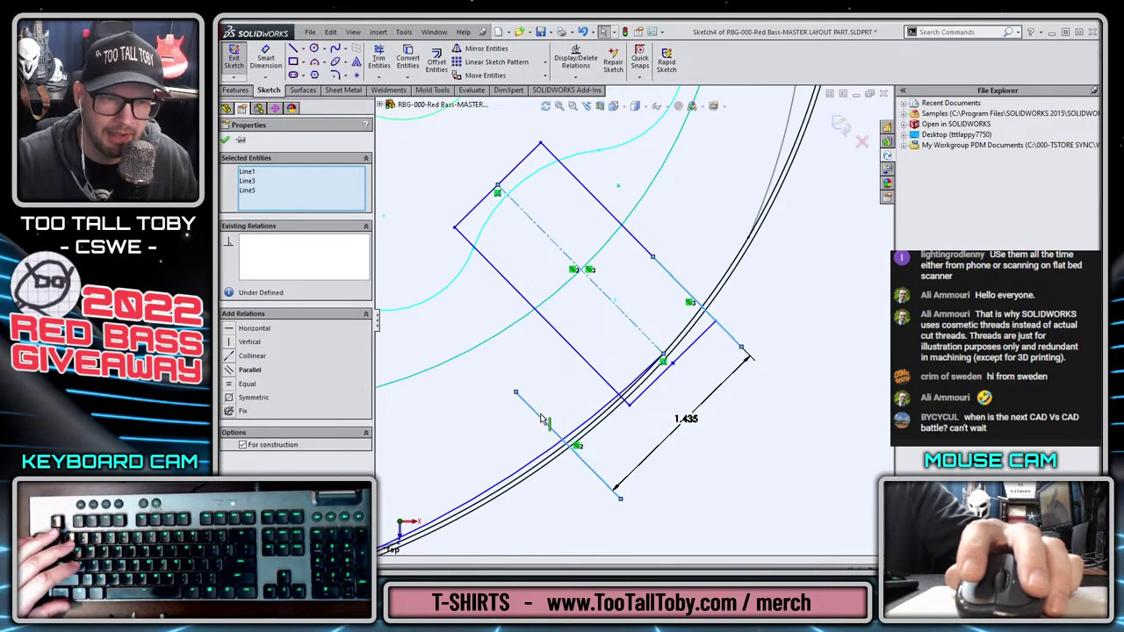
pyautogui.click(644, 354)
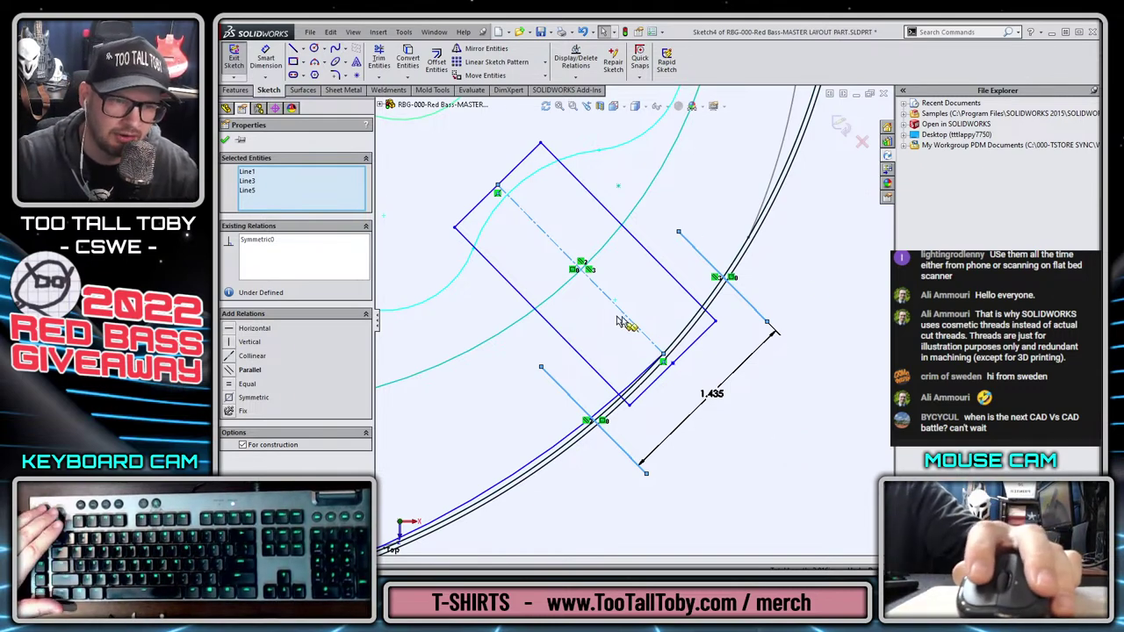
pyautogui.click(748, 466)
# Trim the slanted lines and outline curves to leave a closed thin plate profile along the body edge, and exit the sketch
pyautogui.press('s')
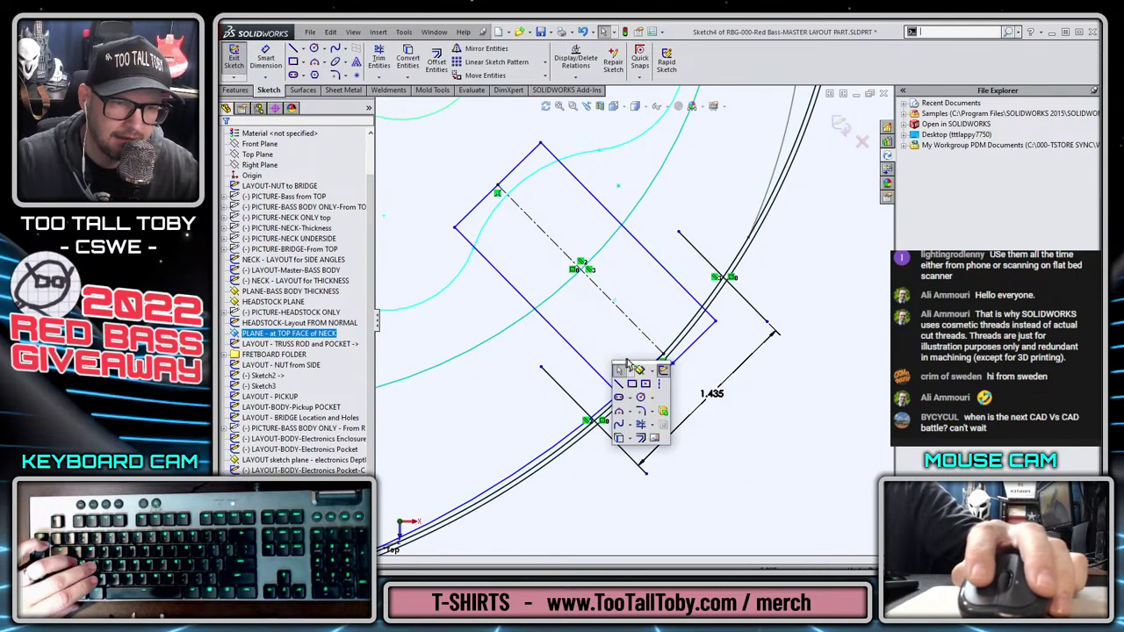
pyautogui.click(640, 424)
pyautogui.moveTo(566, 455)
pyautogui.mouseDown()
pyautogui.moveTo(597, 462)
pyautogui.moveTo(630, 450)
pyautogui.mouseUp()
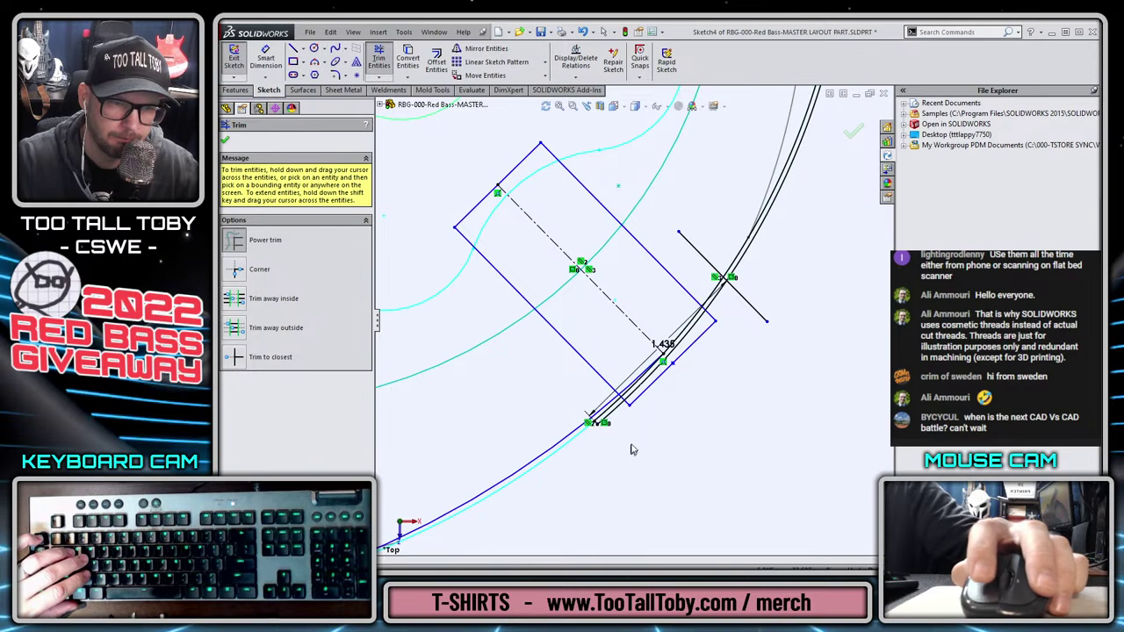
pyautogui.moveTo(694, 270); pyautogui.dragTo(757, 267)
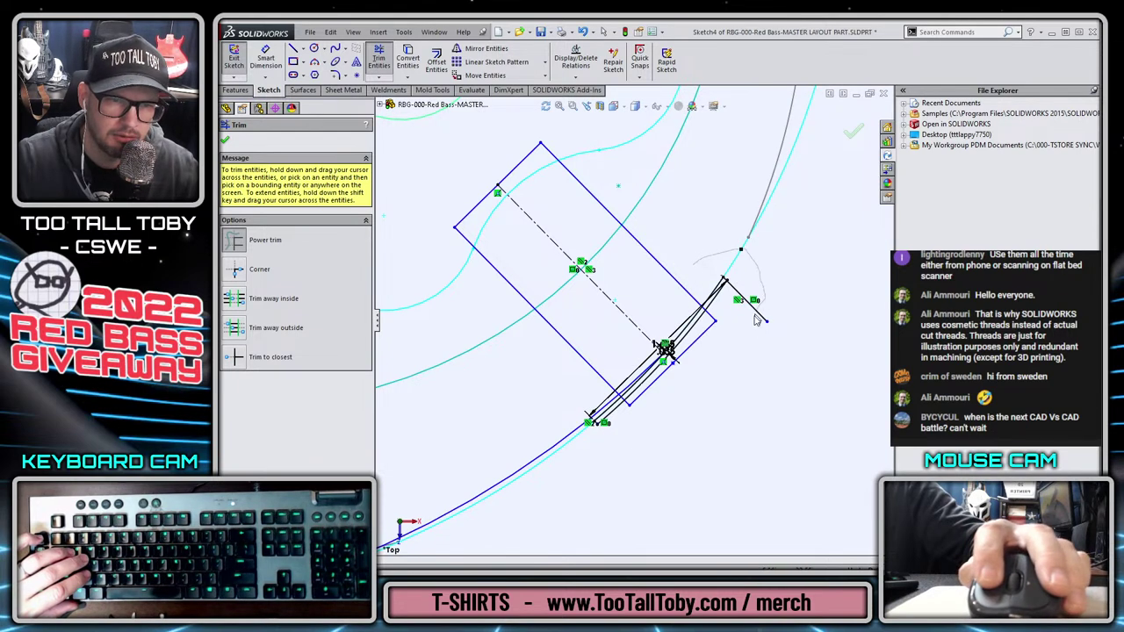
pyautogui.moveTo(755, 321); pyautogui.dragTo(757, 396)
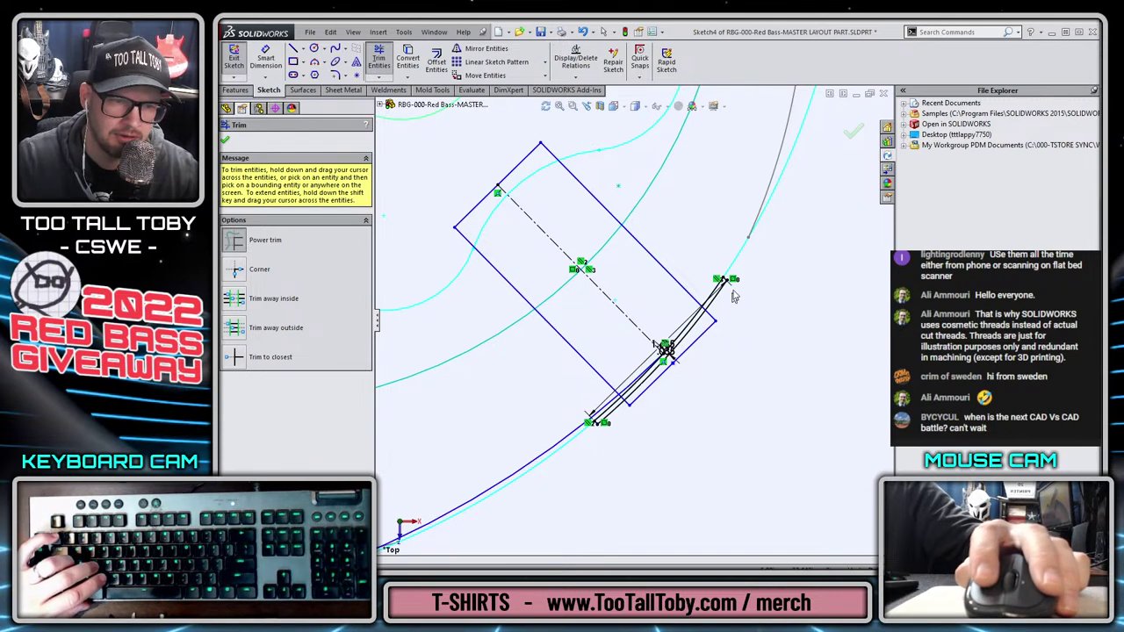
pyautogui.click(848, 131)
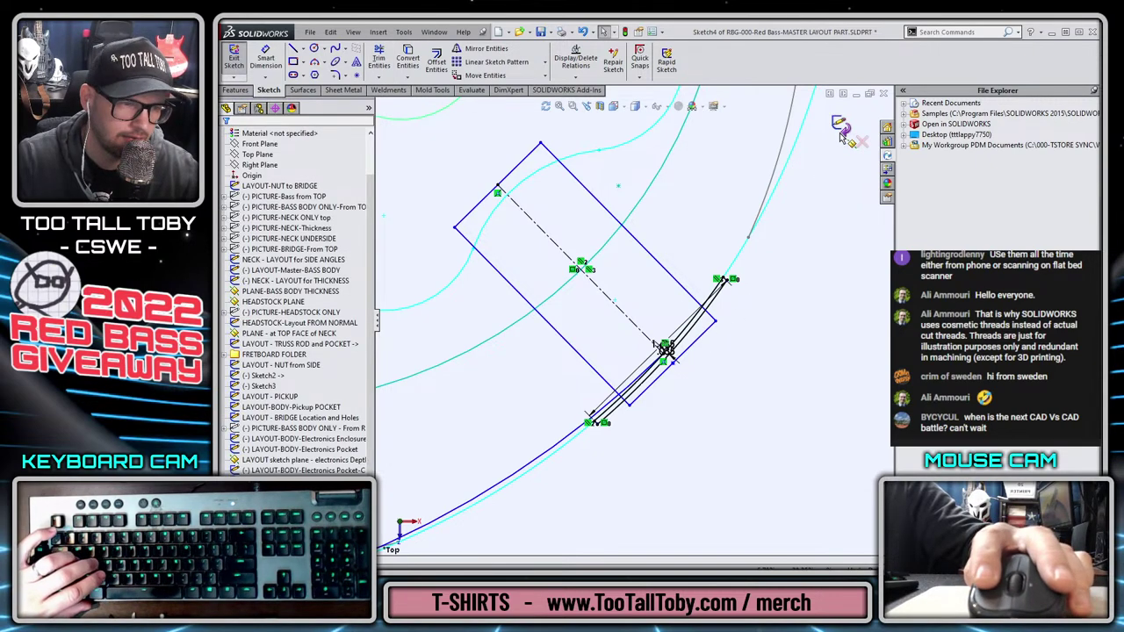
pyautogui.click(841, 130)
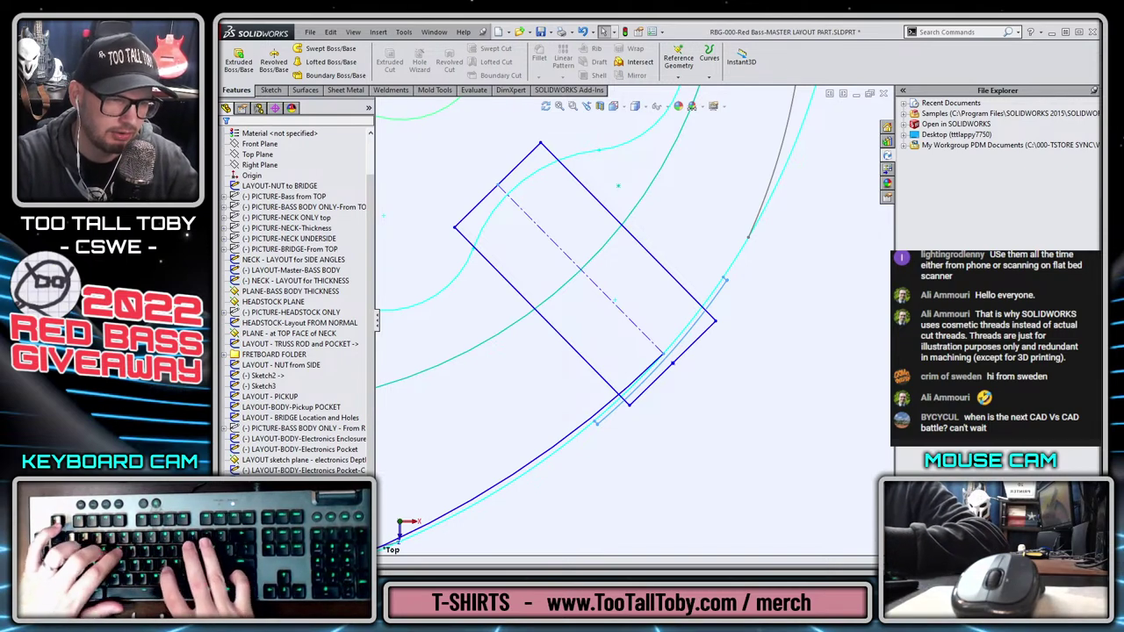
# Name the new sketch LAYOUT-INSTRUMENT JACK COVER and set its sketch color to yellow
pyautogui.rightClick(273, 481)
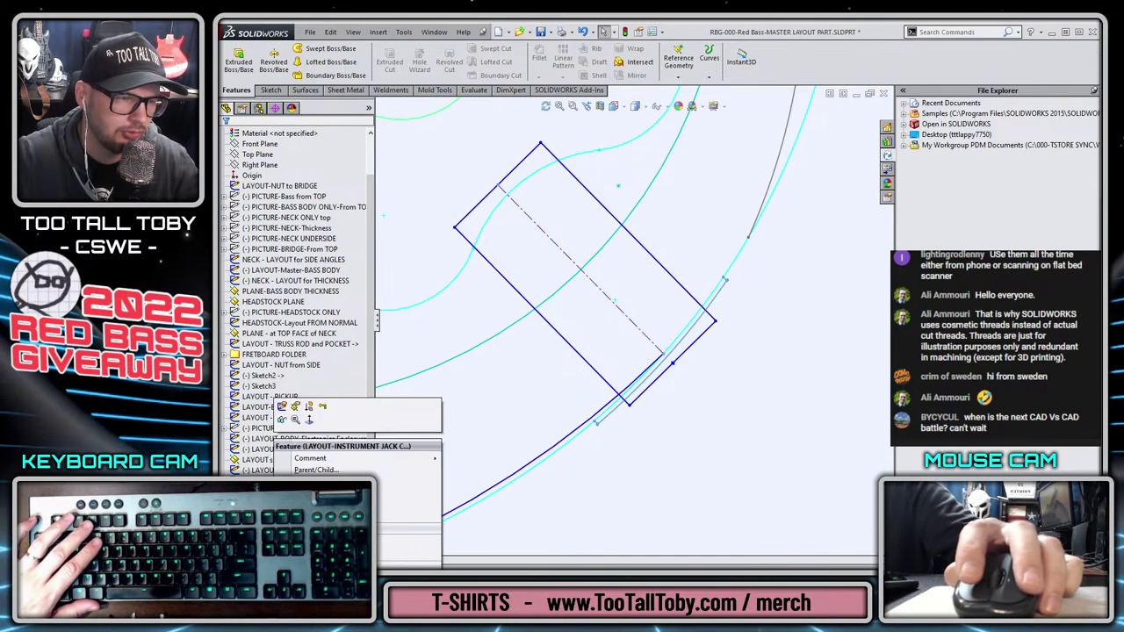
pyautogui.click(351, 542)
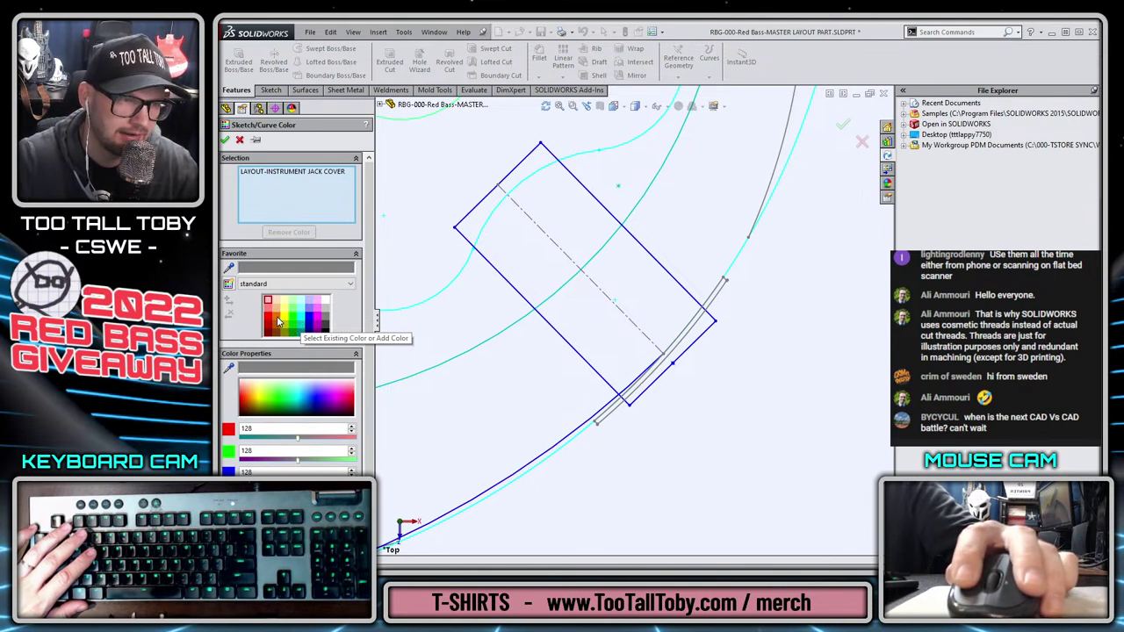
pyautogui.click(285, 322)
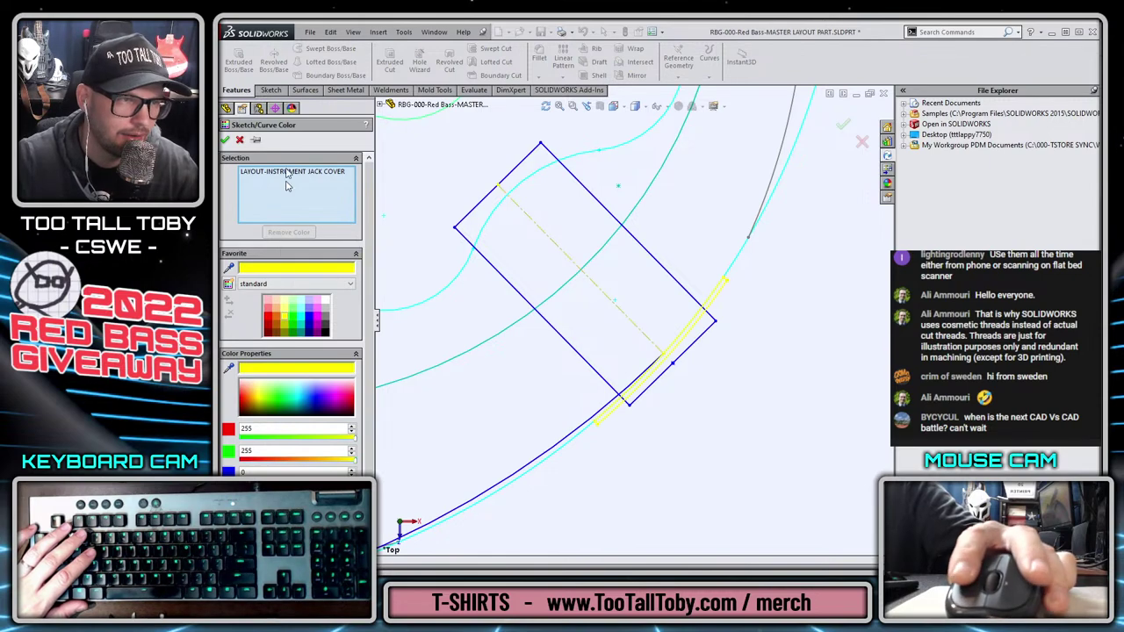
pyautogui.click(227, 141)
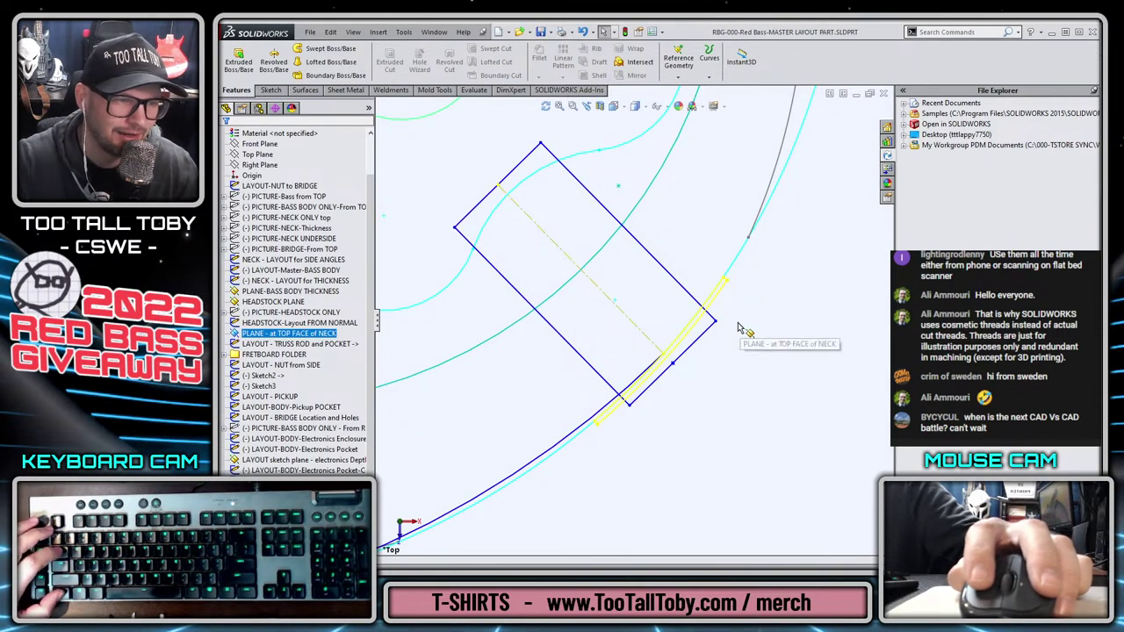
# Switch to the RBG-4001-BODY Sub Assembly, collapse the master layout part's tree, and insert a new part component
pyautogui.hotkey('ctrl', 'Tab')
pyautogui.click(702, 304)
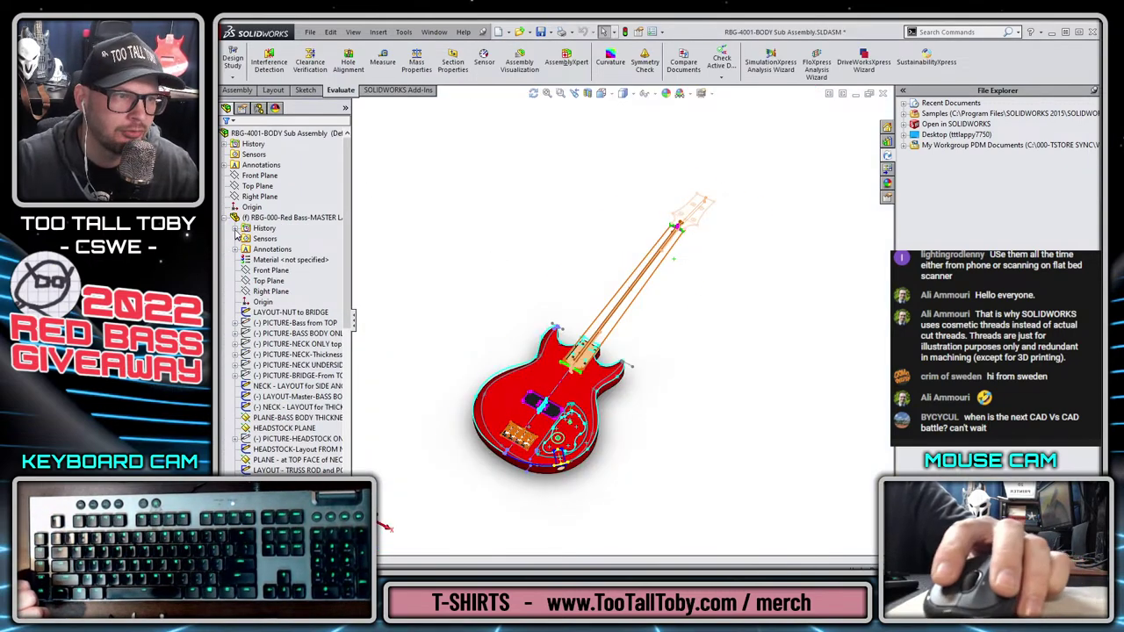
pyautogui.click(225, 218)
pyautogui.click(377, 32)
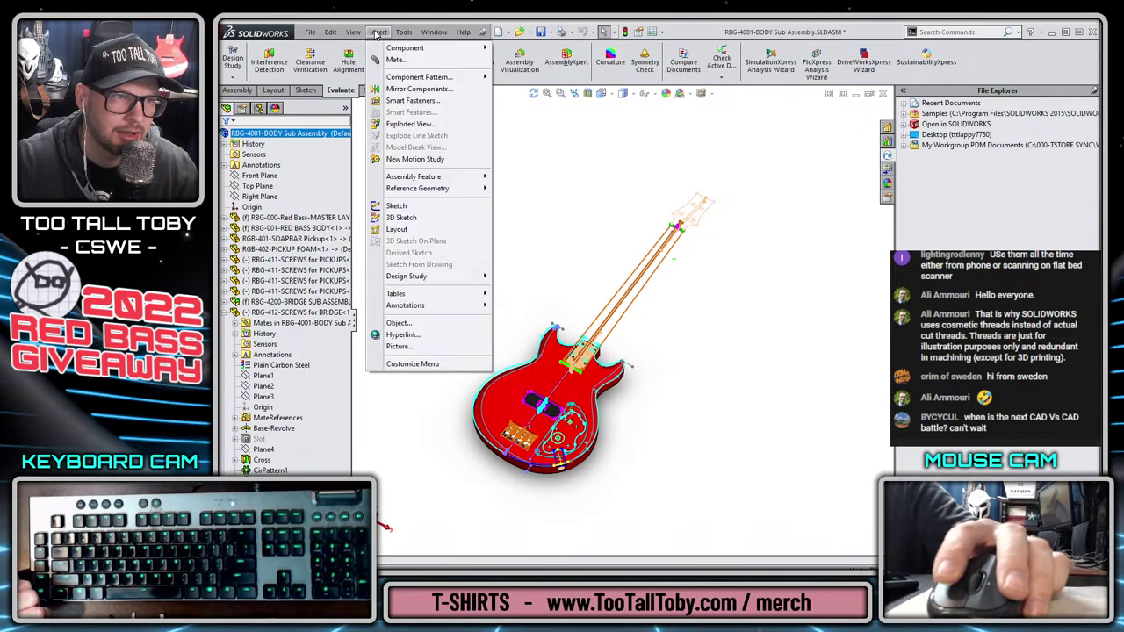
pyautogui.moveTo(411, 50)
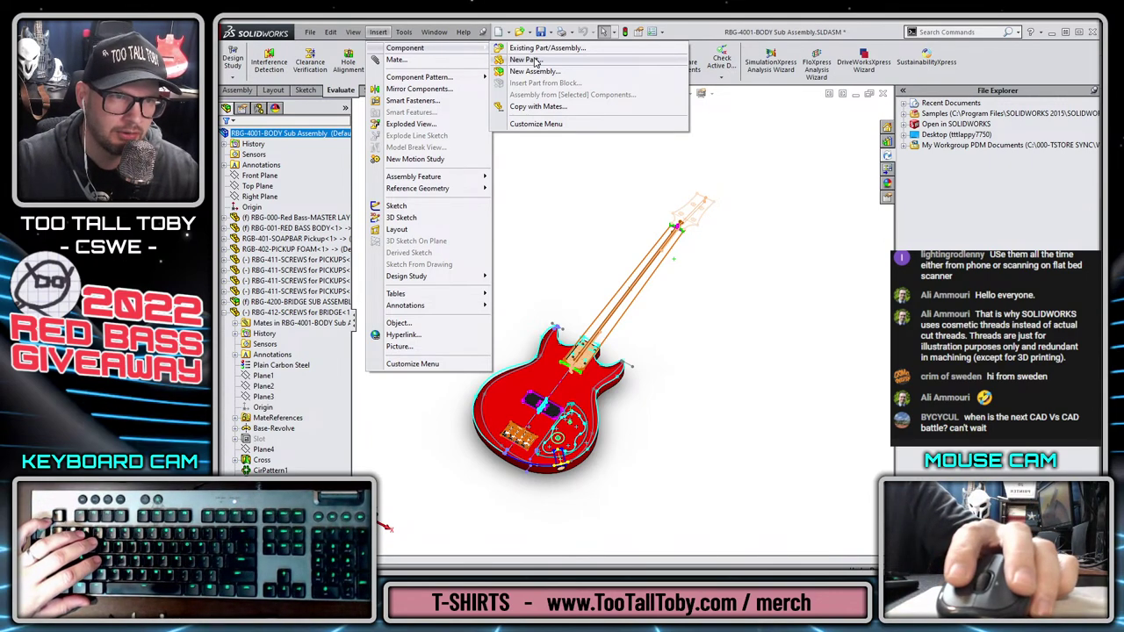
pyautogui.click(544, 61)
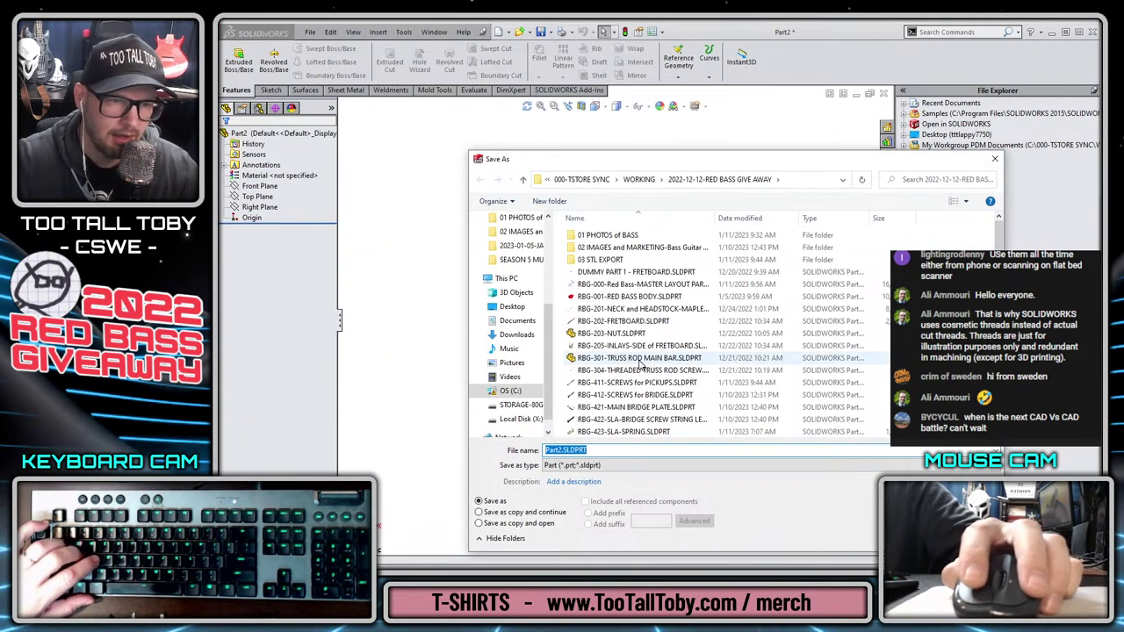
# Save the new part as RBG-401-INSTRUMENT JACK COVER and place it on the subassembly's Front Plane
pyautogui.write('RBG')
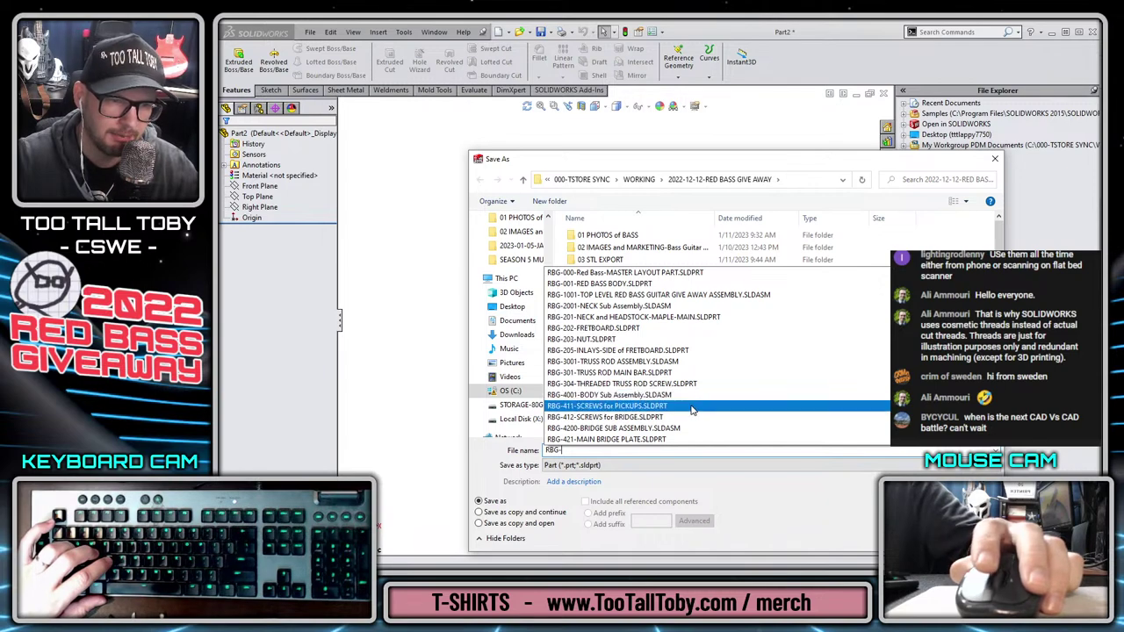
pyautogui.write('-')
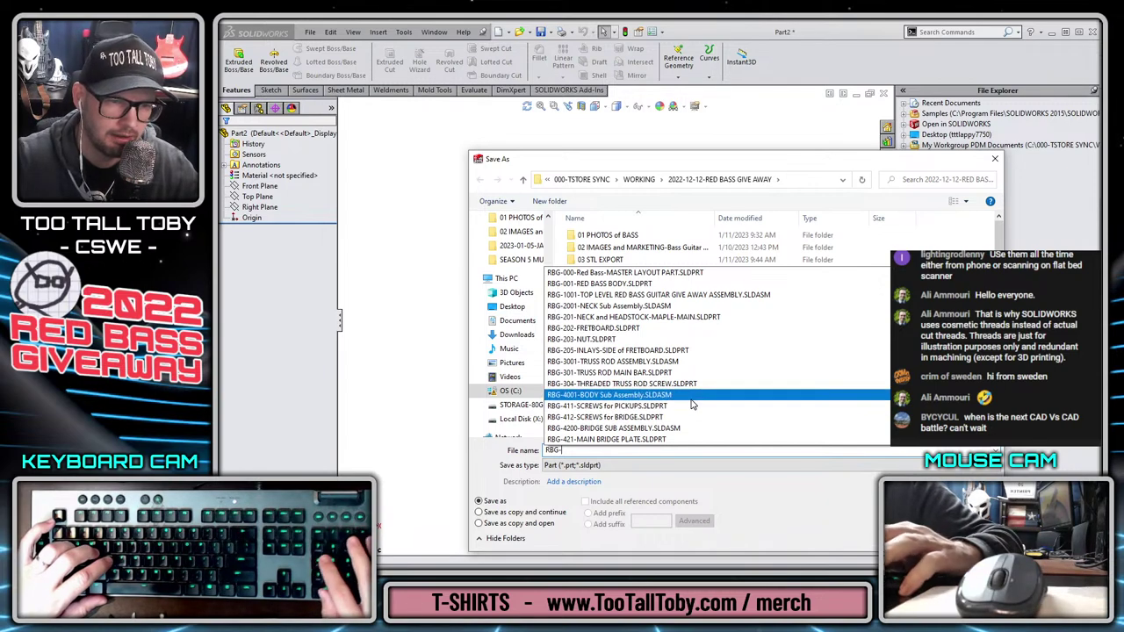
pyautogui.write('401')
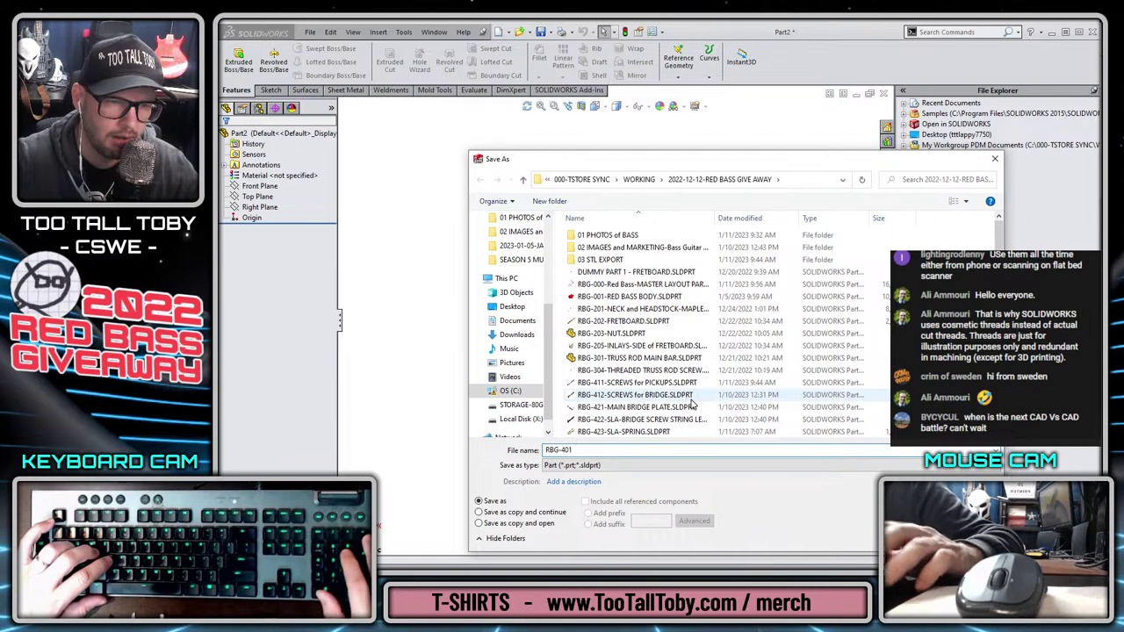
pyautogui.write('-INSTRU')
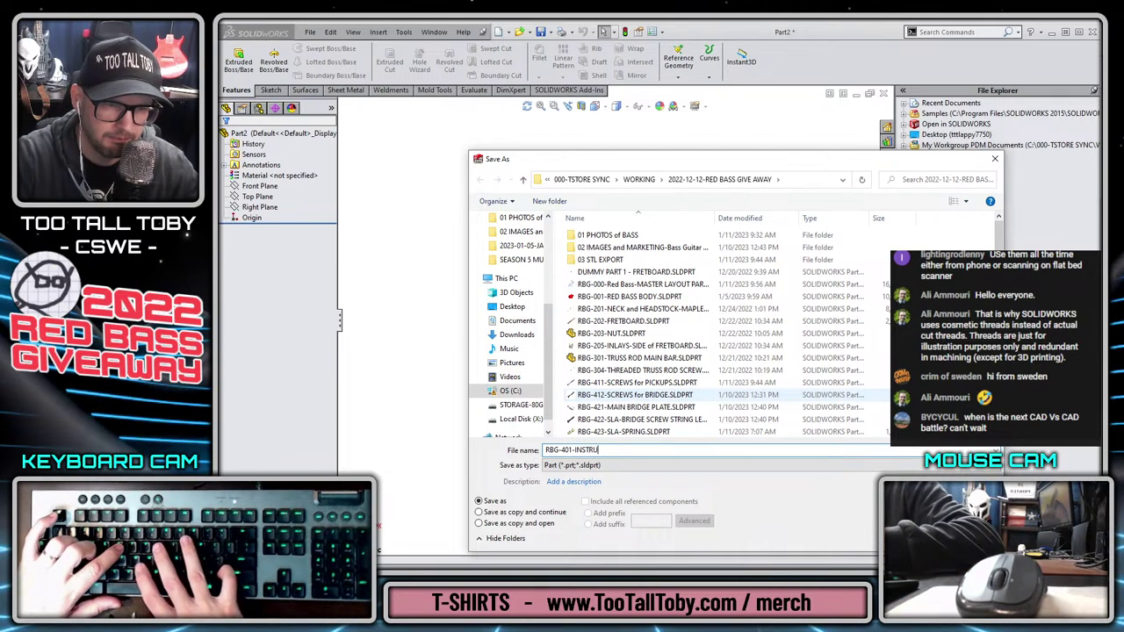
pyautogui.write('MENT JACK COV')
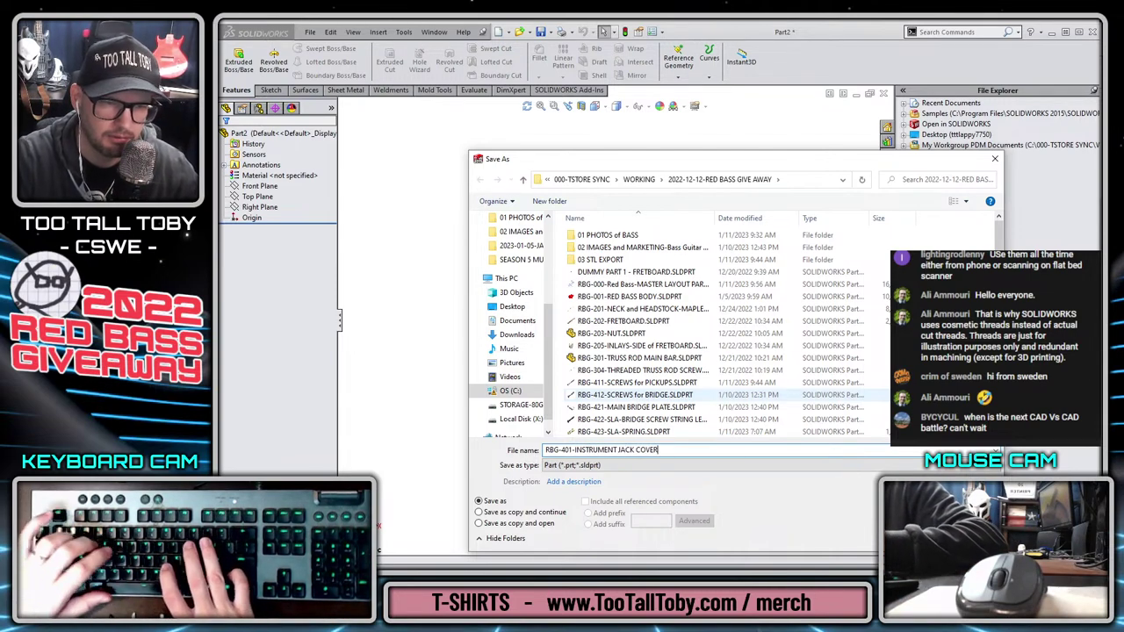
pyautogui.write('ER')
pyautogui.press('Return')
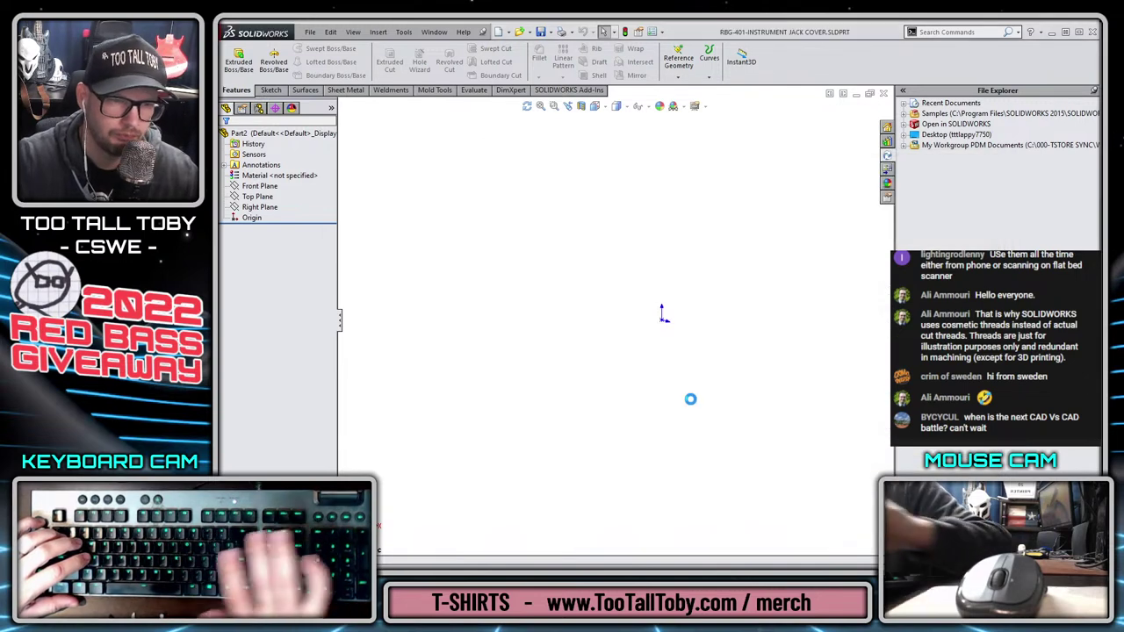
pyautogui.click(260, 176)
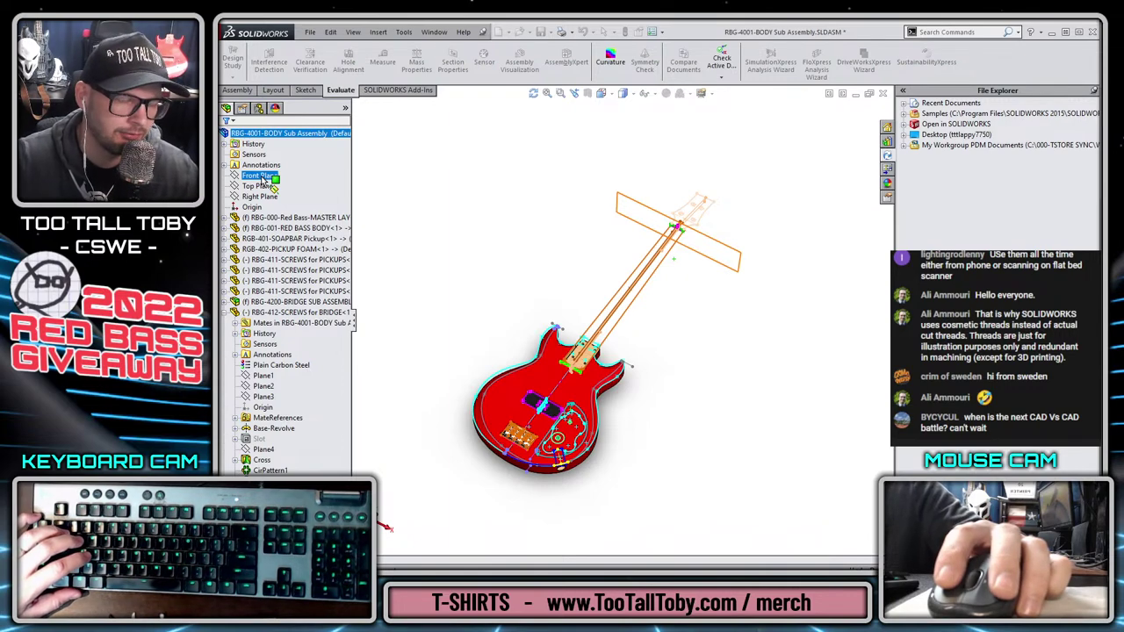
pyautogui.click(262, 179)
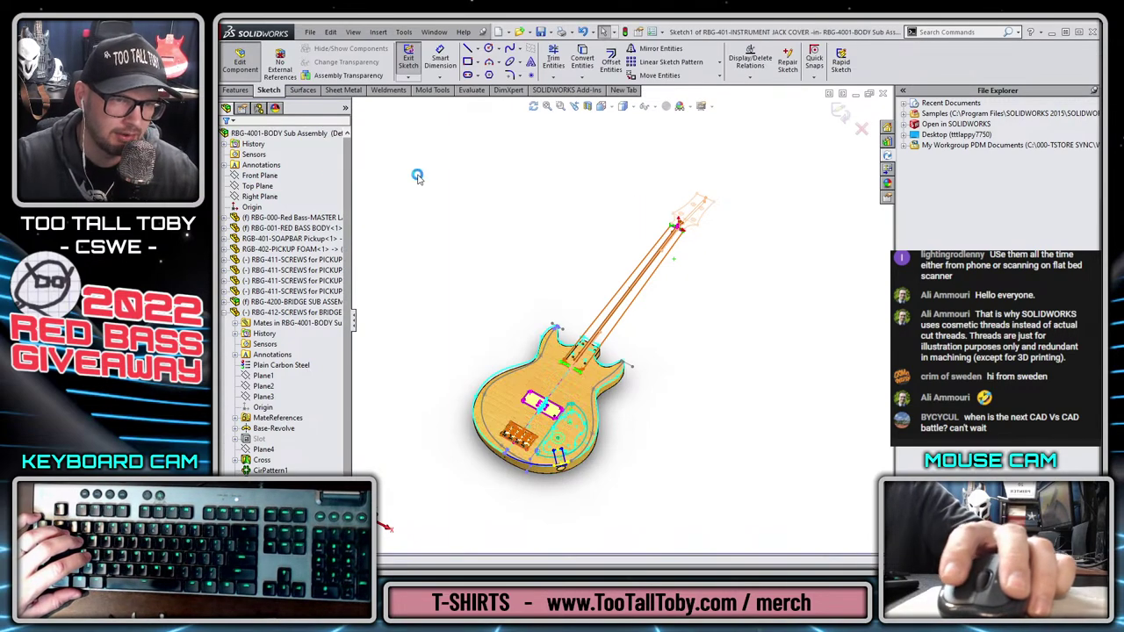
# Exit the jack cover part's empty sketch and collapse the bridge screw component's tree
pyautogui.click(840, 111)
pyautogui.scroll(-3, 247, 250)
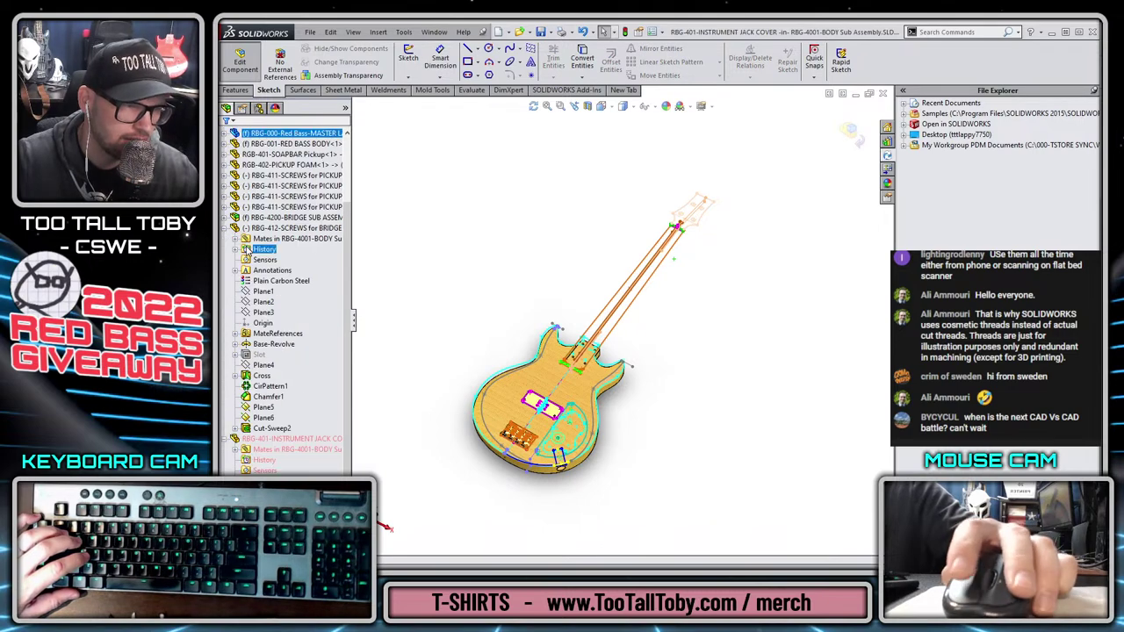
pyautogui.click(228, 230)
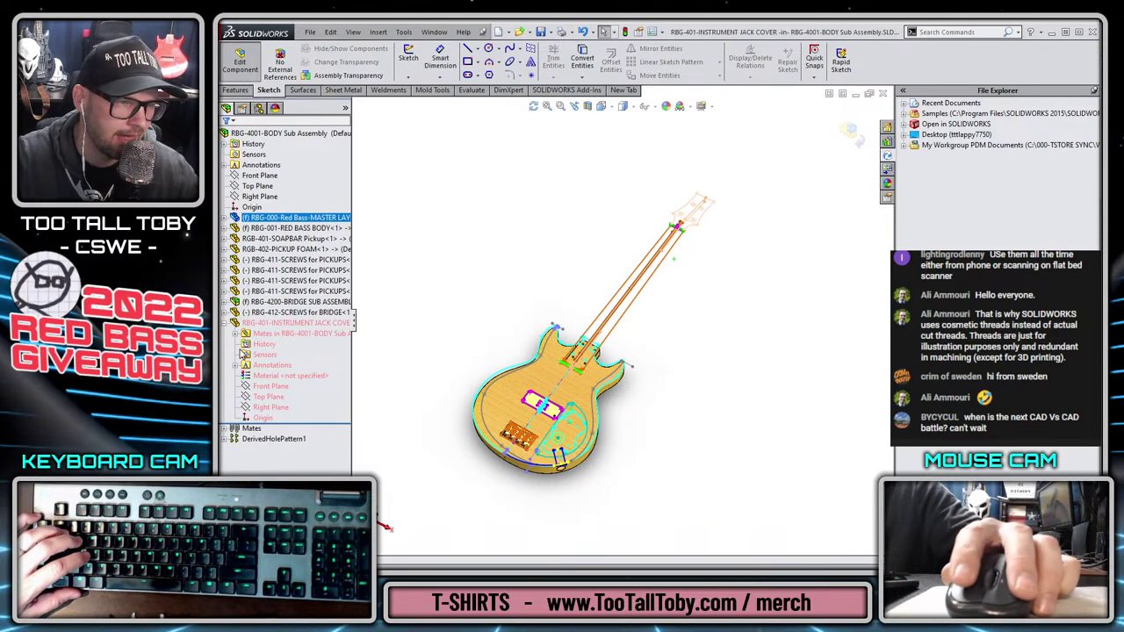
pyautogui.click(271, 398)
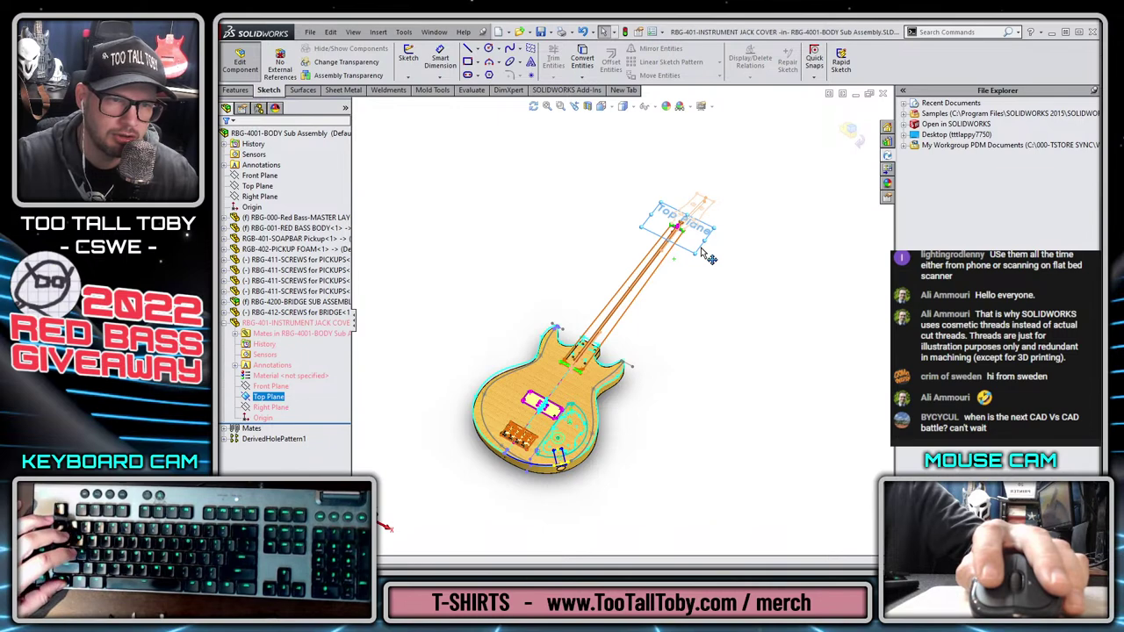
pyautogui.keyDown('ctrl'); pyautogui.moveTo(729, 330); pyautogui.dragTo(734, 350); pyautogui.keyUp('ctrl')
pyautogui.moveTo(687, 423); pyautogui.dragTo(631, 406, button='middle')
pyautogui.scroll(-8, 548, 406)
pyautogui.moveTo(548, 402); pyautogui.dragTo(520, 399, button='middle')
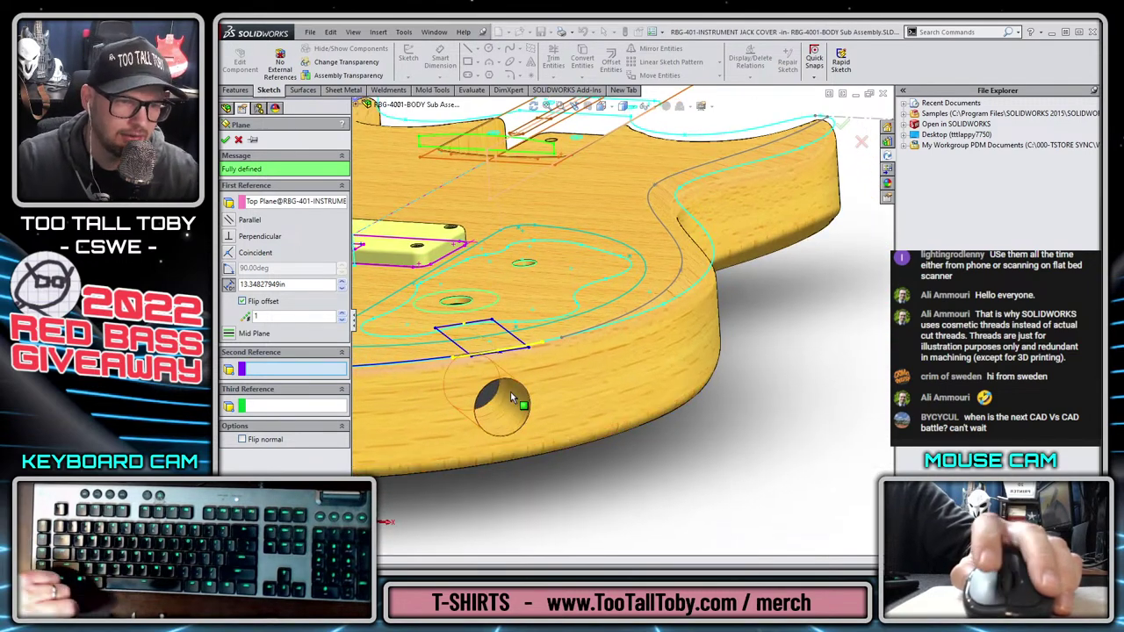
pyautogui.scroll(-6, 520, 400)
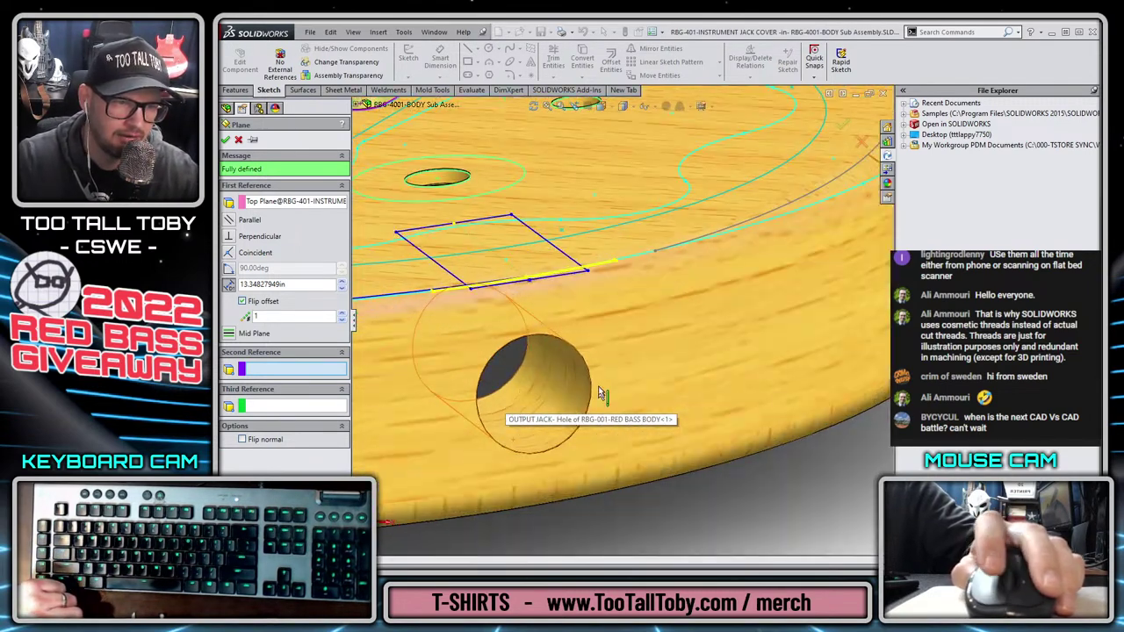
pyautogui.press('f')
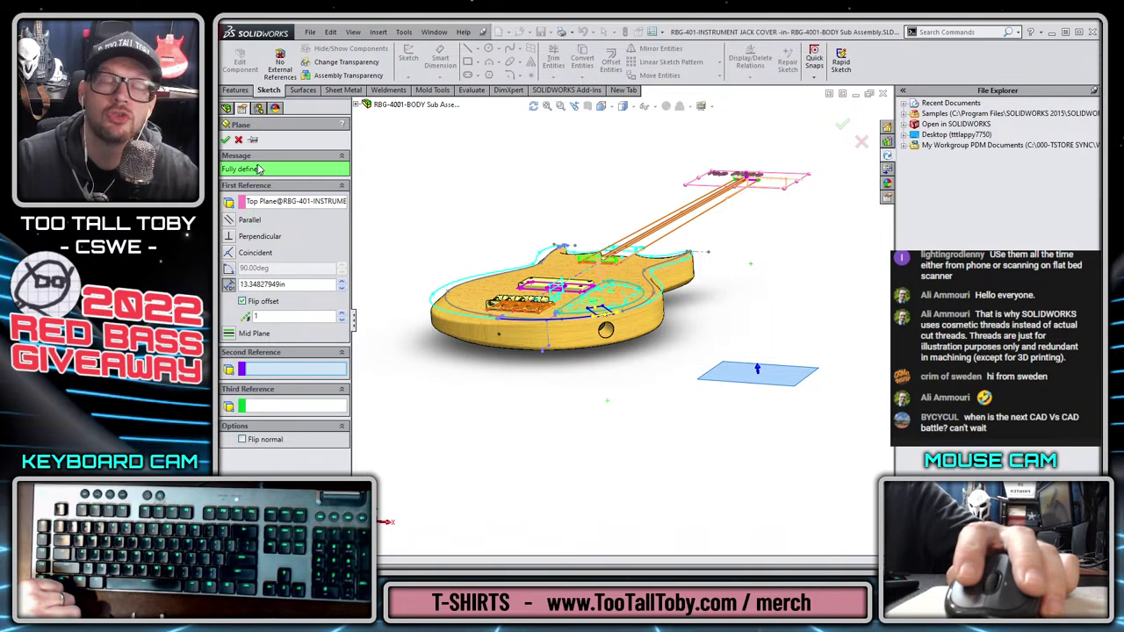
pyautogui.click(238, 141)
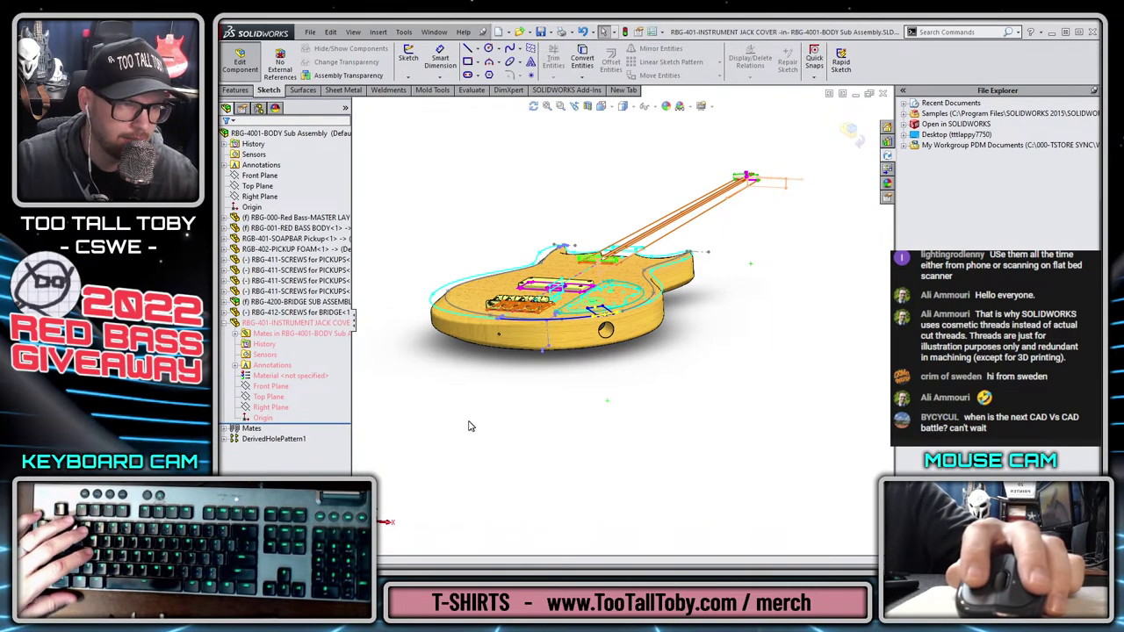
# Look through the master layout part's reference planes, including HEADSTOCK PLANE and PLANE-BASS BODY THICKNESS, against the guitar body
pyautogui.click(226, 219)
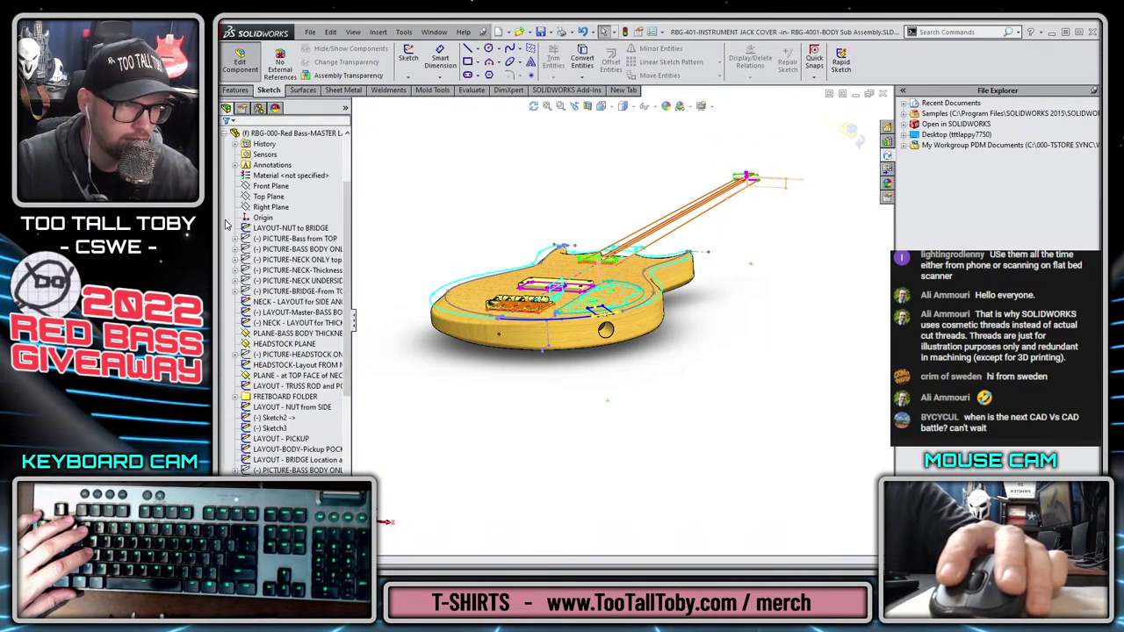
pyautogui.scroll(-4, 289, 316)
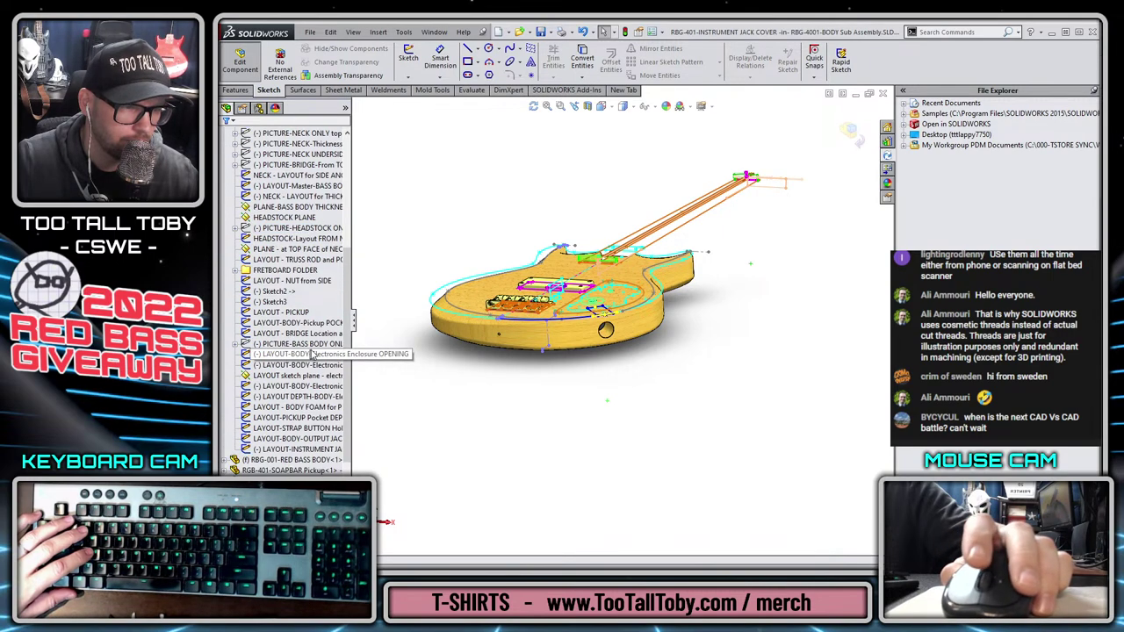
pyautogui.click(286, 273)
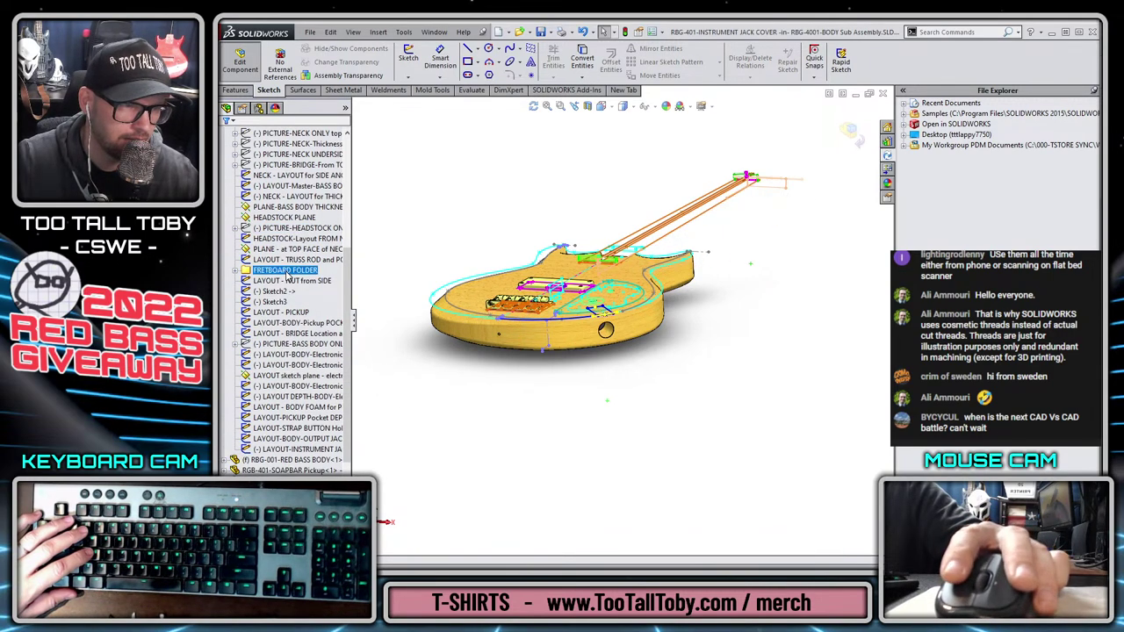
pyautogui.scroll(1, 286, 268)
pyautogui.click(283, 251)
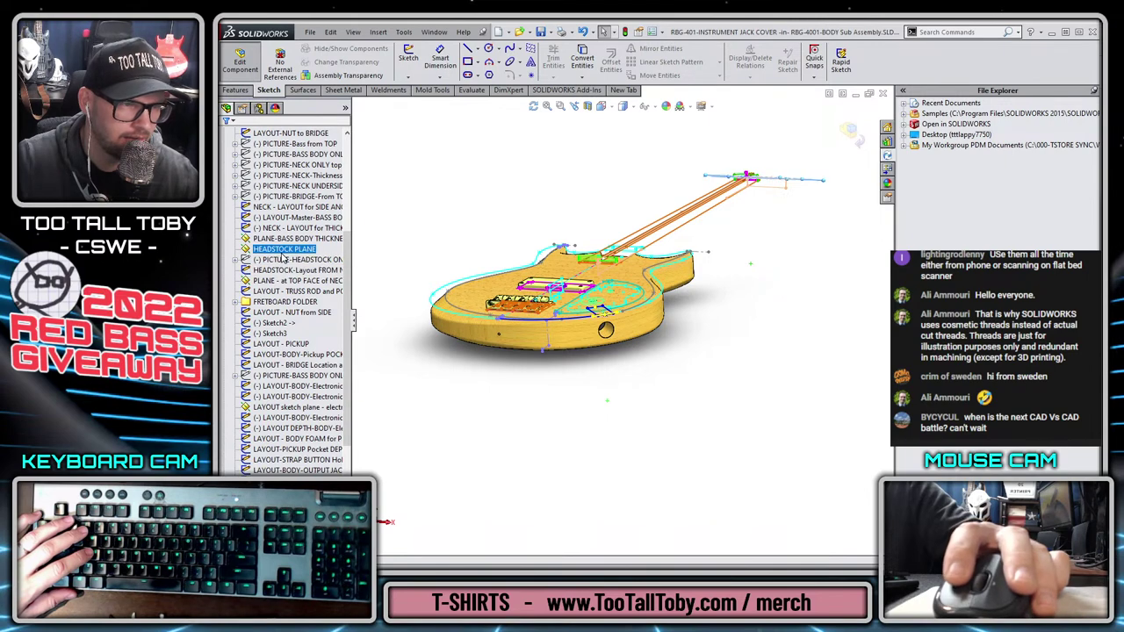
pyautogui.moveTo(286, 238); pyautogui.dragTo(475, 351)
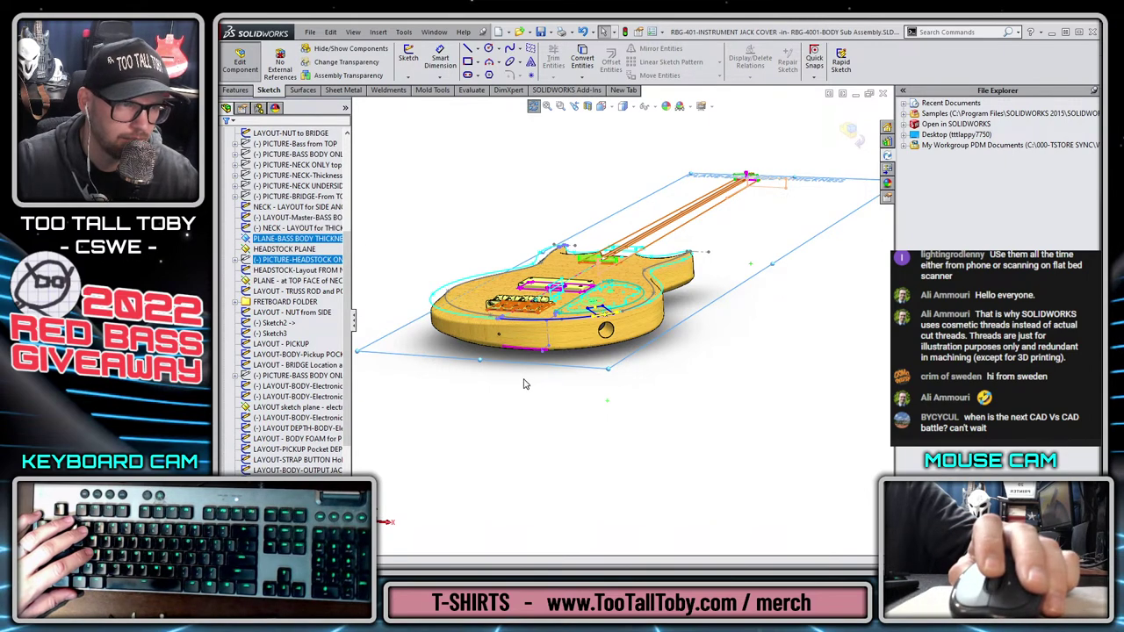
pyautogui.moveTo(525, 383); pyautogui.dragTo(734, 378, button='middle')
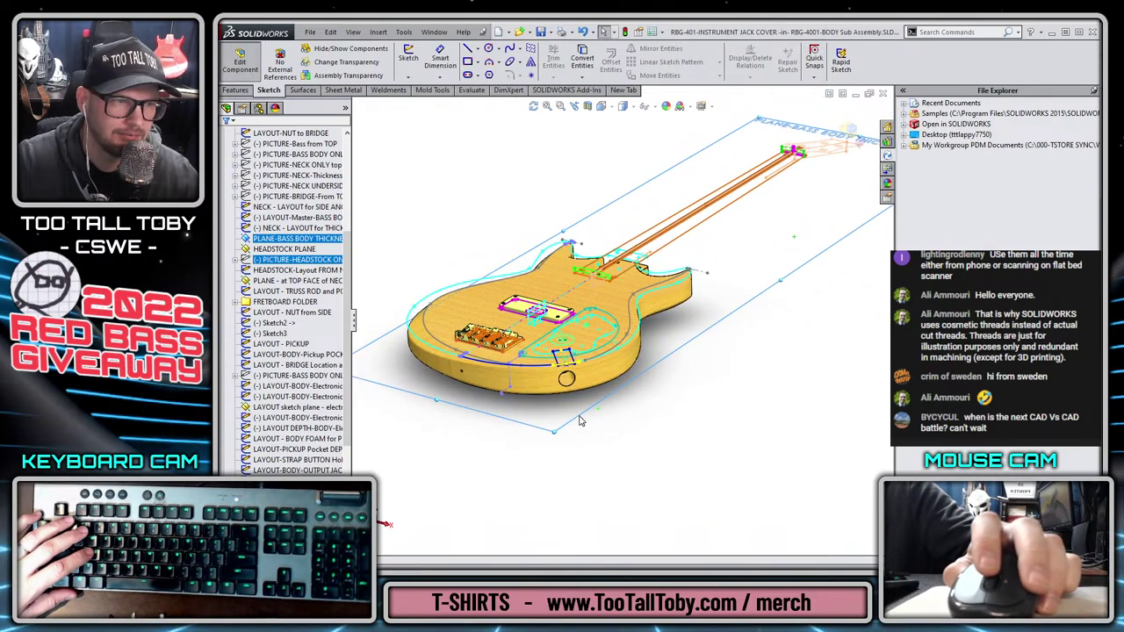
pyautogui.scroll(6, 285, 386)
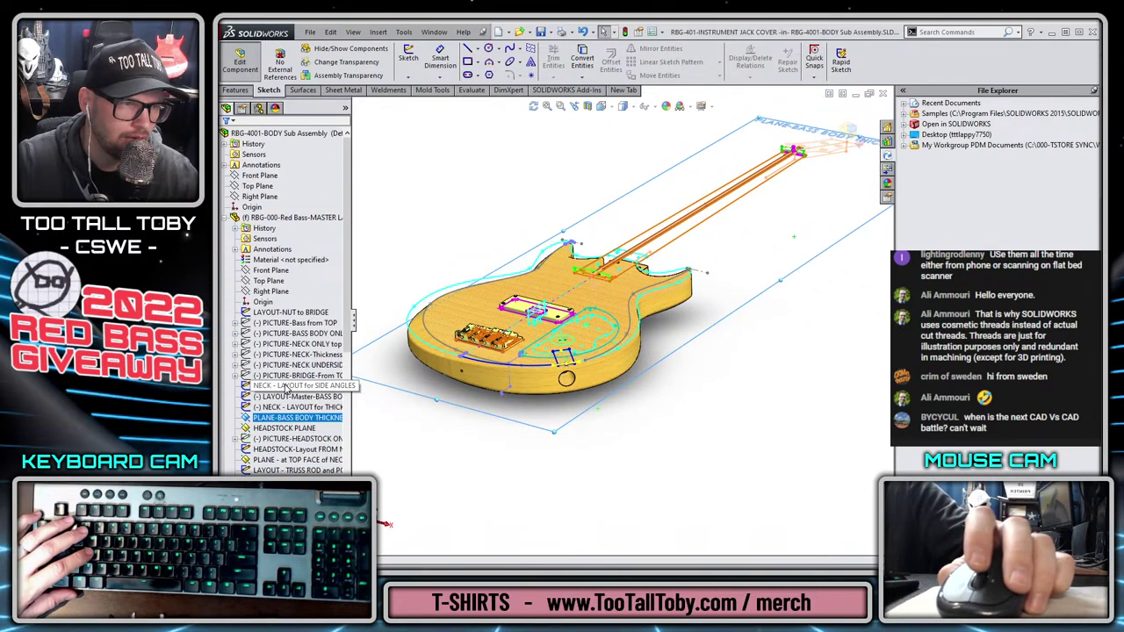
# Open the RBG-000-Red Bass-MASTER LAYOUT PART in its own window, showing the reference planes around the body
pyautogui.rightClick(304, 219)
pyautogui.click(308, 188)
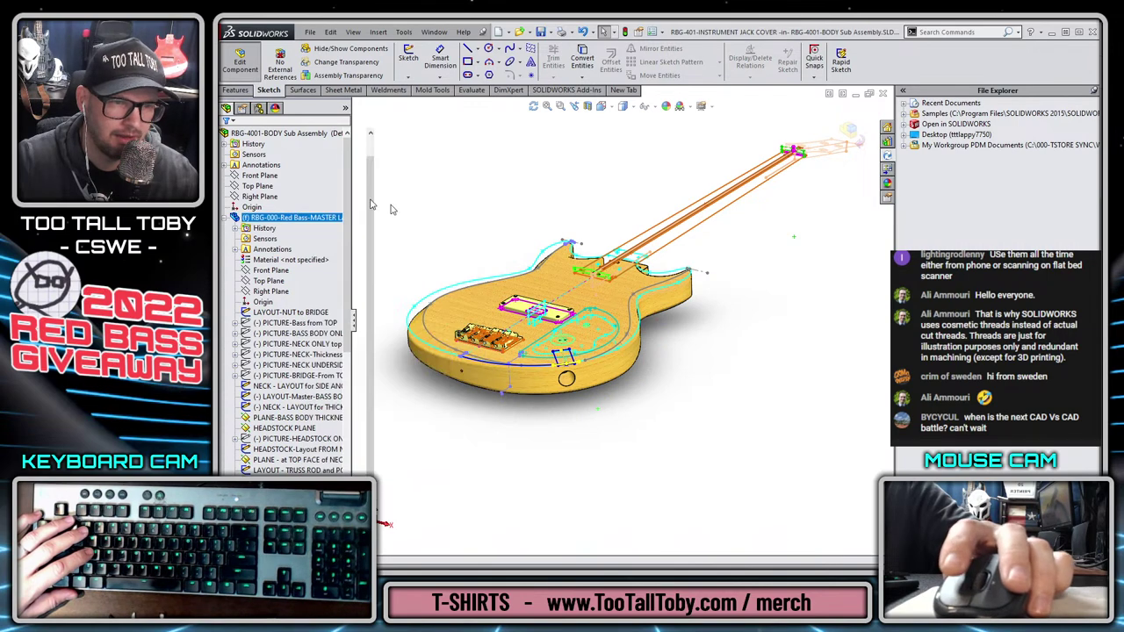
pyautogui.scroll(5, 632, 375)
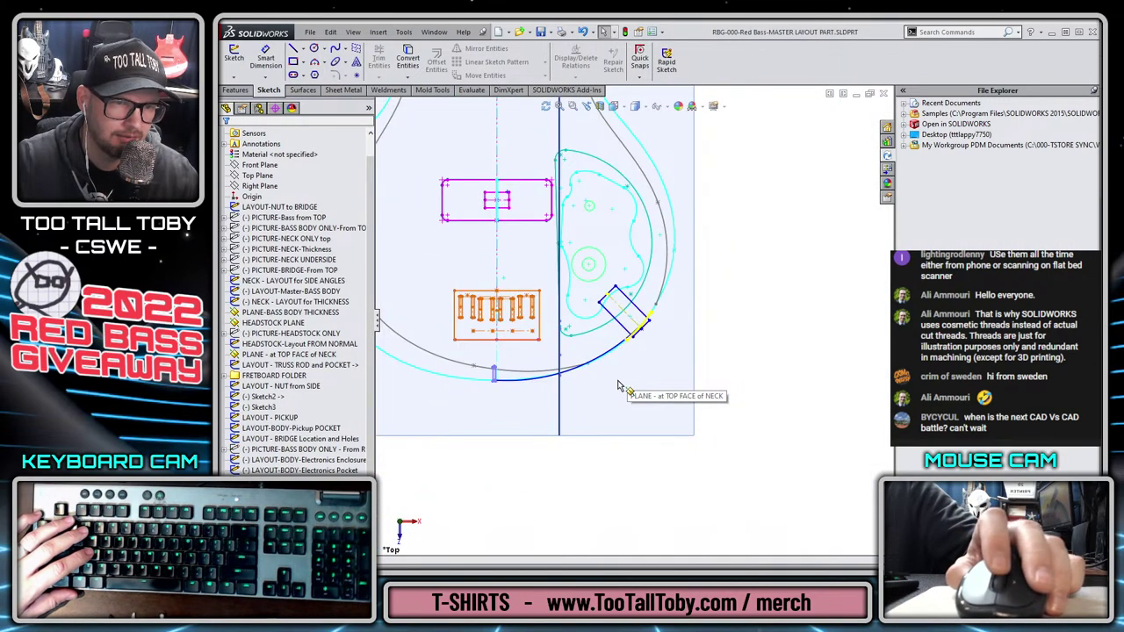
pyautogui.moveTo(547, 422)
pyautogui.mouseDown(button='middle')
pyautogui.moveTo(534, 364)
pyautogui.moveTo(618, 159)
pyautogui.mouseUp(button='middle')
pyautogui.scroll(-2, 618, 159)
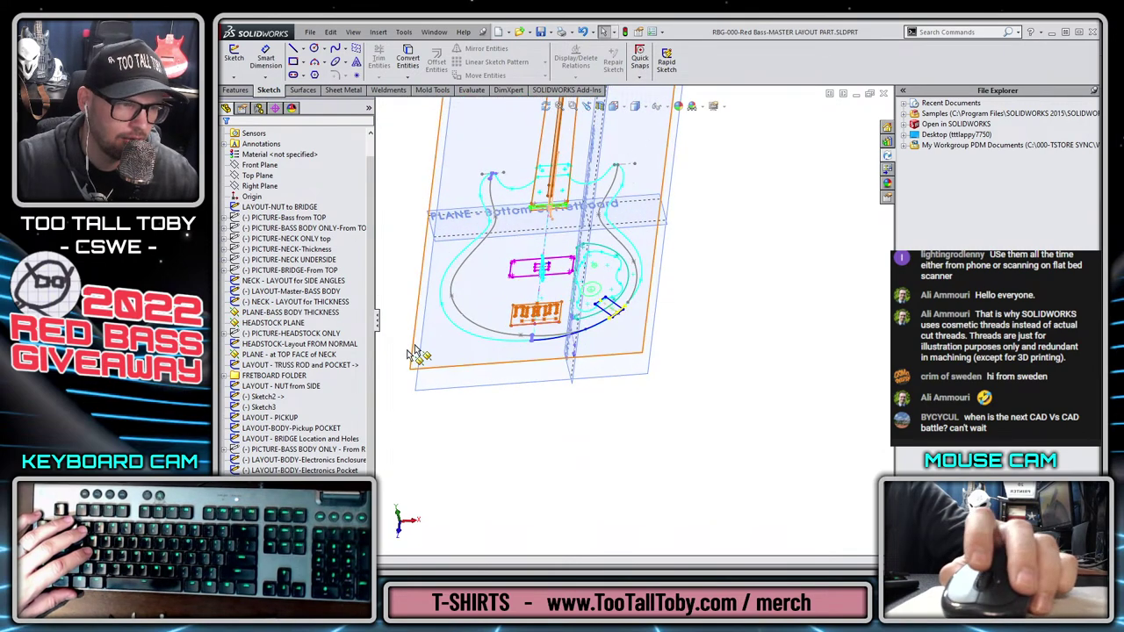
pyautogui.scroll(-1, 321, 331)
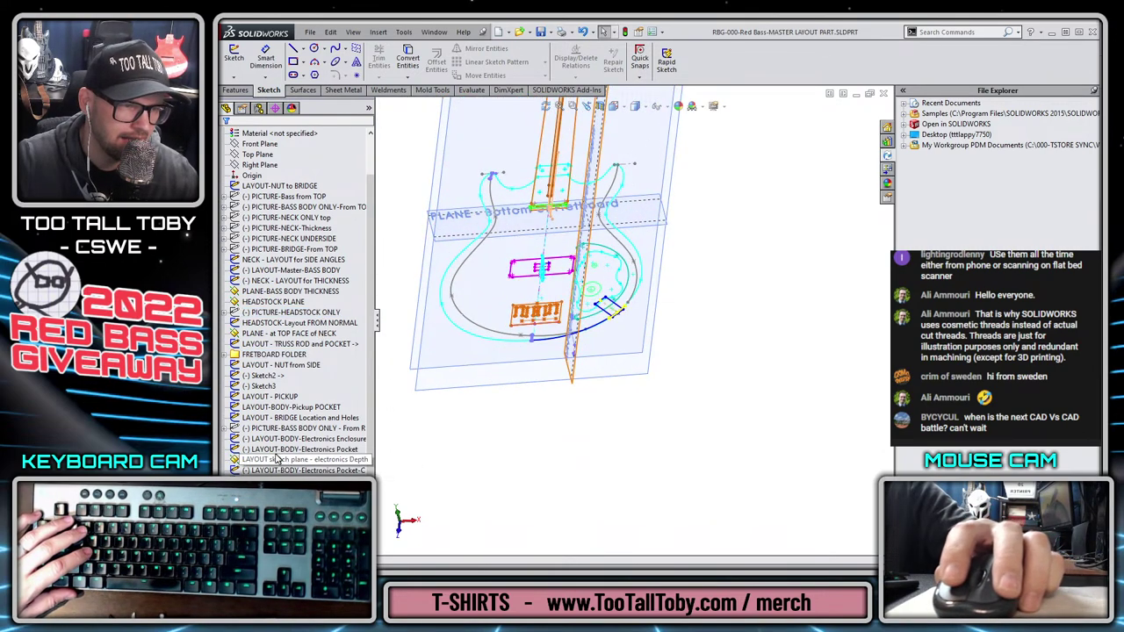
# Create a mid plane between PLANE-BASS BODY THICKNESS and PLANE - at TOP FACE of NECK, and name it BODY MID PLANE
pyautogui.click(283, 334)
pyautogui.click(275, 302)
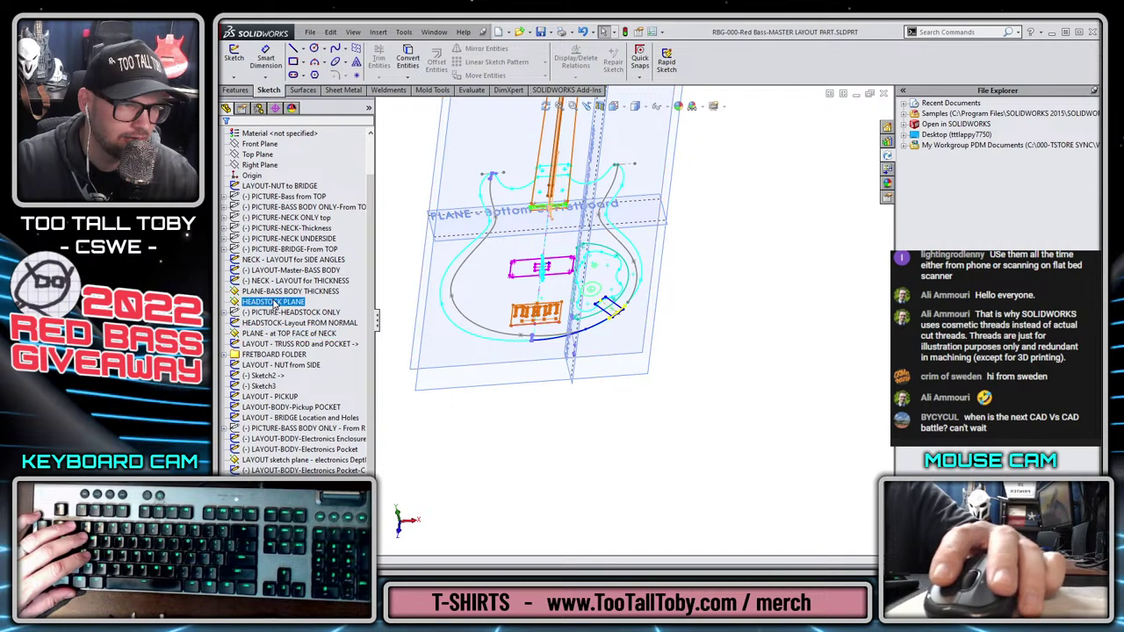
pyautogui.click(274, 291)
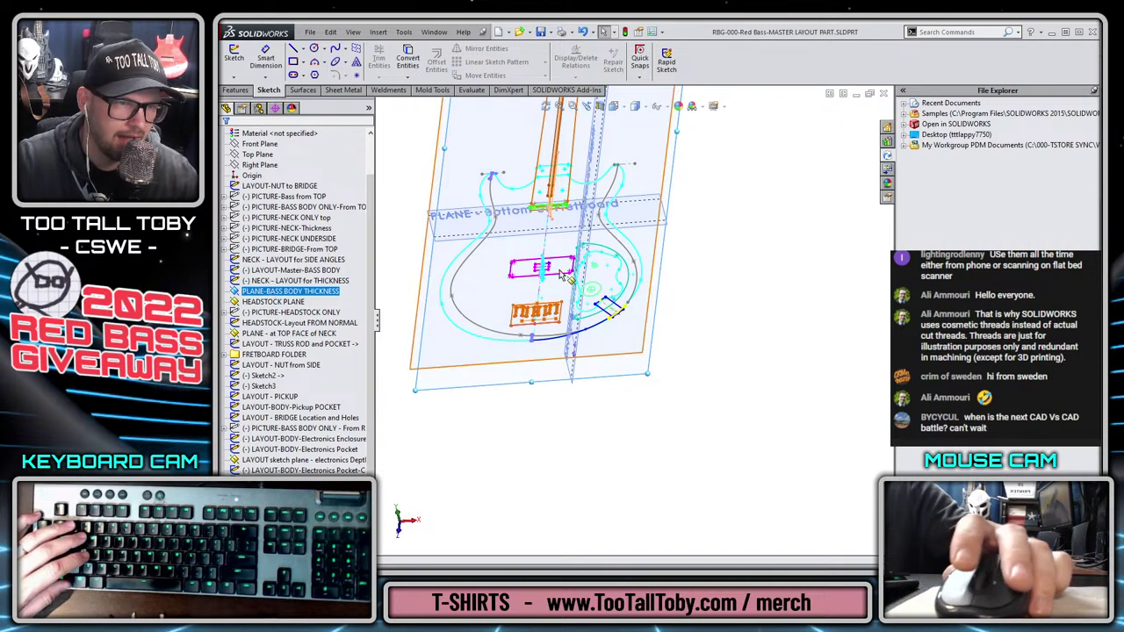
pyautogui.keyDown('ctrl'); pyautogui.click(413, 319); pyautogui.keyUp('ctrl')
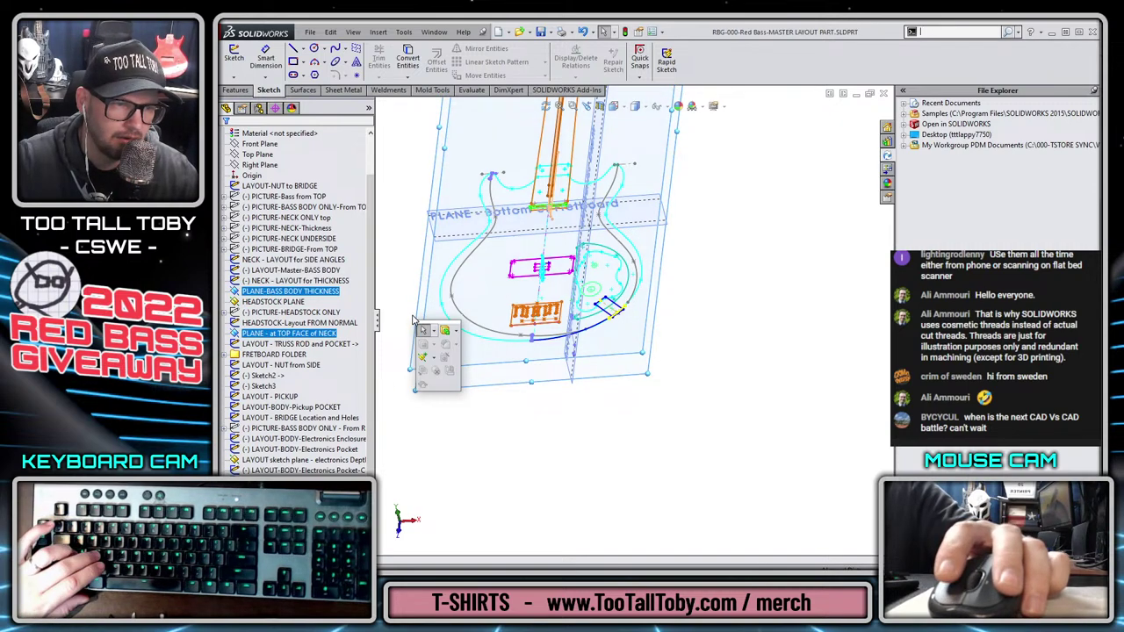
pyautogui.click(429, 357)
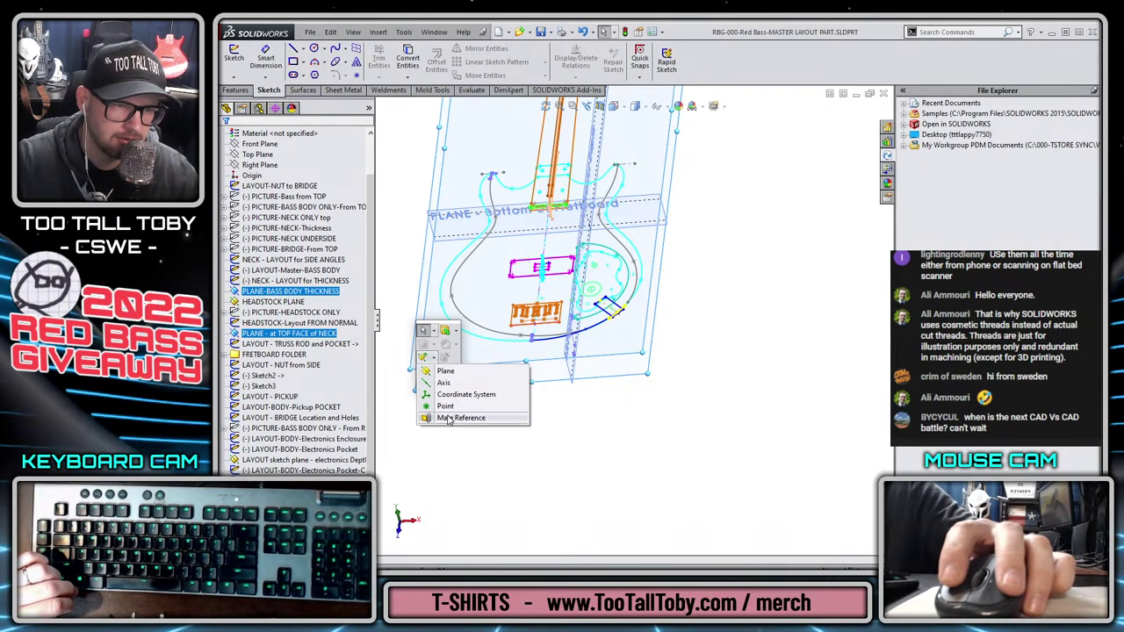
pyautogui.click(445, 370)
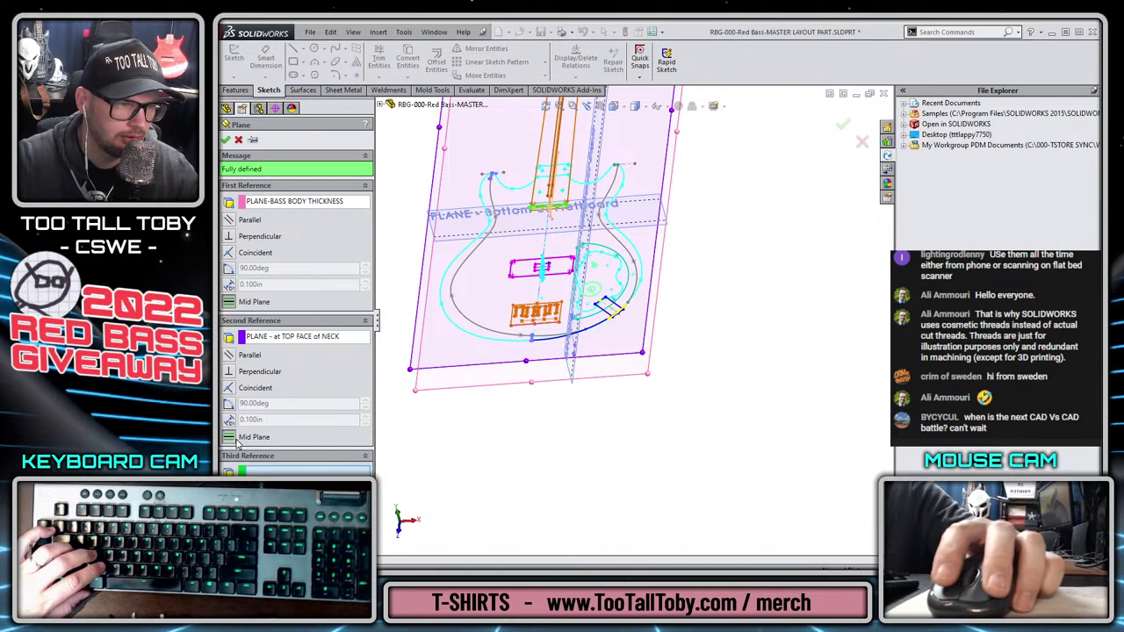
pyautogui.click(226, 141)
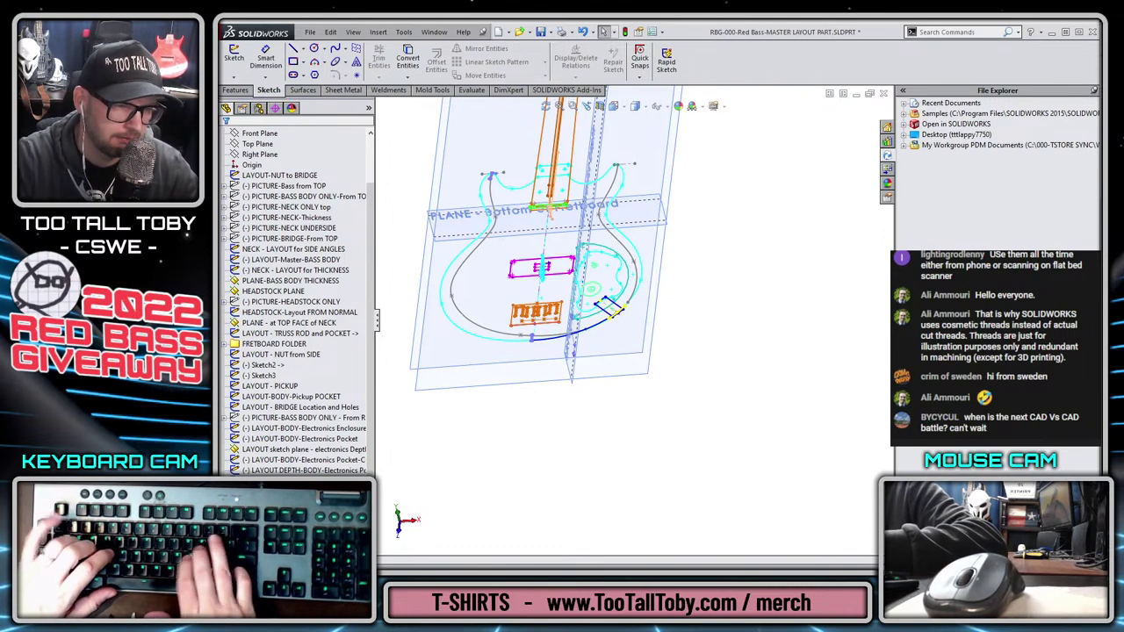
# Close the master layout part and return to the body subassembly
pyautogui.scroll(5, 630, 313)
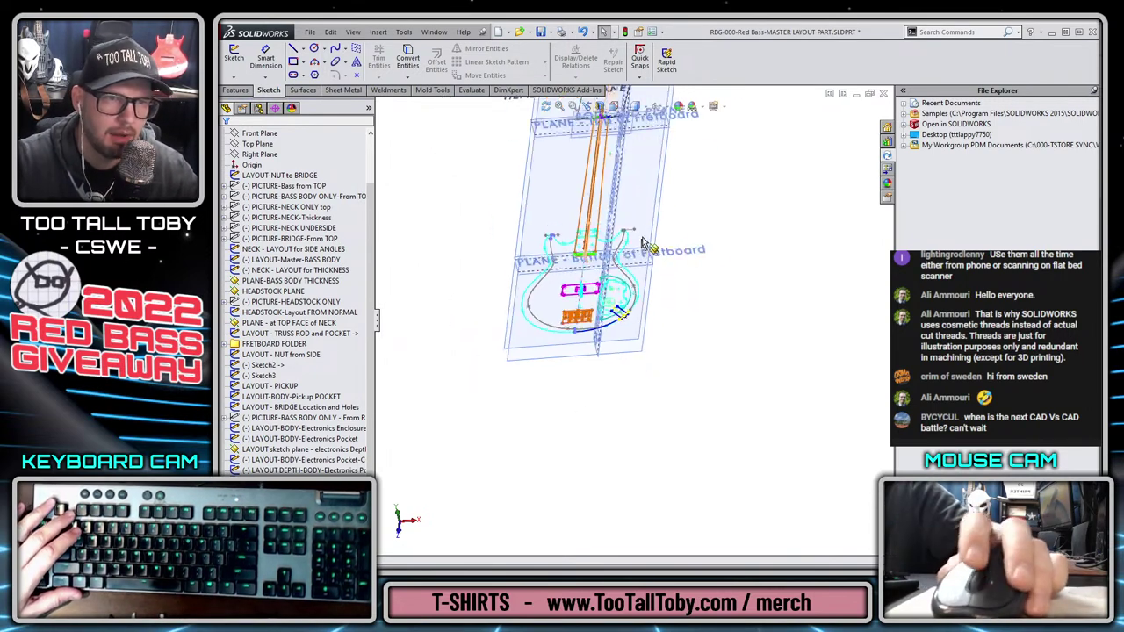
pyautogui.press('f')
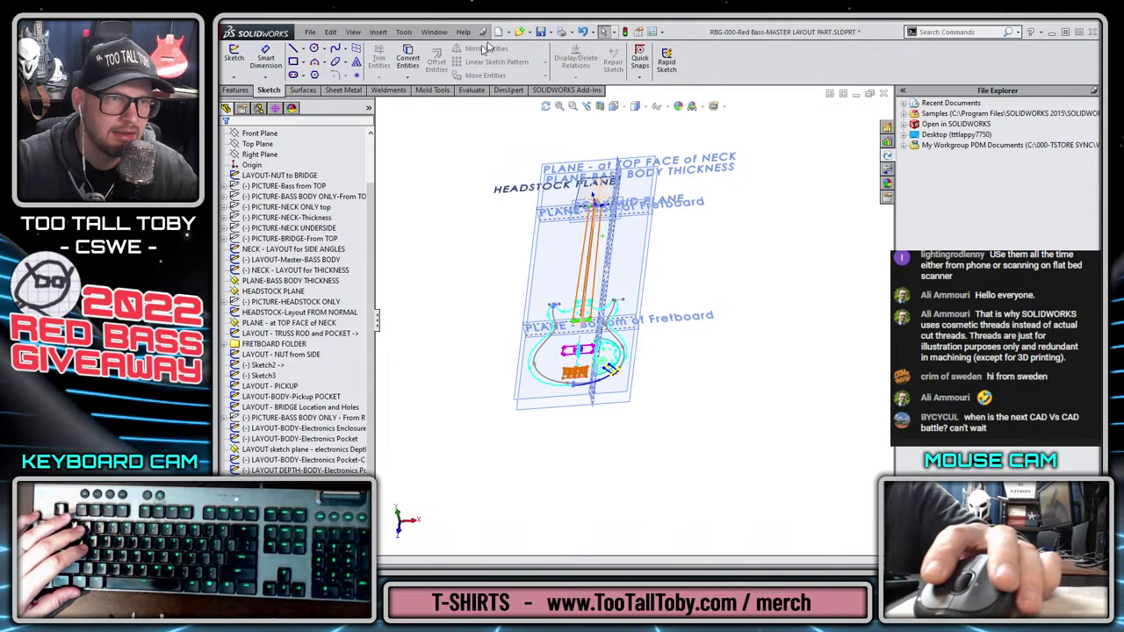
pyautogui.click(882, 95)
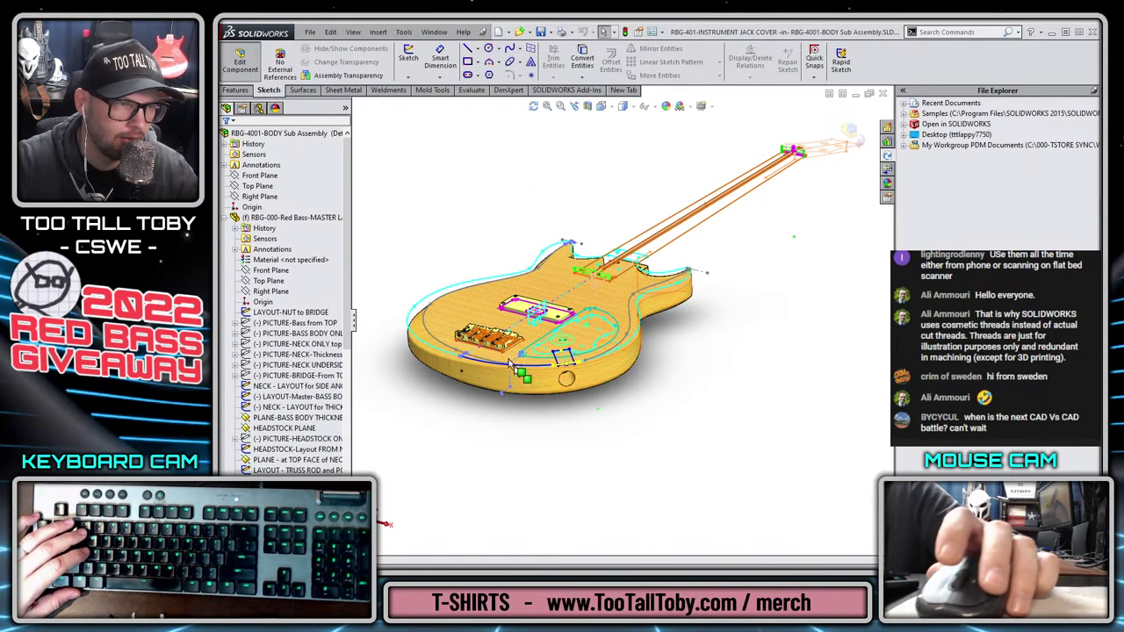
# Create a plane in the jack cover part offset 0 in from BODY MID PLANE, and name it COPY of BODY MIDPLANE
pyautogui.scroll(-10, 264, 308)
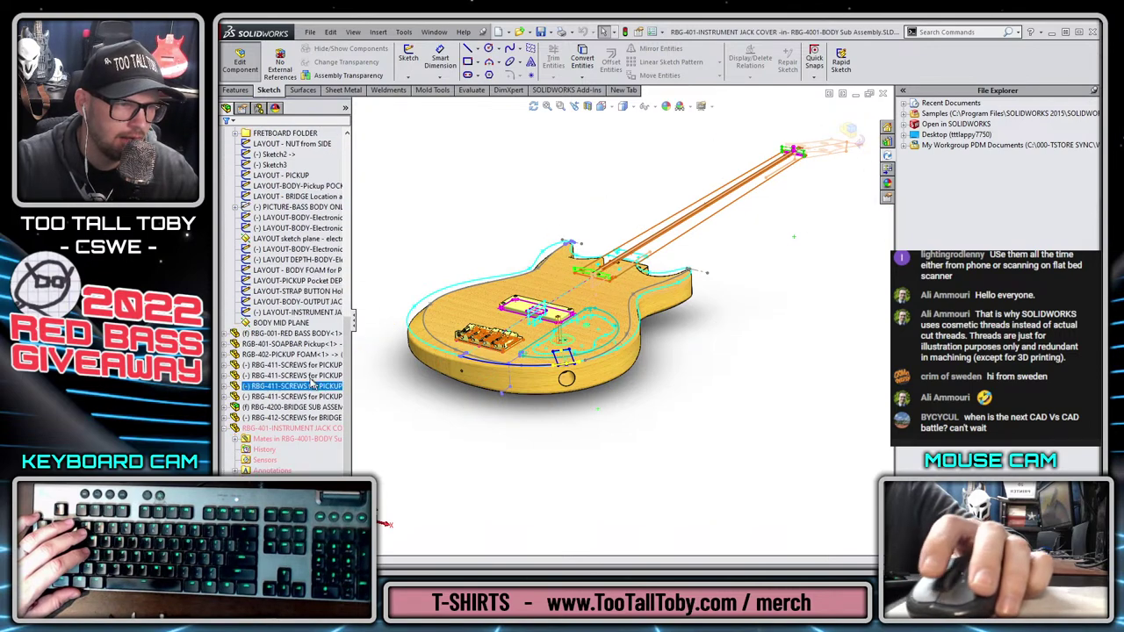
pyautogui.click(274, 323)
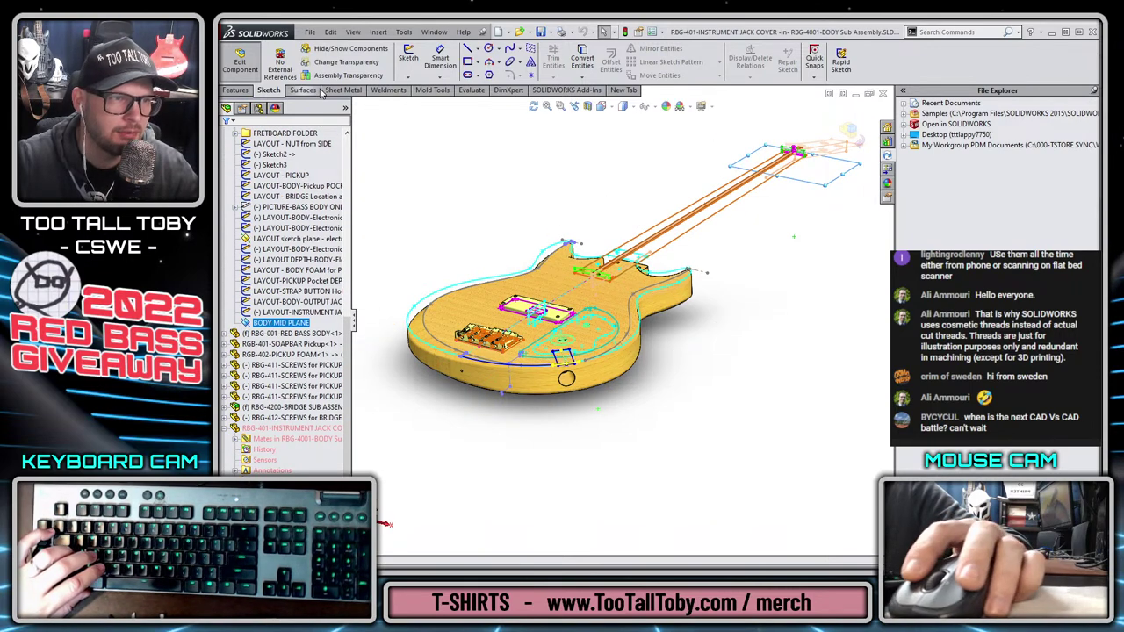
pyautogui.press('s')
pyautogui.click(442, 171)
pyautogui.click(460, 180)
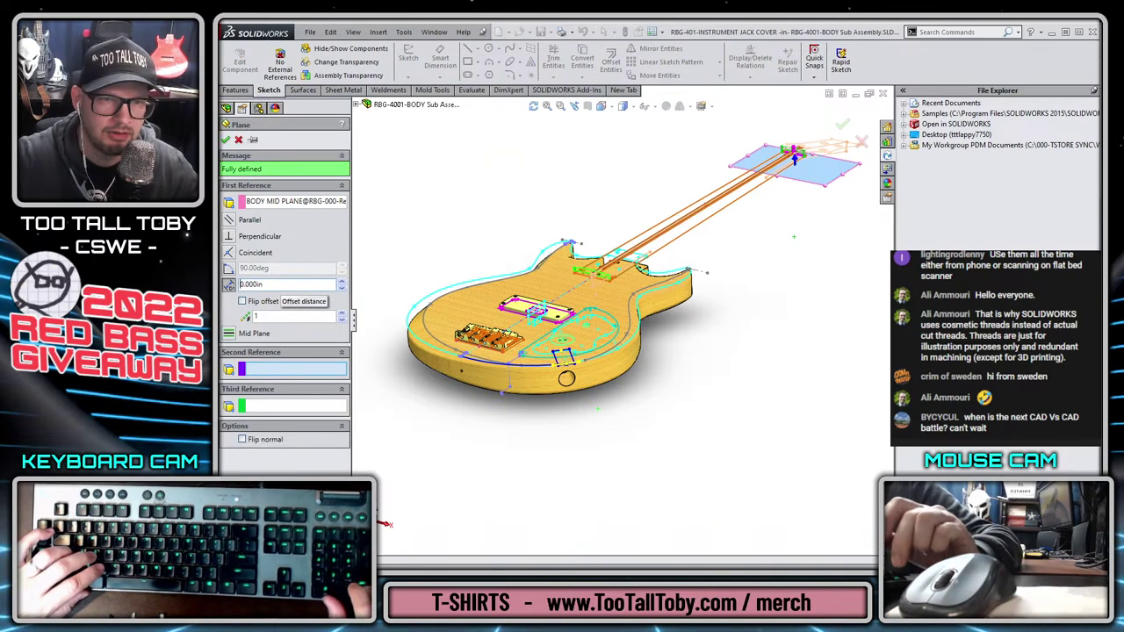
pyautogui.press('Return')
pyautogui.press('Escape')
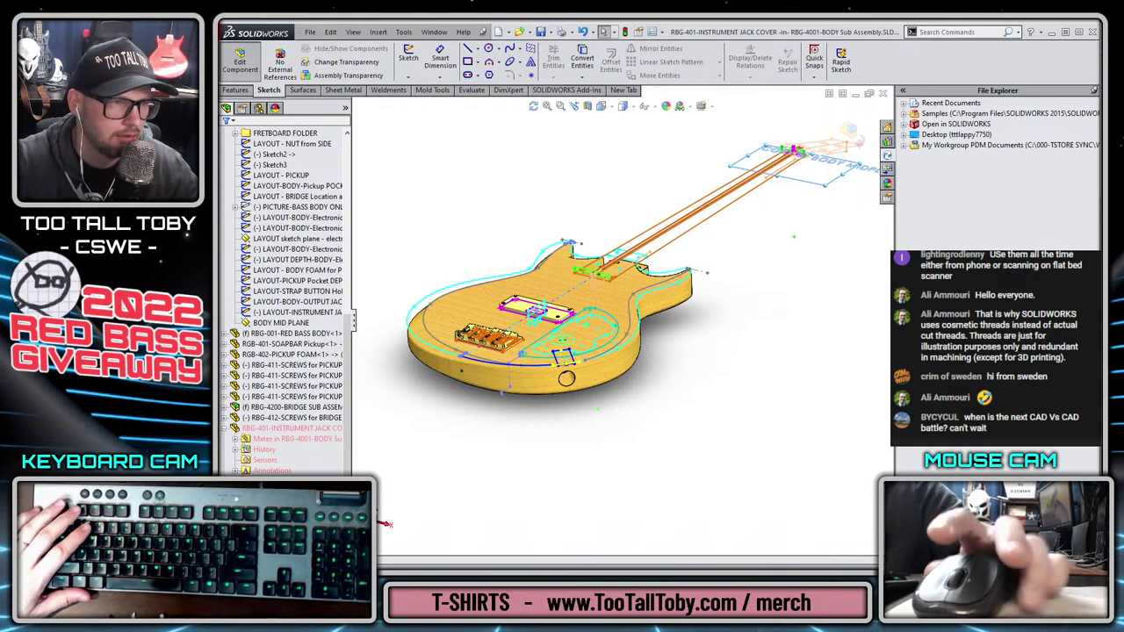
# Collapse the master layout's tree and start a sketch on the jack cover's COPY of BODY MIDPLANE plane
pyautogui.scroll(15, 230, 190)
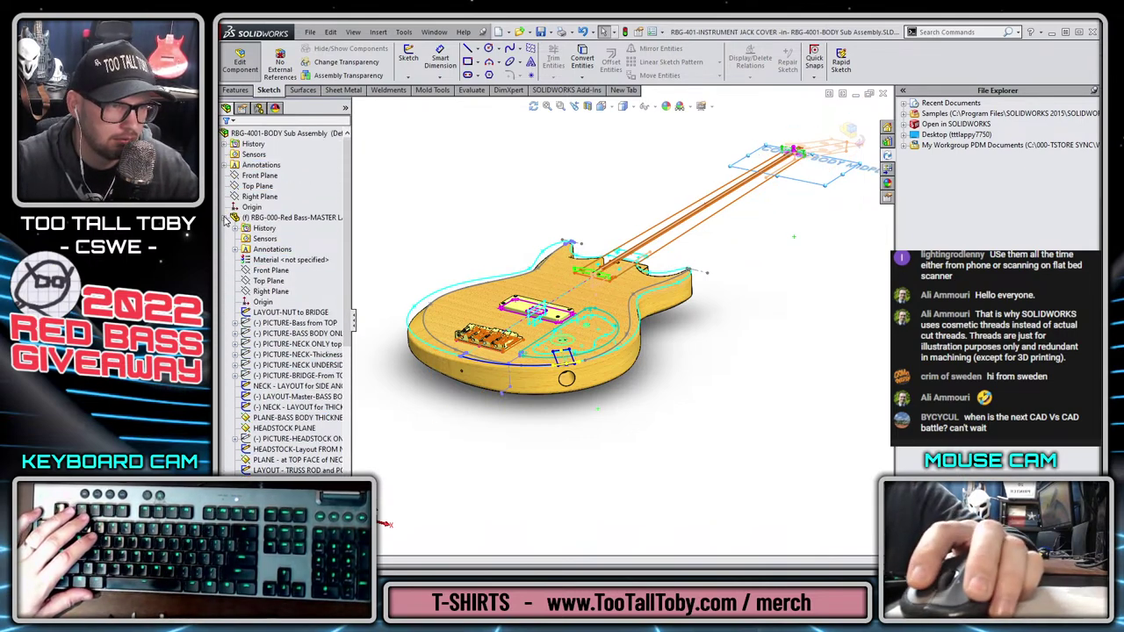
pyautogui.click(227, 217)
pyautogui.click(294, 427)
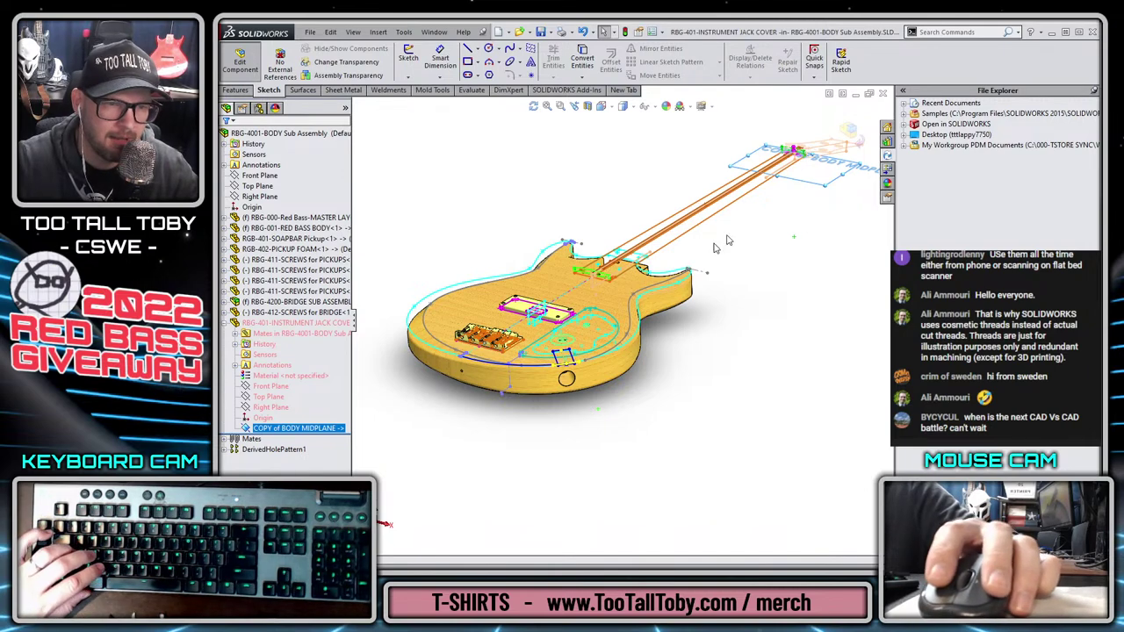
pyautogui.click(698, 279)
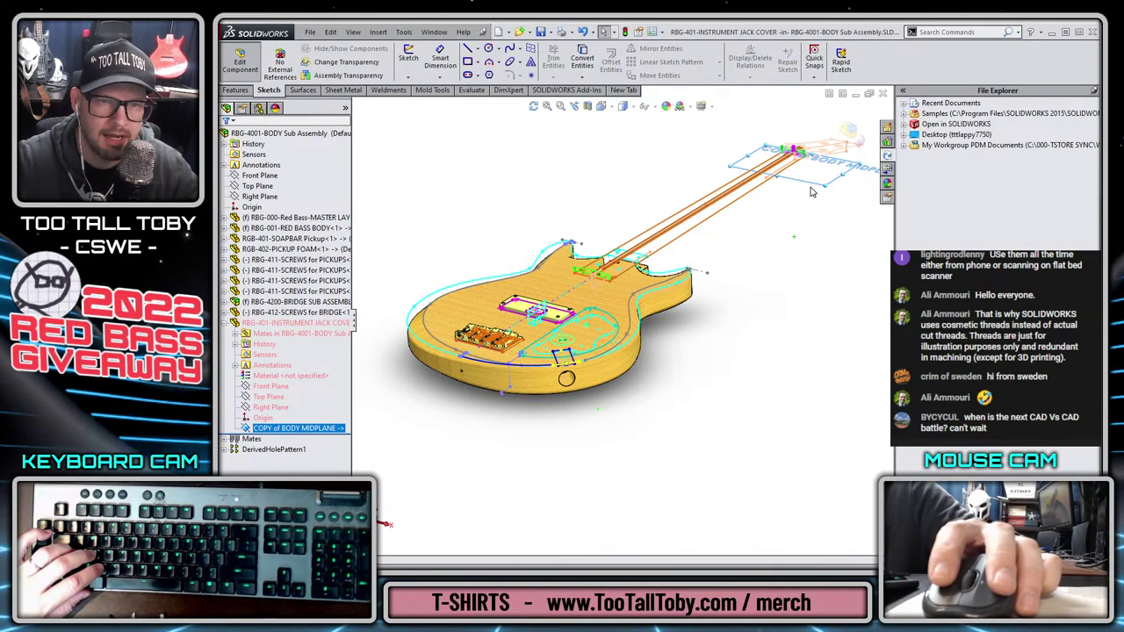
pyautogui.click(304, 429)
pyautogui.click(315, 413)
pyautogui.scroll(-9, 564, 362)
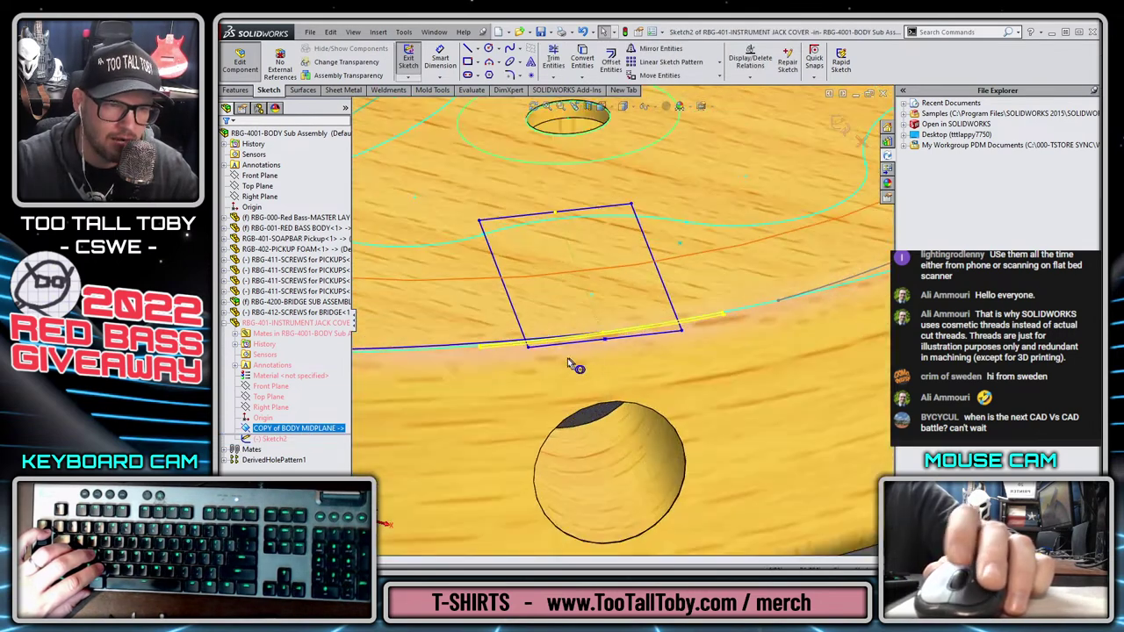
# Convert the master layout's jack cover profile chain, including its upper and lower curves, into the jack cover sketch
pyautogui.rightClick(473, 338)
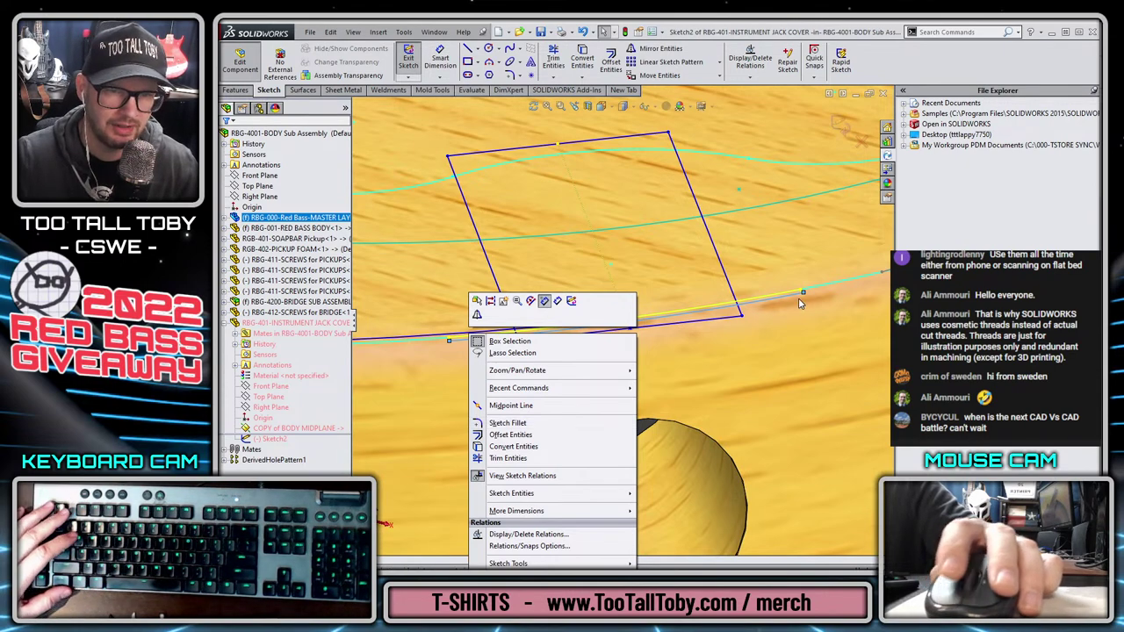
pyautogui.scroll(-6, 795, 299)
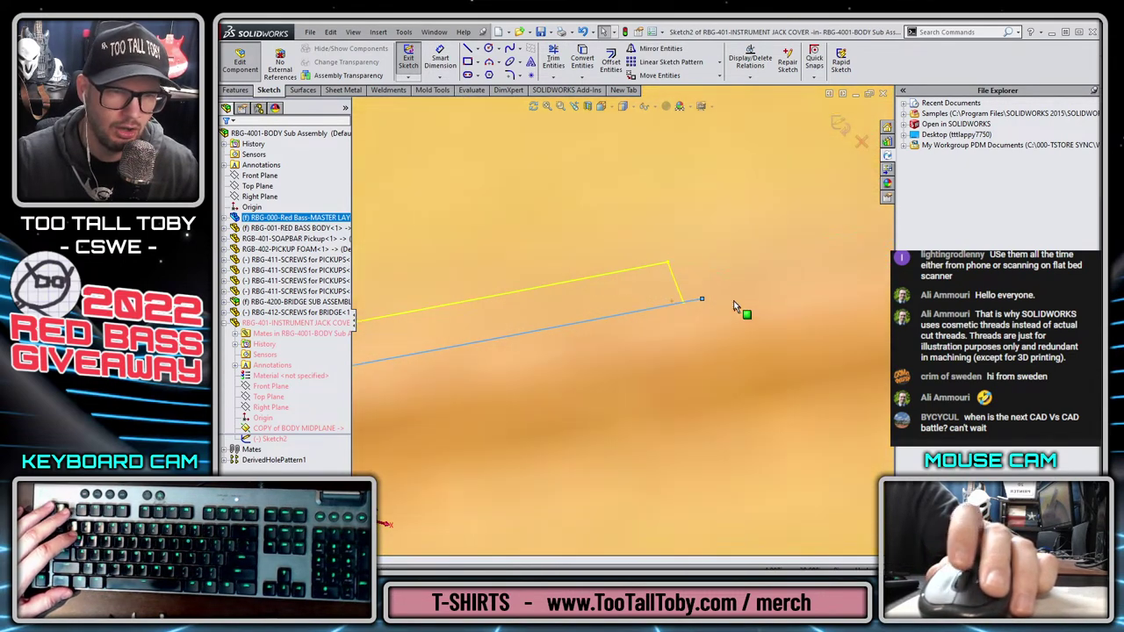
pyautogui.scroll(-3, 736, 306)
pyautogui.rightClick(629, 290)
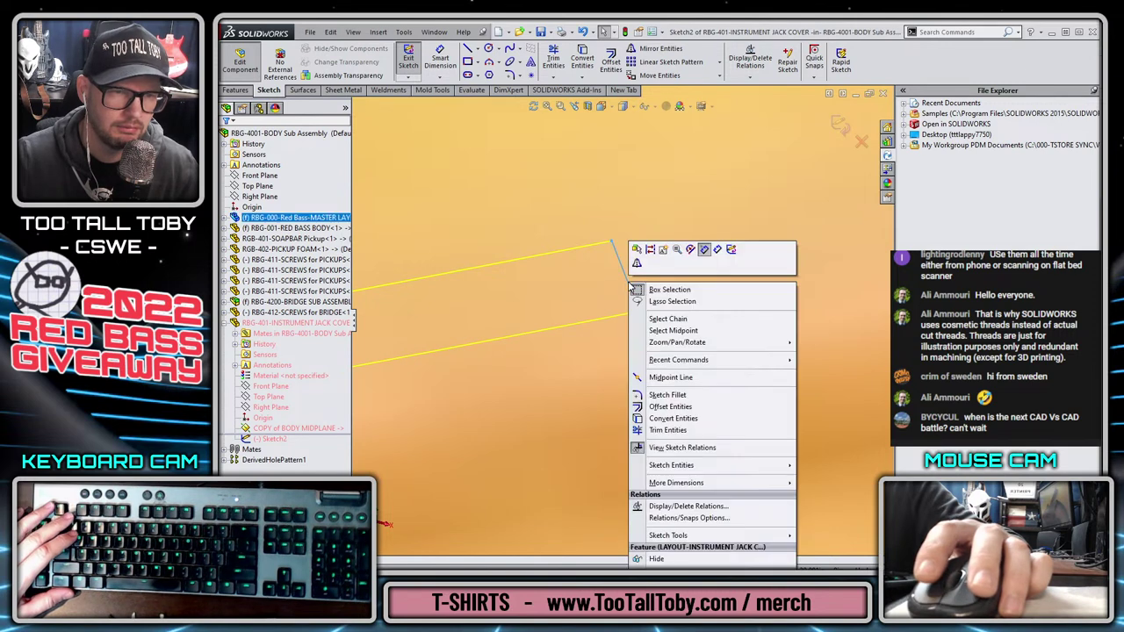
pyautogui.click(668, 319)
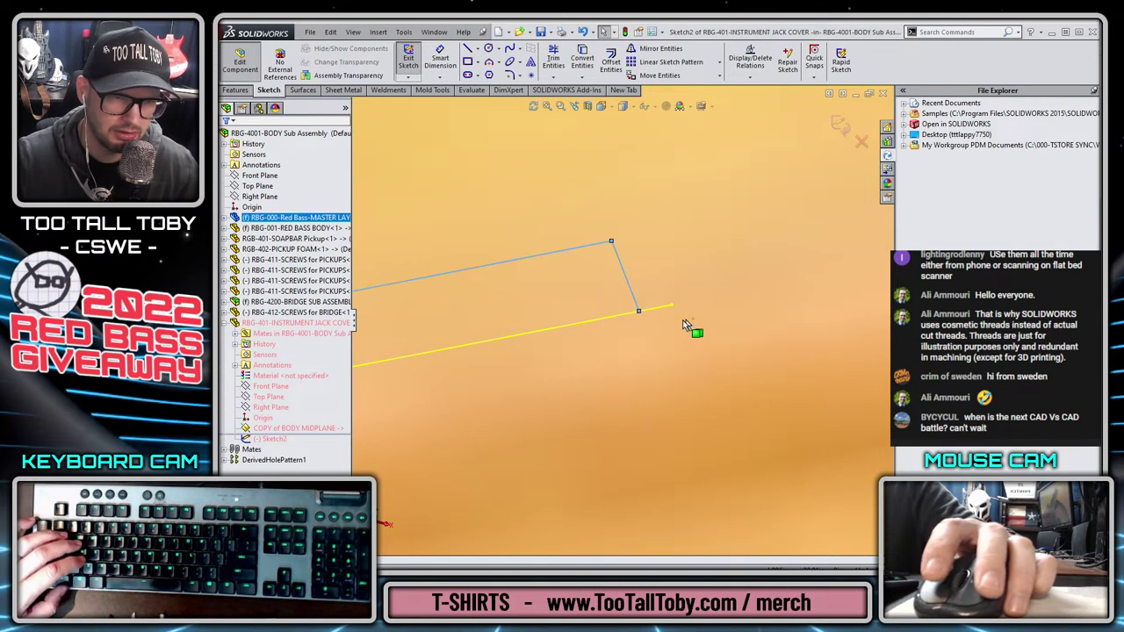
pyautogui.click(582, 58)
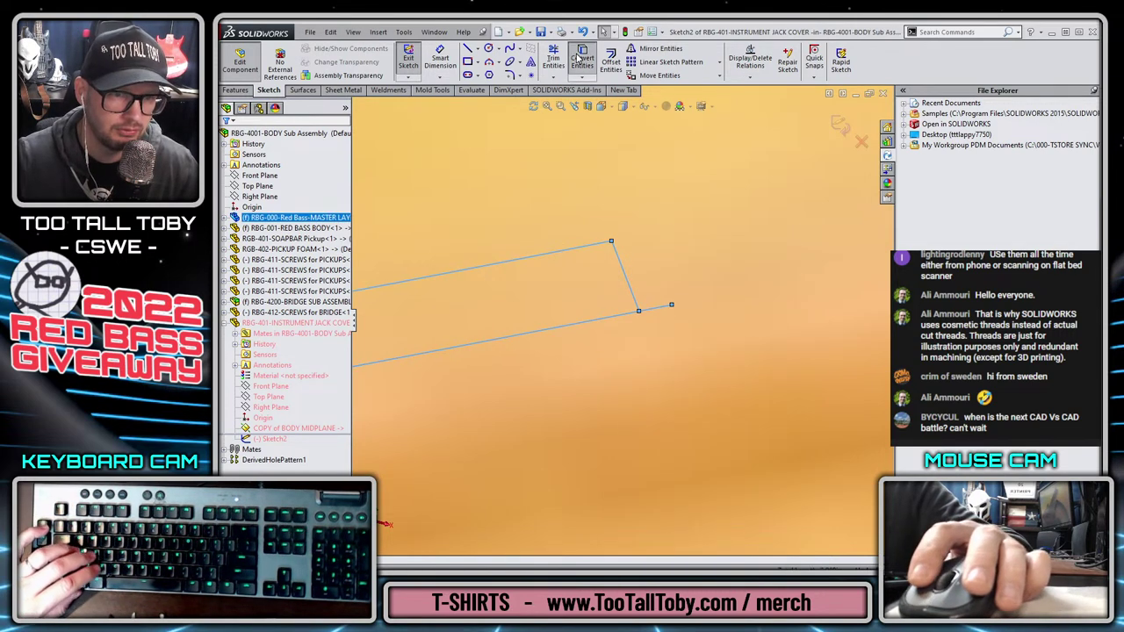
# Trim the overhanging ends of the lower curve at both ends of the jack cover profile with Power trim
pyautogui.press('s')
pyautogui.scroll(10, 641, 483)
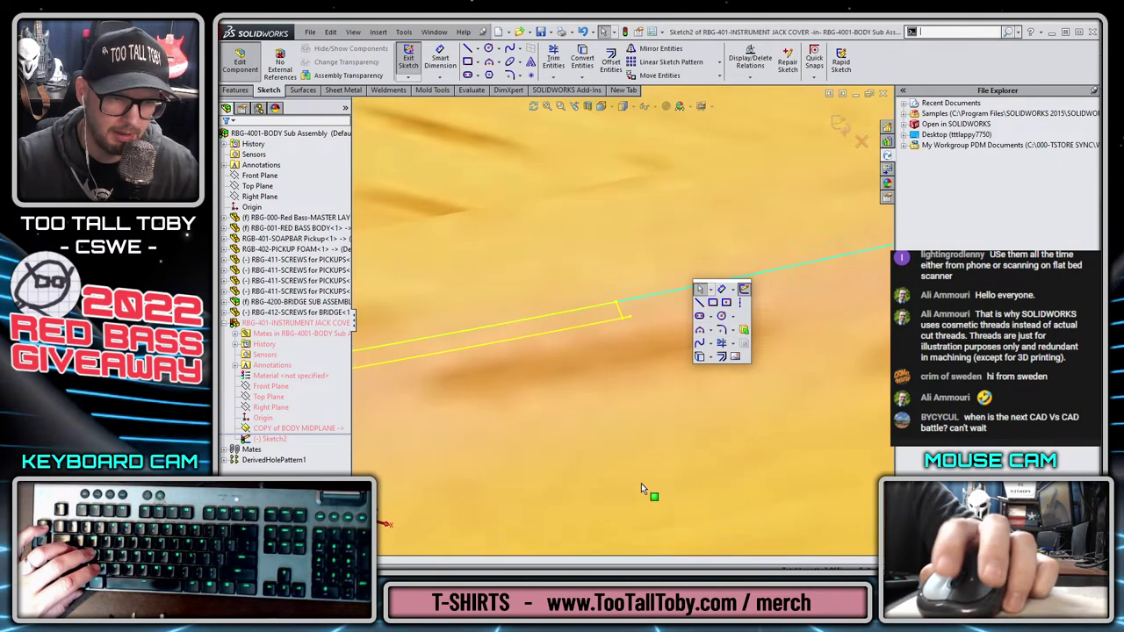
pyautogui.moveTo(644, 490)
pyautogui.mouseDown(button='middle')
pyautogui.moveTo(654, 430)
pyautogui.moveTo(605, 419)
pyautogui.moveTo(677, 338)
pyautogui.mouseUp(button='middle')
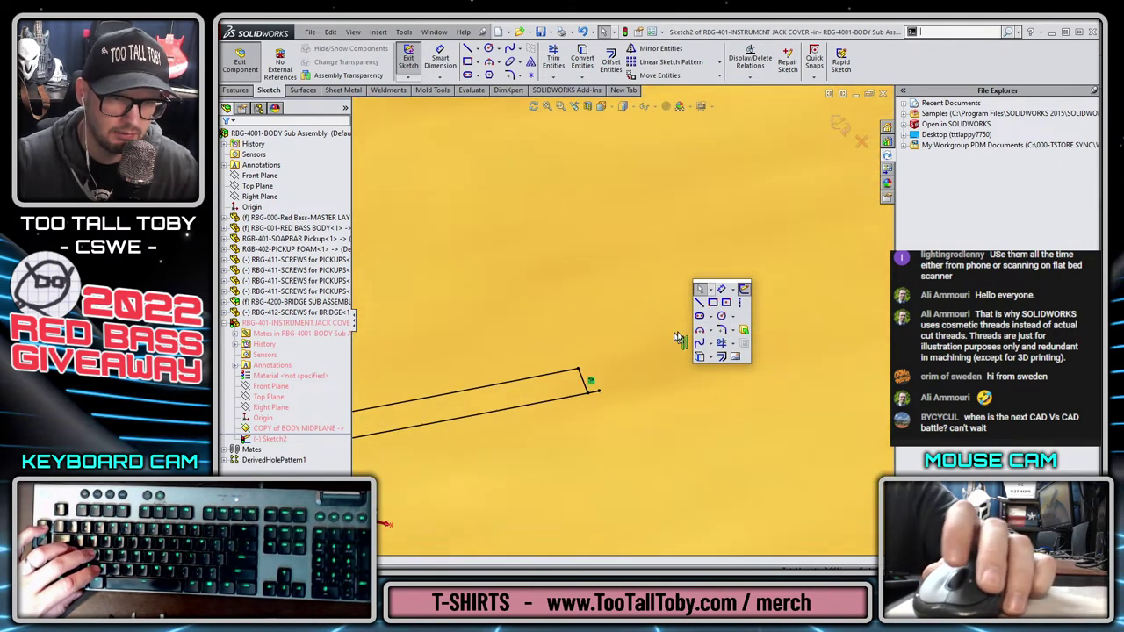
pyautogui.click(721, 344)
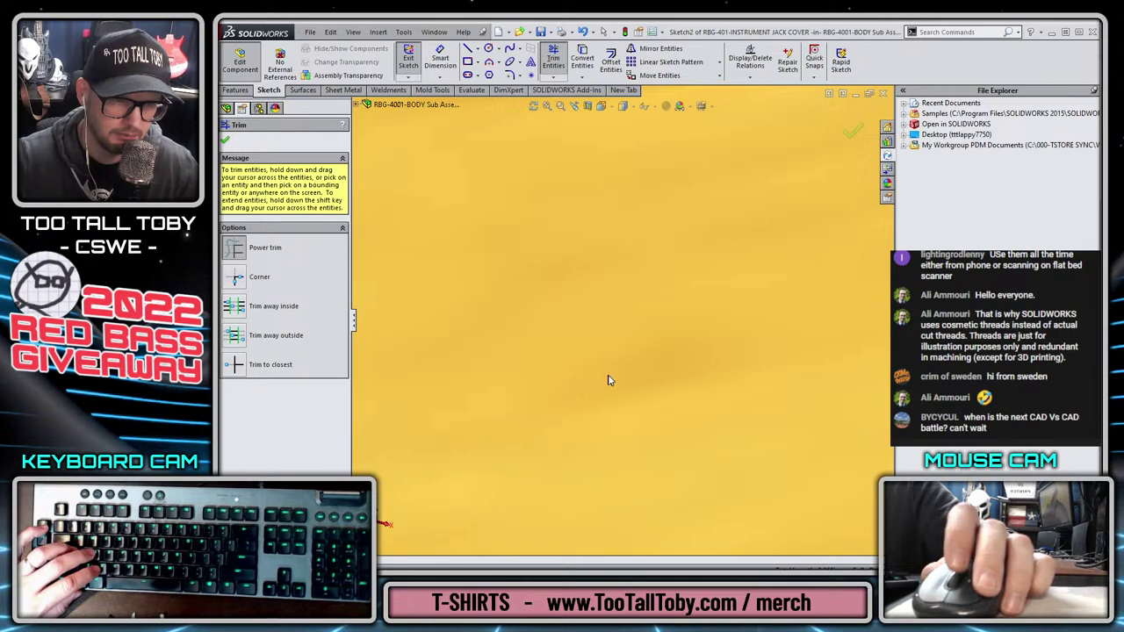
pyautogui.scroll(3, 608, 381)
pyautogui.moveTo(615, 335); pyautogui.dragTo(626, 375, button='middle')
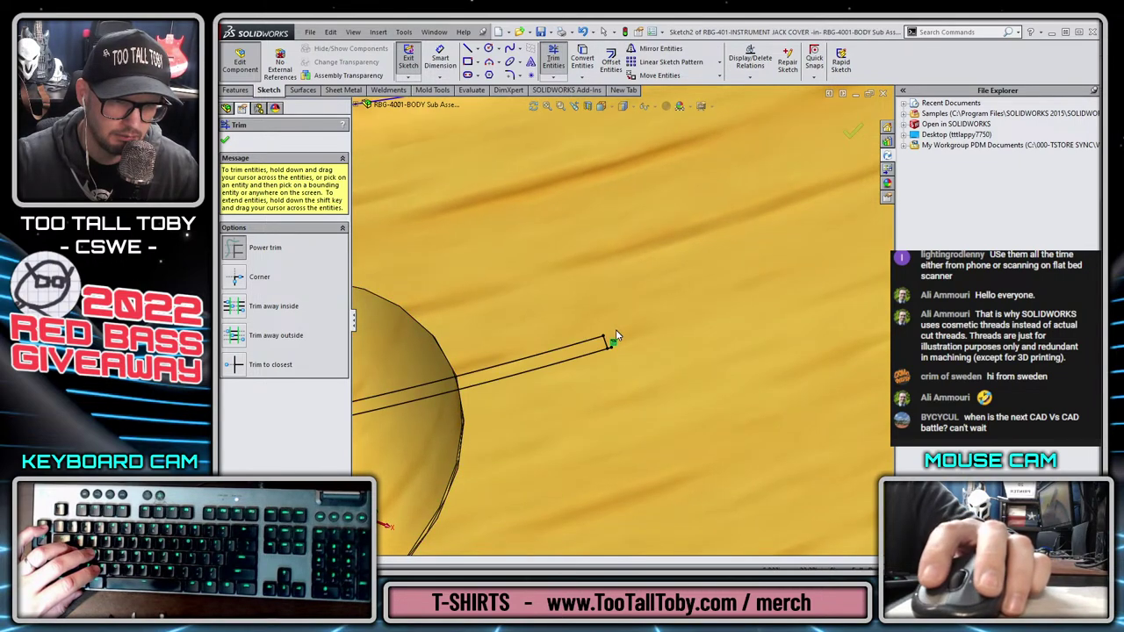
pyautogui.moveTo(612, 353); pyautogui.dragTo(612, 363)
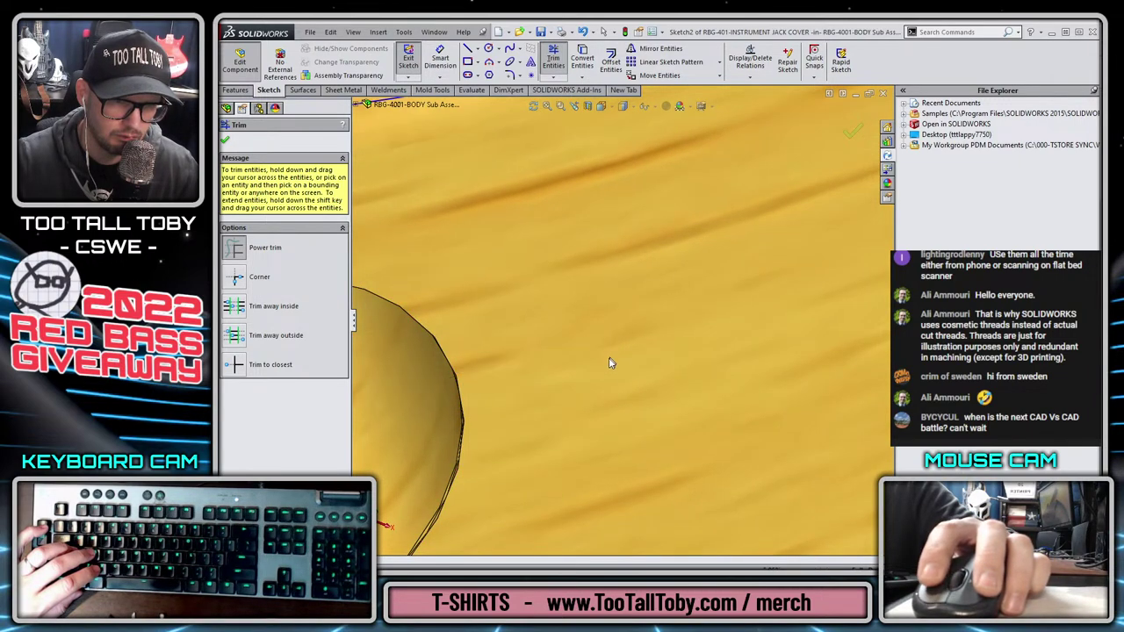
pyautogui.scroll(5, 596, 407)
pyautogui.scroll(-5, 479, 344)
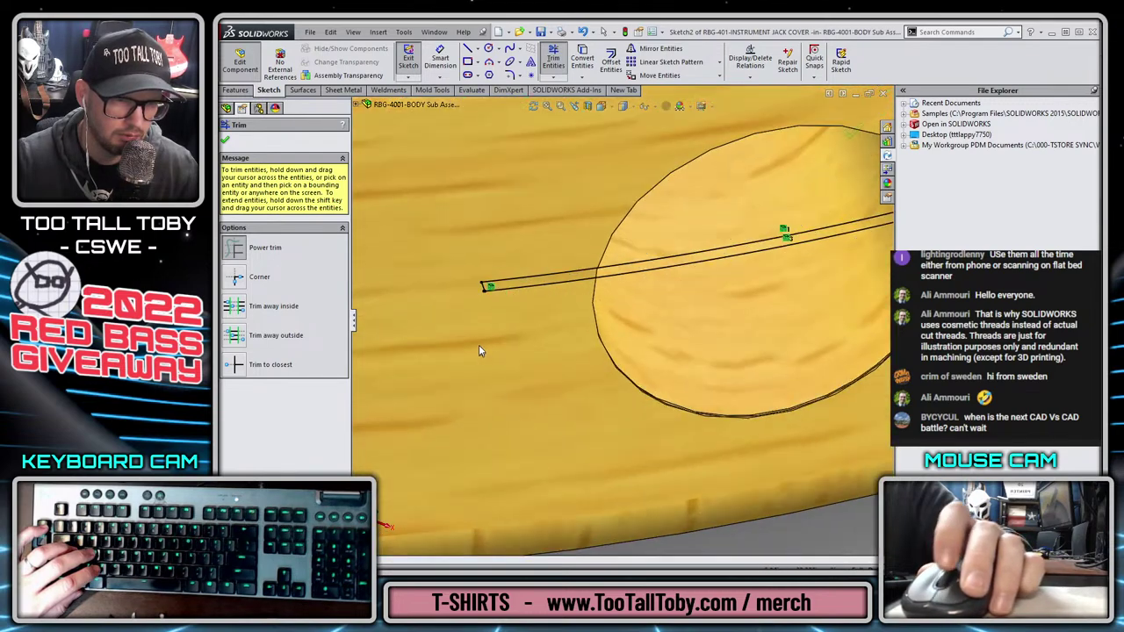
pyautogui.scroll(-3, 532, 264)
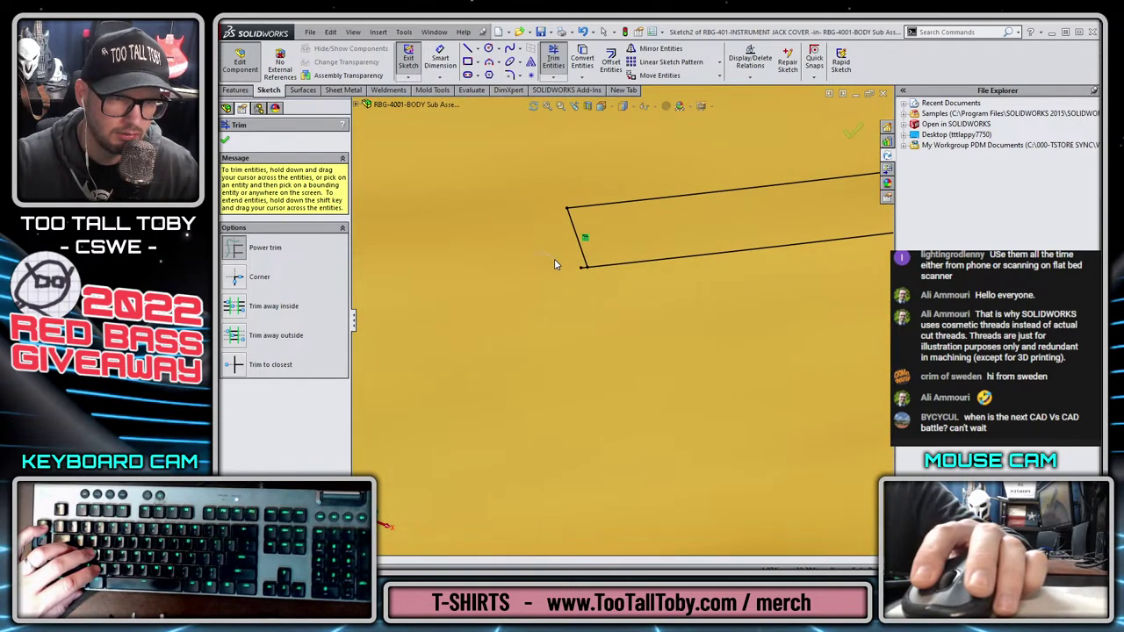
pyautogui.scroll(6, 644, 316)
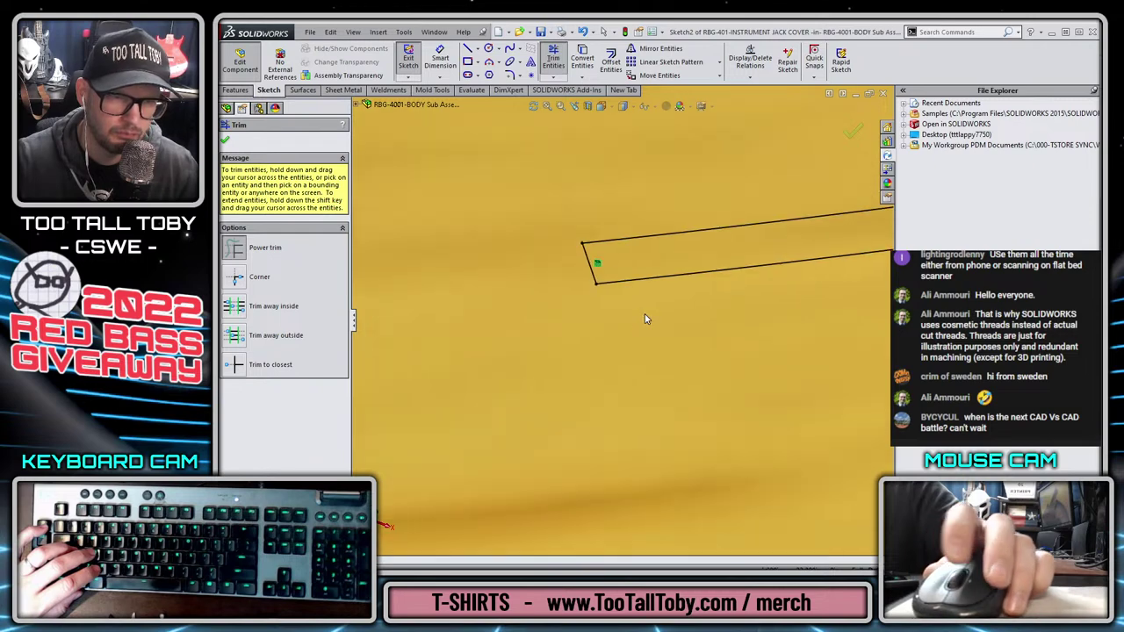
# Extrude the jack cover profile as a Mid Plane boss with a depth of 1.1 in
pyautogui.press('s')
pyautogui.click(773, 333)
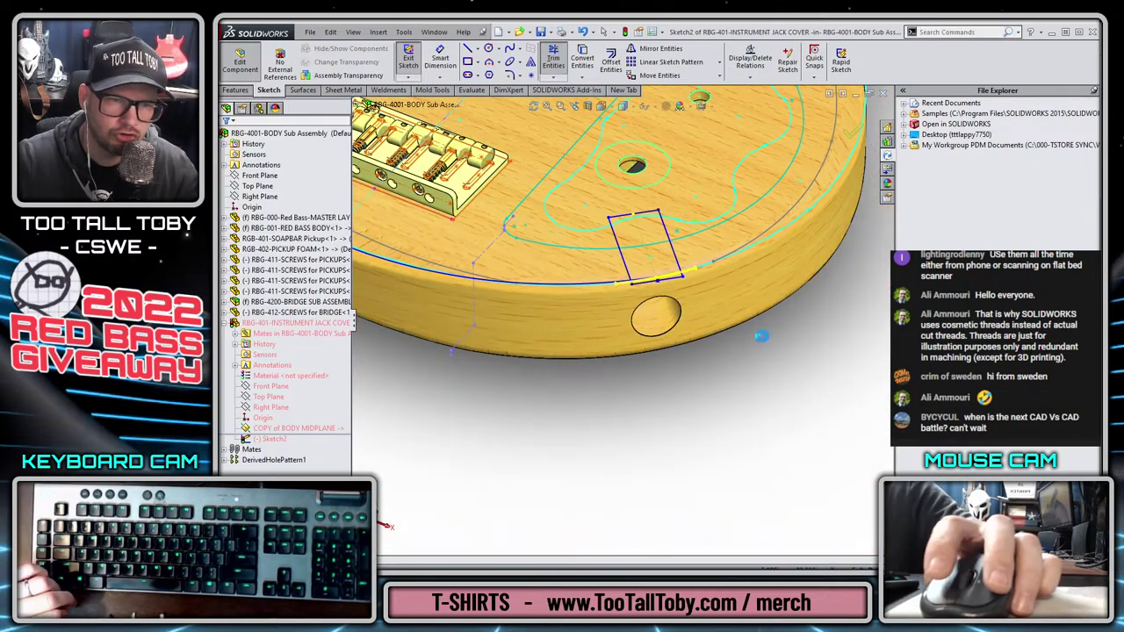
pyautogui.click(290, 207)
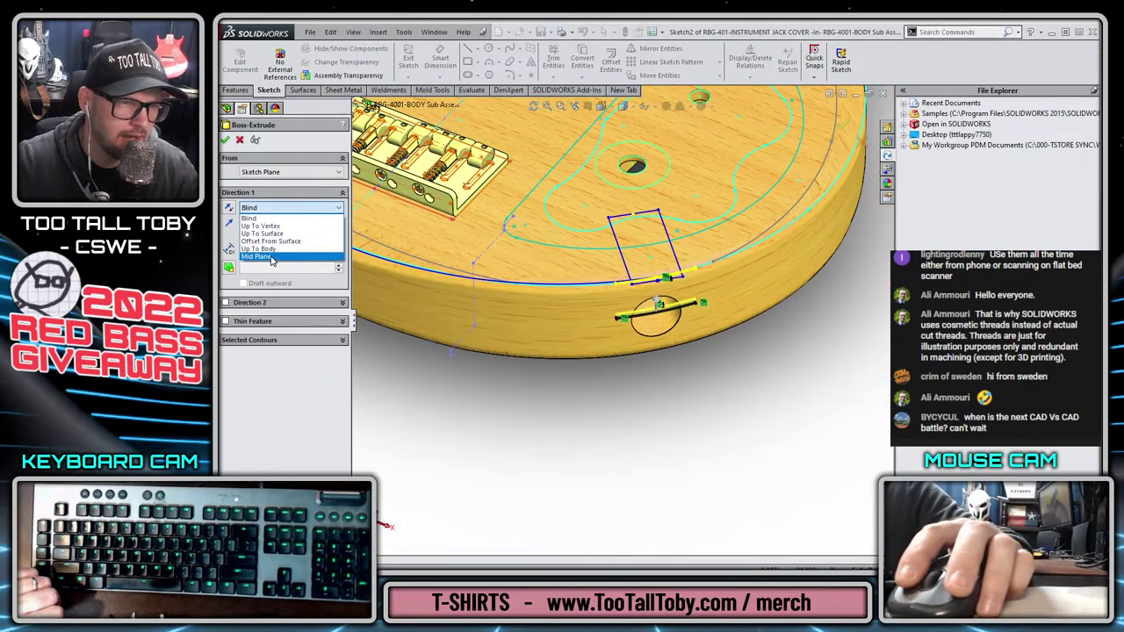
pyautogui.click(274, 257)
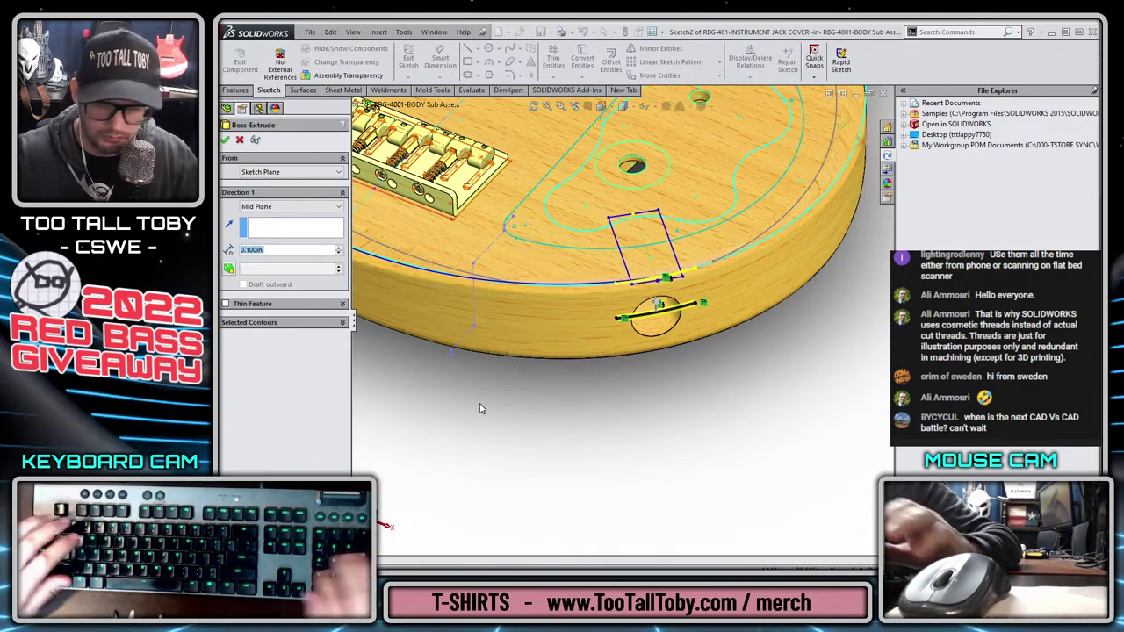
pyautogui.write('1.1')
pyautogui.press('Return')
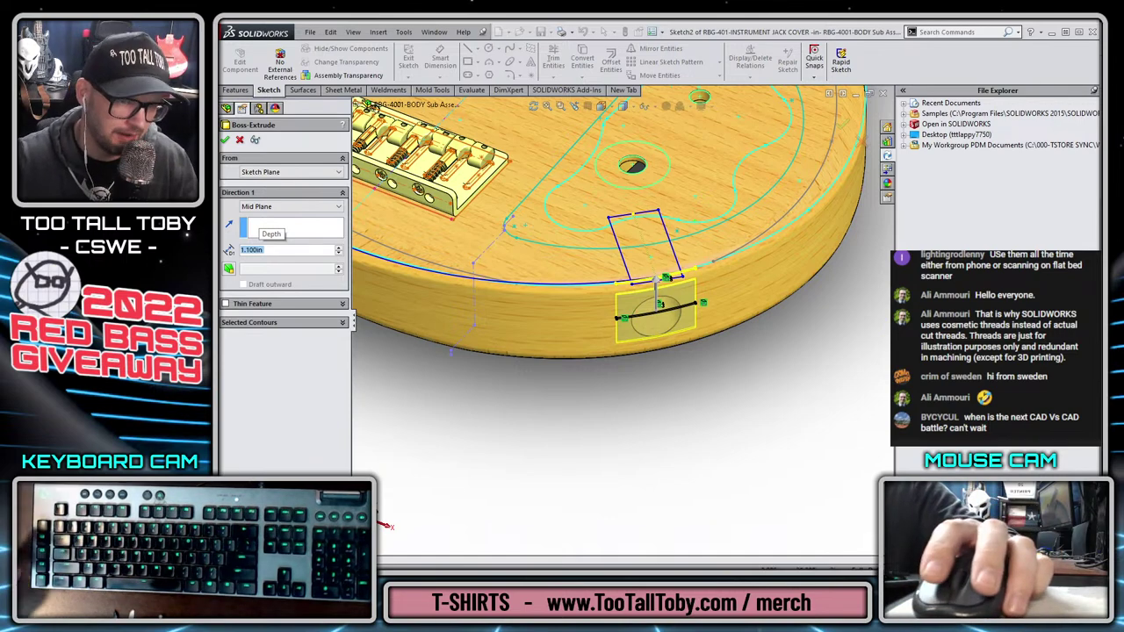
pyautogui.click(841, 123)
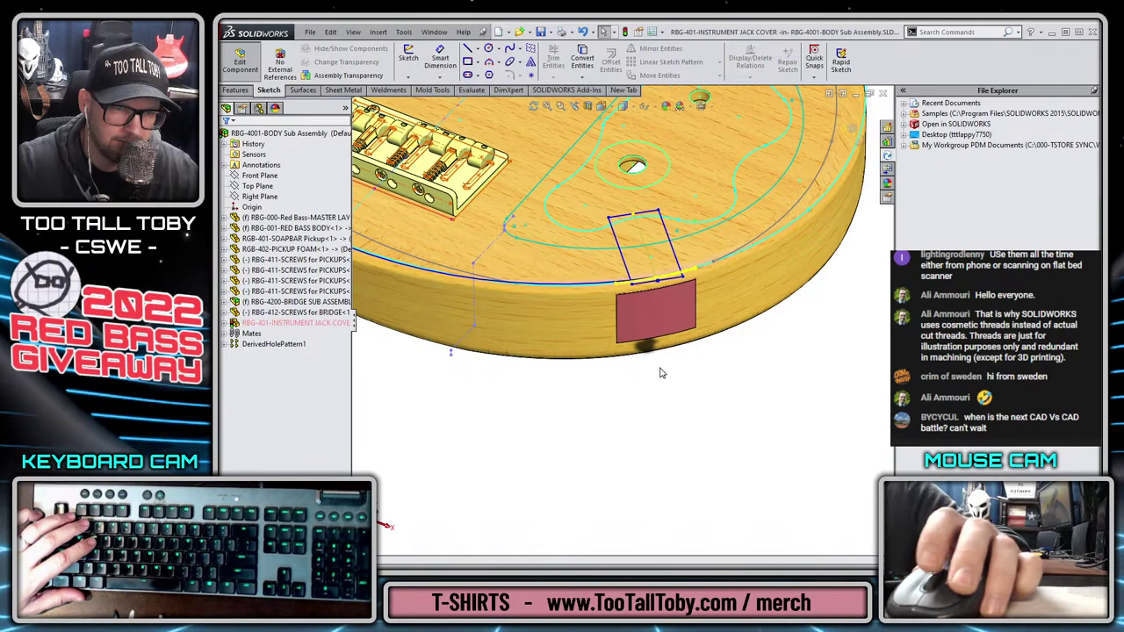
# Check the cover's position over the jack hole and open the RBG-001-RED BASS BODY part from the subassembly
pyautogui.moveTo(661, 373); pyautogui.dragTo(622, 324, button='middle')
pyautogui.scroll(-7, 620, 323)
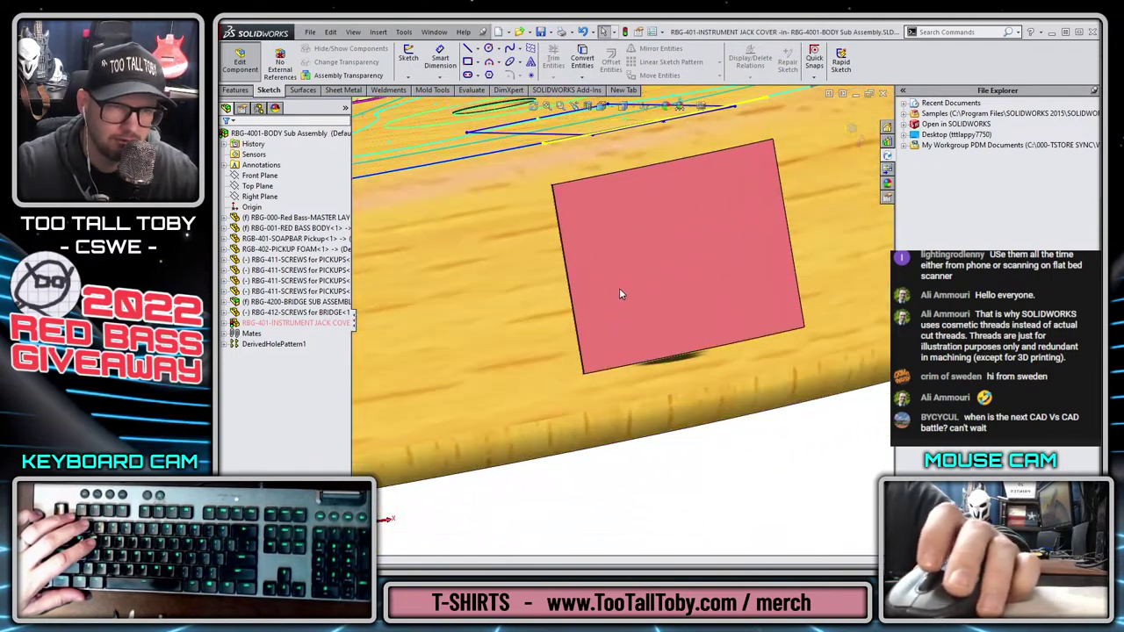
pyautogui.scroll(2, 619, 294)
pyautogui.click(474, 311)
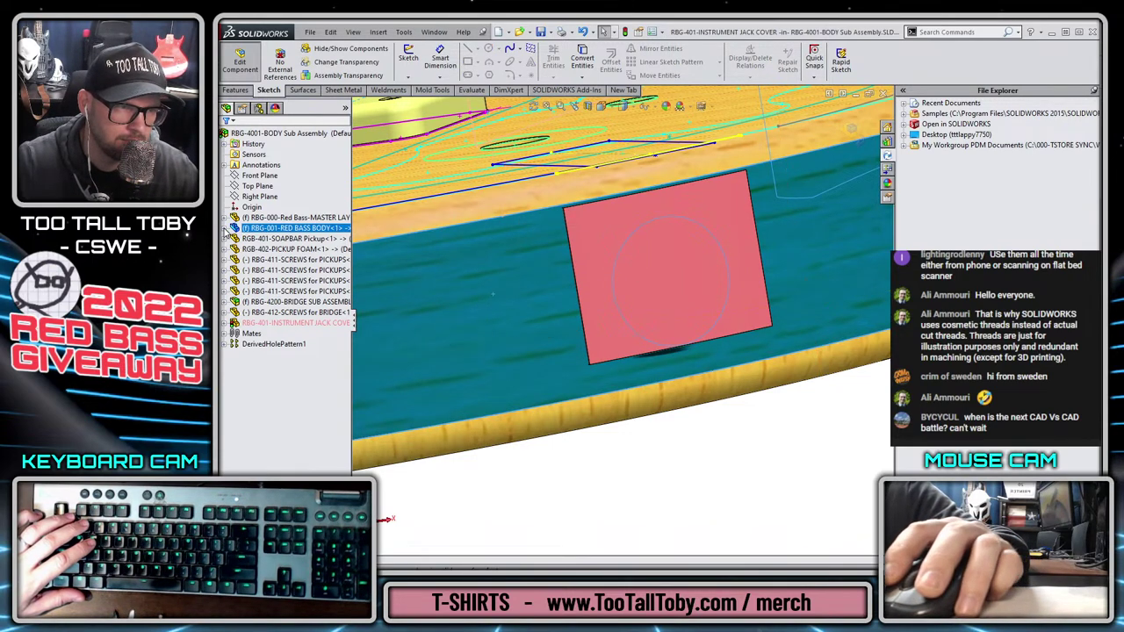
pyautogui.click(225, 229)
pyautogui.click(596, 358)
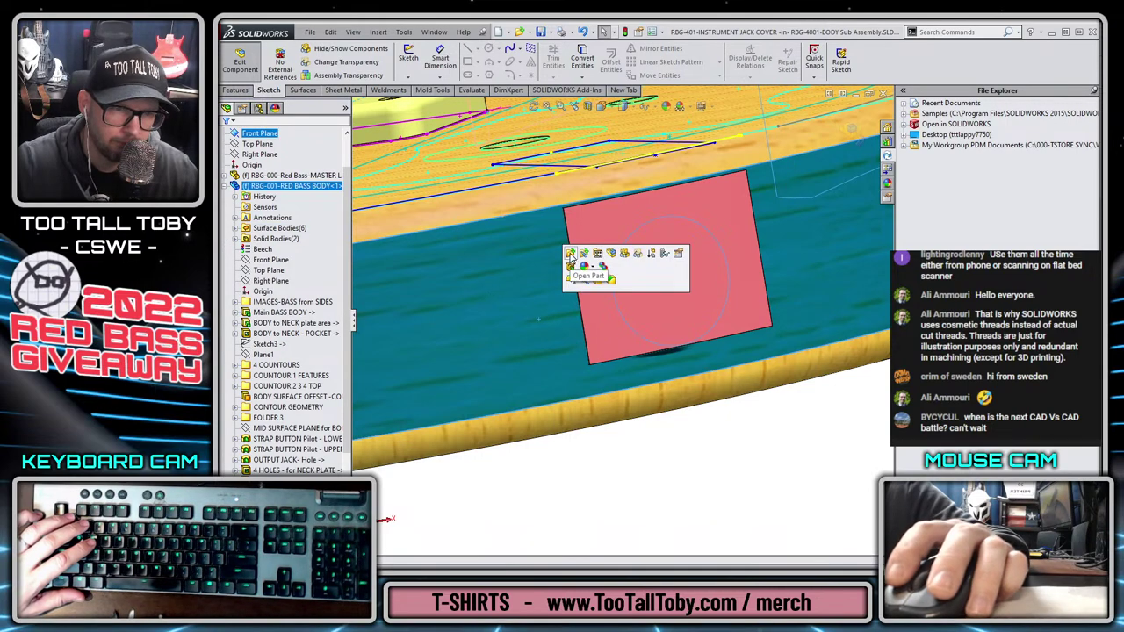
pyautogui.click(576, 254)
pyautogui.click(633, 328)
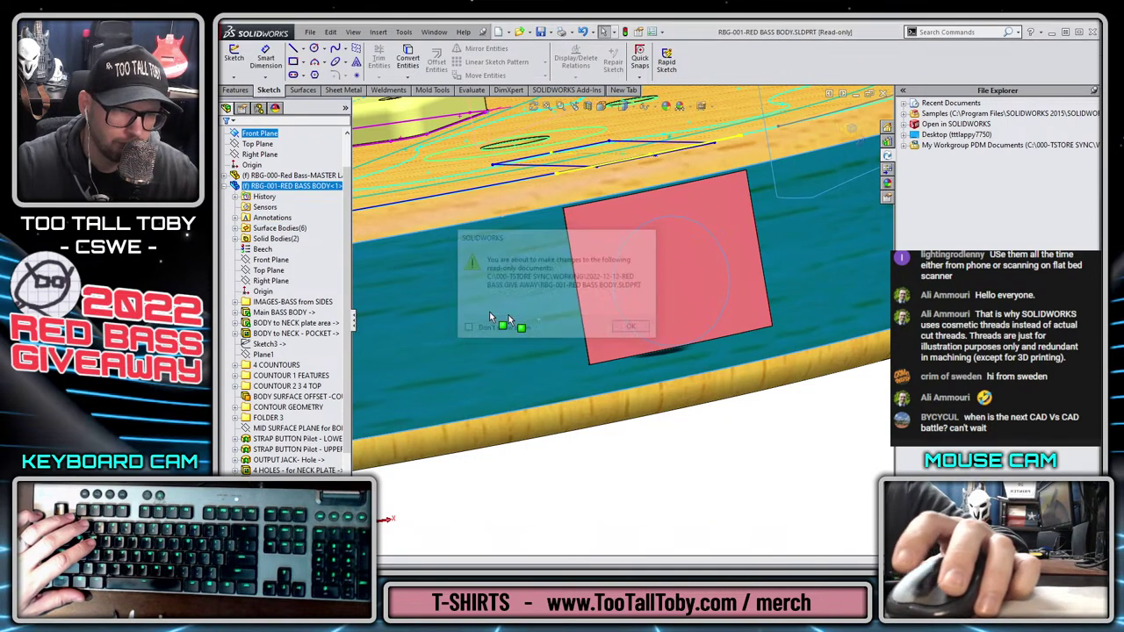
# Examine how the OUTPUT JACK- Hole sketch lines up with MID SURFACE PLANE for BODY in the bass body part
pyautogui.click(260, 429)
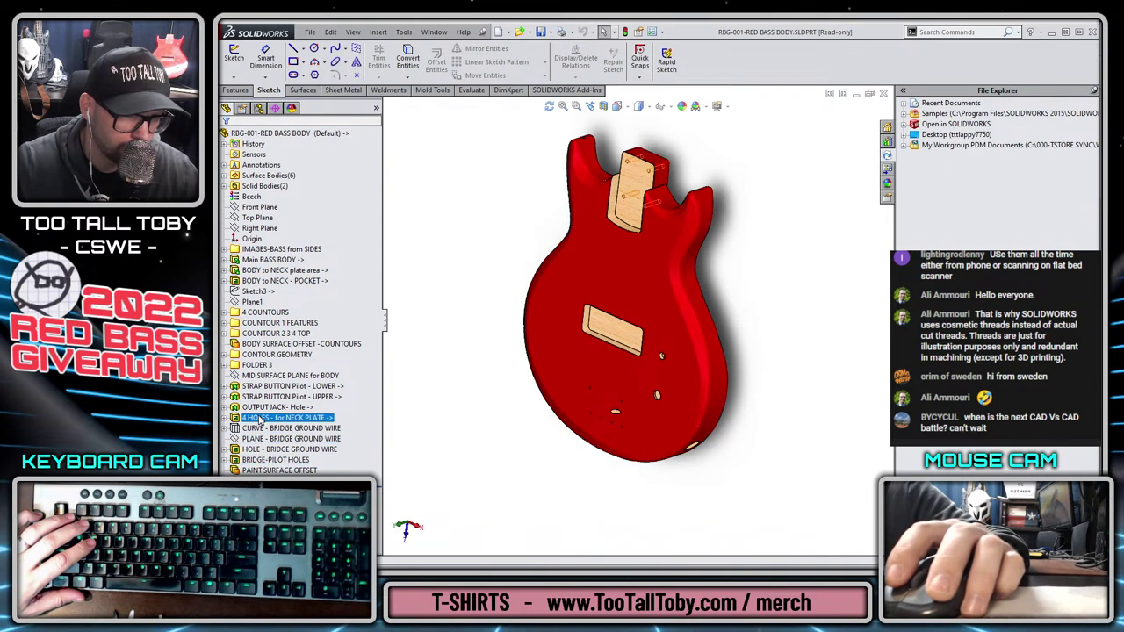
pyautogui.moveTo(757, 406); pyautogui.dragTo(693, 412, button='middle')
pyautogui.click(670, 420)
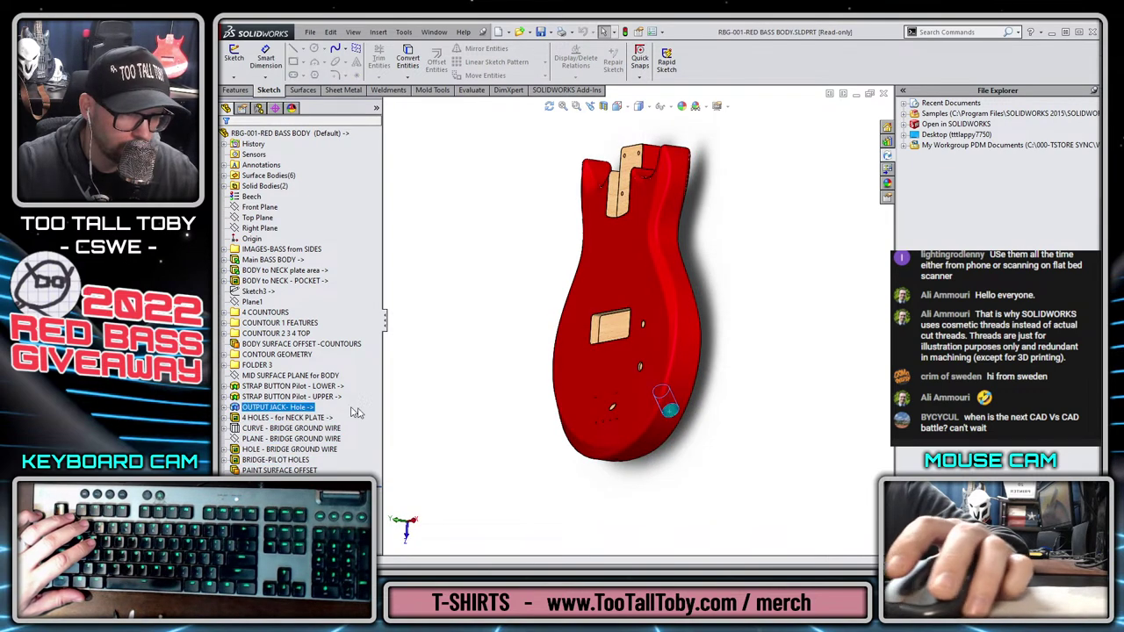
pyautogui.click(228, 409)
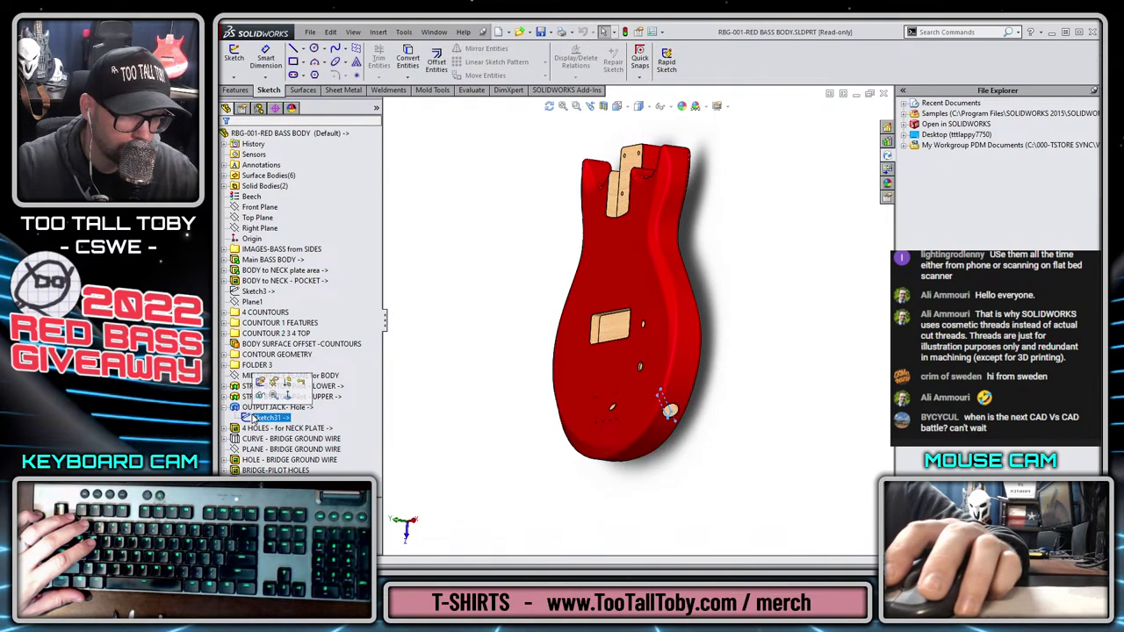
pyautogui.click(311, 377)
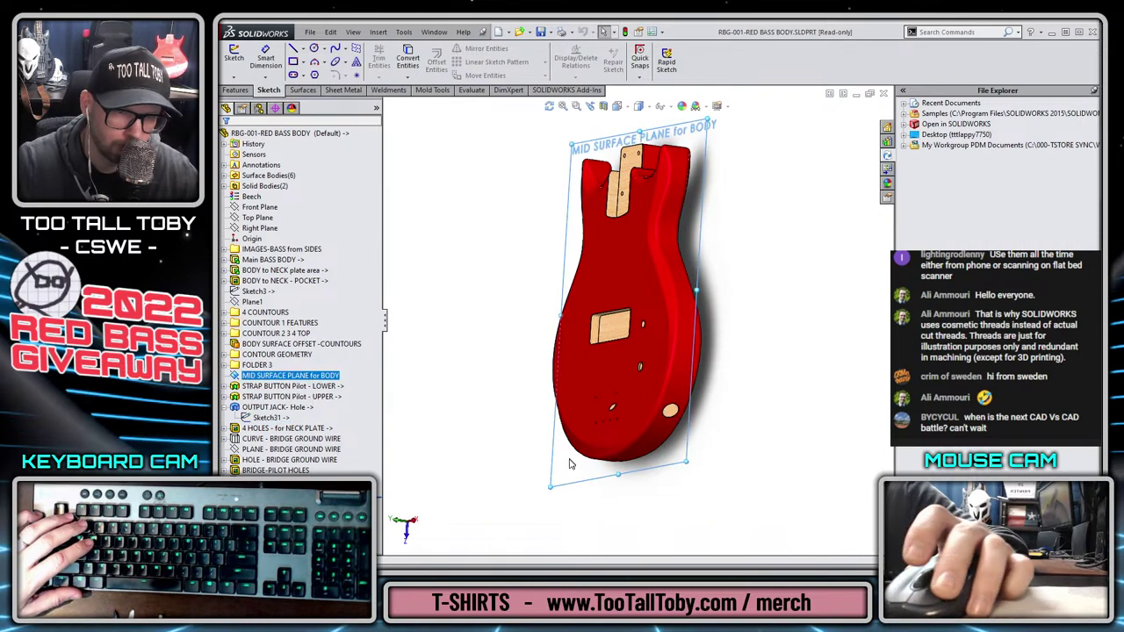
pyautogui.keyDown('ctrl'); pyautogui.click(262, 418); pyautogui.keyUp('ctrl')
pyautogui.moveTo(676, 432); pyautogui.dragTo(603, 435, button='middle')
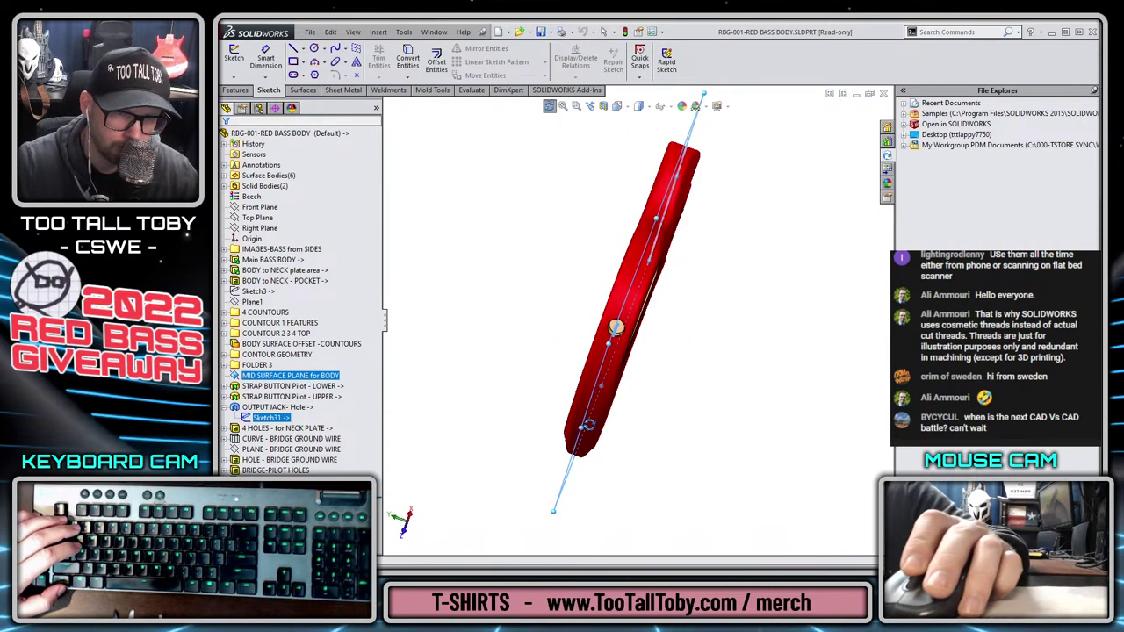
pyautogui.scroll(-6, 609, 352)
pyautogui.moveTo(625, 299); pyautogui.dragTo(631, 306, button='middle')
pyautogui.scroll(8, 631, 306)
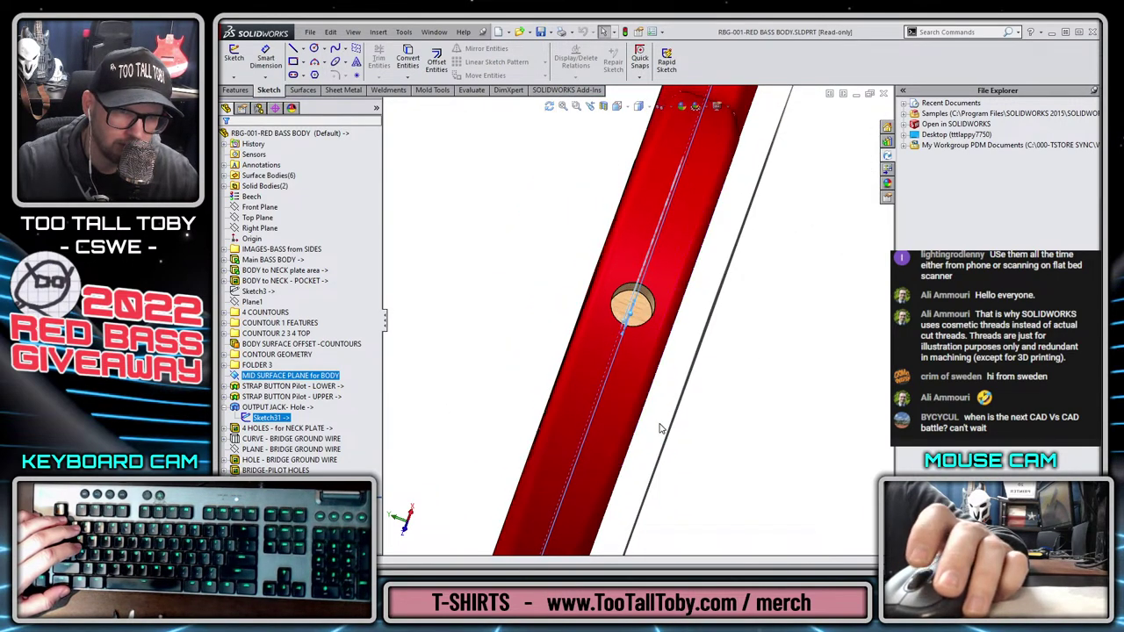
# Return to the body subassembly and inspect the jack cover's position relative to the body's side face and jack hole
pyautogui.press('Escape')
pyautogui.hotkey('ctrl', 'Tab')
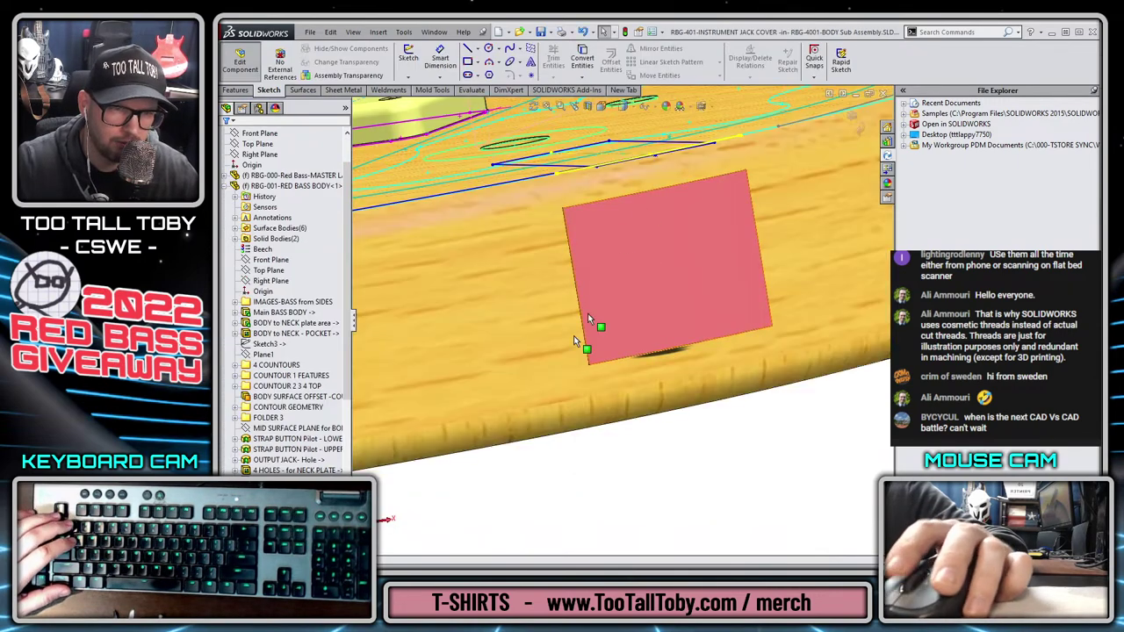
pyautogui.scroll(7, 614, 318)
pyautogui.moveTo(647, 272); pyautogui.dragTo(620, 343, button='middle')
pyautogui.scroll(-5, 654, 319)
pyautogui.click(408, 393)
pyautogui.scroll(-3, 614, 387)
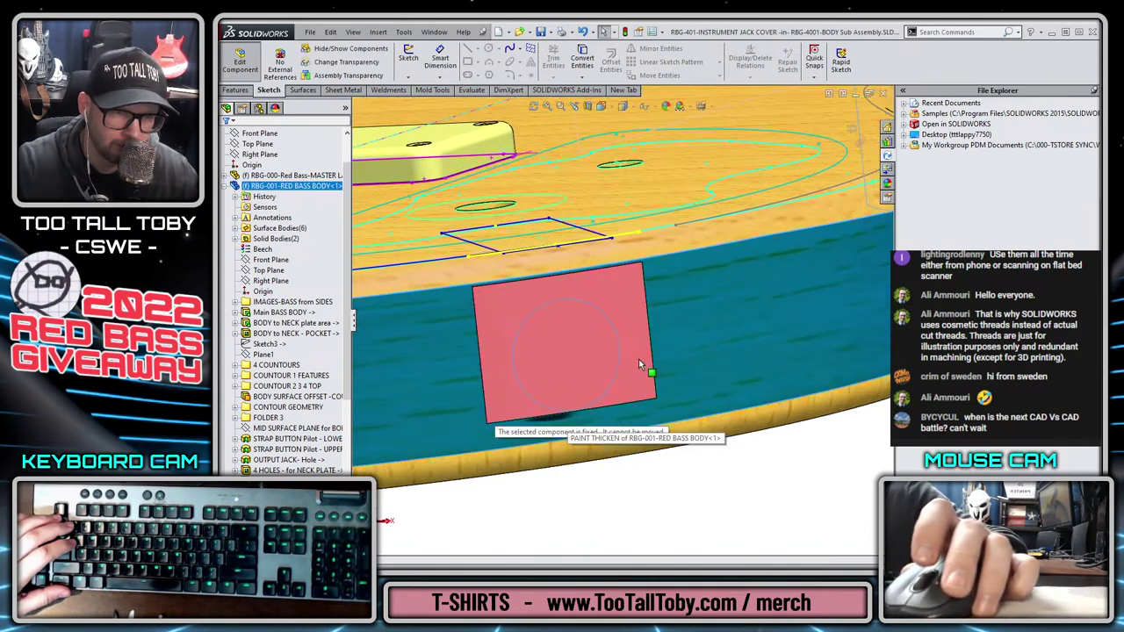
pyautogui.scroll(2, 627, 437)
pyautogui.scroll(-3, 624, 452)
pyautogui.scroll(6, 621, 374)
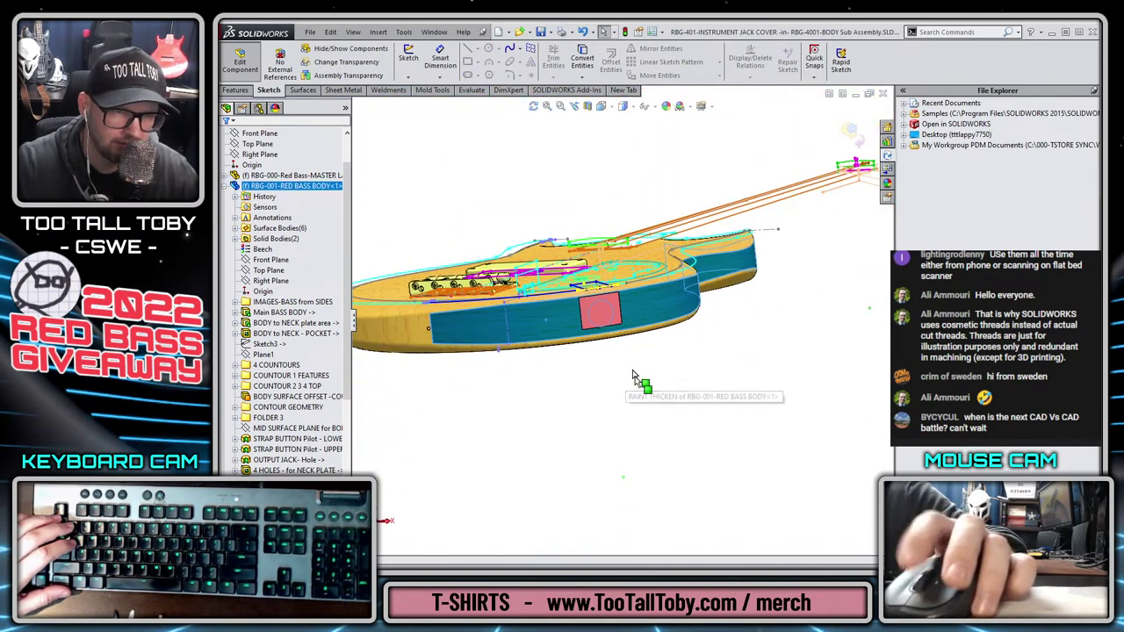
pyautogui.moveTo(639, 379); pyautogui.dragTo(762, 297, button='middle')
pyautogui.click(766, 332)
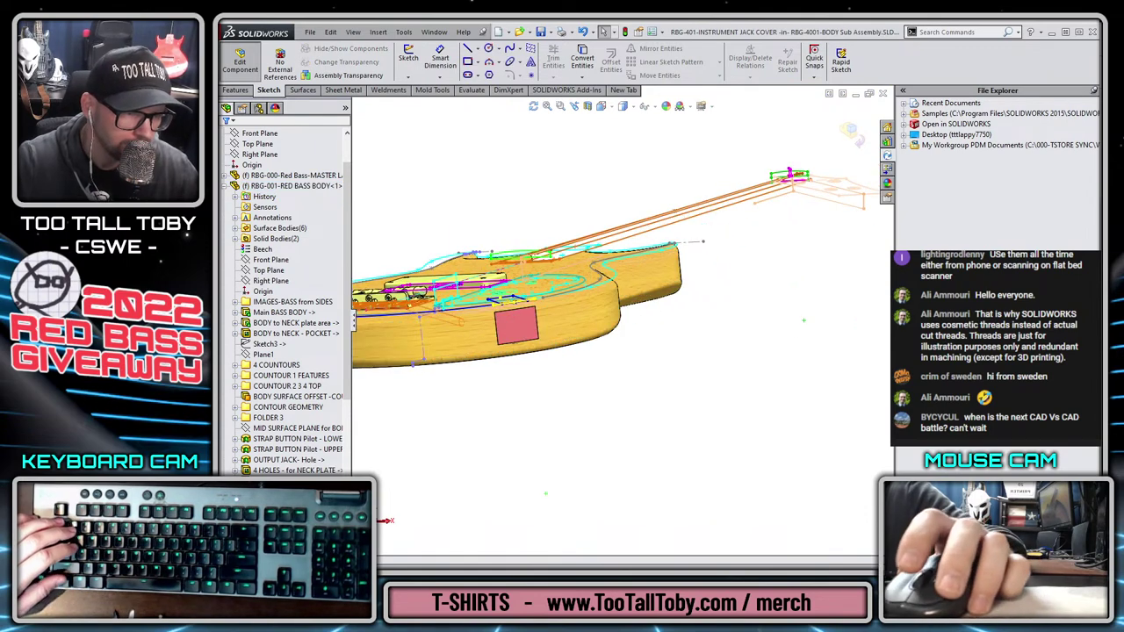
# Redefine the jack cover's COPY of BODY MIDPLANE plane to reference MID SURFACE PLANE for BODY from the bass body part
pyautogui.scroll(-5, 294, 406)
pyautogui.press('z')
pyautogui.press('z')
pyautogui.press('z')
pyautogui.scroll(-2, 295, 422)
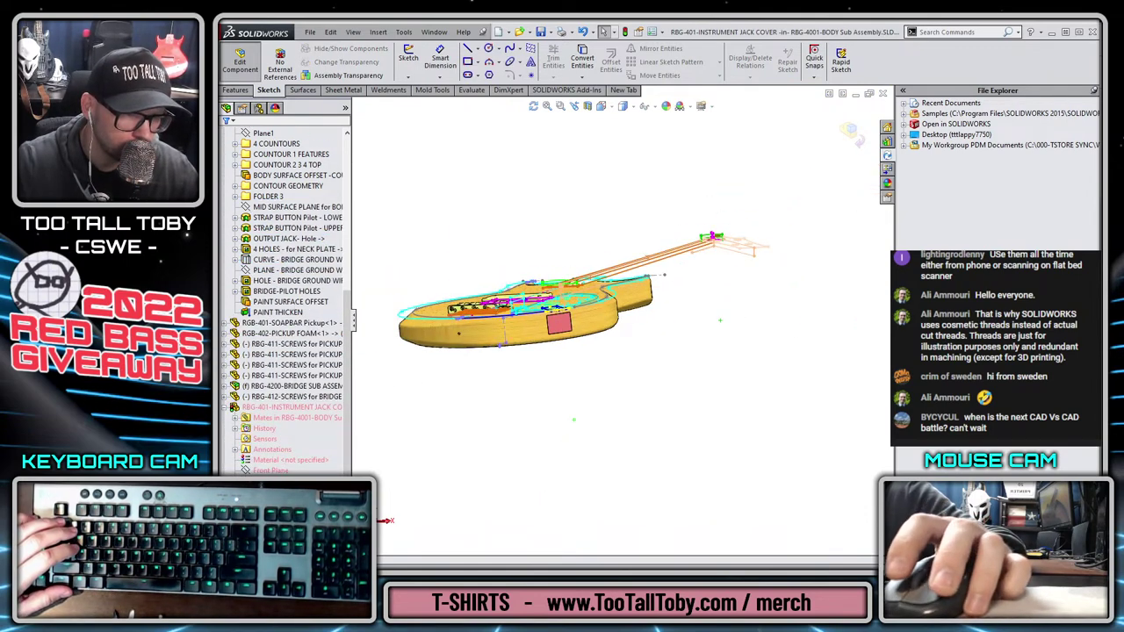
pyautogui.rightClick(296, 513)
pyautogui.click(307, 361)
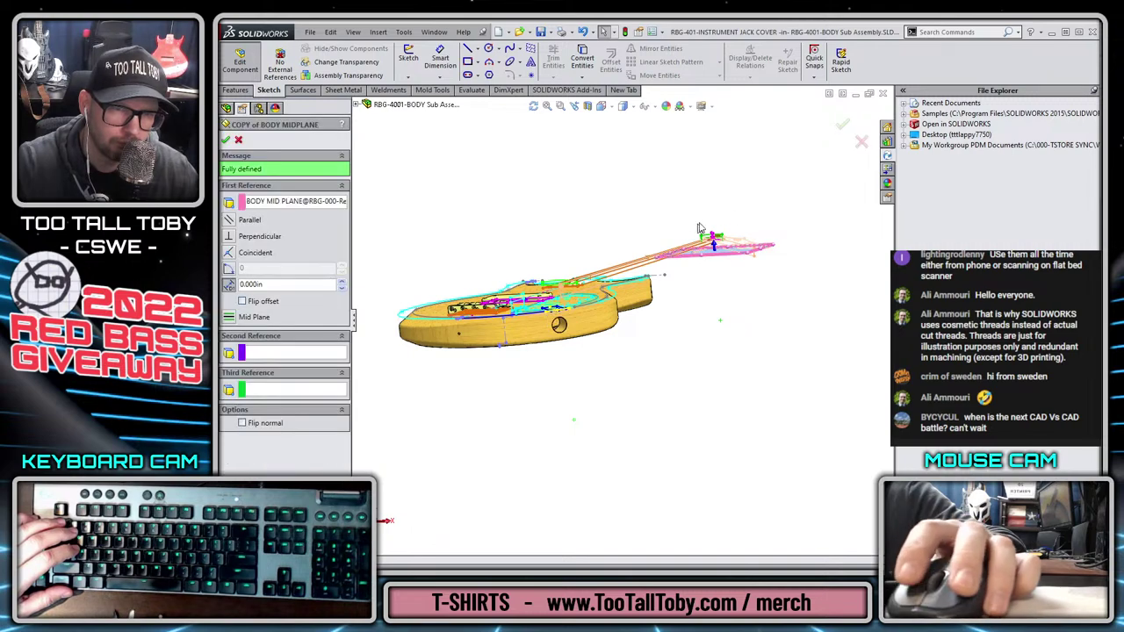
pyautogui.click(364, 105)
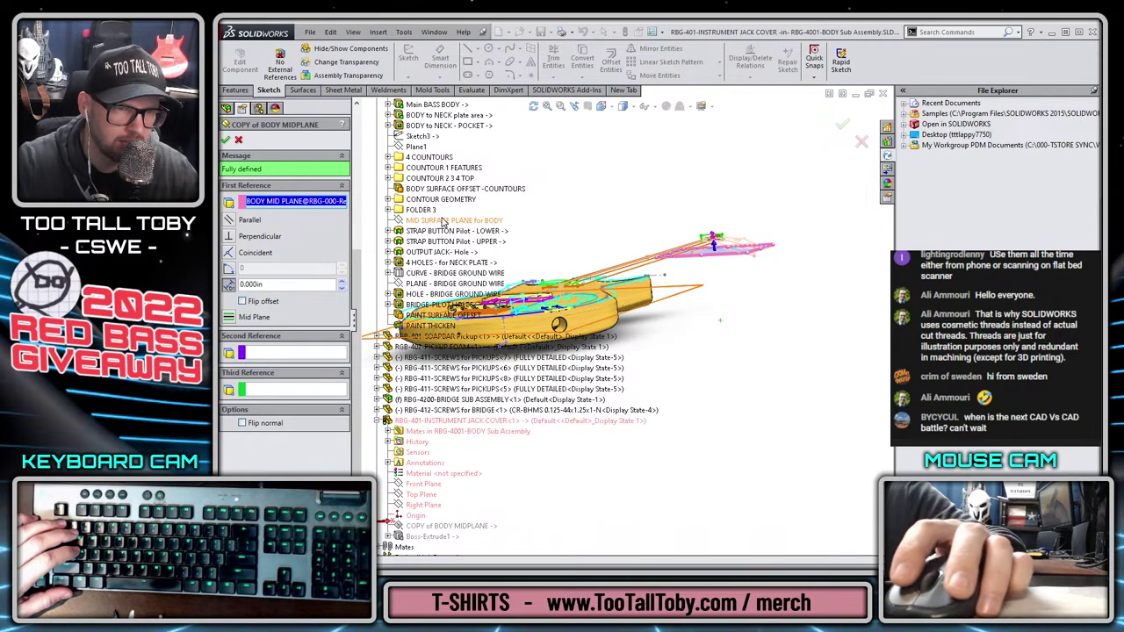
pyautogui.click(443, 221)
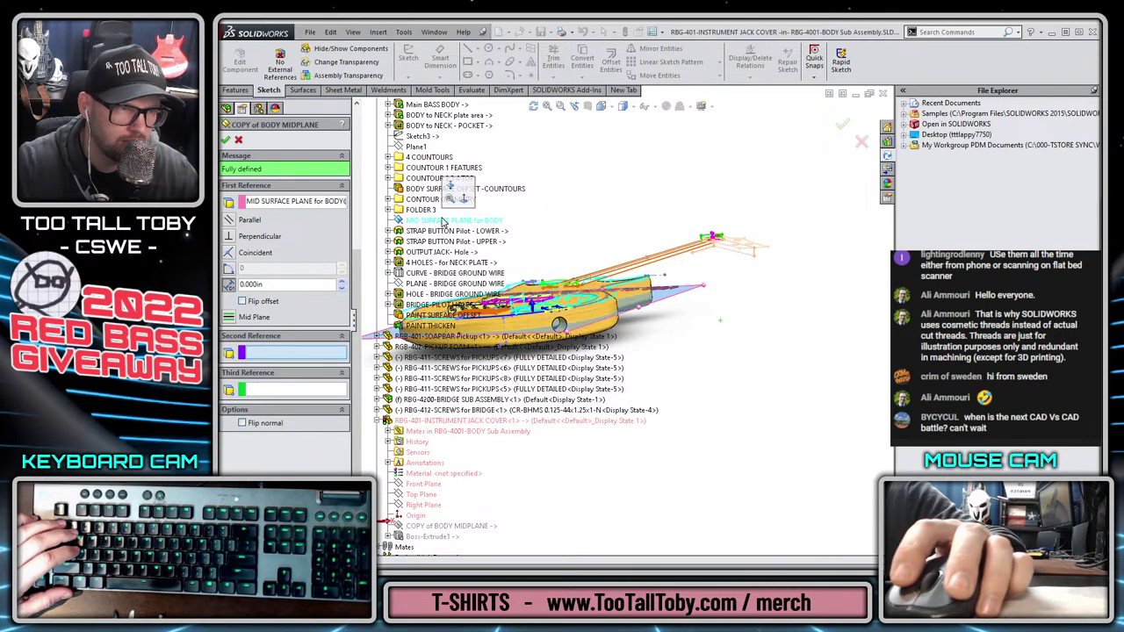
pyautogui.click(226, 139)
# Check the cover's position over the output jack hole and open the RBG-401-INSTRUMENT JACK COVER part in isometric view
pyautogui.scroll(8, 594, 364)
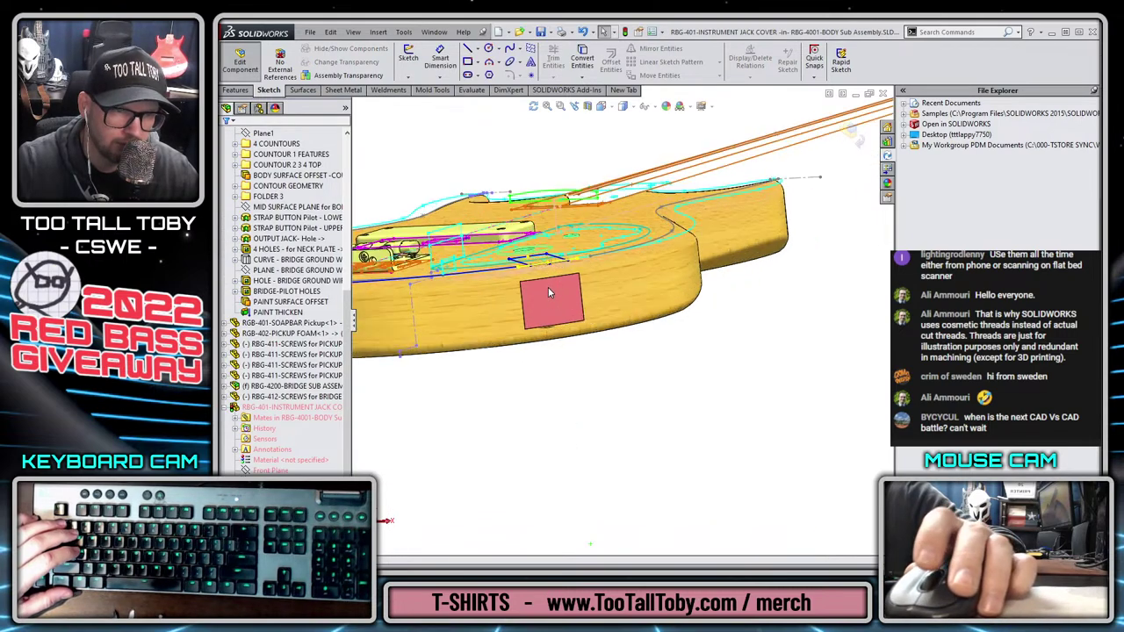
pyautogui.click(483, 328)
pyautogui.scroll(-4, 616, 321)
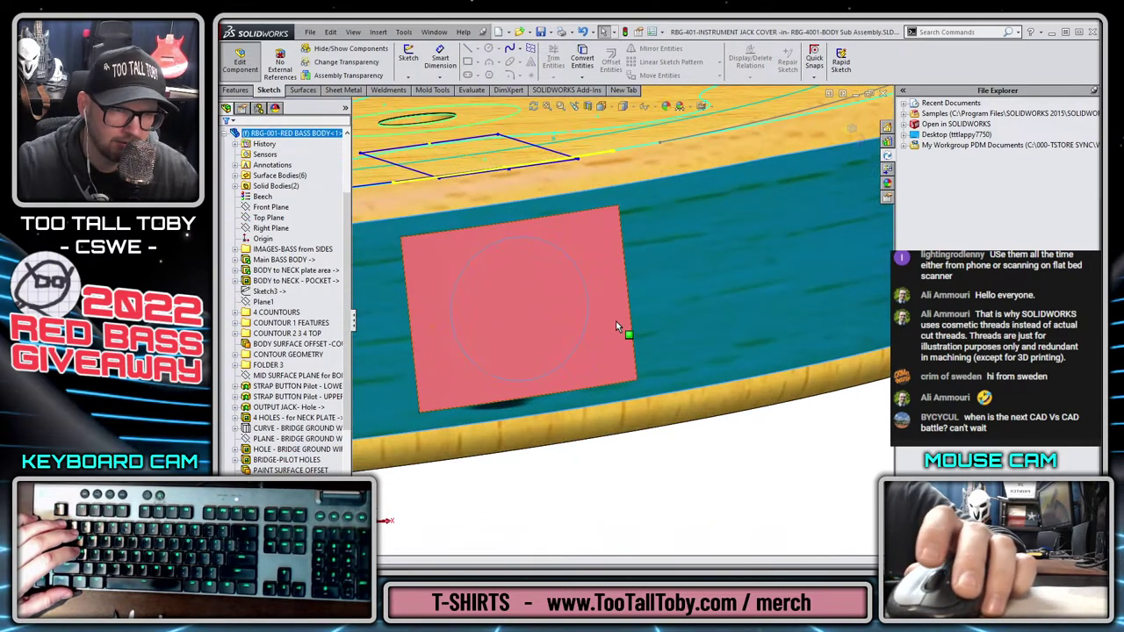
pyautogui.scroll(3, 615, 321)
pyautogui.click(569, 449)
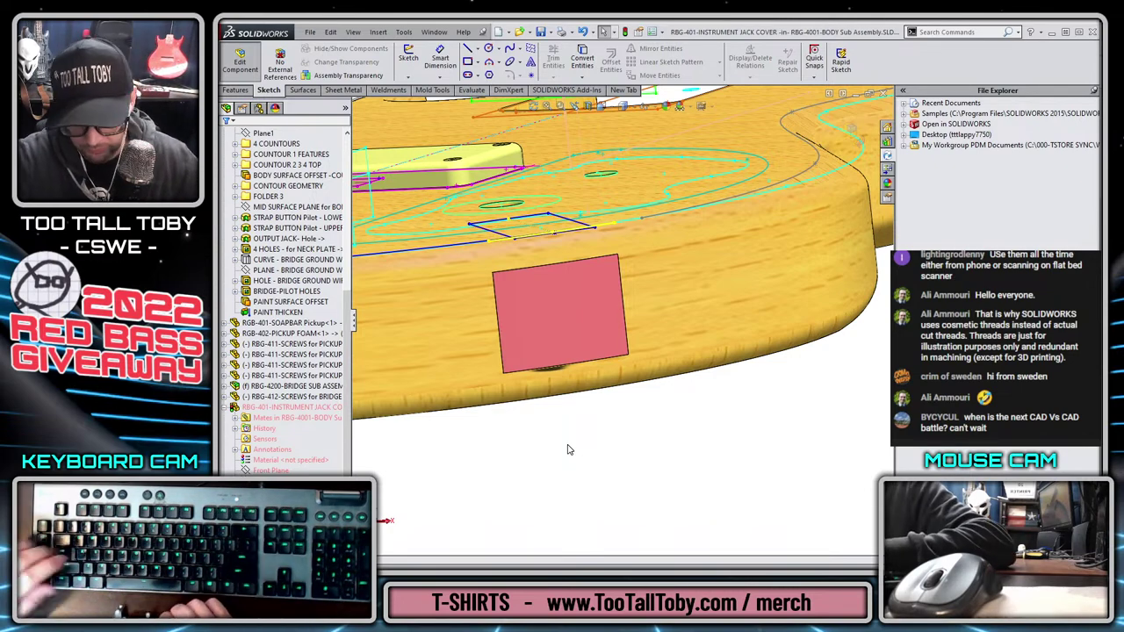
pyautogui.click(542, 309)
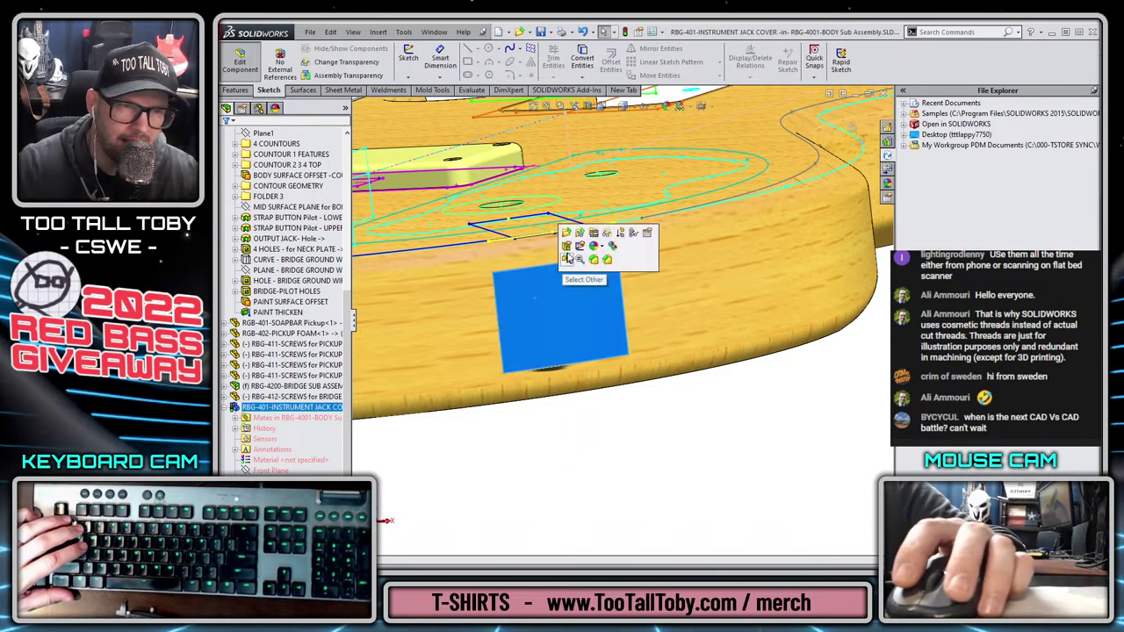
pyautogui.click(572, 243)
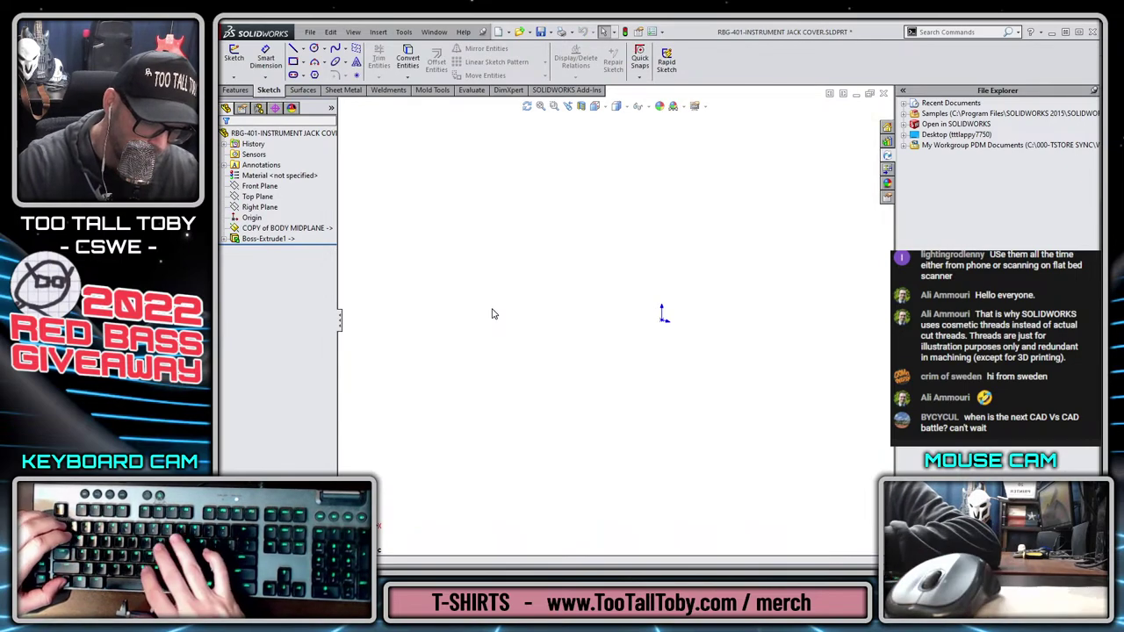
pyautogui.hotkey('ctrl', '7')
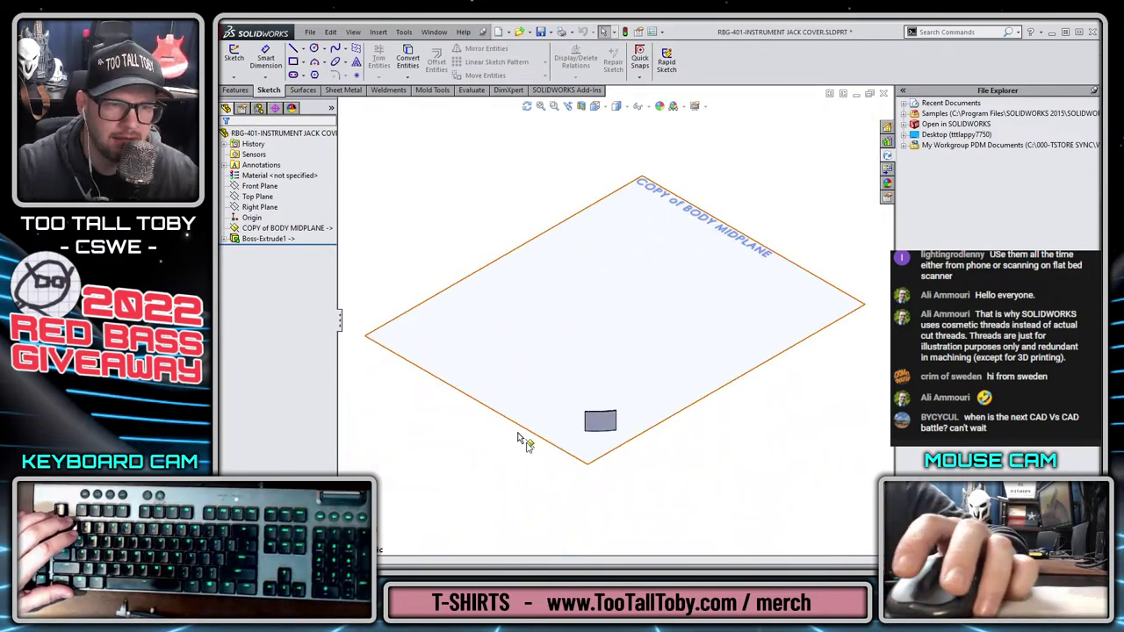
pyautogui.scroll(-10, 602, 421)
# Set up a Hole Wizard plain hole on the cover's large face, using ANSI Inch drill sizes and a custom 0.165 in diameter
pyautogui.click(475, 275)
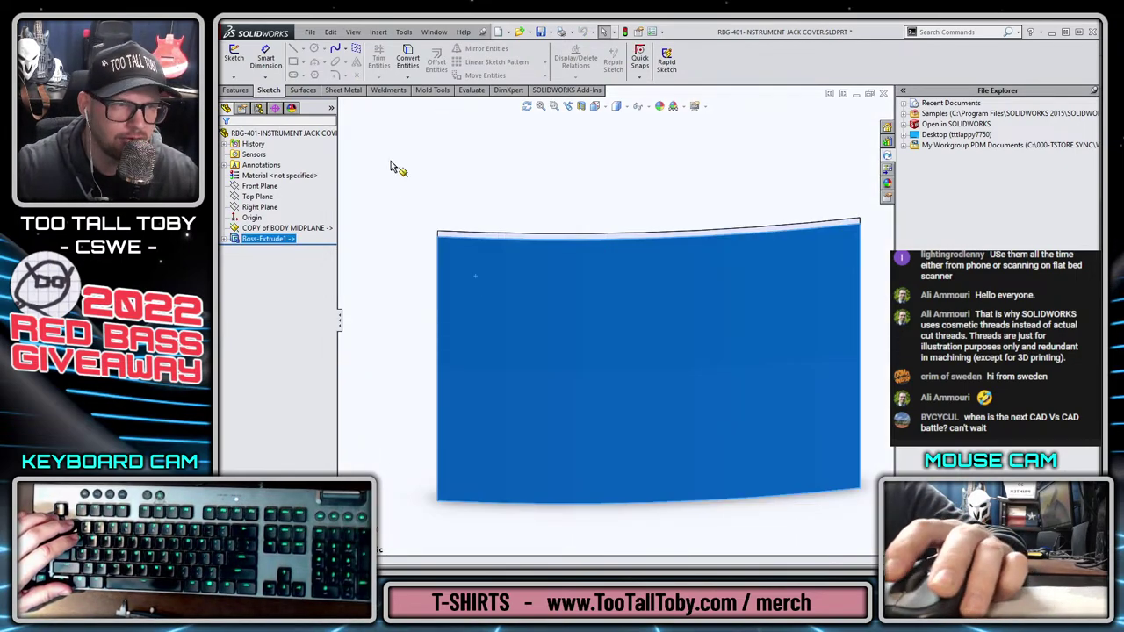
pyautogui.click(234, 91)
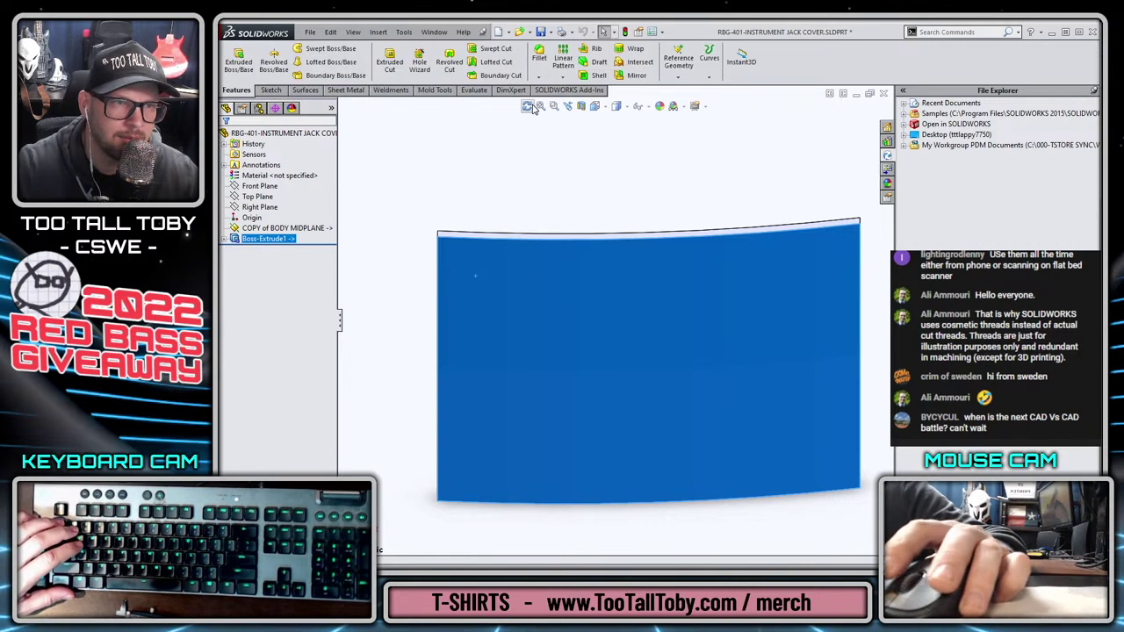
pyautogui.click(414, 62)
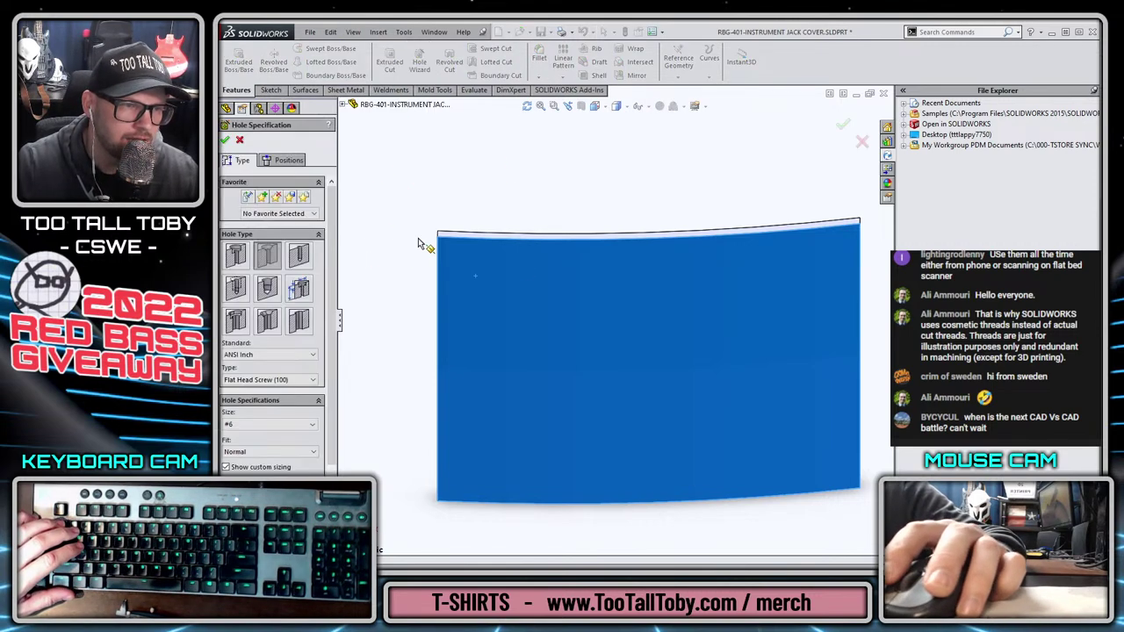
pyautogui.click(299, 255)
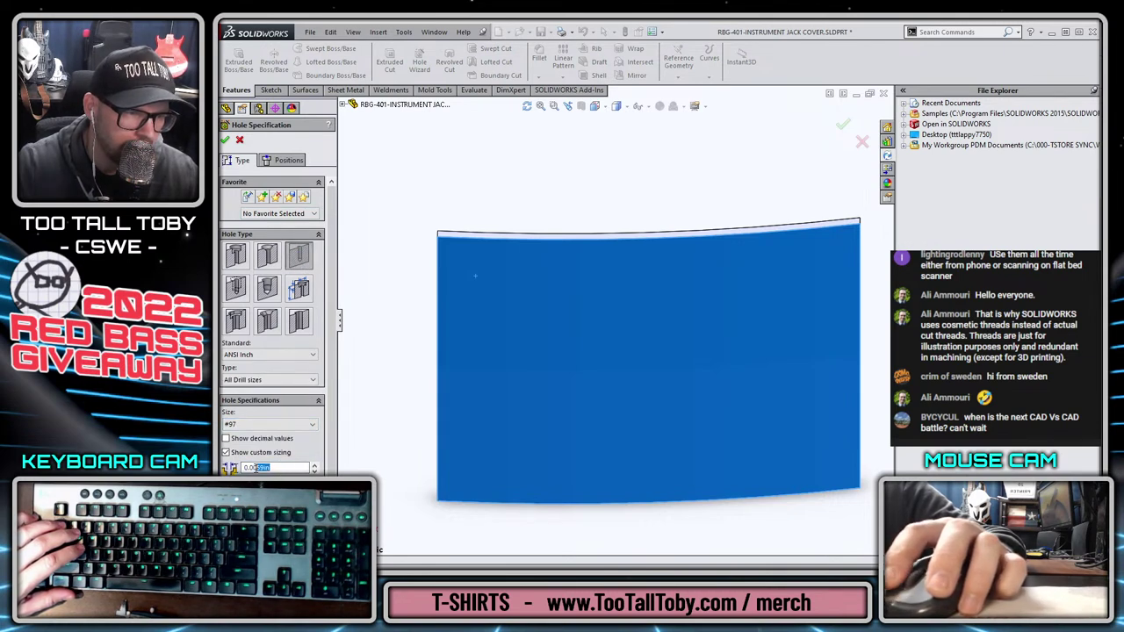
pyautogui.write('0.165')
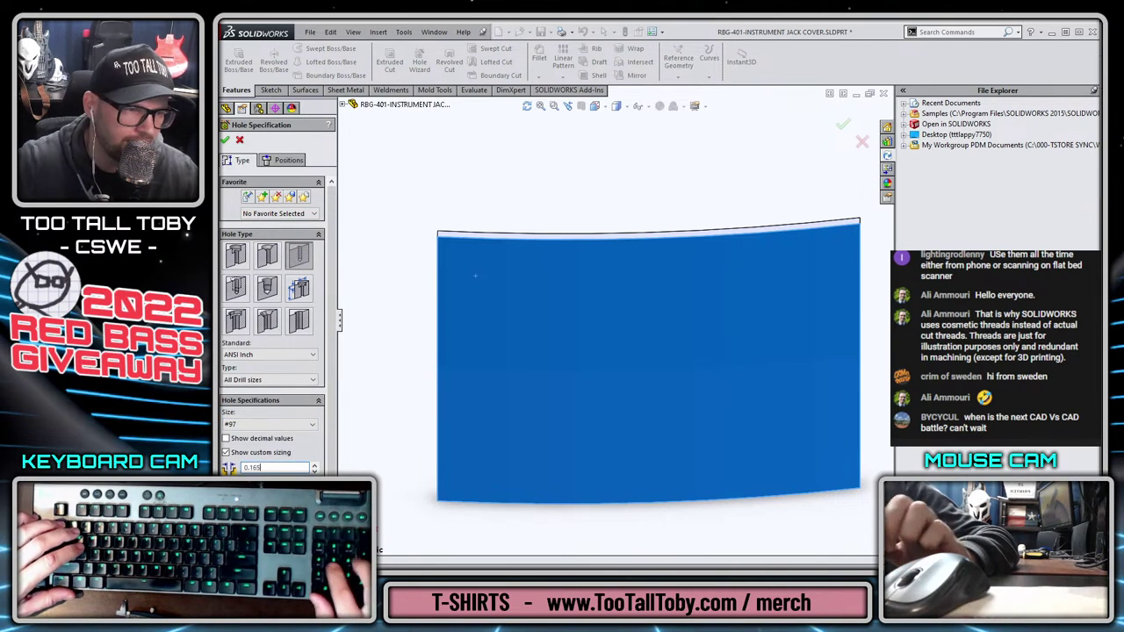
pyautogui.press('Return')
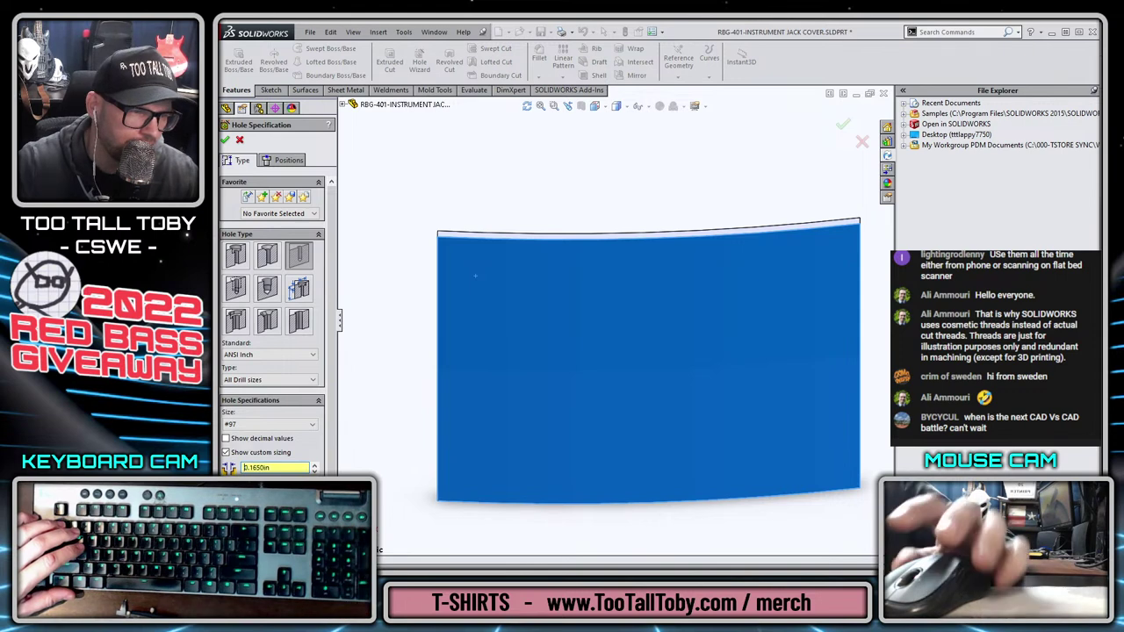
# Place four hole positions freehand near the cover's corners and complete the hole feature
pyautogui.click(281, 161)
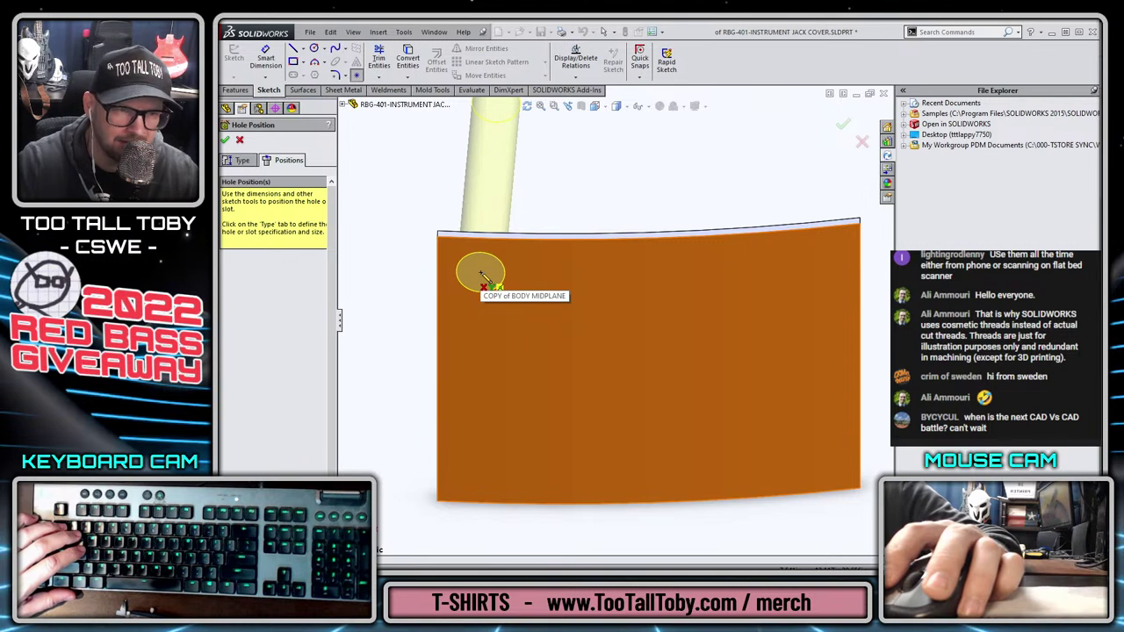
pyautogui.click(483, 272)
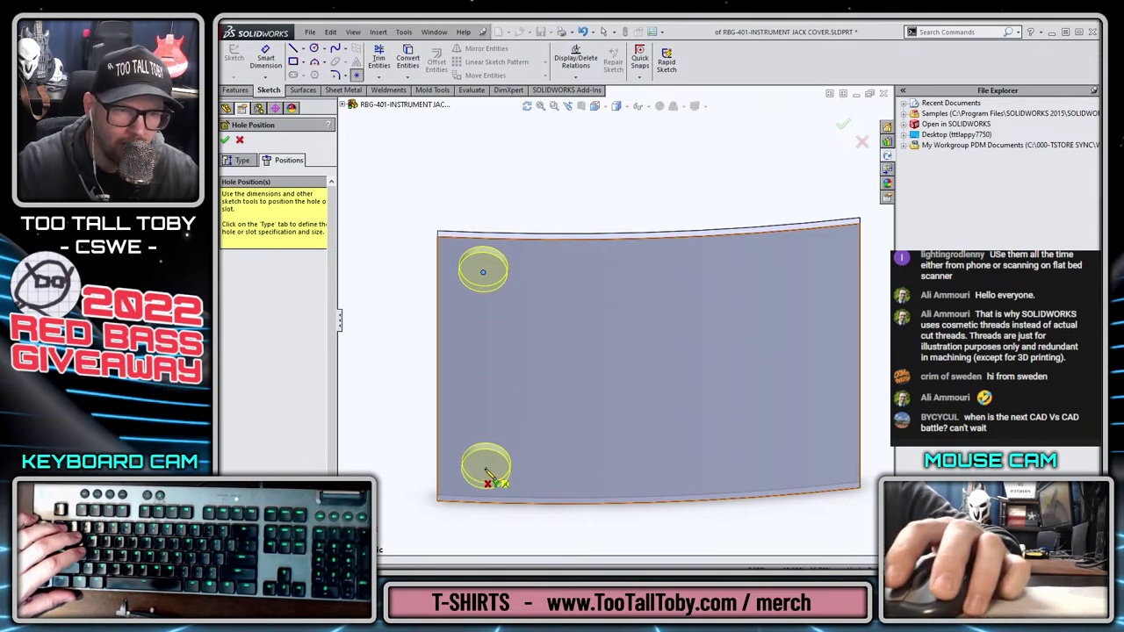
pyautogui.click(484, 470)
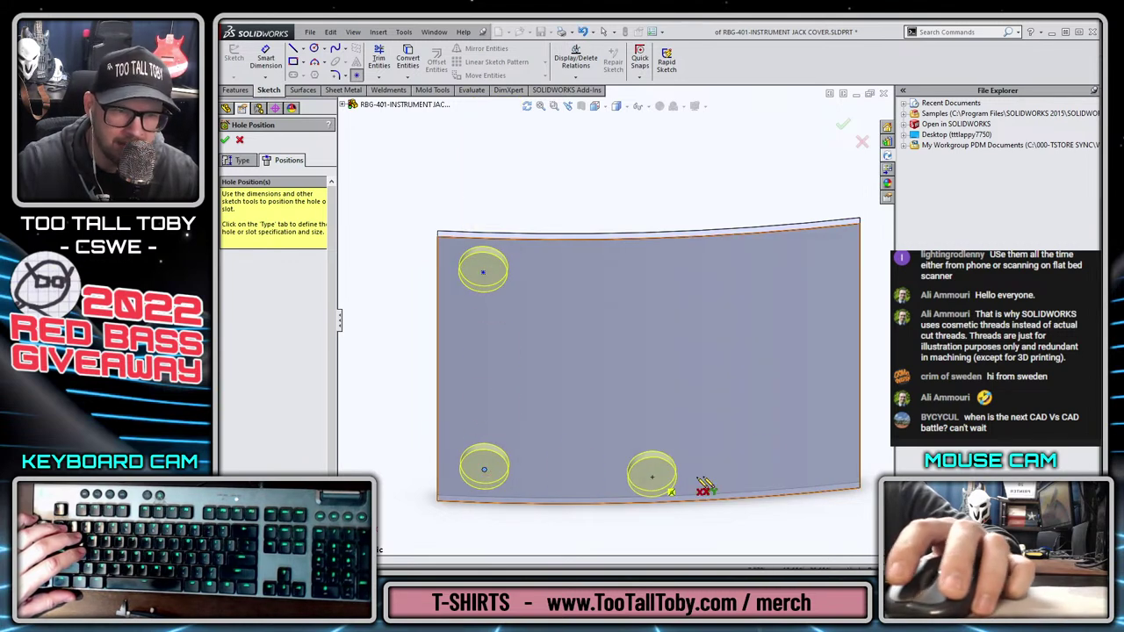
pyautogui.click(821, 458)
pyautogui.click(819, 269)
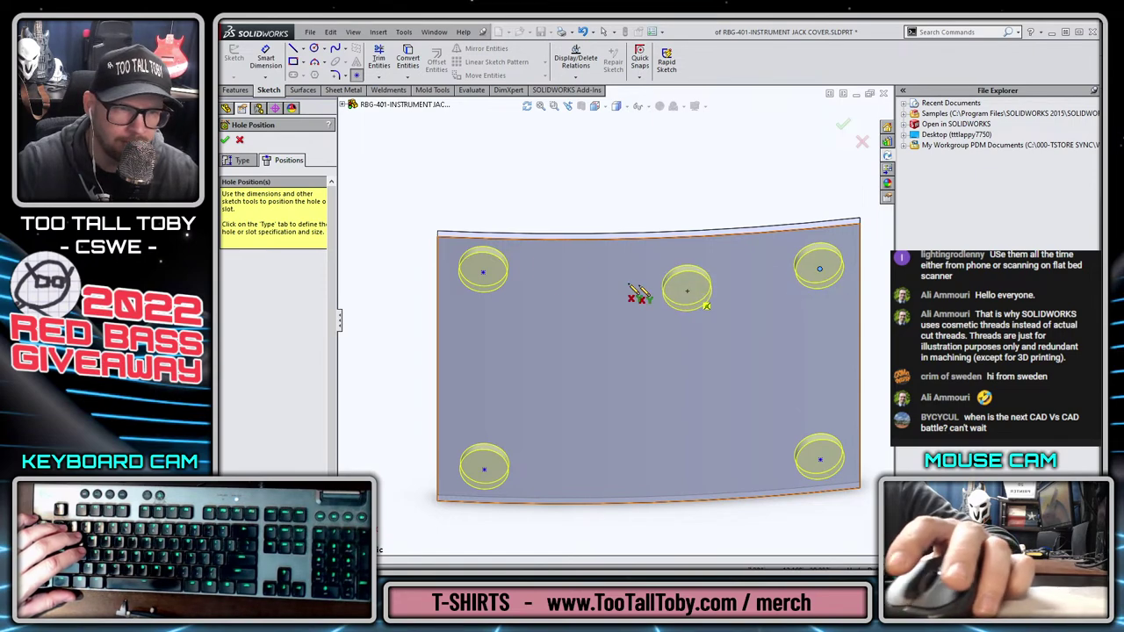
pyautogui.rightClick(544, 260)
pyautogui.click(573, 269)
pyautogui.scroll(-5, 486, 269)
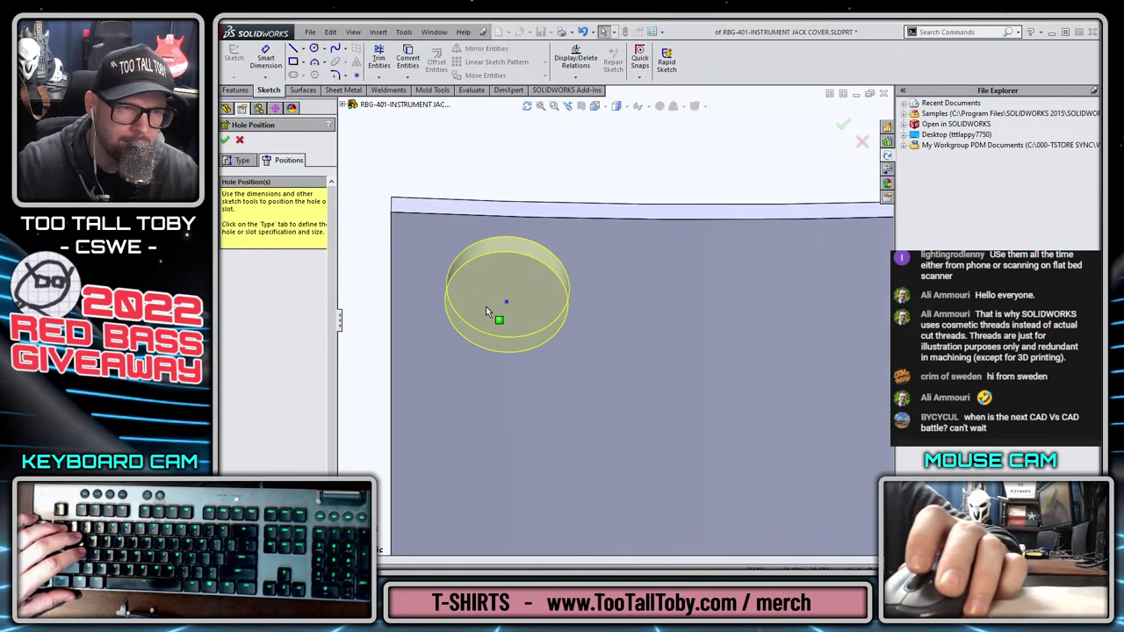
pyautogui.moveTo(486, 307); pyautogui.dragTo(519, 434, button='middle')
pyautogui.moveTo(580, 362); pyautogui.dragTo(795, 253, button='middle')
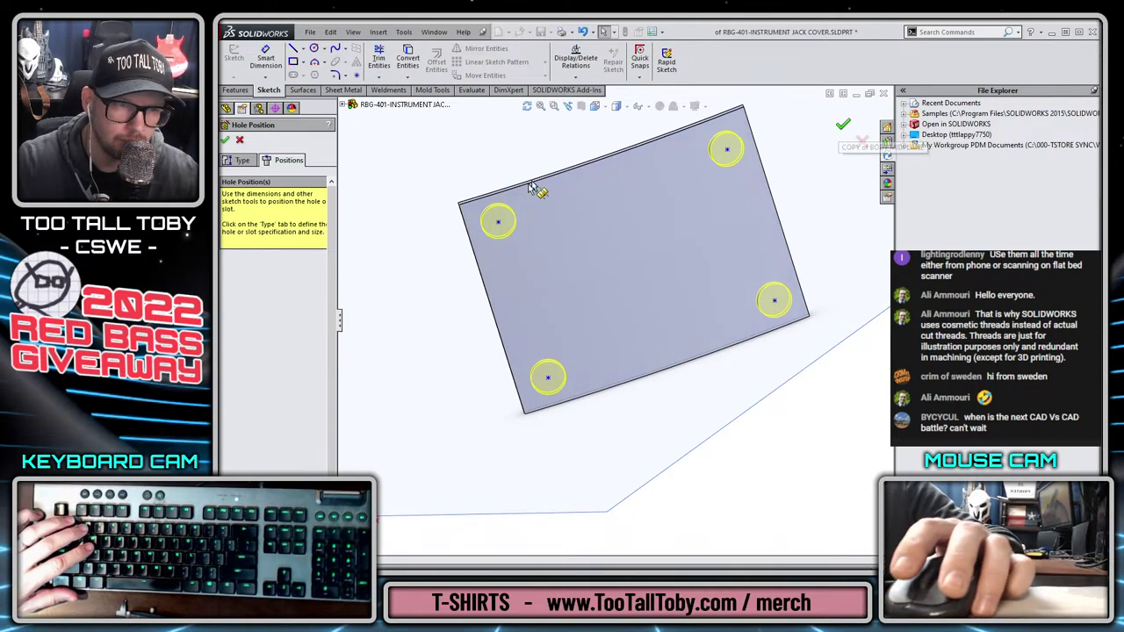
pyautogui.press('Return')
# Examine the cover with its four corner holes and the copied midplane from the front and from rotated views
pyautogui.click(430, 368)
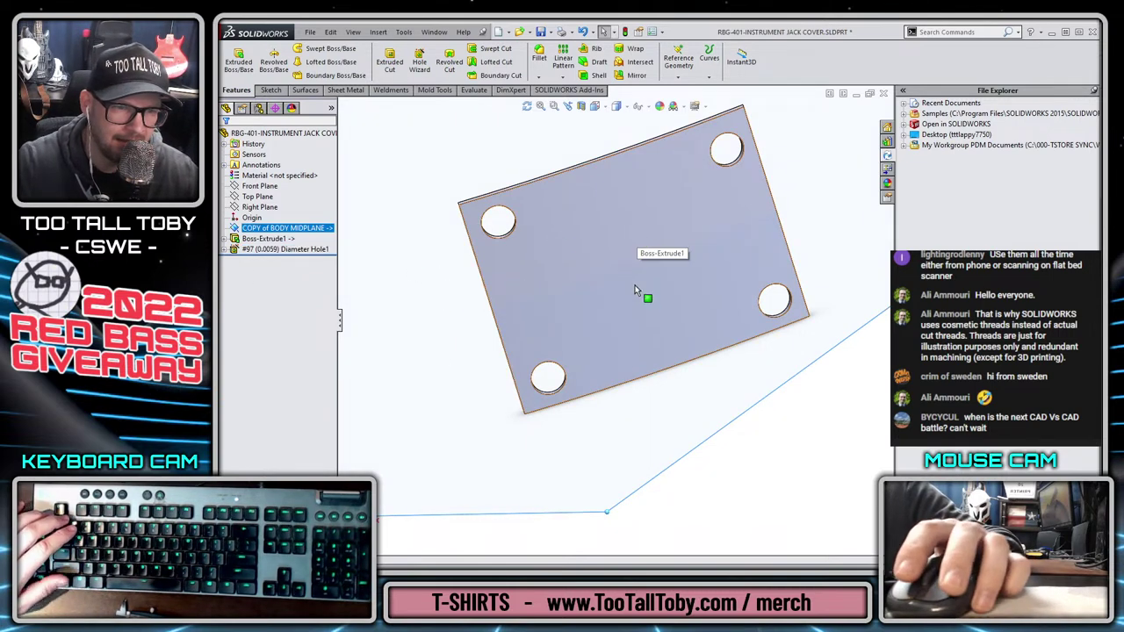
pyautogui.hotkey('ctrl', '1')
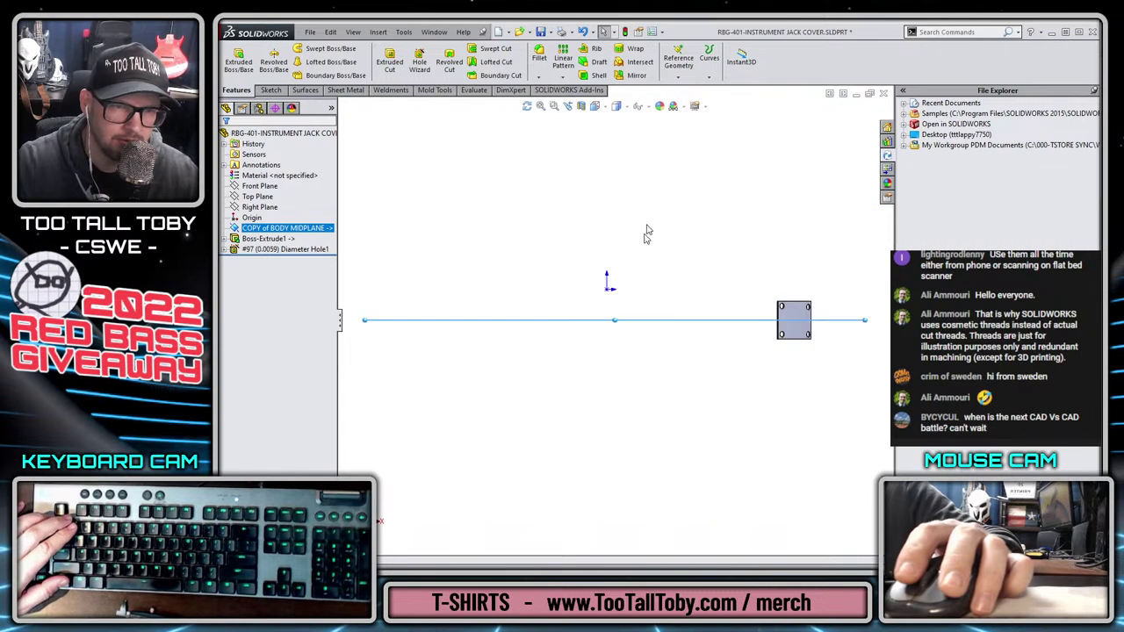
pyautogui.press('Left')
pyautogui.press('Left')
pyautogui.press('Left')
pyautogui.press('Left')
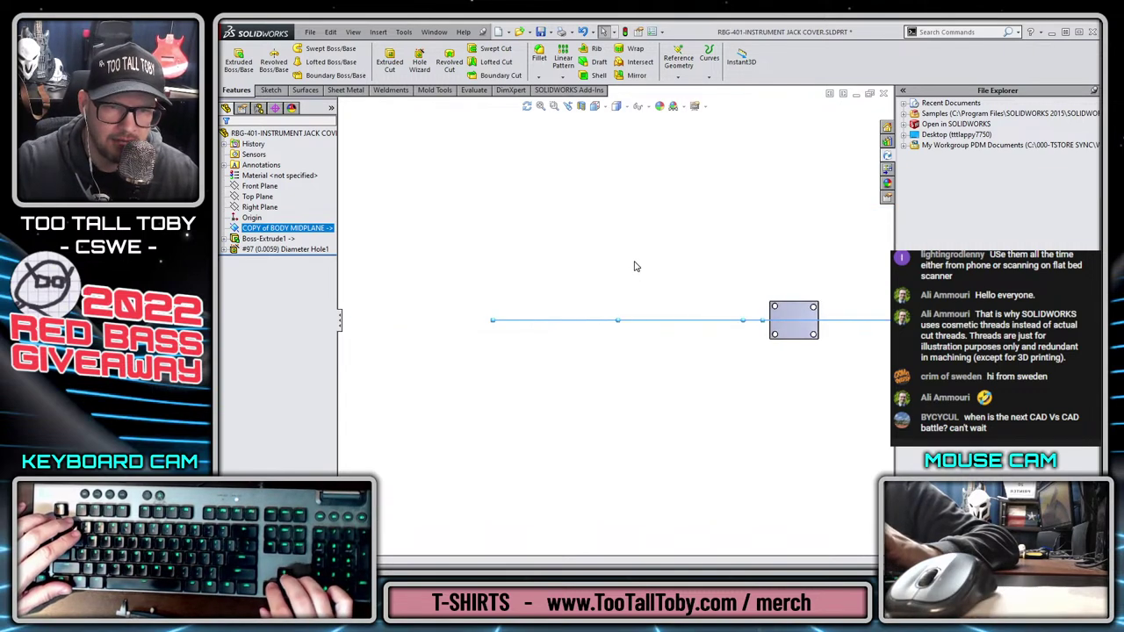
pyautogui.press('Right')
pyautogui.press('Down')
pyautogui.press('Down')
pyautogui.press('Down')
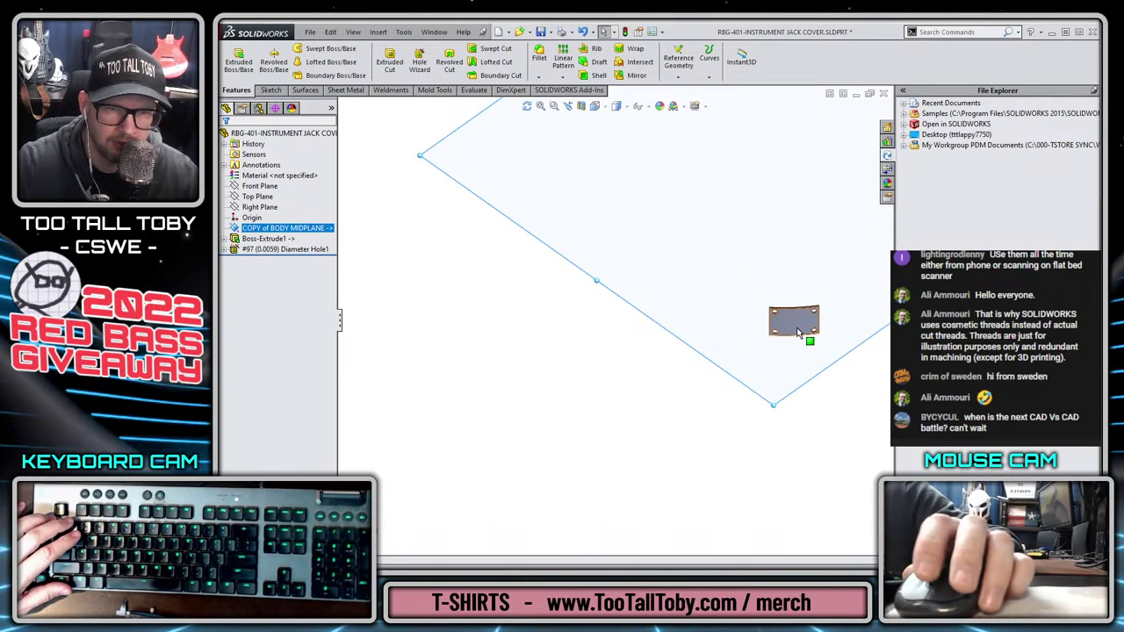
pyautogui.scroll(-7, 799, 327)
pyautogui.scroll(-2, 752, 295)
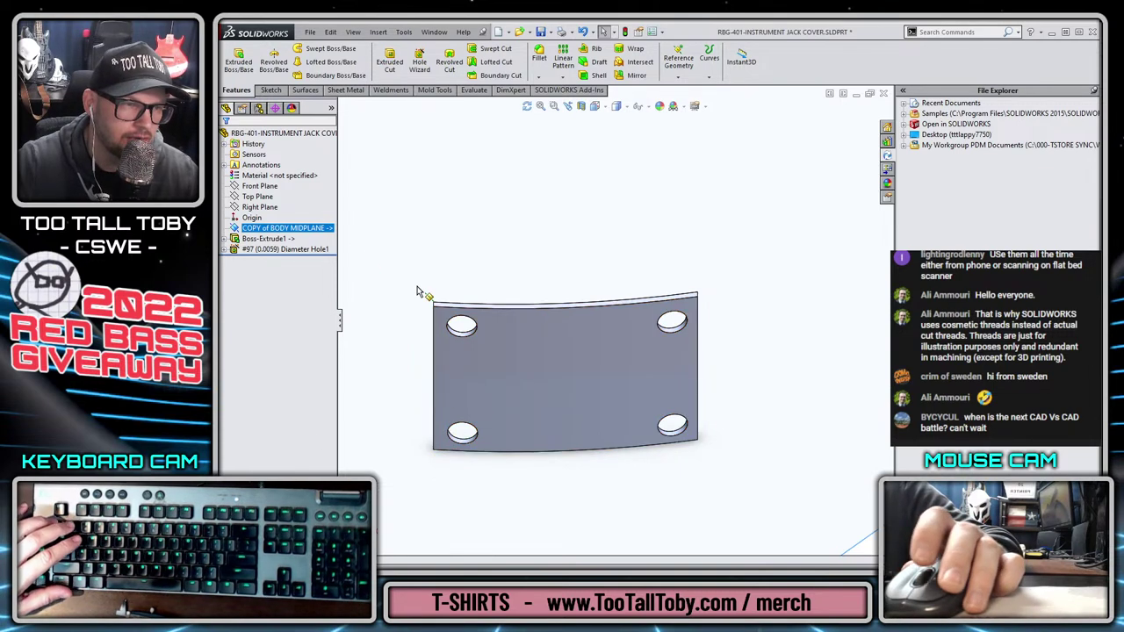
pyautogui.scroll(15, 419, 291)
pyautogui.scroll(-3, 680, 272)
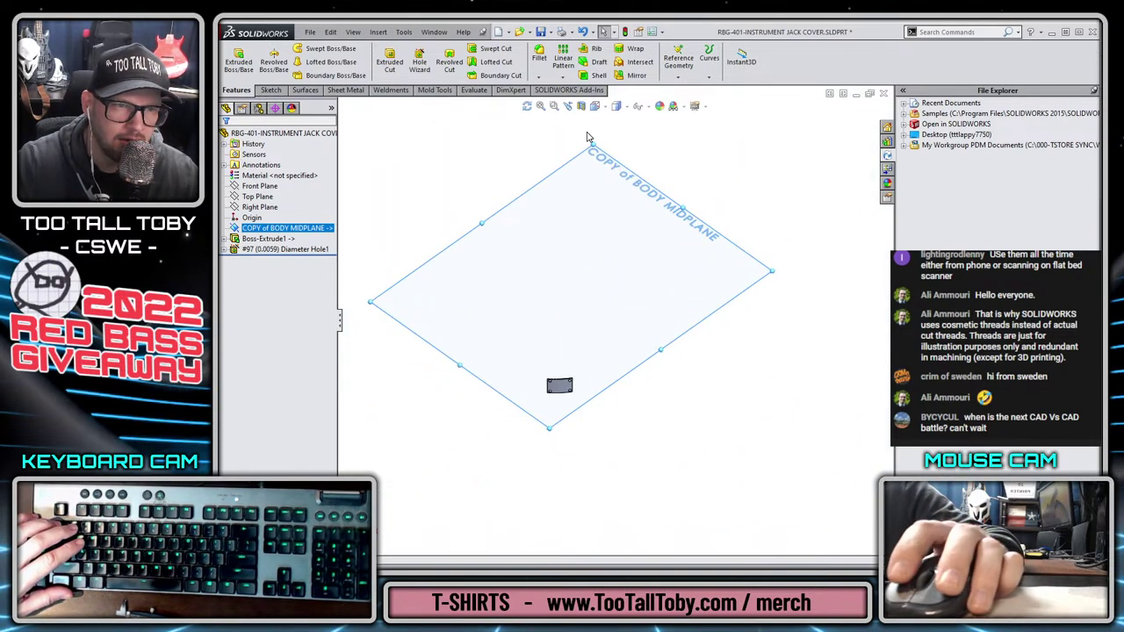
# Shrink the COPY of BODY MIDPLANE plane's display border closely around the cover and hide the plane
pyautogui.rightClick(268, 227)
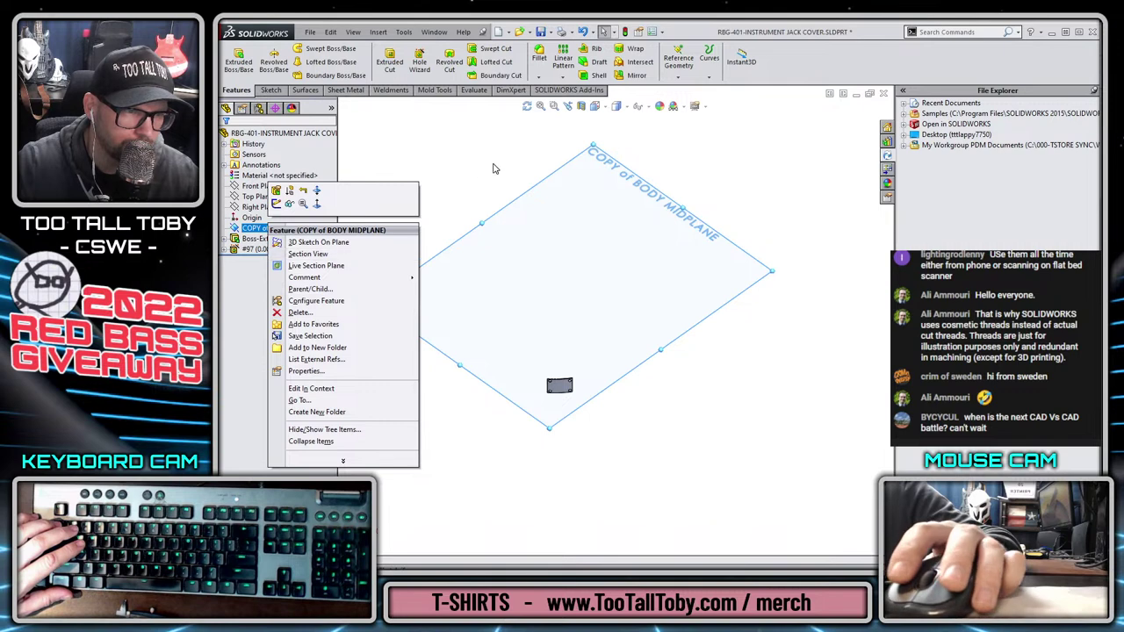
pyautogui.click(593, 156)
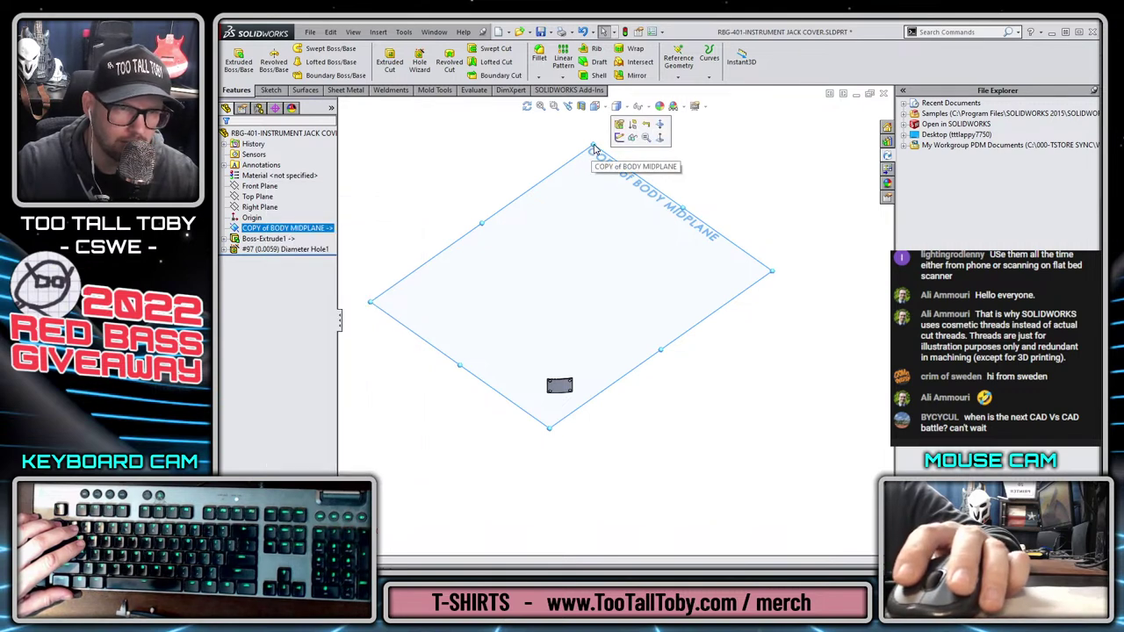
pyautogui.scroll(6, 556, 378)
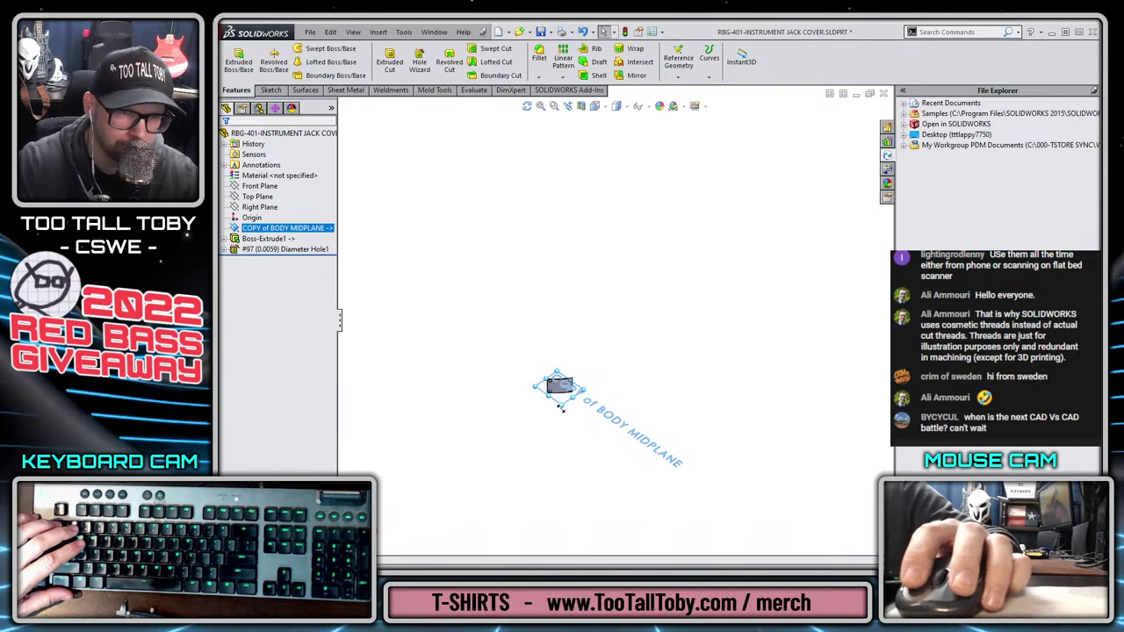
pyautogui.rightClick(280, 230)
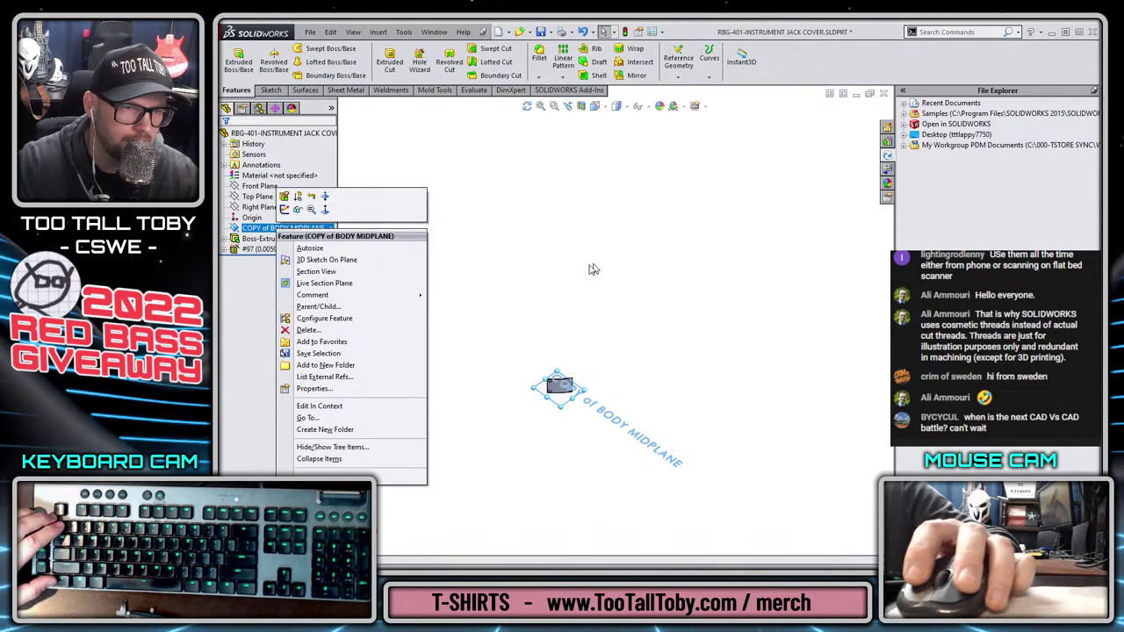
pyautogui.click(298, 210)
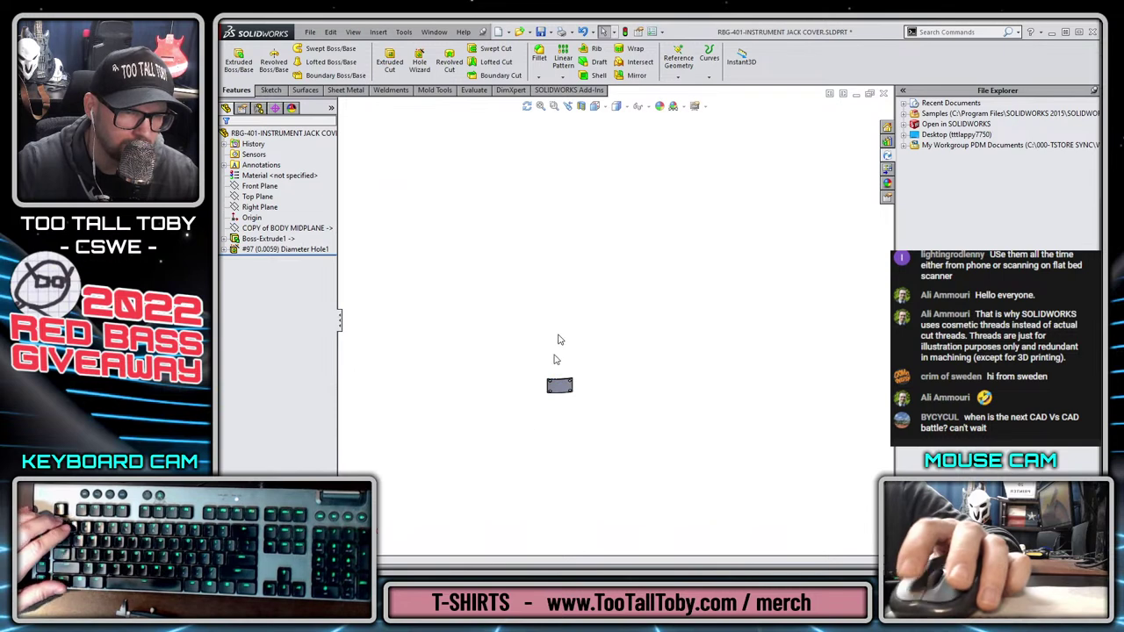
# Roll the feature history back to just before the corner holes and select the thin upper side face of the cover
pyautogui.press('f')
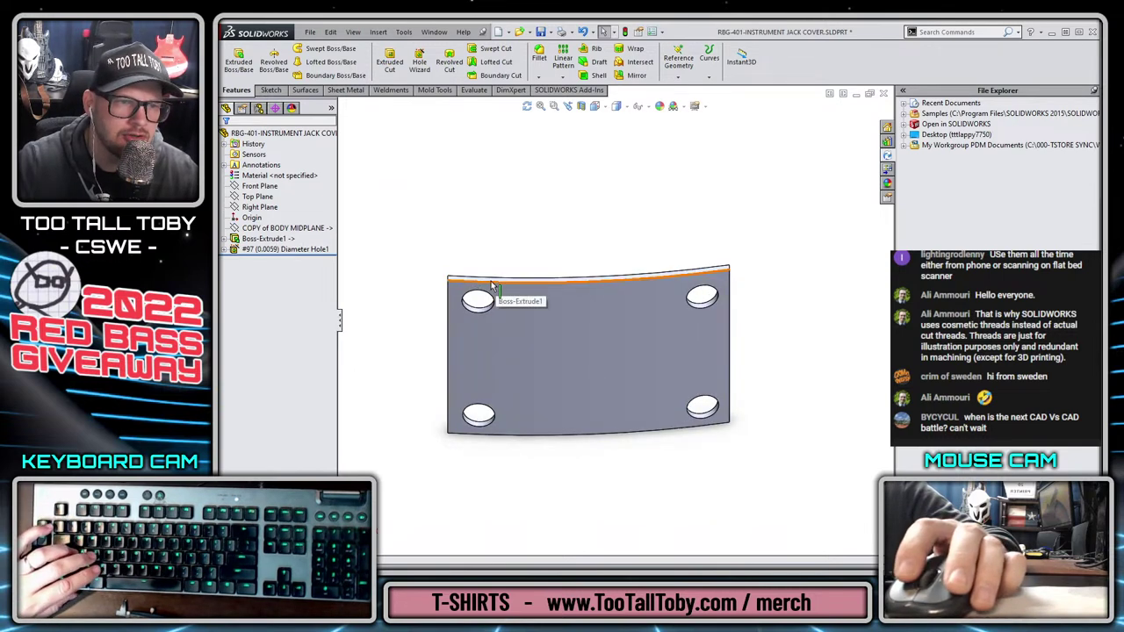
pyautogui.scroll(-3, 492, 290)
pyautogui.click(328, 250)
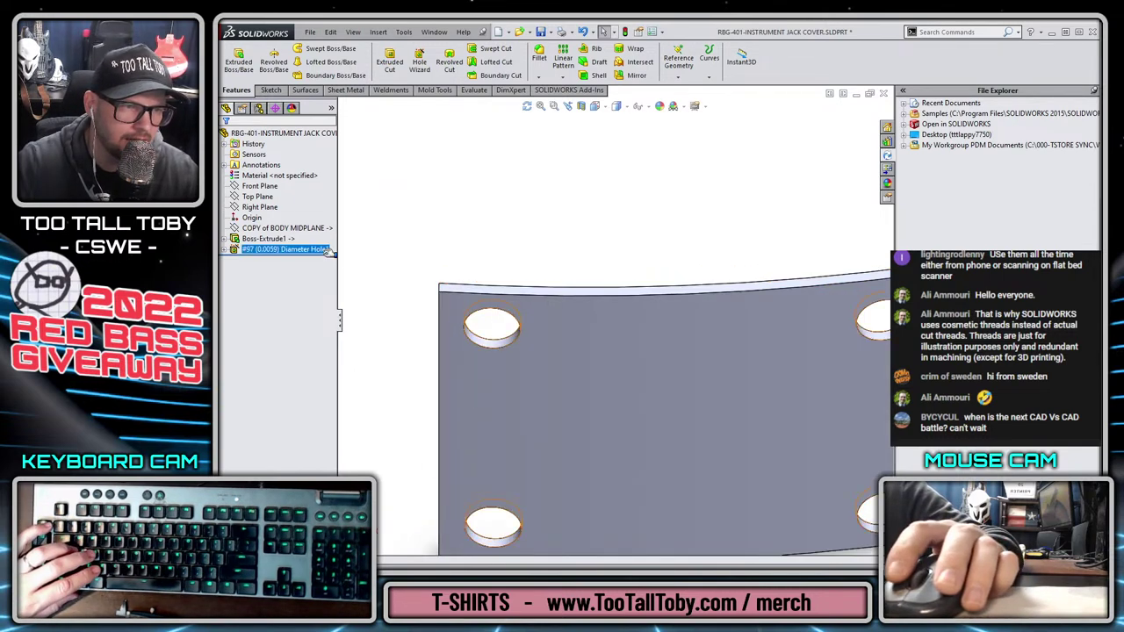
pyautogui.moveTo(297, 253); pyautogui.dragTo(303, 242)
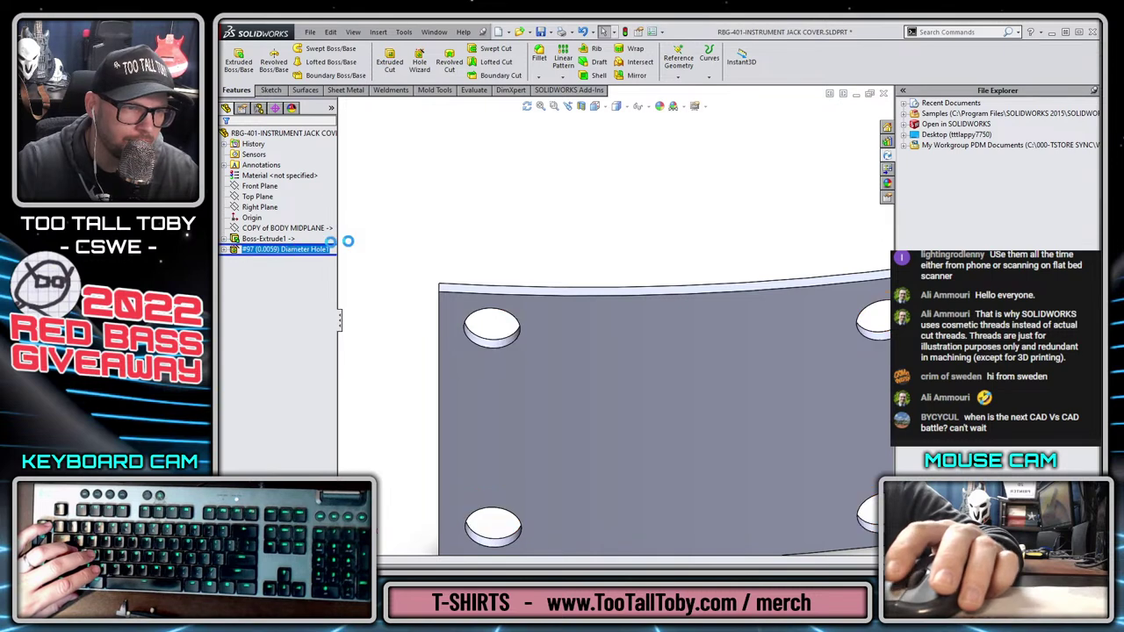
pyautogui.click(453, 289)
pyautogui.press('s')
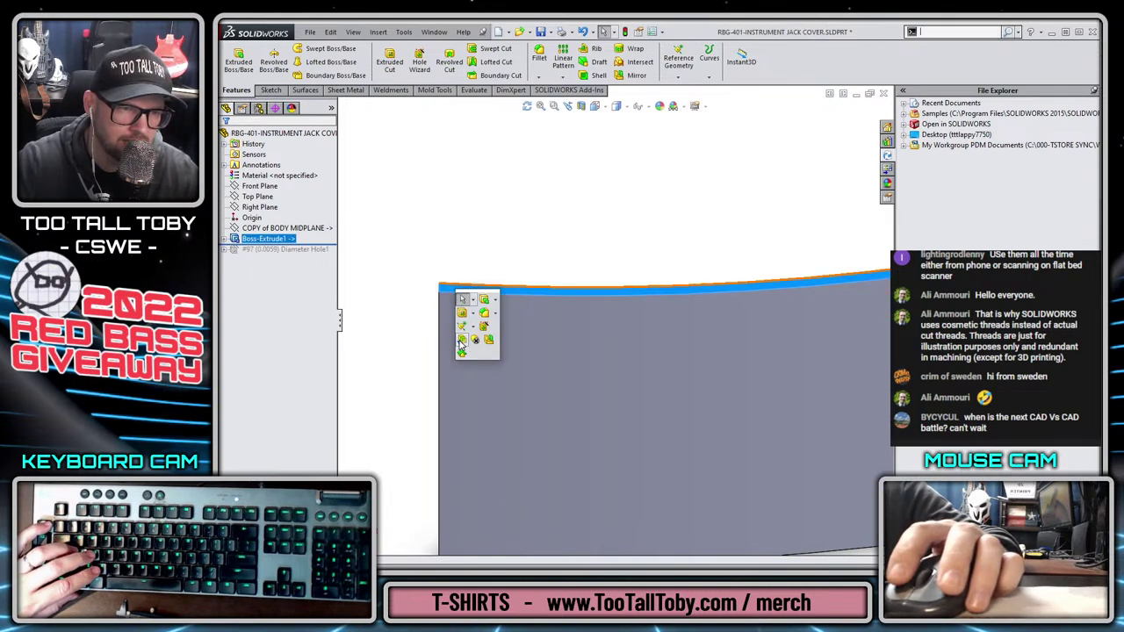
# Create a reference plane offset 0.135 in from the cover's upper edge face, flipped inward toward the part
pyautogui.click(466, 328)
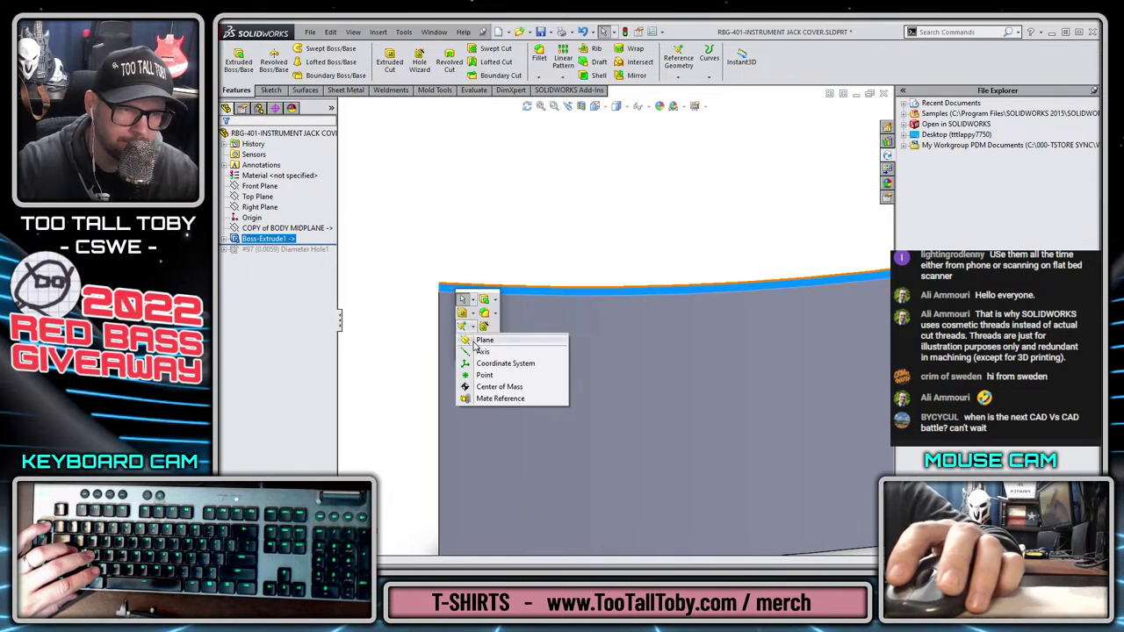
pyautogui.click(478, 341)
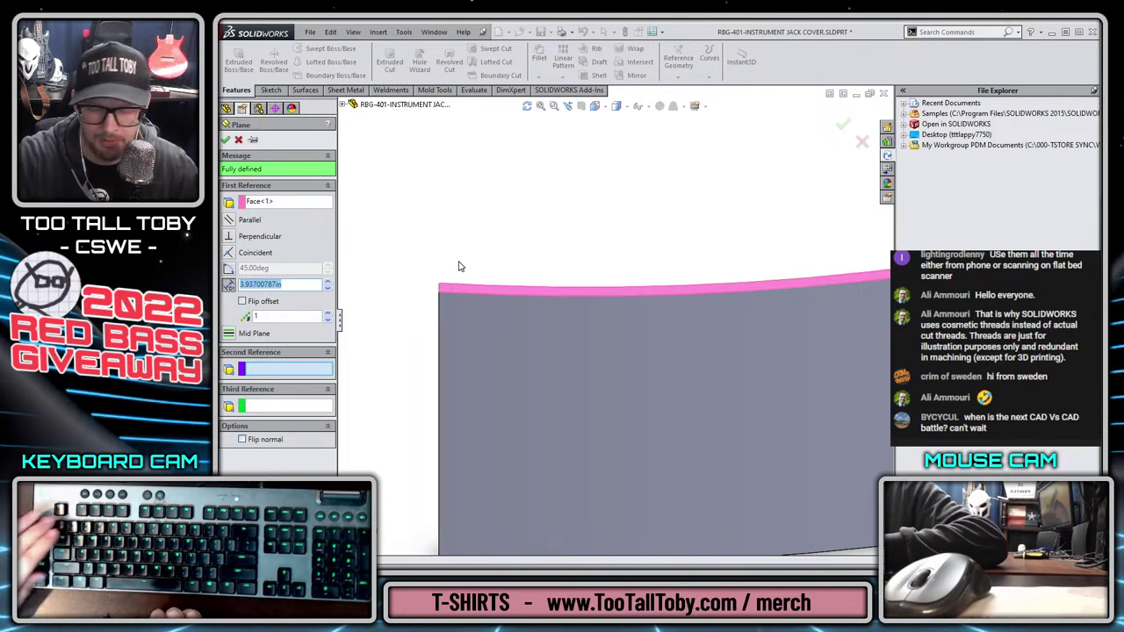
pyautogui.write('0.135')
pyautogui.press('Tab')
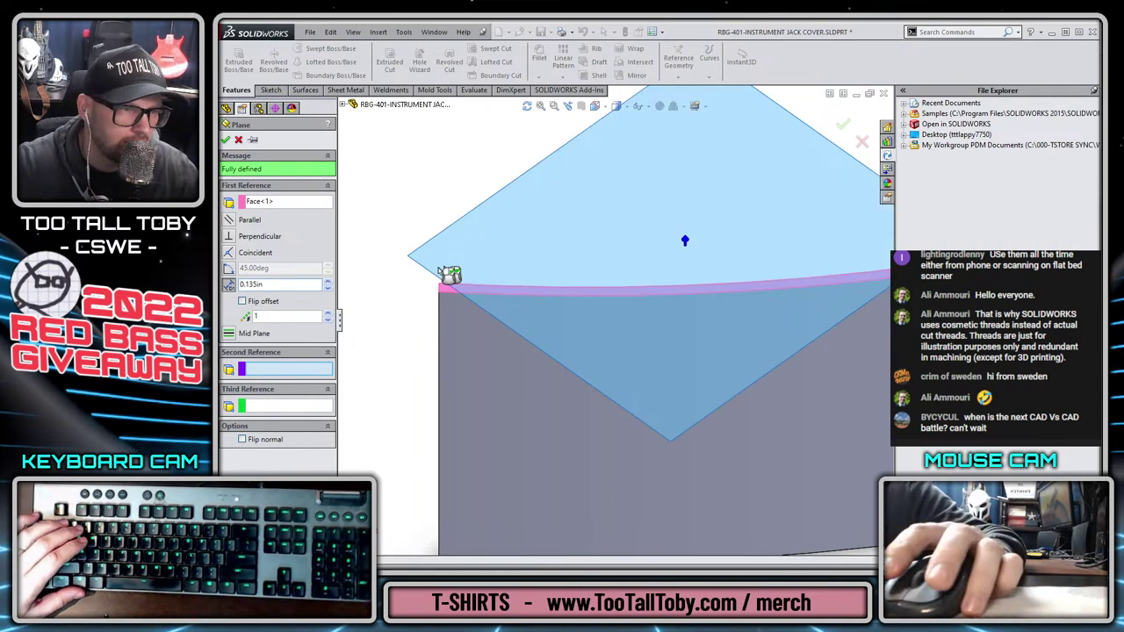
pyautogui.click(243, 301)
pyautogui.click(225, 140)
# Create a second reference plane offset 0.135 in inward from the cover's opposite, lower edge face
pyautogui.scroll(5, 581, 374)
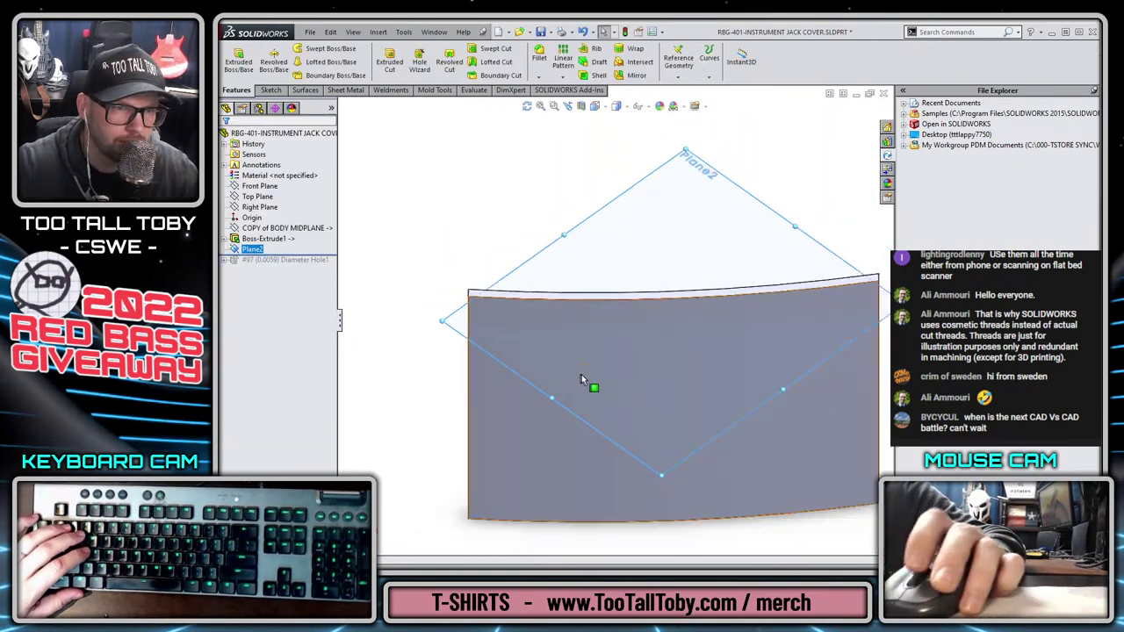
pyautogui.moveTo(603, 465); pyautogui.dragTo(602, 383, button='middle')
pyautogui.scroll(-5, 603, 382)
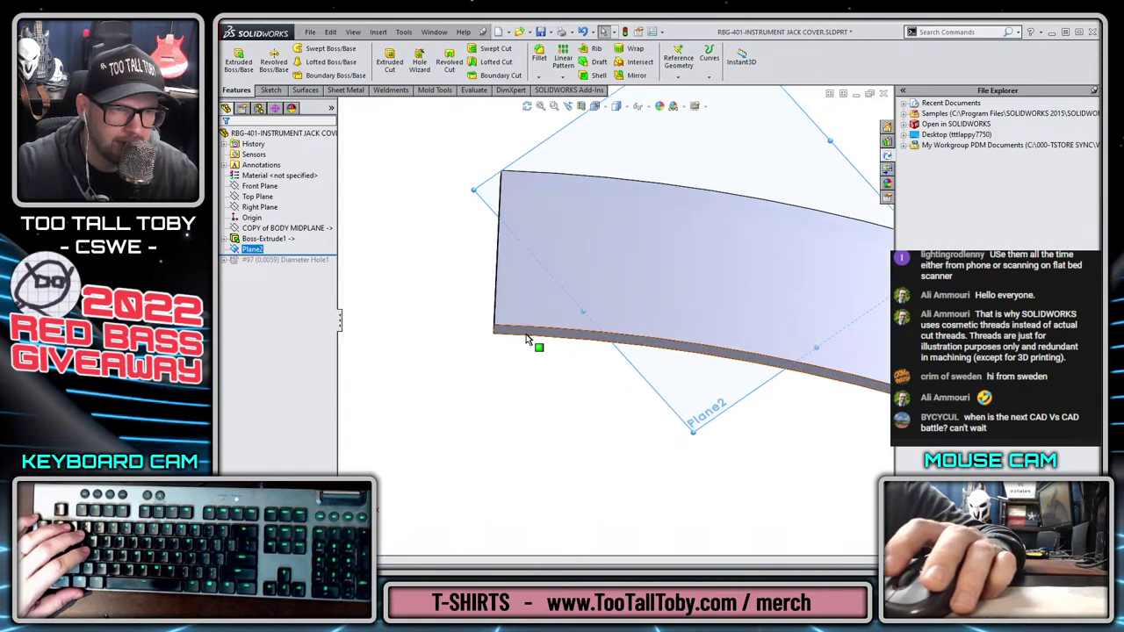
pyautogui.click(520, 334)
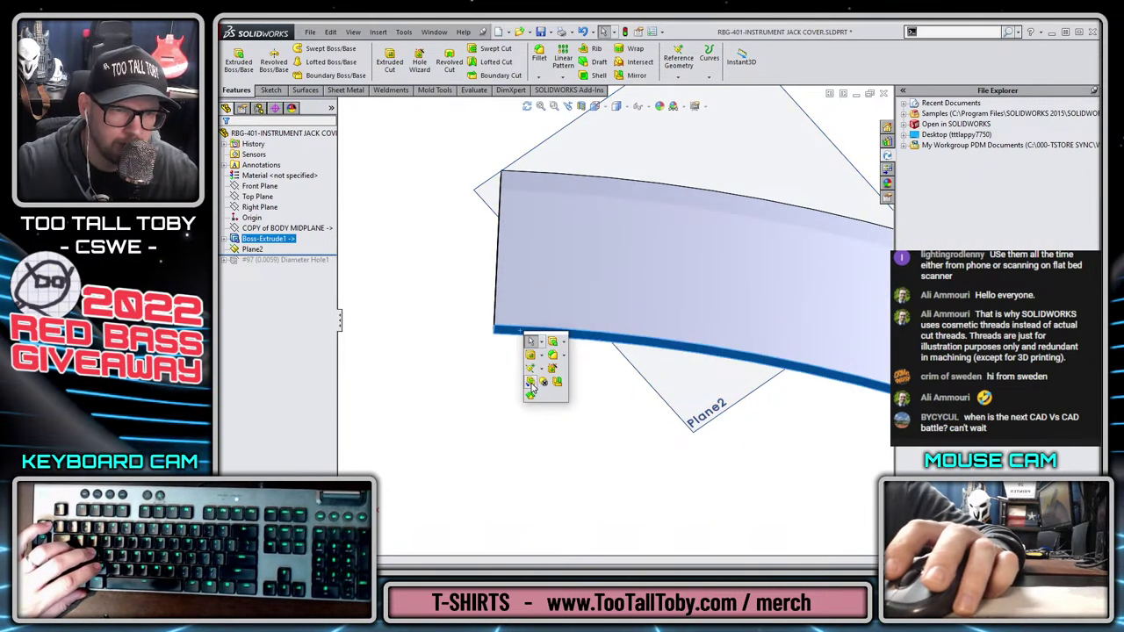
pyautogui.click(531, 369)
pyautogui.click(546, 379)
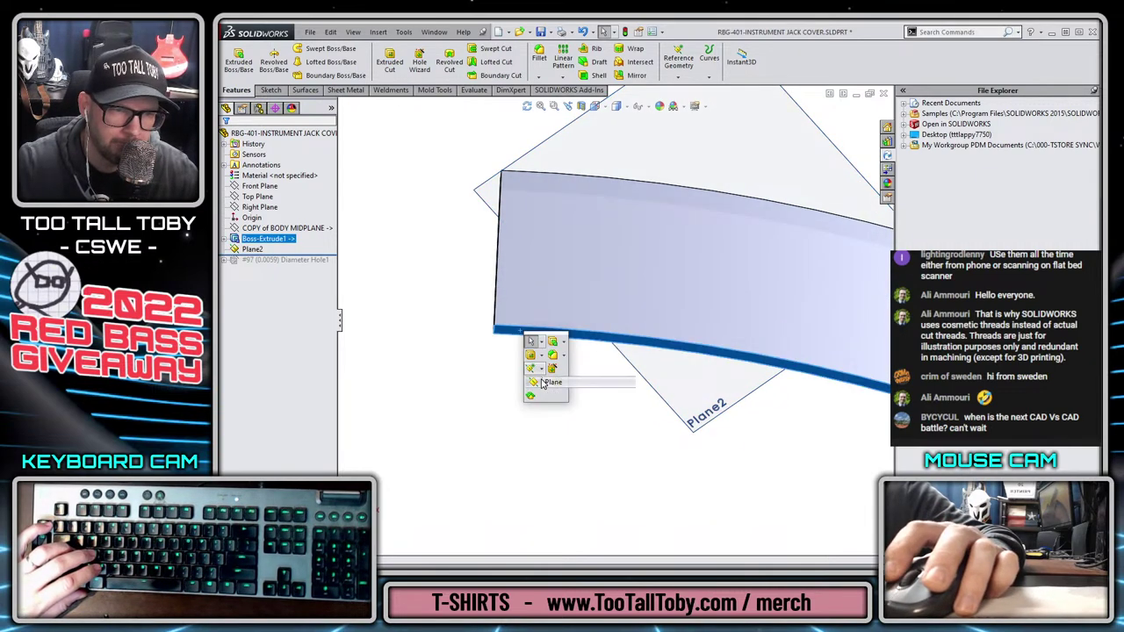
pyautogui.click(255, 303)
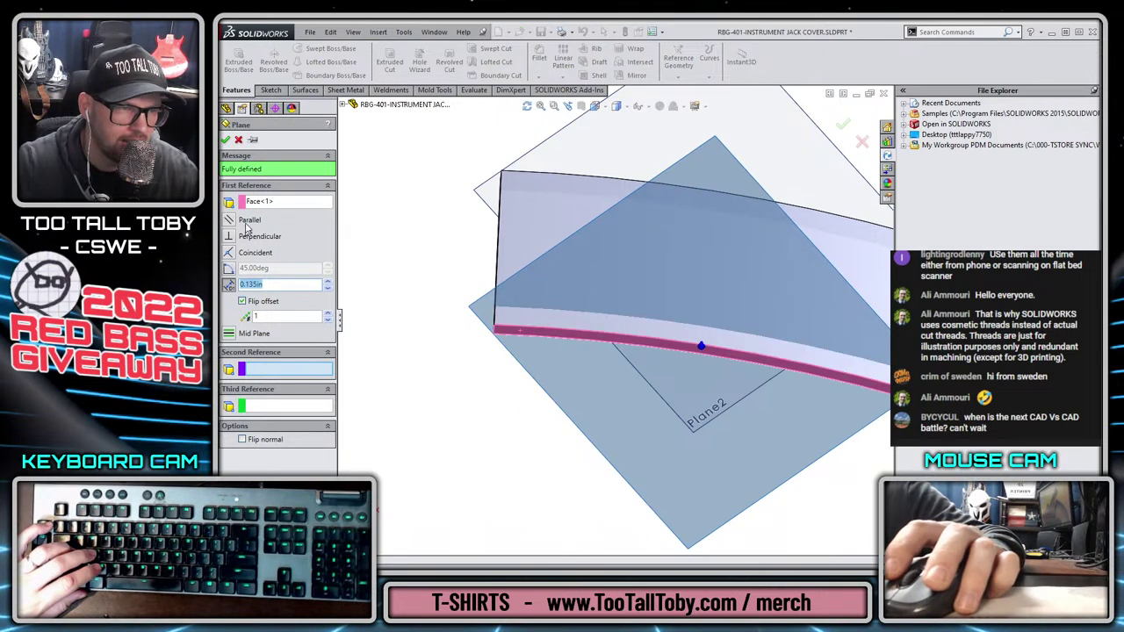
pyautogui.click(225, 141)
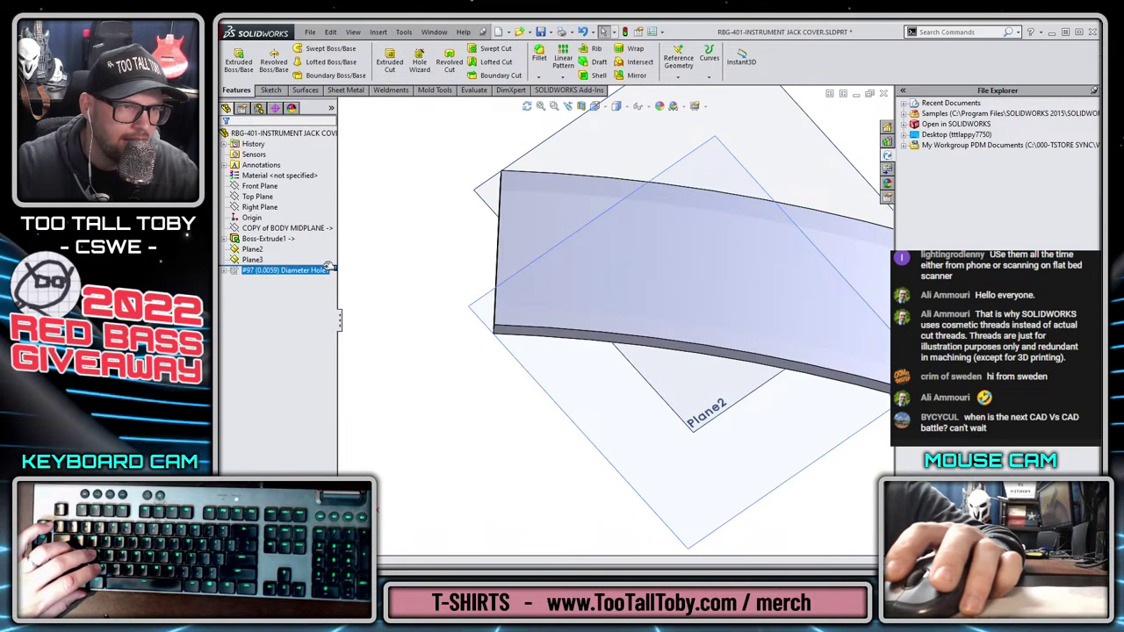
# Roll the model forward past the #97 Diameter Hole1 feature and open its 3DSketch1 for editing
pyautogui.moveTo(329, 267); pyautogui.dragTo(329, 276)
pyautogui.click(225, 270)
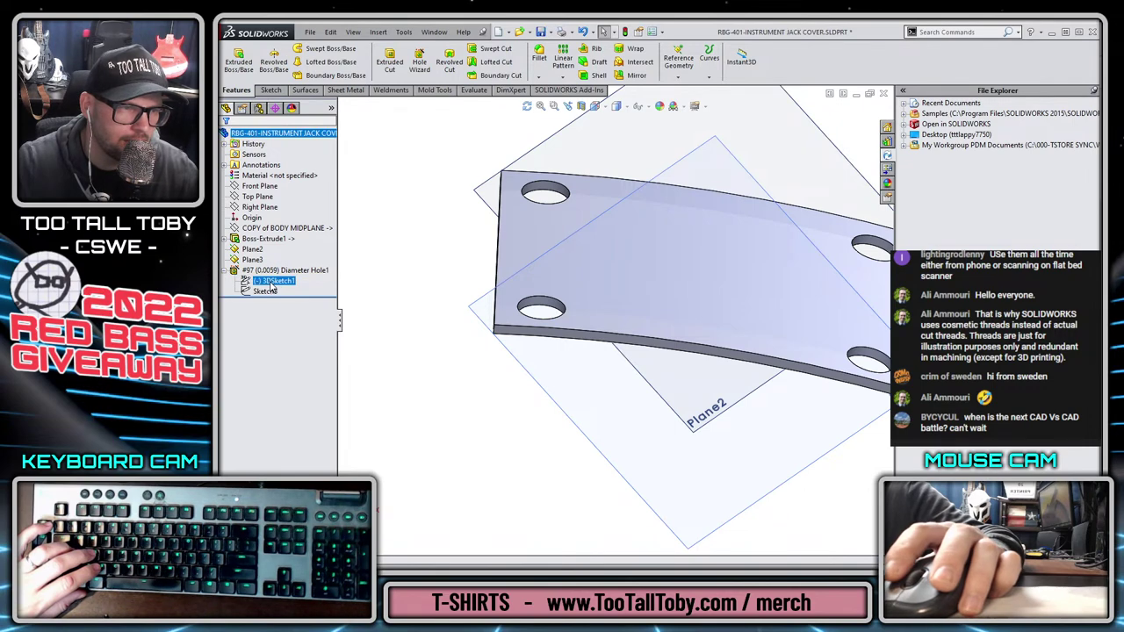
pyautogui.click(271, 282)
pyautogui.click(278, 252)
# Constrain the two upper hole points to Plane2 with On Plane relations
pyautogui.moveTo(659, 160); pyautogui.dragTo(687, 256, button='middle')
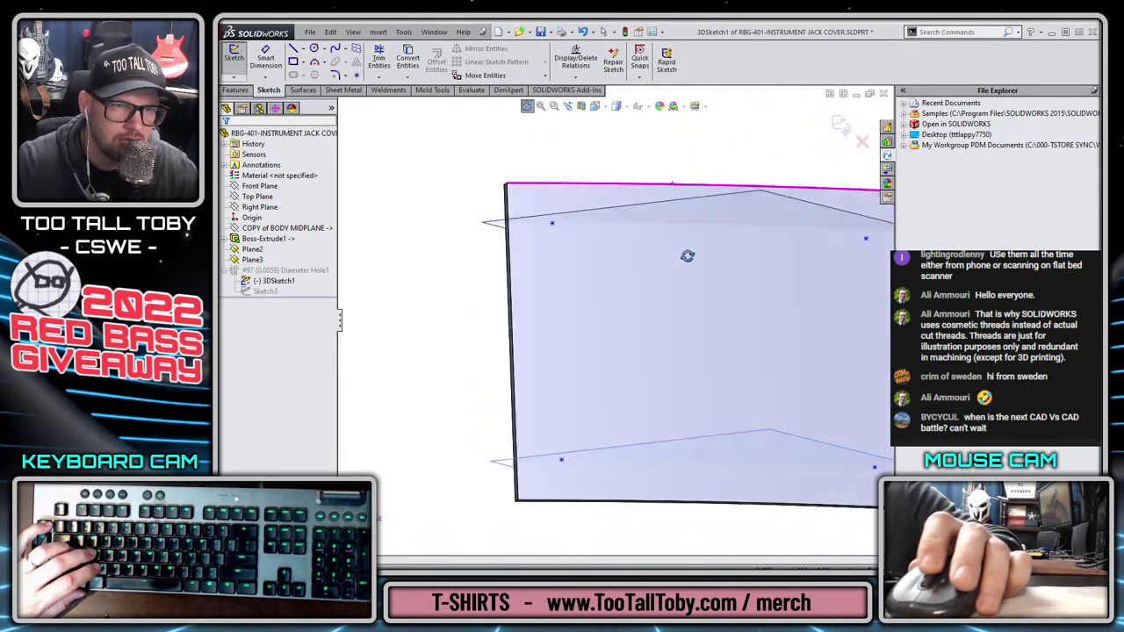
pyautogui.click(553, 224)
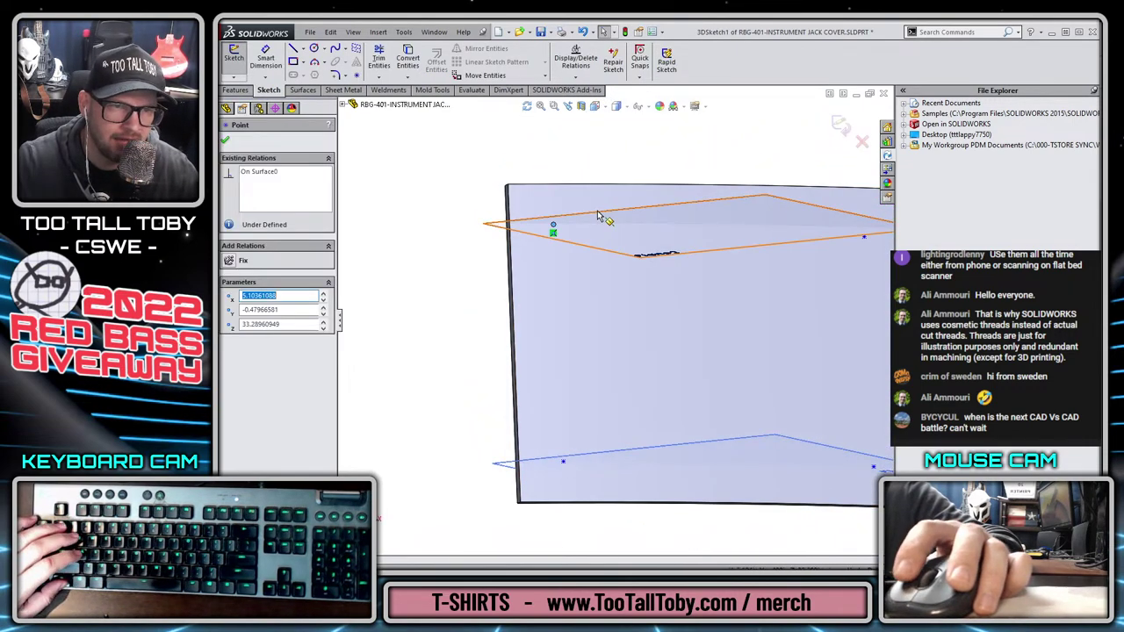
pyautogui.keyDown('ctrl'); pyautogui.click(598, 215); pyautogui.keyUp('ctrl')
pyautogui.scroll(3, 766, 242)
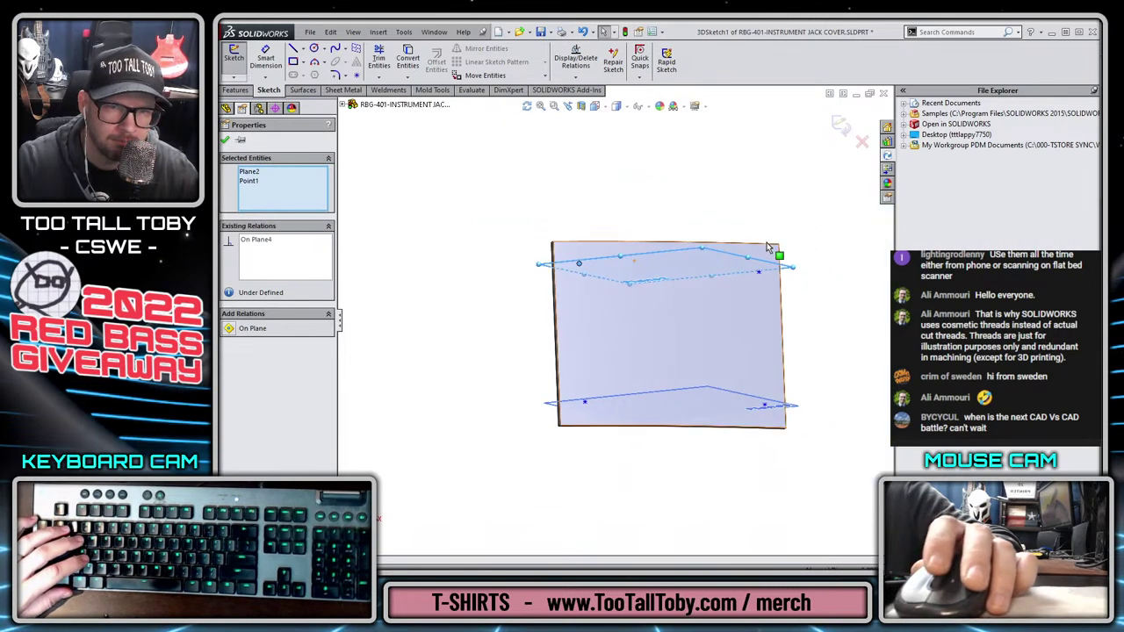
pyautogui.scroll(-2, 767, 243)
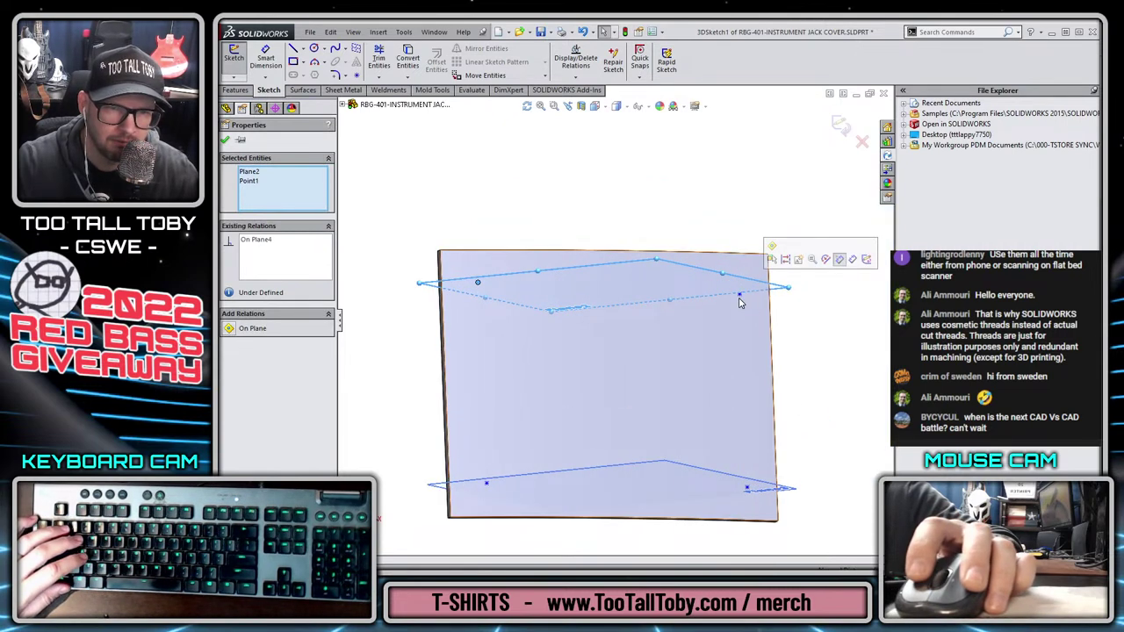
pyautogui.click(741, 296)
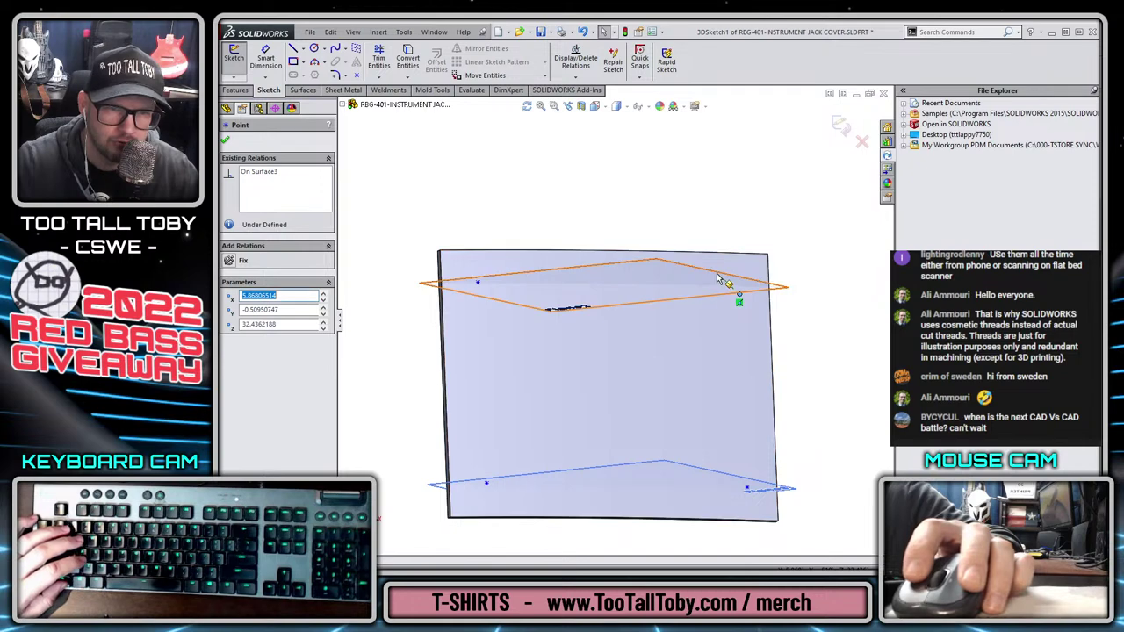
pyautogui.keyDown('ctrl'); pyautogui.click(717, 273); pyautogui.keyUp('ctrl')
pyautogui.click(750, 230)
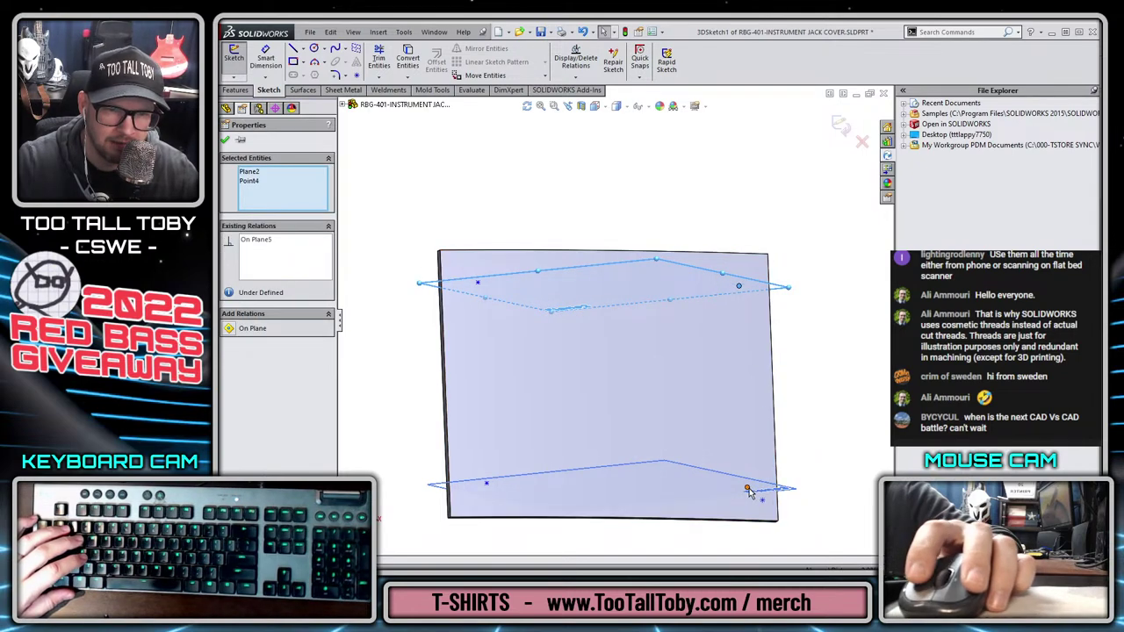
# Constrain the two lower hole points to Plane3 with On Plane relations
pyautogui.click(746, 489)
pyautogui.keyDown('ctrl'); pyautogui.click(698, 474); pyautogui.keyUp('ctrl')
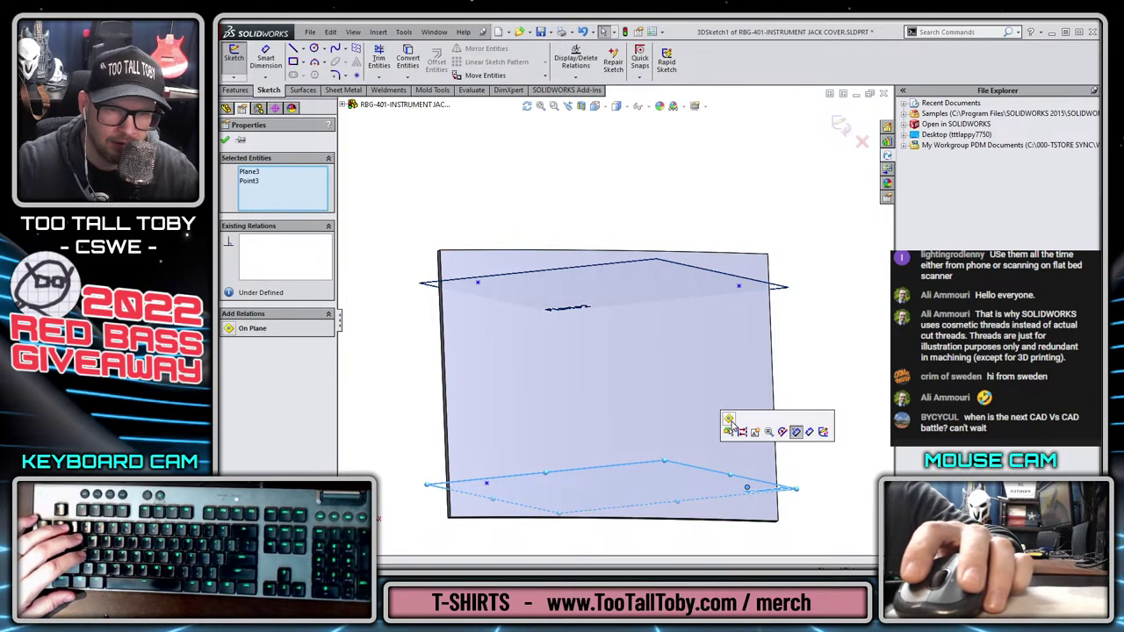
pyautogui.click(730, 420)
pyautogui.click(487, 484)
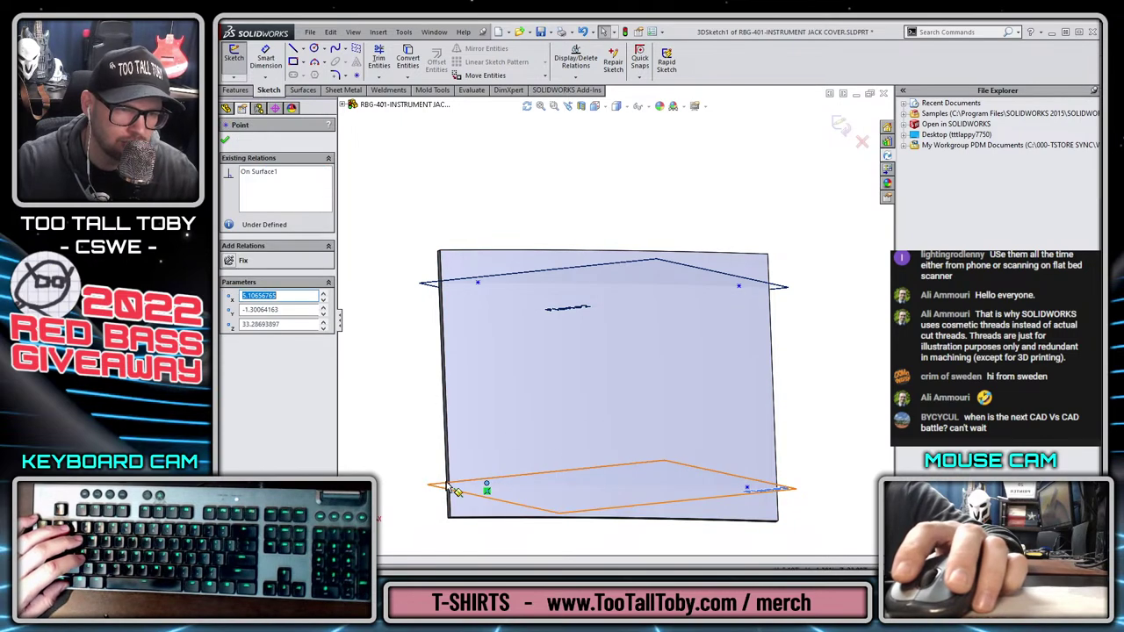
pyautogui.keyDown('ctrl'); pyautogui.click(464, 488); pyautogui.keyUp('ctrl')
pyautogui.click(483, 434)
pyautogui.click(421, 408)
pyautogui.press('z')
pyautogui.press('z')
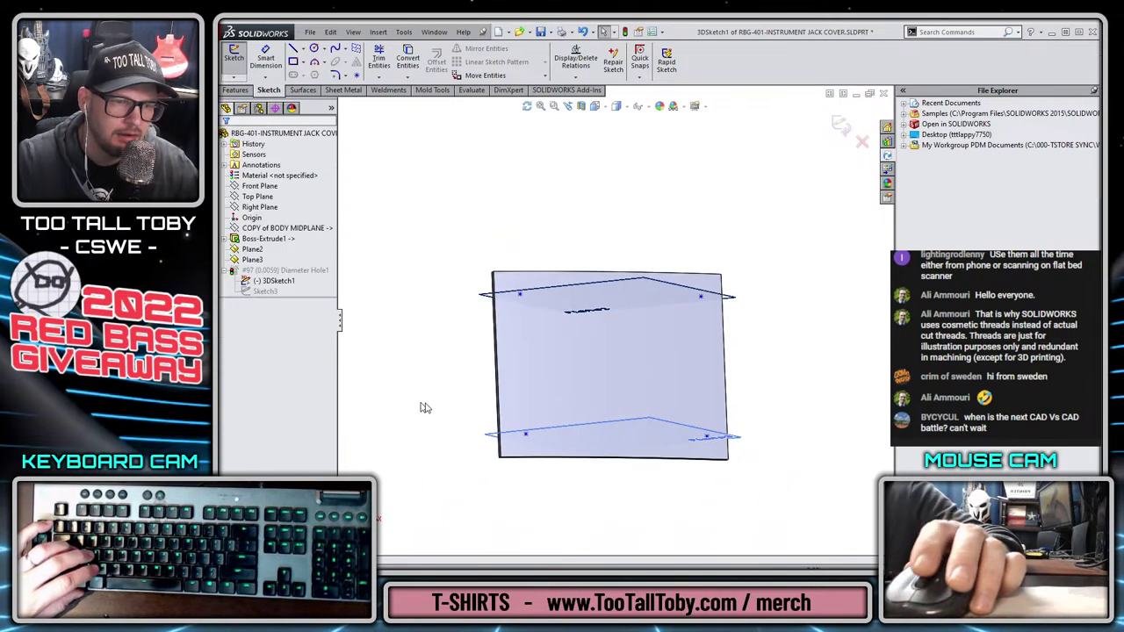
pyautogui.moveTo(648, 346)
pyautogui.mouseDown(button='middle')
pyautogui.moveTo(642, 374)
pyautogui.moveTo(632, 339)
pyautogui.moveTo(635, 394)
pyautogui.moveTo(513, 317)
pyautogui.mouseUp(button='middle')
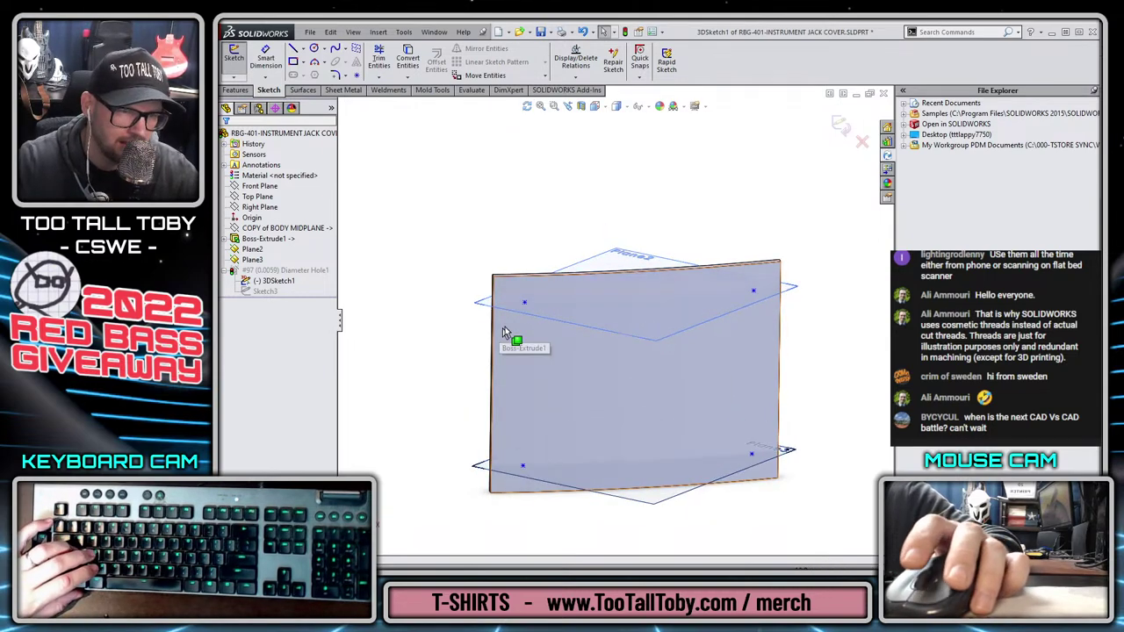
pyautogui.scroll(-2, 500, 294)
pyautogui.click(499, 292)
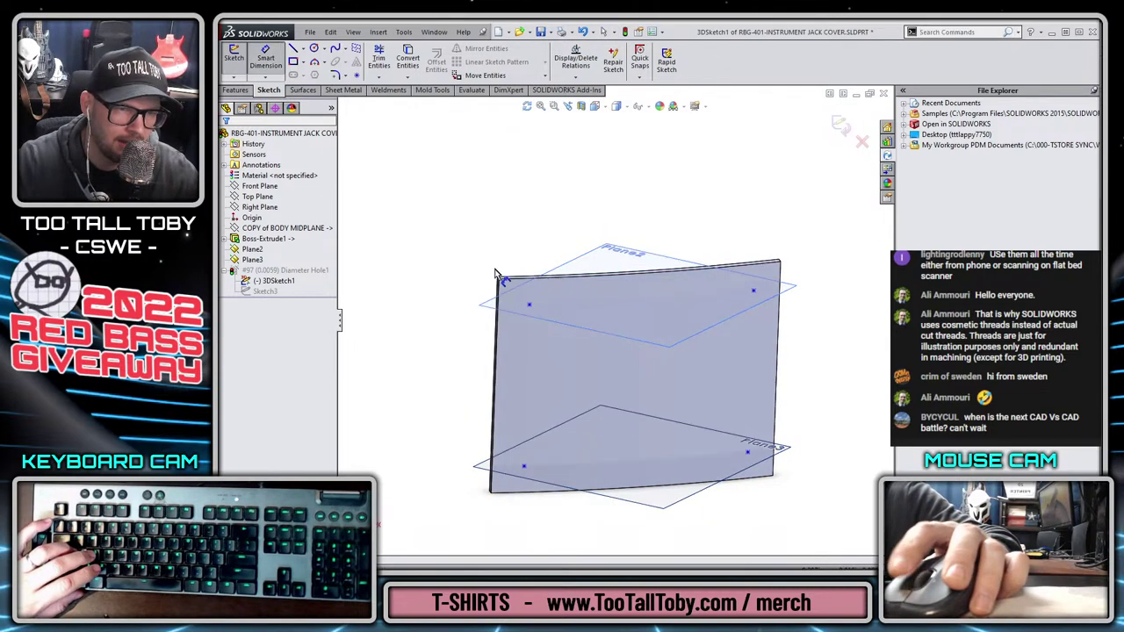
pyautogui.moveTo(503, 346); pyautogui.dragTo(525, 303, button='middle')
pyautogui.scroll(-3, 520, 288)
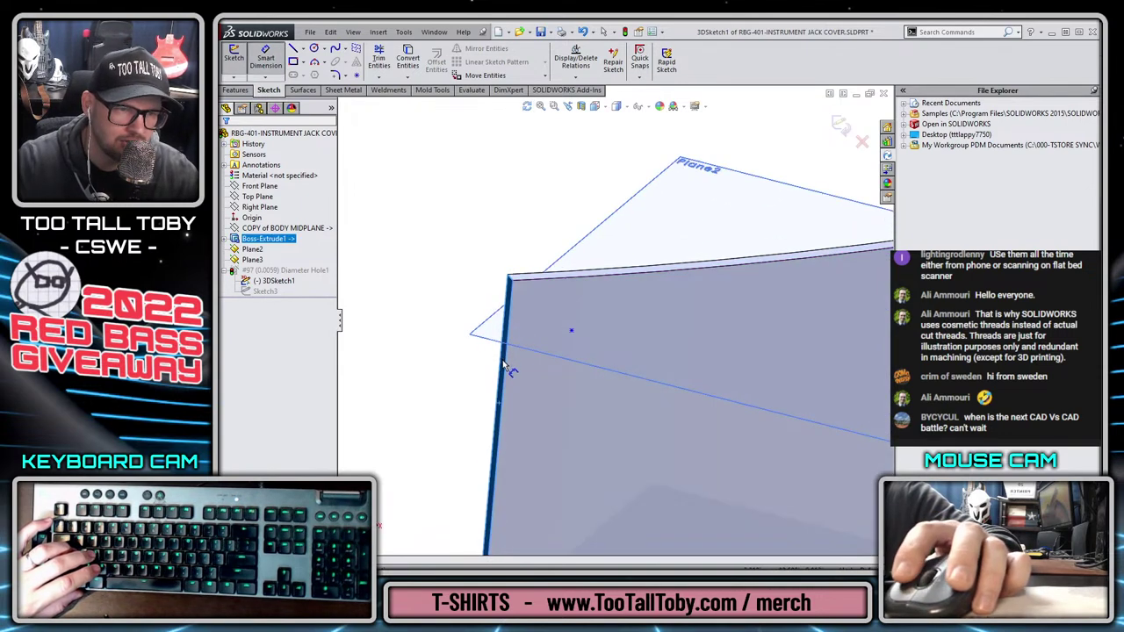
pyautogui.click(571, 331)
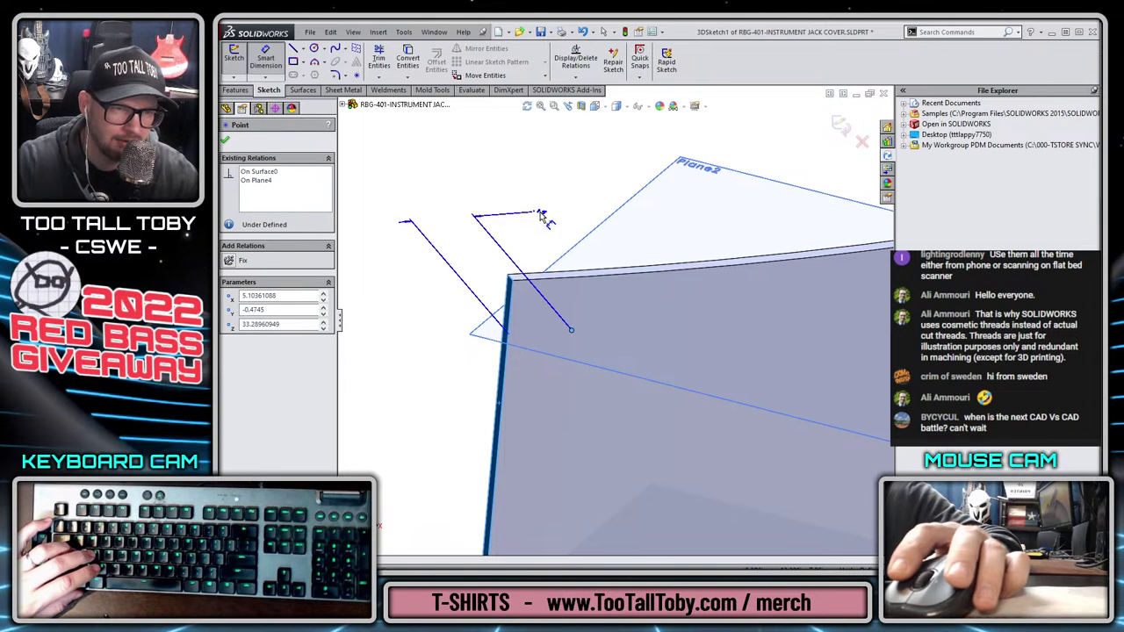
pyautogui.press('Escape')
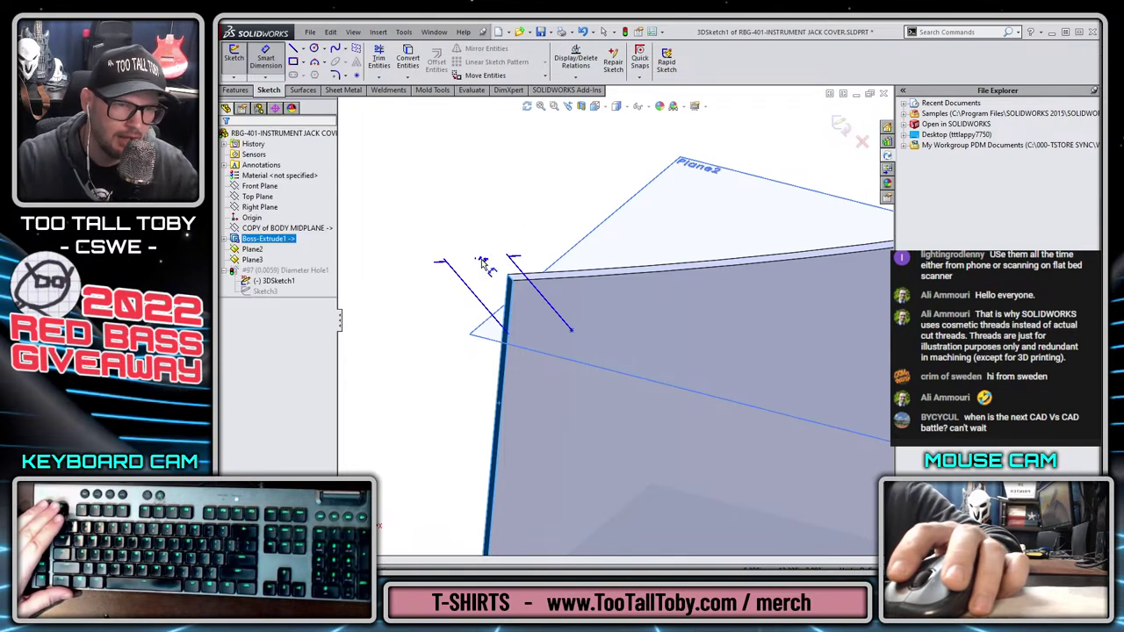
# Dimension the upper-left hole point from the cover's left side edge, entering 0.65 in and correcting it to 0.165 in
pyautogui.click(509, 331)
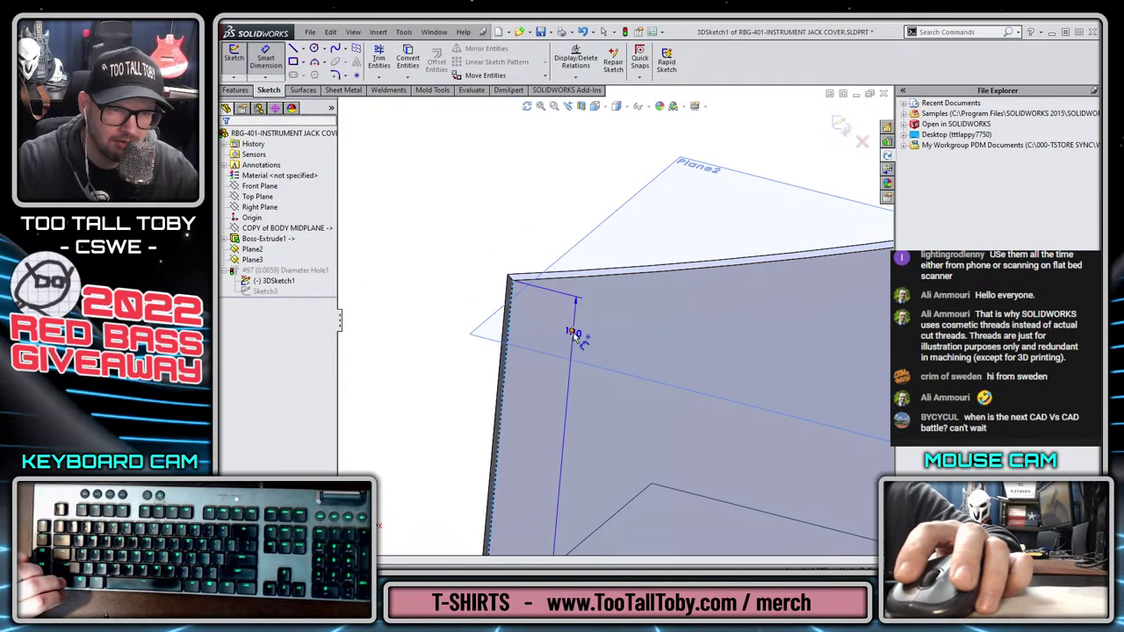
pyautogui.click(571, 330)
pyautogui.click(539, 209)
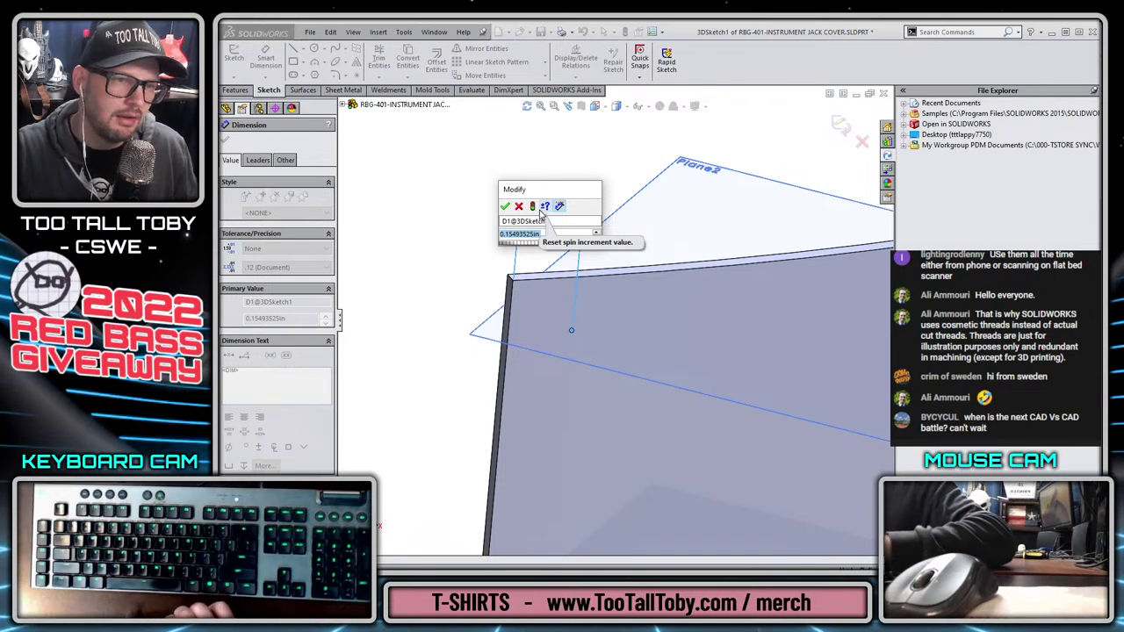
pyautogui.write('.65')
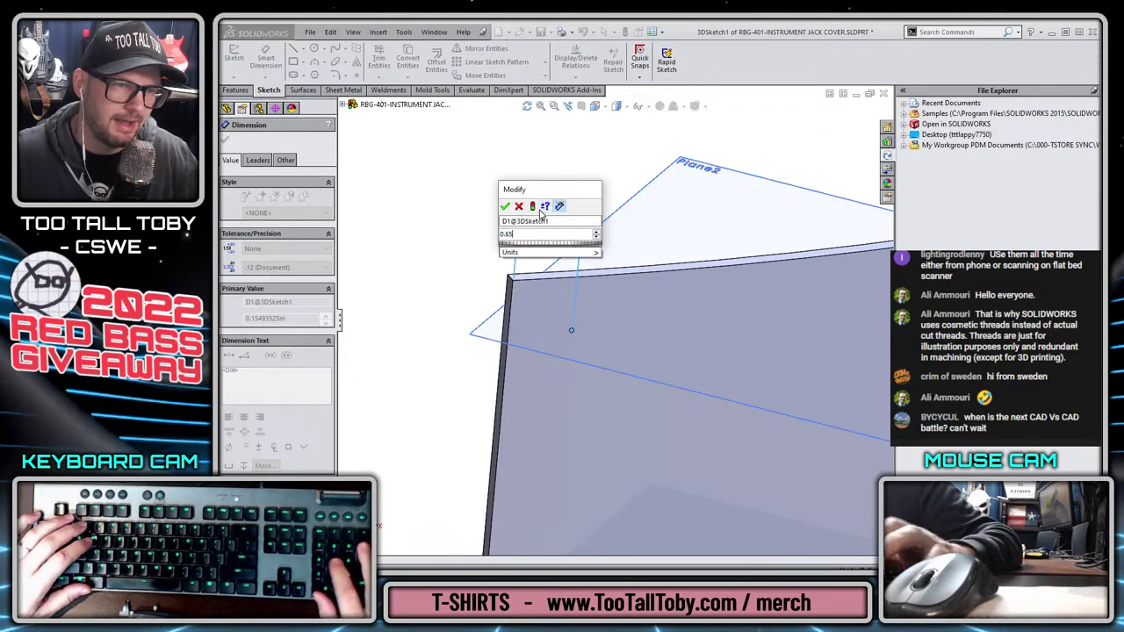
pyautogui.press('Return')
pyautogui.doubleClick(657, 204)
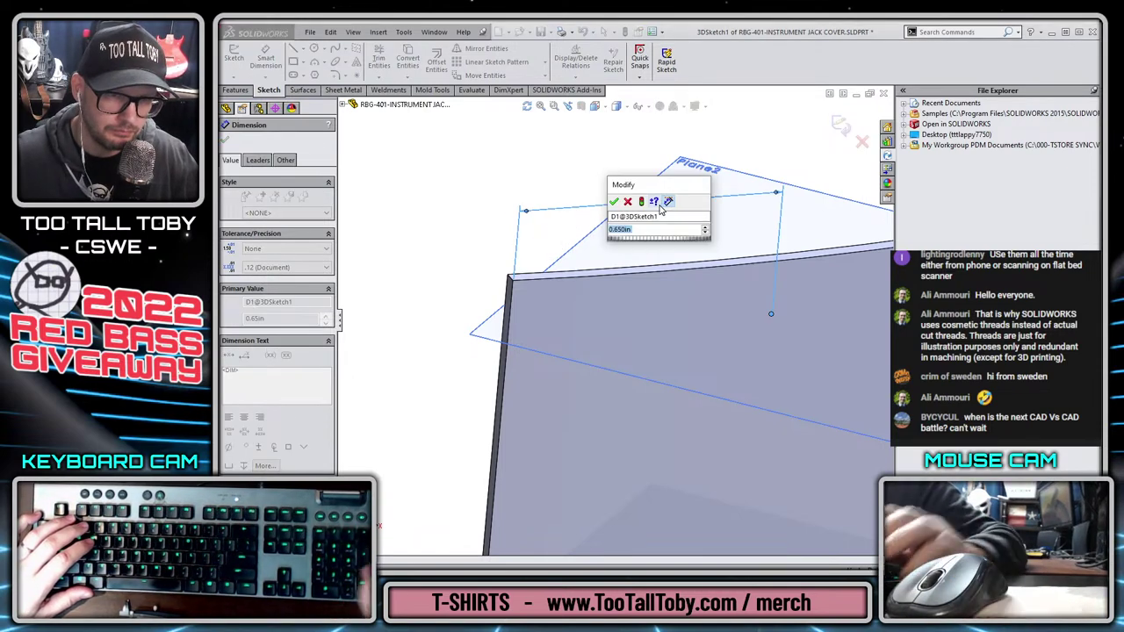
pyautogui.write('0.165')
pyautogui.press('Return')
# Dimension the upper-right hole point 0.165 in from the cover's right side edge and move the dimension text above the part
pyautogui.moveTo(658, 201); pyautogui.dragTo(789, 334, button='middle')
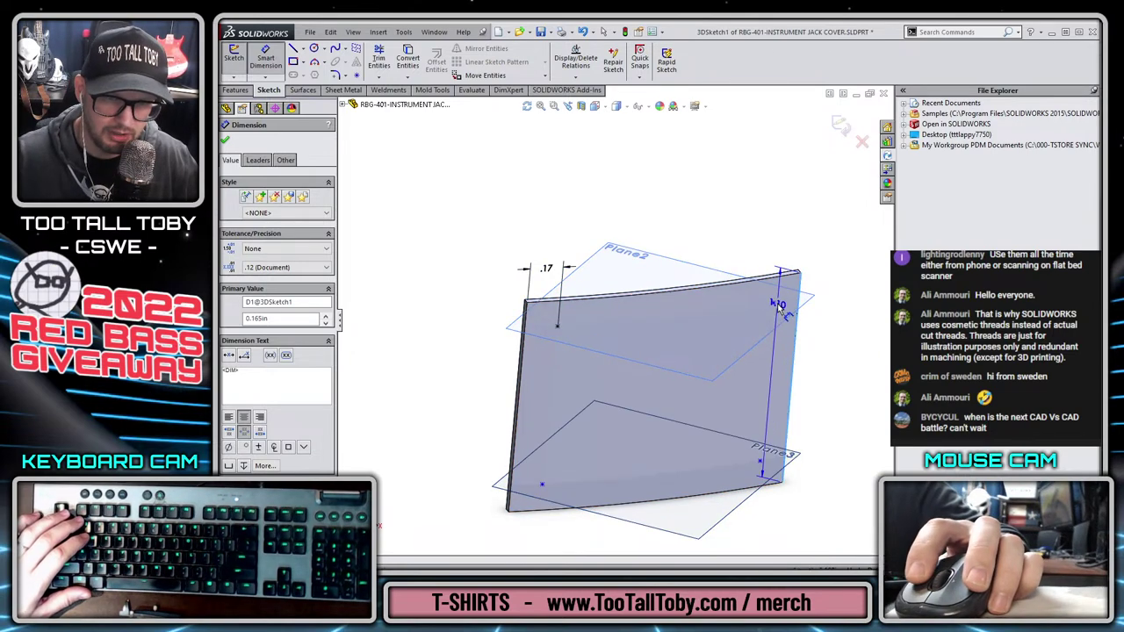
pyautogui.click(773, 303)
pyautogui.click(826, 230)
pyautogui.write('.165')
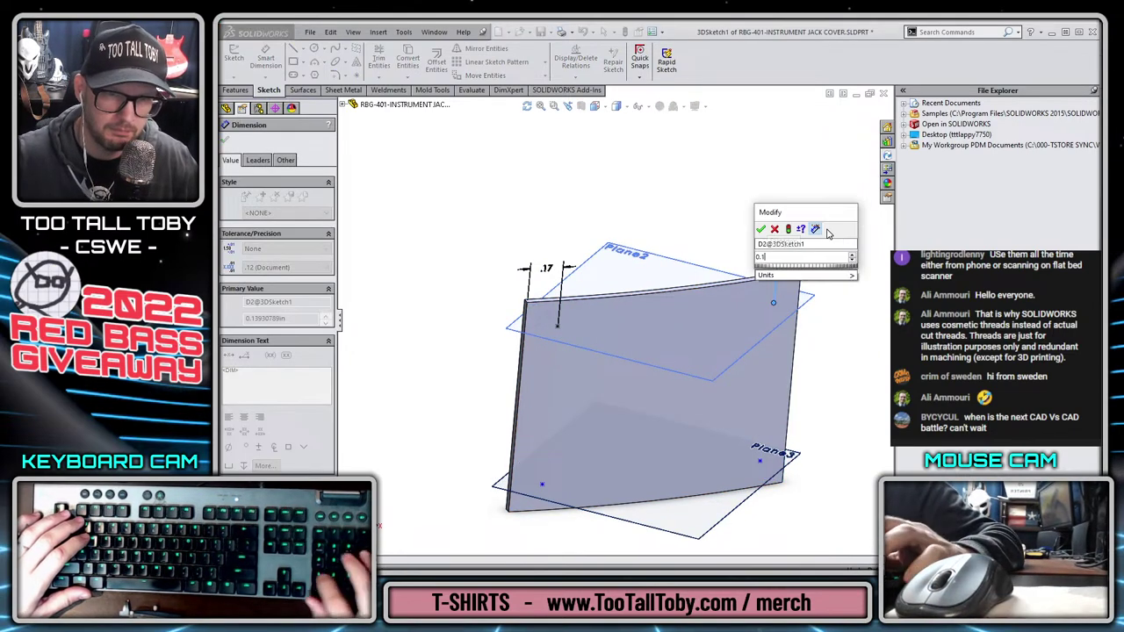
pyautogui.press('Return')
pyautogui.press('Escape')
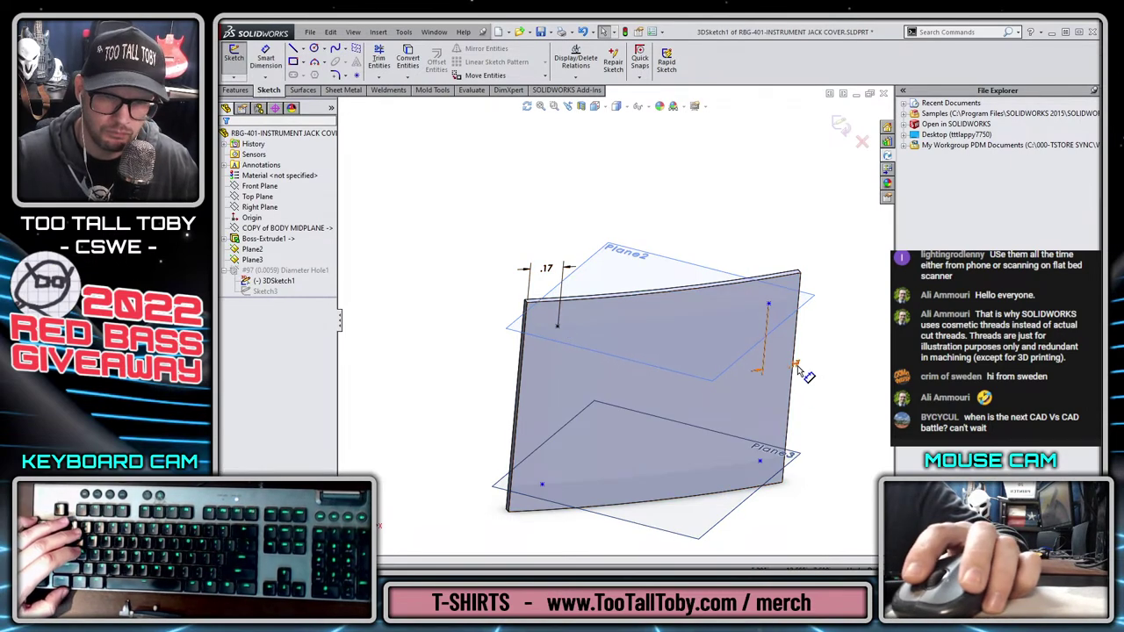
pyautogui.moveTo(798, 367); pyautogui.dragTo(829, 240)
pyautogui.press('Escape')
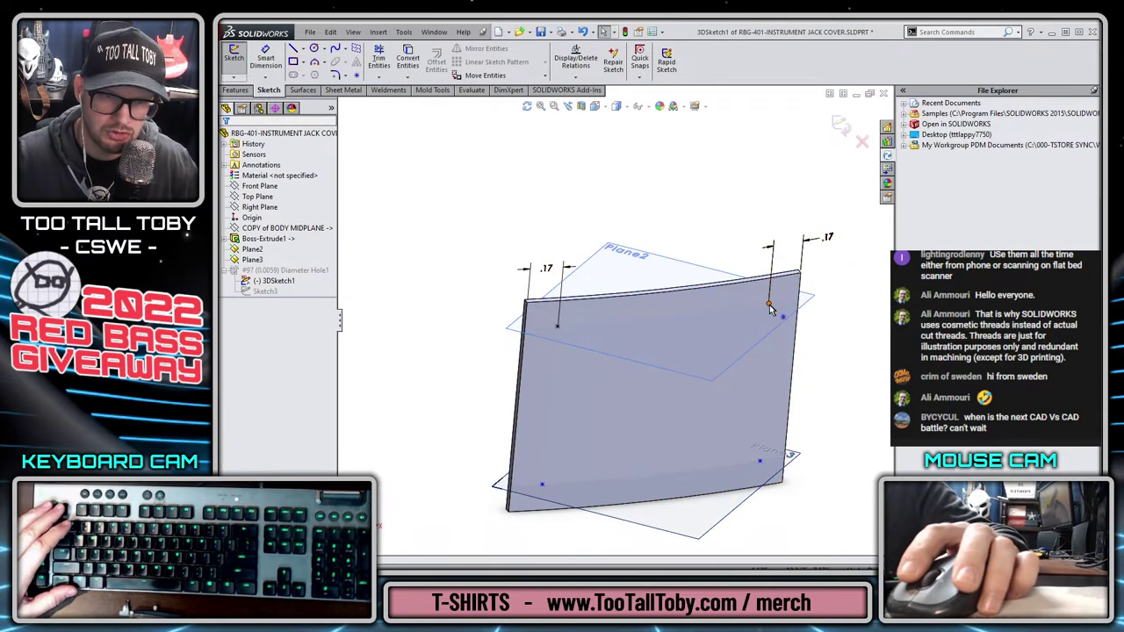
# Delete the dimension between the upper-right hole point and the right side edge
pyautogui.click(769, 305)
pyautogui.click(853, 376)
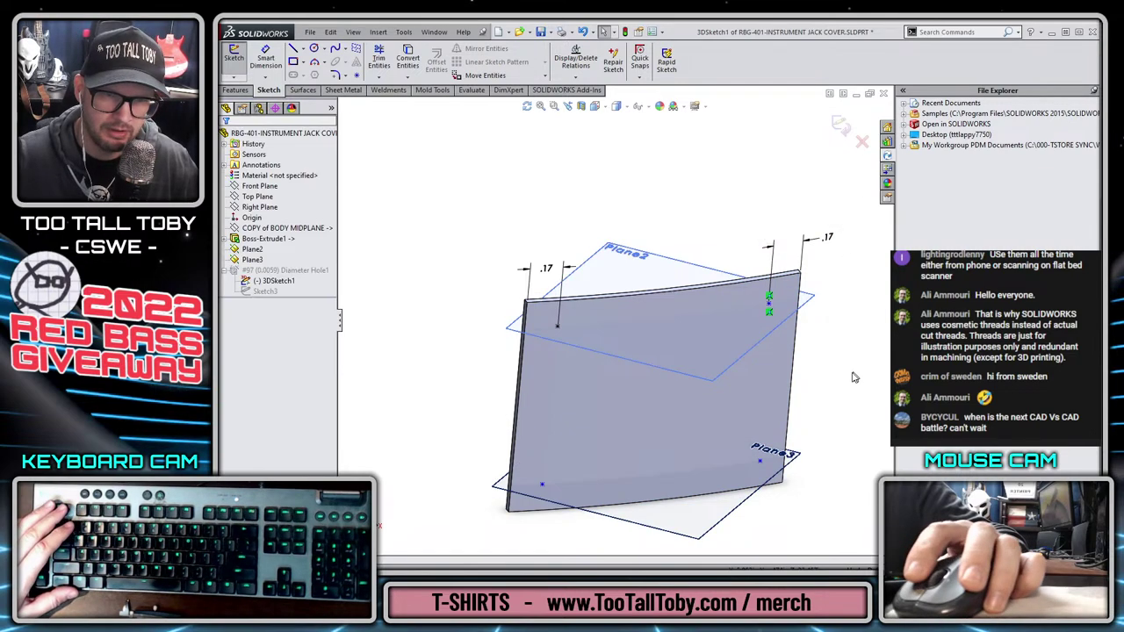
pyautogui.click(829, 243)
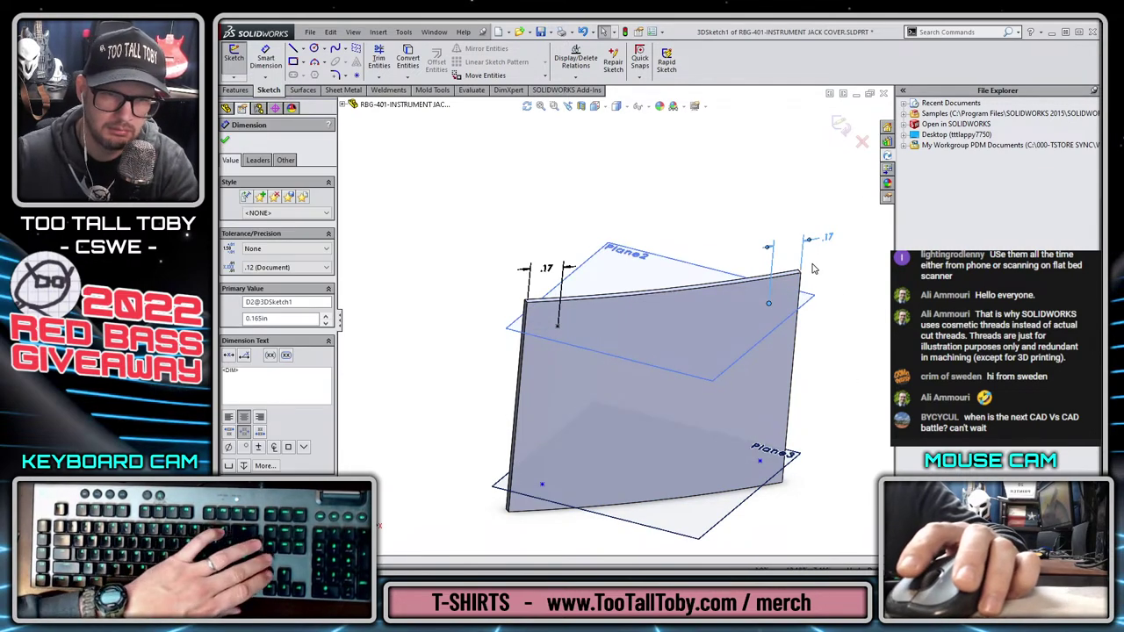
pyautogui.press('Delete')
# Dimension the upper-right hole point again at 0.165 in from the cover's right side edge
pyautogui.press('s')
pyautogui.click(852, 266)
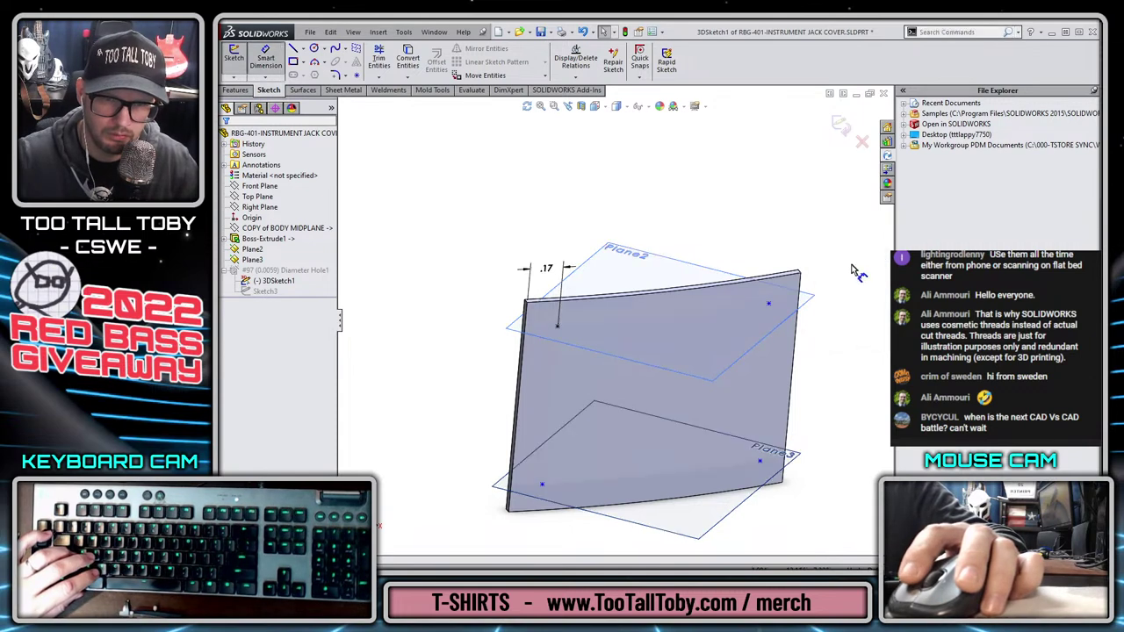
pyautogui.click(802, 288)
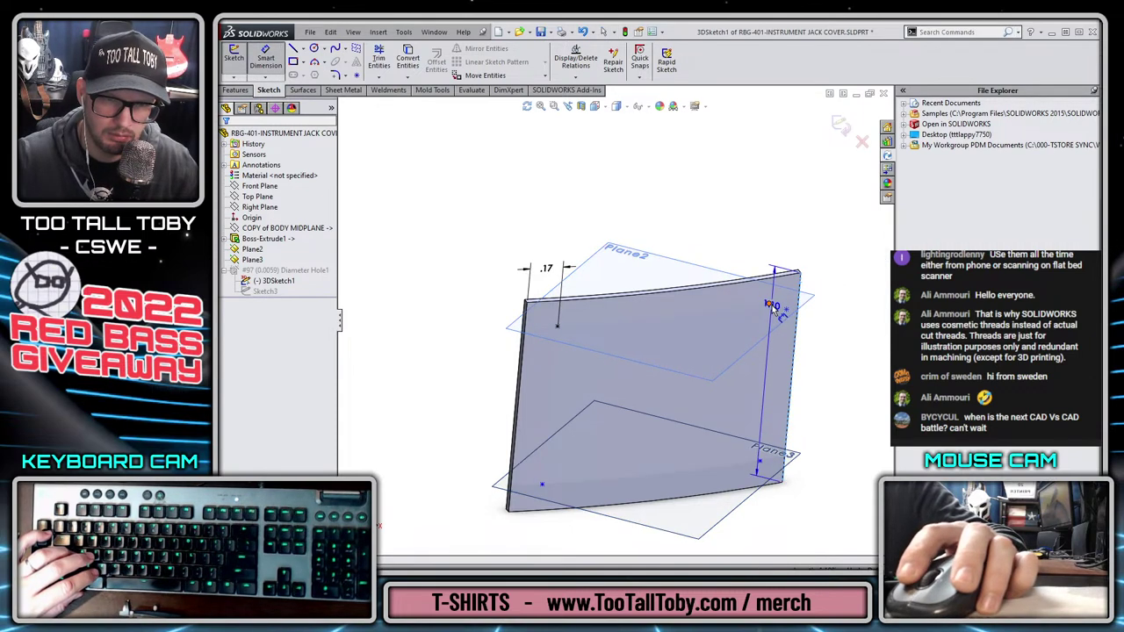
pyautogui.click(780, 254)
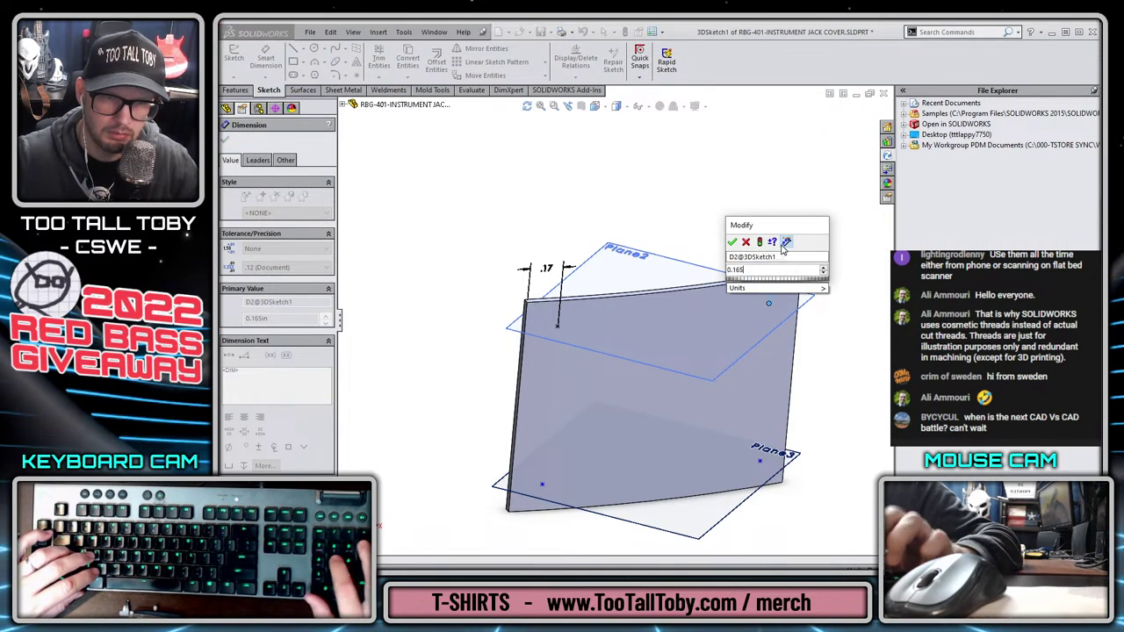
pyautogui.press('Return')
pyautogui.press('Escape')
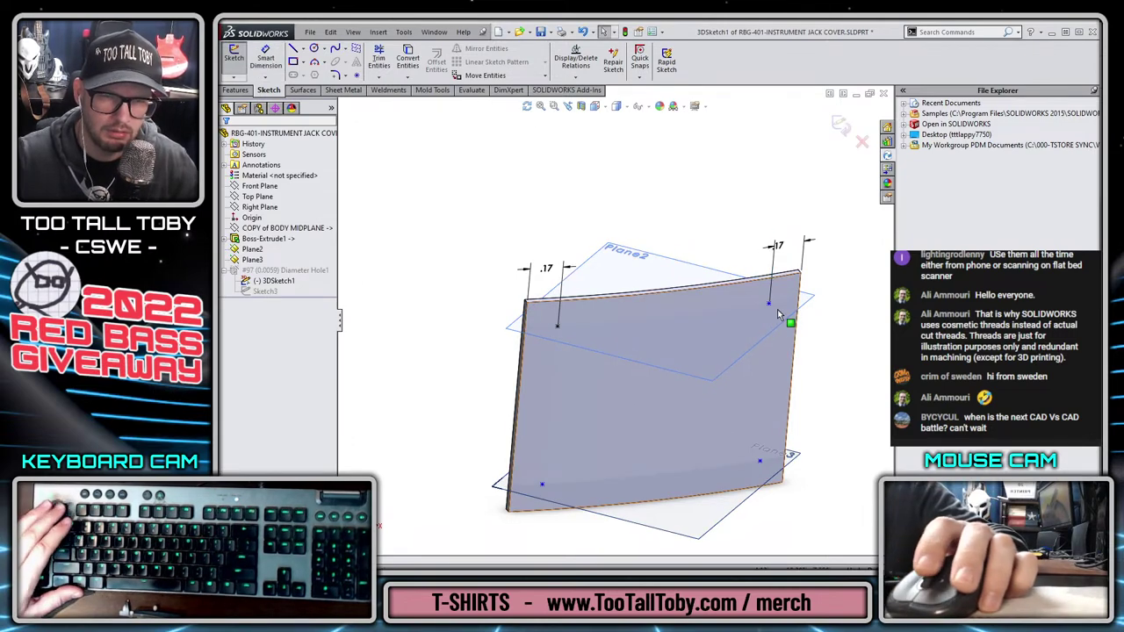
# Align the lower-left and upper-left hole points with an Along Y relation
pyautogui.moveTo(777, 309); pyautogui.dragTo(752, 327, button='middle')
pyautogui.click(751, 327)
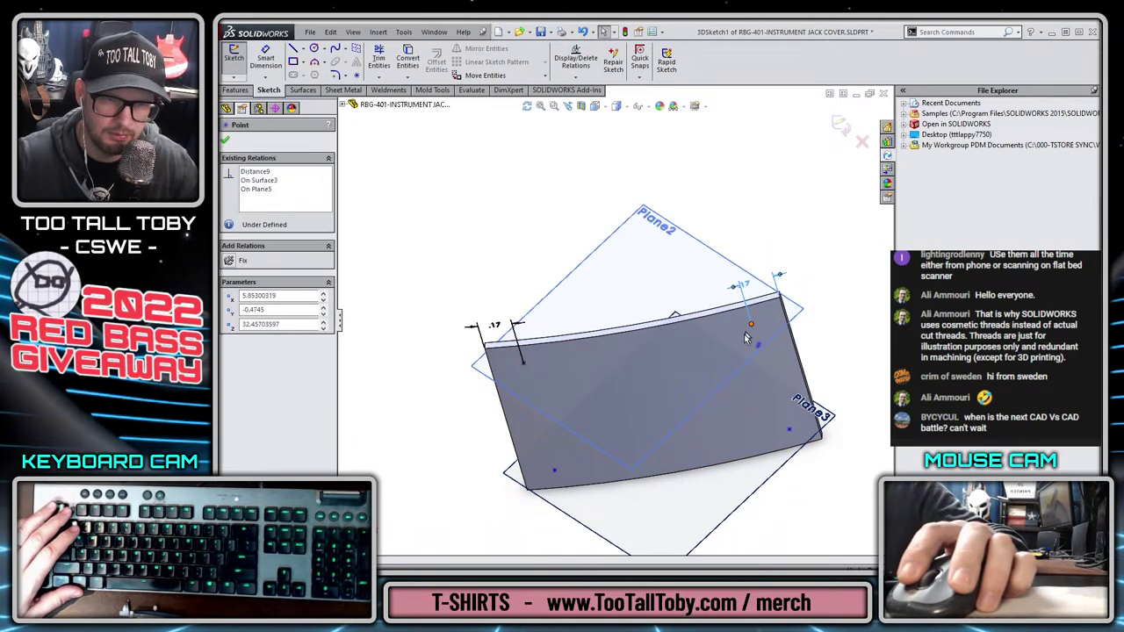
pyautogui.press('Escape')
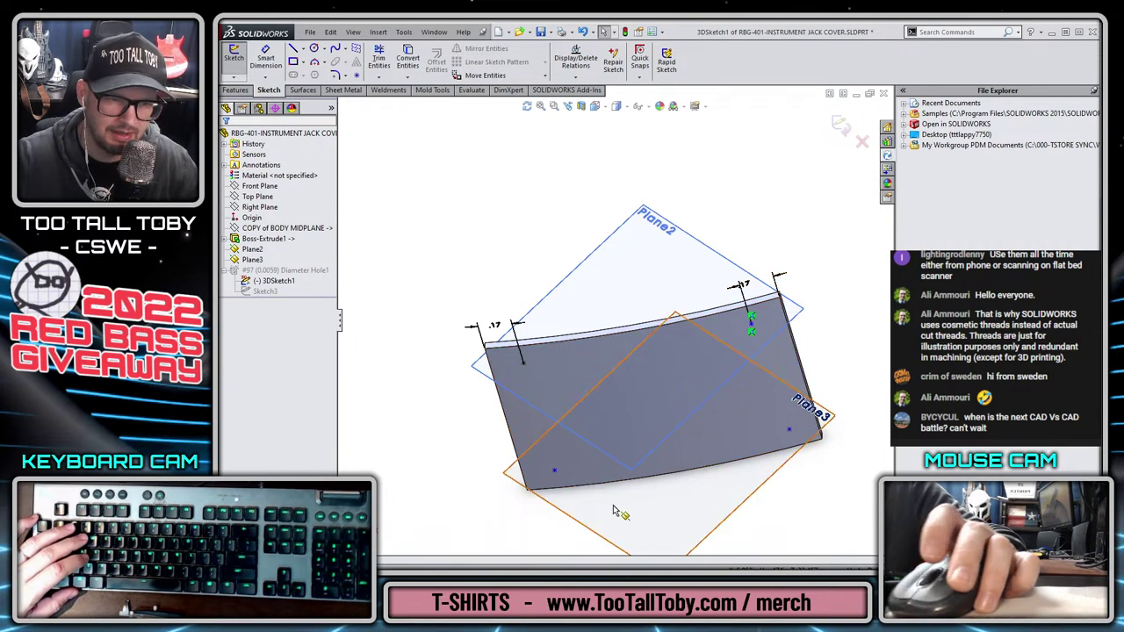
pyautogui.scroll(2, 613, 511)
pyautogui.click(577, 397)
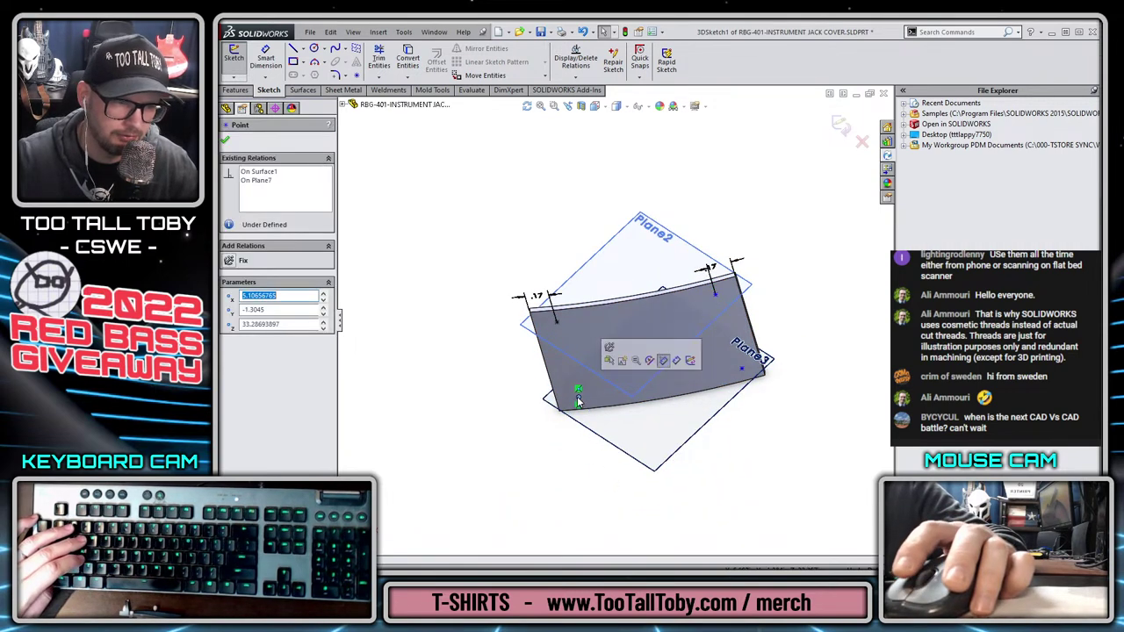
pyautogui.keyDown('ctrl'); pyautogui.click(661, 291); pyautogui.keyUp('ctrl')
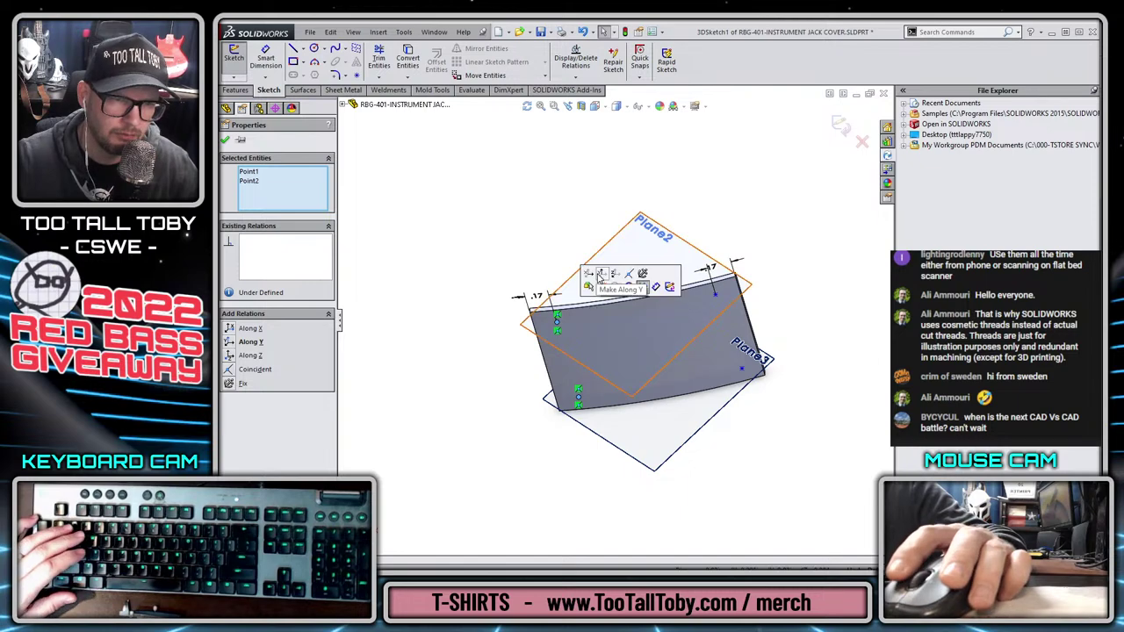
pyautogui.press('Escape')
# Align the lower-right and upper-right hole points with an Along Y relation and rebuild the part, leaving the 3D sketch
pyautogui.click(715, 296)
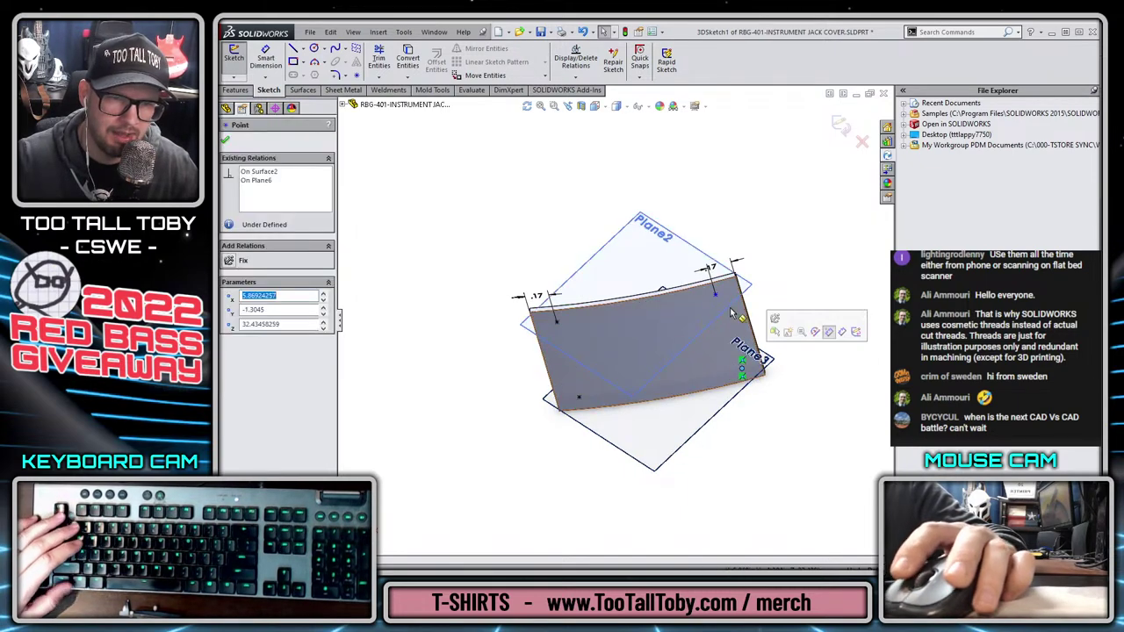
pyautogui.keyDown('ctrl'); pyautogui.click(716, 296); pyautogui.keyUp('ctrl')
pyautogui.click(764, 258)
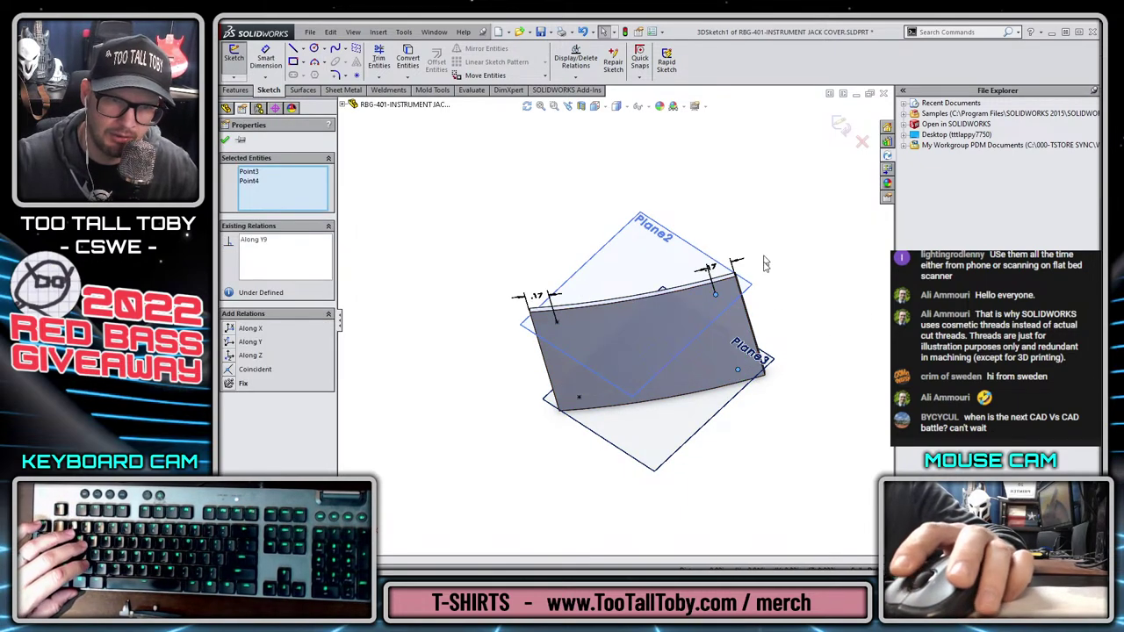
pyautogui.click(797, 320)
pyautogui.moveTo(798, 320)
pyautogui.mouseDown(button='middle')
pyautogui.moveTo(729, 252)
pyautogui.moveTo(749, 264)
pyautogui.moveTo(776, 233)
pyautogui.mouseUp(button='middle')
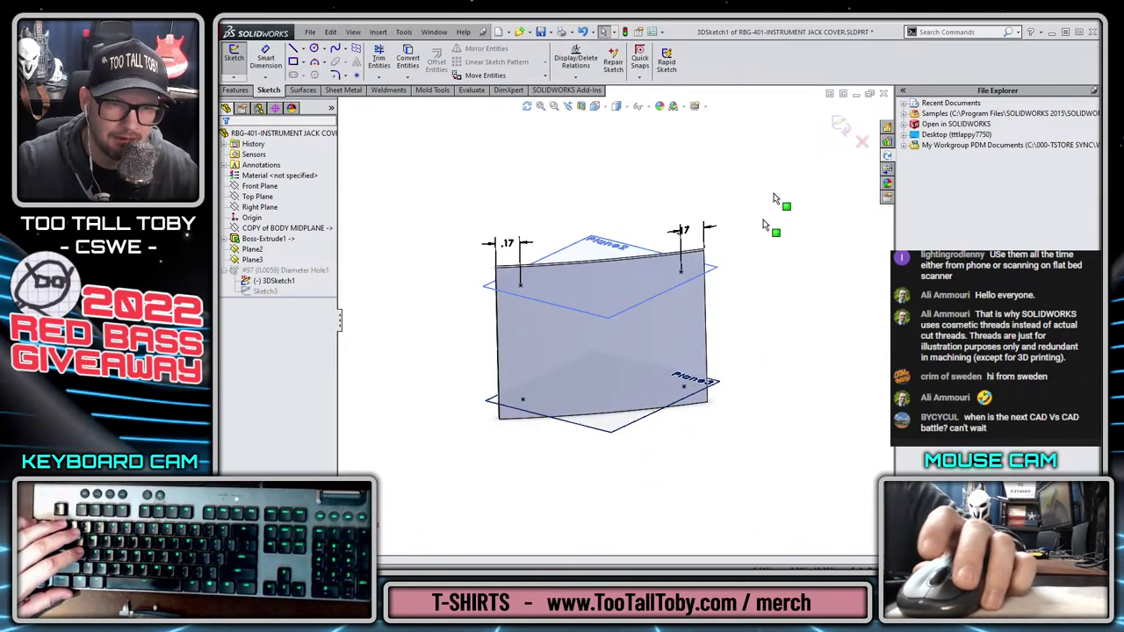
pyautogui.hotkey('ctrl', 'b')
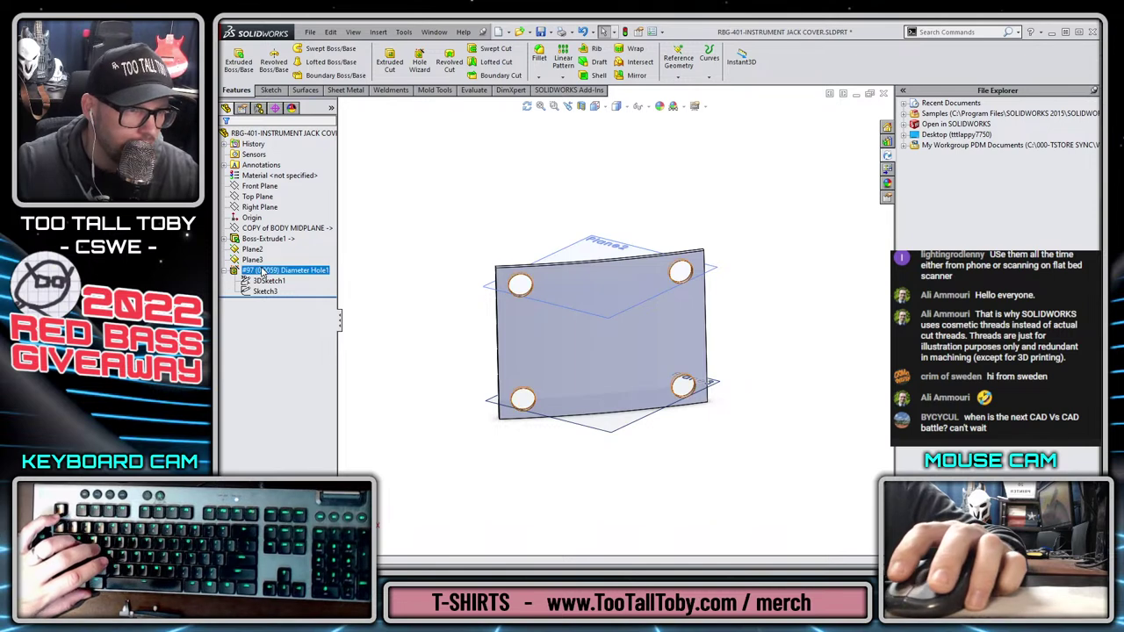
# Open the diameter hole feature for editing and try drill sizes #77 and #64
pyautogui.rightClick(269, 269)
pyautogui.click(270, 235)
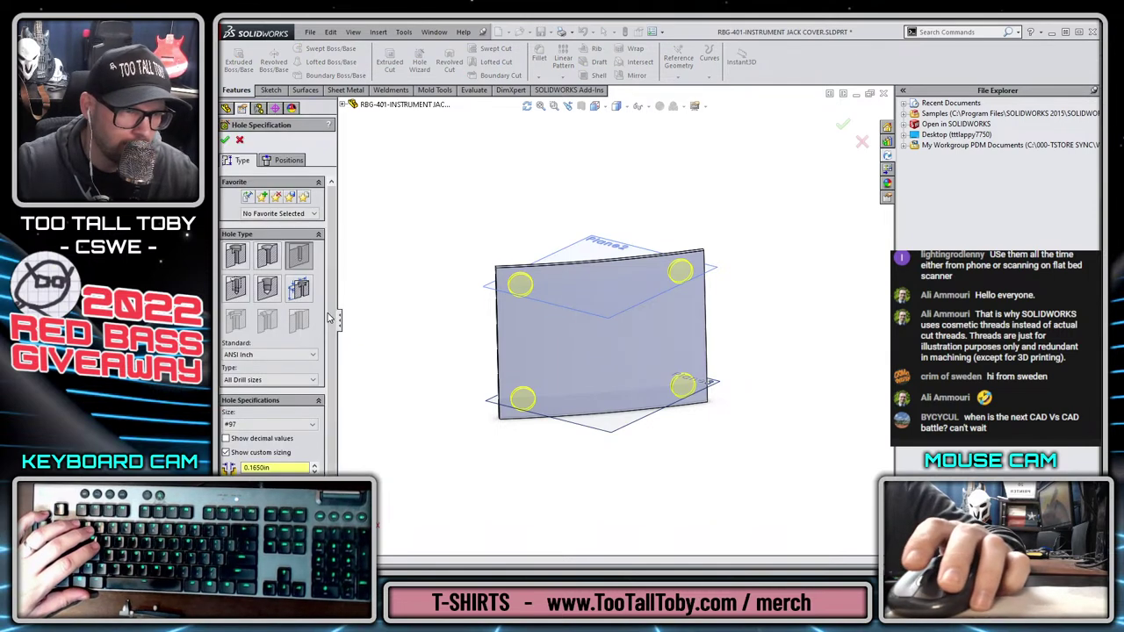
pyautogui.scroll(-1, 286, 441)
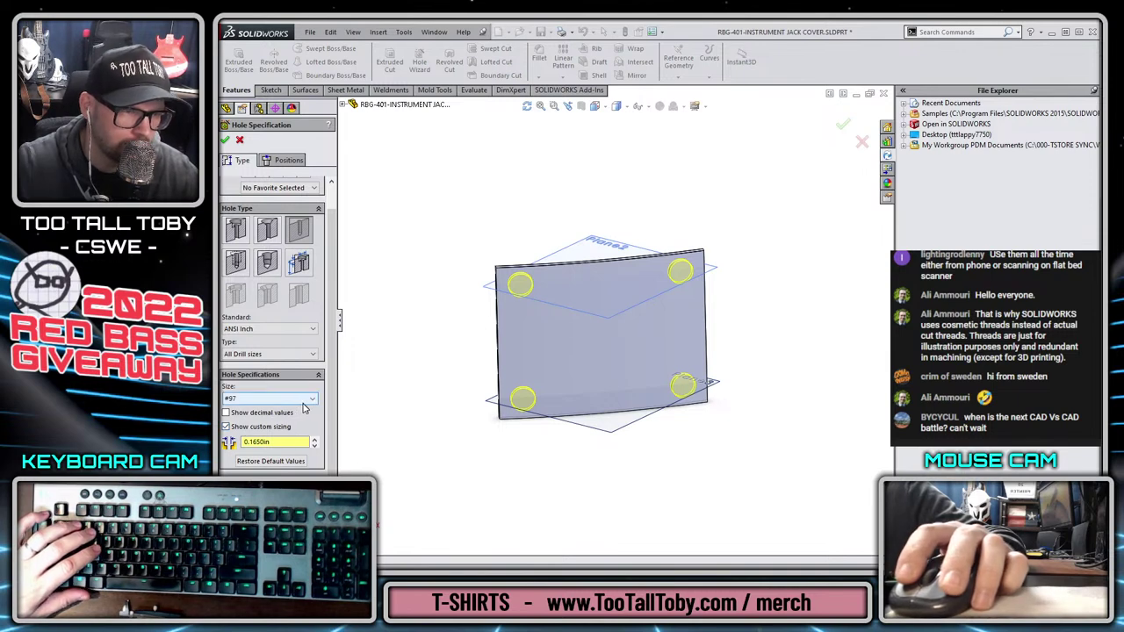
pyautogui.scroll(1, 290, 435)
pyautogui.click(288, 418)
pyautogui.scroll(-6, 290, 446)
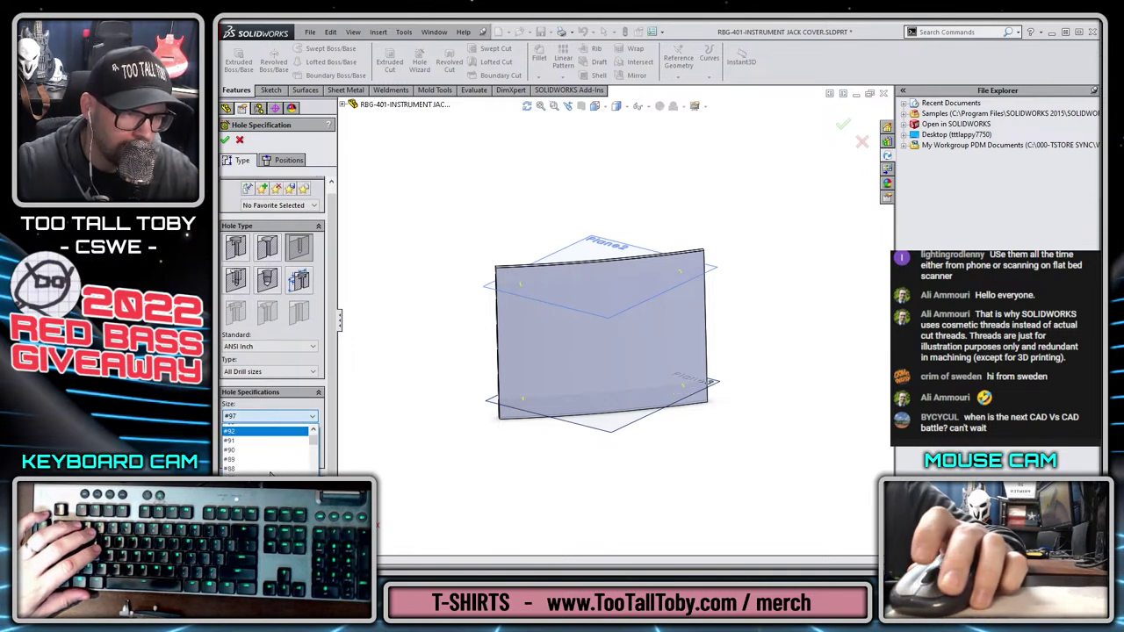
pyautogui.click(296, 455)
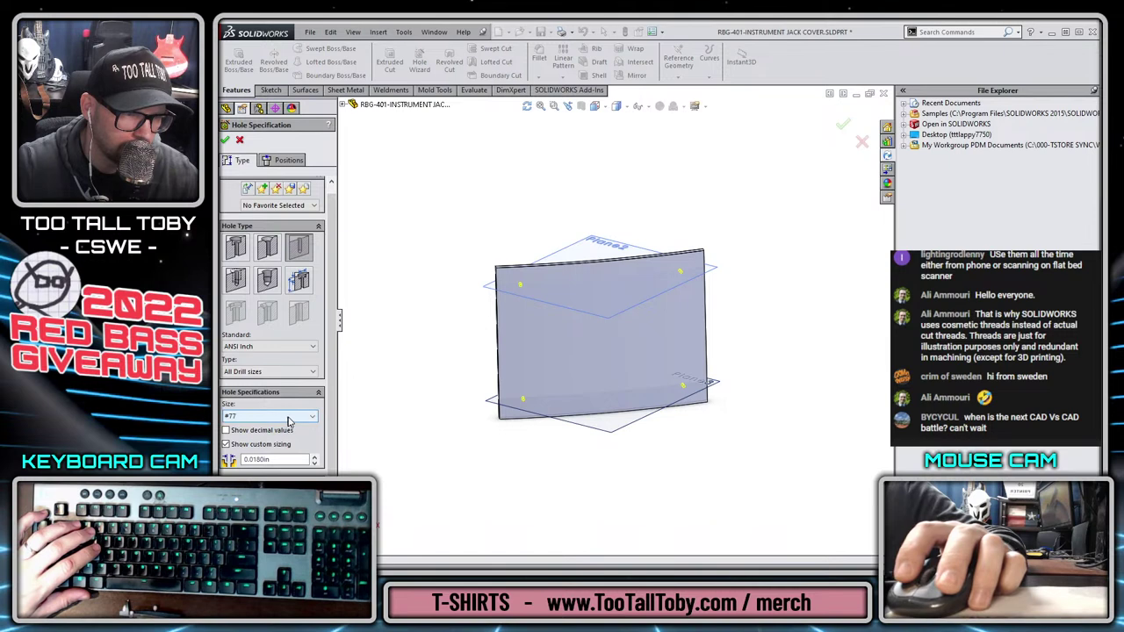
pyautogui.click(299, 418)
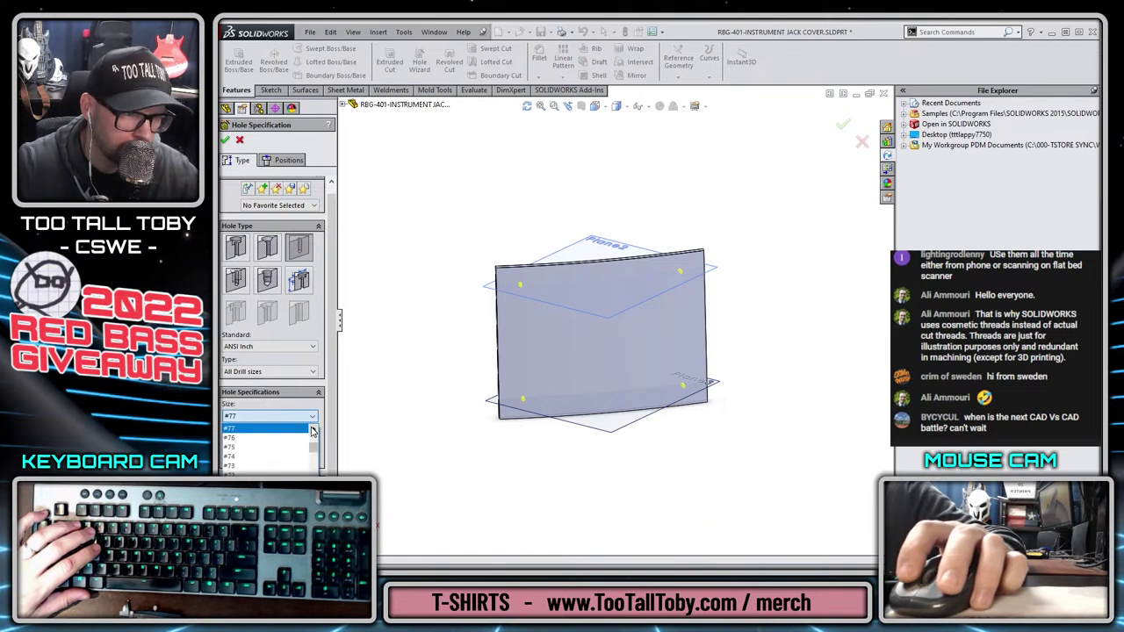
pyautogui.scroll(-3, 295, 451)
pyautogui.click(291, 463)
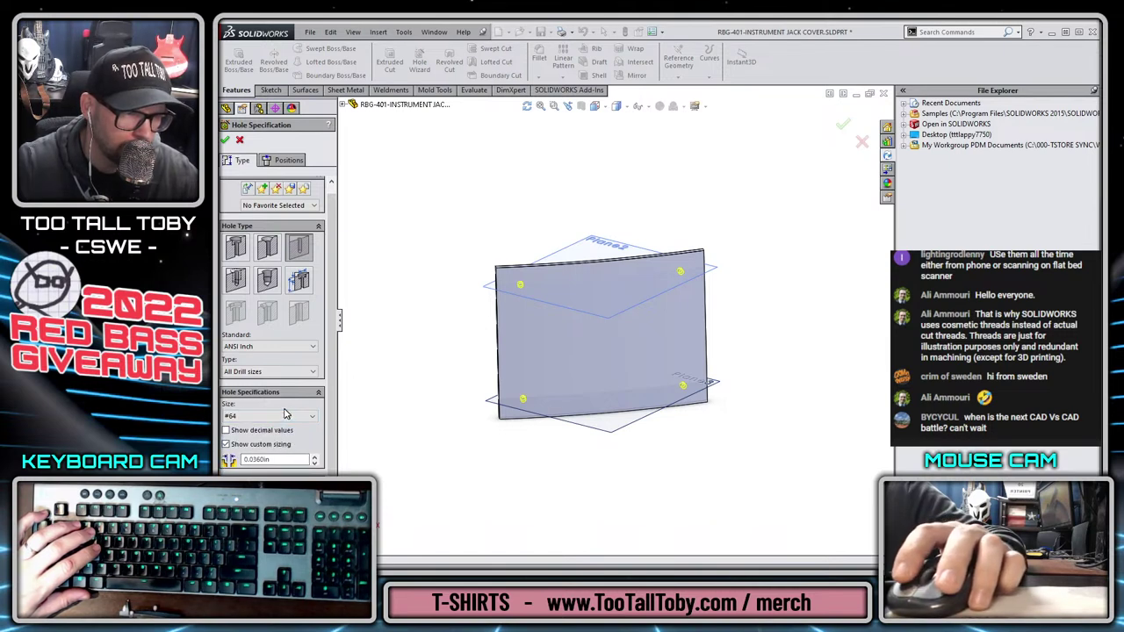
# Try drill sizes 3/32, 7/32, 13/64, 3/16 and 11/64 for the four holes
pyautogui.click(285, 414)
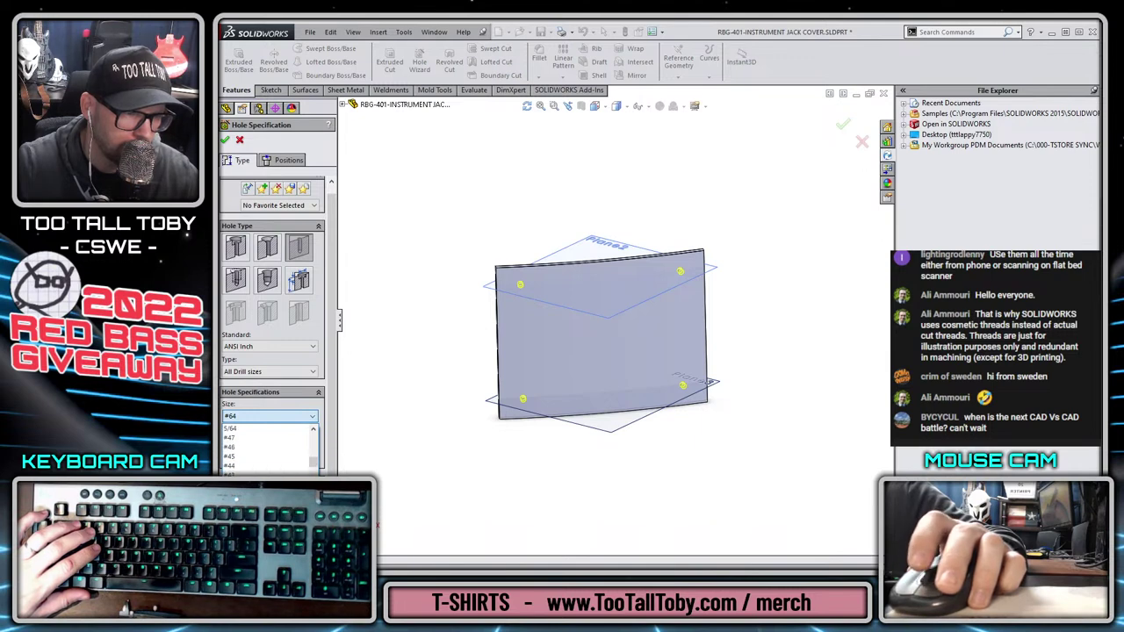
pyautogui.click(281, 474)
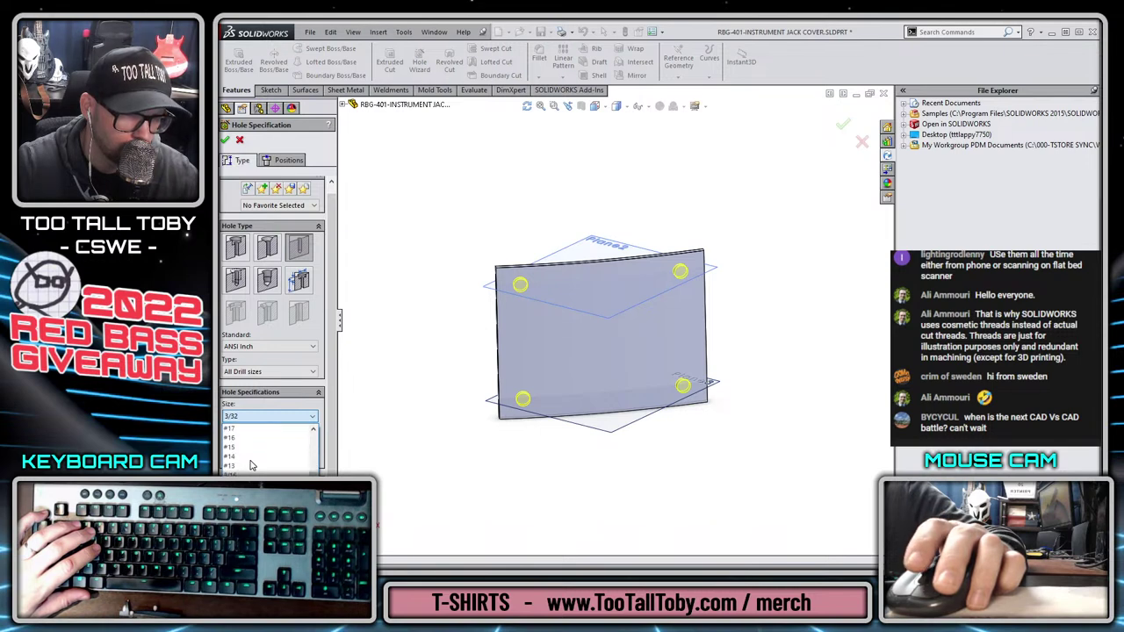
pyautogui.scroll(-2, 253, 468)
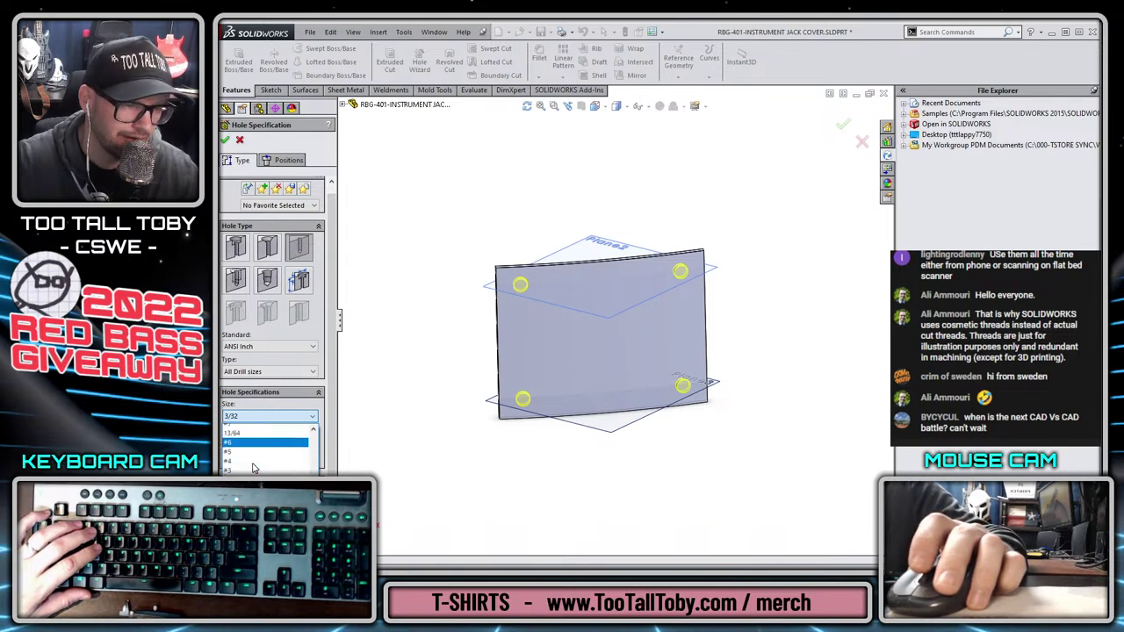
pyautogui.click(241, 473)
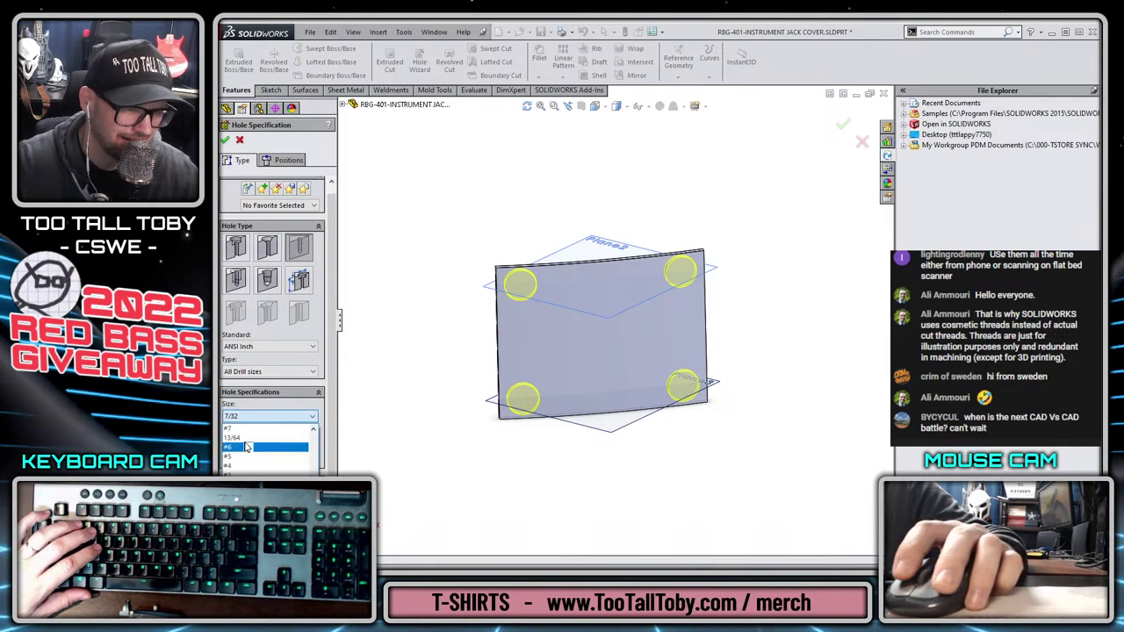
pyautogui.click(254, 438)
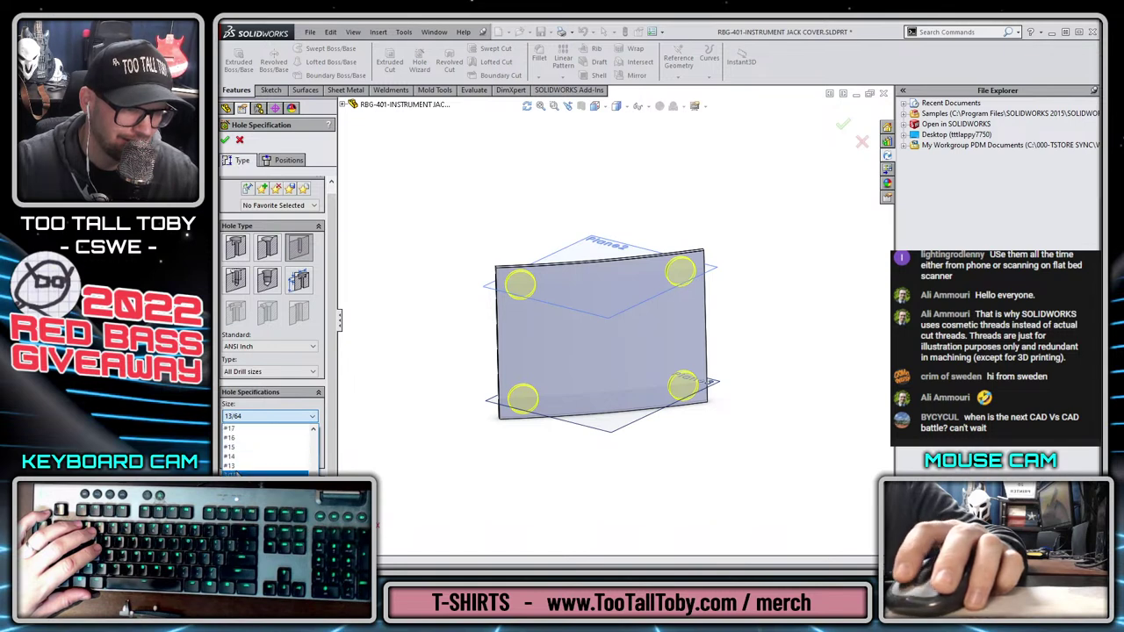
pyautogui.click(242, 473)
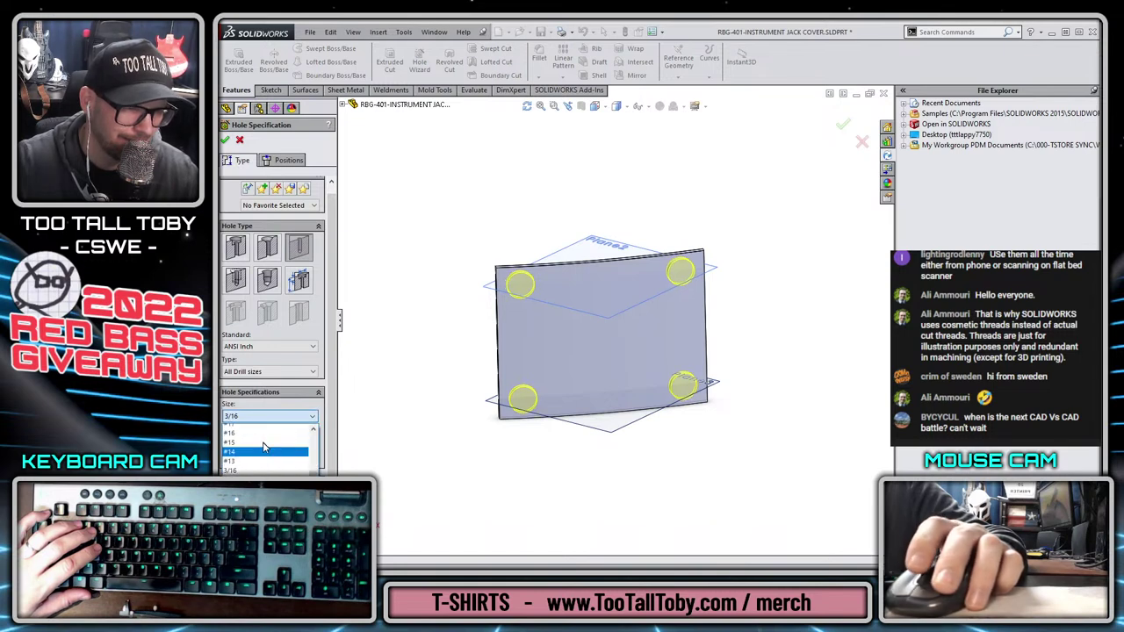
pyautogui.click(257, 429)
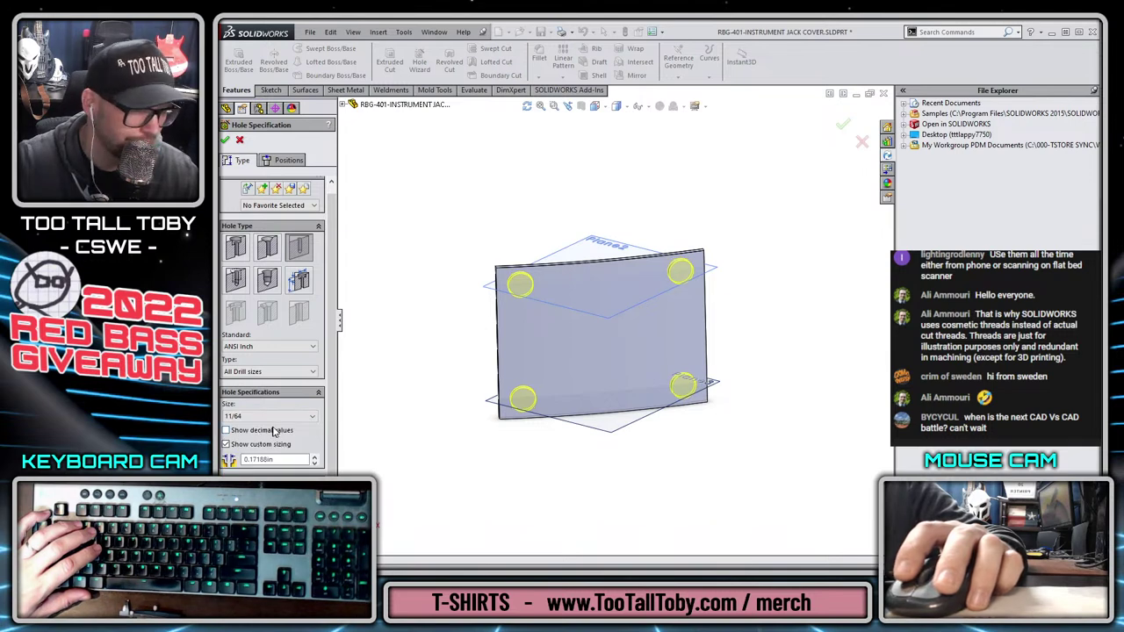
# Try the 5/32 drill size, set the holes to drill size #20 and accept the hole feature
pyautogui.click(296, 425)
pyautogui.scroll(2, 257, 449)
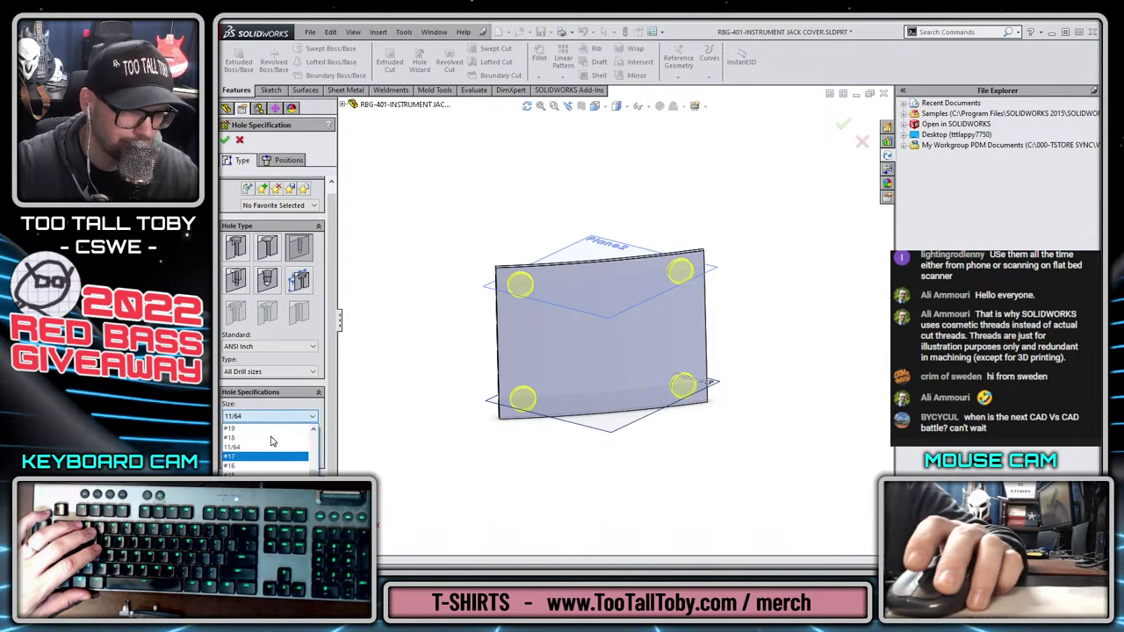
pyautogui.scroll(1, 257, 448)
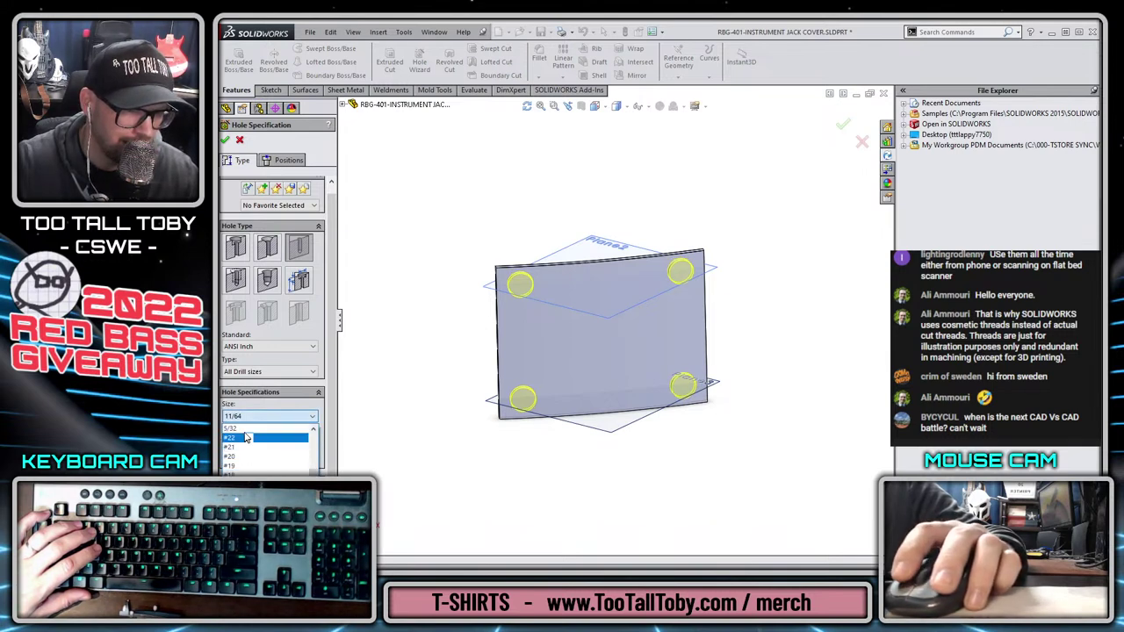
pyautogui.click(295, 434)
pyautogui.click(301, 421)
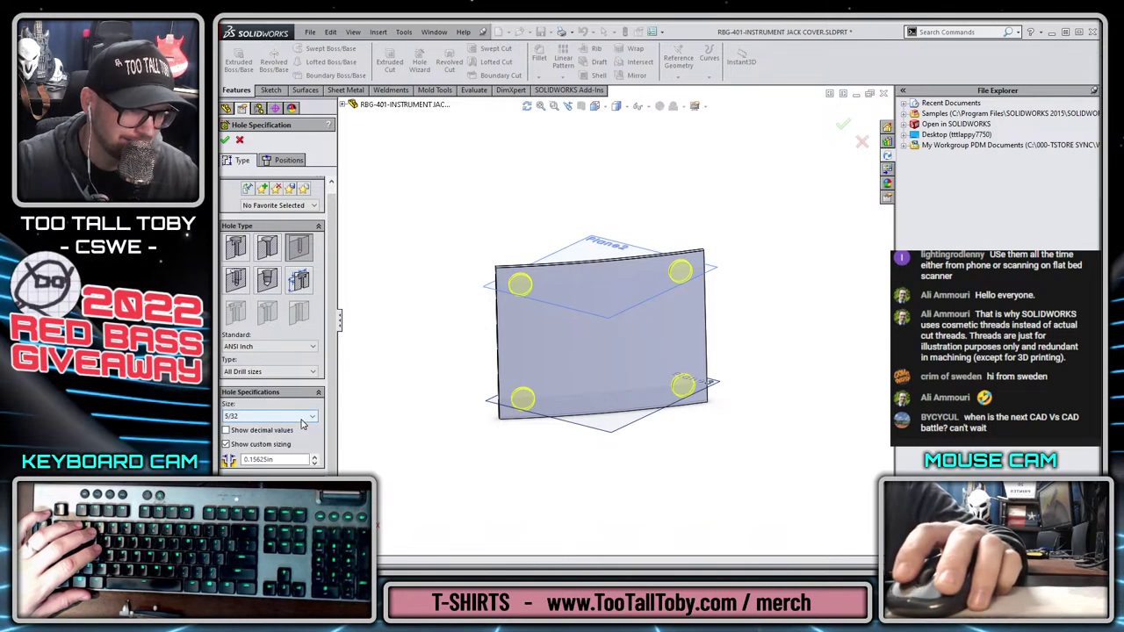
pyautogui.click(272, 456)
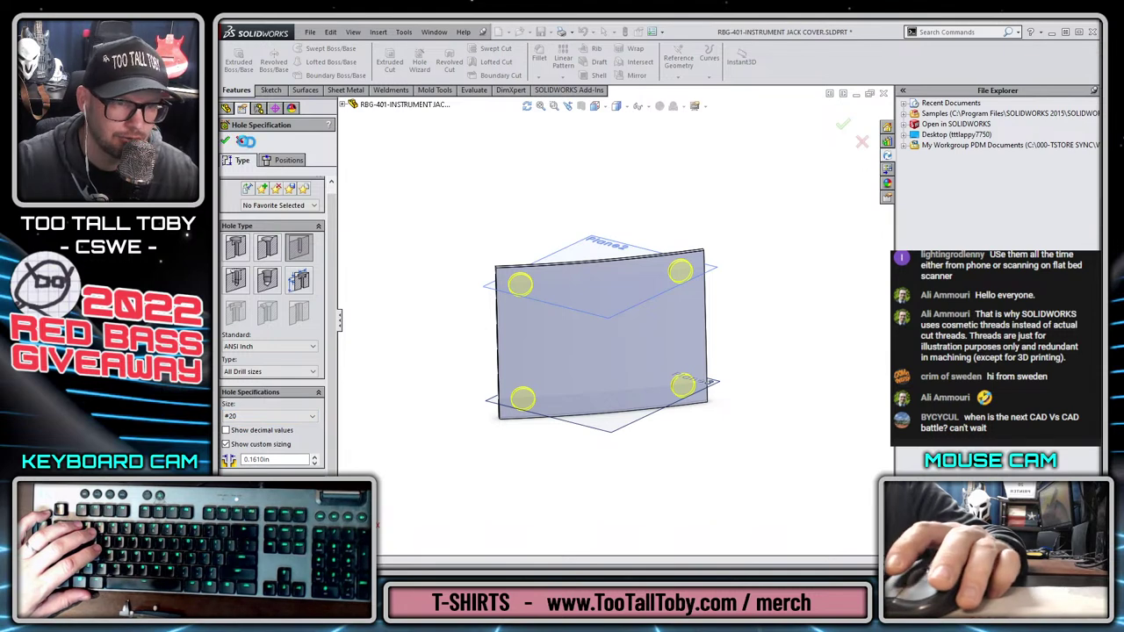
pyautogui.click(224, 139)
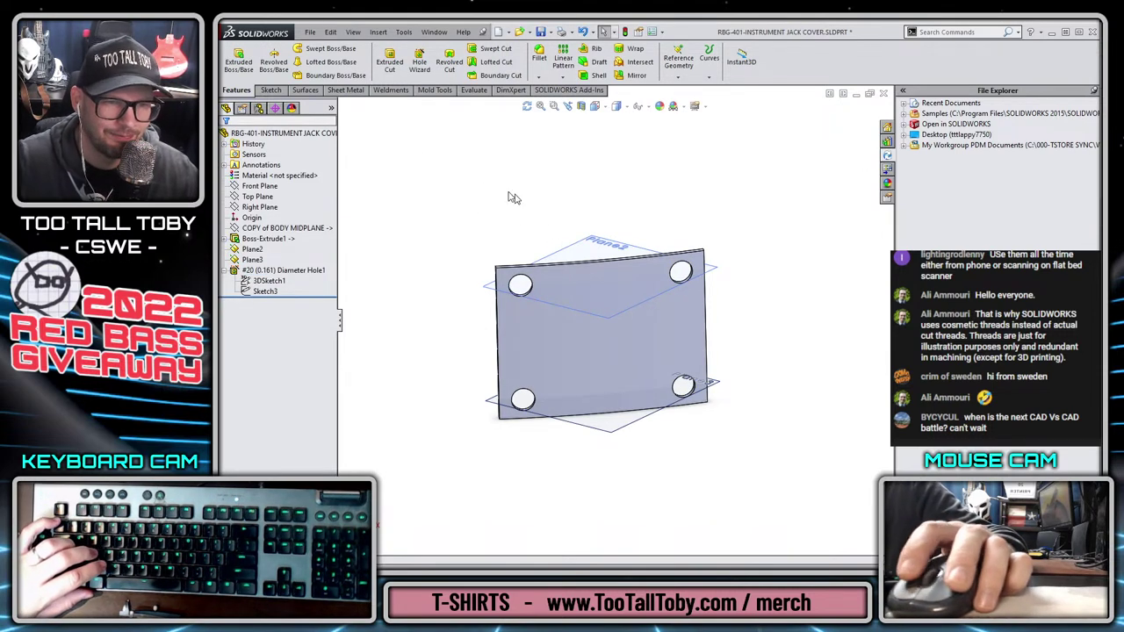
# Hide the two reference planes Plane2 and Plane3
pyautogui.click(627, 309)
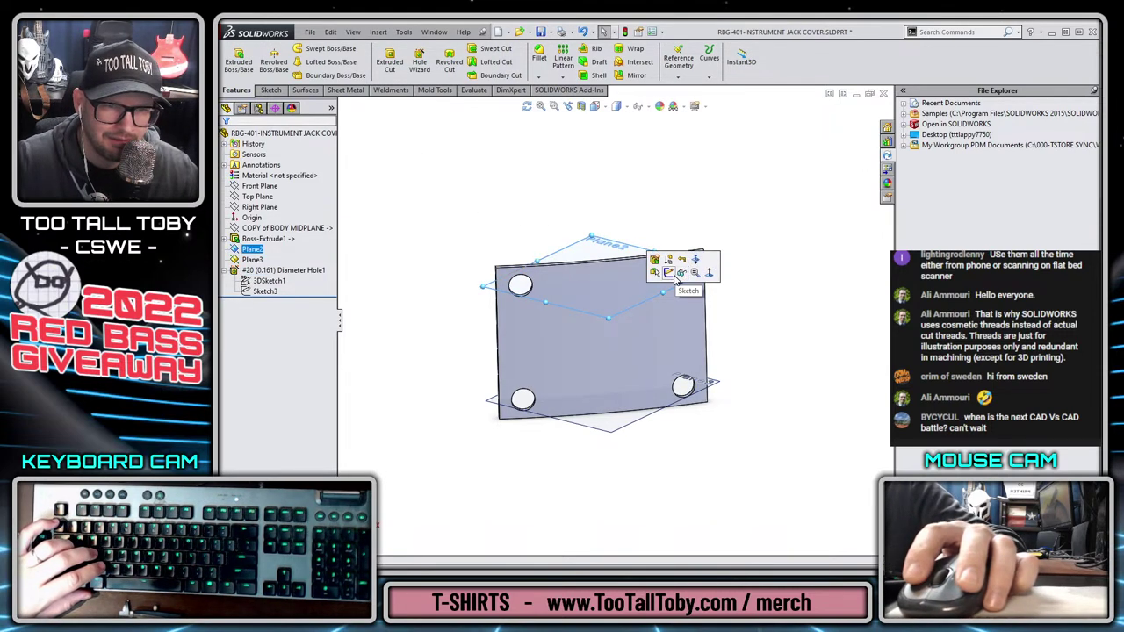
pyautogui.click(680, 275)
pyautogui.click(640, 419)
pyautogui.click(675, 389)
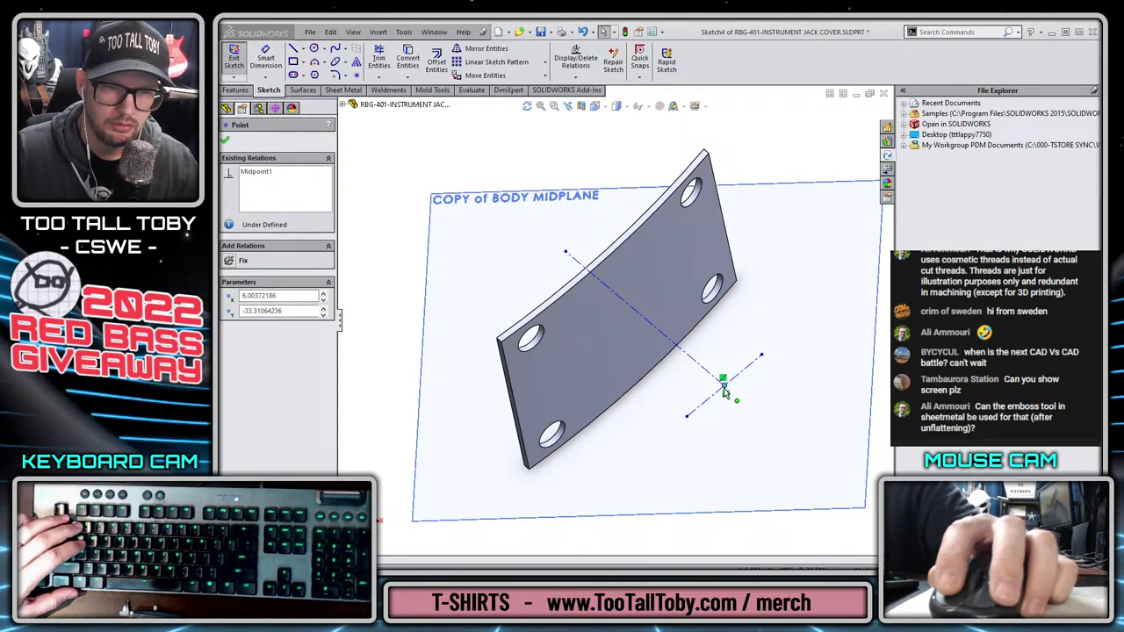
# Check the COPY of BODY MIDPLANE plane and the midpoint relation where the two sketch centerlines meet
pyautogui.click(604, 200)
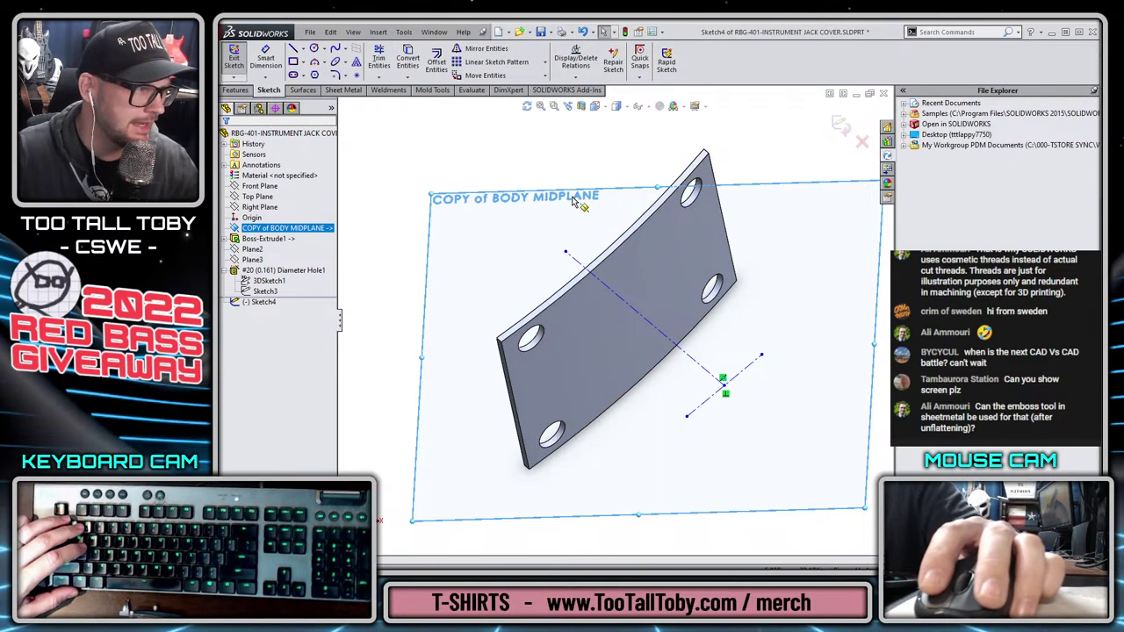
pyautogui.press('Escape')
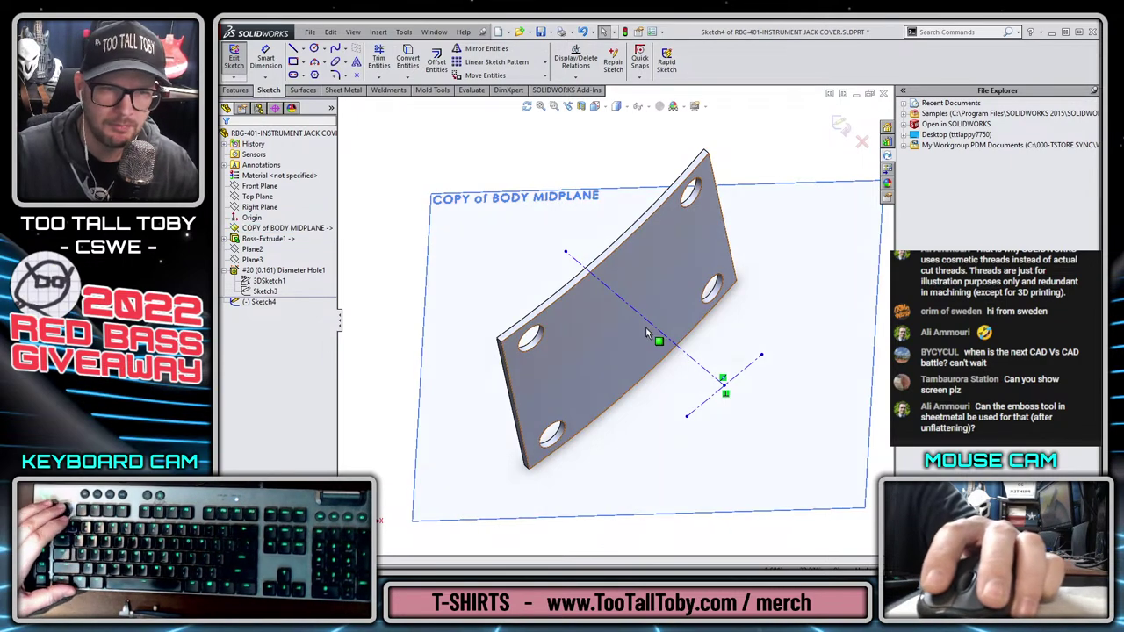
pyautogui.click(724, 383)
pyautogui.keyDown('ctrl'); pyautogui.click(722, 381); pyautogui.keyUp('ctrl')
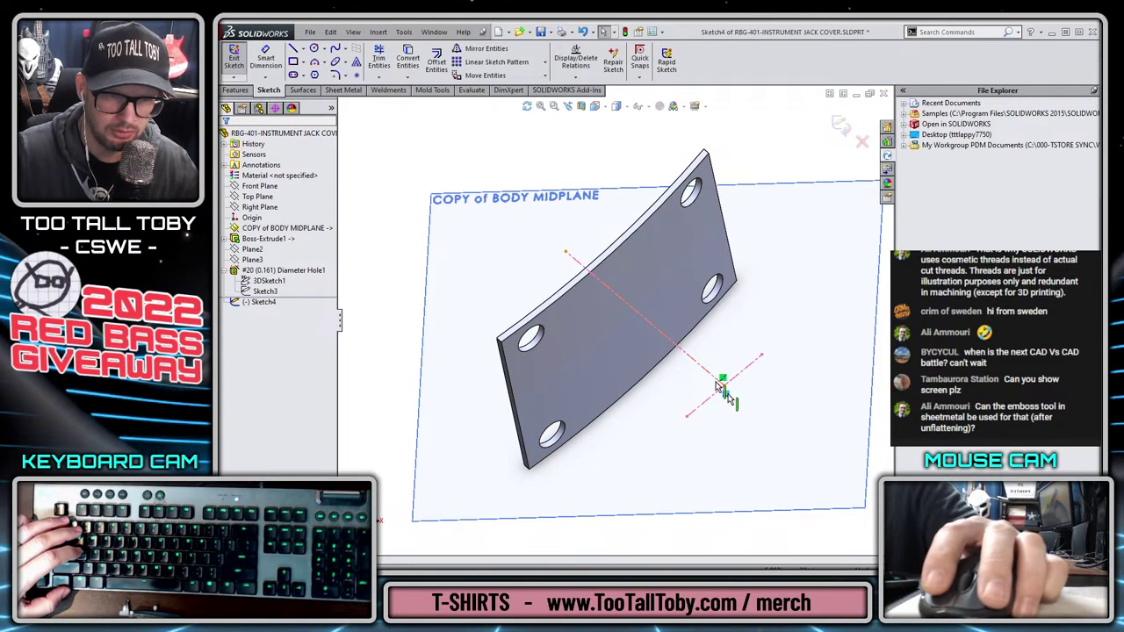
# Make the short construction centerline tangent to the curved edge of the cover plate
pyautogui.keyDown('ctrl'); pyautogui.click(793, 394); pyautogui.keyUp('ctrl')
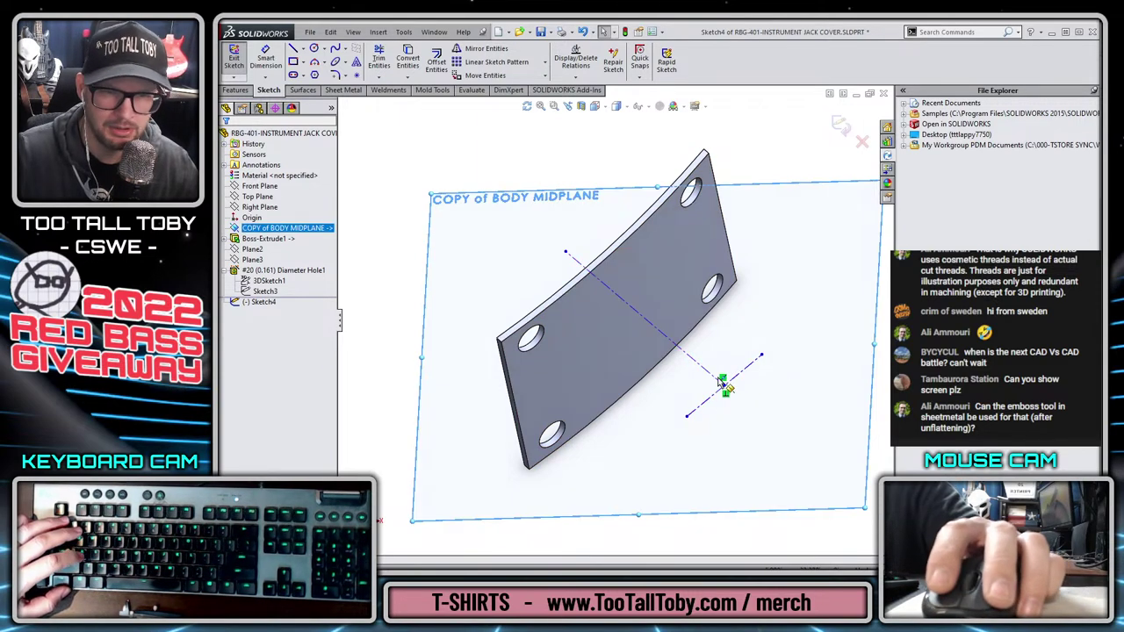
pyautogui.click(711, 400)
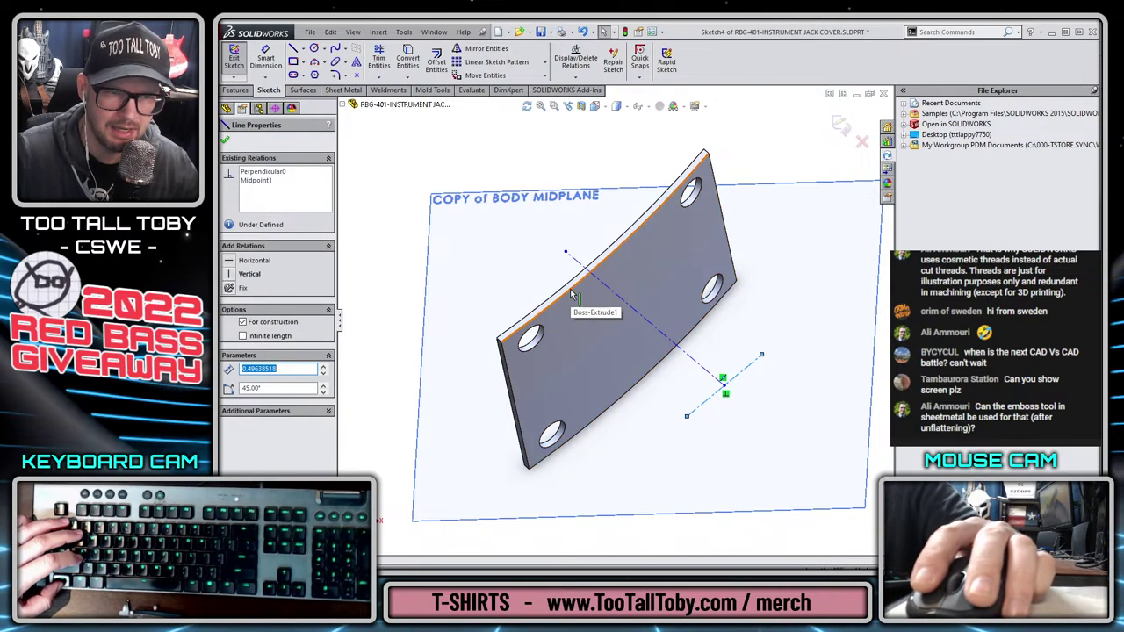
pyautogui.keyDown('ctrl'); pyautogui.click(577, 286); pyautogui.keyUp('ctrl')
pyautogui.click(616, 224)
pyautogui.click(849, 411)
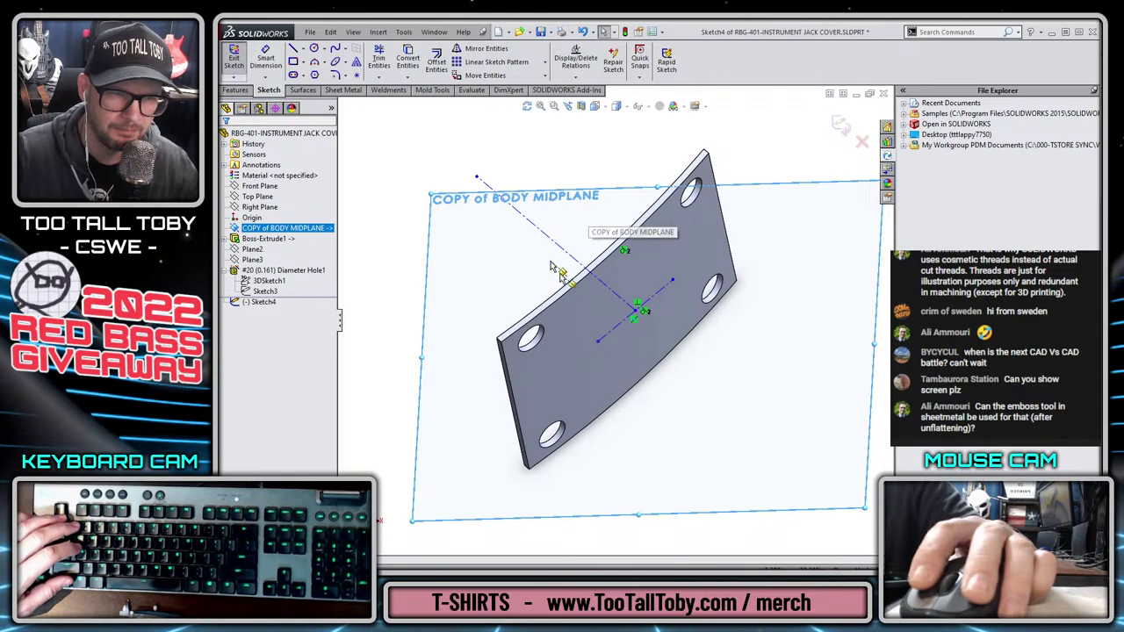
# Make the cover's two end corner vertices symmetric about the long centerline and view the sketch face-on
pyautogui.click(500, 342)
pyautogui.keyDown('ctrl'); pyautogui.click(709, 154); pyautogui.keyUp('ctrl')
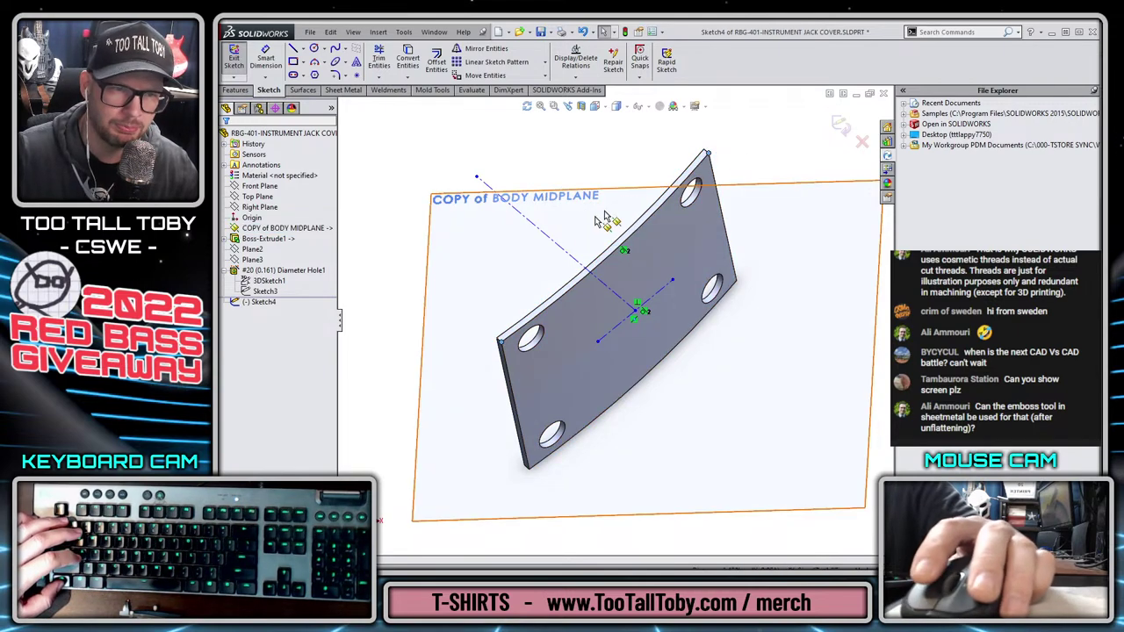
pyautogui.keyDown('ctrl'); pyautogui.click(572, 258); pyautogui.keyUp('ctrl')
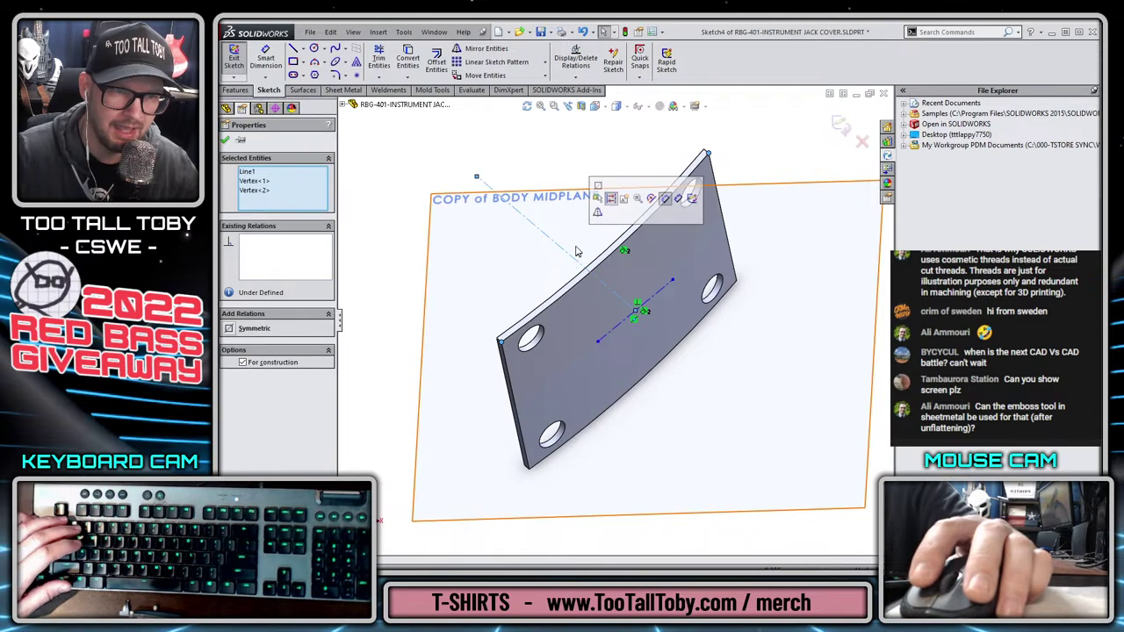
pyautogui.click(611, 198)
pyautogui.press('Escape')
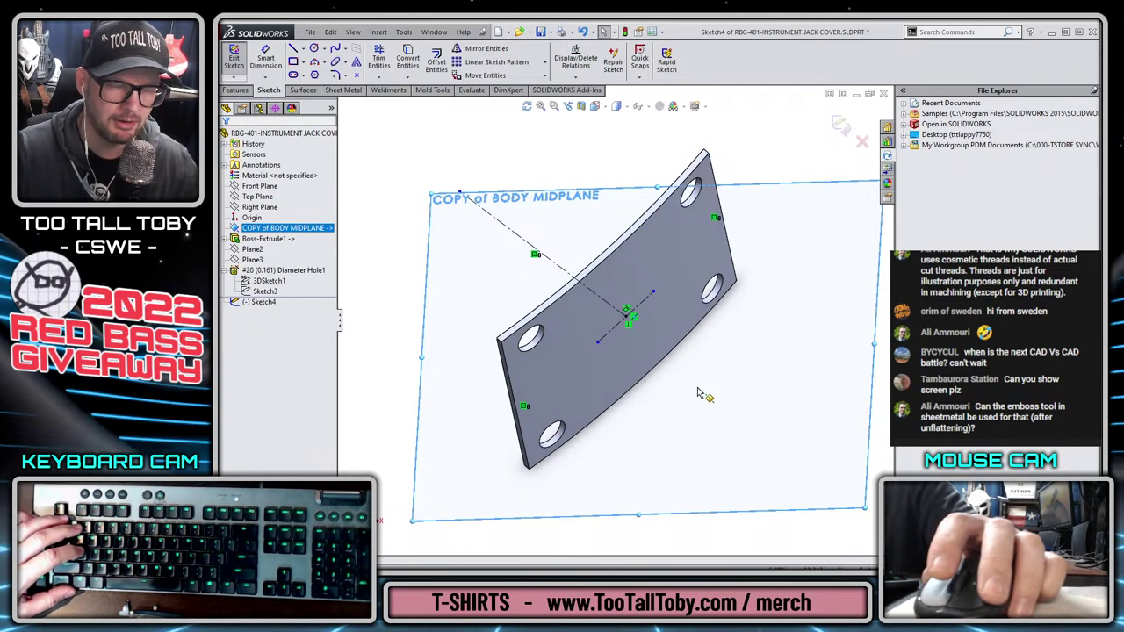
pyautogui.hotkey('ctrl', '8')
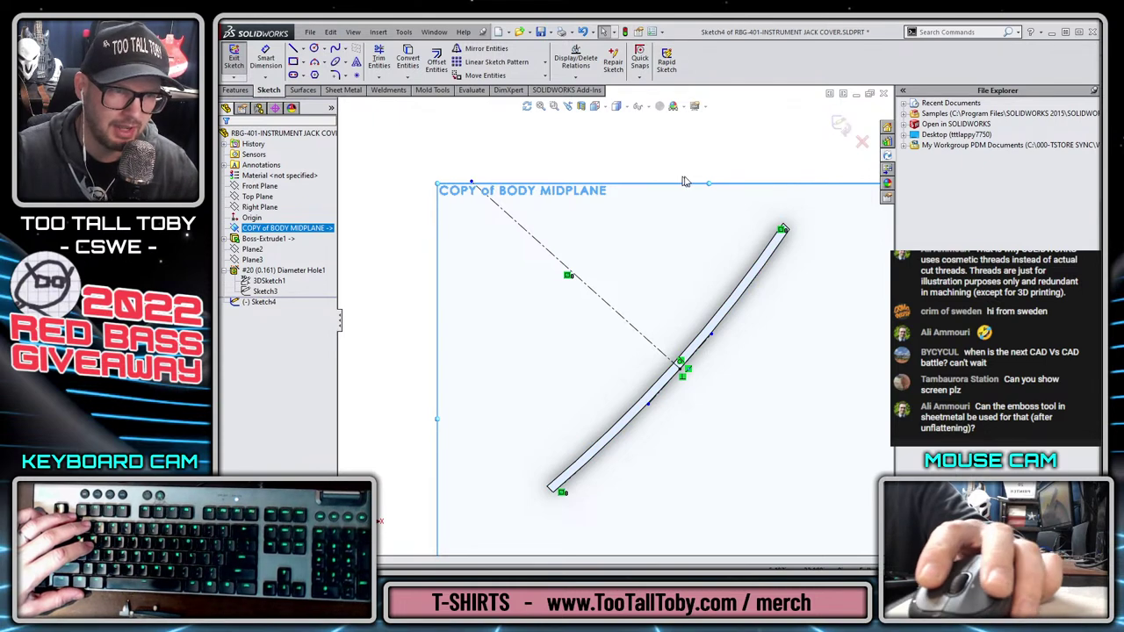
# Finish the sketch and create a reference plane perpendicular to the long centerline, coincident with its endpoint at the plate
pyautogui.click(841, 125)
pyautogui.press('Escape')
pyautogui.press('s')
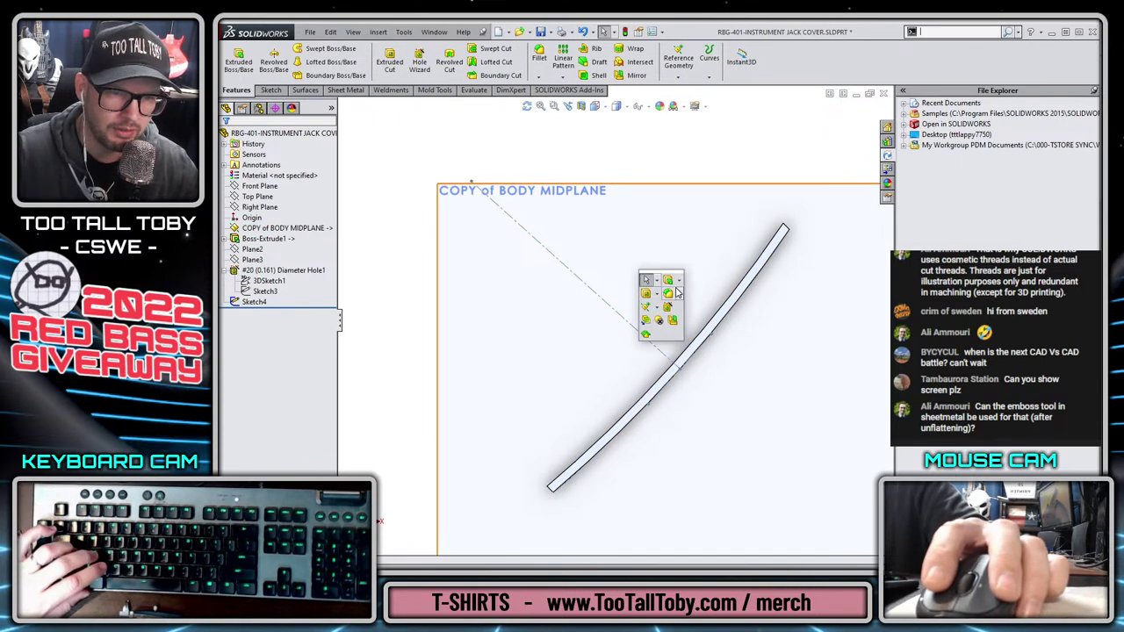
pyautogui.click(650, 308)
pyautogui.click(664, 321)
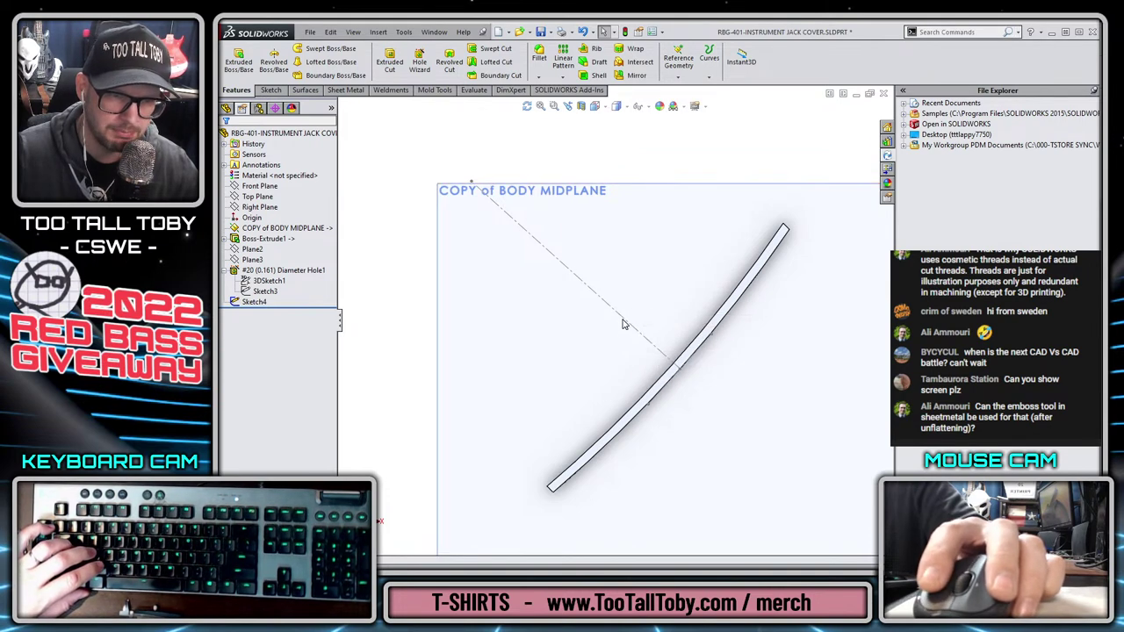
pyautogui.click(625, 318)
pyautogui.click(676, 364)
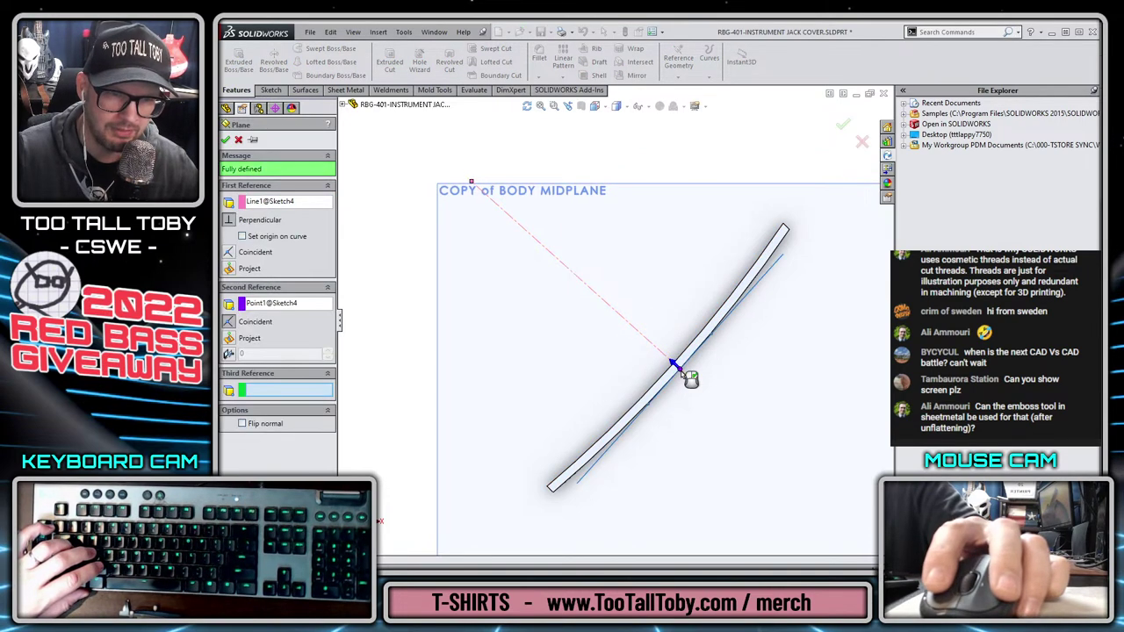
pyautogui.rightClick(682, 372)
pyautogui.press('Escape')
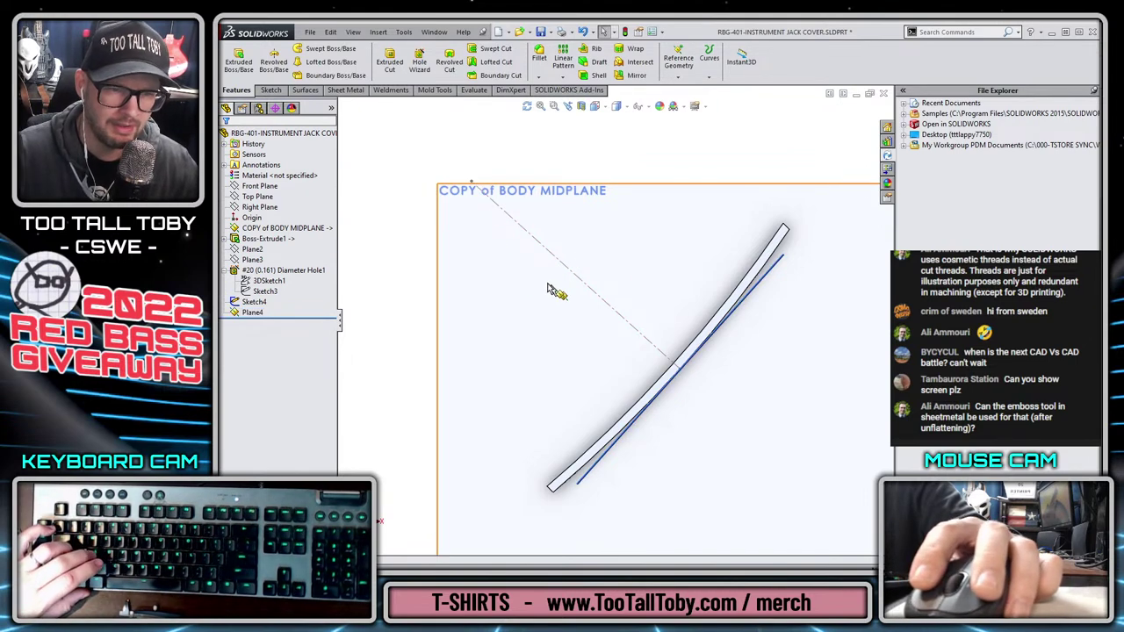
# Create a second reference plane perpendicular to the long centerline through its free end
pyautogui.press('s')
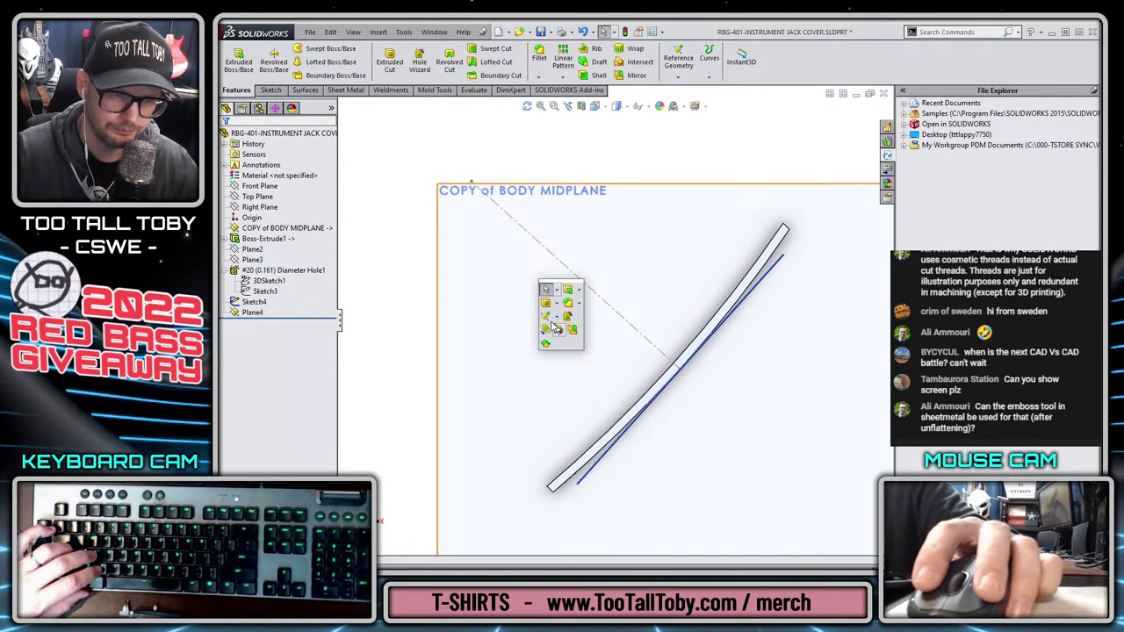
pyautogui.click(569, 326)
pyautogui.click(527, 235)
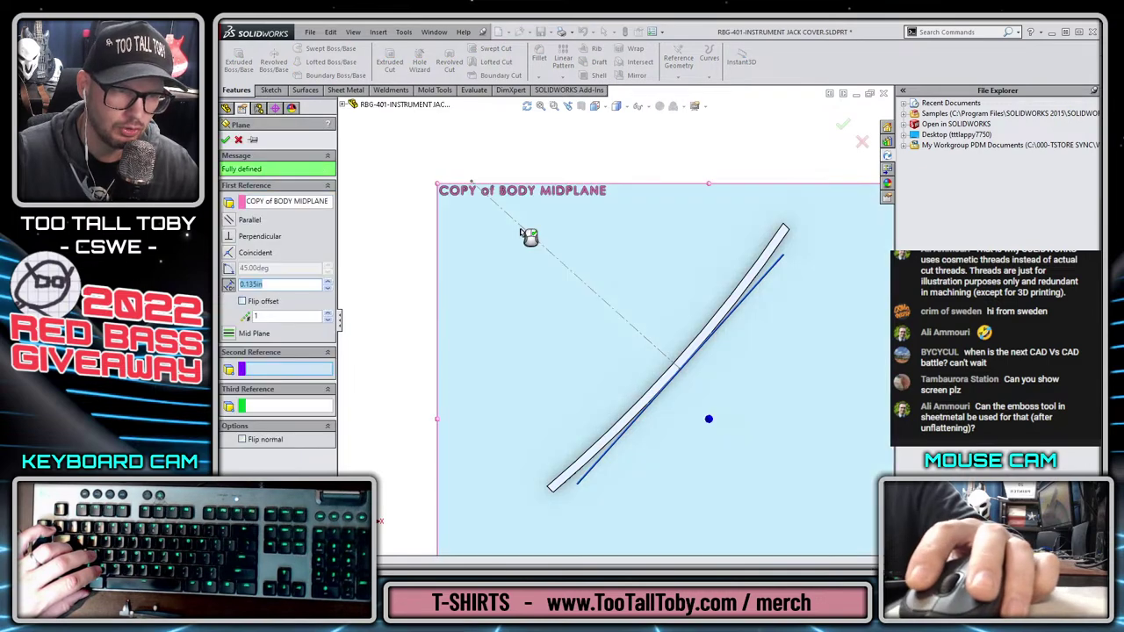
pyautogui.click(529, 235)
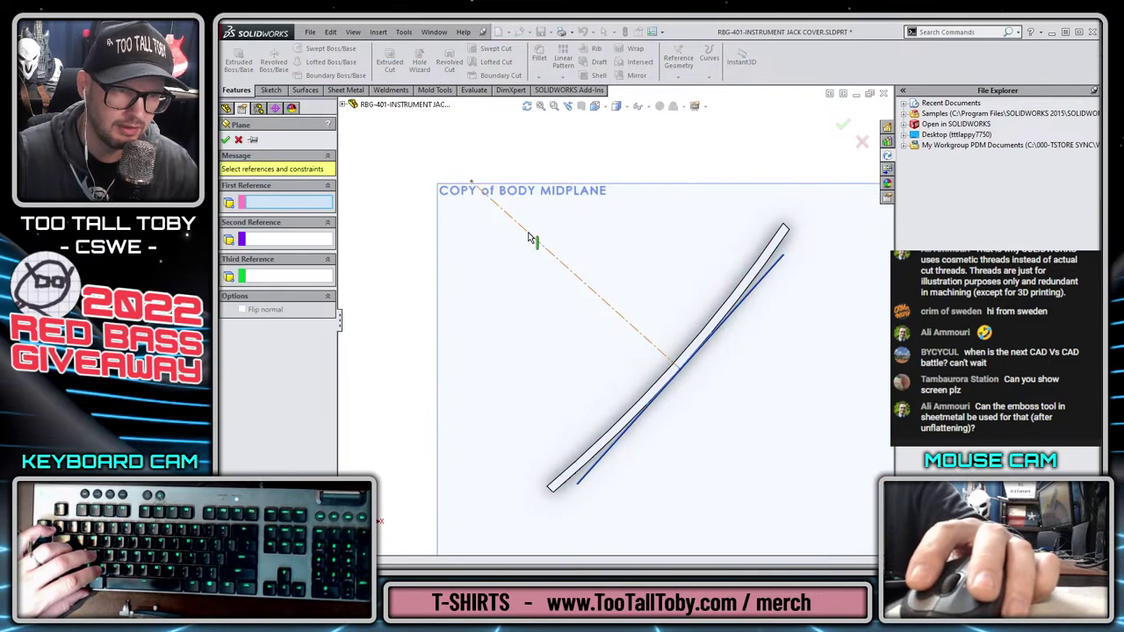
pyautogui.click(473, 187)
pyautogui.press('Return')
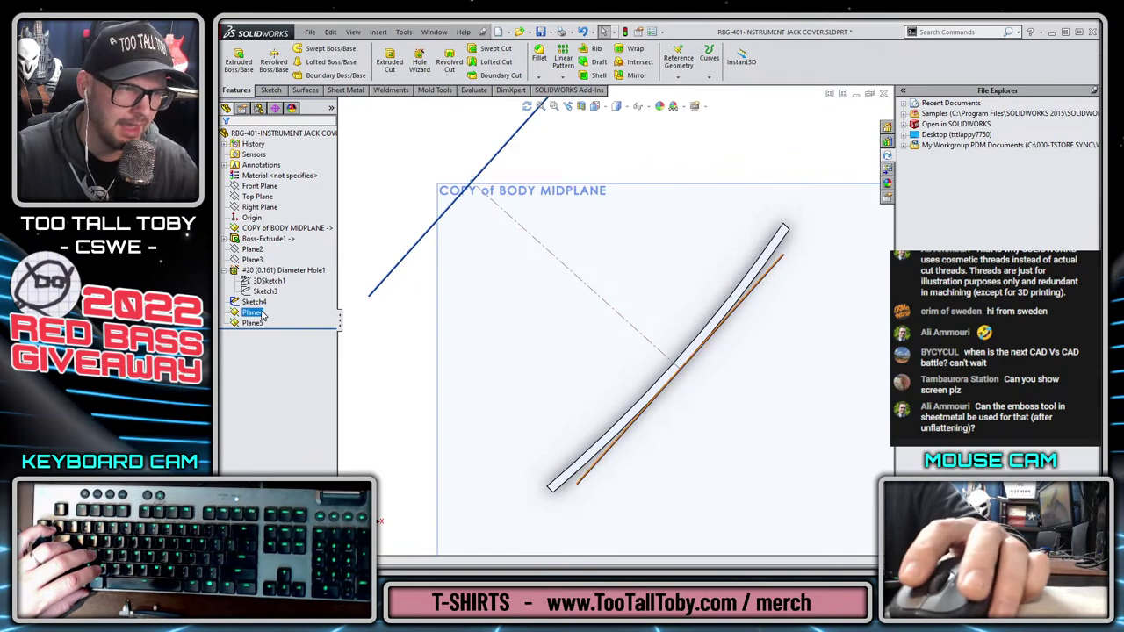
# Edit Sketch4, dimension the long centerline to 0.14 in and exit the sketch
pyautogui.click(254, 302)
pyautogui.click(261, 279)
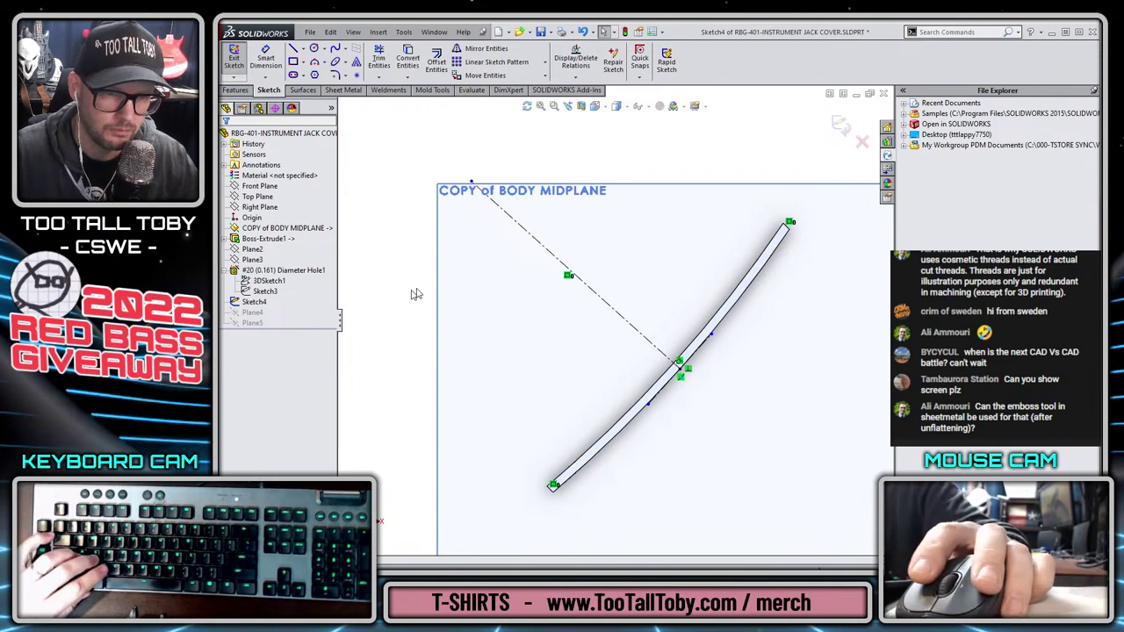
pyautogui.press('s')
pyautogui.click(666, 285)
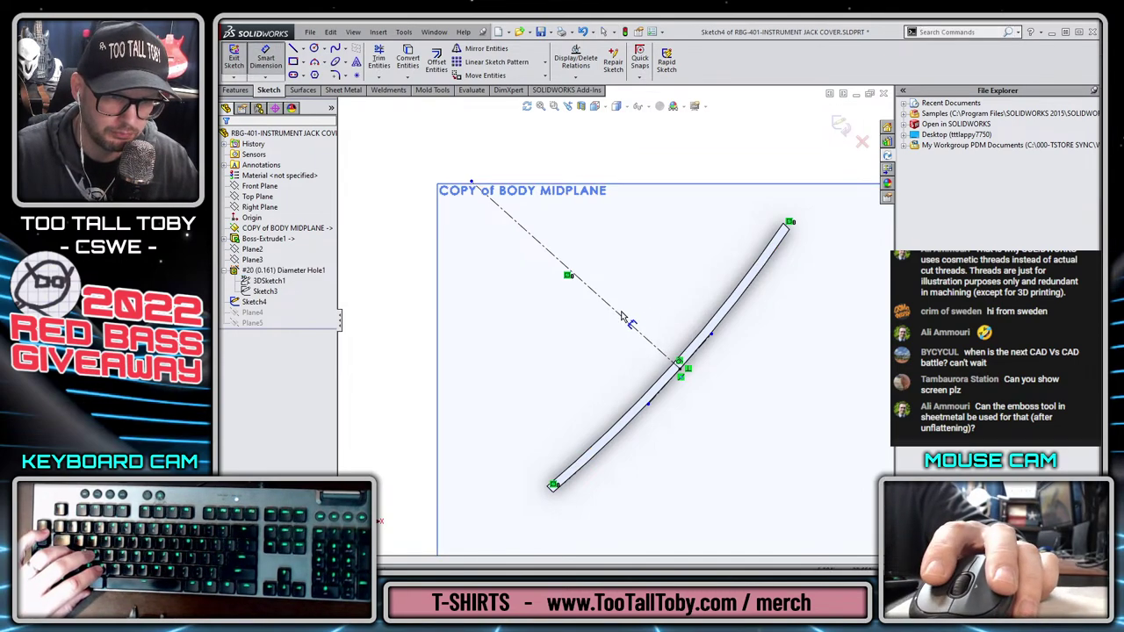
pyautogui.click(625, 320)
pyautogui.click(654, 281)
pyautogui.write('0.14')
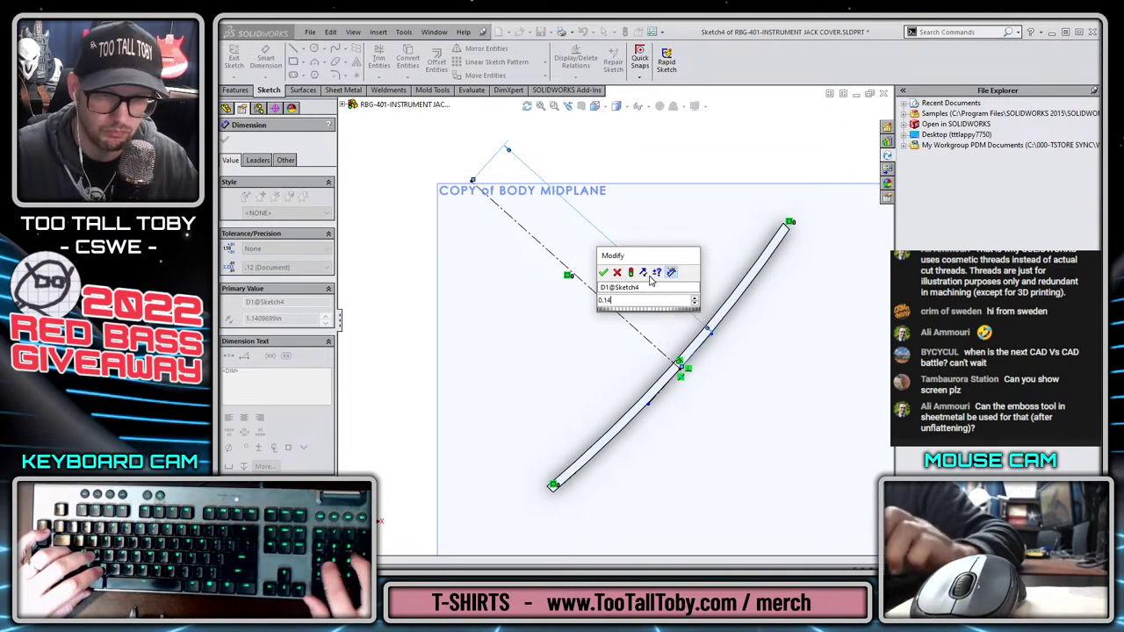
pyautogui.press('Return')
pyautogui.click(848, 100)
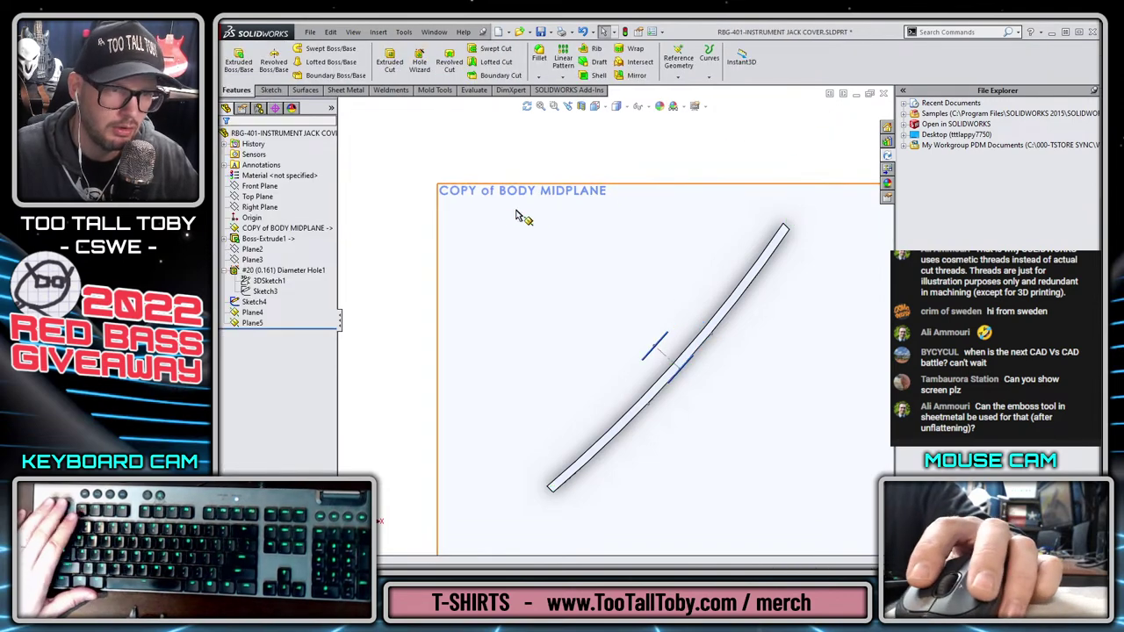
# Rename Plane2 as "PLANE for HOLES UPPEr"
pyautogui.moveTo(527, 352); pyautogui.dragTo(515, 243, button='middle')
pyautogui.scroll(2, 527, 242)
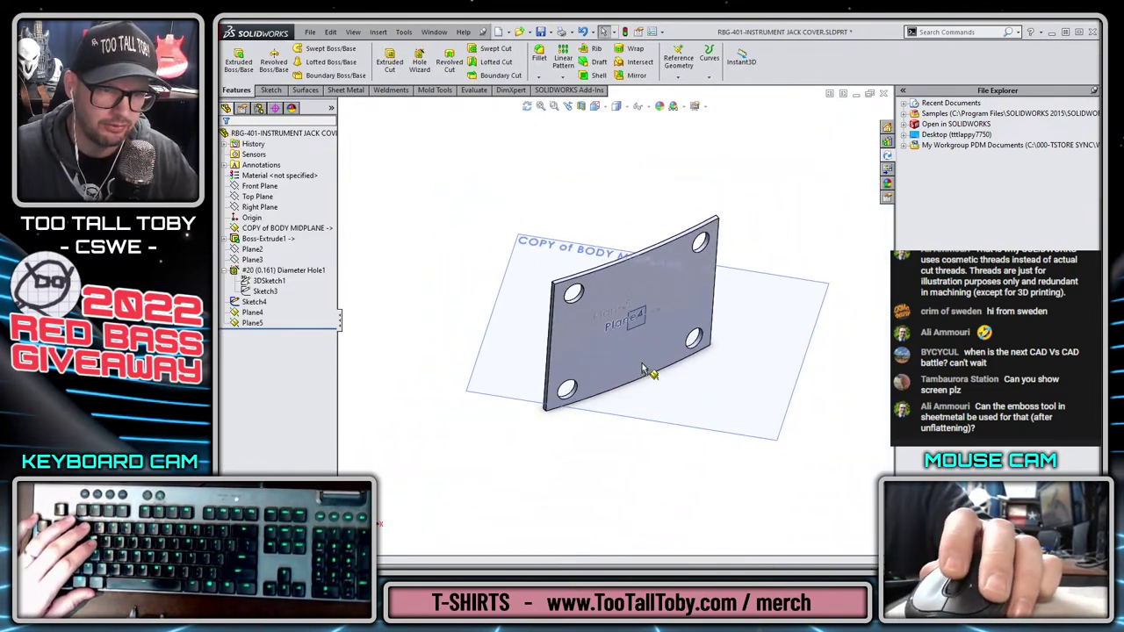
pyautogui.click(256, 249)
pyautogui.press('F2')
pyautogui.write('PLANE for HOLES TO')
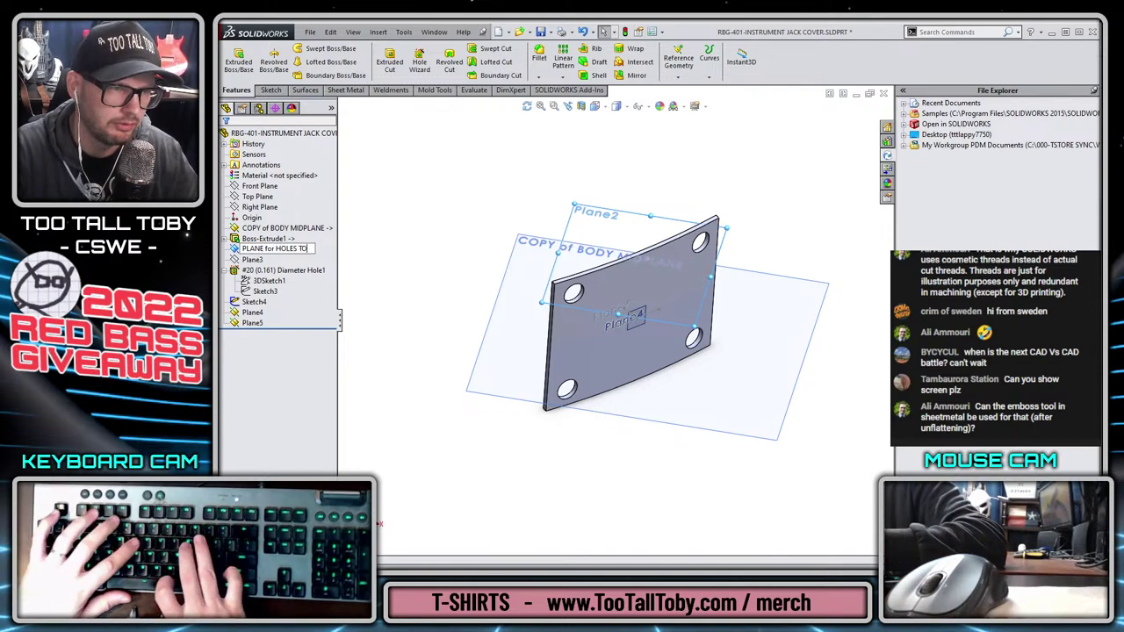
pyautogui.press('BackSpace')
pyautogui.press('BackSpace')
pyautogui.write('UPPE')
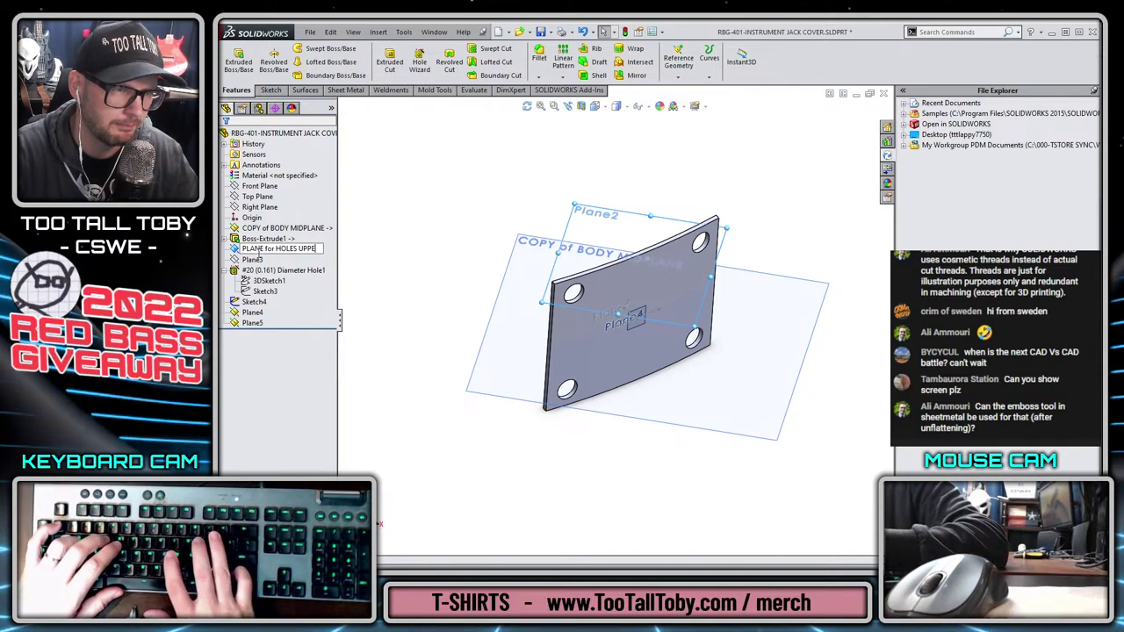
pyautogui.write('R')
pyautogui.press('Return')
# Rename Plane3 as "PLANE for HOLES LOWER"
pyautogui.click(253, 260)
pyautogui.press('F2')
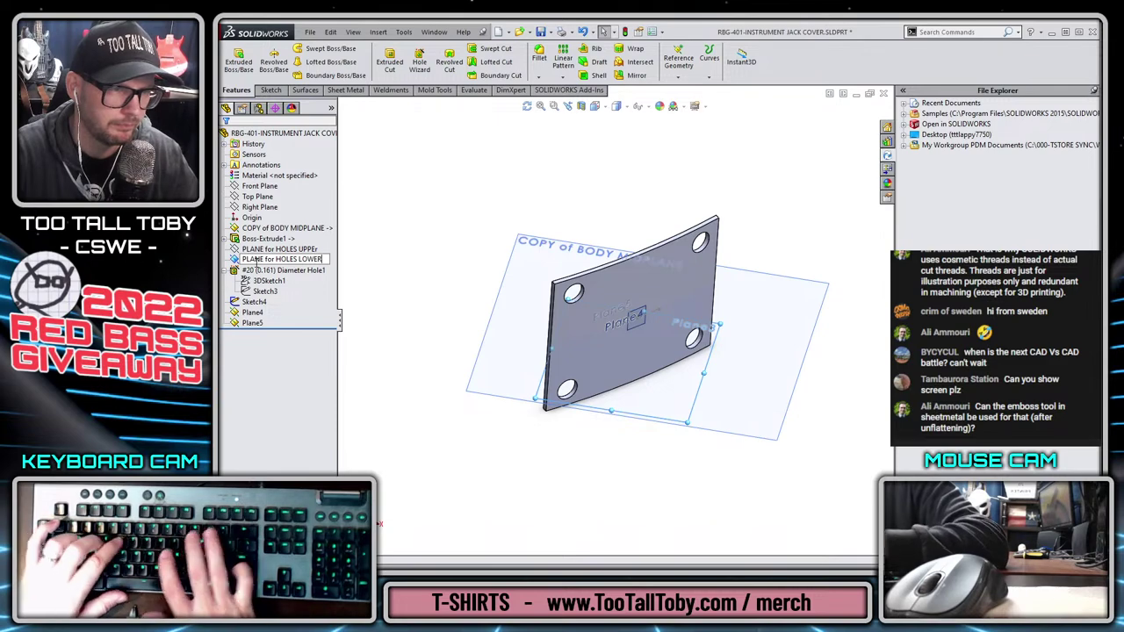
pyautogui.press('Return')
# Rename Sketch4 as "CENTERLINE Layout"
pyautogui.click(255, 301)
pyautogui.press('F2')
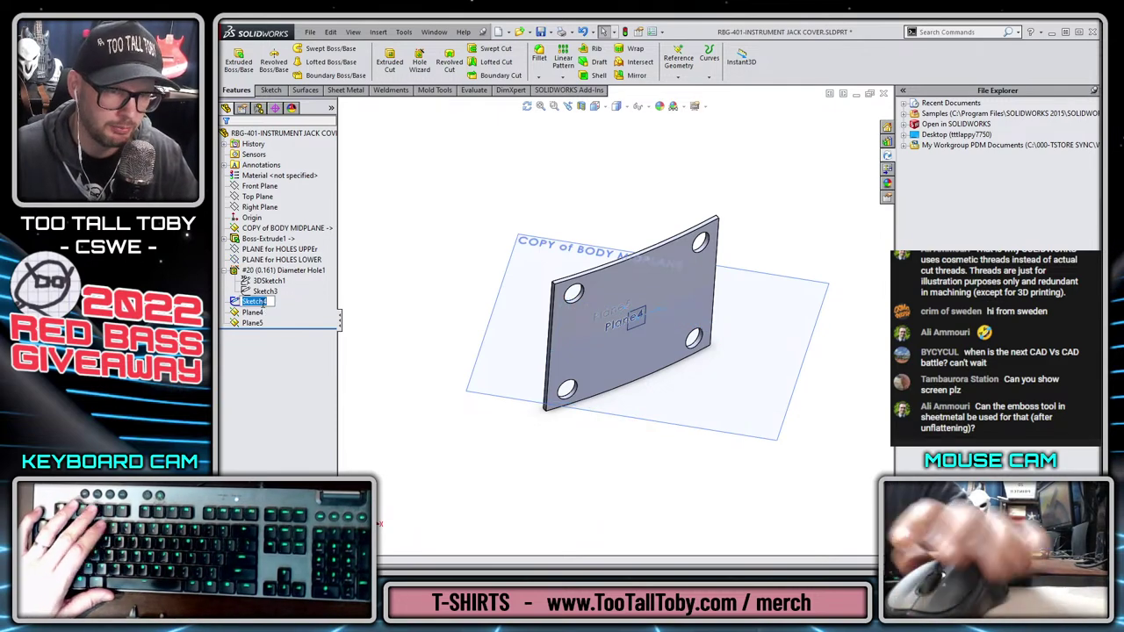
pyautogui.write('CENTERLINE Layo')
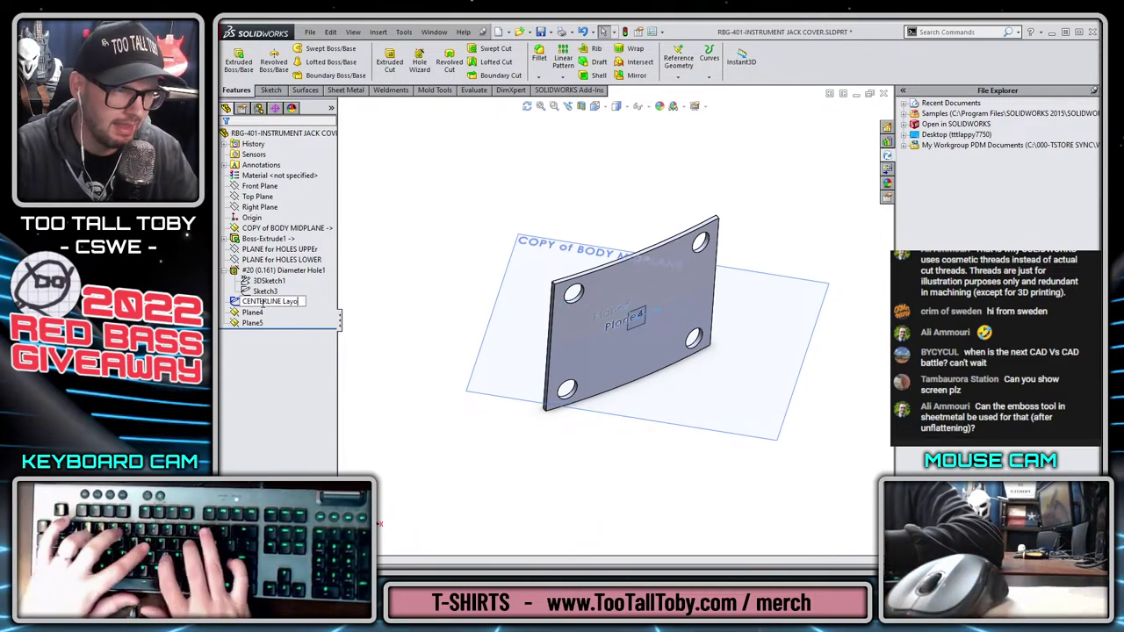
pyautogui.write('ut')
pyautogui.press('Return')
# Set the sketch color of CENTERLINE Layout to magenta
pyautogui.rightClick(293, 306)
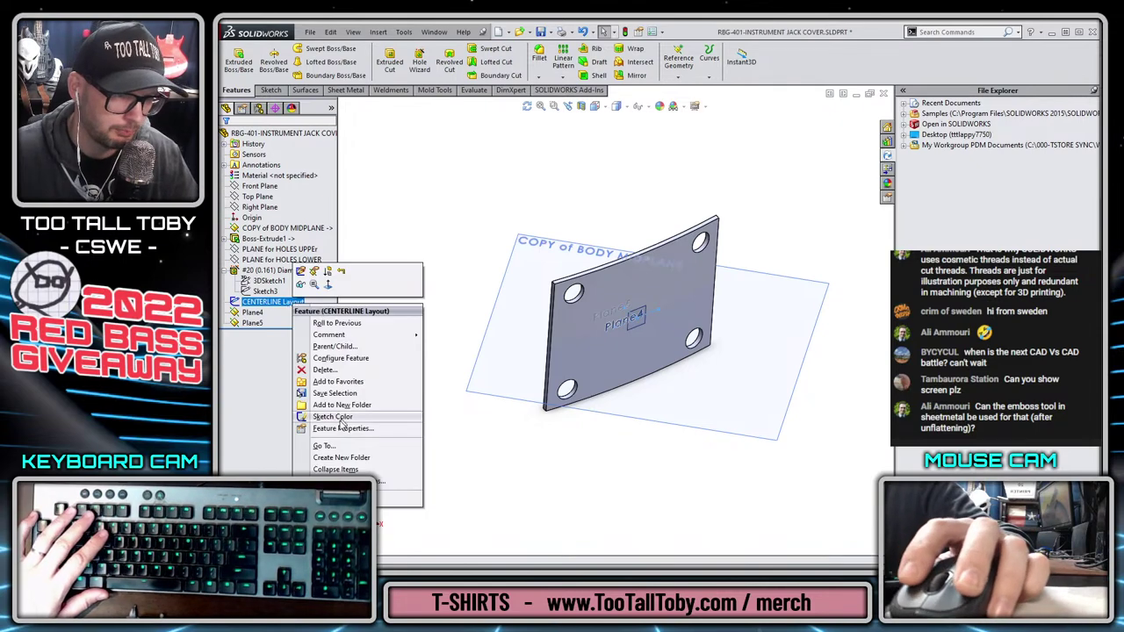
pyautogui.click(334, 417)
pyautogui.click(298, 316)
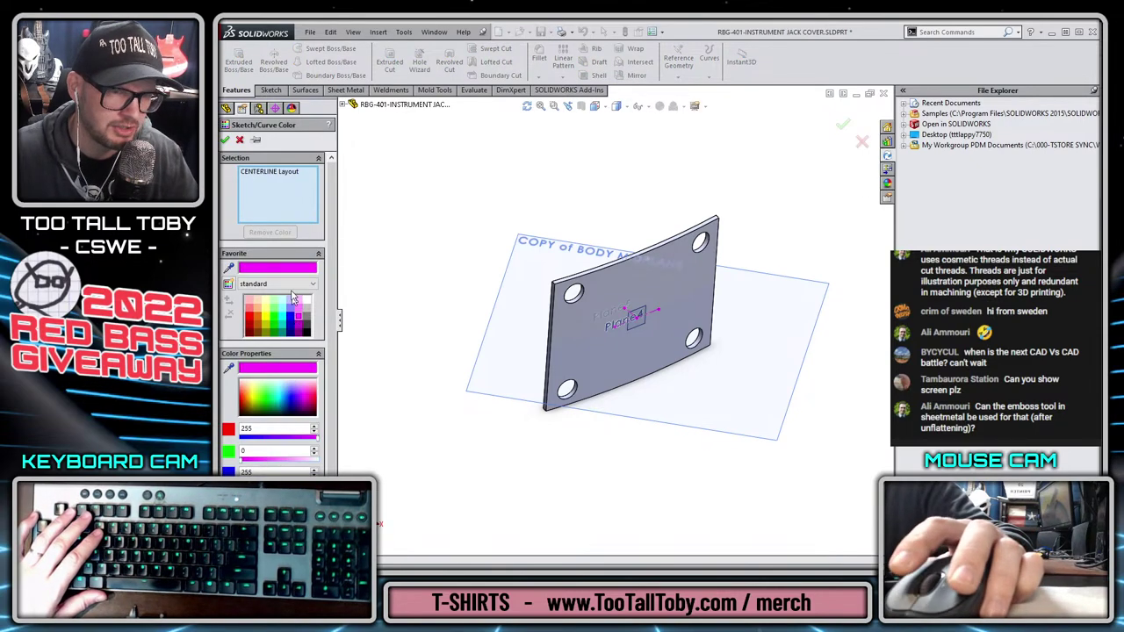
pyautogui.click(225, 139)
# Rename Plane4 as "Plane for LARGE HOLE CUT" and Plane5 as "PLANE for LOFT PROFILE 1"
pyautogui.click(252, 312)
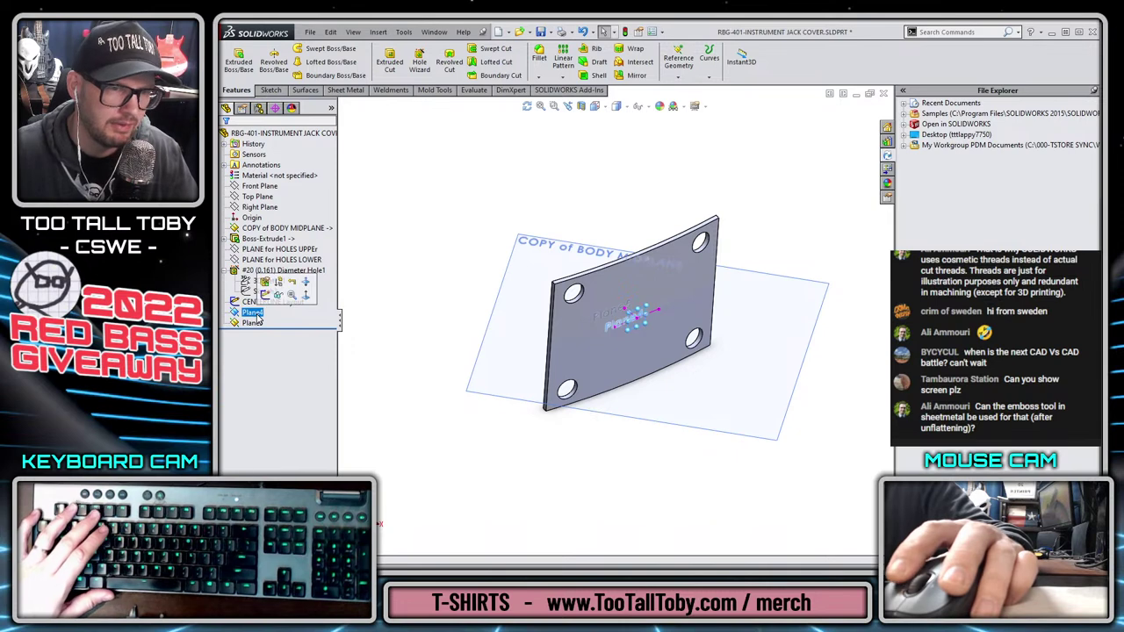
pyautogui.click(252, 312)
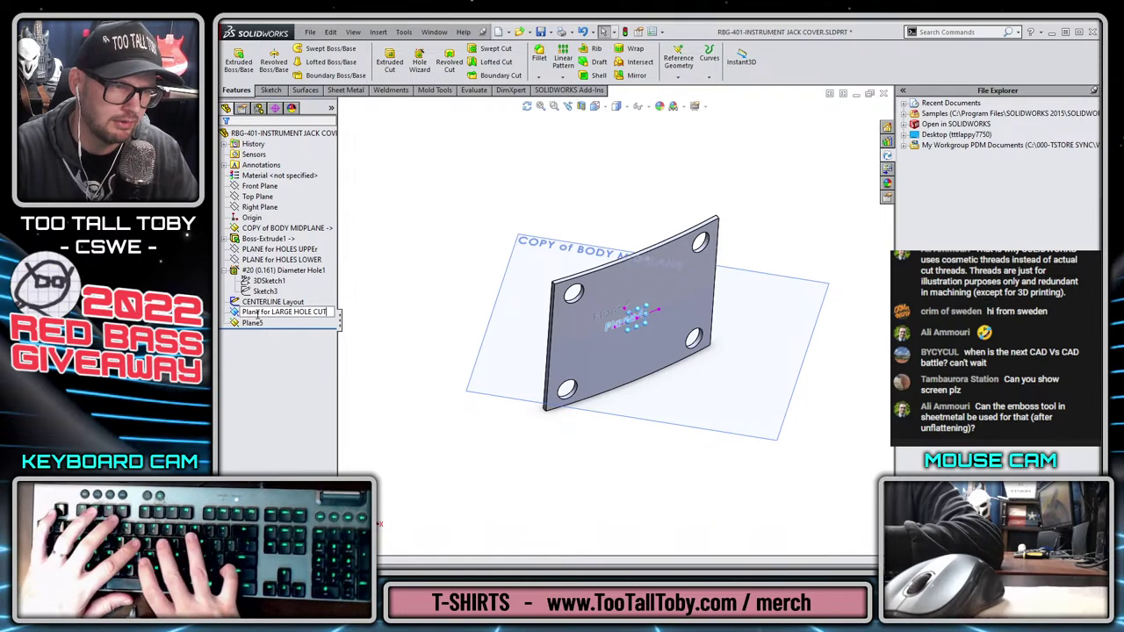
pyautogui.press('Return')
pyautogui.click(253, 323)
pyautogui.click(253, 322)
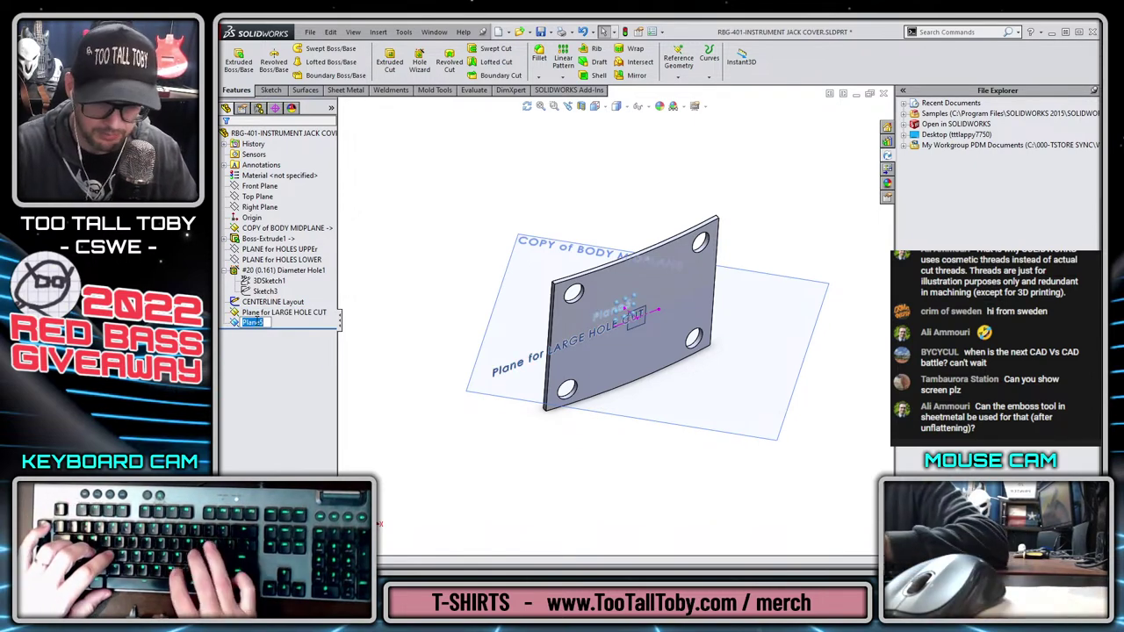
pyautogui.write('PLANE for LOFT PROFILE 1')
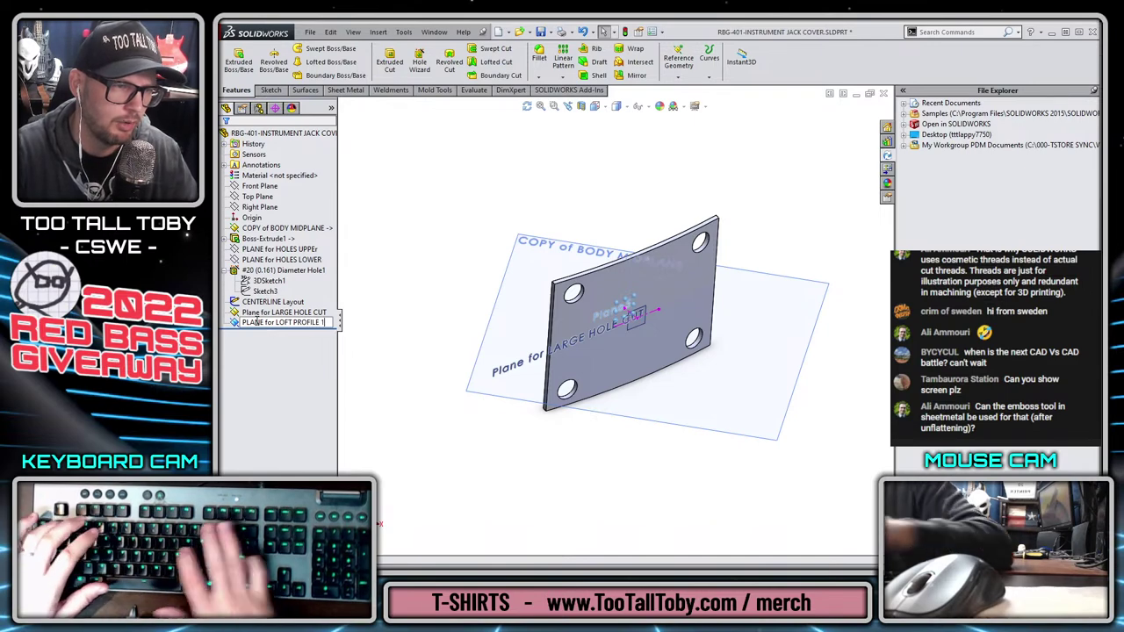
pyautogui.press('Return')
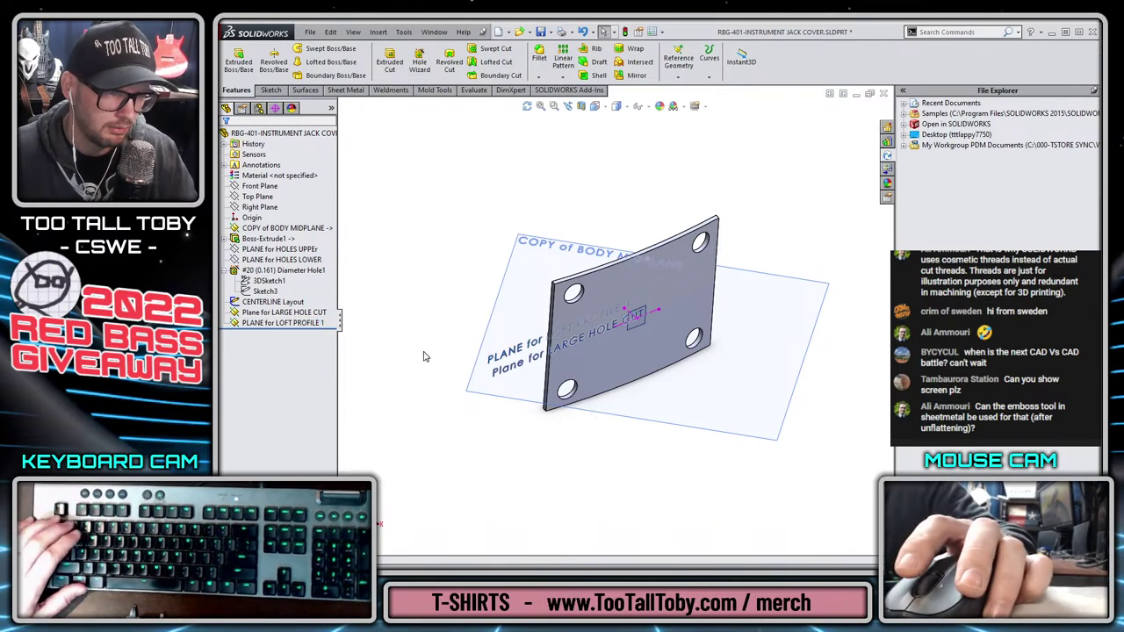
pyautogui.moveTo(226, 174)
pyautogui.mouseDown()
pyautogui.moveTo(373, 168)
pyautogui.moveTo(405, 420)
pyautogui.moveTo(220, 409)
pyautogui.mouseUp()
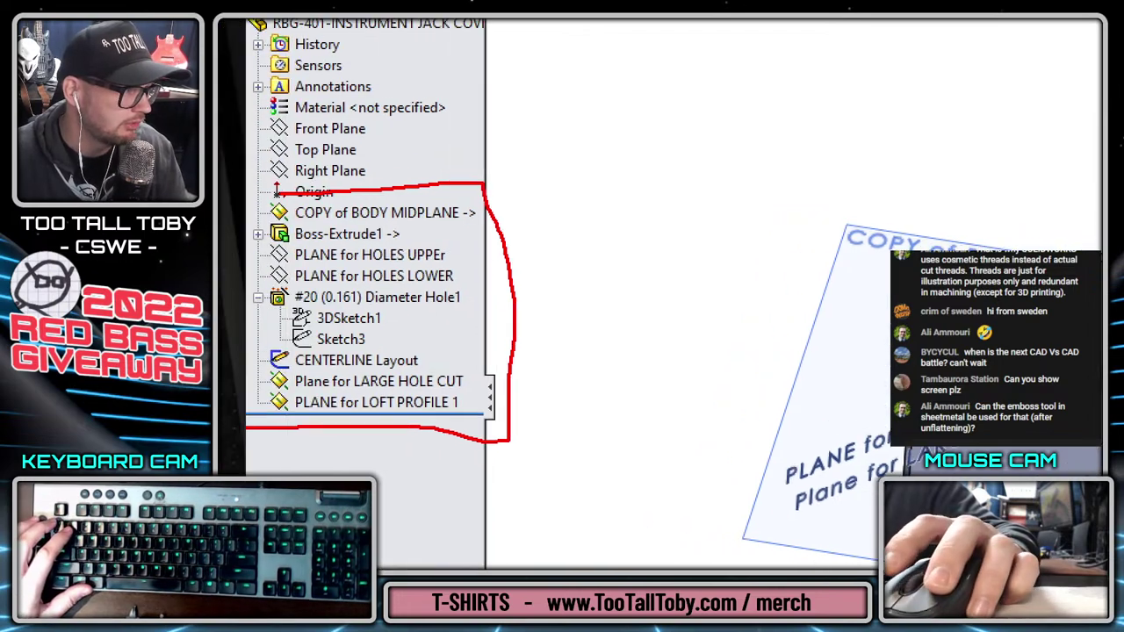
pyautogui.moveTo(258, 184); pyautogui.dragTo(245, 367)
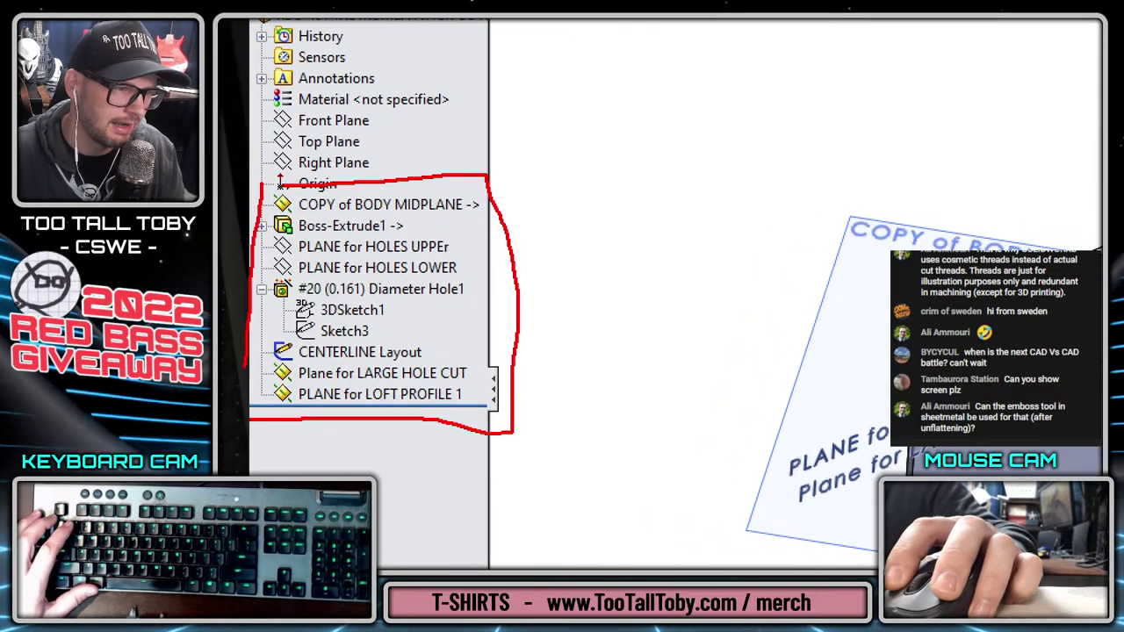
pyautogui.press('Escape')
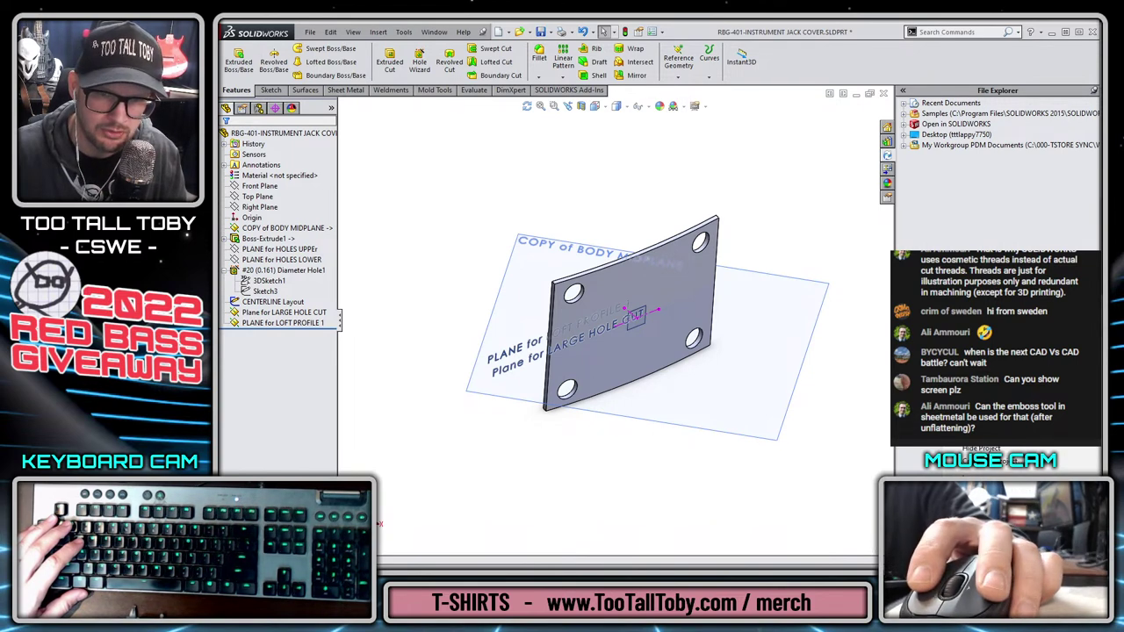
# Check RBG-401-INSTRUMENT JACK COVER into the 2022-12-12-RED BASS GIVE AWAY project while retaining ownership
pyautogui.click(979, 305)
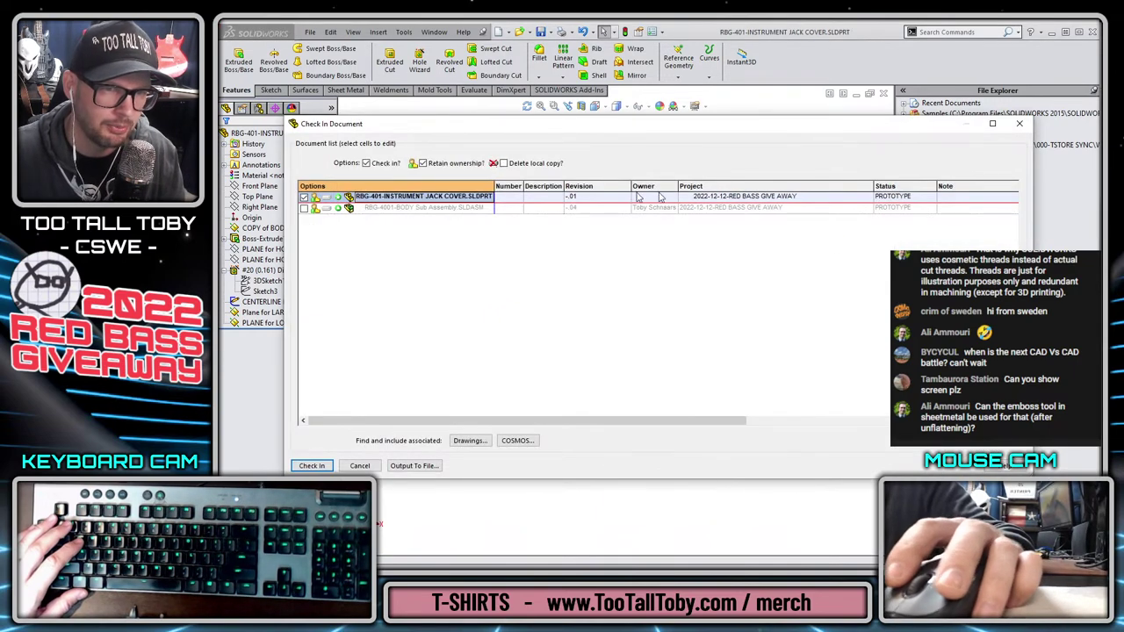
pyautogui.click(313, 466)
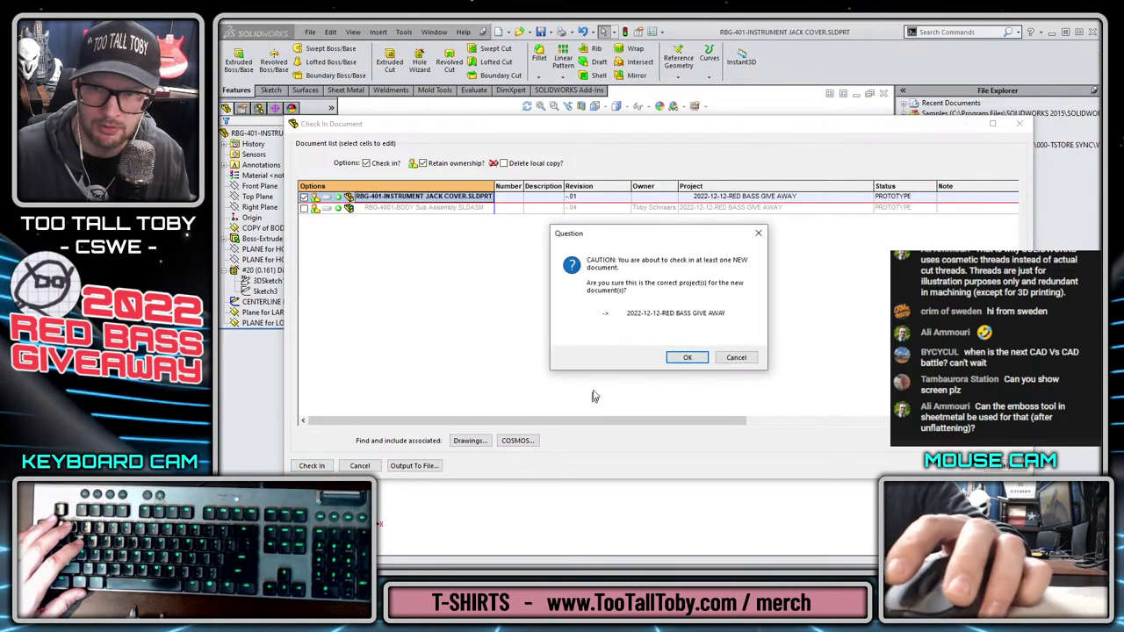
pyautogui.click(687, 357)
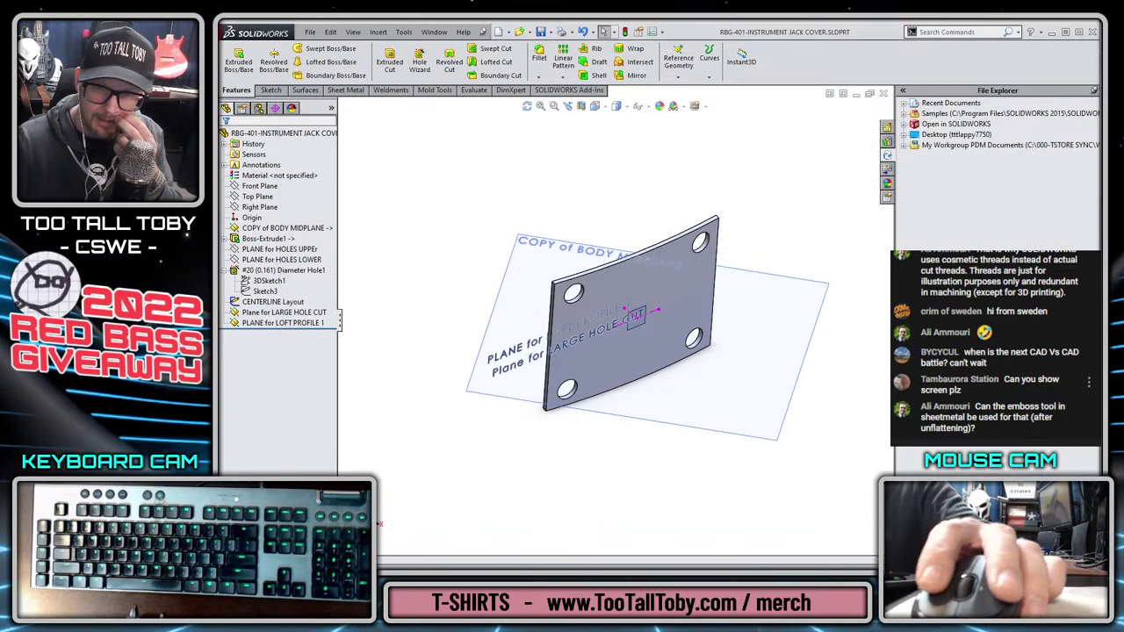
pyautogui.moveTo(978, 430); pyautogui.dragTo(981, 407)
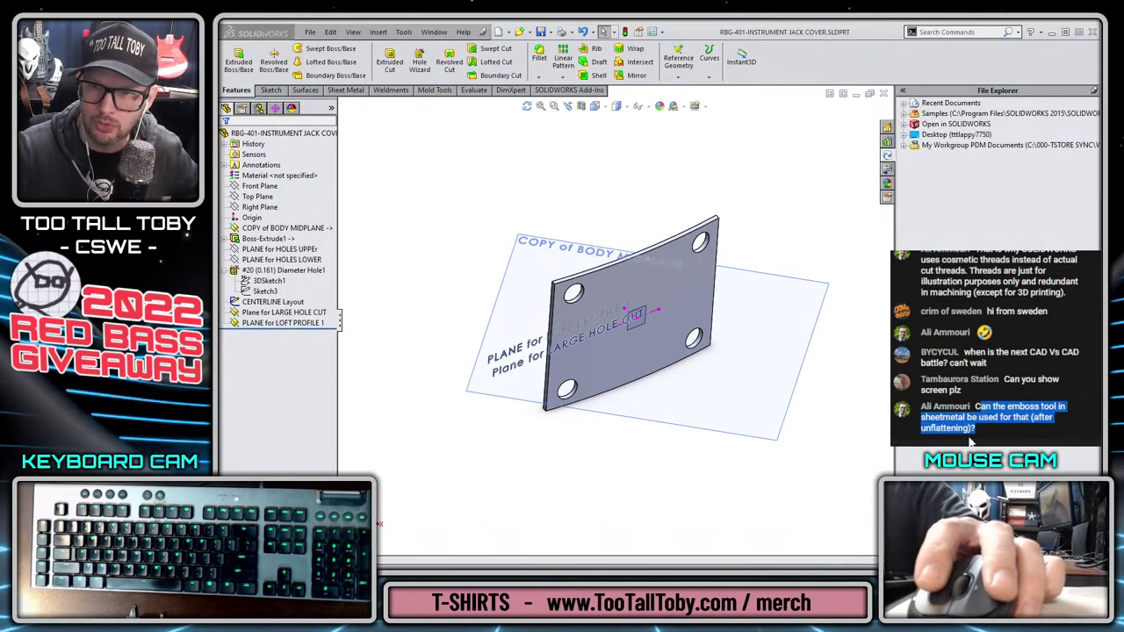
pyautogui.click(993, 424)
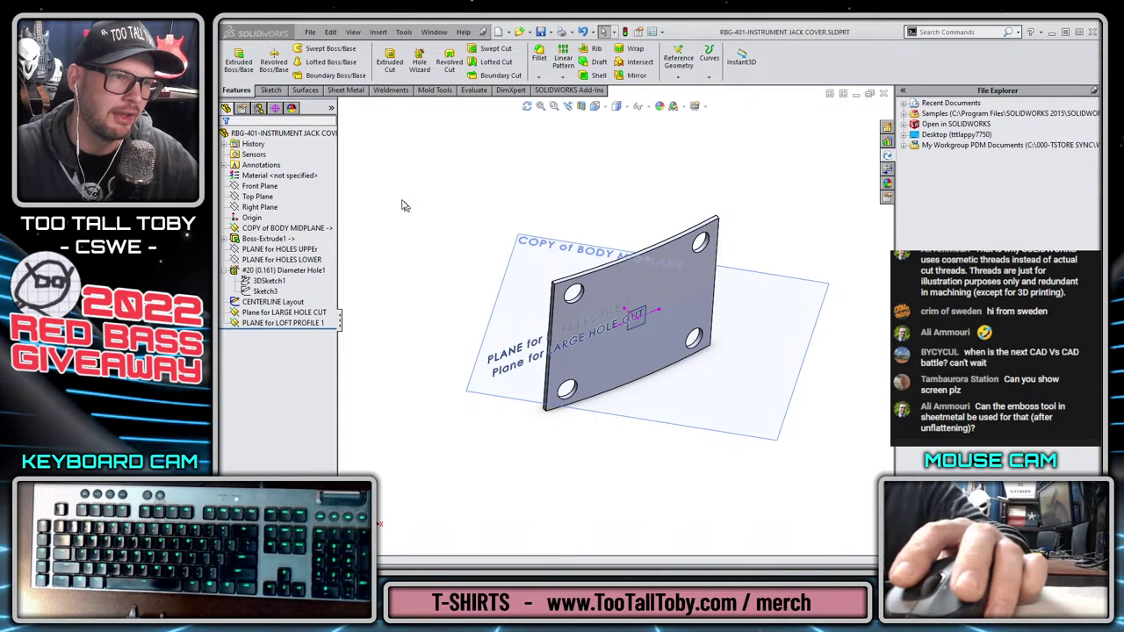
pyautogui.click(320, 91)
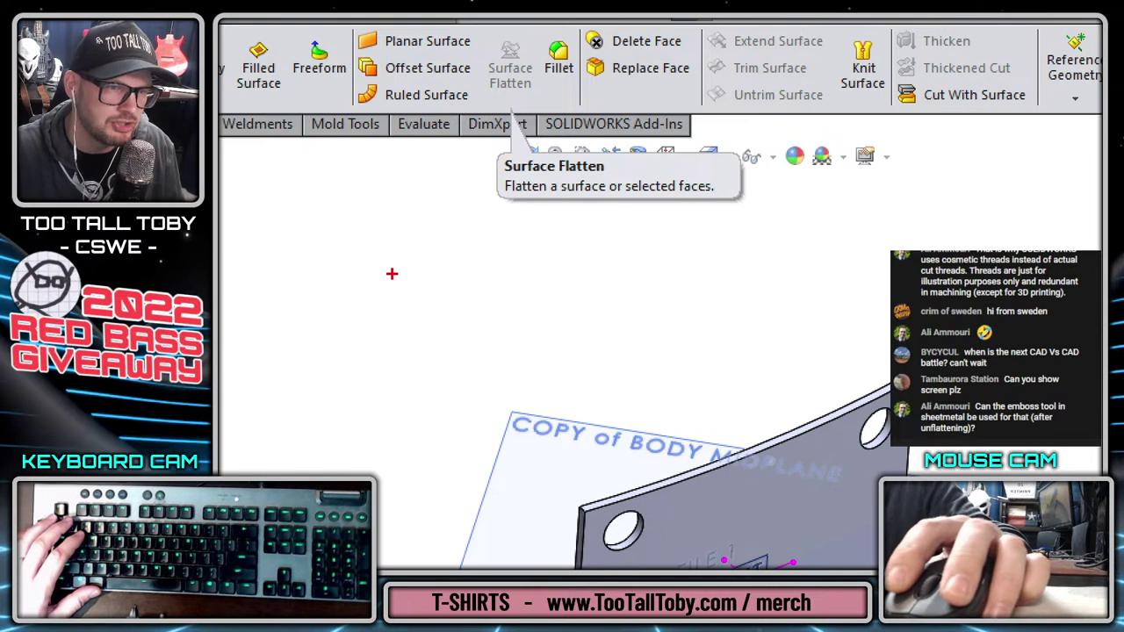
pyautogui.moveTo(369, 281); pyautogui.dragTo(451, 276)
pyautogui.moveTo(504, 332)
pyautogui.mouseDown()
pyautogui.moveTo(628, 344)
pyautogui.moveTo(713, 280)
pyautogui.moveTo(839, 285)
pyautogui.mouseUp()
pyautogui.moveTo(488, 98); pyautogui.dragTo(555, 103)
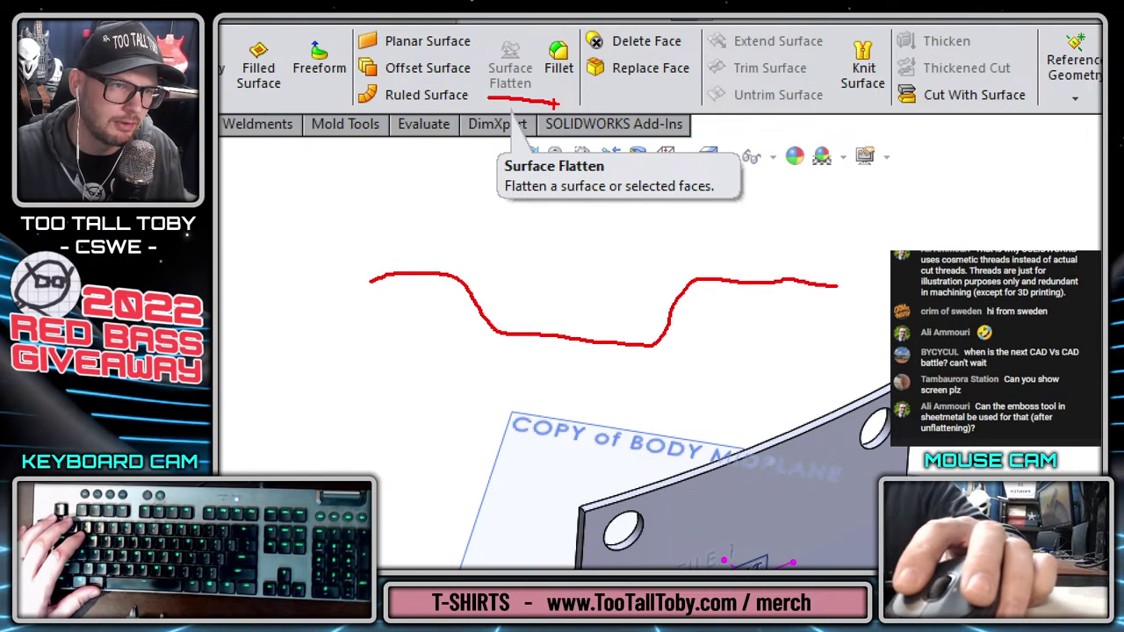
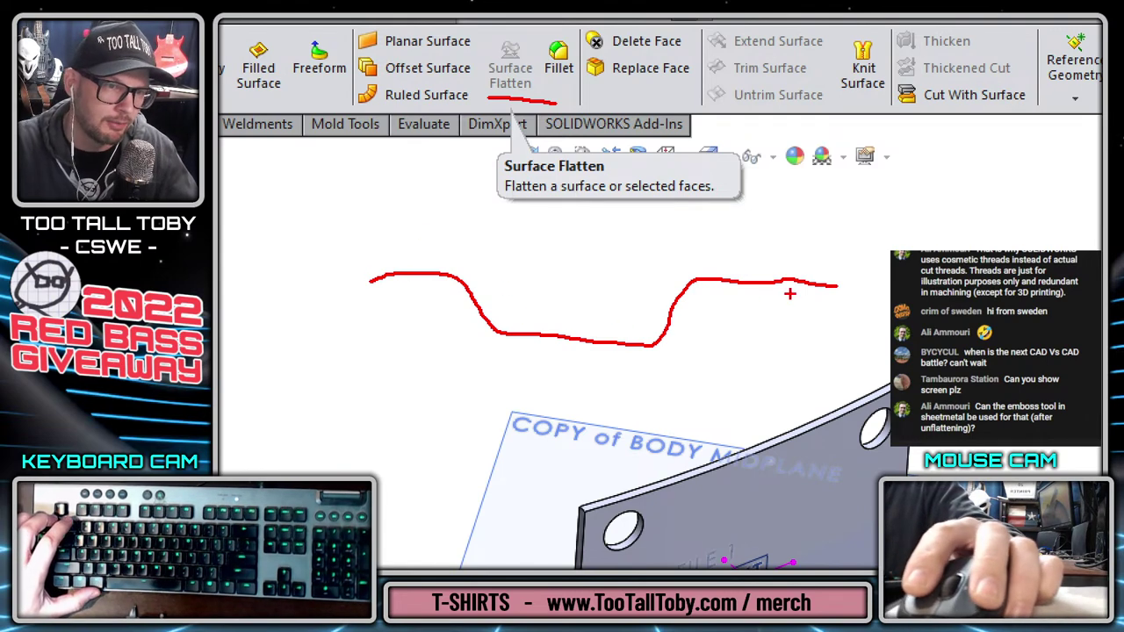
pyautogui.press('Escape')
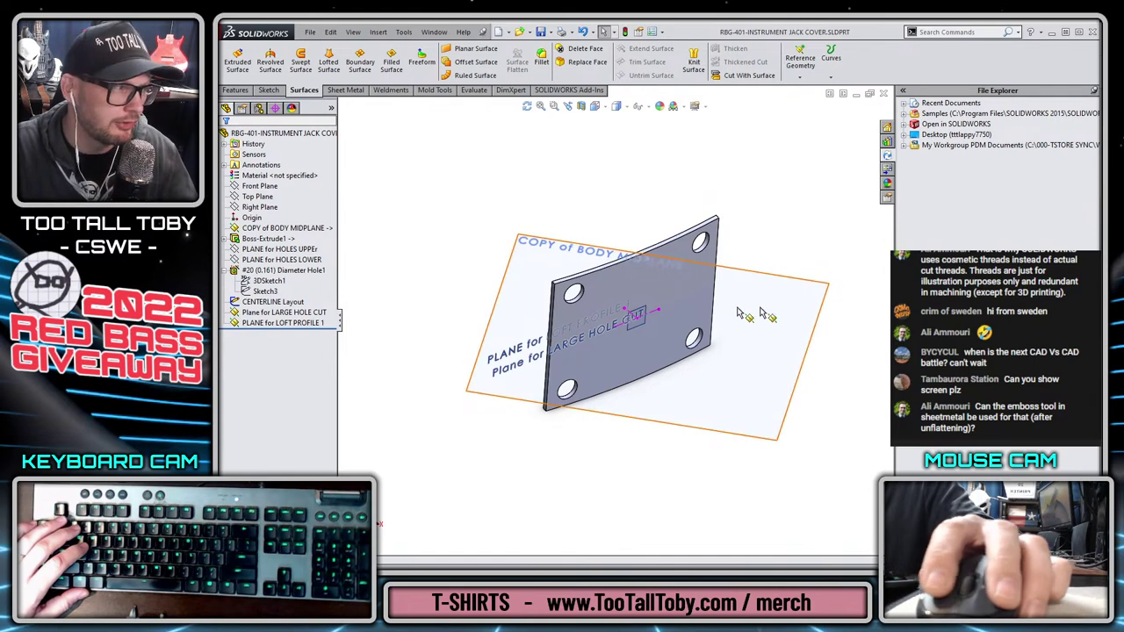
# Sketch a circle about 0.61 in in diameter, centered on the origin, on the Plane for LARGE HOLE CUT
pyautogui.scroll(-3, 645, 331)
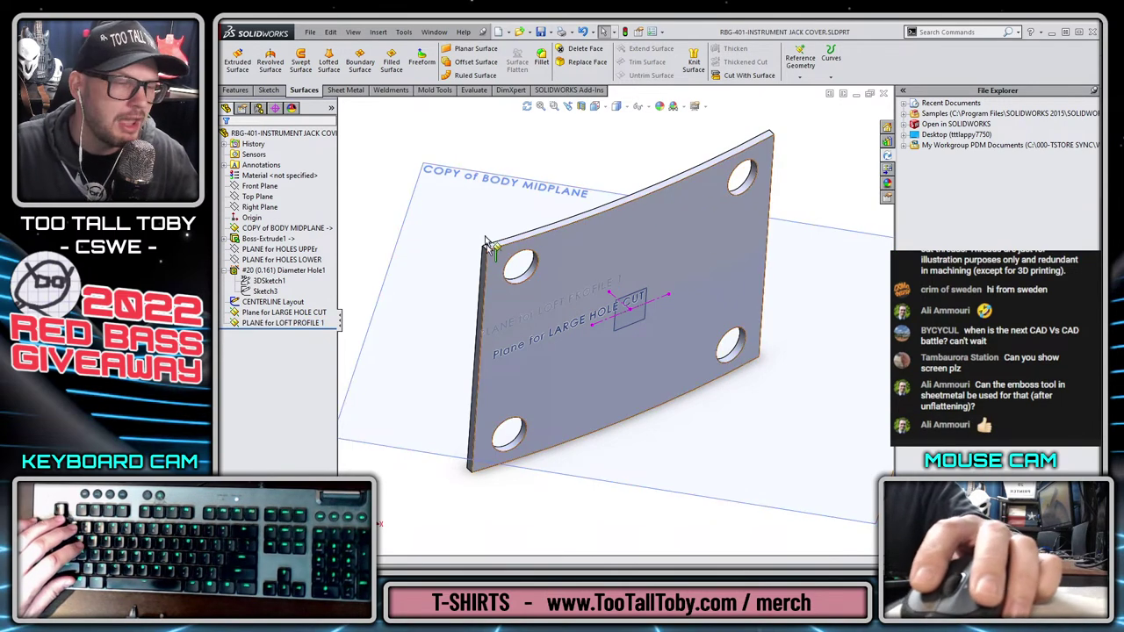
pyautogui.click(641, 338)
pyautogui.click(670, 290)
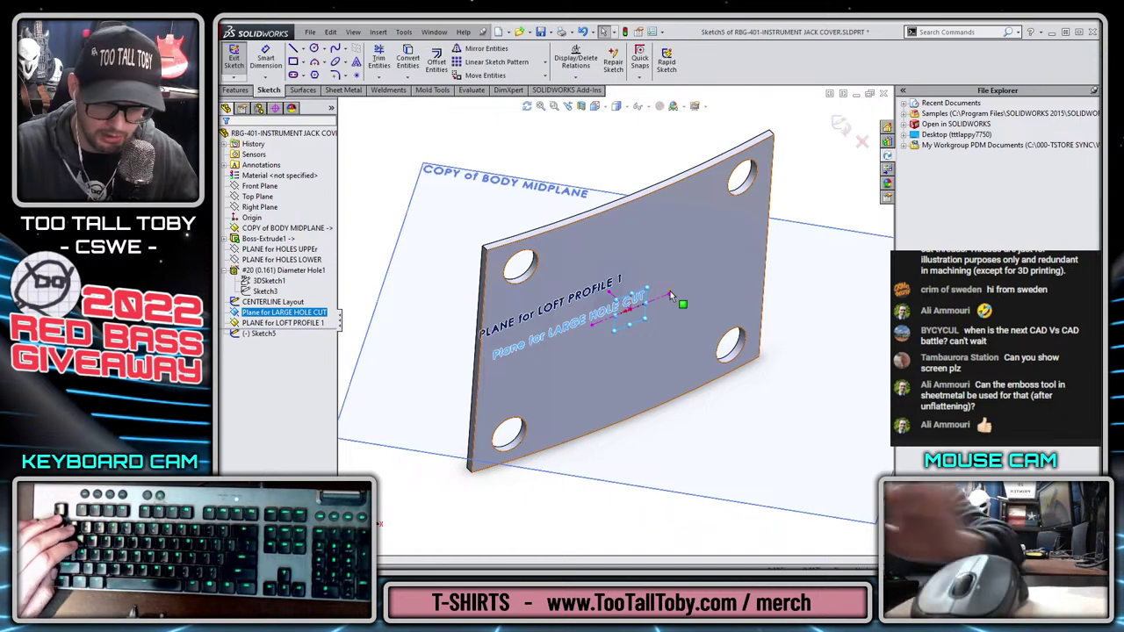
pyautogui.hotkey('ctrl', '8')
pyautogui.scroll(-4, 655, 343)
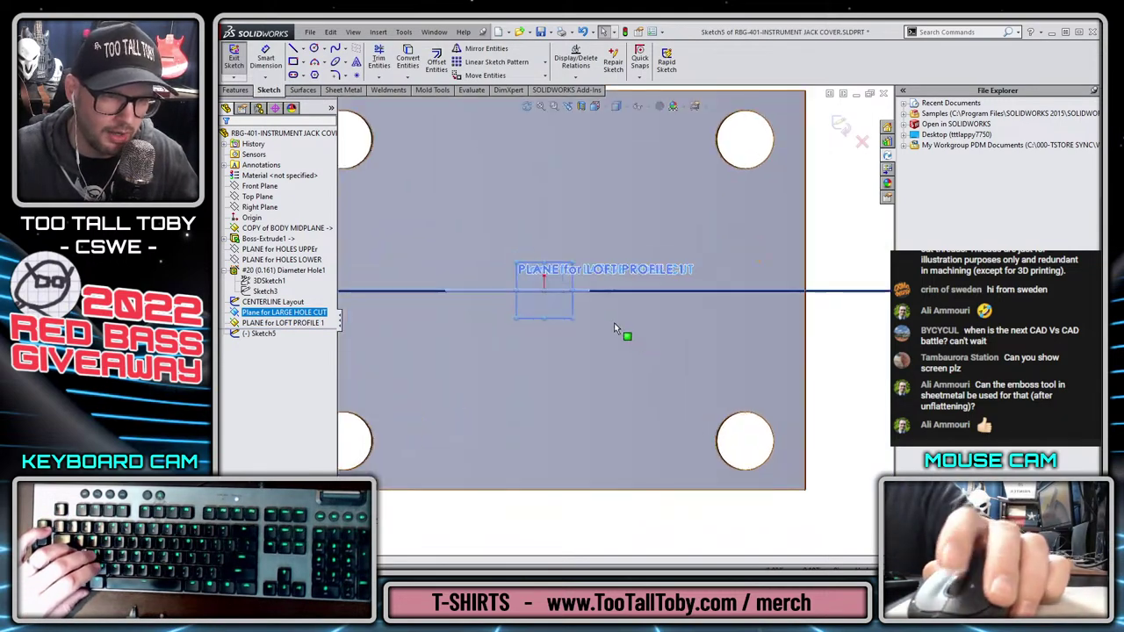
pyautogui.scroll(1, 614, 329)
pyautogui.press('s')
pyautogui.click(626, 335)
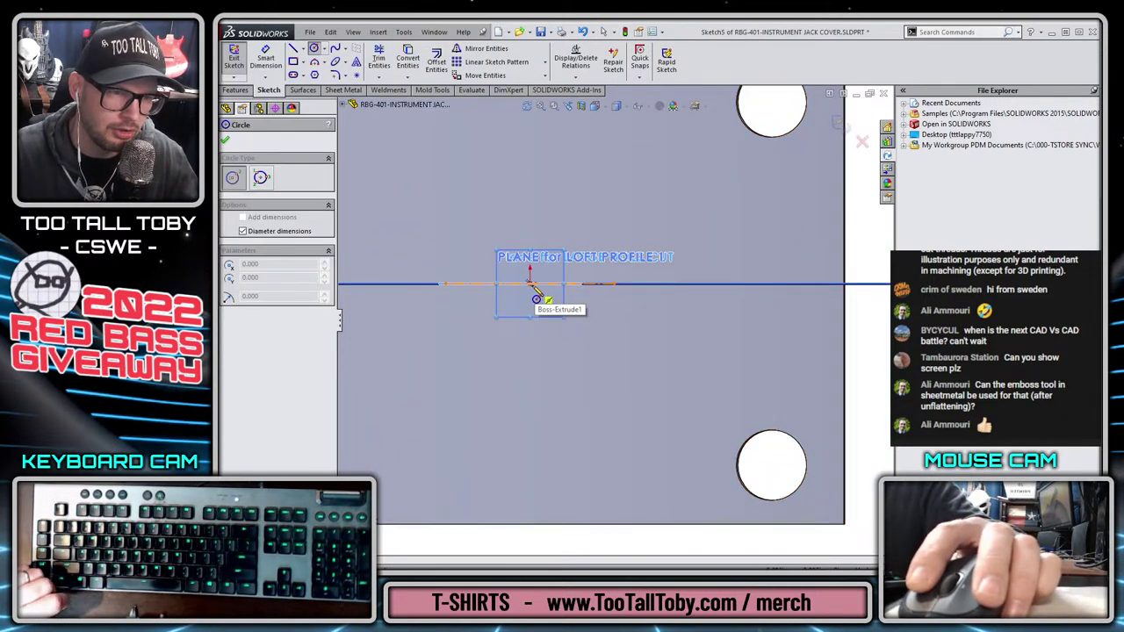
pyautogui.click(531, 285)
pyautogui.scroll(-2, 597, 272)
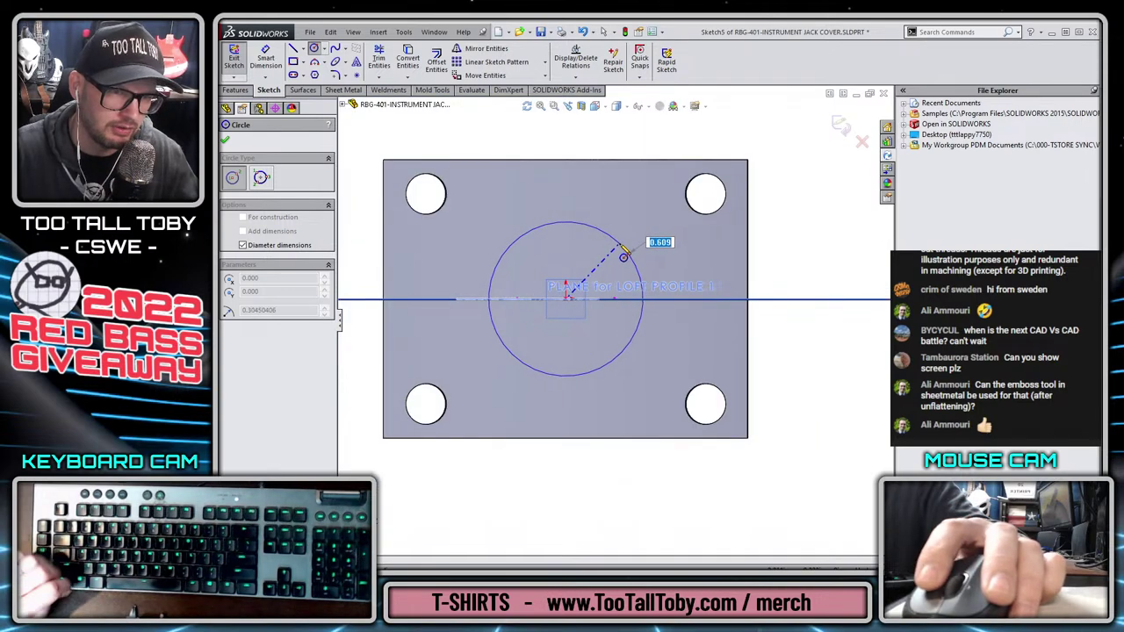
pyautogui.click(623, 255)
# Cut the large circle out of the plate with an Extruded Cut set to Through All
pyautogui.press('s')
pyautogui.click(736, 318)
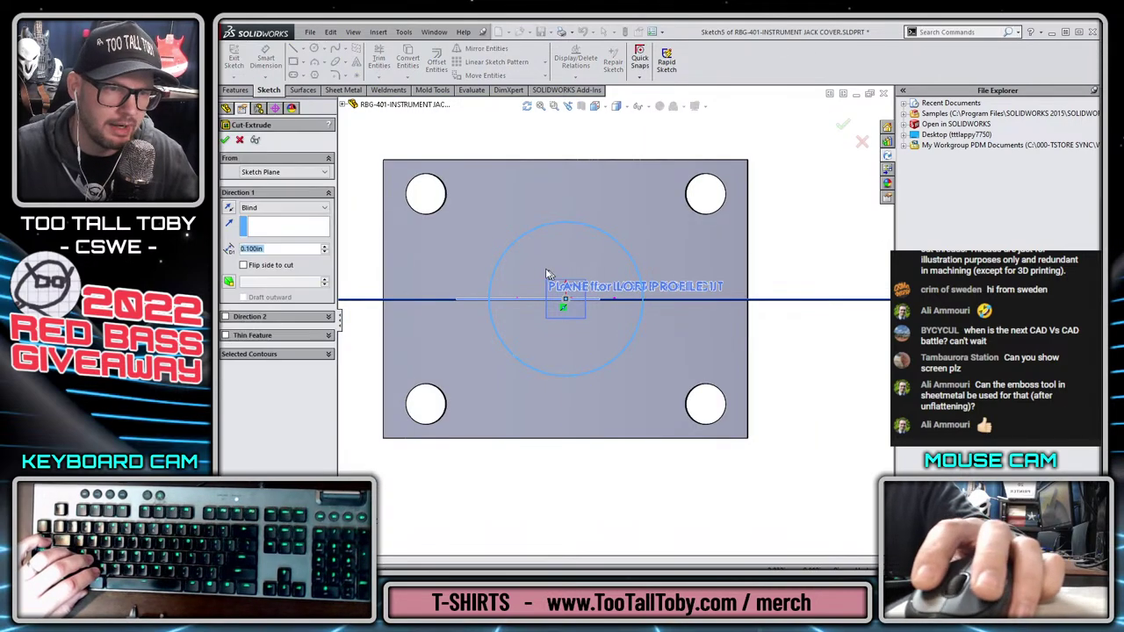
pyautogui.rightClick(545, 274)
pyautogui.click(571, 395)
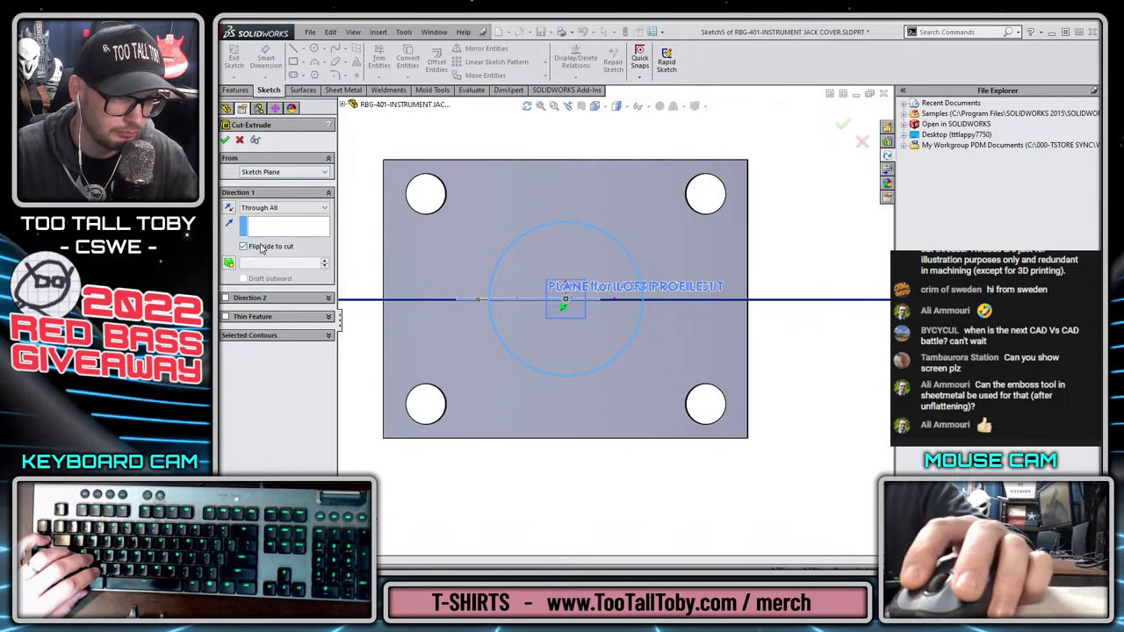
pyautogui.click(225, 140)
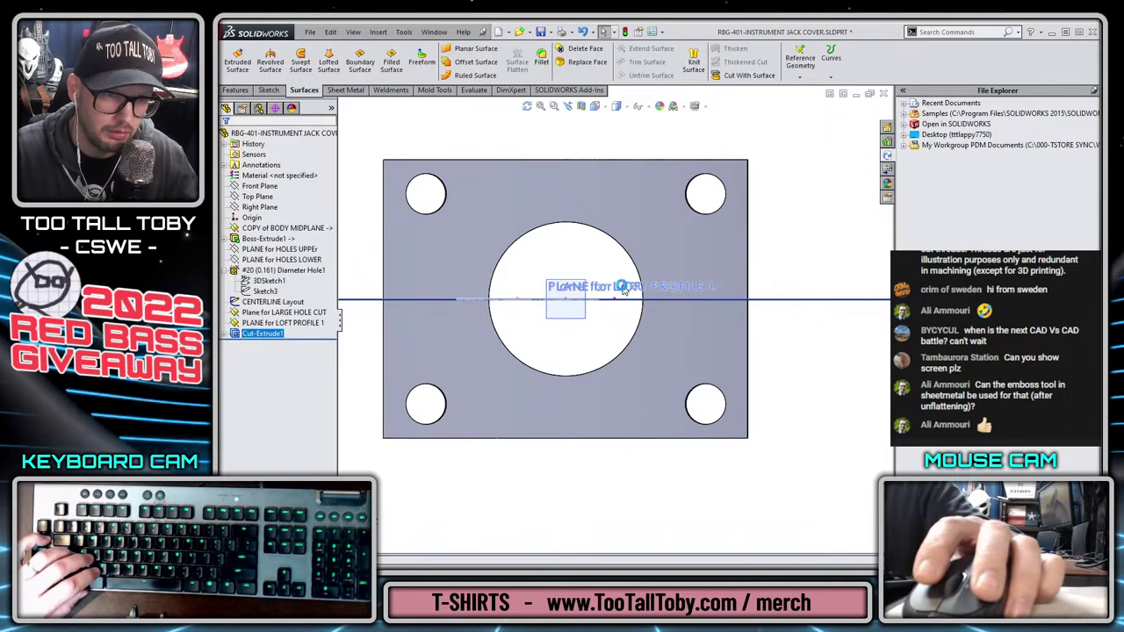
# Sketch an origin-centered circle on PLANE for LOFT PROFILE 1 and shrink it to a radius of about 0.17 in
pyautogui.click(318, 324)
pyautogui.click(327, 291)
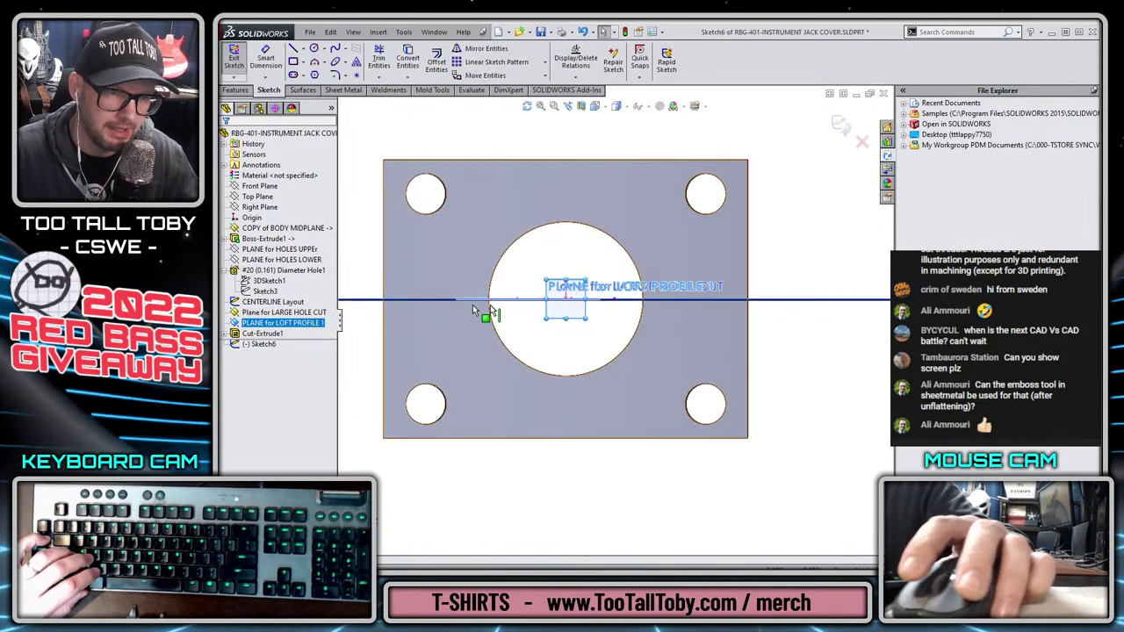
pyautogui.press('s')
pyautogui.click(557, 333)
pyautogui.click(567, 298)
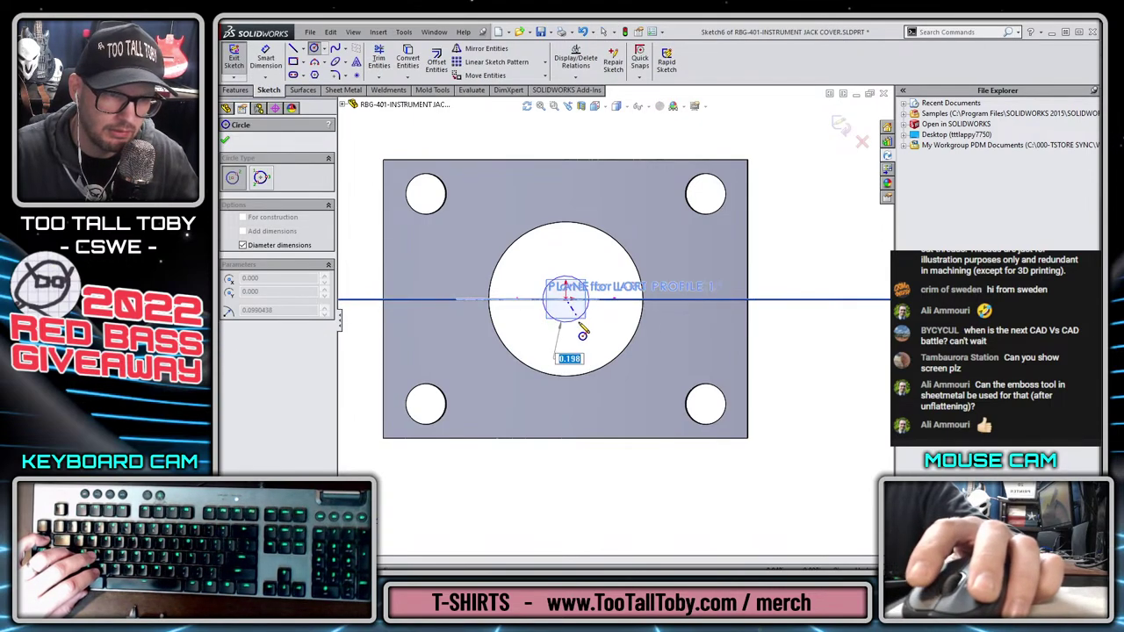
pyautogui.click(582, 353)
pyautogui.press('Escape')
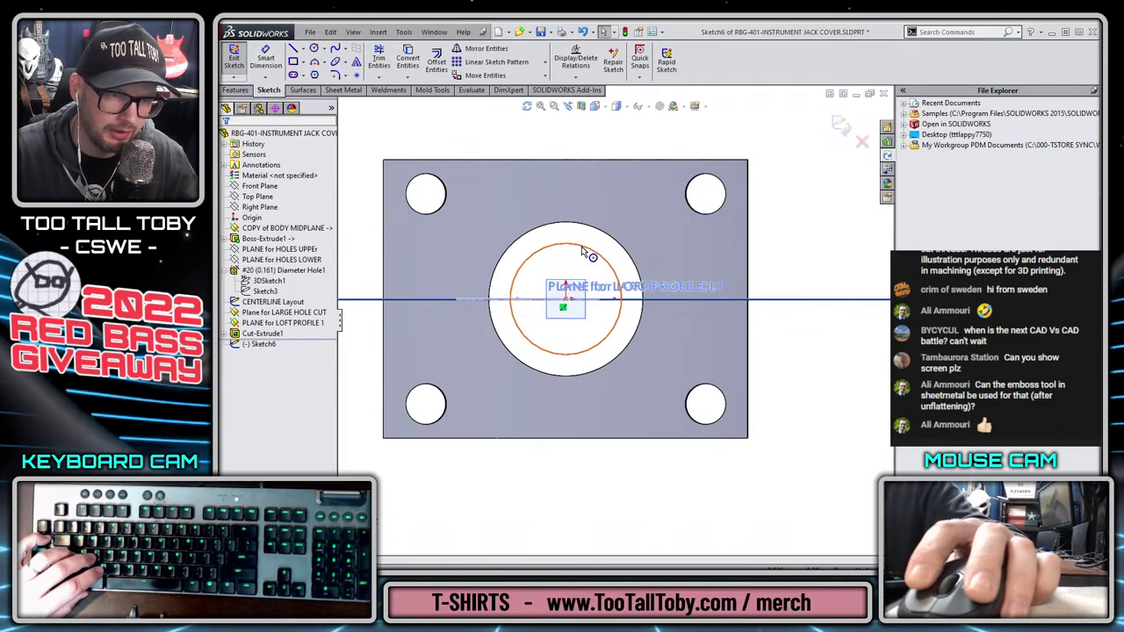
pyautogui.moveTo(577, 252); pyautogui.dragTo(595, 273)
pyautogui.press('s')
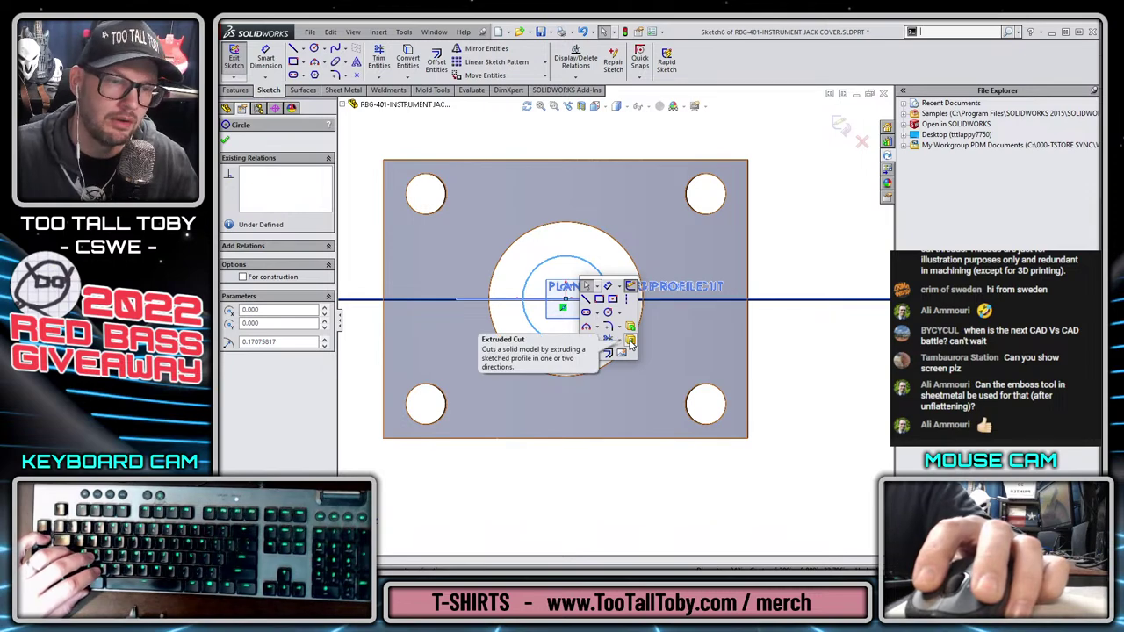
pyautogui.click(630, 327)
pyautogui.moveTo(539, 271); pyautogui.dragTo(489, 261, button='middle')
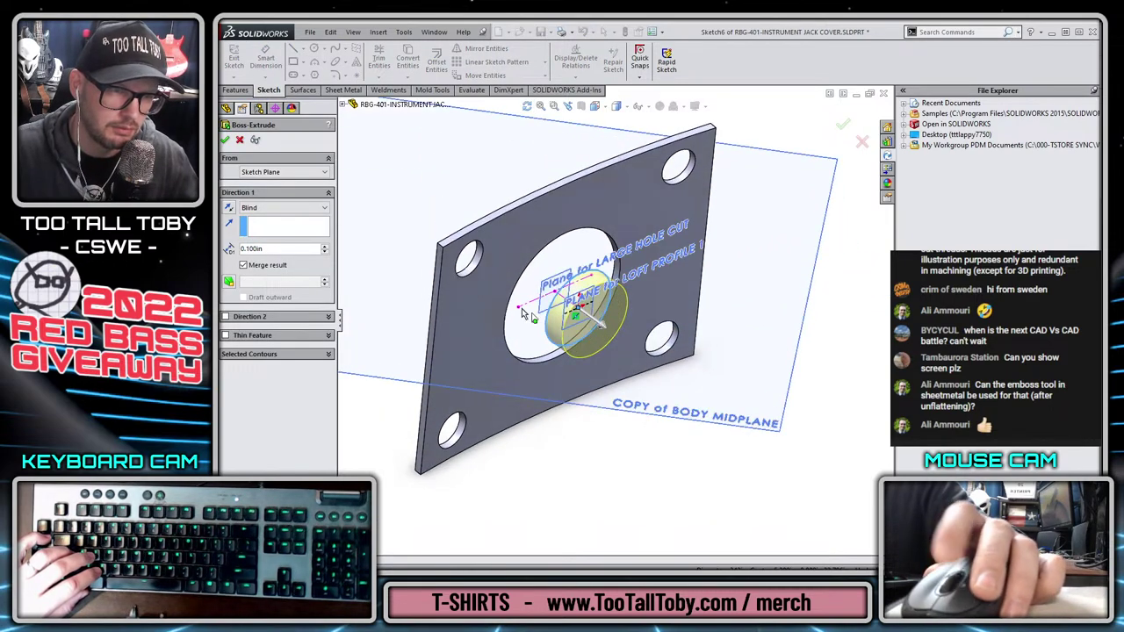
pyautogui.scroll(-4, 488, 261)
pyautogui.press('Escape')
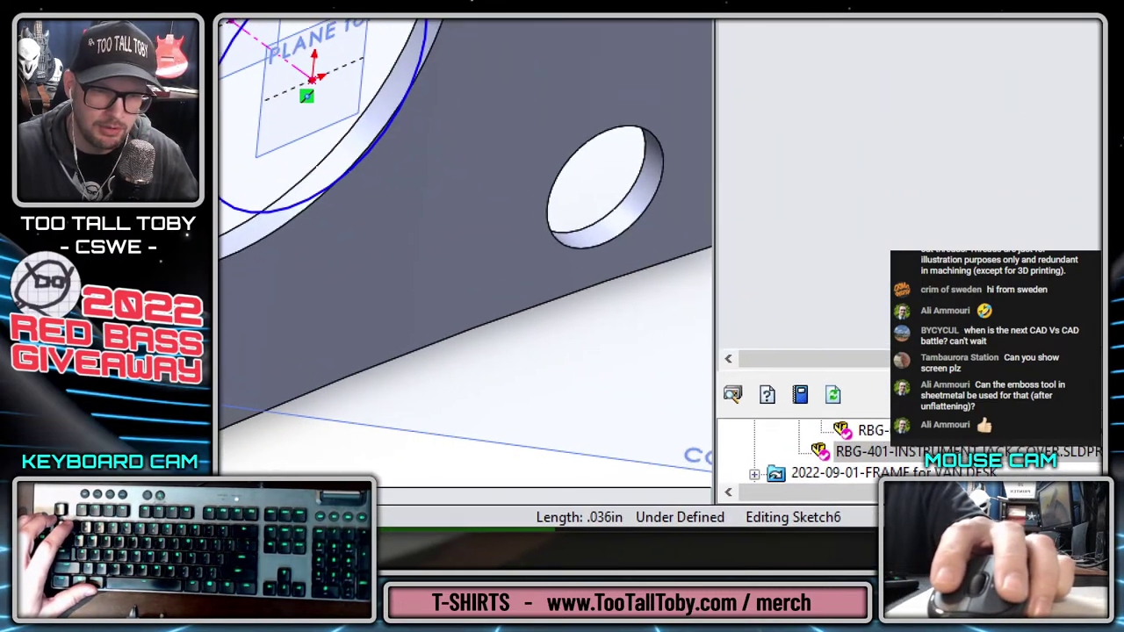
pyautogui.moveTo(565, 507); pyautogui.dragTo(646, 567)
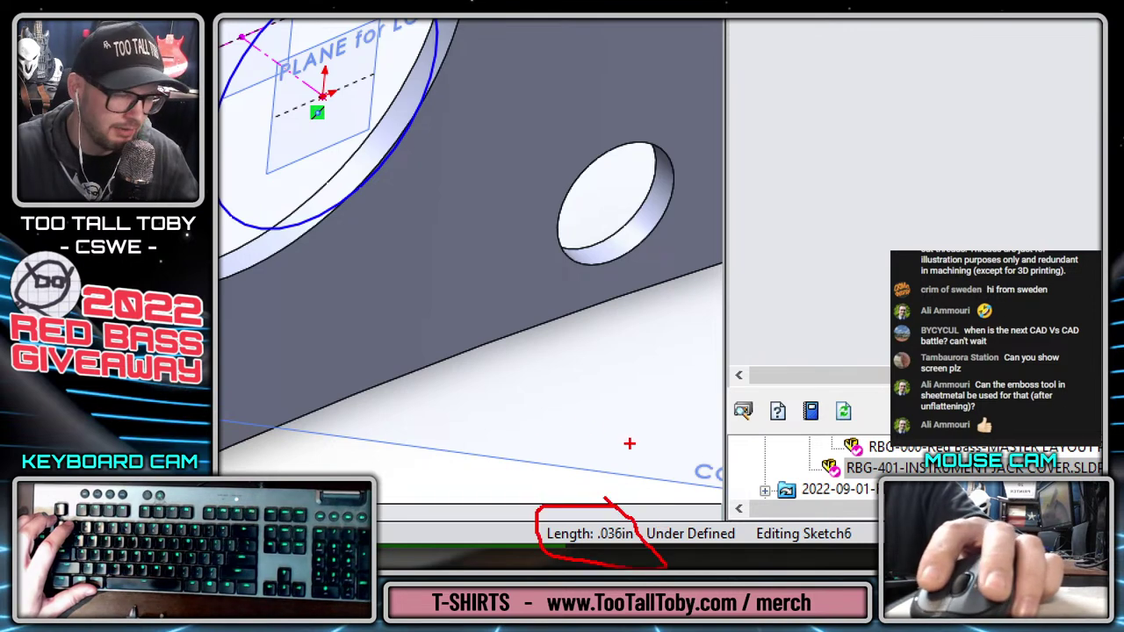
pyautogui.moveTo(620, 322)
pyautogui.mouseDown()
pyautogui.moveTo(595, 464)
pyautogui.moveTo(607, 494)
pyautogui.moveTo(676, 474)
pyautogui.mouseUp()
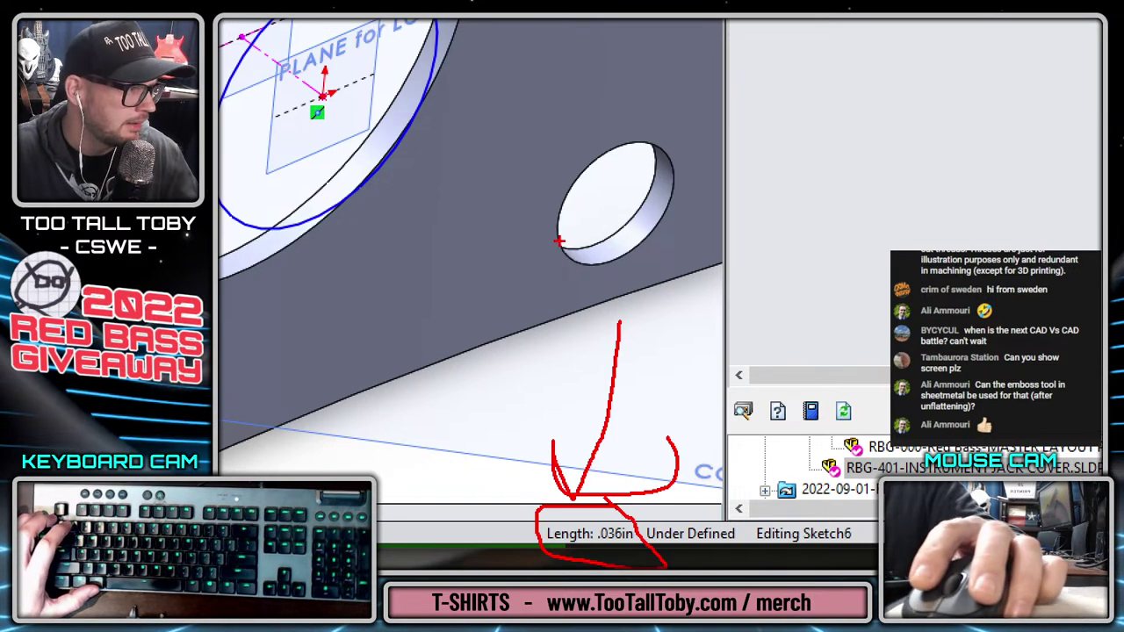
pyautogui.press('Escape')
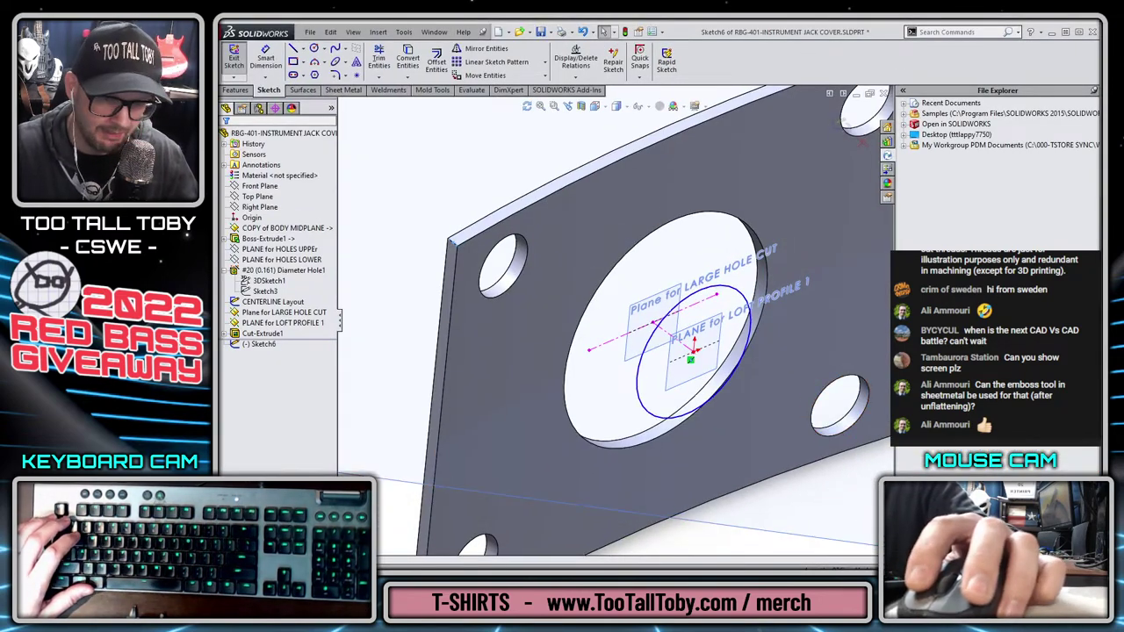
# Shorten the application window slightly so the status bar is in view
pyautogui.moveTo(774, 573); pyautogui.dragTo(775, 563)
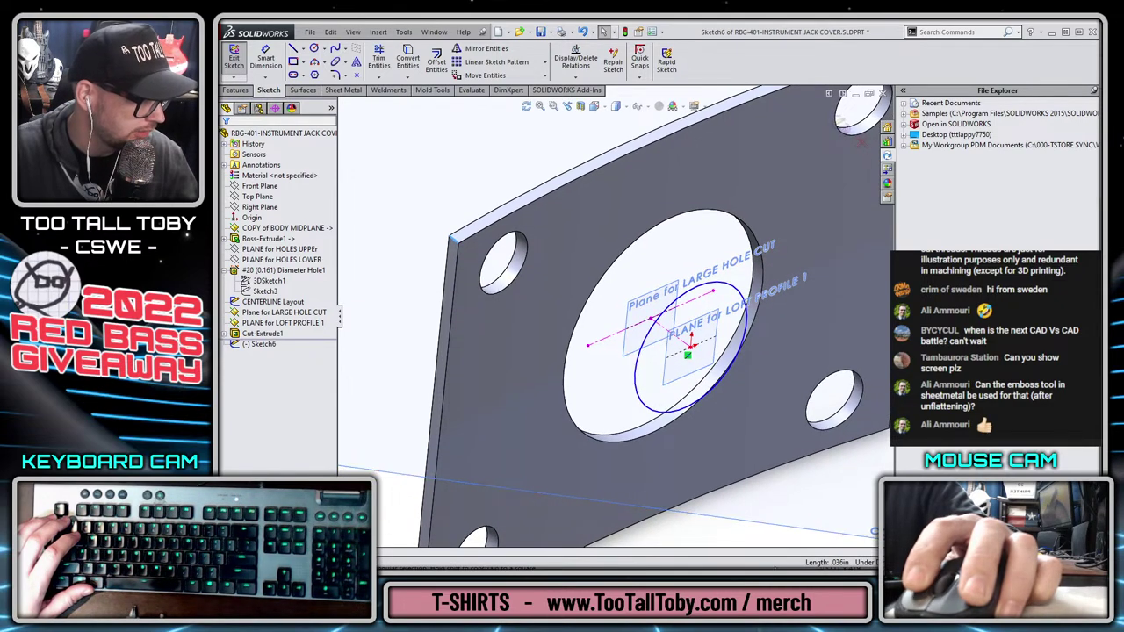
# Hide the plate body through Boss-Extrude1 and exit the loft profile circle sketch
pyautogui.click(435, 170)
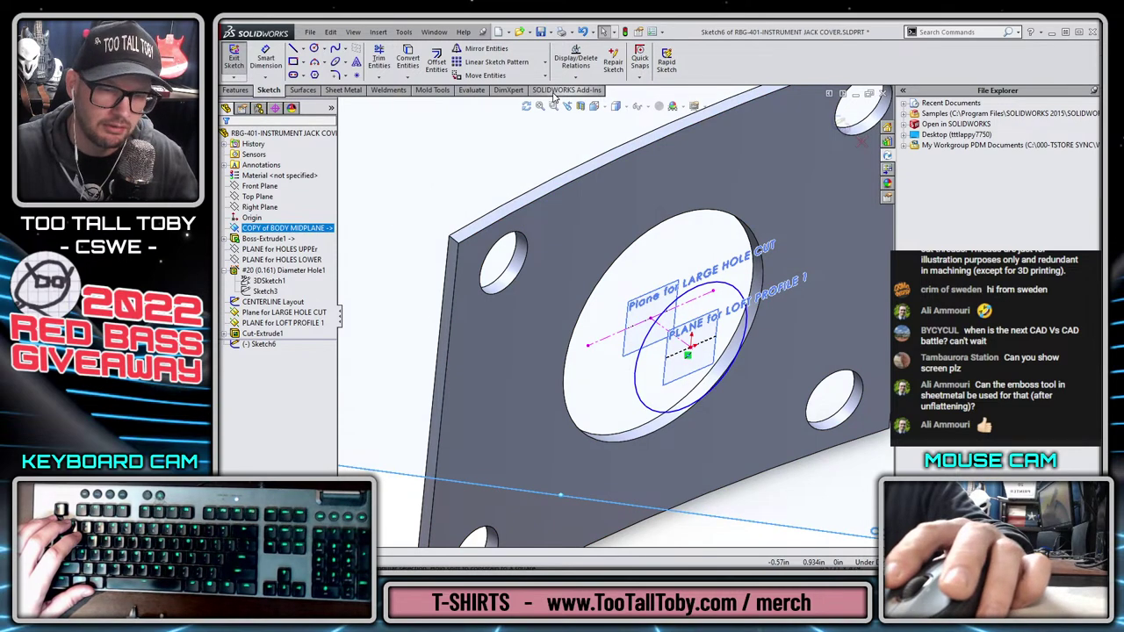
pyautogui.click(261, 238)
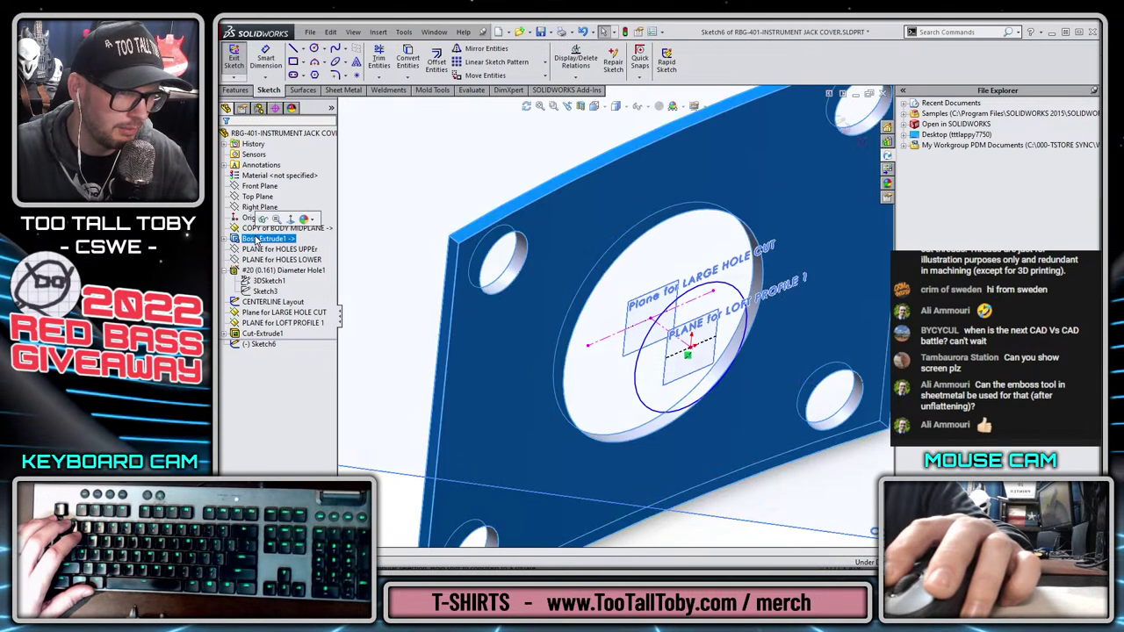
pyautogui.click(274, 219)
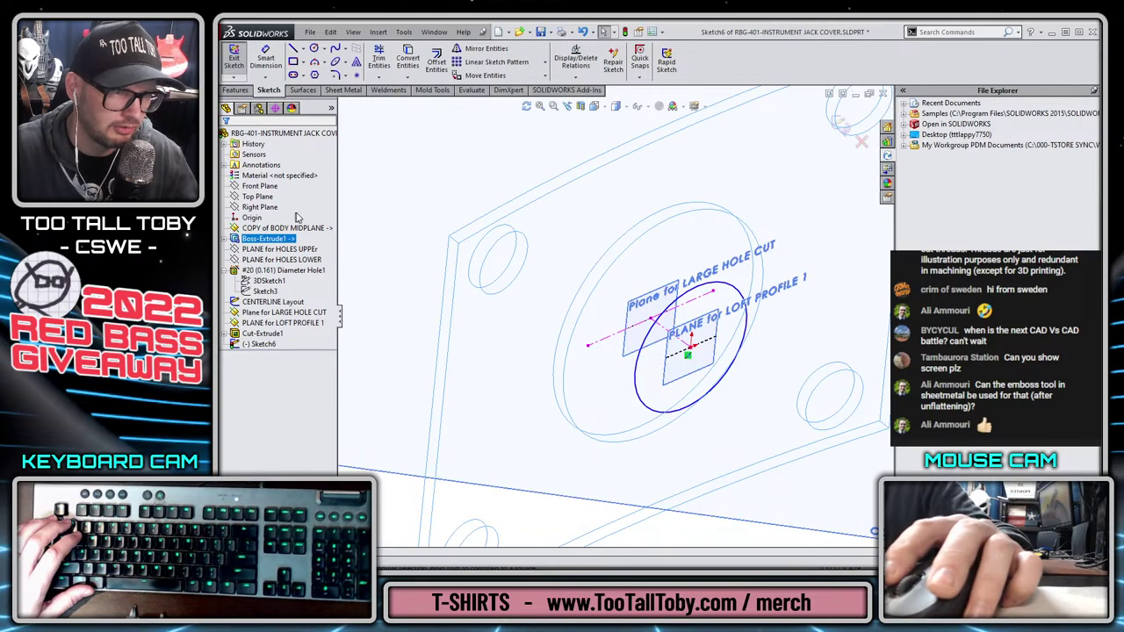
pyautogui.click(848, 126)
pyautogui.rightClick(263, 238)
pyautogui.click(281, 206)
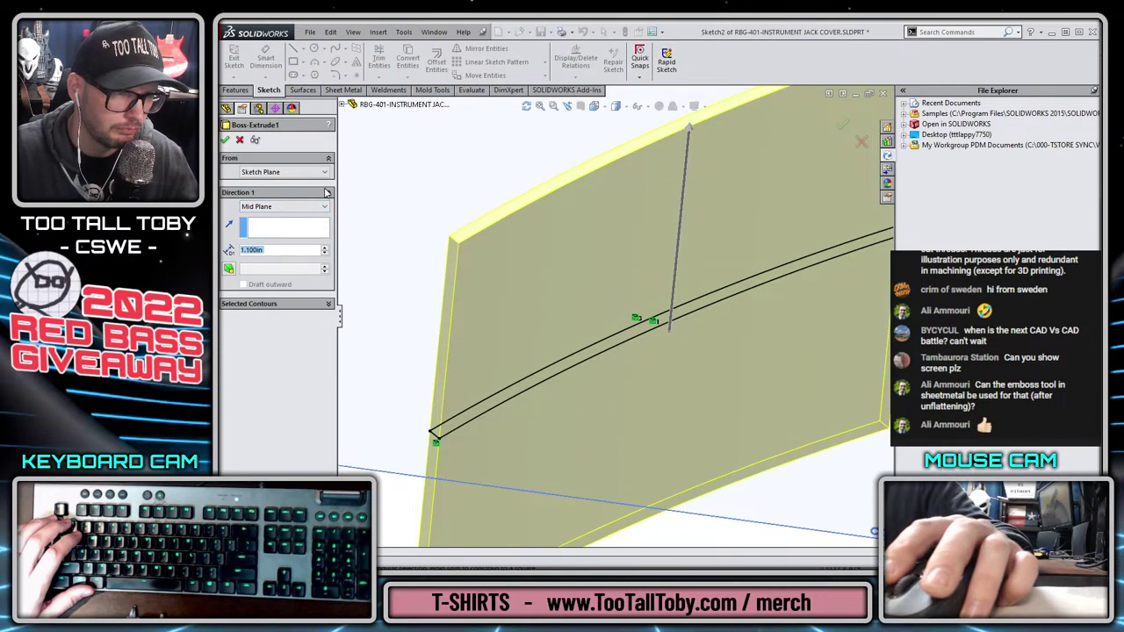
pyautogui.press('Escape')
pyautogui.click(451, 286)
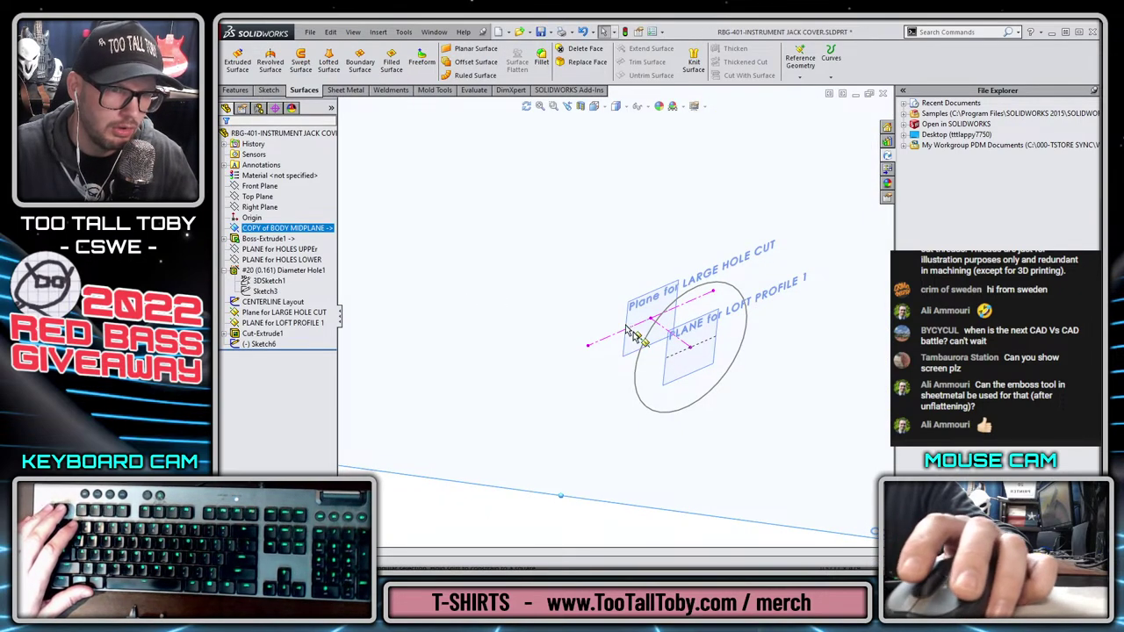
# Show the hidden plate body again through Boss-Extrude1
pyautogui.click(264, 344)
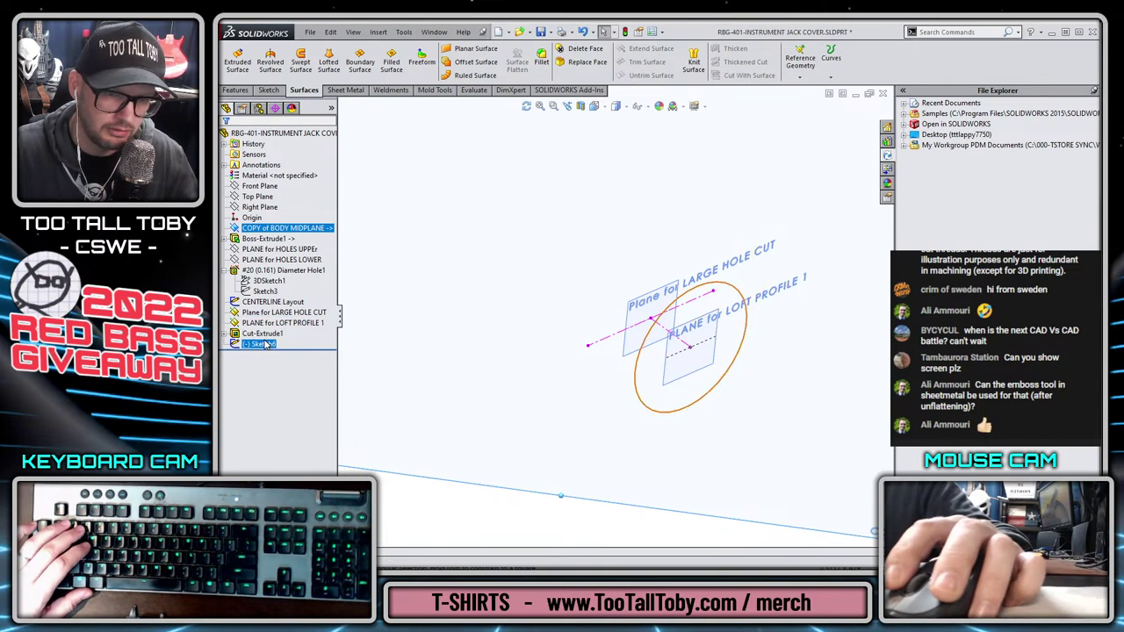
pyautogui.click(264, 344)
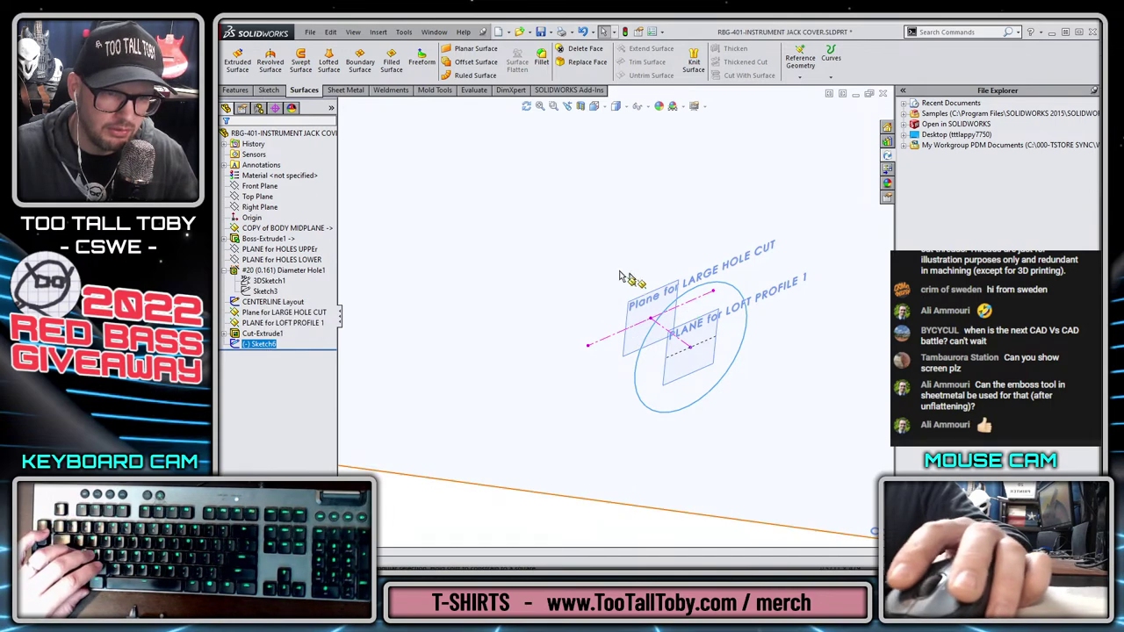
pyautogui.keyDown('ctrl'); pyautogui.click(297, 272); pyautogui.keyUp('ctrl')
pyautogui.click(286, 250)
pyautogui.click(279, 238)
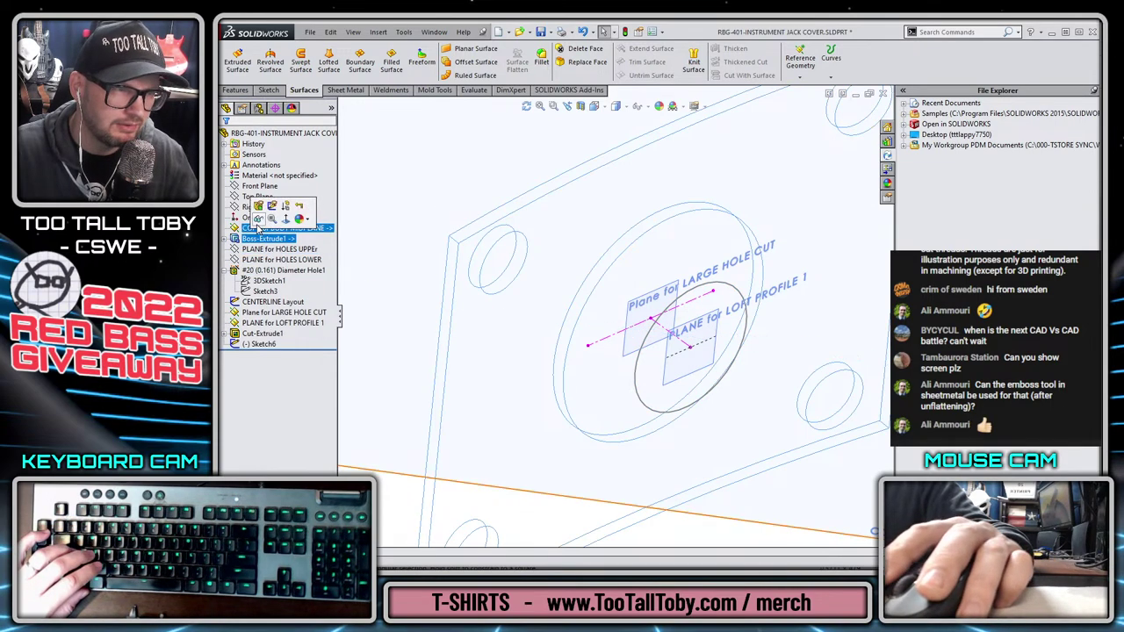
pyautogui.click(256, 221)
pyautogui.click(453, 161)
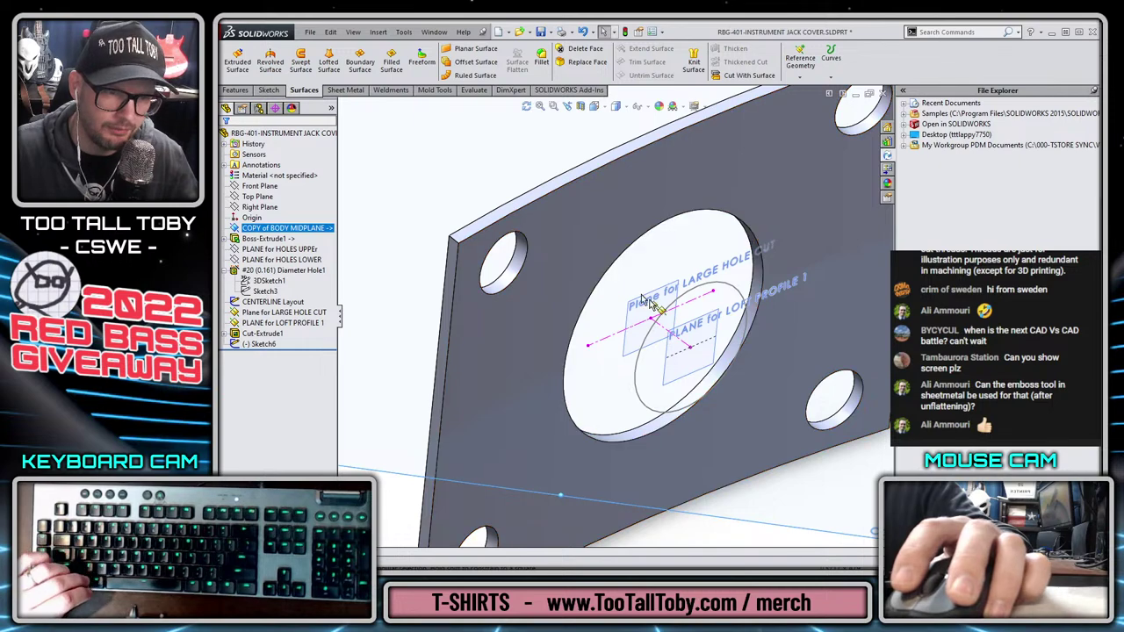
# Extrude the loft profile circle as a Blind boss 0.036 in deep
pyautogui.keyDown('ctrl'); pyautogui.click(324, 315); pyautogui.keyUp('ctrl')
pyautogui.click(259, 343)
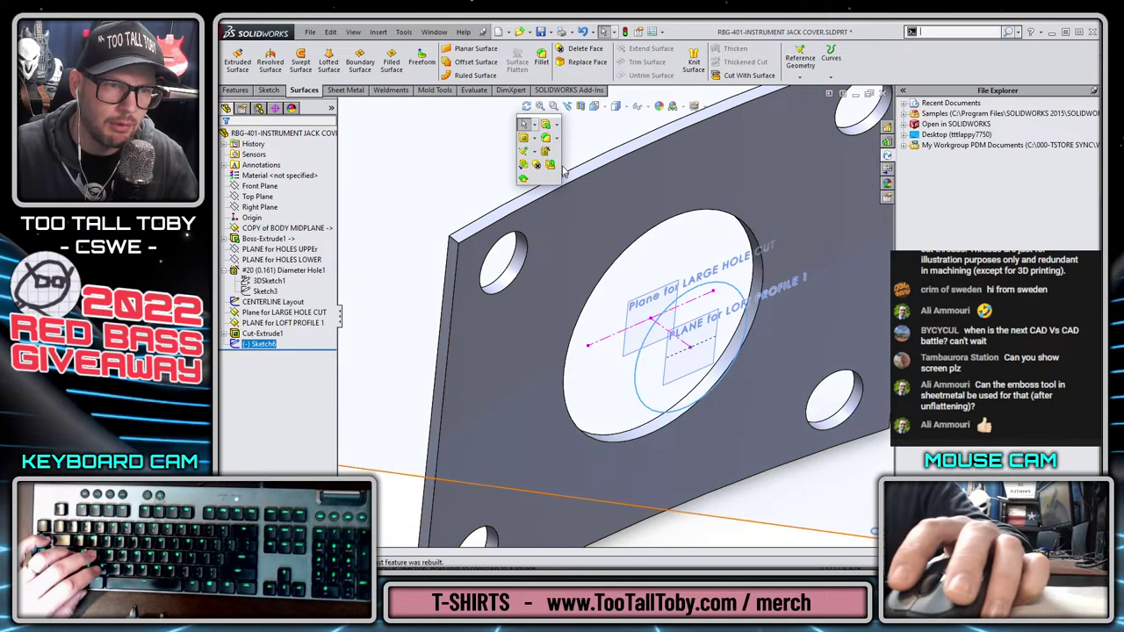
pyautogui.click(545, 124)
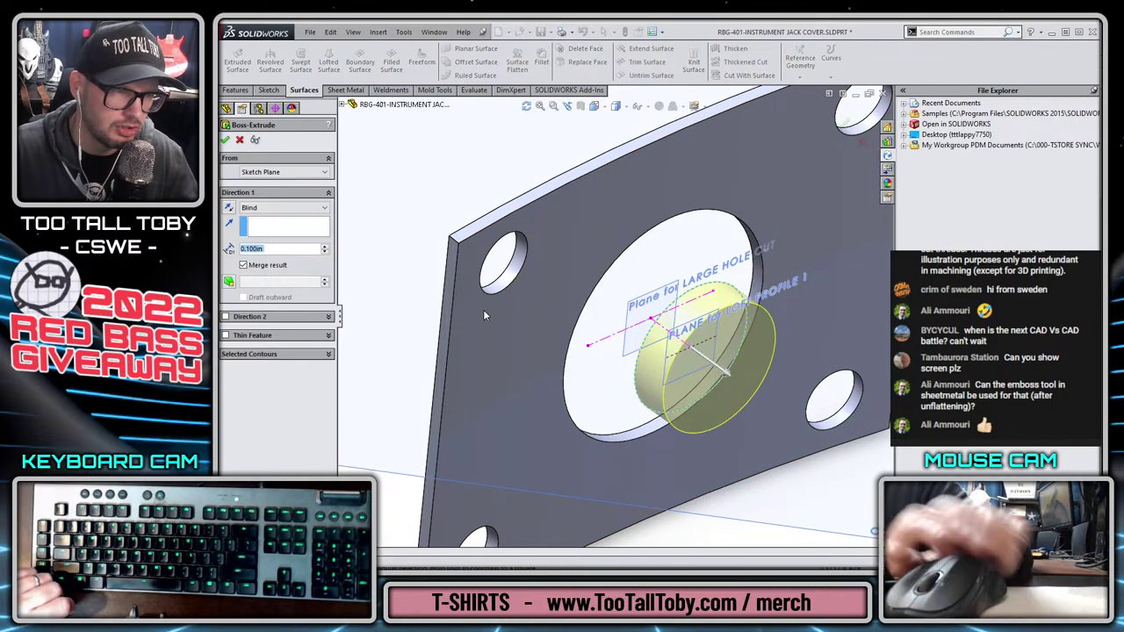
pyautogui.write('0.036')
pyautogui.press('Return')
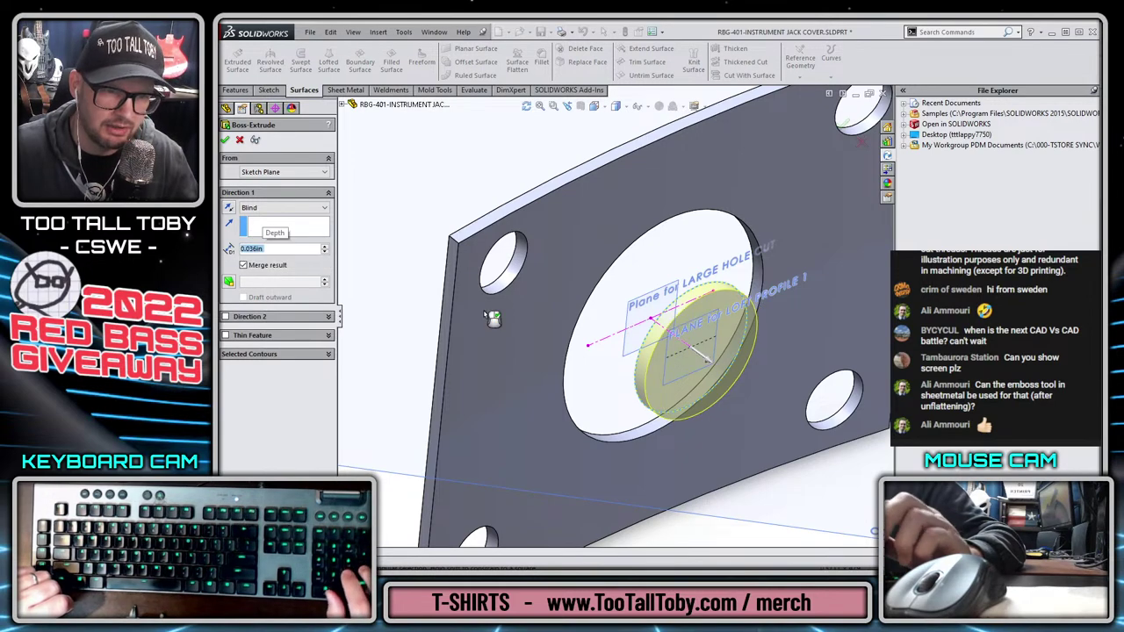
pyautogui.rightClick(488, 312)
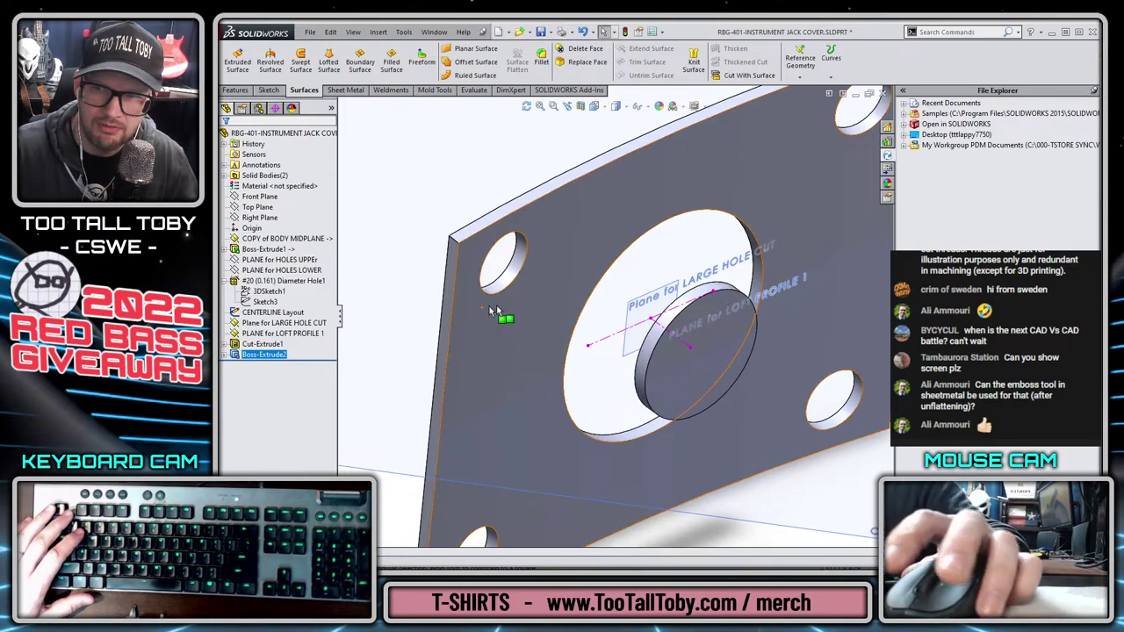
pyautogui.click(380, 132)
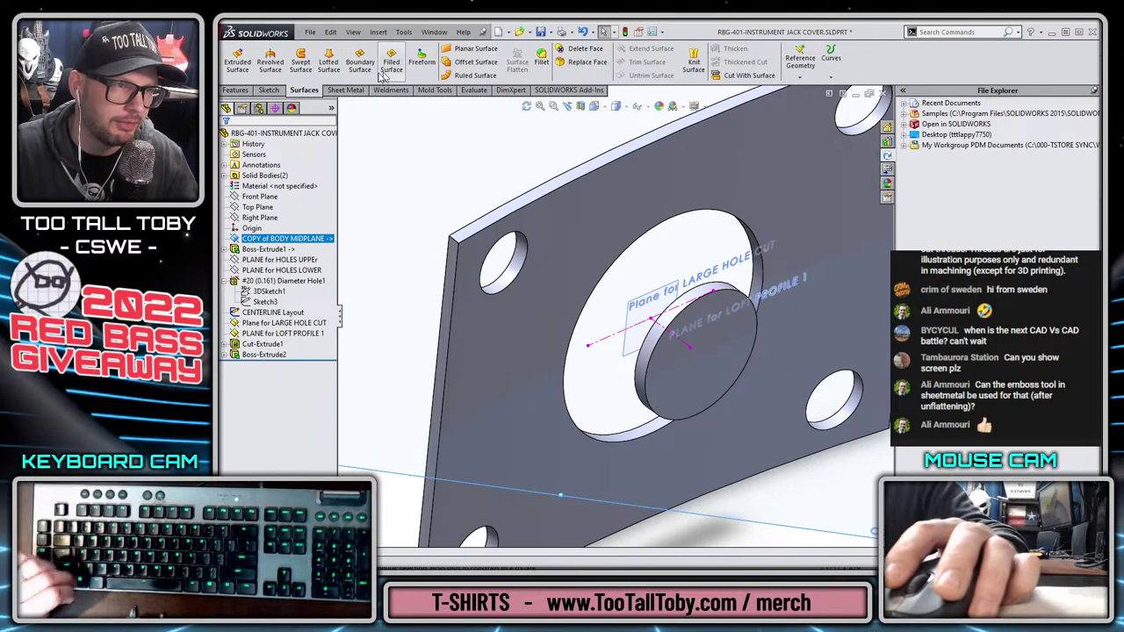
pyautogui.click(235, 90)
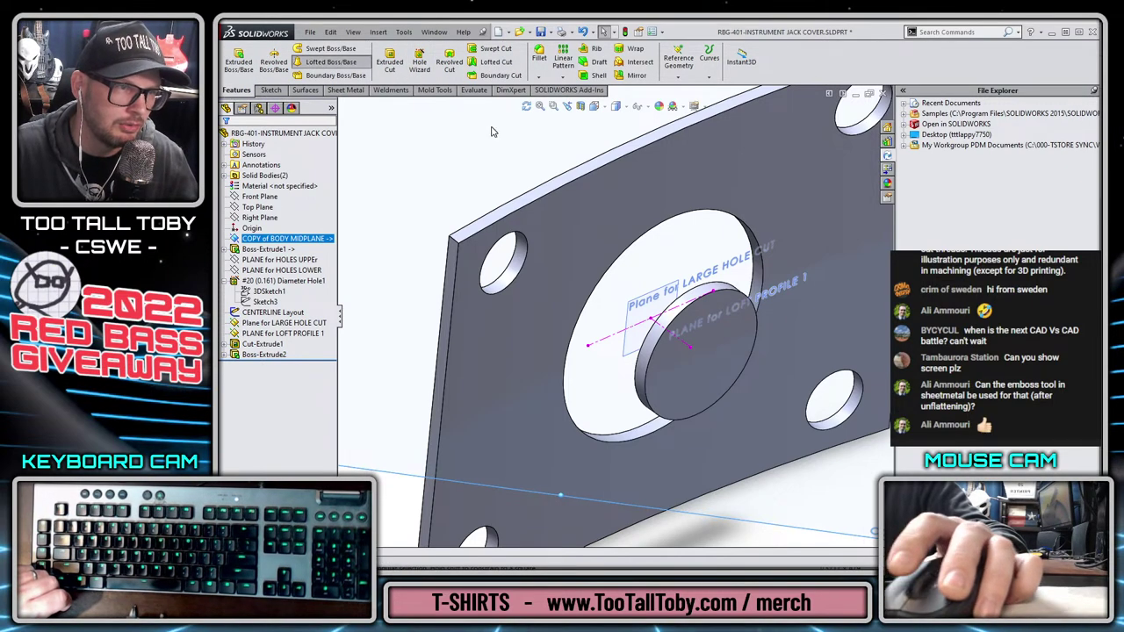
pyautogui.click(332, 65)
pyautogui.scroll(-5, 571, 299)
pyautogui.scroll(-1, 654, 325)
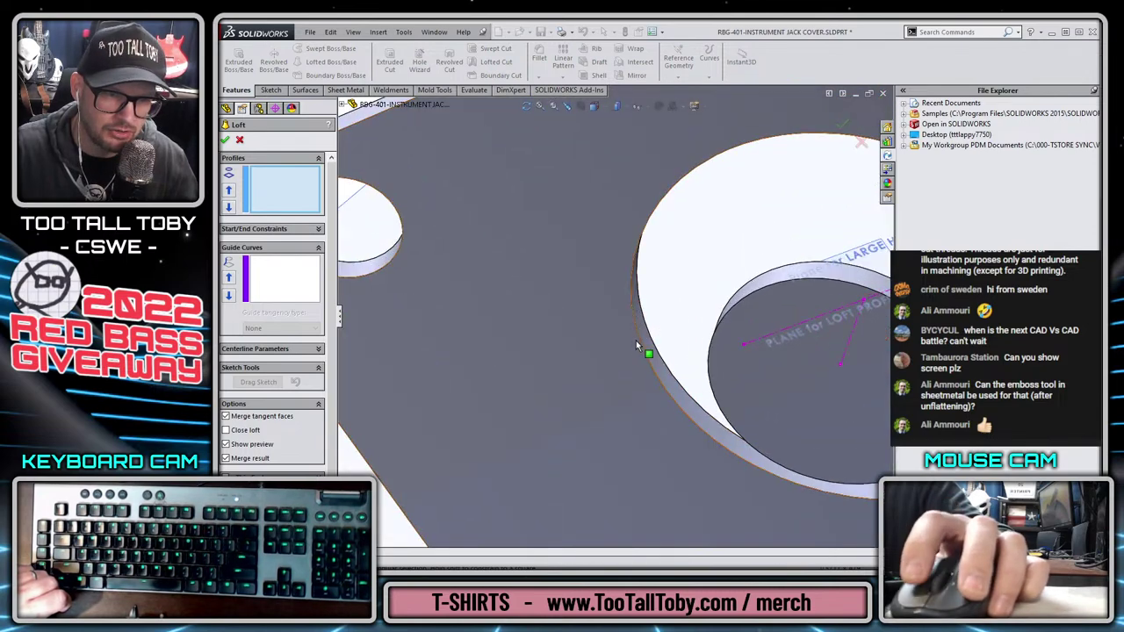
pyautogui.press('Return')
pyautogui.click(634, 325)
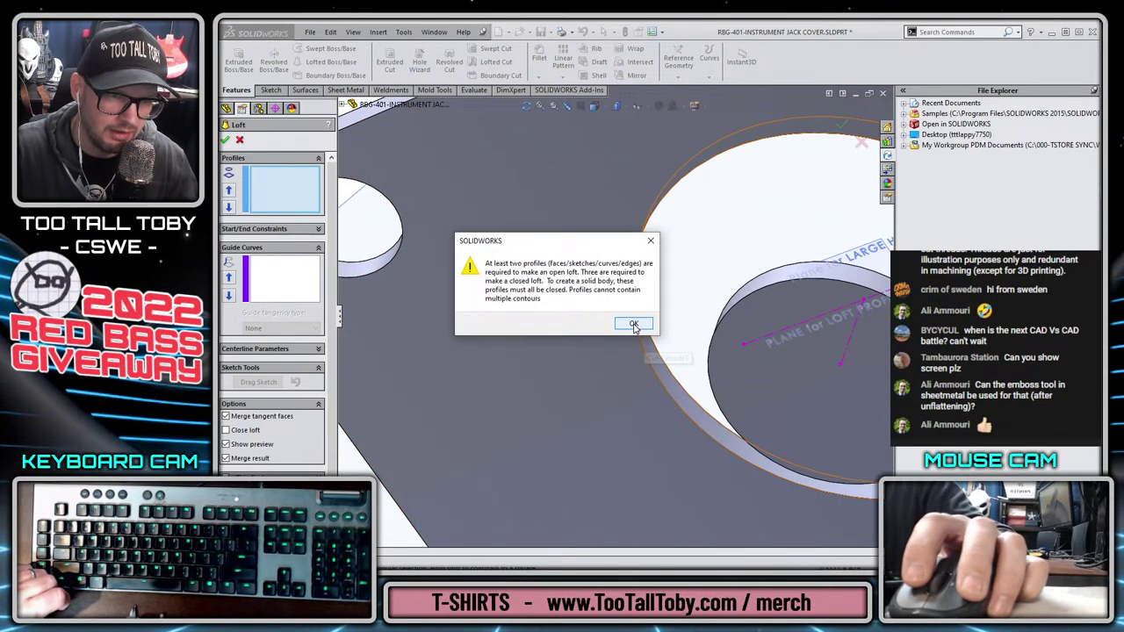
pyautogui.click(644, 327)
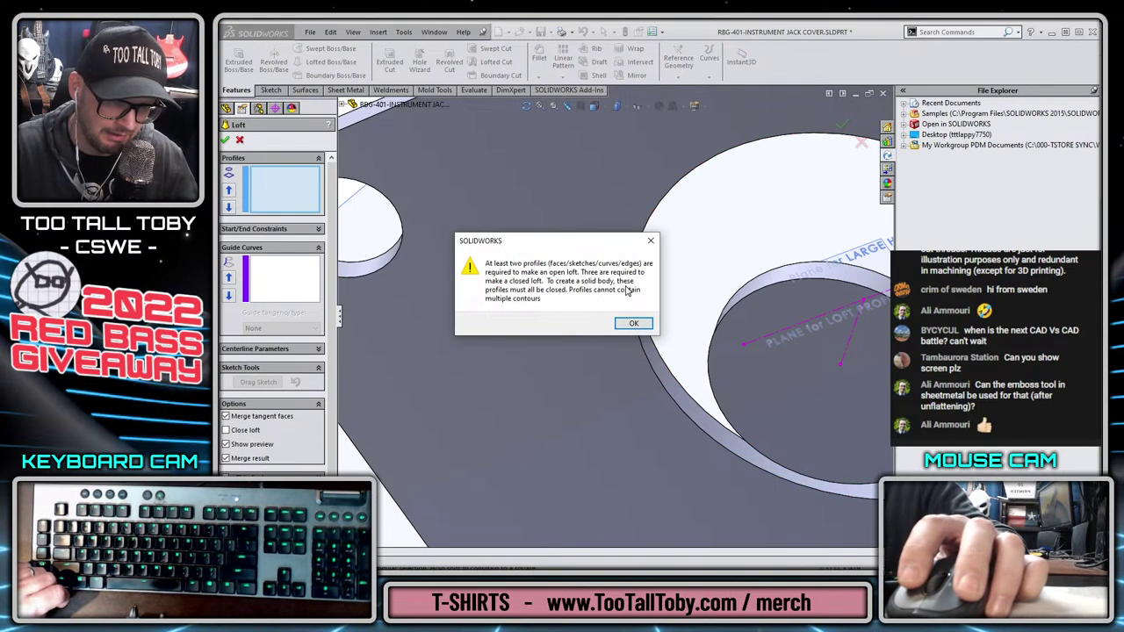
pyautogui.click(632, 323)
pyautogui.scroll(5, 620, 301)
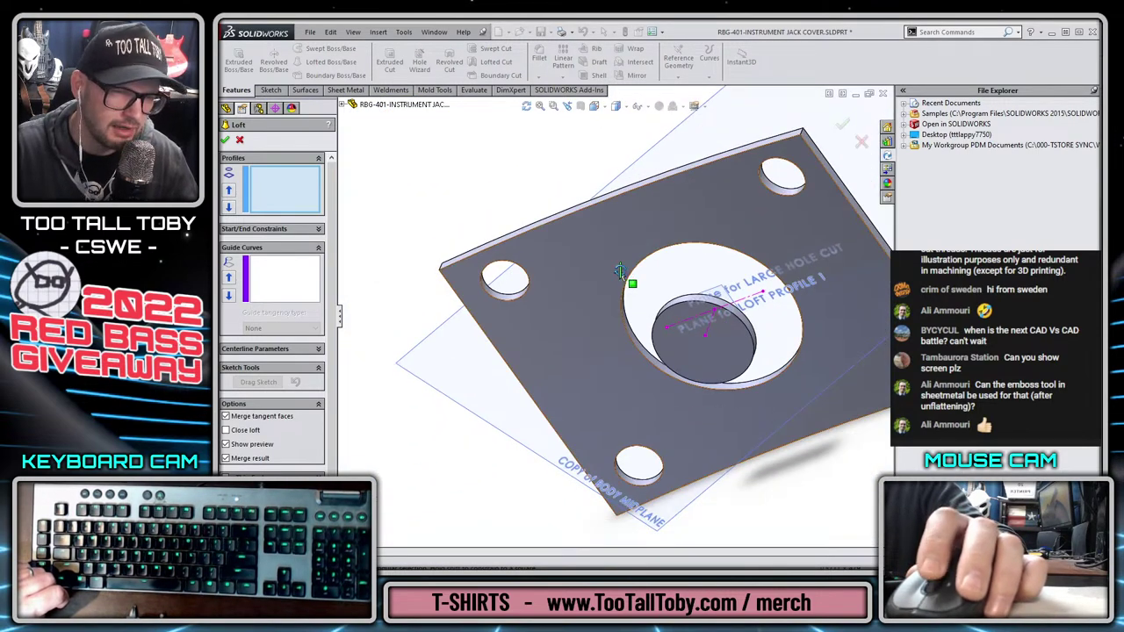
pyautogui.moveTo(627, 276); pyautogui.dragTo(595, 233, button='middle')
pyautogui.click(592, 210)
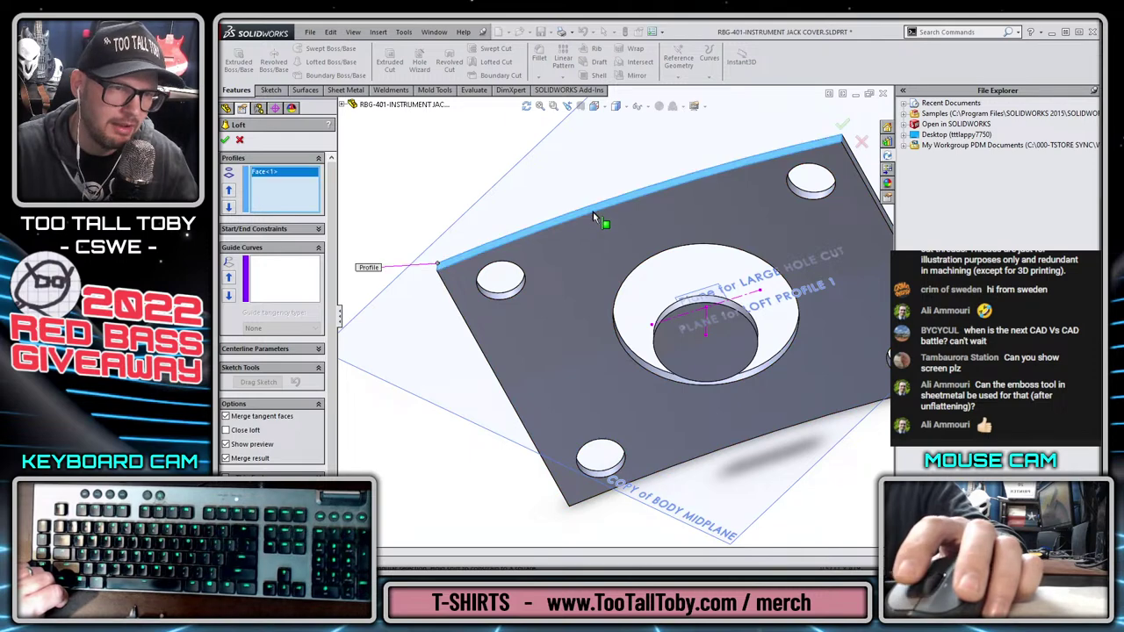
pyautogui.click(684, 306)
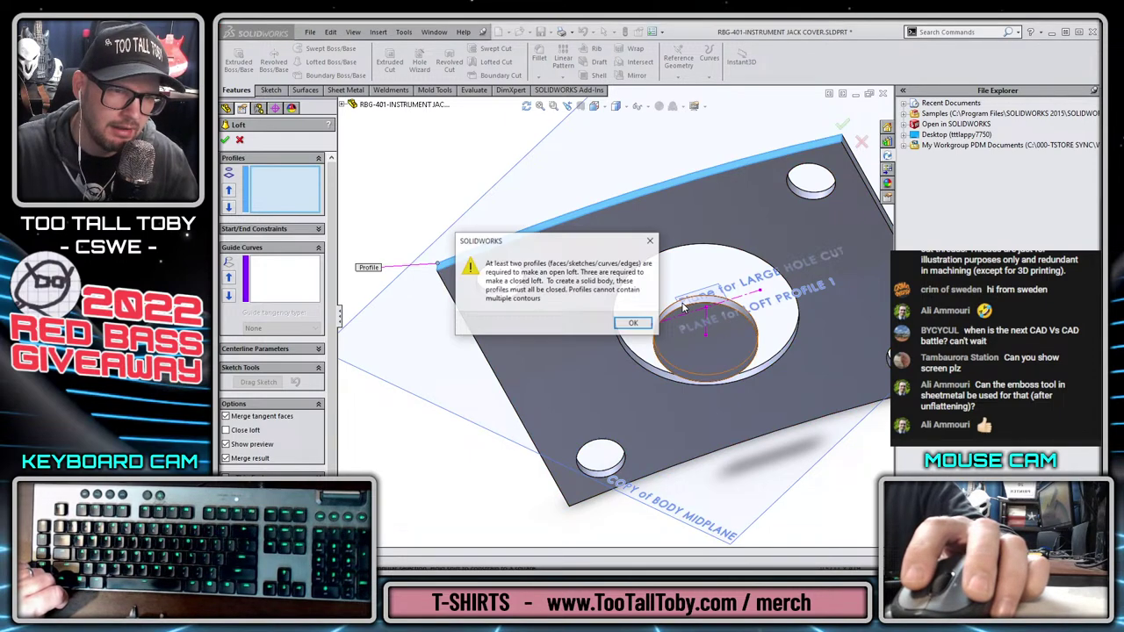
pyautogui.click(629, 325)
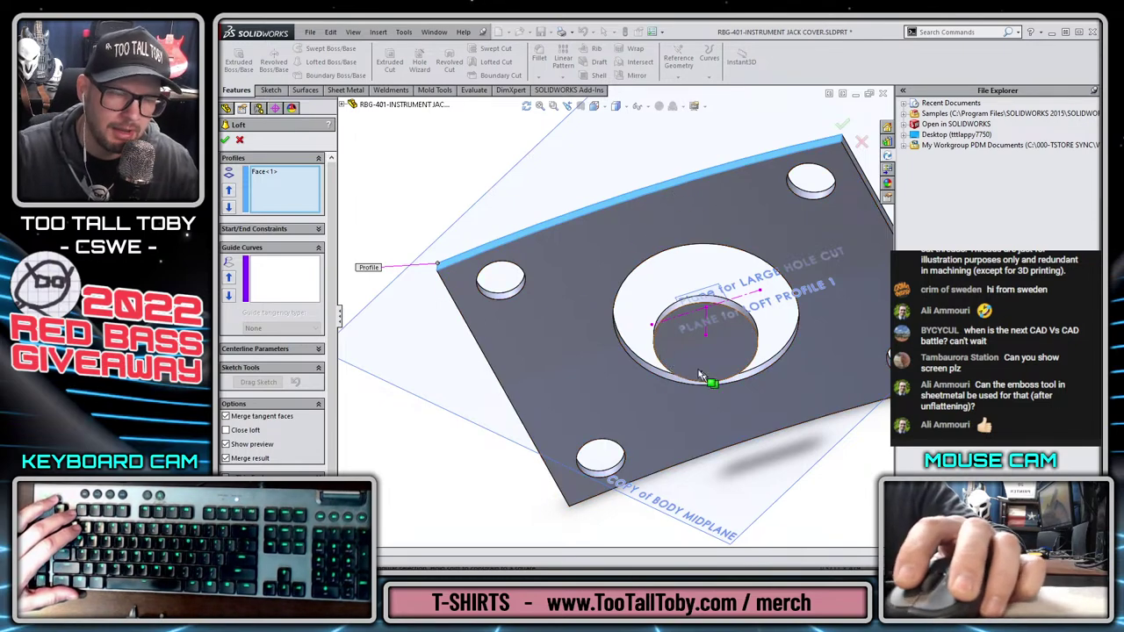
pyautogui.click(240, 140)
# Remove the plate's large outer face with Delete Face using the plain Delete option, leaving the body open as a surface
pyautogui.moveTo(455, 206); pyautogui.dragTo(781, 303, button='middle')
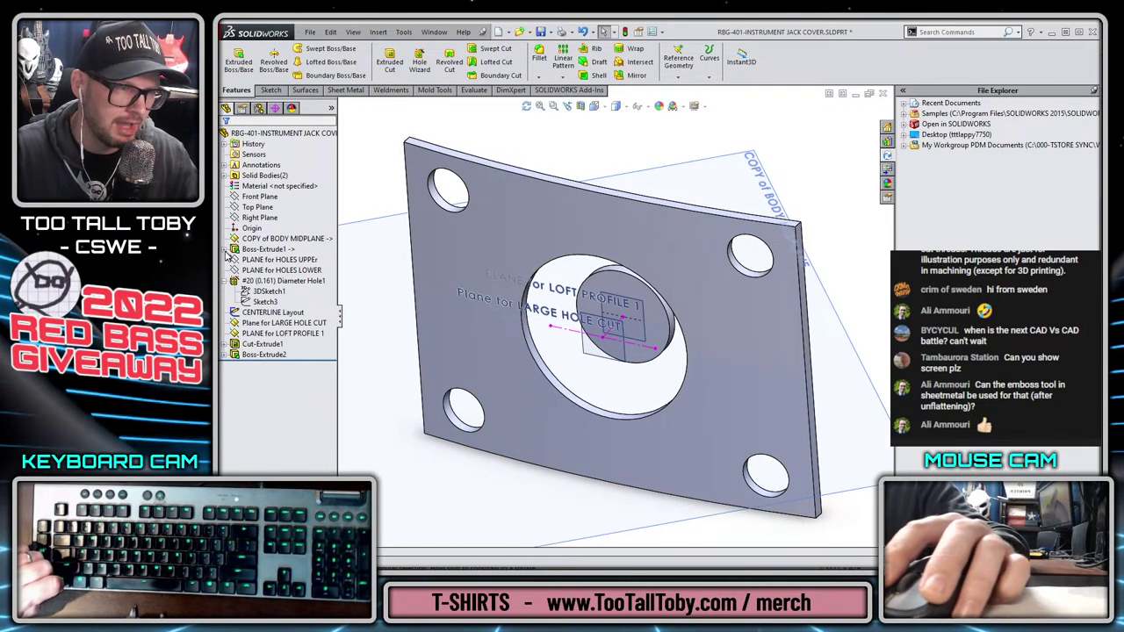
pyautogui.click(228, 280)
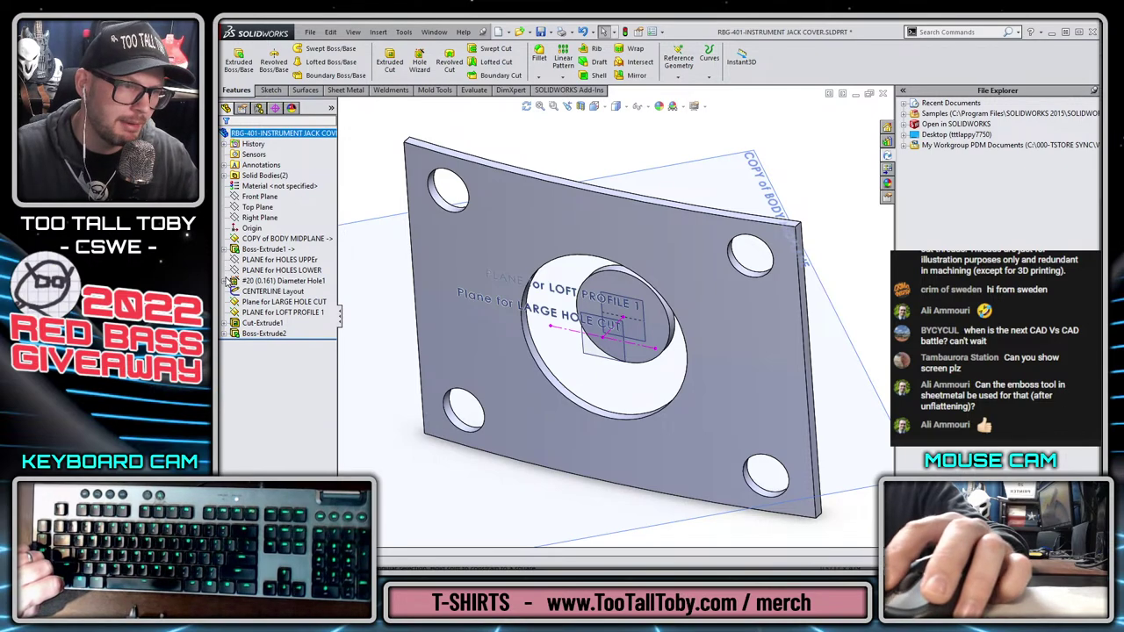
pyautogui.click(281, 238)
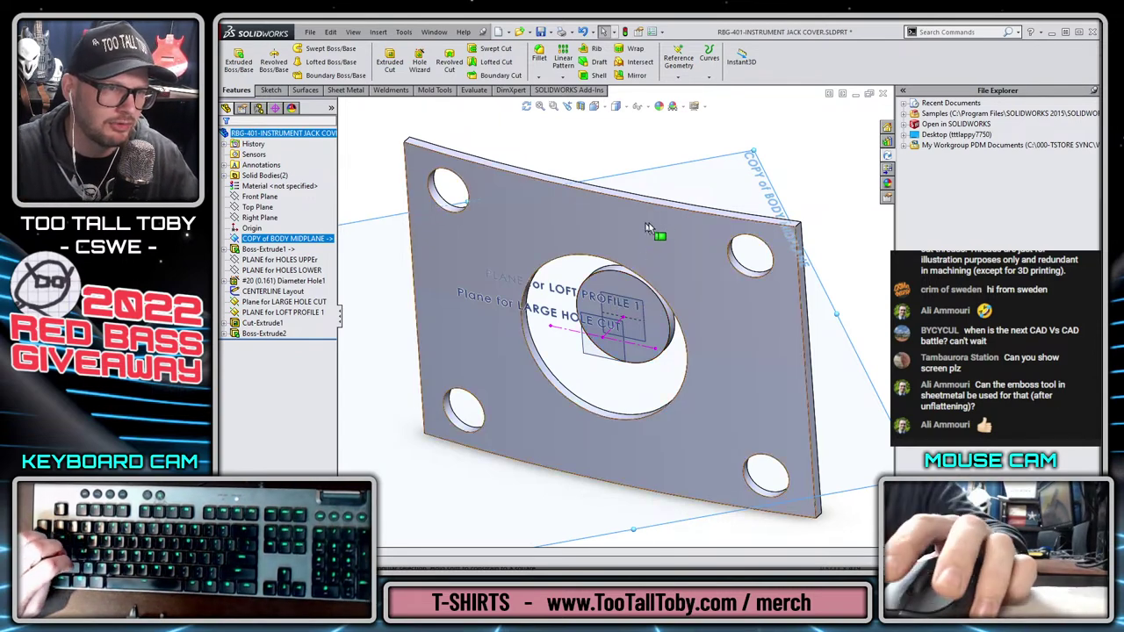
pyautogui.click(524, 150)
pyautogui.click(378, 32)
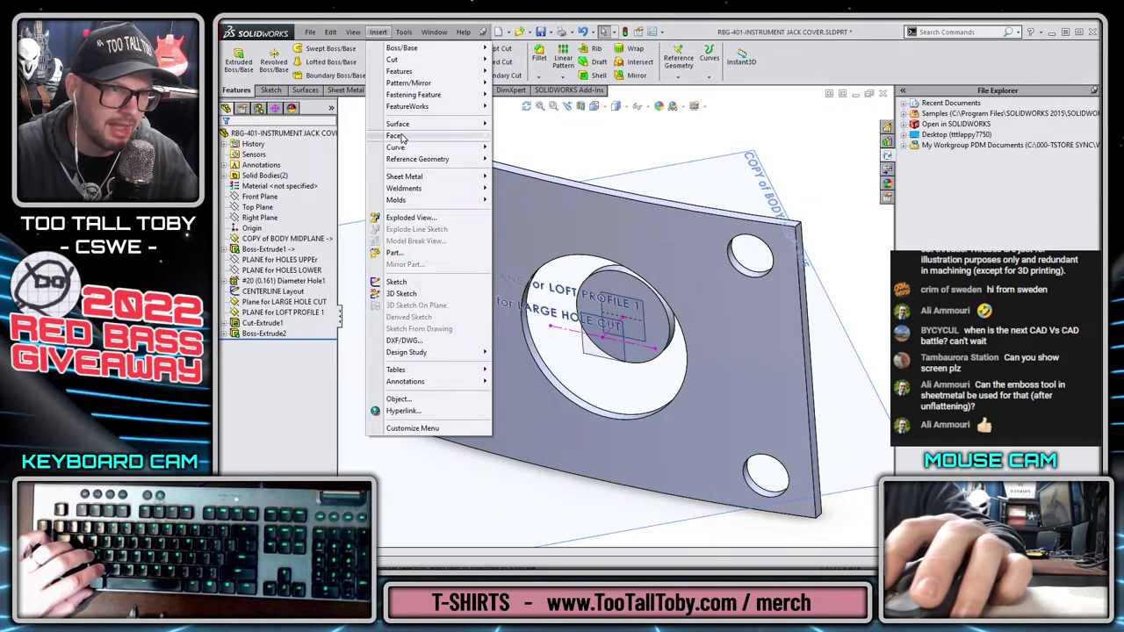
pyautogui.moveTo(394, 136)
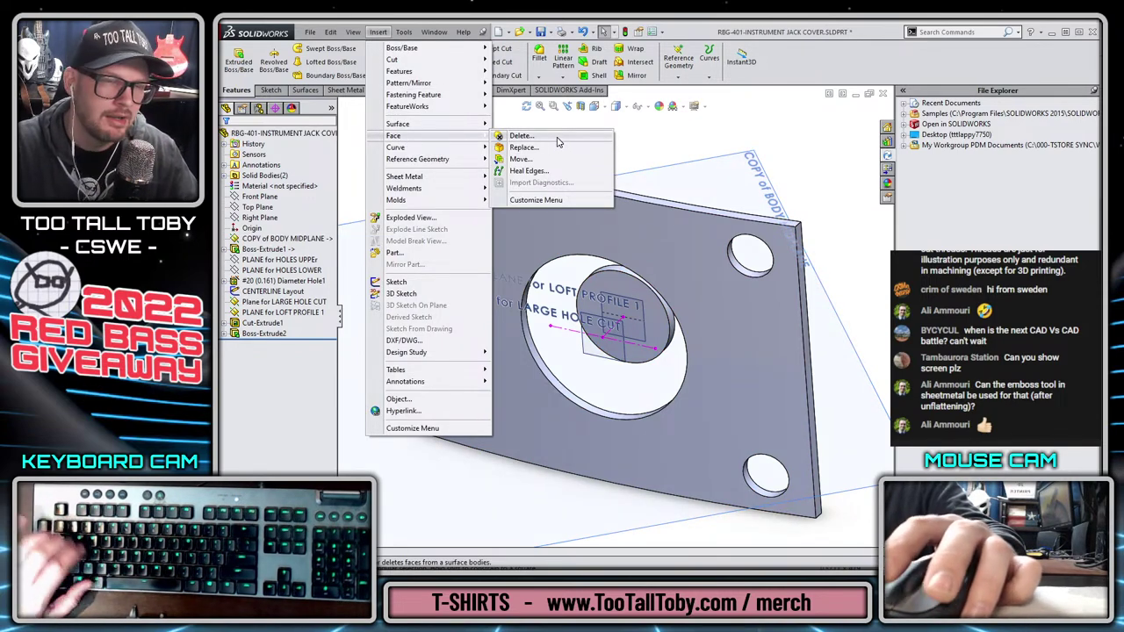
pyautogui.click(522, 136)
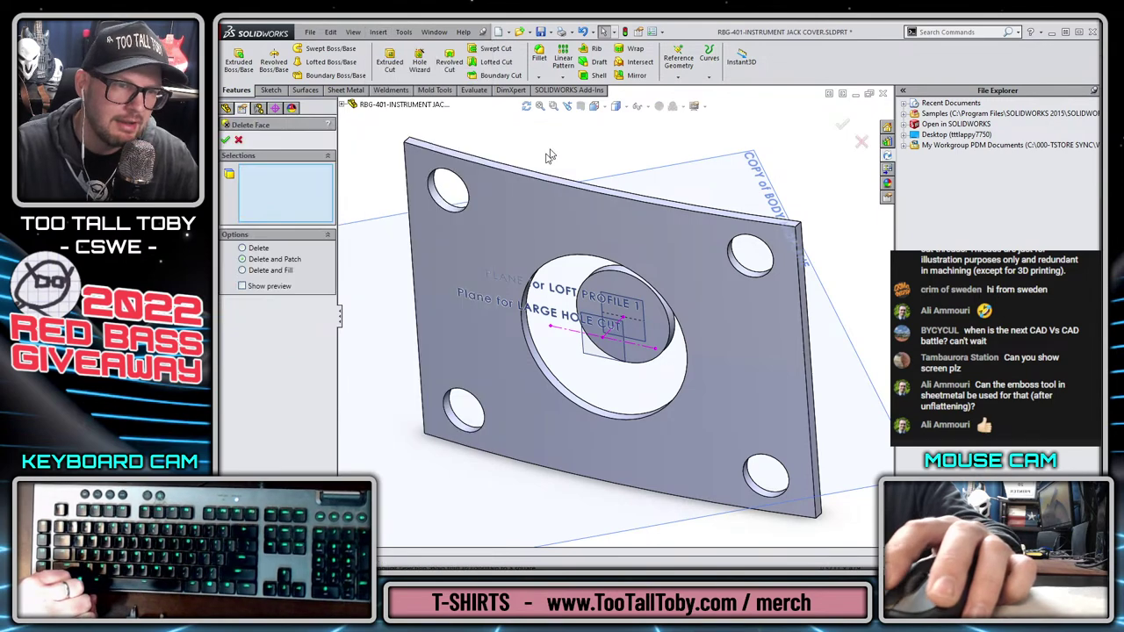
pyautogui.click(253, 249)
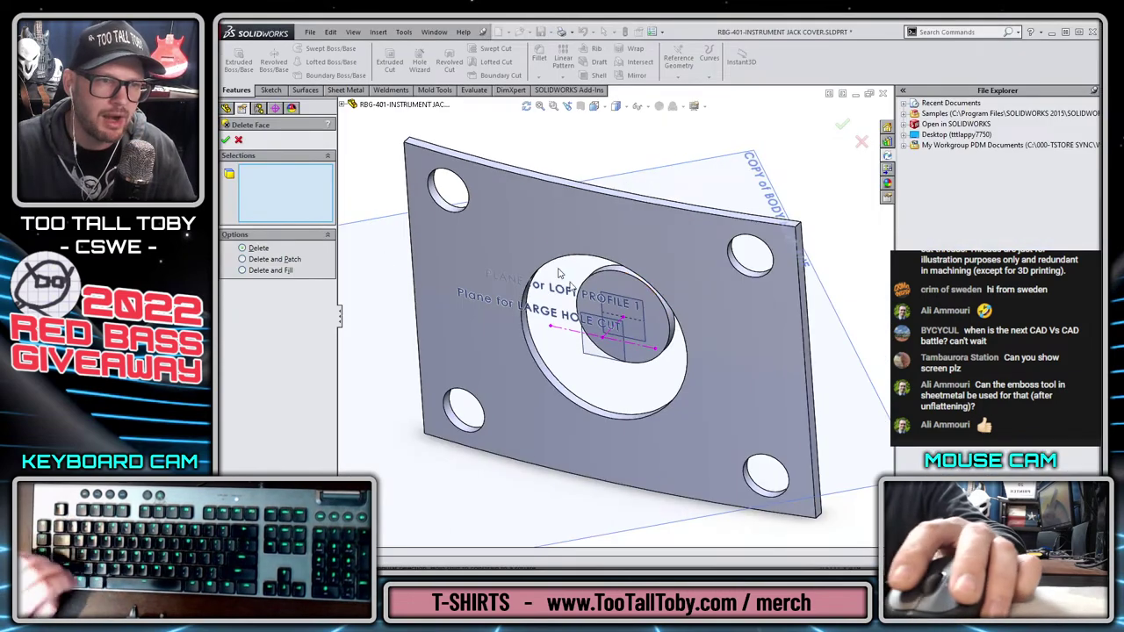
pyautogui.click(737, 171)
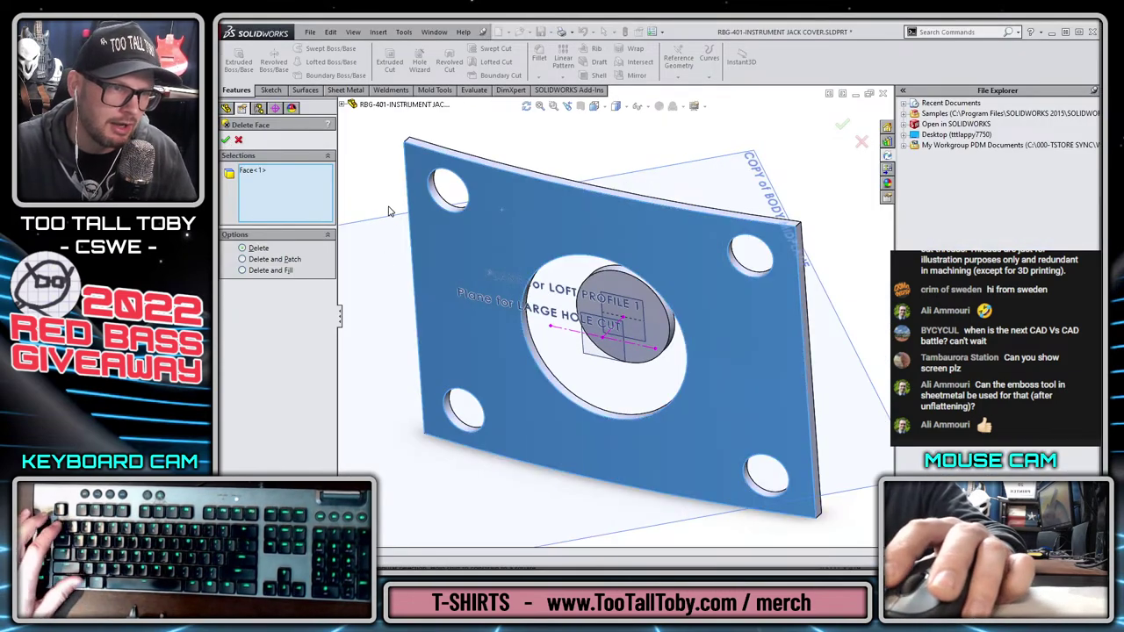
pyautogui.click(226, 140)
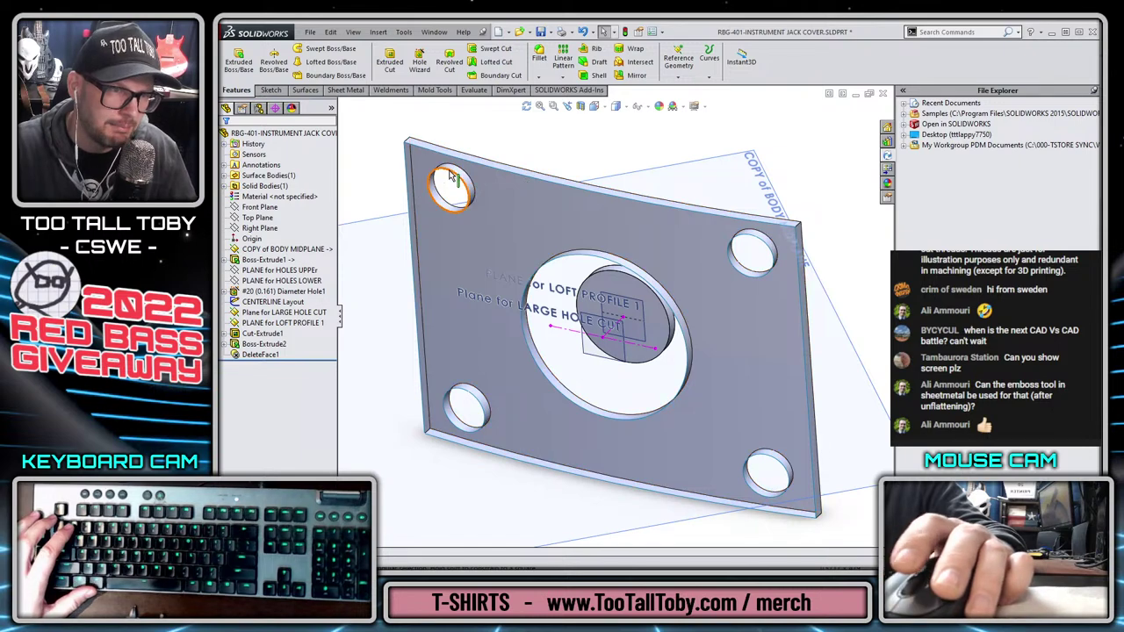
# Examine the opened plate's hollow interior near a corner hole and list the bodies under Surface Bodies and Solid Bodies
pyautogui.moveTo(462, 175); pyautogui.dragTo(446, 204, button='middle')
pyautogui.scroll(-4, 453, 166)
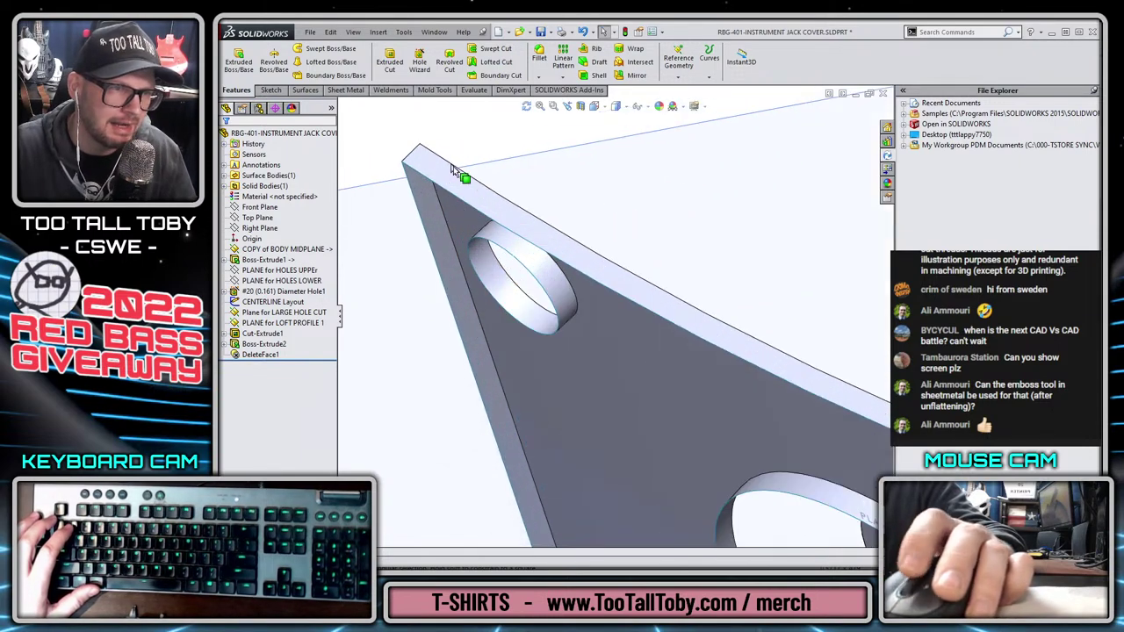
pyautogui.click(237, 186)
pyautogui.click(224, 185)
pyautogui.click(224, 175)
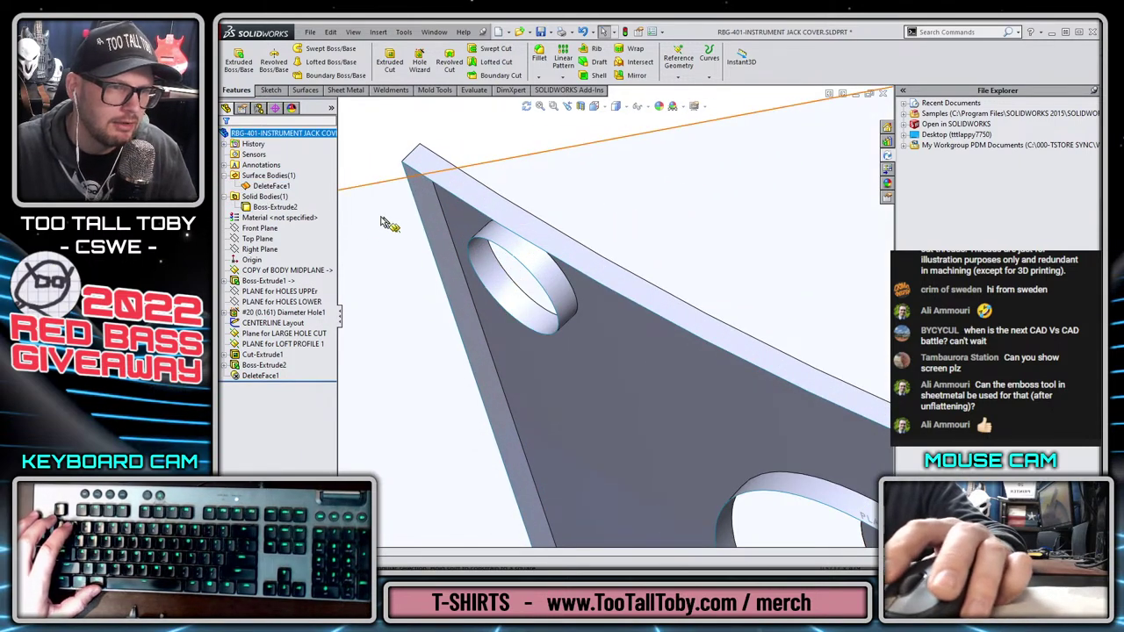
pyautogui.hotkey('ctrl', '1')
pyautogui.click(320, 173)
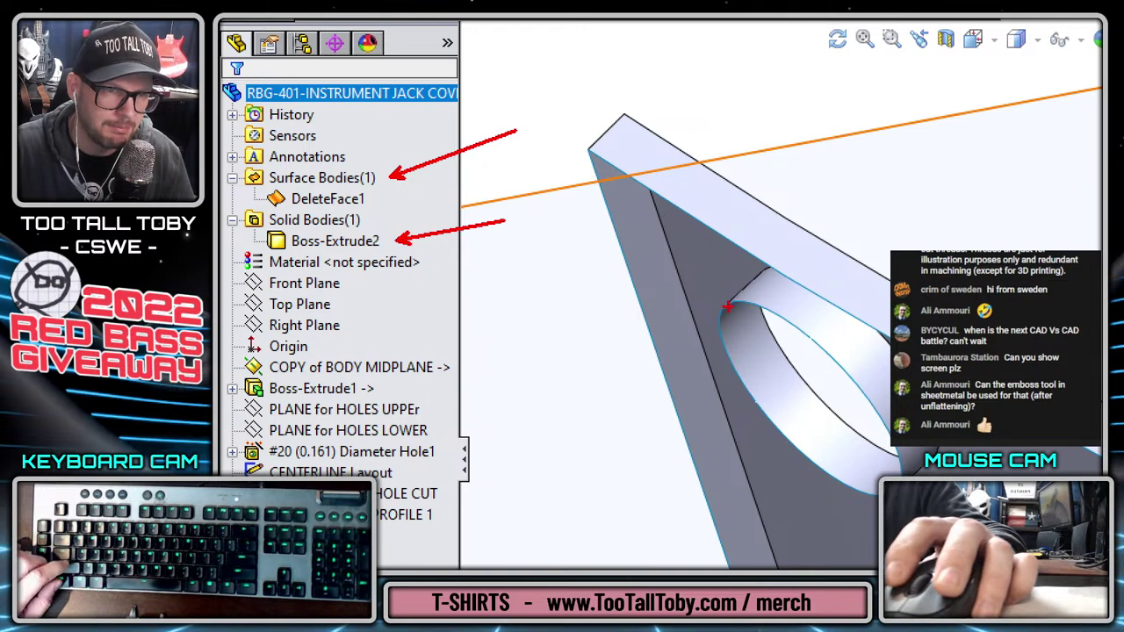
pyautogui.moveTo(951, 150); pyautogui.dragTo(884, 107)
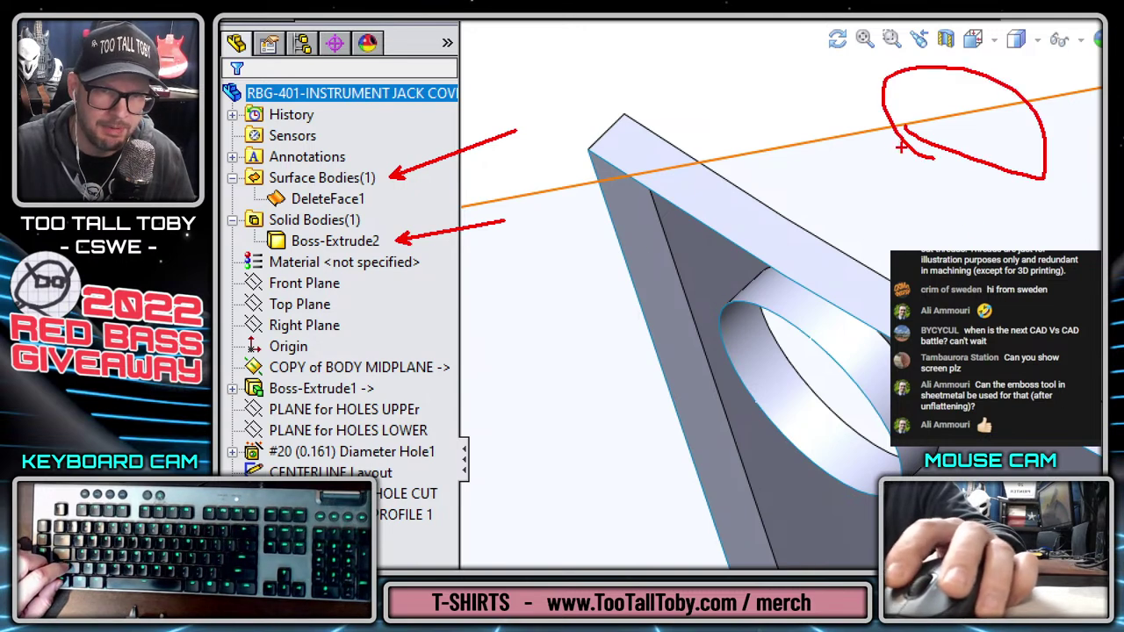
pyautogui.moveTo(1044, 178); pyautogui.dragTo(966, 98)
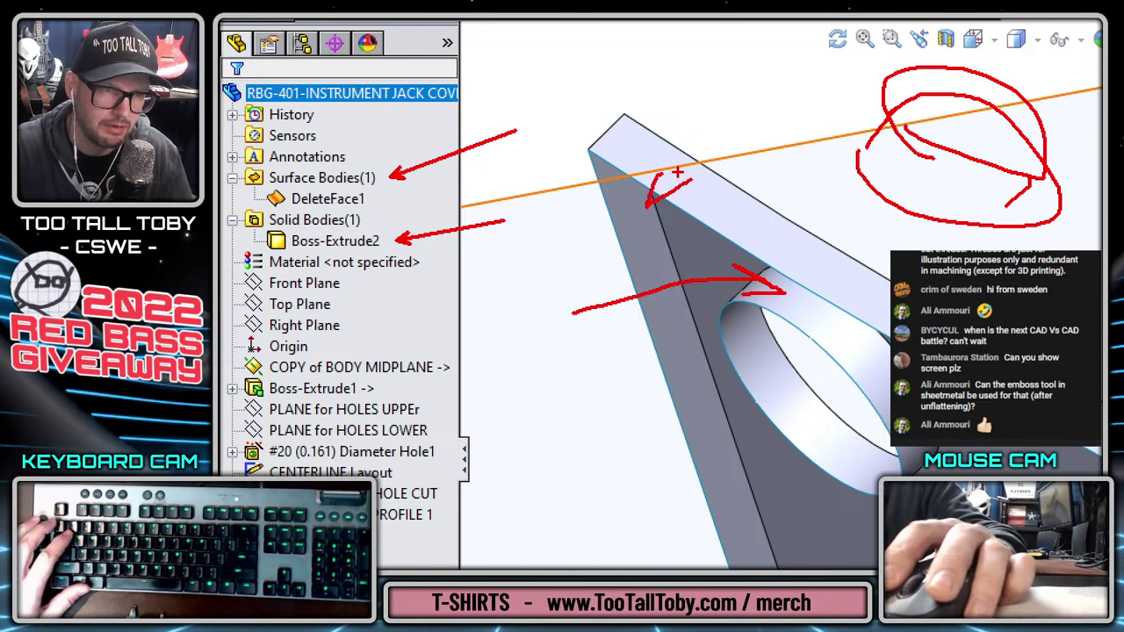
pyautogui.press('Escape')
# Reopen the DeleteFace1 feature for editing and add the plate's long curved side face to the faces being removed
pyautogui.scroll(8, 603, 386)
pyautogui.scroll(-4, 722, 405)
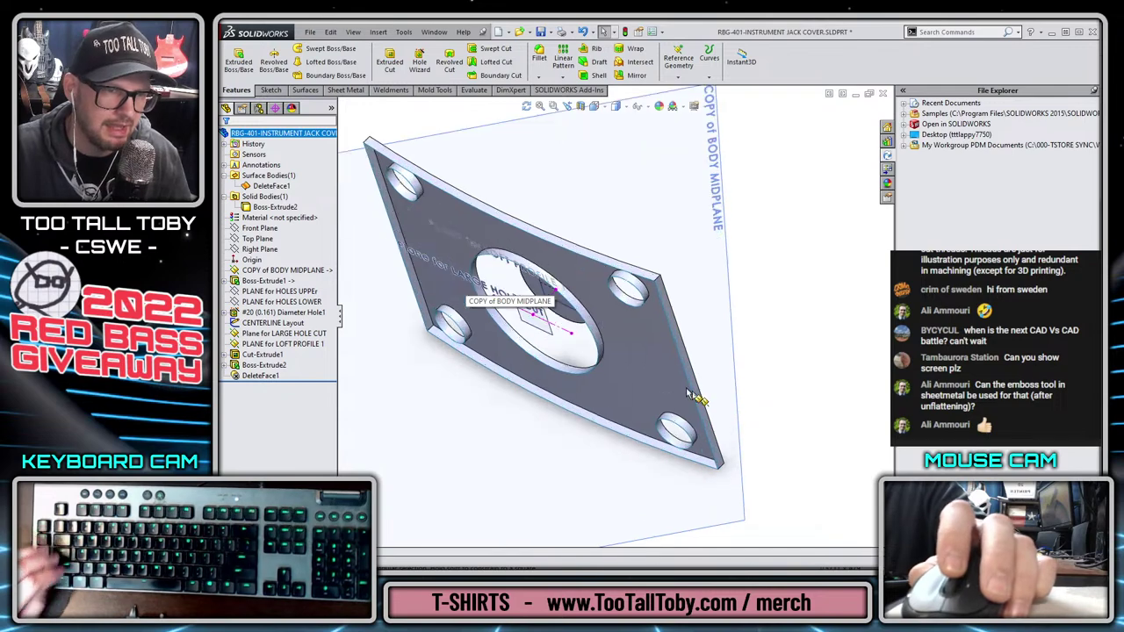
pyautogui.moveTo(690, 395); pyautogui.dragTo(601, 277, button='middle')
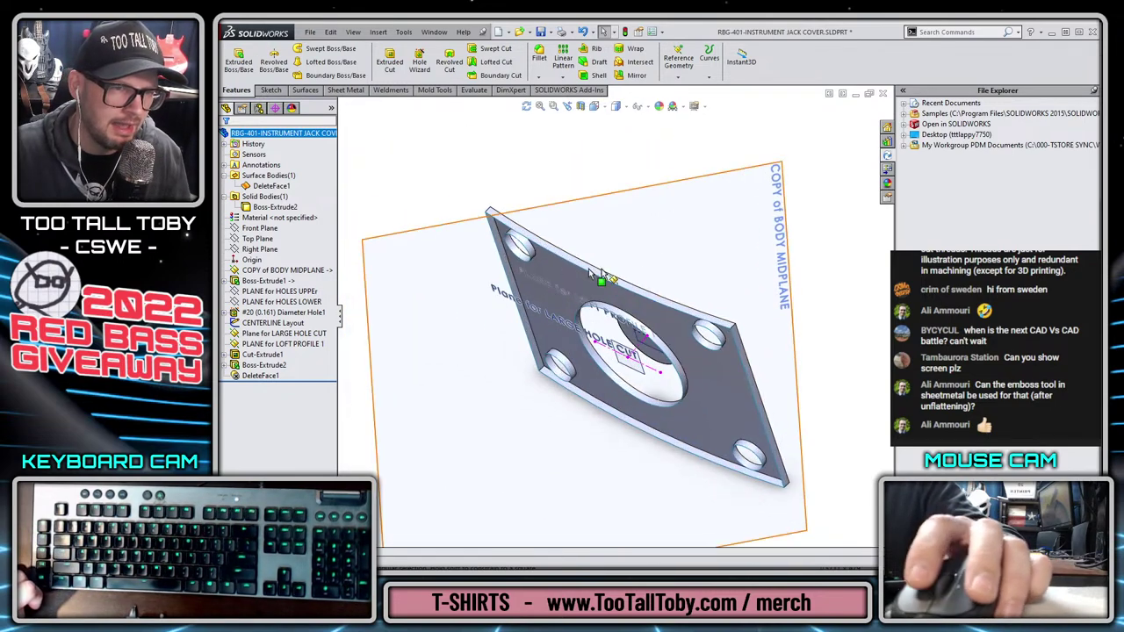
pyautogui.rightClick(268, 376)
pyautogui.click(273, 343)
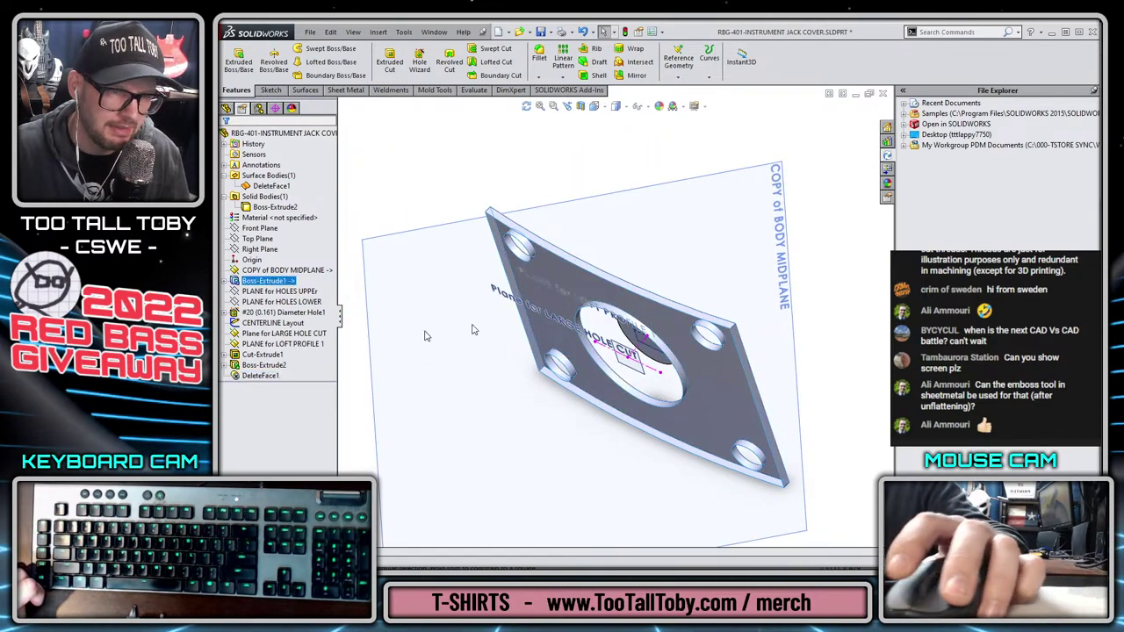
pyautogui.scroll(-10, 533, 242)
pyautogui.click(511, 221)
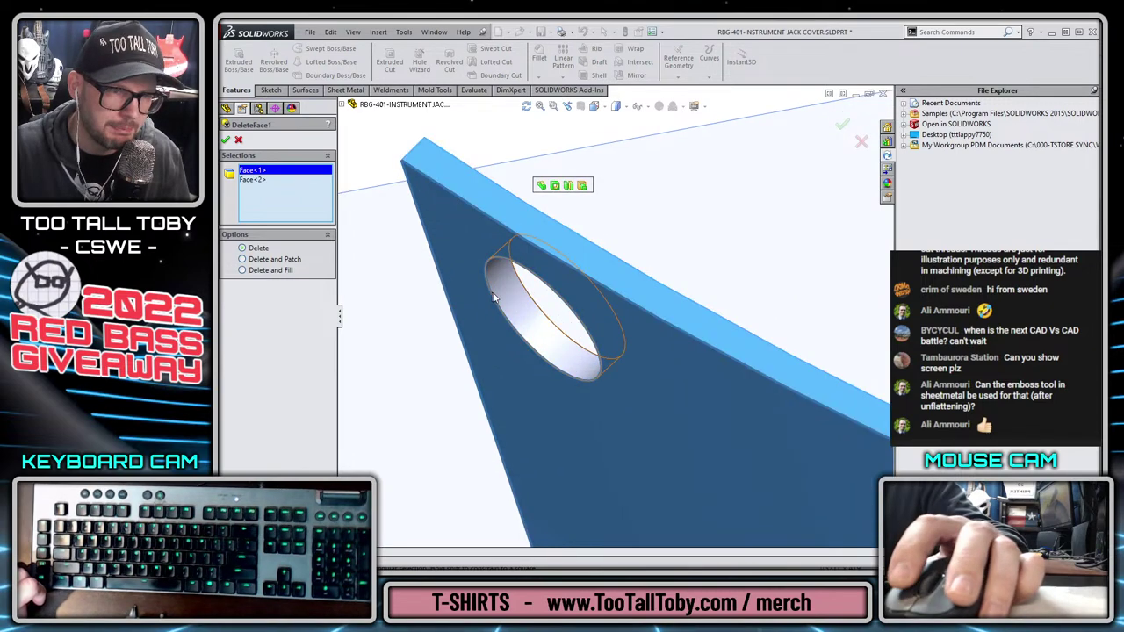
# Add the walls of the four corner holes, the large cut's wall and one short side face to the Delete Face selection
pyautogui.click(507, 294)
pyautogui.scroll(9, 626, 326)
pyautogui.scroll(-4, 747, 443)
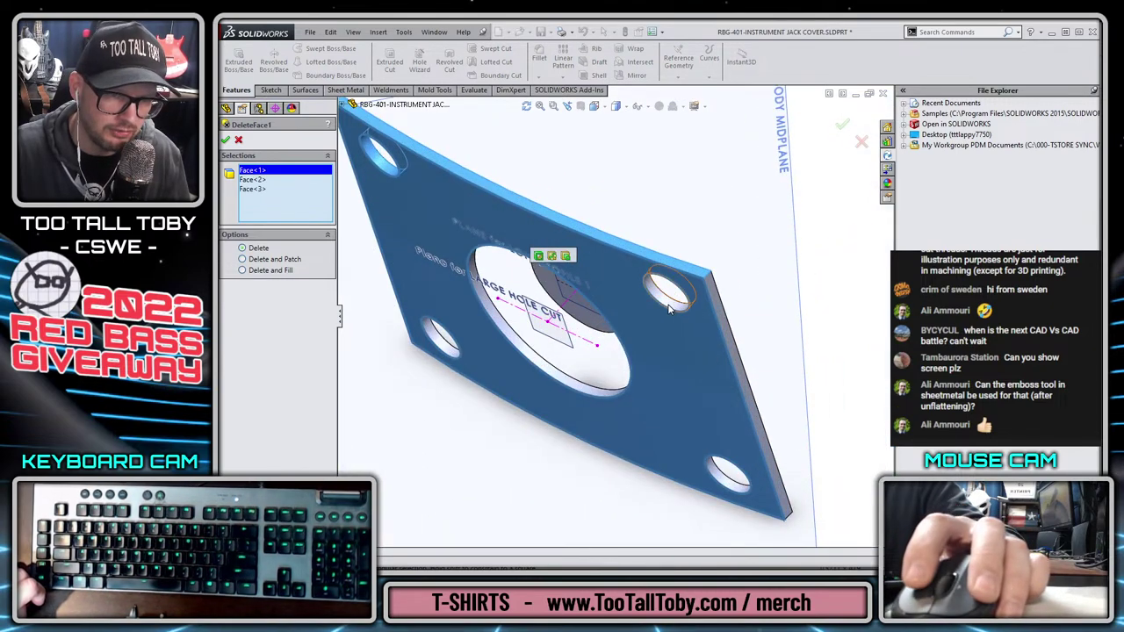
pyautogui.click(669, 306)
pyautogui.click(731, 489)
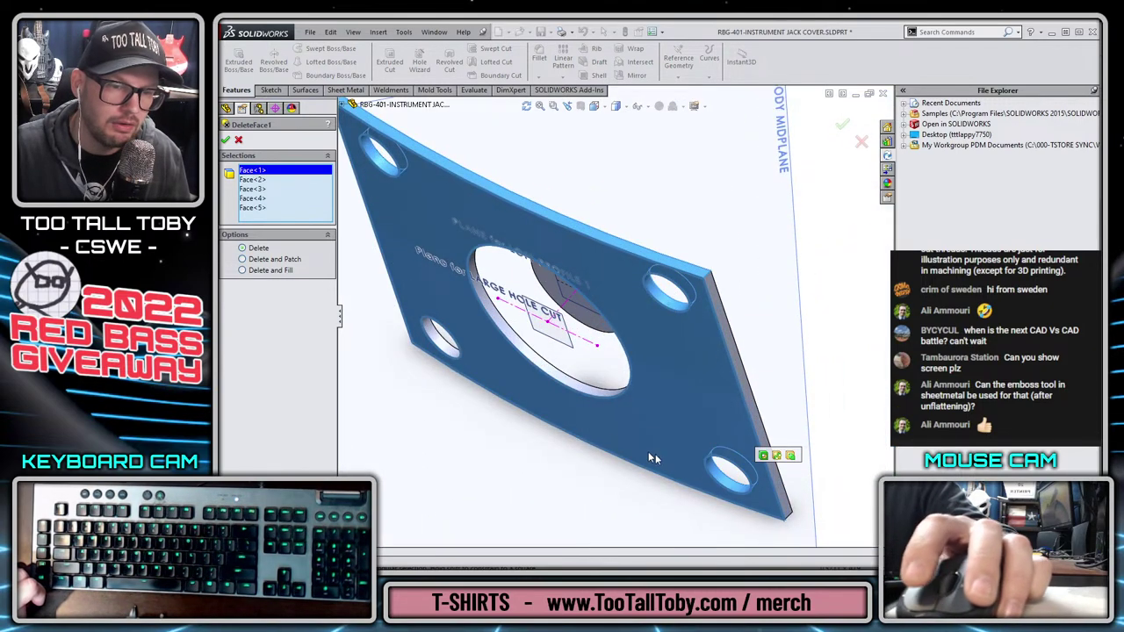
pyautogui.click(555, 376)
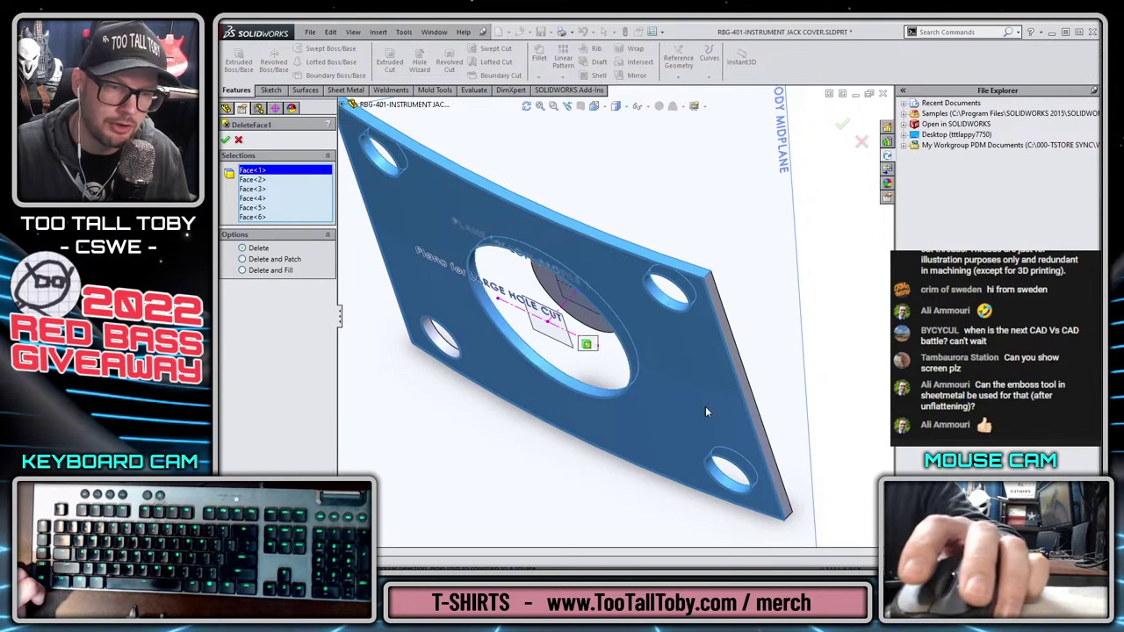
pyautogui.click(764, 428)
pyautogui.click(444, 351)
# Add the plate's remaining two side faces to the deletion and apply it, leaving the plate as a single surface sheet
pyautogui.scroll(2, 667, 484)
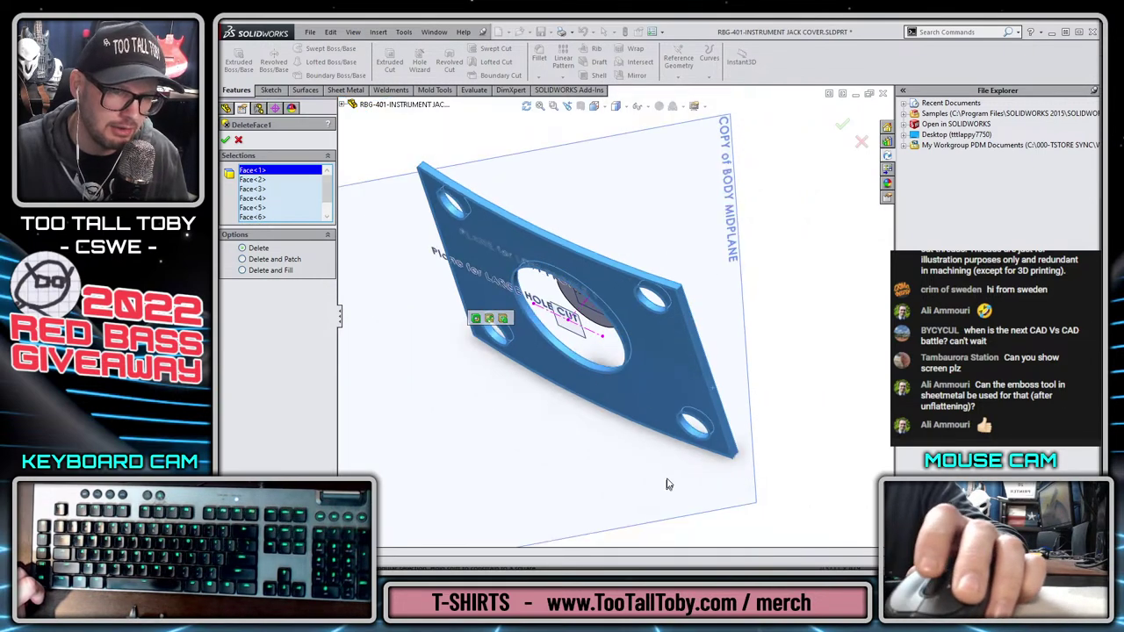
pyautogui.moveTo(667, 484); pyautogui.dragTo(707, 259, button='middle')
pyautogui.scroll(-3, 483, 398)
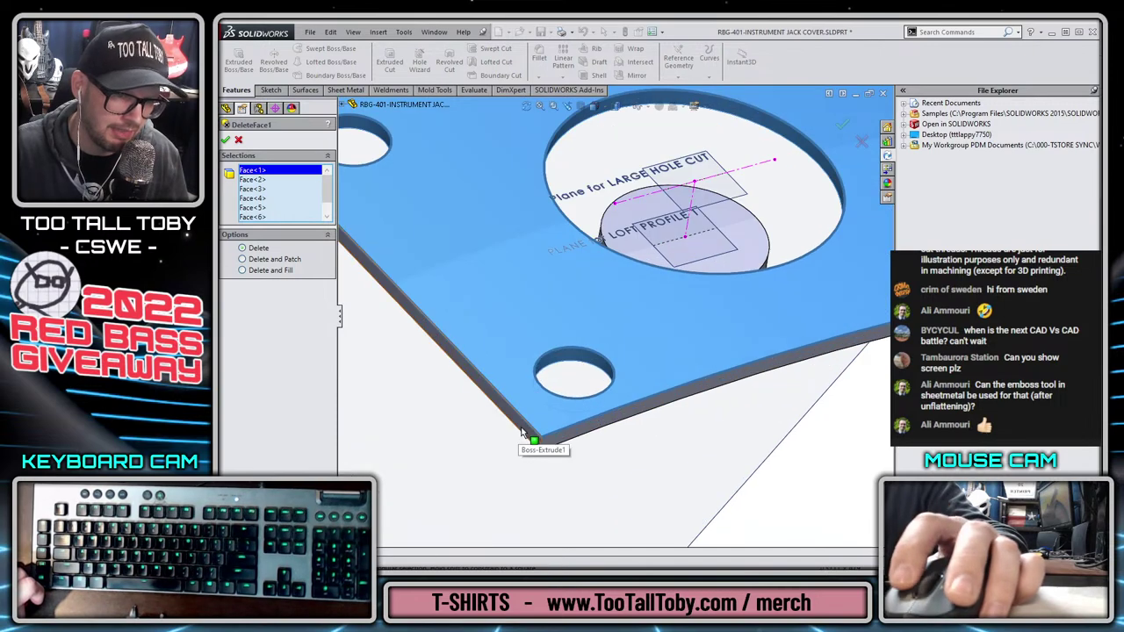
pyautogui.click(524, 433)
pyautogui.click(569, 442)
pyautogui.scroll(3, 623, 361)
pyautogui.scroll(1, 625, 360)
pyautogui.moveTo(625, 360); pyautogui.dragTo(615, 299, button='middle')
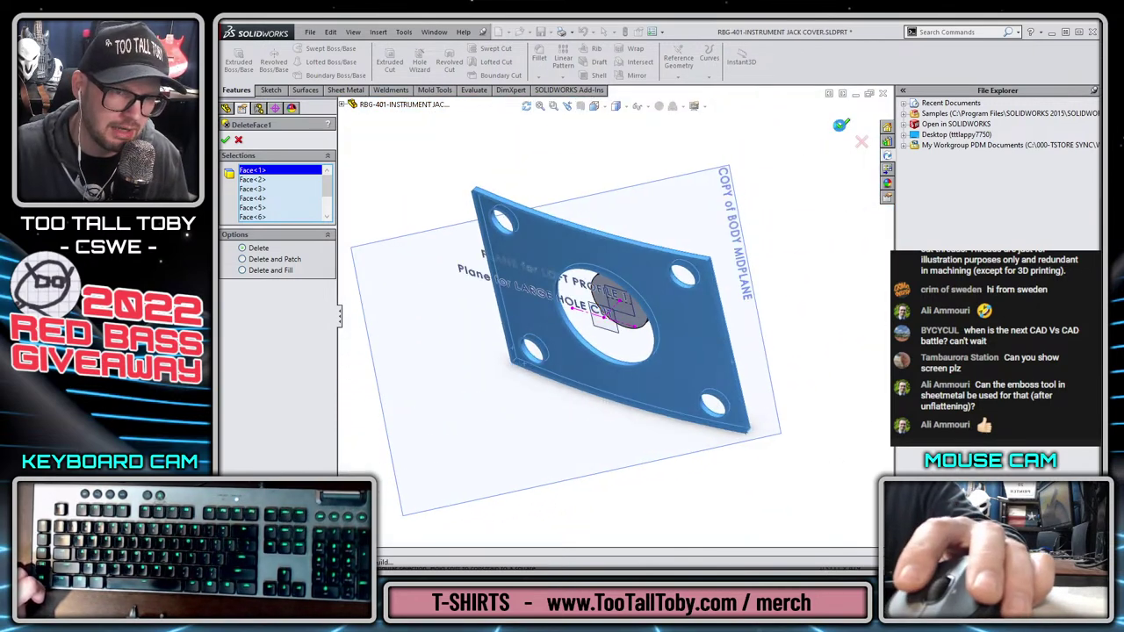
pyautogui.click(841, 126)
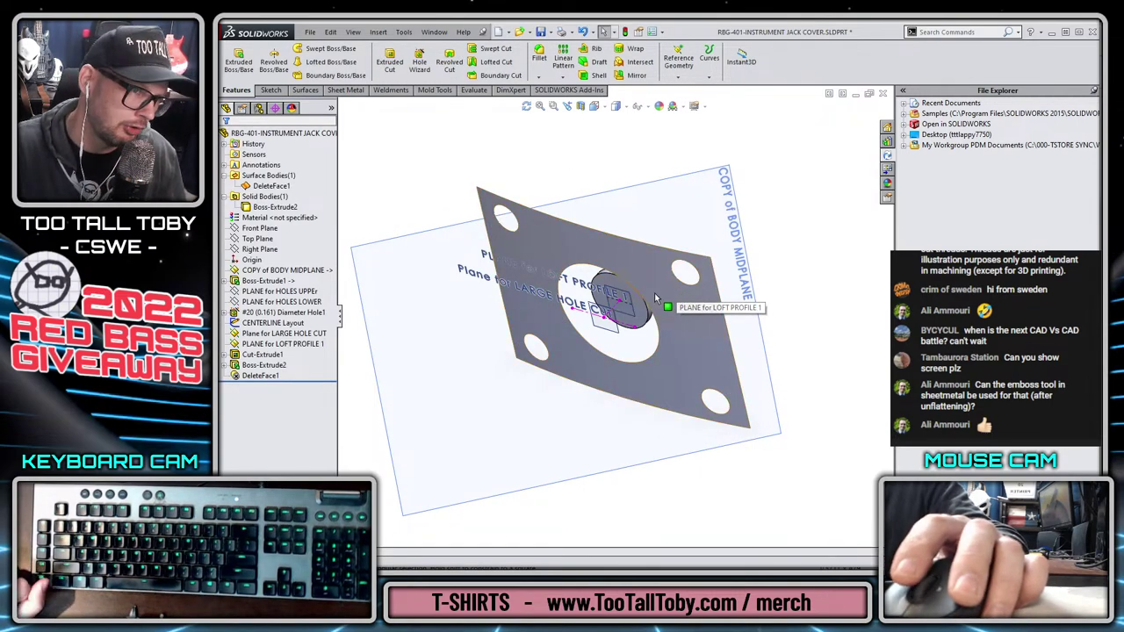
# Delete the jack disc's near face and cylindrical side wall with the plain Delete option, leaving only its far face as a surface
pyautogui.moveTo(599, 307); pyautogui.dragTo(615, 322, button='middle')
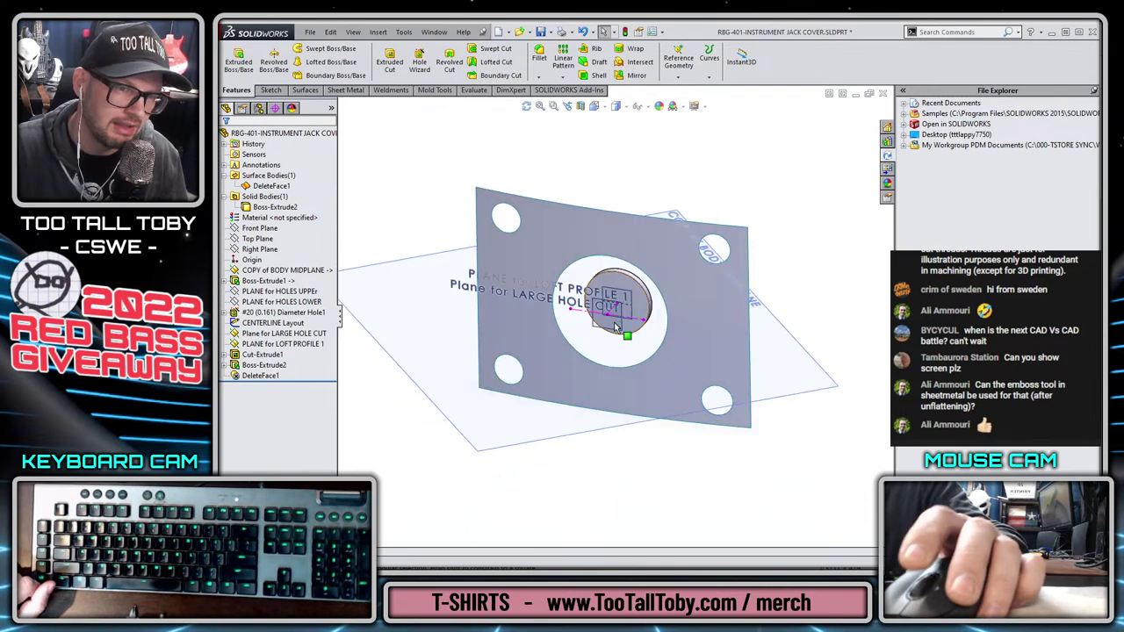
pyautogui.scroll(-4, 627, 290)
pyautogui.scroll(-2, 638, 275)
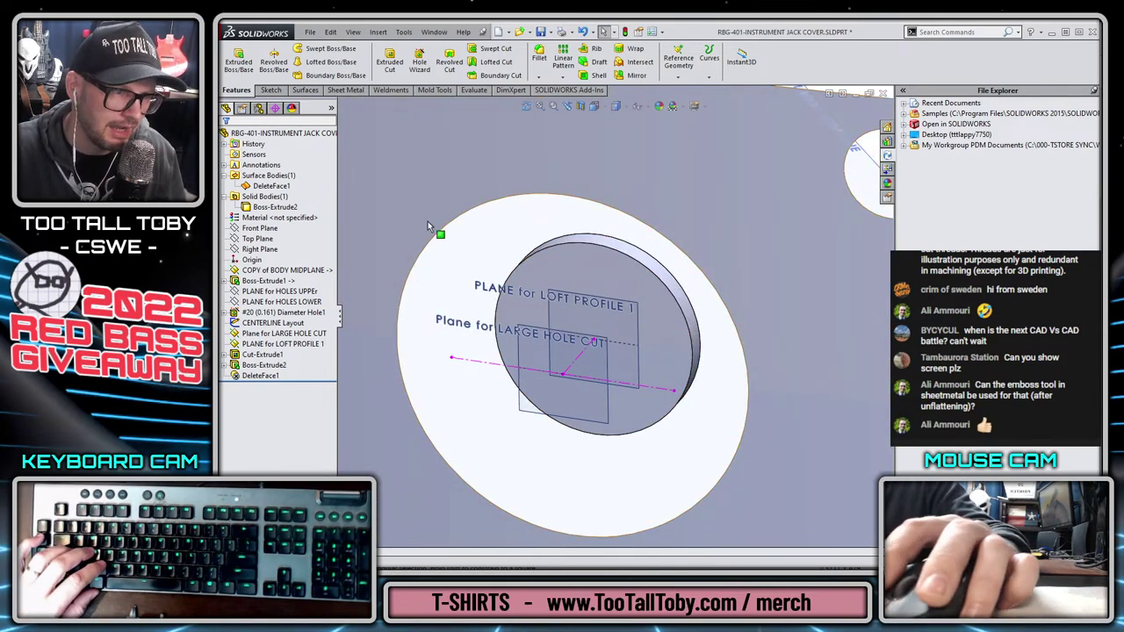
pyautogui.click(379, 34)
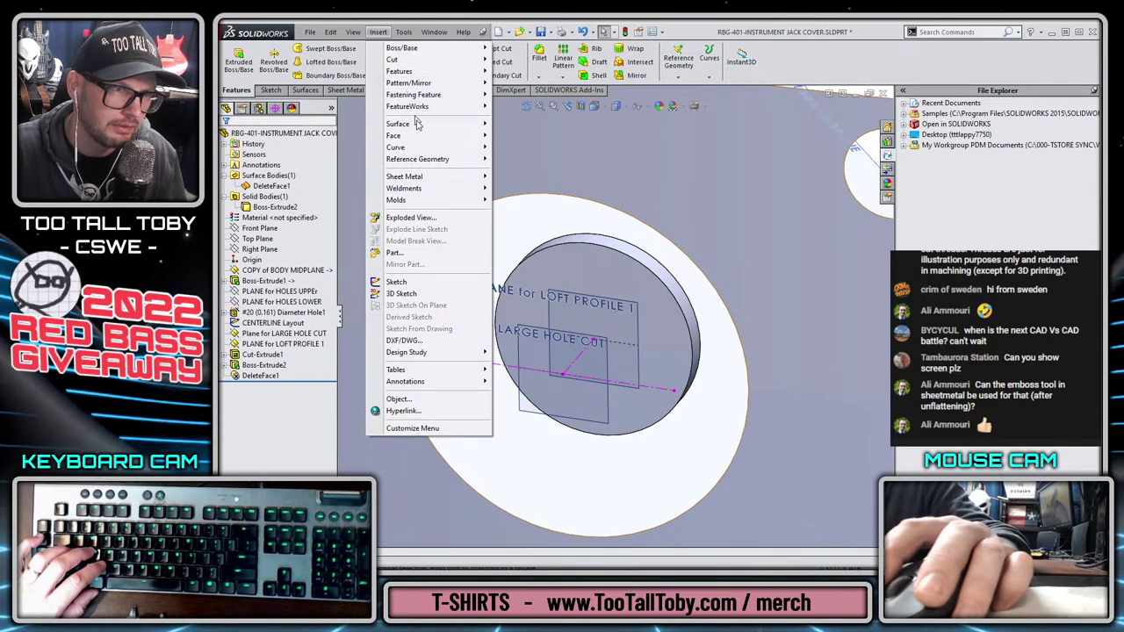
pyautogui.moveTo(404, 135)
pyautogui.click(520, 136)
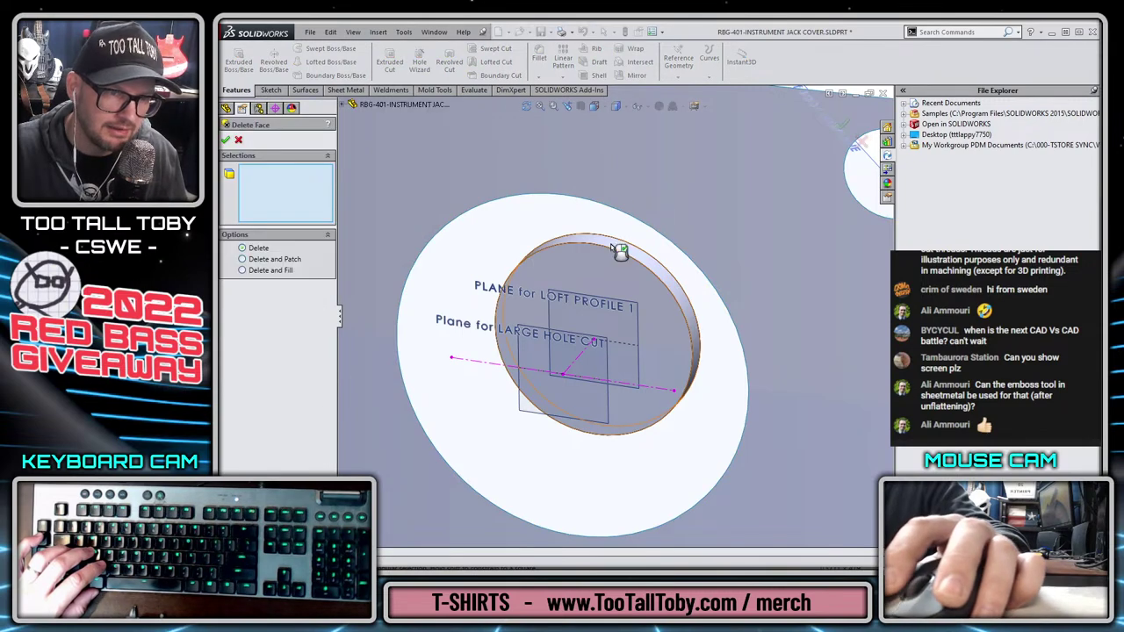
pyautogui.click(605, 271)
pyautogui.press('Return')
pyautogui.click(728, 419)
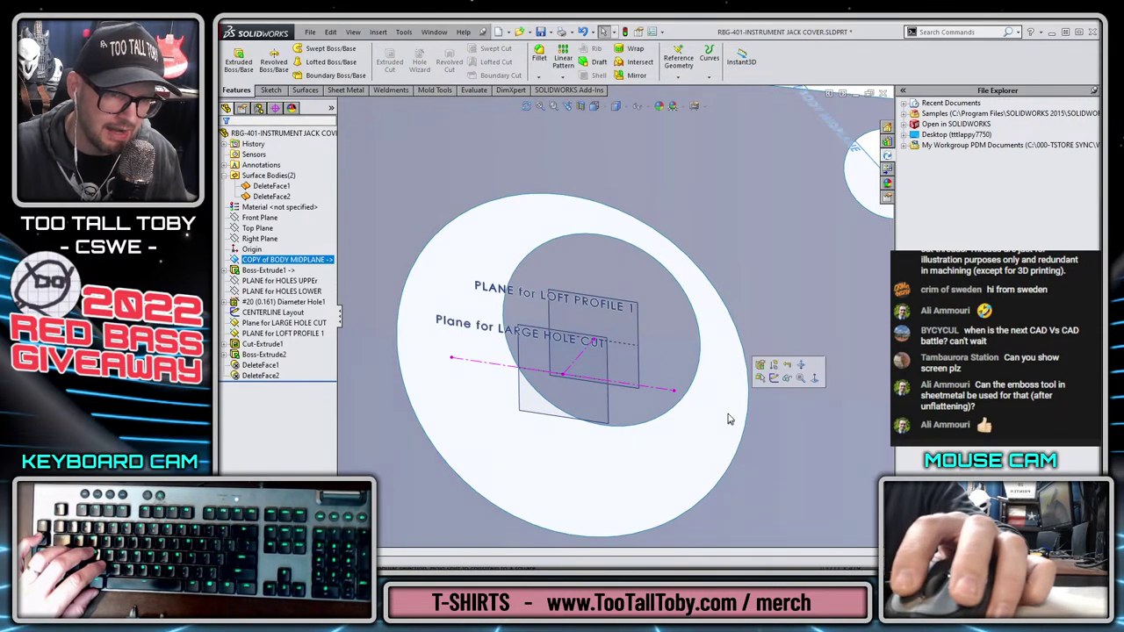
# Start a Lofted Surface using the plate's large cut edge and the disc's circular edge as profiles
pyautogui.press('z')
pyautogui.press('z')
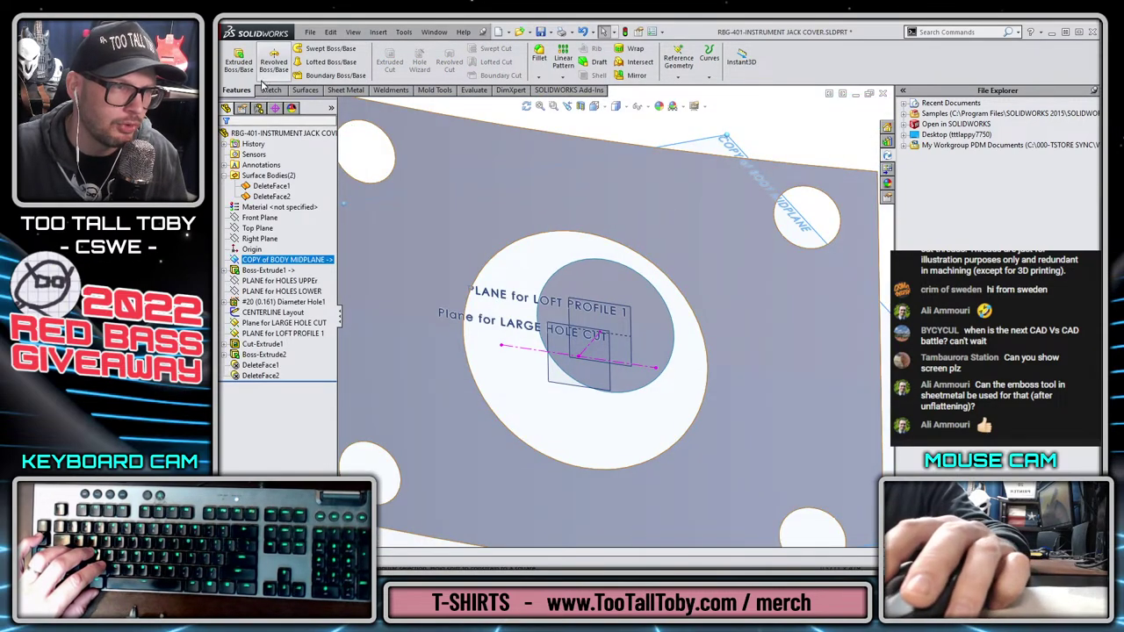
pyautogui.click(305, 90)
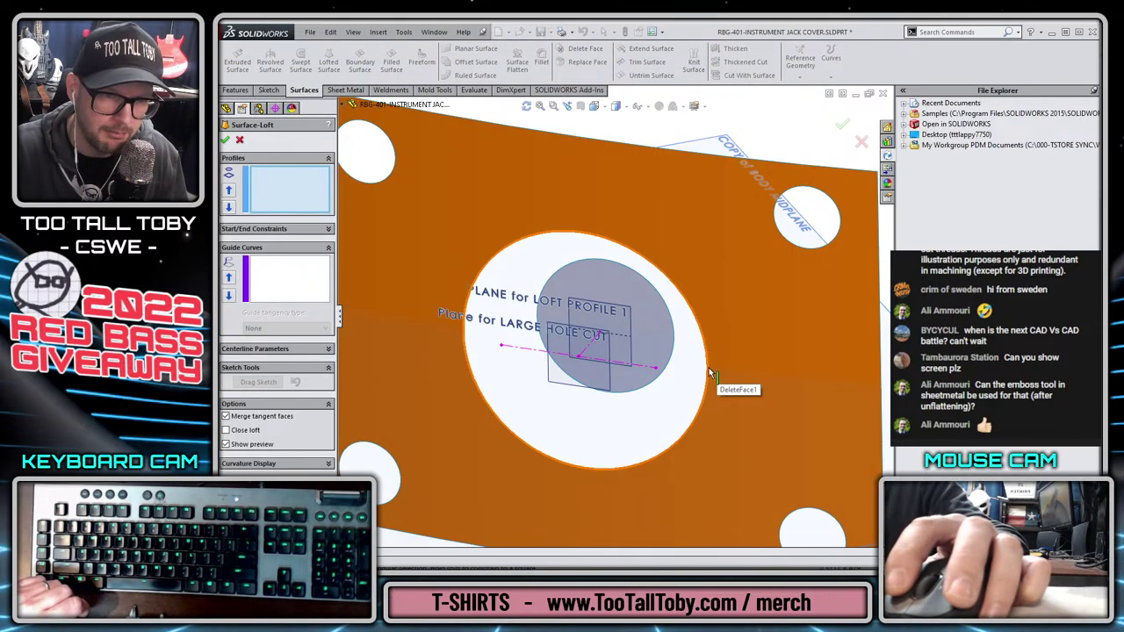
pyautogui.click(674, 350)
pyautogui.click(674, 349)
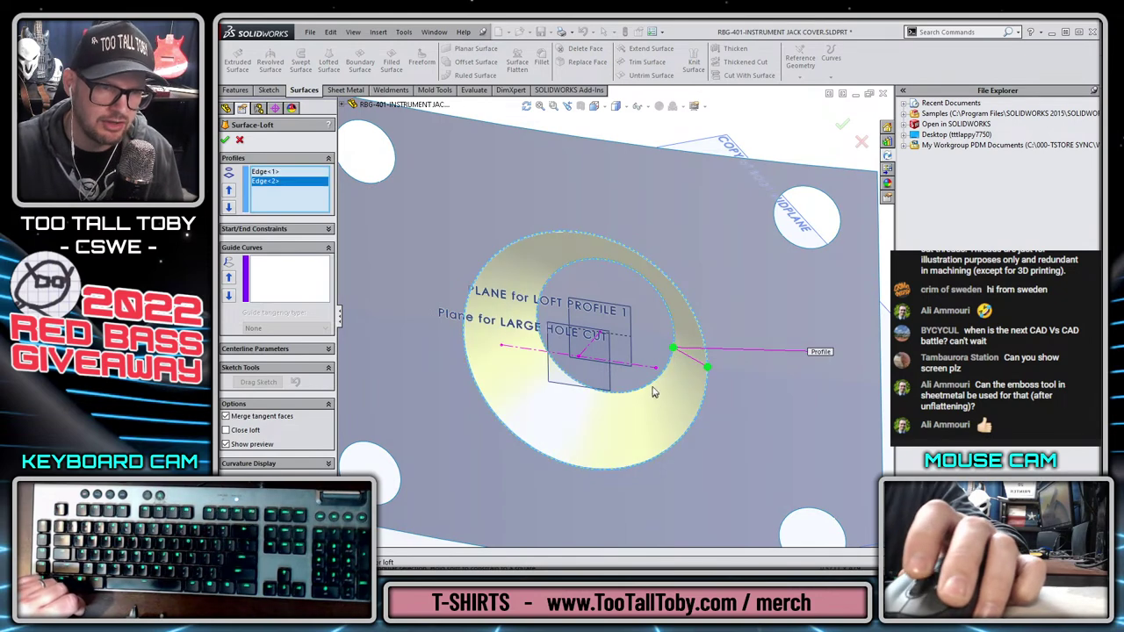
pyautogui.moveTo(653, 392); pyautogui.dragTo(685, 404, button='middle')
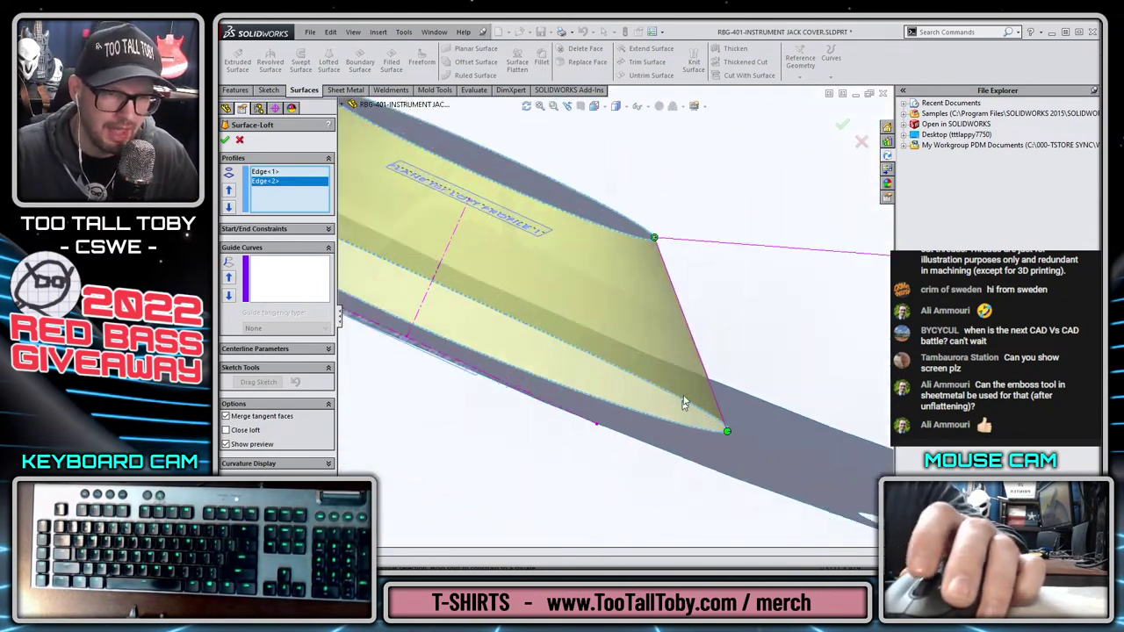
# Set the loft's start and end constraints to Tangency To Face, each with a tangent length of 0.3
pyautogui.click(298, 230)
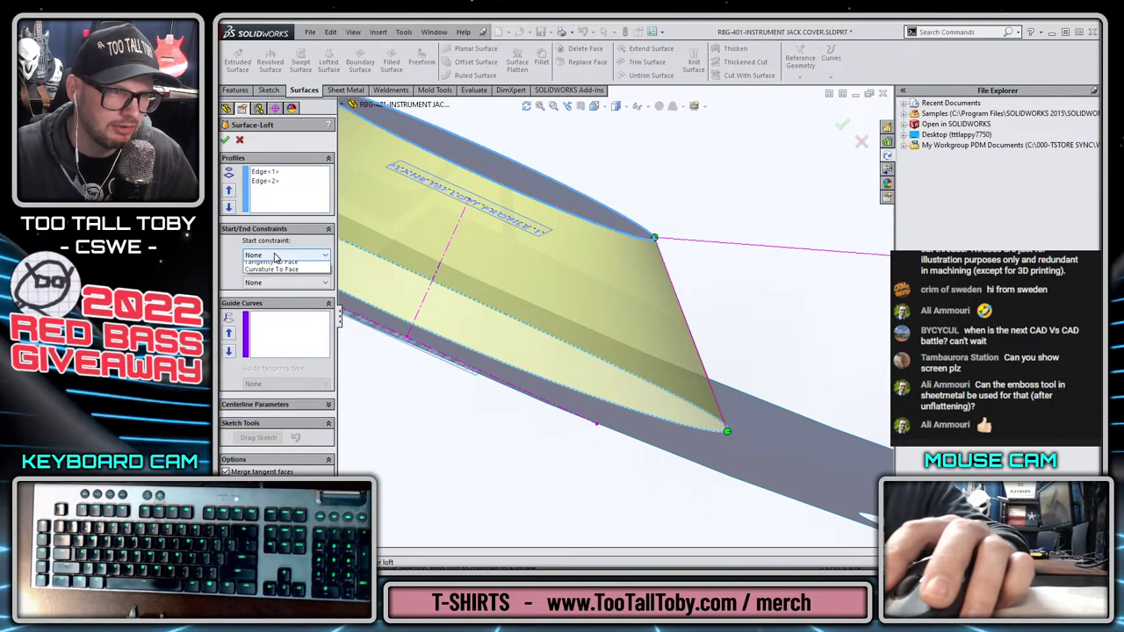
pyautogui.click(279, 254)
pyautogui.click(285, 282)
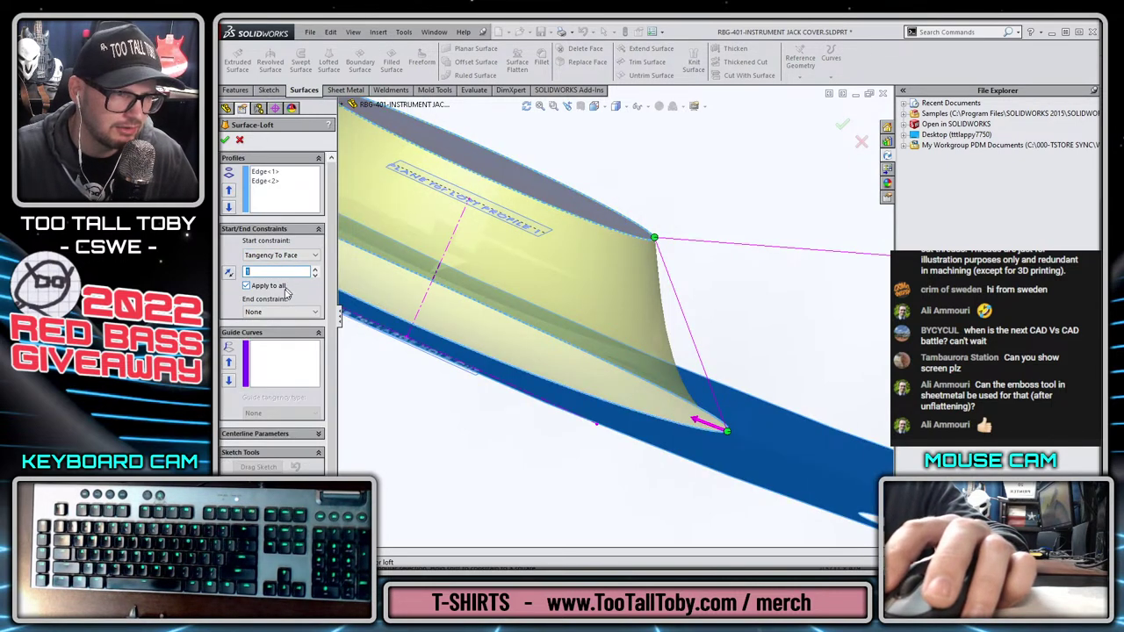
pyautogui.click(280, 312)
pyautogui.click(260, 346)
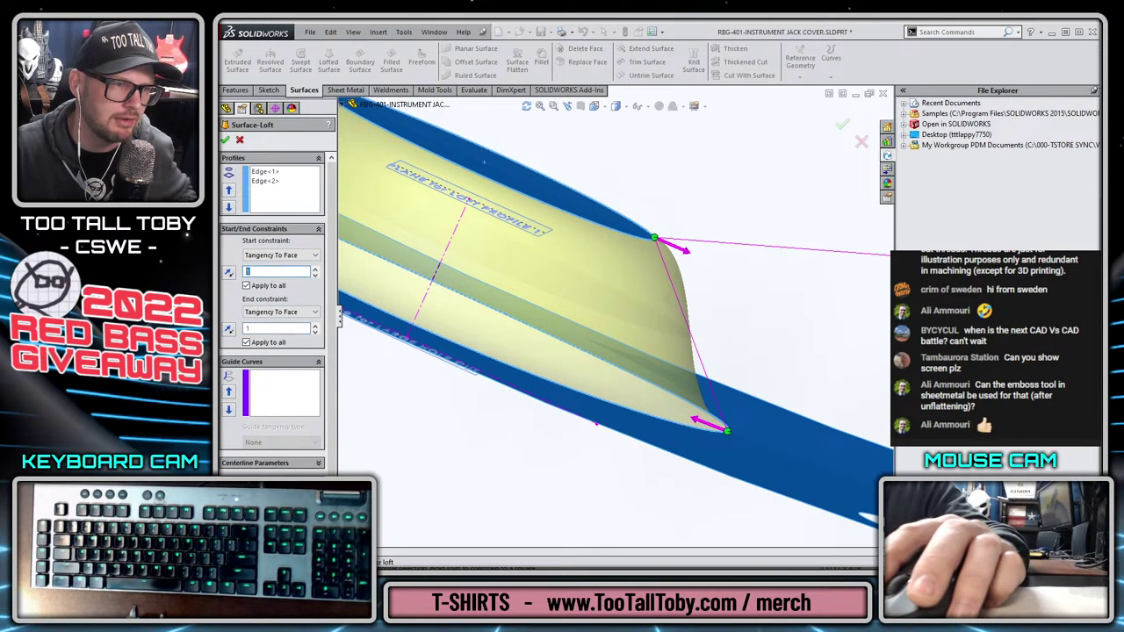
pyautogui.write('0.3')
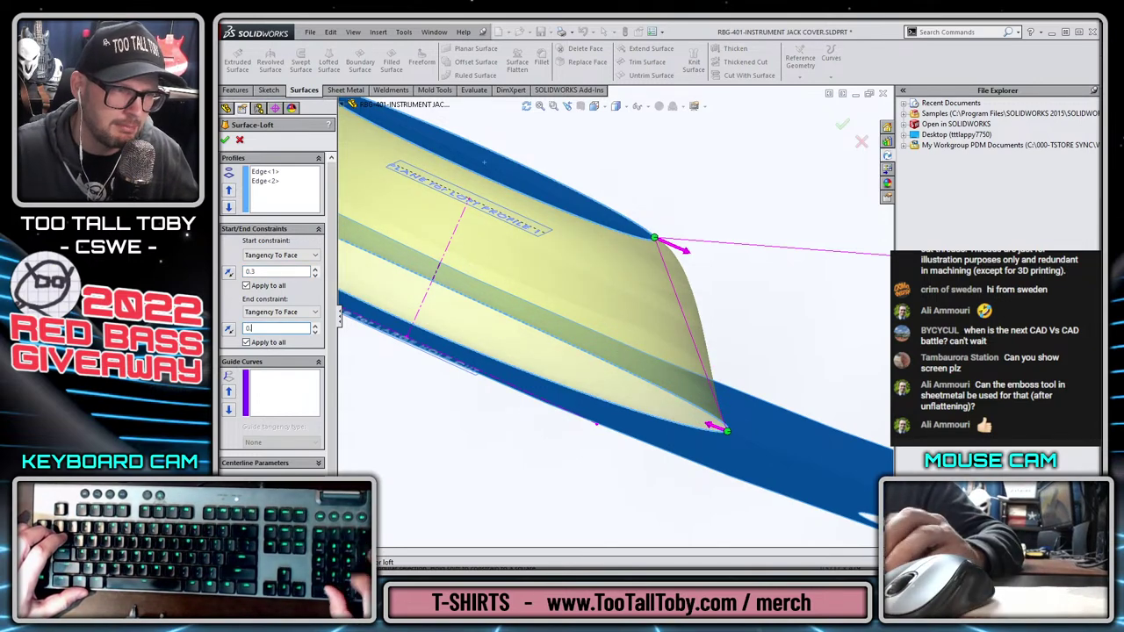
pyautogui.write('0.3')
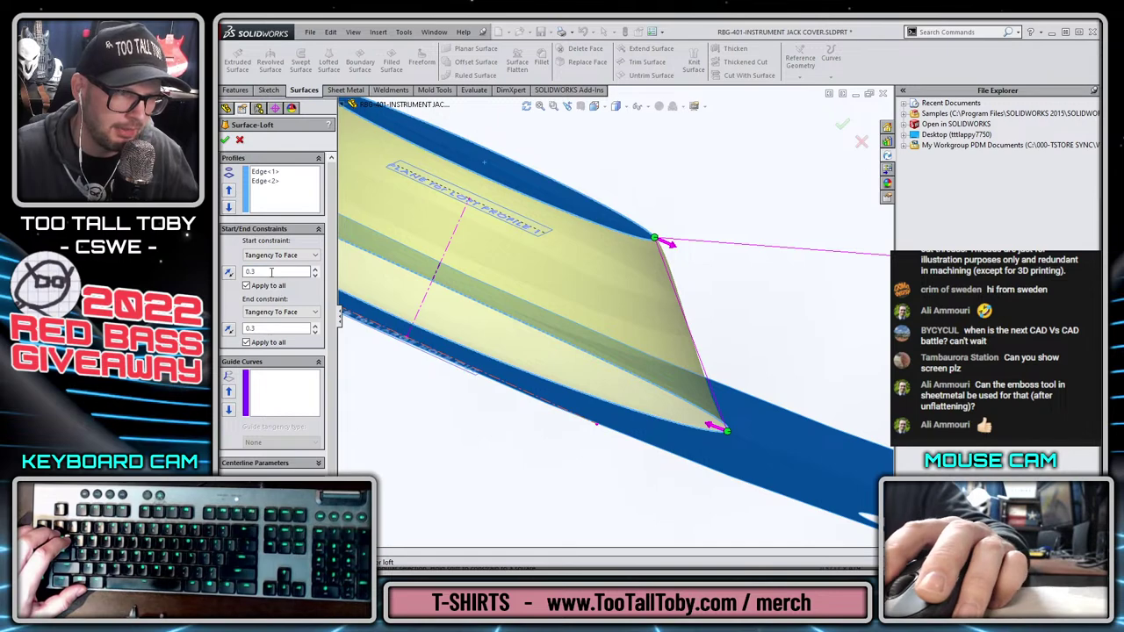
# Set the loft's start and end tangent lengths to 0.6 and create the lofted surface
pyautogui.doubleClick(270, 271)
pyautogui.write('0.6')
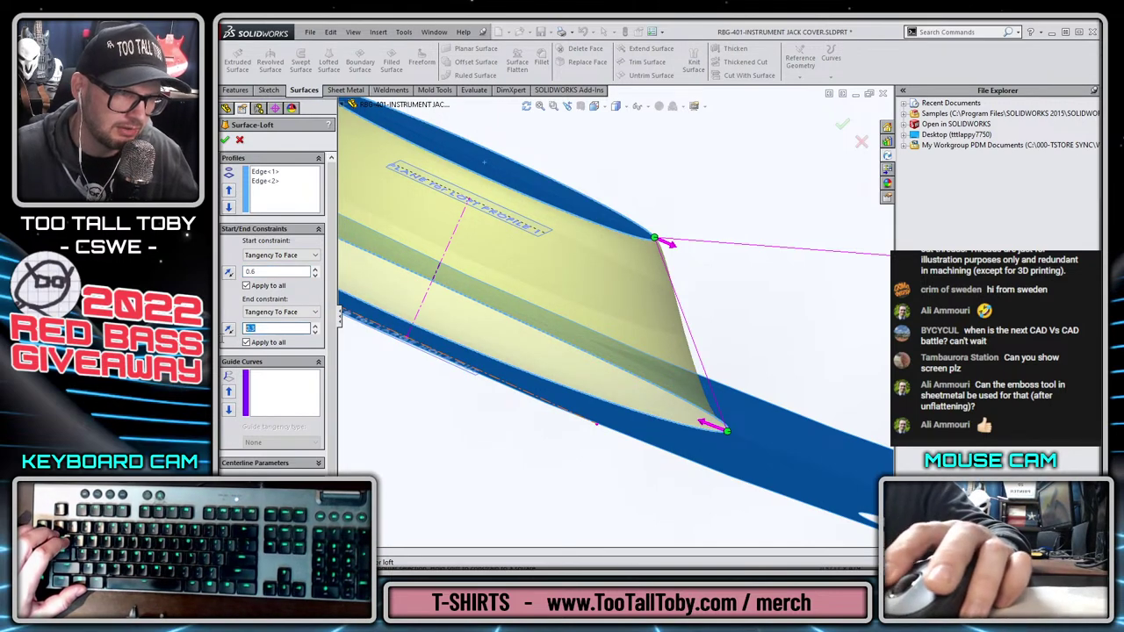
pyautogui.write('0.6')
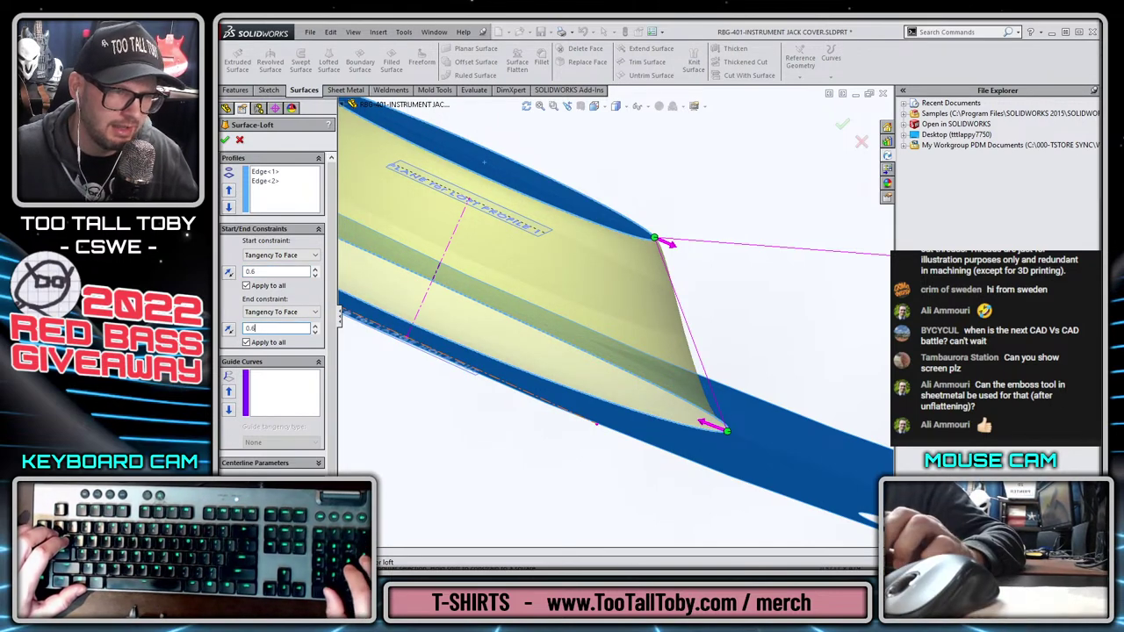
pyautogui.press('Return')
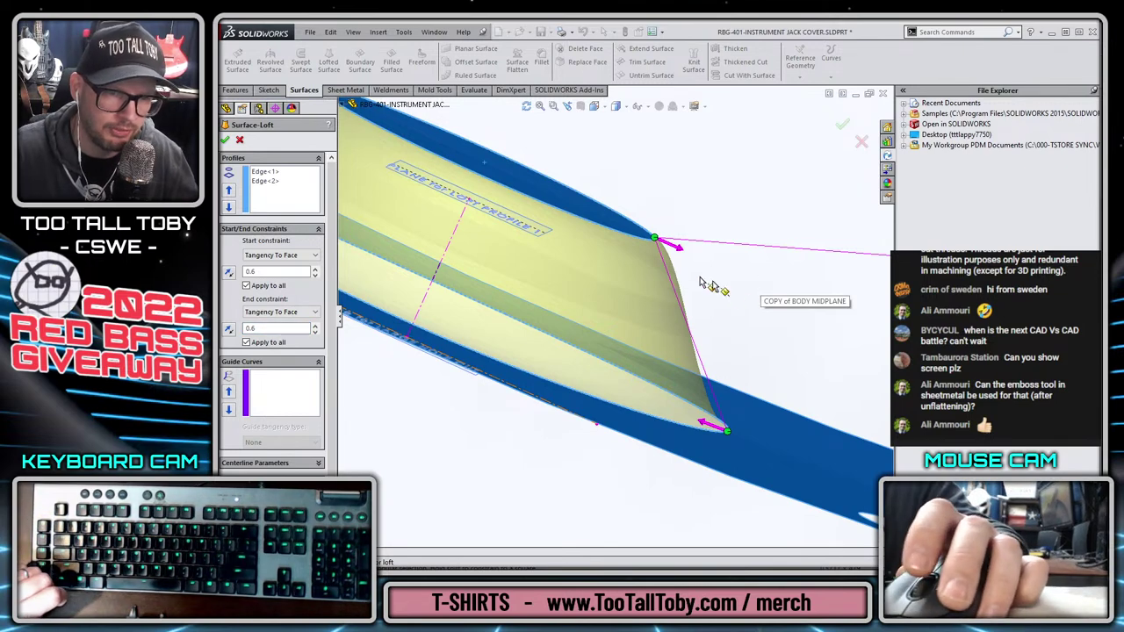
pyautogui.click(841, 128)
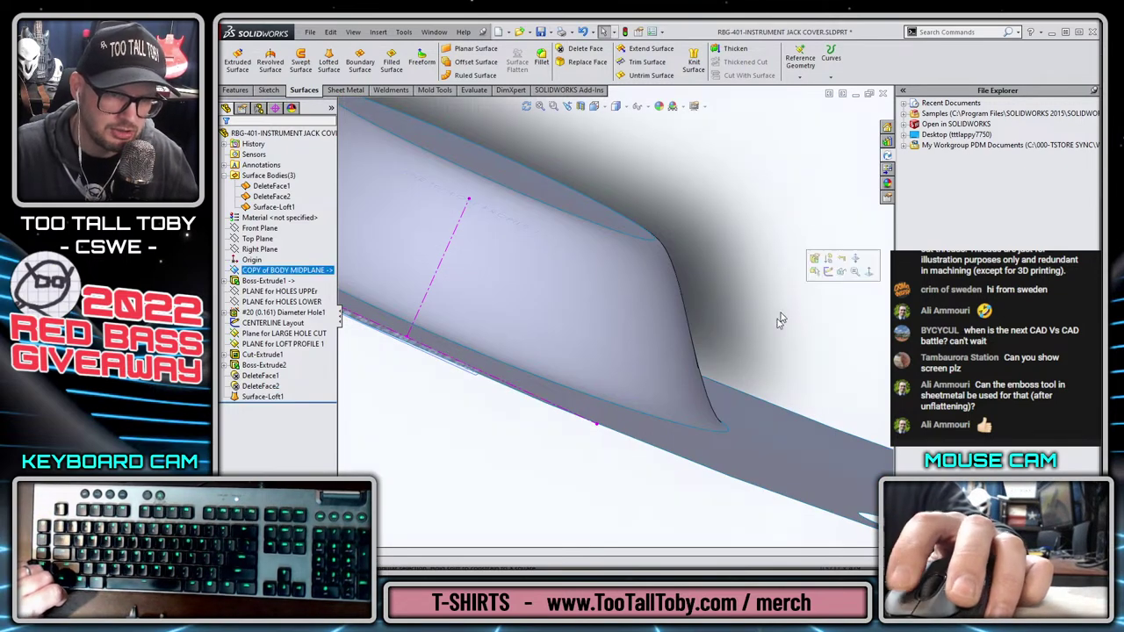
# Inspect the recess shape, edit the lofted surface and set its end tangent length to 0.8
pyautogui.moveTo(778, 321); pyautogui.dragTo(537, 138, button='middle')
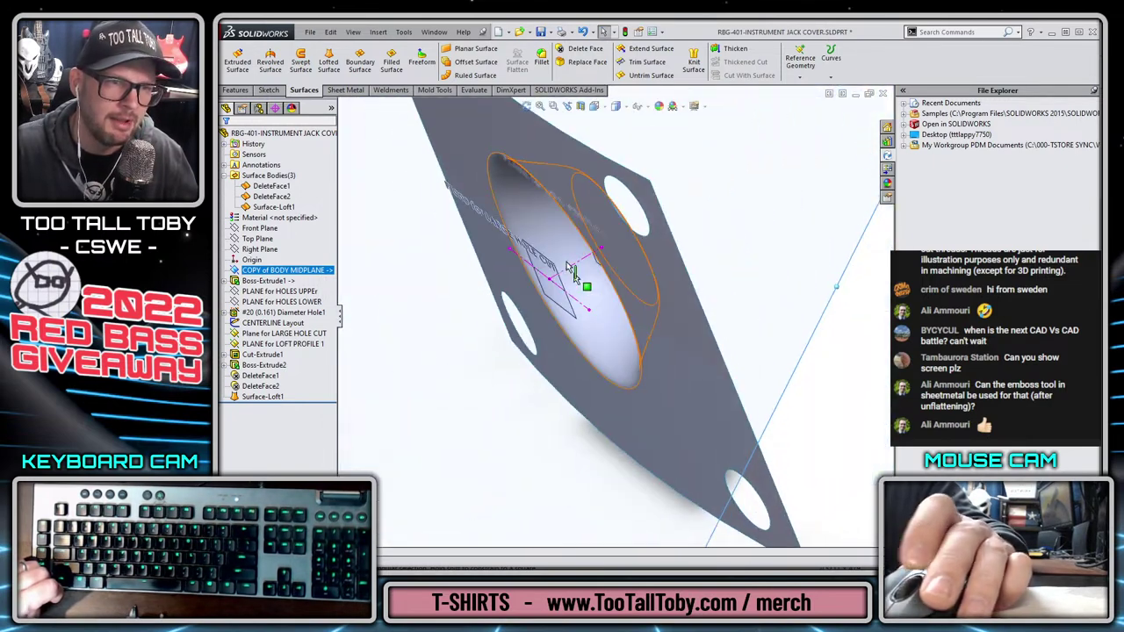
pyautogui.moveTo(640, 346); pyautogui.dragTo(647, 396, button='middle')
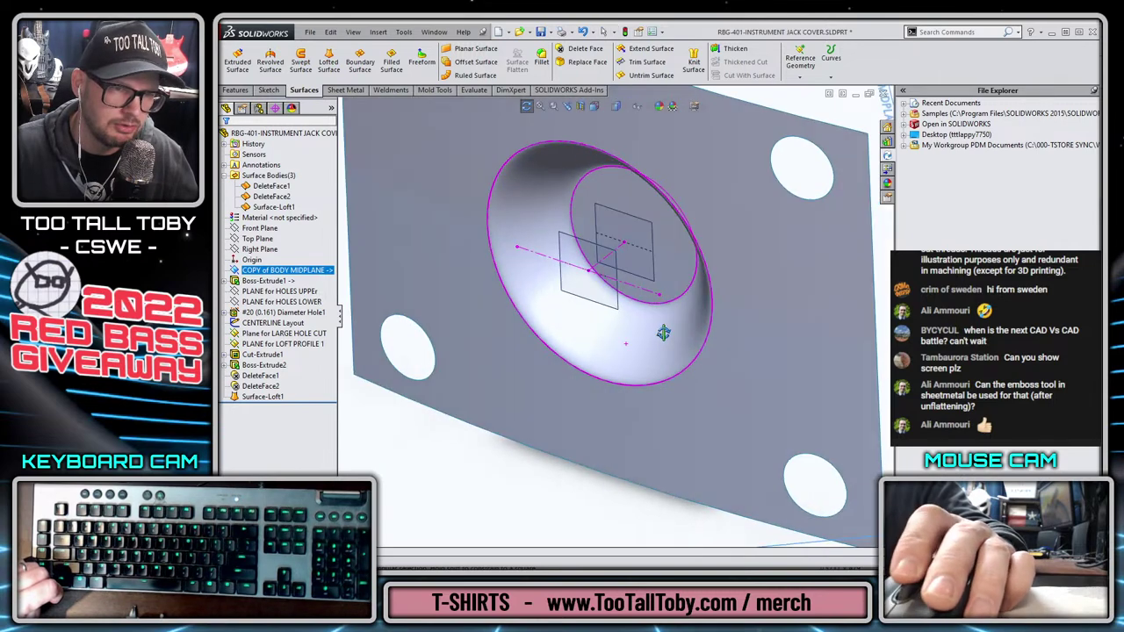
pyautogui.moveTo(680, 267); pyautogui.dragTo(640, 220, button='middle')
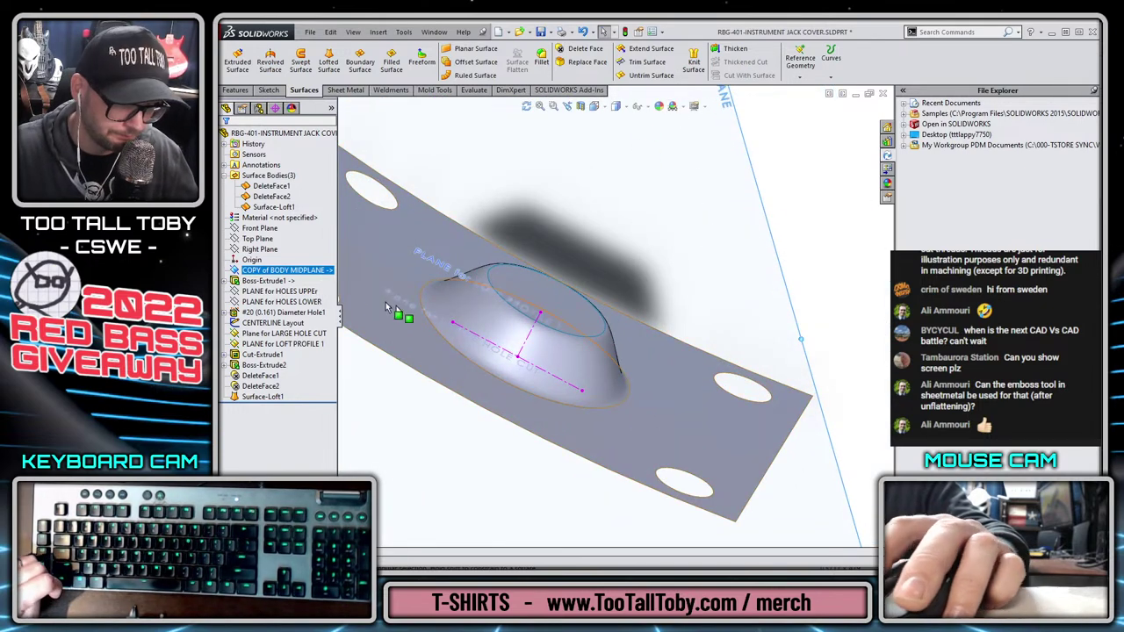
pyautogui.keyDown('ctrl'); pyautogui.click(281, 343); pyautogui.keyUp('ctrl')
pyautogui.rightClick(262, 396)
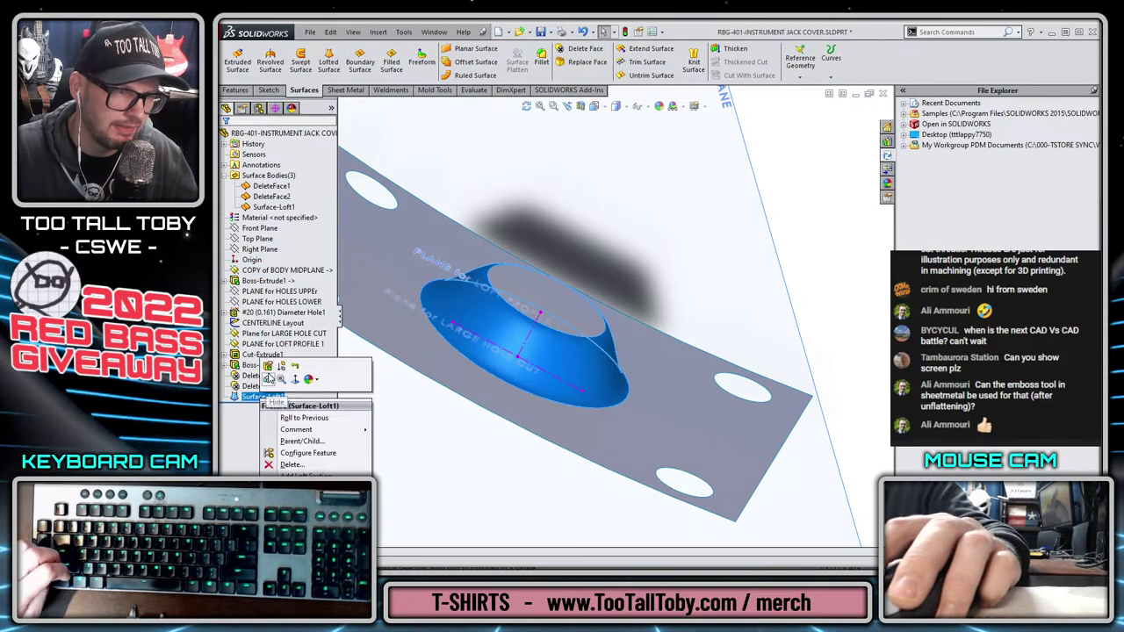
pyautogui.click(268, 366)
pyautogui.scroll(-2, 617, 305)
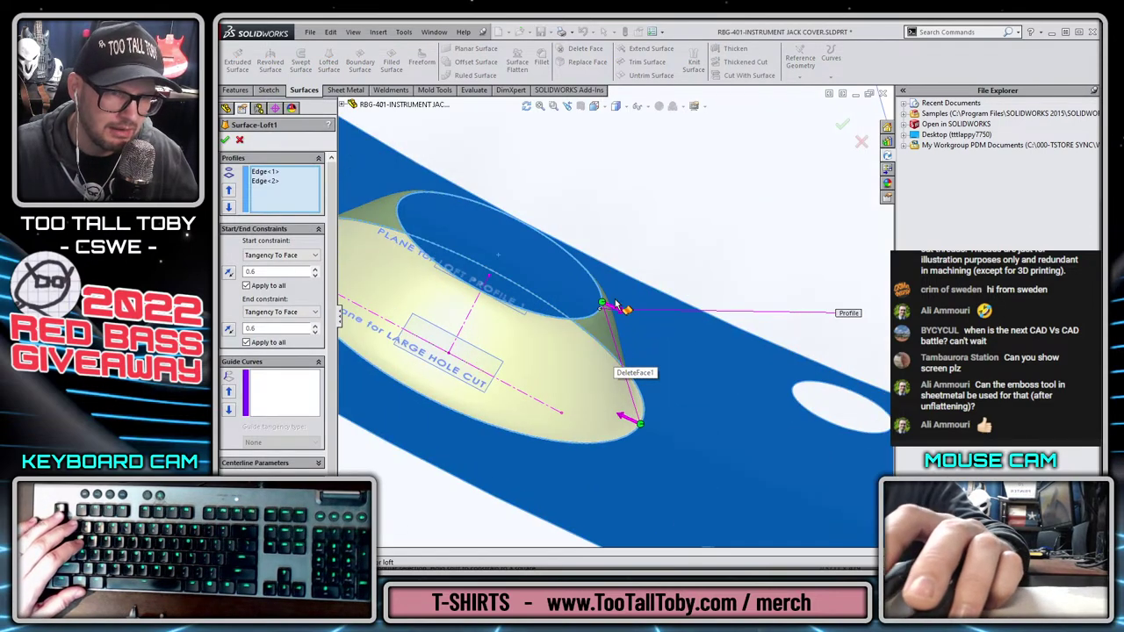
pyautogui.doubleClick(272, 330)
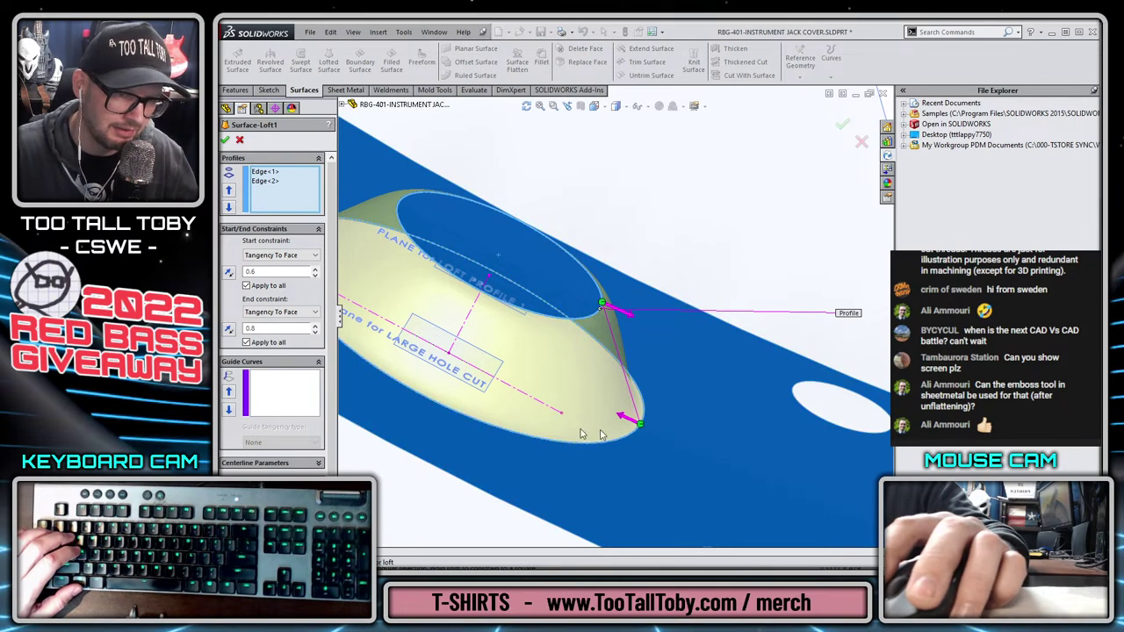
pyautogui.click(842, 123)
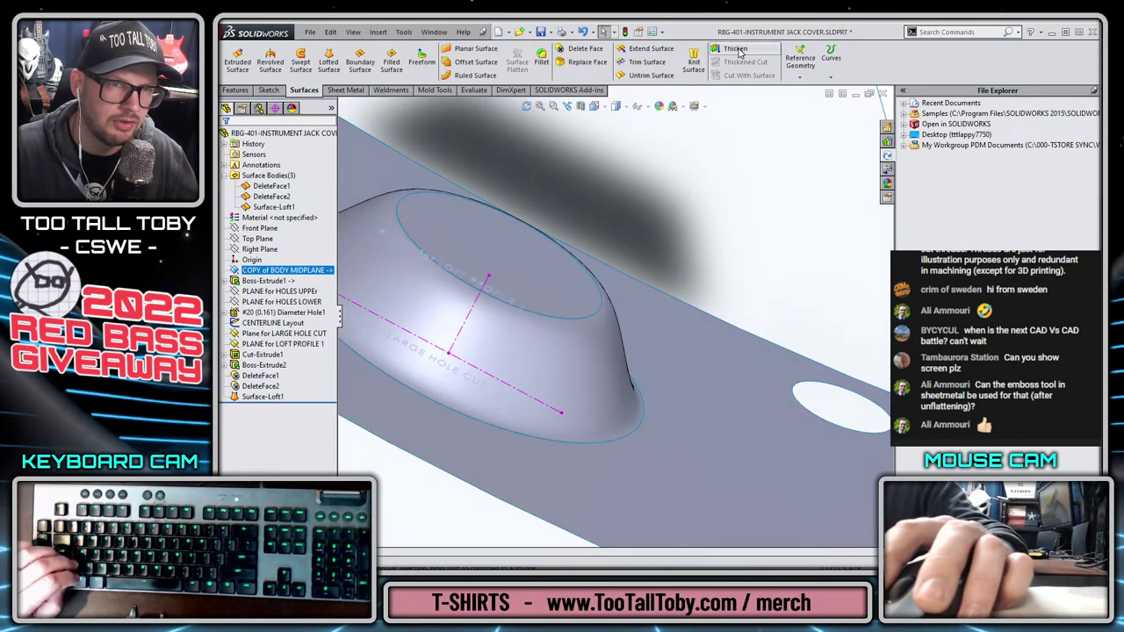
# Knit the disc face, the lofted surface and the plate surface into a single surface
pyautogui.click(694, 60)
pyautogui.press('Escape')
pyautogui.click(694, 60)
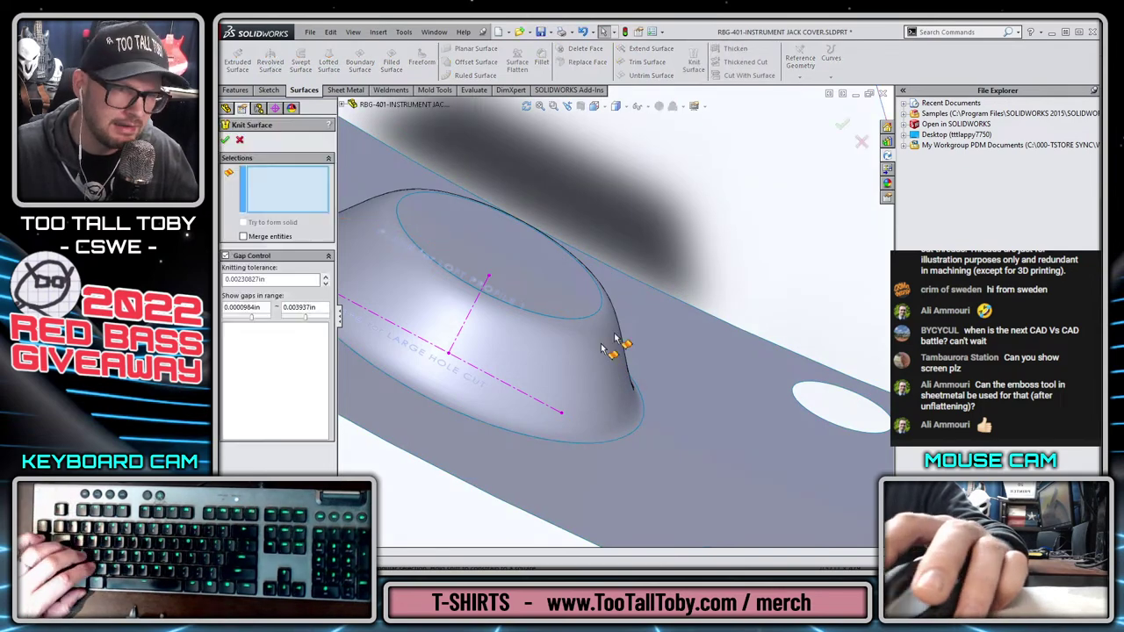
pyautogui.click(583, 296)
pyautogui.click(619, 355)
pyautogui.click(690, 401)
pyautogui.press('Return')
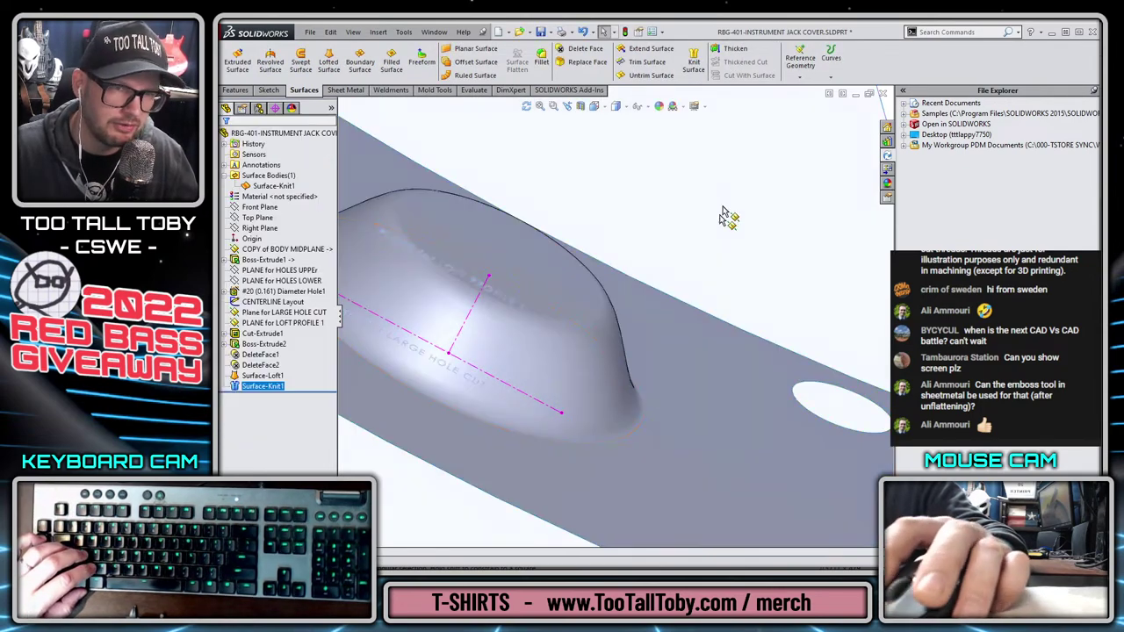
# Thicken the knitted surface by 0.036 in using the Thicken Side 2 option
pyautogui.click(735, 53)
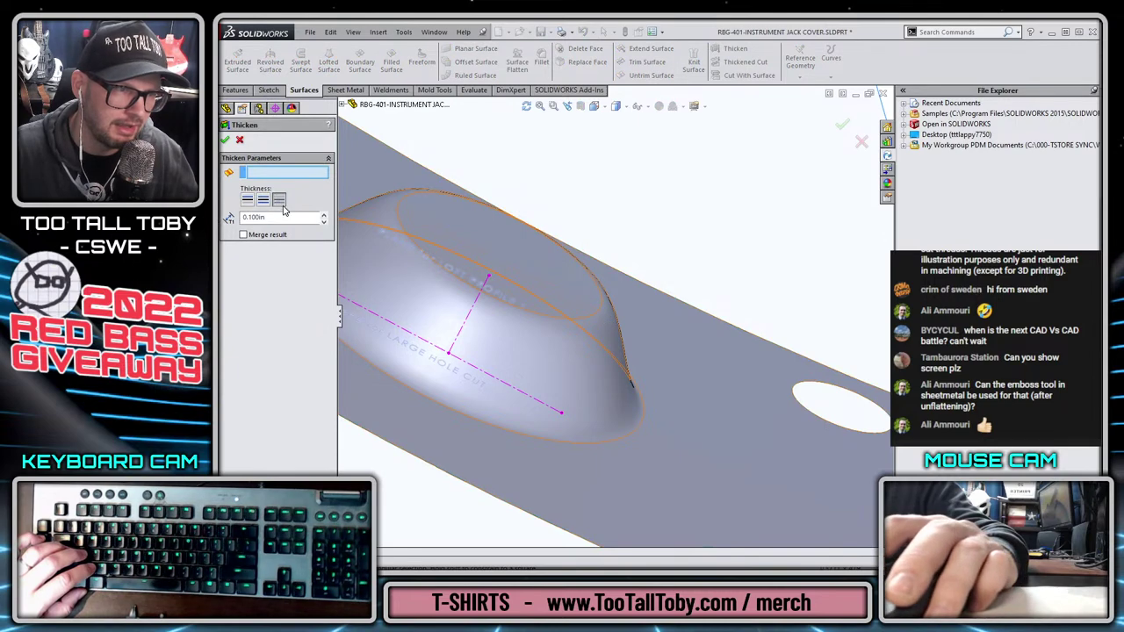
pyautogui.write('0.036')
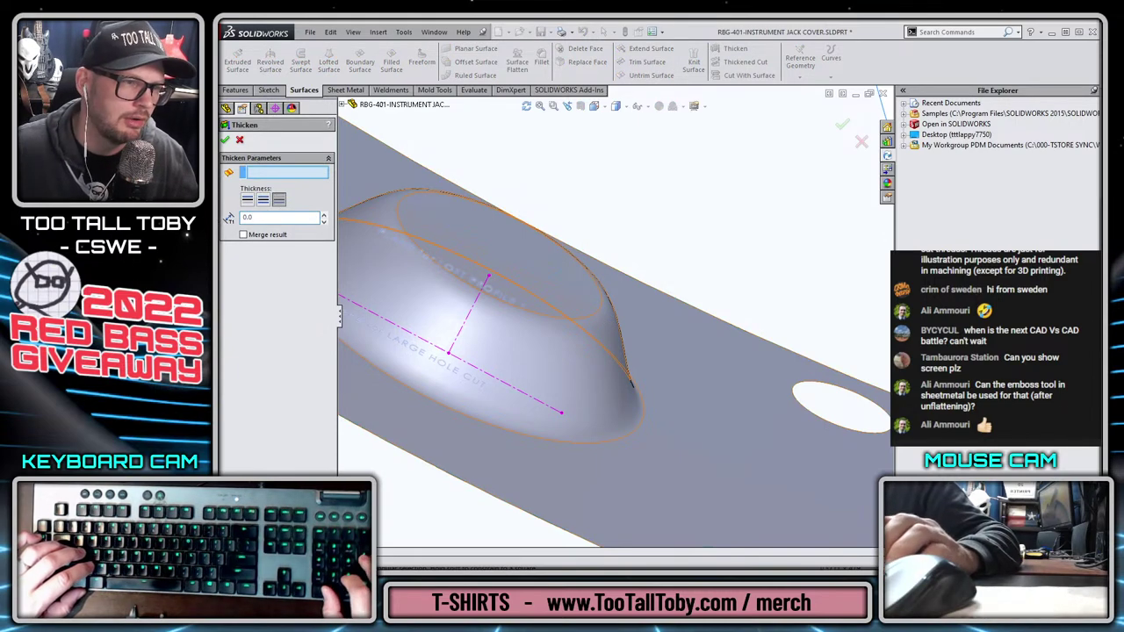
pyautogui.click(606, 353)
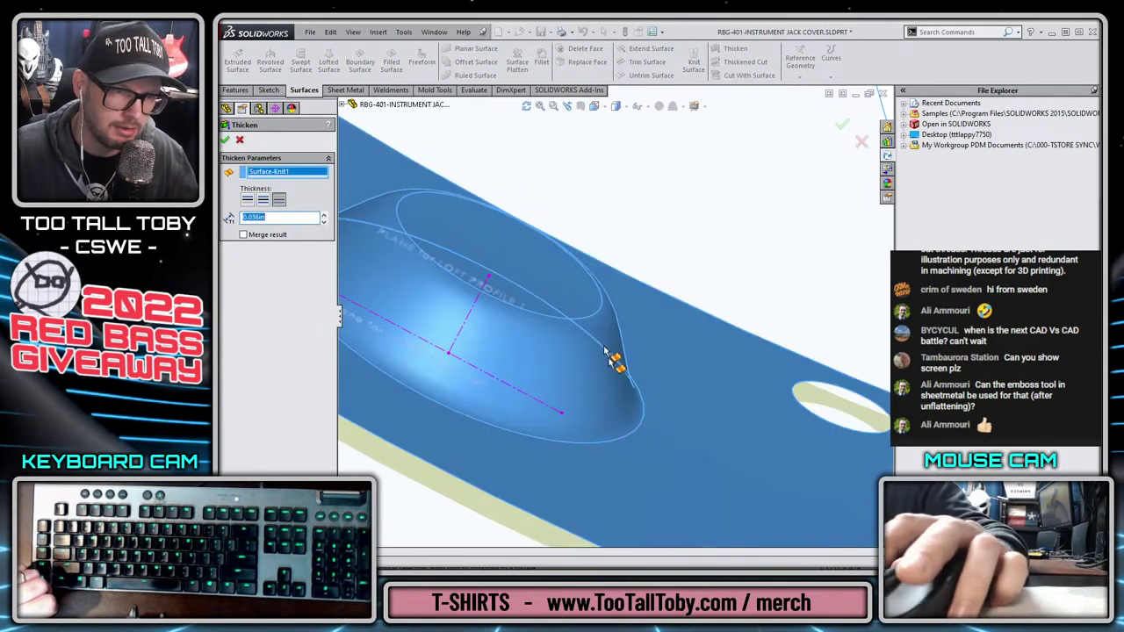
pyautogui.scroll(5, 634, 435)
pyautogui.moveTo(640, 421); pyautogui.dragTo(612, 272, button='middle')
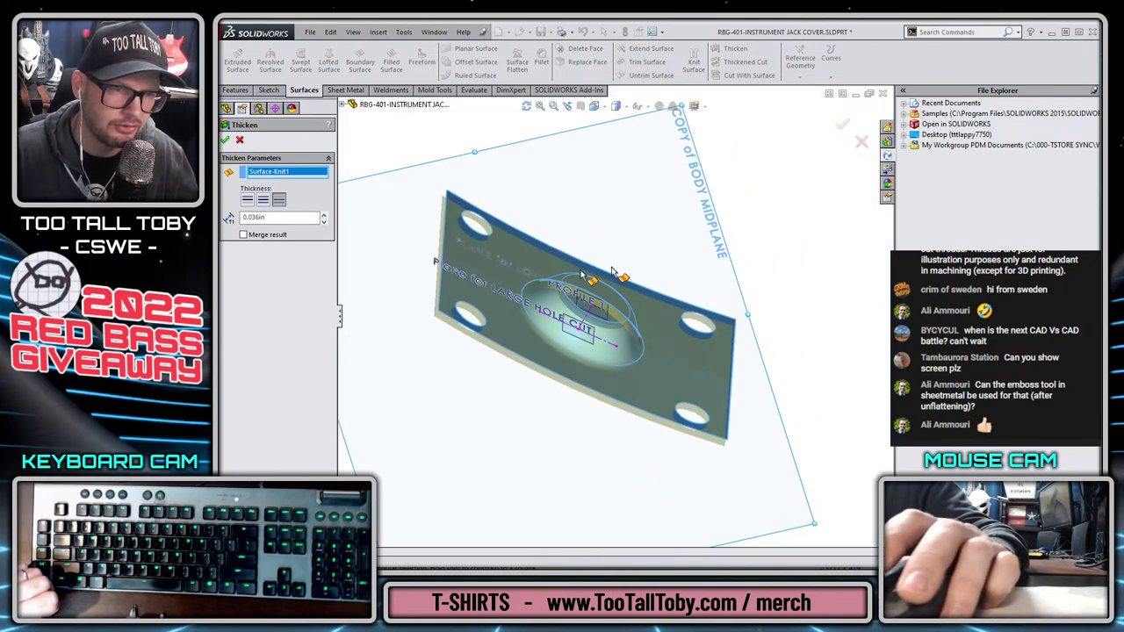
pyautogui.click(636, 212)
pyautogui.moveTo(598, 271); pyautogui.dragTo(569, 338, button='middle')
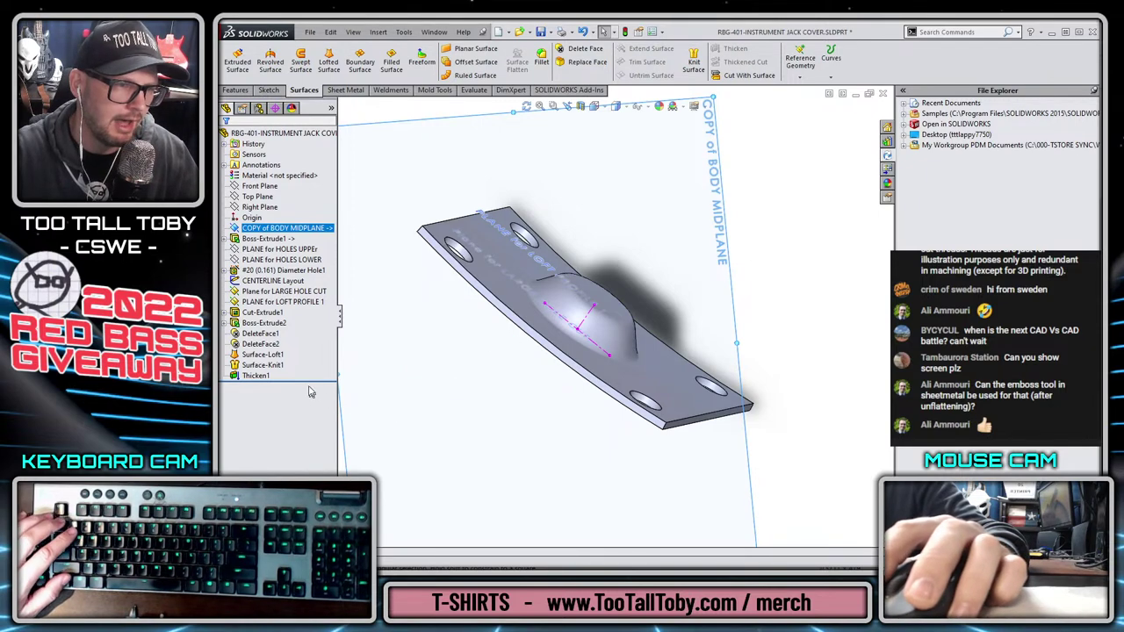
# Roll the model history back to just after the plate's Boss-Extrude1 feature
pyautogui.moveTo(316, 379); pyautogui.dragTo(329, 233)
pyautogui.press('z')
pyautogui.press('z')
pyautogui.press('z')
pyautogui.press('z')
pyautogui.press('z')
pyautogui.click(525, 262)
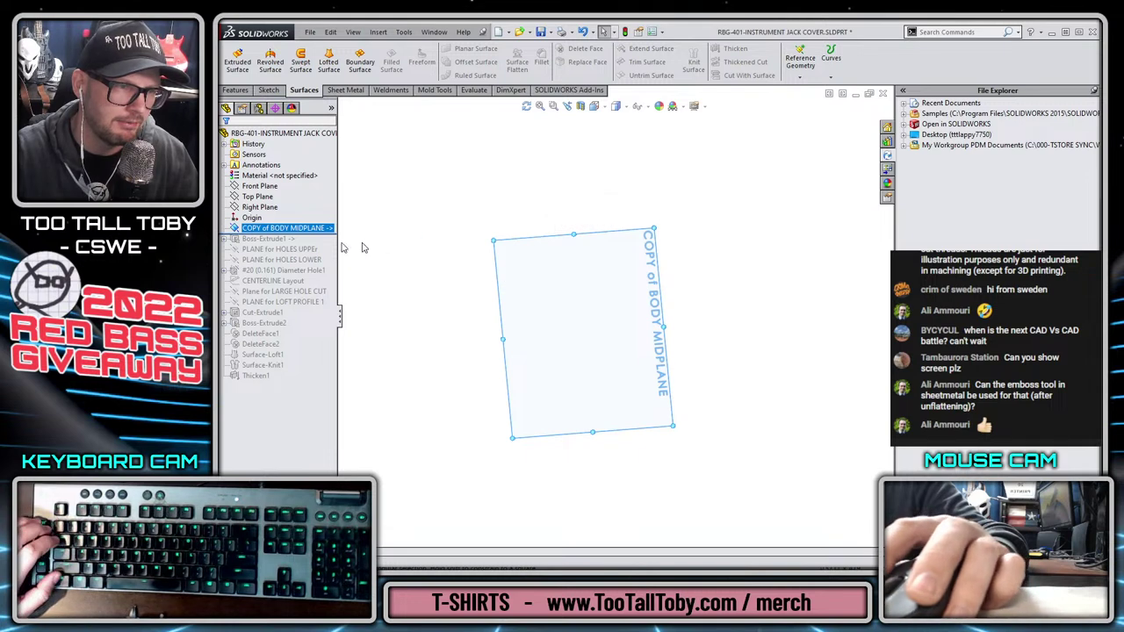
pyautogui.moveTo(322, 234); pyautogui.dragTo(321, 244)
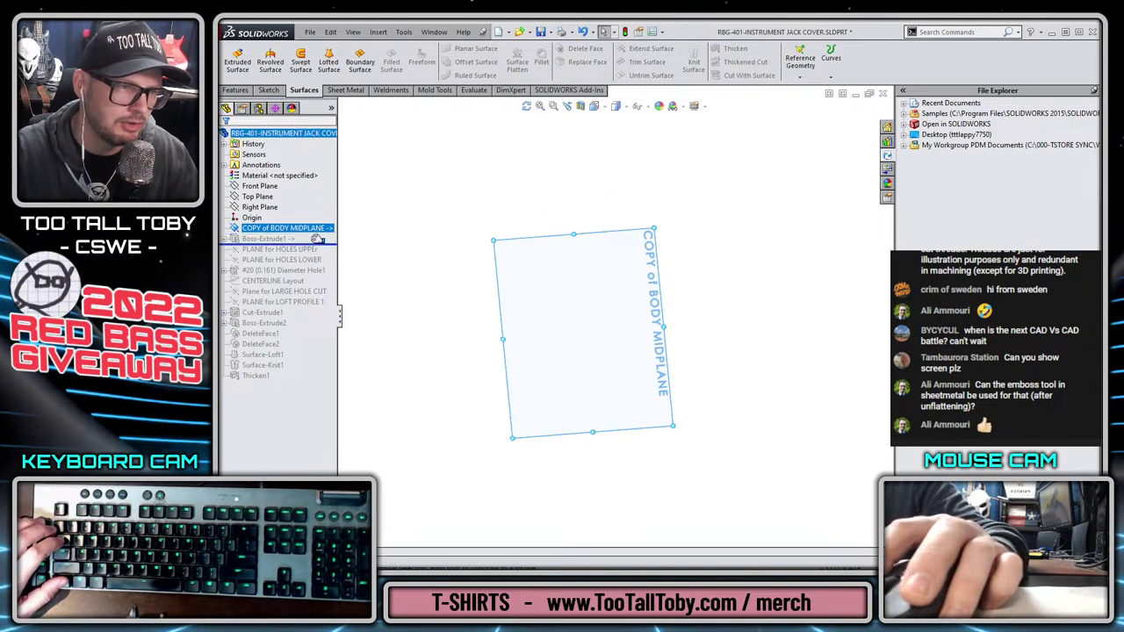
# Start a sketch on the COPY of BODY MIDPLANE plane and convert the plate's Sketch2 profile into it
pyautogui.click(262, 230)
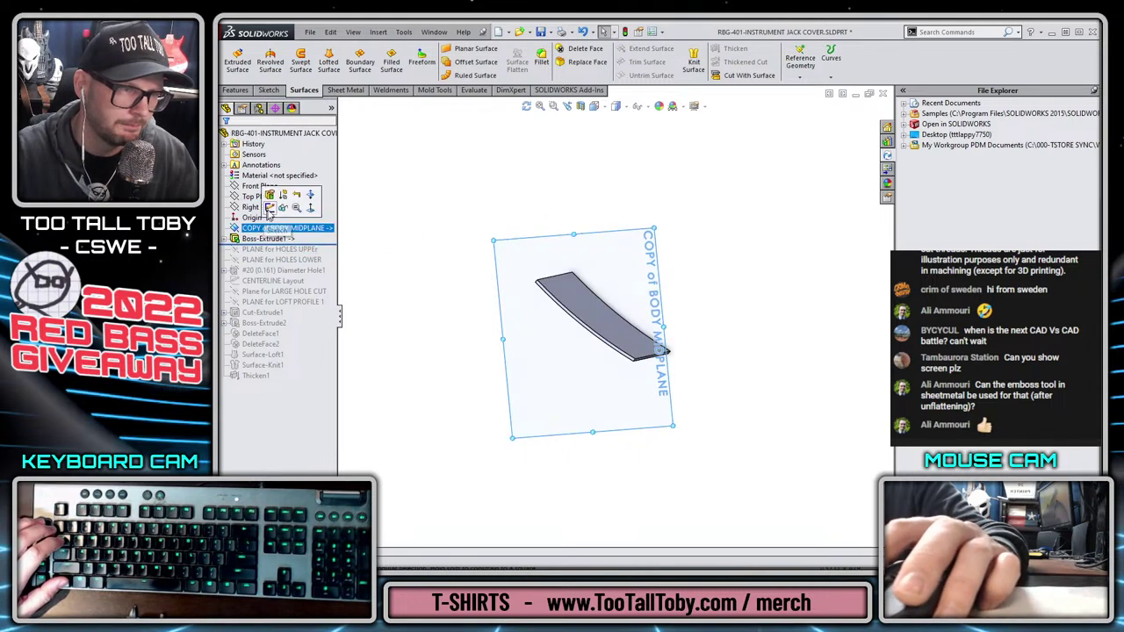
pyautogui.click(268, 210)
pyautogui.click(225, 238)
pyautogui.click(280, 250)
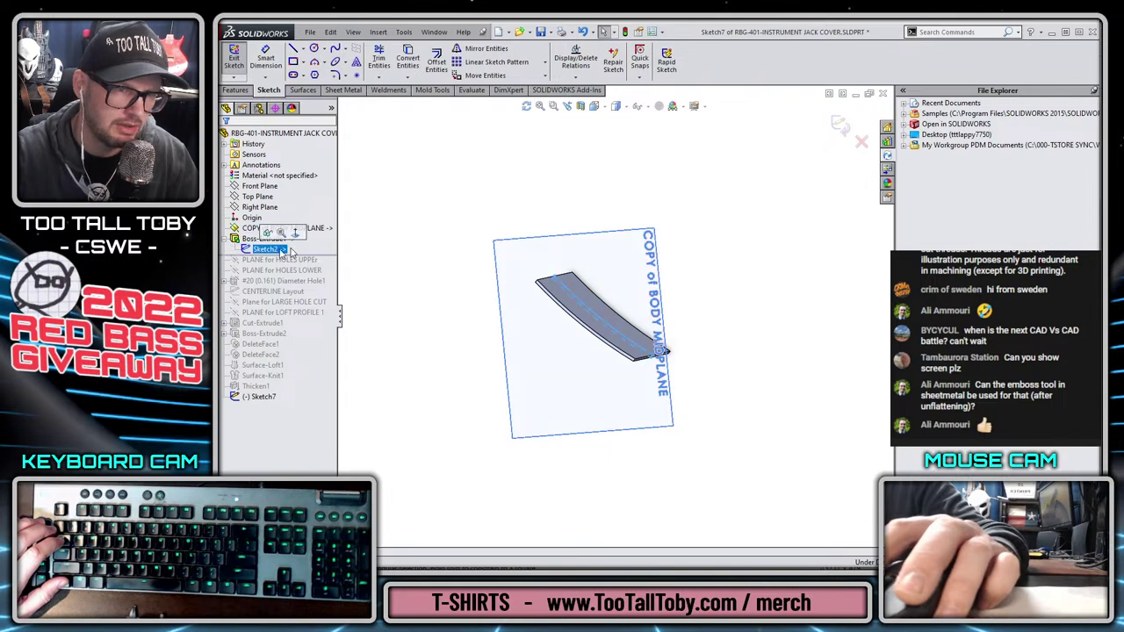
pyautogui.click(407, 59)
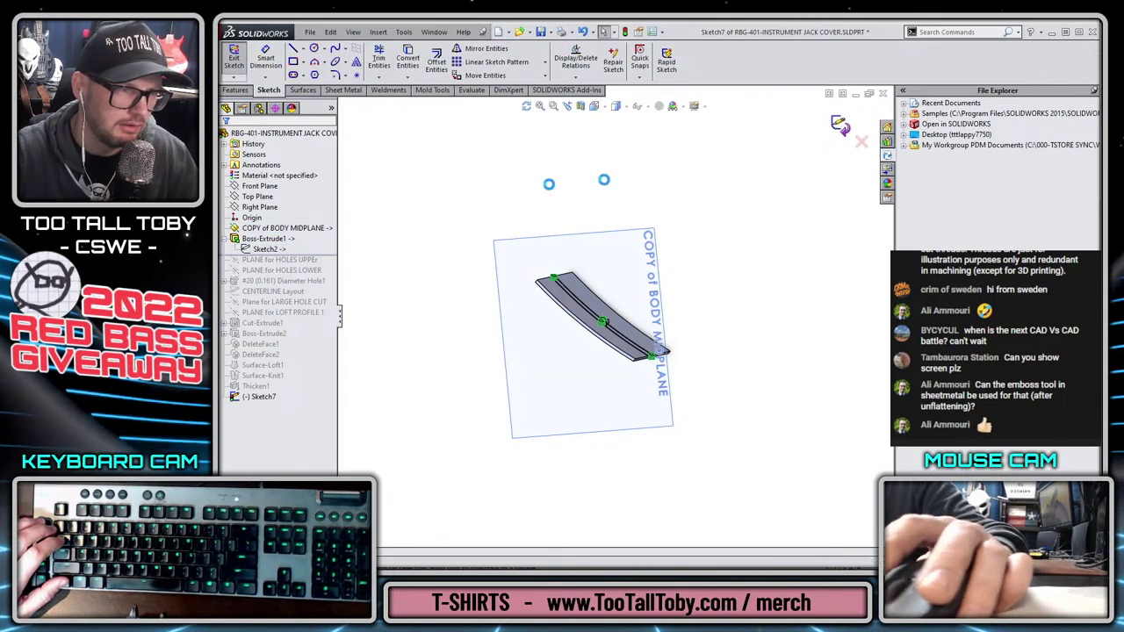
# Hide the solid body of the plate's Boss-Extrude1 feature
pyautogui.click(265, 237)
pyautogui.click(266, 219)
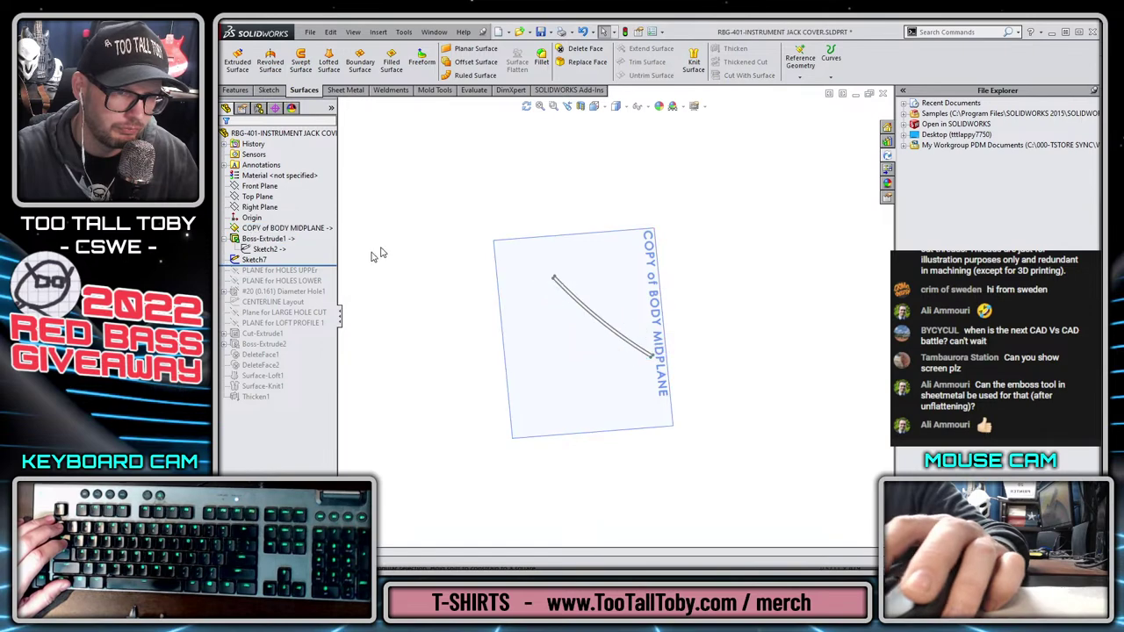
# Edit the converted sketch and delete the lower arc and short end lines, leaving one open arc
pyautogui.click(261, 223)
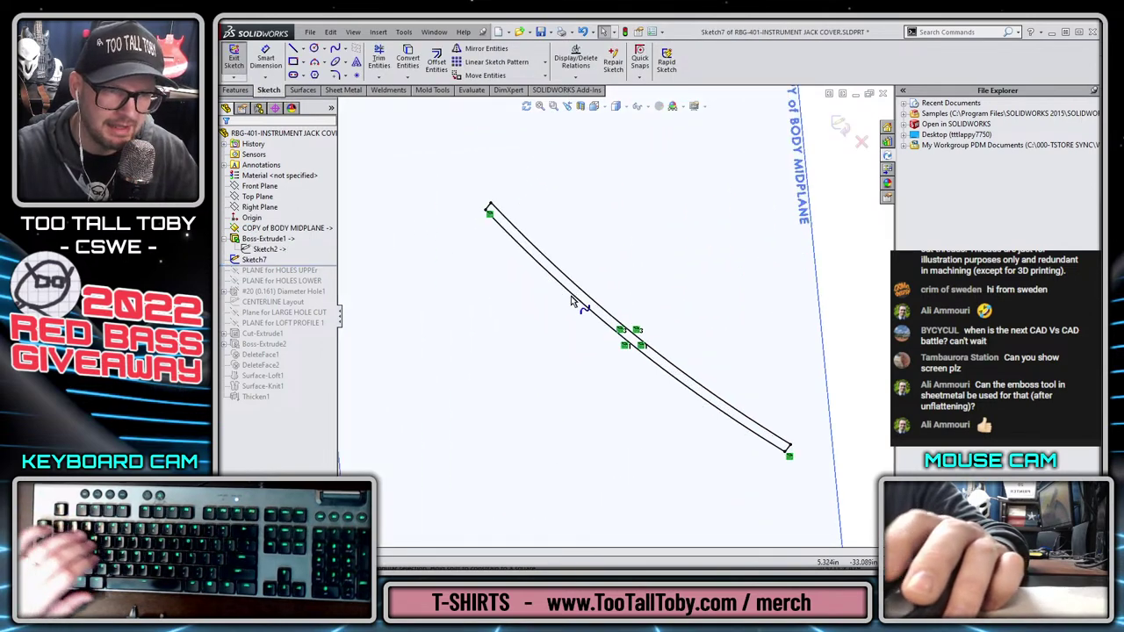
pyautogui.click(505, 231)
pyautogui.press('Delete')
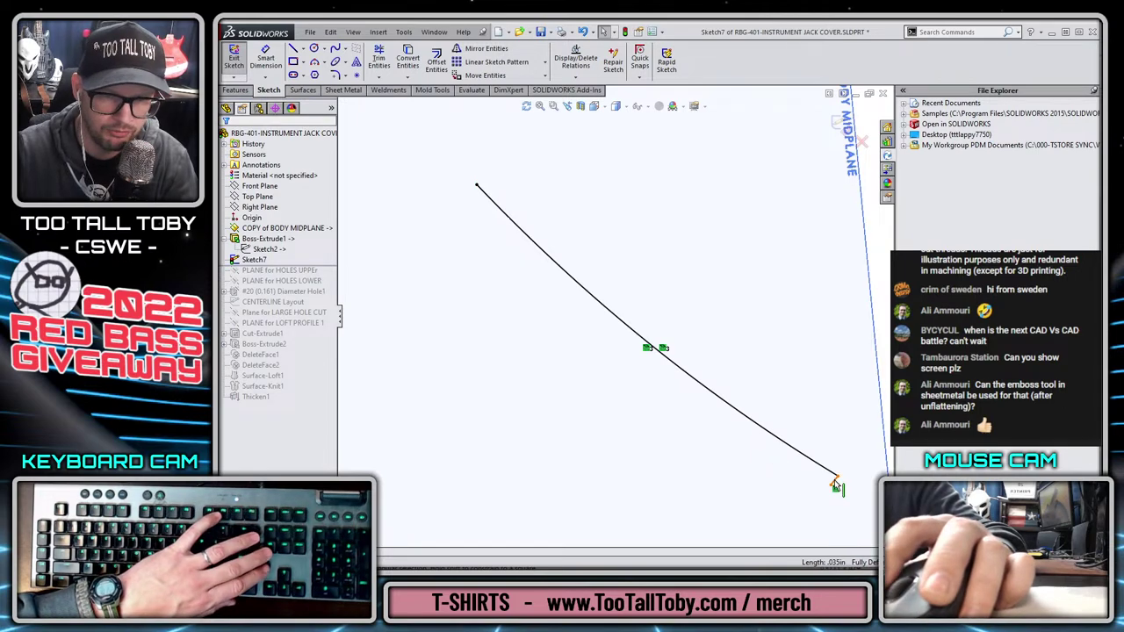
# Extrude the open arc as a Mid Plane surface with a depth of about 0.906 in
pyautogui.click(305, 86)
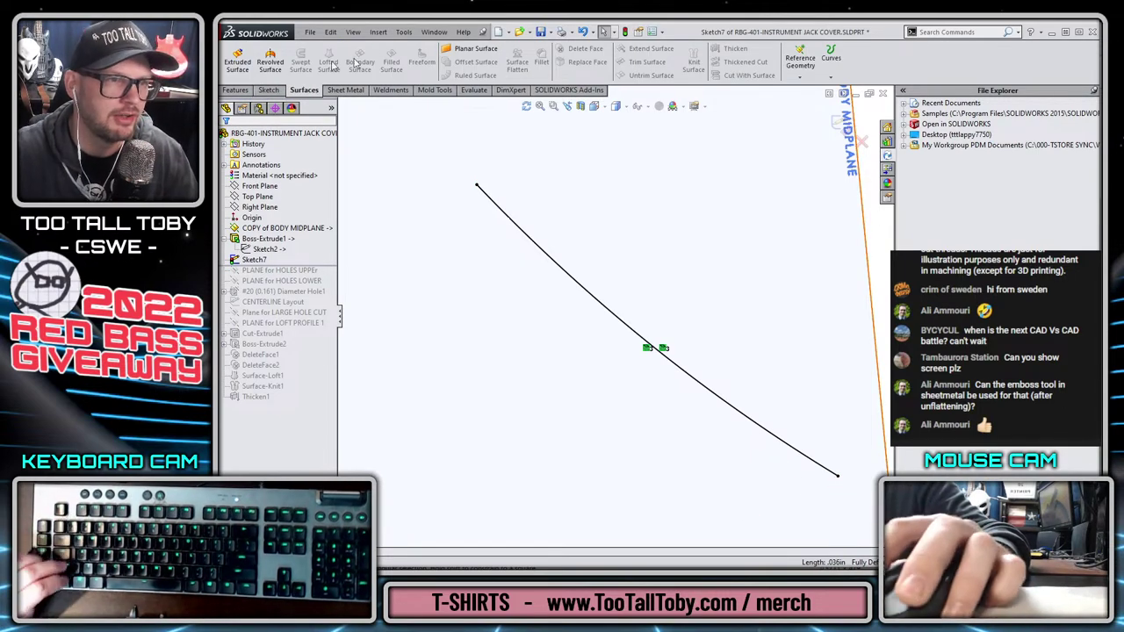
pyautogui.click(237, 60)
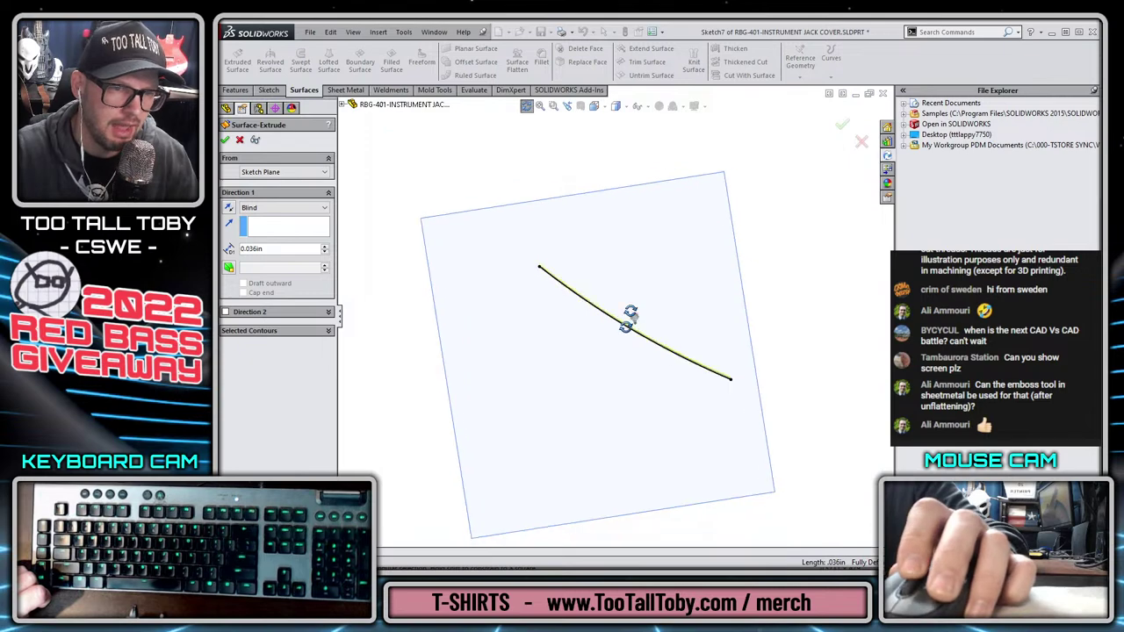
pyautogui.click(281, 207)
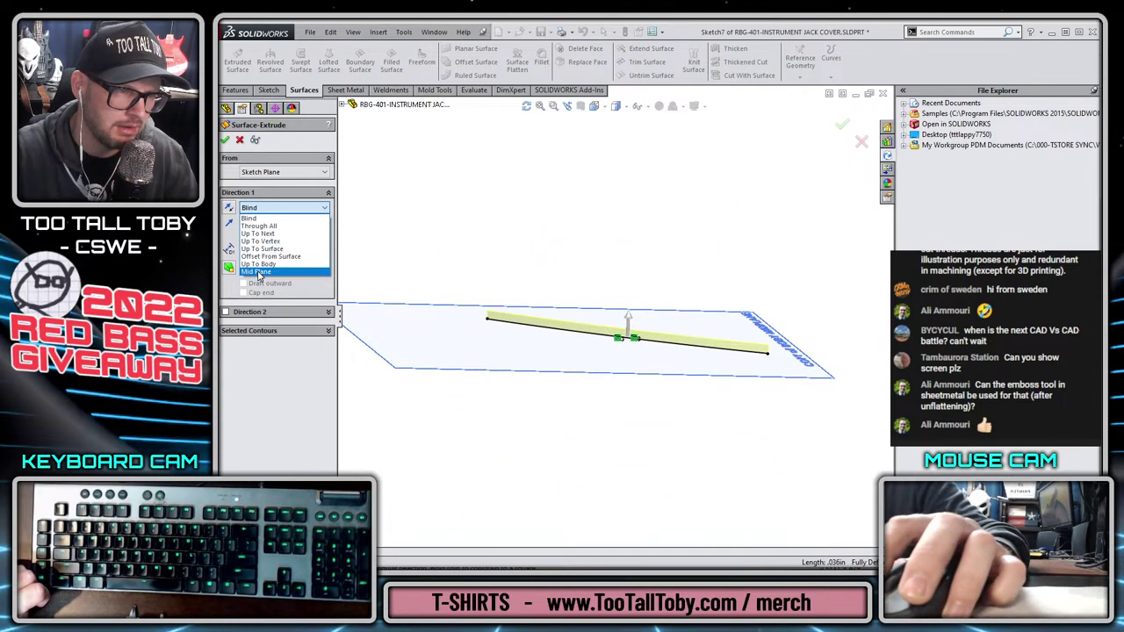
pyautogui.click(258, 272)
pyautogui.moveTo(635, 339); pyautogui.dragTo(789, 189)
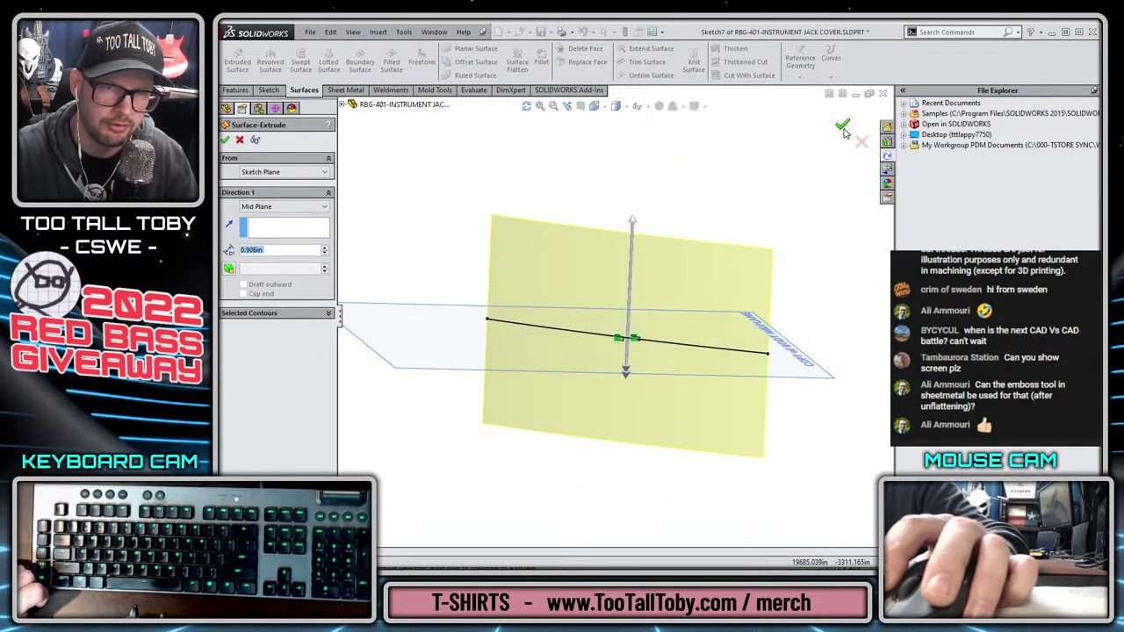
pyautogui.rightClick(632, 254)
# Thicken the extruded surface by 0.036 in, trying Side 1 before choosing Side 2
pyautogui.moveTo(631, 254); pyautogui.dragTo(666, 259, button='middle')
pyautogui.moveTo(770, 334); pyautogui.dragTo(711, 305, button='middle')
pyautogui.click(711, 305)
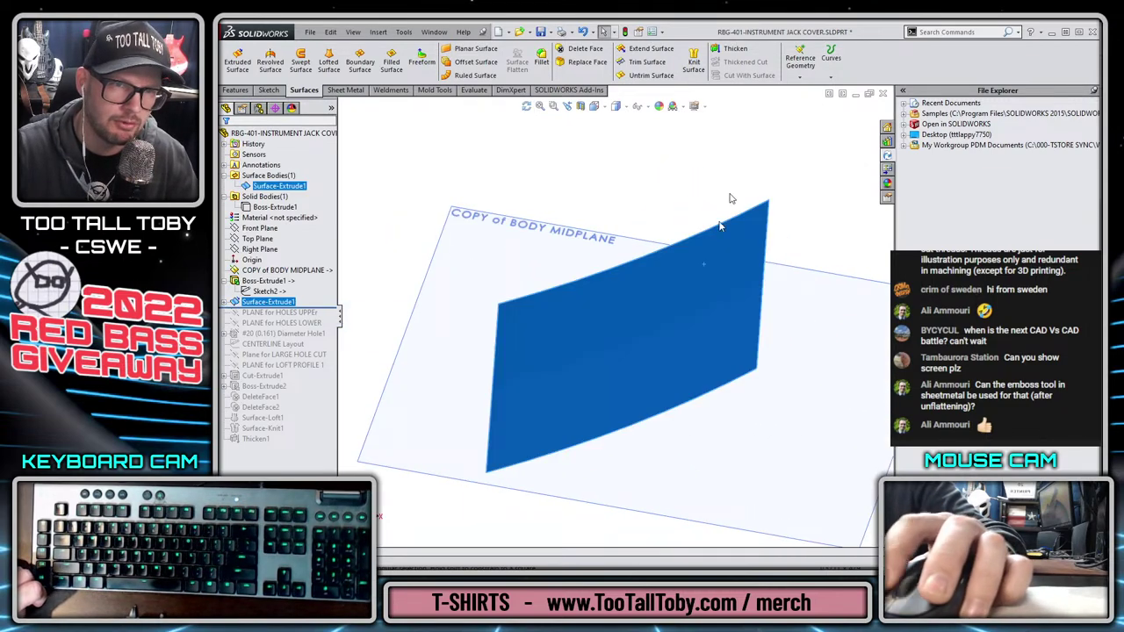
pyautogui.click(727, 49)
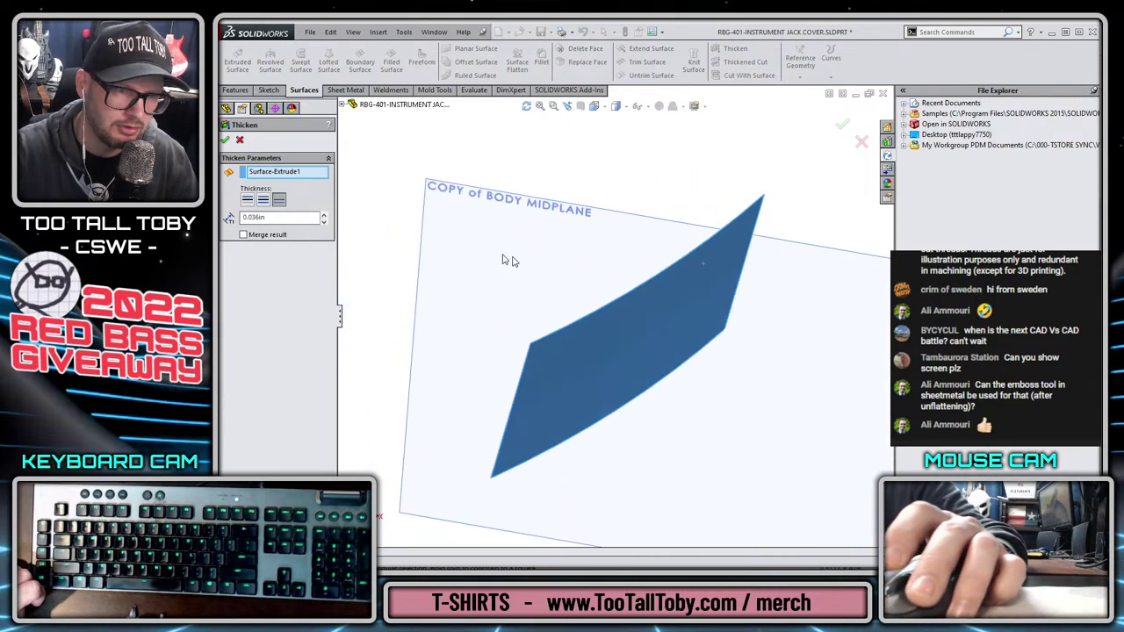
pyautogui.click(249, 200)
pyautogui.click(278, 202)
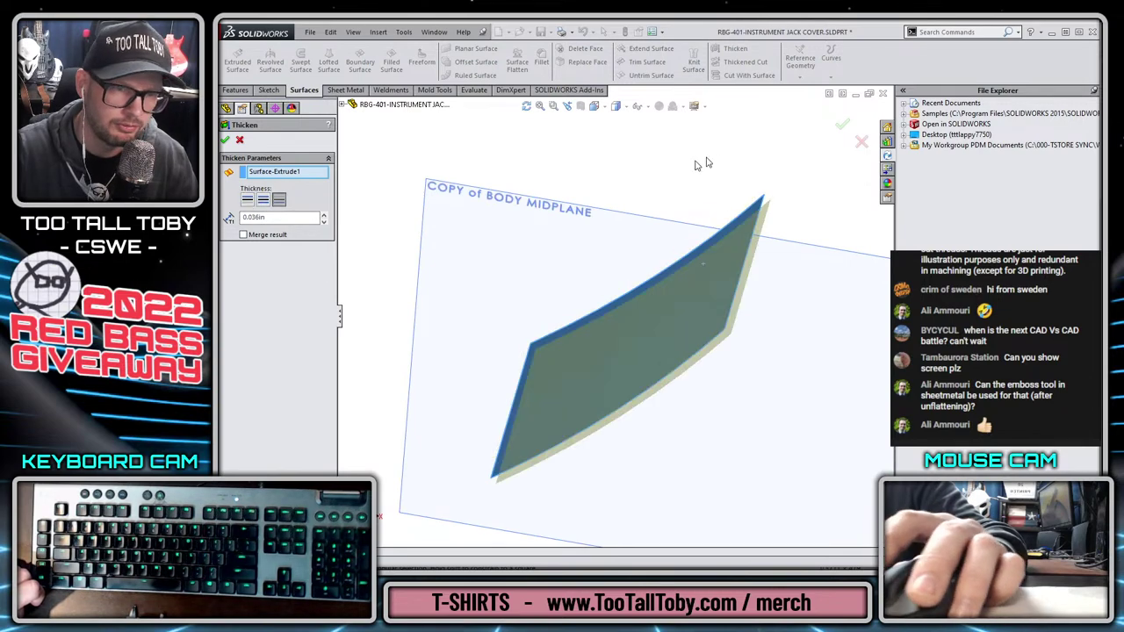
pyautogui.click(842, 124)
pyautogui.moveTo(683, 324); pyautogui.dragTo(517, 363, button='middle')
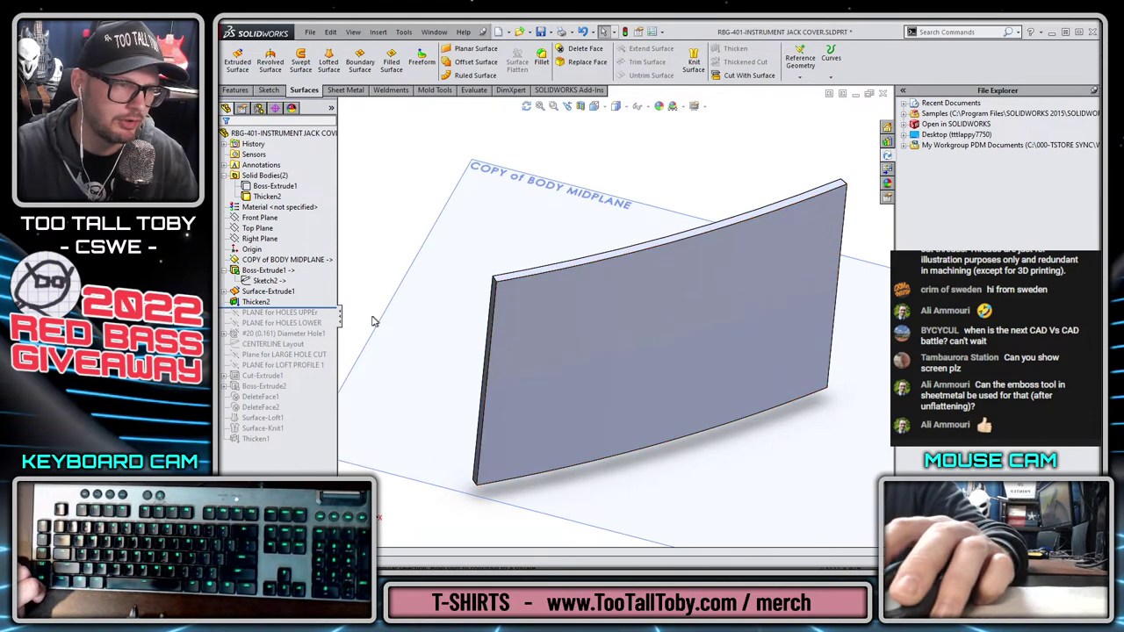
# Delete the thickened plate feature and the extruded surface along with its arc sketch
pyautogui.click(255, 302)
pyautogui.press('Delete')
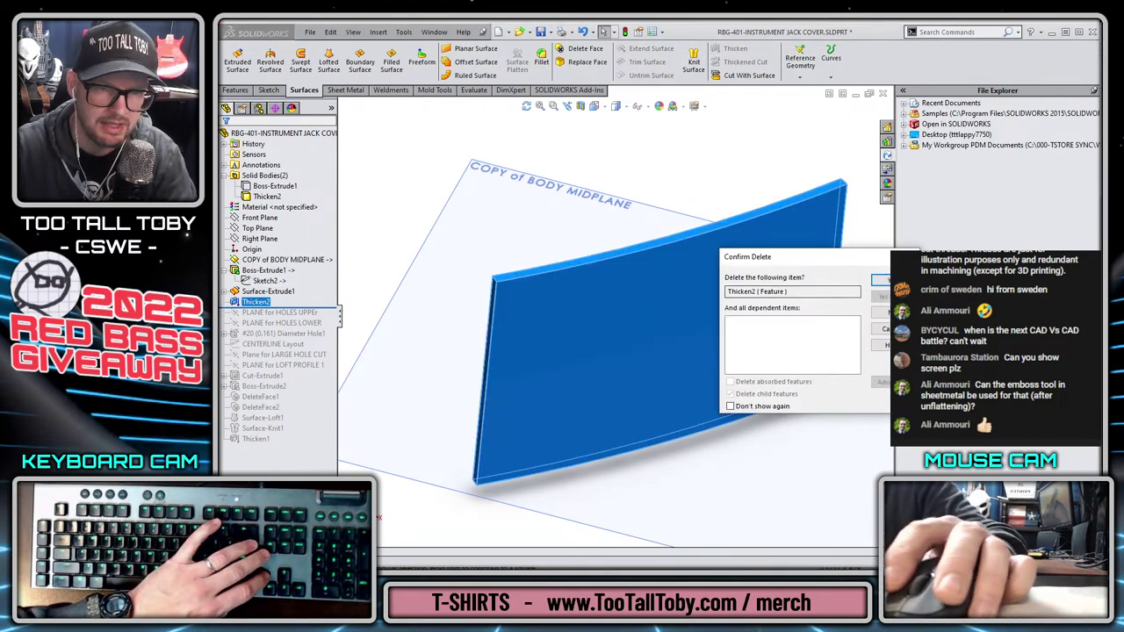
pyautogui.moveTo(832, 271); pyautogui.dragTo(449, 189)
pyautogui.click(489, 203)
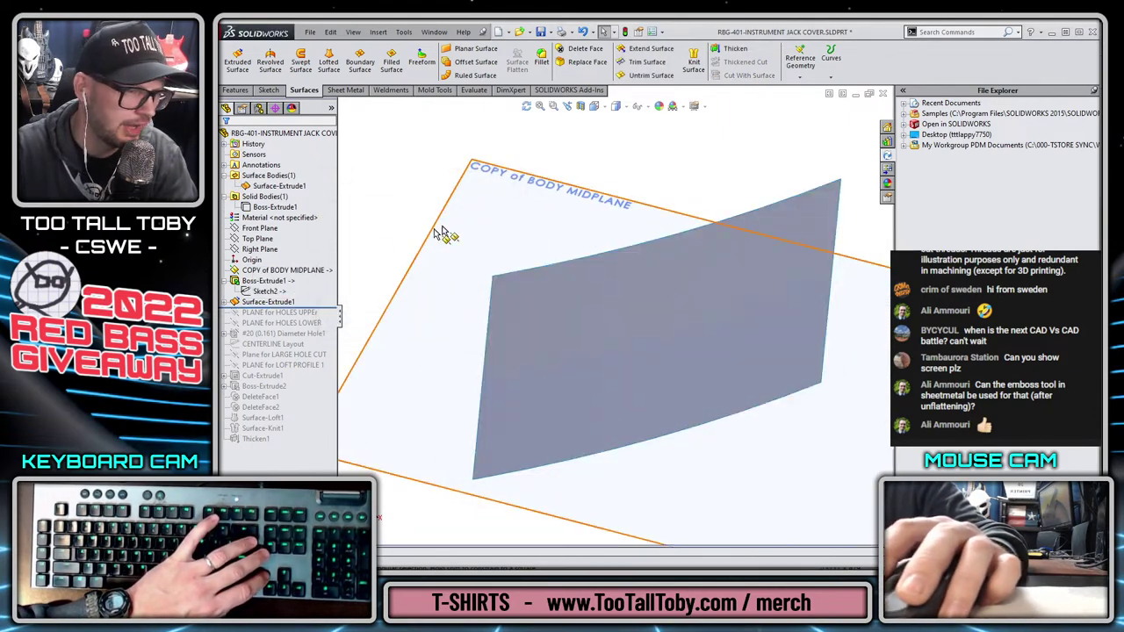
pyautogui.click(265, 301)
pyautogui.press('Delete')
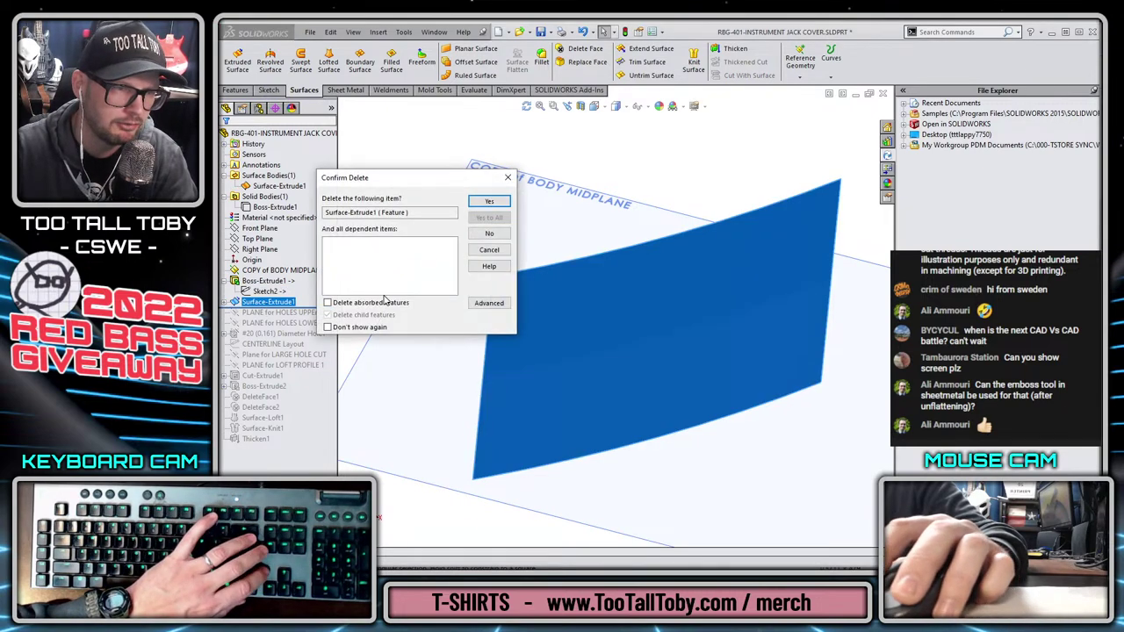
pyautogui.click(487, 203)
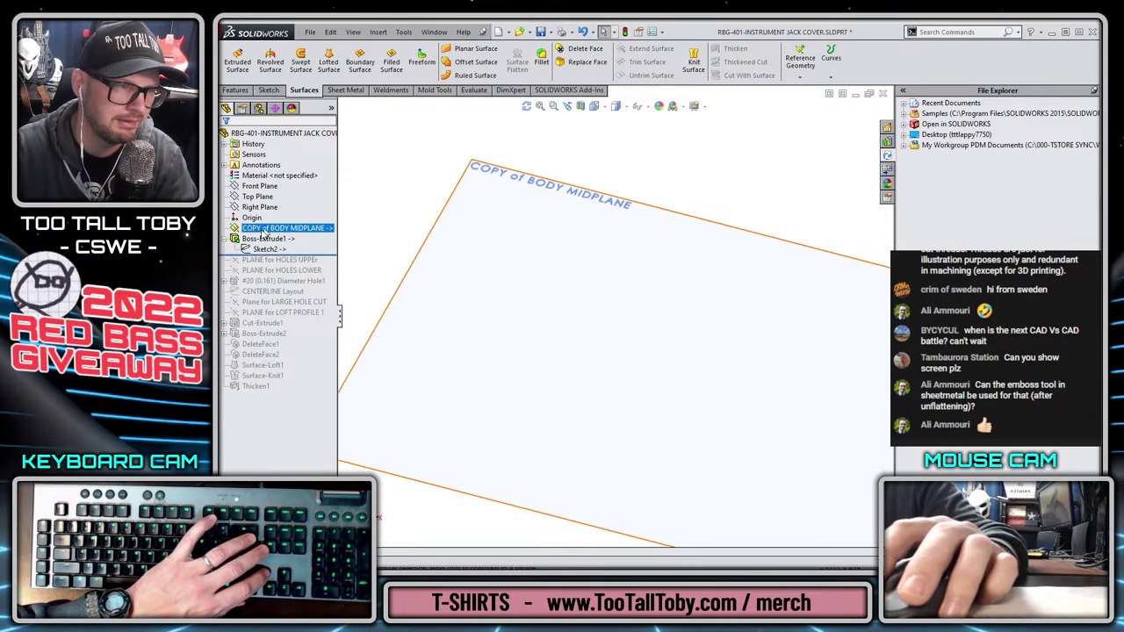
# Rename the base plate's extrude feature as MAIN Solid PLATE
pyautogui.click(299, 239)
pyautogui.press('F2')
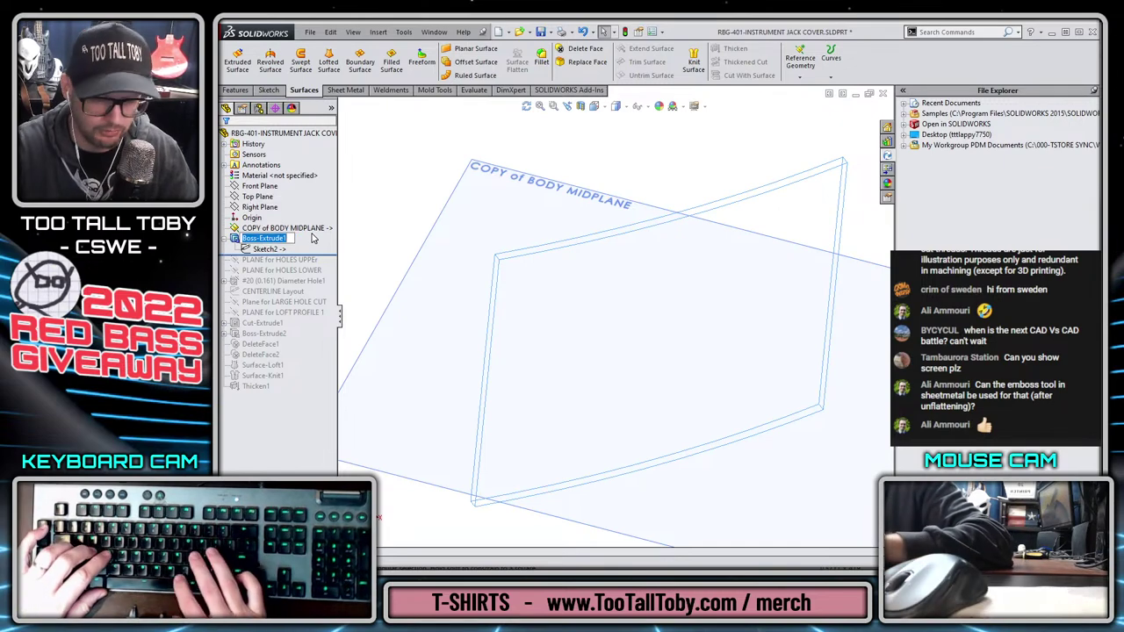
pyautogui.write('MAIN Solid PLA')
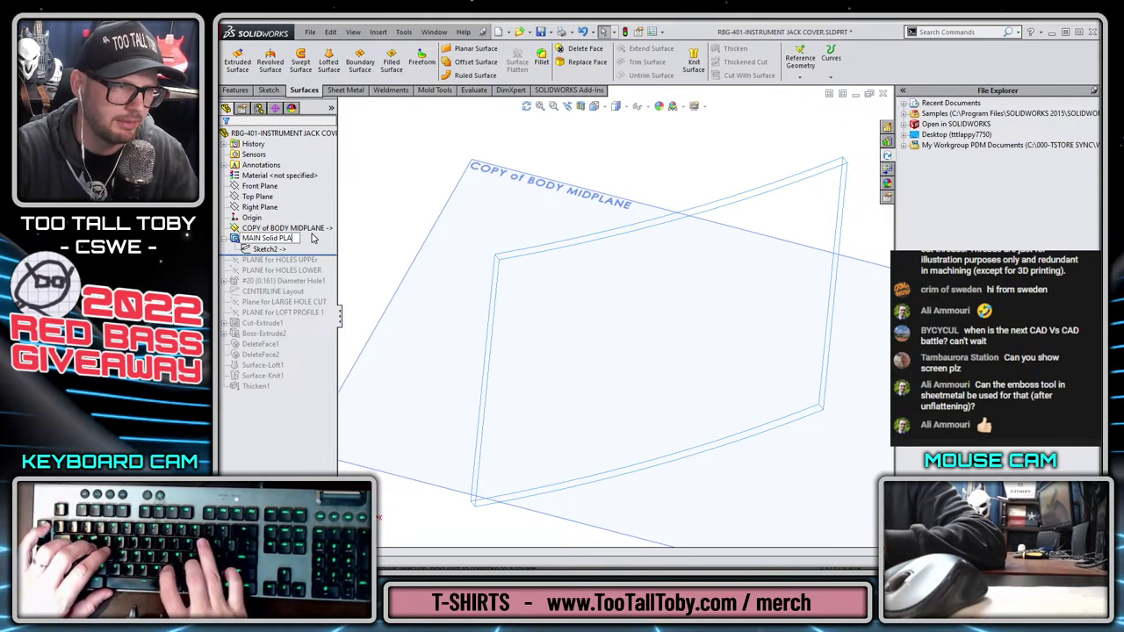
pyautogui.write('TE ->')
pyautogui.press('Return')
# Replace the word Solid in the base plate feature's name so it reads MAIN curved PLATE
pyautogui.click(275, 239)
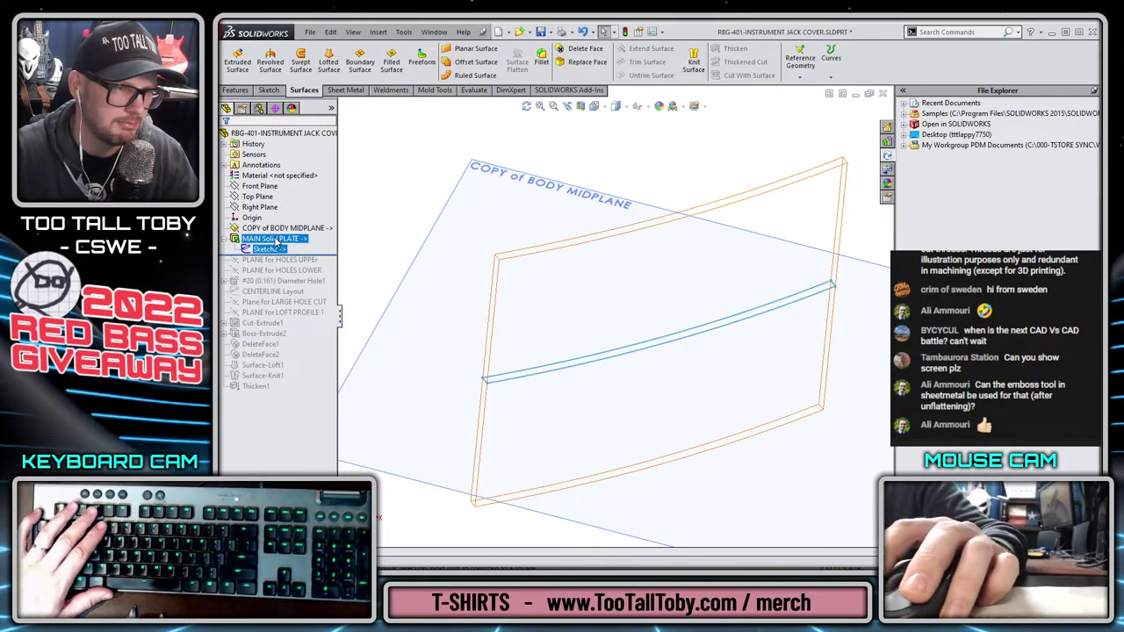
pyautogui.press('F2')
pyautogui.doubleClick(272, 238)
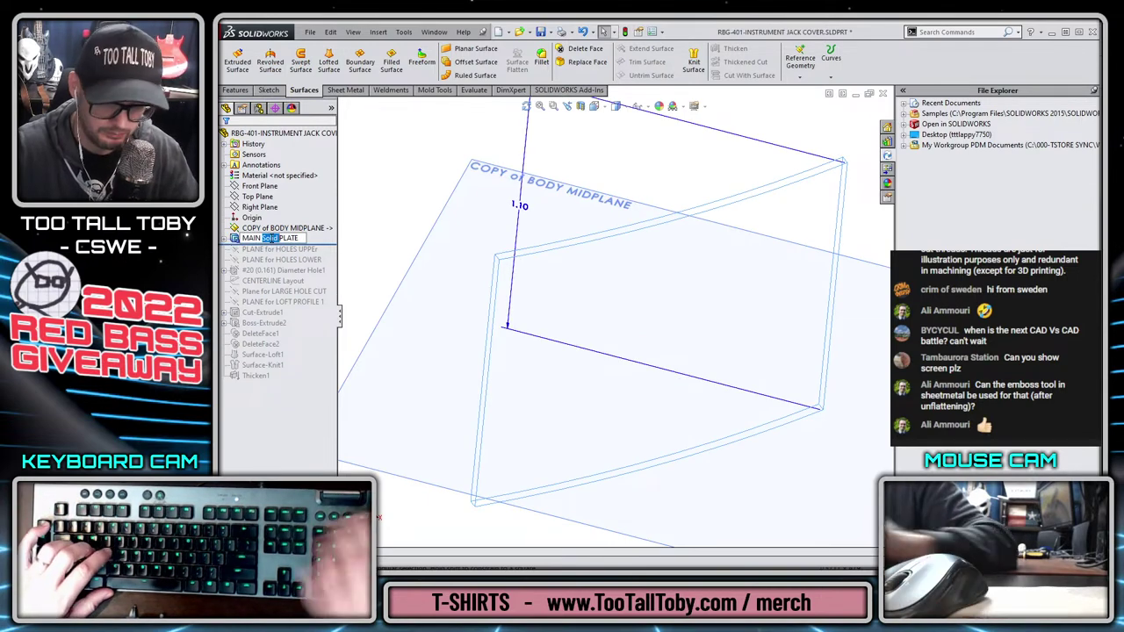
pyautogui.write('curved')
pyautogui.press('Return')
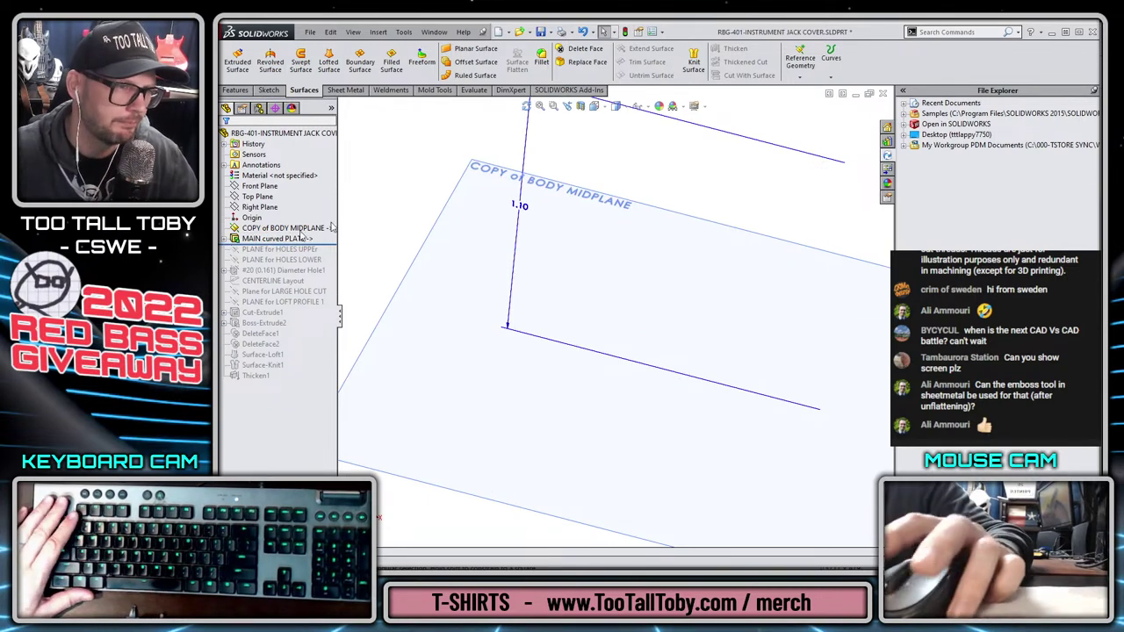
pyautogui.click(266, 238)
pyautogui.click(274, 220)
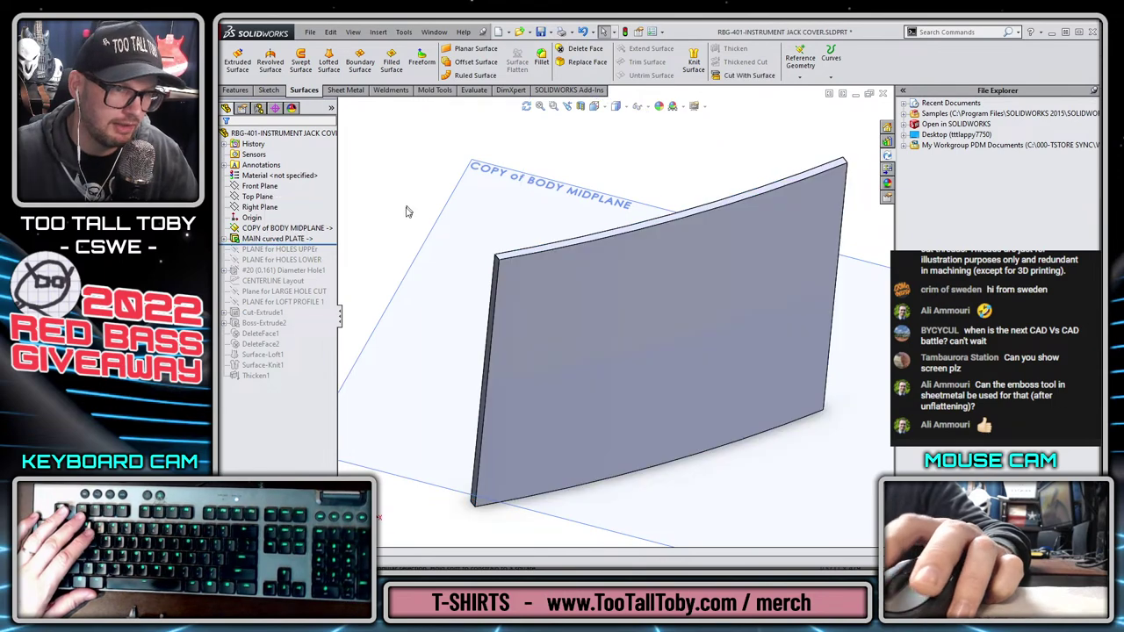
# Roll the model forward past the large hole cut and open the cut's circle sketch for editing
pyautogui.moveTo(334, 247); pyautogui.dragTo(338, 317)
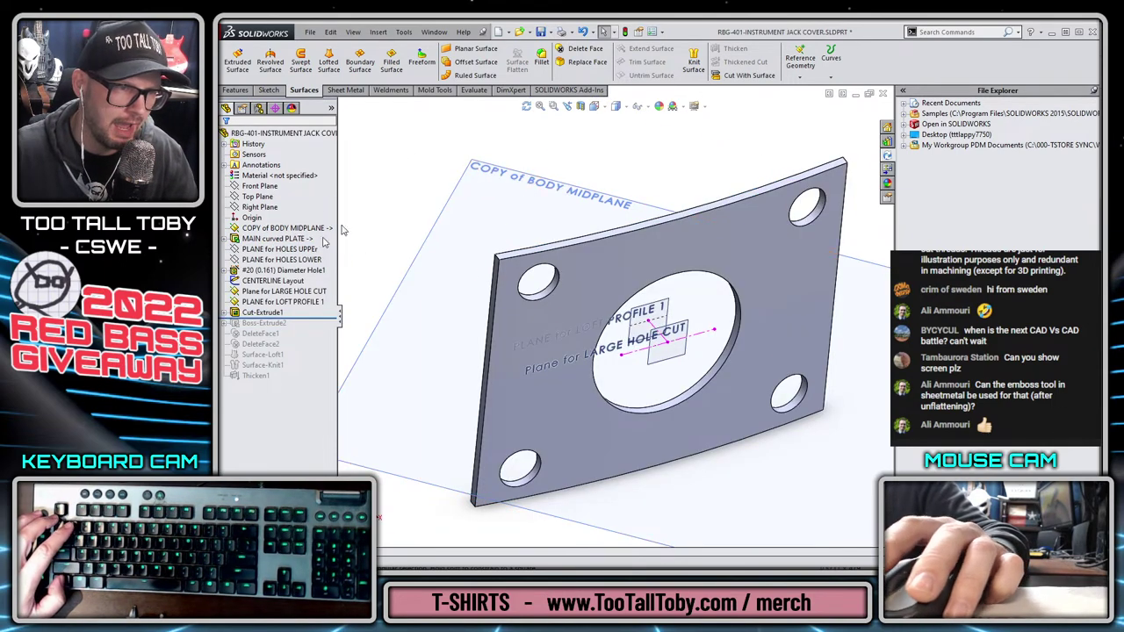
pyautogui.click(255, 301)
pyautogui.click(224, 312)
pyautogui.click(251, 322)
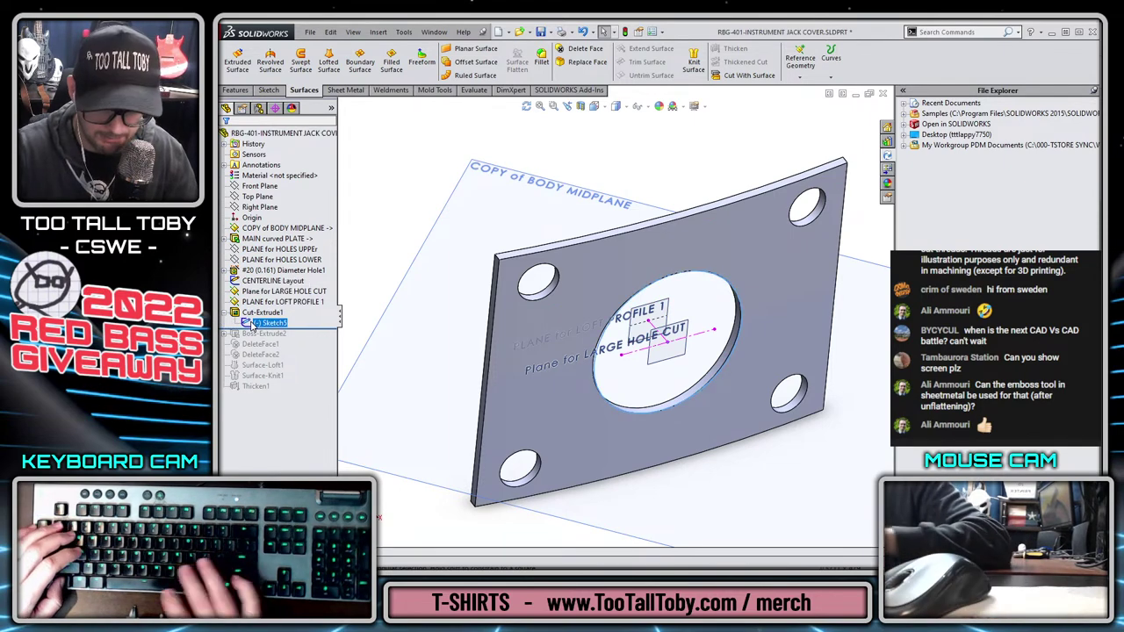
pyautogui.hotkey('ctrl', '8')
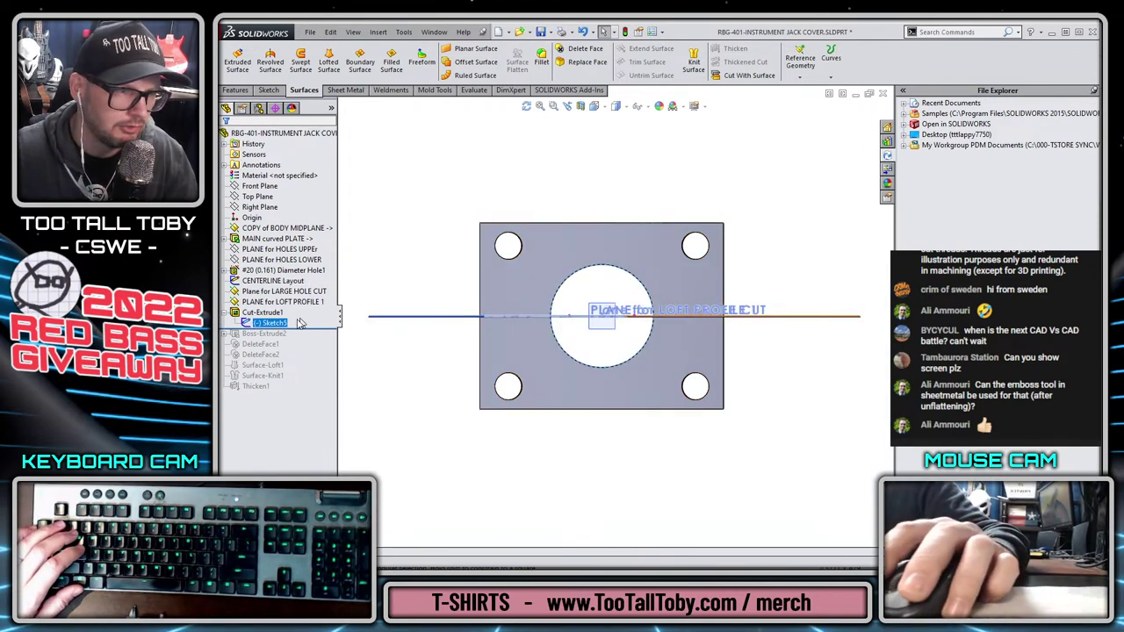
pyautogui.rightClick(282, 325)
pyautogui.click(291, 291)
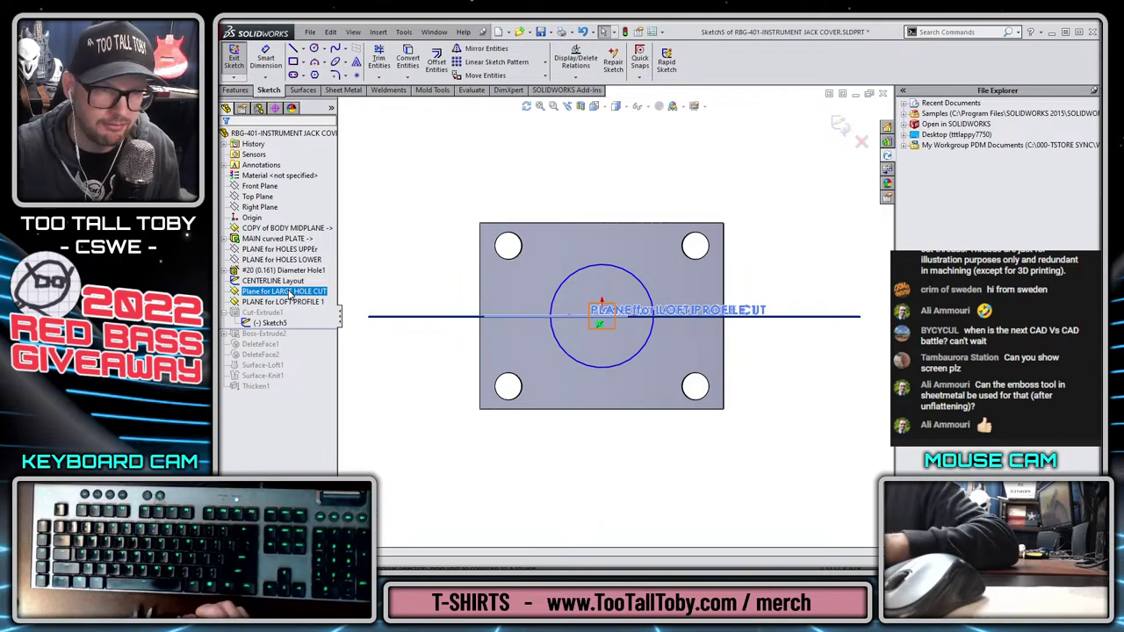
# Dimension the large hole circle to a diameter of 0.95 in and finish the sketch
pyautogui.click(265, 60)
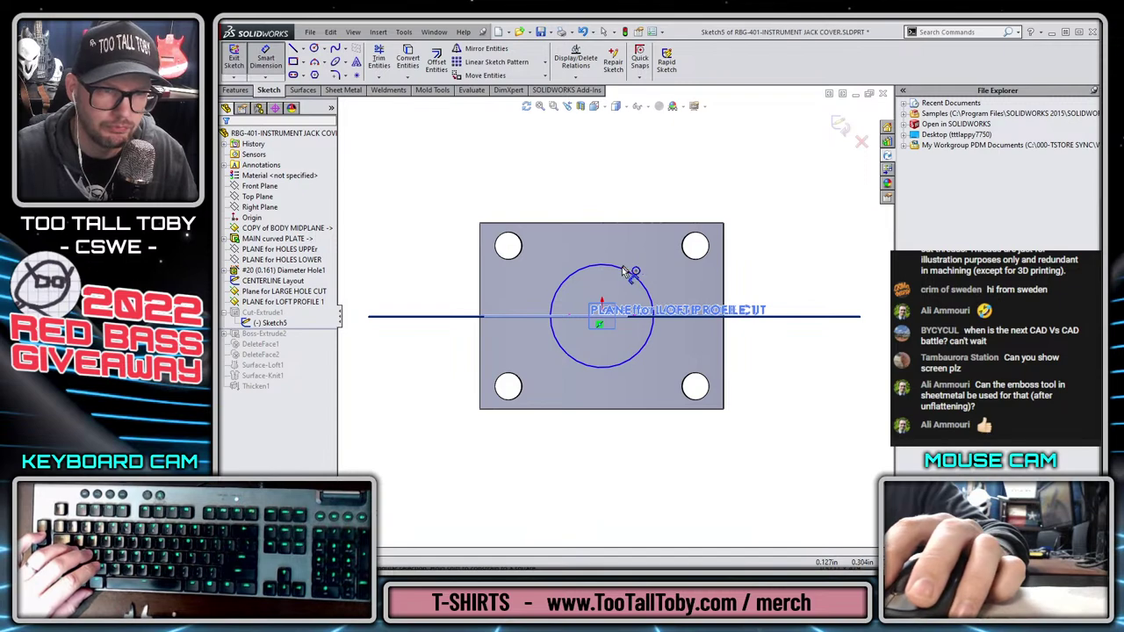
pyautogui.click(623, 264)
pyautogui.click(675, 198)
pyautogui.write('0.95')
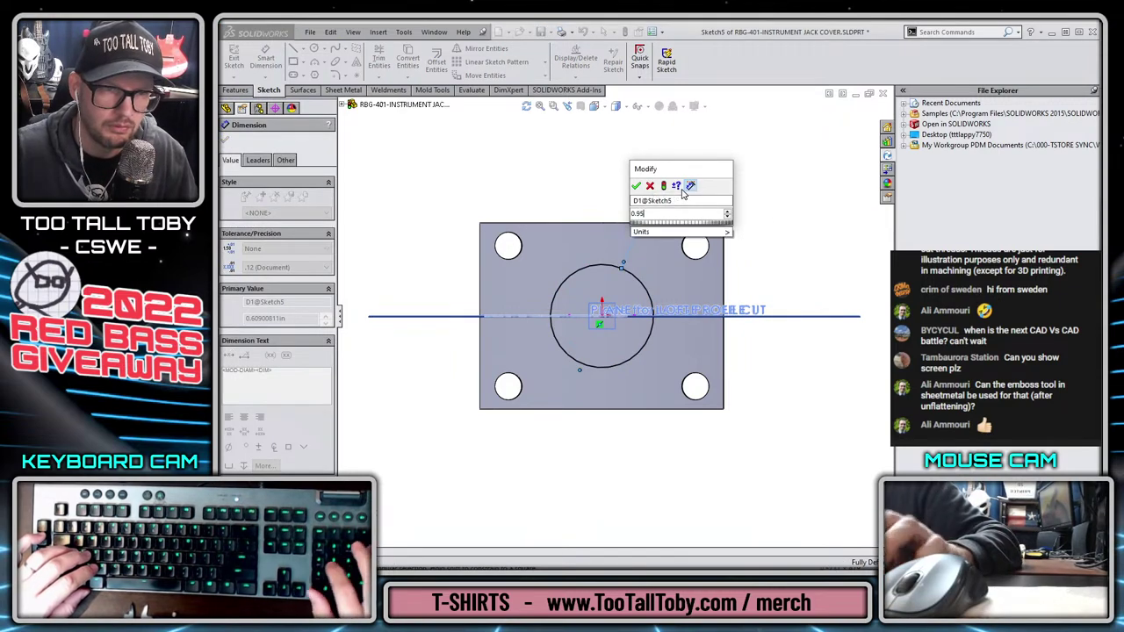
pyautogui.press('Return')
pyautogui.click(840, 125)
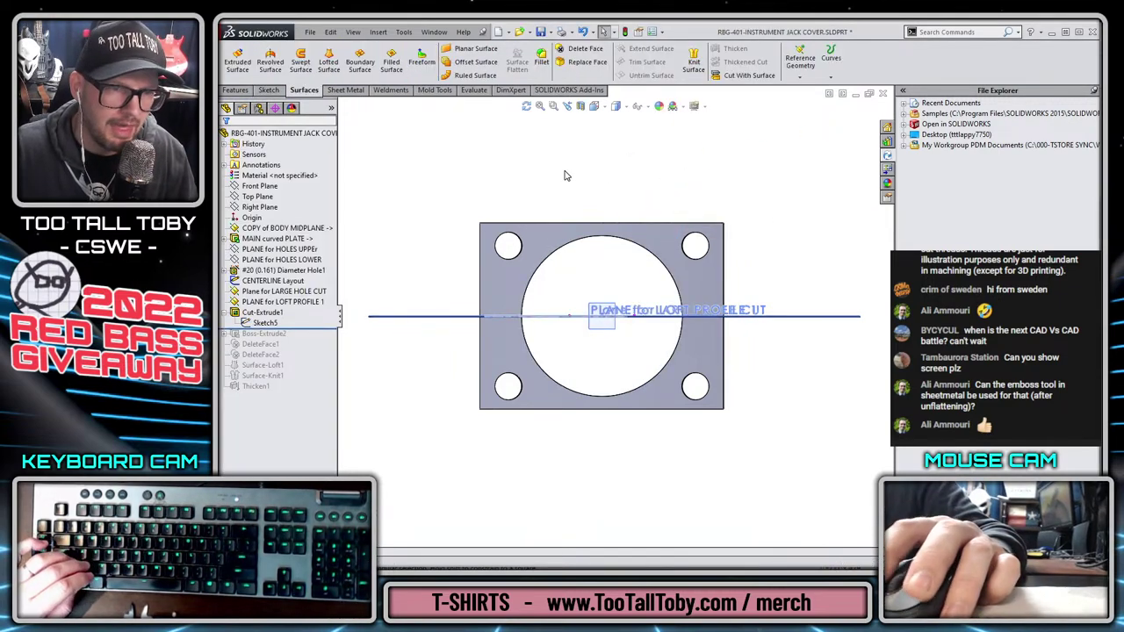
# Roll forward past the second boss extrude, dimension its sketch circle to a 0.64 in diameter, and finish the sketch
pyautogui.moveTo(307, 330); pyautogui.dragTo(310, 347)
pyautogui.click(265, 375)
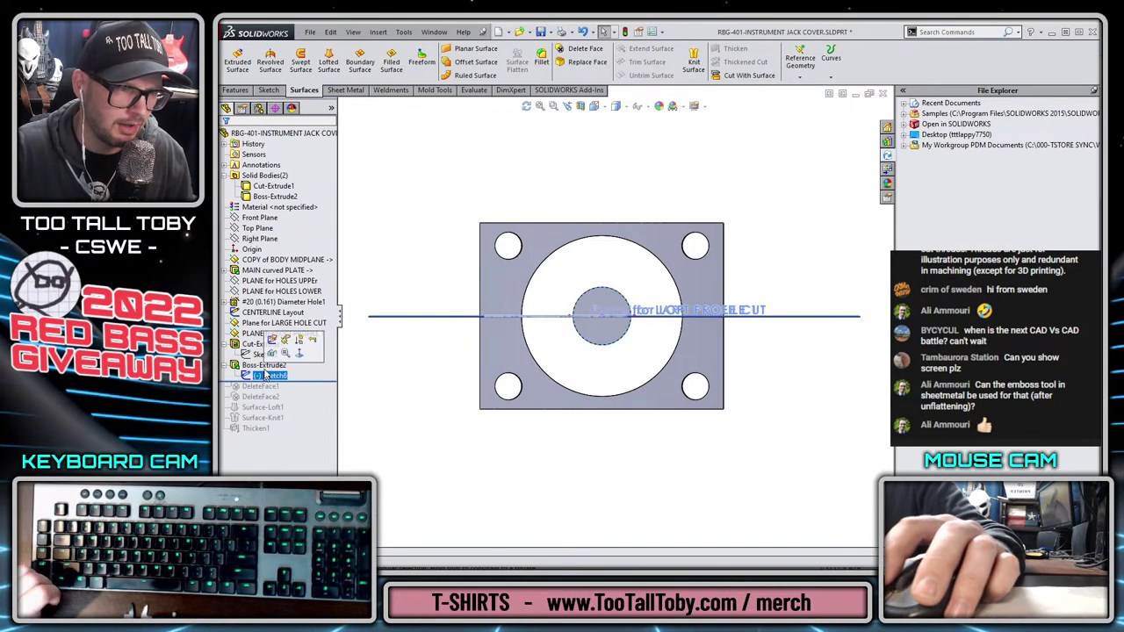
pyautogui.click(274, 340)
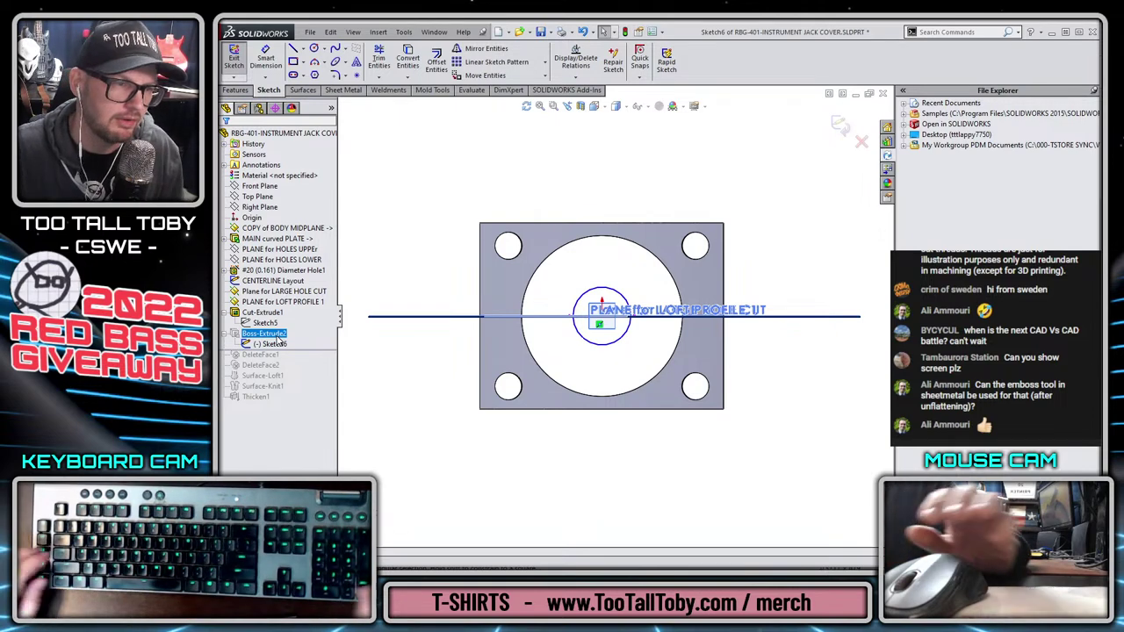
pyautogui.click(259, 51)
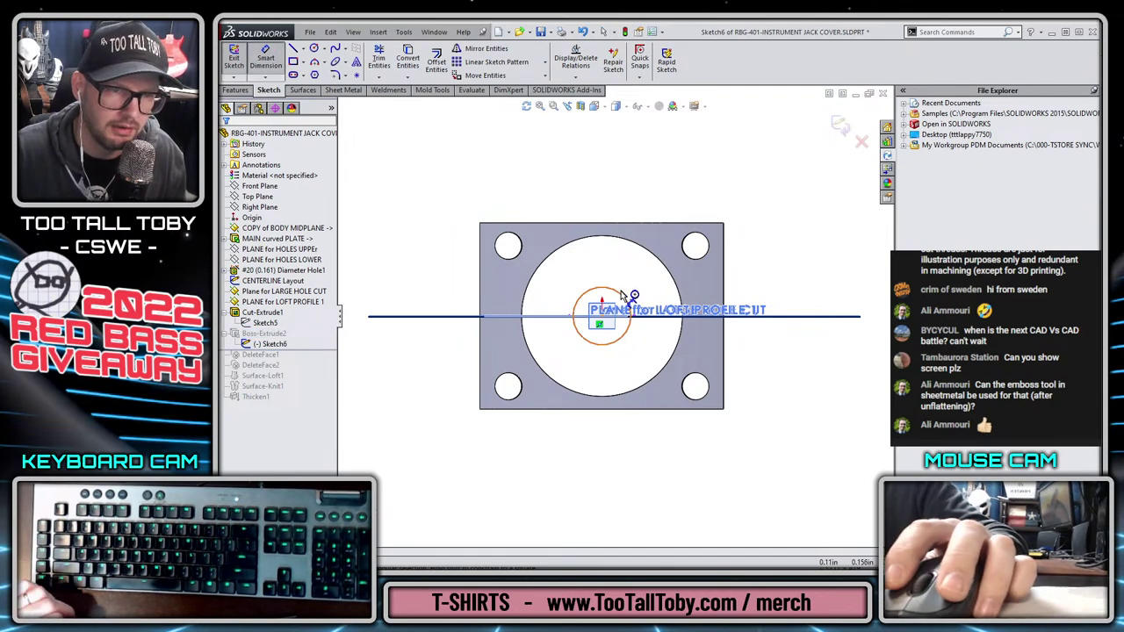
pyautogui.click(627, 295)
pyautogui.click(675, 200)
pyautogui.write('0.64')
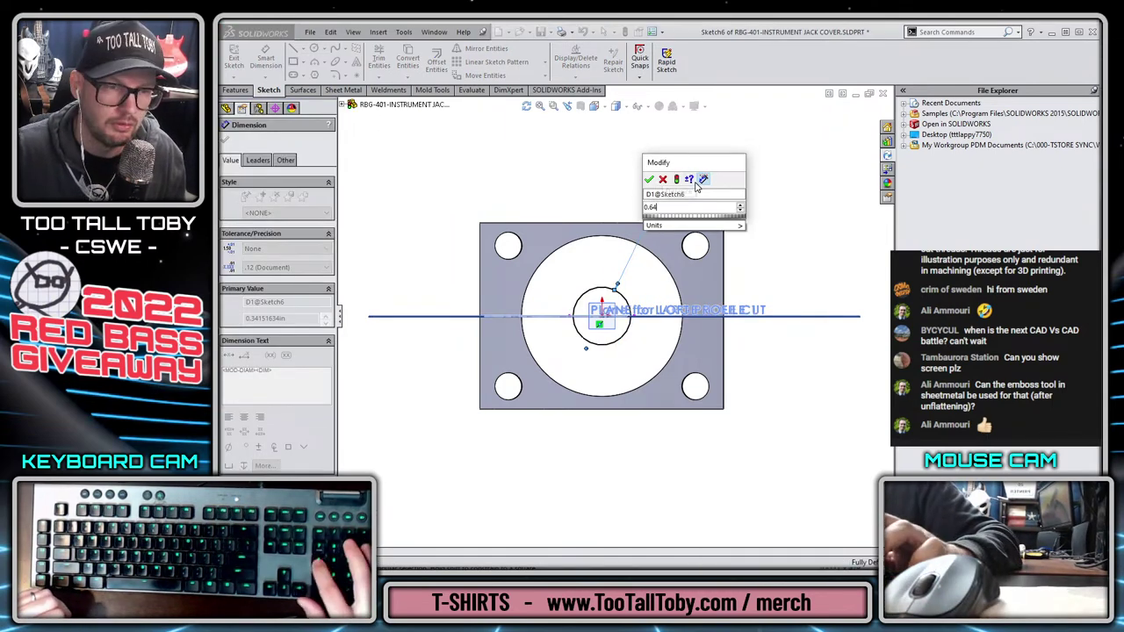
pyautogui.press('Return')
pyautogui.click(590, 192)
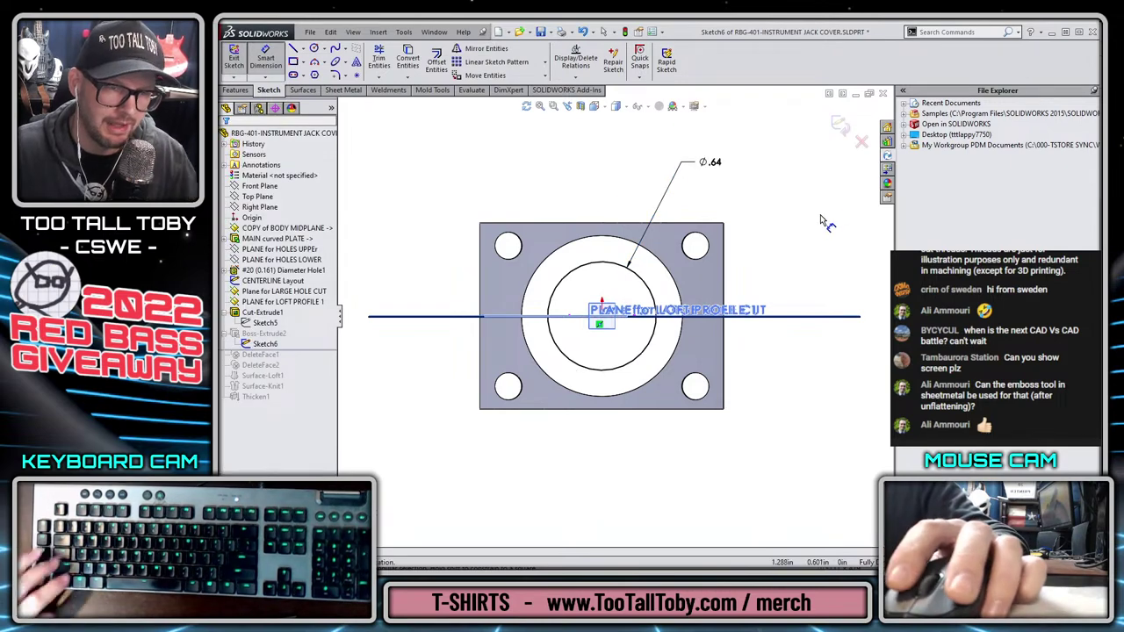
pyautogui.click(839, 123)
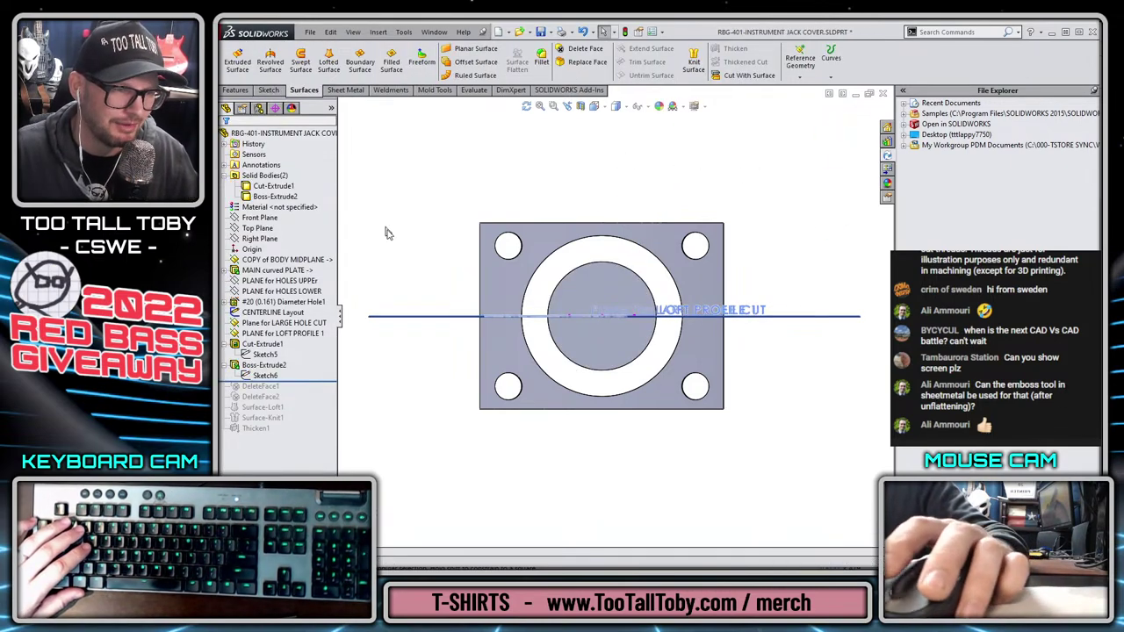
# Rename the large hole's cut feature as CUT on CURVED PLATE
pyautogui.write('CU')
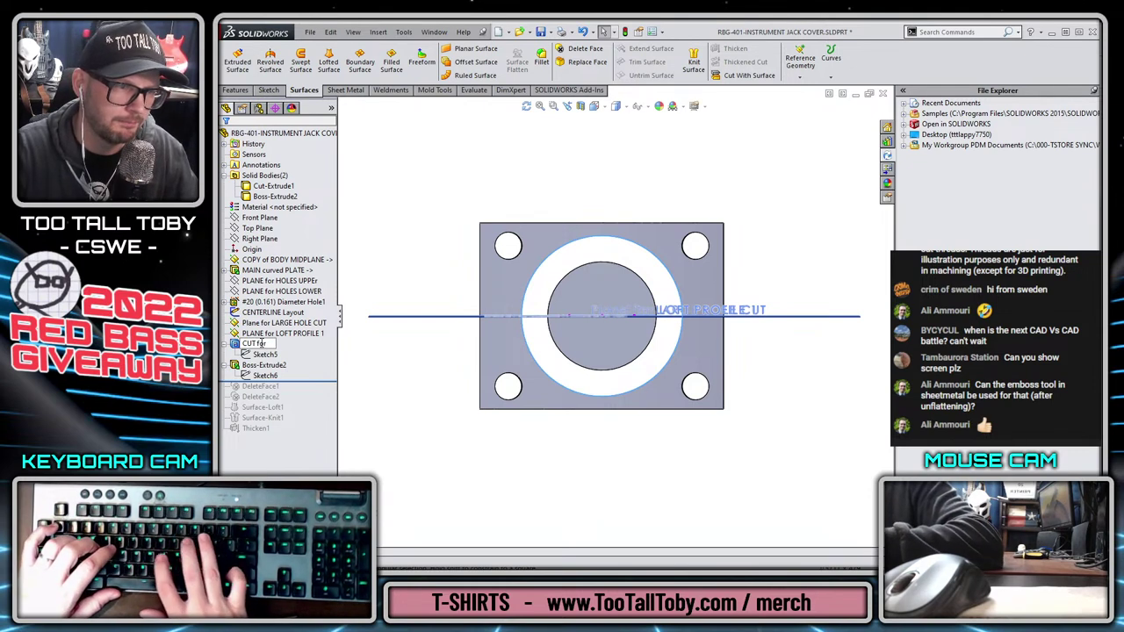
pyautogui.write('T on C')
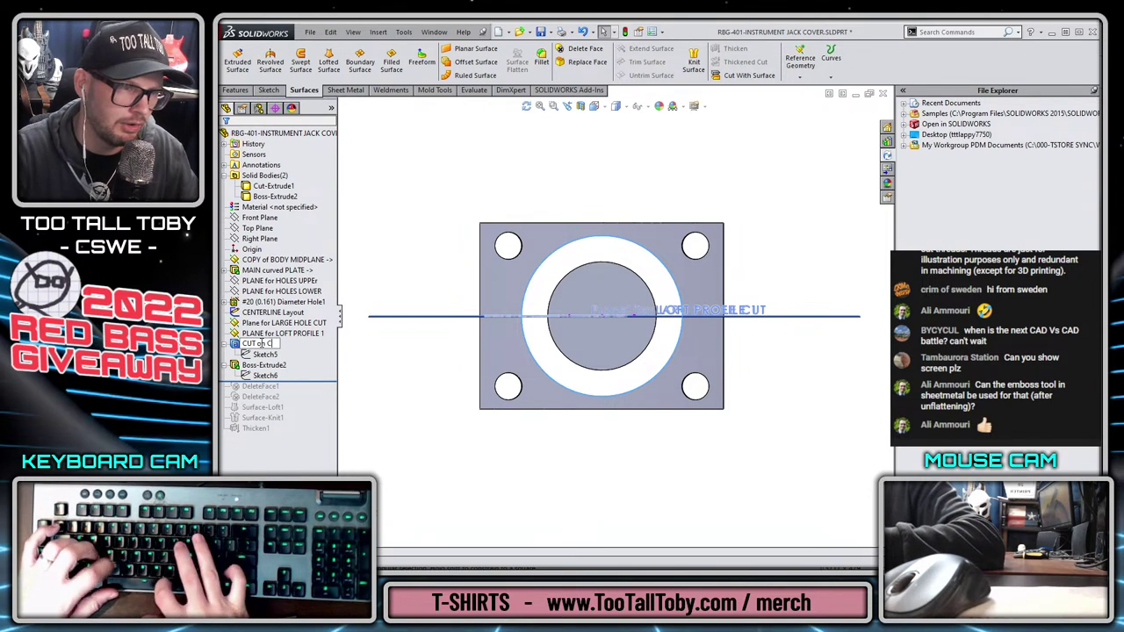
pyautogui.write('URVED P')
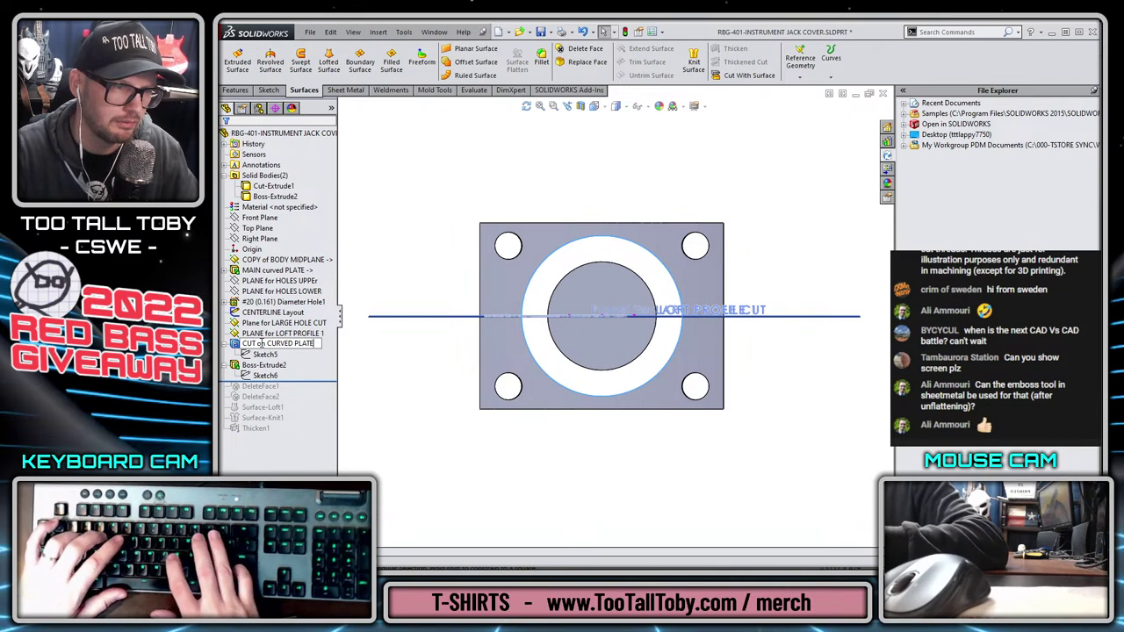
pyautogui.write('LATE')
pyautogui.press('Return')
# Rename the circular disc's extrude feature as Lower BASE for Hole
pyautogui.click(263, 363)
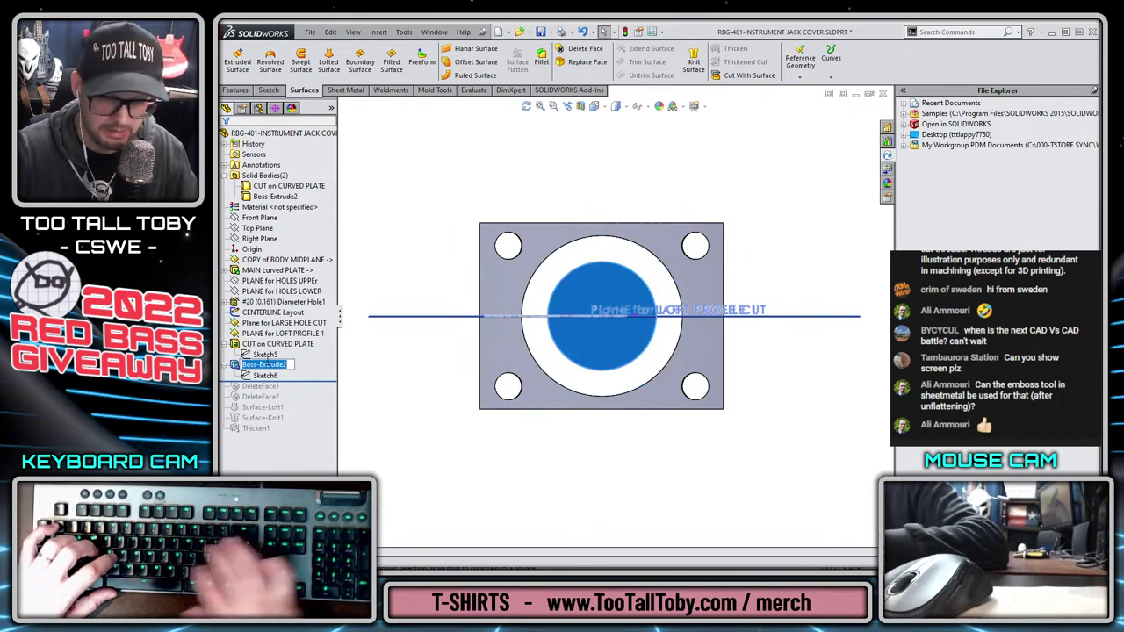
pyautogui.write('Lower BASE for Hole')
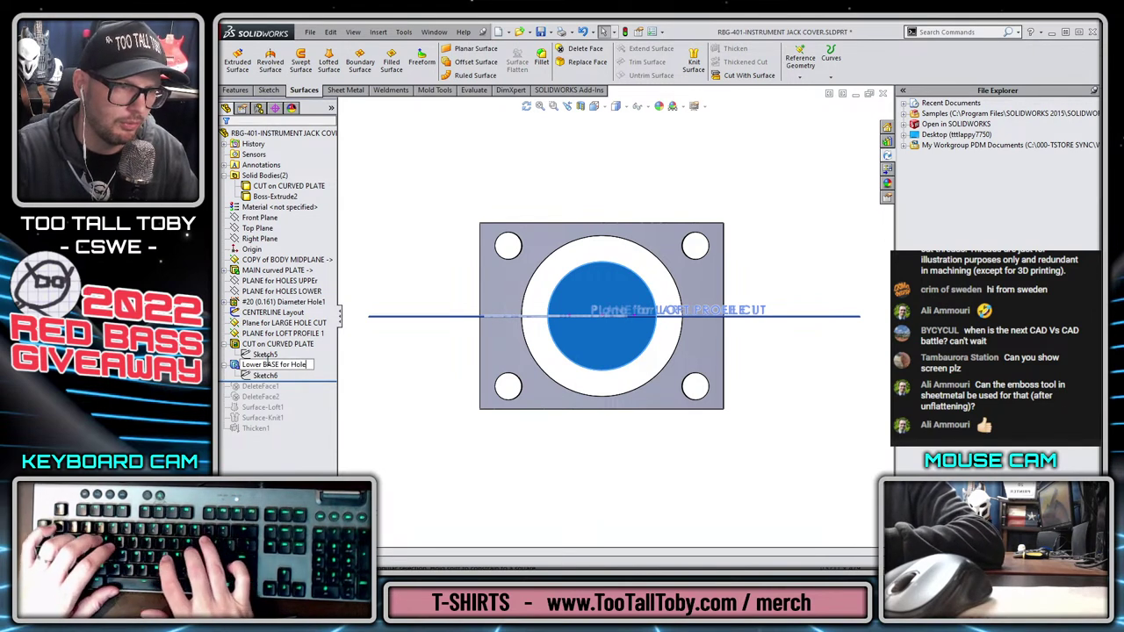
pyautogui.press('Return')
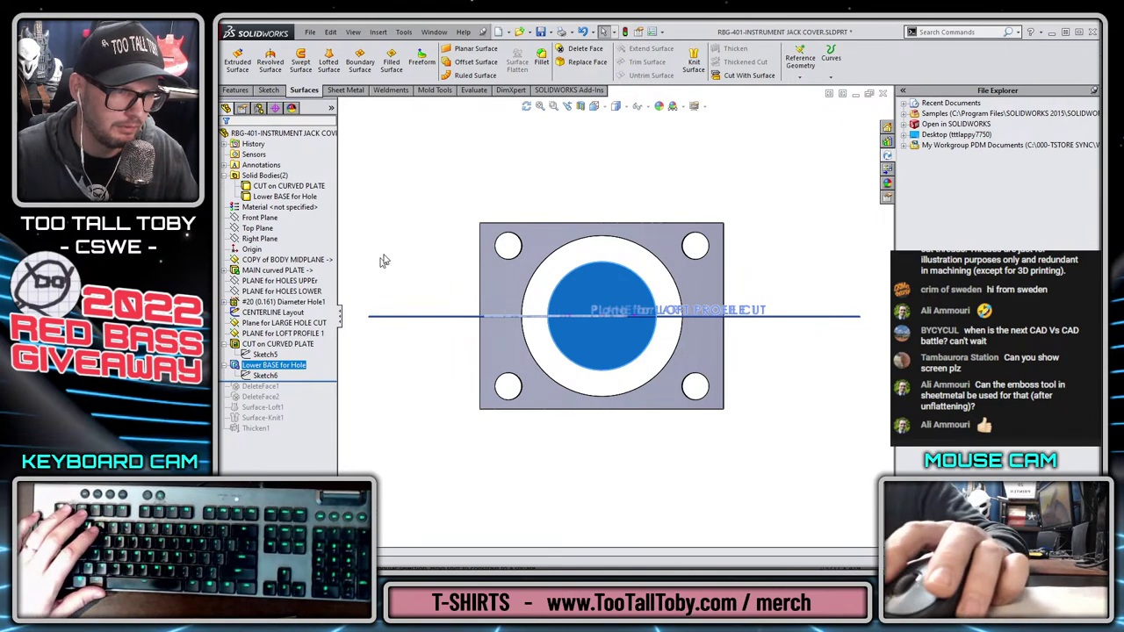
# Roll forward past the first delete face feature and rename it DeleteFace-Solid to SURFACE- Curved plate
pyautogui.moveTo(299, 382); pyautogui.dragTo(285, 395)
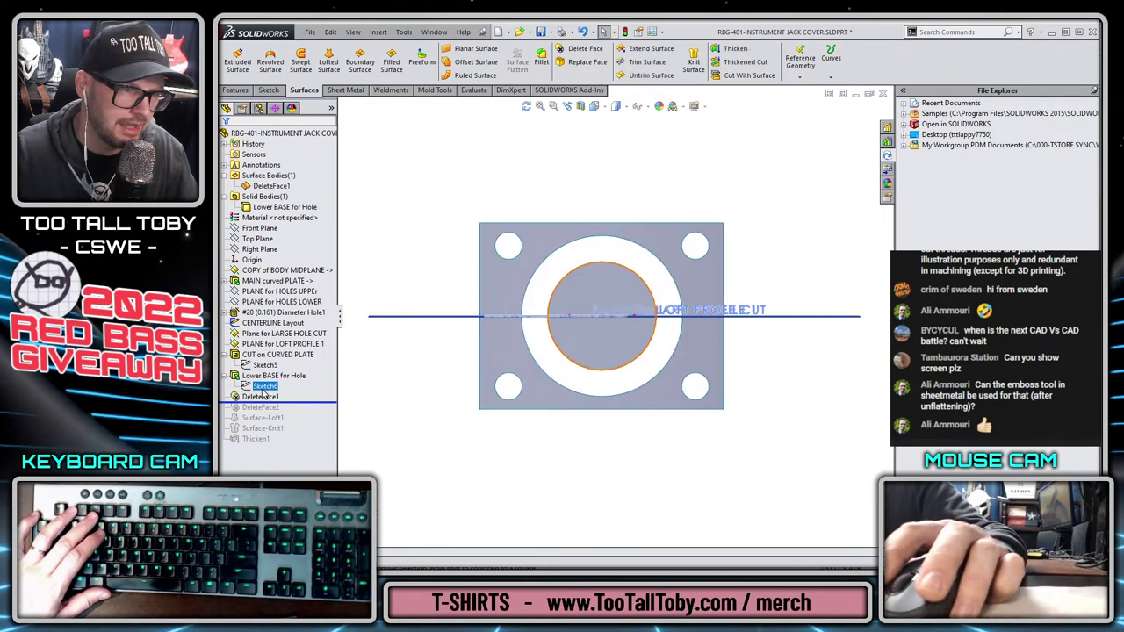
pyautogui.click(285, 395)
pyautogui.press('BackSpace')
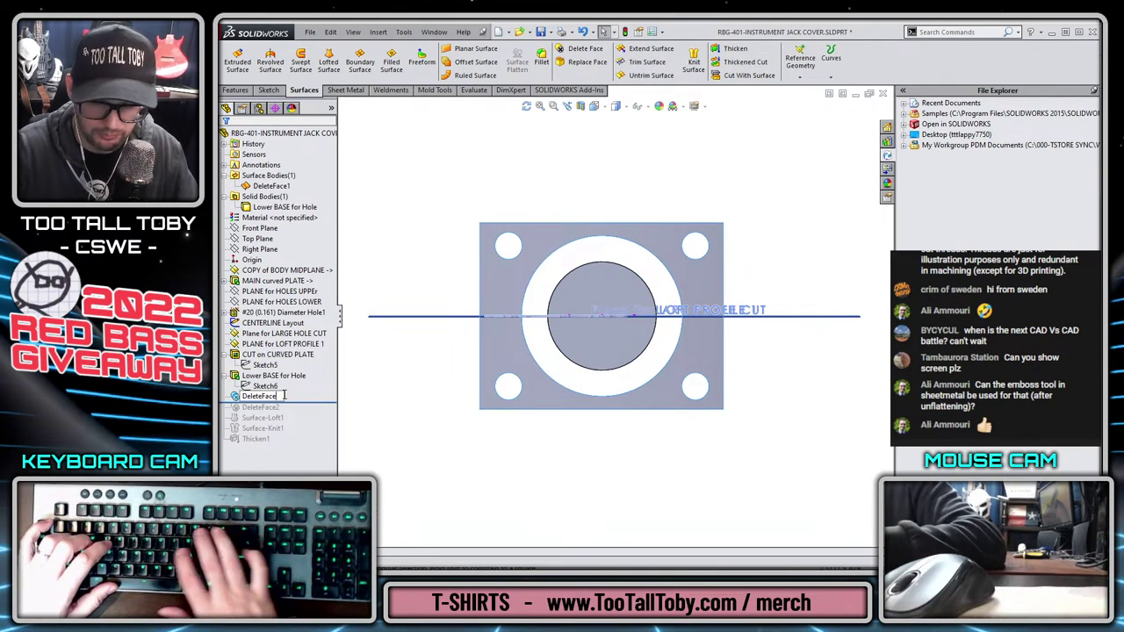
pyautogui.write('-Solid to SUR')
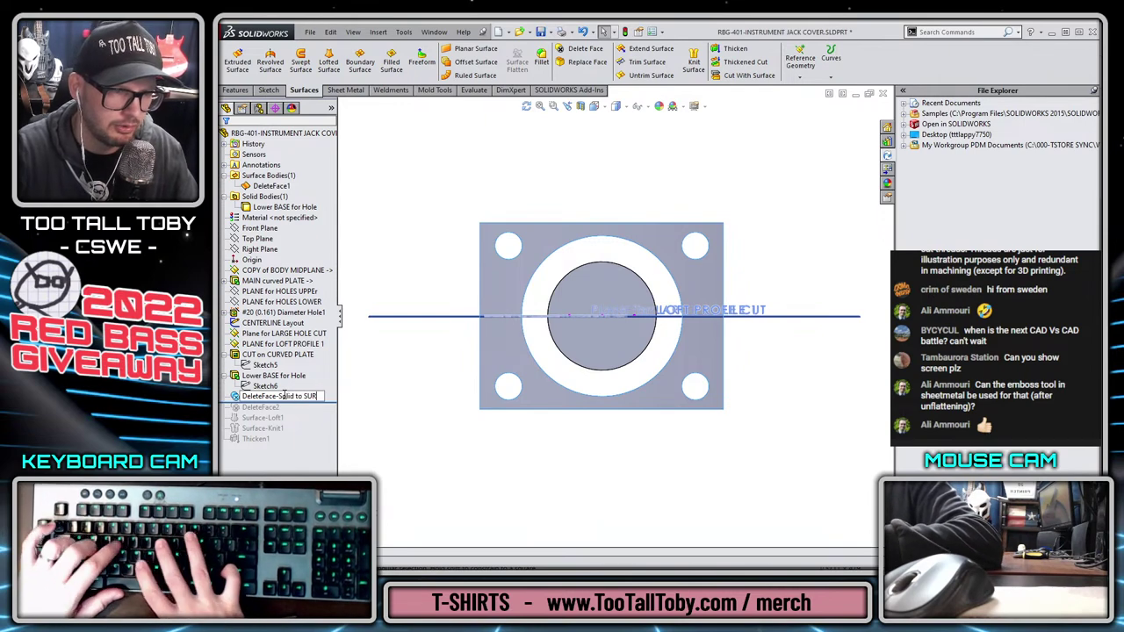
pyautogui.write('FACE- Curved plate')
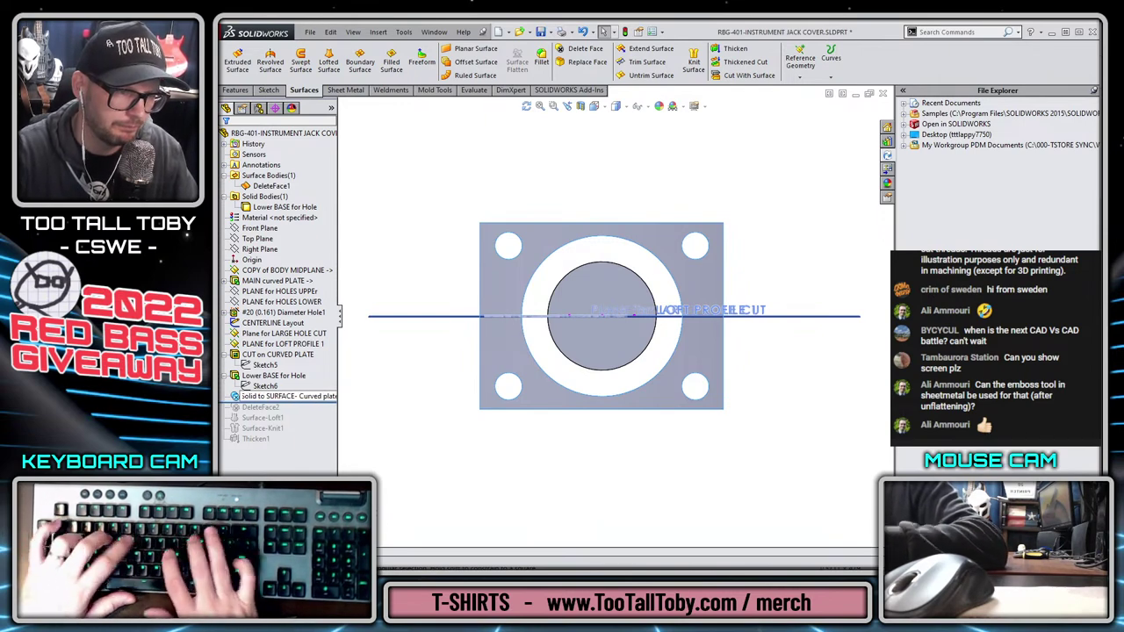
pyautogui.press('Return')
# Roll forward past the second delete face feature and rename it DeleteFace- Solid to SURFACE - Lower Plate
pyautogui.moveTo(309, 402); pyautogui.dragTo(280, 413)
pyautogui.click(269, 398)
pyautogui.press('F2')
pyautogui.click(282, 396)
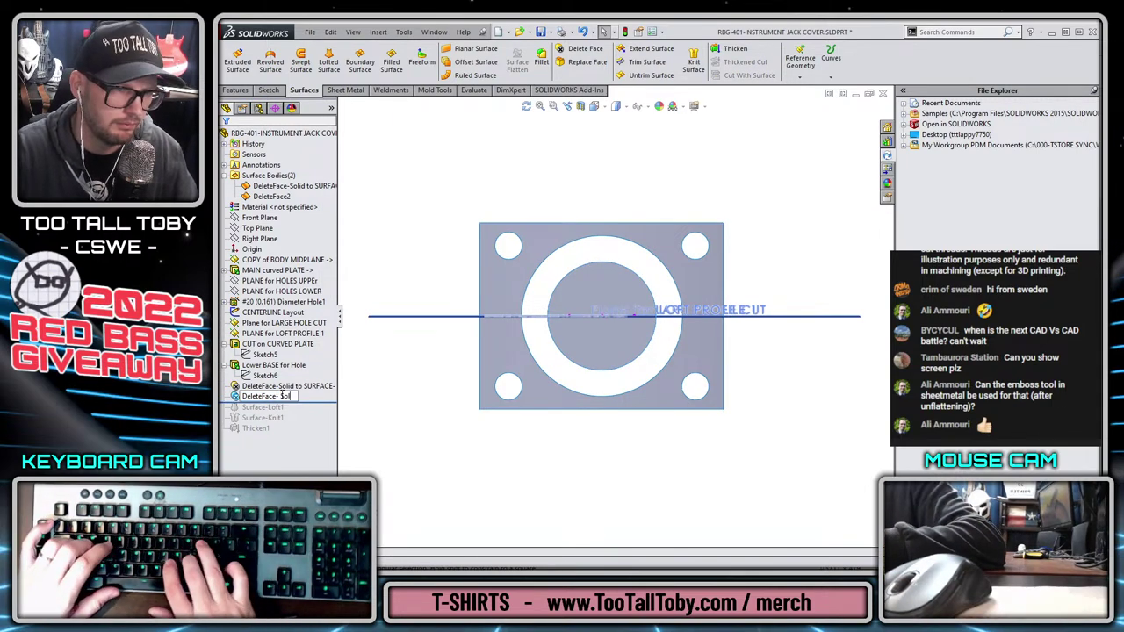
pyautogui.write('- Solid to SURFACE - Low')
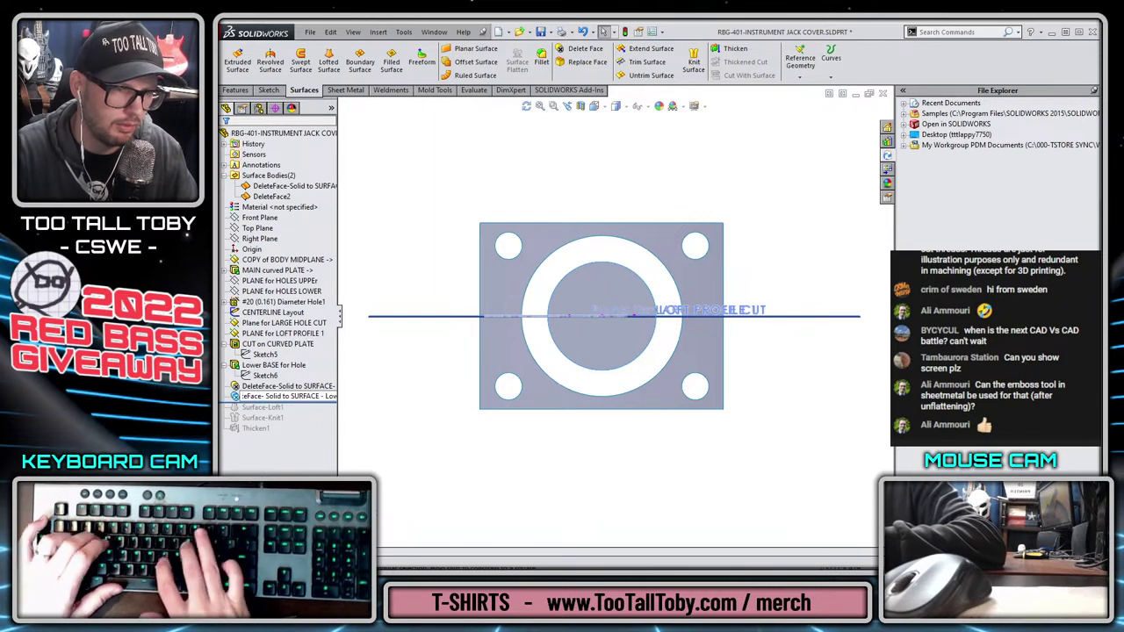
pyautogui.write('er Plate')
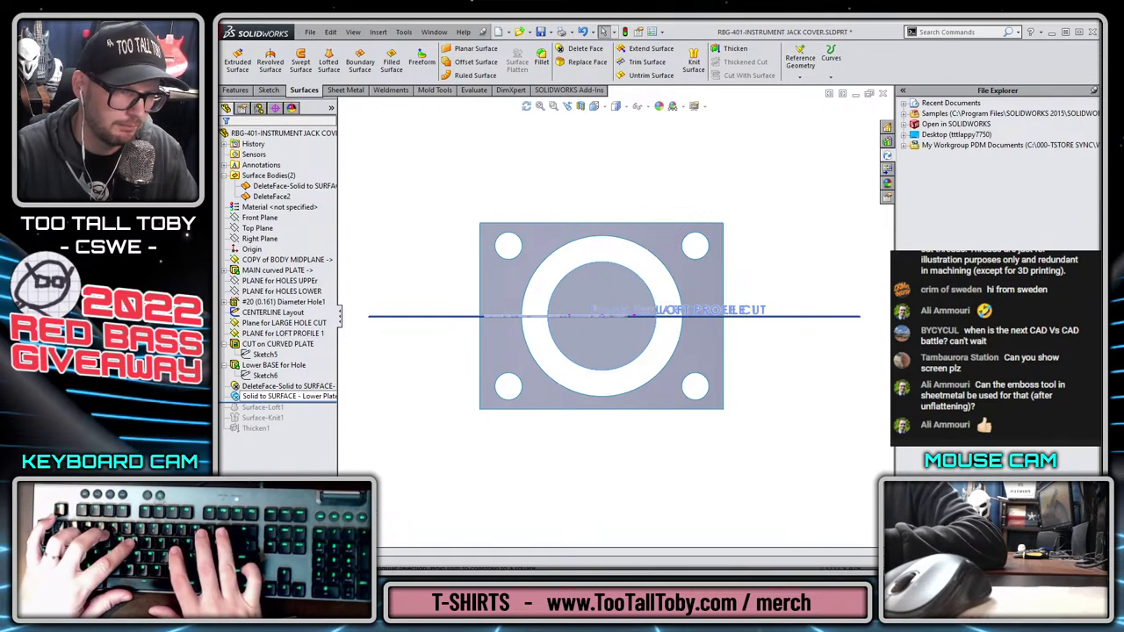
pyautogui.press('Return')
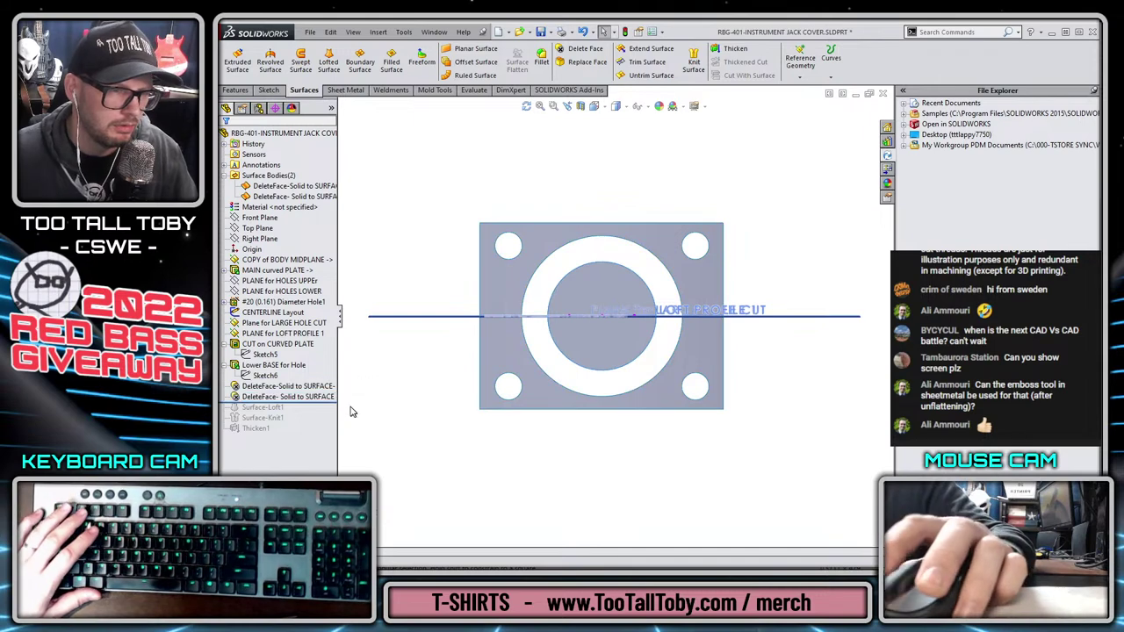
# Widen the feature tree and review the renamed features from the body midplane copy through the second delete face
pyautogui.moveTo(341, 321); pyautogui.dragTo(373, 324)
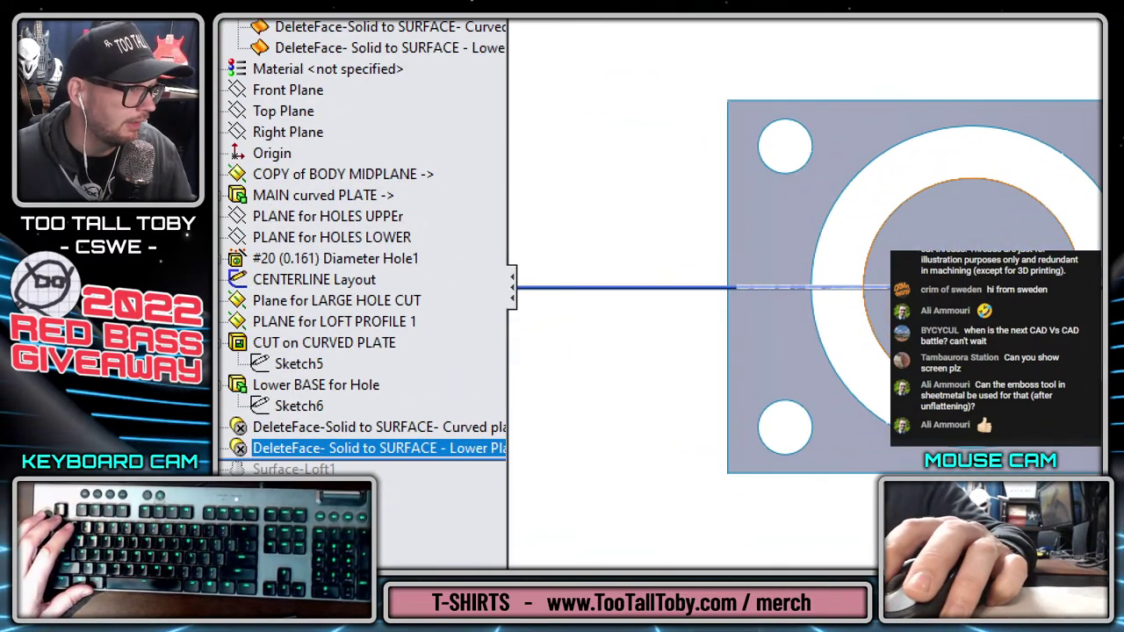
pyautogui.moveTo(267, 162)
pyautogui.mouseDown()
pyautogui.moveTo(559, 221)
pyautogui.moveTo(562, 455)
pyautogui.moveTo(395, 463)
pyautogui.mouseUp()
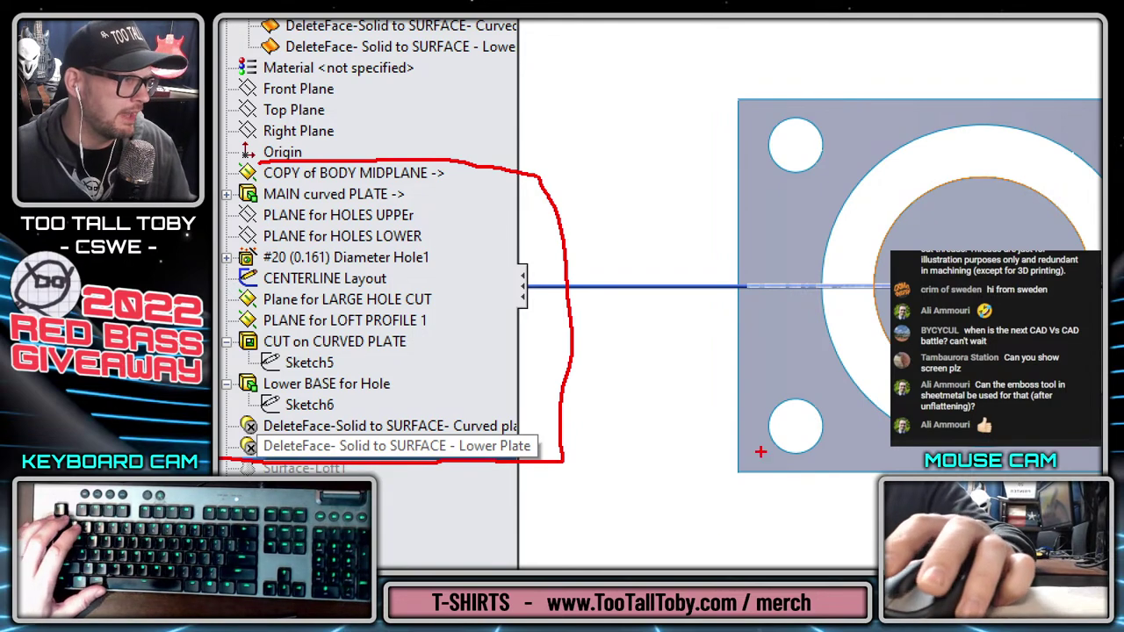
# Split the curved plate and lower disc faces with an intersection split line using the COPY of BODY MIDPLANE plane
pyautogui.press('Escape')
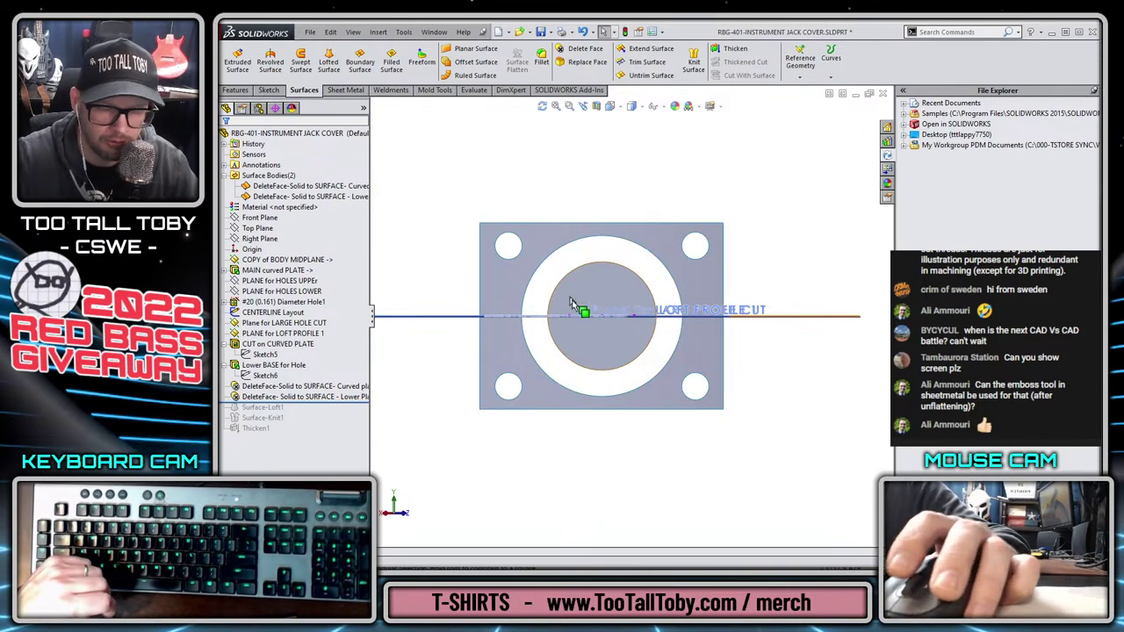
pyautogui.moveTo(498, 219); pyautogui.dragTo(597, 369, button='middle')
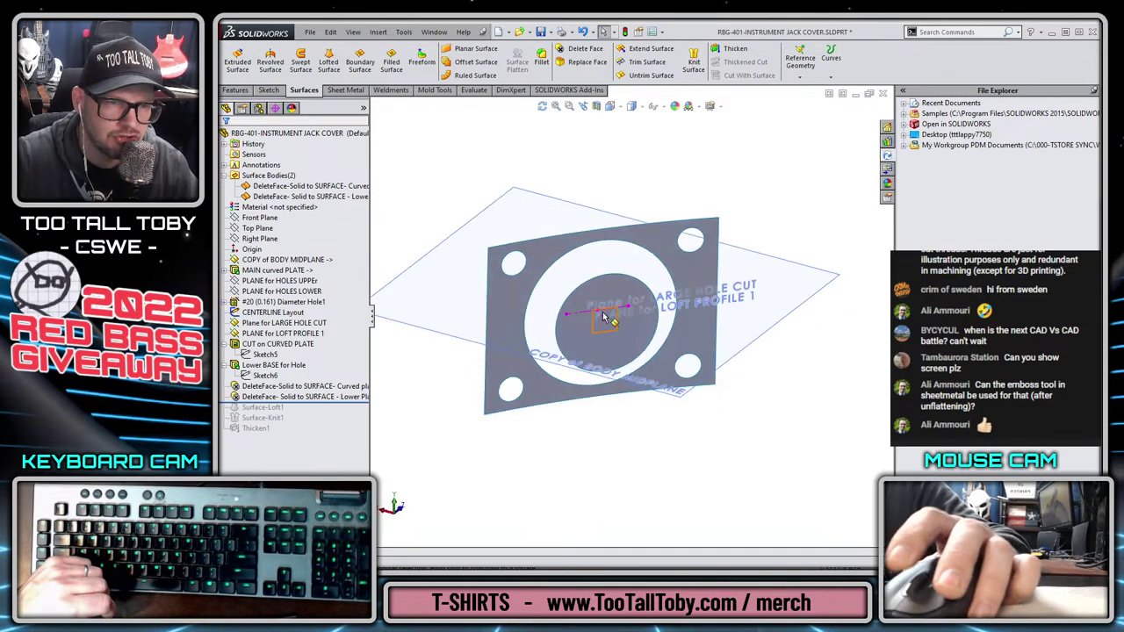
pyautogui.click(693, 393)
pyautogui.click(694, 392)
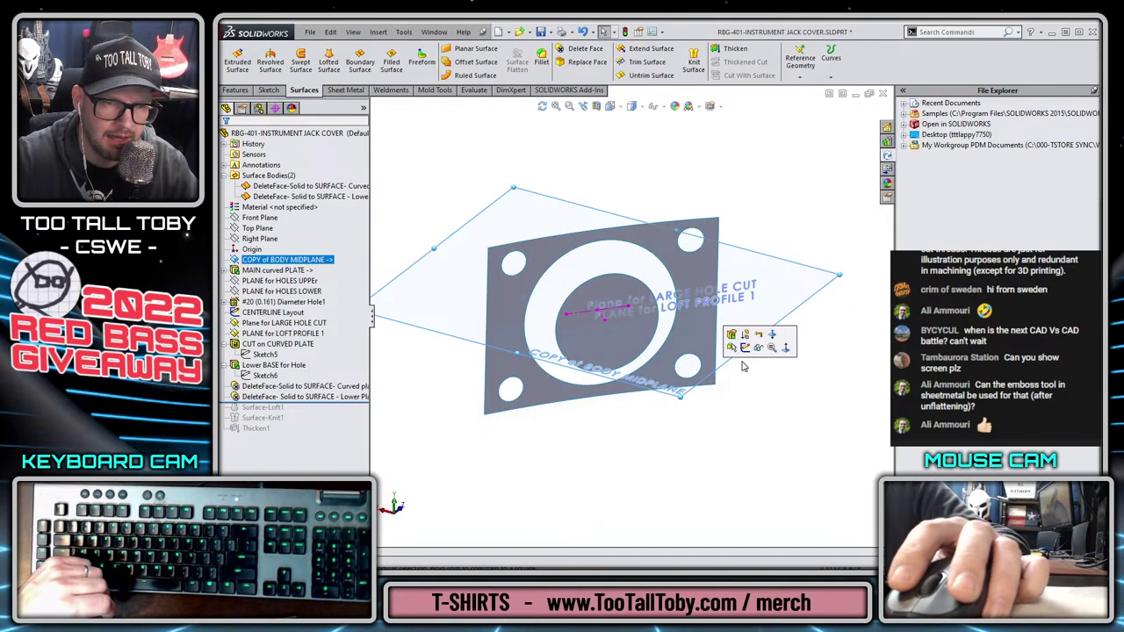
pyautogui.click(584, 105)
pyautogui.click(643, 520)
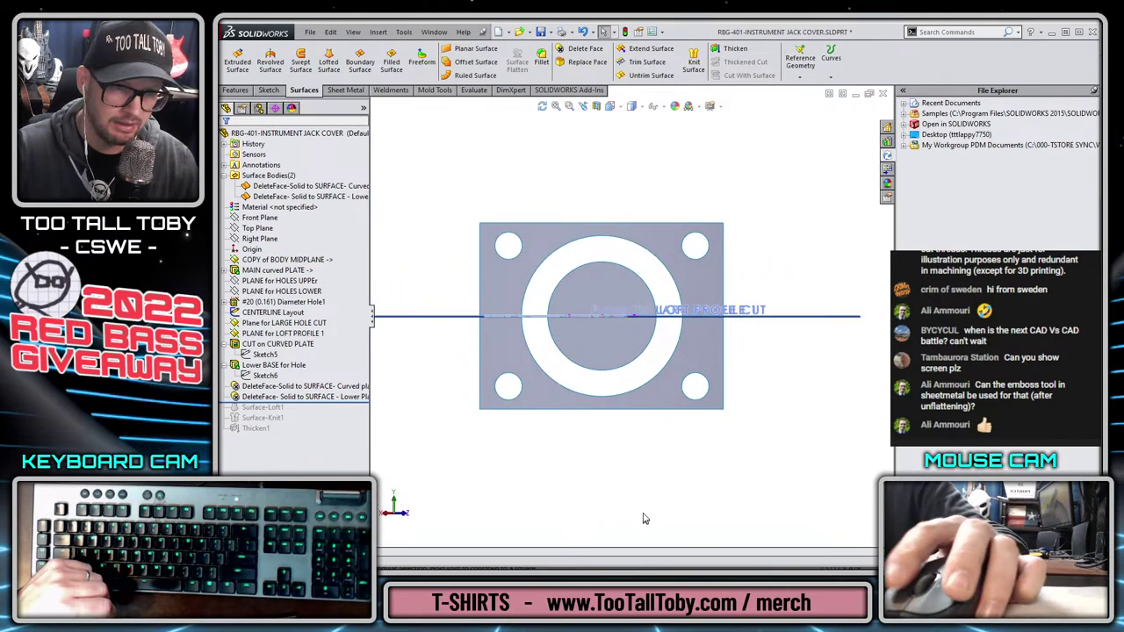
pyautogui.click(832, 57)
pyautogui.click(846, 87)
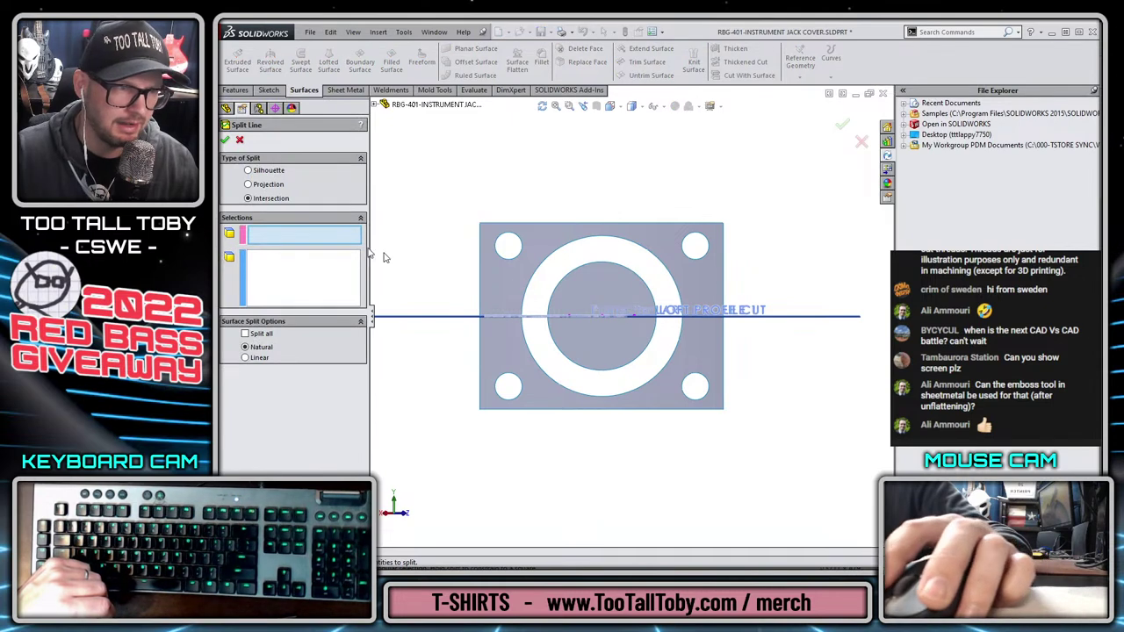
pyautogui.click(810, 317)
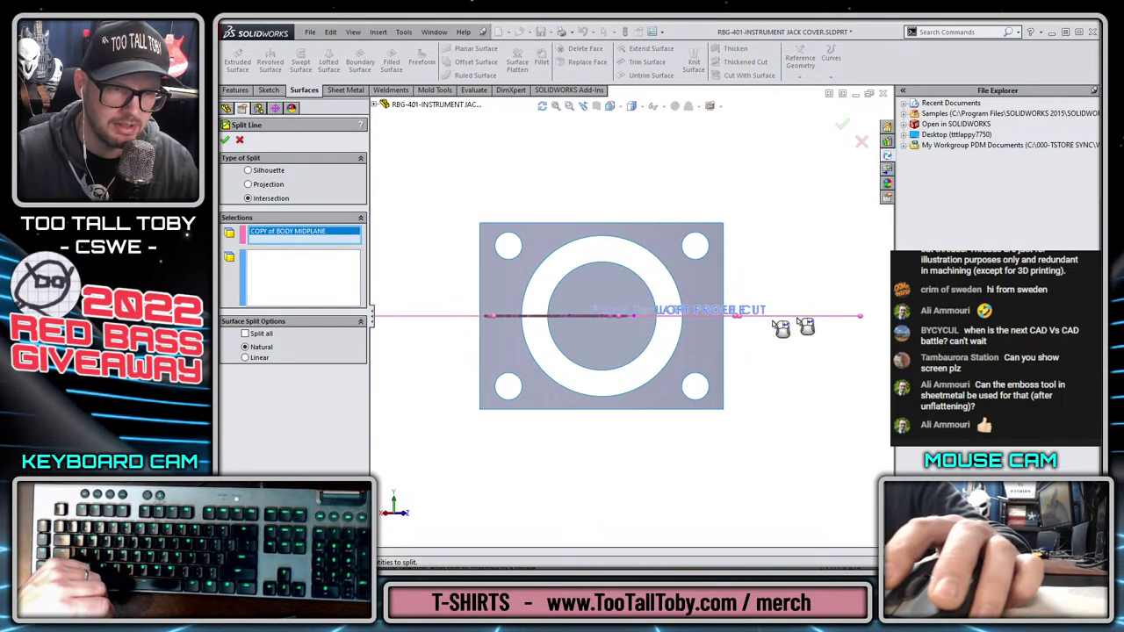
pyautogui.click(289, 280)
pyautogui.click(615, 288)
pyautogui.click(710, 288)
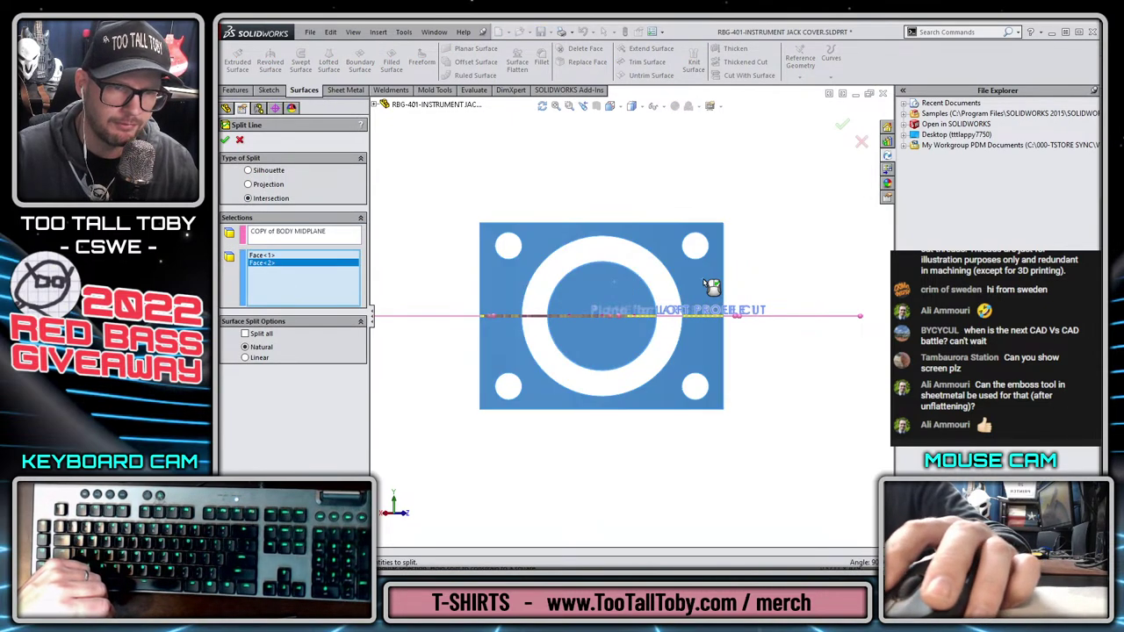
pyautogui.moveTo(710, 288); pyautogui.dragTo(722, 239, button='middle')
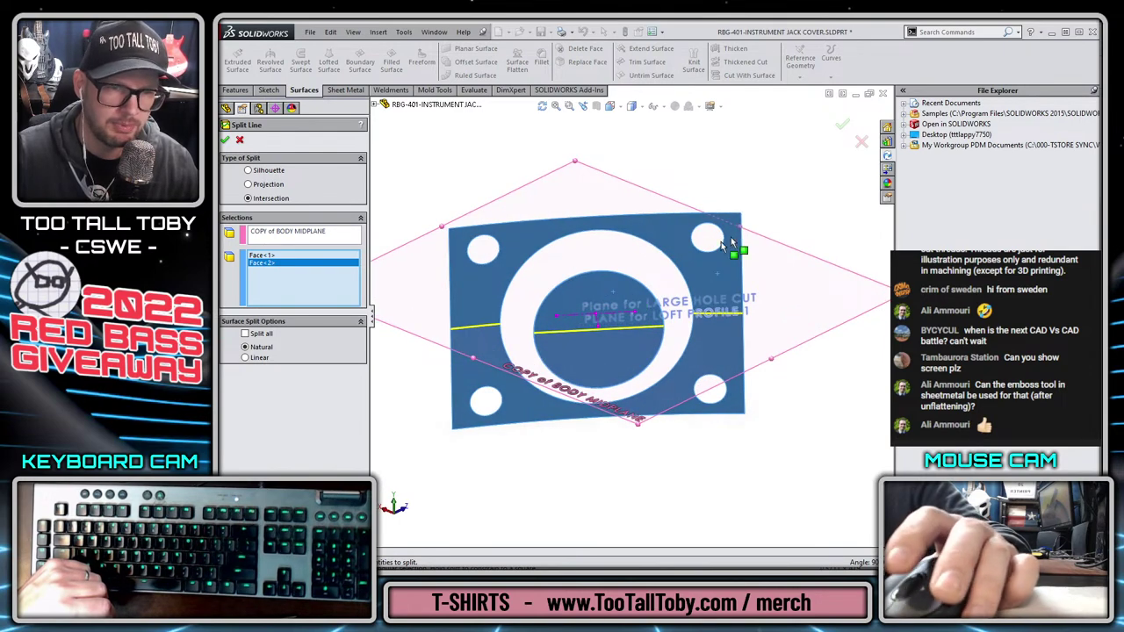
pyautogui.click(841, 126)
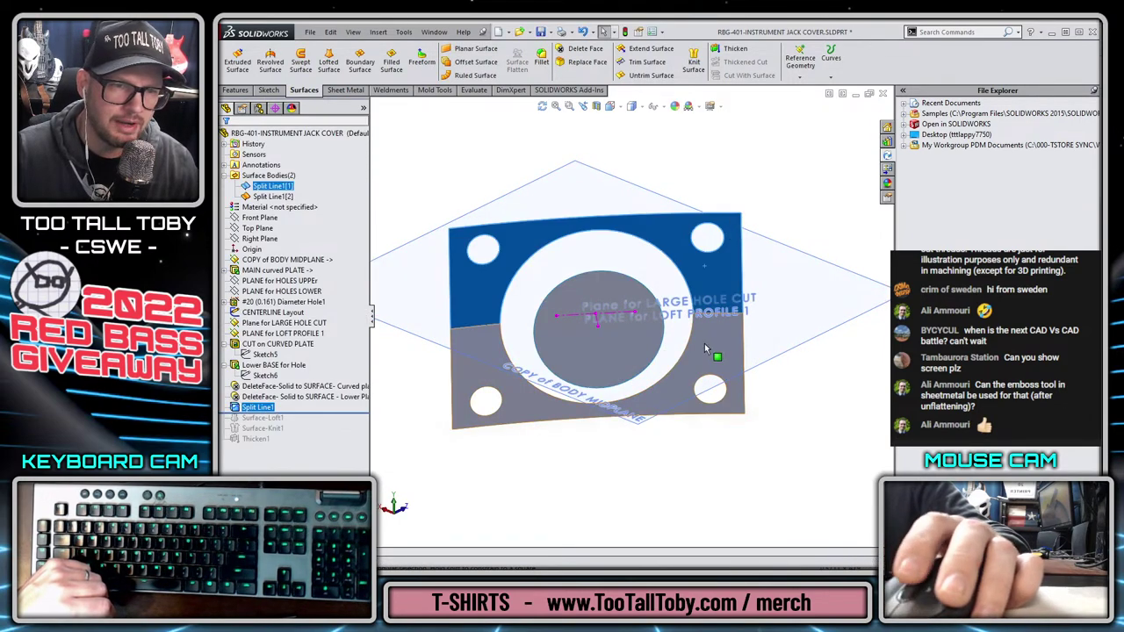
# Examine the split halves of the curved plate and of the lower disc by selecting each face
pyautogui.scroll(-4, 704, 344)
pyautogui.click(690, 296)
pyautogui.click(674, 209)
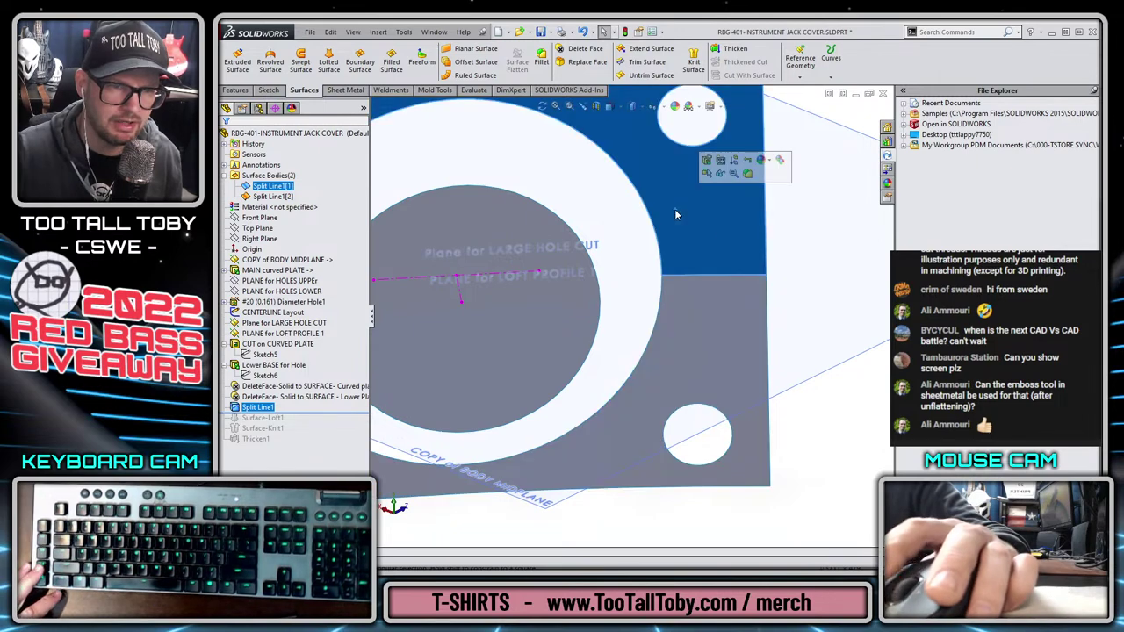
pyautogui.click(689, 312)
pyautogui.click(463, 225)
pyautogui.click(486, 352)
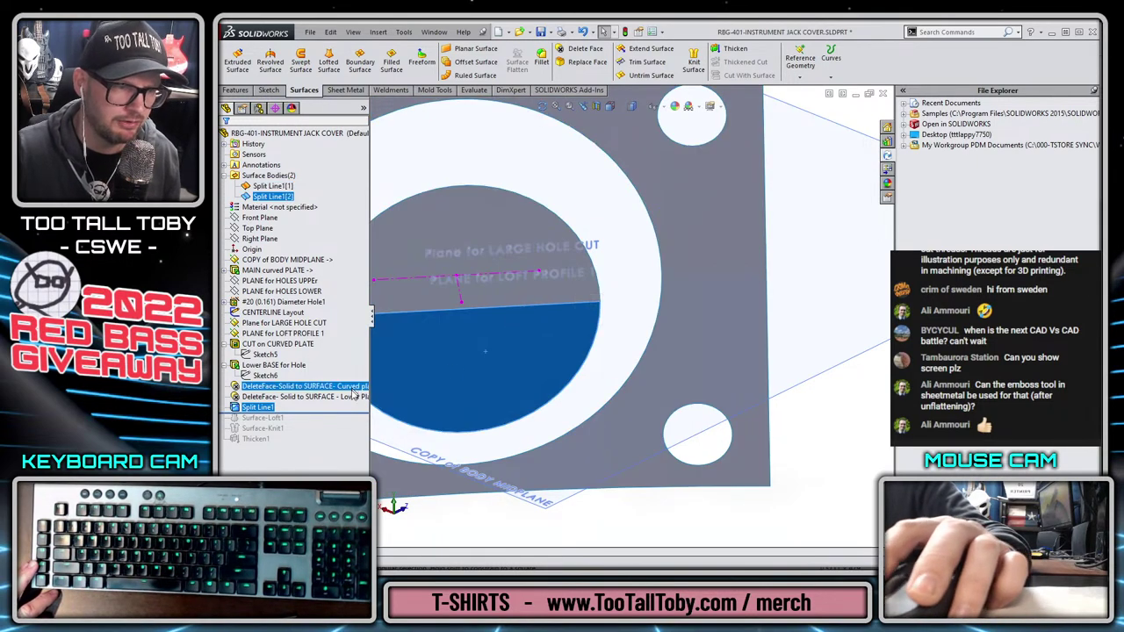
pyautogui.click(596, 350)
pyautogui.scroll(1, 595, 355)
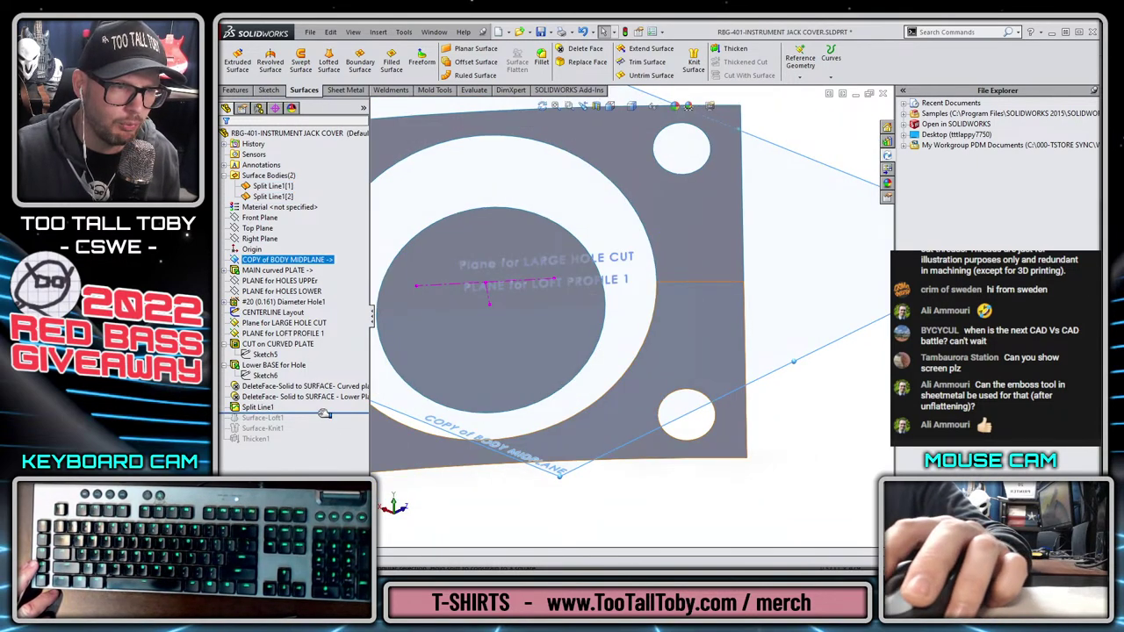
# Roll forward past the surface loft and replace its broken profiles with the closed edge loop of the plate's large hole
pyautogui.moveTo(324, 414); pyautogui.dragTo(323, 419)
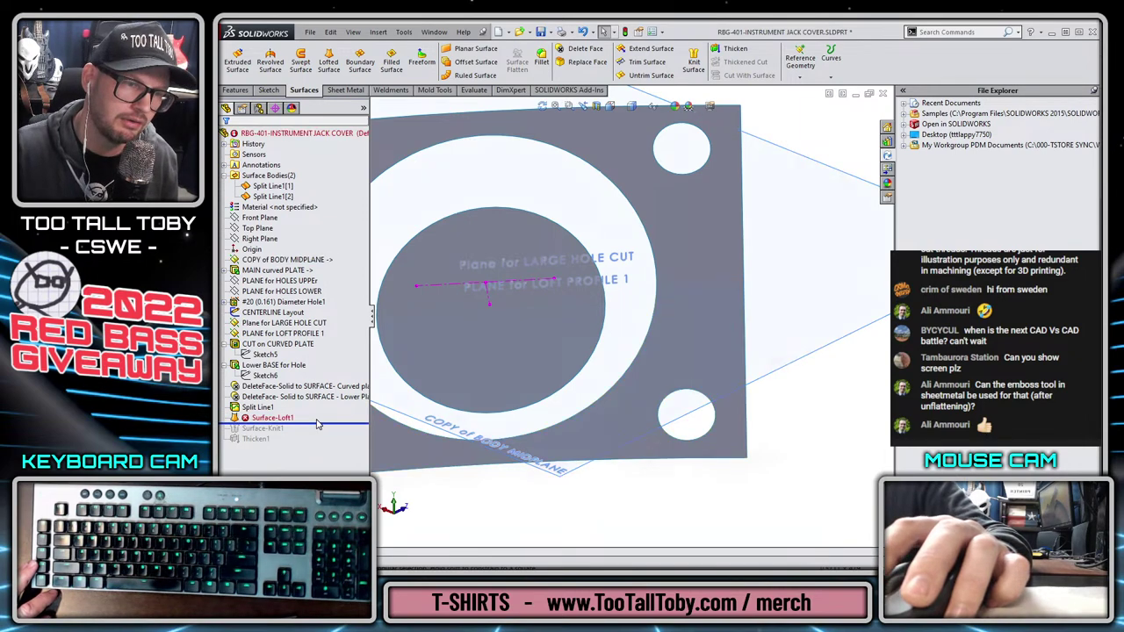
pyautogui.rightClick(259, 418)
pyautogui.click(271, 354)
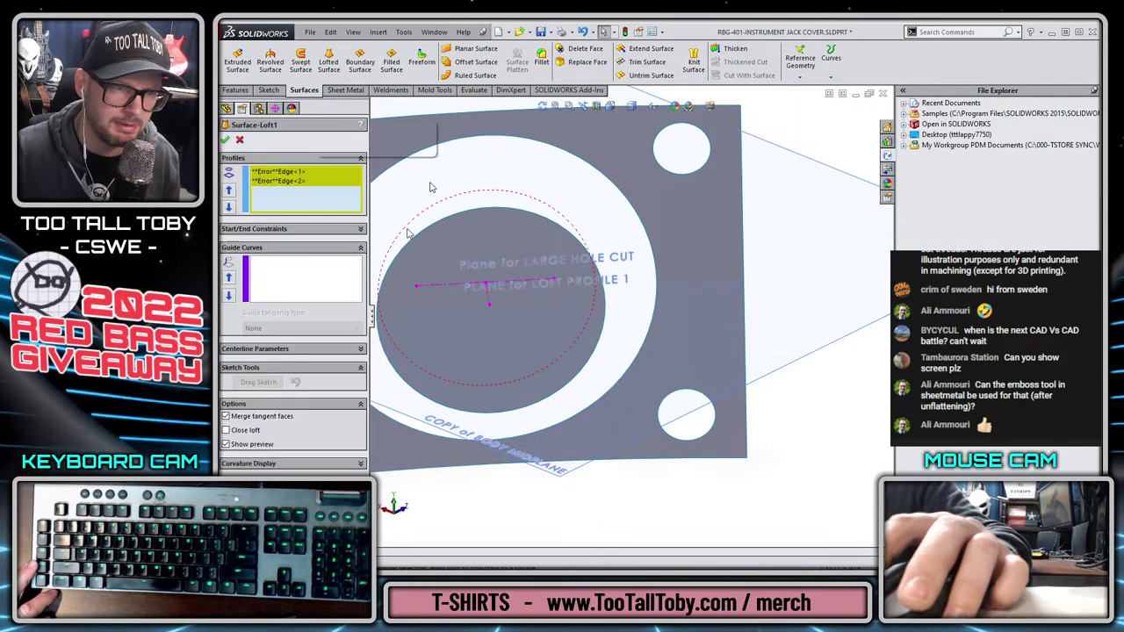
pyautogui.rightClick(306, 178)
pyautogui.click(310, 178)
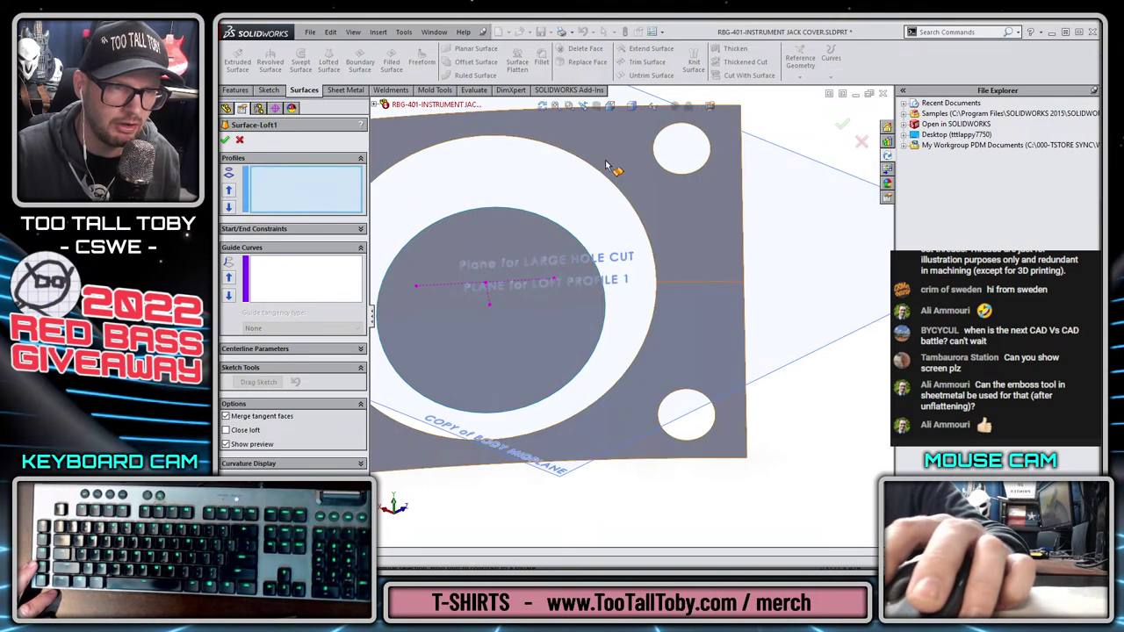
pyautogui.click(318, 193)
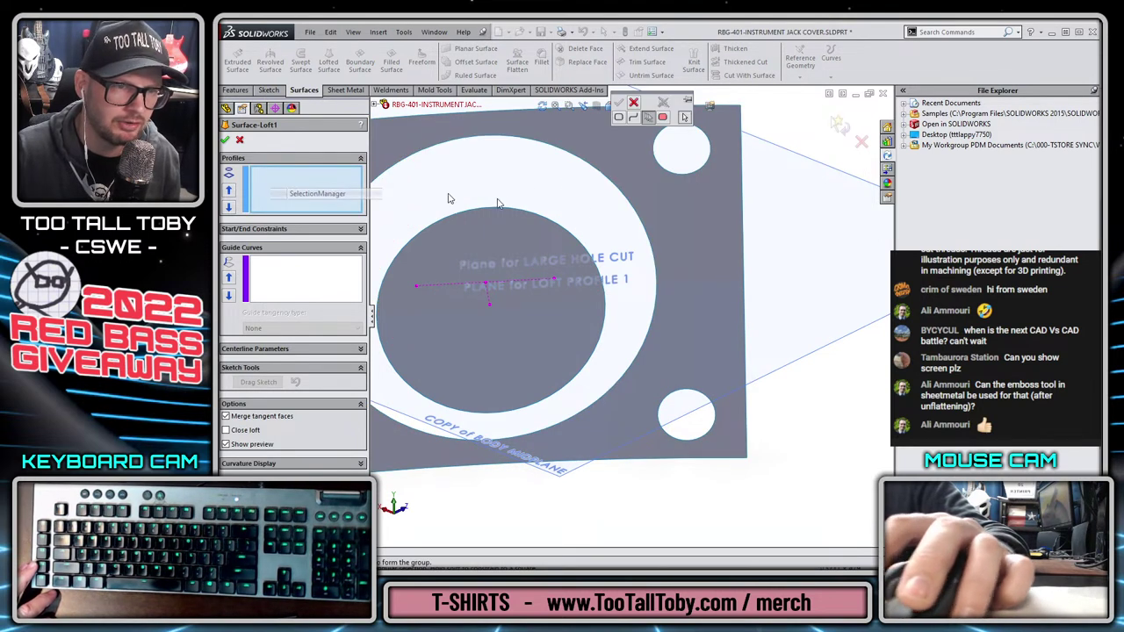
pyautogui.click(555, 223)
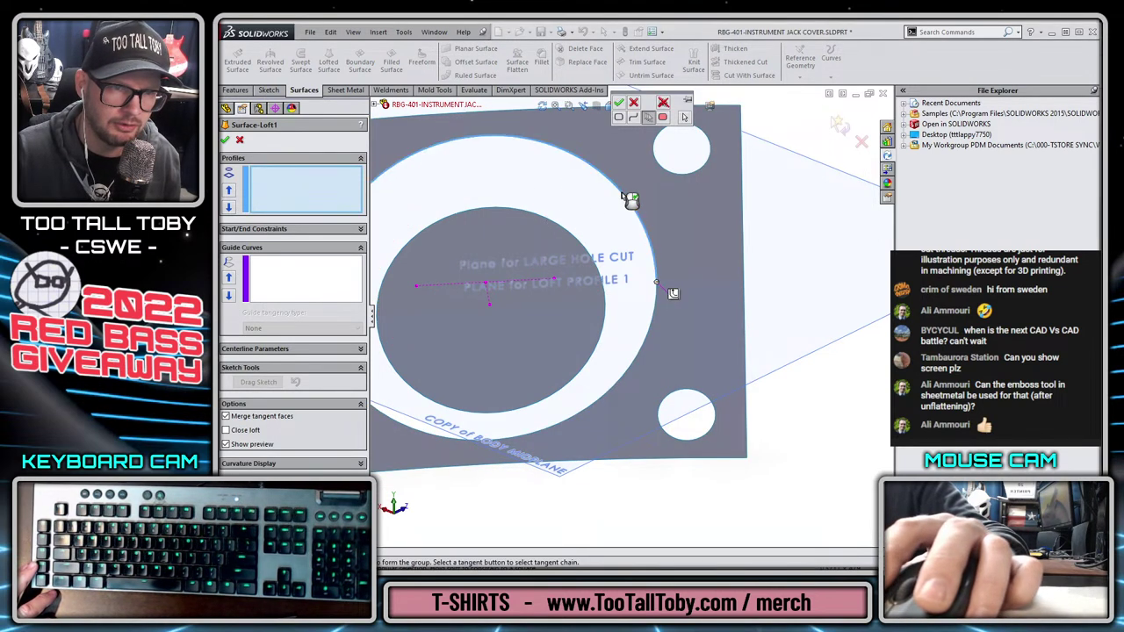
pyautogui.rightClick(660, 319)
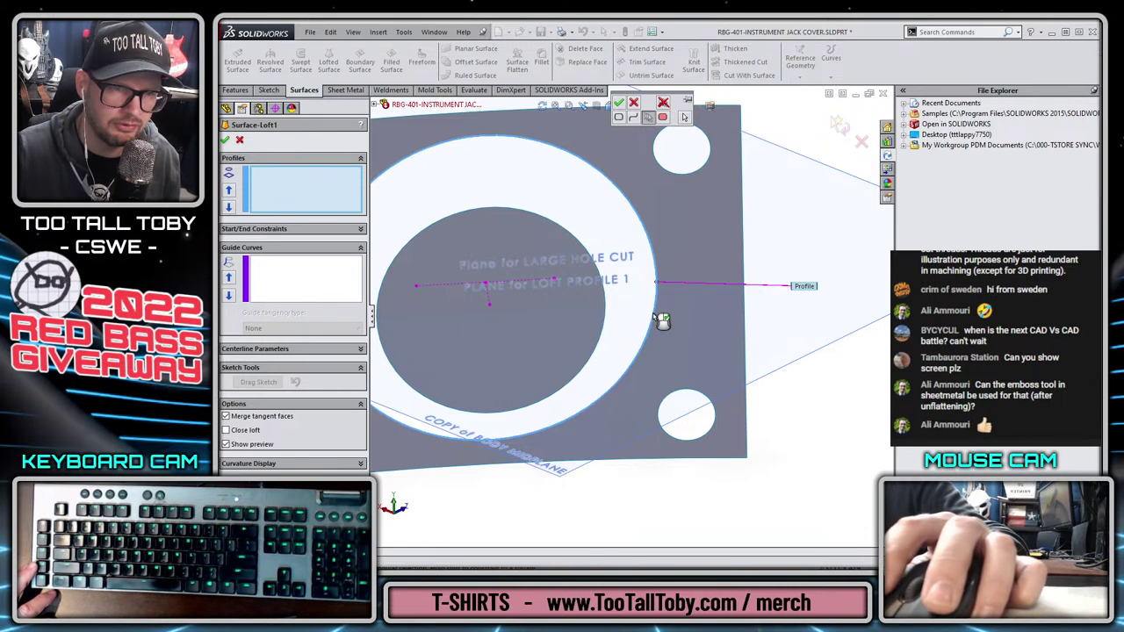
# Add both halves of the lower disc's edge as the loft's second closed-group profile
pyautogui.rightClick(321, 204)
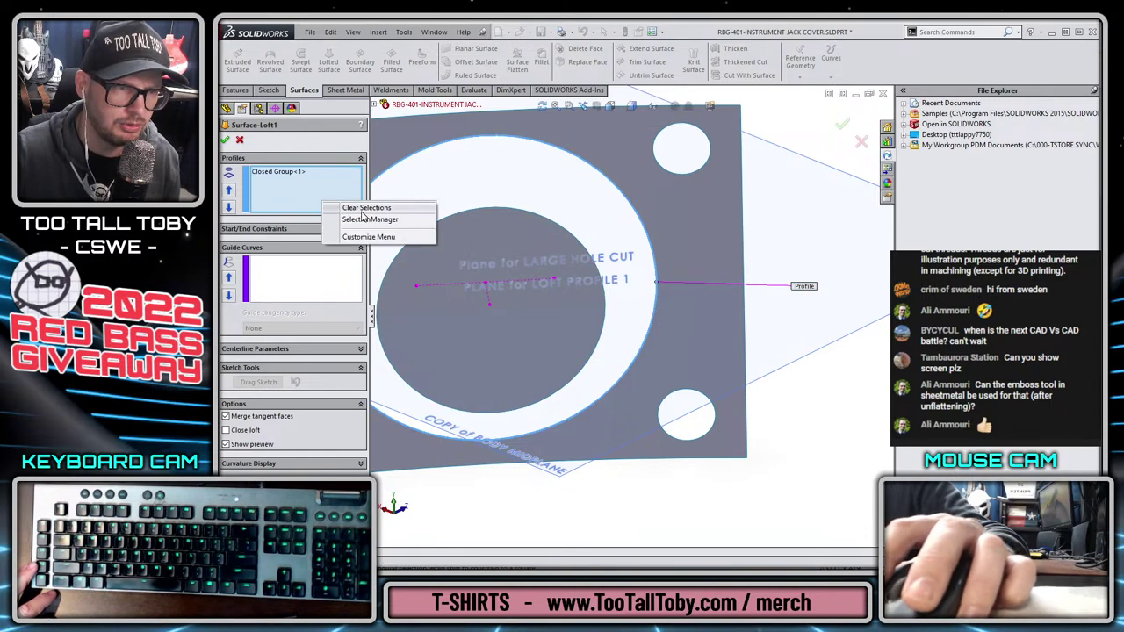
pyautogui.click(364, 220)
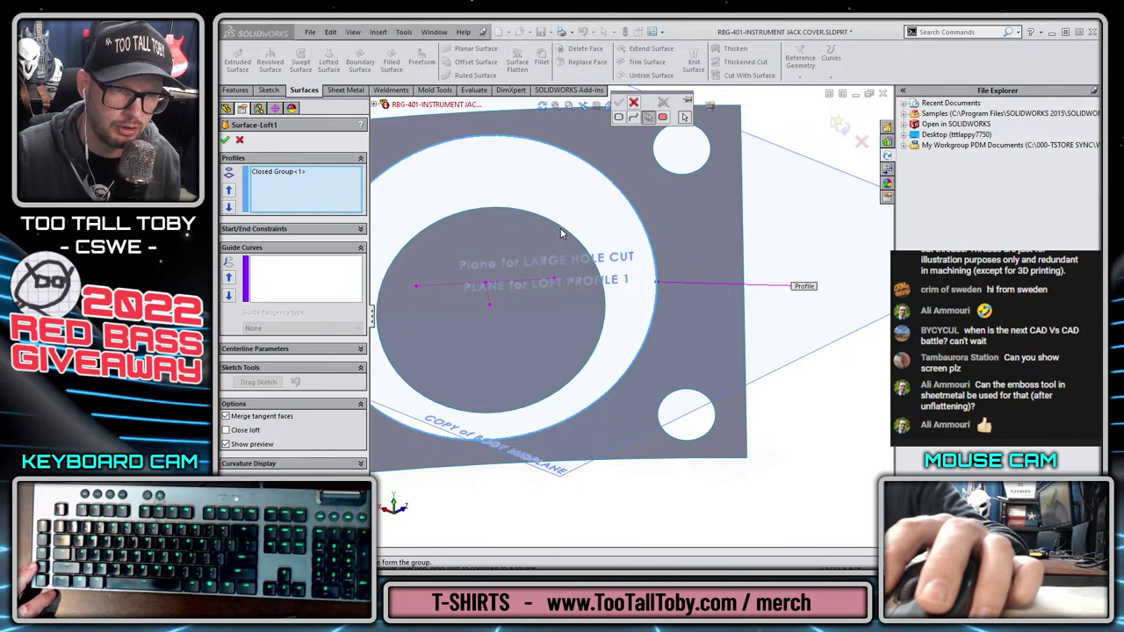
pyautogui.click(561, 230)
pyautogui.click(603, 350)
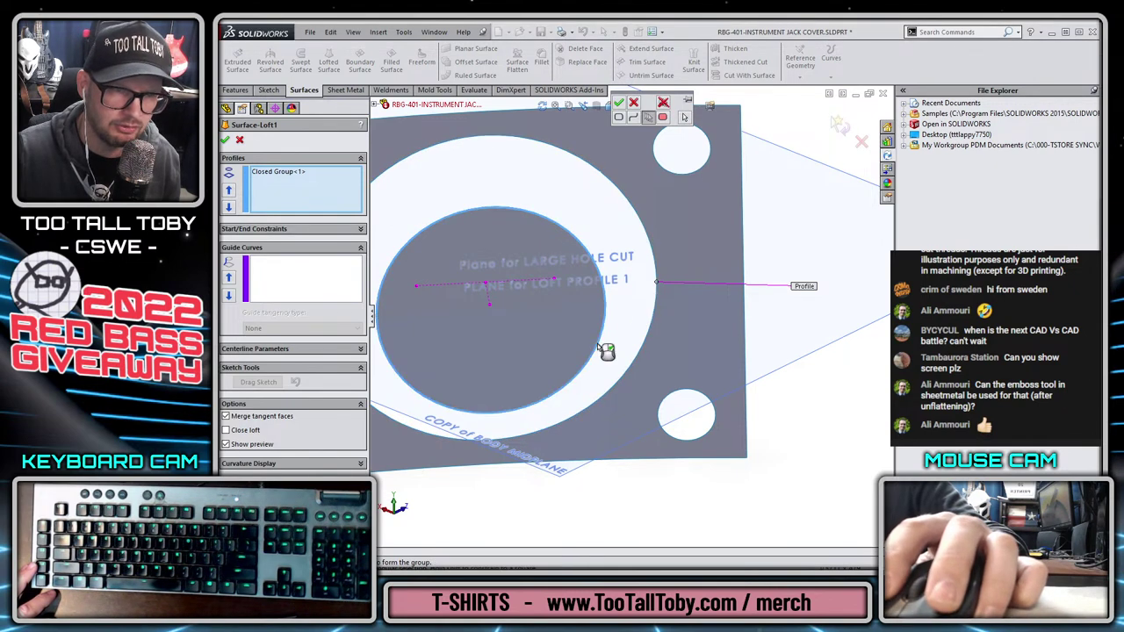
pyautogui.rightClick(606, 351)
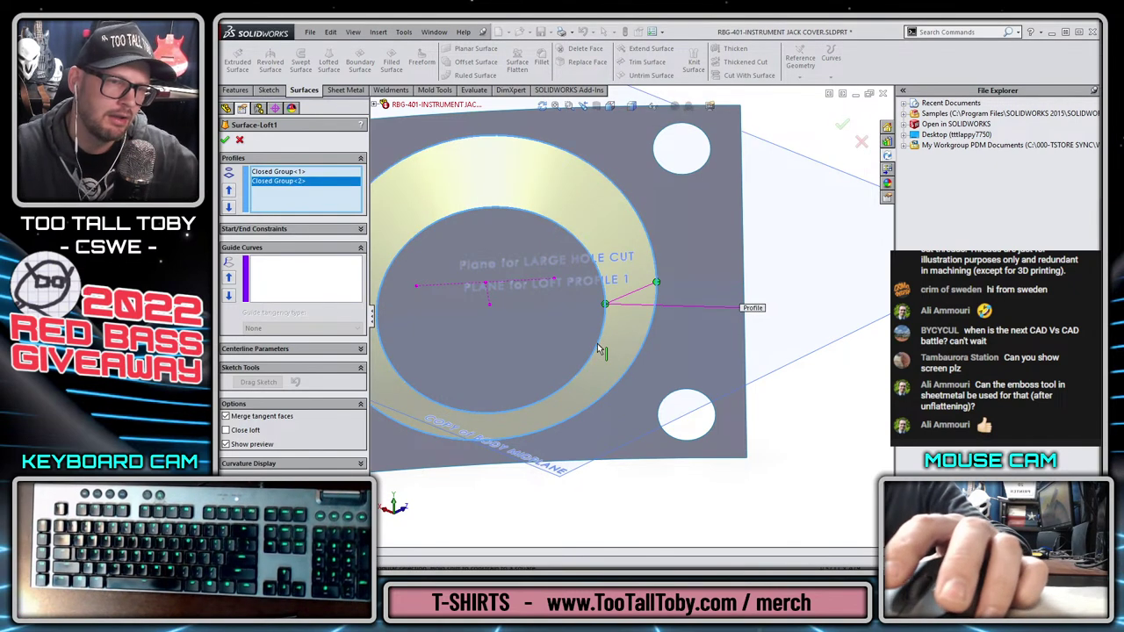
# Try moving the loft connectors between the split points on the hole and disc edges, and cancel the loft edit
pyautogui.moveTo(645, 258); pyautogui.dragTo(680, 254, button='middle')
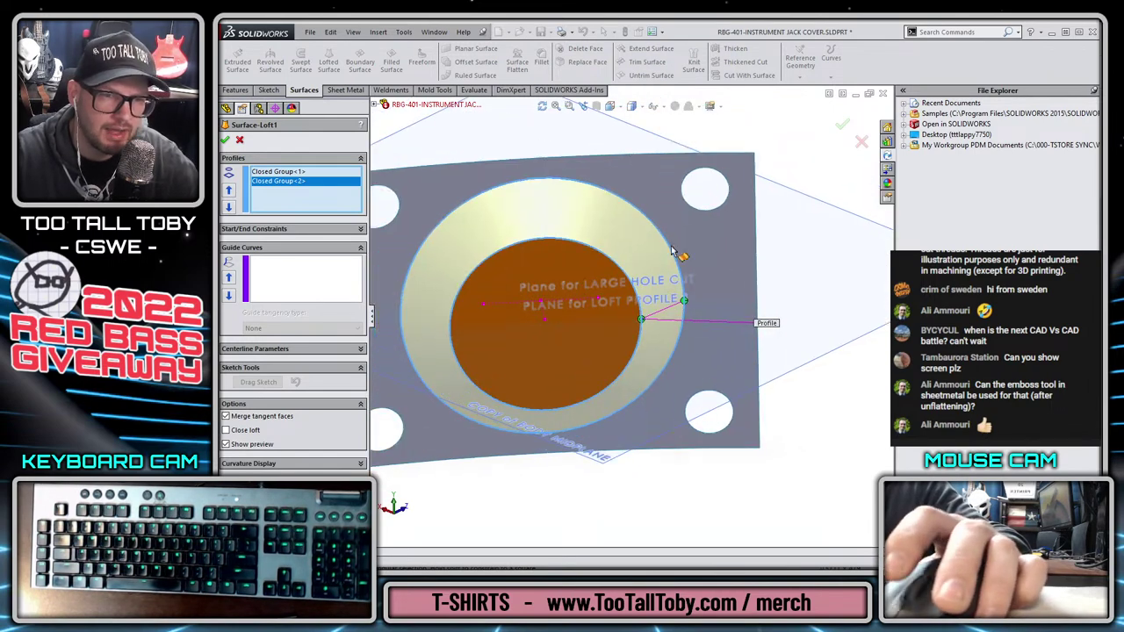
pyautogui.moveTo(683, 300)
pyautogui.mouseDown()
pyautogui.moveTo(665, 263)
pyautogui.moveTo(402, 317)
pyautogui.moveTo(684, 301)
pyautogui.mouseUp()
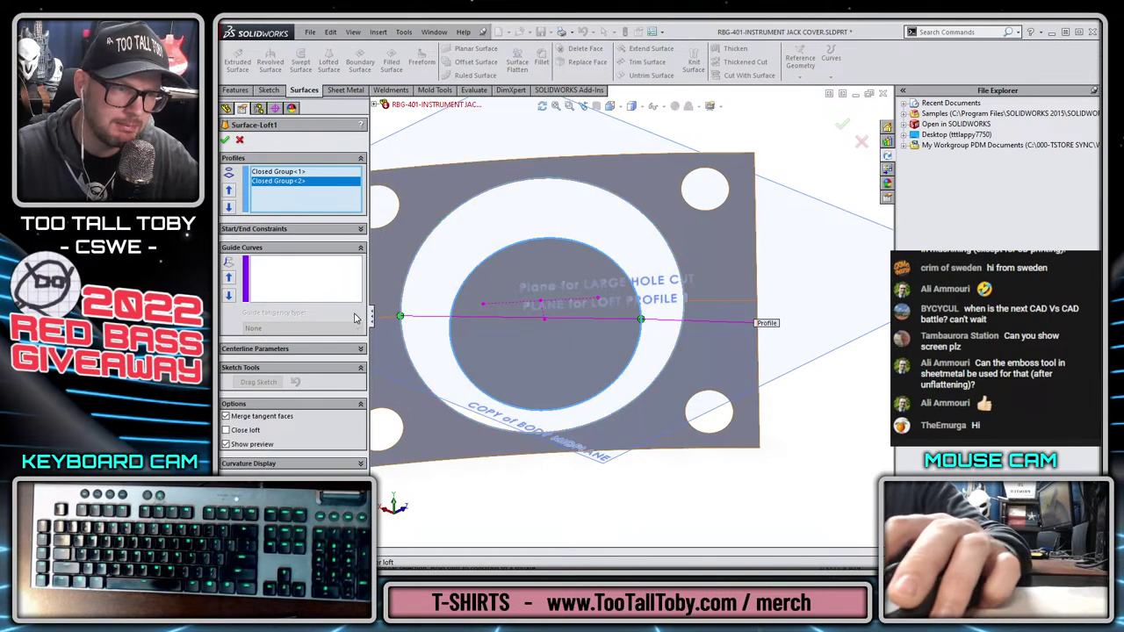
pyautogui.moveTo(400, 317); pyautogui.dragTo(404, 315)
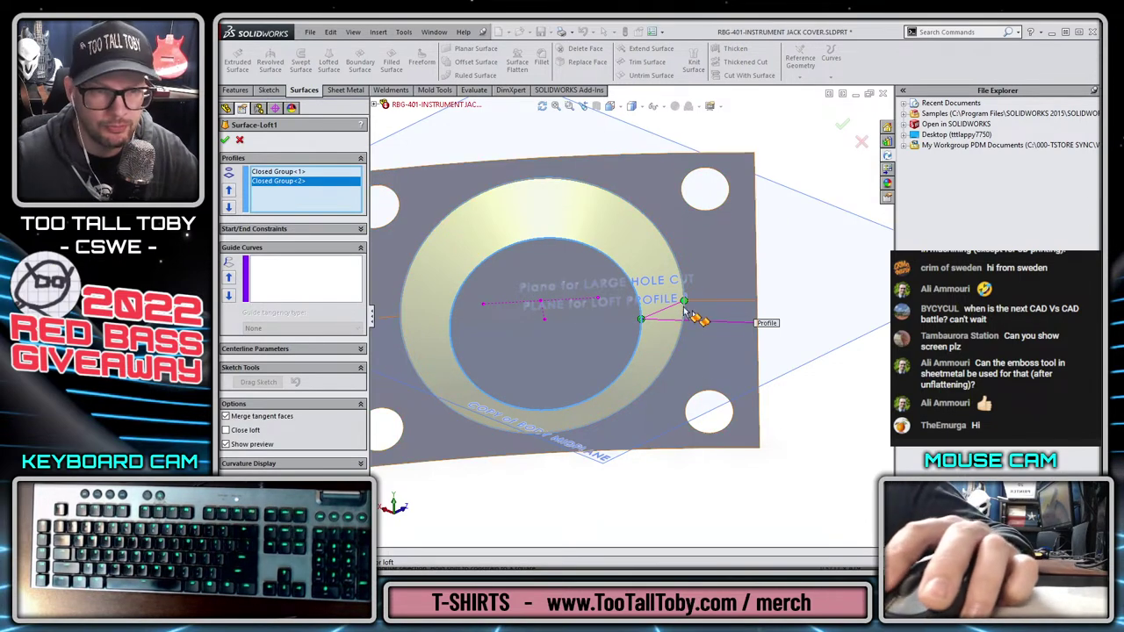
pyautogui.moveTo(665, 303); pyautogui.dragTo(696, 295)
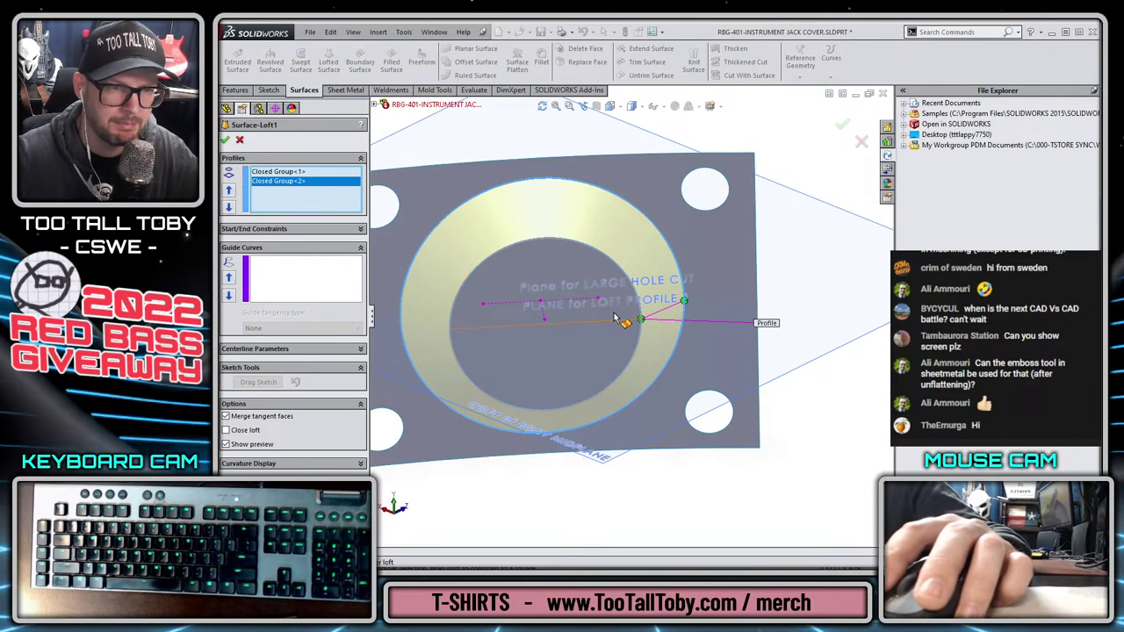
pyautogui.moveTo(615, 318); pyautogui.dragTo(641, 320)
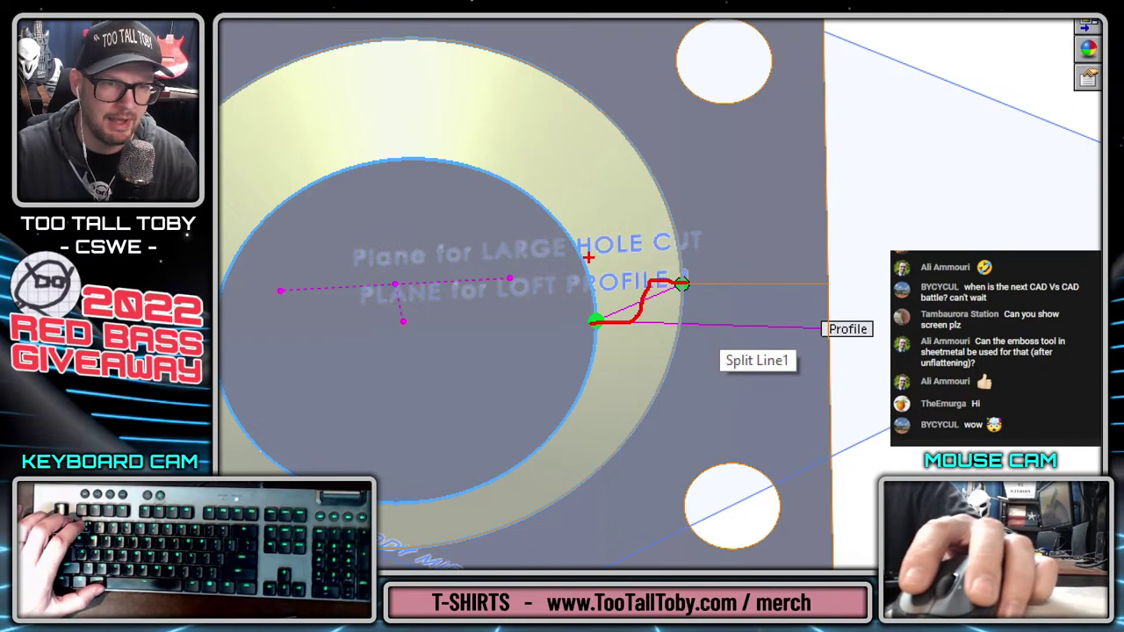
pyautogui.press('Escape')
pyautogui.scroll(2, 638, 326)
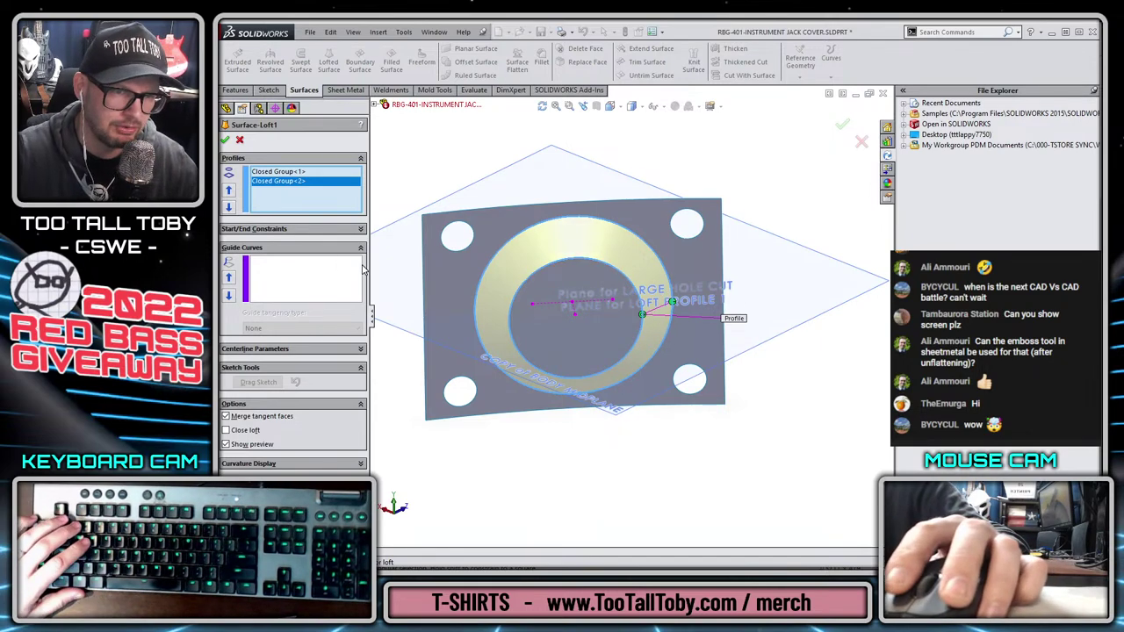
pyautogui.click(240, 140)
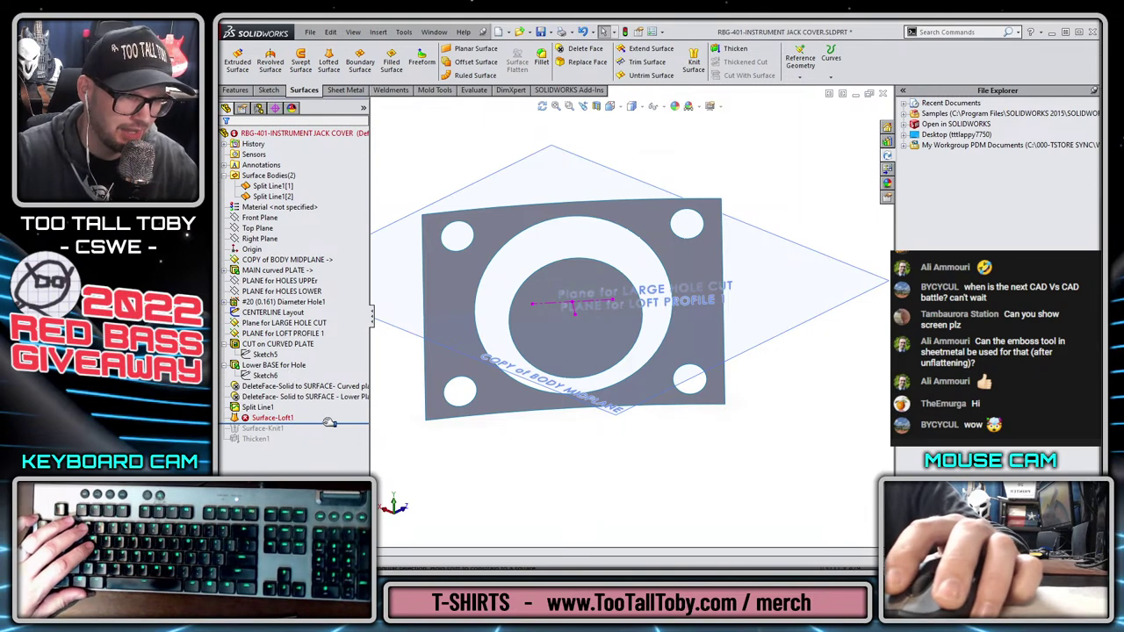
# Roll back before the split line and set up a lofted surface between the disc's edge and the large hole's edge
pyautogui.moveTo(329, 422)
pyautogui.mouseDown()
pyautogui.moveTo(327, 386)
pyautogui.moveTo(324, 402)
pyautogui.mouseUp()
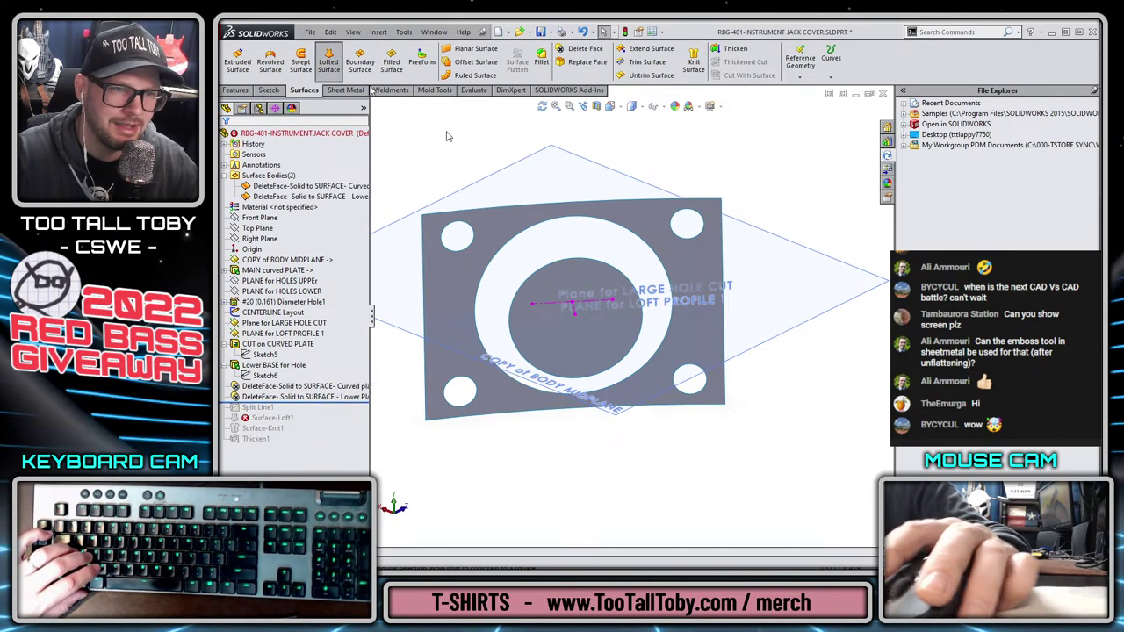
pyautogui.click(632, 287)
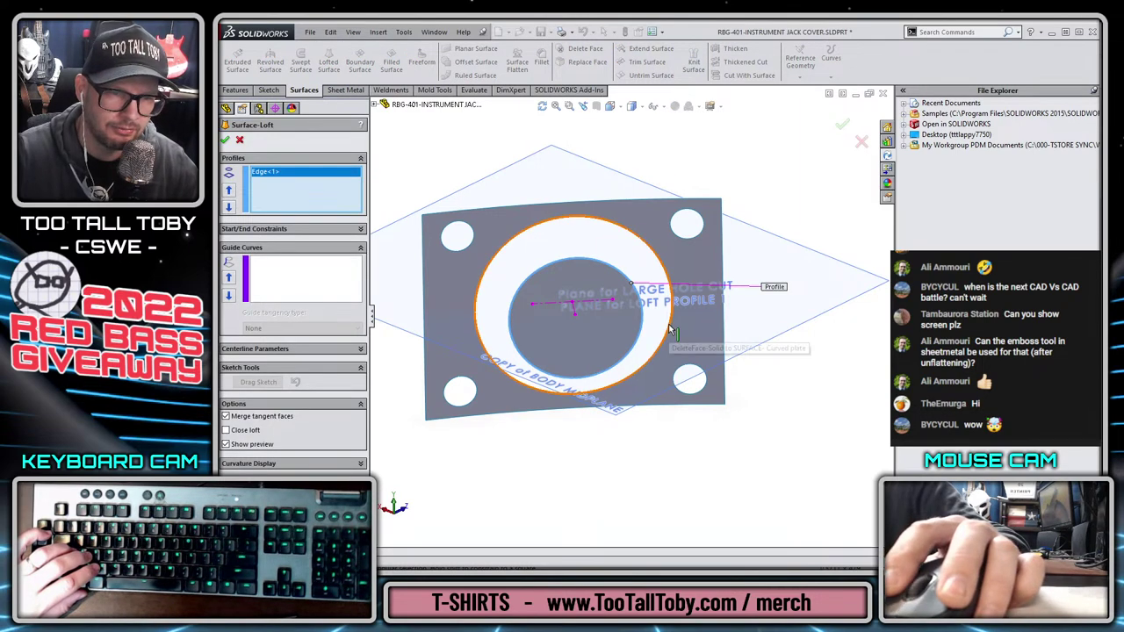
pyautogui.click(669, 331)
pyautogui.moveTo(673, 359); pyautogui.dragTo(647, 321, button='middle')
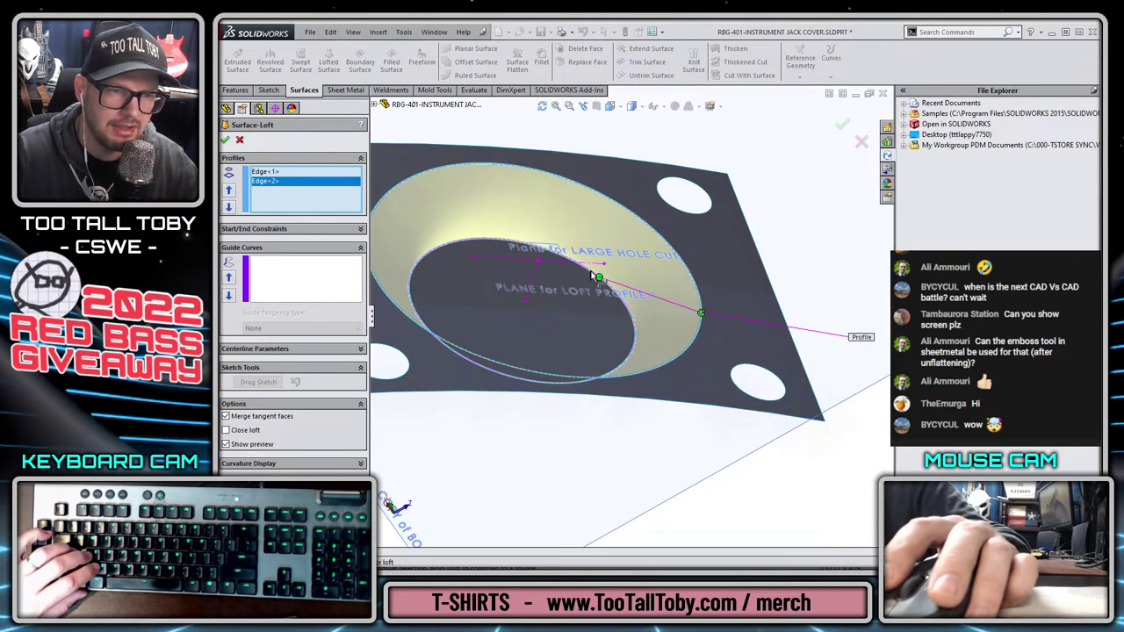
# Try sliding the loft connector to different points around the disc's edge, and cancel the new lofted surface
pyautogui.moveTo(624, 309); pyautogui.dragTo(634, 327)
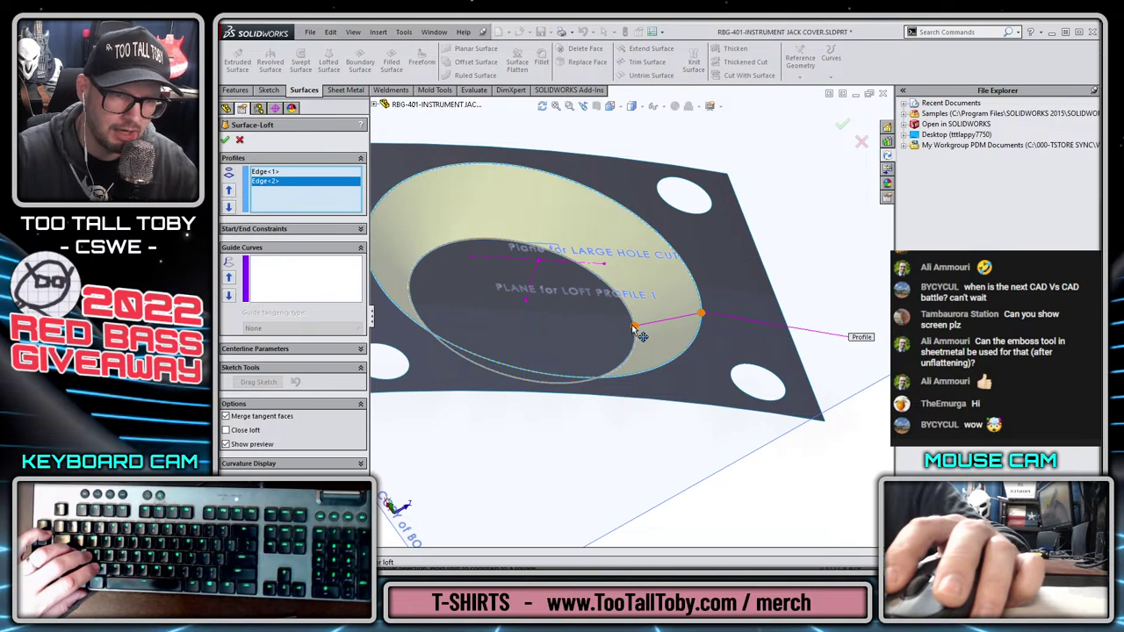
pyautogui.click(257, 466)
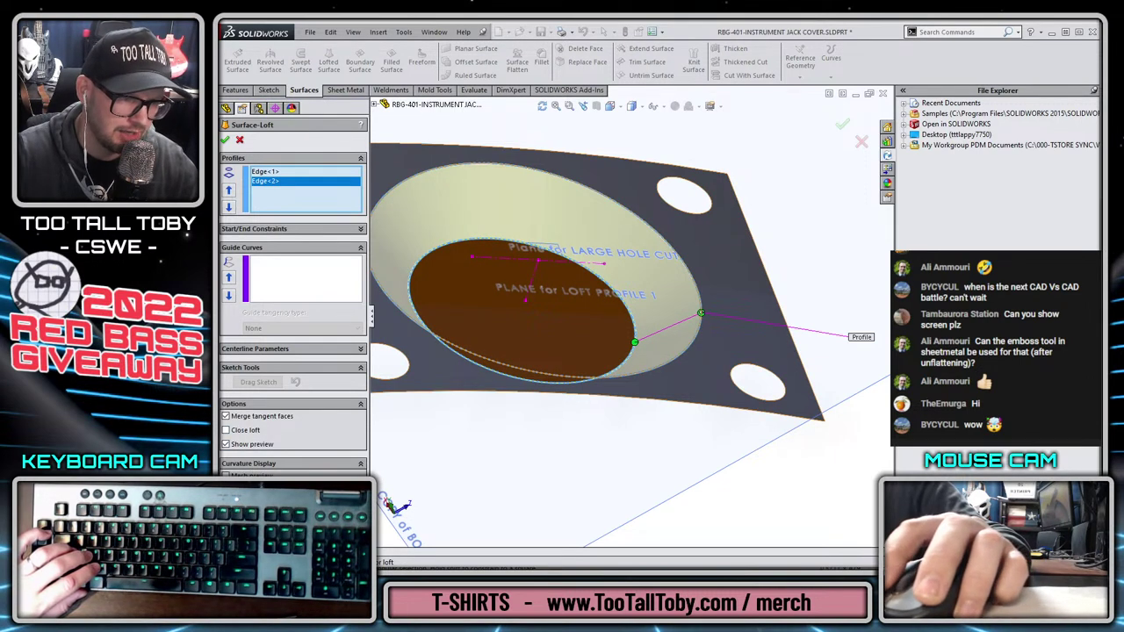
pyautogui.moveTo(634, 341); pyautogui.dragTo(627, 292)
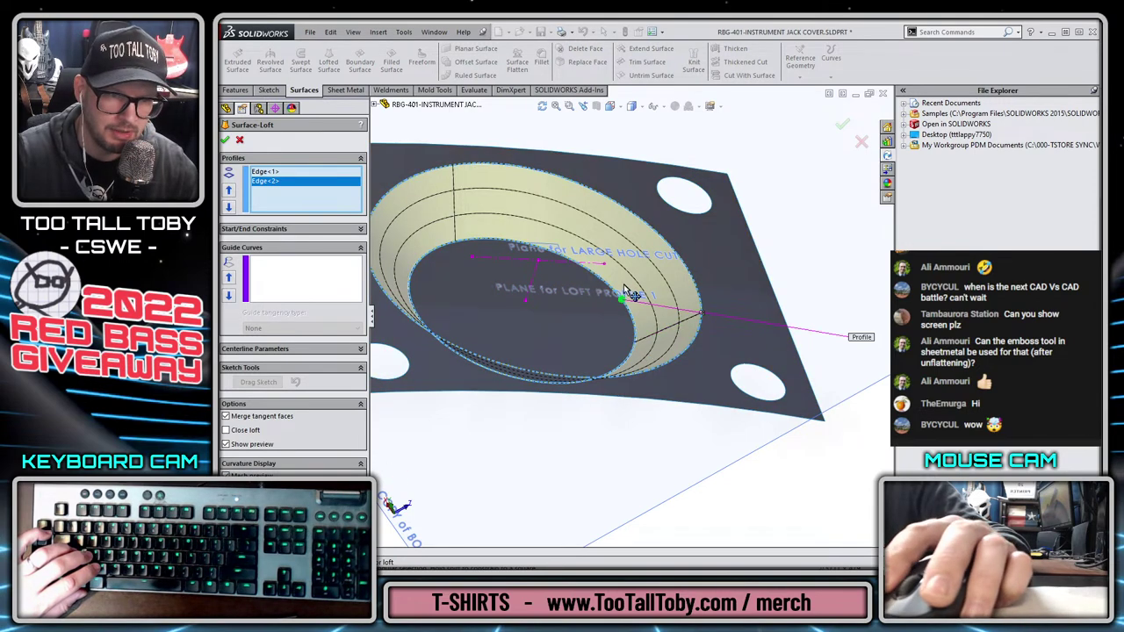
pyautogui.moveTo(670, 356); pyautogui.dragTo(667, 406, button='middle')
pyautogui.scroll(-3, 650, 378)
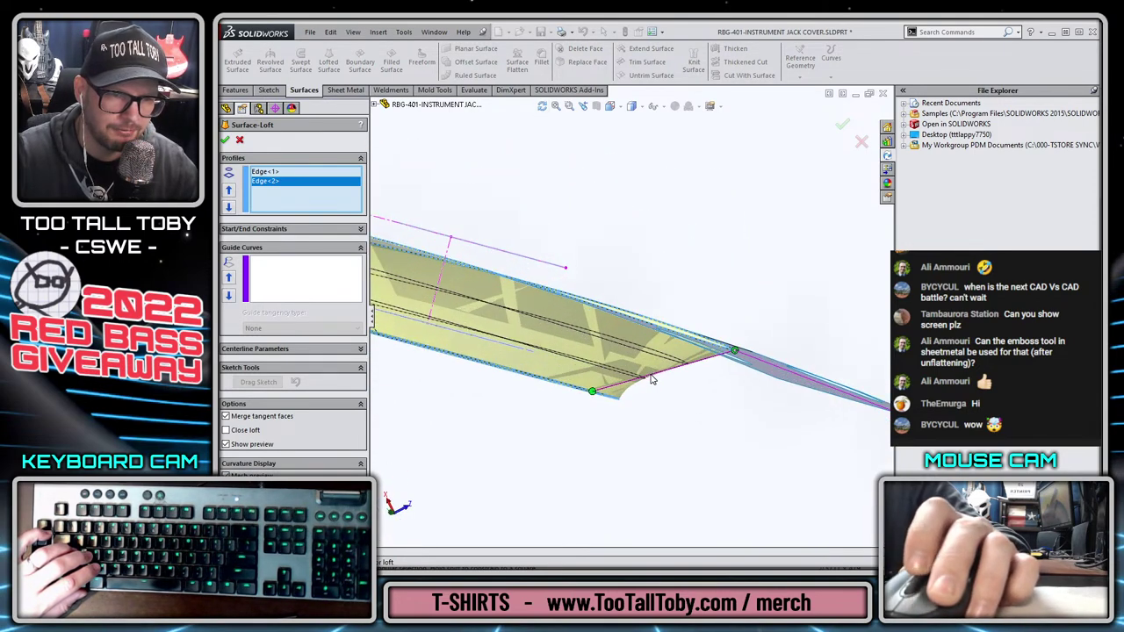
pyautogui.moveTo(672, 358)
pyautogui.mouseDown(button='middle')
pyautogui.moveTo(637, 387)
pyautogui.moveTo(604, 338)
pyautogui.mouseUp(button='middle')
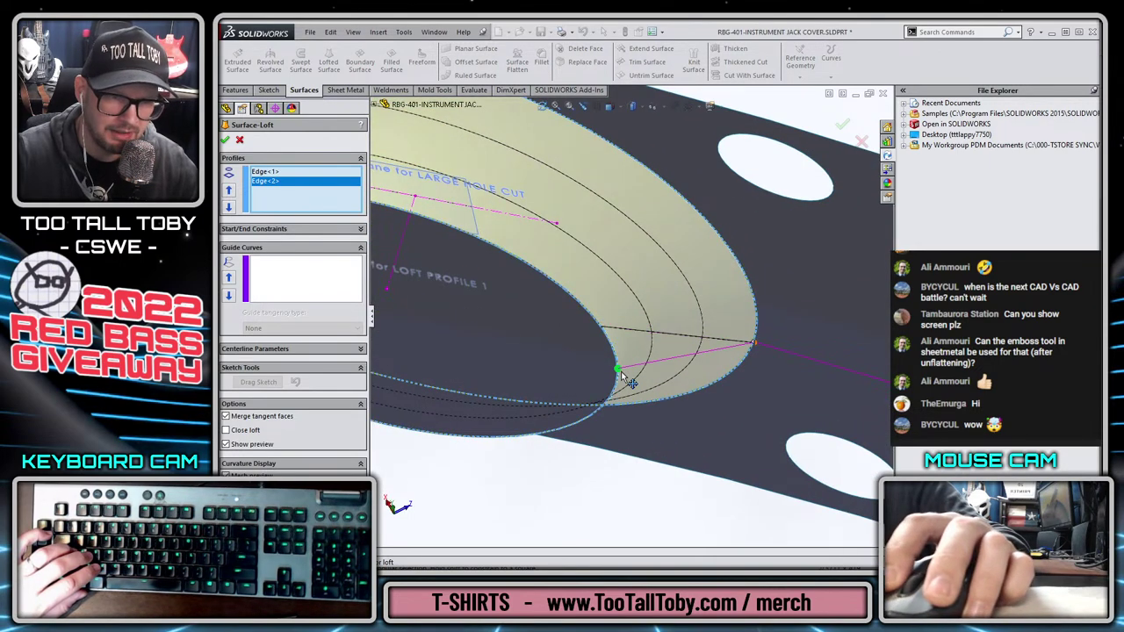
pyautogui.moveTo(621, 372); pyautogui.dragTo(605, 331)
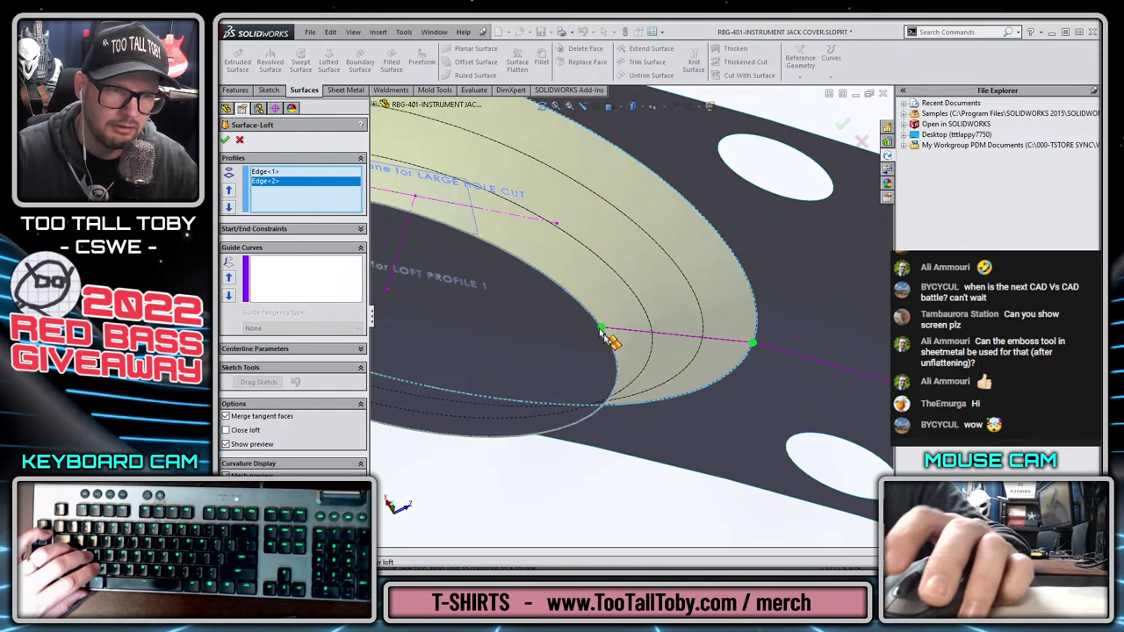
pyautogui.scroll(3, 610, 333)
pyautogui.moveTo(612, 321); pyautogui.dragTo(456, 297, button='middle')
pyautogui.click(240, 142)
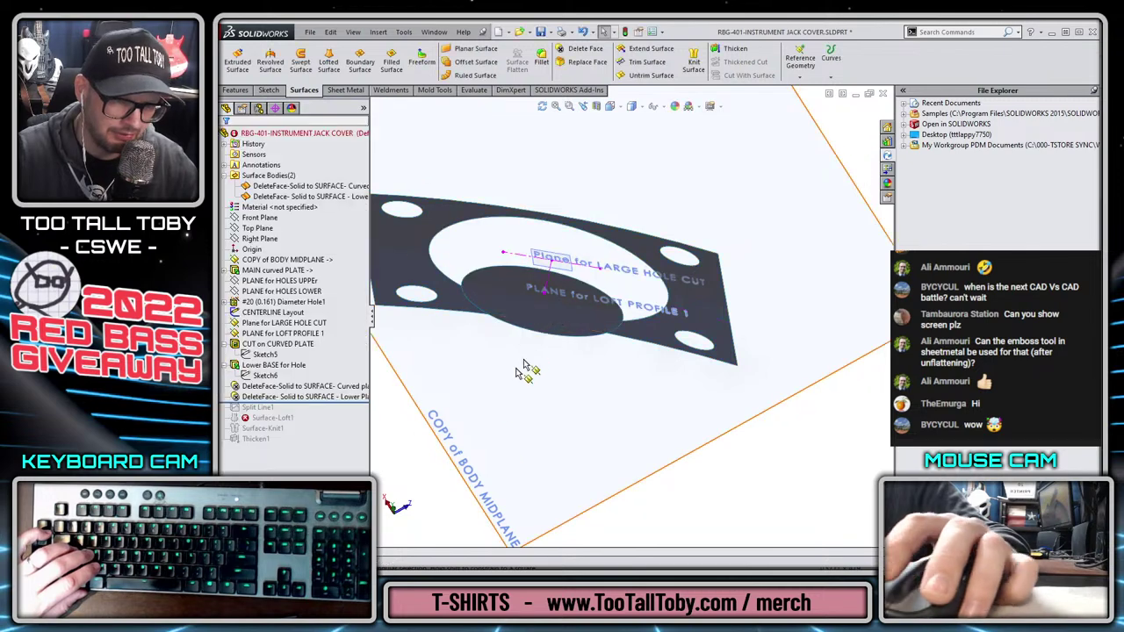
# Roll forward past the failed surface loft and replace its broken profiles with the closed edge loop of the plate's large hole
pyautogui.moveTo(316, 418); pyautogui.dragTo(314, 418)
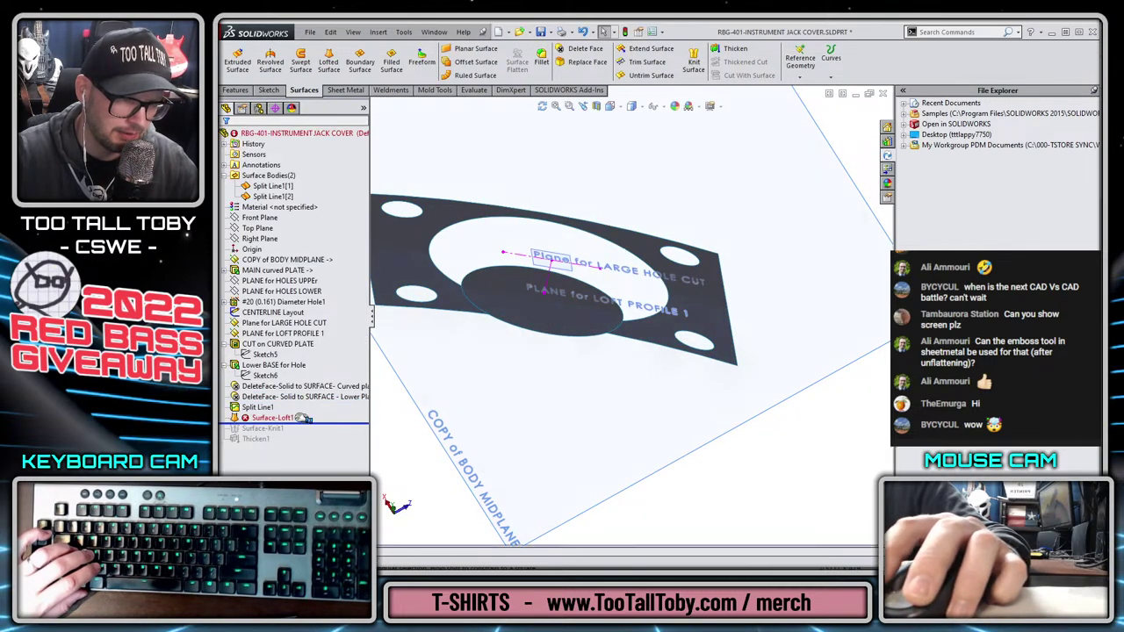
pyautogui.rightClick(264, 418)
pyautogui.rightClick(254, 418)
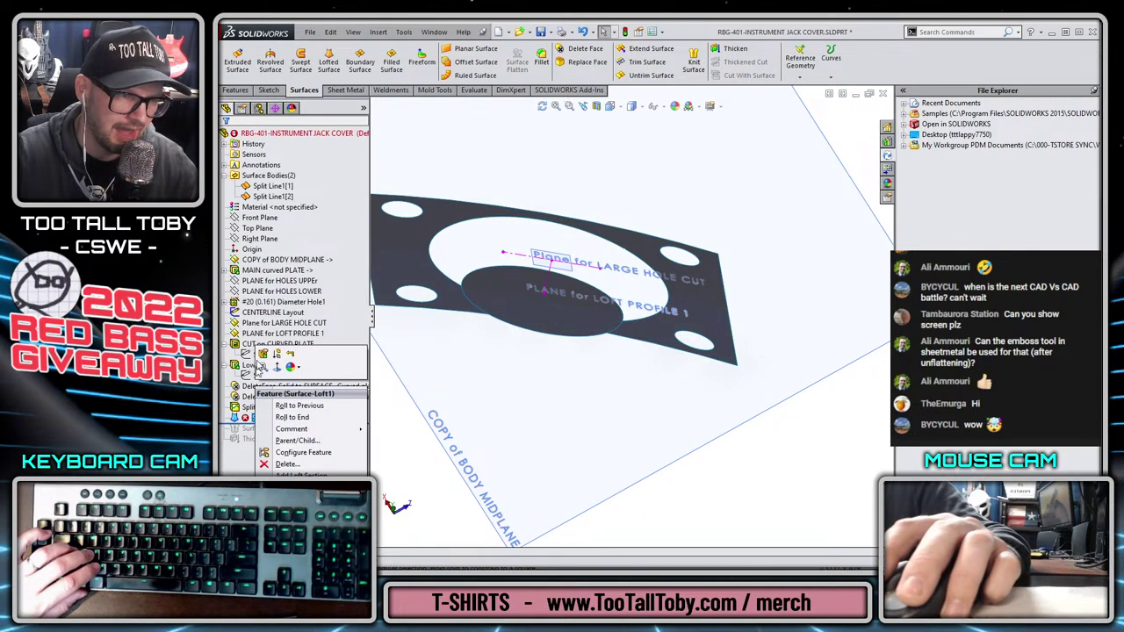
pyautogui.click(263, 354)
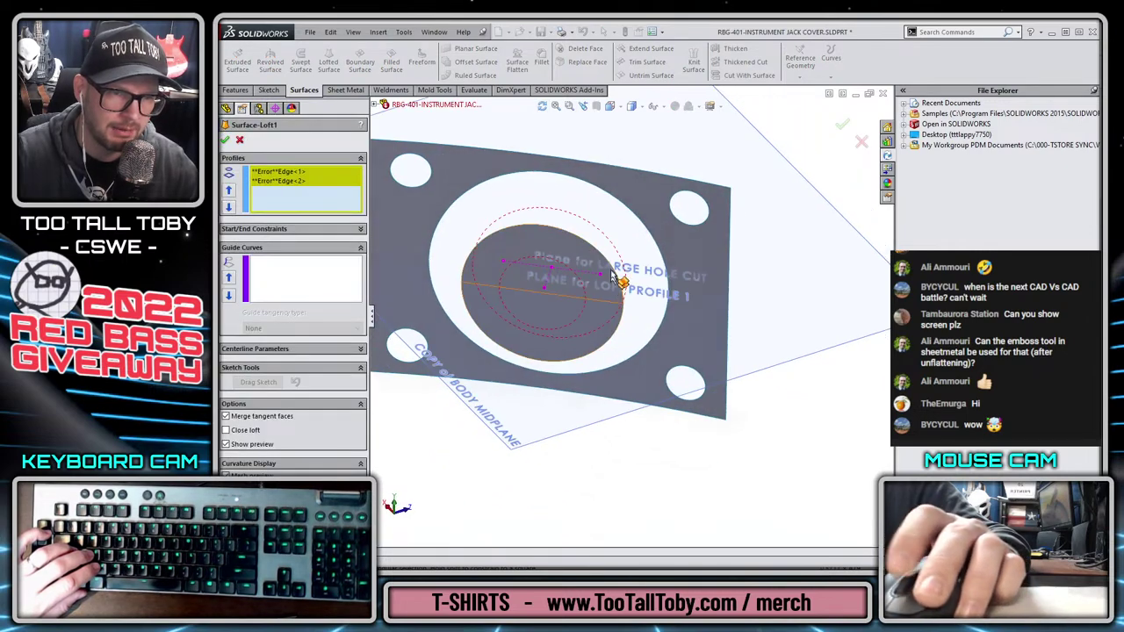
pyautogui.rightClick(332, 181)
pyautogui.click(345, 183)
pyautogui.rightClick(330, 186)
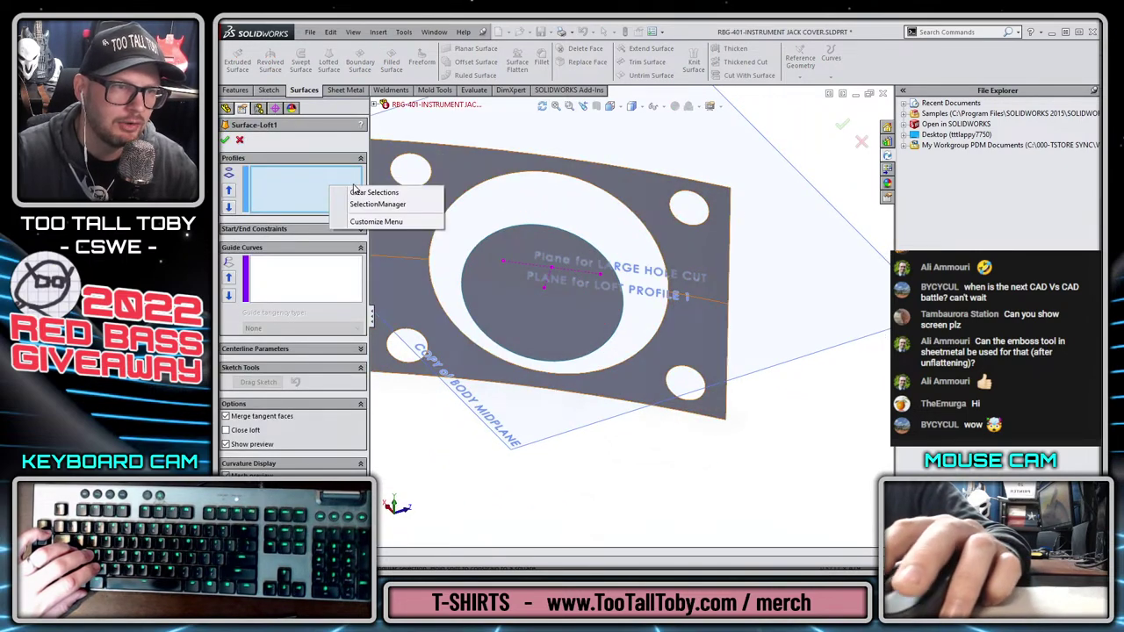
pyautogui.click(366, 205)
pyautogui.click(620, 213)
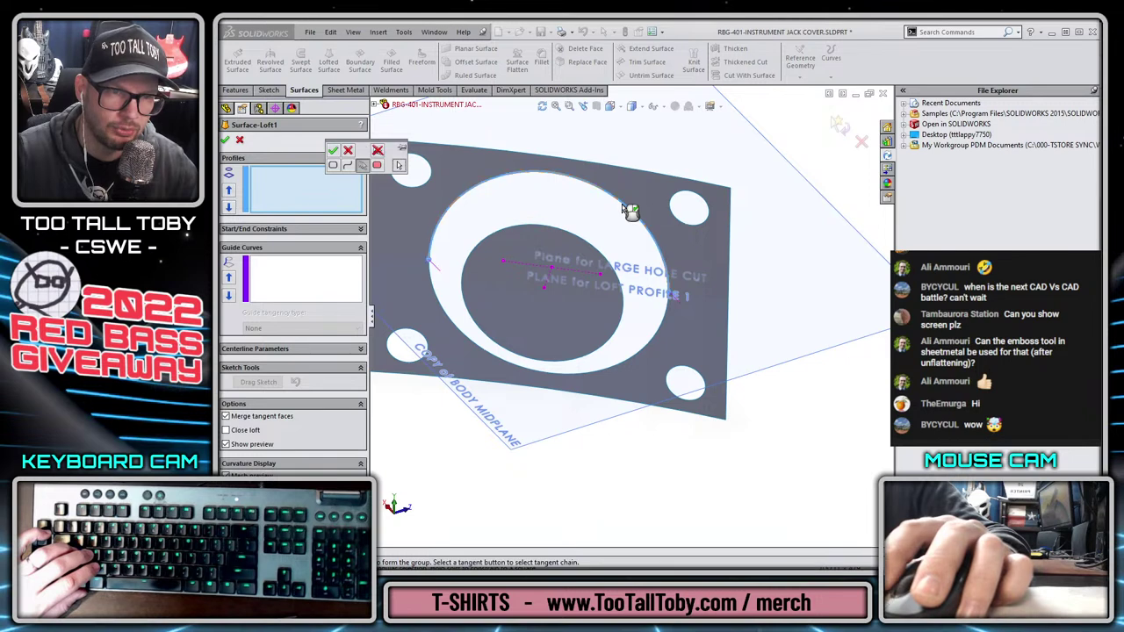
pyautogui.click(665, 339)
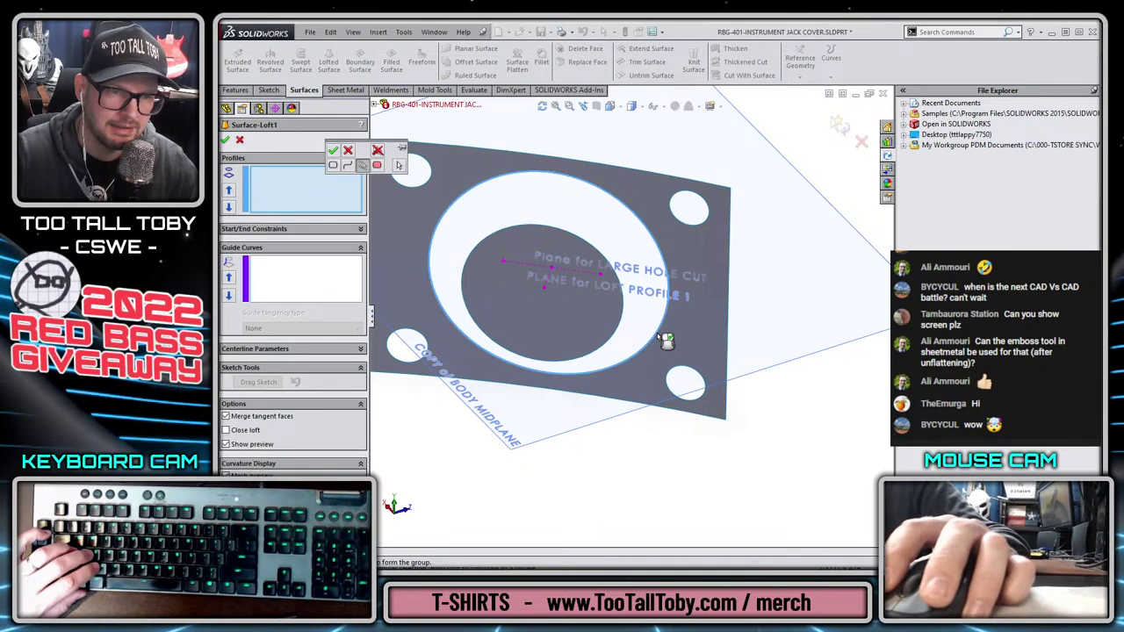
pyautogui.click(337, 150)
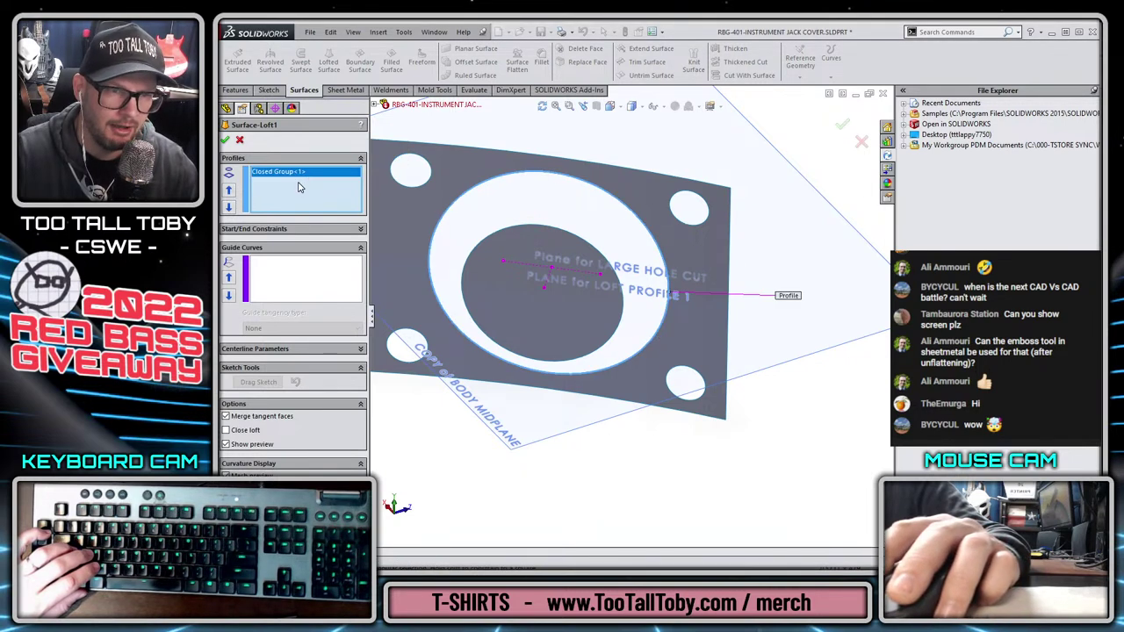
# Add the two half edges of the lower disc as a closed group for the loft's second profile
pyautogui.rightClick(329, 193)
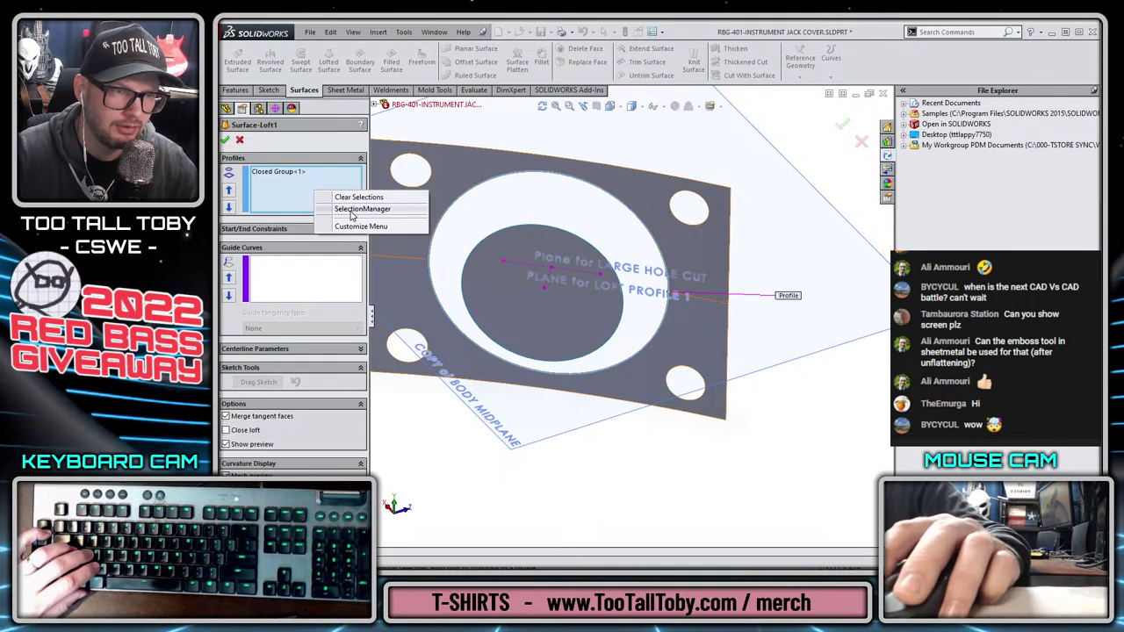
pyautogui.click(351, 211)
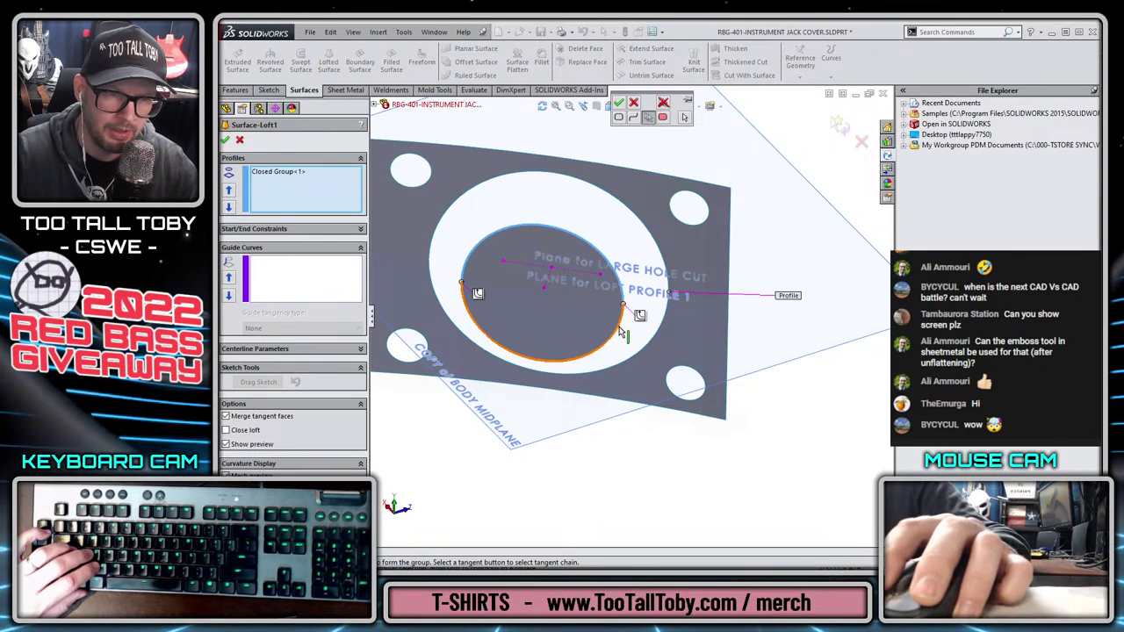
pyautogui.click(620, 105)
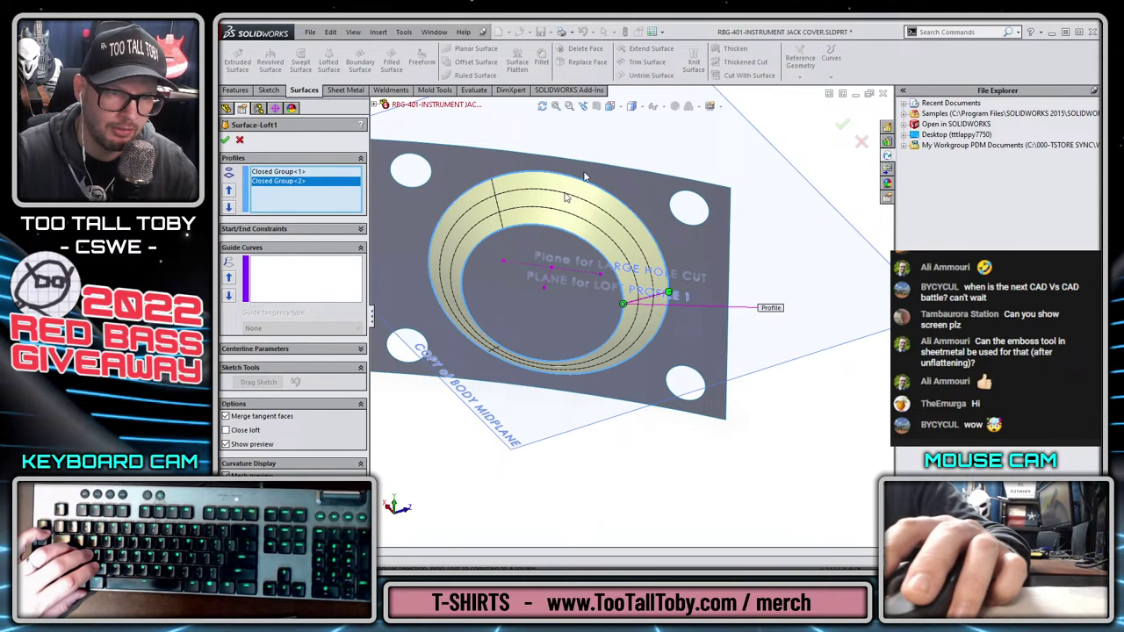
# Set the loft's start constraint to Tangency To Face with a tangent length of 0.3
pyautogui.click(293, 232)
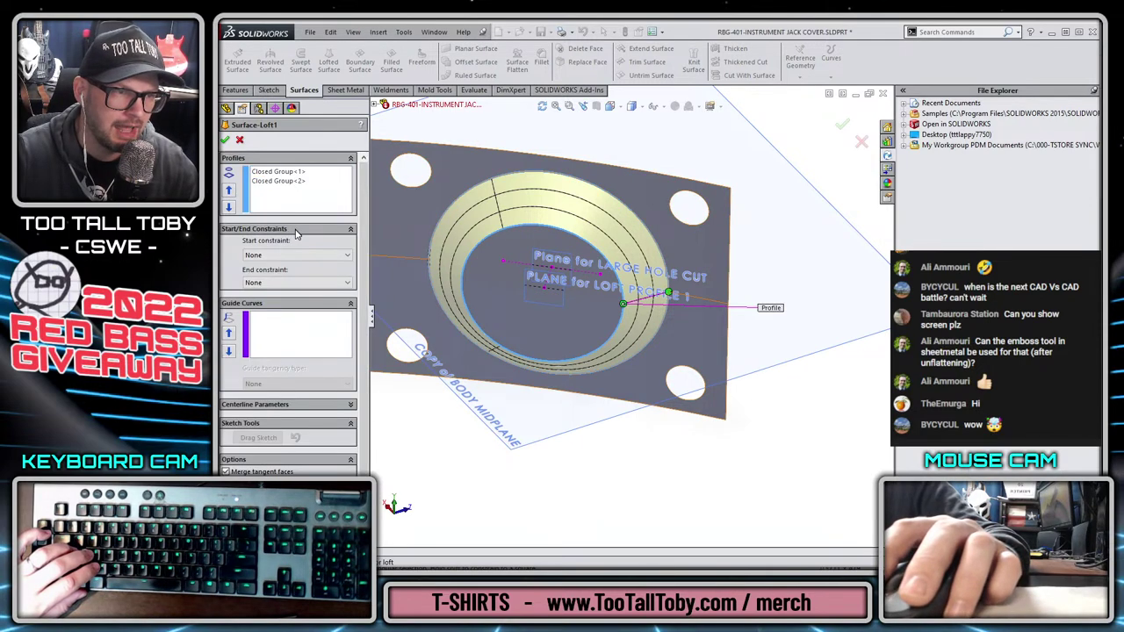
pyautogui.click(275, 255)
pyautogui.click(288, 281)
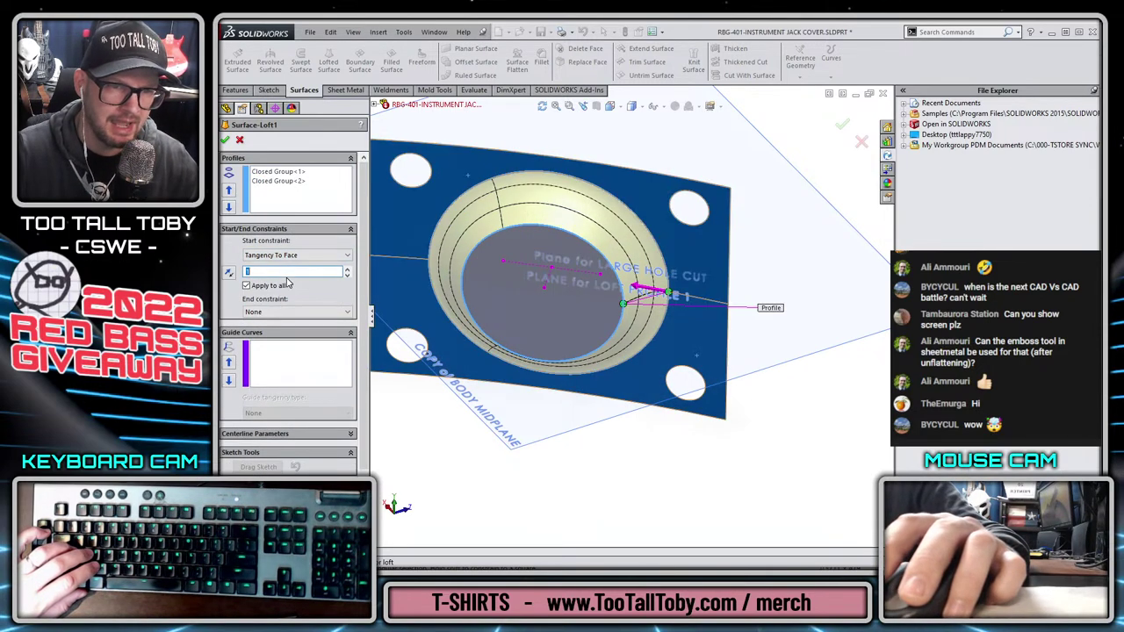
pyautogui.moveTo(617, 263); pyautogui.dragTo(605, 351, button='middle')
pyautogui.scroll(-4, 667, 301)
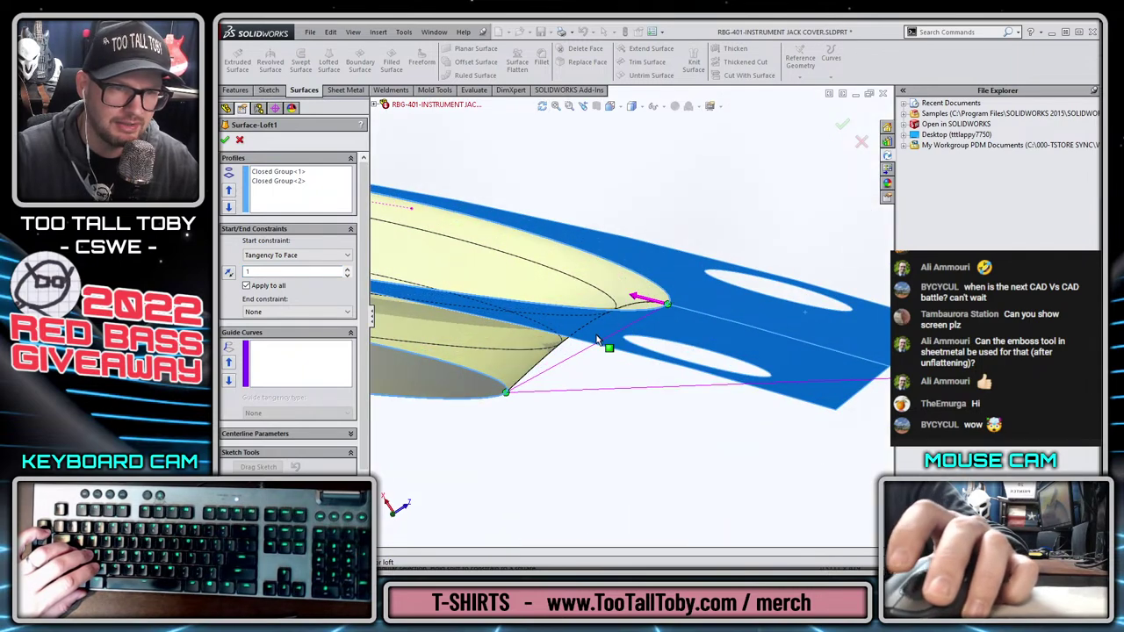
pyautogui.moveTo(396, 356); pyautogui.dragTo(555, 323, button='middle')
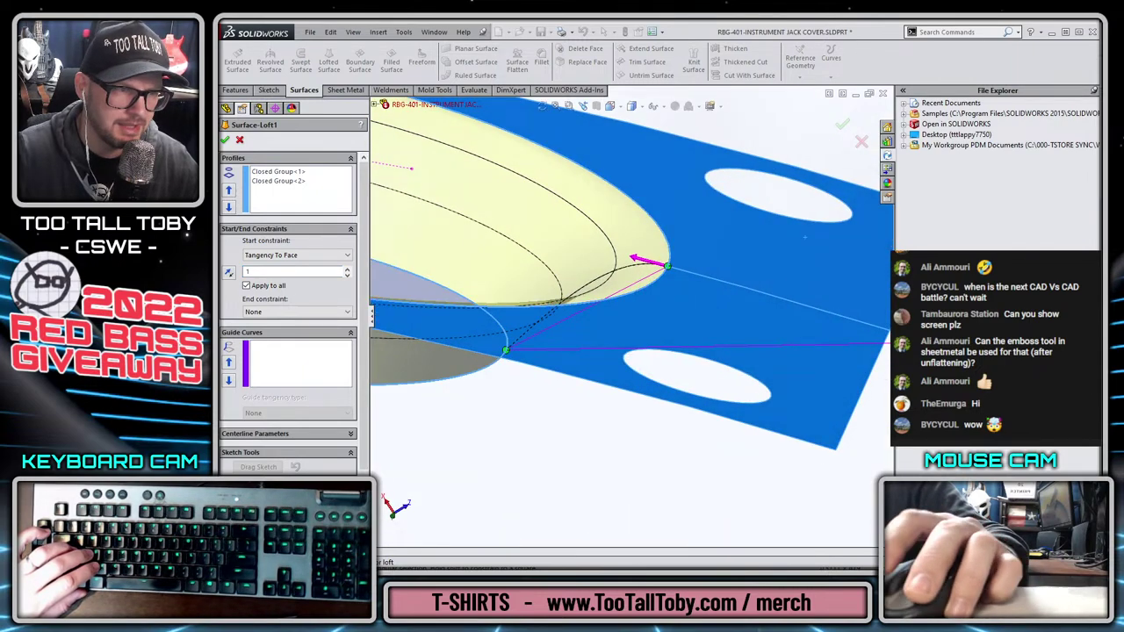
pyautogui.write('0.3')
pyautogui.press('Return')
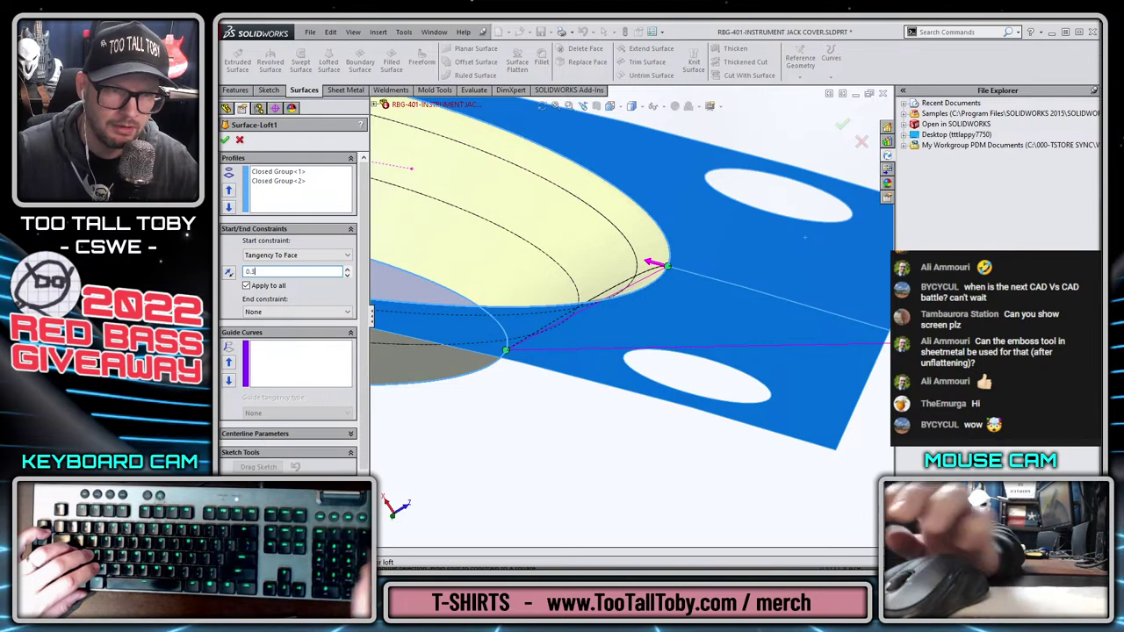
# Set the loft's end constraint to Tangency To Face with a tangent length of 1 and accept the surface loft
pyautogui.moveTo(397, 316); pyautogui.dragTo(413, 452, button='middle')
pyautogui.click(296, 312)
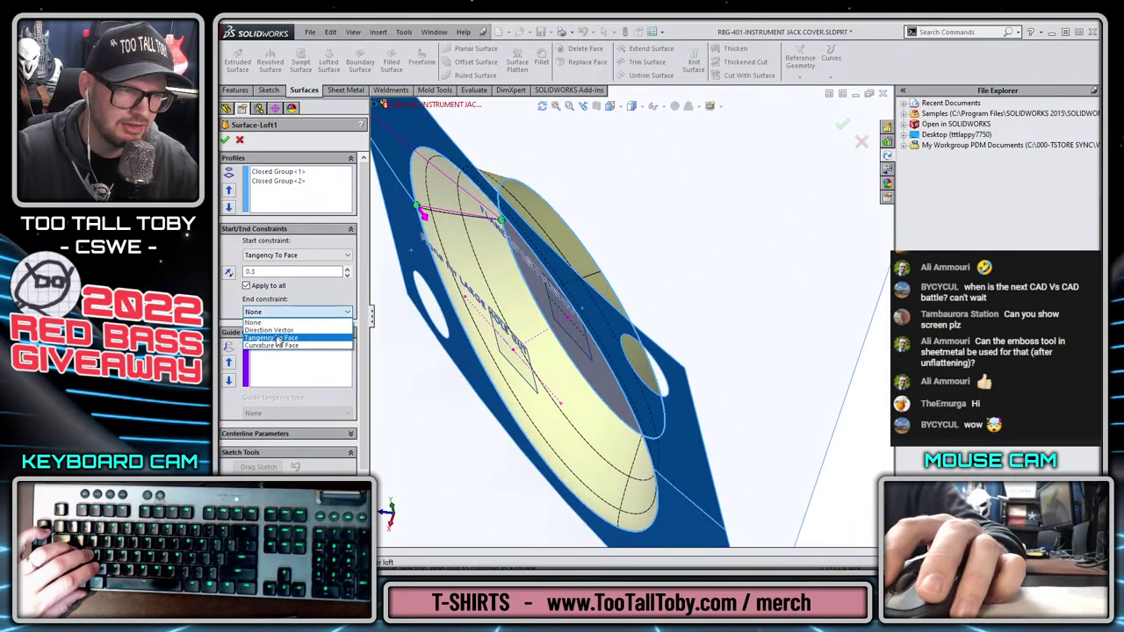
pyautogui.click(279, 341)
pyautogui.moveTo(593, 195); pyautogui.dragTo(590, 242, button='middle')
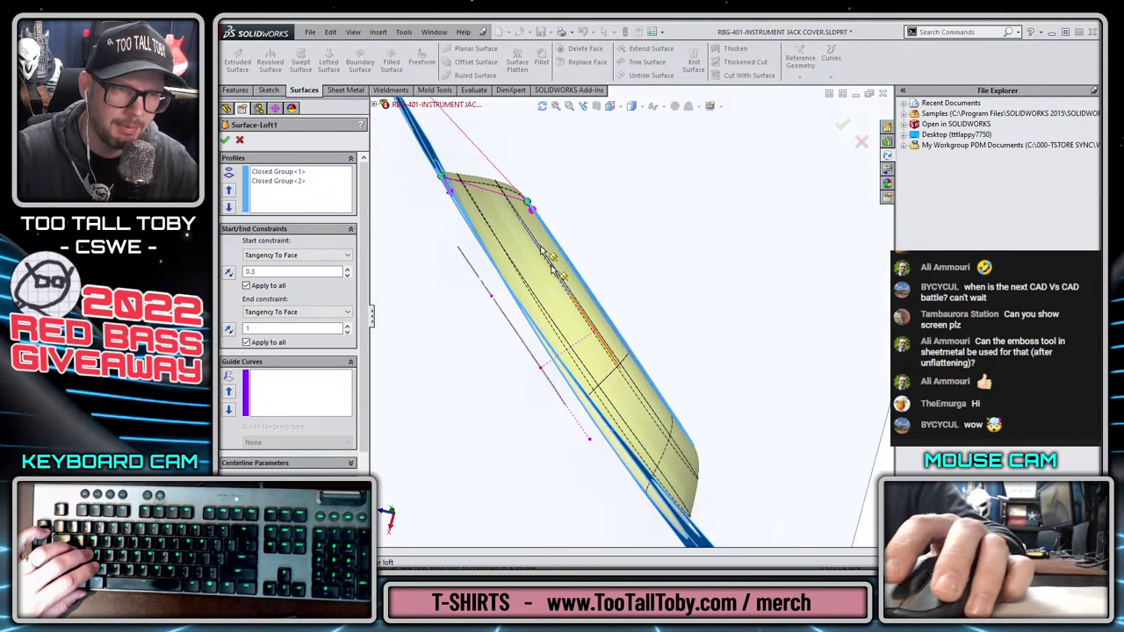
pyautogui.moveTo(527, 201); pyautogui.dragTo(503, 230, button='middle')
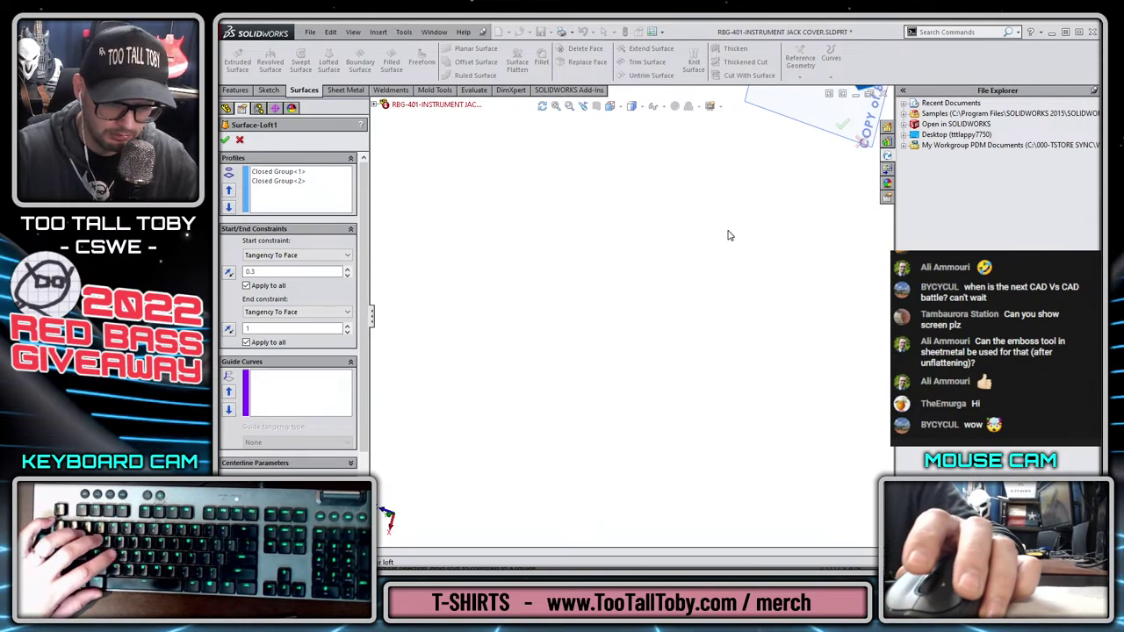
pyautogui.moveTo(728, 236); pyautogui.dragTo(858, 353, button='middle')
pyautogui.scroll(-10, 407, 286)
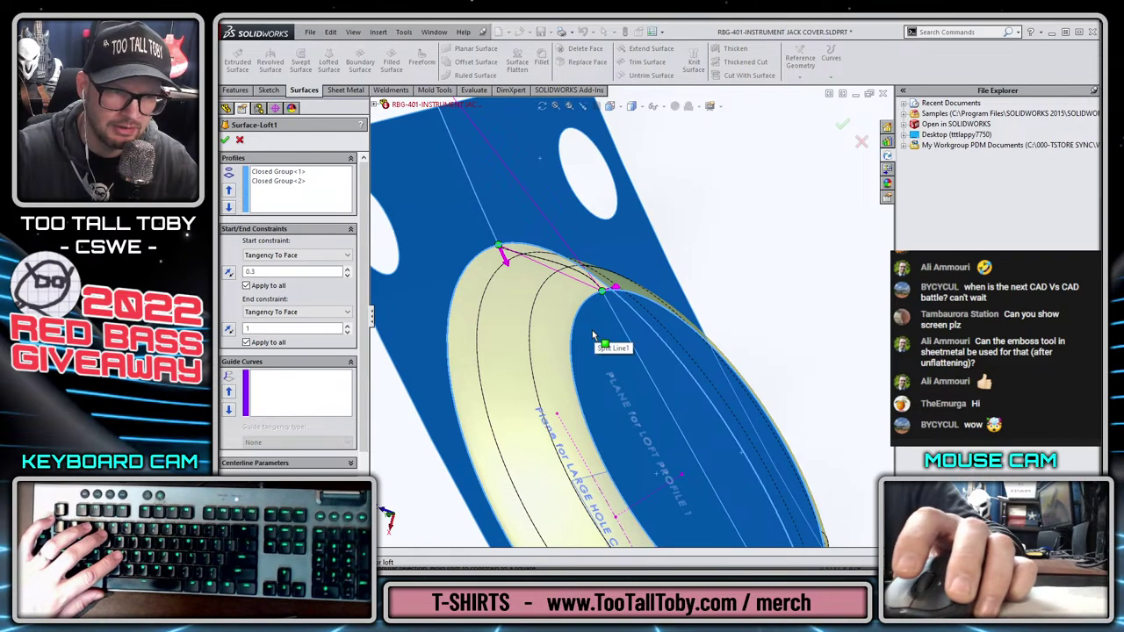
pyautogui.scroll(5, 652, 470)
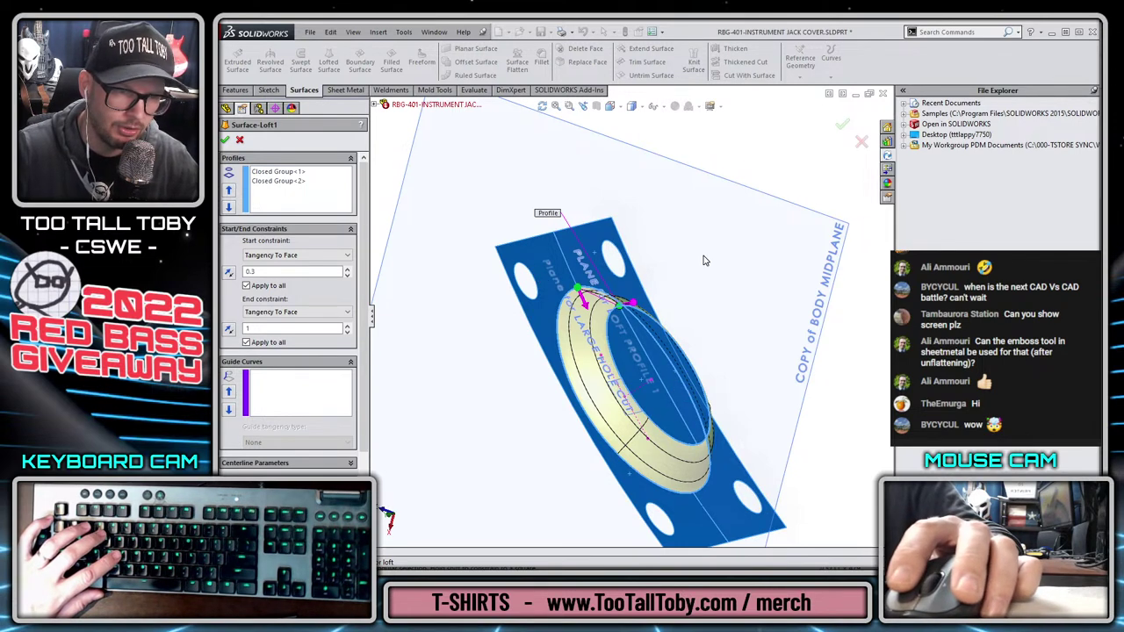
pyautogui.click(843, 127)
# Knit the lower disc, the lofted surface and the curved plate into one surface
pyautogui.moveTo(725, 274); pyautogui.dragTo(692, 304, button='middle')
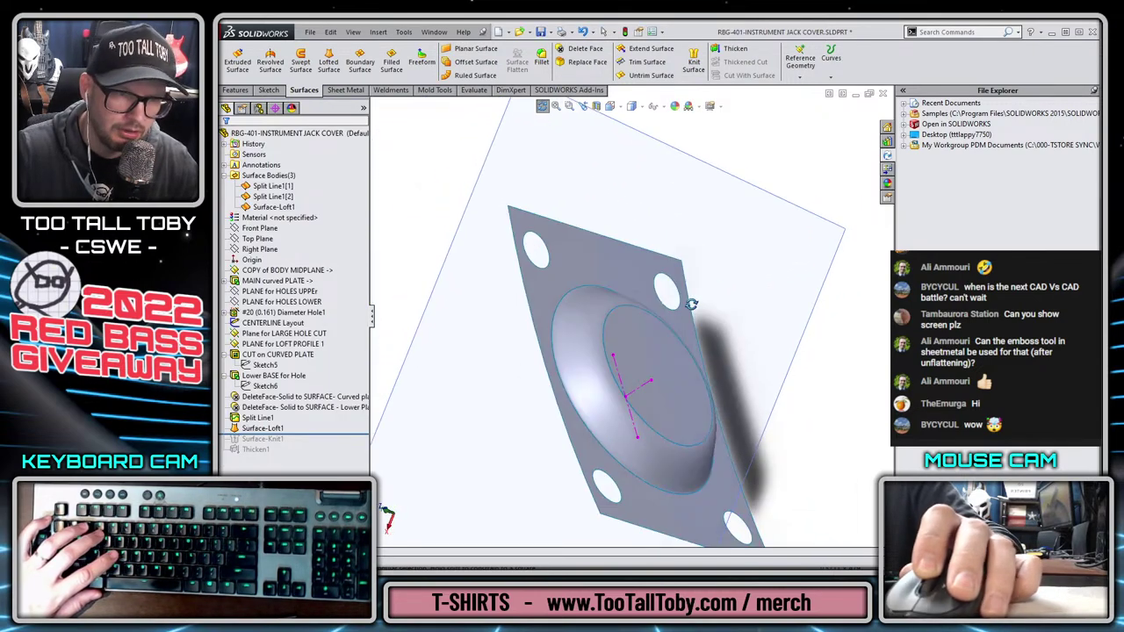
pyautogui.click(694, 62)
pyautogui.click(649, 342)
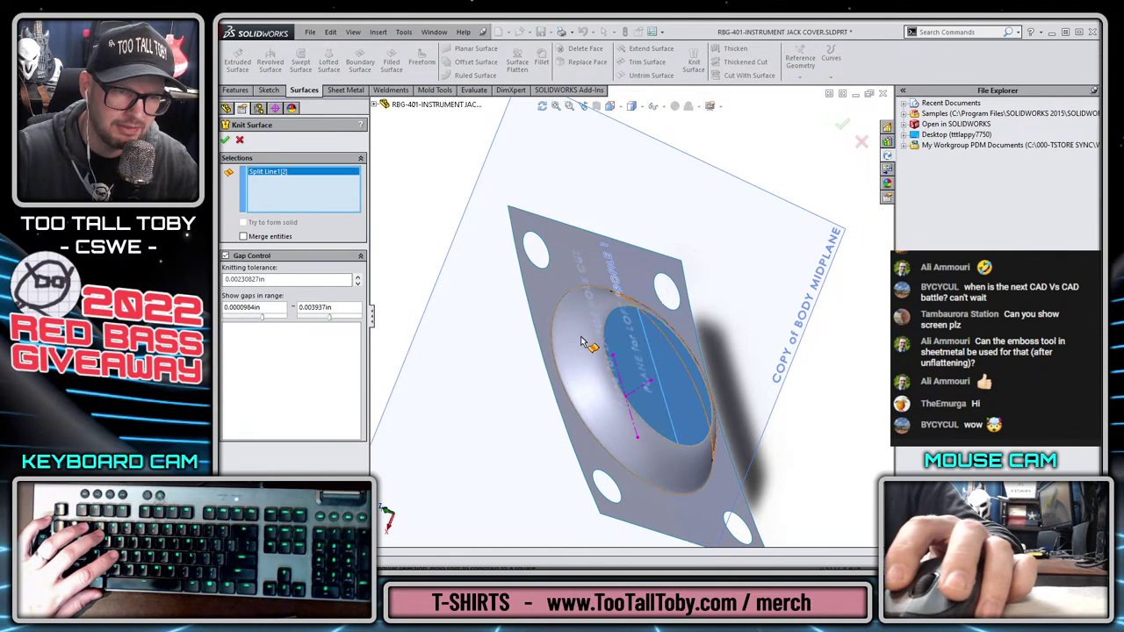
pyautogui.click(581, 340)
pyautogui.click(546, 321)
pyautogui.rightClick(545, 365)
pyautogui.click(477, 446)
pyautogui.moveTo(453, 481); pyautogui.dragTo(677, 252, button='middle')
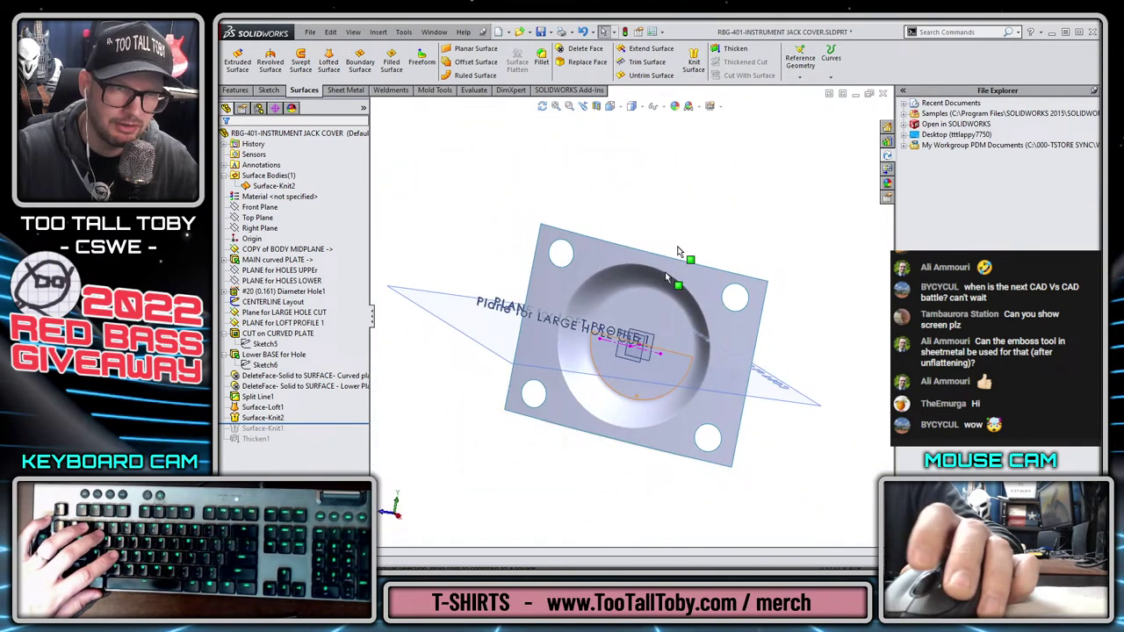
# Thicken the knitted surface by 0.036 in
pyautogui.click(740, 55)
pyautogui.moveTo(728, 293); pyautogui.dragTo(626, 336, button='middle')
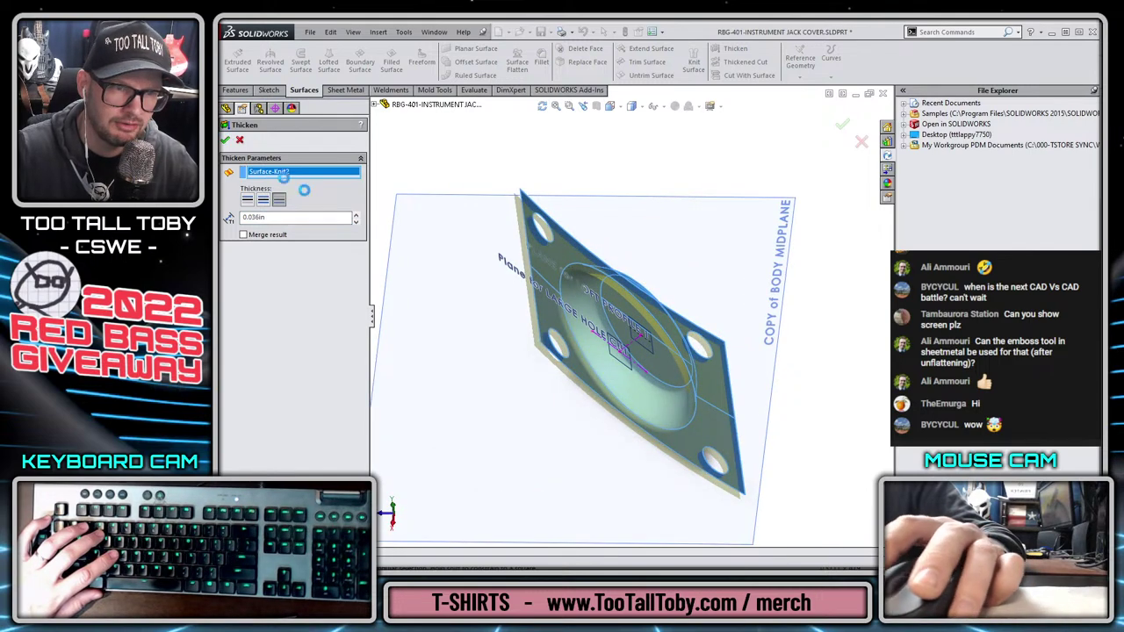
pyautogui.click(474, 211)
pyautogui.click(533, 156)
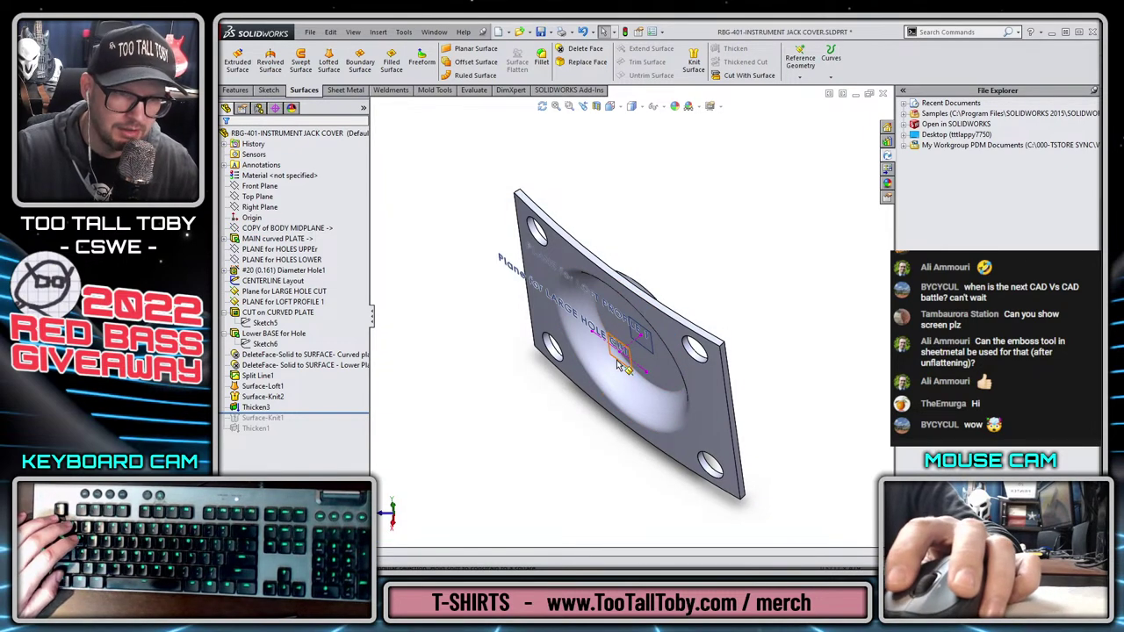
# Sketch a 0.375 in diameter circle centred on the origin on the plane for the large hole cut
pyautogui.click(619, 367)
pyautogui.click(662, 324)
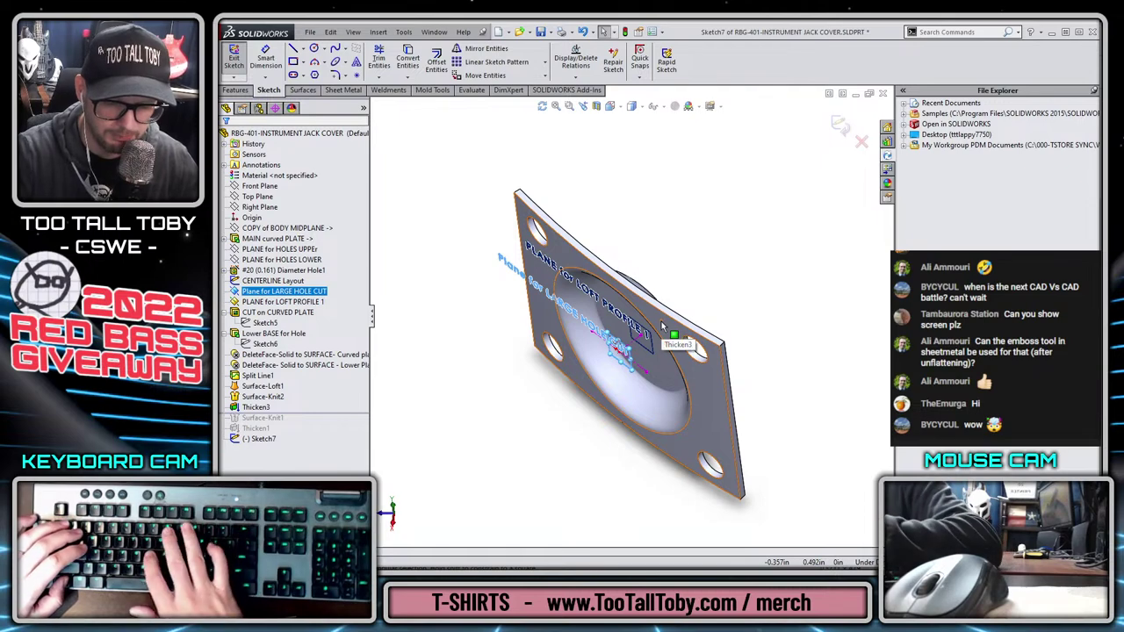
pyautogui.press('s')
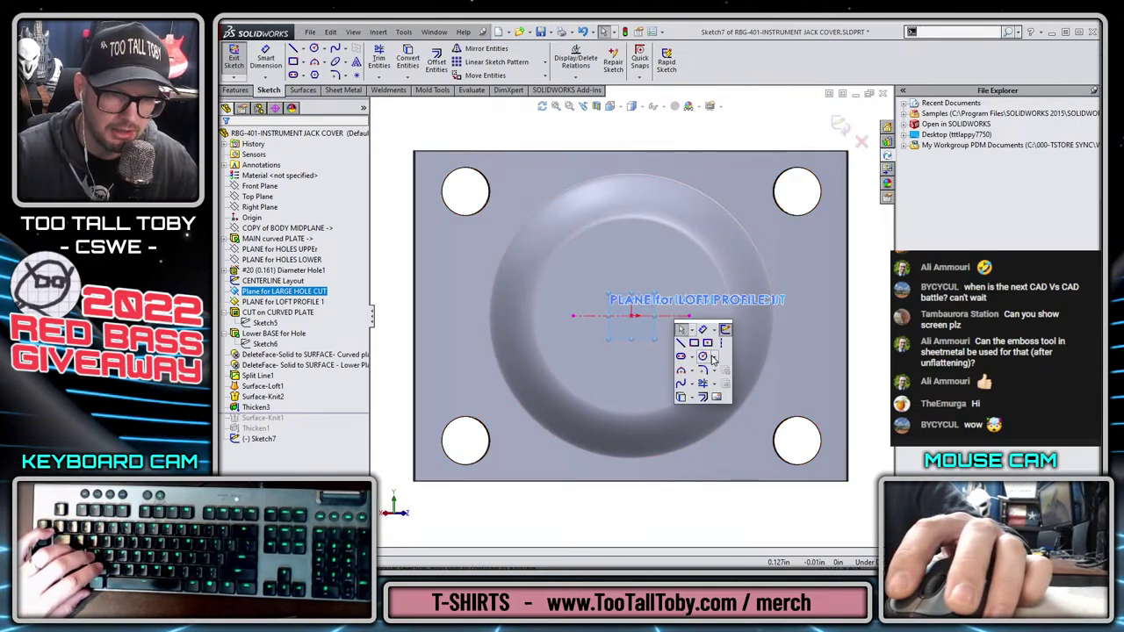
pyautogui.click(699, 354)
pyautogui.click(632, 315)
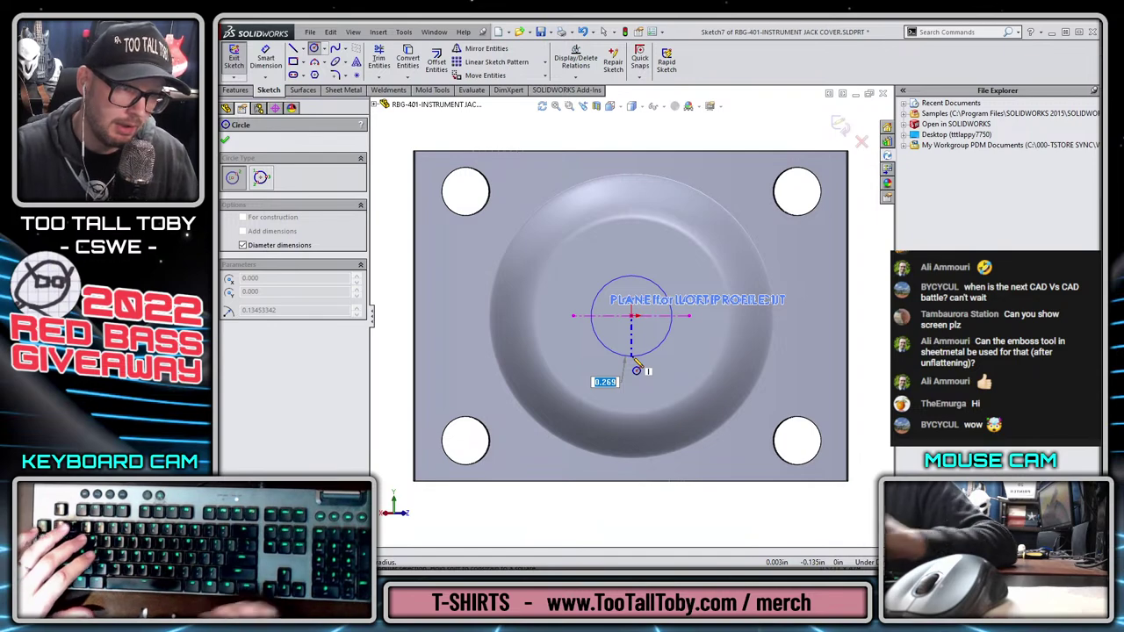
pyautogui.write('.')
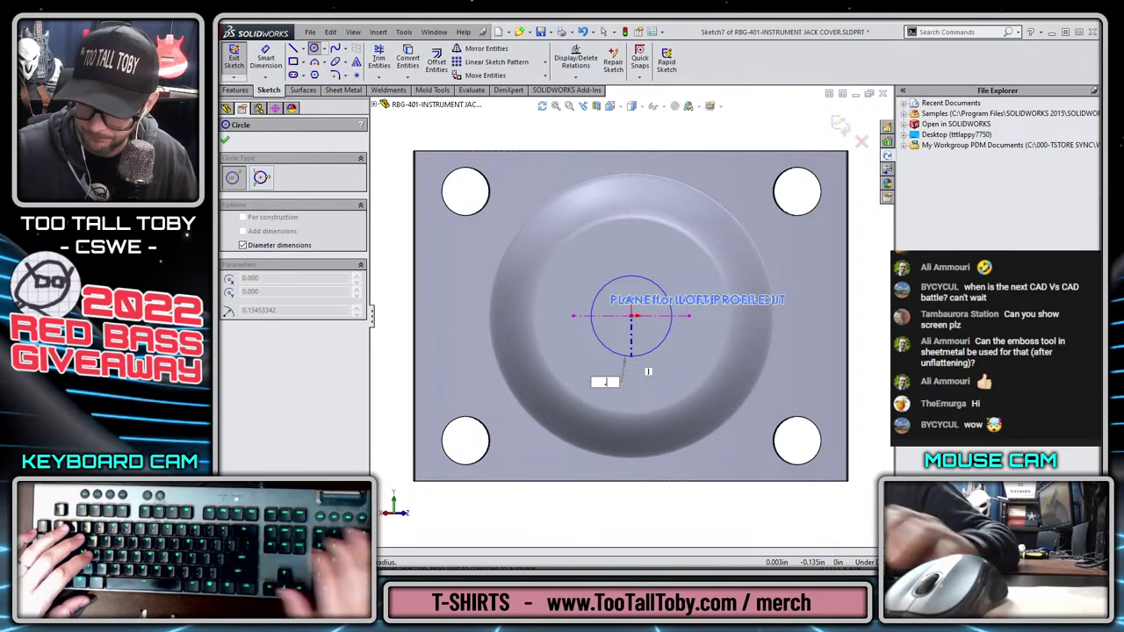
pyautogui.write('375')
pyautogui.press('Return')
pyautogui.press('Escape')
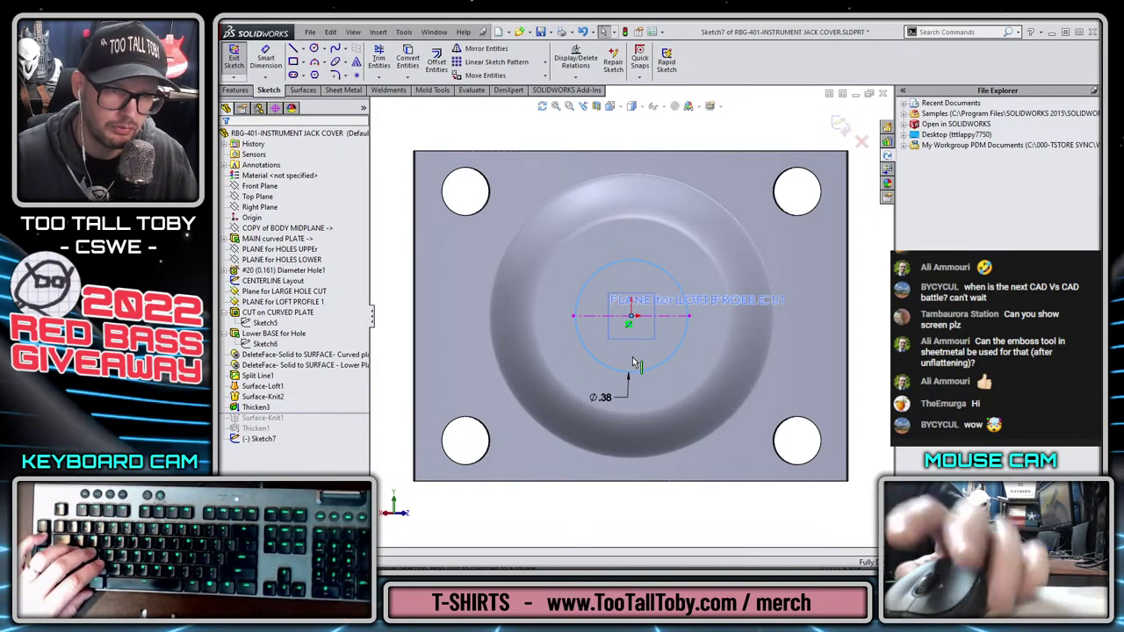
# Extrude-cut the circle Through All in the reversed direction to open the central jack hole
pyautogui.press('z')
pyautogui.press('z')
pyautogui.moveTo(608, 303); pyautogui.dragTo(688, 389, button='middle')
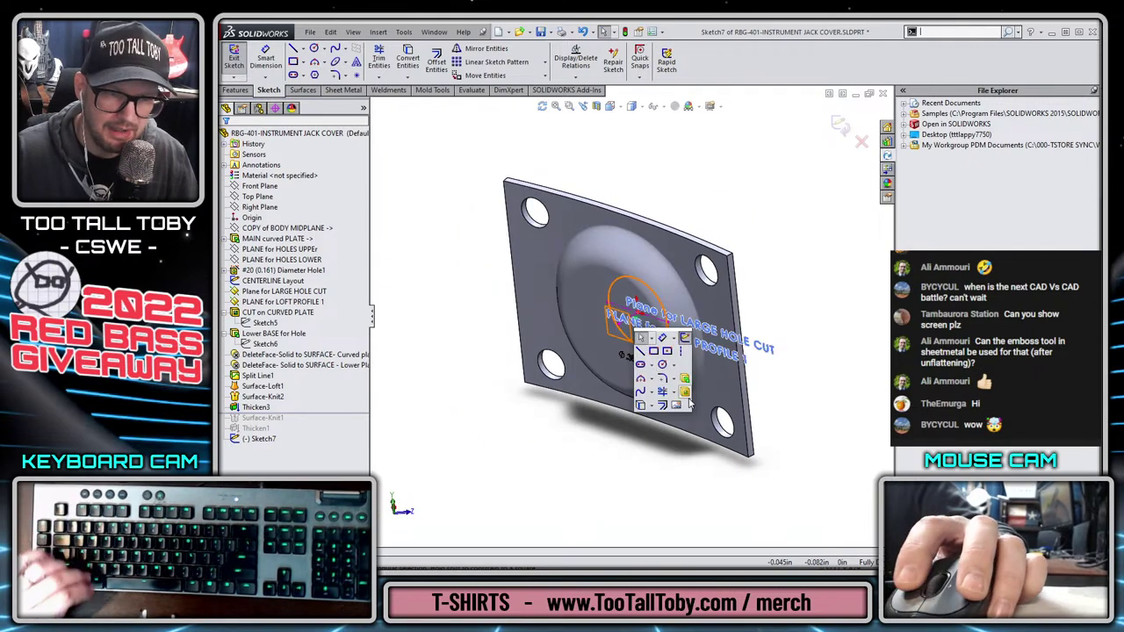
pyautogui.press('c')
pyautogui.rightClick(703, 191)
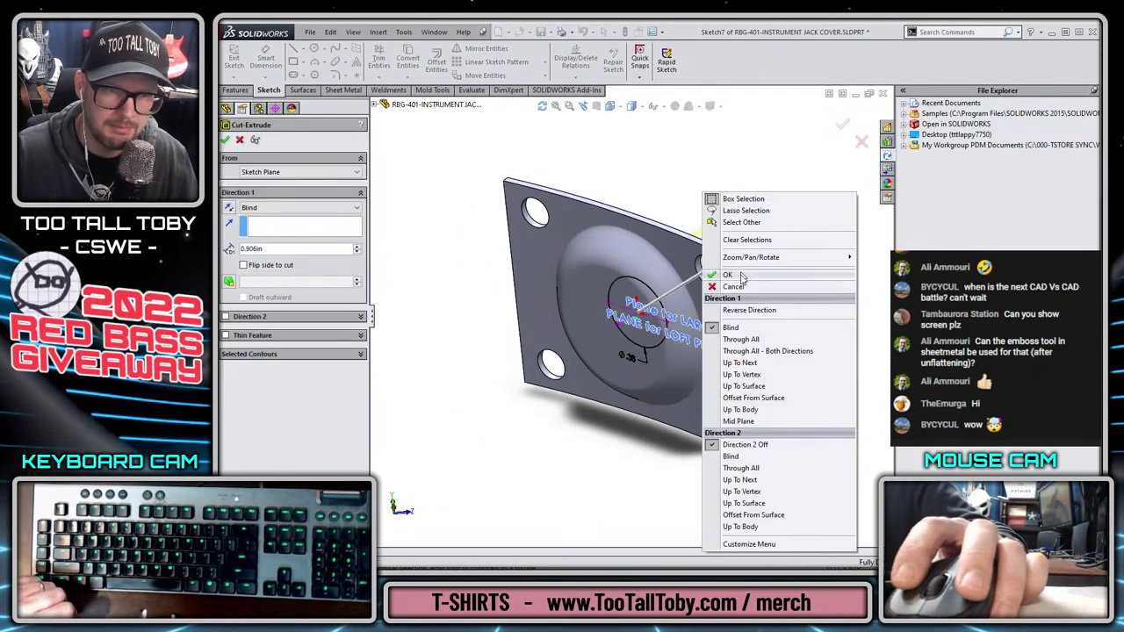
pyautogui.click(745, 345)
pyautogui.rightClick(797, 349)
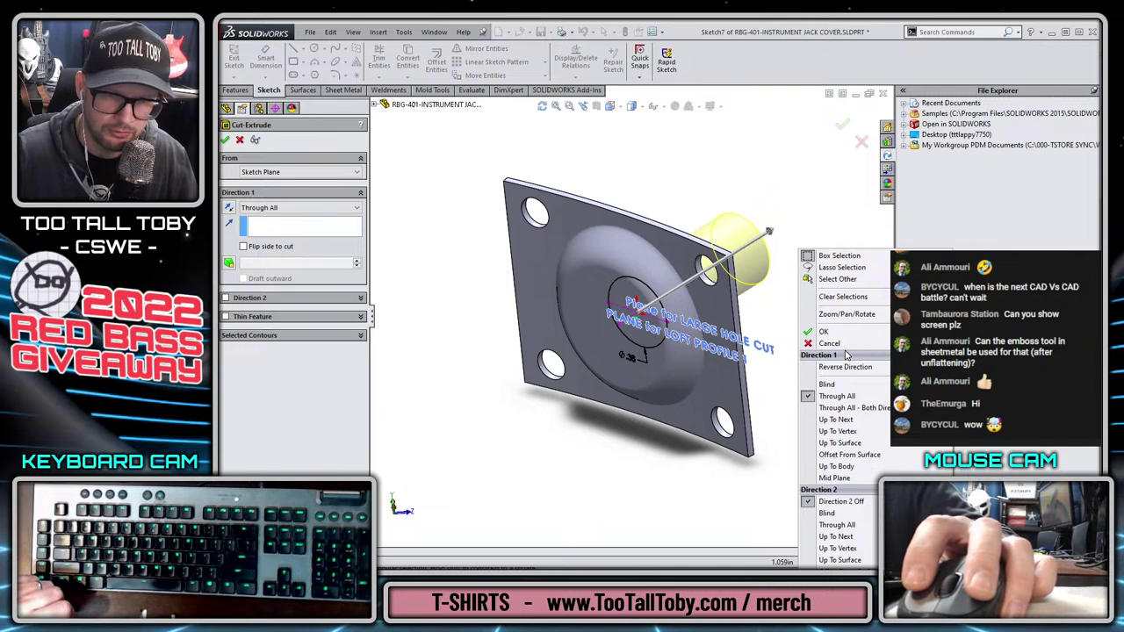
pyautogui.click(837, 367)
pyautogui.press('Return')
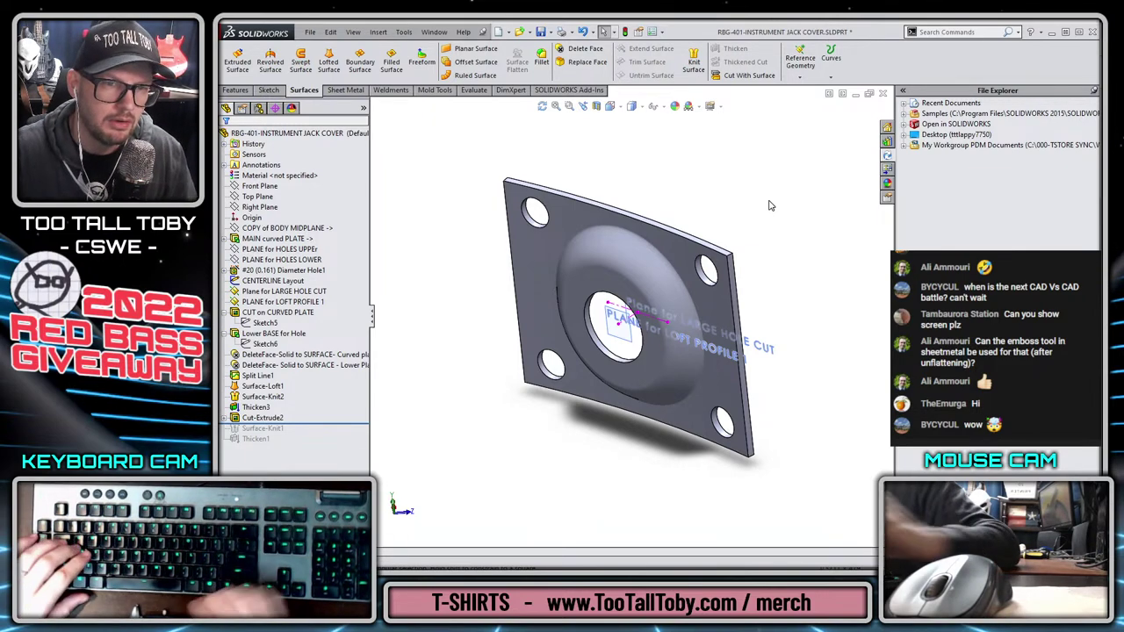
# Fillet the four corner edges of the plate with a 0.1 in radius
pyautogui.press('s')
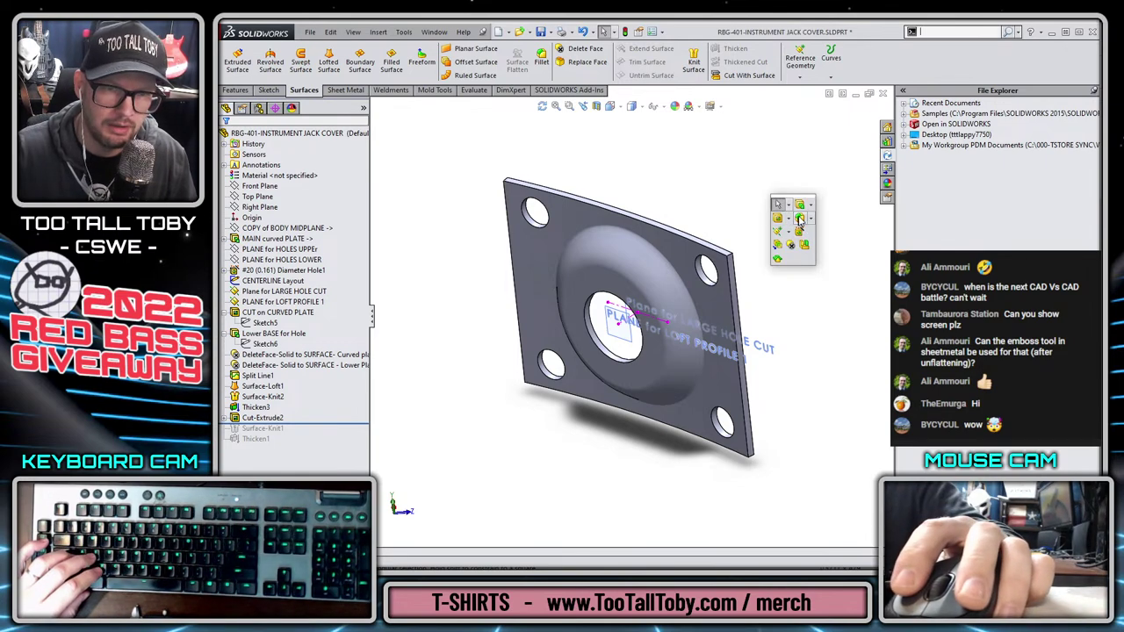
pyautogui.click(800, 219)
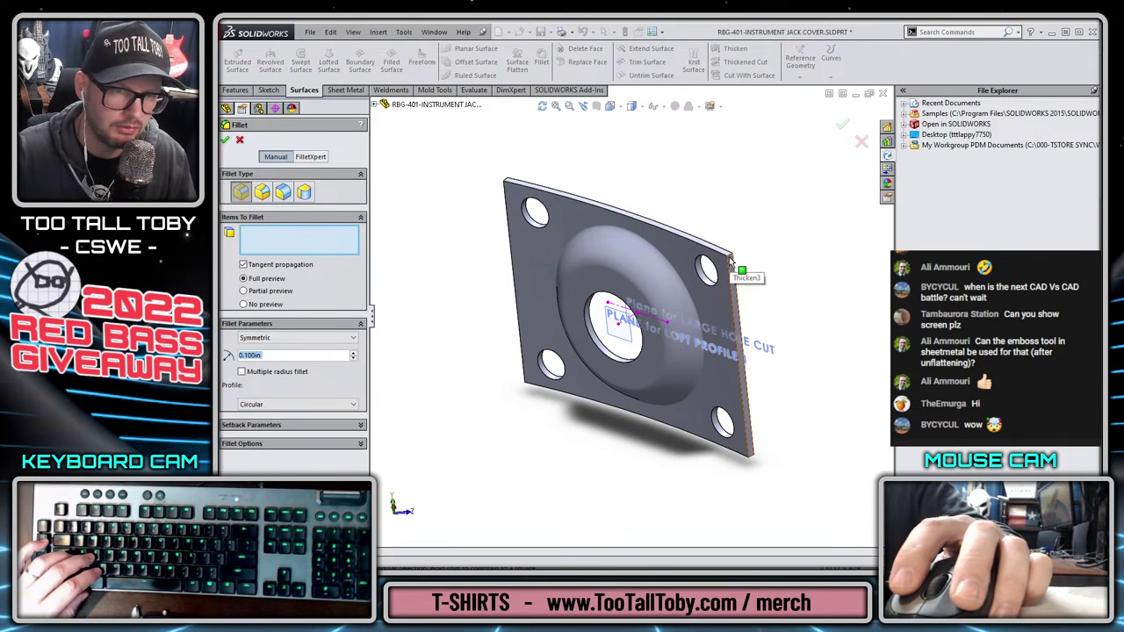
pyautogui.moveTo(739, 270); pyautogui.dragTo(588, 411, button='middle')
pyautogui.scroll(-3, 540, 264)
pyautogui.moveTo(531, 209); pyautogui.dragTo(533, 215, button='middle')
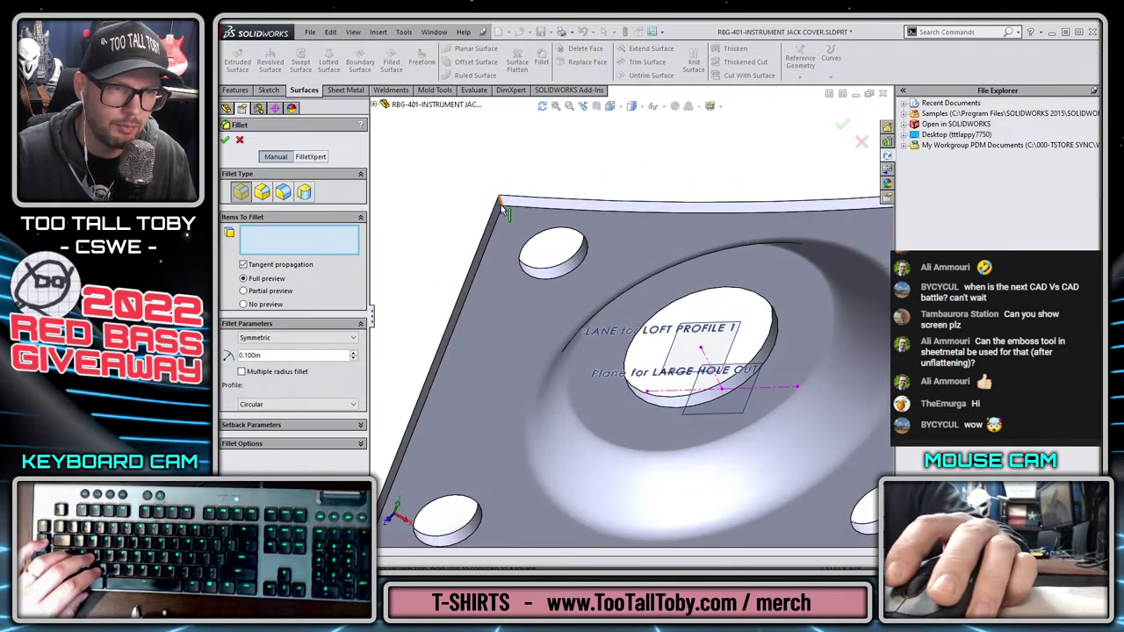
pyautogui.click(509, 207)
pyautogui.click(533, 170)
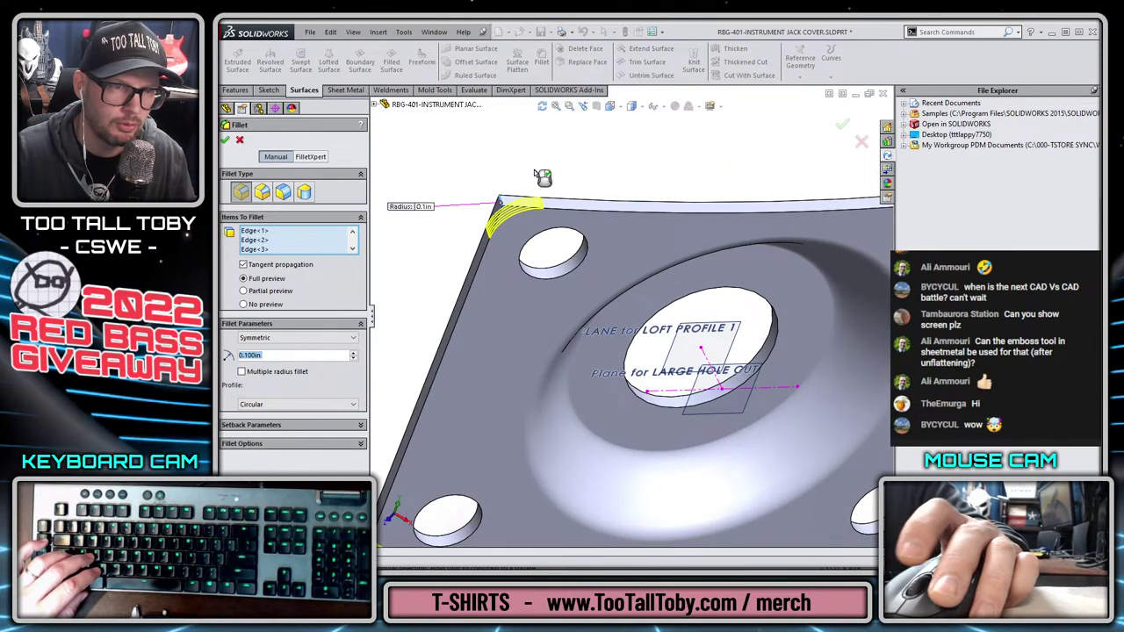
pyautogui.scroll(5, 615, 293)
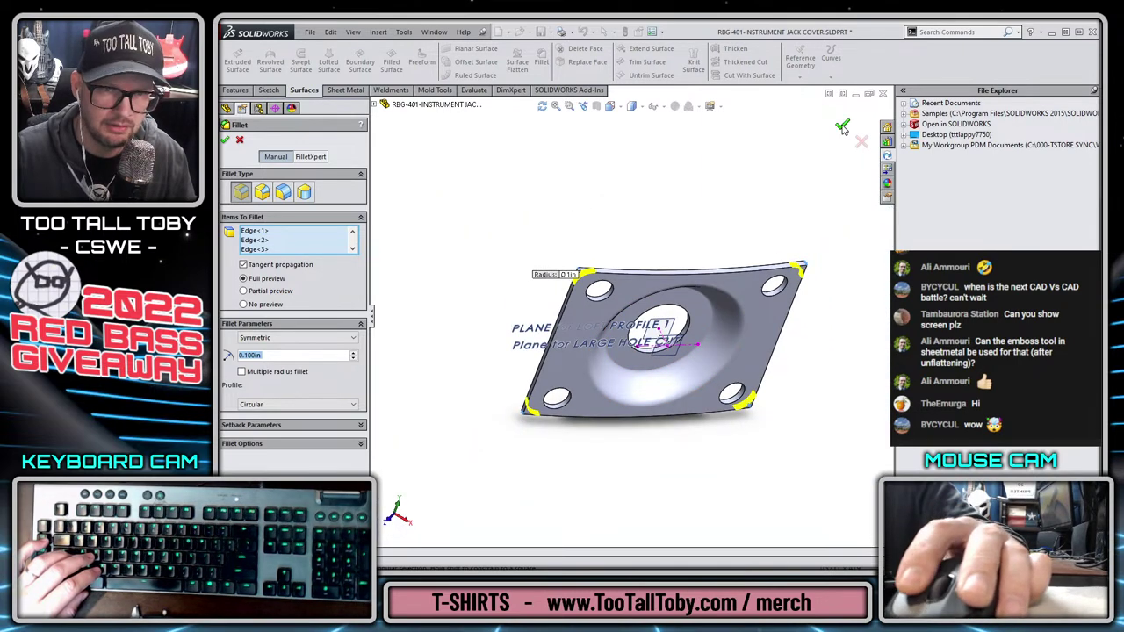
pyautogui.click(842, 127)
pyautogui.click(736, 176)
# Roll the feature history forward to the end and delete the old Surface-Knit1 and Thicken1 features
pyautogui.moveTo(737, 230); pyautogui.dragTo(635, 295, button='middle')
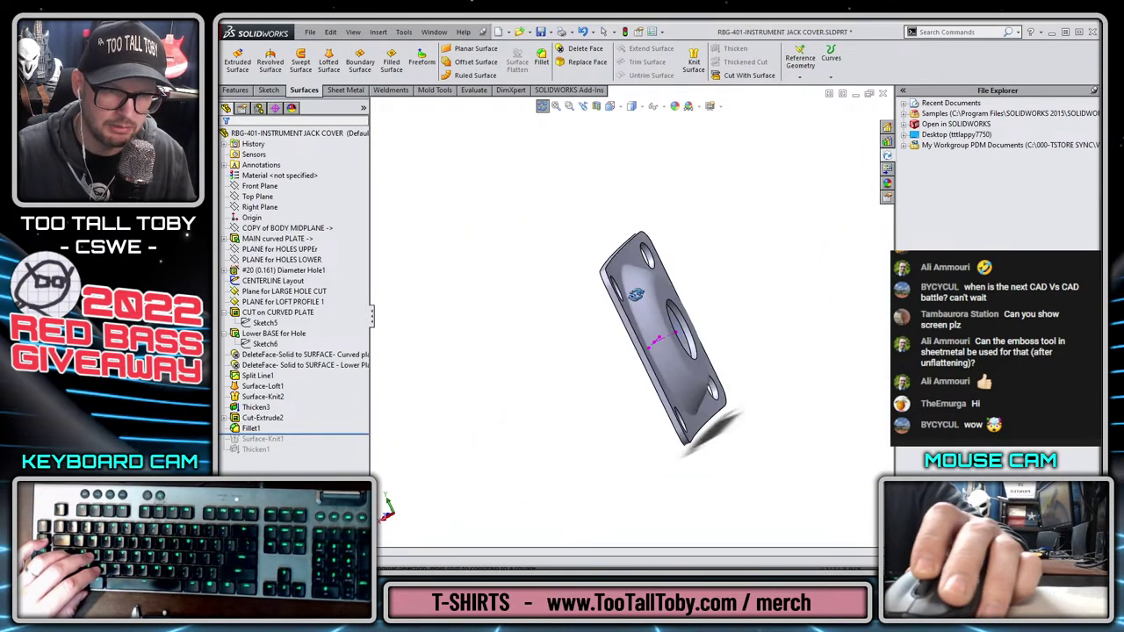
pyautogui.moveTo(655, 339); pyautogui.dragTo(638, 362, button='middle')
pyautogui.scroll(-5, 639, 362)
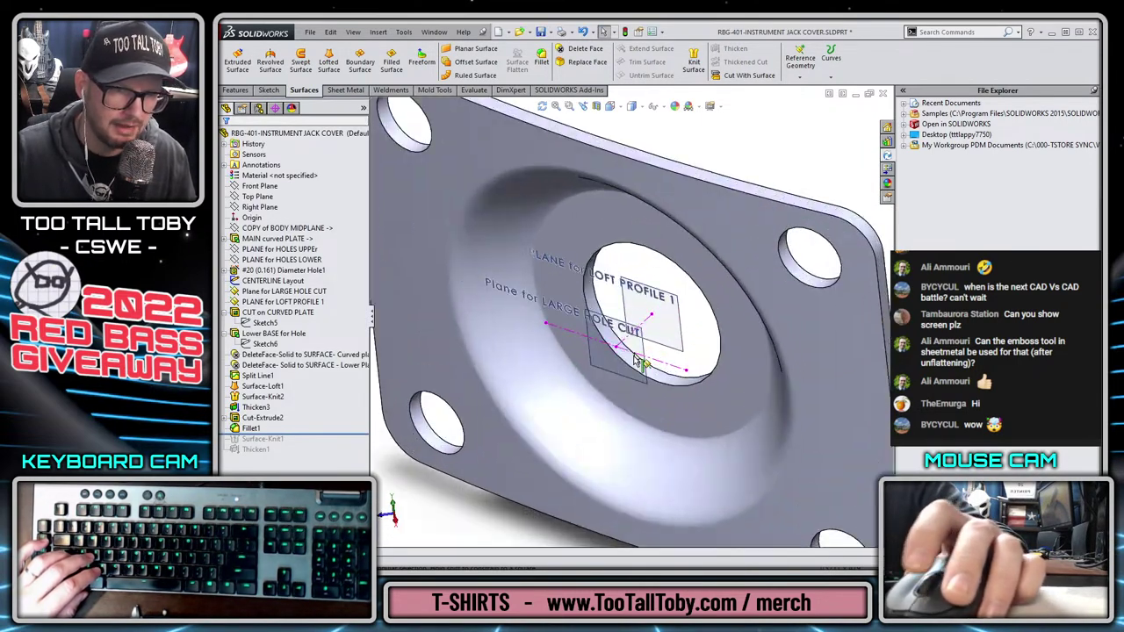
pyautogui.moveTo(309, 434); pyautogui.dragTo(303, 455)
pyautogui.click(272, 439)
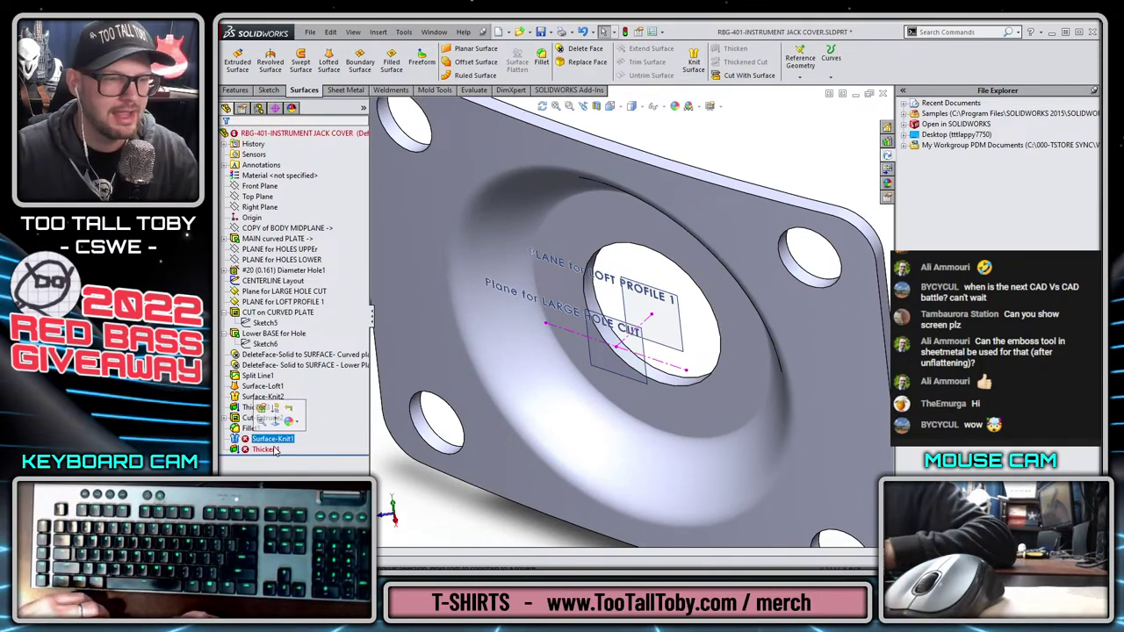
pyautogui.press('Delete')
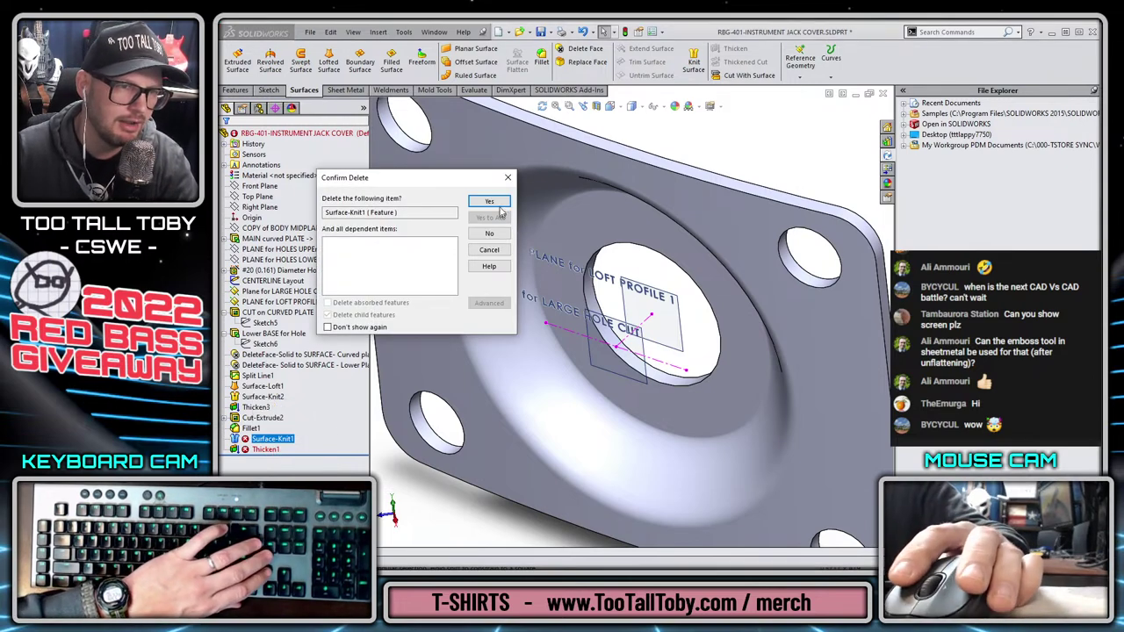
pyautogui.press('Return')
pyautogui.click(260, 439)
pyautogui.press('Delete')
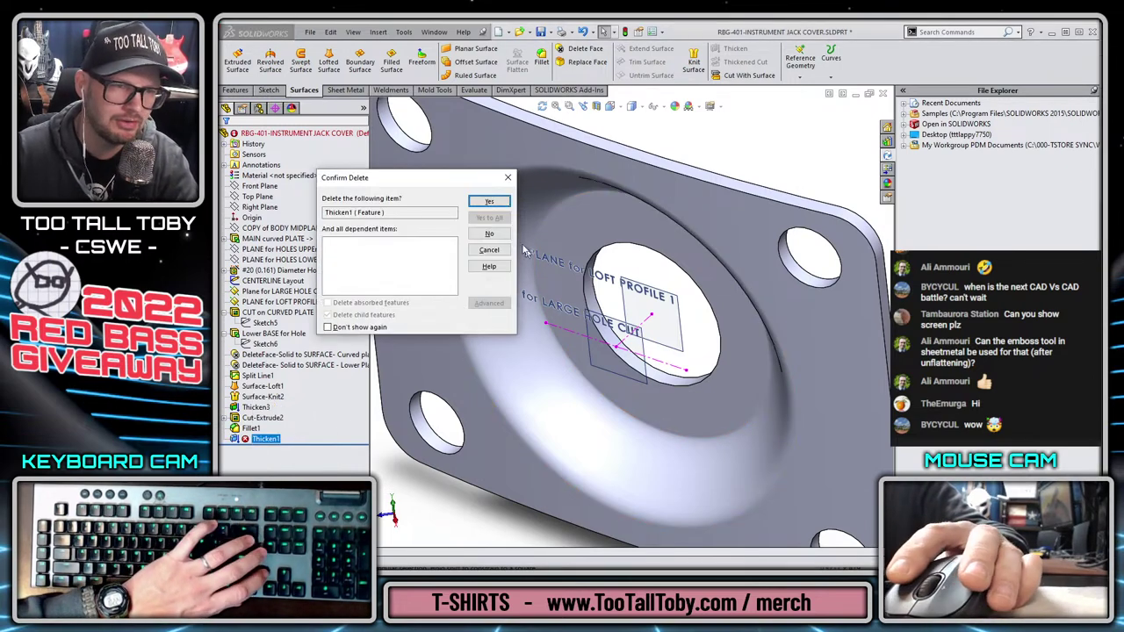
pyautogui.click(498, 204)
# Hide the centerline layout sketch and the large-hole and loft-profile planes, and collapse the lower base feature
pyautogui.click(285, 281)
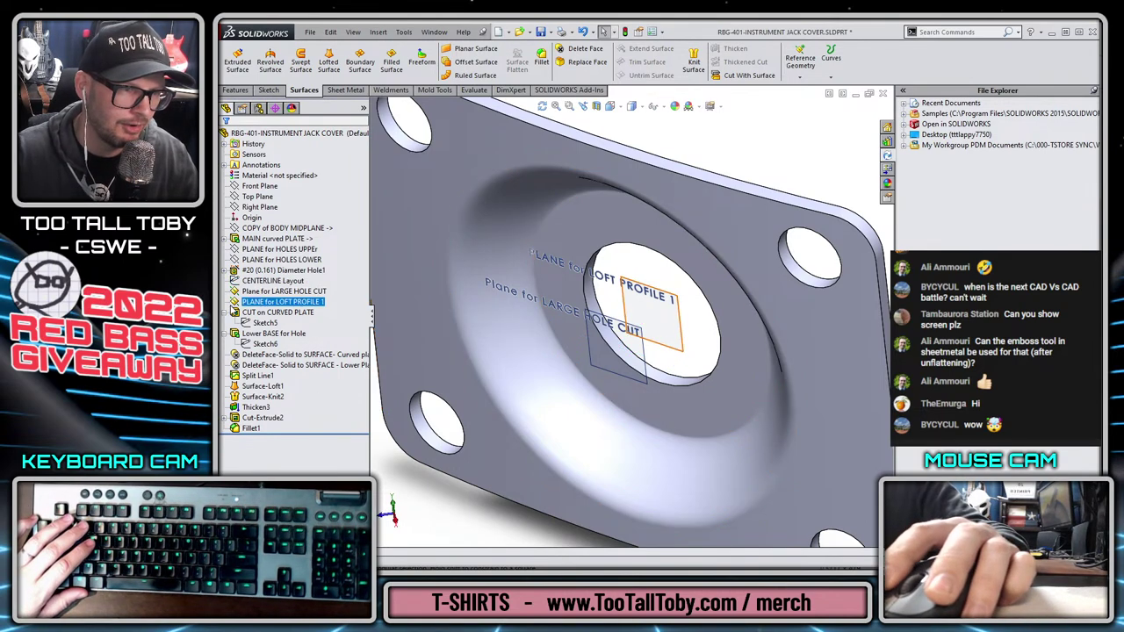
pyautogui.click(273, 291)
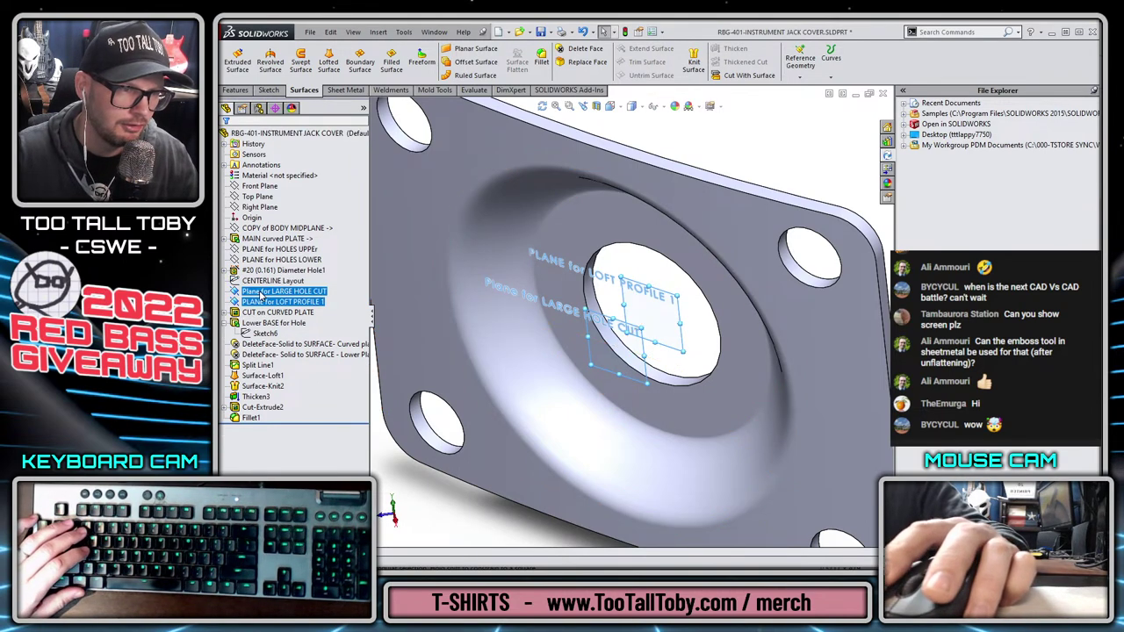
pyautogui.rightClick(273, 291)
pyautogui.click(269, 272)
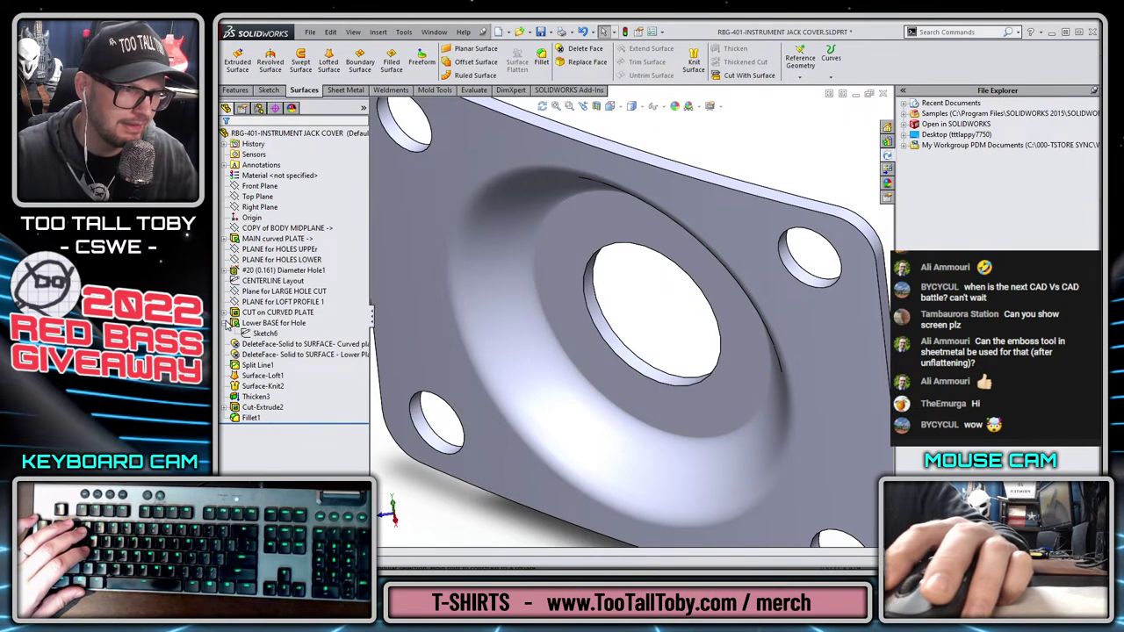
pyautogui.click(225, 323)
# Rename the Split Line1 feature as "SPLIT for LOFT"
pyautogui.click(256, 355)
pyautogui.scroll(4, 569, 344)
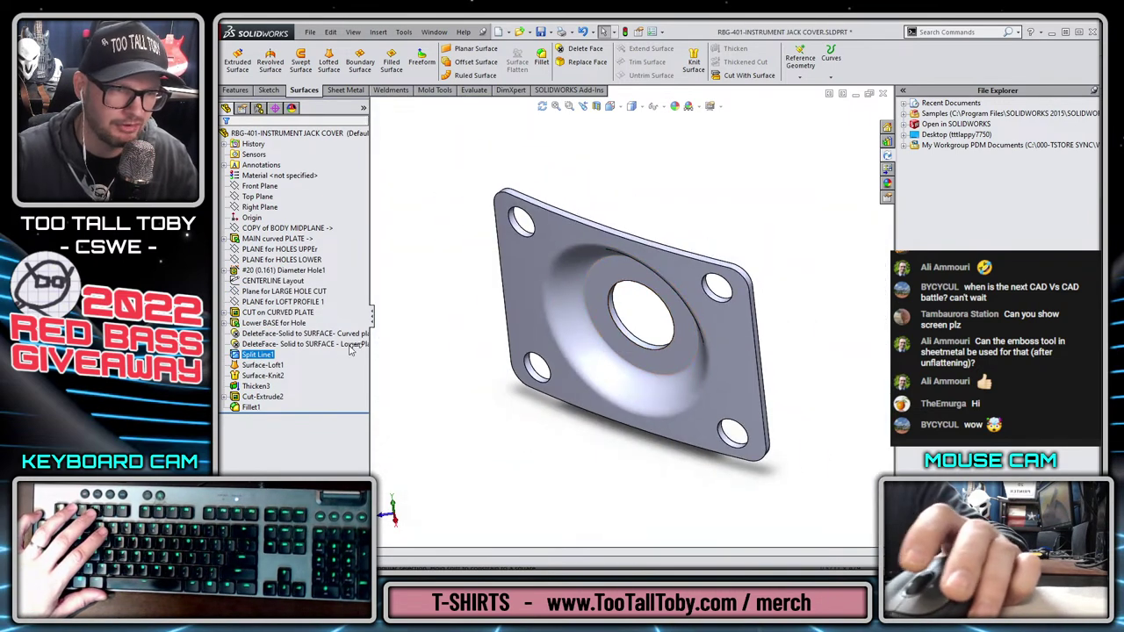
pyautogui.press('F2')
pyautogui.press('F2')
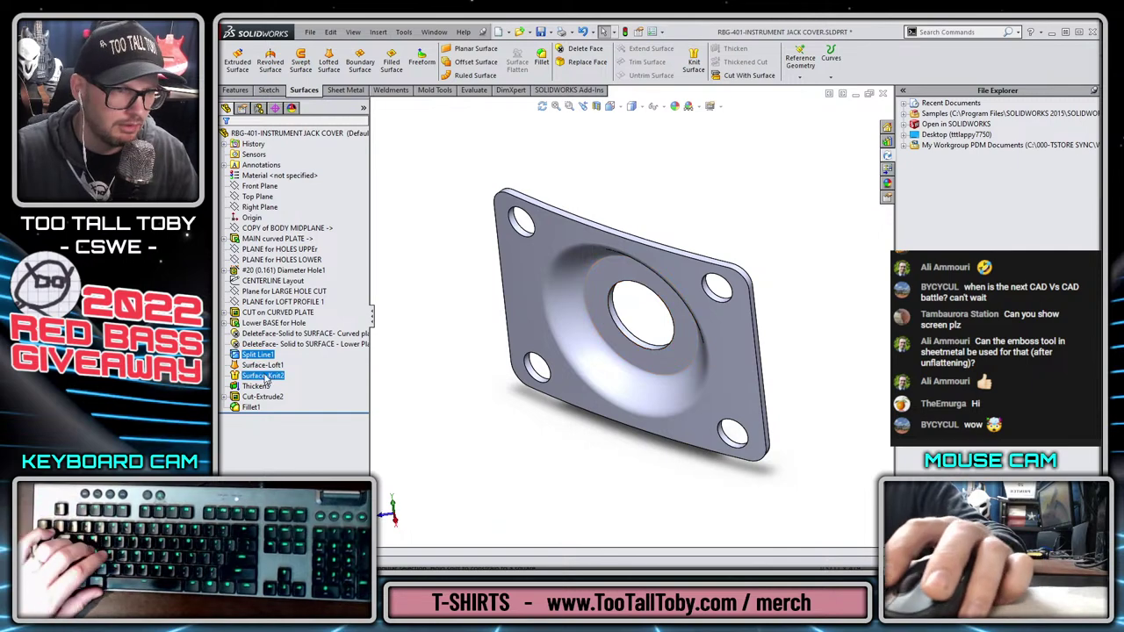
pyautogui.write('SPLIT for LO')
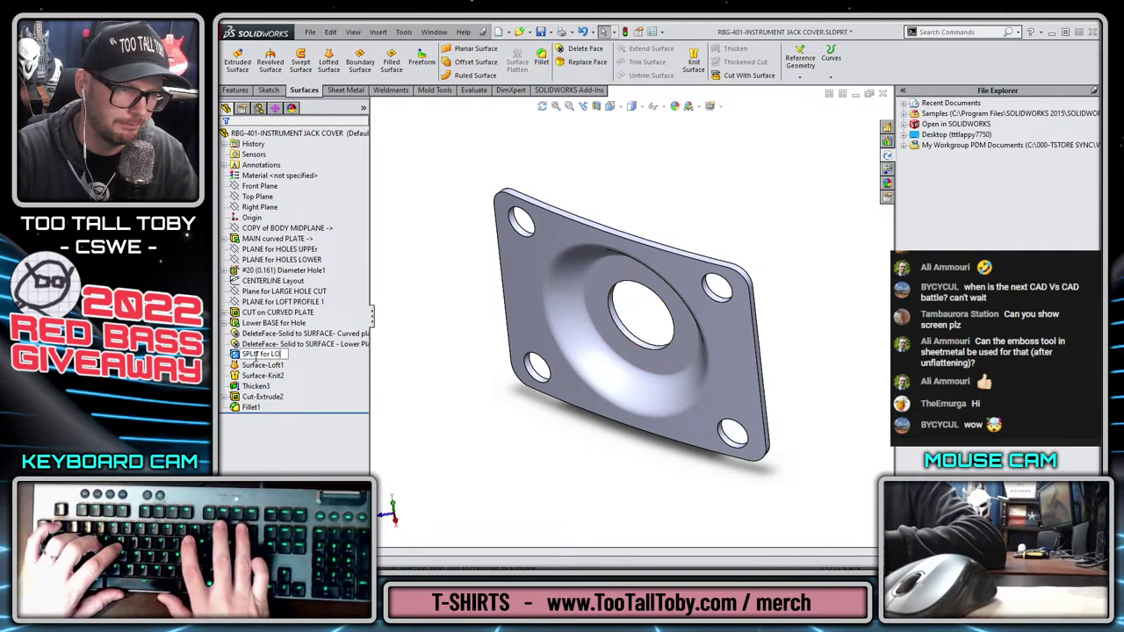
pyautogui.write('FT')
pyautogui.press('Return')
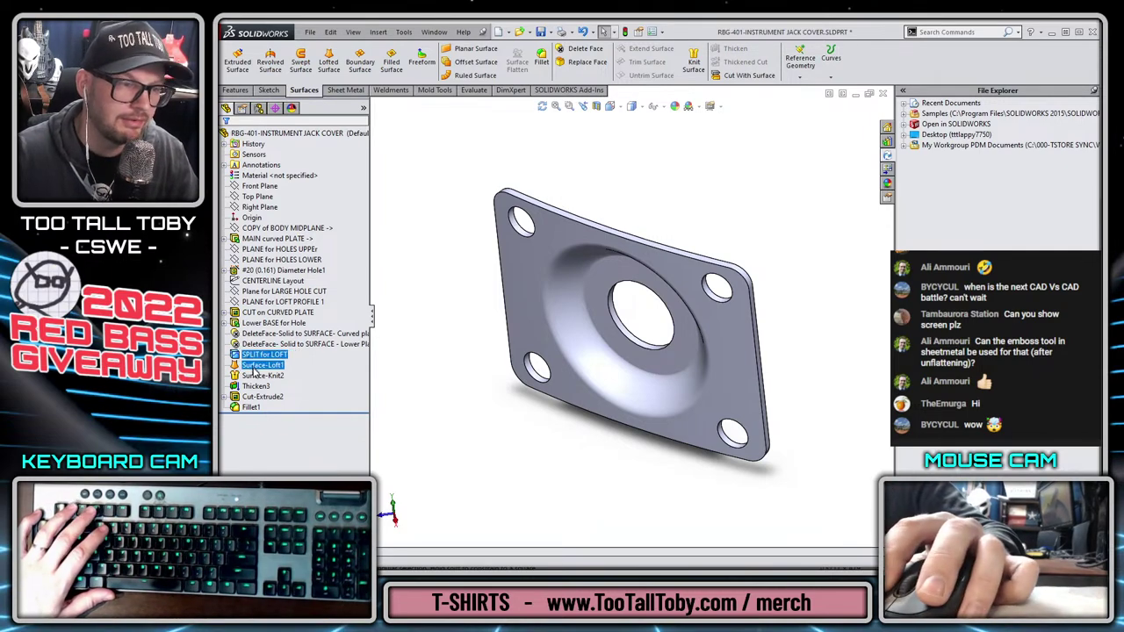
# Rename the Surface-Knit2 feature as "KNIT all surfaces"
pyautogui.click(255, 367)
pyautogui.keyDown('ctrl'); pyautogui.click(256, 376); pyautogui.keyUp('ctrl')
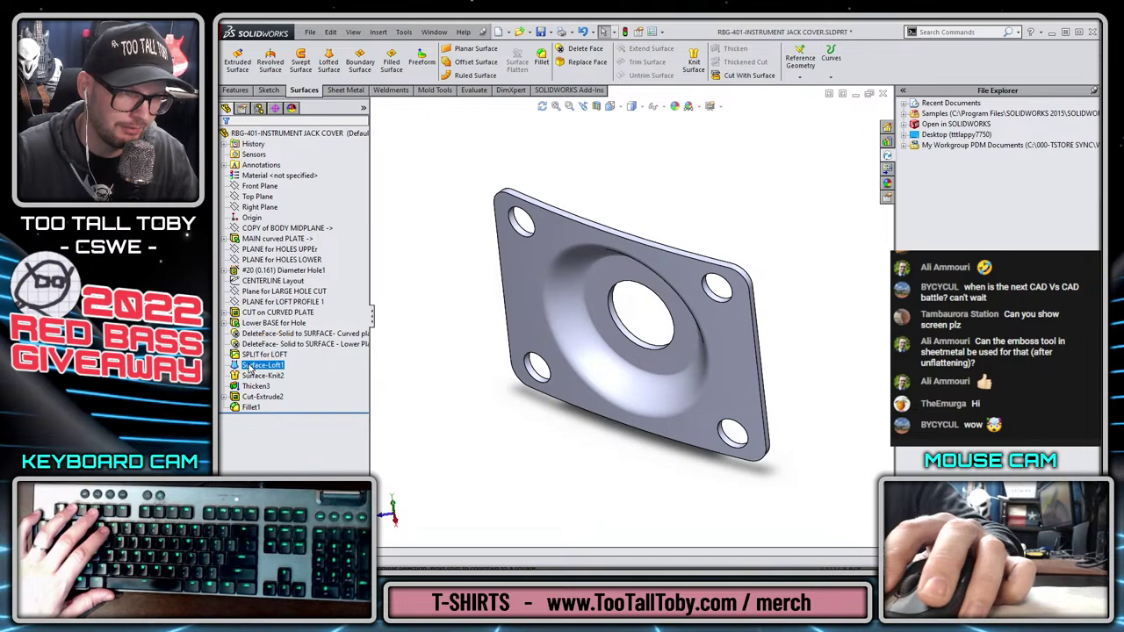
pyautogui.click(261, 376)
pyautogui.write('KNI')
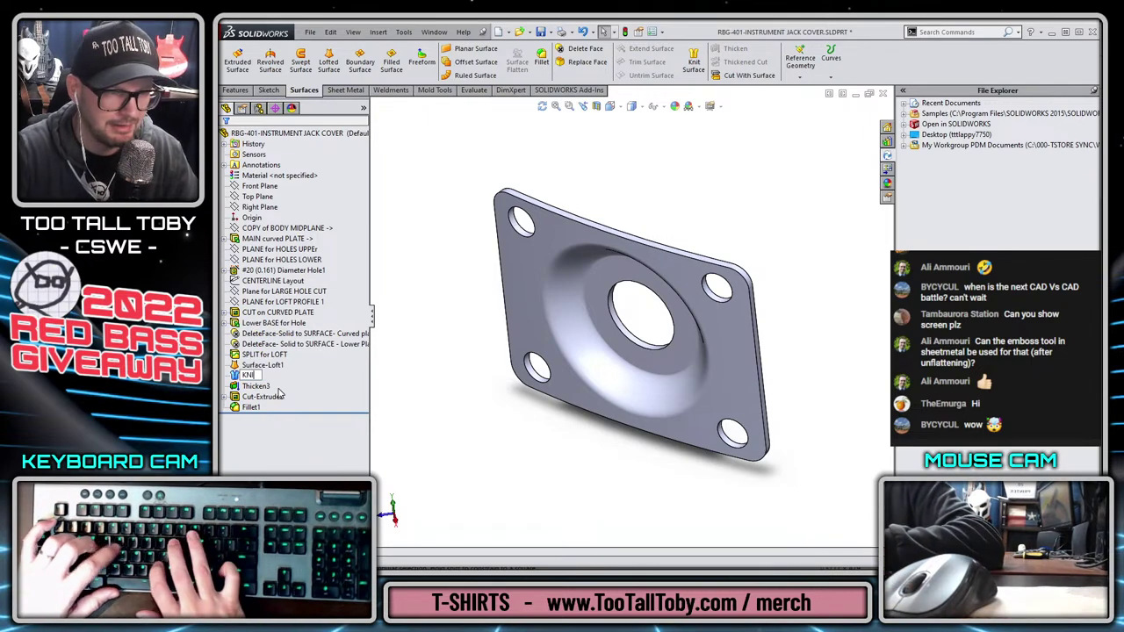
pyautogui.write('T all surfa')
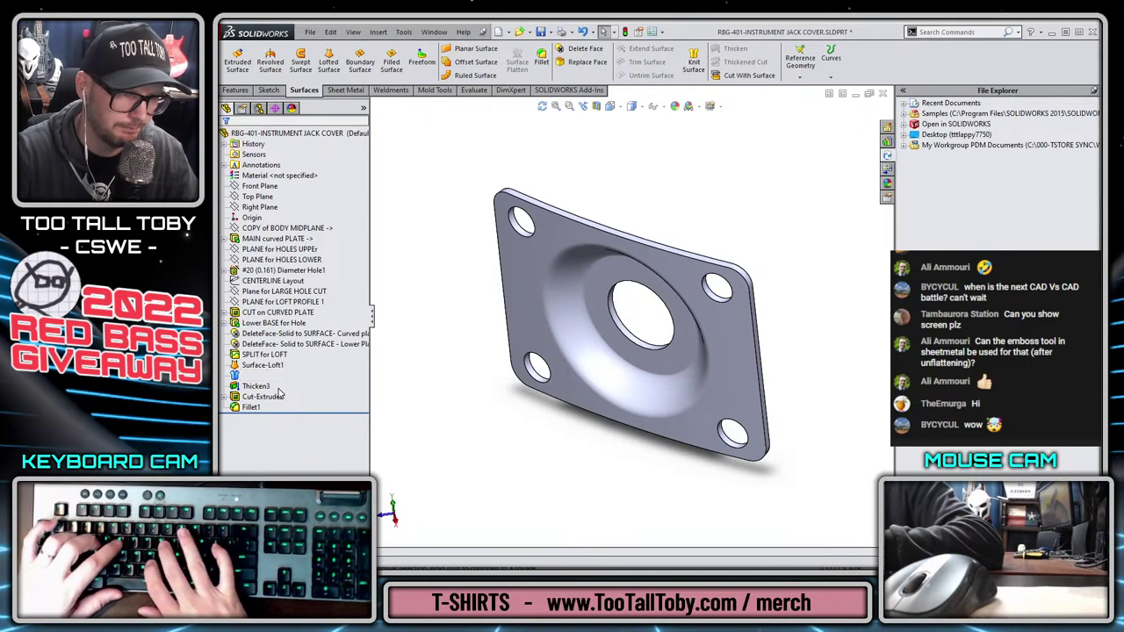
pyautogui.write('ces')
pyautogui.press('Return')
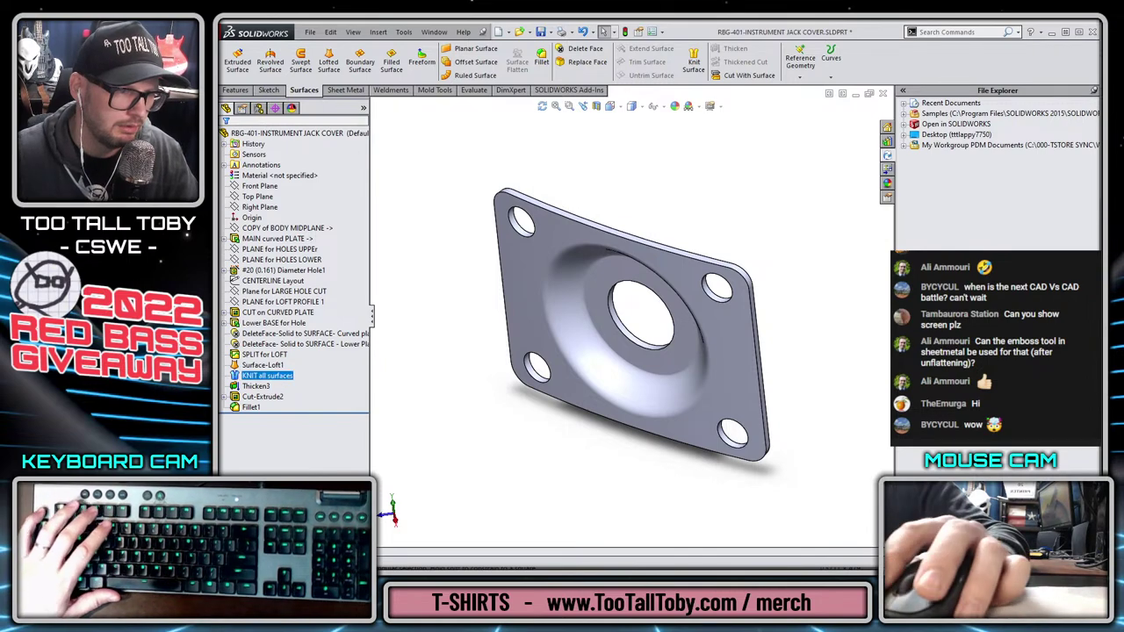
# Rename the Thicken3 feature as "THICKEN to 0.036"
pyautogui.click(278, 390)
pyautogui.press('F2')
pyautogui.write('THICKEN to 0.036')
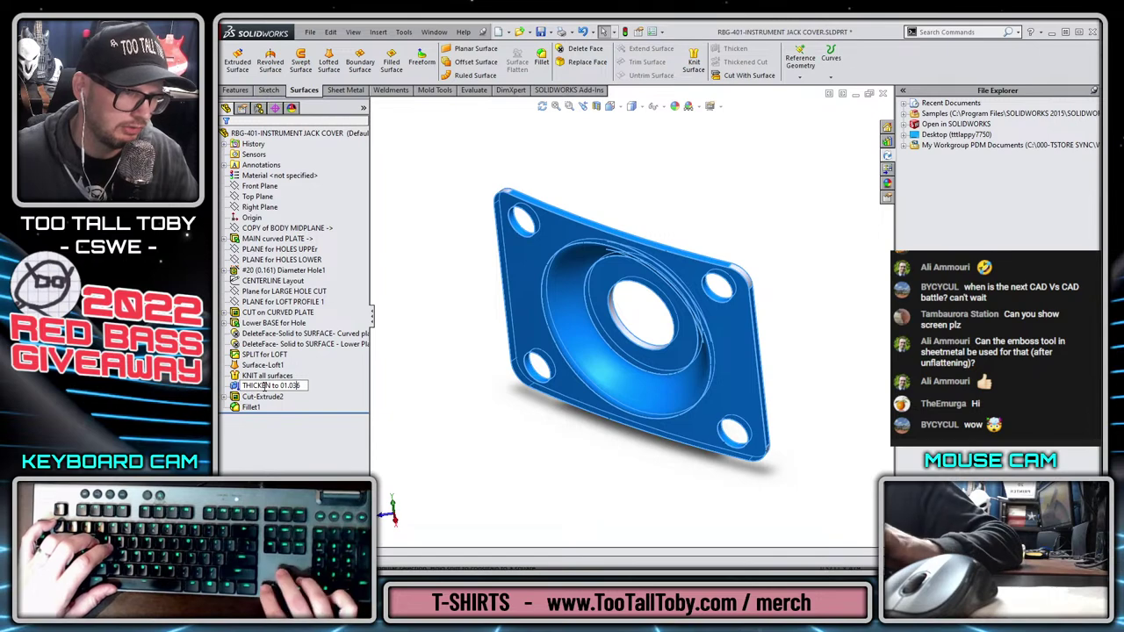
pyautogui.press('Return')
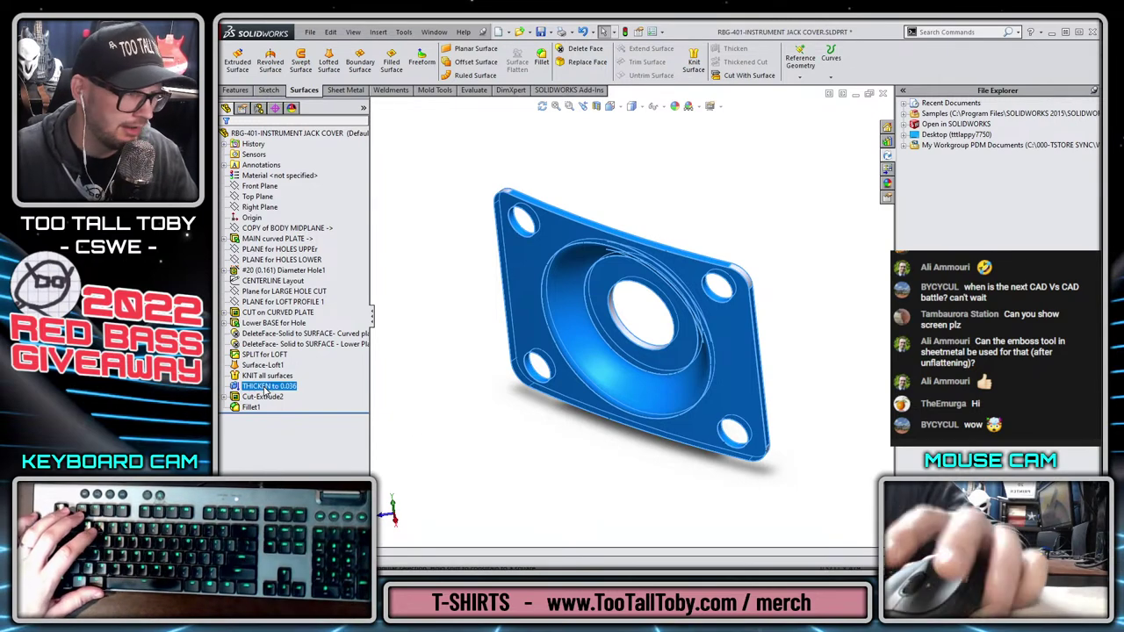
# Rename the Cut-Extrude2 feature as "MAIN HOLE for INSTRUMENT JACK"
pyautogui.click(268, 398)
pyautogui.press('F2')
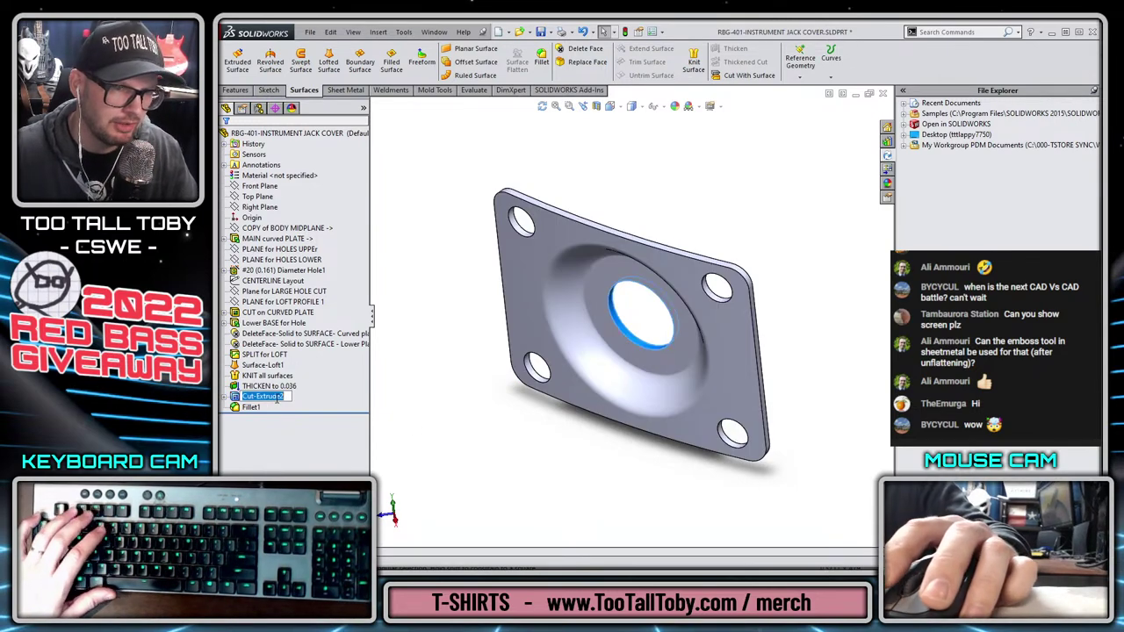
pyautogui.write('MAIN HOLE for INSTRUC')
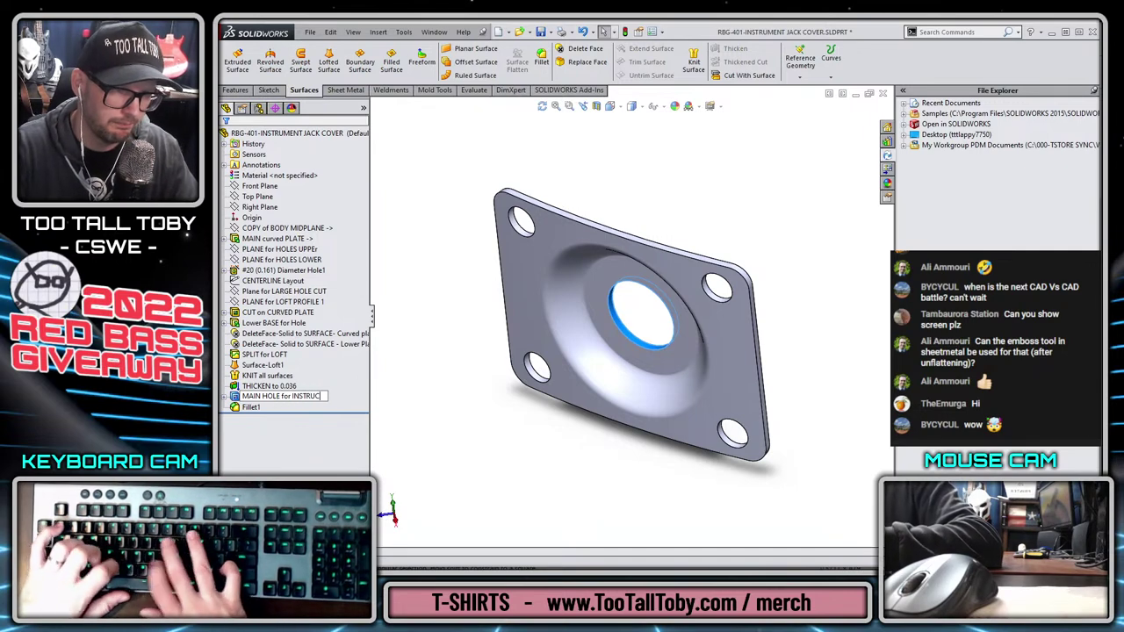
pyautogui.press('BackSpace')
pyautogui.press('BackSpace')
pyautogui.press('BackSpace')
pyautogui.press('BackSpace')
pyautogui.press('BackSpace')
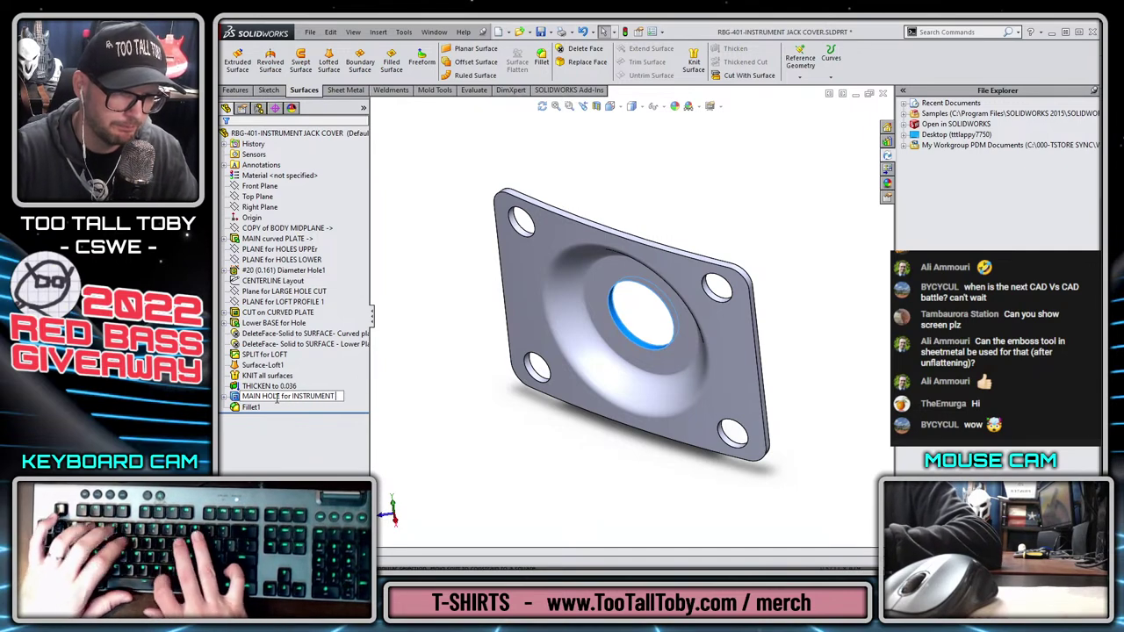
pyautogui.press('Return')
# Rename the Fillet1 feature as "Ourter Corner Fillets"
pyautogui.click(251, 406)
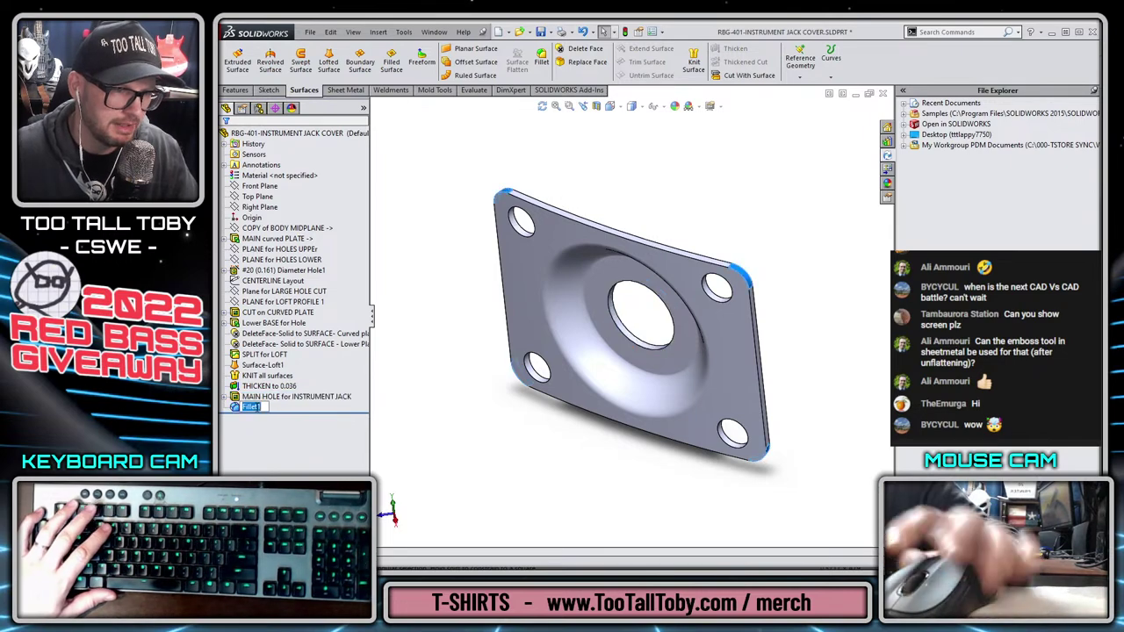
pyautogui.press('F2')
pyautogui.write('Out')
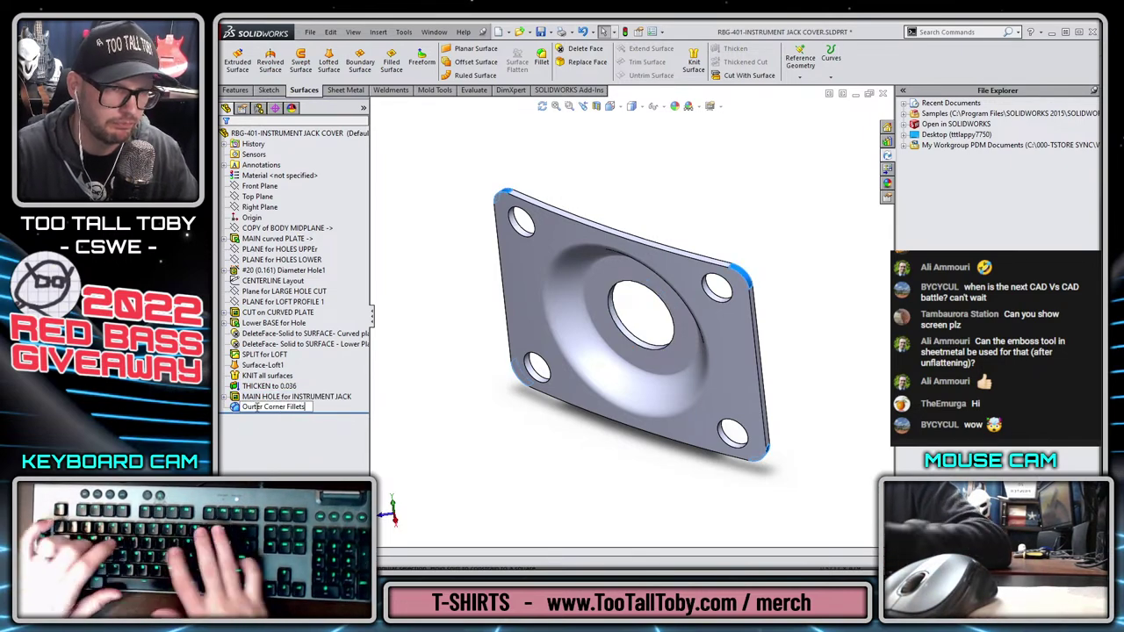
# Assign Plain Carbon Steel as the jack cover's material
pyautogui.click(279, 174)
pyautogui.rightClick(279, 175)
pyautogui.click(351, 219)
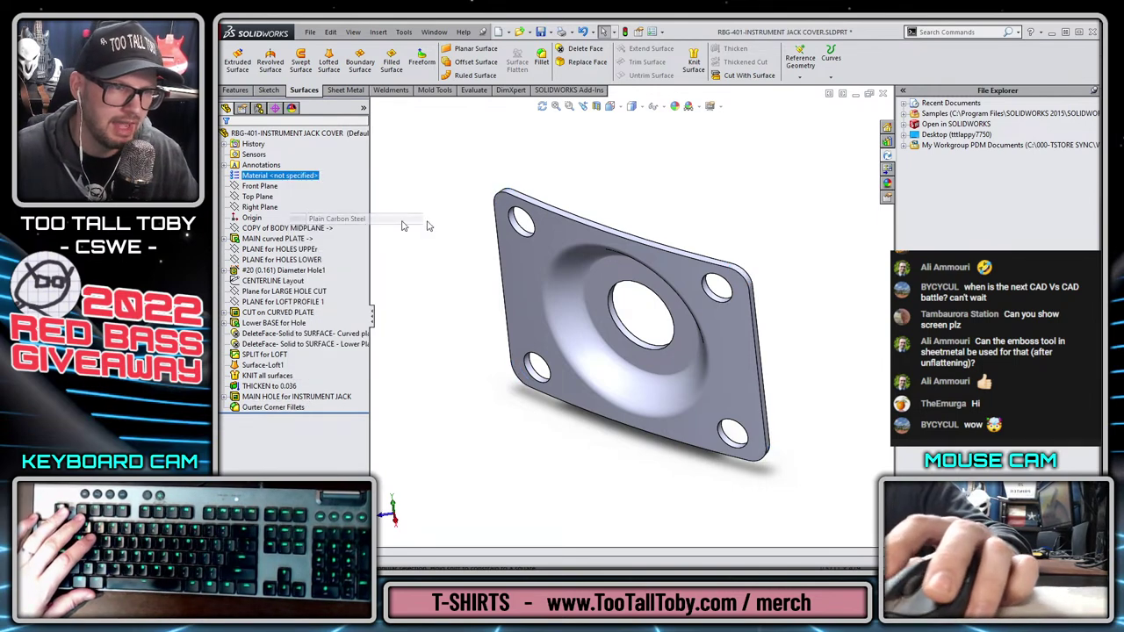
pyautogui.click(887, 183)
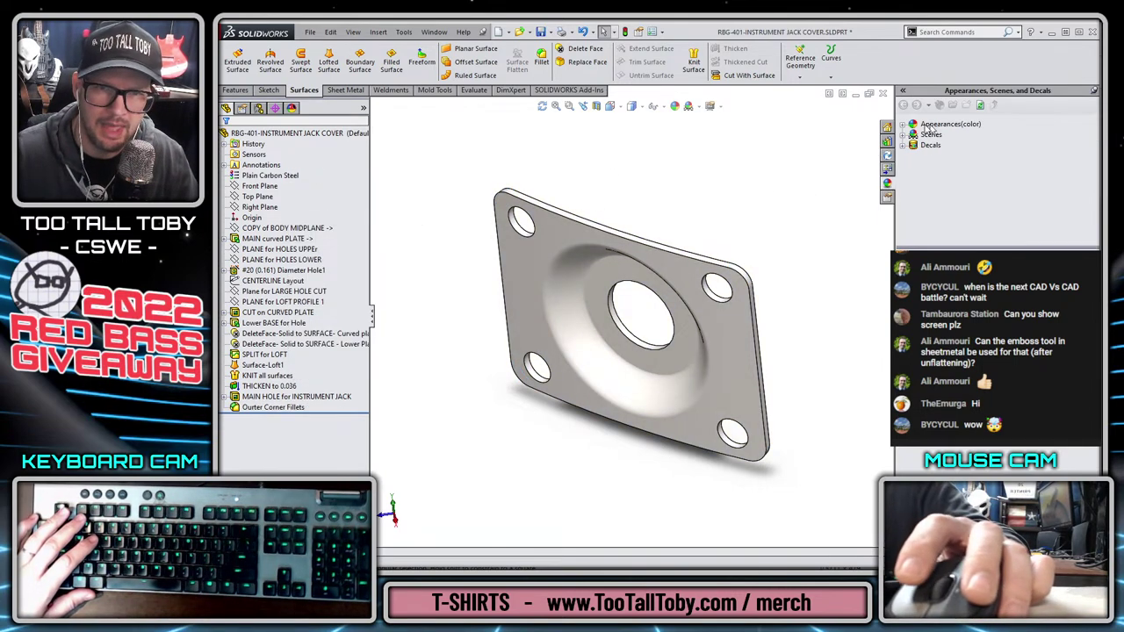
pyautogui.click(904, 127)
pyautogui.scroll(1, 740, 310)
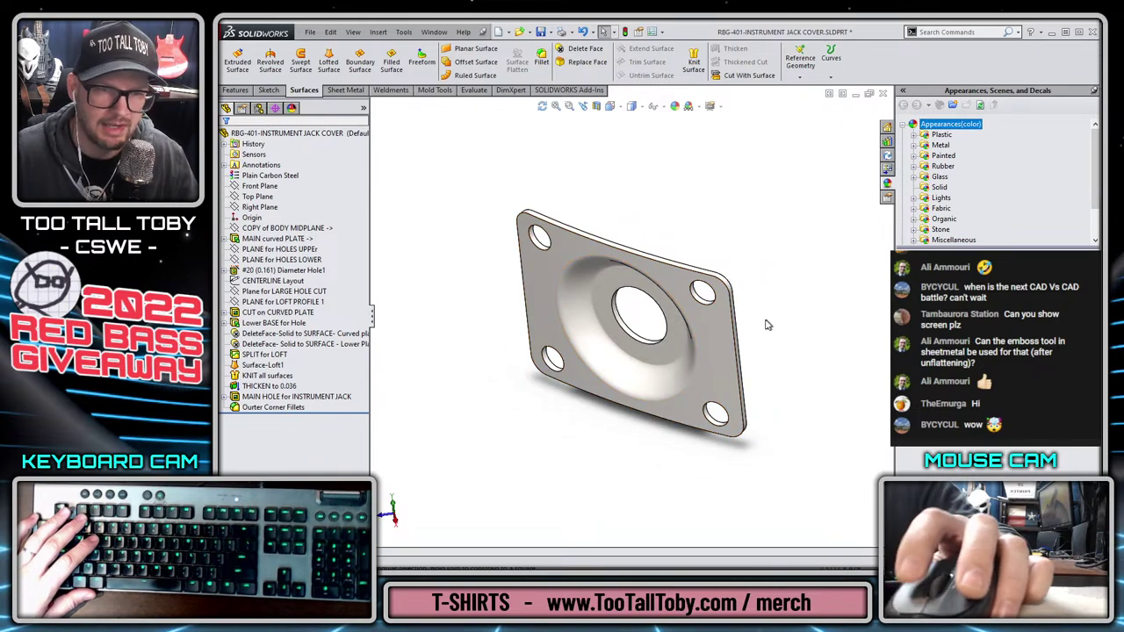
pyautogui.scroll(-2, 569, 428)
pyautogui.scroll(1, 648, 279)
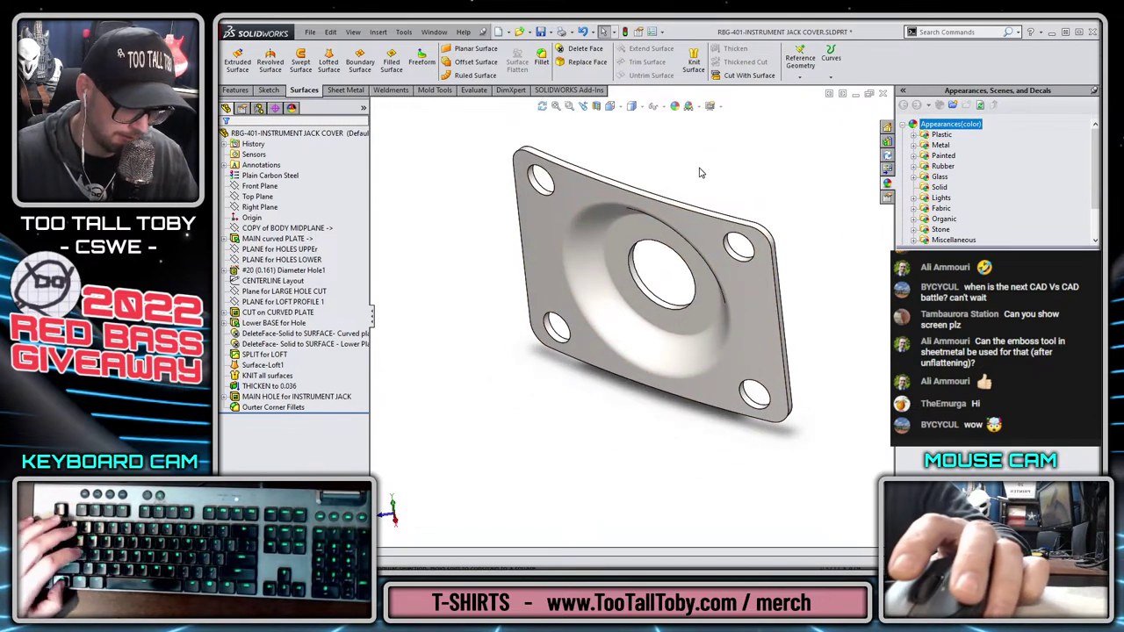
# Save the jack cover part and check RBG-401-INSTRUMENT JACK COVER.SLDPRT in to the PDM project with ownership retained
pyautogui.hotkey('ctrl', 's')
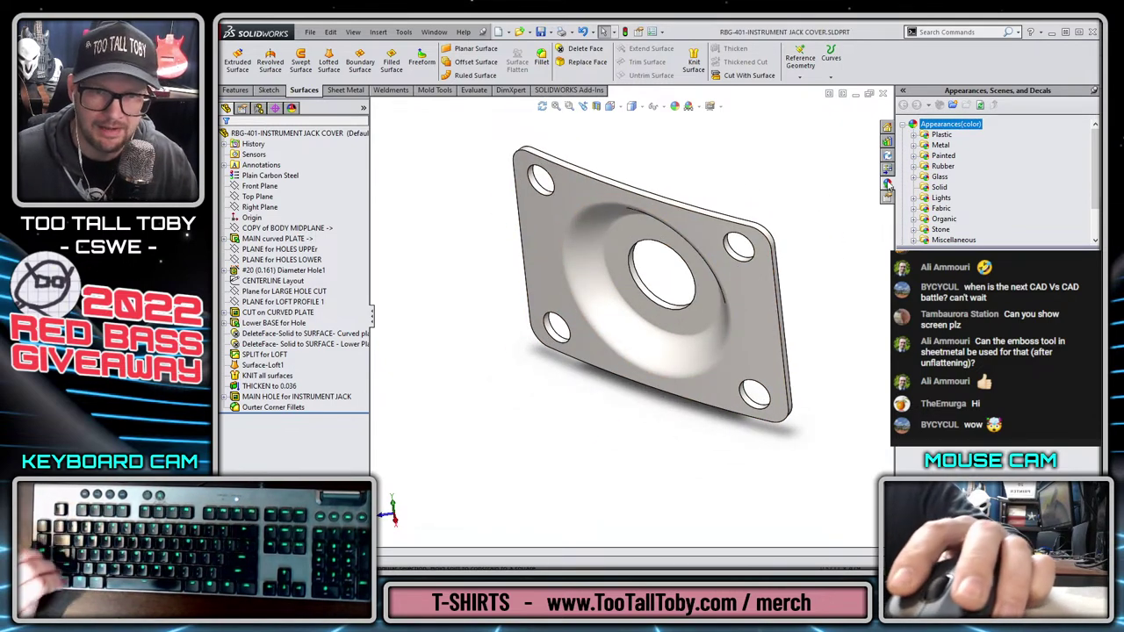
pyautogui.click(887, 156)
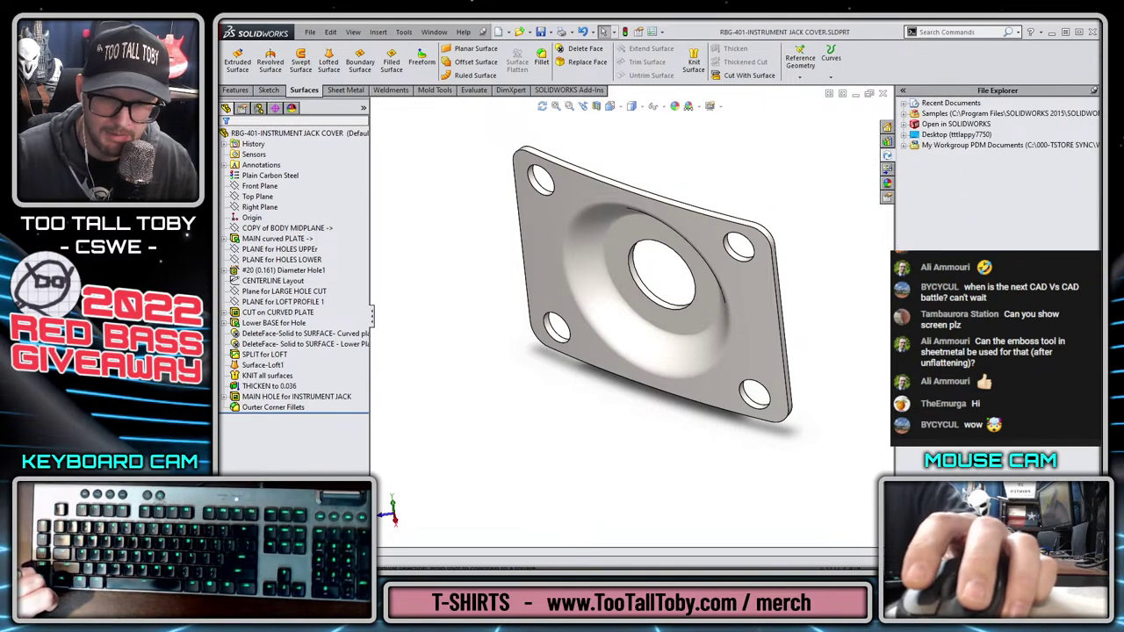
pyautogui.rightClick(991, 464)
pyautogui.click(1019, 255)
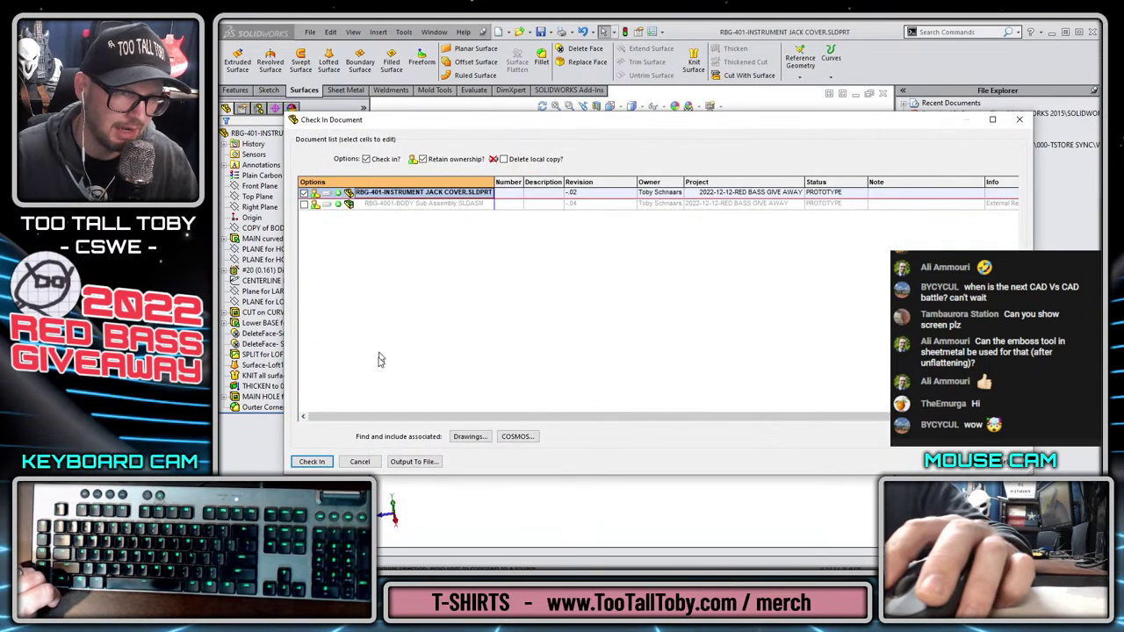
pyautogui.click(312, 460)
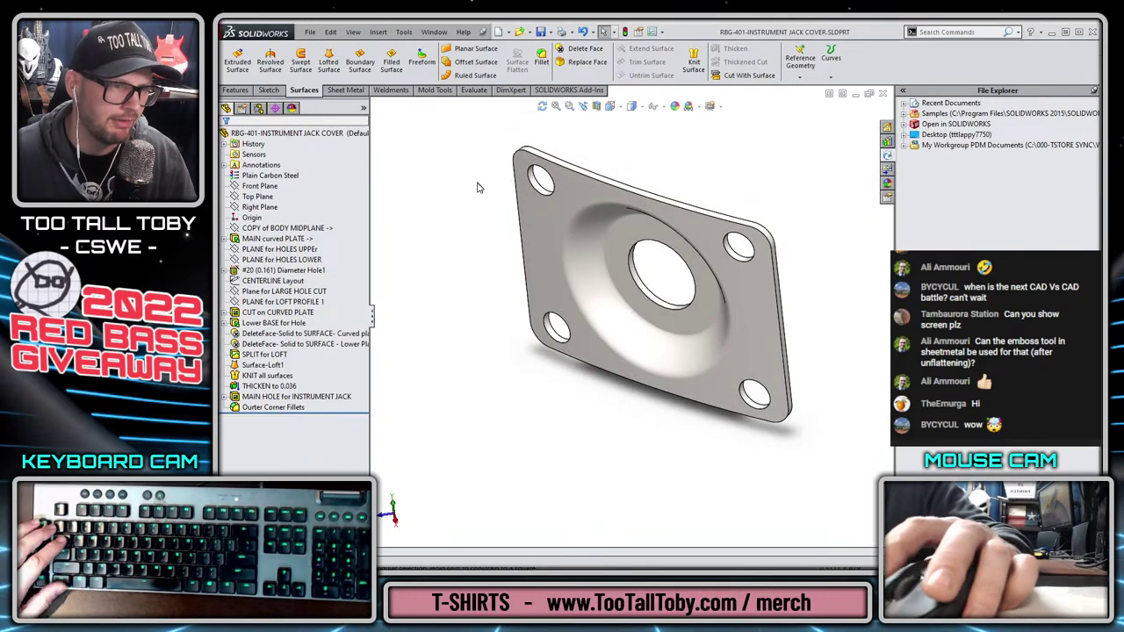
# Switch to the RBG-4001-BODY Sub Assembly and inspect how the jack cover sits on the side of the bass body
pyautogui.hotkey('ctrl', 'Tab')
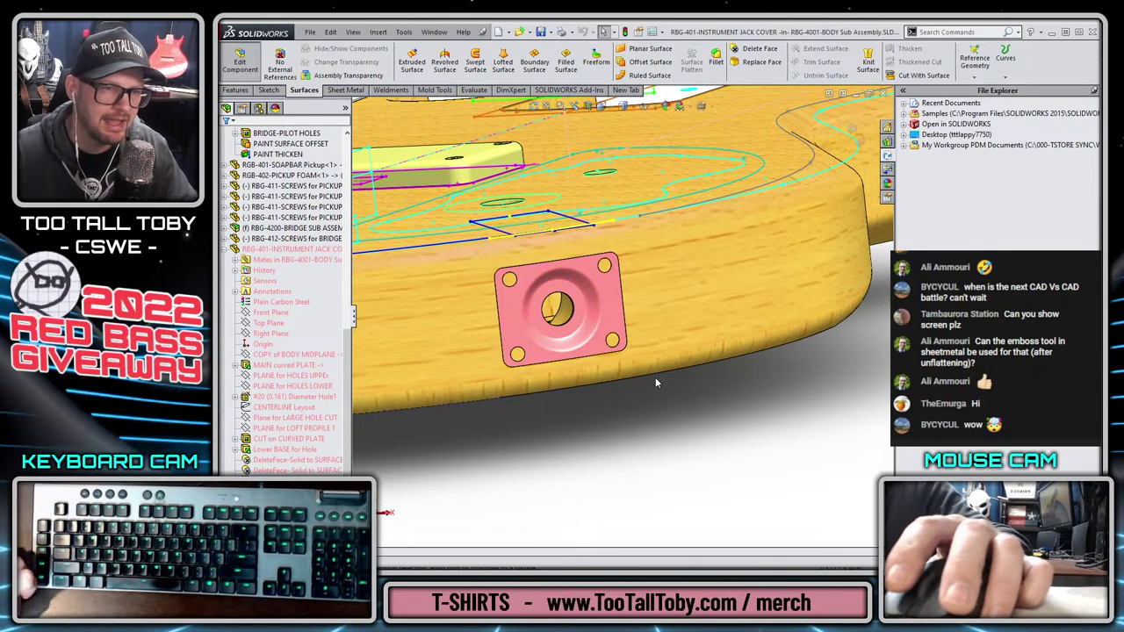
pyautogui.moveTo(630, 370); pyautogui.dragTo(655, 356, button='middle')
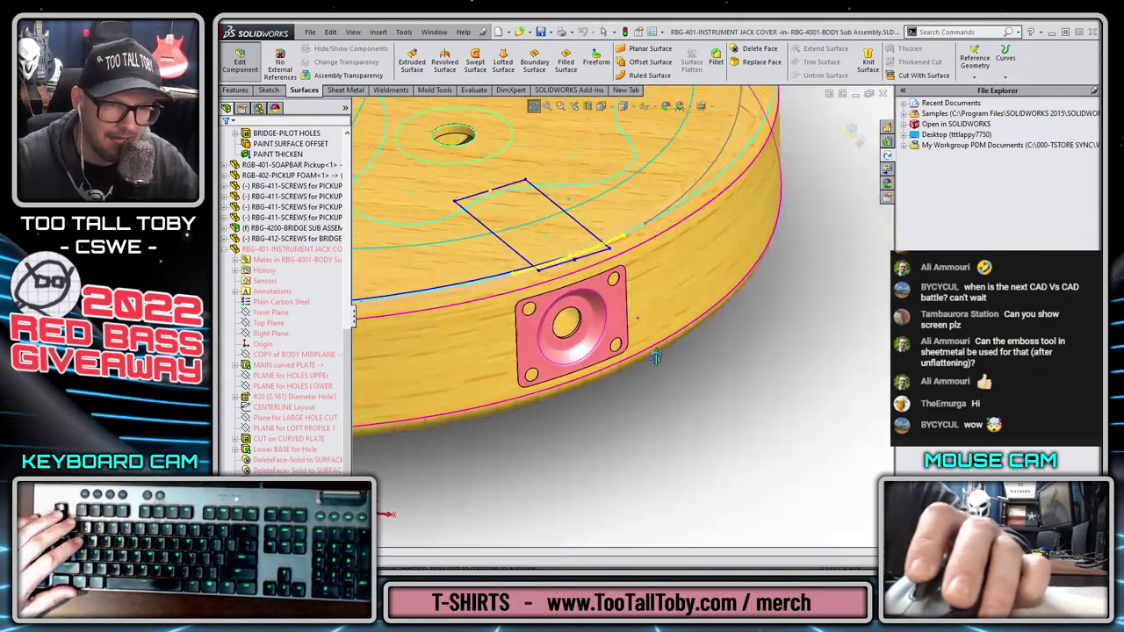
pyautogui.scroll(1, 575, 351)
pyautogui.scroll(-4, 562, 339)
pyautogui.moveTo(559, 322); pyautogui.dragTo(576, 404, button='middle')
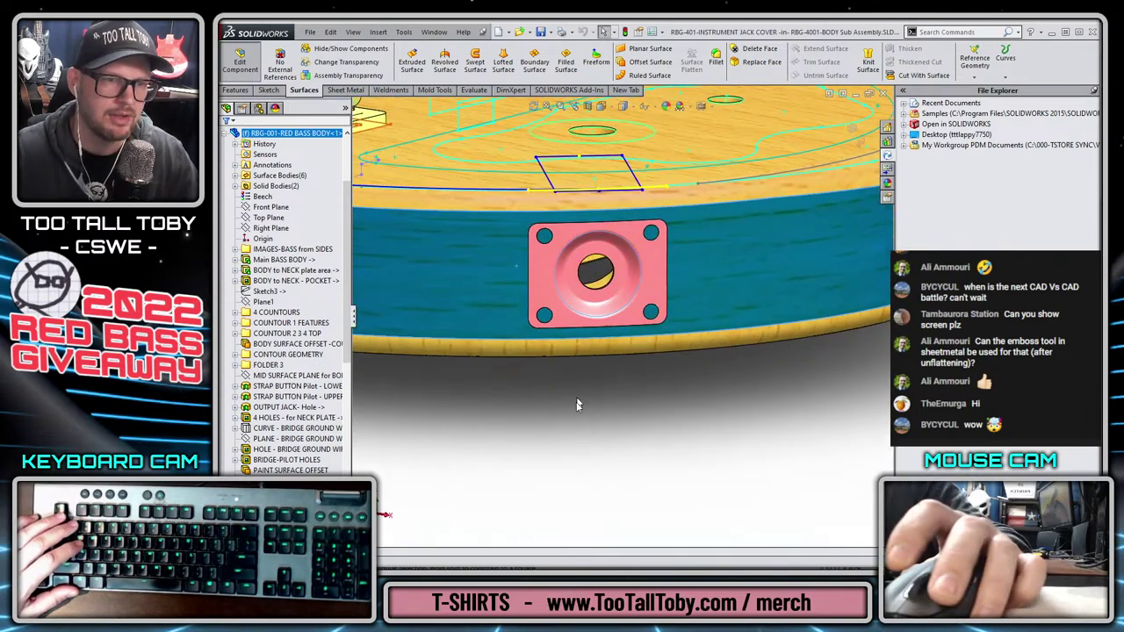
# Finish editing the instrument jack cover in place and return to the body sub assembly to show the whole guitar body
pyautogui.click(576, 404)
pyautogui.scroll(2, 576, 404)
pyautogui.scroll(-3, 678, 245)
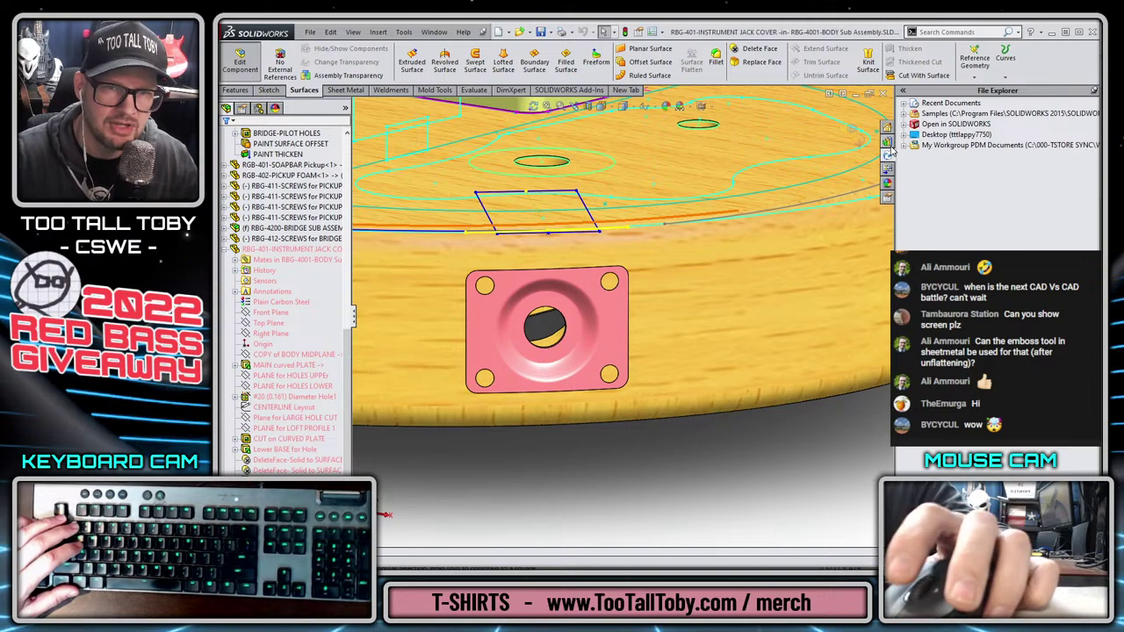
pyautogui.click(852, 130)
pyautogui.scroll(5, 621, 324)
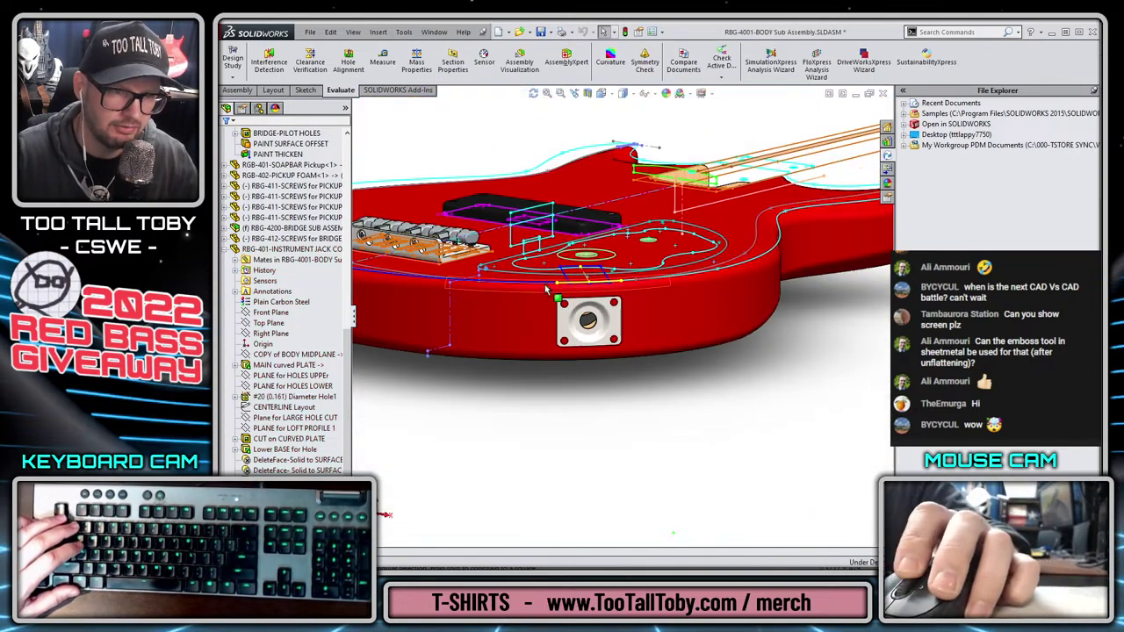
pyautogui.moveTo(546, 288); pyautogui.dragTo(562, 349, button='middle')
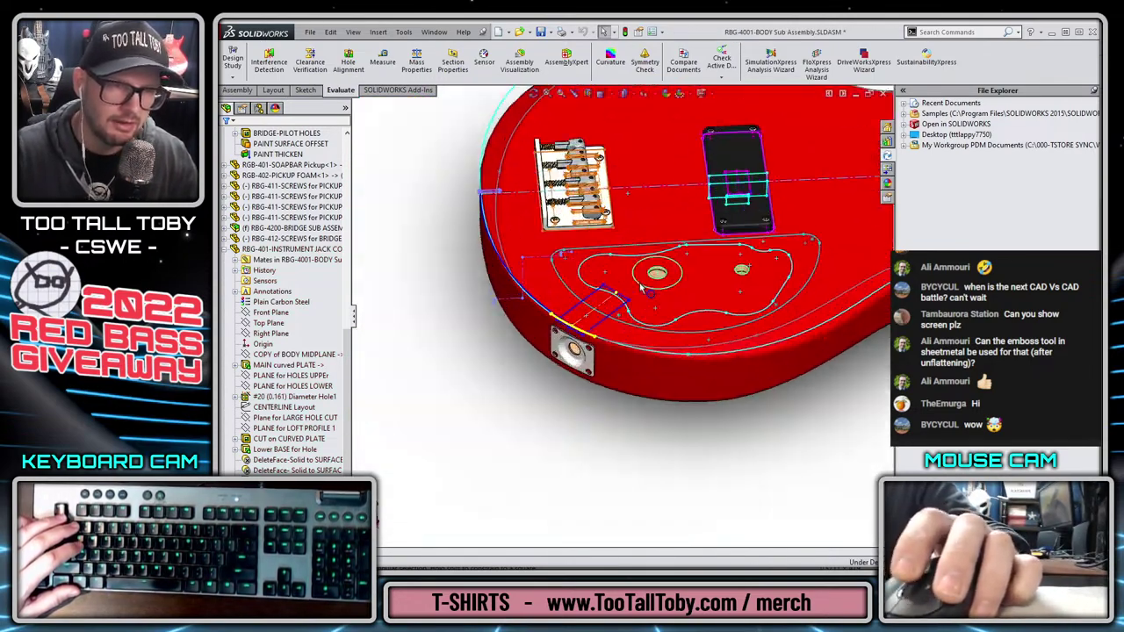
pyautogui.scroll(-3, 642, 287)
pyautogui.moveTo(642, 286); pyautogui.dragTo(527, 342, button='middle')
pyautogui.scroll(3, 525, 343)
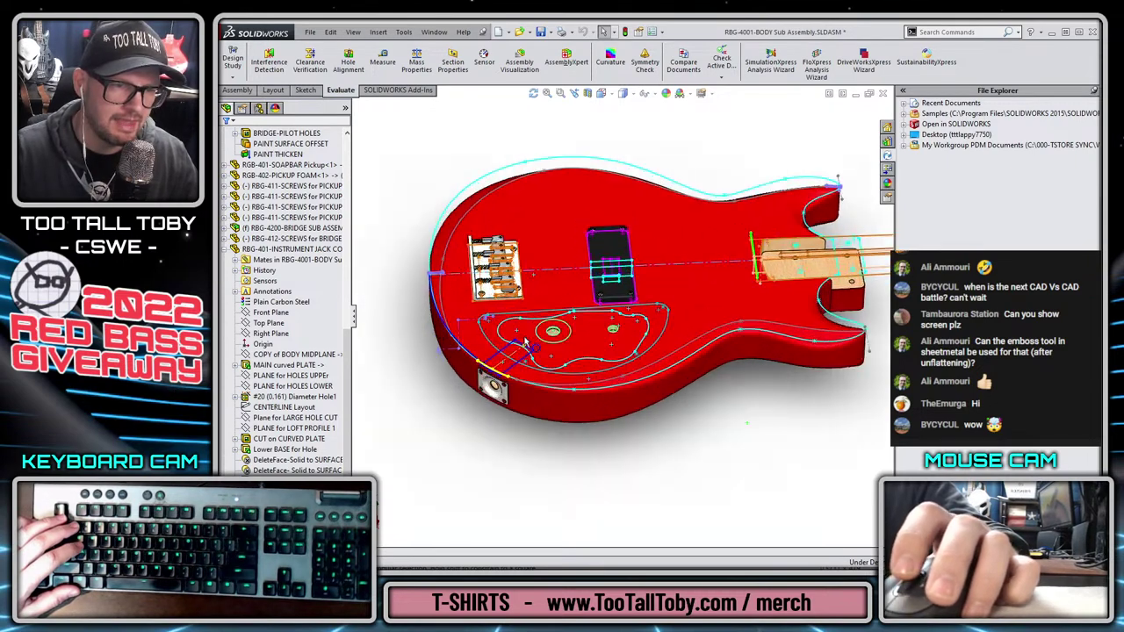
pyautogui.scroll(-3, 534, 444)
pyautogui.scroll(3, 535, 444)
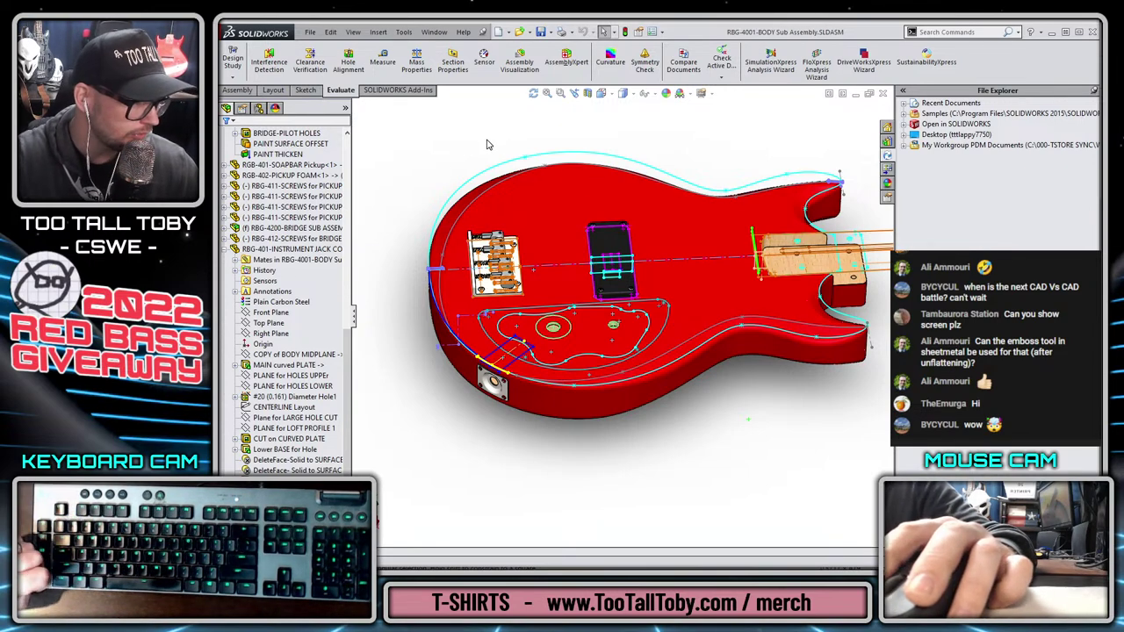
pyautogui.tripleClick(933, 402)
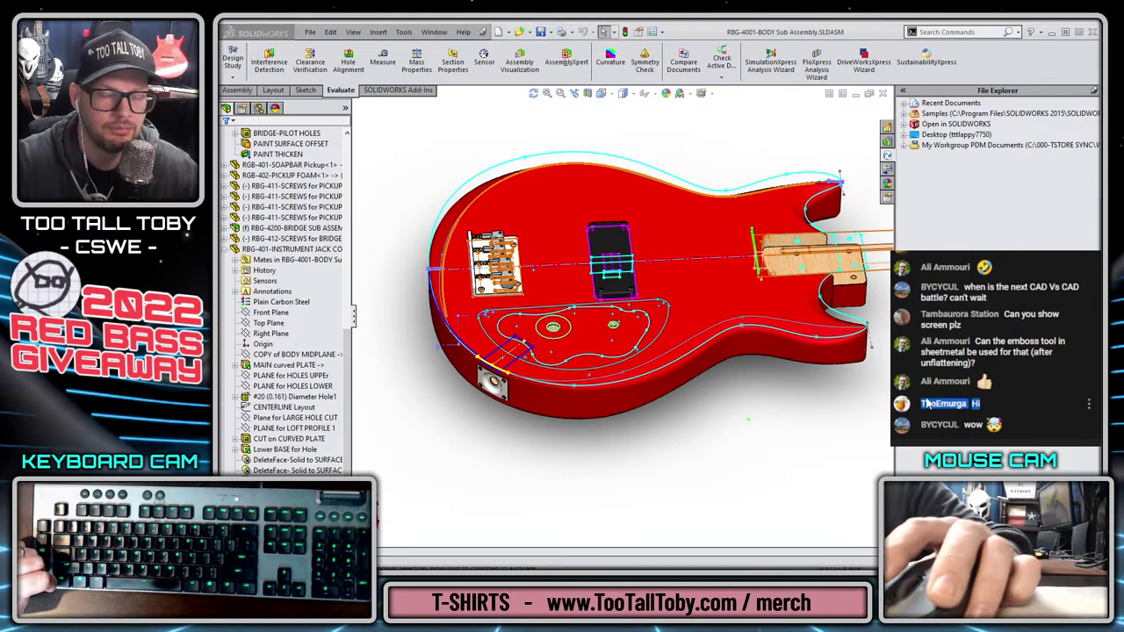
pyautogui.click(1021, 409)
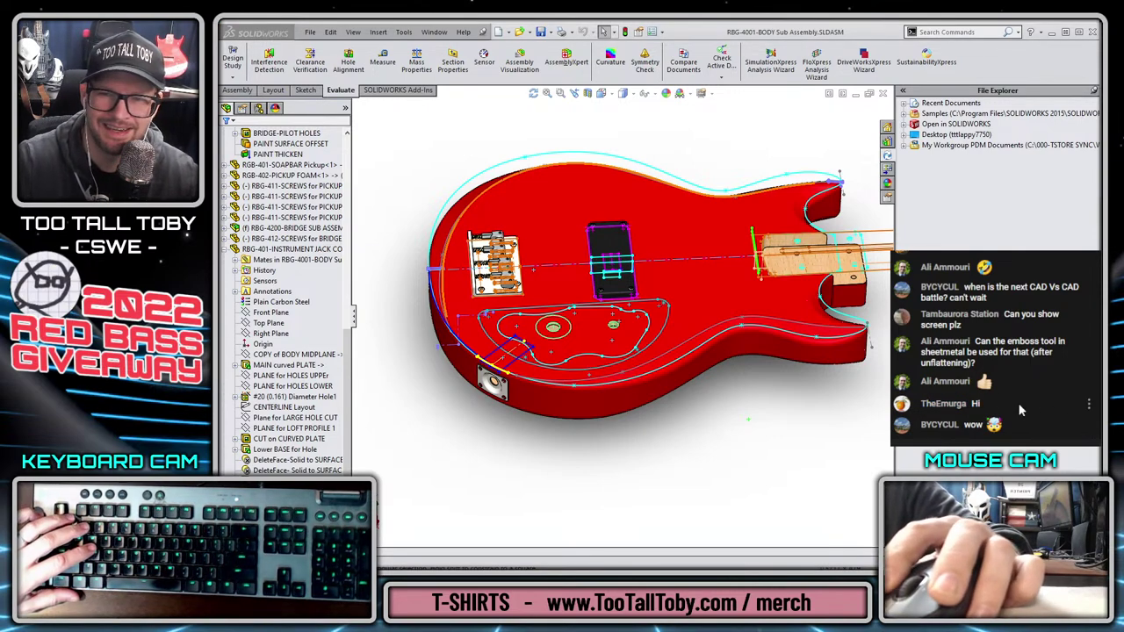
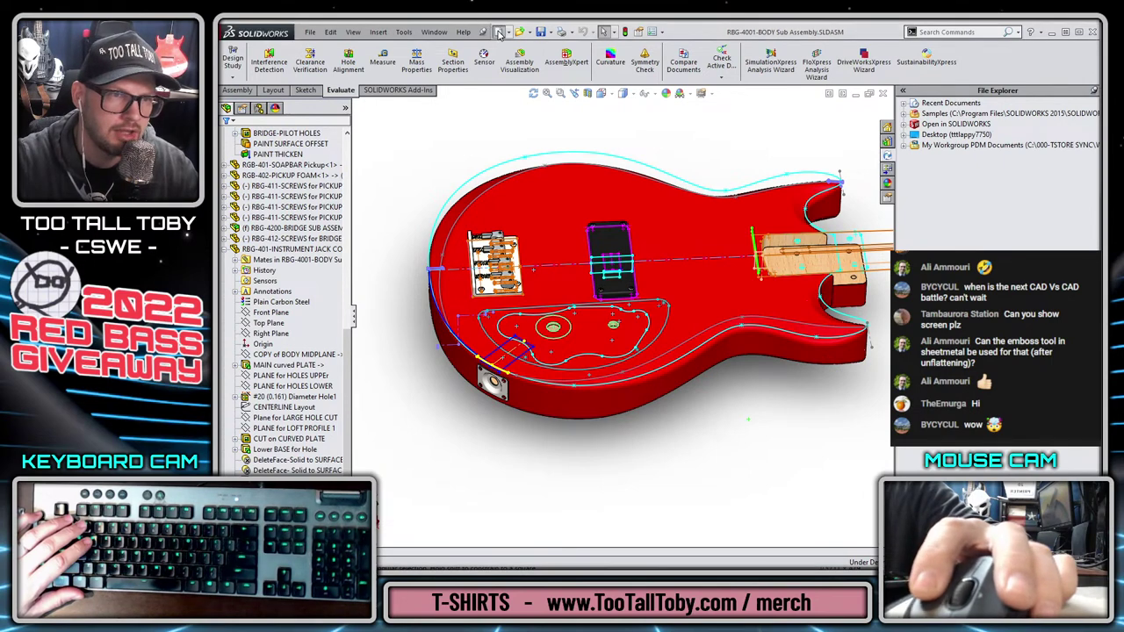
# Create a new part from the PART-INCH template and start a line sketch on the Front Plane
pyautogui.click(498, 32)
pyautogui.doubleClick(449, 207)
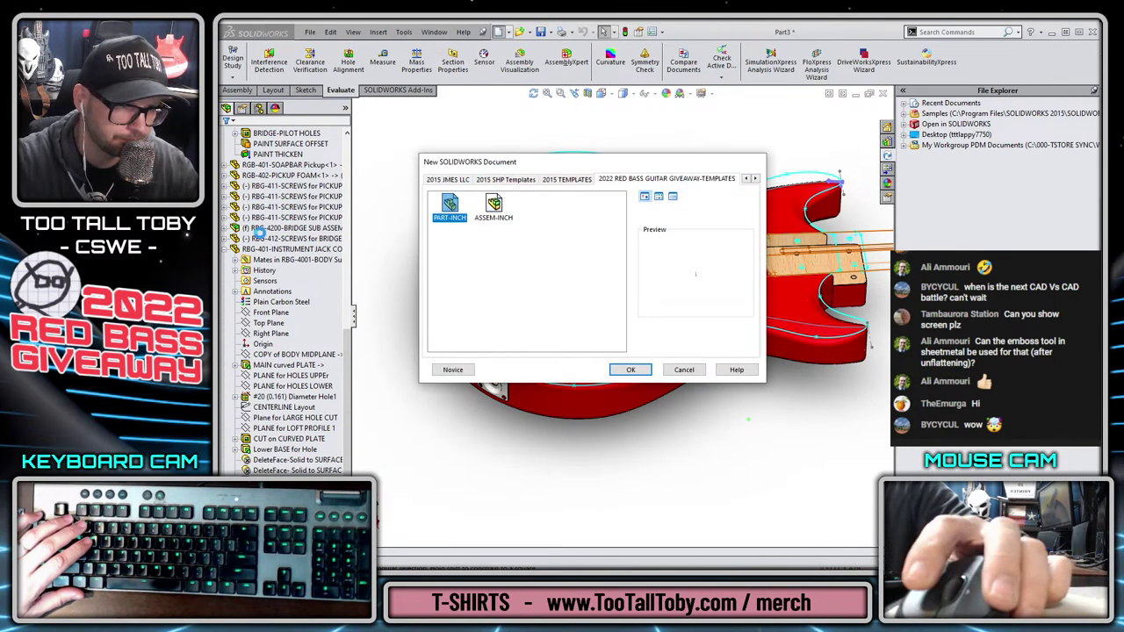
pyautogui.click(260, 185)
pyautogui.click(269, 168)
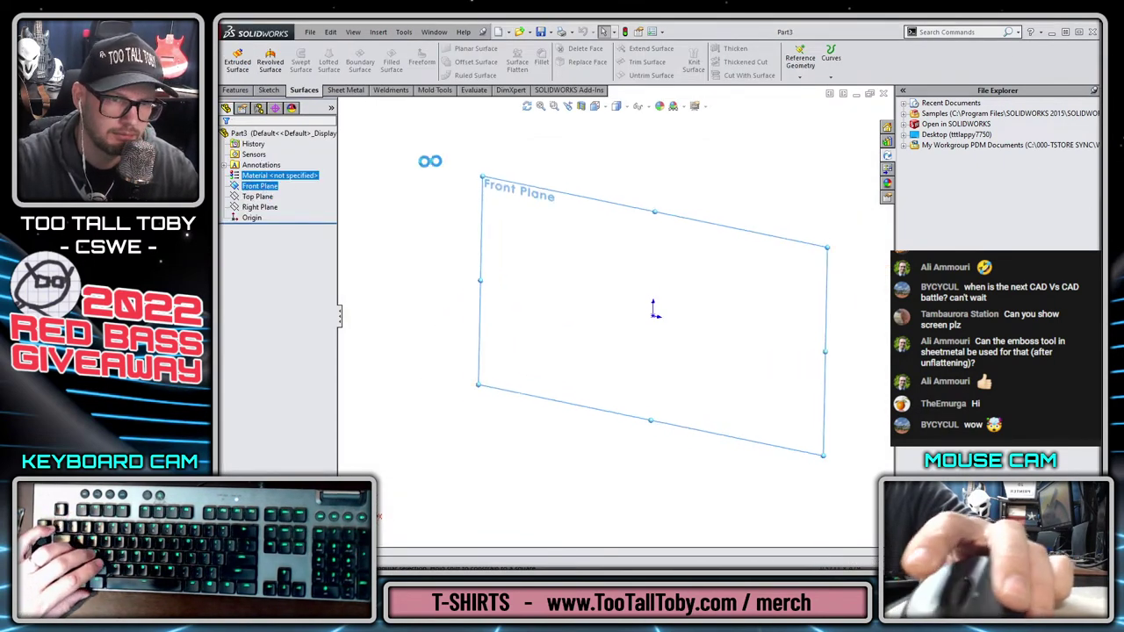
pyautogui.press('s')
pyautogui.click(585, 291)
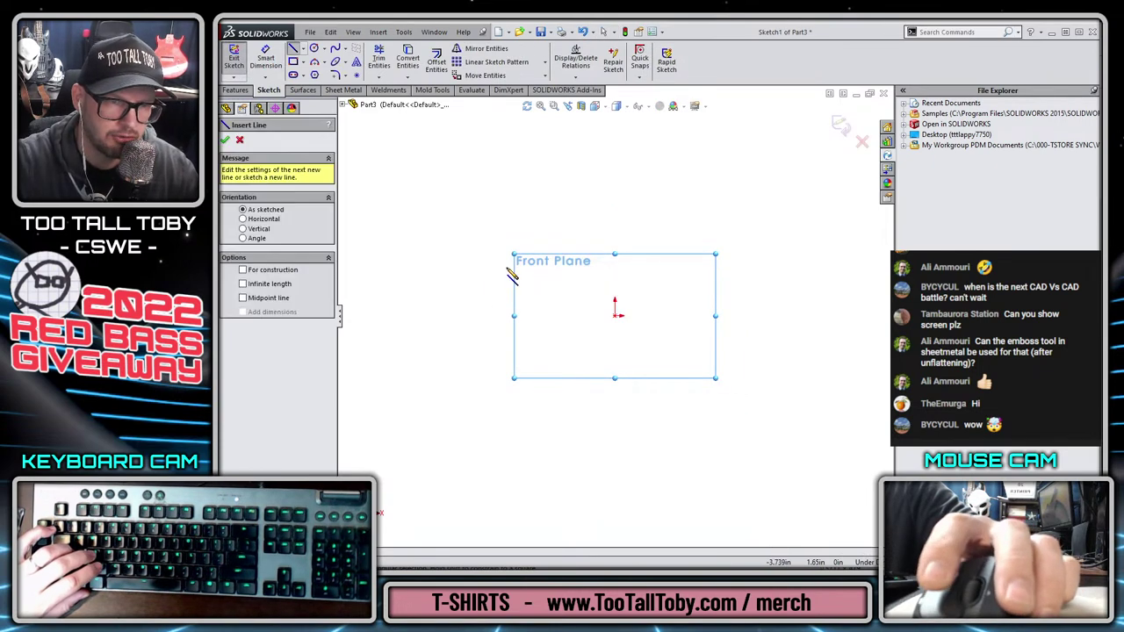
# Sketch two separate horizontal lines, one up and left of the origin and one about 3.5 in long at origin height to its right
pyautogui.click(478, 247)
pyautogui.click(580, 247)
pyautogui.press('Escape')
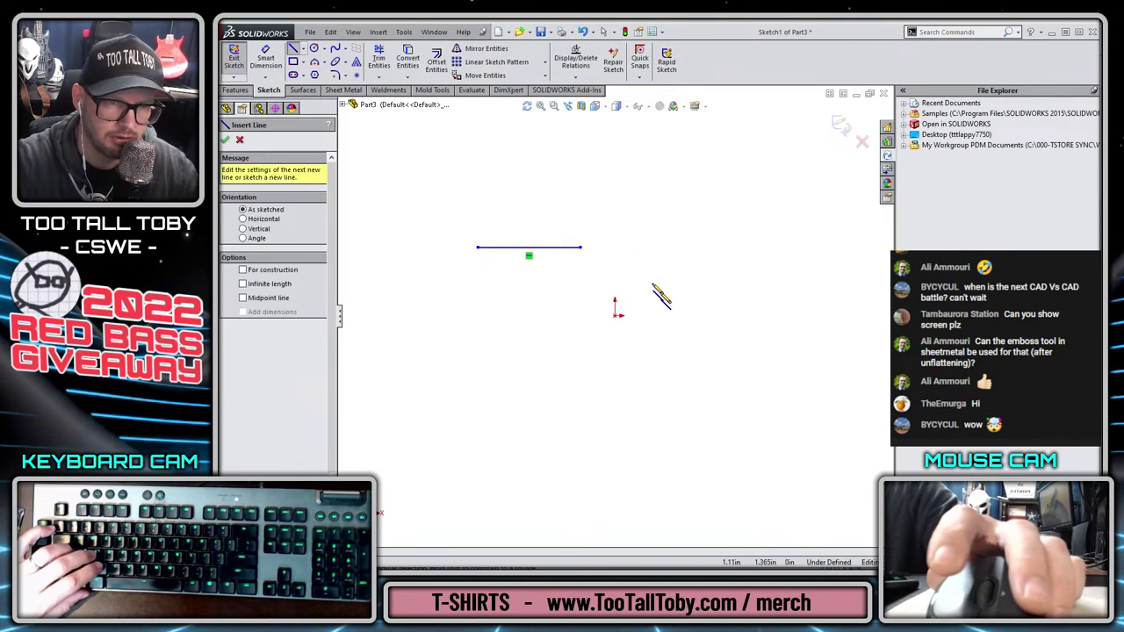
pyautogui.click(752, 315)
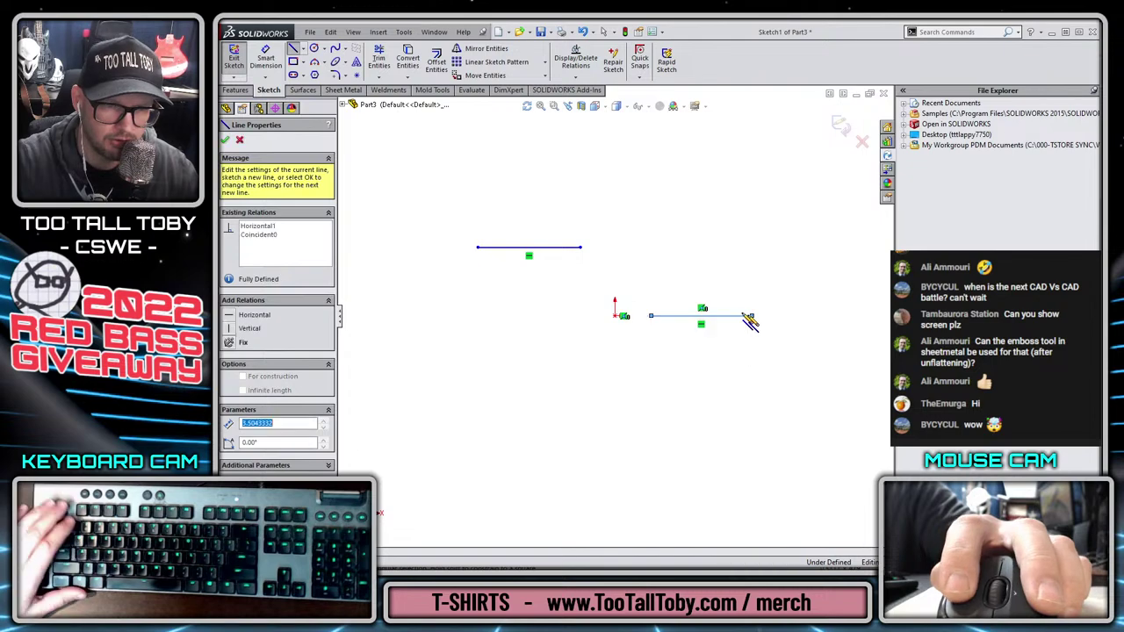
pyautogui.press('Escape')
# Extrude the two sketched lines as a thin feature to form two flat offset plates
pyautogui.click(235, 89)
pyautogui.click(239, 76)
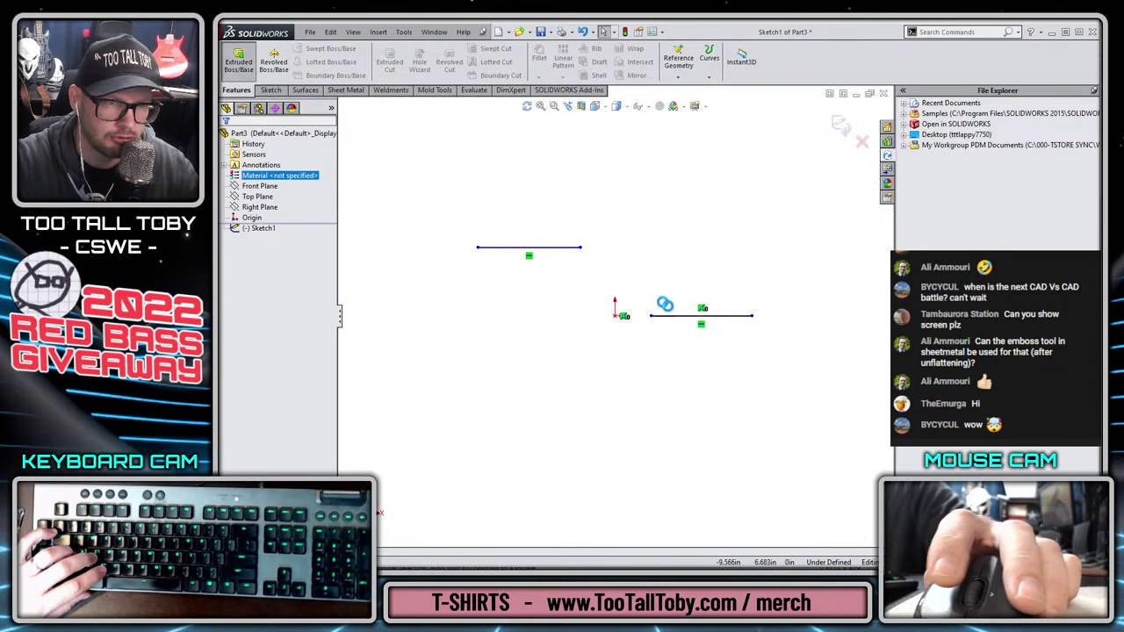
pyautogui.moveTo(608, 330); pyautogui.dragTo(775, 203)
pyautogui.press('Return')
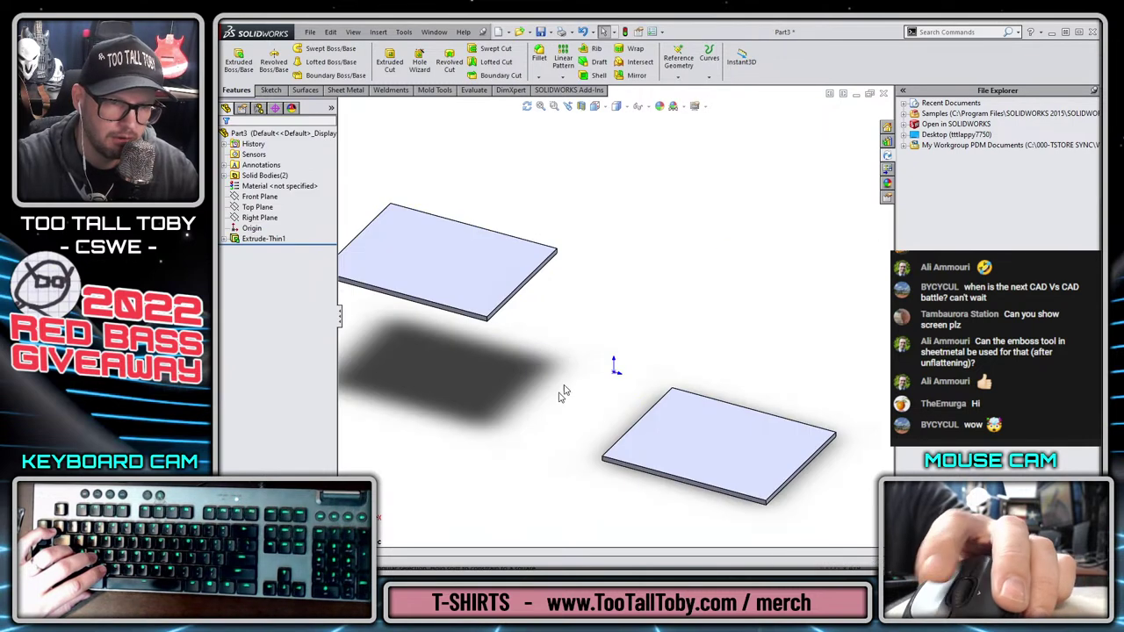
# Set up a solid loft between the facing narrow end faces of the upper and lower plates
pyautogui.scroll(-2, 554, 374)
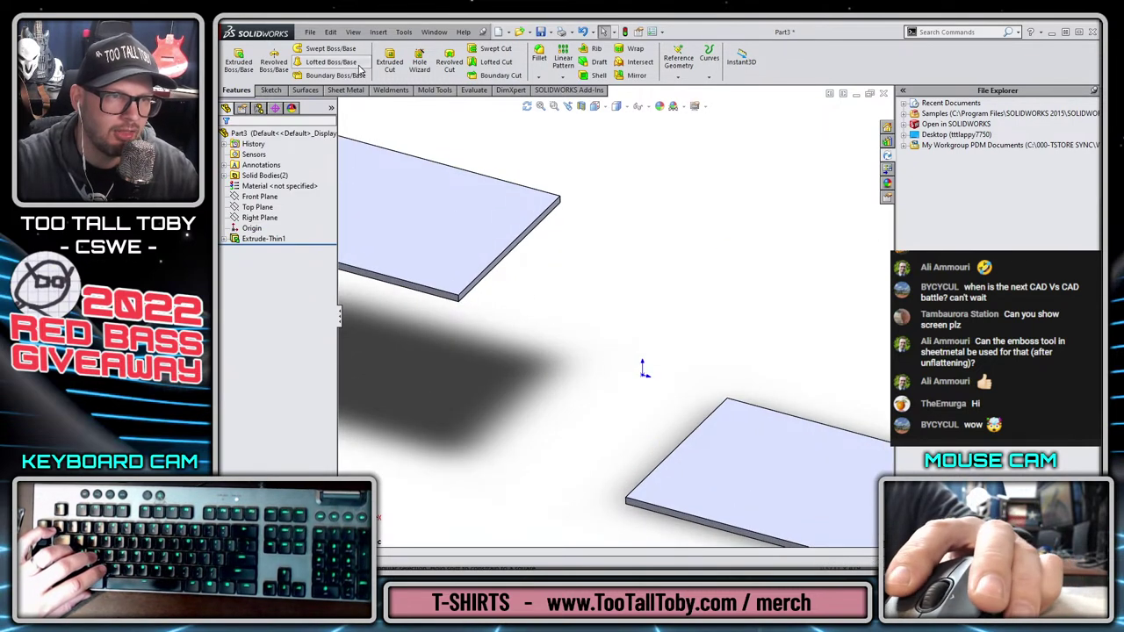
pyautogui.click(330, 61)
pyautogui.scroll(-3, 486, 290)
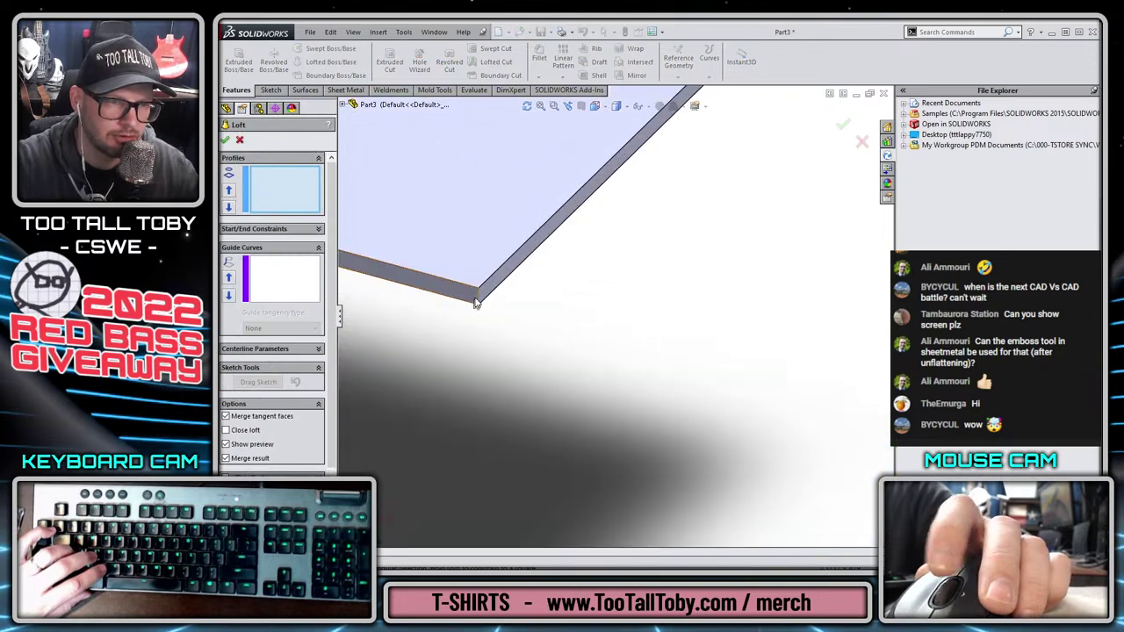
pyautogui.click(485, 288)
pyautogui.scroll(4, 602, 424)
pyautogui.moveTo(603, 423); pyautogui.dragTo(780, 499, button='middle')
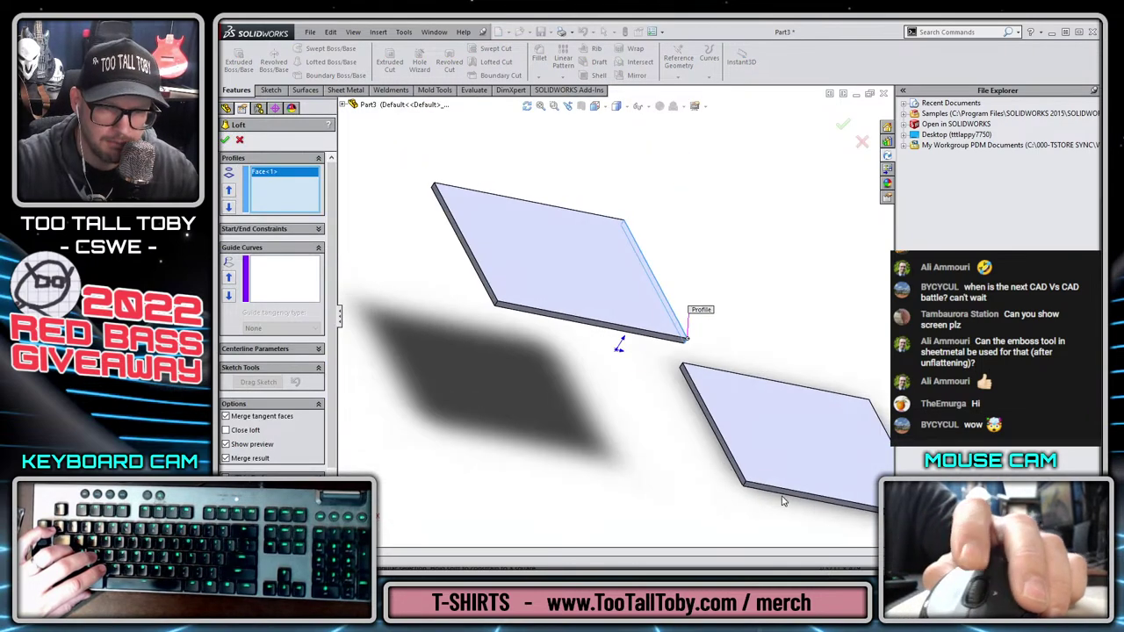
pyautogui.scroll(-4, 773, 503)
pyautogui.click(675, 407)
pyautogui.scroll(3, 553, 343)
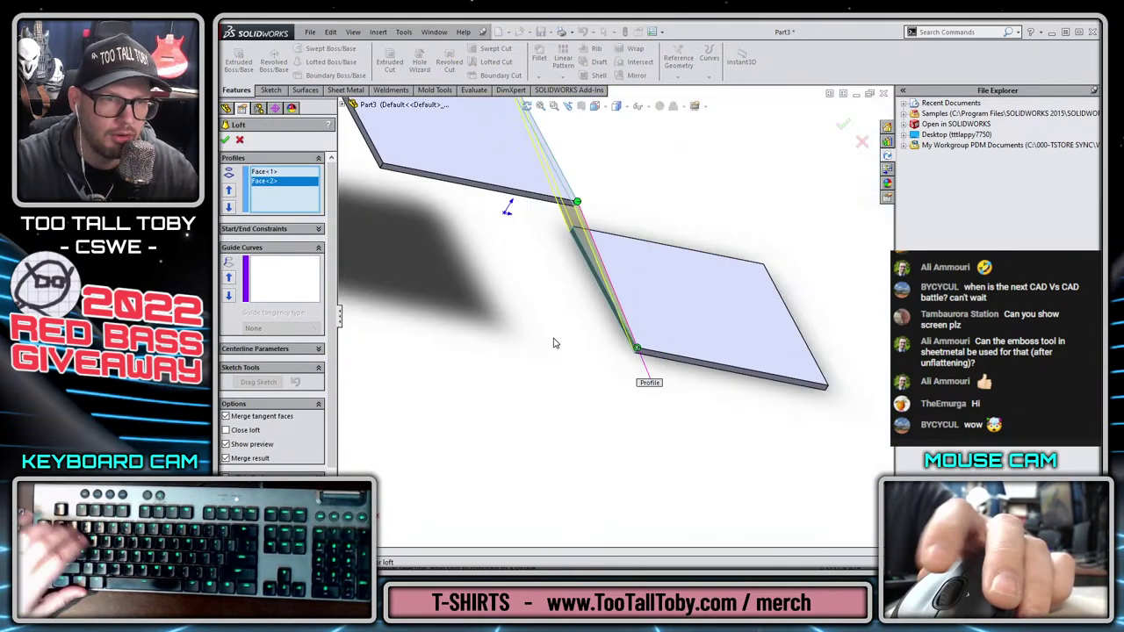
# Examine the loft preview from the front and mark the plate and loft thicknesses with double-headed arrows for comparison
pyautogui.hotkey('ctrl', '1')
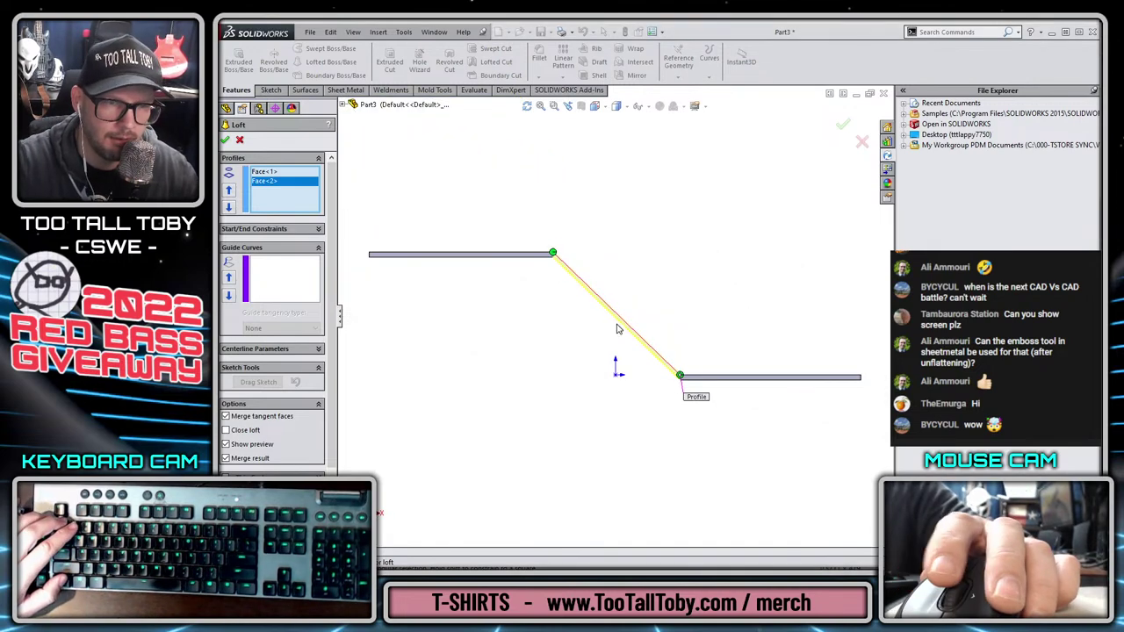
pyautogui.scroll(-3, 618, 329)
pyautogui.scroll(-10, 598, 302)
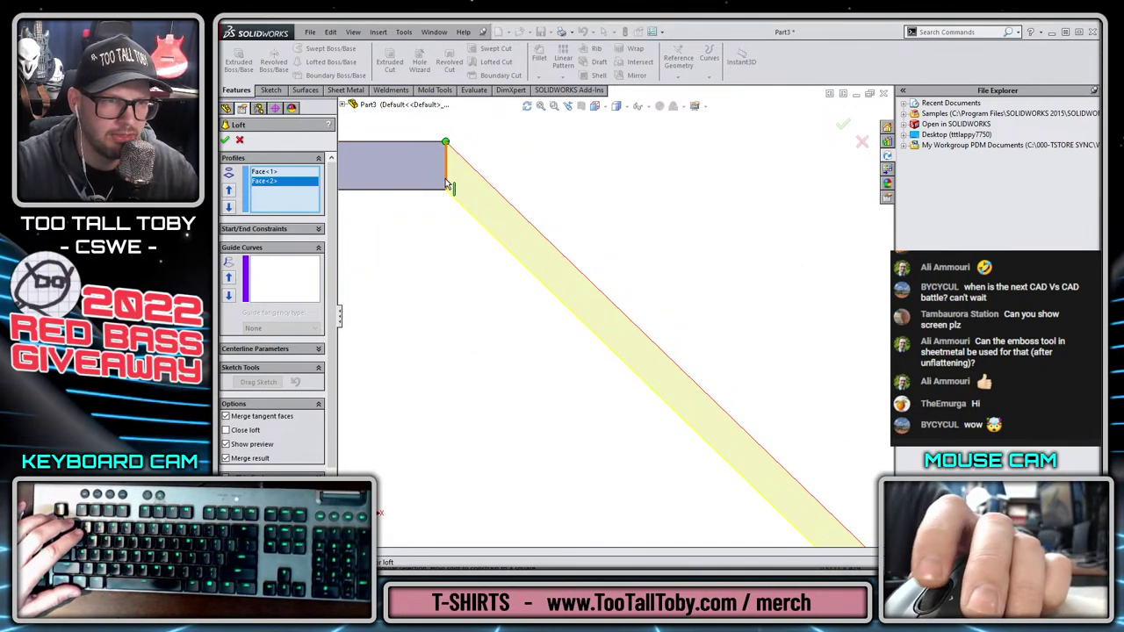
pyautogui.scroll(2, 417, 295)
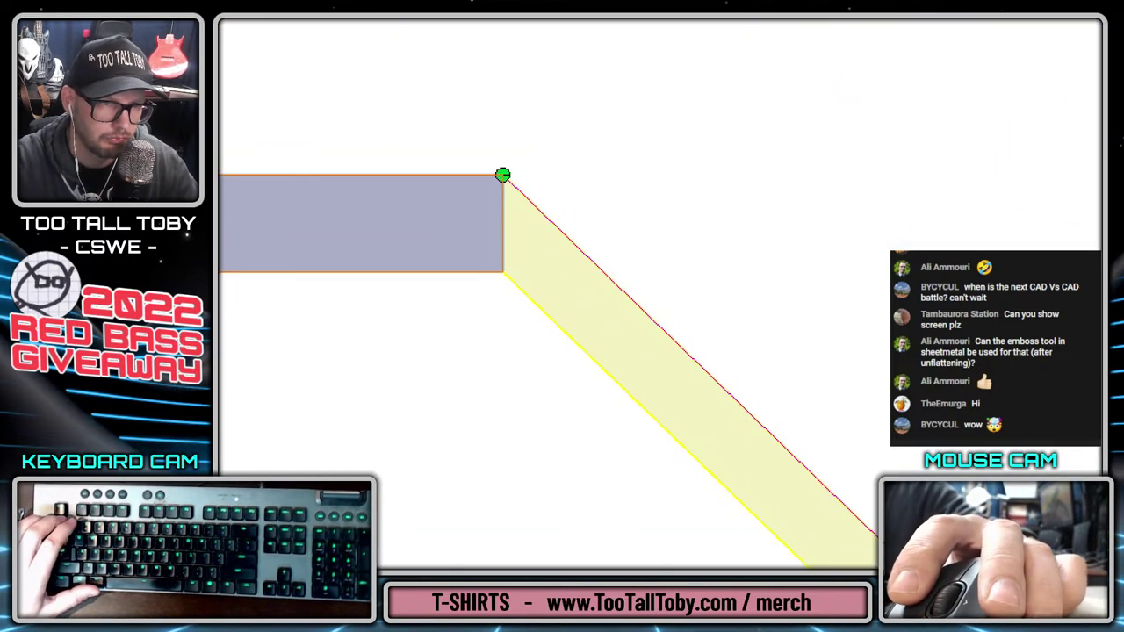
pyautogui.moveTo(482, 279)
pyautogui.mouseDown()
pyautogui.moveTo(471, 262)
pyautogui.moveTo(484, 264)
pyautogui.mouseUp()
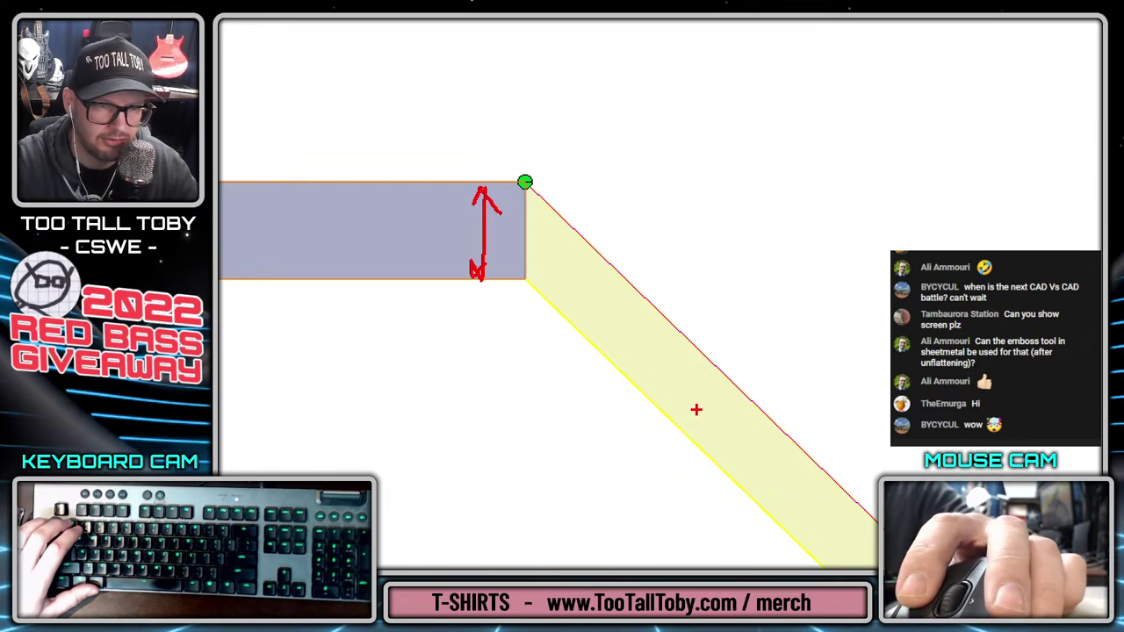
pyautogui.moveTo(643, 397); pyautogui.dragTo(679, 369)
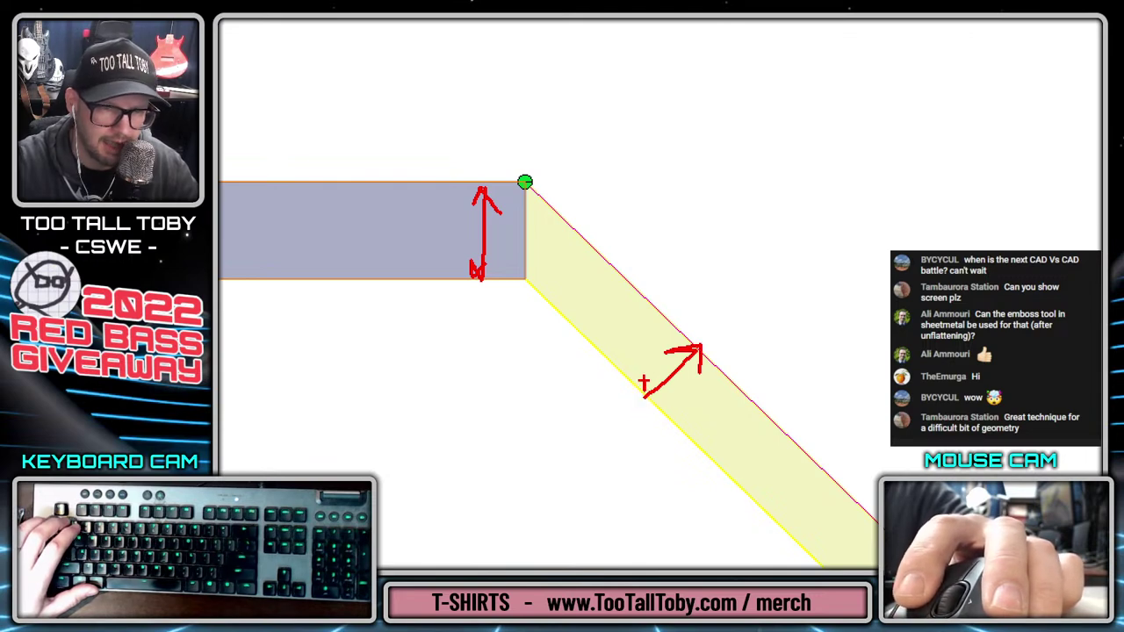
pyautogui.moveTo(644, 384); pyautogui.dragTo(673, 402)
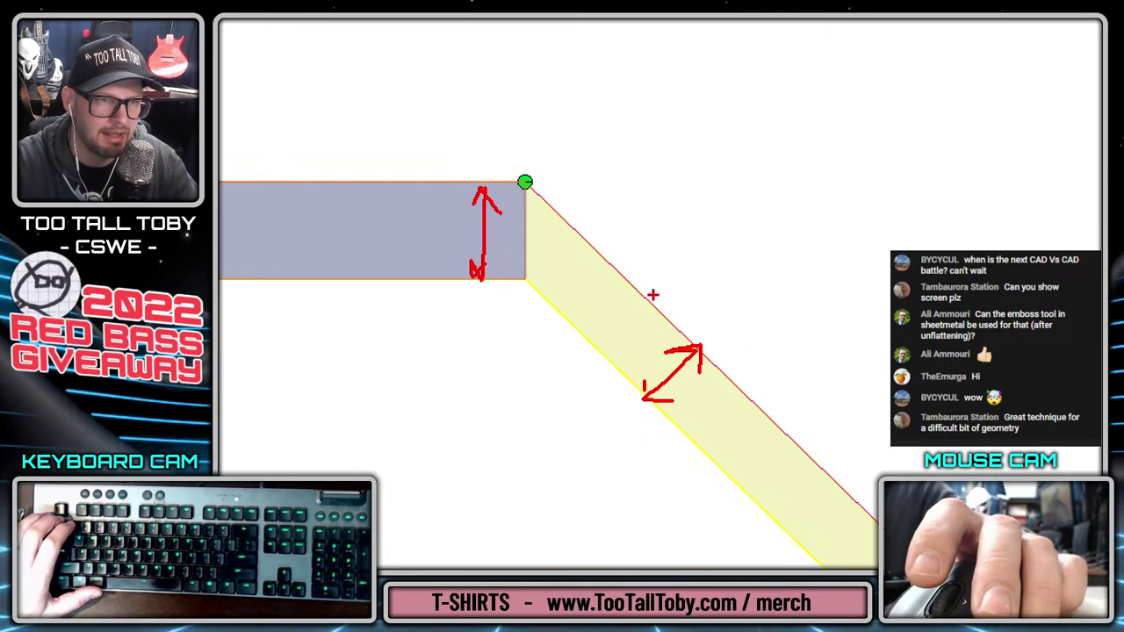
pyautogui.press('Escape')
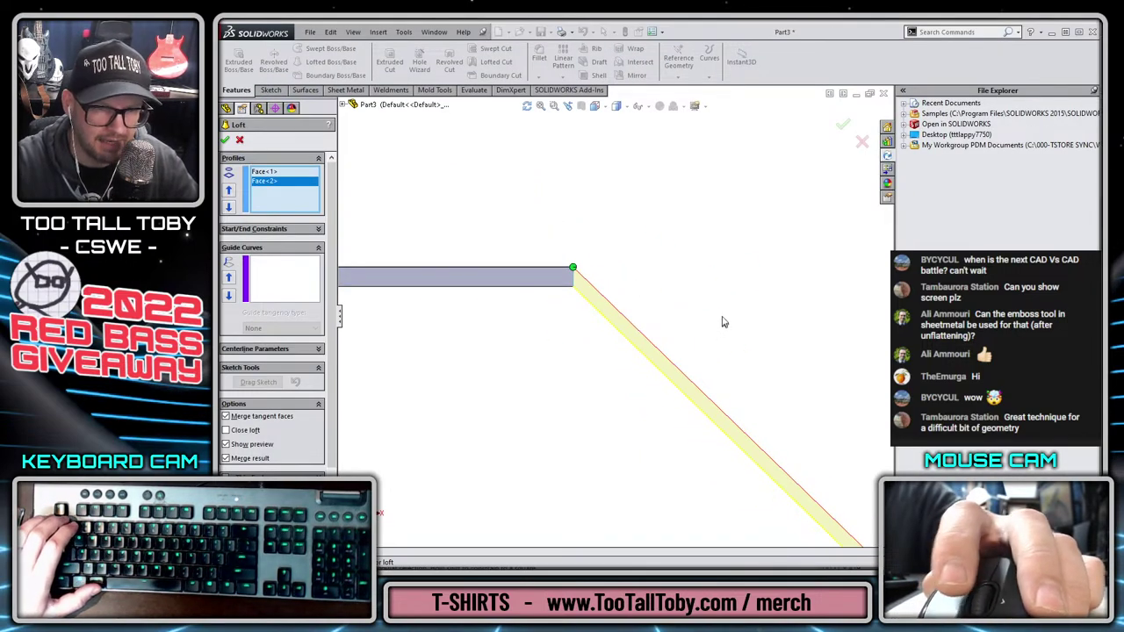
# Annotate the loft preview with a circle, an arc and an arrow near the upper plate's end, and abandon the loft
pyautogui.hotkey('ctrl', '1')
pyautogui.moveTo(711, 163)
pyautogui.mouseDown()
pyautogui.moveTo(627, 220)
pyautogui.moveTo(720, 165)
pyautogui.mouseUp()
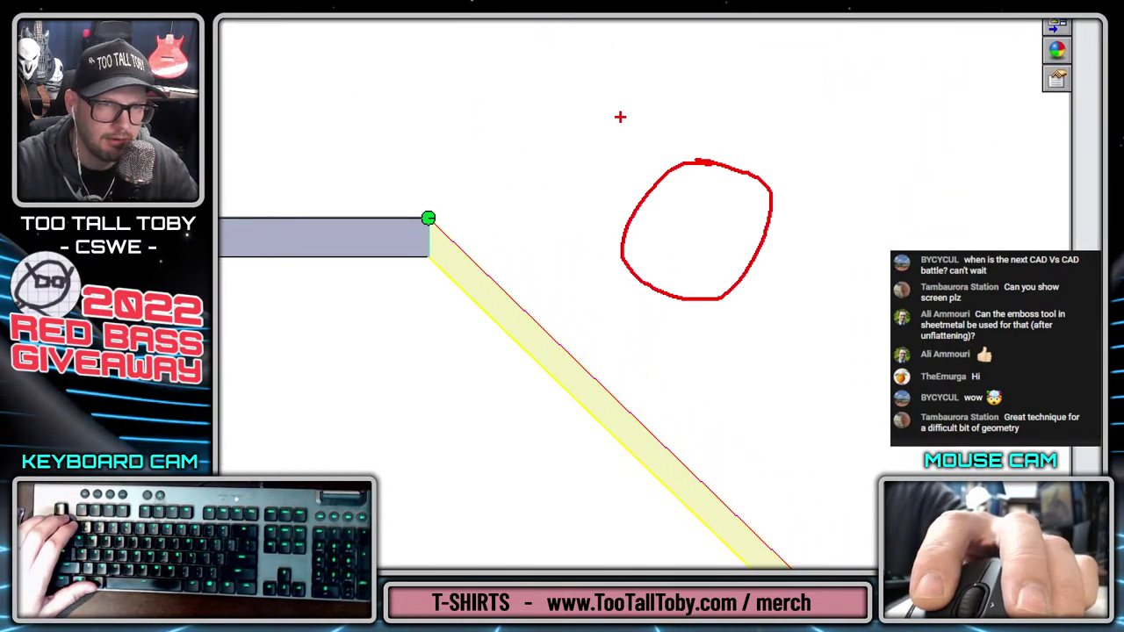
pyautogui.moveTo(544, 147)
pyautogui.mouseDown()
pyautogui.moveTo(622, 105)
pyautogui.moveTo(922, 158)
pyautogui.mouseUp()
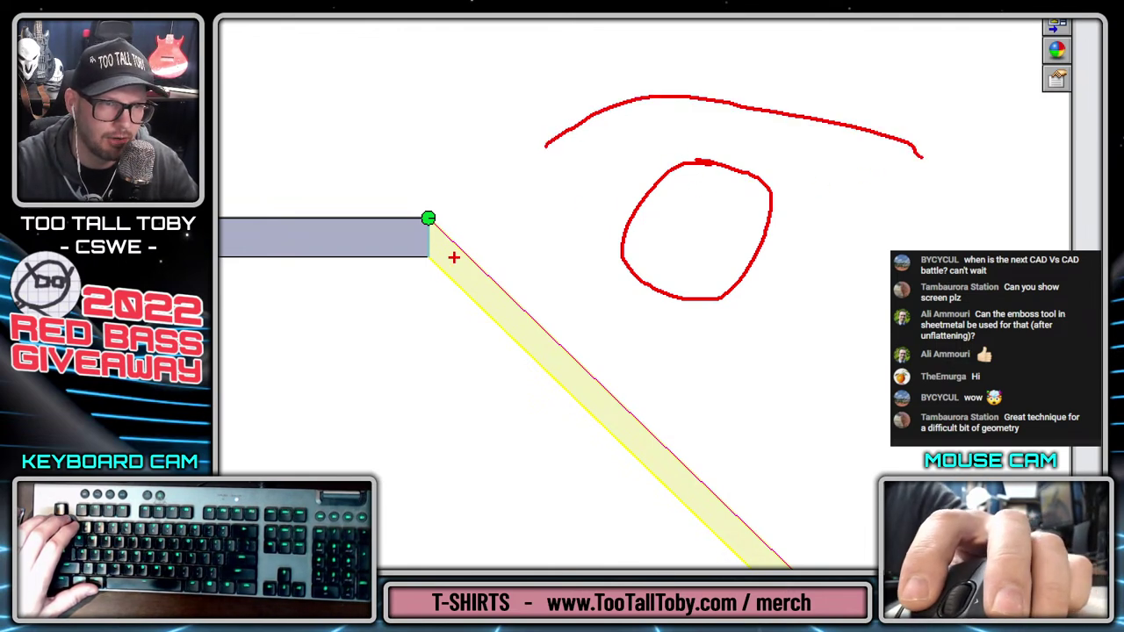
pyautogui.moveTo(426, 233)
pyautogui.mouseDown()
pyautogui.moveTo(694, 377)
pyautogui.moveTo(648, 362)
pyautogui.mouseUp()
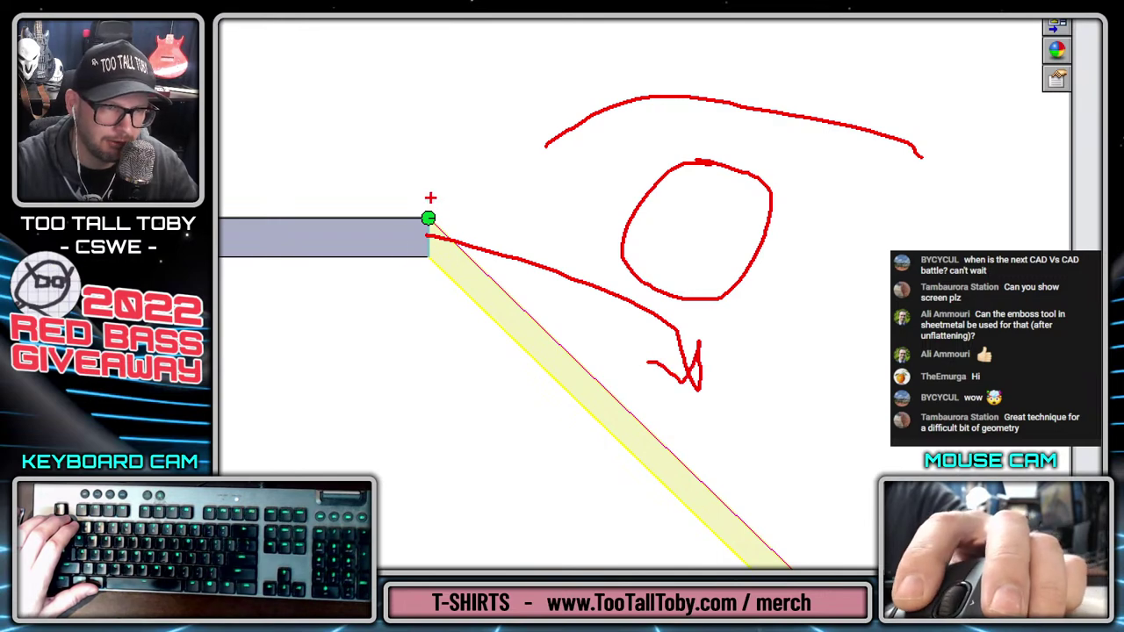
pyautogui.moveTo(430, 198); pyautogui.dragTo(331, 246)
pyautogui.press('Escape')
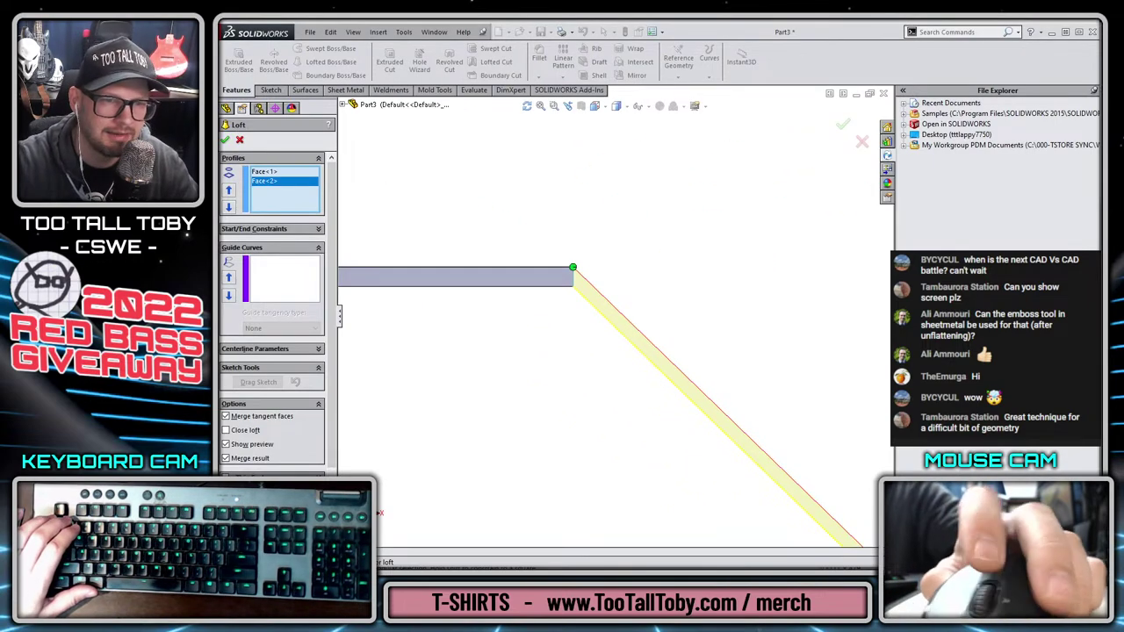
pyautogui.press('Escape')
# Delete the thin extrude feature while keeping its two-line sketch
pyautogui.scroll(4, 680, 354)
pyautogui.moveTo(786, 359); pyautogui.dragTo(736, 400, button='middle')
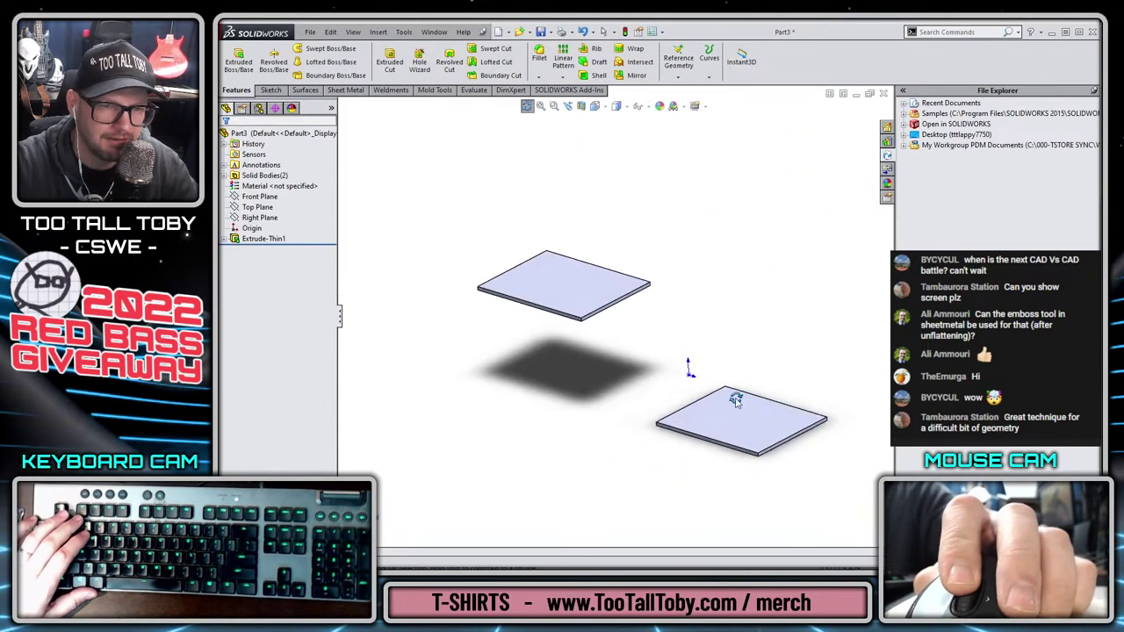
pyautogui.click(263, 238)
pyautogui.press('Delete')
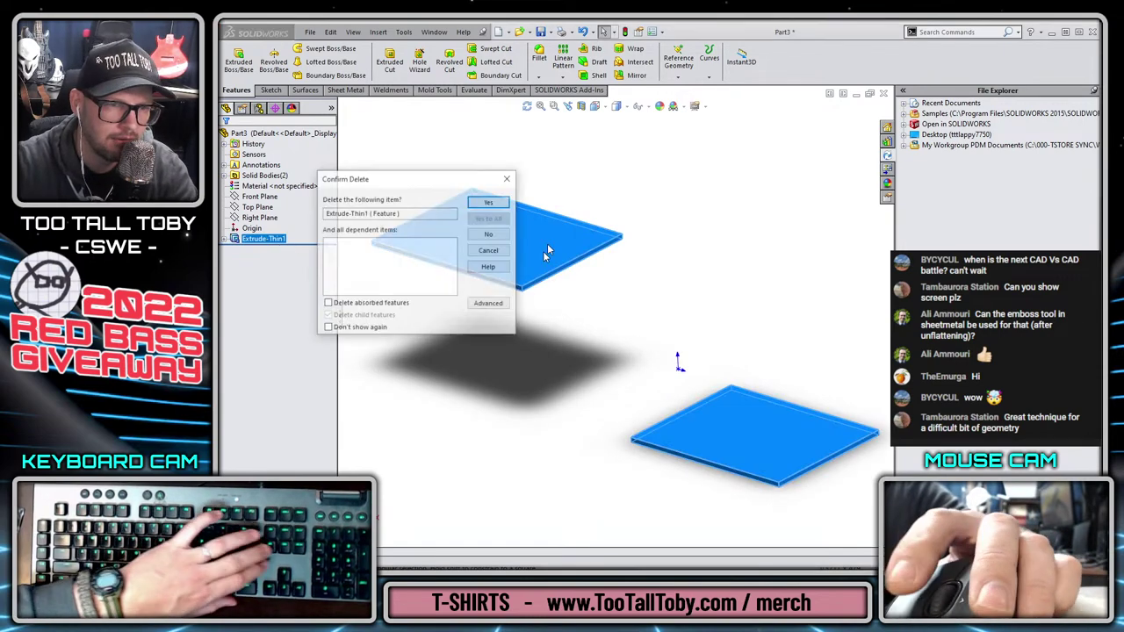
pyautogui.press('Return')
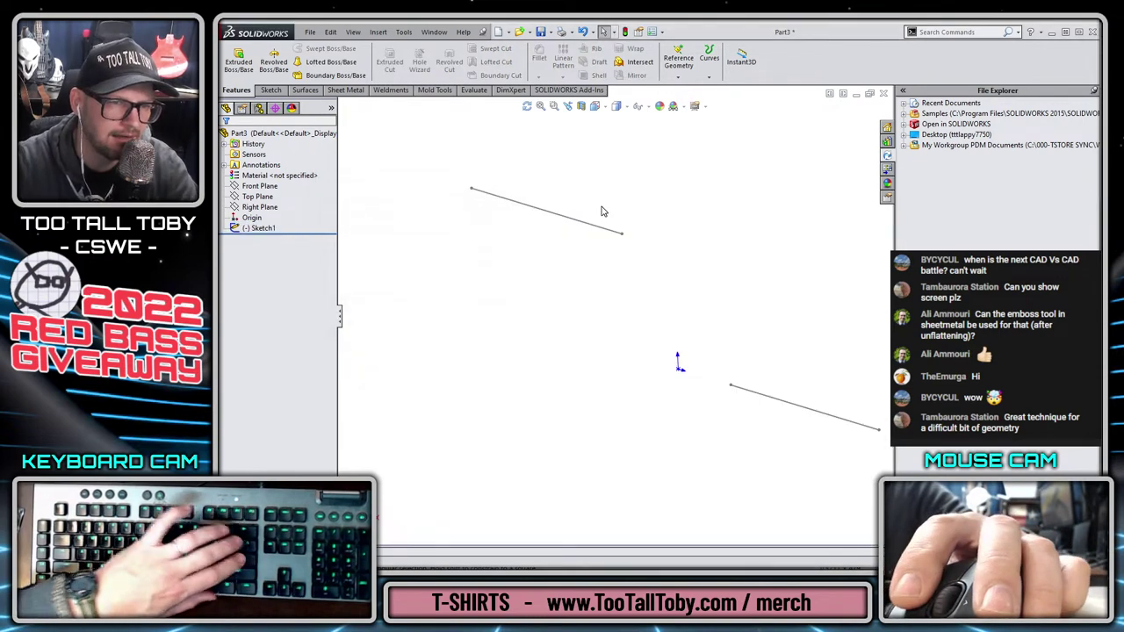
pyautogui.click(268, 91)
pyautogui.click(237, 92)
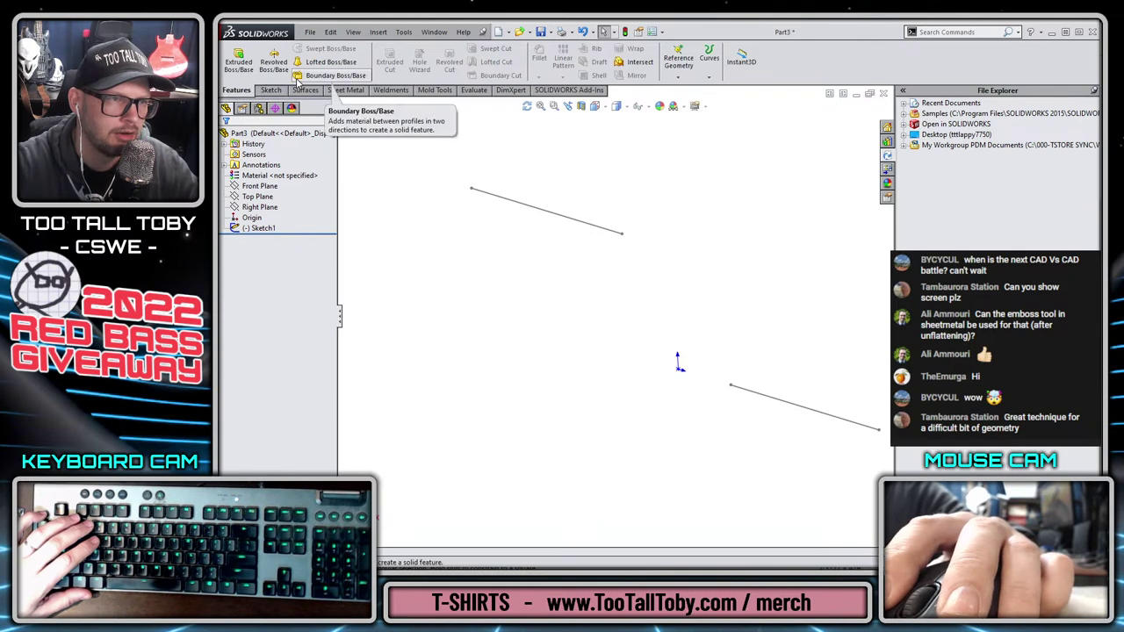
pyautogui.click(304, 90)
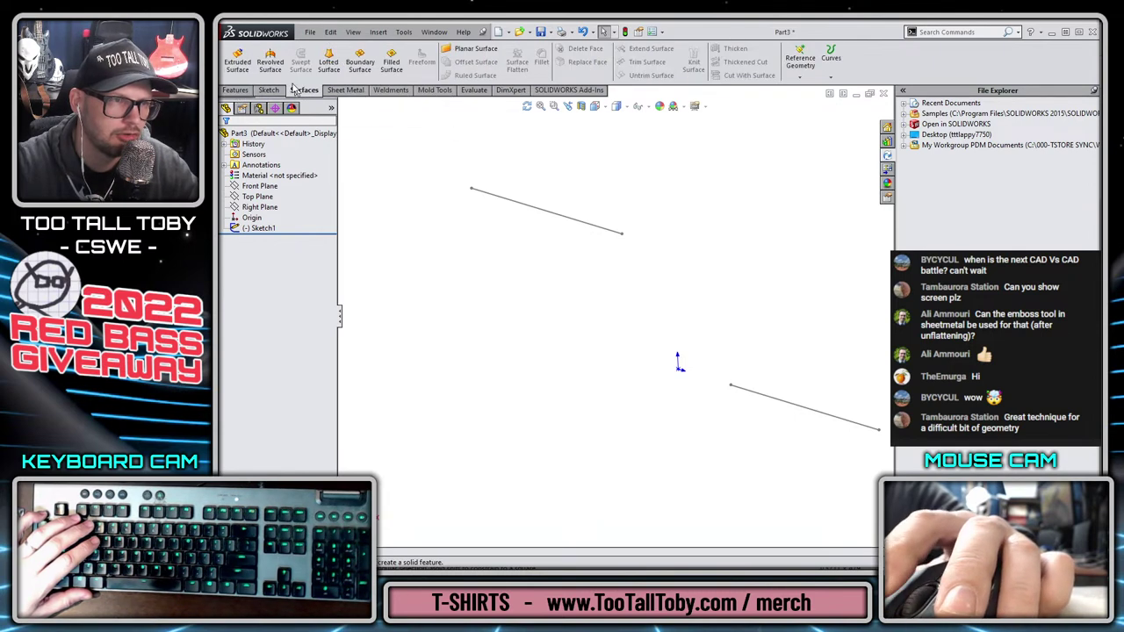
pyautogui.click(237, 62)
pyautogui.click(577, 220)
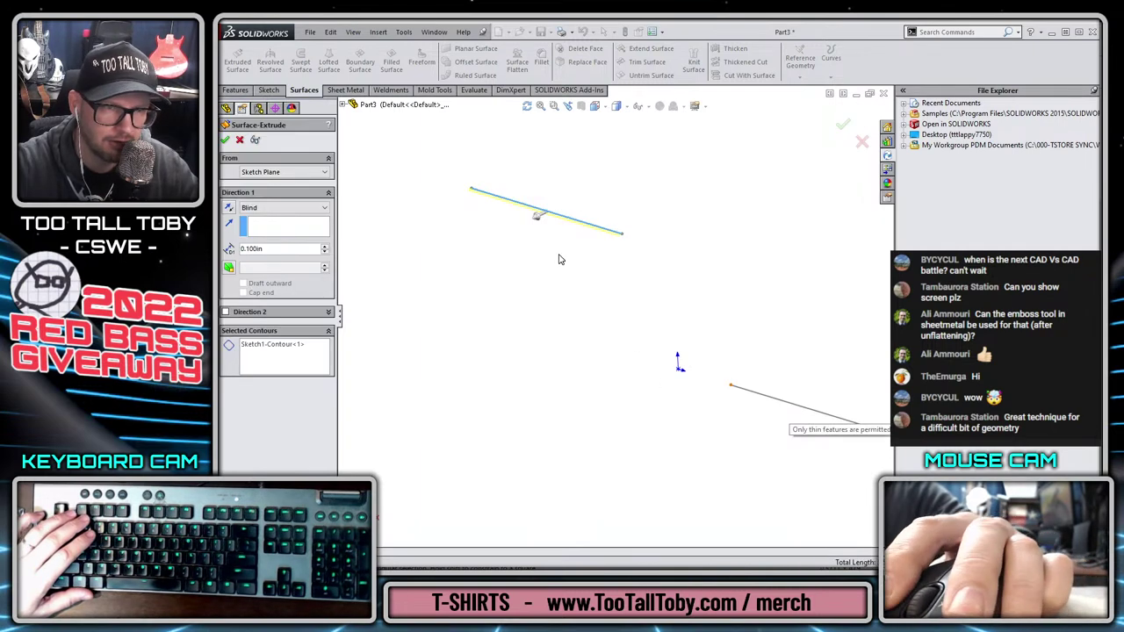
pyautogui.moveTo(535, 217); pyautogui.dragTo(595, 396)
pyautogui.press('Escape')
# Extrude both lines of the sketch together as surfaces, forming an upper and a lower flat sheet
pyautogui.click(260, 228)
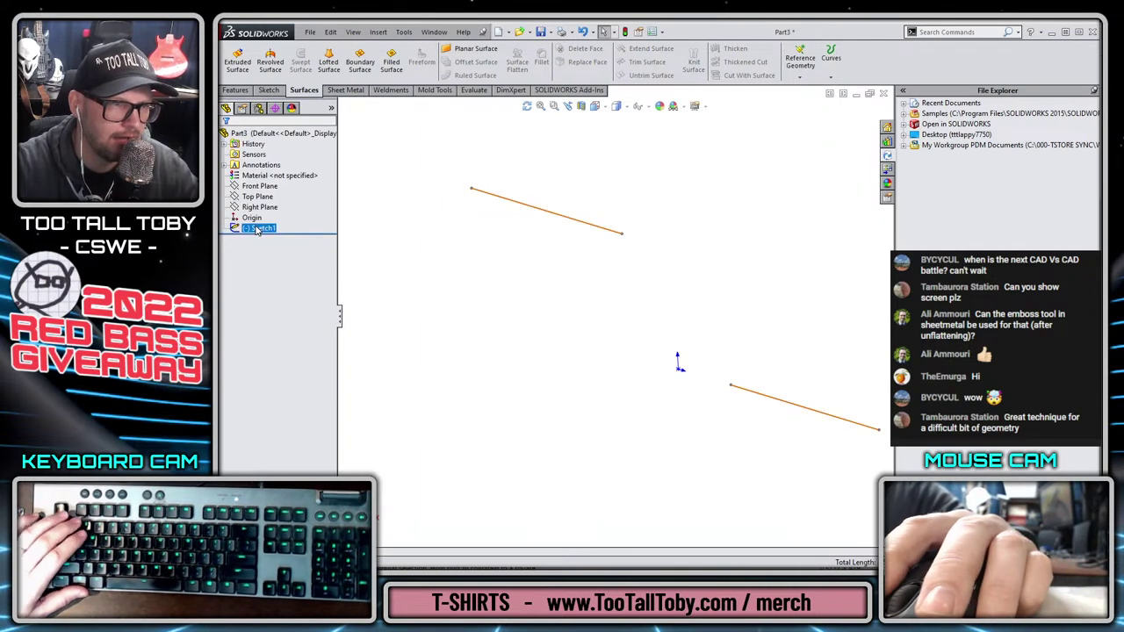
pyautogui.click(234, 63)
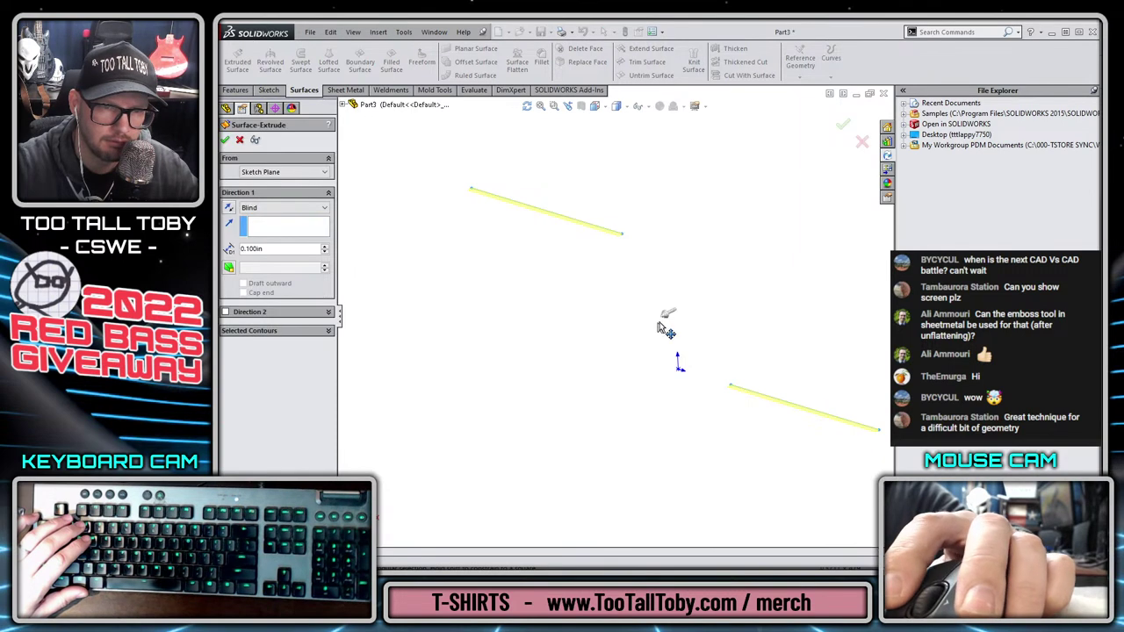
pyautogui.moveTo(665, 318); pyautogui.dragTo(598, 352)
pyautogui.click(842, 123)
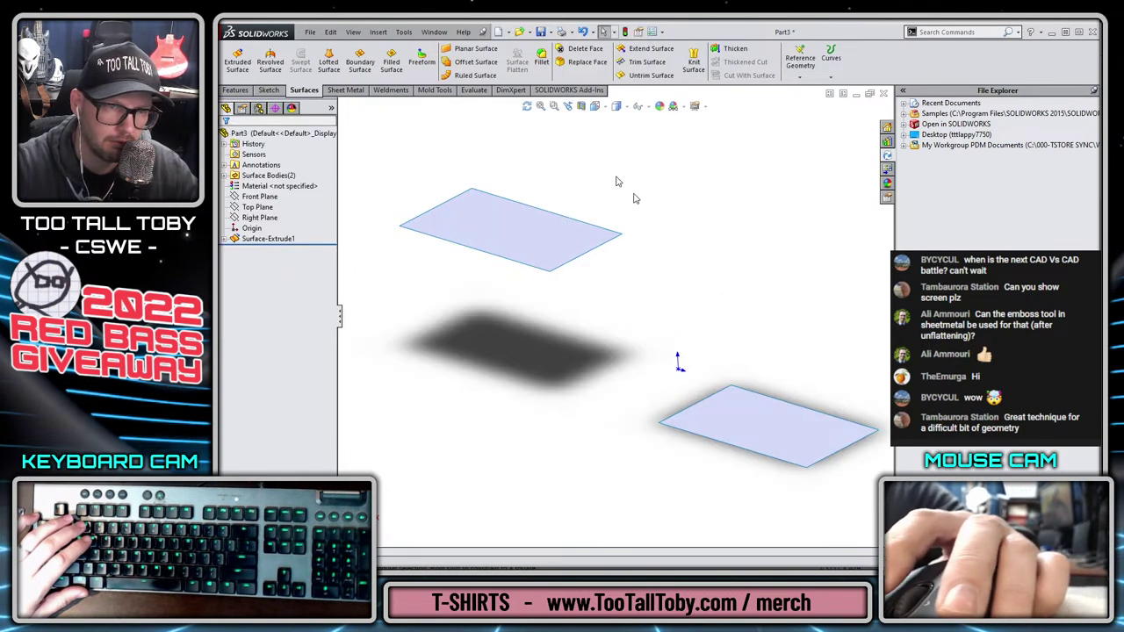
# Loft a surface between the facing short edges of the upper and lower sheets
pyautogui.click(328, 61)
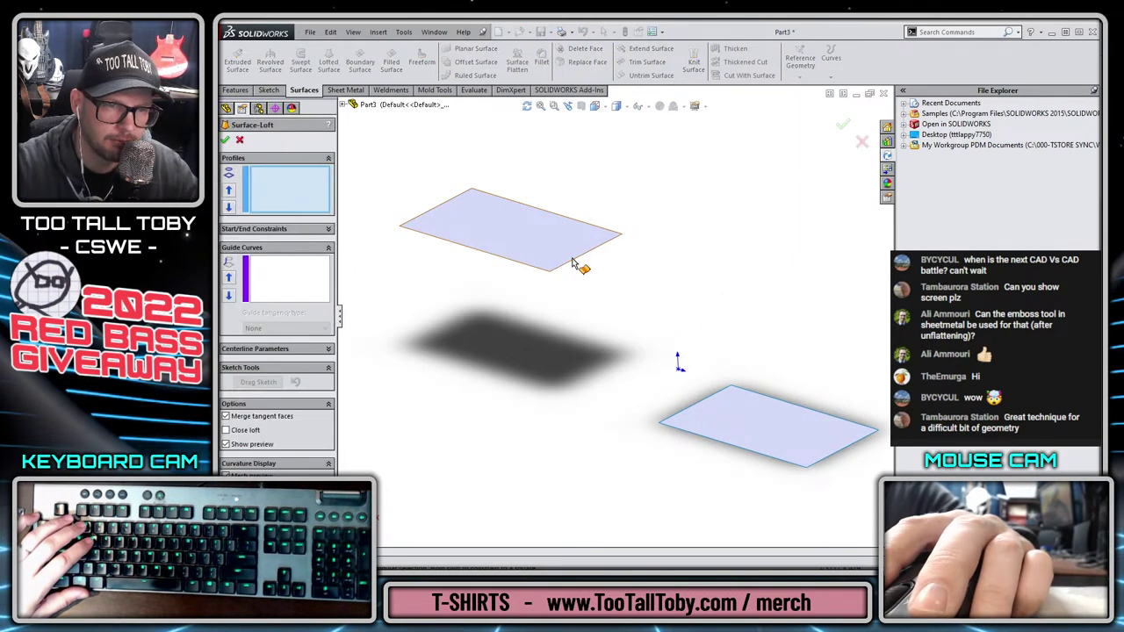
pyautogui.click(576, 265)
pyautogui.click(669, 414)
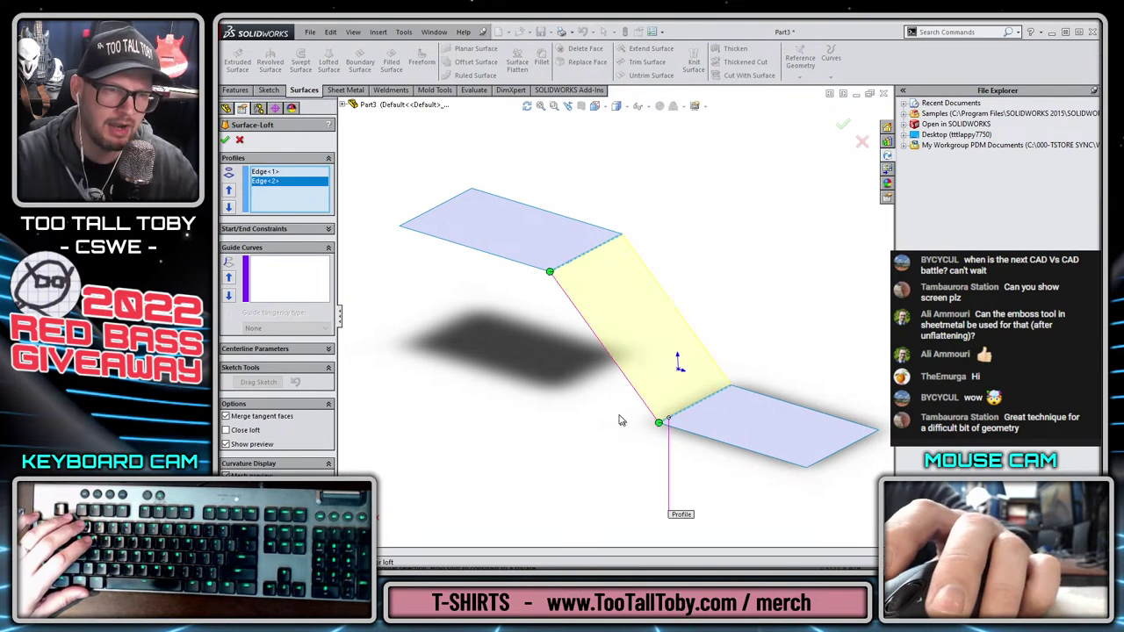
pyautogui.press('Return')
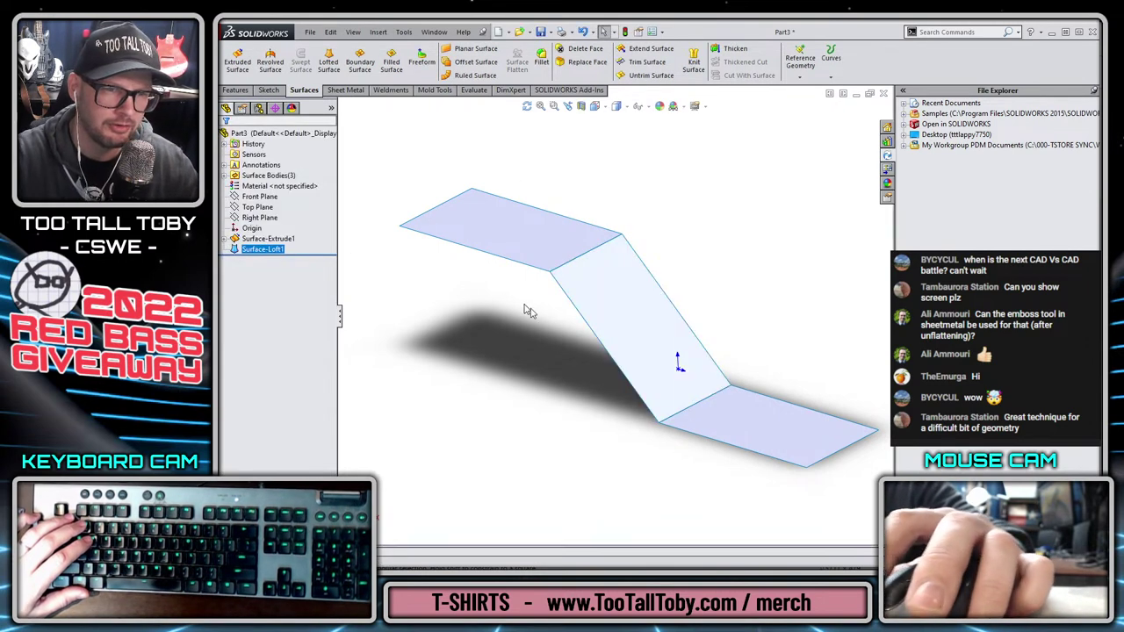
pyautogui.press('Escape')
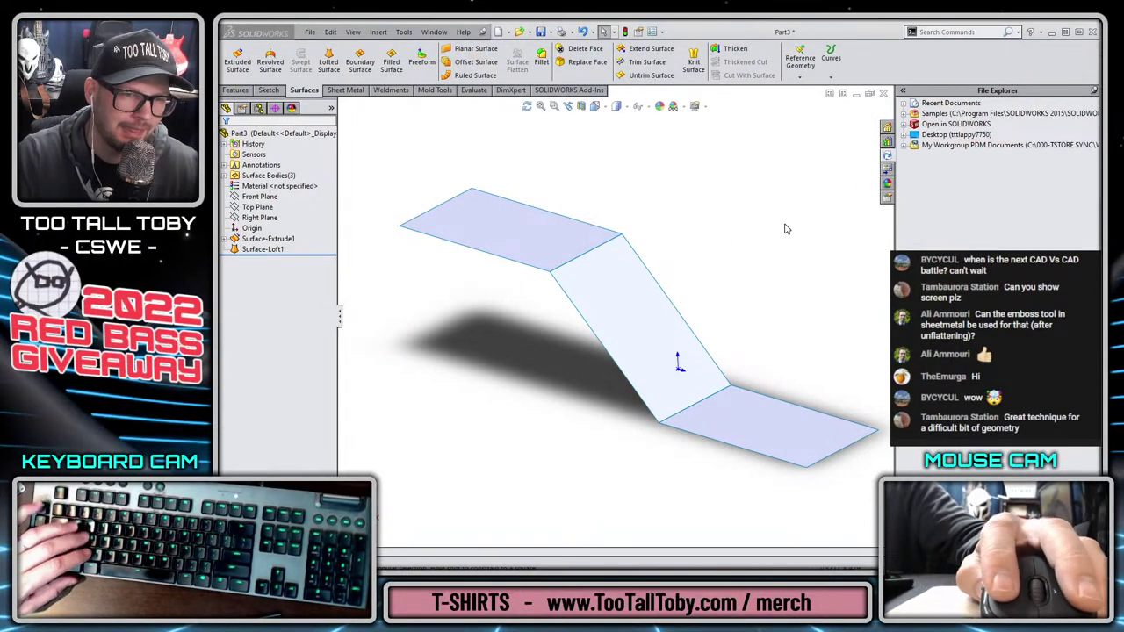
# Close the surface test part without saving and return to the jack plate in the guitar body sub assembly
pyautogui.click(883, 93)
pyautogui.click(546, 316)
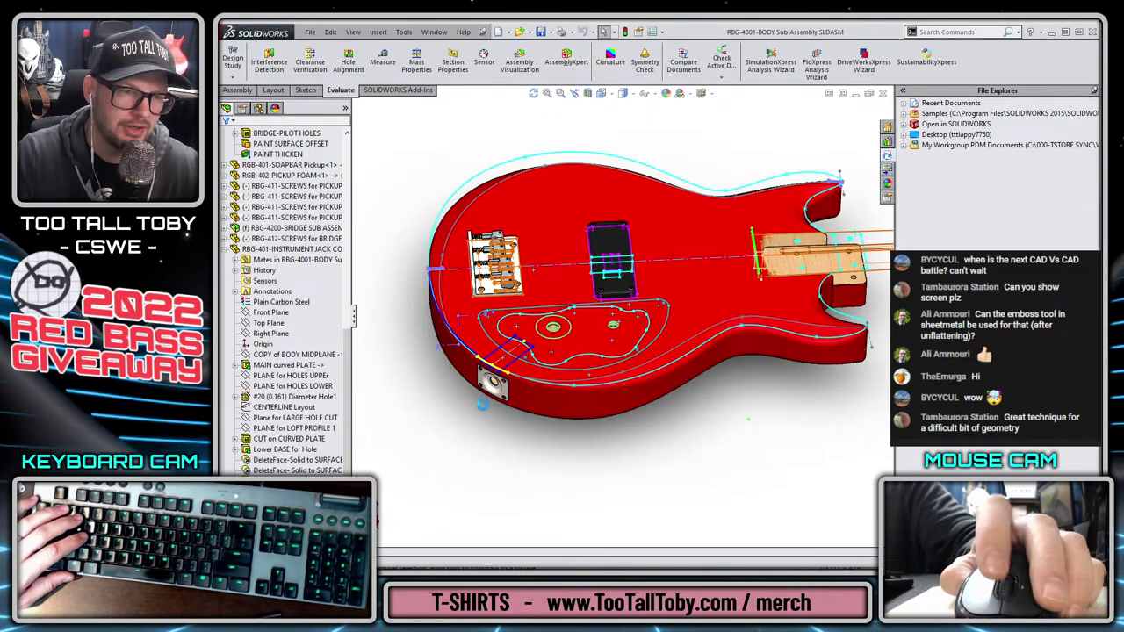
pyautogui.scroll(-5, 484, 394)
pyautogui.scroll(-2, 484, 395)
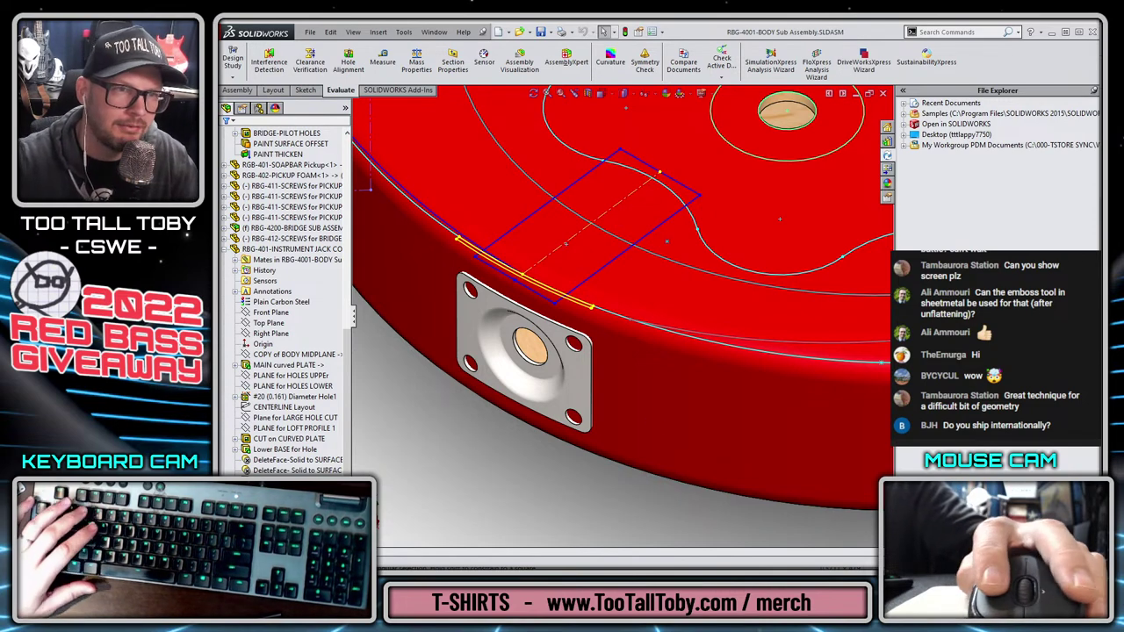
# Create a new part from the PART-INCH template and start a sketch on the Top Plane
pyautogui.click(500, 32)
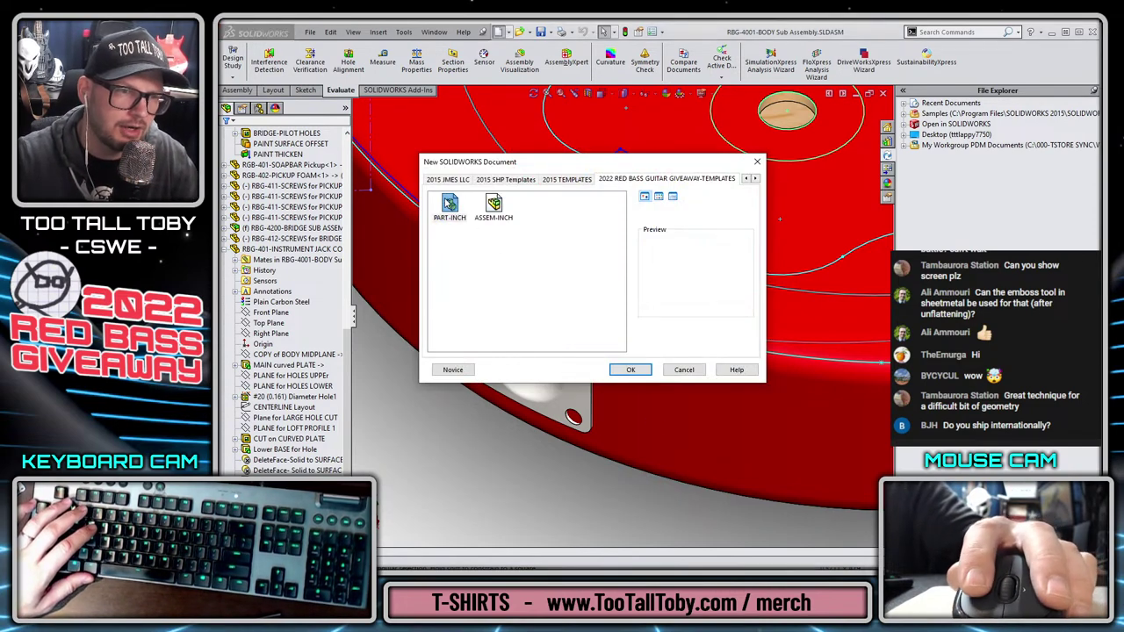
pyautogui.doubleClick(450, 208)
pyautogui.click(258, 196)
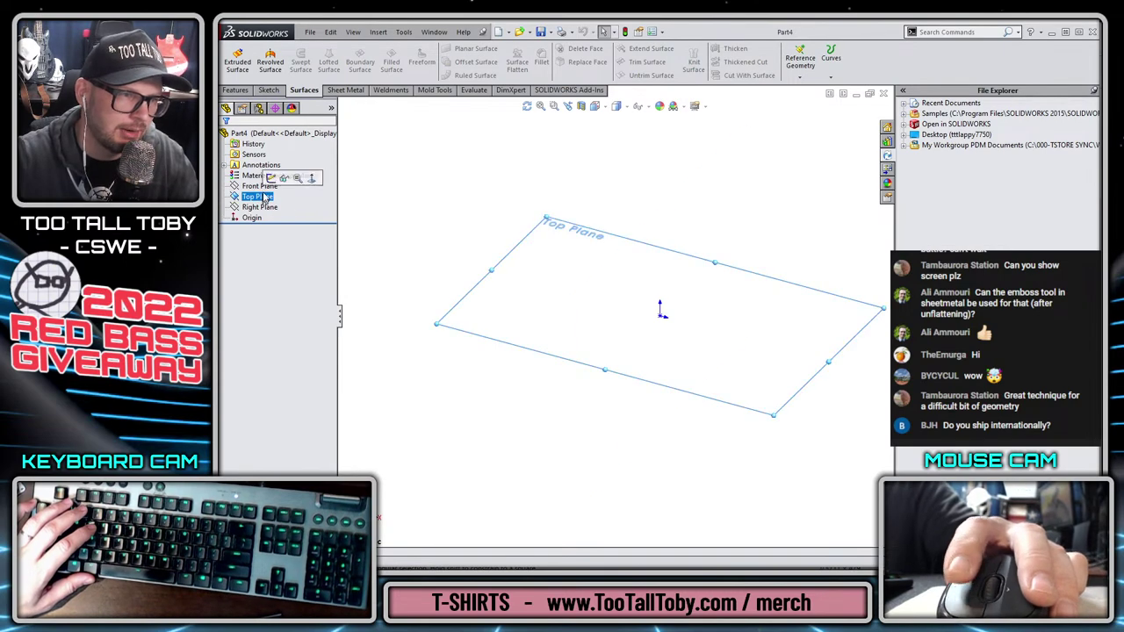
pyautogui.click(270, 180)
# Sketch a circle centred on the origin with a diameter of 0.36 in
pyautogui.press('s')
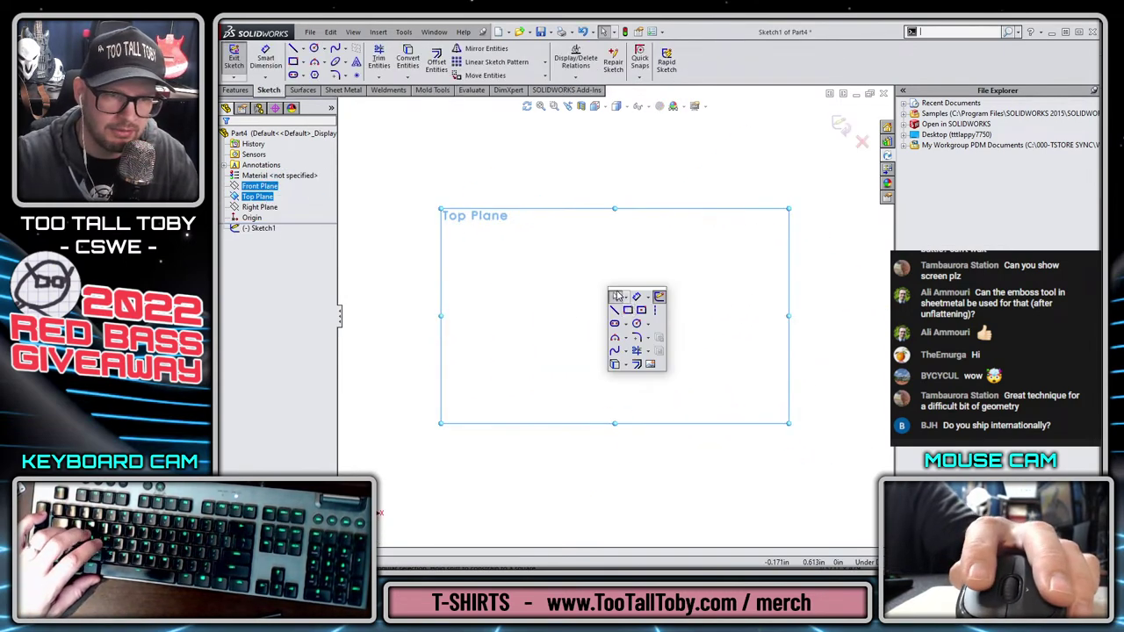
pyautogui.click(623, 323)
pyautogui.click(617, 317)
pyautogui.click(627, 330)
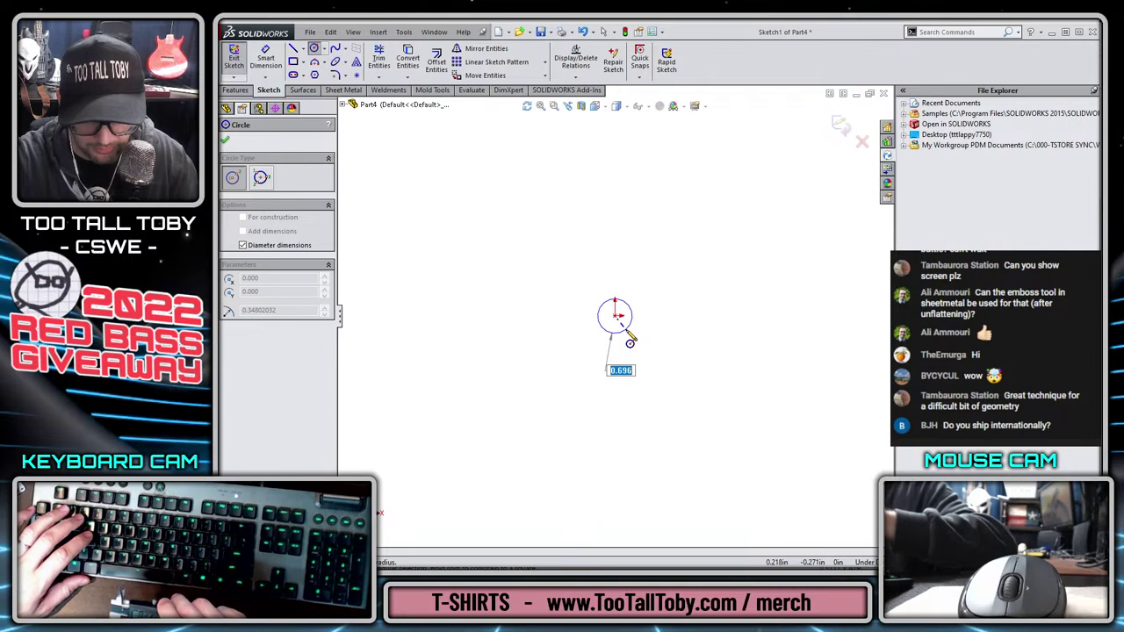
pyautogui.scroll(5, 630, 337)
pyautogui.scroll(-5, 630, 336)
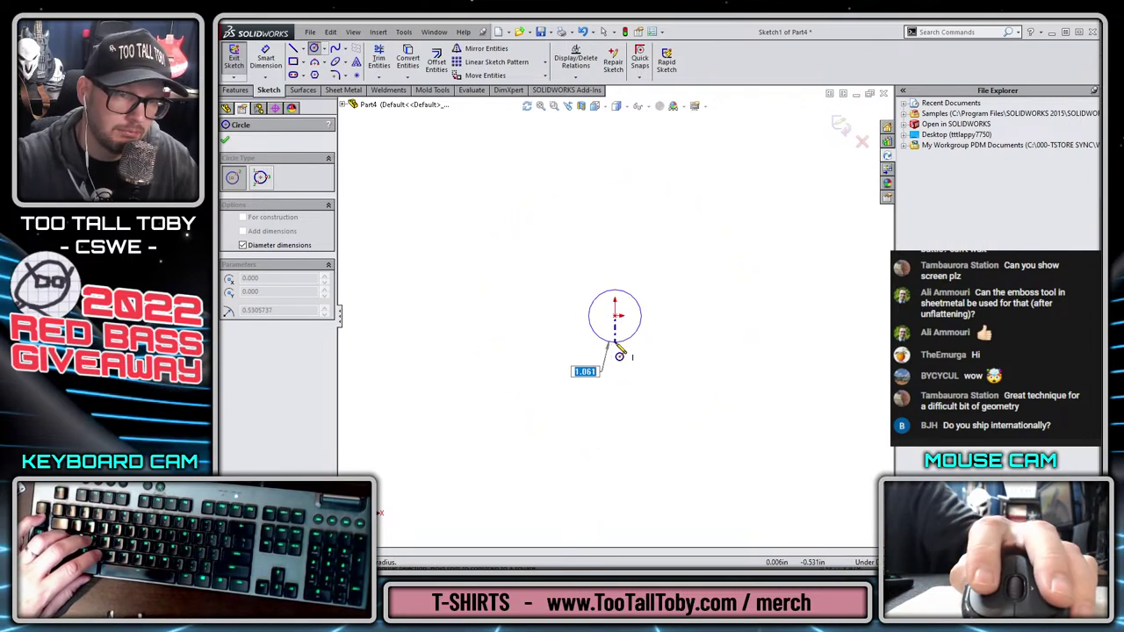
pyautogui.write('0.36')
pyautogui.press('Return')
# Extrude the circle upward as a solid boss to a blind depth of 0.33 in
pyautogui.press('s')
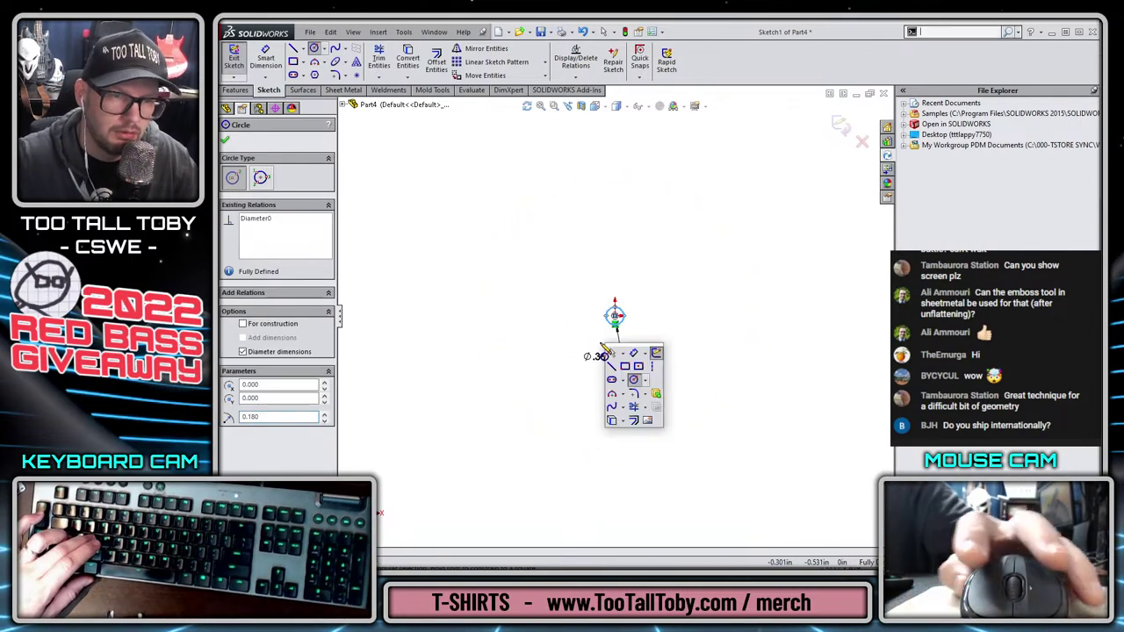
pyautogui.click(657, 394)
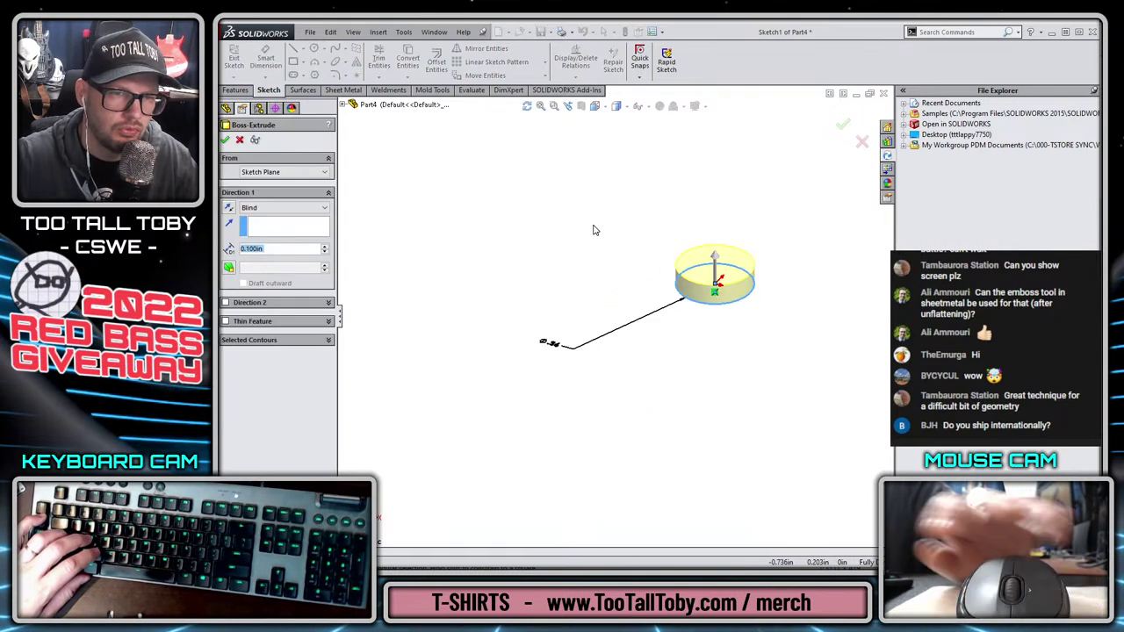
pyautogui.write('0.325')
pyautogui.press('Return')
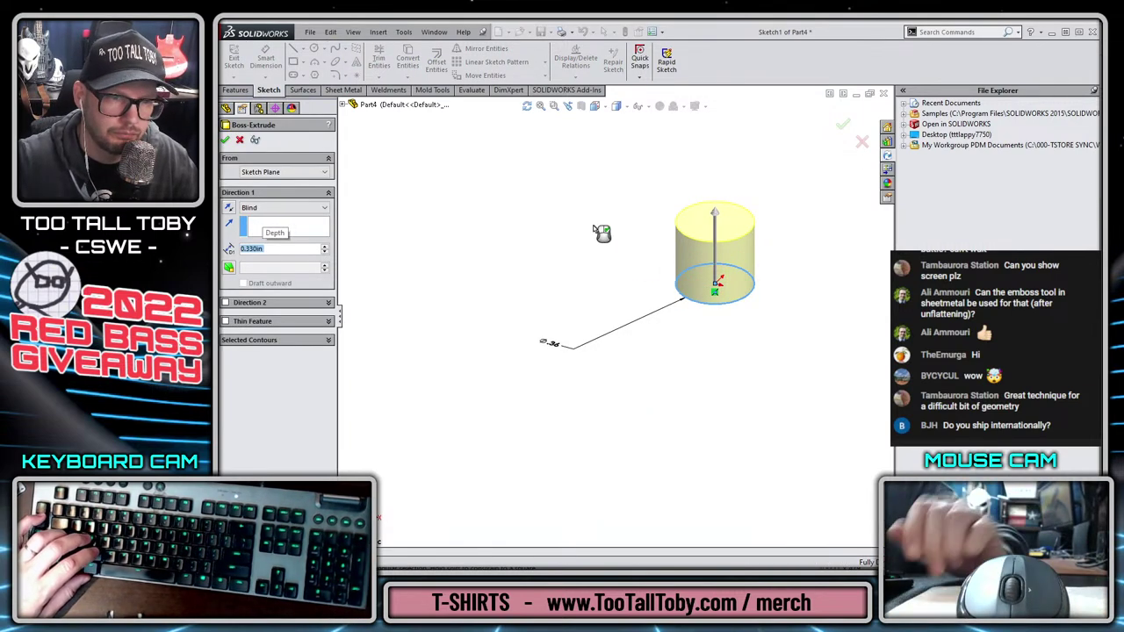
pyautogui.rightClick(592, 224)
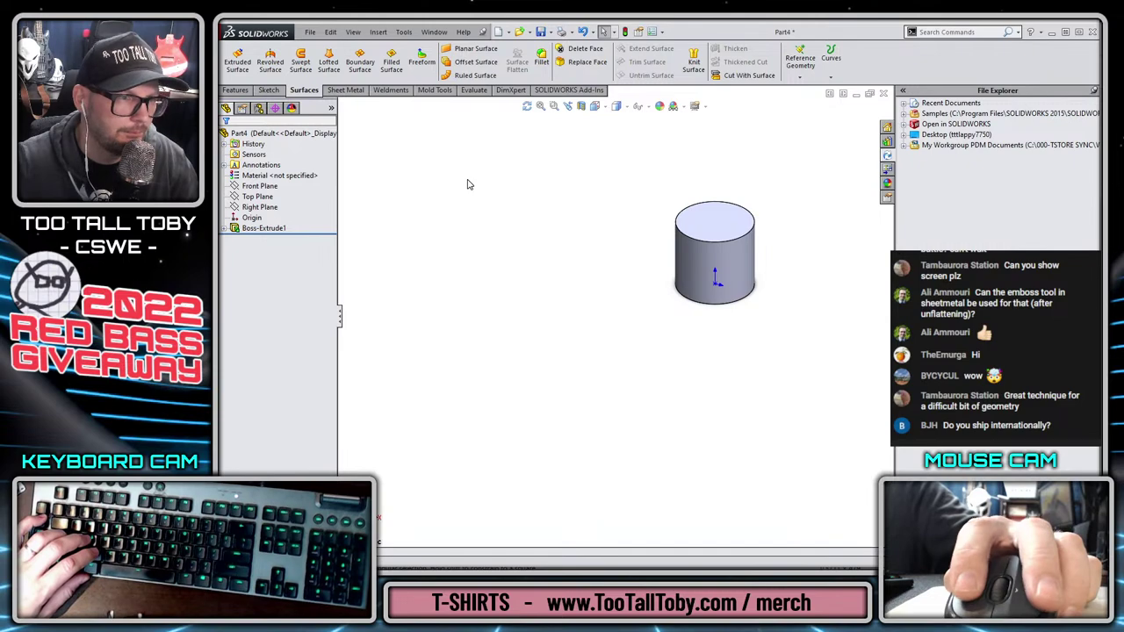
# Start saving the new part and enter the file name RBG-500-TS OUTPUT JACK
pyautogui.click(541, 31)
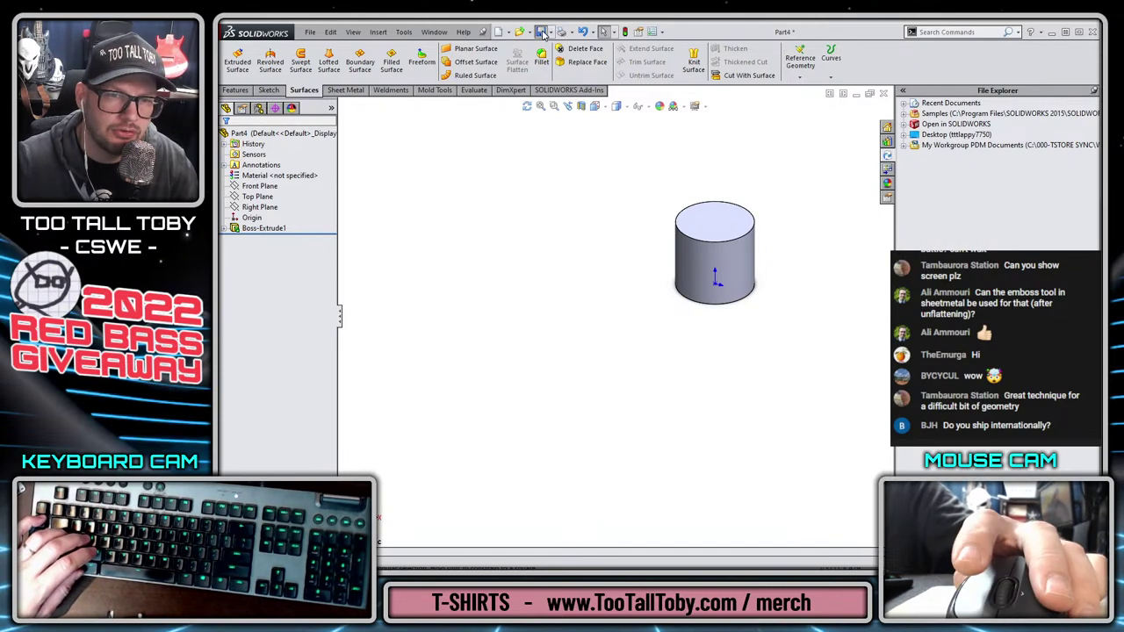
pyautogui.write('RBG')
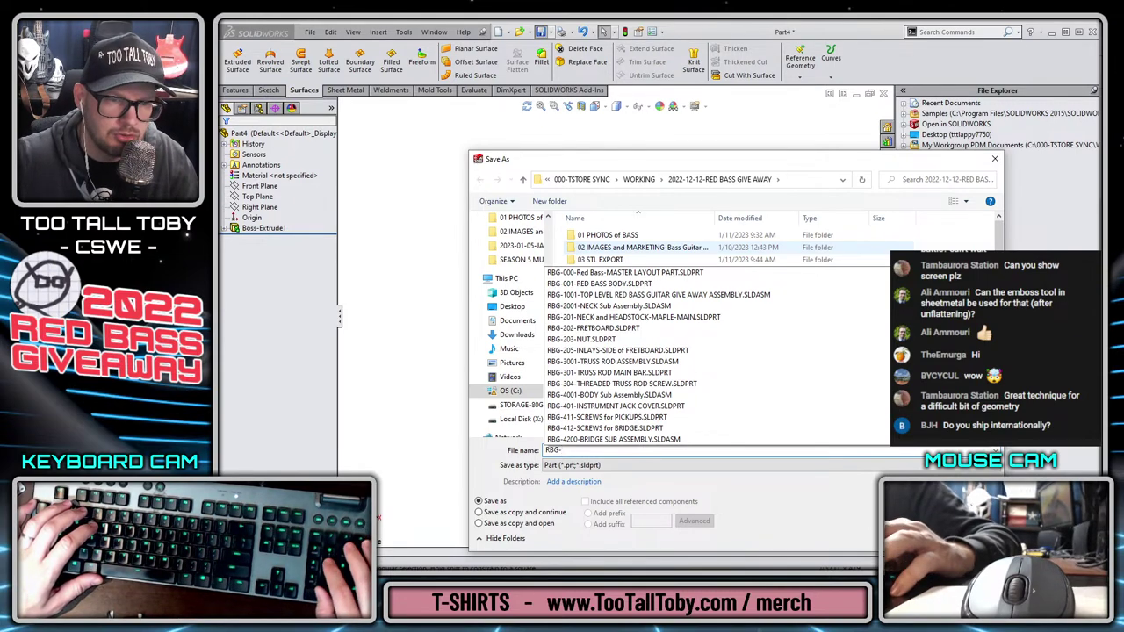
pyautogui.write('-500')
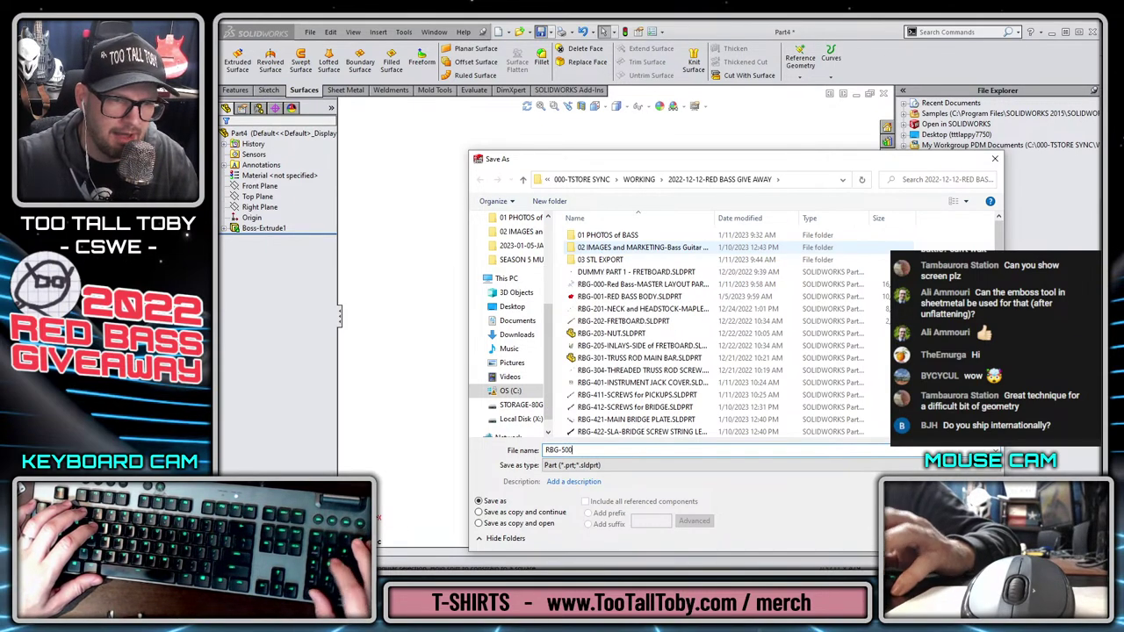
pyautogui.write('-TS OUTPUT JACK')
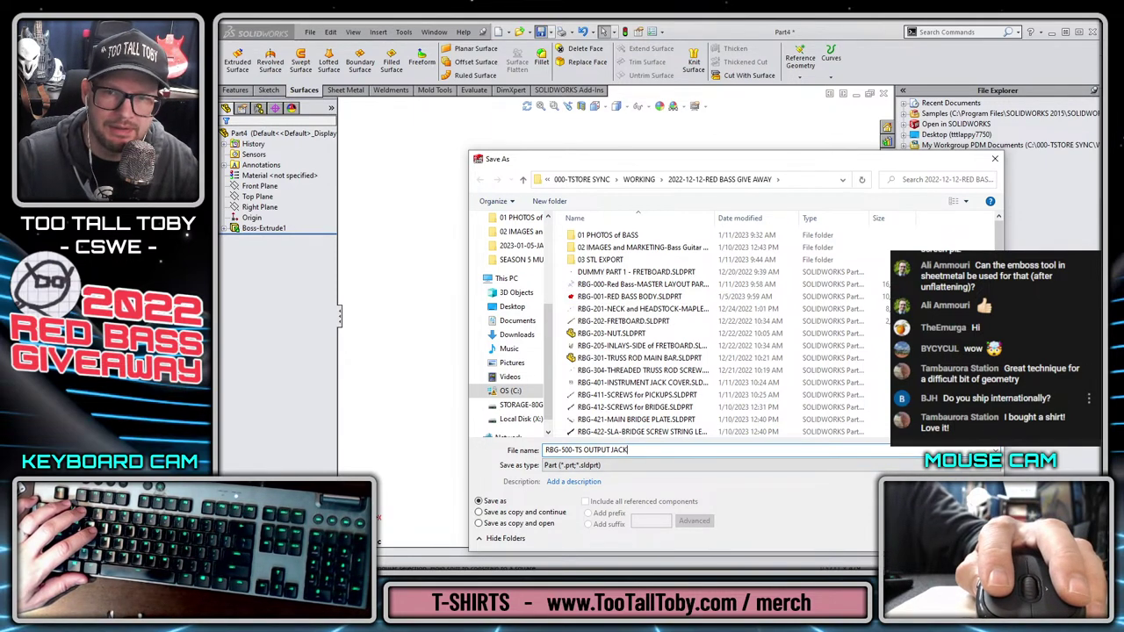
pyautogui.moveTo(920, 400); pyautogui.dragTo(1053, 399)
pyautogui.click(1018, 402)
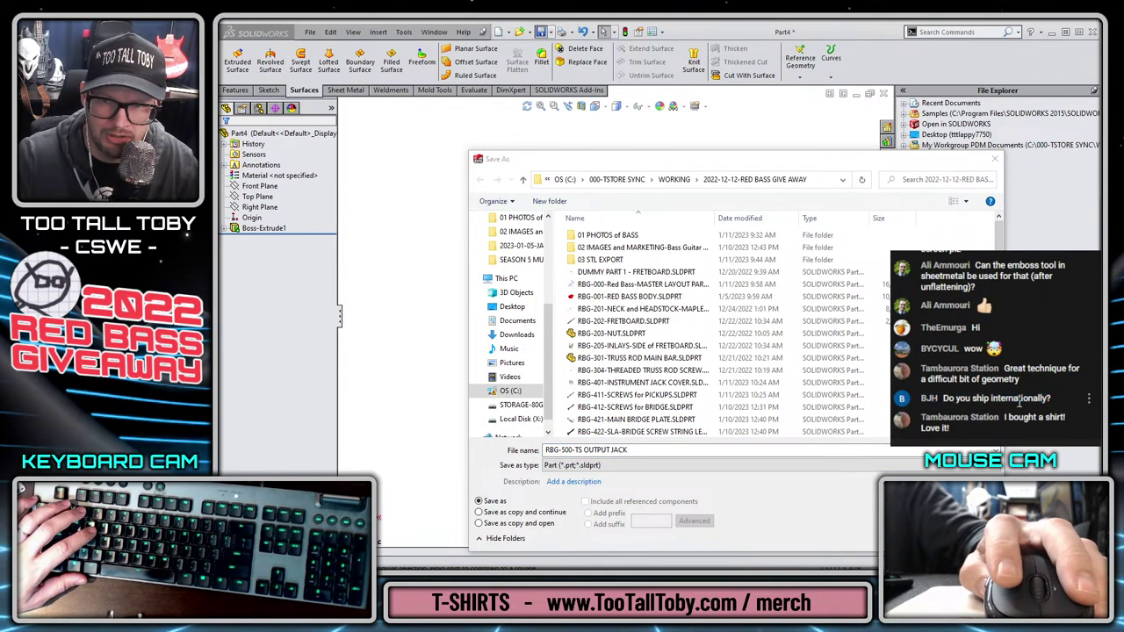
pyautogui.moveTo(947, 428); pyautogui.dragTo(926, 419)
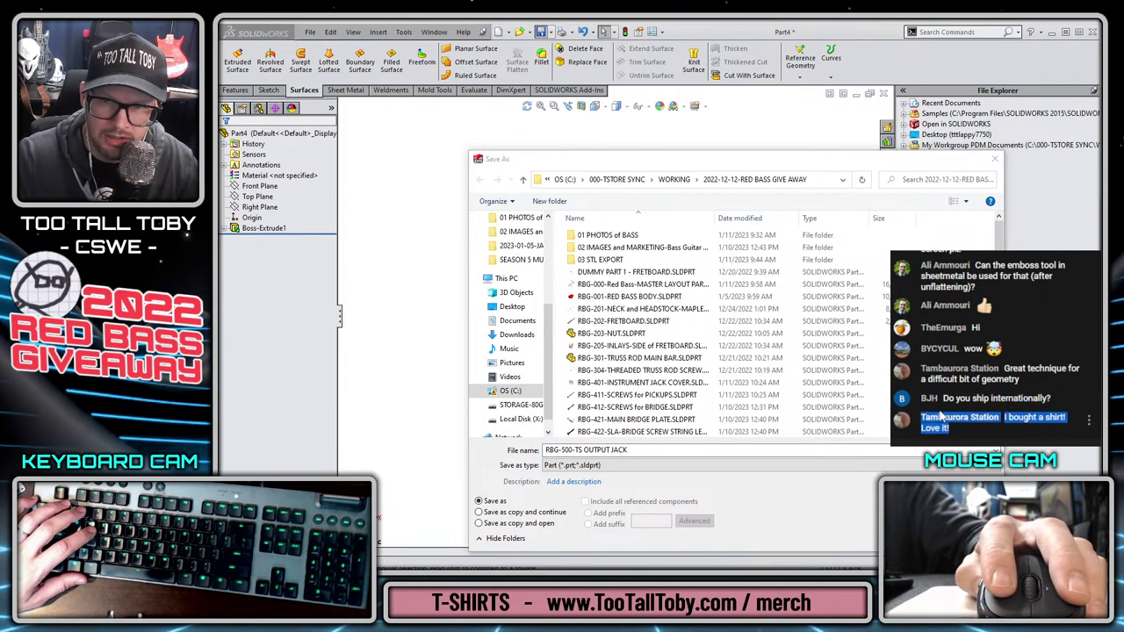
pyautogui.click(942, 414)
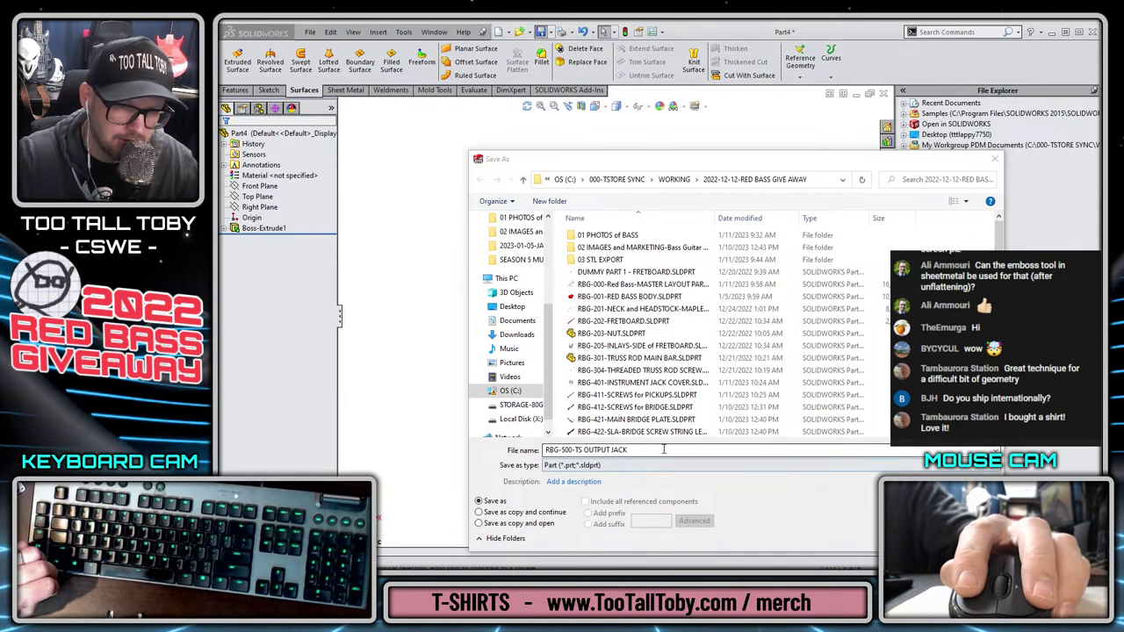
# Change the file name to RBG-801-TS OUTPUT JACK and save the part in the 2022-12-12-RED BASS GIVE AWAY folder
pyautogui.click(663, 449)
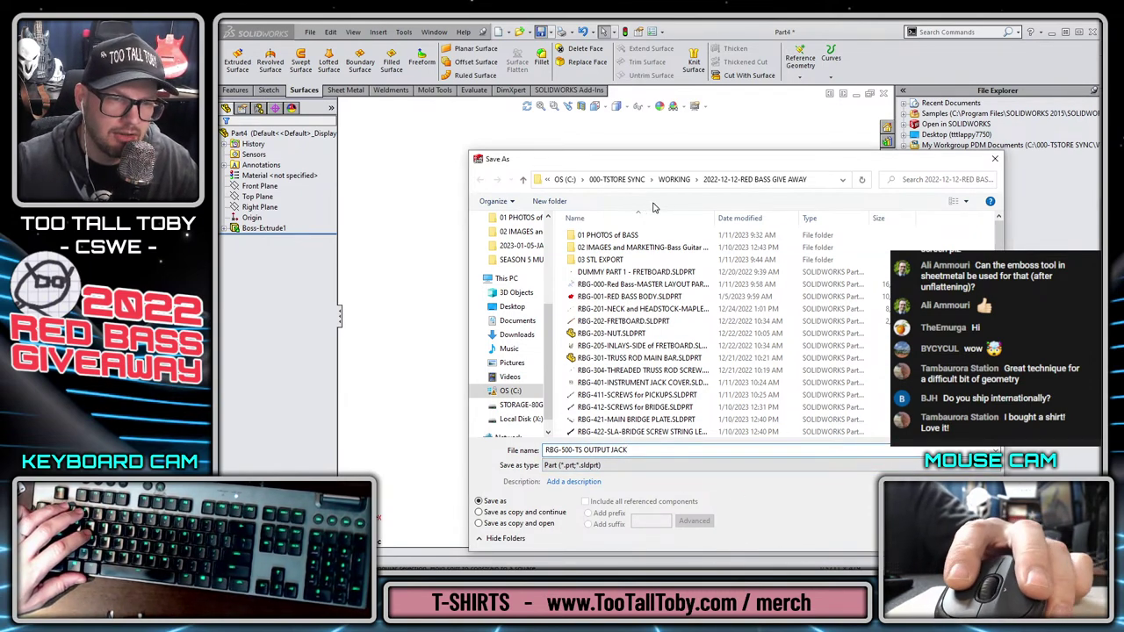
pyautogui.moveTo(654, 165); pyautogui.dragTo(601, 131)
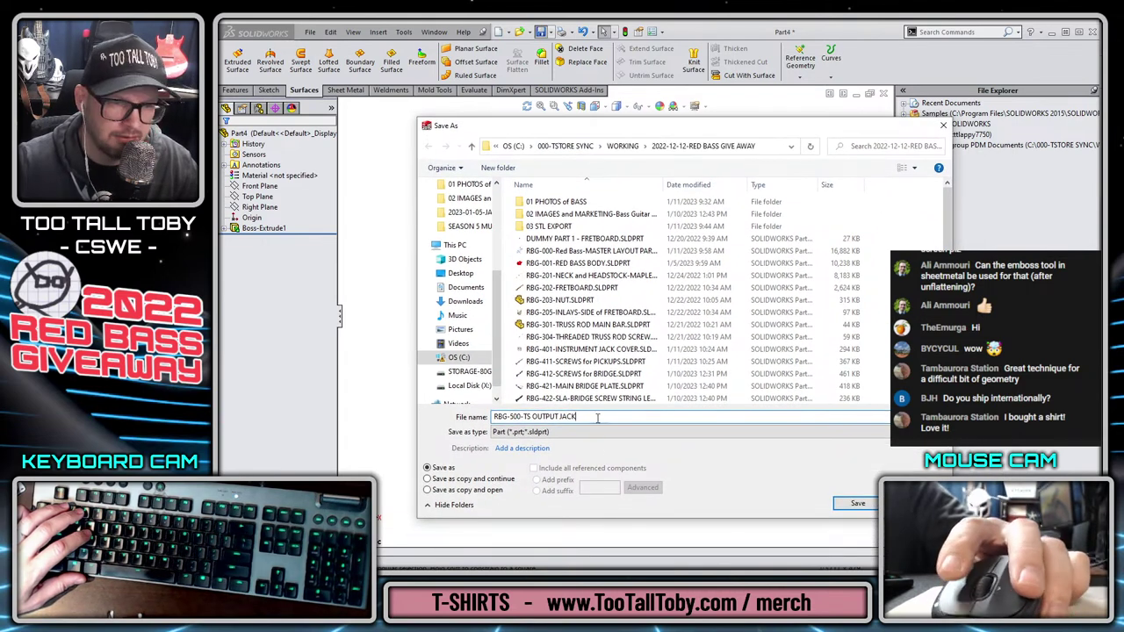
pyautogui.click(518, 416)
pyautogui.press('BackSpace')
pyautogui.write('1')
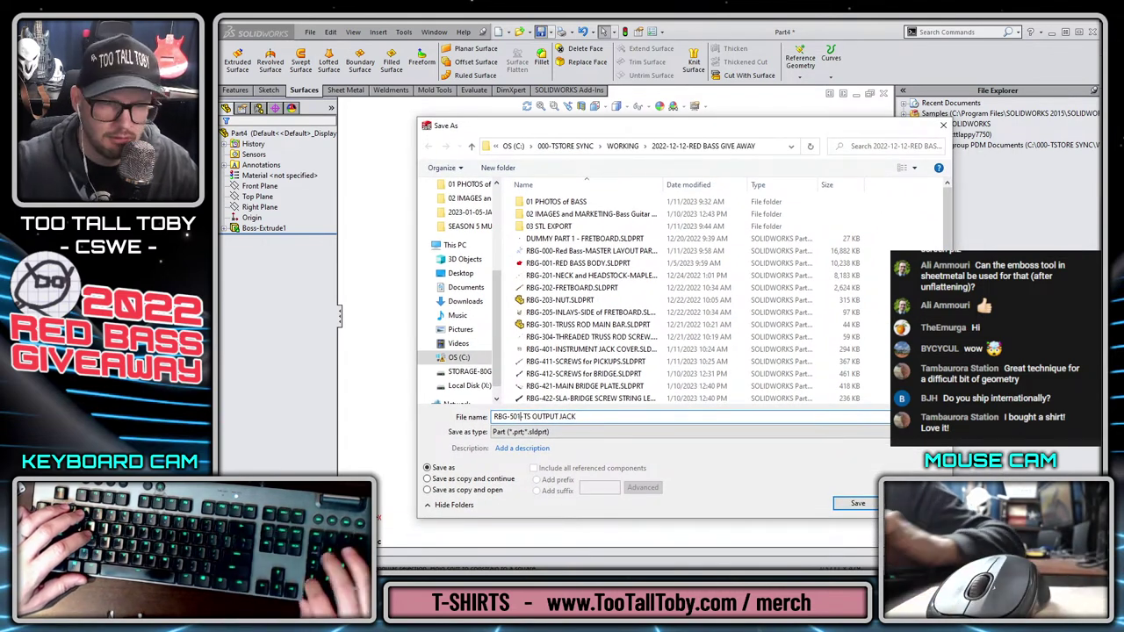
pyautogui.write('8')
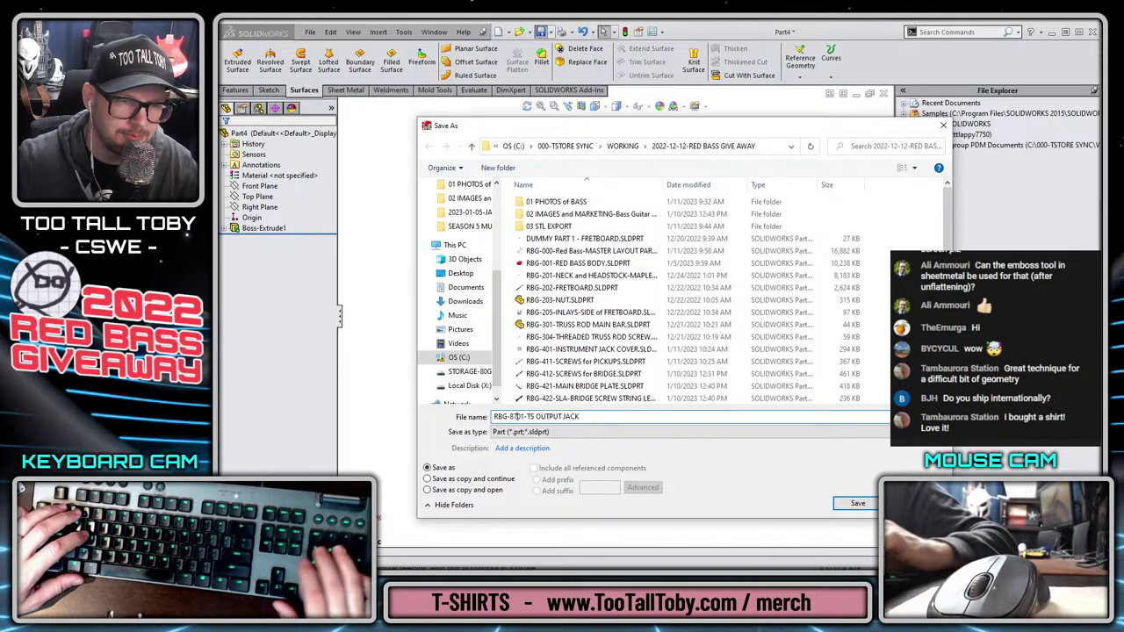
pyautogui.press('Right')
pyautogui.press('Right')
pyautogui.press('Right')
pyautogui.press('End')
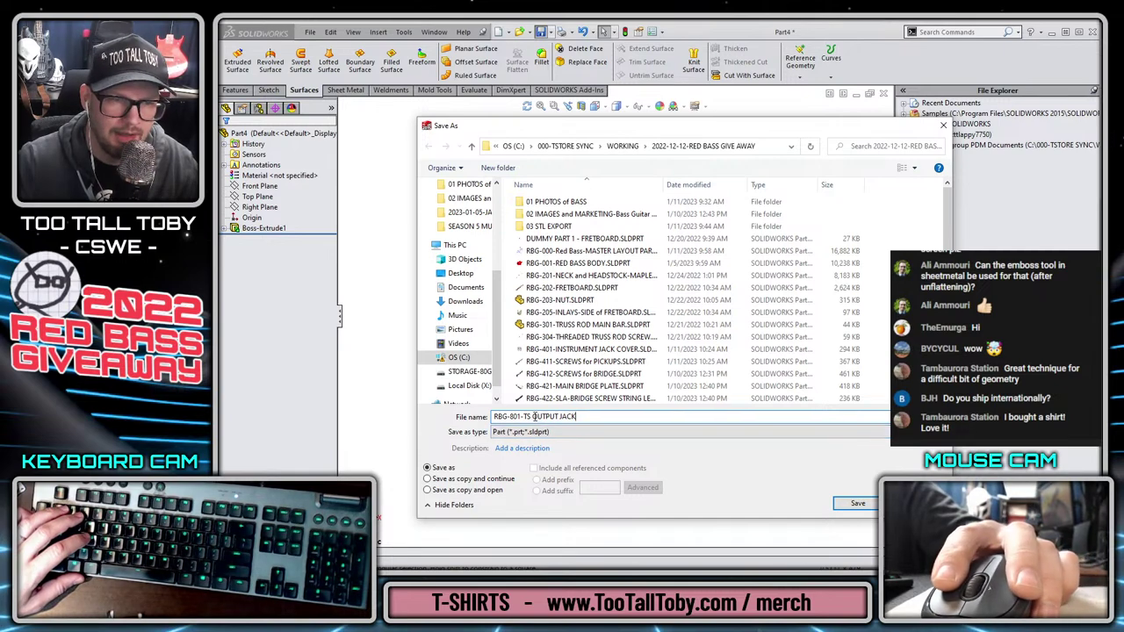
pyautogui.click(602, 416)
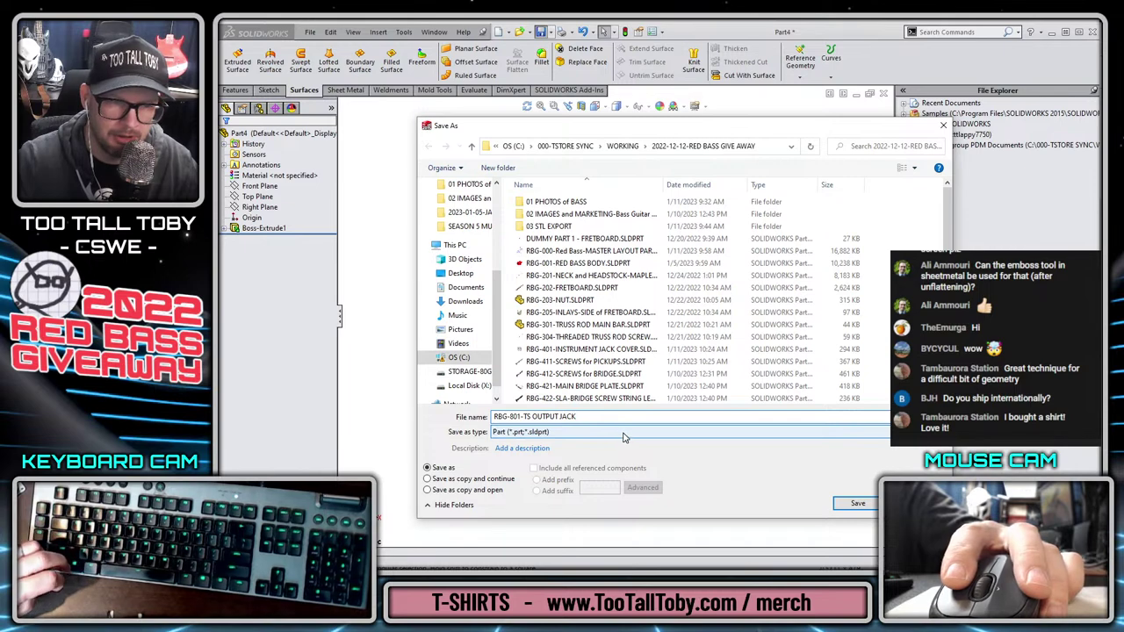
pyautogui.click(858, 504)
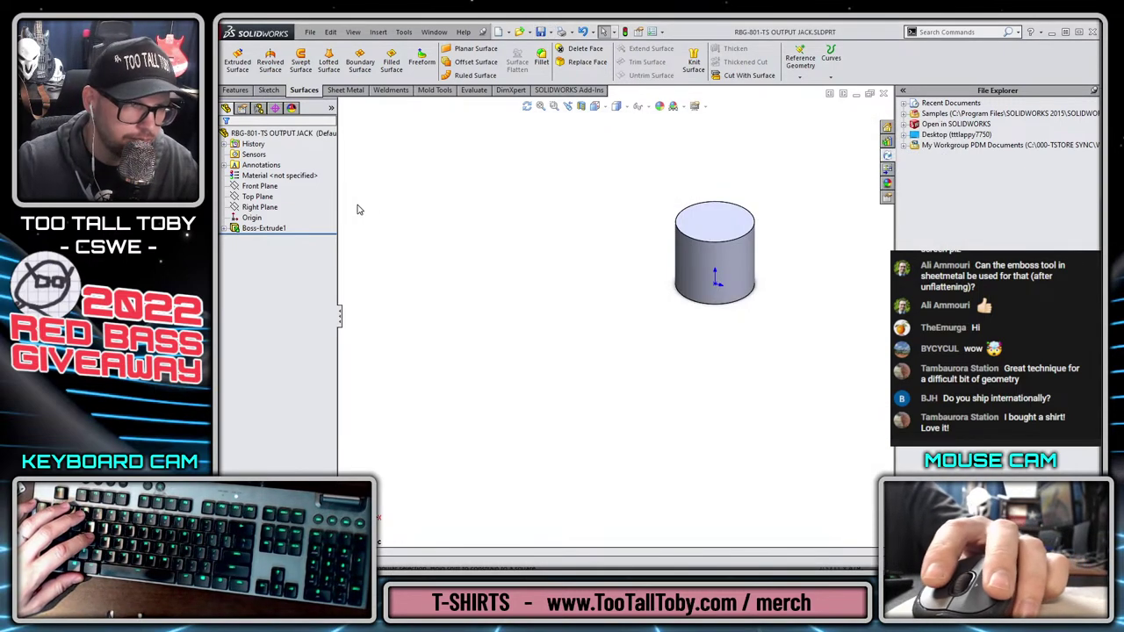
pyautogui.click(266, 188)
pyautogui.click(277, 172)
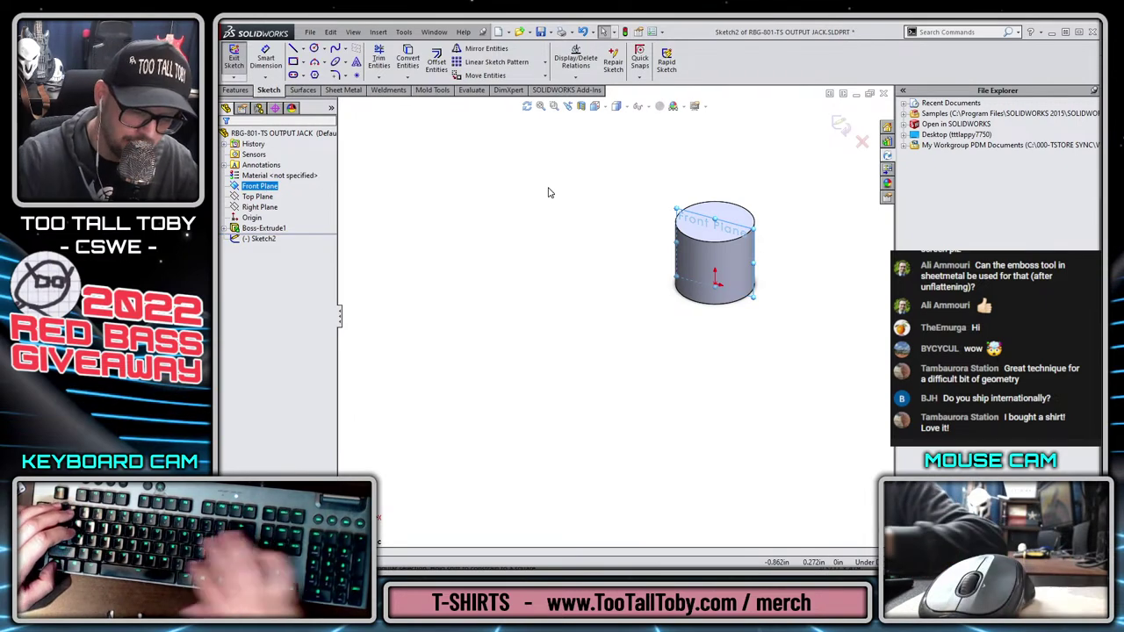
pyautogui.keyDown('shift'); pyautogui.moveTo(498, 199); pyautogui.dragTo(574, 281, button='middle'); pyautogui.keyUp('shift')
pyautogui.keyDown('ctrl'); pyautogui.moveTo(648, 195); pyautogui.dragTo(606, 285, button='middle'); pyautogui.keyUp('ctrl')
pyautogui.click(840, 128)
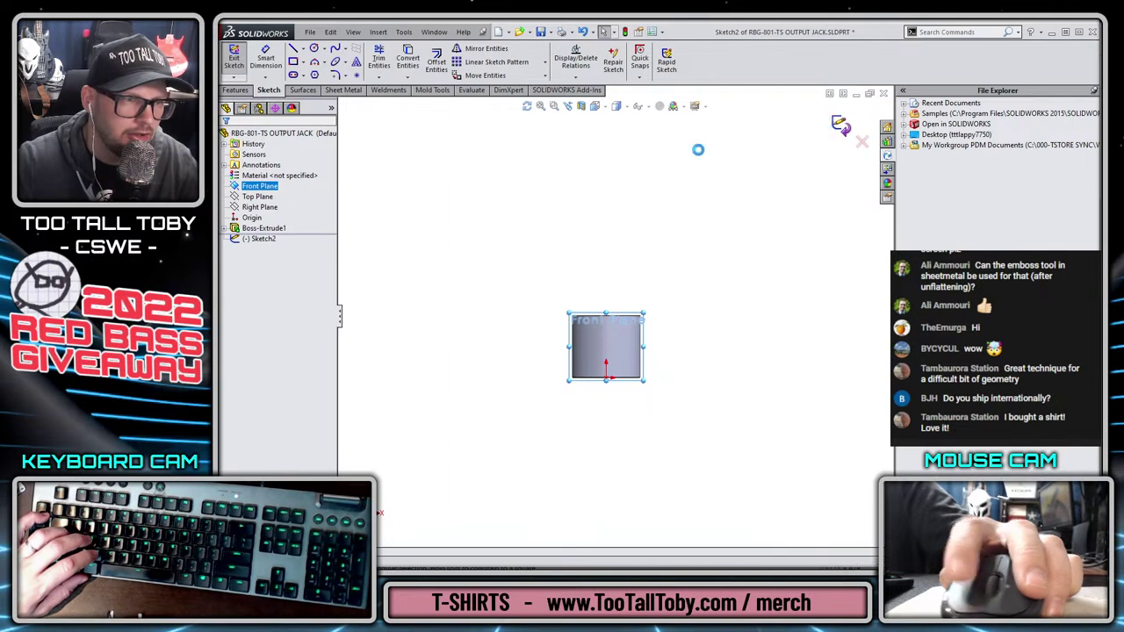
# Sketch a corner rectangle about 0.89 in wide and 1.19 in tall on the Front Plane, with its lower edge level with the origin
pyautogui.click(263, 186)
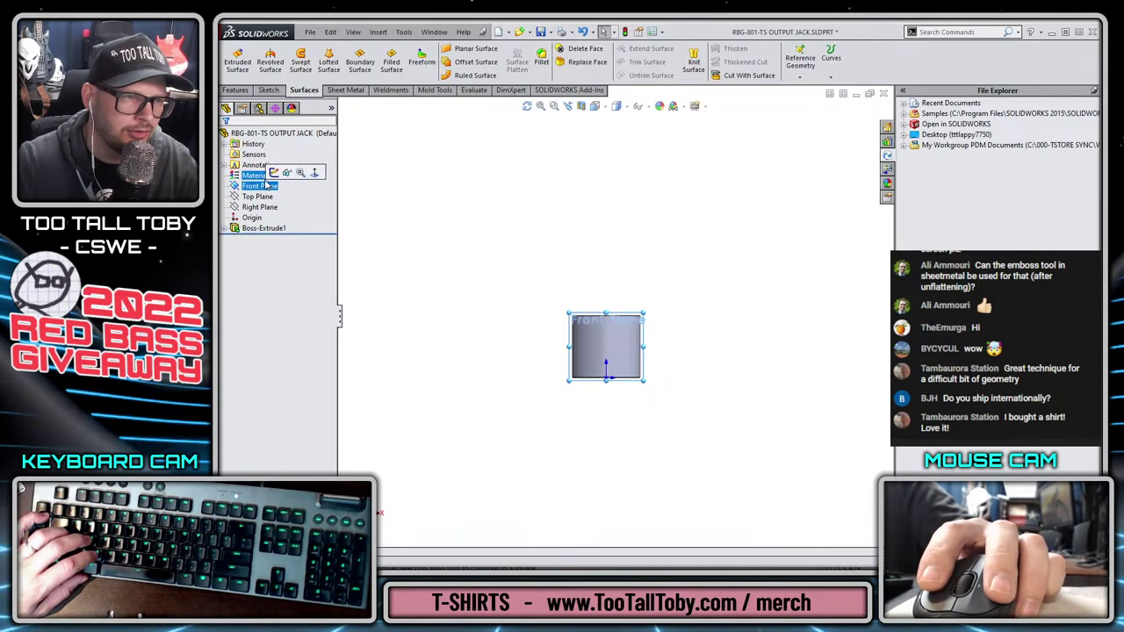
pyautogui.click(278, 172)
pyautogui.press('s')
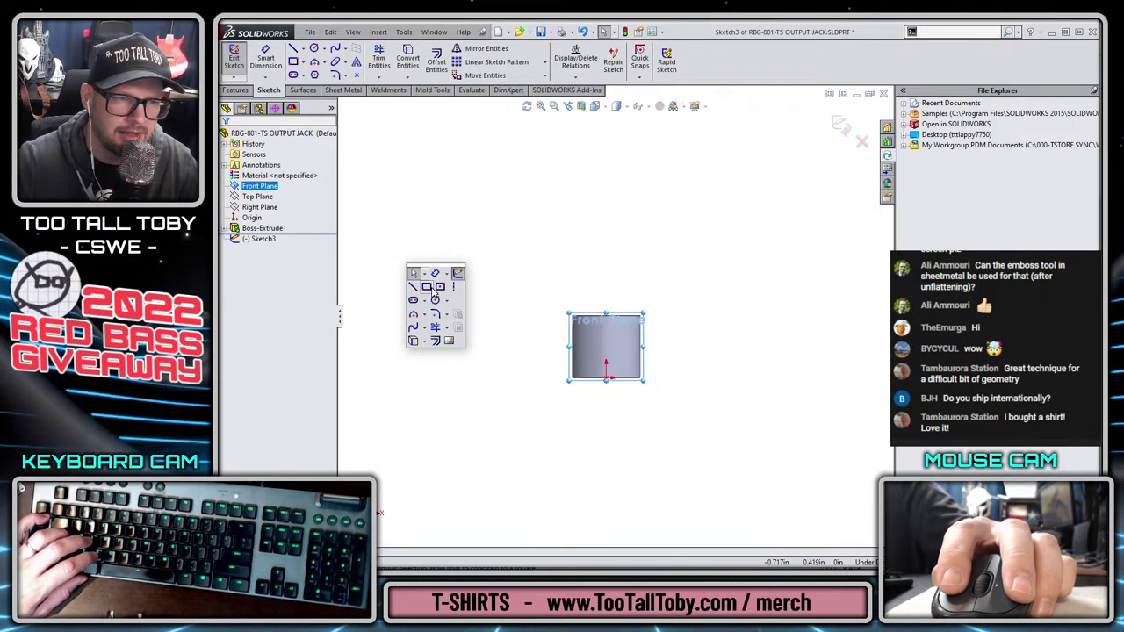
pyautogui.click(429, 287)
pyautogui.click(512, 378)
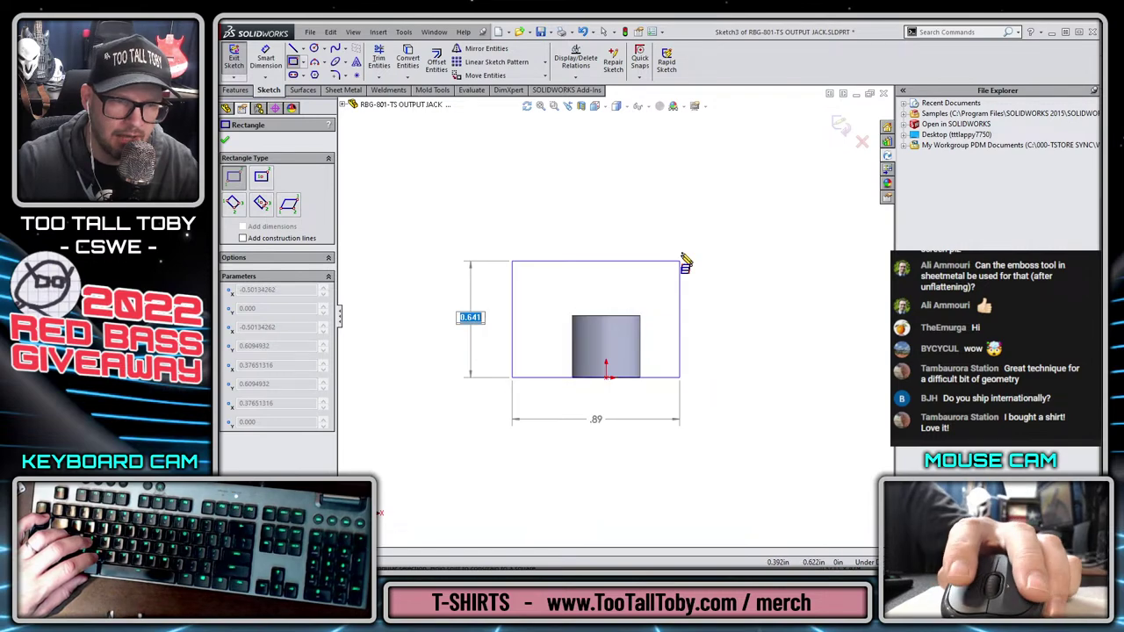
pyautogui.click(679, 155)
# Draw a vertical centerline from the midpoint of the rectangle's top edge to the midpoint of its bottom edge
pyautogui.press('s')
pyautogui.click(639, 194)
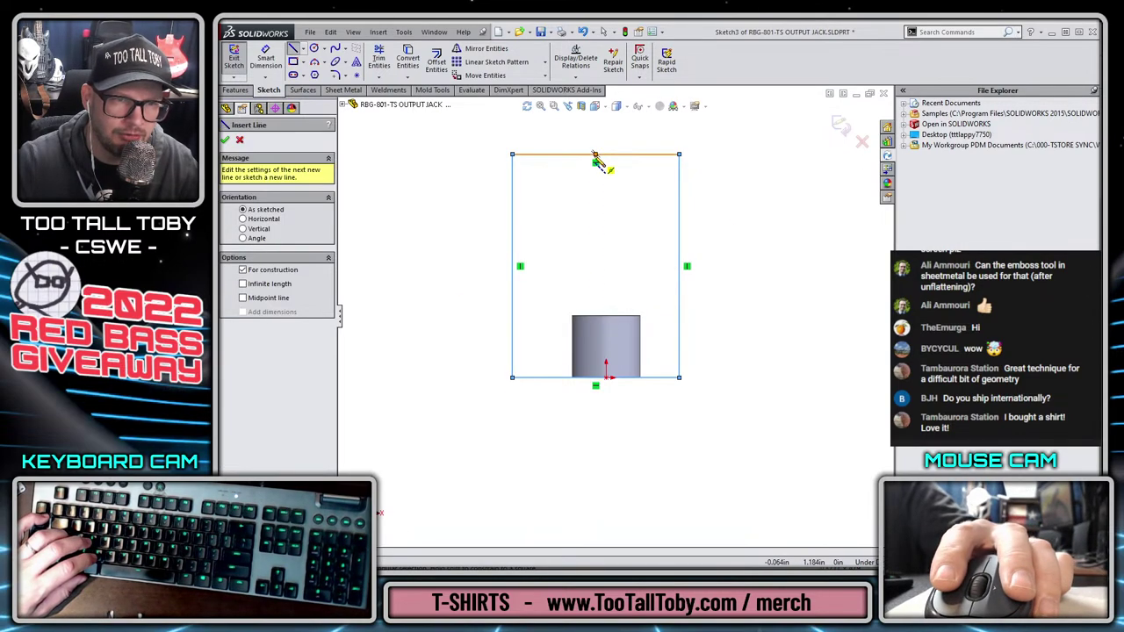
pyautogui.click(595, 156)
pyautogui.click(596, 379)
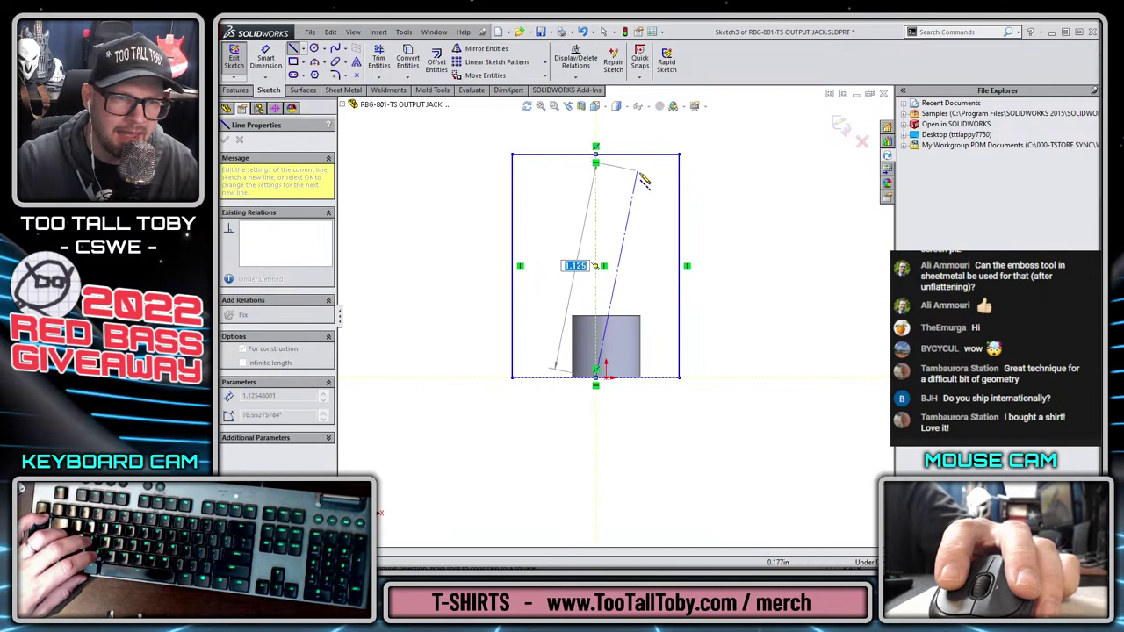
pyautogui.press('Escape')
# Dimension the rectangle's width between its two vertical sides and set it to 0.6825 in
pyautogui.press('s')
pyautogui.click(669, 186)
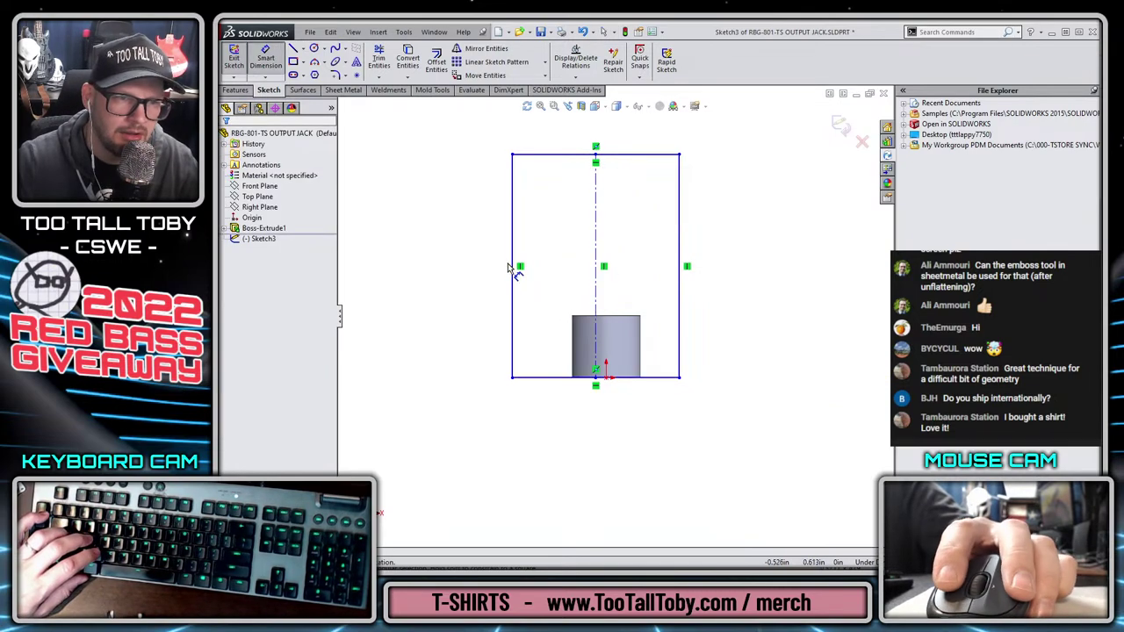
pyautogui.click(680, 268)
pyautogui.click(746, 422)
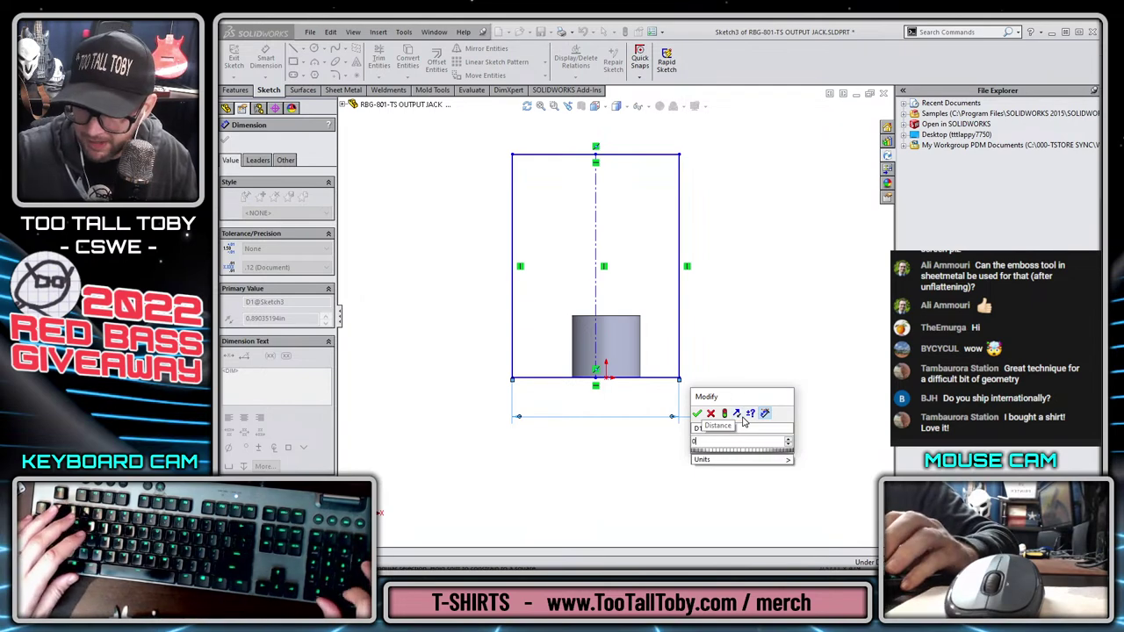
pyautogui.write('6825')
pyautogui.press('Return')
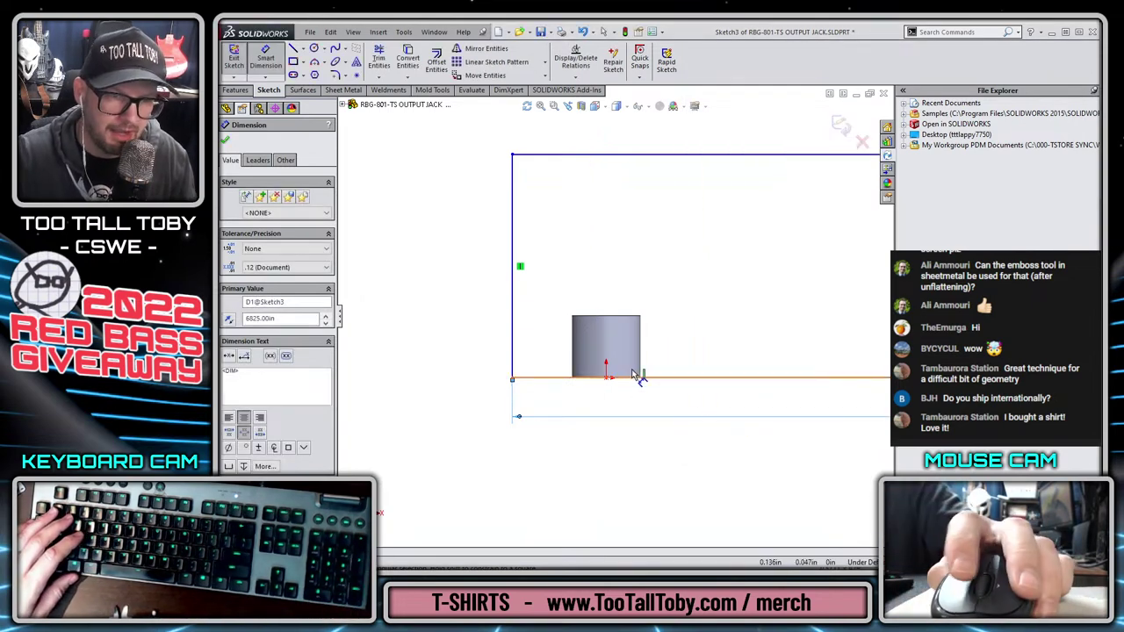
pyautogui.doubleClick(280, 319)
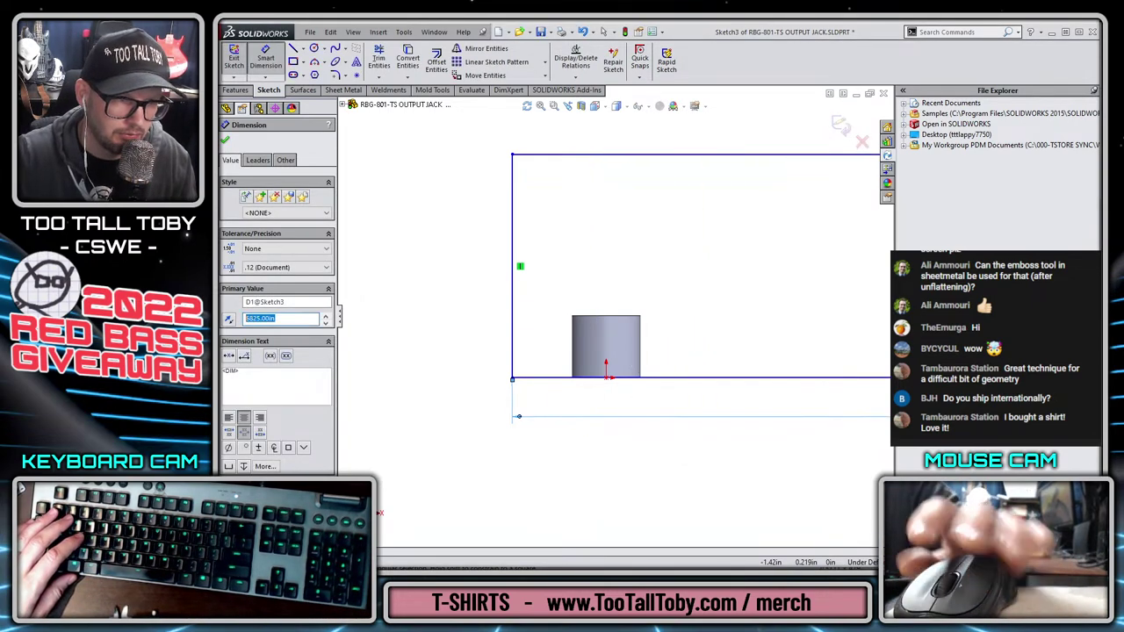
pyautogui.write('0.62825')
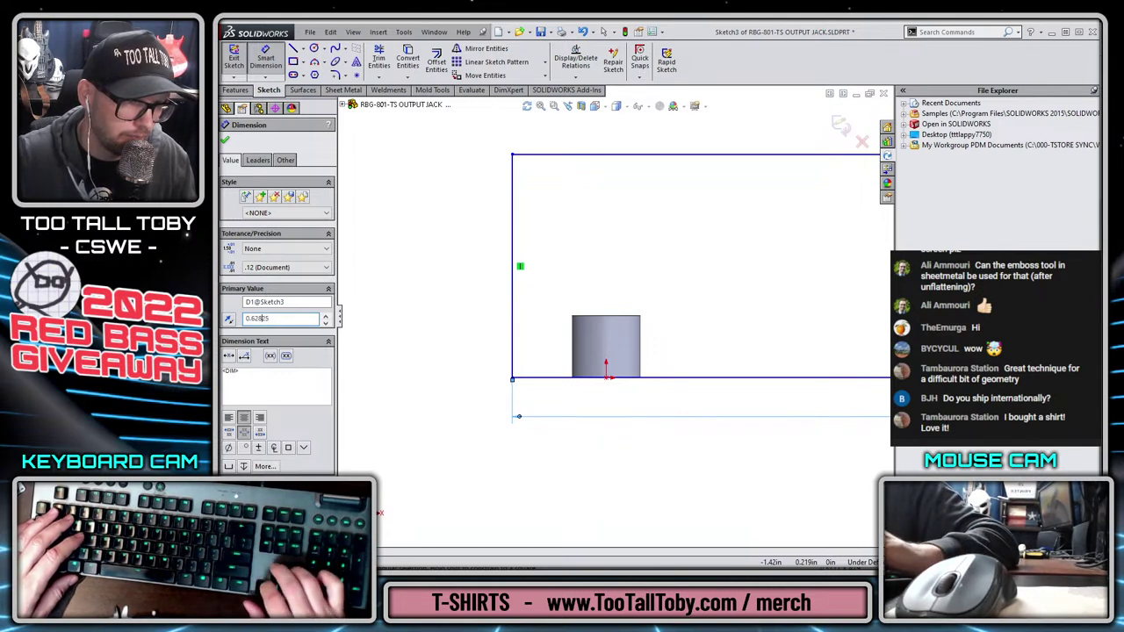
pyautogui.press('Return')
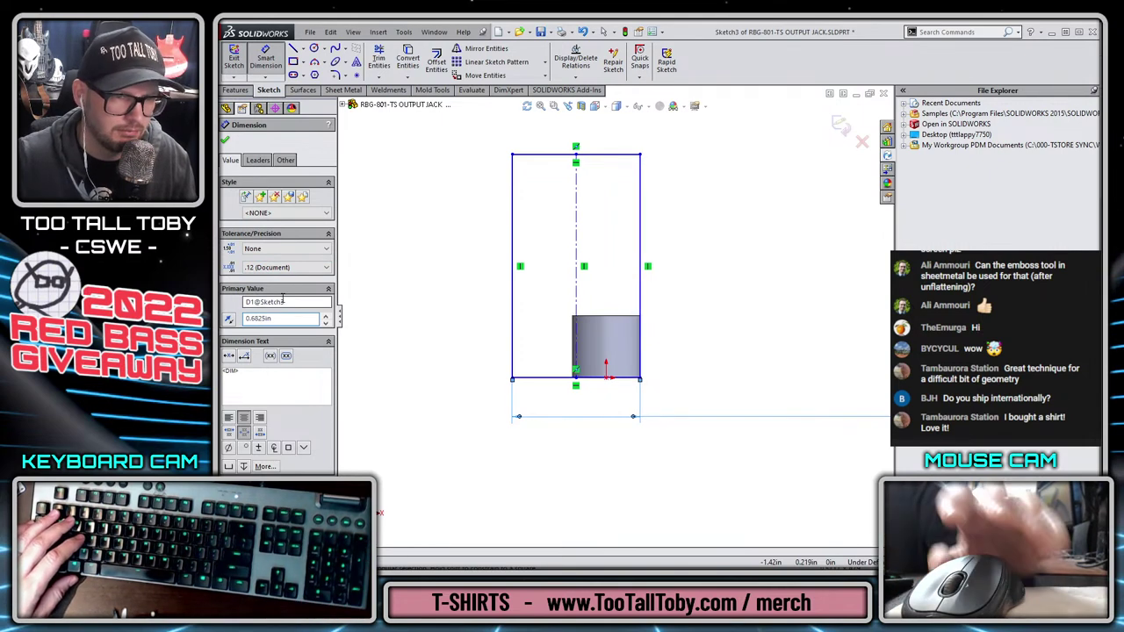
# Dimension the rectangle's height between its top and bottom edges and set it to 1.25 in
pyautogui.click(552, 156)
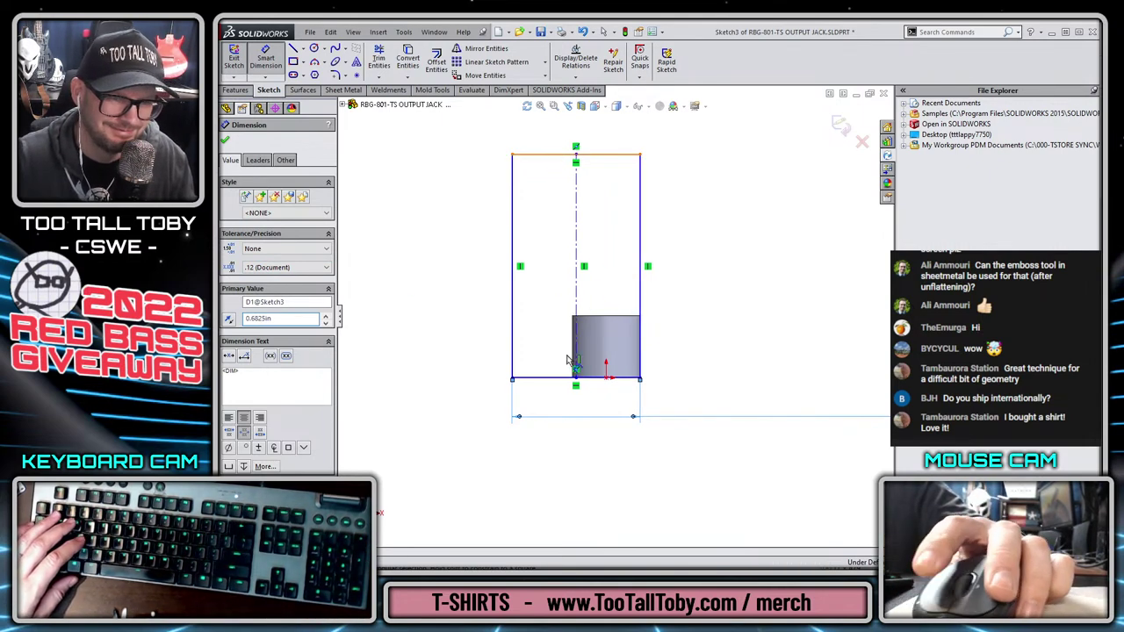
pyautogui.click(569, 378)
pyautogui.click(489, 295)
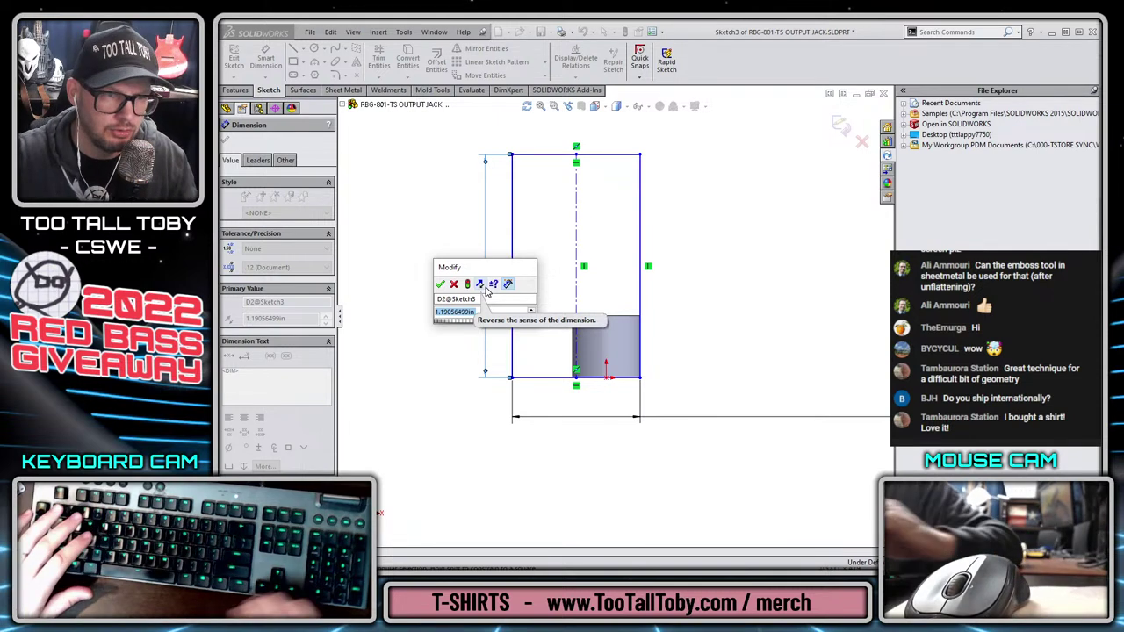
pyautogui.write('1.')
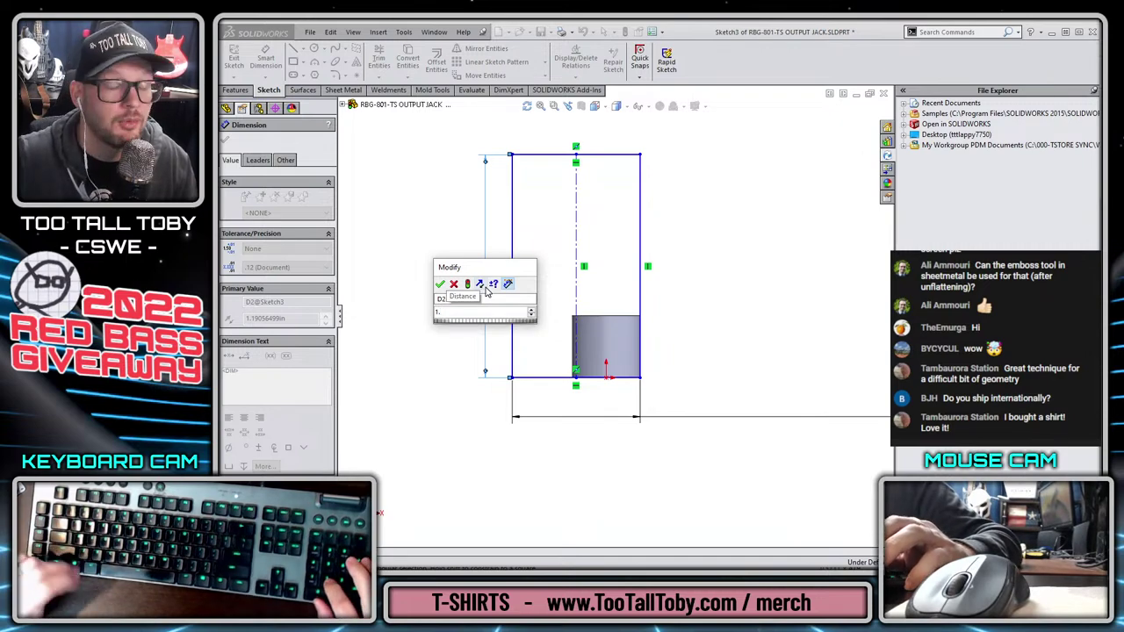
pyautogui.write('25')
pyautogui.press('Return')
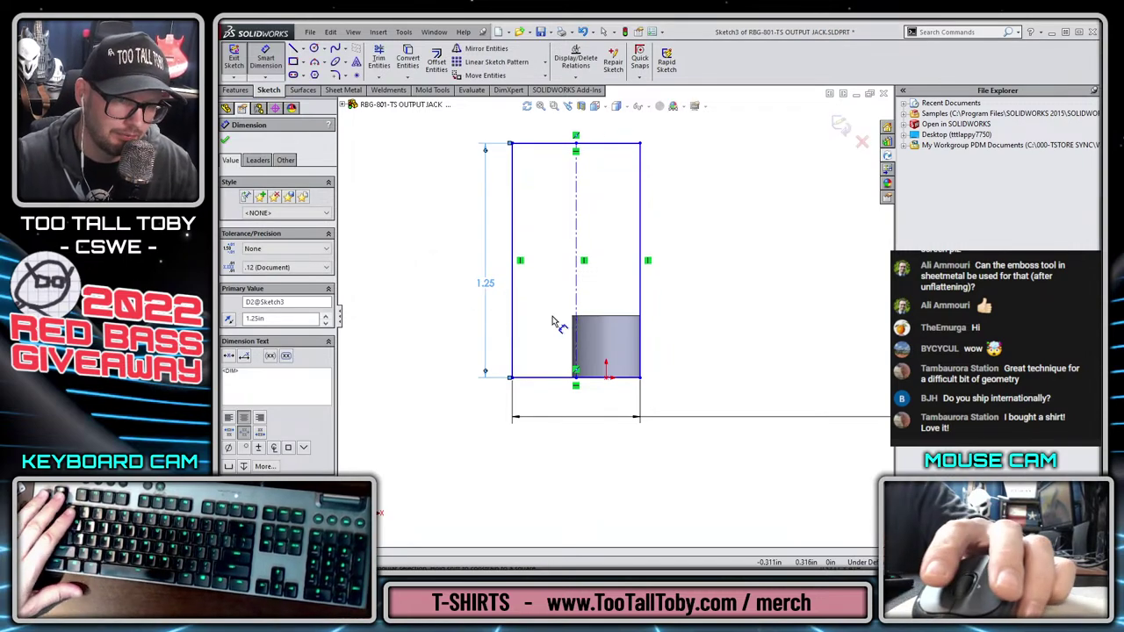
pyautogui.press('Escape')
# Make the centerline's lower endpoint coincident with the origin and finish the sketch
pyautogui.click(575, 376)
pyautogui.keyDown('ctrl'); pyautogui.click(606, 376); pyautogui.keyUp('ctrl')
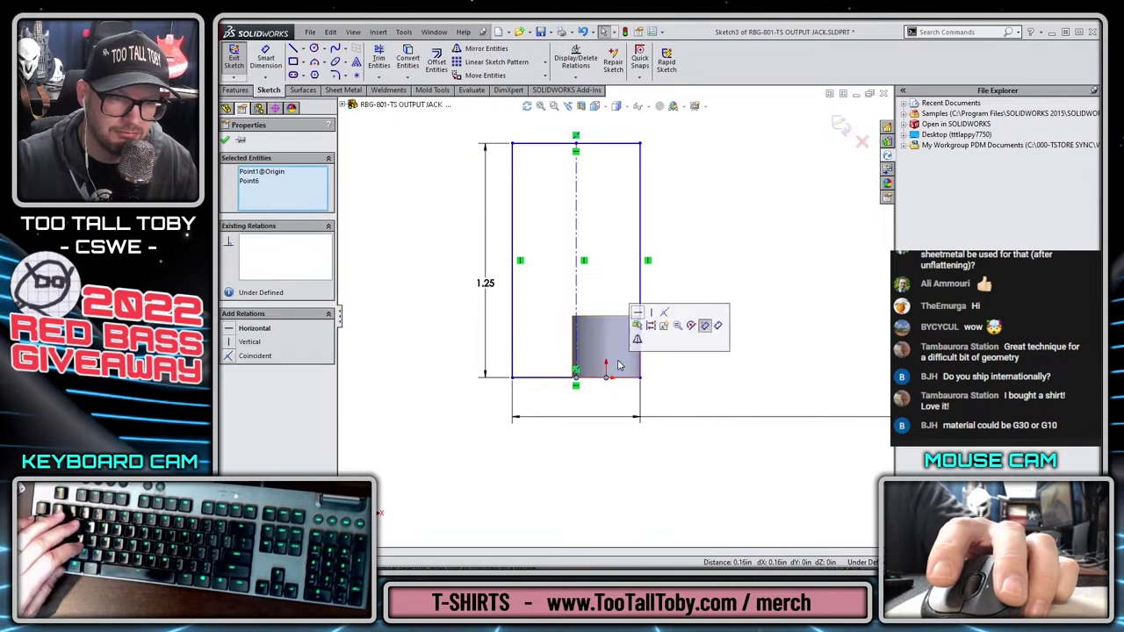
pyautogui.click(664, 313)
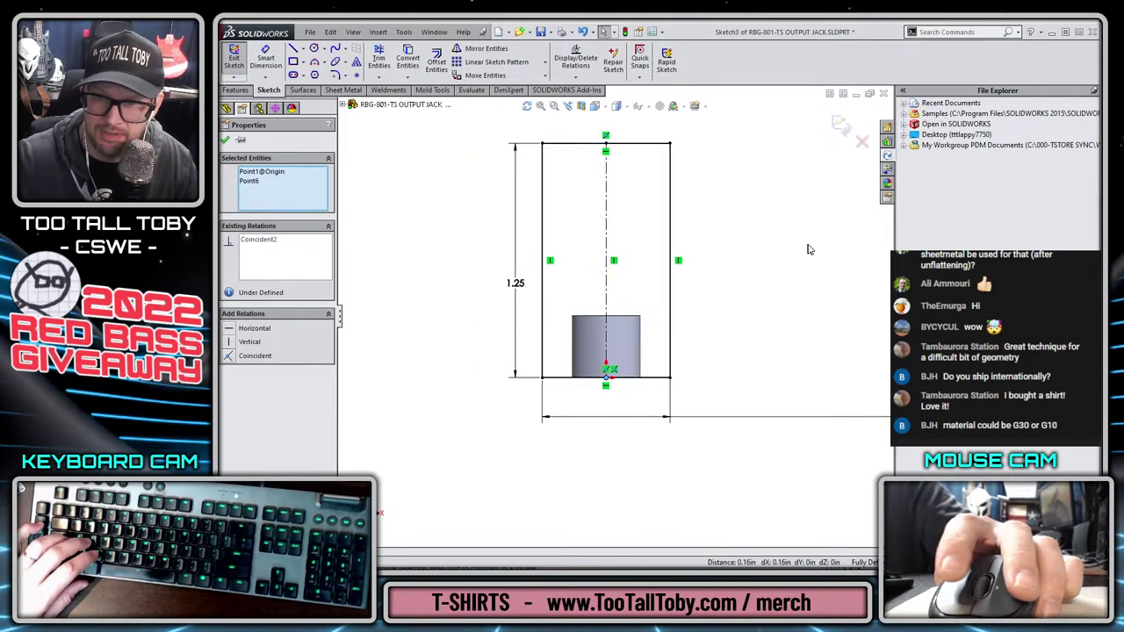
pyautogui.press('Escape')
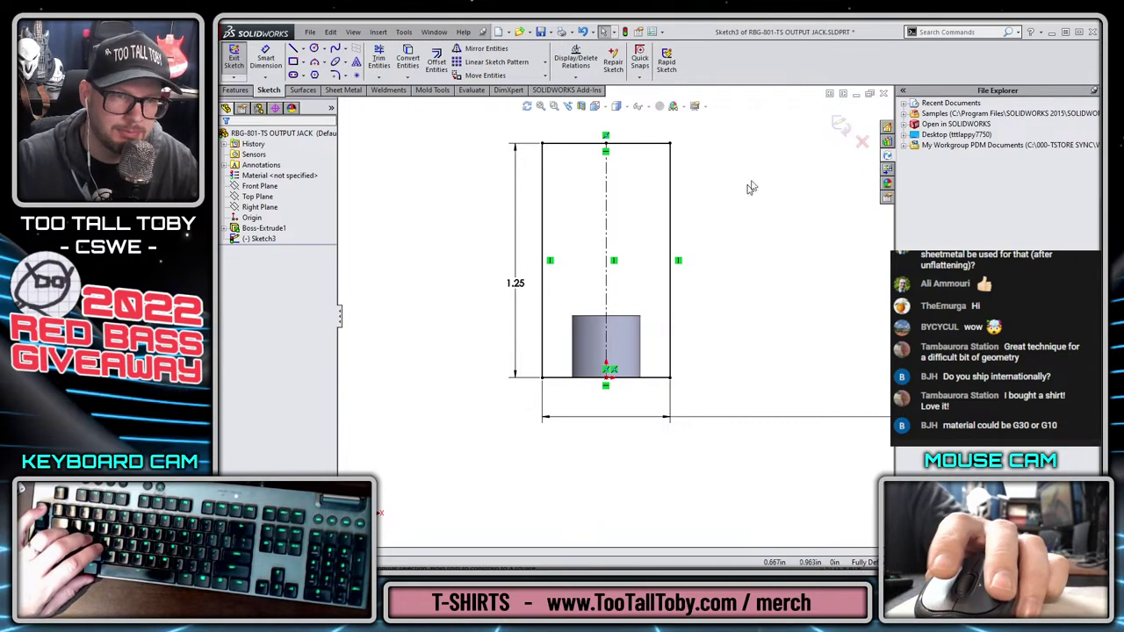
pyautogui.click(841, 126)
# Rename the rectangle sketch as LAYOUT-Envelop for photo
pyautogui.click(261, 238)
pyautogui.press('F2')
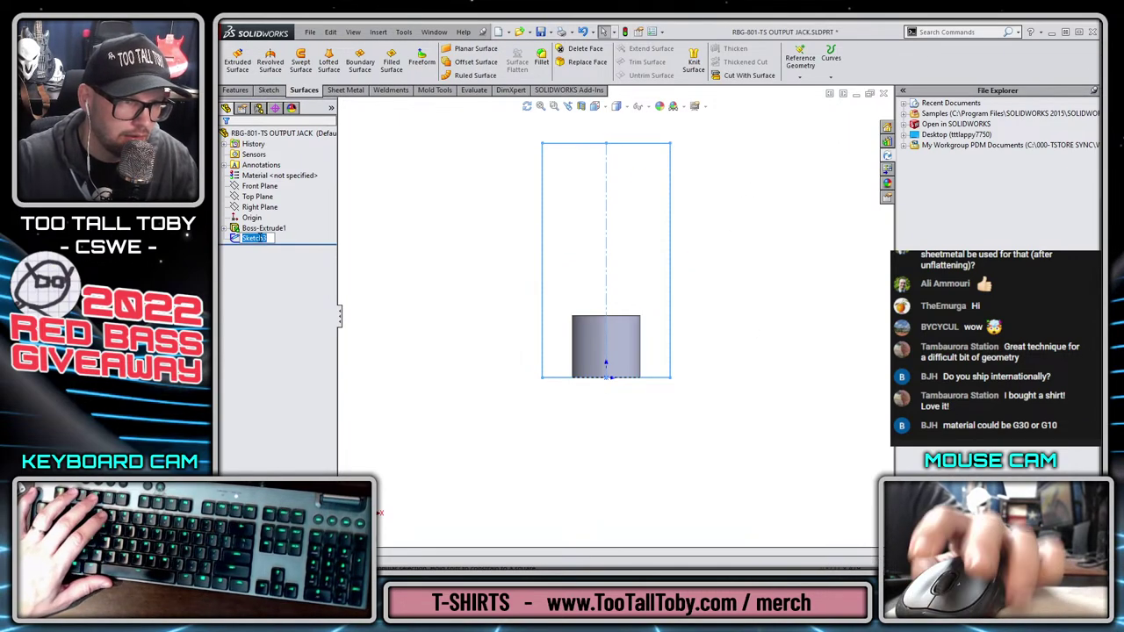
pyautogui.write('LAY')
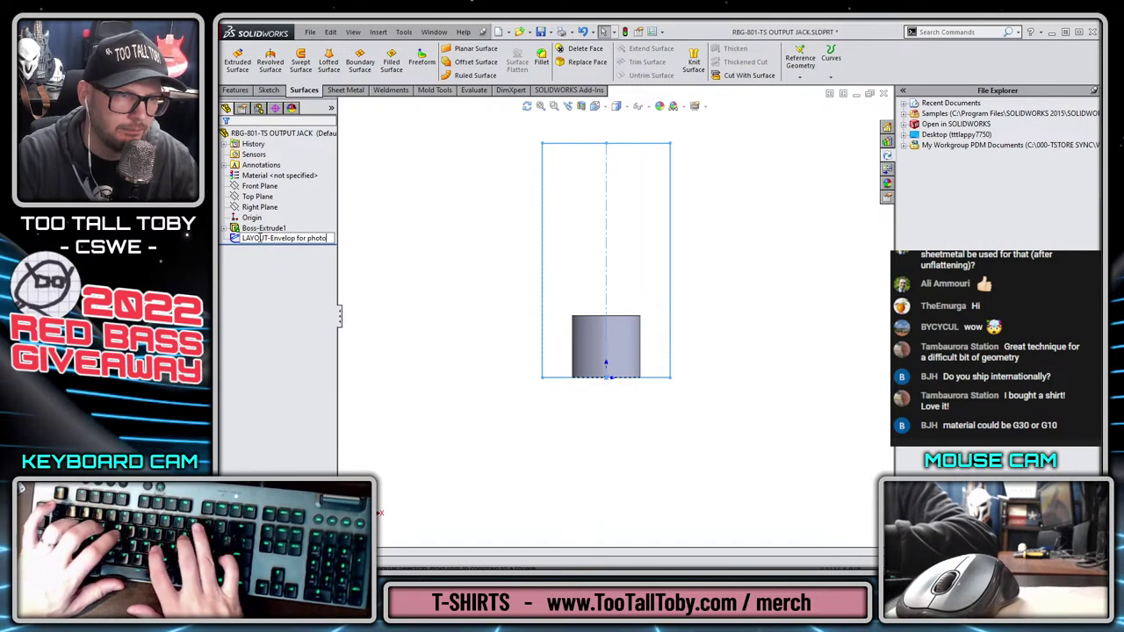
pyautogui.write('OUT-Envelop for photo')
pyautogui.press('Return')
# Change the sketch color of LAYOUT-Envelop for photo to magenta
pyautogui.rightClick(275, 239)
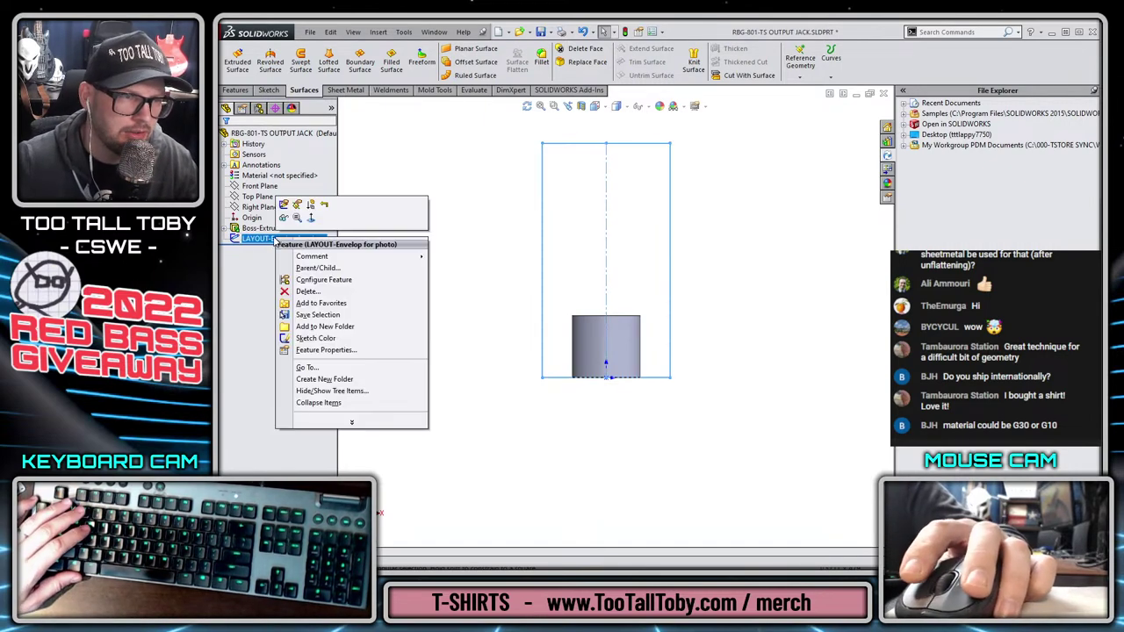
pyautogui.click(315, 338)
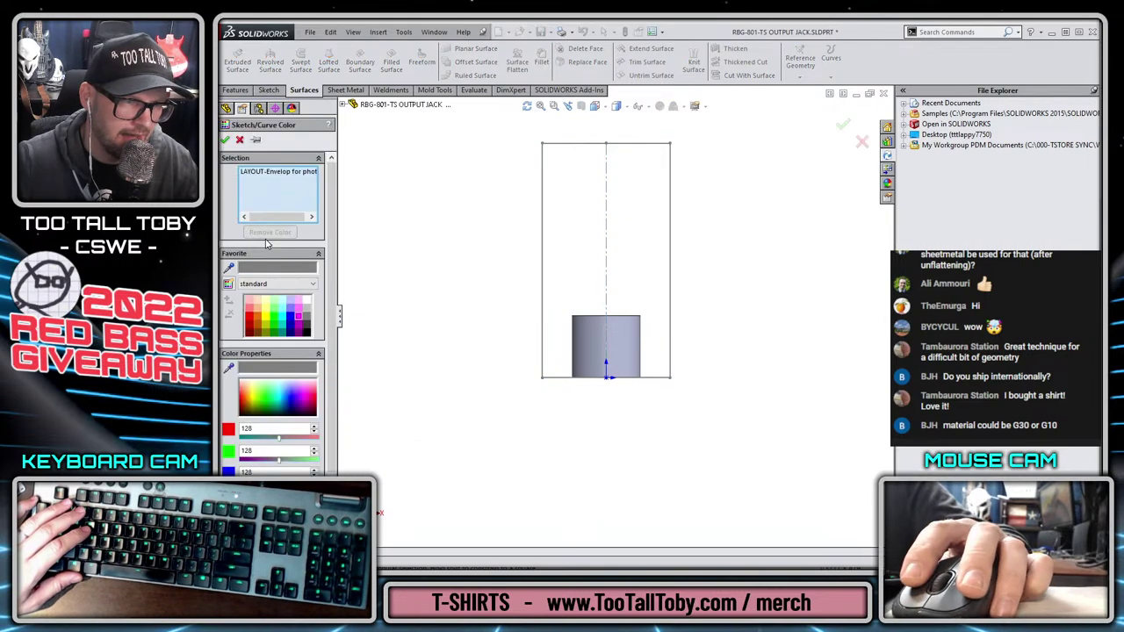
pyautogui.click(297, 320)
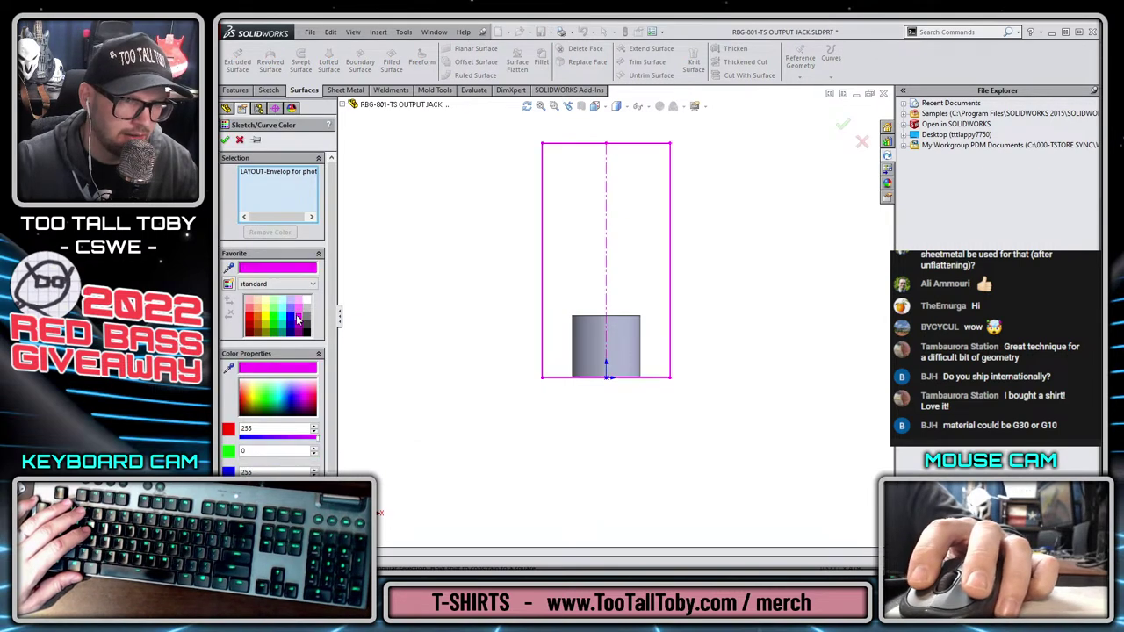
pyautogui.click(225, 141)
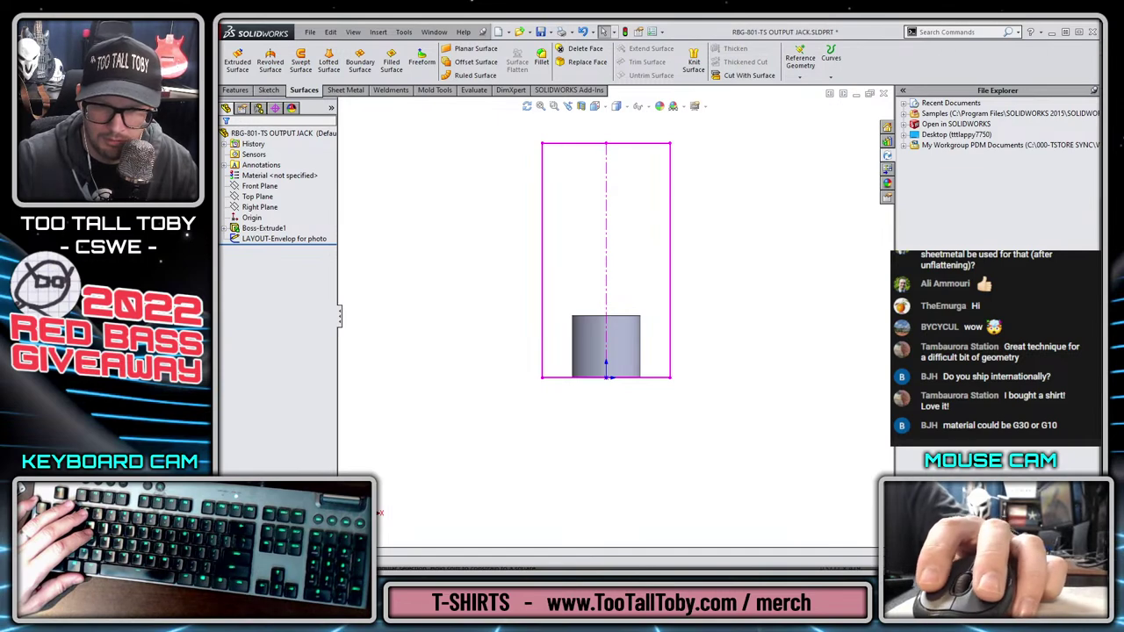
# Check the new RBG-801-TS OUTPUT JACK part in to the 2022-12-12-RED BASS GIVE AWAY project
pyautogui.rightClick(962, 293)
pyautogui.click(988, 343)
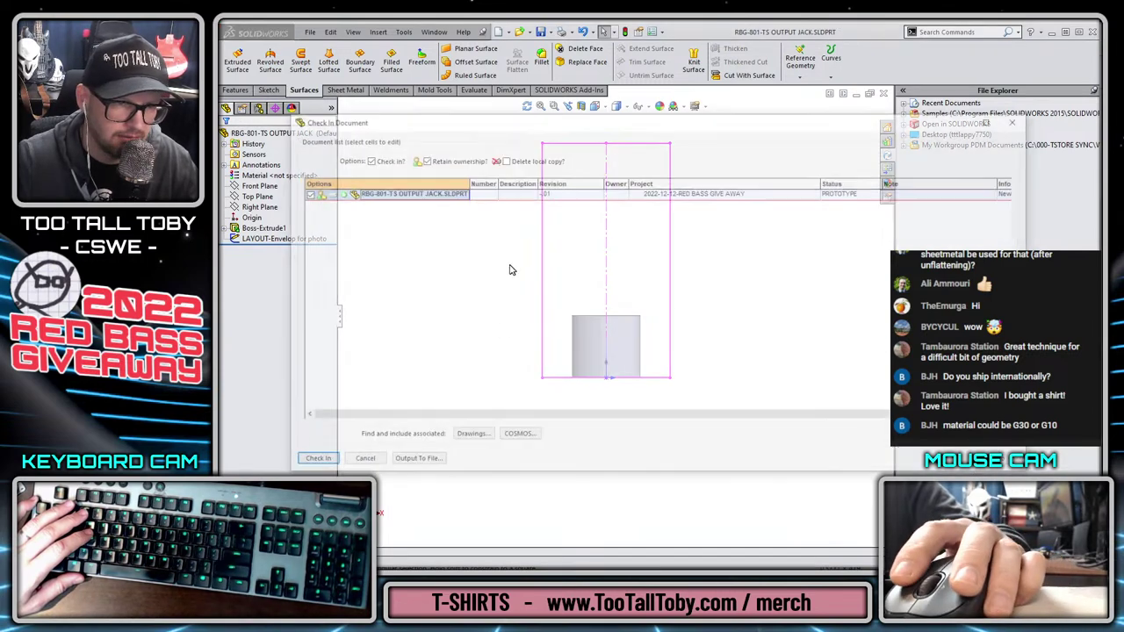
pyautogui.click(310, 466)
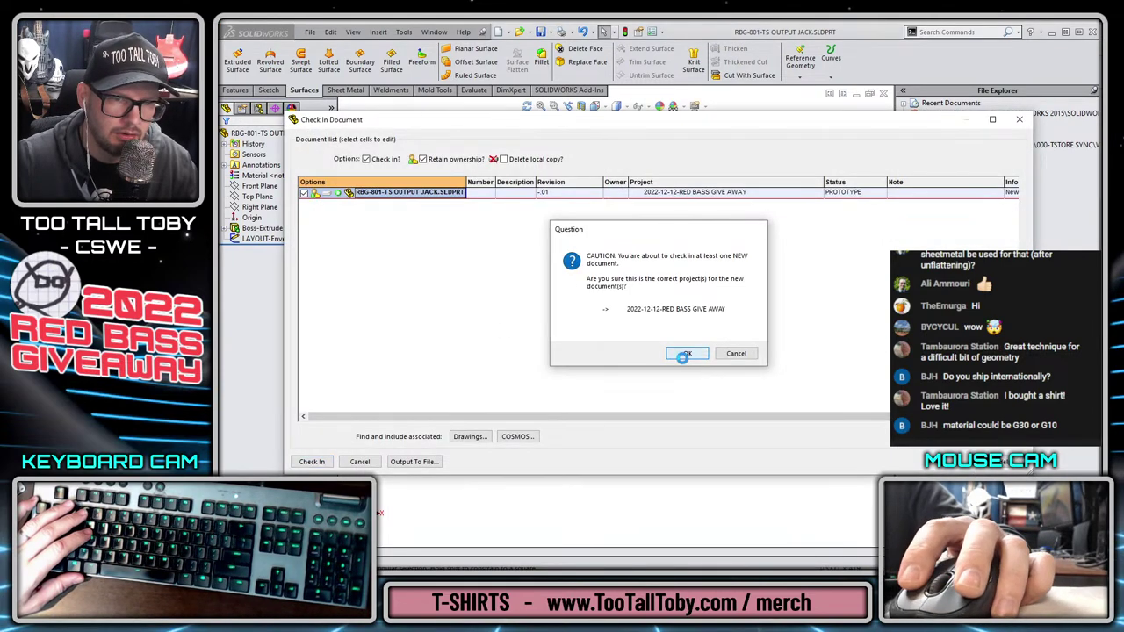
pyautogui.click(680, 360)
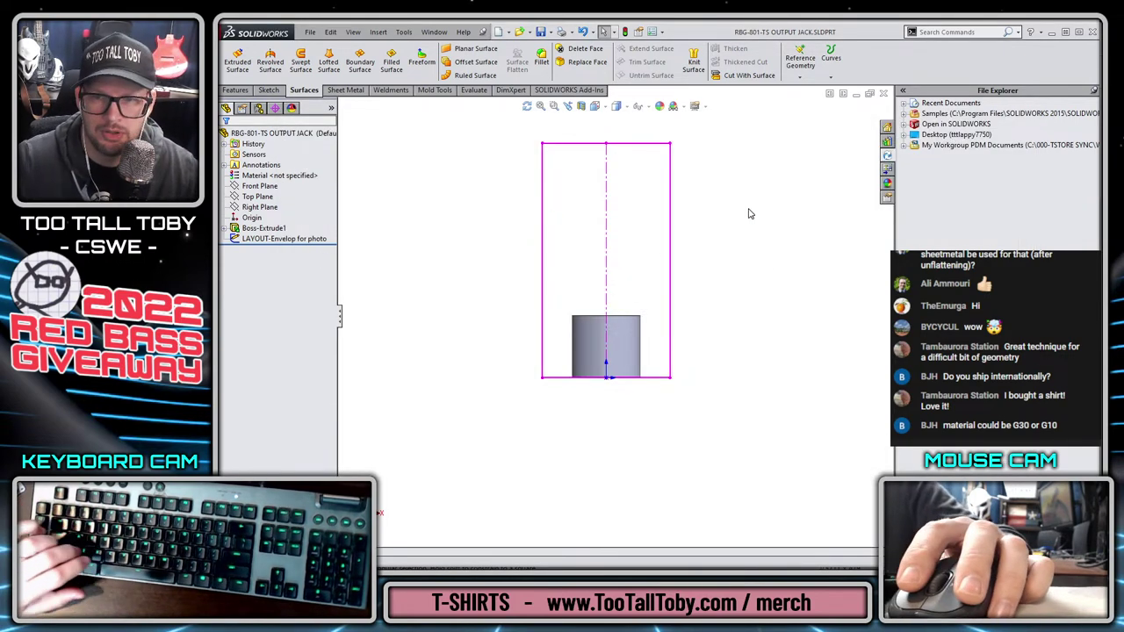
# Start a new sketch on the Front Plane and insert the sketch picture OUTPUT JACK - side 2.jpg from the 01 PHOTOS of BASS folder
pyautogui.click(259, 186)
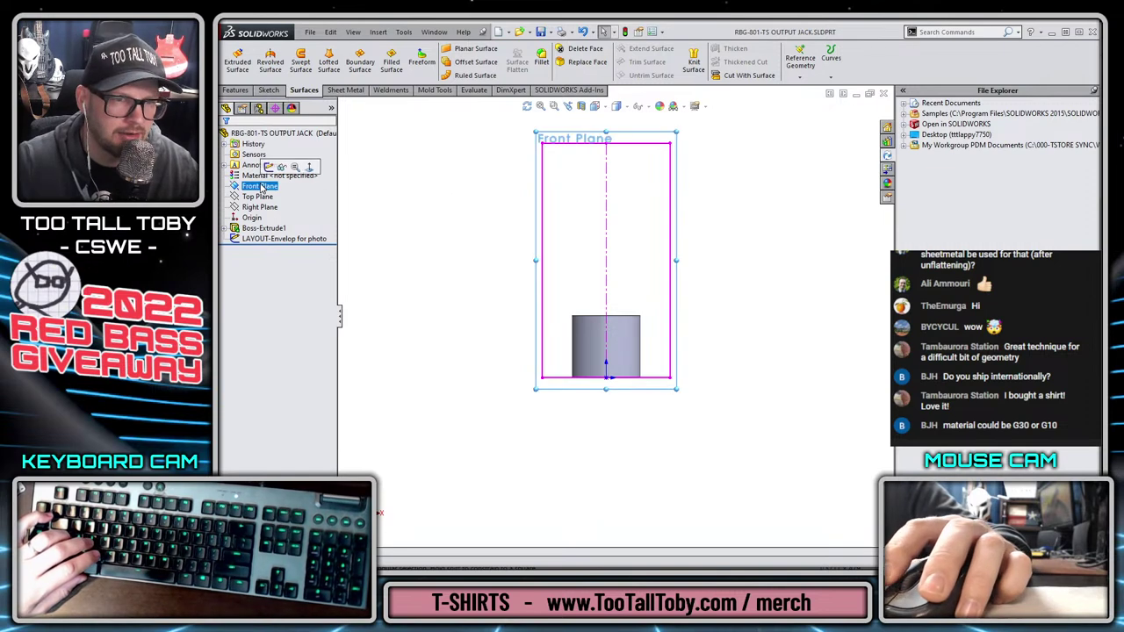
pyautogui.click(268, 166)
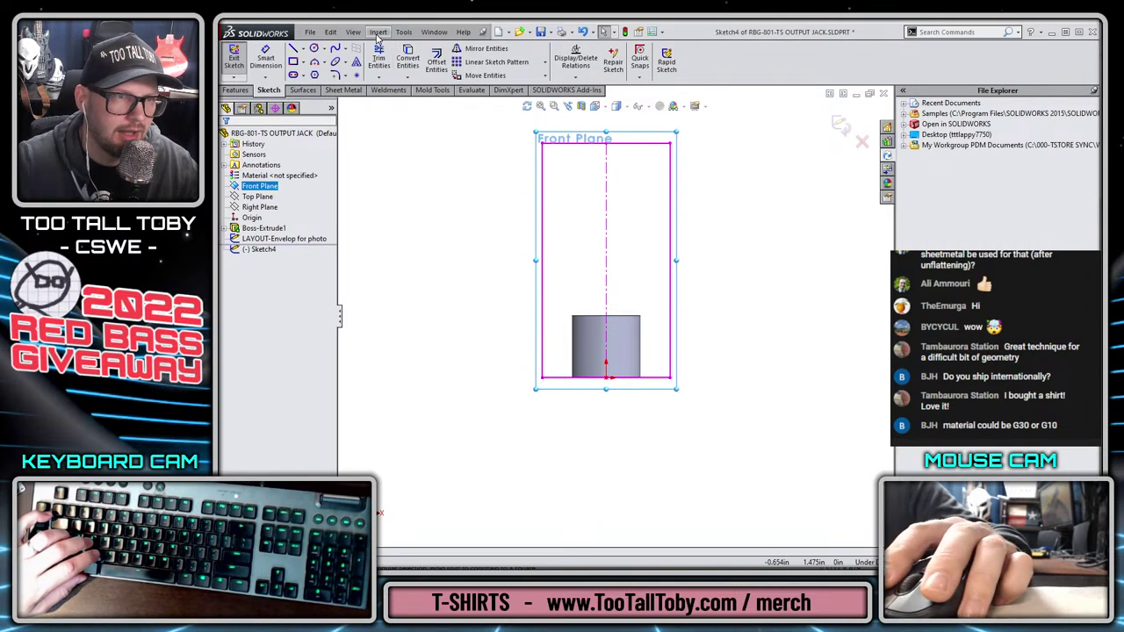
pyautogui.click(403, 32)
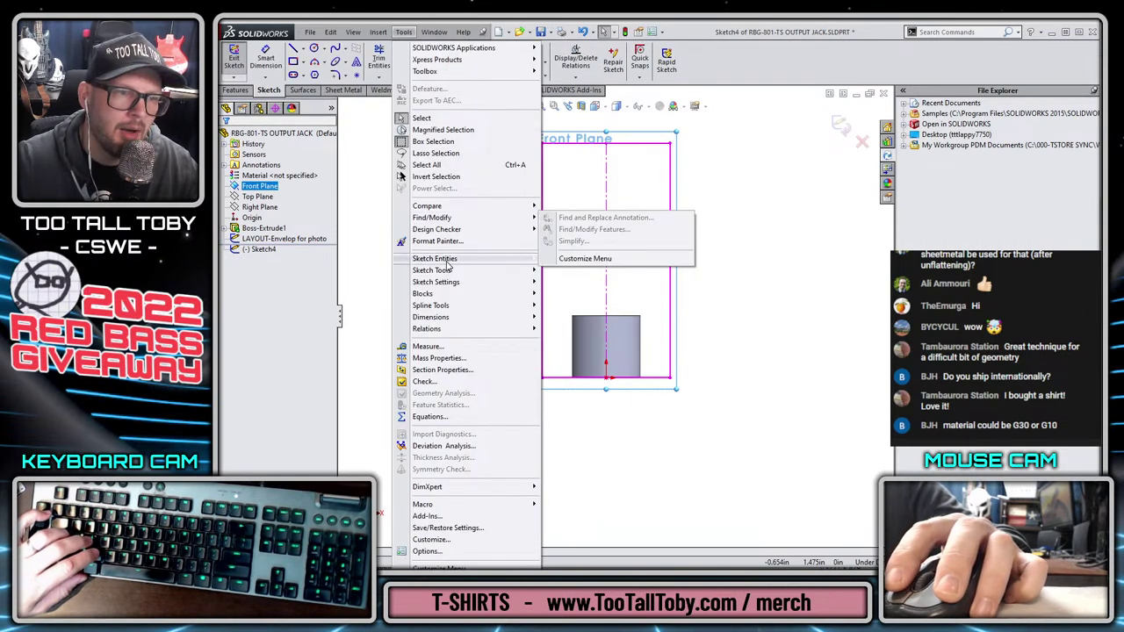
pyautogui.moveTo(439, 270)
pyautogui.click(619, 577)
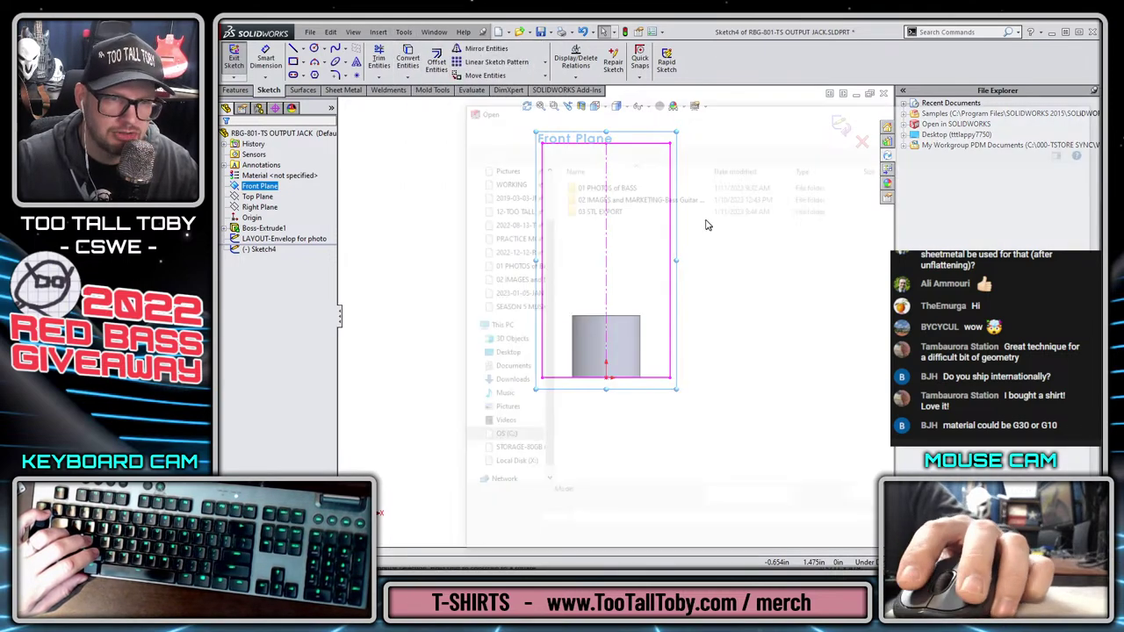
pyautogui.doubleClick(600, 184)
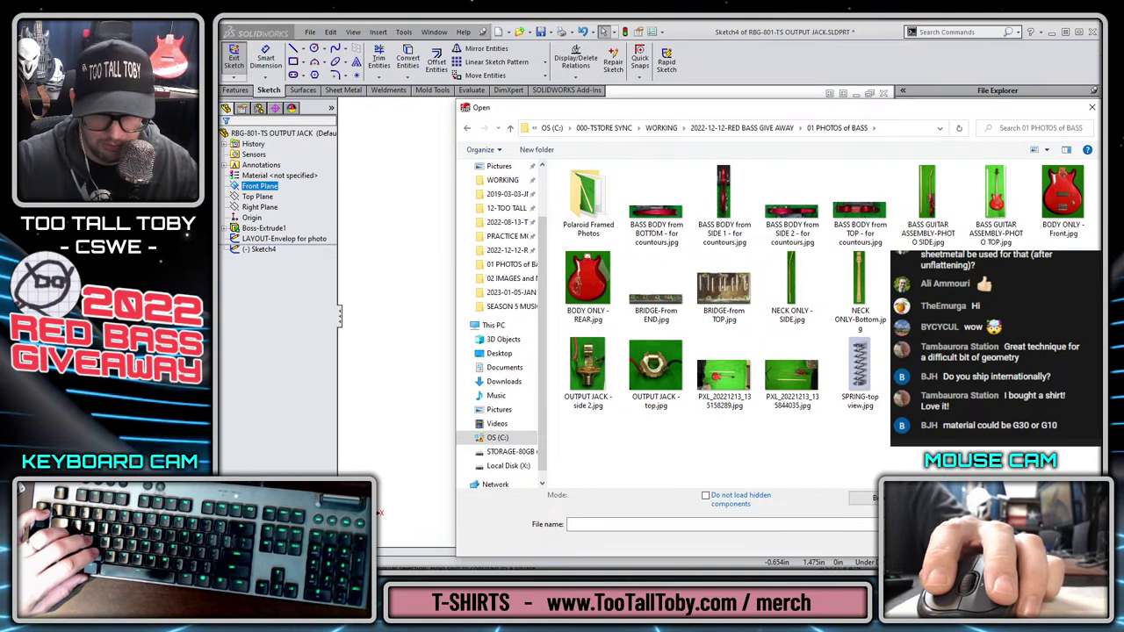
pyautogui.doubleClick(588, 365)
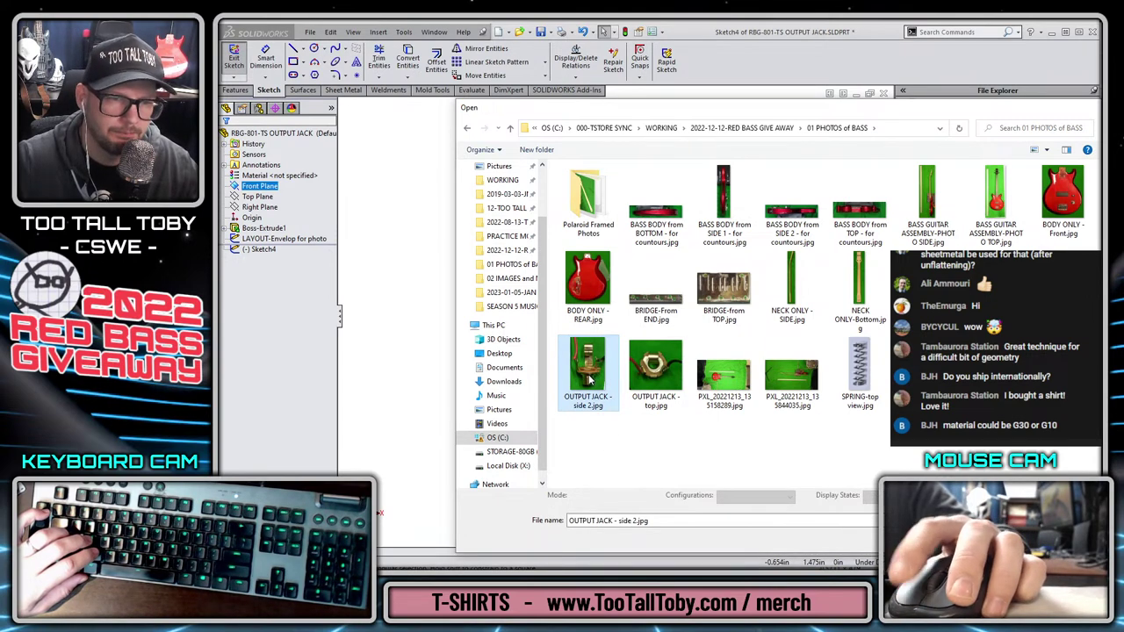
# Turn off the jack picture's scale tool and shrink the picture to about 9.1 in wide near the origin
pyautogui.scroll(15, 633, 251)
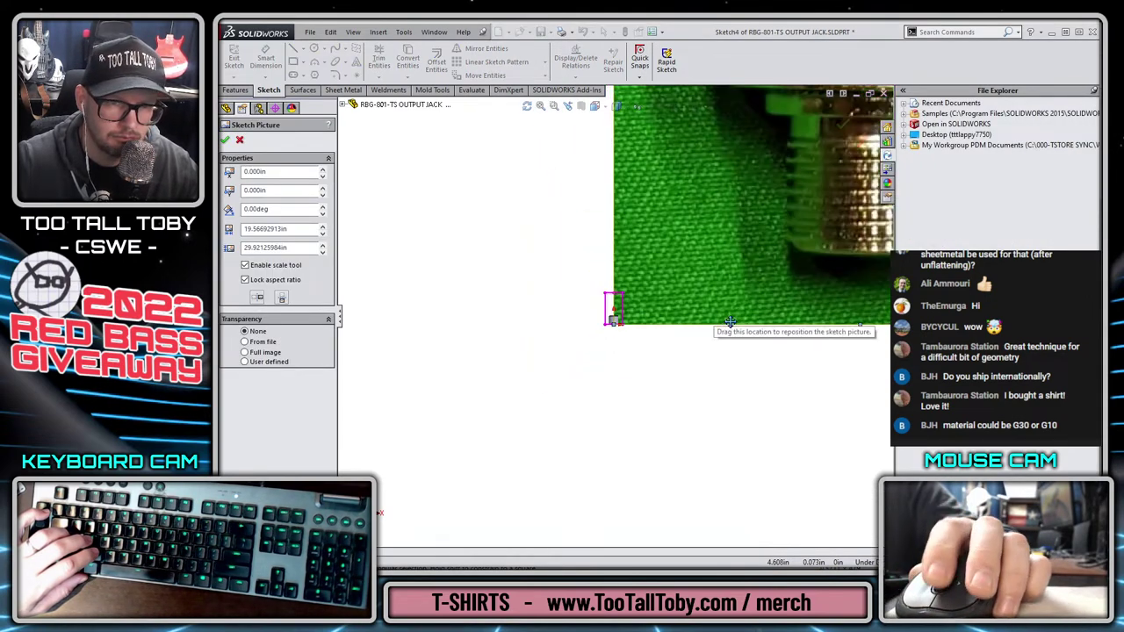
pyautogui.moveTo(723, 317); pyautogui.dragTo(653, 383)
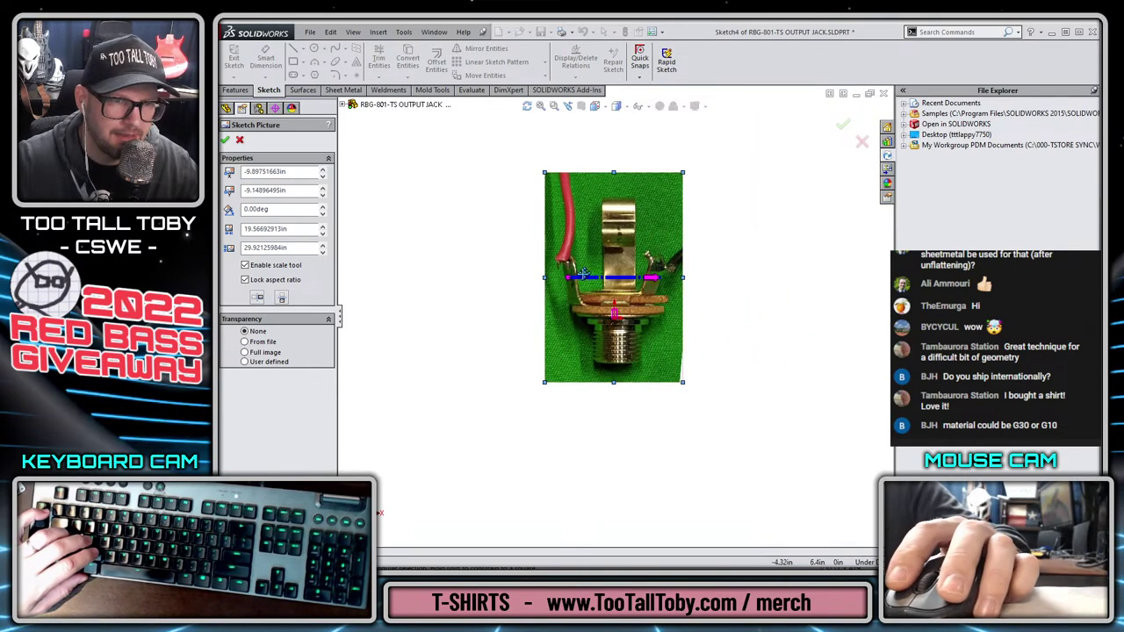
pyautogui.moveTo(572, 279); pyautogui.dragTo(578, 317)
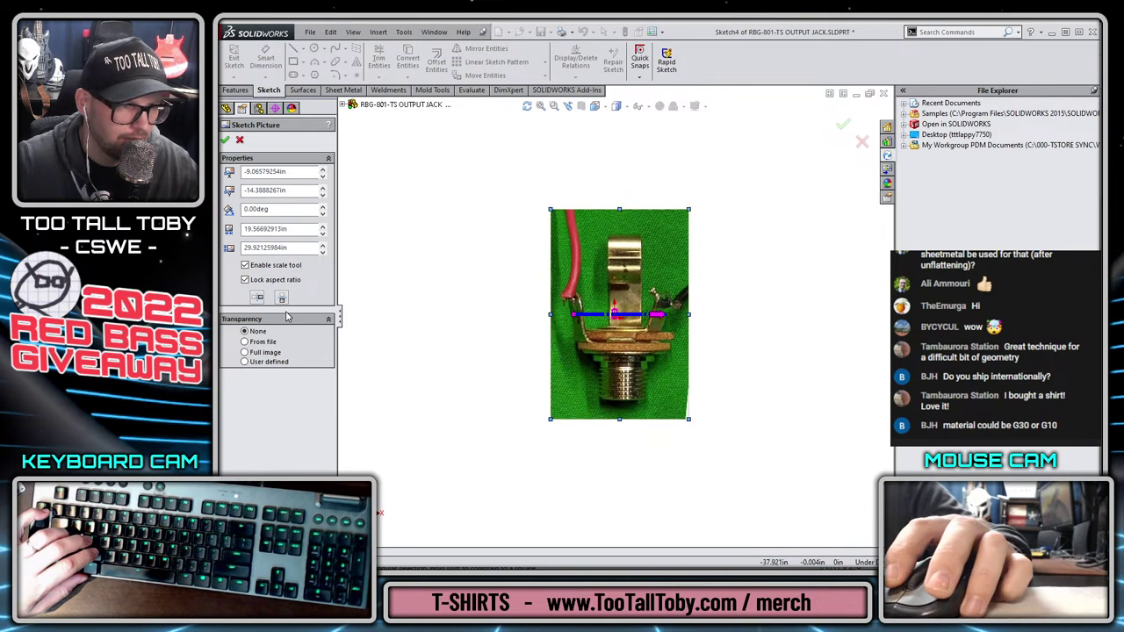
pyautogui.click(277, 267)
pyautogui.moveTo(551, 419); pyautogui.dragTo(624, 307)
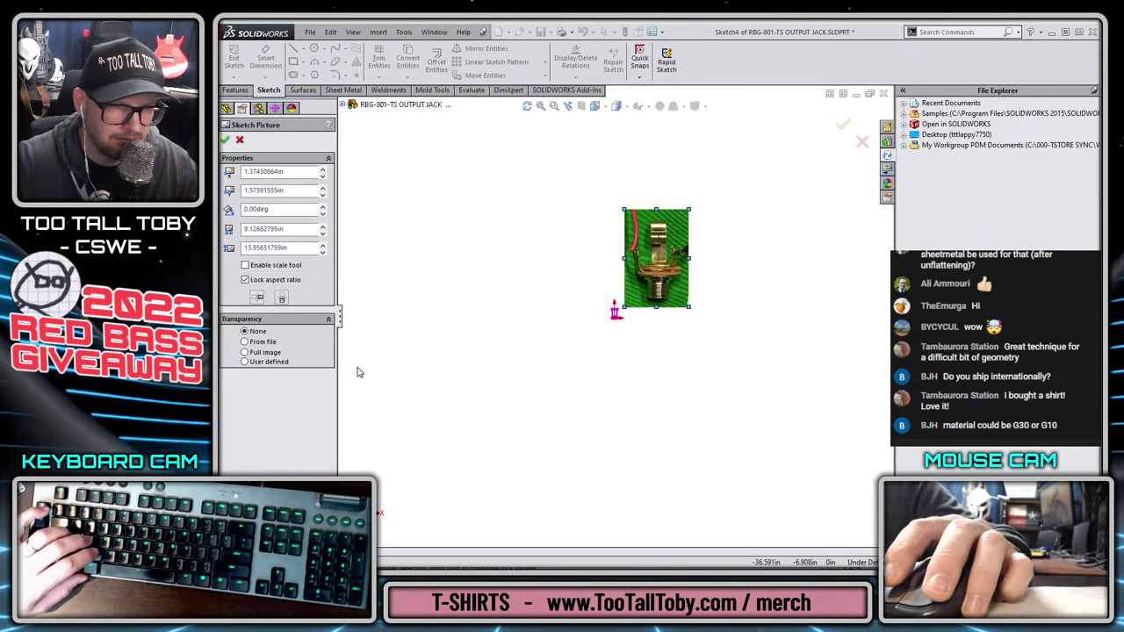
# Apply Full image transparency to the jack picture and shrink it to about 2.16 in wide near the envelope rectangle
pyautogui.click(277, 354)
pyautogui.scroll(-5, 663, 290)
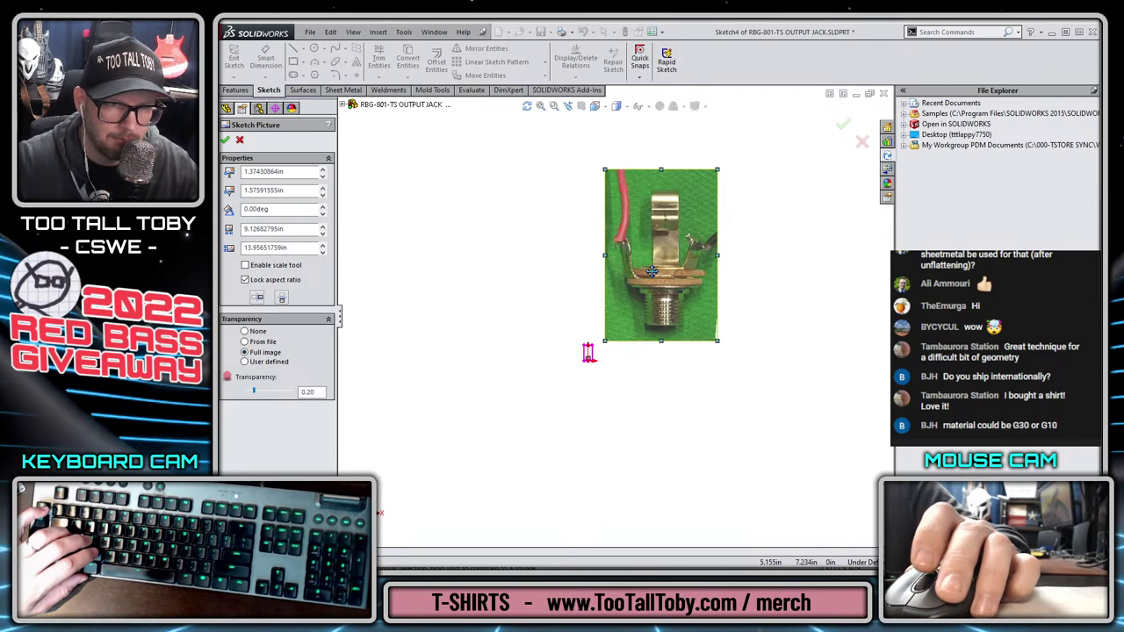
pyautogui.moveTo(670, 304); pyautogui.dragTo(496, 441)
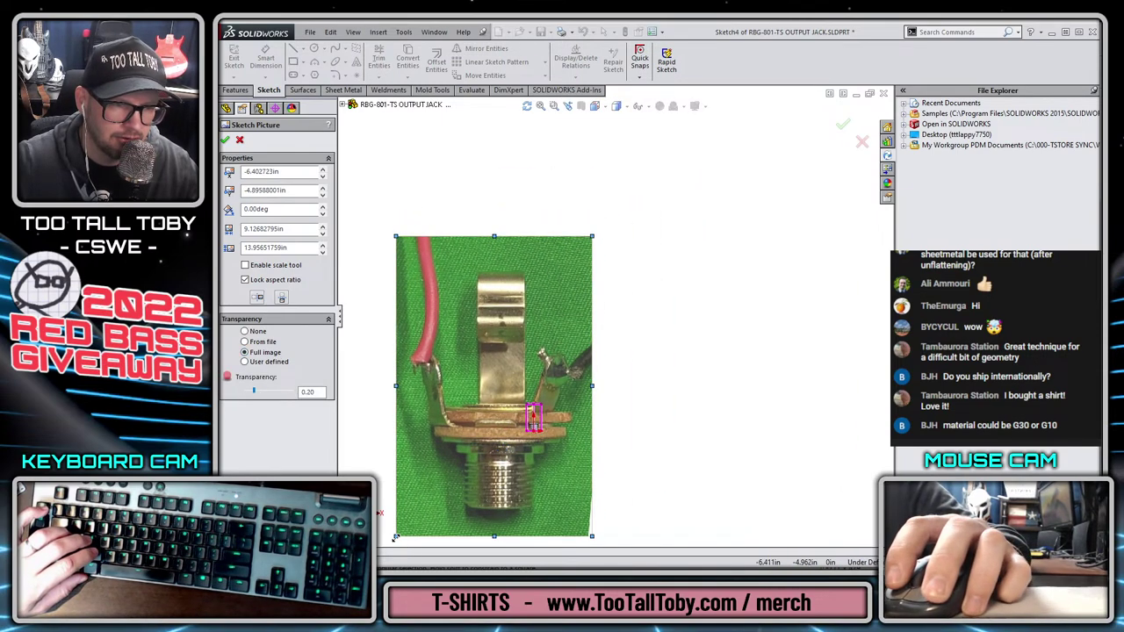
pyautogui.moveTo(391, 538); pyautogui.dragTo(514, 411)
pyautogui.scroll(-5, 554, 394)
pyautogui.moveTo(599, 223)
pyautogui.mouseDown()
pyautogui.moveTo(553, 473)
pyautogui.moveTo(591, 358)
pyautogui.mouseUp()
# Place the jack picture over the envelope rectangle and shrink it to about 1.05 in wide
pyautogui.scroll(2, 523, 475)
pyautogui.scroll(-3, 615, 372)
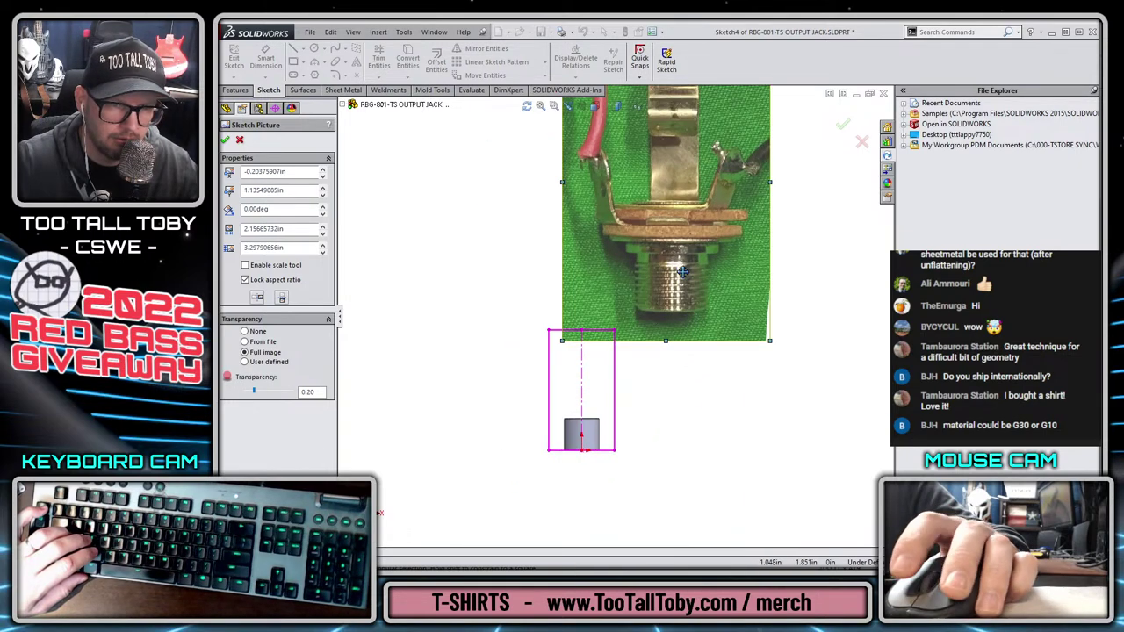
pyautogui.moveTo(683, 272); pyautogui.dragTo(590, 411)
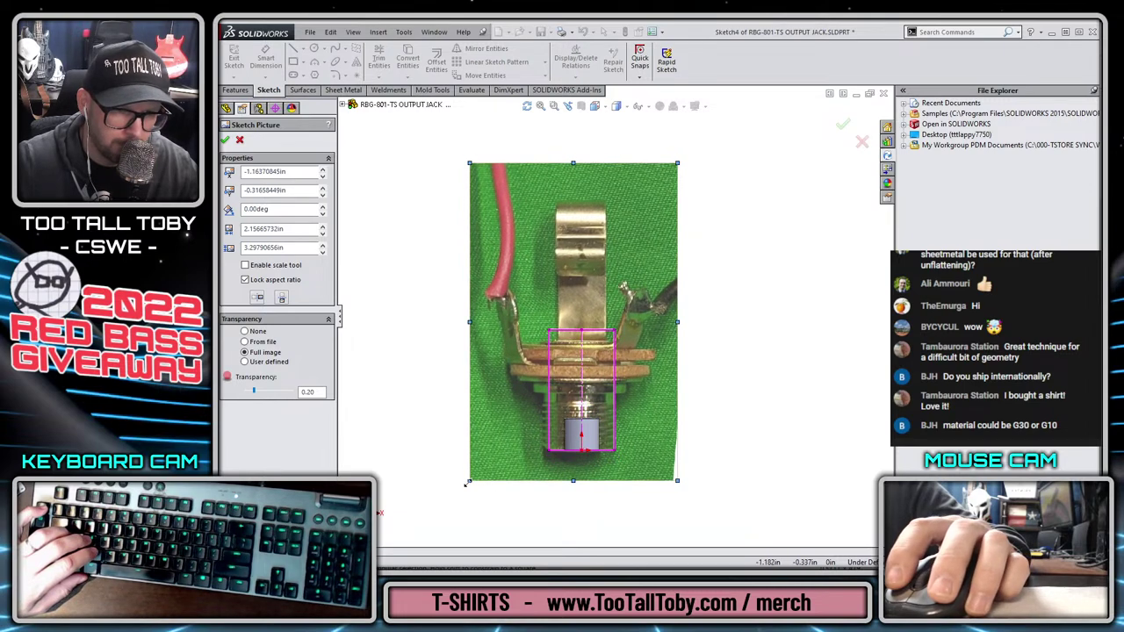
pyautogui.moveTo(466, 483); pyautogui.dragTo(573, 320)
pyautogui.moveTo(641, 274)
pyautogui.mouseDown()
pyautogui.moveTo(631, 347)
pyautogui.moveTo(598, 412)
pyautogui.mouseUp()
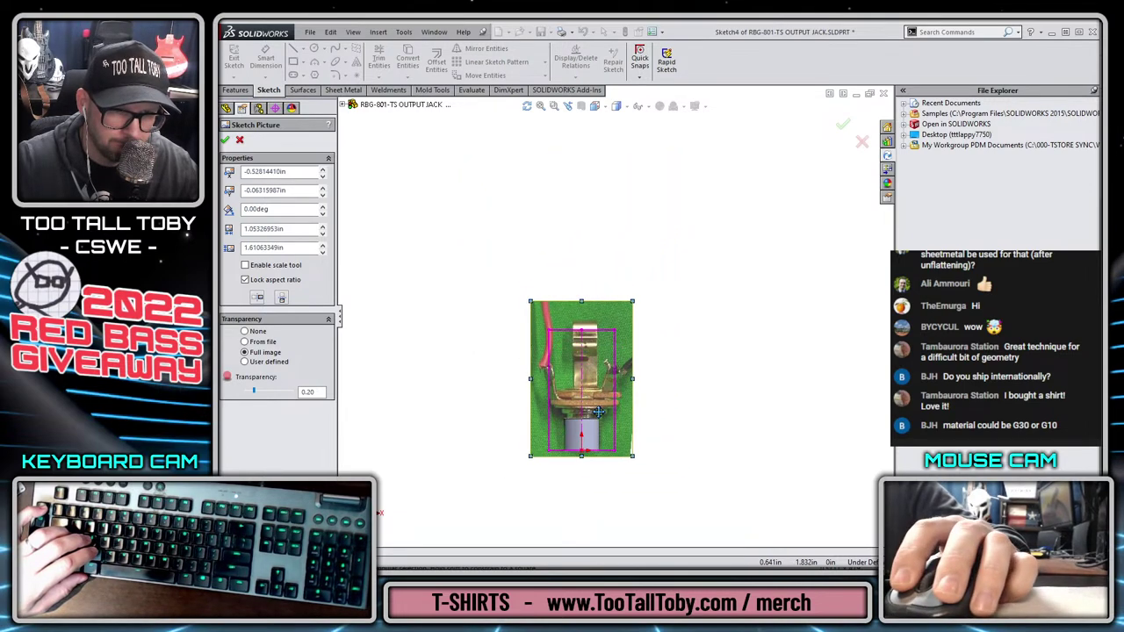
pyautogui.scroll(-3, 597, 331)
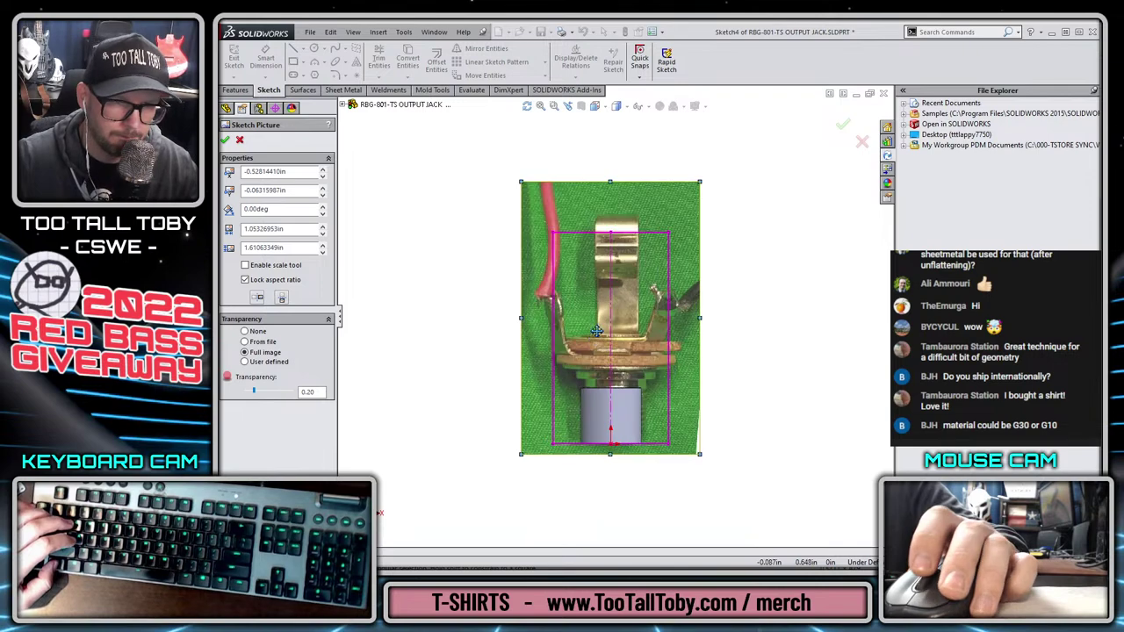
pyautogui.scroll(-2, 596, 331)
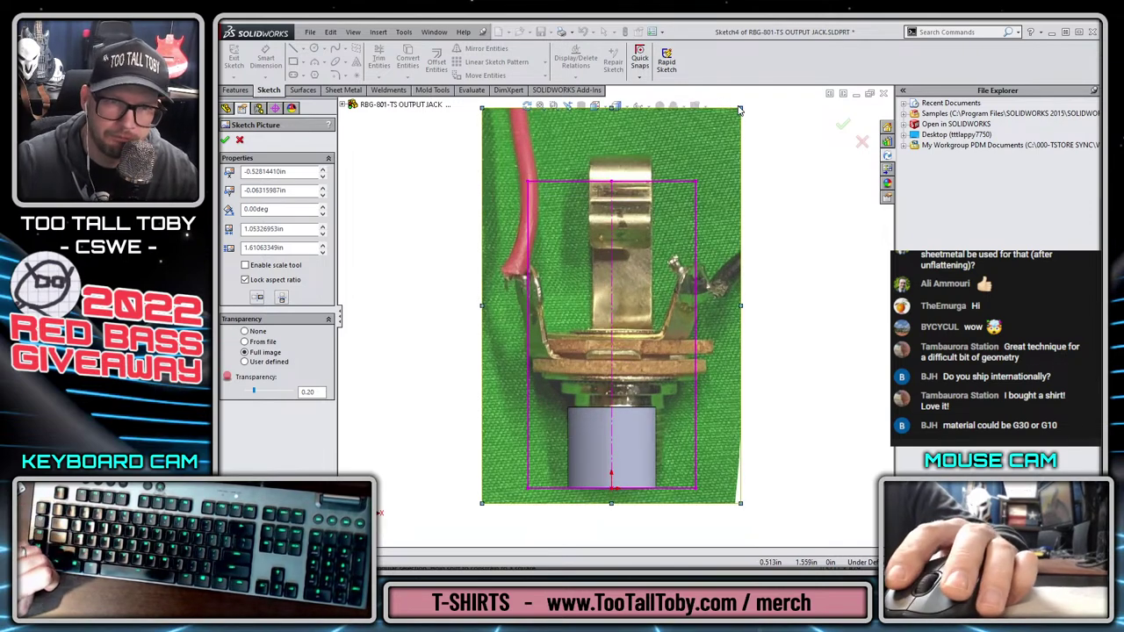
# Reduce the jack picture to about 0.97 in wide and switch the display style to Wireframe
pyautogui.moveTo(741, 110); pyautogui.dragTo(703, 138)
pyautogui.click(620, 106)
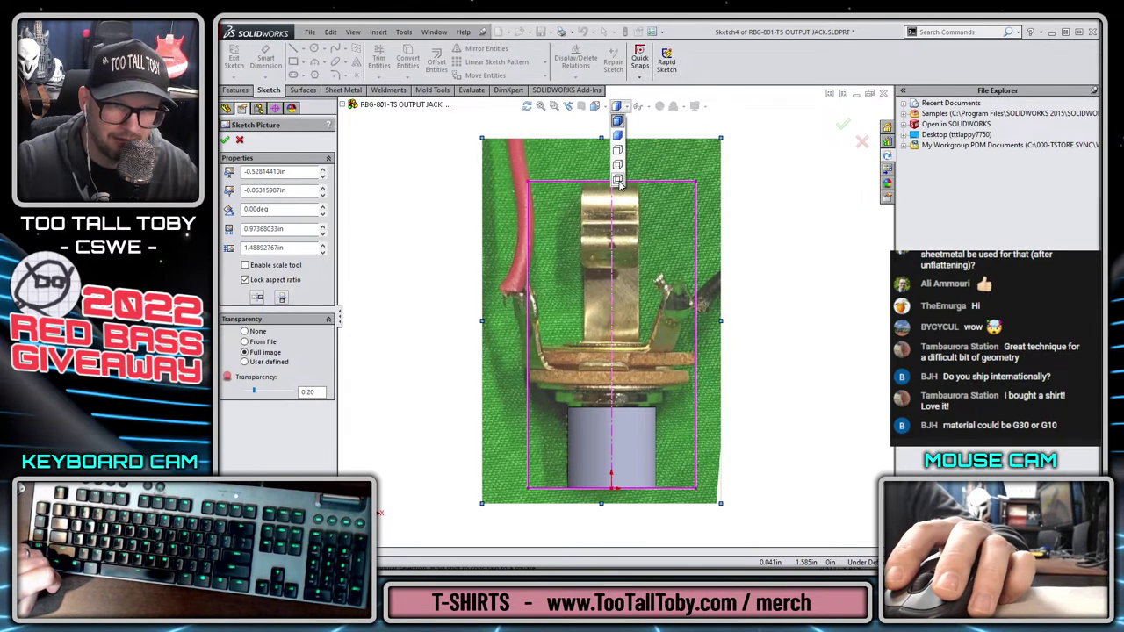
pyautogui.click(619, 180)
pyautogui.scroll(-3, 672, 448)
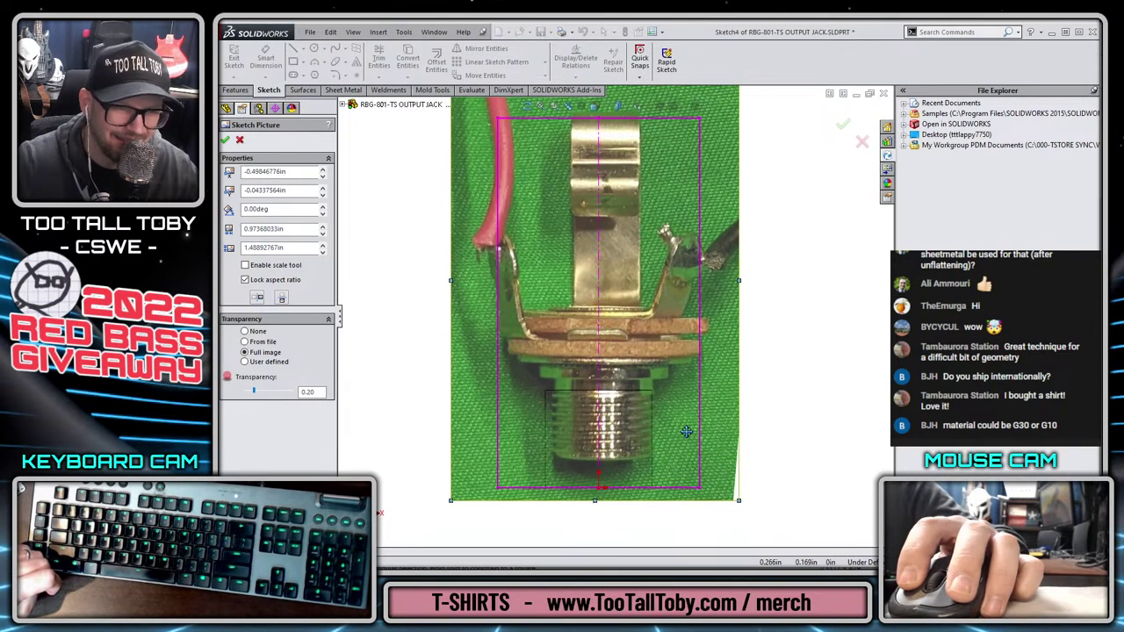
# Center the jack picture on the envelope's centerline, scale it to about 1.03 in wide to match the envelope, and exit the sketch
pyautogui.moveTo(687, 432); pyautogui.dragTo(676, 430)
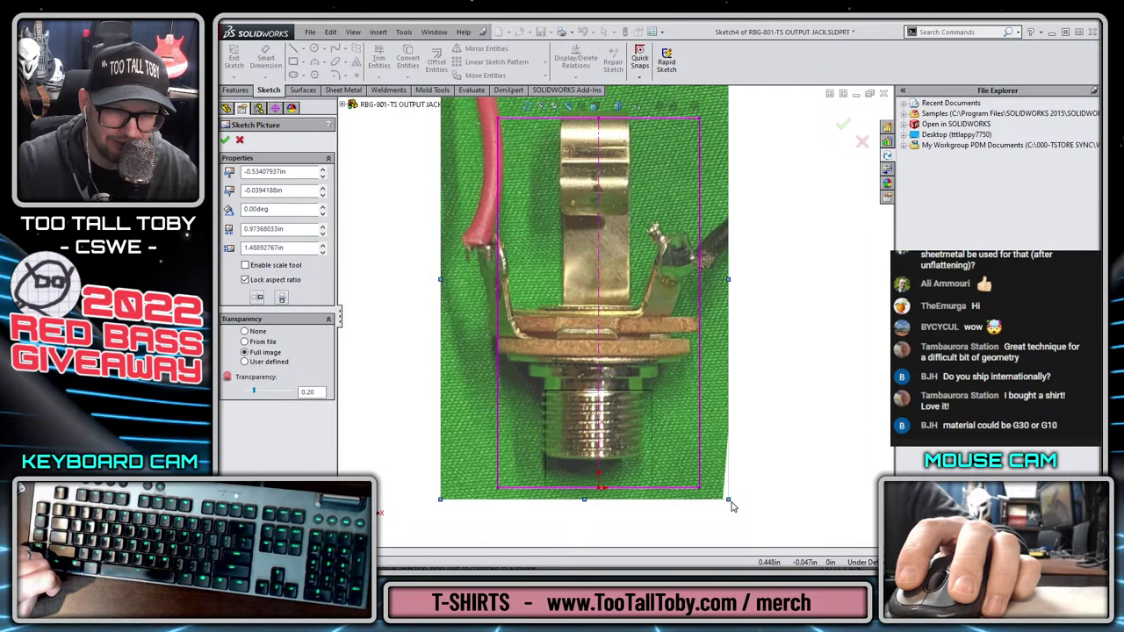
pyautogui.moveTo(728, 499)
pyautogui.mouseDown()
pyautogui.moveTo(744, 508)
pyautogui.moveTo(717, 485)
pyautogui.moveTo(719, 498)
pyautogui.mouseUp()
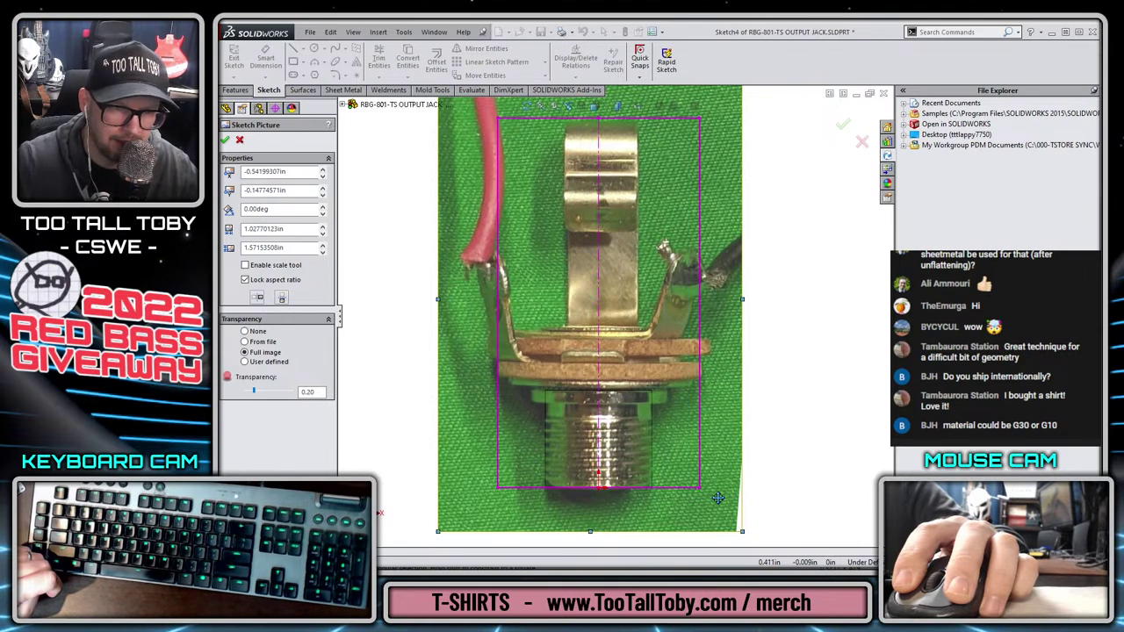
pyautogui.moveTo(719, 498); pyautogui.dragTo(717, 498)
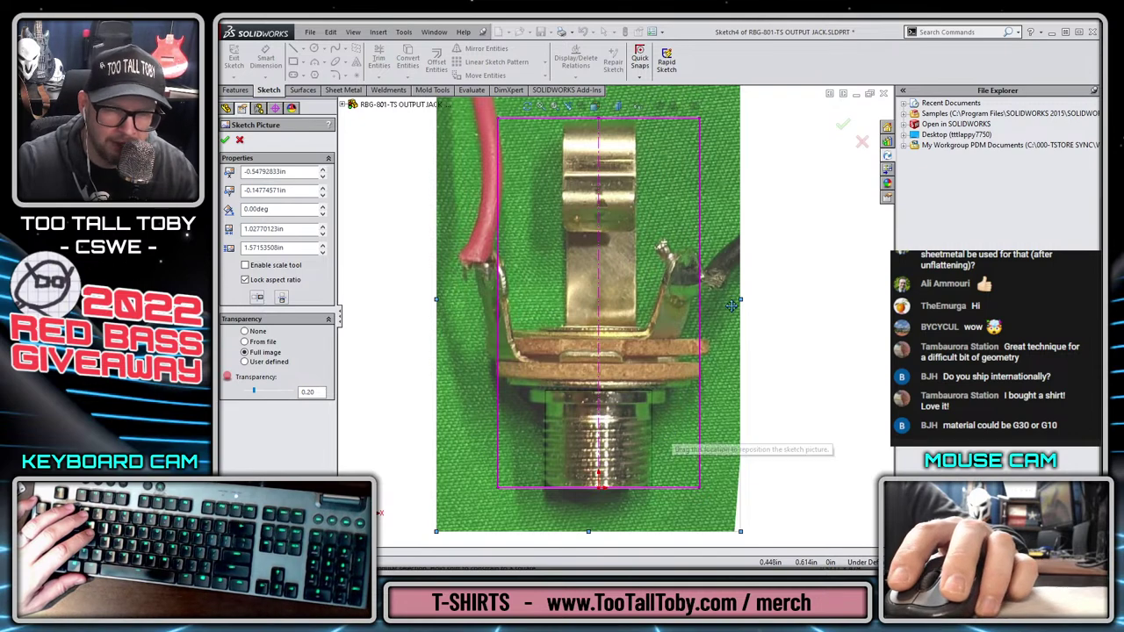
pyautogui.click(841, 124)
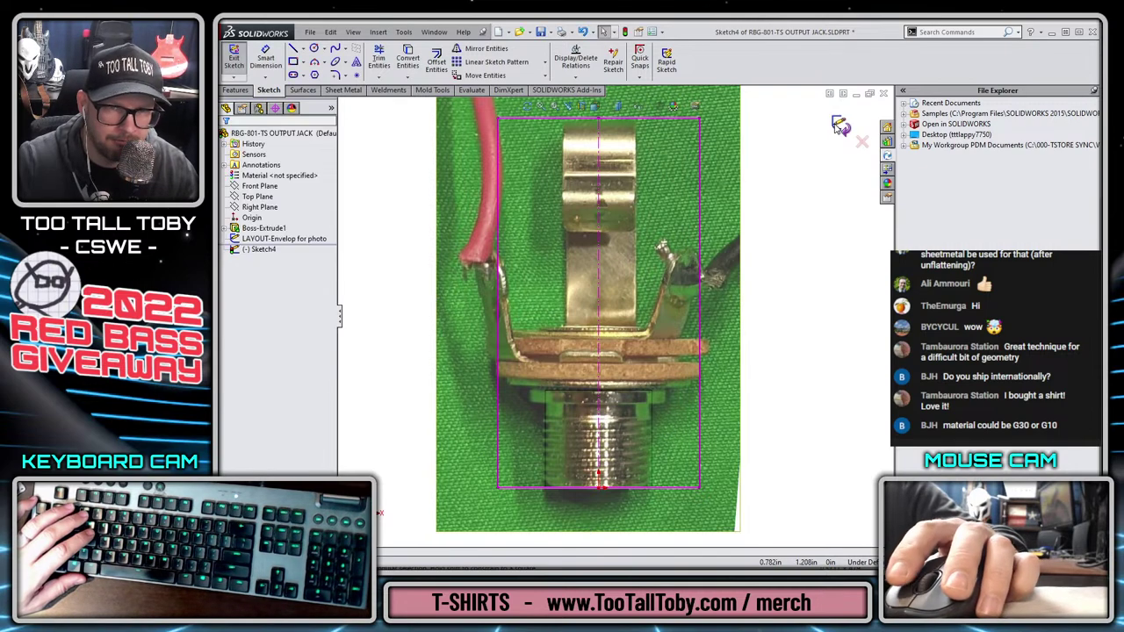
pyautogui.click(786, 392)
# Copy the LAYOUT-Envelop for photo sketch onto the Right Plane, viewing the part from the side
pyautogui.press('z')
pyautogui.press('z')
pyautogui.press('z')
pyautogui.press('z')
pyautogui.hotkey('shift', 'Right')
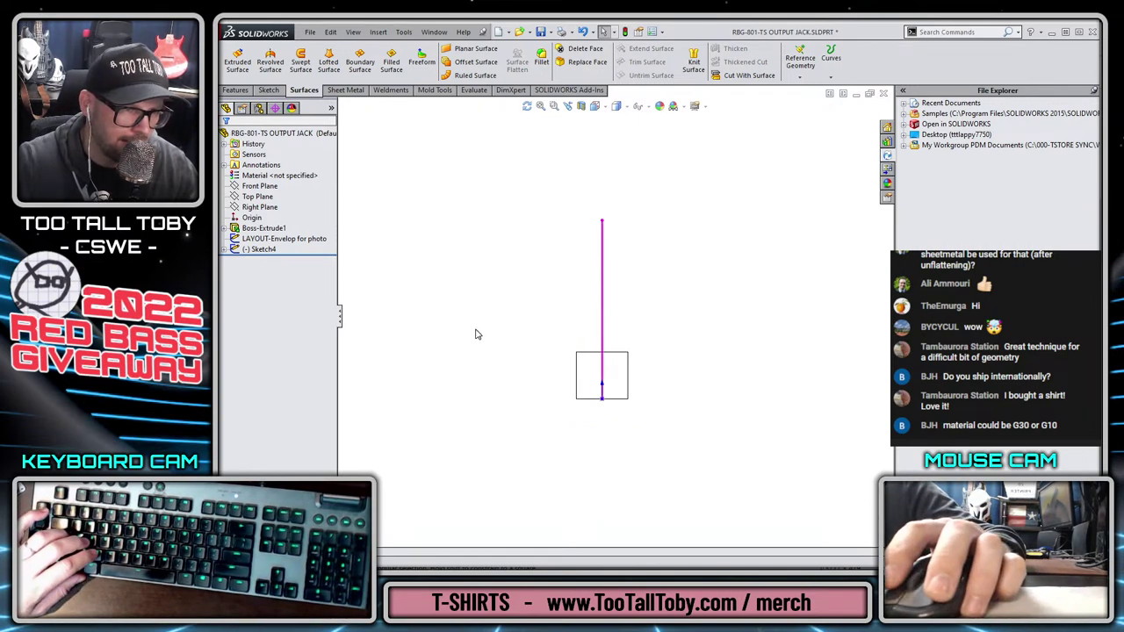
pyautogui.click(281, 239)
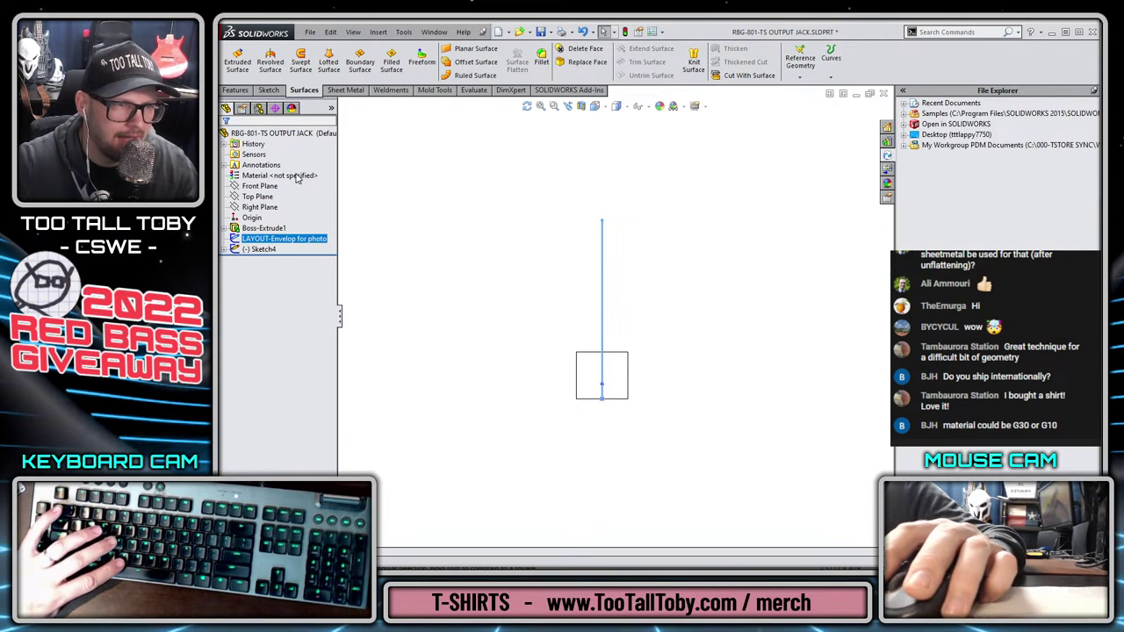
pyautogui.click(257, 208)
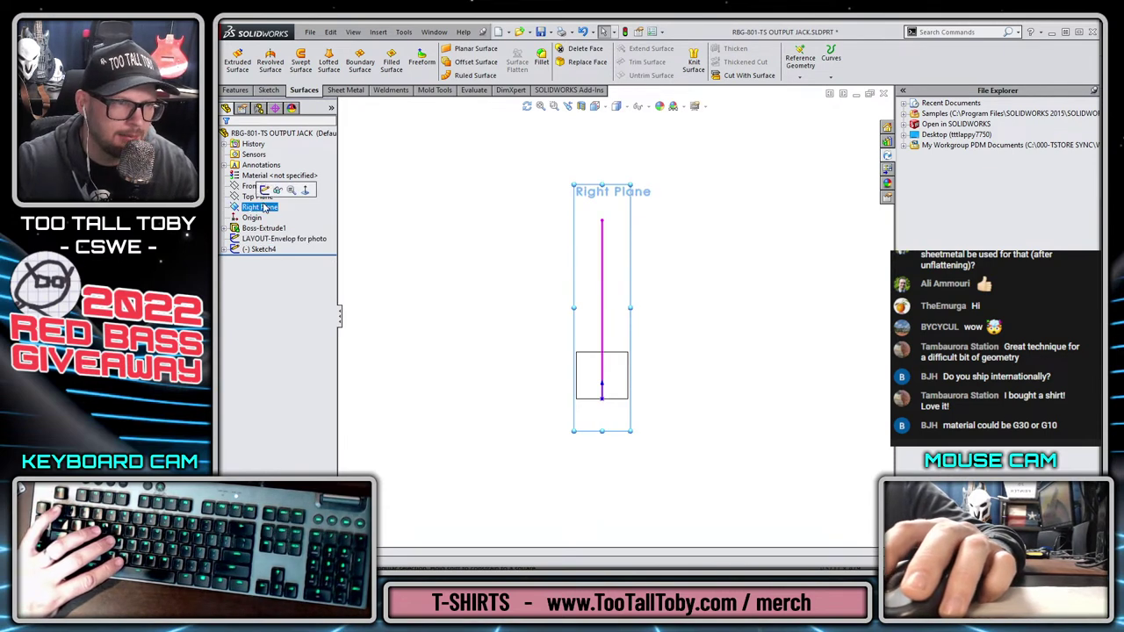
pyautogui.click(269, 194)
pyautogui.click(842, 126)
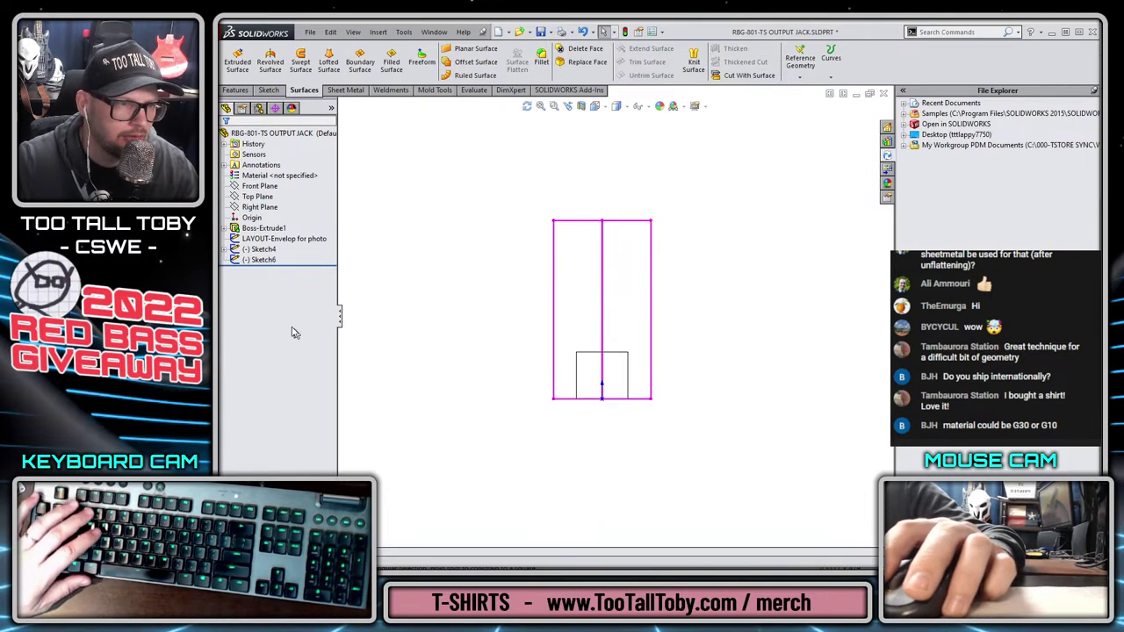
# Rename the copied Right Plane sketch as LAYOUT-Envelop from SIDE for photo
pyautogui.click(263, 239)
pyautogui.click(268, 239)
pyautogui.hotkey('ctrl', 'c')
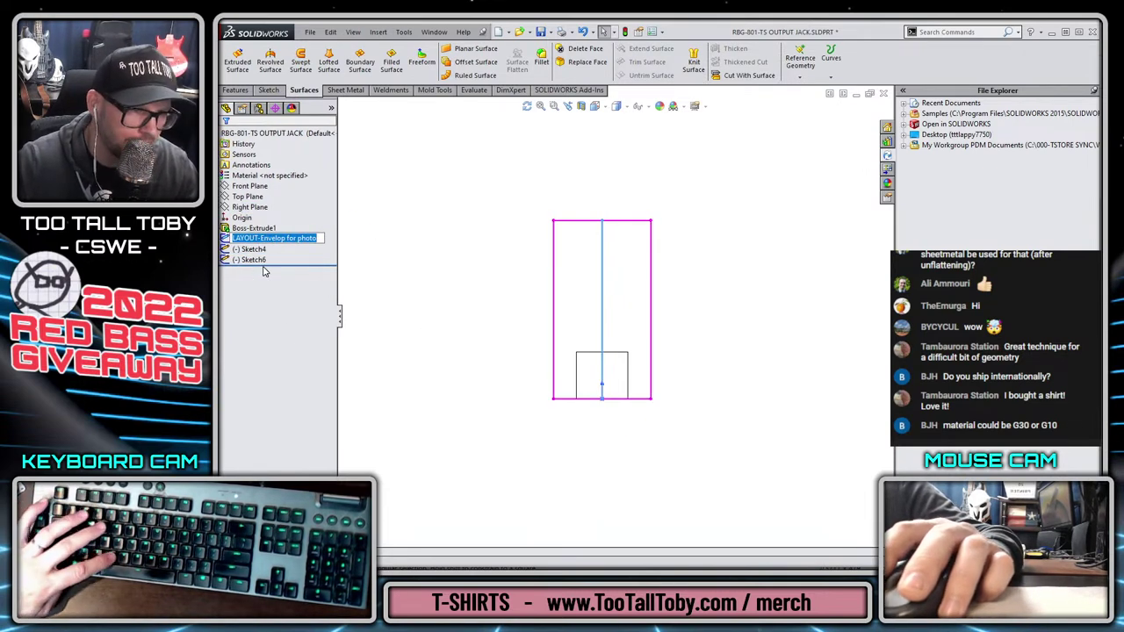
pyautogui.click(255, 259)
pyautogui.press('F2')
pyautogui.hotkey('ctrl', 'v')
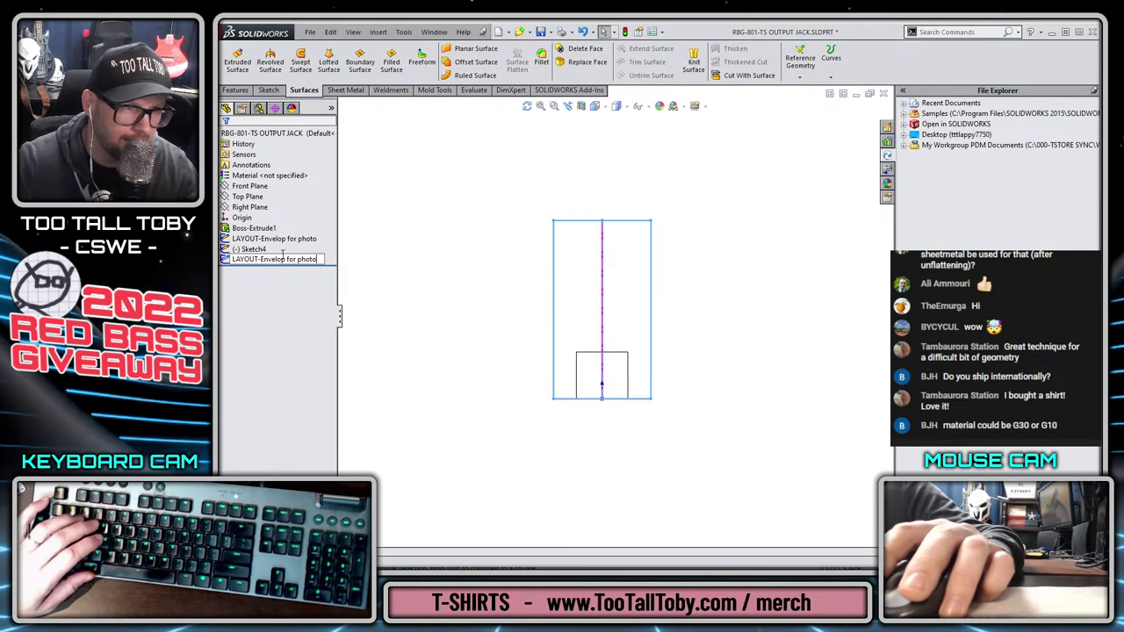
pyautogui.click(285, 259)
pyautogui.write('from SIDE f')
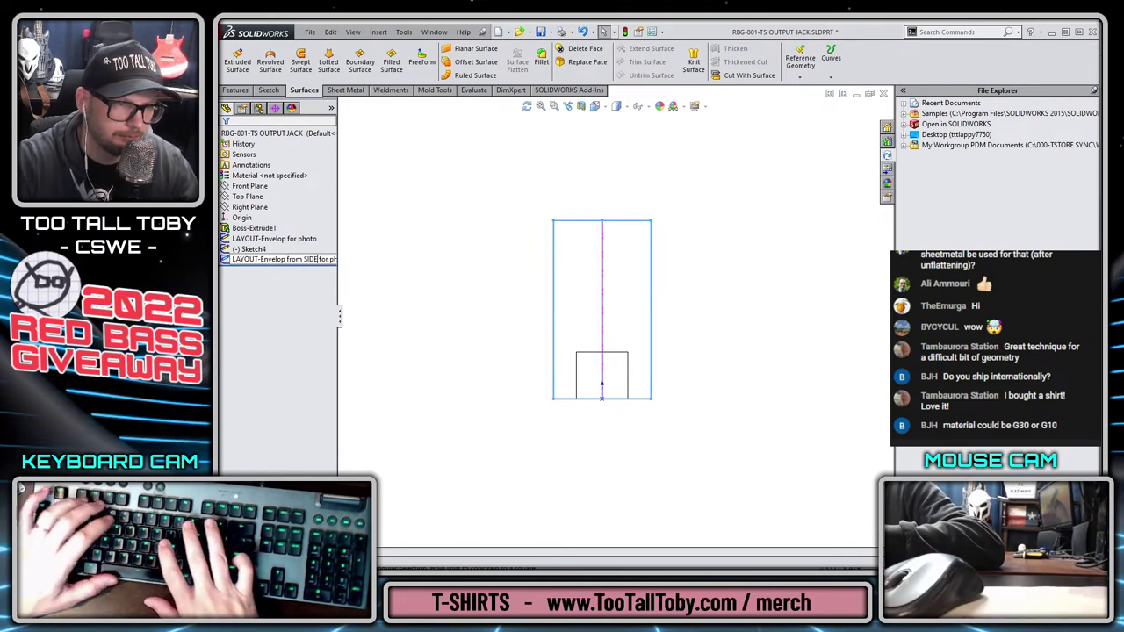
pyautogui.press('Return')
pyautogui.click(516, 251)
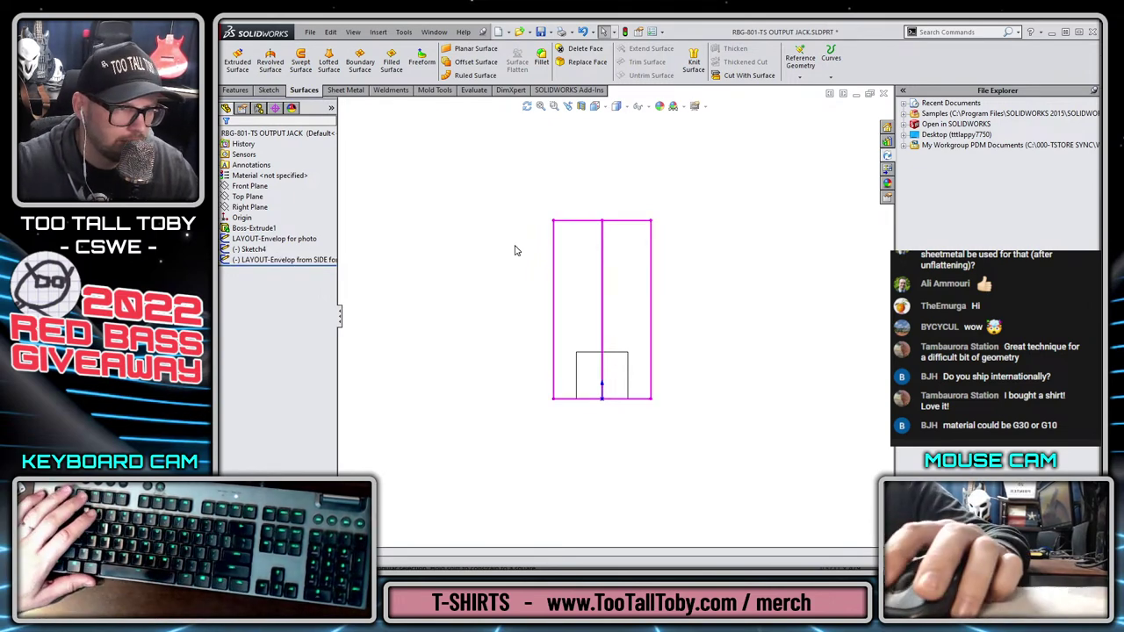
# Reorder the side envelope sketch above Sketch4 and anchor the midpoint of its bottom line to the origin
pyautogui.moveTo(289, 260)
pyautogui.mouseDown()
pyautogui.moveTo(263, 259)
pyautogui.moveTo(257, 244)
pyautogui.mouseUp()
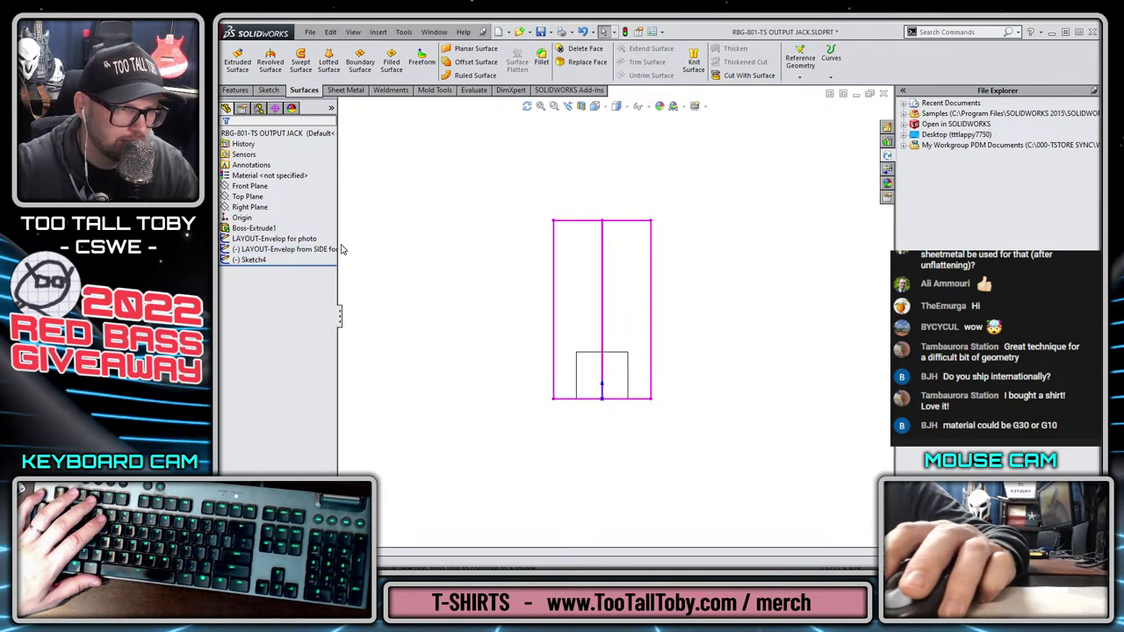
pyautogui.rightClick(257, 249)
pyautogui.click(267, 222)
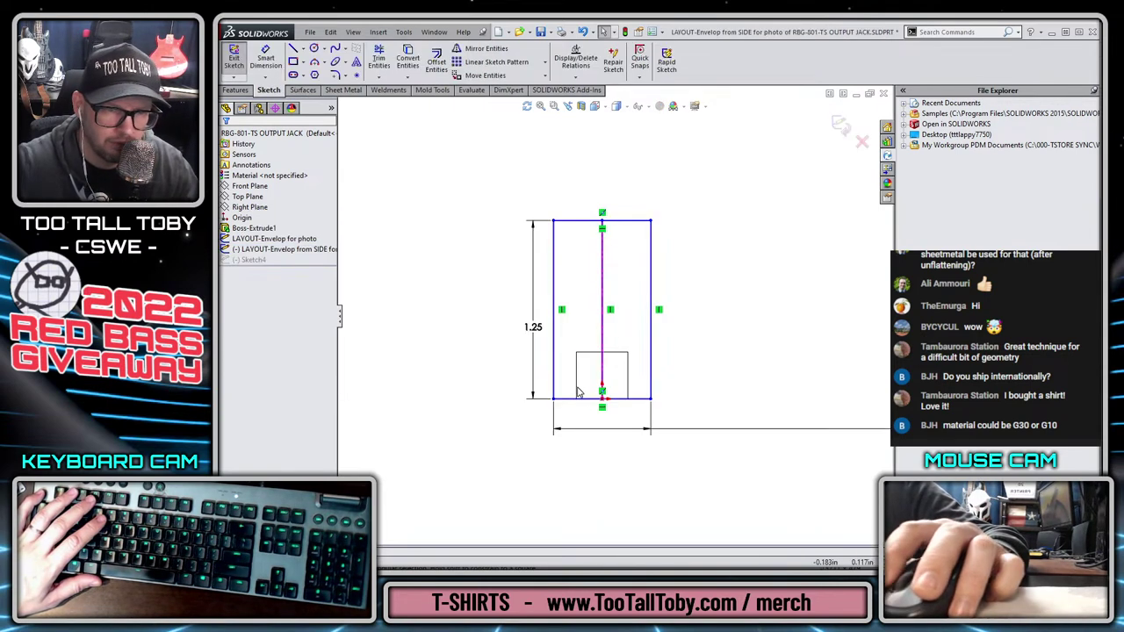
pyautogui.moveTo(602, 399)
pyautogui.mouseDown()
pyautogui.moveTo(655, 357)
pyautogui.moveTo(623, 400)
pyautogui.moveTo(603, 398)
pyautogui.mouseUp()
pyautogui.click(738, 334)
pyautogui.click(839, 124)
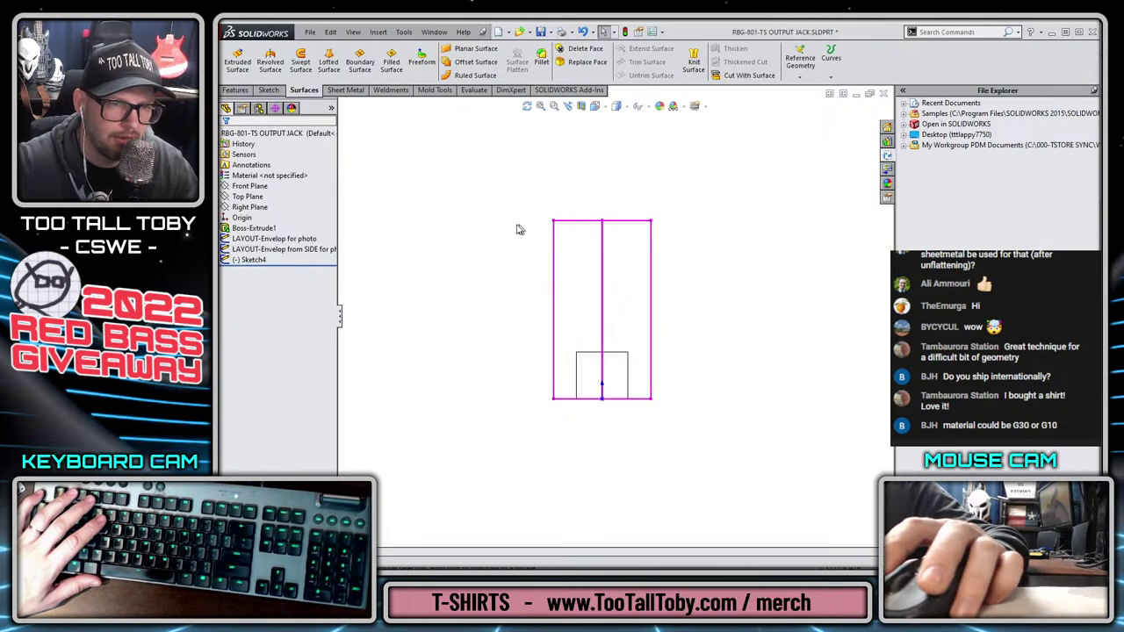
# Rename the picture sketch Sketch4 as IMAGE-From FRONT and widen the feature tree to show the full sketch names
pyautogui.click(250, 261)
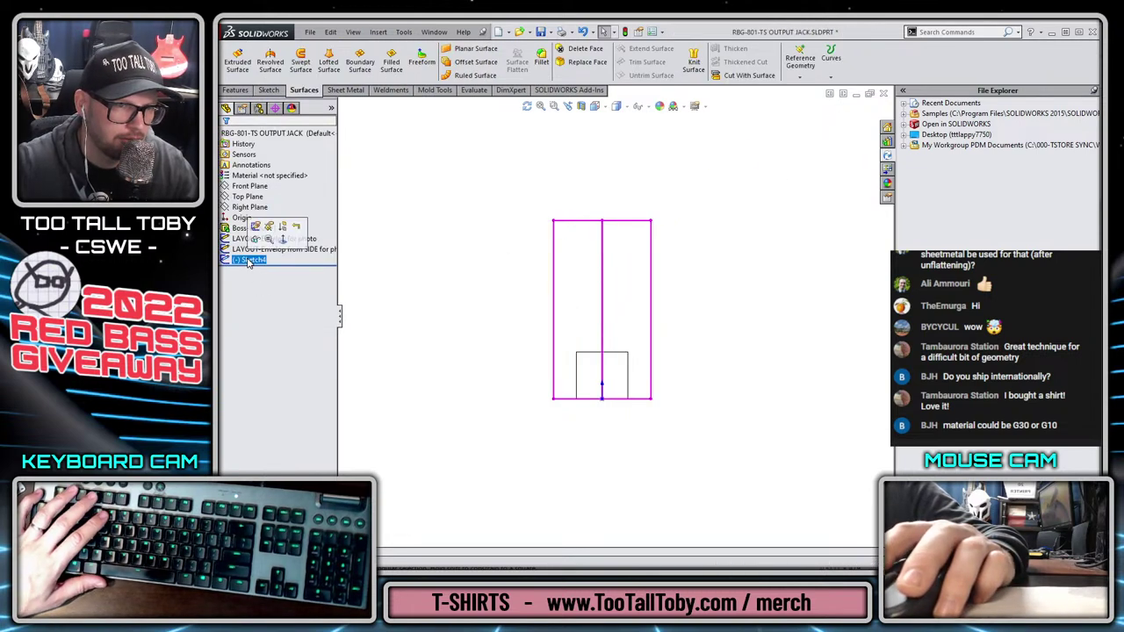
pyautogui.press('F2')
pyautogui.write('IM')
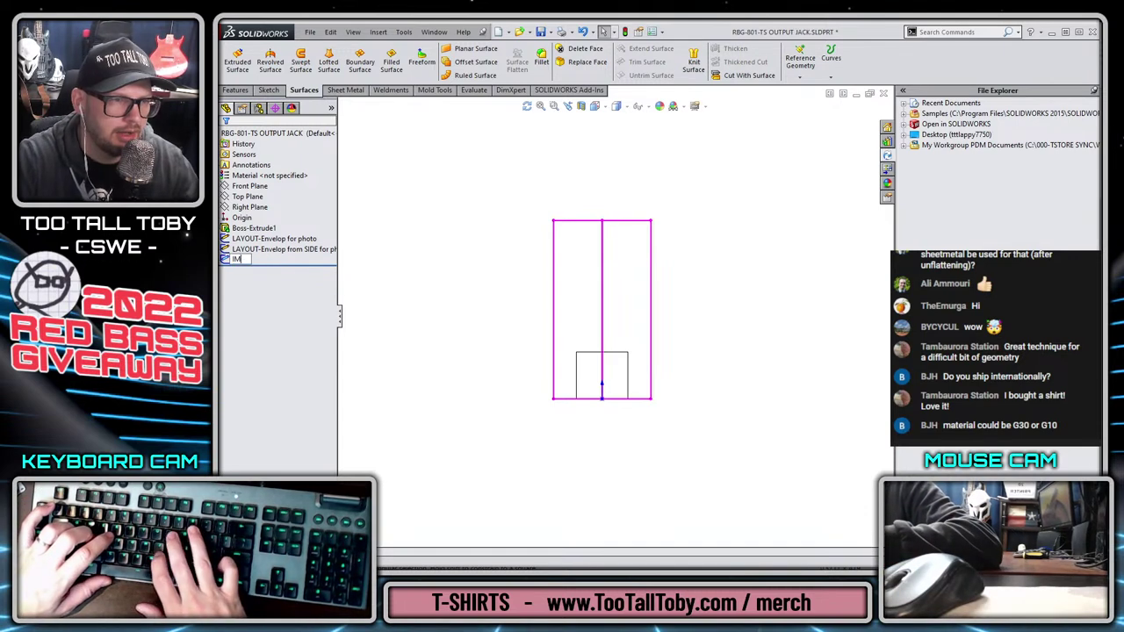
pyautogui.write('AGE-')
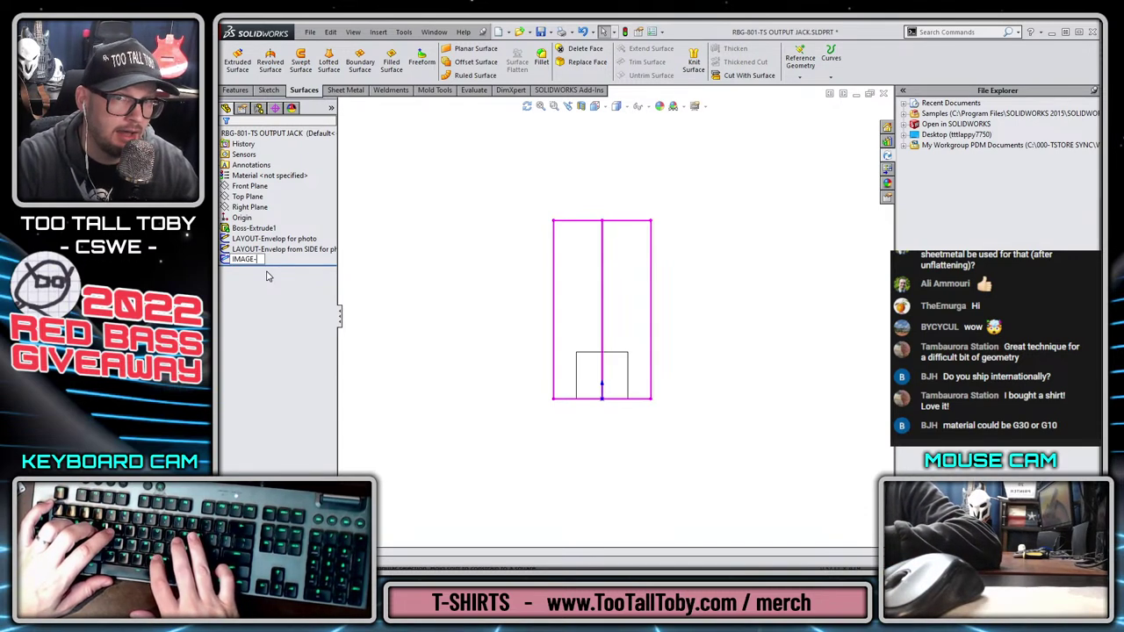
pyautogui.write('From FRONT')
pyautogui.press('Return')
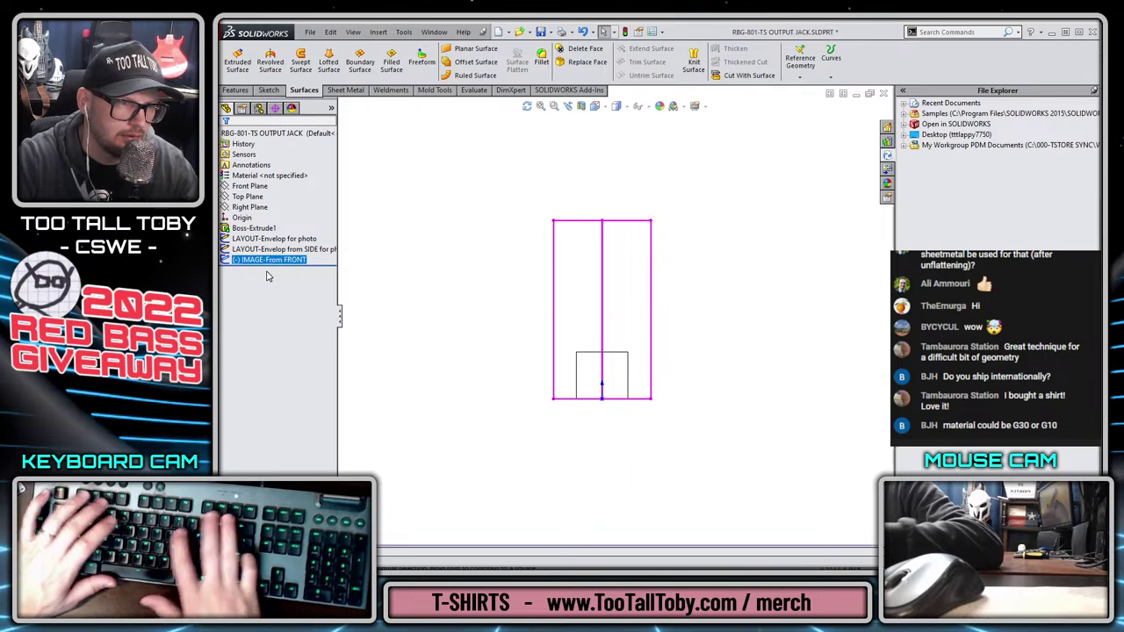
pyautogui.press('Escape')
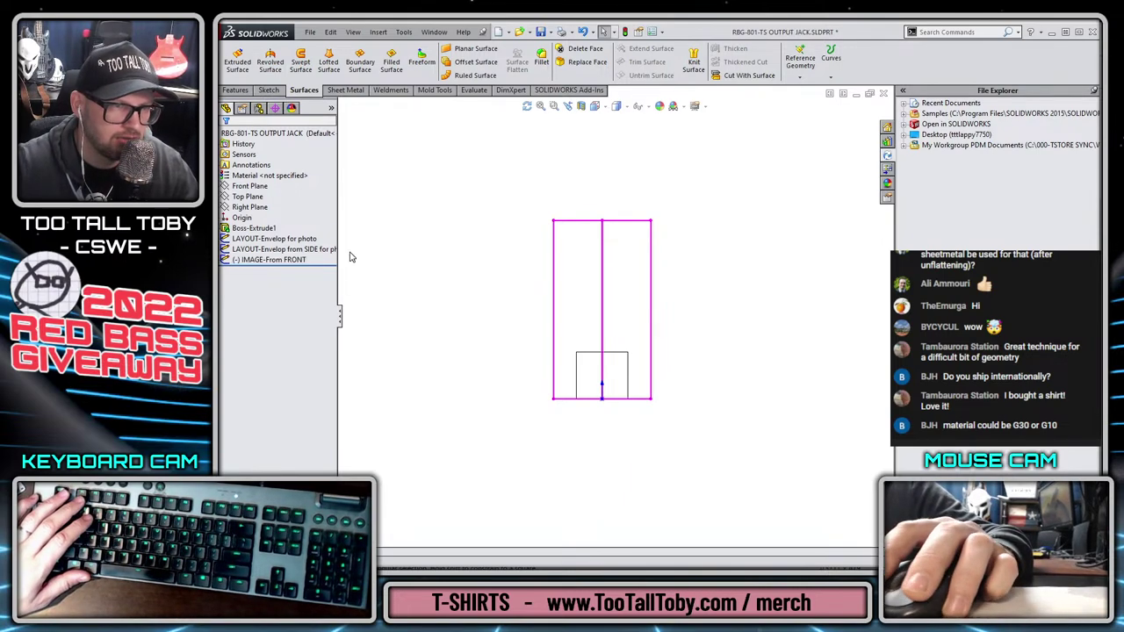
pyautogui.moveTo(340, 317); pyautogui.dragTo(424, 318)
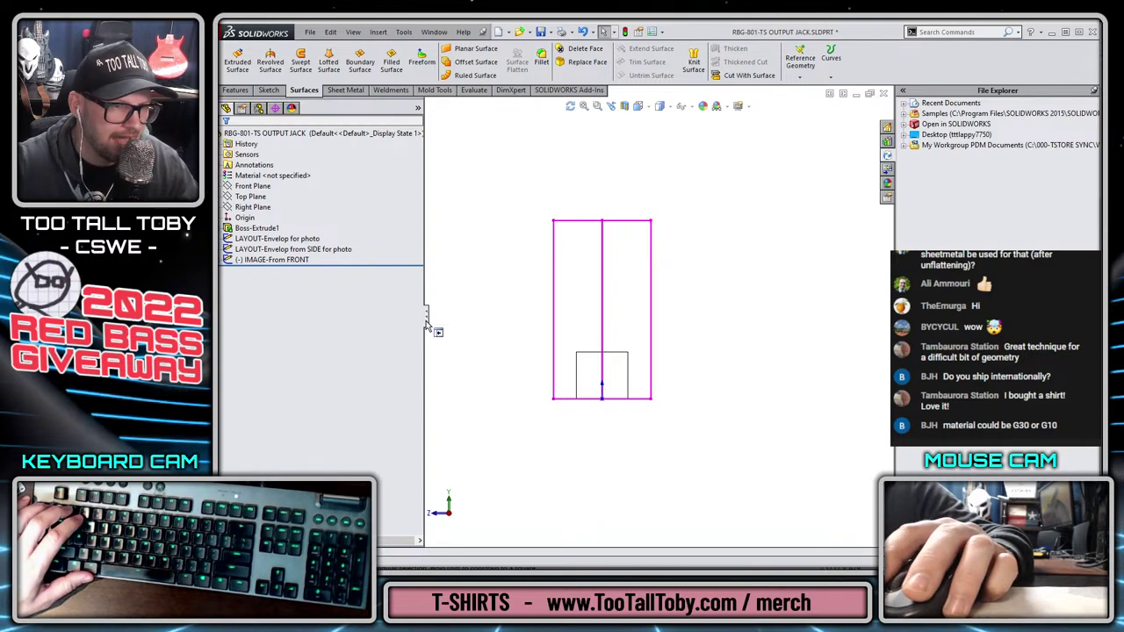
pyautogui.moveTo(426, 325); pyautogui.dragTo(480, 318)
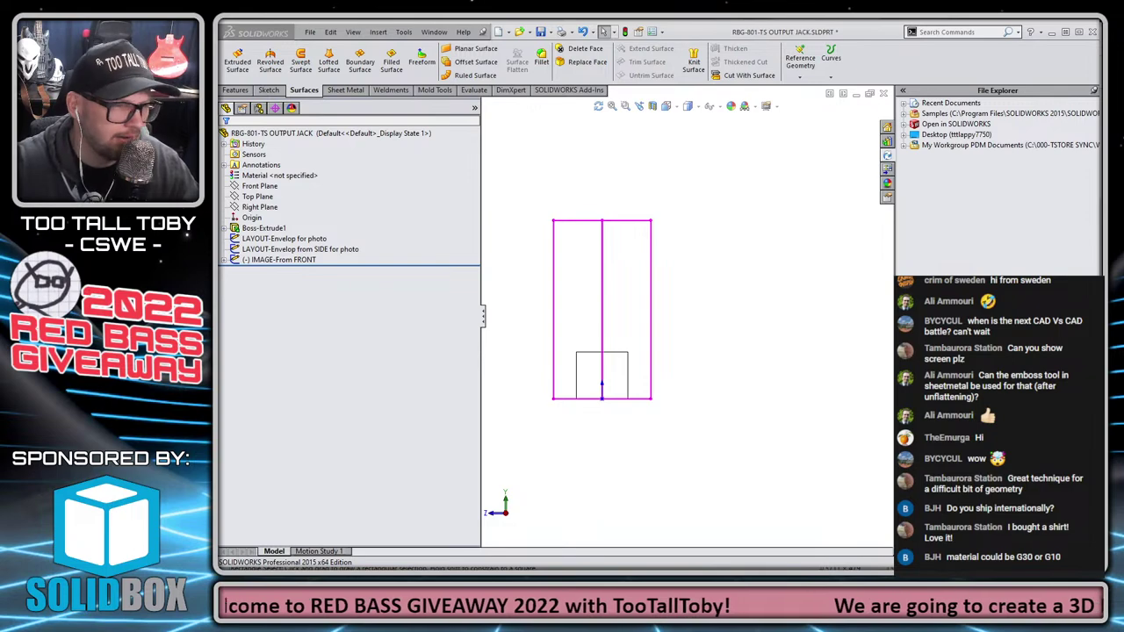
pyautogui.moveTo(477, 318); pyautogui.dragTo(318, 314)
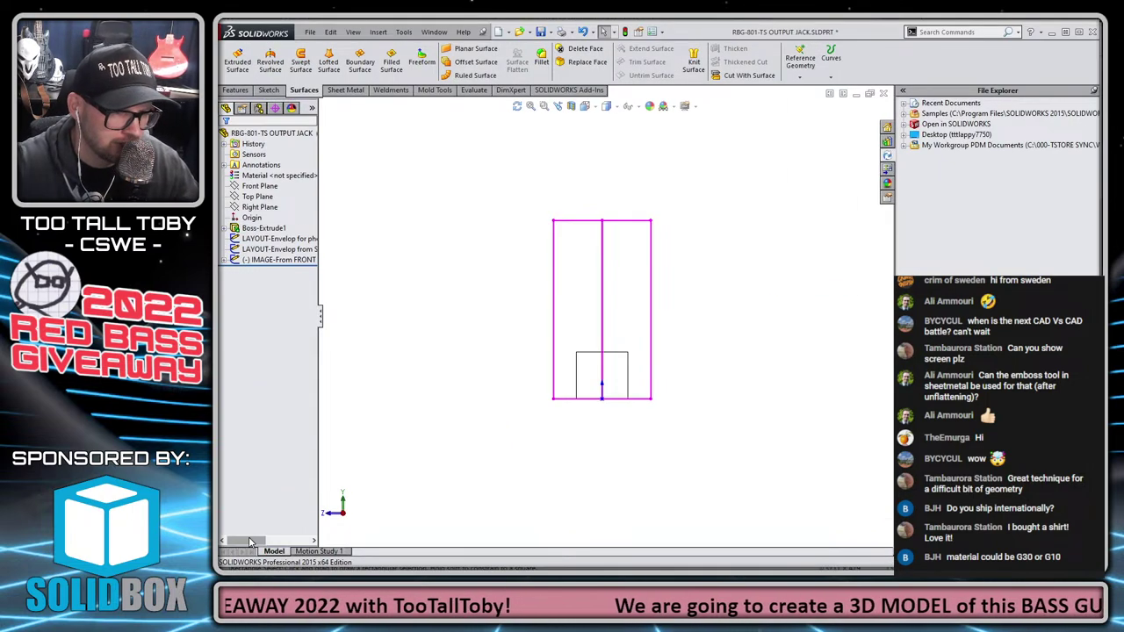
pyautogui.moveTo(314, 508); pyautogui.dragTo(381, 511)
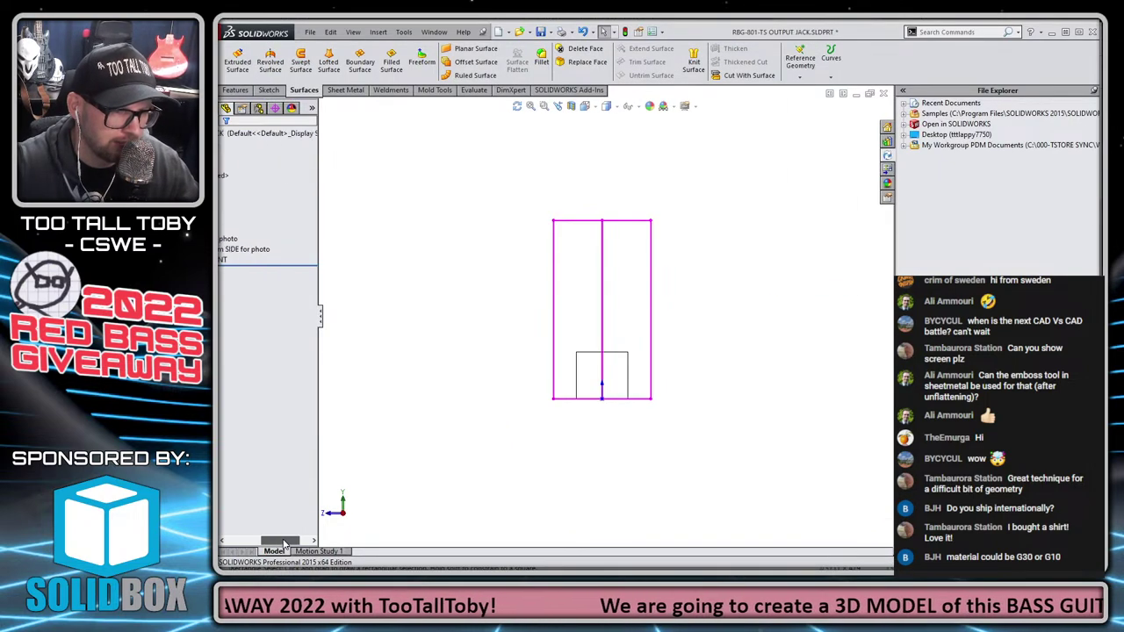
pyautogui.moveTo(285, 546); pyautogui.dragTo(308, 544)
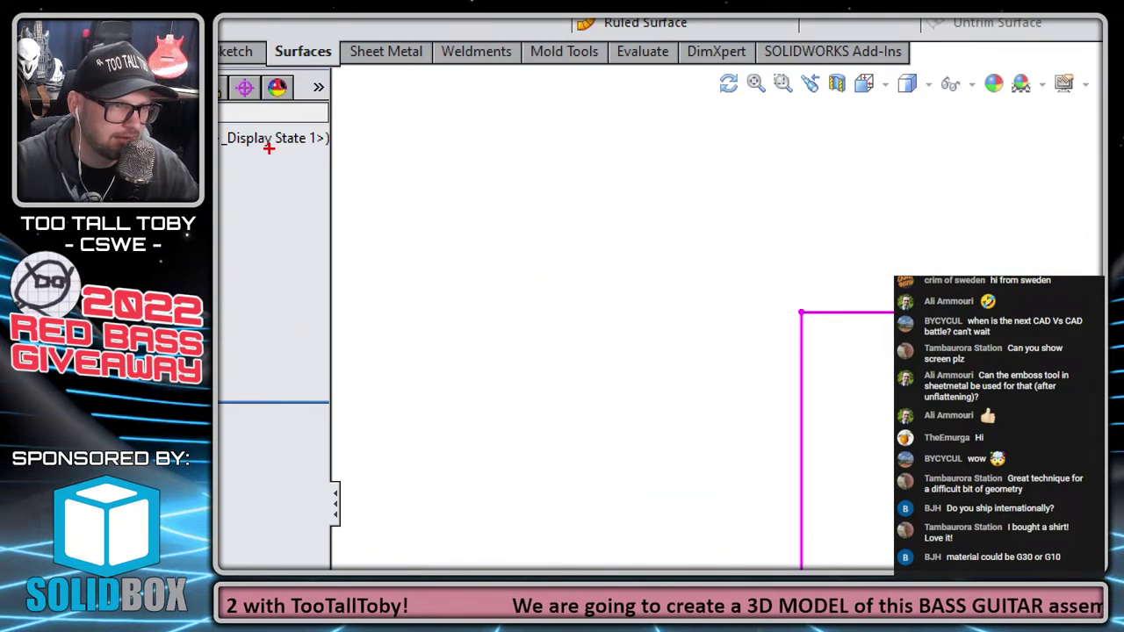
pyautogui.moveTo(268, 148); pyautogui.dragTo(399, 316)
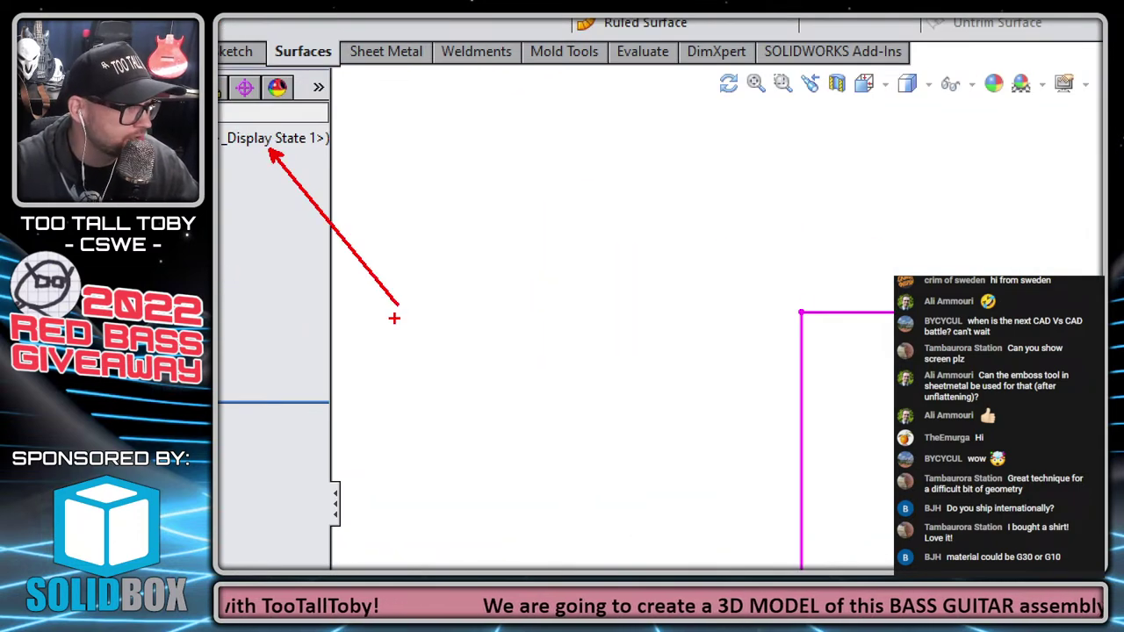
pyautogui.press('Escape')
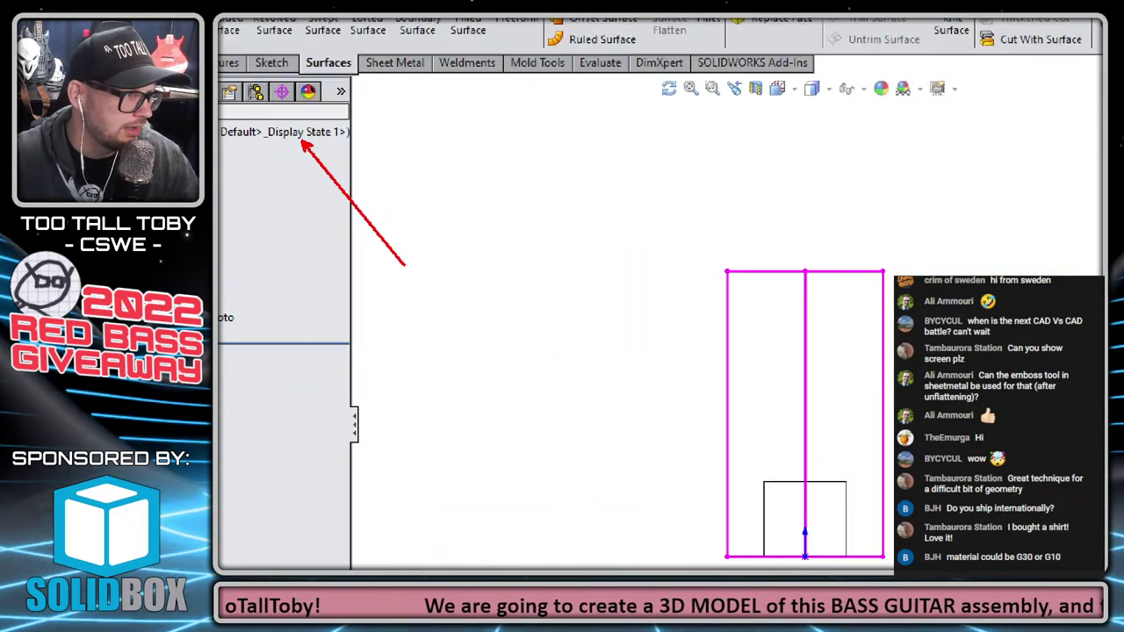
pyautogui.click(258, 139)
pyautogui.press('Escape')
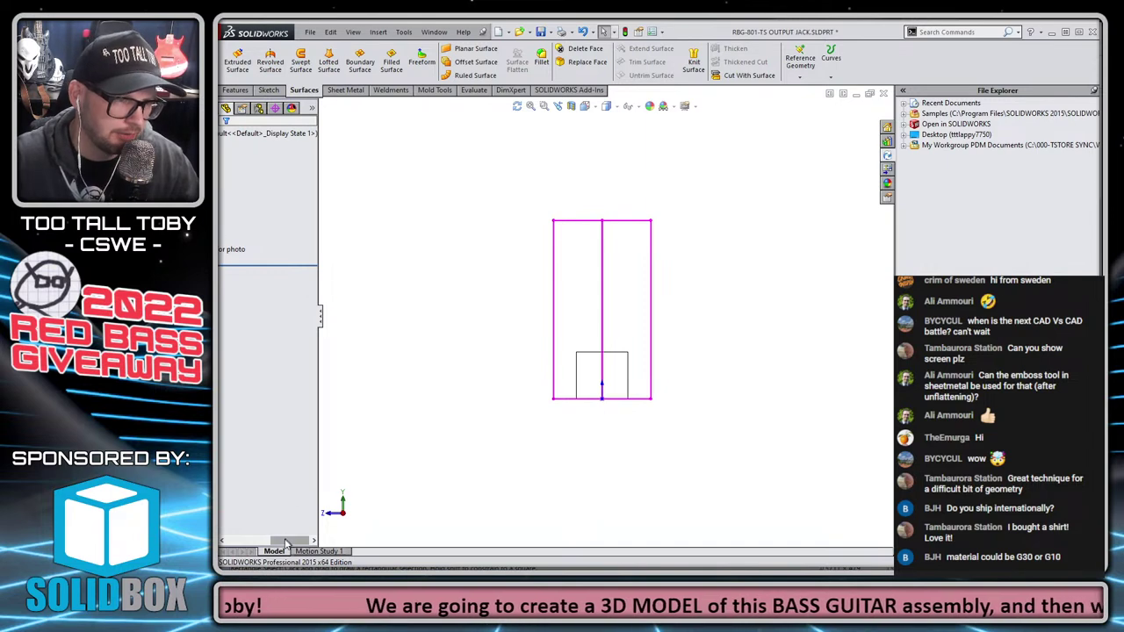
# Shorten the side envelope sketch's name to LAYOUT-Envelop from SIDE, with the feature tree wide enough to read it
pyautogui.moveTo(286, 539); pyautogui.dragTo(223, 539)
pyautogui.moveTo(322, 322); pyautogui.dragTo(364, 320)
pyautogui.click(325, 250)
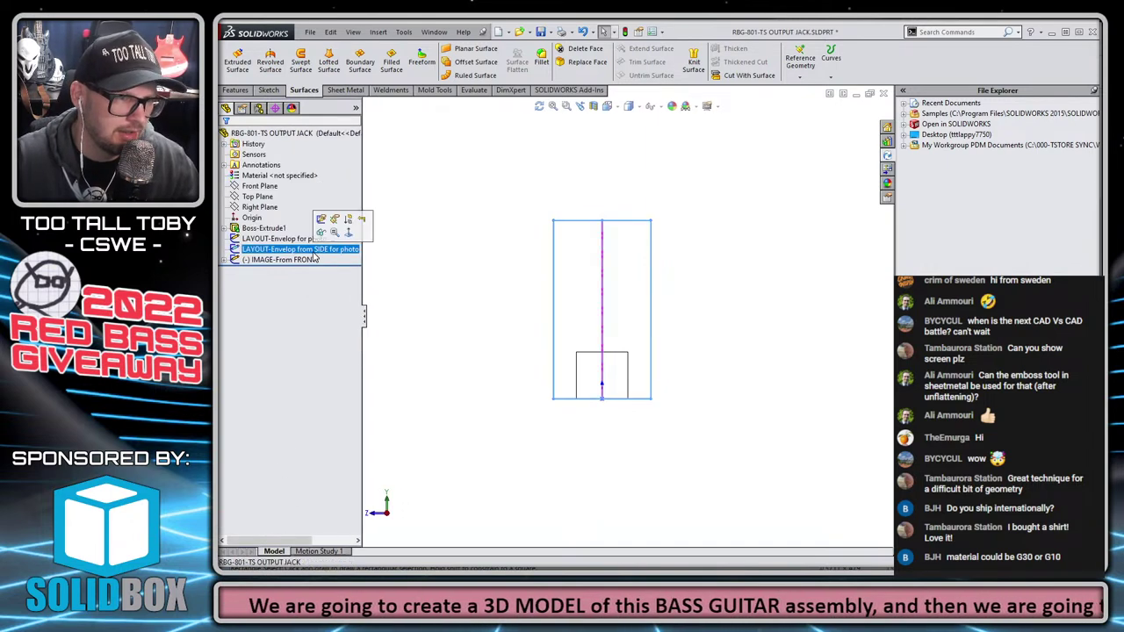
pyautogui.click(329, 249)
pyautogui.click(338, 249)
pyautogui.press('BackSpace')
pyautogui.press('BackSpace')
pyautogui.press('BackSpace')
pyautogui.press('BackSpace')
pyautogui.press('BackSpace')
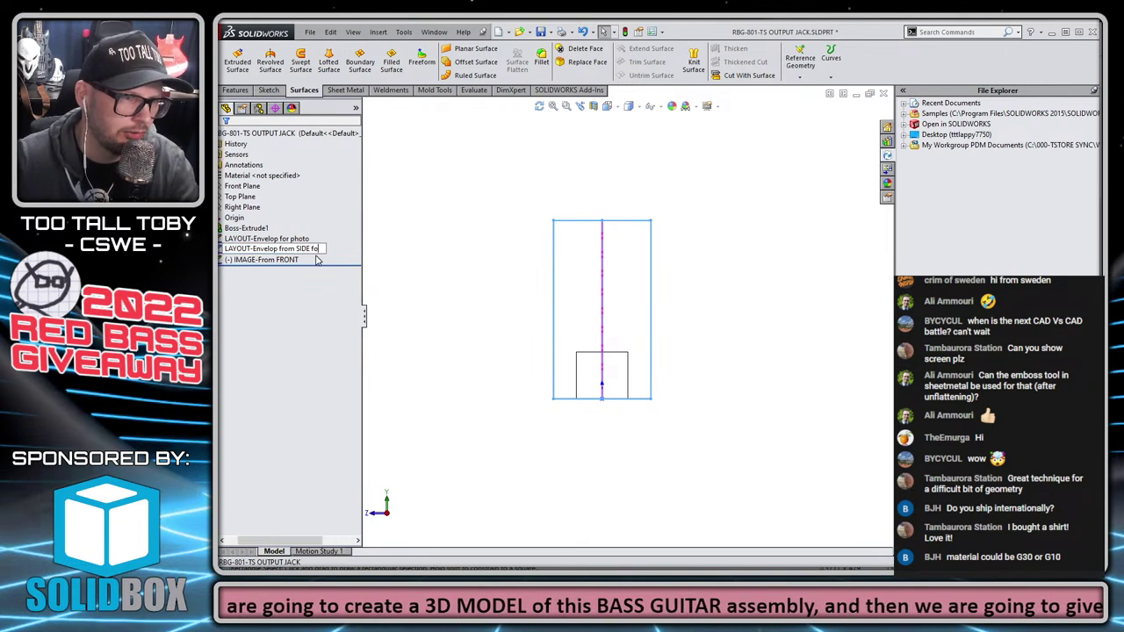
pyautogui.press('BackSpace')
pyautogui.press('BackSpace')
pyautogui.press('BackSpace')
pyautogui.press('Return')
pyautogui.click(396, 216)
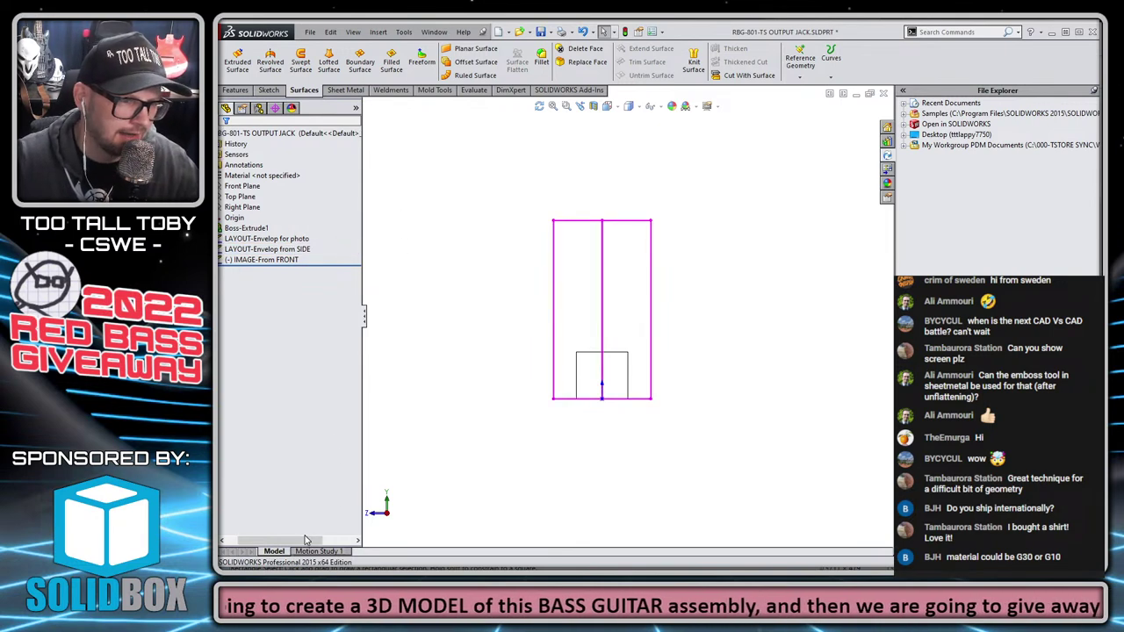
# Hide the display state names in the feature tree and narrow the tree to fit the remaining names
pyautogui.moveTo(307, 540); pyautogui.dragTo(296, 540)
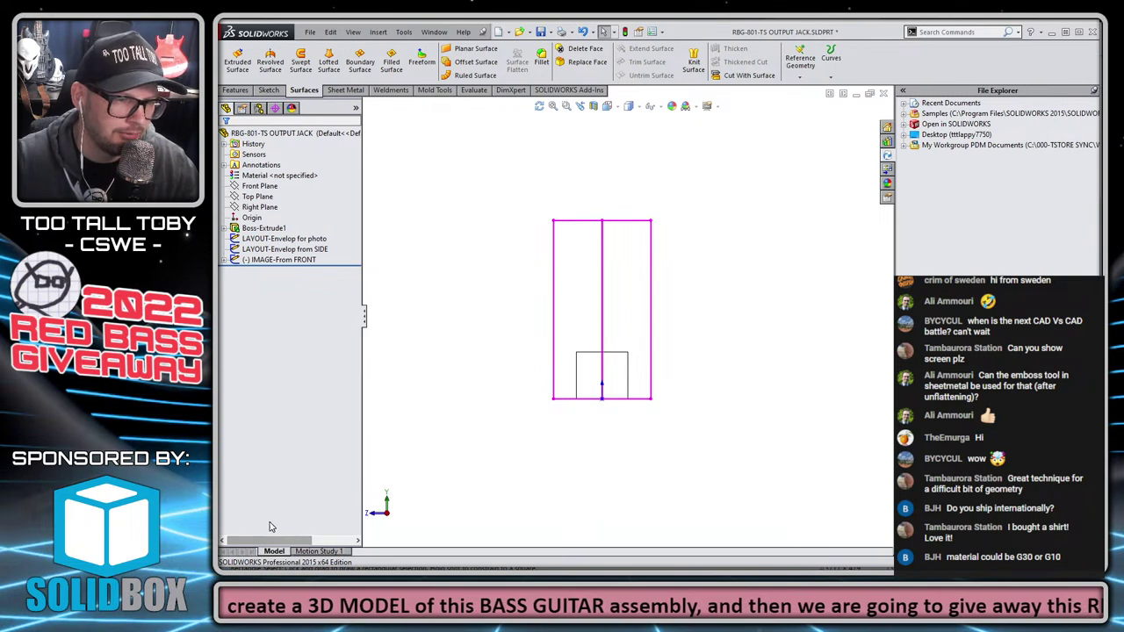
pyautogui.rightClick(281, 134)
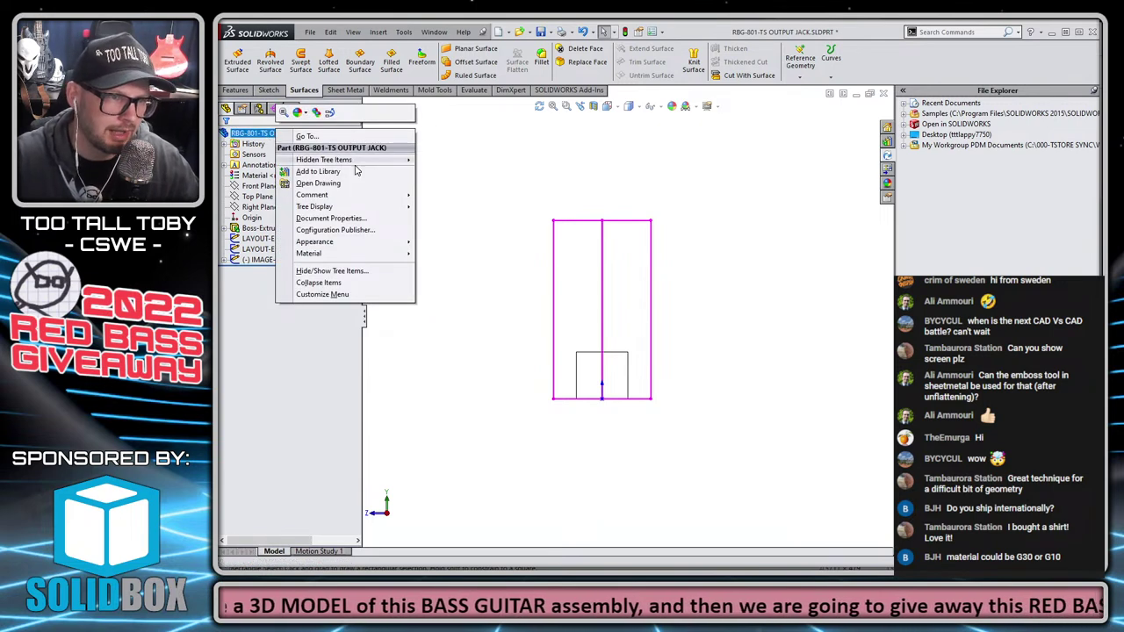
pyautogui.moveTo(351, 207)
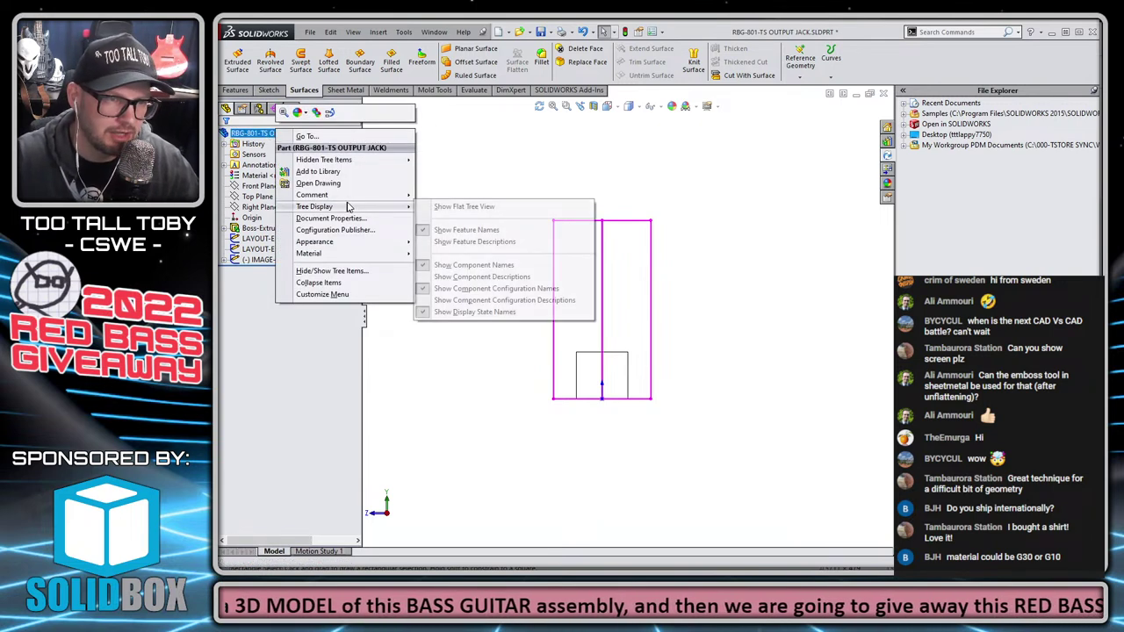
pyautogui.click(480, 313)
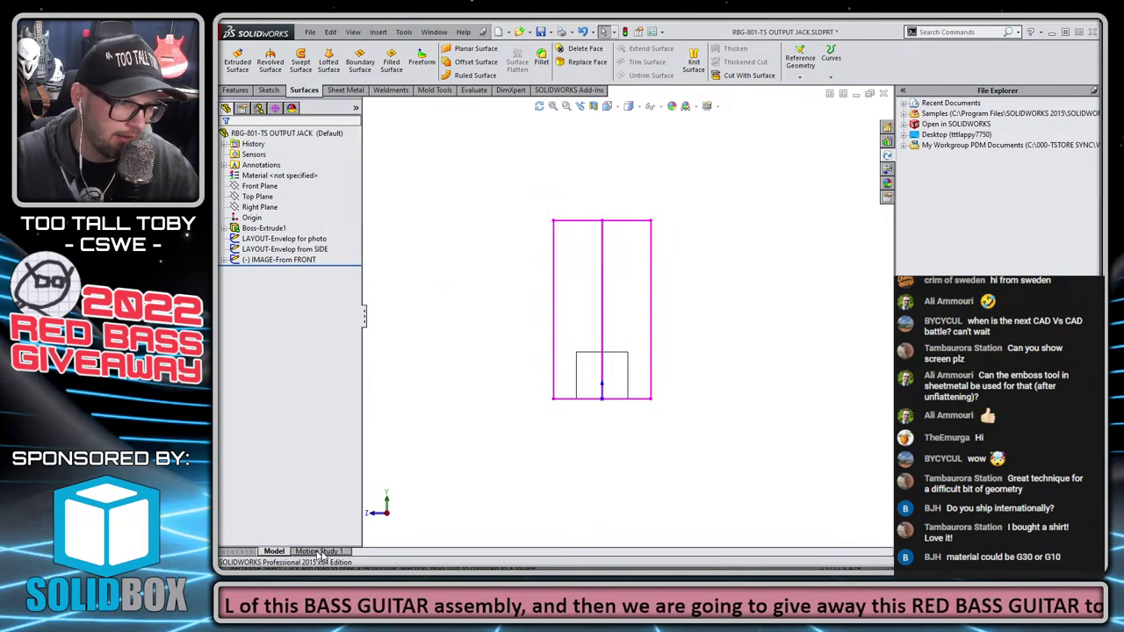
pyautogui.moveTo(364, 325)
pyautogui.mouseDown()
pyautogui.moveTo(341, 323)
pyautogui.moveTo(364, 319)
pyautogui.moveTo(352, 319)
pyautogui.mouseUp()
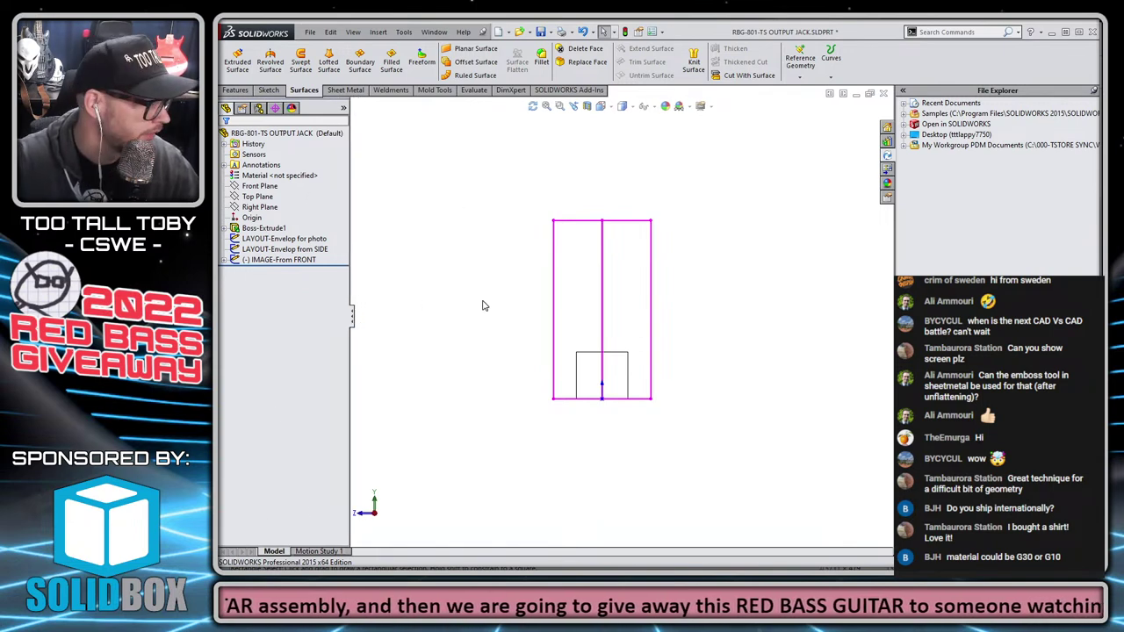
# Start a sketch on the Right Plane and insert the output jack side photo from 01 PHOTOS of BASS as a sketch picture
pyautogui.click(252, 207)
pyautogui.click(254, 191)
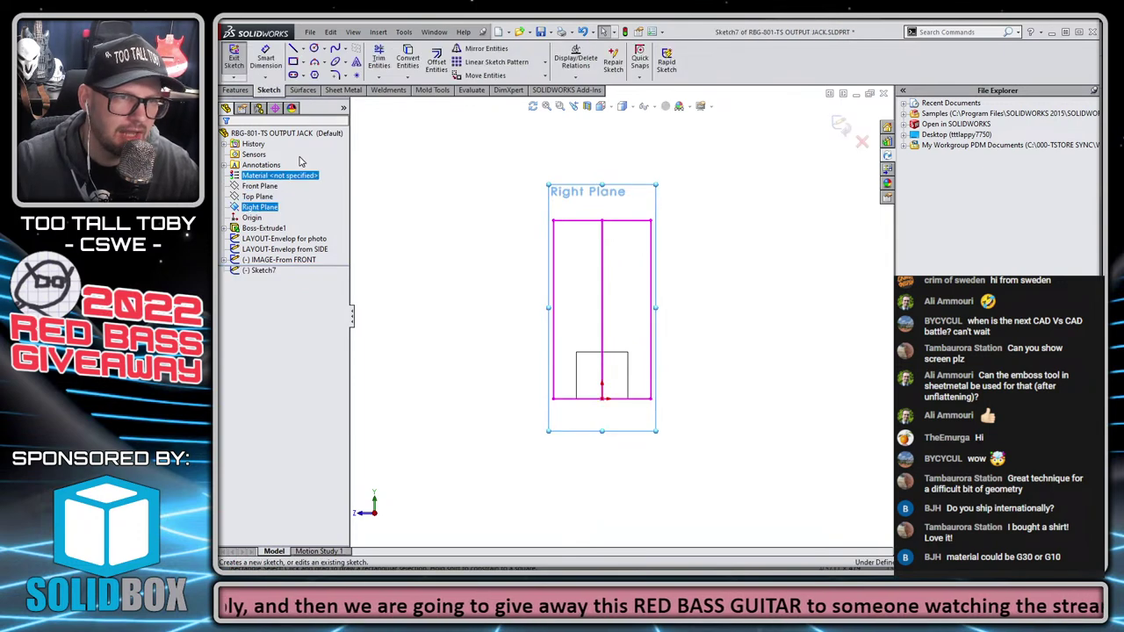
pyautogui.click(403, 32)
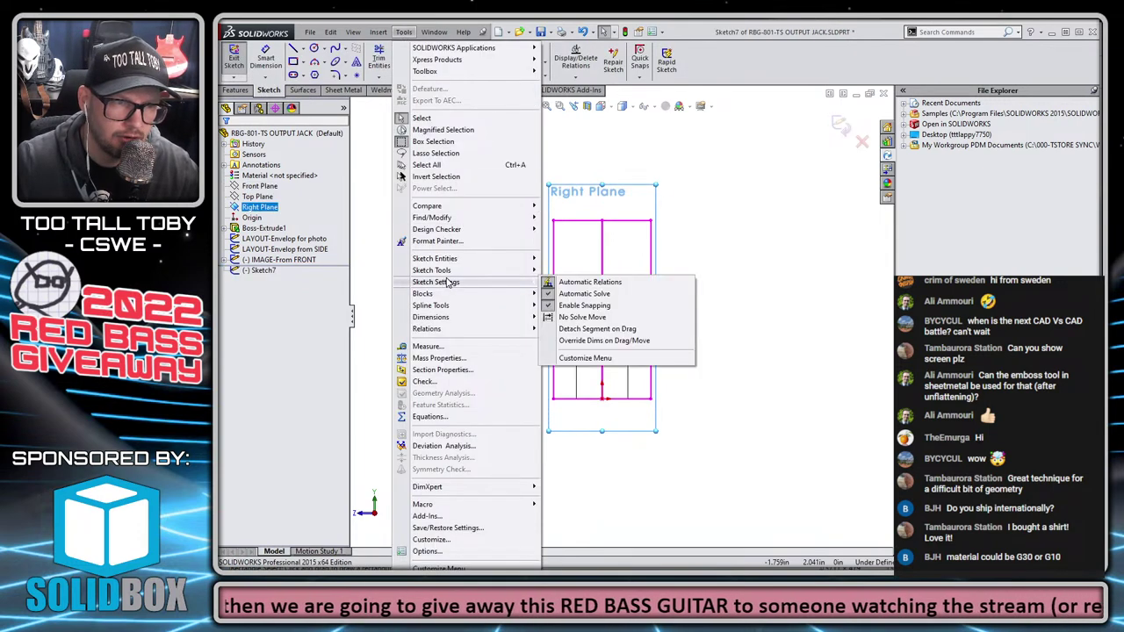
pyautogui.moveTo(447, 270)
pyautogui.click(597, 575)
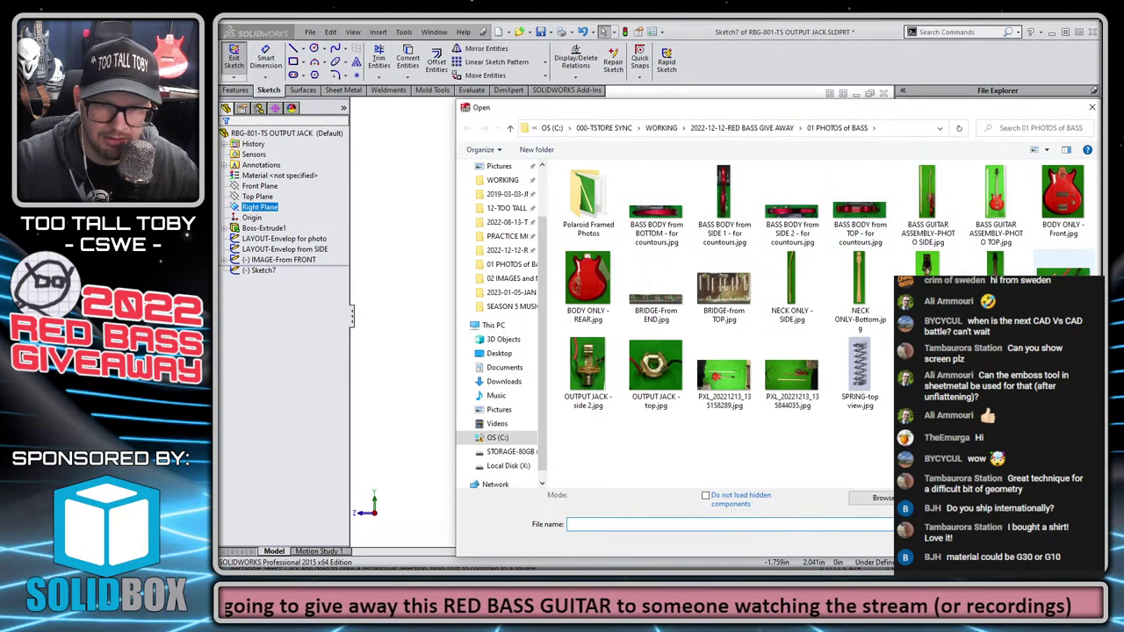
pyautogui.doubleClick(1063, 268)
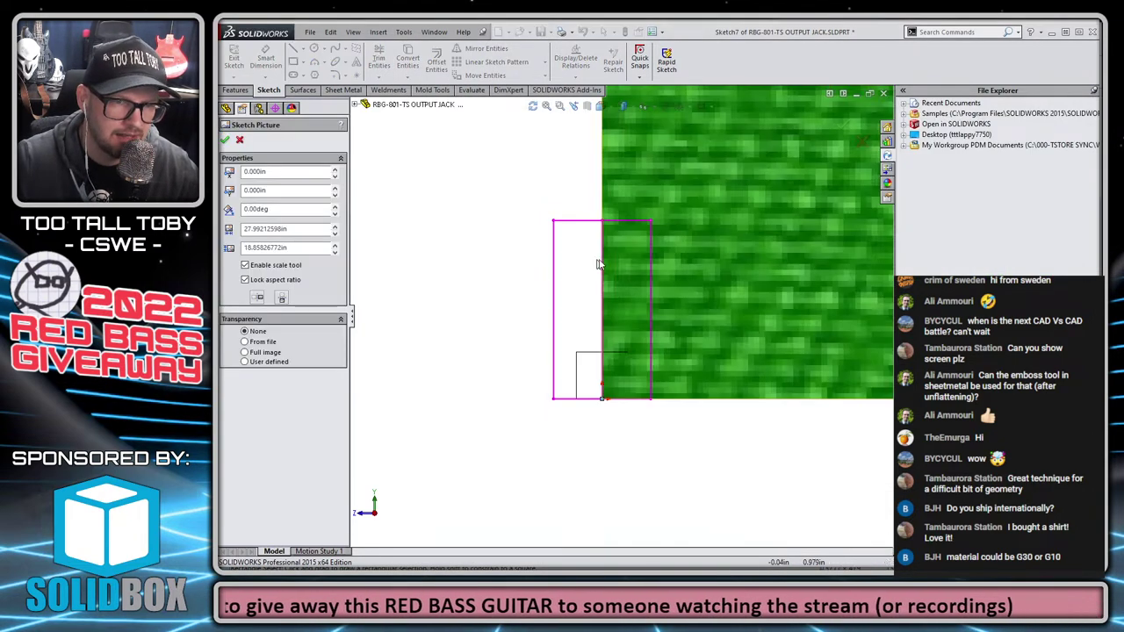
# Turn off the picture's scale tool, shrink it to about 3.70 by 2.49 in and move it over the side envelope
pyautogui.moveTo(838, 227); pyautogui.dragTo(495, 438)
pyautogui.scroll(7, 622, 316)
pyautogui.scroll(5, 650, 372)
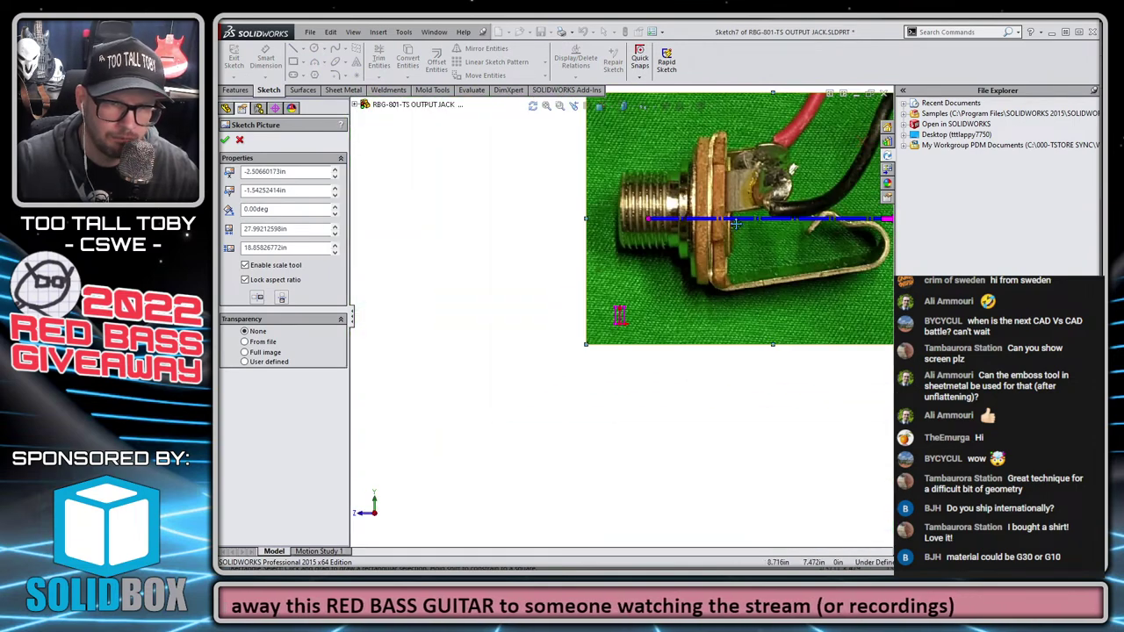
pyautogui.moveTo(654, 320); pyautogui.dragTo(538, 417)
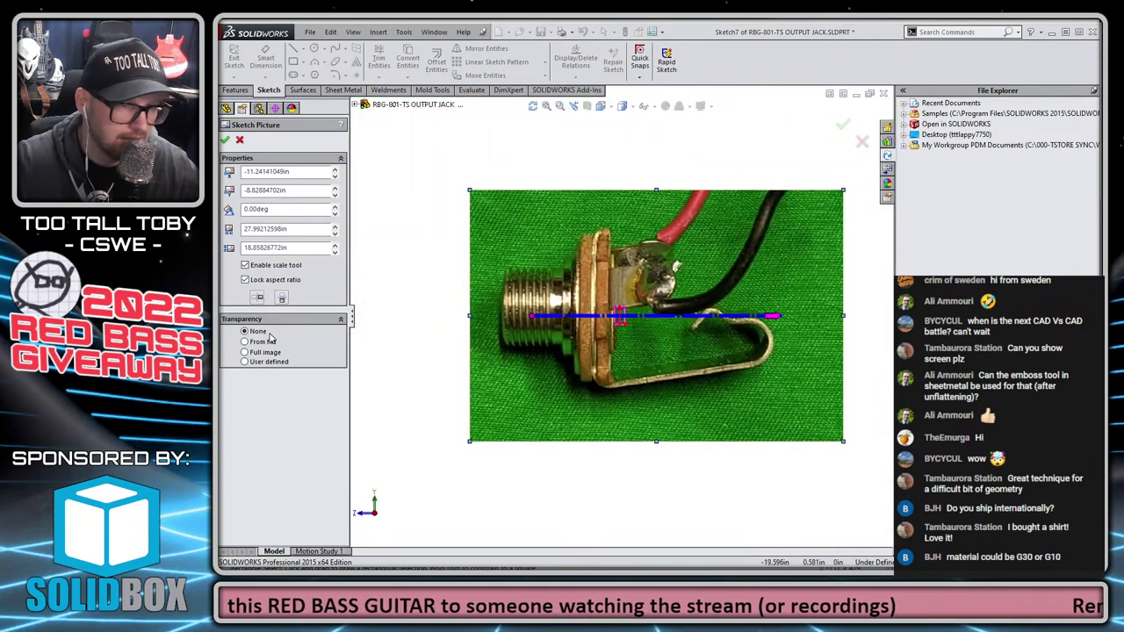
pyautogui.click(260, 269)
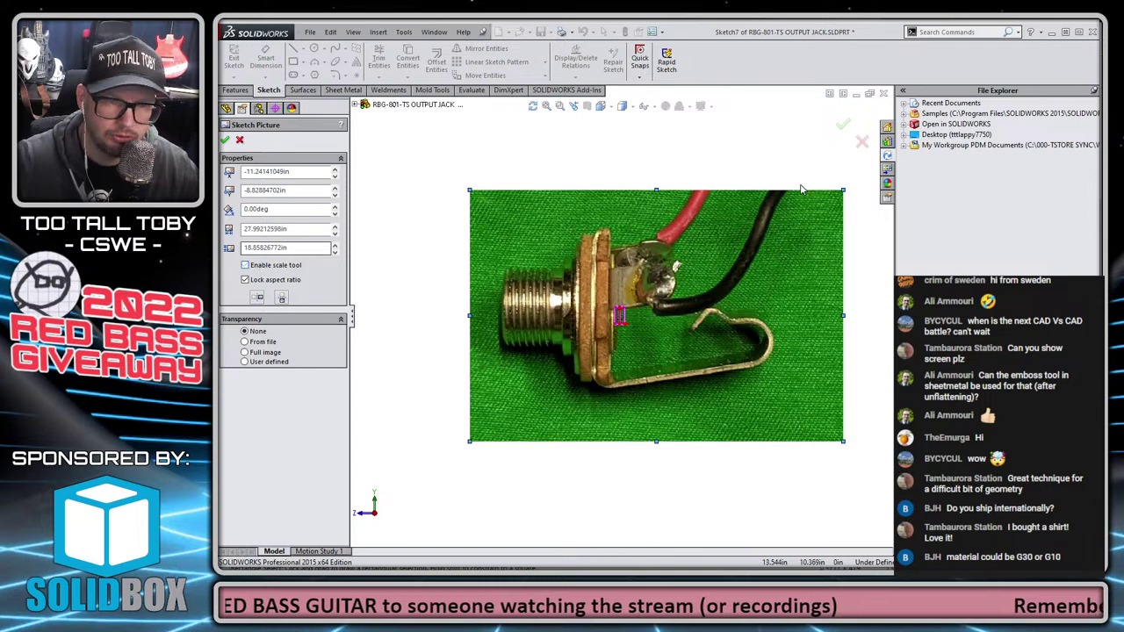
pyautogui.moveTo(843, 189)
pyautogui.mouseDown()
pyautogui.moveTo(717, 314)
pyautogui.moveTo(617, 328)
pyautogui.moveTo(535, 398)
pyautogui.moveTo(628, 312)
pyautogui.mouseUp()
pyautogui.scroll(-8, 632, 315)
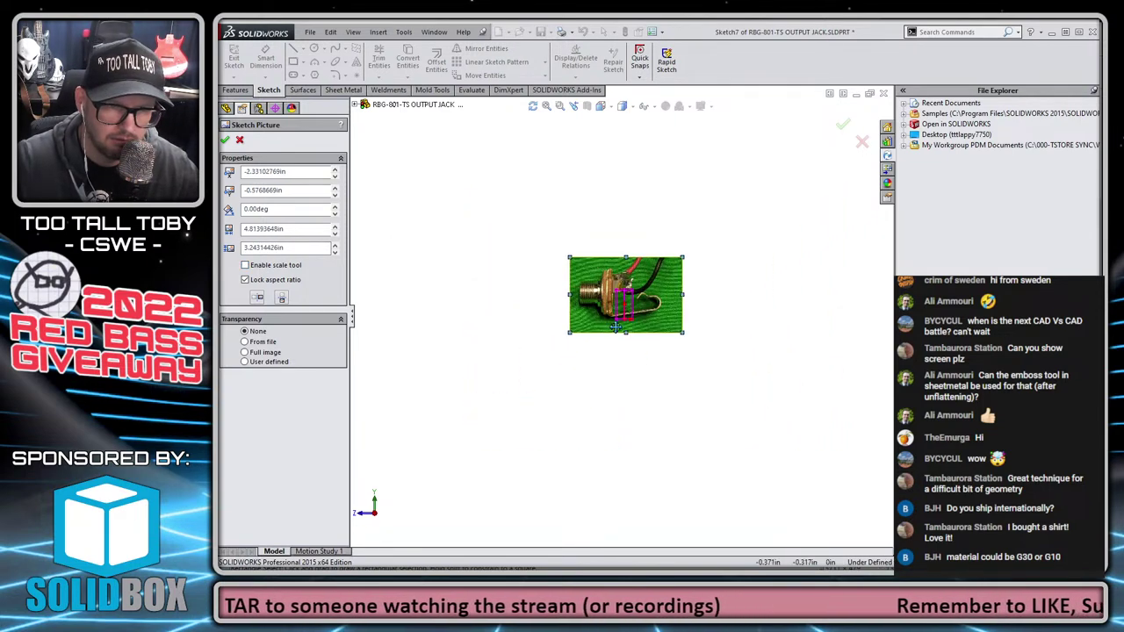
pyautogui.moveTo(736, 151); pyautogui.dragTo(637, 214)
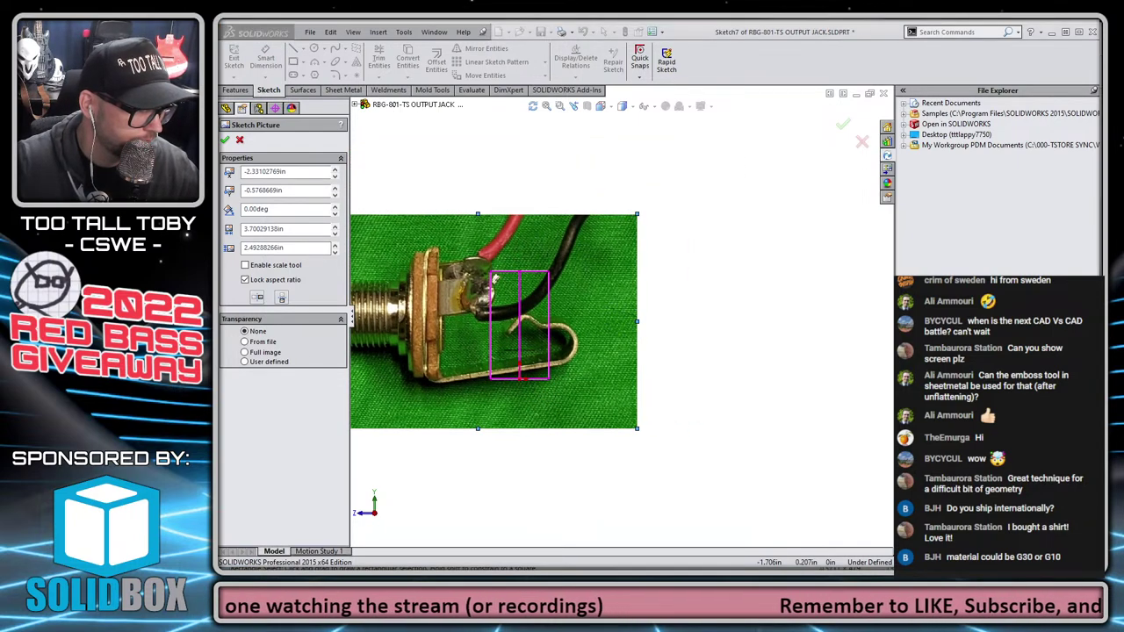
pyautogui.moveTo(437, 386)
pyautogui.mouseDown()
pyautogui.moveTo(562, 390)
pyautogui.moveTo(531, 378)
pyautogui.mouseUp()
# Rotate the picture 90 degrees back over the side envelope and set its full-image transparency to 0.20
pyautogui.doubleClick(284, 208)
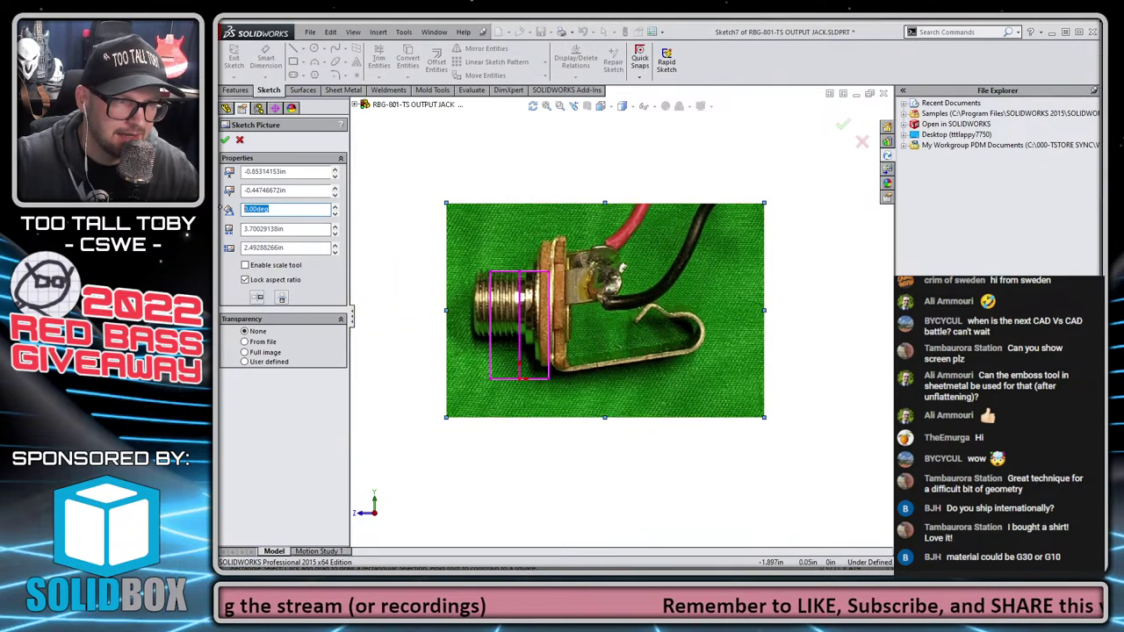
pyautogui.write('90')
pyautogui.press('Return')
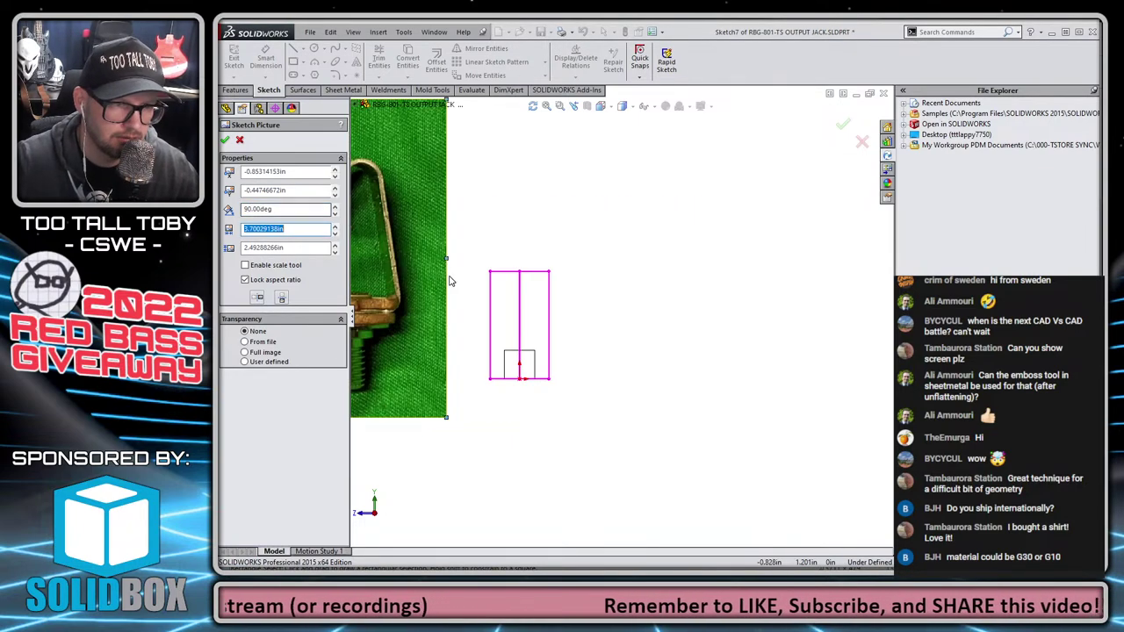
pyautogui.moveTo(430, 371); pyautogui.dragTo(597, 376)
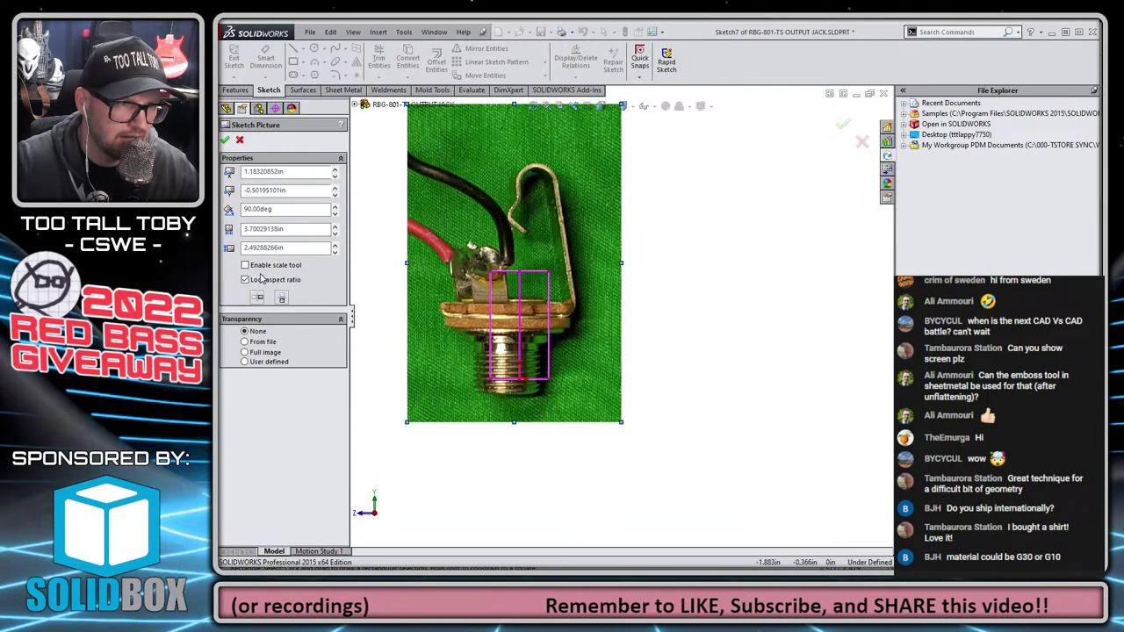
pyautogui.click(245, 352)
pyautogui.click(261, 395)
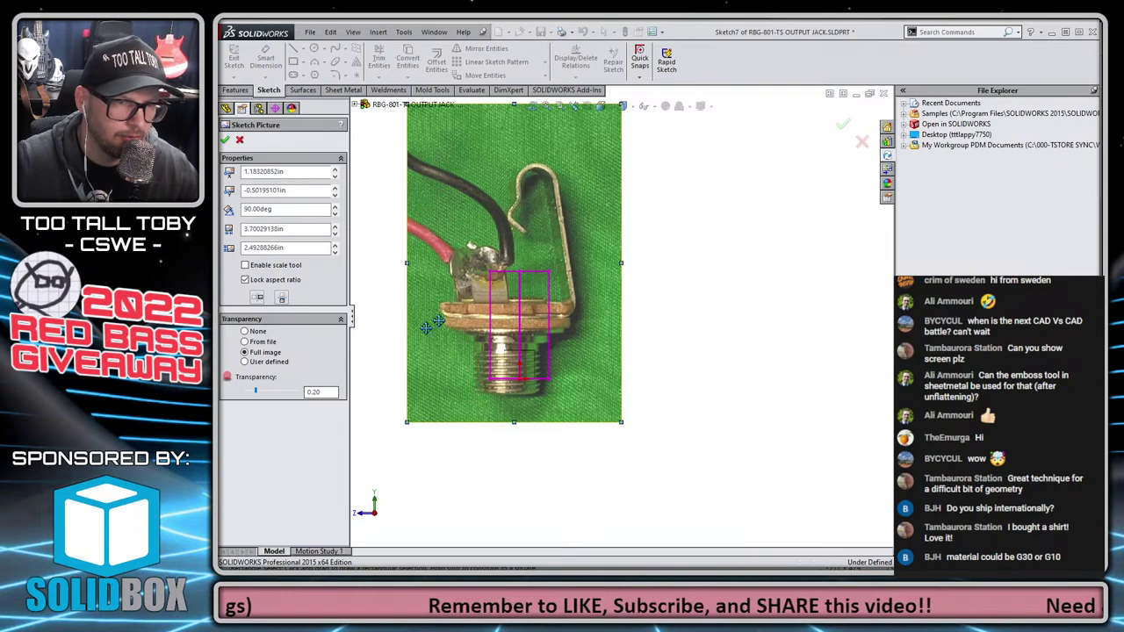
# Scale the jack photo to about 1.70 by 1.14 in, align it with the side envelope, and close the picture sketch
pyautogui.moveTo(388, 440); pyautogui.dragTo(456, 338)
pyautogui.moveTo(630, 296); pyautogui.dragTo(594, 425)
pyautogui.moveTo(610, 187); pyautogui.dragTo(535, 284)
pyautogui.moveTo(450, 412)
pyautogui.mouseDown()
pyautogui.moveTo(475, 396)
pyautogui.moveTo(493, 347)
pyautogui.mouseUp()
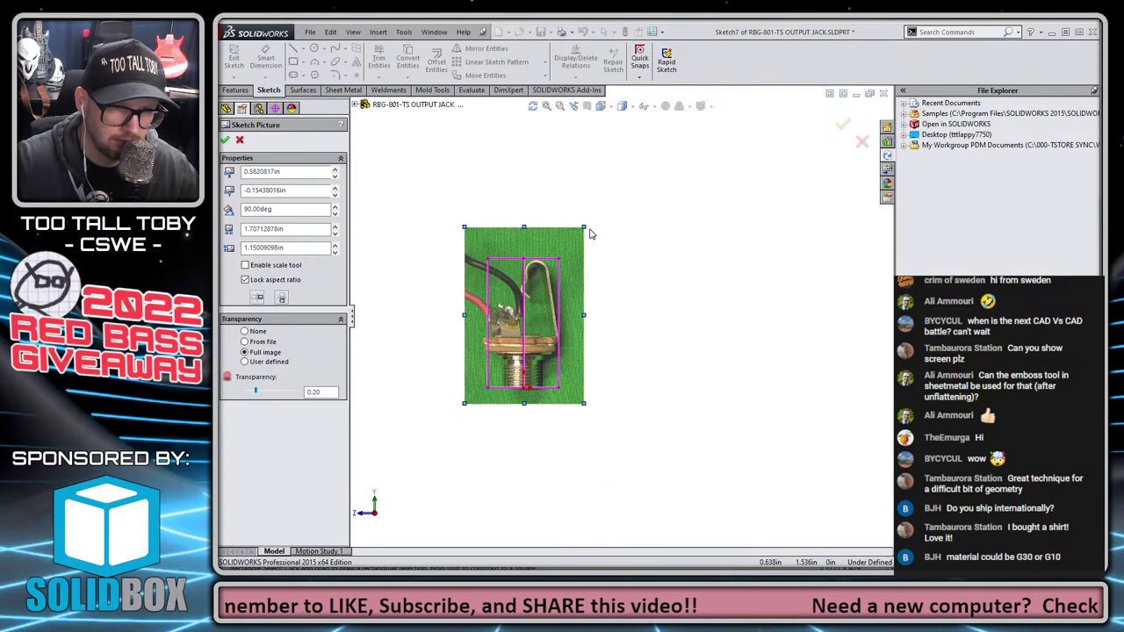
pyautogui.moveTo(585, 229); pyautogui.dragTo(578, 236)
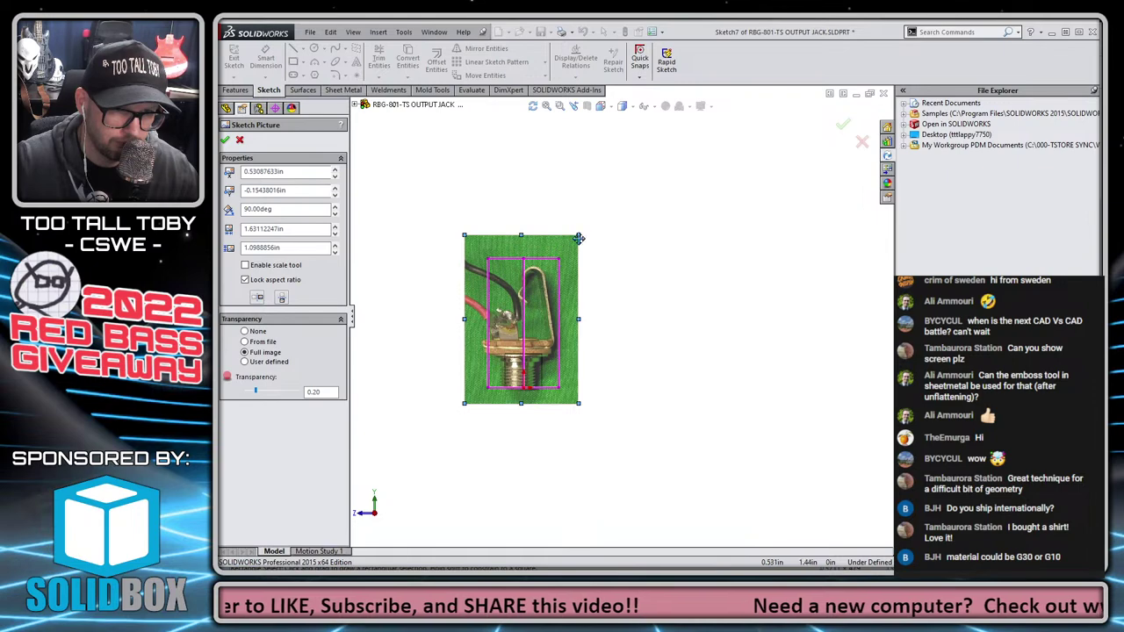
pyautogui.scroll(-4, 510, 336)
pyautogui.moveTo(567, 408); pyautogui.dragTo(579, 404)
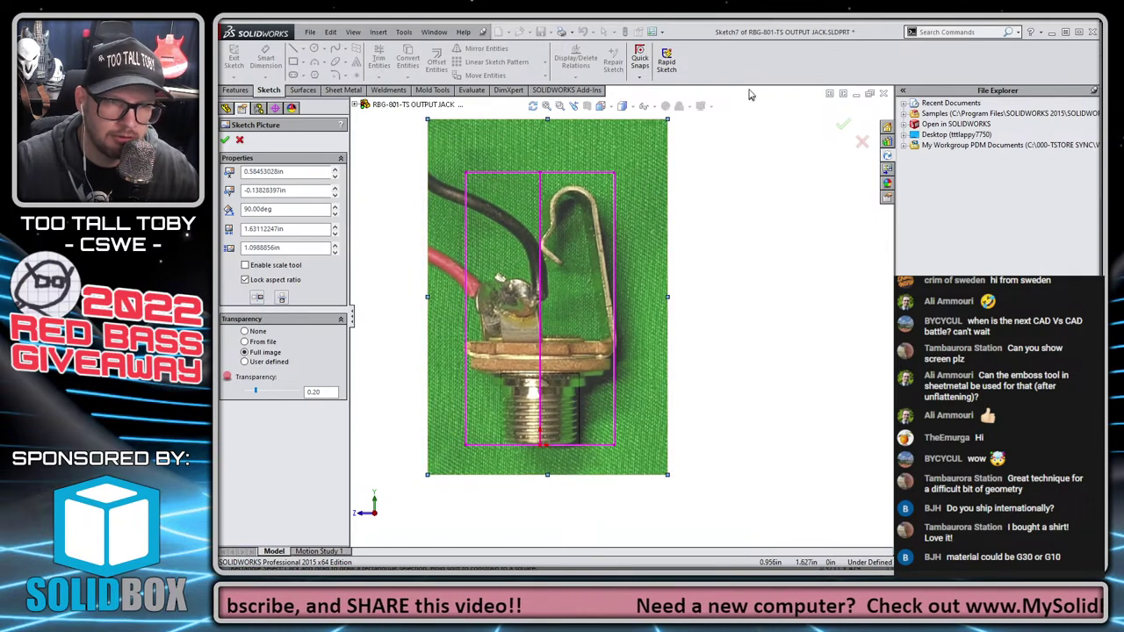
pyautogui.moveTo(668, 121); pyautogui.dragTo(677, 105)
pyautogui.moveTo(613, 261); pyautogui.dragTo(614, 333)
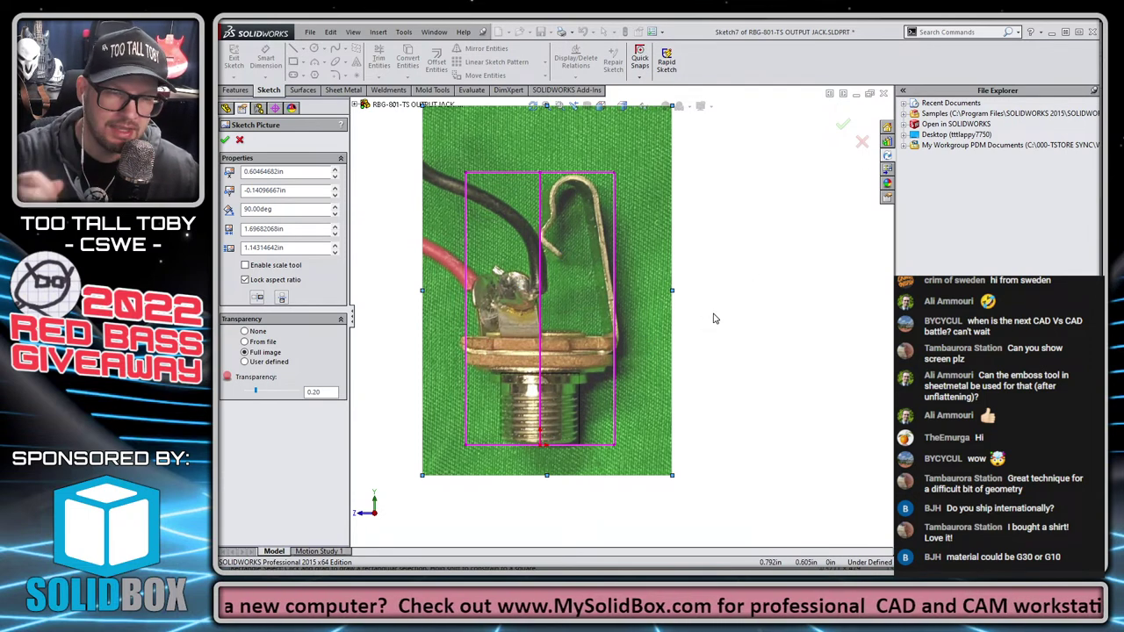
pyautogui.click(841, 128)
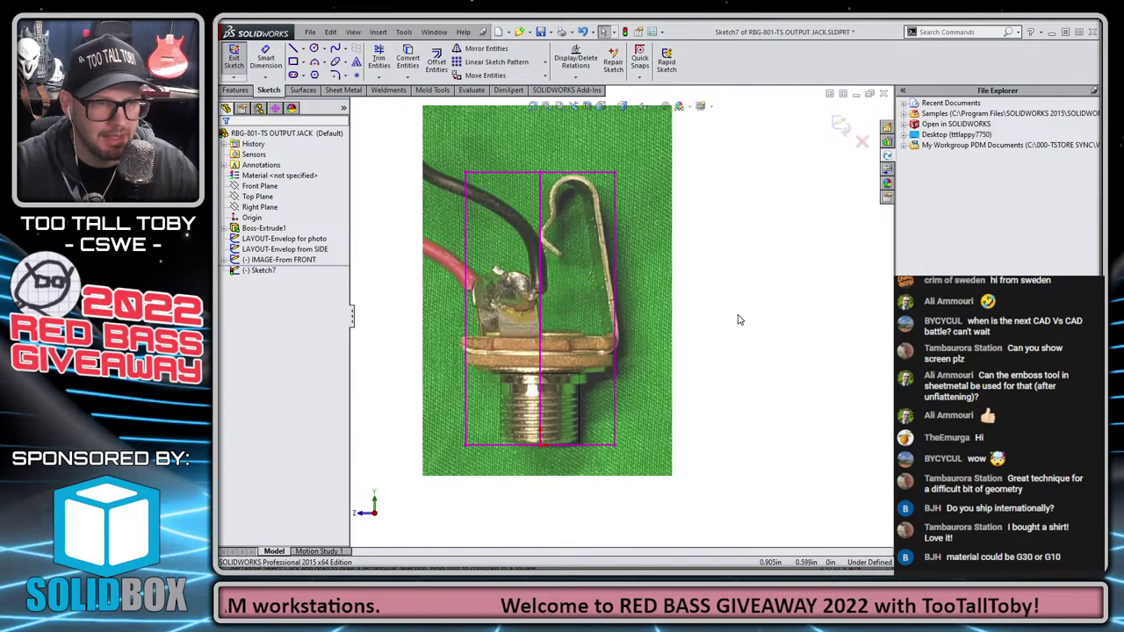
pyautogui.click(841, 127)
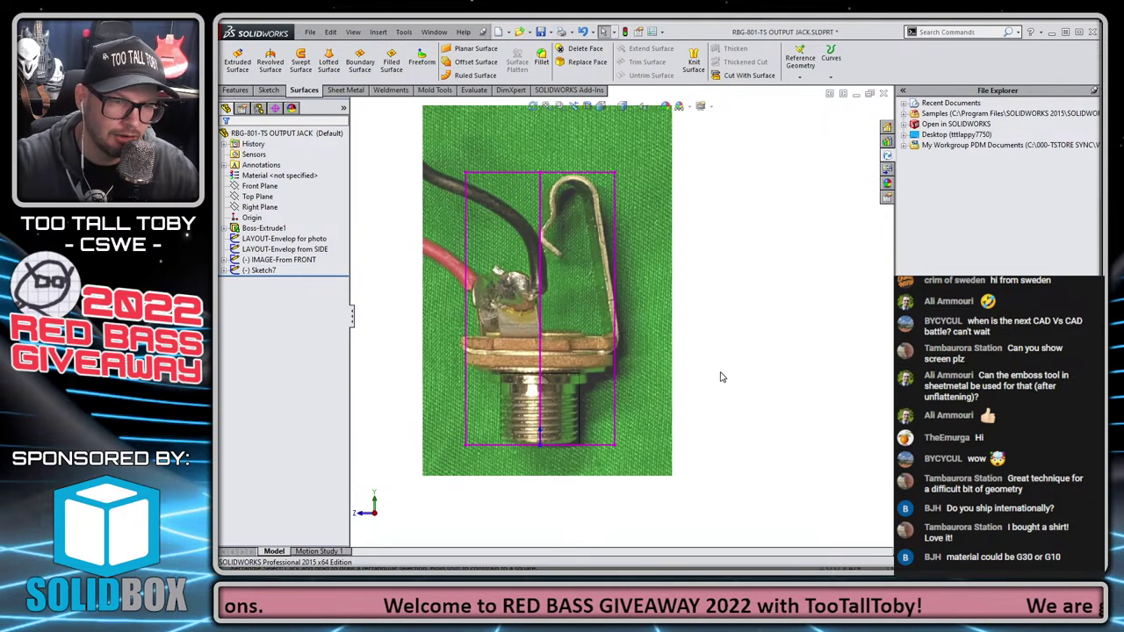
pyautogui.moveTo(530, 352); pyautogui.dragTo(569, 413, button='middle')
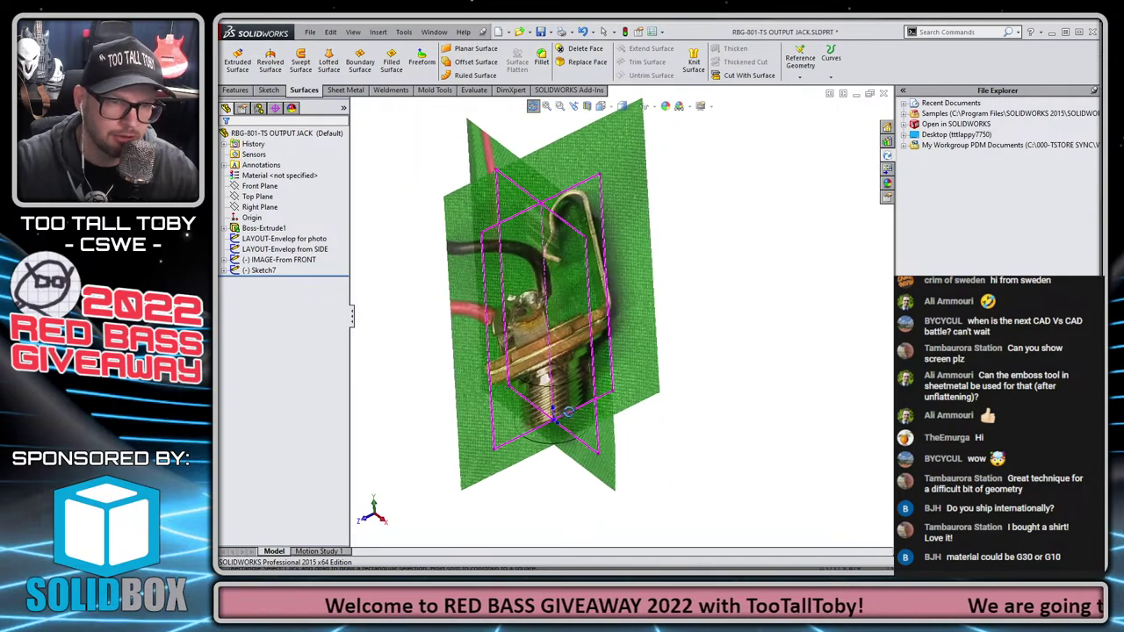
pyautogui.scroll(-3, 569, 411)
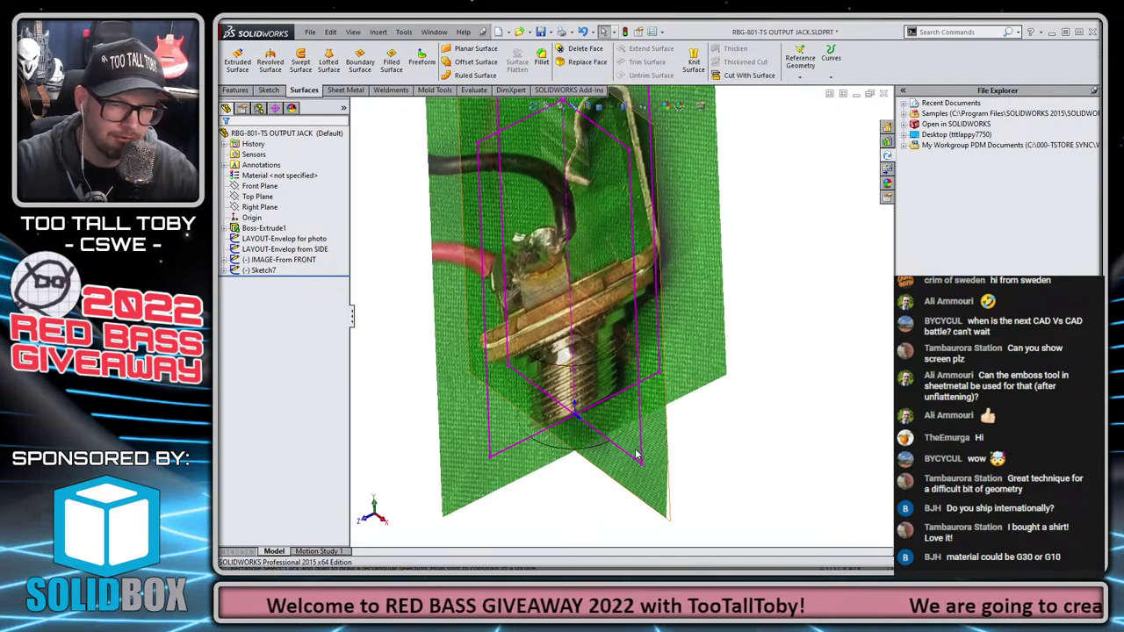
# Review the front and side photos against the layout envelopes, checking the base extrude's dimensions and the side picture sketch
pyautogui.hotkey('ctrl', '1')
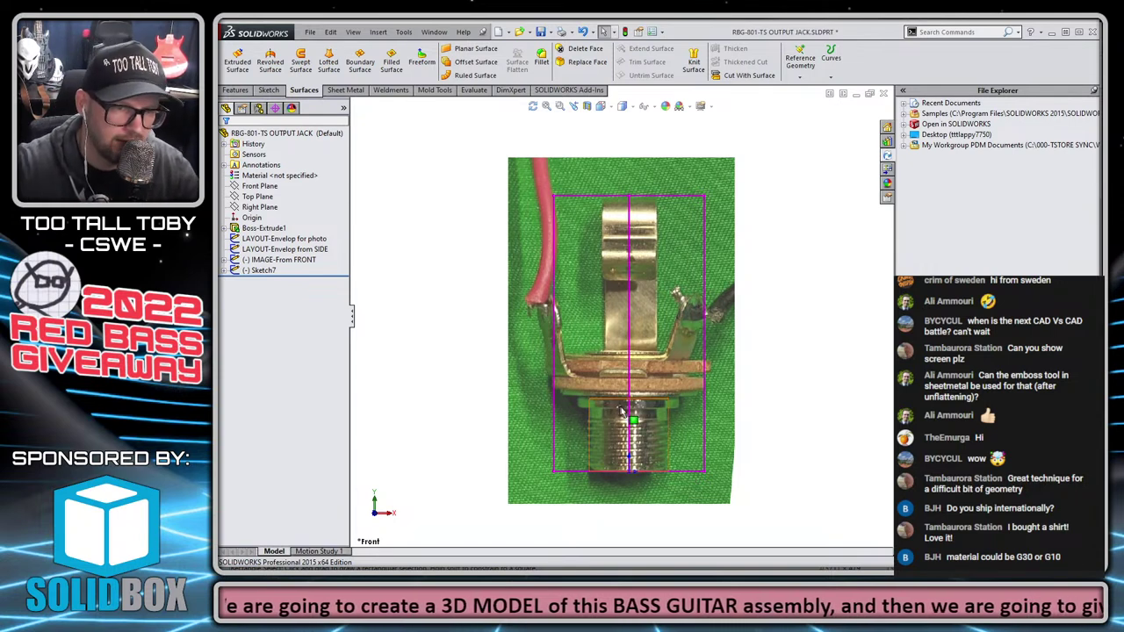
pyautogui.click(254, 250)
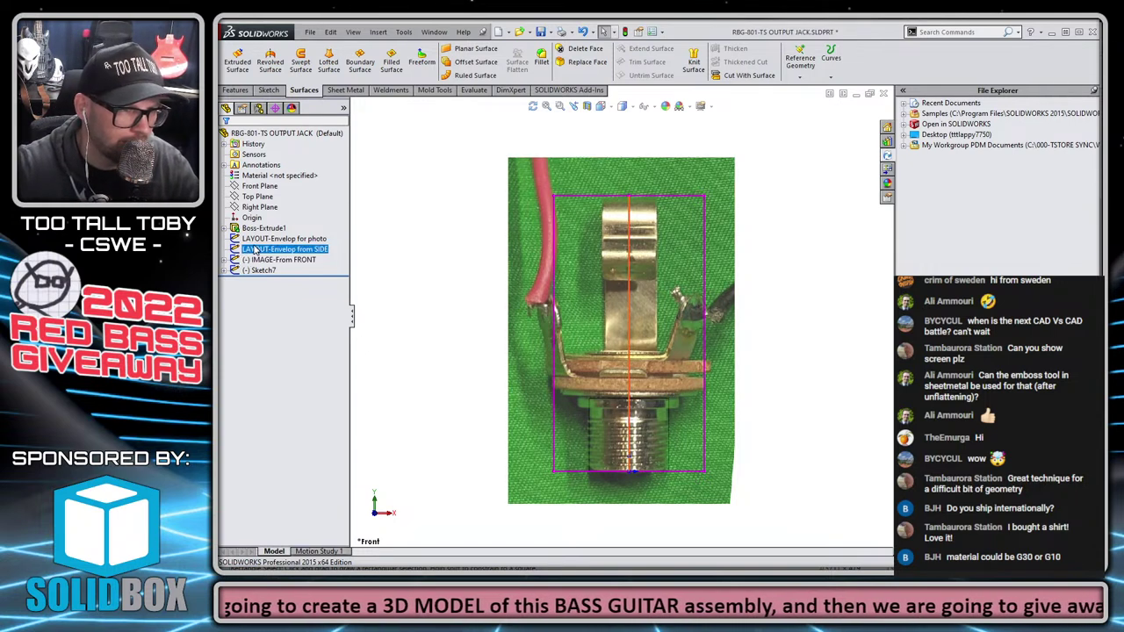
pyautogui.doubleClick(246, 260)
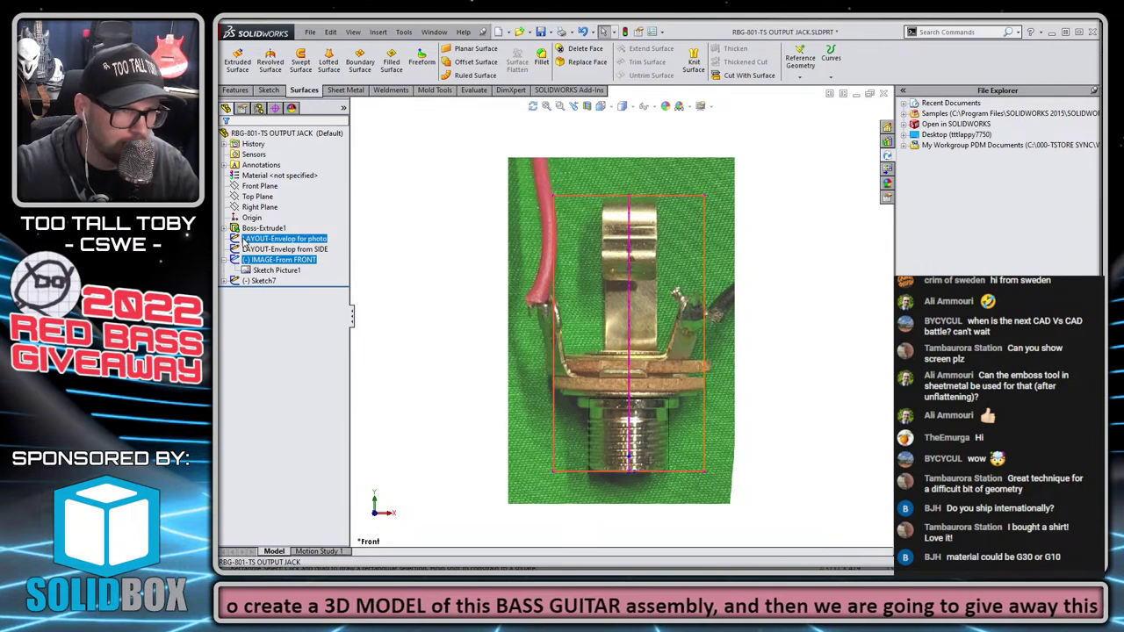
pyautogui.doubleClick(244, 230)
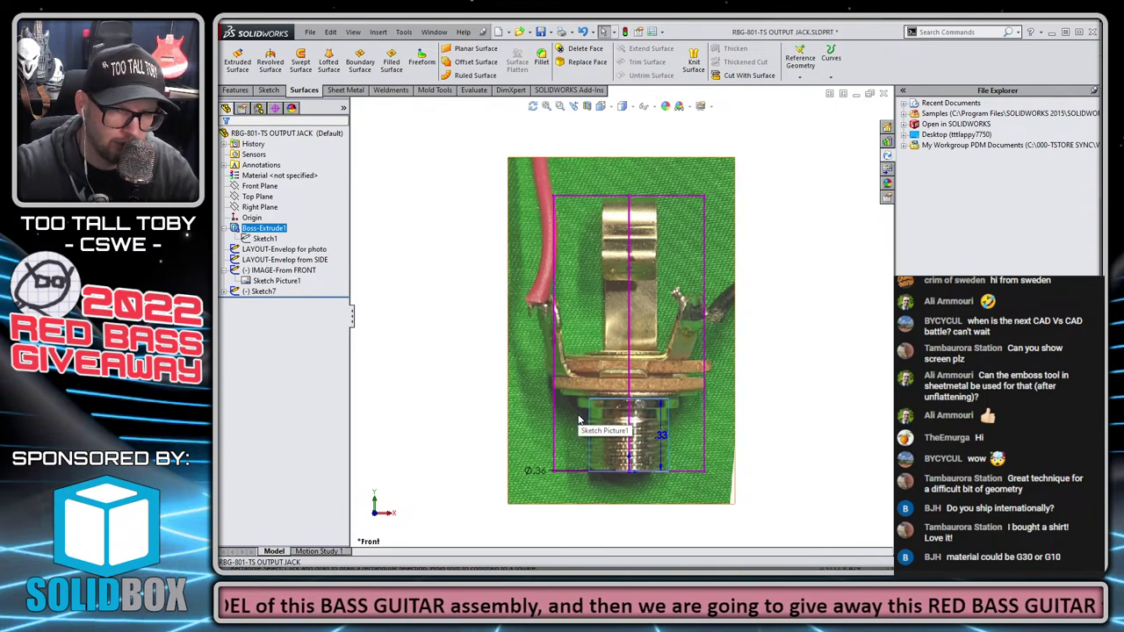
pyautogui.click(264, 291)
pyautogui.click(275, 270)
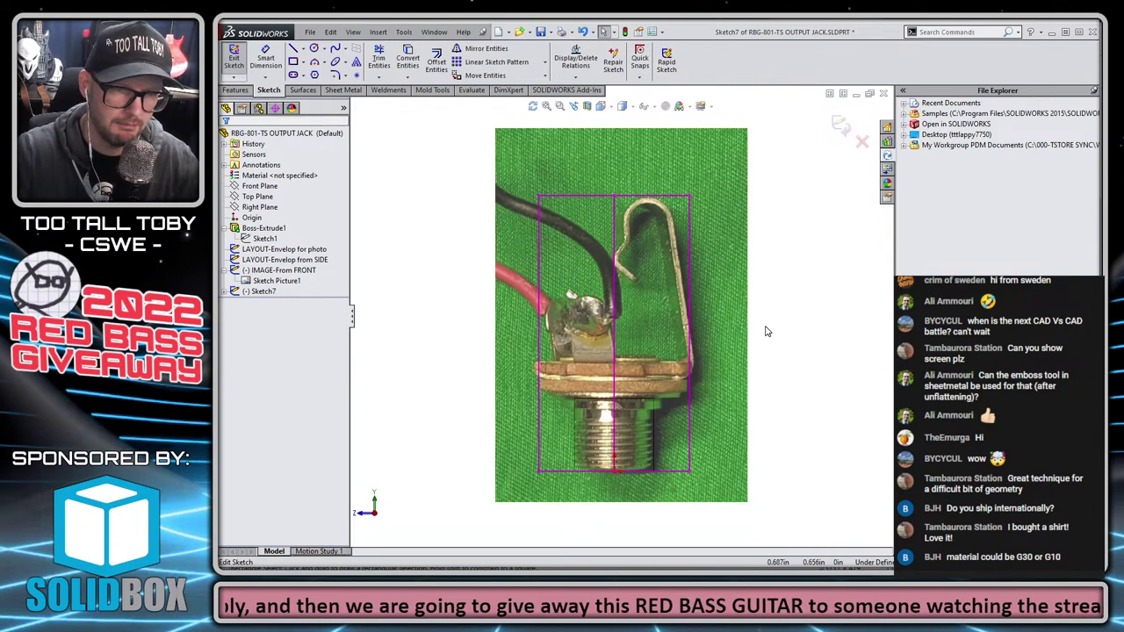
pyautogui.click(839, 127)
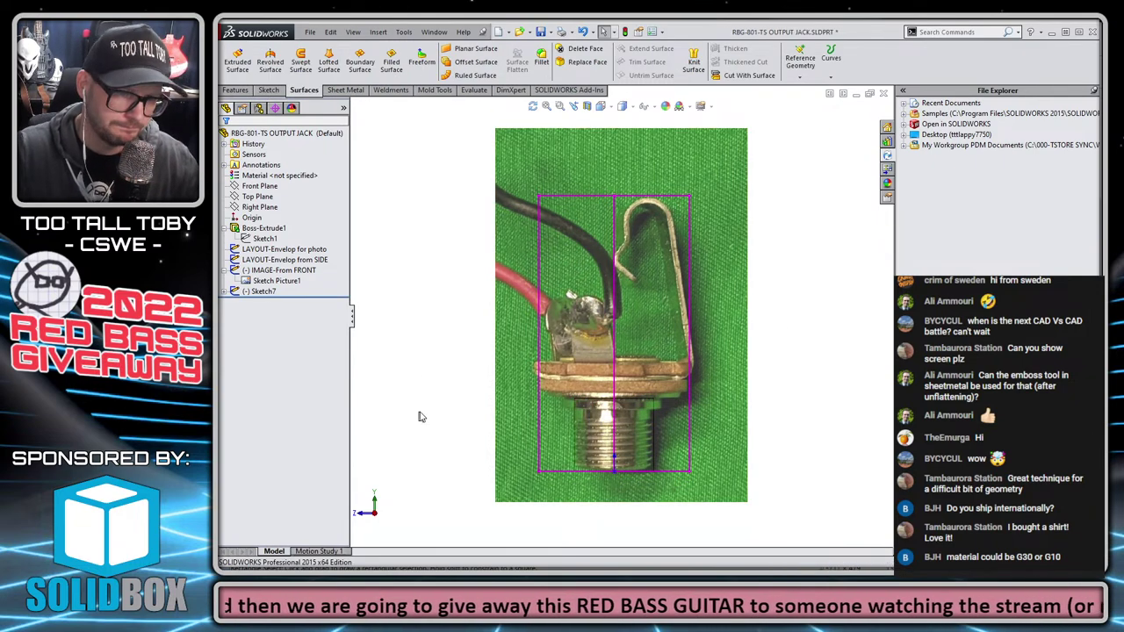
# Rename the side picture sketch to IMAGE-From SIDE
pyautogui.hotkey('ctrl', '1')
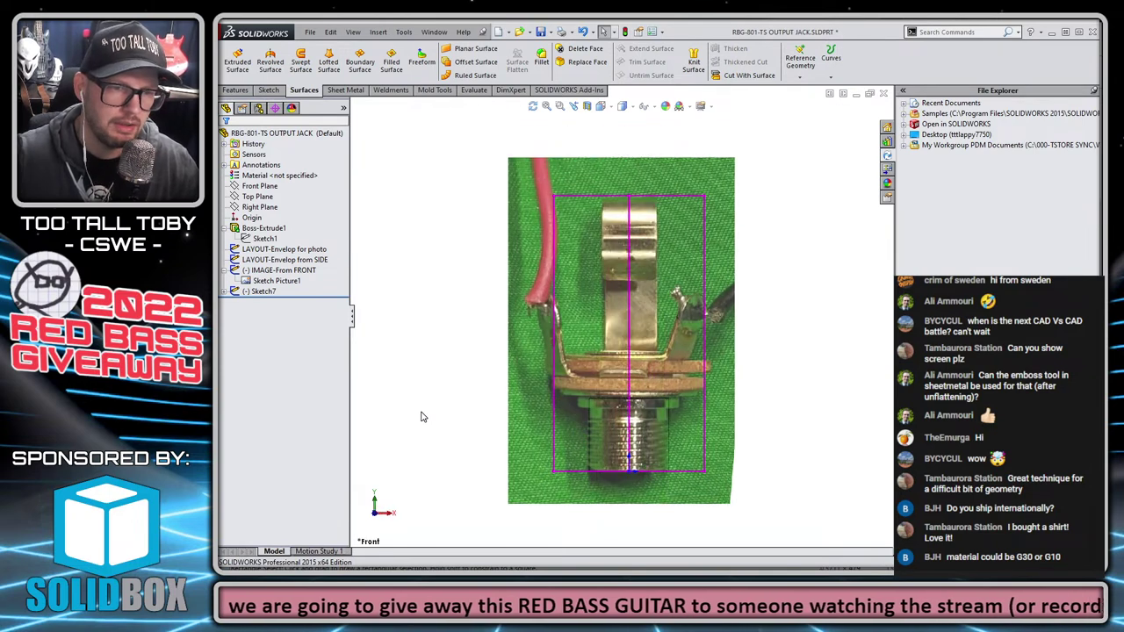
pyautogui.click(256, 292)
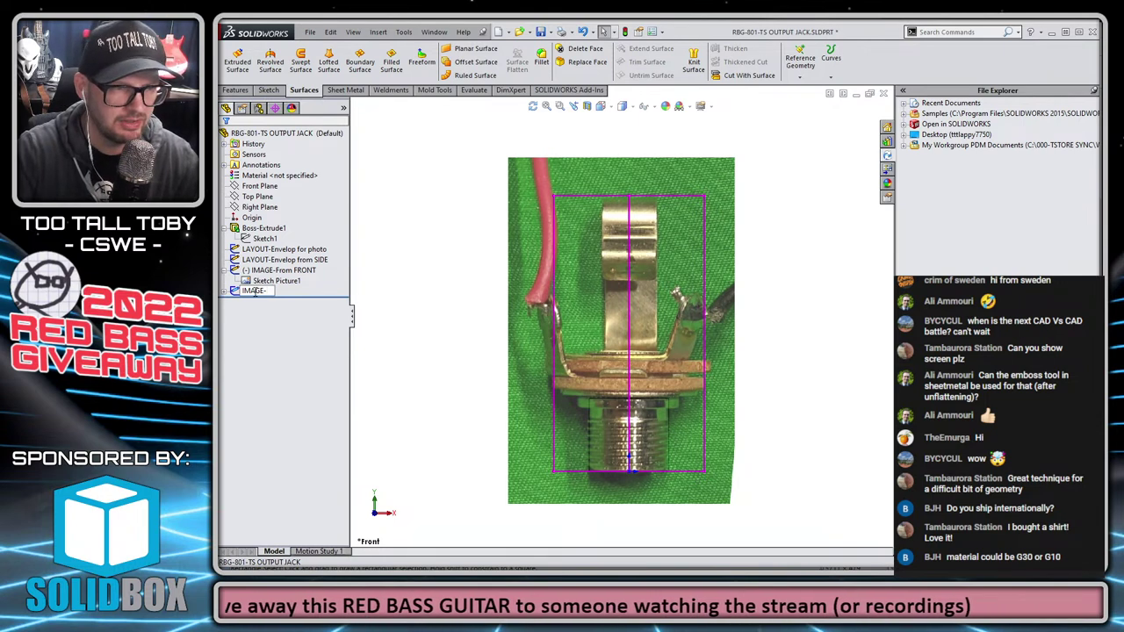
pyautogui.press('Return')
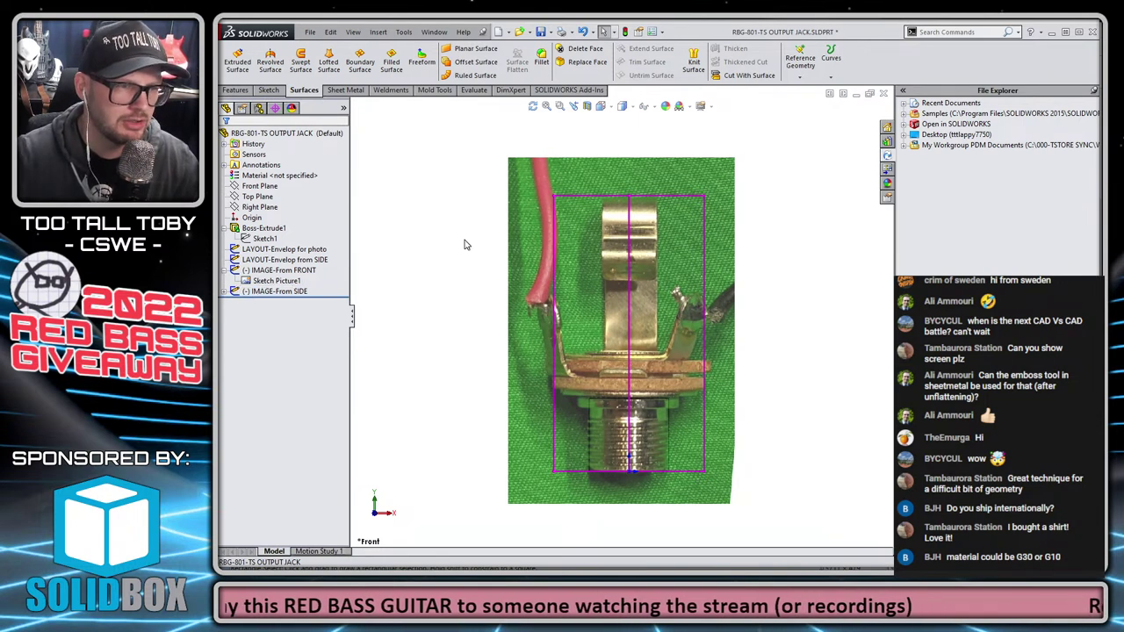
# Reorder the feature tree so IMAGE-From FRONT and IMAGE-From SIDE come directly after the Origin, before Boss-Extrude1
pyautogui.click(226, 270)
pyautogui.click(280, 269)
pyautogui.keyDown('ctrl'); pyautogui.click(263, 228); pyautogui.keyUp('ctrl')
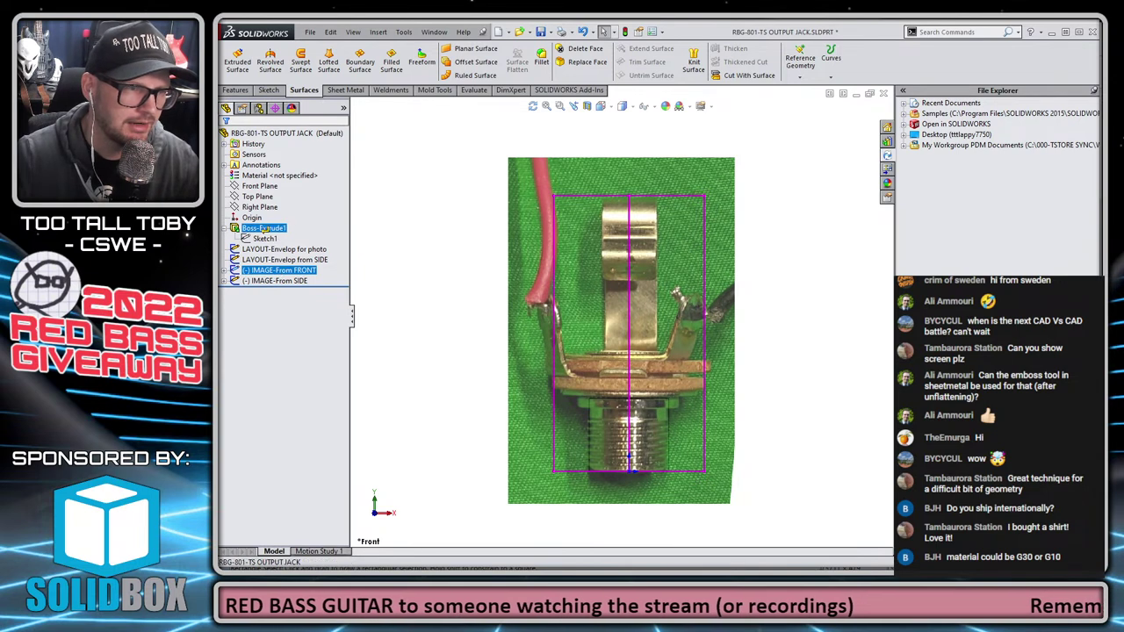
pyautogui.moveTo(254, 220); pyautogui.dragTo(254, 219)
pyautogui.moveTo(262, 280); pyautogui.dragTo(250, 228)
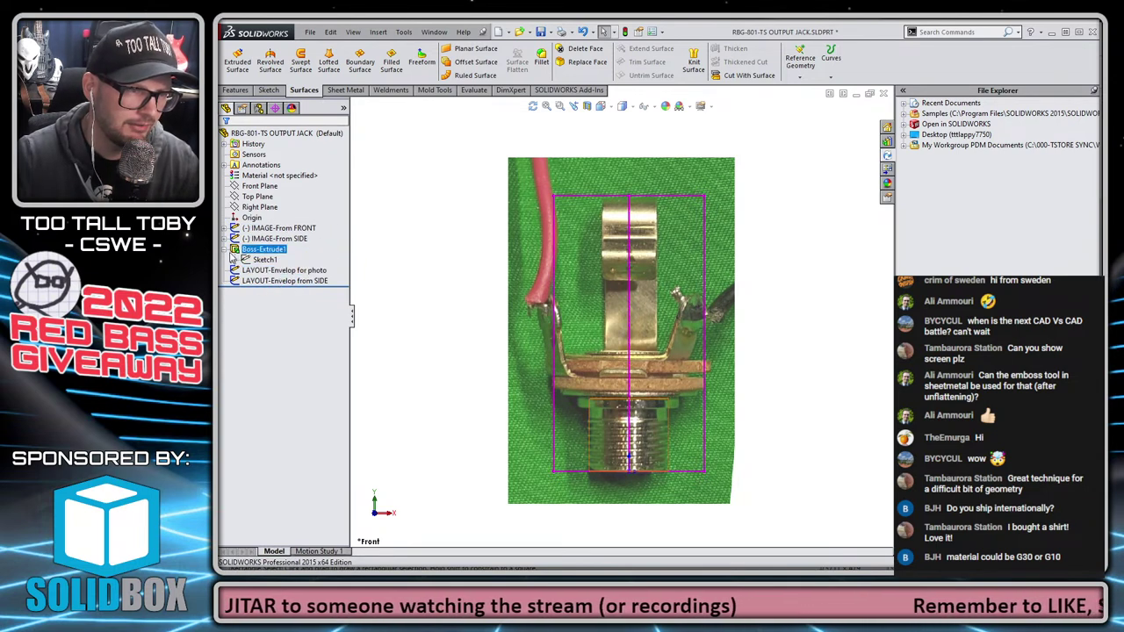
pyautogui.click(281, 270)
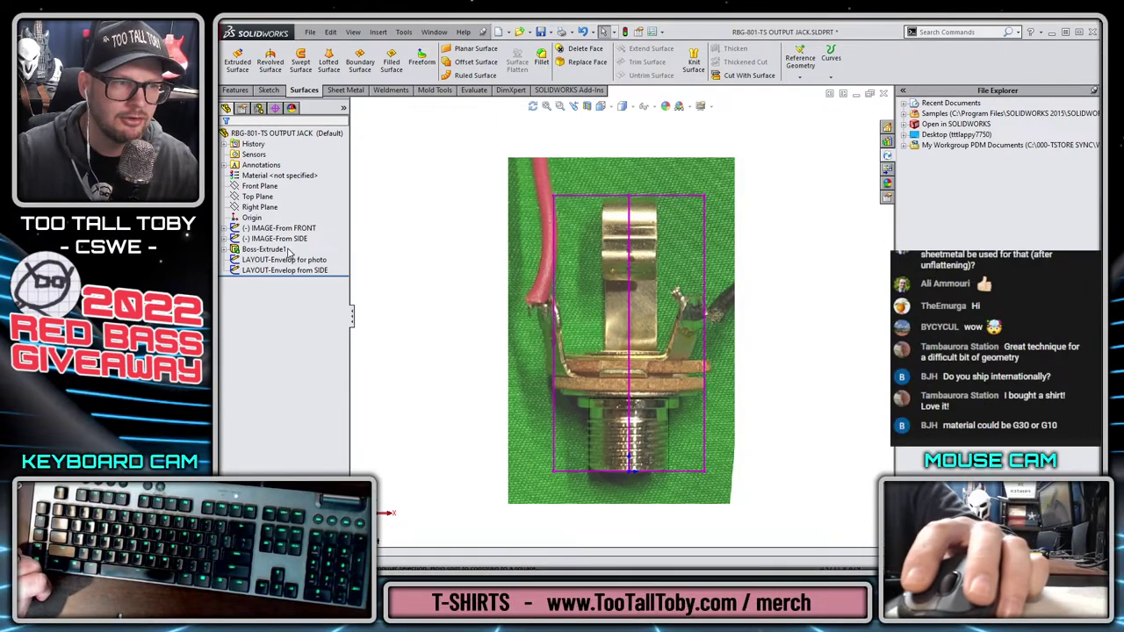
pyautogui.click(281, 231)
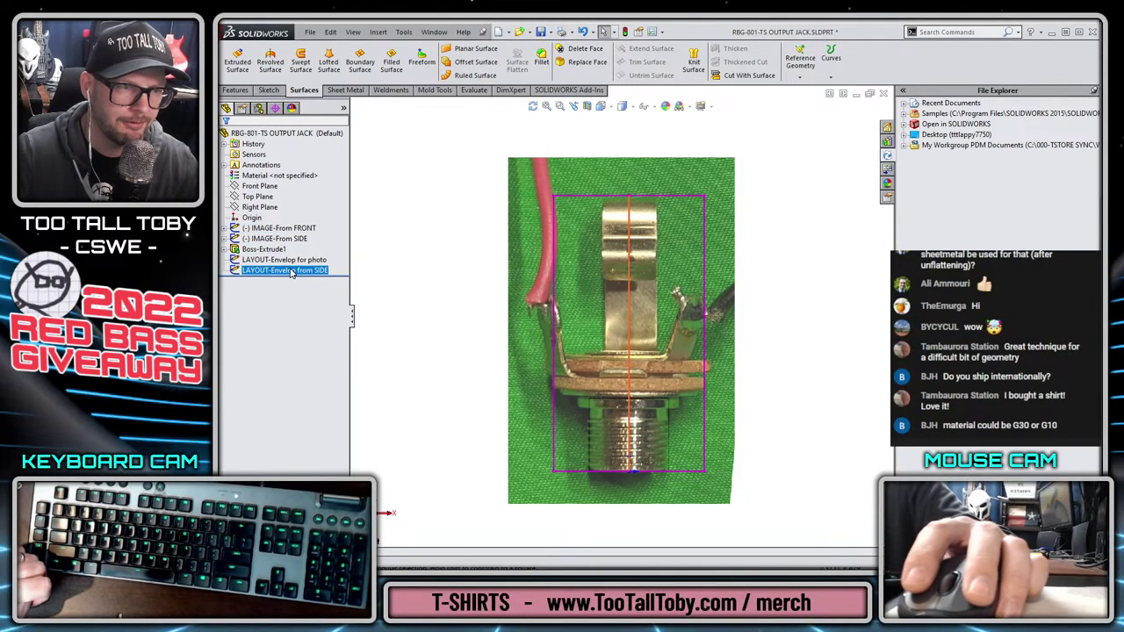
pyautogui.click(288, 261)
pyautogui.click(297, 230)
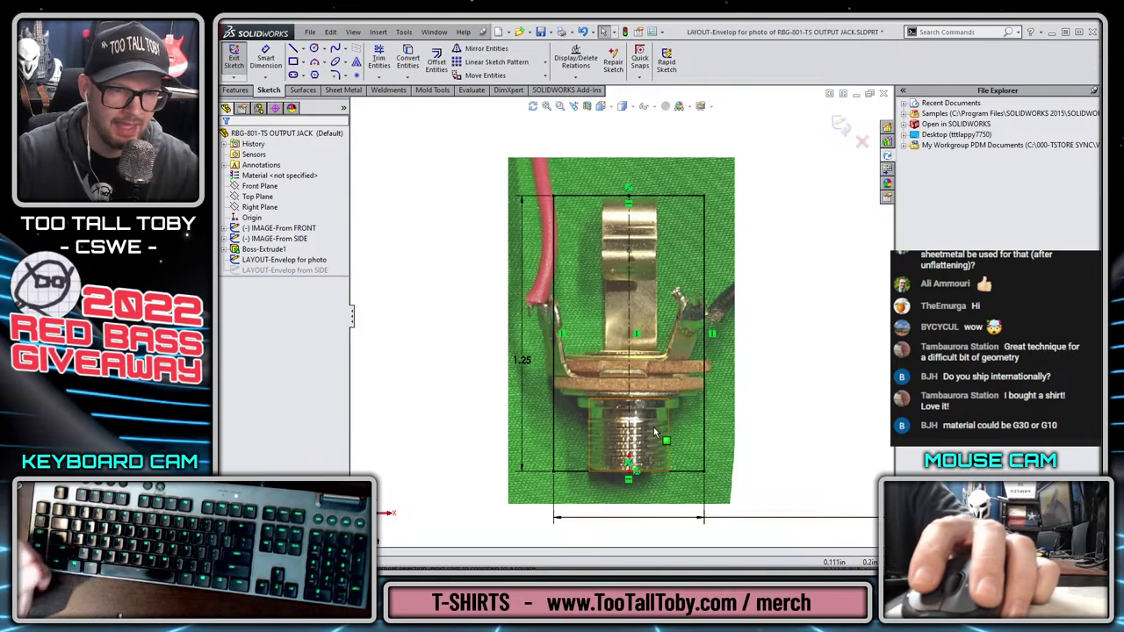
pyautogui.click(839, 124)
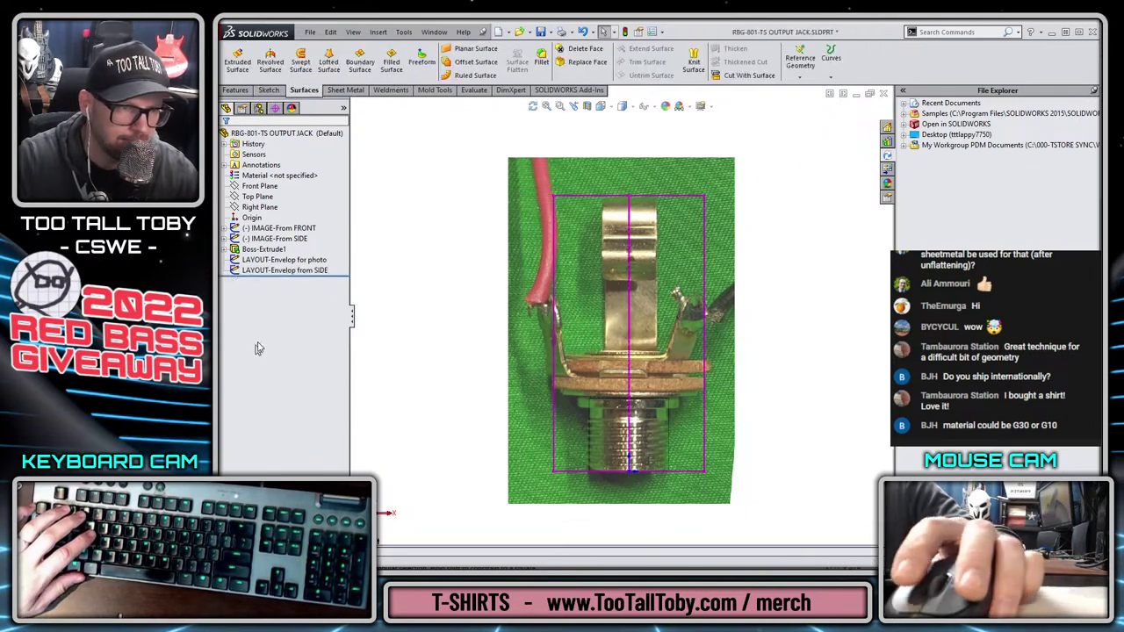
# Edit the LAYOUT-Envelop for photo sketch and draw a corner rectangle about 0.045 in square beside the upper end of the threaded barrel
pyautogui.click(283, 261)
pyautogui.click(296, 229)
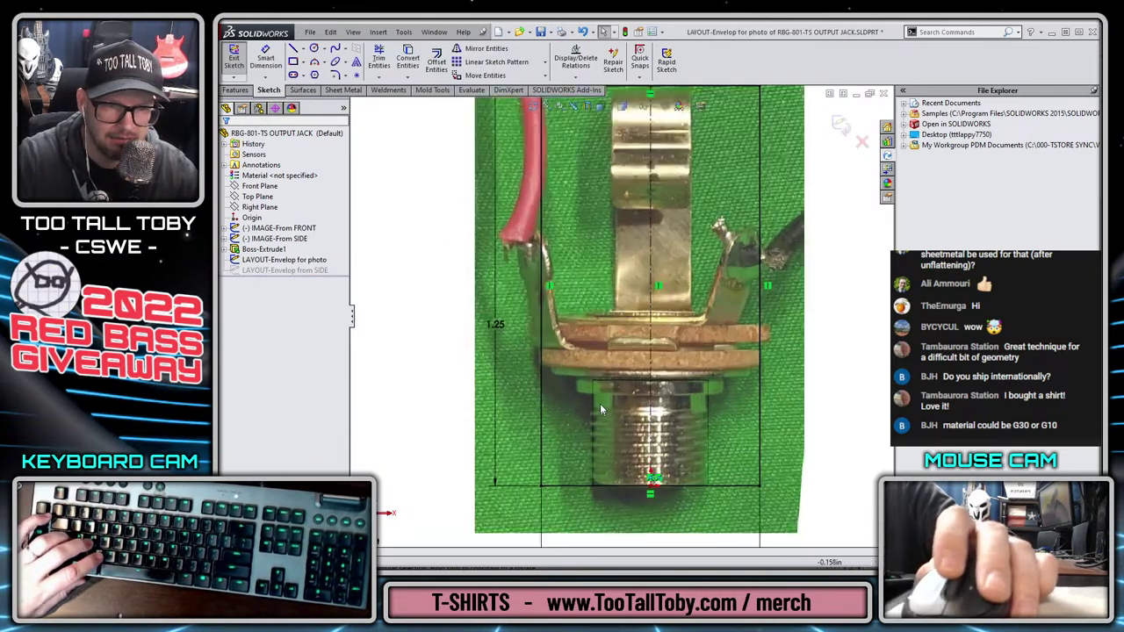
pyautogui.press('s')
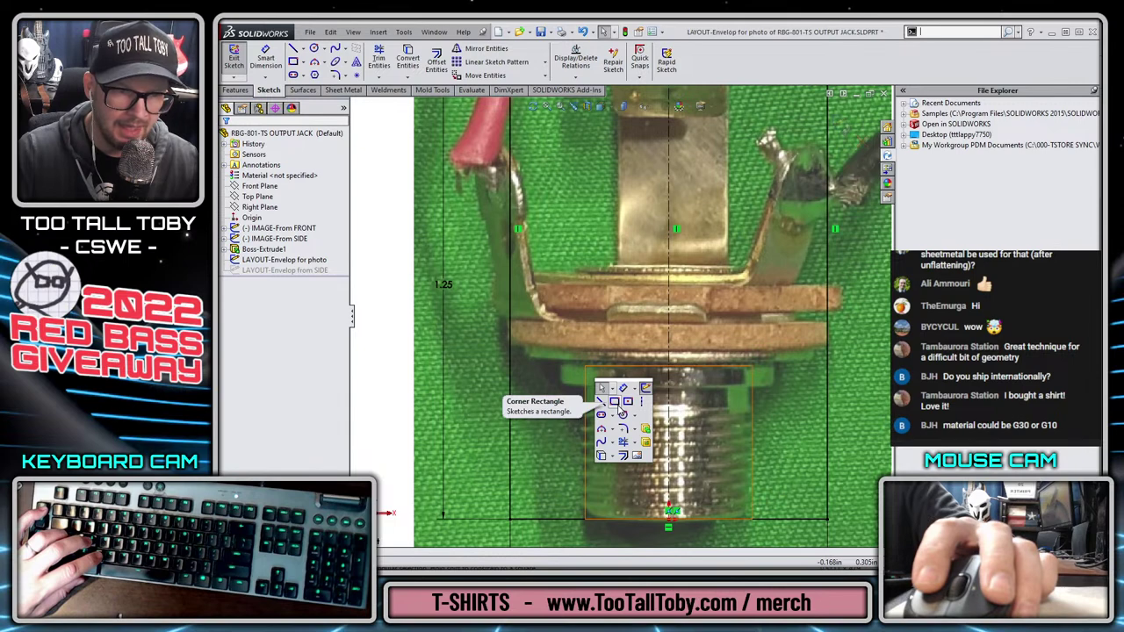
pyautogui.click(619, 406)
pyautogui.click(562, 368)
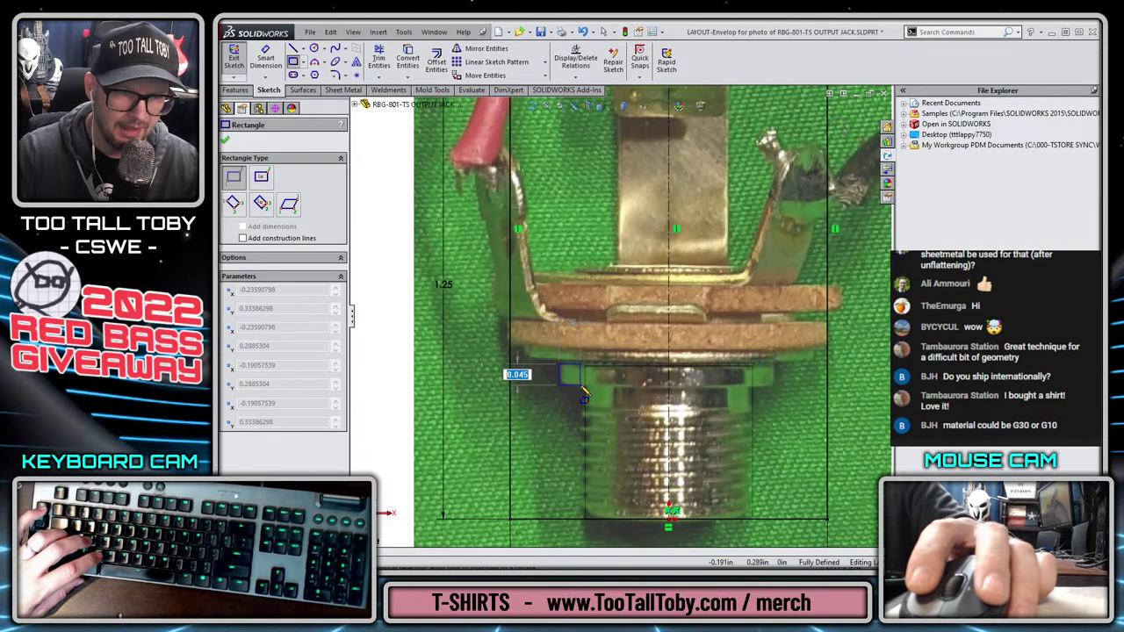
pyautogui.click(581, 388)
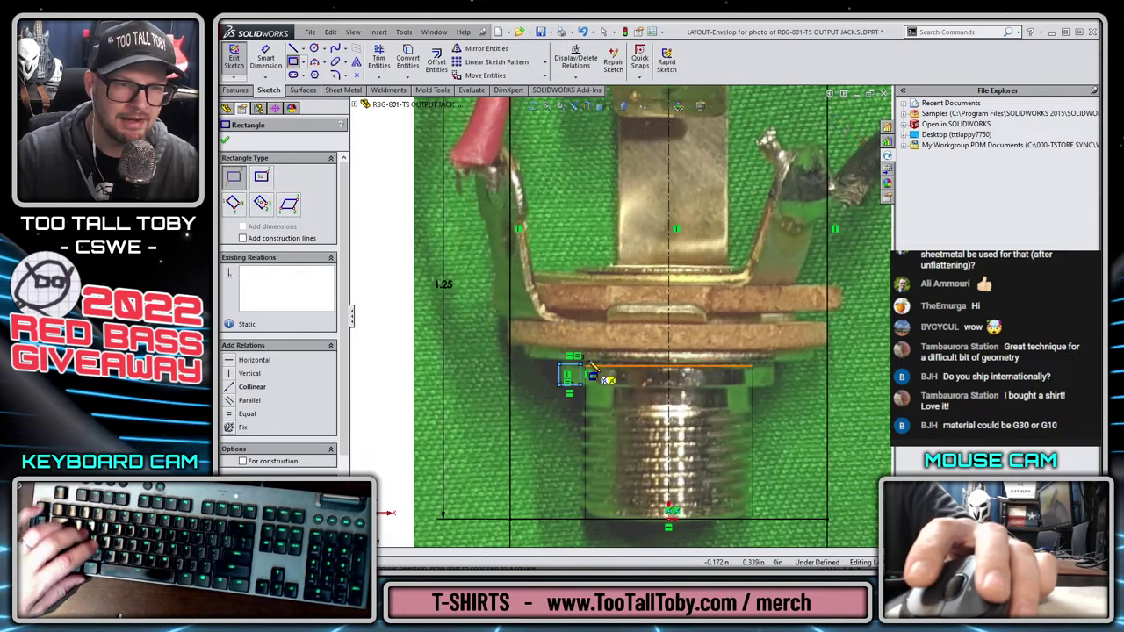
pyautogui.press('Escape')
# Dimension the small square's lower edge 0.29 in above the envelope's bottom line
pyautogui.press('s')
pyautogui.click(663, 384)
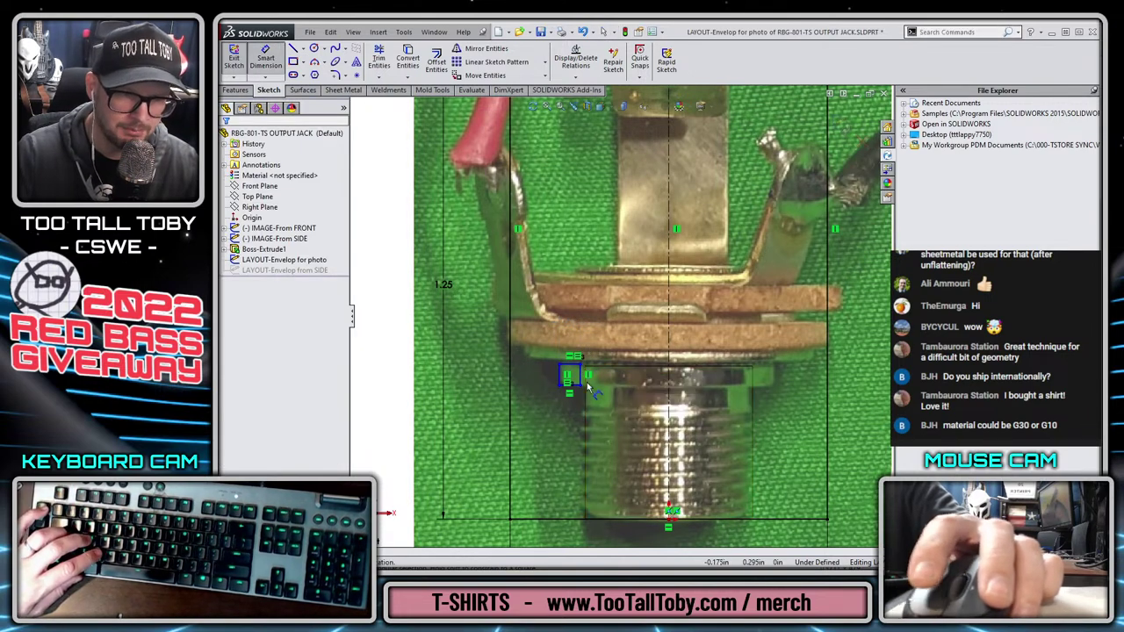
pyautogui.click(547, 519)
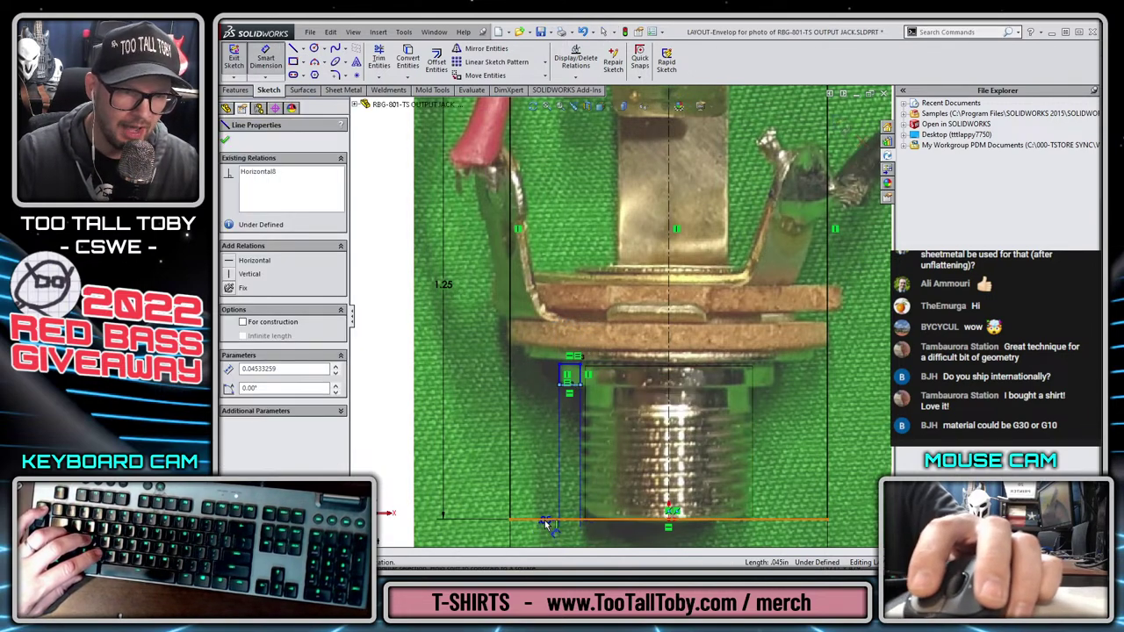
pyautogui.click(547, 446)
pyautogui.write('0.')
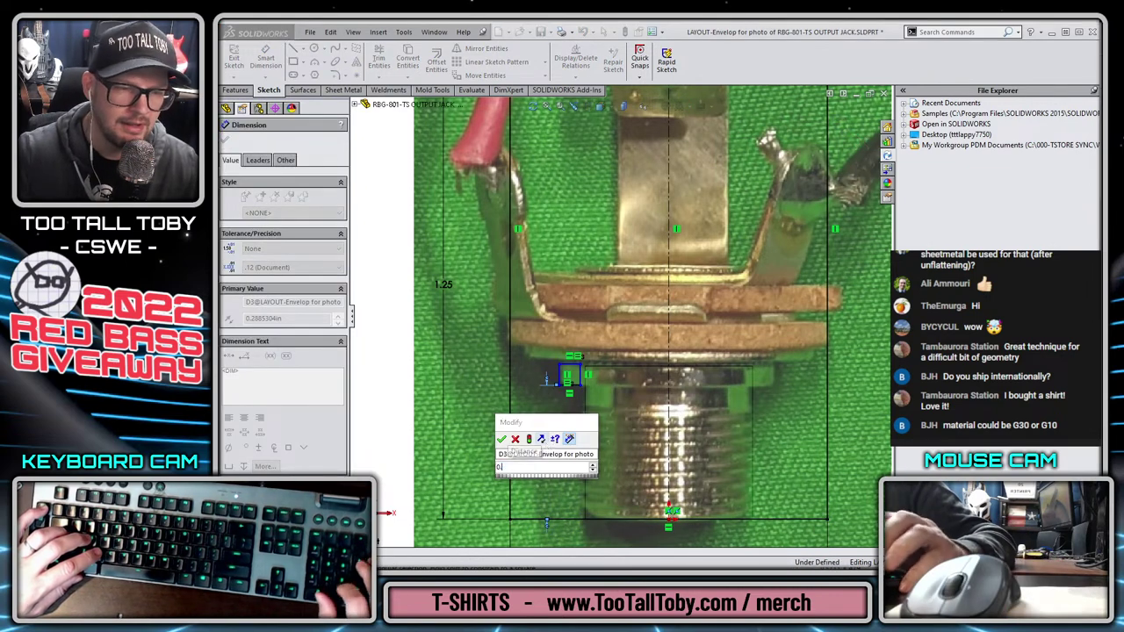
pyautogui.write('28')
pyautogui.press('Return')
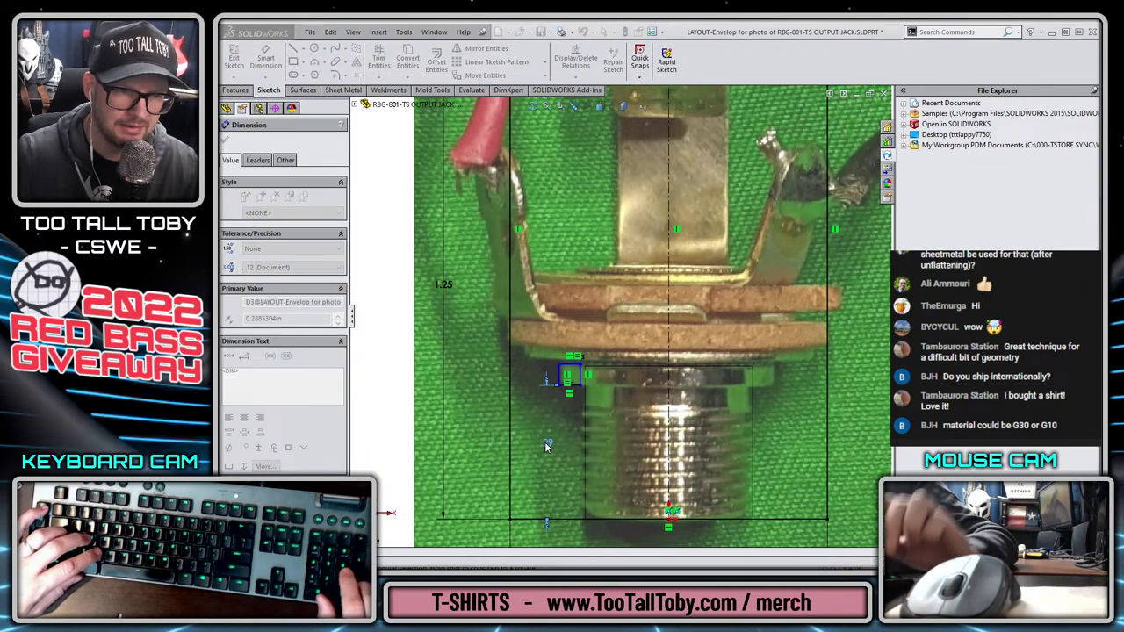
# Dimension the small square's upper edge 0.33 in above the envelope's bottom line
pyautogui.click(571, 367)
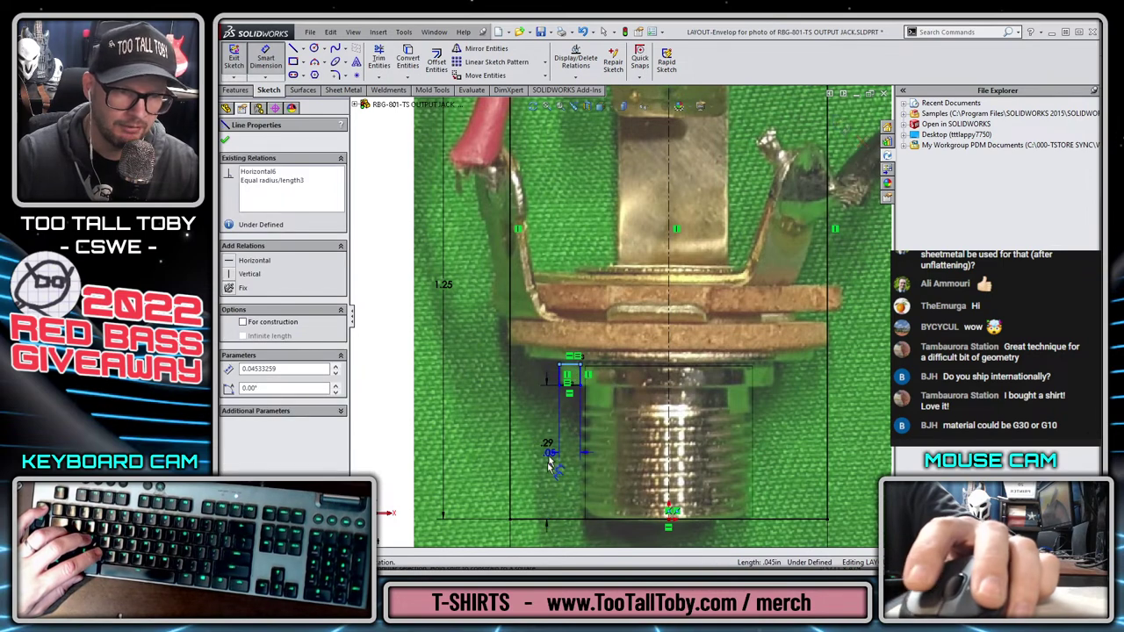
pyautogui.click(531, 519)
pyautogui.click(478, 436)
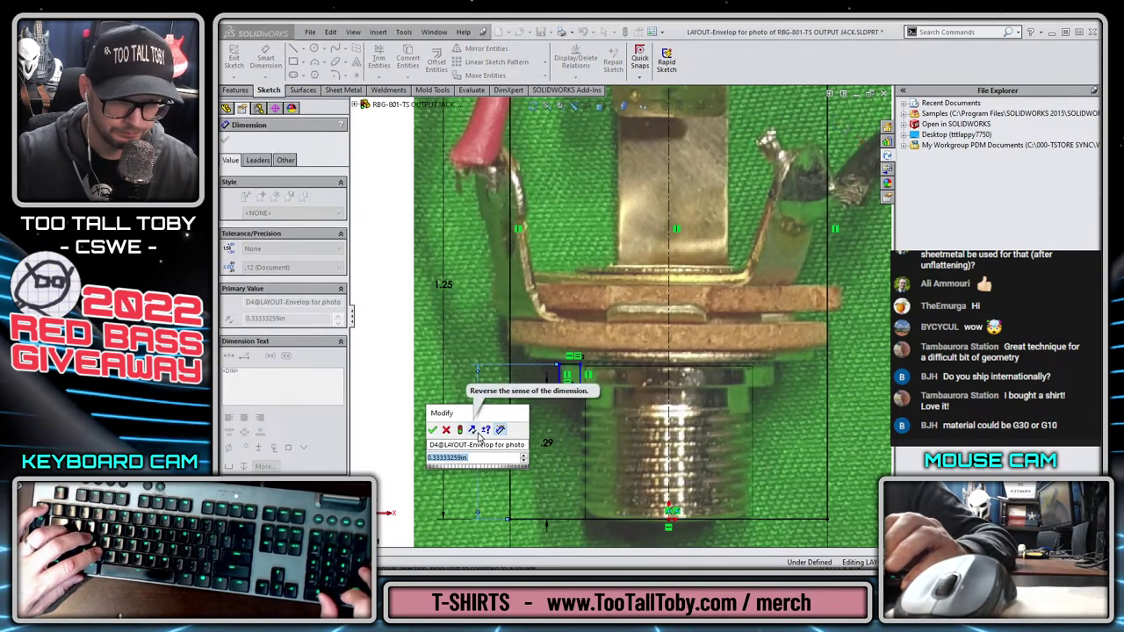
pyautogui.write('0.033')
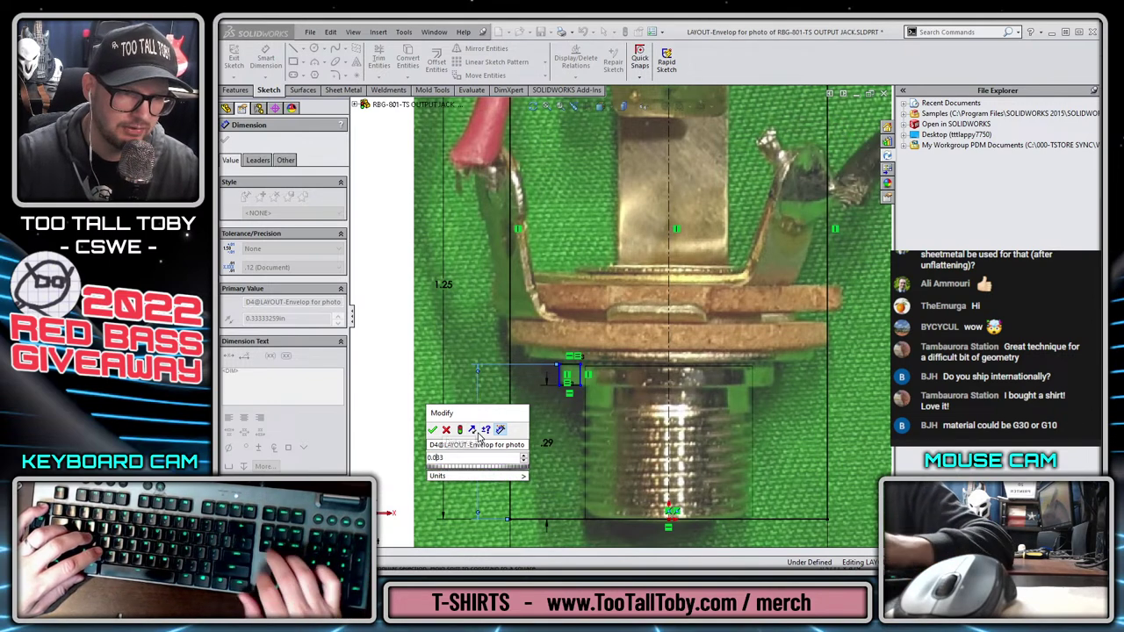
pyautogui.press('Return')
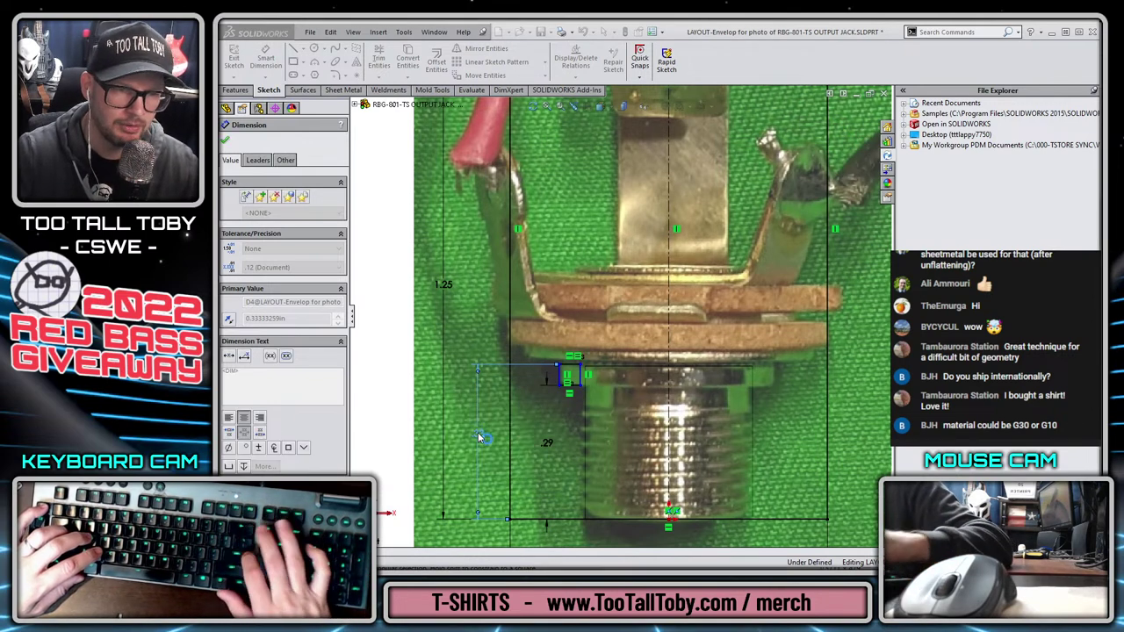
# Try 0.34 in for the height of the square's upper edge and return it to 0.33 in
pyautogui.doubleClick(477, 432)
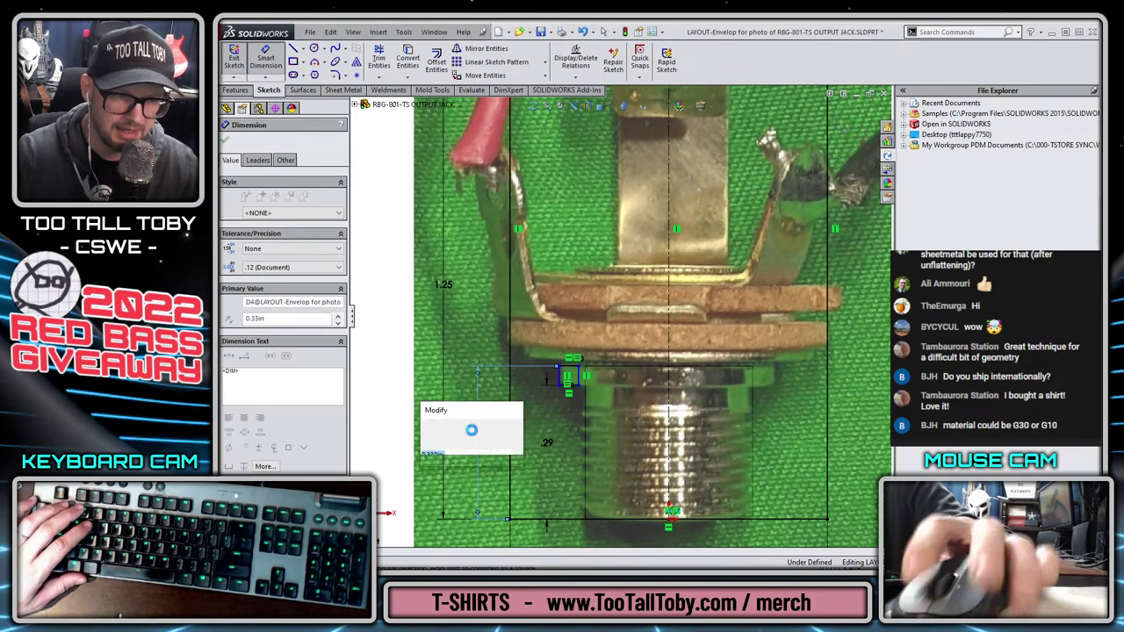
pyautogui.write('.33')
pyautogui.press('Return')
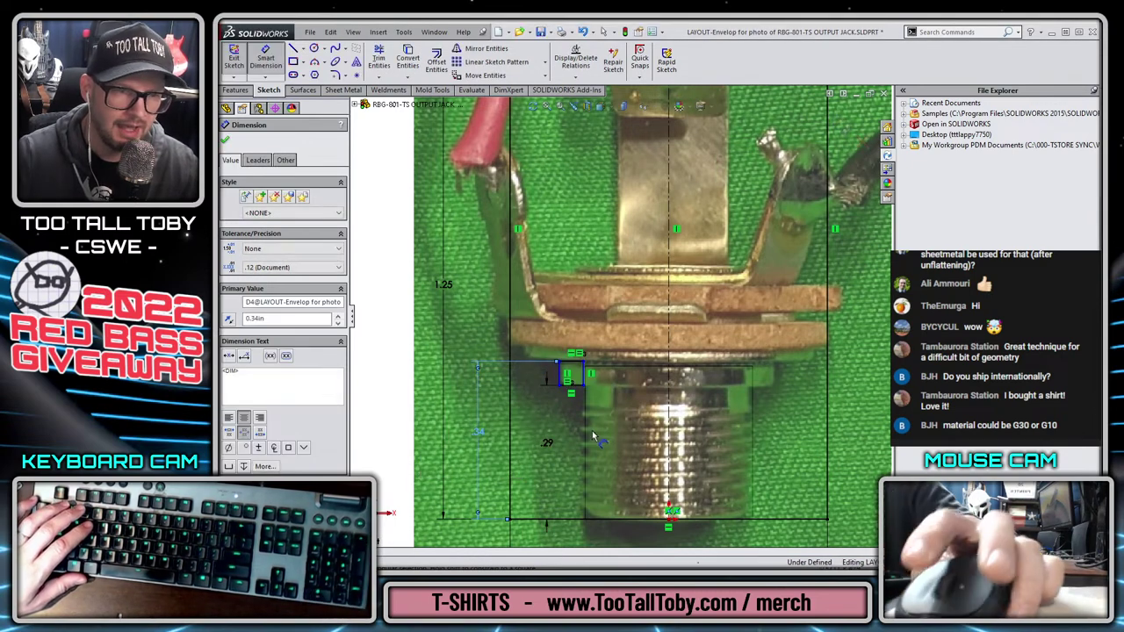
pyautogui.press('Escape')
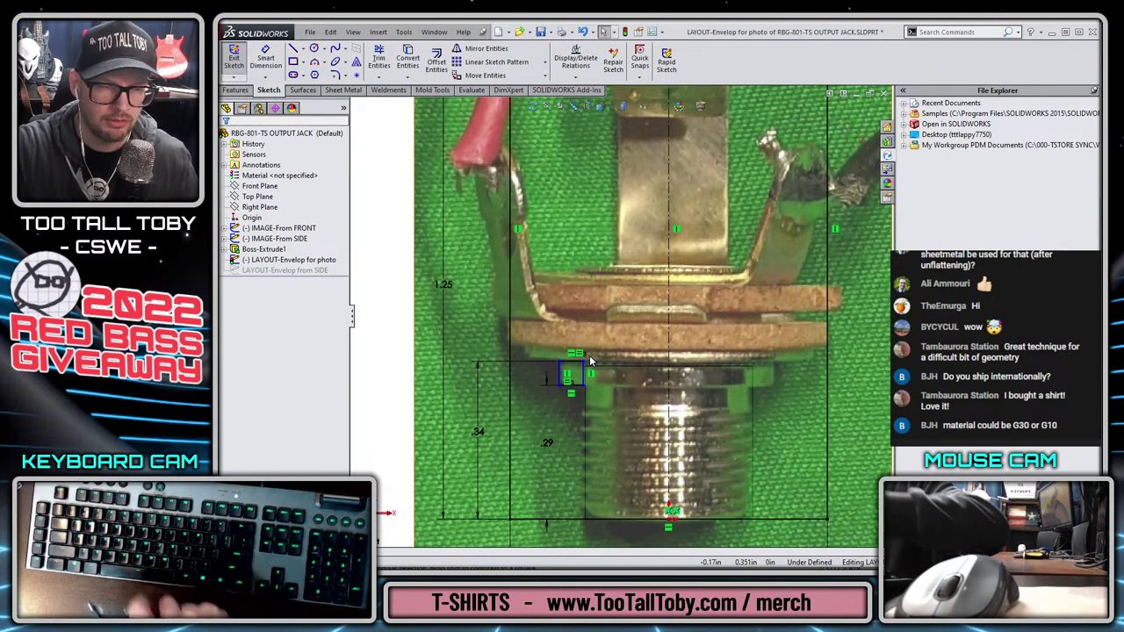
pyautogui.doubleClick(480, 431)
pyautogui.write('.33')
pyautogui.press('Return')
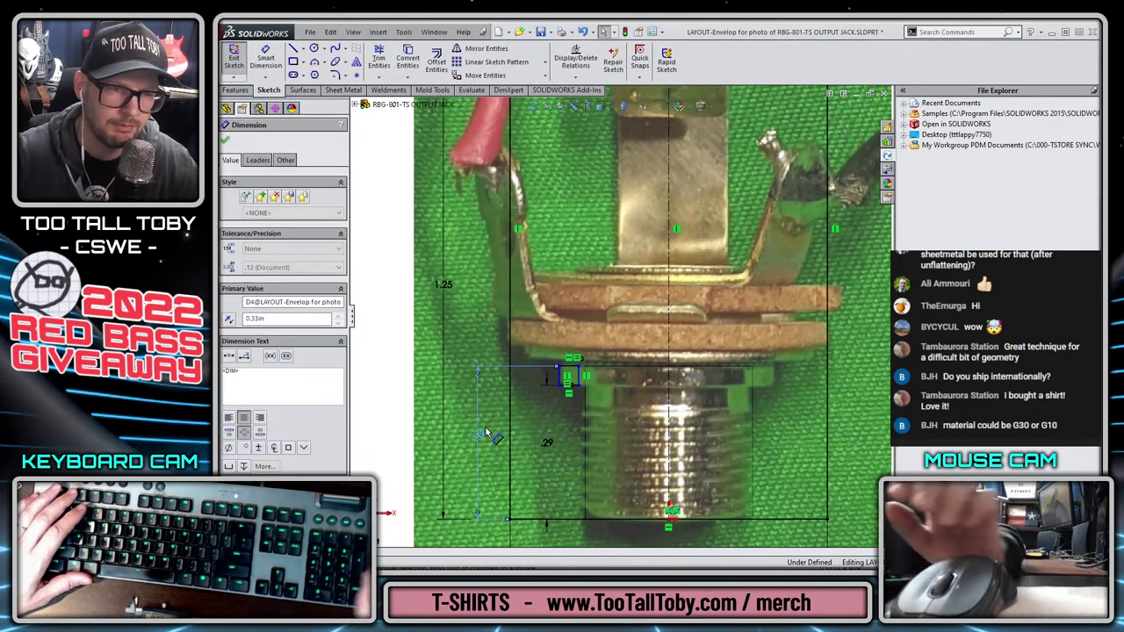
pyautogui.press('Escape')
# Move the small square against the barrel's side and dimension its inner edge across the centerline as a diameter of about 0.37 in
pyautogui.press('s')
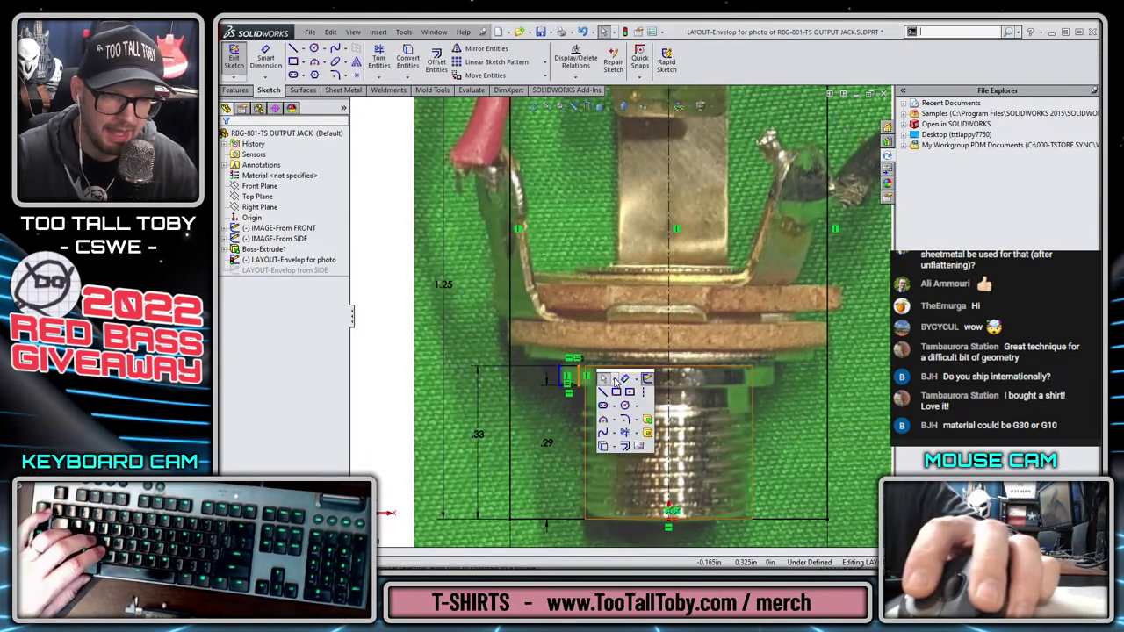
pyautogui.click(624, 380)
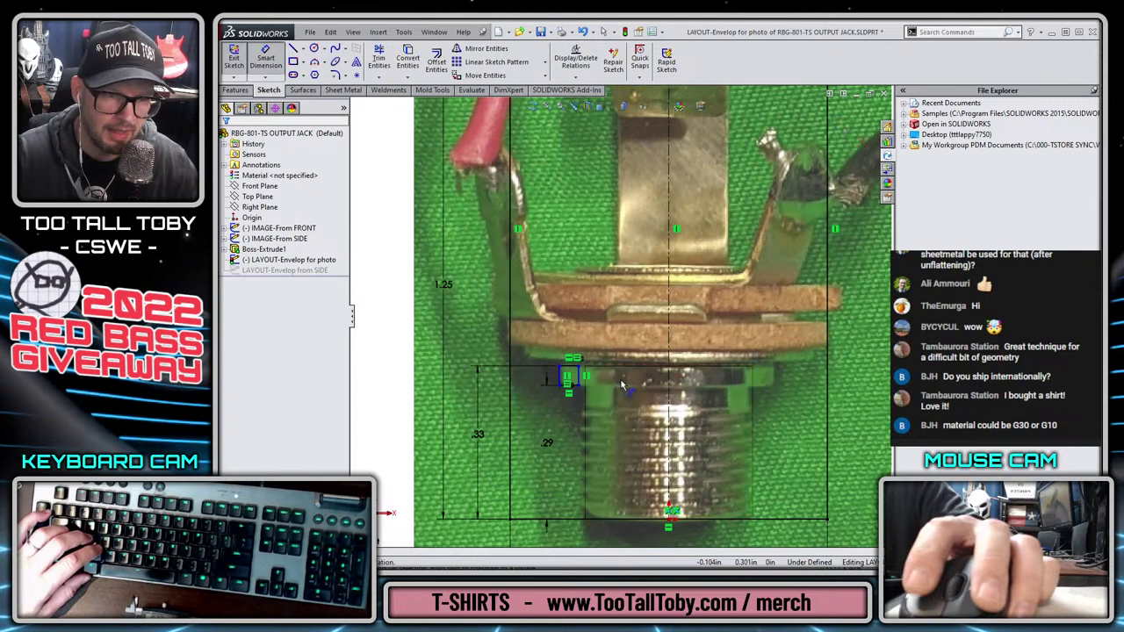
pyautogui.scroll(-4, 587, 395)
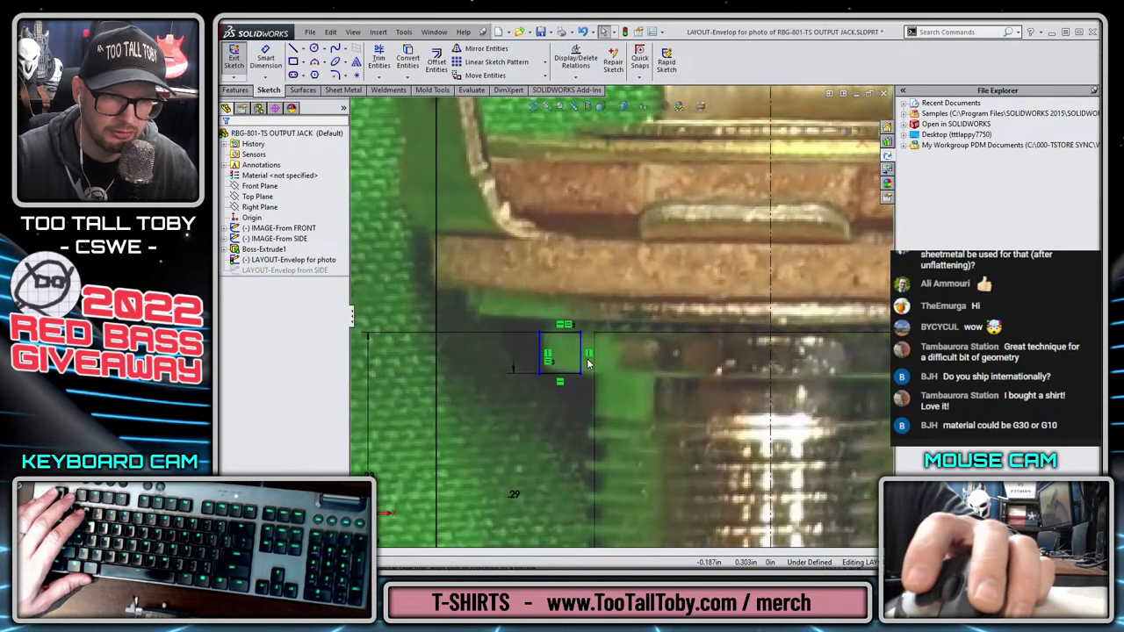
pyautogui.click(582, 365)
pyautogui.press('s')
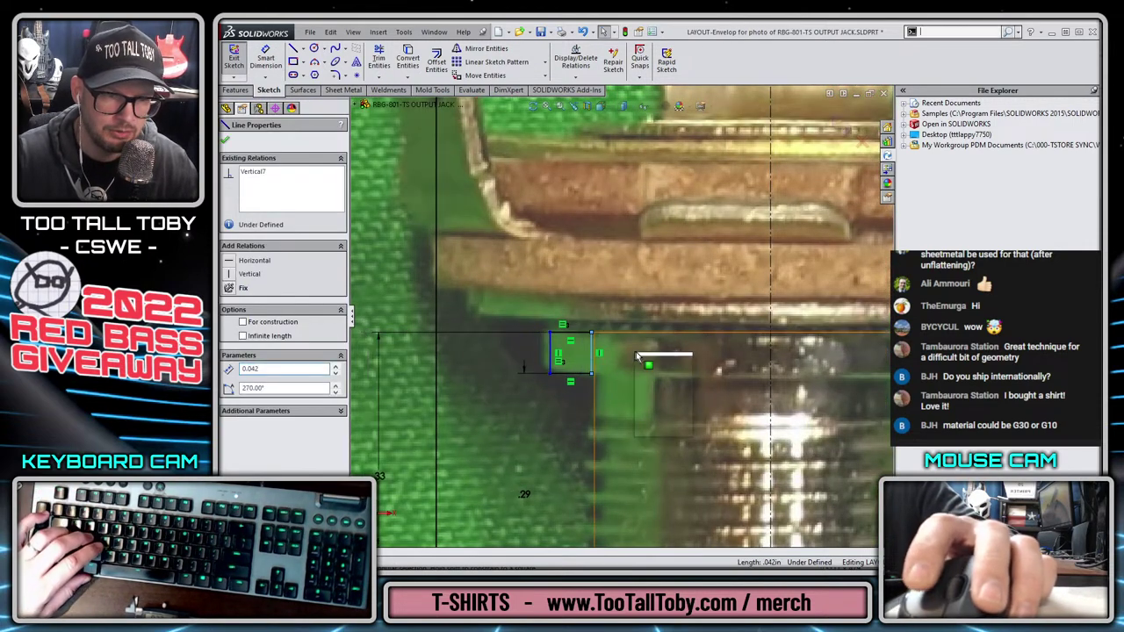
pyautogui.click(665, 363)
pyautogui.click(593, 367)
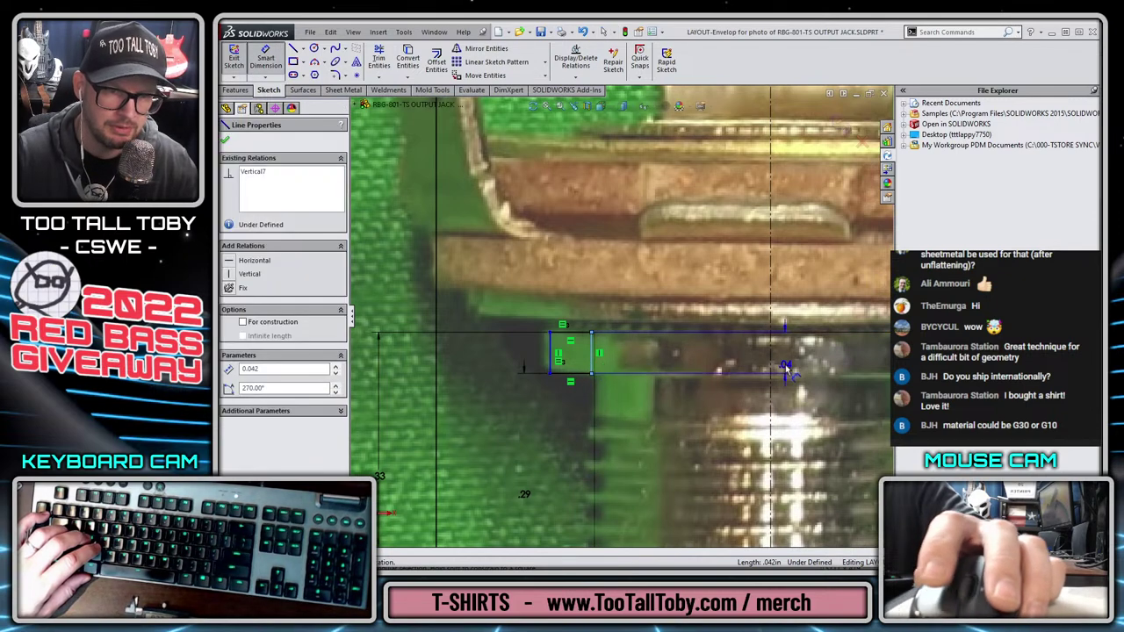
pyautogui.click(774, 374)
pyautogui.click(771, 399)
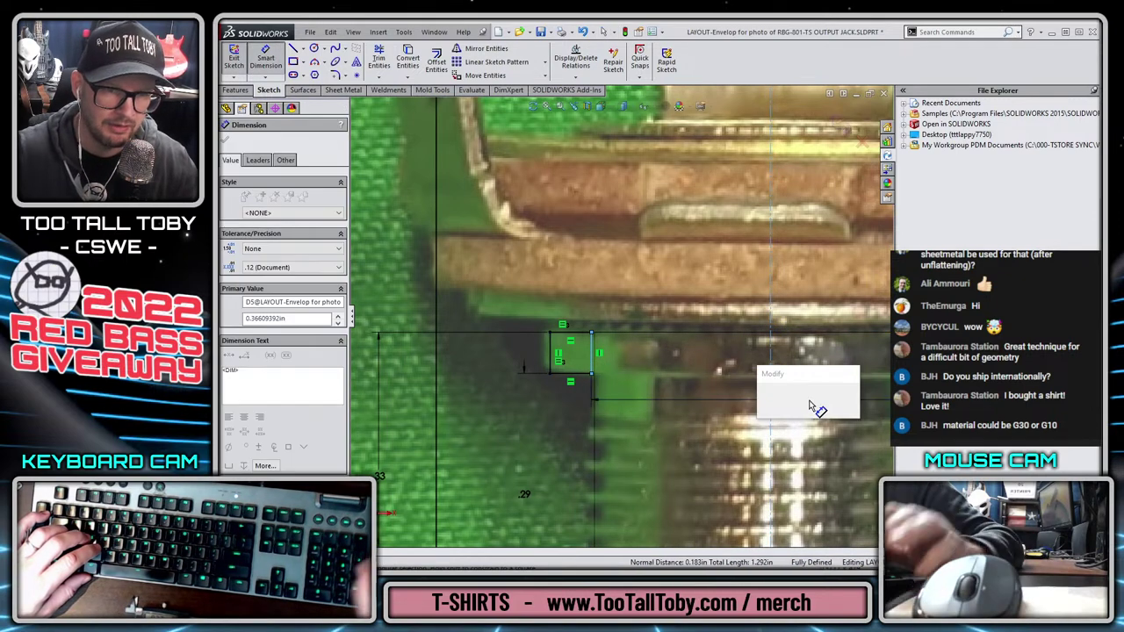
pyautogui.click(762, 396)
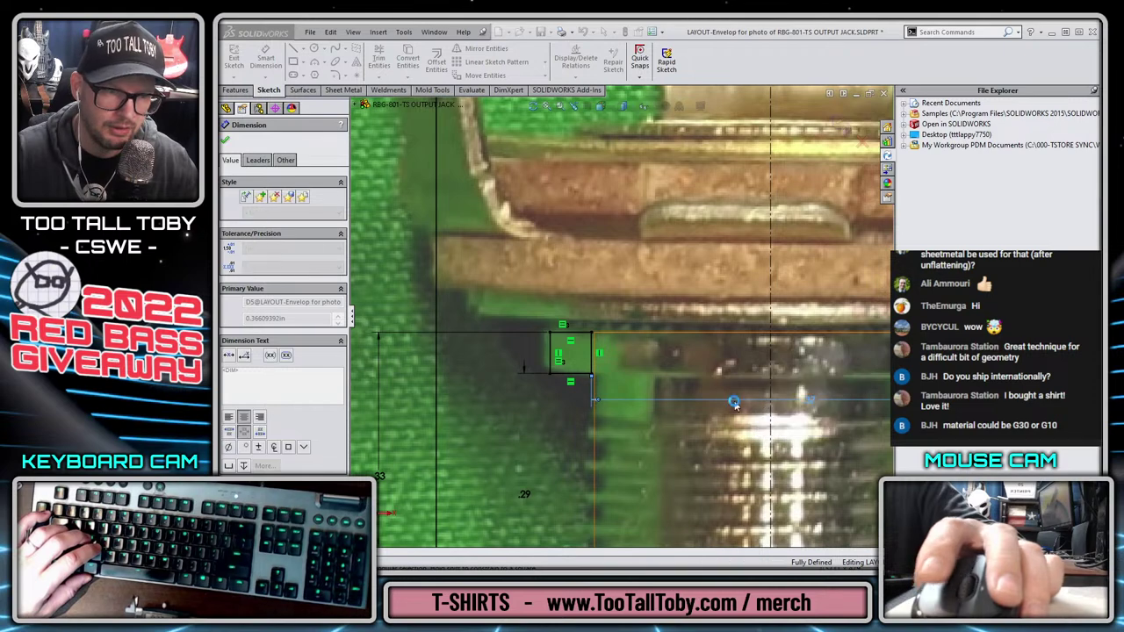
pyautogui.scroll(3, 641, 395)
pyautogui.press('Escape')
pyautogui.scroll(-5, 584, 327)
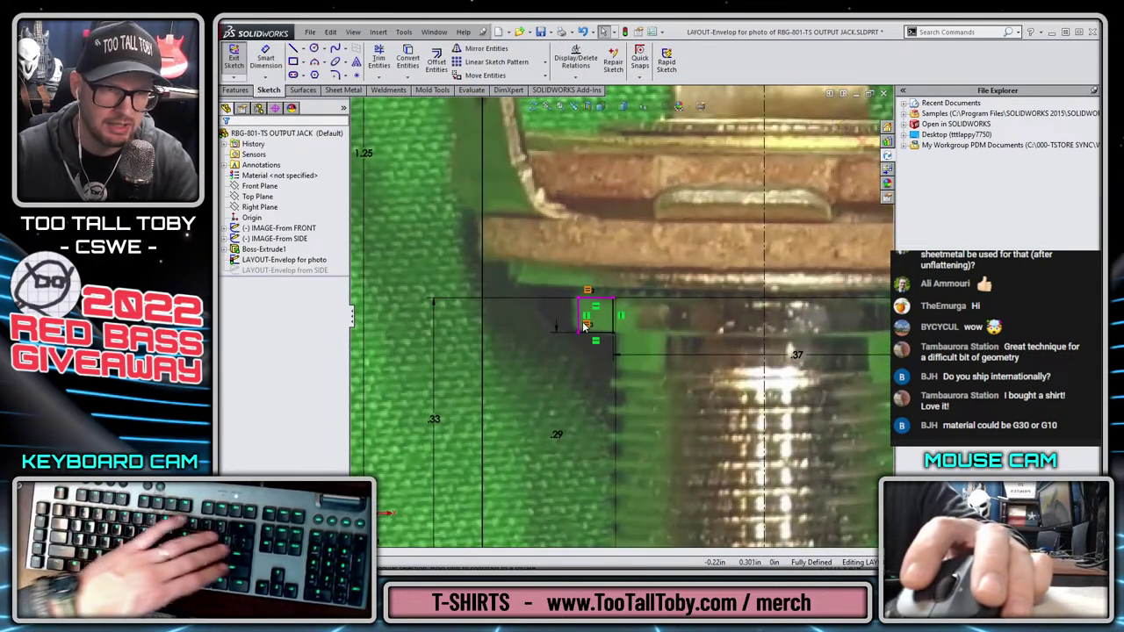
# Widen the small square outward and dimension its outer edge across the centerline as a diameter of about 0.46 in
pyautogui.moveTo(578, 327); pyautogui.dragTo(573, 327)
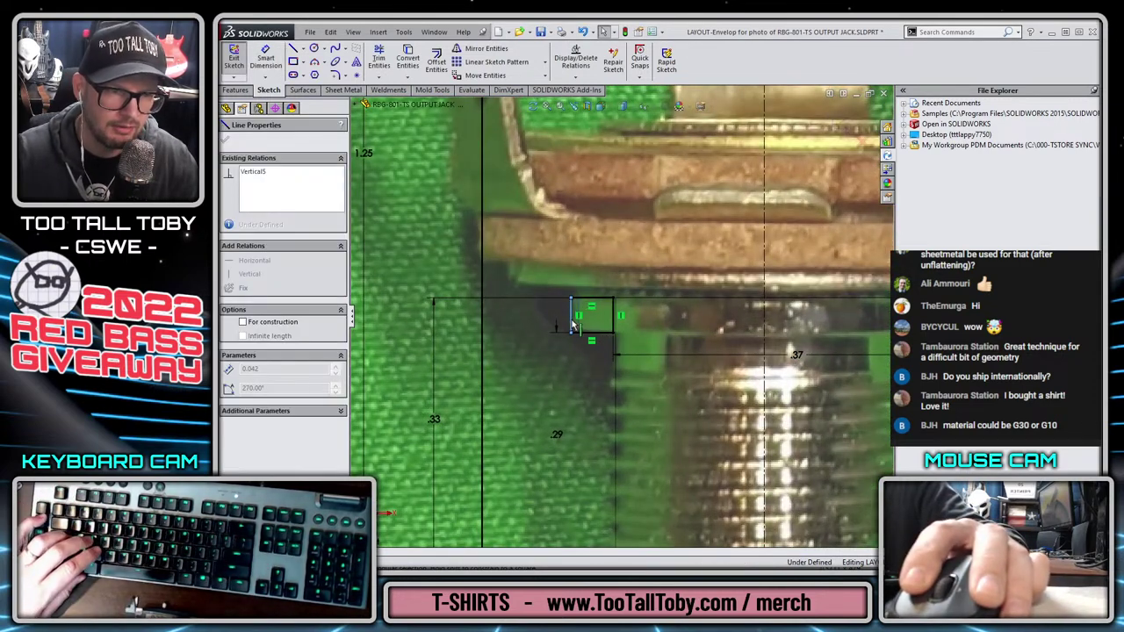
pyautogui.scroll(2, 584, 316)
pyautogui.press('s')
pyautogui.click(612, 330)
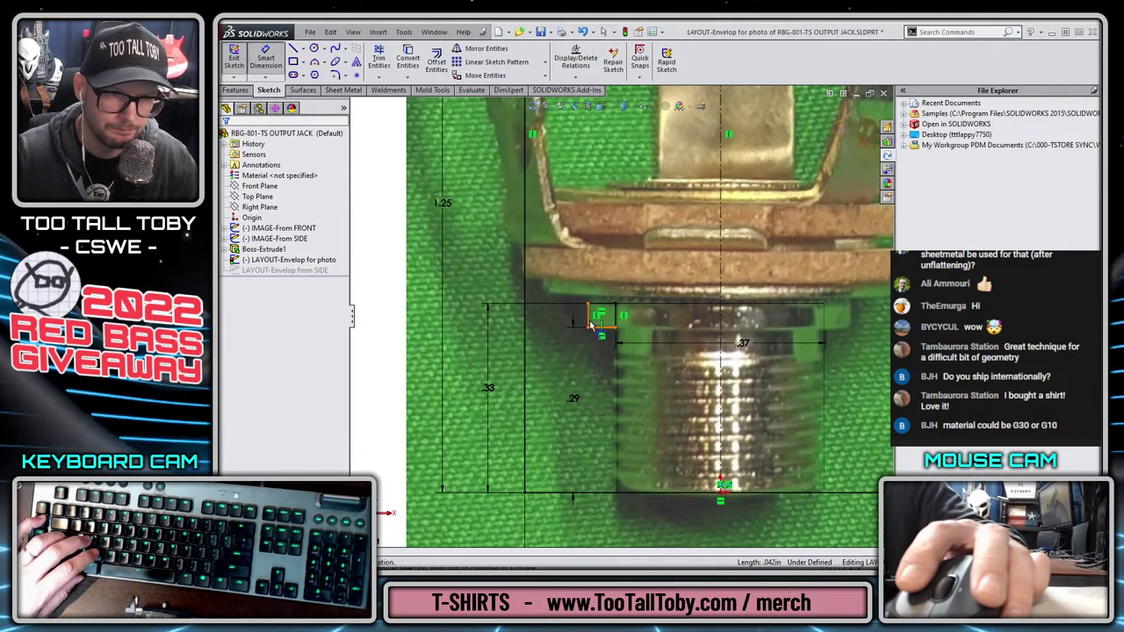
pyautogui.click(589, 318)
pyautogui.click(721, 384)
pyautogui.click(746, 404)
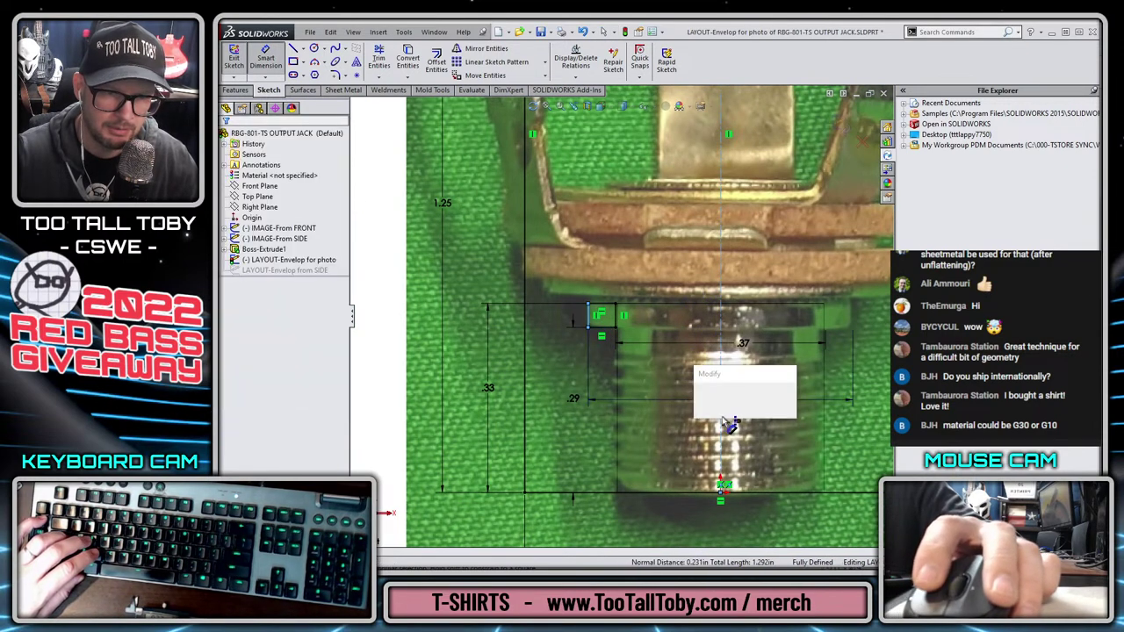
pyautogui.click(700, 397)
pyautogui.press('Escape')
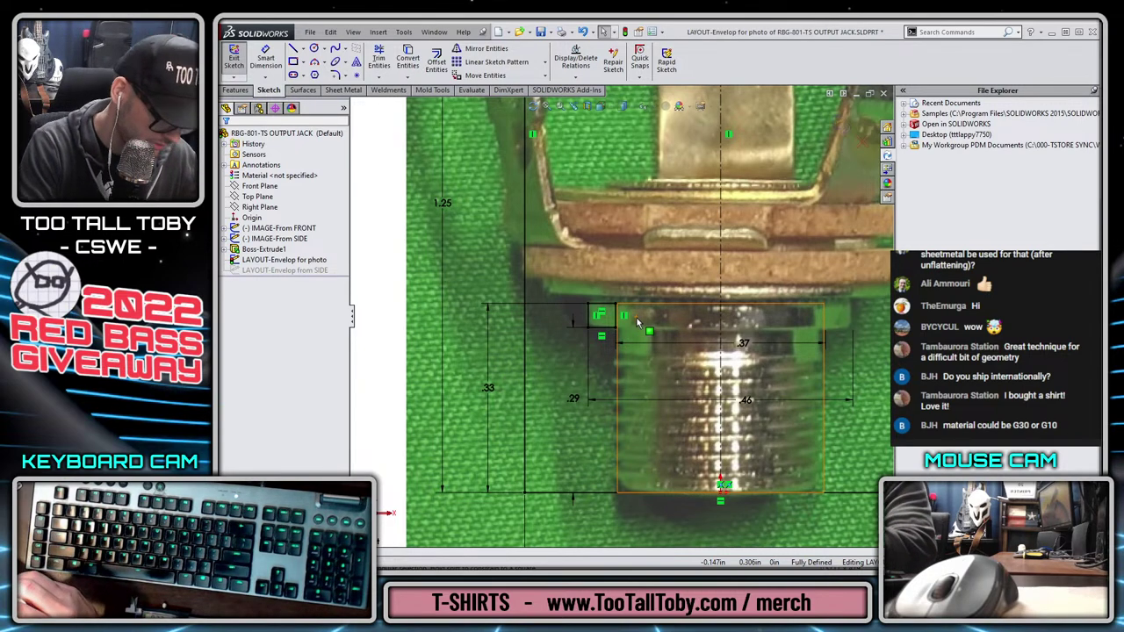
# Draw a corner rectangle about 0.13 by 0.033 in above the small square and make the two shapes' inner edges collinear
pyautogui.press('s')
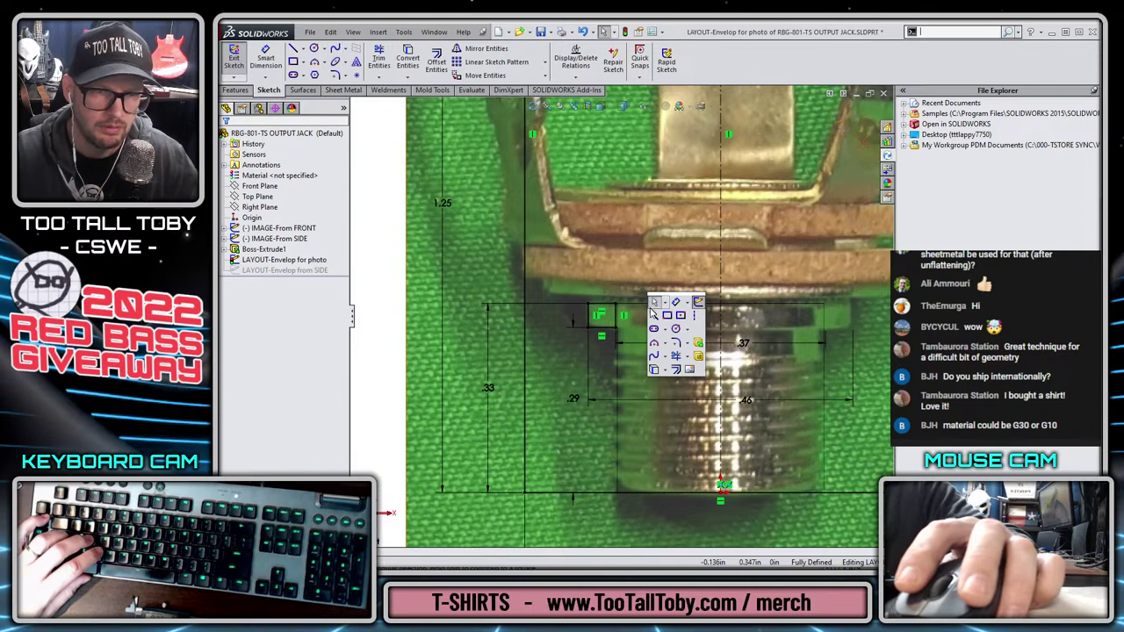
pyautogui.click(667, 317)
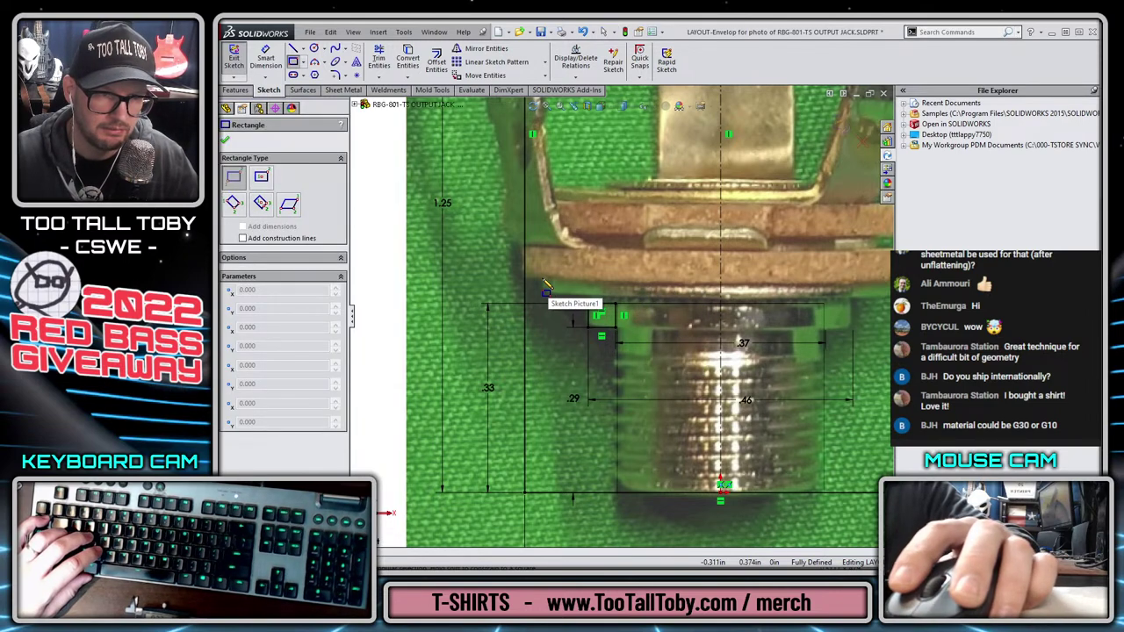
pyautogui.click(543, 282)
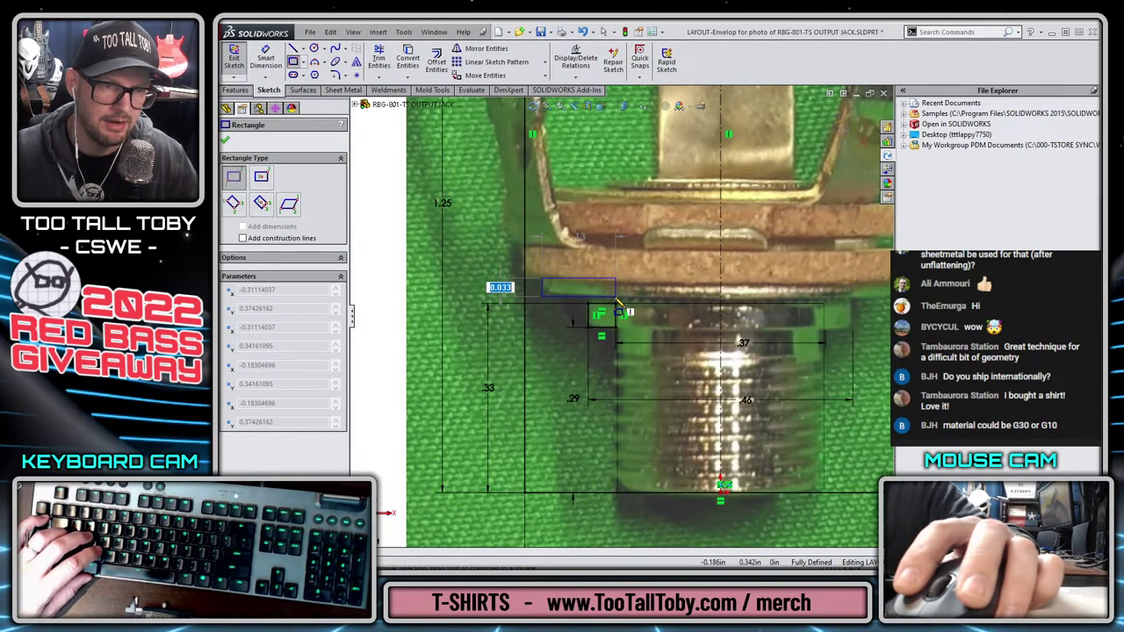
pyautogui.click(617, 297)
pyautogui.press('Escape')
pyautogui.click(616, 295)
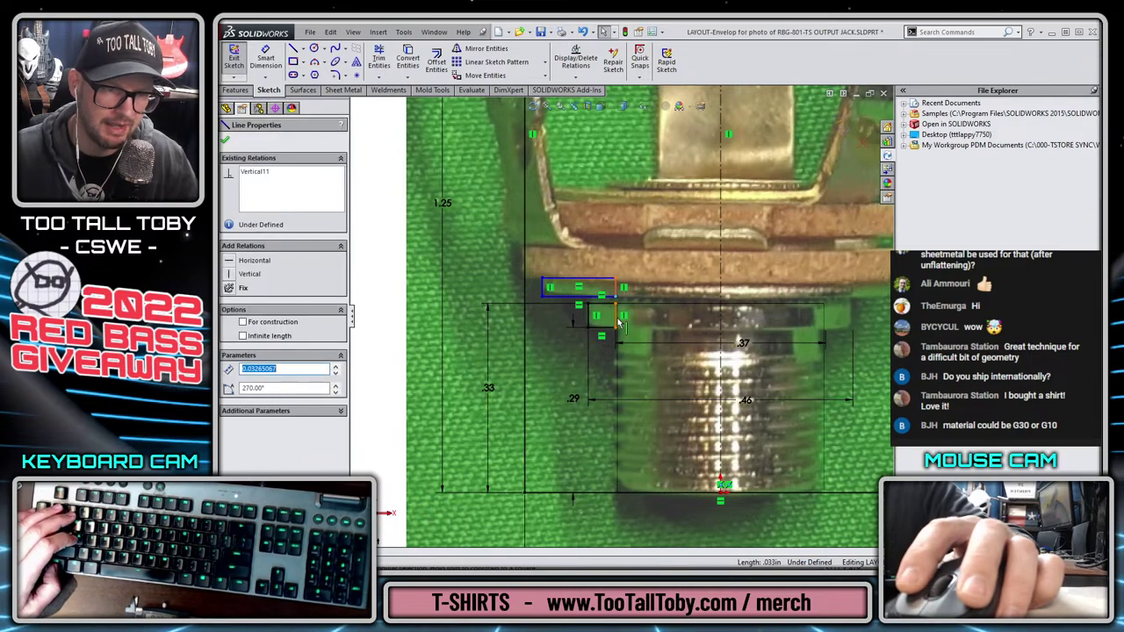
pyautogui.keyDown('ctrl'); pyautogui.click(617, 320); pyautogui.keyUp('ctrl')
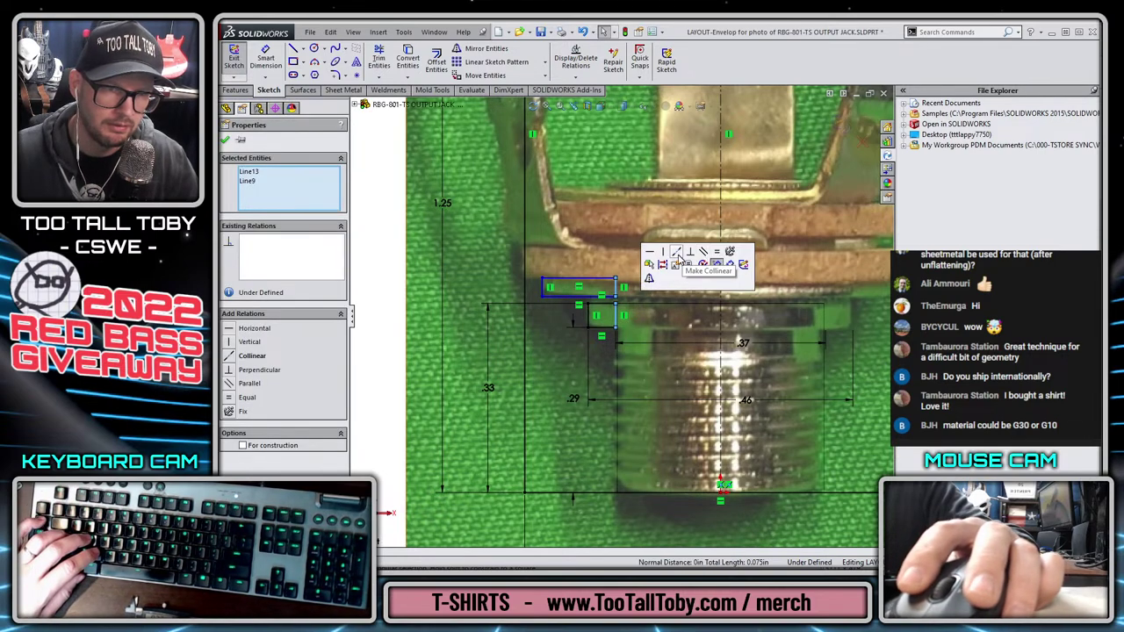
pyautogui.click(702, 254)
# Dimension the gap between the small square's upper edge and the new rectangle's lower edge as 0.005 in
pyautogui.press('s')
pyautogui.click(699, 306)
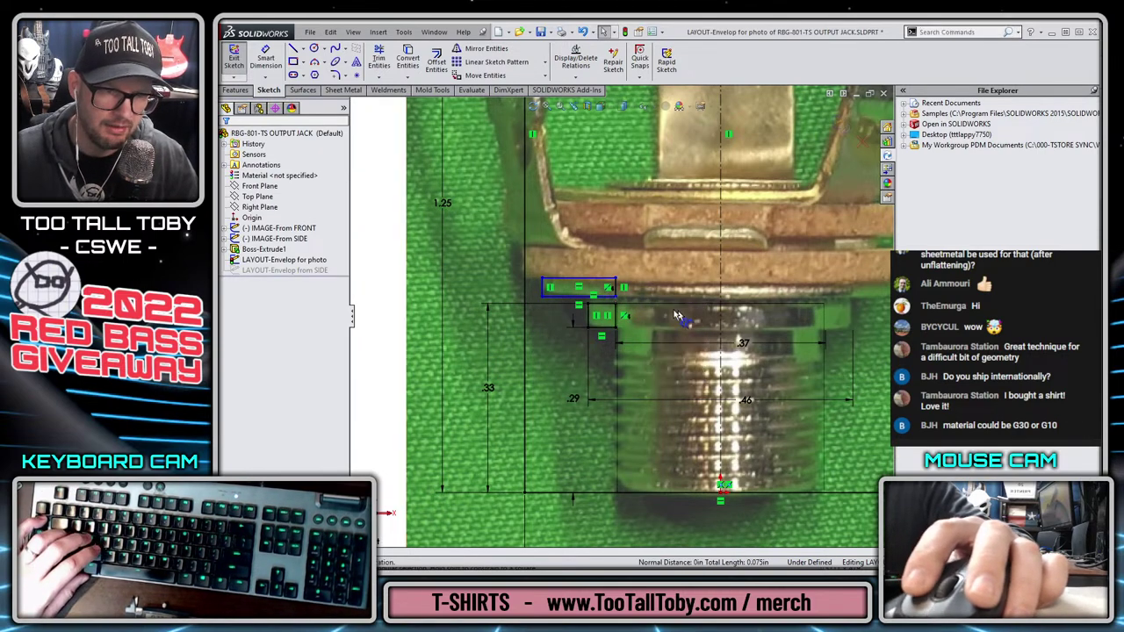
pyautogui.click(601, 309)
pyautogui.click(601, 292)
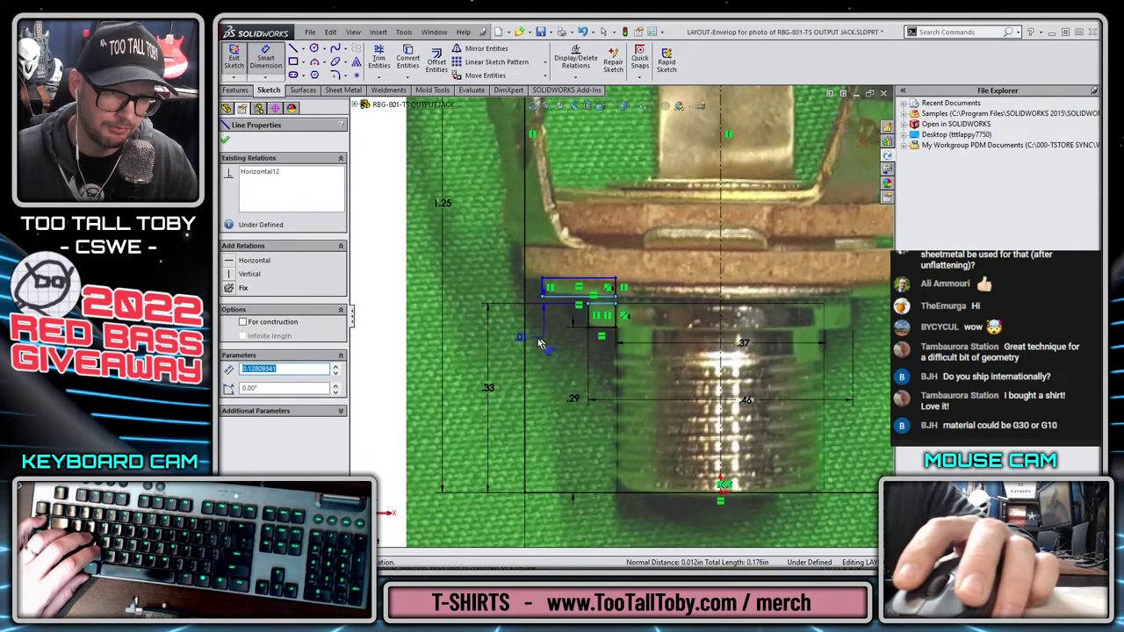
pyautogui.click(518, 338)
pyautogui.write('.005')
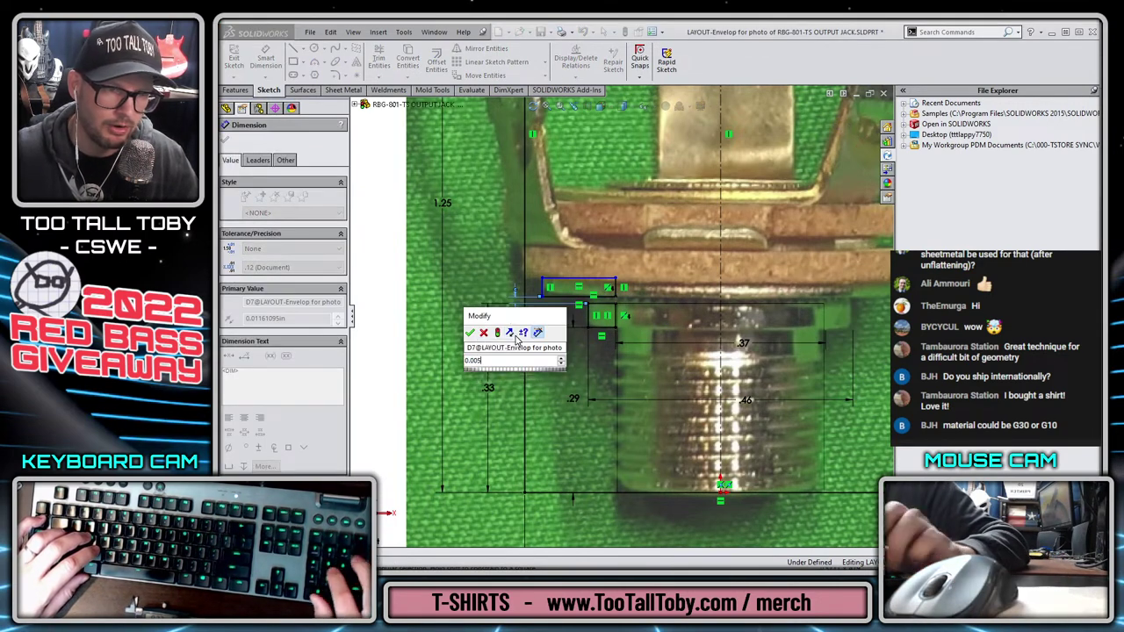
pyautogui.press('Return')
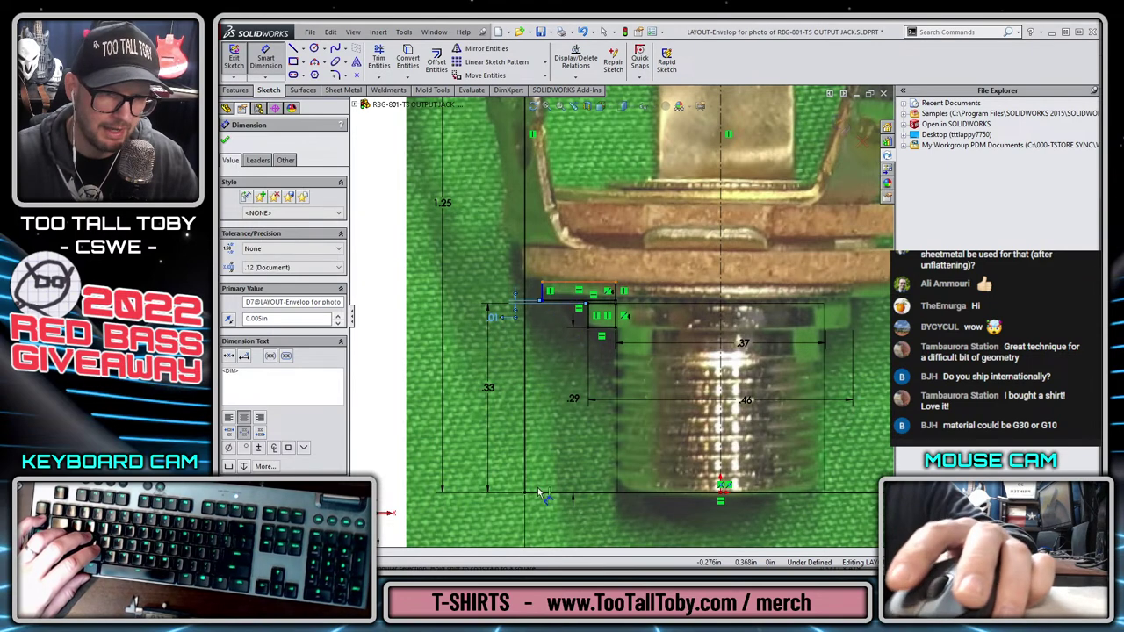
# Dimension the height of the new rectangle's upper edge above the envelope's bottom line
pyautogui.click(554, 508)
pyautogui.click(553, 494)
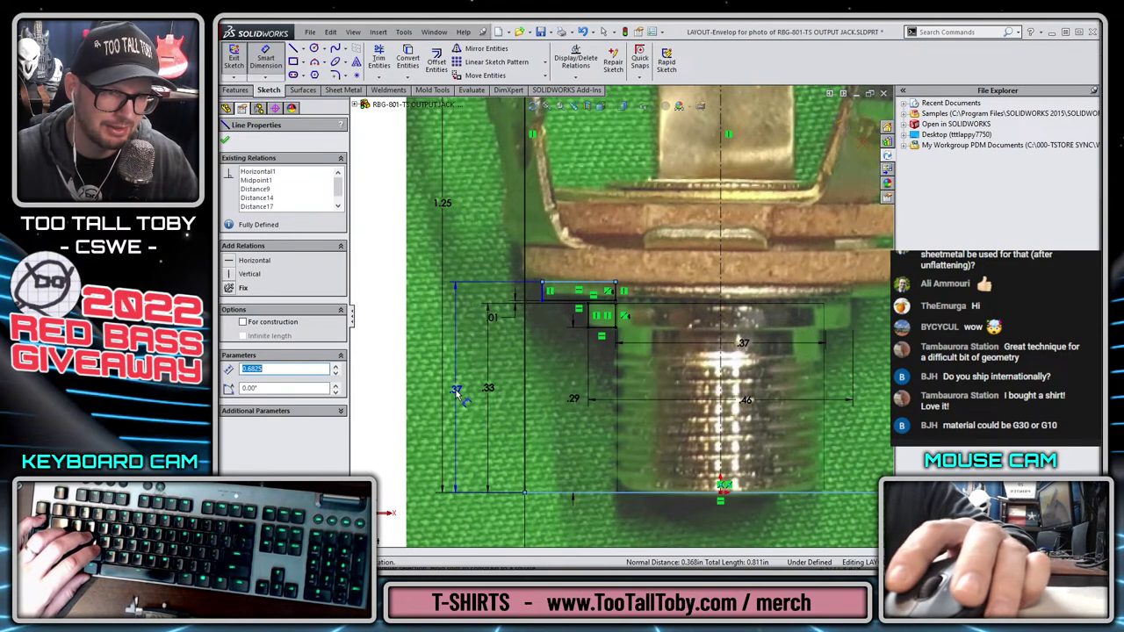
pyautogui.click(456, 394)
pyautogui.press('Return')
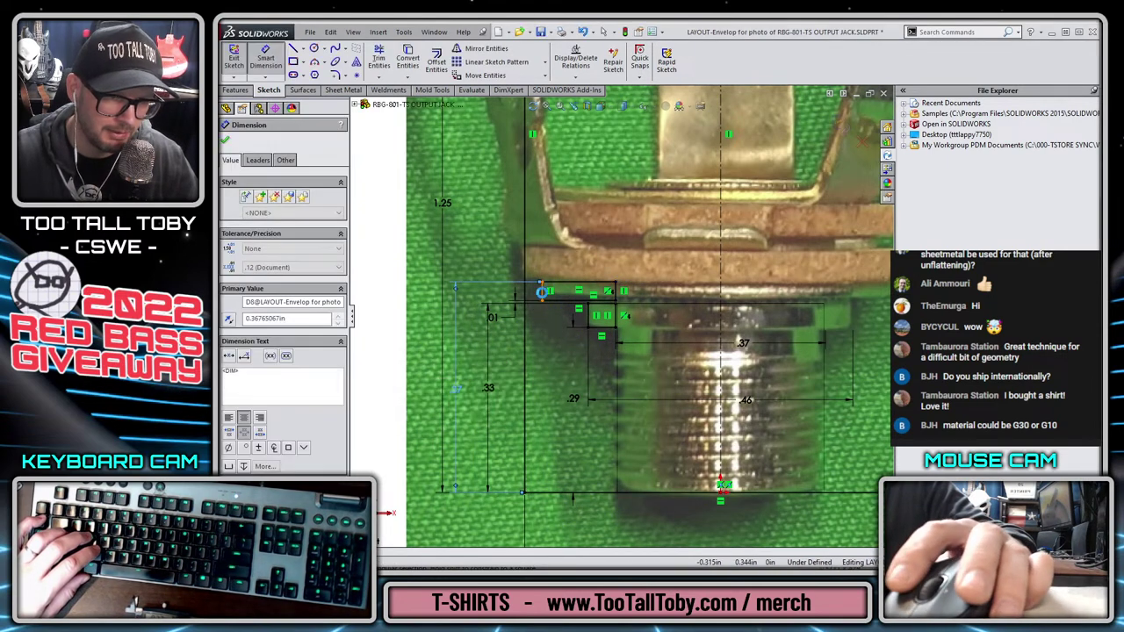
# Dimension the new rectangle's outer edge across the centerline as a 0.62 in diameter and exit the layout sketch
pyautogui.click(700, 334)
pyautogui.moveTo(700, 334); pyautogui.dragTo(716, 324)
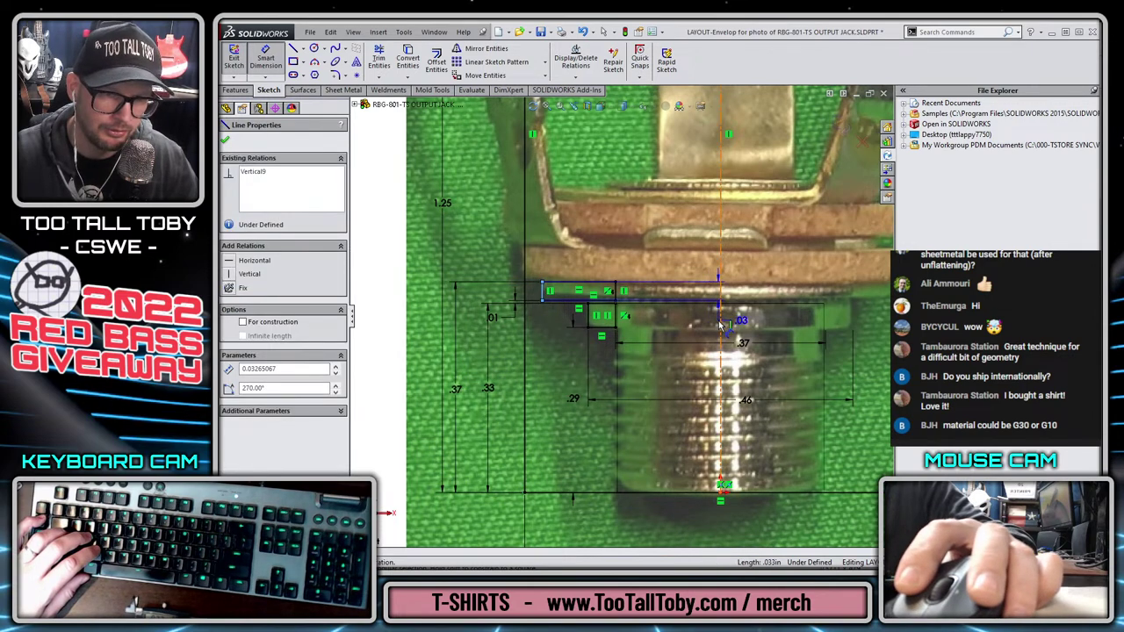
pyautogui.click(719, 324)
pyautogui.click(738, 383)
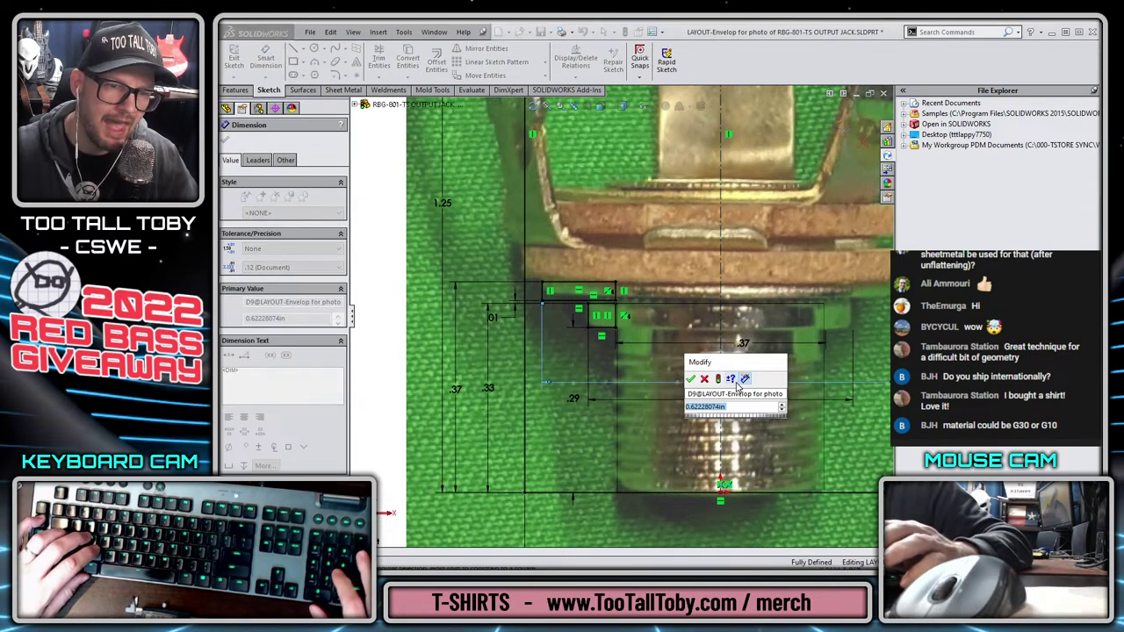
pyautogui.press('Return')
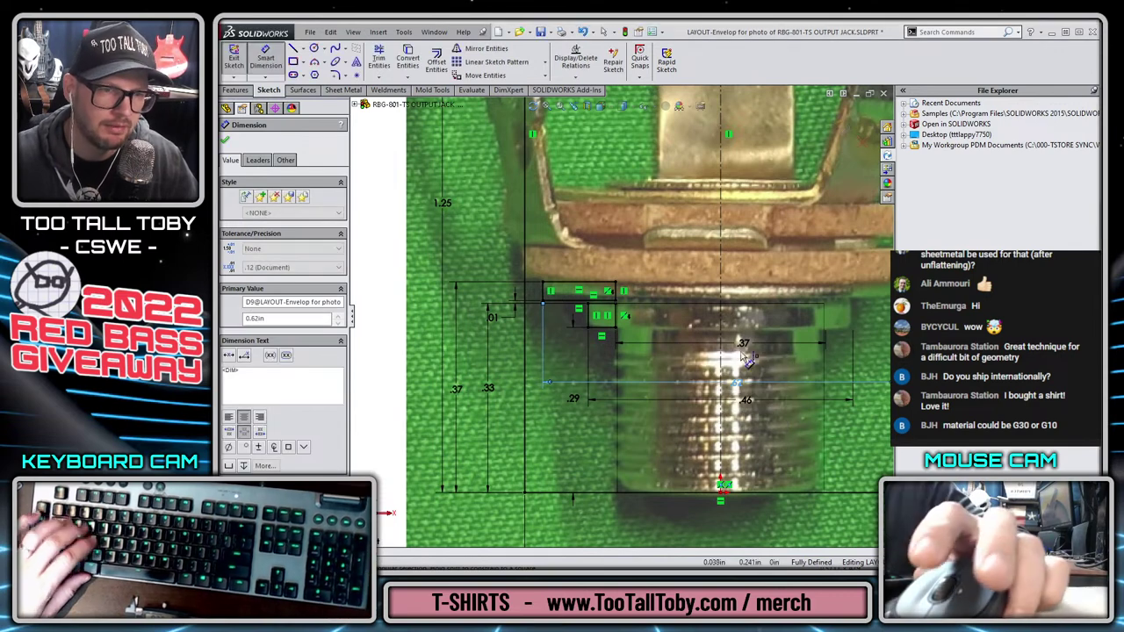
pyautogui.scroll(3, 745, 359)
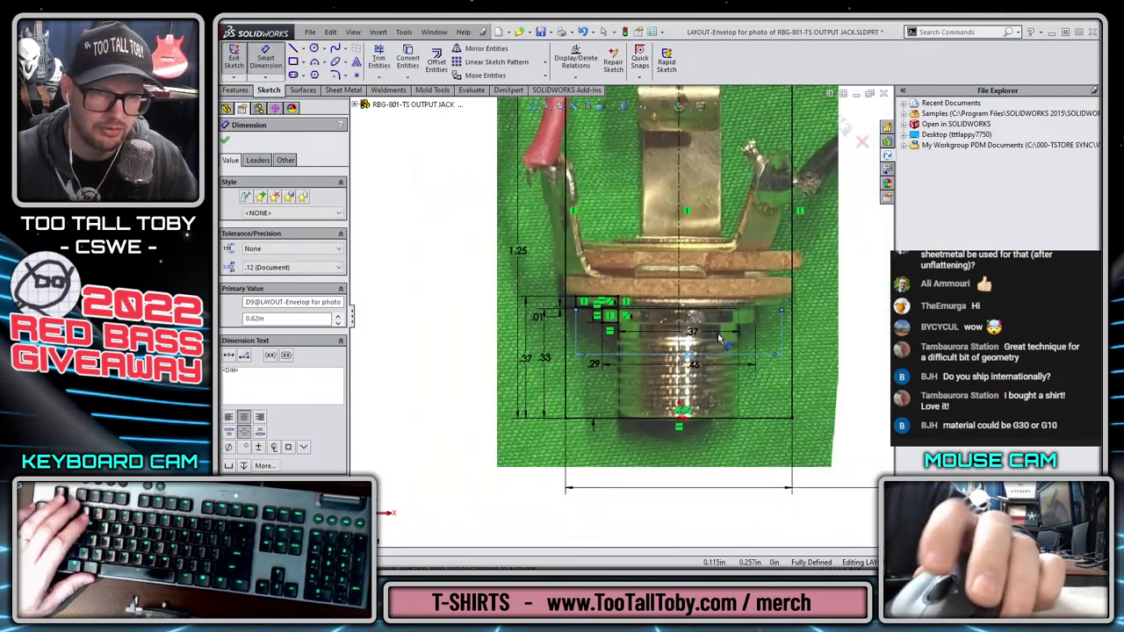
pyautogui.click(843, 132)
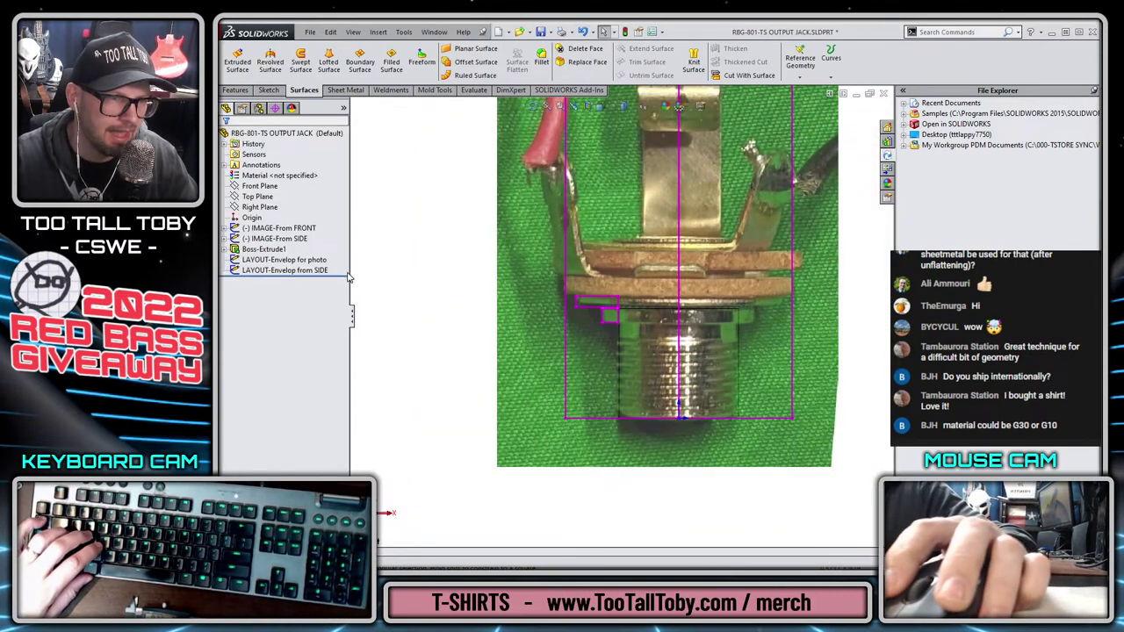
# Start a sketch on the Front Plane and convert the small square's outline and the centerline from the envelope layout
pyautogui.click(259, 185)
pyautogui.click(263, 168)
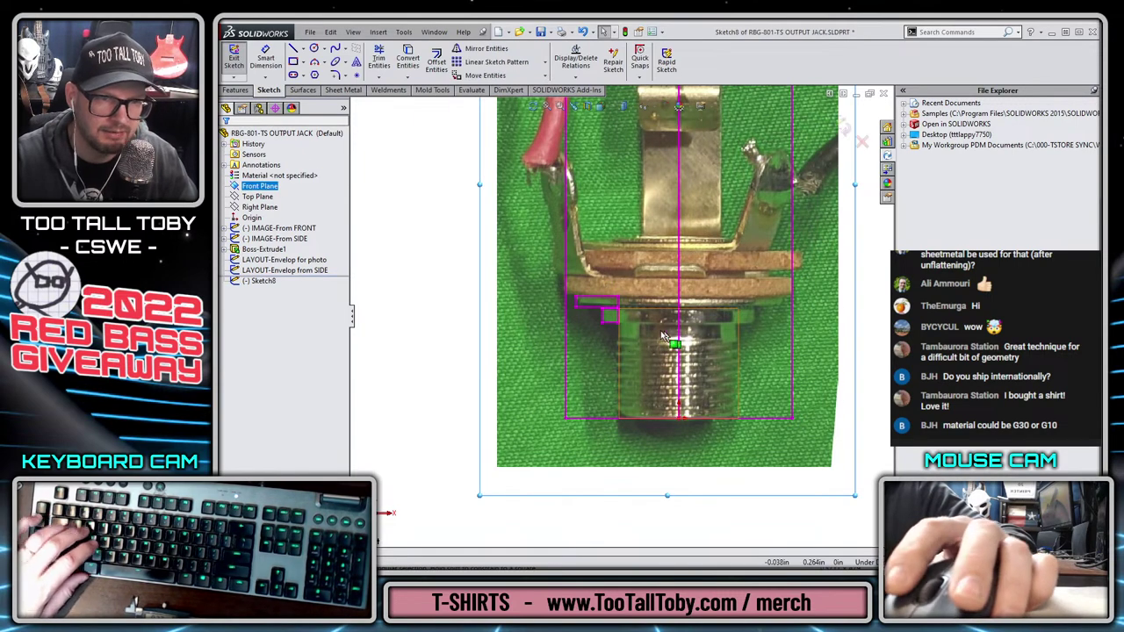
pyautogui.rightClick(604, 321)
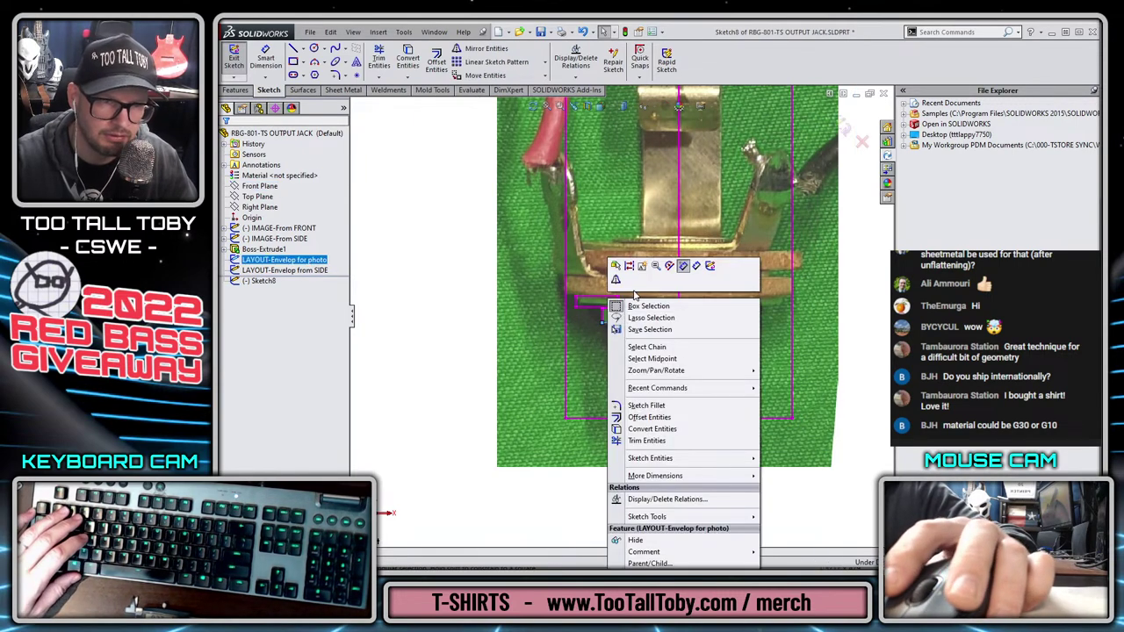
pyautogui.click(659, 346)
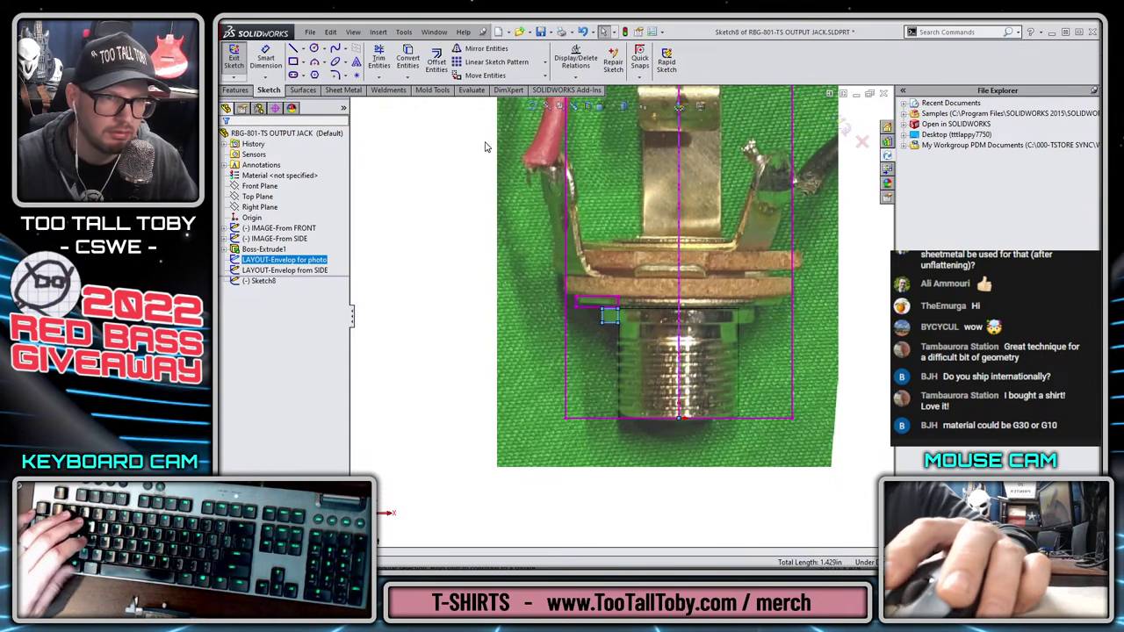
pyautogui.click(408, 55)
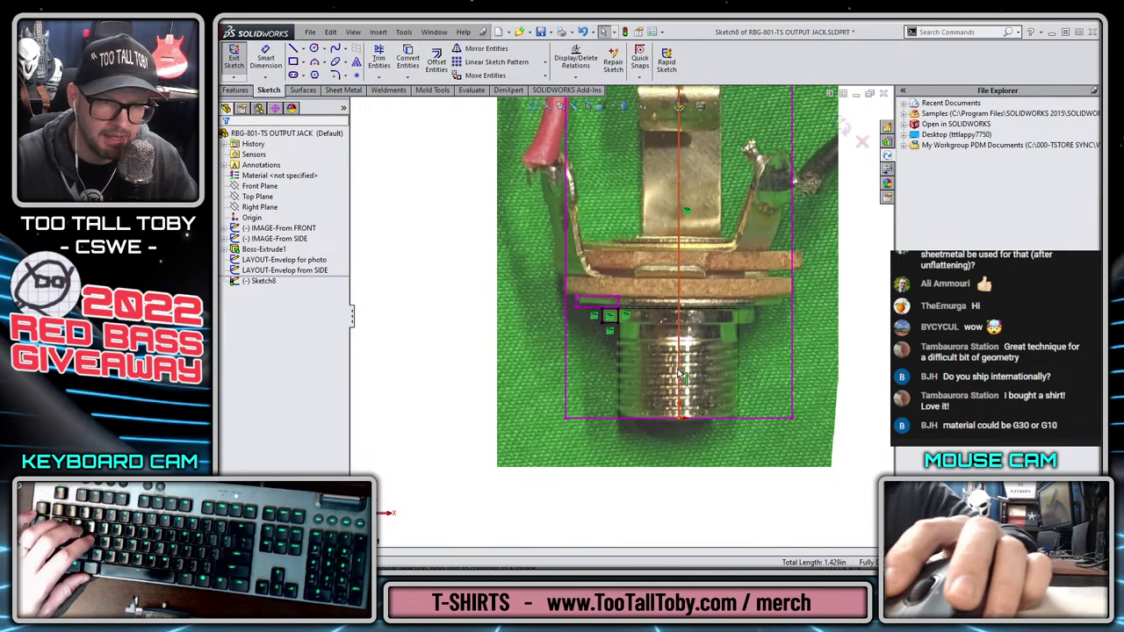
# Revolve the converted square profile 360° about the centerline to form a ring around the barrel's upper end
pyautogui.click(685, 376)
pyautogui.click(395, 231)
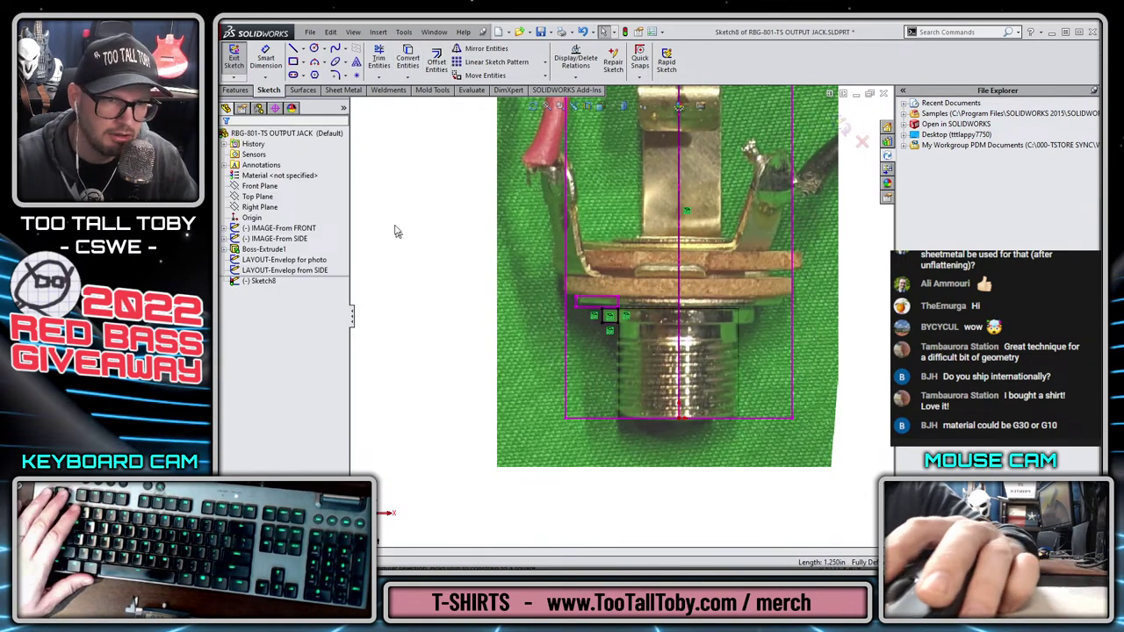
pyautogui.click(235, 90)
pyautogui.click(279, 63)
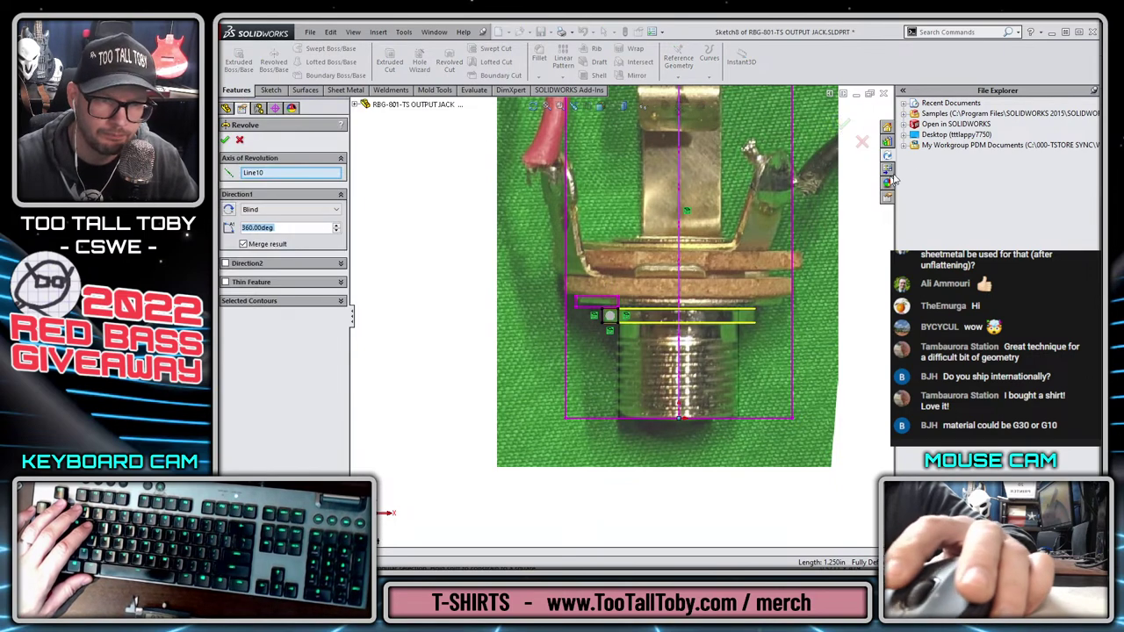
pyautogui.click(865, 133)
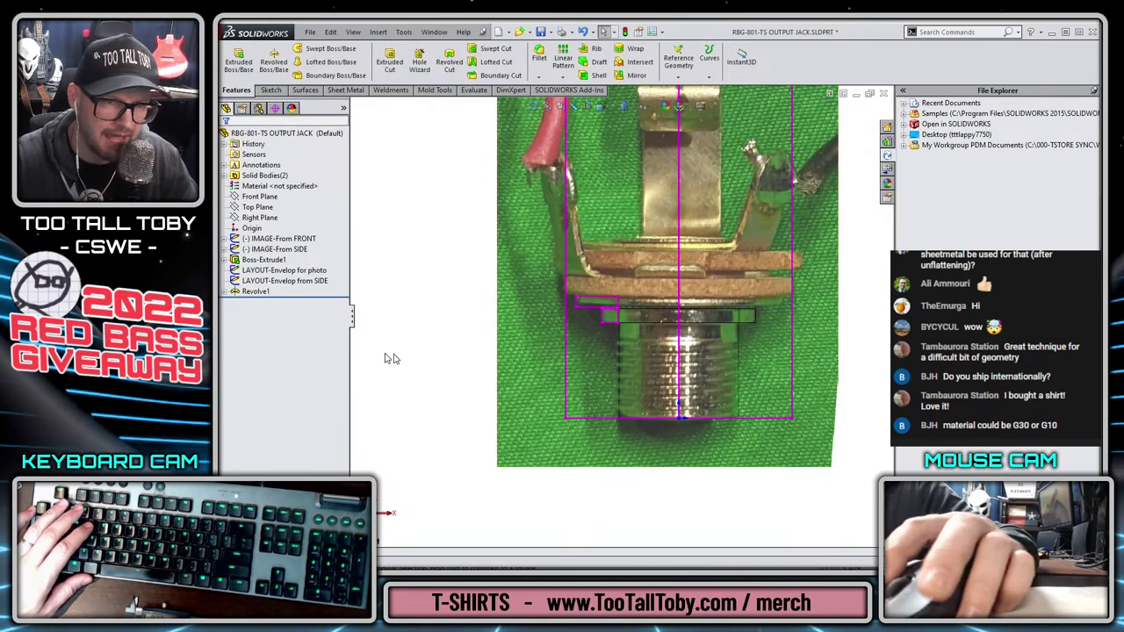
# Expand the Solid Bodies folder and examine the part's separate bodies
pyautogui.click(225, 175)
pyautogui.hotkey('ctrl', '1')
pyautogui.click(247, 173)
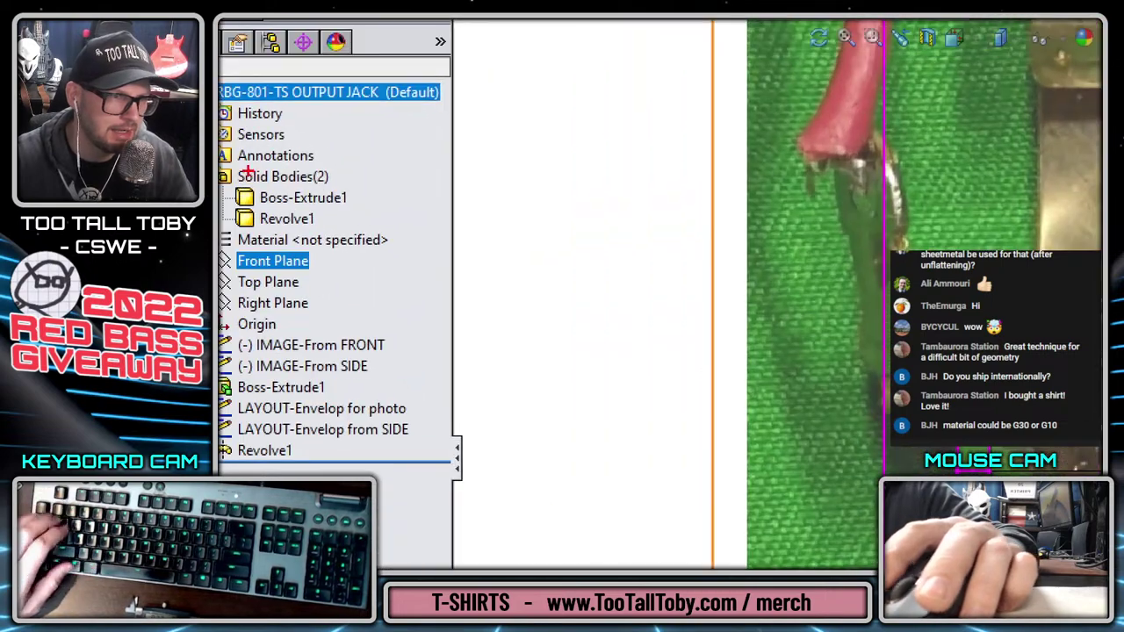
pyautogui.moveTo(343, 162); pyautogui.dragTo(239, 231)
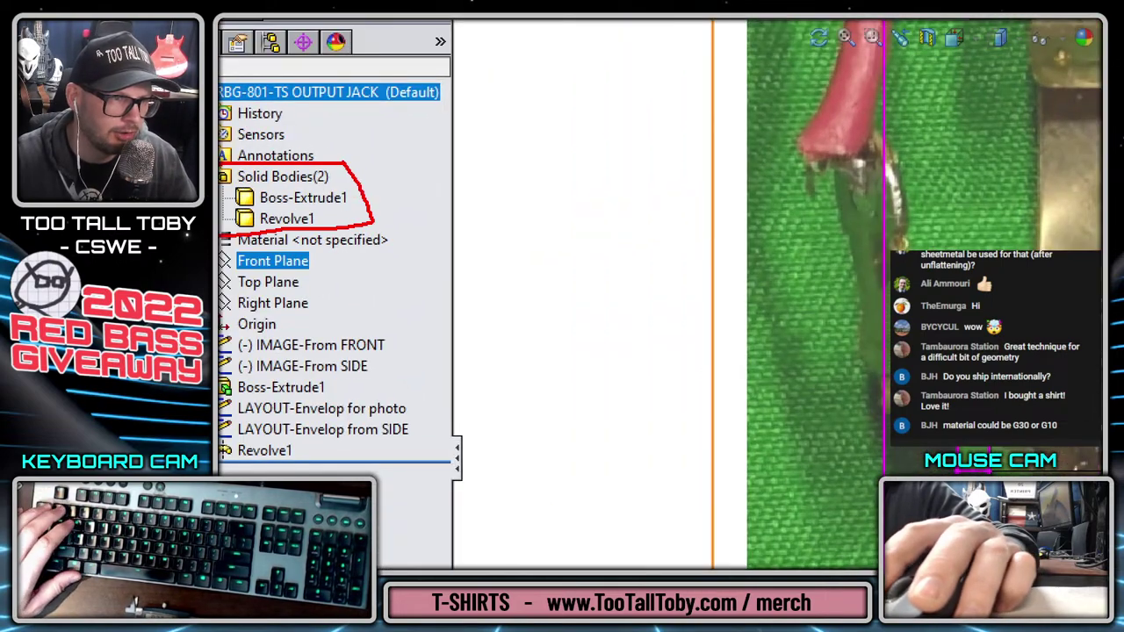
pyautogui.press('Escape')
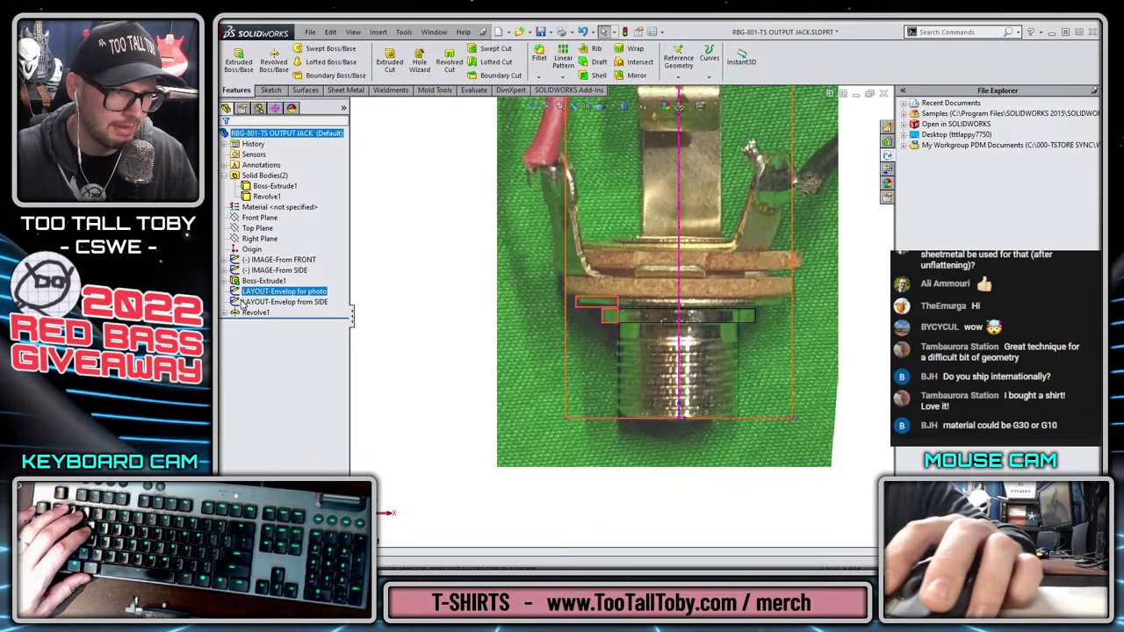
# Start a sketch on the Front Plane and convert the upper flat rectangle and the centerline from the envelope layout, making the centerline construction geometry
pyautogui.click(260, 216)
pyautogui.click(264, 203)
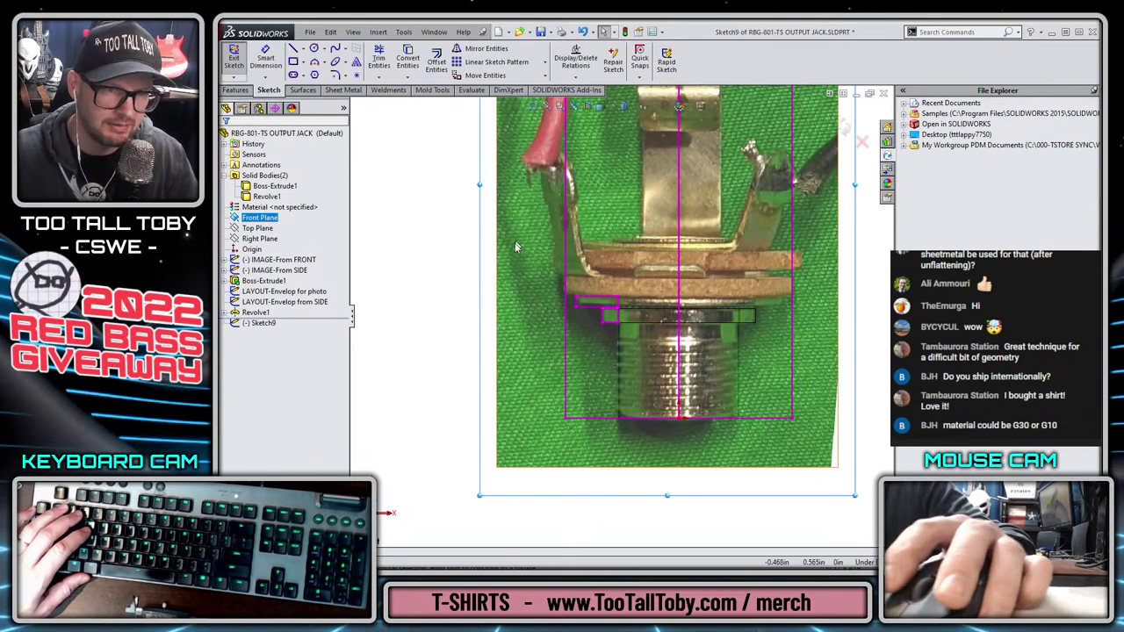
pyautogui.rightClick(587, 299)
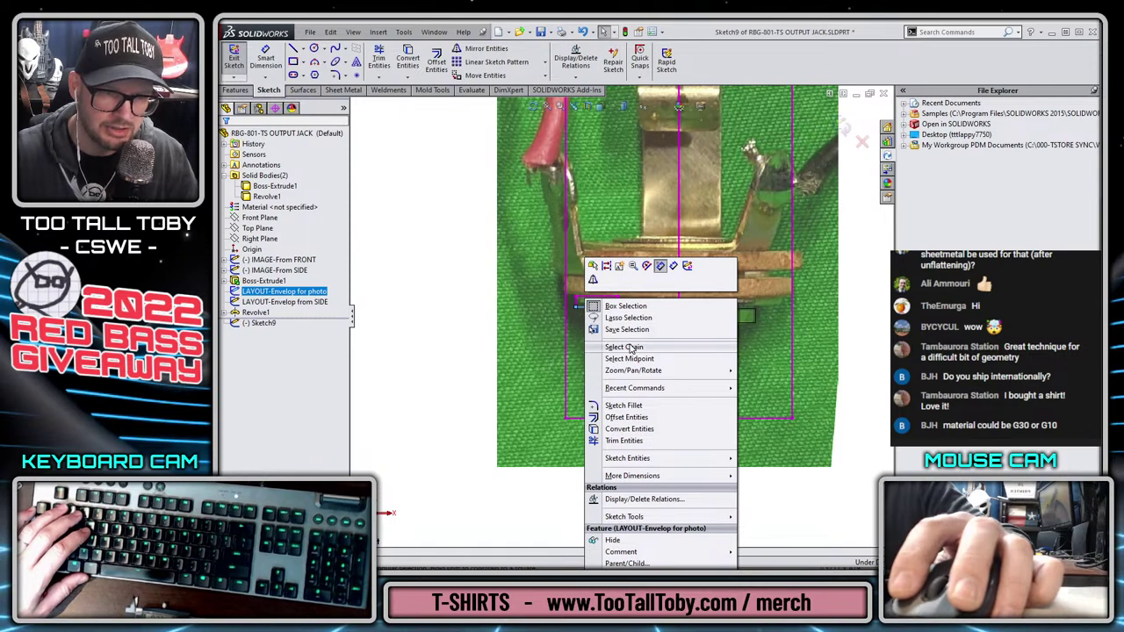
pyautogui.click(631, 348)
pyautogui.click(406, 58)
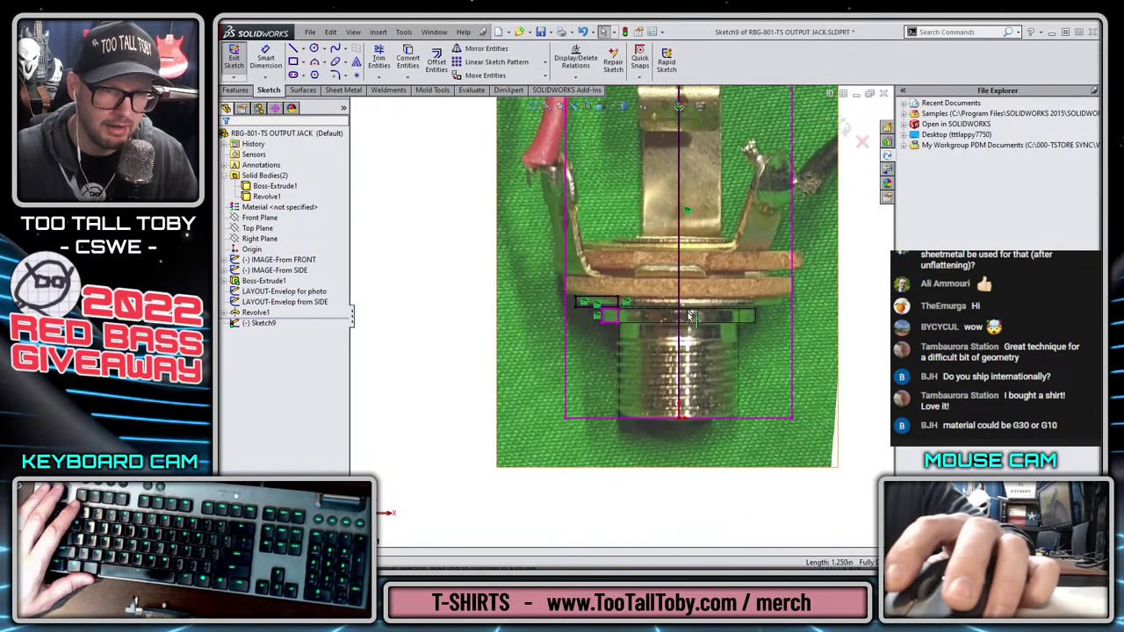
pyautogui.click(701, 318)
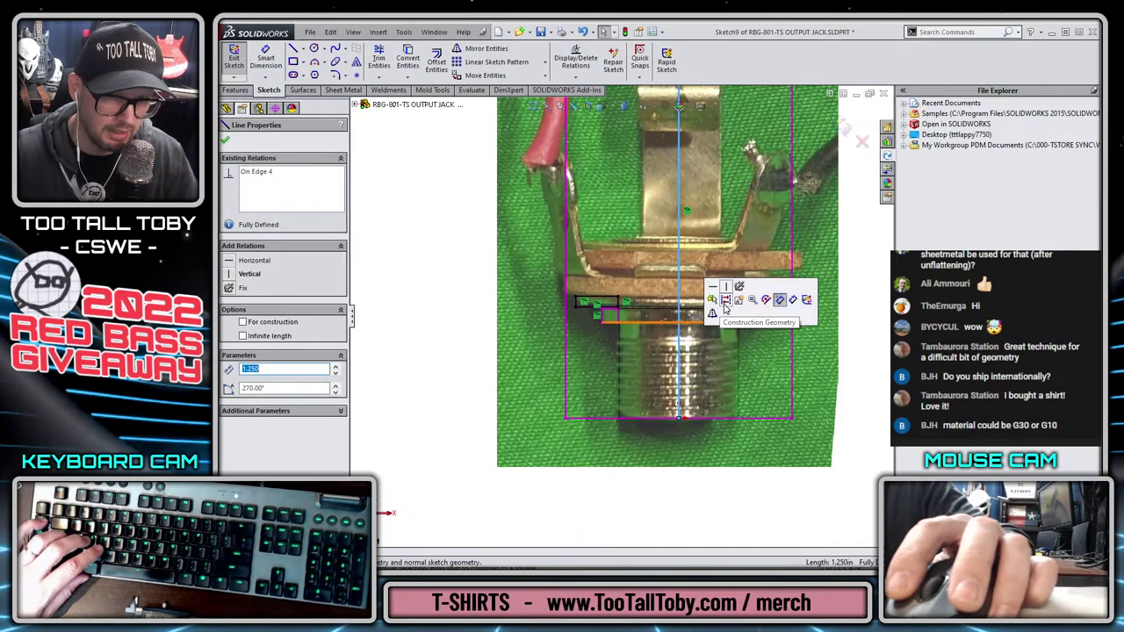
pyautogui.click(725, 301)
# Revolve the converted flat rectangle about the centerline to form a wider, thin ring above the first ring
pyautogui.click(239, 90)
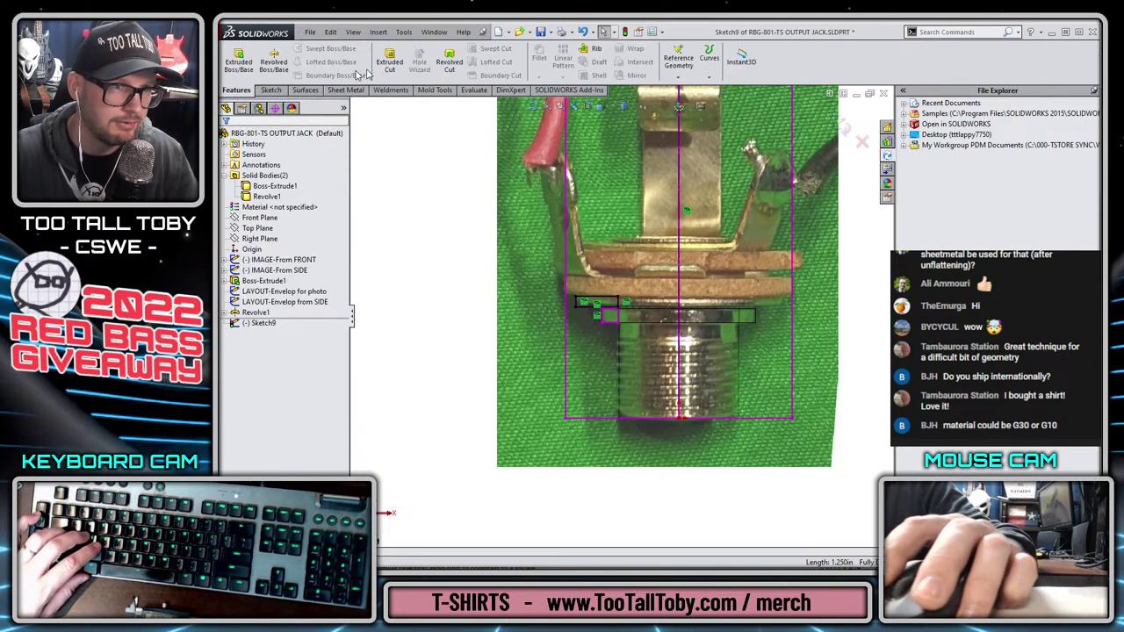
pyautogui.click(280, 60)
pyautogui.click(843, 126)
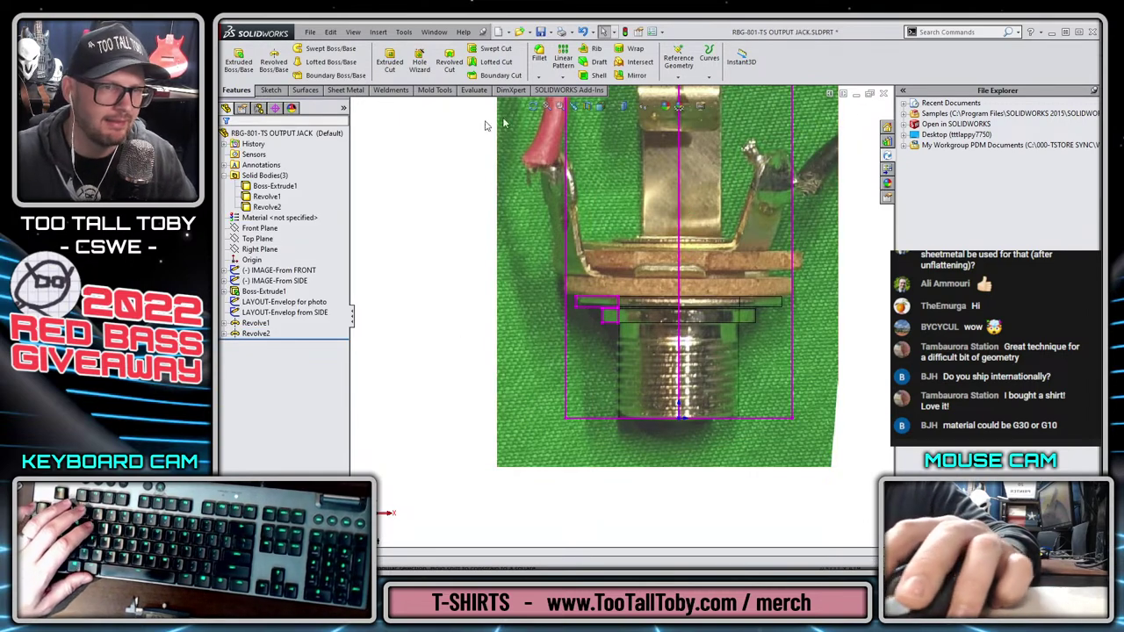
# Hide the sketches, switch the display to shaded with edges and inspect the stacked rings in 3D
pyautogui.press('s')
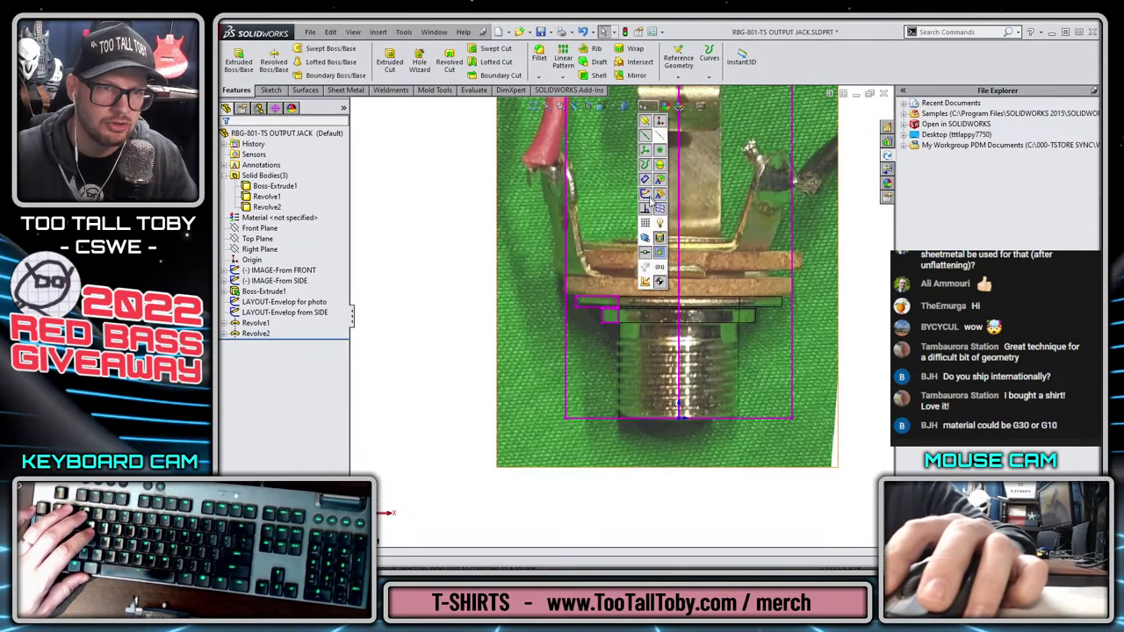
pyautogui.click(447, 223)
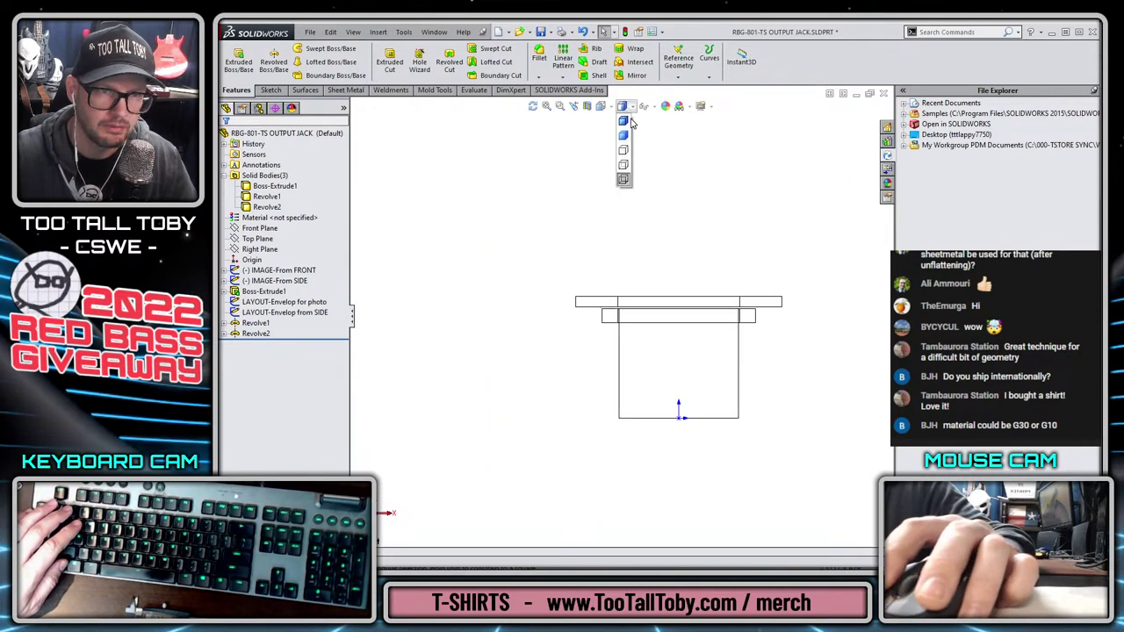
pyautogui.moveTo(673, 242); pyautogui.dragTo(634, 322, button='middle')
pyautogui.scroll(3, 635, 322)
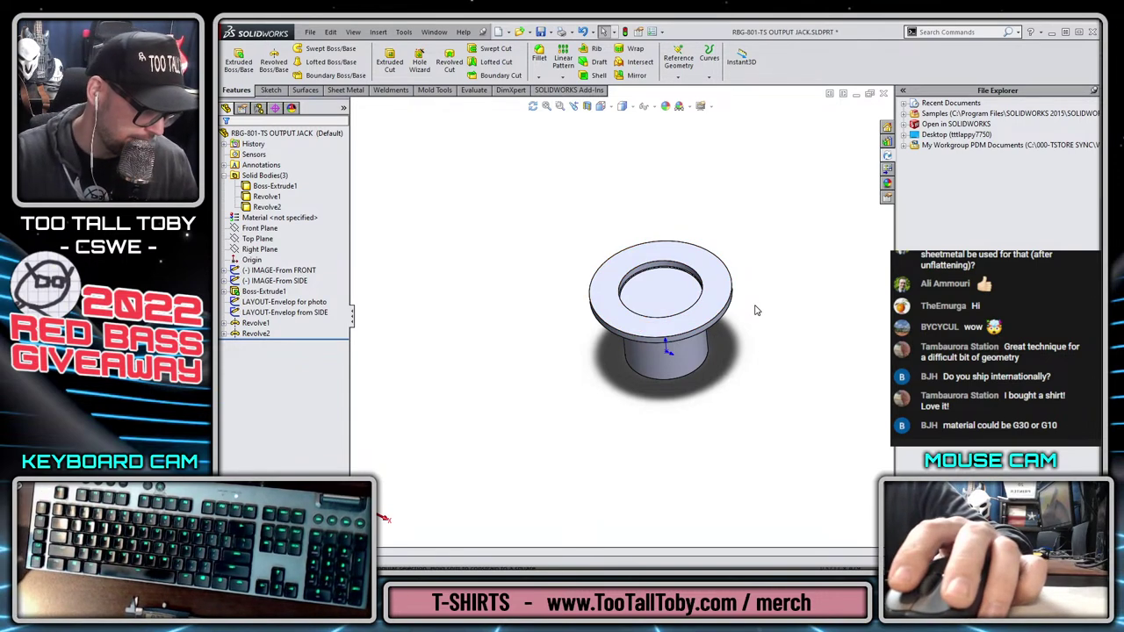
pyautogui.click(629, 106)
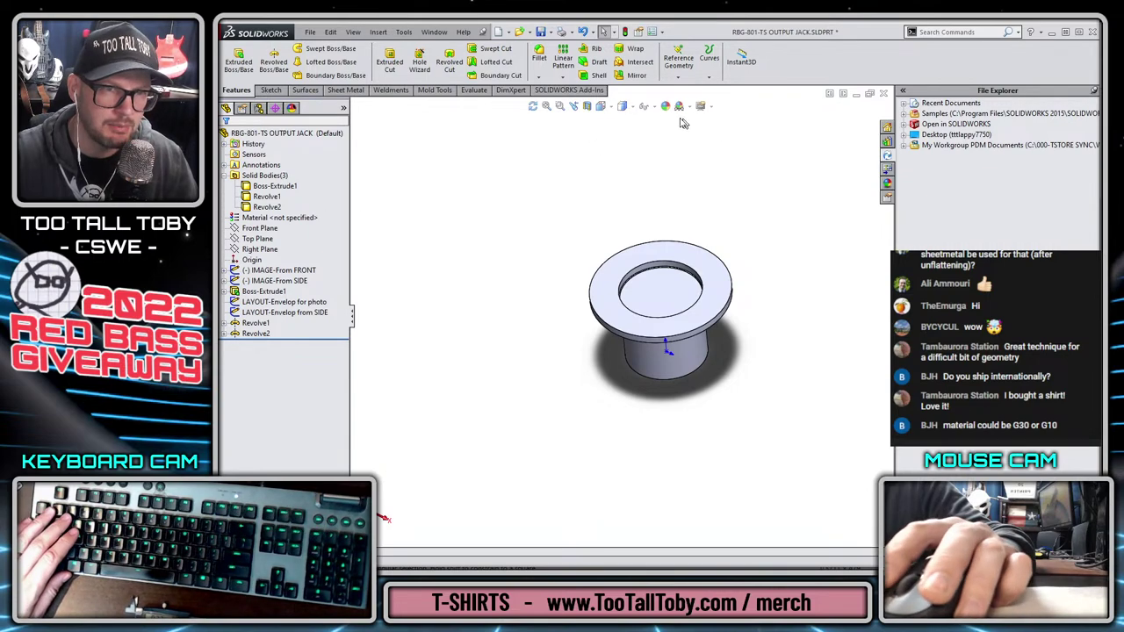
# Show the sketches again and return to the front view over the reference photo
pyautogui.click(646, 109)
pyautogui.click(648, 198)
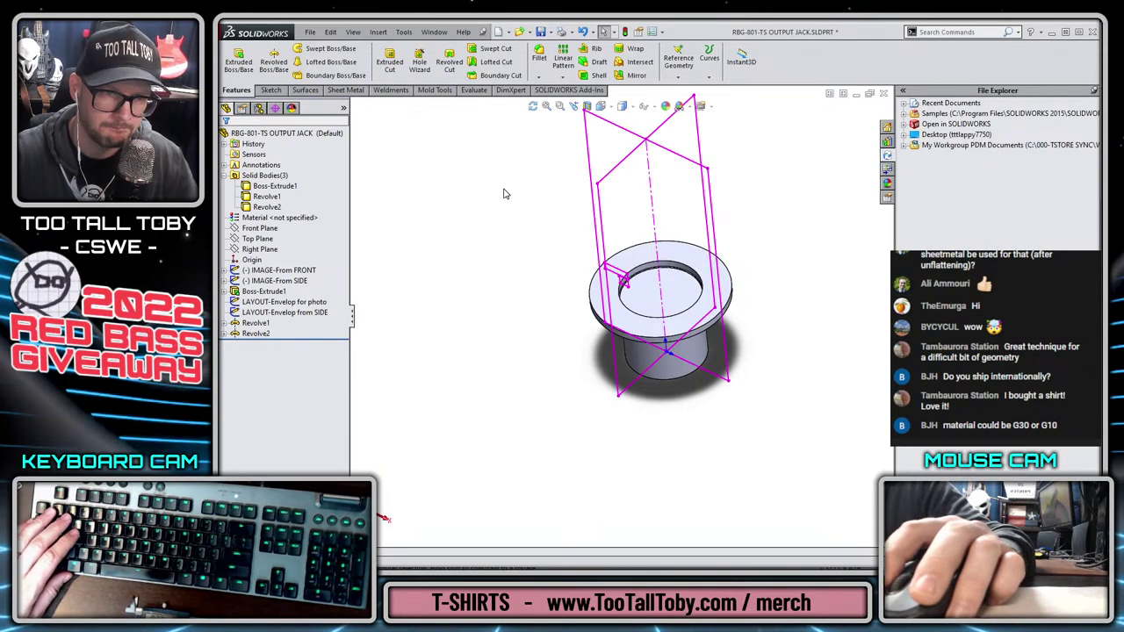
pyautogui.hotkey('ctrl', '1')
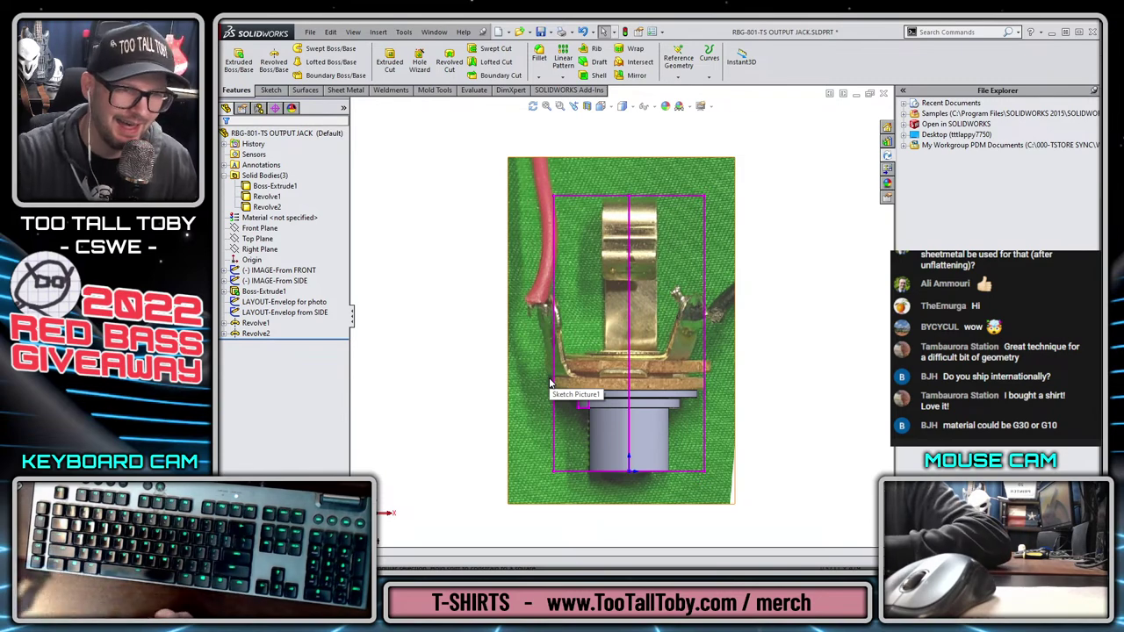
# In the LAYOUT-Envelop for photo sketch, draw a rectangle about 0.158 by 0.057 in over the lower brown washer, starting on the envelope's side line
pyautogui.click(283, 303)
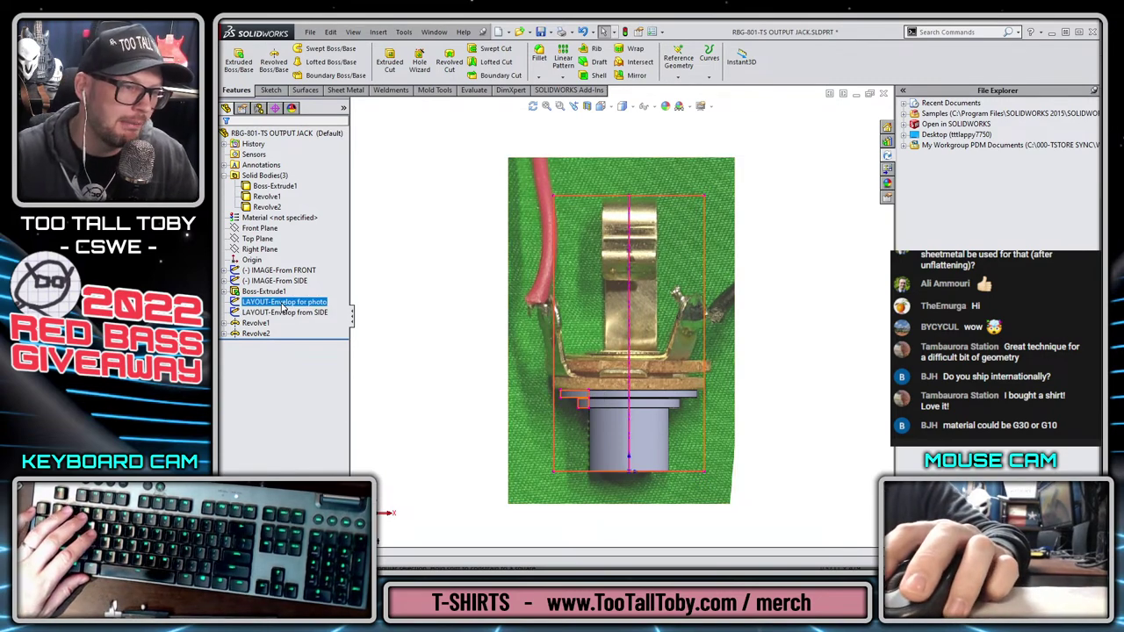
pyautogui.click(290, 271)
pyautogui.scroll(-8, 583, 374)
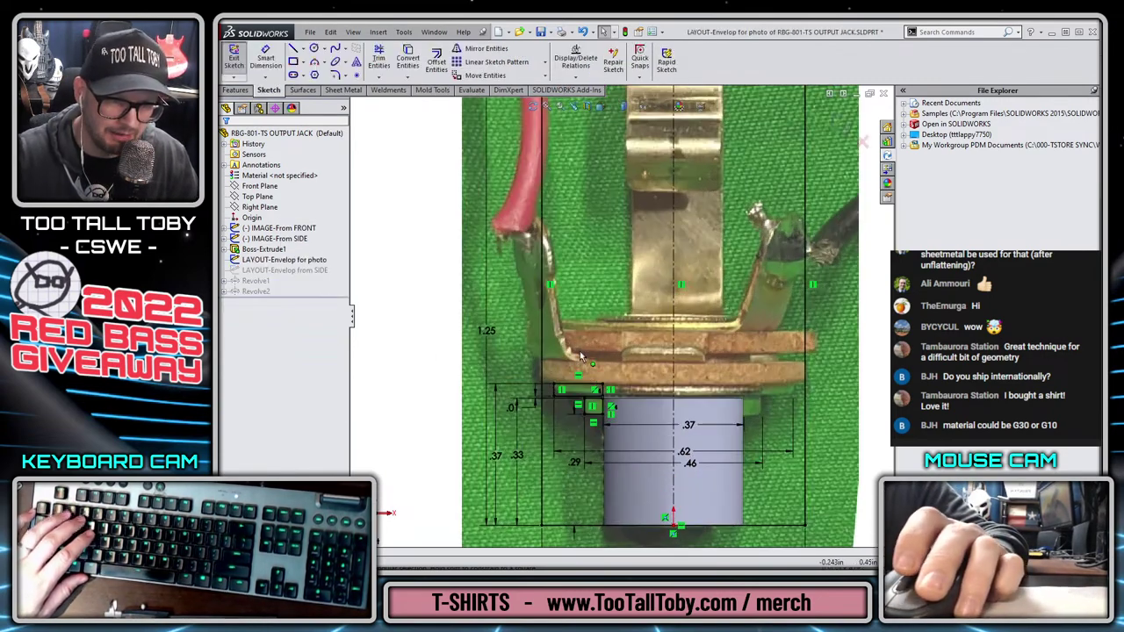
pyautogui.scroll(-3, 583, 373)
pyautogui.press('s')
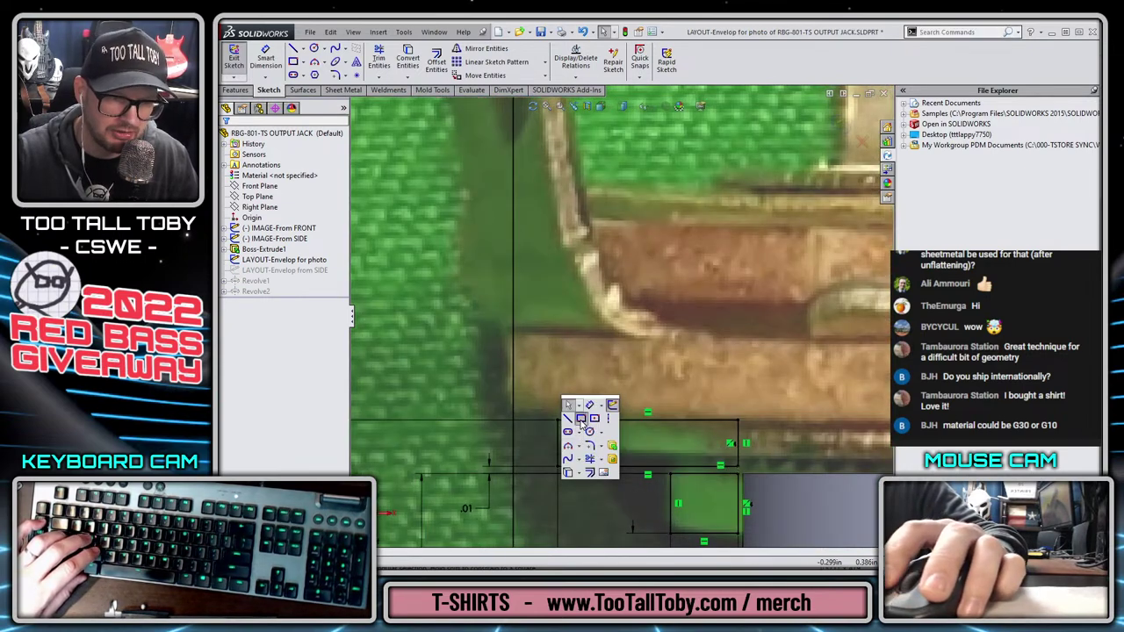
pyautogui.click(582, 425)
pyautogui.click(517, 332)
pyautogui.scroll(2, 615, 386)
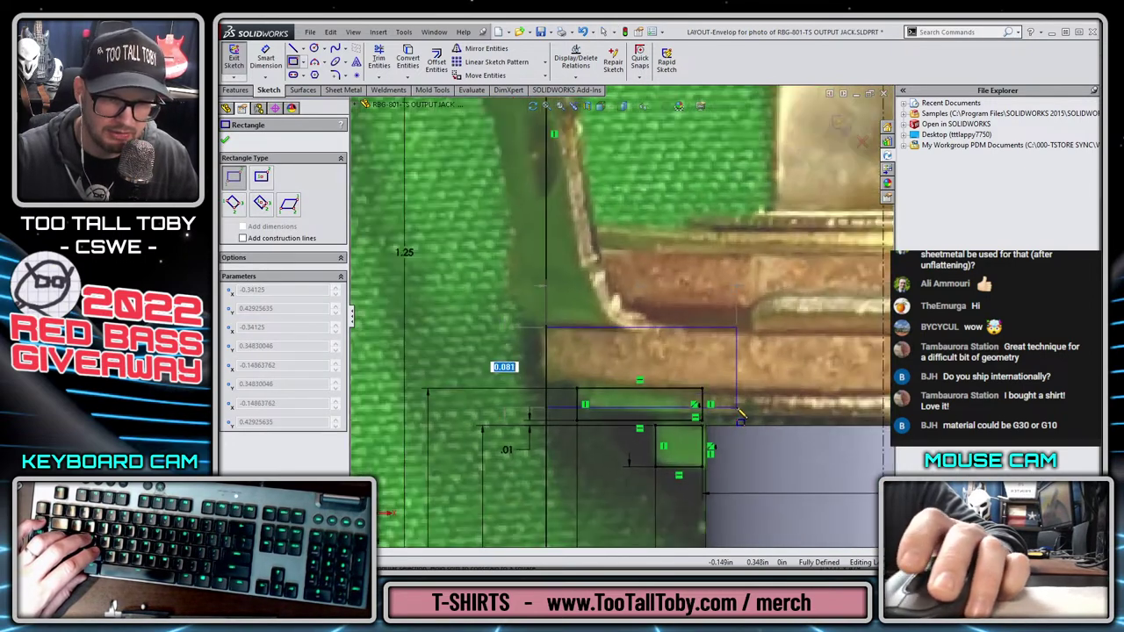
pyautogui.scroll(-1, 694, 385)
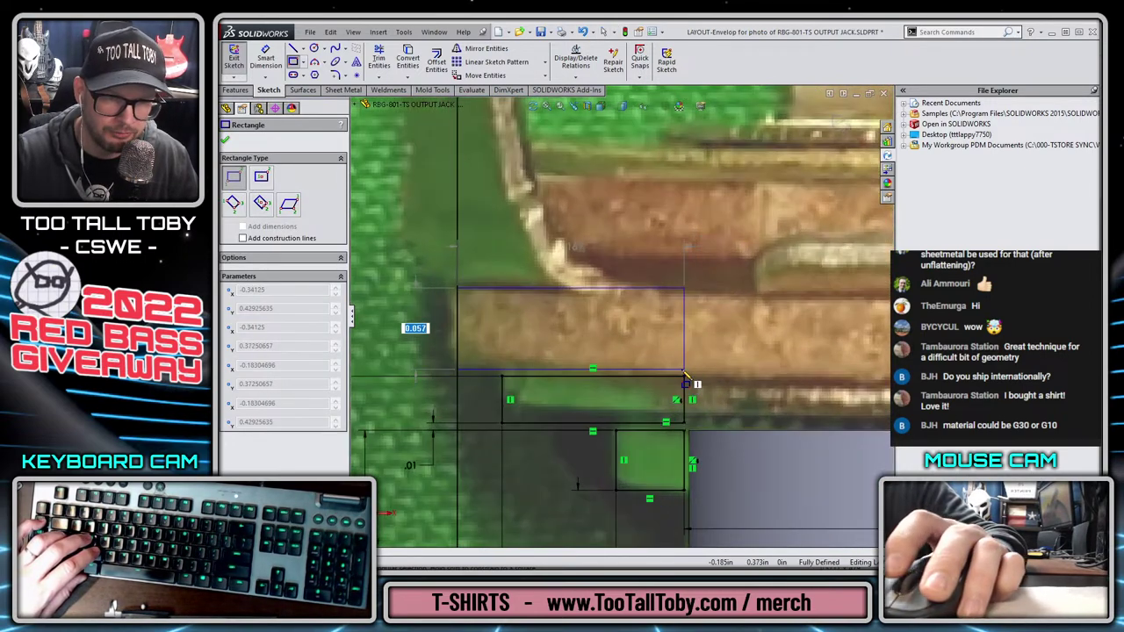
pyautogui.click(684, 371)
pyautogui.press('Escape')
# Dimension the gap between the new rectangle's lower edge and the rectangle beneath it as 0.003 in
pyautogui.press('s')
pyautogui.click(597, 373)
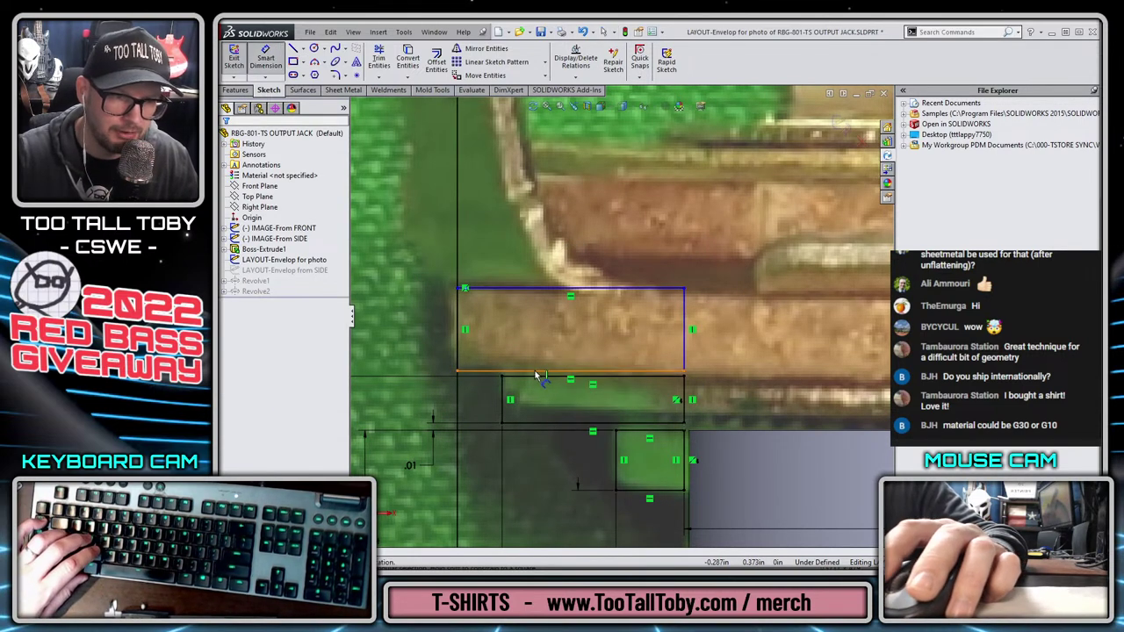
pyautogui.click(535, 371)
pyautogui.click(531, 377)
pyautogui.click(526, 406)
pyautogui.write('.003')
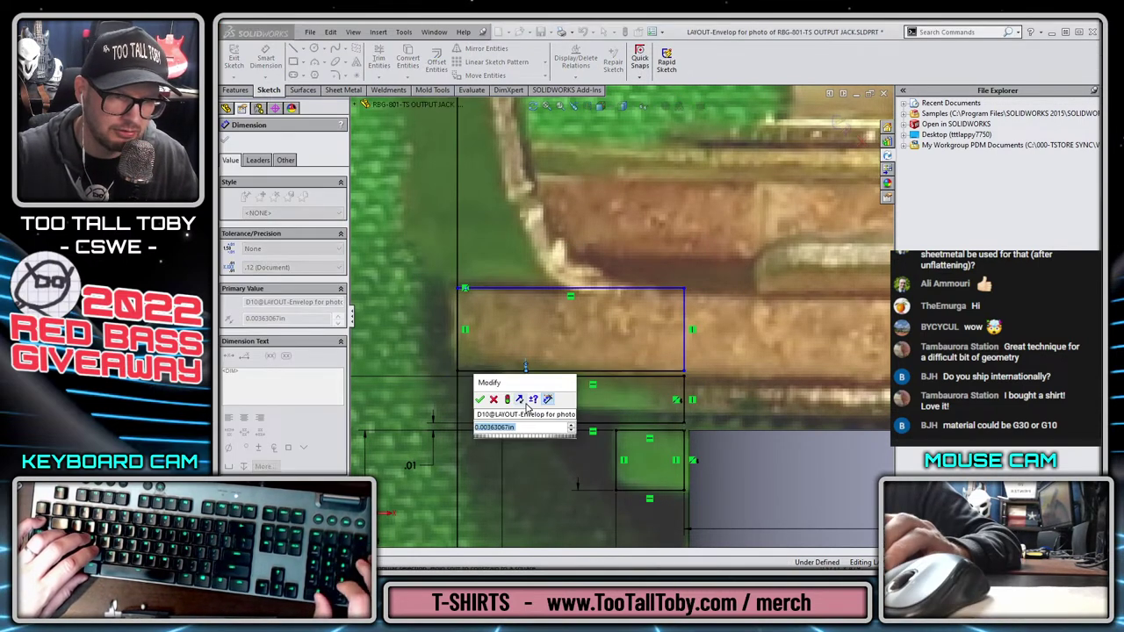
pyautogui.press('Return')
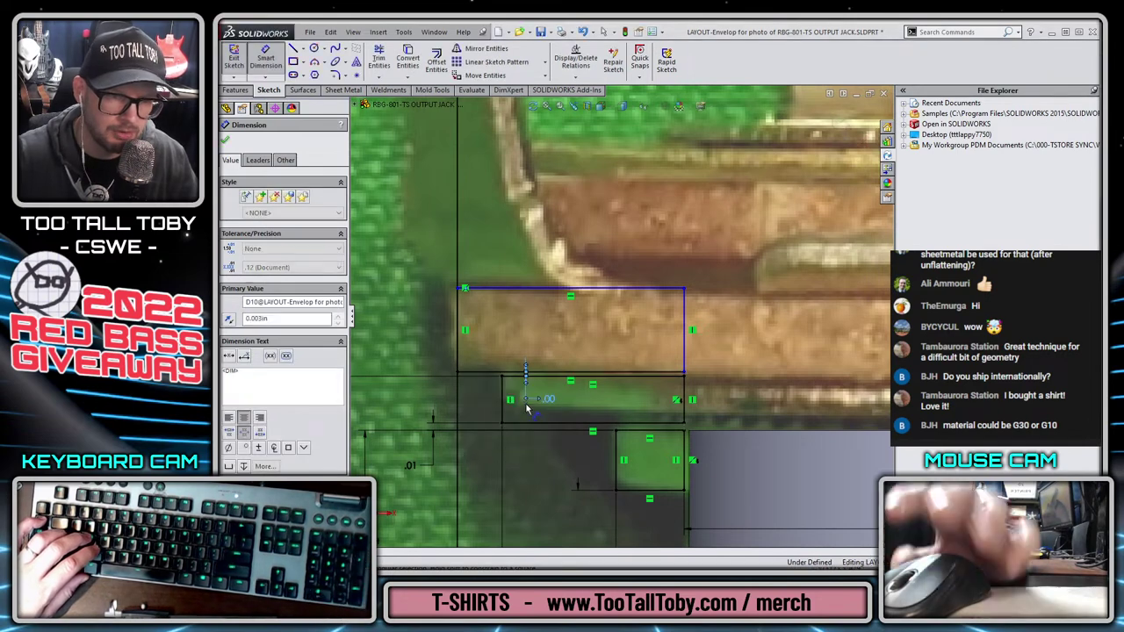
# Dimension the height of the washer rectangle's upper edge above the envelope's bottom line
pyautogui.click(509, 289)
pyautogui.scroll(4, 619, 323)
pyautogui.scroll(4, 590, 440)
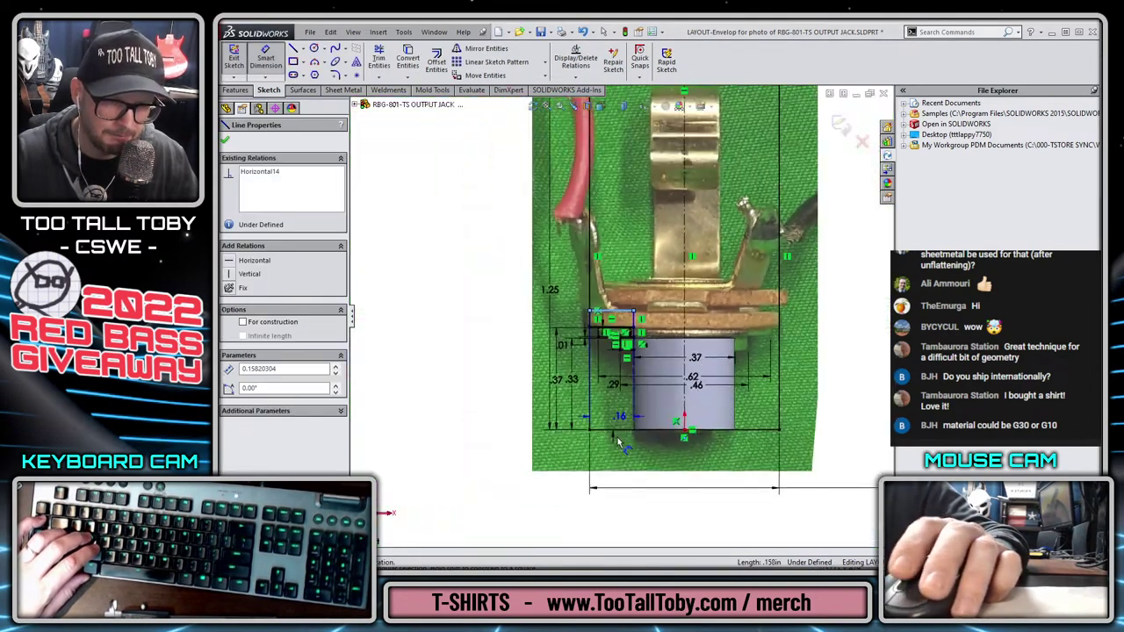
pyautogui.scroll(-1, 616, 441)
pyautogui.click(597, 421)
pyautogui.click(482, 356)
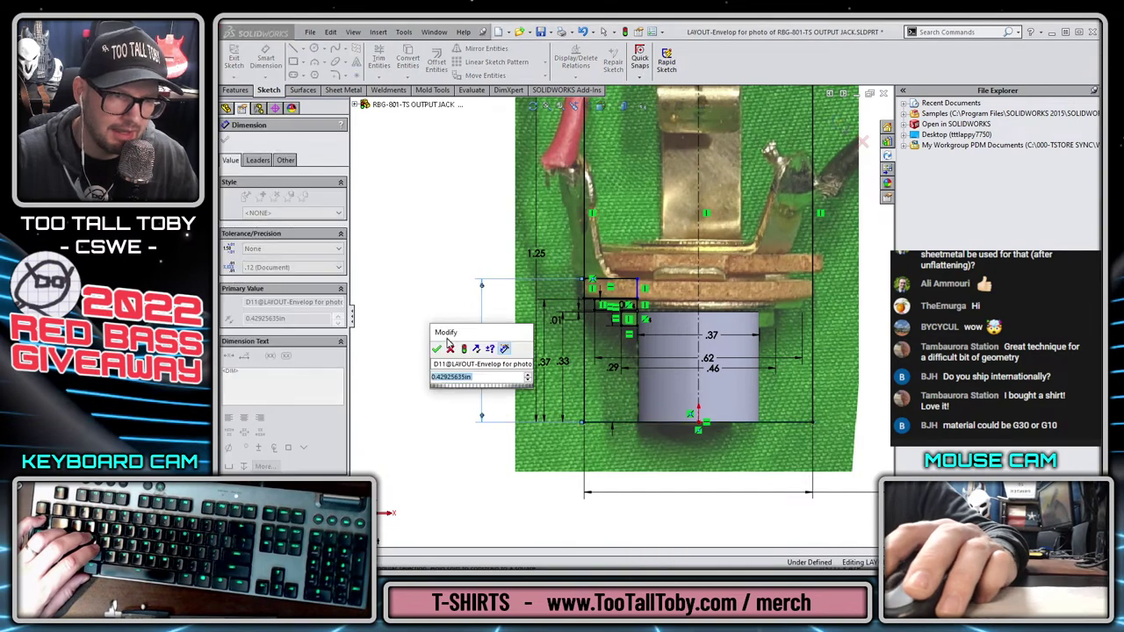
pyautogui.press('Return')
# Make the washer rectangle's inner edge collinear with the inner edge of the rectangle below and exit the layout sketch
pyautogui.scroll(-4, 635, 302)
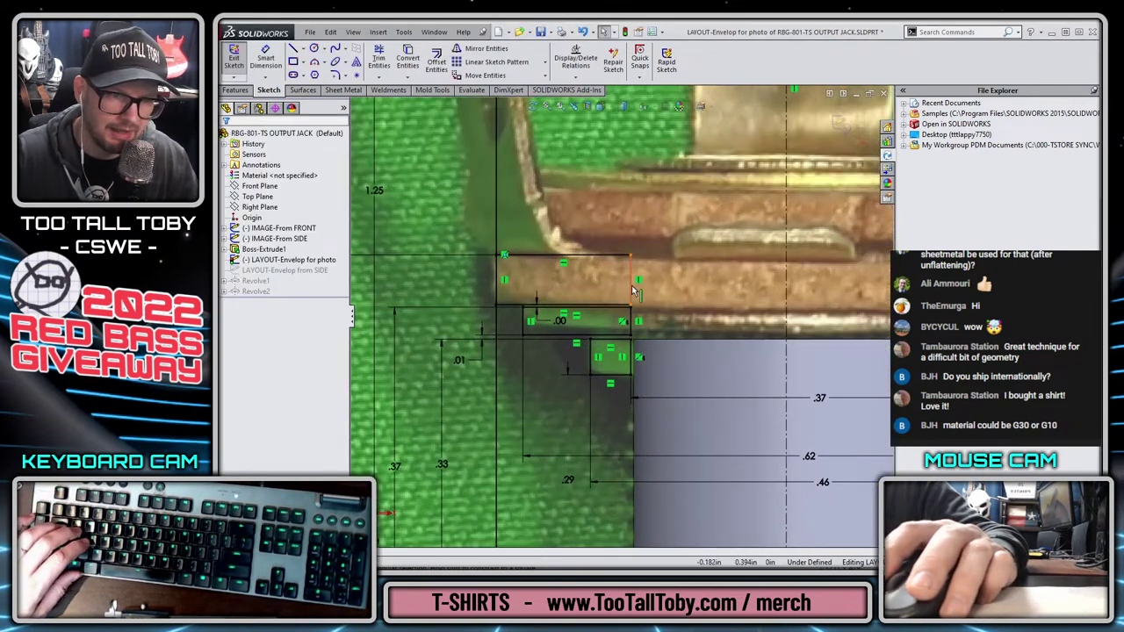
pyautogui.click(633, 321)
pyautogui.keyDown('ctrl'); pyautogui.click(631, 325); pyautogui.keyUp('ctrl')
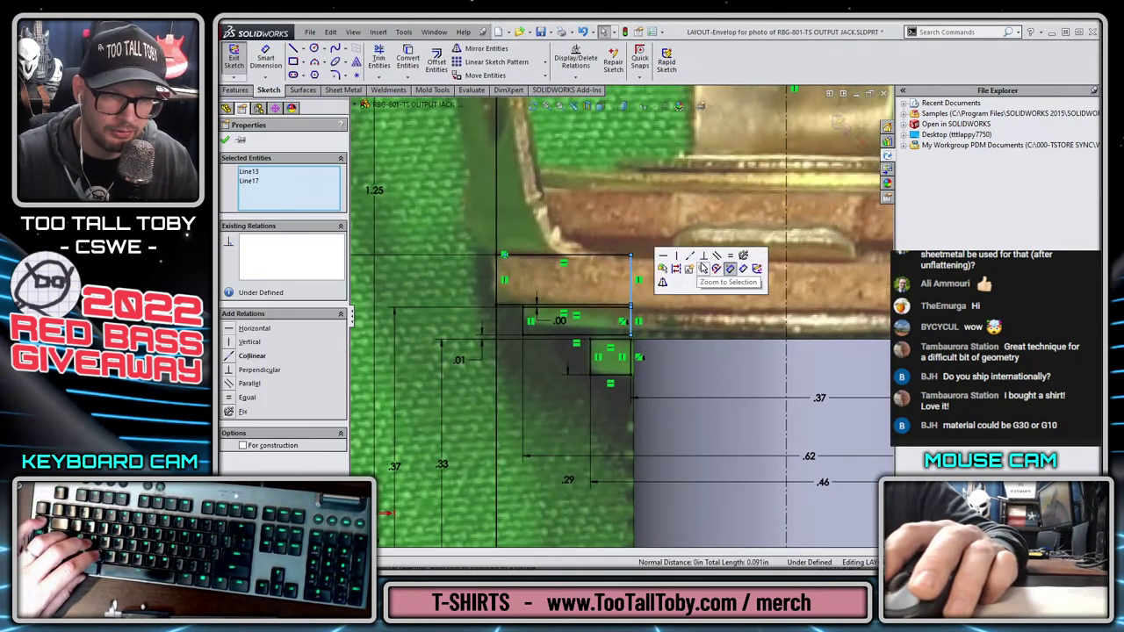
pyautogui.click(694, 257)
pyautogui.press('Escape')
pyautogui.scroll(3, 622, 316)
pyautogui.scroll(2, 597, 312)
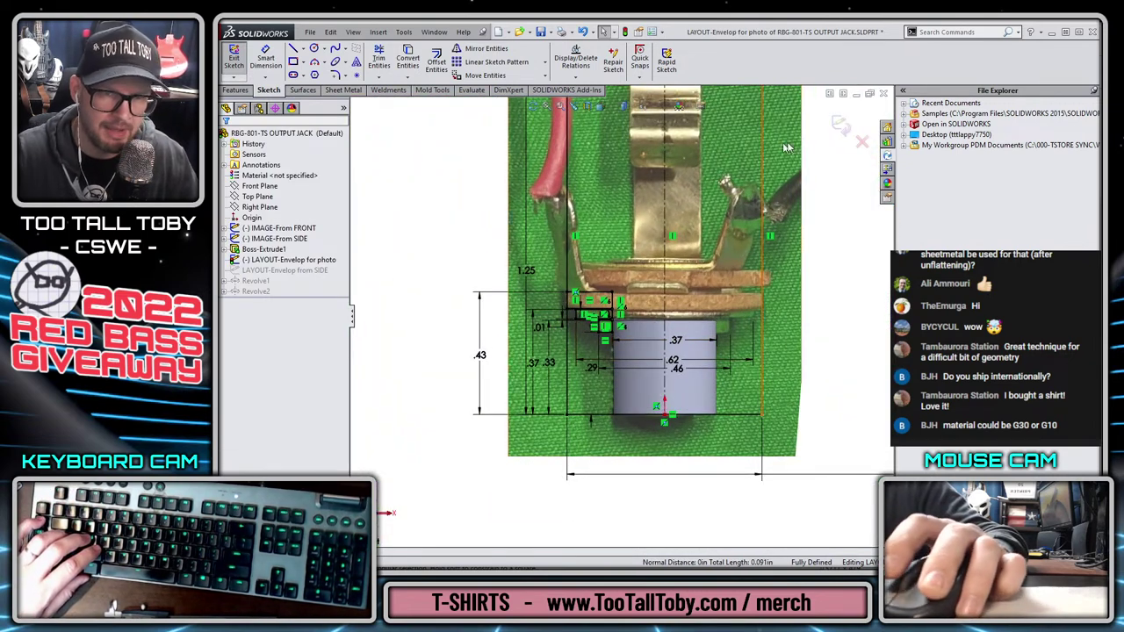
pyautogui.click(839, 124)
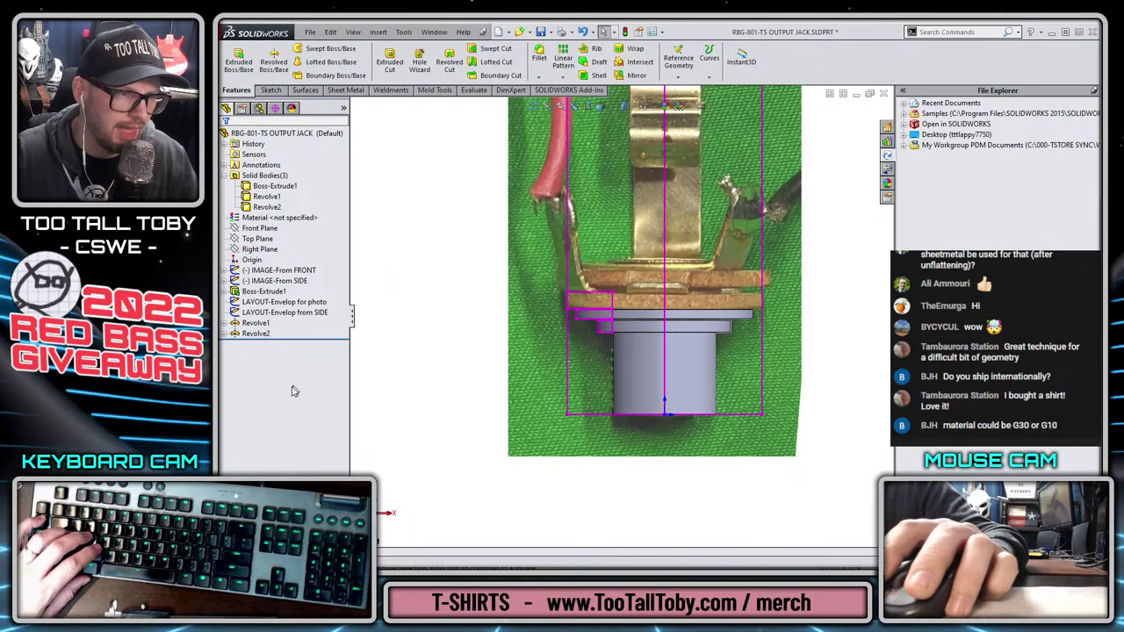
# Start a sketch on the Front Plane and convert the washer rectangle and the centerline from the envelope layout
pyautogui.click(259, 227)
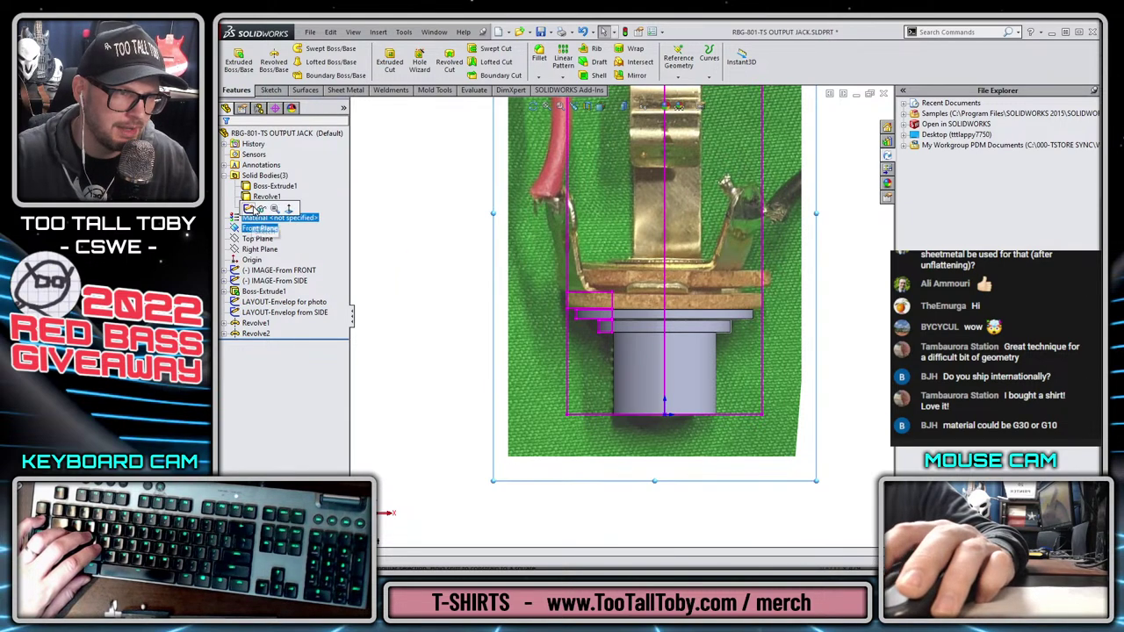
pyautogui.click(251, 209)
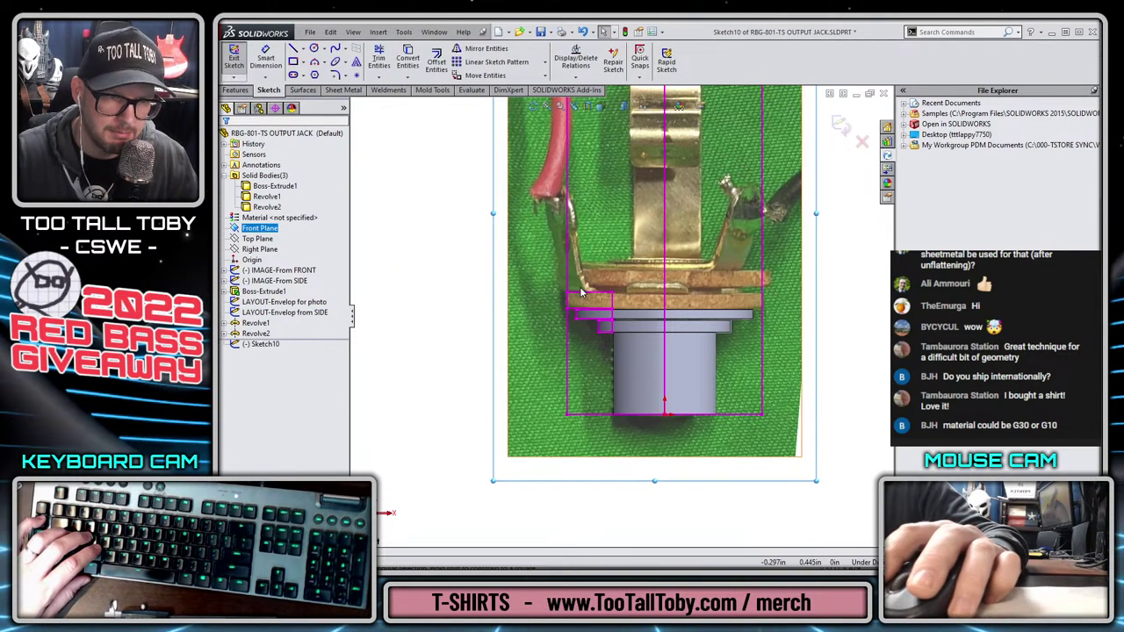
pyautogui.click(580, 292)
pyautogui.rightClick(580, 293)
pyautogui.click(639, 341)
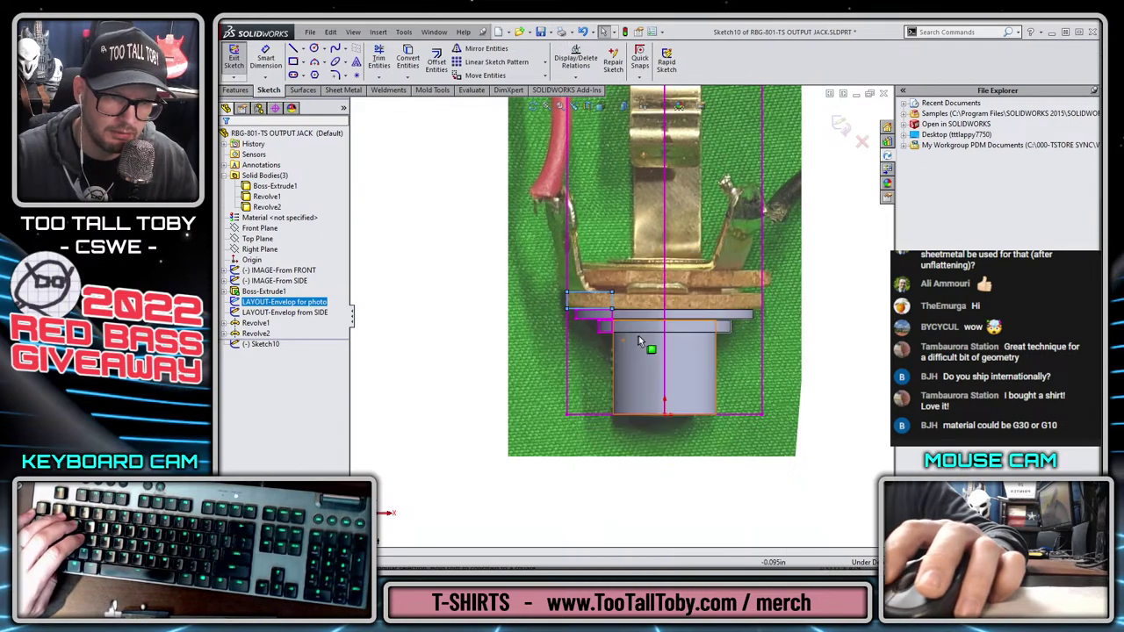
pyautogui.click(672, 337)
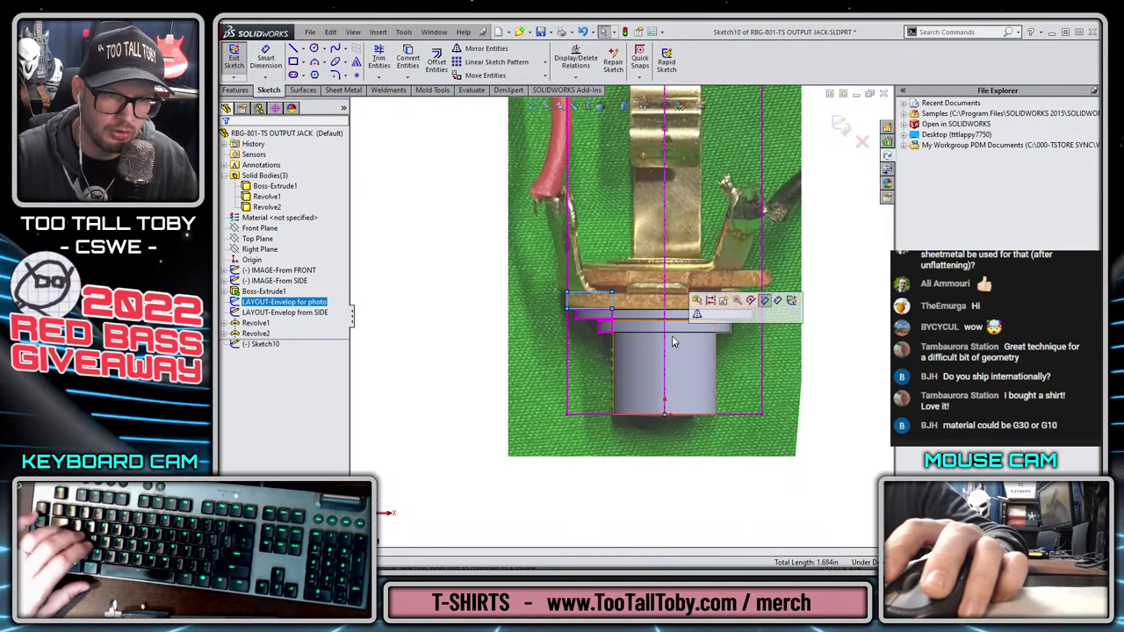
pyautogui.click(408, 51)
# Revolve the converted washer rectangle 360 degrees about the vertical centerline
pyautogui.click(668, 224)
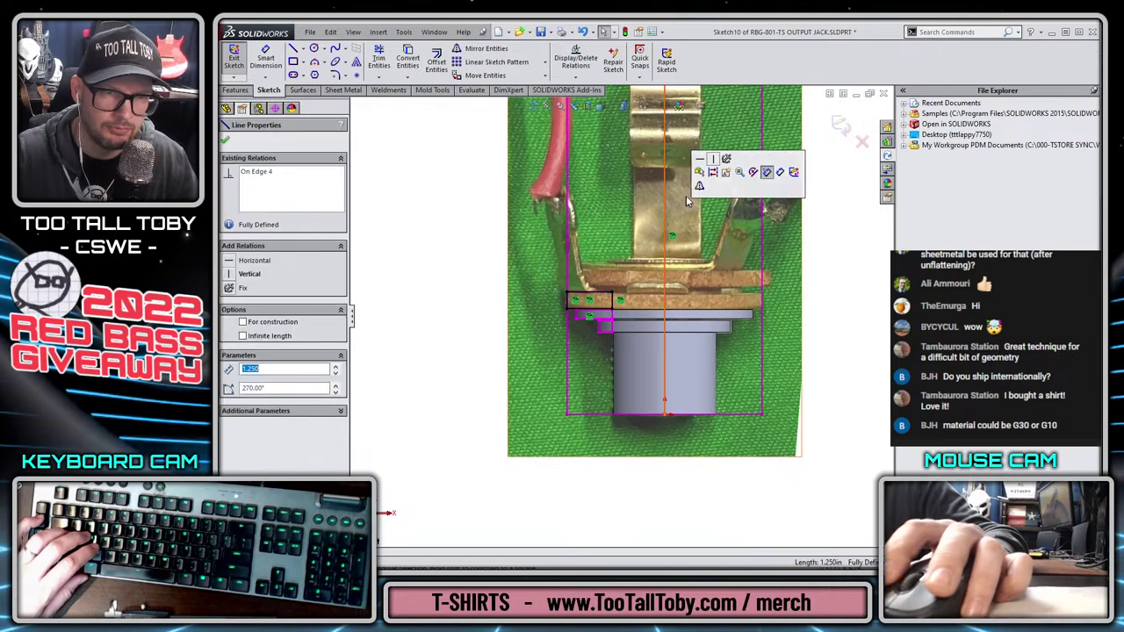
pyautogui.press('Escape')
pyautogui.click(236, 90)
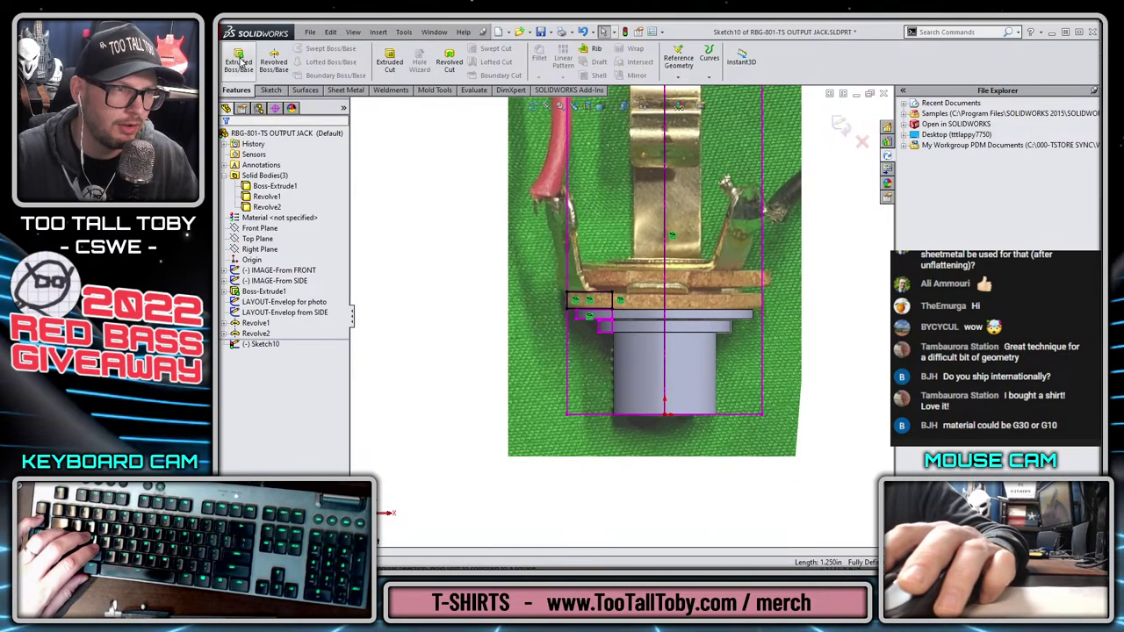
pyautogui.click(273, 59)
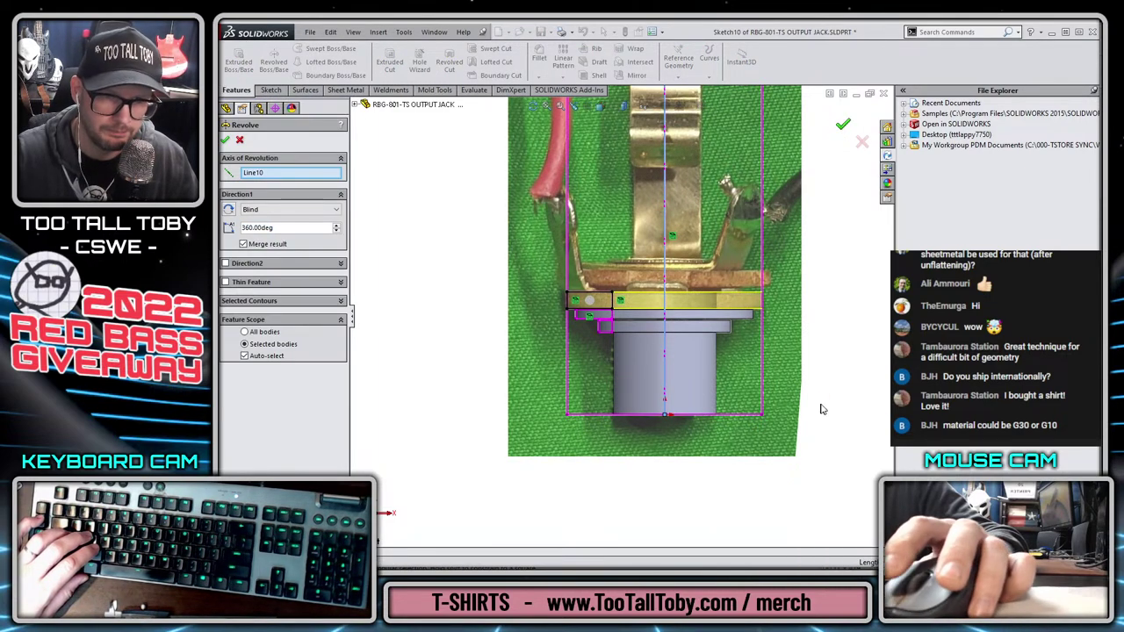
pyautogui.click(843, 127)
pyautogui.moveTo(830, 378); pyautogui.dragTo(728, 369, button='middle')
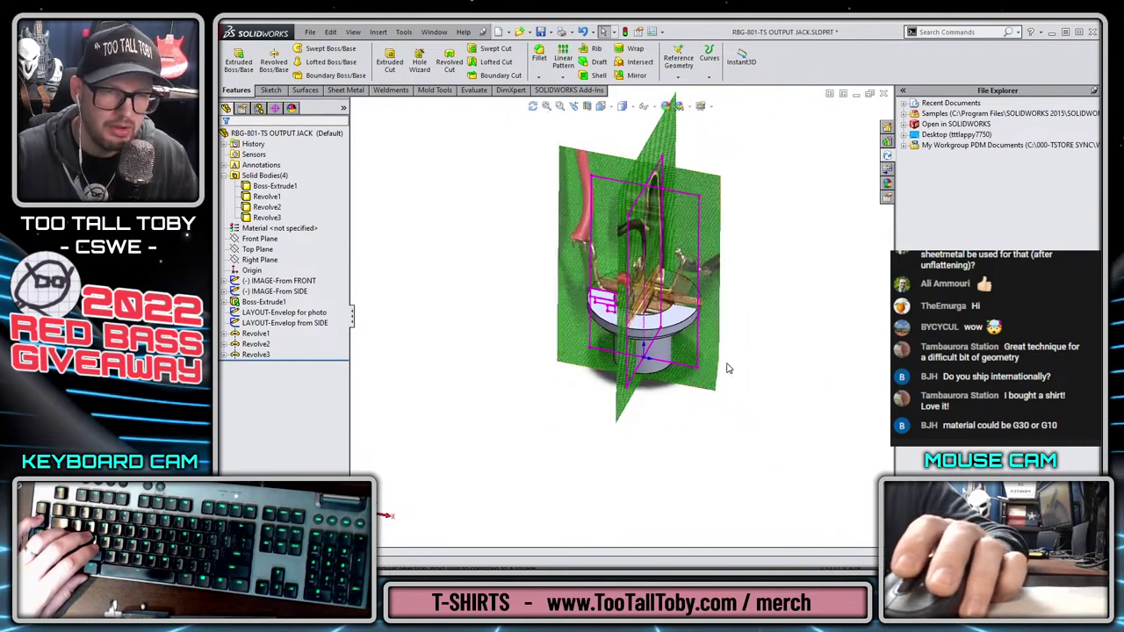
pyautogui.scroll(-2, 760, 237)
pyautogui.moveTo(643, 292); pyautogui.dragTo(570, 195, button='middle')
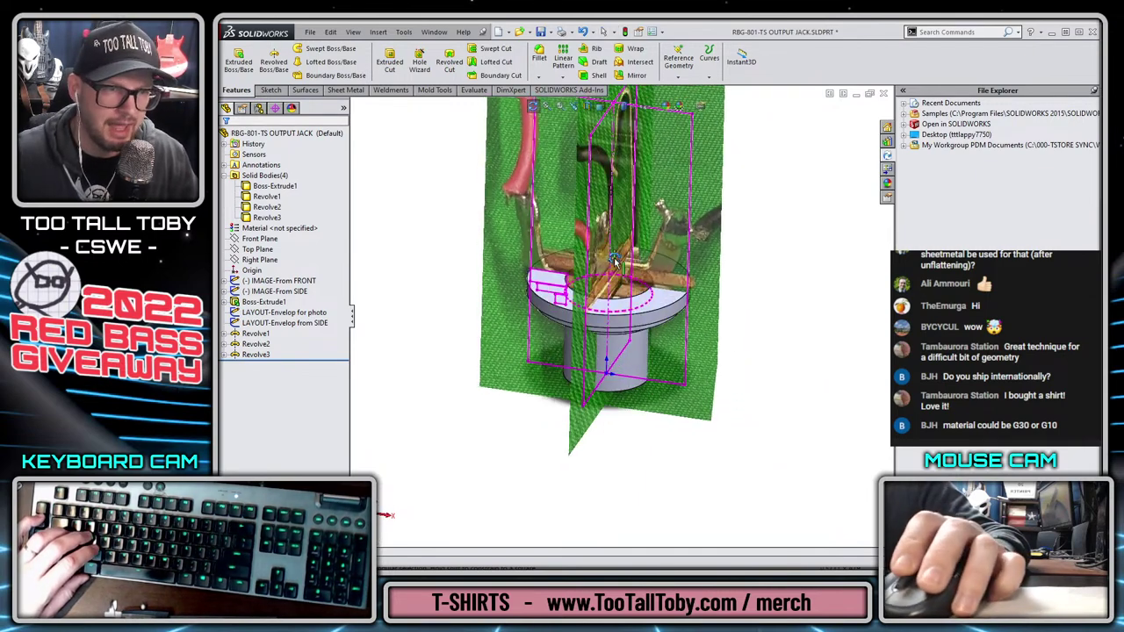
# Assign Plain Carbon Steel as the part's material
pyautogui.rightClick(272, 238)
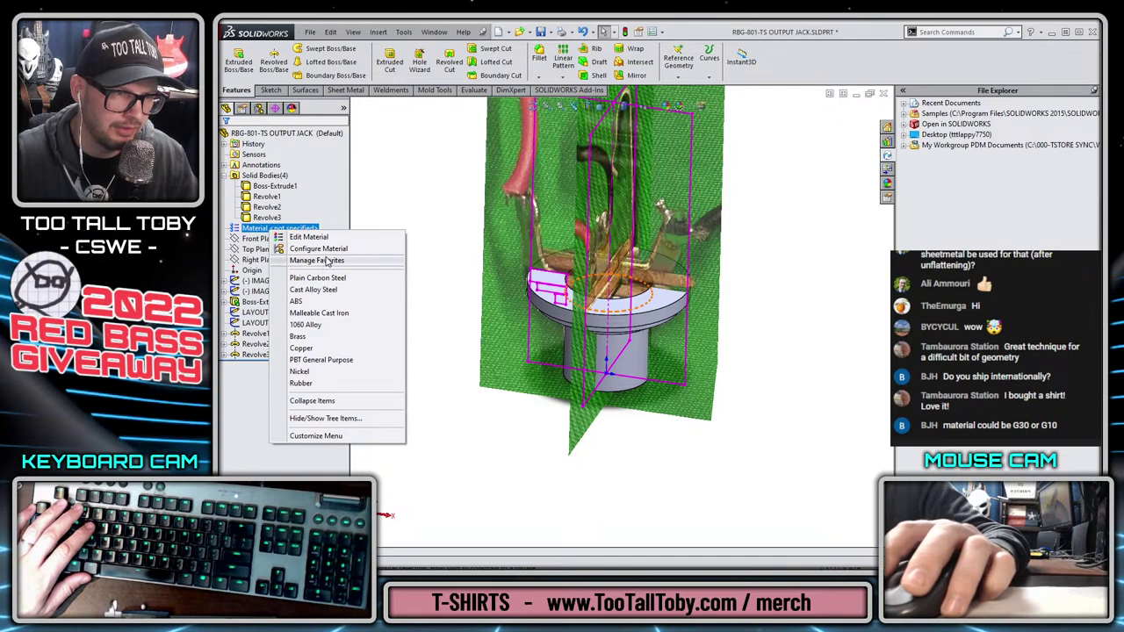
pyautogui.click(334, 279)
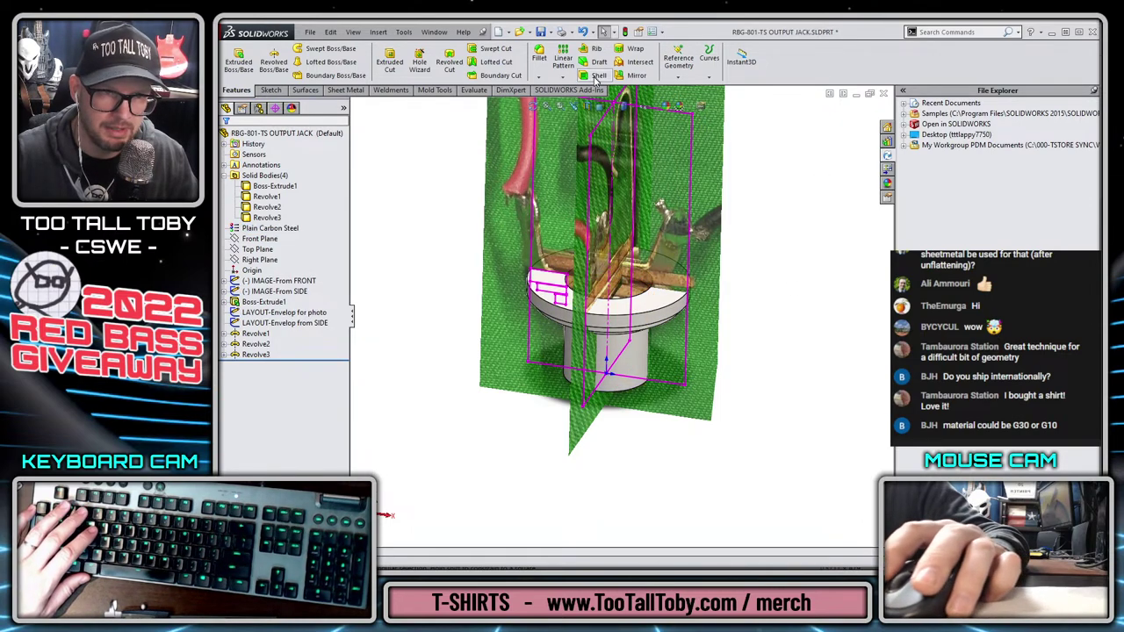
pyautogui.scroll(-3, 615, 332)
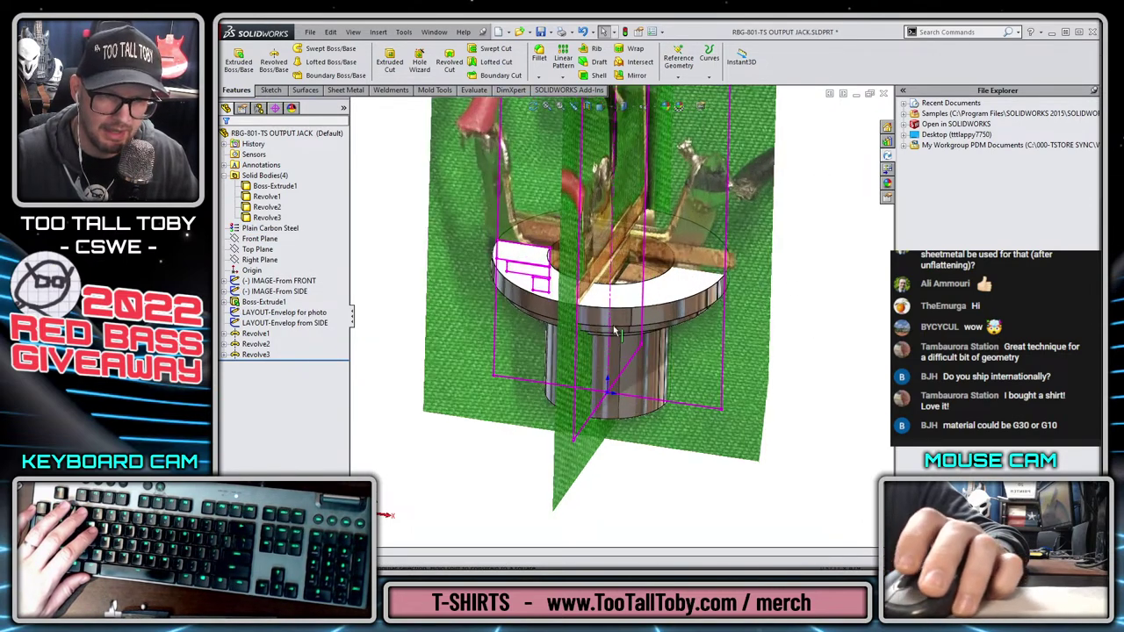
pyautogui.scroll(-2, 615, 332)
# Browse the Organic wood appearances for a finish that matches the brown washer in the photo
pyautogui.click(887, 182)
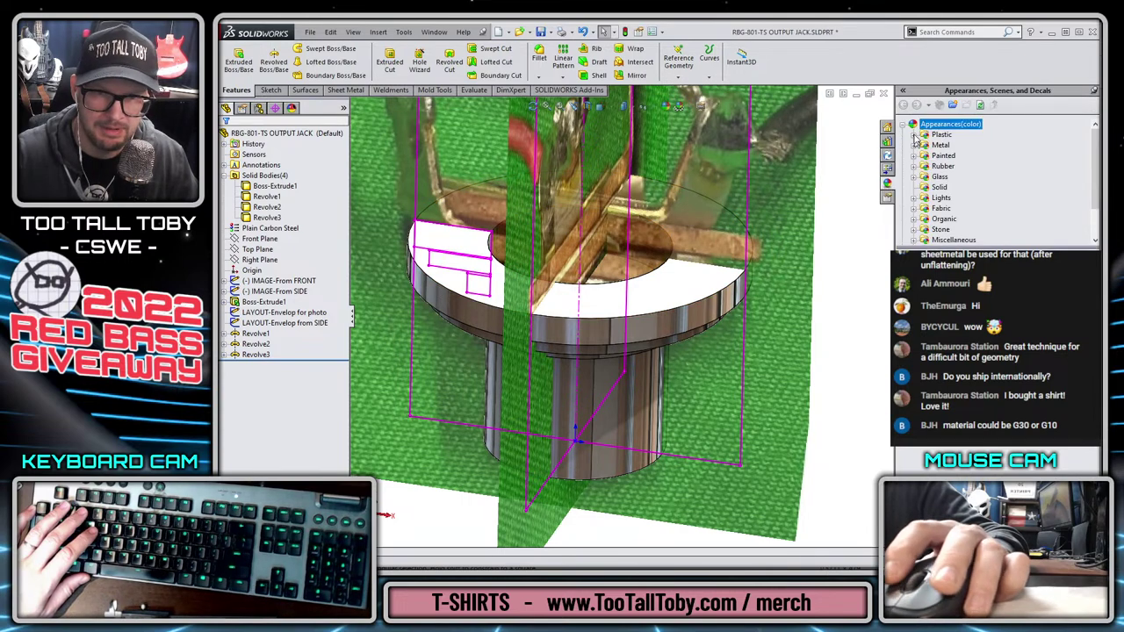
pyautogui.scroll(-1, 949, 225)
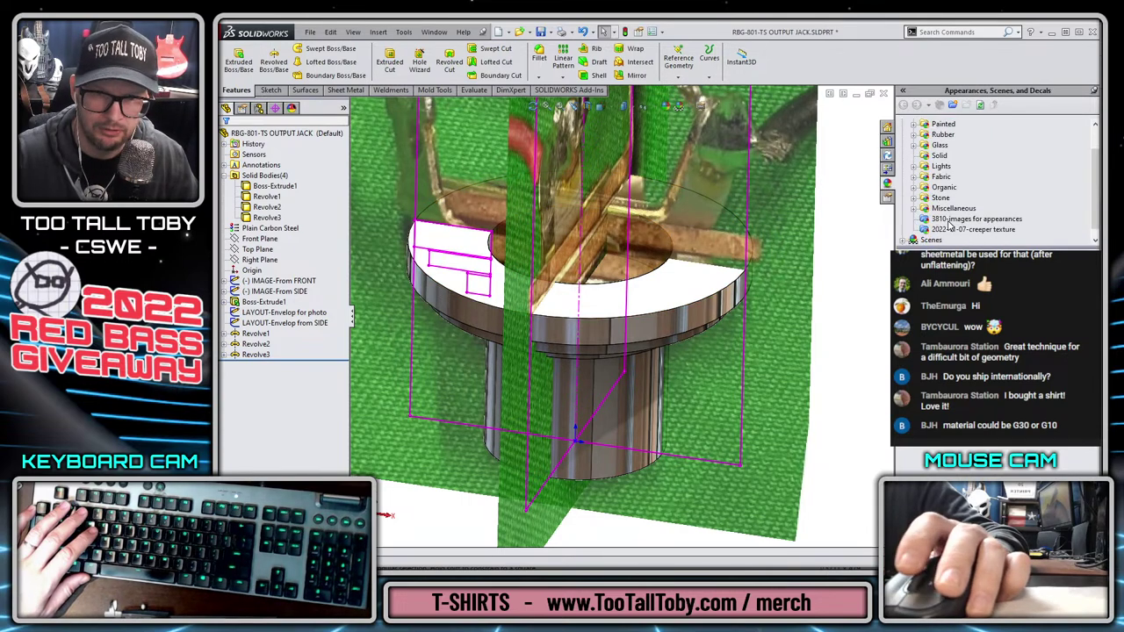
pyautogui.click(914, 187)
pyautogui.click(952, 189)
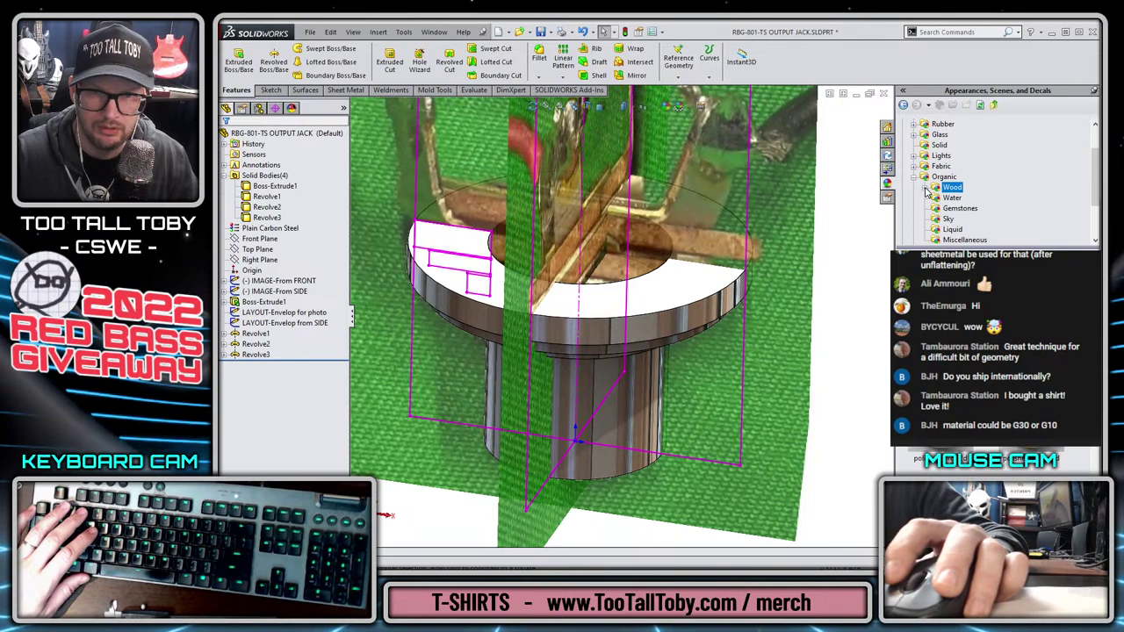
pyautogui.click(925, 187)
pyautogui.scroll(-3, 942, 164)
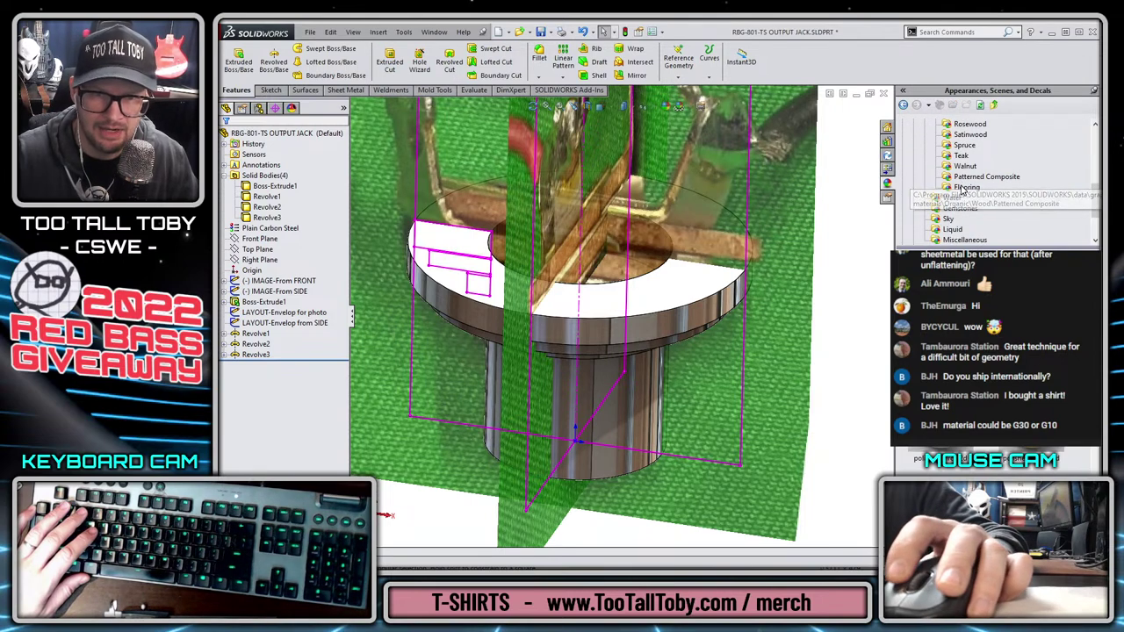
pyautogui.scroll(-1, 971, 195)
pyautogui.scroll(7, 967, 189)
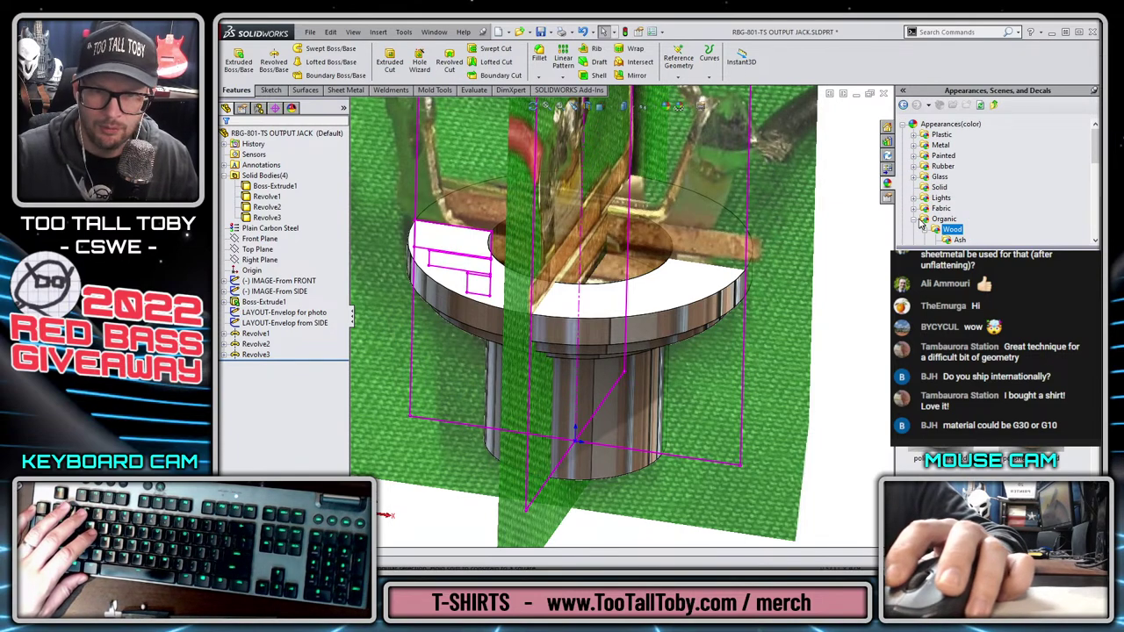
# Apply a brown Wax plastic appearance to the whole body of the new uppermost washer
pyautogui.click(915, 135)
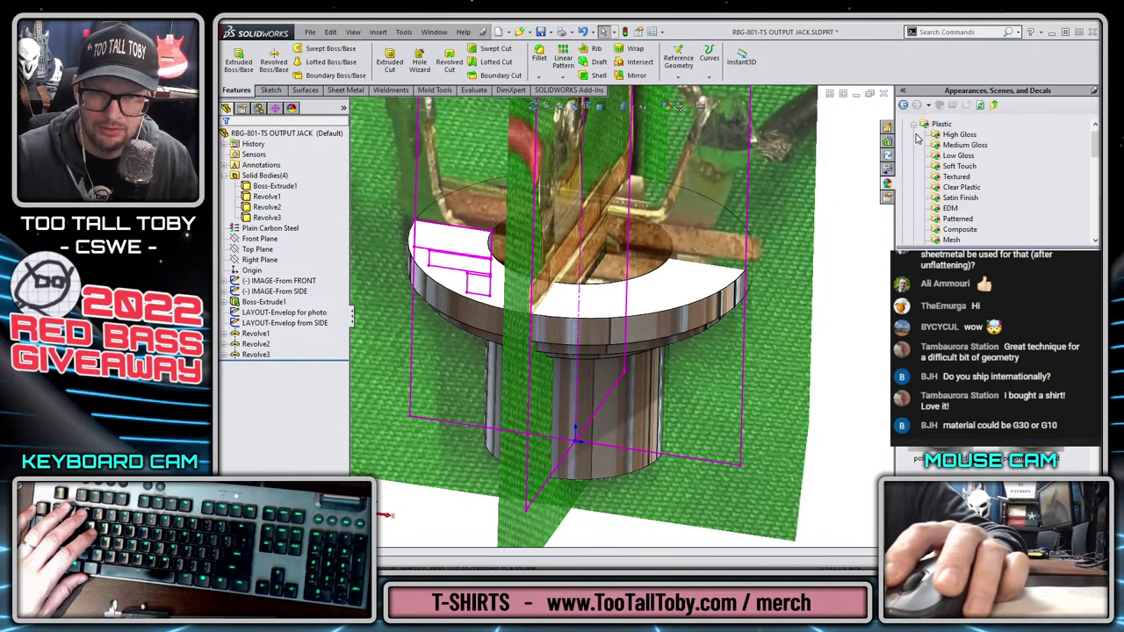
pyautogui.scroll(-1, 938, 200)
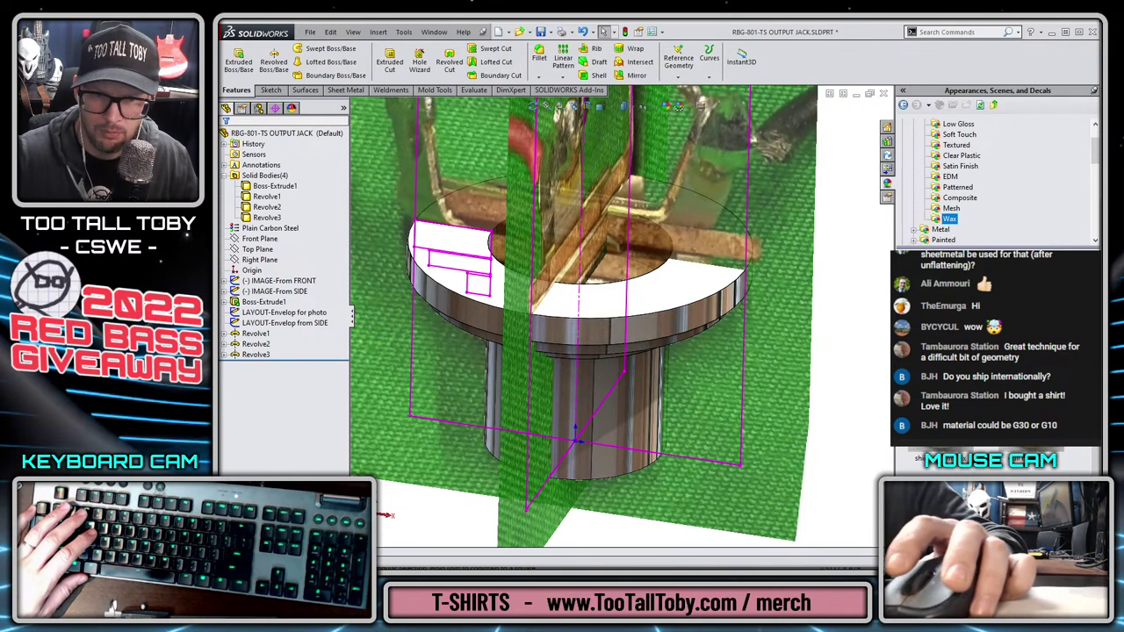
pyautogui.moveTo(922, 439); pyautogui.dragTo(657, 300)
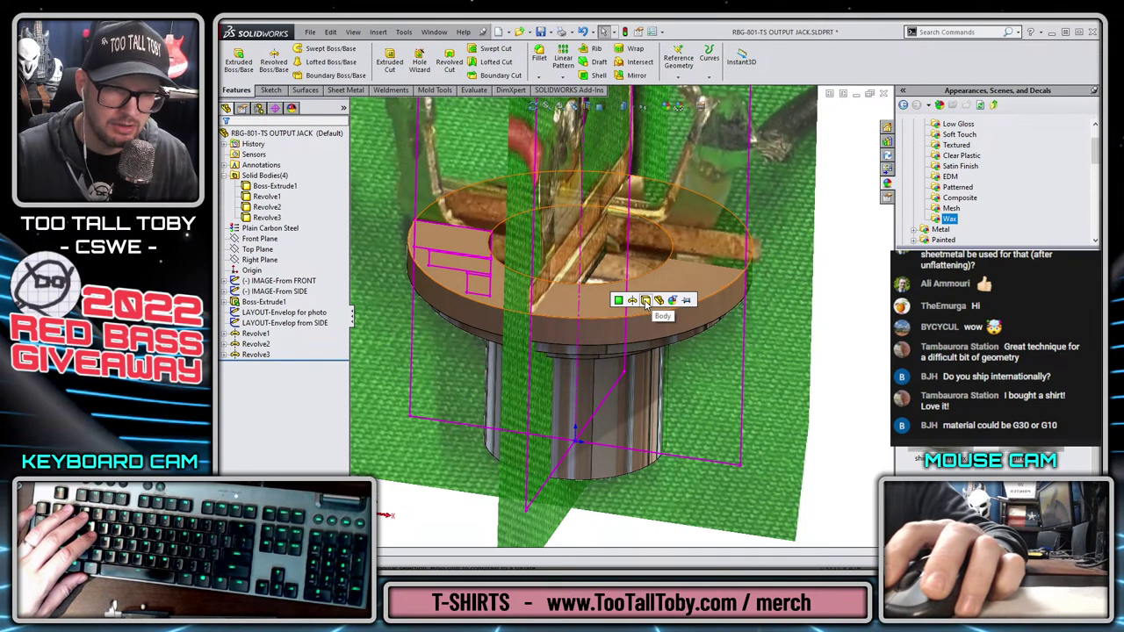
pyautogui.click(645, 300)
# Apply an Aluminum metal appearance to the body of the washer directly beneath the brown one
pyautogui.moveTo(658, 427); pyautogui.dragTo(648, 308, button='middle')
pyautogui.scroll(2, 953, 175)
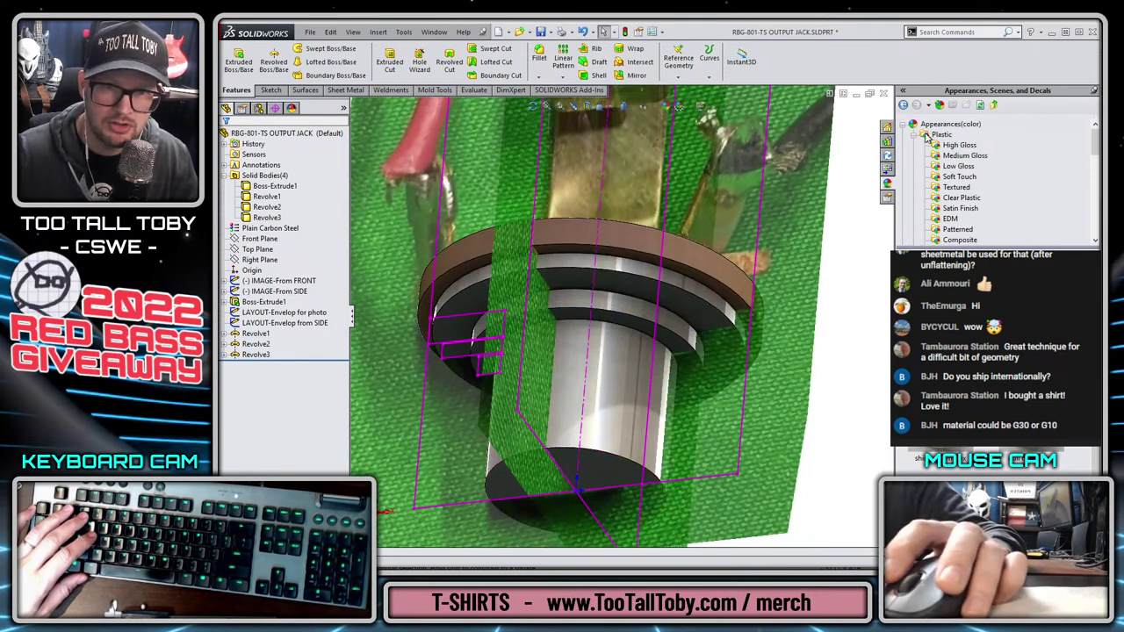
pyautogui.click(924, 134)
pyautogui.click(915, 146)
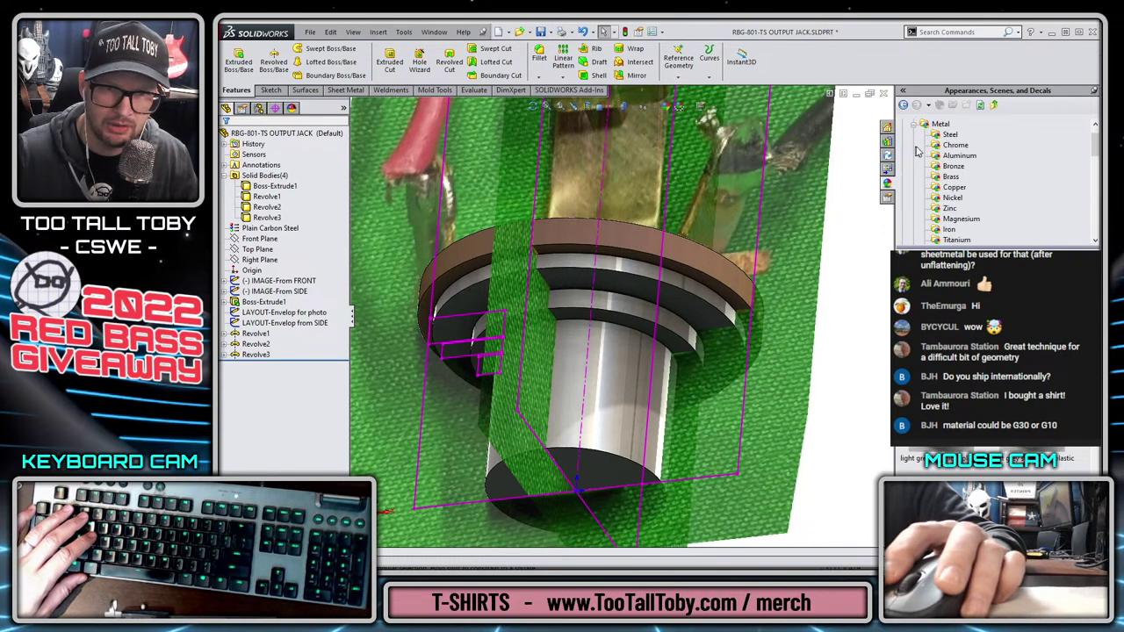
pyautogui.click(958, 156)
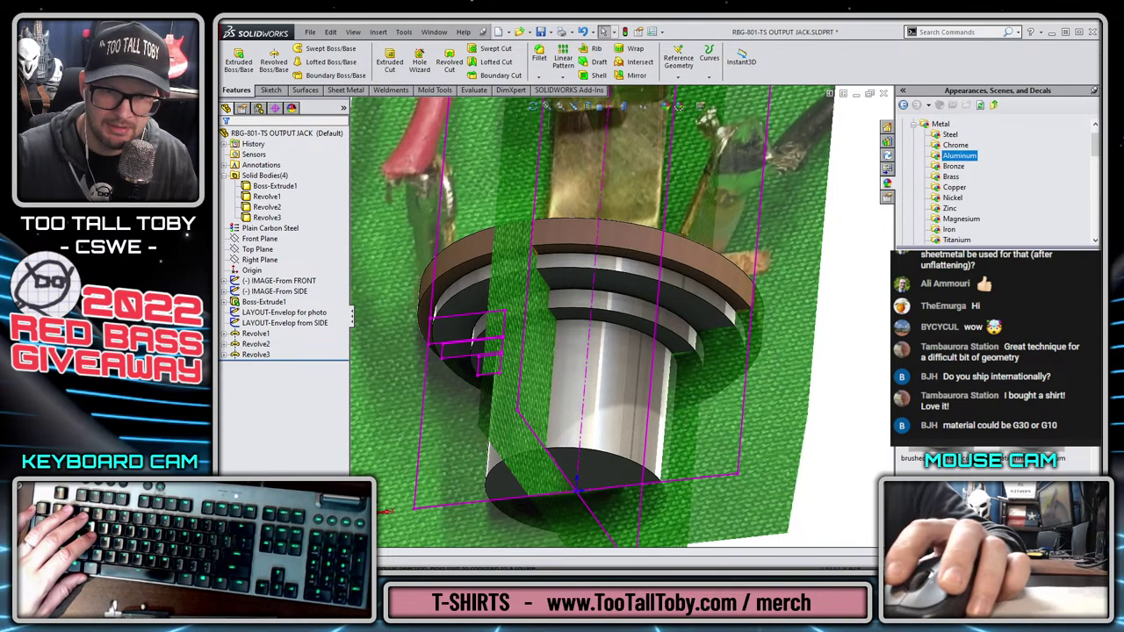
pyautogui.moveTo(882, 331); pyautogui.dragTo(676, 307)
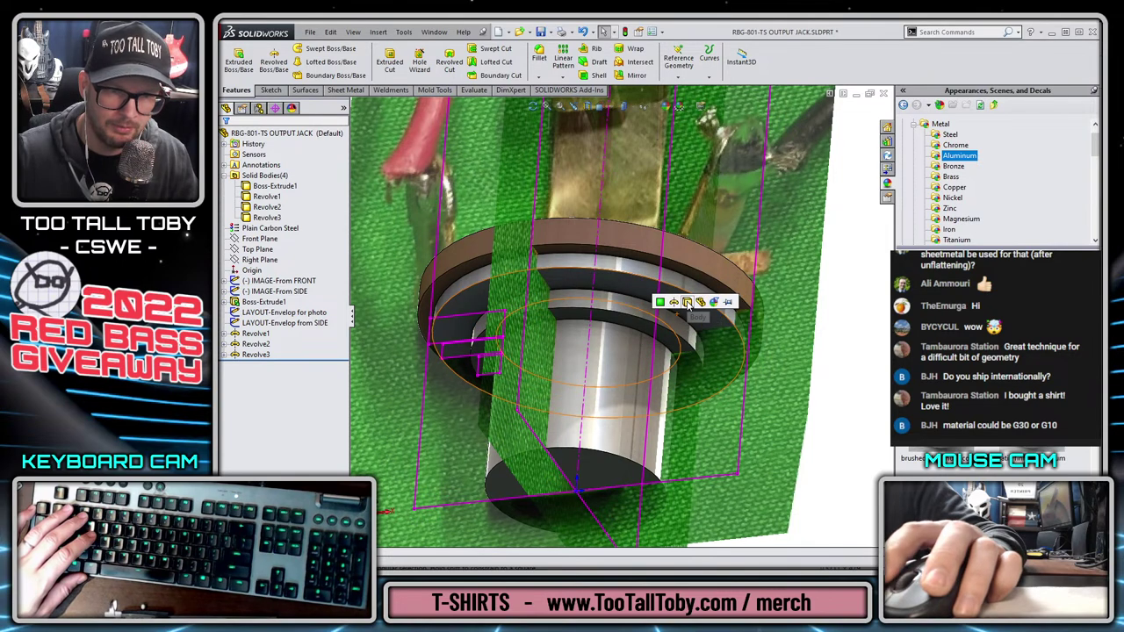
pyautogui.click(688, 303)
# Apply a Chrome metal appearance to the body of the smallest ring around the barrel and return to the front view
pyautogui.click(950, 145)
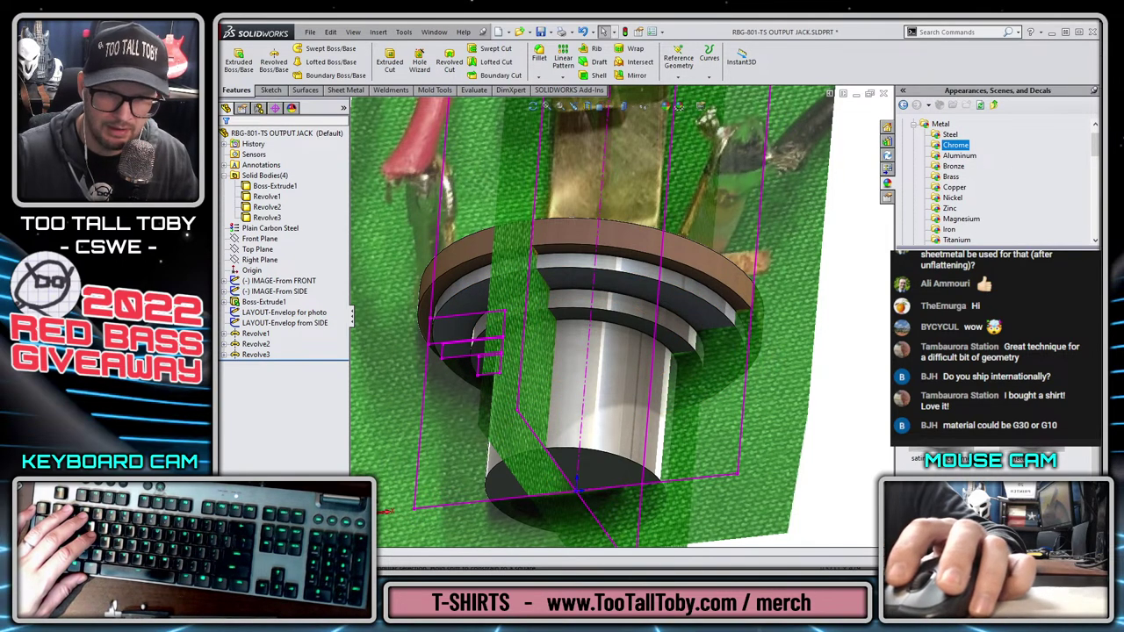
pyautogui.moveTo(955, 145); pyautogui.dragTo(664, 332)
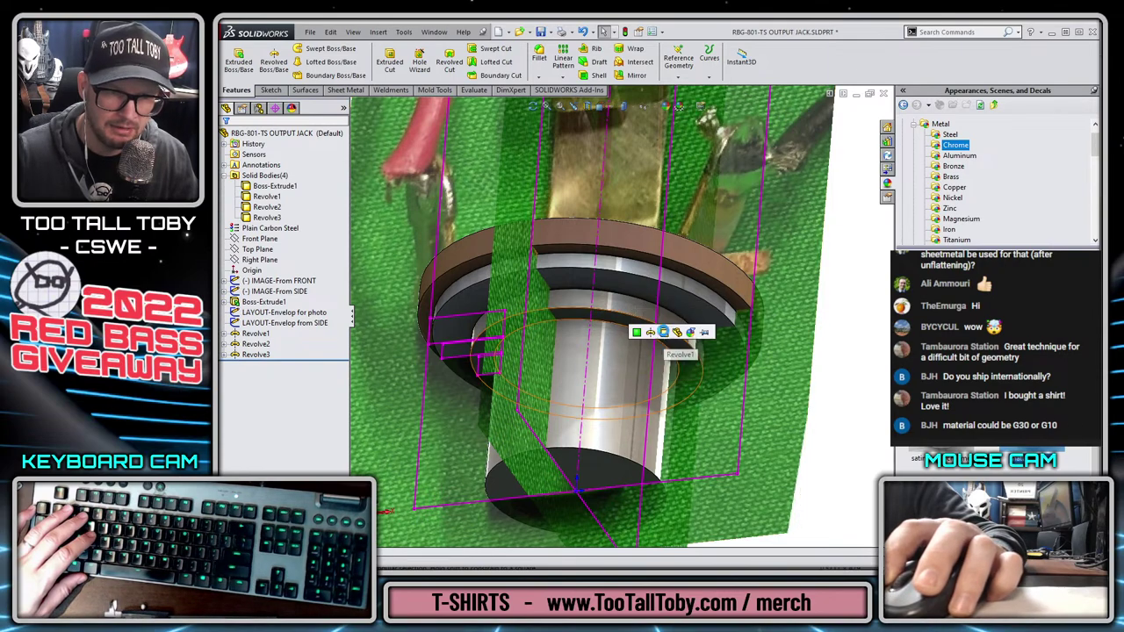
pyautogui.click(664, 332)
pyautogui.scroll(3, 665, 355)
pyautogui.moveTo(665, 360); pyautogui.dragTo(566, 344, button='middle')
pyautogui.scroll(-6, 563, 341)
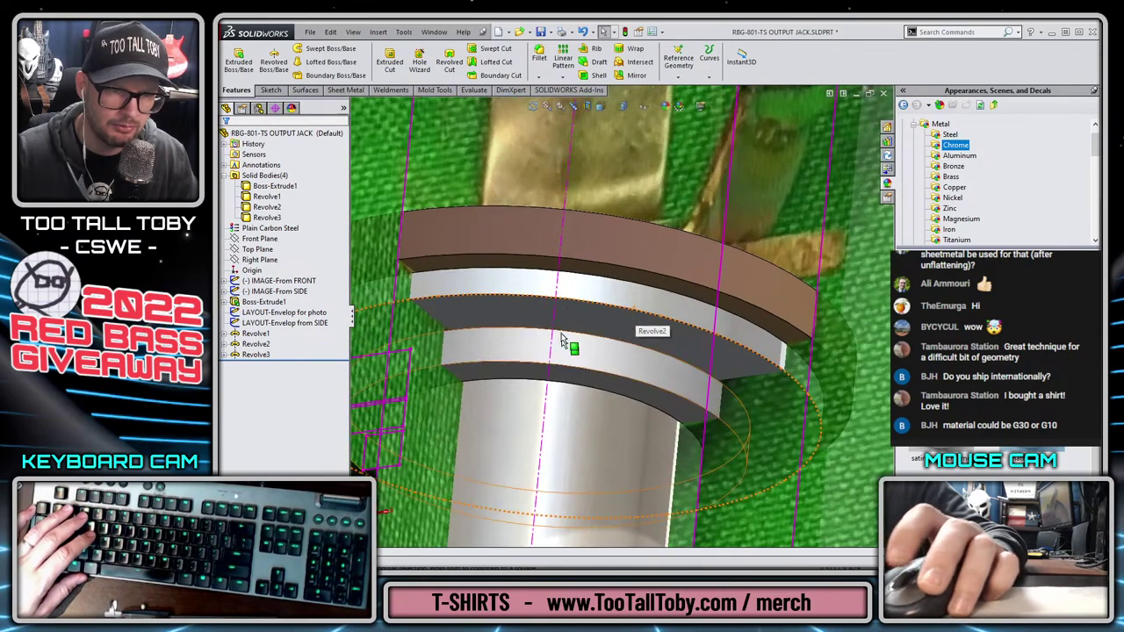
pyautogui.scroll(5, 685, 386)
pyautogui.moveTo(677, 338); pyautogui.dragTo(683, 448, button='middle')
pyautogui.scroll(3, 692, 357)
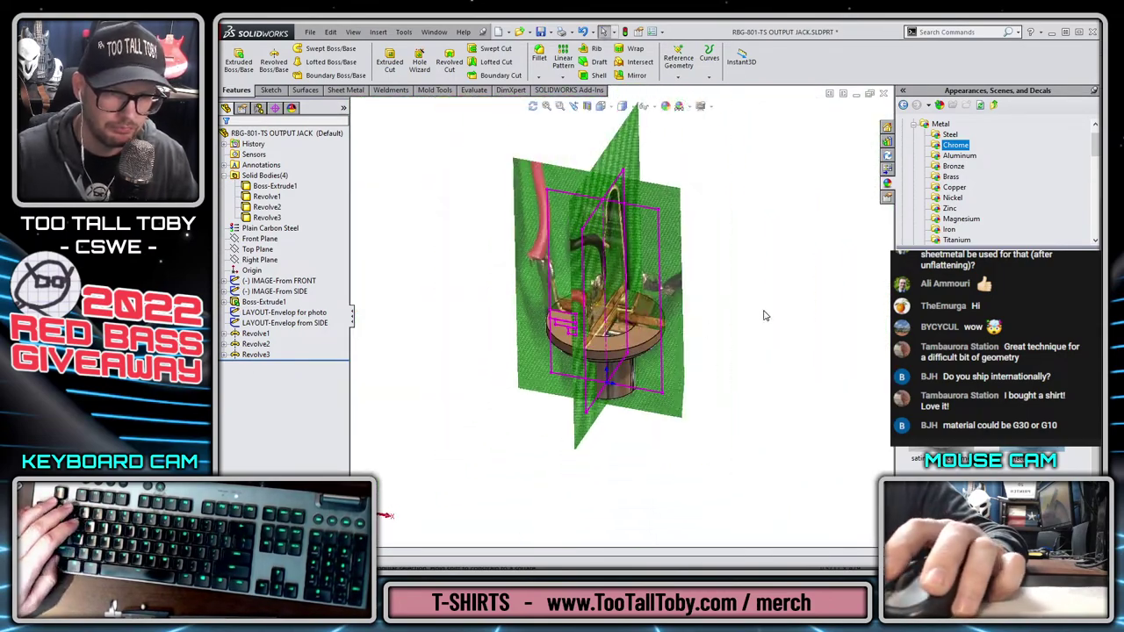
pyautogui.hotkey('ctrl', '1')
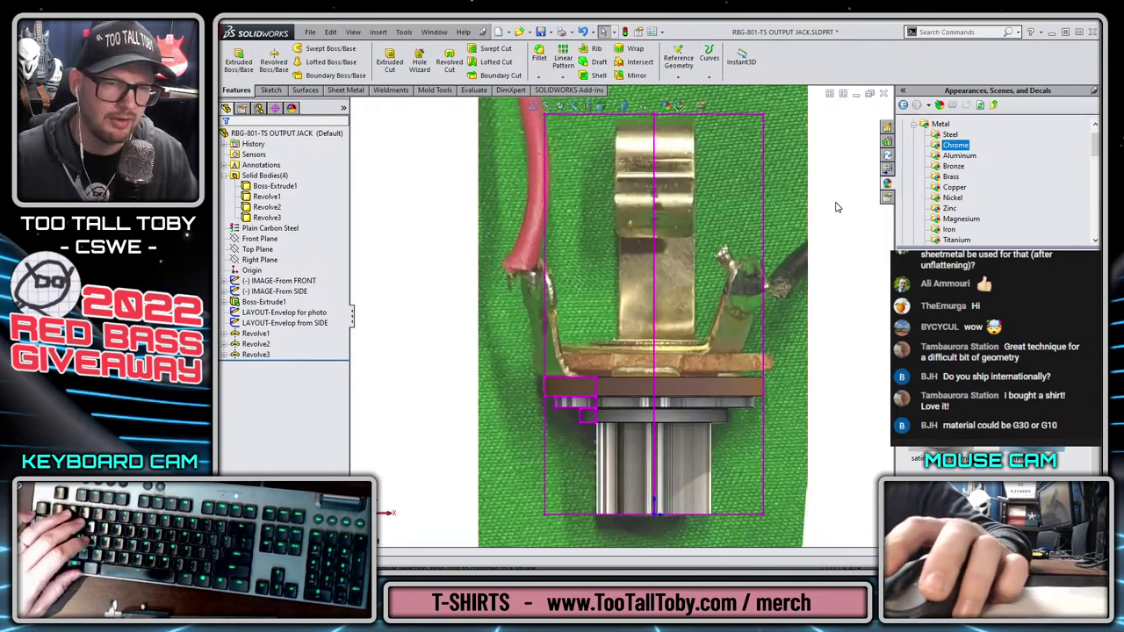
# Switch to paint.net, sample the brown washer's color in the side photo with the Color Picker, and return to SOLIDWORKS
pyautogui.hotkey('alt', 'Tab')
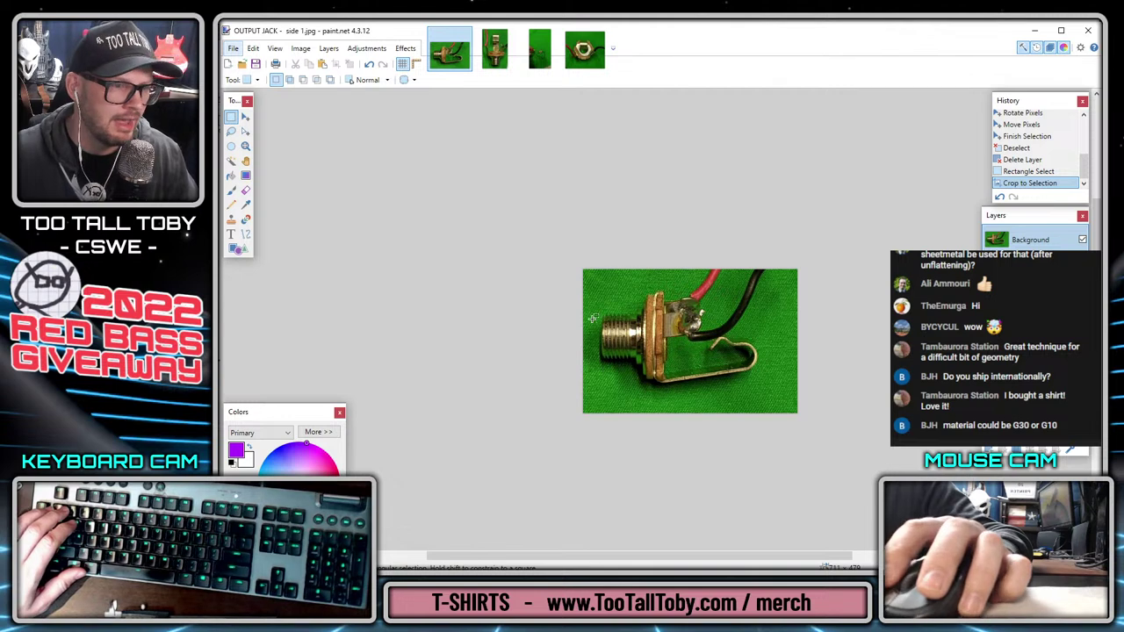
pyautogui.moveTo(297, 411); pyautogui.dragTo(453, 266)
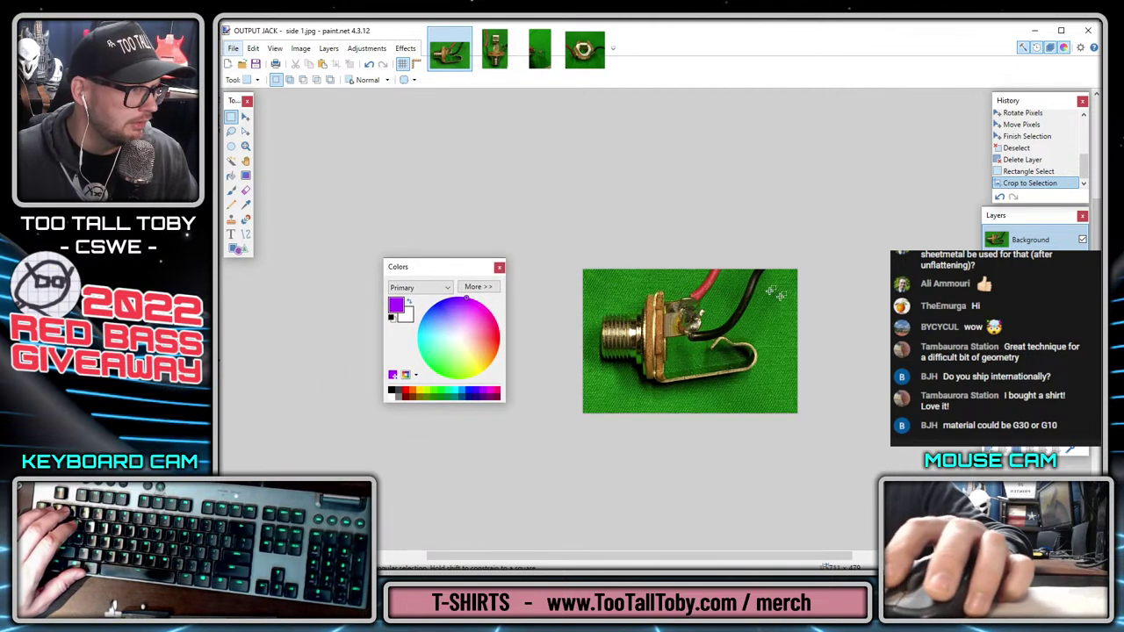
pyautogui.click(478, 286)
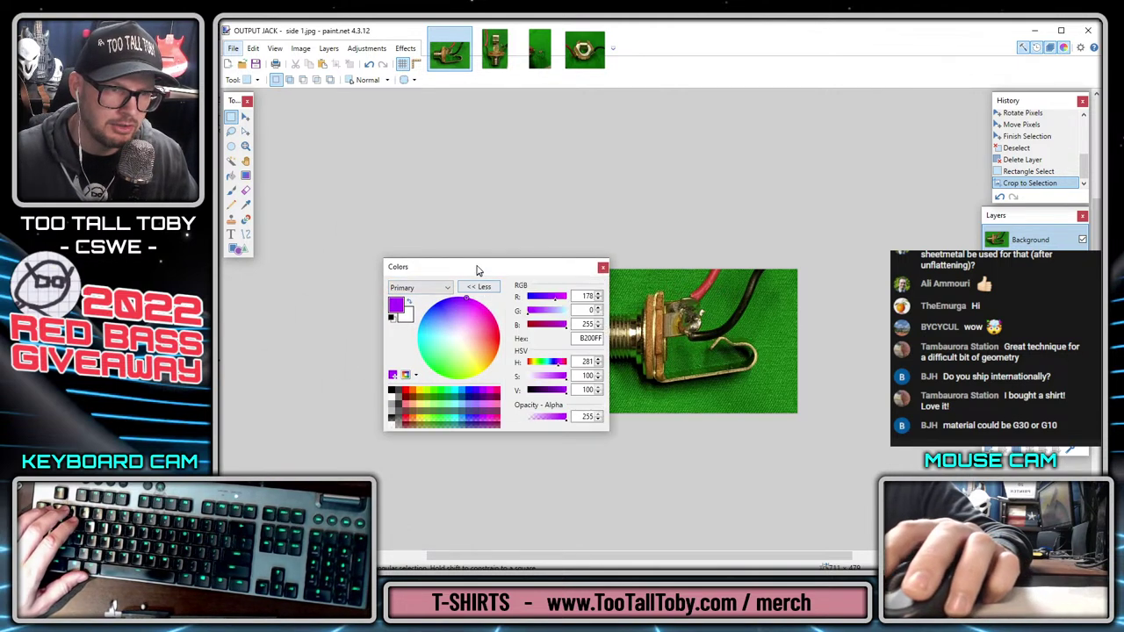
pyautogui.moveTo(482, 268); pyautogui.dragTo(407, 284)
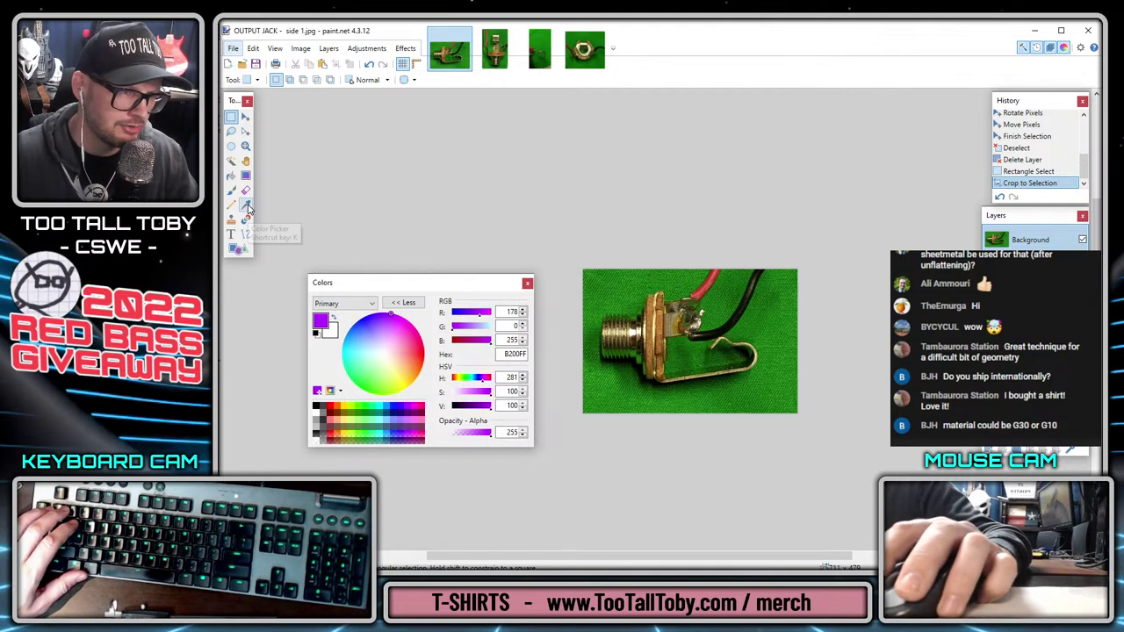
pyautogui.click(245, 204)
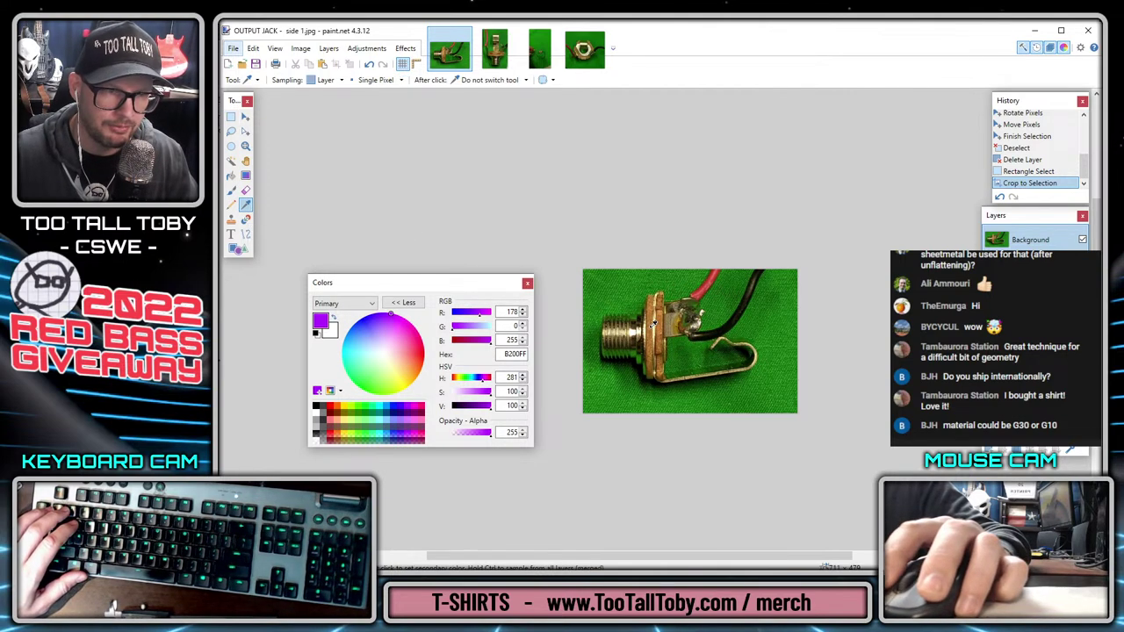
pyautogui.click(652, 324)
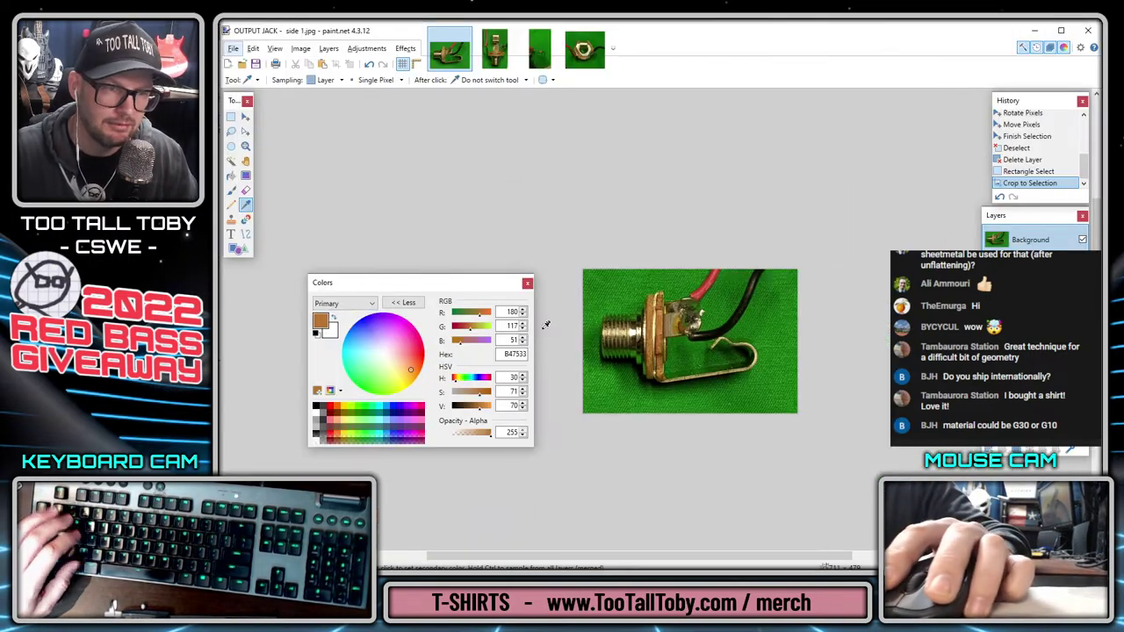
pyautogui.click(404, 302)
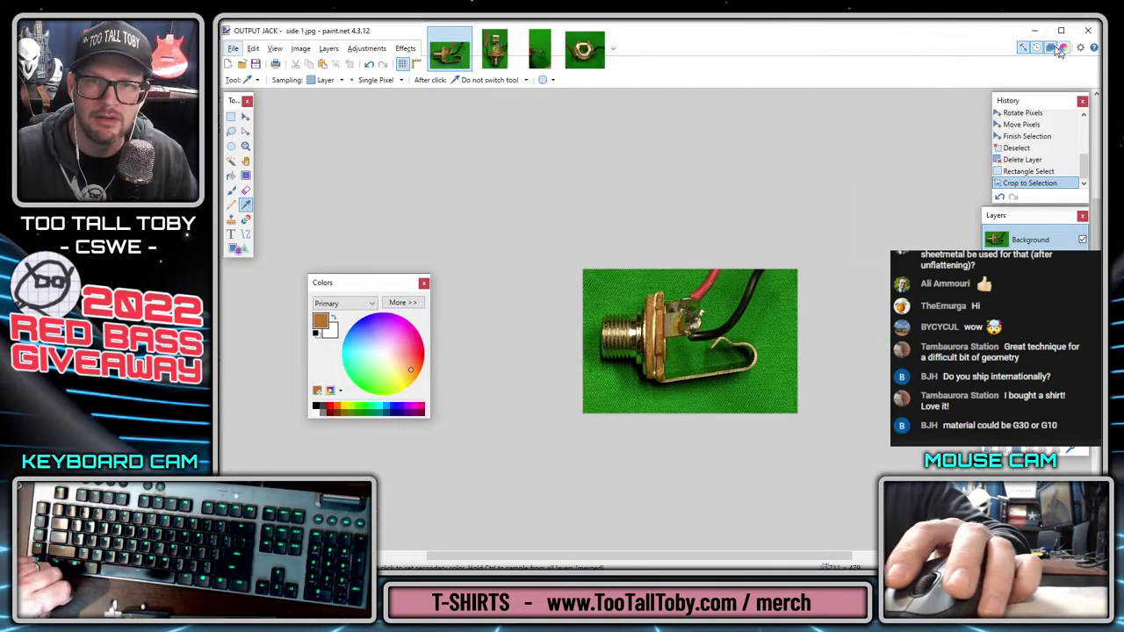
pyautogui.click(1032, 33)
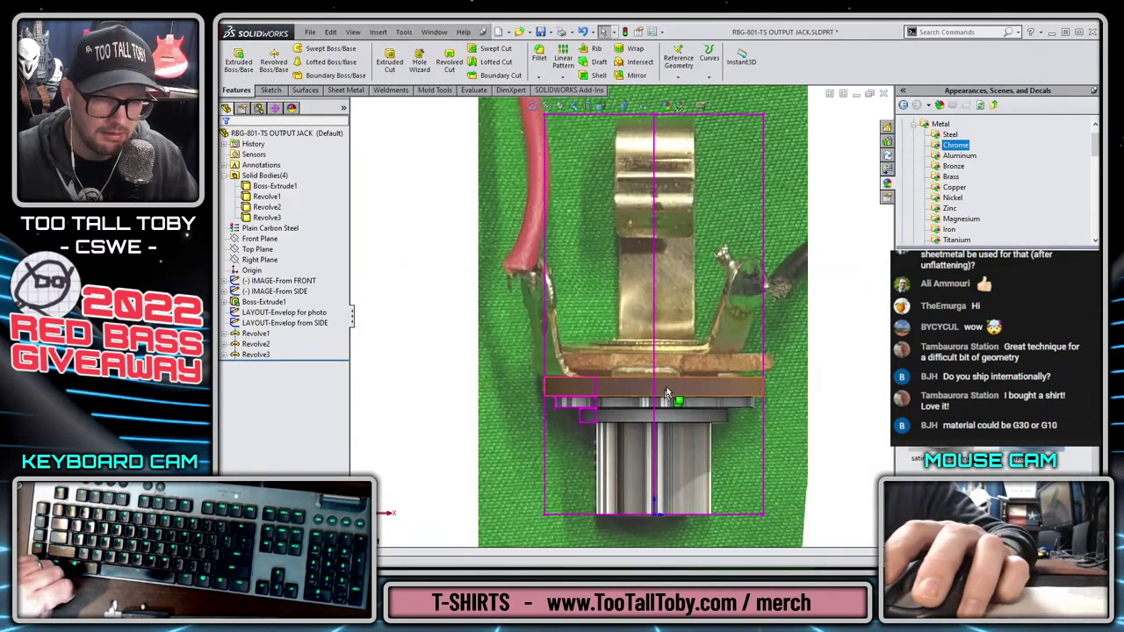
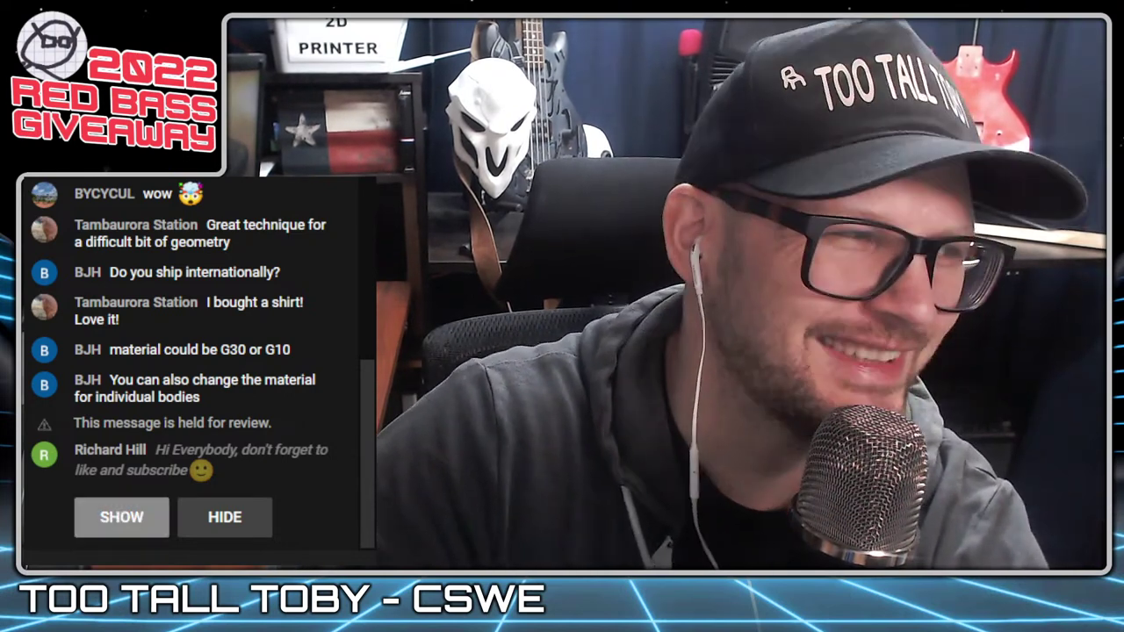
pyautogui.click(134, 525)
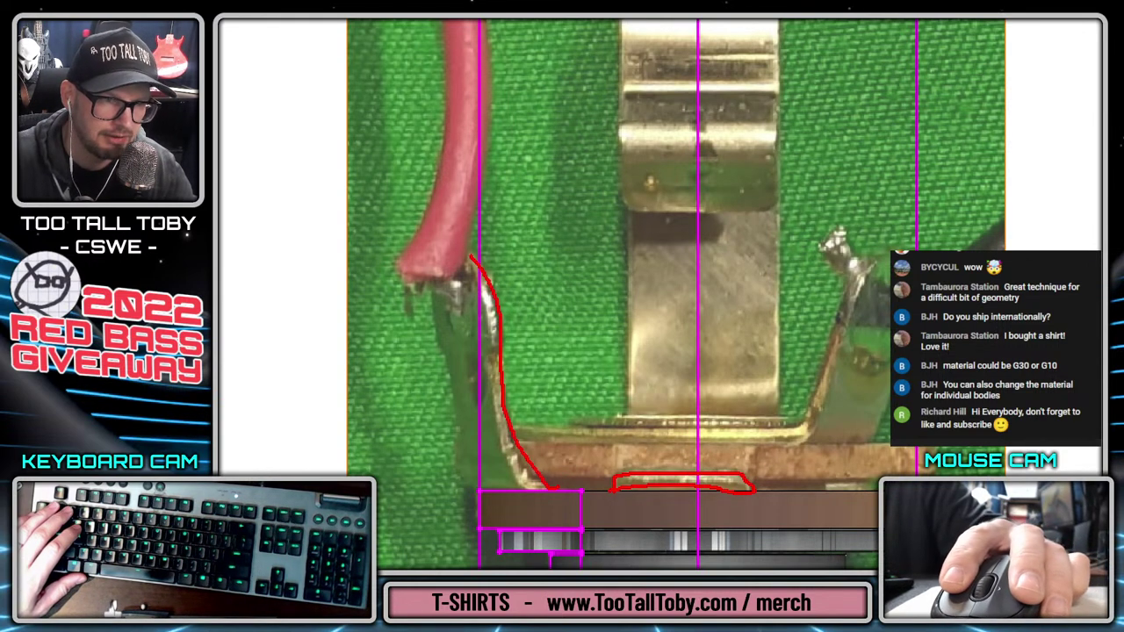
pyautogui.moveTo(619, 412); pyautogui.dragTo(613, 45)
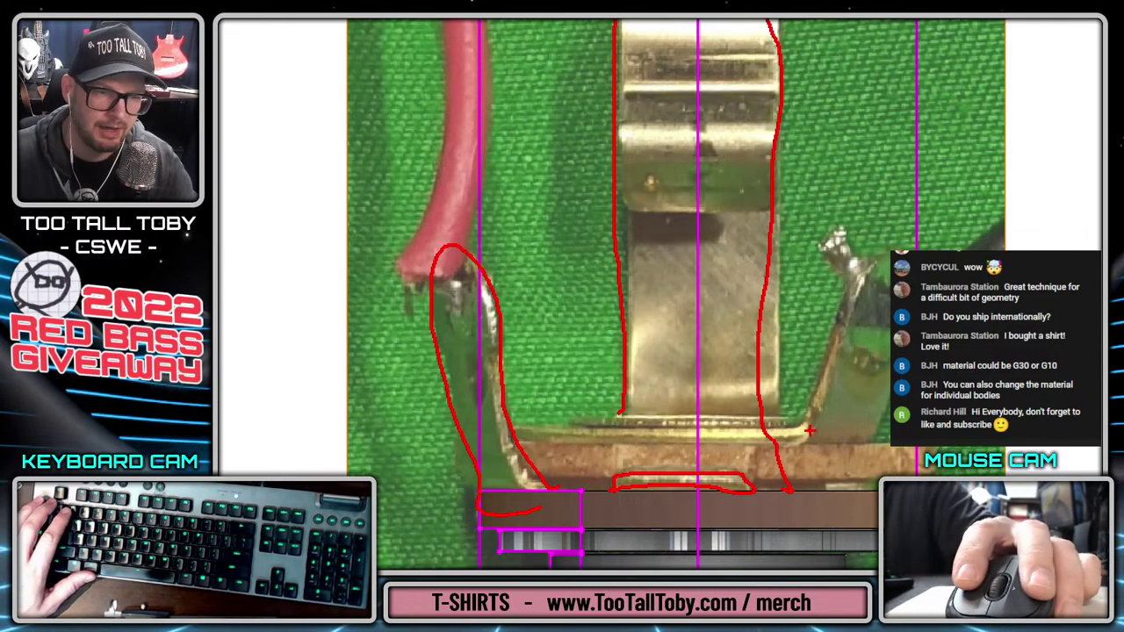
pyautogui.press('Escape')
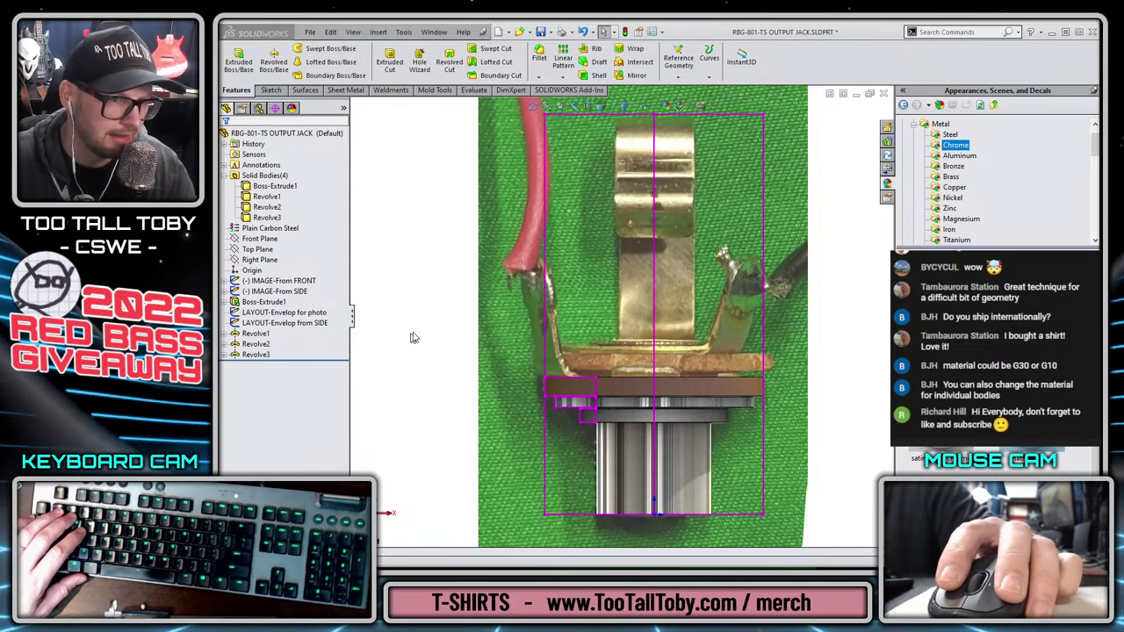
# Open the LAYOUT-Envelop for photo sketch for editing
pyautogui.click(268, 313)
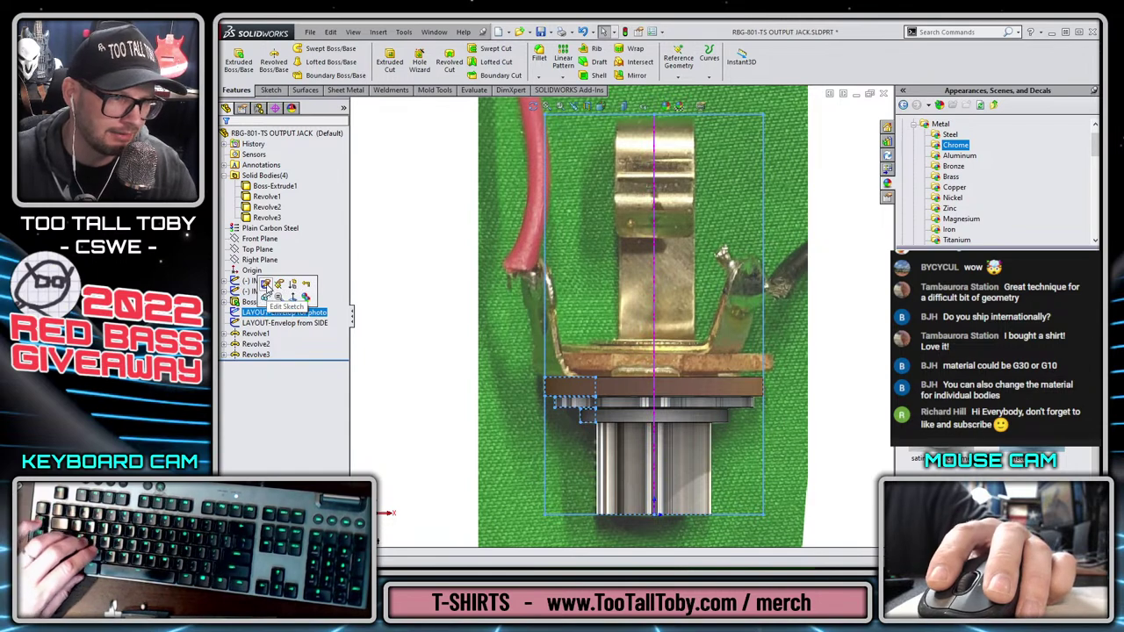
pyautogui.click(265, 287)
pyautogui.press('s')
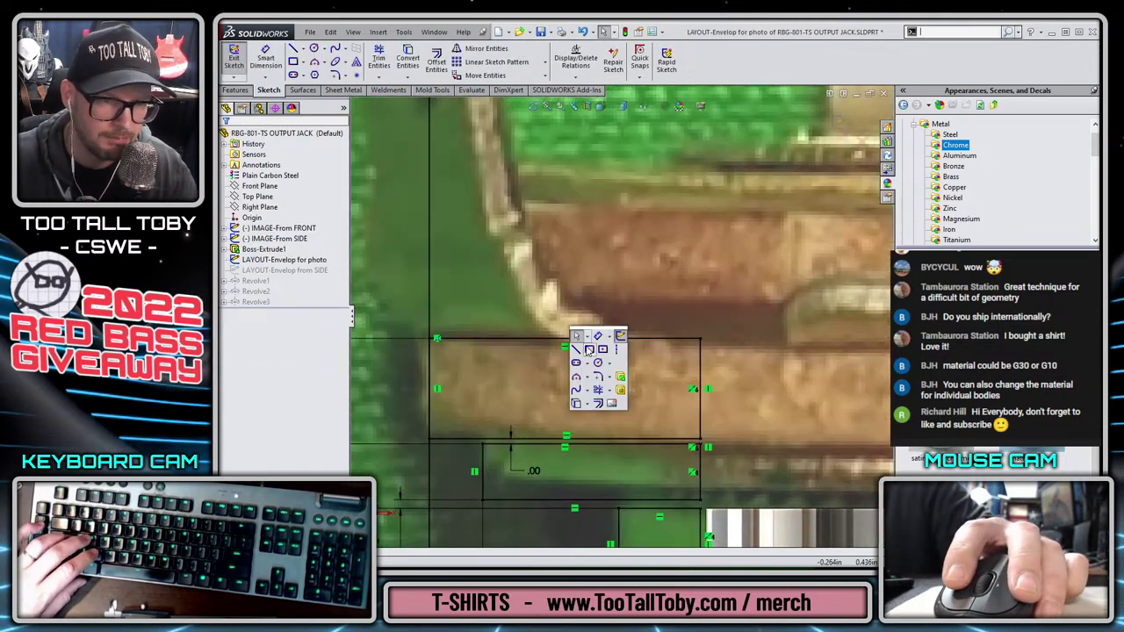
pyautogui.click(589, 350)
pyautogui.scroll(5, 531, 311)
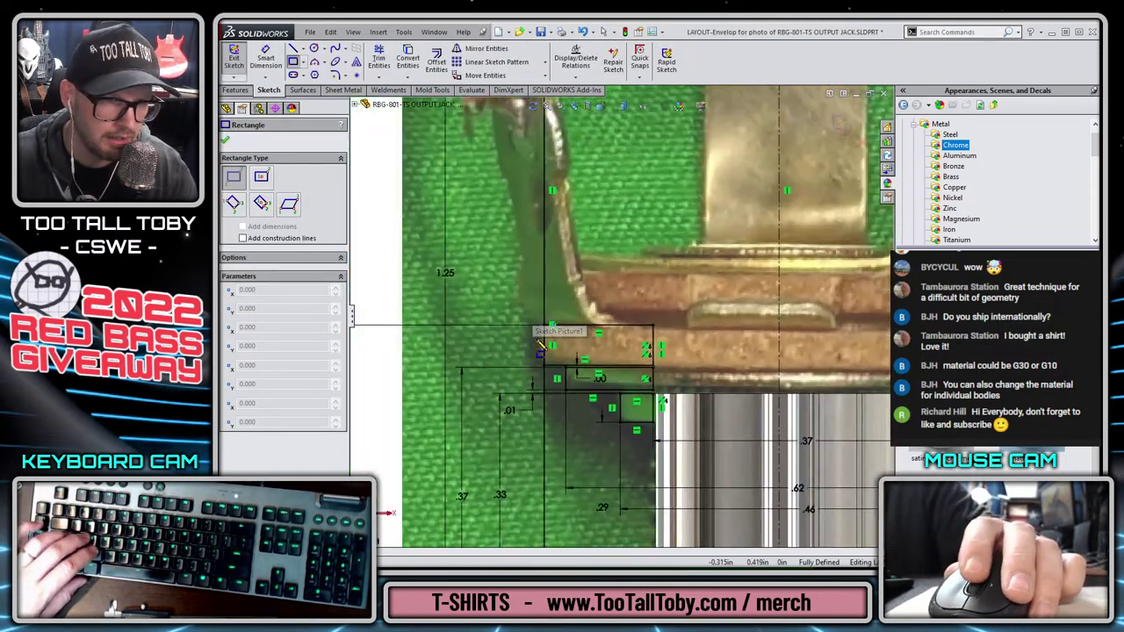
pyautogui.press('Escape')
# Set the height from the envelope's base line to the brown washer's upper edge to 0.41 in
pyautogui.scroll(4, 499, 413)
pyautogui.click(483, 394)
pyautogui.doubleClick(477, 392)
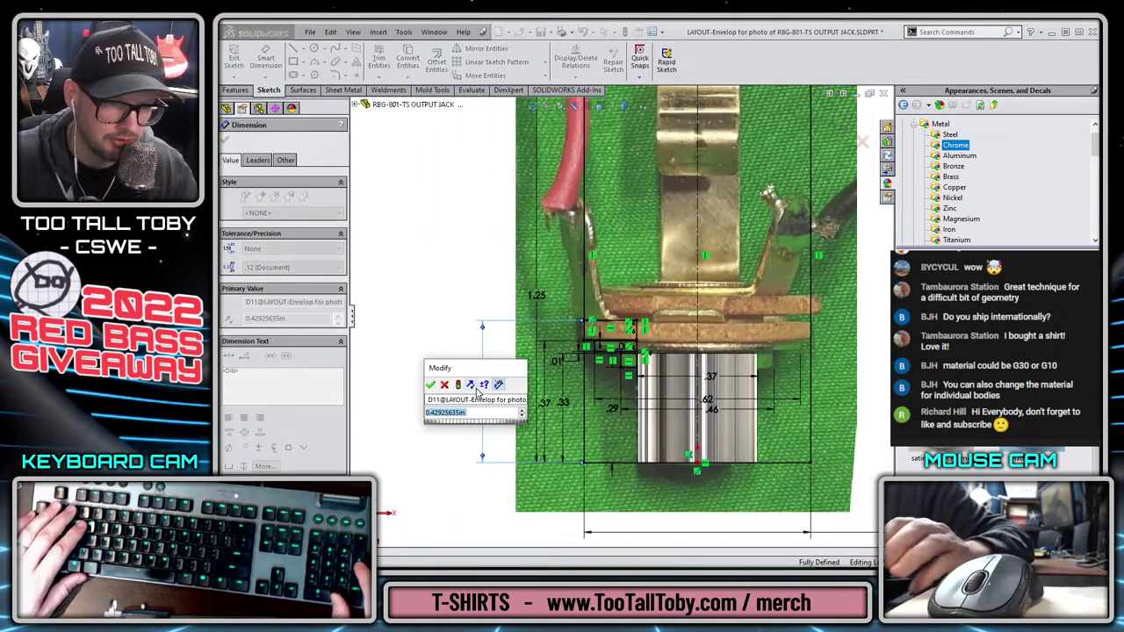
pyautogui.write('0.041')
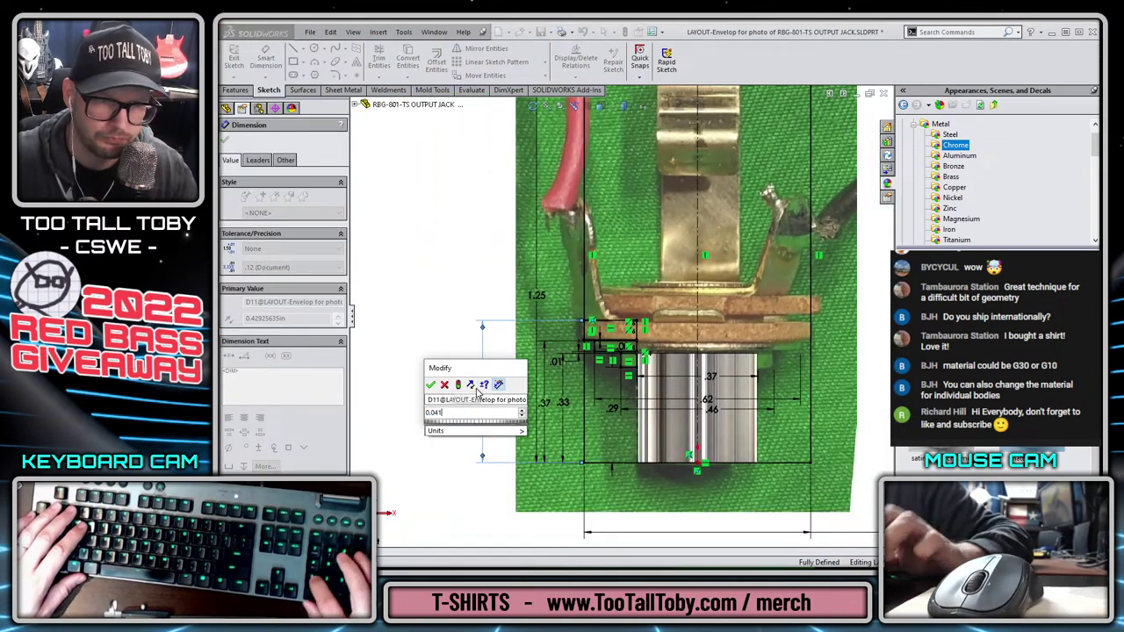
pyautogui.press('Return')
pyautogui.doubleClick(489, 458)
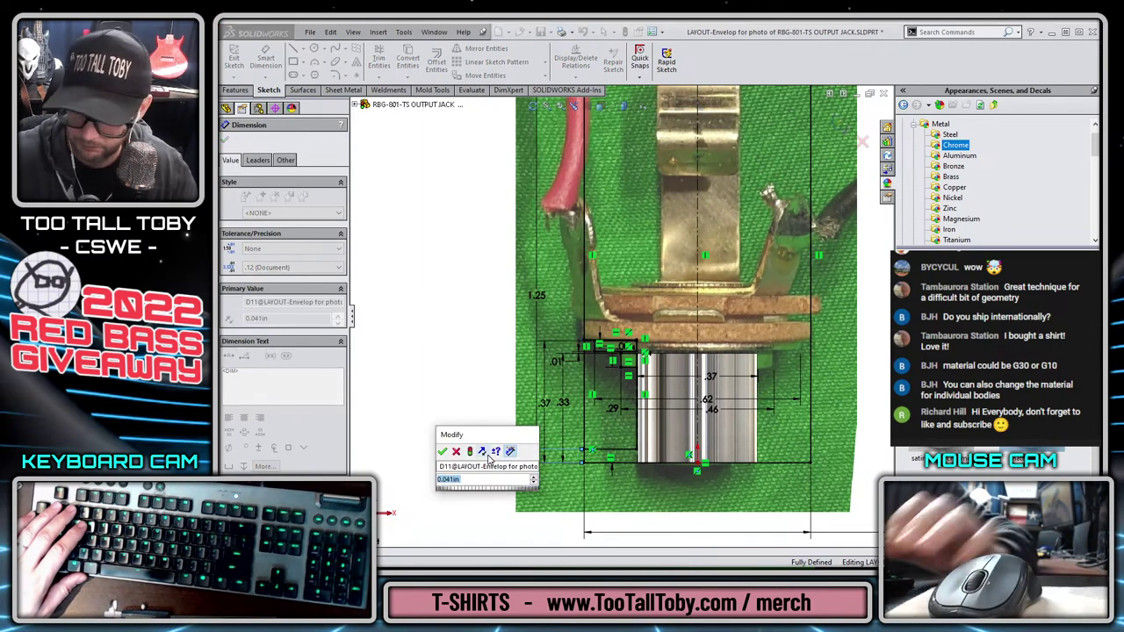
pyautogui.write('.41')
pyautogui.press('Return')
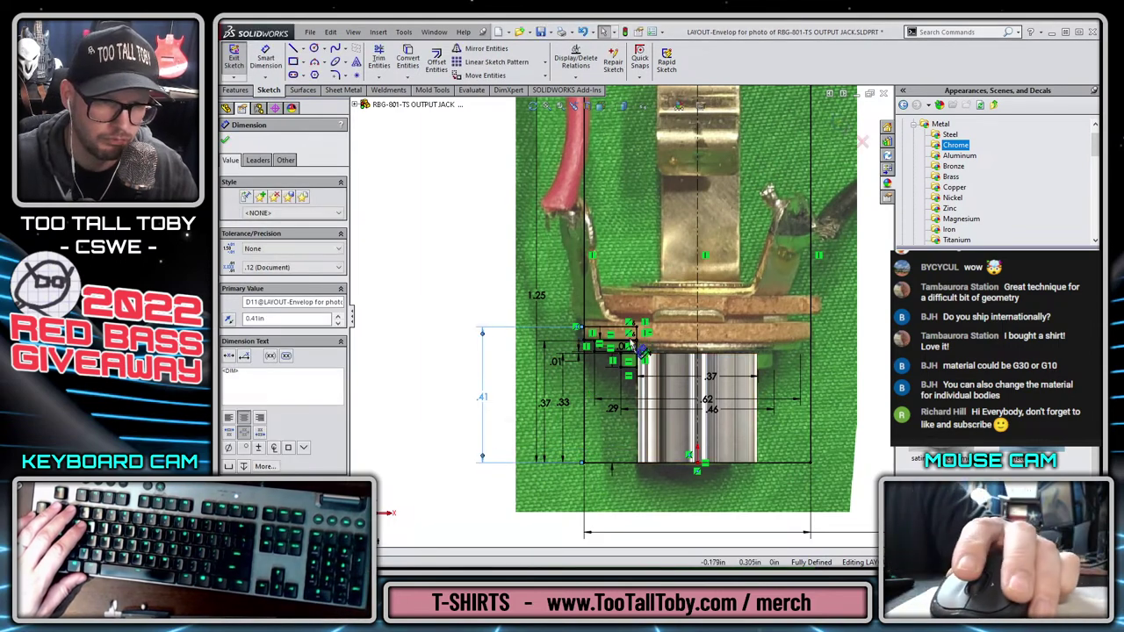
# Set the brown washer's upper-edge height to 0.415 in and check it against the photo
pyautogui.doubleClick(482, 397)
pyautogui.write('0.42')
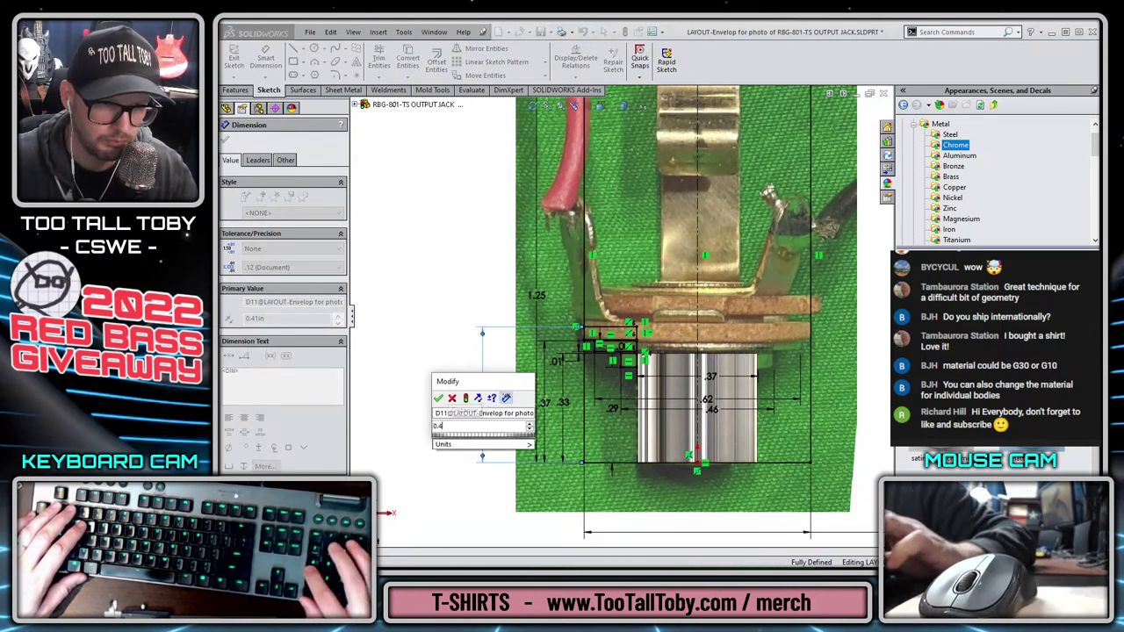
pyautogui.press('Return')
pyautogui.scroll(-7, 628, 321)
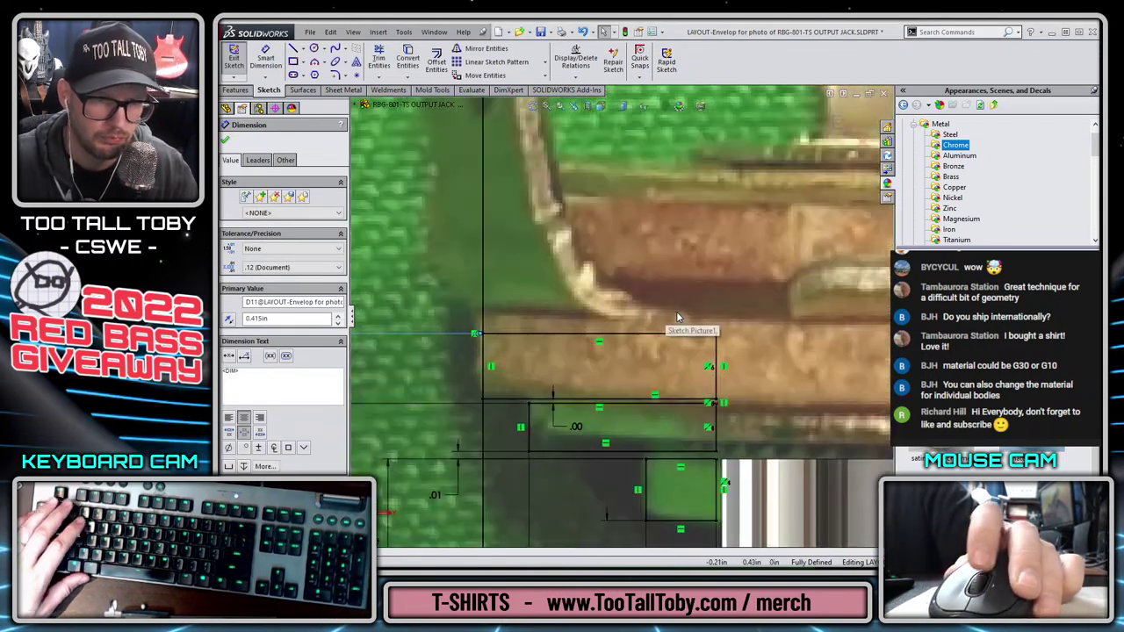
pyautogui.press('Escape')
# Set the brown washer's upper-edge height dimension to 0.42 in
pyautogui.scroll(1, 660, 327)
pyautogui.scroll(4, 621, 317)
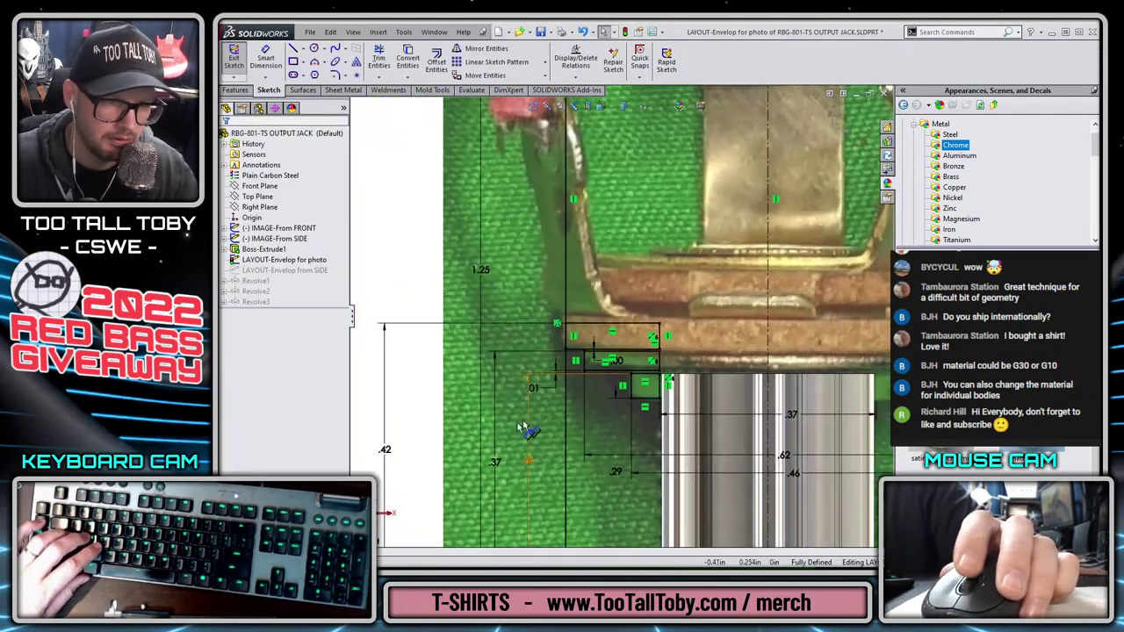
pyautogui.doubleClick(392, 449)
pyautogui.write('.42')
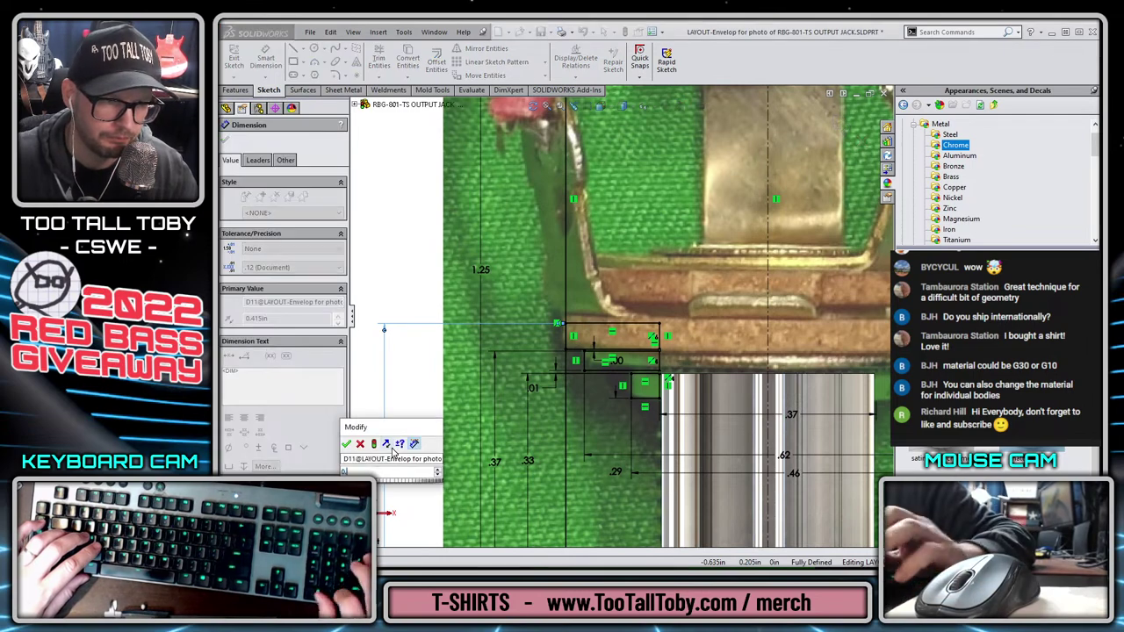
pyautogui.press('Return')
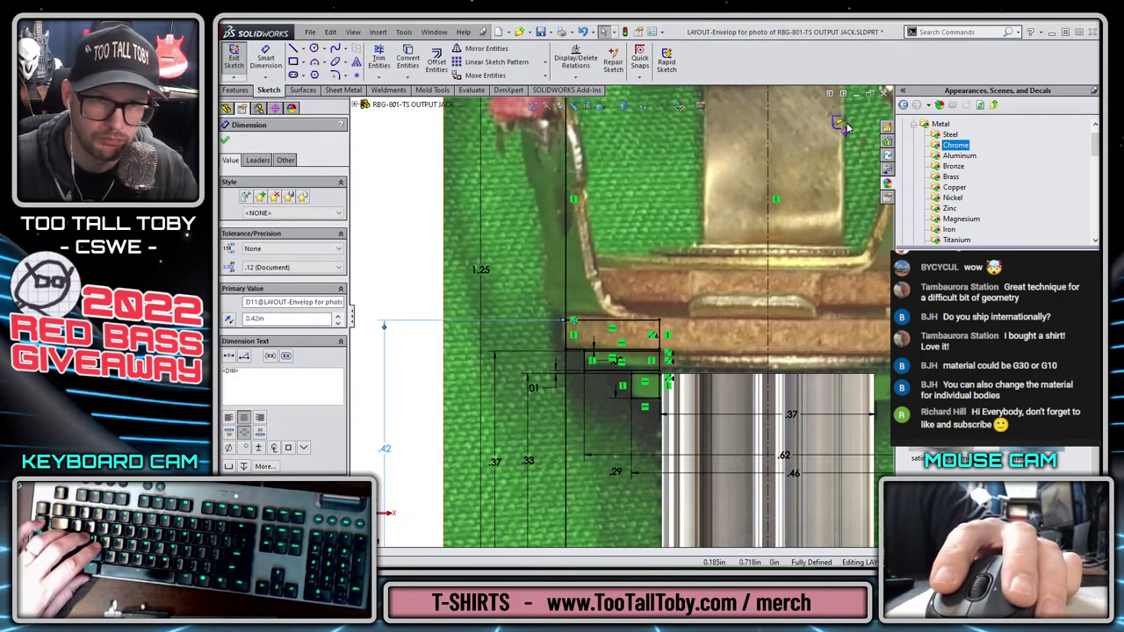
# Sketch a corner rectangle about 0.087 in wide and 0.023 in high just above the brown washer, on the right side of the centerline
pyautogui.press('s')
pyautogui.click(595, 303)
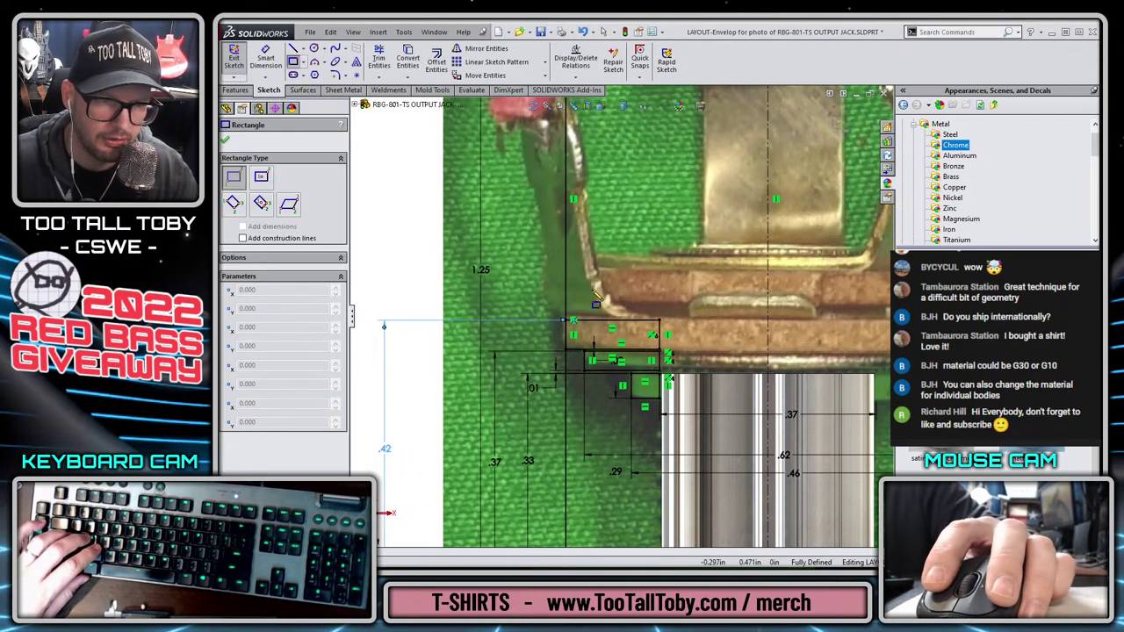
pyautogui.scroll(2, 614, 301)
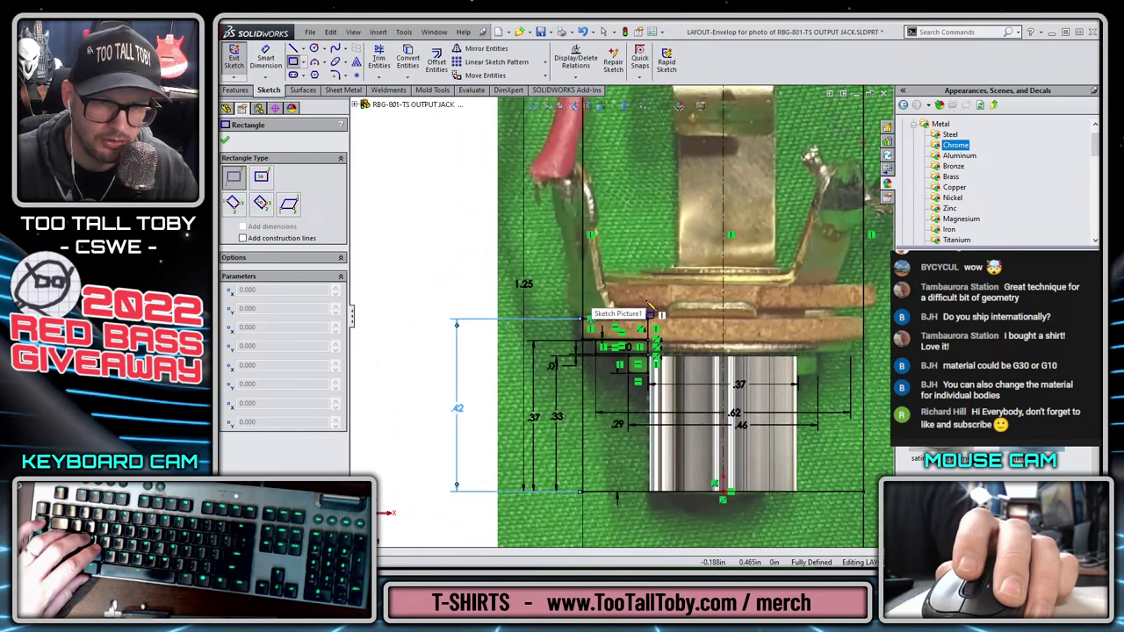
pyautogui.click(806, 307)
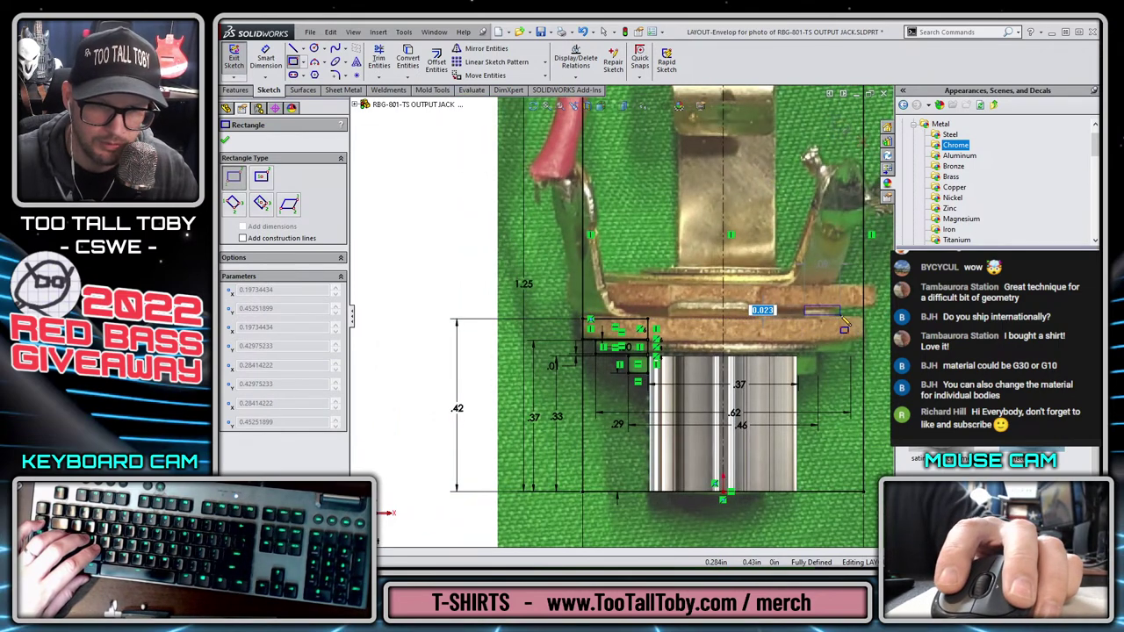
pyautogui.click(840, 316)
# Dimension the gap between the new rectangle's lower edge and the brown washer's upper edge as 0.003 in
pyautogui.press('s')
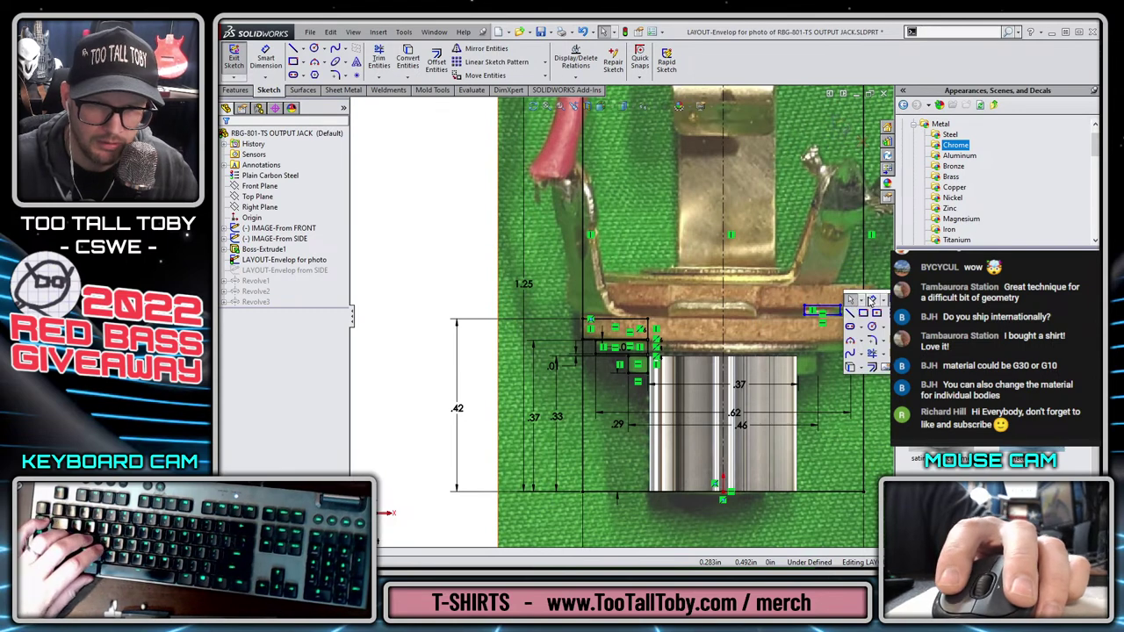
pyautogui.click(871, 300)
pyautogui.click(833, 316)
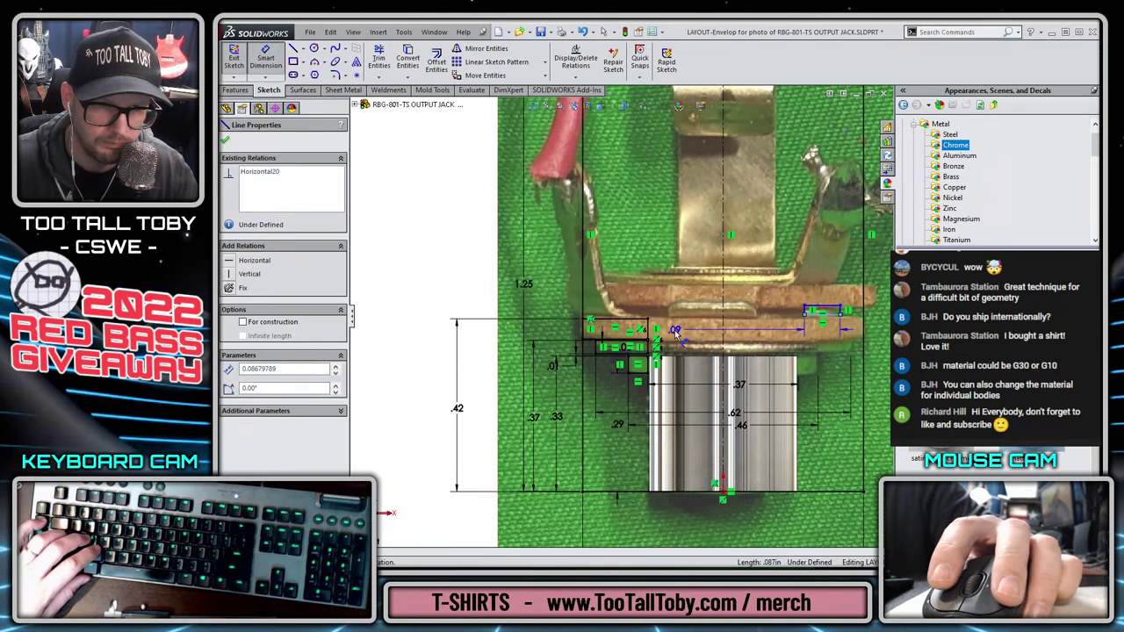
pyautogui.click(625, 319)
pyautogui.click(703, 279)
pyautogui.write('.003')
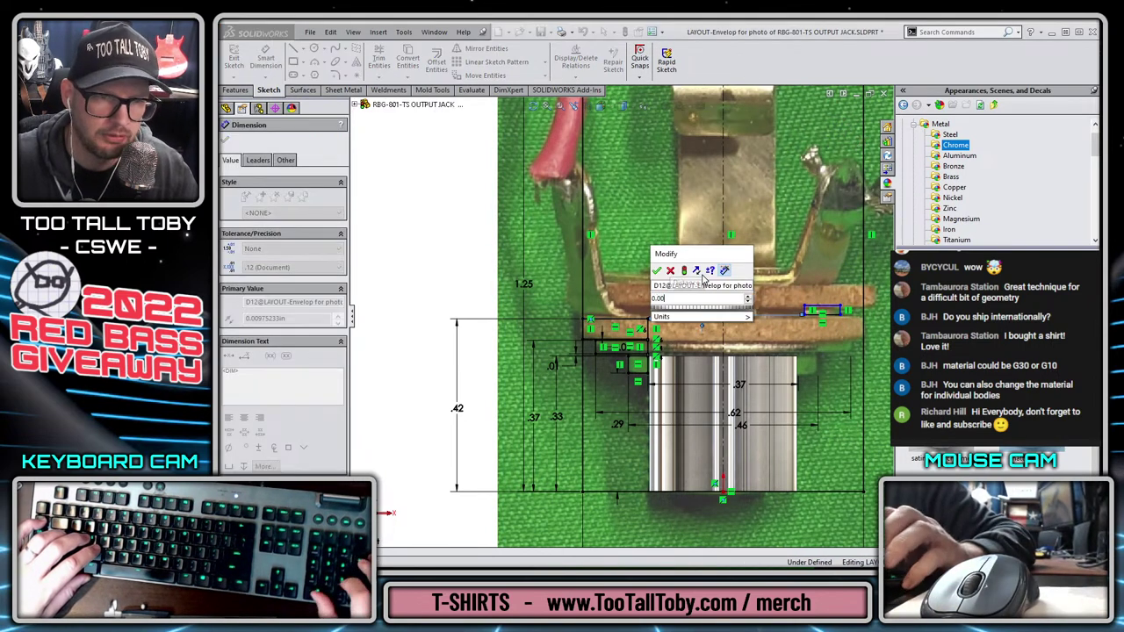
pyautogui.press('Return')
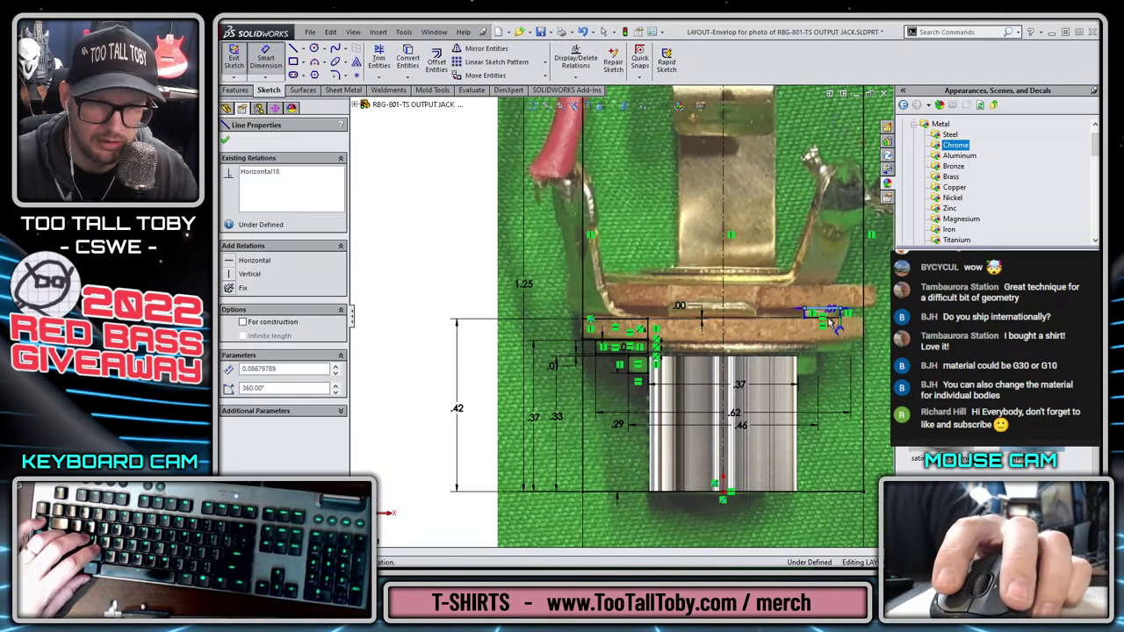
# Dimension the new rectangle's height as 0.02 in and exit the layout sketch
pyautogui.click(826, 317)
pyautogui.click(851, 280)
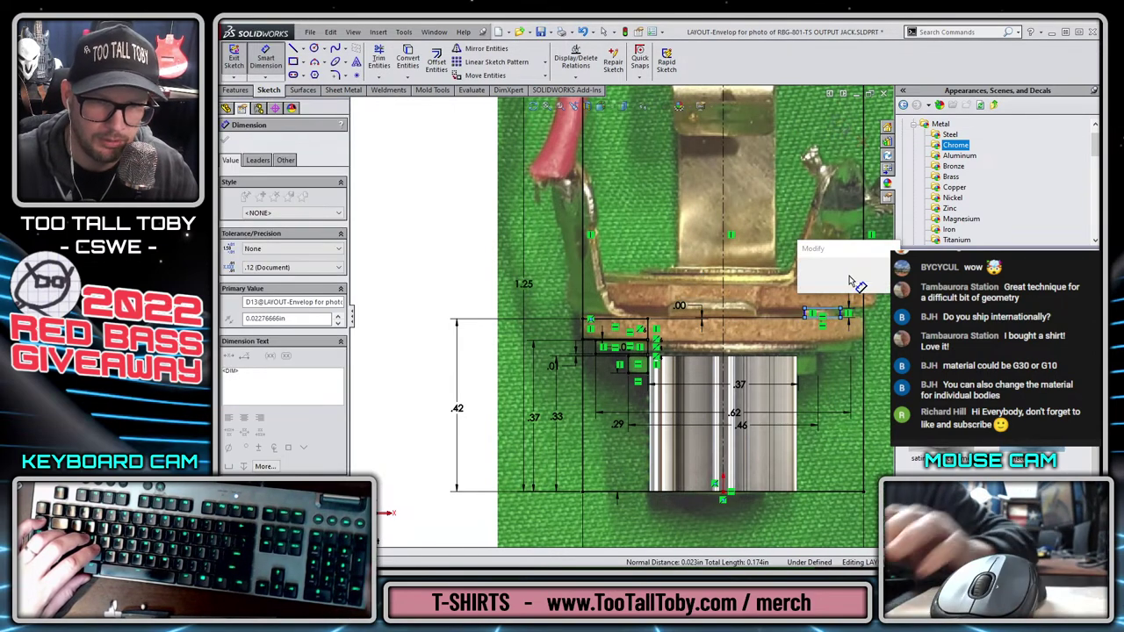
pyautogui.press('Return')
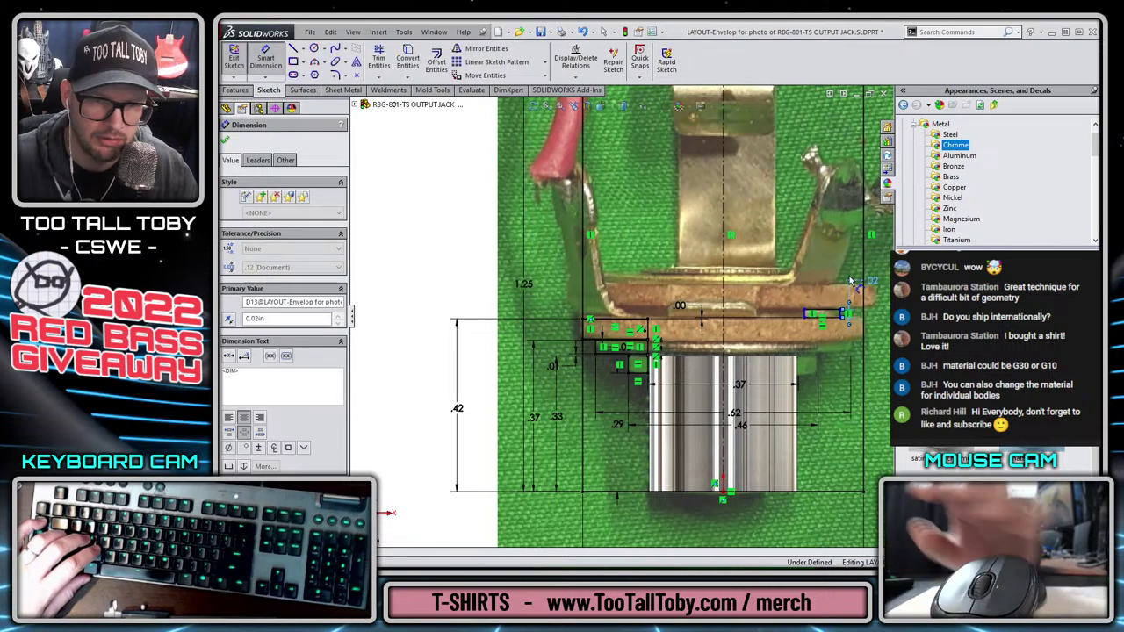
pyautogui.press('Escape')
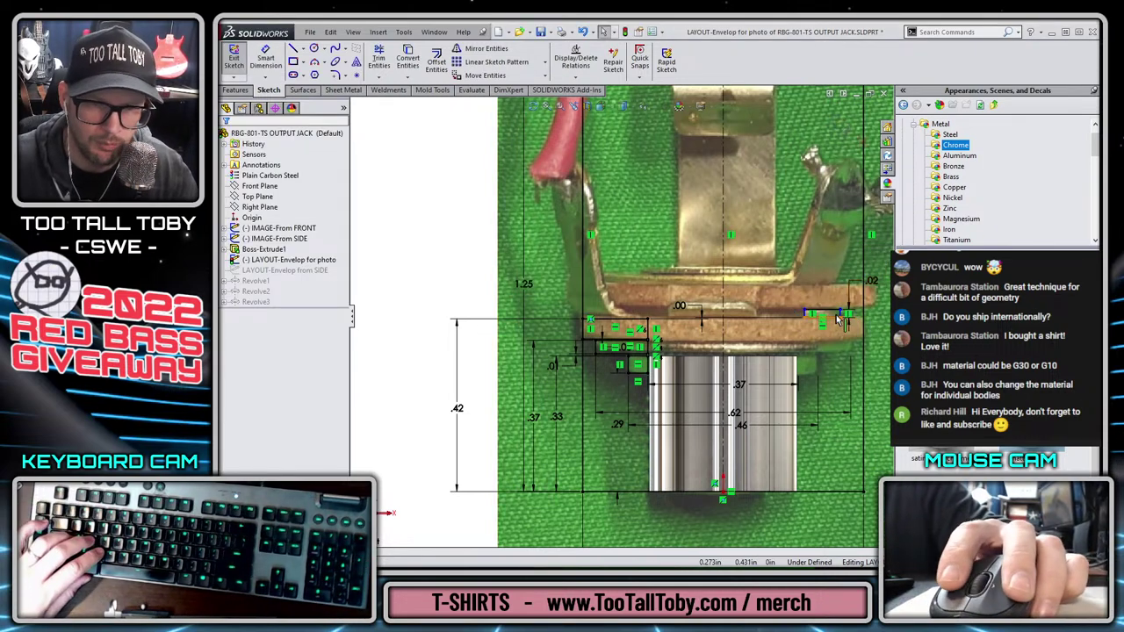
pyautogui.scroll(-3, 839, 321)
pyautogui.scroll(5, 808, 312)
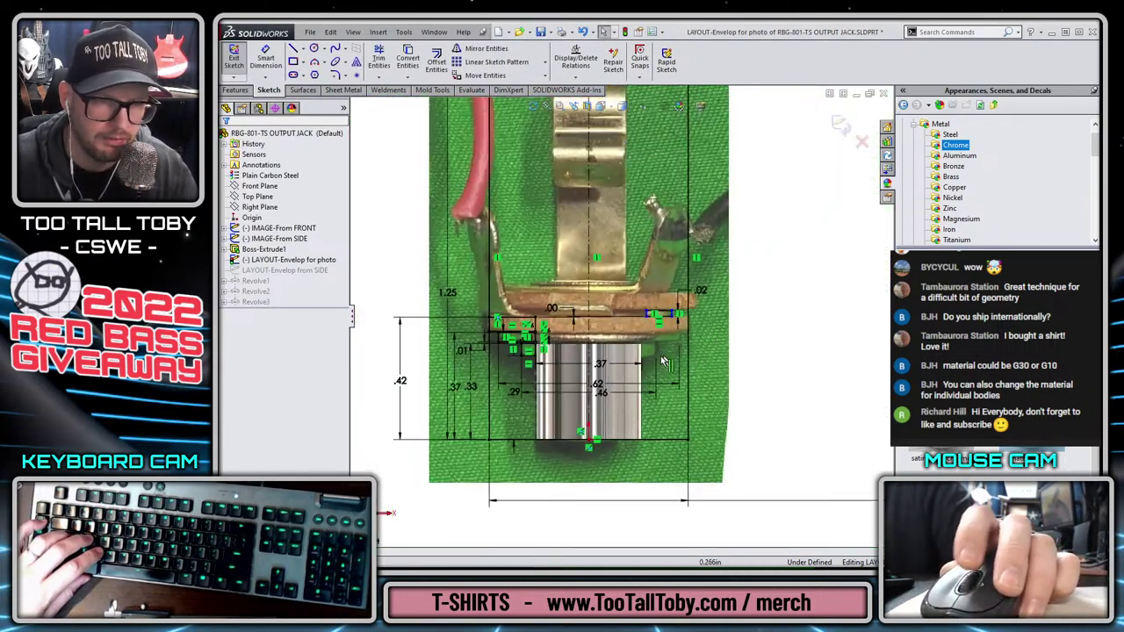
pyautogui.scroll(2, 661, 360)
pyautogui.scroll(-2, 630, 376)
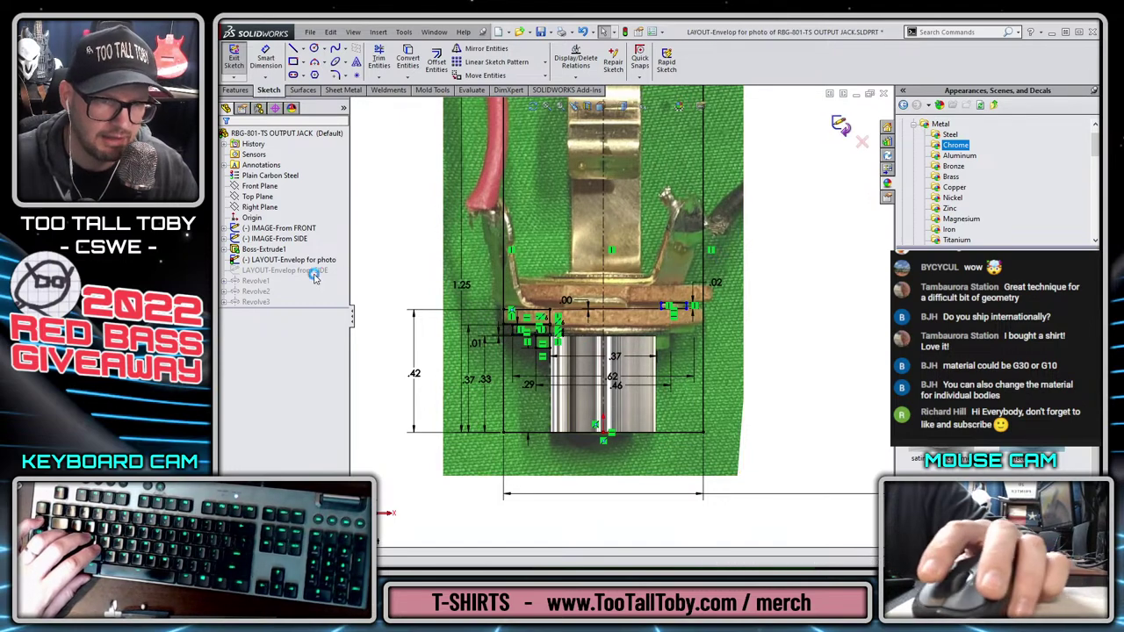
pyautogui.hotkey('ctrl', 'b')
# Start a sketch on the Front Plane and convert the small rectangle's chain and the layout centerline into it
pyautogui.click(265, 324)
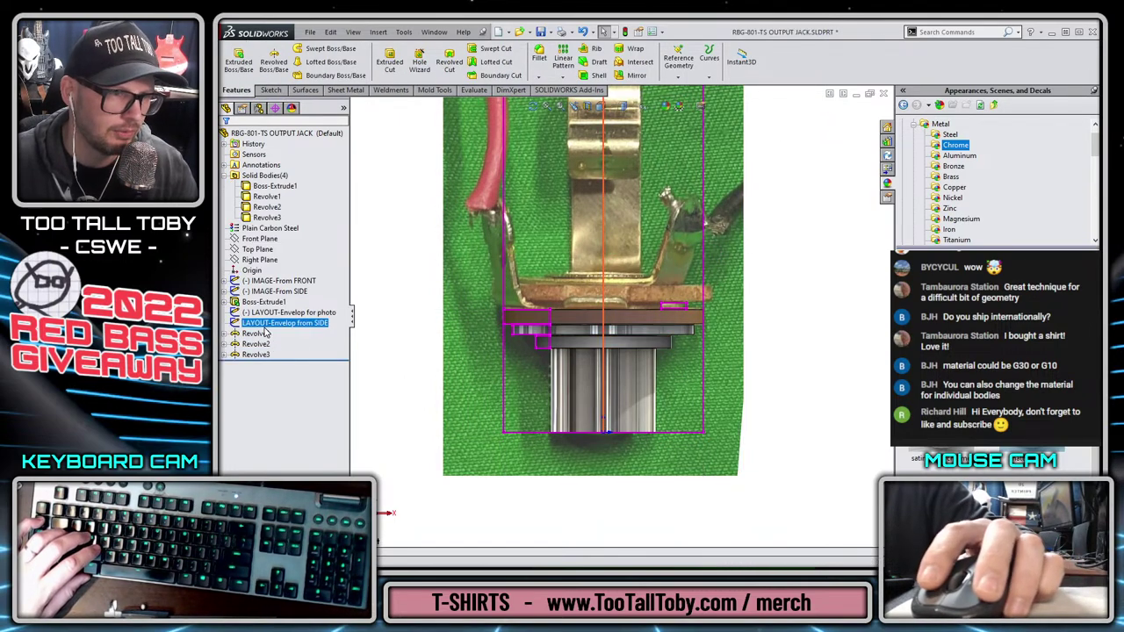
pyautogui.click(260, 239)
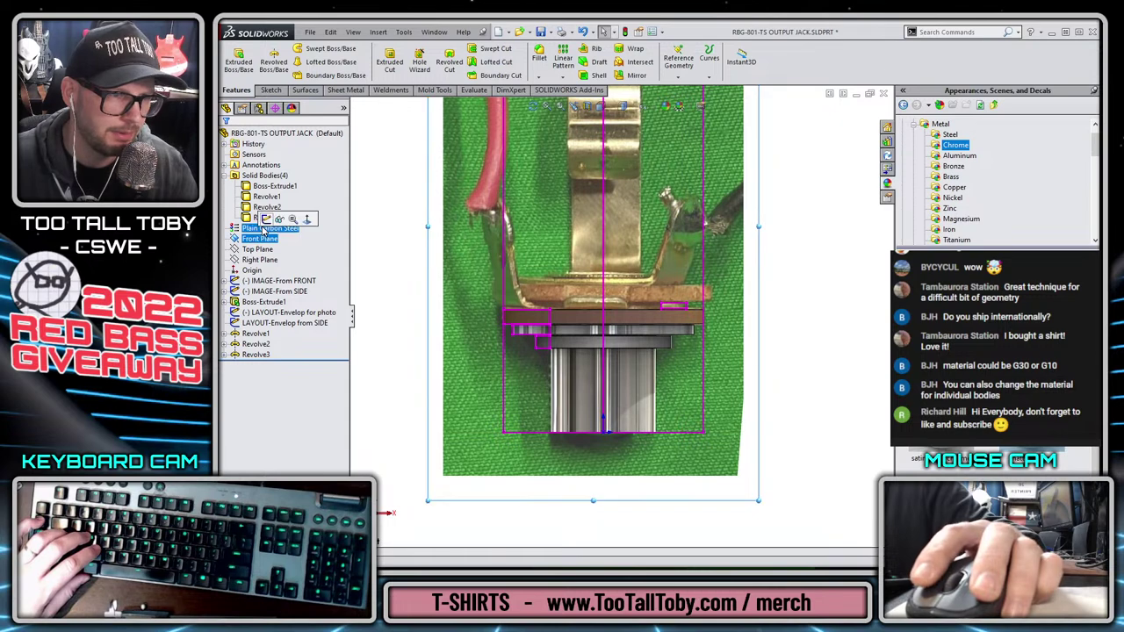
pyautogui.click(272, 217)
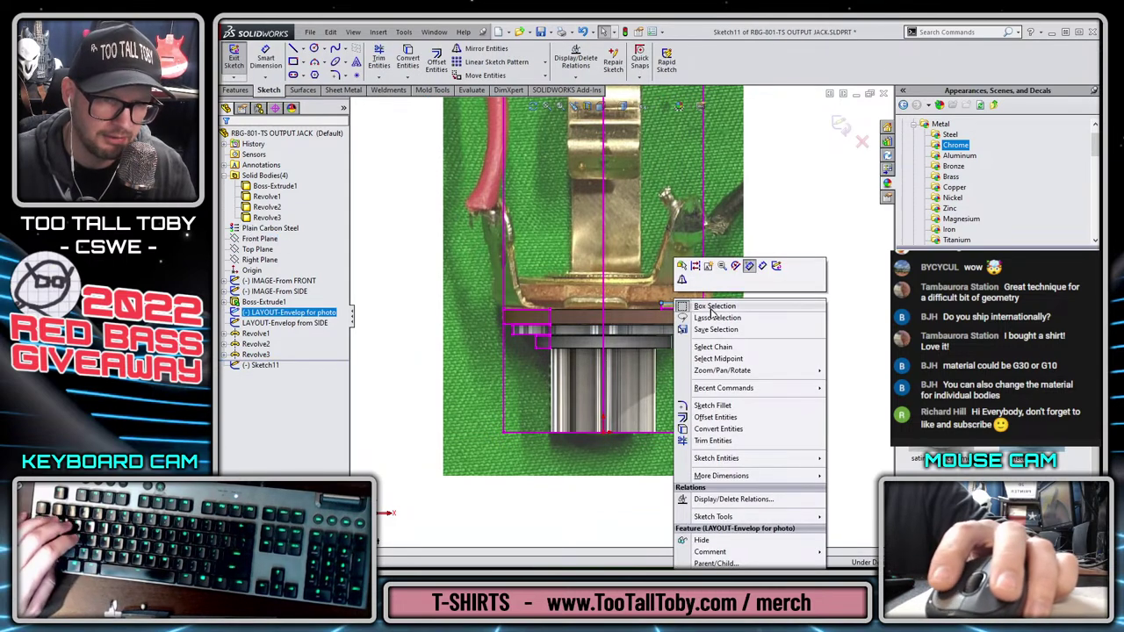
pyautogui.click(713, 347)
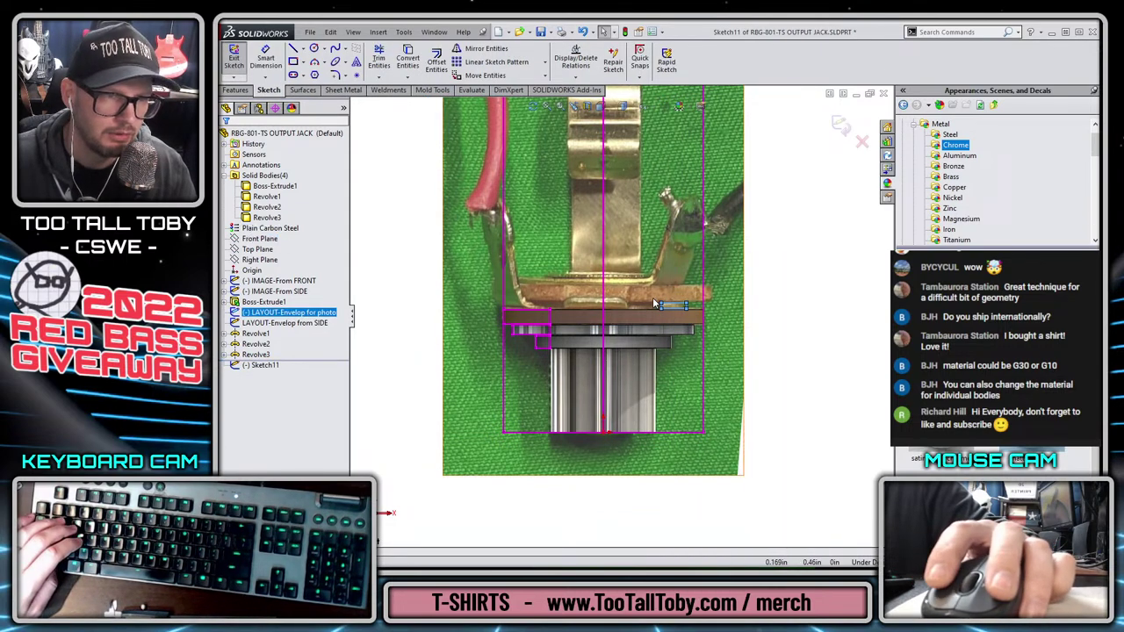
pyautogui.keyDown('ctrl'); pyautogui.click(604, 326); pyautogui.keyUp('ctrl')
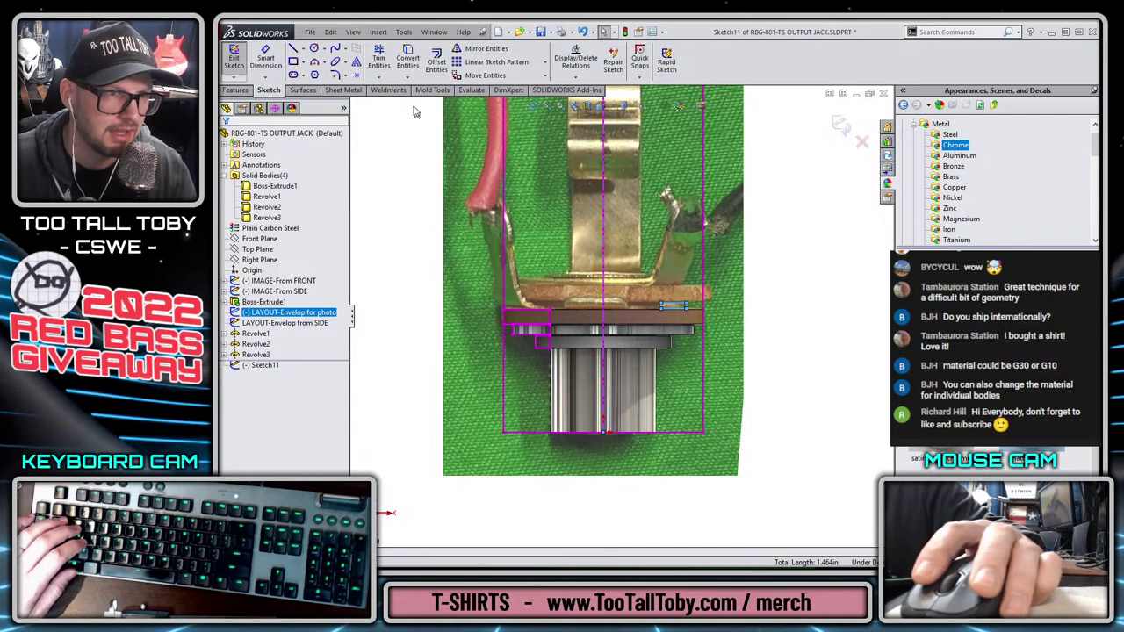
pyautogui.click(605, 235)
pyautogui.press('Escape')
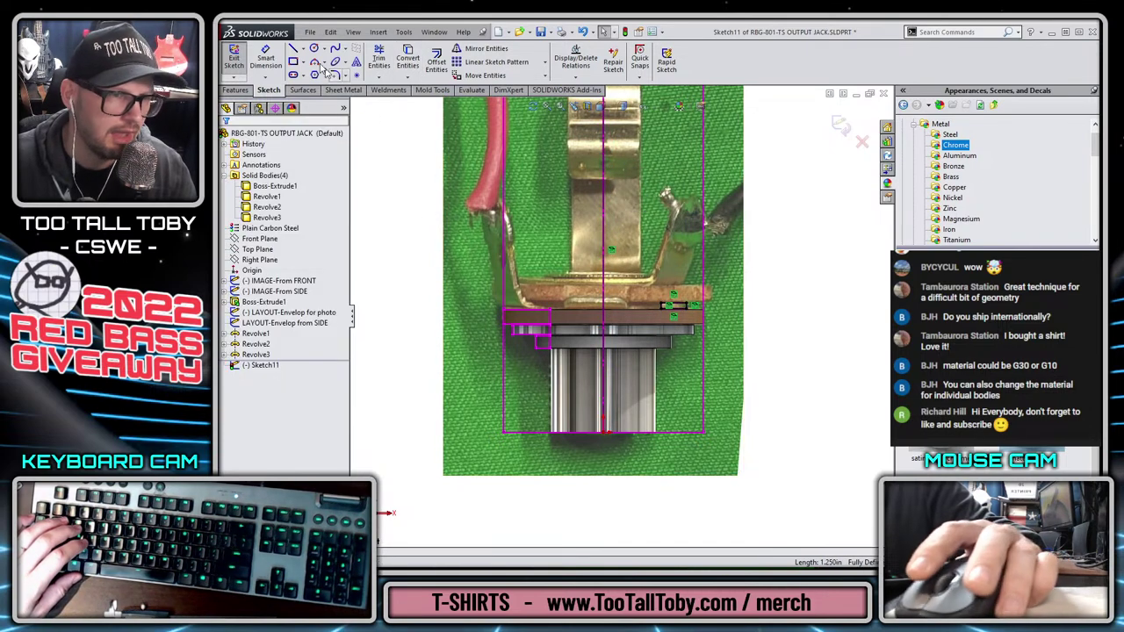
# Revolve the converted rectangle 360 degrees about the centerline to form a thin ring above the brown washer
pyautogui.click(237, 91)
pyautogui.click(274, 62)
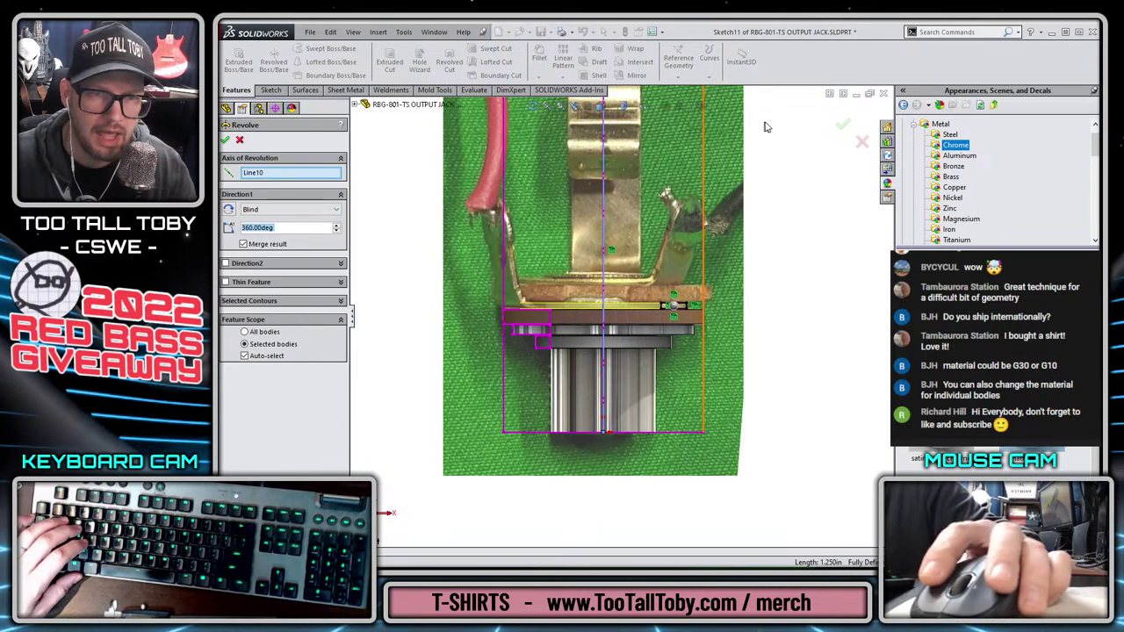
pyautogui.click(843, 124)
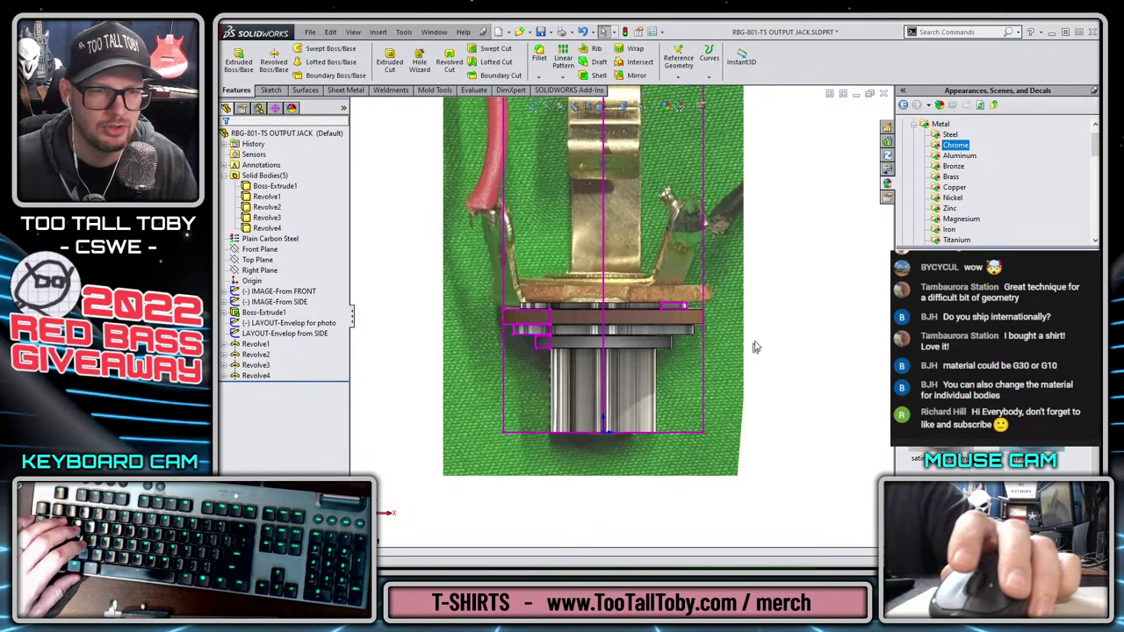
pyautogui.scroll(3, 764, 325)
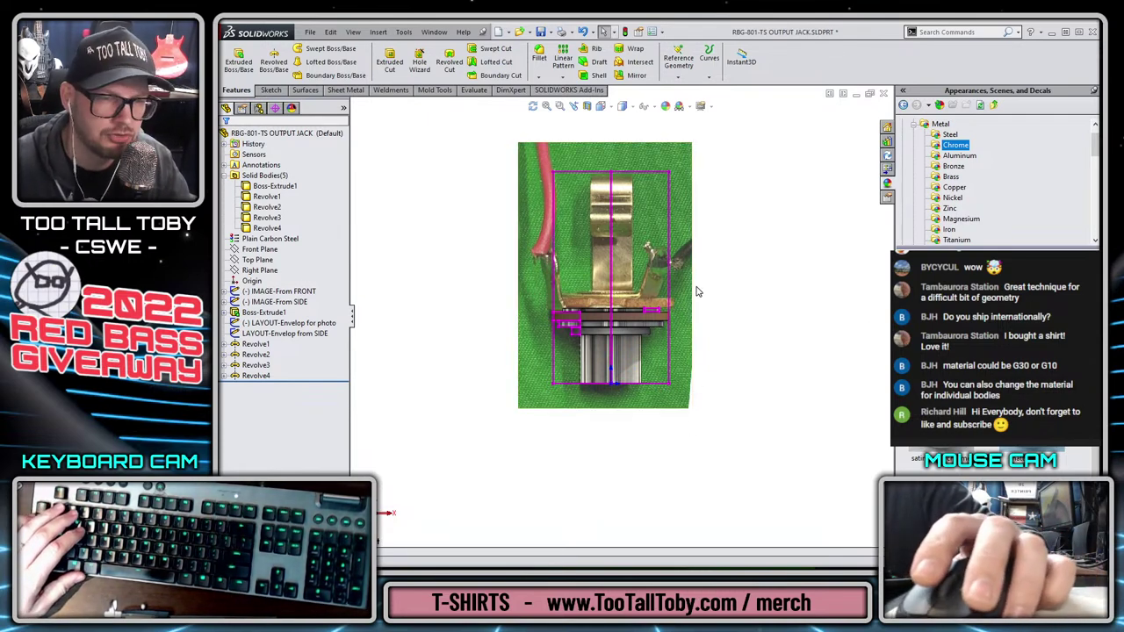
# Return to the front view and hide all sketches so only the solid bodies are displayed
pyautogui.scroll(-2, 665, 330)
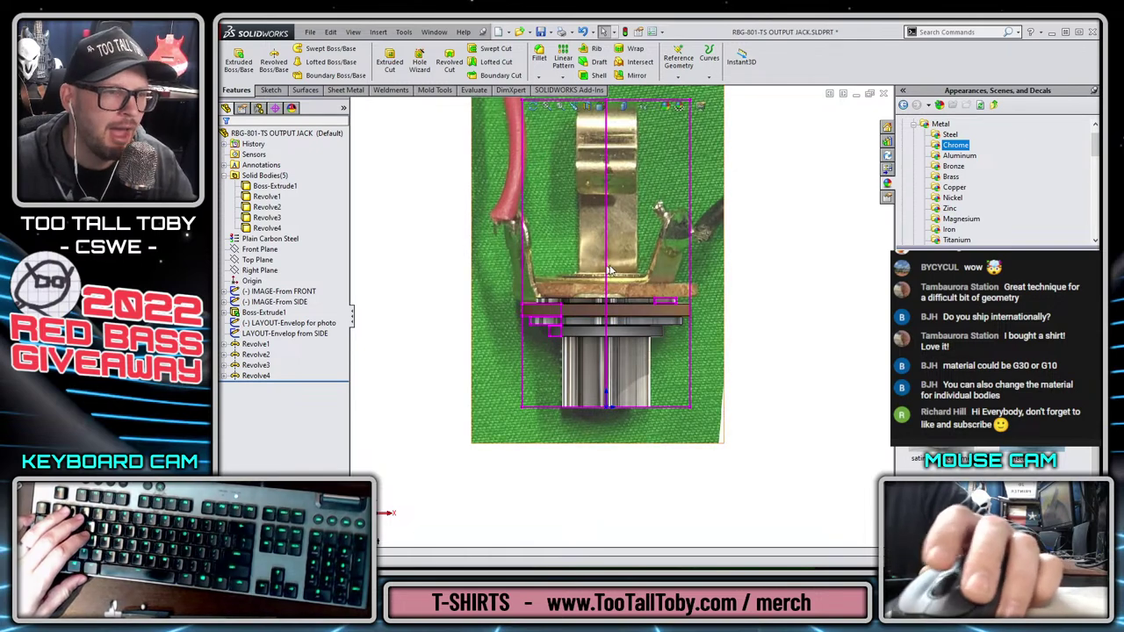
pyautogui.moveTo(665, 329); pyautogui.dragTo(646, 315, button='middle')
pyautogui.click(273, 186)
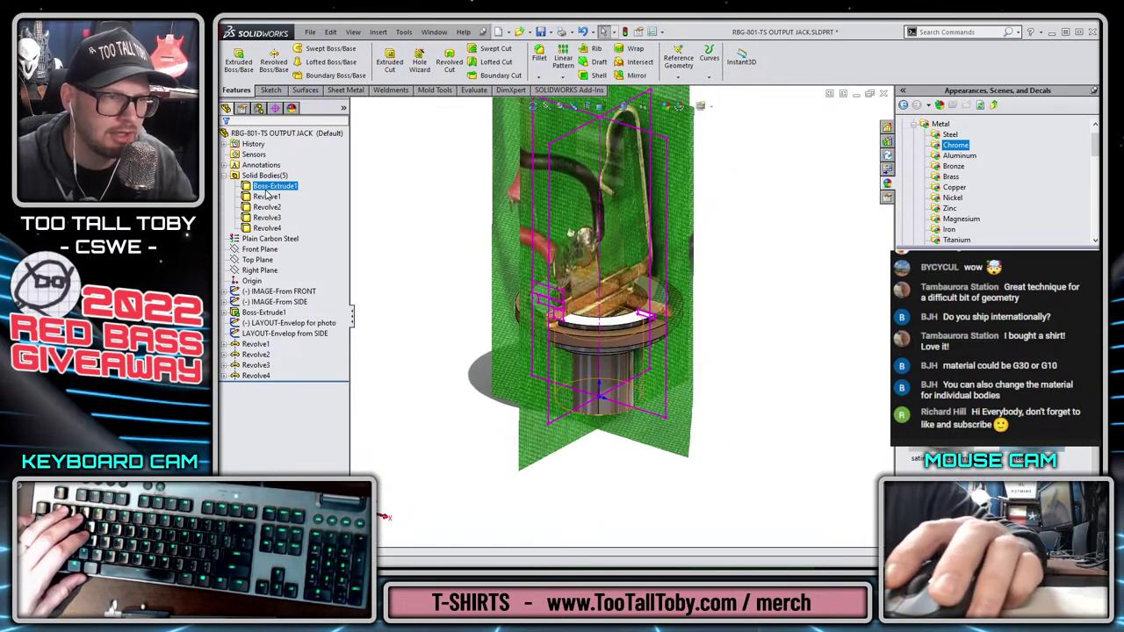
pyautogui.click(456, 309)
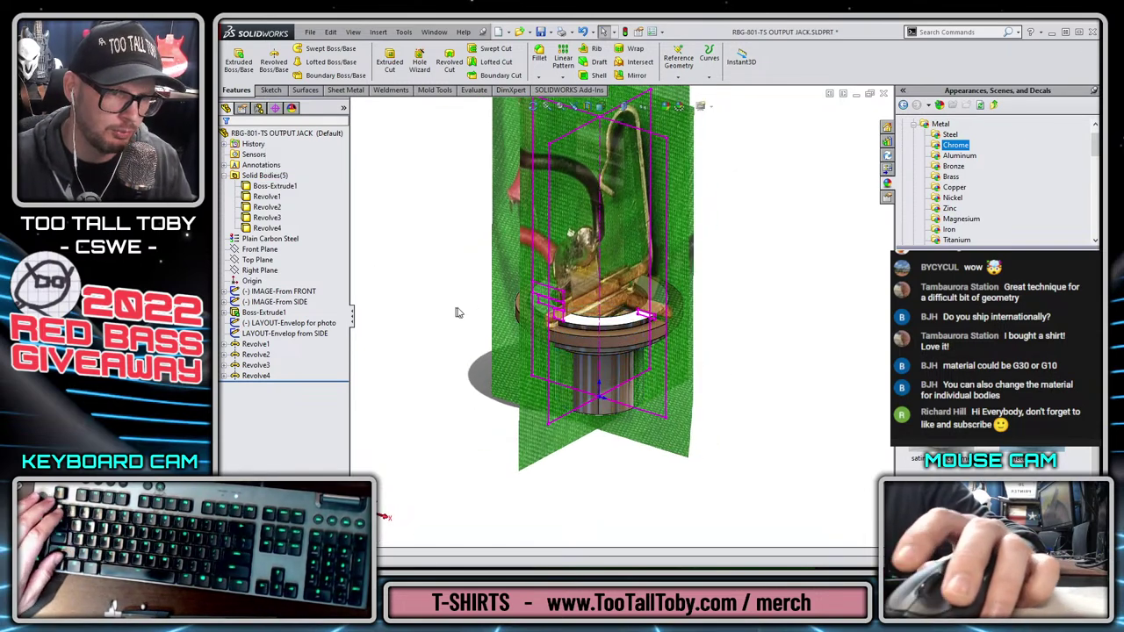
pyautogui.hotkey('ctrl', '1')
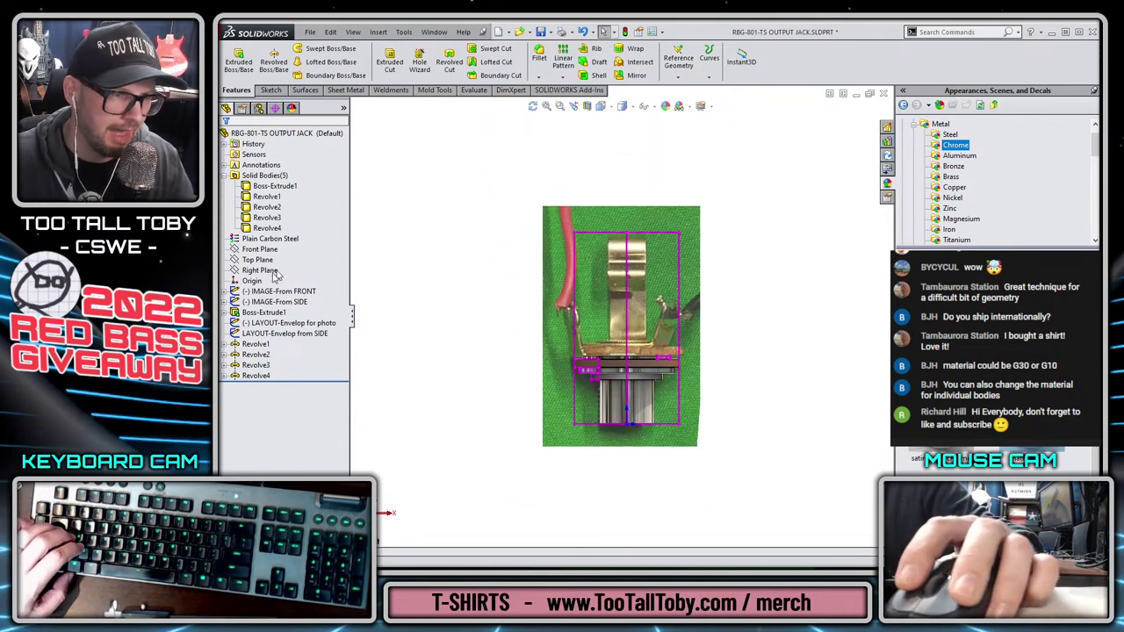
pyautogui.click(651, 107)
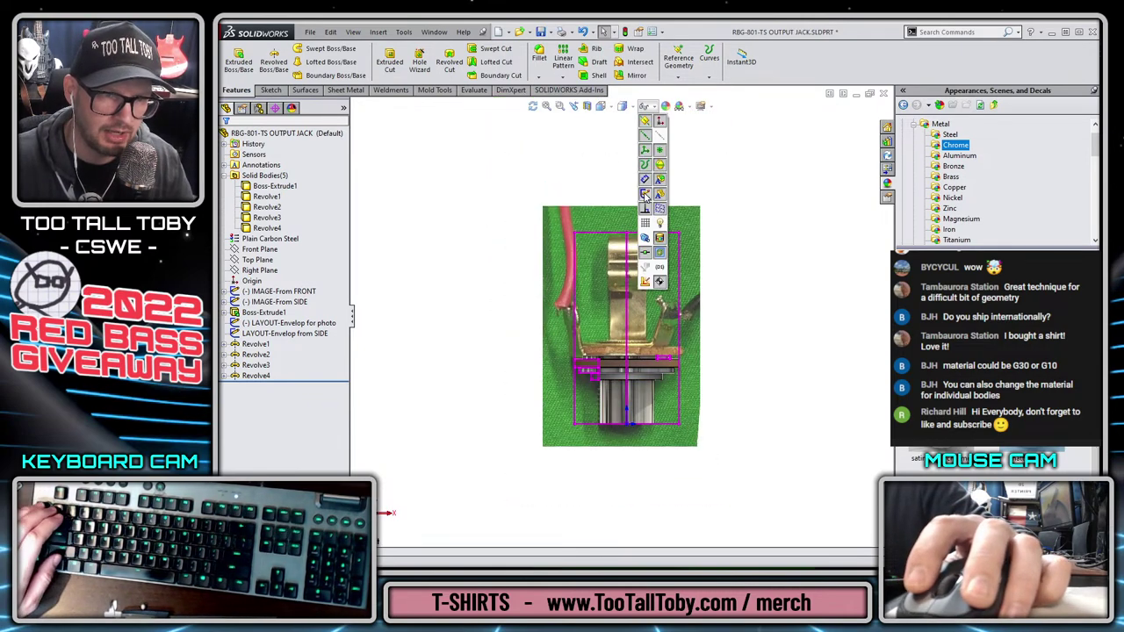
pyautogui.click(645, 195)
# Start a sketch on the Front Plane and draw a tall narrow rectangle running vertically through the middle of the jack
pyautogui.click(256, 251)
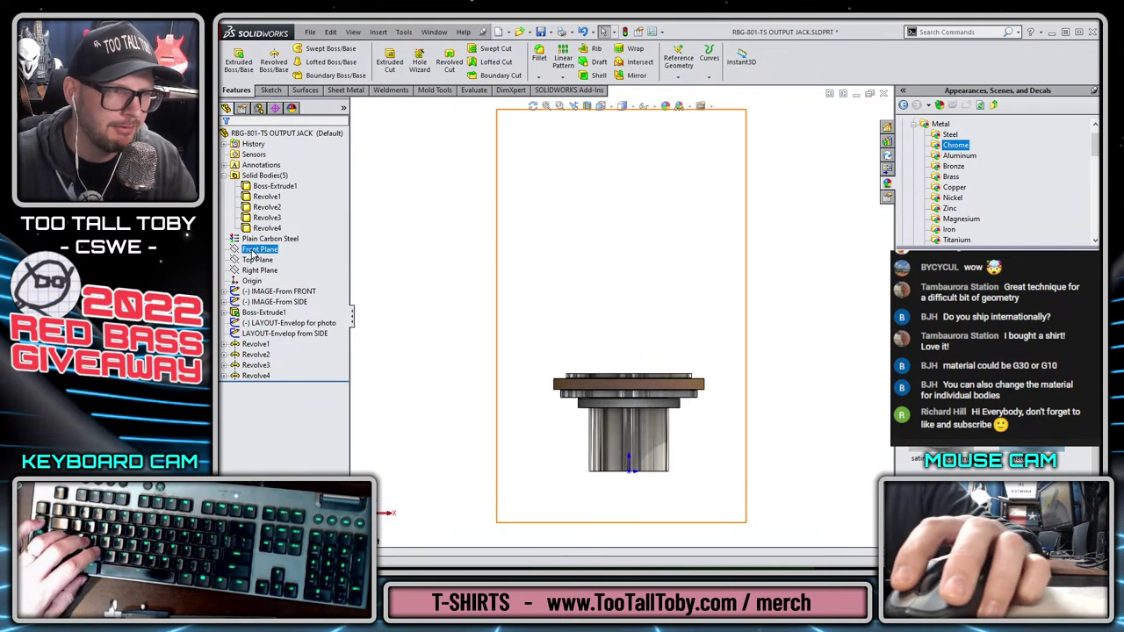
pyautogui.click(258, 232)
pyautogui.press('s')
pyautogui.click(502, 283)
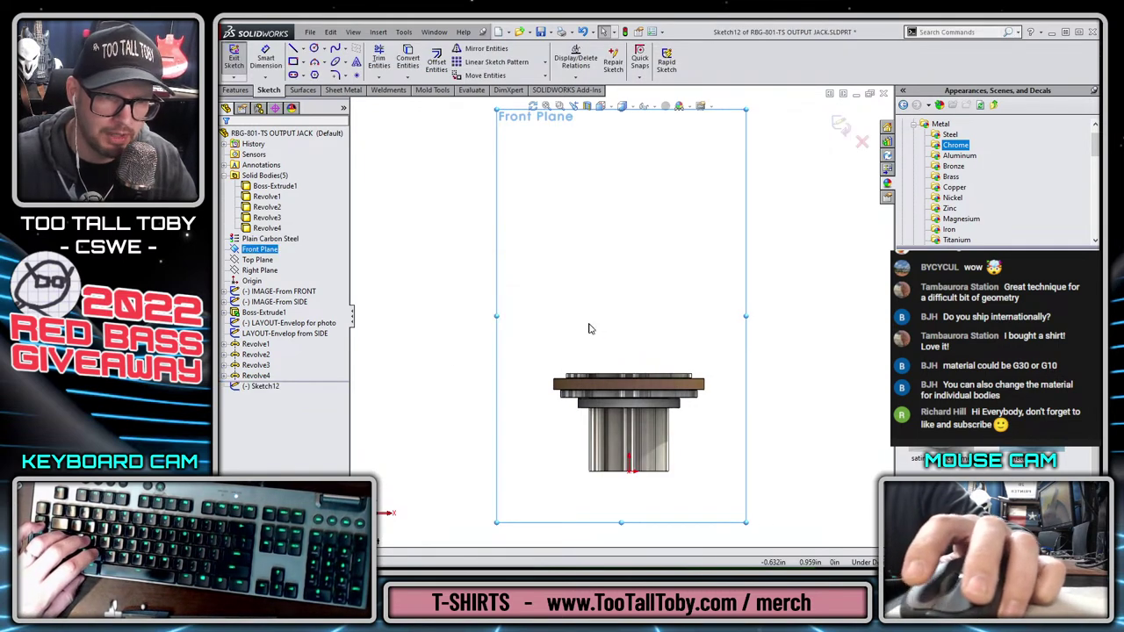
pyautogui.press('r')
pyautogui.click(610, 301)
pyautogui.click(648, 503)
# Set up a Mid Plane boss extrusion of the rectangle, 1.290 in deep, so it passes through all bodies
pyautogui.press('s')
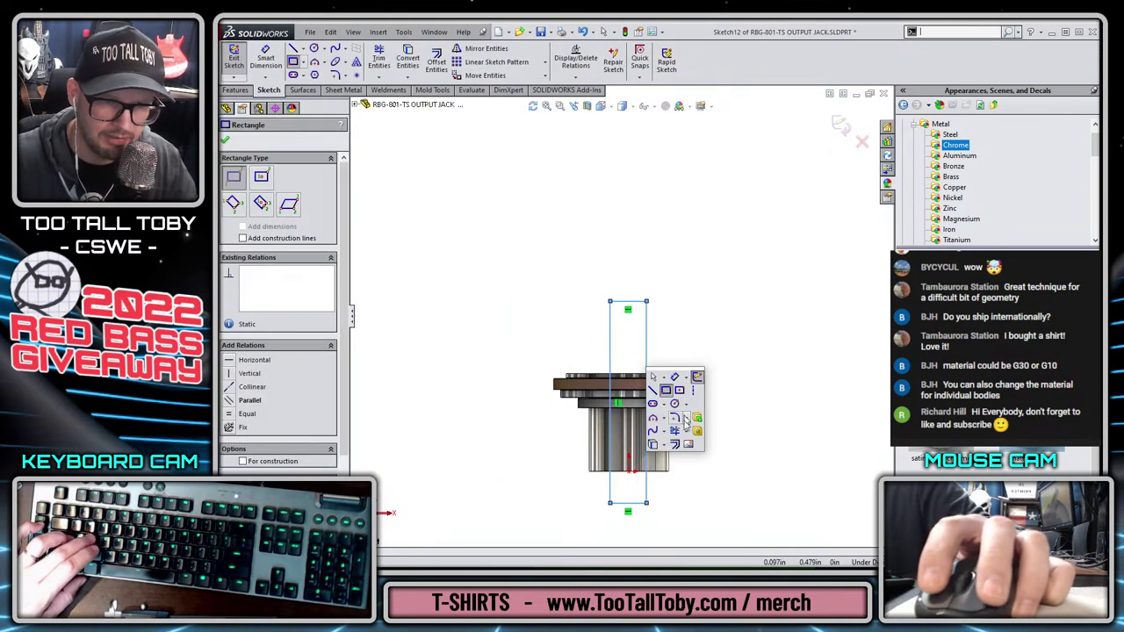
pyautogui.click(698, 420)
pyautogui.click(290, 207)
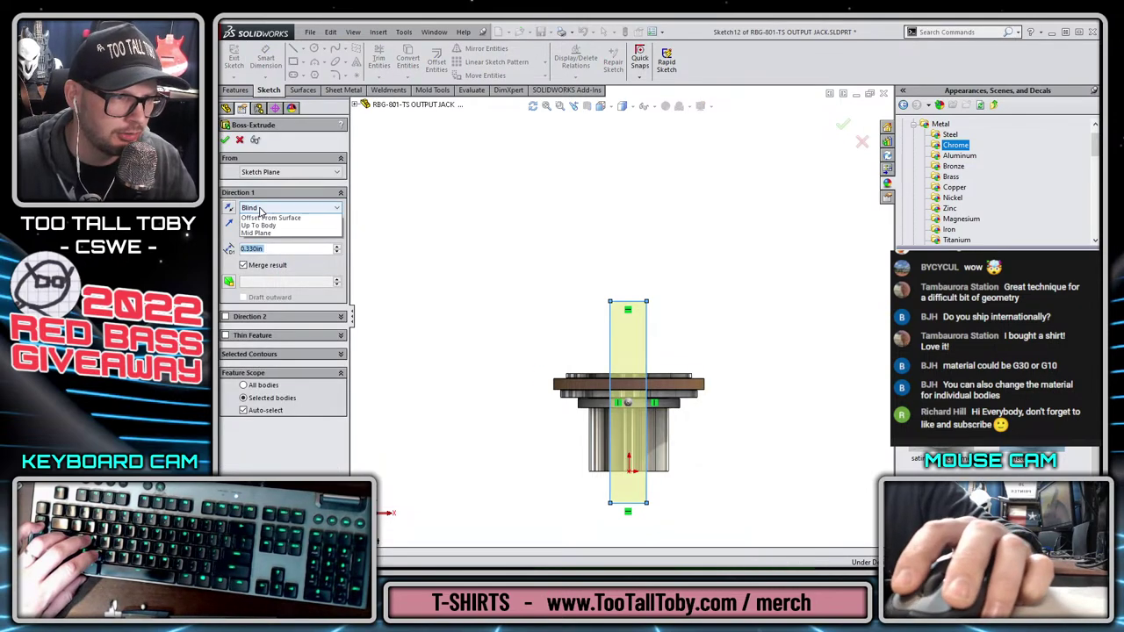
pyautogui.click(263, 271)
pyautogui.moveTo(542, 322); pyautogui.dragTo(527, 402, button='middle')
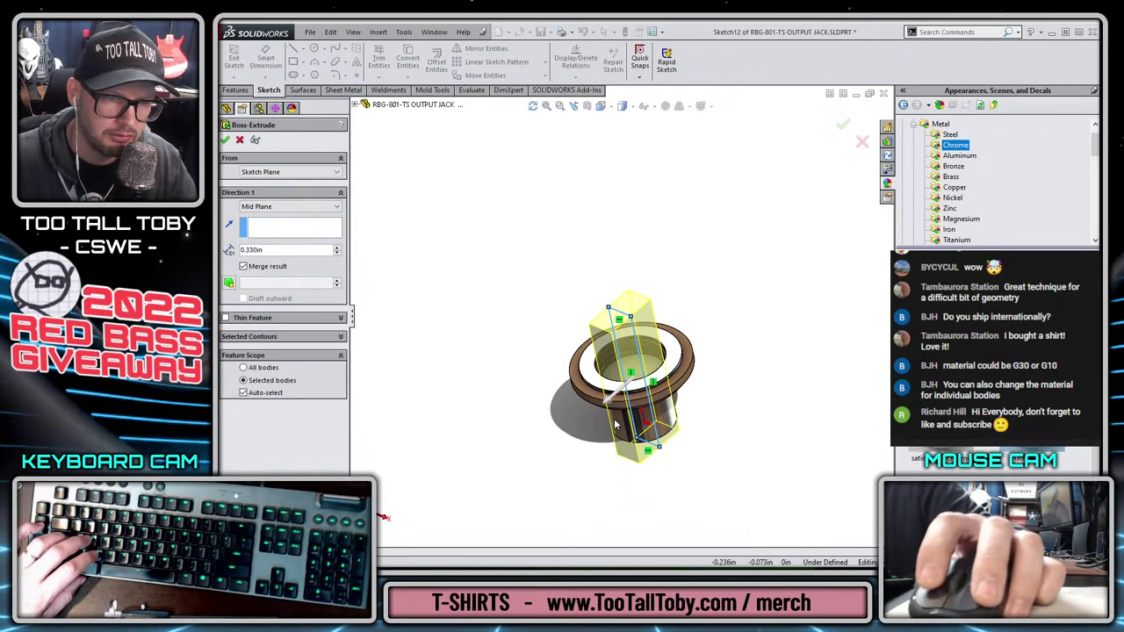
pyautogui.moveTo(612, 410); pyautogui.dragTo(431, 360)
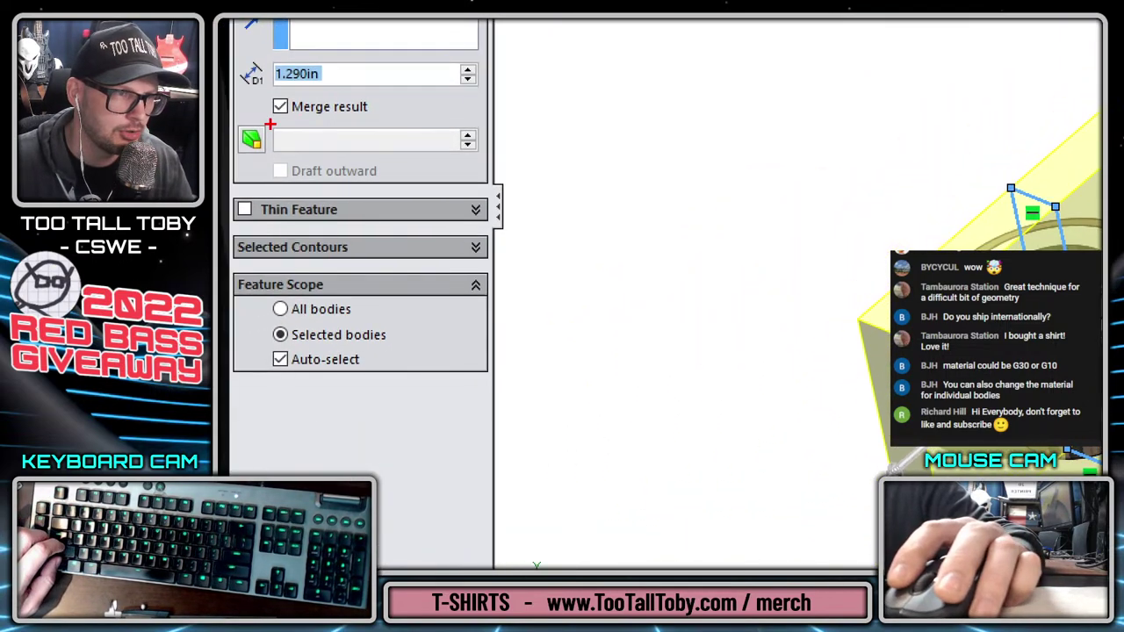
pyautogui.moveTo(269, 124); pyautogui.dragTo(379, 92)
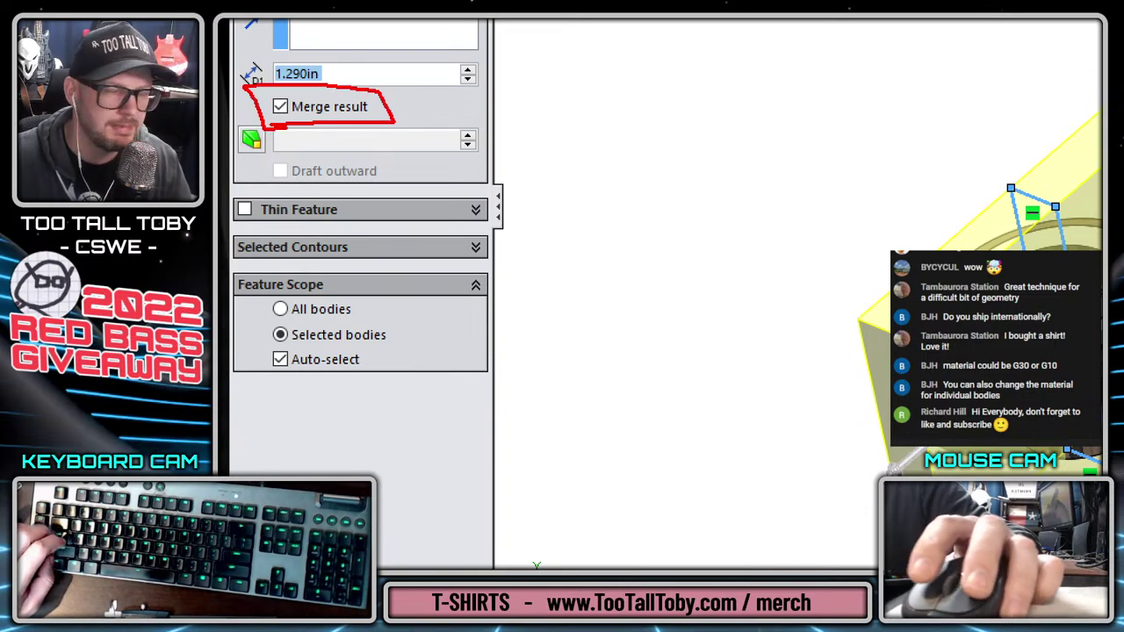
pyautogui.moveTo(574, 85)
pyautogui.mouseDown()
pyautogui.moveTo(853, 175)
pyautogui.moveTo(844, 149)
pyautogui.moveTo(753, 214)
pyautogui.mouseUp()
pyautogui.press('z')
pyautogui.press('z')
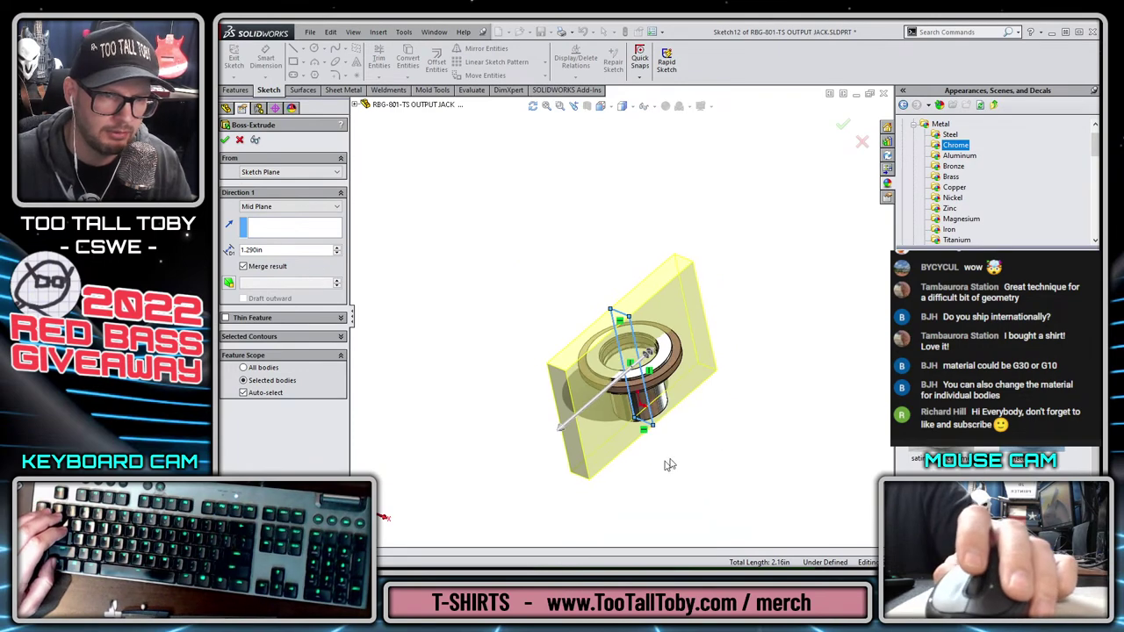
pyautogui.keyDown('ctrl'); pyautogui.moveTo(684, 433); pyautogui.dragTo(425, 370, button='middle'); pyautogui.keyUp('ctrl')
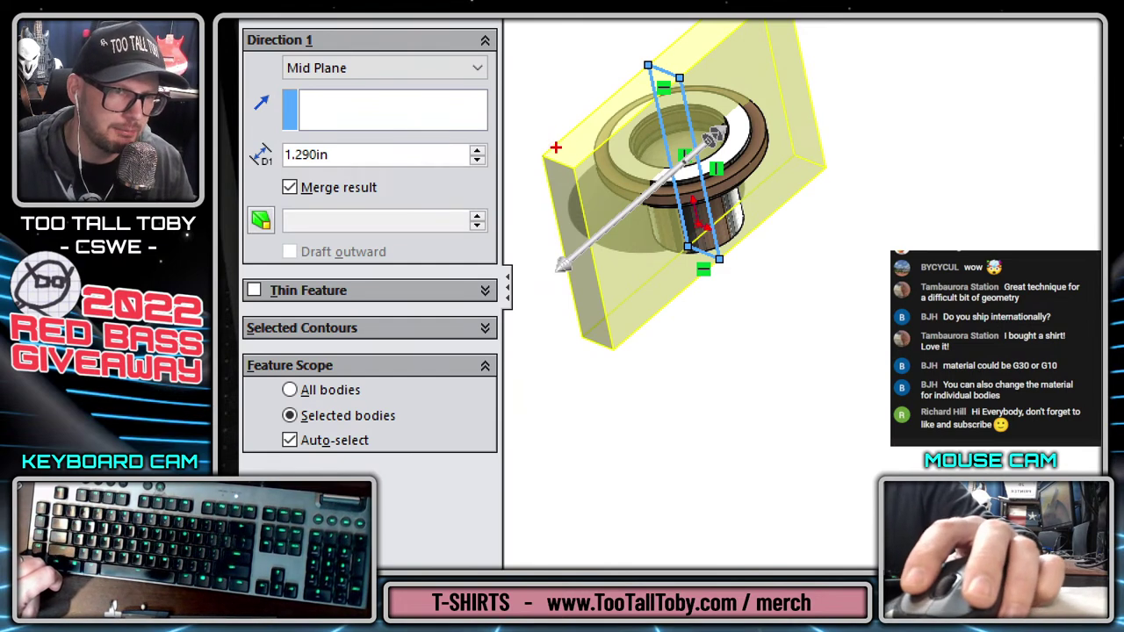
pyautogui.moveTo(605, 318); pyautogui.dragTo(694, 393)
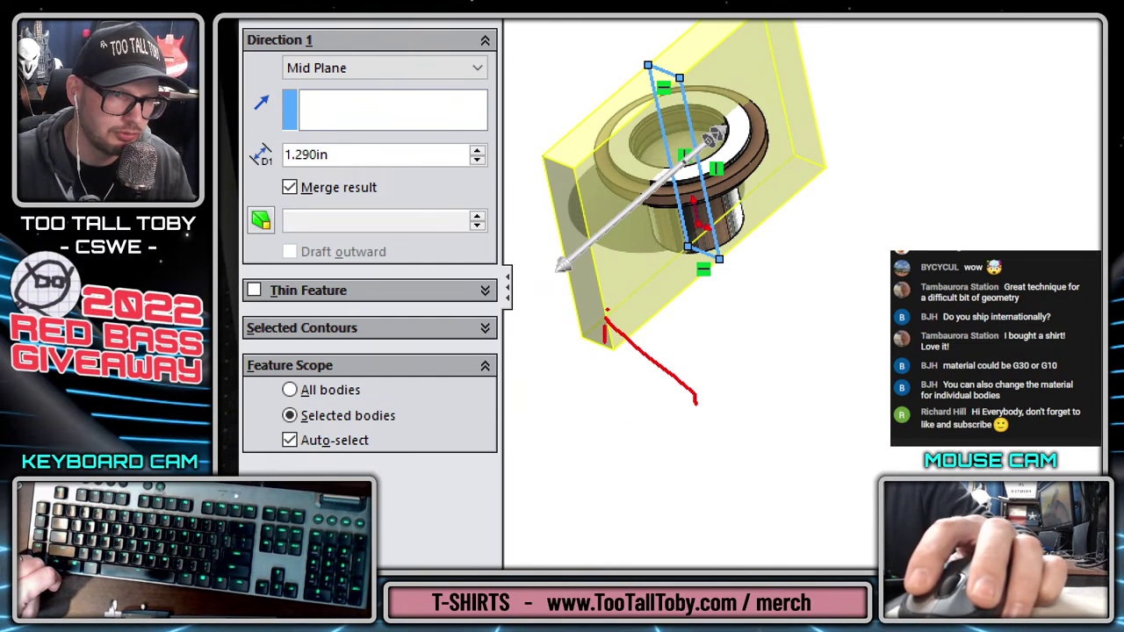
pyautogui.moveTo(686, 78)
pyautogui.mouseDown()
pyautogui.moveTo(667, 320)
pyautogui.moveTo(769, 88)
pyautogui.moveTo(622, 64)
pyautogui.mouseUp()
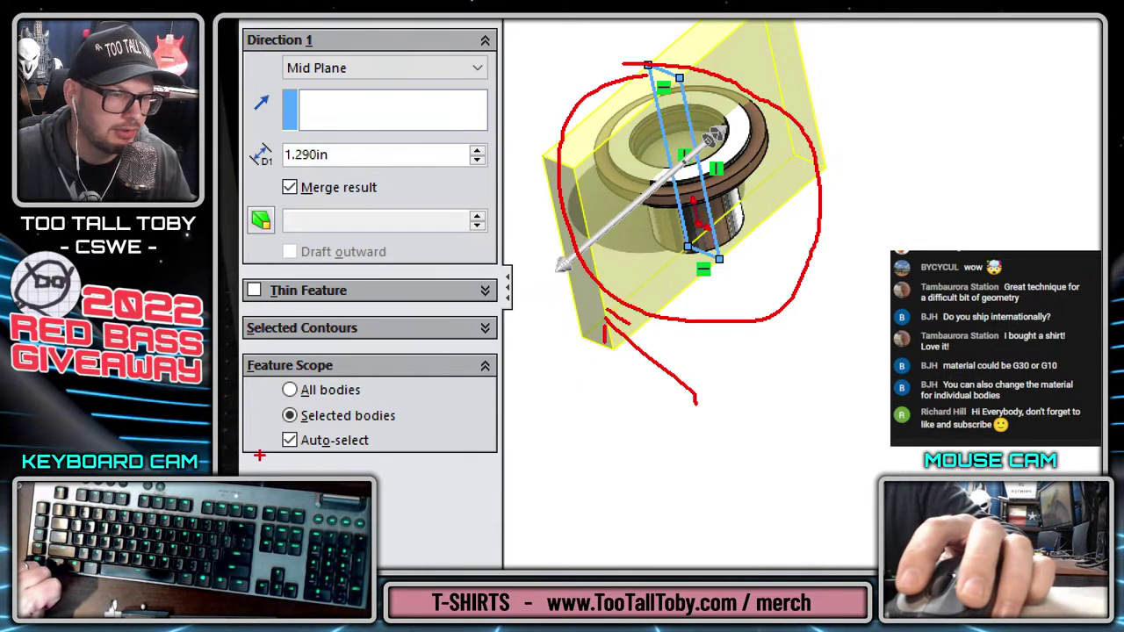
pyautogui.moveTo(285, 454); pyautogui.dragTo(381, 453)
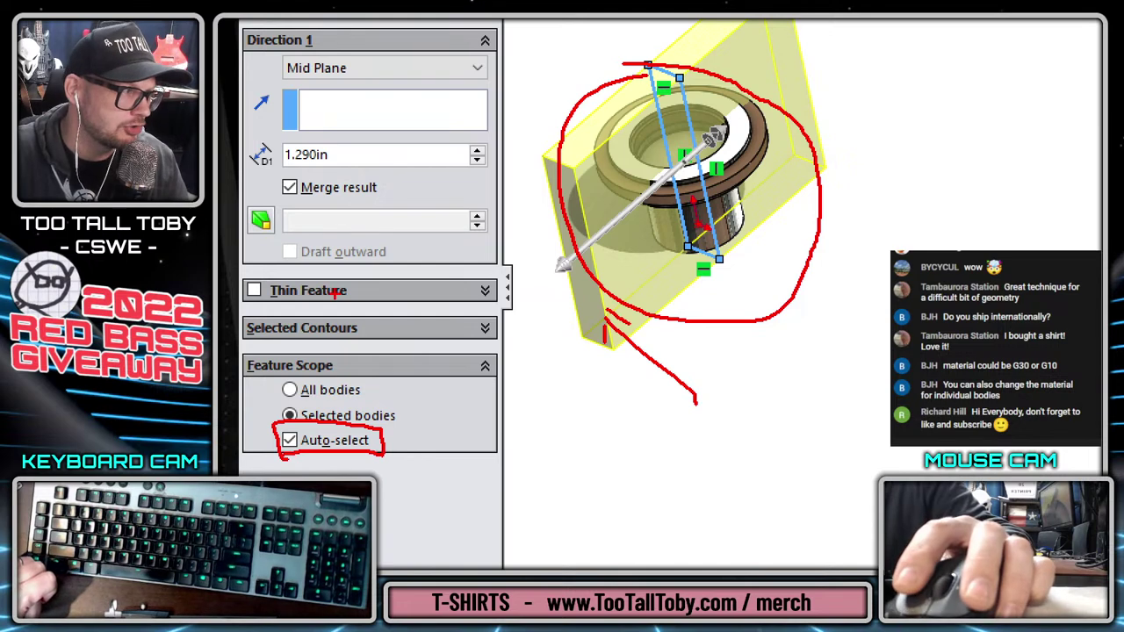
pyautogui.moveTo(386, 190)
pyautogui.mouseDown()
pyautogui.moveTo(419, 189)
pyautogui.moveTo(371, 356)
pyautogui.mouseUp()
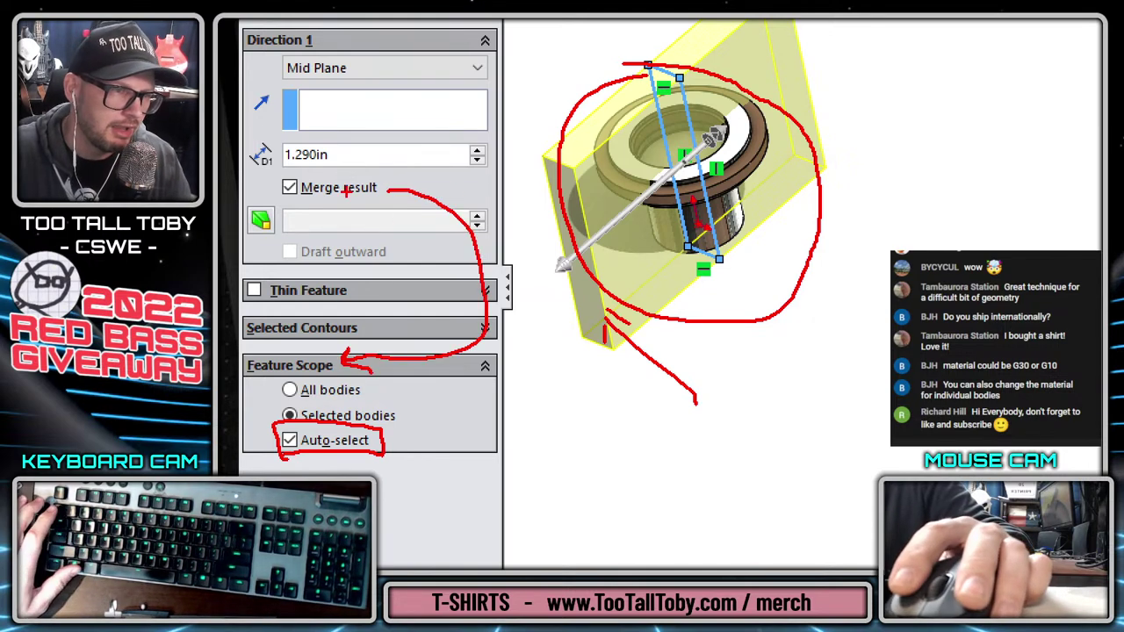
pyautogui.press('Escape')
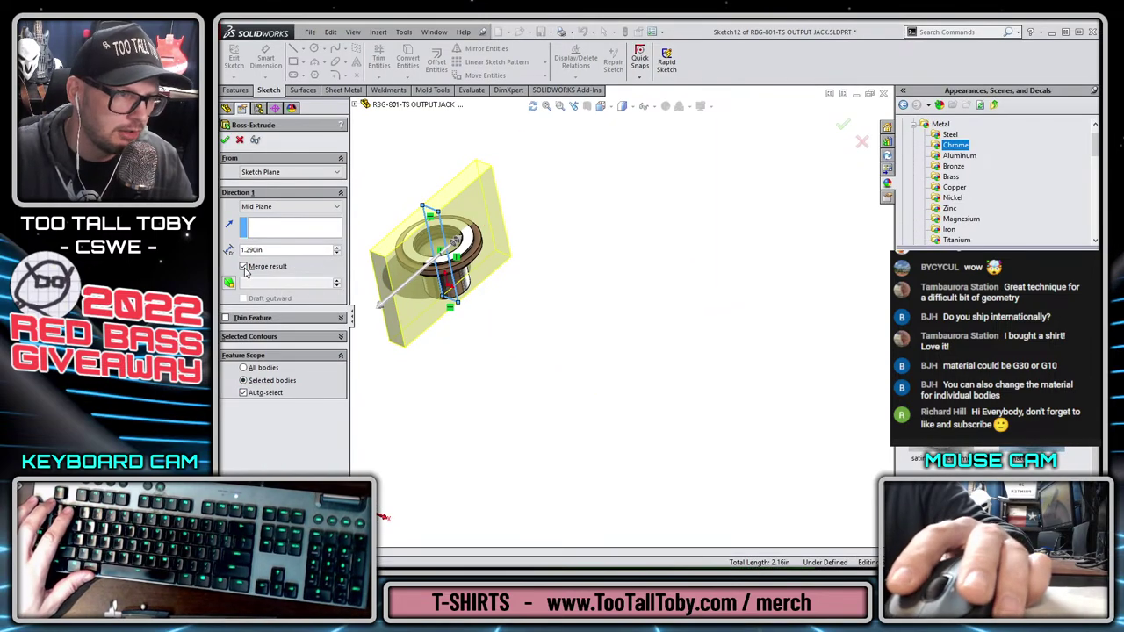
# Toggle the extrusion's Merge result option off and on, ending with it enabled
pyautogui.click(245, 268)
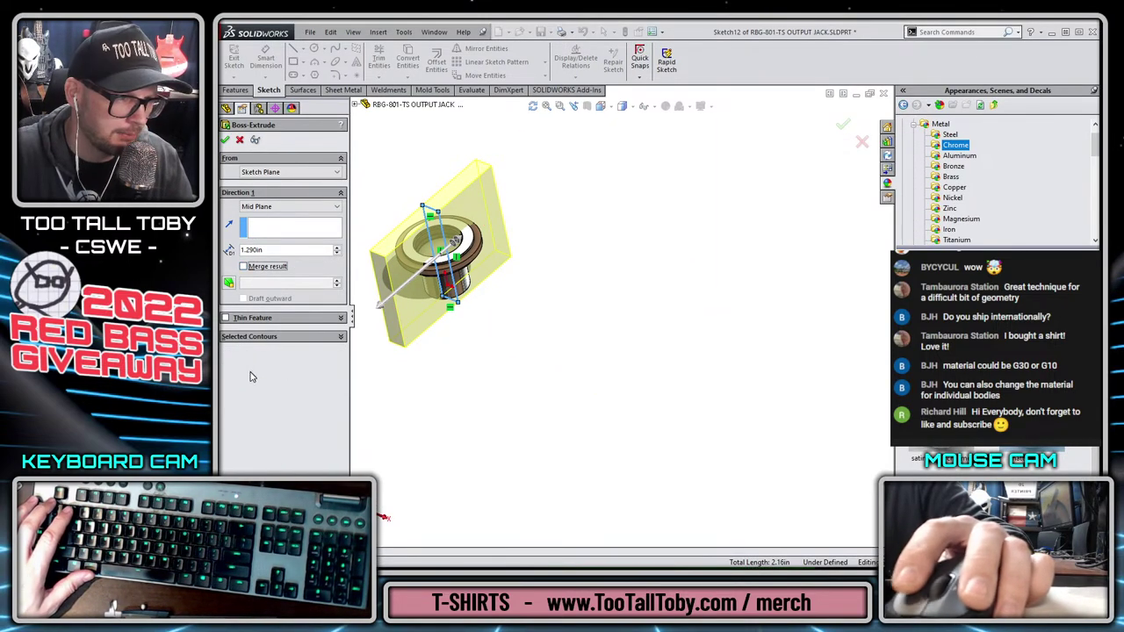
pyautogui.moveTo(220, 376); pyautogui.dragTo(222, 372)
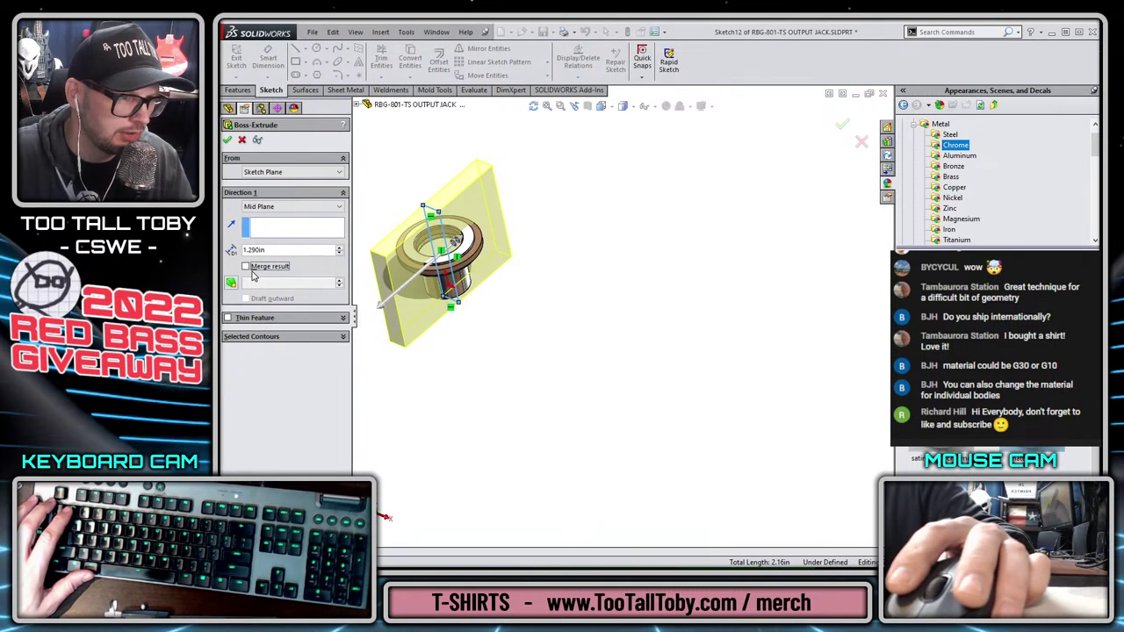
pyautogui.click(247, 268)
pyautogui.click(247, 268)
pyautogui.click(247, 268)
pyautogui.click(246, 268)
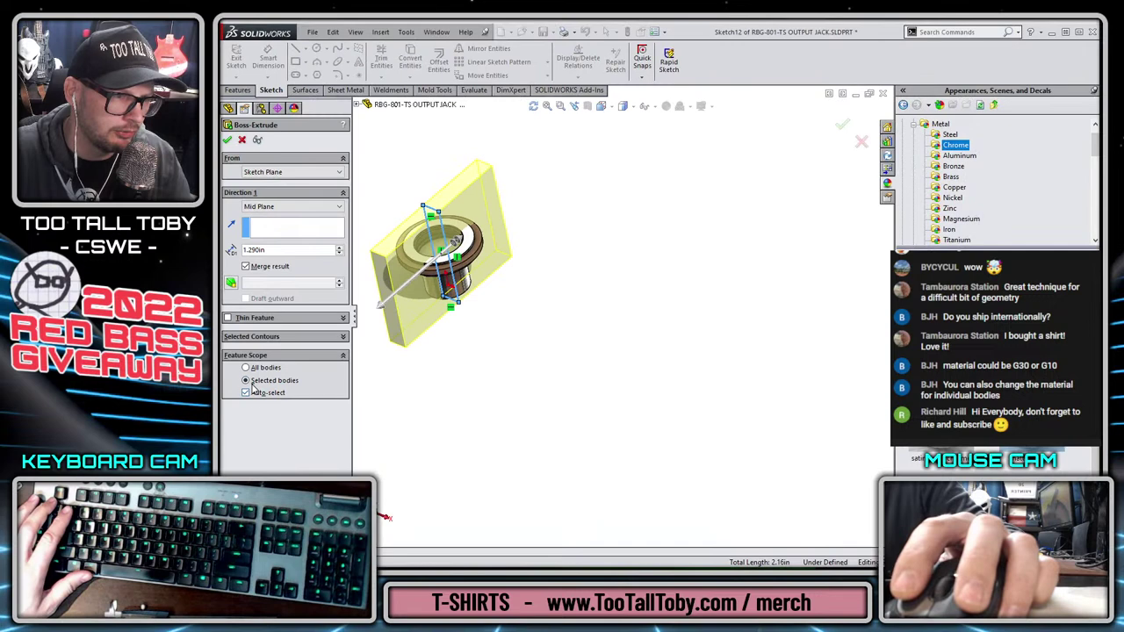
# Try picking the barrel and the Revolve3 body as the feature scope, restore Auto-select and accept the merged extrusion
pyautogui.click(272, 401)
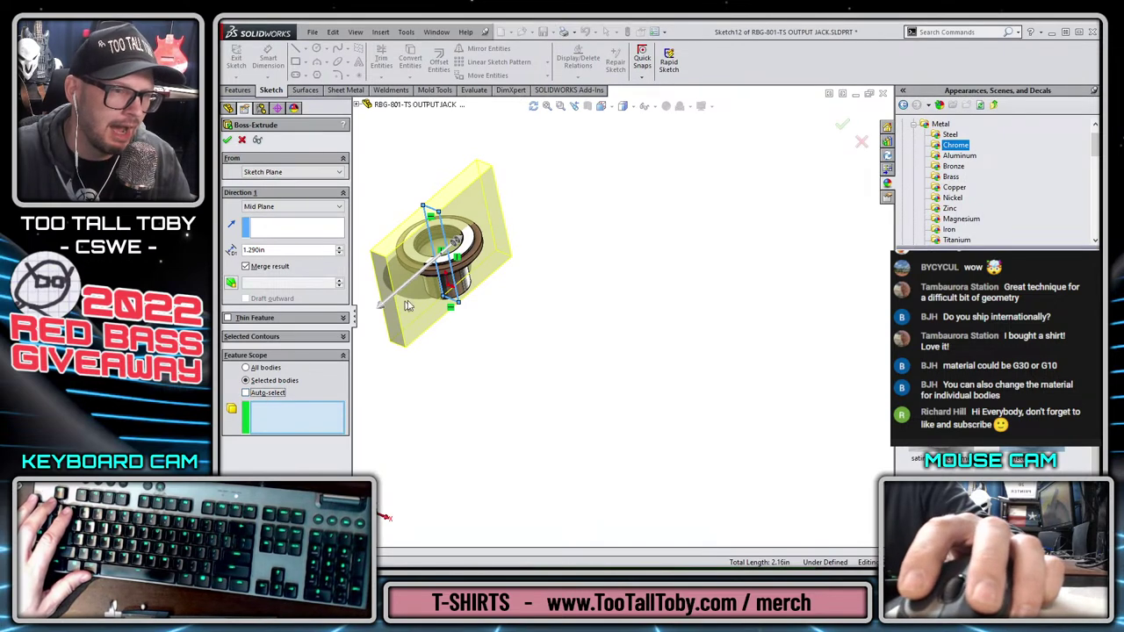
pyautogui.click(464, 286)
pyautogui.click(475, 265)
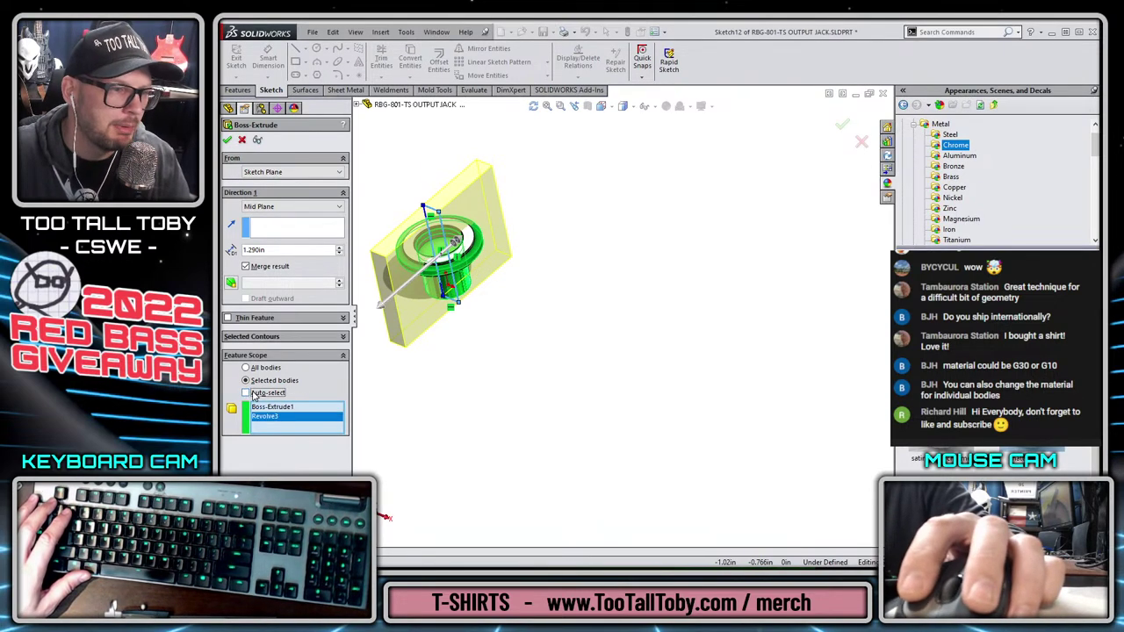
pyautogui.click(252, 394)
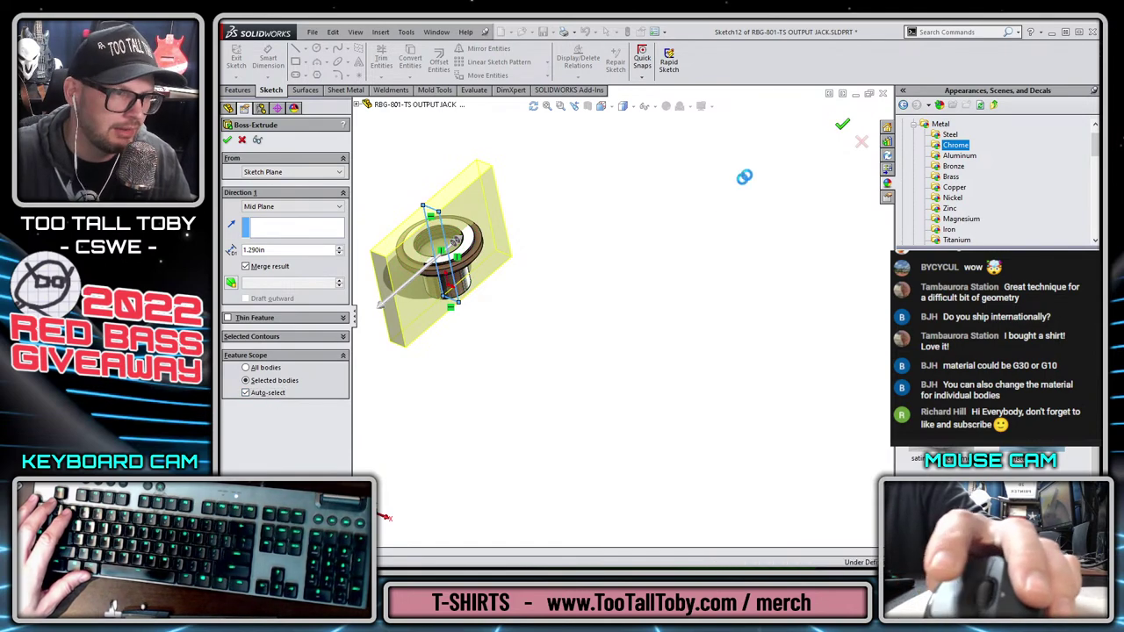
pyautogui.press('Return')
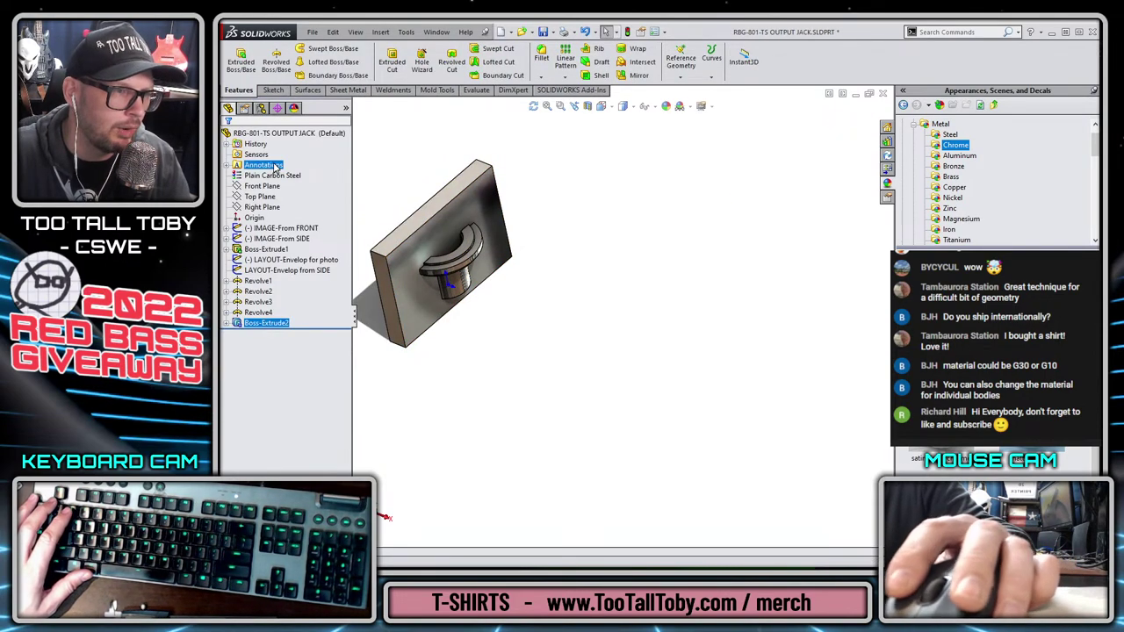
# Set the Solid Bodies folder to Show in the FeatureManager system options and apply the change
pyautogui.click(642, 31)
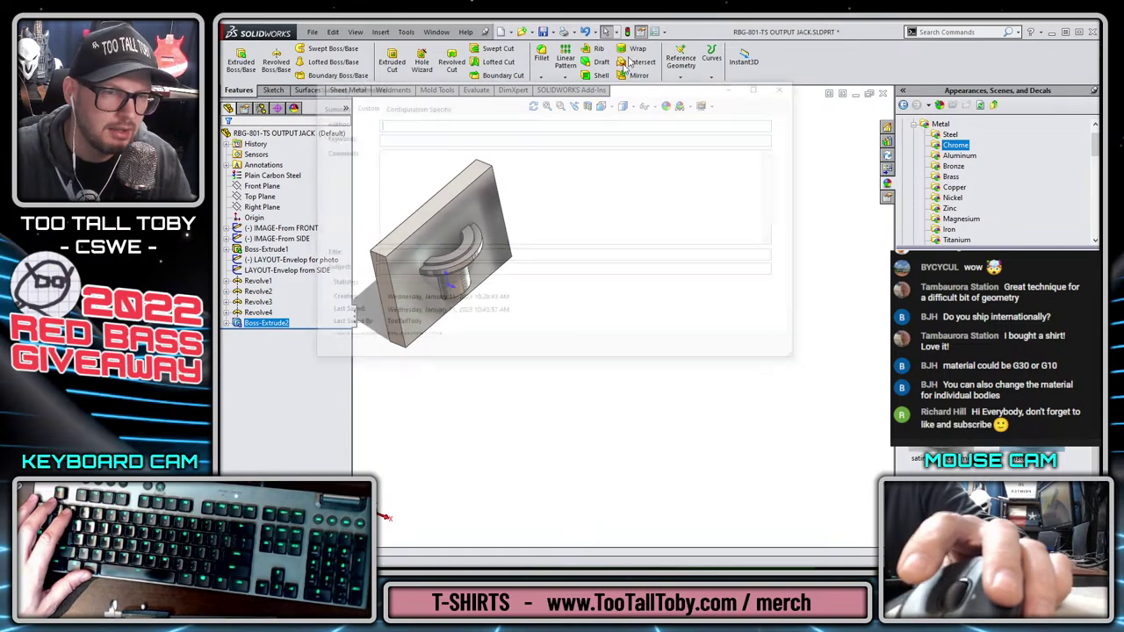
pyautogui.click(779, 89)
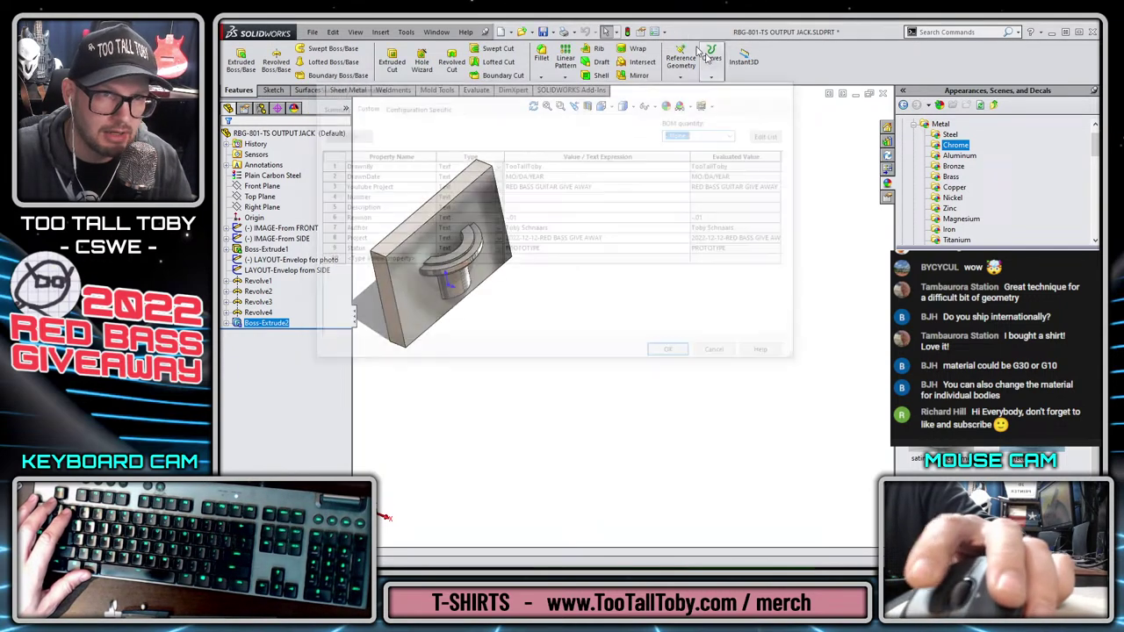
pyautogui.click(655, 32)
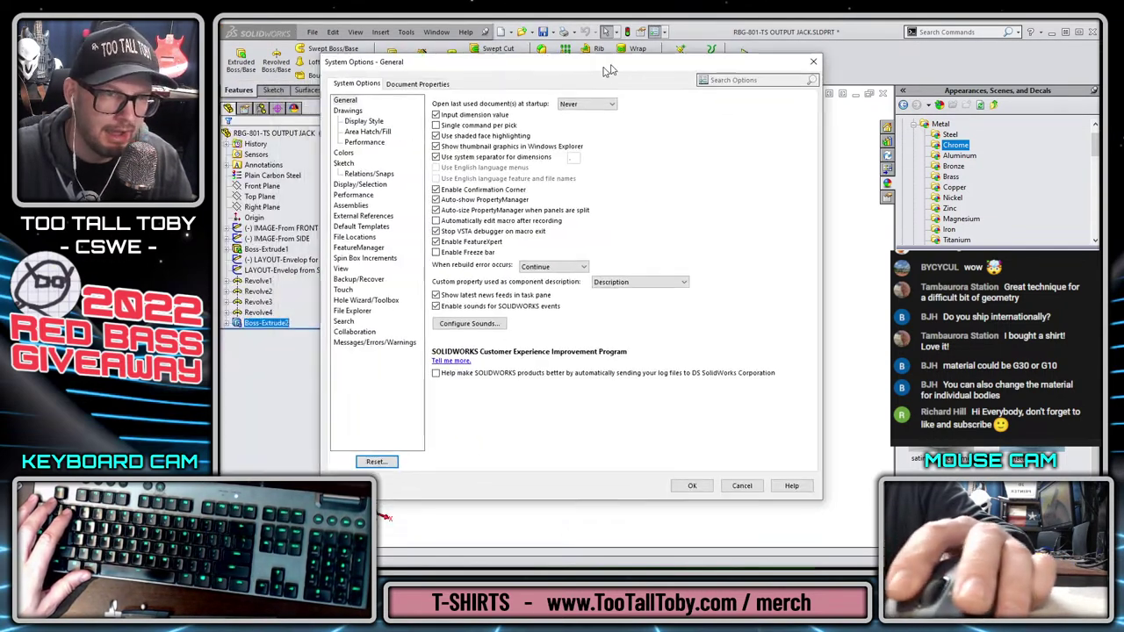
pyautogui.moveTo(604, 68); pyautogui.dragTo(642, 62)
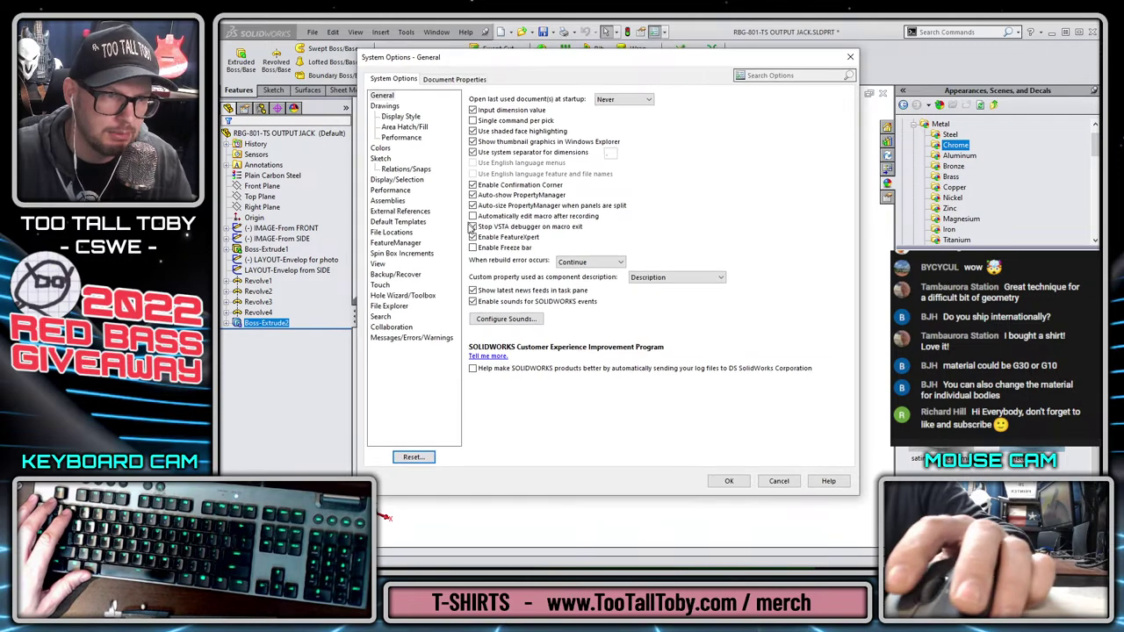
pyautogui.click(395, 243)
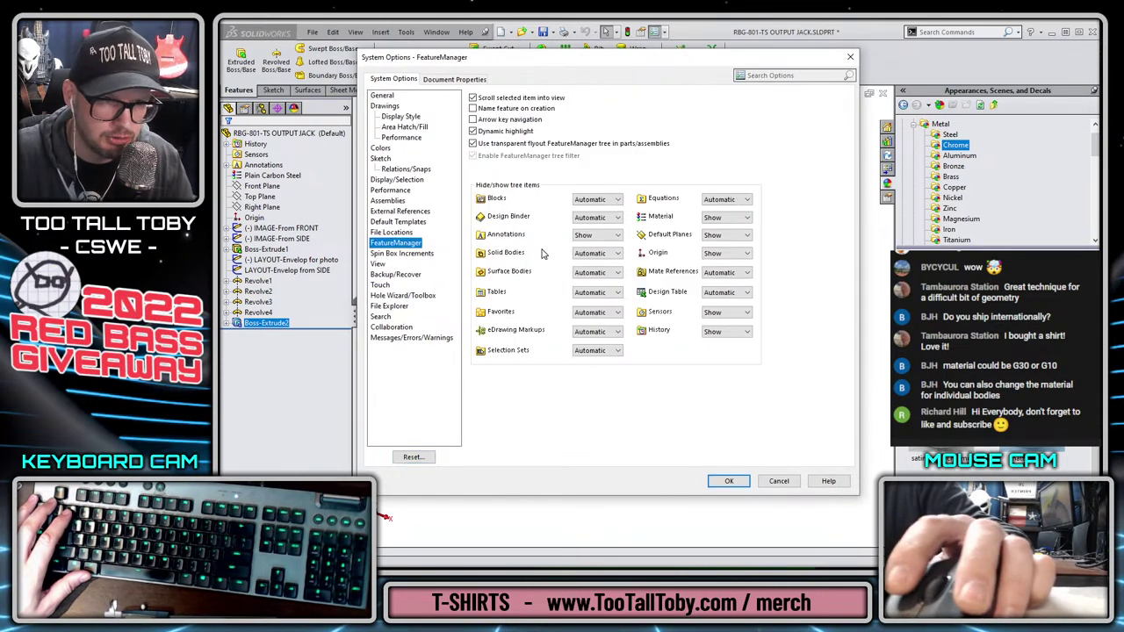
pyautogui.click(597, 253)
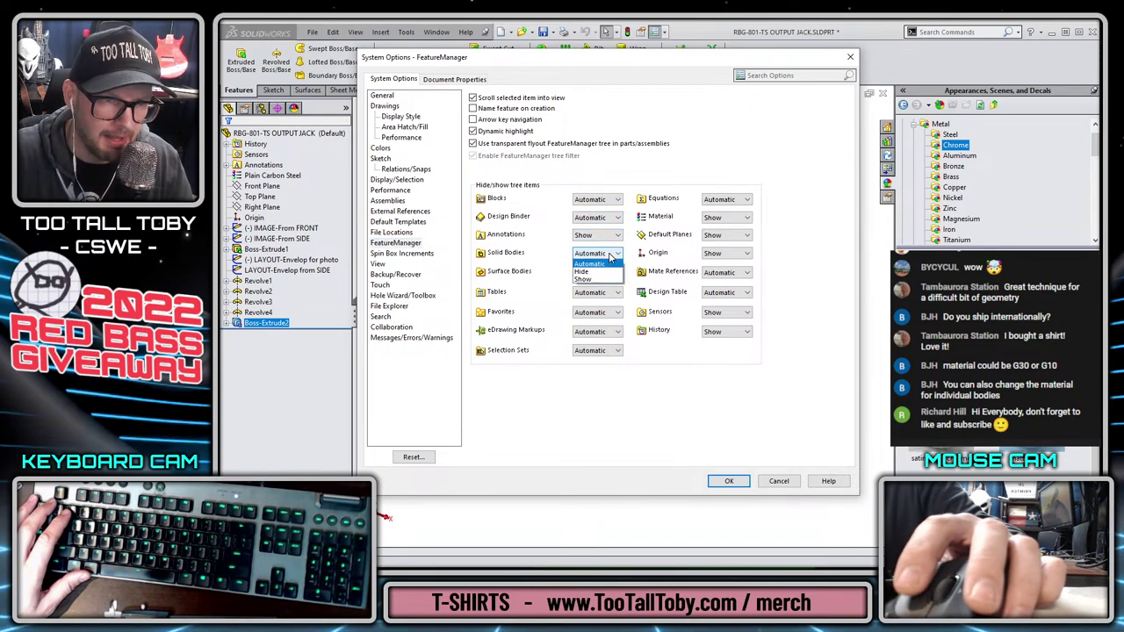
pyautogui.click(584, 280)
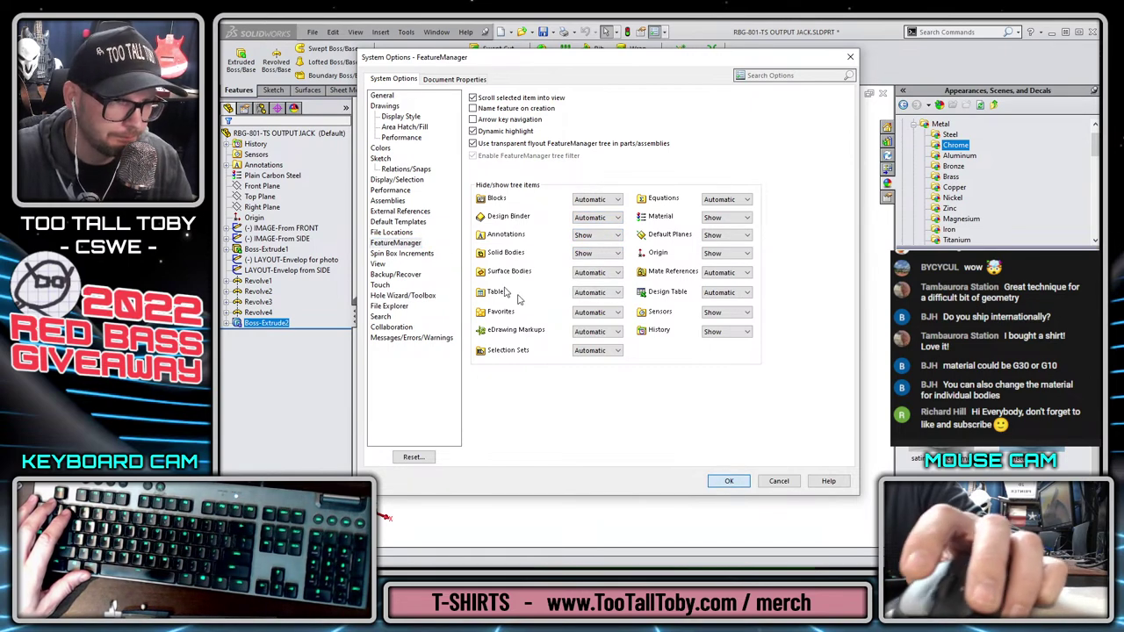
pyautogui.click(728, 480)
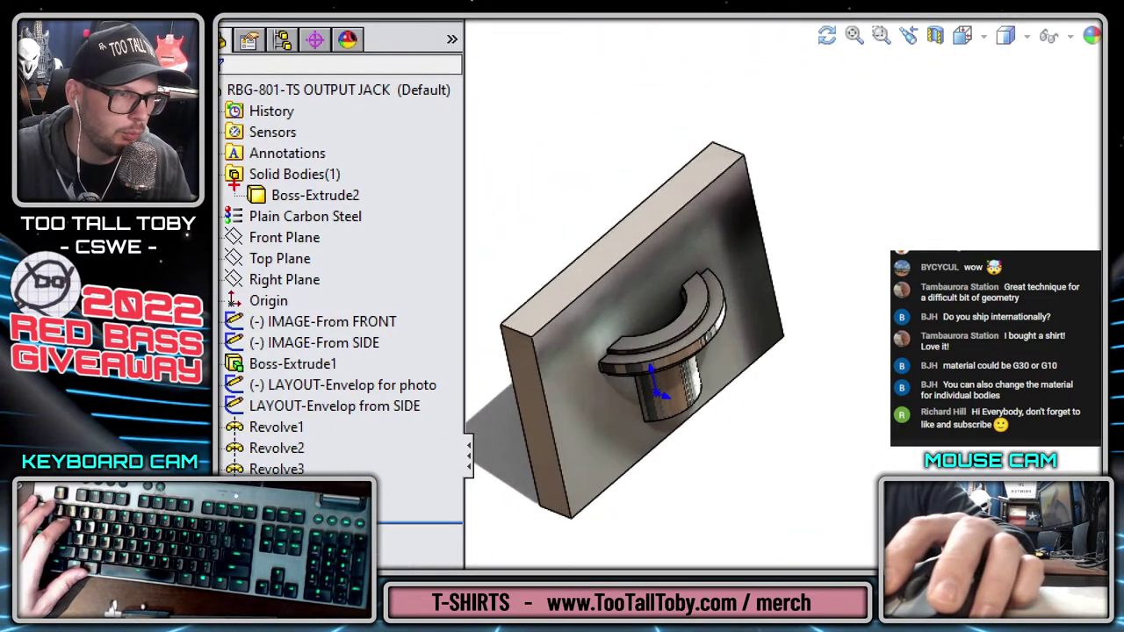
# Roll the model back to just after Revolve4, before the block extrusion
pyautogui.moveTo(218, 193); pyautogui.dragTo(416, 199)
pyautogui.press('Escape')
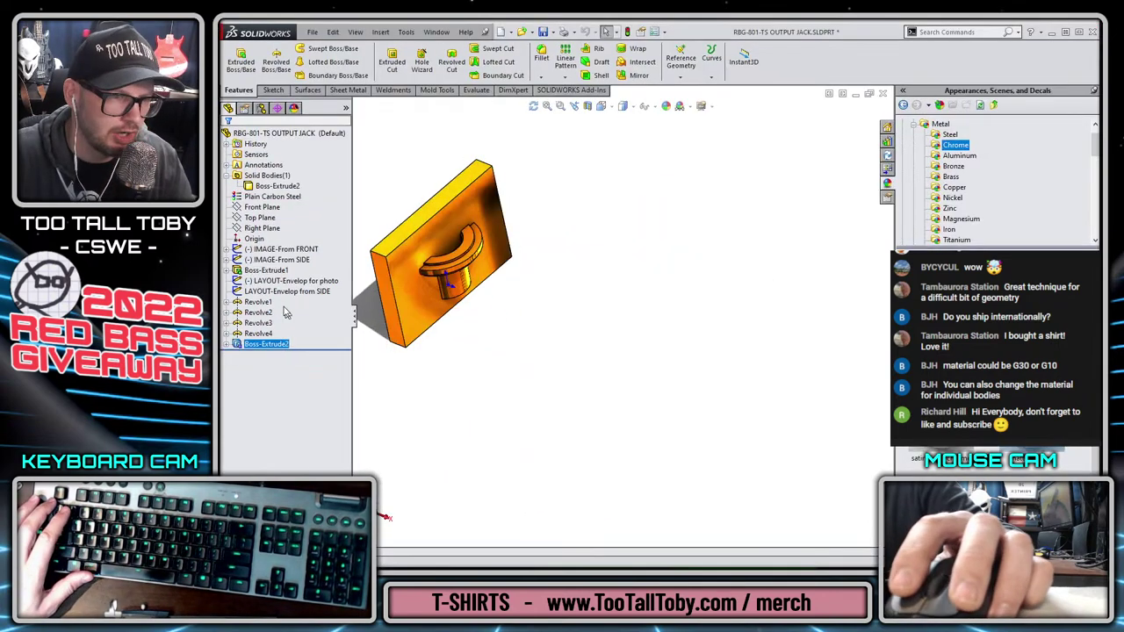
pyautogui.moveTo(318, 351); pyautogui.dragTo(312, 339)
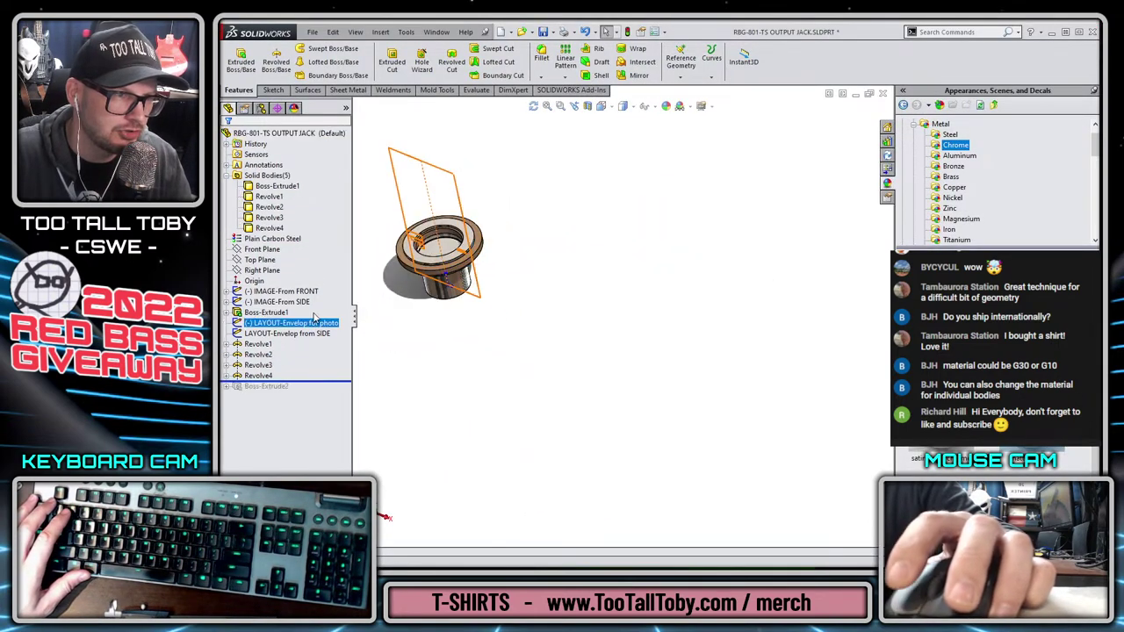
# Roll the feature history forward past Boss-Extrude2 and delete that extrusion, keeping its sketch
pyautogui.moveTo(315, 383); pyautogui.dragTo(316, 393)
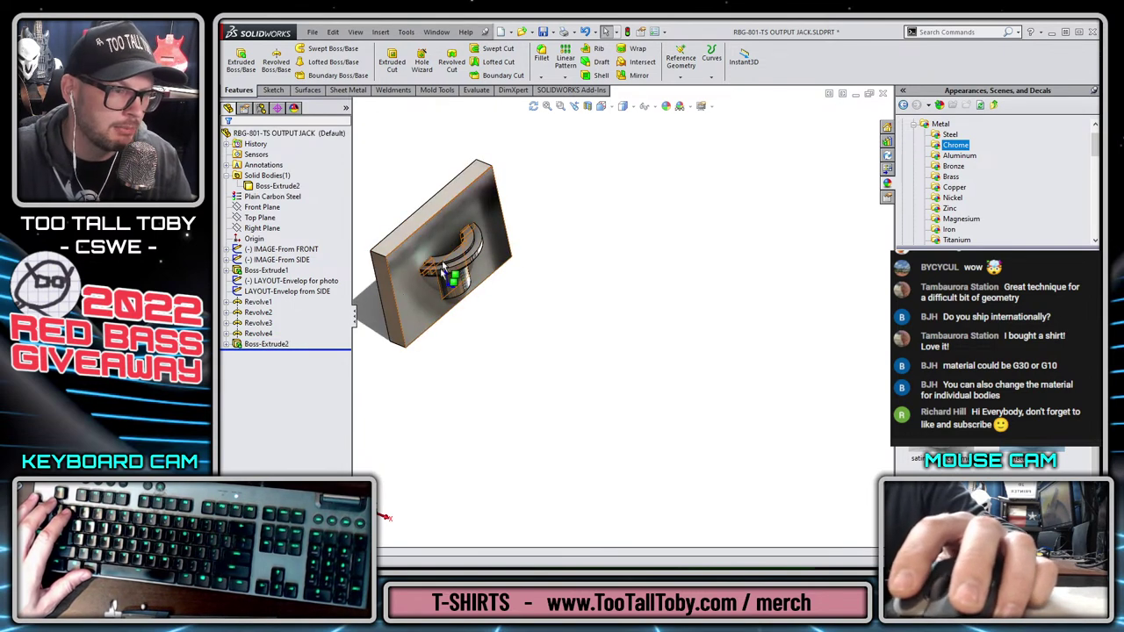
pyautogui.moveTo(423, 302)
pyautogui.mouseDown()
pyautogui.moveTo(430, 264)
pyautogui.moveTo(509, 160)
pyautogui.moveTo(447, 176)
pyautogui.moveTo(423, 279)
pyautogui.mouseUp()
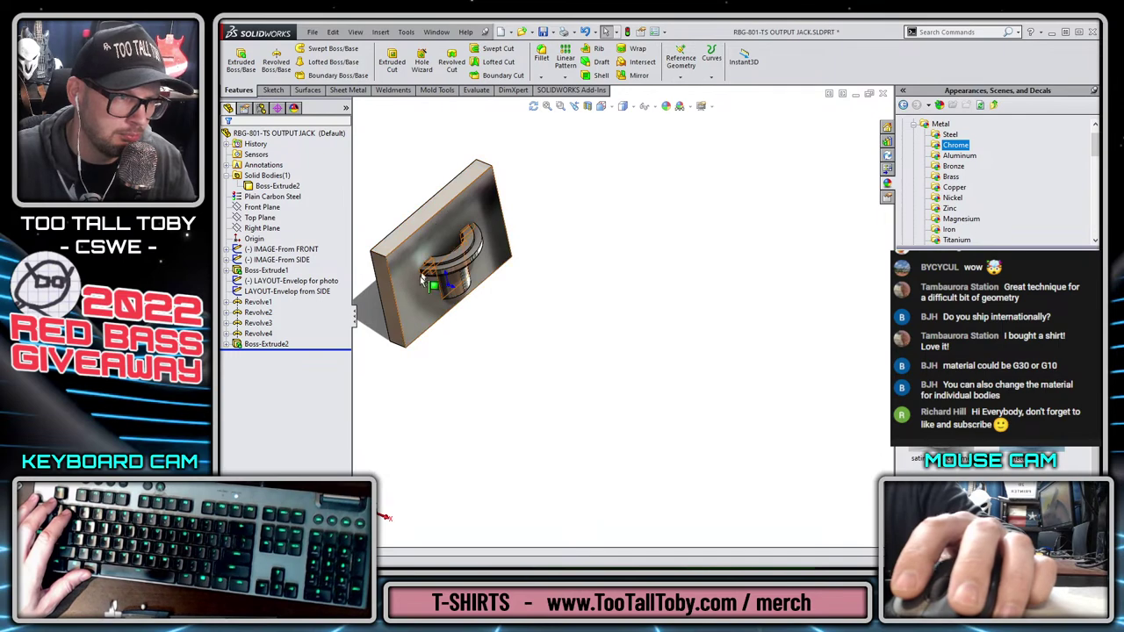
pyautogui.click(267, 345)
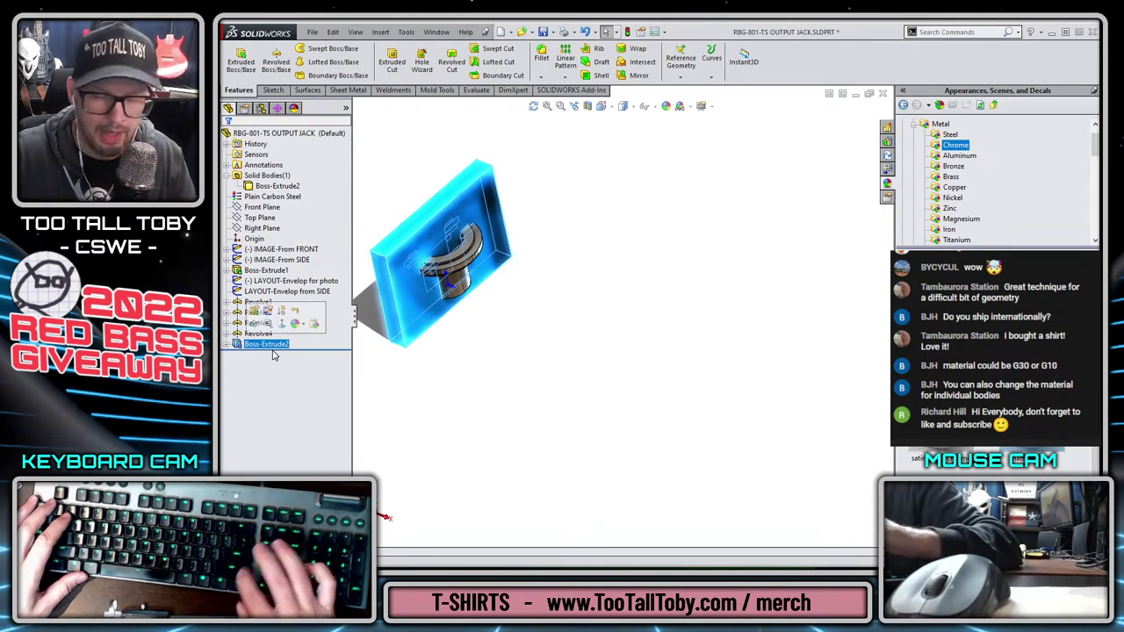
pyautogui.press('Delete')
pyautogui.press('Return')
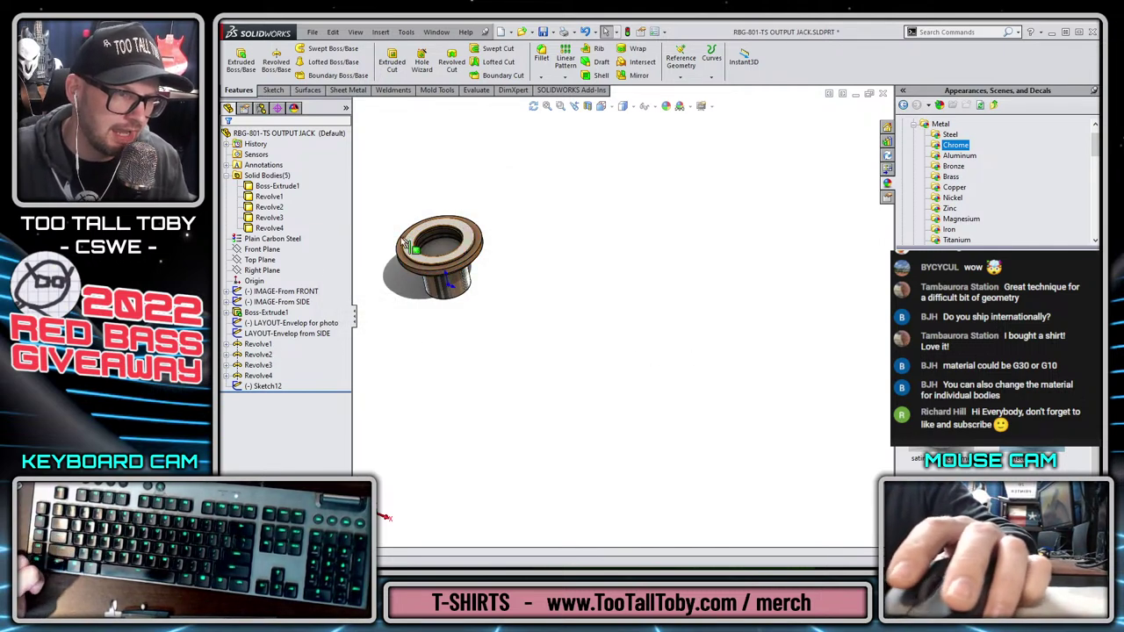
# Hide the solid bodies Boss-Extrude1, Revolve1, Revolve2 and Revolve3, leaving only the Revolve4 ring shown
pyautogui.click(276, 189)
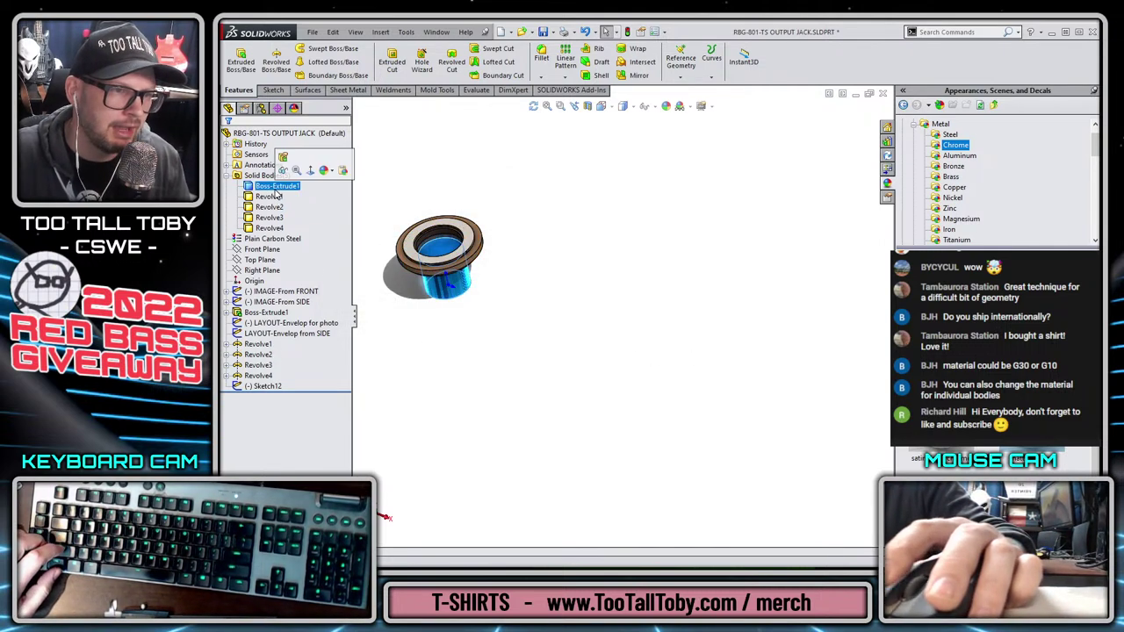
pyautogui.keyDown('ctrl'); pyautogui.click(271, 198); pyautogui.keyUp('ctrl')
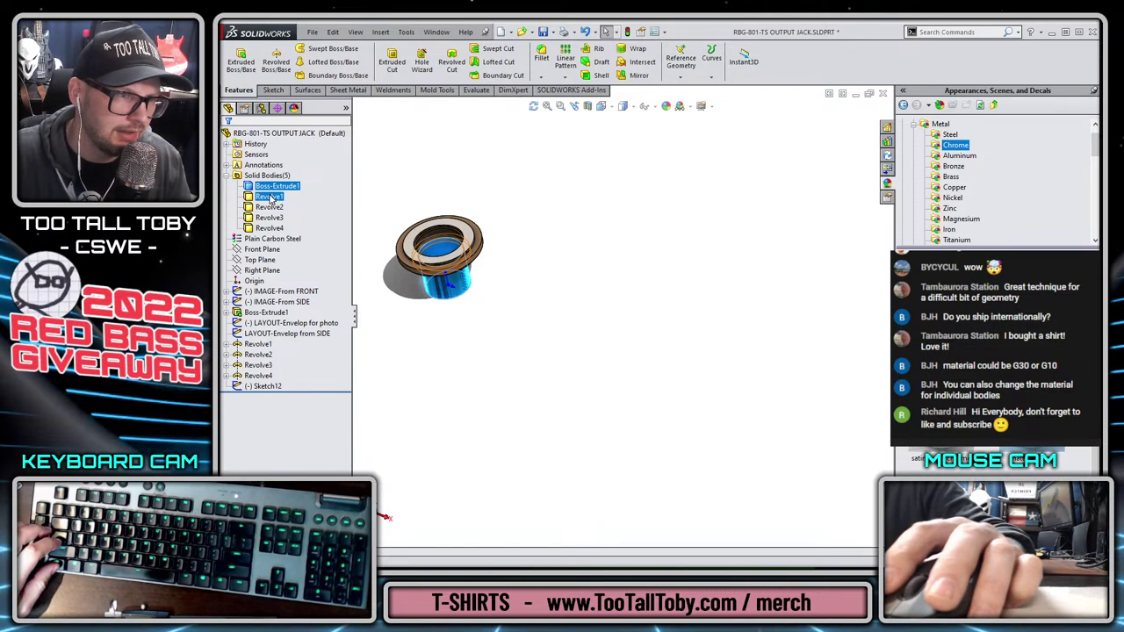
pyautogui.keyDown('ctrl'); pyautogui.click(269, 208); pyautogui.keyUp('ctrl')
pyautogui.keyDown('ctrl'); pyautogui.click(265, 218); pyautogui.keyUp('ctrl')
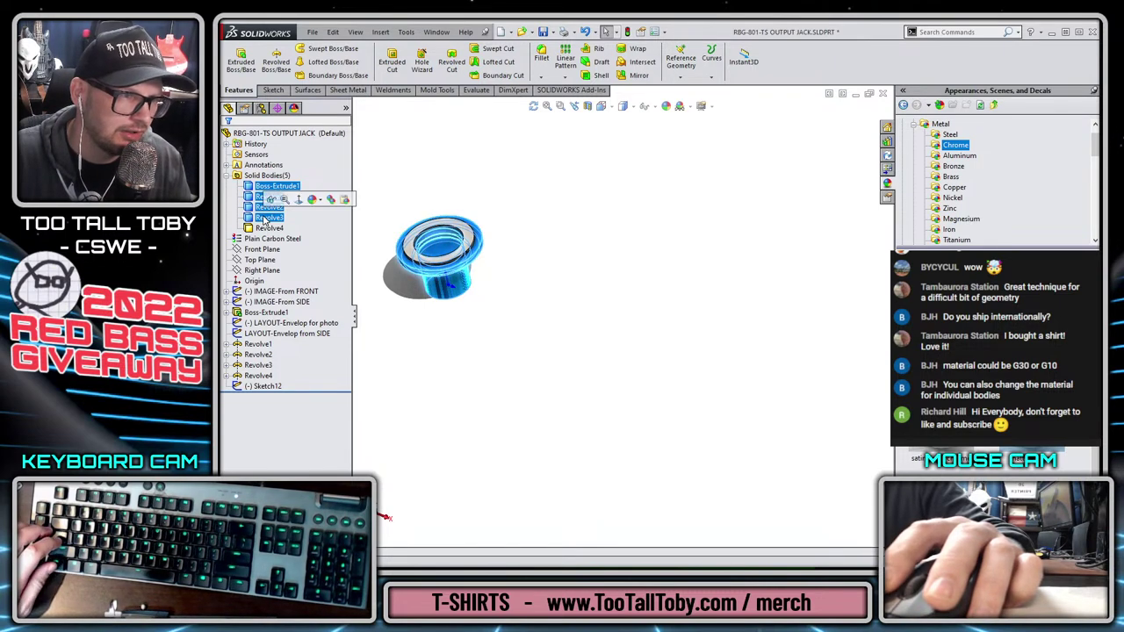
pyautogui.click(272, 200)
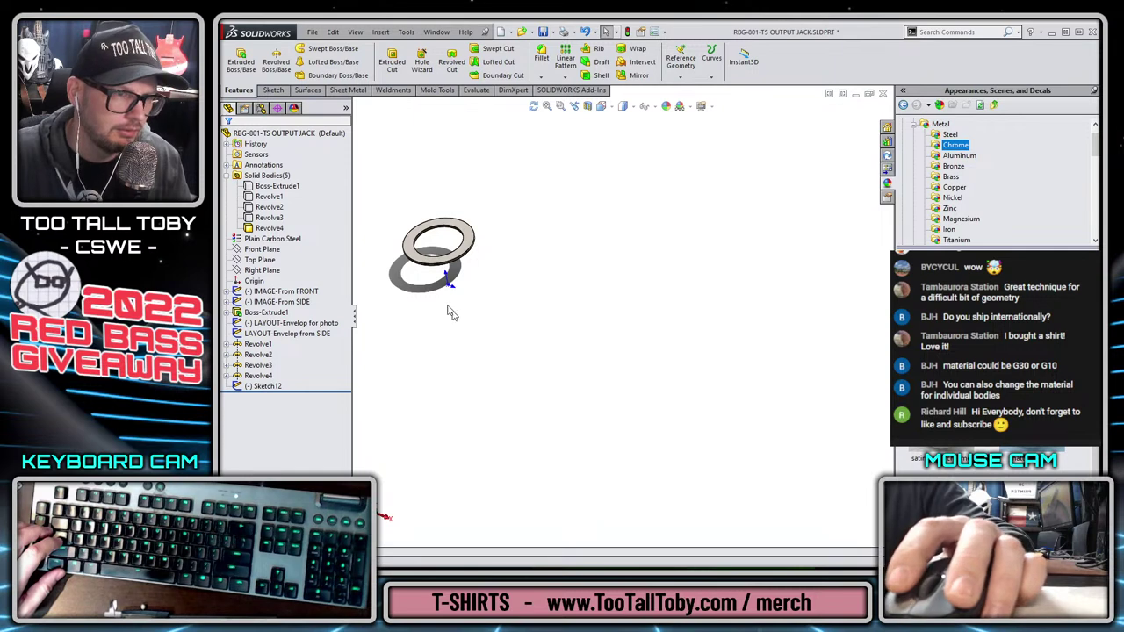
# Extrude Sketch12 1.290 in with the Mid Plane end condition and Merge result enabled
pyautogui.click(264, 386)
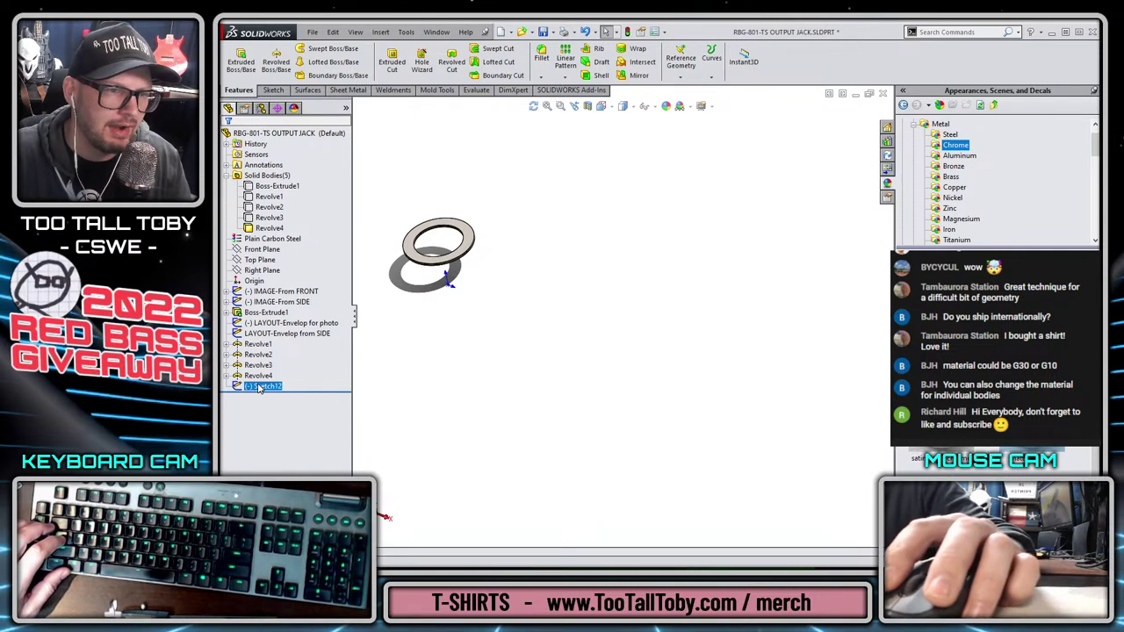
pyautogui.click(240, 61)
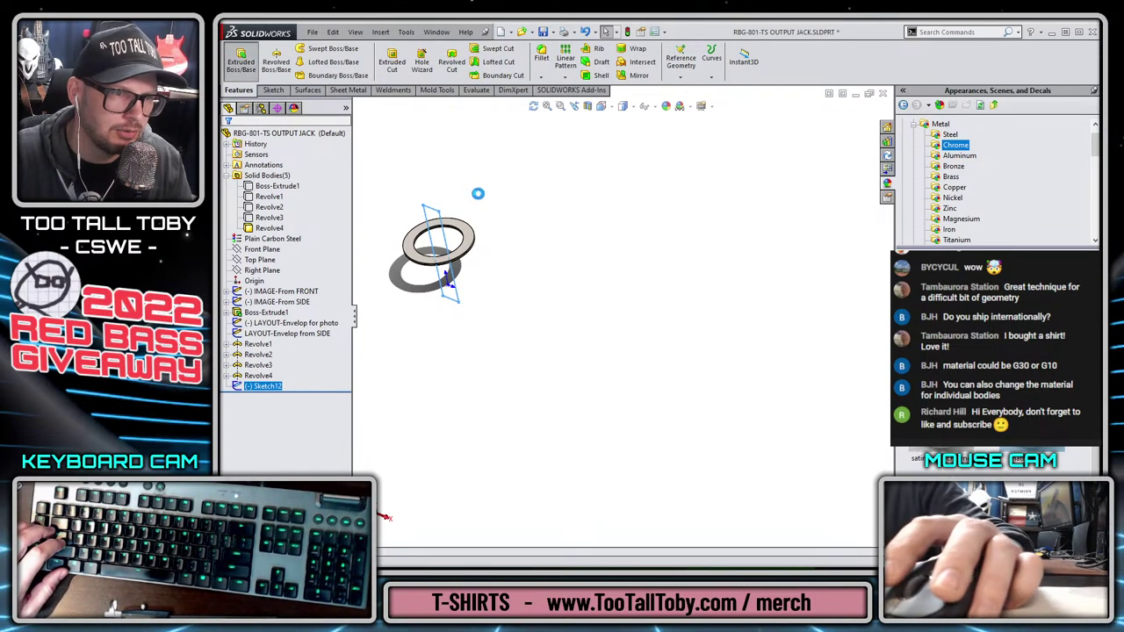
pyautogui.click(260, 213)
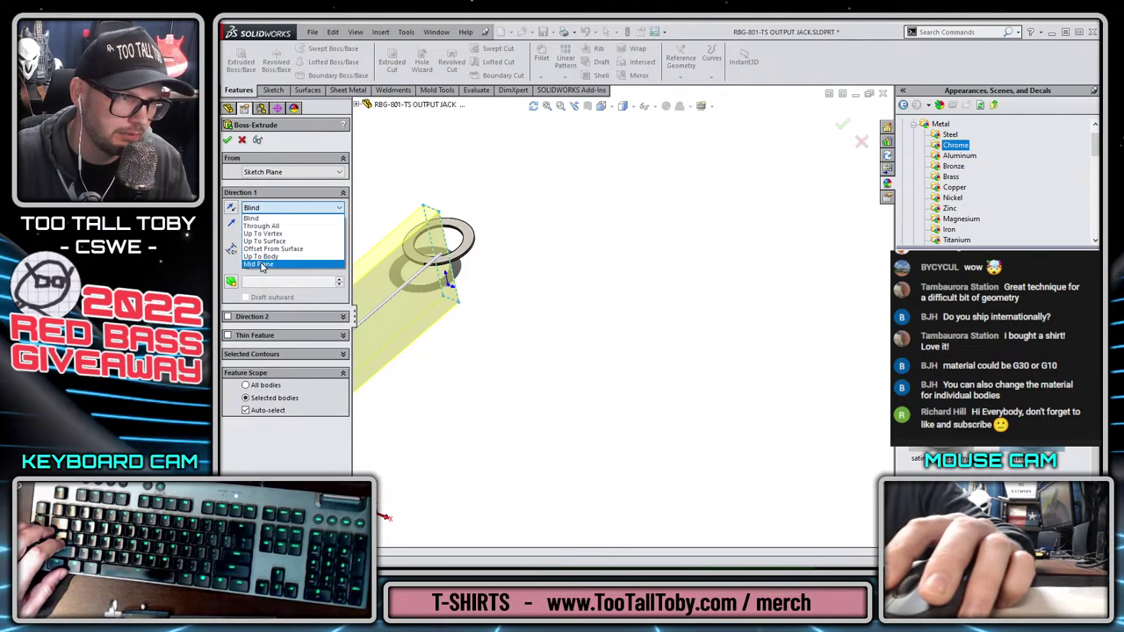
pyautogui.click(272, 260)
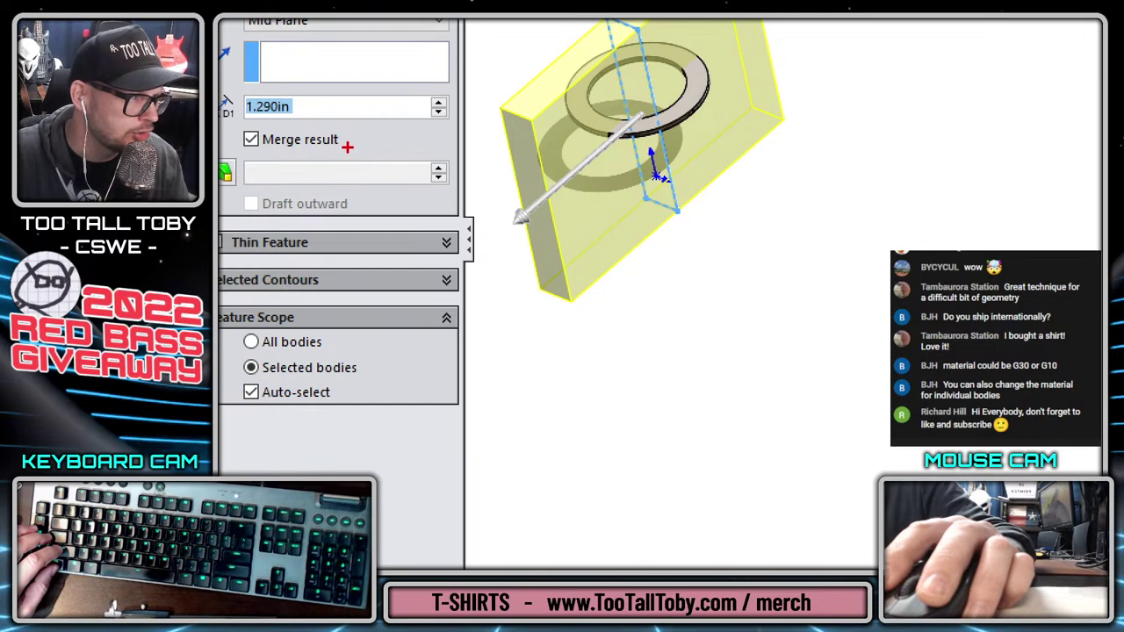
pyautogui.moveTo(347, 148); pyautogui.dragTo(427, 281)
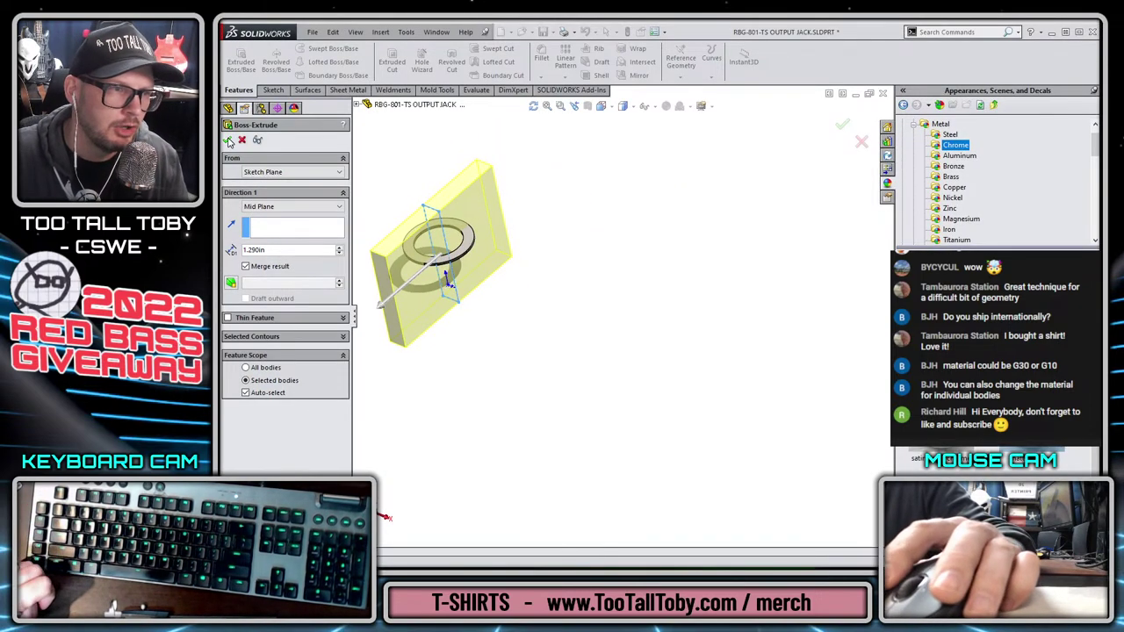
pyautogui.click(228, 141)
pyautogui.click(259, 218)
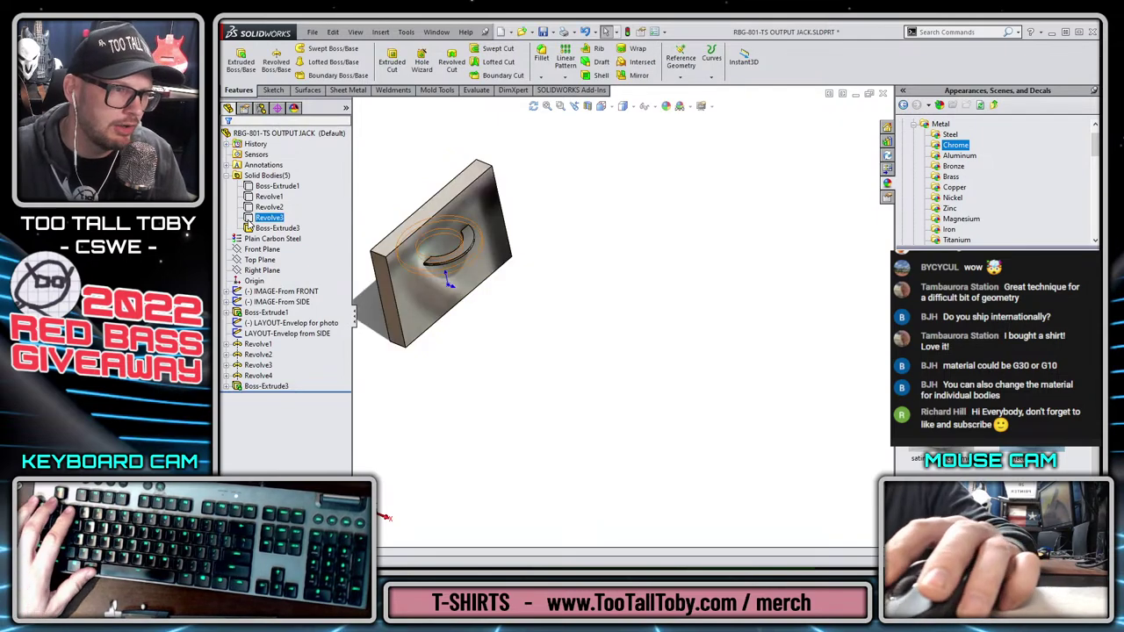
pyautogui.moveTo(259, 158)
pyautogui.mouseDown()
pyautogui.moveTo(350, 156)
pyautogui.moveTo(437, 238)
pyautogui.moveTo(346, 293)
pyautogui.moveTo(221, 192)
pyautogui.mouseUp()
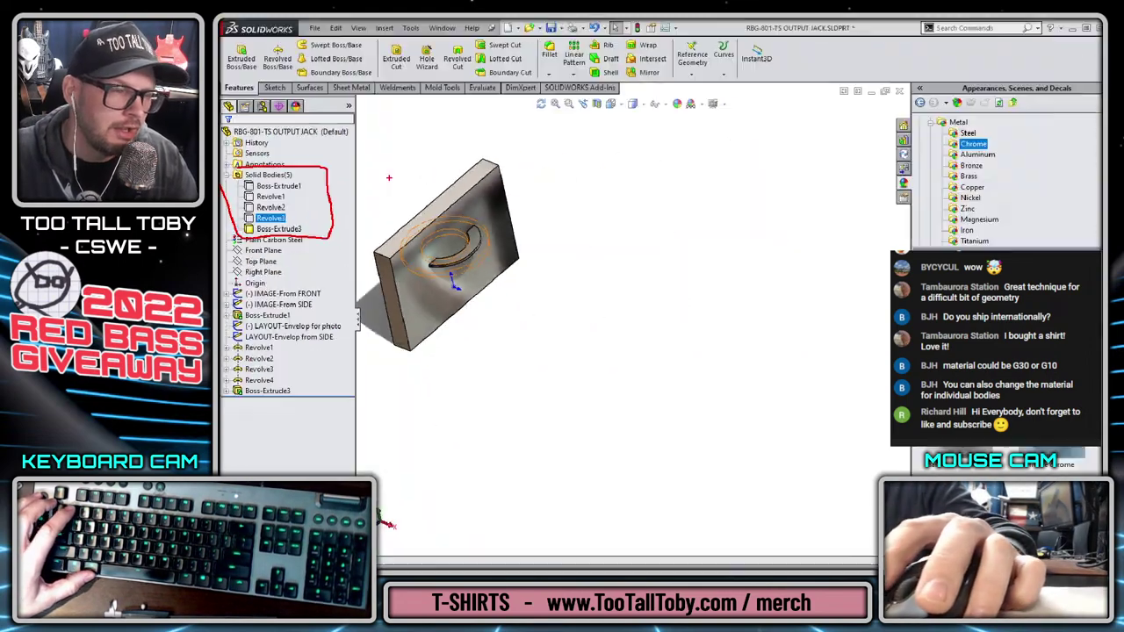
# Delete the mid-plane extrusion Boss-Extrude3 and its underlying Sketch12
pyautogui.click(262, 388)
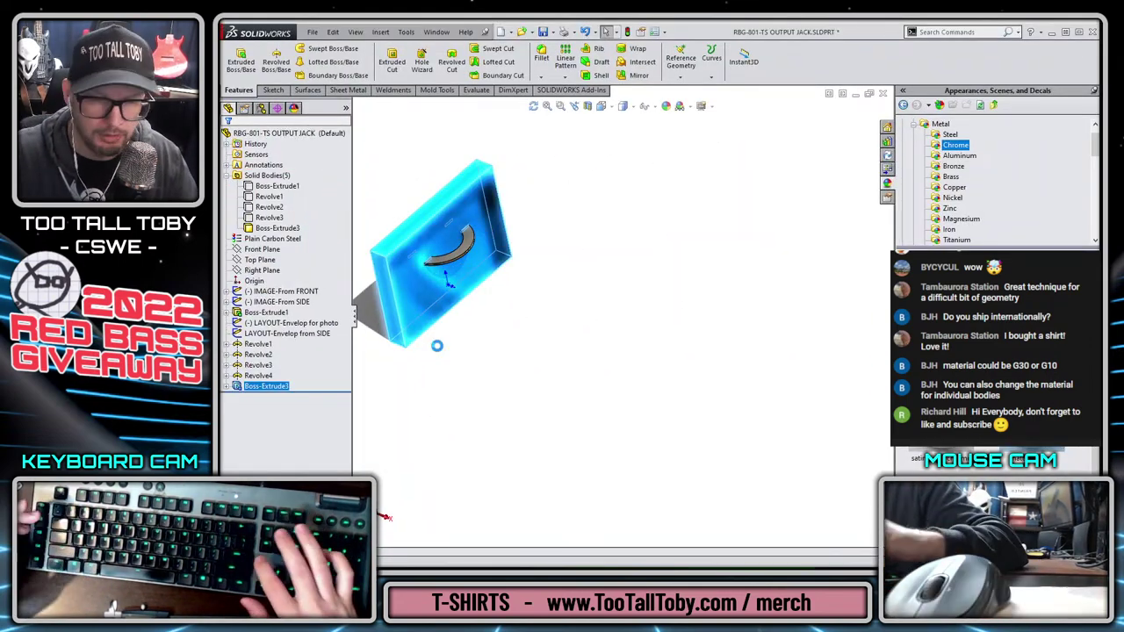
pyautogui.press('Delete')
pyautogui.click(495, 199)
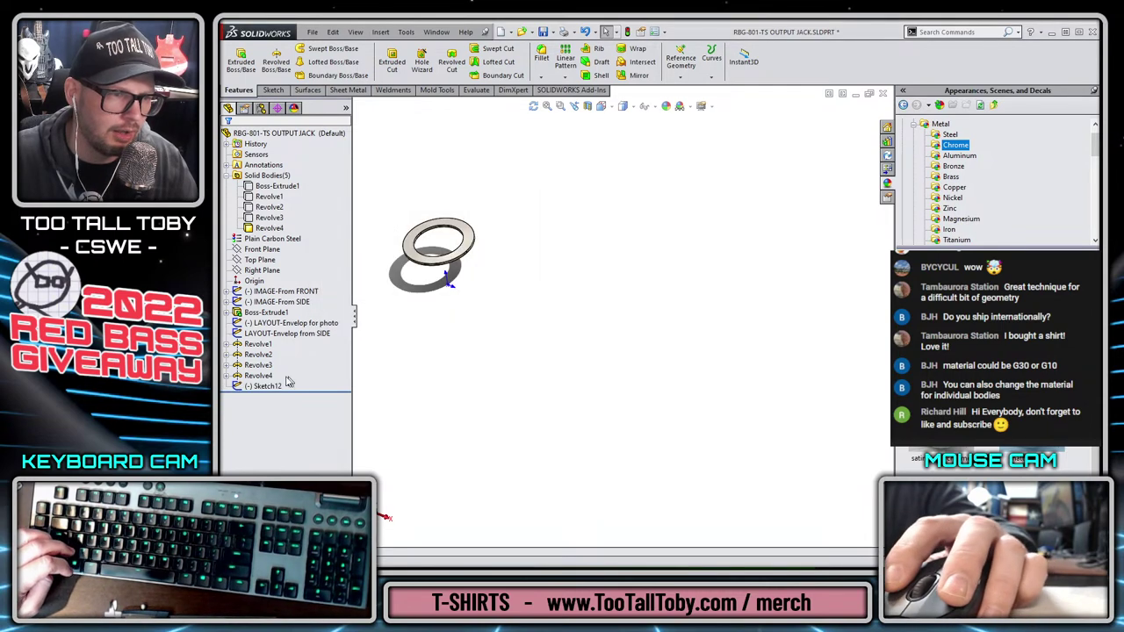
pyautogui.click(265, 386)
pyautogui.press('Delete')
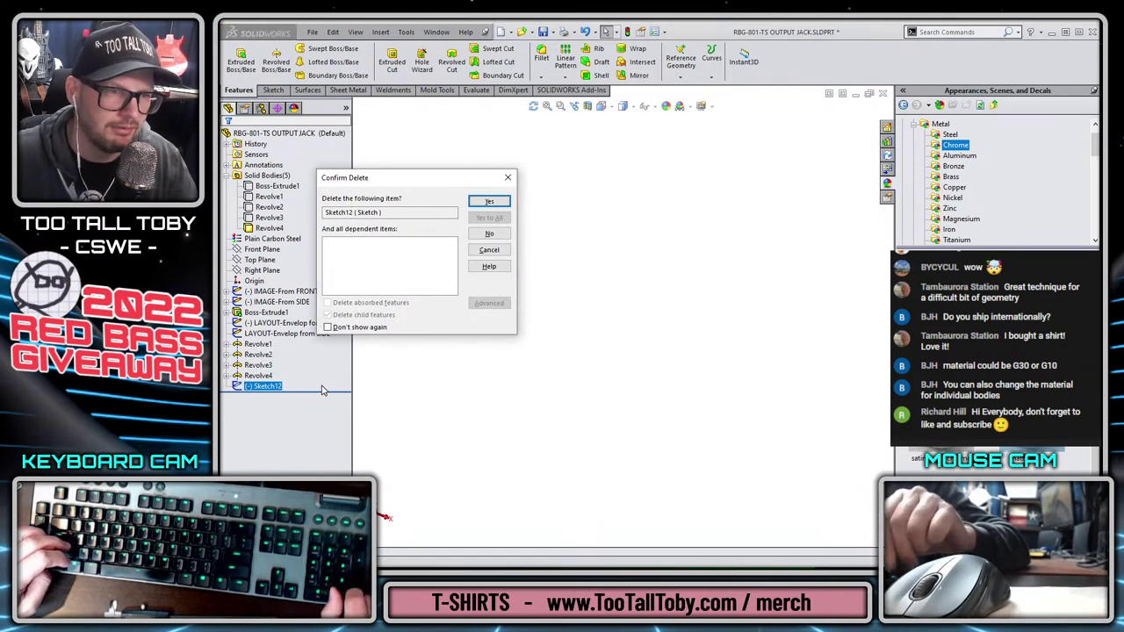
pyautogui.press('Return')
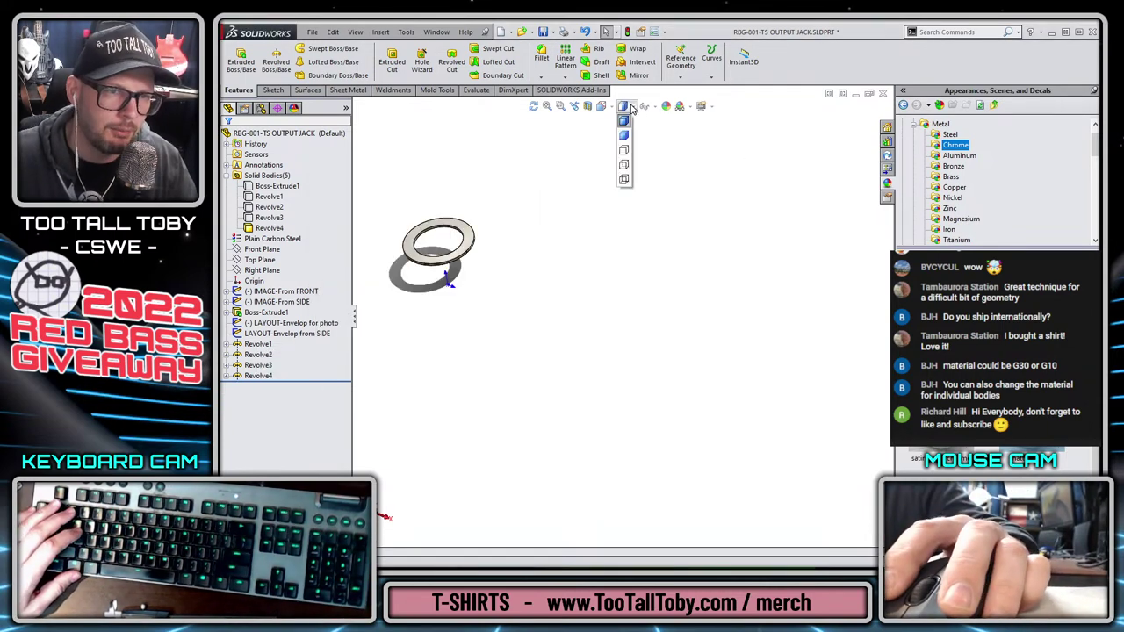
# Turn on sketch visibility so the reference photos and layout sketches are displayed with the ring
pyautogui.click(646, 107)
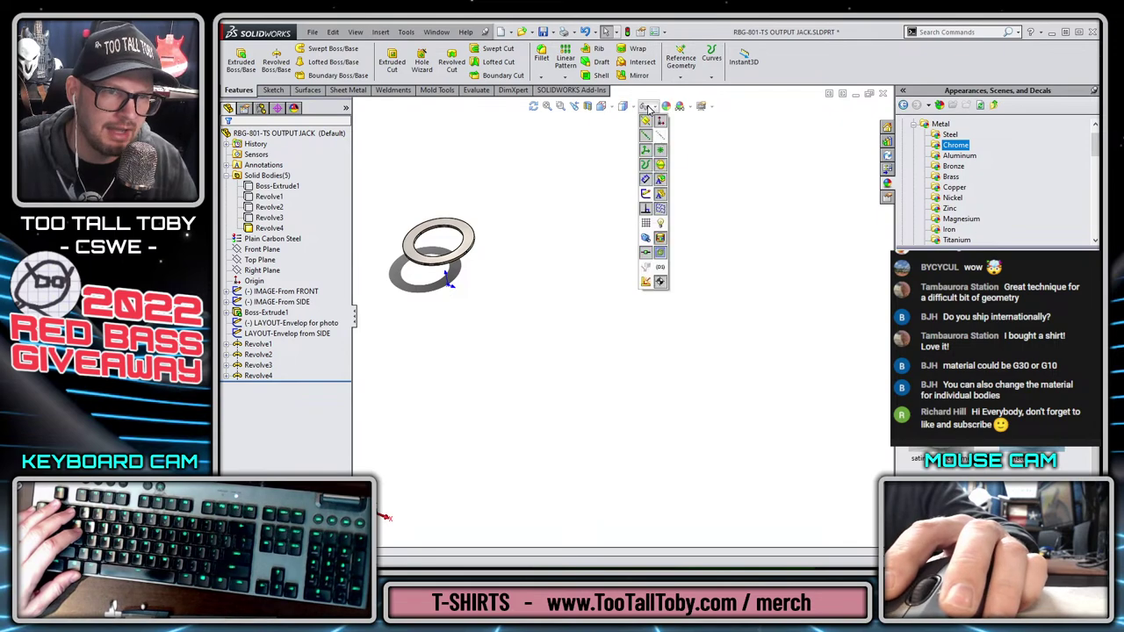
pyautogui.click(647, 196)
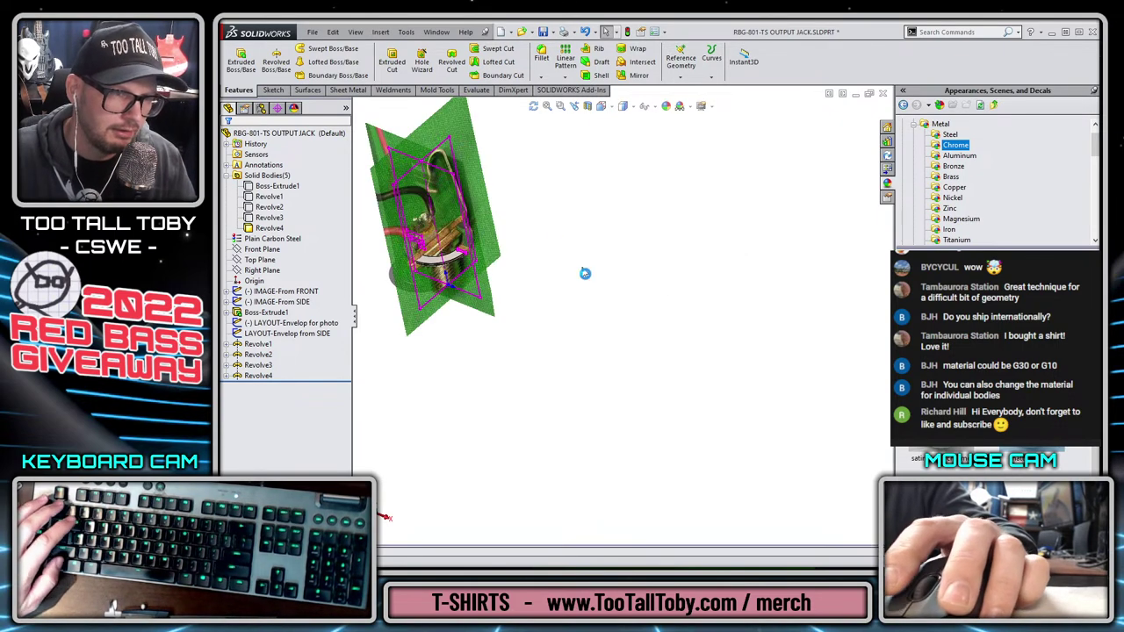
pyautogui.scroll(-3, 422, 246)
pyautogui.scroll(3, 494, 282)
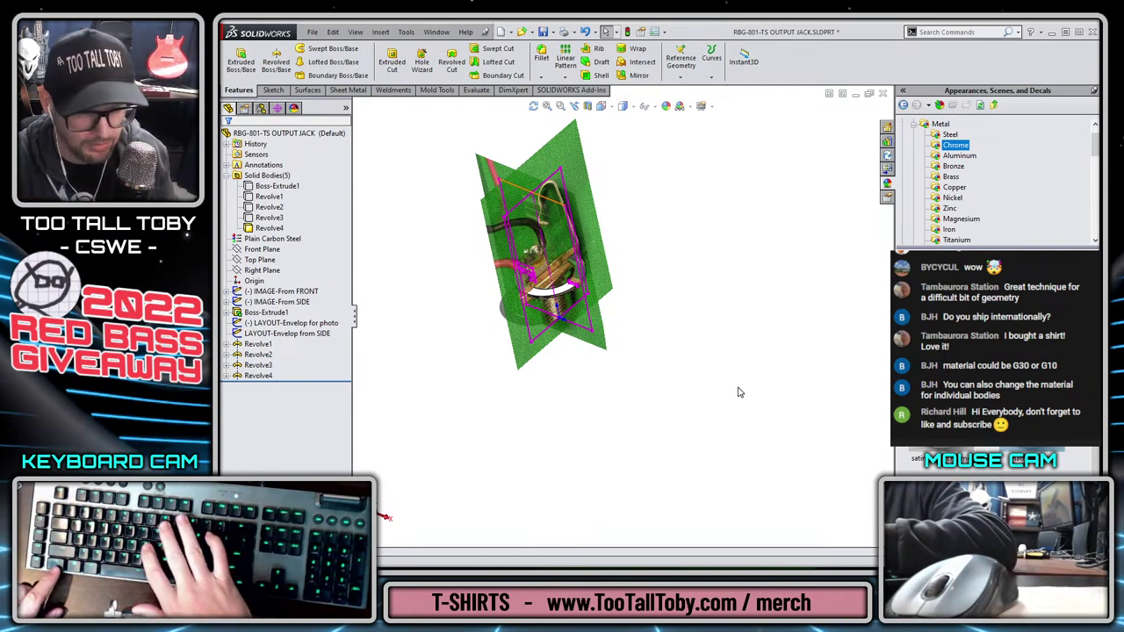
pyautogui.click(261, 271)
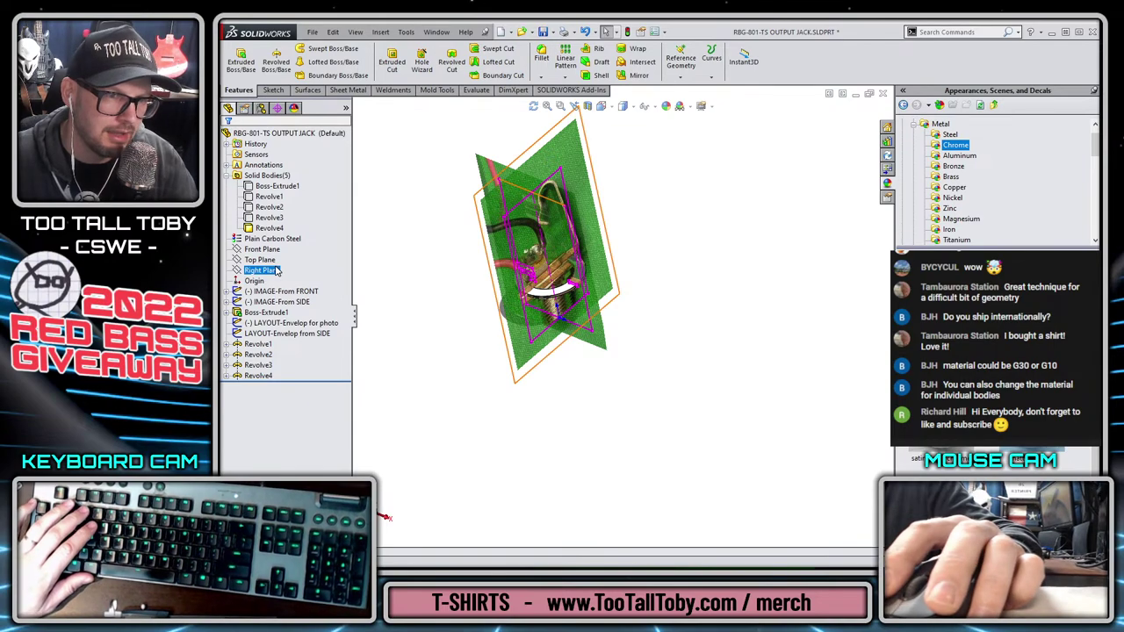
pyautogui.click(283, 250)
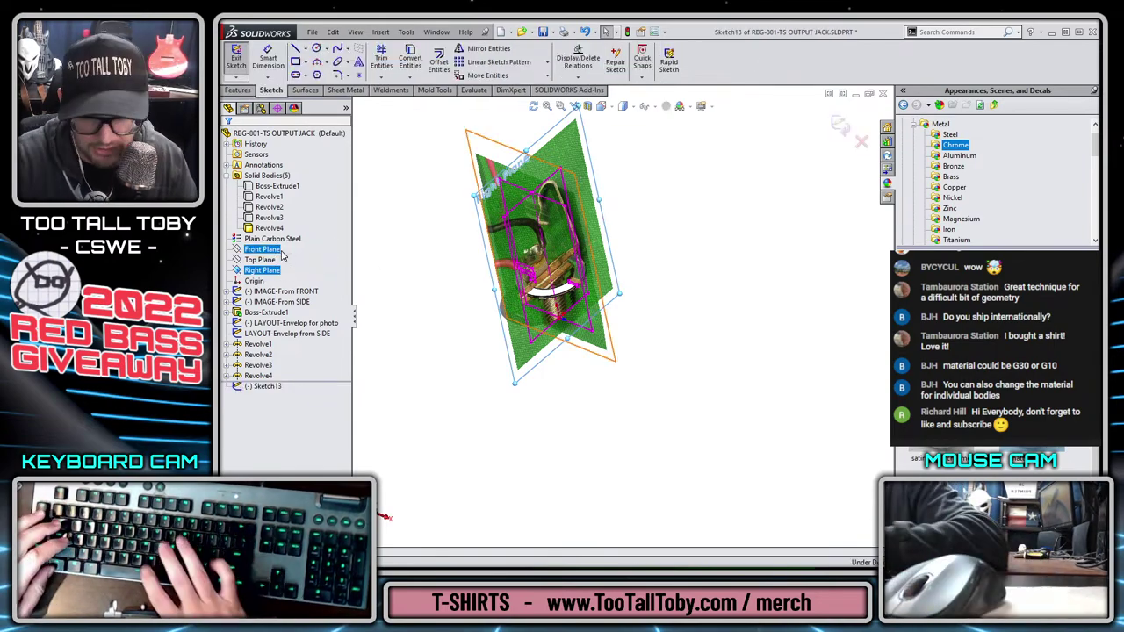
pyautogui.scroll(6, 625, 379)
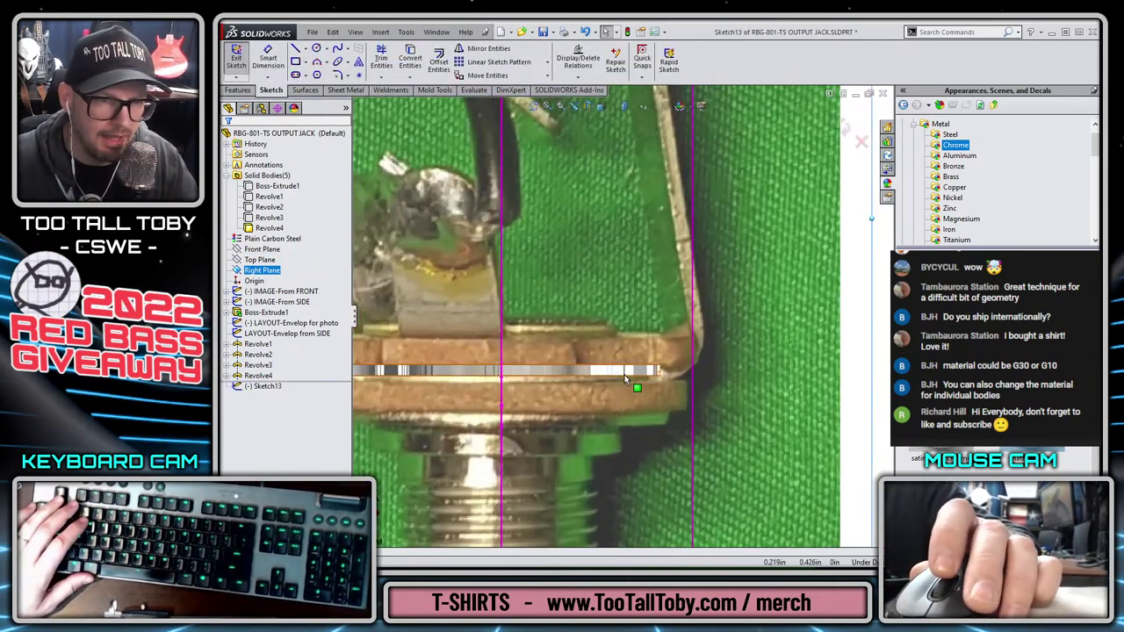
pyautogui.scroll(5, 512, 369)
pyautogui.scroll(-3, 552, 338)
pyautogui.moveTo(552, 338)
pyautogui.mouseDown(button='middle')
pyautogui.moveTo(577, 350)
pyautogui.moveTo(655, 306)
pyautogui.mouseUp(button='middle')
pyautogui.click(842, 127)
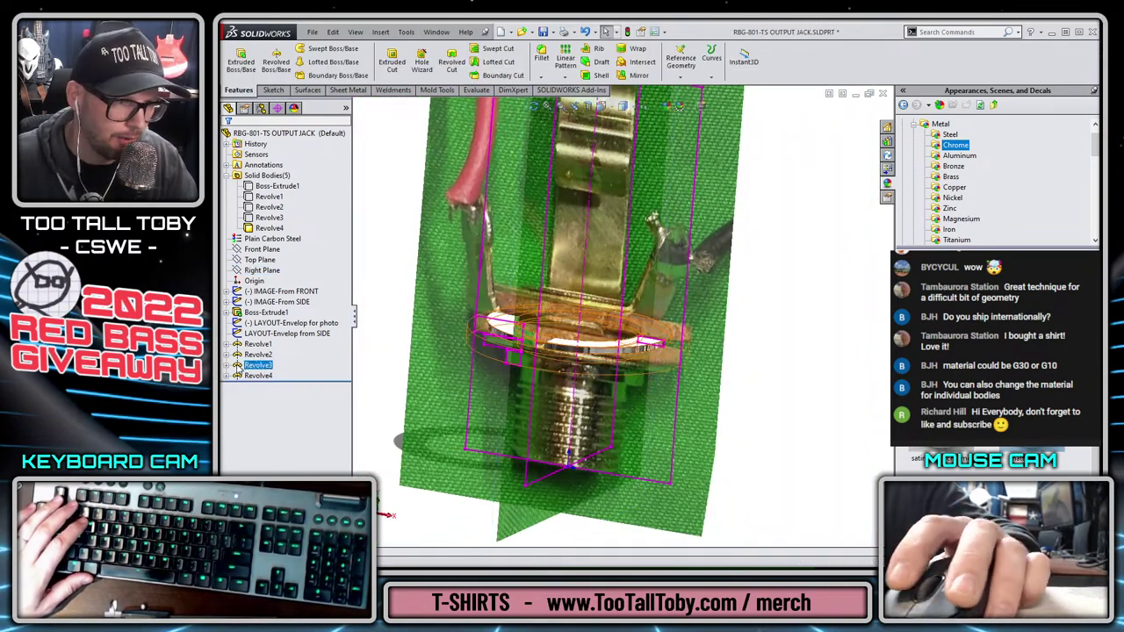
# Edit the LAYOUT-Envelop for photo sketch, dimension the height of the ring's profile rectangle as 0.03 in, and exit the sketch
pyautogui.scroll(3, 613, 345)
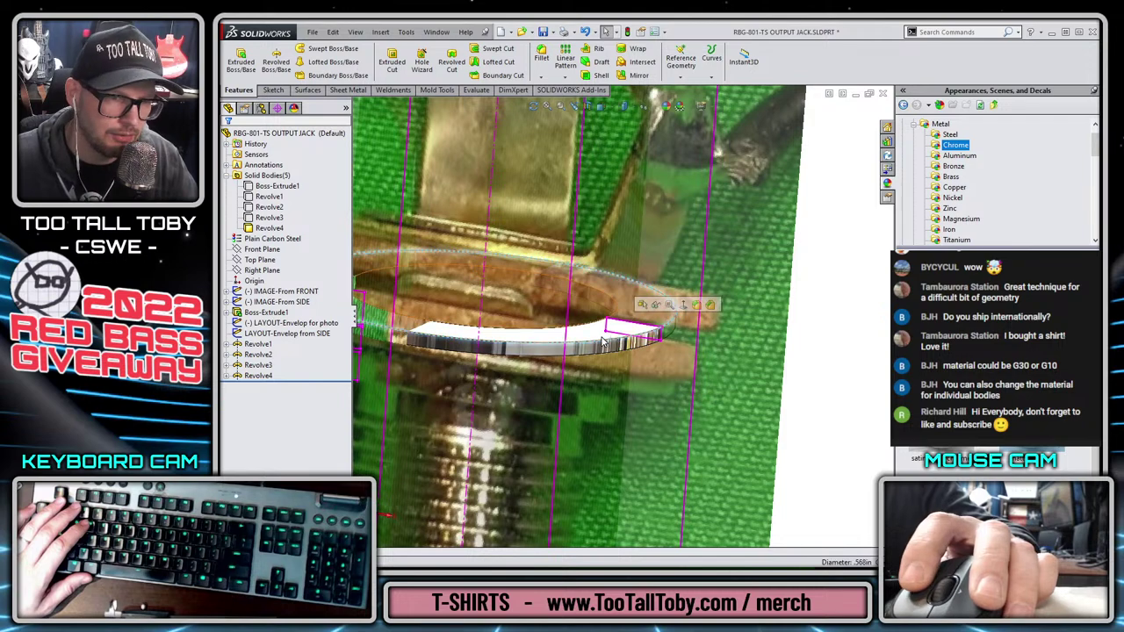
pyautogui.click(604, 343)
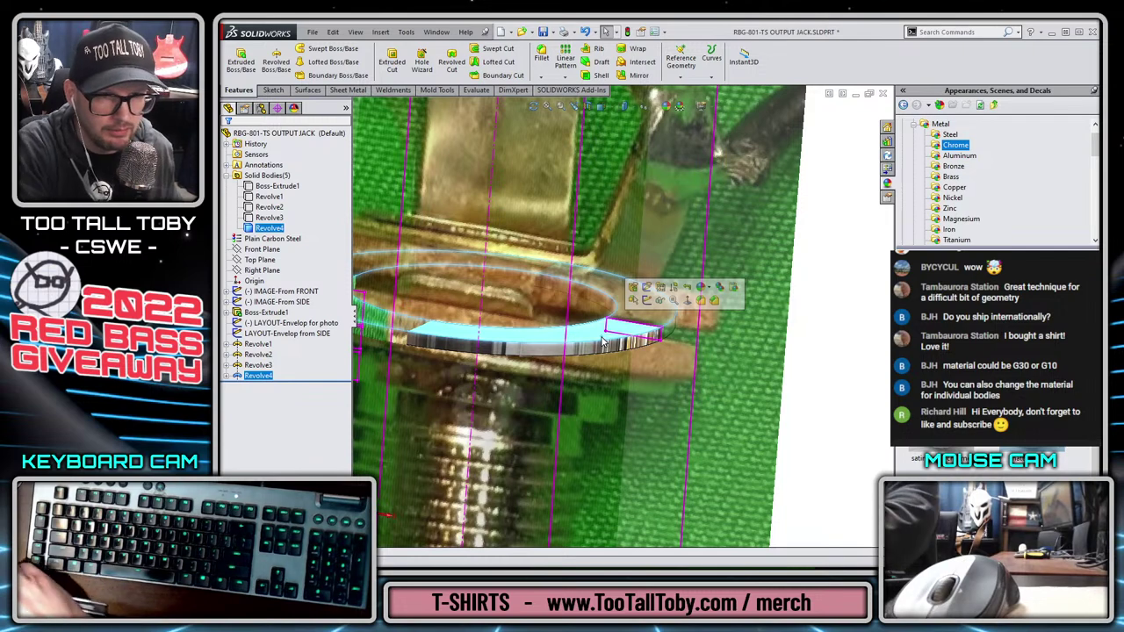
pyautogui.click(625, 331)
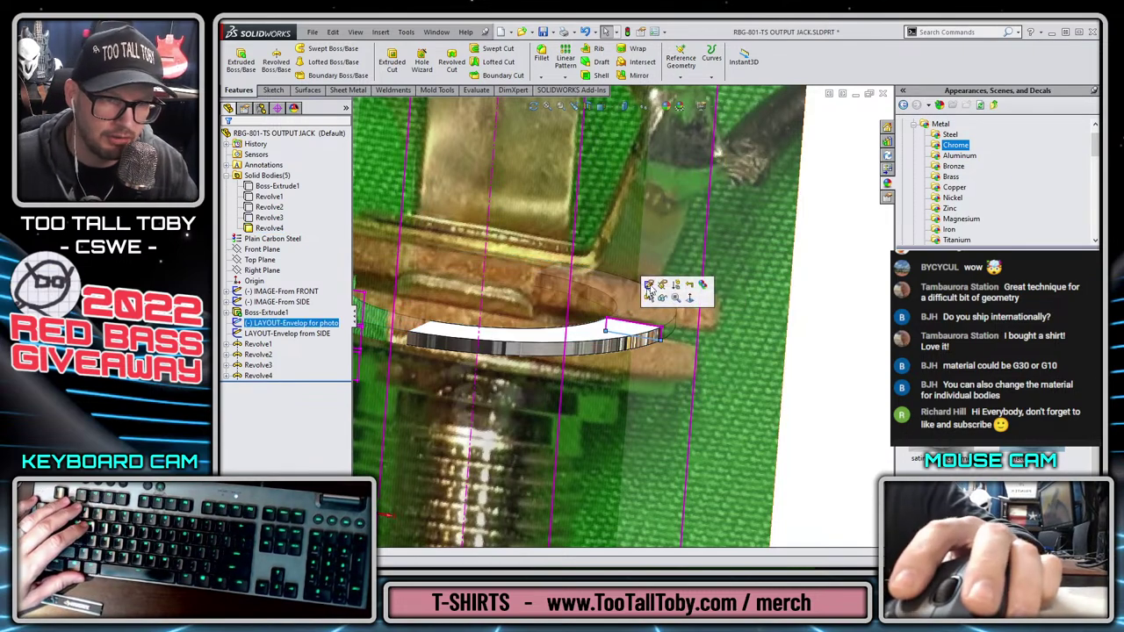
pyautogui.click(647, 286)
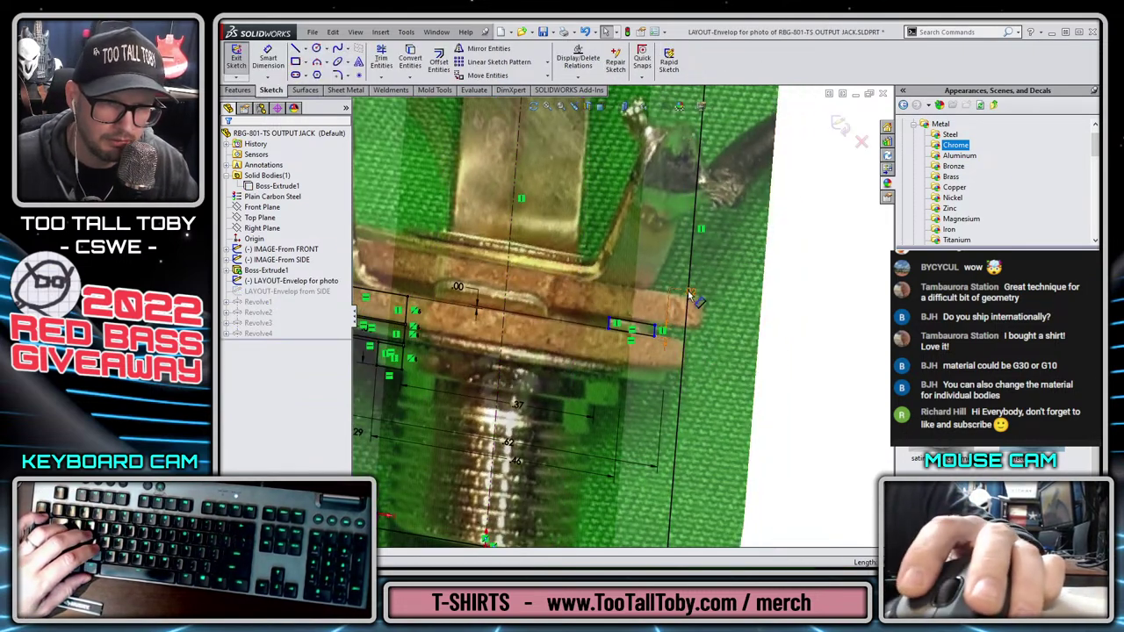
pyautogui.click(688, 291)
pyautogui.doubleClick(688, 291)
pyautogui.write('.03')
pyautogui.press('Return')
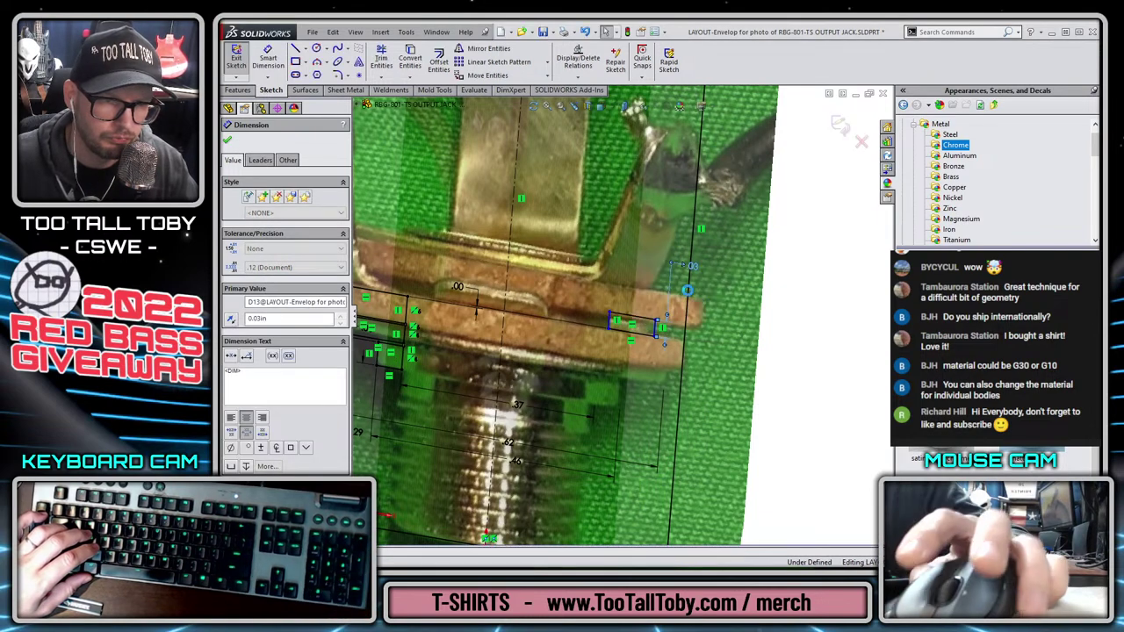
pyautogui.click(841, 126)
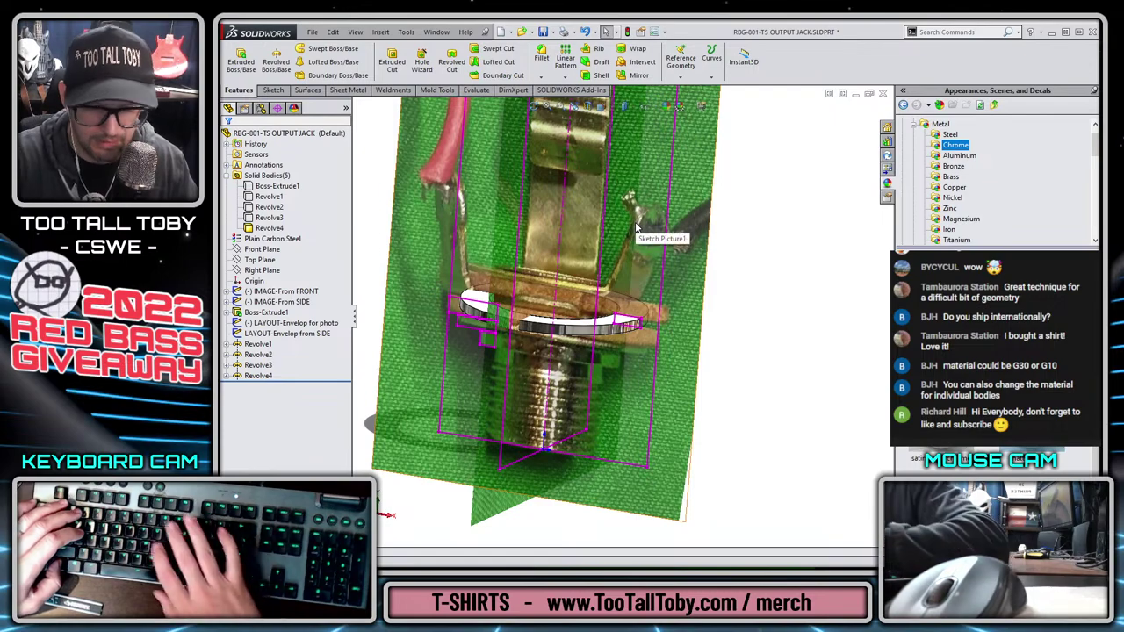
# Start a new sketch on the Right Plane, viewed over the side reference photo of the jack
pyautogui.hotkey('ctrl', '1')
pyautogui.press('Left')
pyautogui.press('Left')
pyautogui.press('Left')
pyautogui.press('Left')
pyautogui.press('Left')
pyautogui.press('Left')
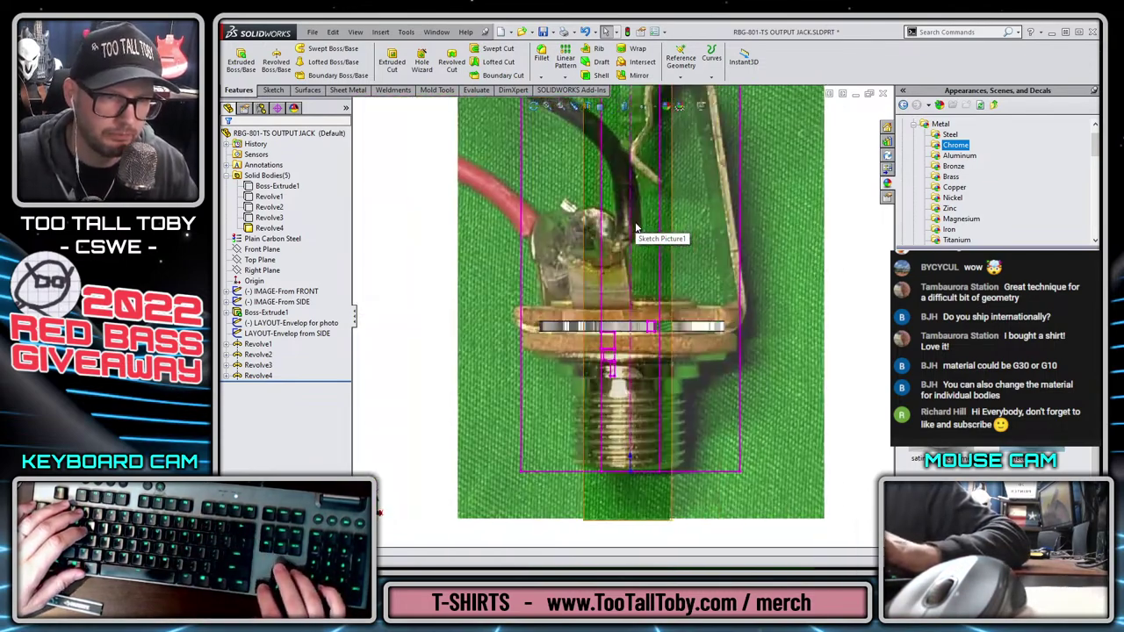
pyautogui.scroll(5, 687, 281)
pyautogui.scroll(-4, 676, 271)
pyautogui.scroll(-3, 622, 296)
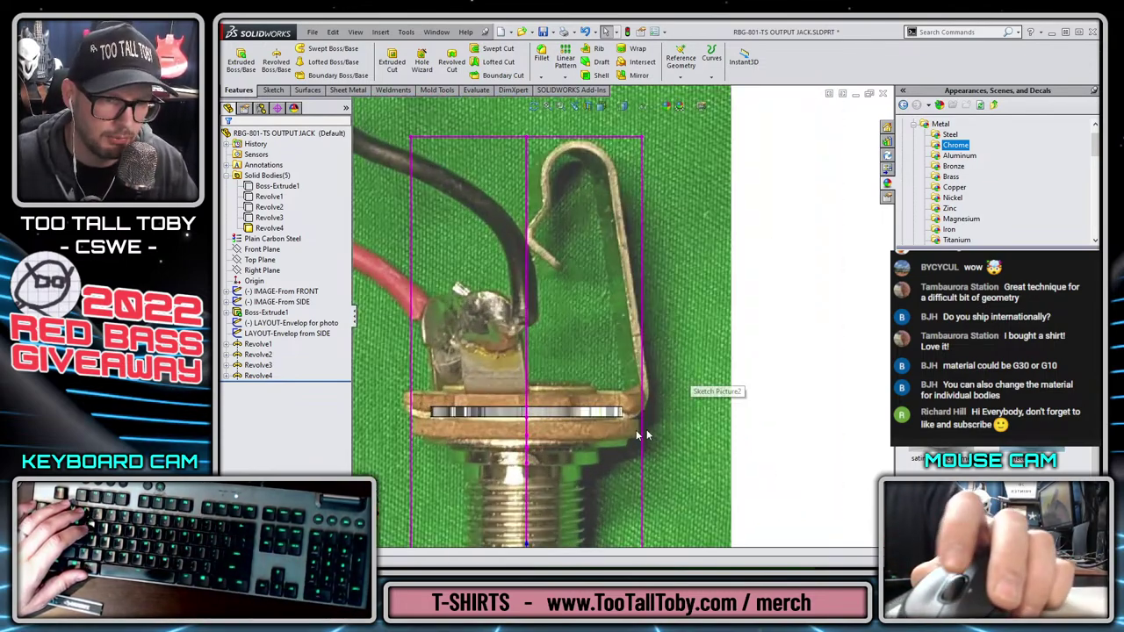
pyautogui.click(261, 270)
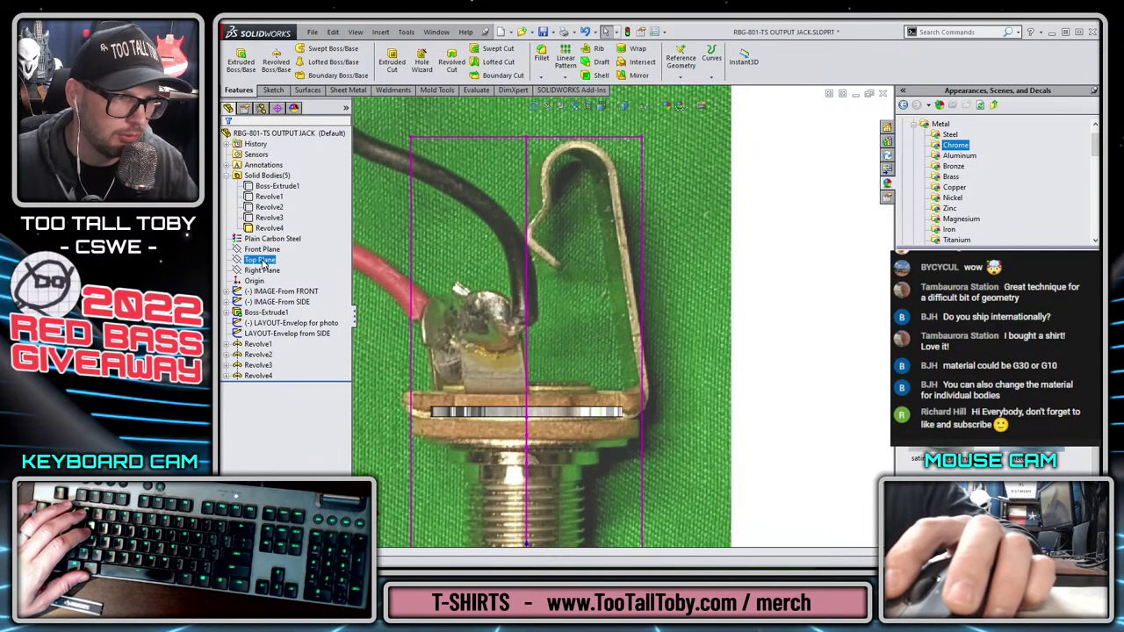
pyautogui.keyDown('ctrl'); pyautogui.click(263, 260); pyautogui.keyUp('ctrl')
pyautogui.click(279, 252)
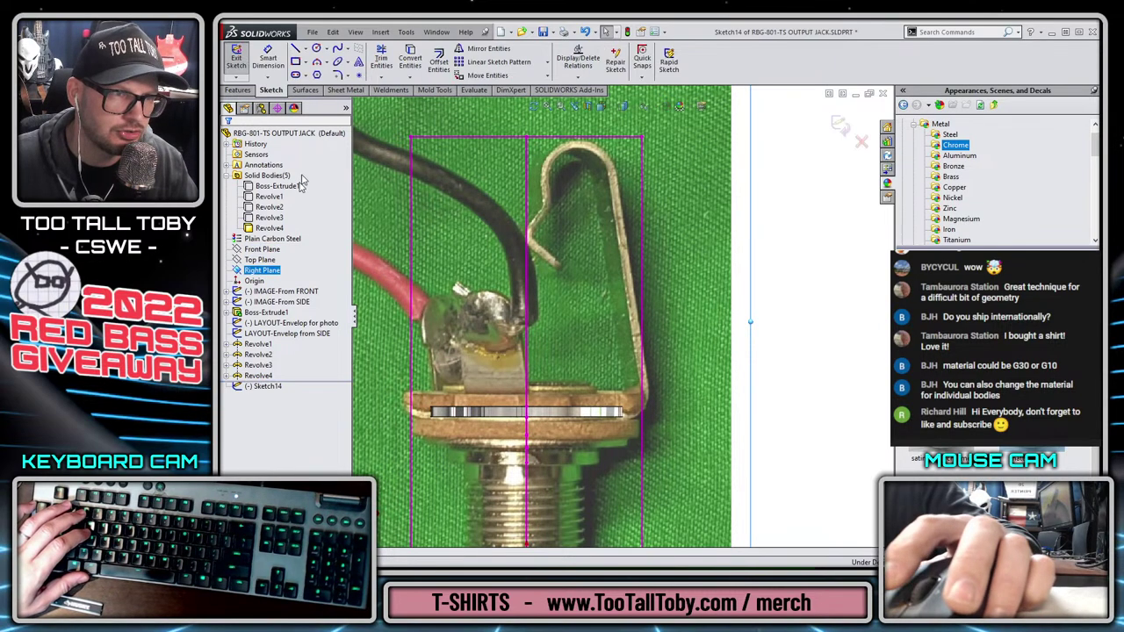
# Draw a 0.01 in horizontal line outward from the lower outer corner of the ring beside the spring contact
pyautogui.click(296, 49)
pyautogui.scroll(-5, 571, 461)
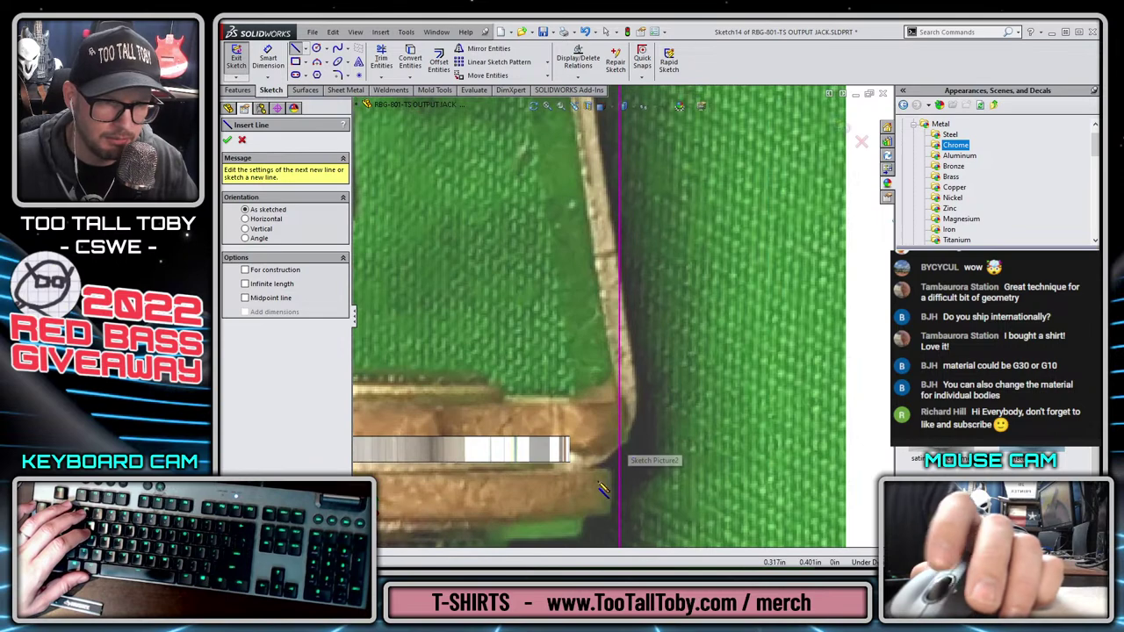
pyautogui.click(570, 462)
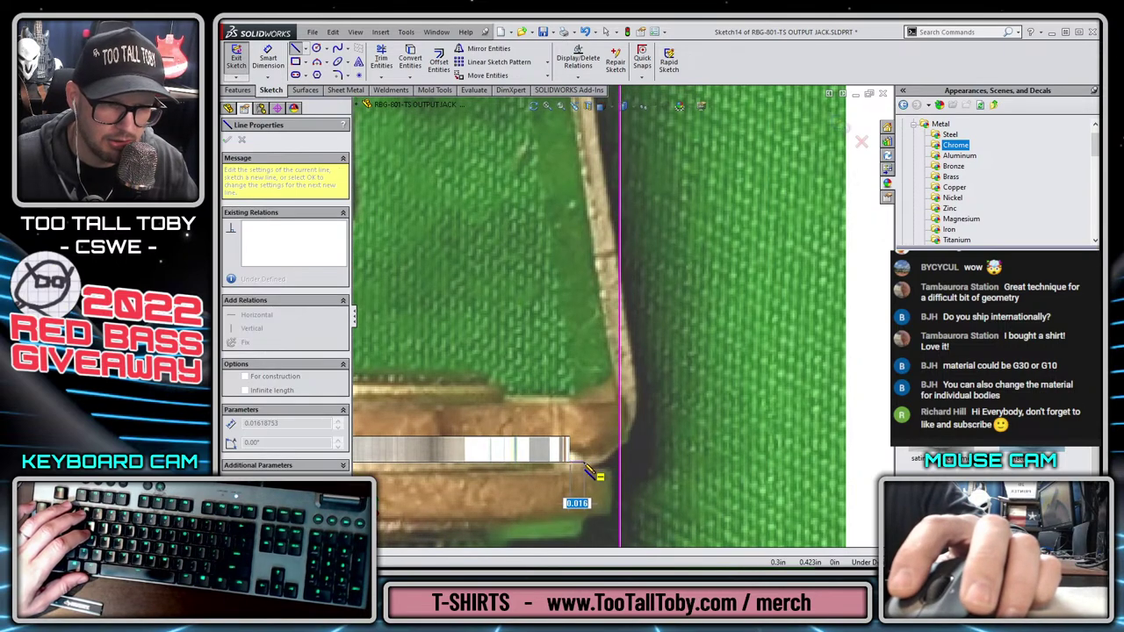
pyautogui.write('.01')
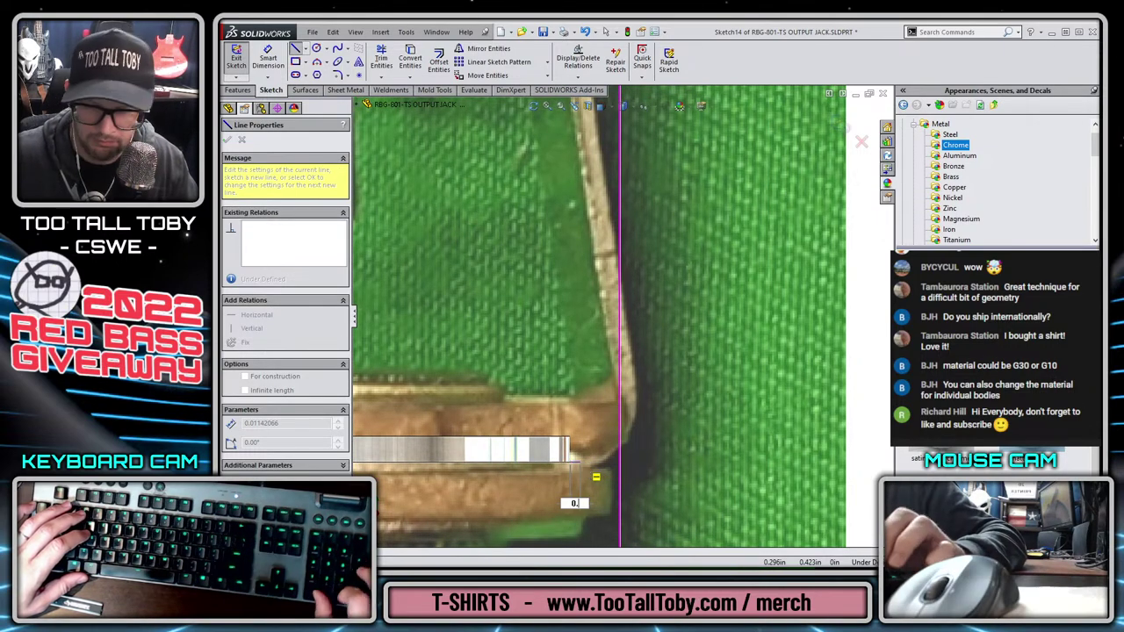
pyautogui.press('Return')
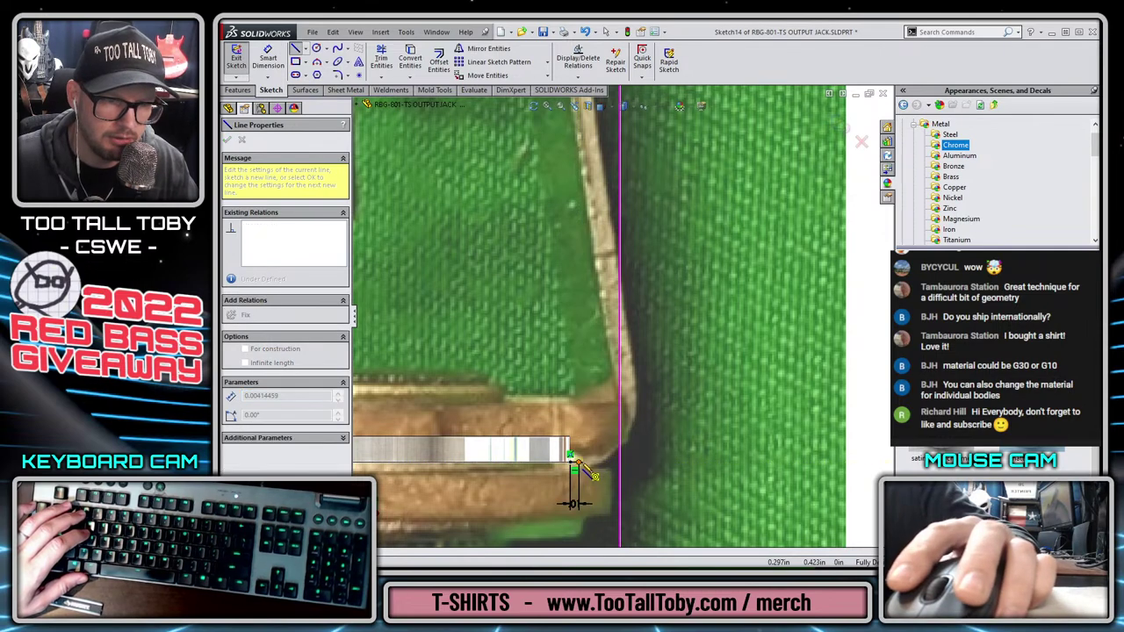
# Trace the spring's outer edge with a lower bend arc, an angled leg about 0.63 in long, a top hook arc and a short vertical line
pyautogui.click(640, 389)
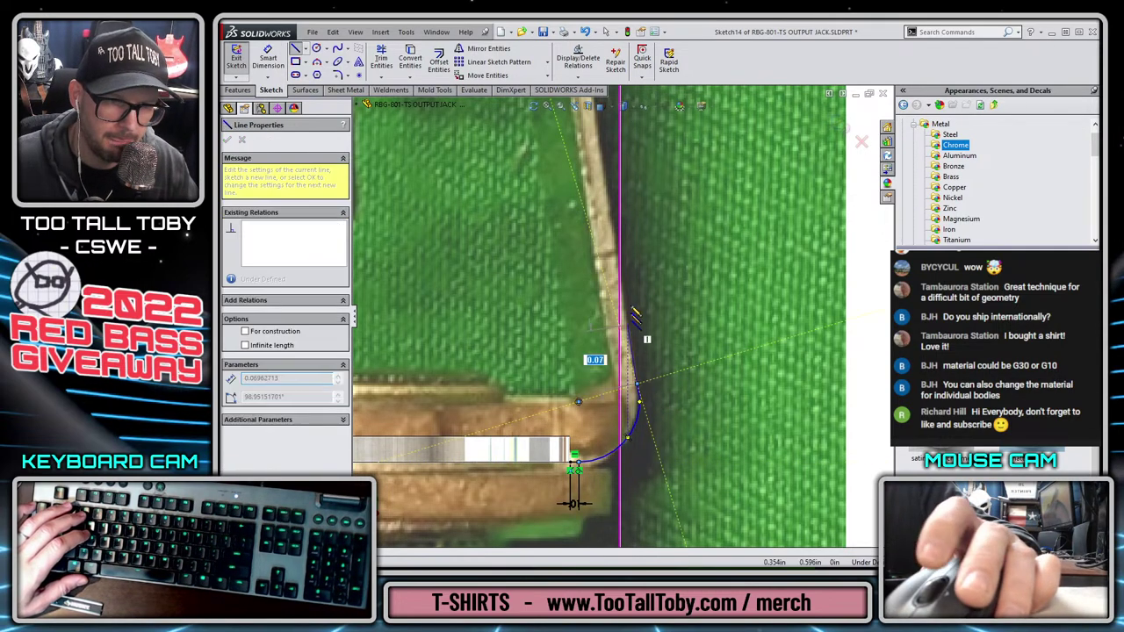
pyautogui.scroll(6, 619, 360)
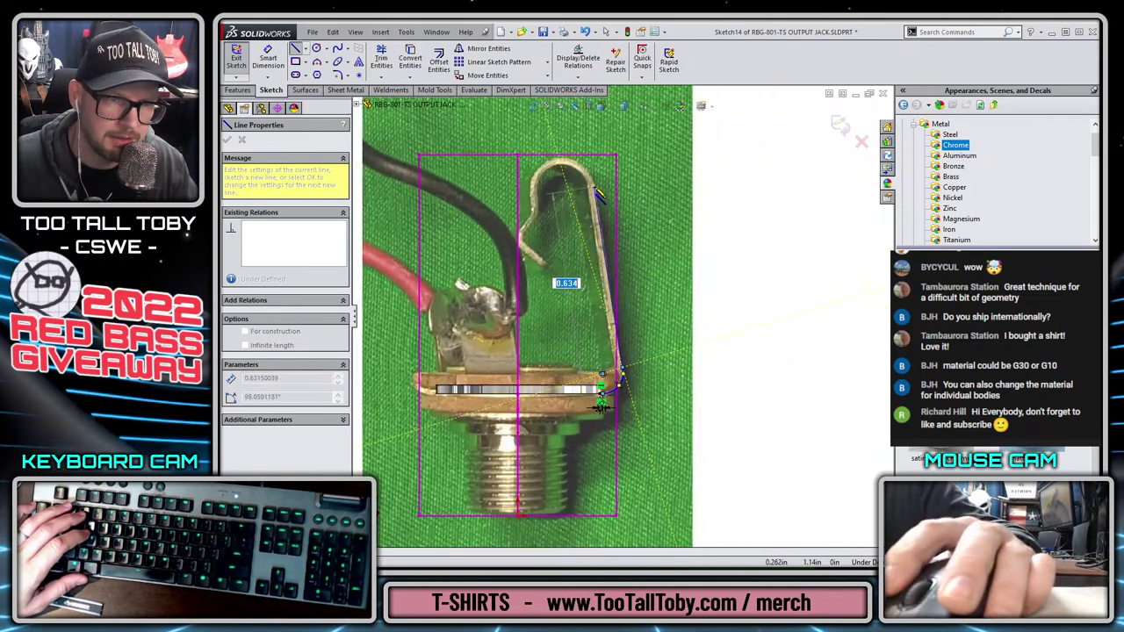
pyautogui.click(604, 195)
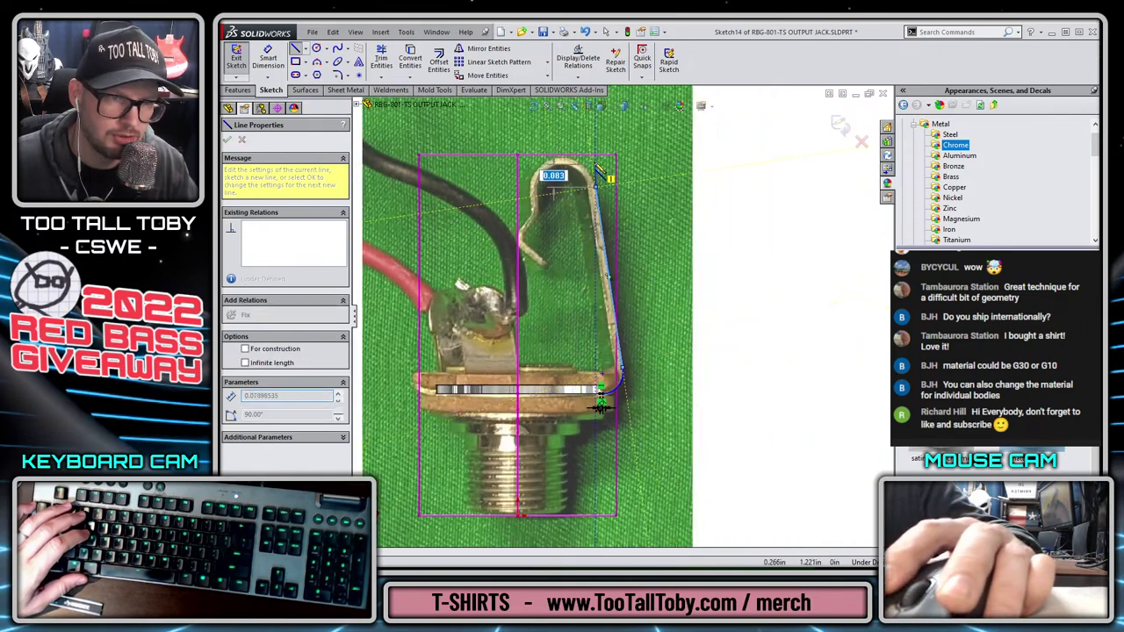
pyautogui.click(533, 195)
pyautogui.click(530, 216)
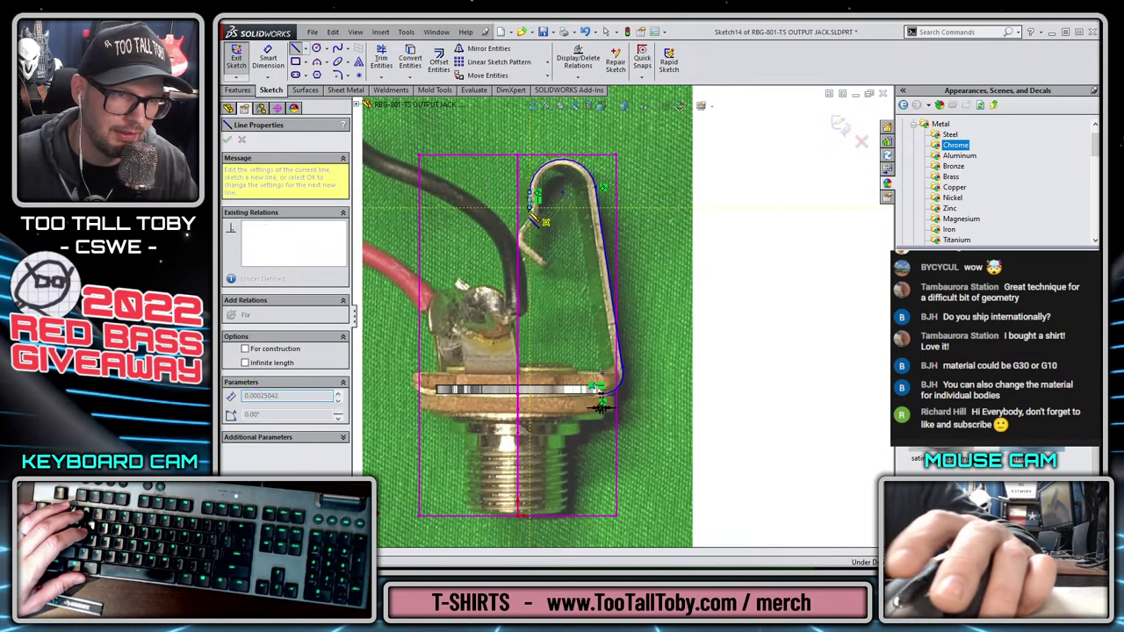
# Continue tracing the spring with a small arc, an inward angled line, the contact bend arc and a line to the spring's free tip
pyautogui.scroll(-5, 533, 218)
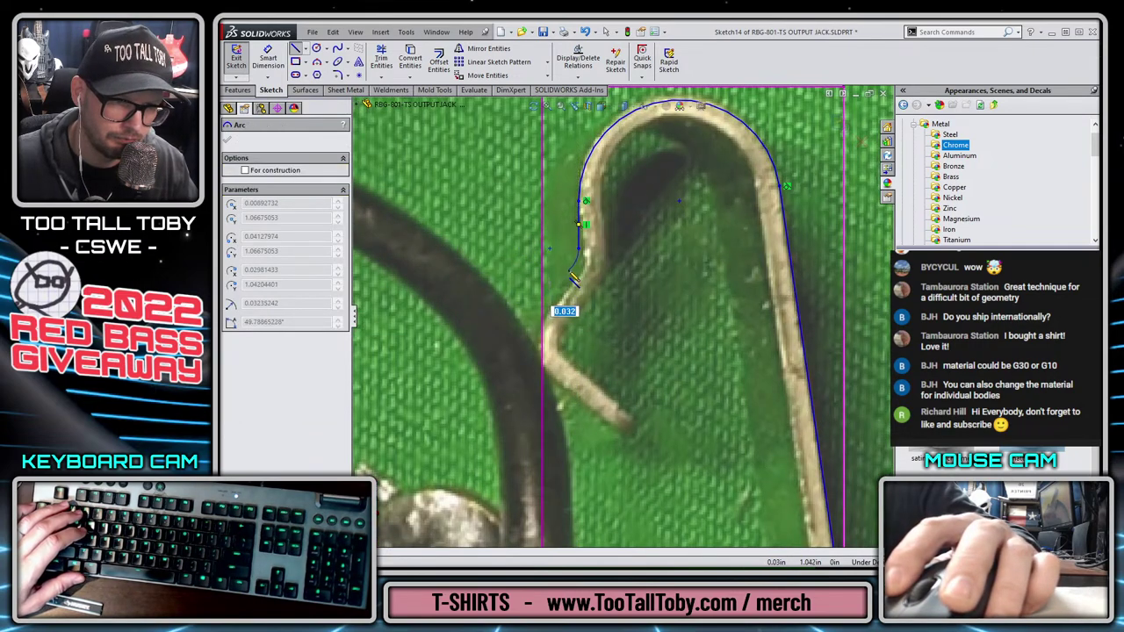
pyautogui.click(573, 268)
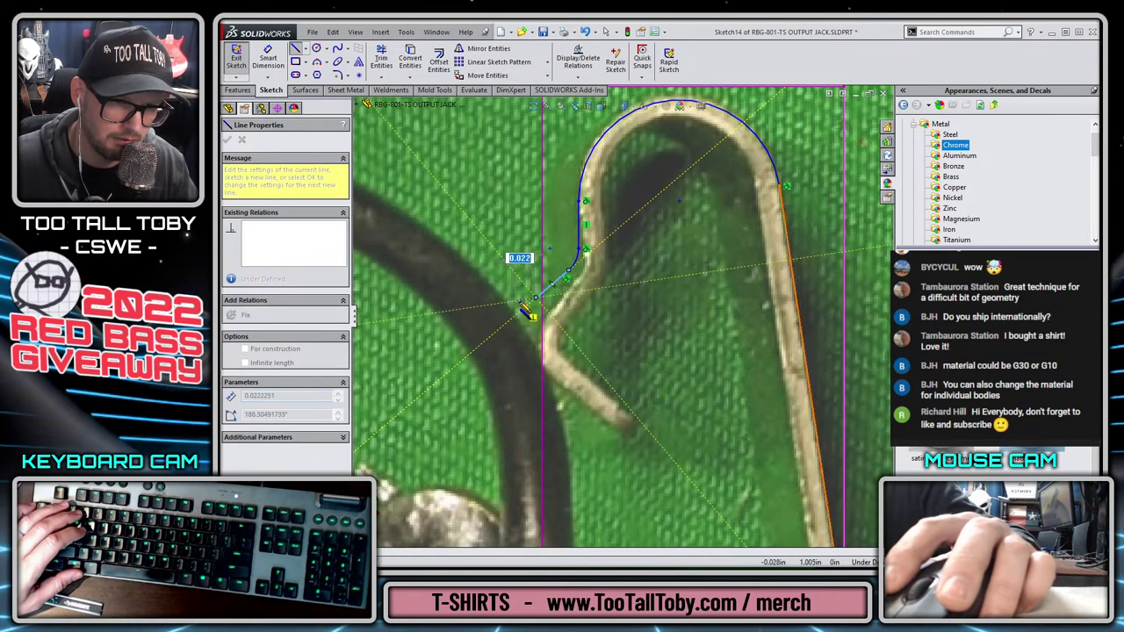
pyautogui.click(551, 283)
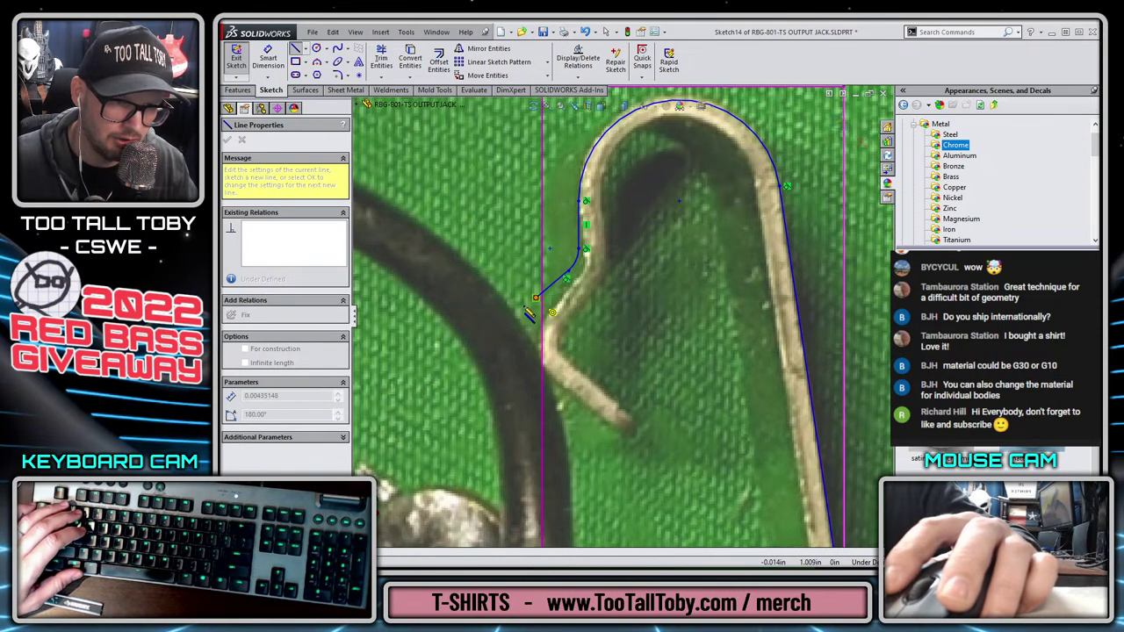
pyautogui.click(538, 363)
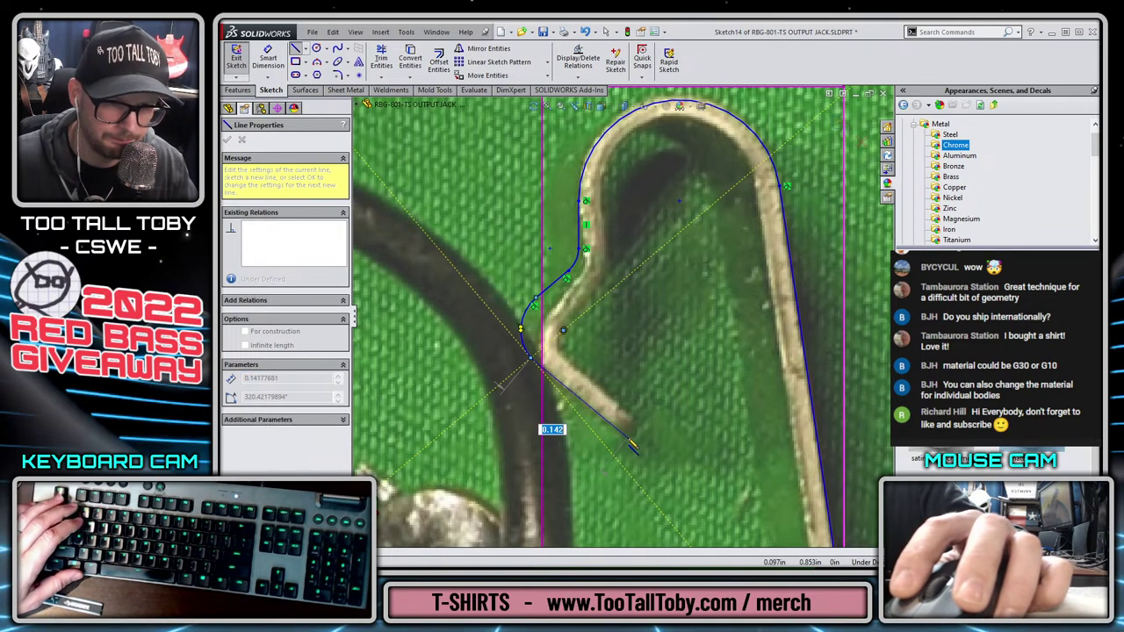
pyautogui.click(628, 437)
pyautogui.press('Escape')
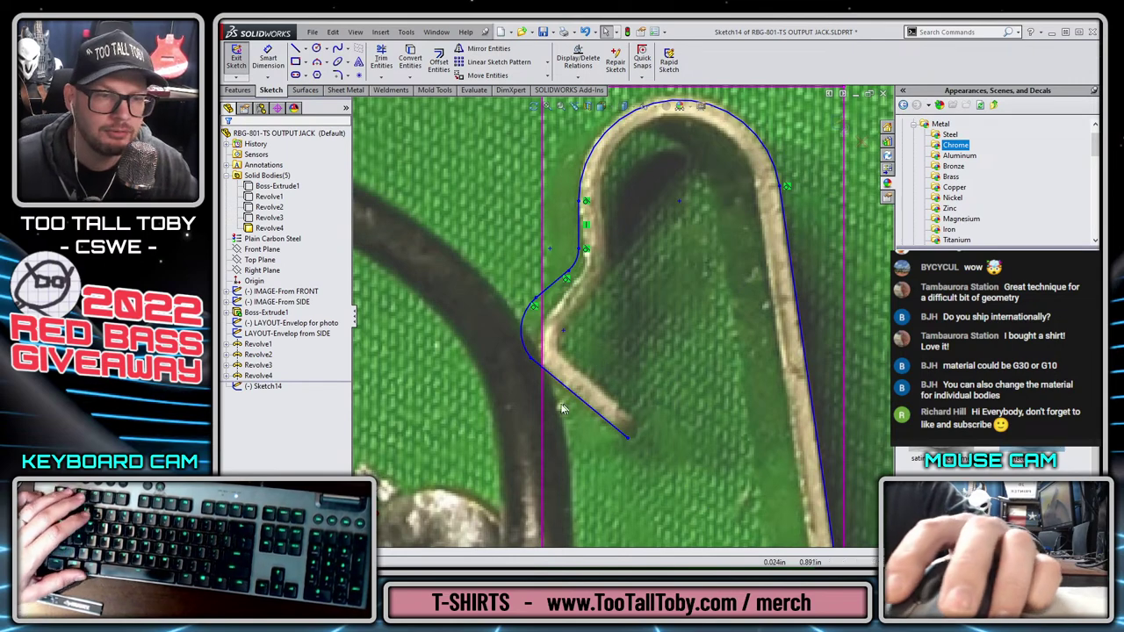
# Align both endpoints of the tip line with the spring in the photo and apply a Fix relation to each
pyautogui.scroll(-5, 631, 447)
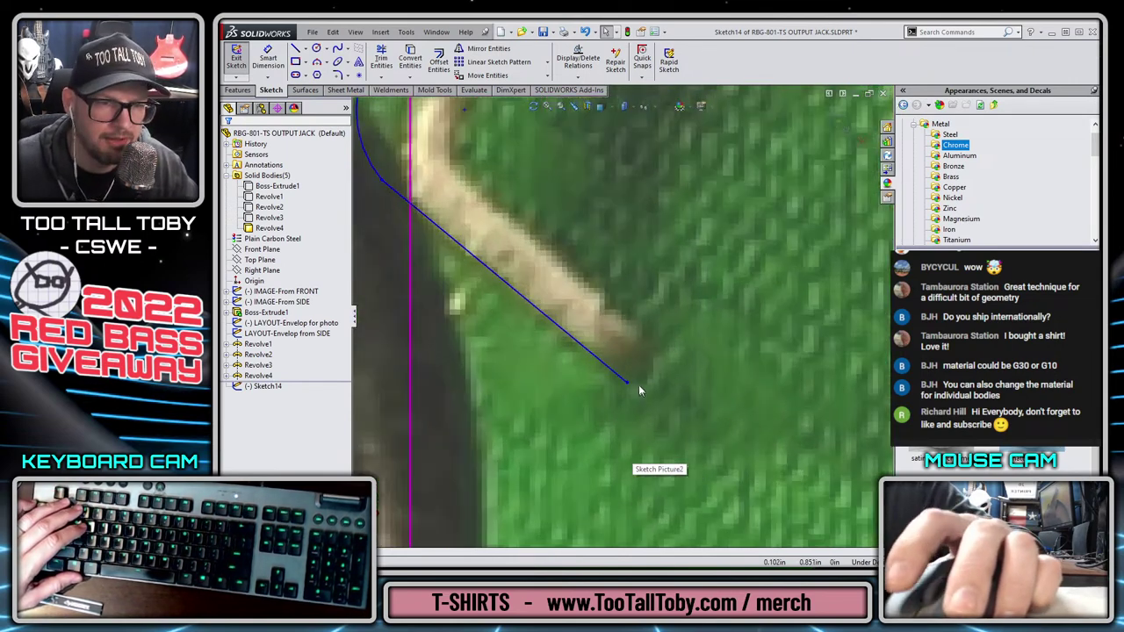
pyautogui.moveTo(629, 387)
pyautogui.mouseDown()
pyautogui.moveTo(612, 402)
pyautogui.moveTo(634, 394)
pyautogui.mouseUp()
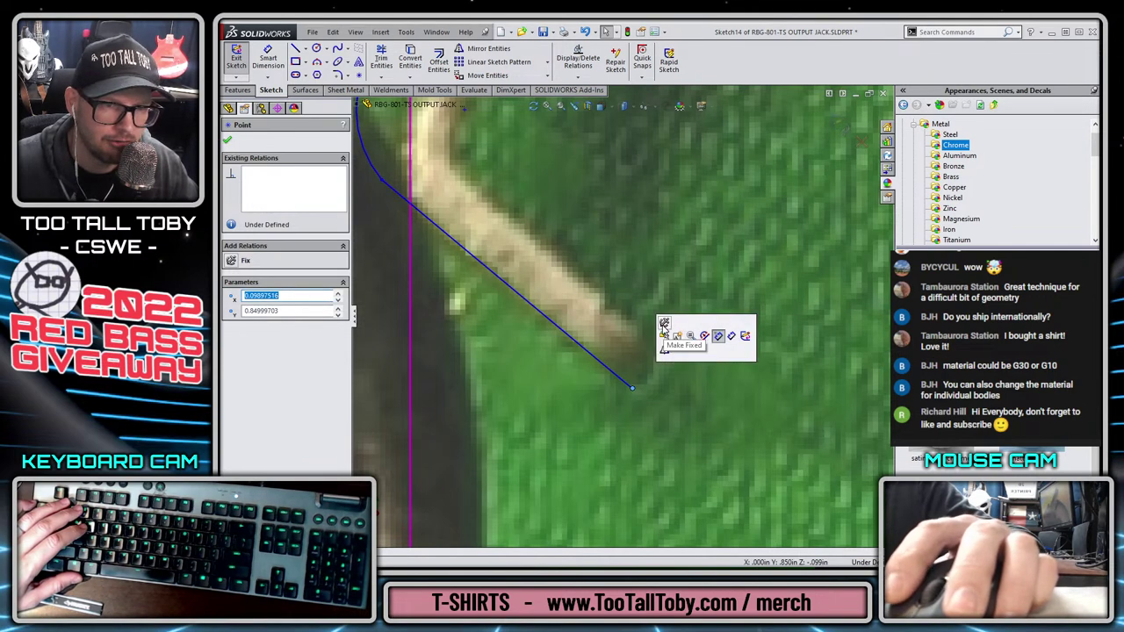
pyautogui.click(665, 327)
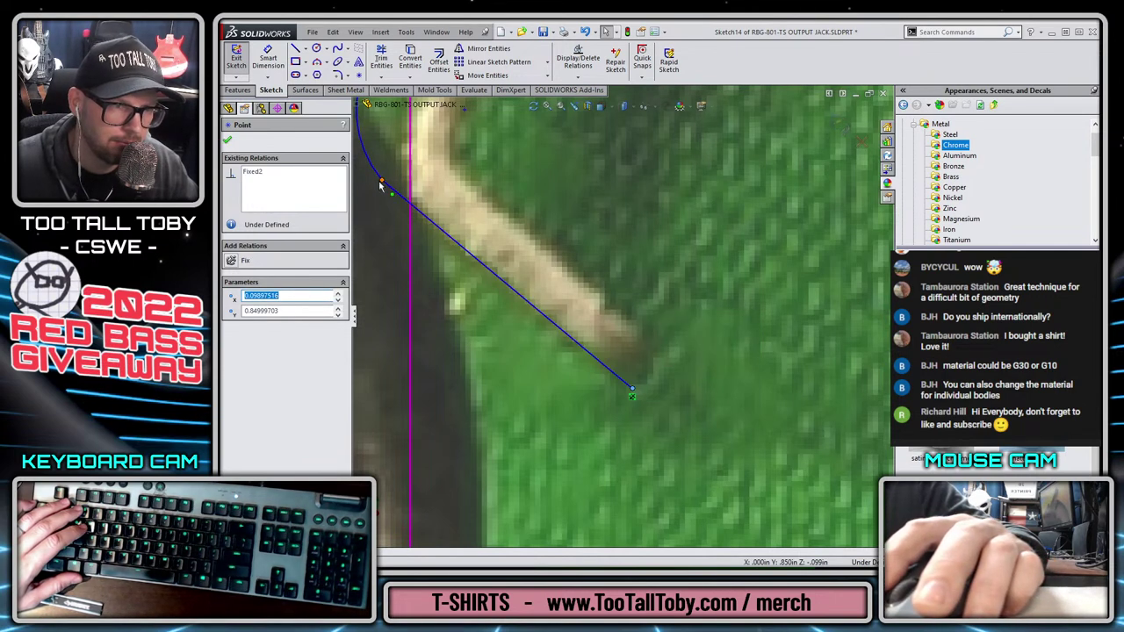
pyautogui.moveTo(380, 185); pyautogui.dragTo(425, 216)
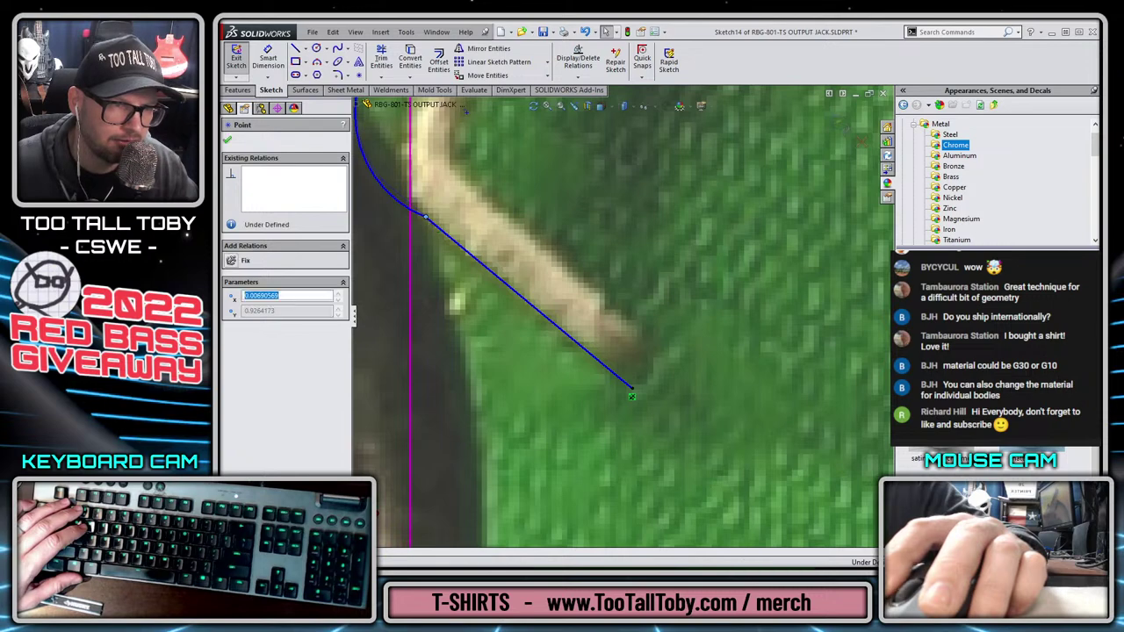
pyautogui.click(245, 261)
# Make the contact bend arc tangent to the tip line and reshape its upper end to follow the spring in the photo
pyautogui.scroll(4, 423, 199)
pyautogui.scroll(-3, 553, 220)
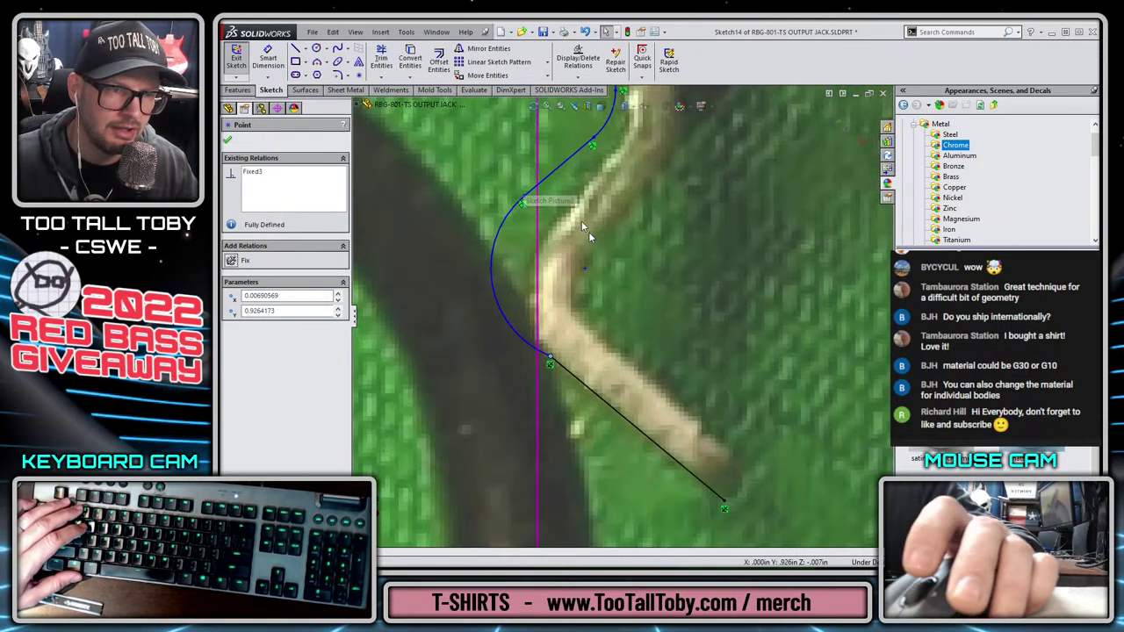
pyautogui.click(550, 356)
pyautogui.click(584, 287)
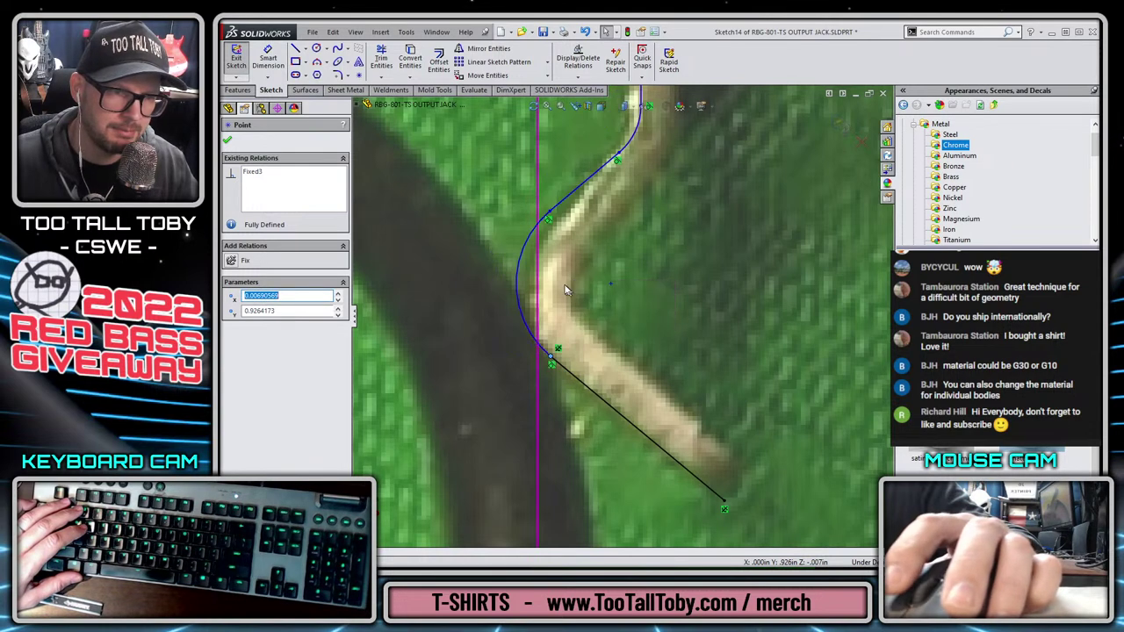
pyautogui.moveTo(549, 217); pyautogui.dragTo(545, 240)
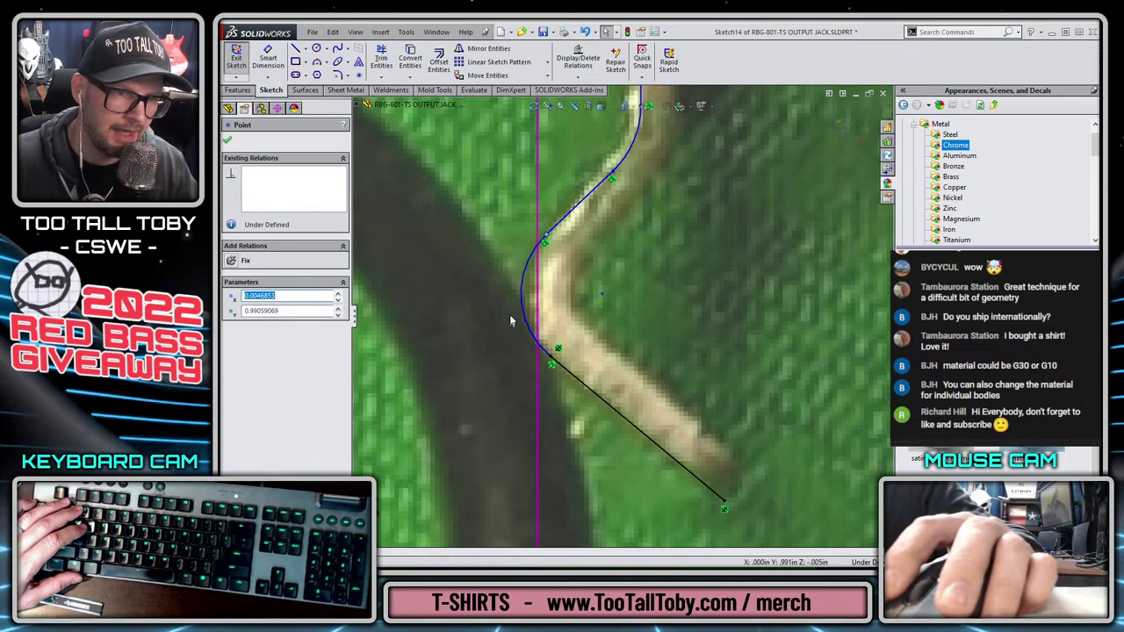
pyautogui.moveTo(527, 299); pyautogui.dragTo(536, 309)
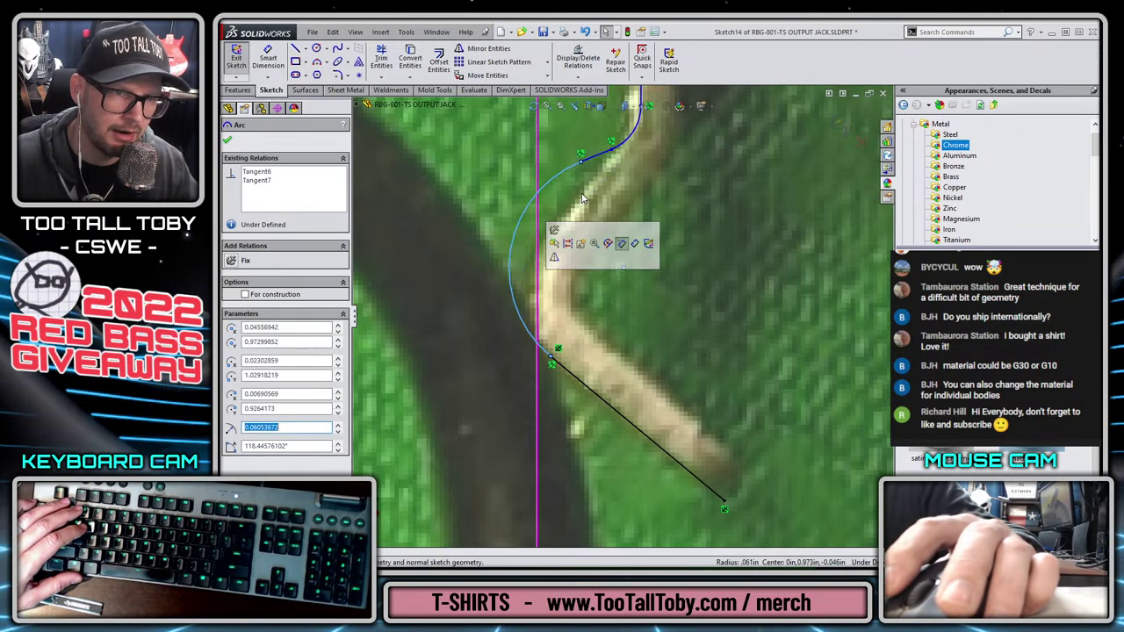
pyautogui.moveTo(585, 171); pyautogui.dragTo(545, 246)
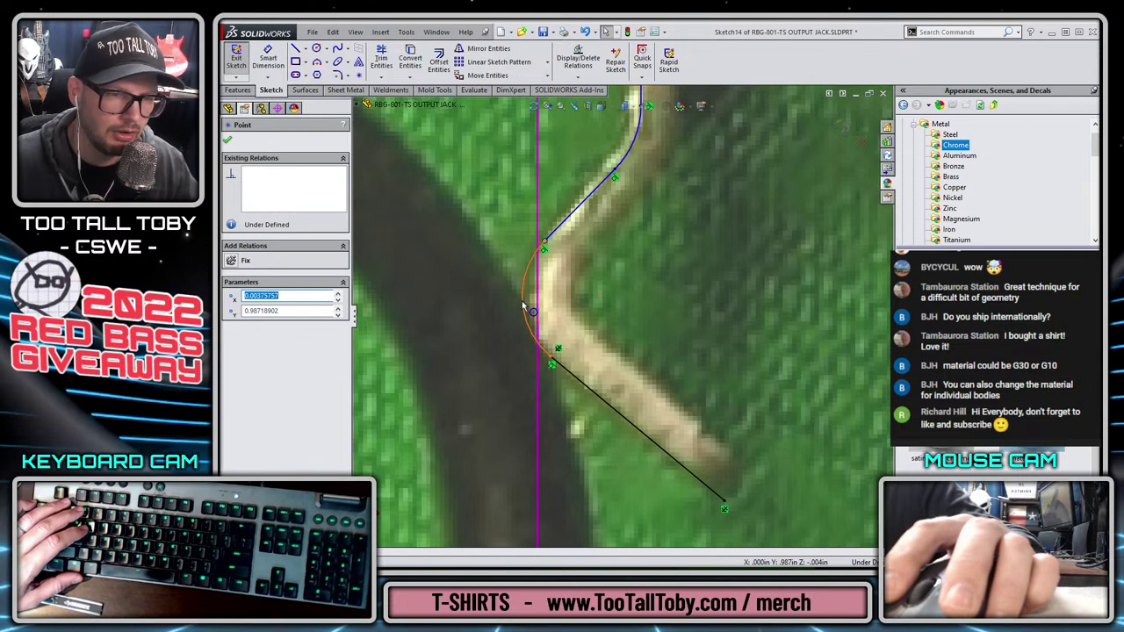
# Delete the Fix relation from the junction of the contact bend arc and the tip line
pyautogui.click(558, 348)
pyautogui.press('Delete')
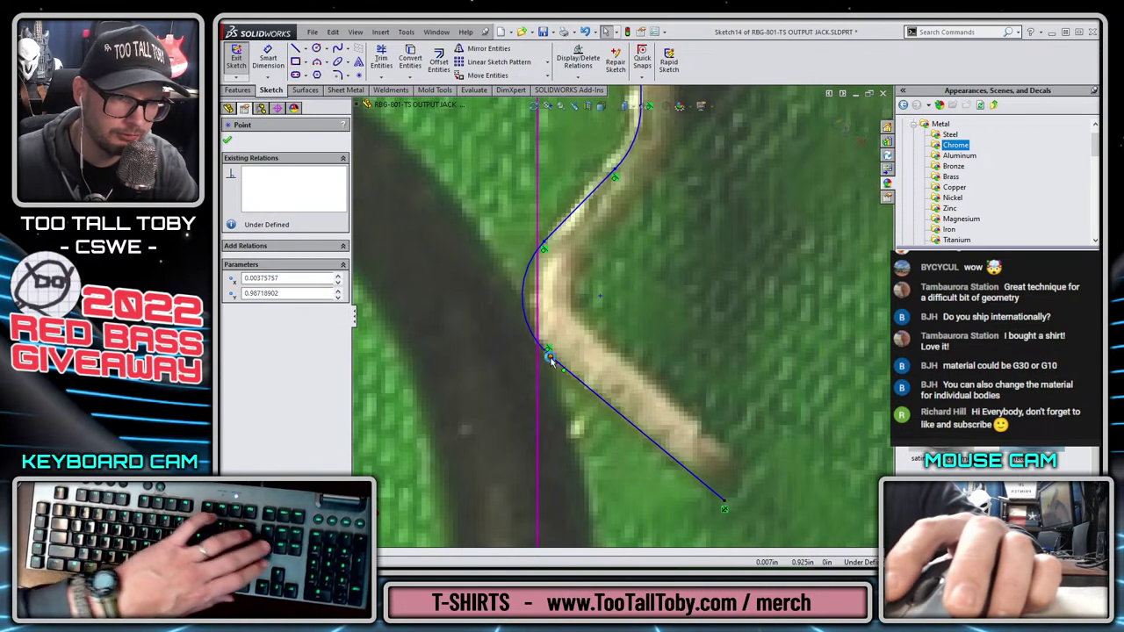
pyautogui.moveTo(551, 359); pyautogui.dragTo(546, 351)
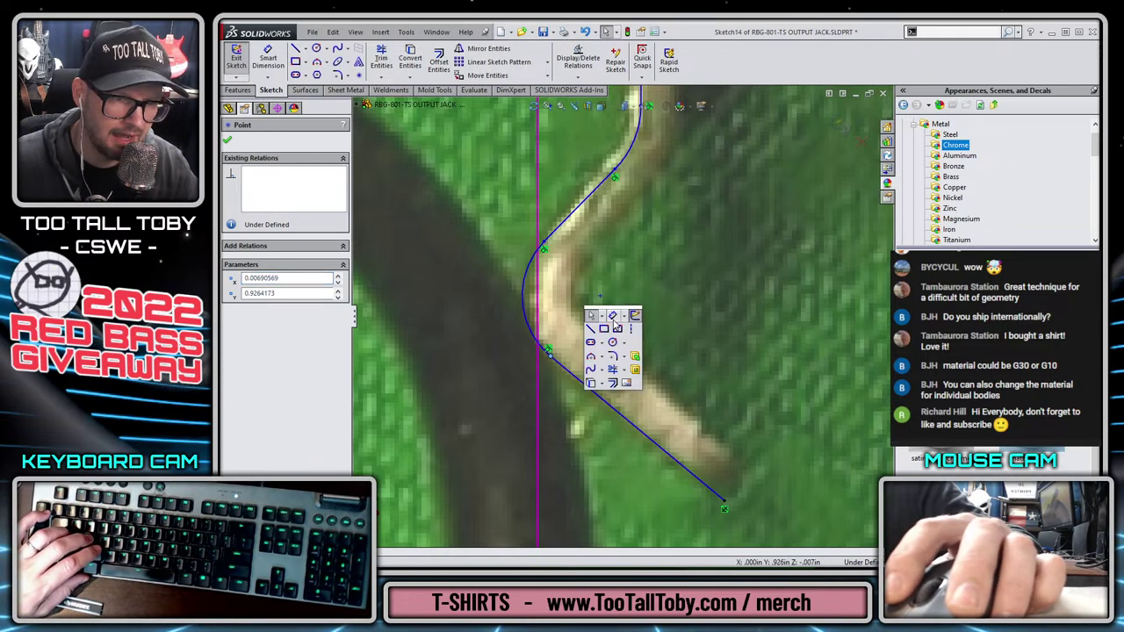
# Dimension the radius of the contact bend arc as 0.035 in
pyautogui.click(613, 316)
pyautogui.click(529, 312)
pyautogui.click(478, 329)
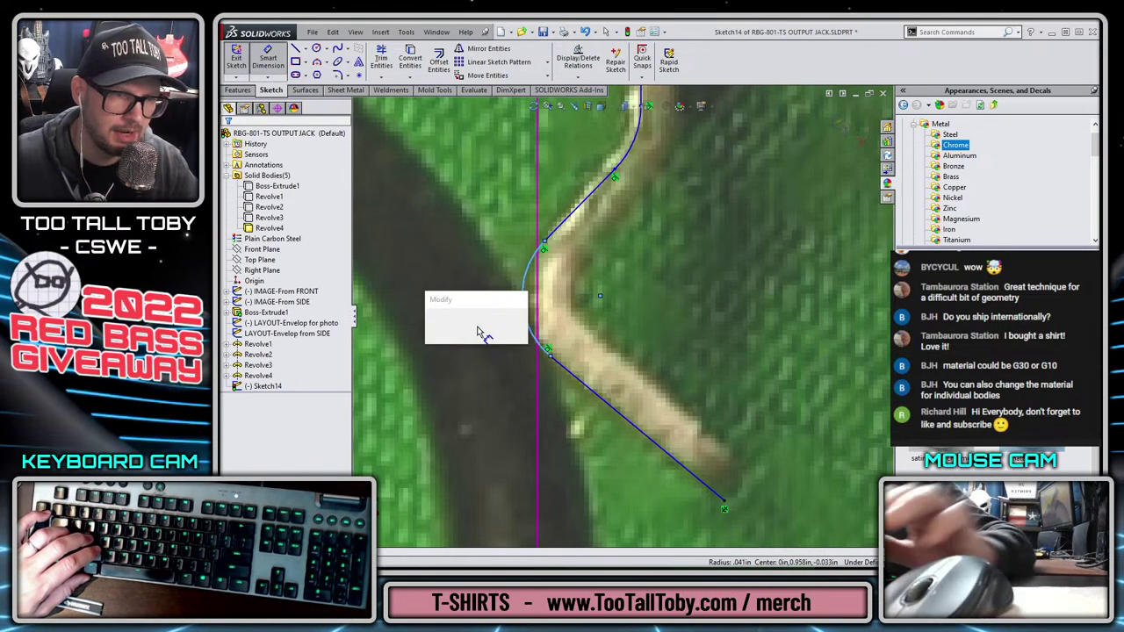
pyautogui.press('Return')
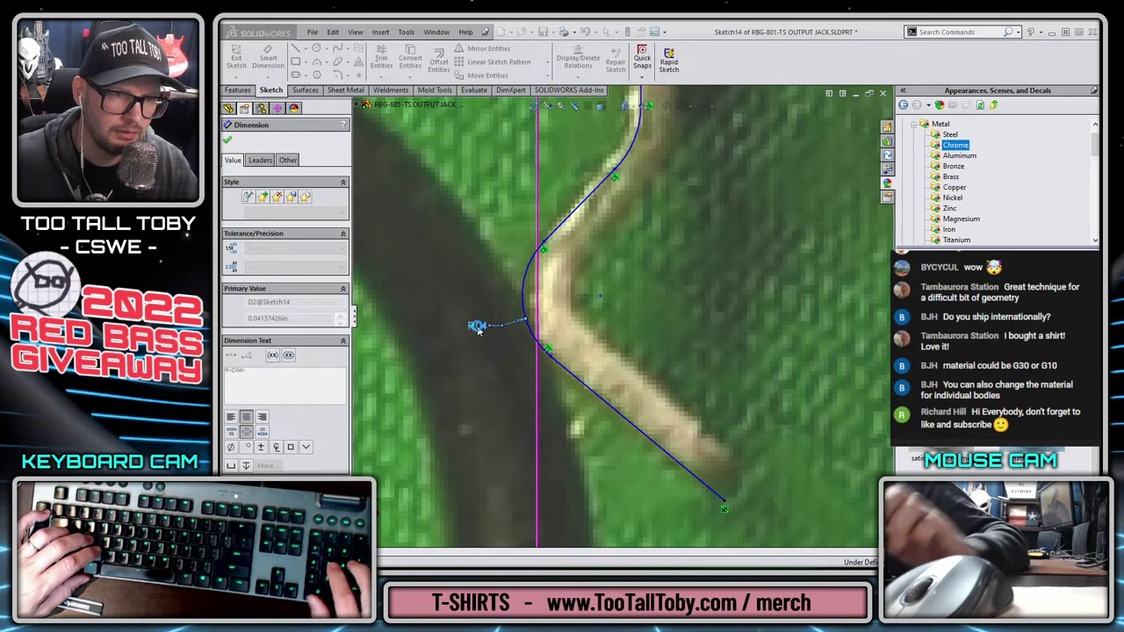
pyautogui.press('Escape')
pyautogui.press('Escape')
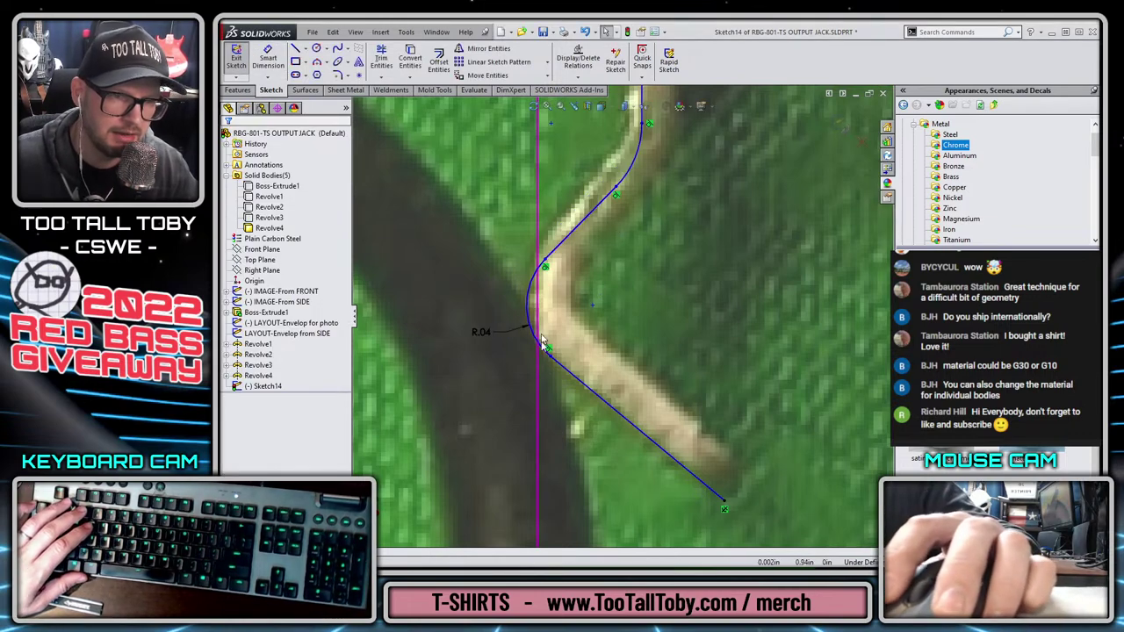
# Reposition the contact bend arc's lower endpoint and the angled line above it against the spring in the photo
pyautogui.moveTo(547, 351)
pyautogui.mouseDown()
pyautogui.moveTo(555, 365)
pyautogui.moveTo(553, 357)
pyautogui.mouseUp()
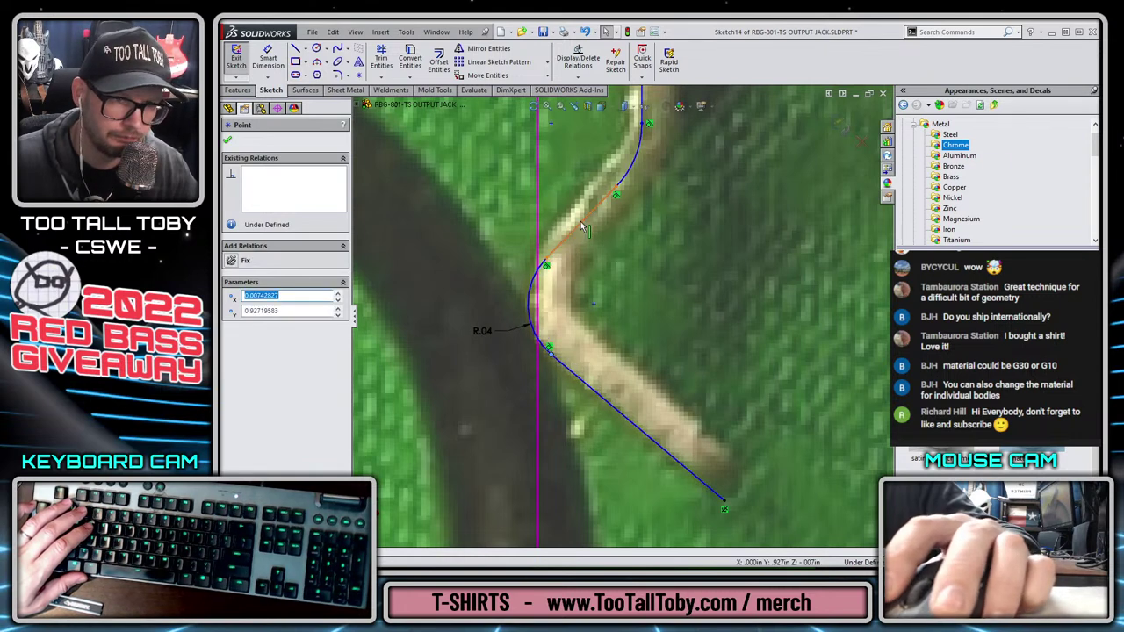
pyautogui.moveTo(581, 228); pyautogui.dragTo(575, 209)
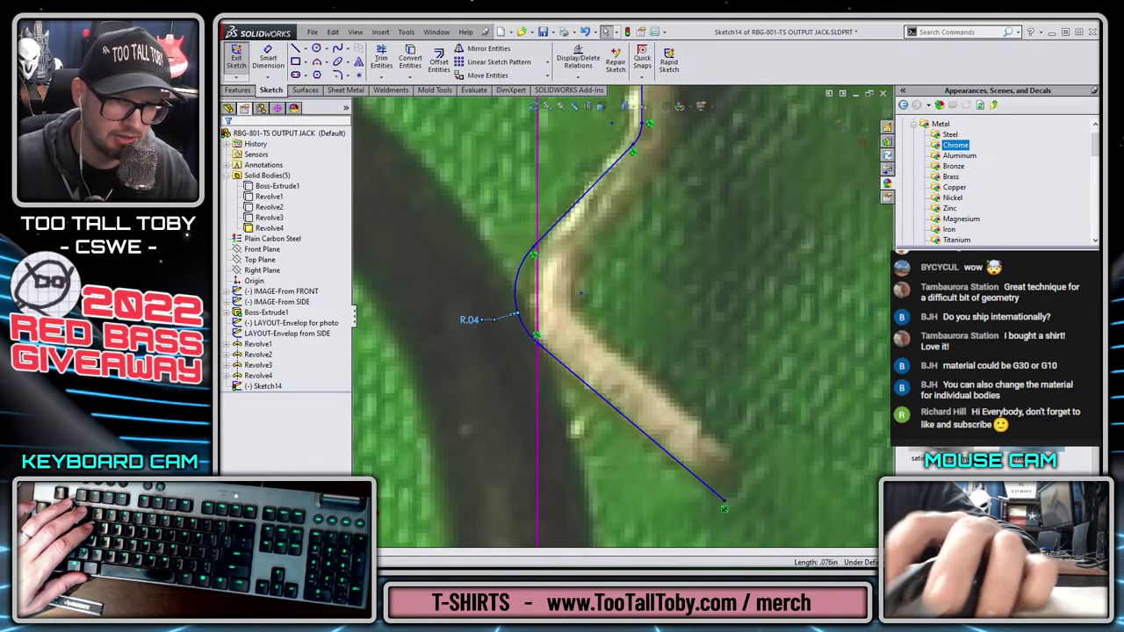
pyautogui.doubleClick(471, 322)
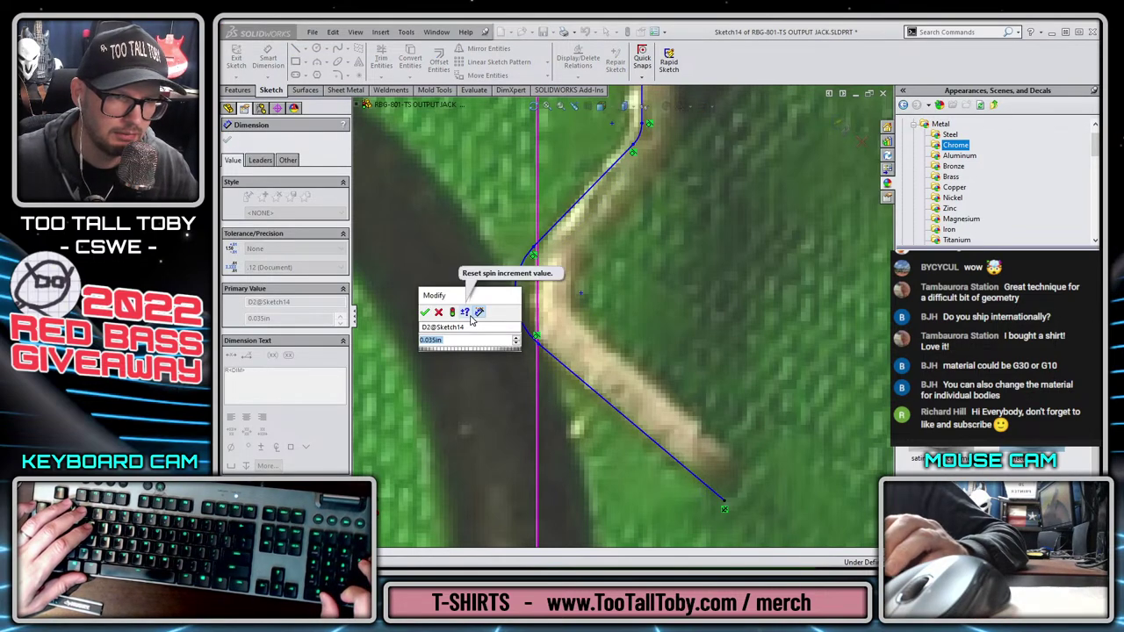
pyautogui.press('Escape')
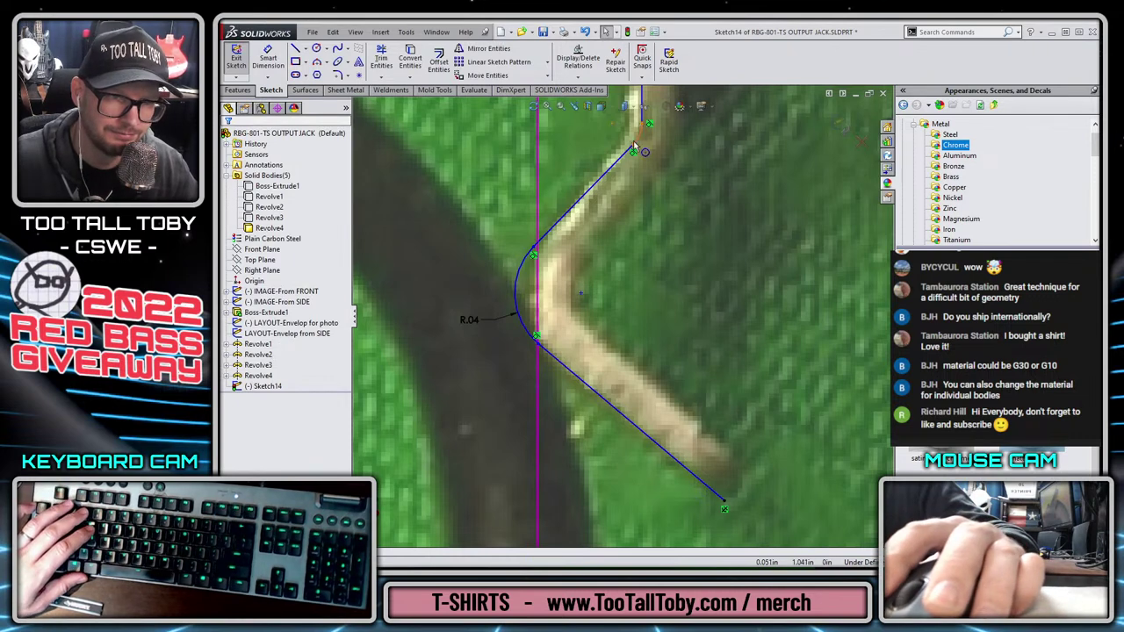
# Move the upper endpoint of the angled line onto the spring's outer edge in the photo and fix the line
pyautogui.click(633, 149)
pyautogui.moveTo(632, 148); pyautogui.dragTo(620, 154)
pyautogui.click(575, 211)
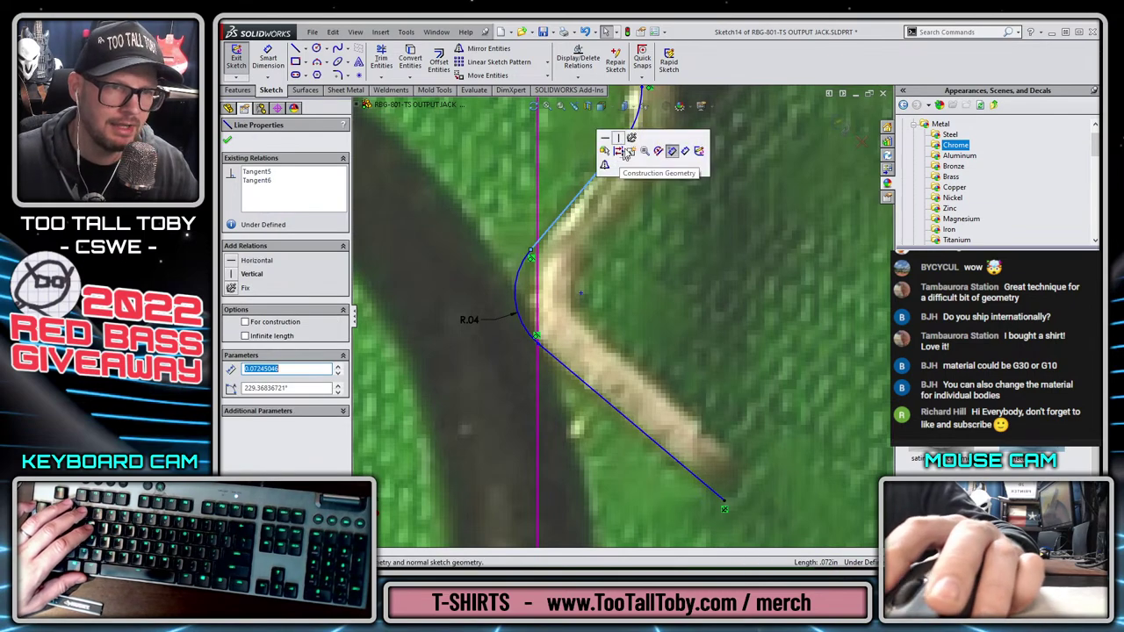
pyautogui.press('Escape')
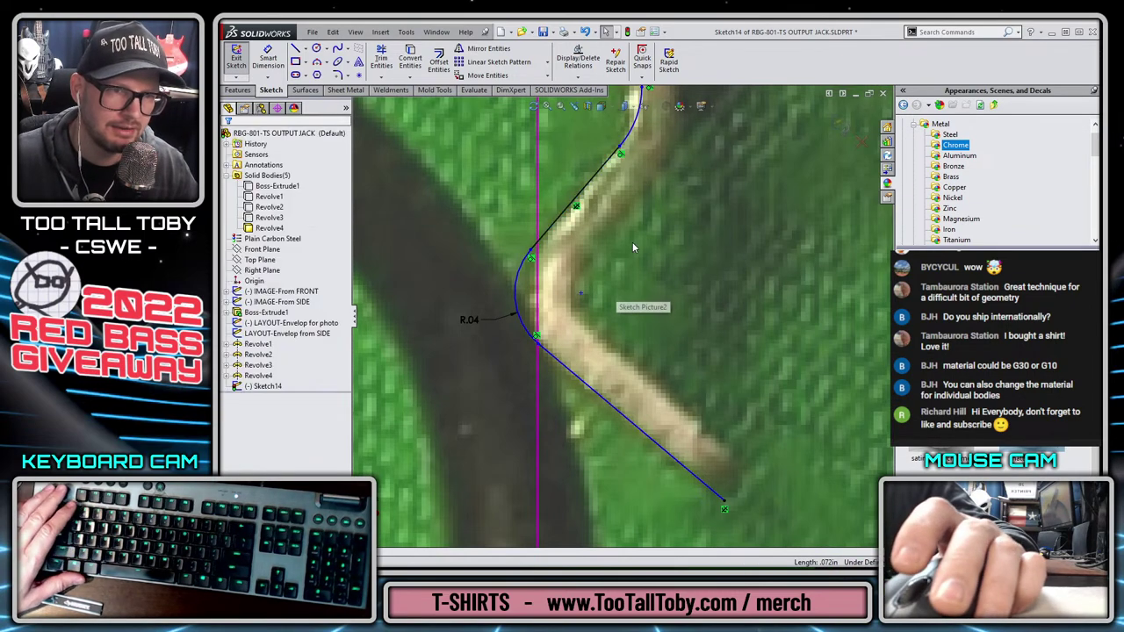
# Delete the radius dimension of the contact bend arc
pyautogui.click(538, 339)
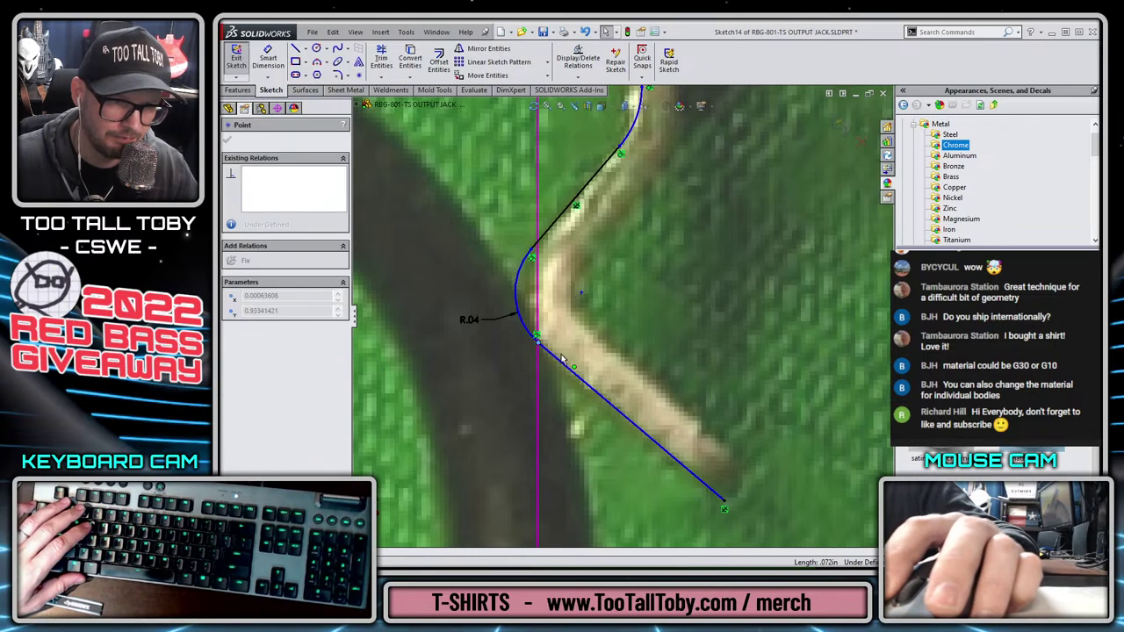
pyautogui.click(473, 321)
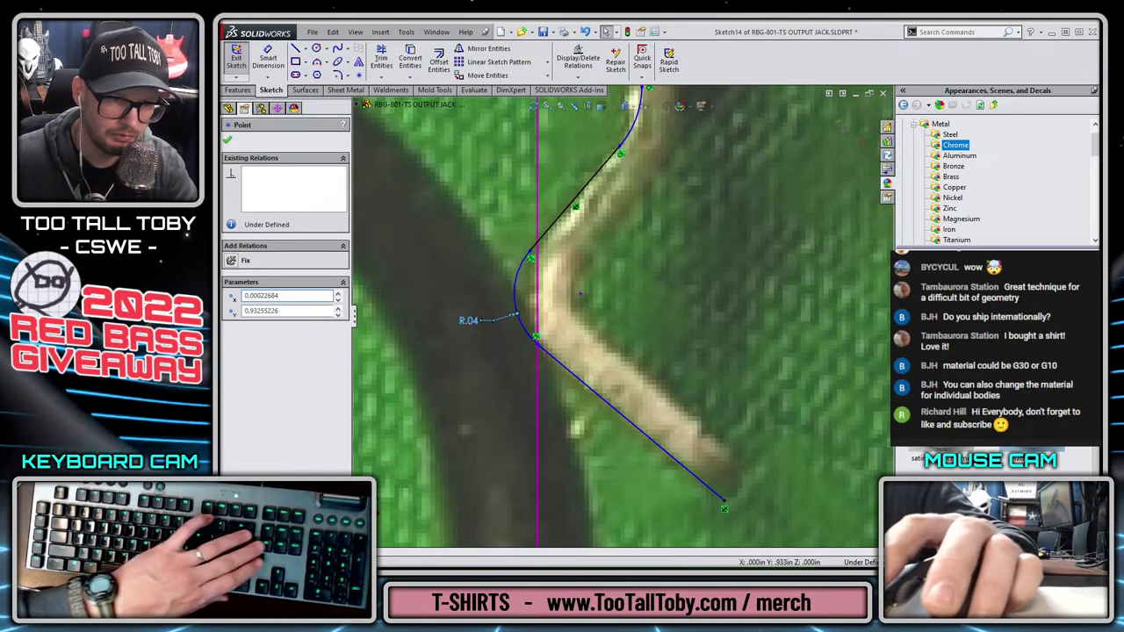
pyautogui.press('Delete')
# Slide the junction of the contact bend arc and tip line farther down toward the tip and fix that point
pyautogui.click(537, 343)
pyautogui.moveTo(552, 354); pyautogui.dragTo(562, 370)
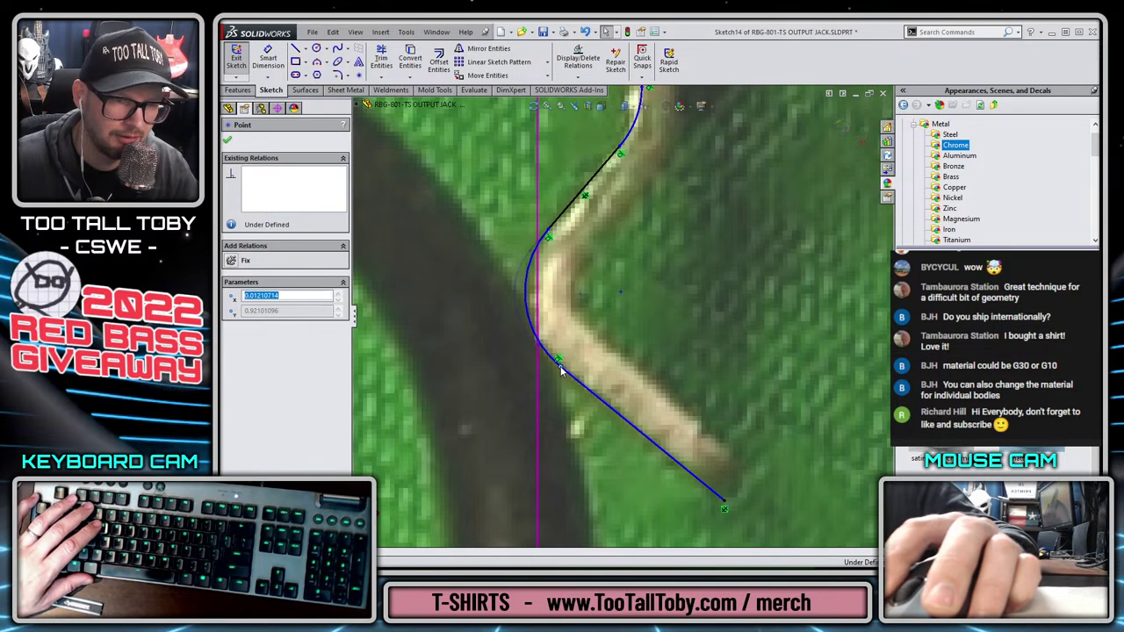
pyautogui.scroll(5, 685, 230)
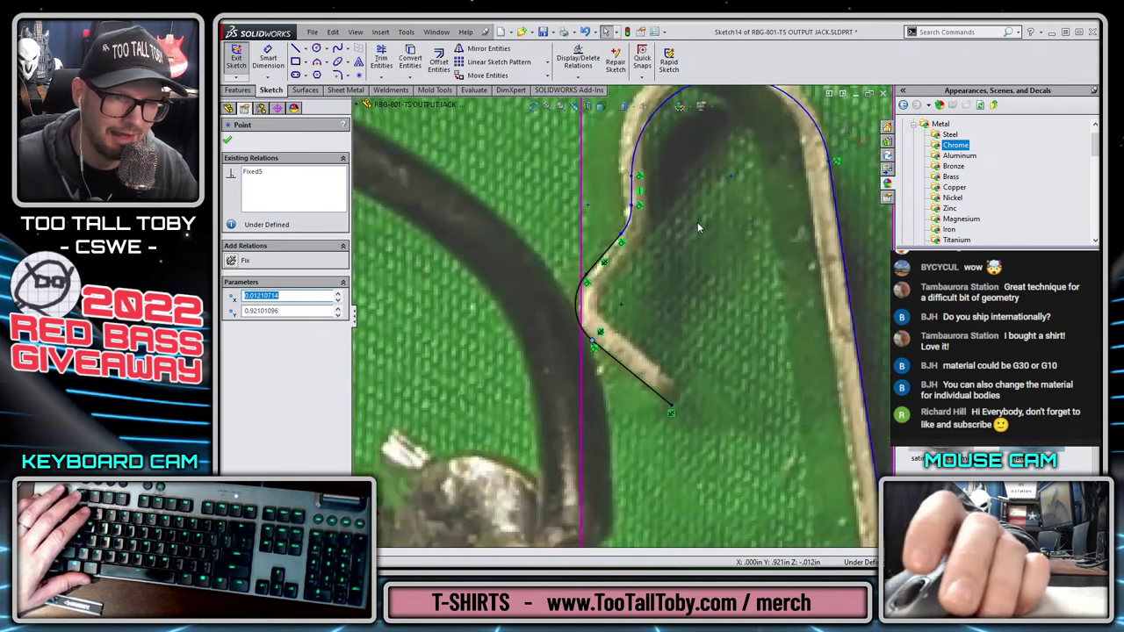
pyautogui.press('Escape')
# Move the large top arc by its center so it follows the spring's outer edge in the photo
pyautogui.scroll(-3, 686, 256)
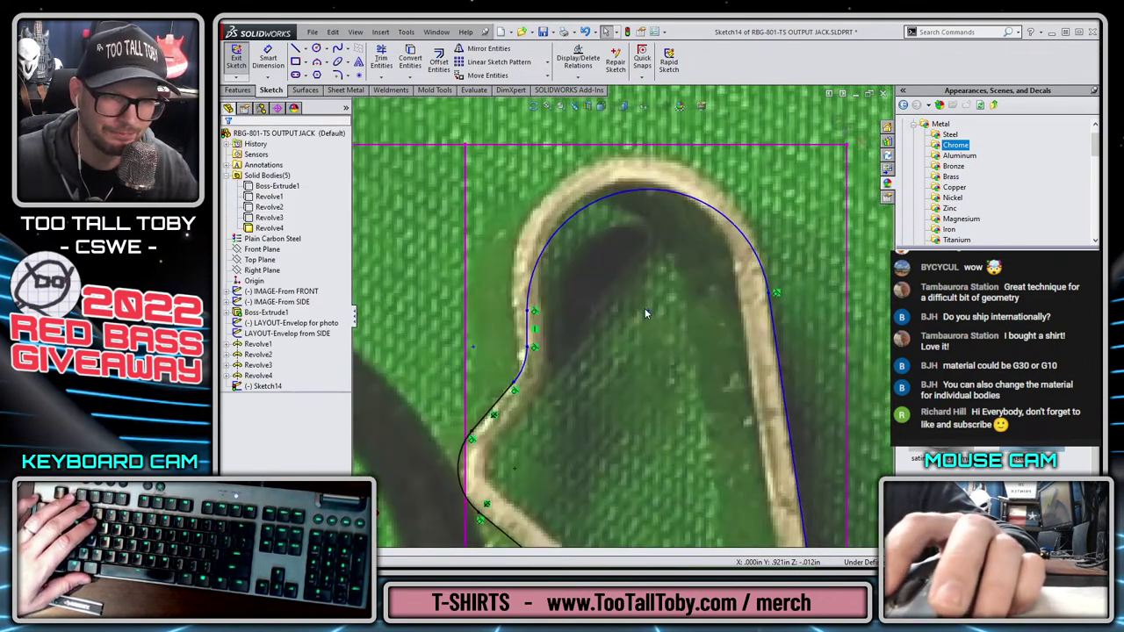
pyautogui.moveTo(649, 314); pyautogui.dragTo(640, 274)
pyautogui.press('Escape')
# Dimension the radius of the small arc between the short vertical line and the angled line as 0.02 in
pyautogui.press('s')
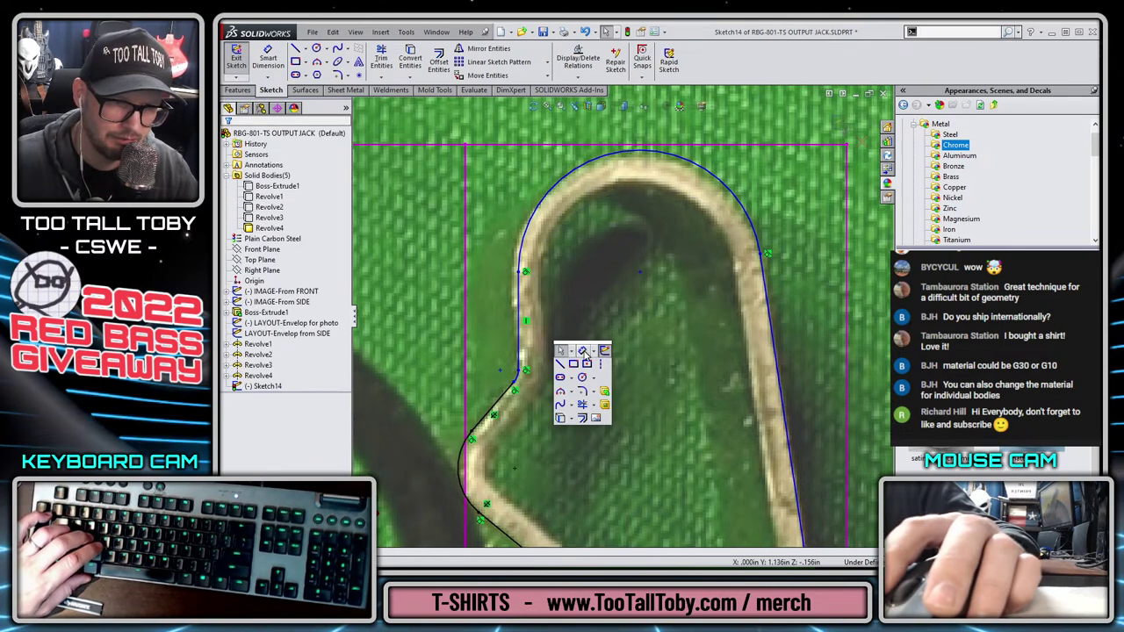
pyautogui.click(583, 351)
pyautogui.click(520, 378)
pyautogui.click(572, 402)
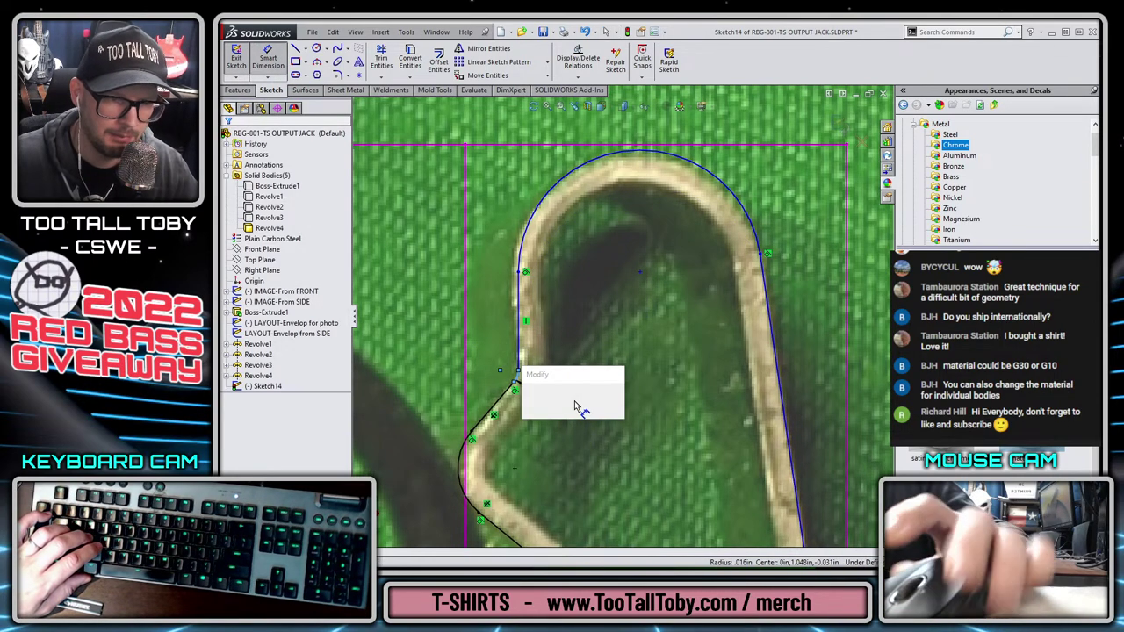
pyautogui.write('.02')
pyautogui.press('Return')
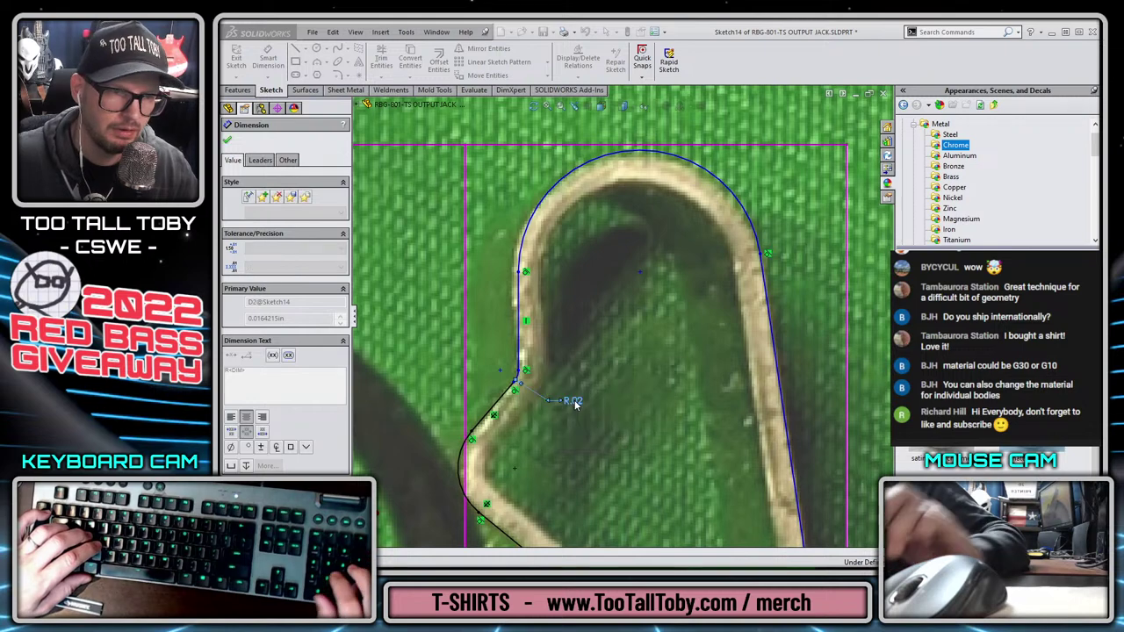
pyautogui.press('Escape')
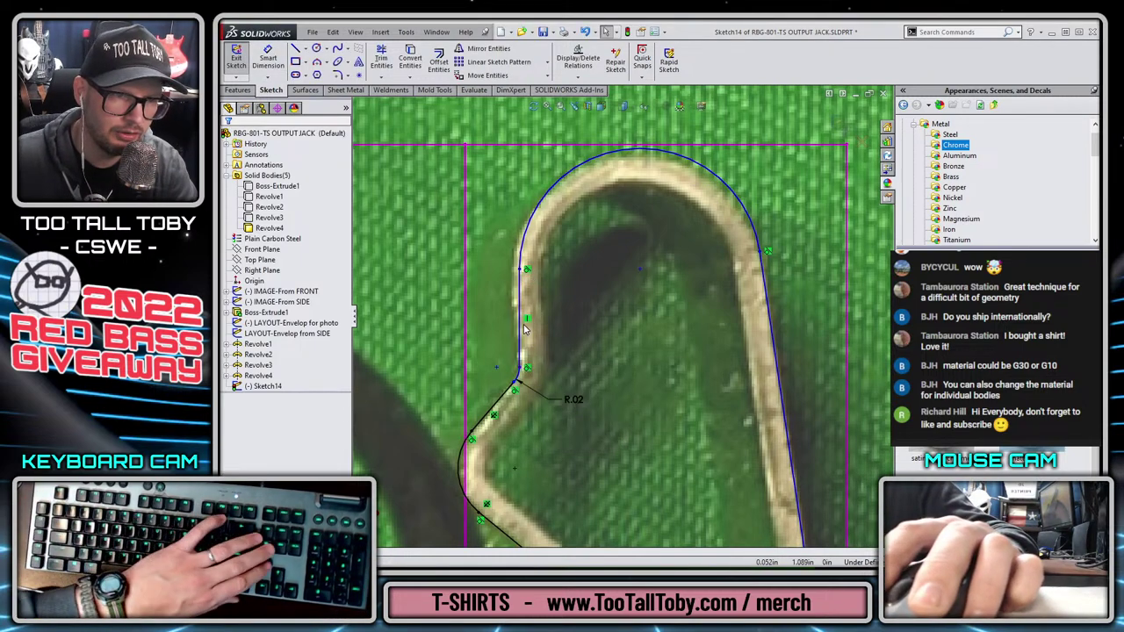
# Align the short vertical line's upper endpoint with the spring's outer edge in the photo and fix the large top arc
pyautogui.click(520, 268)
pyautogui.moveTo(510, 278); pyautogui.dragTo(516, 274)
pyautogui.press('Escape')
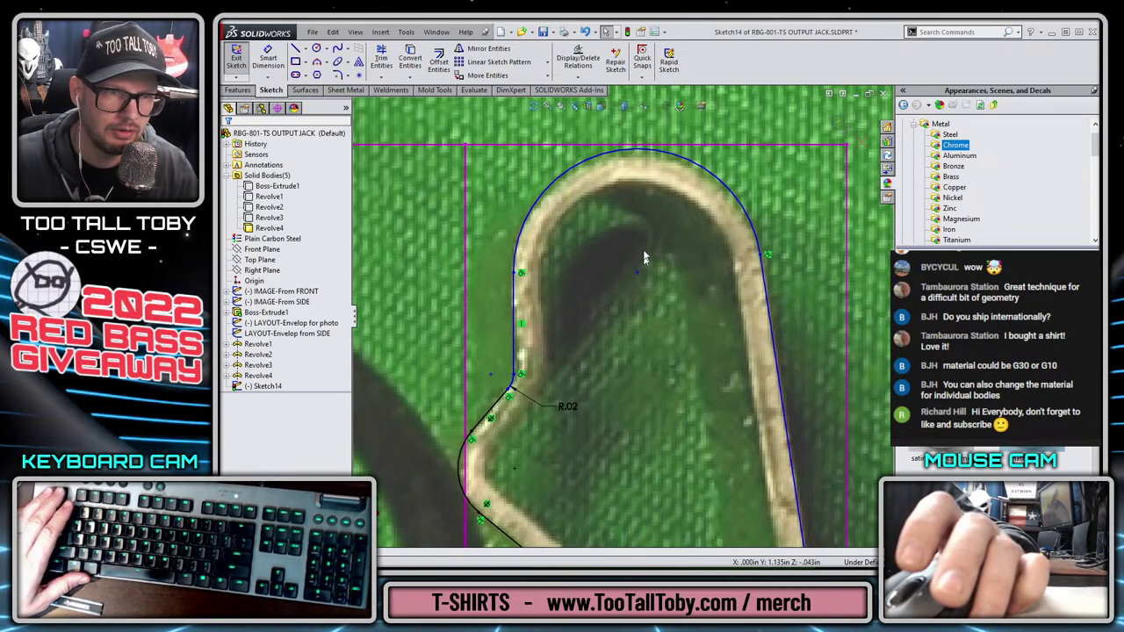
pyautogui.click(690, 163)
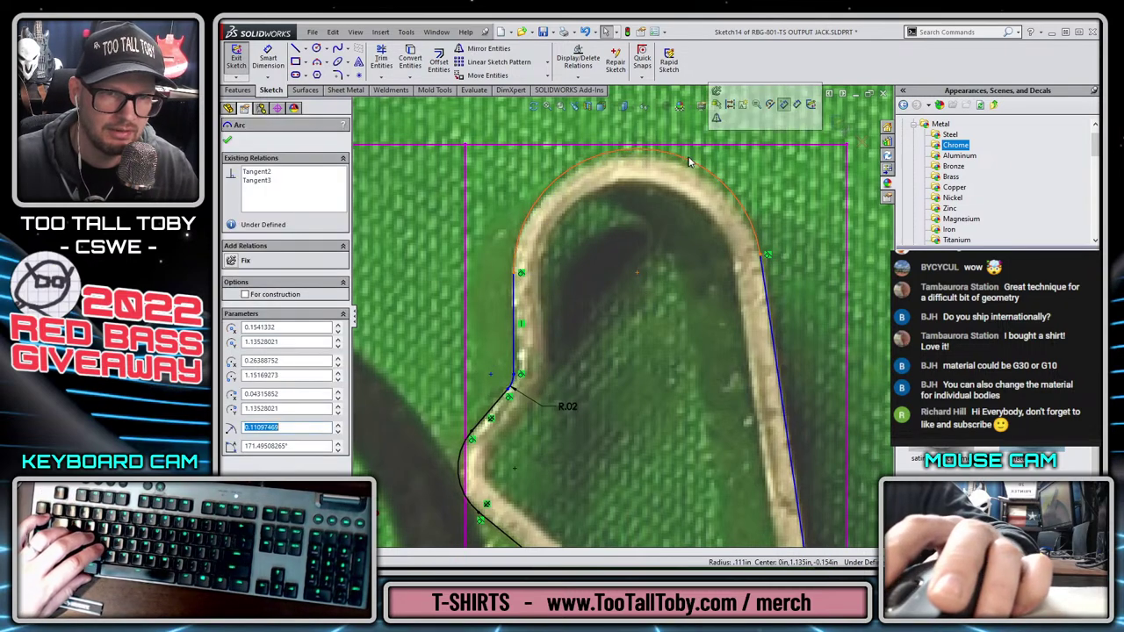
pyautogui.click(717, 91)
# Adjust the junction of the spring's long leg and its bottom bend arc against the photo
pyautogui.scroll(5, 787, 365)
pyautogui.scroll(-5, 703, 482)
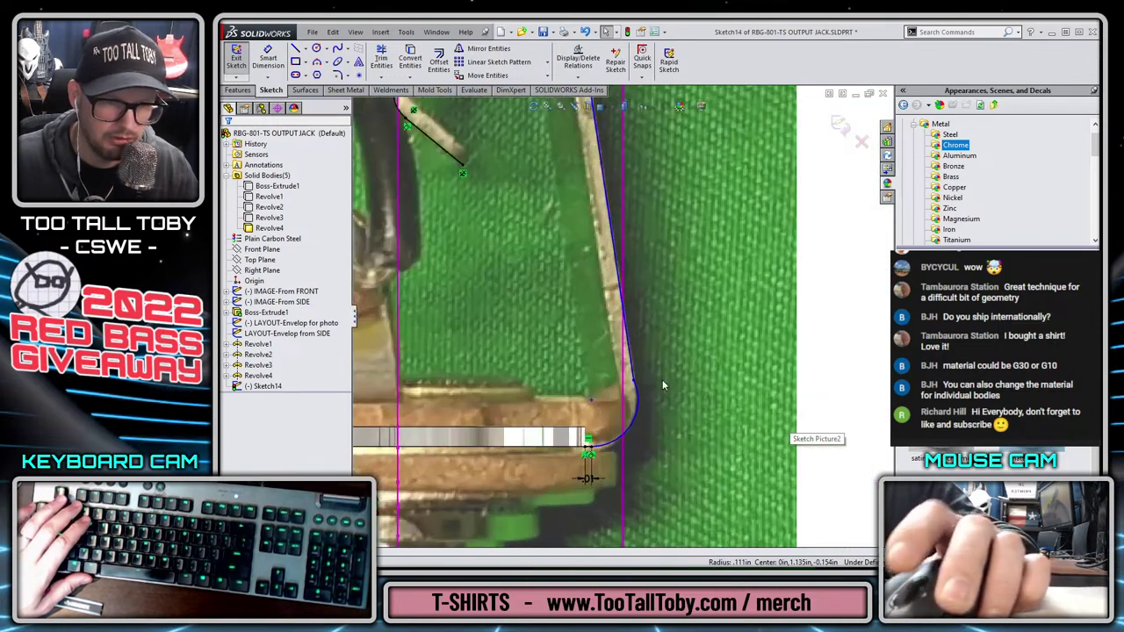
pyautogui.click(606, 370)
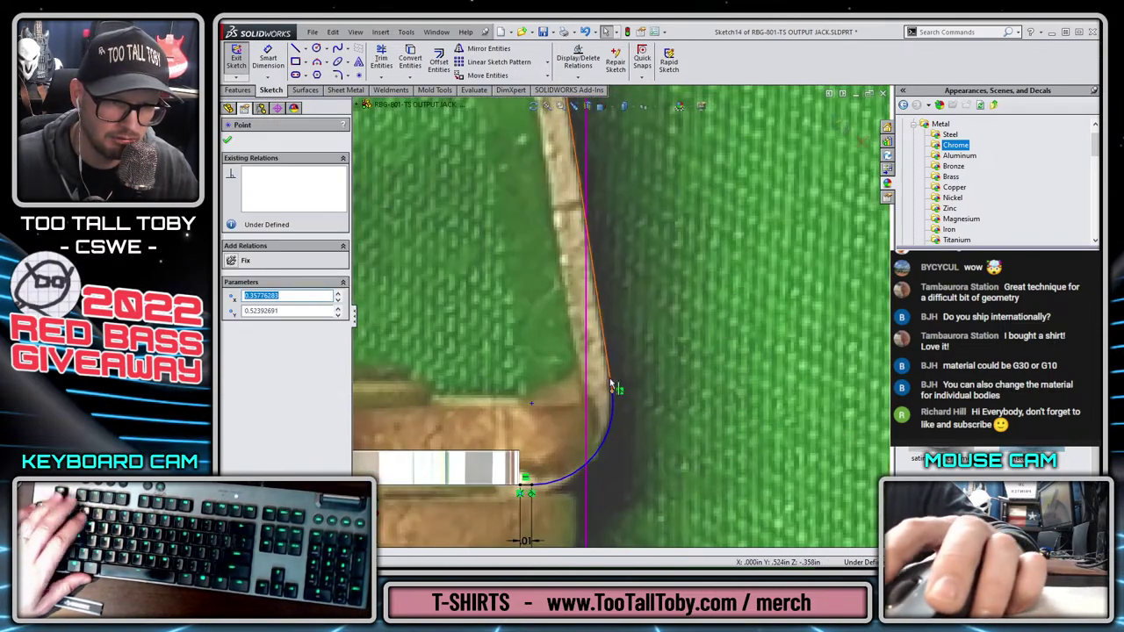
pyautogui.press('Escape')
pyautogui.scroll(5, 618, 259)
pyautogui.scroll(-3, 596, 223)
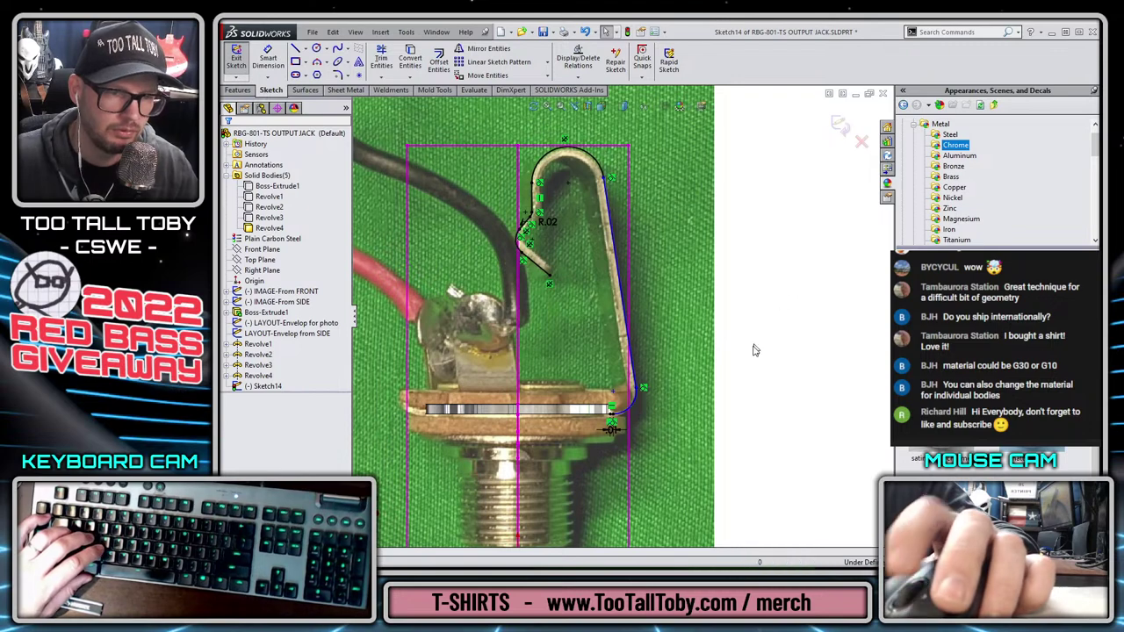
# Try extruding the spring profile as a thin feature with a 0.035 in thickness, and cancel the extrusion
pyautogui.moveTo(753, 351)
pyautogui.mouseDown(button='middle')
pyautogui.moveTo(737, 337)
pyautogui.moveTo(707, 380)
pyautogui.mouseUp(button='middle')
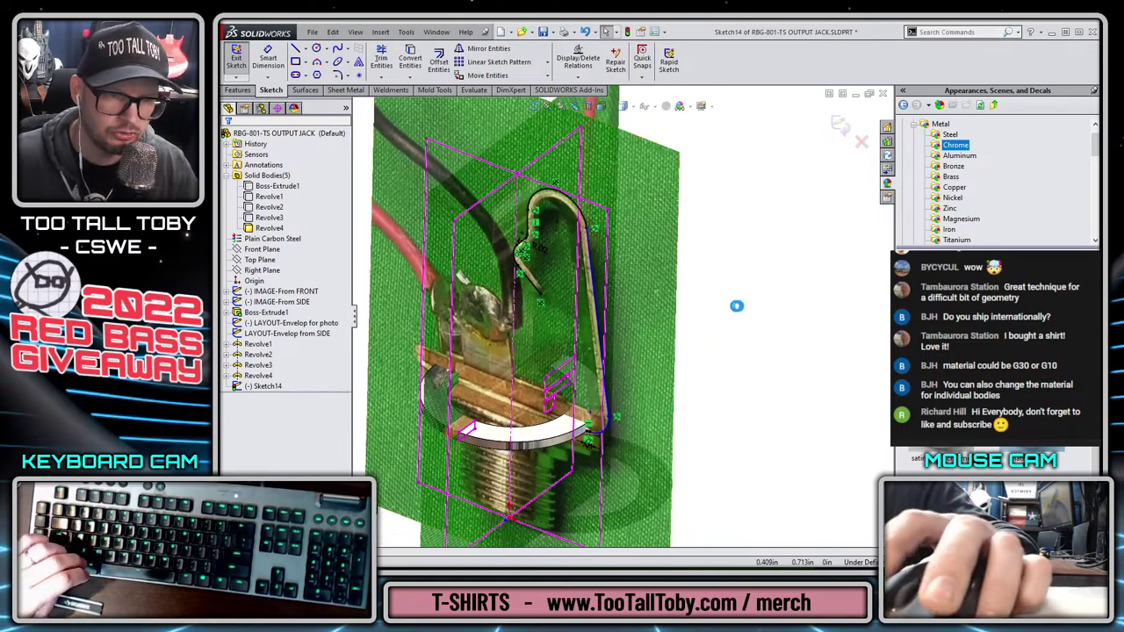
pyautogui.press('e')
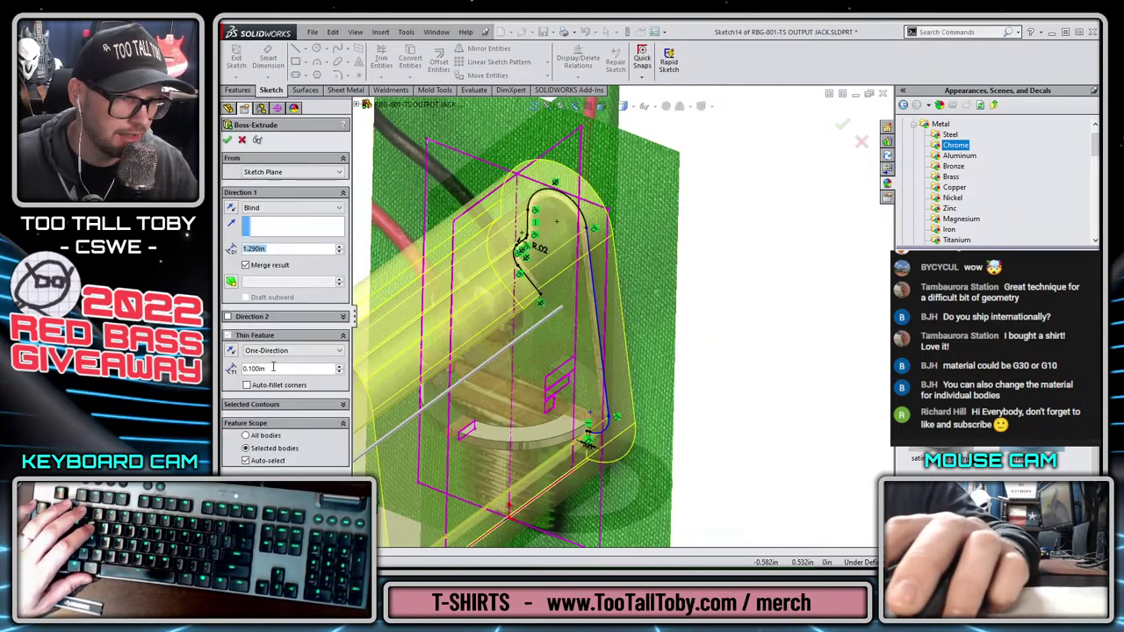
pyautogui.write('0')
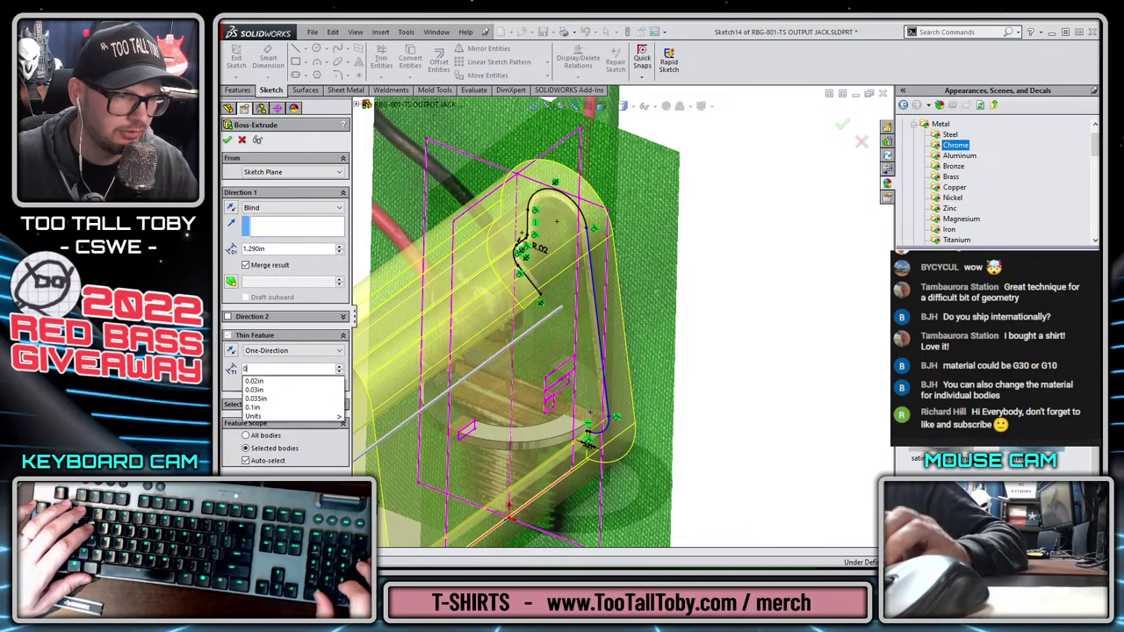
pyautogui.write('.035')
pyautogui.press('Return')
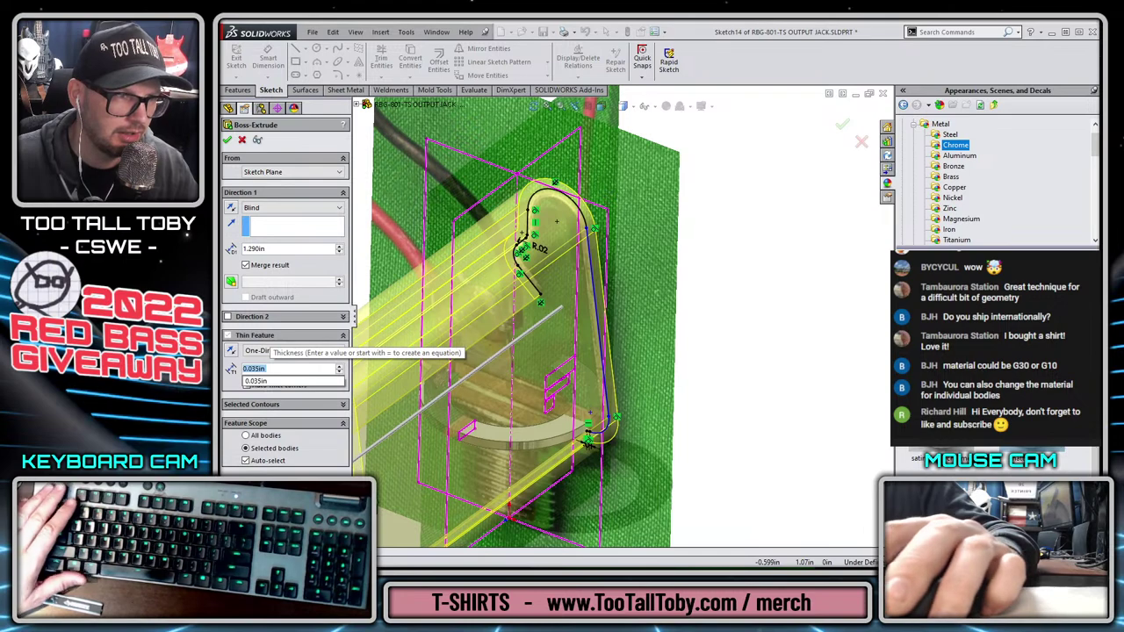
pyautogui.click(242, 141)
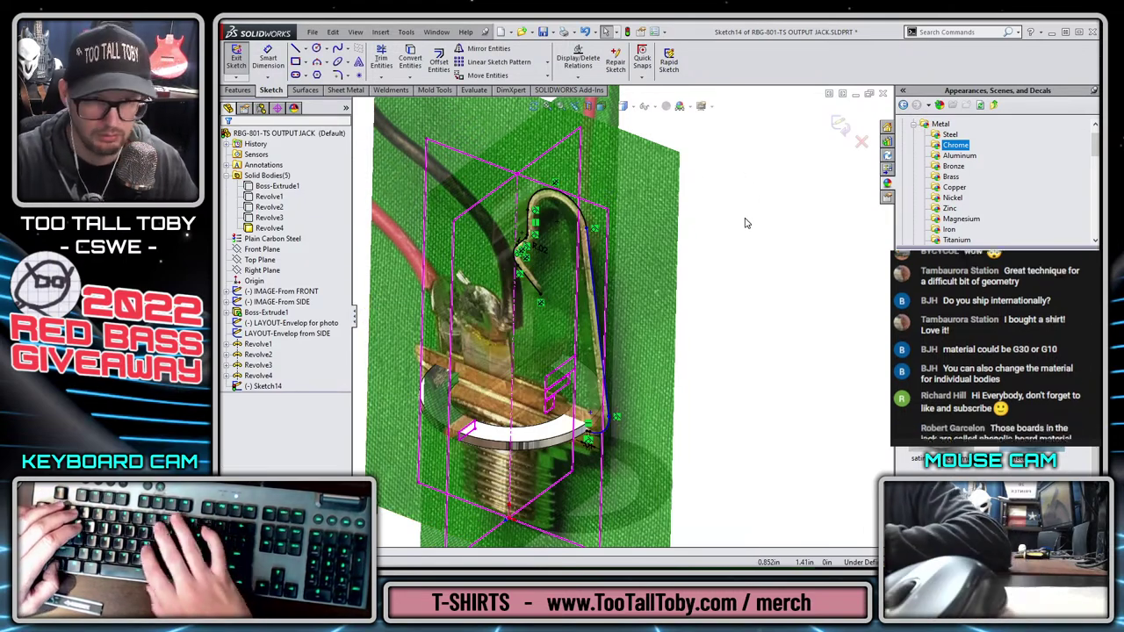
# Draw a horizontal line about 0.05 in long from the profile's base end inward along the ring's bottom edge
pyautogui.click(573, 108)
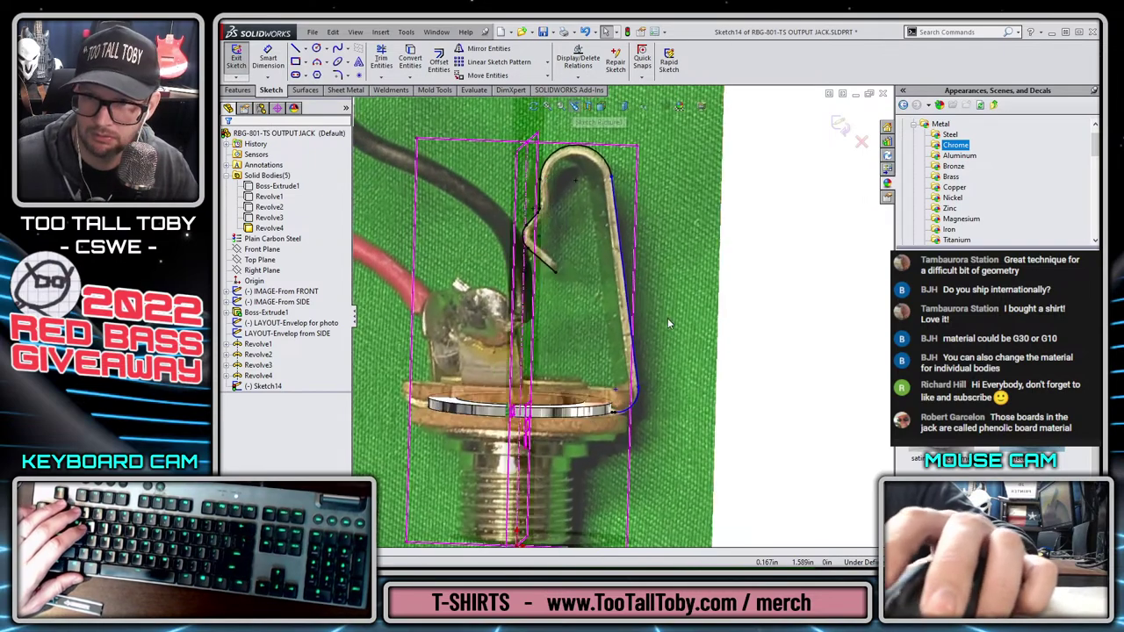
pyautogui.scroll(3, 634, 419)
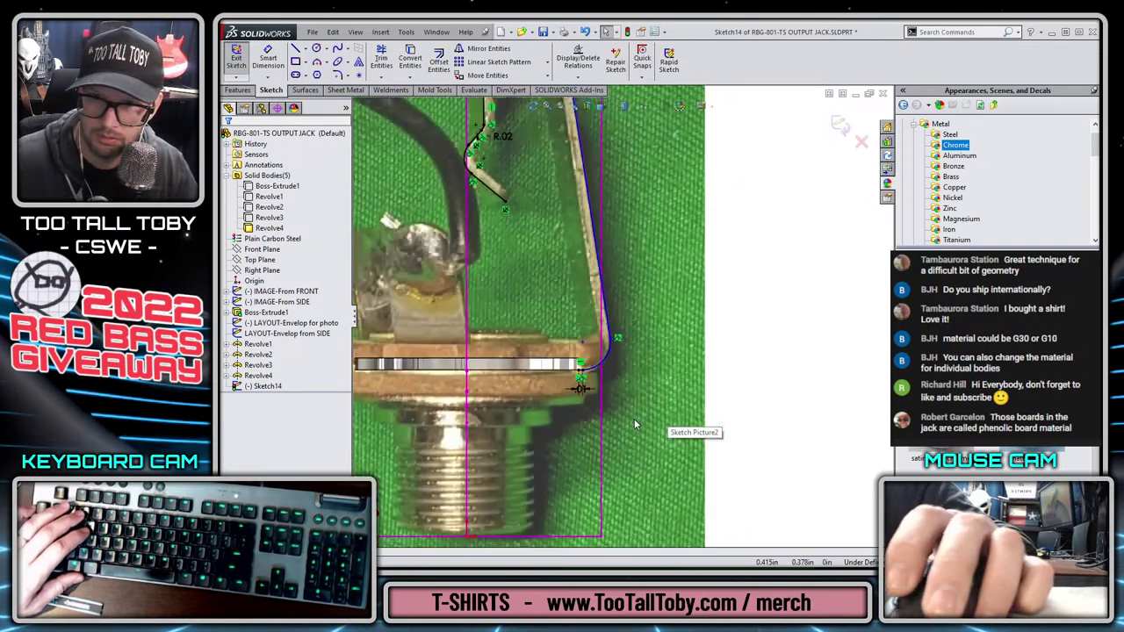
pyautogui.scroll(-3, 567, 384)
pyautogui.scroll(-2, 652, 309)
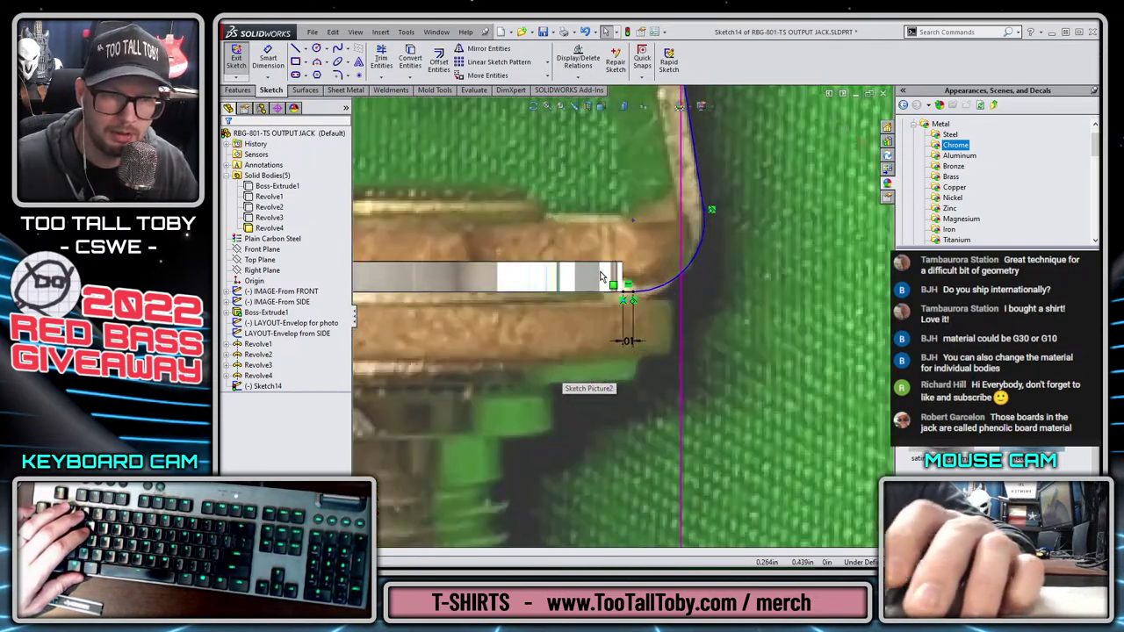
pyautogui.press('s')
pyautogui.click(659, 291)
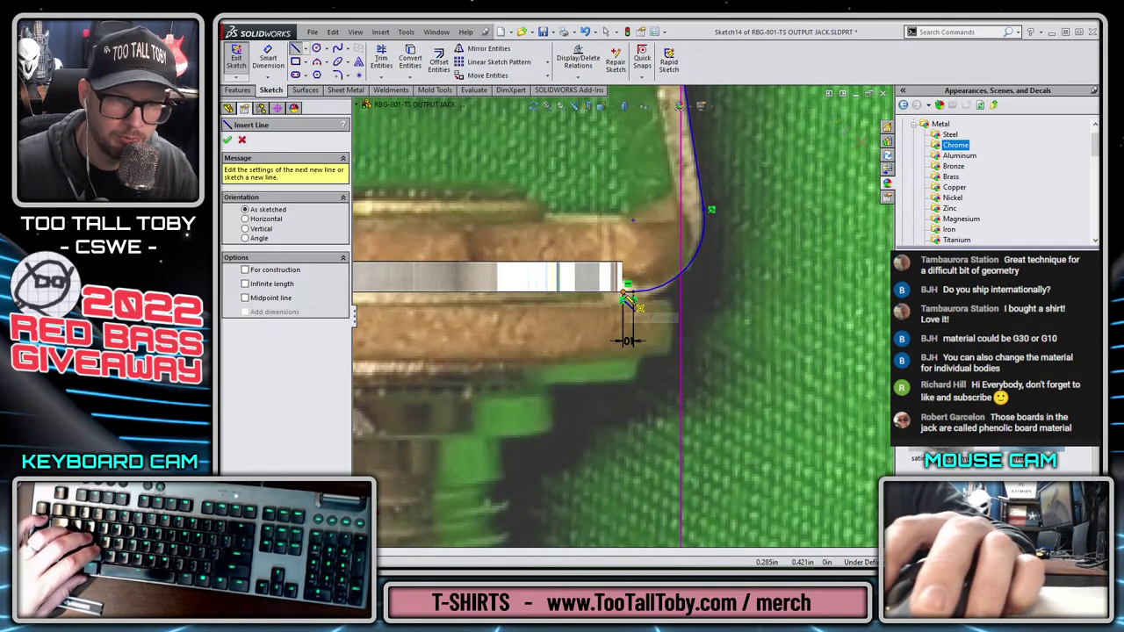
pyautogui.click(626, 289)
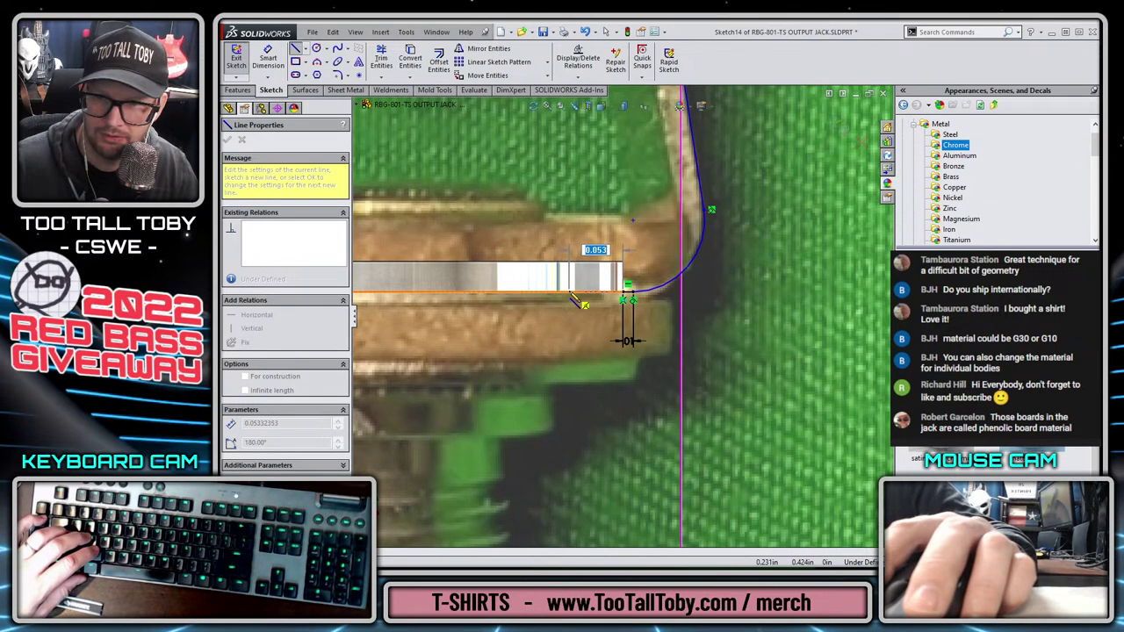
pyautogui.click(580, 290)
pyautogui.press('Escape')
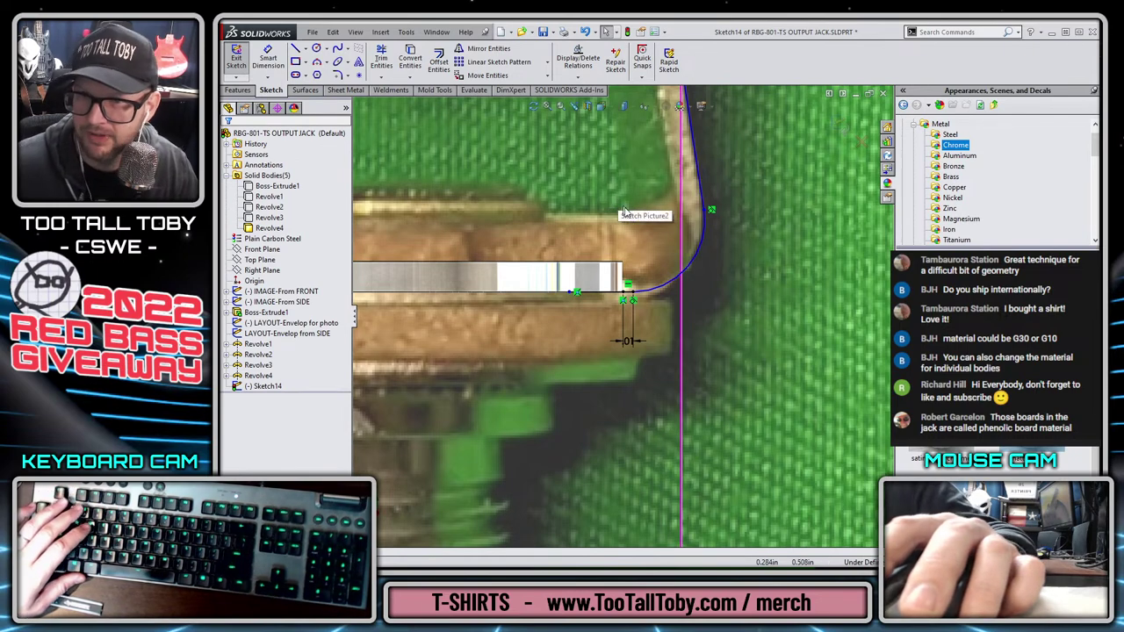
# Start extruding the spring profile as a one-direction thin feature 0.035 in thick, with the thickness flipped to the inside
pyautogui.scroll(5, 756, 278)
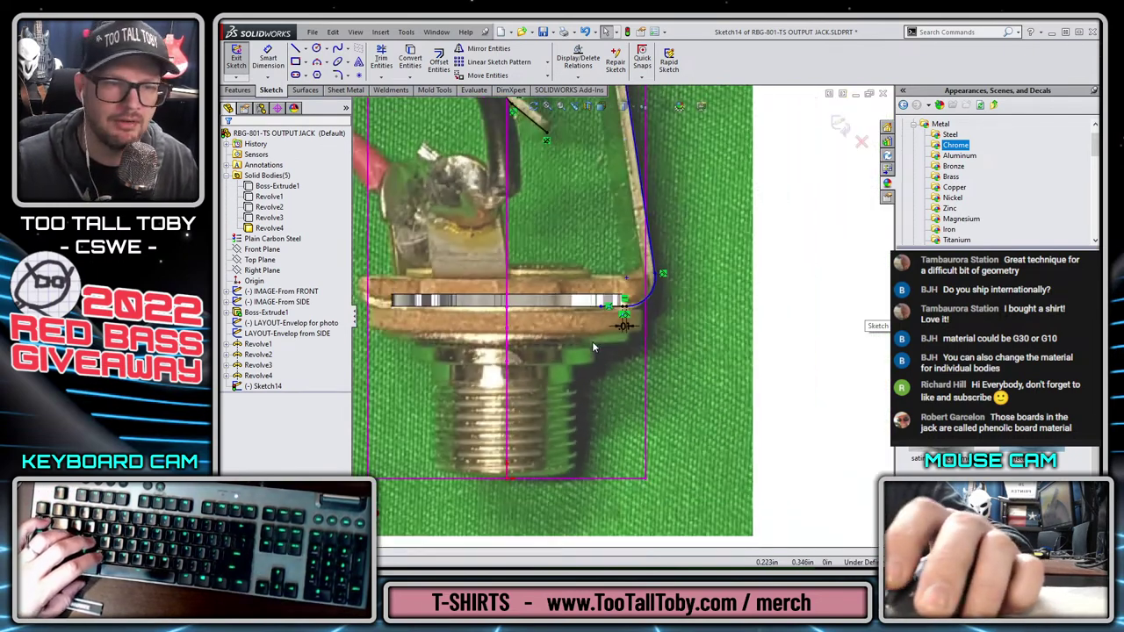
pyautogui.moveTo(634, 303)
pyautogui.mouseDown(button='middle')
pyautogui.moveTo(688, 319)
pyautogui.moveTo(639, 255)
pyautogui.mouseUp(button='middle')
pyautogui.scroll(-6, 606, 356)
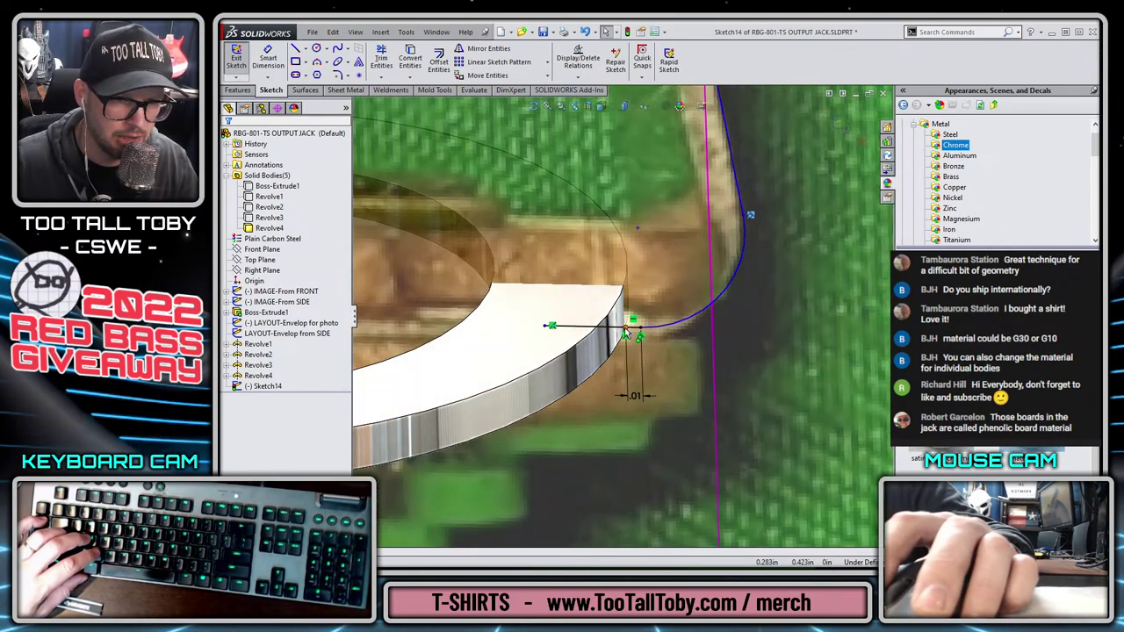
pyautogui.hotkey('ctrl', '8')
pyautogui.press('s')
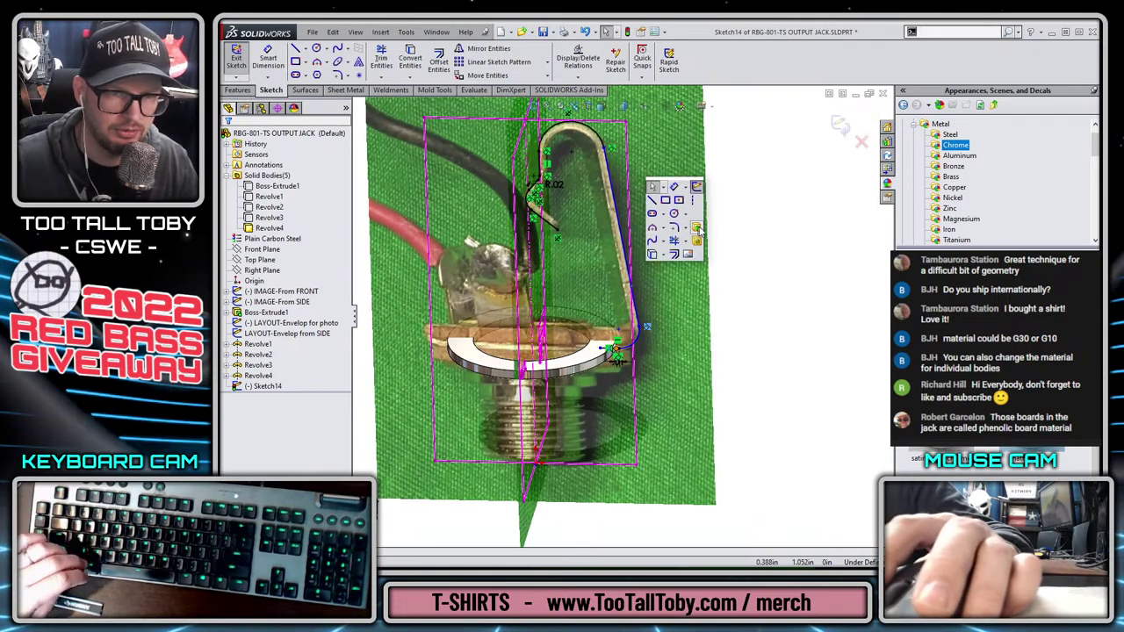
pyautogui.click(697, 228)
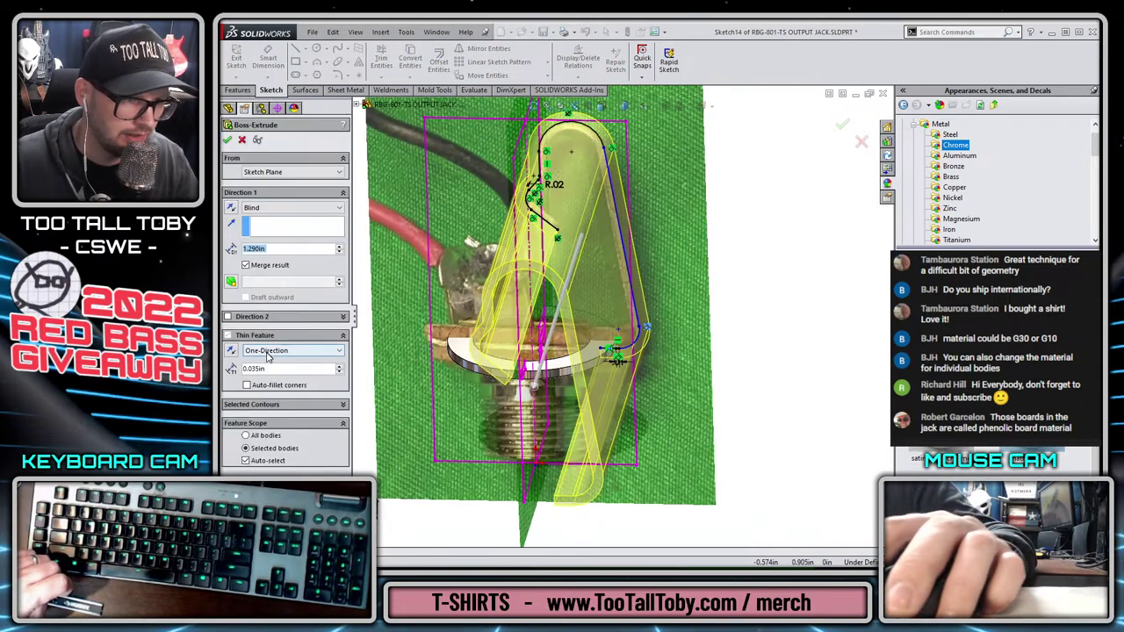
pyautogui.click(230, 351)
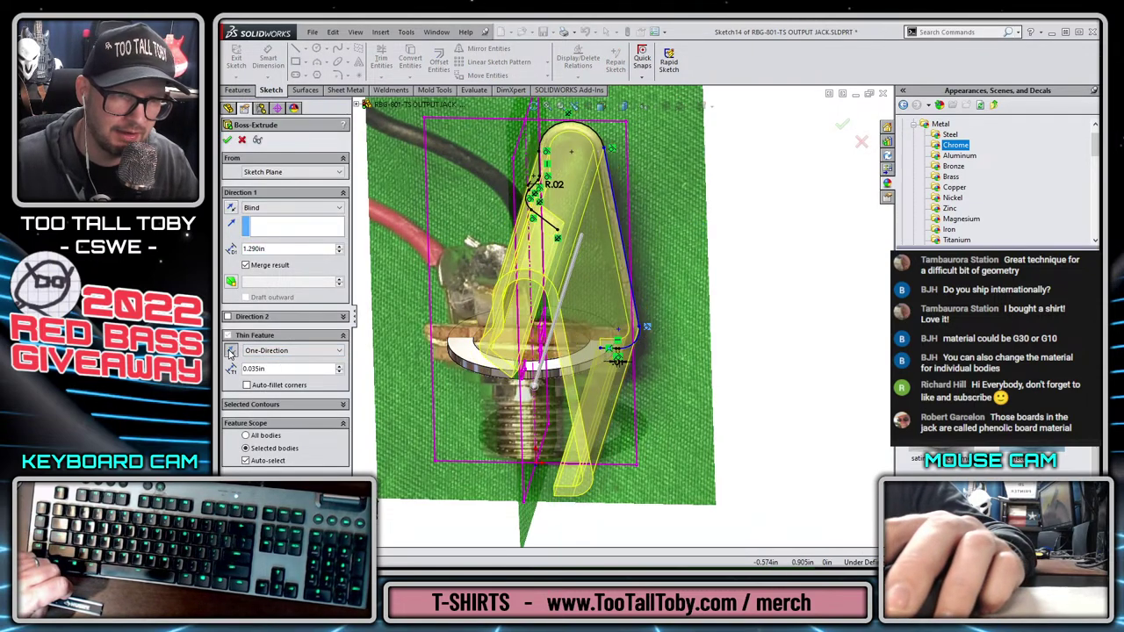
# Set the spring extrusion to a depth of 0.25 in with the Mid Plane end condition
pyautogui.doubleClick(253, 249)
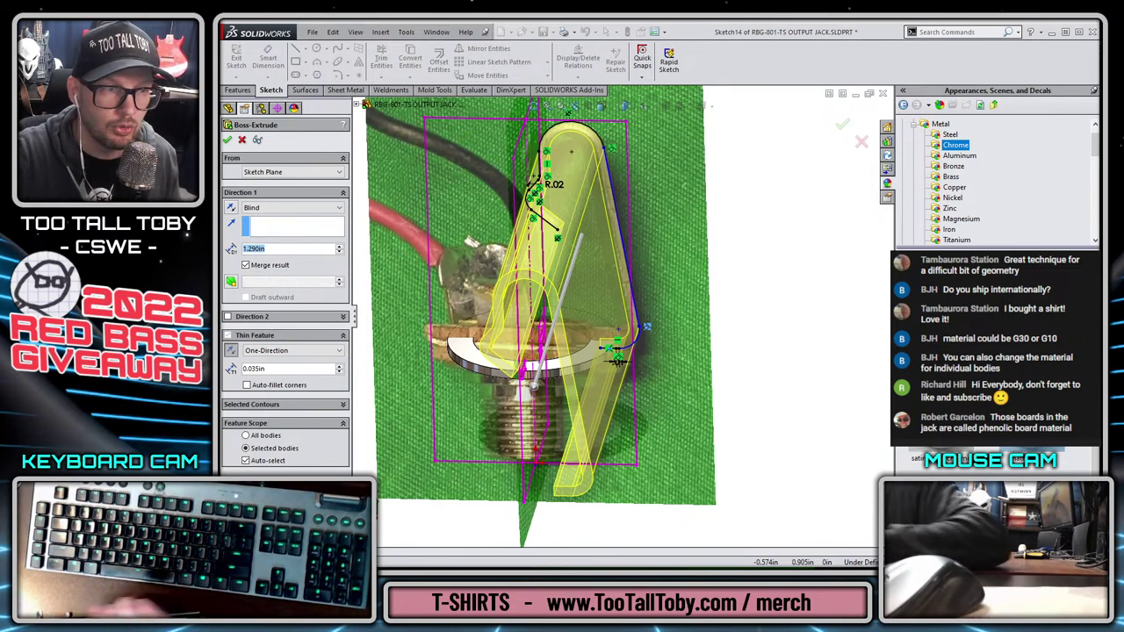
pyautogui.write('.25')
pyautogui.press('Return')
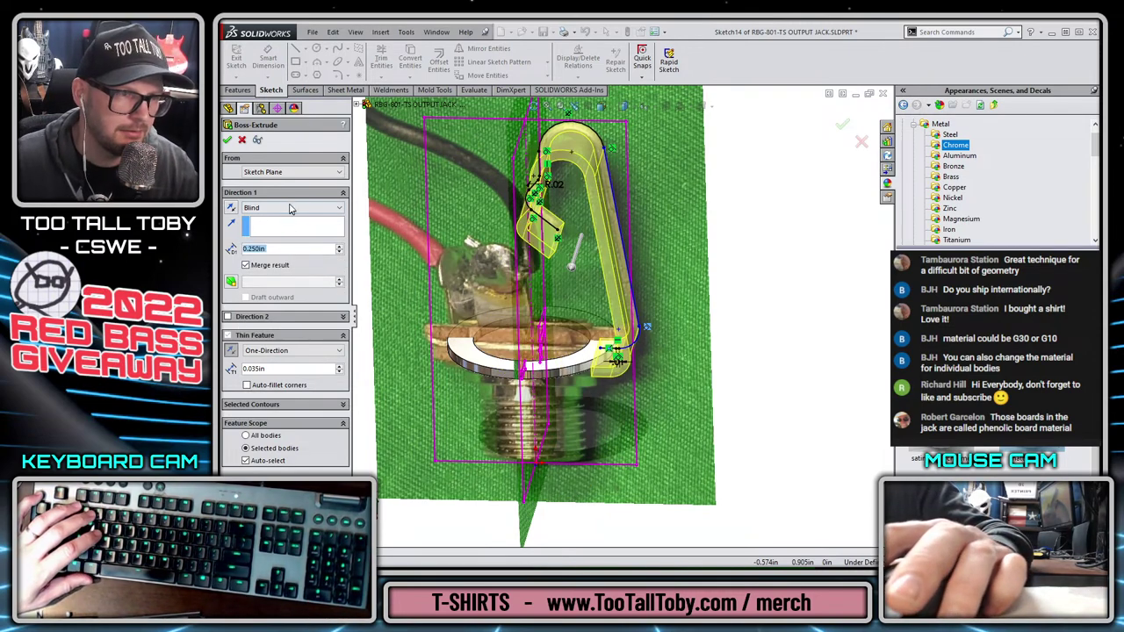
pyautogui.click(290, 207)
pyautogui.click(264, 274)
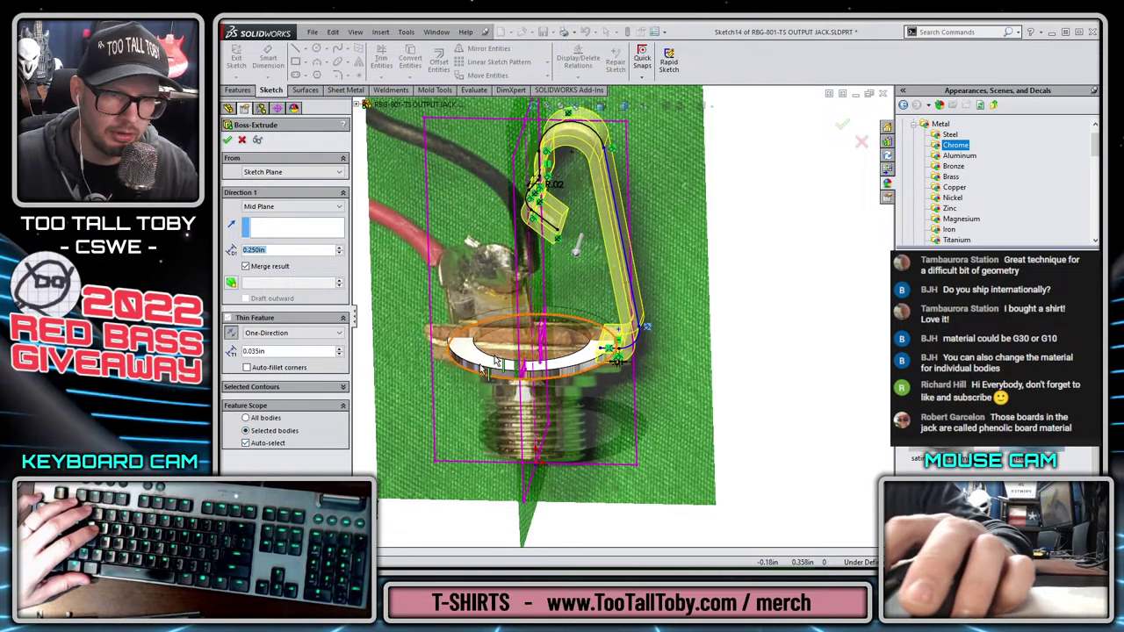
# Complete the spring extrusion and compare its foot with the ring face where the two meet
pyautogui.click(842, 126)
pyautogui.scroll(-2, 753, 470)
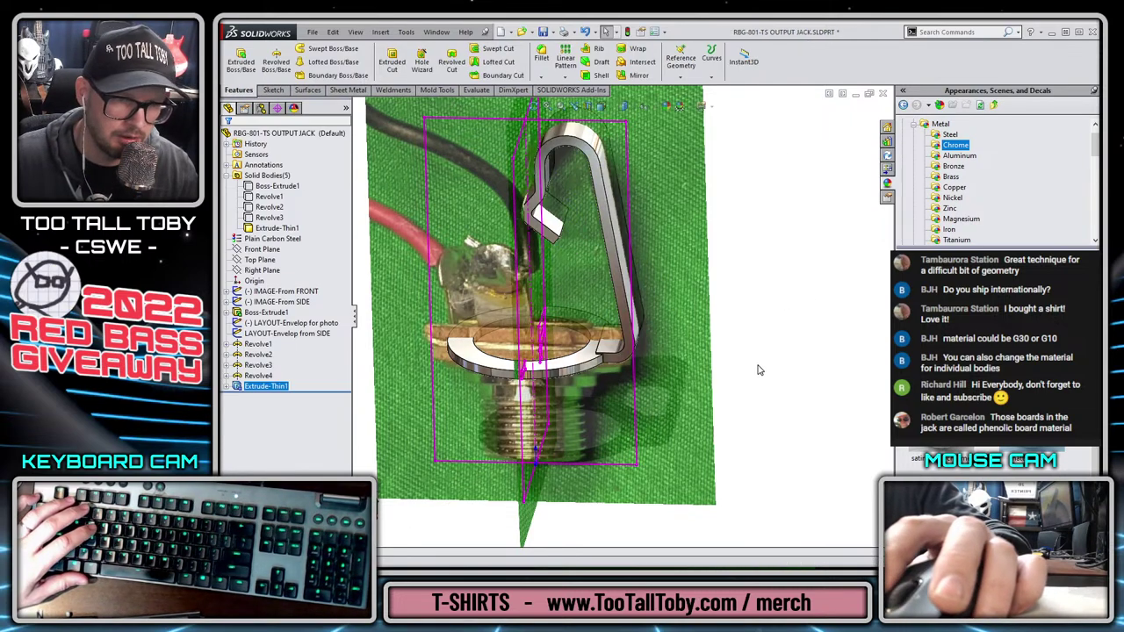
pyautogui.scroll(-4, 603, 355)
pyautogui.scroll(-1, 603, 355)
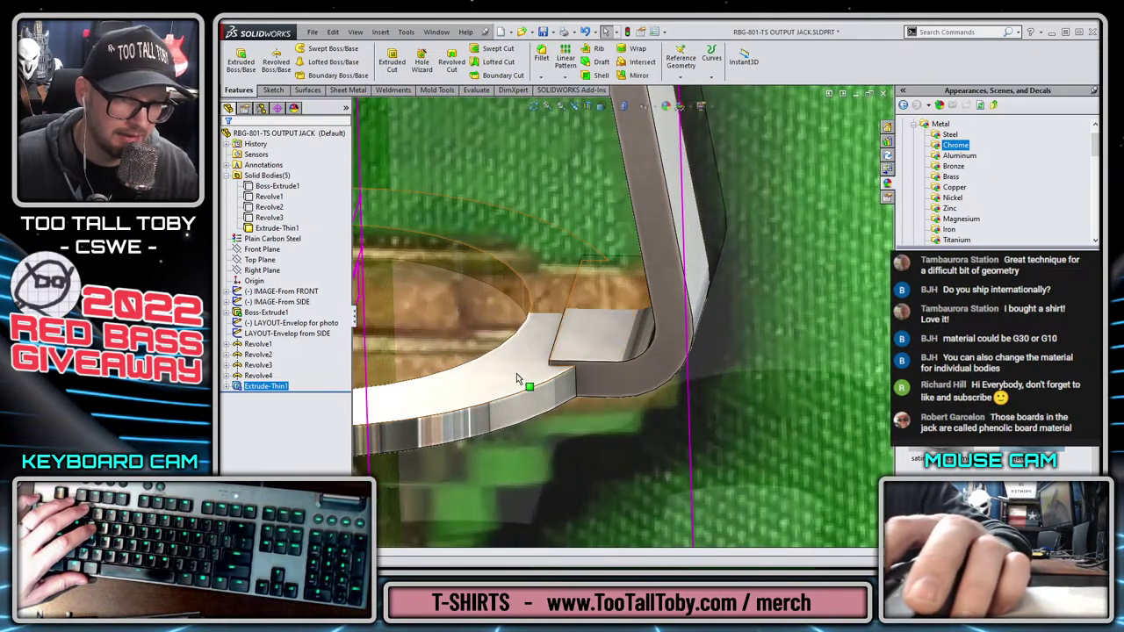
pyautogui.click(517, 376)
pyautogui.scroll(3, 518, 376)
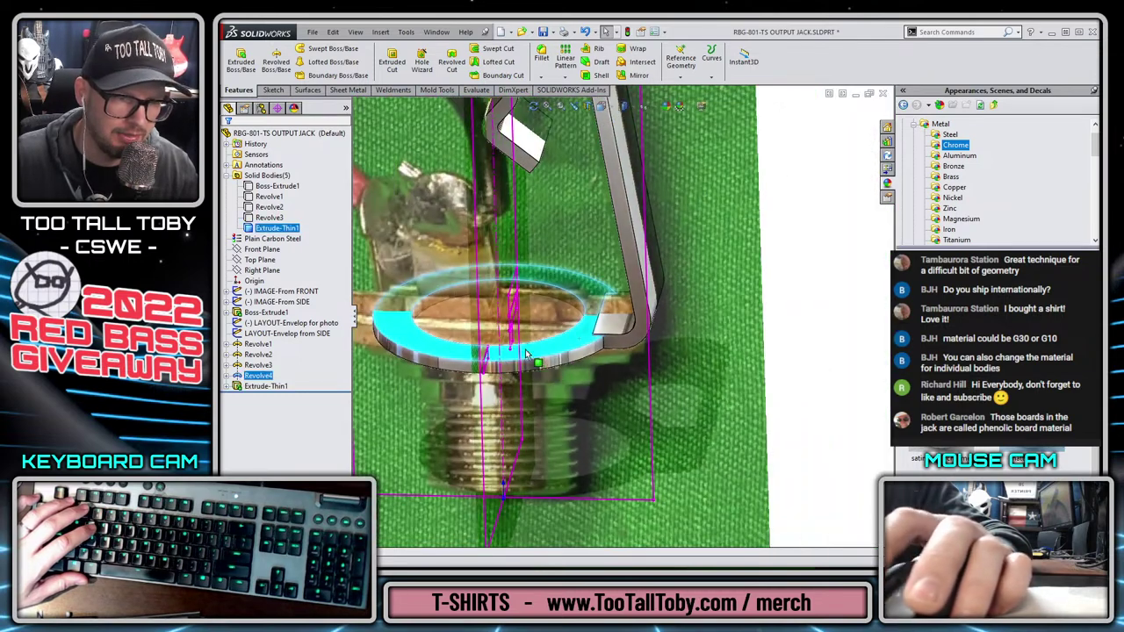
pyautogui.keyDown('ctrl'); pyautogui.click(597, 335); pyautogui.keyUp('ctrl')
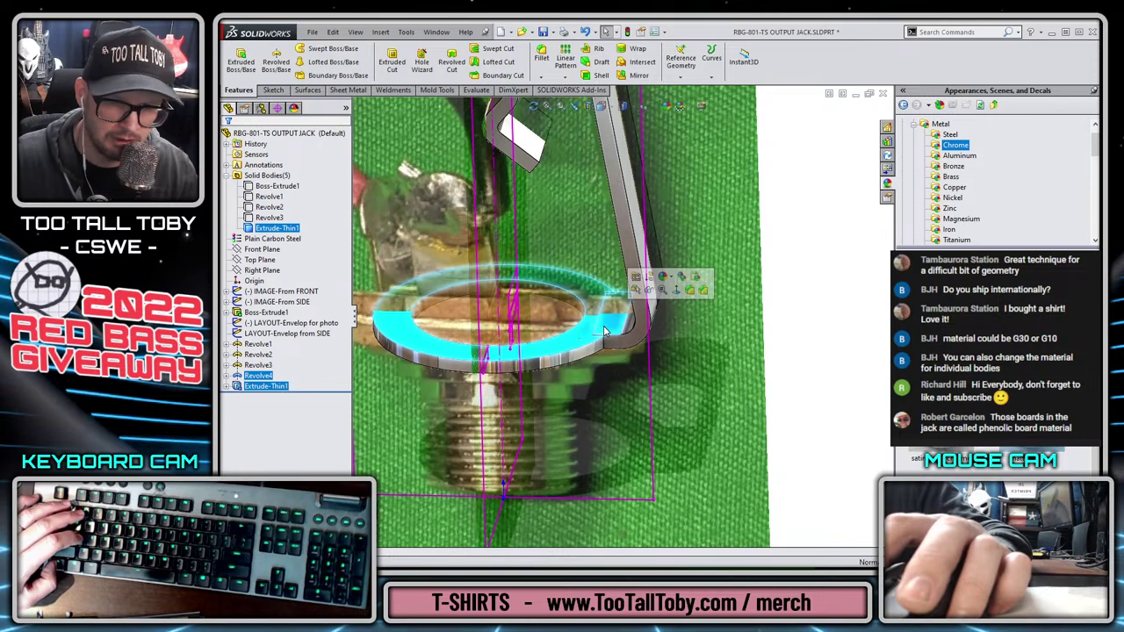
# Edit the spring's thin extrusion and set its wall thickness to 0.030 in
pyautogui.click(606, 330)
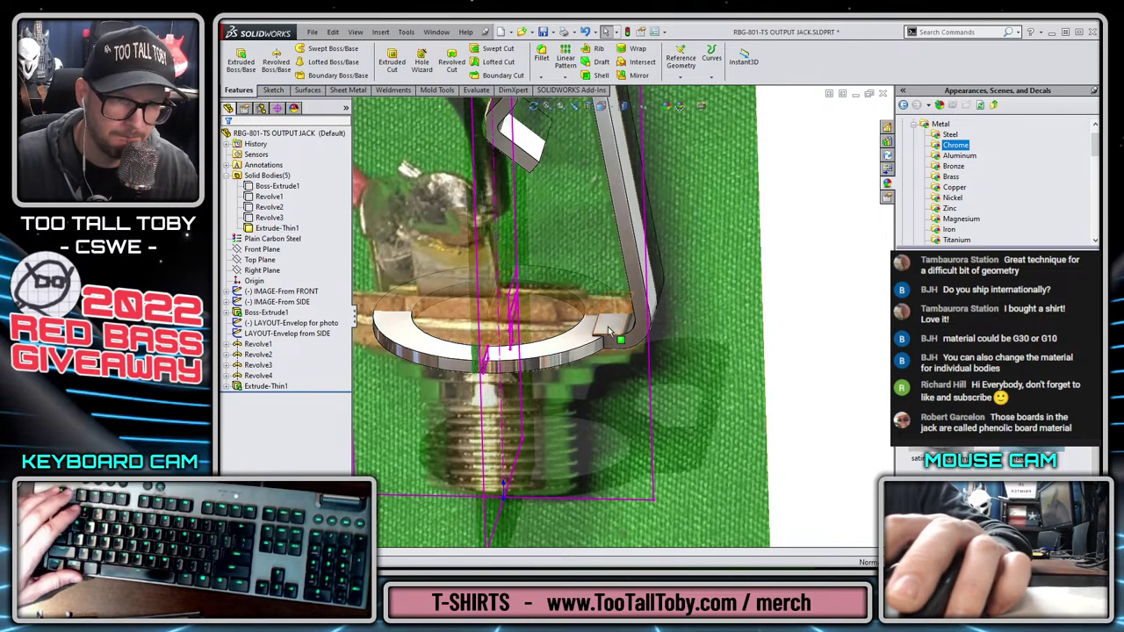
pyautogui.click(640, 277)
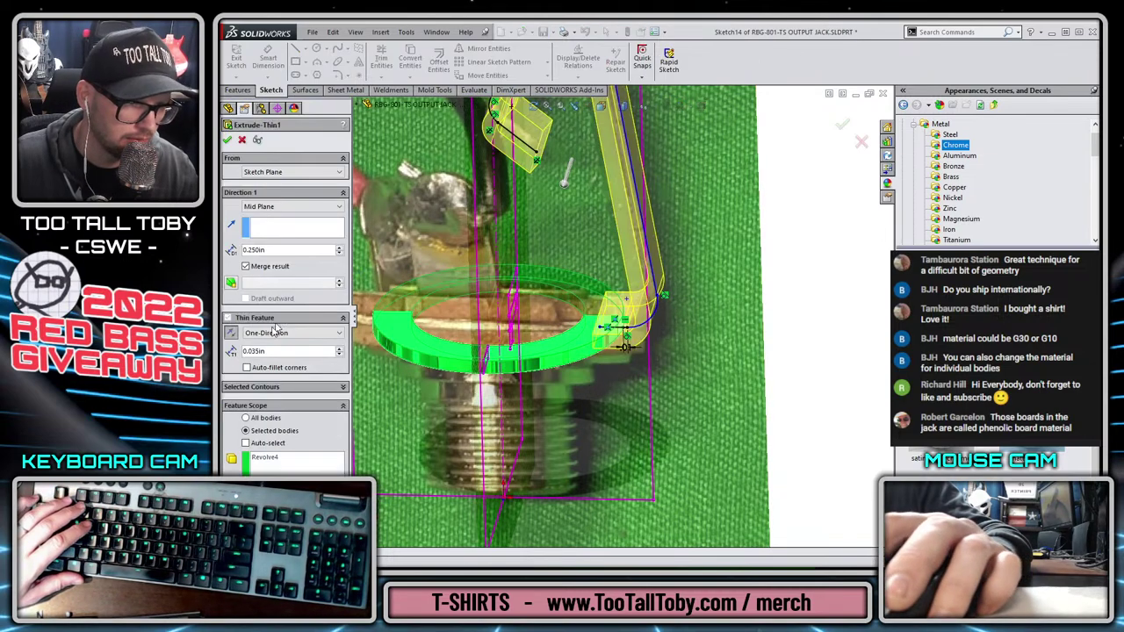
pyautogui.doubleClick(277, 350)
pyautogui.write('0.030')
pyautogui.press('Return')
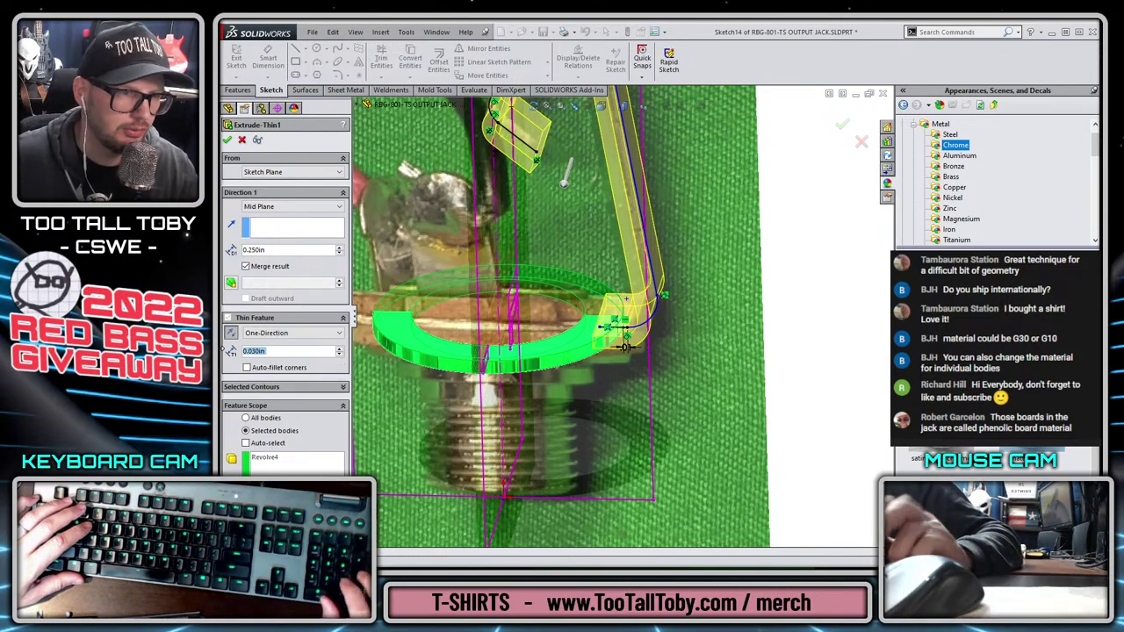
pyautogui.scroll(5, 623, 317)
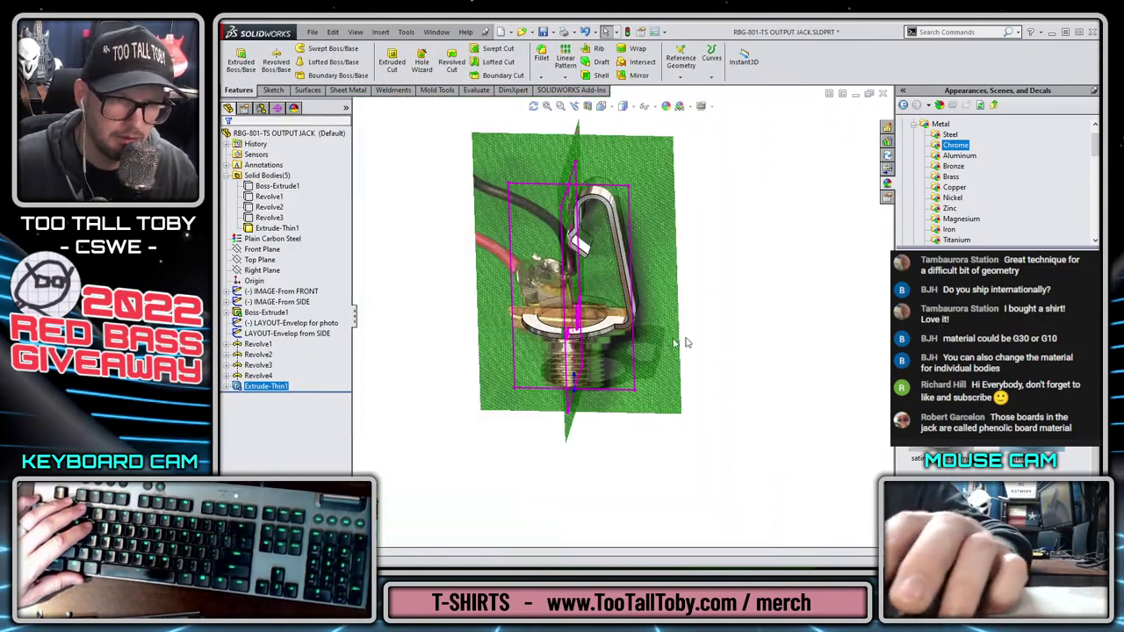
# Add a global variable named BENT JACK THICKNESS with the value 0.030 to the part's equations
pyautogui.scroll(-5, 586, 325)
pyautogui.moveTo(587, 325)
pyautogui.mouseDown(button='middle')
pyautogui.moveTo(652, 297)
pyautogui.moveTo(810, 260)
pyautogui.moveTo(761, 258)
pyautogui.moveTo(430, 336)
pyautogui.moveTo(454, 349)
pyautogui.moveTo(383, 523)
pyautogui.moveTo(383, 500)
pyautogui.moveTo(602, 334)
pyautogui.moveTo(590, 345)
pyautogui.mouseUp(button='middle')
pyautogui.scroll(3, 602, 334)
pyautogui.scroll(-2, 597, 327)
pyautogui.scroll(2, 597, 321)
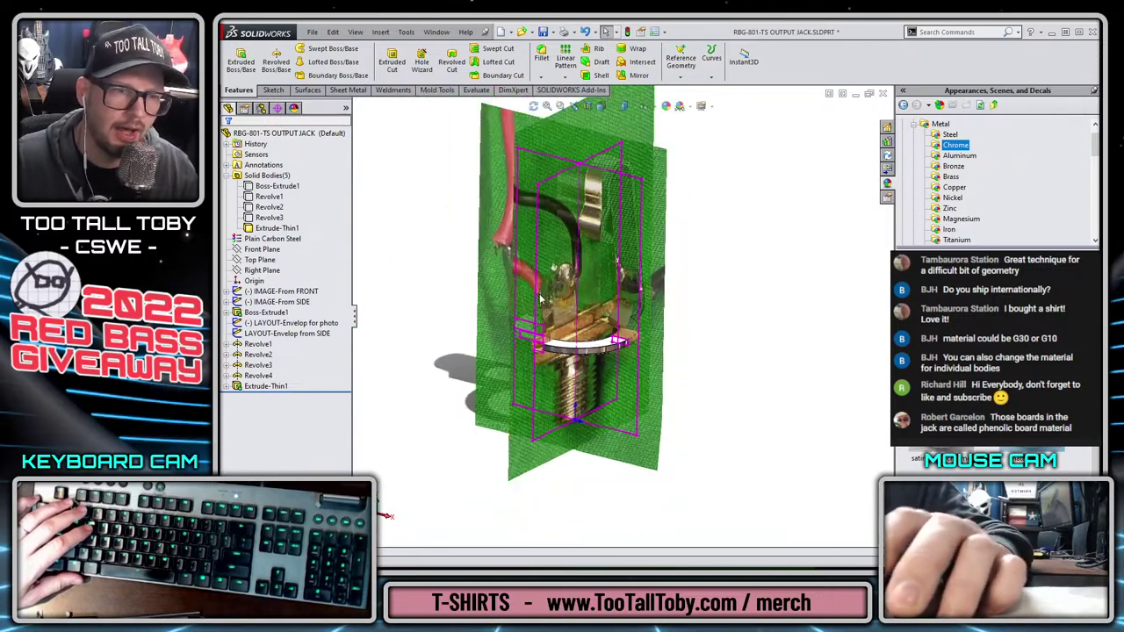
pyautogui.scroll(-1, 446, 315)
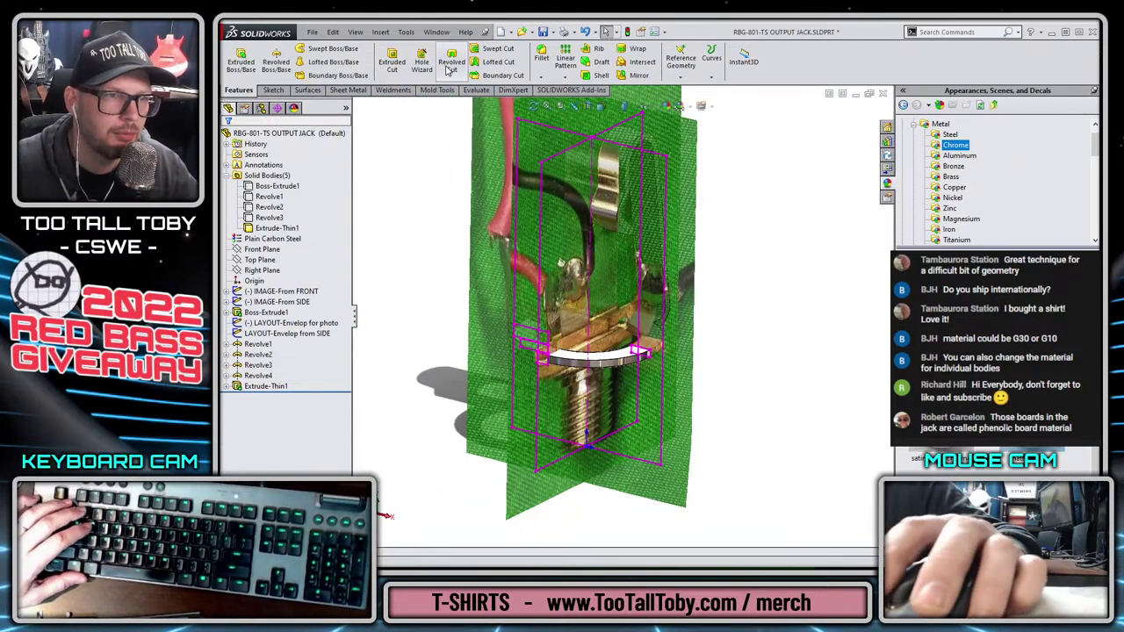
pyautogui.click(406, 32)
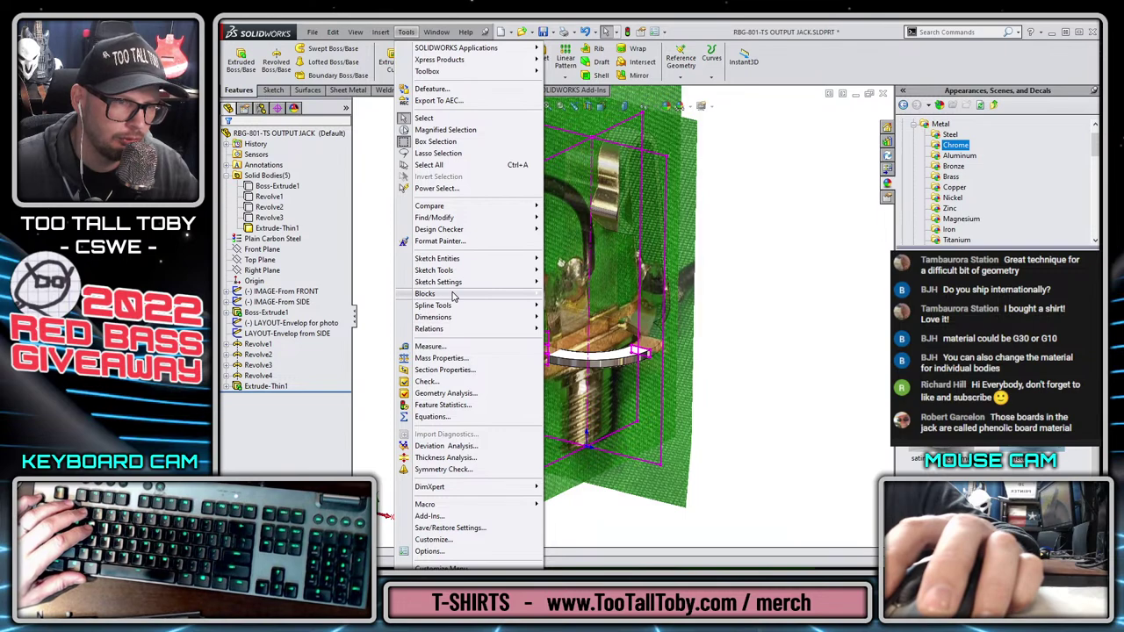
pyautogui.click(461, 416)
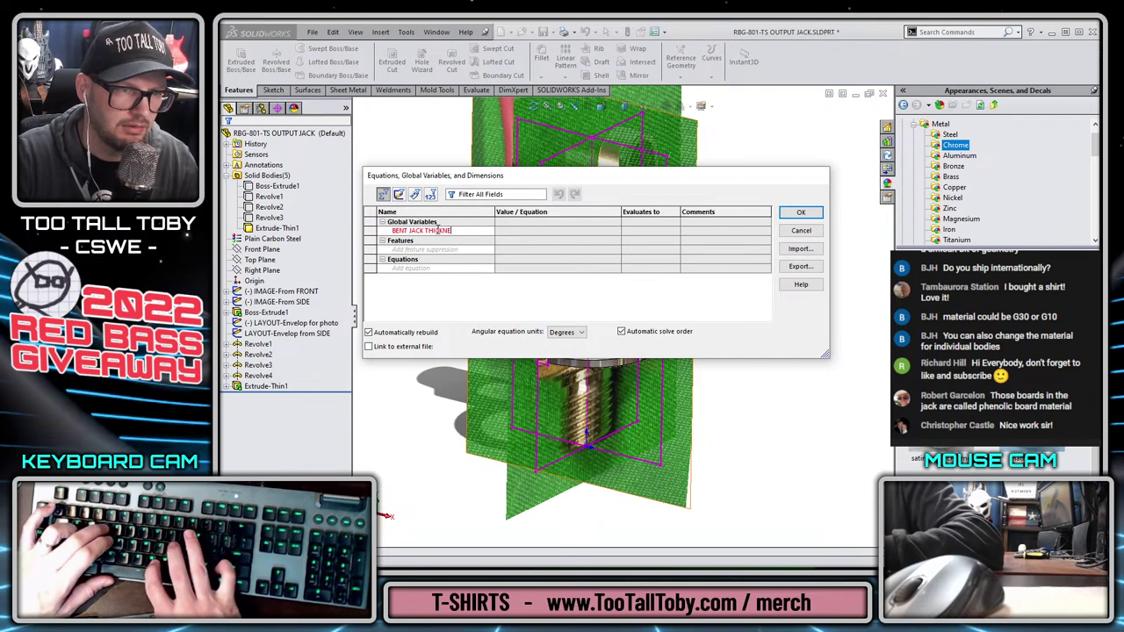
pyautogui.write('SS')
pyautogui.press('Tab')
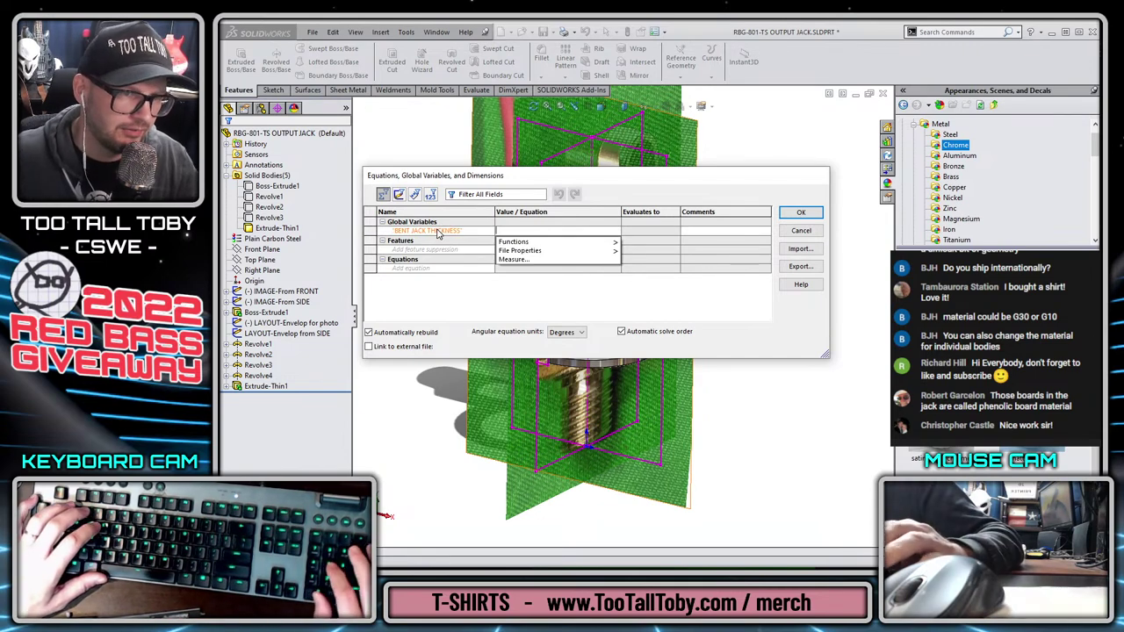
pyautogui.write('0.030')
pyautogui.press('Return')
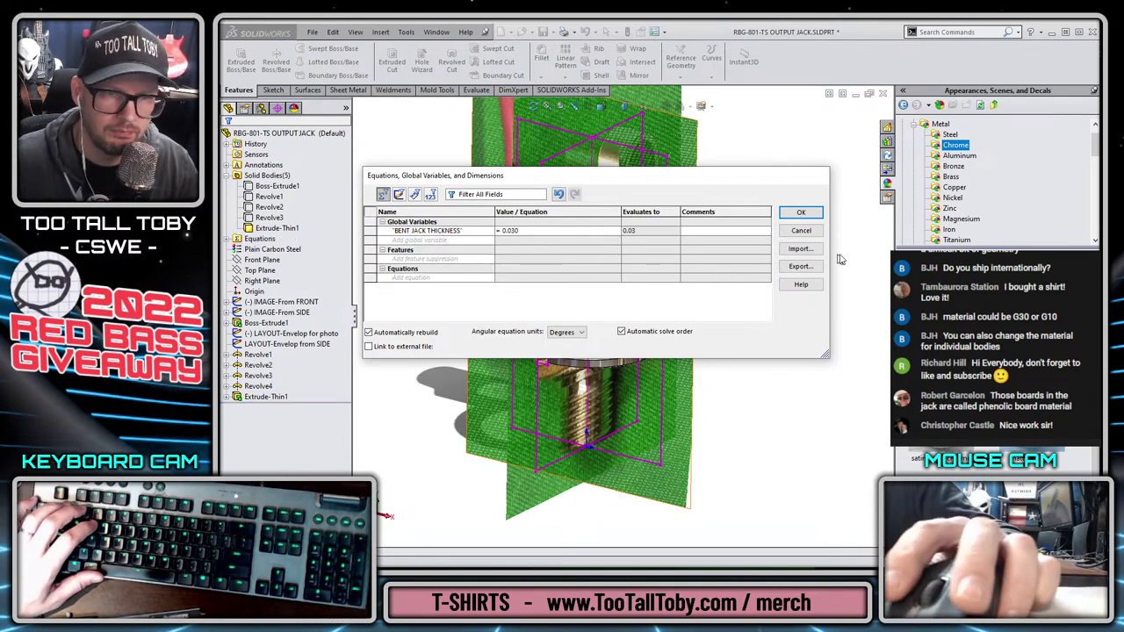
pyautogui.click(801, 213)
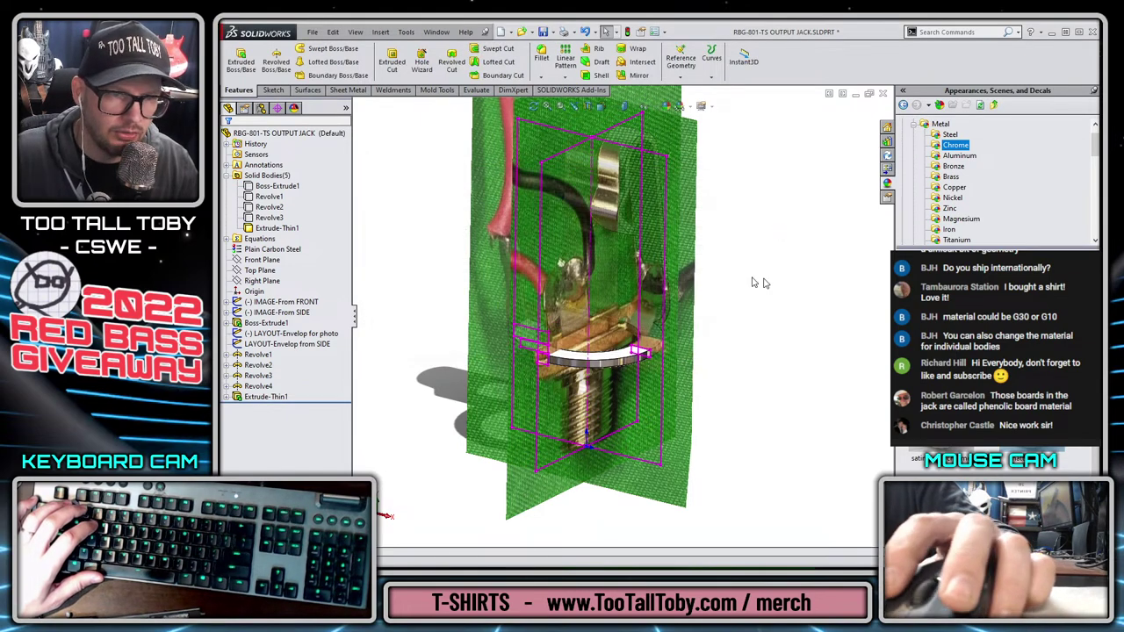
# Link the thin-wall thickness of the spring extrusion to the BENT JACK THICKNESS global variable
pyautogui.click(600, 205)
pyautogui.click(375, 243)
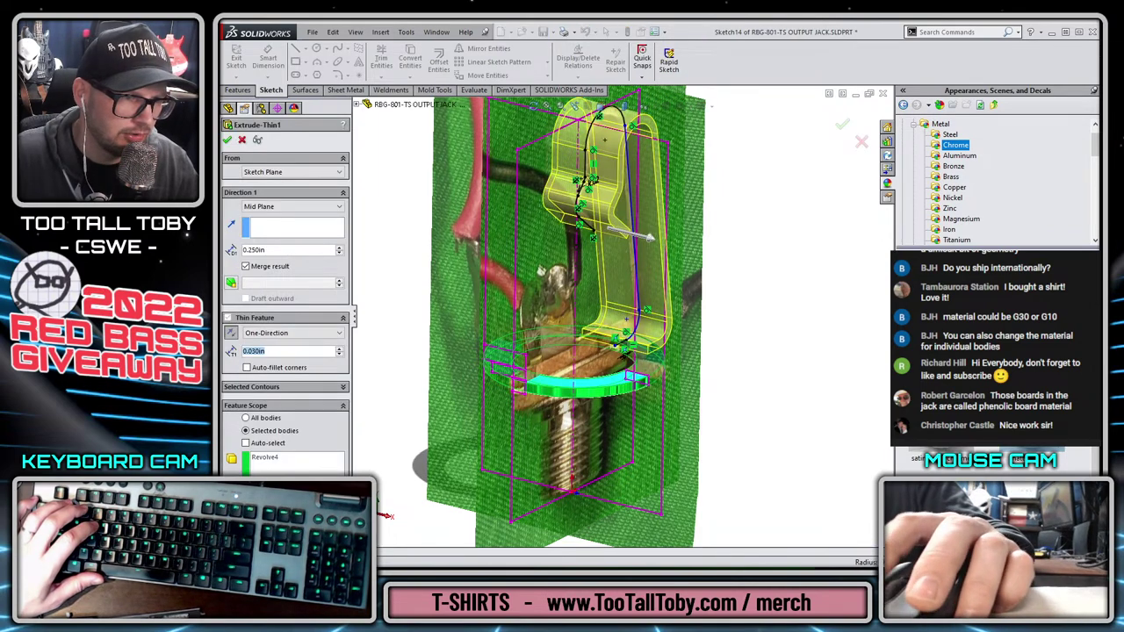
pyautogui.write('=')
pyautogui.press('Down')
pyautogui.press('Right')
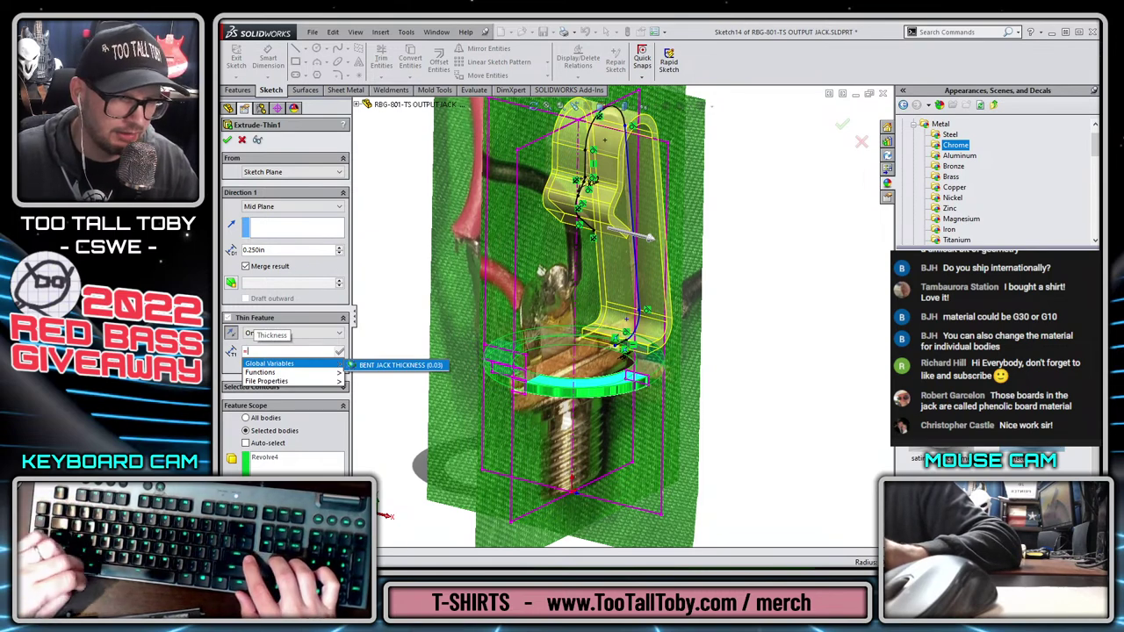
pyautogui.press('Return')
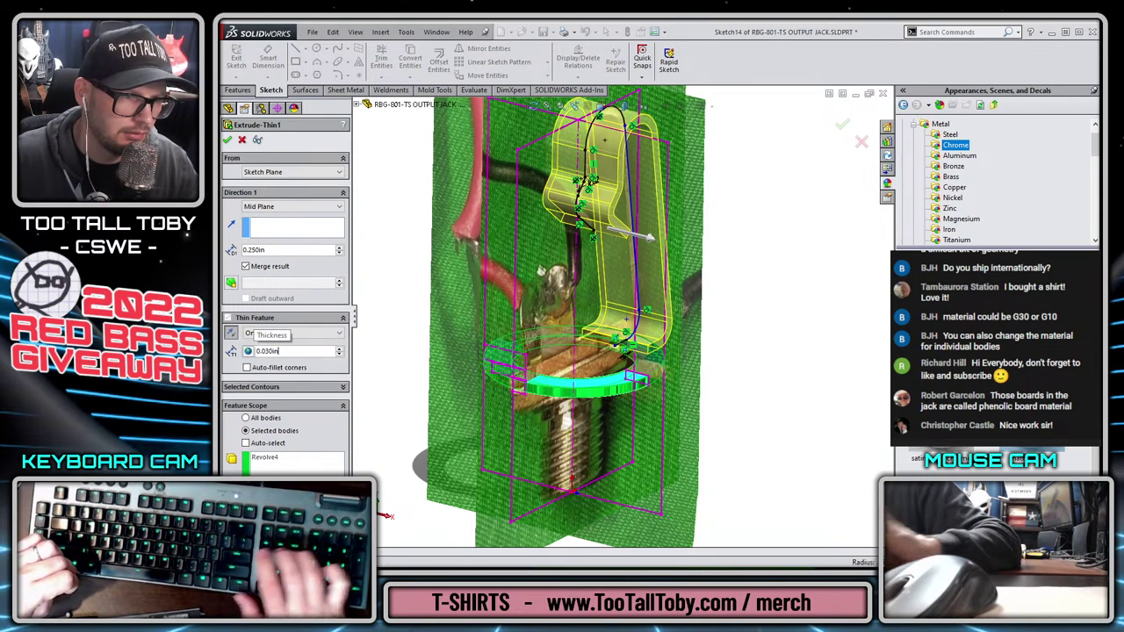
pyautogui.press('Return')
# In the LAYOUT-Envelop for photo sketch, link the ring section's thickness dimension to the BENT JACK THICKNESS global variable
pyautogui.click(300, 333)
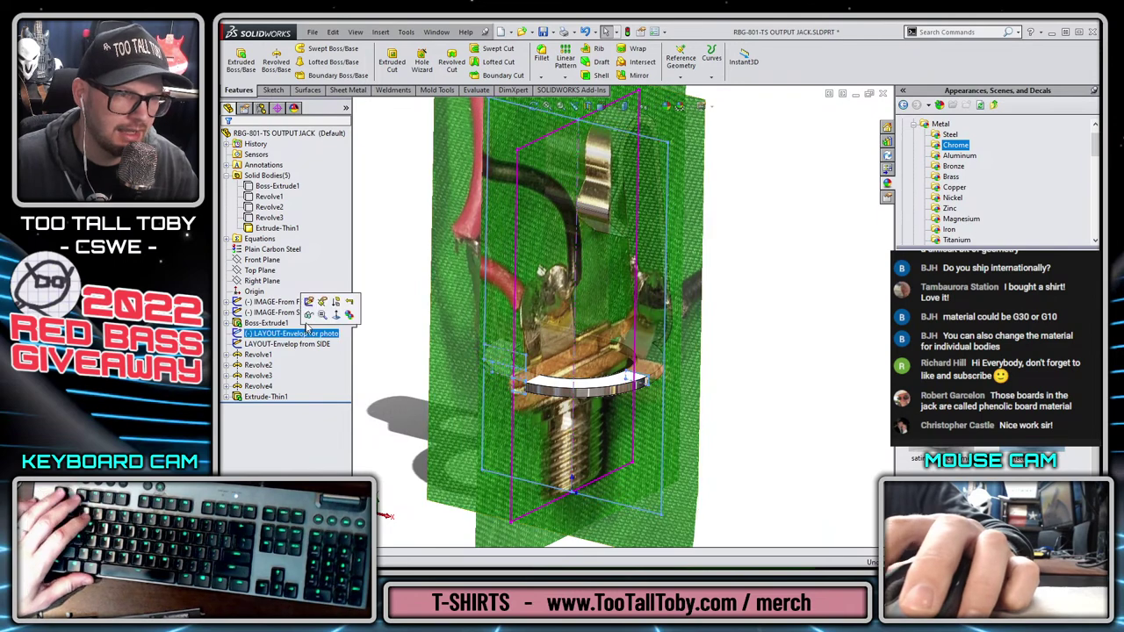
pyautogui.click(308, 302)
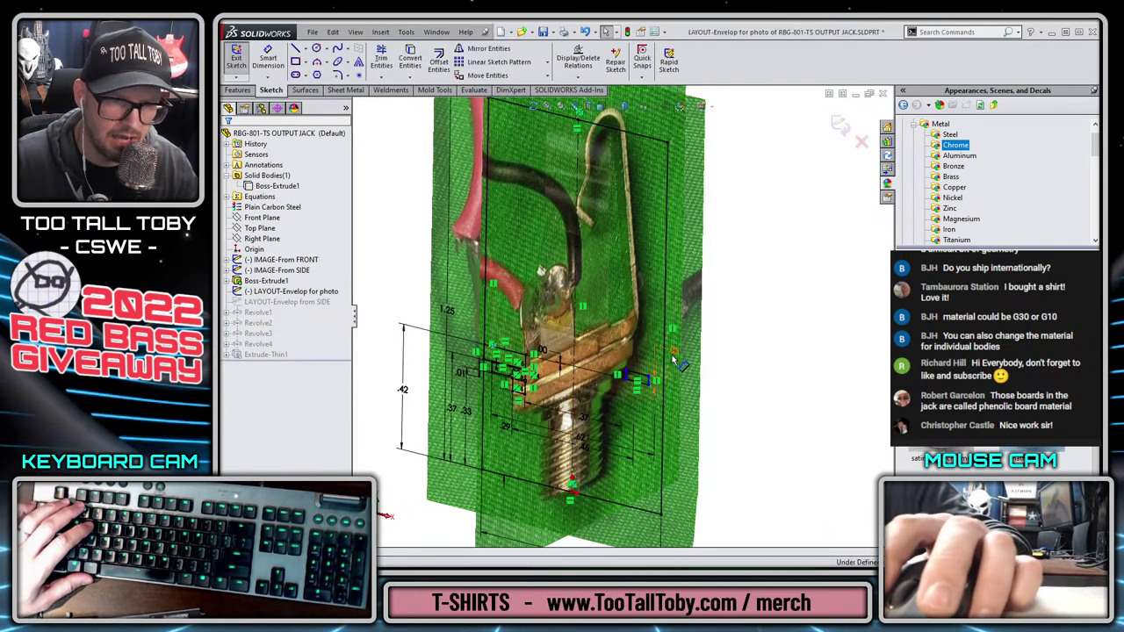
pyautogui.doubleClick(678, 362)
pyautogui.write('=')
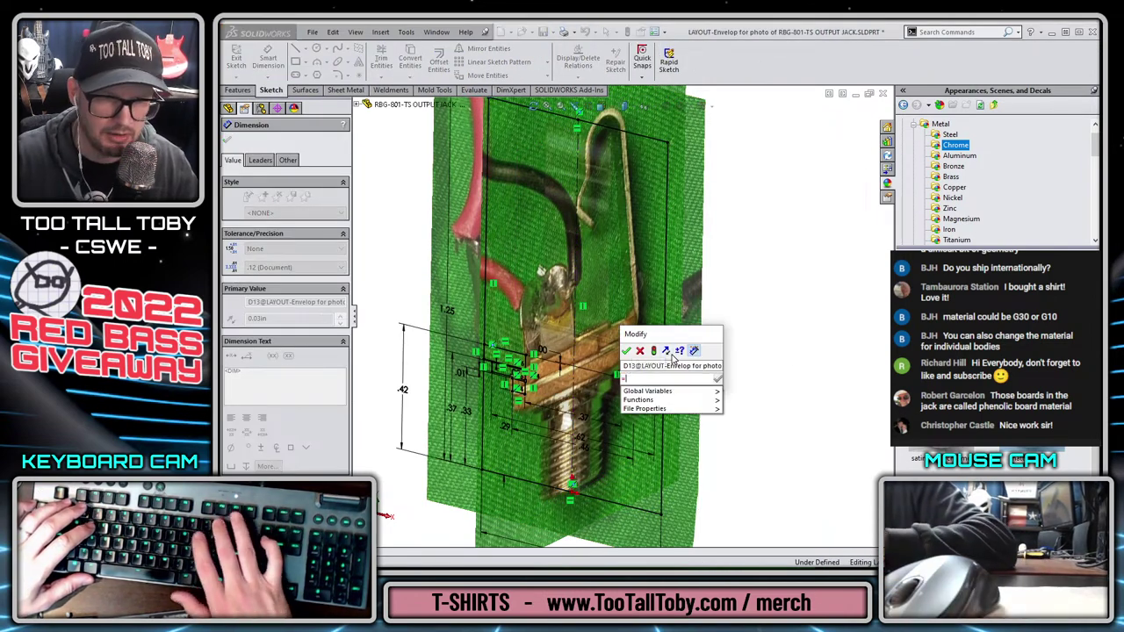
pyautogui.press('Down')
pyautogui.press('Right')
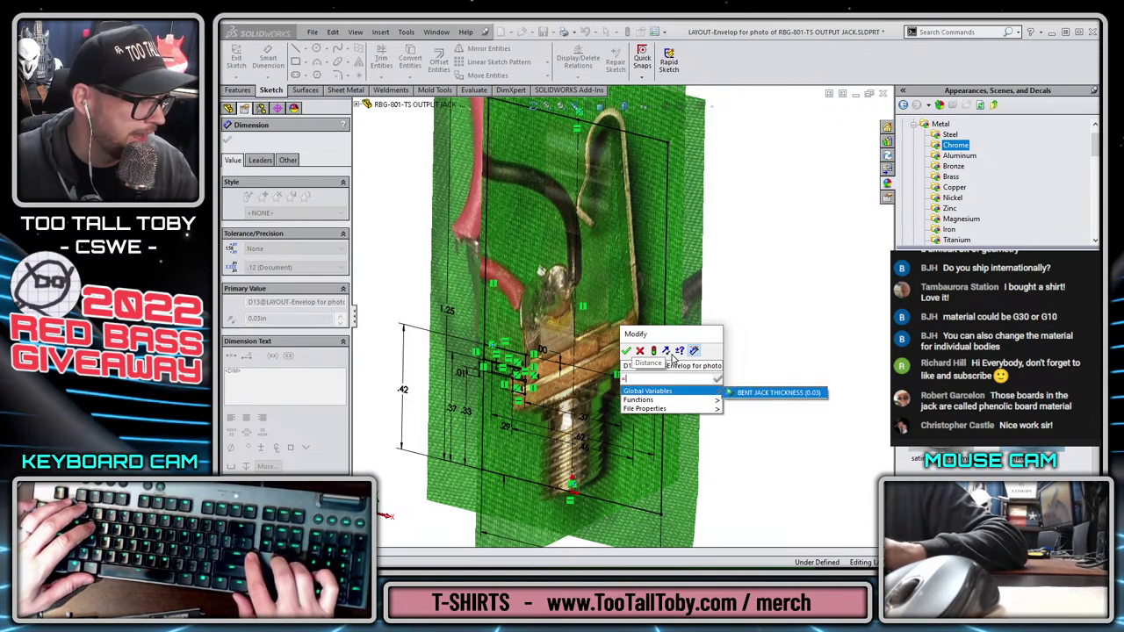
pyautogui.press('Return')
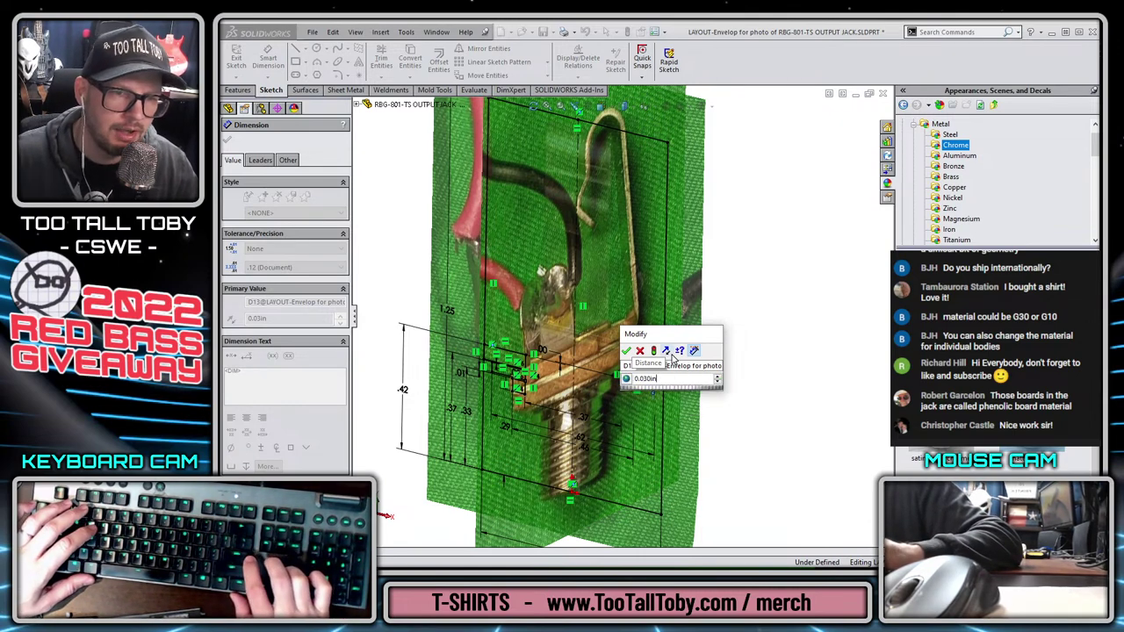
pyautogui.press('Return')
pyautogui.press('Escape')
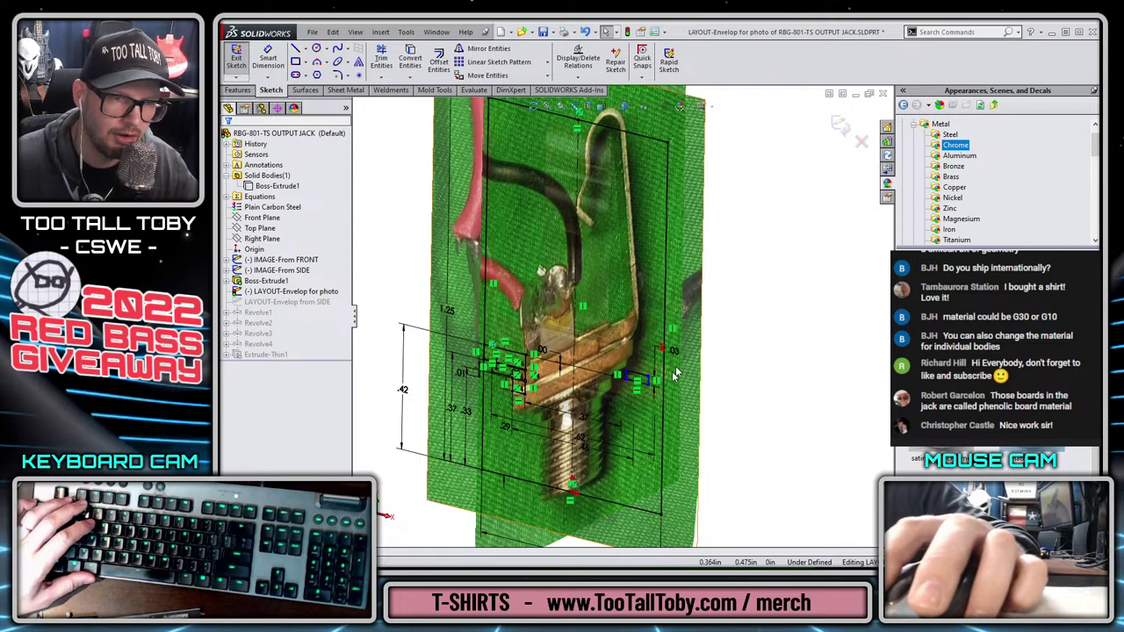
pyautogui.click(839, 125)
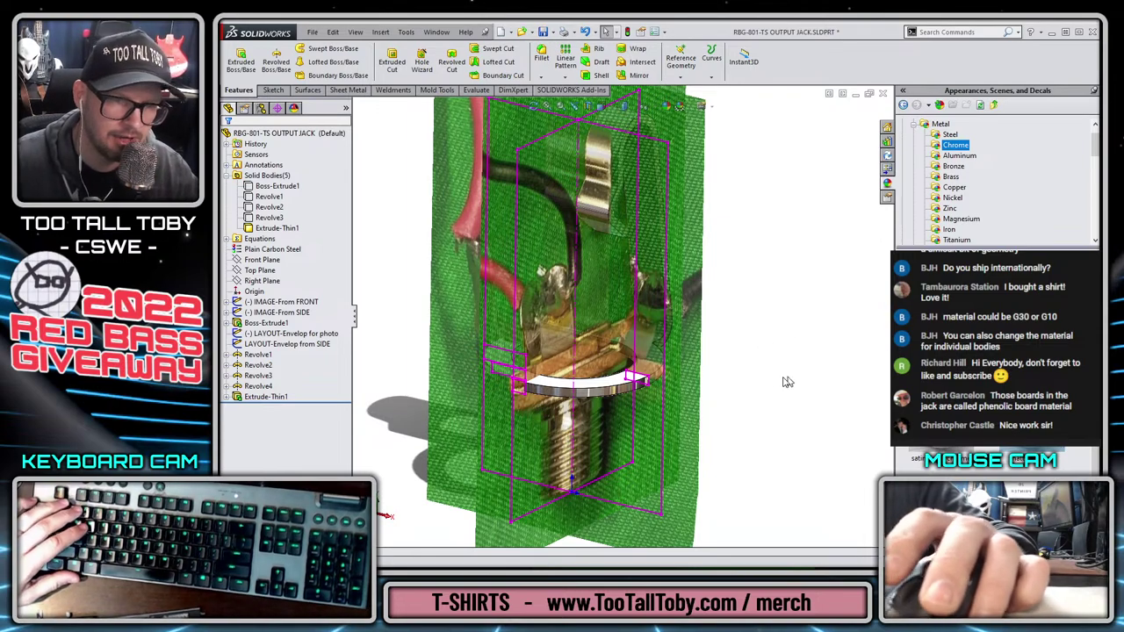
# Rename the ring's revolve feature, Revolve4, as POSI POLE BASE
pyautogui.moveTo(788, 382); pyautogui.dragTo(648, 382, button='middle')
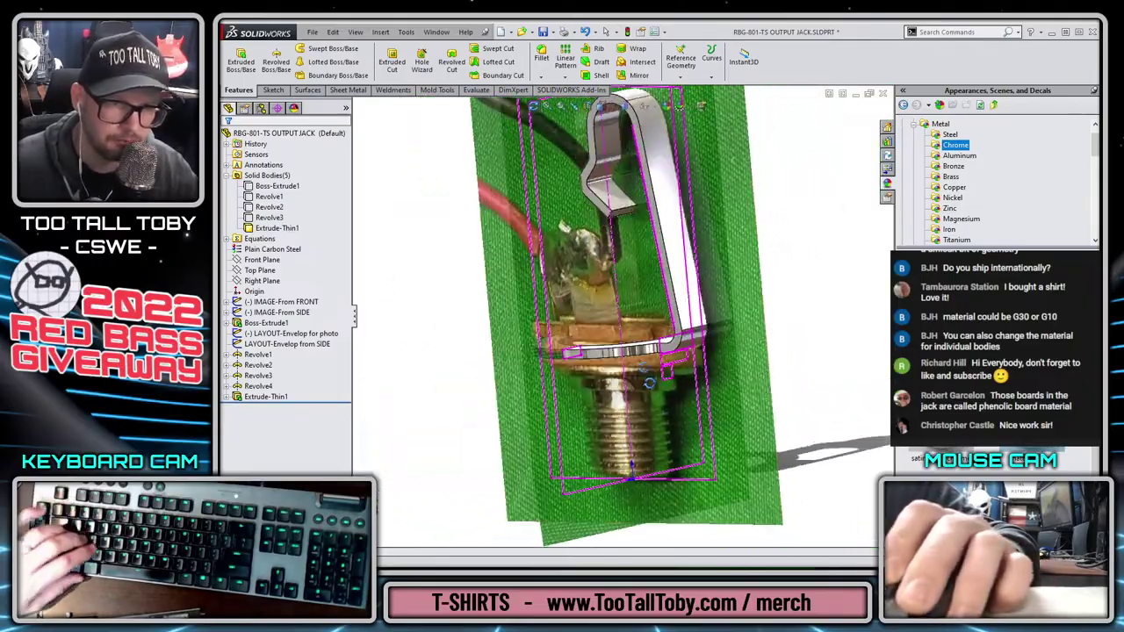
pyautogui.scroll(-5, 648, 383)
pyautogui.click(258, 386)
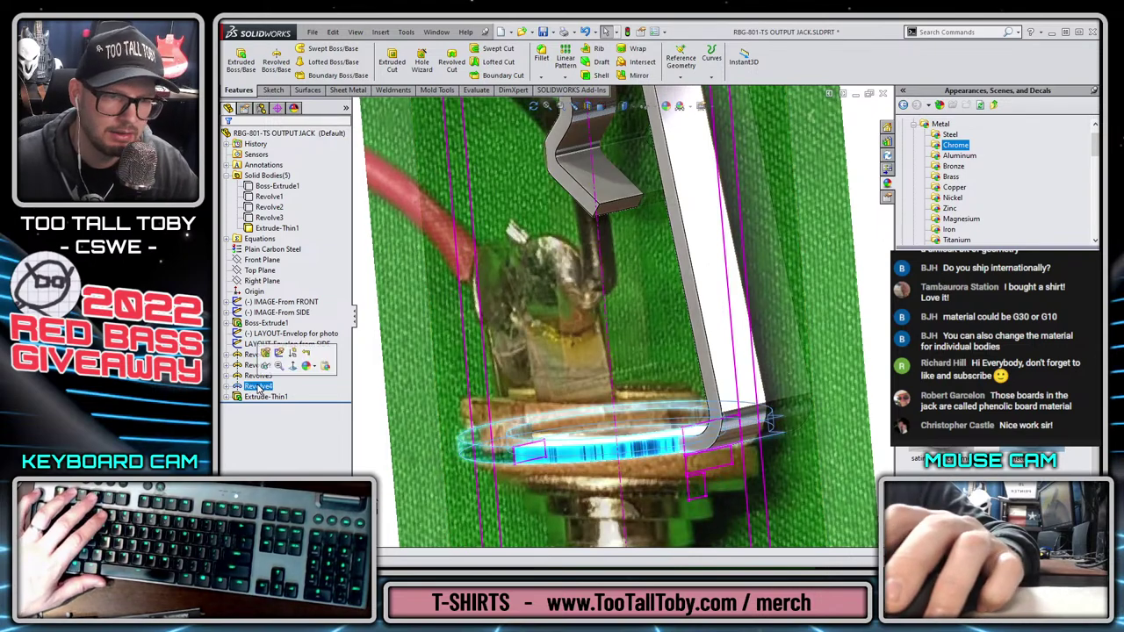
pyautogui.click(258, 386)
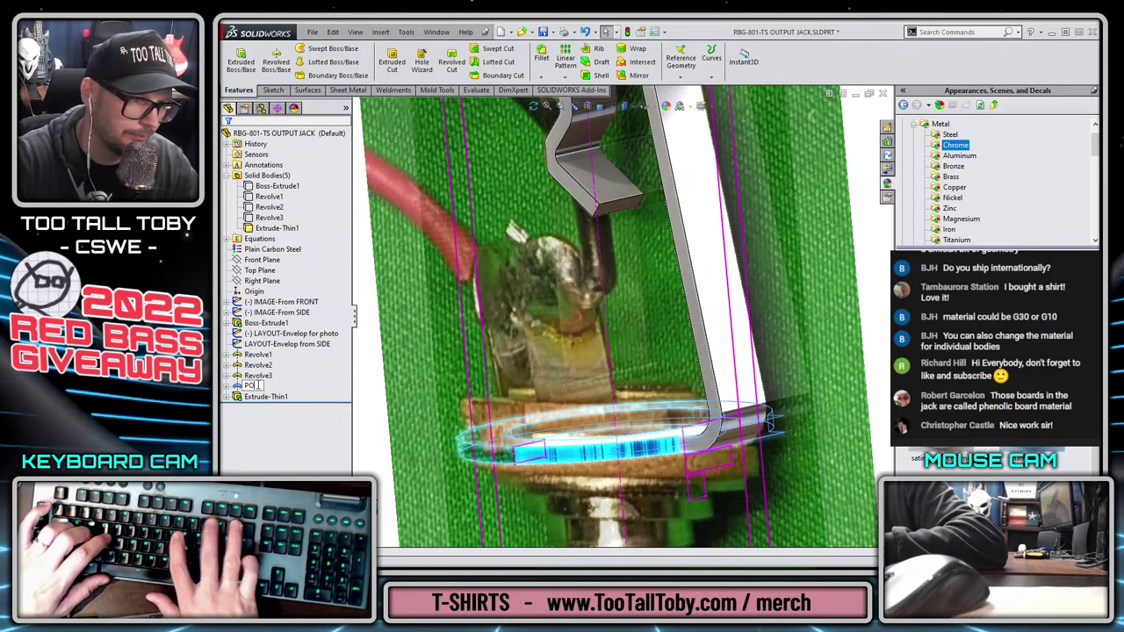
pyautogui.write('POSI POLE BASE')
pyautogui.press('Return')
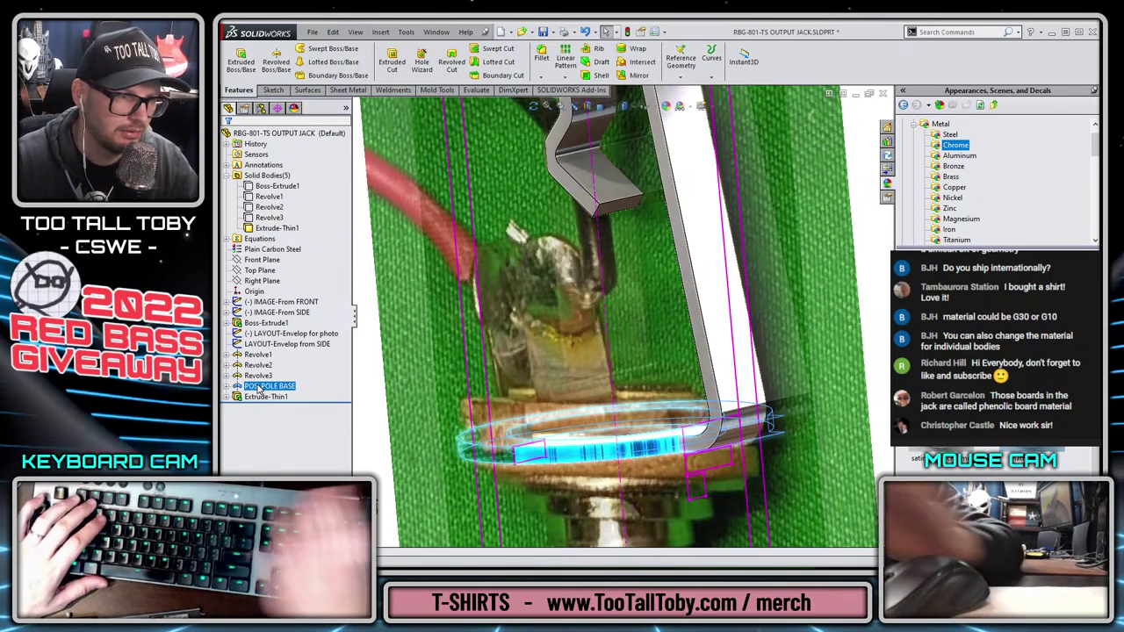
# Rename the spring's thin extrusion feature as POSI POLE Bend Jack Area
pyautogui.click(259, 396)
pyautogui.press('F2')
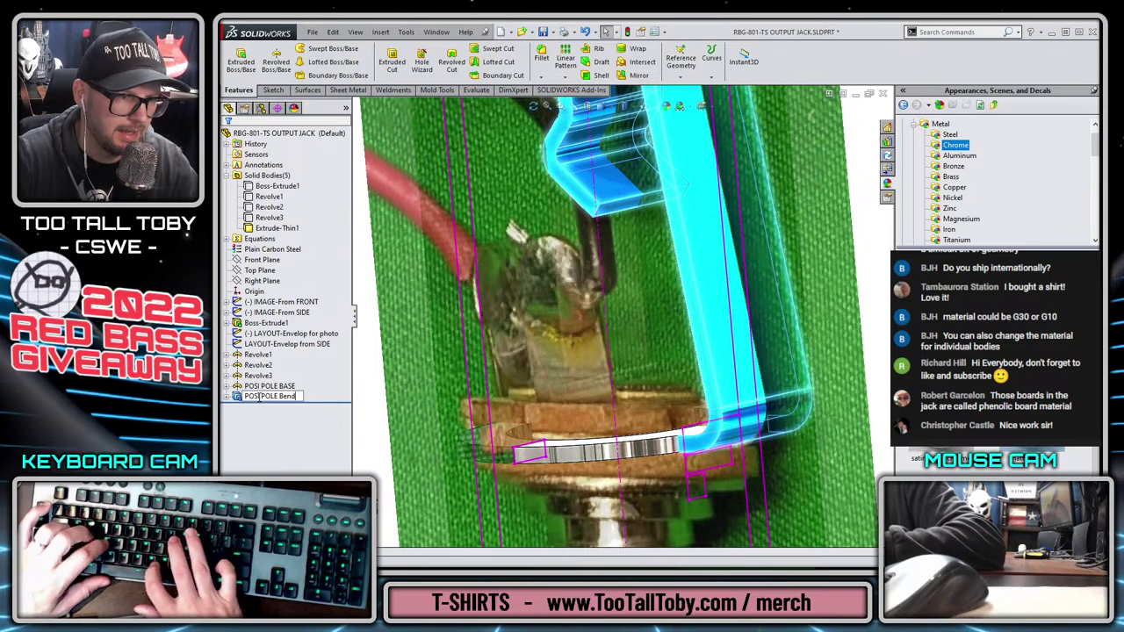
pyautogui.press('Return')
pyautogui.press('Escape')
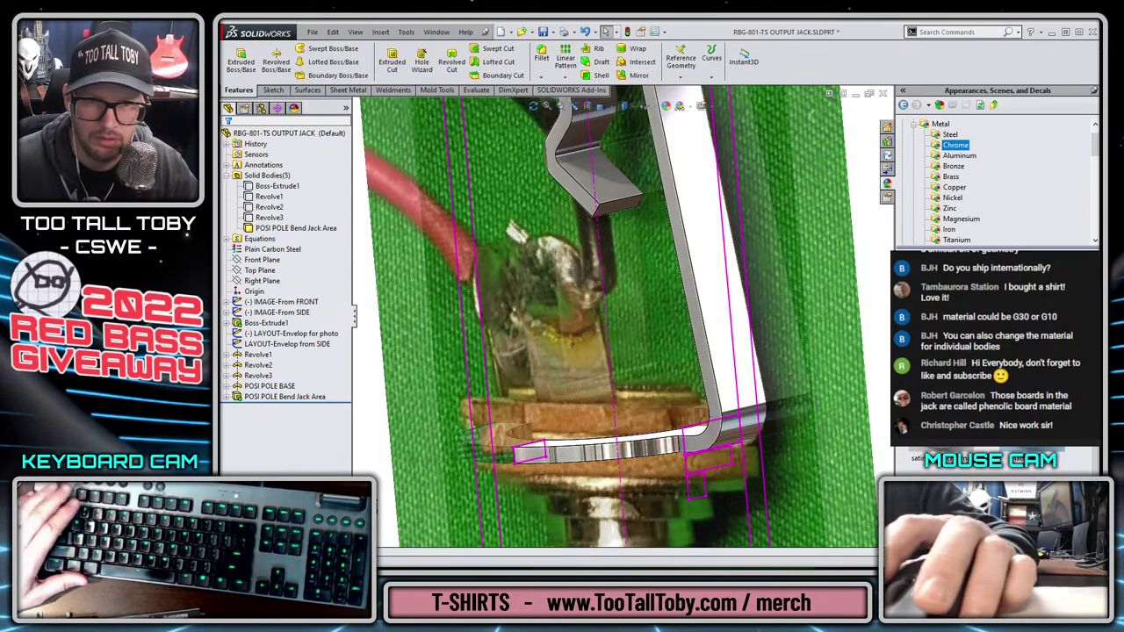
# Check the RBG-801-TS OUTPUT JACK part into Workgroup PDM with ownership retained
pyautogui.click(888, 155)
pyautogui.rightClick(978, 476)
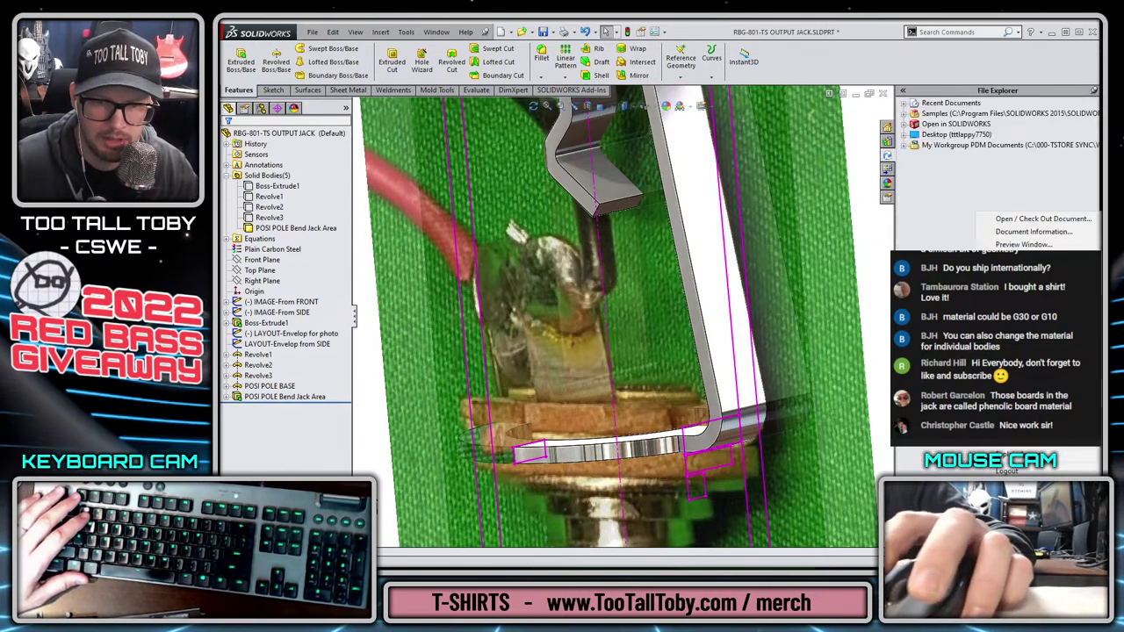
pyautogui.click(1023, 257)
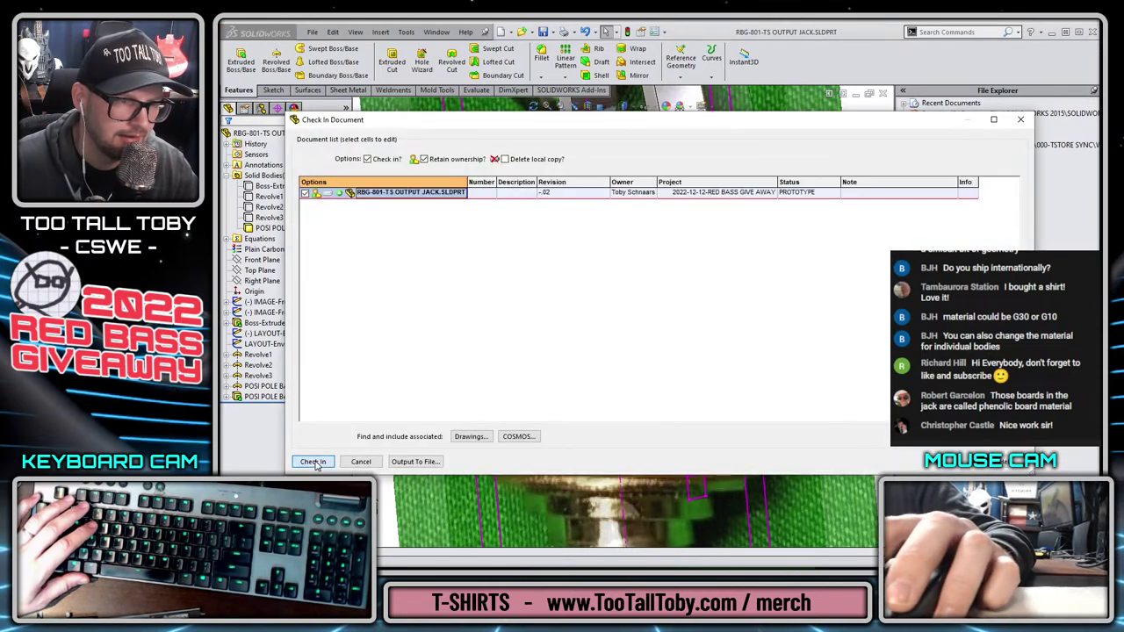
pyautogui.click(313, 462)
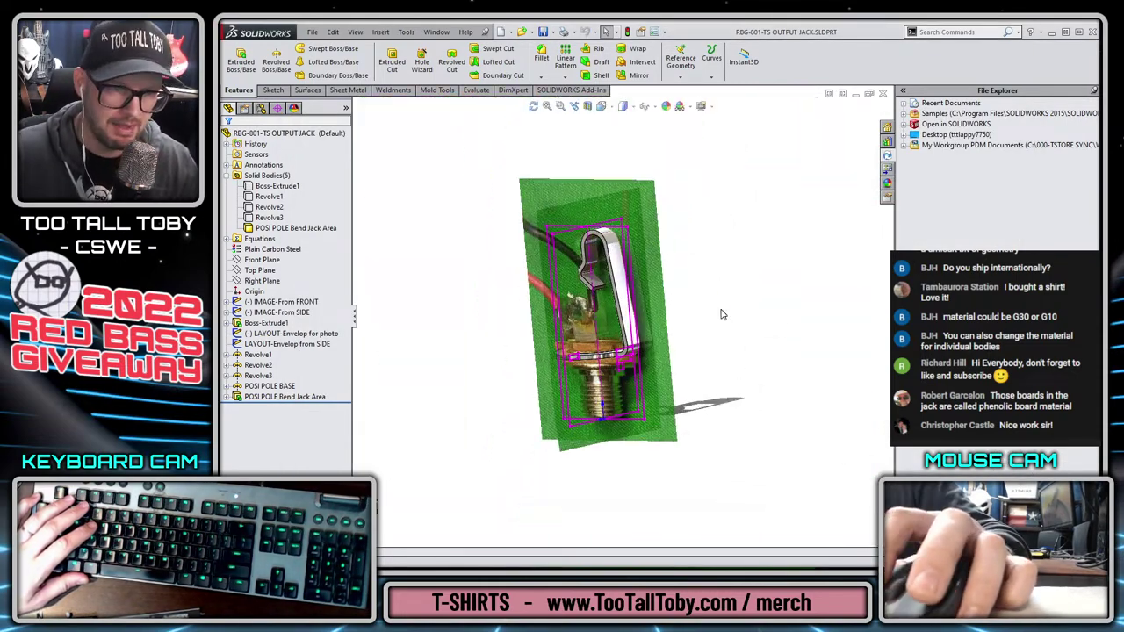
pyautogui.moveTo(722, 314); pyautogui.dragTo(747, 385, button='middle')
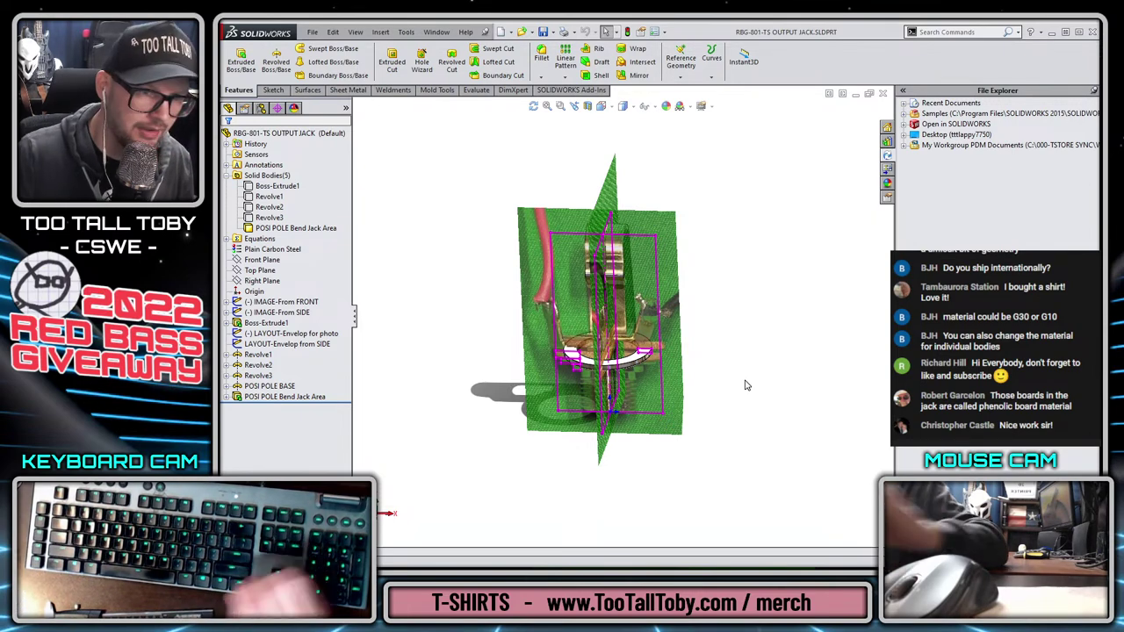
# Start a sketch on the Right Plane and draw a 0.02 in horizontal line outward from the ring's lower outer edge
pyautogui.click(282, 397)
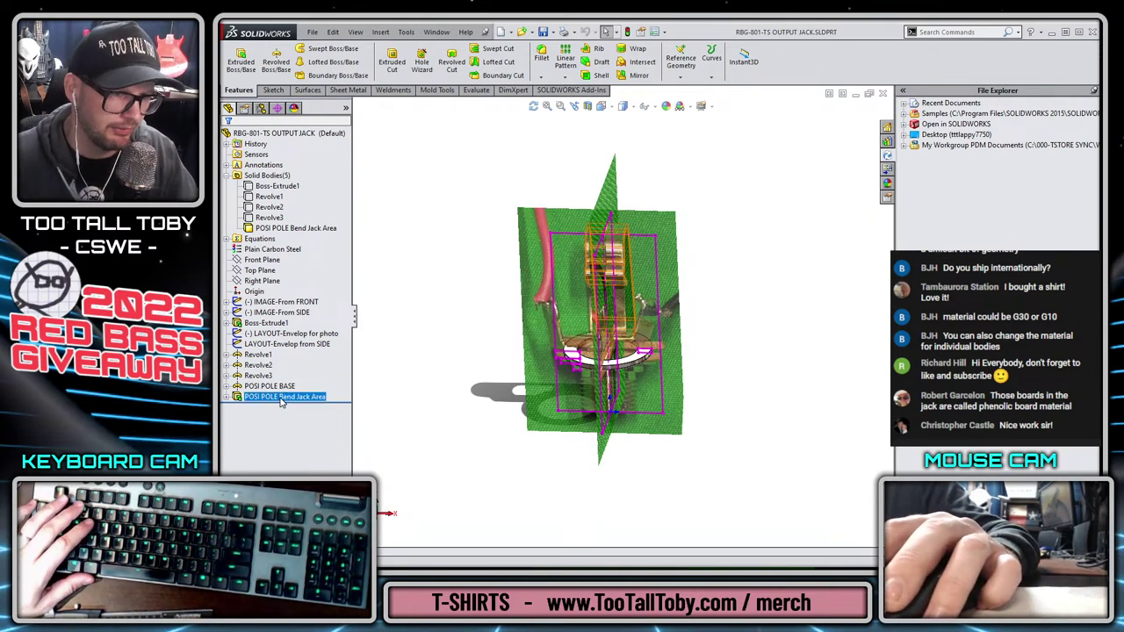
pyautogui.click(260, 281)
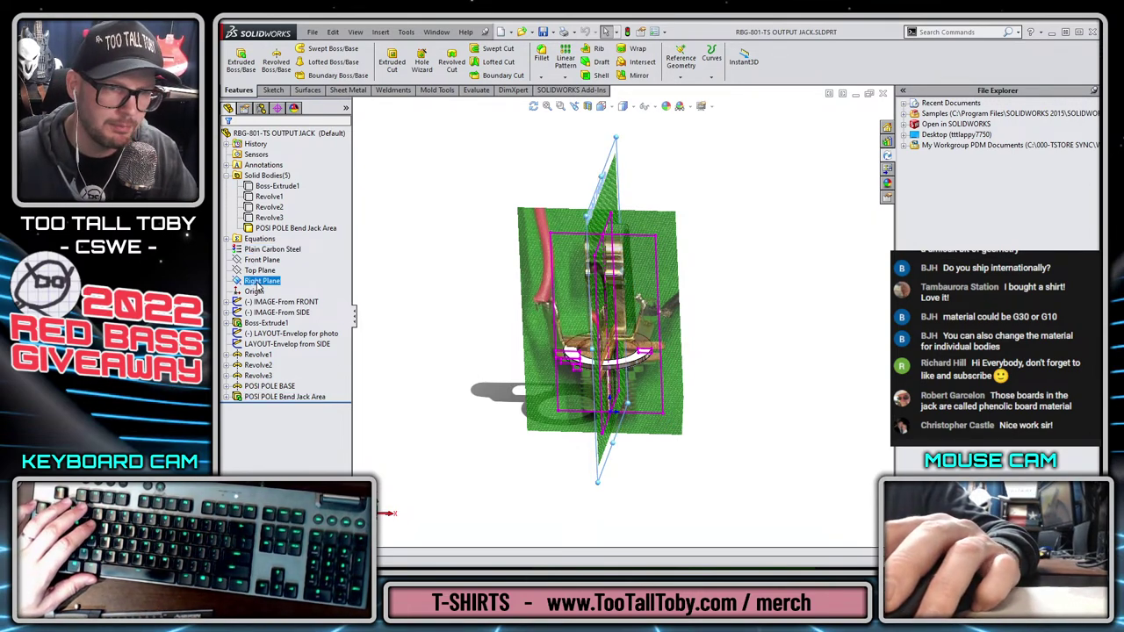
pyautogui.click(266, 265)
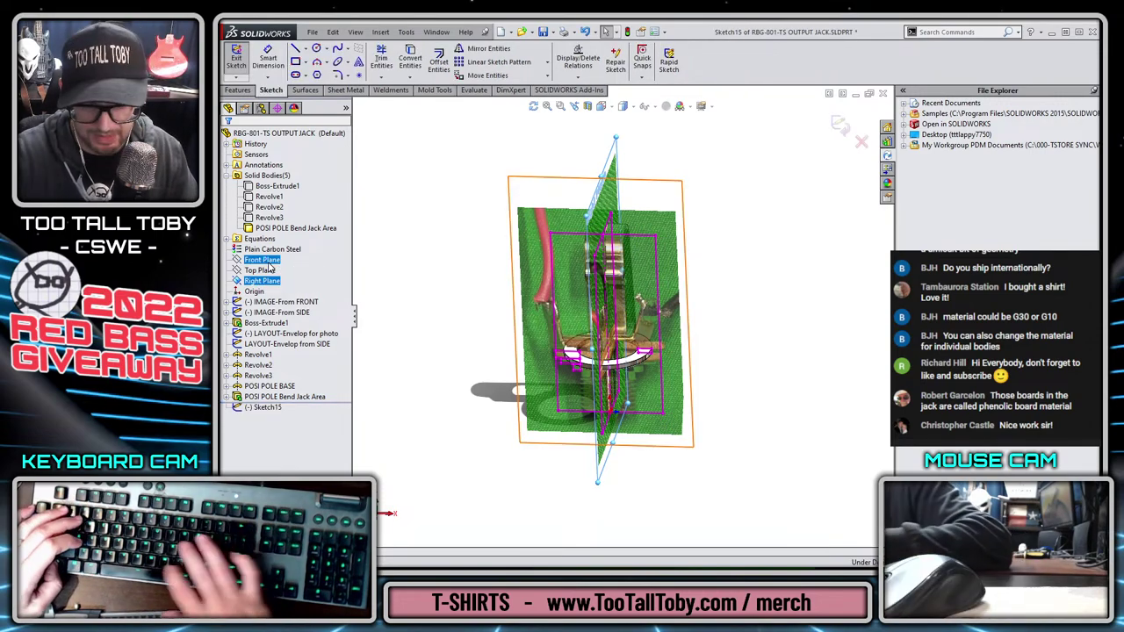
pyautogui.scroll(10, 490, 281)
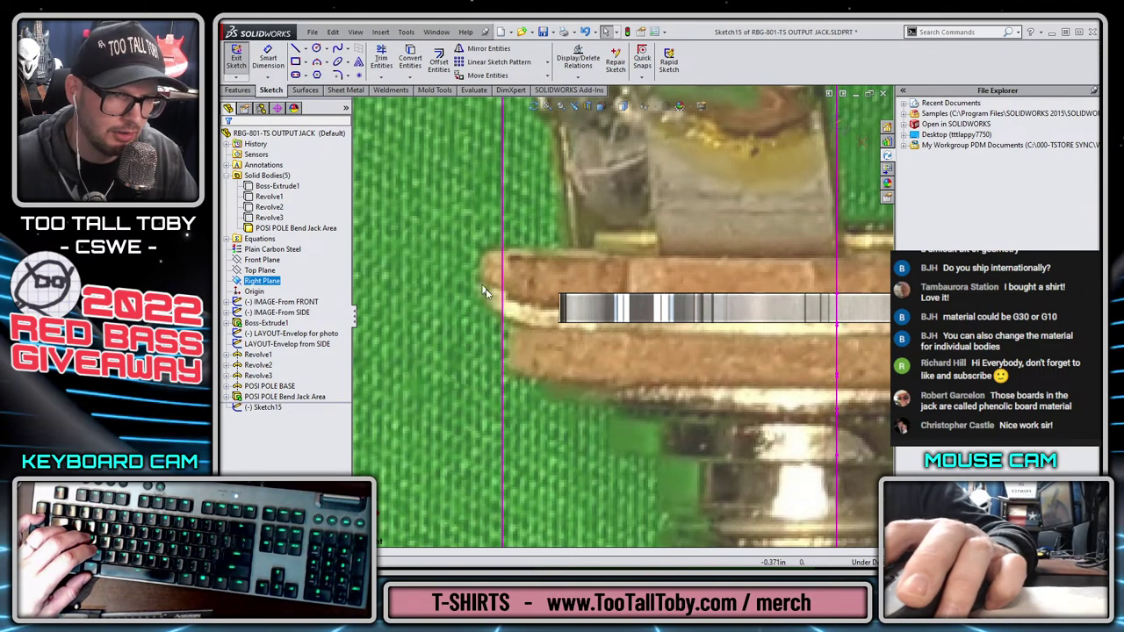
pyautogui.scroll(-3, 590, 330)
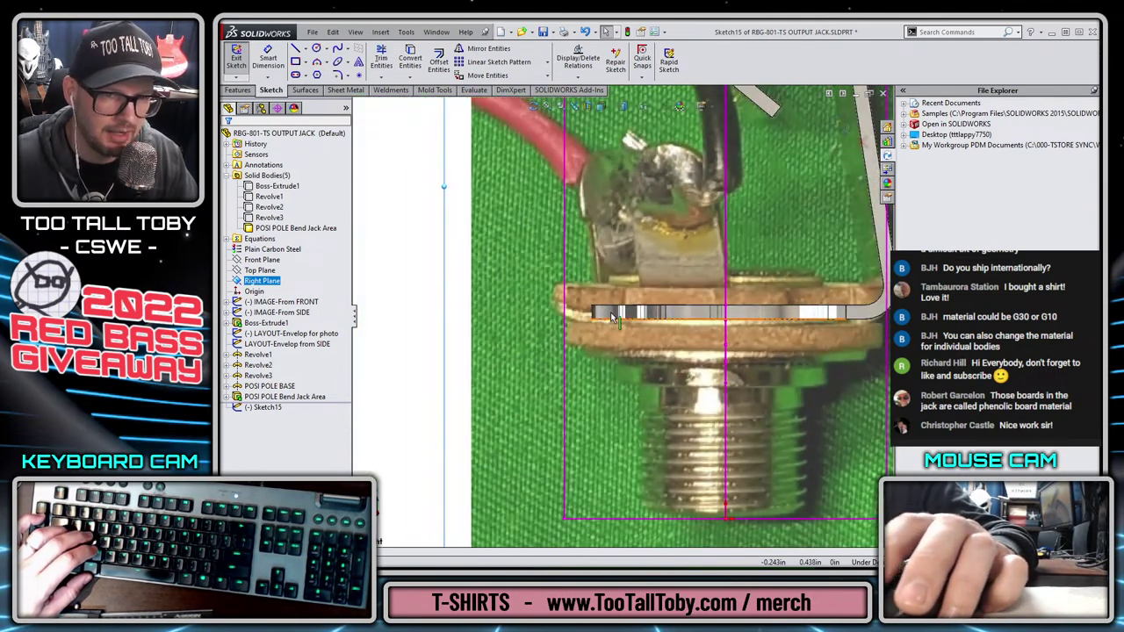
pyautogui.scroll(3, 610, 313)
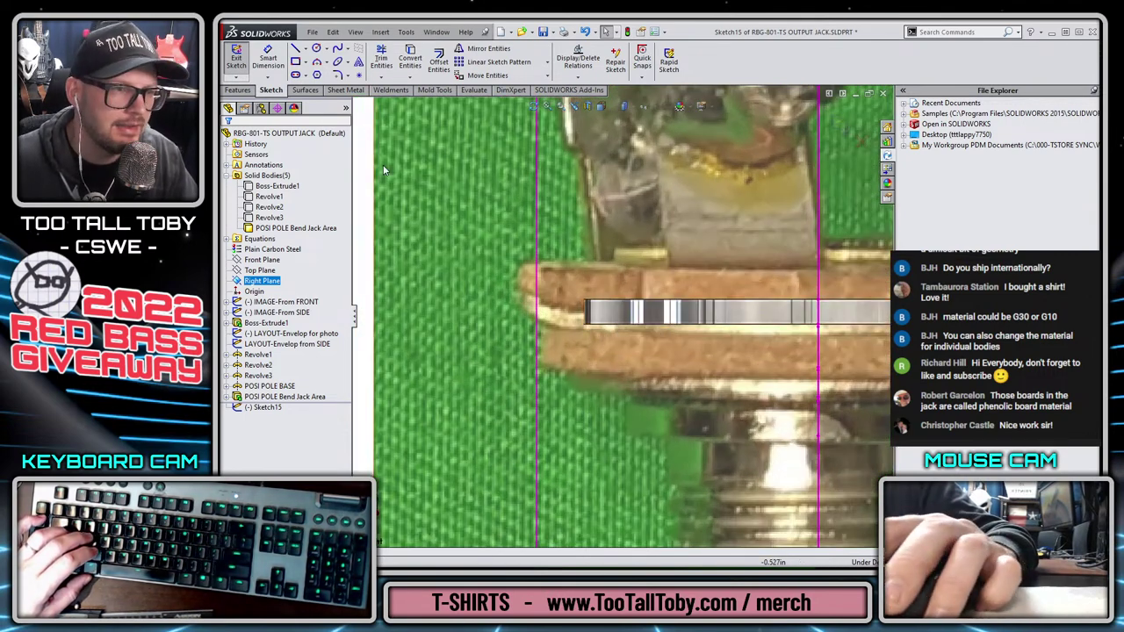
pyautogui.press('s')
pyautogui.click(450, 205)
pyautogui.click(582, 328)
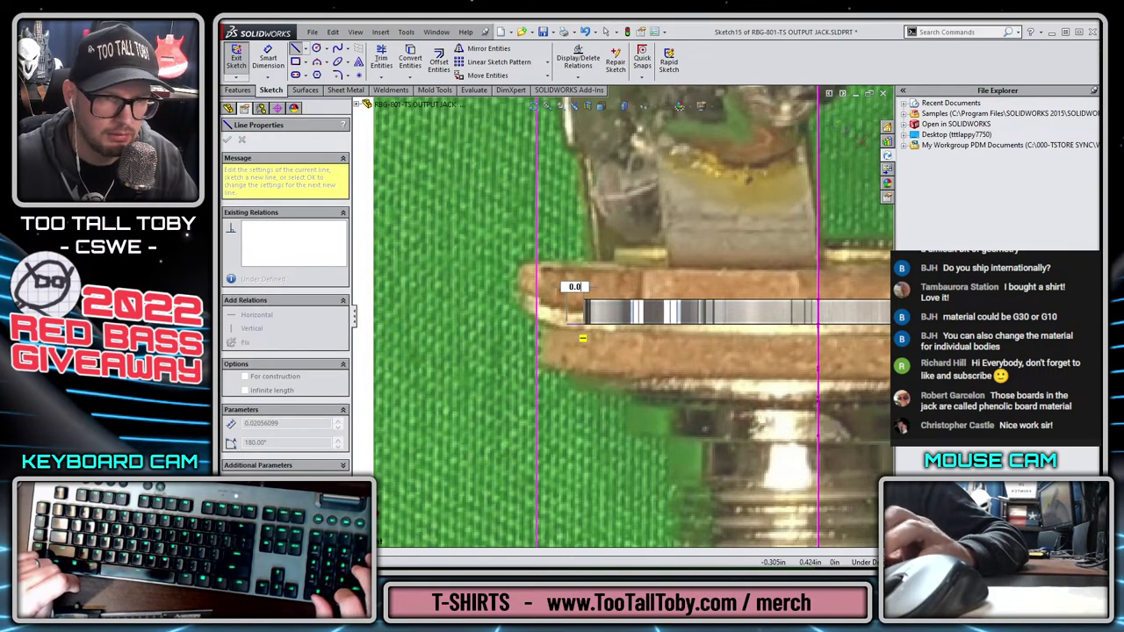
pyautogui.click(569, 330)
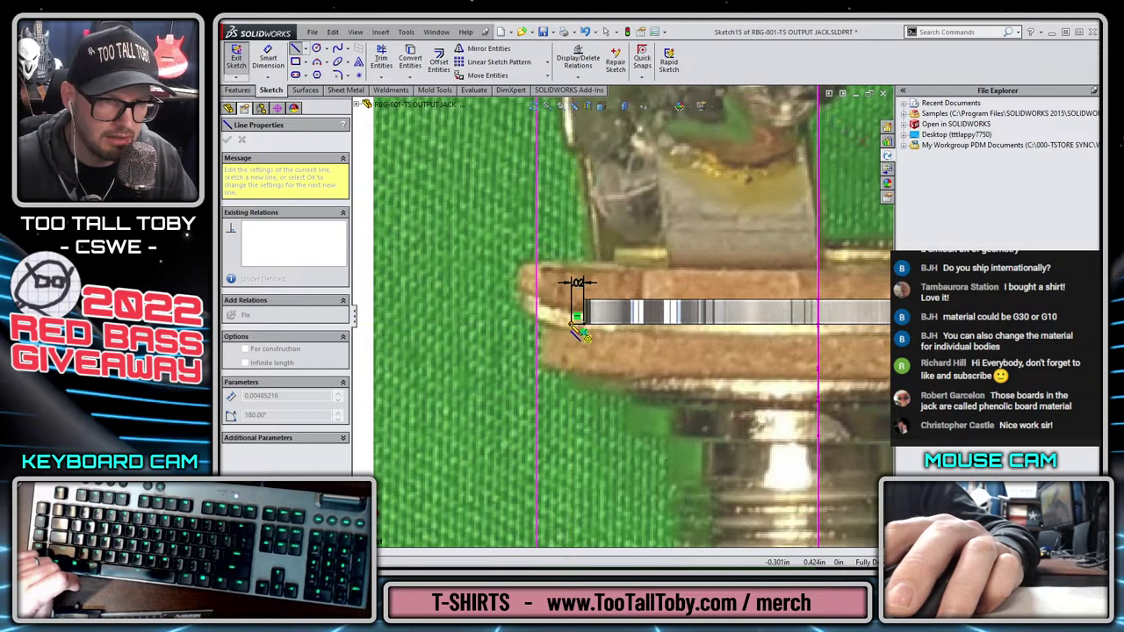
# Add a tangent arc of about 0.091 in radius curving upward from the line's outer end, following the photo
pyautogui.moveTo(573, 324)
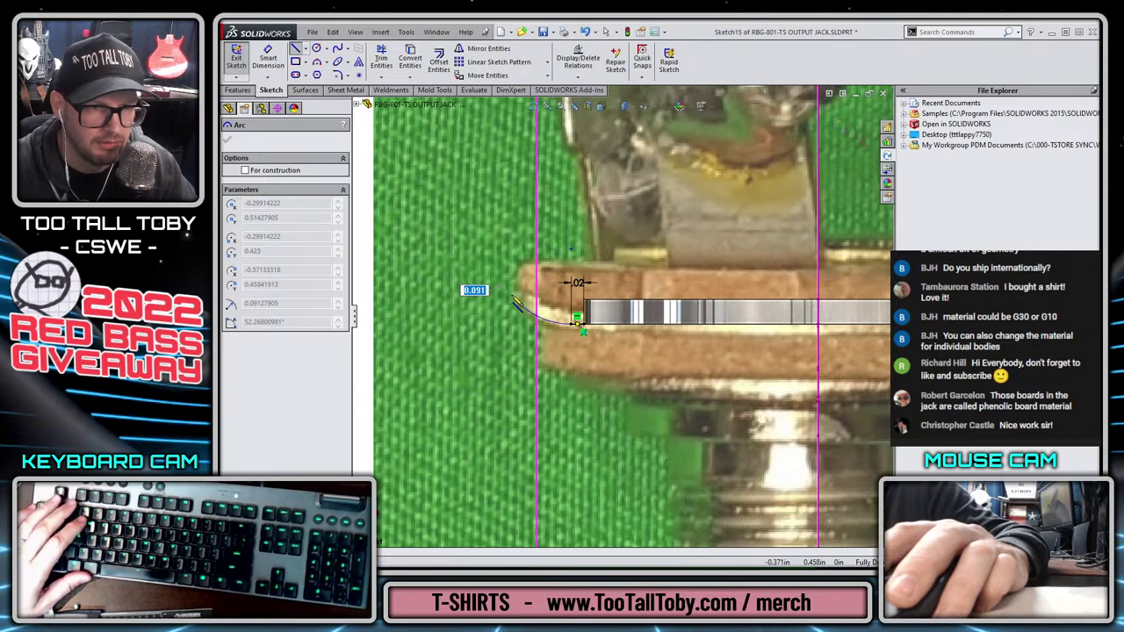
pyautogui.click(516, 301)
pyautogui.press('Escape')
# Extend the open profile with a short horizontal line from the 0.02 in line's inner end into the ring
pyautogui.scroll(3, 628, 316)
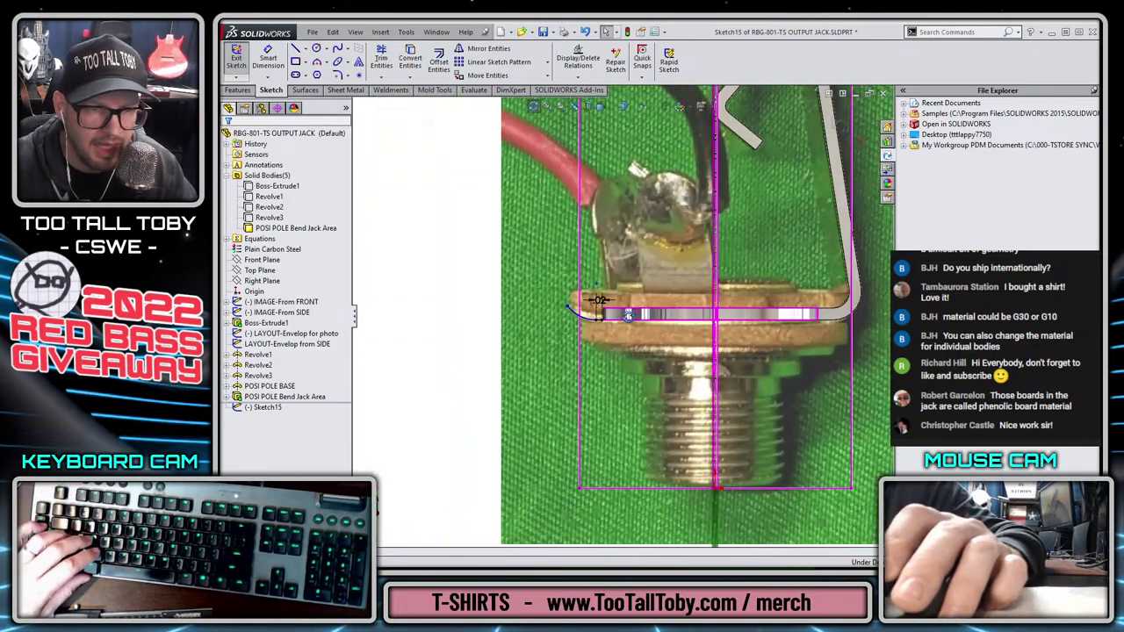
pyautogui.moveTo(629, 316); pyautogui.dragTo(678, 343, button='middle')
pyautogui.scroll(-3, 546, 279)
pyautogui.press('s')
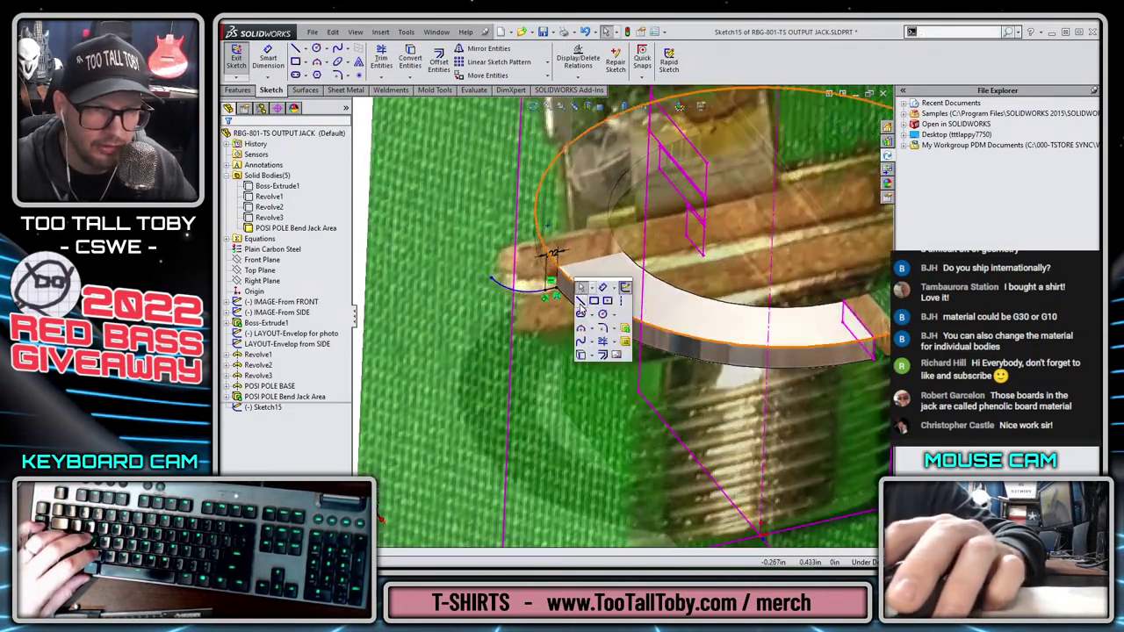
pyautogui.click(580, 302)
pyautogui.click(555, 295)
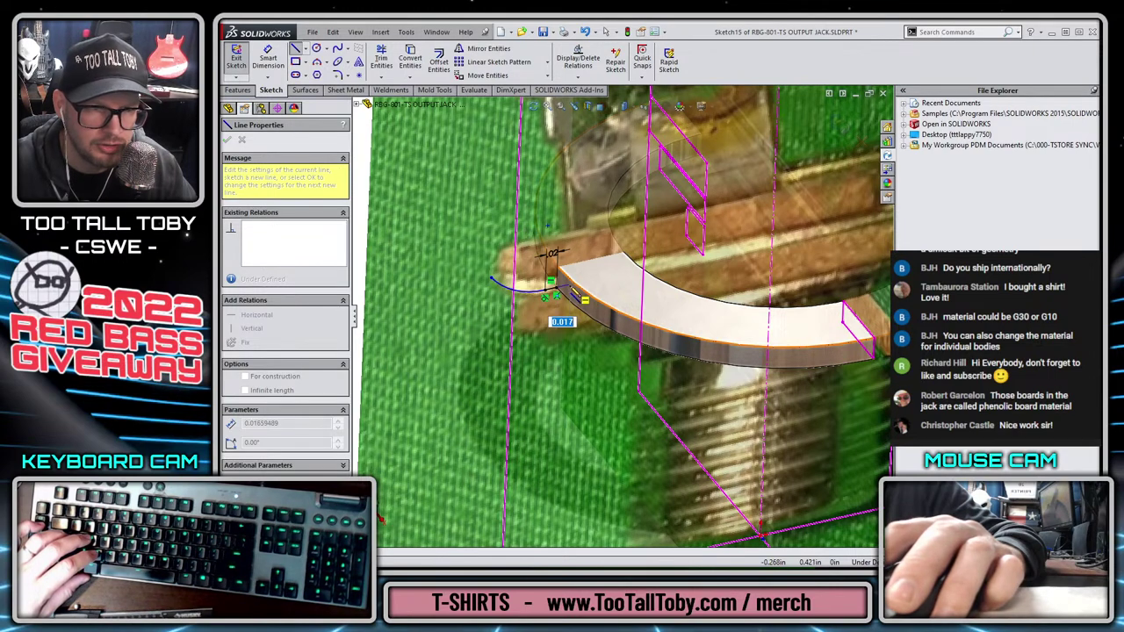
pyautogui.press('Escape')
pyautogui.moveTo(591, 297); pyautogui.dragTo(572, 325, button='middle')
# Begin a thin boss extrusion of the profile and link its wall thickness to the BENT JACK THICKNESS global variable
pyautogui.press('s')
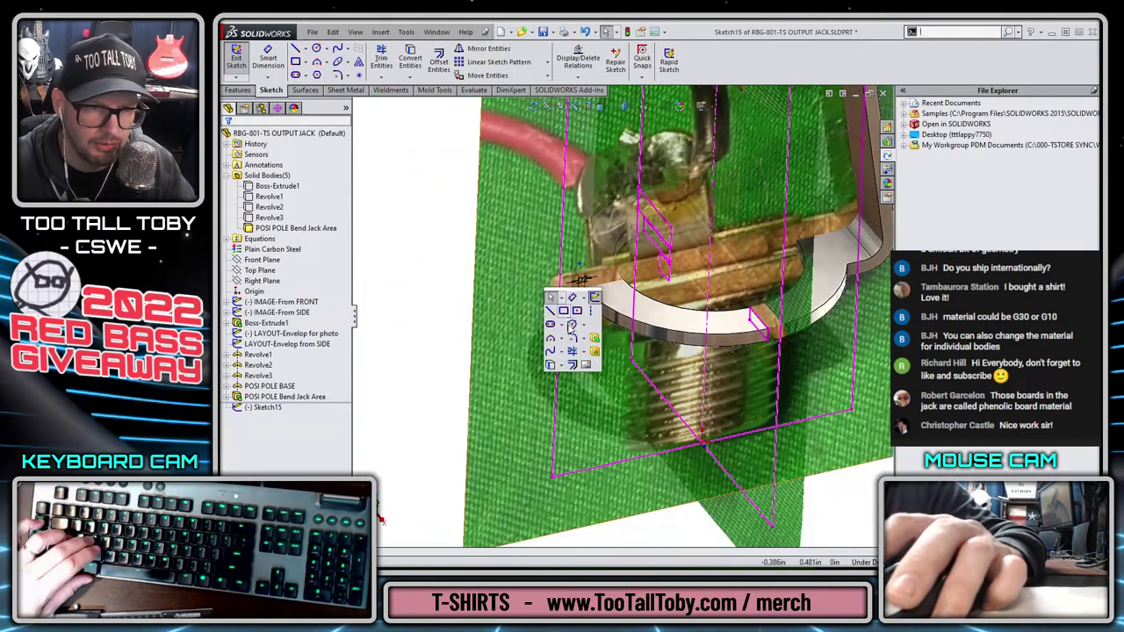
pyautogui.click(596, 338)
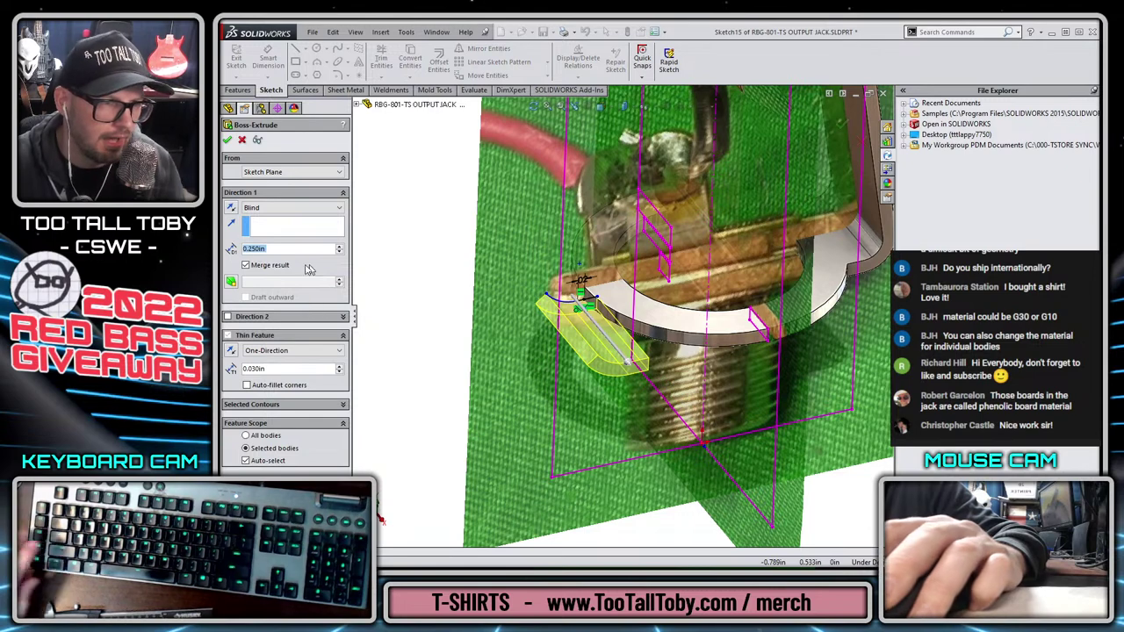
pyautogui.write('=')
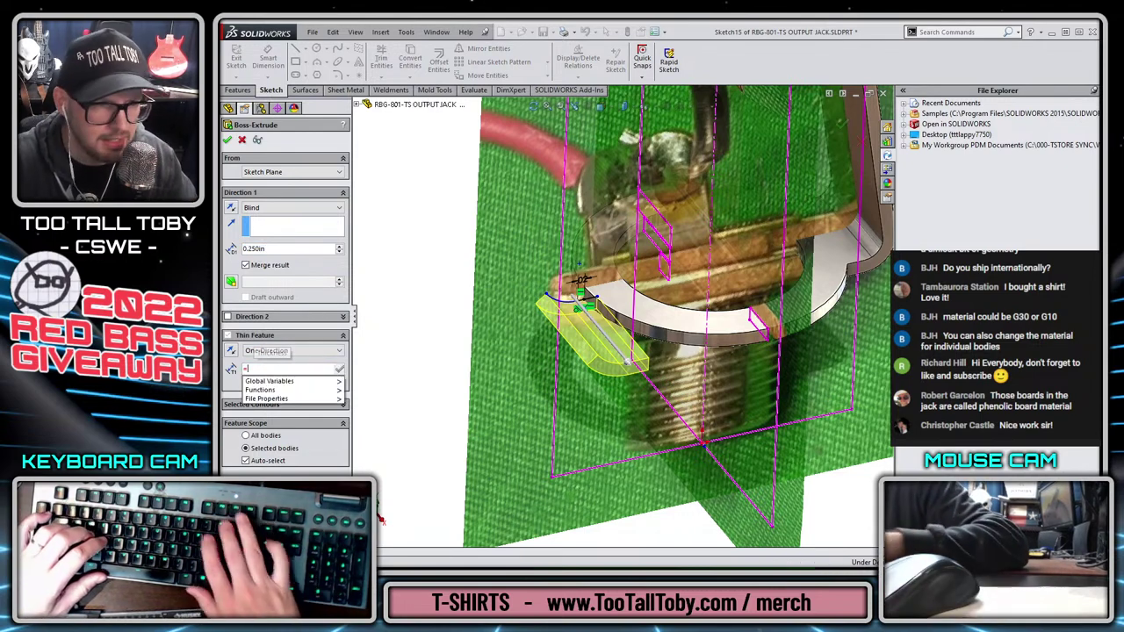
pyautogui.press('Down')
pyautogui.press('Right')
pyautogui.press('Return')
pyautogui.press('Return')
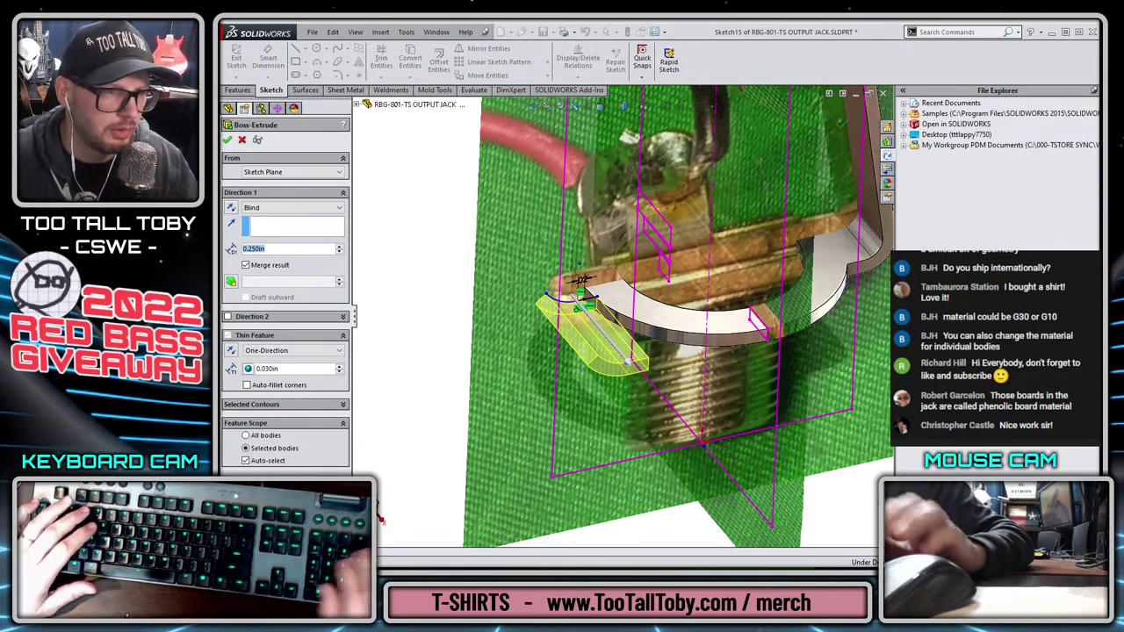
# Extrude the bent tab 0.19 in with the Mid Plane end condition, merged with the ring
pyautogui.write('0')
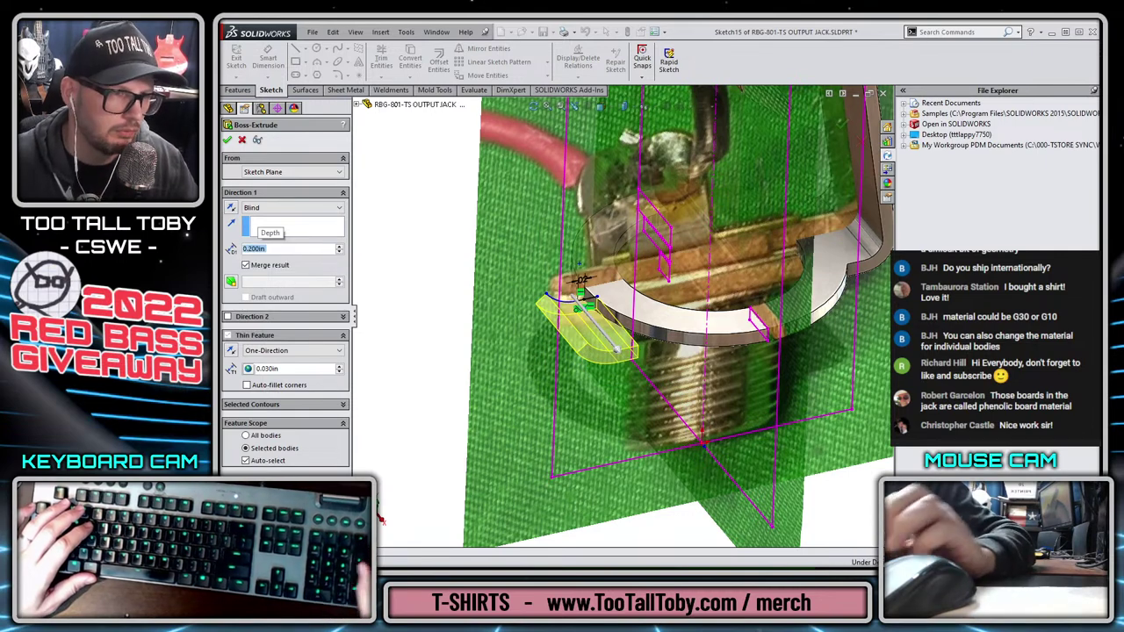
pyautogui.write('.19')
pyautogui.press('Return')
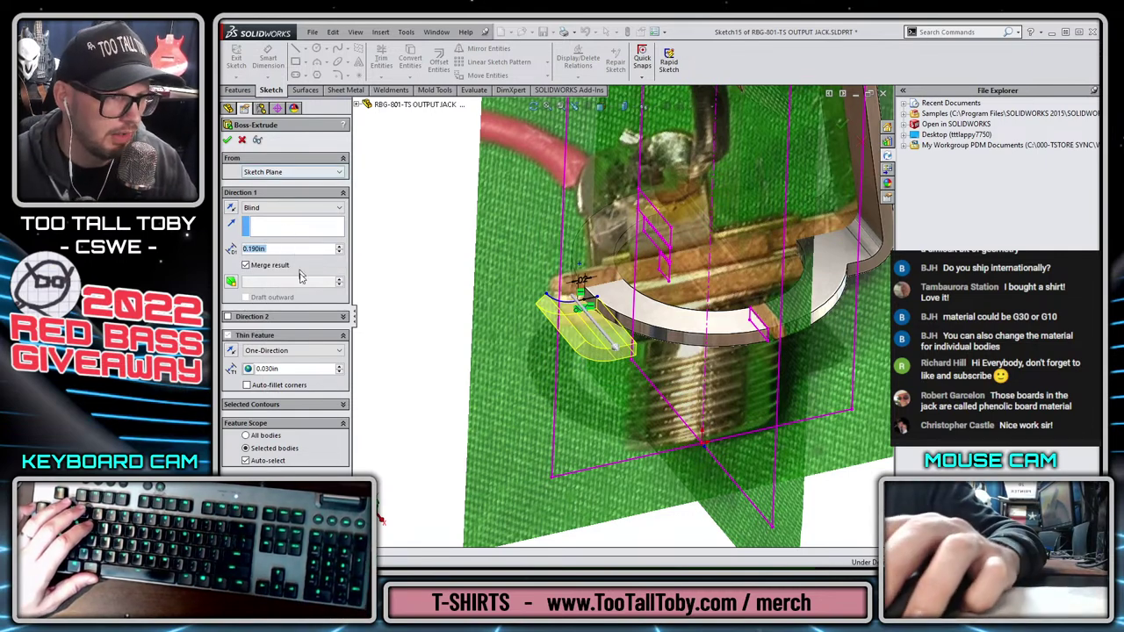
pyautogui.click(293, 208)
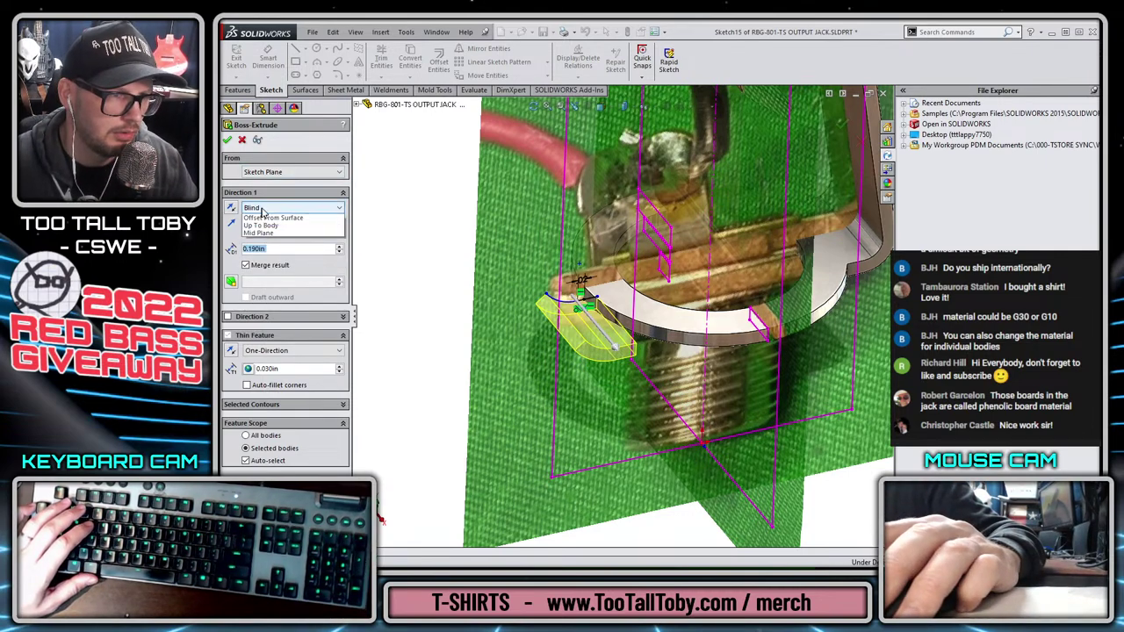
pyautogui.click(298, 260)
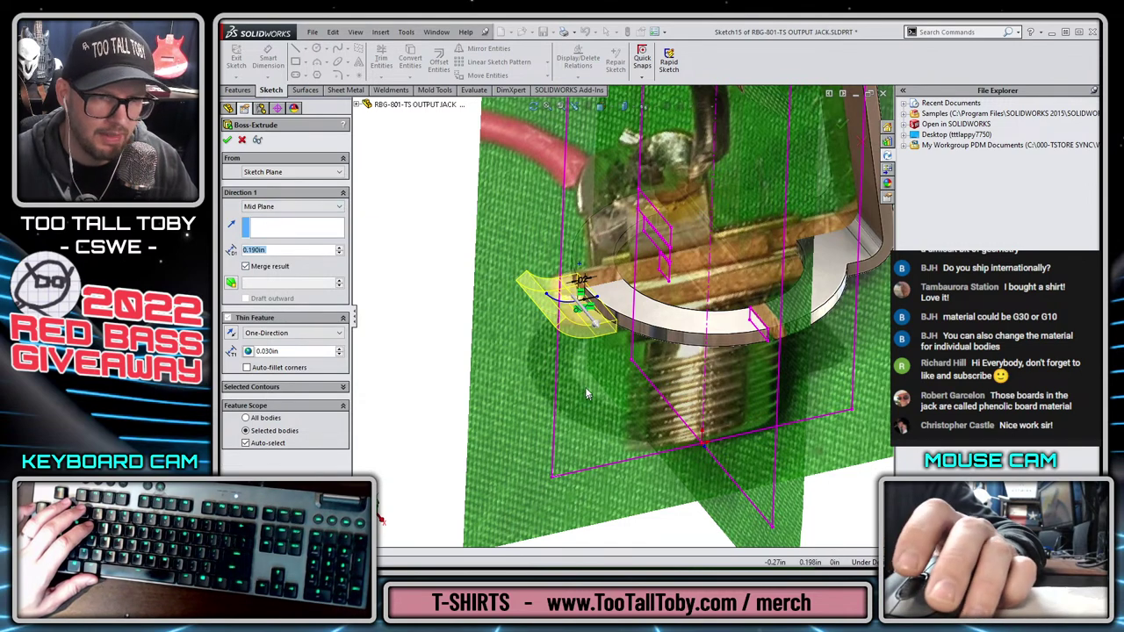
pyautogui.moveTo(587, 394); pyautogui.dragTo(642, 299, button='middle')
pyautogui.scroll(-5, 629, 347)
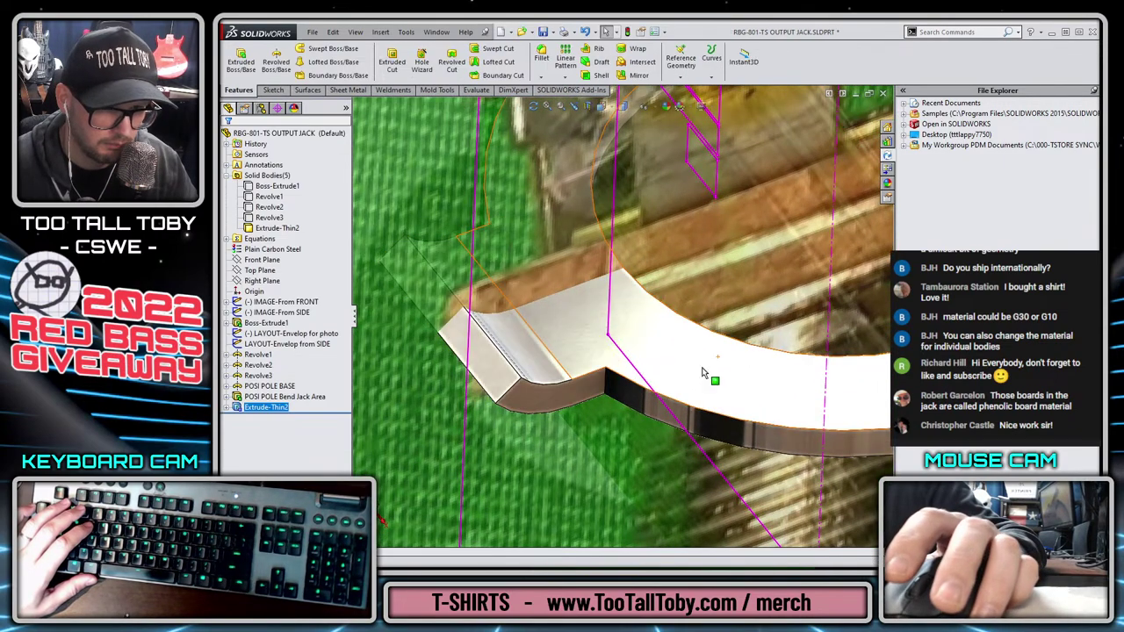
# Start a new sketch on the Top Plane
pyautogui.scroll(6, 689, 301)
pyautogui.scroll(-1, 576, 334)
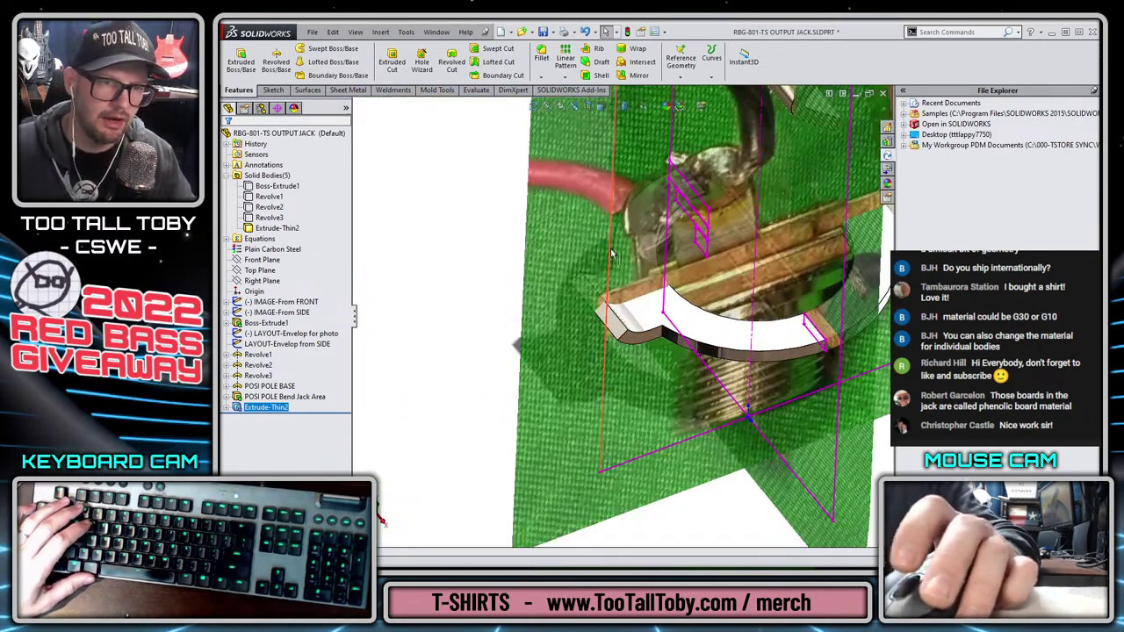
pyautogui.scroll(2, 650, 303)
pyautogui.scroll(2, 615, 323)
pyautogui.moveTo(605, 332); pyautogui.dragTo(708, 268, button='middle')
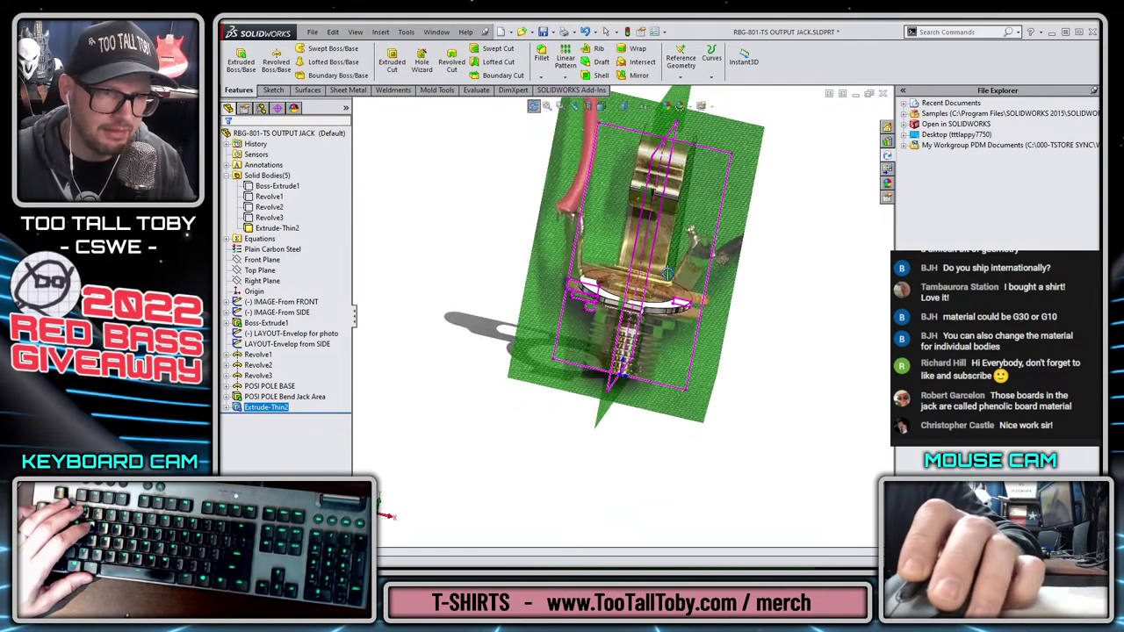
pyautogui.click(225, 355)
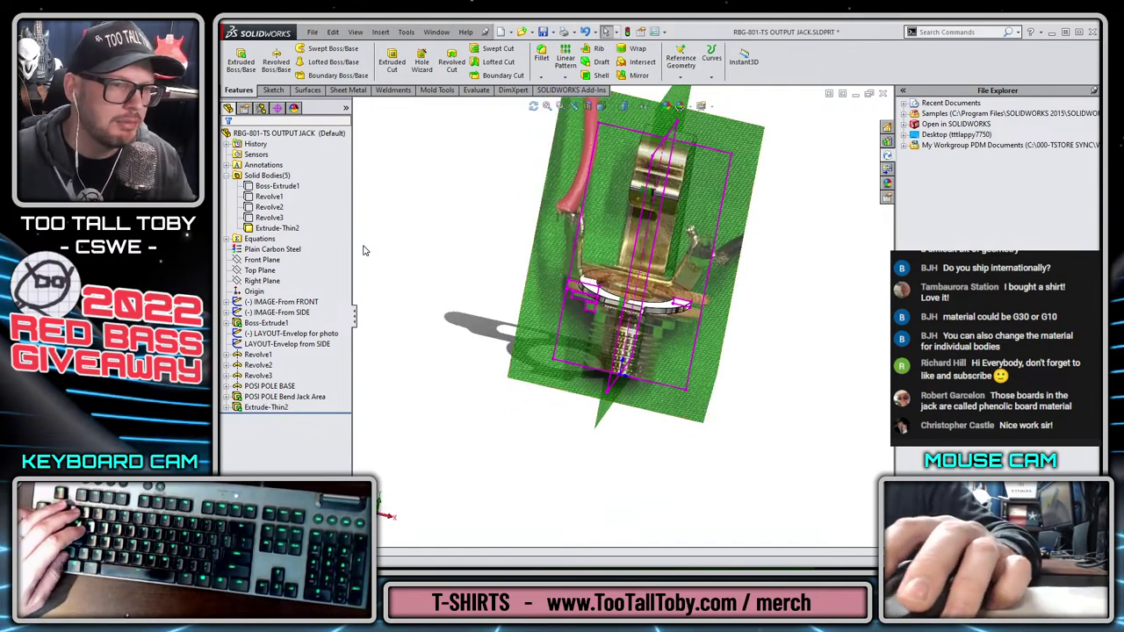
pyautogui.click(262, 270)
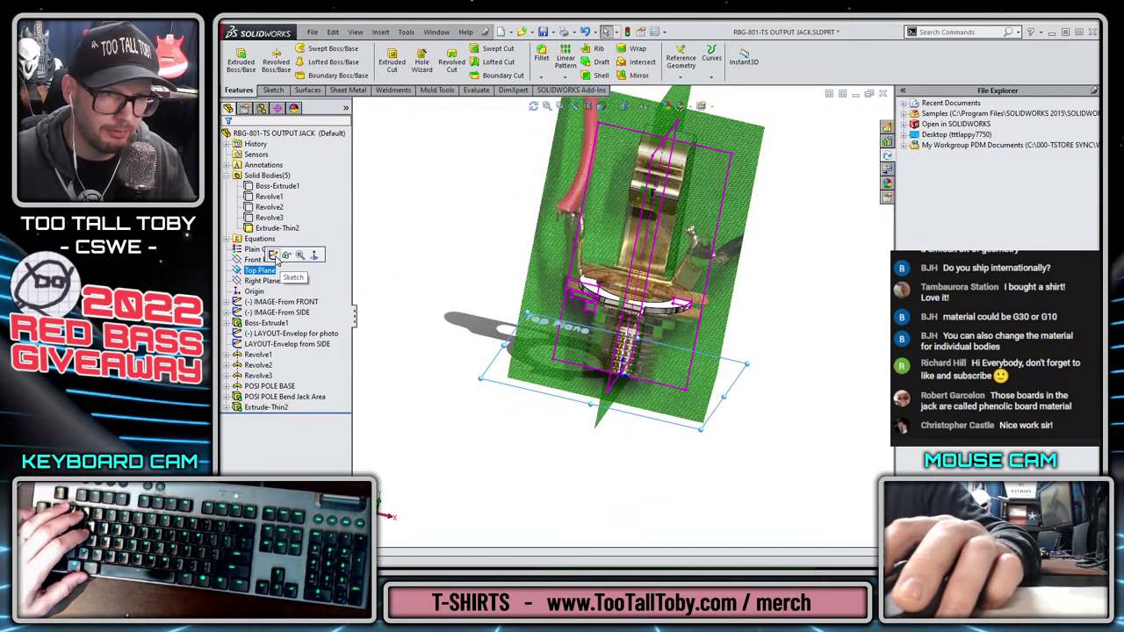
pyautogui.click(274, 255)
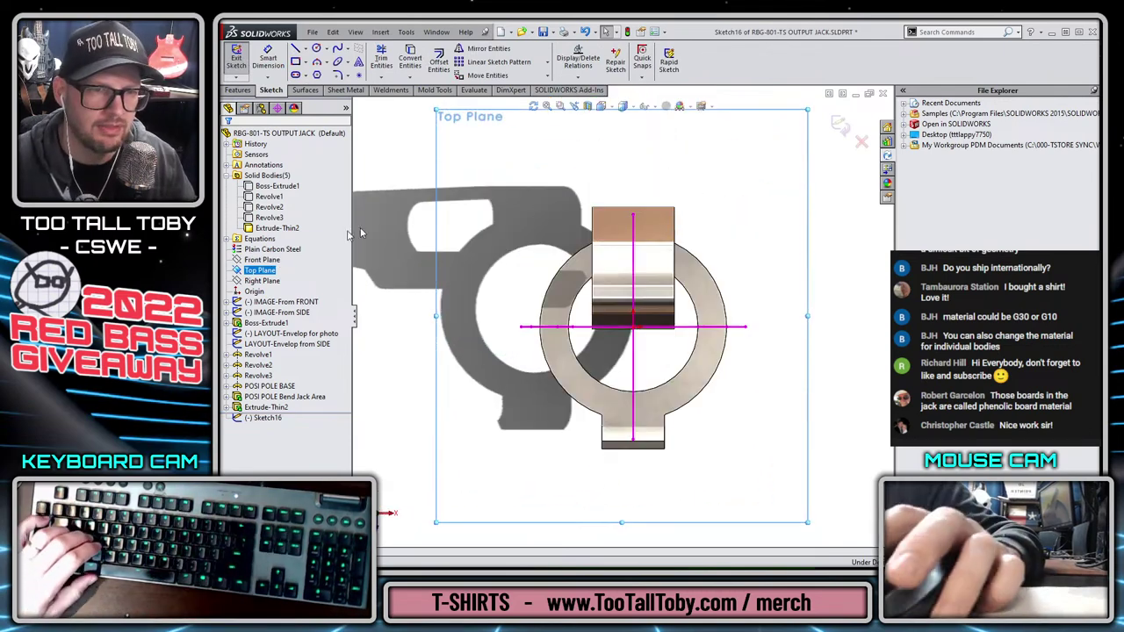
# Insert OUTPUT JACK - top.jpg from the 01 PHOTOS of BASS folder as a sketch picture
pyautogui.press('z')
pyautogui.press('z')
pyautogui.press('z')
pyautogui.press('z')
pyautogui.click(429, 225)
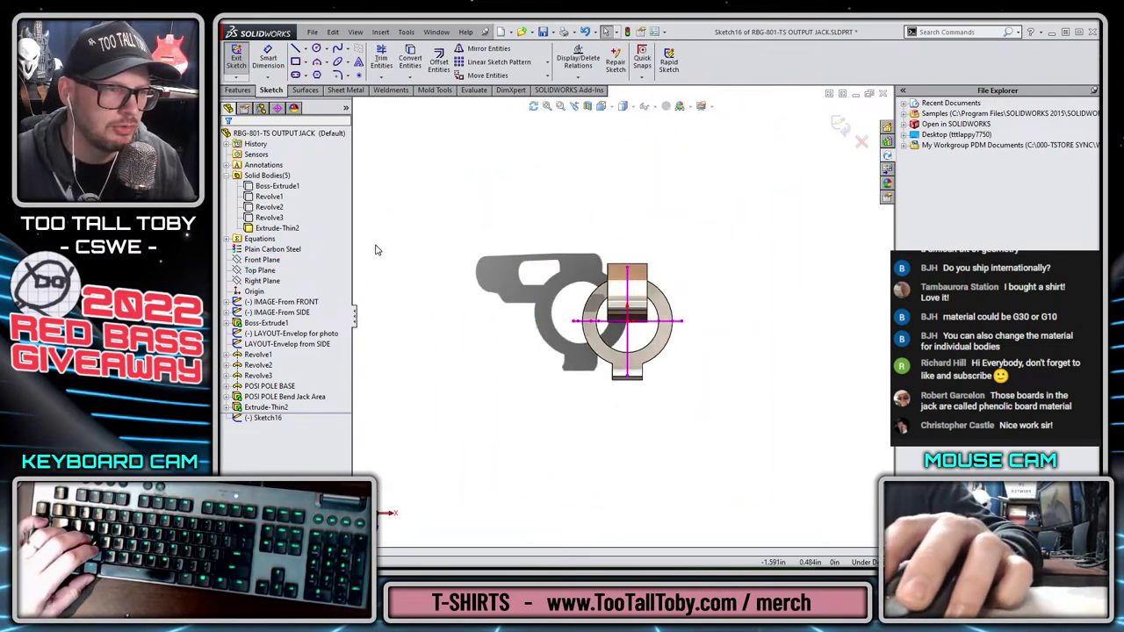
pyautogui.click(407, 33)
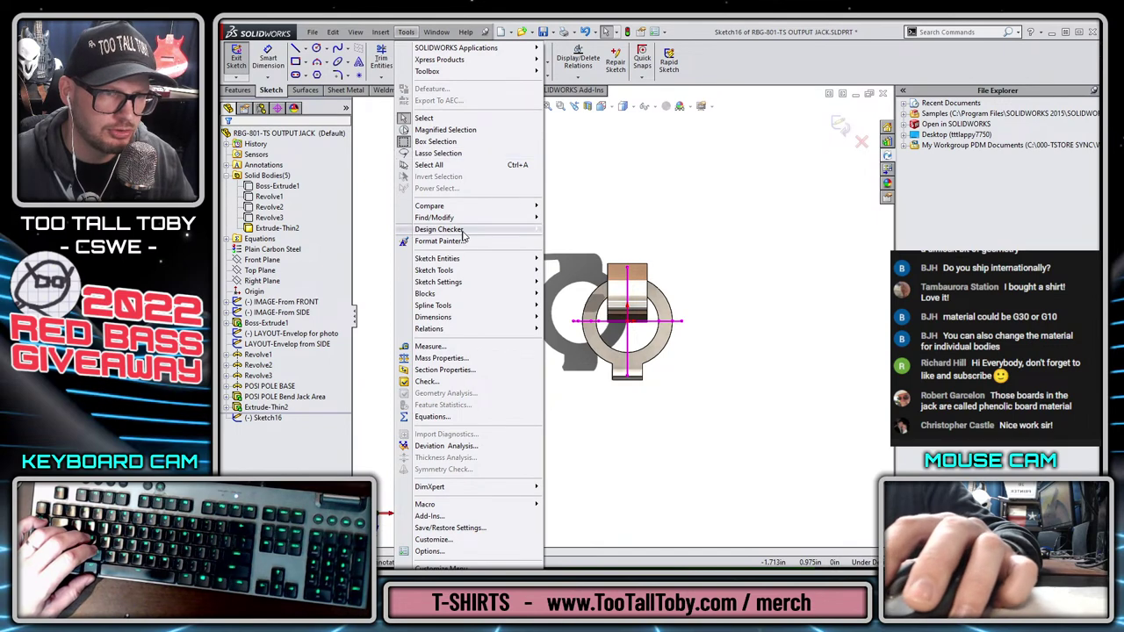
pyautogui.moveTo(467, 271)
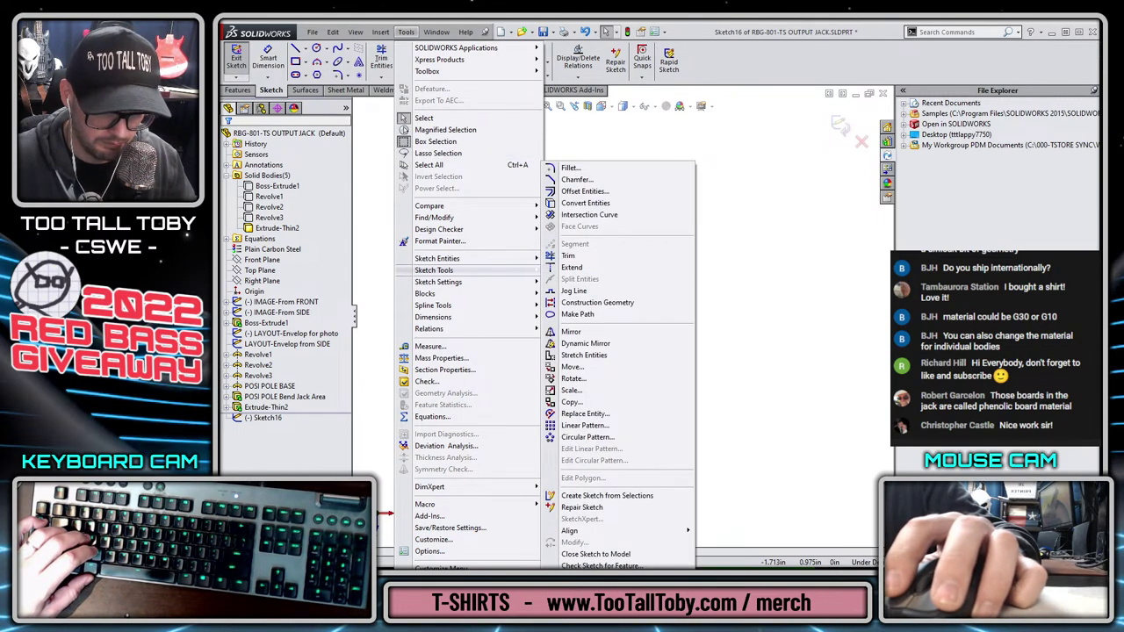
pyautogui.click(594, 589)
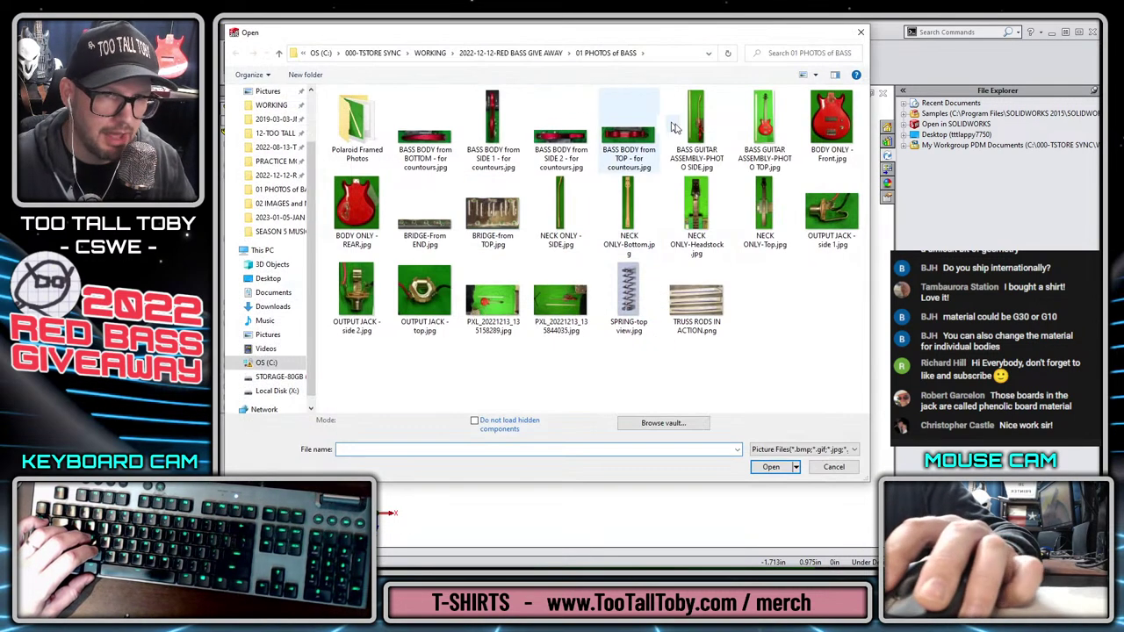
pyautogui.click(404, 290)
pyautogui.doubleClick(406, 291)
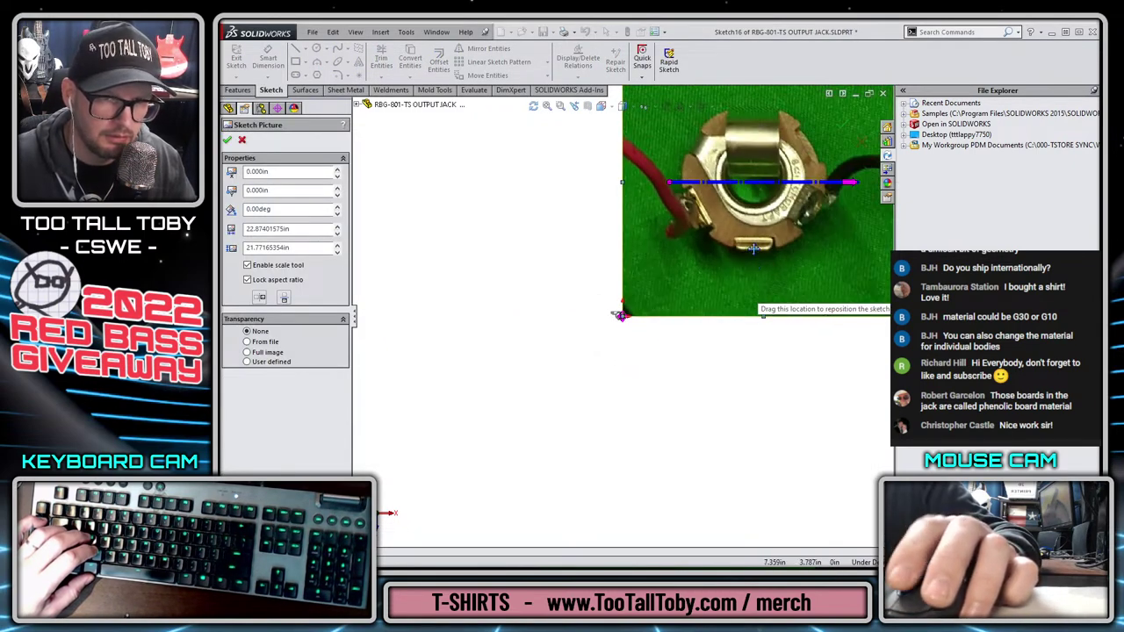
# Move the sketch picture so the jack's opening lies roughly over the origin, and disable its scale tool
pyautogui.moveTo(753, 248)
pyautogui.mouseDown()
pyautogui.moveTo(603, 361)
pyautogui.moveTo(619, 342)
pyautogui.mouseUp()
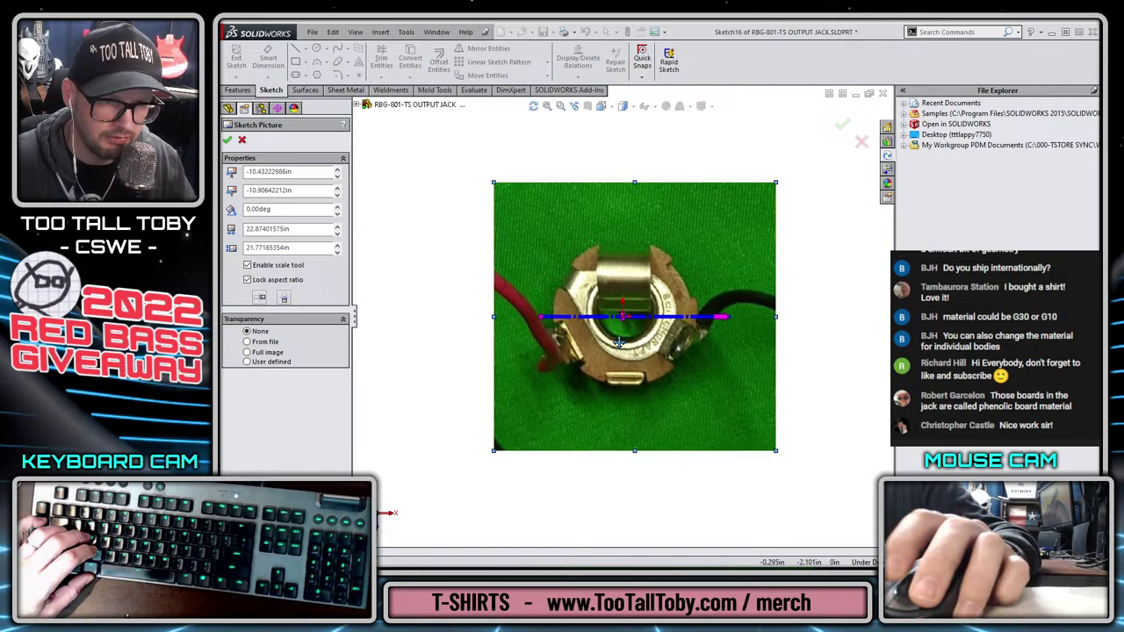
pyautogui.scroll(-5, 611, 335)
pyautogui.click(283, 268)
pyautogui.press('z')
pyautogui.press('z')
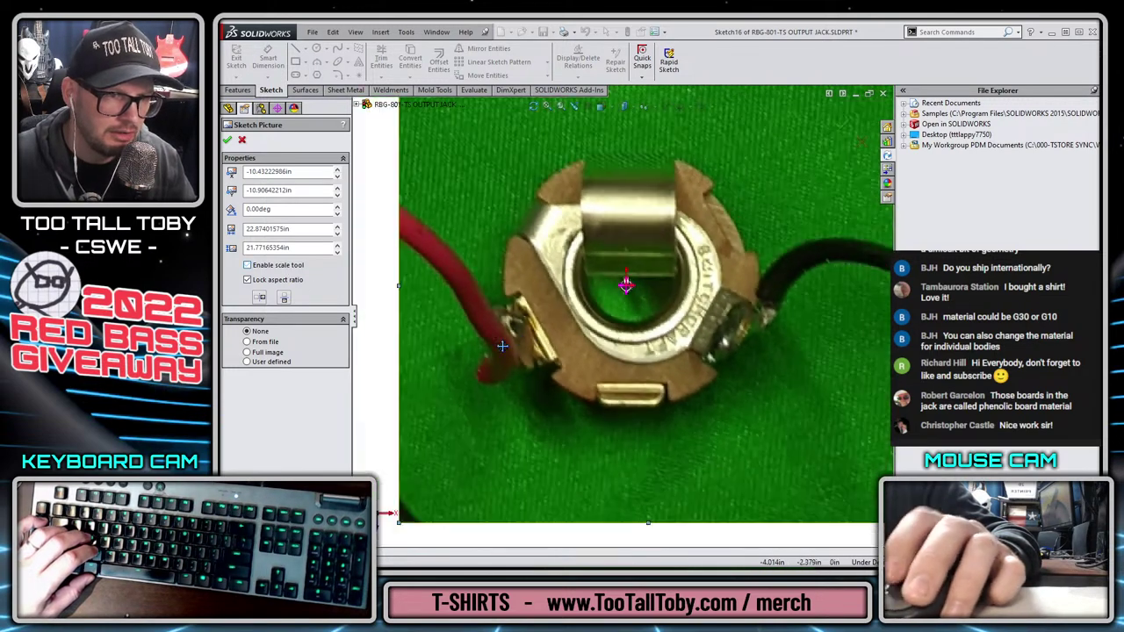
# Set the sketch picture's transparency to Full image, shrink it to about 2.74 in wide, and move it over the ring
pyautogui.click(271, 353)
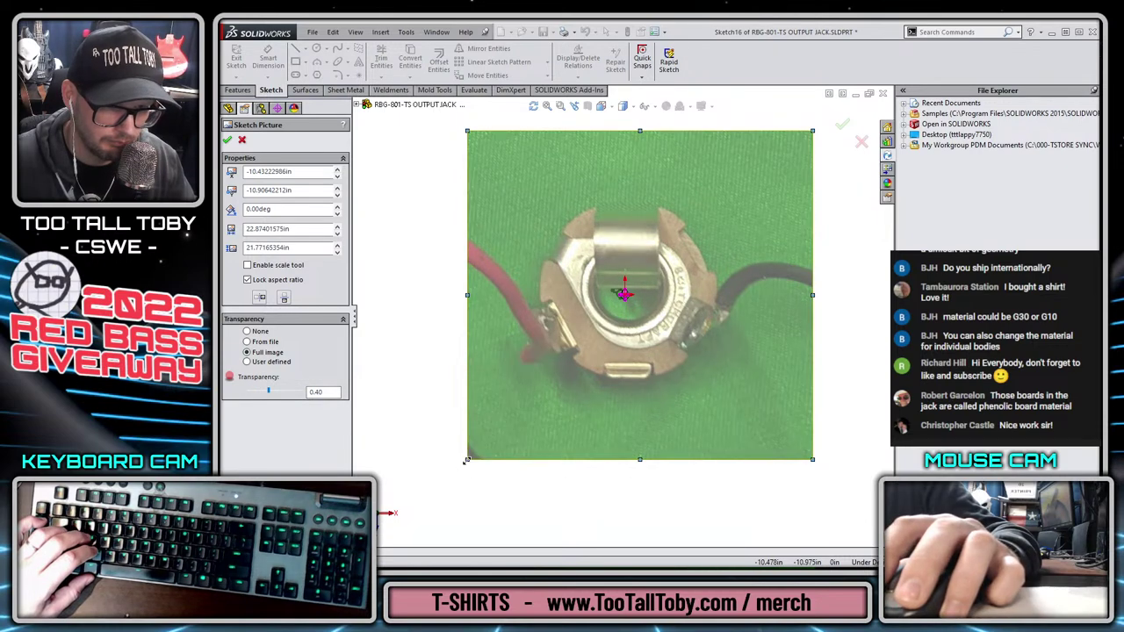
pyautogui.moveTo(466, 461)
pyautogui.mouseDown()
pyautogui.moveTo(590, 289)
pyautogui.moveTo(728, 211)
pyautogui.mouseUp()
pyautogui.moveTo(764, 162); pyautogui.dragTo(644, 284)
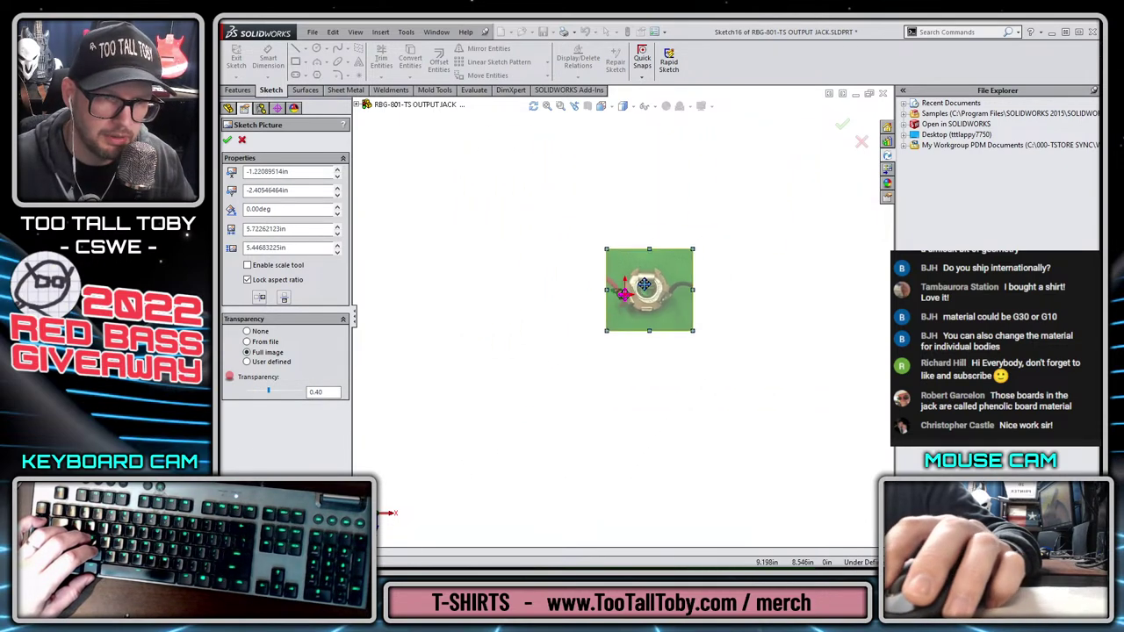
pyautogui.scroll(-5, 616, 306)
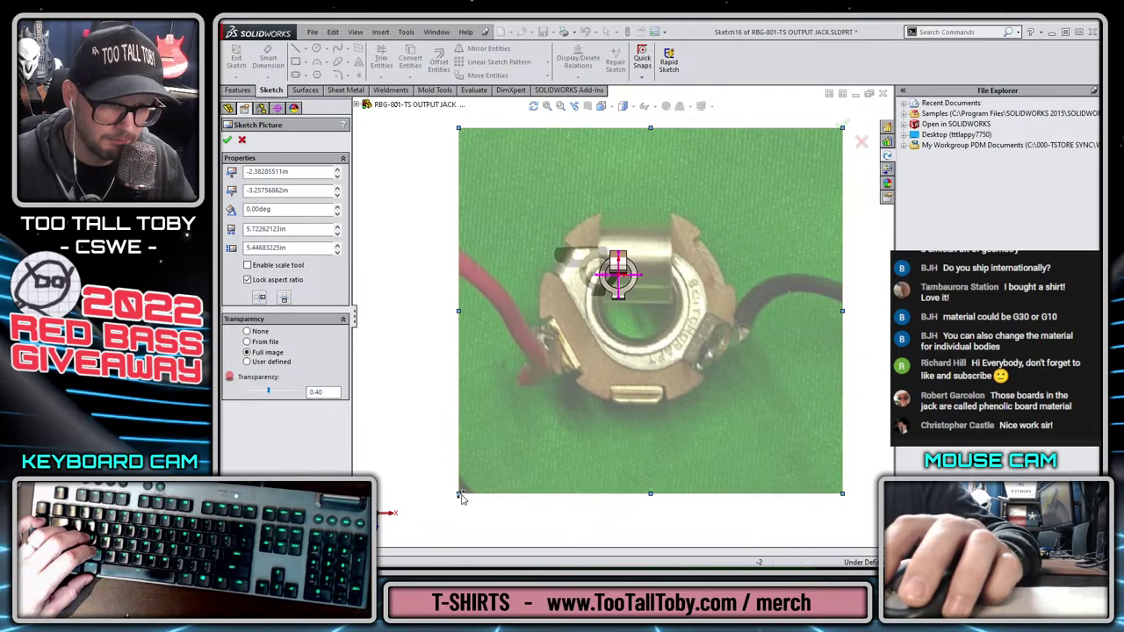
pyautogui.moveTo(459, 494); pyautogui.dragTo(658, 304)
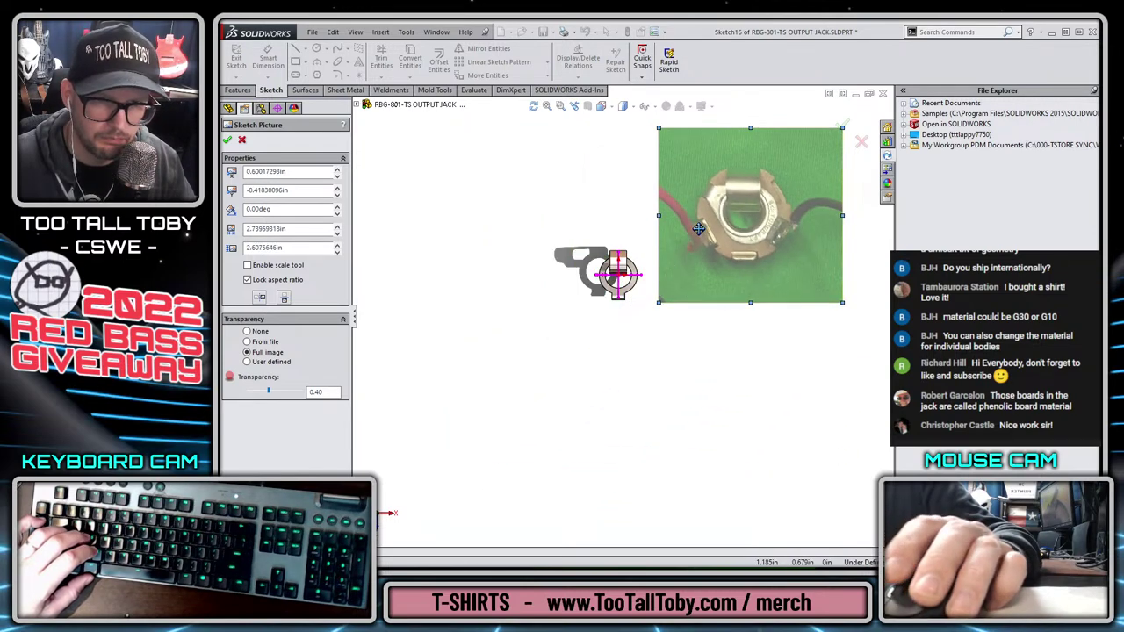
pyautogui.scroll(-6, 726, 209)
pyautogui.moveTo(733, 283); pyautogui.dragTo(345, 461)
pyautogui.scroll(5, 451, 431)
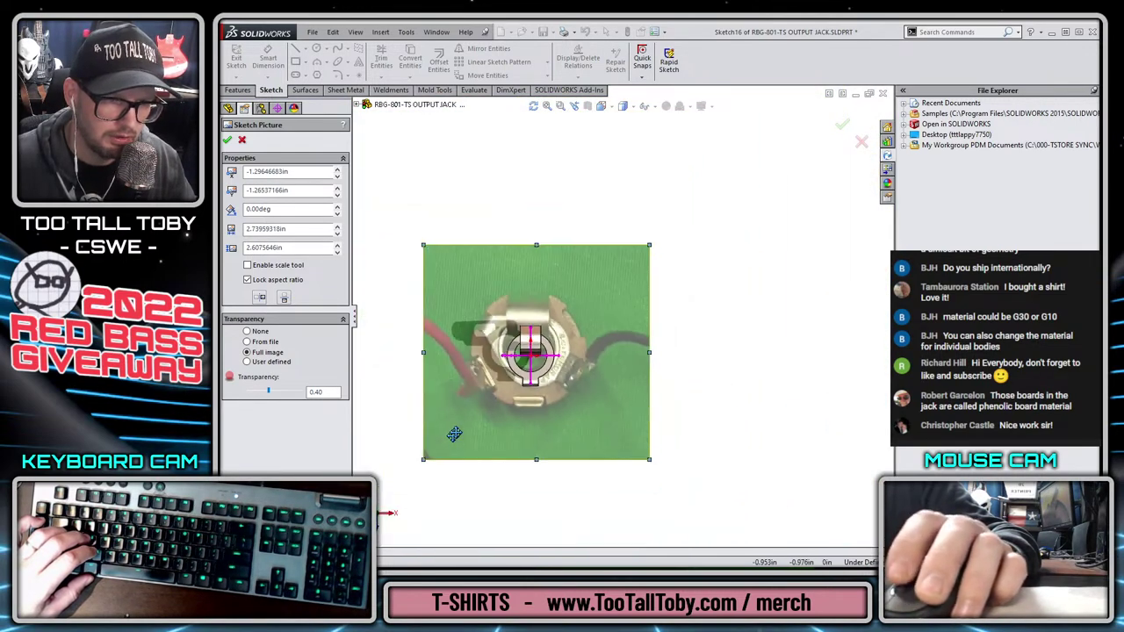
# Scale the sketch picture down to about 1.88 in wide and recentre the photographed jack on the model's ring
pyautogui.scroll(-4, 451, 431)
pyautogui.moveTo(483, 416); pyautogui.dragTo(625, 280)
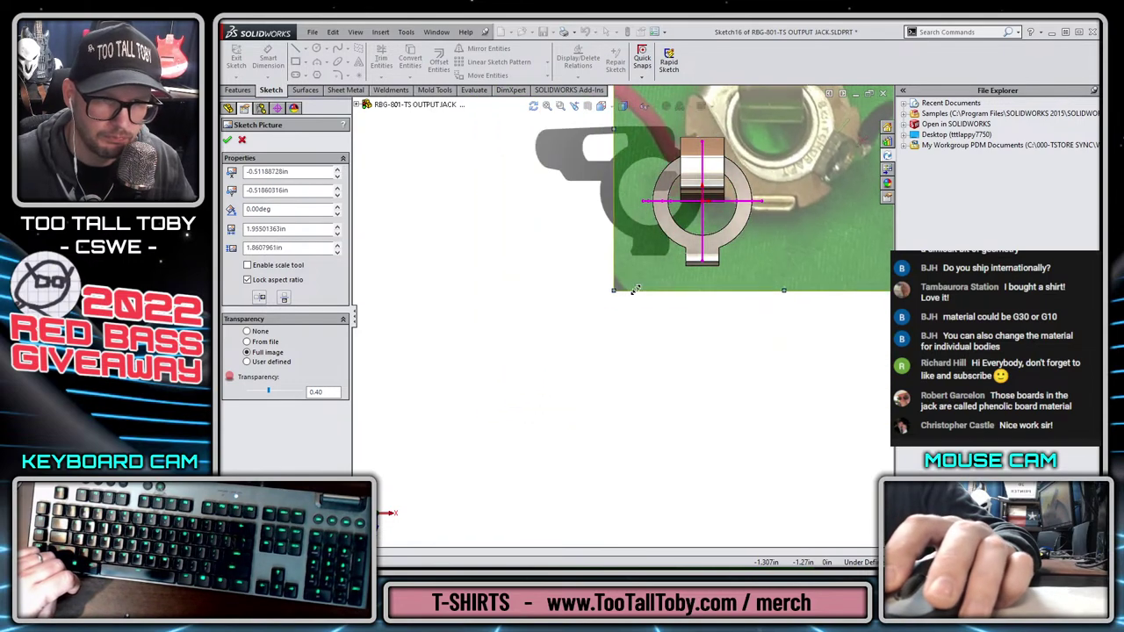
pyautogui.scroll(2, 748, 185)
pyautogui.moveTo(748, 185)
pyautogui.mouseDown()
pyautogui.moveTo(698, 195)
pyautogui.moveTo(632, 273)
pyautogui.mouseUp()
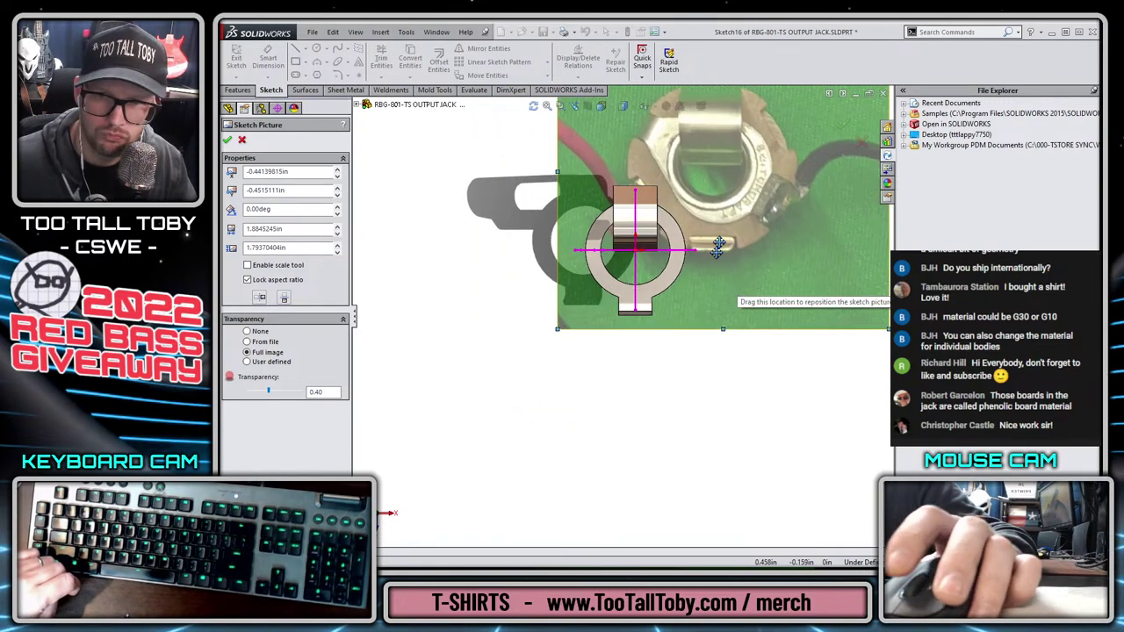
pyautogui.scroll(-2, 631, 273)
pyautogui.moveTo(591, 316); pyautogui.dragTo(653, 287)
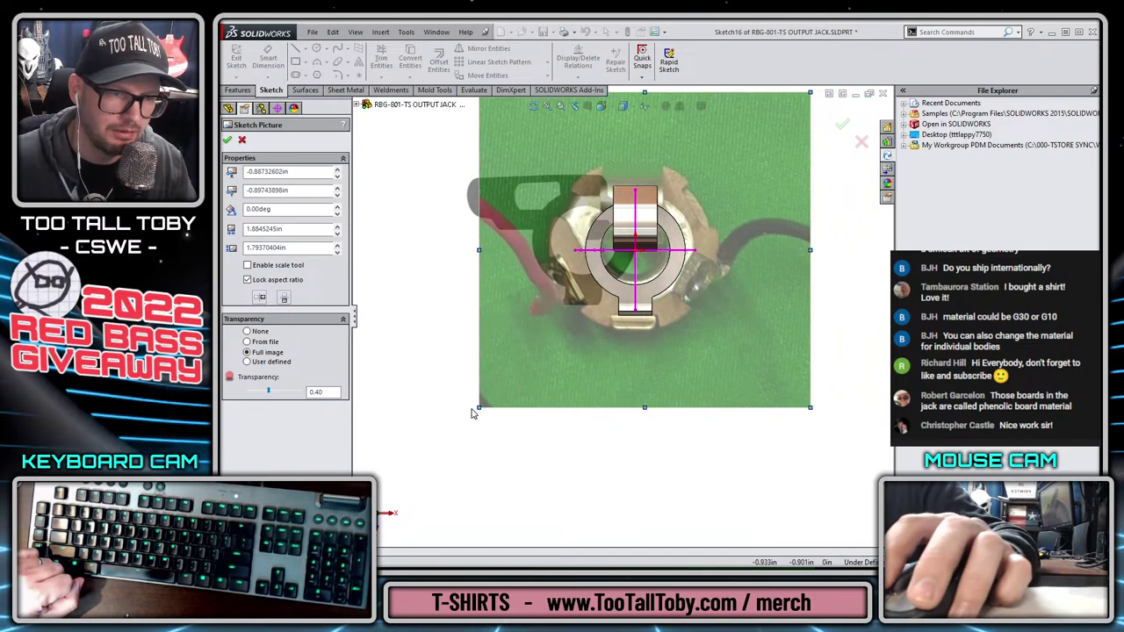
# Reduce the sketch picture to about 1.38 in wide and align the jack's opening with the ring
pyautogui.moveTo(482, 408); pyautogui.dragTo(620, 311)
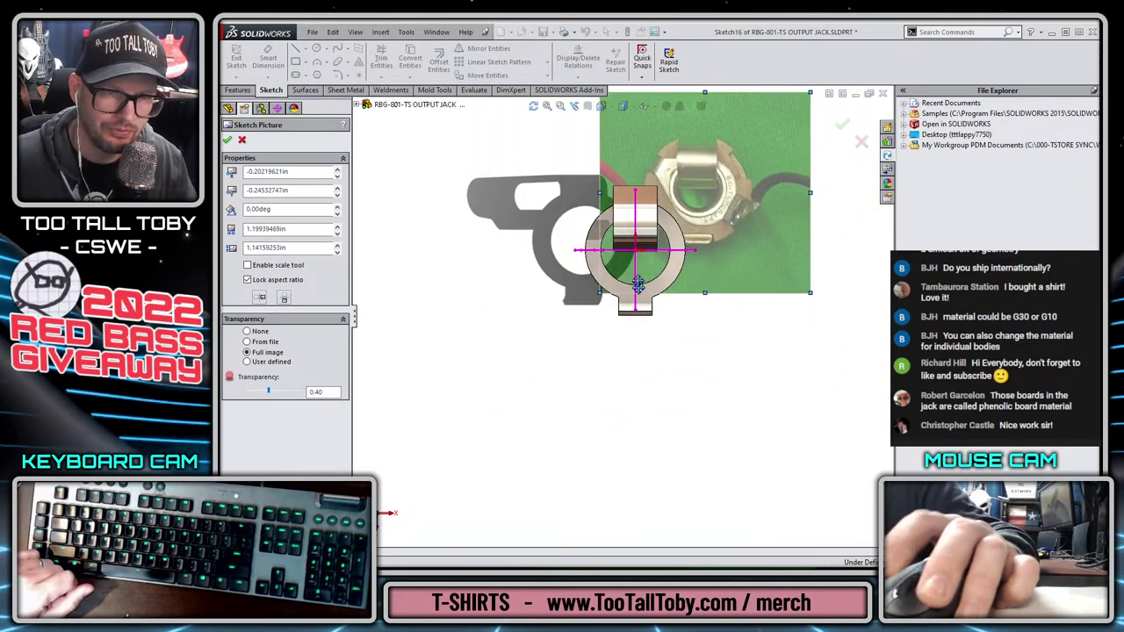
pyautogui.scroll(-3, 671, 210)
pyautogui.moveTo(792, 195)
pyautogui.mouseDown()
pyautogui.moveTo(665, 319)
pyautogui.moveTo(684, 302)
pyautogui.moveTo(584, 295)
pyautogui.moveTo(646, 249)
pyautogui.moveTo(684, 270)
pyautogui.moveTo(678, 307)
pyautogui.moveTo(613, 278)
pyautogui.mouseUp()
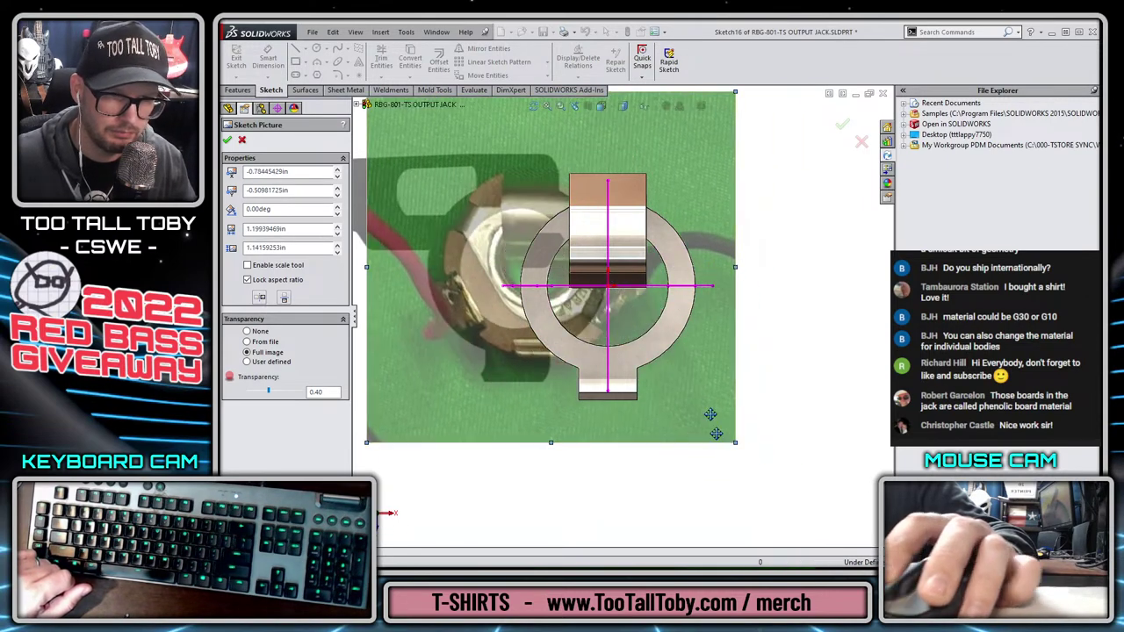
pyautogui.moveTo(734, 441); pyautogui.dragTo(792, 495)
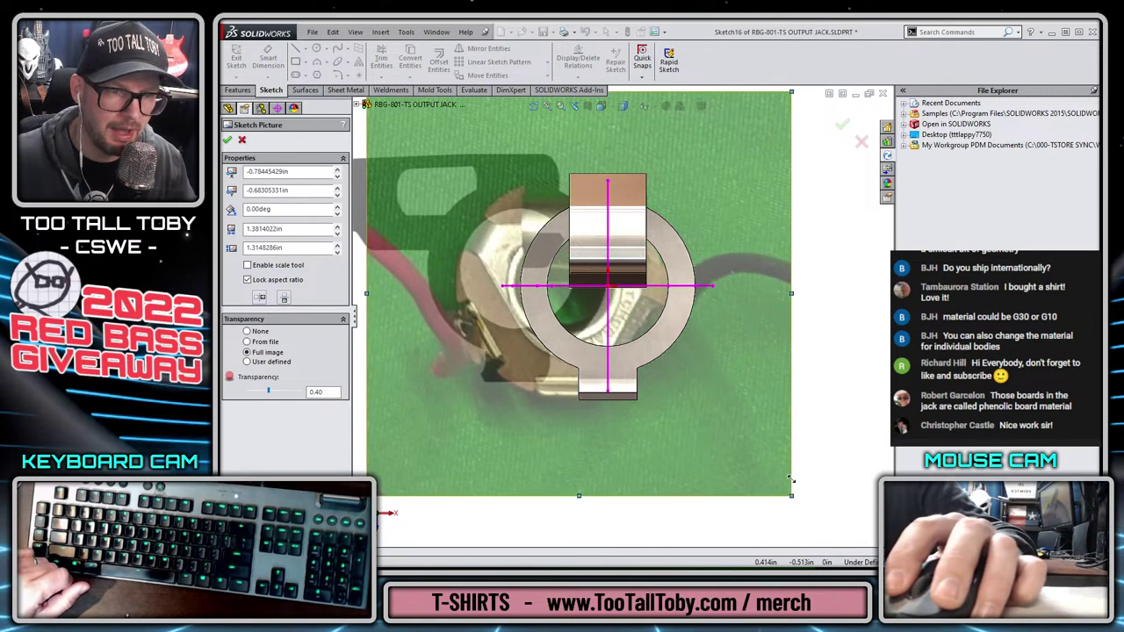
pyautogui.moveTo(698, 396); pyautogui.dragTo(742, 390)
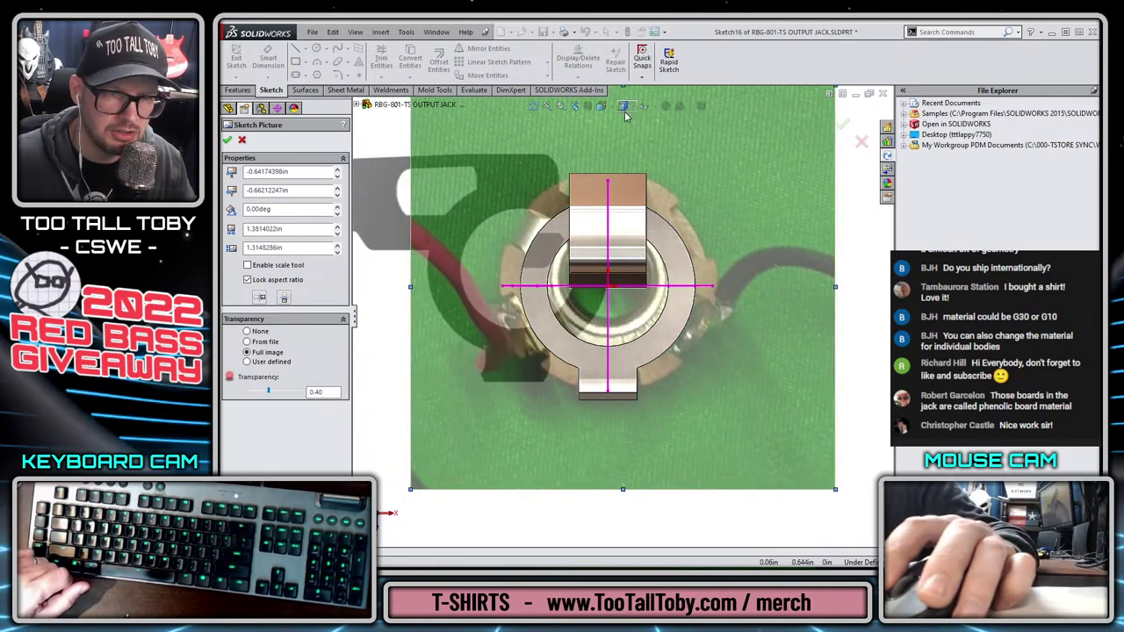
# Display the model in wireframe and enlarge the sketch picture to about 1.51 in wide, repositioning it on the ring
pyautogui.click(624, 179)
pyautogui.moveTo(676, 416); pyautogui.dragTo(675, 424)
pyautogui.press('f')
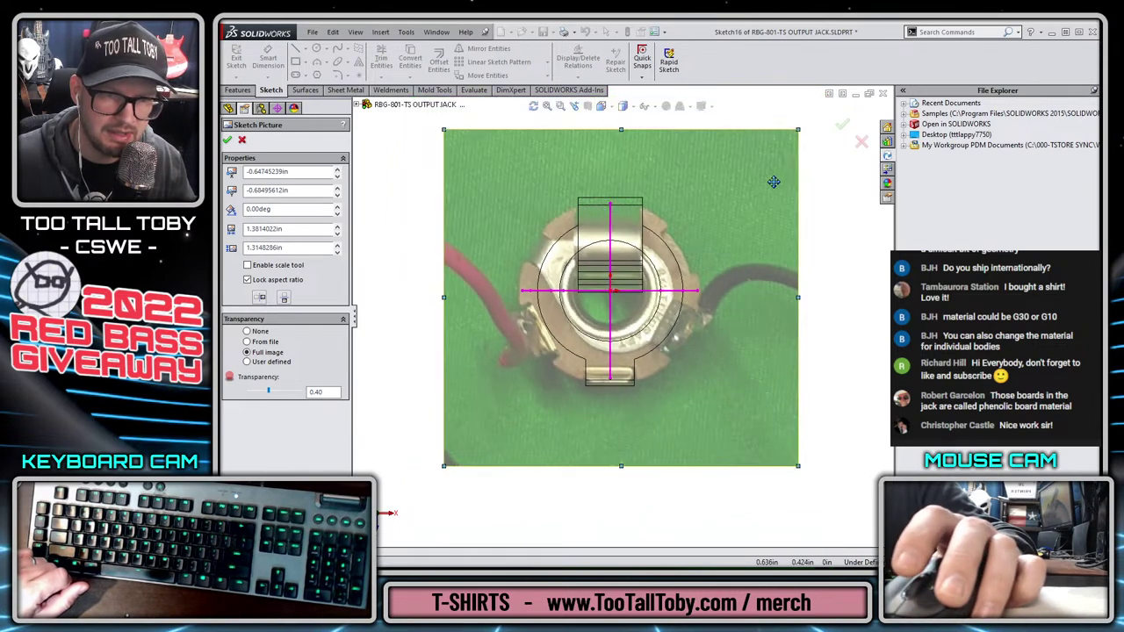
pyautogui.moveTo(796, 130); pyautogui.dragTo(832, 97)
pyautogui.moveTo(735, 227); pyautogui.dragTo(721, 224)
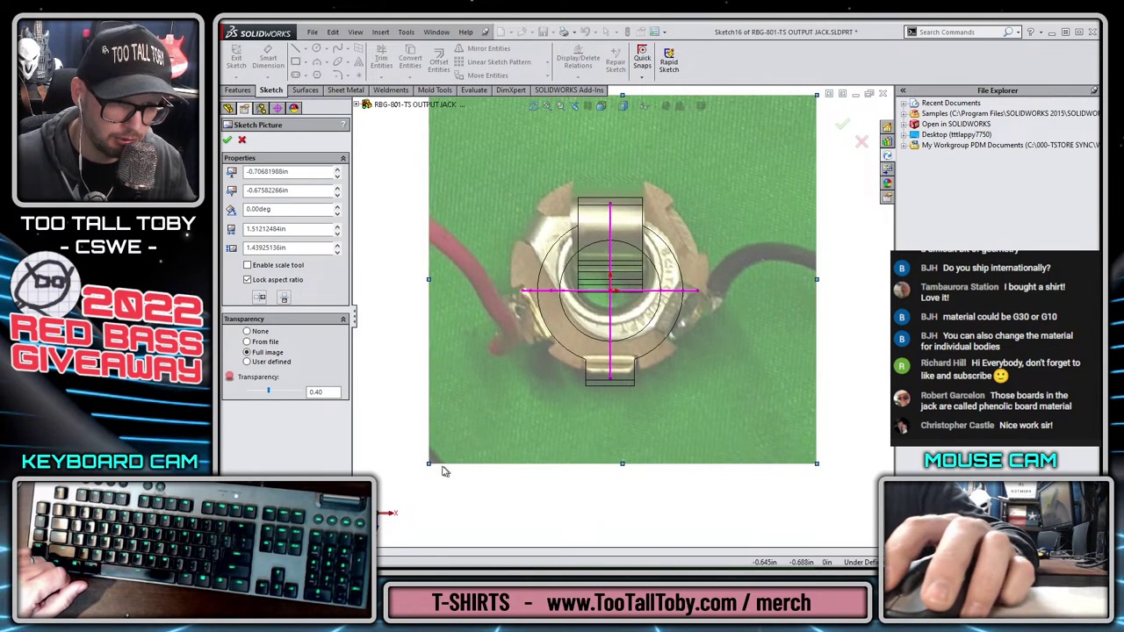
# Fine-tune the sketch picture to about 1.47 in wide and nudge it into line with the bent tab
pyautogui.moveTo(428, 463); pyautogui.dragTo(438, 455)
pyautogui.moveTo(671, 387); pyautogui.dragTo(663, 396)
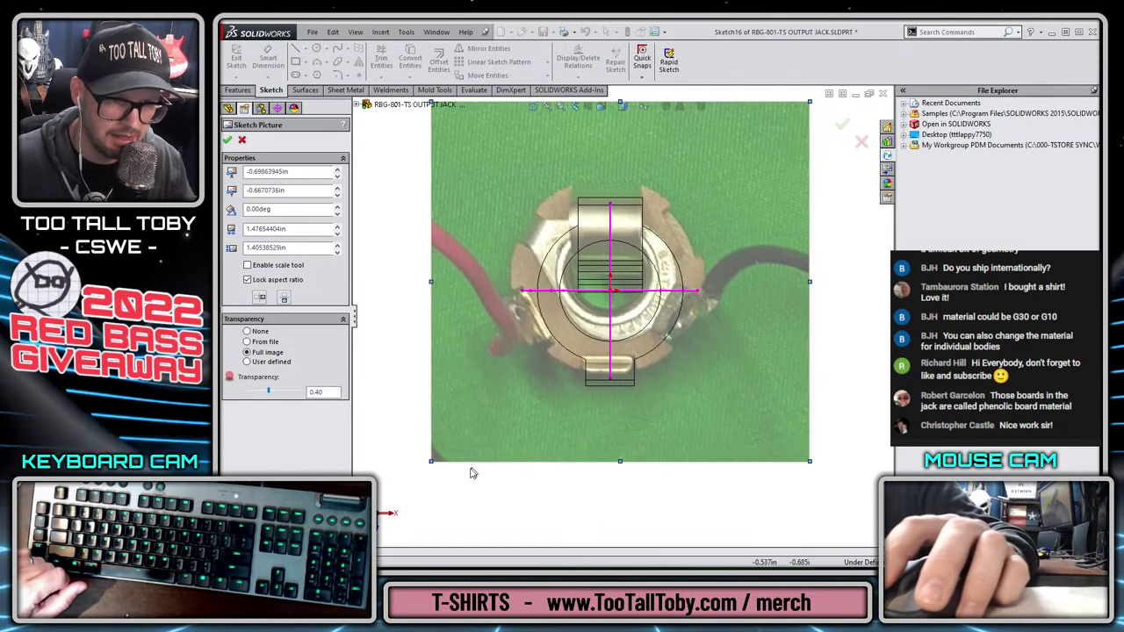
pyautogui.moveTo(433, 461); pyautogui.dragTo(435, 458)
pyautogui.moveTo(508, 445); pyautogui.dragTo(510, 445)
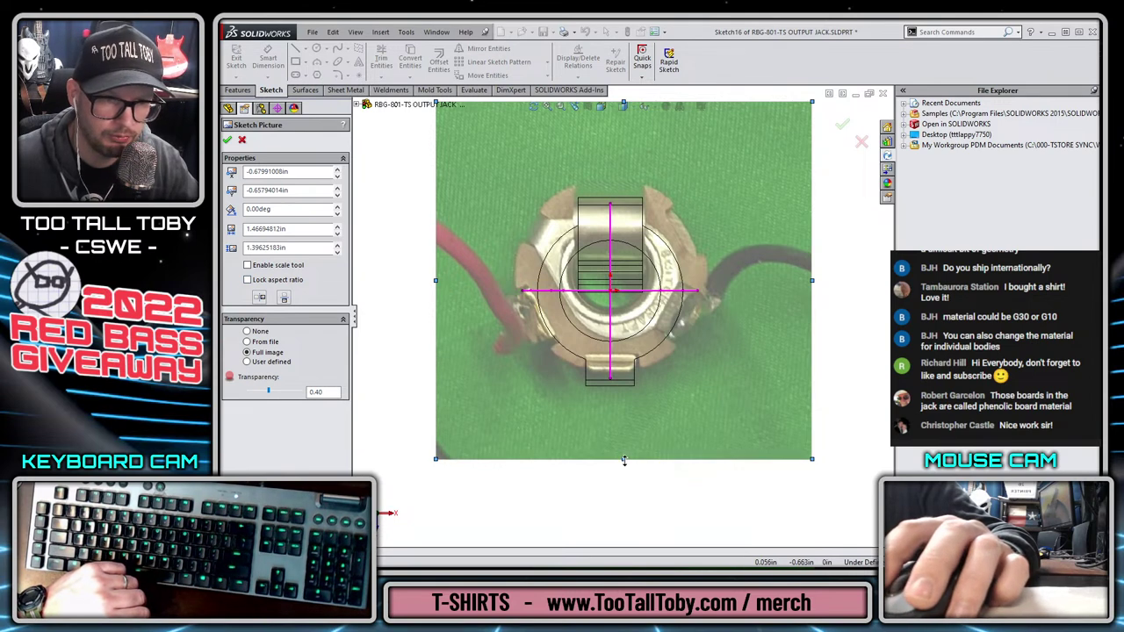
# Unlock the picture's aspect ratio, stretch its height to about 1.46 in, and close the picture sketch
pyautogui.moveTo(623, 460); pyautogui.dragTo(623, 475)
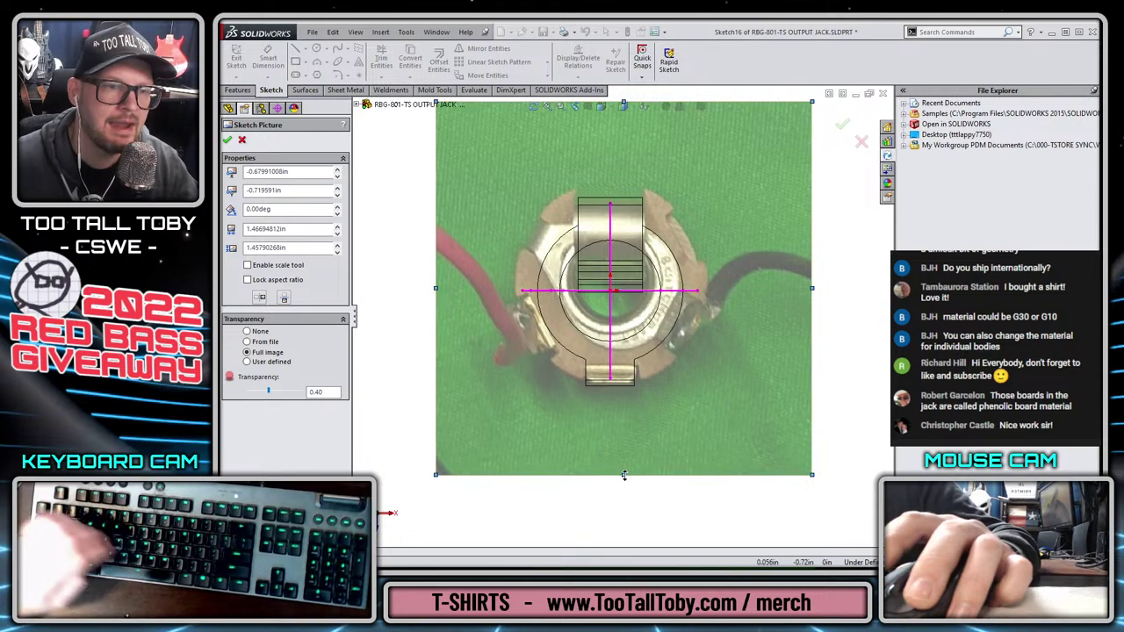
pyautogui.click(841, 124)
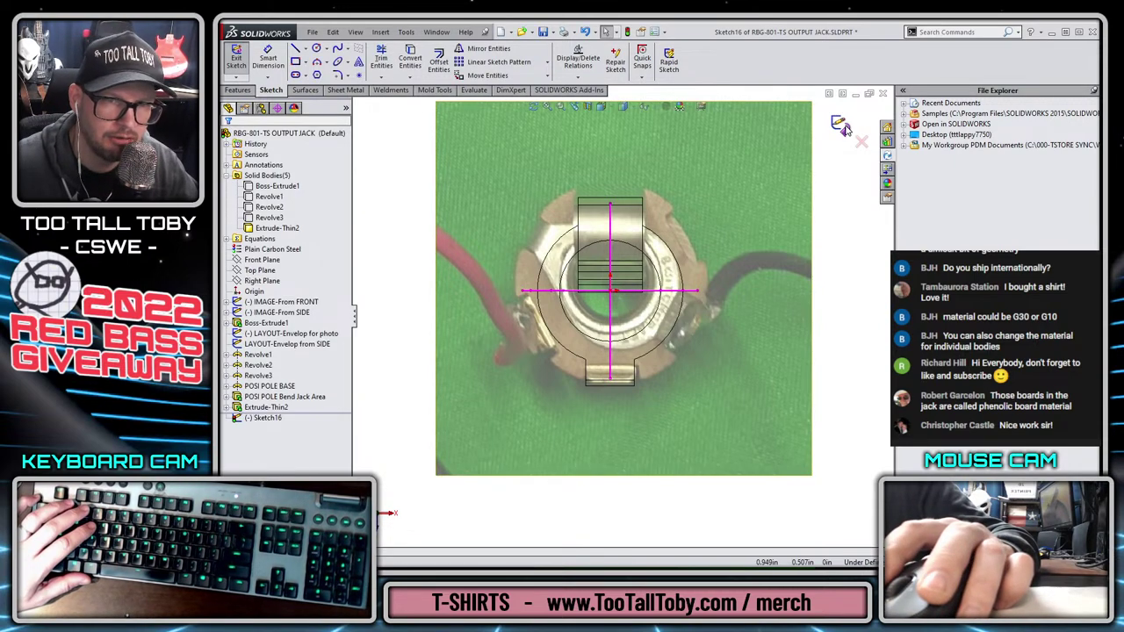
pyautogui.click(840, 125)
# Start a new sketch on the flat face of the POSI POLE BASE ring
pyautogui.scroll(-3, 536, 321)
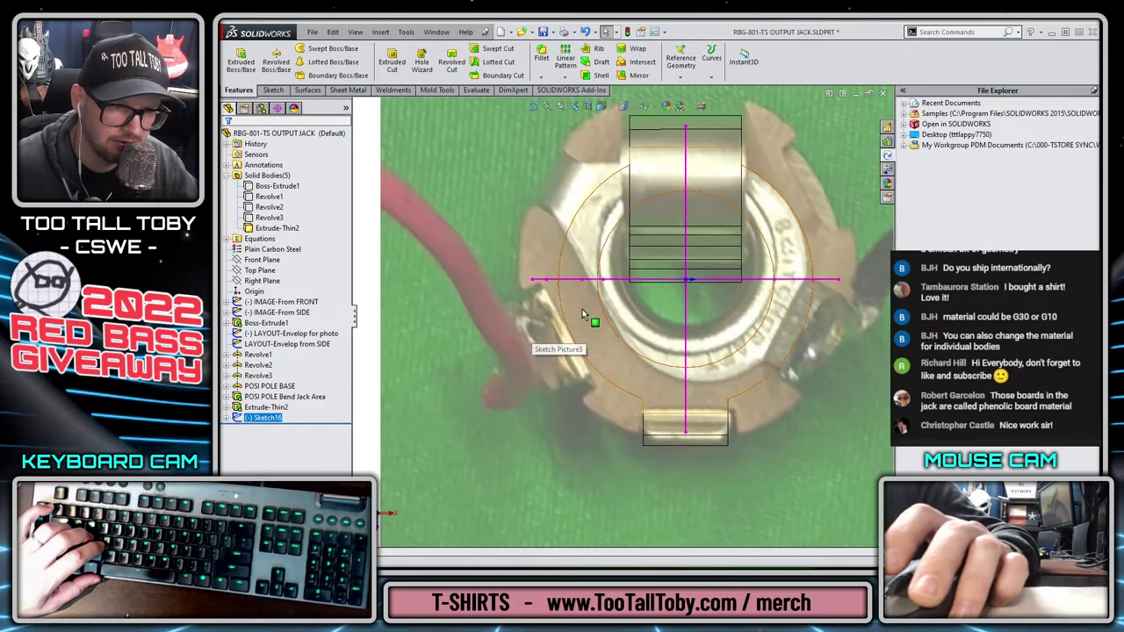
pyautogui.scroll(3, 579, 365)
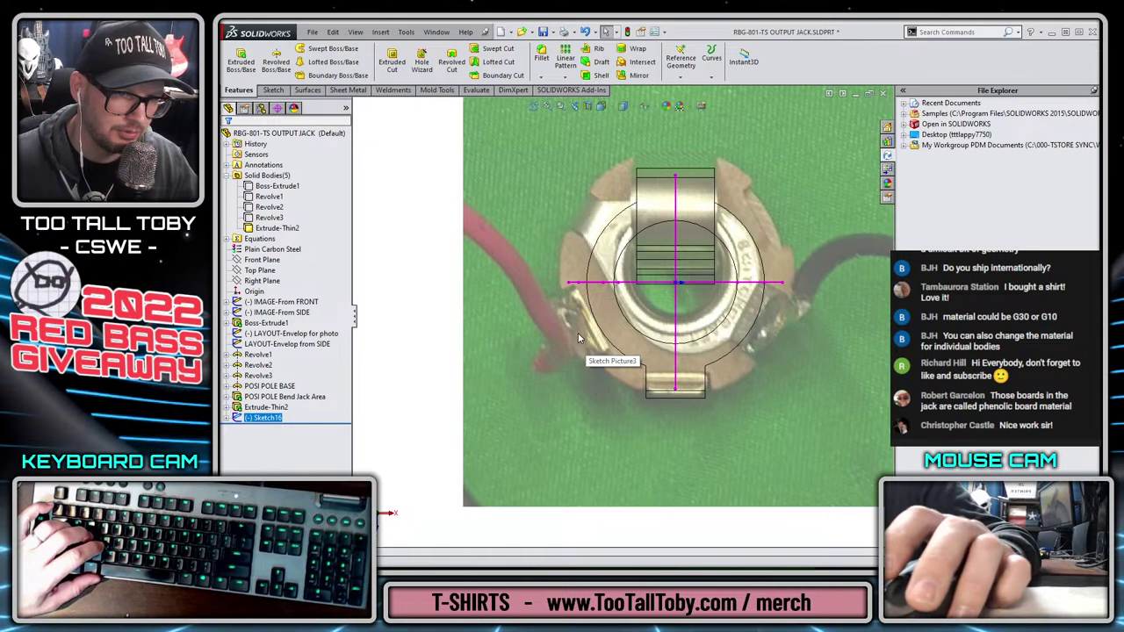
pyautogui.click(604, 299)
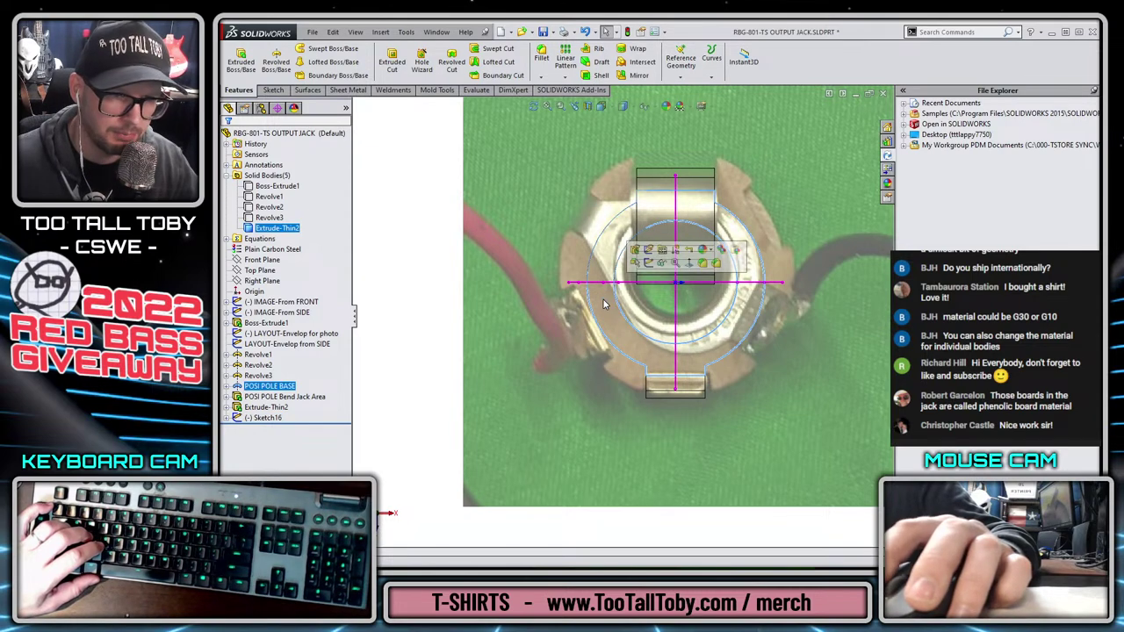
pyautogui.click(648, 264)
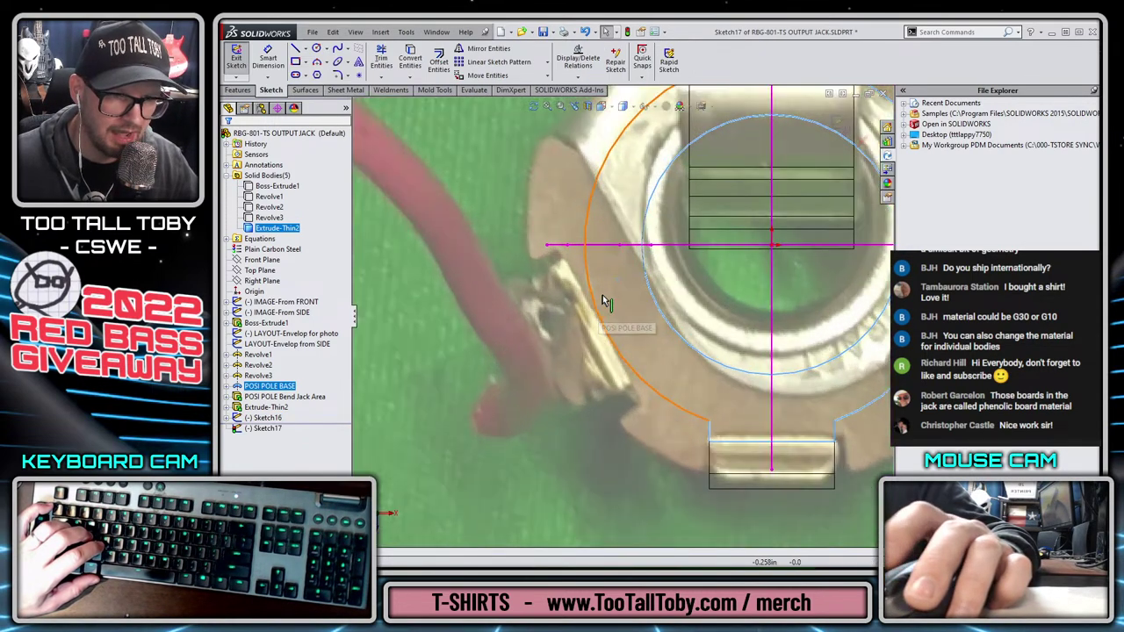
# Draw a closed four-sided line outline around the red-wire contact, its inner side about 0.2 in long with ends on the ring's outer edge
pyautogui.press('s')
pyautogui.click(618, 312)
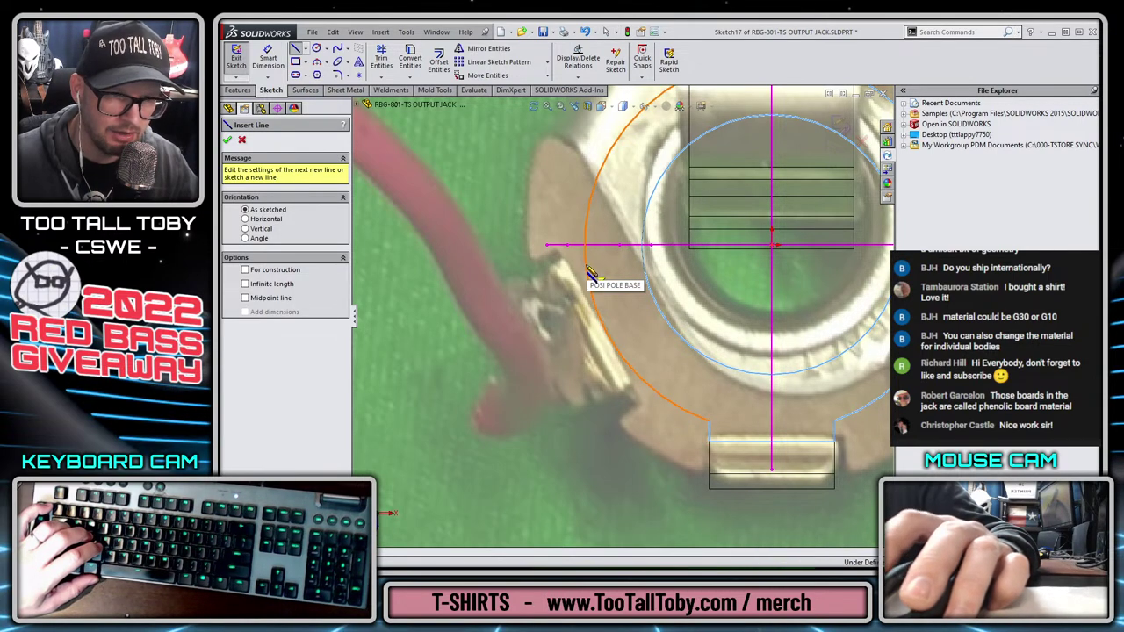
pyautogui.scroll(2, 596, 288)
pyautogui.scroll(2, 623, 327)
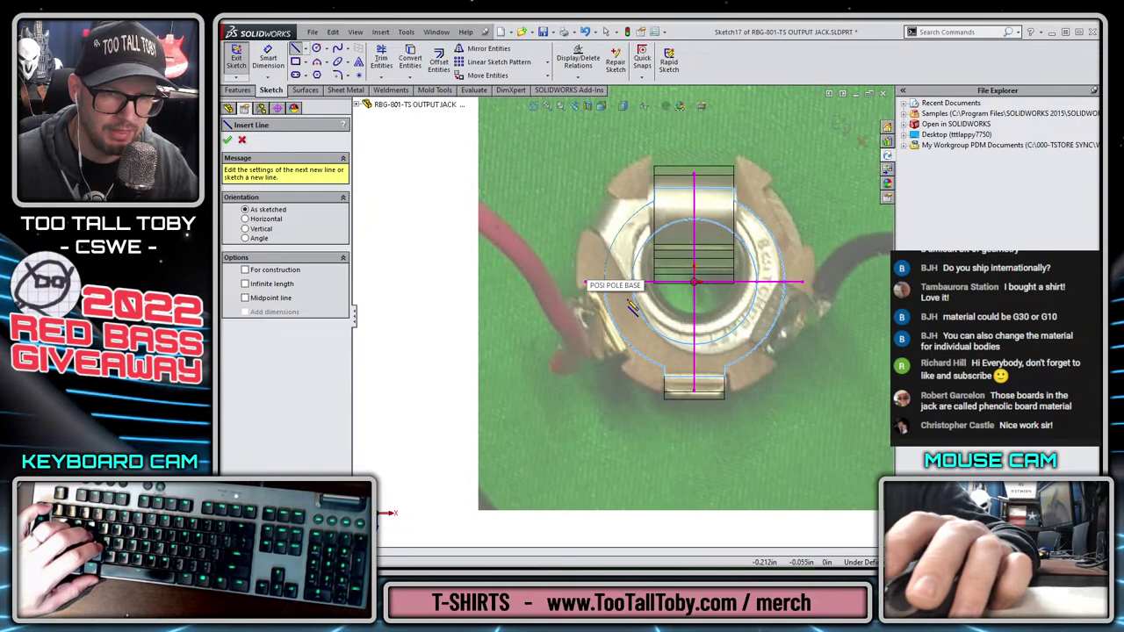
pyautogui.scroll(-5, 630, 301)
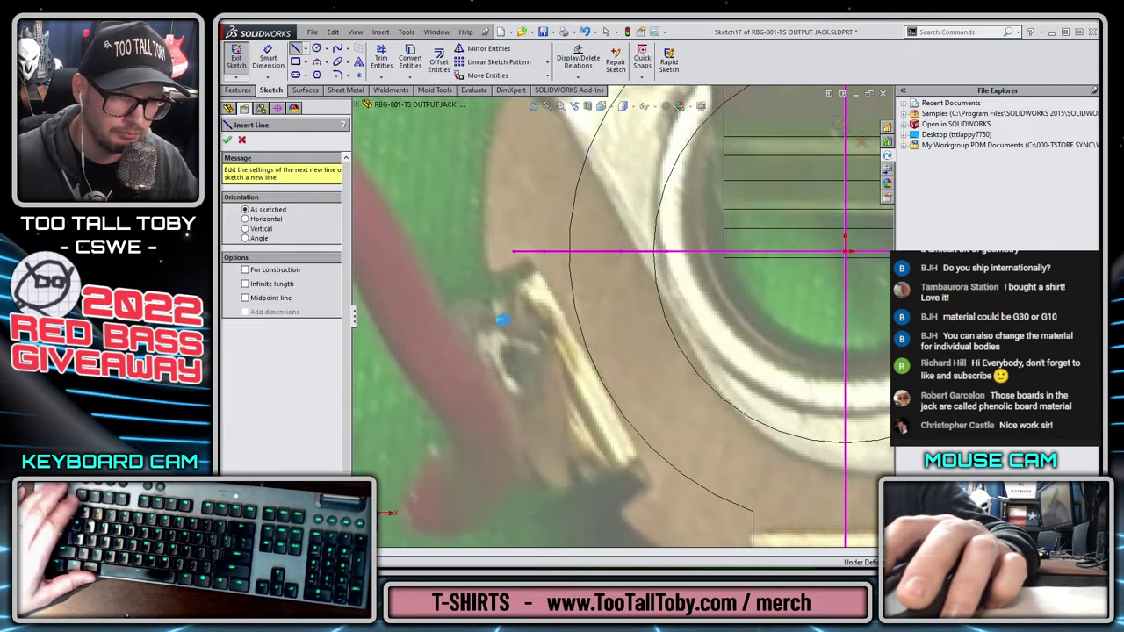
pyautogui.press('Escape')
pyautogui.press('s')
pyautogui.click(511, 352)
pyautogui.press('s')
pyautogui.click(521, 369)
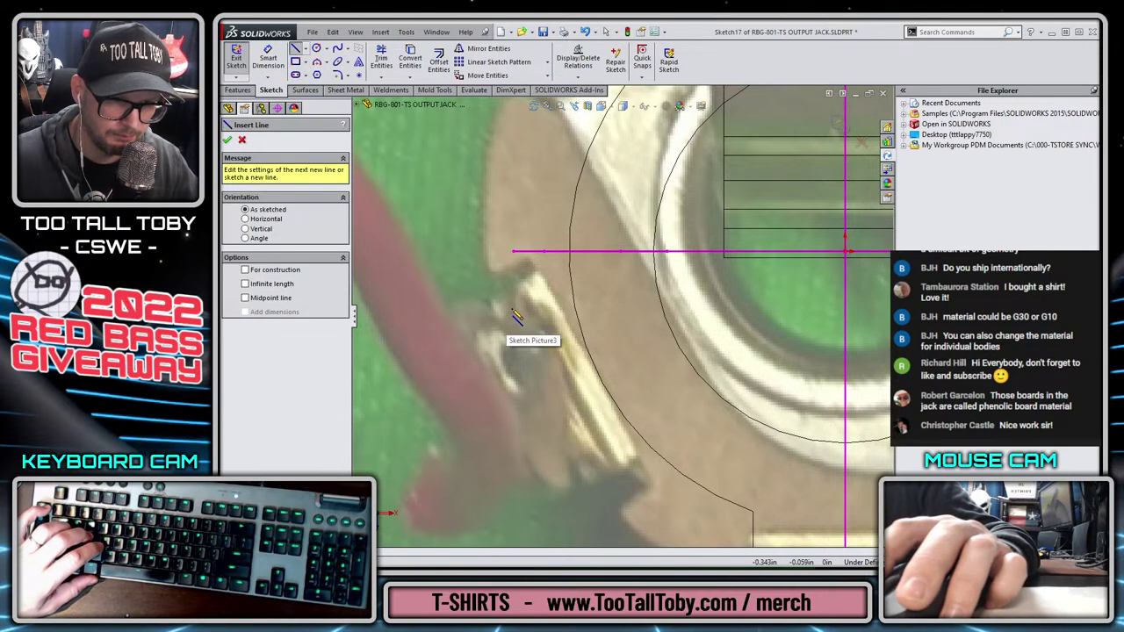
pyautogui.click(513, 308)
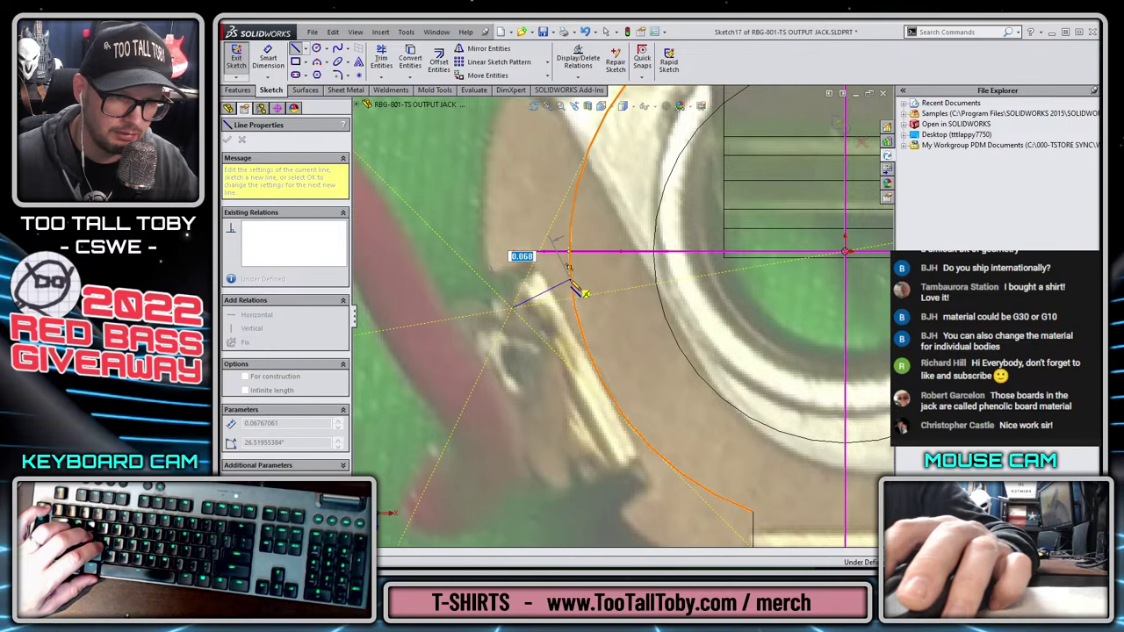
pyautogui.click(571, 281)
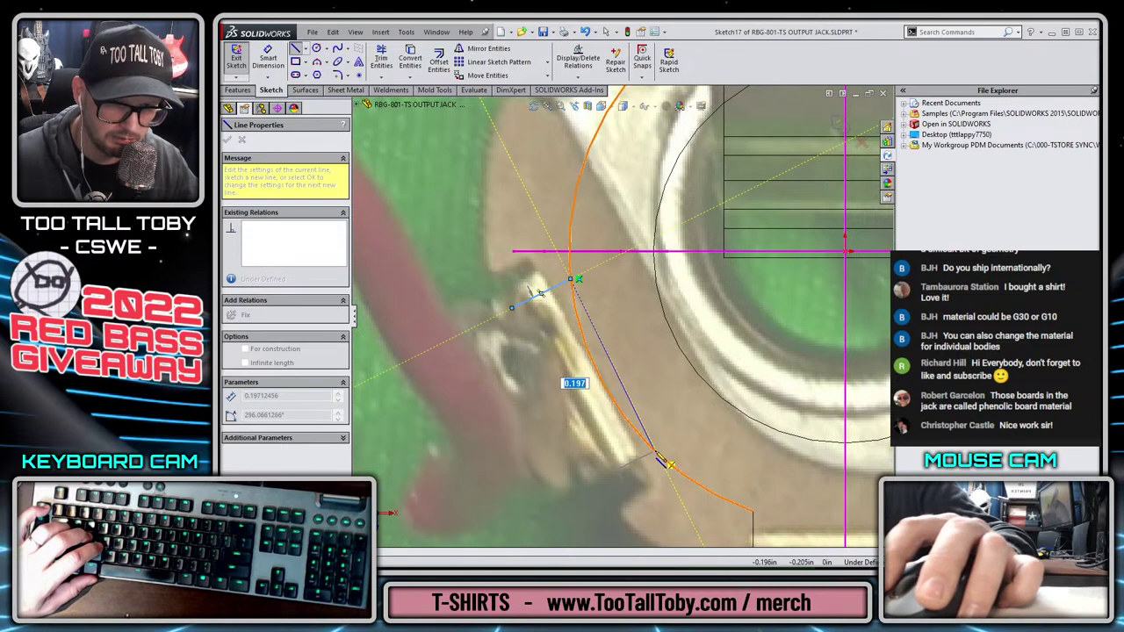
pyautogui.click(660, 453)
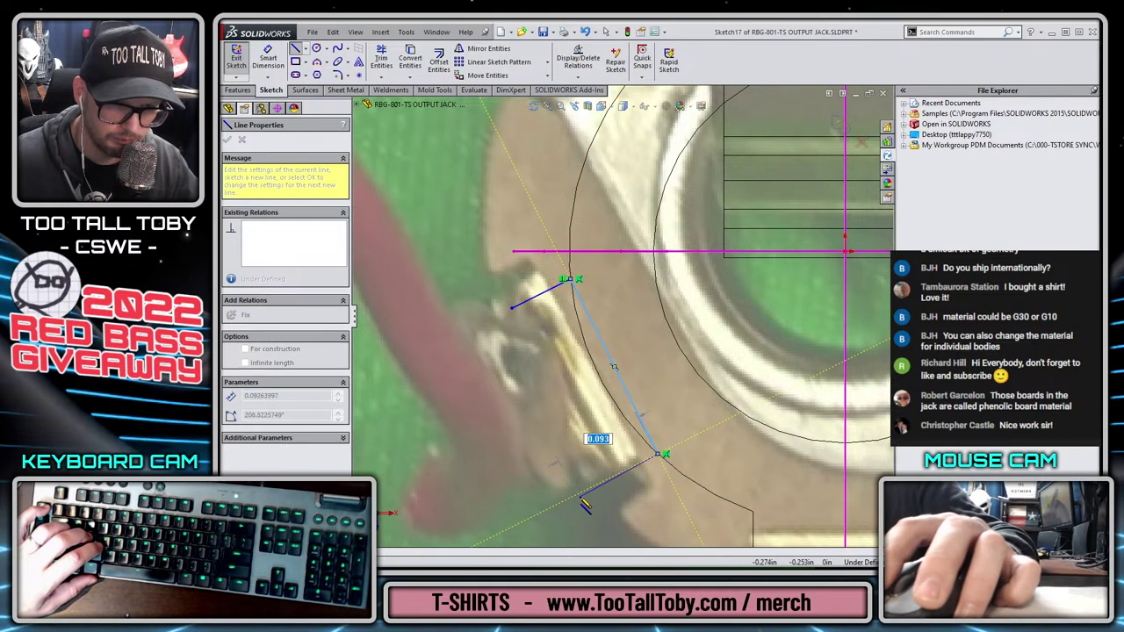
pyautogui.click(584, 489)
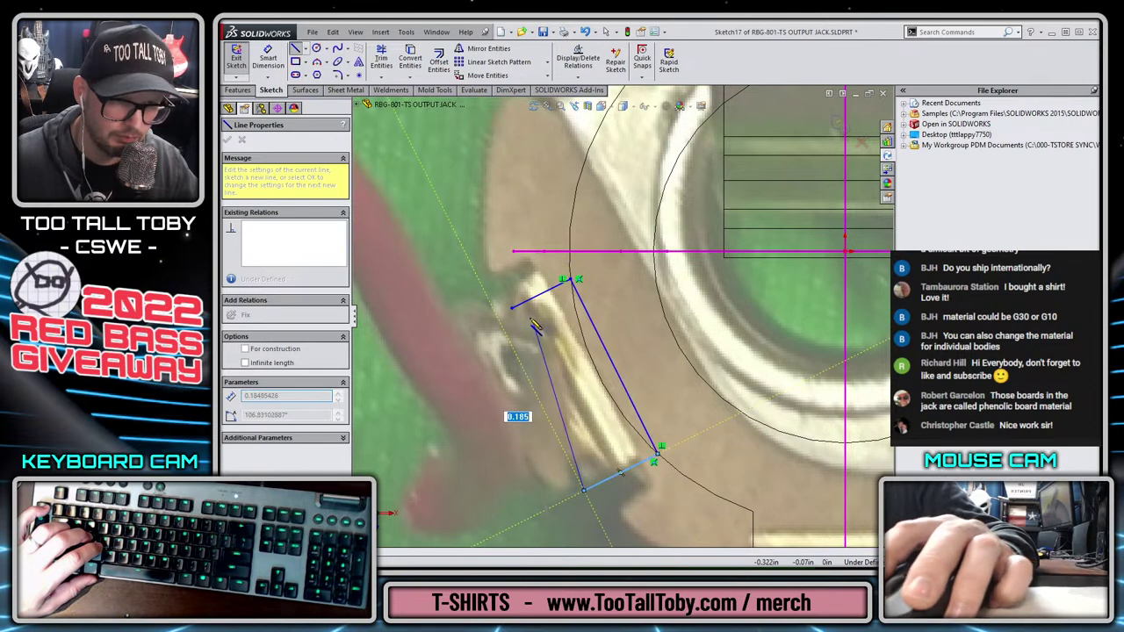
pyautogui.click(512, 307)
pyautogui.press('Escape')
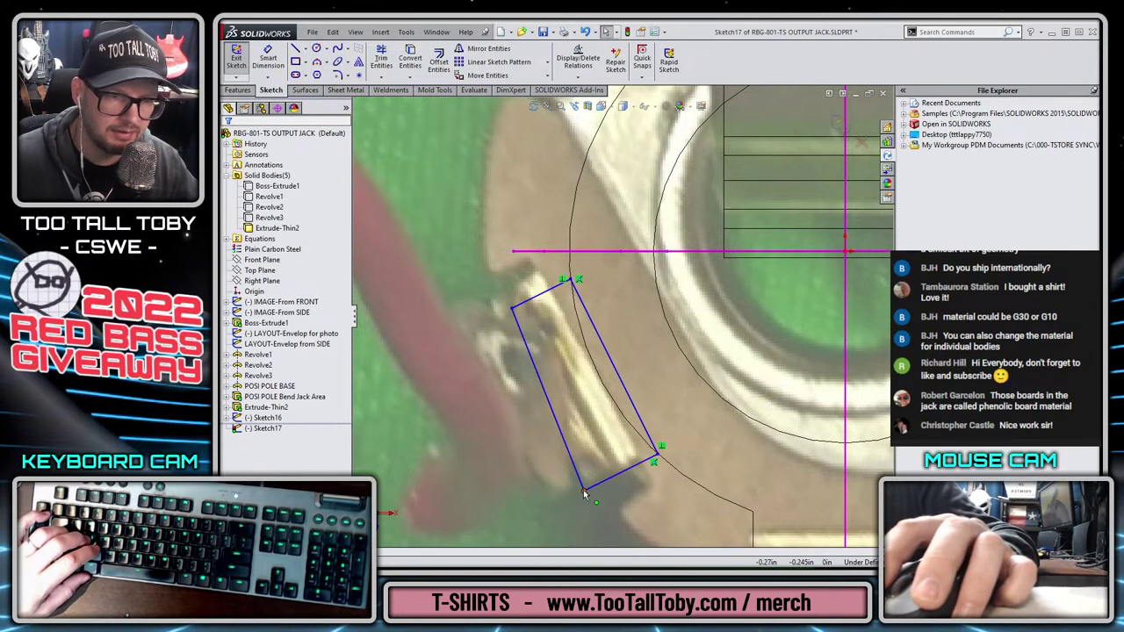
# Make the two lines meeting at the contact outline's lower outer corner perpendicular, completing a rectangle
pyautogui.click(584, 491)
pyautogui.click(660, 418)
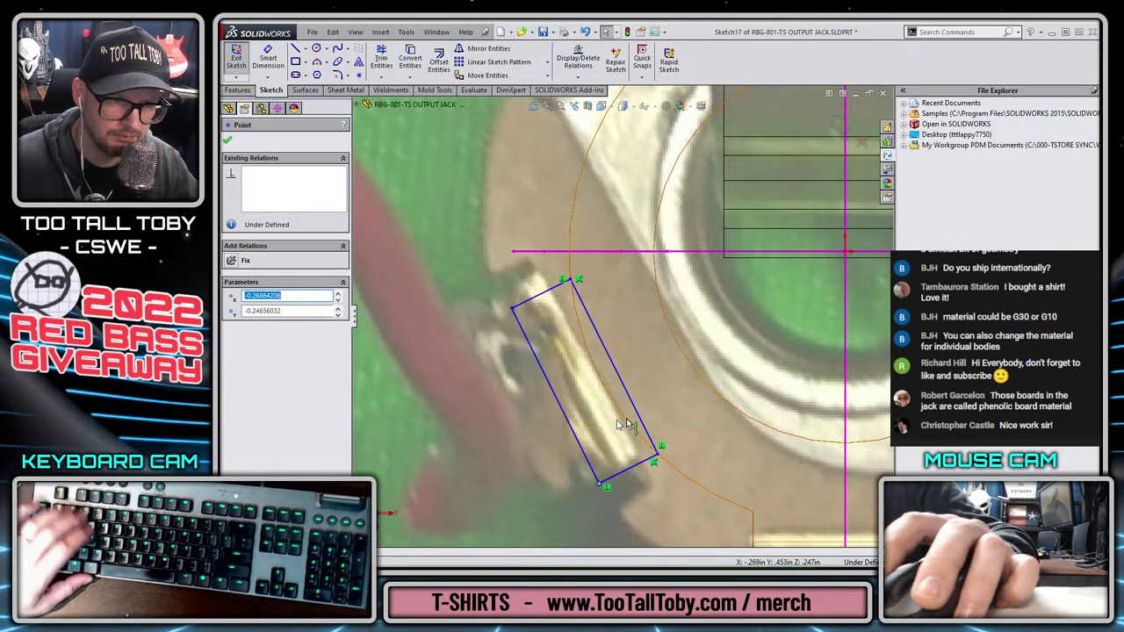
pyautogui.press('Escape')
pyautogui.press('z')
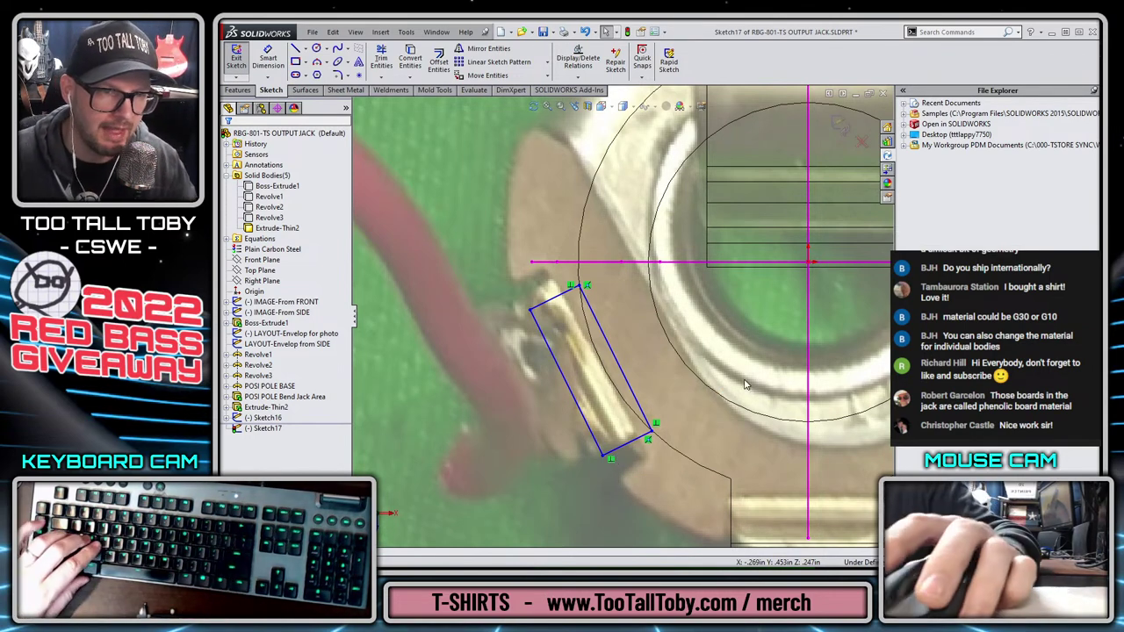
# Dimension the contact rectangle's long inner side at 0.15 in and slide its lower corner along the ring edge to suit the photo
pyautogui.press('s')
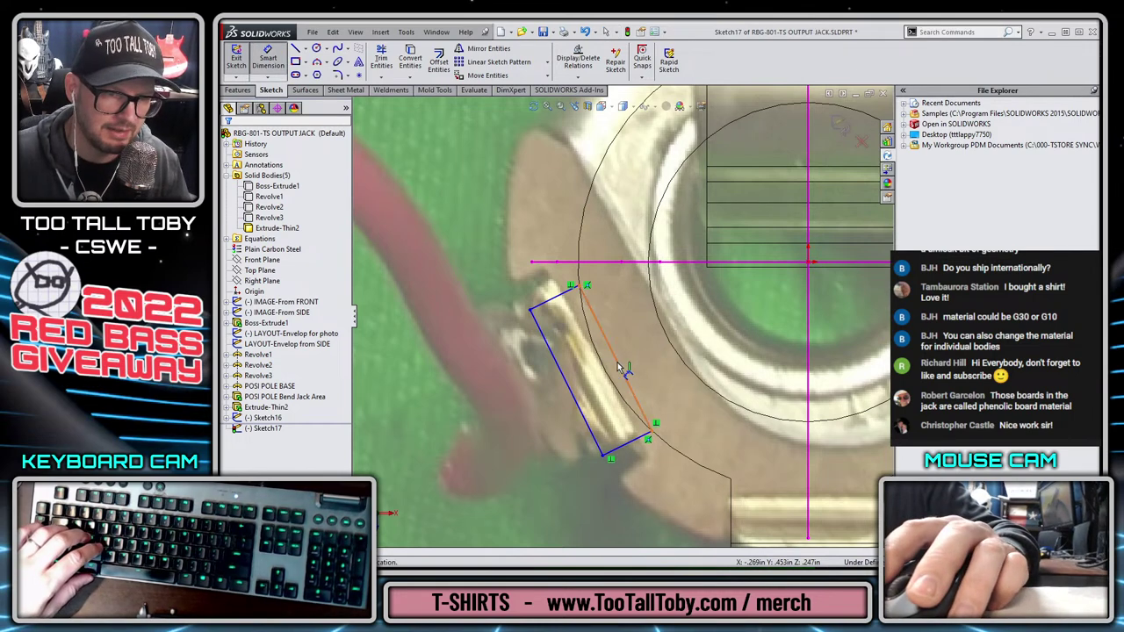
pyautogui.click(618, 362)
pyautogui.click(533, 450)
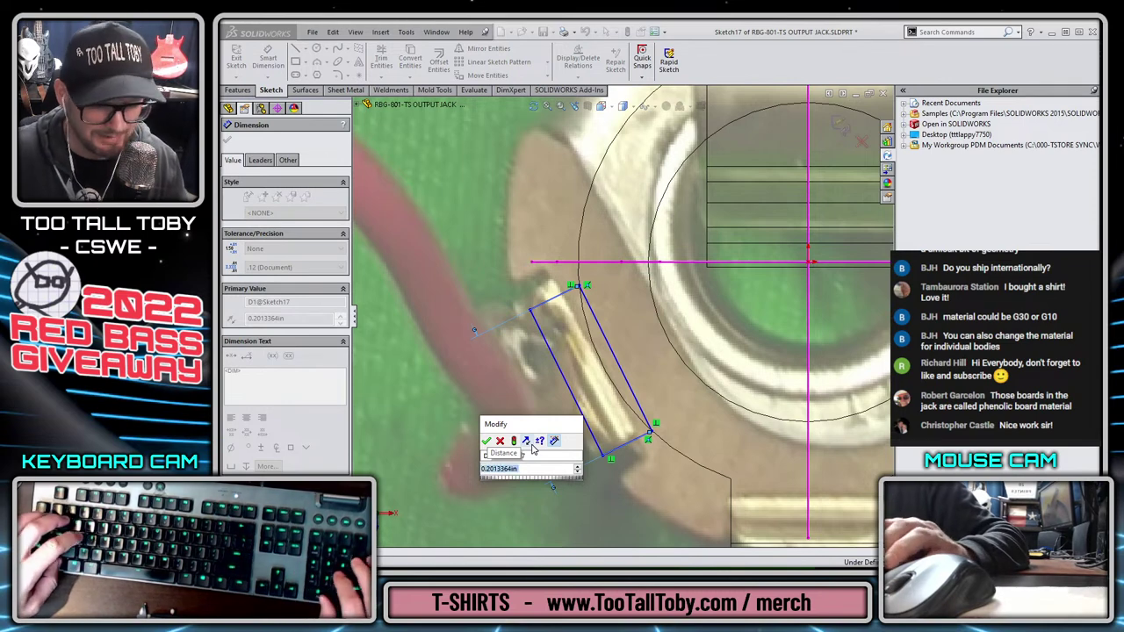
pyautogui.write('.15')
pyautogui.press('Return')
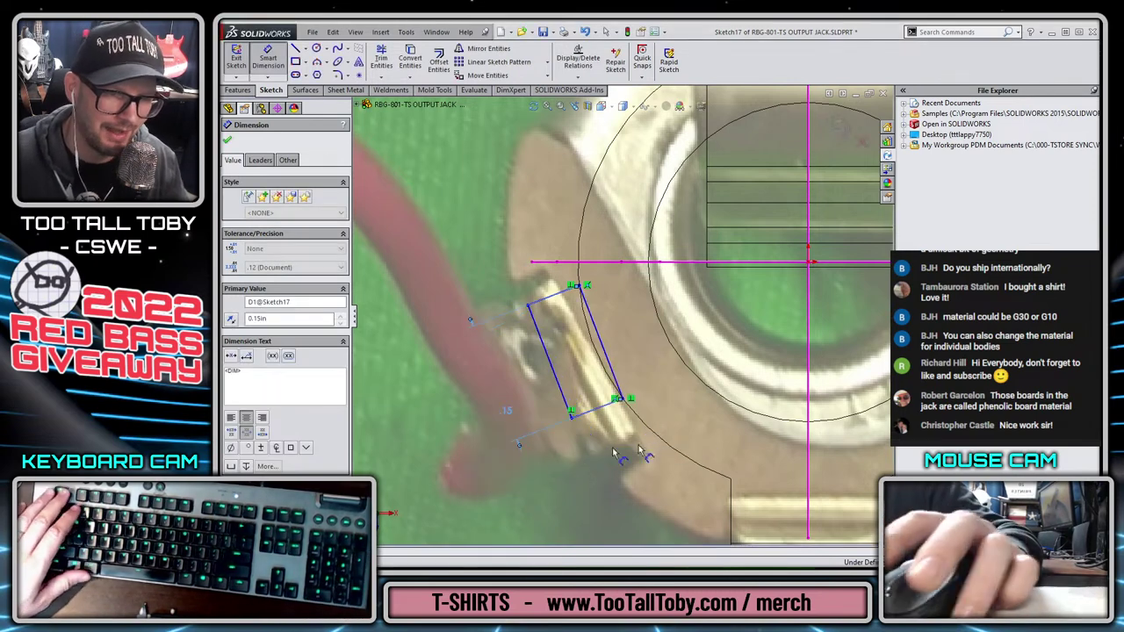
pyautogui.press('Escape')
pyautogui.moveTo(624, 398)
pyautogui.mouseDown()
pyautogui.moveTo(663, 430)
pyautogui.moveTo(631, 416)
pyautogui.mouseUp()
pyautogui.click(568, 394)
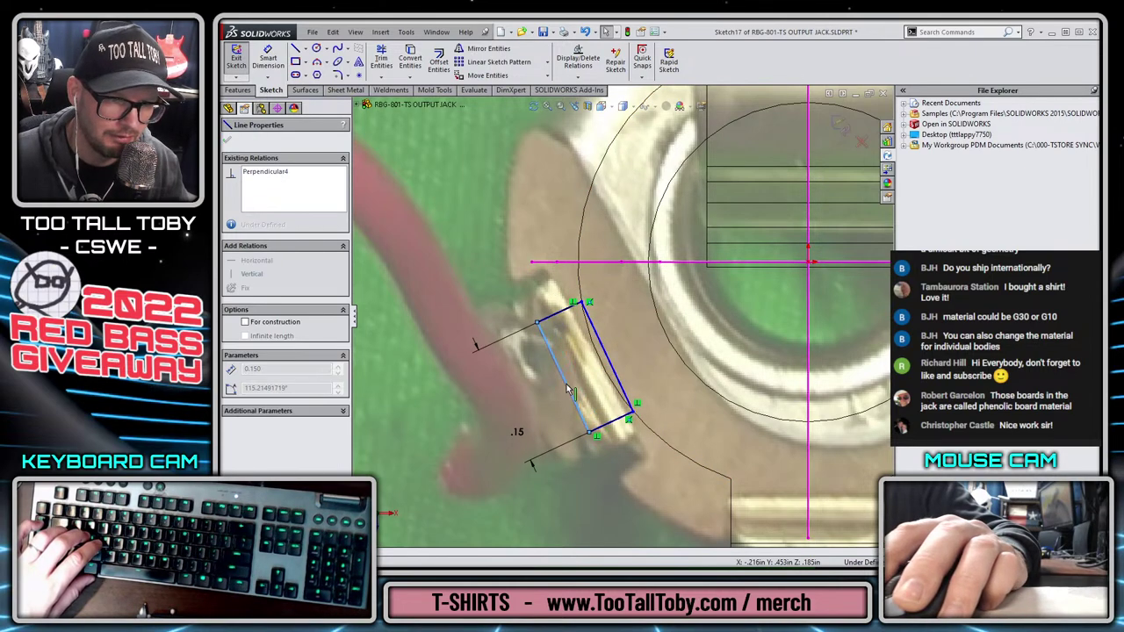
pyautogui.scroll(2, 572, 362)
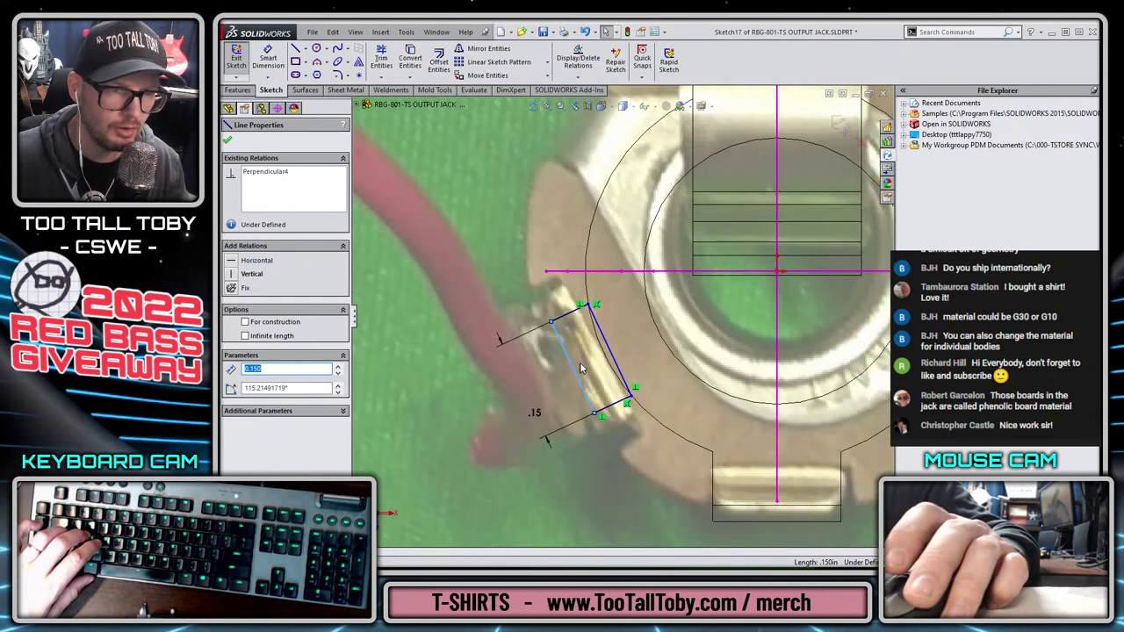
pyautogui.scroll(2, 667, 360)
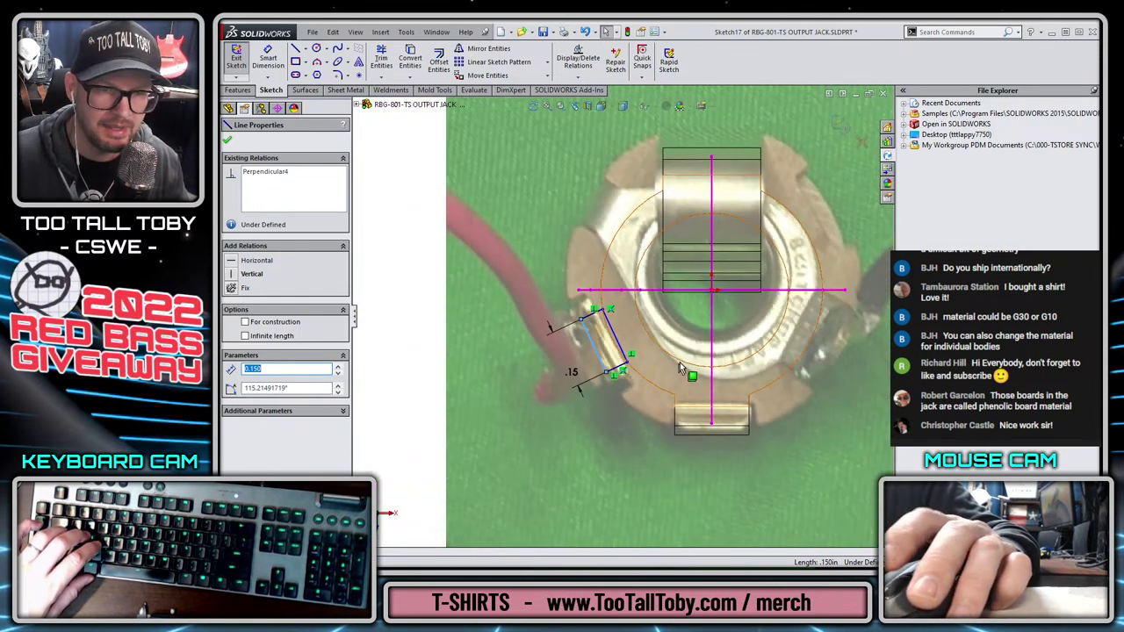
# Draw construction lines from the midpoint of the rectangle's outer side to the origin, then straight down about 0.17 in
pyautogui.press('l')
pyautogui.click(608, 358)
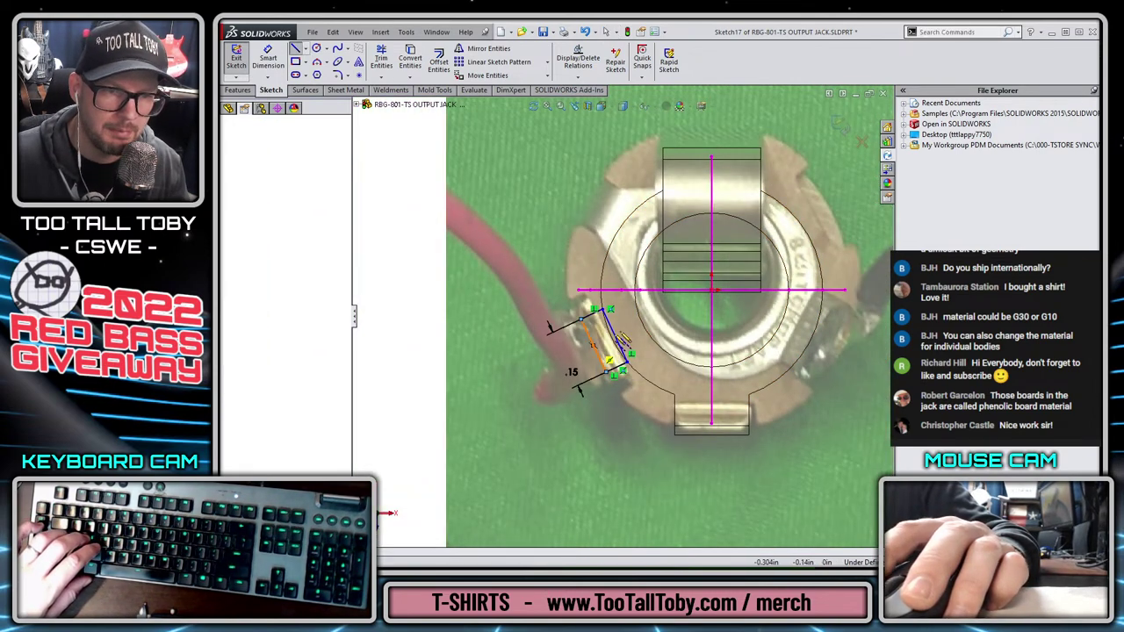
pyautogui.click(713, 292)
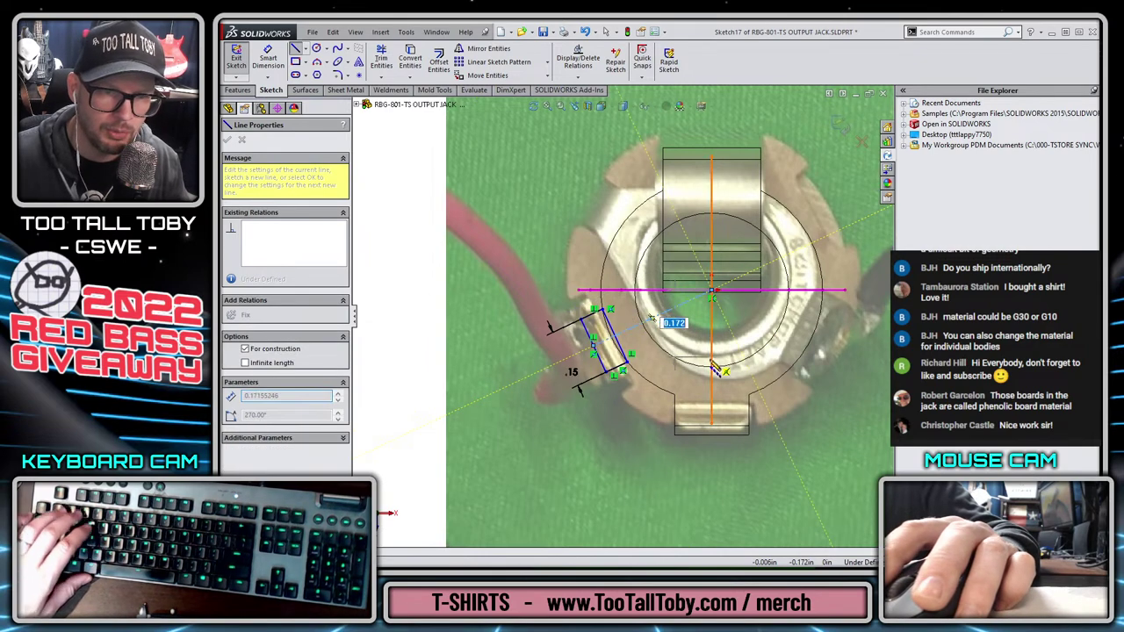
pyautogui.press('Escape')
# Dimension the angle between the contact's construction line and the vertical line at 65 degrees
pyautogui.press('s')
pyautogui.click(747, 328)
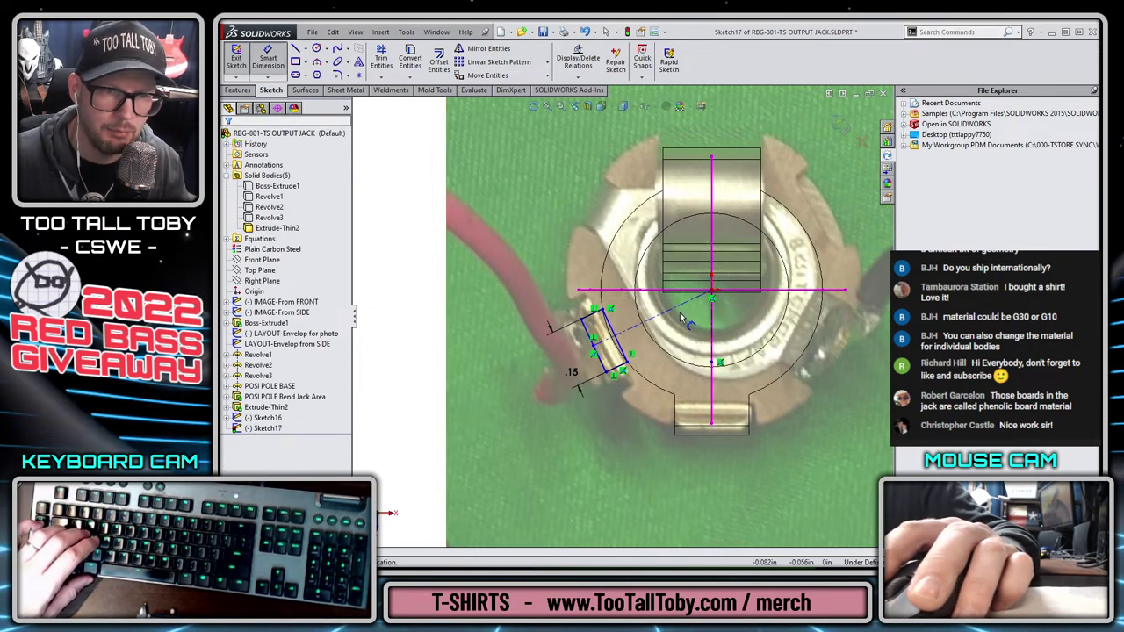
pyautogui.click(687, 308)
pyautogui.click(711, 328)
pyautogui.click(673, 330)
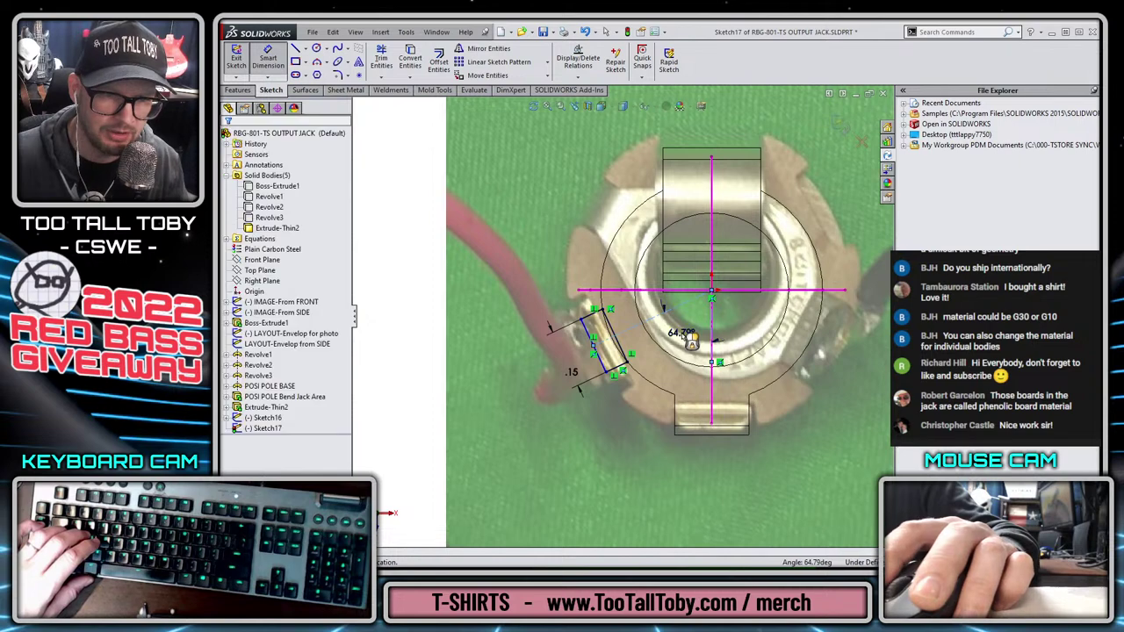
pyautogui.write('65')
pyautogui.press('Return')
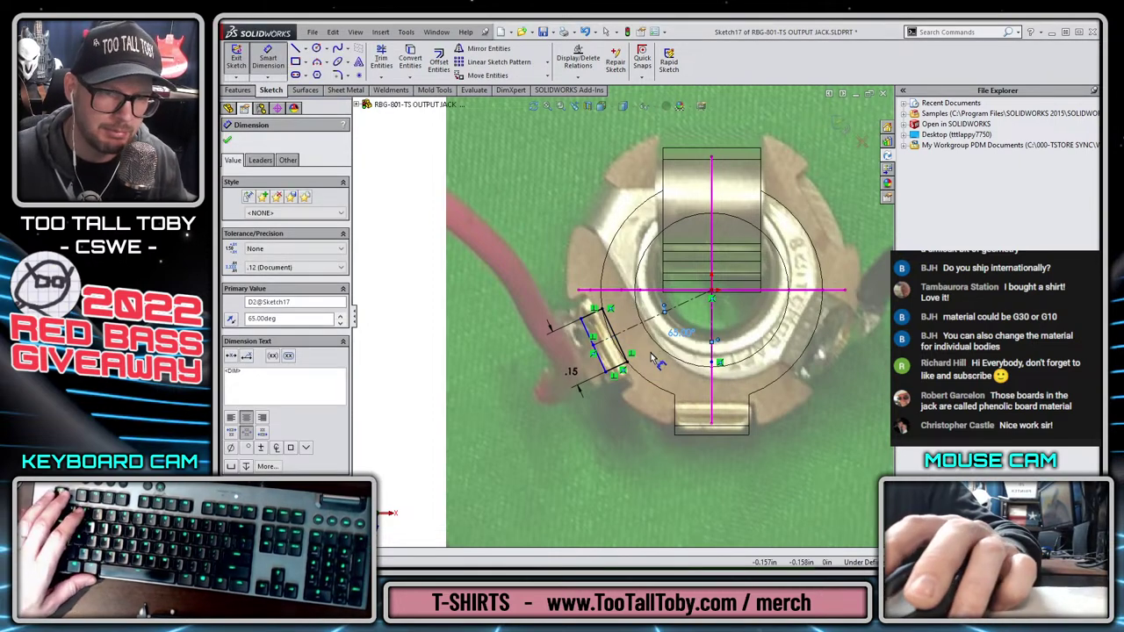
pyautogui.press('Escape')
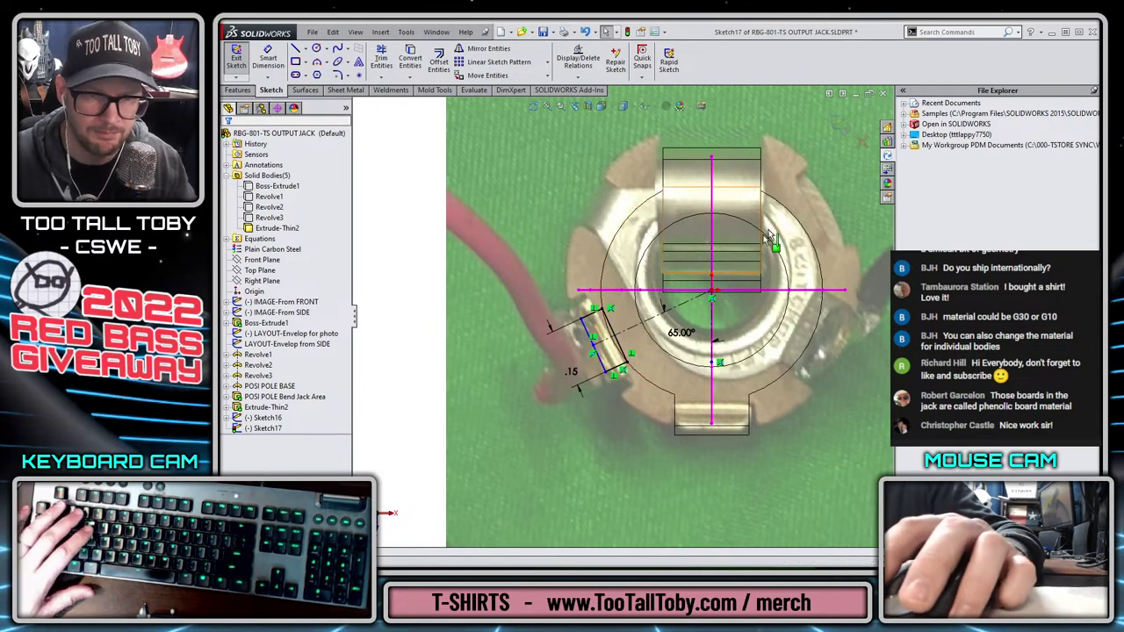
# Close the contact sketch and show the hidden Revolve3 body
pyautogui.scroll(1, 754, 308)
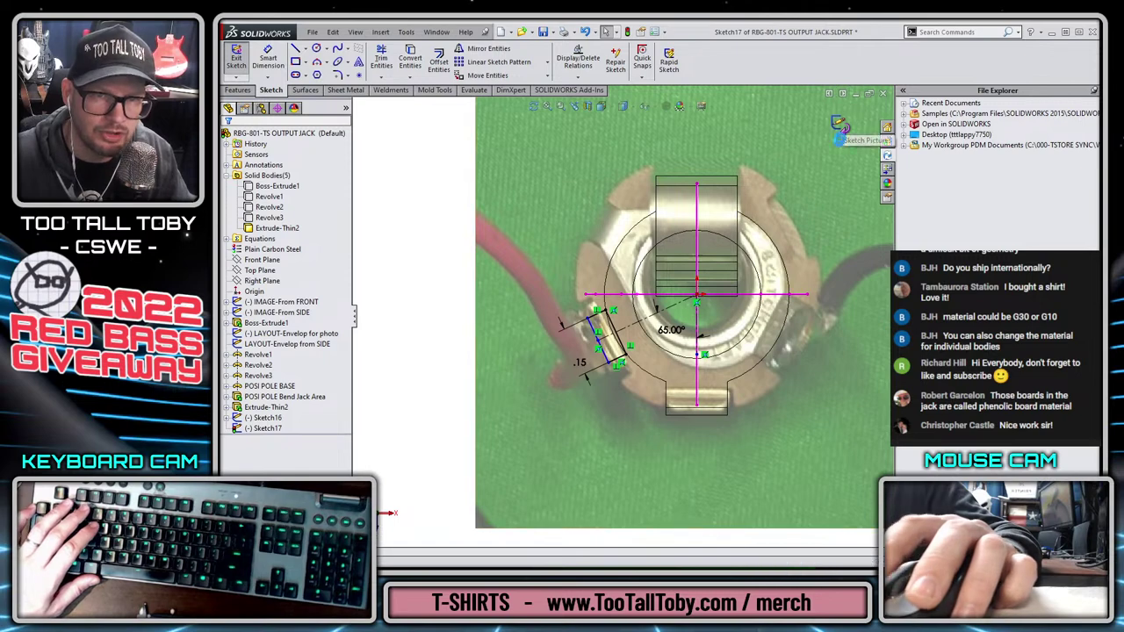
pyautogui.click(839, 125)
pyautogui.click(272, 218)
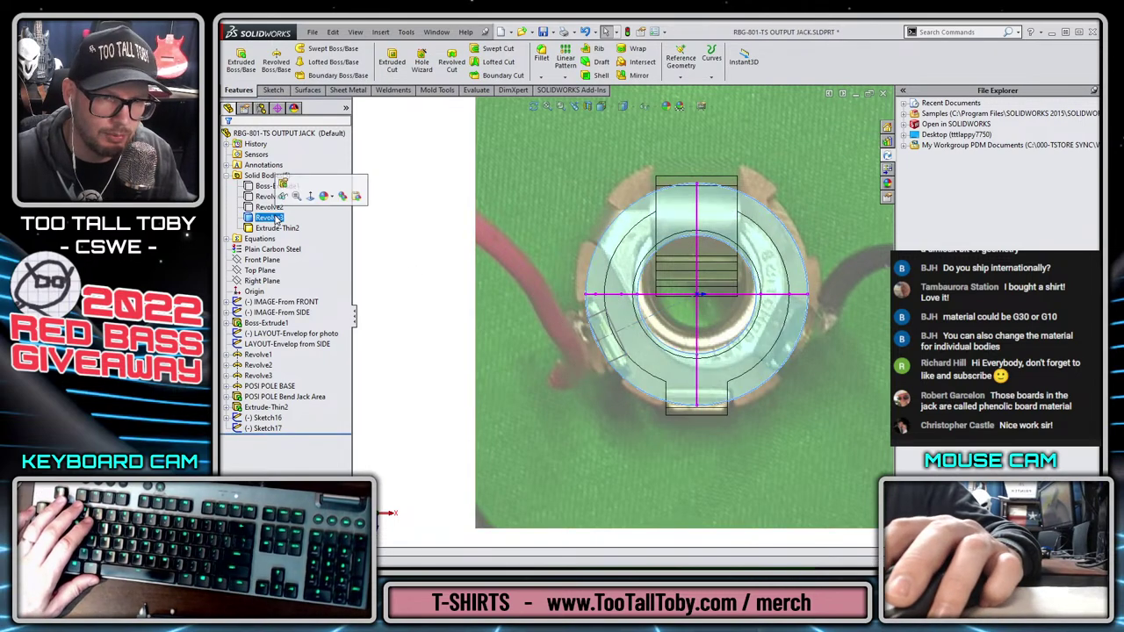
pyautogui.click(271, 207)
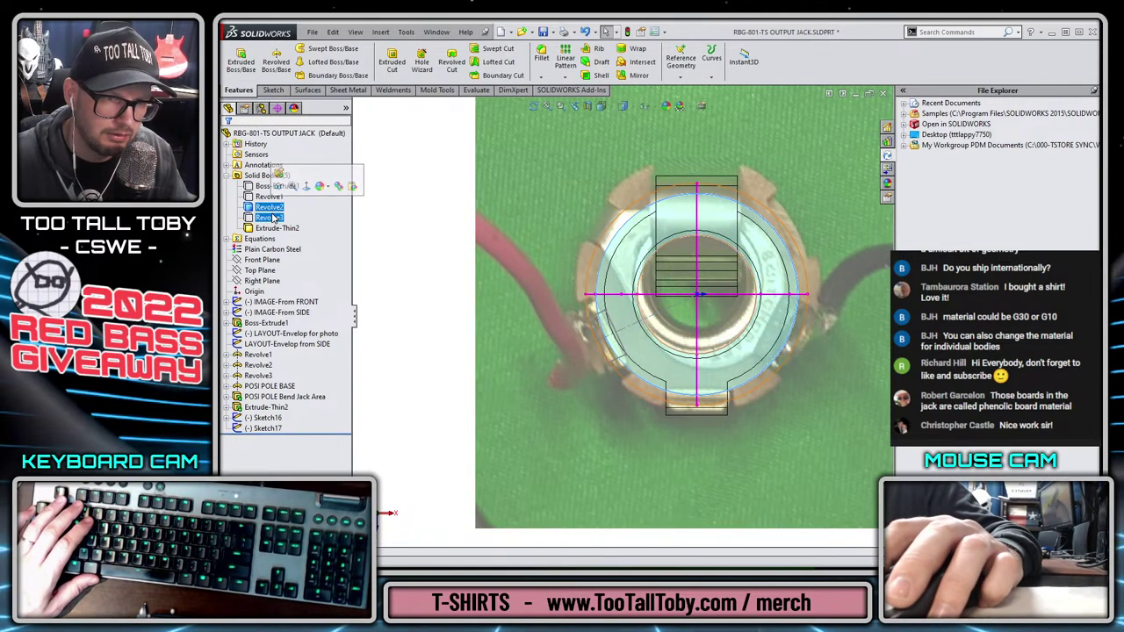
pyautogui.click(273, 217)
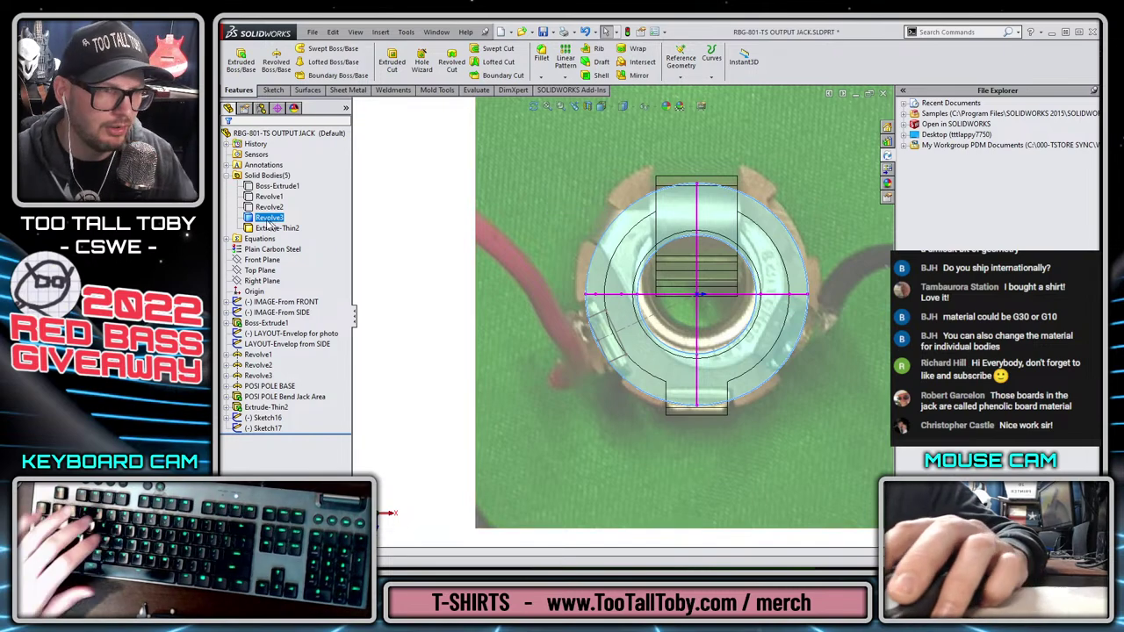
pyautogui.rightClick(262, 220)
pyautogui.click(269, 205)
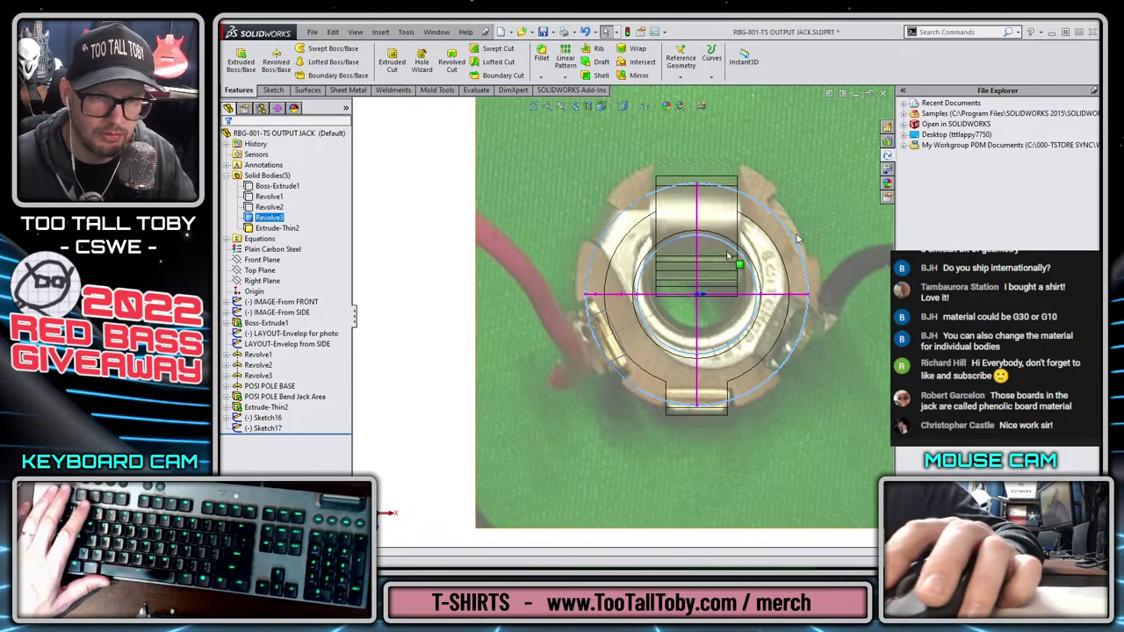
# Resize the Sketch16 picture to about 1.36 by 1.35 in, reposition it over the Revolve3 outline, and close the picture sketch
pyautogui.click(265, 418)
pyautogui.click(268, 389)
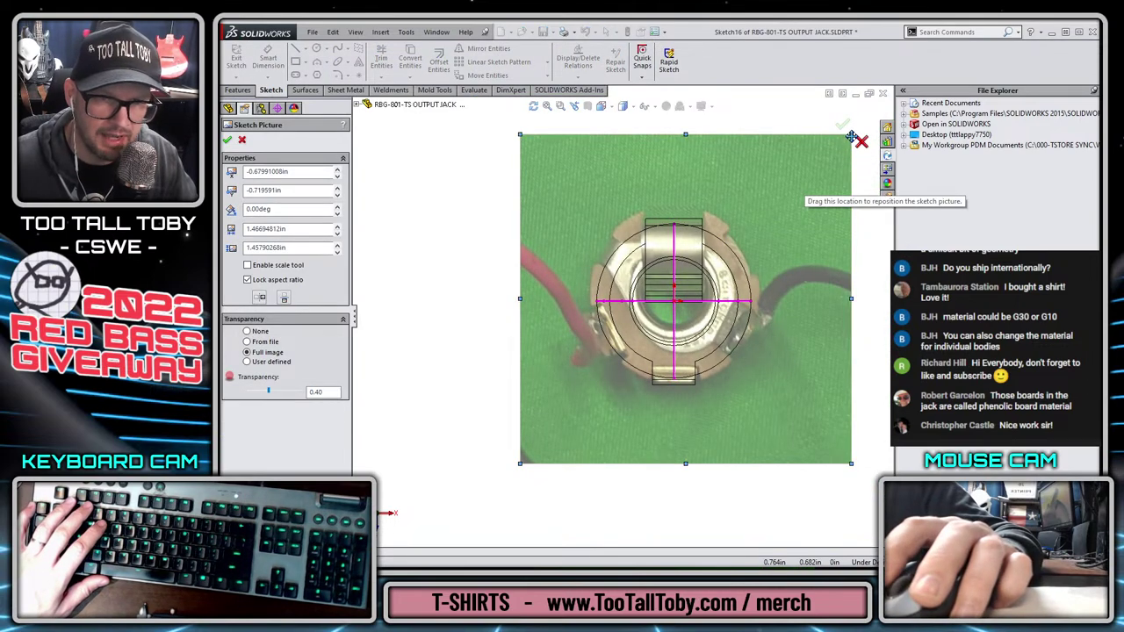
pyautogui.press('f')
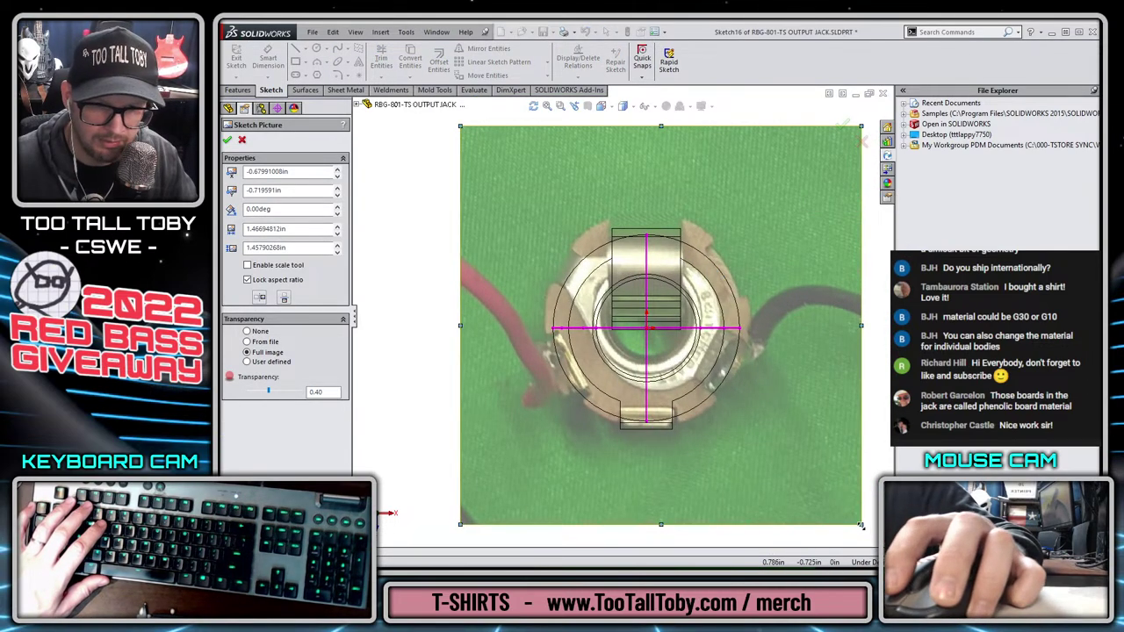
pyautogui.moveTo(862, 526); pyautogui.dragTo(826, 488)
pyautogui.moveTo(782, 336); pyautogui.dragTo(800, 355)
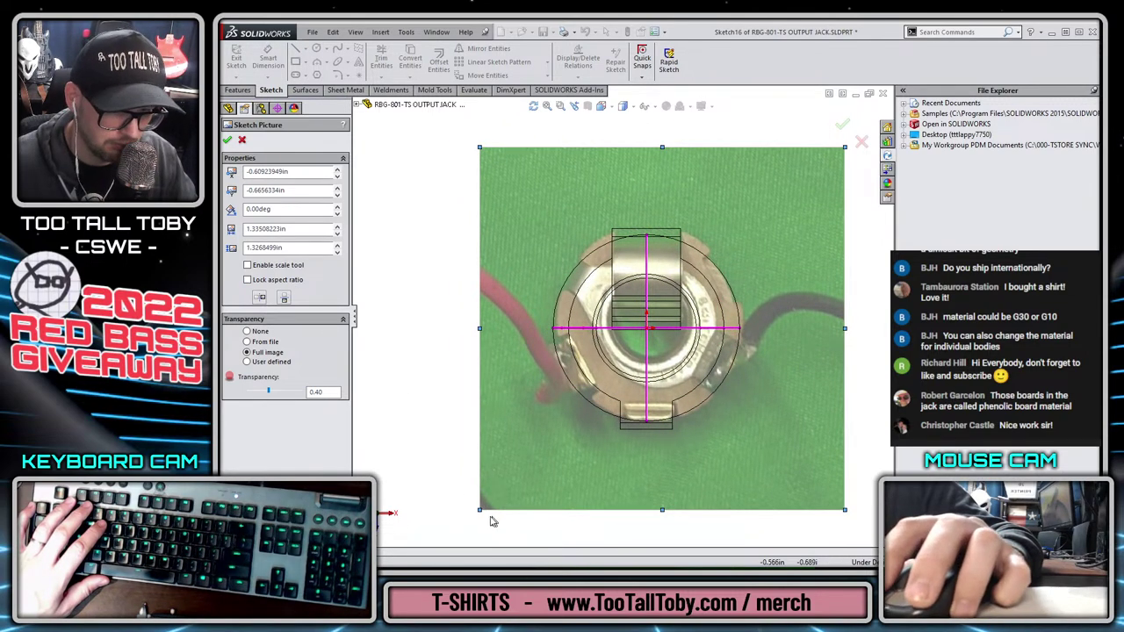
pyautogui.moveTo(479, 513)
pyautogui.mouseDown()
pyautogui.moveTo(462, 524)
pyautogui.moveTo(473, 517)
pyautogui.mouseUp()
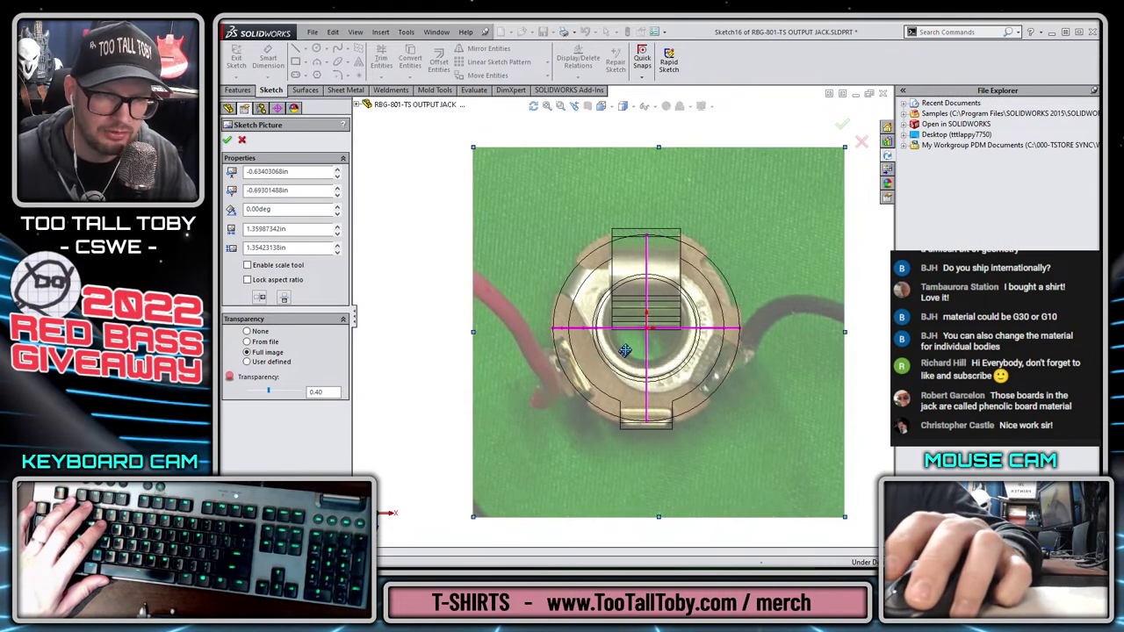
pyautogui.moveTo(657, 314); pyautogui.dragTo(659, 314)
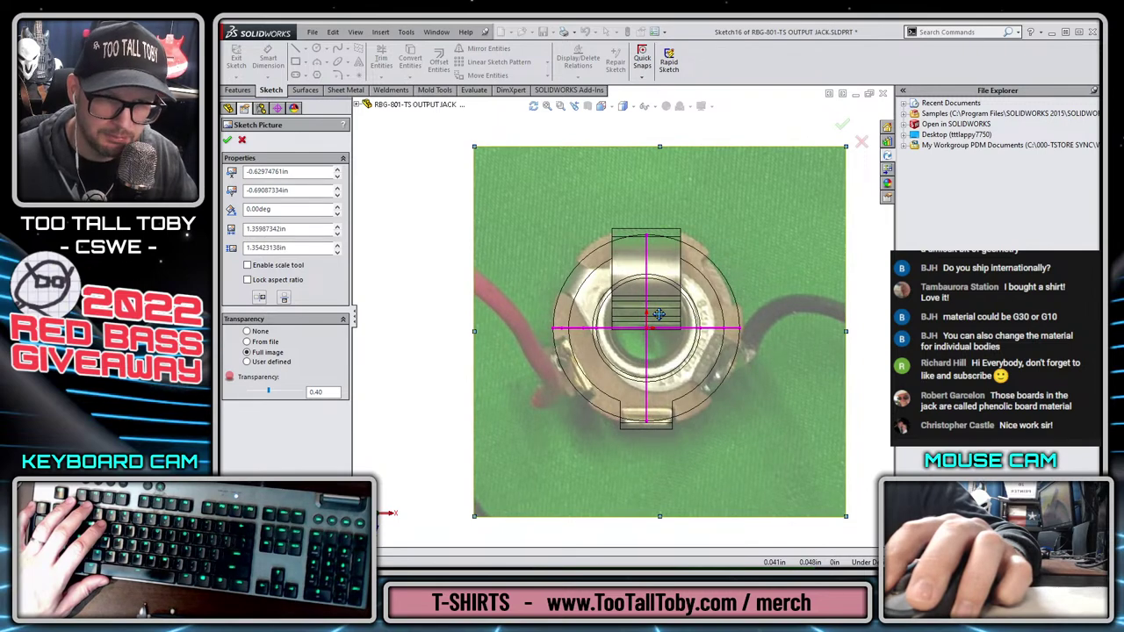
pyautogui.click(842, 128)
pyautogui.click(841, 125)
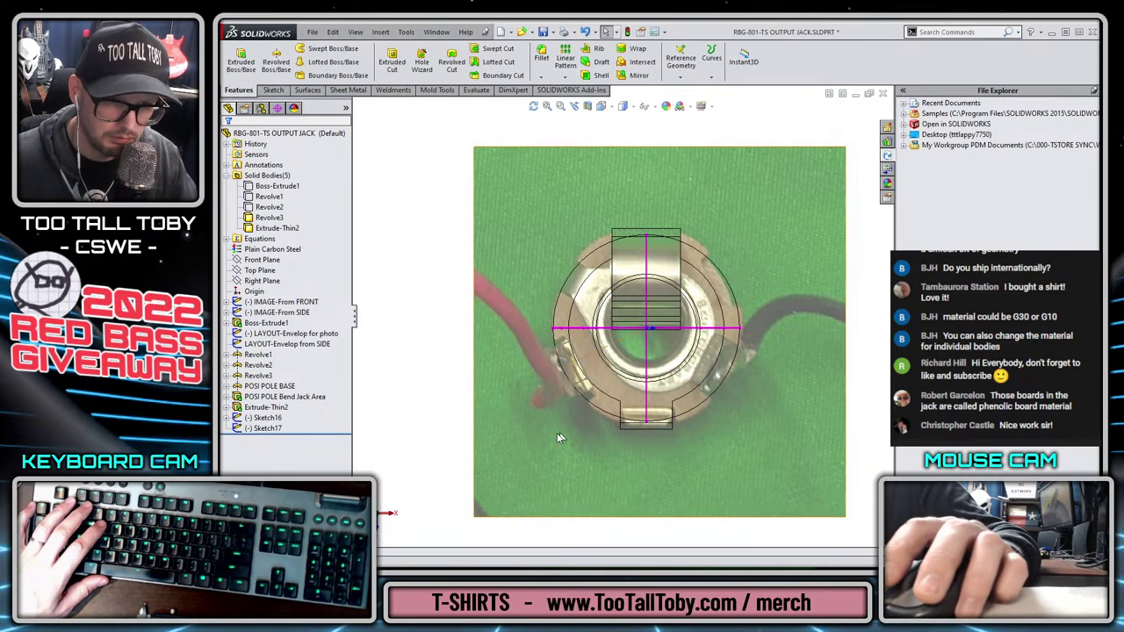
# Reopen the contact rectangle's sketch and set its long side's length to 0.205 in
pyautogui.scroll(-5, 595, 389)
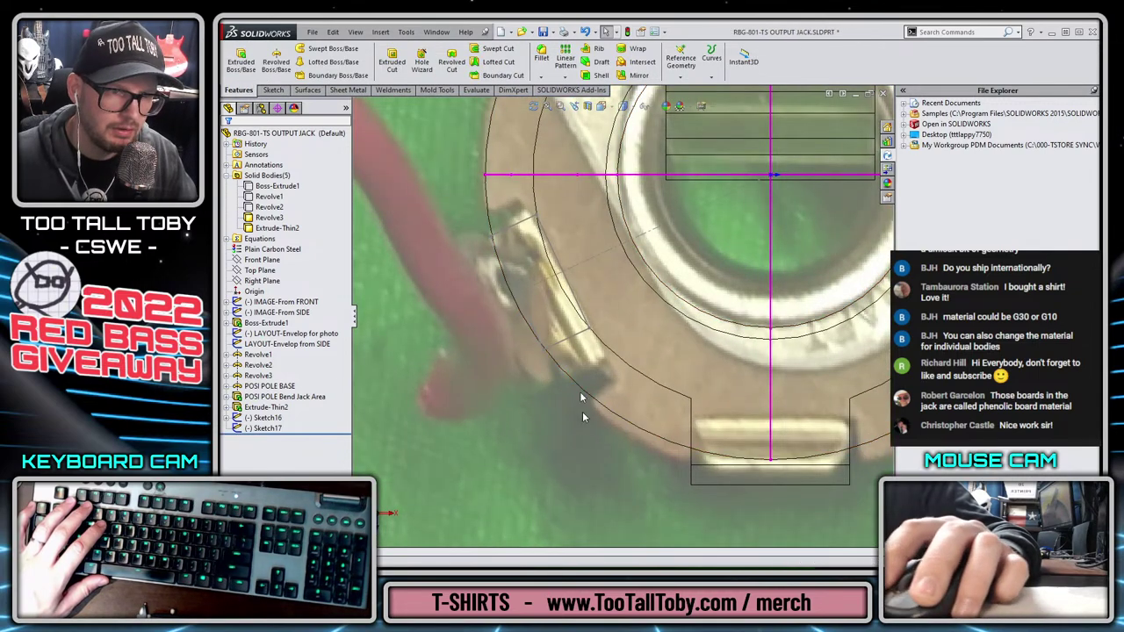
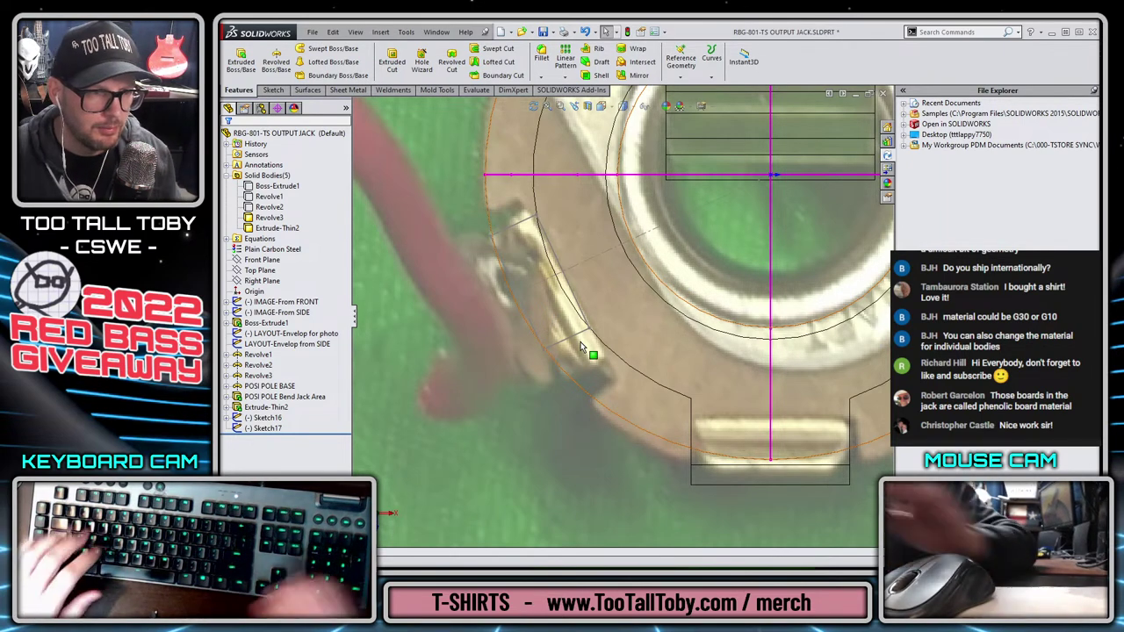
pyautogui.click(269, 429)
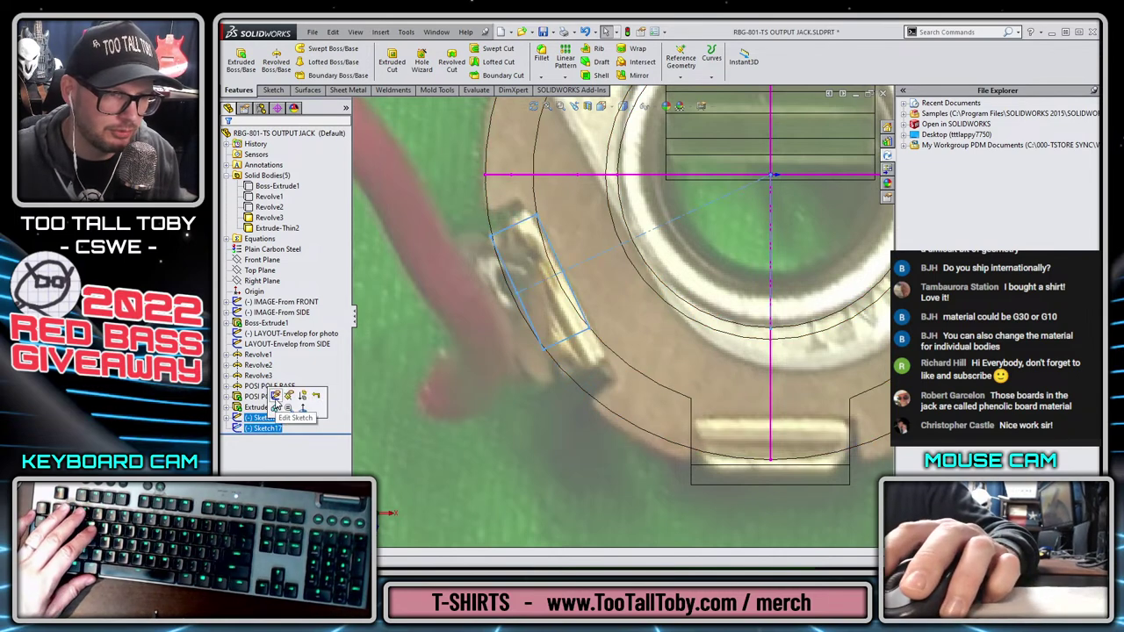
pyautogui.click(272, 391)
pyautogui.click(471, 354)
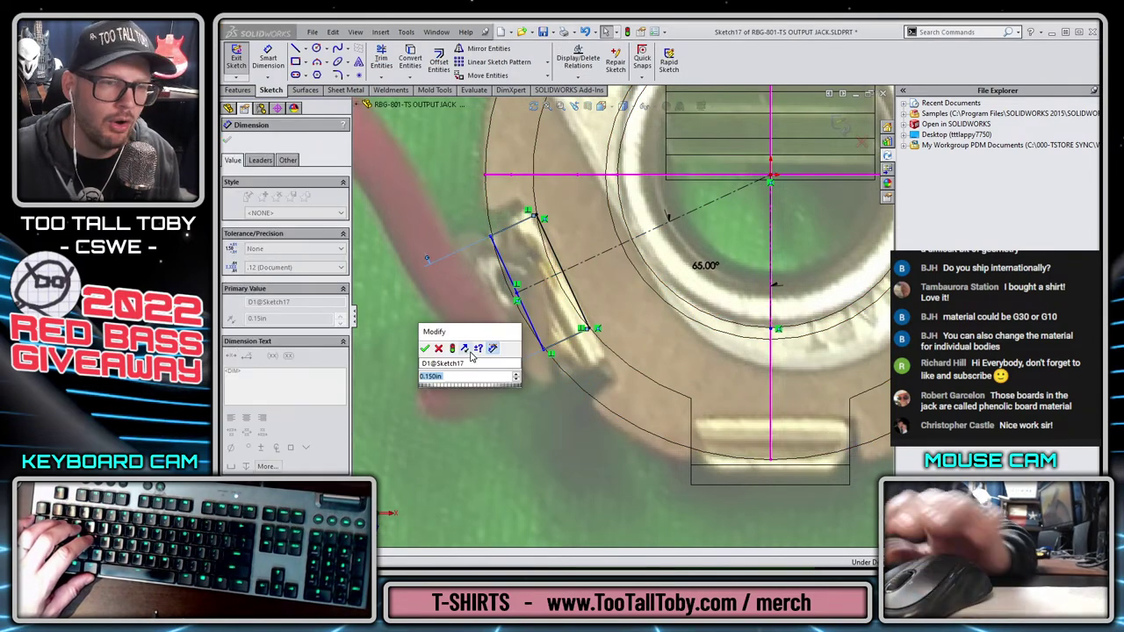
pyautogui.write('0.205')
pyautogui.press('Return')
pyautogui.press('Escape')
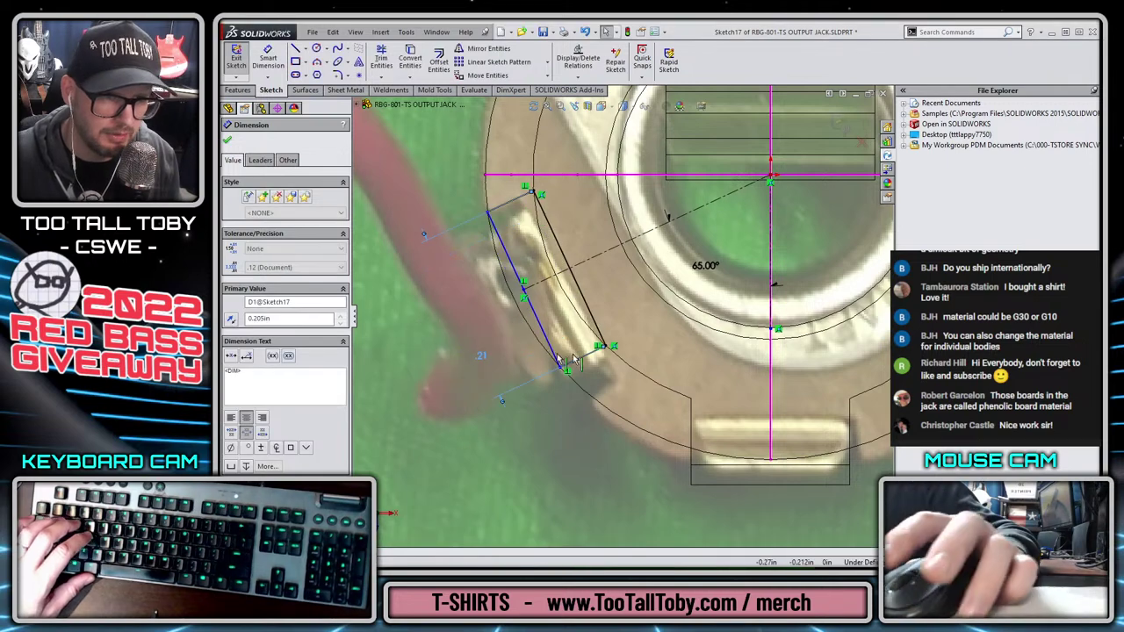
# Set the contact's angle from the vertical to 60 degrees and nudge the rectangle's outer side slightly inward
pyautogui.doubleClick(708, 266)
pyautogui.write('60')
pyautogui.press('Return')
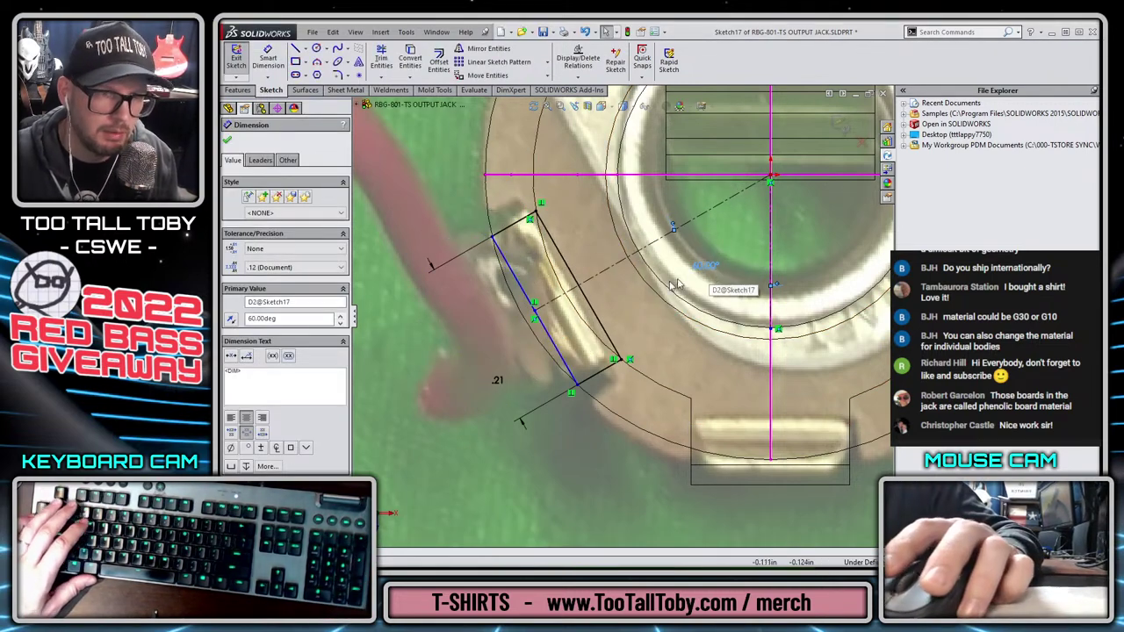
pyautogui.press('Escape')
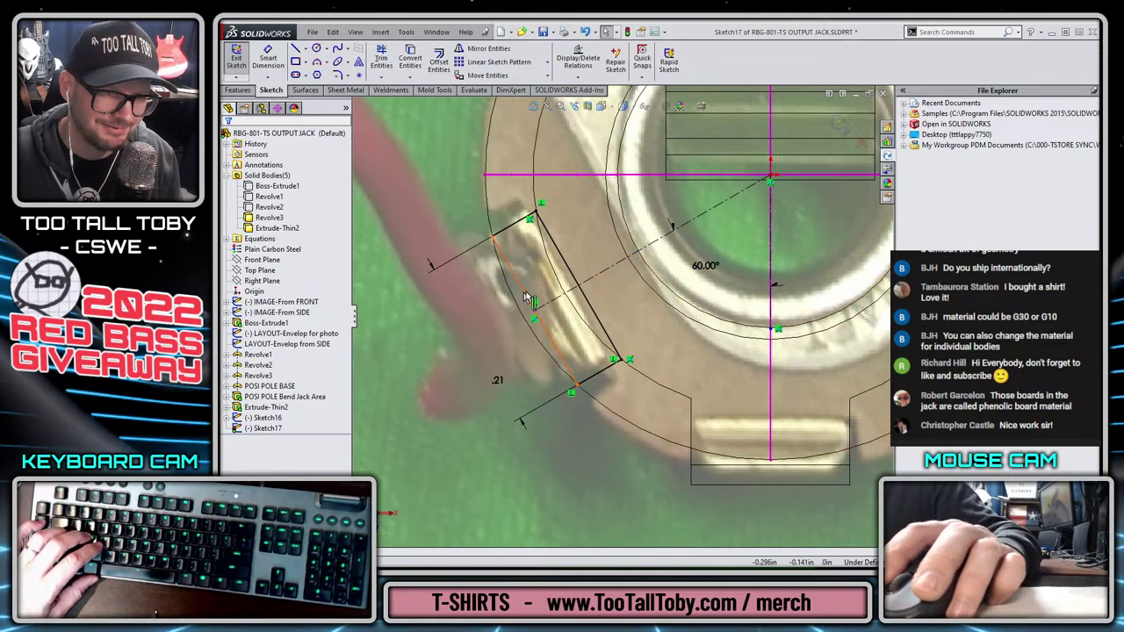
pyautogui.click(526, 292)
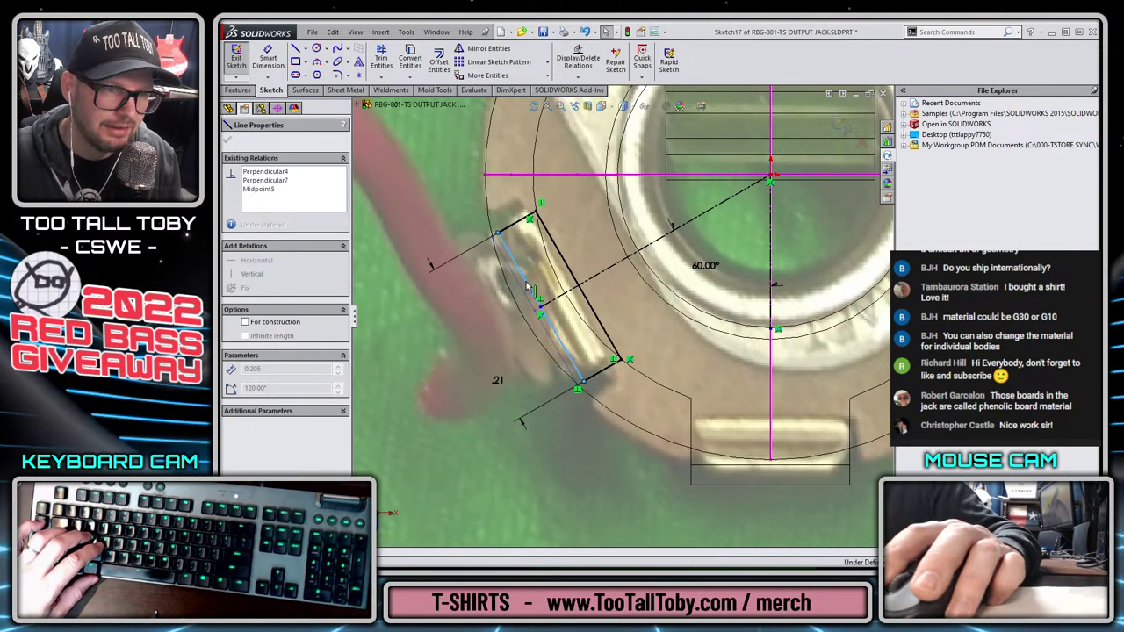
pyautogui.press('Escape')
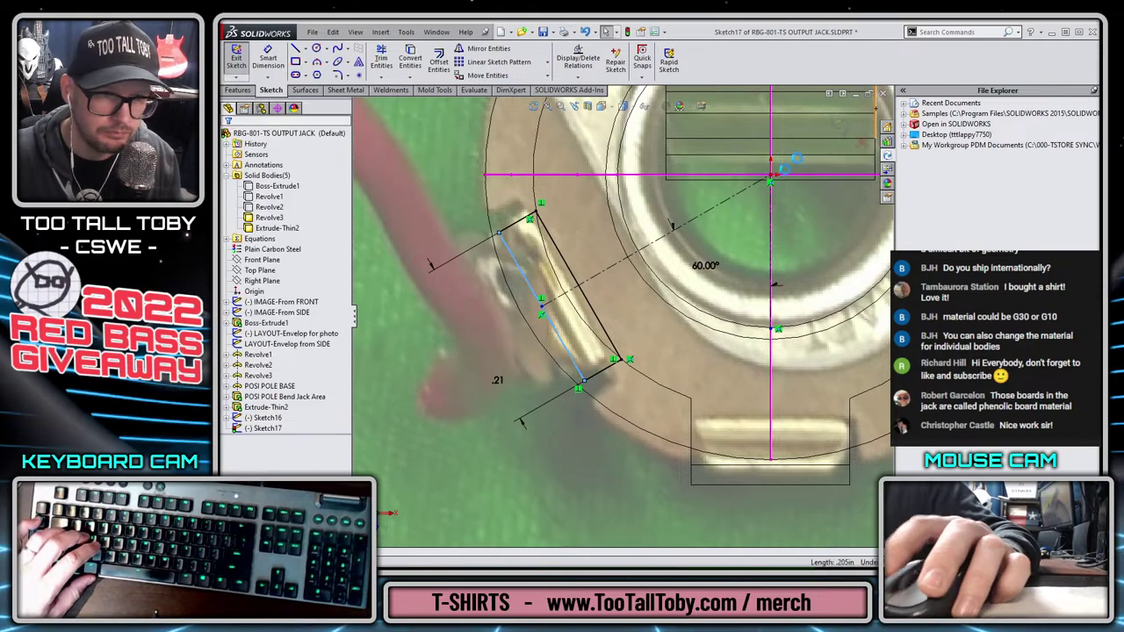
# Rebuild to close the contact sketch and examine the jack against its elevation photos, including the wire contact's bend
pyautogui.hotkey('ctrl', 'q')
pyautogui.press('z')
pyautogui.press('z')
pyautogui.press('z')
pyautogui.press('z')
pyautogui.hotkey('ctrl', '6')
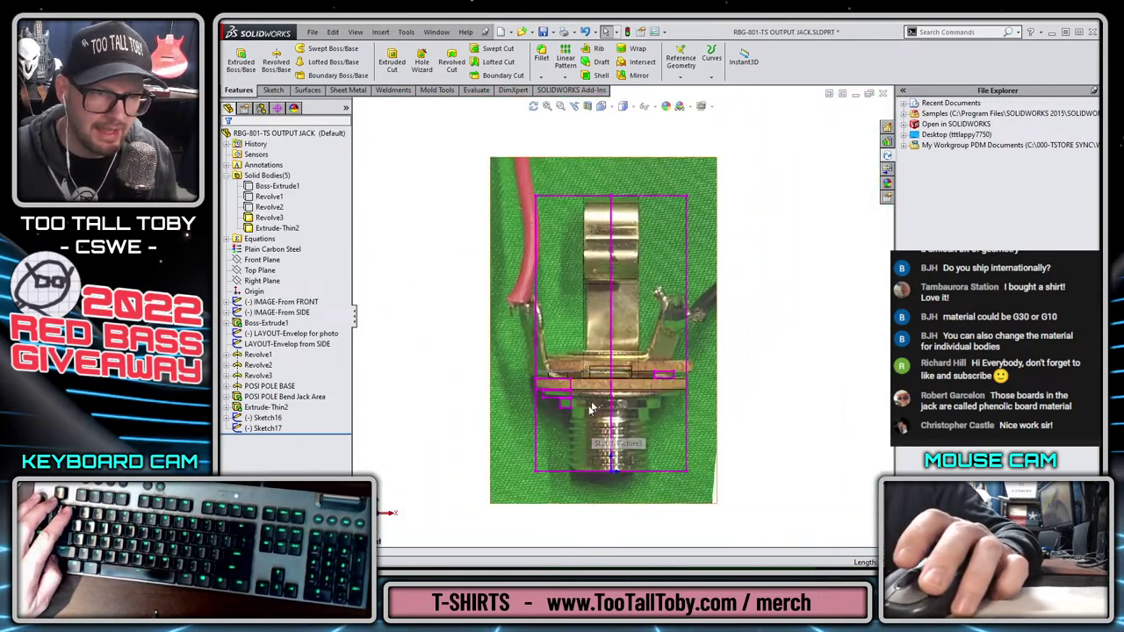
pyautogui.moveTo(590, 410); pyautogui.dragTo(548, 444, button='middle')
pyautogui.scroll(-5, 547, 377)
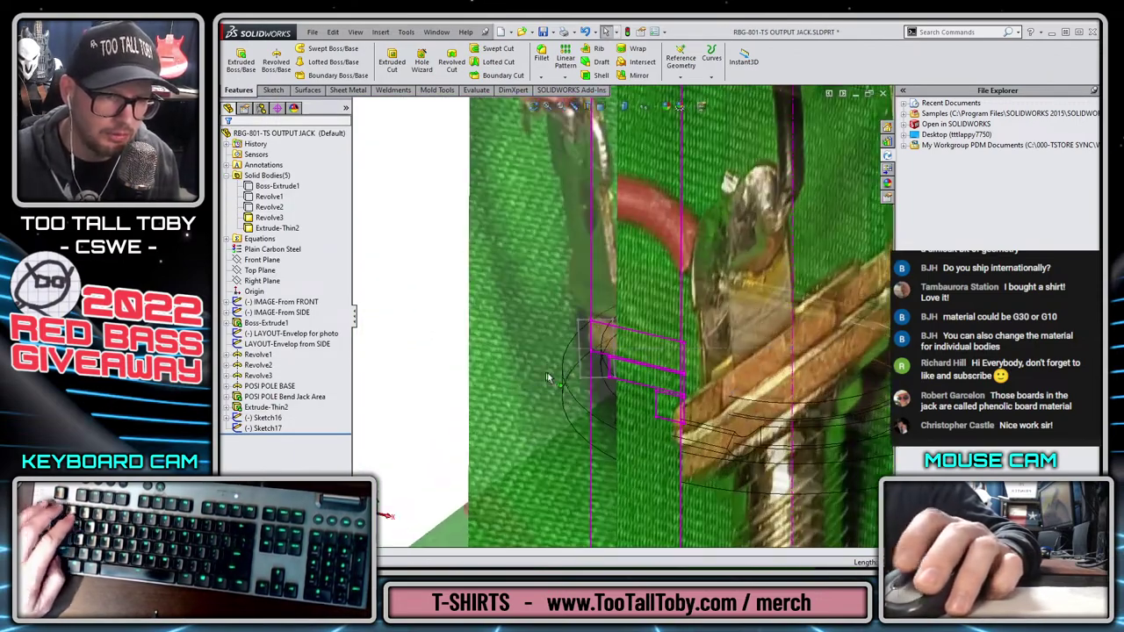
pyautogui.moveTo(576, 376)
pyautogui.mouseDown(button='middle')
pyautogui.moveTo(602, 369)
pyautogui.moveTo(617, 392)
pyautogui.moveTo(579, 364)
pyautogui.mouseUp(button='middle')
pyautogui.scroll(3, 617, 392)
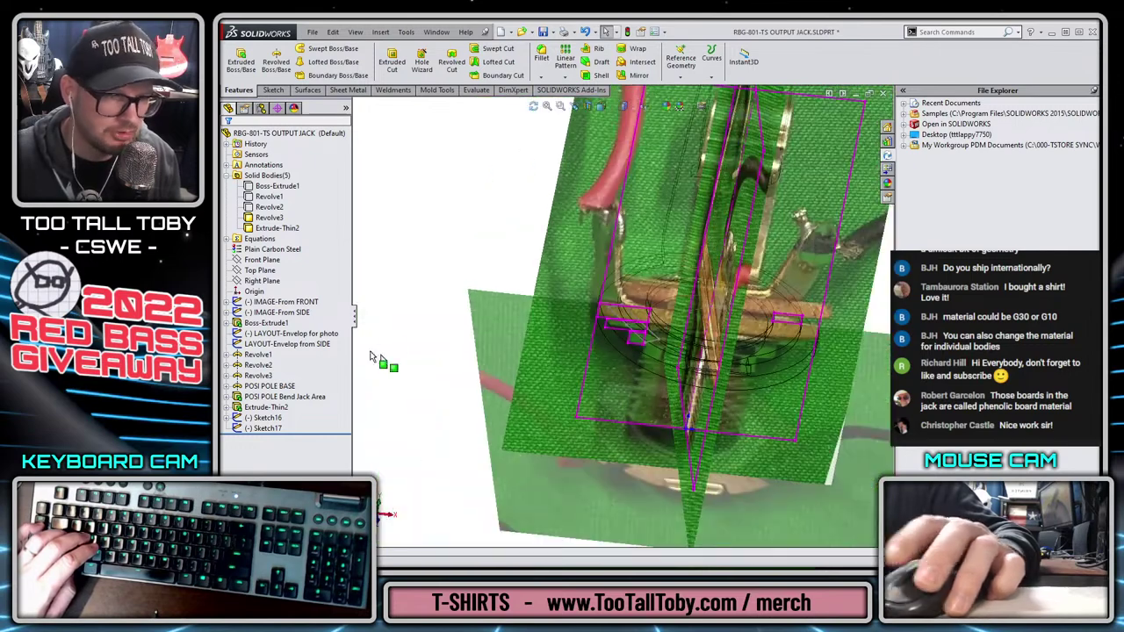
# Hide the Revolve3 body and switch the model to a shaded display style
pyautogui.click(269, 217)
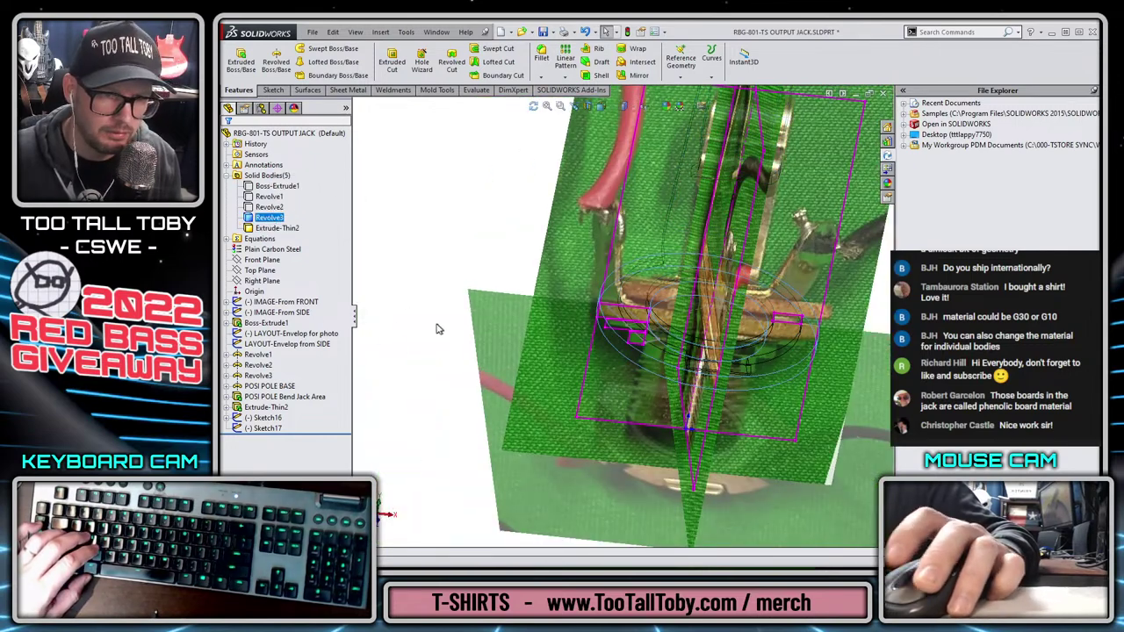
pyautogui.click(403, 306)
pyautogui.click(621, 107)
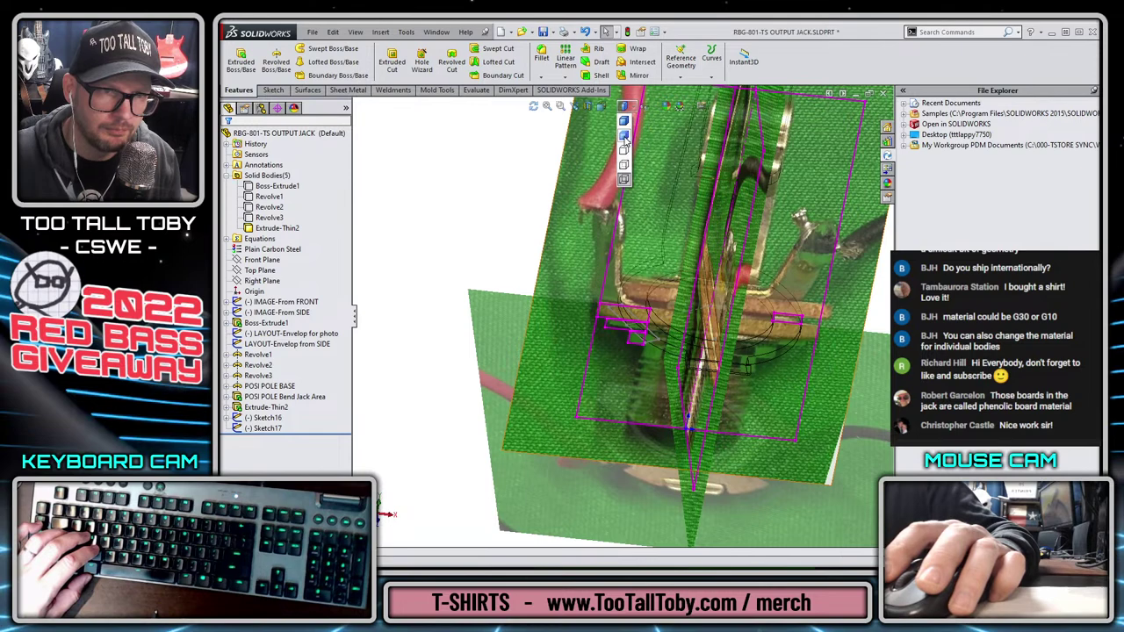
pyautogui.click(625, 137)
# Extrude Sketch17 in the reversed direction, linking its depth to the BENT JACK THICKNESS global variable and merging it with the bent contact
pyautogui.scroll(-5, 678, 228)
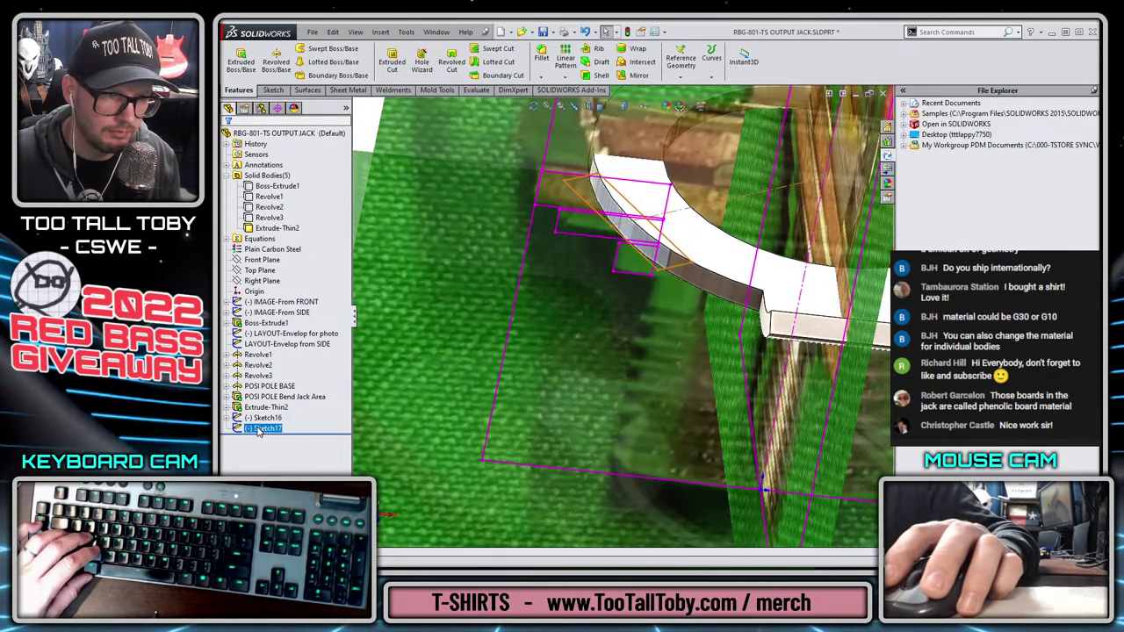
pyautogui.click(241, 59)
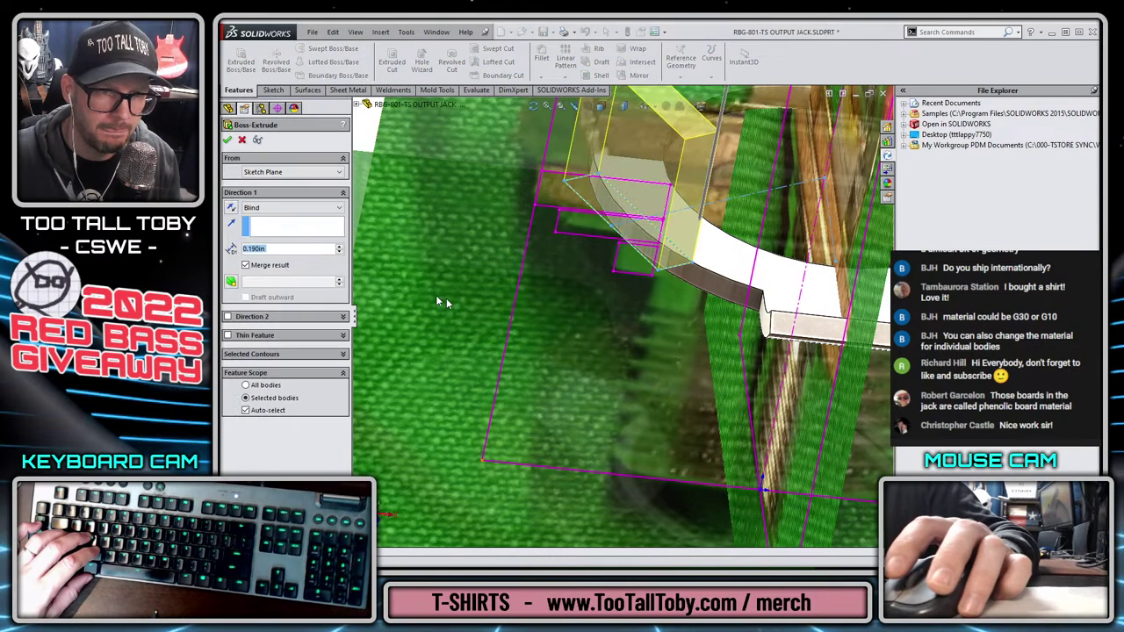
pyautogui.click(231, 209)
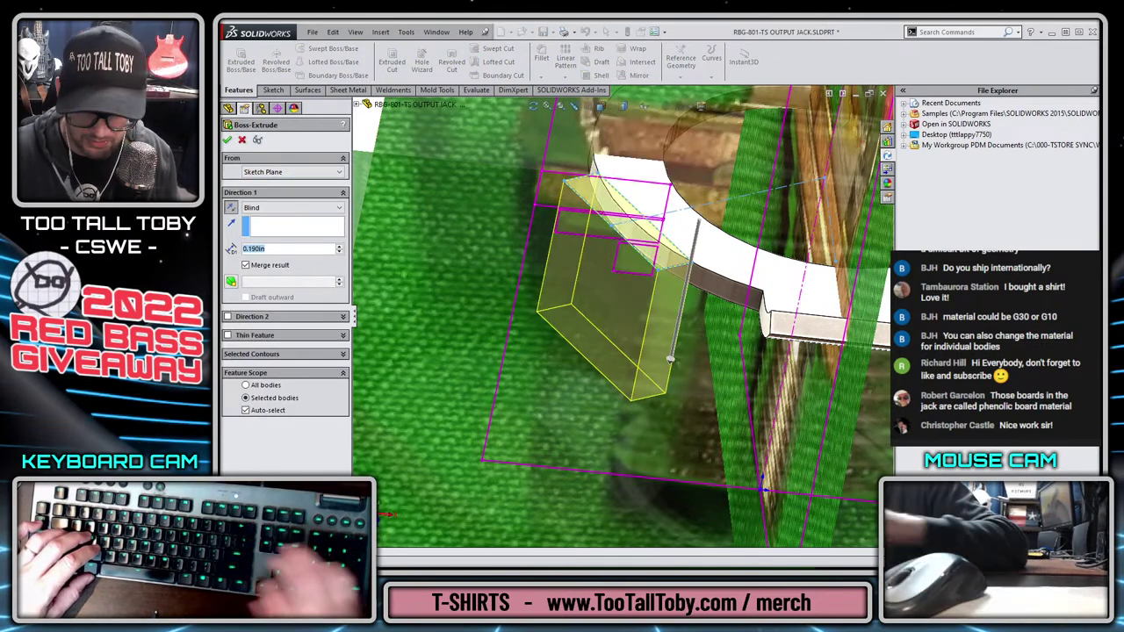
pyautogui.write('=')
pyautogui.press('Down')
pyautogui.press('Right')
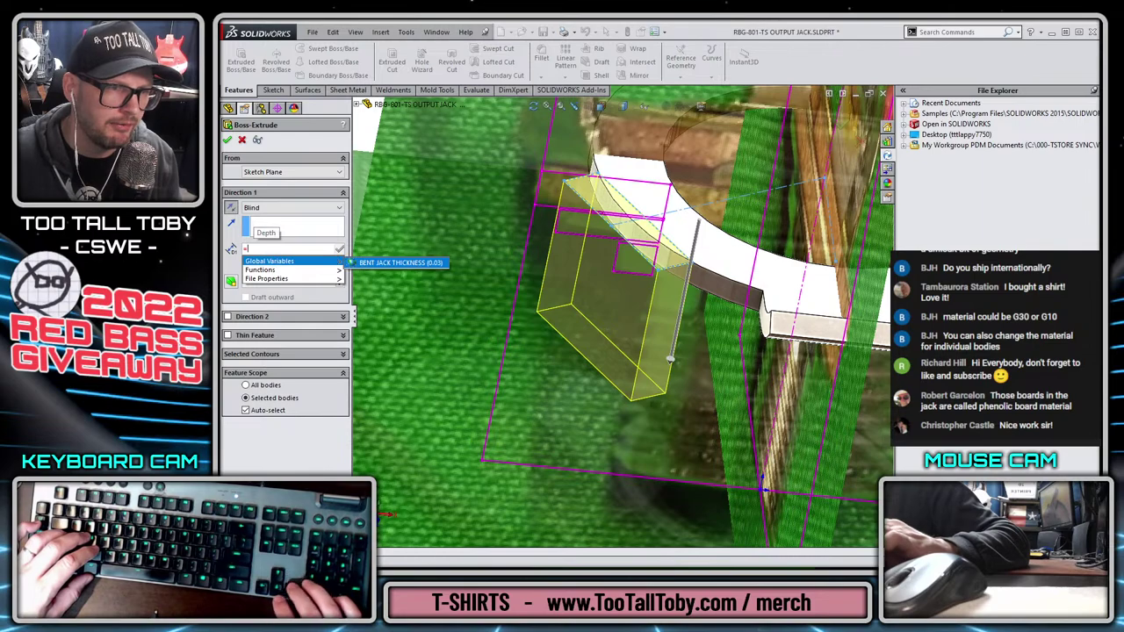
pyautogui.press('Return')
pyautogui.press('Return')
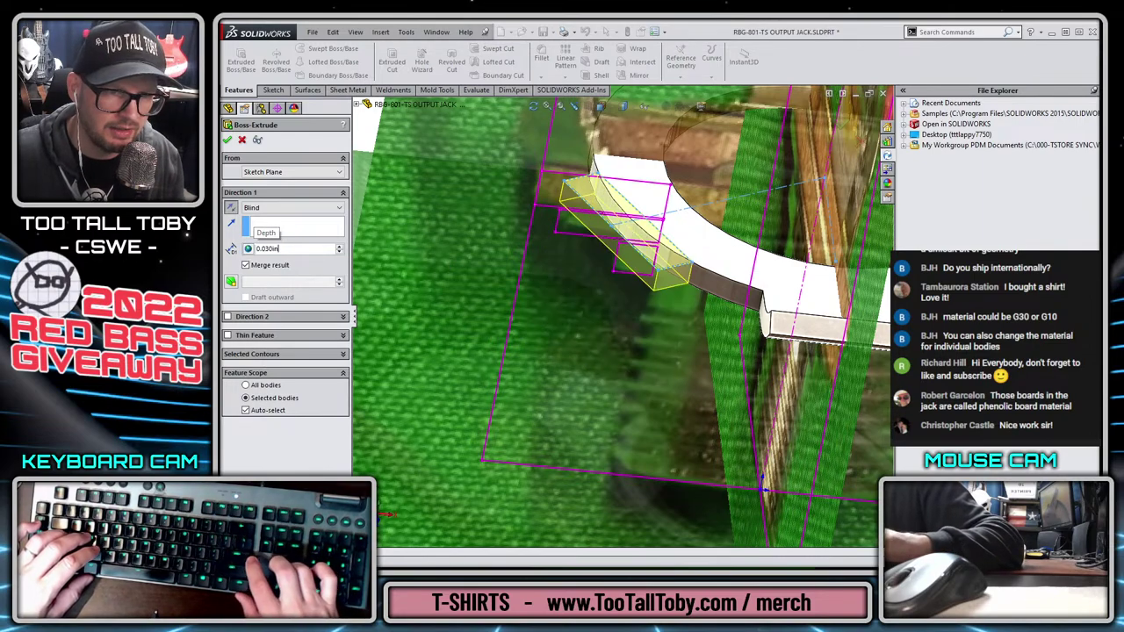
pyautogui.press('Return')
# On the new contact's end face, sketch a short horizontal line, a tangent arc of about 0.024 in radius and an outward-slanting line about 0.354 in long
pyautogui.moveTo(600, 265); pyautogui.dragTo(612, 333, button='middle')
pyautogui.click(615, 330)
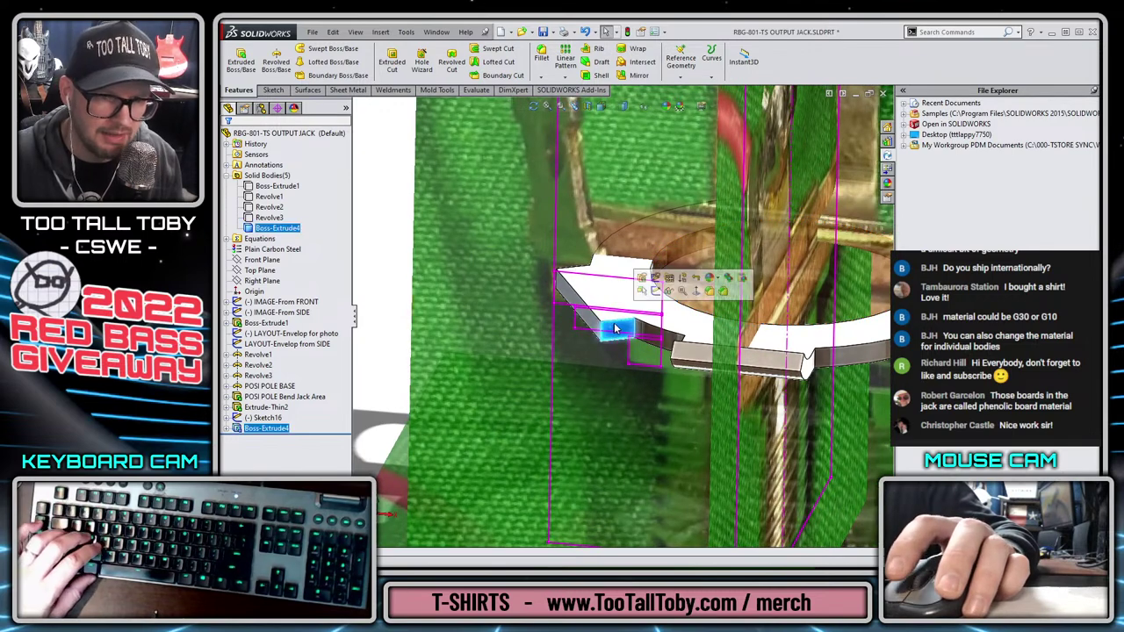
pyautogui.click(656, 294)
pyautogui.press('s')
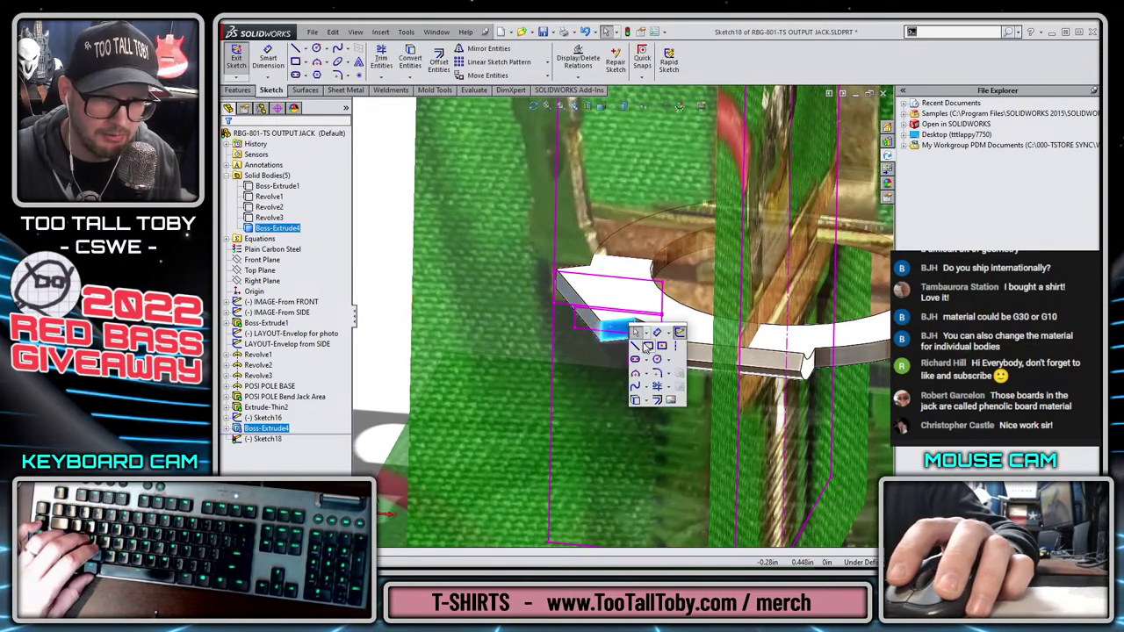
pyautogui.click(648, 345)
pyautogui.hotkey('ctrl', '8')
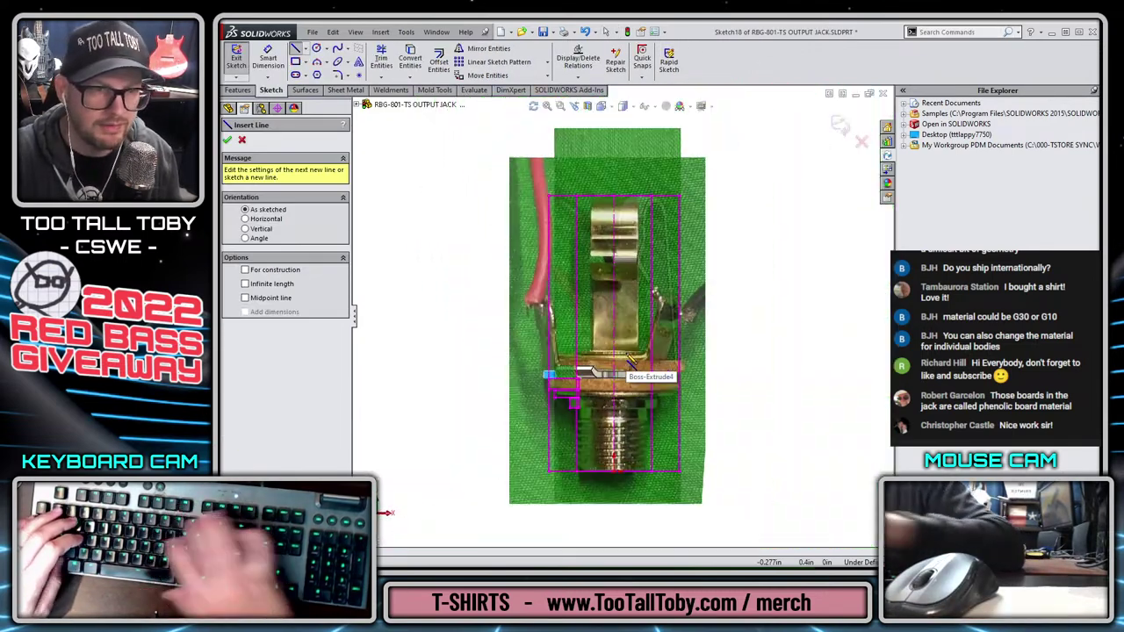
pyautogui.scroll(-8, 580, 364)
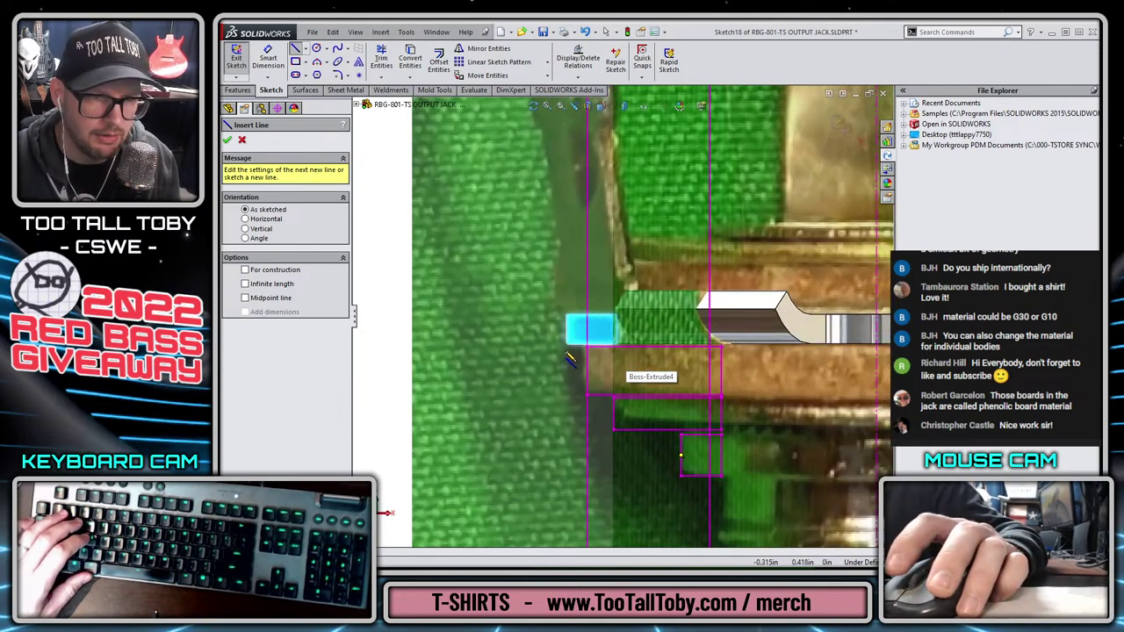
pyautogui.click(568, 344)
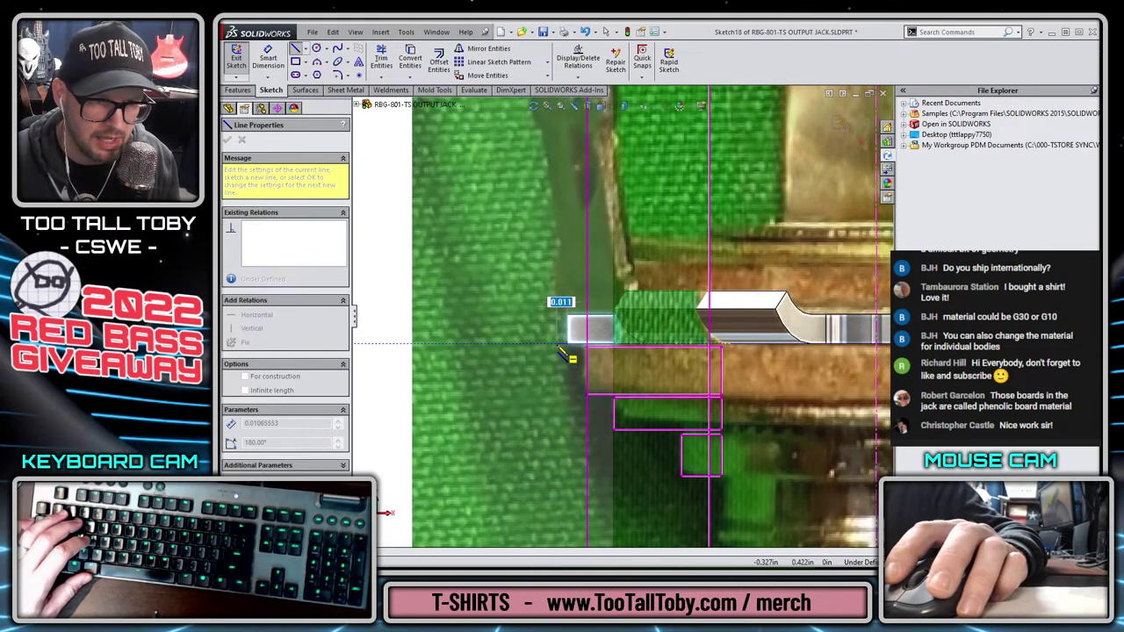
pyautogui.click(563, 347)
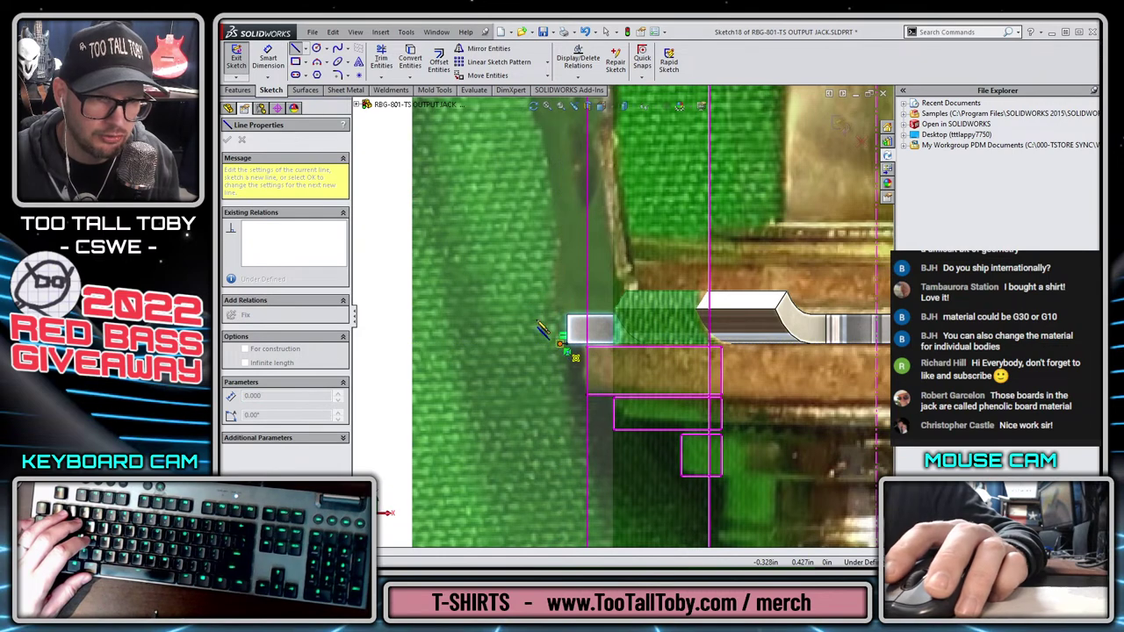
pyautogui.press('a')
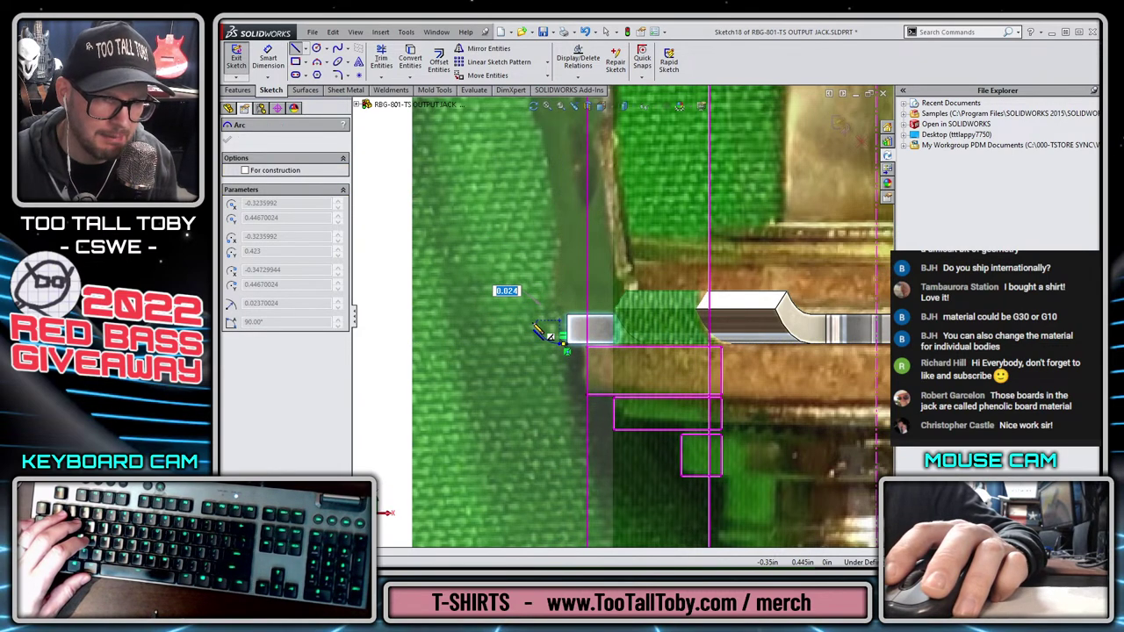
pyautogui.press('a')
pyautogui.scroll(5, 617, 314)
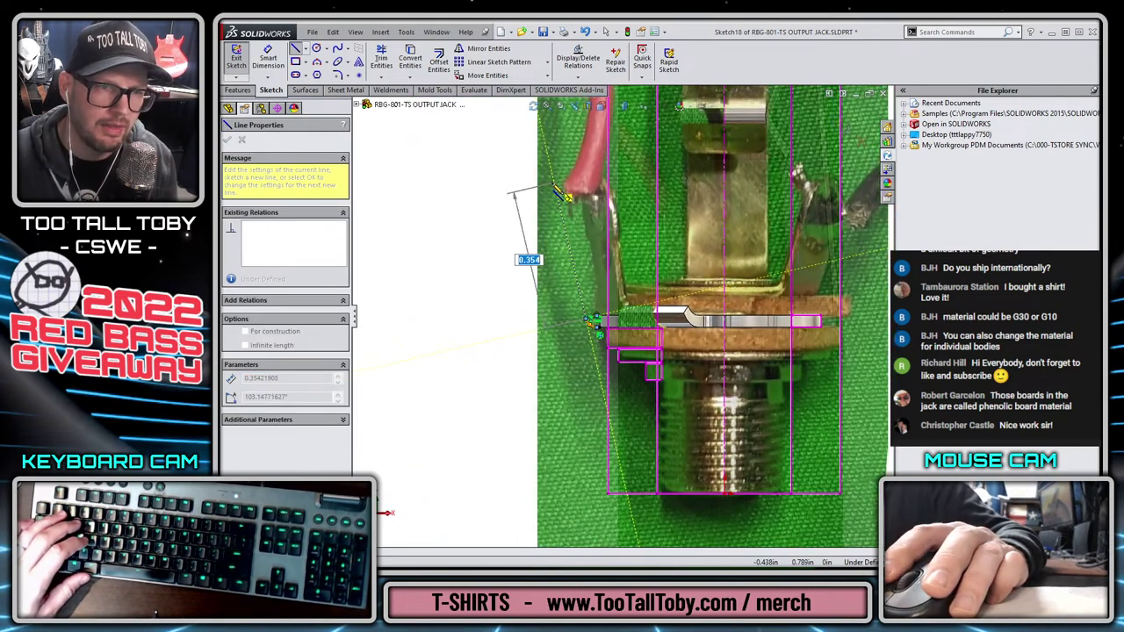
pyautogui.click(567, 195)
pyautogui.press('Escape')
# Dimension the angle between the short horizontal line and the slanted line and set it to 103 degrees
pyautogui.scroll(2, 679, 360)
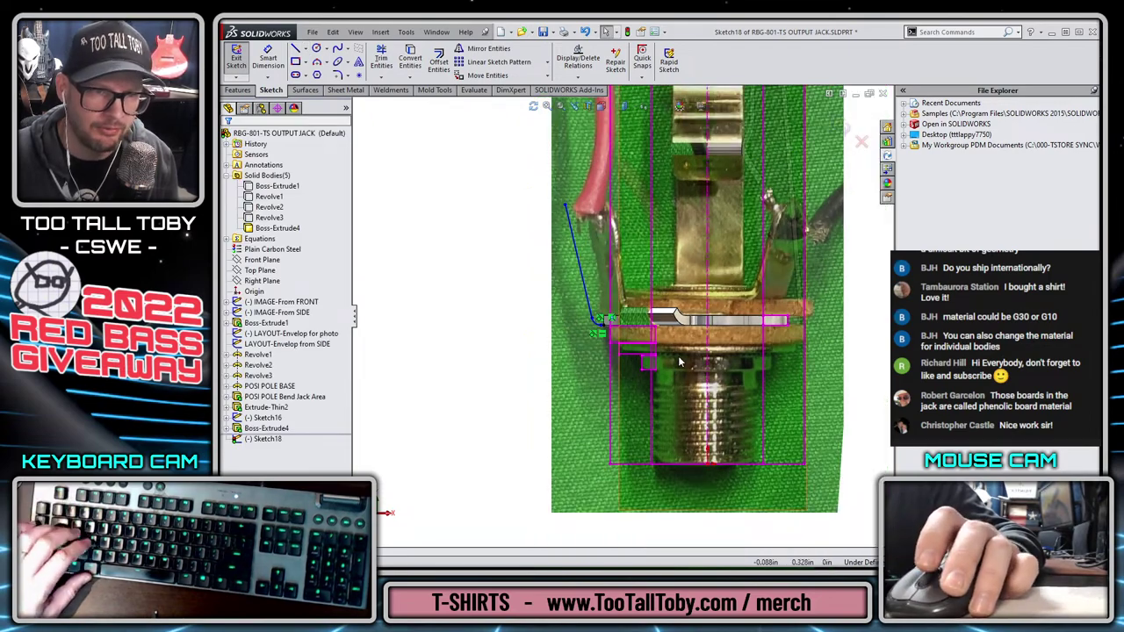
pyautogui.scroll(1, 679, 362)
pyautogui.moveTo(638, 258)
pyautogui.mouseDown(button='middle')
pyautogui.moveTo(660, 294)
pyautogui.moveTo(625, 289)
pyautogui.mouseUp(button='middle')
pyautogui.scroll(-4, 624, 289)
pyautogui.press('s')
pyautogui.click(675, 360)
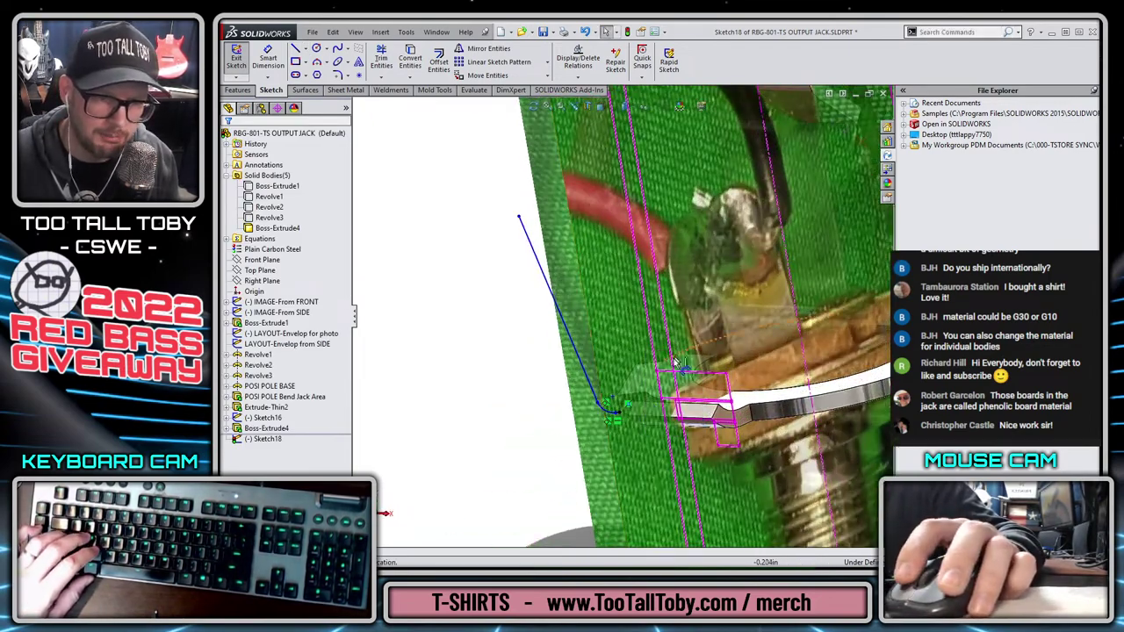
pyautogui.scroll(-3, 603, 379)
pyautogui.click(600, 380)
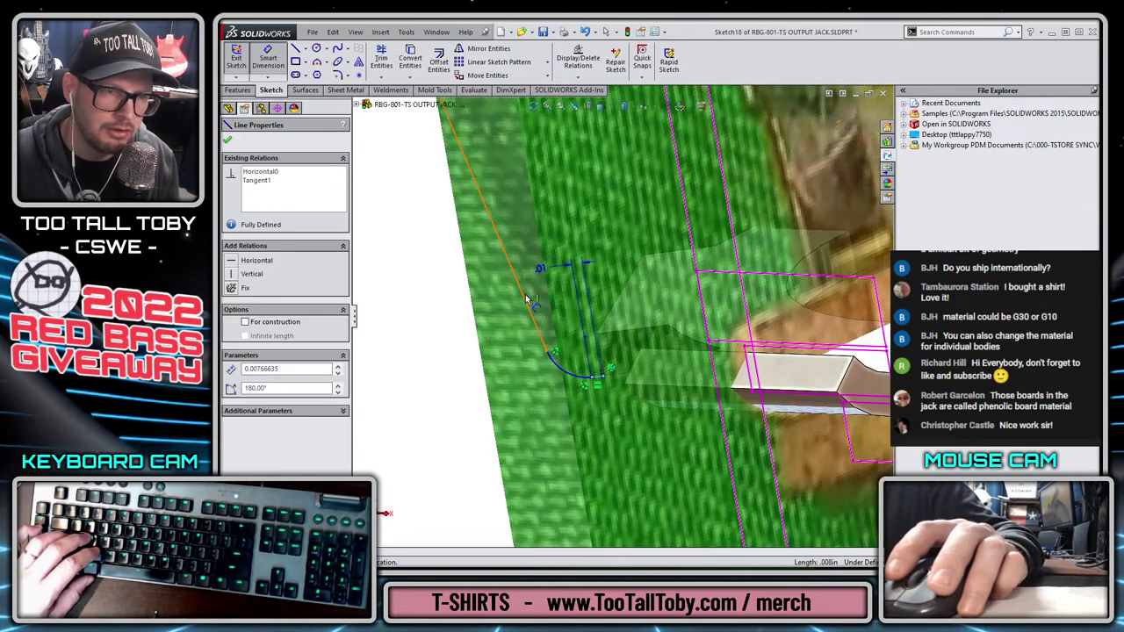
pyautogui.click(528, 297)
pyautogui.scroll(3, 587, 286)
pyautogui.click(605, 273)
pyautogui.click(606, 274)
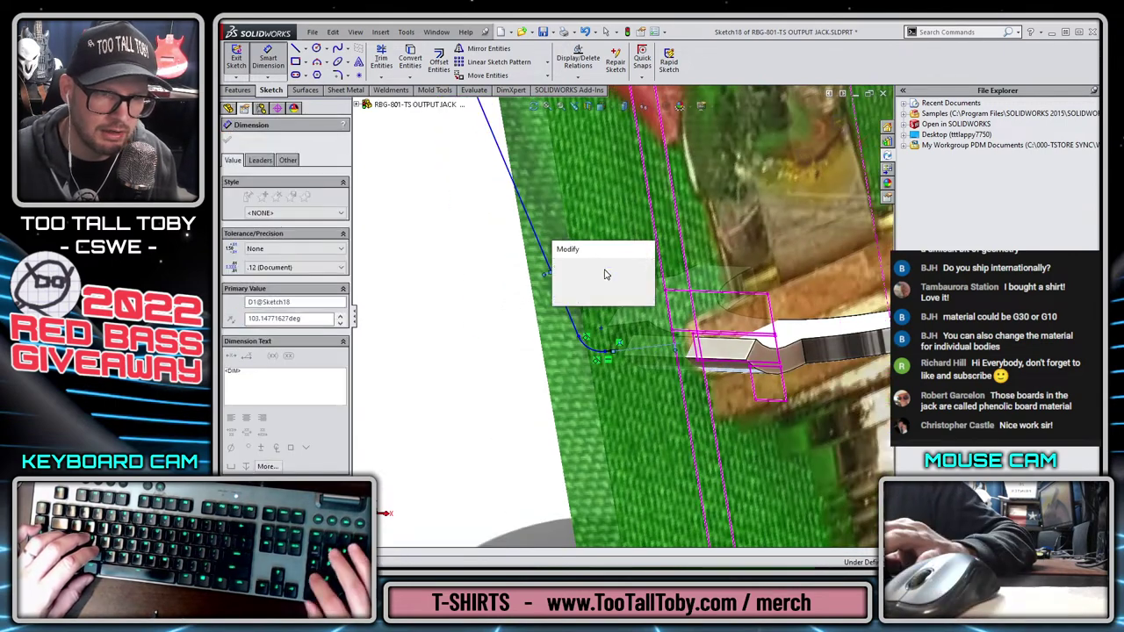
pyautogui.write('103')
pyautogui.press('Return')
pyautogui.scroll(4, 664, 277)
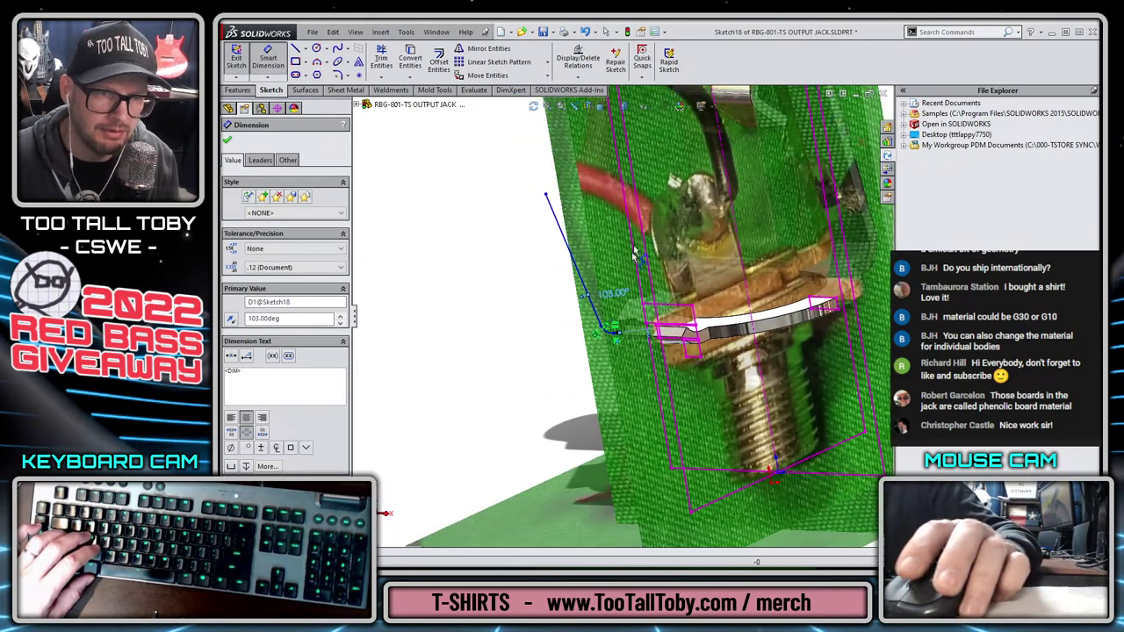
pyautogui.moveTo(635, 254)
pyautogui.mouseDown(button='middle')
pyautogui.moveTo(735, 243)
pyautogui.moveTo(694, 270)
pyautogui.mouseUp(button='middle')
pyautogui.press('Escape')
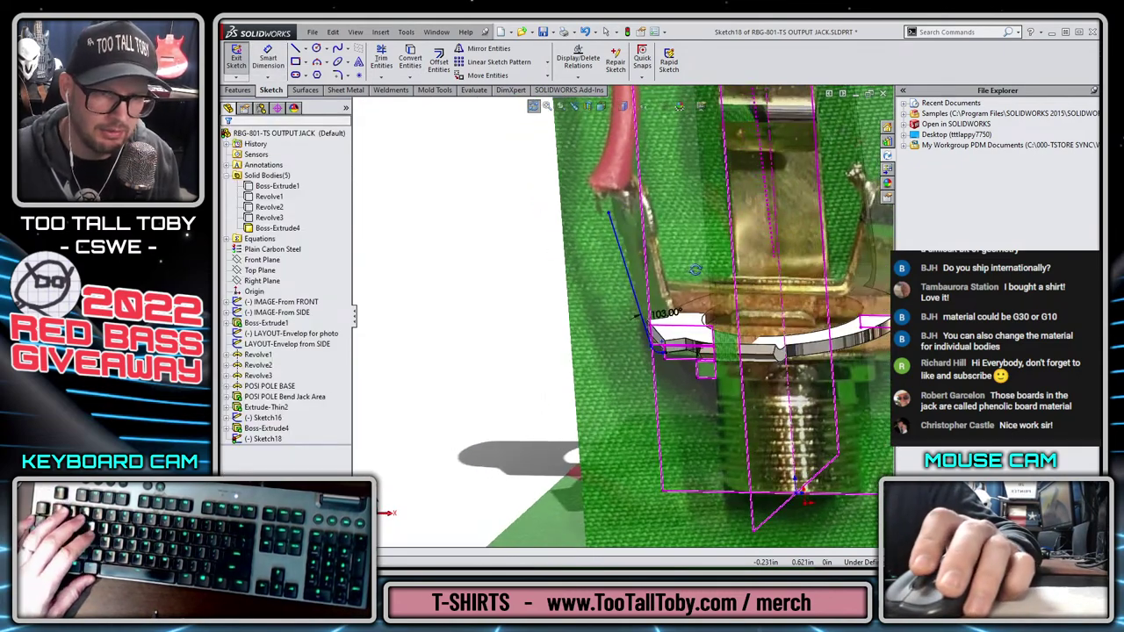
# Extrude the bent profile as a thin feature up to the contact's opposite corner vertex, linking the wall thickness to BENT JACK THICKNESS
pyautogui.scroll(1, 669, 280)
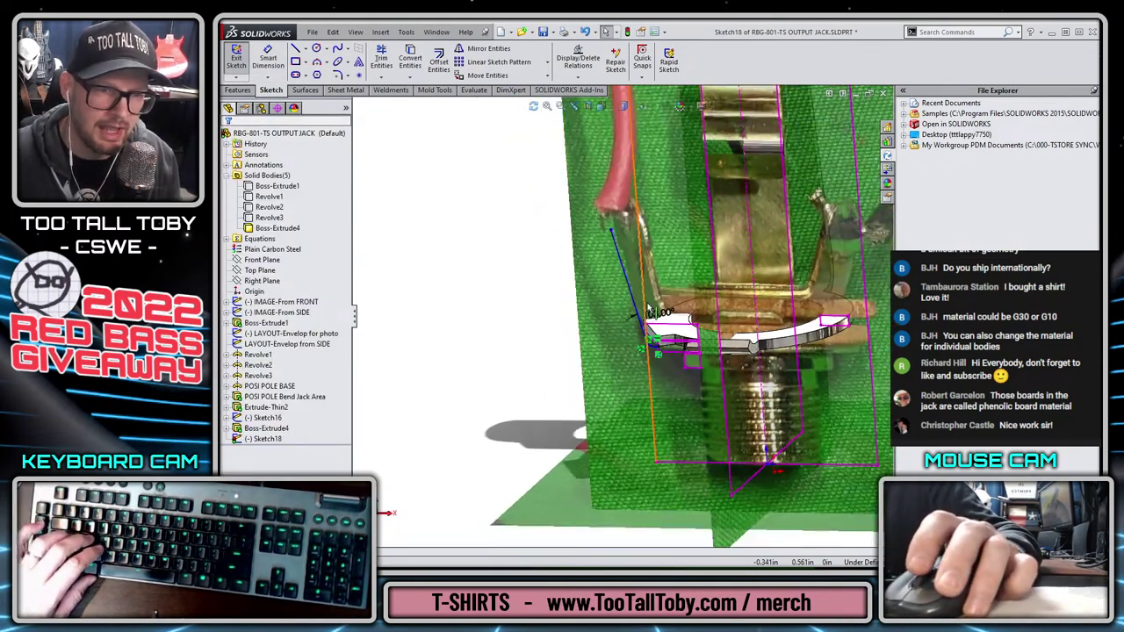
pyautogui.scroll(-1, 694, 254)
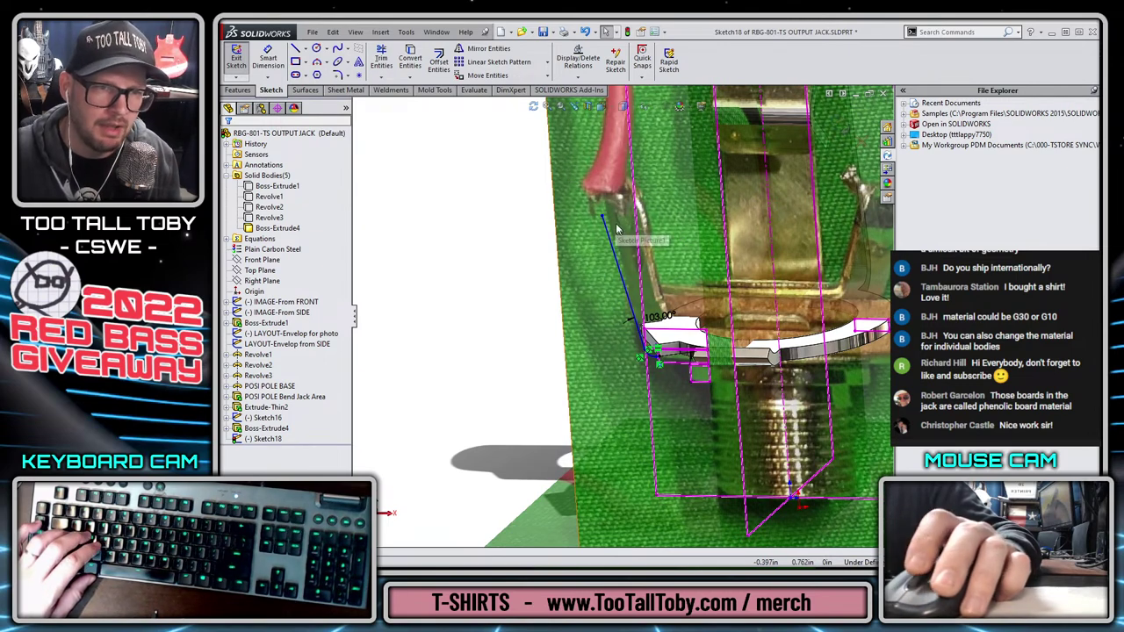
pyautogui.press('s')
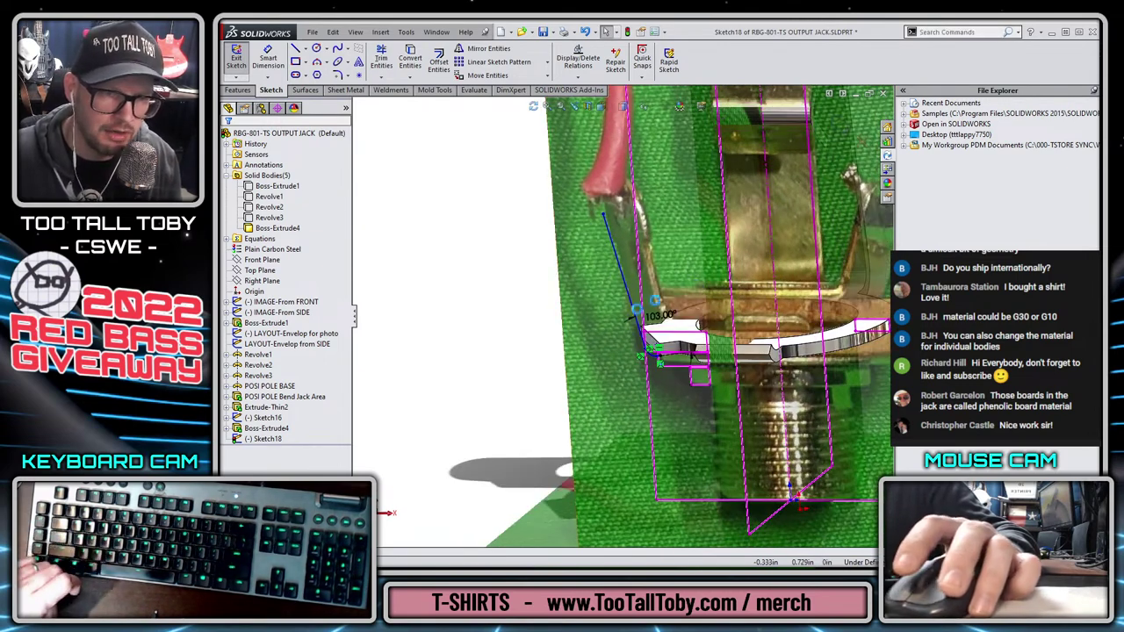
pyautogui.click(699, 289)
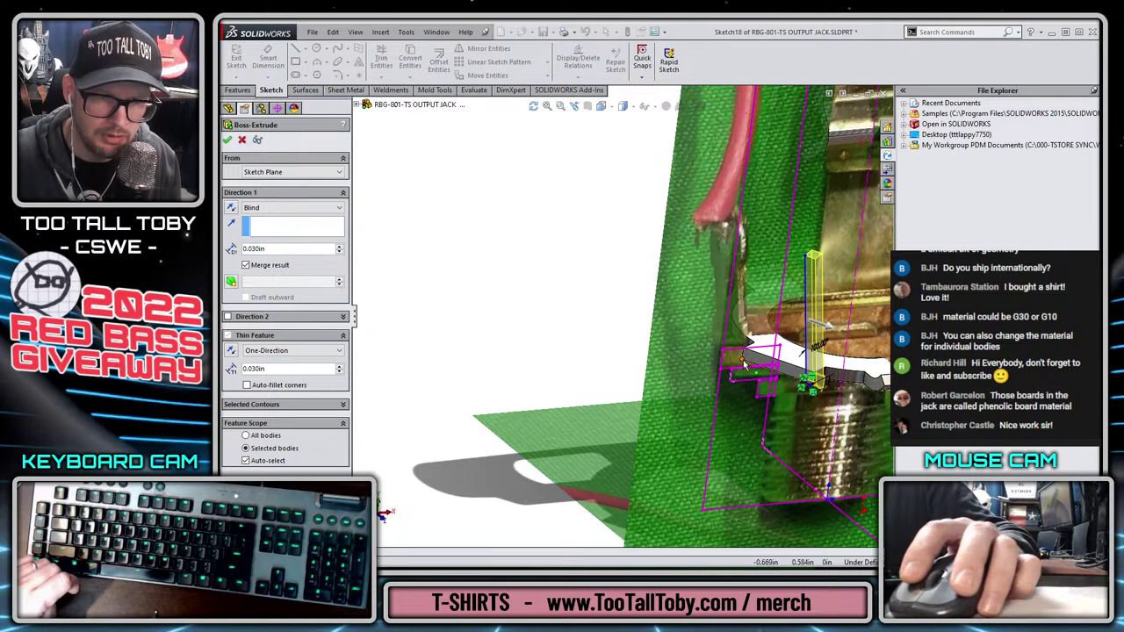
pyautogui.click(747, 365)
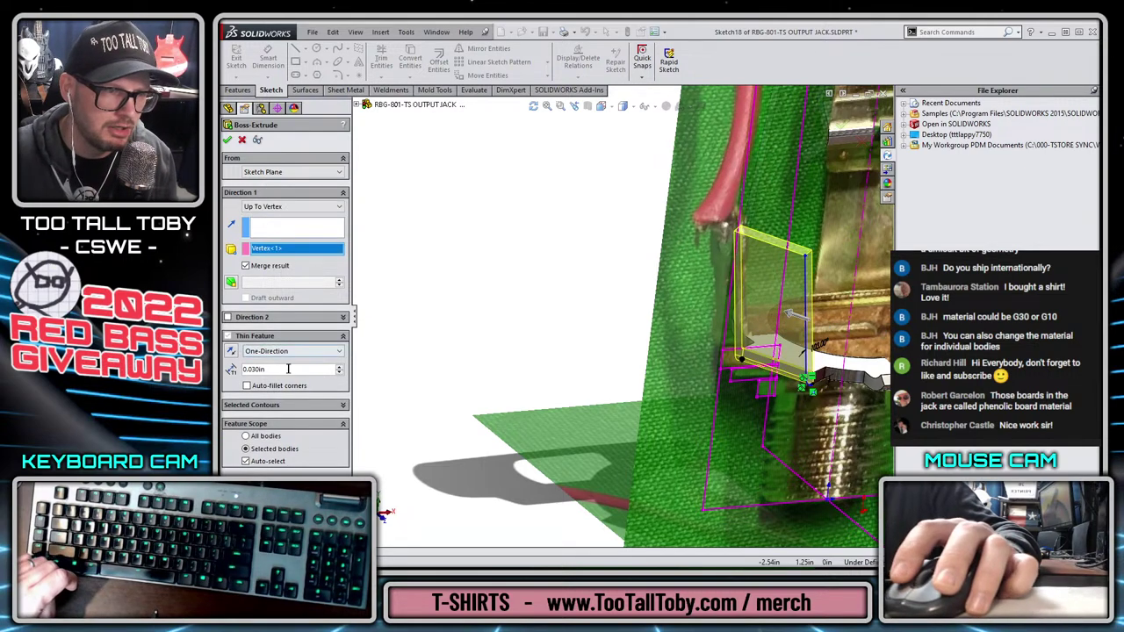
pyautogui.write('=')
pyautogui.press('Down')
pyautogui.press('Right')
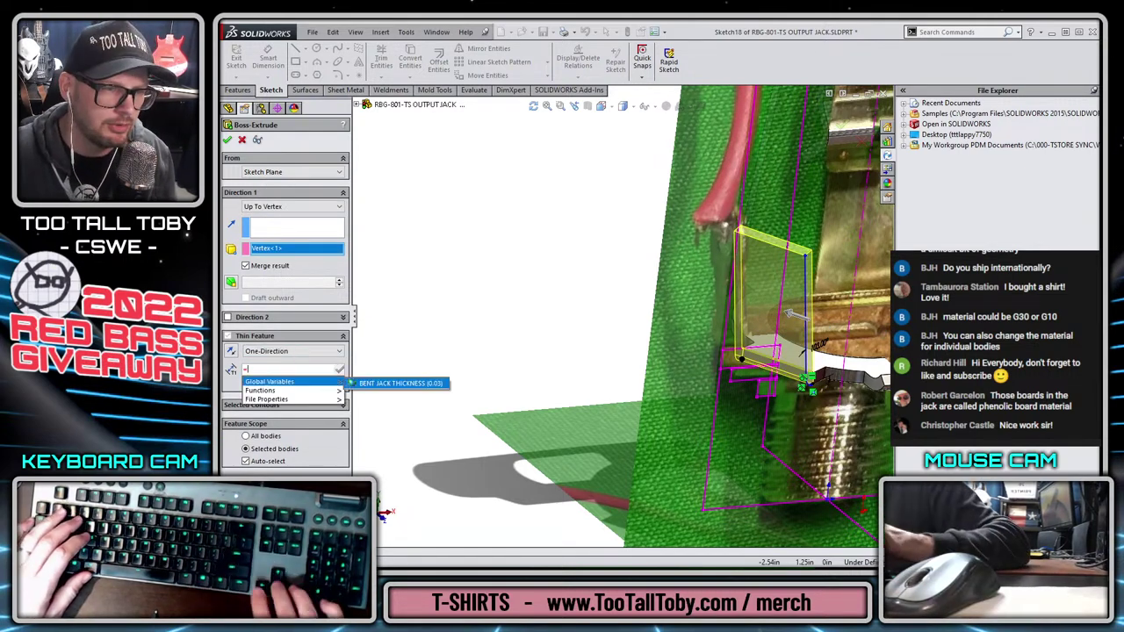
pyautogui.press('Return')
pyautogui.press('Return')
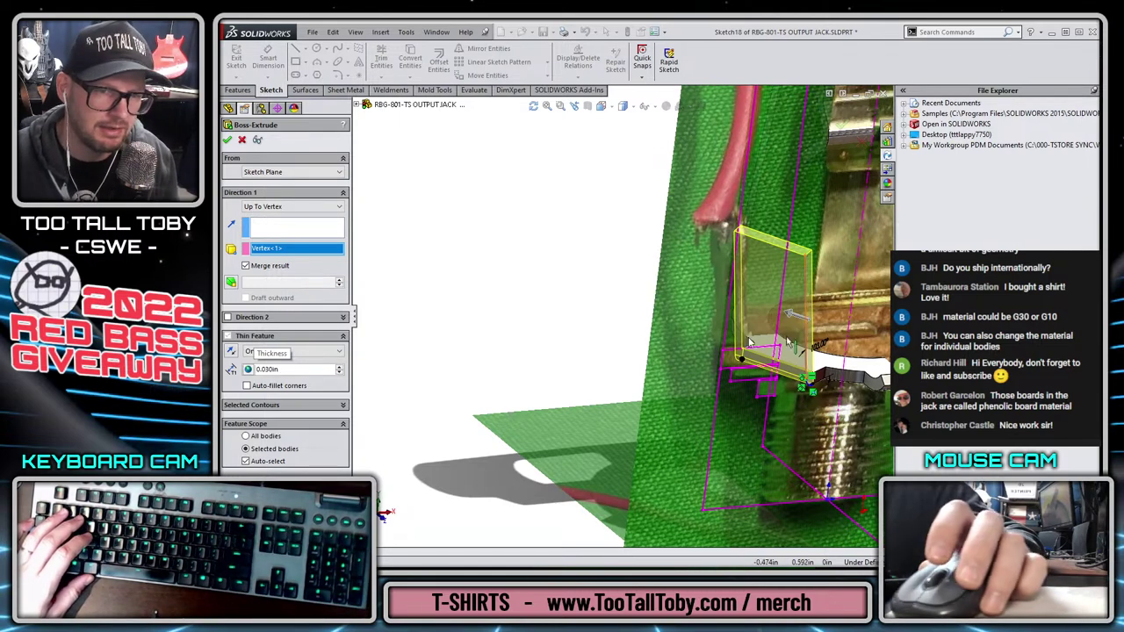
pyautogui.click(228, 141)
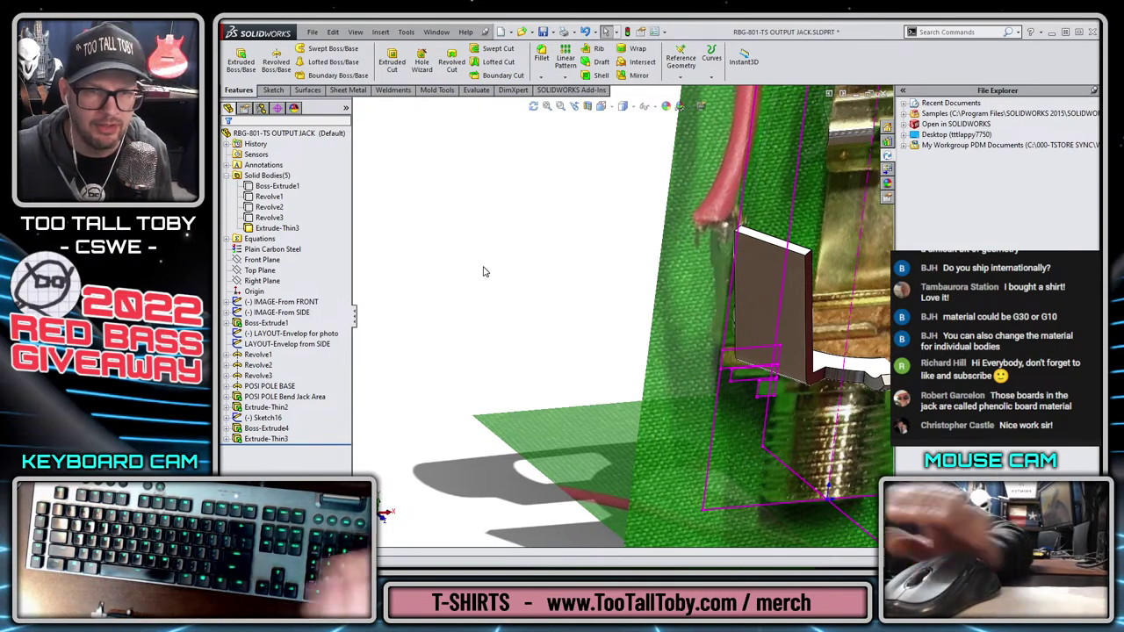
pyautogui.scroll(-3, 869, 347)
pyautogui.click(690, 231)
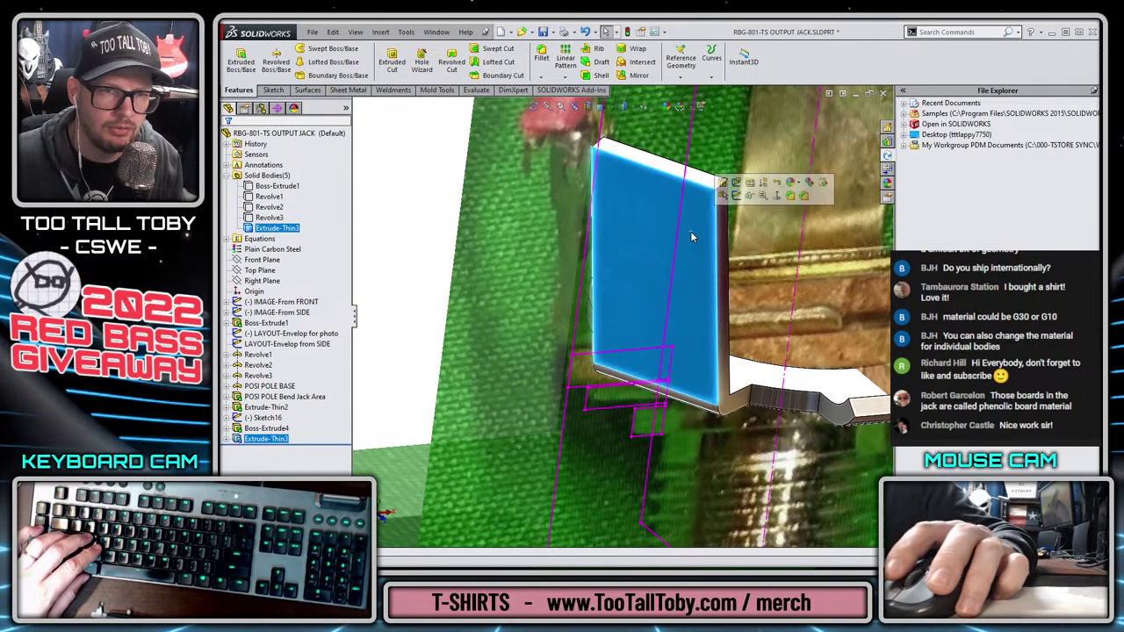
pyautogui.press('s')
pyautogui.press('s')
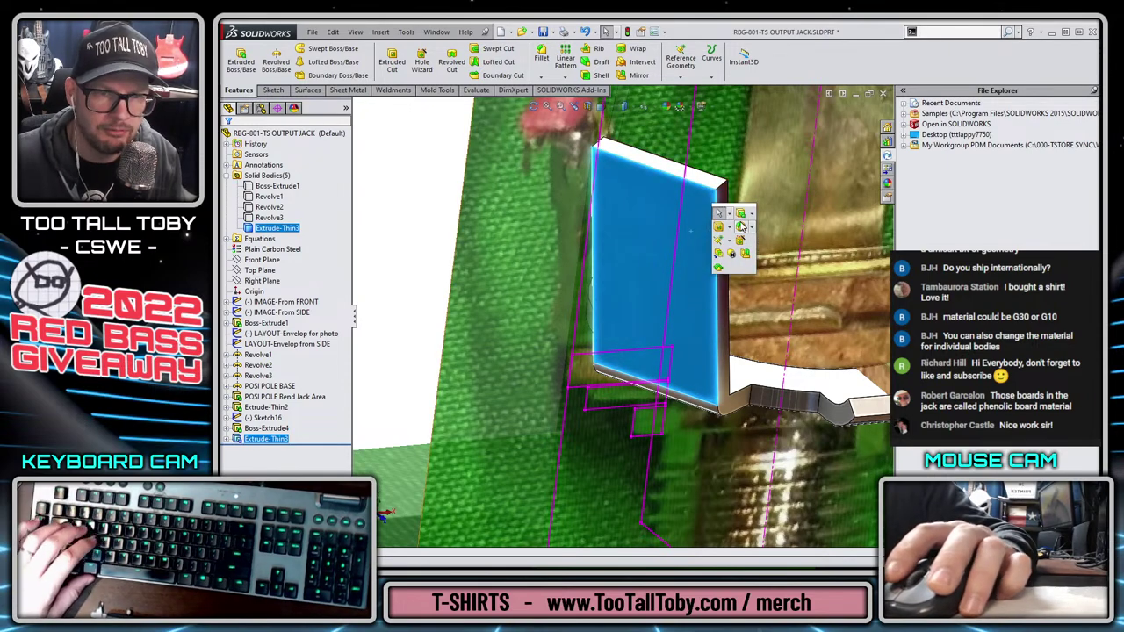
pyautogui.press('Escape')
pyautogui.press('Escape')
# Round the free end of the upright contact tab with a full round fillet across its two side faces and end face
pyautogui.press('s')
pyautogui.click(747, 203)
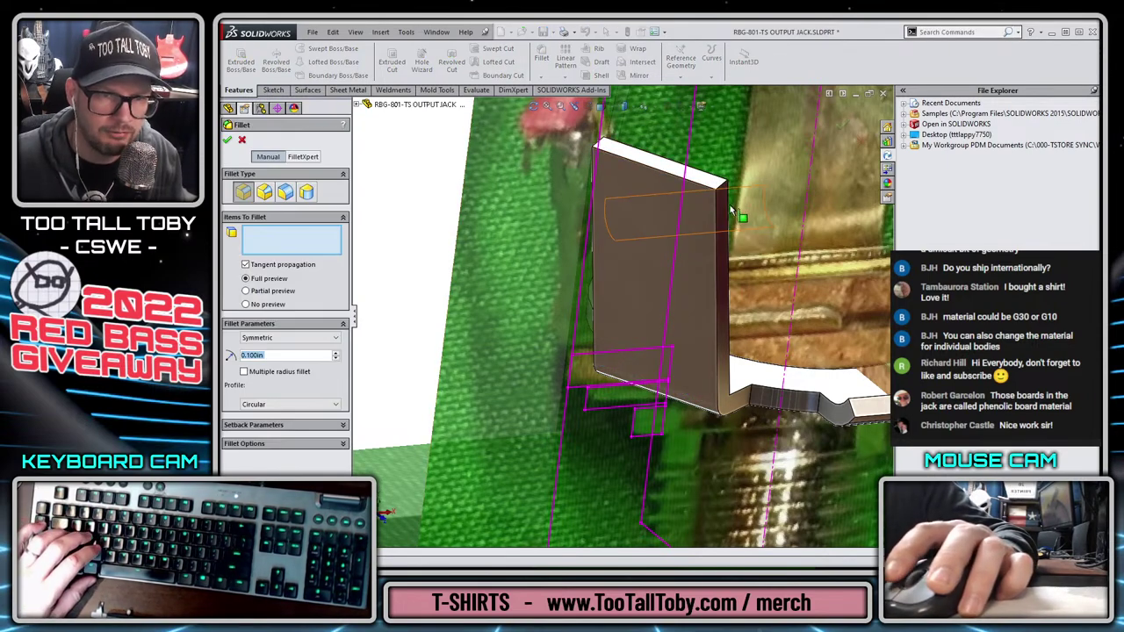
pyautogui.click(305, 193)
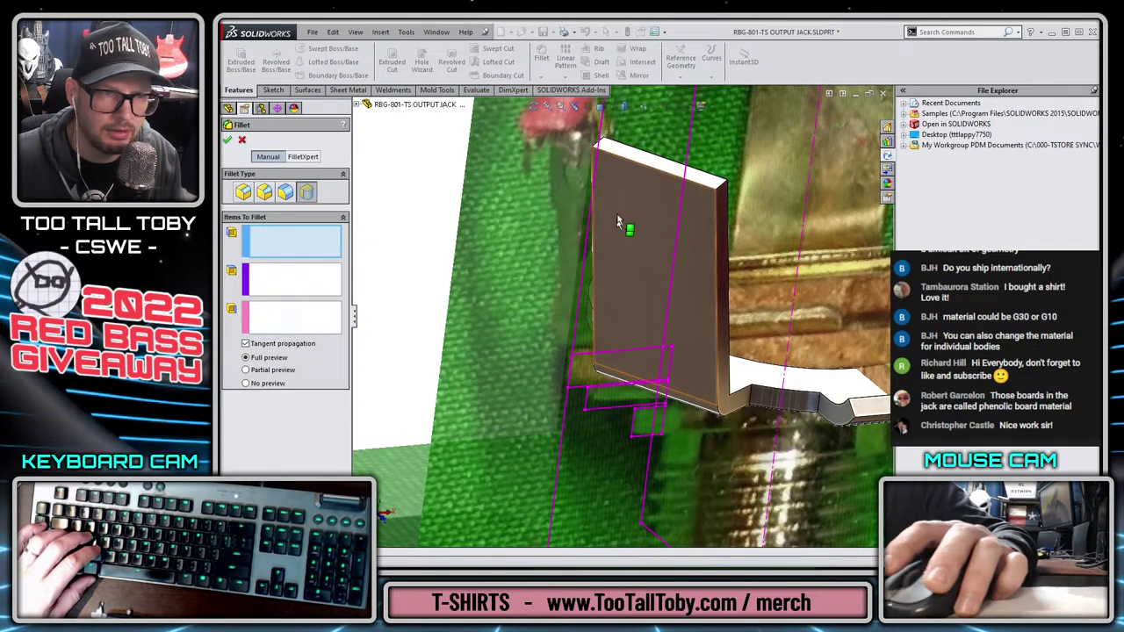
pyautogui.click(719, 200)
pyautogui.click(702, 174)
pyautogui.moveTo(703, 174); pyautogui.dragTo(682, 357, button='middle')
pyautogui.click(333, 324)
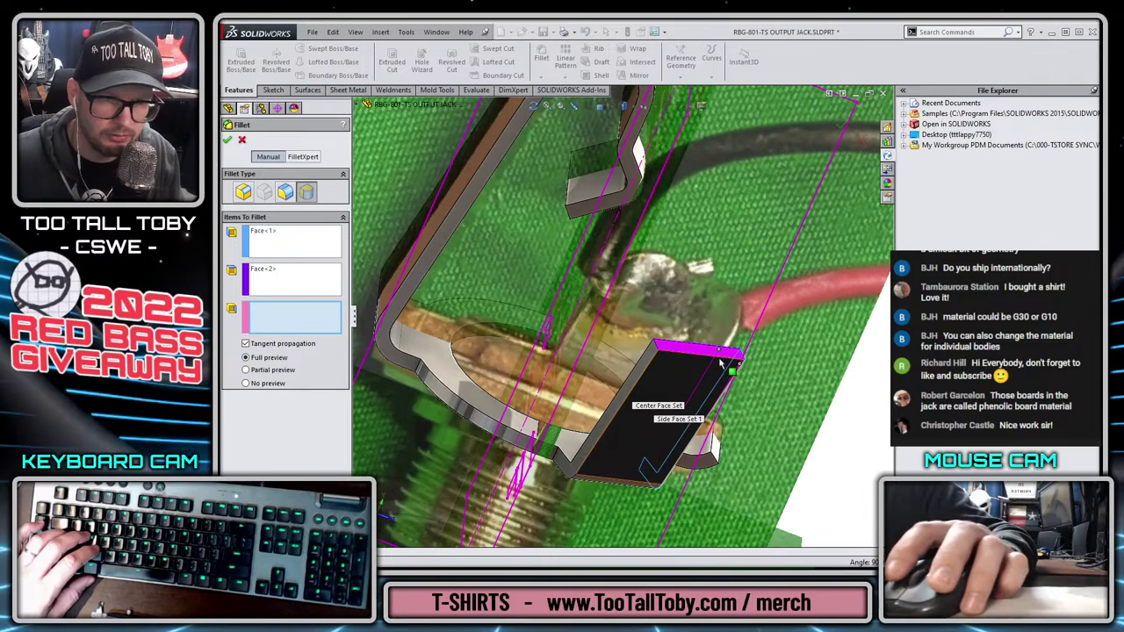
pyautogui.click(651, 364)
pyautogui.rightClick(655, 365)
pyautogui.click(657, 420)
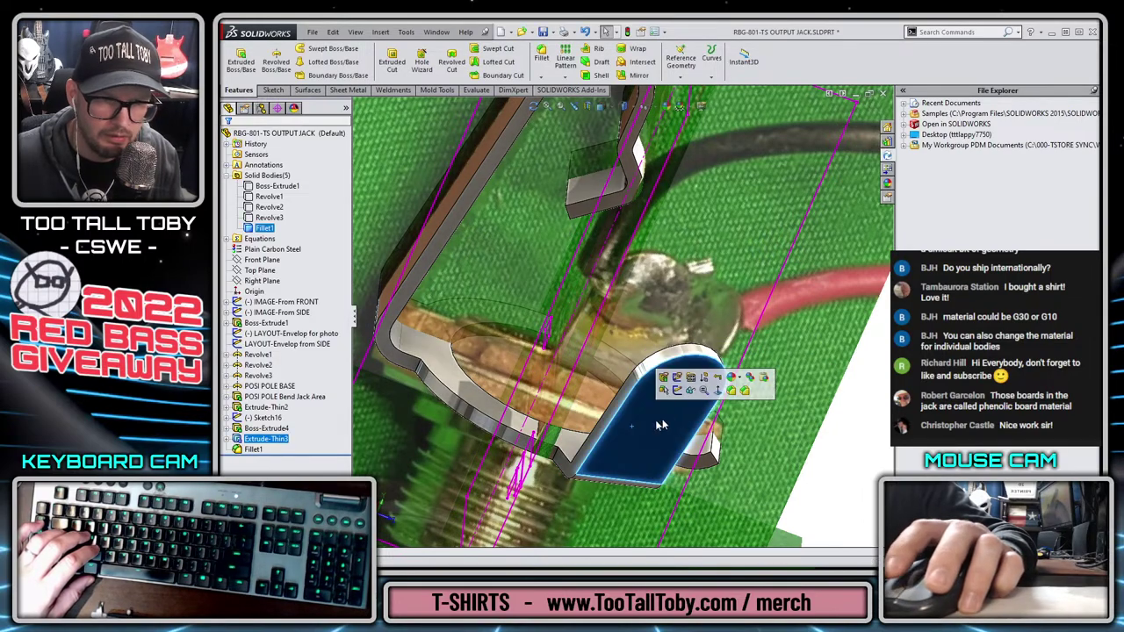
# Start a sketch on the flat face of the upright contact tab and try a corner rectangle along its side edge
pyautogui.click(677, 391)
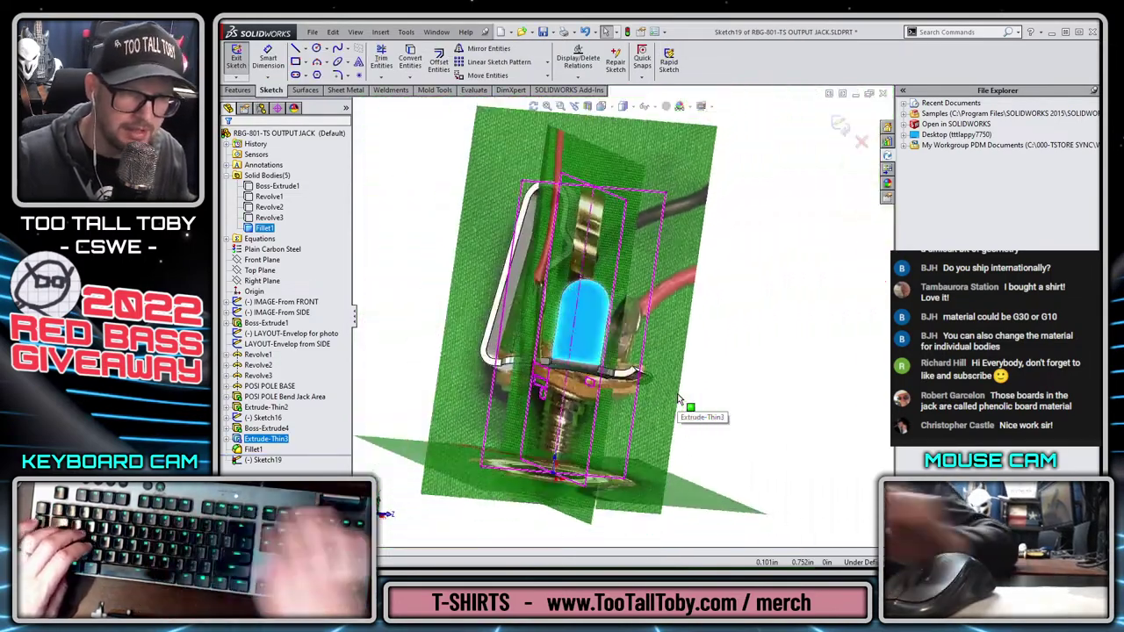
pyautogui.press('s')
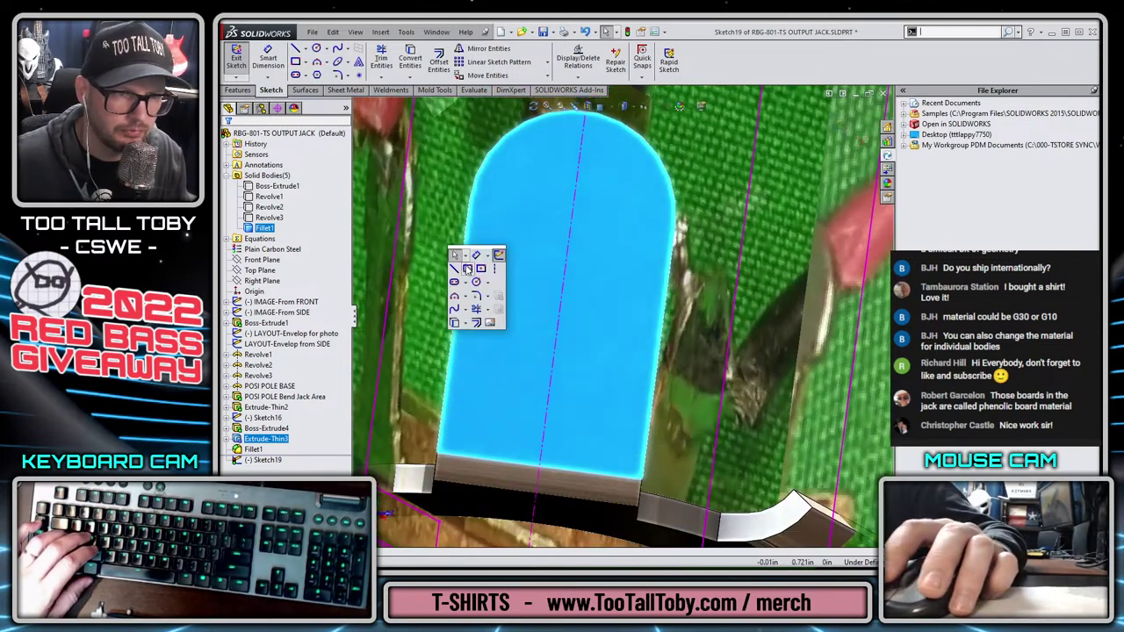
pyautogui.click(467, 267)
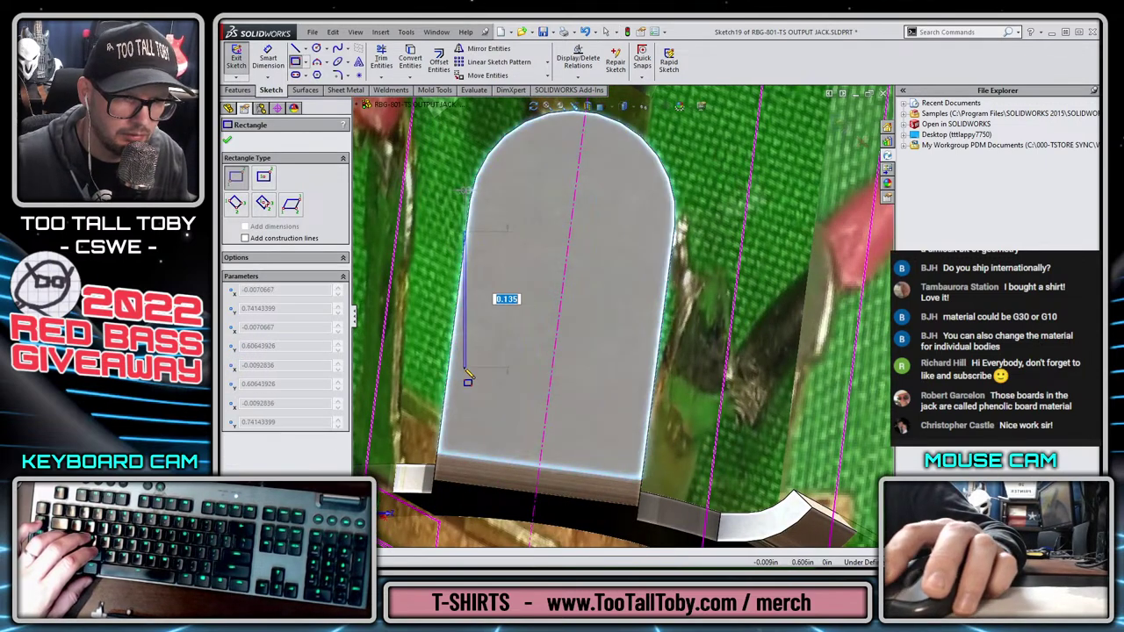
pyautogui.press('Escape')
pyautogui.write('sa')
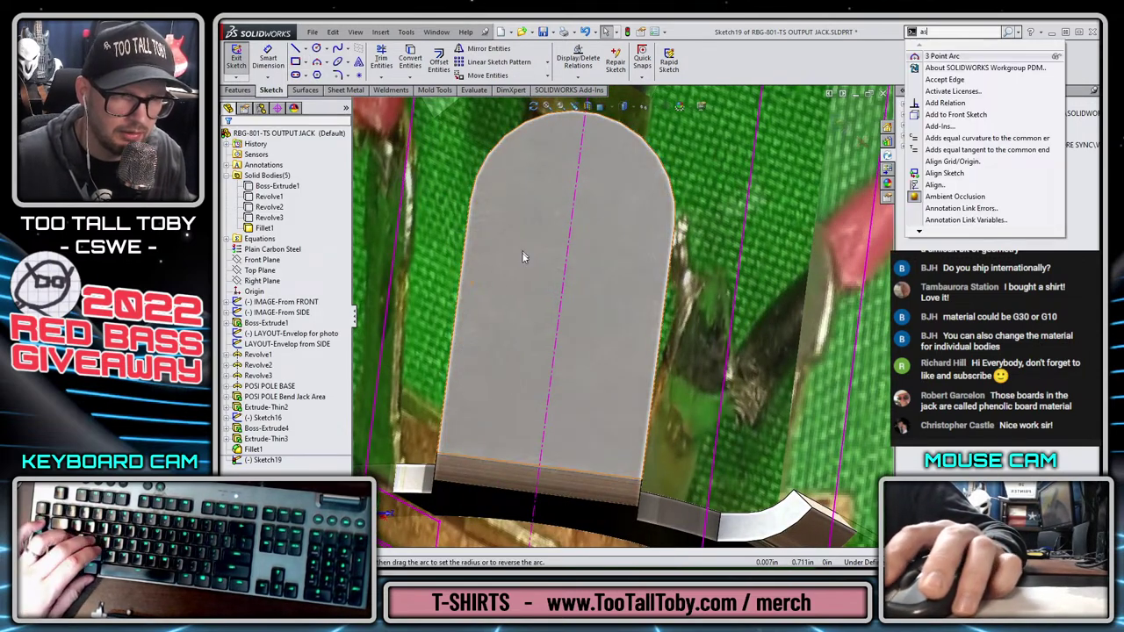
pyautogui.click(525, 258)
# Sketch a narrow closed notch outline from lines along the tab's side edge, about 0.023 in wide and 0.18 in long
pyautogui.press('s')
pyautogui.click(532, 277)
pyautogui.click(466, 229)
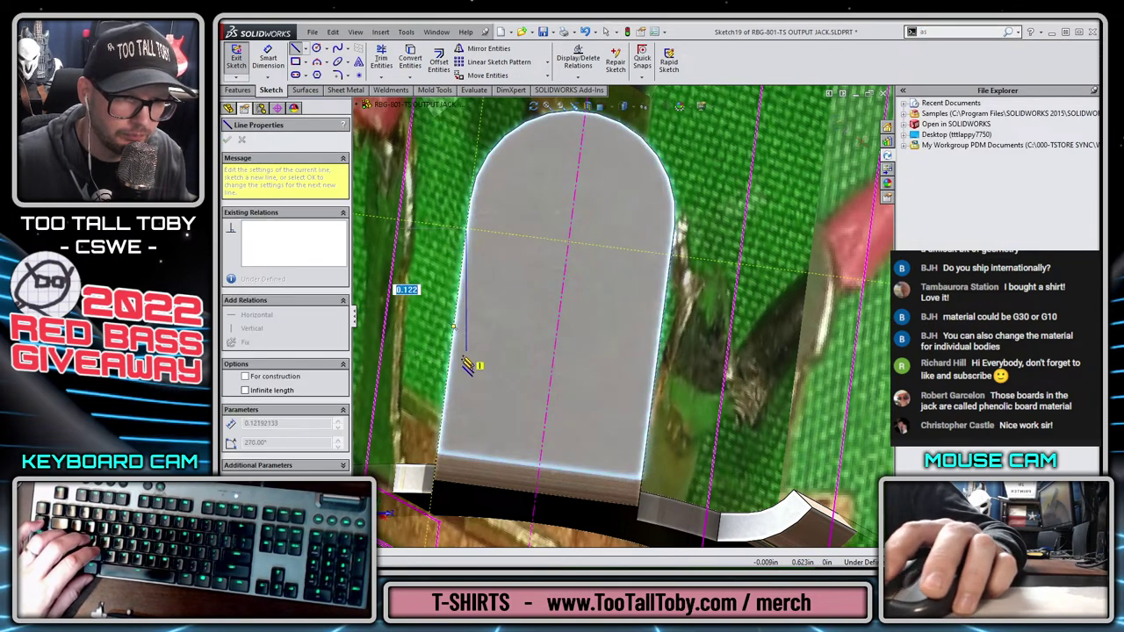
pyautogui.click(445, 409)
pyautogui.scroll(-3, 461, 411)
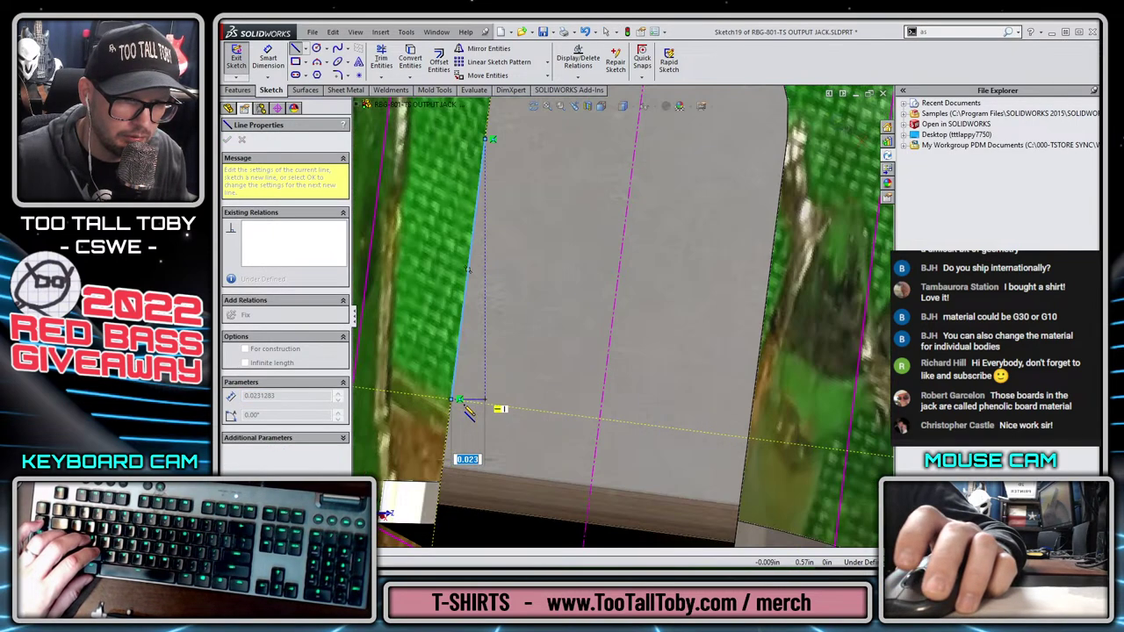
pyautogui.click(488, 410)
pyautogui.scroll(3, 487, 411)
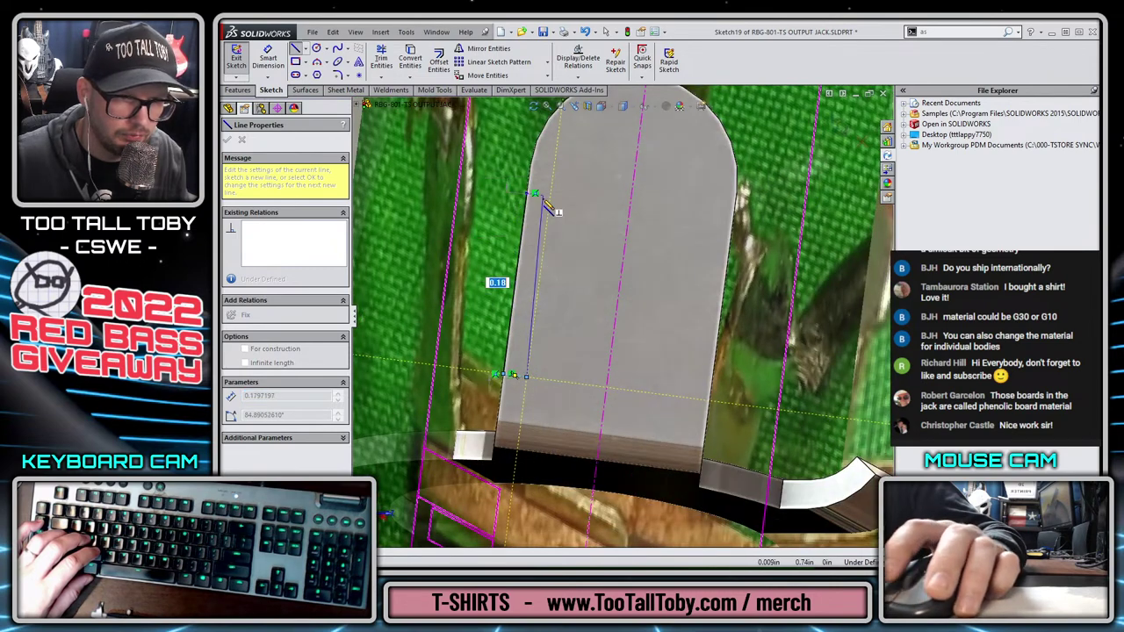
pyautogui.click(550, 196)
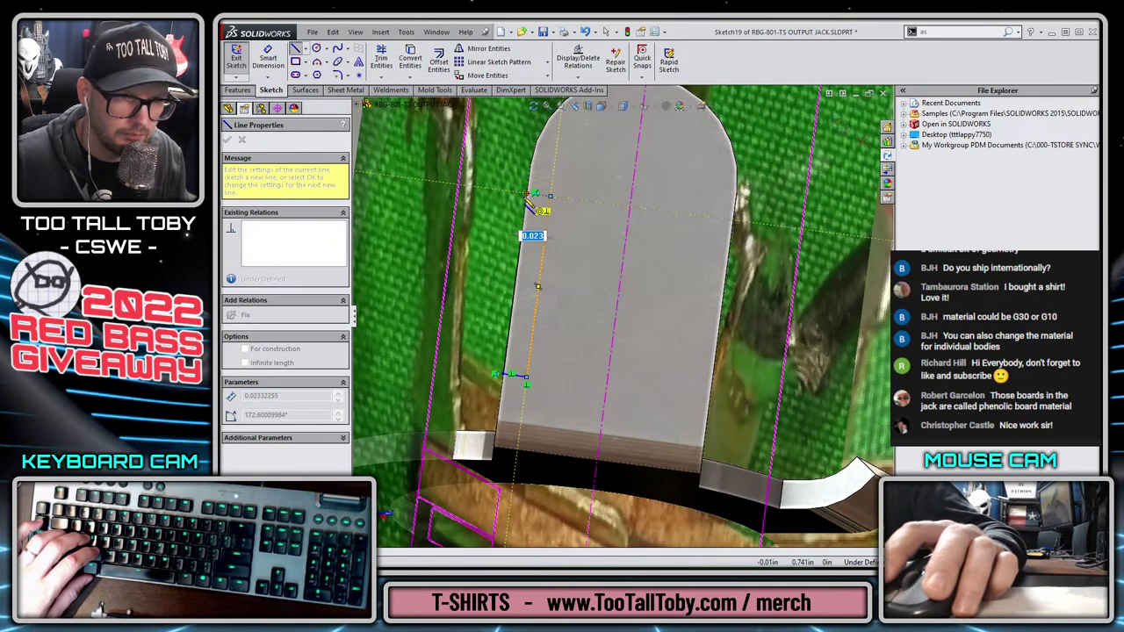
pyautogui.press('Escape')
# Draw a construction centerline down the middle of the tab and mirror the notch outline about it to the opposite edge
pyautogui.scroll(3, 570, 305)
pyautogui.press('s')
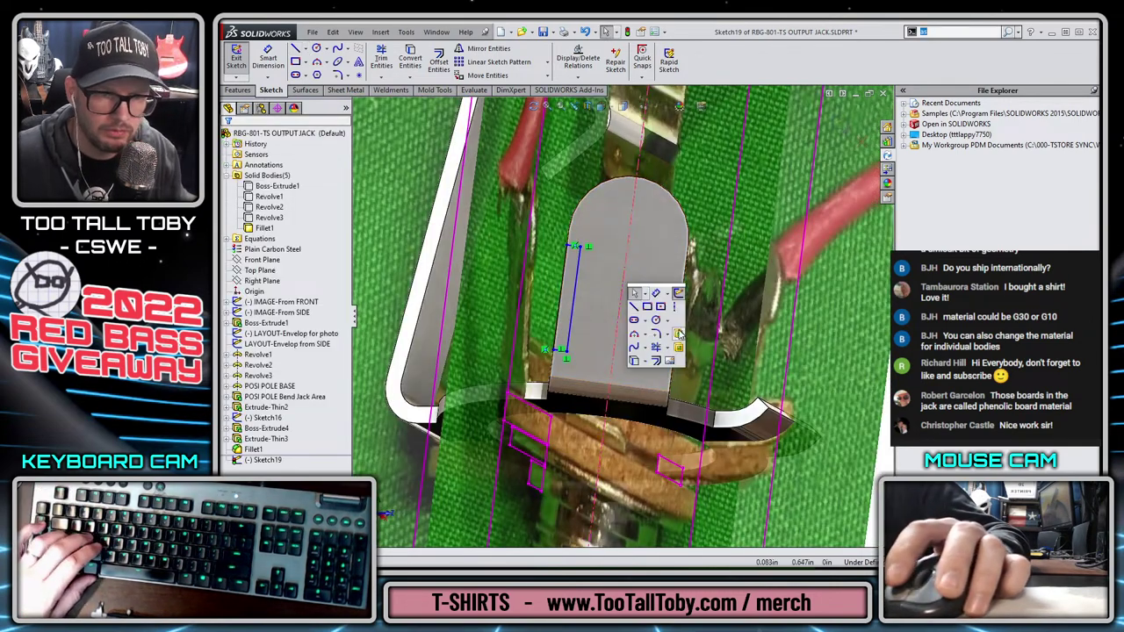
pyautogui.click(675, 306)
pyautogui.click(627, 247)
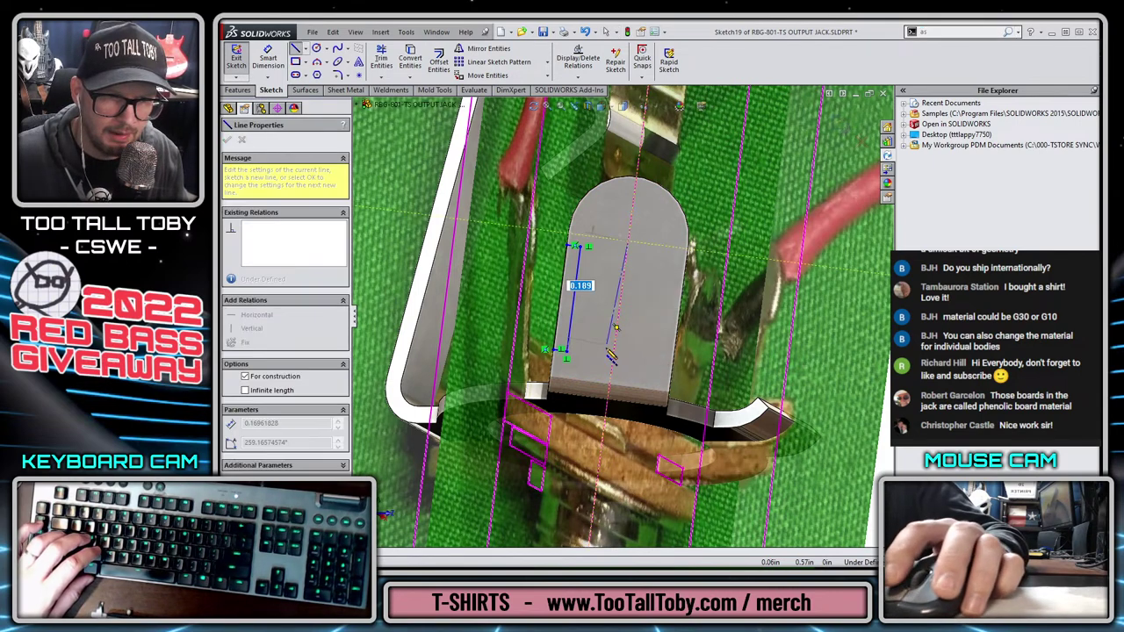
pyautogui.click(621, 351)
pyautogui.press('Escape')
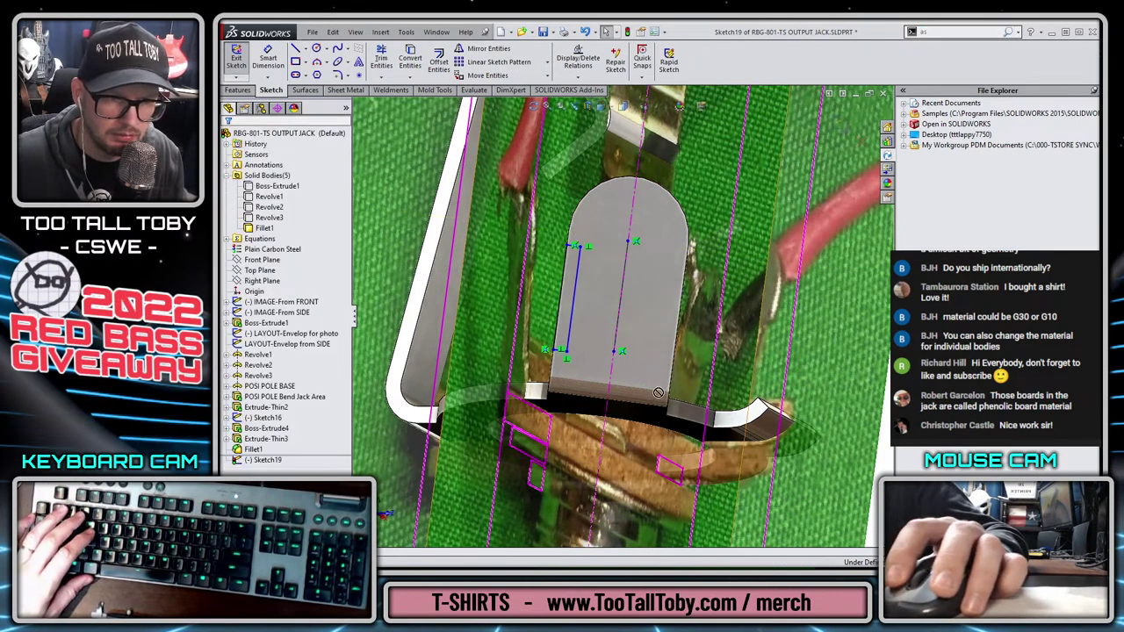
pyautogui.click(630, 282)
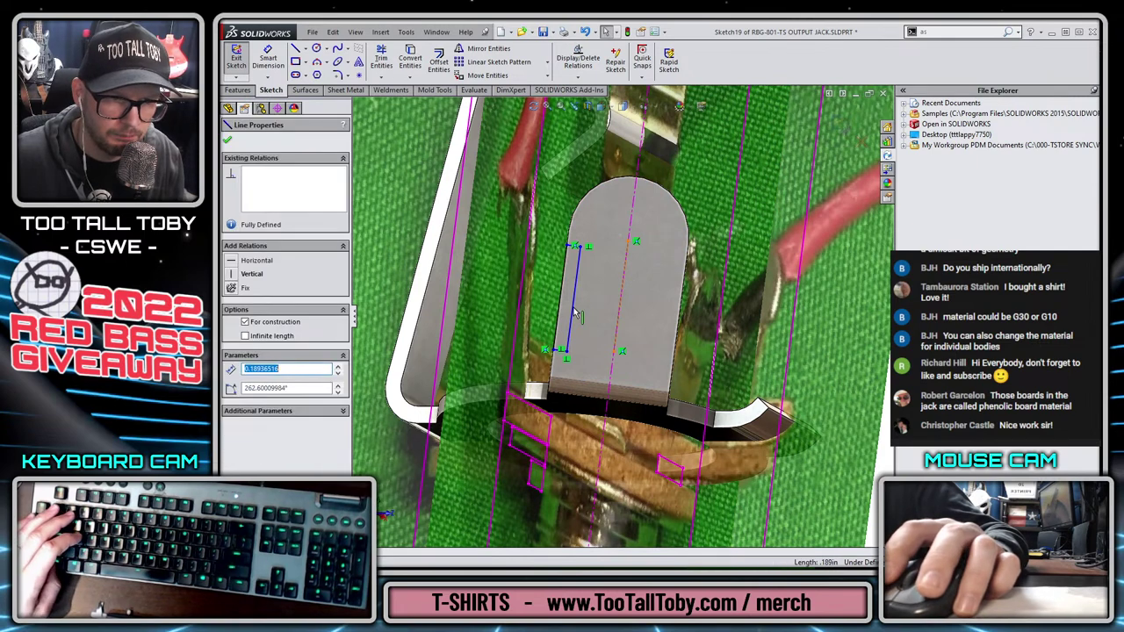
pyautogui.rightClick(578, 316)
pyautogui.click(615, 345)
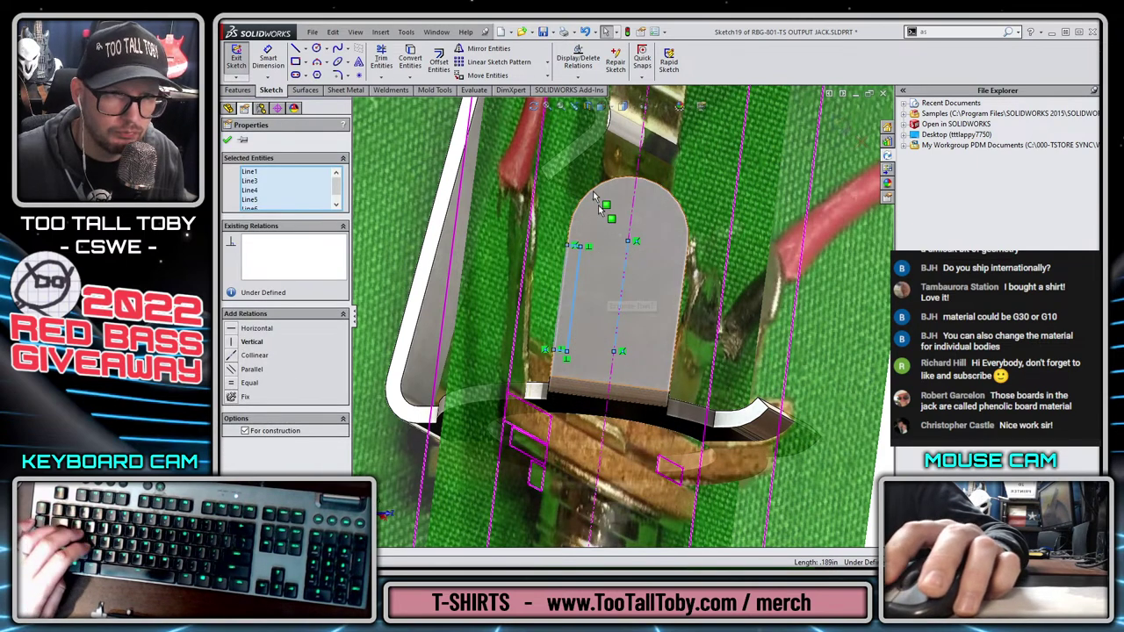
pyautogui.click(469, 49)
# Sketch a circle with a 0.035 in radius on the tab's centerline near its rounded end
pyautogui.press('s')
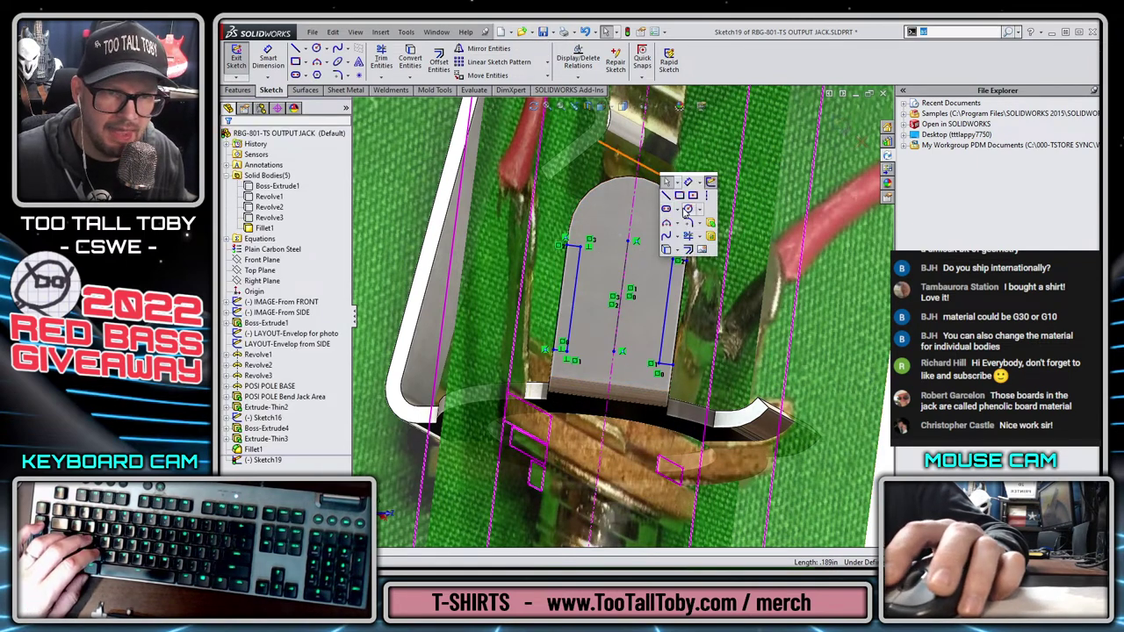
pyautogui.click(686, 210)
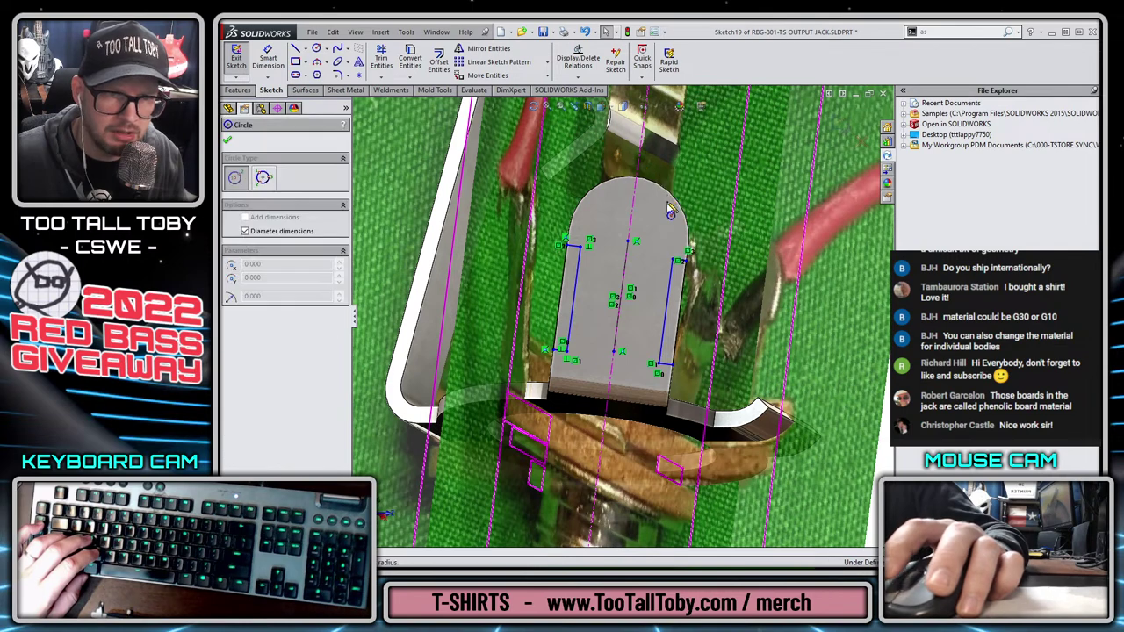
pyautogui.click(631, 239)
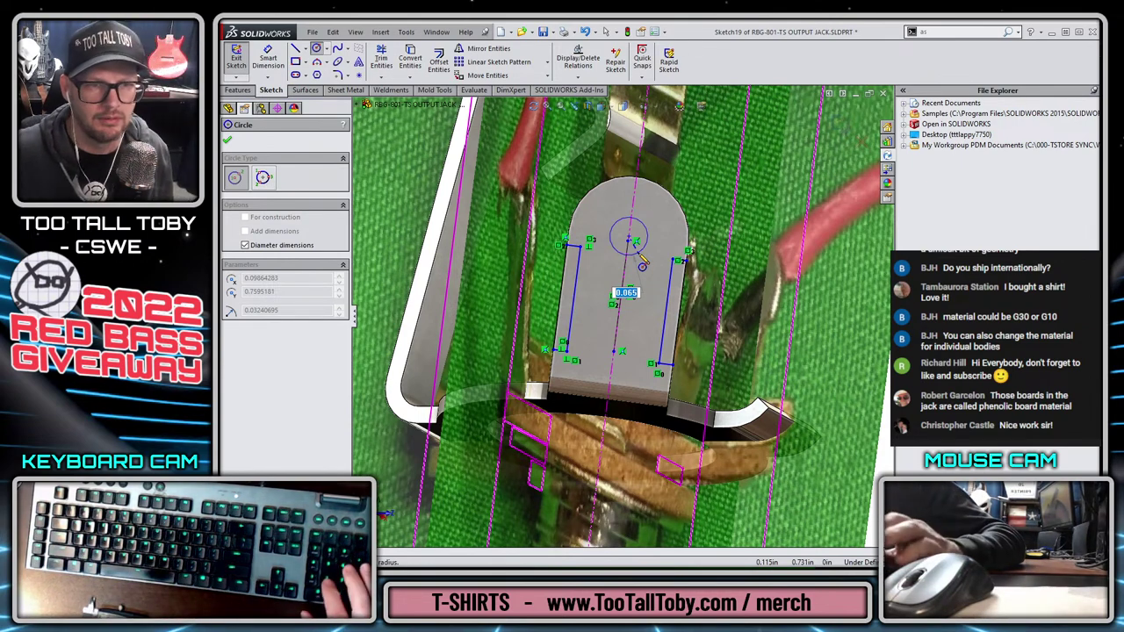
pyautogui.write('0.035')
pyautogui.press('Return')
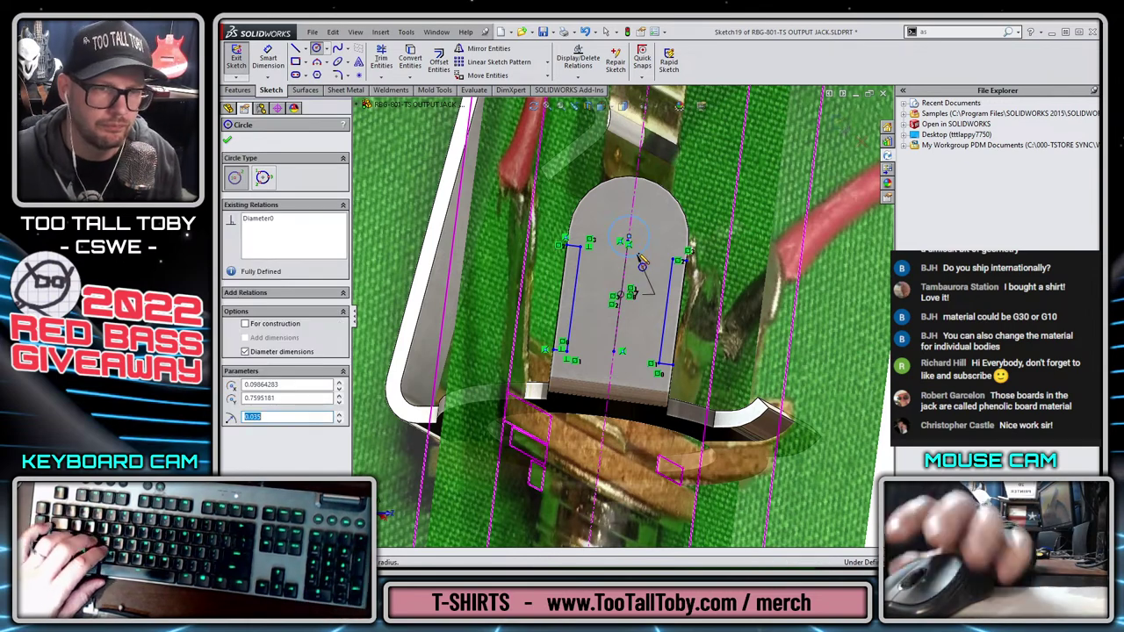
# Cut-extrude the circle and the two side notches through the thickness of the contact tab
pyautogui.moveTo(615, 308); pyautogui.dragTo(577, 331, button='middle')
pyautogui.press('Escape')
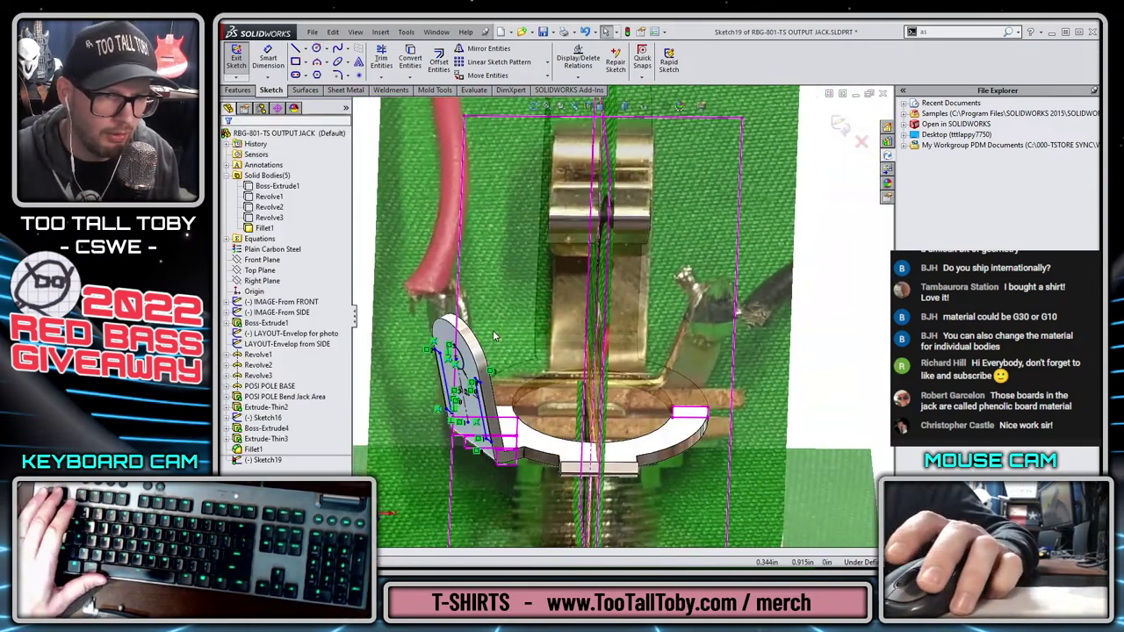
pyautogui.press('s')
pyautogui.click(548, 398)
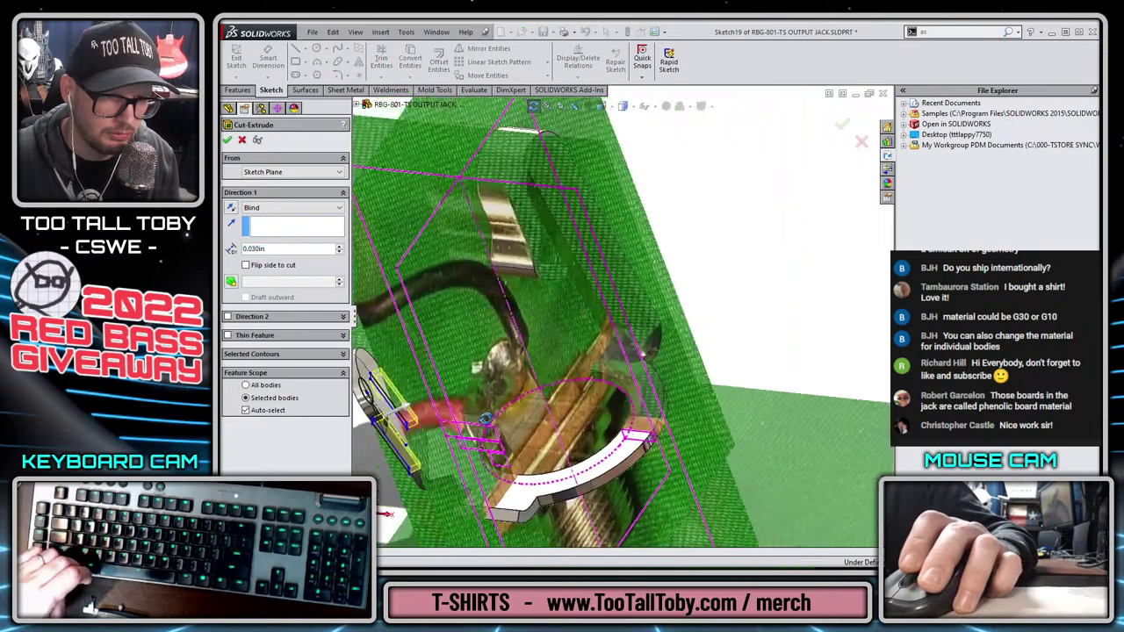
pyautogui.scroll(3, 492, 365)
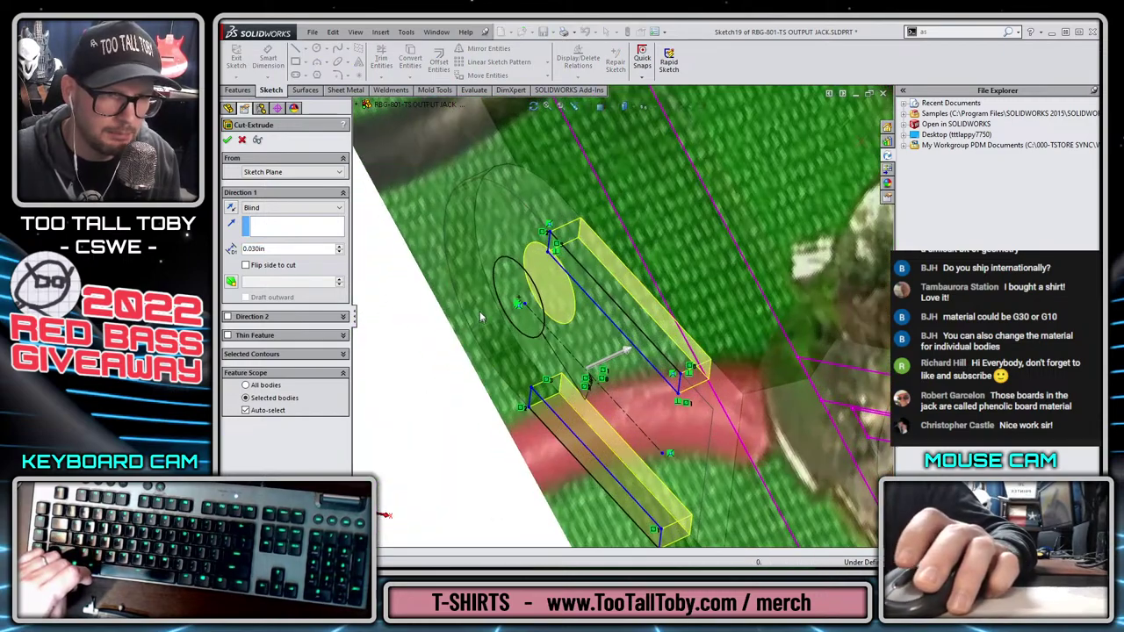
pyautogui.click(507, 236)
pyautogui.rightClick(500, 233)
pyautogui.scroll(4, 499, 230)
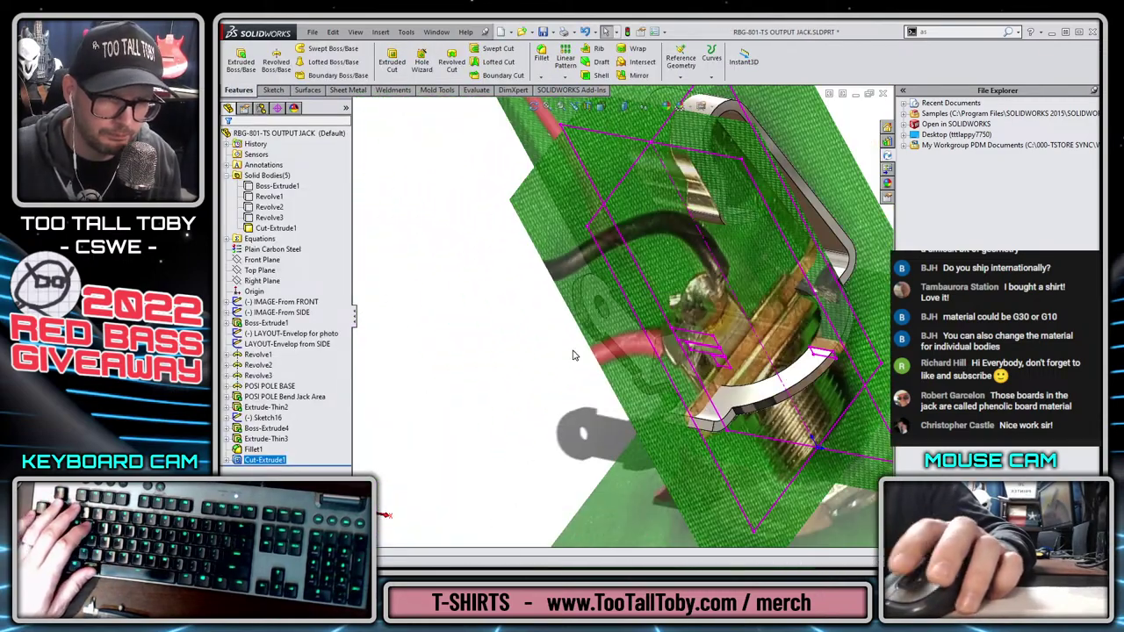
# Fillet the two corner edges at the free end of the hooked spring contact with a constant 0.03 in radius
pyautogui.moveTo(574, 357); pyautogui.dragTo(791, 299, button='middle')
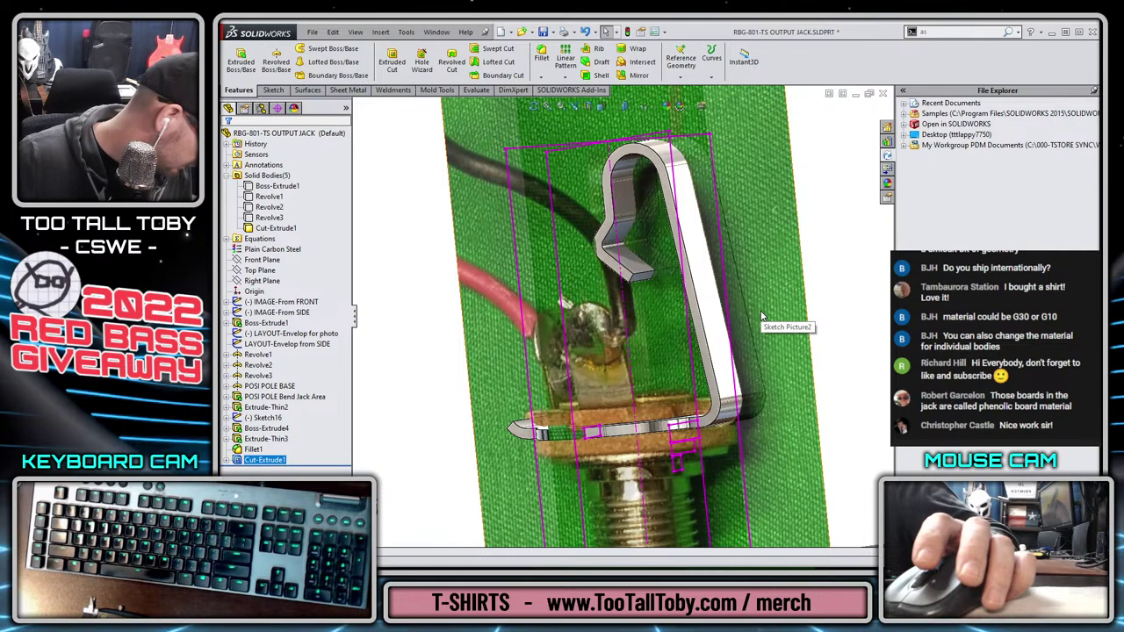
pyautogui.click(641, 249)
pyautogui.click(675, 277)
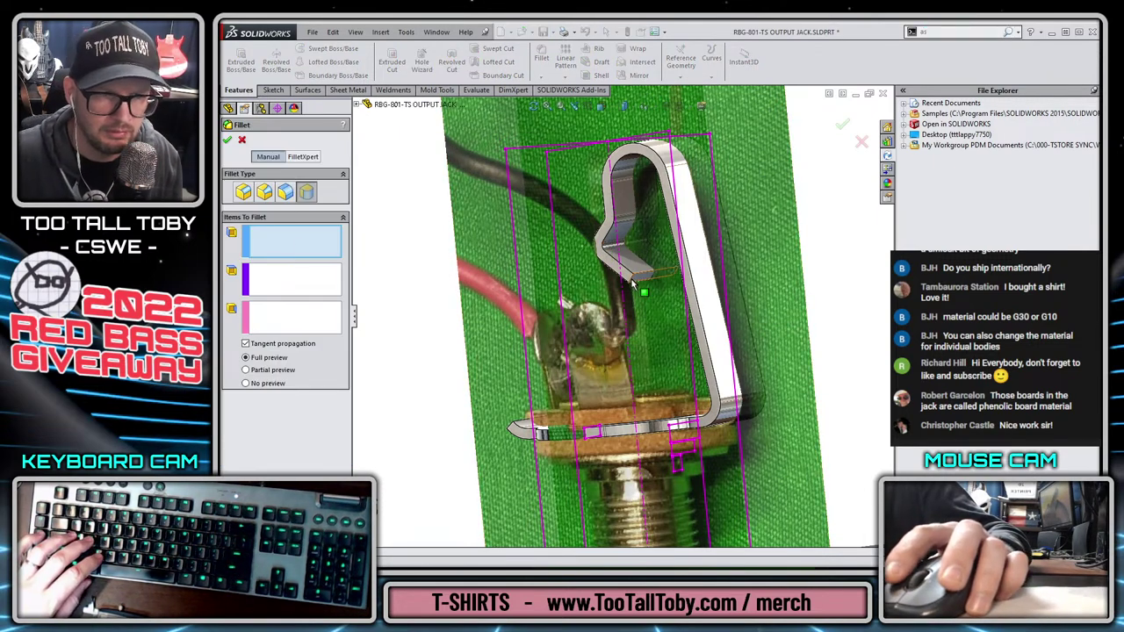
pyautogui.click(241, 191)
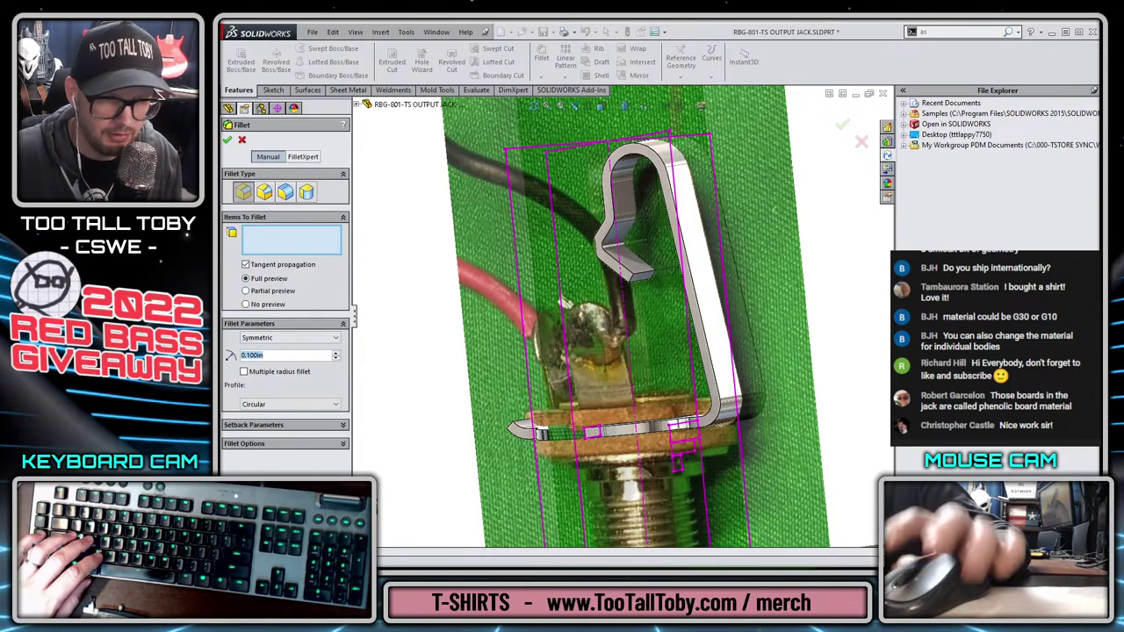
pyautogui.write('0.02')
pyautogui.press('Return')
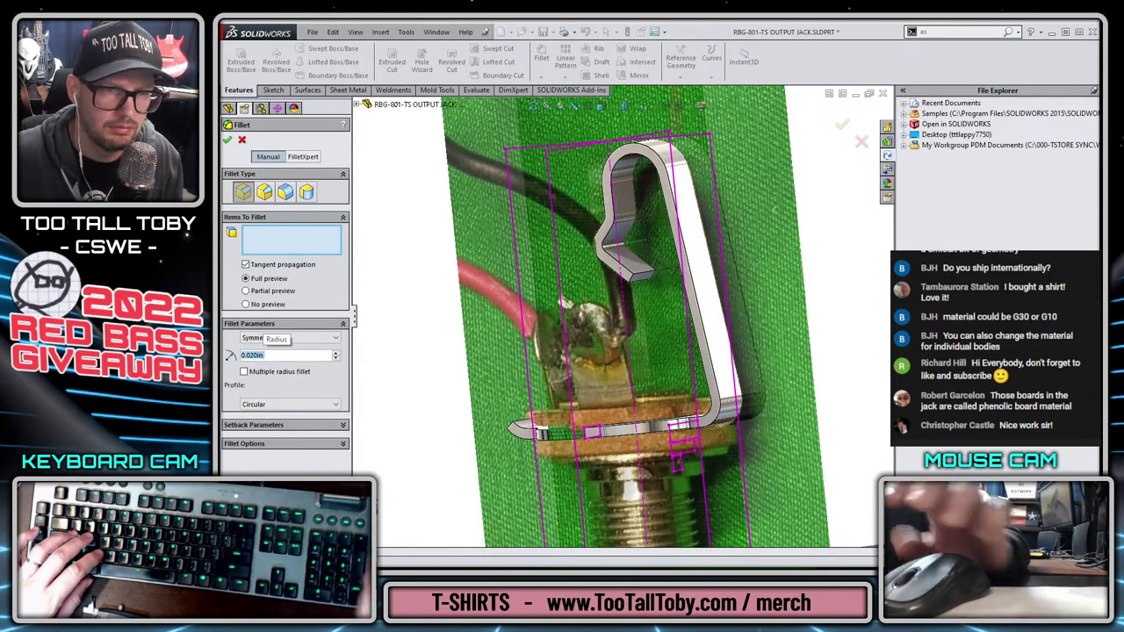
pyautogui.click(678, 274)
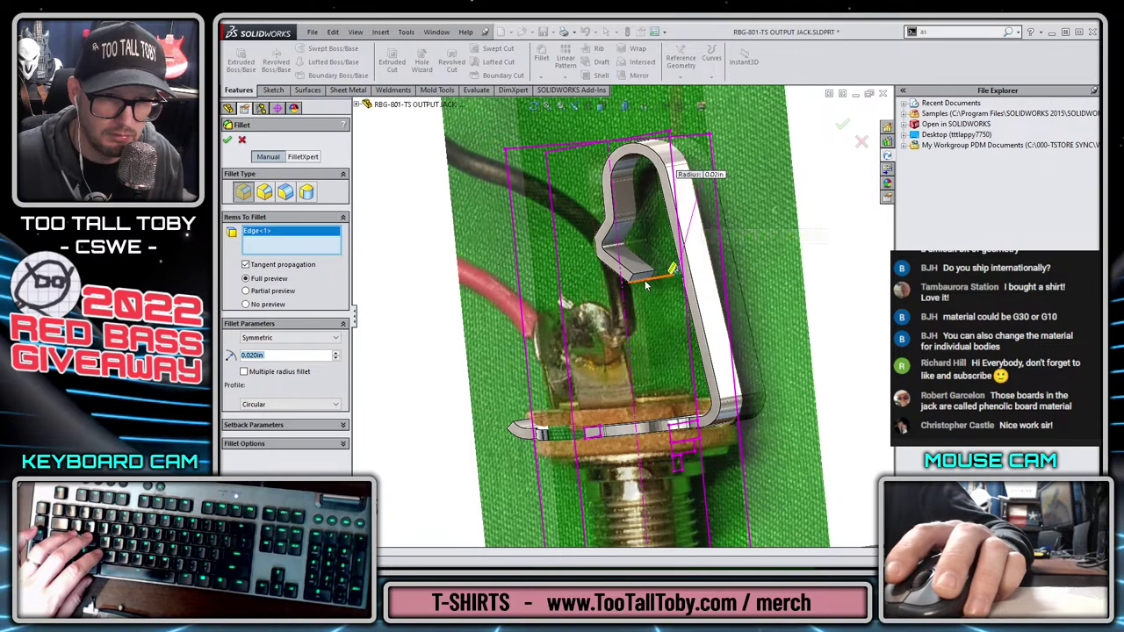
pyautogui.click(633, 287)
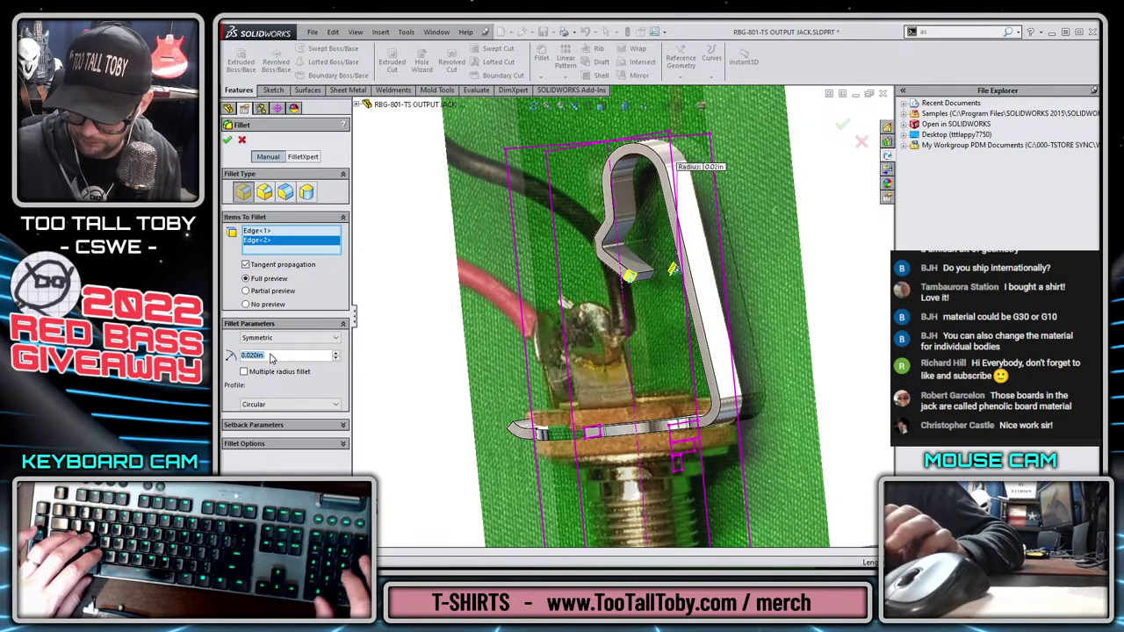
pyautogui.write('0.03')
pyautogui.press('Return')
# Hide the layout sketches and reference photos so only the solid contact body is displayed
pyautogui.scroll(6, 654, 285)
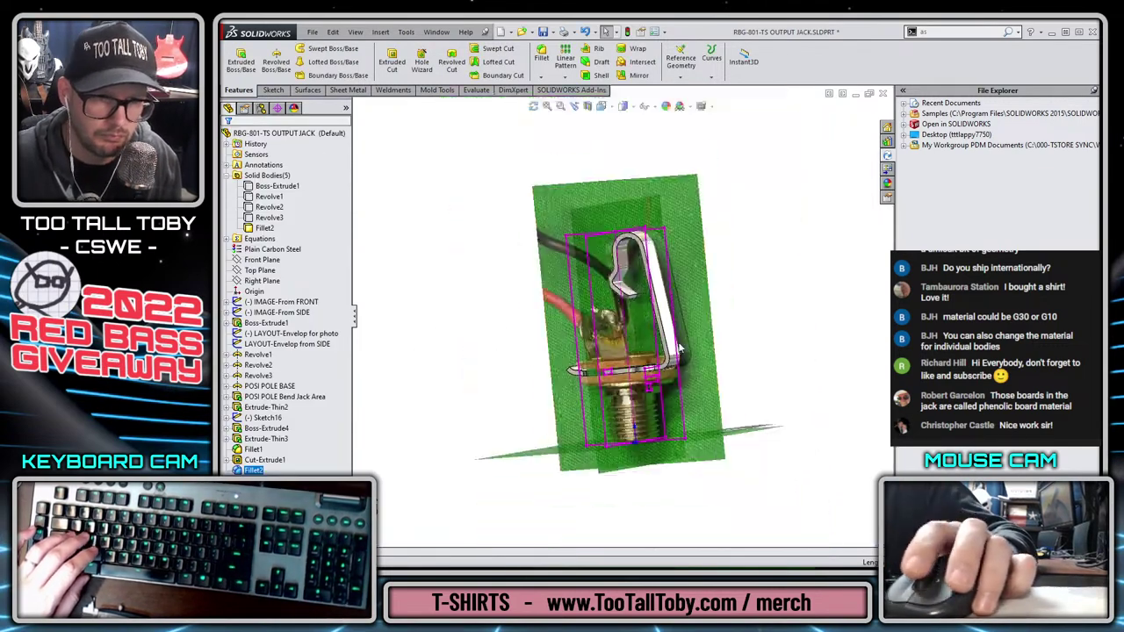
pyautogui.moveTo(667, 295); pyautogui.dragTo(717, 315, button='middle')
pyautogui.press('Escape')
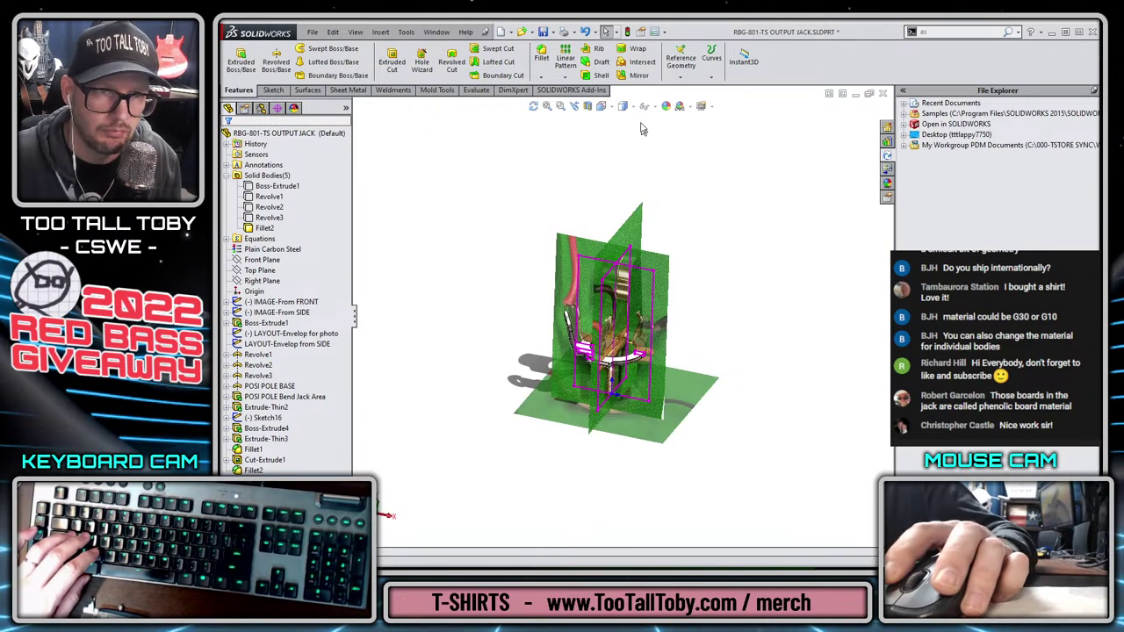
pyautogui.click(665, 106)
pyautogui.press('Escape')
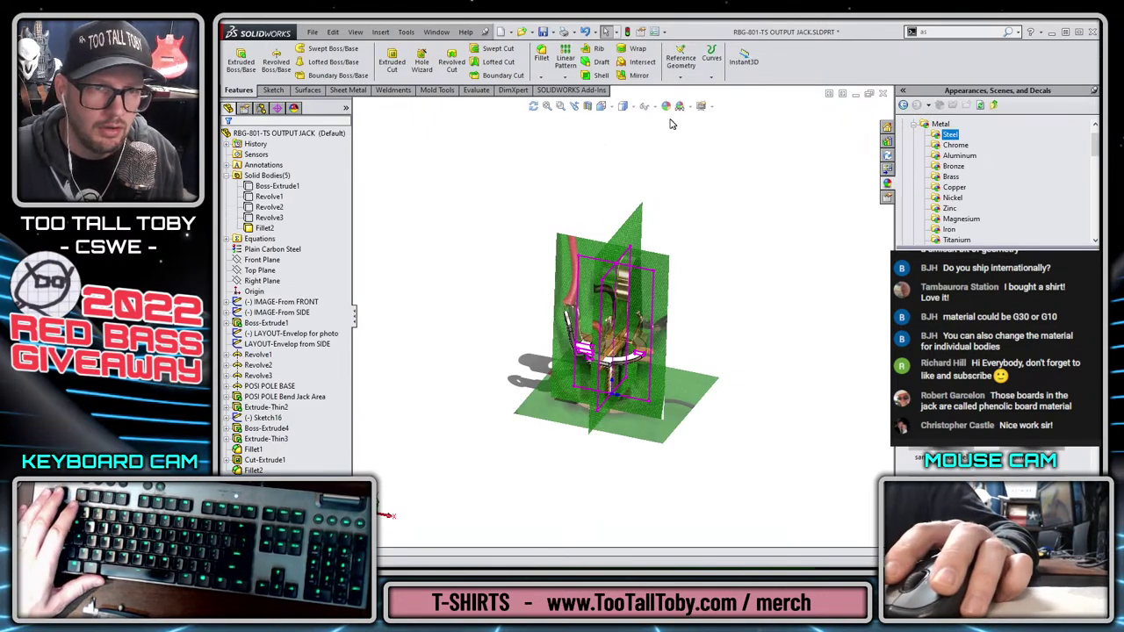
pyautogui.click(653, 106)
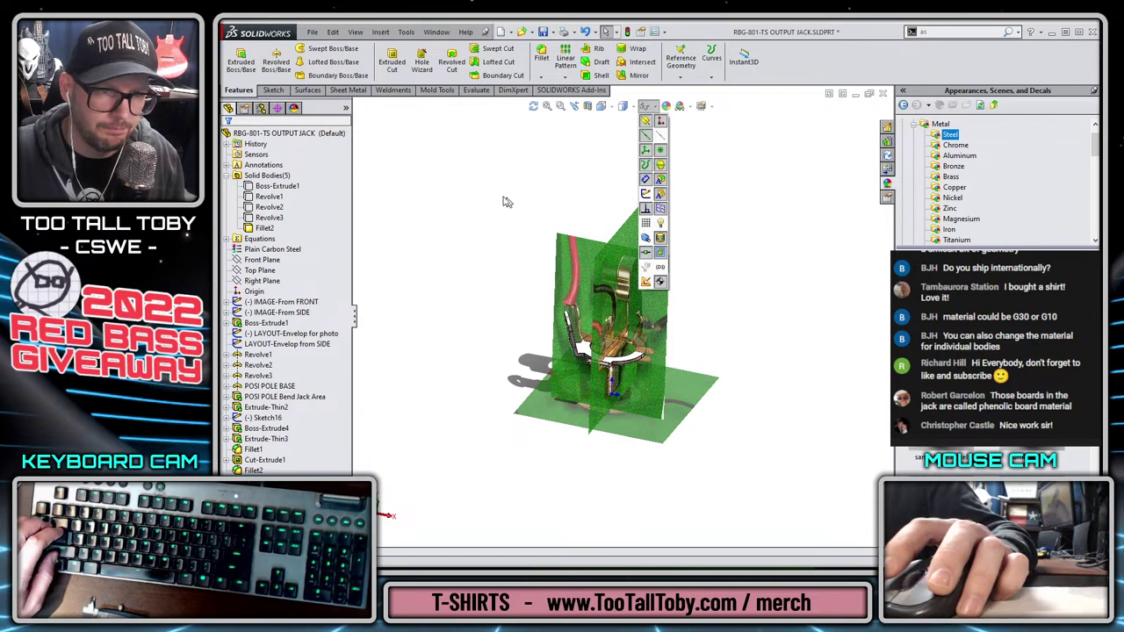
pyautogui.click(648, 204)
pyautogui.moveTo(465, 201)
pyautogui.mouseDown(button='middle')
pyautogui.moveTo(565, 219)
pyautogui.moveTo(632, 208)
pyautogui.moveTo(673, 223)
pyautogui.moveTo(580, 218)
pyautogui.moveTo(481, 237)
pyautogui.moveTo(436, 281)
pyautogui.moveTo(484, 255)
pyautogui.mouseUp(button='middle')
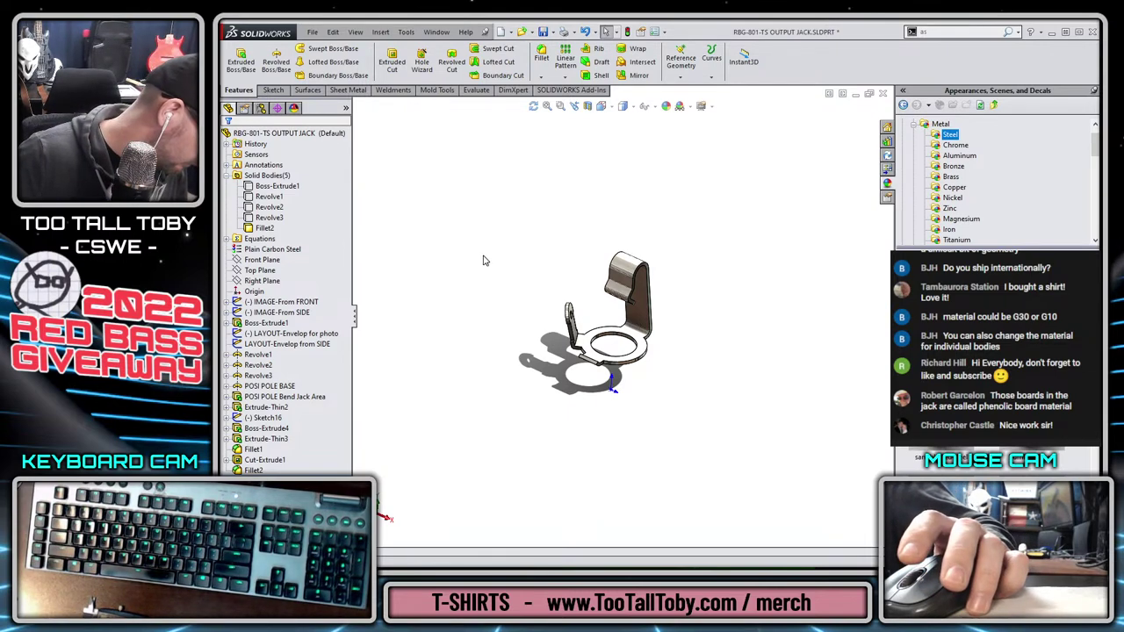
# Fillet the two corner edges of the short stub projecting from the contact's base ring with a 0.030 in radius
pyautogui.scroll(-7, 559, 381)
pyautogui.press('s')
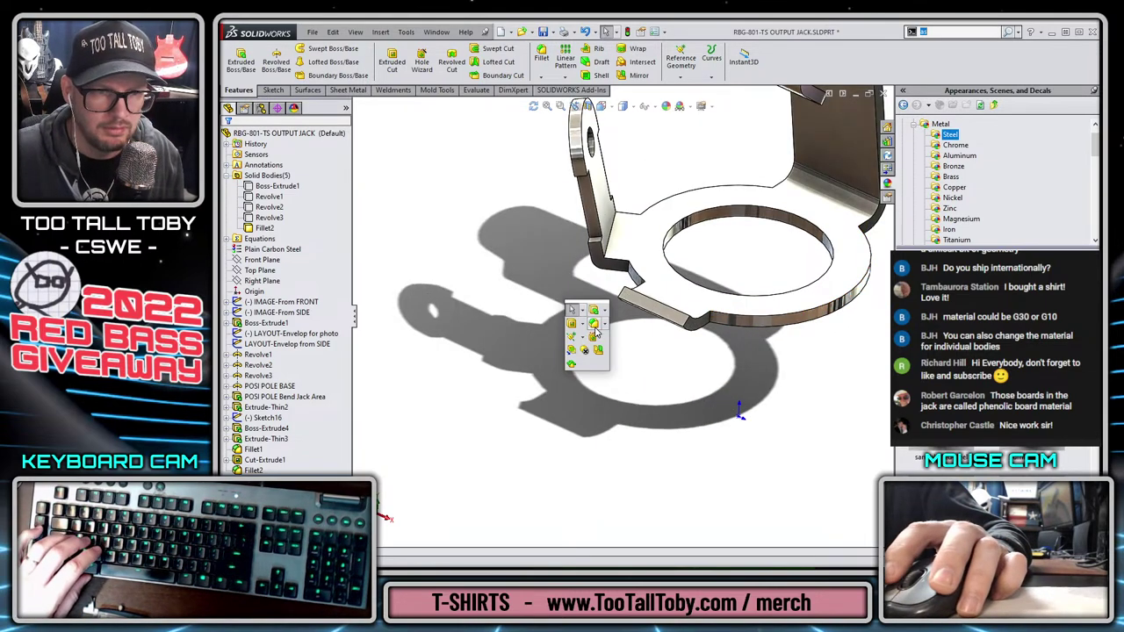
pyautogui.click(598, 349)
pyautogui.click(688, 325)
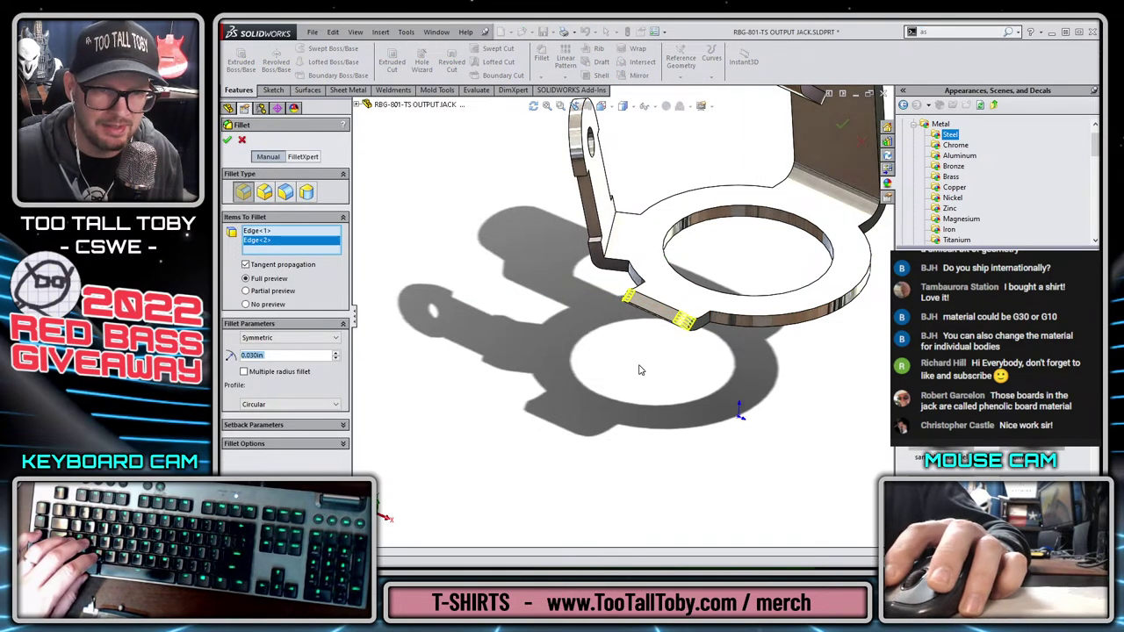
pyautogui.press('Return')
pyautogui.moveTo(646, 356); pyautogui.dragTo(581, 276, button='middle')
pyautogui.scroll(1, 574, 383)
pyautogui.scroll(-1, 488, 439)
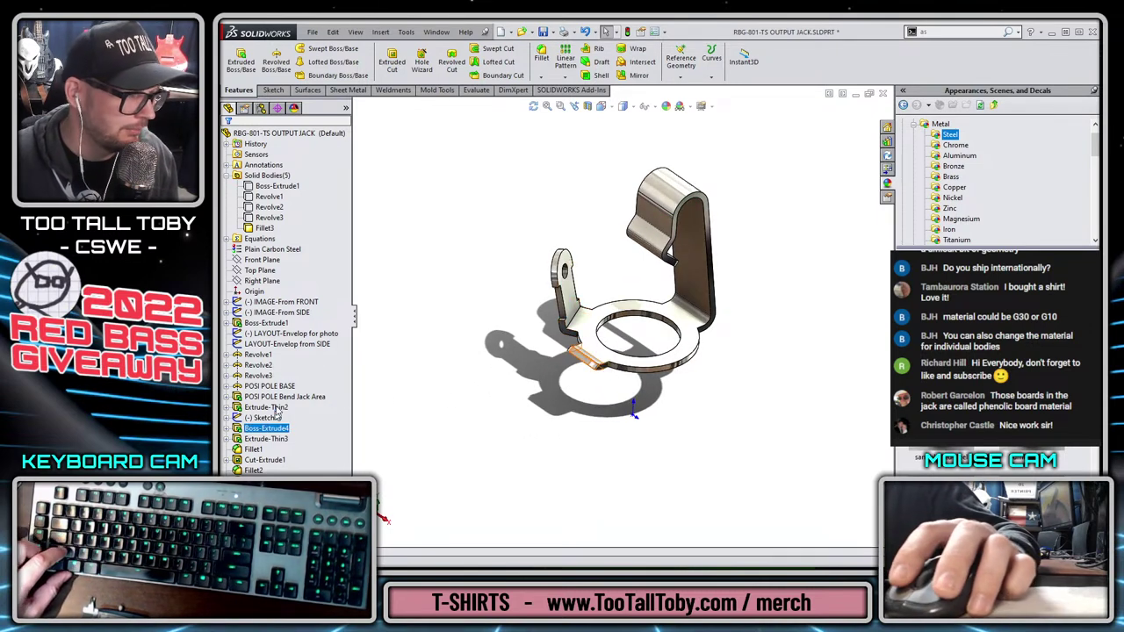
# Group the features from POSI POLE BASE through the last fillet into a new folder named POSI POLE FEATURES
pyautogui.click(263, 387)
pyautogui.keyDown('ctrl'); pyautogui.click(263, 459); pyautogui.keyUp('ctrl')
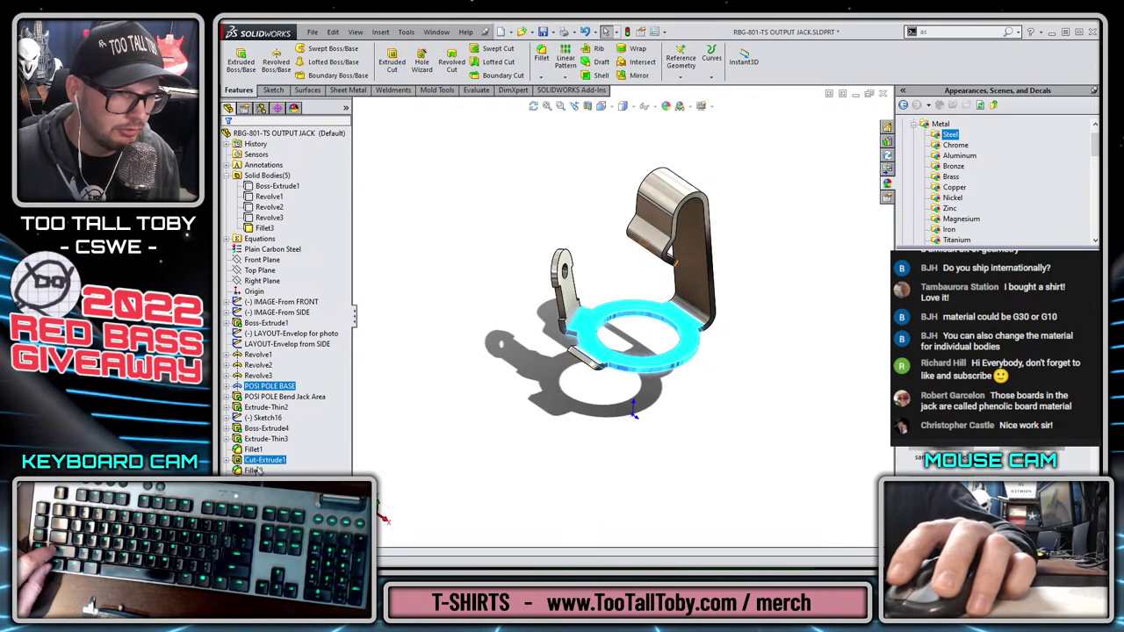
pyautogui.keyDown('shift'); pyautogui.click(253, 481); pyautogui.keyUp('shift')
pyautogui.rightClick(253, 480)
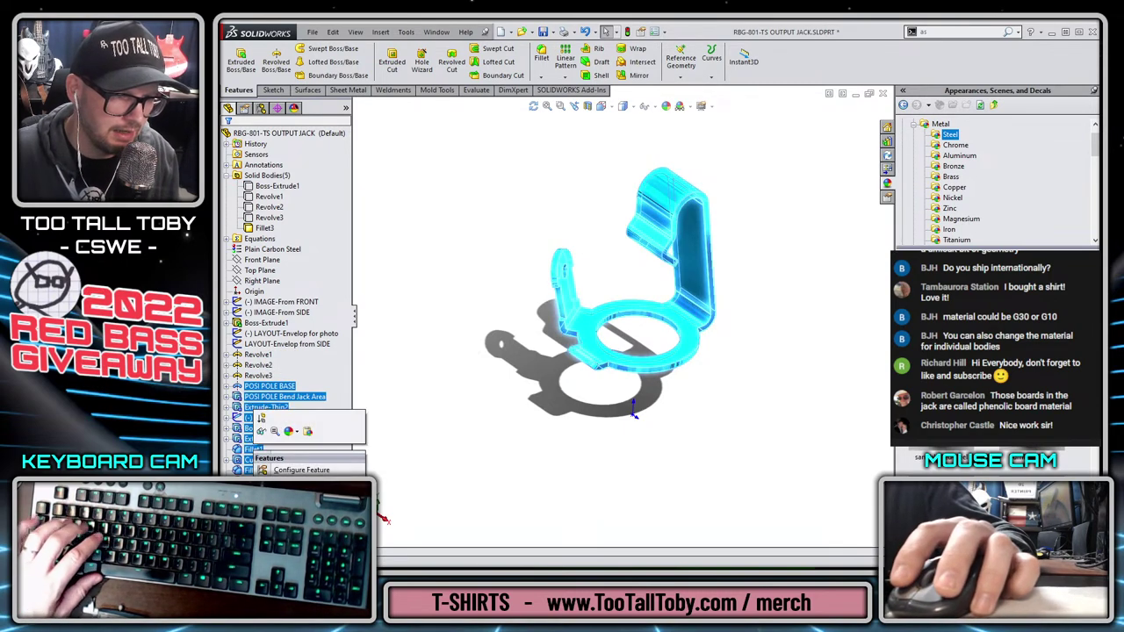
pyautogui.click(301, 502)
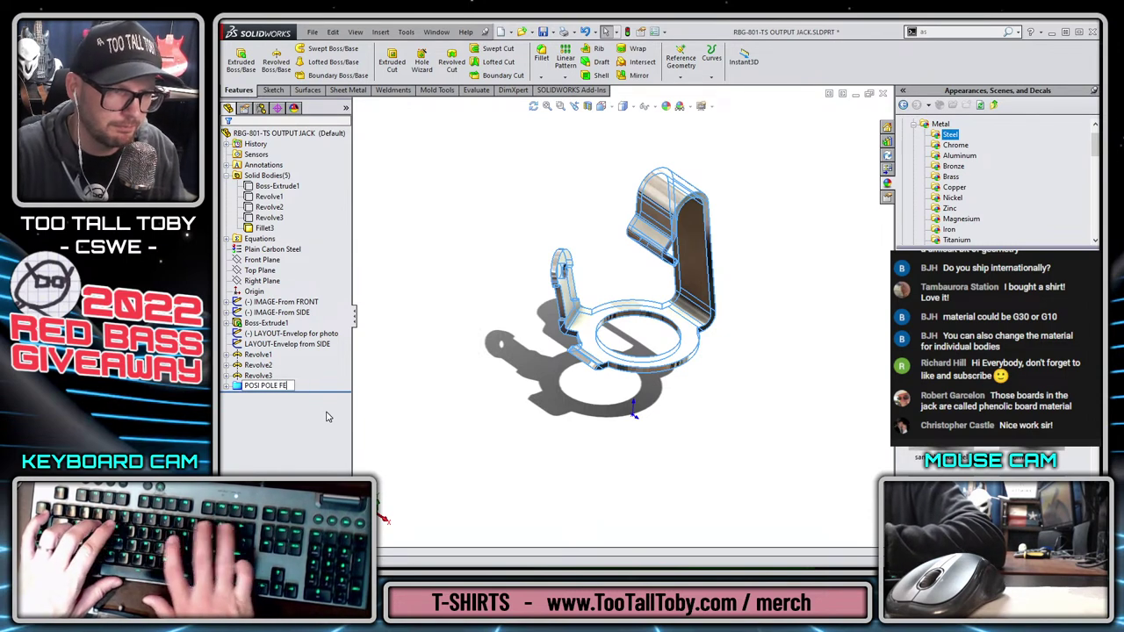
pyautogui.press('Return')
pyautogui.click(444, 257)
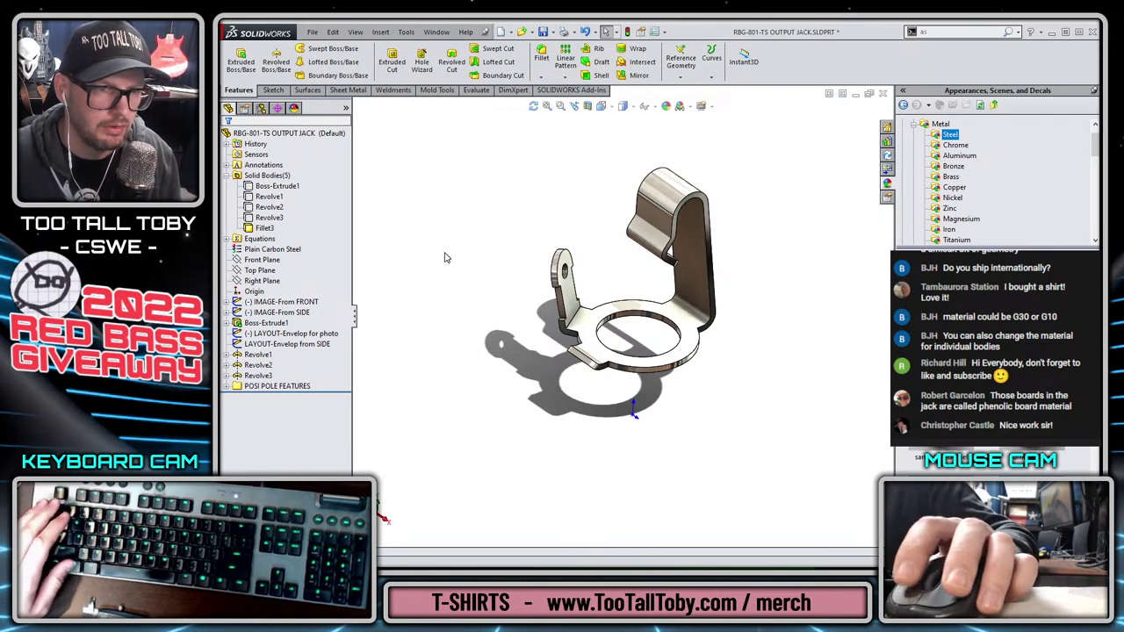
# Show all the solid bodies so the barrel and washers are displayed together with the contact
pyautogui.click(230, 176)
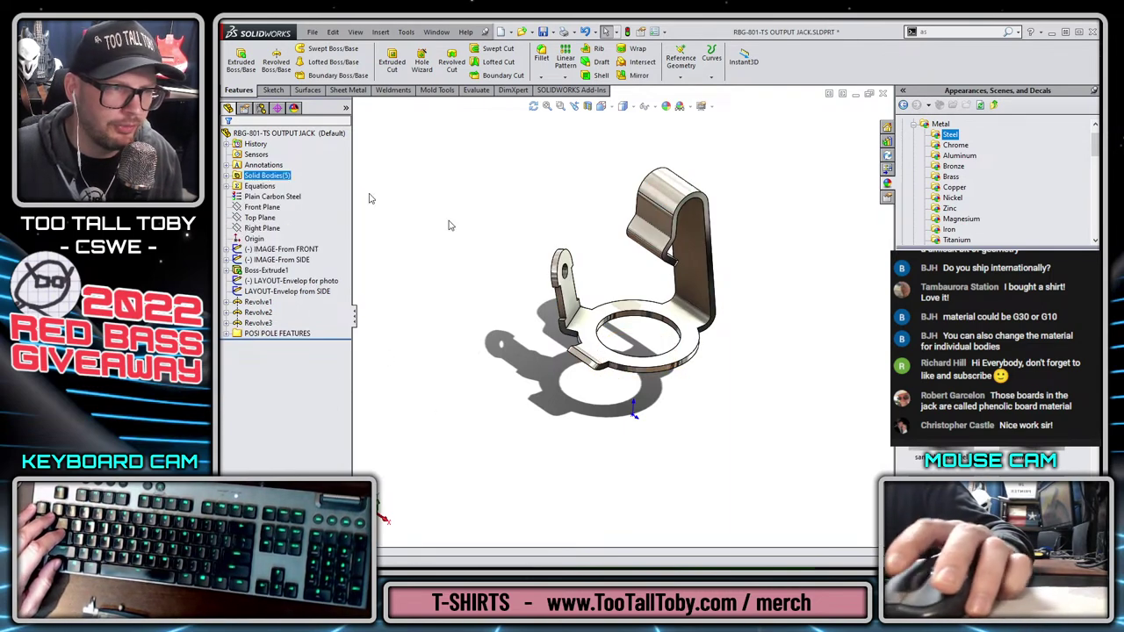
pyautogui.click(227, 176)
pyautogui.click(277, 186)
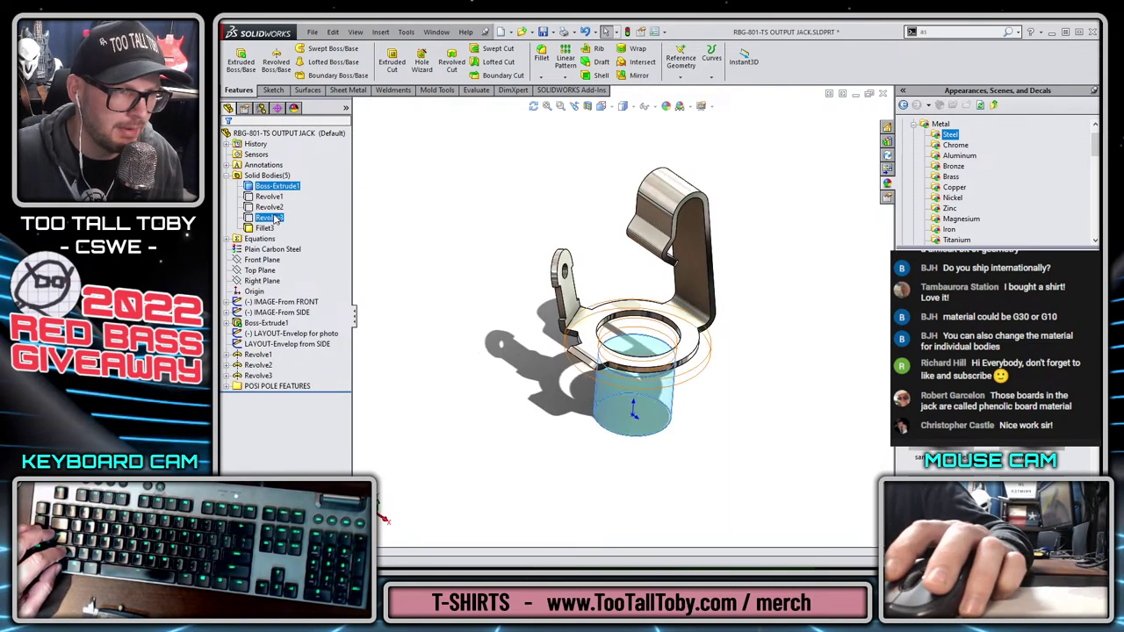
pyautogui.keyDown('shift'); pyautogui.click(268, 217); pyautogui.keyUp('shift')
pyautogui.press('Escape')
pyautogui.click(267, 176)
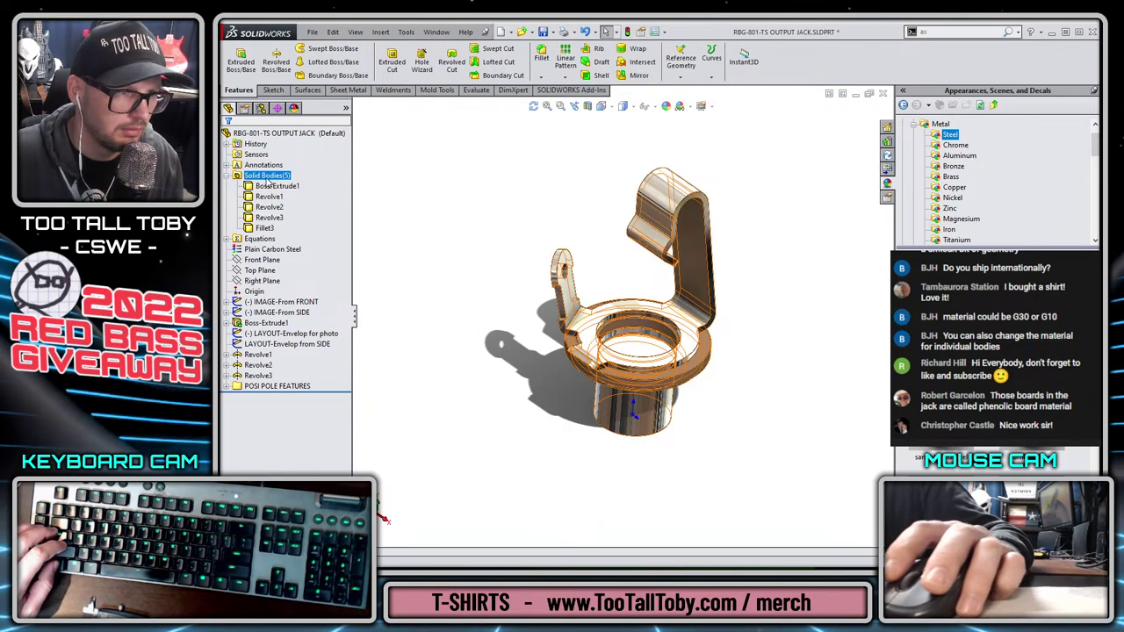
pyautogui.click(230, 176)
# Examine how the jack's stacked bodies and central bore fit together from the front, below and above, ending in an isometric view
pyautogui.moveTo(512, 375); pyautogui.dragTo(381, 515, button='middle')
pyautogui.moveTo(785, 313); pyautogui.dragTo(792, 302, button='middle')
pyautogui.moveTo(657, 381); pyautogui.dragTo(639, 402, button='middle')
pyautogui.hotkey('ctrl', '1')
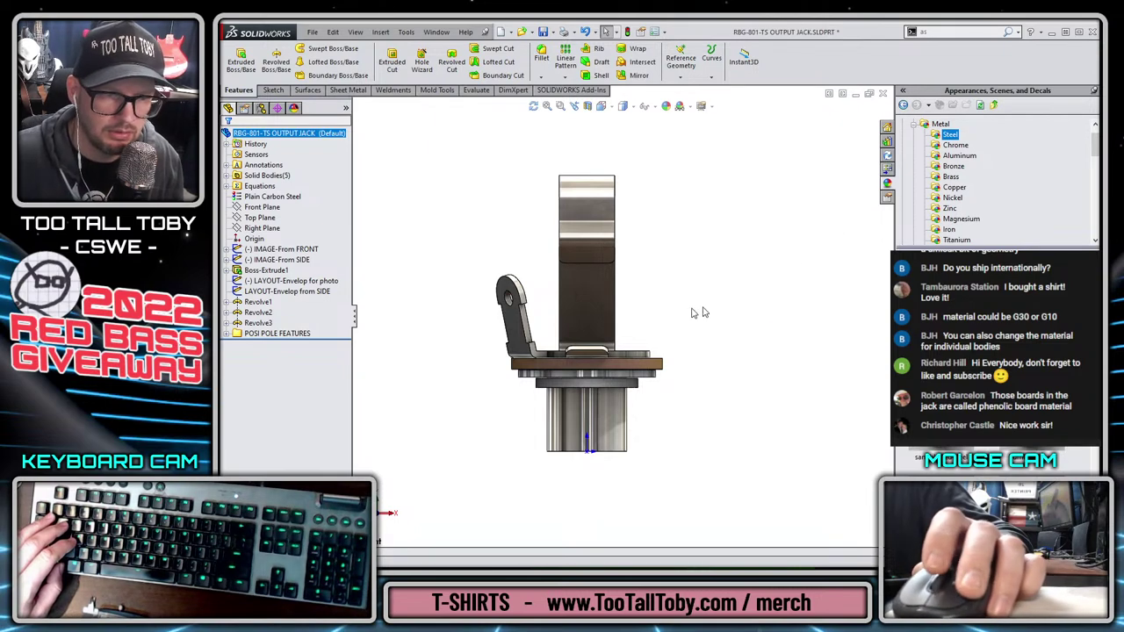
pyautogui.moveTo(694, 313); pyautogui.dragTo(659, 238, button='middle')
pyautogui.click(596, 320)
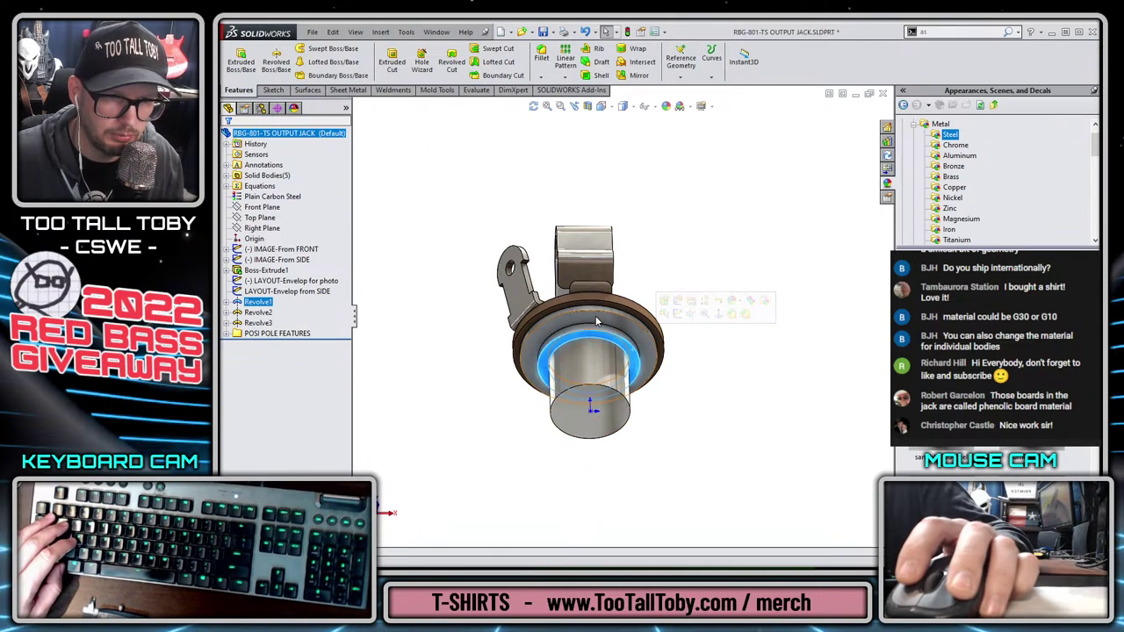
pyautogui.click(596, 321)
pyautogui.moveTo(598, 329); pyautogui.dragTo(588, 483, button='middle')
pyautogui.scroll(-2, 592, 413)
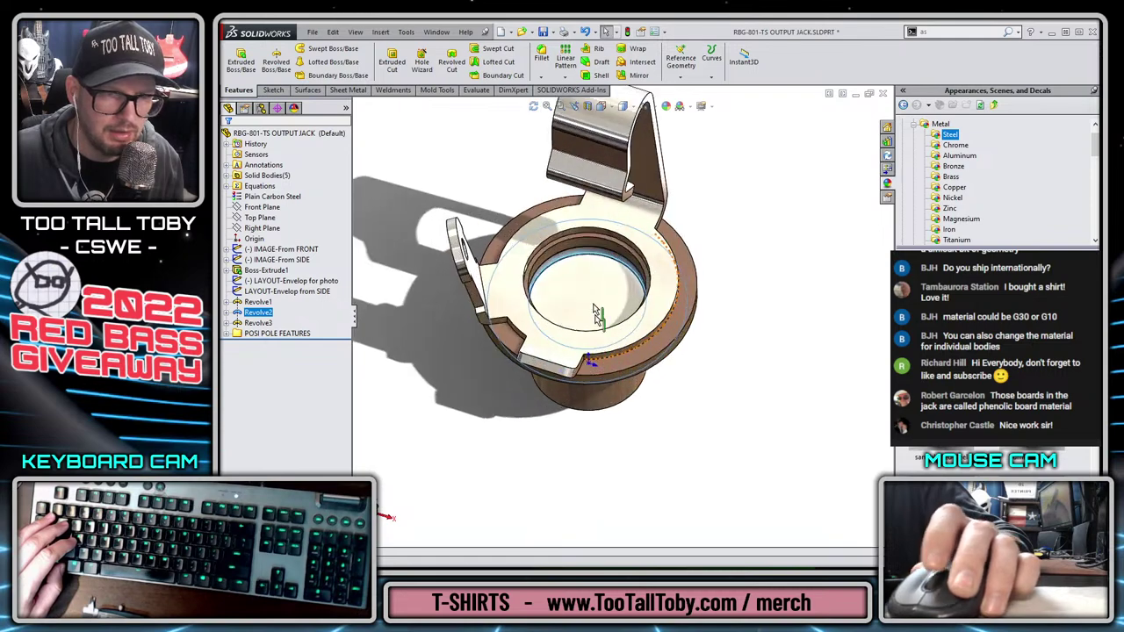
pyautogui.scroll(-2, 594, 305)
pyautogui.scroll(2, 603, 287)
pyautogui.press('Escape')
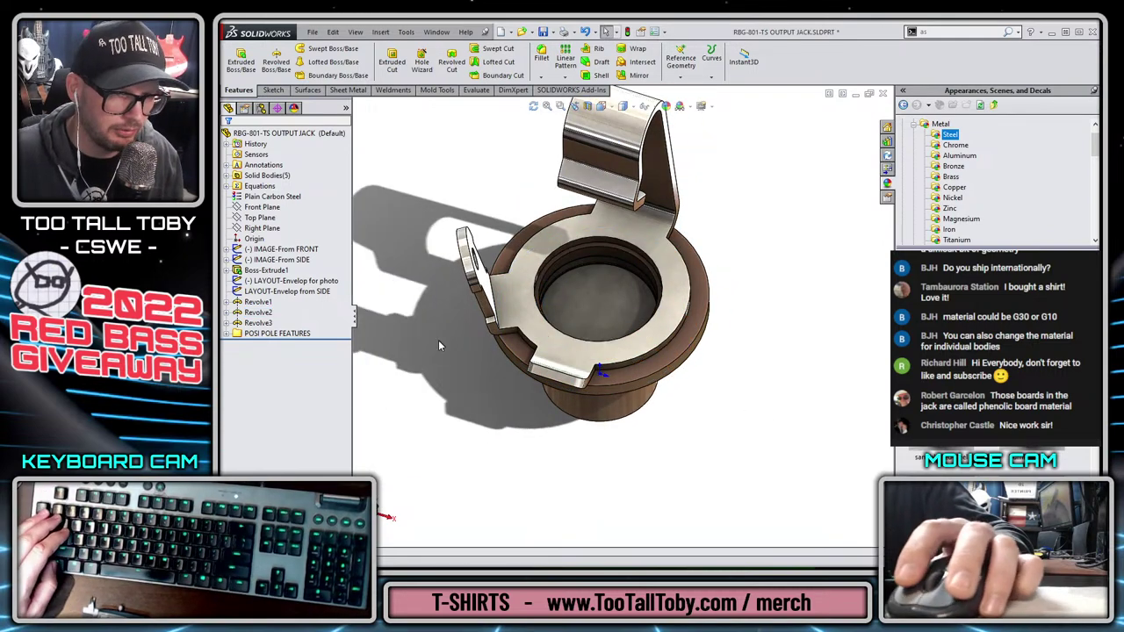
pyautogui.hotkey('ctrl', '7')
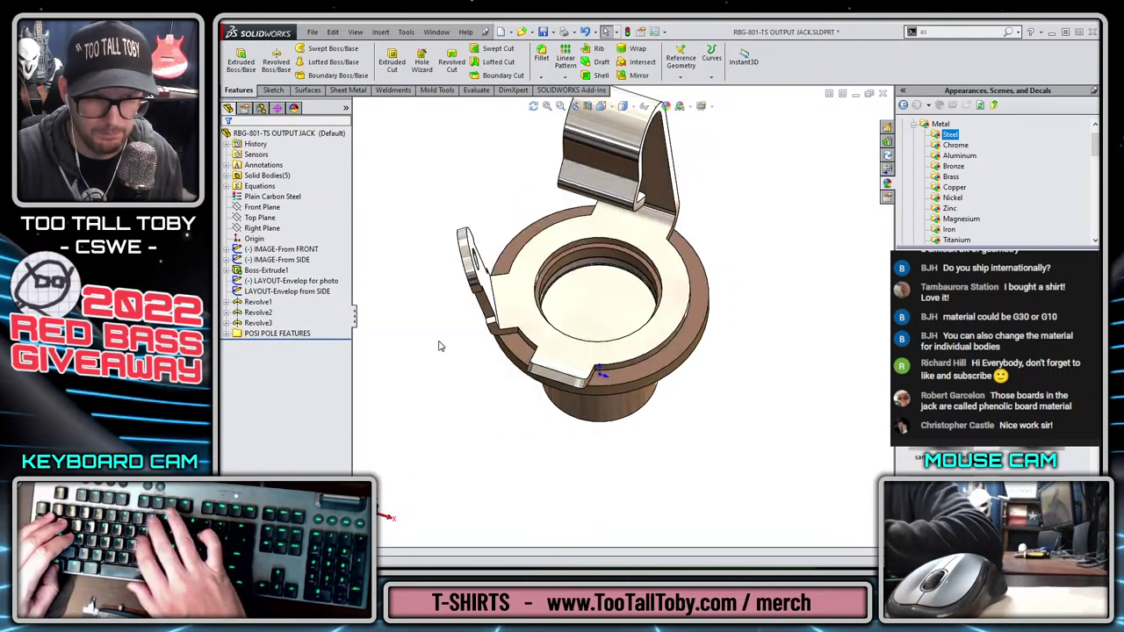
pyautogui.hotkey('ctrl', '7')
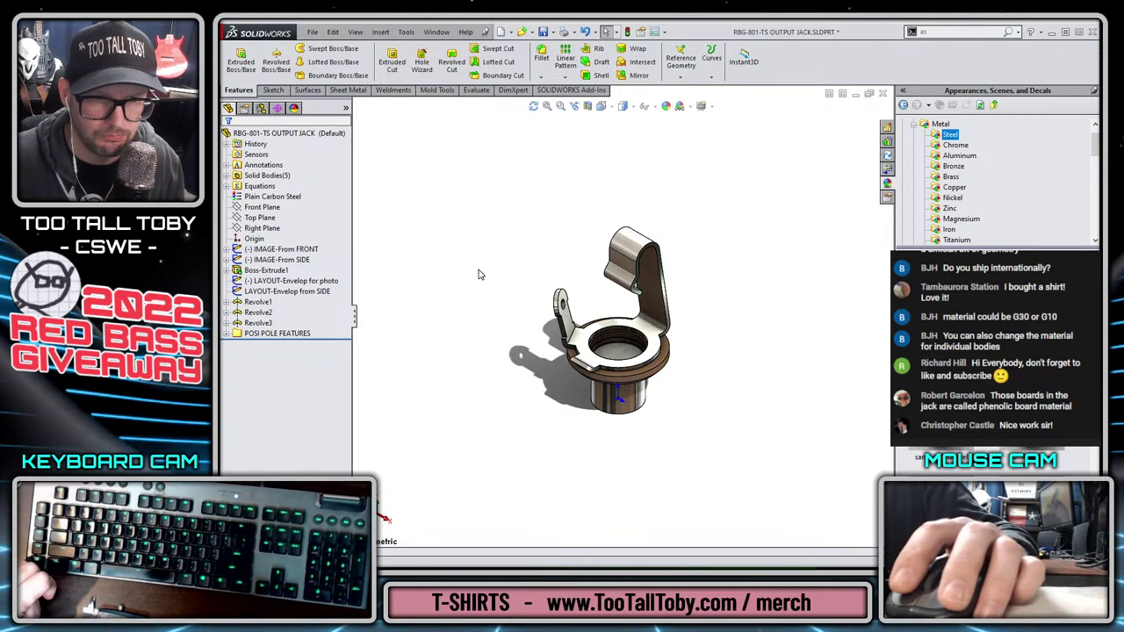
# Check in the output jack part to Workgroup PDM while retaining ownership
pyautogui.click(887, 156)
pyautogui.rightClick(957, 264)
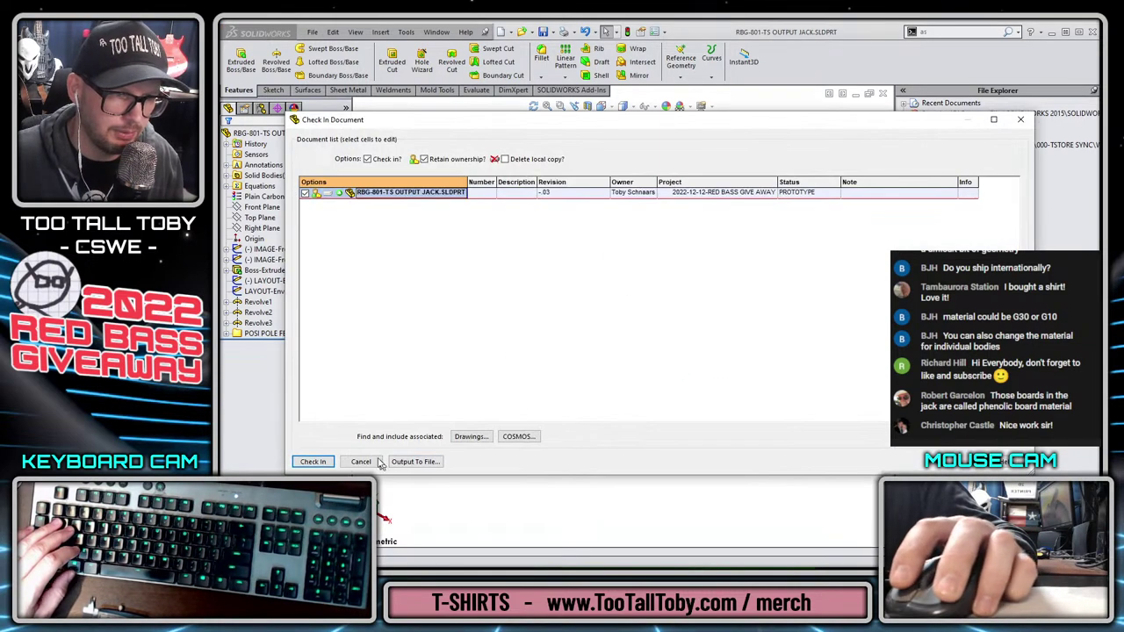
pyautogui.click(314, 462)
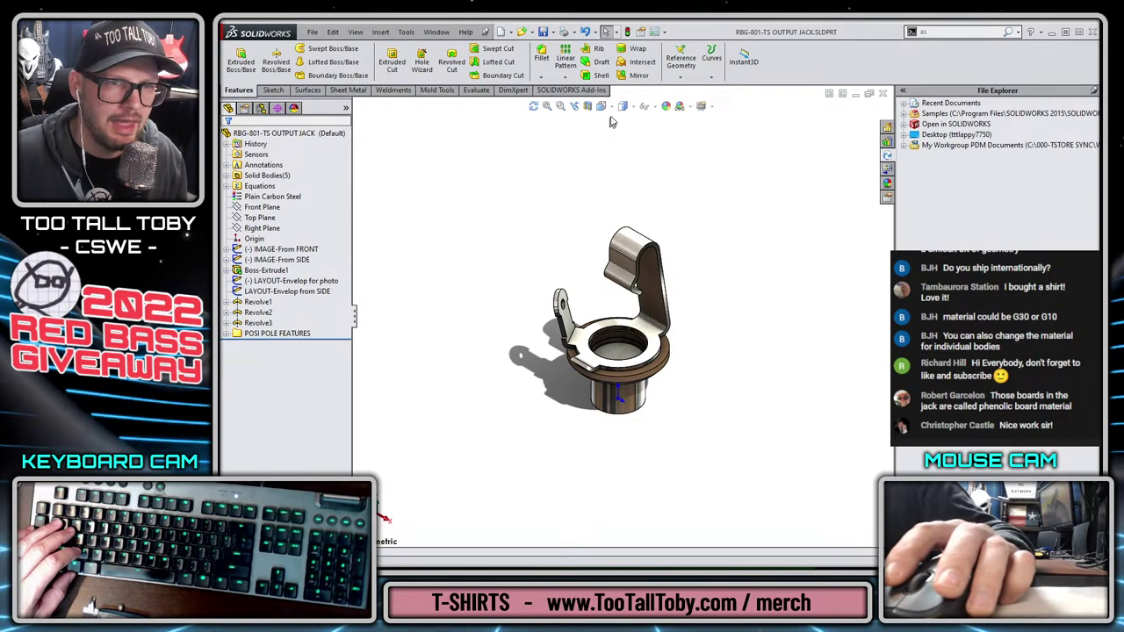
# Show the sketches and open the photo envelope layout sketch for editing in the front view
pyautogui.click(650, 192)
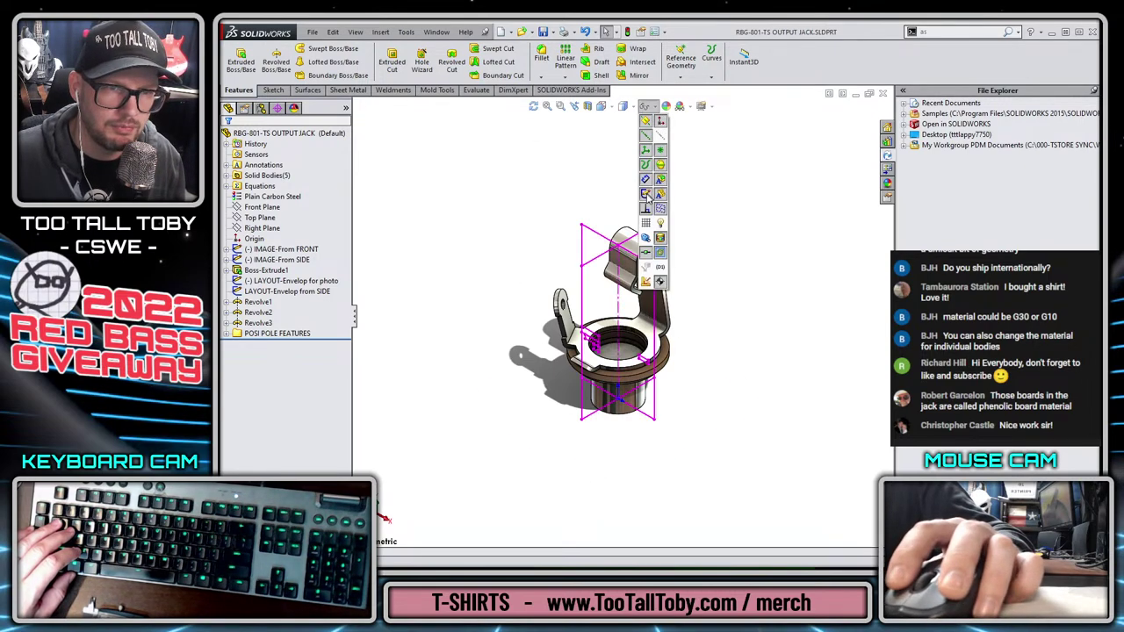
pyautogui.hotkey('ctrl', '1')
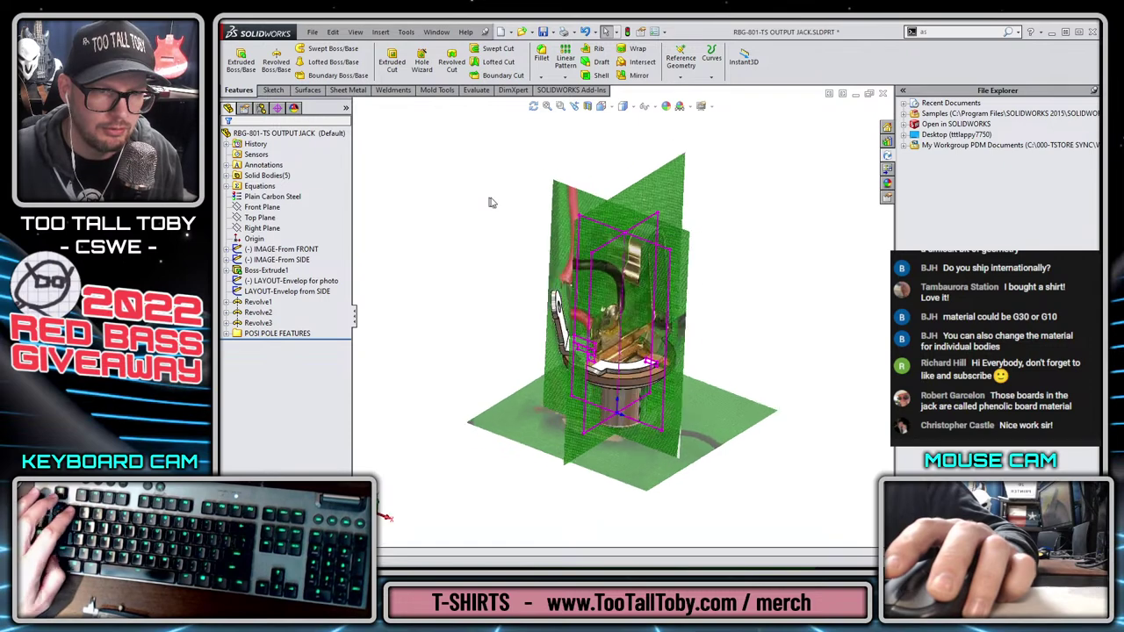
pyautogui.scroll(-5, 639, 387)
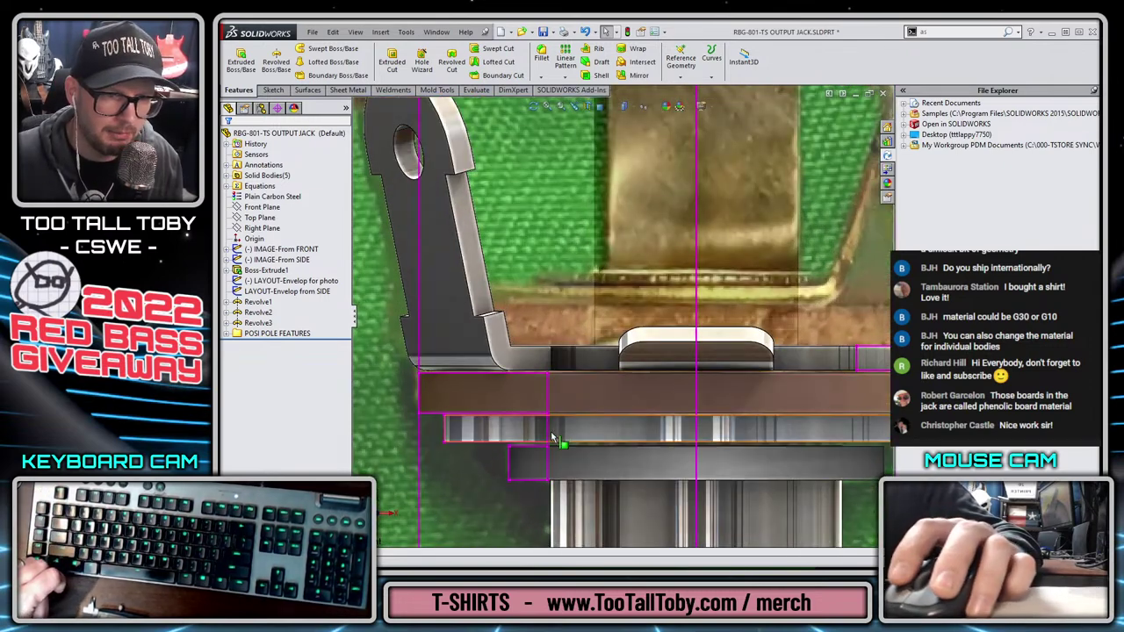
pyautogui.click(576, 375)
pyautogui.click(578, 384)
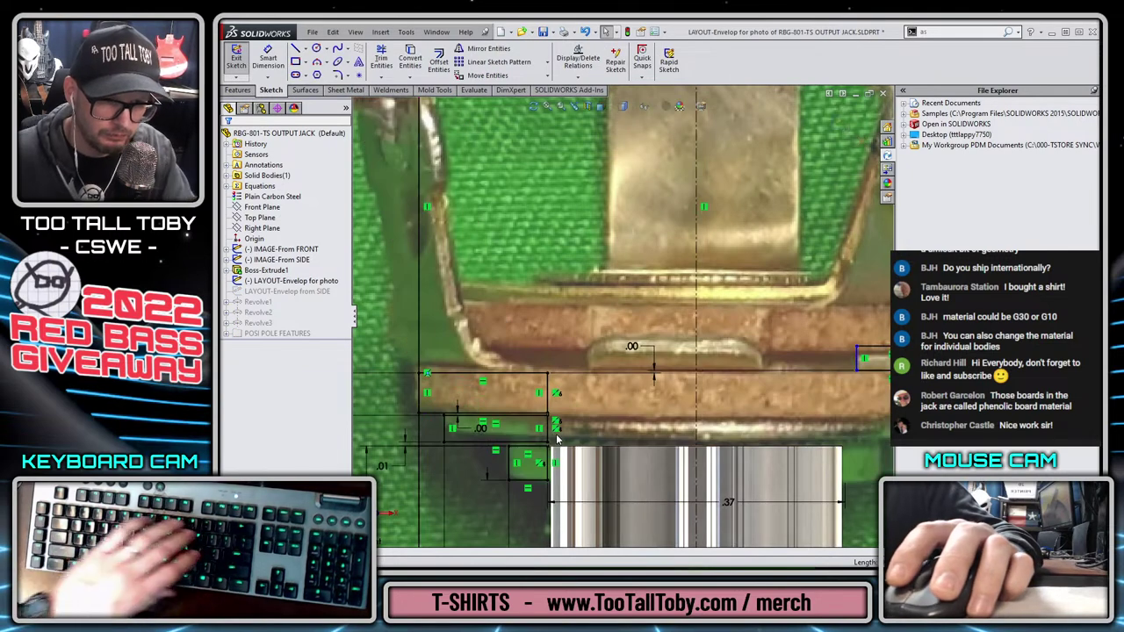
# Move the shared inner edge of the two upper washer rectangles toward the centerline and dimension its diameter as 0.25 in
pyautogui.moveTo(557, 432); pyautogui.dragTo(591, 438)
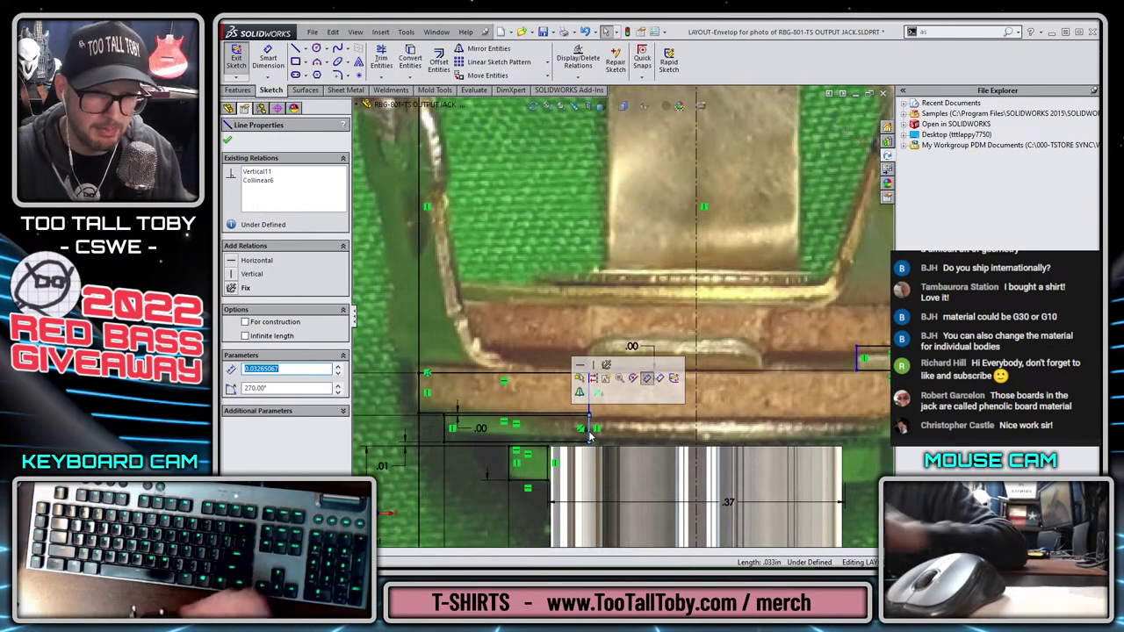
pyautogui.press('s')
pyautogui.click(757, 355)
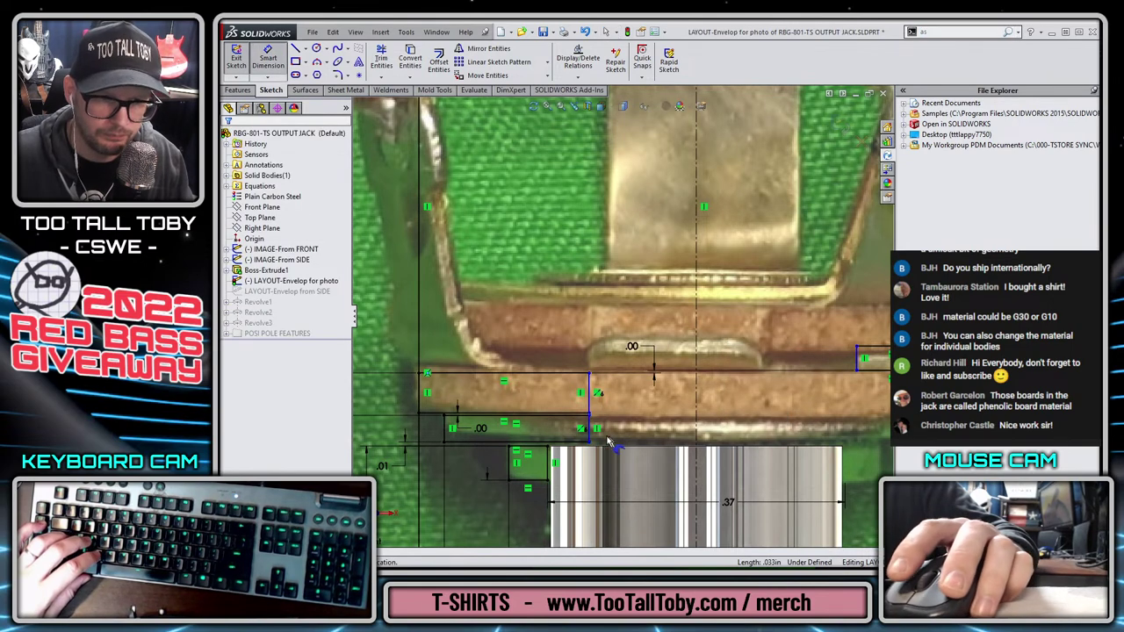
pyautogui.click(589, 432)
pyautogui.click(694, 481)
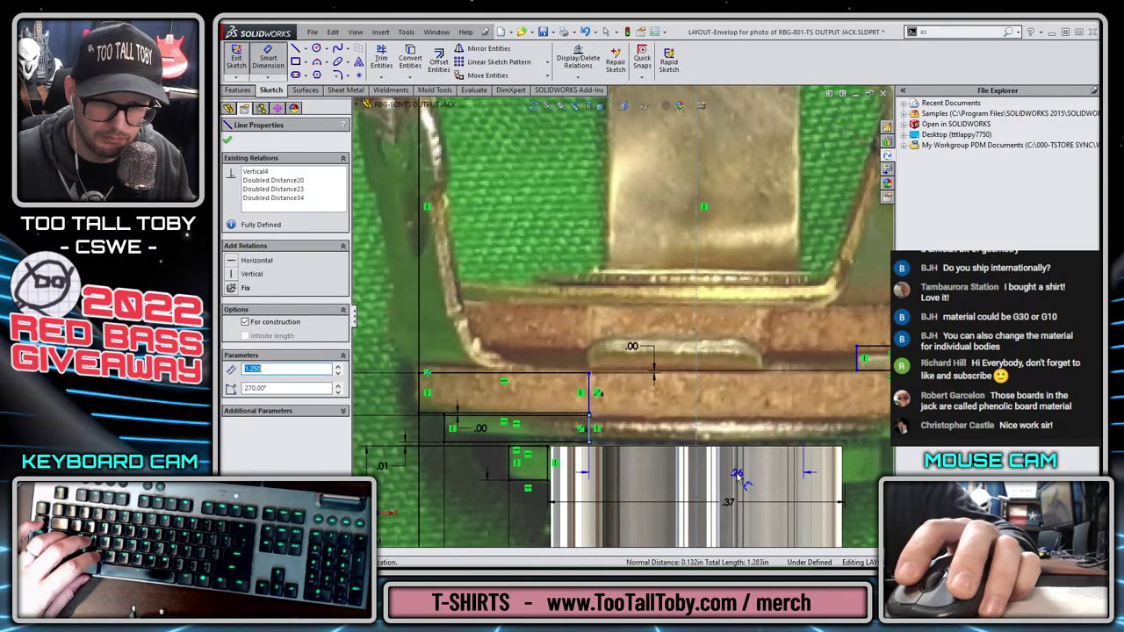
pyautogui.click(738, 477)
pyautogui.write('0.25')
pyautogui.press('Return')
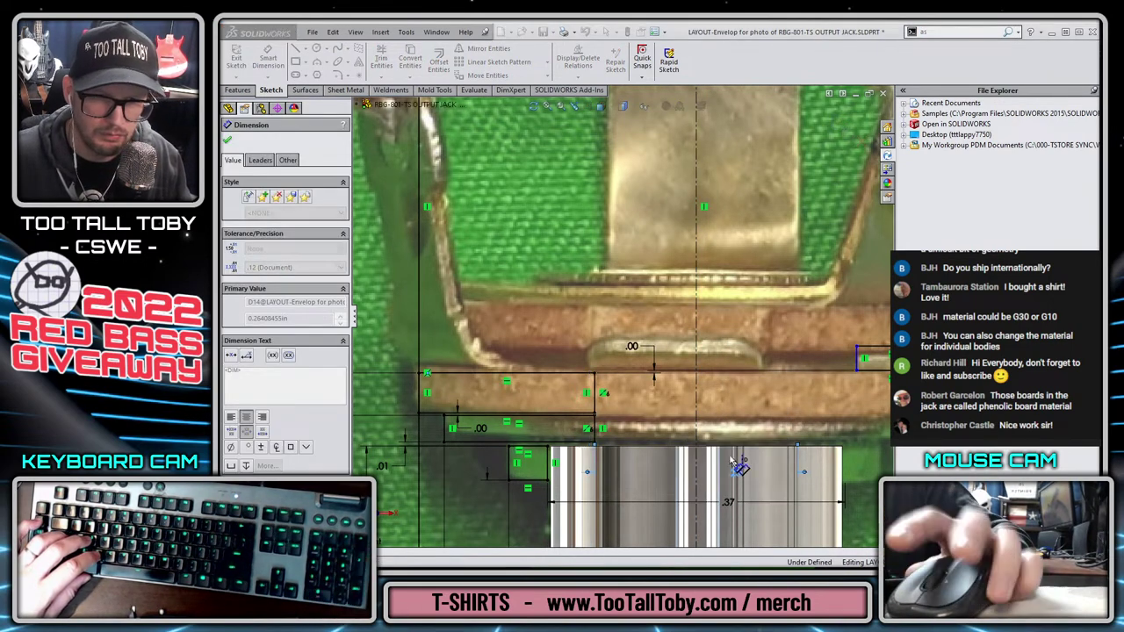
# Add a 0.25 in diameter dimension between the contact ring rectangle's inner edge and the centerline
pyautogui.click(731, 398)
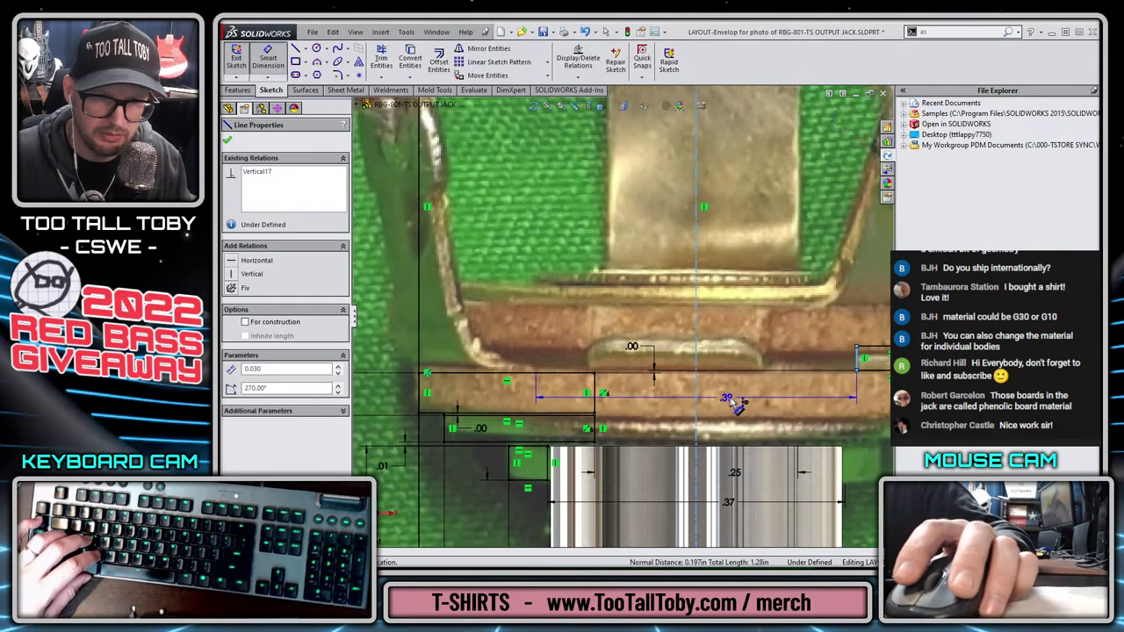
pyautogui.click(732, 400)
pyautogui.write('0.03')
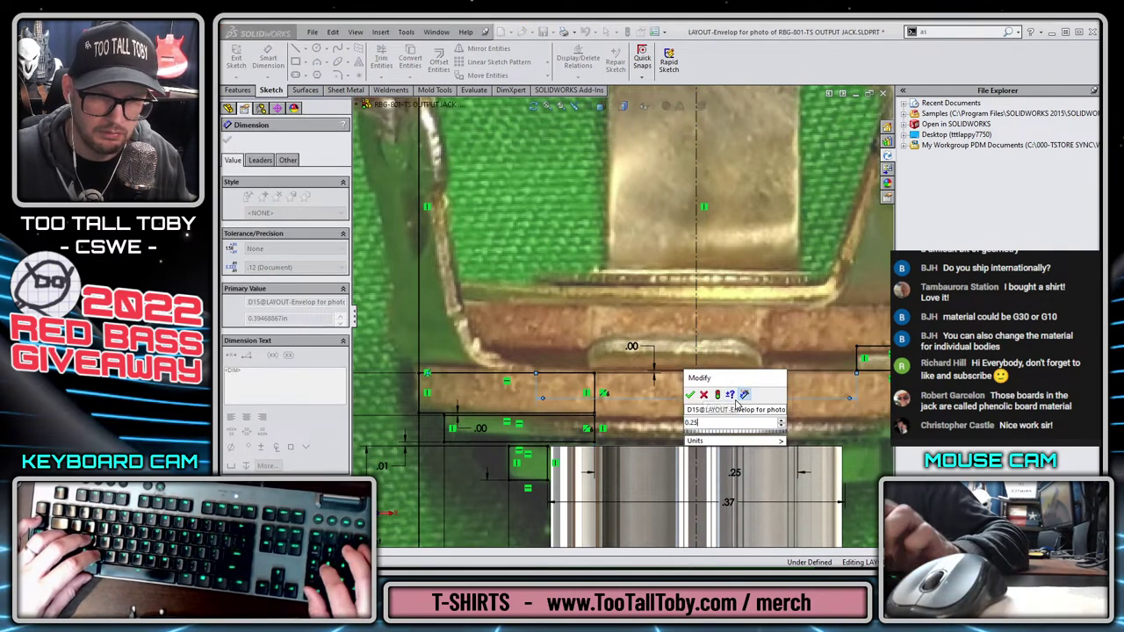
pyautogui.press('Return')
pyautogui.press('Escape')
pyautogui.scroll(2, 749, 399)
pyautogui.scroll(1, 749, 400)
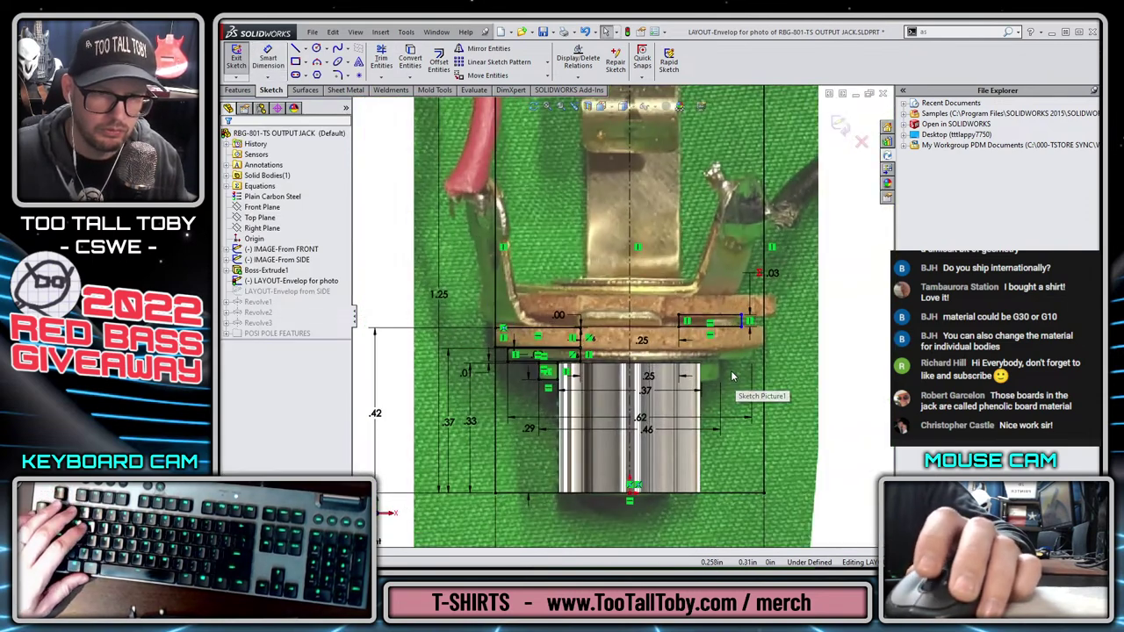
# Set the contact ring's inner diameter to 0.28 in and exit the layout sketch
pyautogui.click(646, 342)
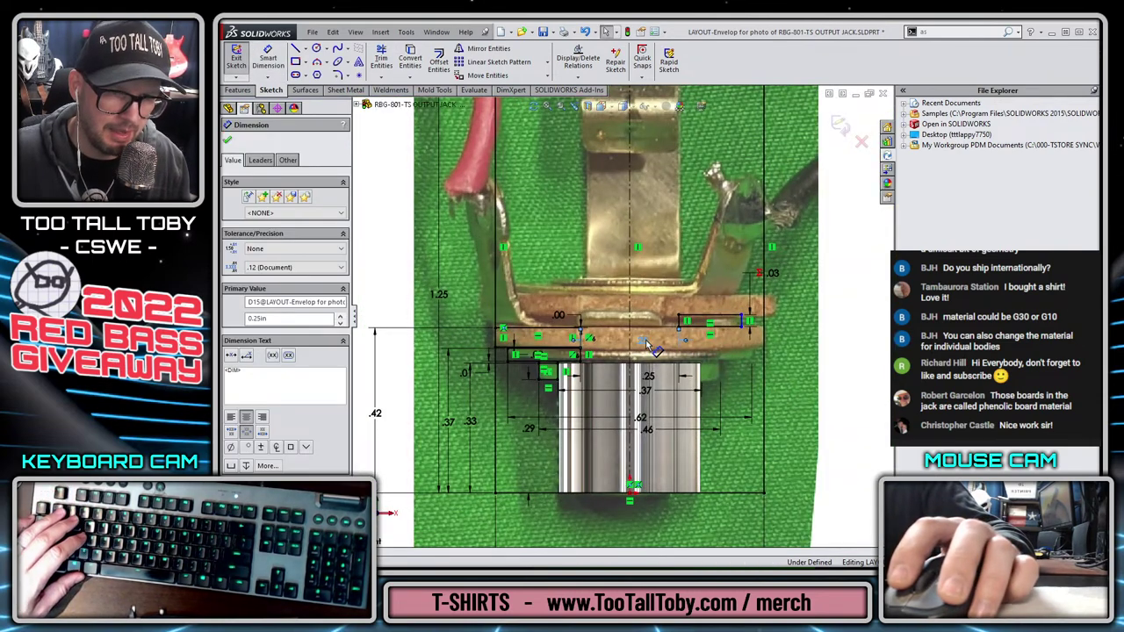
pyautogui.doubleClick(651, 346)
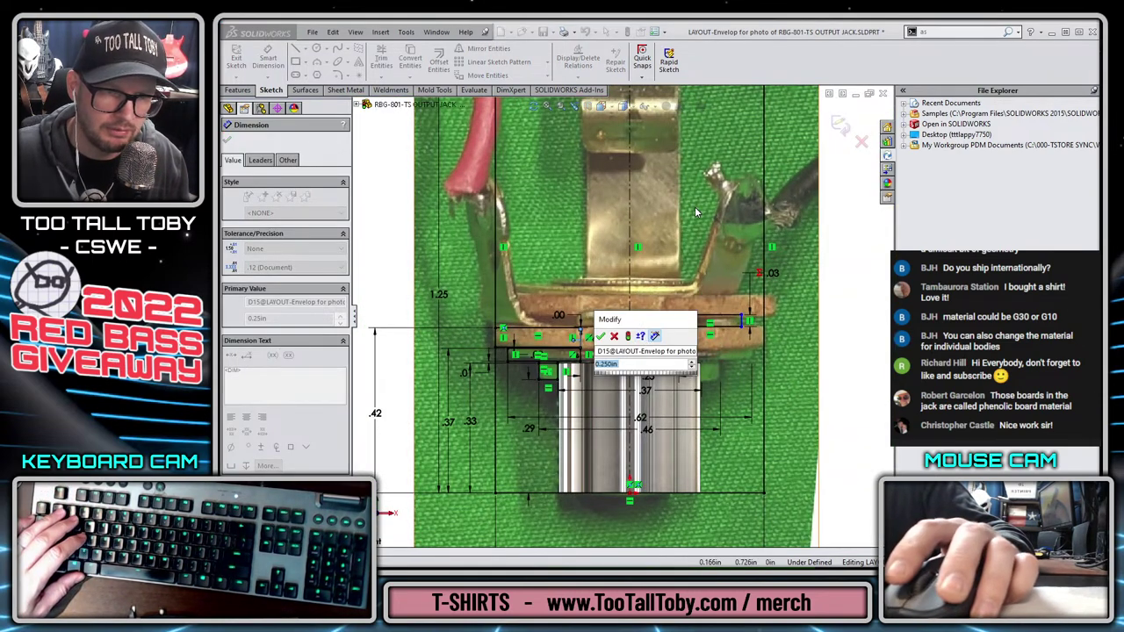
pyautogui.write('0.28')
pyautogui.press('Return')
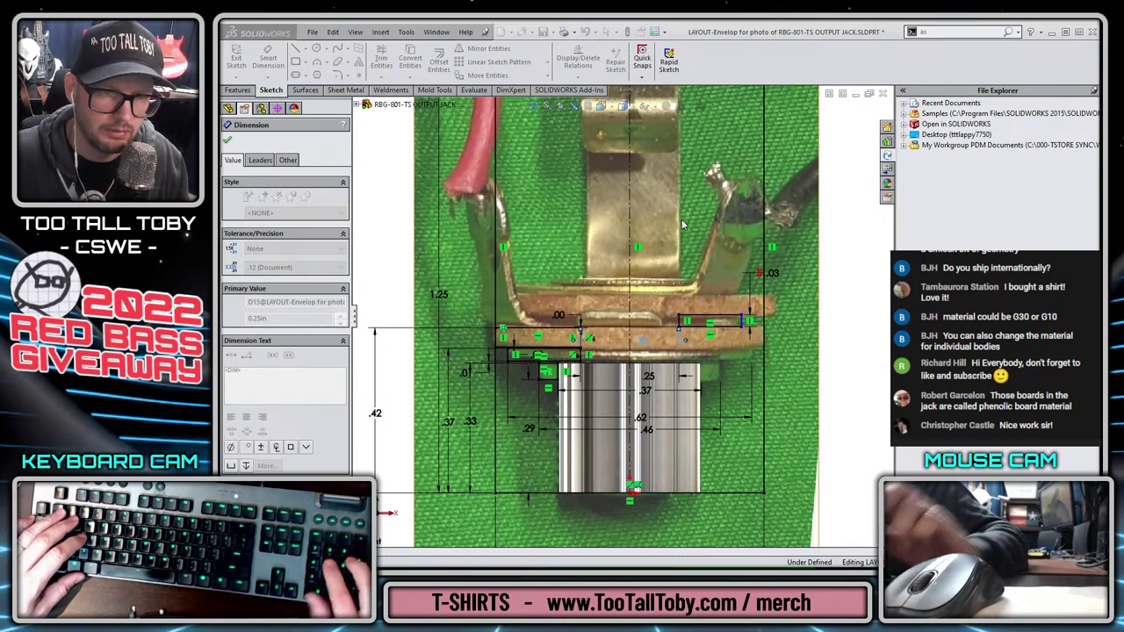
pyautogui.press('Escape')
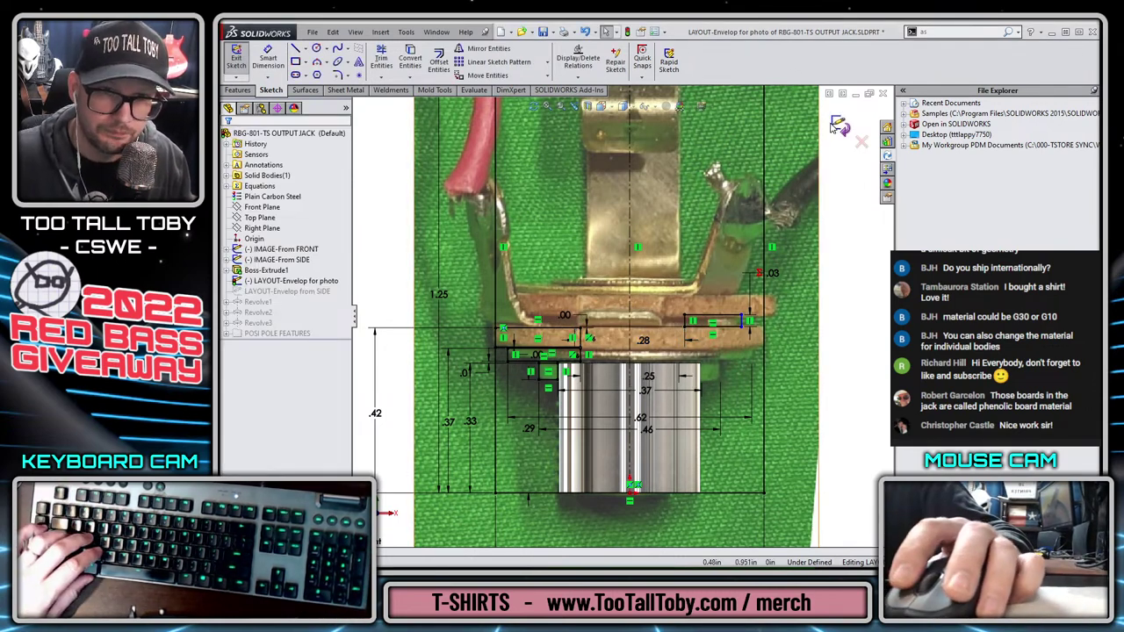
pyautogui.click(839, 128)
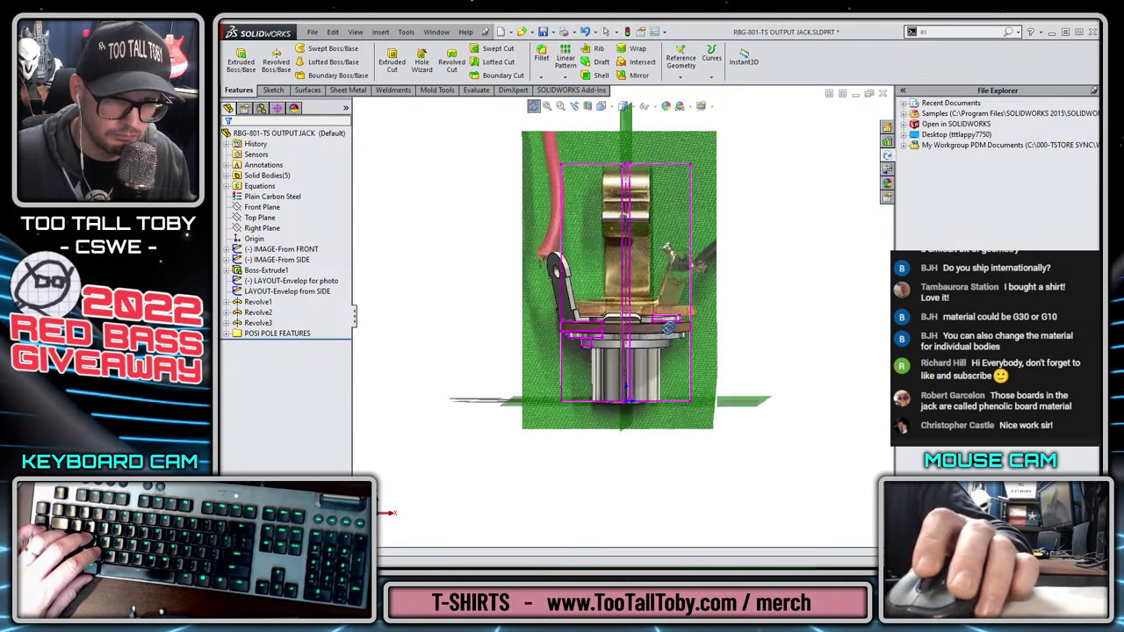
# Show the model as wireframe in the front view so the reference photo can be seen through it
pyautogui.moveTo(668, 328); pyautogui.dragTo(640, 311, button='middle')
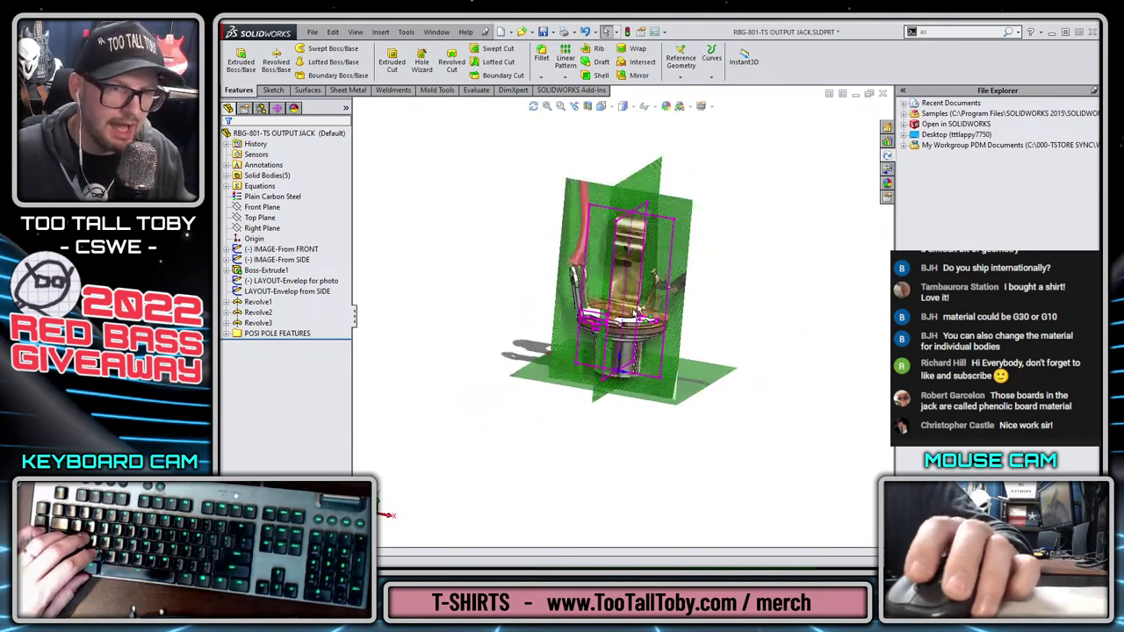
pyautogui.scroll(-3, 640, 311)
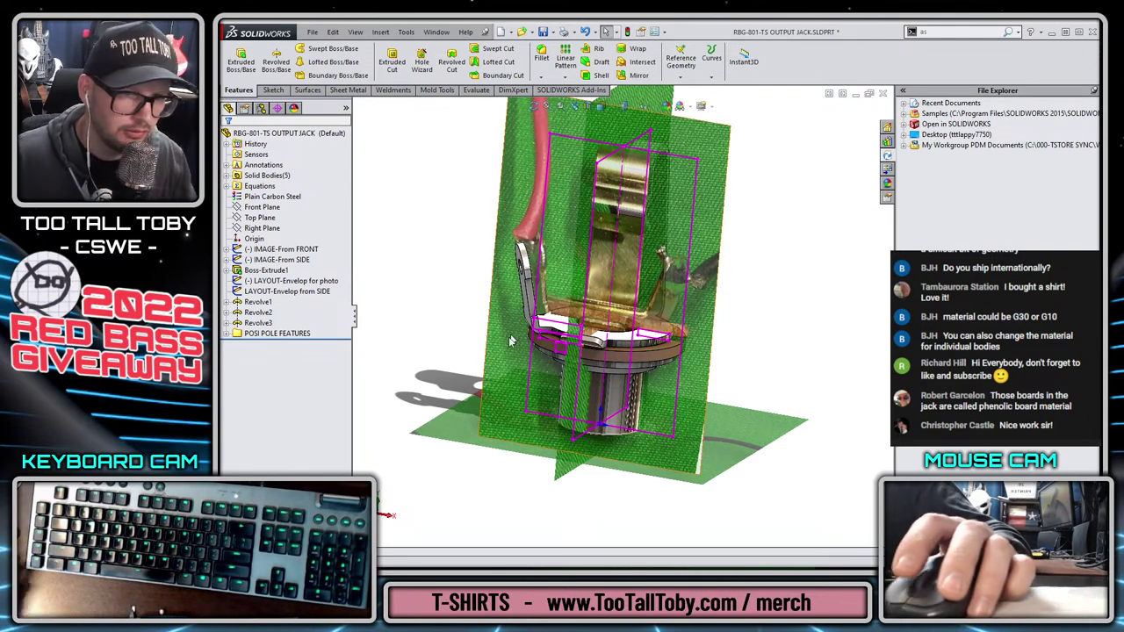
pyautogui.hotkey('ctrl', '1')
pyautogui.scroll(-5, 590, 369)
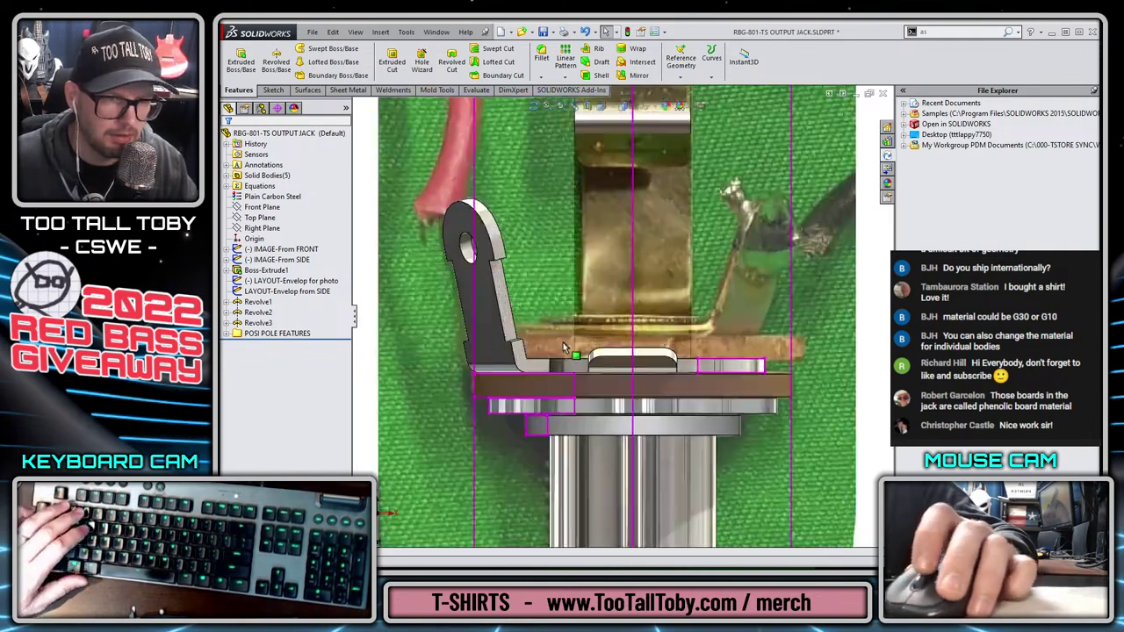
pyautogui.click(630, 110)
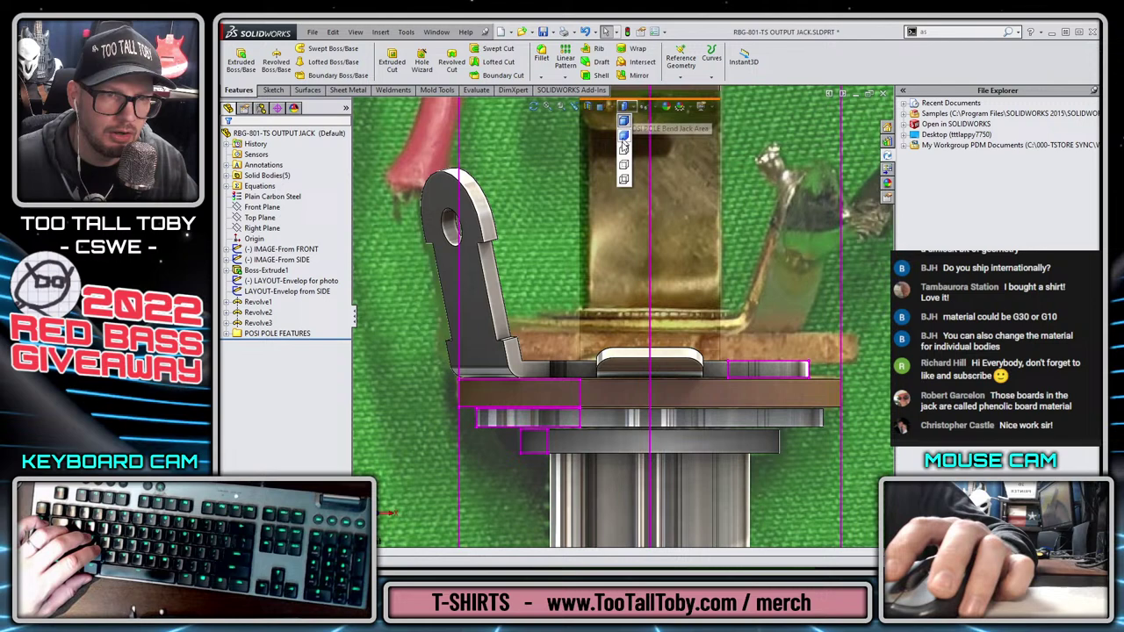
pyautogui.click(629, 187)
pyautogui.press('z')
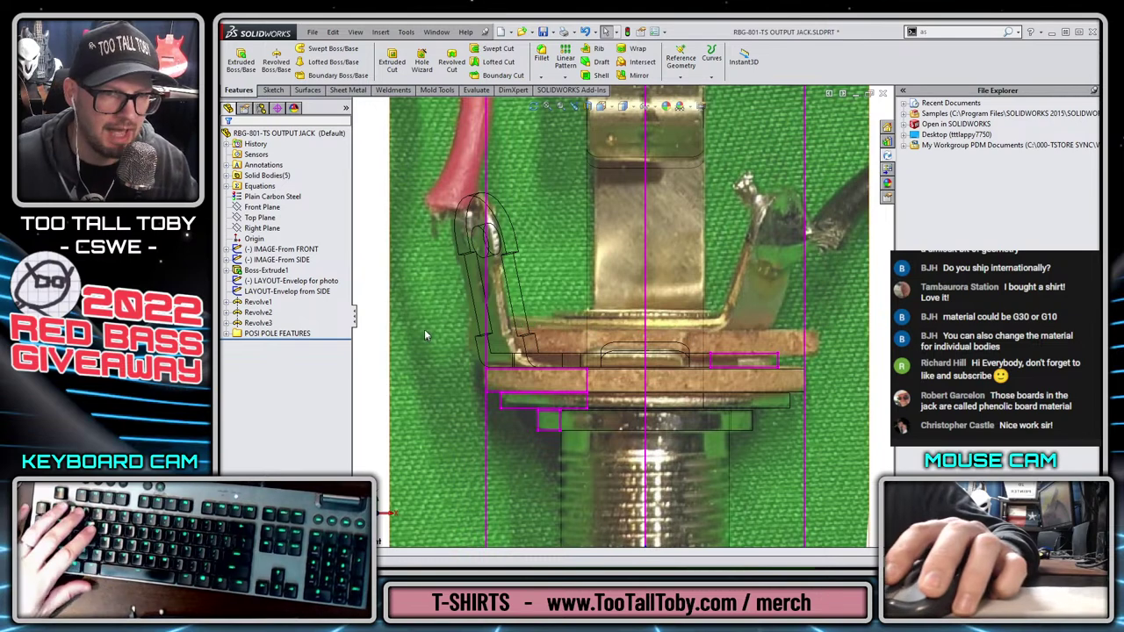
# Edit the photo envelope layout sketch and draw a rectangle about 0.23 in by 0.05 in over the uppermost brown washer, beside the centerline
pyautogui.click(276, 281)
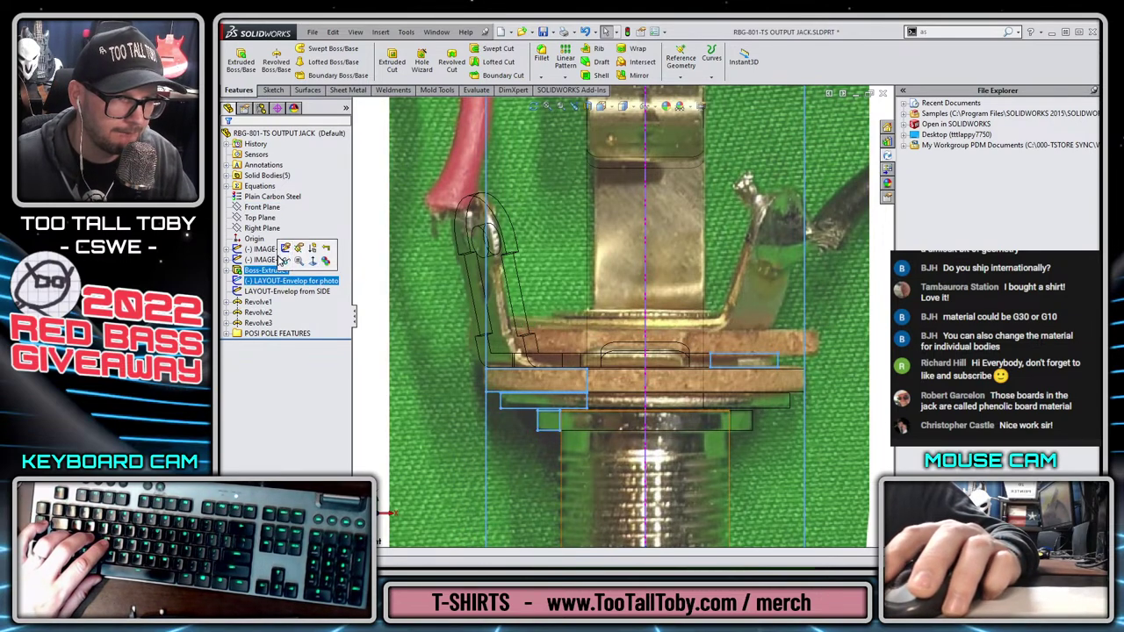
pyautogui.click(286, 250)
pyautogui.press('s')
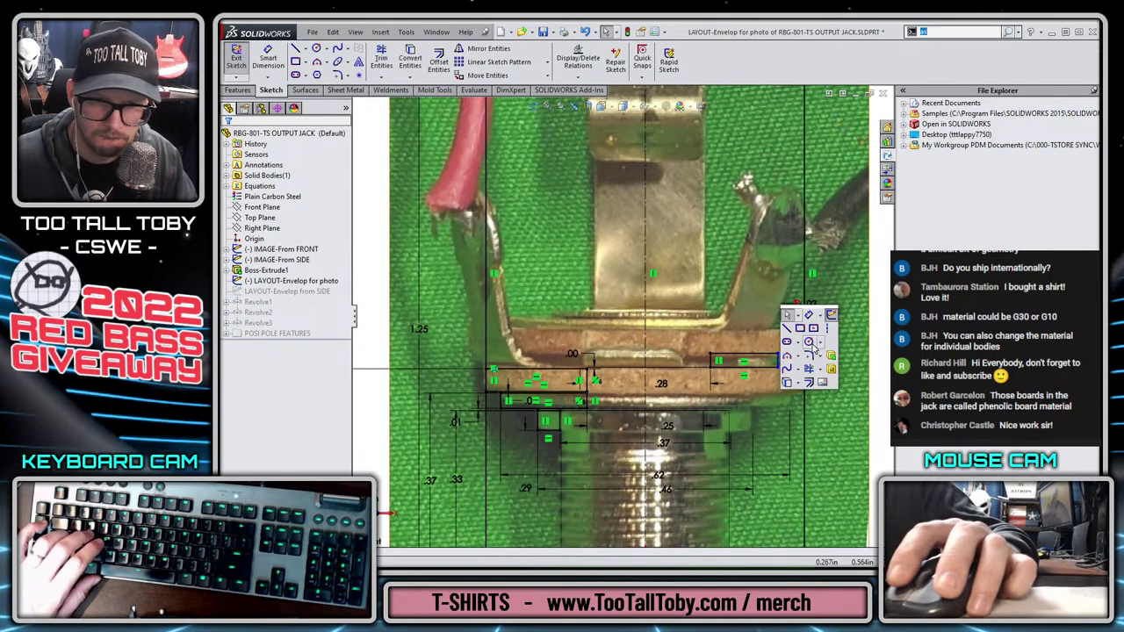
pyautogui.click(825, 337)
pyautogui.click(824, 333)
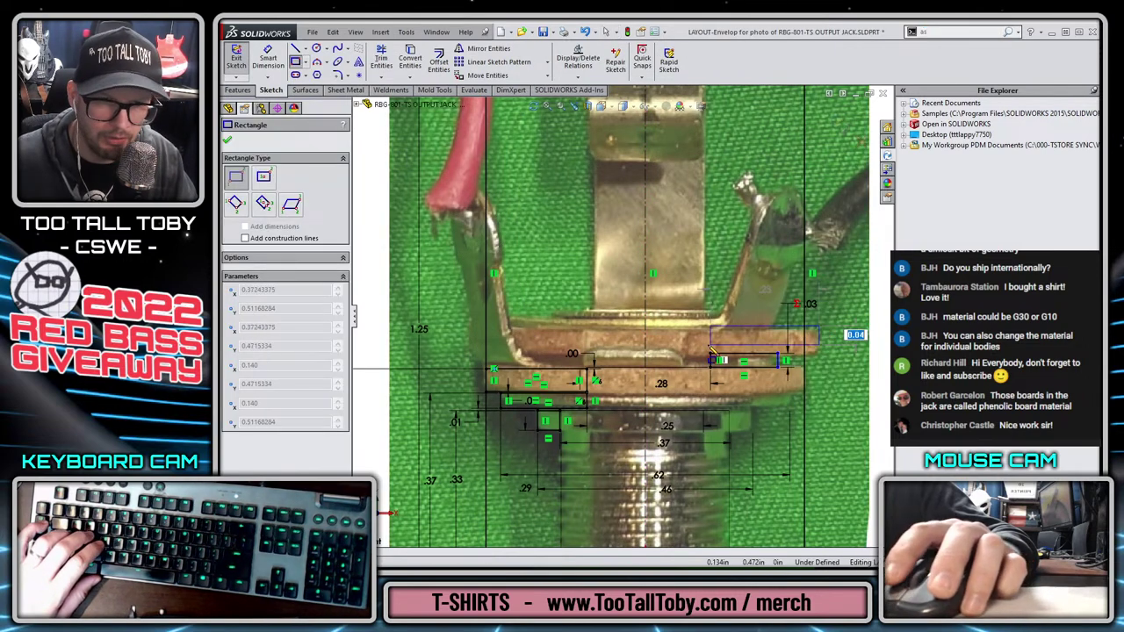
pyautogui.click(714, 351)
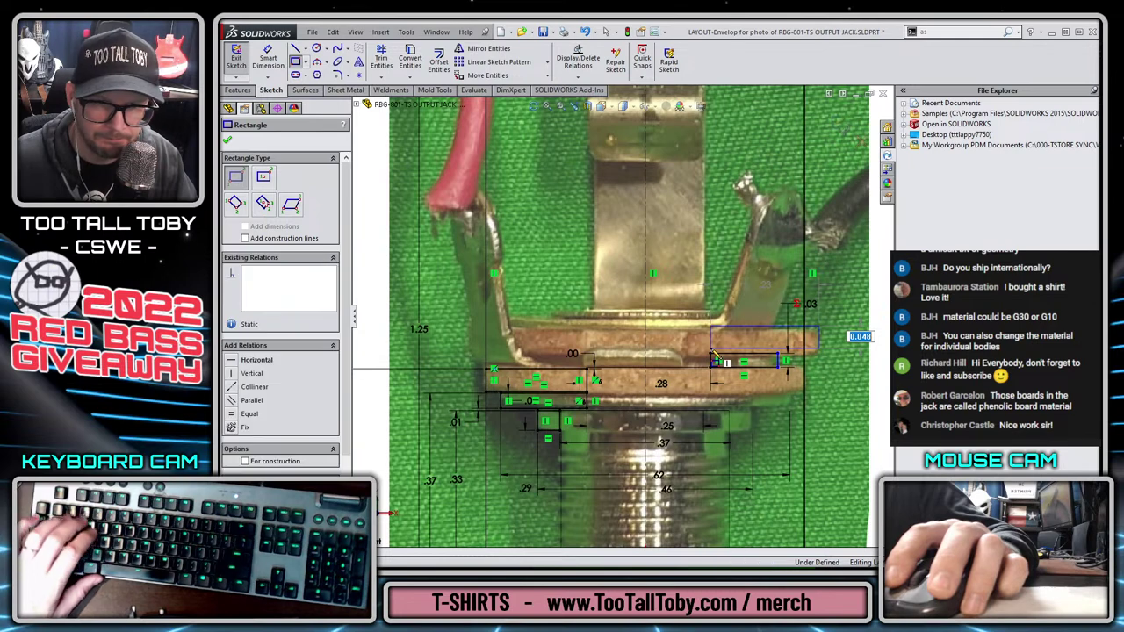
pyautogui.press('Escape')
# Try to dimension the new washer rectangle's inner edge 0.25 in from the centerline as a radial distance
pyautogui.press('s')
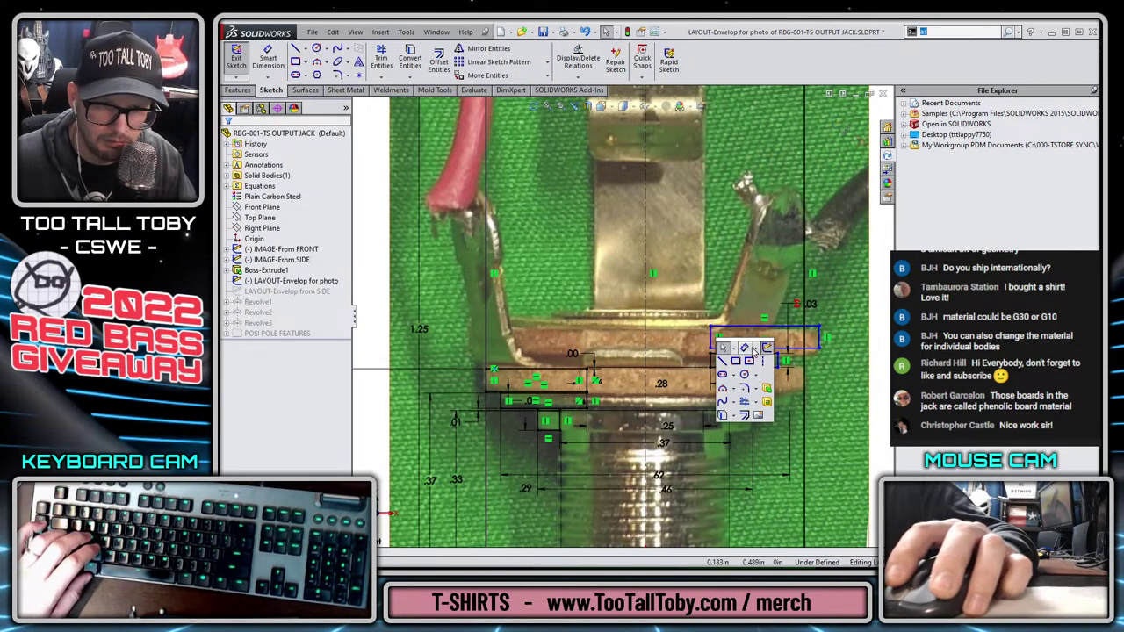
pyautogui.click(749, 350)
pyautogui.click(712, 339)
pyautogui.click(644, 341)
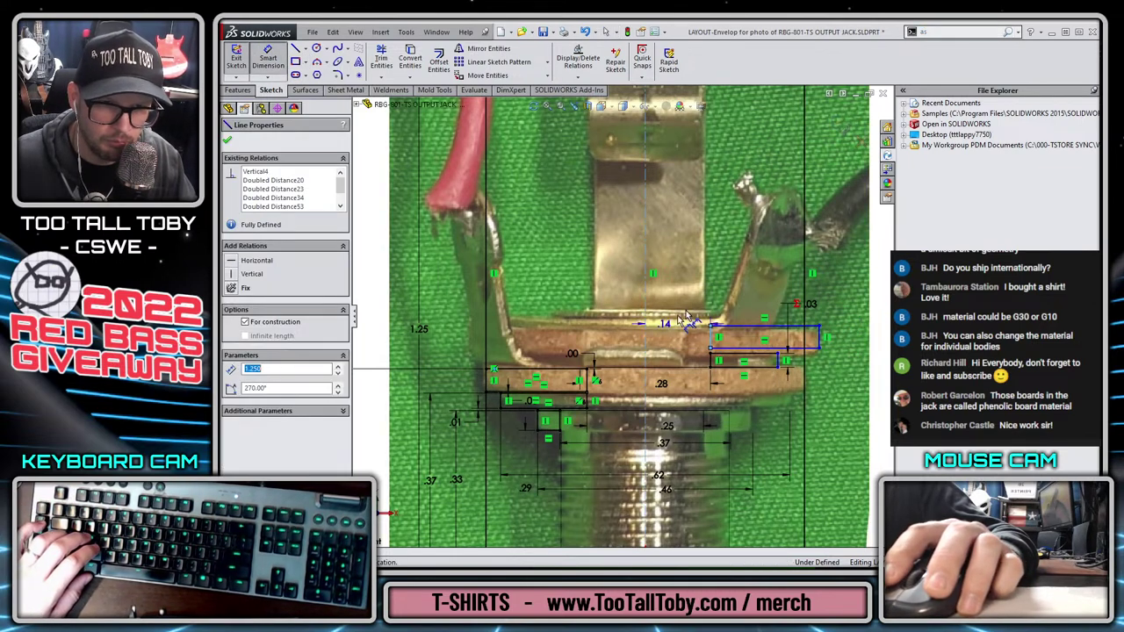
pyautogui.click(703, 285)
pyautogui.write('0.0.25')
pyautogui.press('Return')
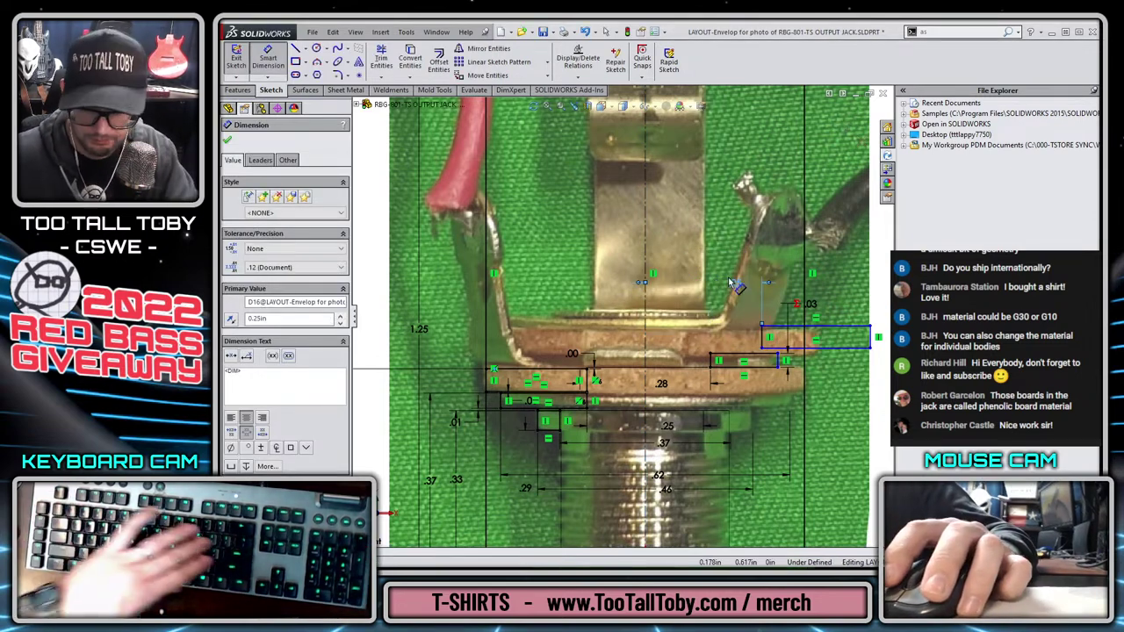
pyautogui.press('Escape')
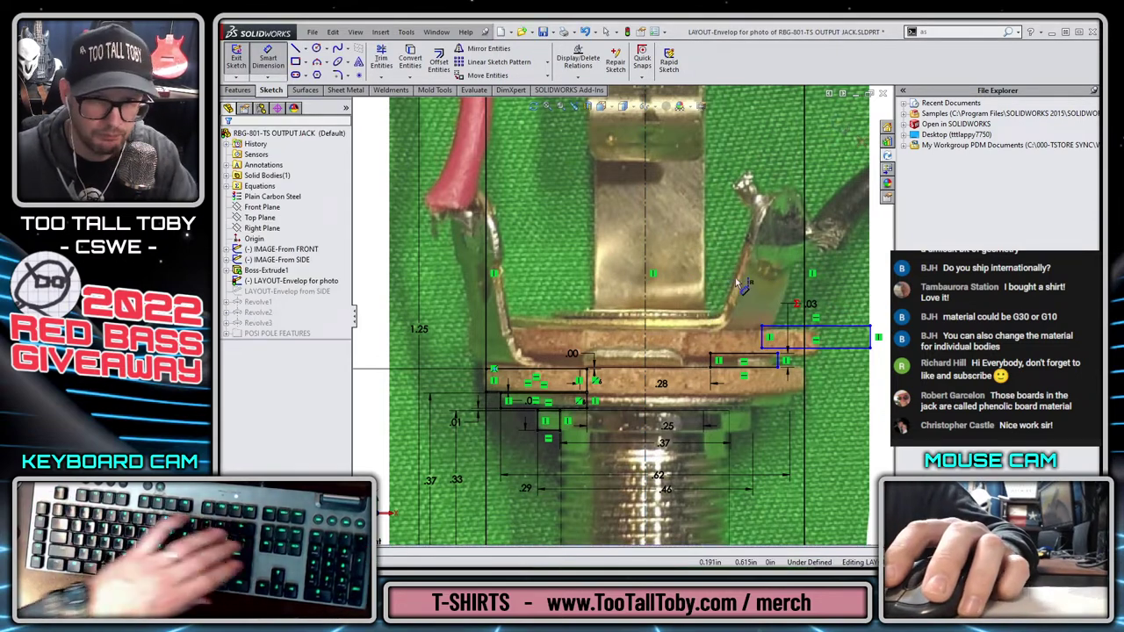
# Dimension the new washer rectangle's inner edge across the centerline as a 0.25 in diameter
pyautogui.click(762, 341)
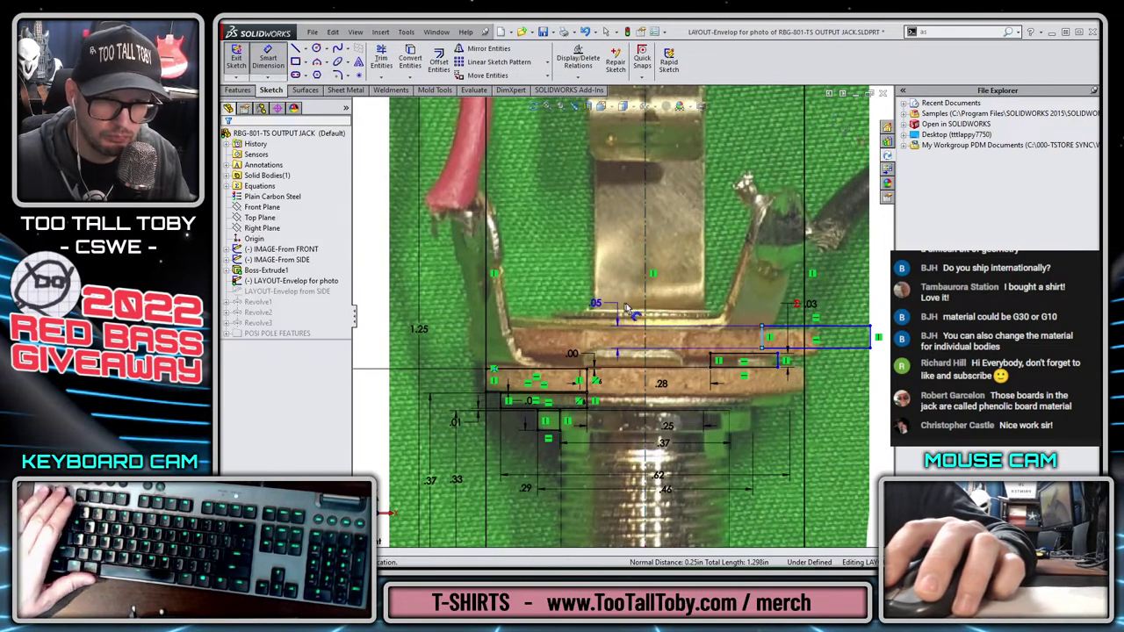
pyautogui.click(581, 291)
pyautogui.write('.25')
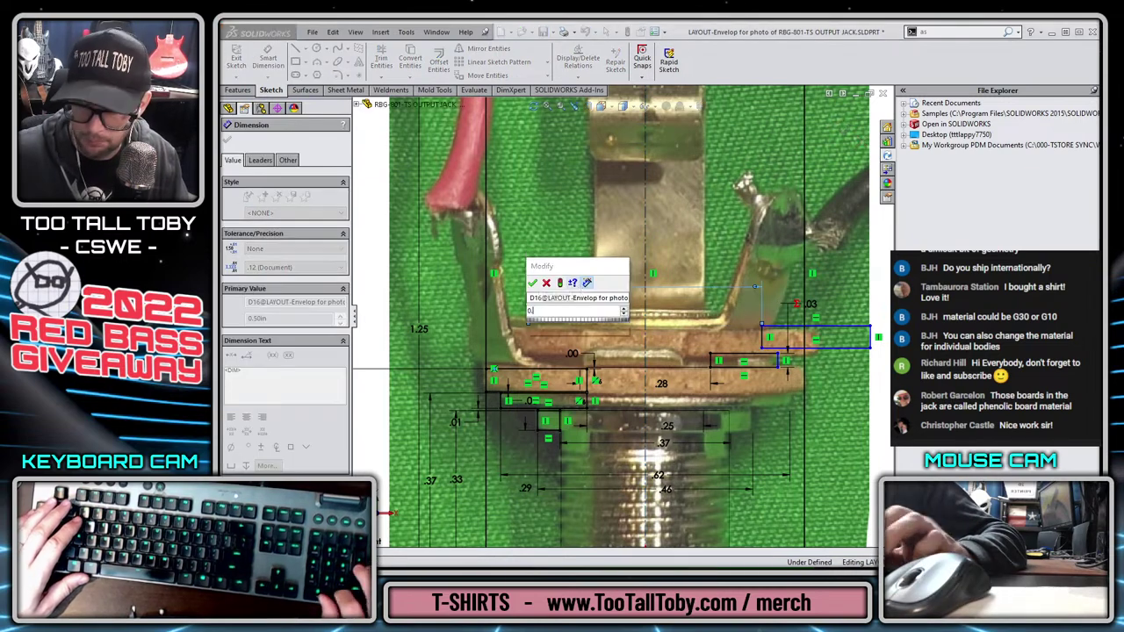
pyautogui.press('Return')
pyautogui.press('Escape')
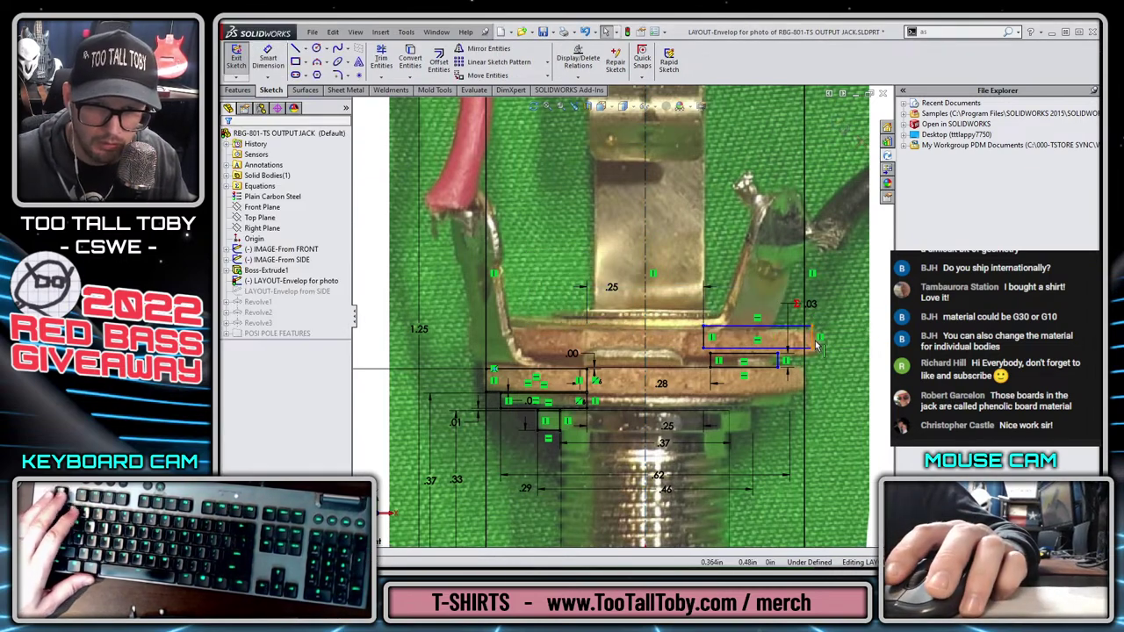
# Add a 0.003 in gap dimension between the new washer rectangle's lower edge and the contact ring rectangle's upper edge
pyautogui.scroll(-3, 812, 346)
pyautogui.press('s')
pyautogui.click(812, 344)
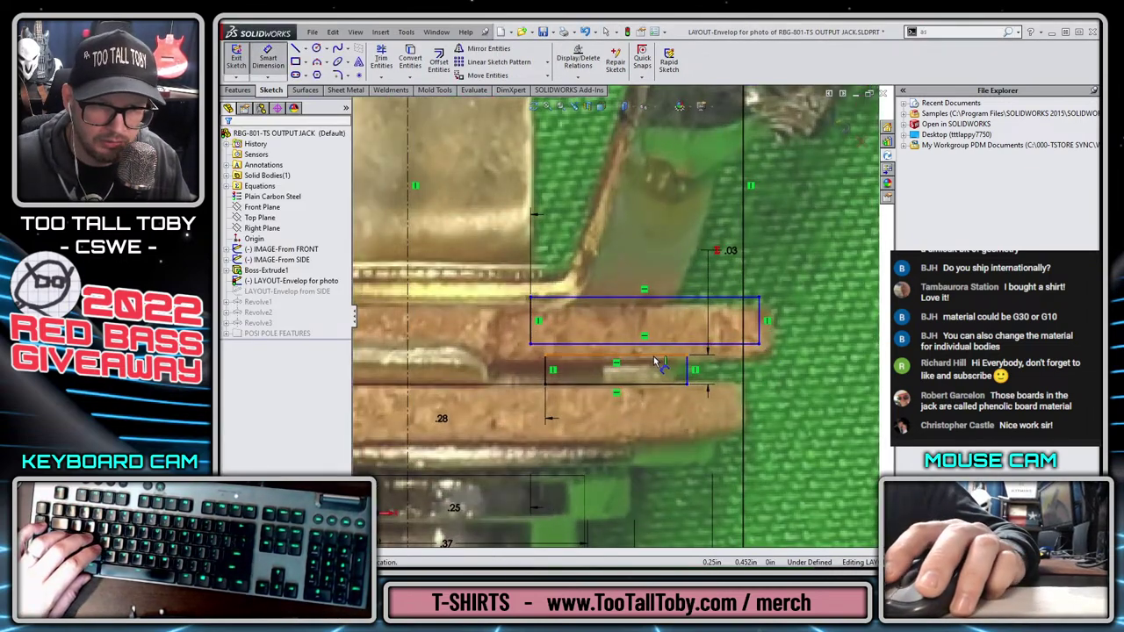
pyautogui.click(665, 357)
pyautogui.click(665, 362)
pyautogui.click(663, 363)
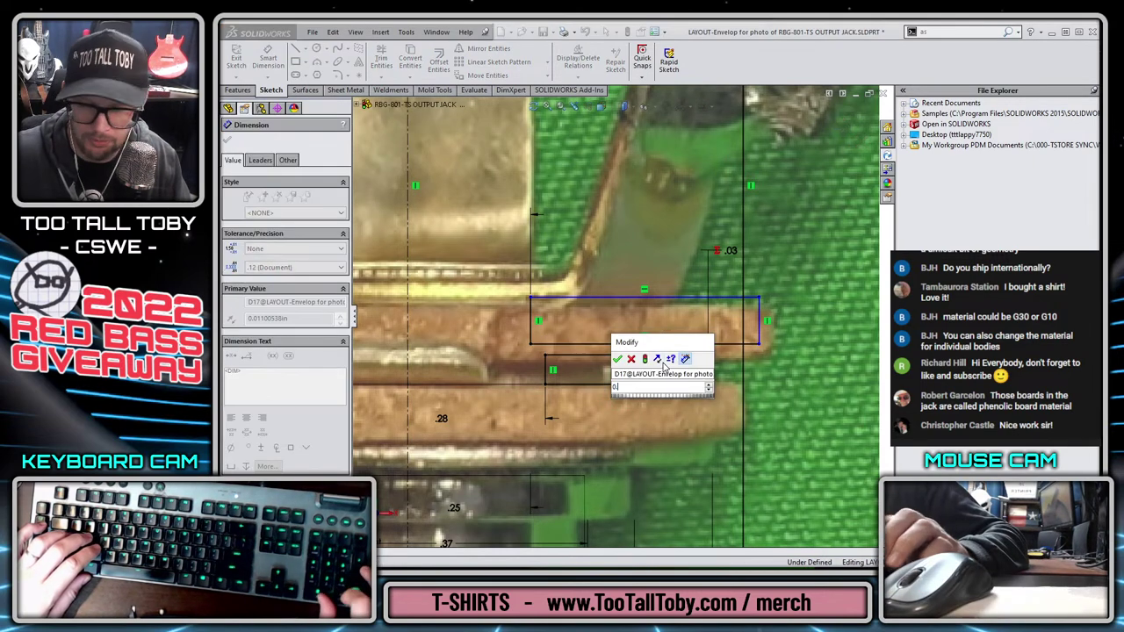
pyautogui.press('Return')
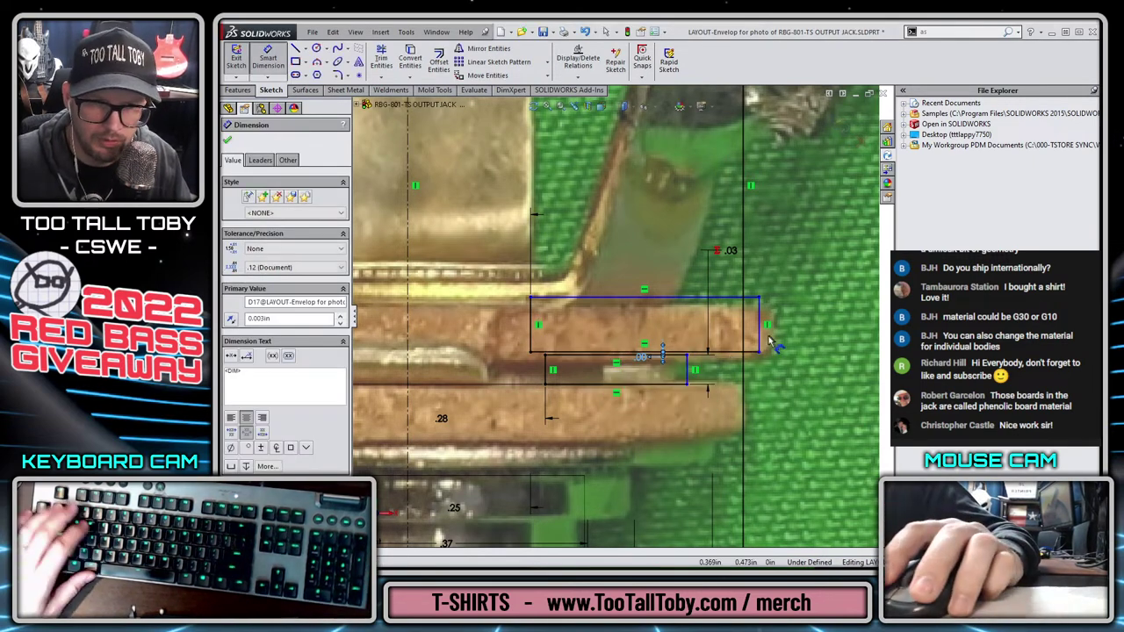
pyautogui.press('Escape')
# Move the washer rectangle's outer and upper edges to match the photo, and dimension its upper edge 0.5 in above the envelope's base
pyautogui.moveTo(761, 337)
pyautogui.mouseDown()
pyautogui.moveTo(785, 344)
pyautogui.moveTo(773, 338)
pyautogui.mouseUp()
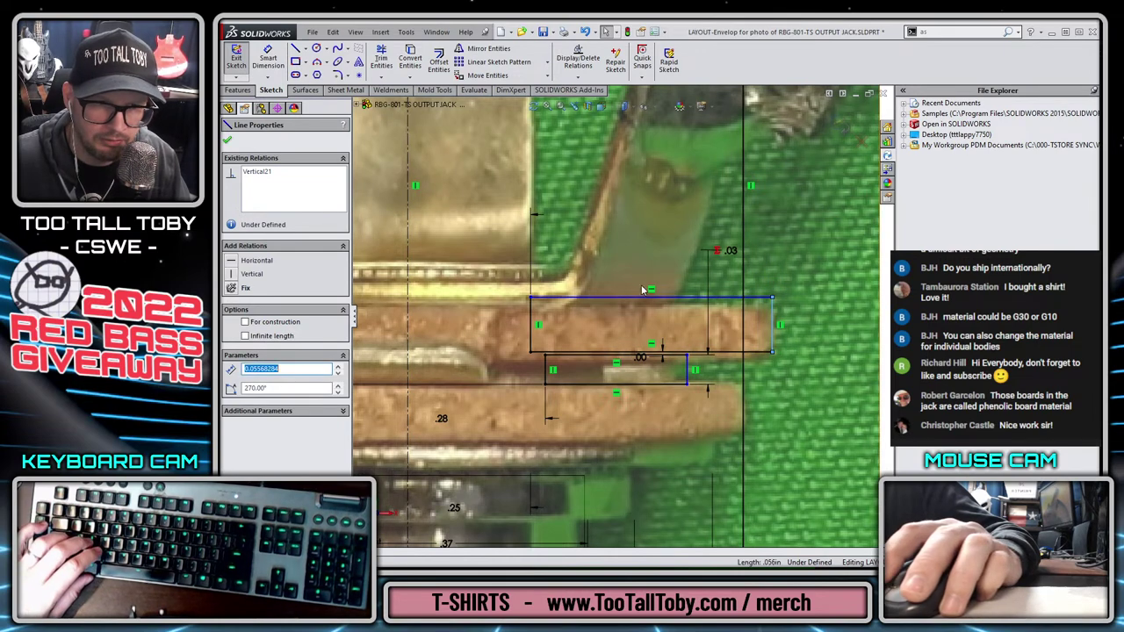
pyautogui.moveTo(634, 298); pyautogui.dragTo(631, 305)
pyautogui.press('s')
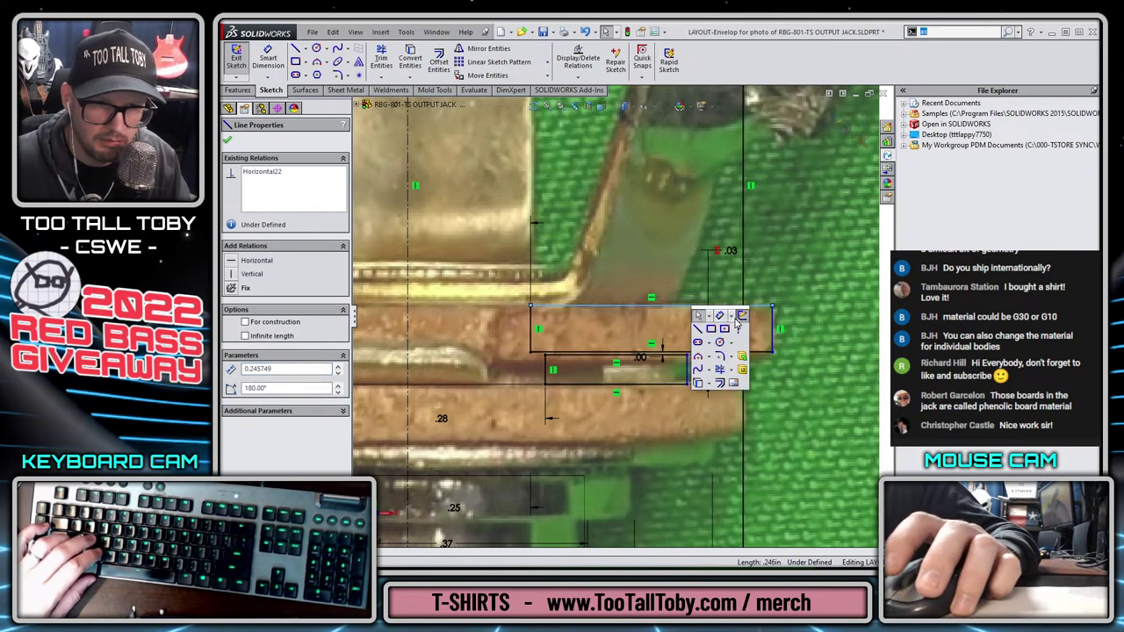
pyautogui.click(719, 316)
pyautogui.click(631, 306)
pyautogui.scroll(-5, 631, 306)
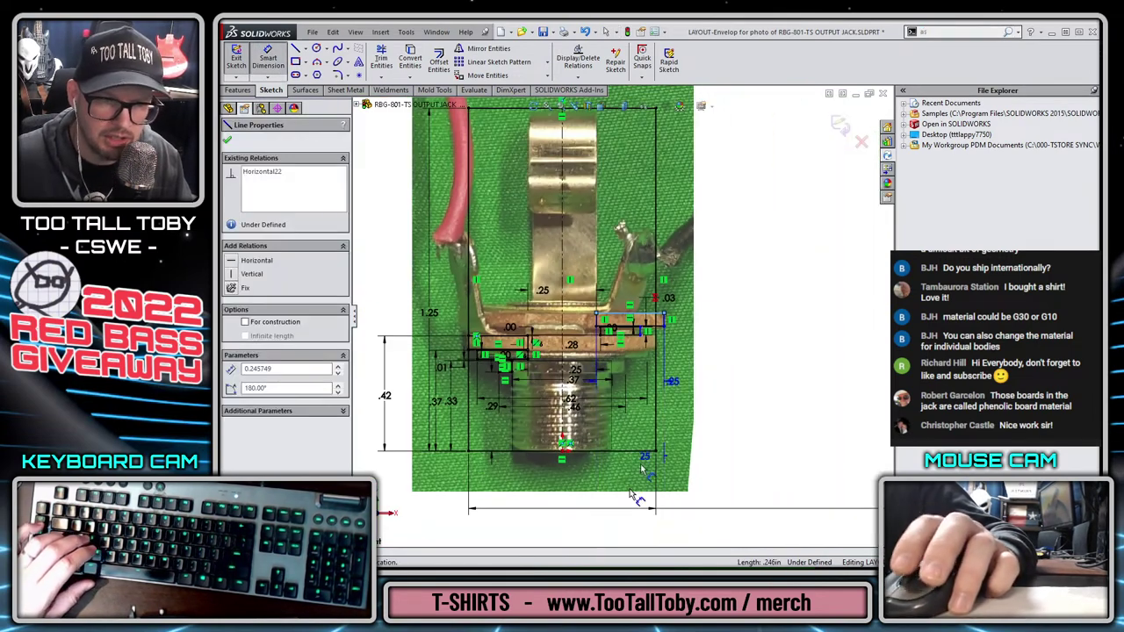
pyautogui.click(632, 453)
pyautogui.click(740, 401)
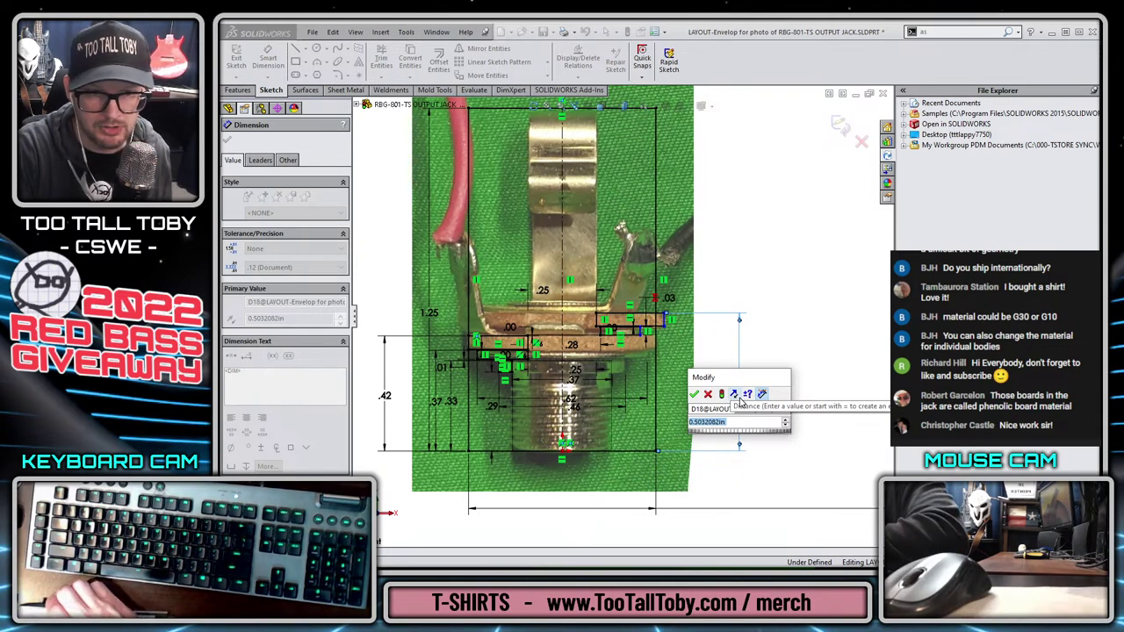
pyautogui.write('0.5')
pyautogui.press('Return')
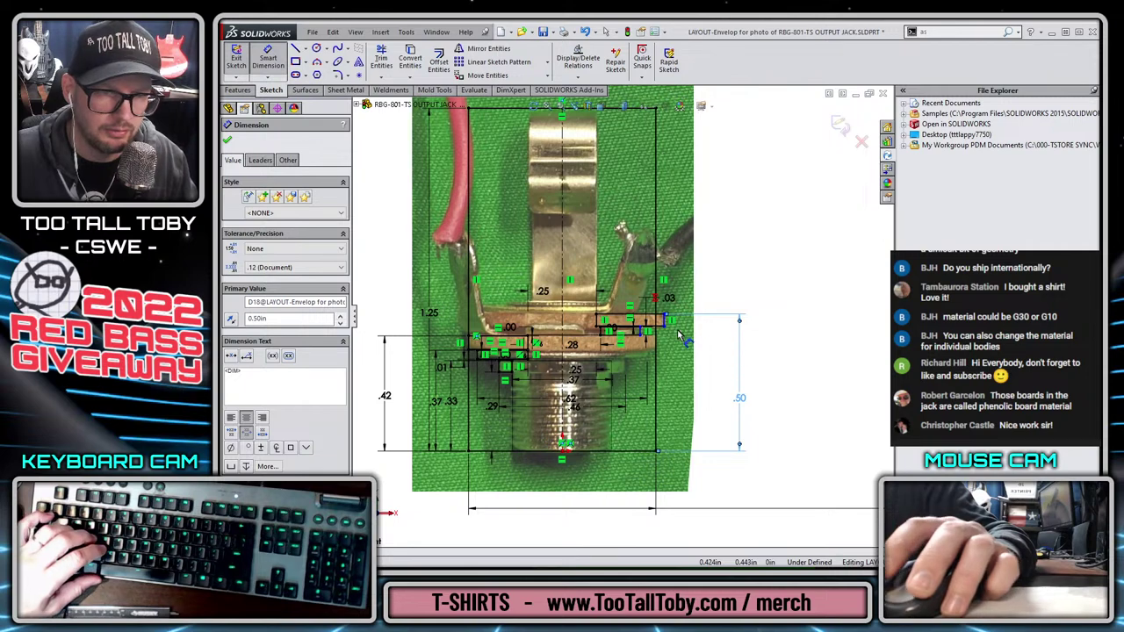
# Check the new washer rectangle's thickness with a trial dimension and exit the layout sketch
pyautogui.scroll(-2, 669, 327)
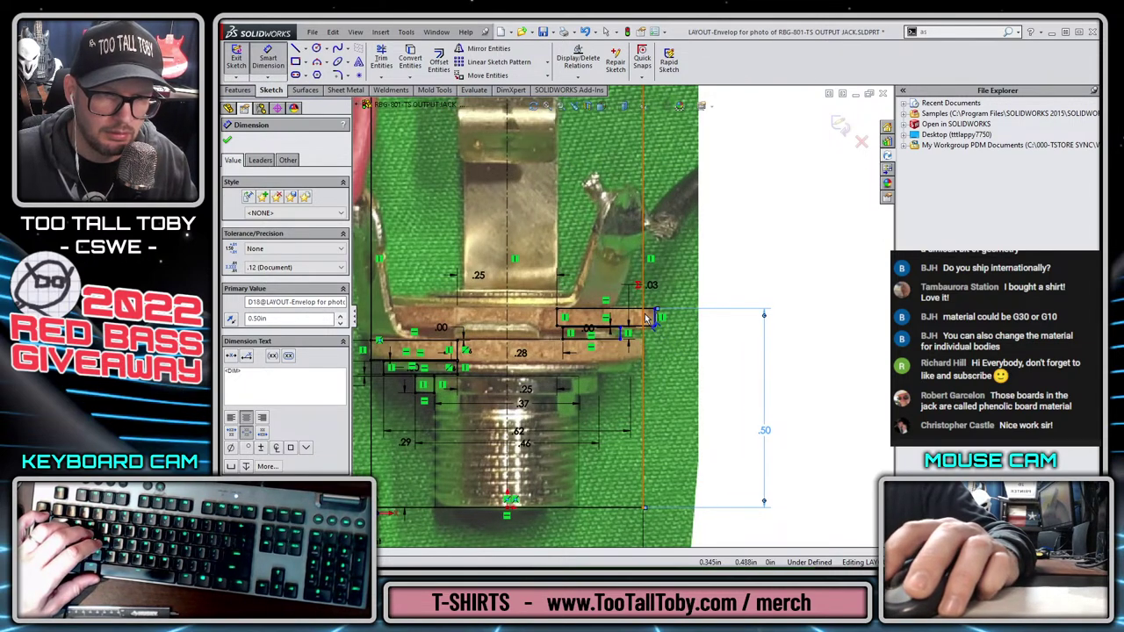
pyautogui.click(655, 326)
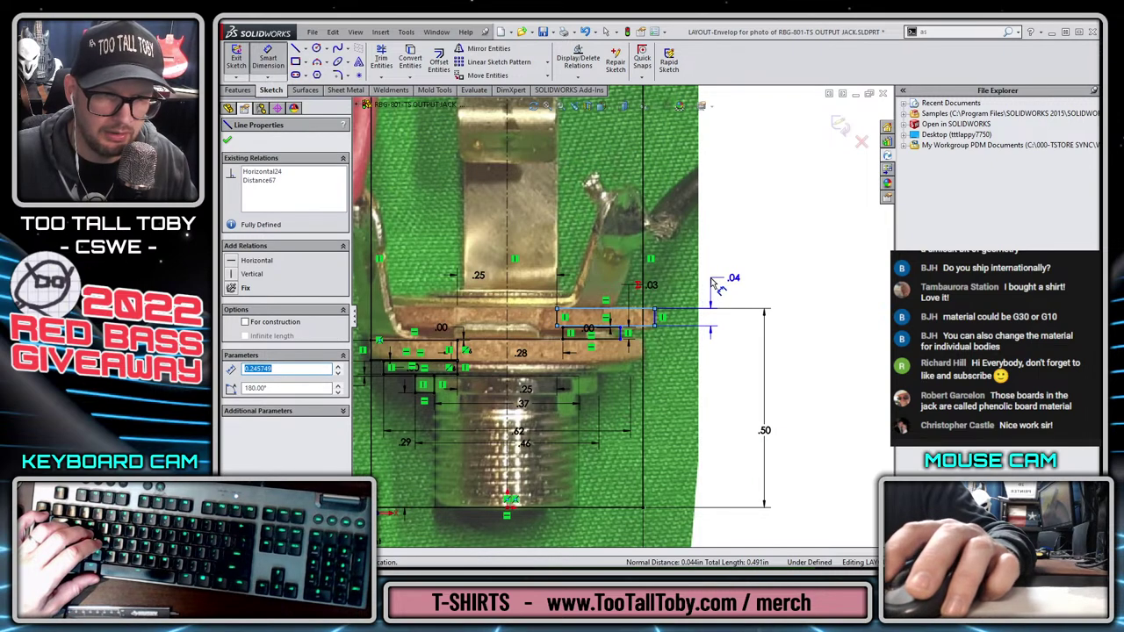
pyautogui.press('Escape')
pyautogui.scroll(3, 742, 367)
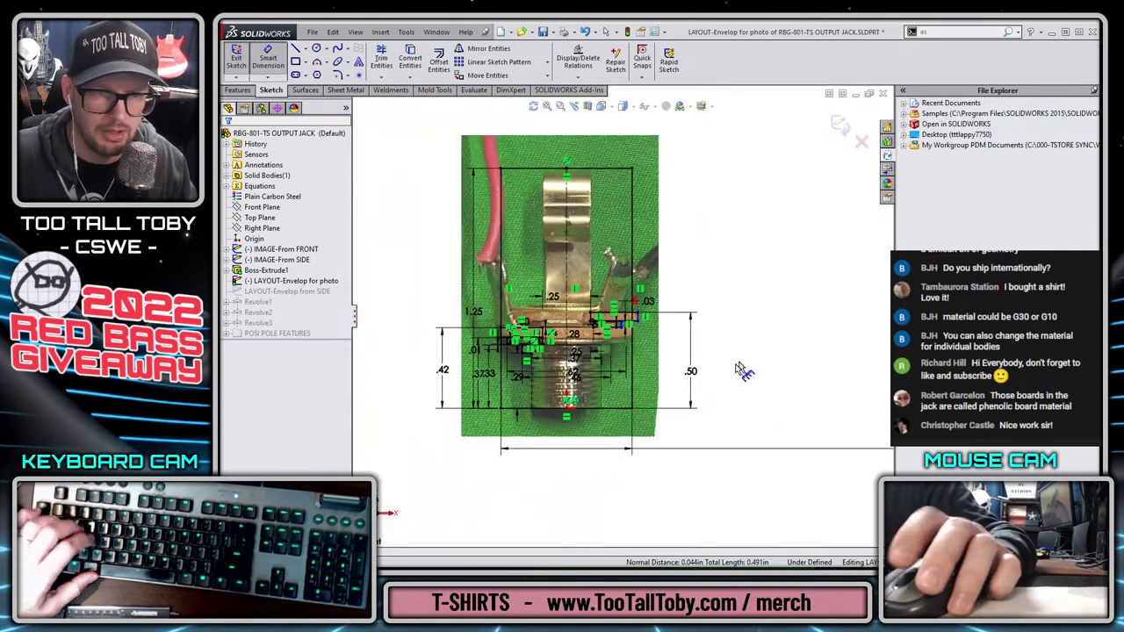
pyautogui.keyDown('ctrl'); pyautogui.moveTo(626, 327); pyautogui.dragTo(620, 321, button='middle'); pyautogui.keyUp('ctrl')
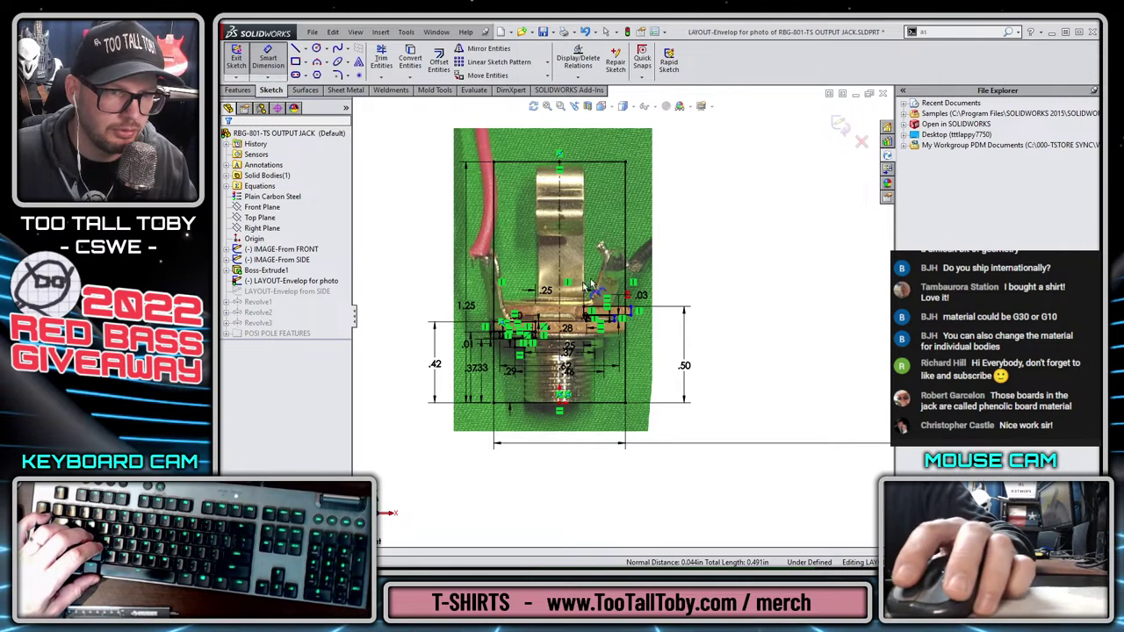
pyautogui.click(839, 124)
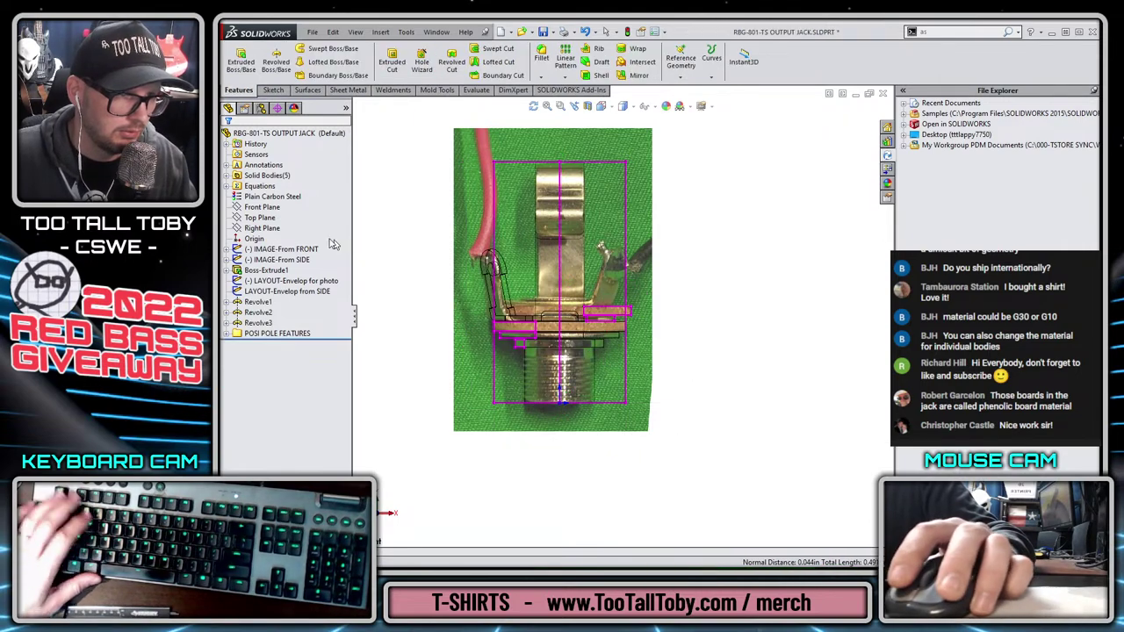
# Start a sketch on the Front Plane, convert the new washer rectangle and the centerline into it, and make the centerline construction geometry
pyautogui.click(268, 209)
pyautogui.click(278, 192)
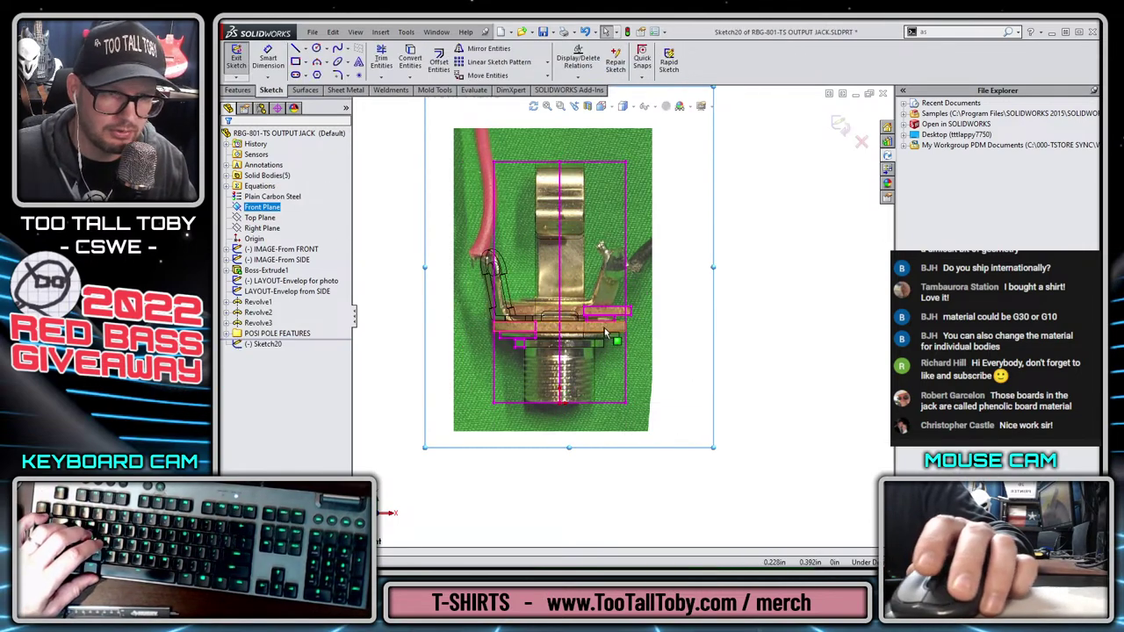
pyautogui.rightClick(617, 301)
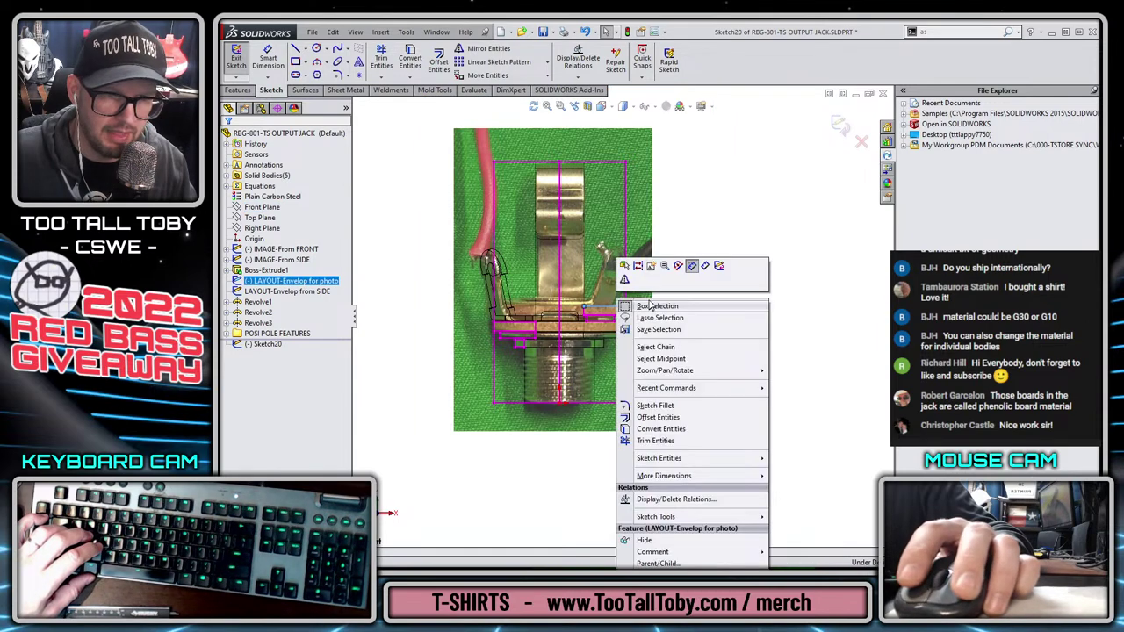
pyautogui.click(658, 347)
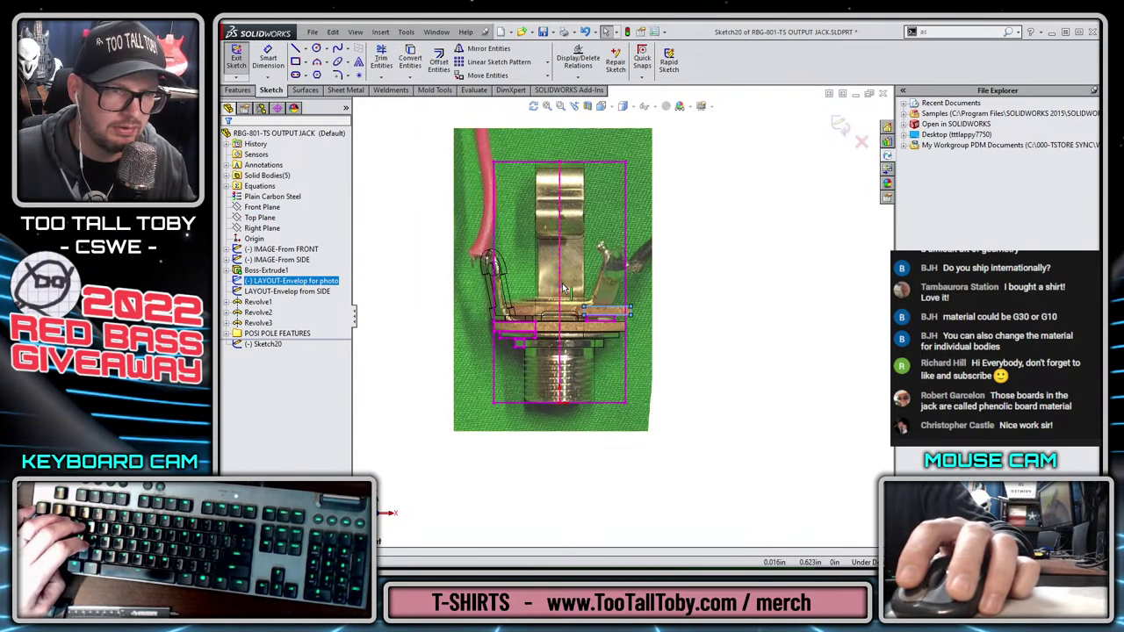
pyautogui.click(410, 56)
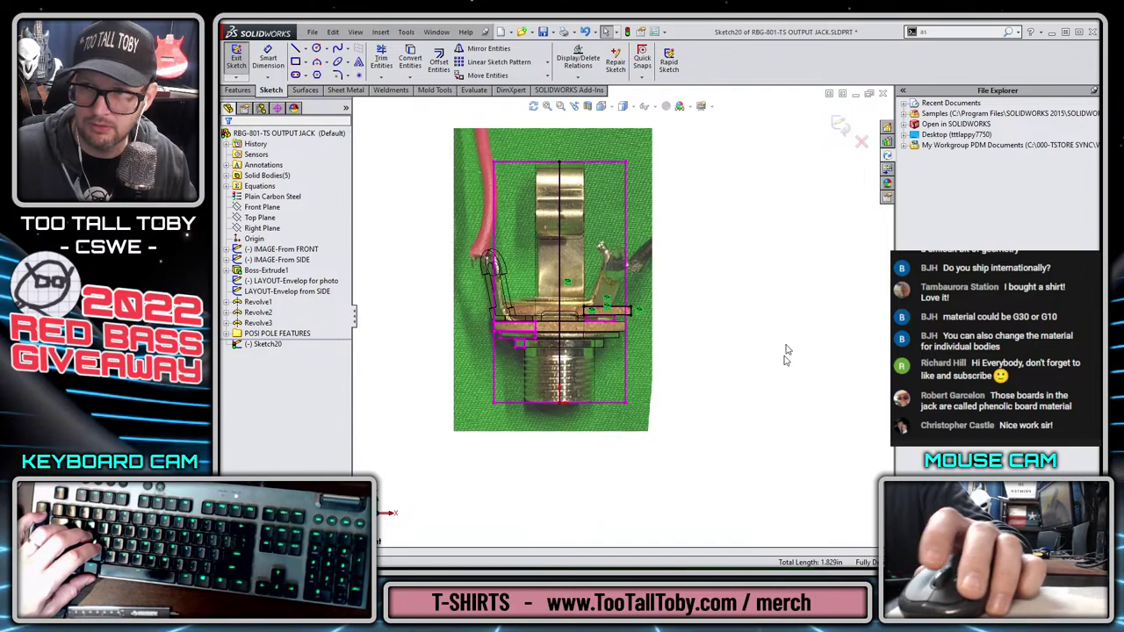
pyautogui.scroll(-1, 742, 350)
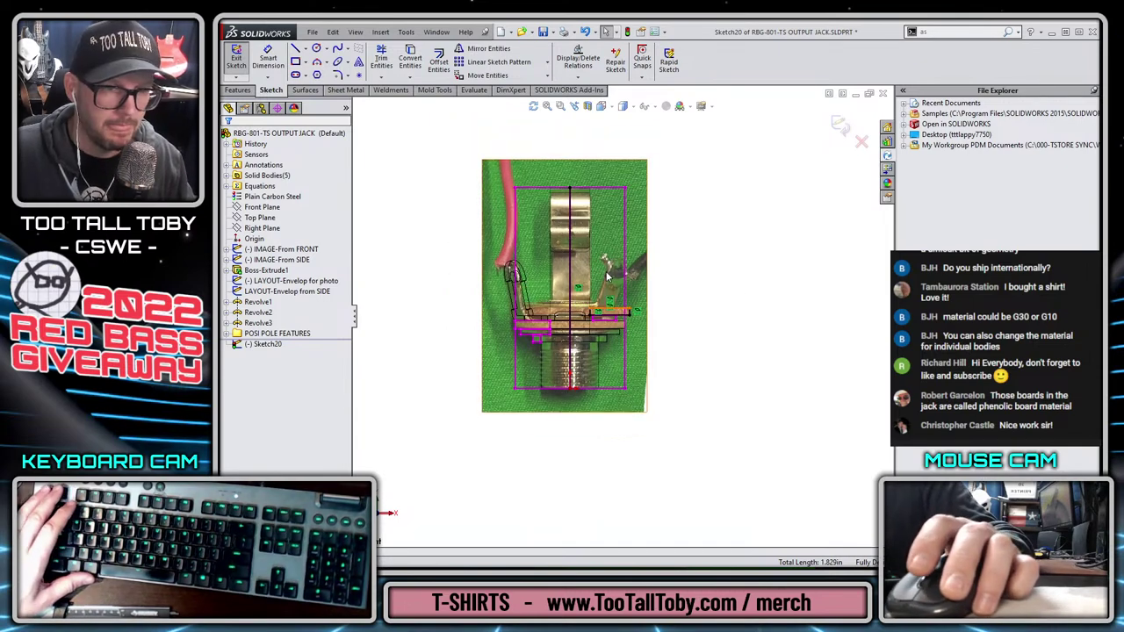
pyautogui.click(570, 302)
pyautogui.click(612, 252)
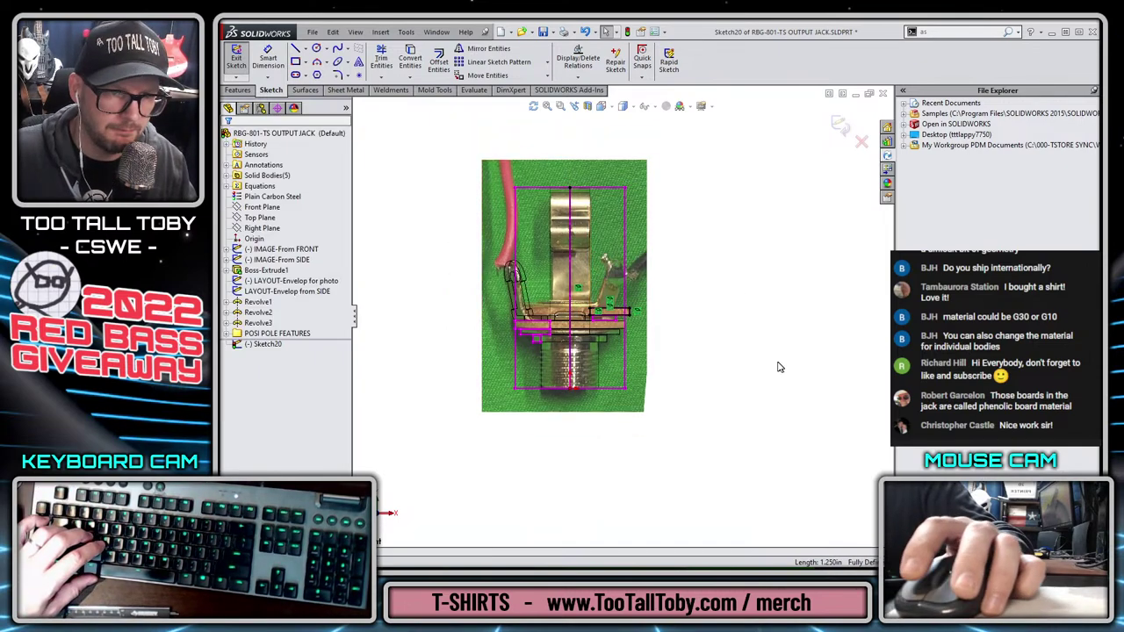
# Revolve the converted washer profile 360 degrees about the centerline
pyautogui.click(237, 90)
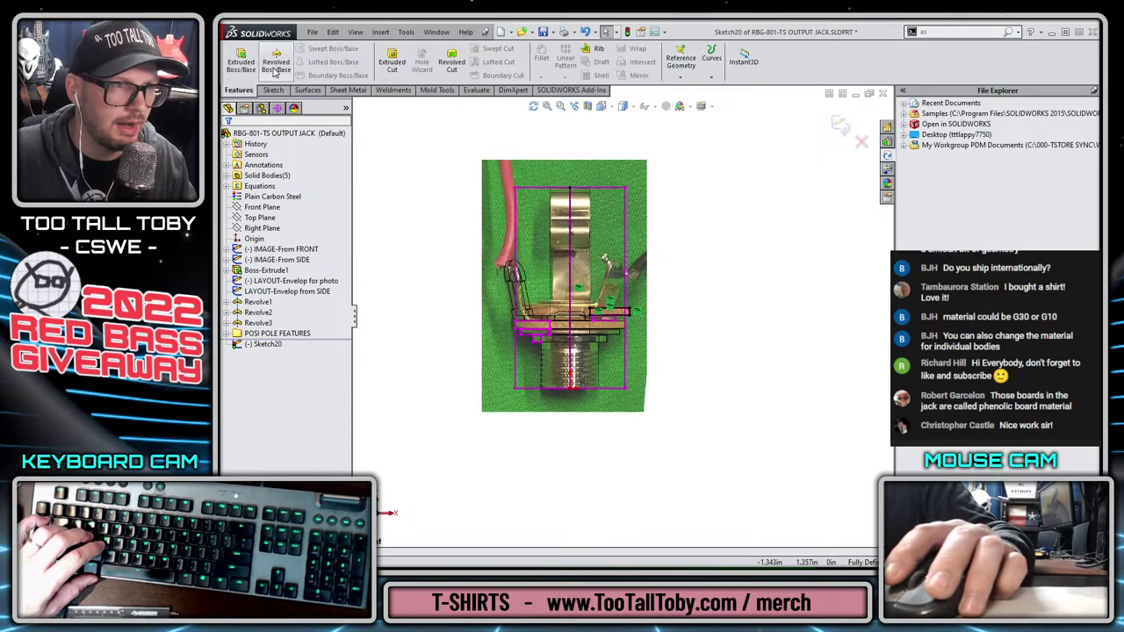
pyautogui.click(274, 61)
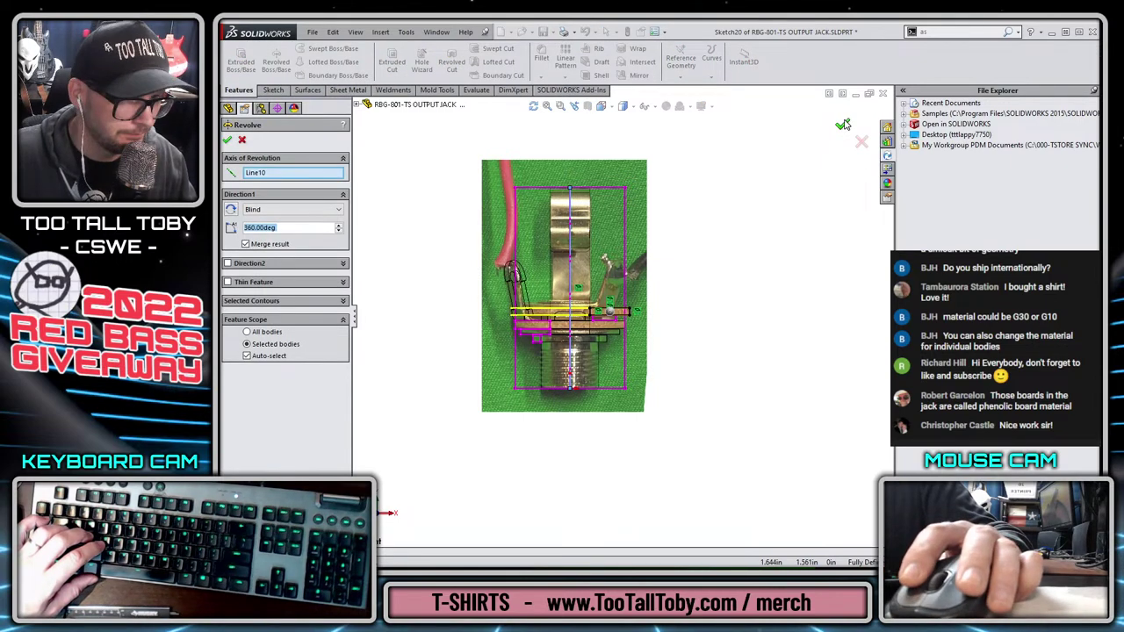
pyautogui.click(843, 125)
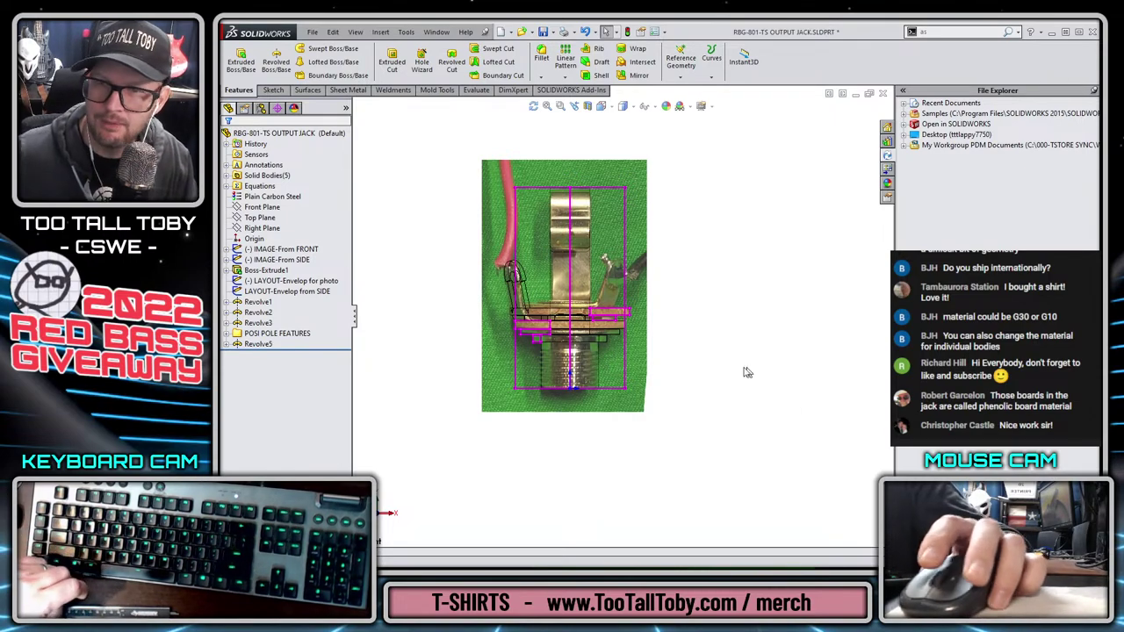
# Set the model's display style to Shaded With Edges
pyautogui.scroll(-5, 629, 299)
pyautogui.moveTo(511, 239); pyautogui.dragTo(603, 402, button='middle')
pyautogui.scroll(5, 622, 316)
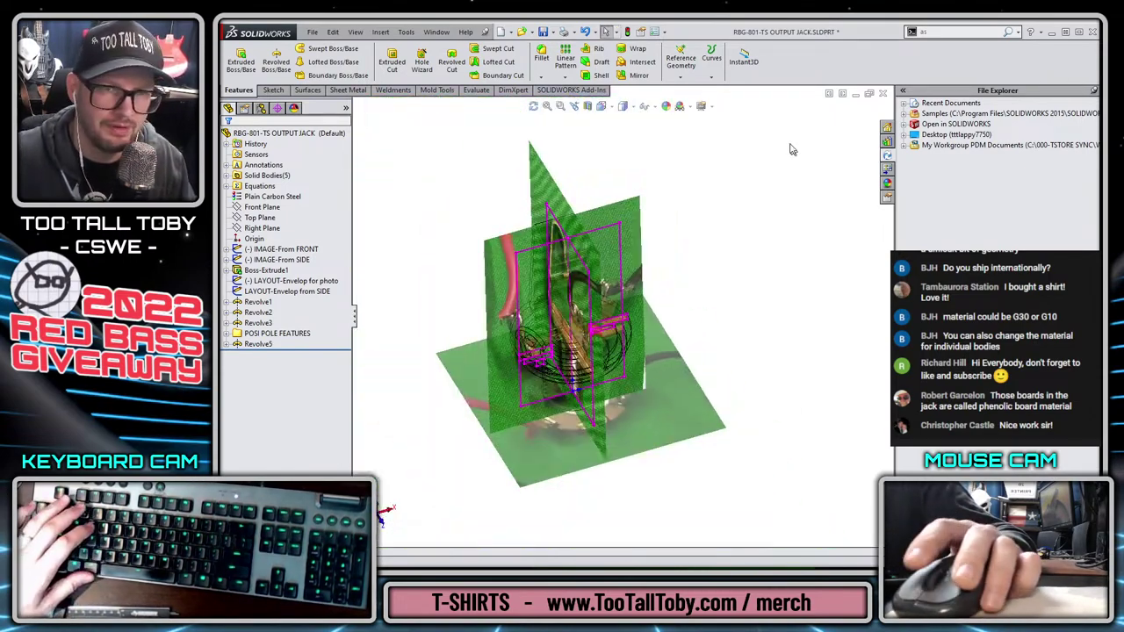
pyautogui.click(622, 107)
pyautogui.click(622, 121)
pyautogui.scroll(-5, 588, 385)
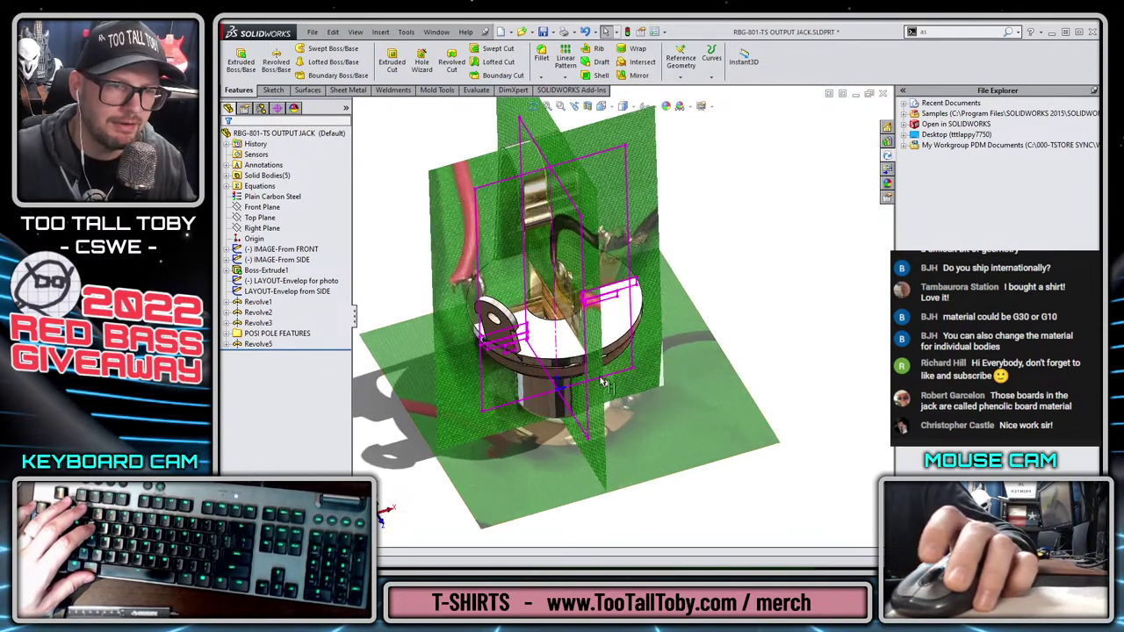
# Hide all sketches, including the reference photos and layout sketches
pyautogui.hotkey('ctrl', '7')
pyautogui.click(654, 107)
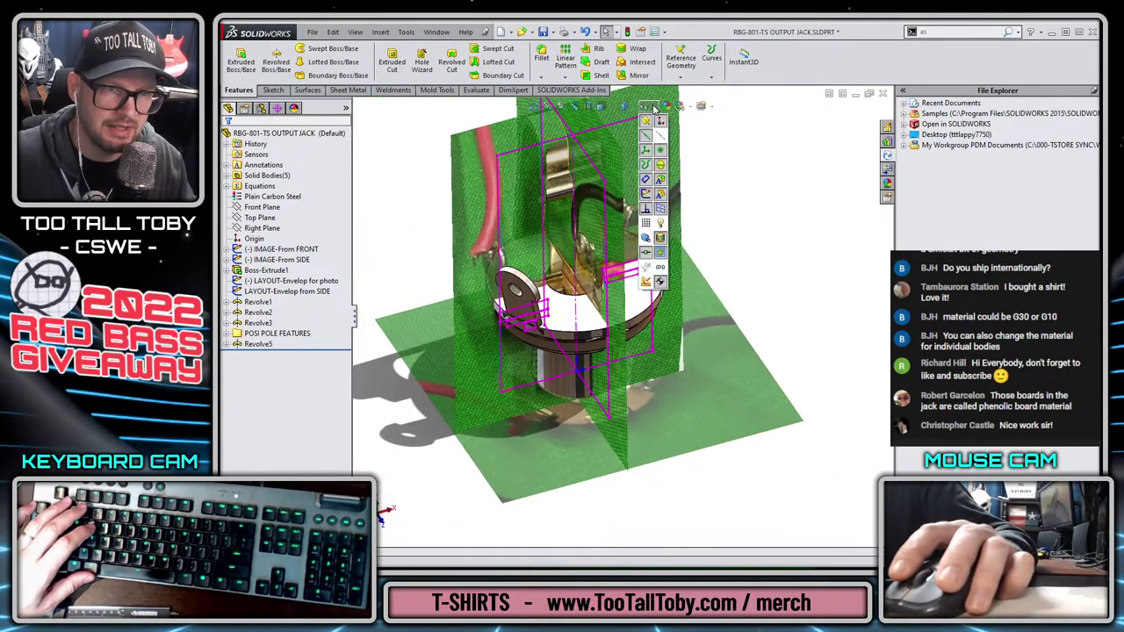
pyautogui.click(647, 193)
pyautogui.click(752, 195)
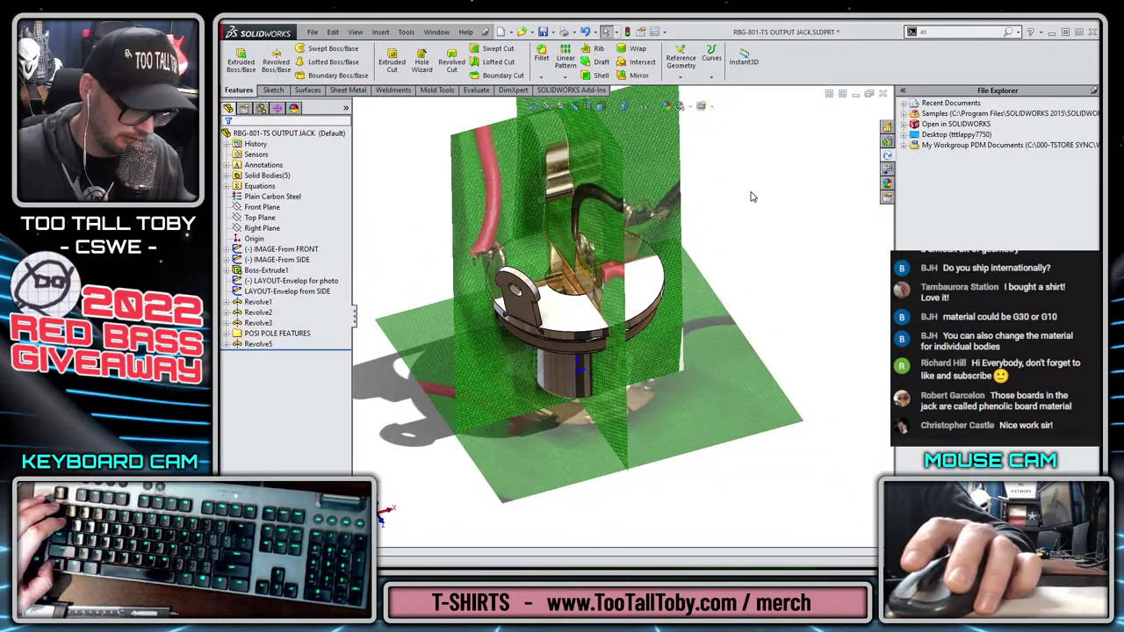
pyautogui.hotkey('ctrl', 's')
# Try to copy the lower disc's brown appearance and paste it onto the upper disc's body
pyautogui.moveTo(738, 331); pyautogui.dragTo(677, 287, button='middle')
pyautogui.scroll(-3, 675, 272)
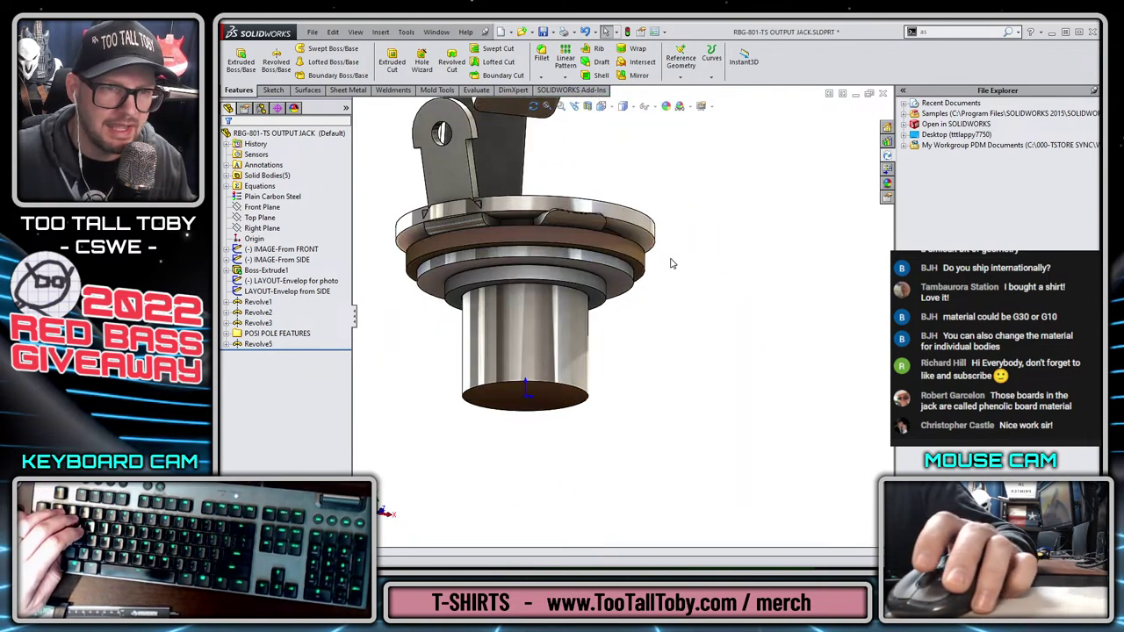
pyautogui.scroll(-4, 615, 290)
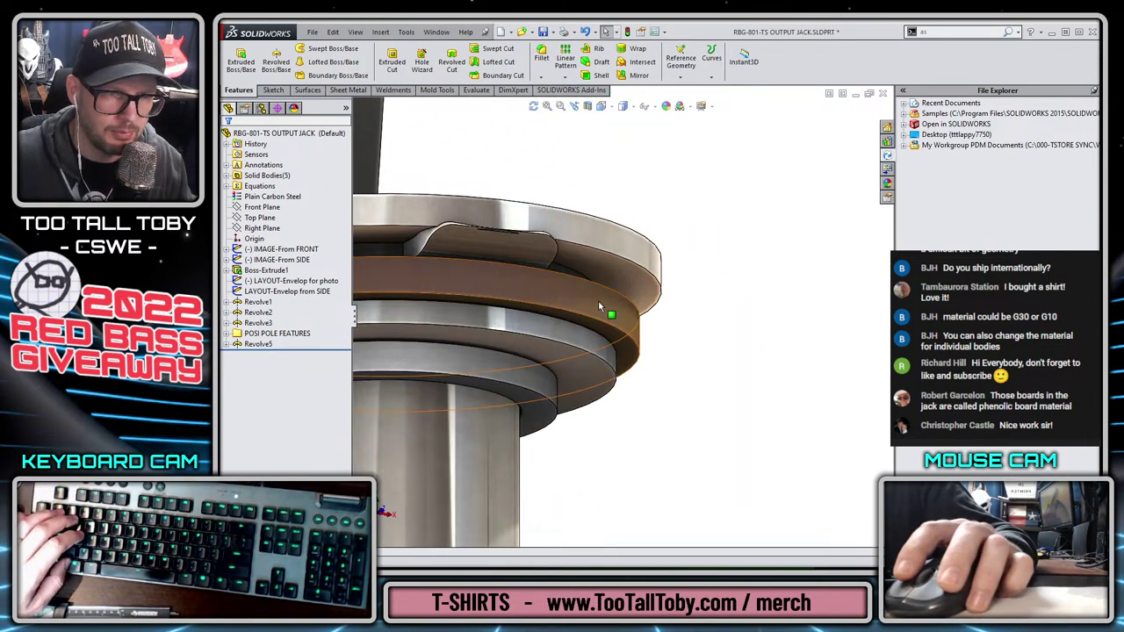
pyautogui.click(604, 310)
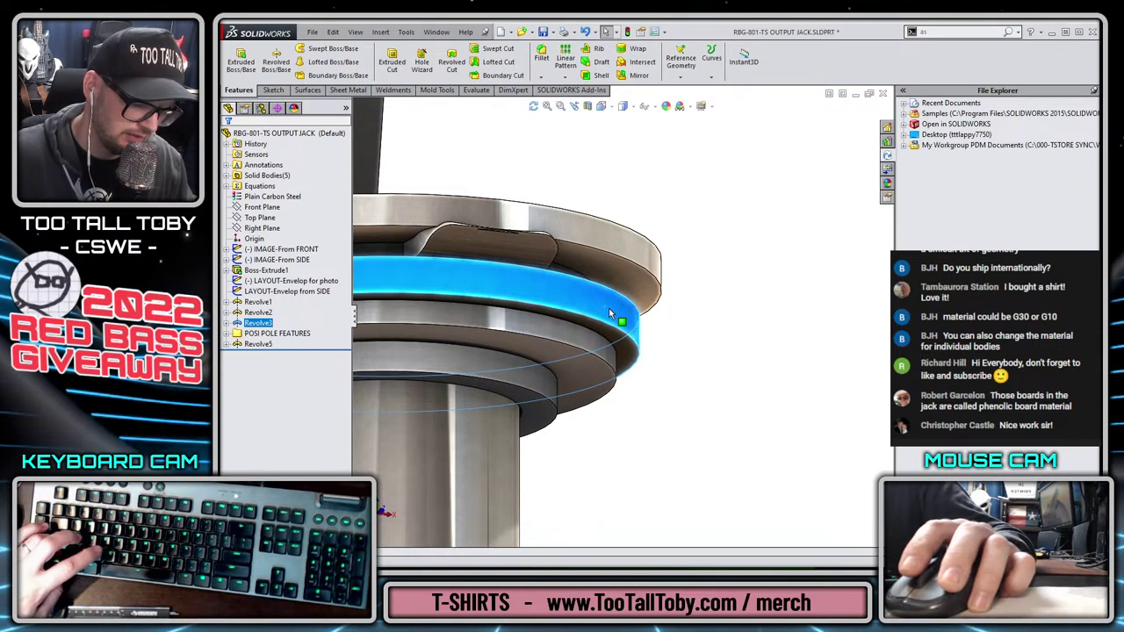
pyautogui.click(637, 253)
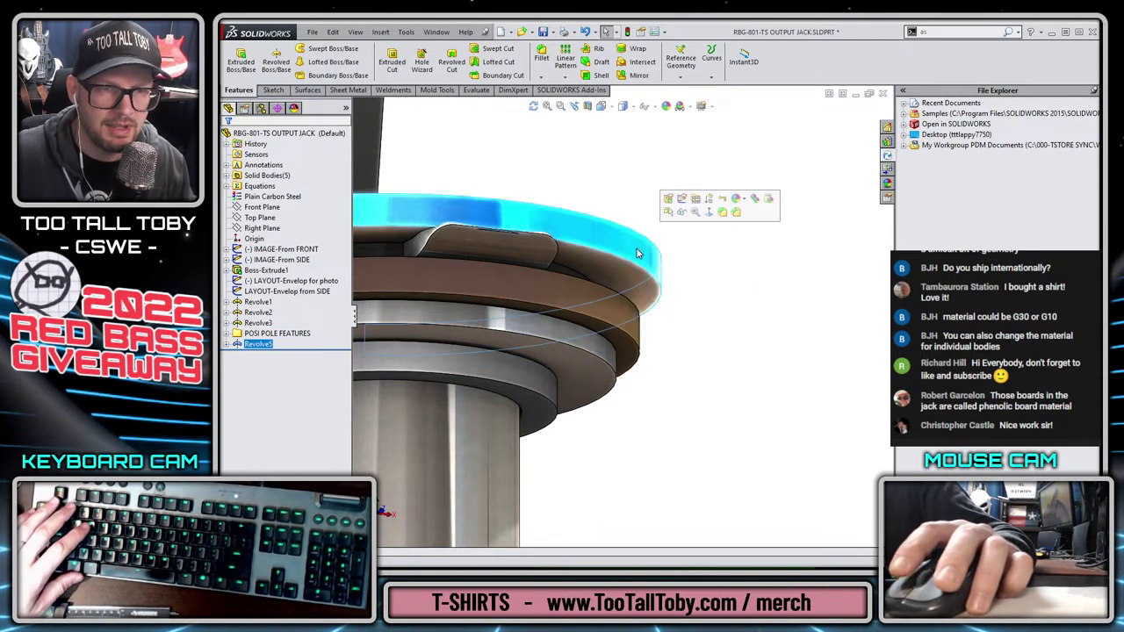
pyautogui.click(756, 201)
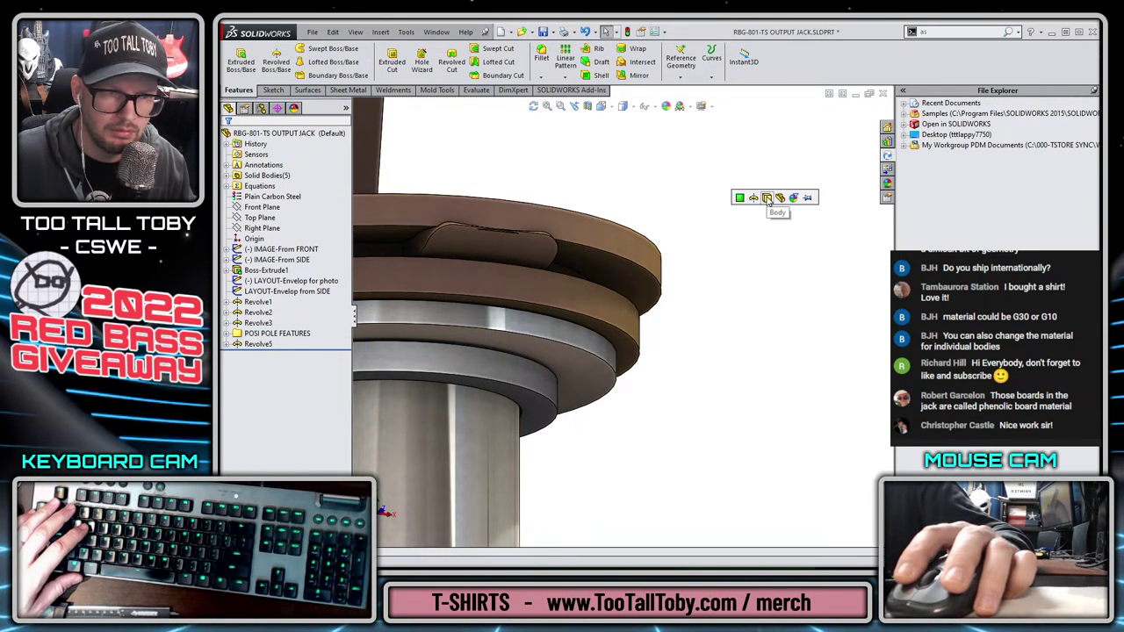
pyautogui.click(767, 199)
pyautogui.scroll(5, 618, 279)
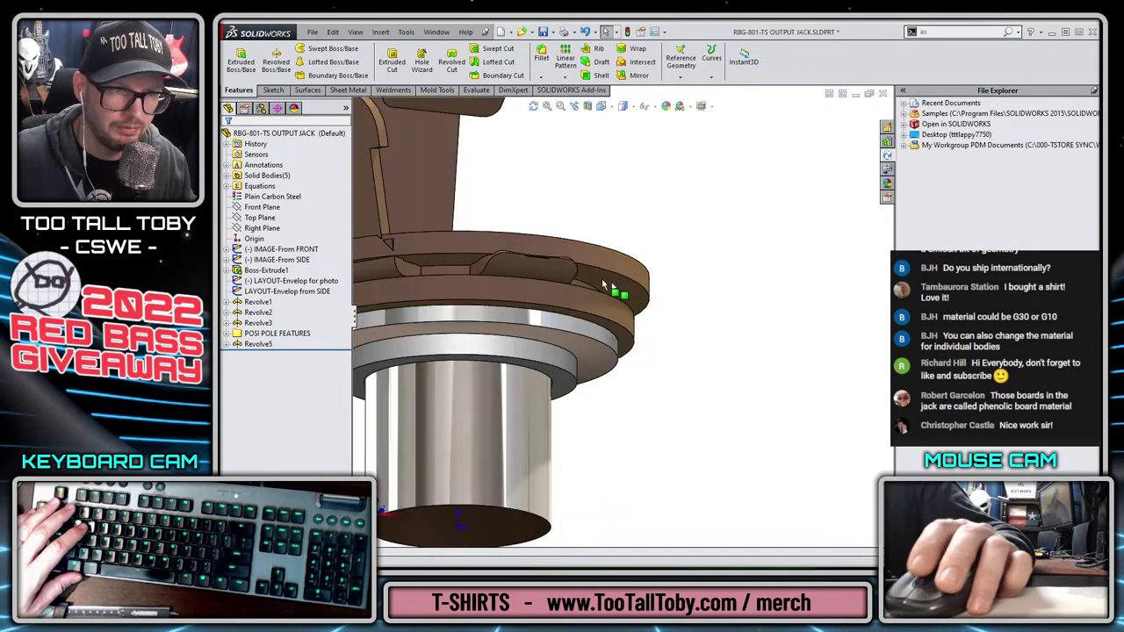
# Edit the upper disc's Revolve5 feature and turn off Merge result to make the disc a separate body
pyautogui.scroll(-3, 550, 280)
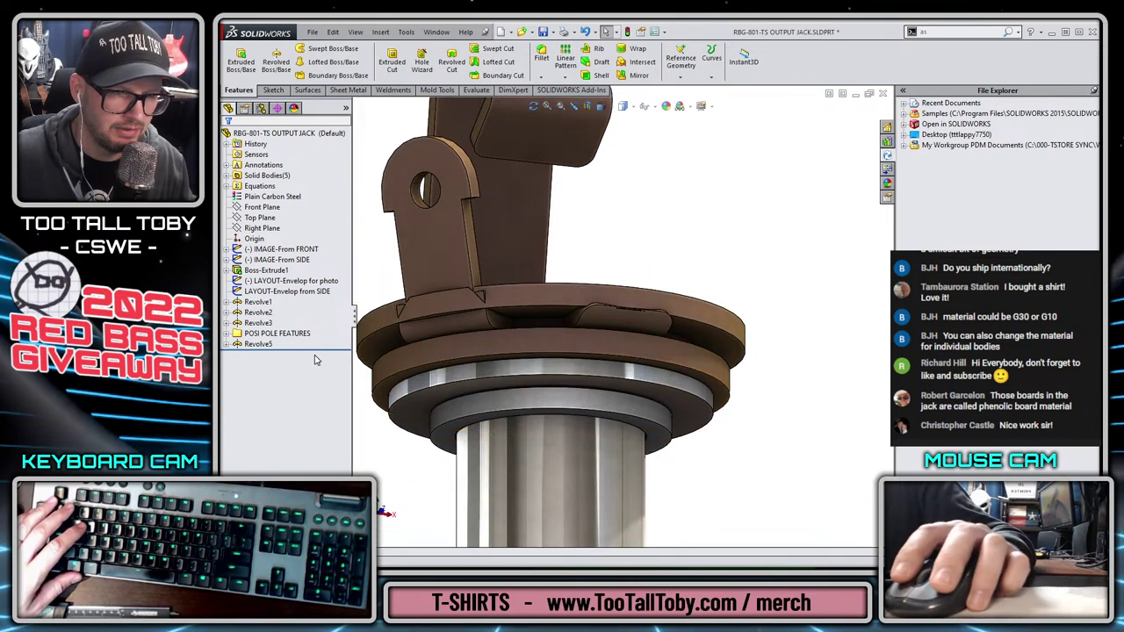
pyautogui.rightClick(251, 342)
pyautogui.click(263, 310)
pyautogui.click(264, 243)
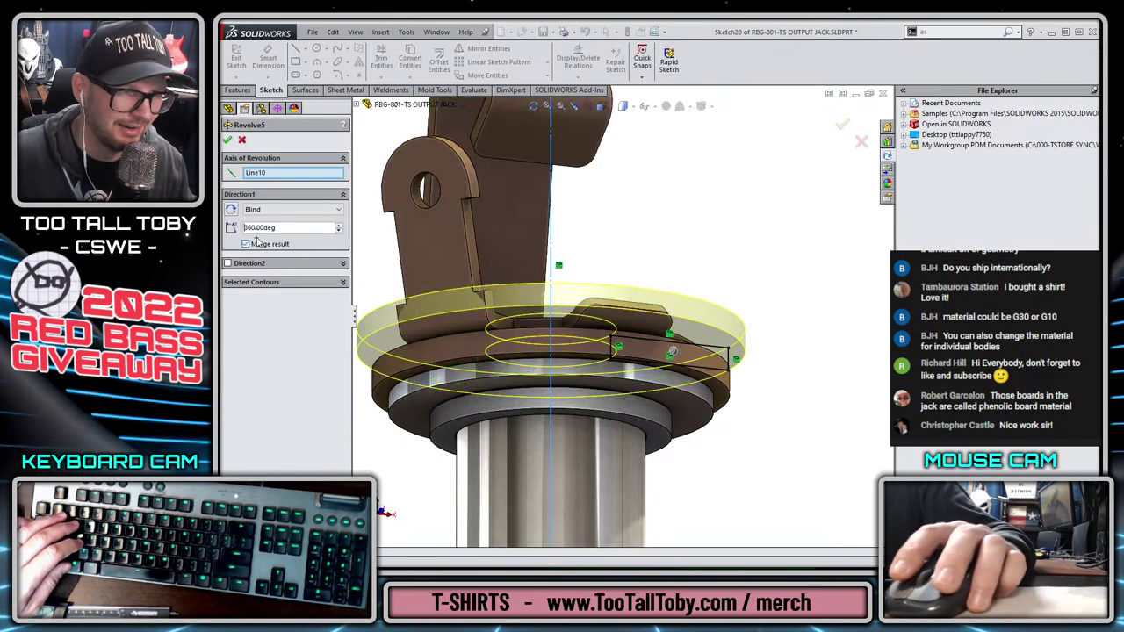
pyautogui.click(226, 140)
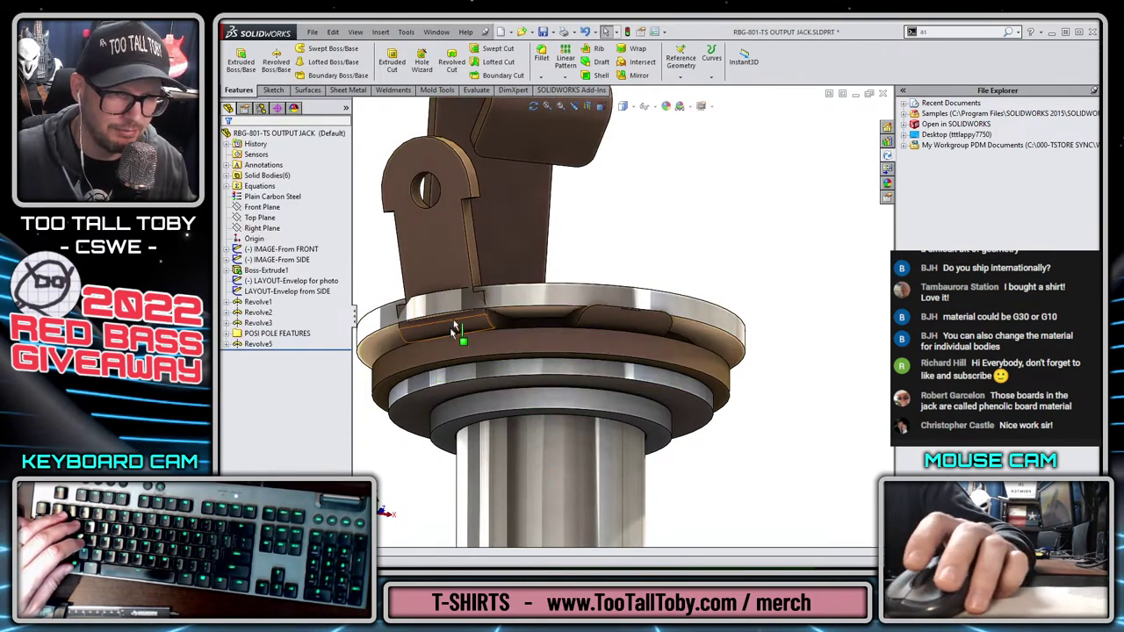
# Copy the metallic appearance from the upper disc and paste it onto the body of the positive pole lug
pyautogui.scroll(-2, 617, 326)
pyautogui.moveTo(683, 336); pyautogui.dragTo(707, 374, button='middle')
pyautogui.scroll(2, 707, 374)
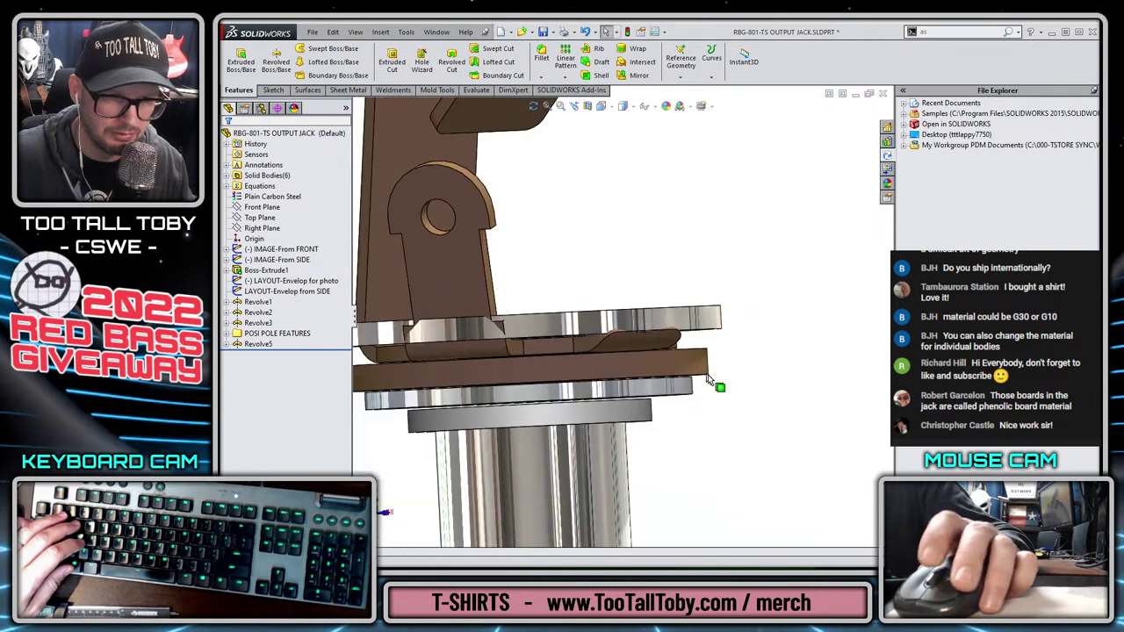
pyautogui.scroll(-3, 714, 385)
pyautogui.scroll(4, 651, 344)
pyautogui.scroll(-3, 553, 326)
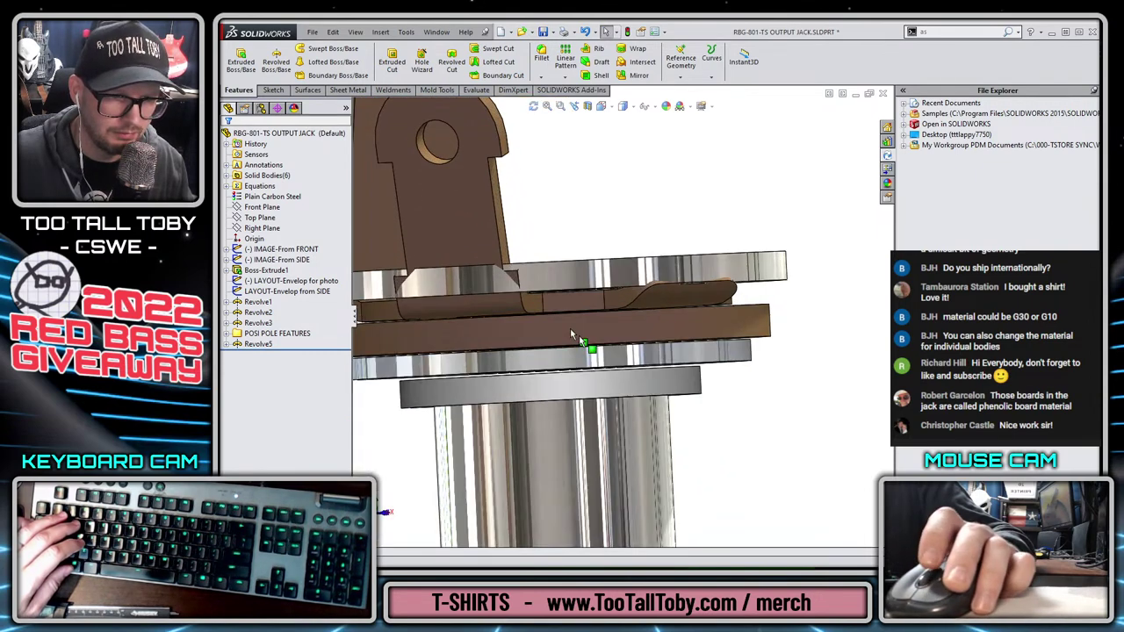
pyautogui.click(578, 271)
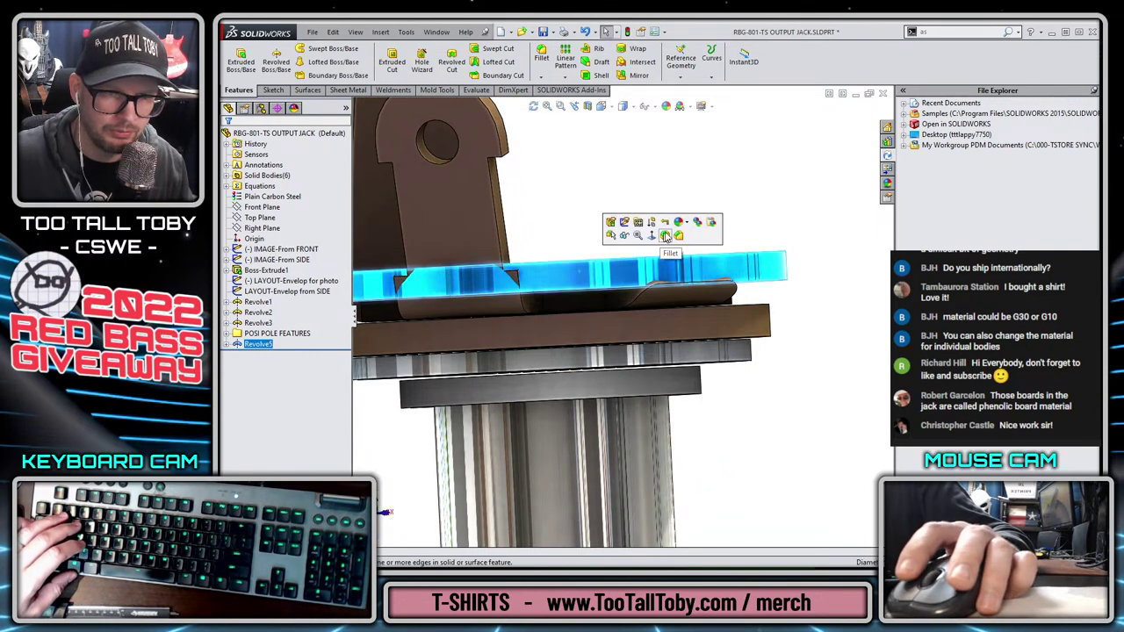
pyautogui.click(704, 226)
pyautogui.click(413, 199)
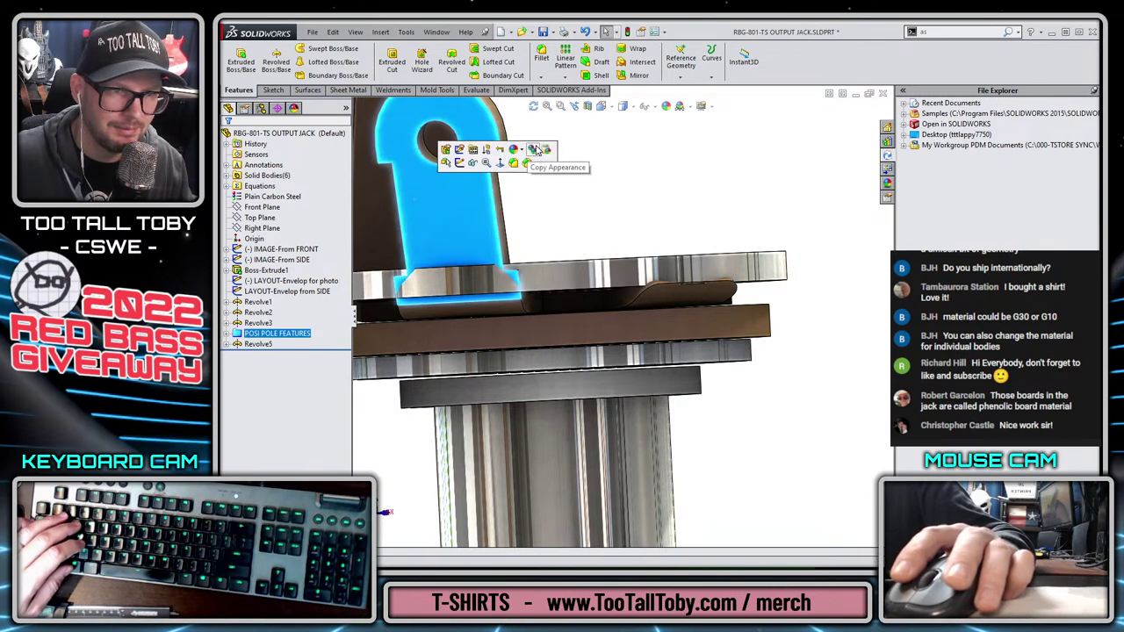
pyautogui.click(546, 151)
pyautogui.click(548, 151)
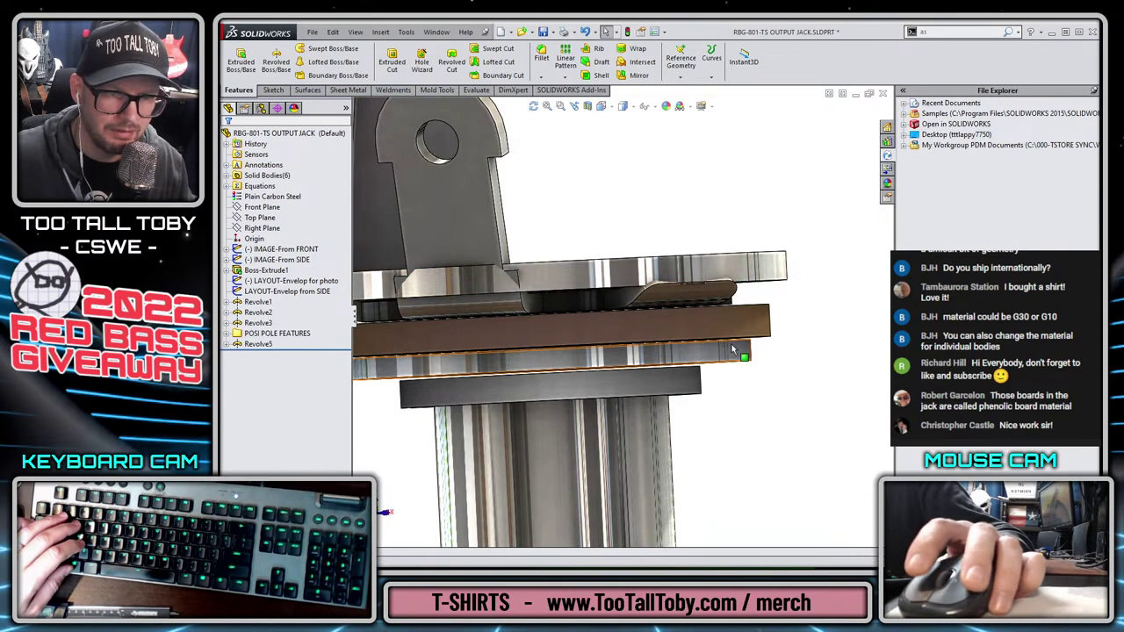
# Copy the brown appearance from the lower Revolve3 disc and paste it onto the upper disc's body
pyautogui.click(742, 320)
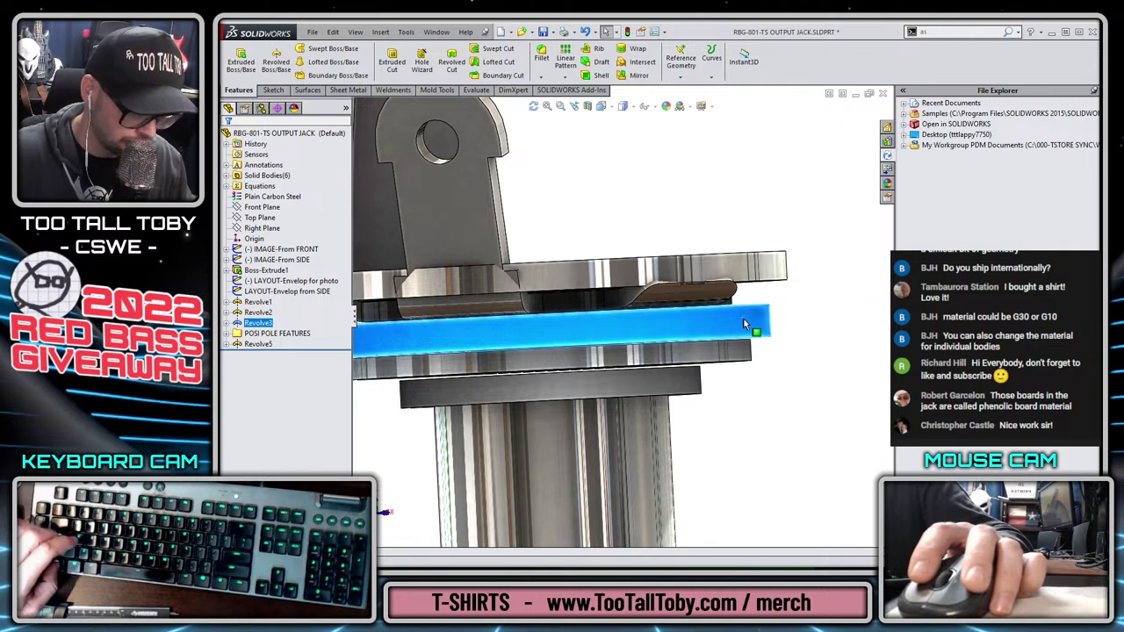
pyautogui.hotkey('ctrl', 'shift', 'c')
pyautogui.click(738, 266)
pyautogui.click(738, 267)
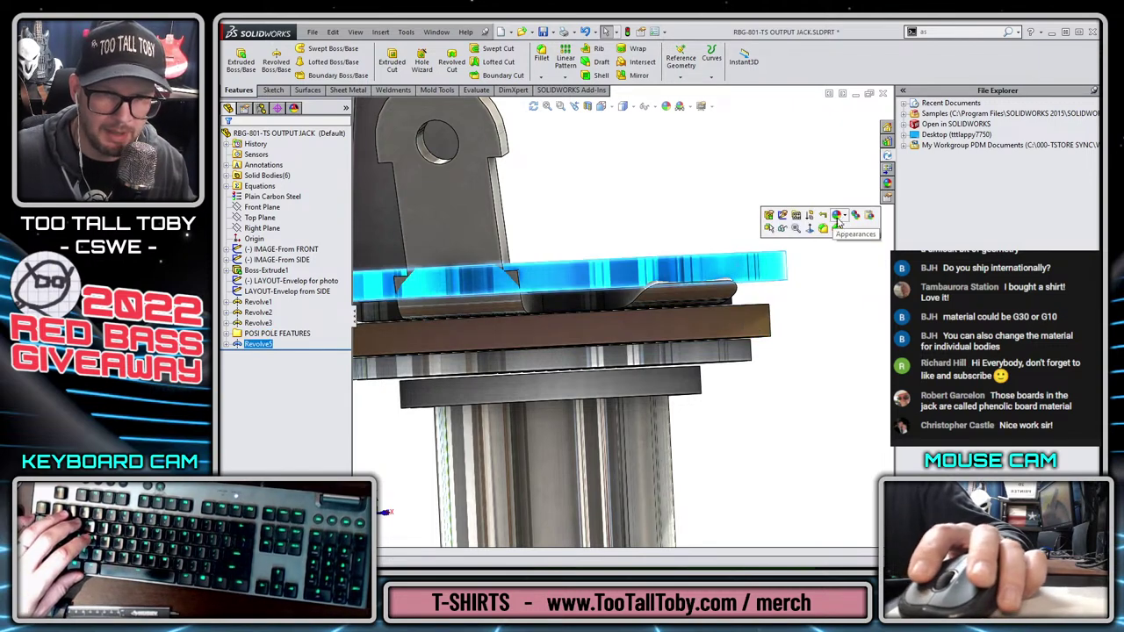
pyautogui.click(869, 213)
pyautogui.click(869, 213)
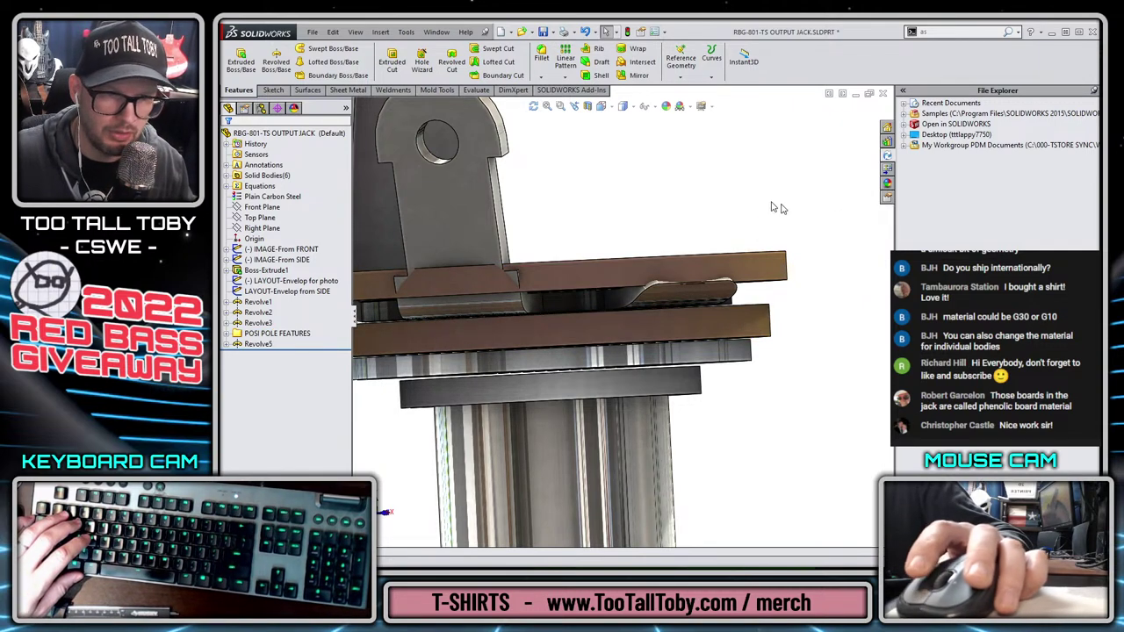
# Start a sketch on the upper disc's top face, viewed straight on
pyautogui.moveTo(856, 224); pyautogui.dragTo(690, 329, button='middle')
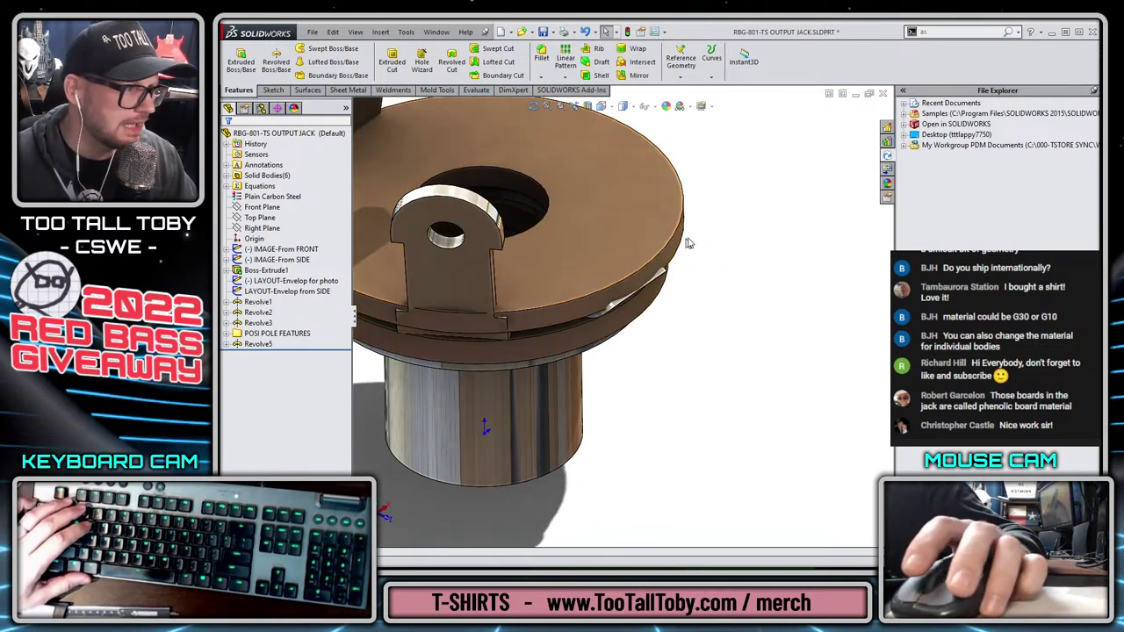
pyautogui.scroll(4, 694, 210)
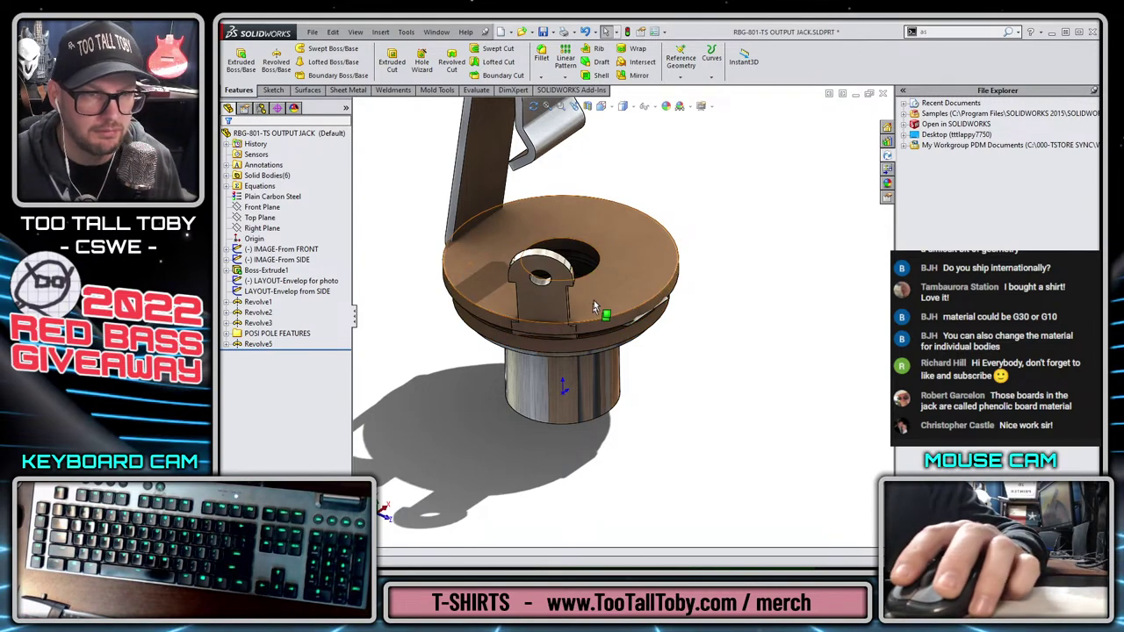
pyautogui.click(615, 298)
pyautogui.click(644, 256)
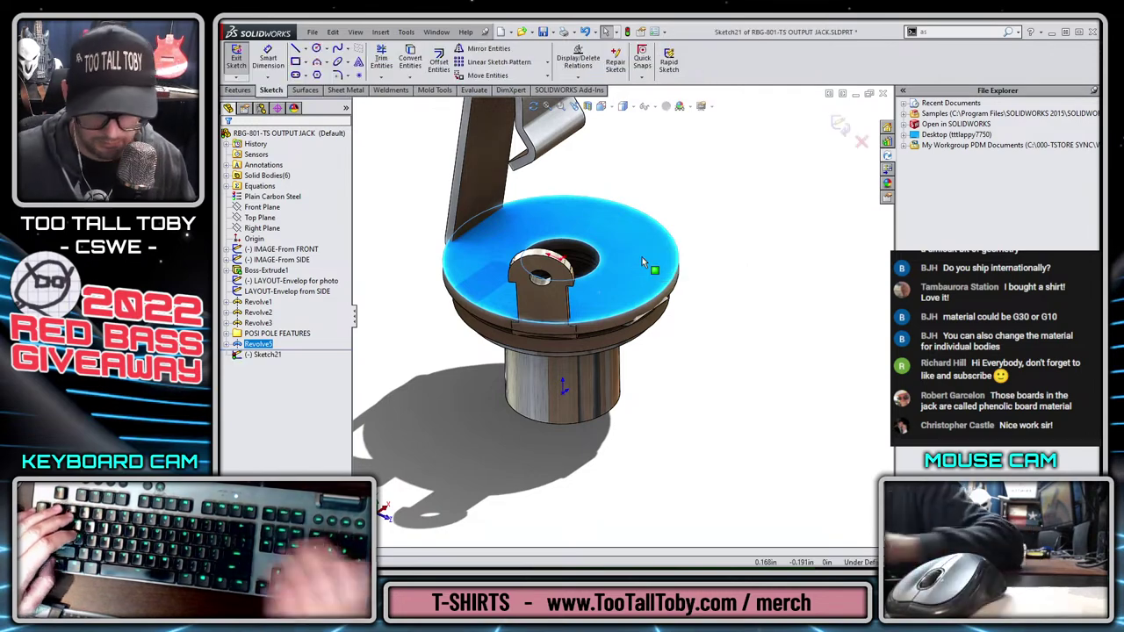
pyautogui.scroll(-3, 595, 423)
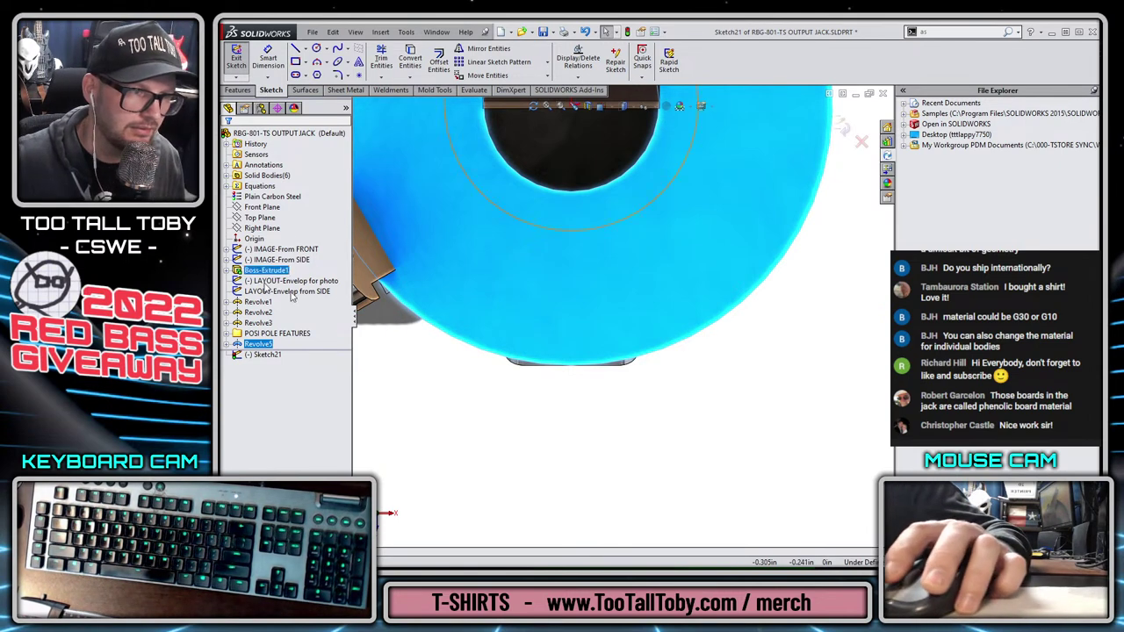
# Turn sketch visibility back on and leave the empty sketch with a rebuild to display the reference photos
pyautogui.press('z')
pyautogui.press('z')
pyautogui.click(648, 109)
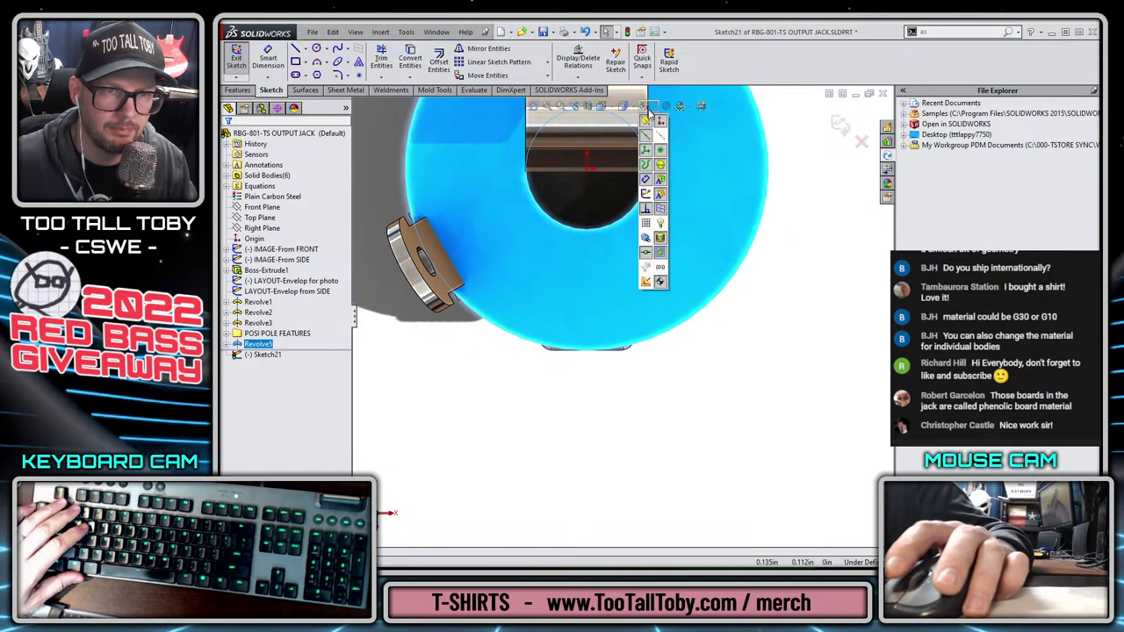
pyautogui.click(647, 194)
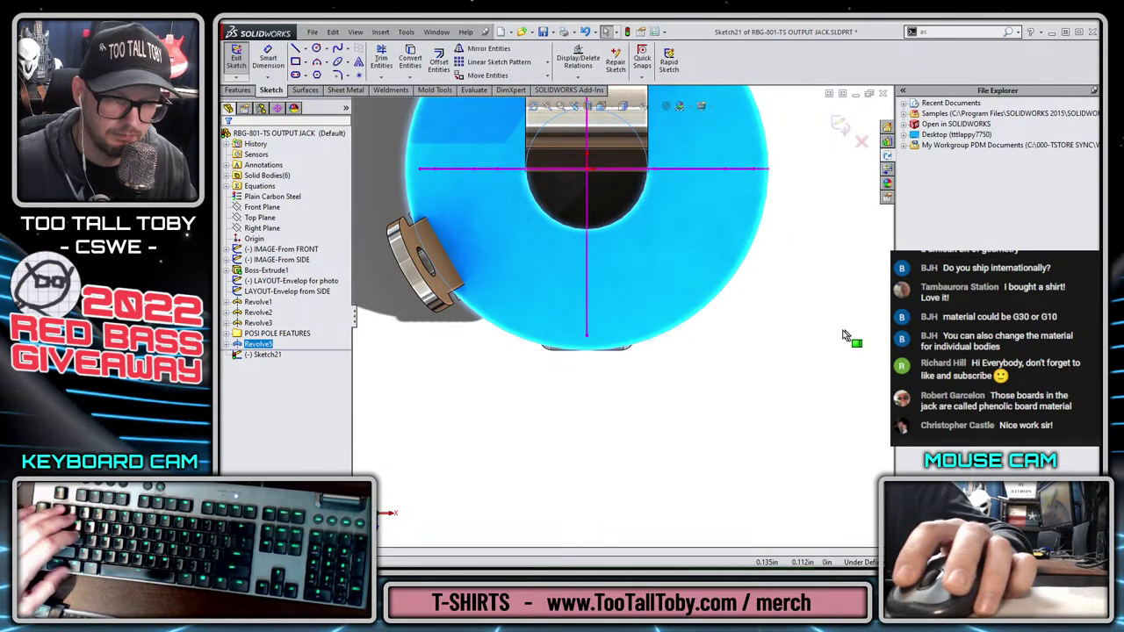
pyautogui.hotkey('ctrl', 'b')
# Open a new sketch on the upper disc's top face and switch the display style to Wireframe
pyautogui.click(615, 256)
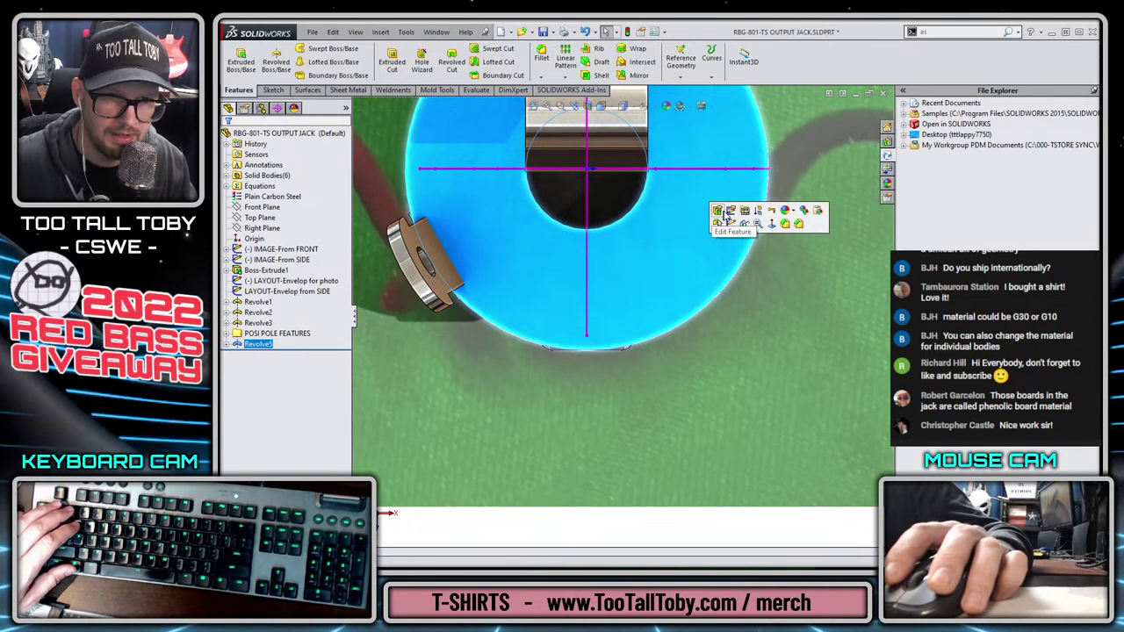
pyautogui.click(718, 221)
pyautogui.click(620, 108)
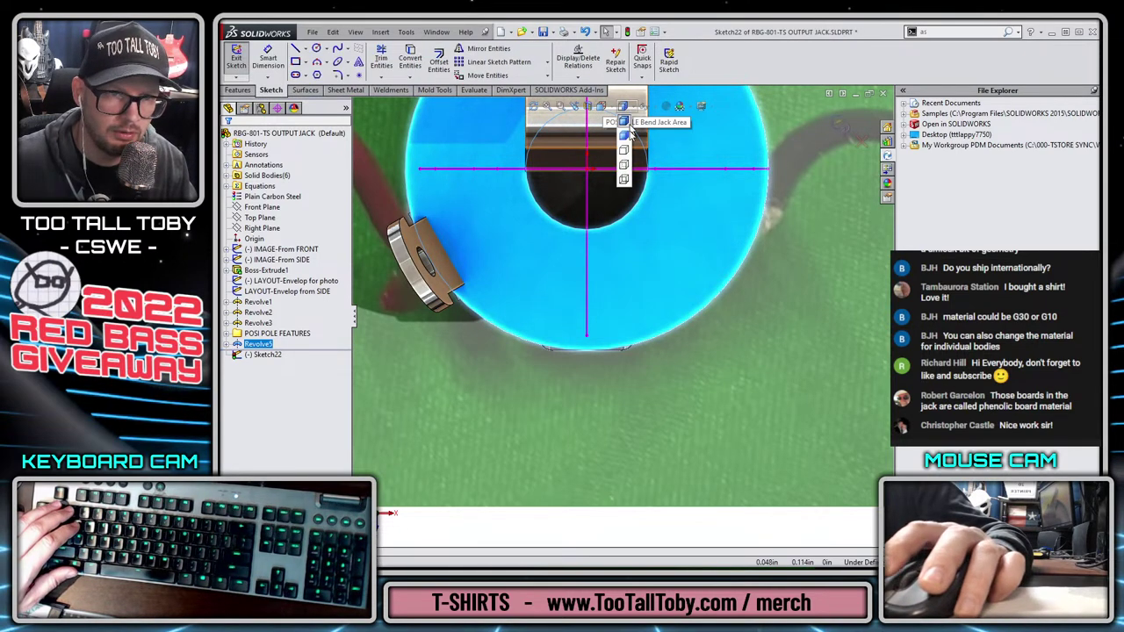
pyautogui.click(625, 177)
pyautogui.scroll(-3, 560, 343)
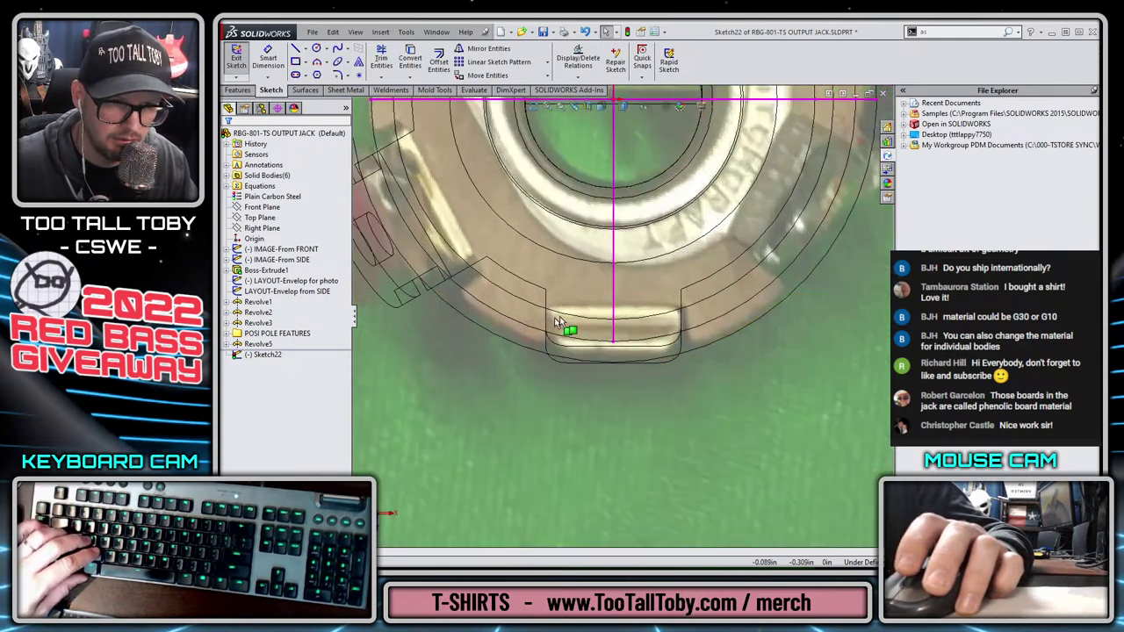
pyautogui.scroll(-1, 537, 312)
# Sketch a corner rectangle about 0.207 in wide around the bent tab at the disc's lower edge
pyautogui.press('s')
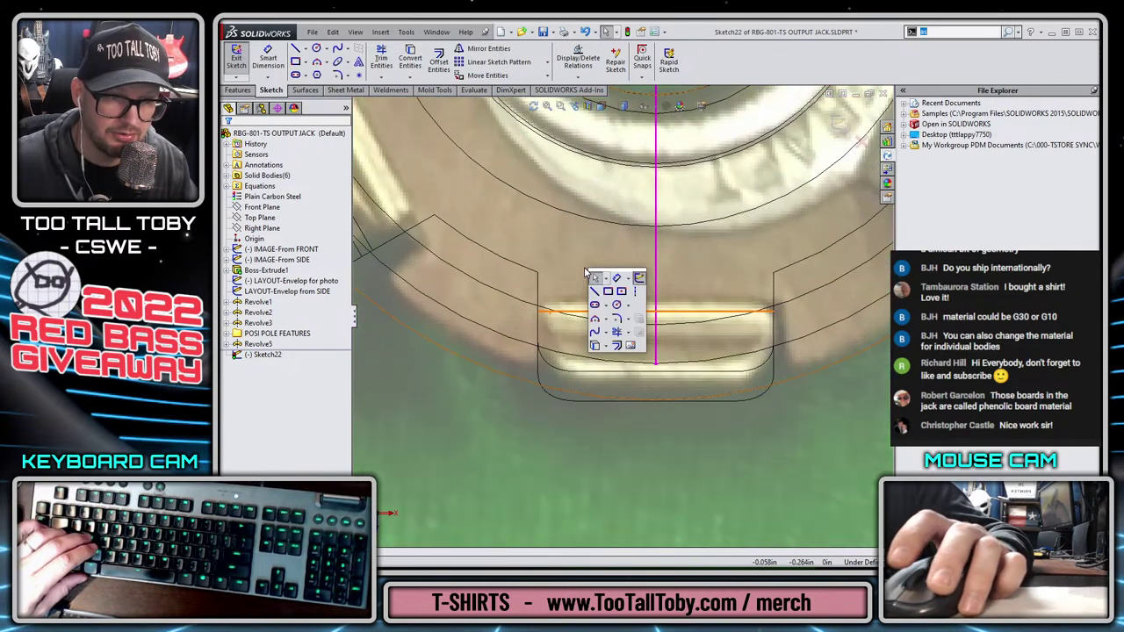
pyautogui.click(616, 293)
pyautogui.scroll(2, 620, 307)
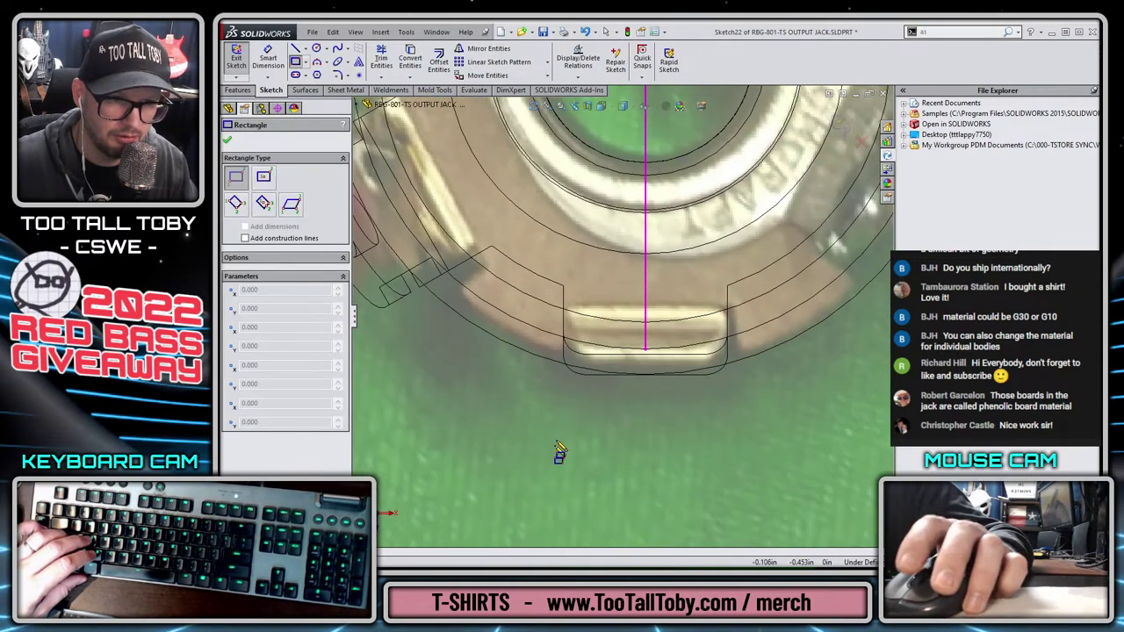
pyautogui.click(554, 389)
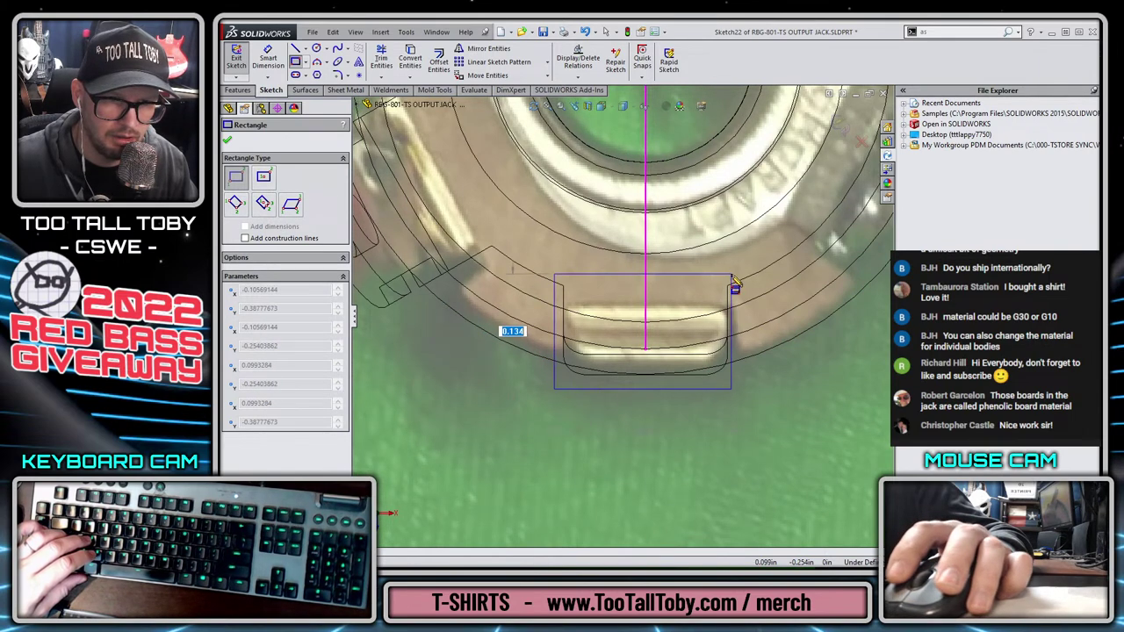
pyautogui.click(733, 293)
pyautogui.press('Escape')
# Constrain the midpoint of the rectangle's top edge to the vertical layout line to center the rectangle on the tab
pyautogui.click(701, 294)
pyautogui.rightClick(673, 291)
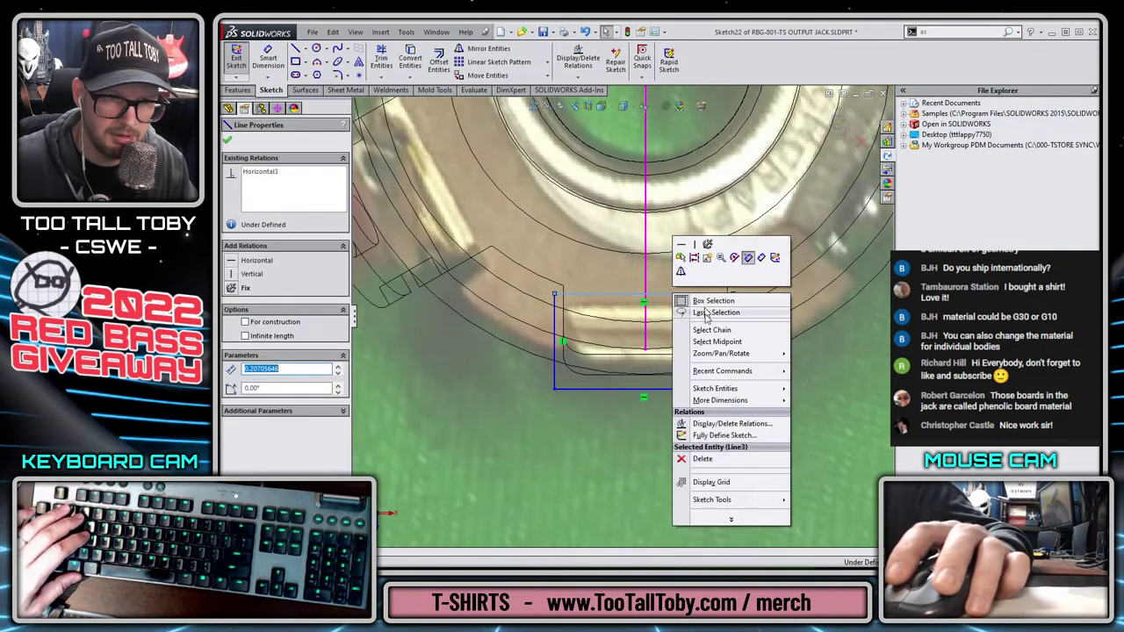
pyautogui.click(712, 341)
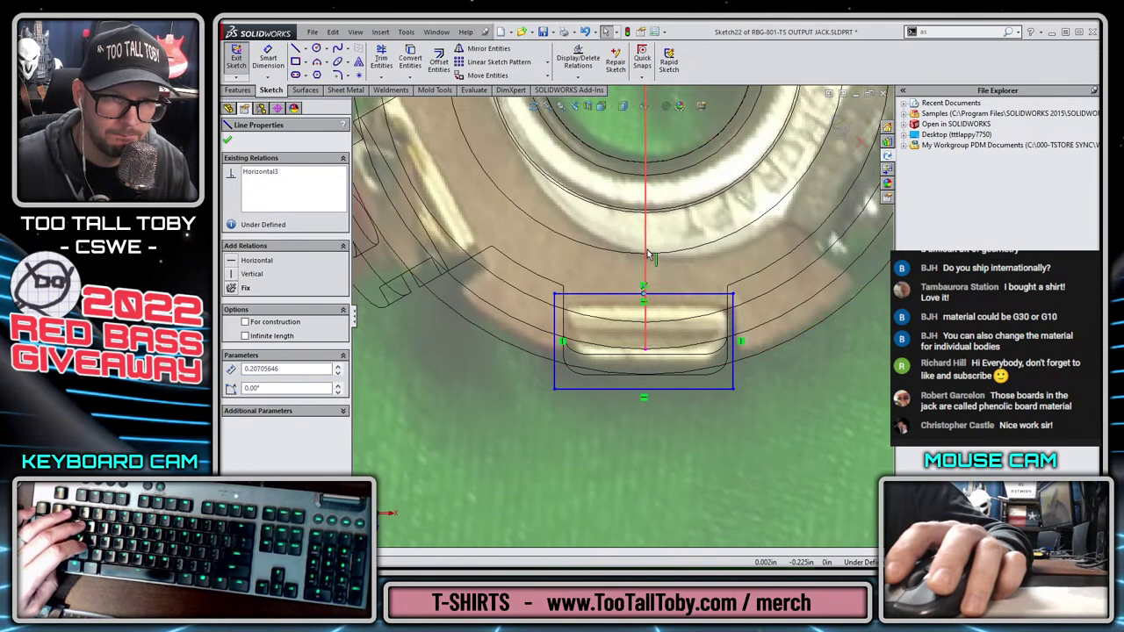
pyautogui.keyDown('ctrl'); pyautogui.click(647, 251); pyautogui.keyUp('ctrl')
pyautogui.click(693, 186)
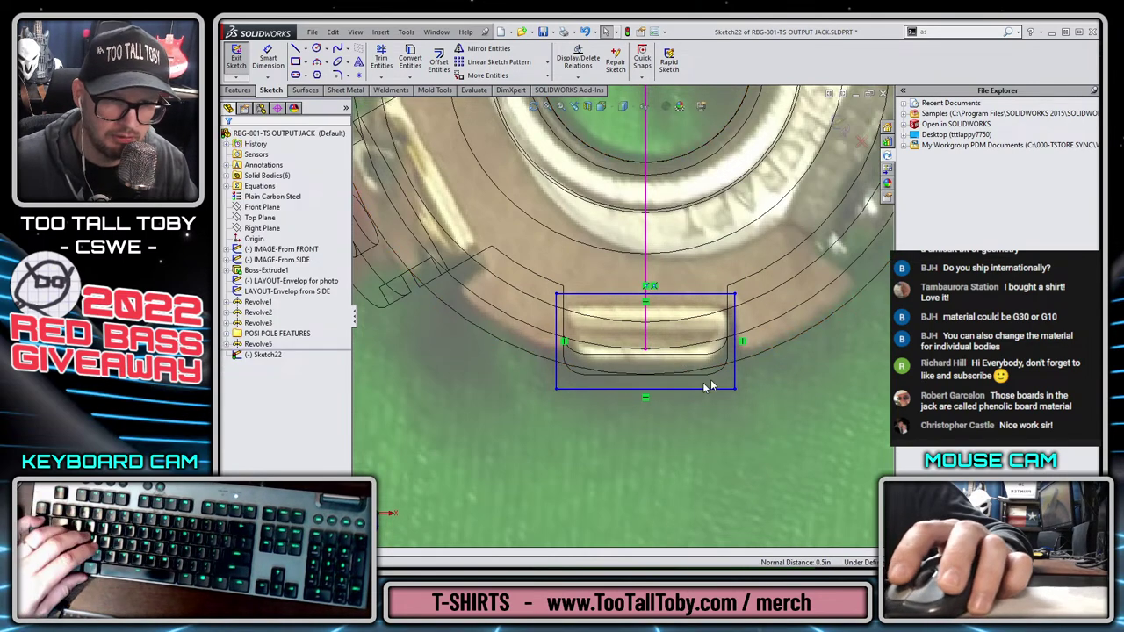
# Widen the rectangle to about 0.210 in and bring its top edge down closer to the bent tab
pyautogui.click(735, 381)
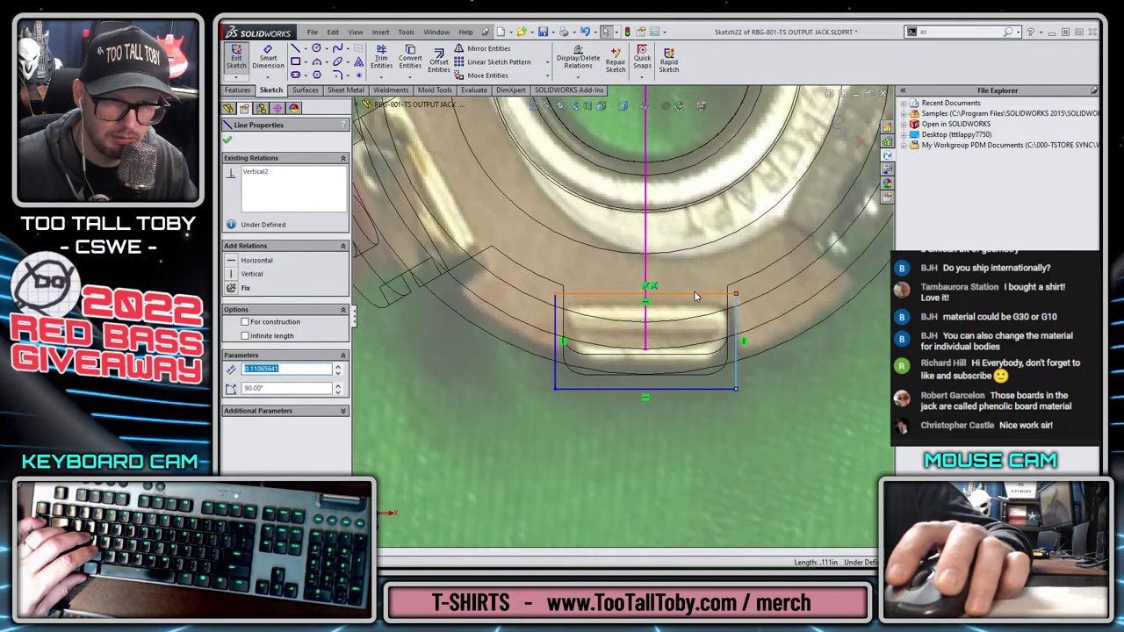
pyautogui.moveTo(695, 293); pyautogui.dragTo(695, 311)
pyautogui.scroll(5, 624, 321)
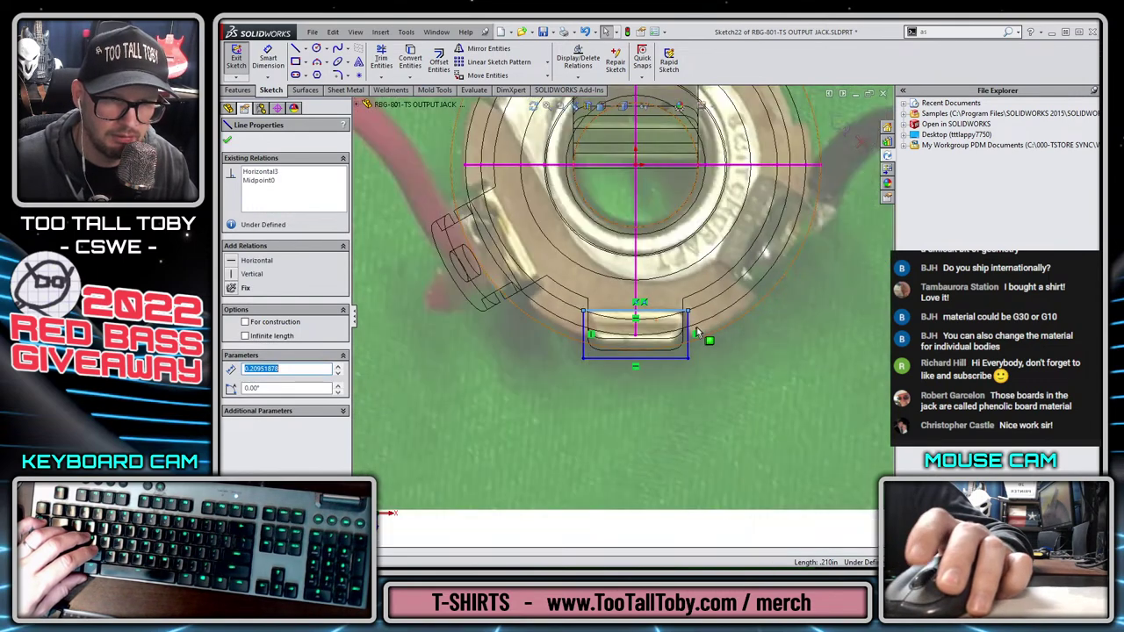
# Set up an extruded cut of the rectangle up to the upper disc's underside face, restoring a shaded display
pyautogui.moveTo(613, 367)
pyautogui.mouseDown(button='middle')
pyautogui.moveTo(649, 223)
pyautogui.moveTo(643, 246)
pyautogui.mouseUp(button='middle')
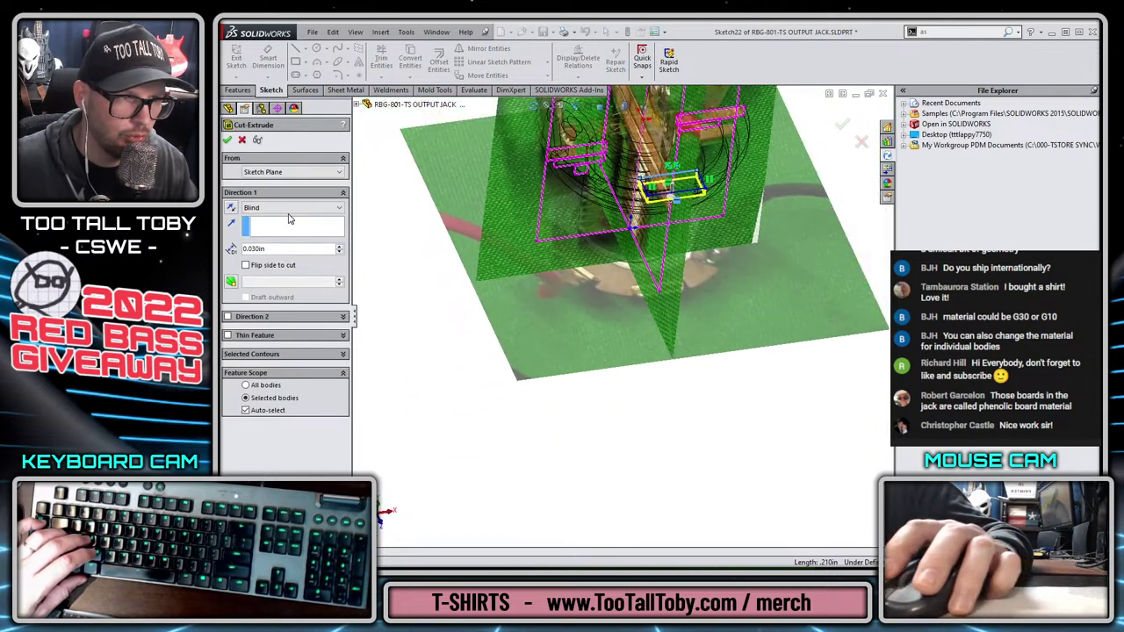
pyautogui.click(290, 208)
pyautogui.click(290, 245)
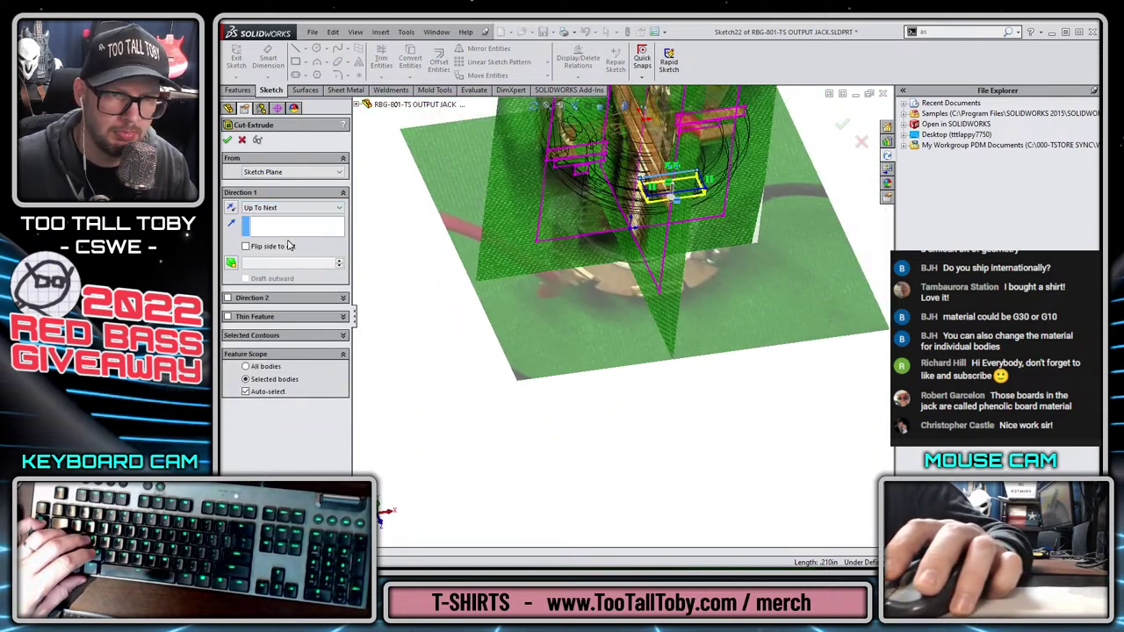
pyautogui.click(290, 208)
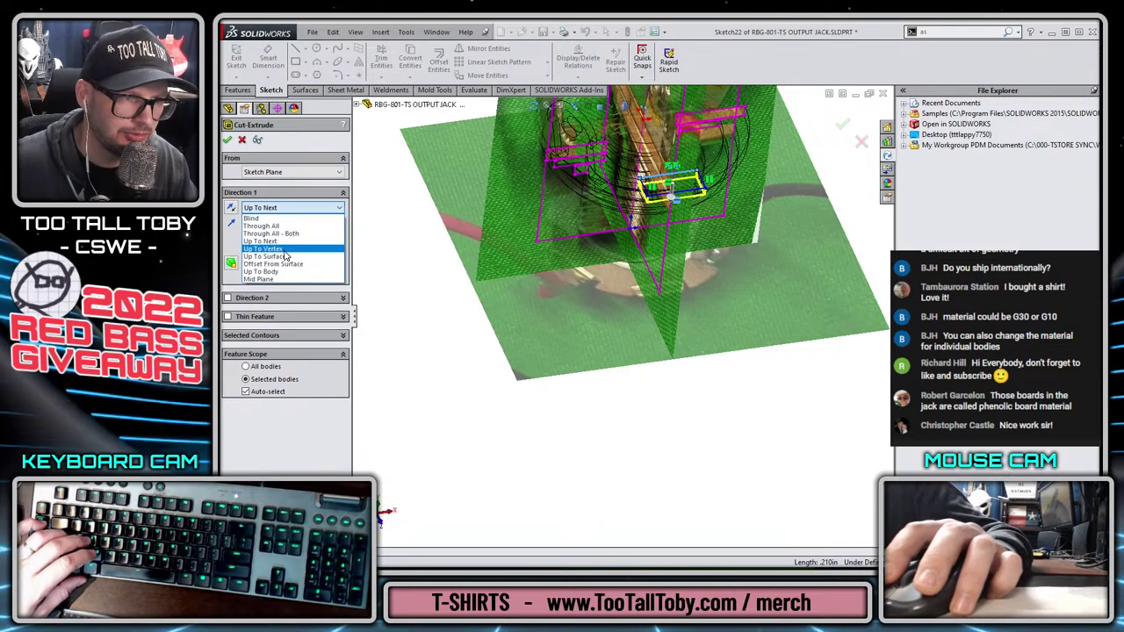
pyautogui.click(290, 255)
pyautogui.click(622, 106)
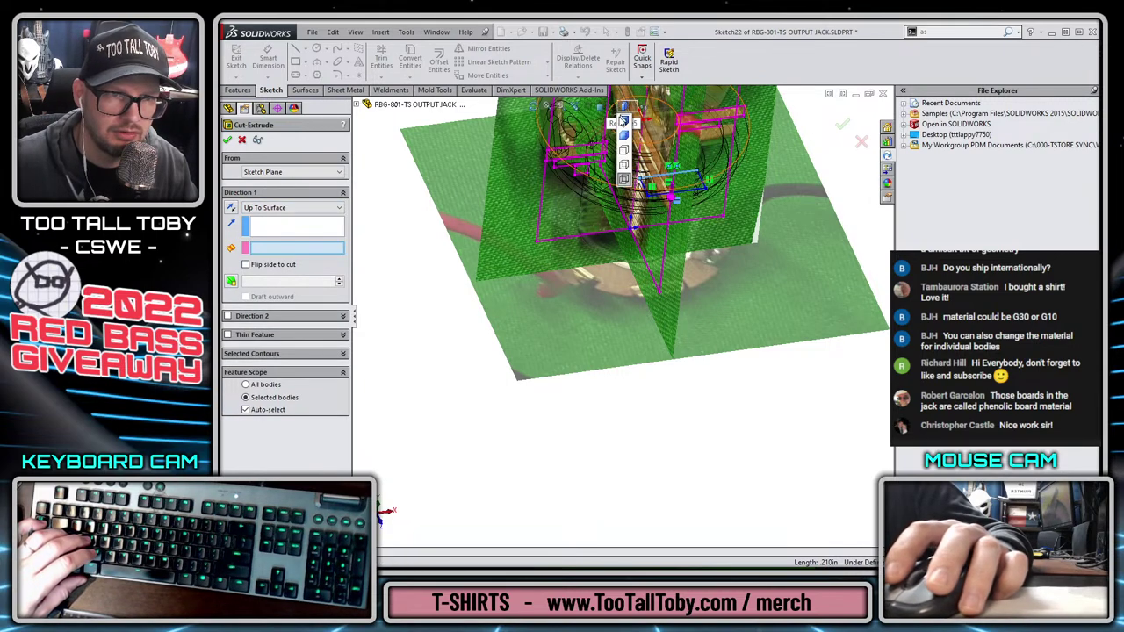
pyautogui.click(625, 123)
pyautogui.scroll(-5, 679, 204)
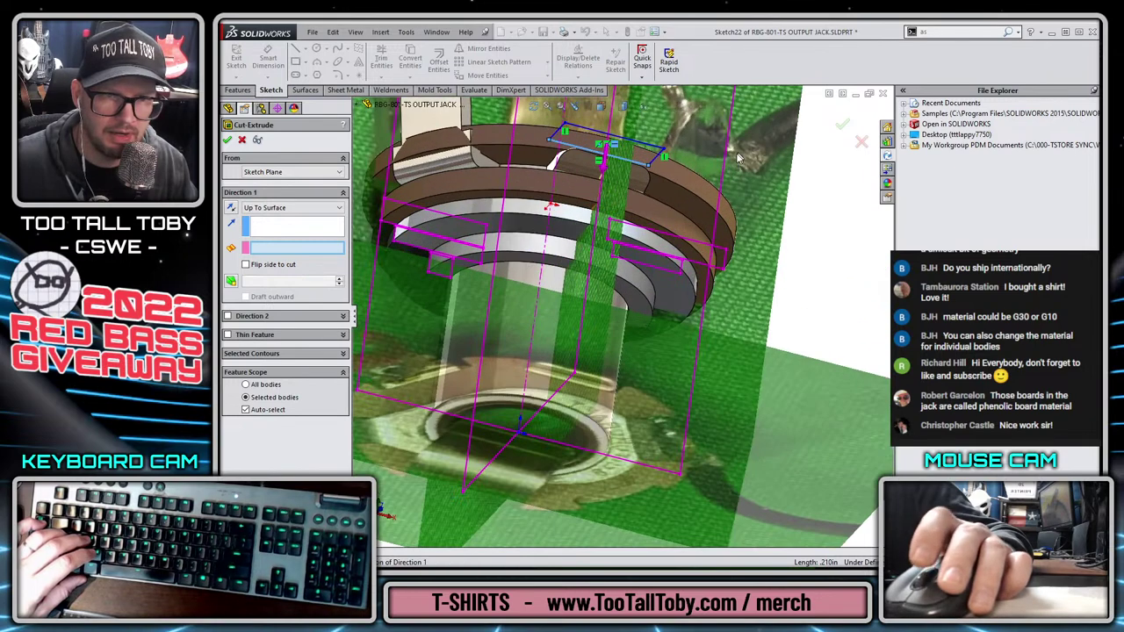
pyautogui.click(683, 202)
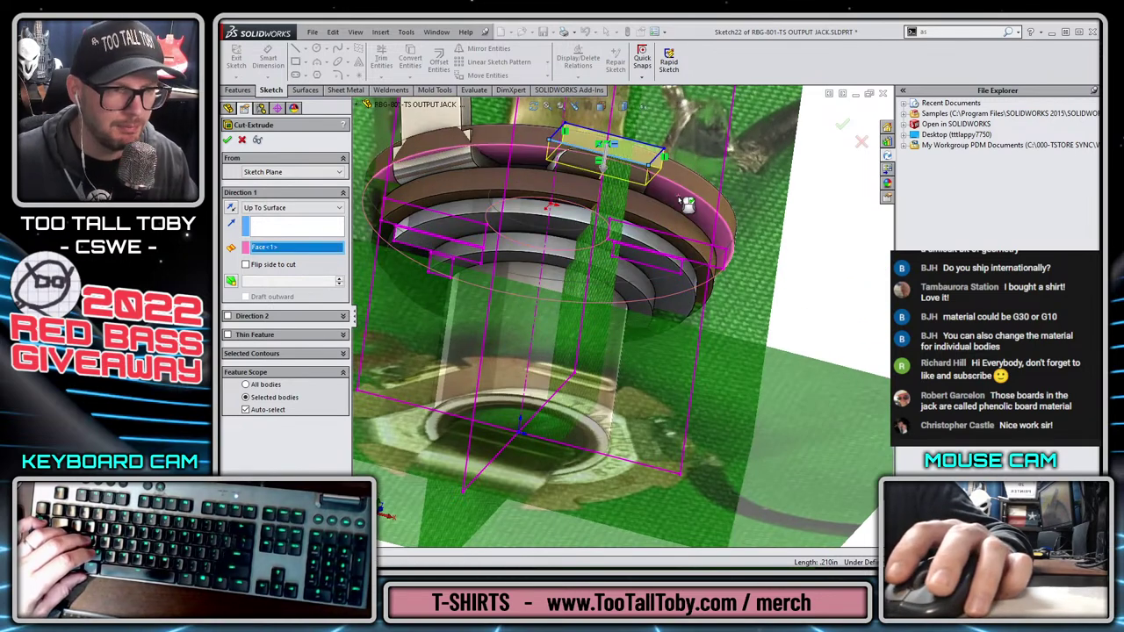
# Turn off automatic body selection, limit the cut to the upper disc body and create the notch
pyautogui.click(274, 410)
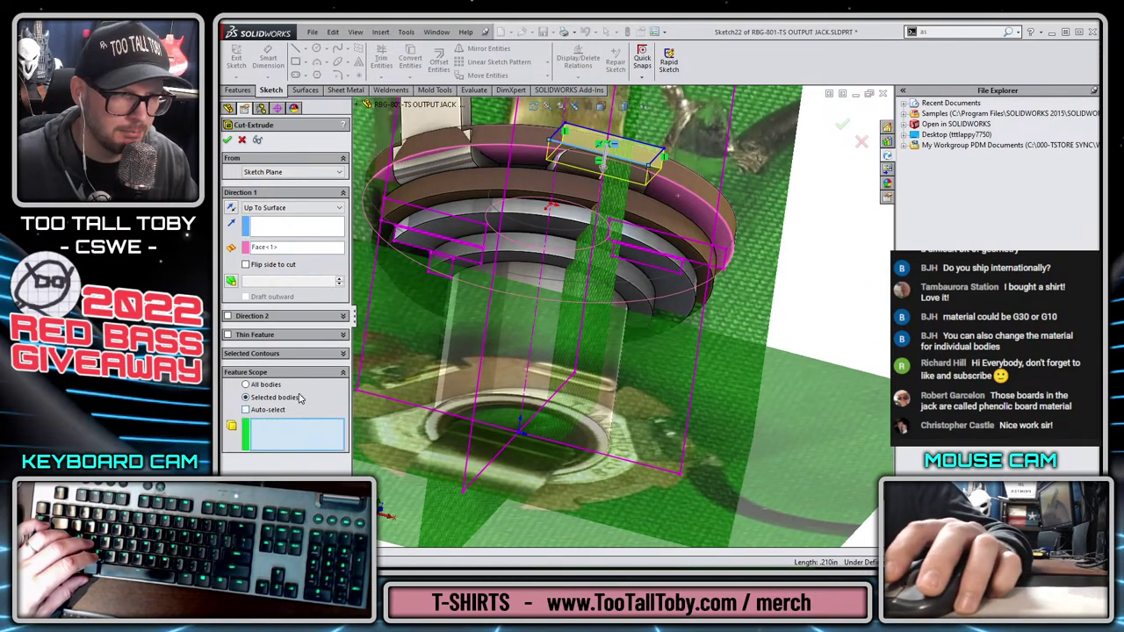
pyautogui.click(704, 197)
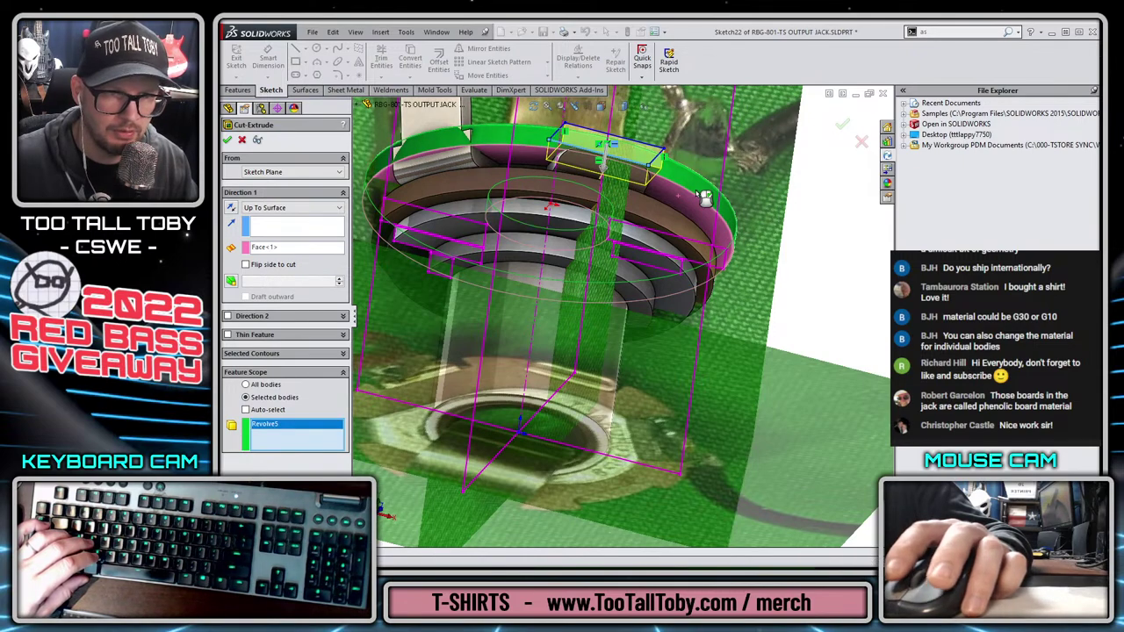
pyautogui.press('Return')
# Set up a circular pattern of the notch around the upper disc's outer edge with 6 equally spaced instances over 360 degrees
pyautogui.moveTo(704, 197); pyautogui.dragTo(683, 252, button='middle')
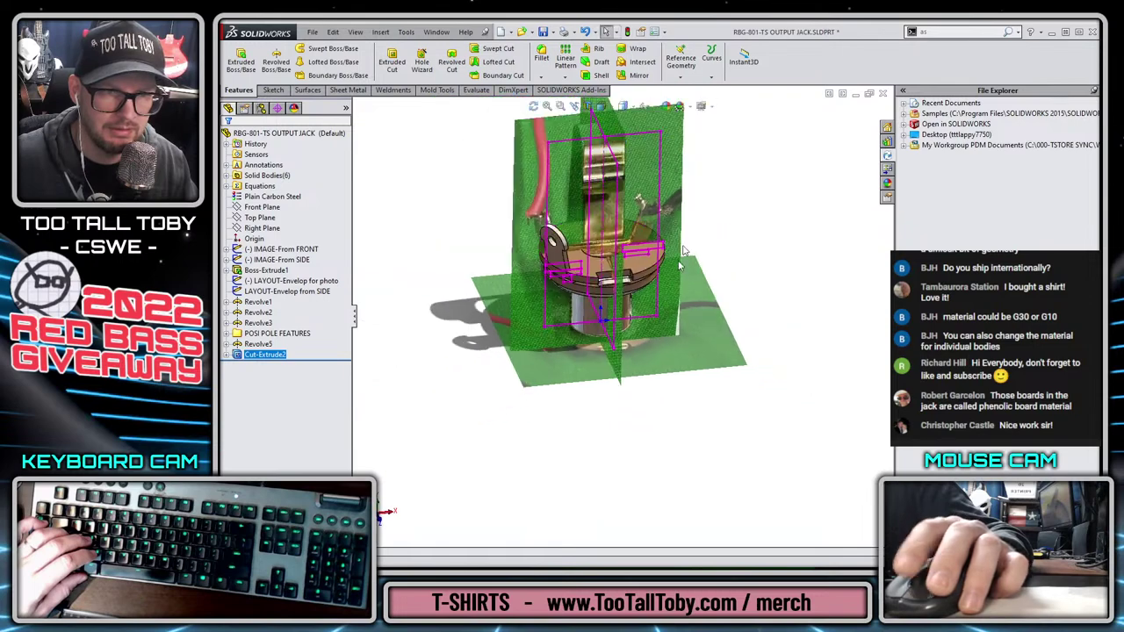
pyautogui.scroll(-5, 683, 252)
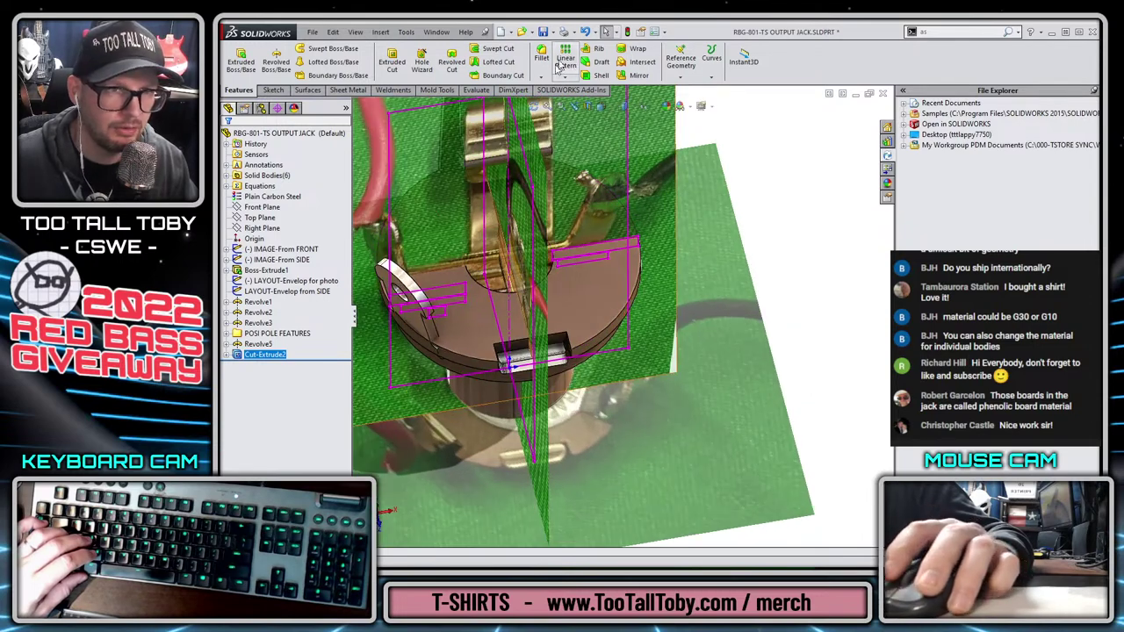
pyautogui.click(579, 77)
pyautogui.click(584, 110)
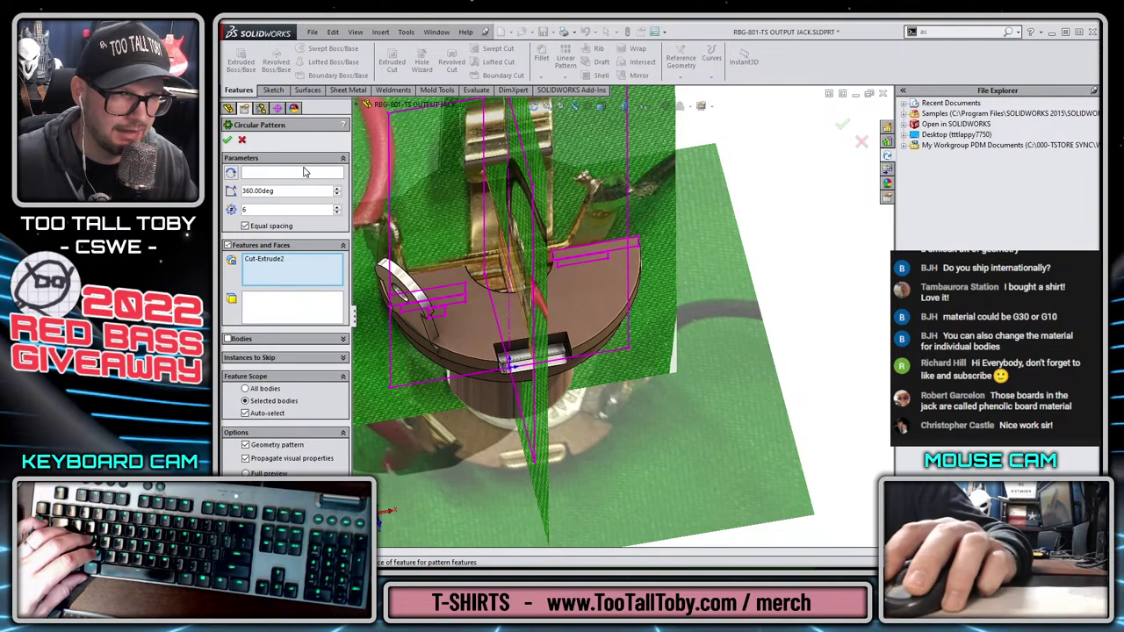
pyautogui.click(305, 172)
pyautogui.click(596, 347)
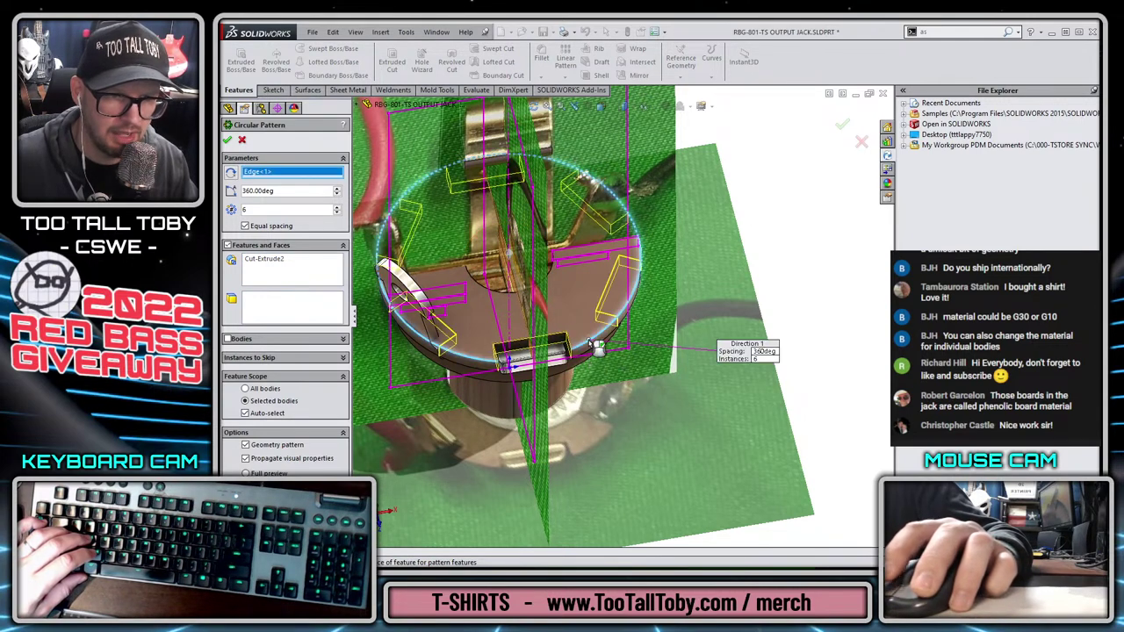
# Skip instance 5 of the notch pattern, turn off Geometry pattern and create the pattern
pyautogui.scroll(2, 499, 315)
pyautogui.moveTo(510, 230); pyautogui.dragTo(688, 264, button='middle')
pyautogui.scroll(-3, 657, 252)
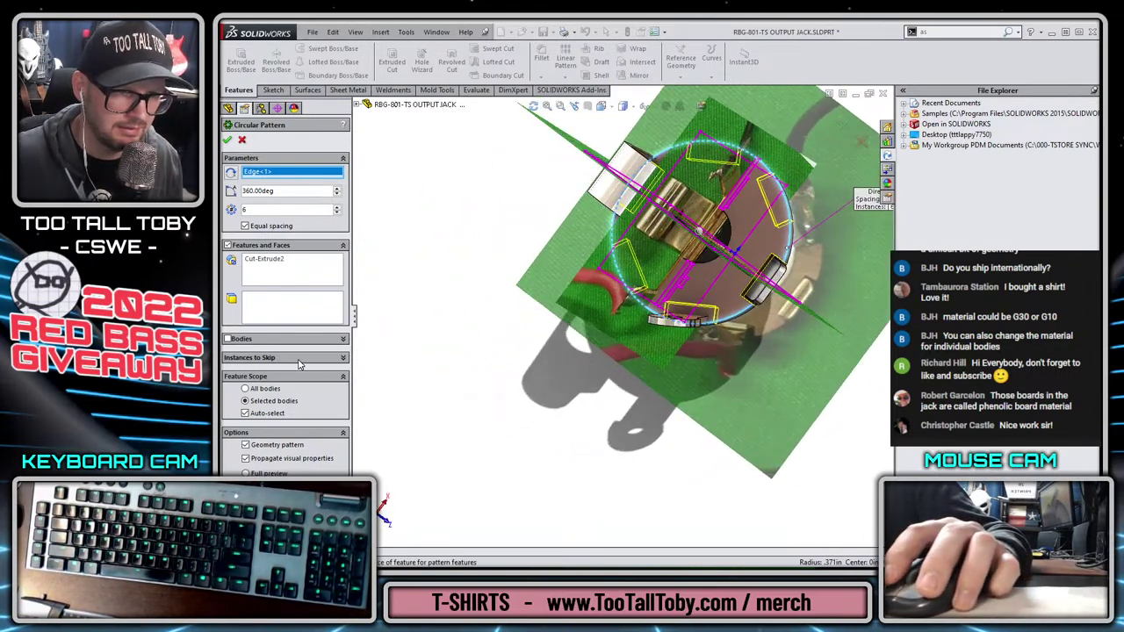
pyautogui.click(298, 359)
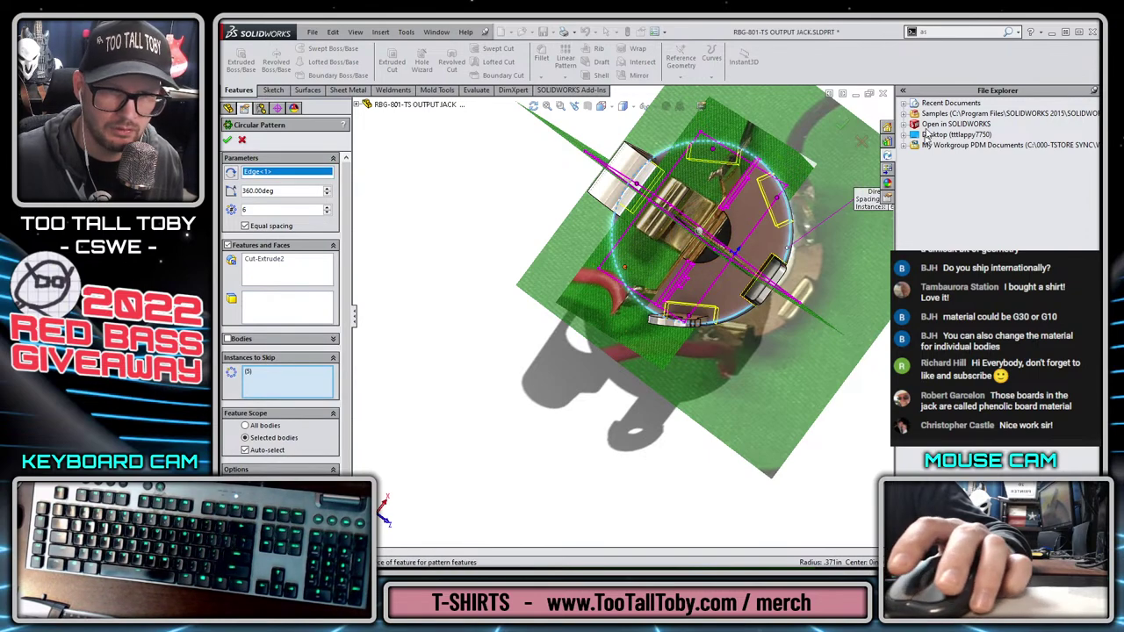
pyautogui.click(842, 124)
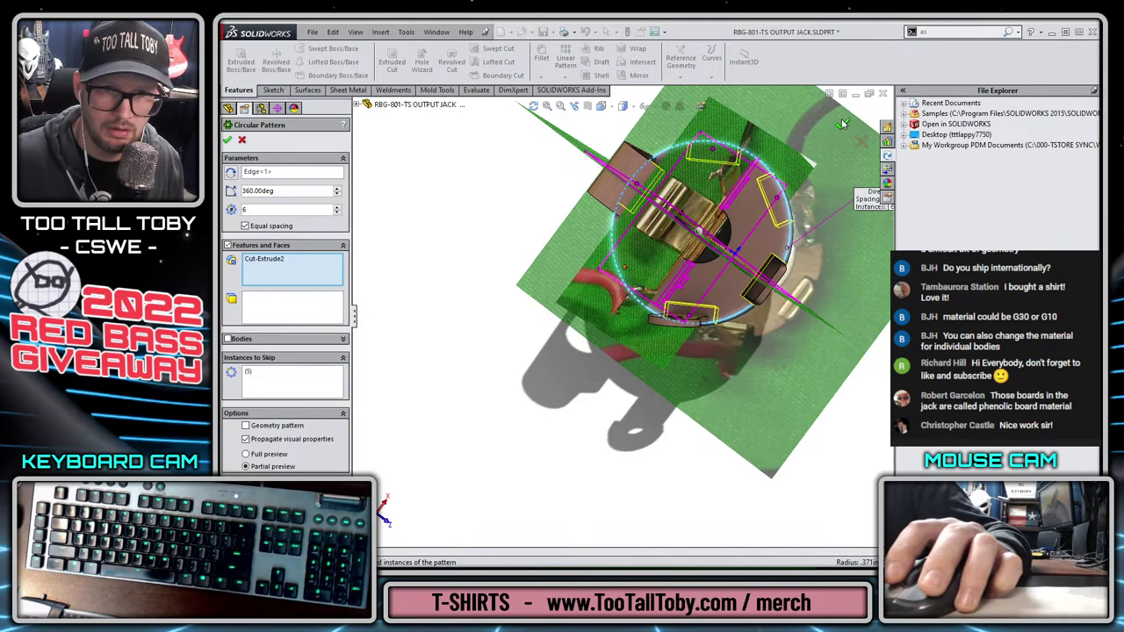
# Examine the patterned notches around the upper disc and their fit with the contact tabs from several angles
pyautogui.scroll(2, 628, 299)
pyautogui.moveTo(627, 299); pyautogui.dragTo(743, 300, button='middle')
pyautogui.scroll(-5, 743, 300)
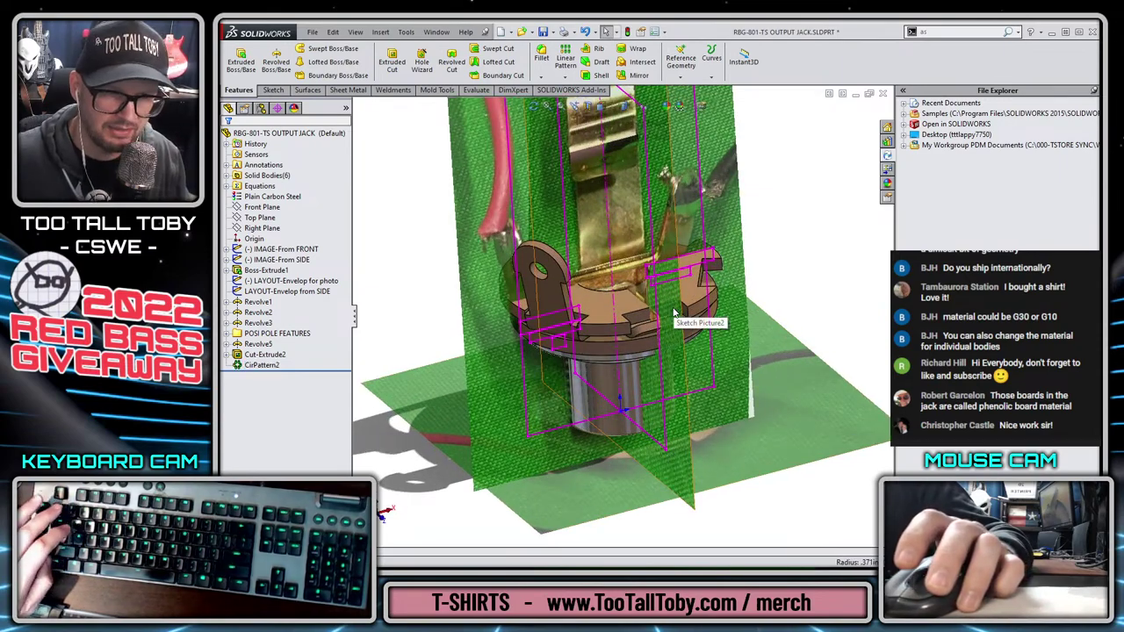
pyautogui.scroll(2, 672, 313)
pyautogui.scroll(-3, 672, 314)
pyautogui.scroll(2, 615, 329)
pyautogui.scroll(-2, 580, 338)
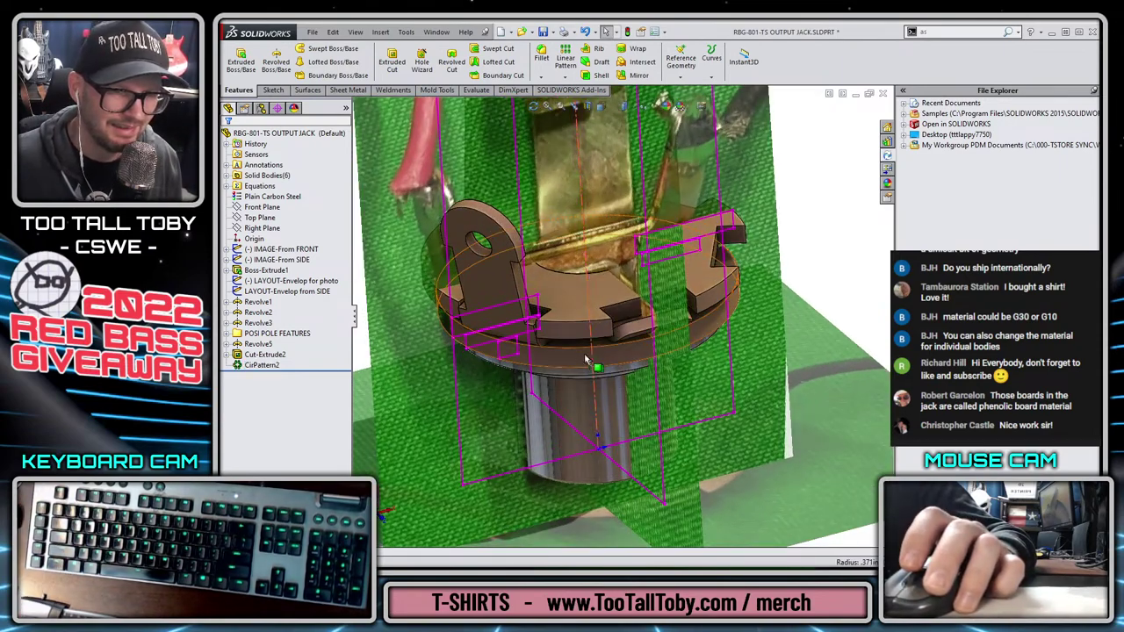
pyautogui.scroll(2, 563, 343)
pyautogui.moveTo(562, 342); pyautogui.dragTo(544, 422, button='middle')
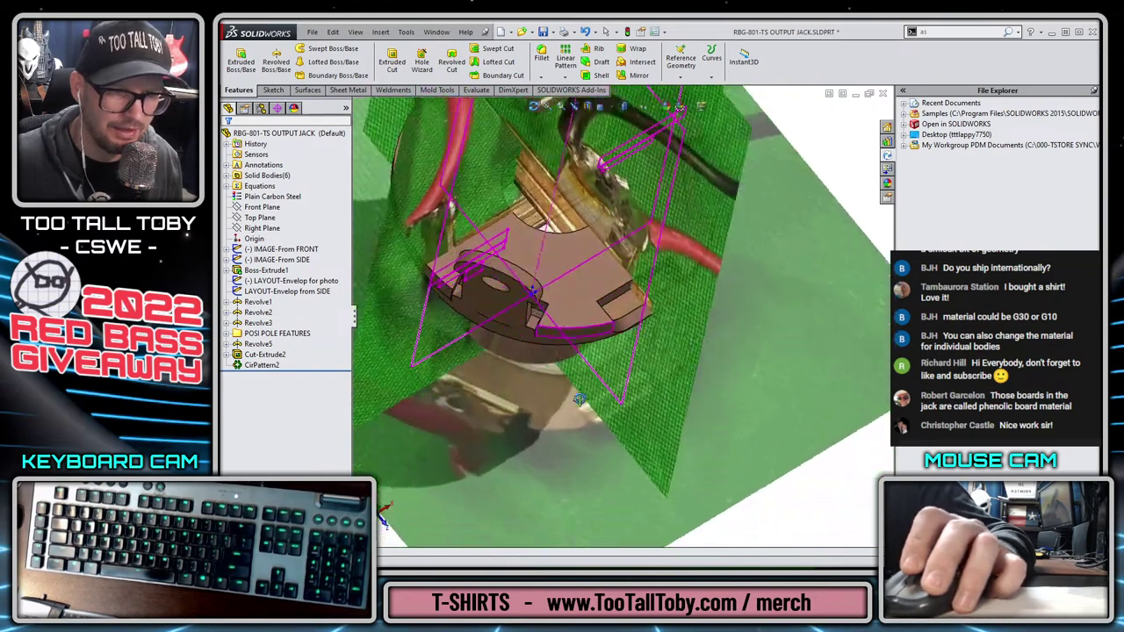
pyautogui.scroll(-4, 545, 347)
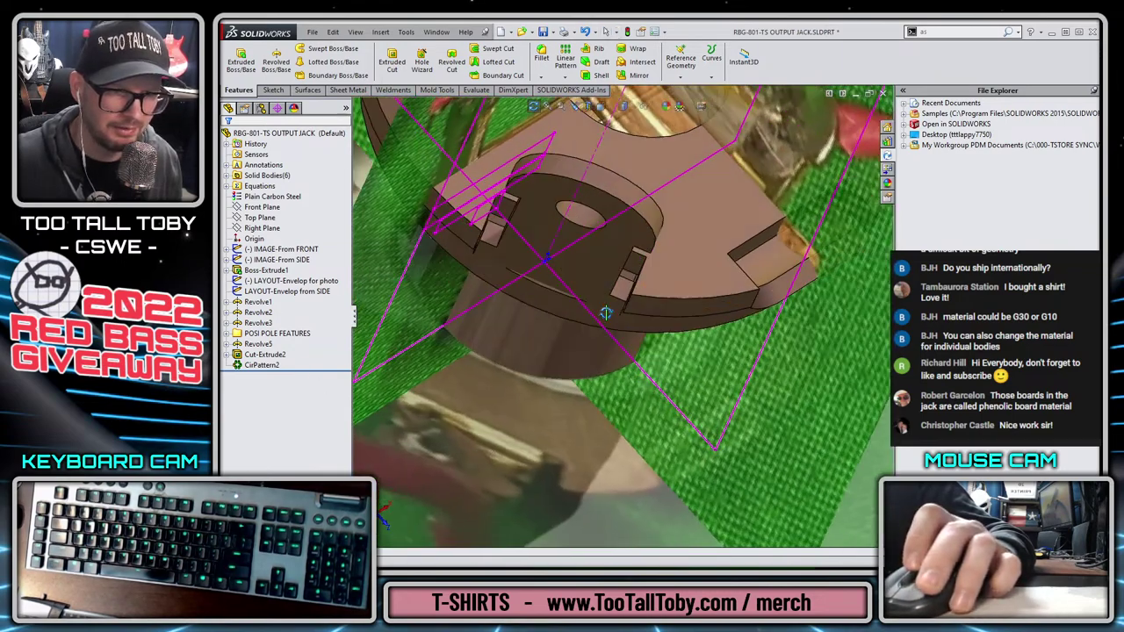
pyautogui.moveTo(606, 314); pyautogui.dragTo(610, 318, button='middle')
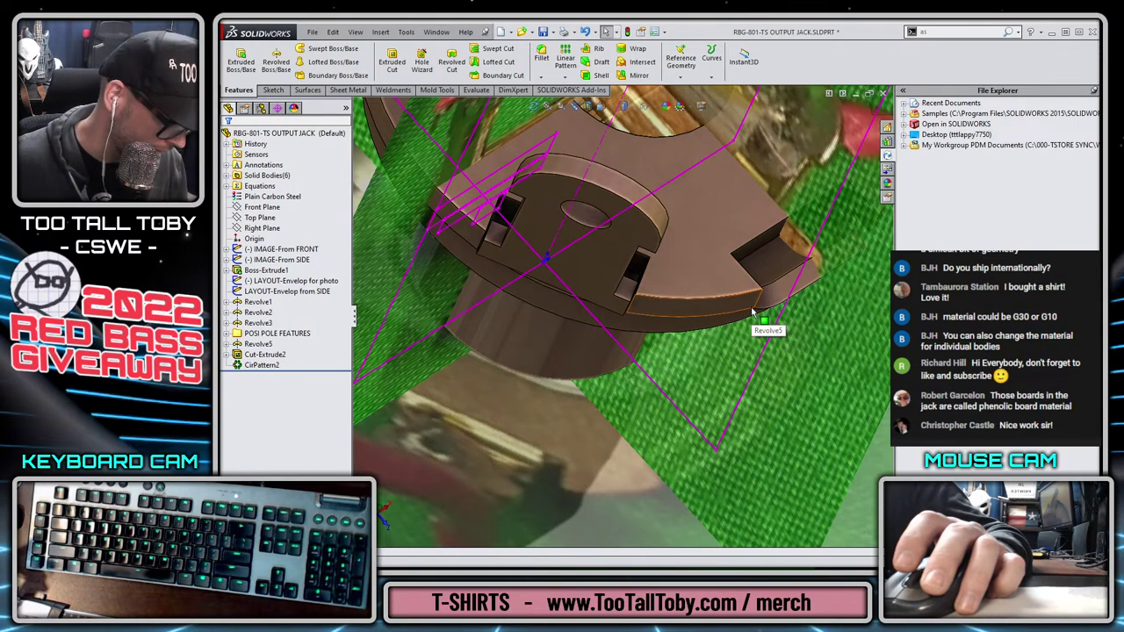
pyautogui.moveTo(752, 312); pyautogui.dragTo(664, 380, button='middle')
pyautogui.click(664, 382)
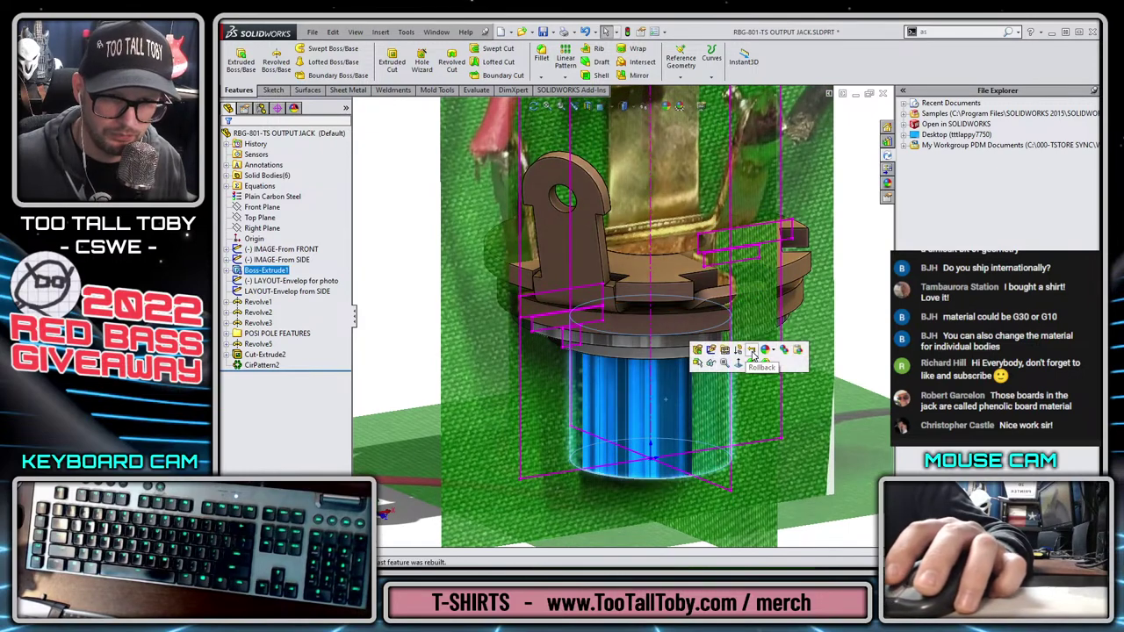
pyautogui.press('Escape')
pyautogui.click(597, 245)
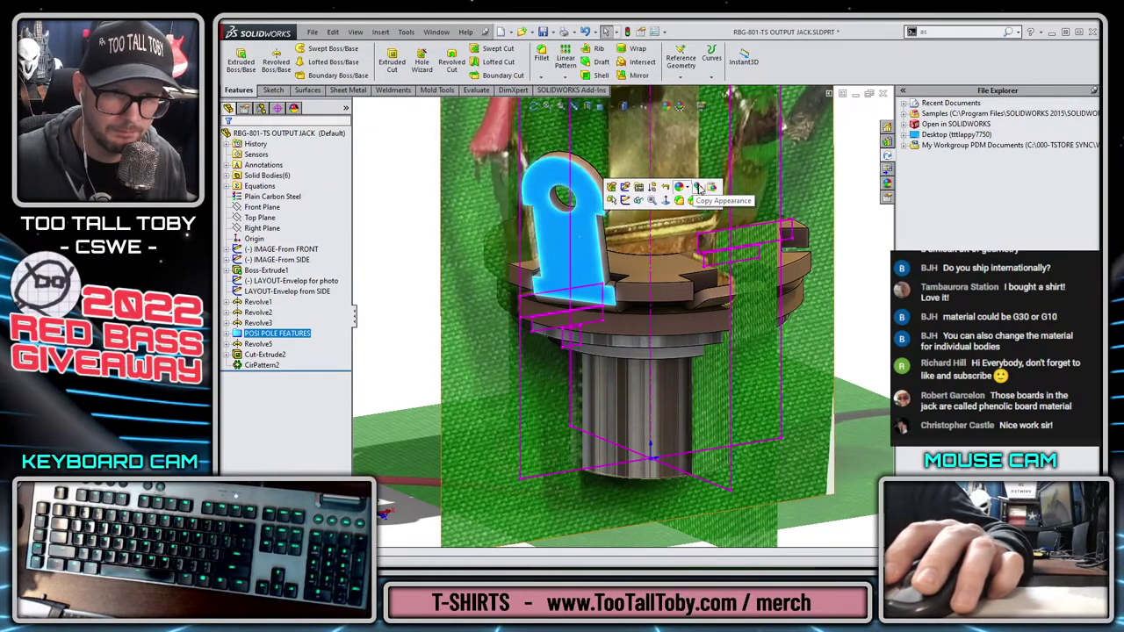
pyautogui.moveTo(694, 211)
pyautogui.mouseDown(button='middle')
pyautogui.moveTo(602, 274)
pyautogui.moveTo(598, 211)
pyautogui.mouseUp(button='middle')
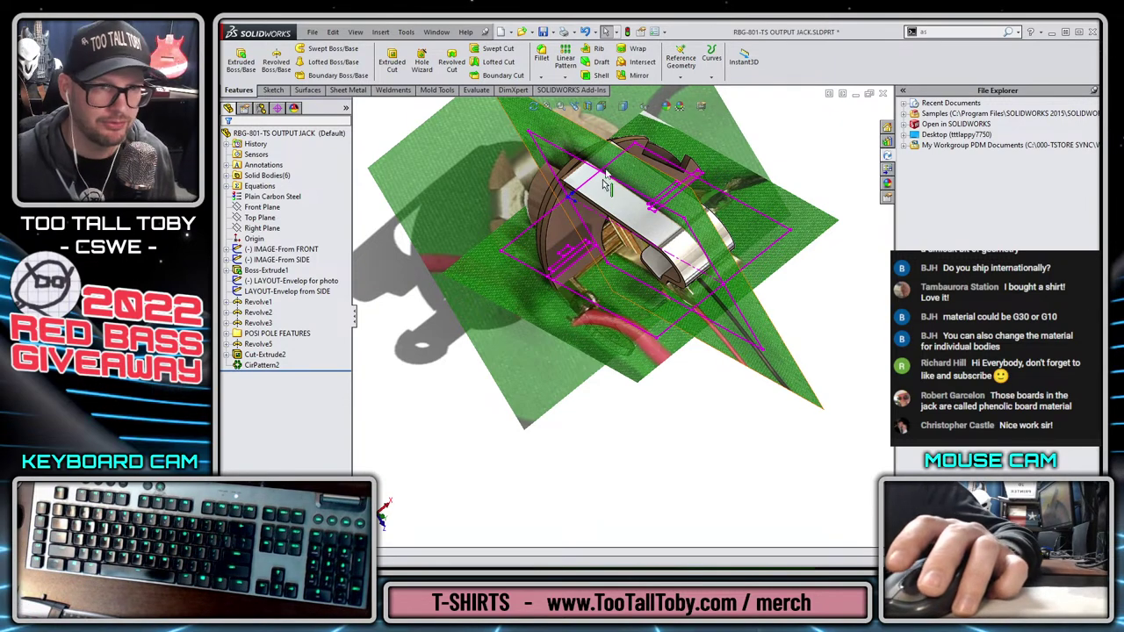
pyautogui.moveTo(601, 169); pyautogui.dragTo(619, 132, button='middle')
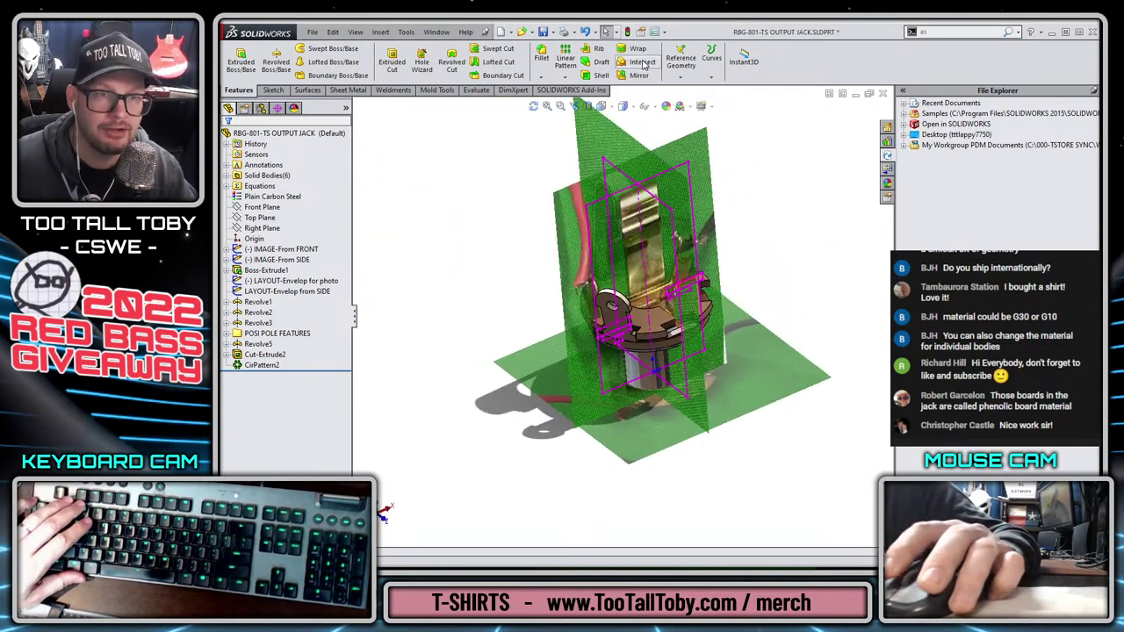
# Turn off sketch visibility to hide the layout sketches and reference photos
pyautogui.click(646, 106)
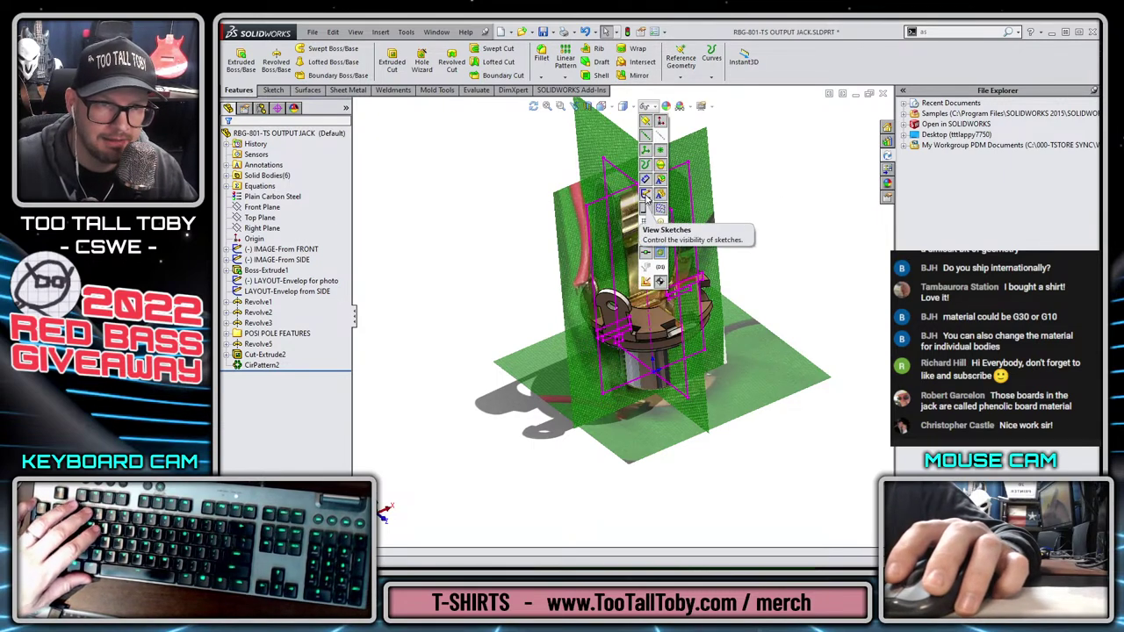
pyautogui.click(646, 195)
pyautogui.click(734, 215)
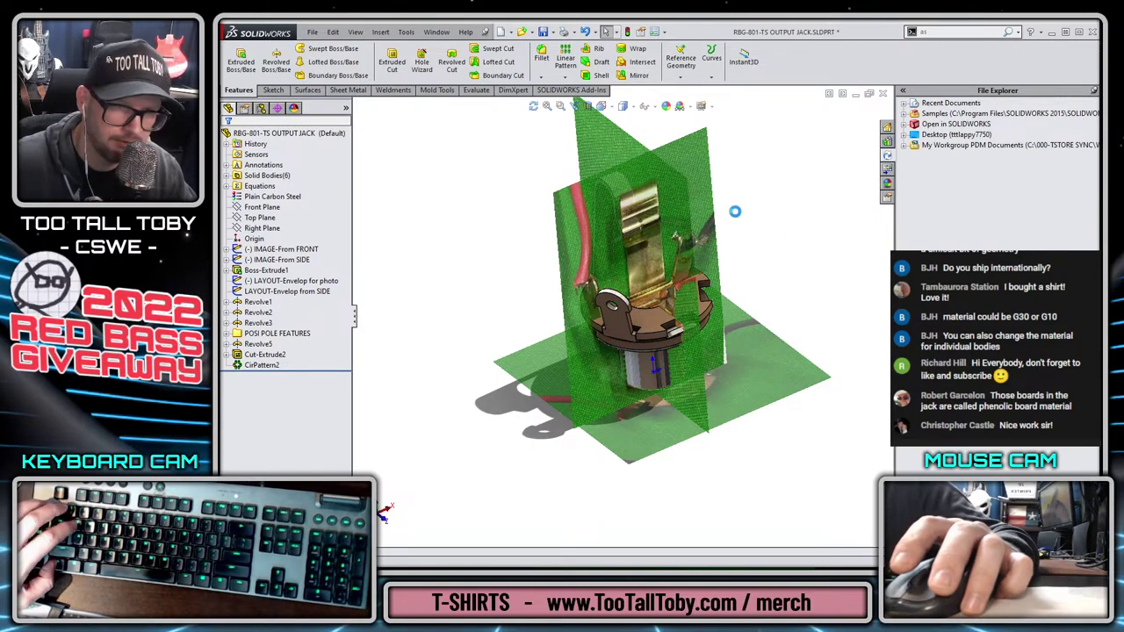
# Inspect the upper disc's notch beneath the tall contact arm and hide the contact body to expose it
pyautogui.moveTo(557, 276); pyautogui.dragTo(670, 322, button='middle')
pyautogui.scroll(-5, 629, 327)
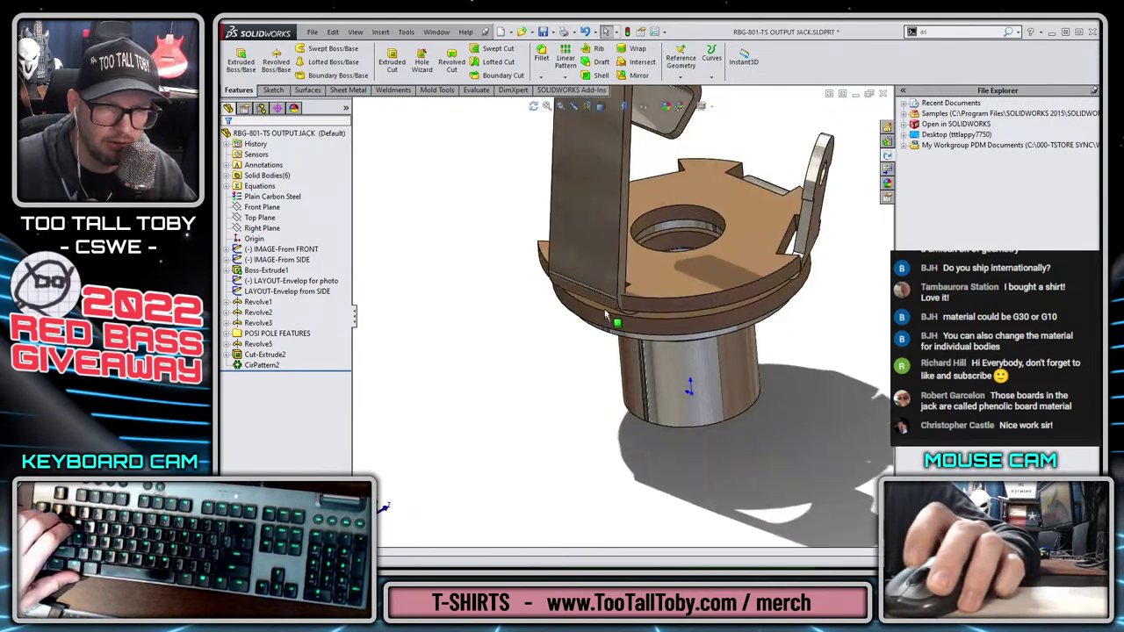
pyautogui.click(608, 199)
pyautogui.scroll(-5, 672, 253)
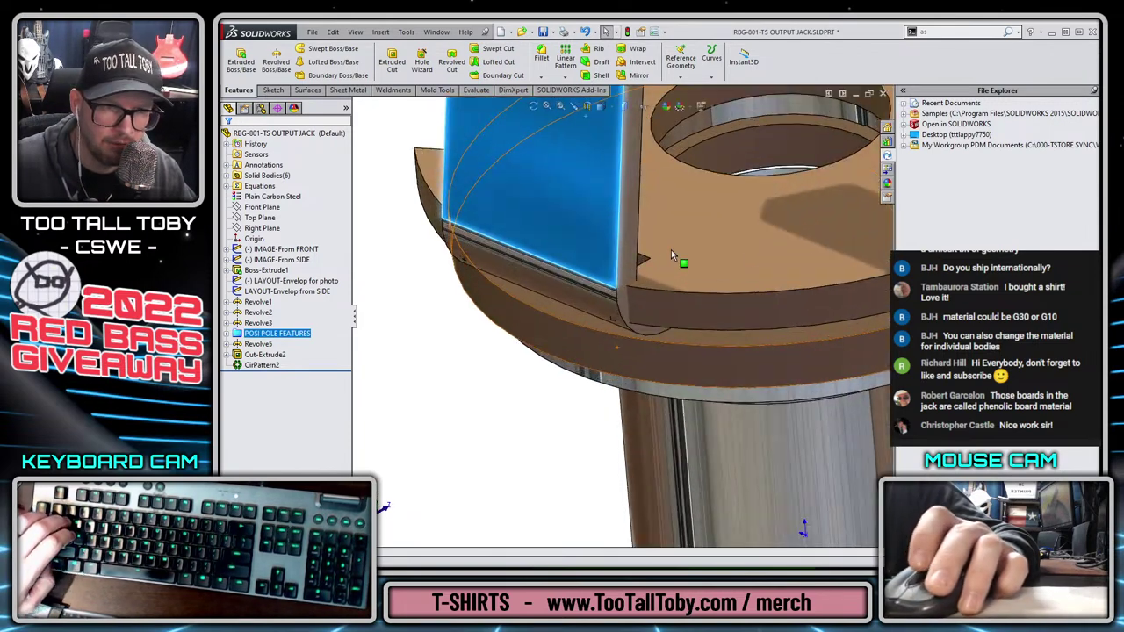
pyautogui.moveTo(623, 258); pyautogui.dragTo(550, 275, button='middle')
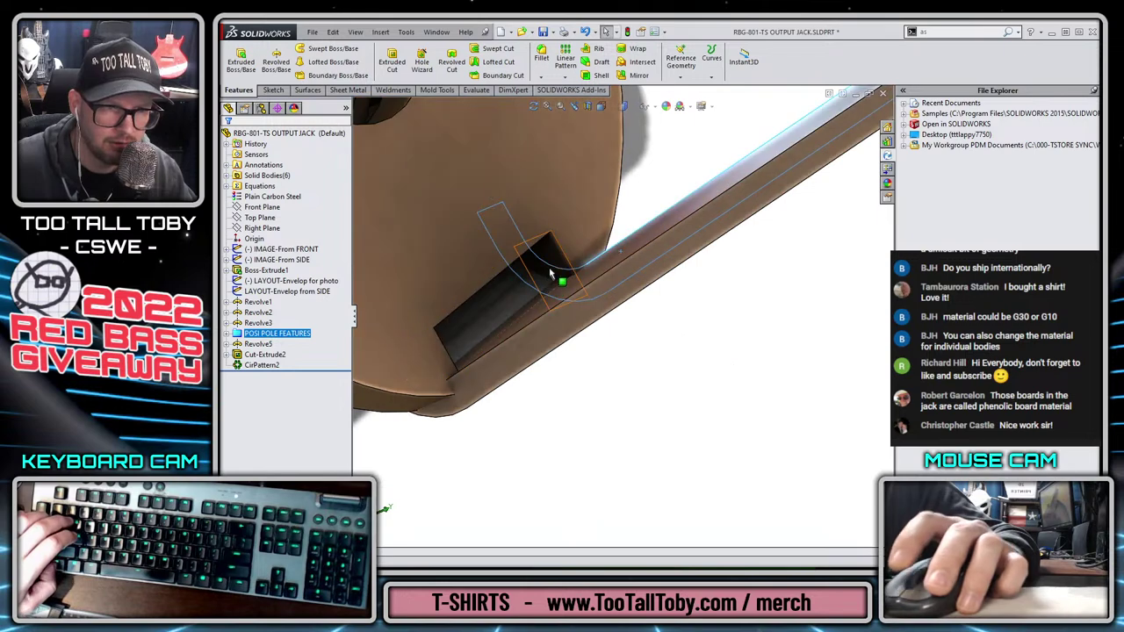
pyautogui.click(551, 255)
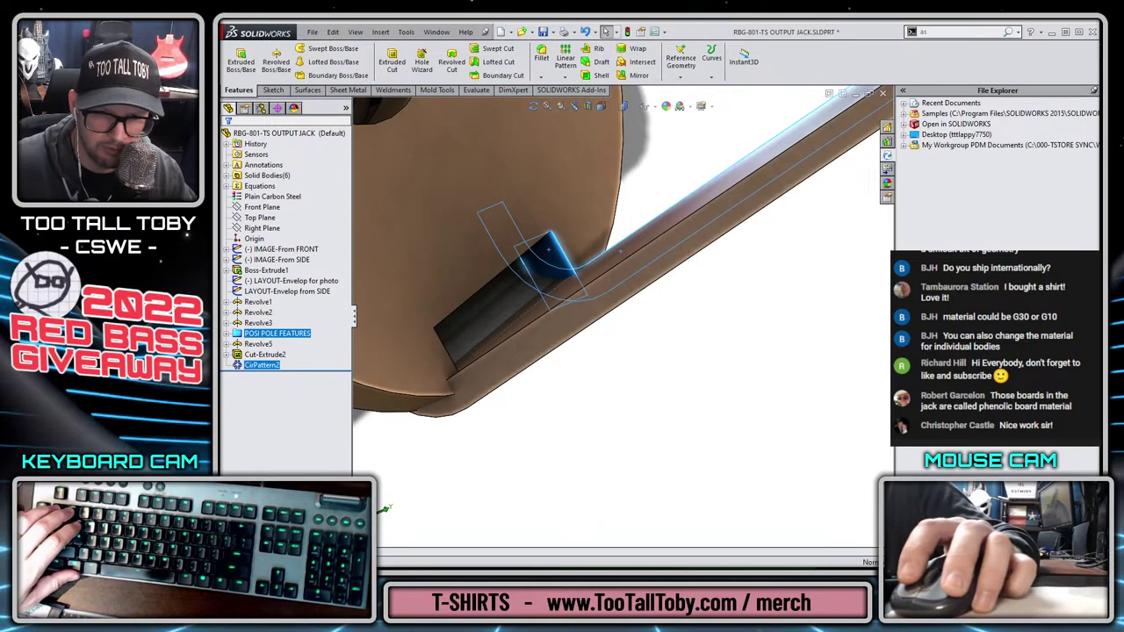
pyautogui.scroll(5, 765, 430)
pyautogui.moveTo(680, 356); pyautogui.dragTo(678, 409, button='middle')
pyautogui.press('Escape')
pyautogui.click(654, 290)
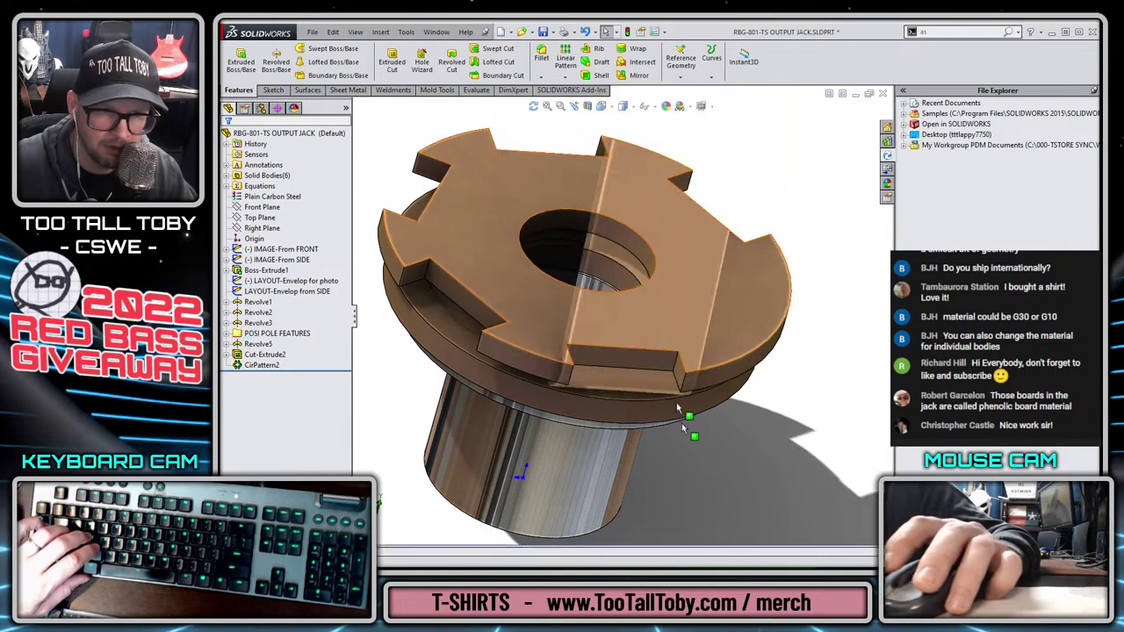
# Widen the notch beneath the tall contact with Move Face, offsetting its two side faces 0.03 in with Flip direction on
pyautogui.click(381, 32)
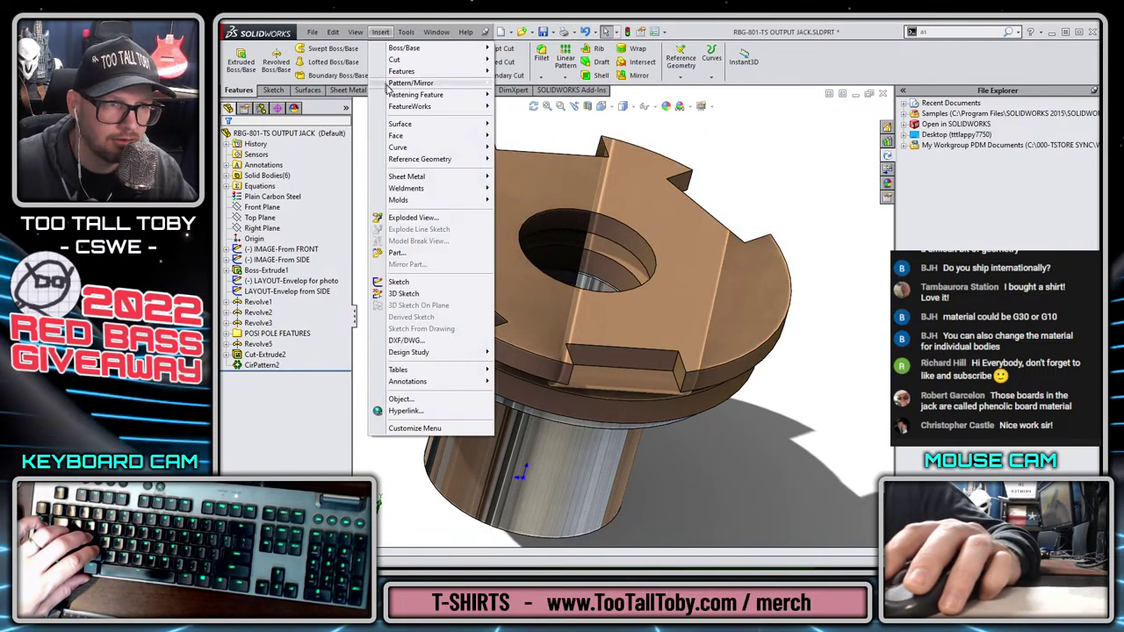
pyautogui.moveTo(397, 135)
pyautogui.click(524, 162)
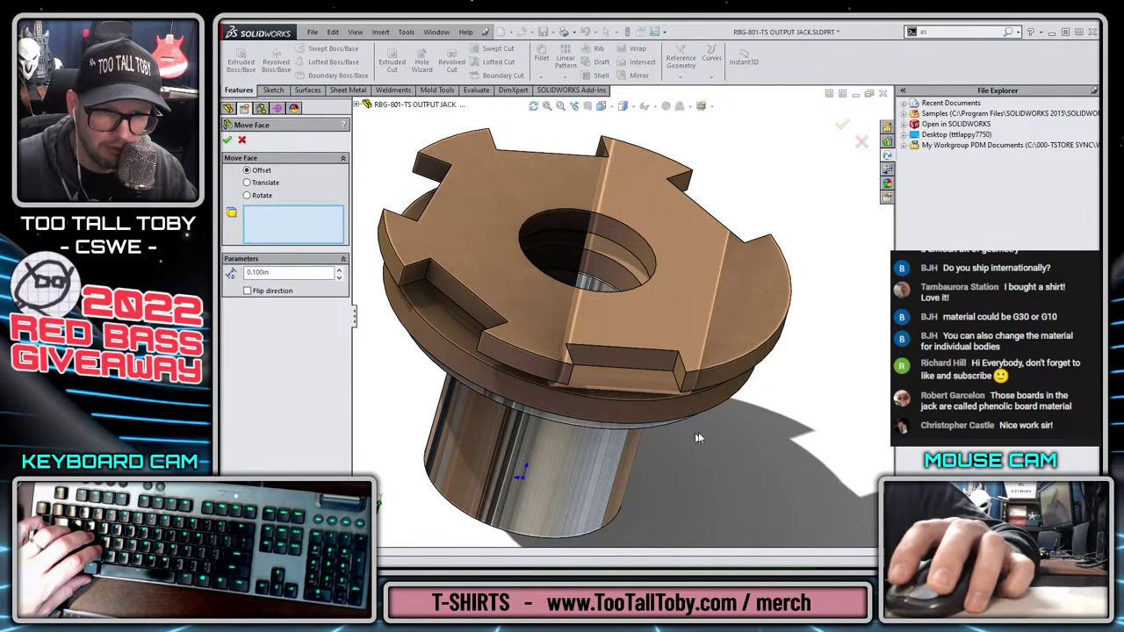
pyautogui.click(680, 376)
pyautogui.moveTo(680, 377); pyautogui.dragTo(525, 362, button='middle')
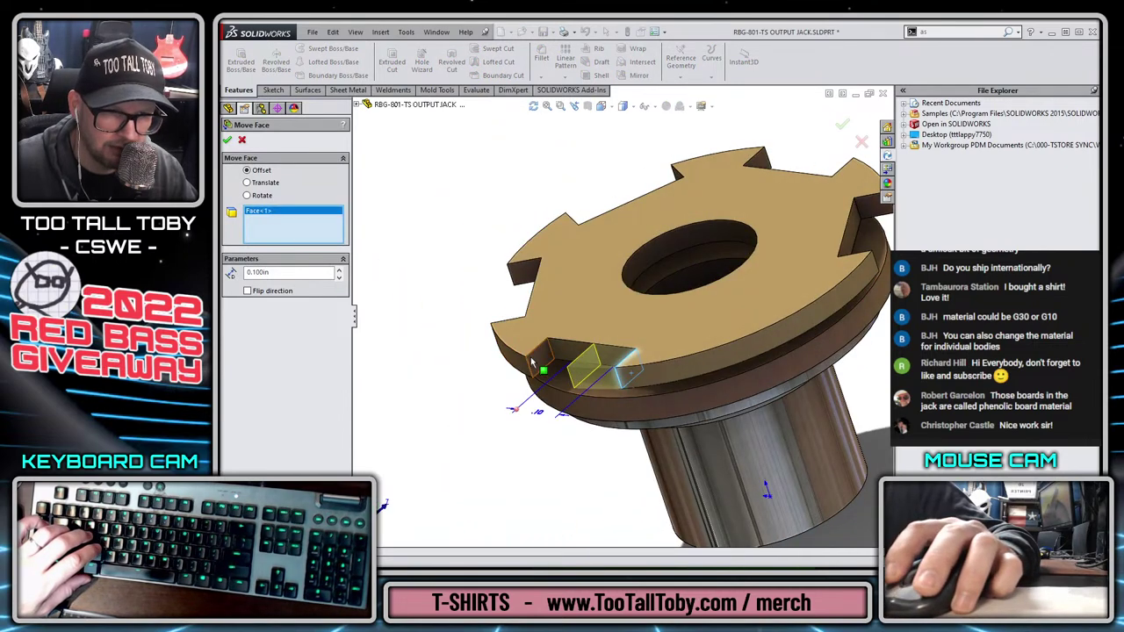
pyautogui.click(531, 362)
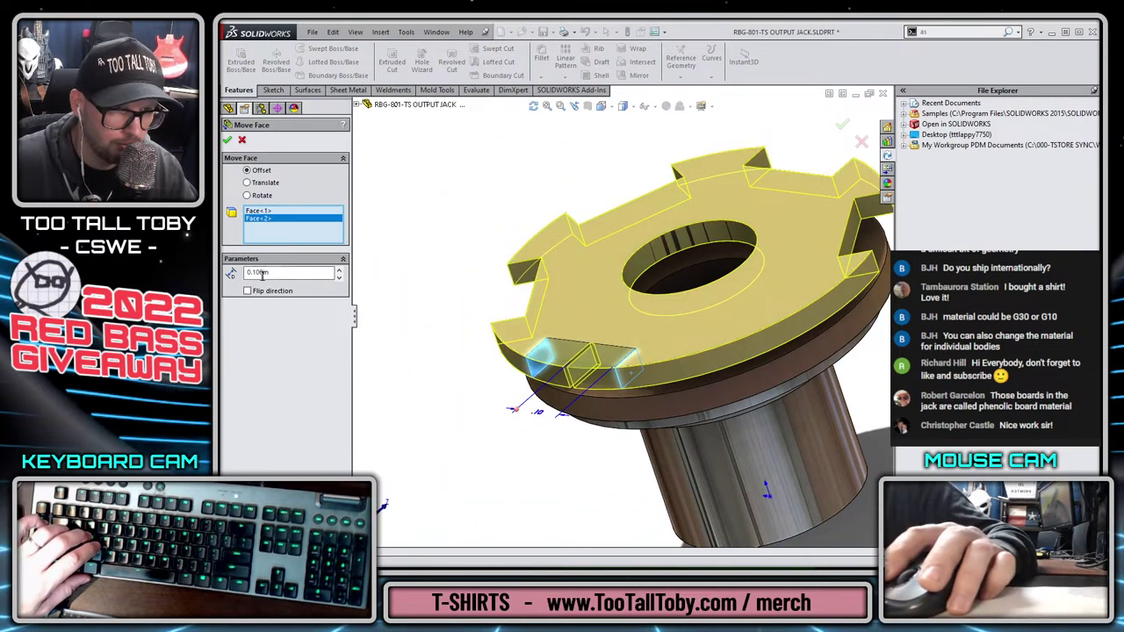
pyautogui.write('.03')
pyautogui.press('Return')
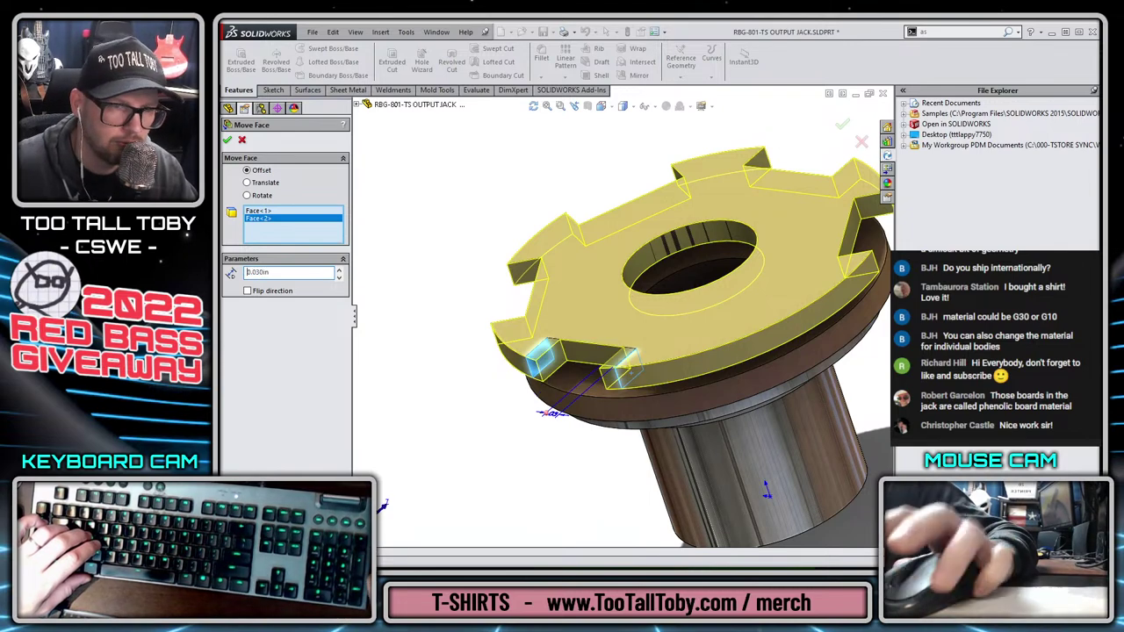
pyautogui.click(249, 291)
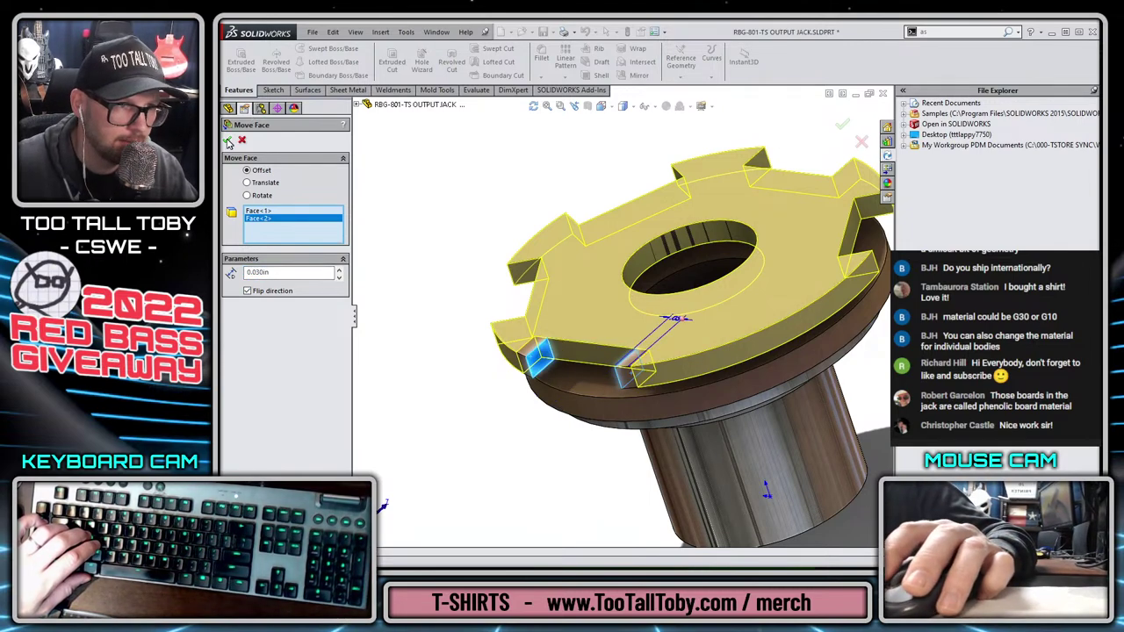
pyautogui.click(228, 143)
# Show the contact body again and check how its tabs sit in the upper disc's notches
pyautogui.press('z')
pyautogui.press('z')
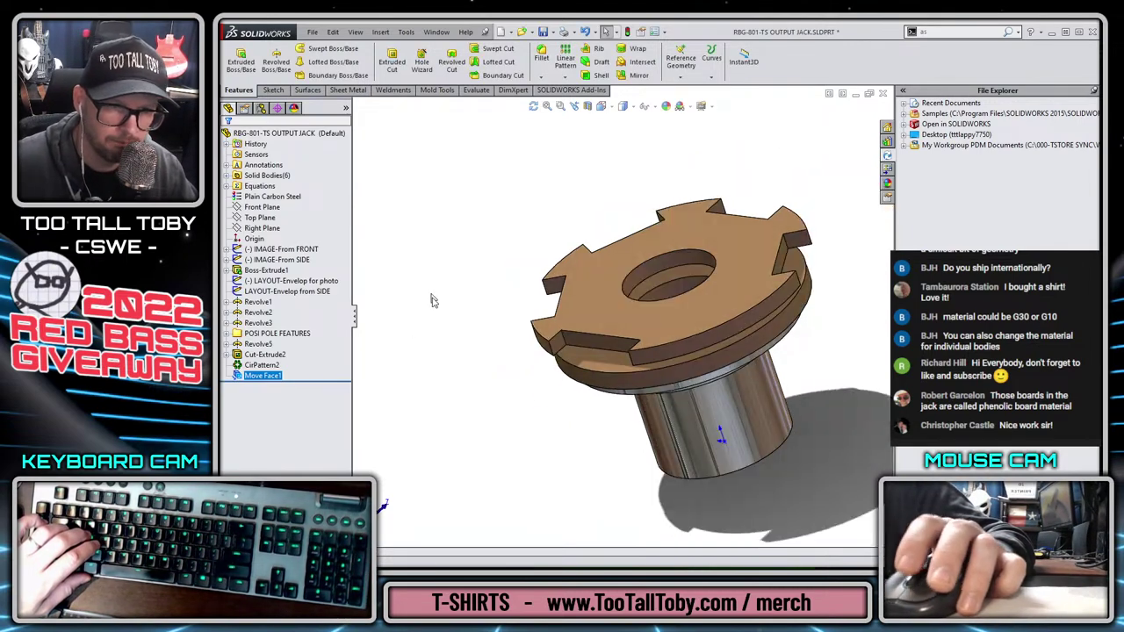
pyautogui.click(227, 175)
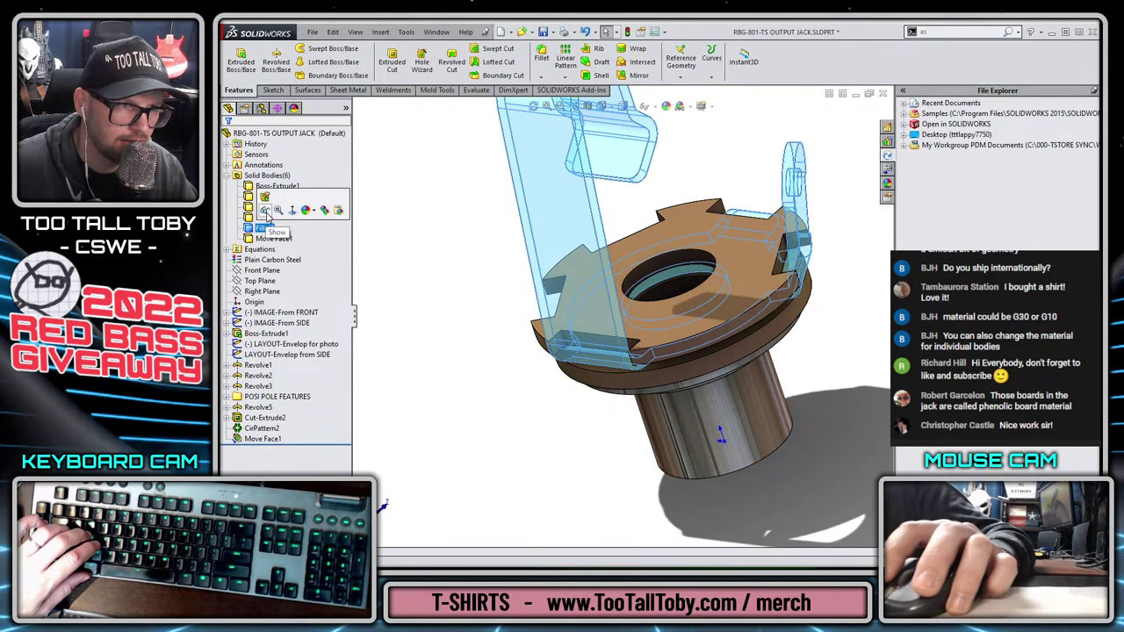
pyautogui.moveTo(488, 322); pyautogui.dragTo(476, 426, button='middle')
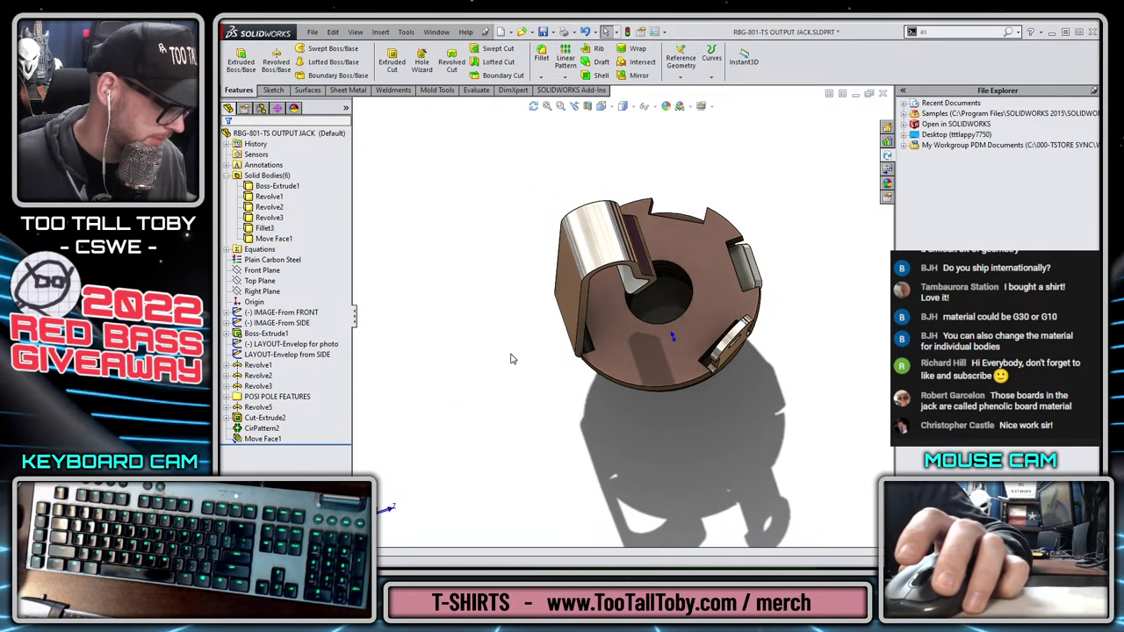
pyautogui.moveTo(833, 423); pyautogui.dragTo(705, 351, button='middle')
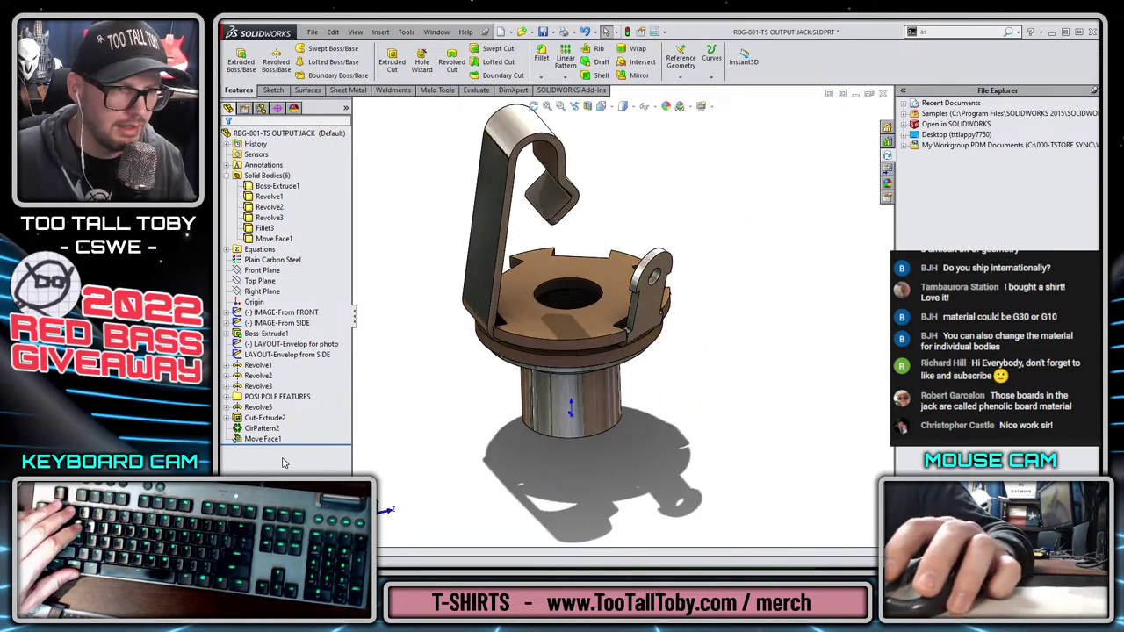
# Group the upper disc's features from Revolve5 through Move Face1 into a folder named WAFER UPPER FEATURES
pyautogui.click(260, 408)
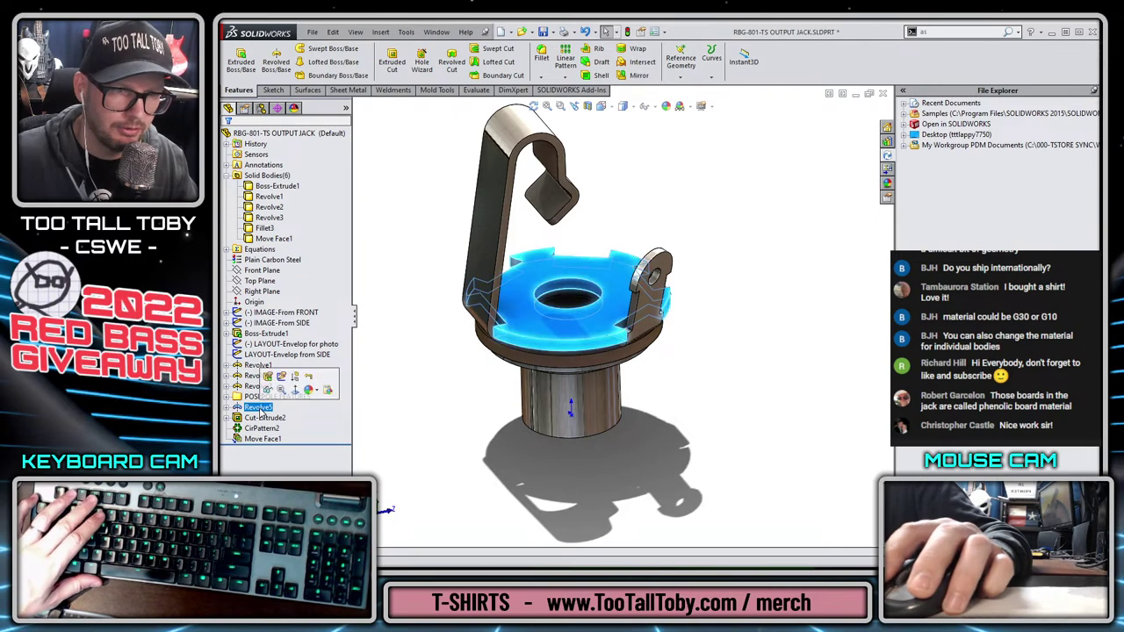
pyautogui.keyDown('shift'); pyautogui.click(265, 440); pyautogui.keyUp('shift')
pyautogui.rightClick(266, 442)
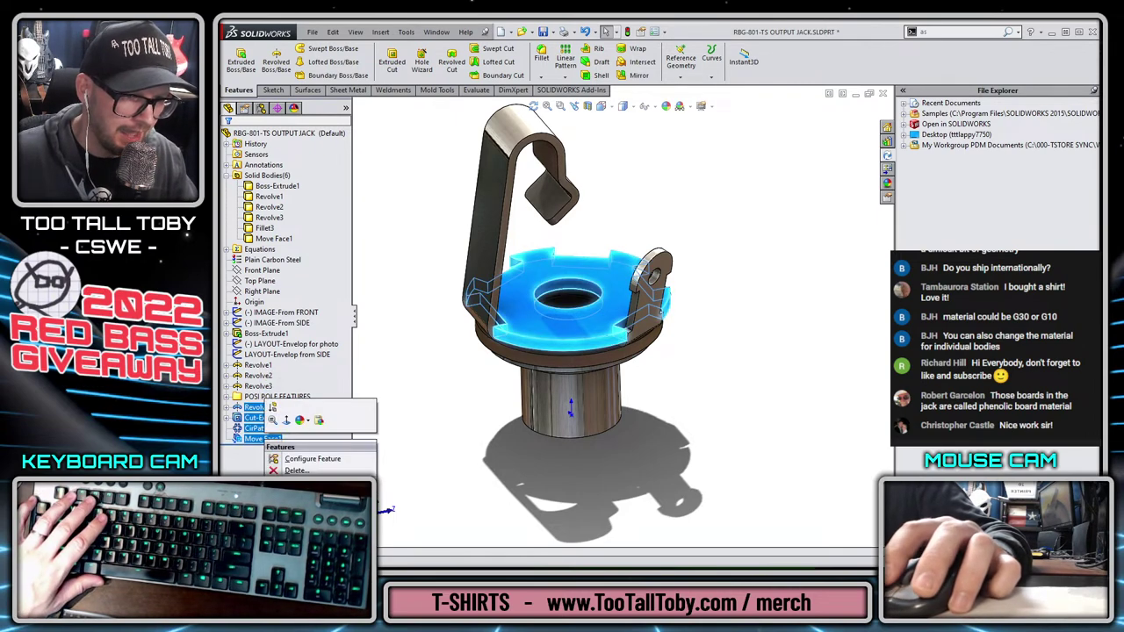
pyautogui.click(312, 494)
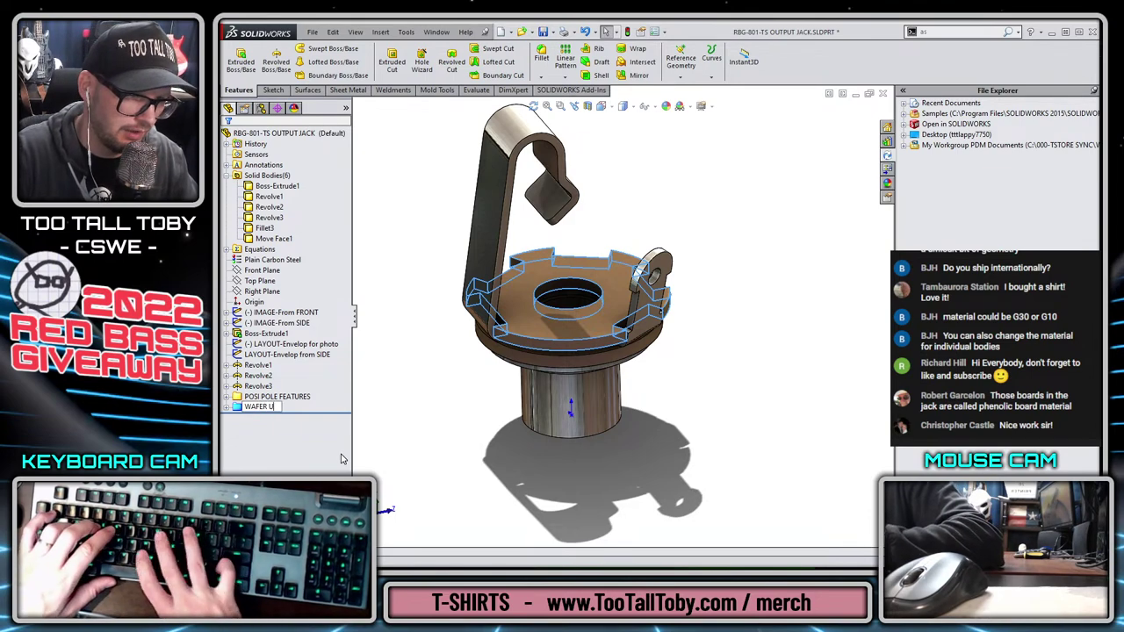
pyautogui.press('Return')
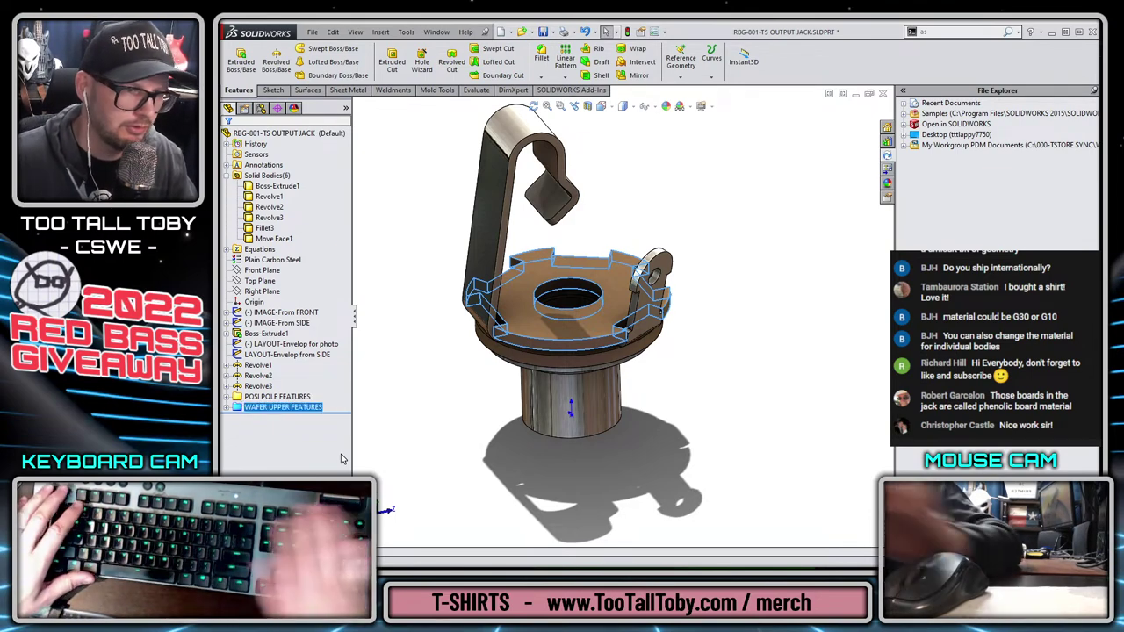
pyautogui.click(456, 414)
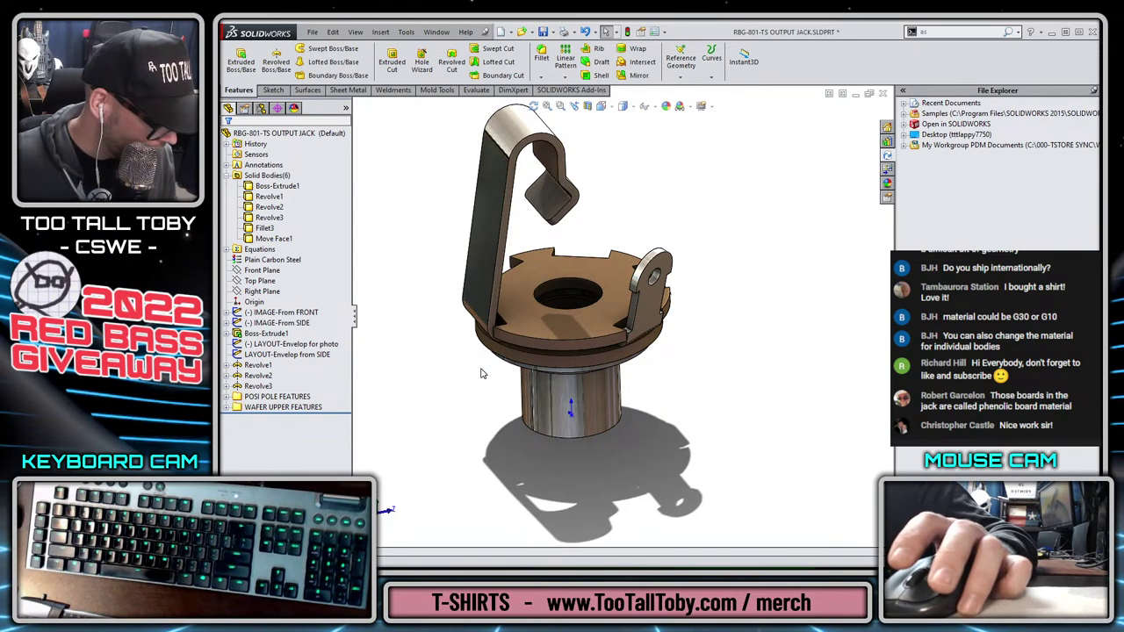
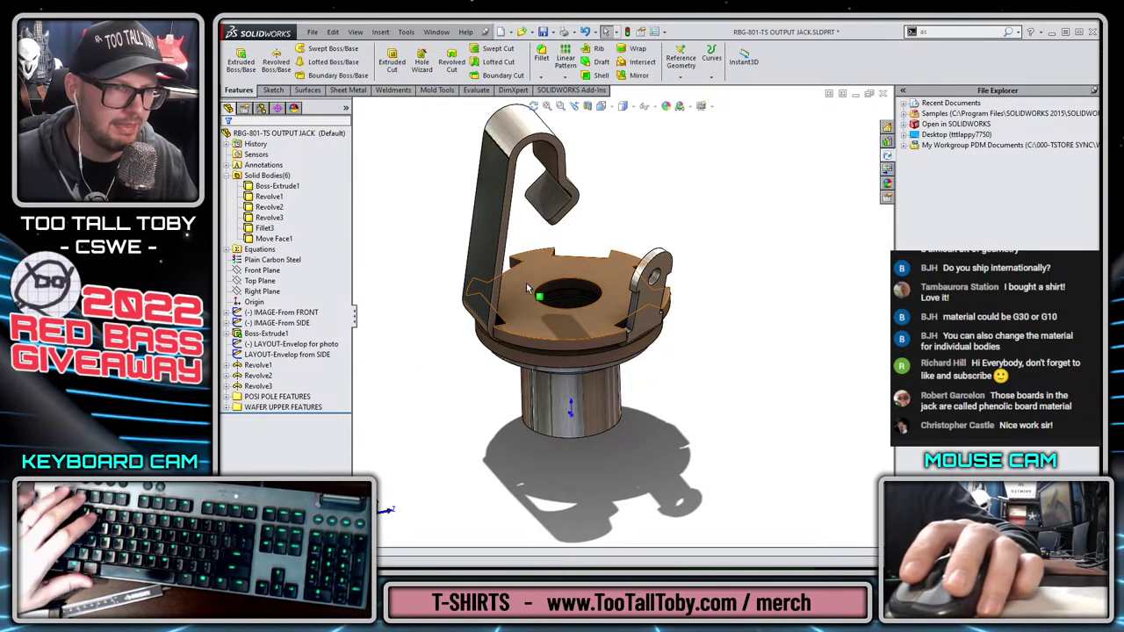
pyautogui.click(613, 283)
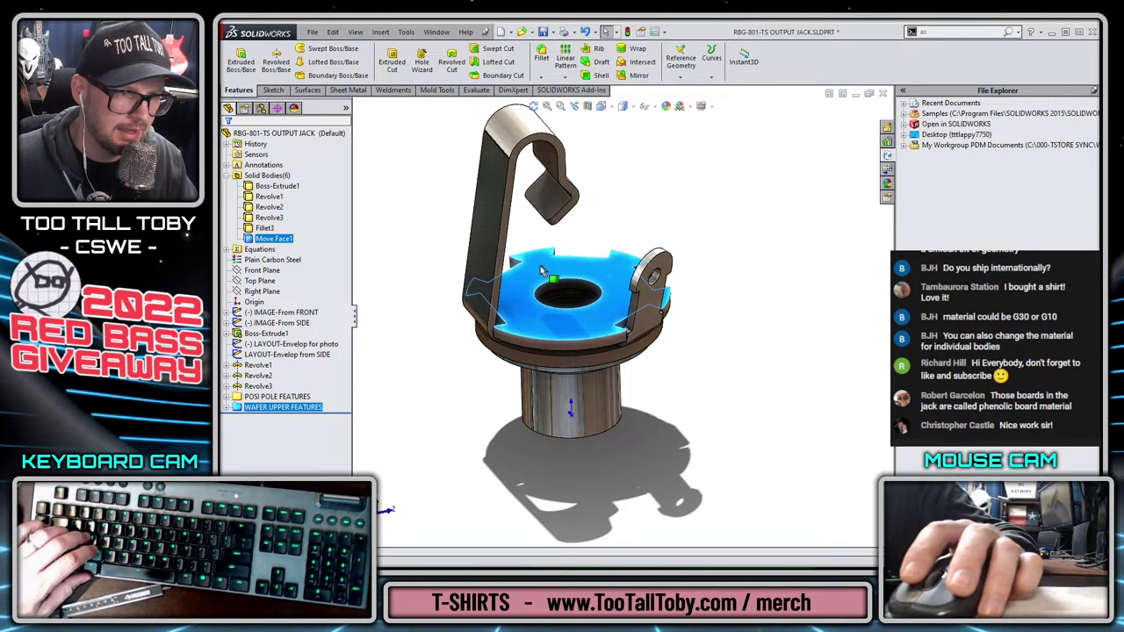
pyautogui.press('s')
pyautogui.click(560, 308)
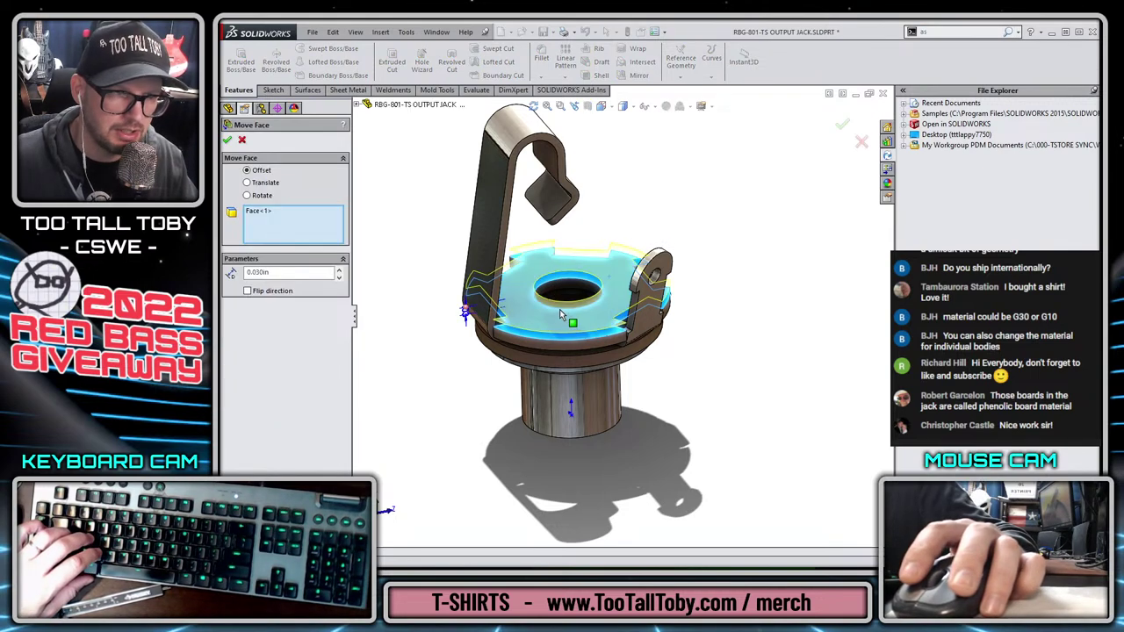
pyautogui.press('Escape')
# Create a reference plane offset 0.003 in above the upper disc's top face
pyautogui.click(543, 279)
pyautogui.press('s')
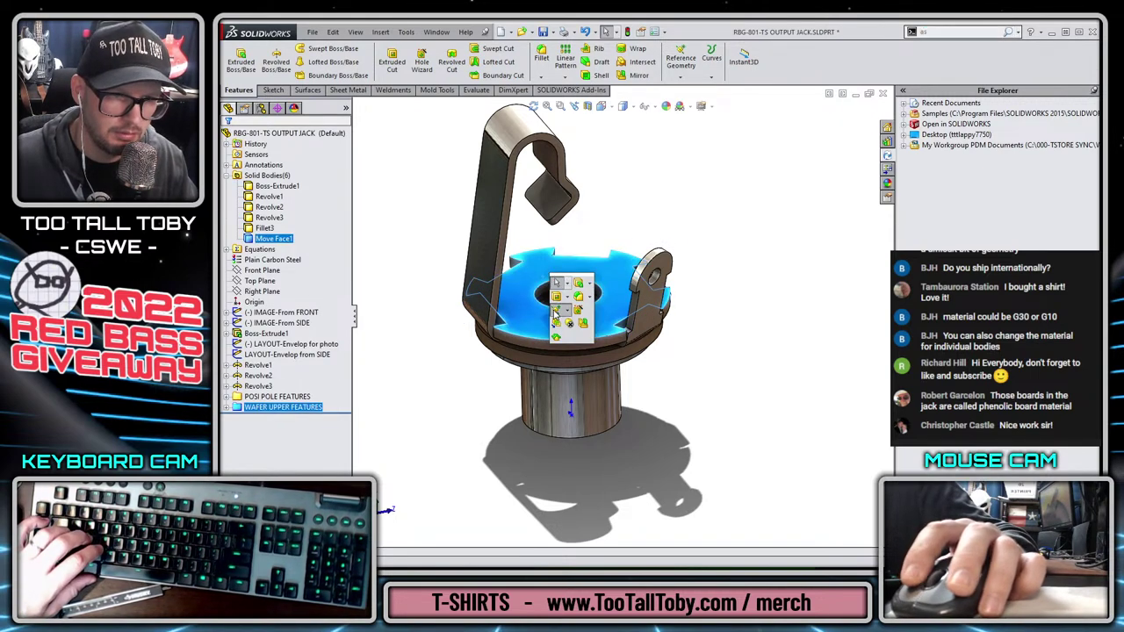
pyautogui.click(583, 324)
pyautogui.click(578, 325)
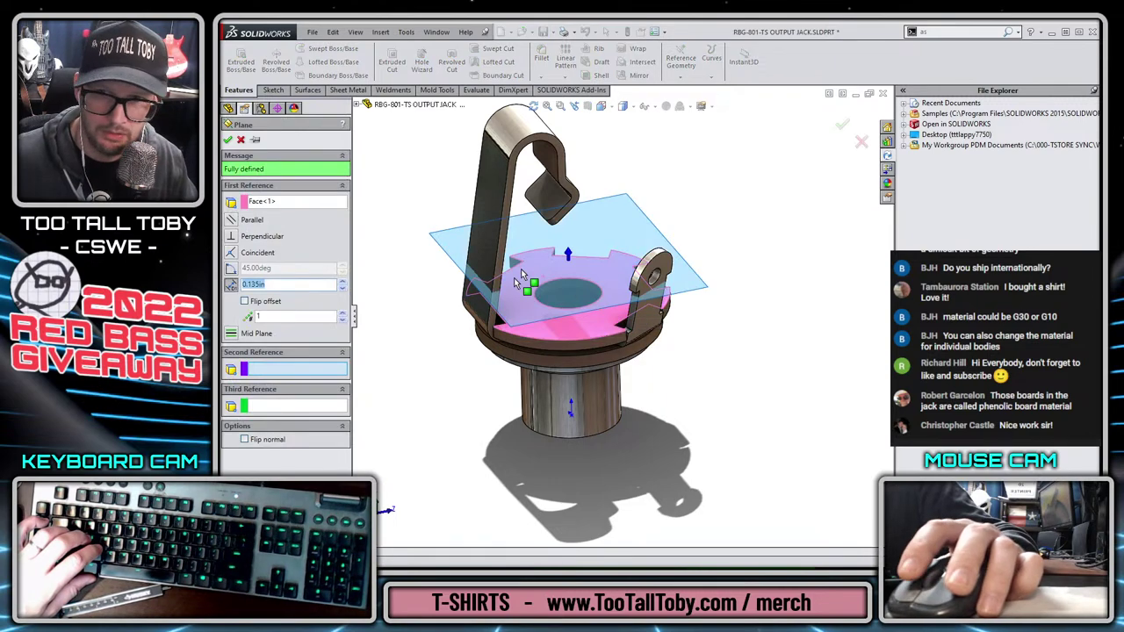
pyautogui.write('00')
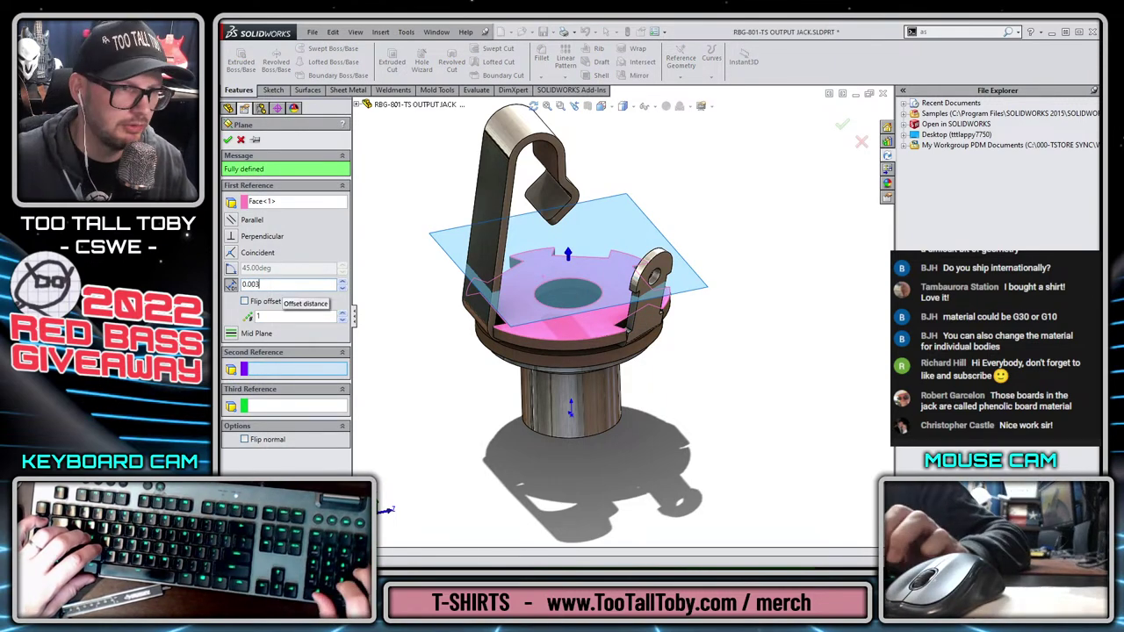
pyautogui.press('Return')
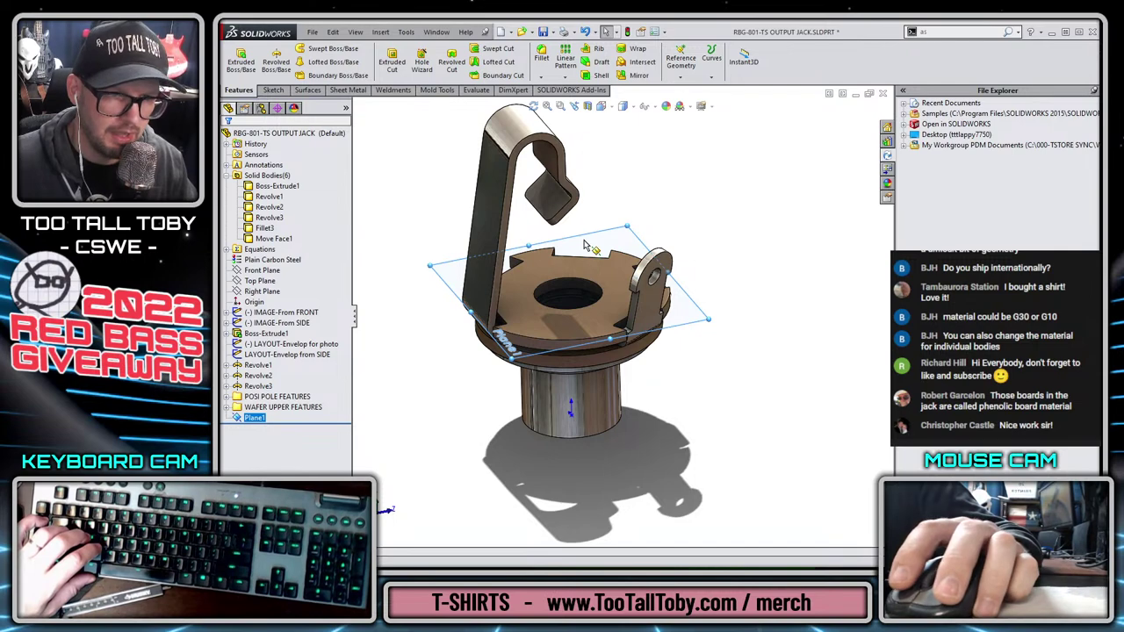
# Start a sketch on the new offset plane and draw a 0.25 in diameter circle centred on the disc's hole
pyautogui.click(612, 227)
pyautogui.click(630, 202)
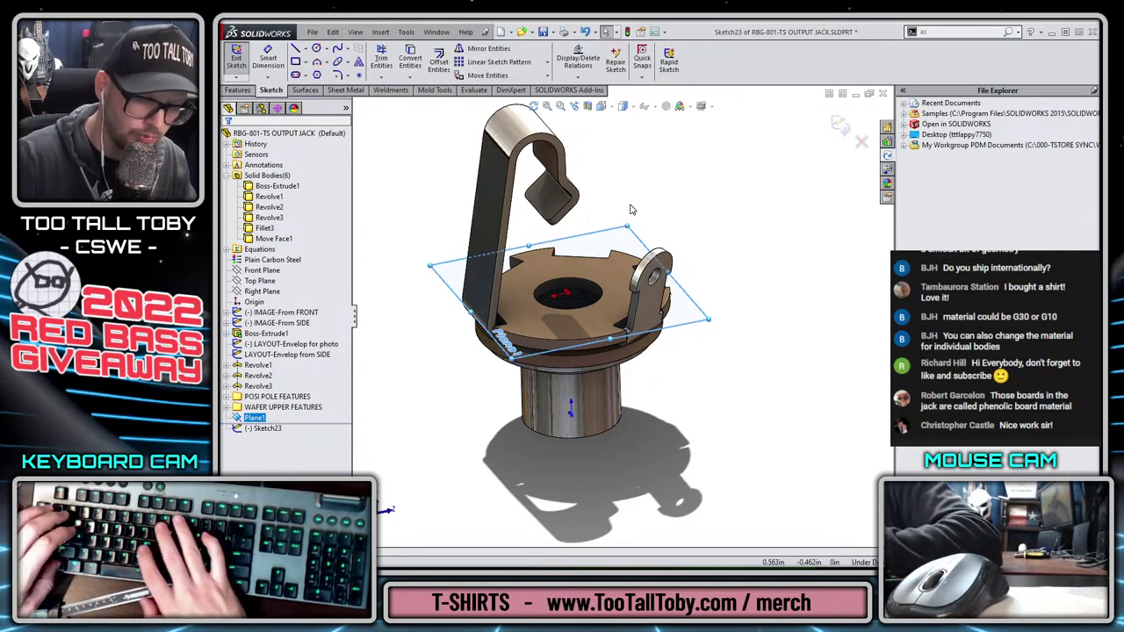
pyautogui.press('s')
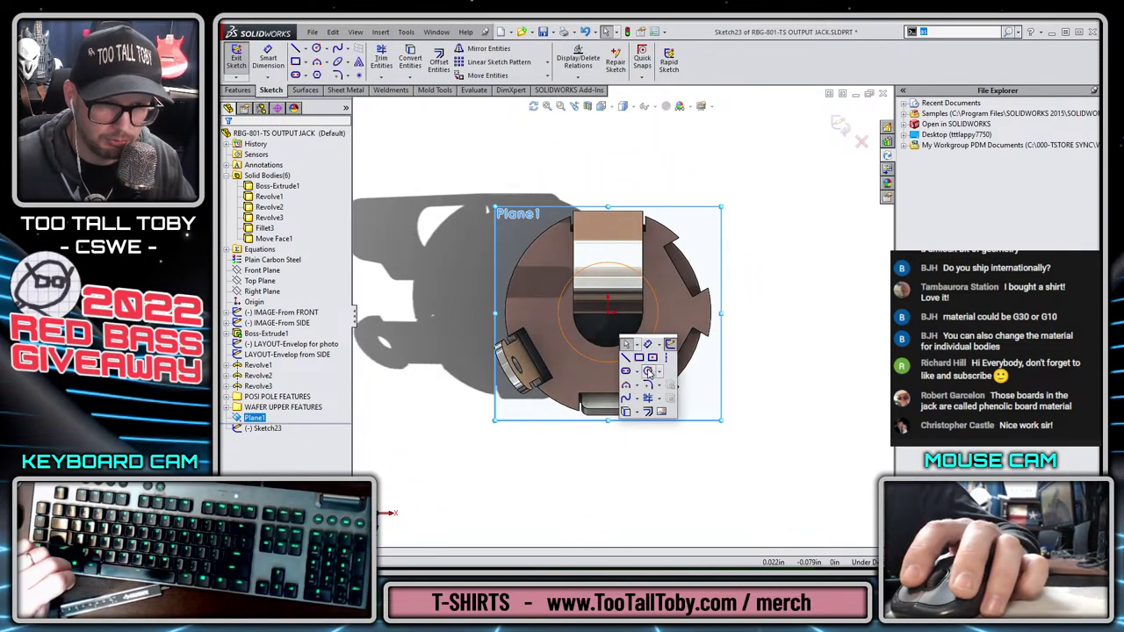
pyautogui.click(653, 365)
pyautogui.click(608, 313)
pyautogui.write('.25')
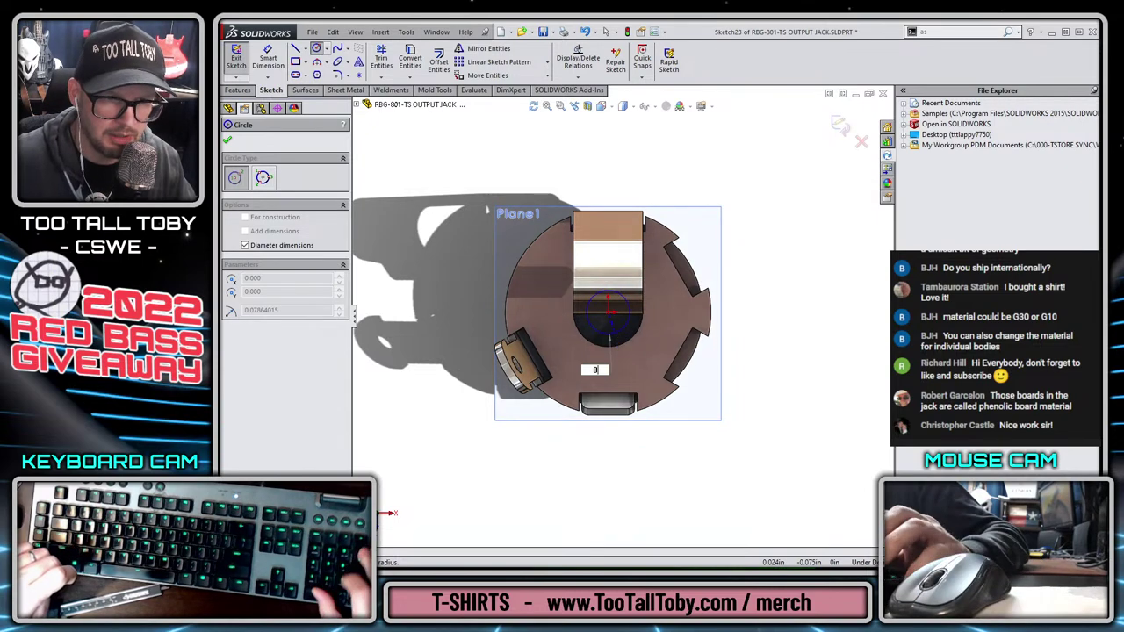
pyautogui.press('Return')
pyautogui.press('Escape')
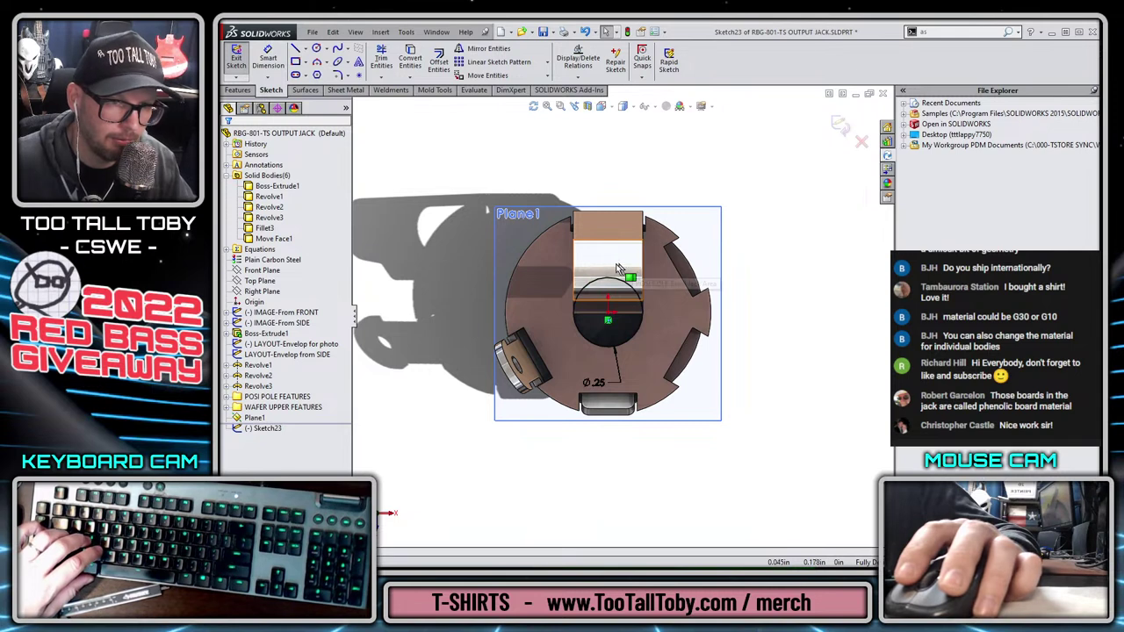
# Turn on sketch visibility to show the reference photo and switch the model display to wireframe
pyautogui.click(646, 106)
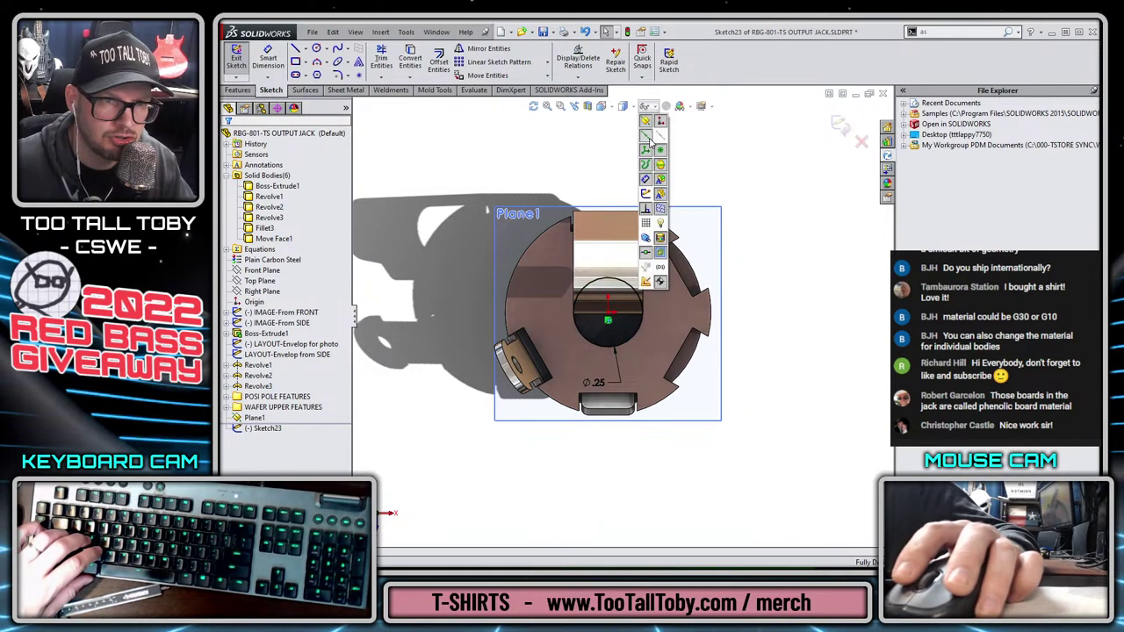
pyautogui.click(645, 195)
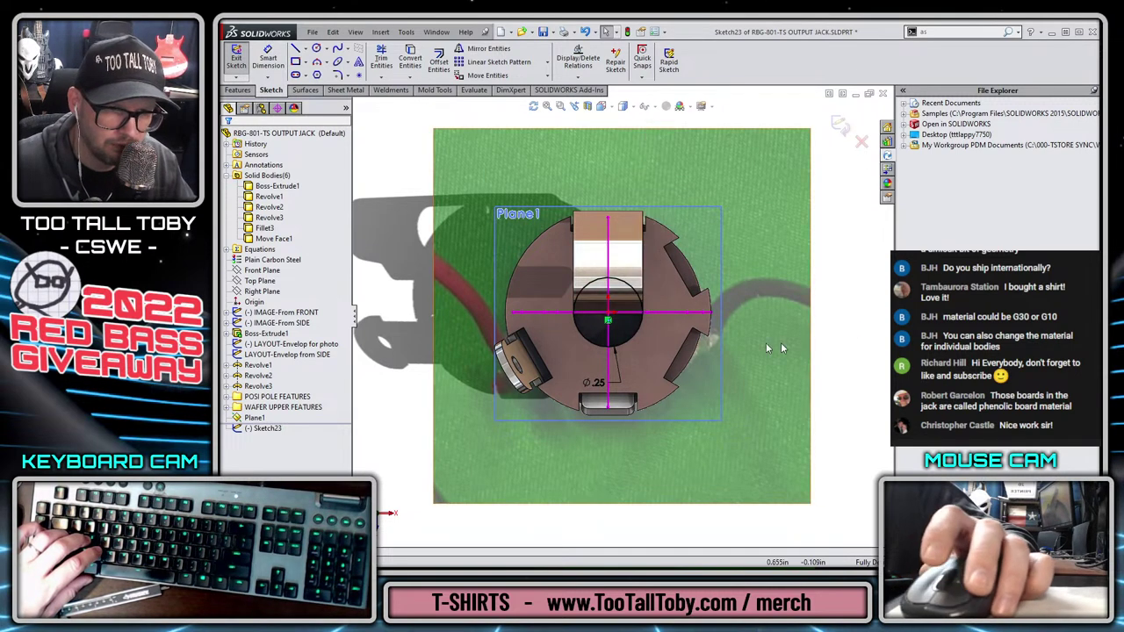
pyautogui.click(623, 106)
pyautogui.click(625, 181)
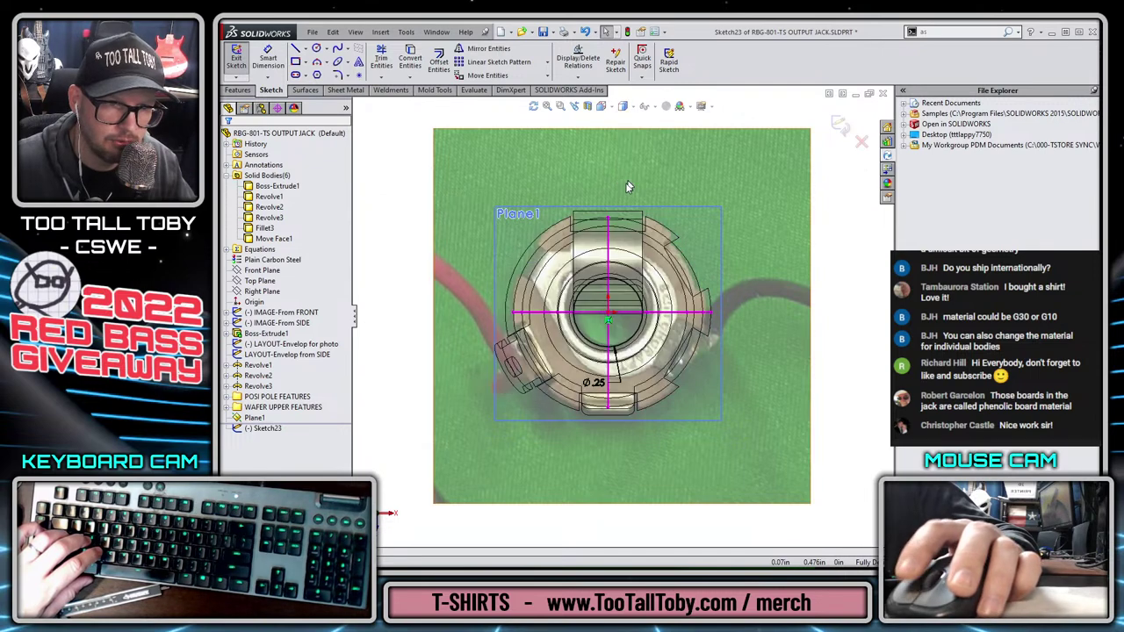
# Hide all six solid bodies, from Boss-Extrude1 through Move Face1, leaving only the sketch over the reference photo
pyautogui.click(250, 187)
pyautogui.keyDown('ctrl'); pyautogui.click(265, 229); pyautogui.keyUp('ctrl')
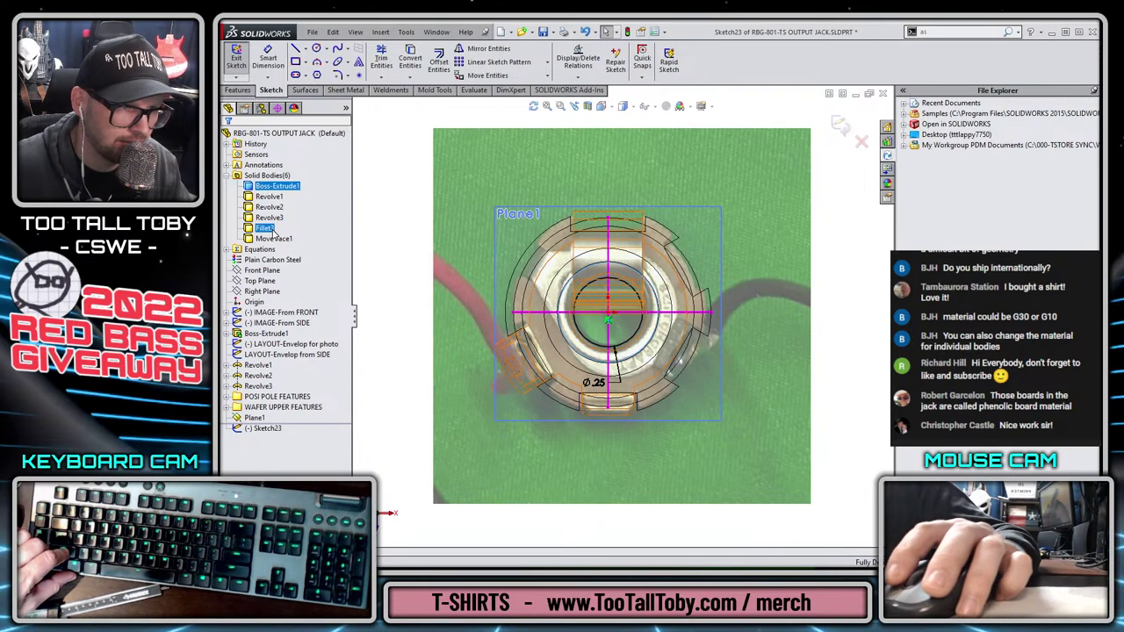
pyautogui.keyDown('shift'); pyautogui.click(268, 238); pyautogui.keyUp('shift')
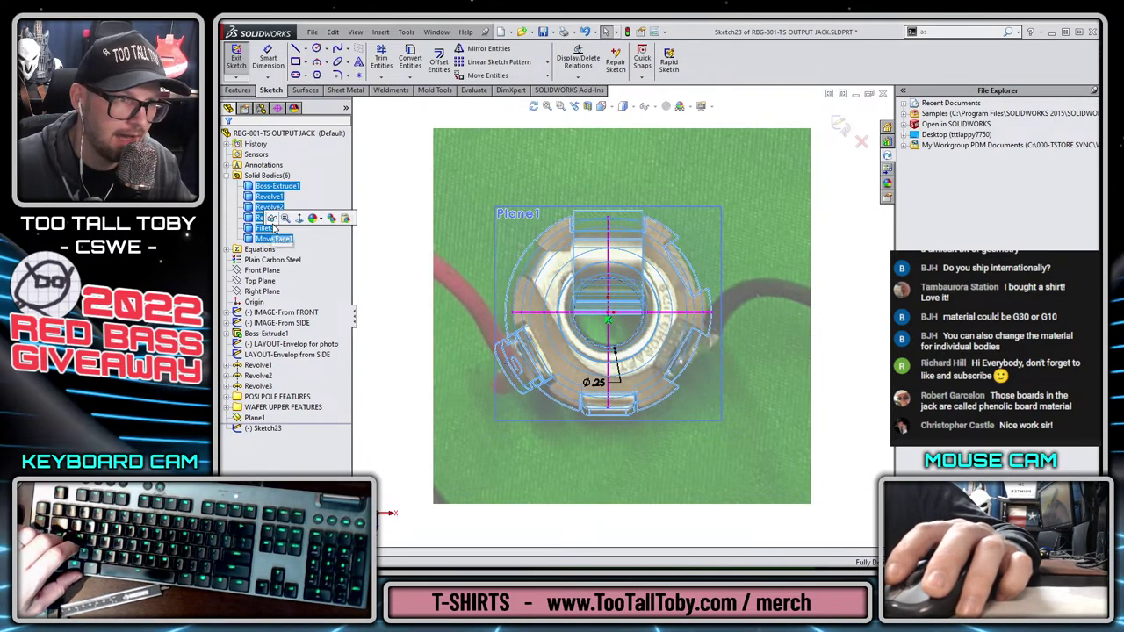
pyautogui.click(274, 227)
# Trace the metal washer's closed outline with a 0.223 in horizontal line, a tangent arc of about 0.211 in radius and two slanted lines
pyautogui.scroll(2, 562, 333)
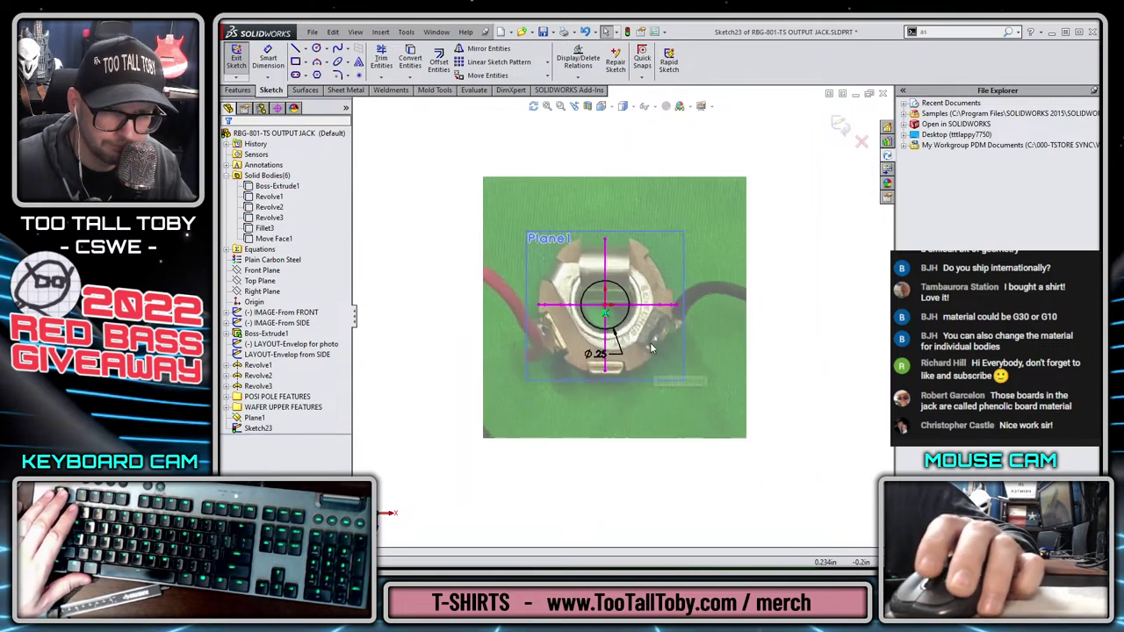
pyautogui.scroll(-4, 566, 338)
pyautogui.scroll(-2, 543, 270)
pyautogui.press('s')
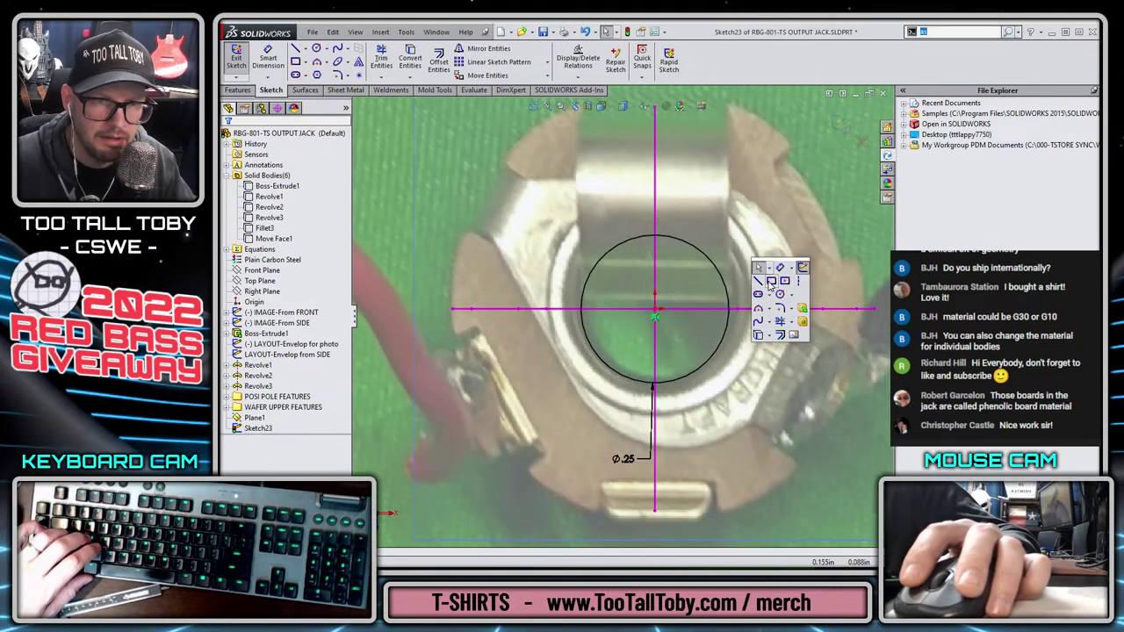
pyautogui.click(758, 280)
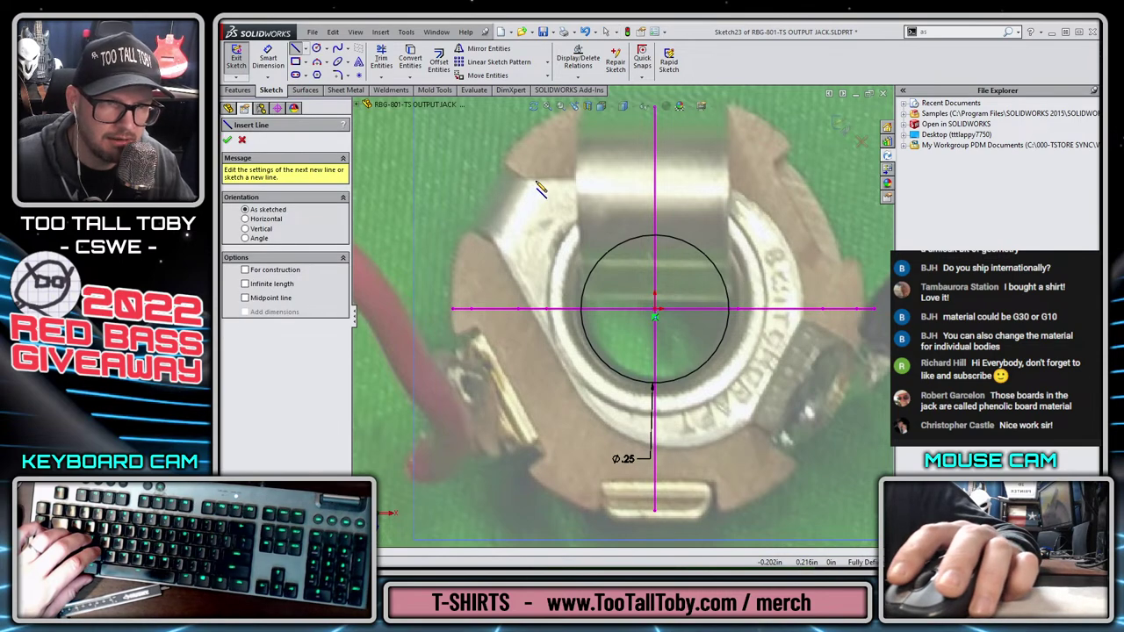
pyautogui.click(537, 182)
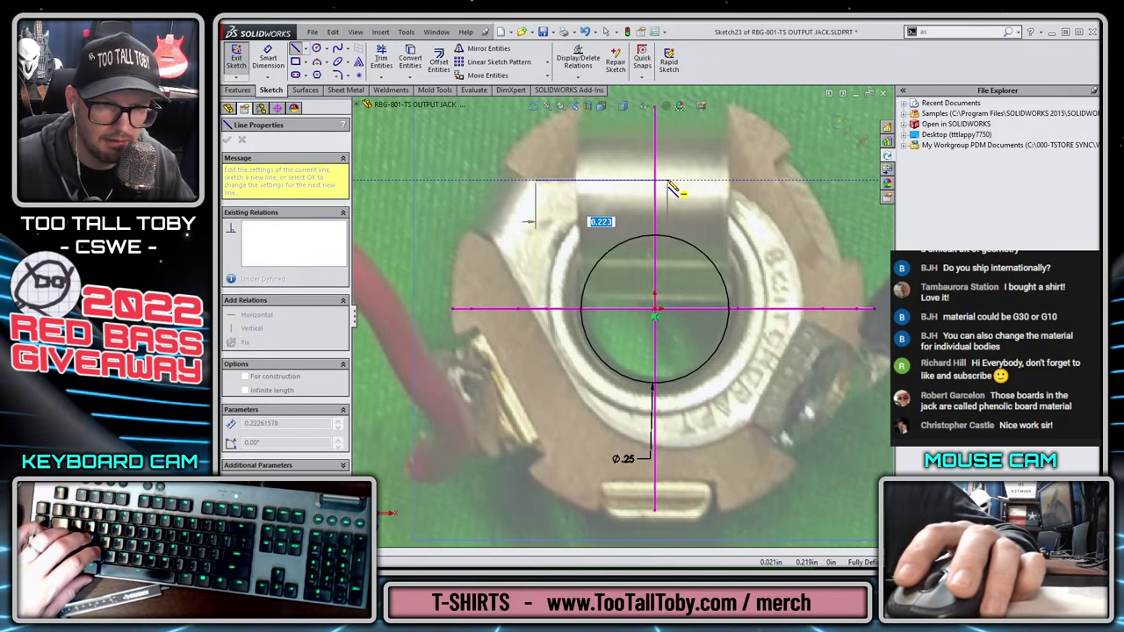
pyautogui.click(668, 182)
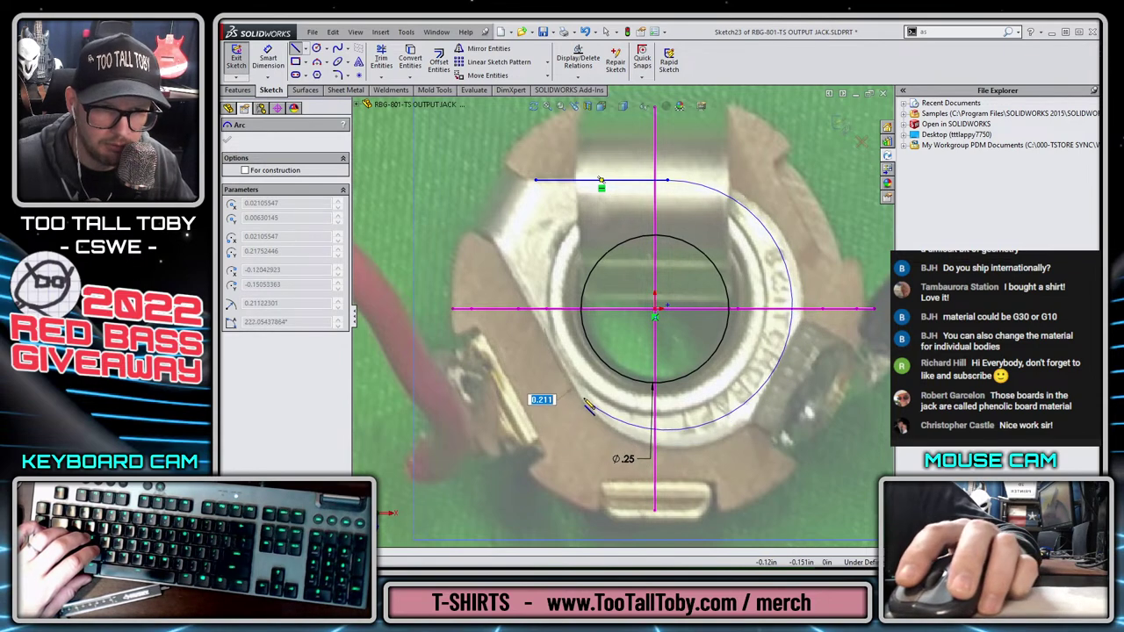
pyautogui.click(580, 400)
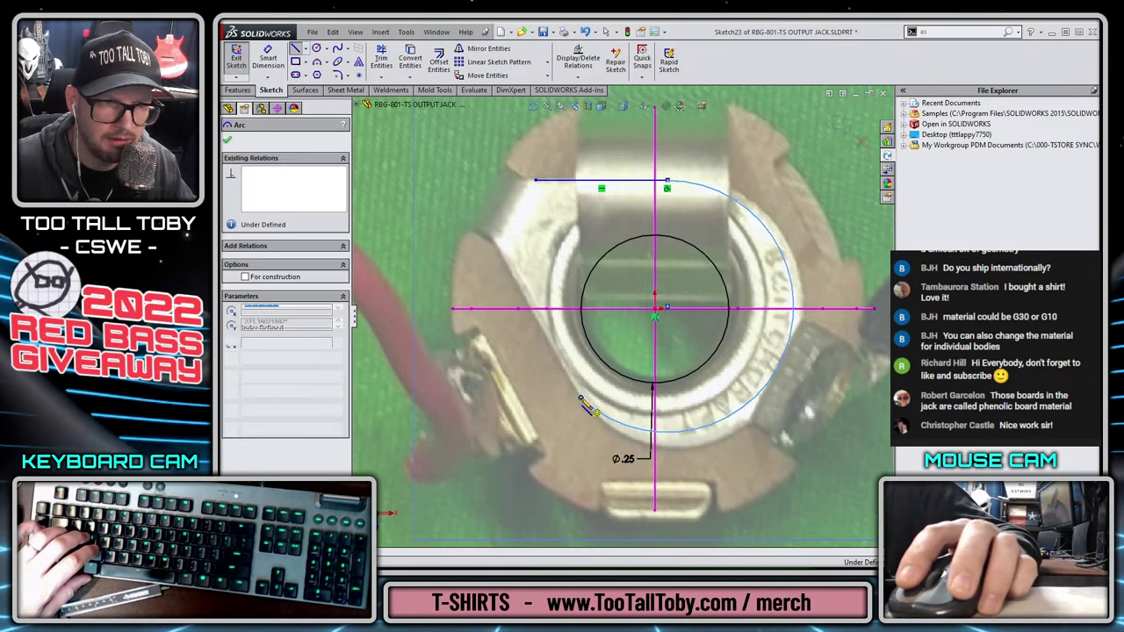
pyautogui.click(497, 246)
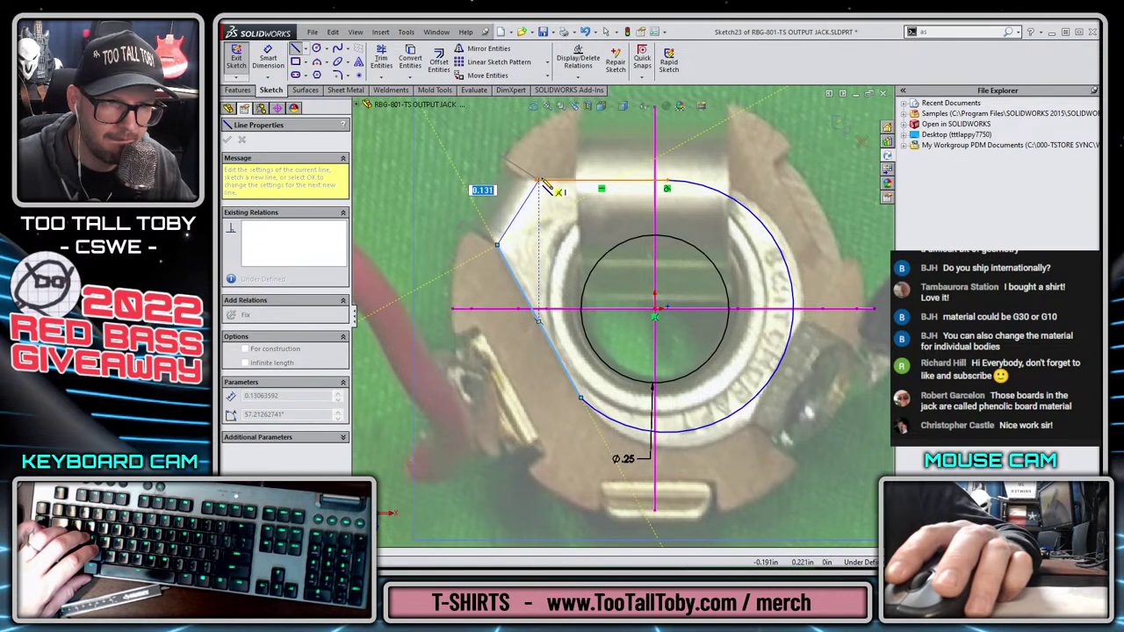
pyautogui.click(536, 180)
pyautogui.press('Escape')
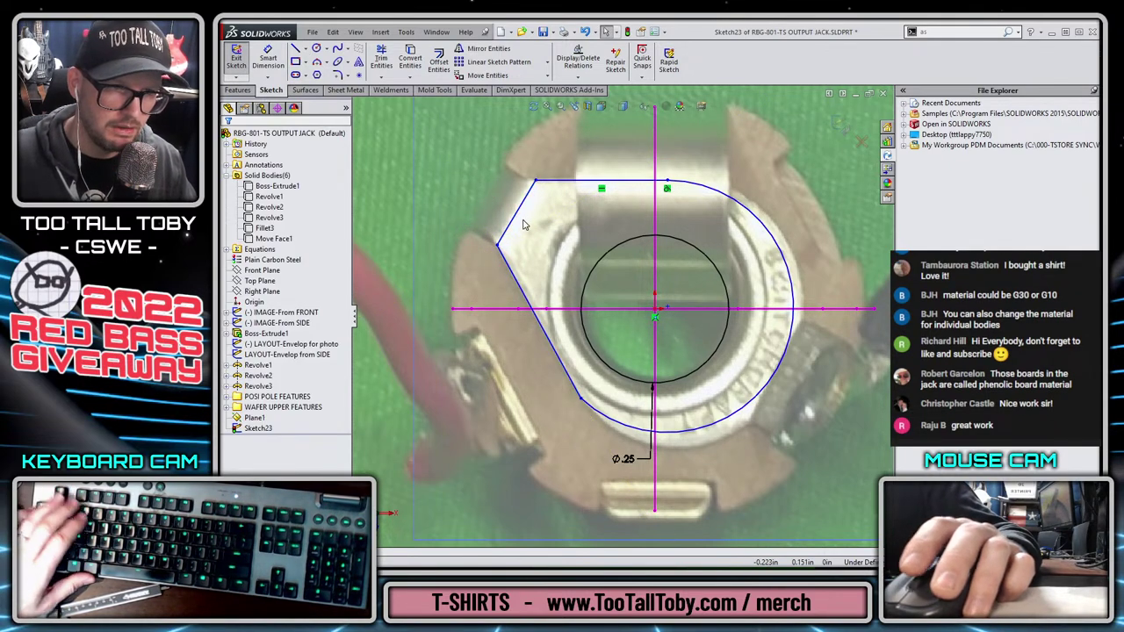
# Convert the short slanted corner line to construction and sketch a shallow three-sided tab outside it, joined to both its ends
pyautogui.click(516, 230)
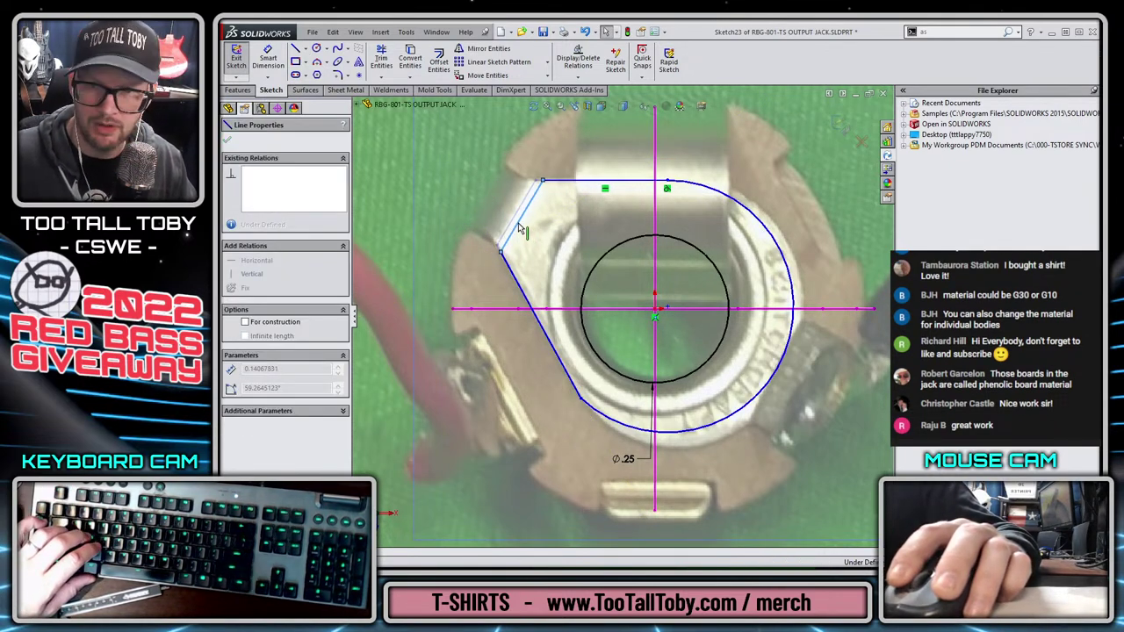
pyautogui.press('Escape')
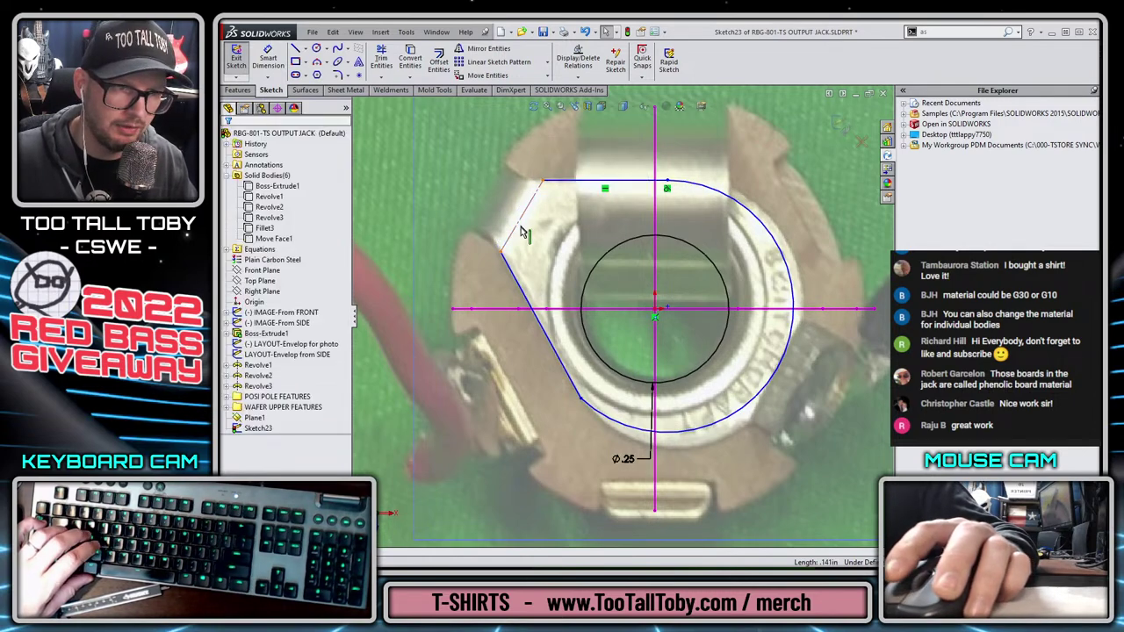
pyautogui.press('s')
pyautogui.click(531, 249)
pyautogui.click(501, 251)
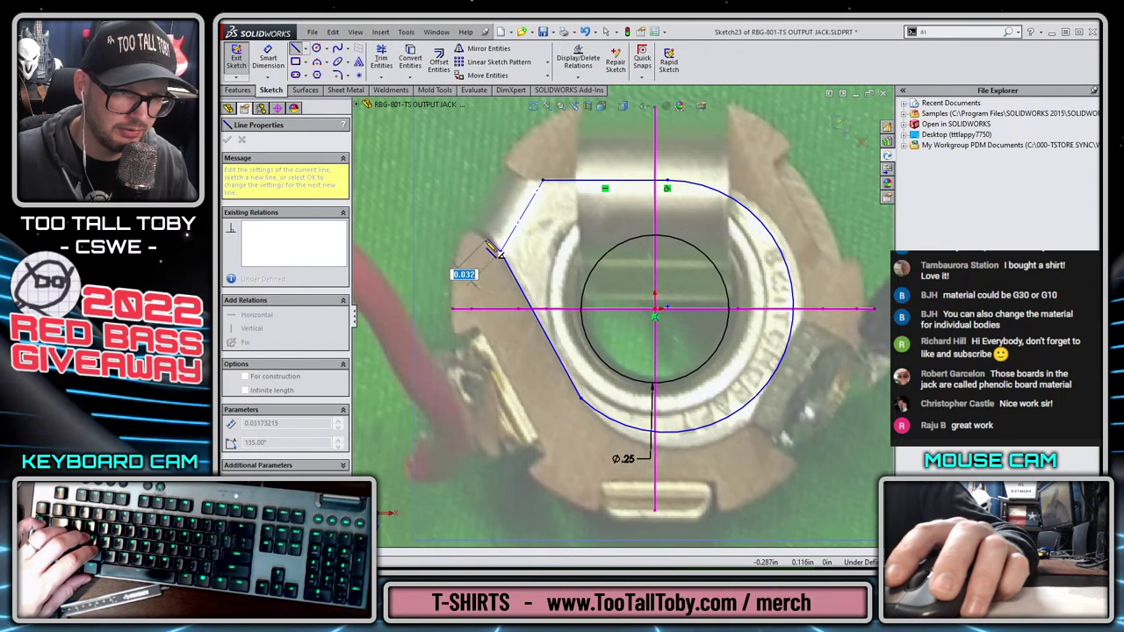
pyautogui.click(481, 239)
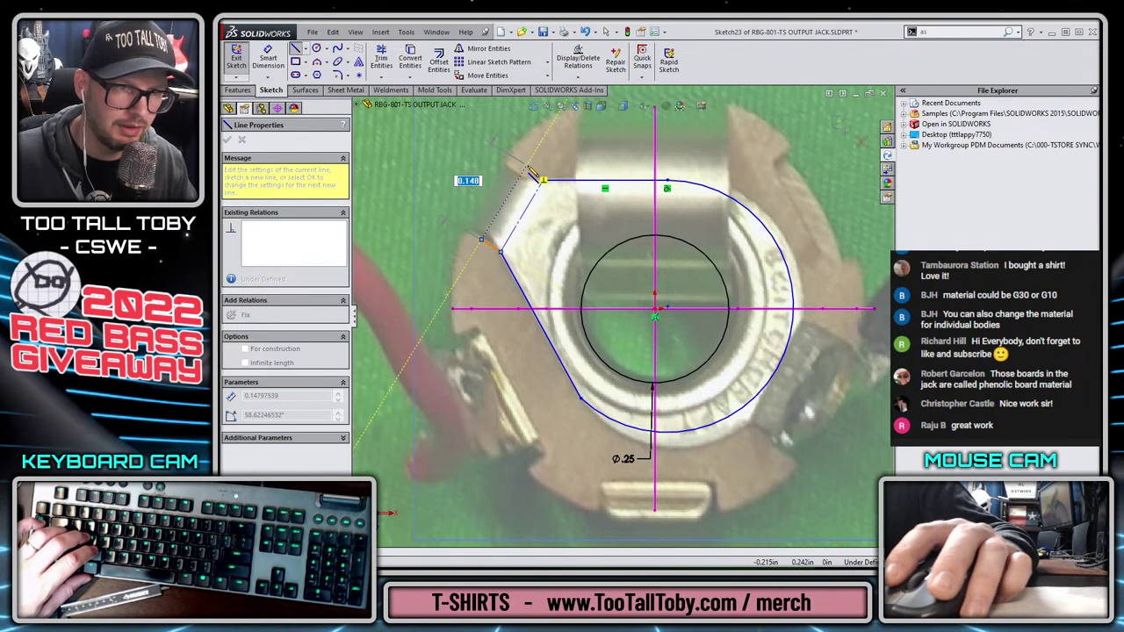
pyautogui.click(526, 166)
pyautogui.click(543, 177)
pyautogui.press('Escape')
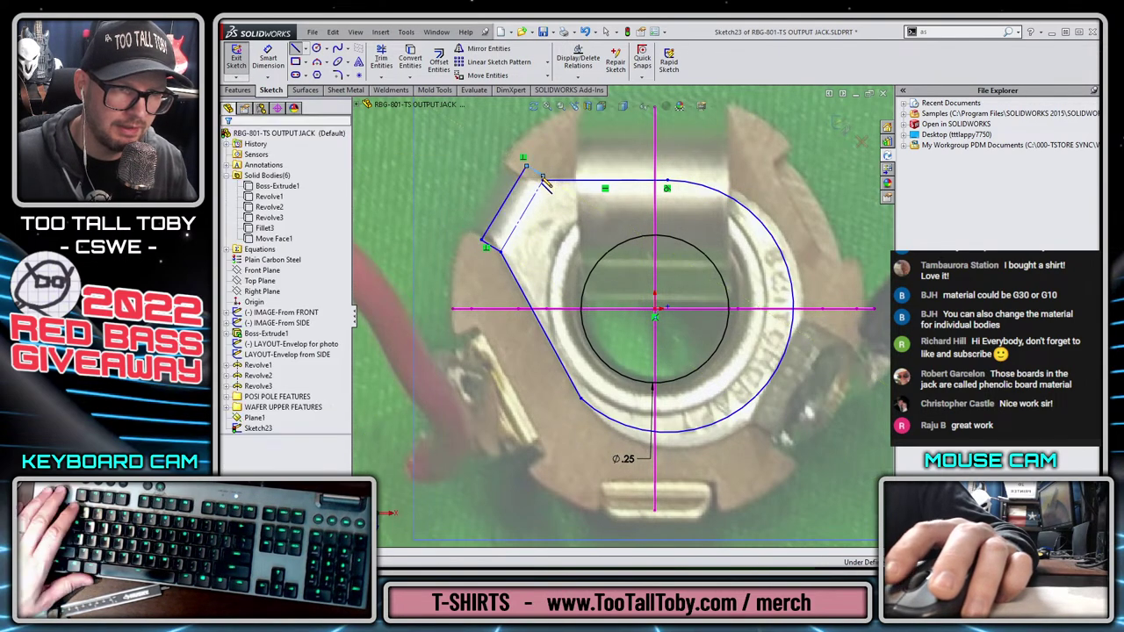
pyautogui.moveTo(543, 177); pyautogui.dragTo(536, 186)
pyautogui.press('Escape')
# Draw a centreline from the origin to the construction line's midpoint and make it perpendicular to the tab's outer edge
pyautogui.press('s')
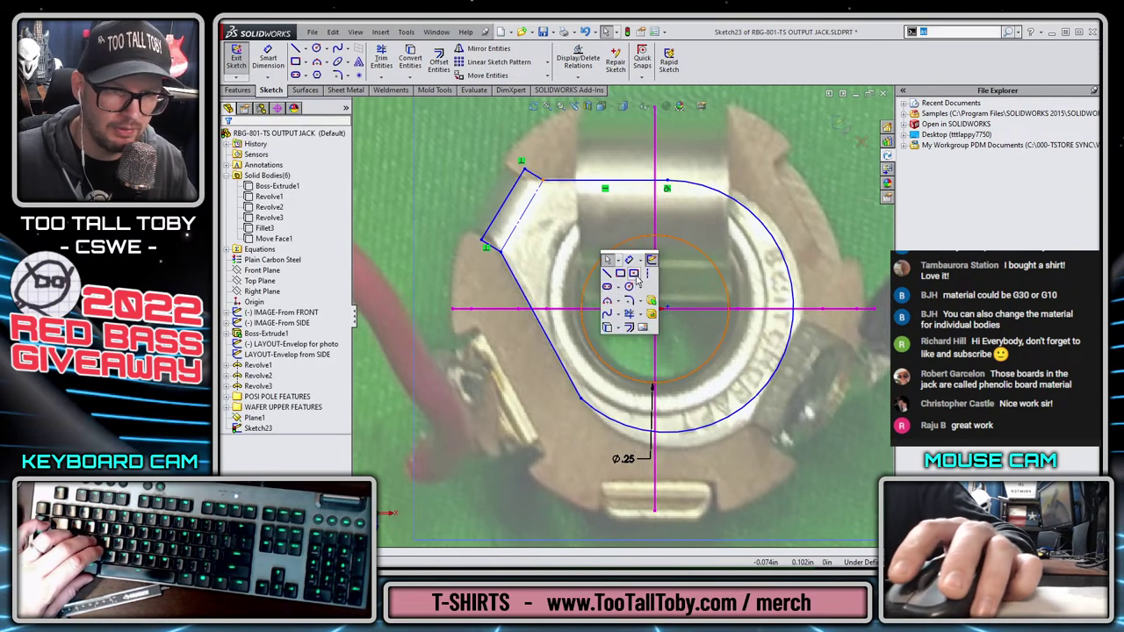
pyautogui.click(665, 326)
pyautogui.click(655, 310)
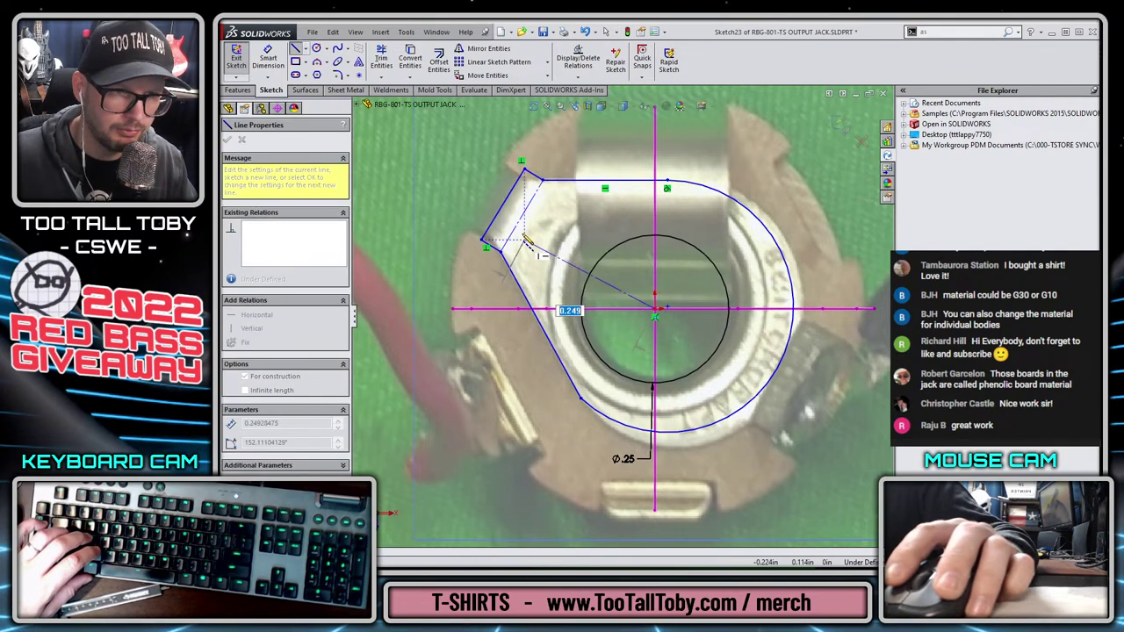
pyautogui.click(521, 215)
pyautogui.press('Escape')
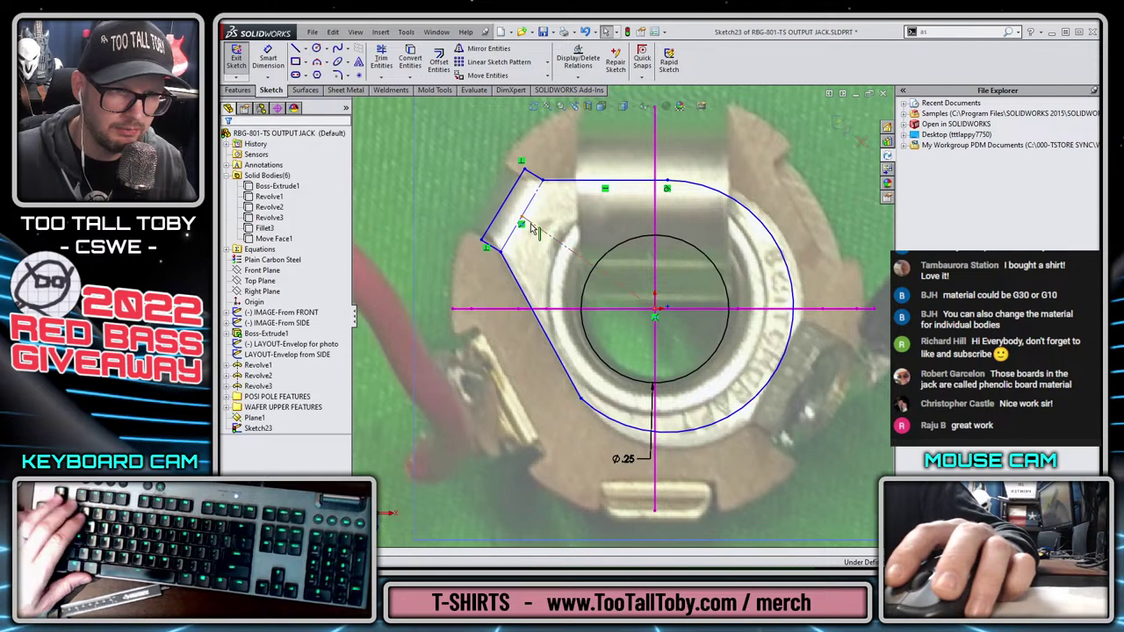
pyautogui.click(532, 225)
pyautogui.click(498, 218)
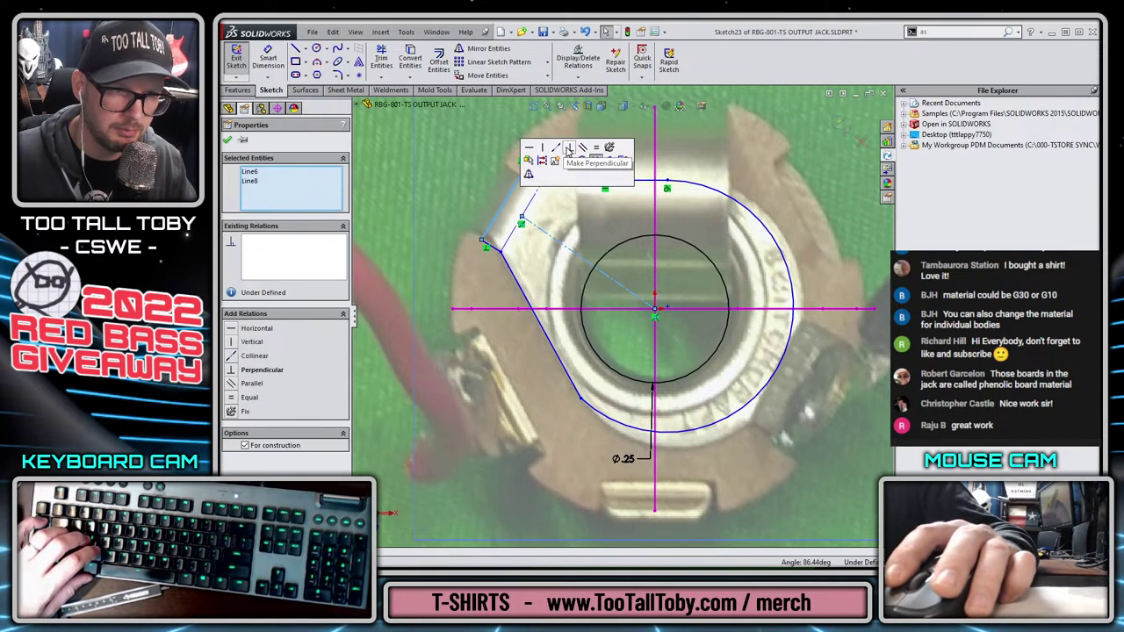
# Make the tab's outer edge parallel to the slanted construction line
pyautogui.click(510, 233)
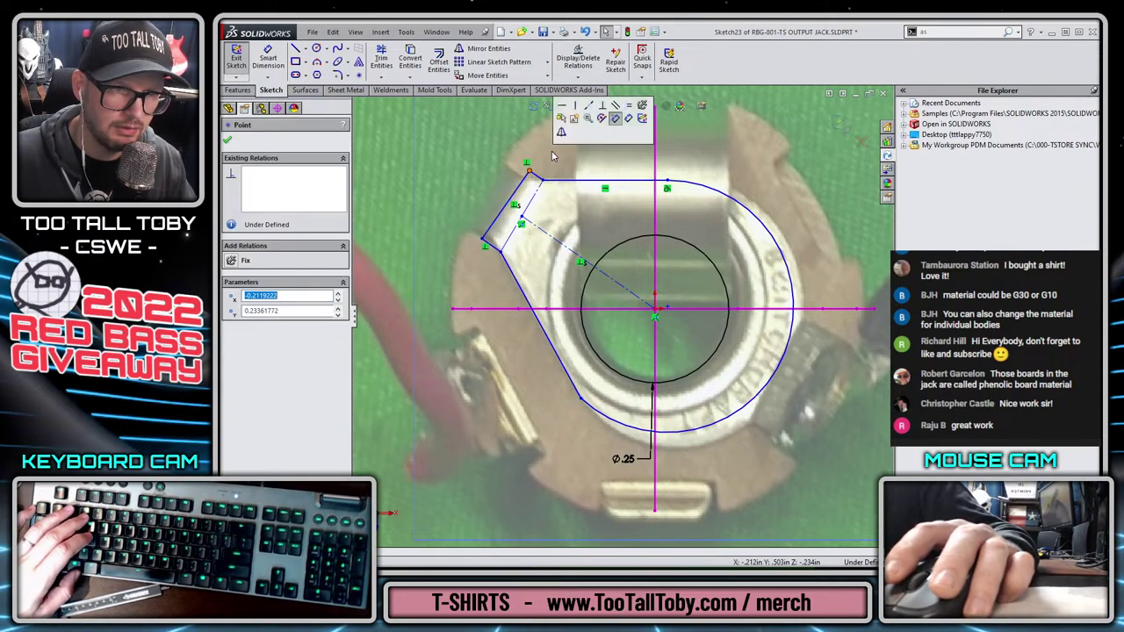
pyautogui.click(530, 174)
pyautogui.click(483, 239)
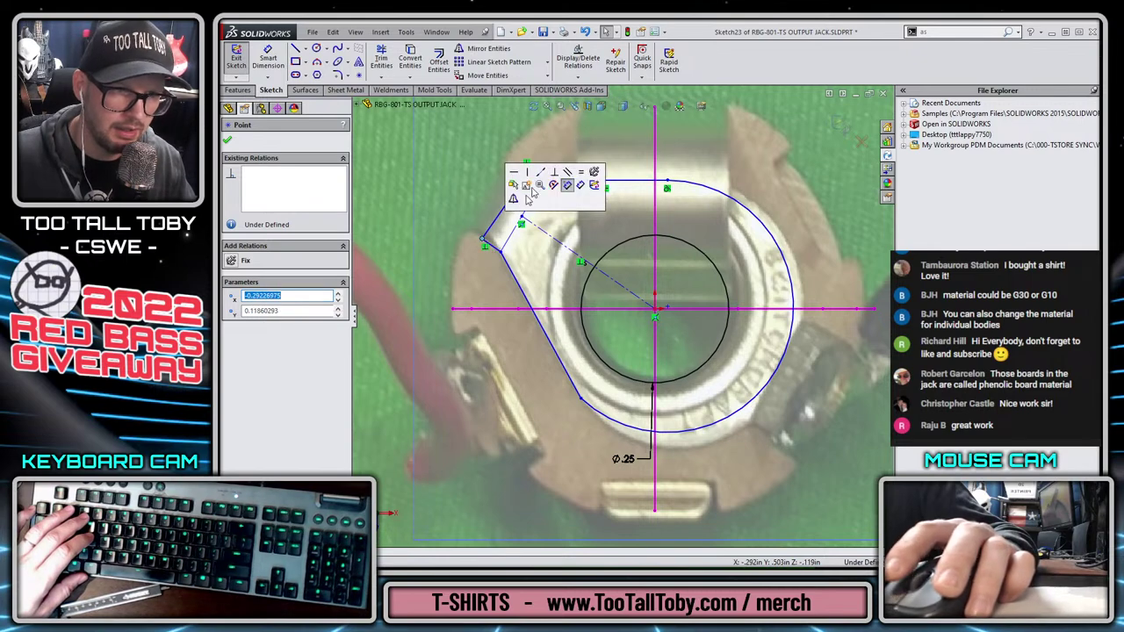
pyautogui.press('Escape')
pyautogui.click(498, 219)
pyautogui.click(514, 232)
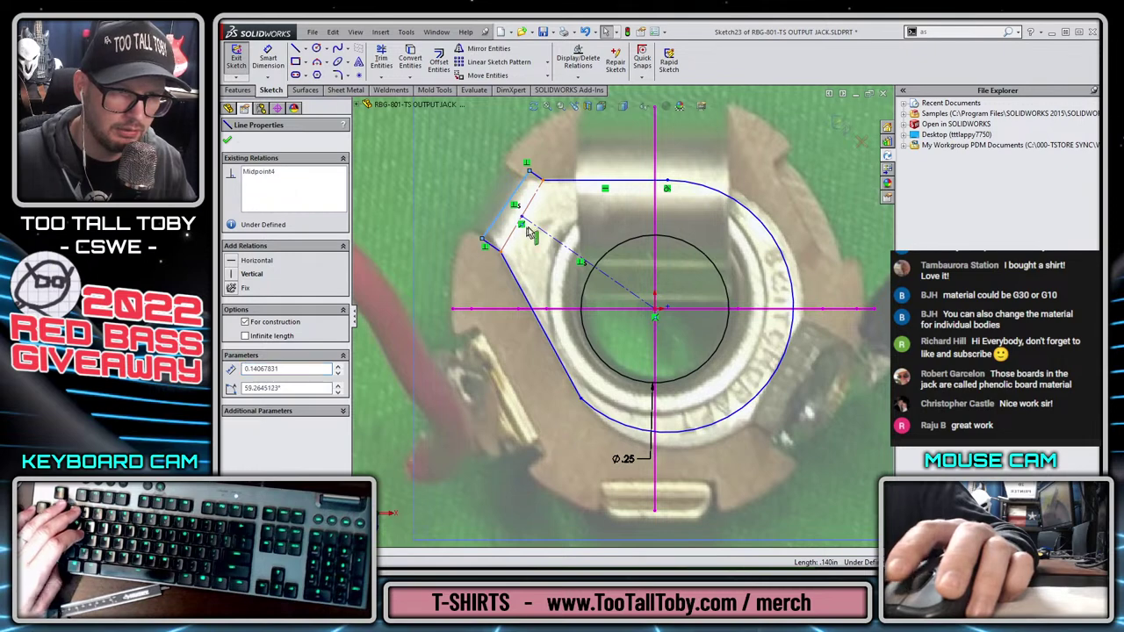
pyautogui.keyDown('ctrl'); pyautogui.click(530, 235); pyautogui.keyUp('ctrl')
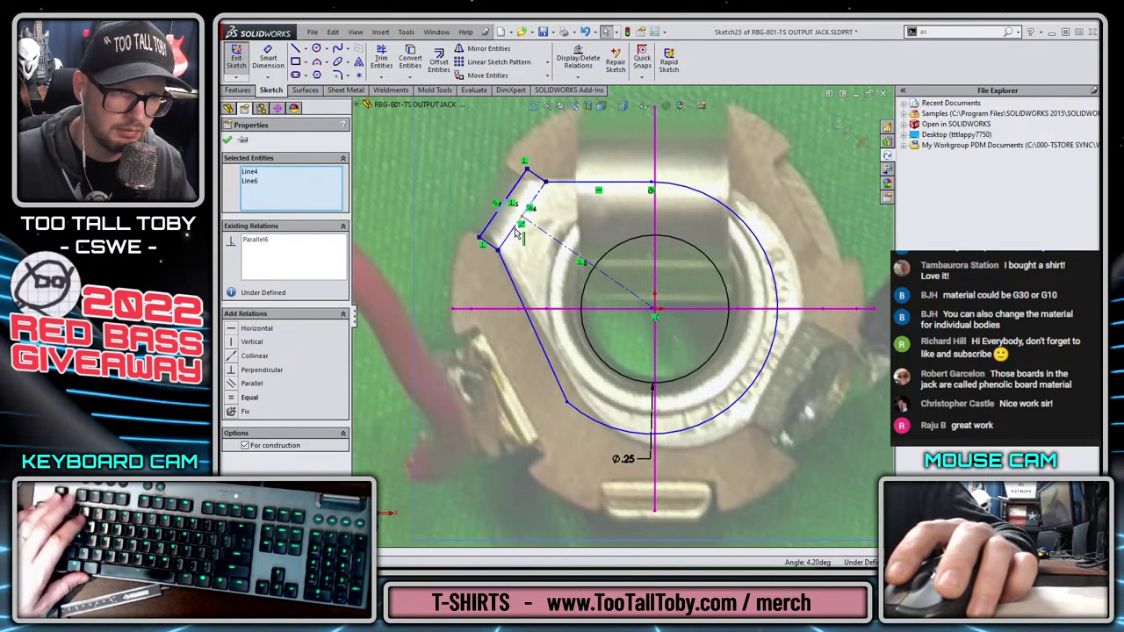
# Reshape the tab end by moving its corner point and fix the horizontal upper line in place
pyautogui.press('Escape')
pyautogui.moveTo(546, 182)
pyautogui.mouseDown()
pyautogui.moveTo(541, 196)
pyautogui.moveTo(530, 186)
pyautogui.moveTo(596, 187)
pyautogui.mouseUp()
pyautogui.click(568, 187)
pyautogui.click(231, 292)
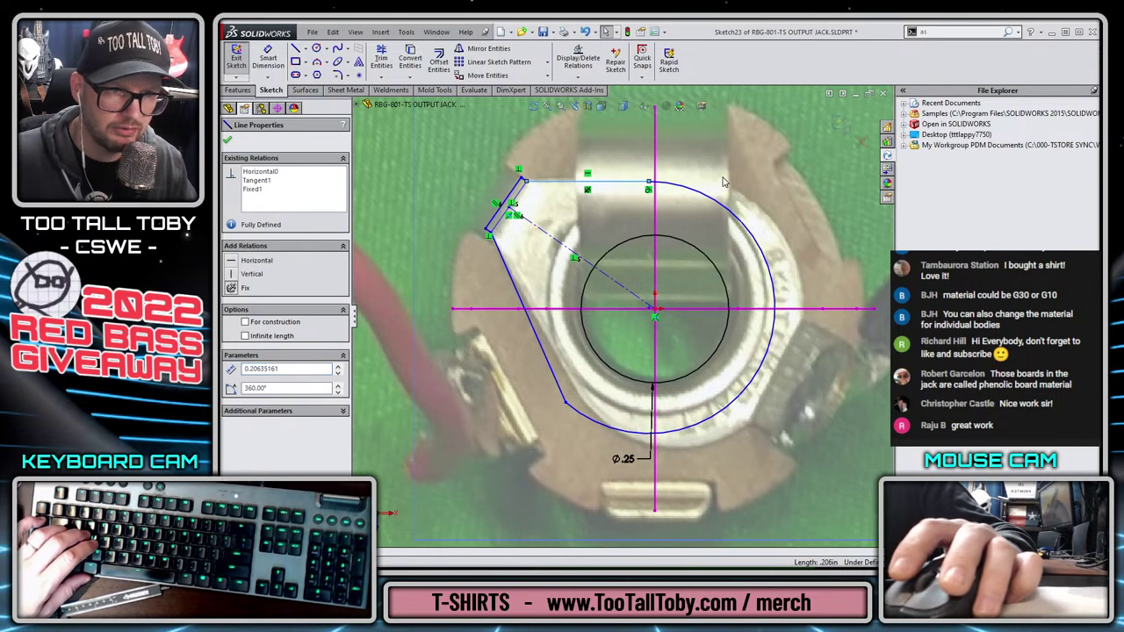
pyautogui.press('Escape')
# Make the large arc tangent to the long slanted line and resize it to about 0.22 in radius to match the photo
pyautogui.moveTo(565, 403); pyautogui.dragTo(585, 402)
pyautogui.click(616, 336)
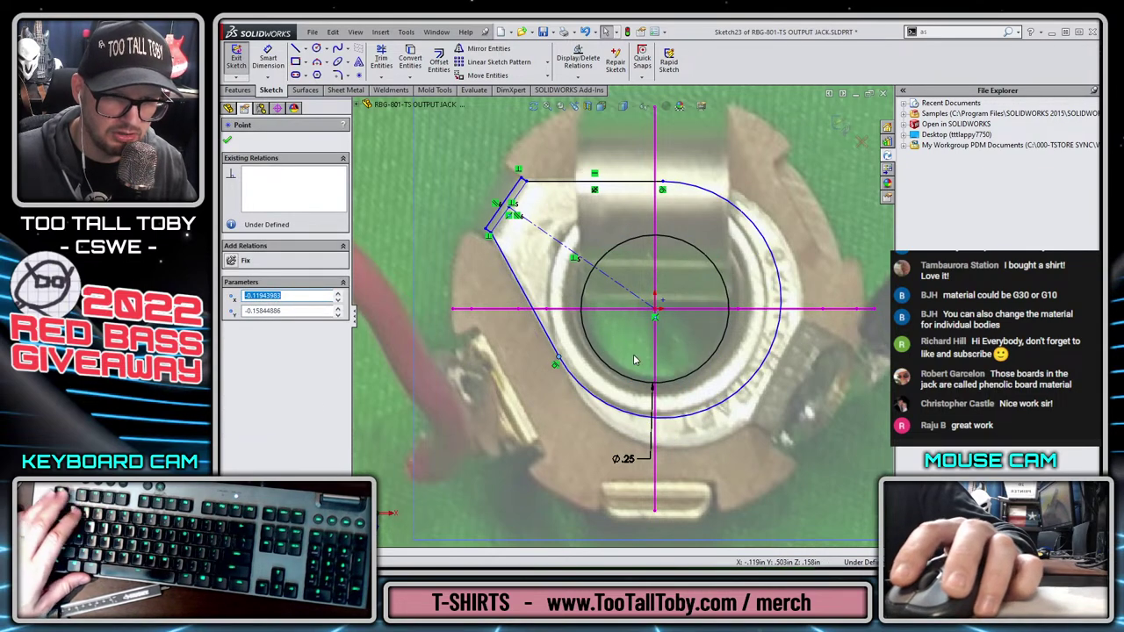
pyautogui.press('Escape')
pyautogui.moveTo(747, 384); pyautogui.dragTo(756, 413)
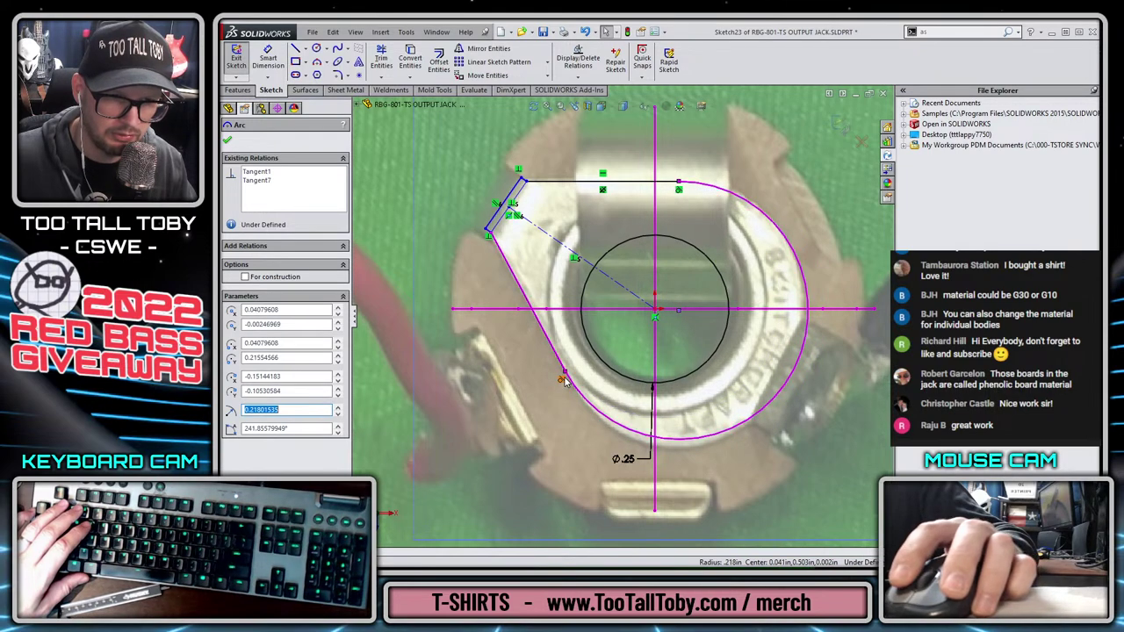
pyautogui.moveTo(564, 372); pyautogui.dragTo(555, 373)
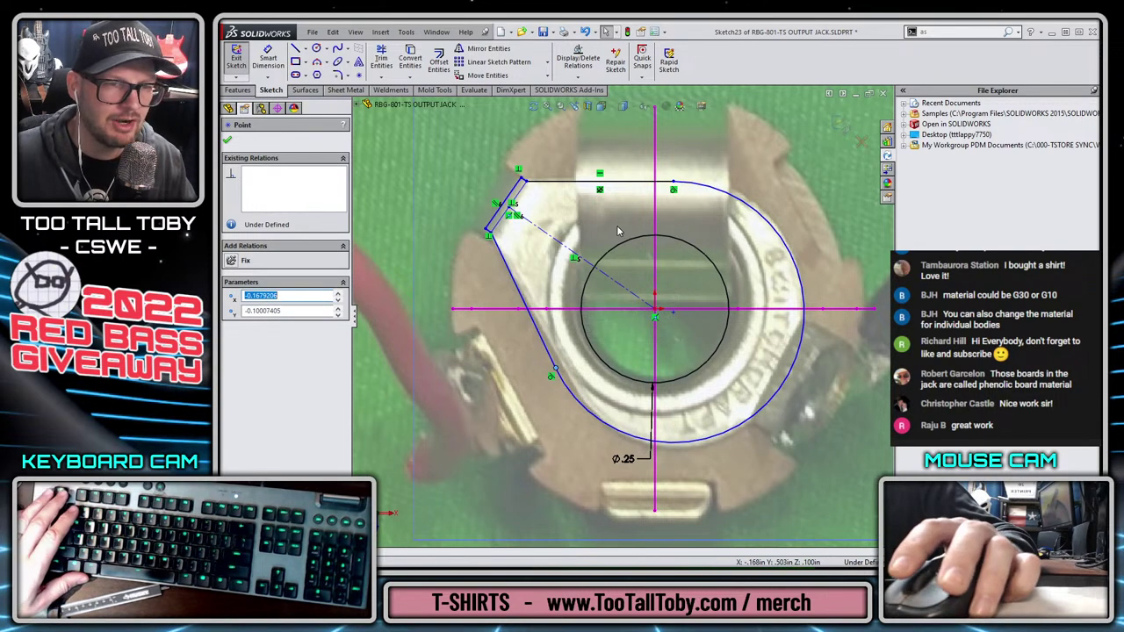
# Try to make the horizontal upper line and the long slanted line symmetric about the centreline
pyautogui.click(518, 237)
pyautogui.click(564, 245)
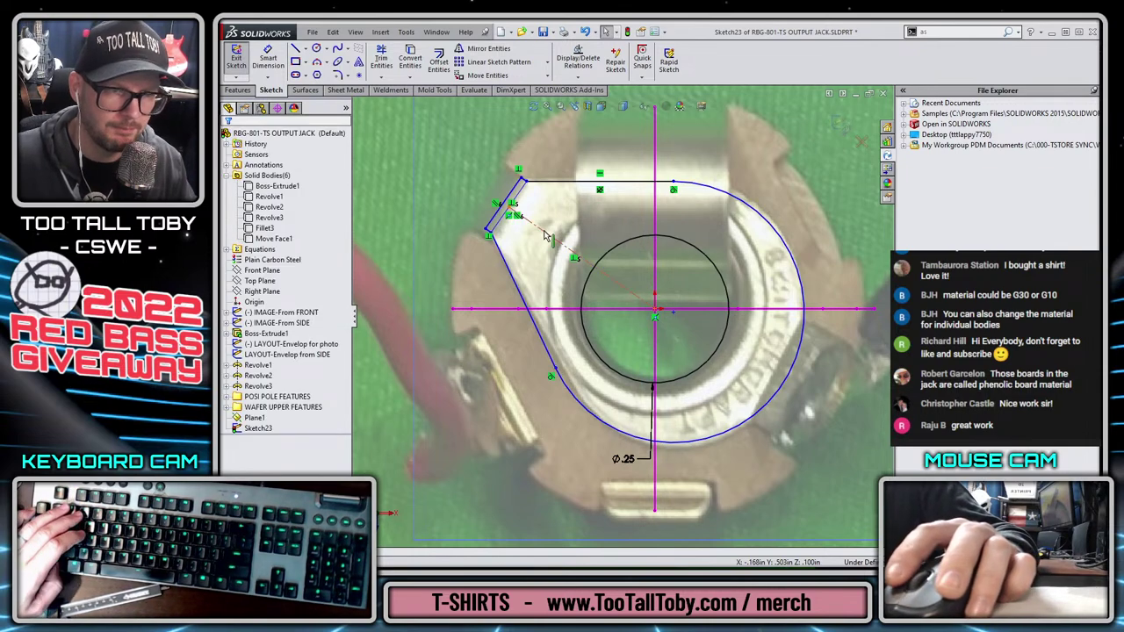
pyautogui.keyDown('ctrl'); pyautogui.click(553, 182); pyautogui.keyUp('ctrl')
pyautogui.keyDown('ctrl'); pyautogui.click(503, 262); pyautogui.keyUp('ctrl')
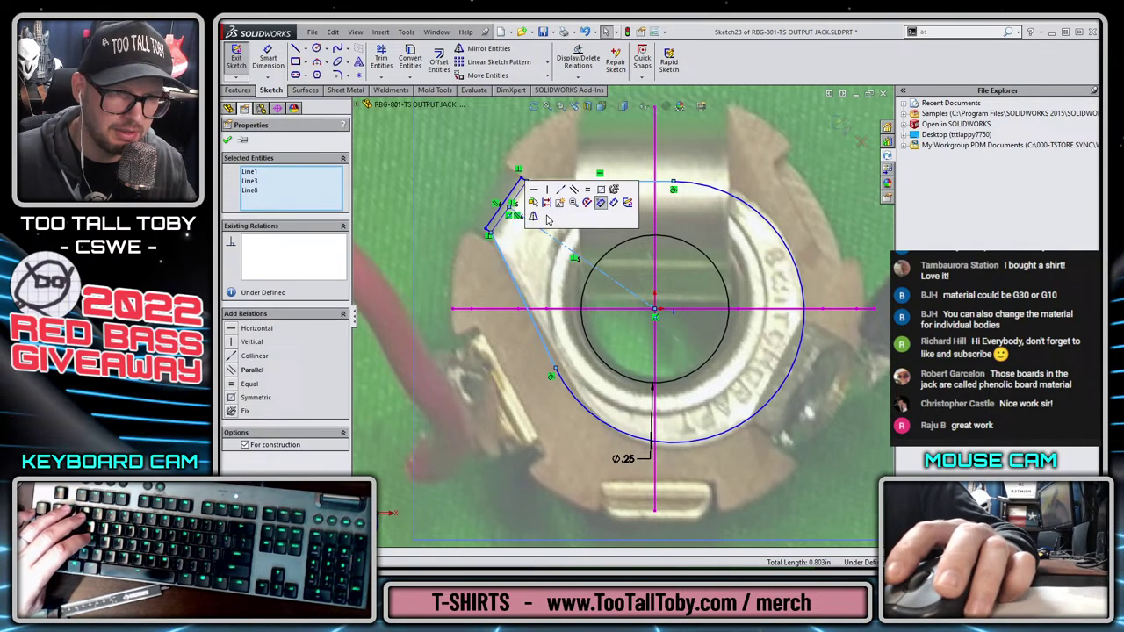
pyautogui.click(602, 192)
pyautogui.press('Escape')
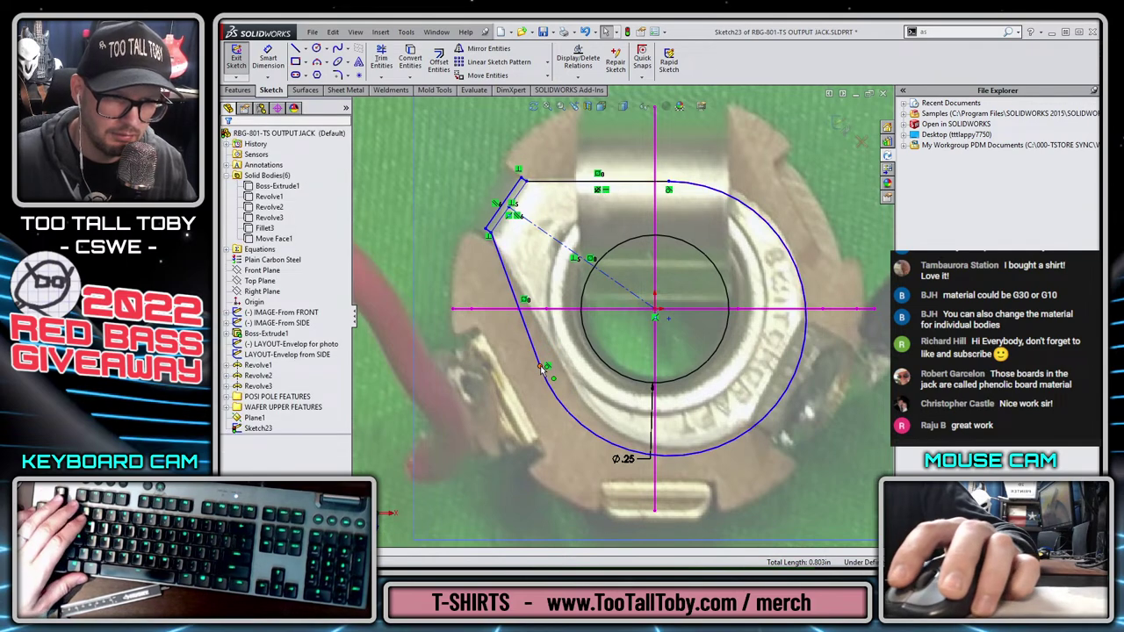
pyautogui.moveTo(540, 365); pyautogui.dragTo(576, 378)
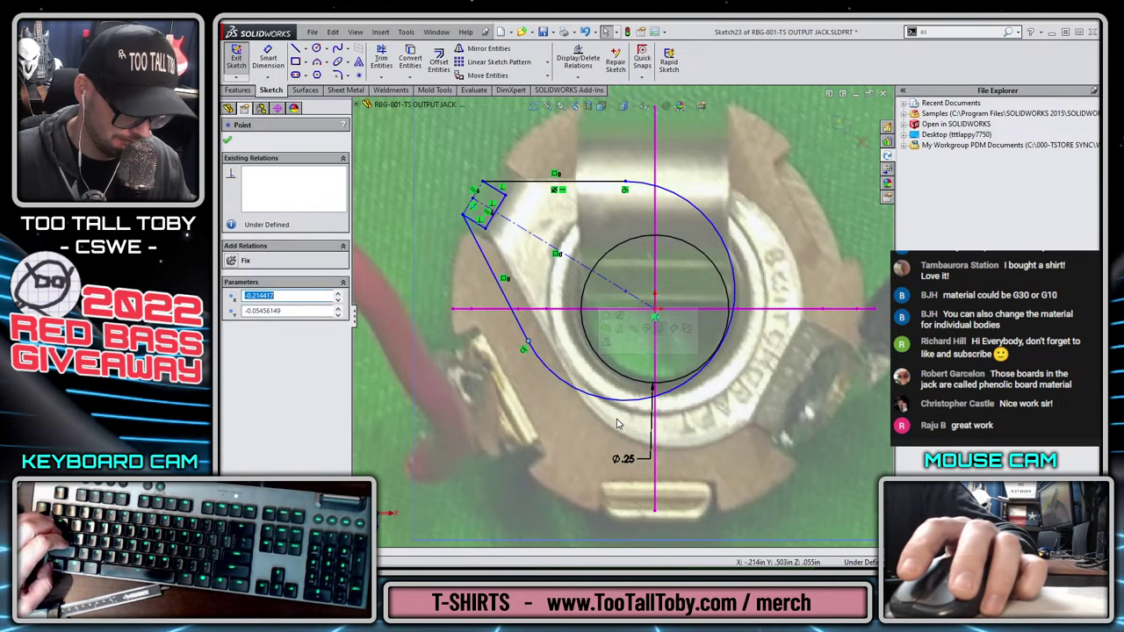
pyautogui.hotkey('ctrl', 'z')
pyautogui.hotkey('ctrl', 'z')
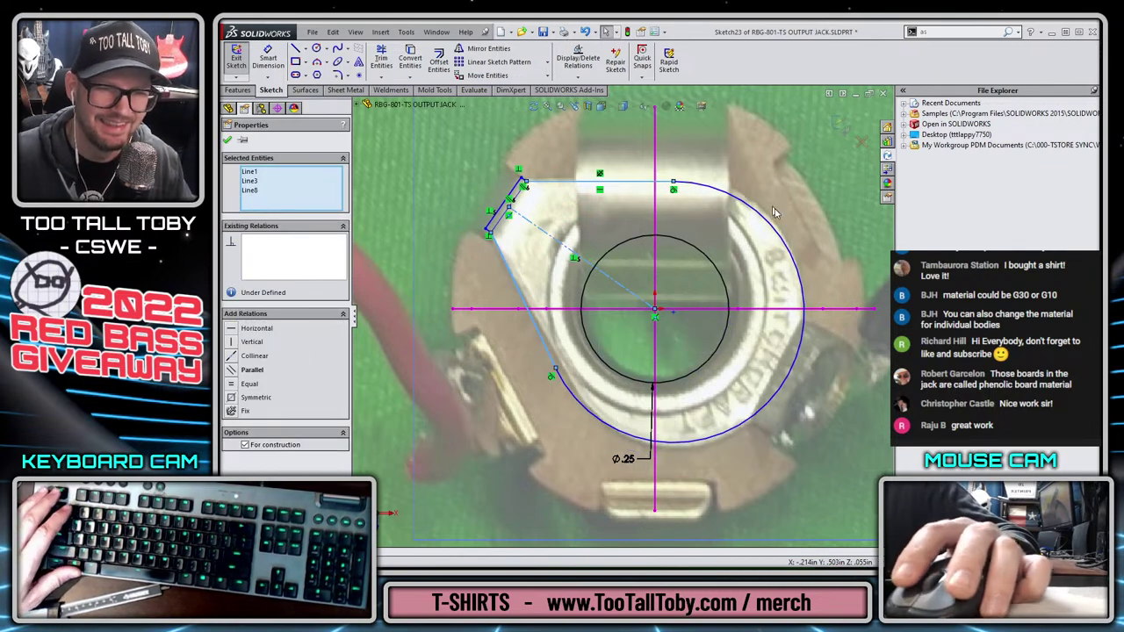
pyautogui.press('Escape')
pyautogui.scroll(-2, 788, 384)
pyautogui.scroll(2, 777, 396)
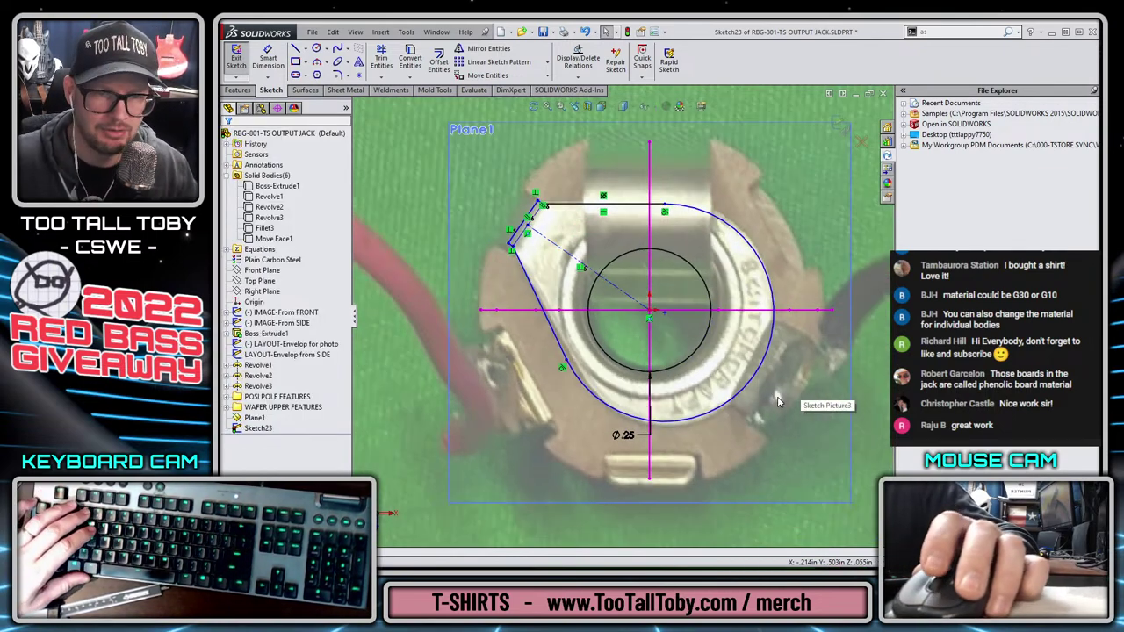
pyautogui.scroll(-2, 729, 400)
pyautogui.scroll(2, 720, 403)
pyautogui.scroll(-3, 721, 397)
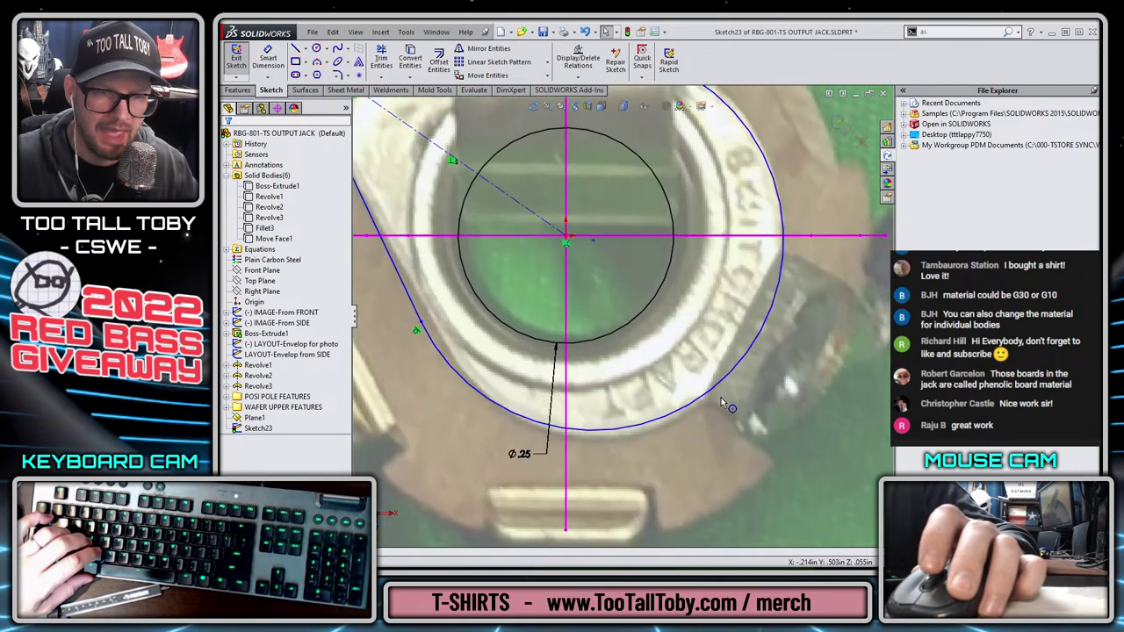
pyautogui.scroll(2, 736, 346)
pyautogui.scroll(1, 736, 346)
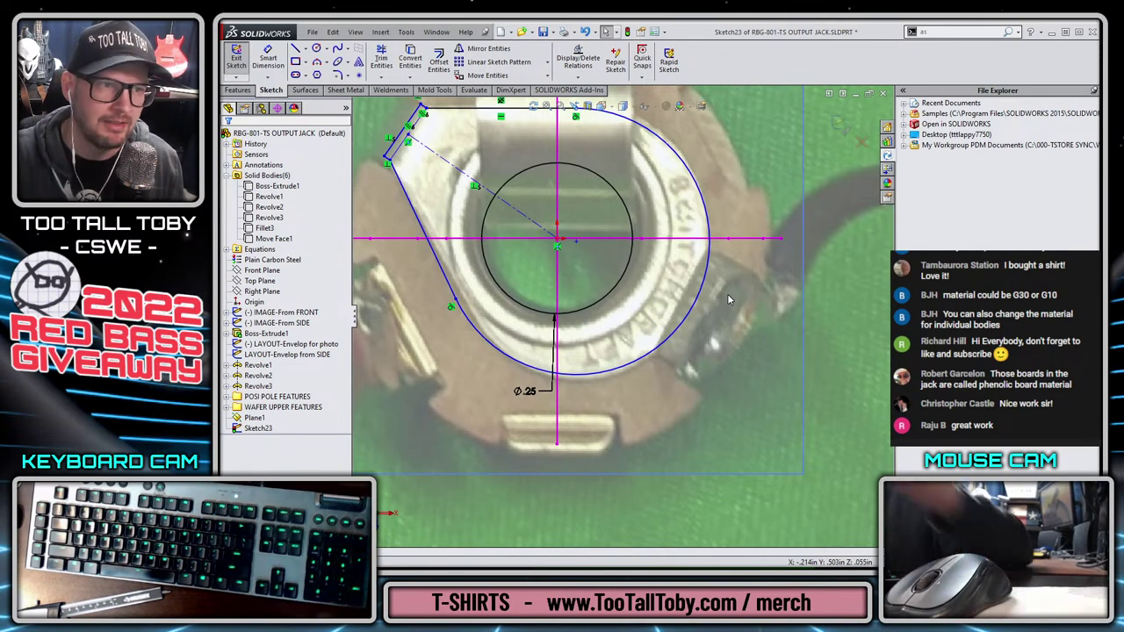
# Reposition the lower inner corner point of the washer's tab to match the tab in the photo
pyautogui.scroll(1, 632, 336)
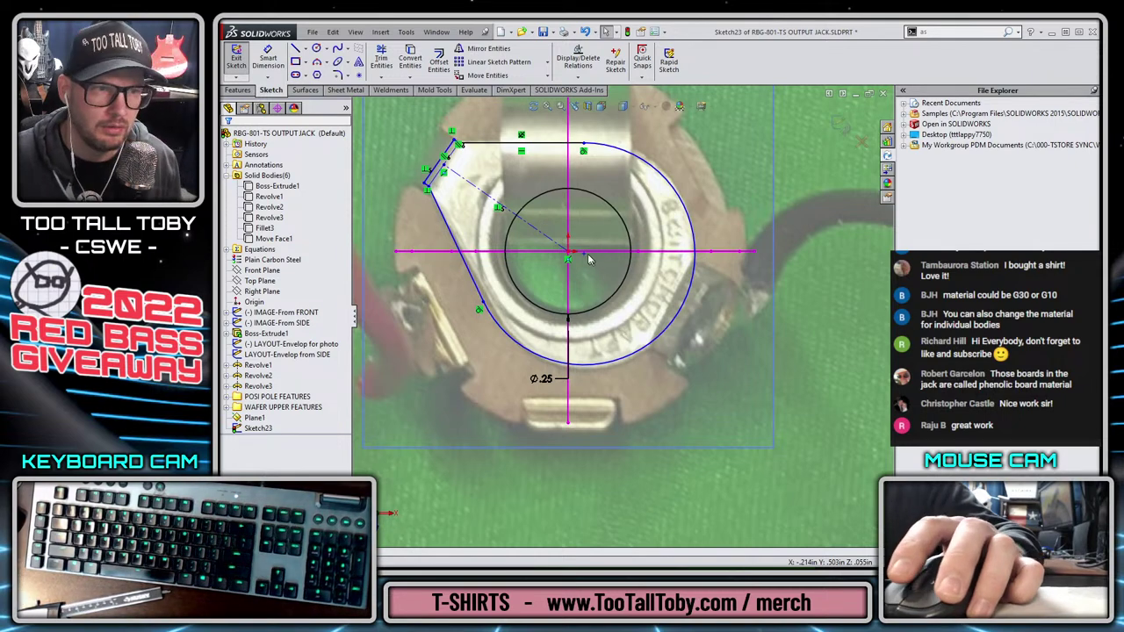
pyautogui.scroll(-6, 474, 211)
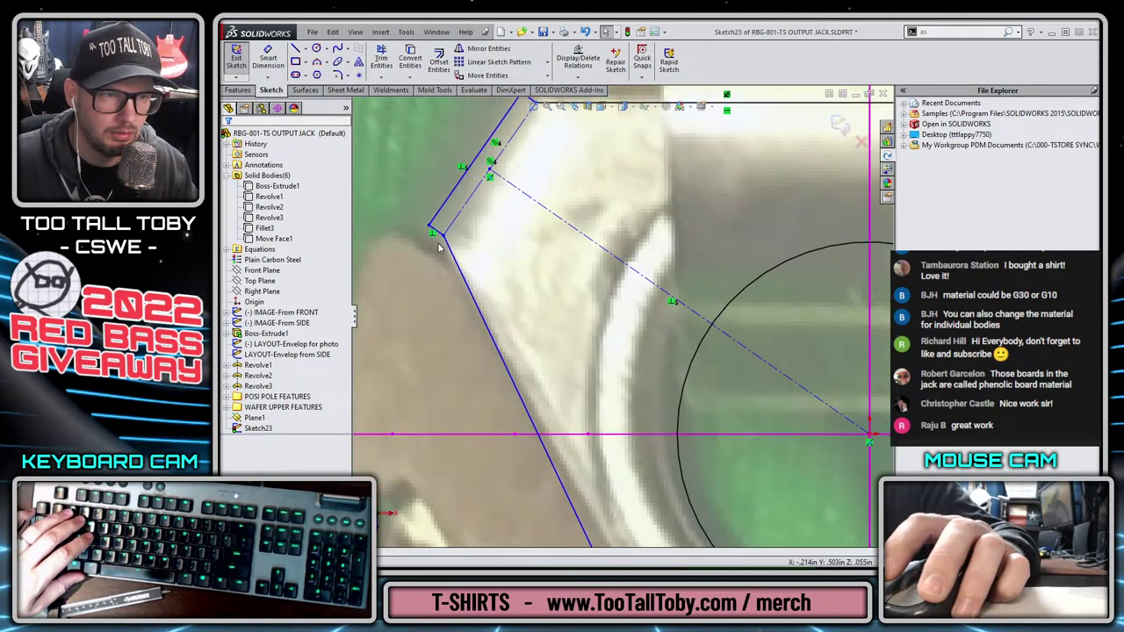
pyautogui.moveTo(445, 237); pyautogui.dragTo(457, 255)
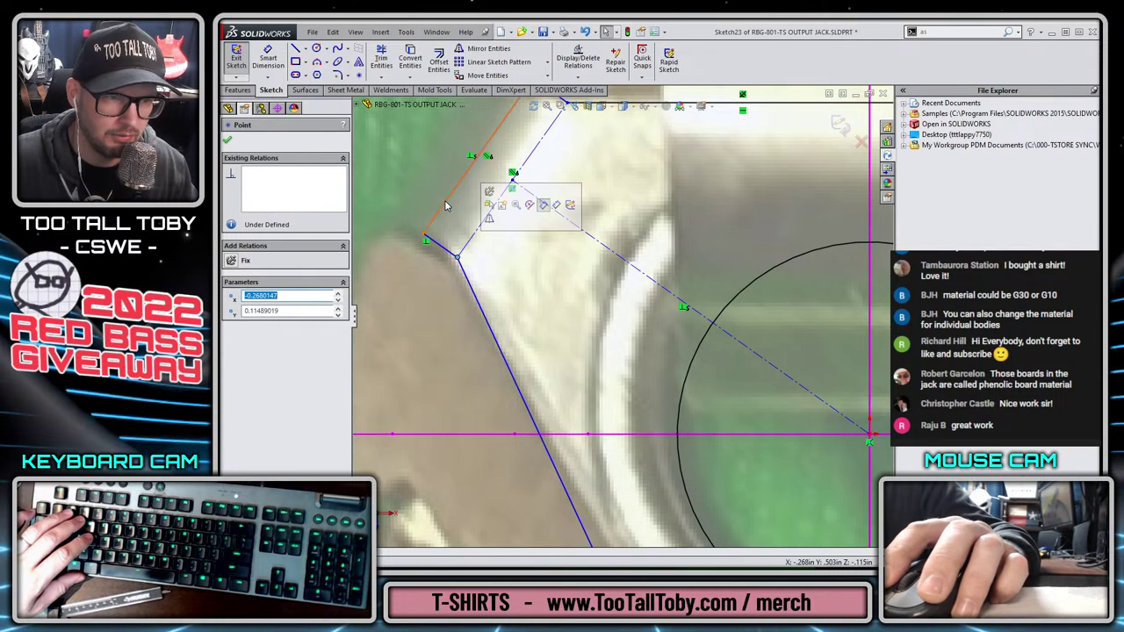
pyautogui.click(446, 206)
pyautogui.scroll(5, 676, 290)
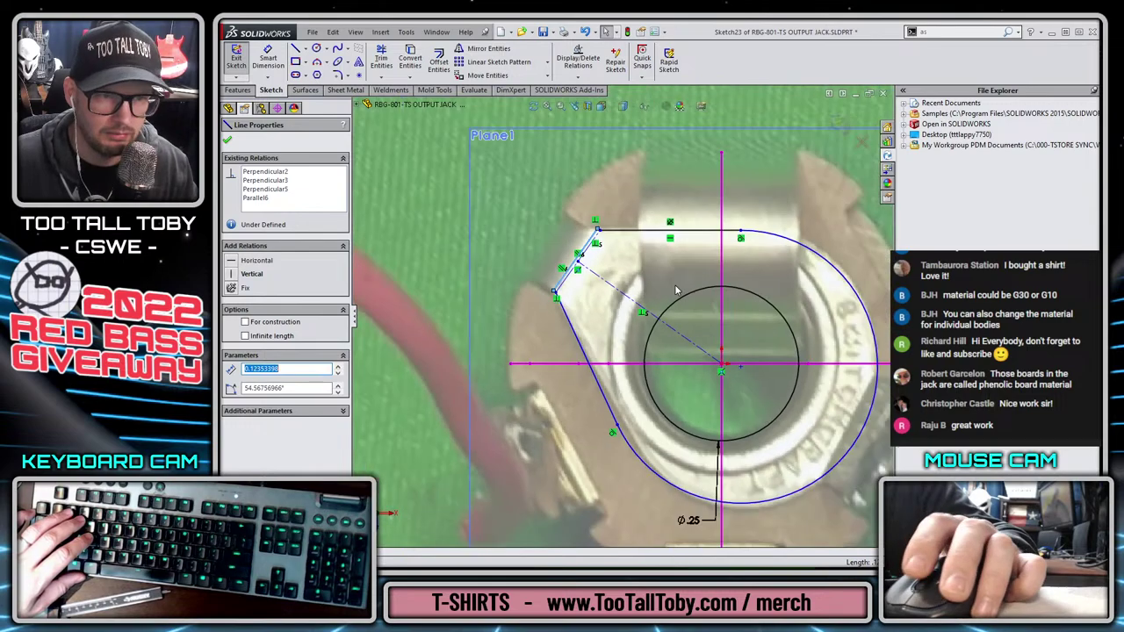
pyautogui.scroll(3, 676, 290)
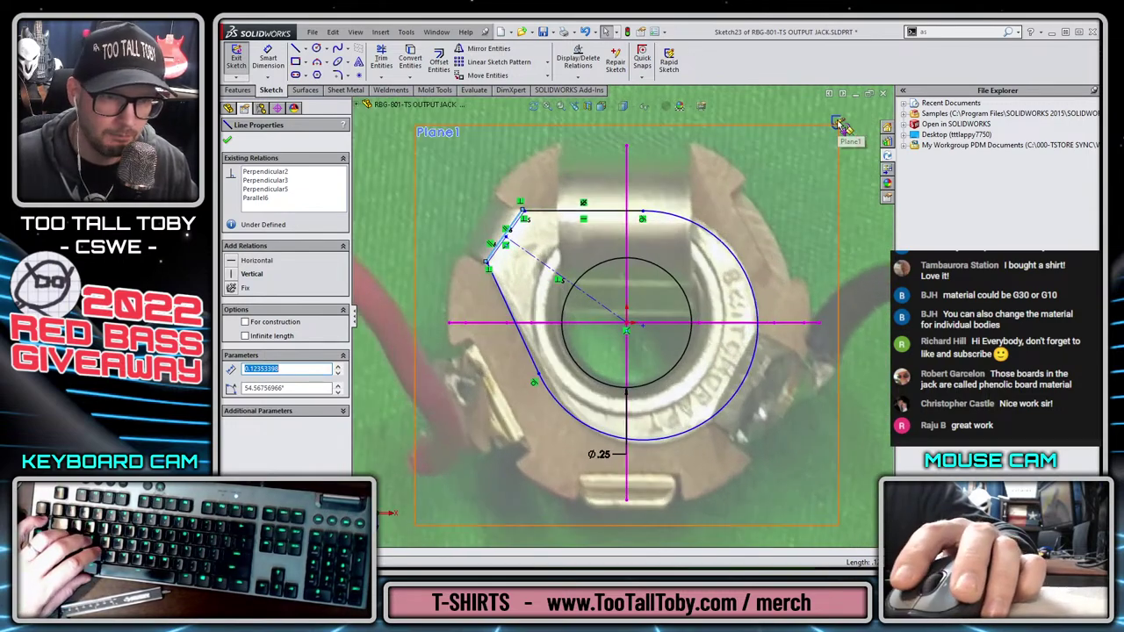
# Start a blind extrusion of the washer outline as a separate body, with a depth of 0.030 in
pyautogui.moveTo(462, 311); pyautogui.dragTo(474, 439, button='middle')
pyautogui.scroll(4, 626, 352)
pyautogui.scroll(-3, 545, 183)
pyautogui.press('s')
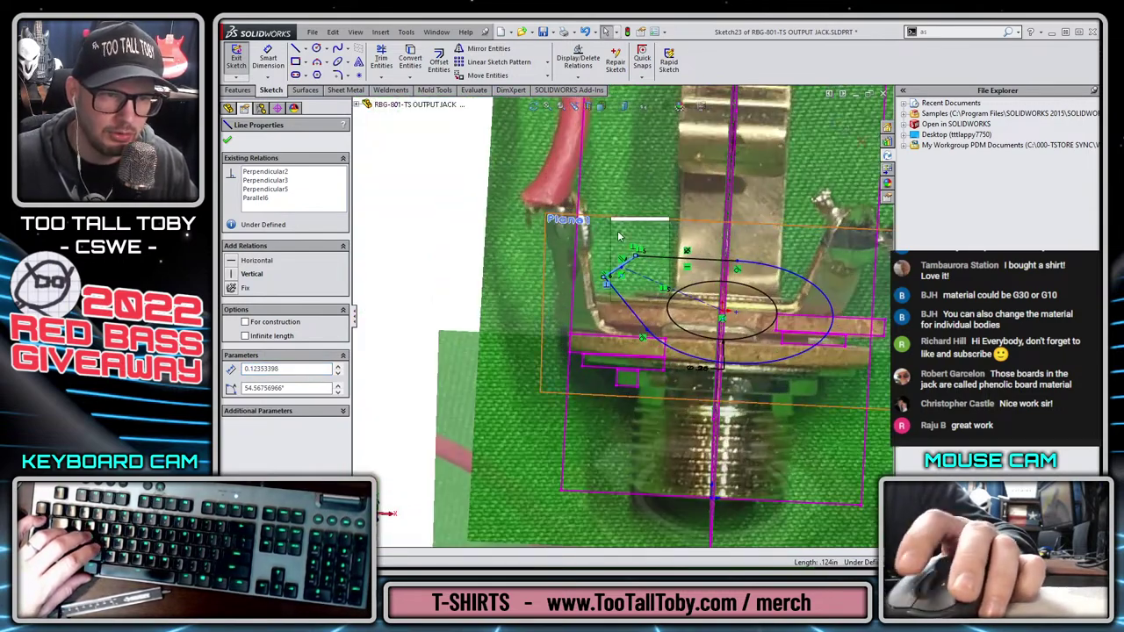
pyautogui.press('s')
pyautogui.click(650, 271)
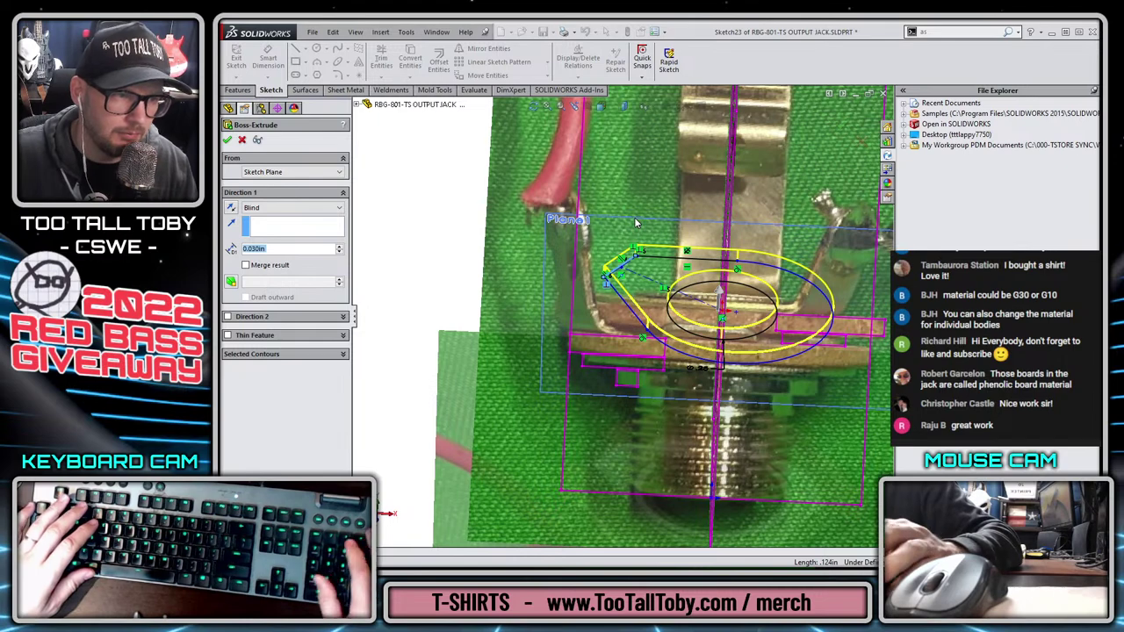
pyautogui.write('0.025')
pyautogui.press('Return')
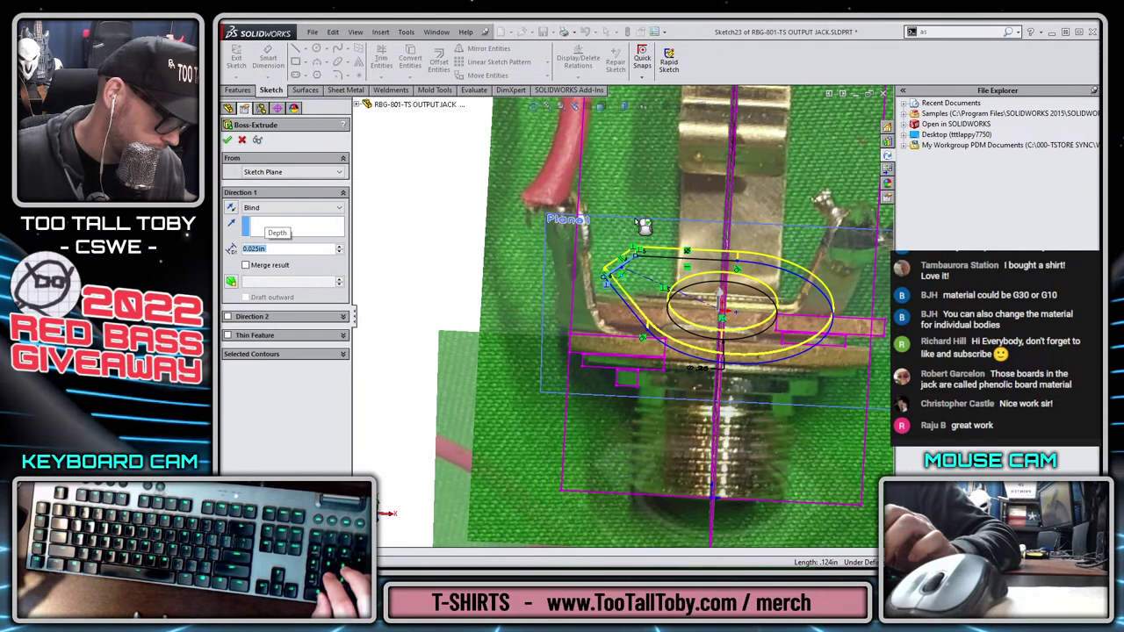
pyautogui.write('0')
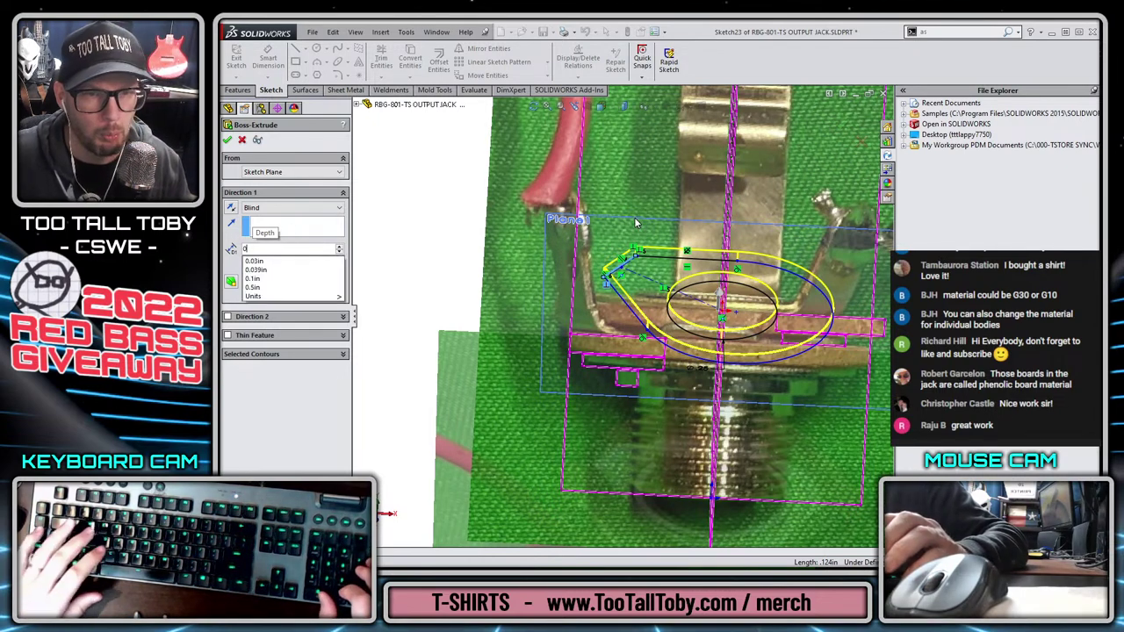
pyautogui.write('.03')
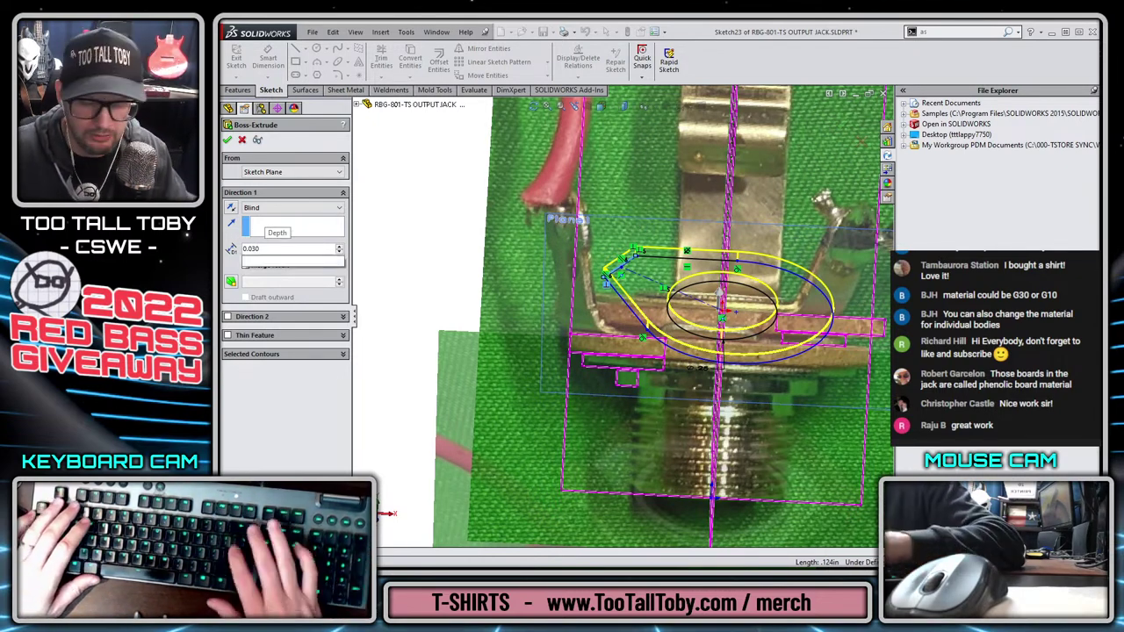
# Link the washer's extrusion depth to the global variable BENT JACK THICKNESS and finish the extrusion
pyautogui.press('BackSpace')
pyautogui.press('BackSpace')
pyautogui.press('BackSpace')
pyautogui.press('BackSpace')
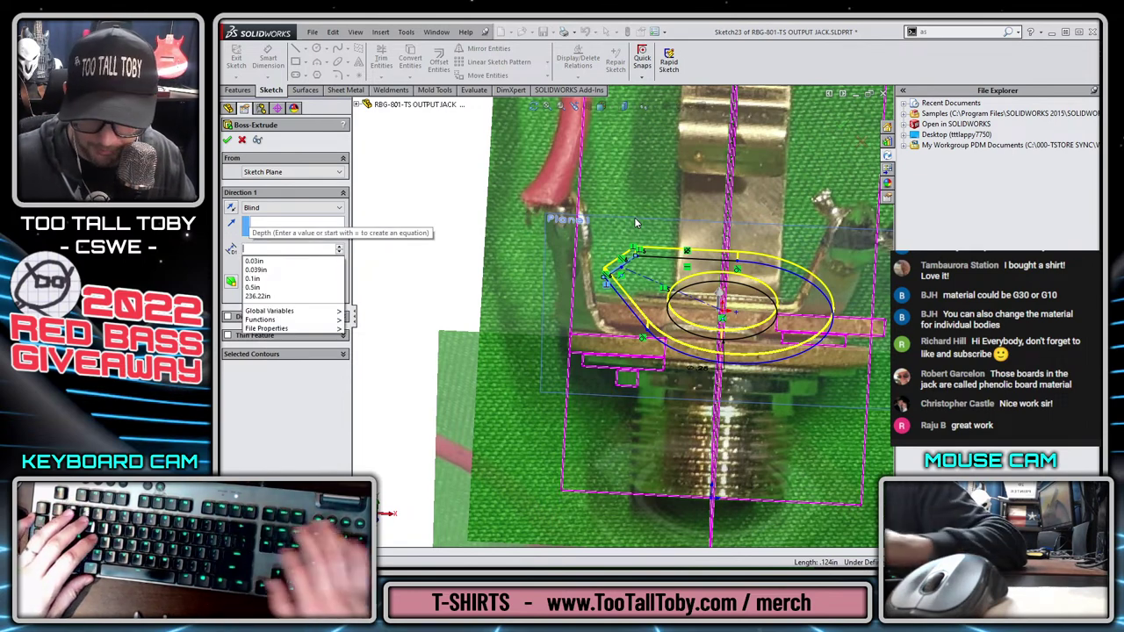
pyautogui.write('=')
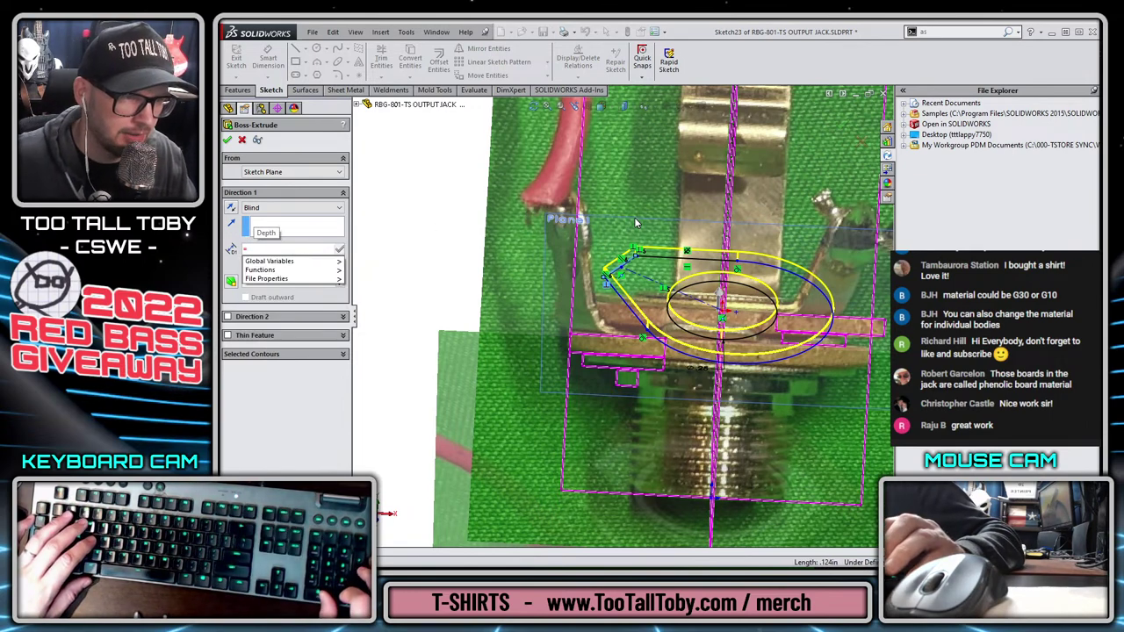
pyautogui.press('Down')
pyautogui.press('Right')
pyautogui.press('Return')
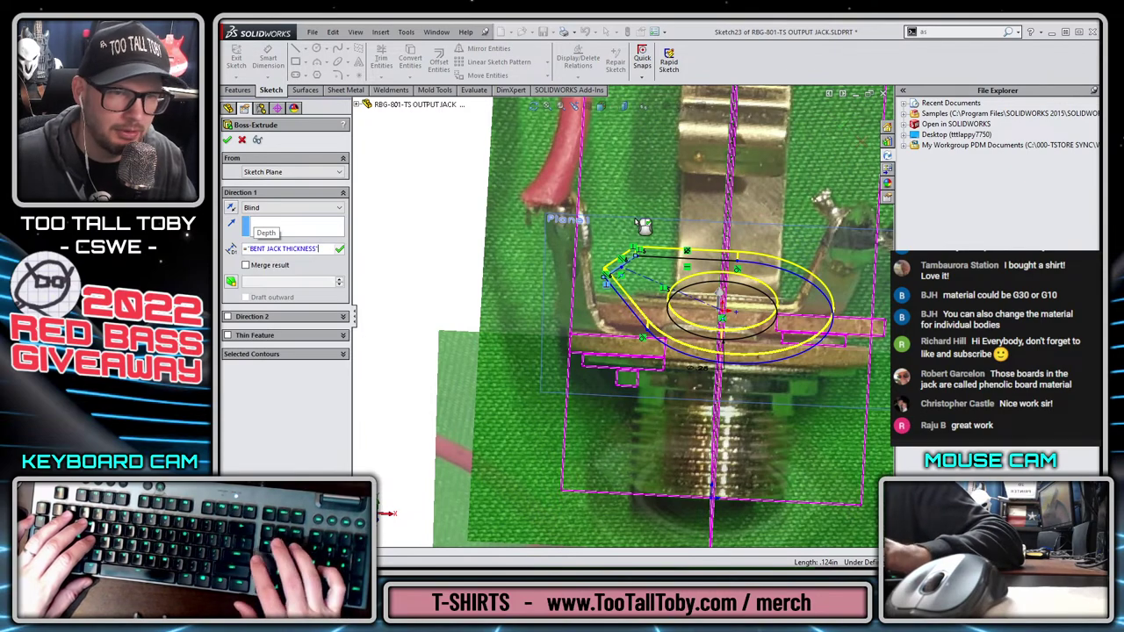
pyautogui.press('Return')
pyautogui.press('Return')
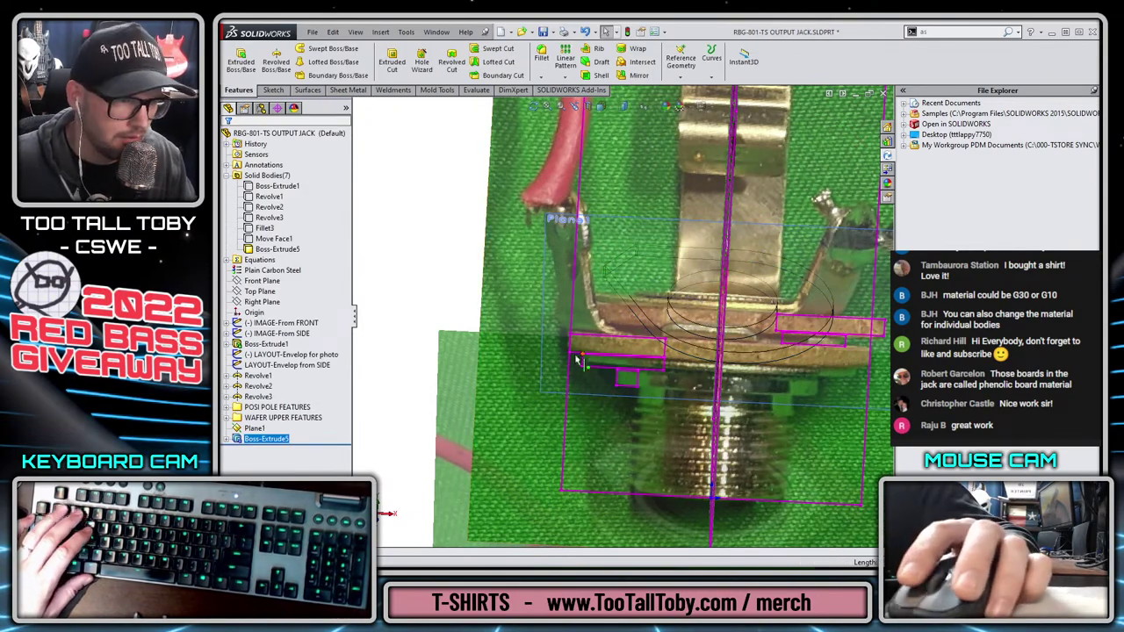
# Start a new sketch on the narrow side face of the extruded washer's tab
pyautogui.press('Escape')
pyautogui.moveTo(768, 379)
pyautogui.mouseDown(button='middle')
pyautogui.moveTo(738, 368)
pyautogui.moveTo(761, 374)
pyautogui.mouseUp(button='middle')
pyautogui.scroll(2, 760, 374)
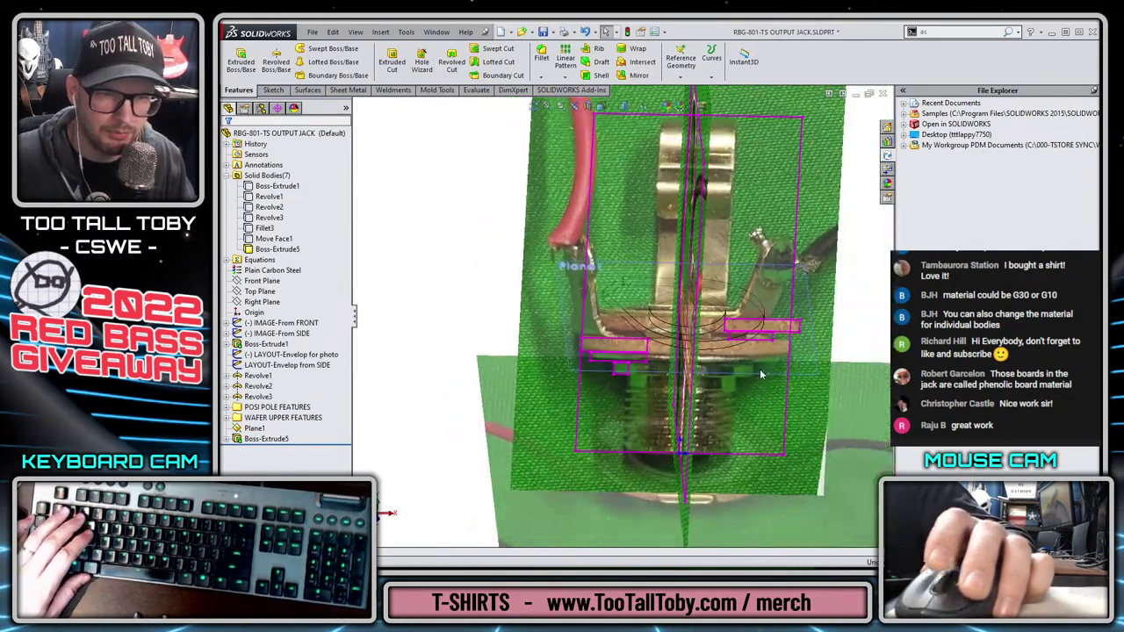
pyautogui.scroll(-1, 760, 374)
pyautogui.moveTo(578, 303); pyautogui.dragTo(568, 274, button='middle')
pyautogui.scroll(-2, 572, 289)
pyautogui.scroll(-5, 571, 294)
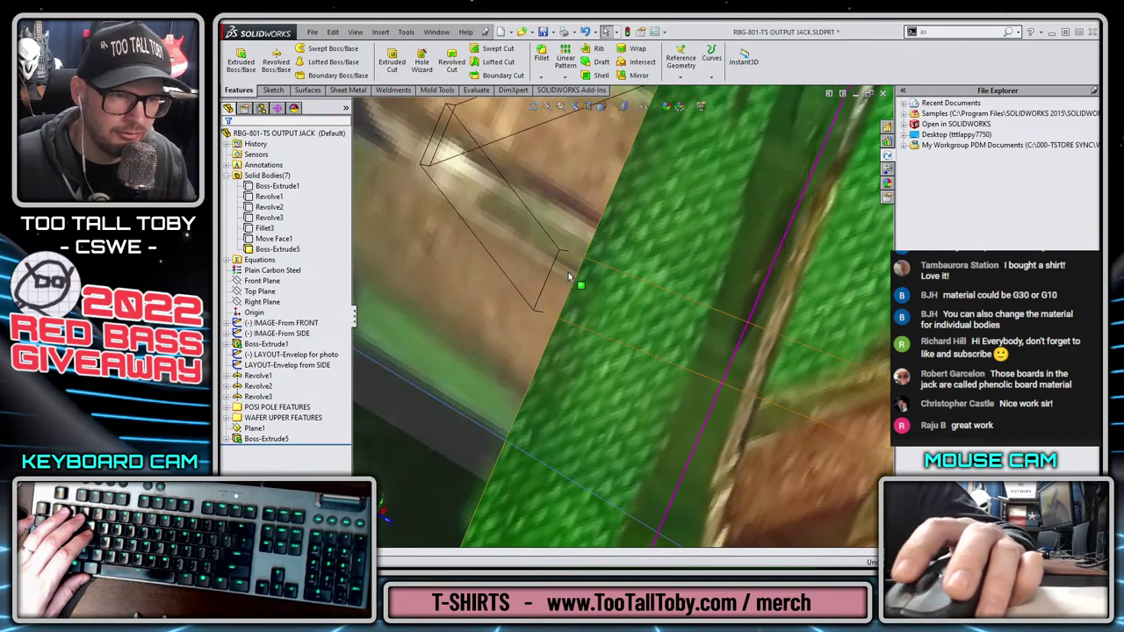
pyautogui.click(569, 278)
pyautogui.click(589, 235)
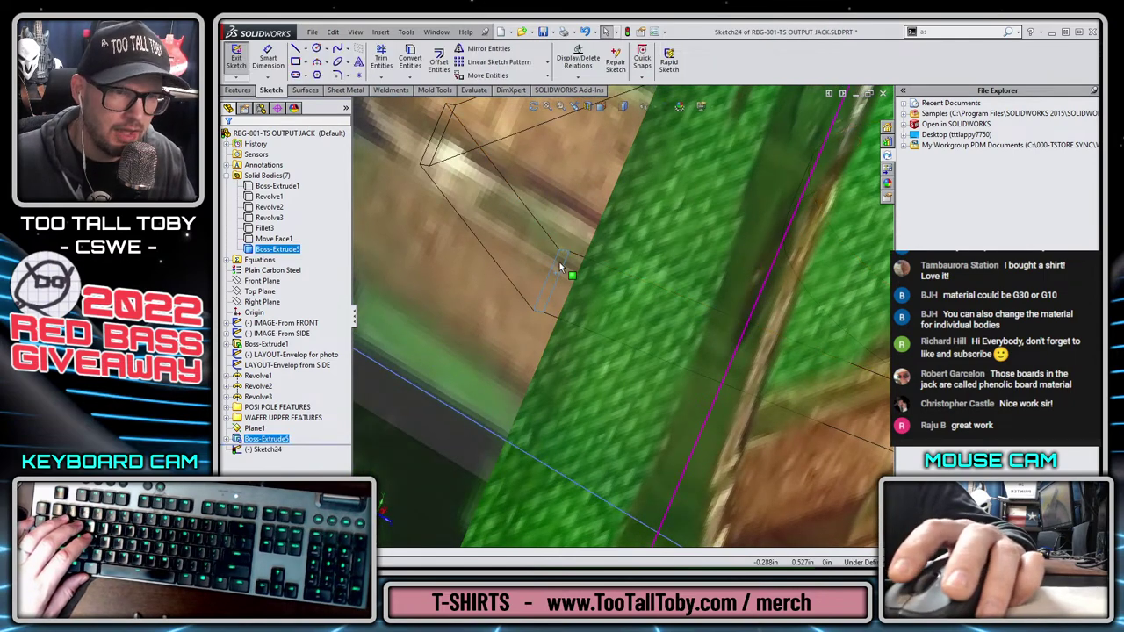
# Draw a tangent arc curving outward from the upper corner of the tab's end
pyautogui.press('s')
pyautogui.click(569, 275)
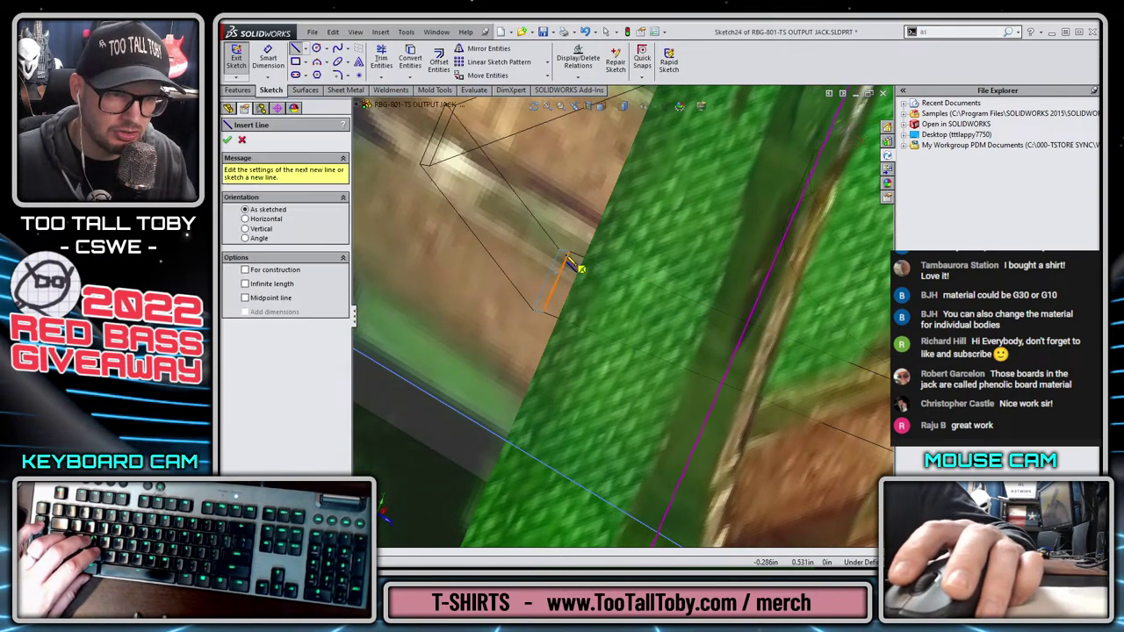
pyautogui.click(565, 253)
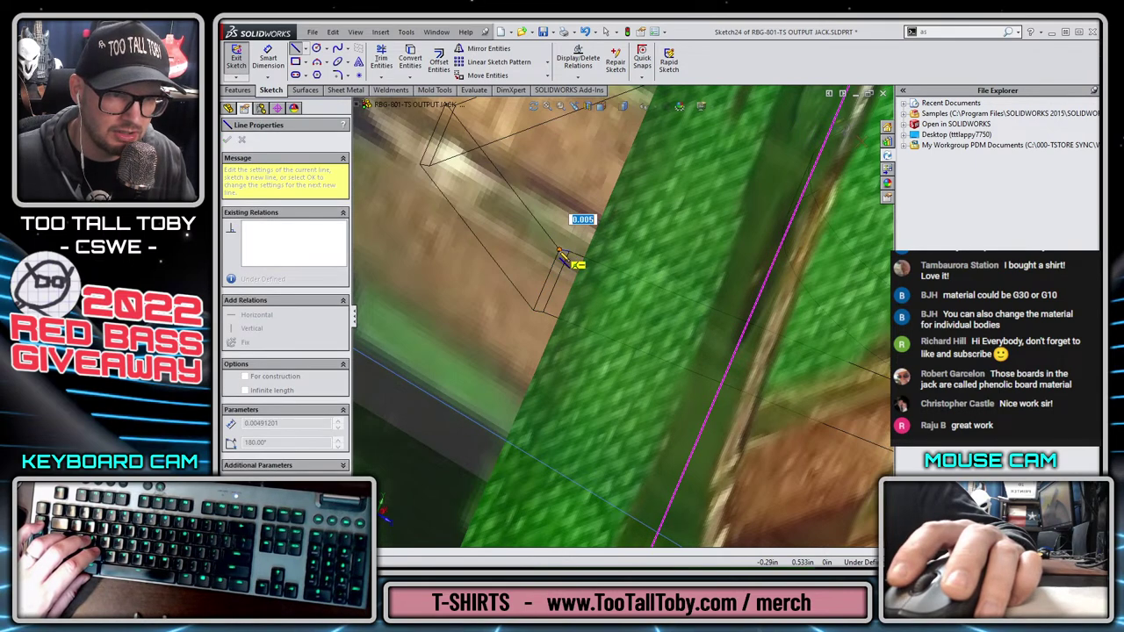
pyautogui.press('a')
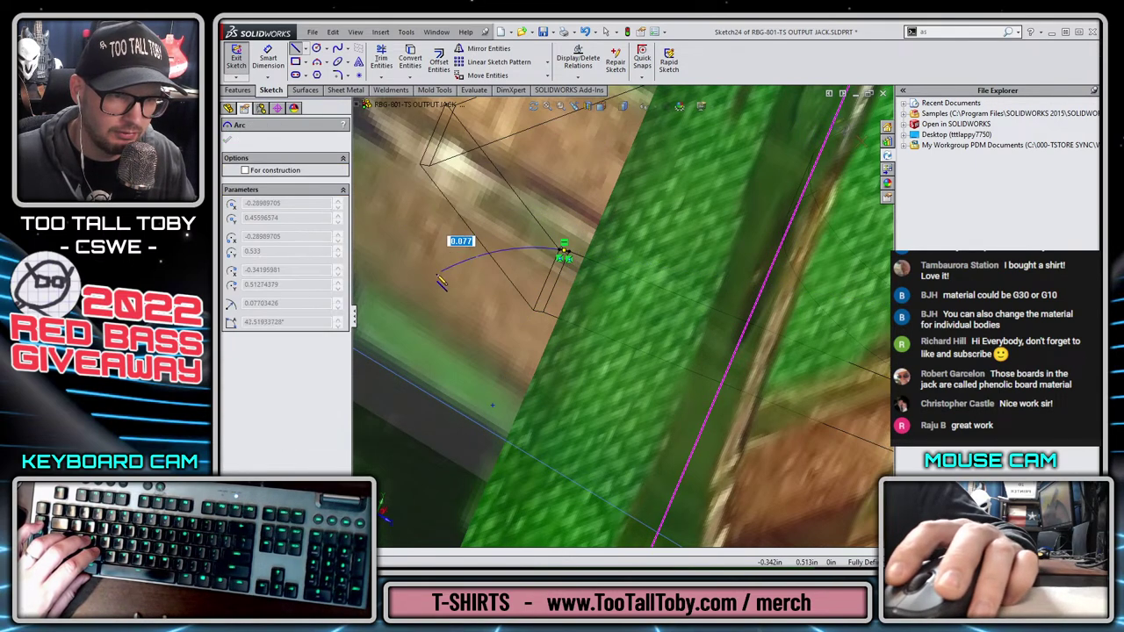
pyautogui.click(362, 309)
pyautogui.press('z')
pyautogui.press('z')
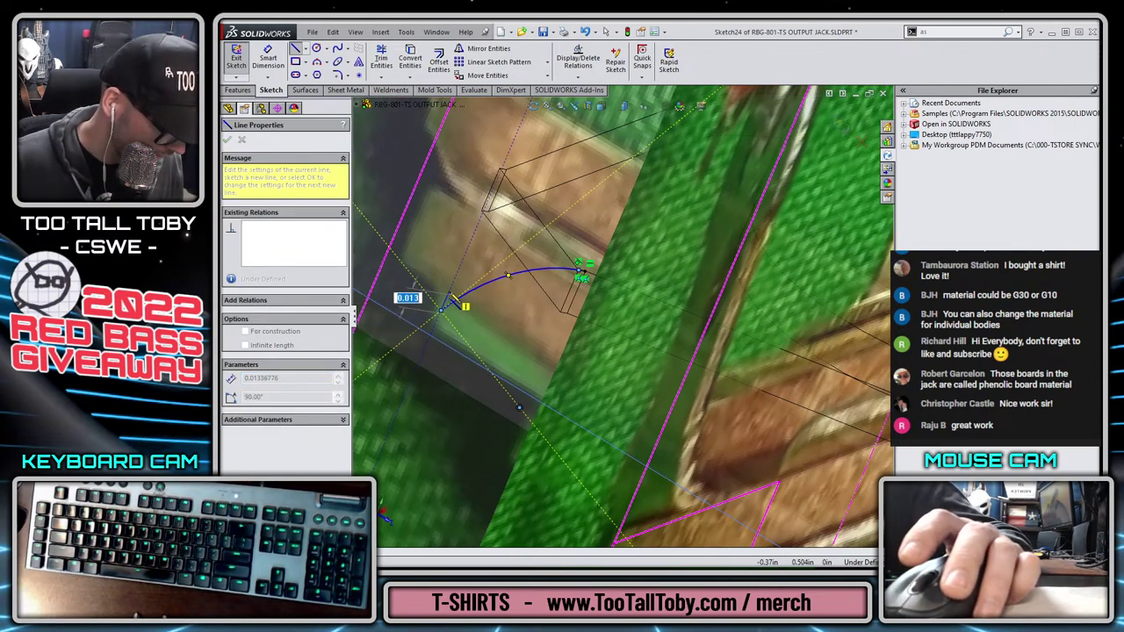
pyautogui.moveTo(457, 303); pyautogui.dragTo(534, 272, button='middle')
pyautogui.press('Escape')
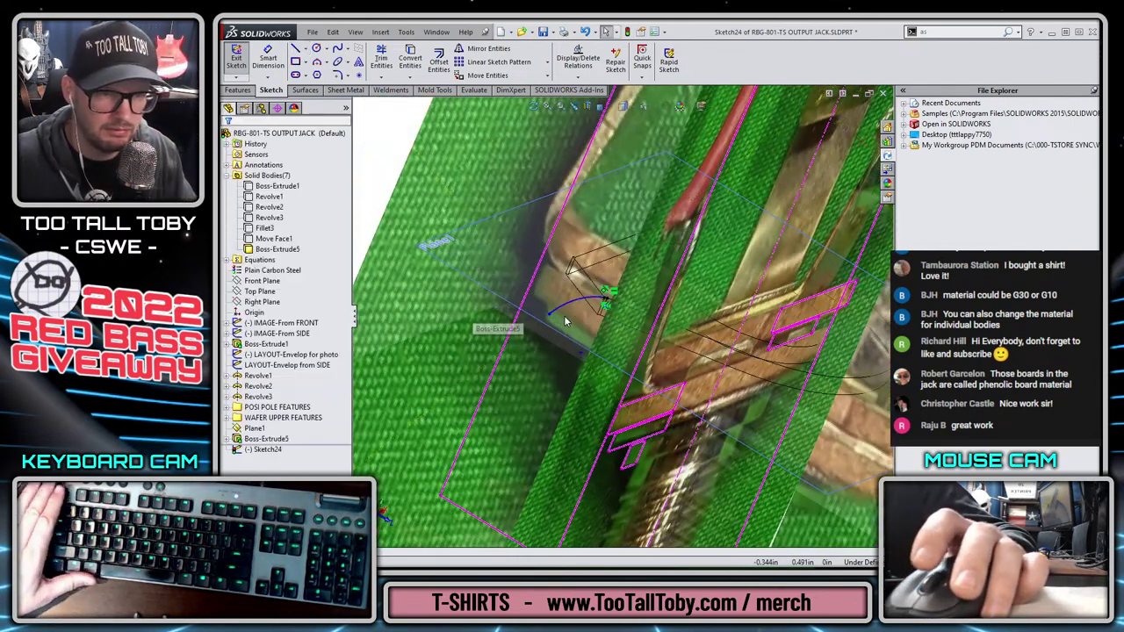
# Extrude the arc as a thin feature up to the tab's opposite corner vertex, with its thickness linked to BENT JACK THICKNESS
pyautogui.press('s')
pyautogui.click(637, 342)
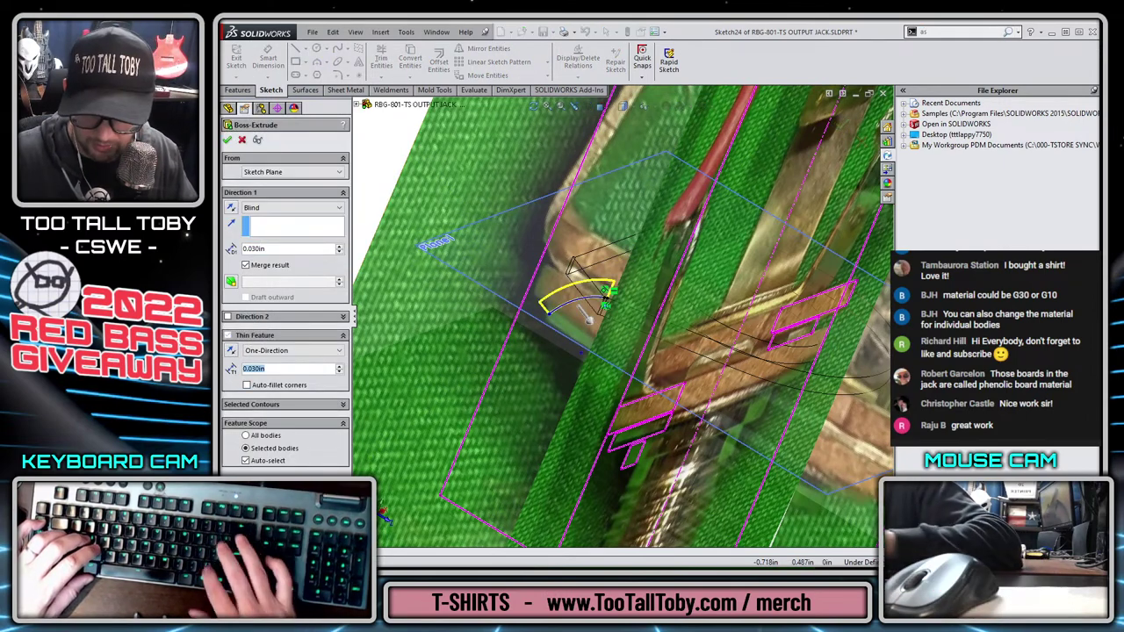
pyautogui.write('=')
pyautogui.press('Return')
pyautogui.press('Return')
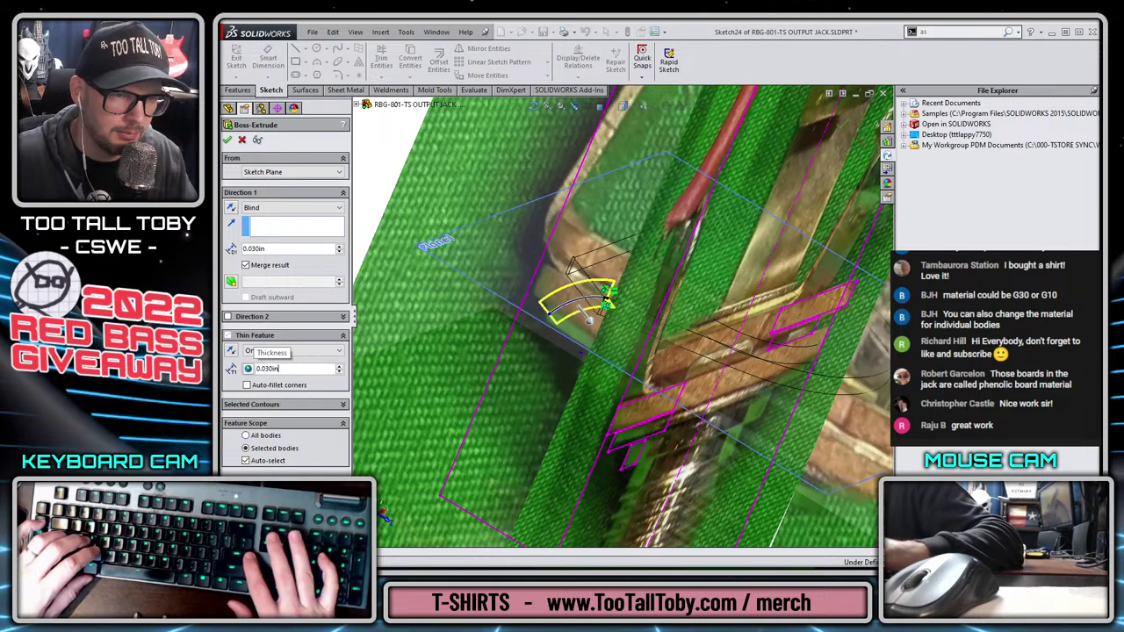
pyautogui.click(274, 207)
pyautogui.click(276, 230)
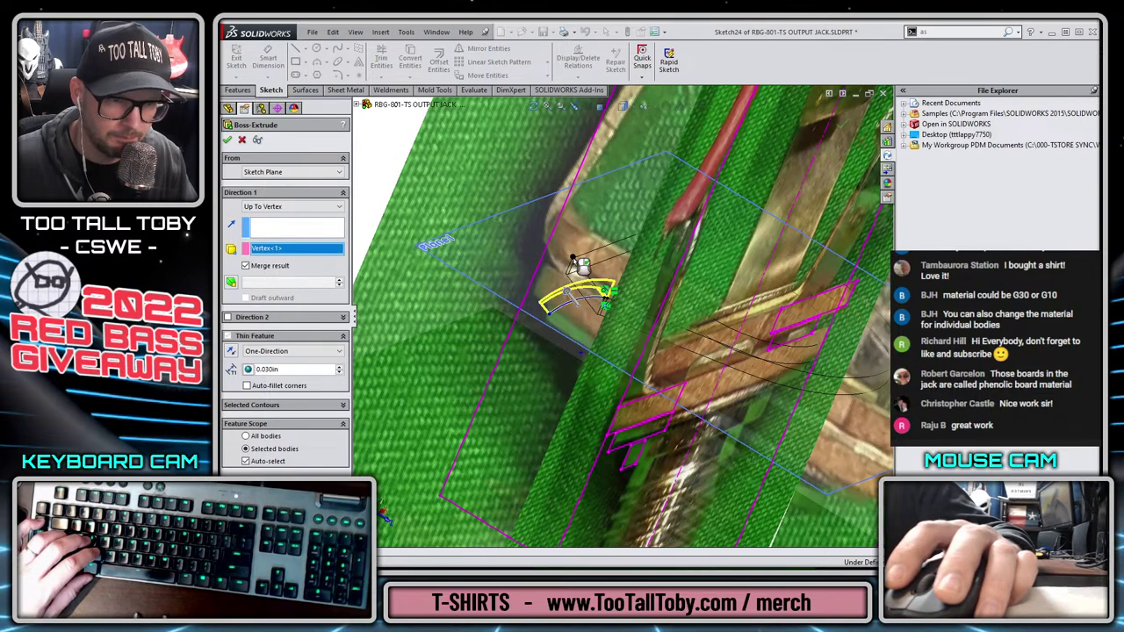
pyautogui.press('Return')
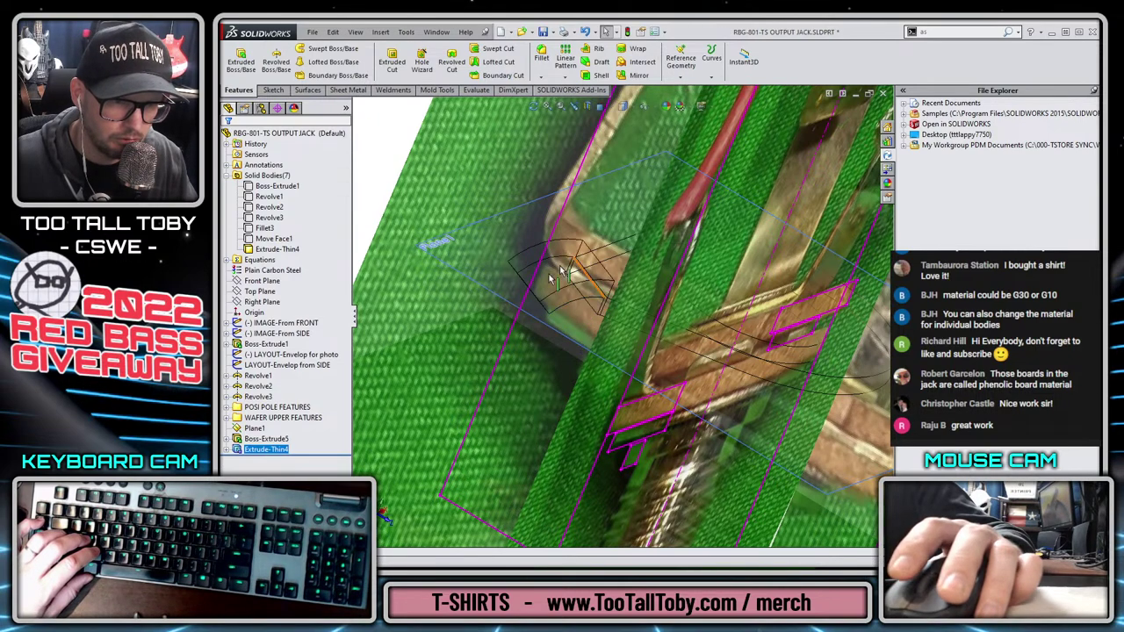
# Reverse the wall thickness direction of the curved tab's thin extrusion
pyautogui.rightClick(276, 450)
pyautogui.click(277, 396)
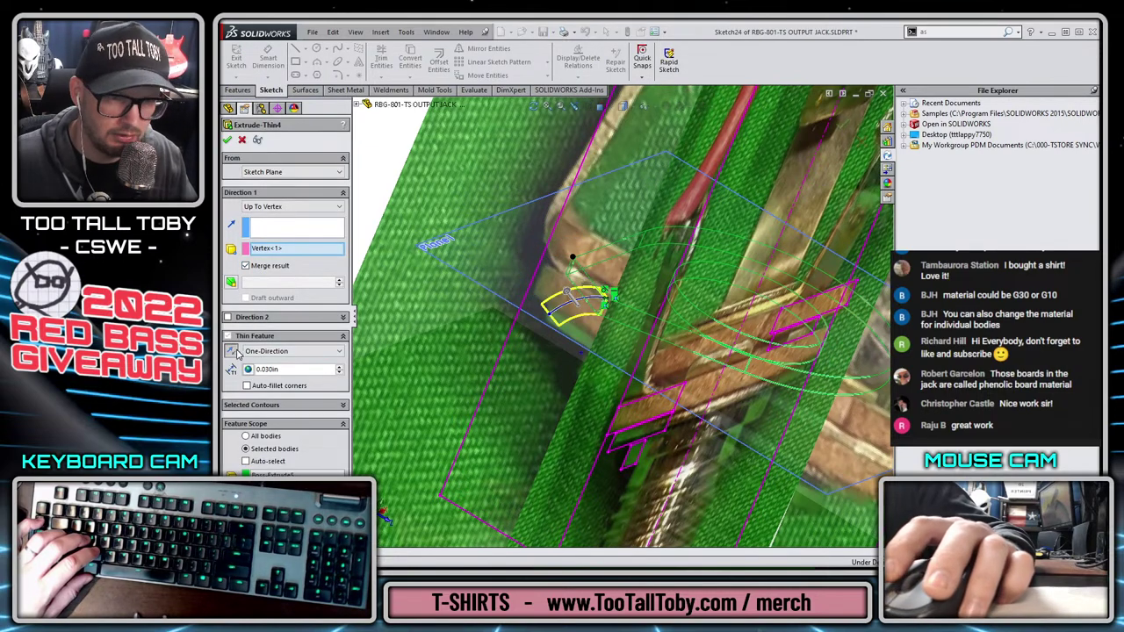
pyautogui.press('Escape')
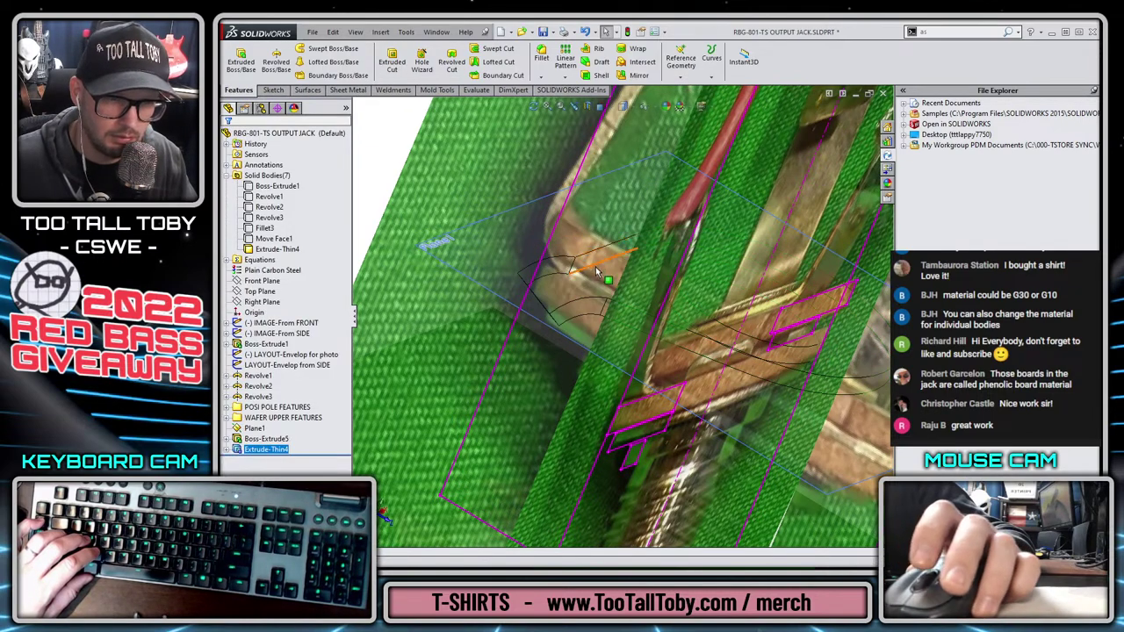
# Start a new sketch on the washer's flat face, viewed from the front against the photo
pyautogui.press('f')
pyautogui.moveTo(495, 228); pyautogui.dragTo(478, 325, button='middle')
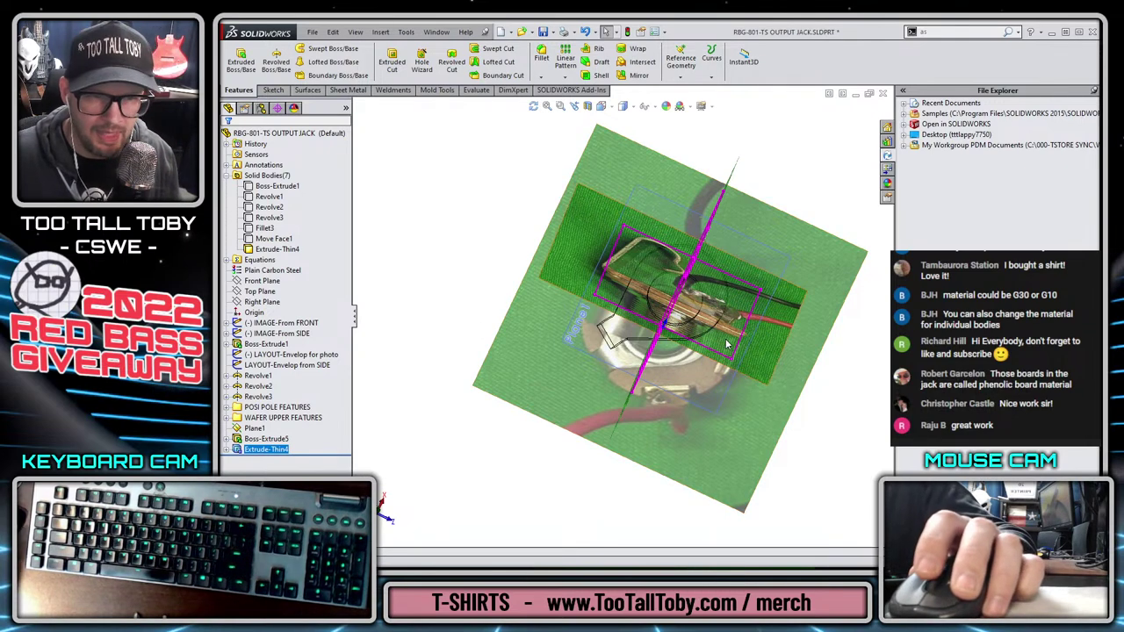
pyautogui.hotkey('ctrl', '1')
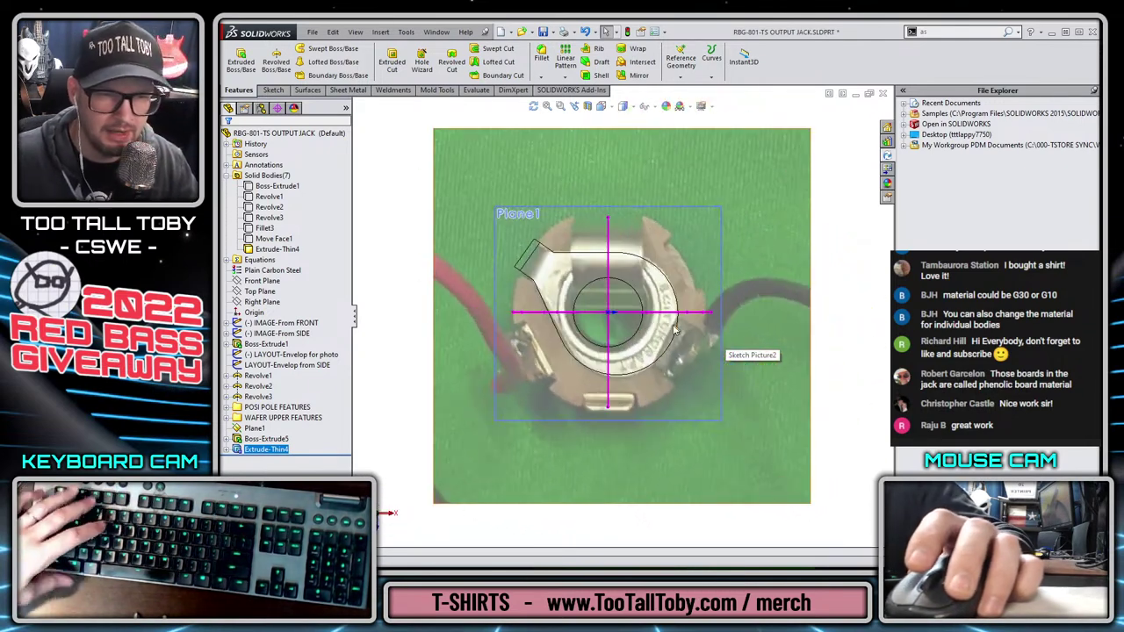
pyautogui.scroll(-3, 664, 351)
pyautogui.click(627, 354)
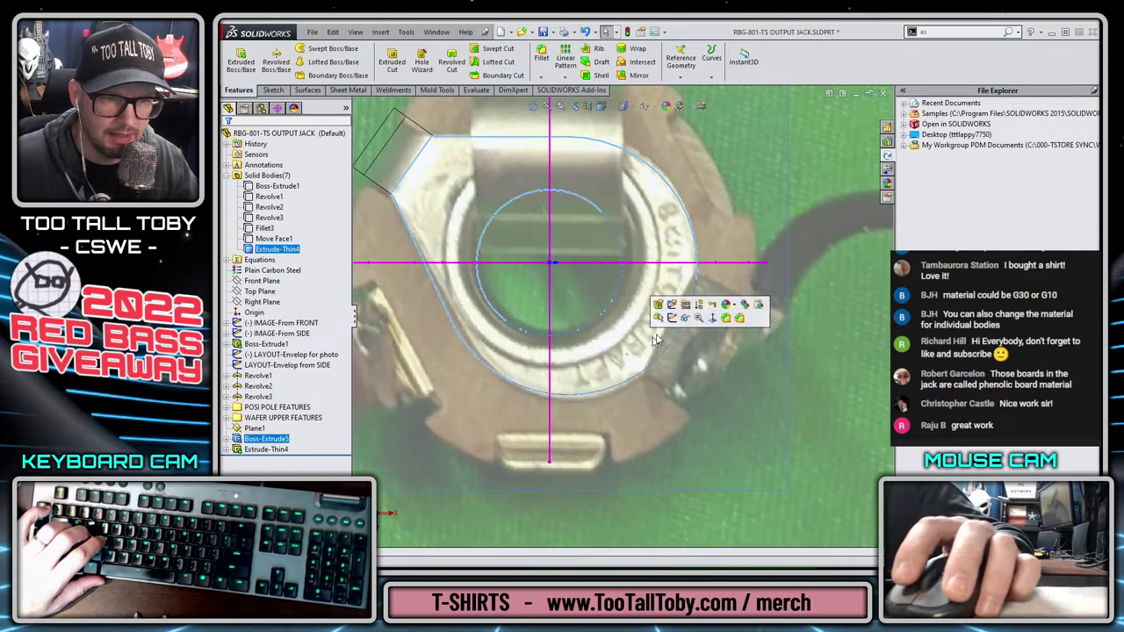
pyautogui.click(673, 320)
pyautogui.press('s')
pyautogui.click(729, 324)
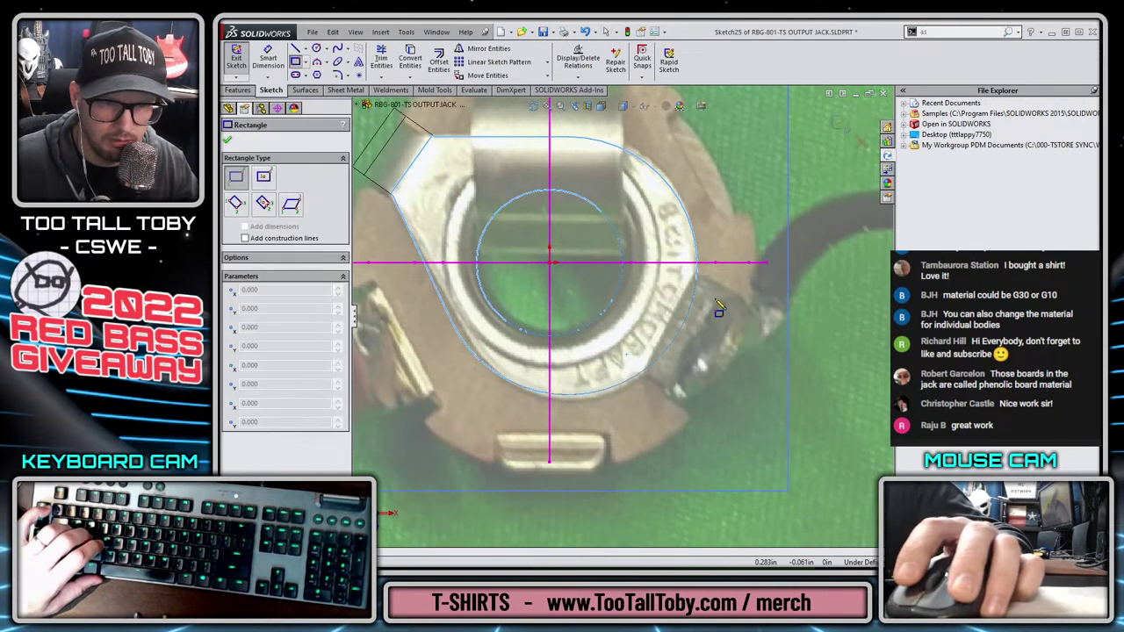
# Draw a closed four-sided line profile over the second tab at the washer's lower-right rim, its inner side about 0.18 in long
pyautogui.press('s')
pyautogui.click(728, 323)
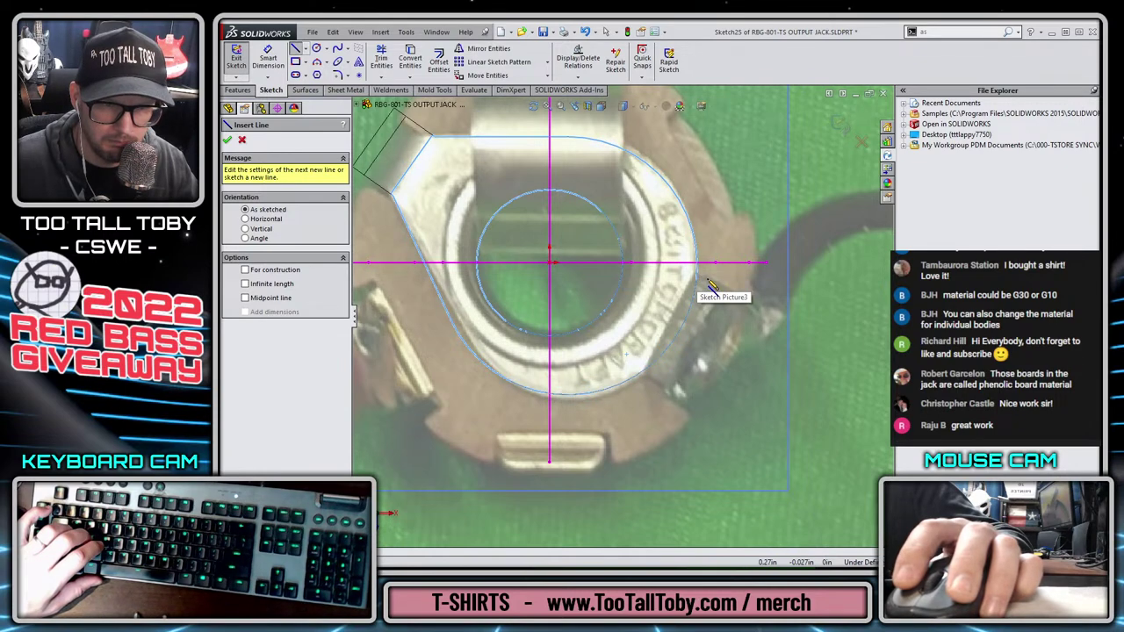
pyautogui.click(710, 284)
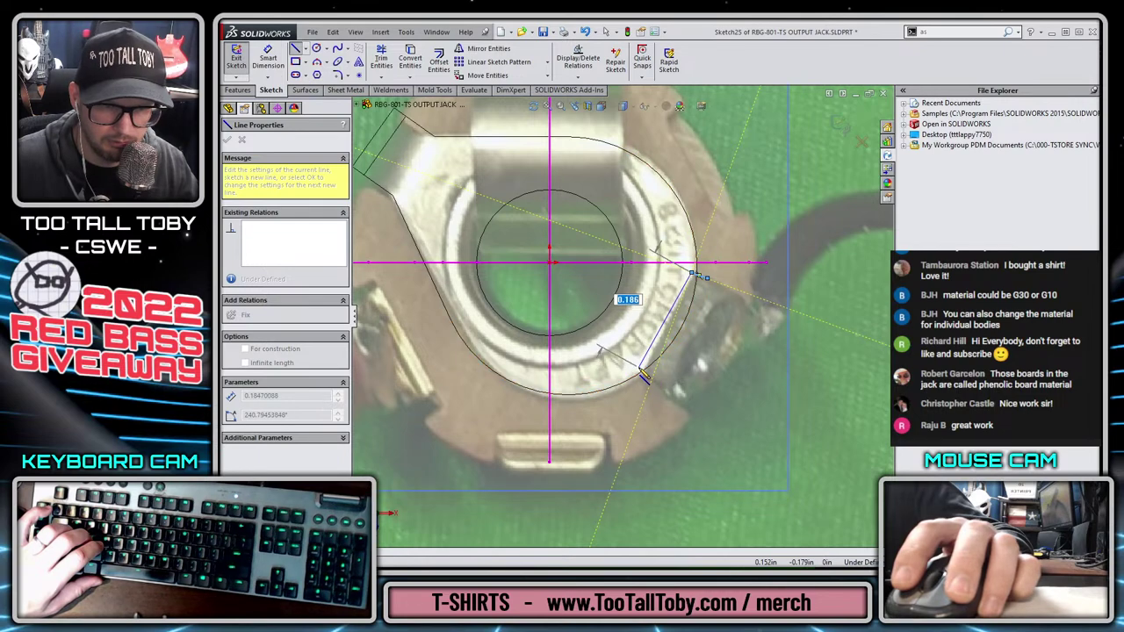
pyautogui.click(640, 368)
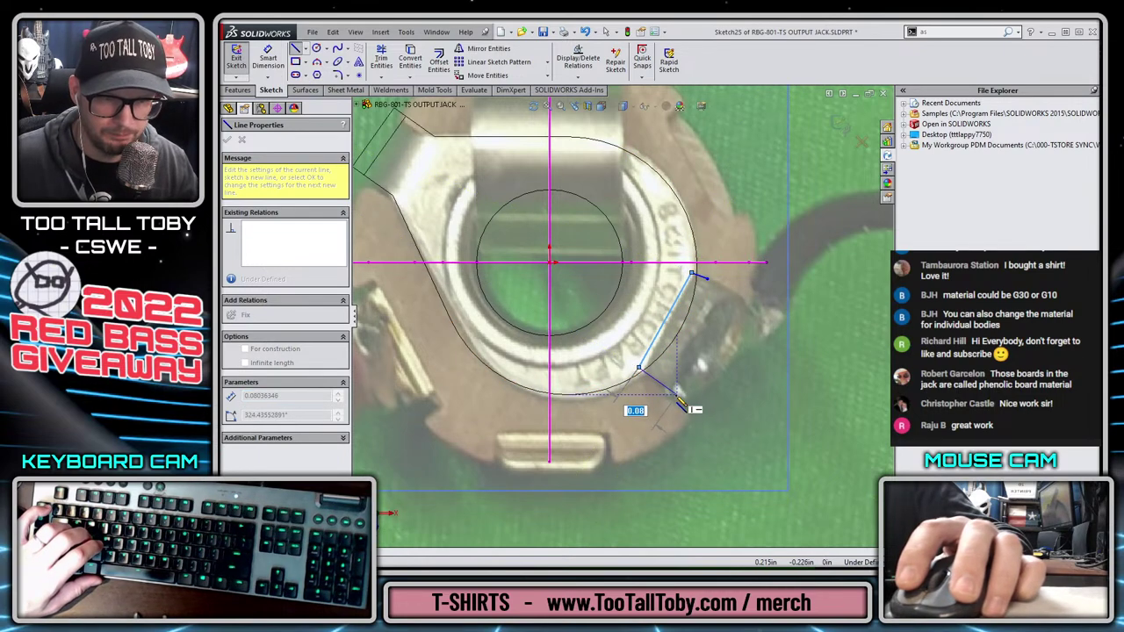
pyautogui.click(676, 388)
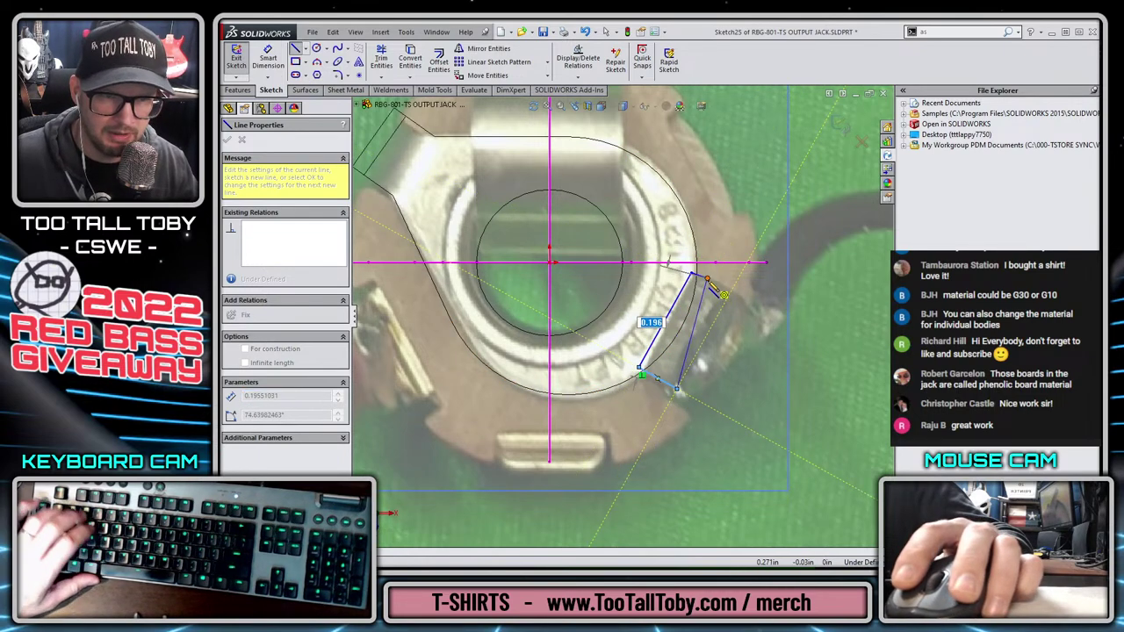
pyautogui.click(707, 278)
pyautogui.press('Escape')
# Make the adjoining sides of the four-sided profile perpendicular at its corners so it becomes a slanted rectangle
pyautogui.click(707, 279)
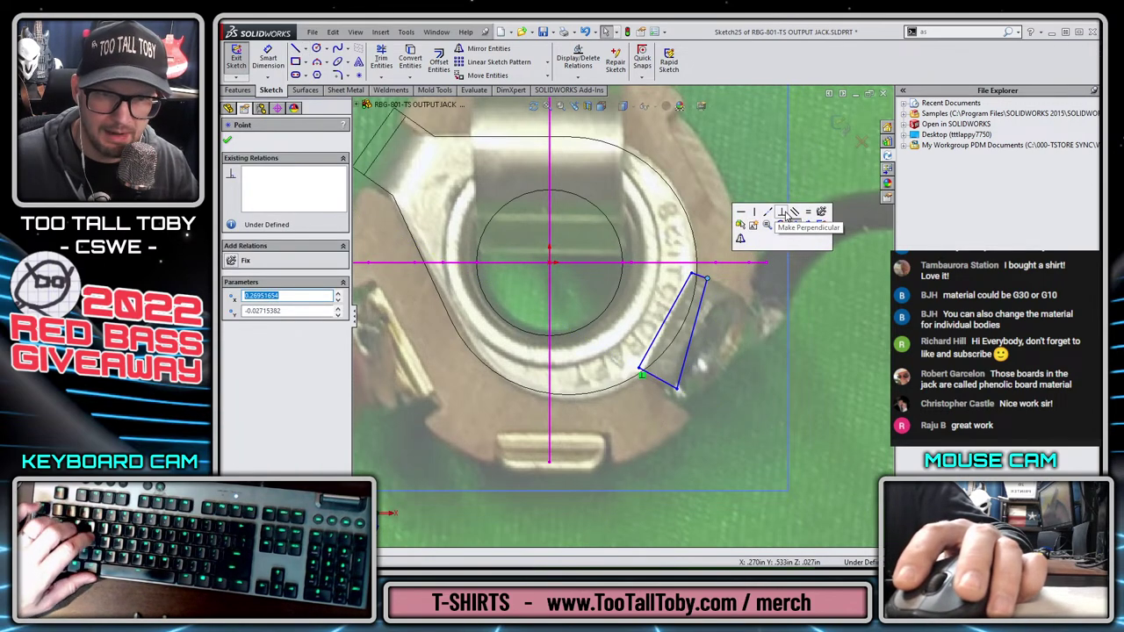
pyautogui.click(640, 371)
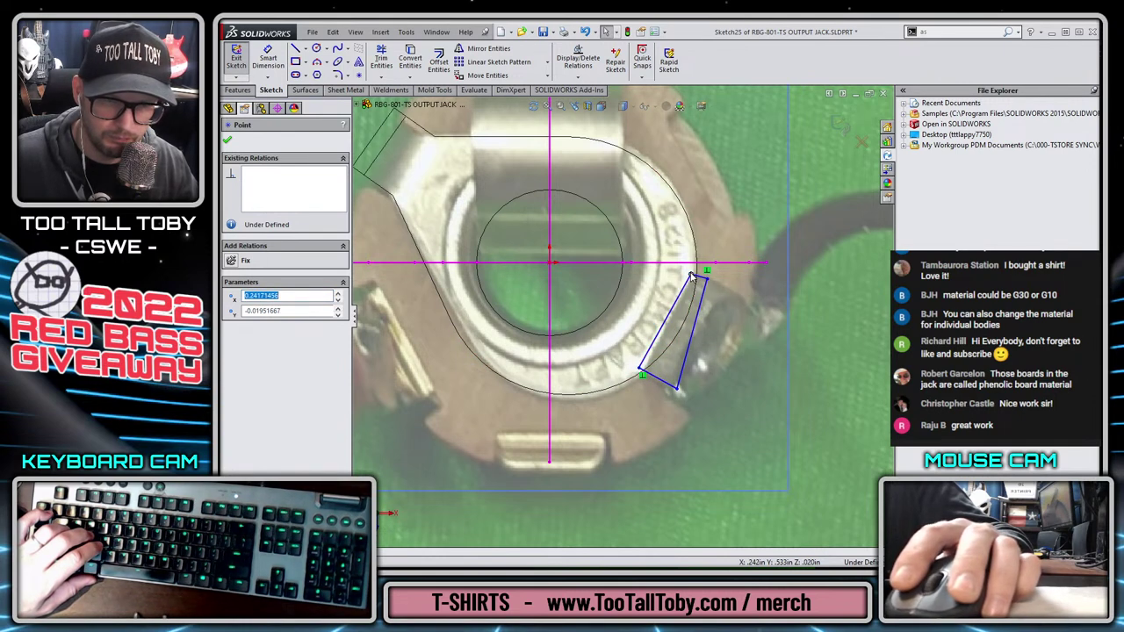
pyautogui.click(760, 213)
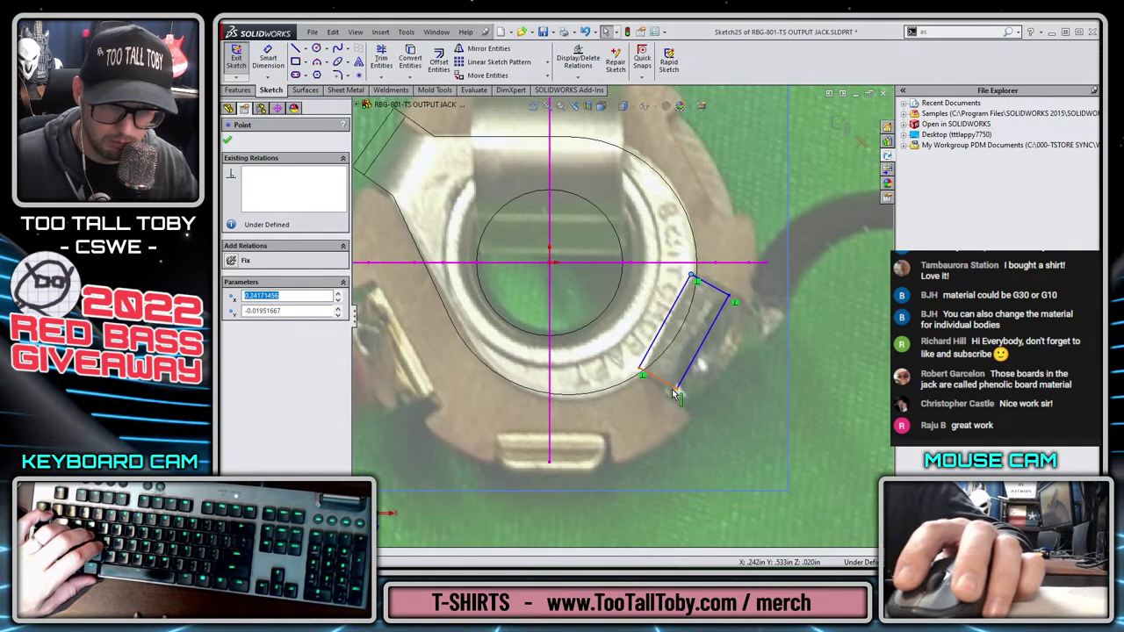
pyautogui.click(677, 391)
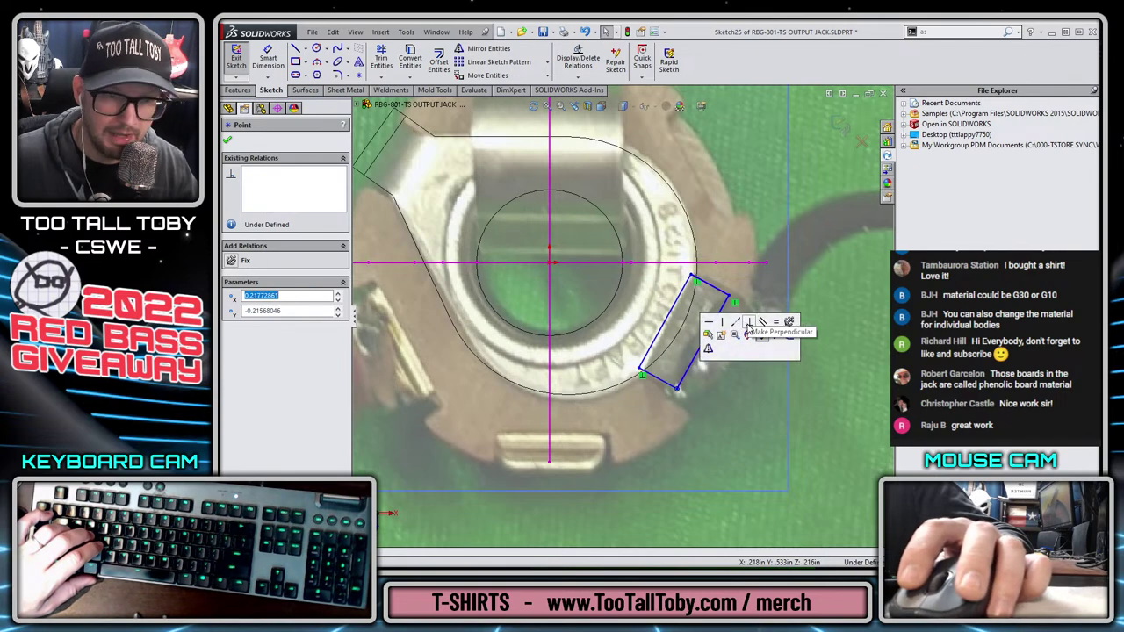
pyautogui.click(748, 323)
# Dimension the distance between the slanted rectangle's two short sides as 0.2 in
pyautogui.scroll(2, 615, 342)
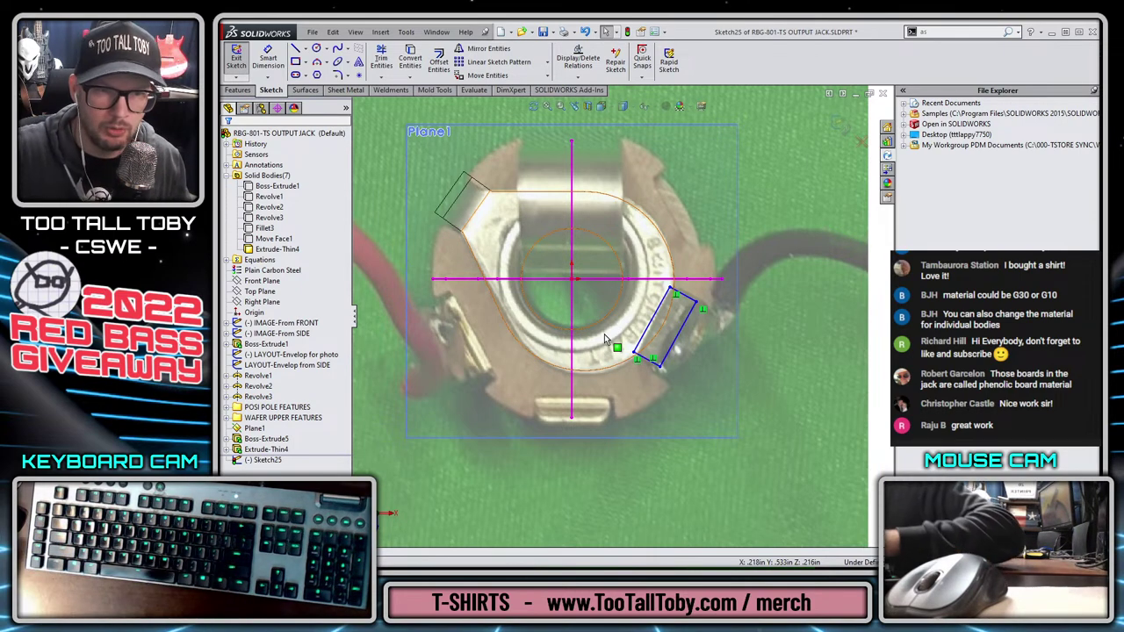
pyautogui.press('s')
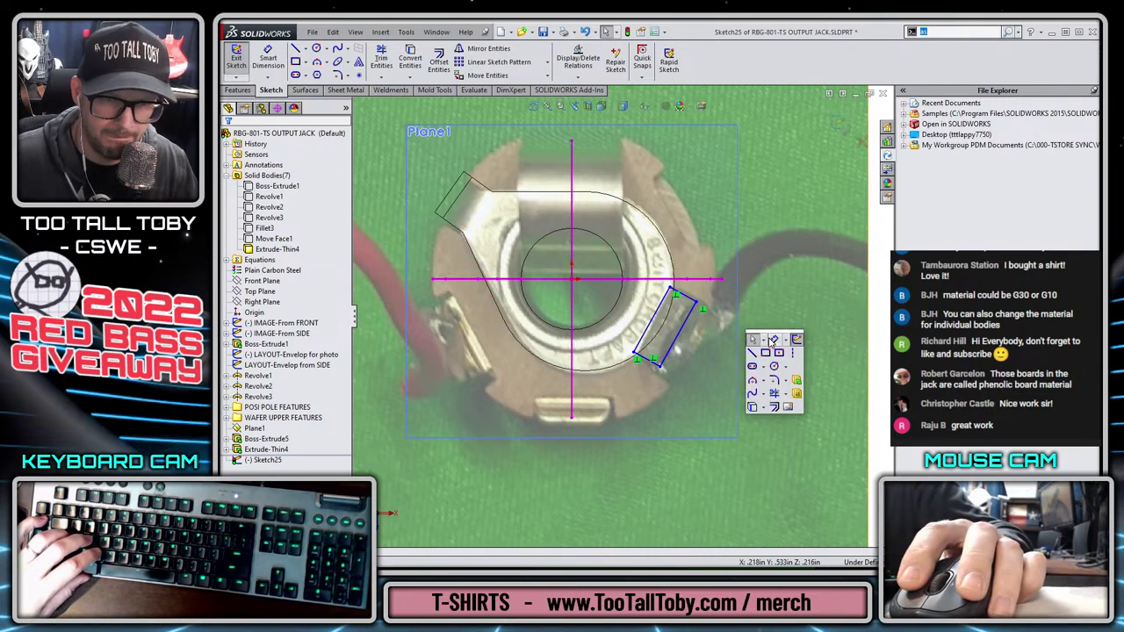
pyautogui.click(772, 340)
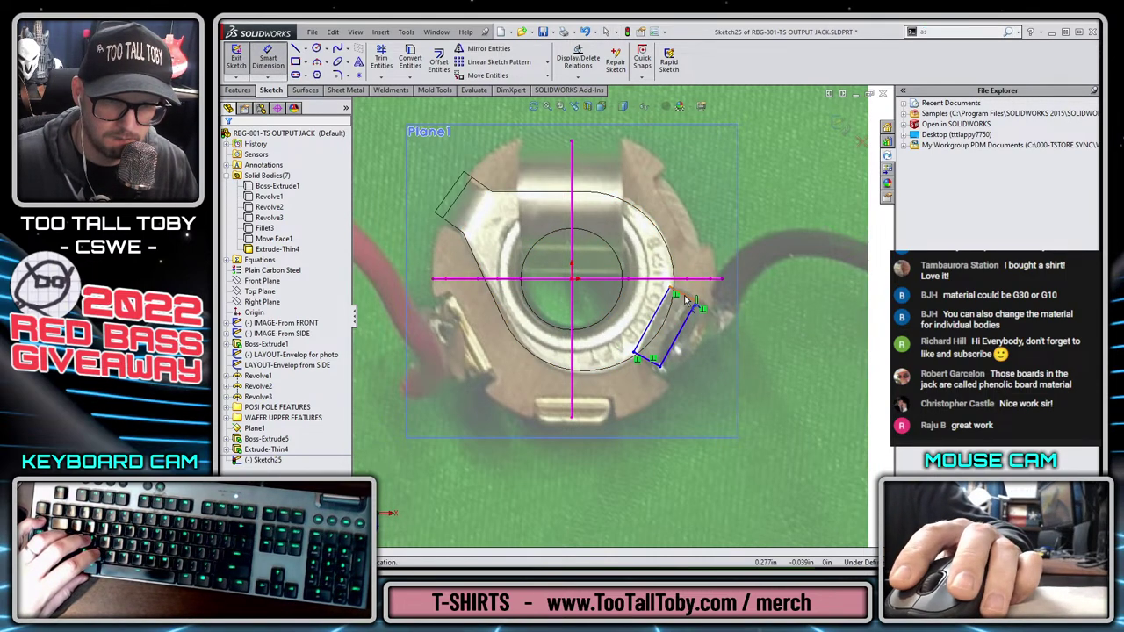
pyautogui.click(688, 300)
pyautogui.click(657, 367)
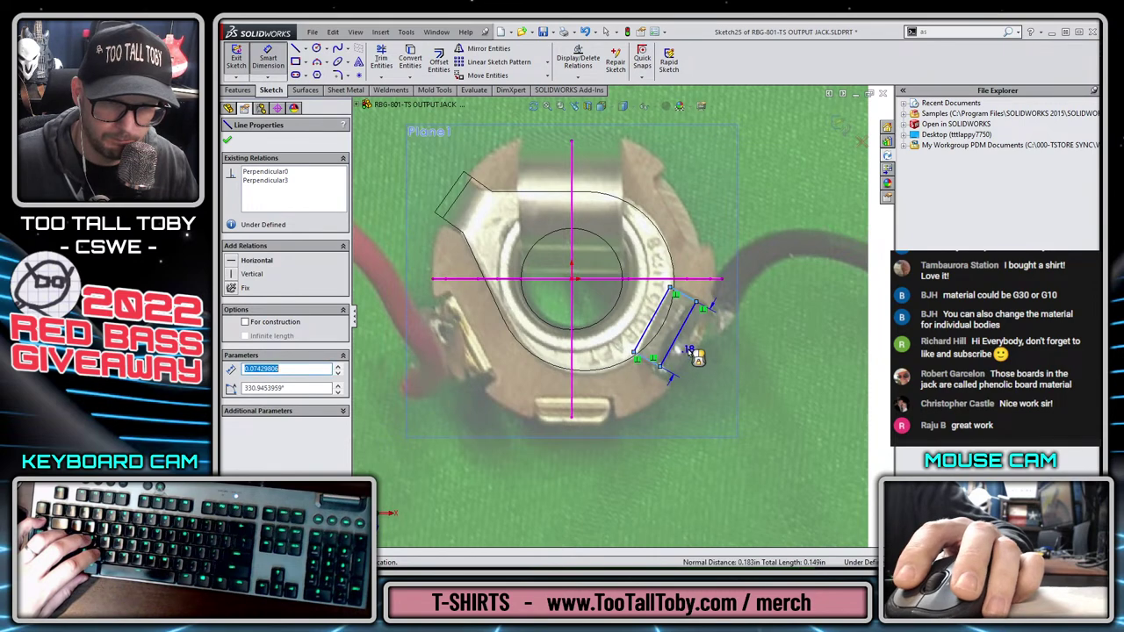
pyautogui.click(696, 354)
pyautogui.write('.2')
pyautogui.press('Return')
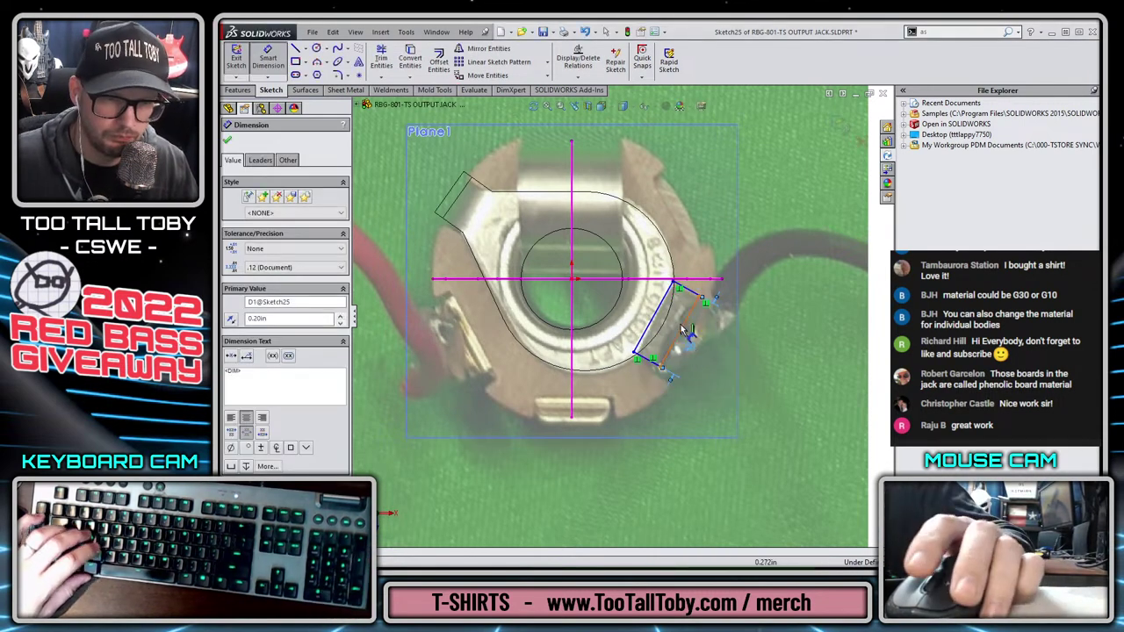
pyautogui.press('Escape')
# Shift the slanted rectangle slightly along the washer's rim to line its short sides up with the tab in the photo
pyautogui.scroll(-5, 685, 330)
pyautogui.scroll(-3, 714, 200)
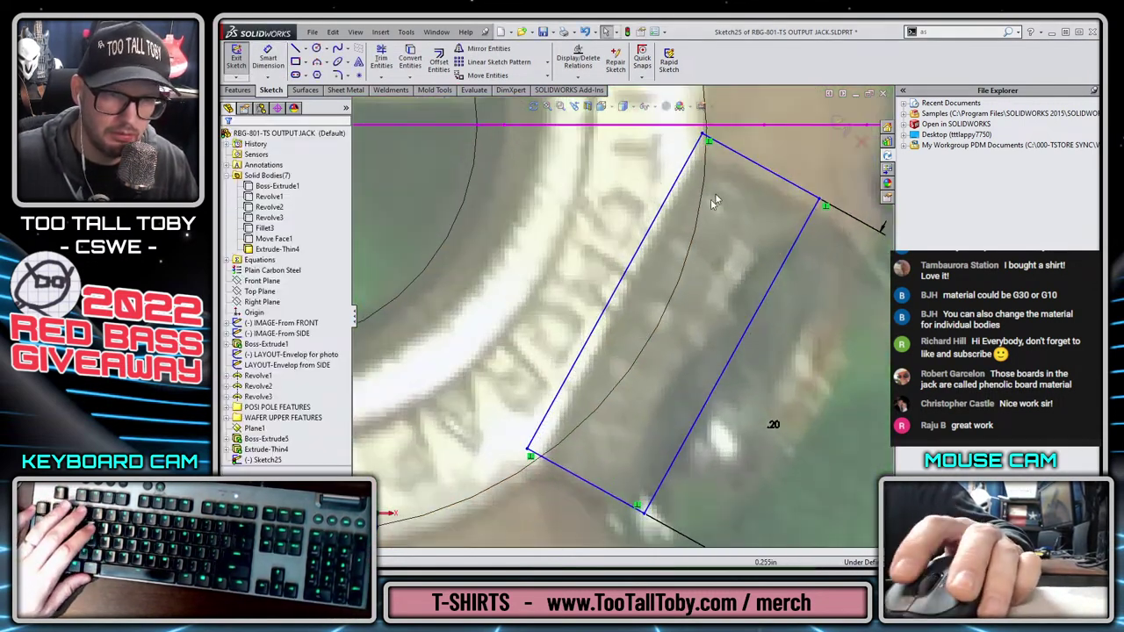
pyautogui.moveTo(736, 158); pyautogui.dragTo(728, 183)
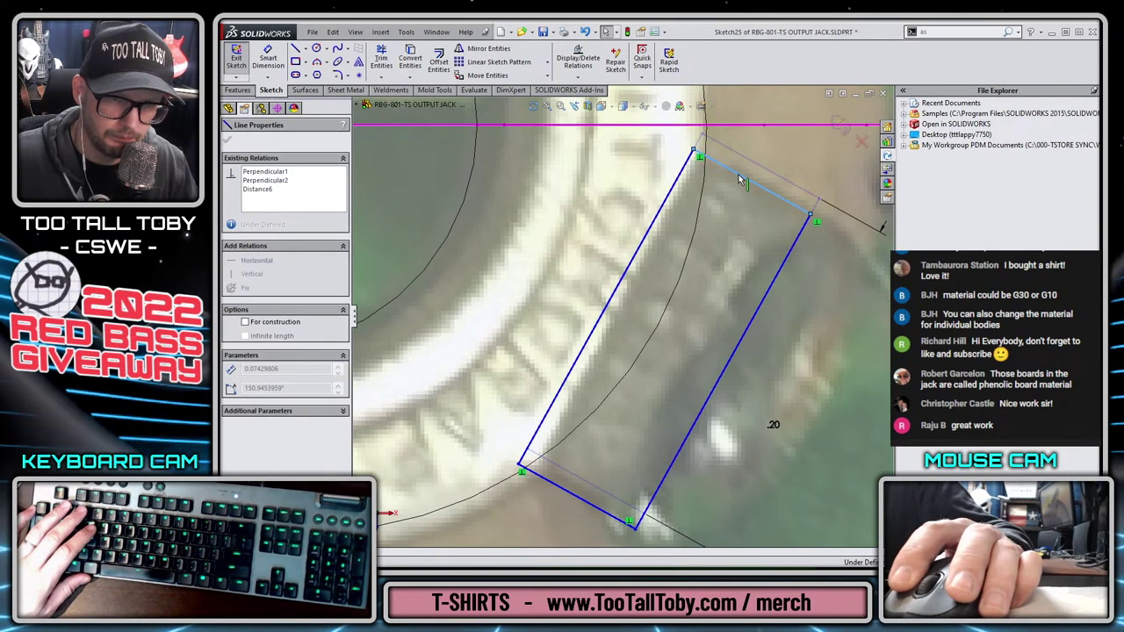
pyautogui.scroll(5, 639, 321)
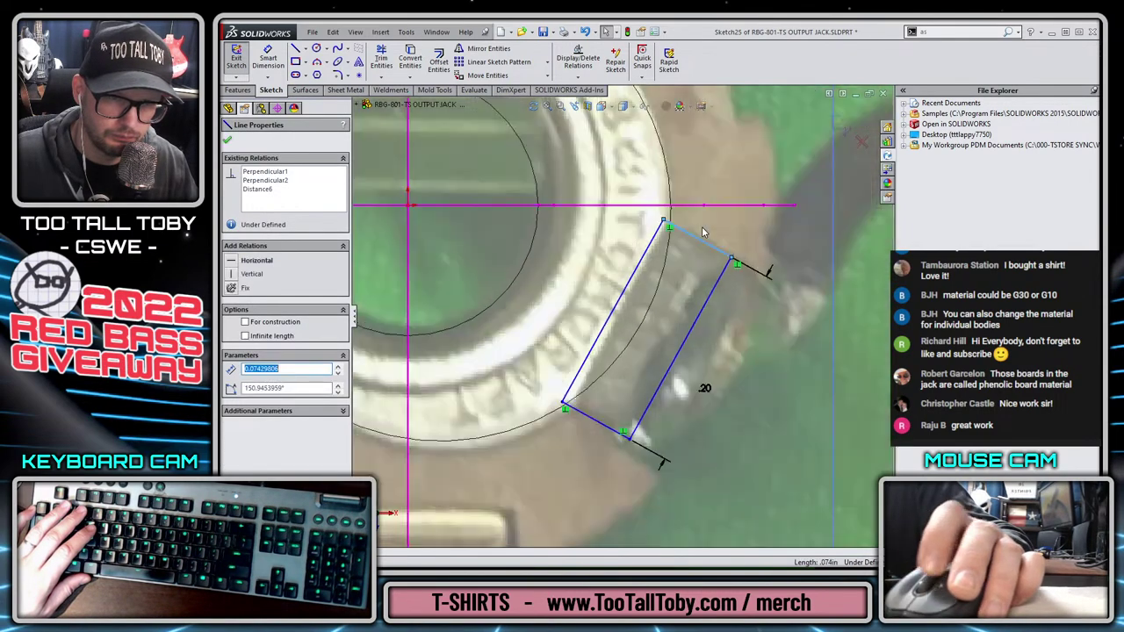
pyautogui.press('Escape')
pyautogui.scroll(2, 642, 321)
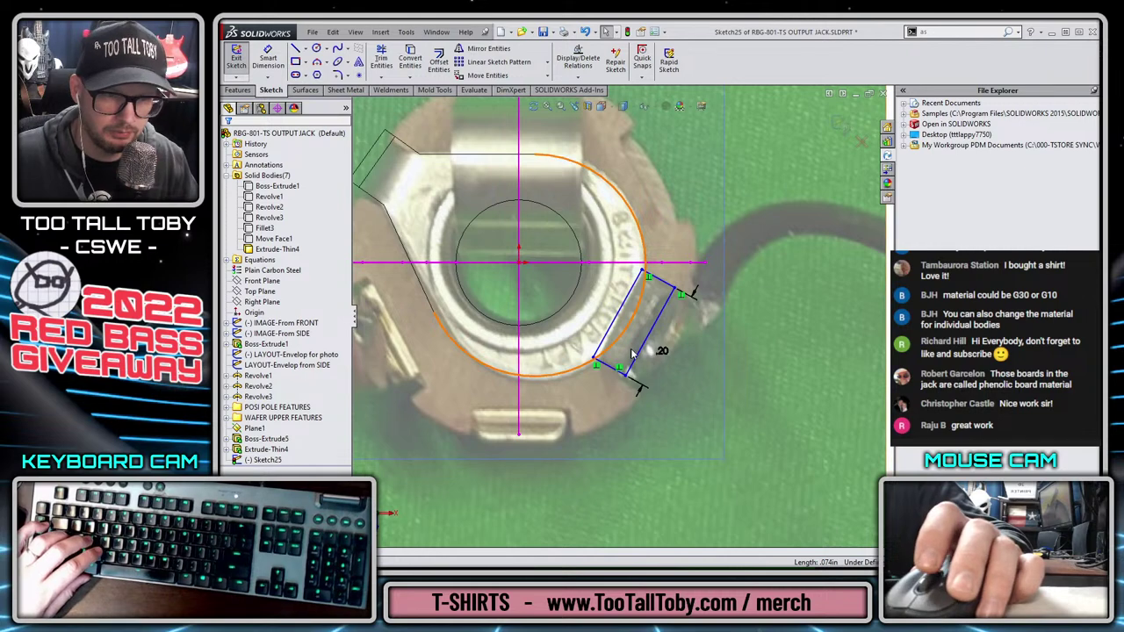
pyautogui.scroll(-3, 630, 353)
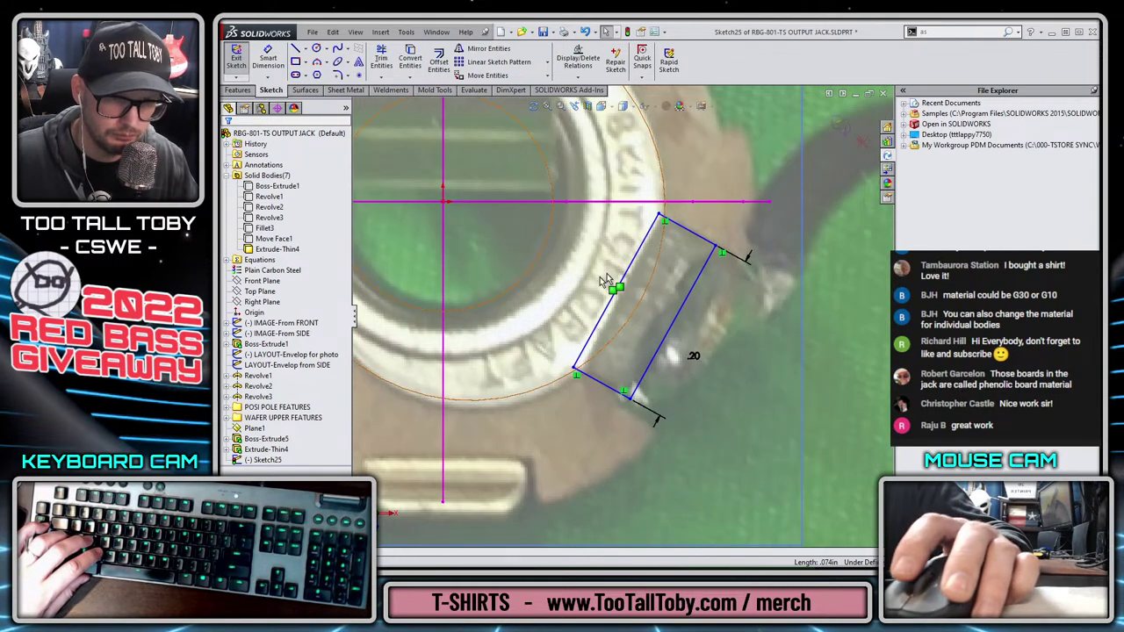
pyautogui.press('s')
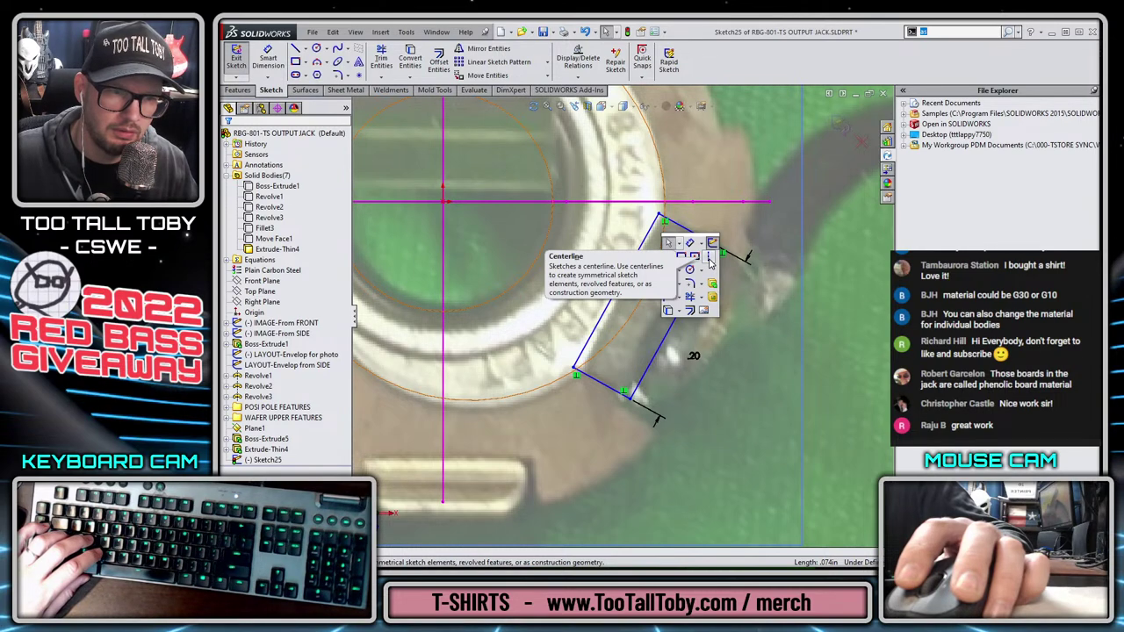
pyautogui.click(710, 261)
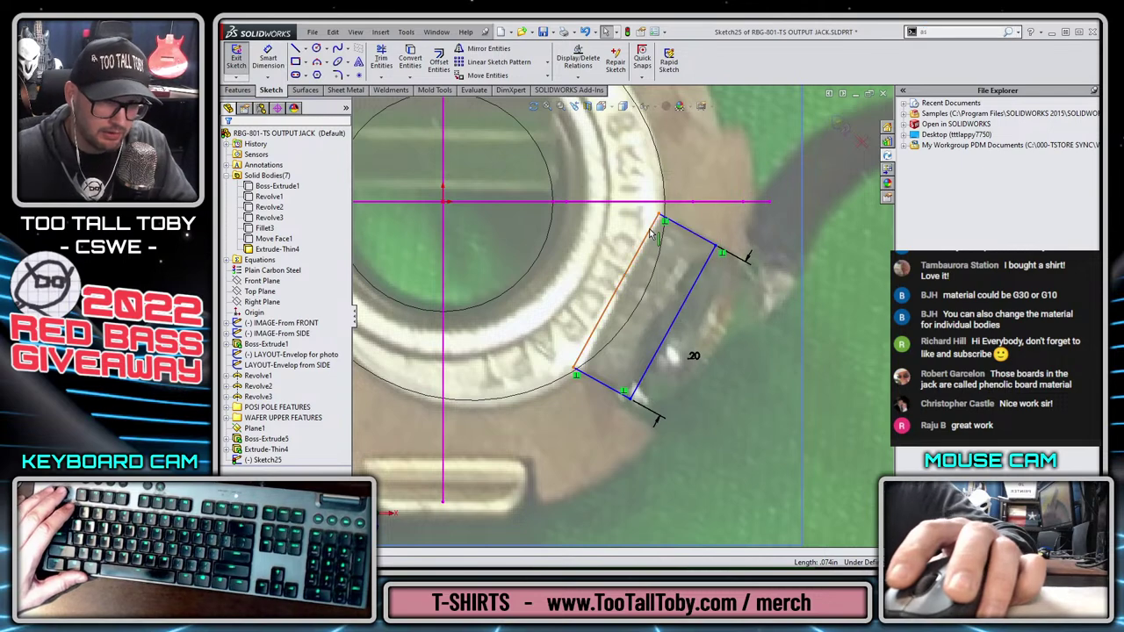
pyautogui.click(660, 217)
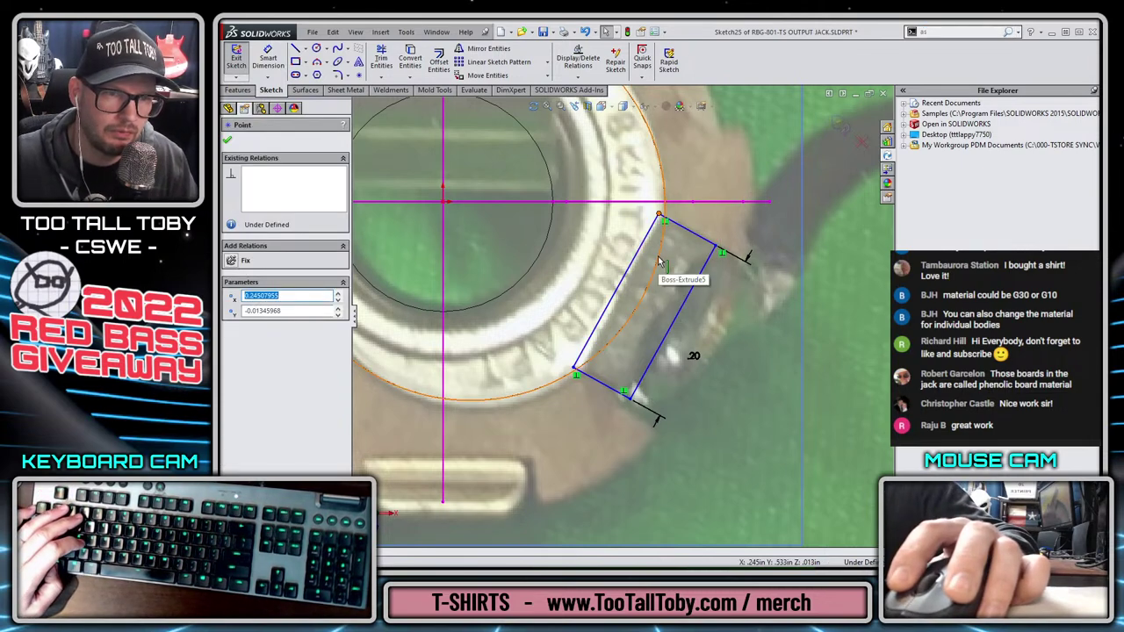
pyautogui.scroll(-5, 654, 273)
pyautogui.press('Escape')
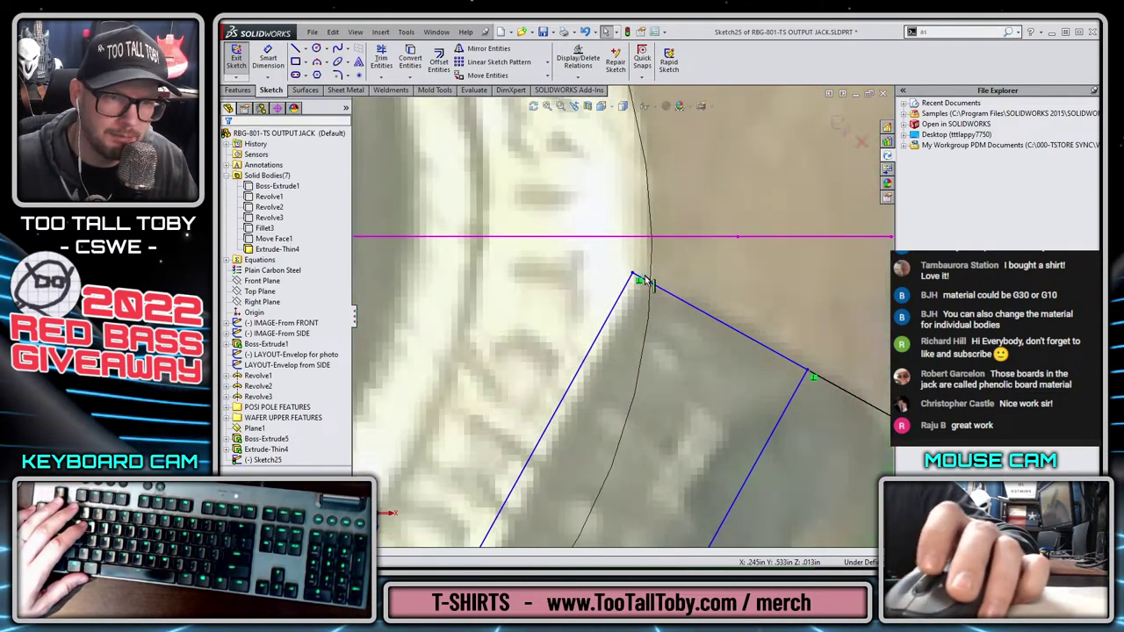
pyautogui.scroll(5, 654, 364)
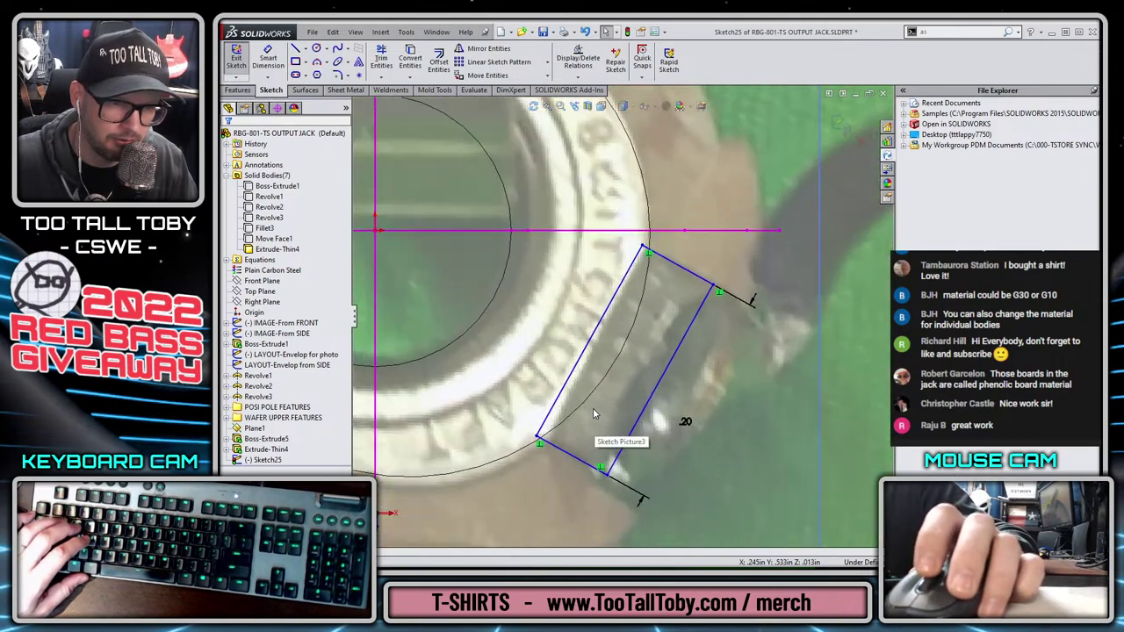
# Draw a construction line between the rectangle's two short sides near its inner long side, and make it parallel to that side
pyautogui.click(337, 132)
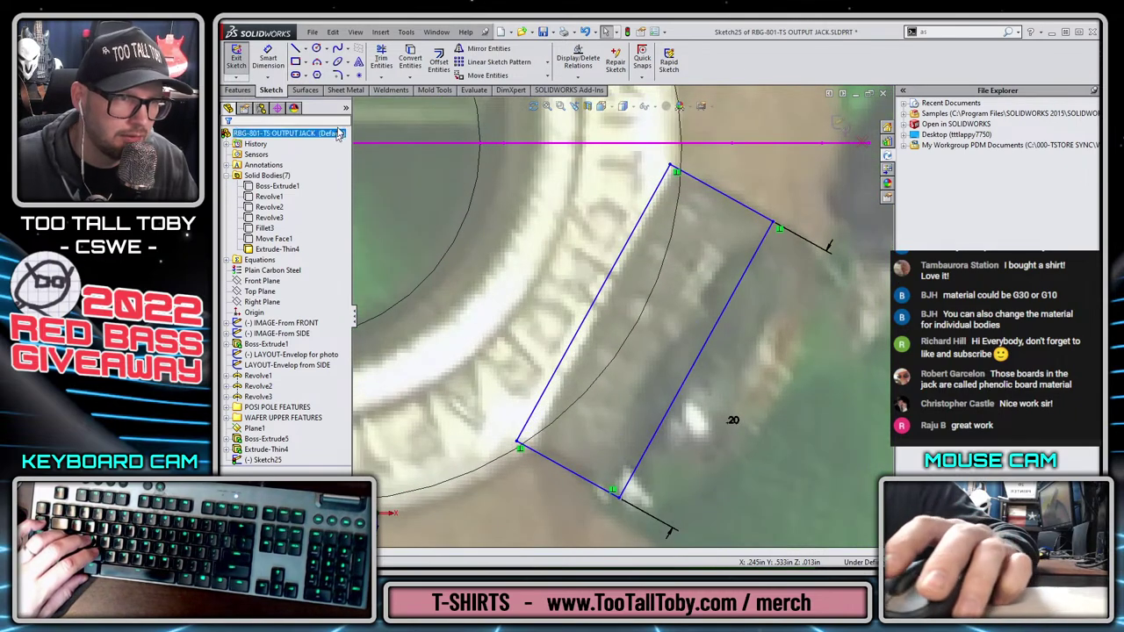
pyautogui.click(305, 50)
pyautogui.click(332, 66)
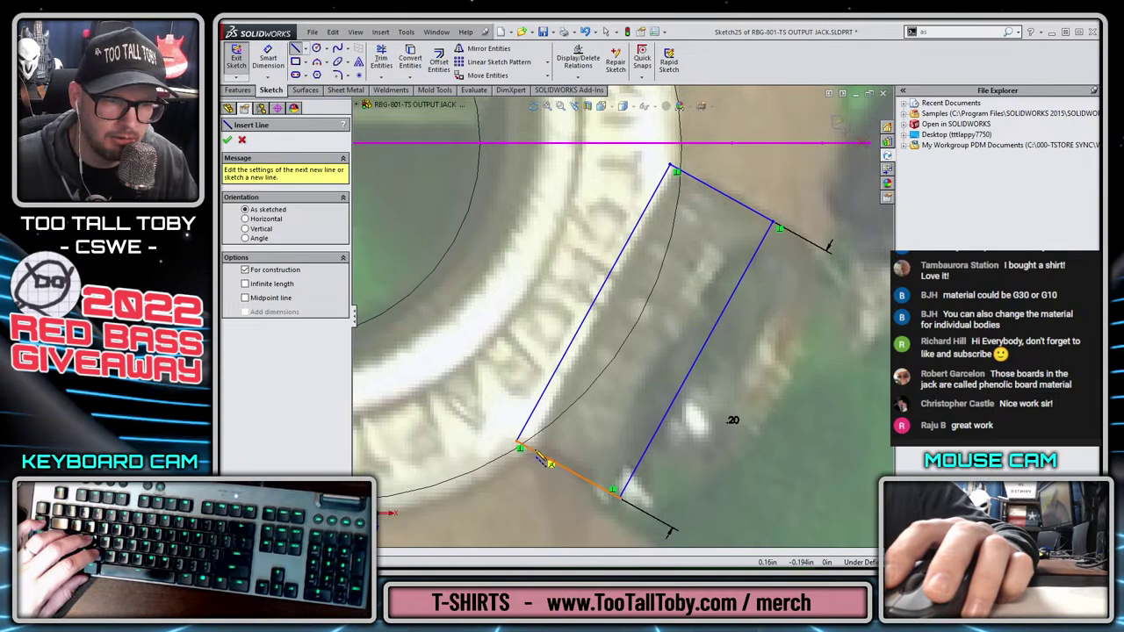
pyautogui.click(702, 186)
pyautogui.press('Escape')
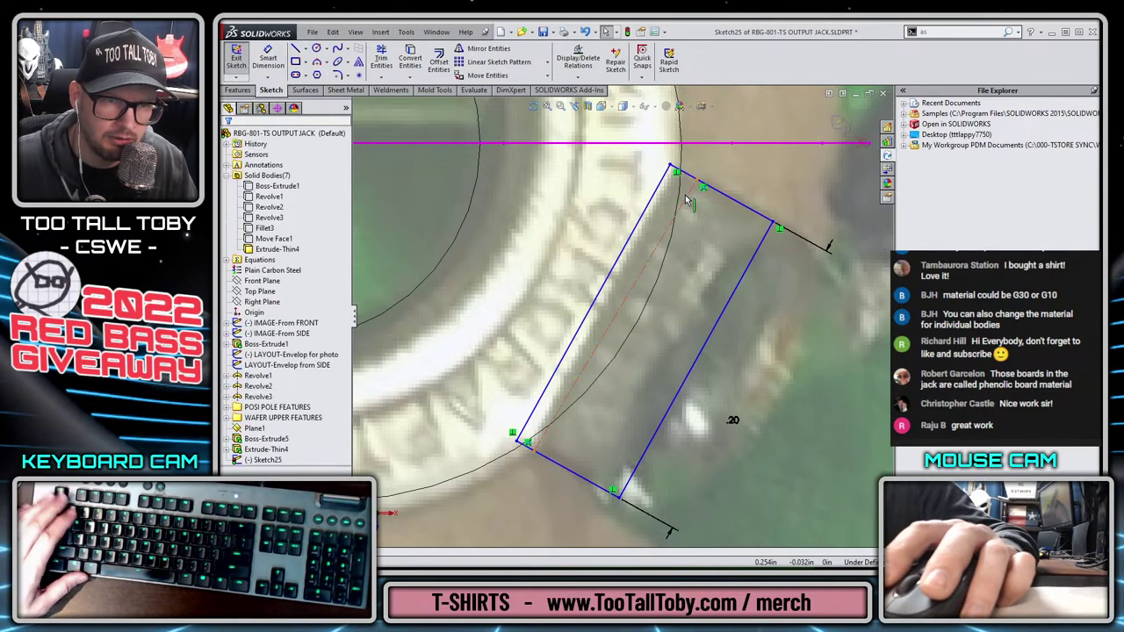
pyautogui.click(691, 202)
pyautogui.keyDown('ctrl'); pyautogui.click(649, 207); pyautogui.keyUp('ctrl')
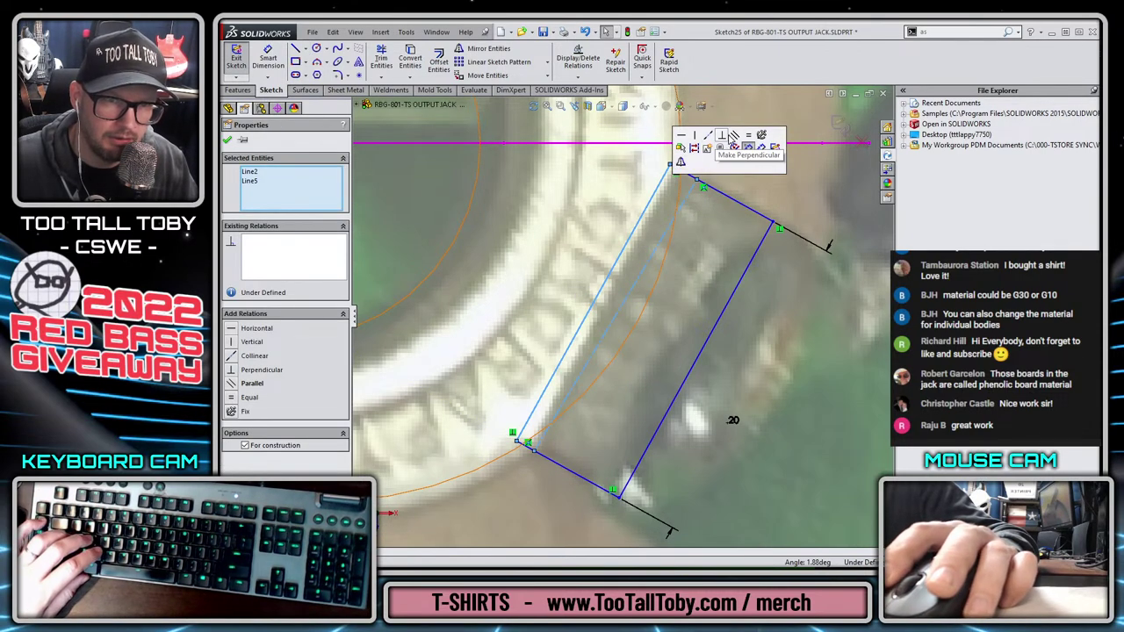
pyautogui.click(727, 139)
# Dimension the gap between the construction line and the rectangle's inner long side as 0.01 in
pyautogui.press('s')
pyautogui.press('Escape')
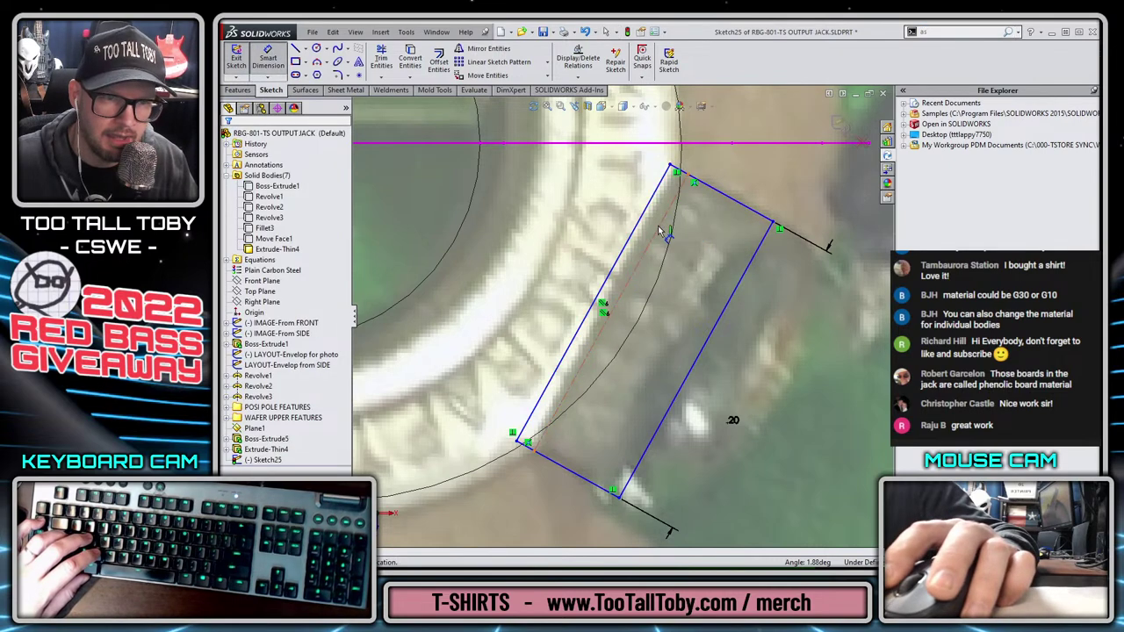
pyautogui.click(659, 230)
pyautogui.click(638, 223)
pyautogui.click(615, 220)
pyautogui.write('0.')
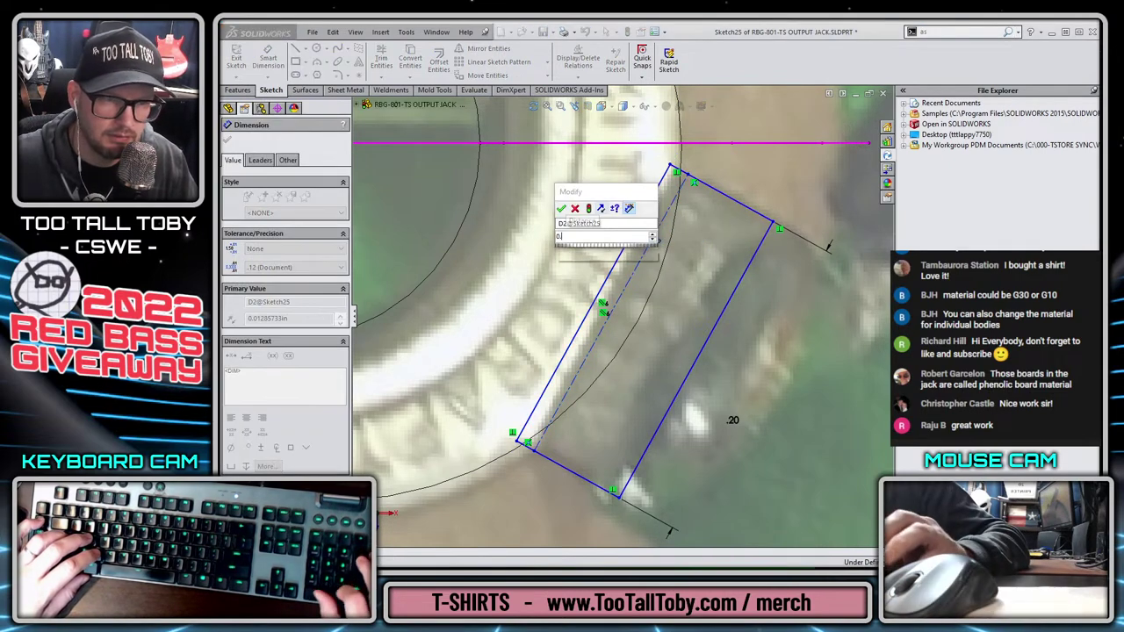
pyautogui.write('.01')
pyautogui.press('Return')
pyautogui.press('Escape')
# Make both endpoints of the construction line coincident with the washer's curved outer edge
pyautogui.click(677, 167)
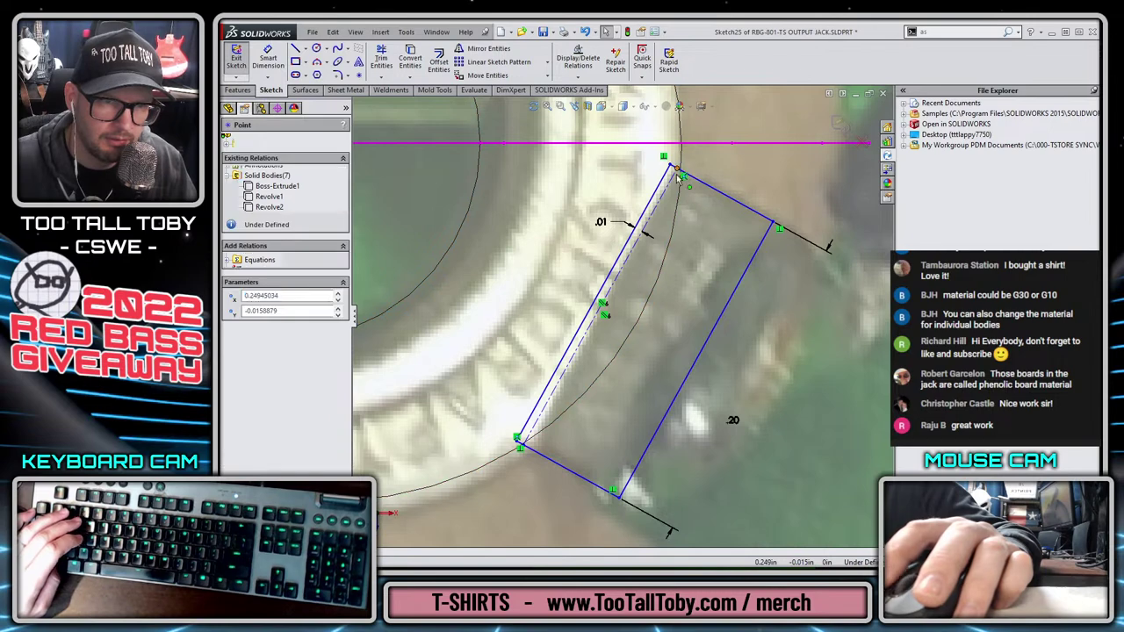
pyautogui.keyDown('ctrl'); pyautogui.click(679, 180); pyautogui.keyUp('ctrl')
pyautogui.click(736, 128)
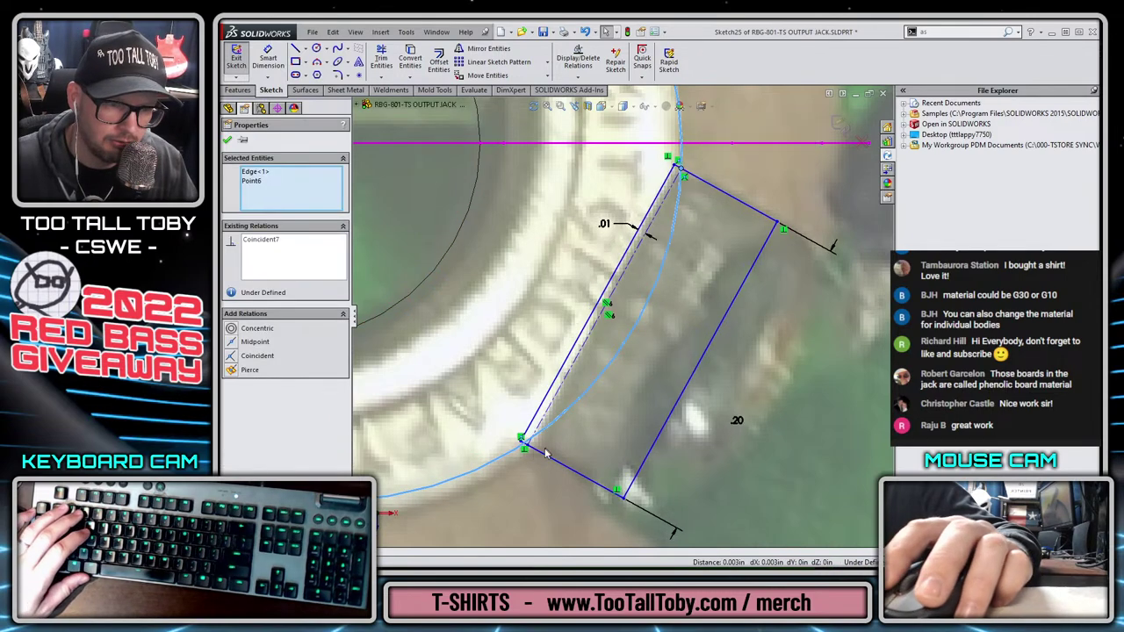
pyautogui.click(529, 444)
pyautogui.keyDown('ctrl'); pyautogui.click(543, 430); pyautogui.keyUp('ctrl')
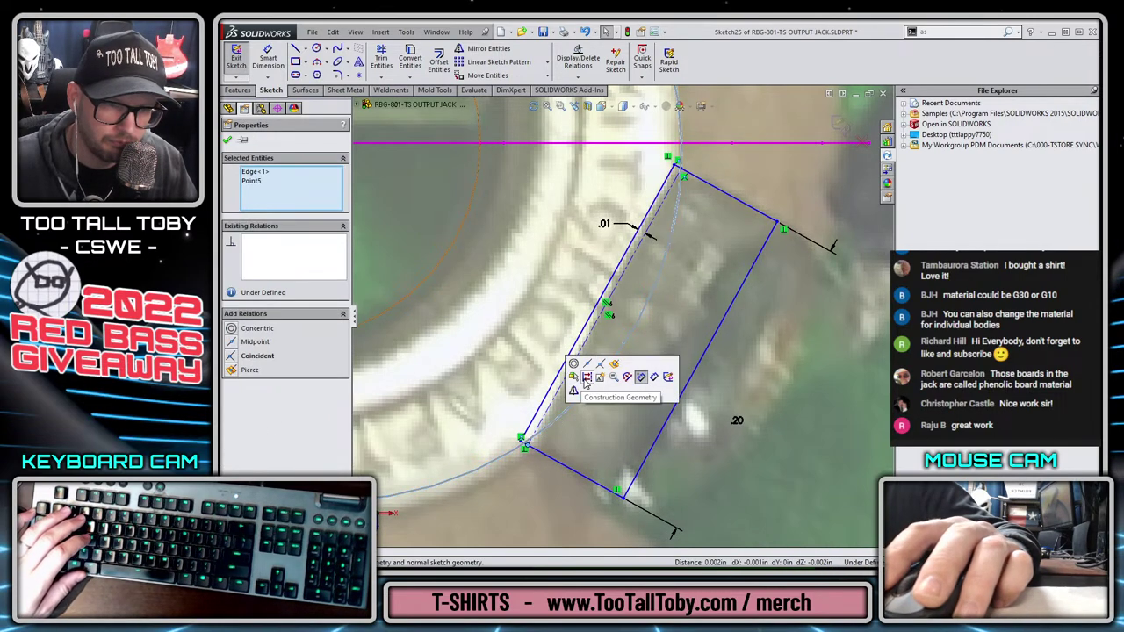
pyautogui.click(603, 367)
pyautogui.scroll(3, 606, 343)
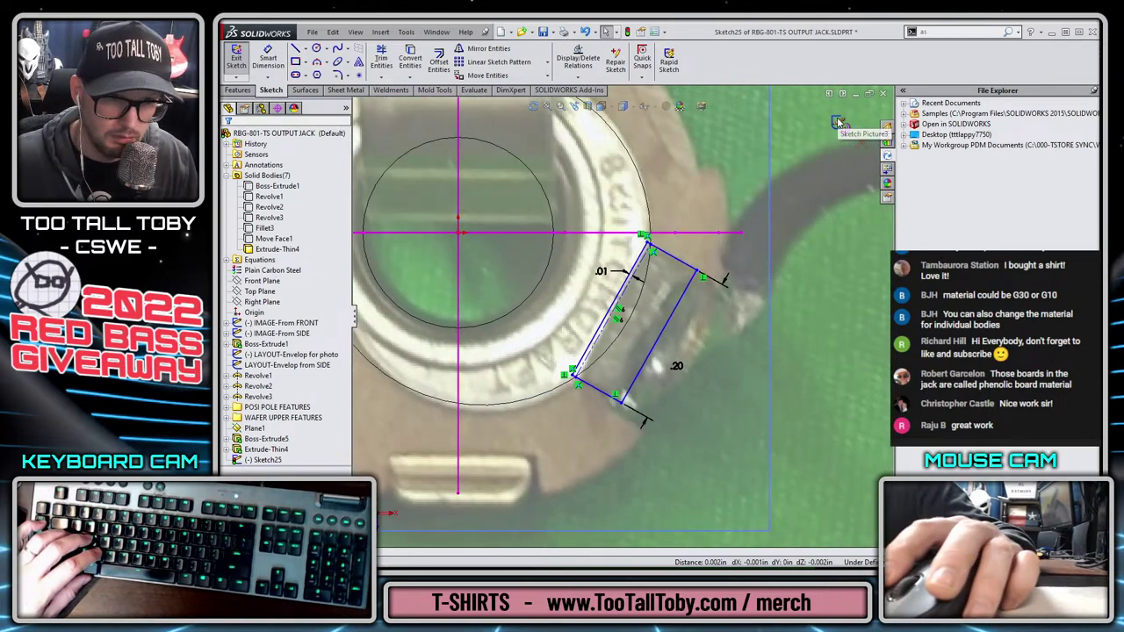
# Cut-extrude the slanted rectangle through the washer's rim, ending up to the washer's flat face
pyautogui.press('s')
pyautogui.click(669, 377)
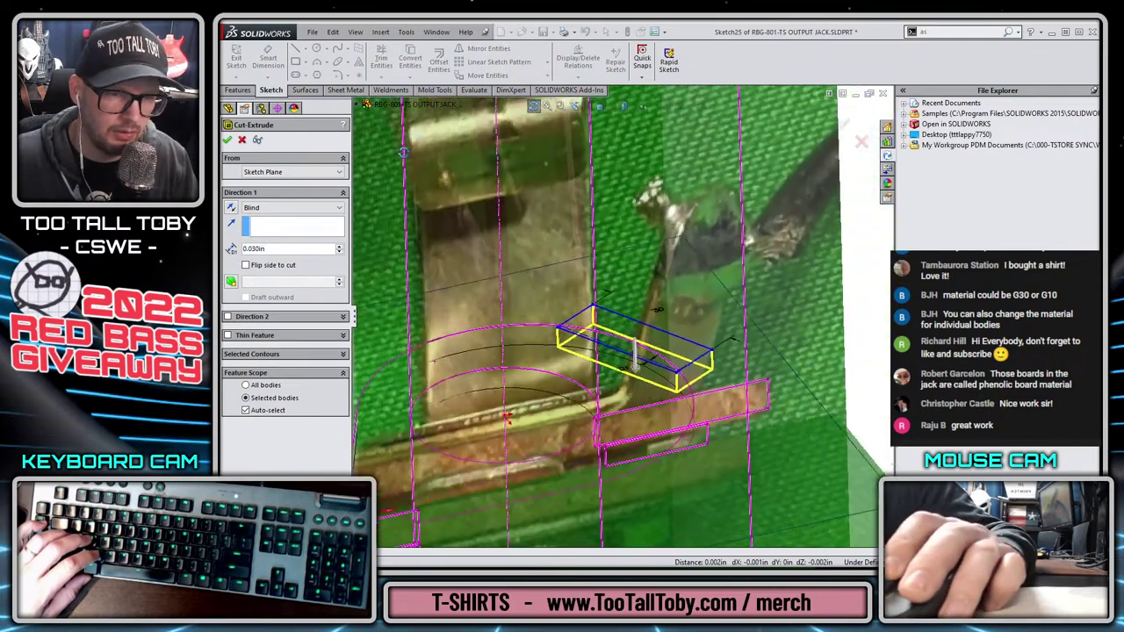
pyautogui.moveTo(403, 152); pyautogui.dragTo(405, 161, button='middle')
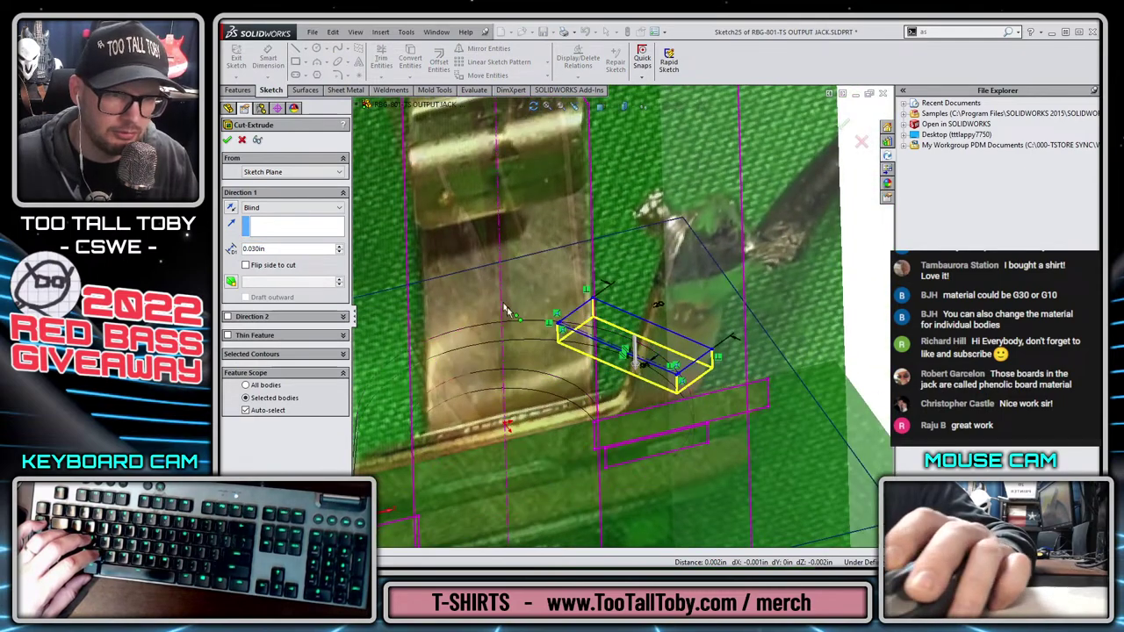
pyautogui.click(567, 369)
pyautogui.rightClick(567, 369)
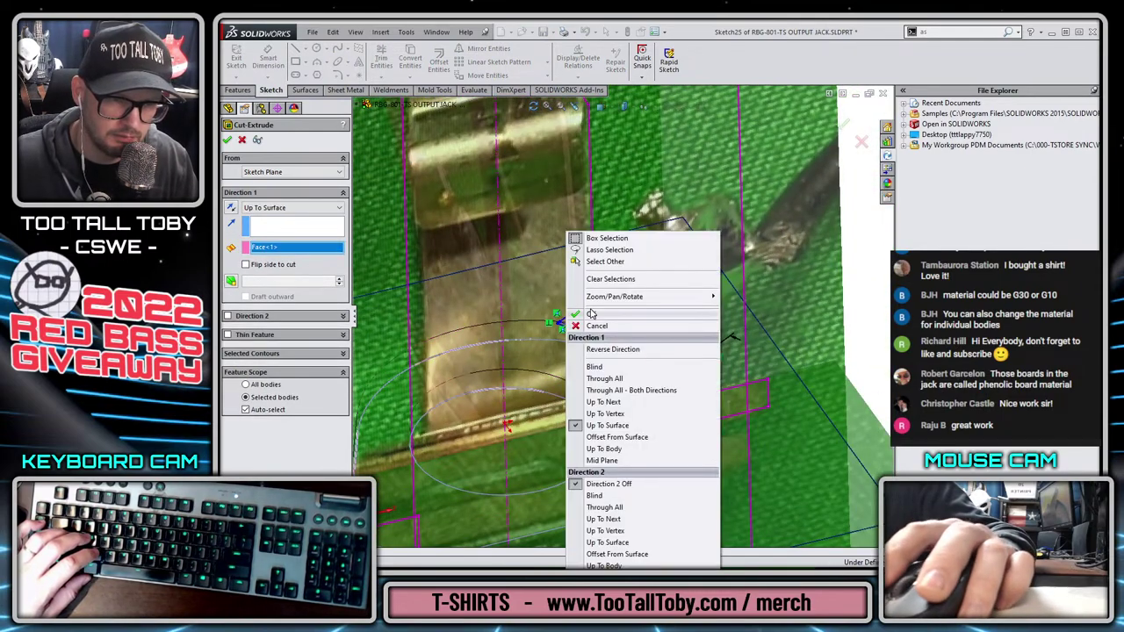
pyautogui.click(606, 314)
# Sketch on the small end face of the new rim cut and draw a horizontal line about 0.005 in long along its upper edge
pyautogui.scroll(3, 676, 352)
pyautogui.moveTo(680, 355); pyautogui.dragTo(660, 360, button='middle')
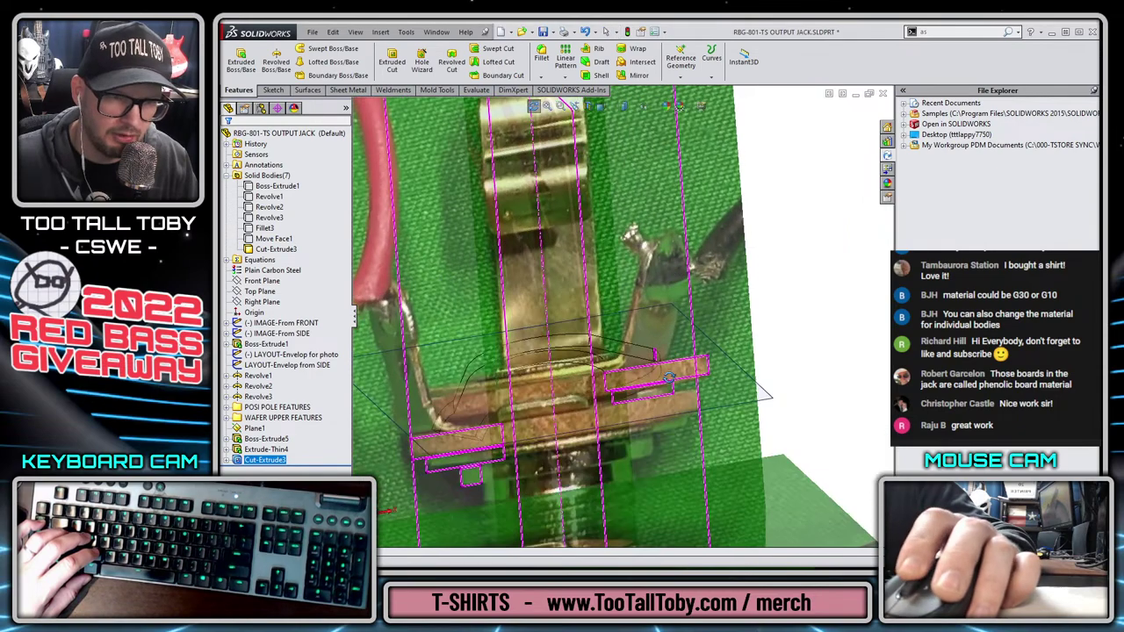
pyautogui.scroll(-6, 653, 360)
pyautogui.click(641, 362)
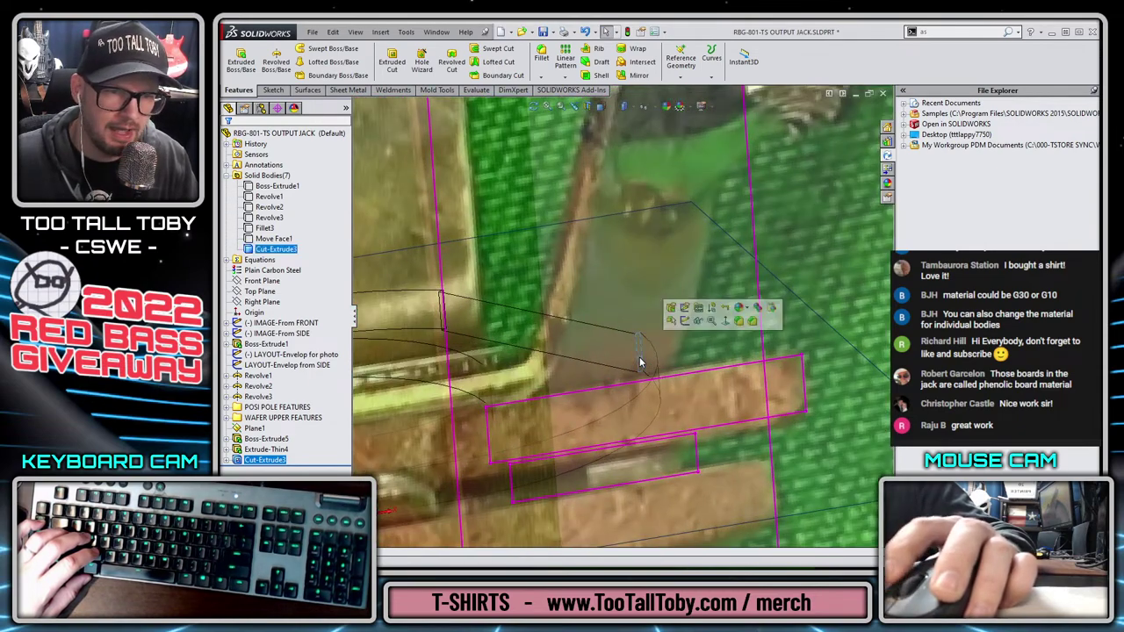
pyautogui.click(684, 323)
pyautogui.hotkey('ctrl', '8')
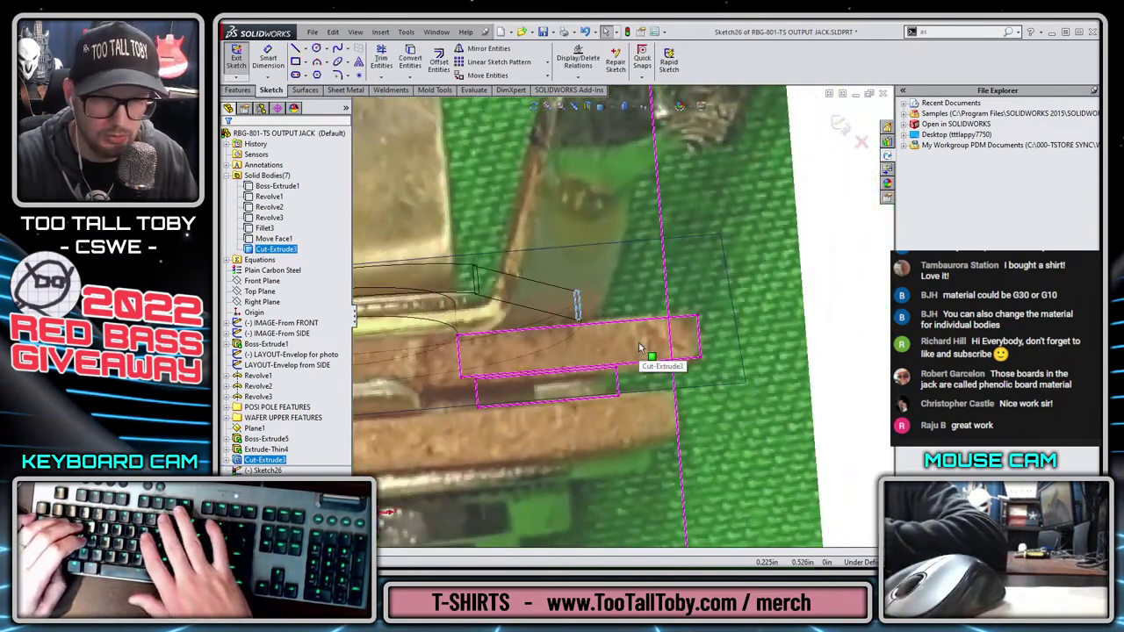
pyautogui.scroll(-4, 657, 316)
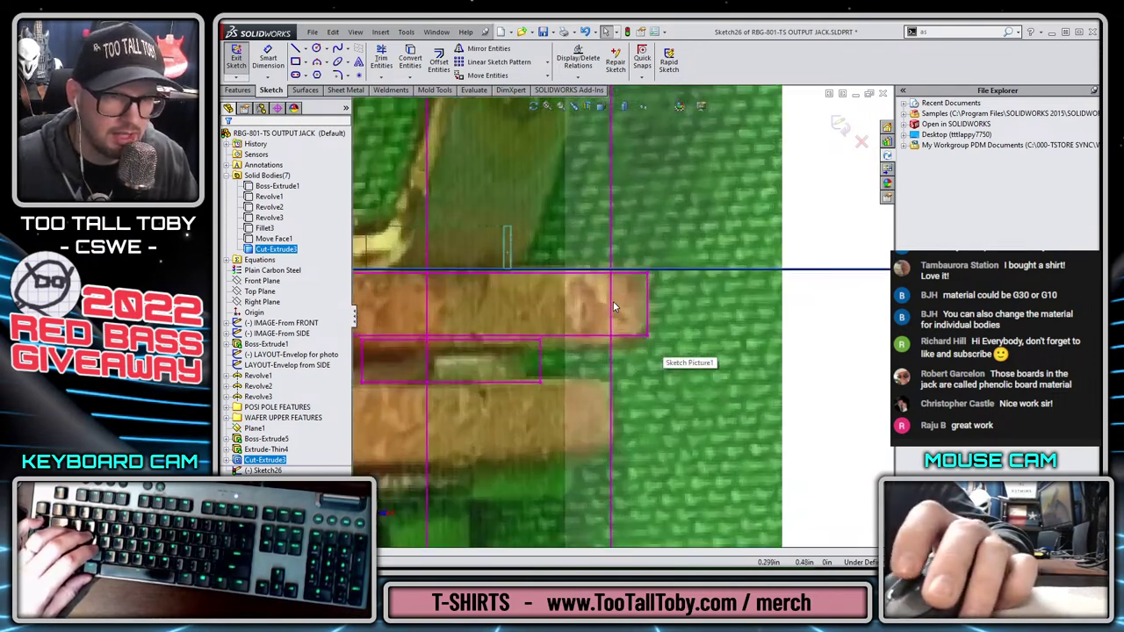
pyautogui.scroll(-3, 527, 233)
pyautogui.press('s')
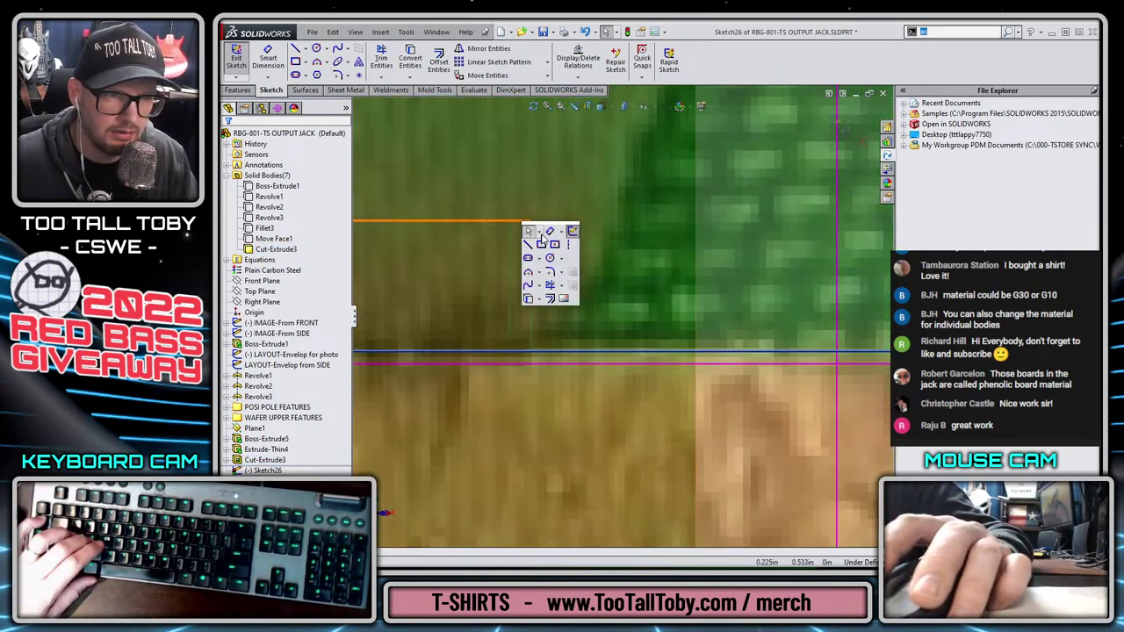
pyautogui.click(528, 245)
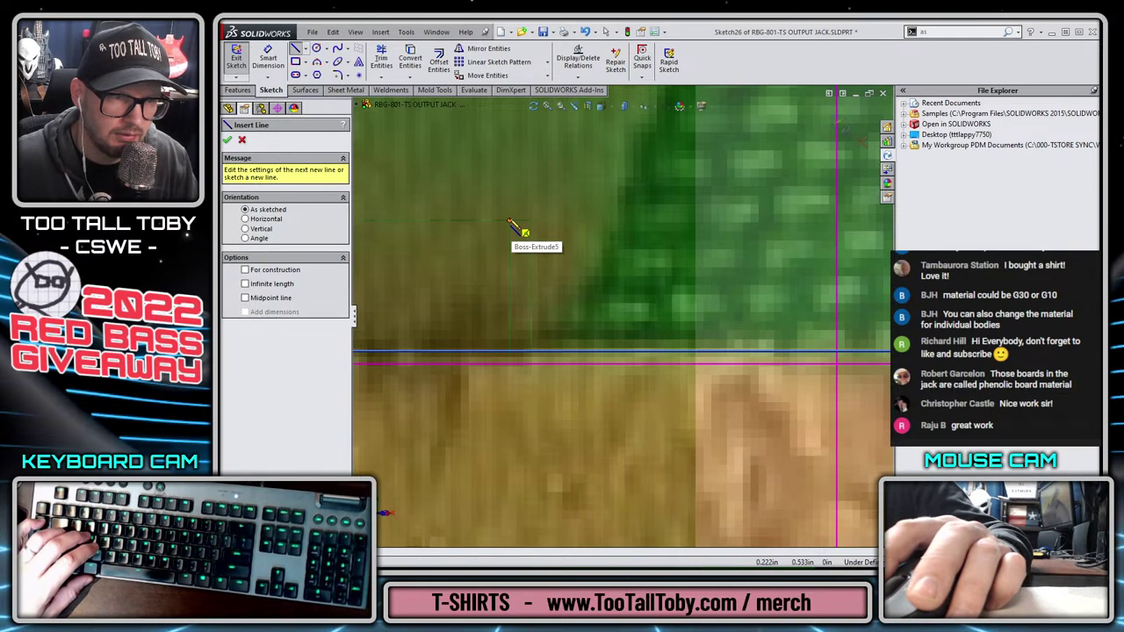
pyautogui.moveTo(510, 226); pyautogui.dragTo(533, 227)
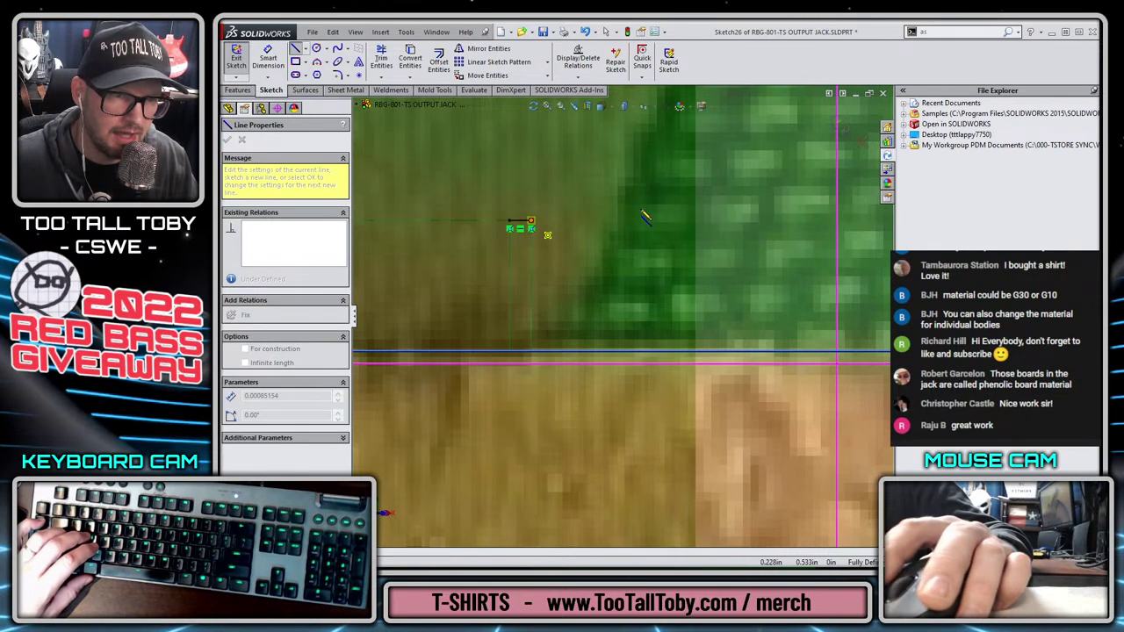
# Continue the profile with a tangent arc and a slanted straight line, adjusting the line's free end to follow the solder tab in the photo
pyautogui.scroll(5, 615, 312)
pyautogui.scroll(-1, 659, 204)
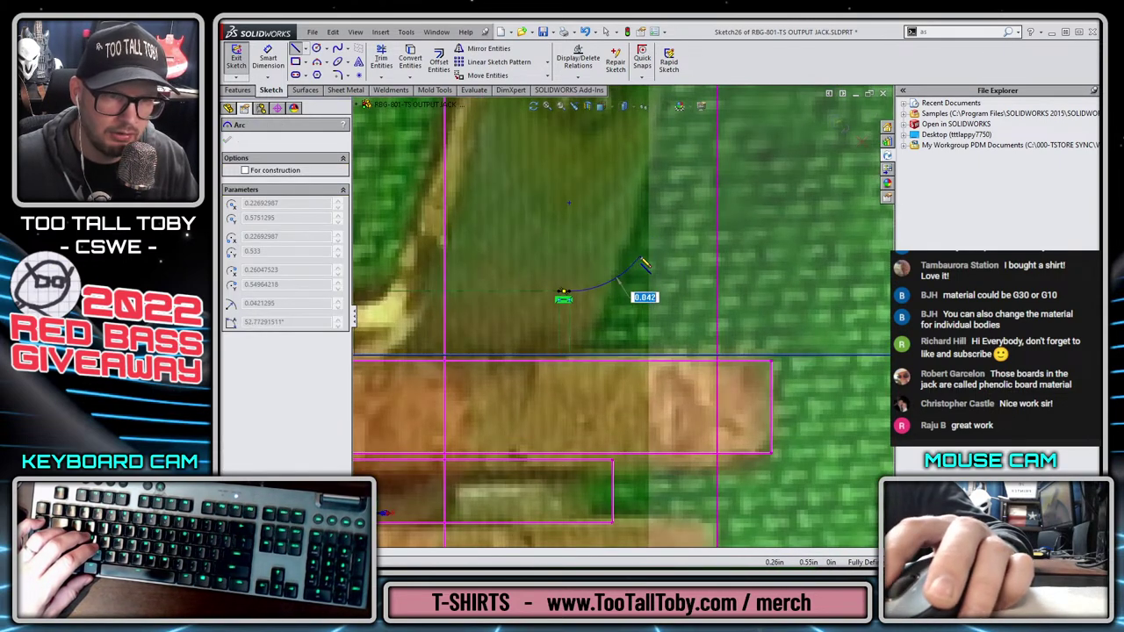
pyautogui.click(640, 248)
pyautogui.scroll(6, 678, 181)
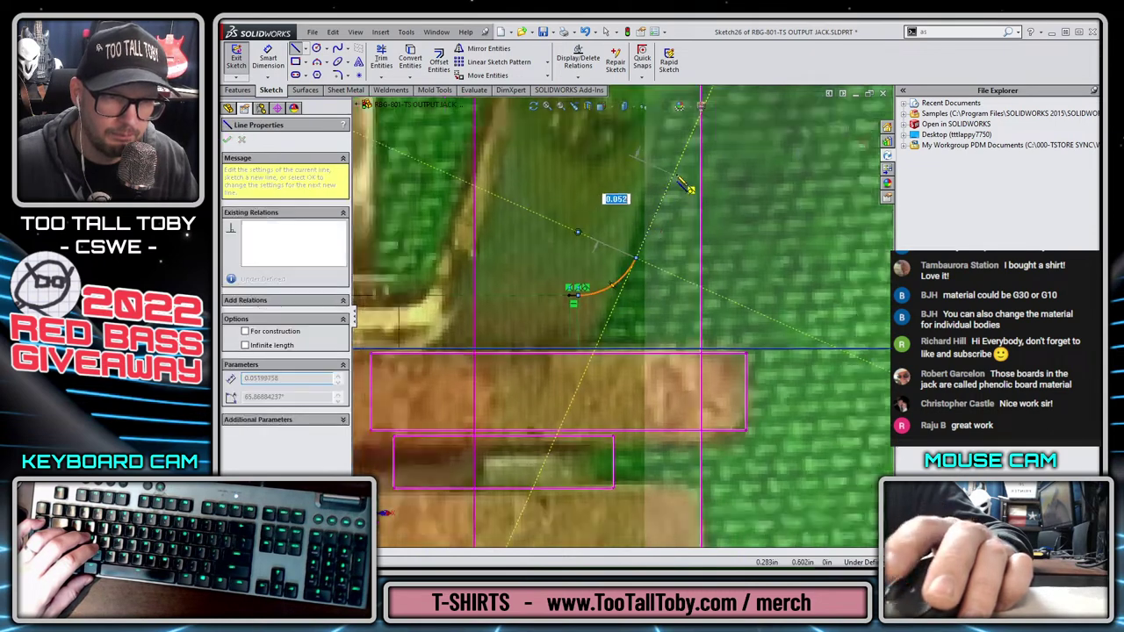
pyautogui.scroll(1, 680, 193)
pyautogui.scroll(-2, 681, 192)
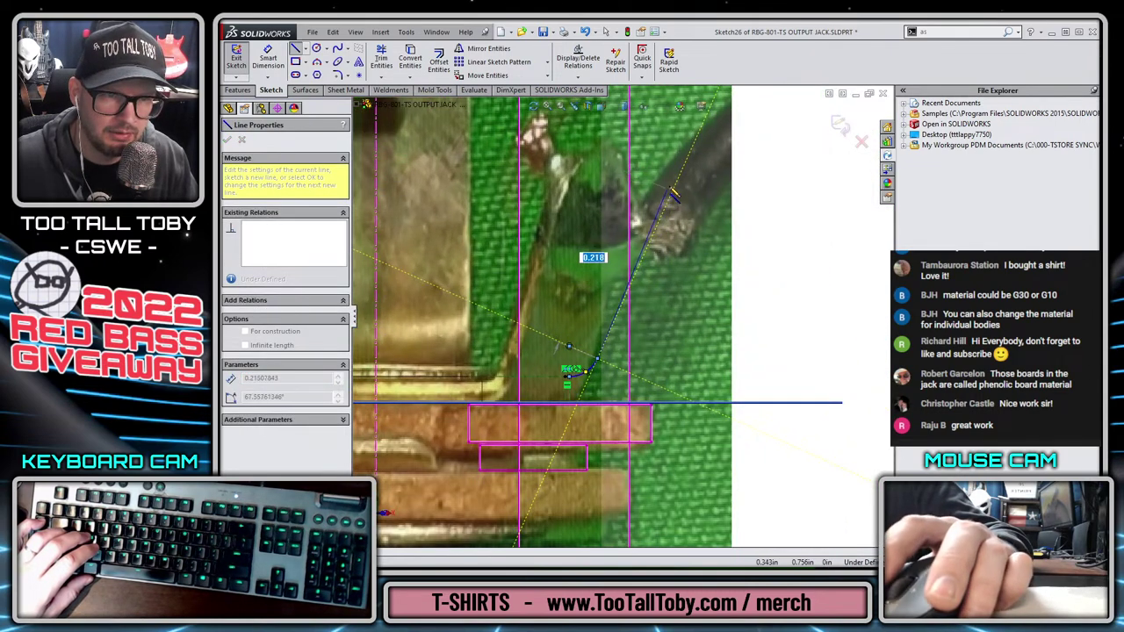
pyautogui.click(686, 173)
pyautogui.press('Escape')
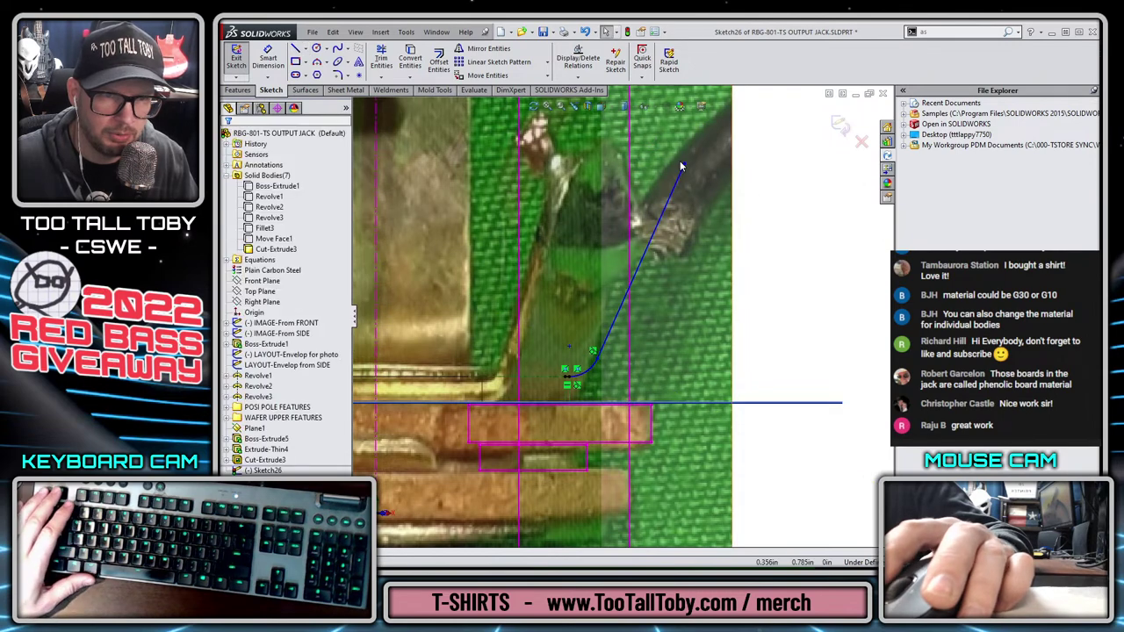
pyautogui.moveTo(686, 167); pyautogui.dragTo(663, 161)
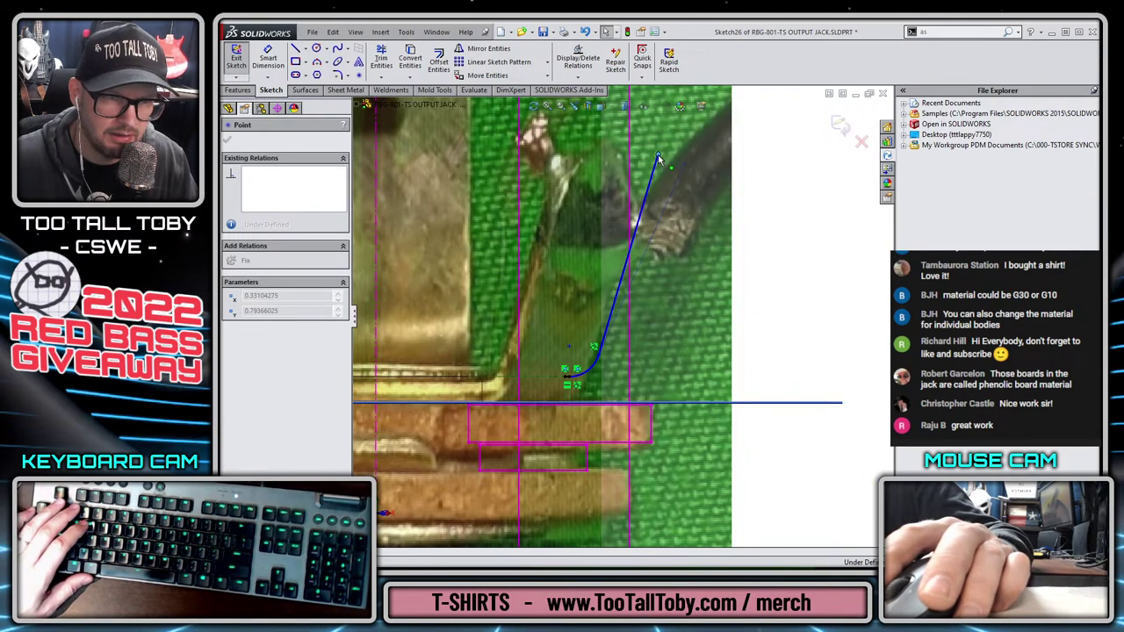
pyautogui.press('Escape')
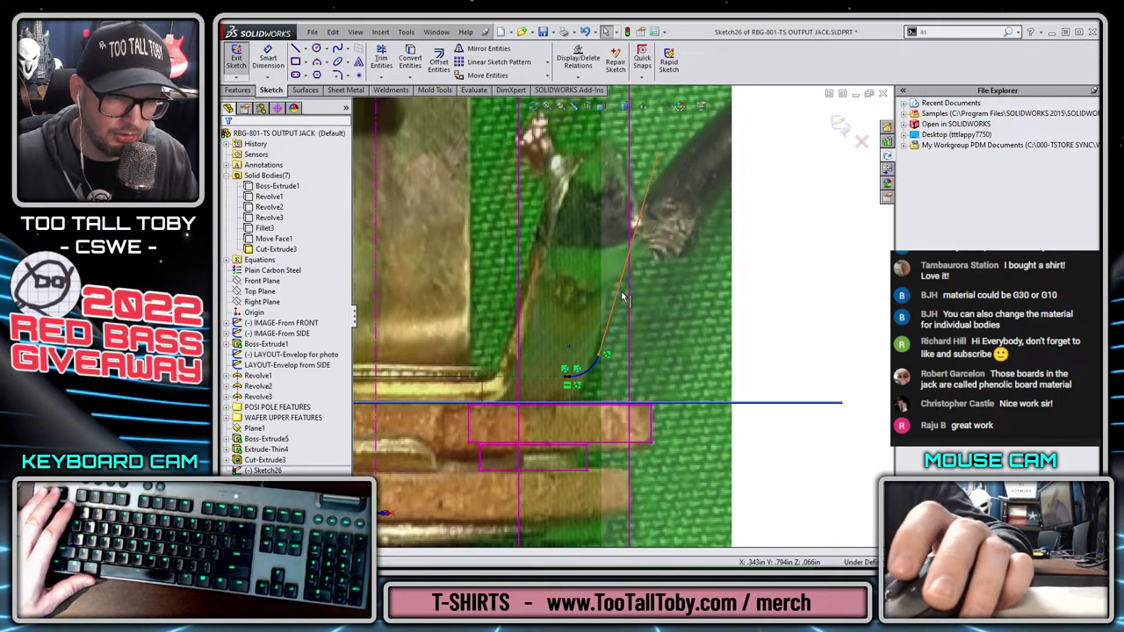
# Dimension the angle between the short horizontal line and the slanted line as 106°
pyautogui.scroll(3, 623, 317)
pyautogui.press('s')
pyautogui.click(666, 312)
pyautogui.scroll(-5, 606, 332)
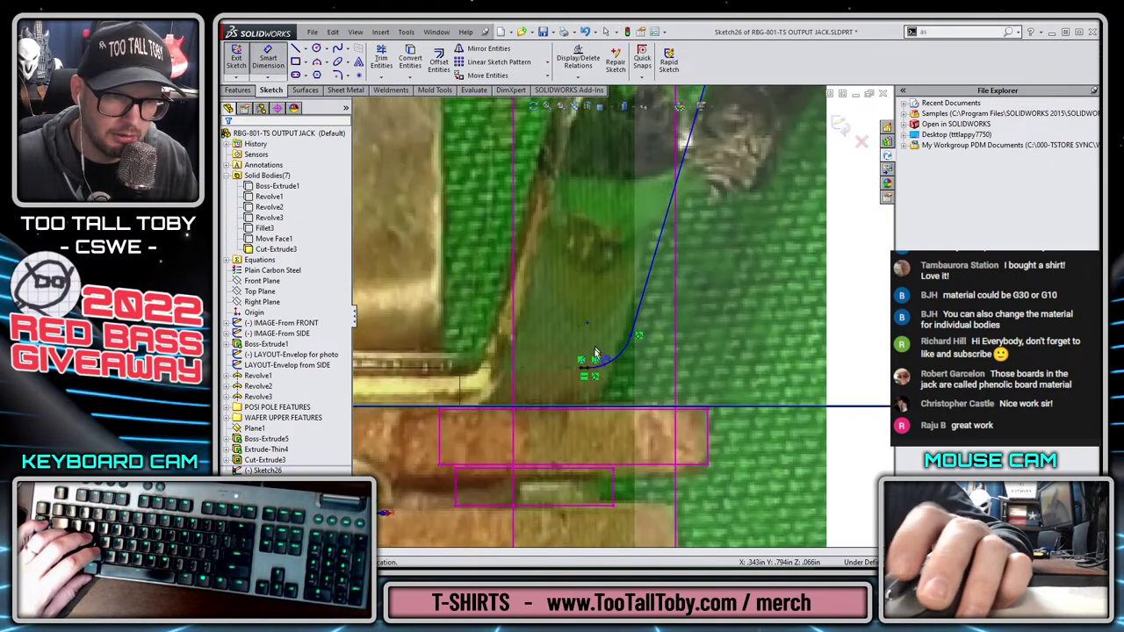
pyautogui.click(594, 355)
pyautogui.scroll(4, 597, 351)
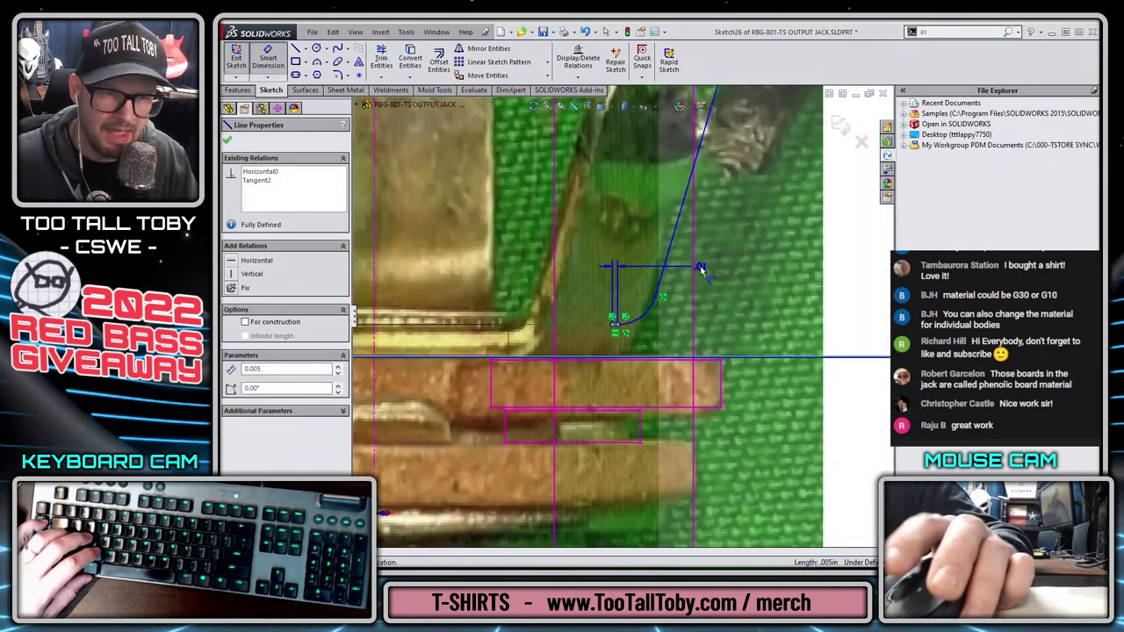
pyautogui.click(638, 242)
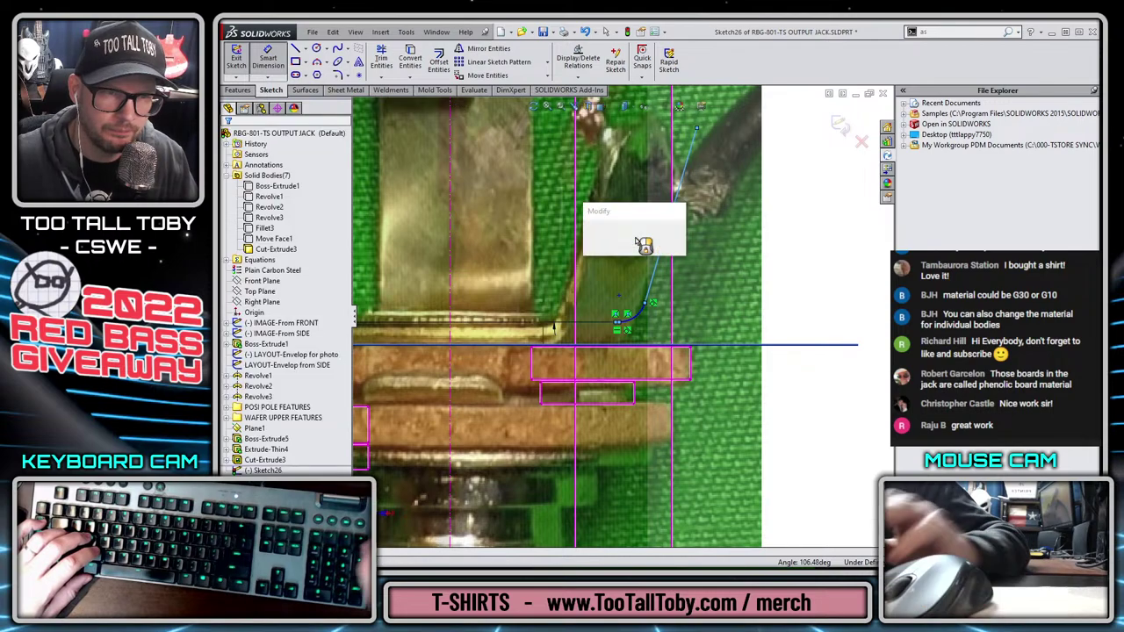
pyautogui.write('106')
pyautogui.press('Return')
pyautogui.press('Escape')
# Begin a thin boss extrusion of the bent profile with its wall thickness linked to the variable "BENT JACK THICKNESS"
pyautogui.scroll(4, 622, 326)
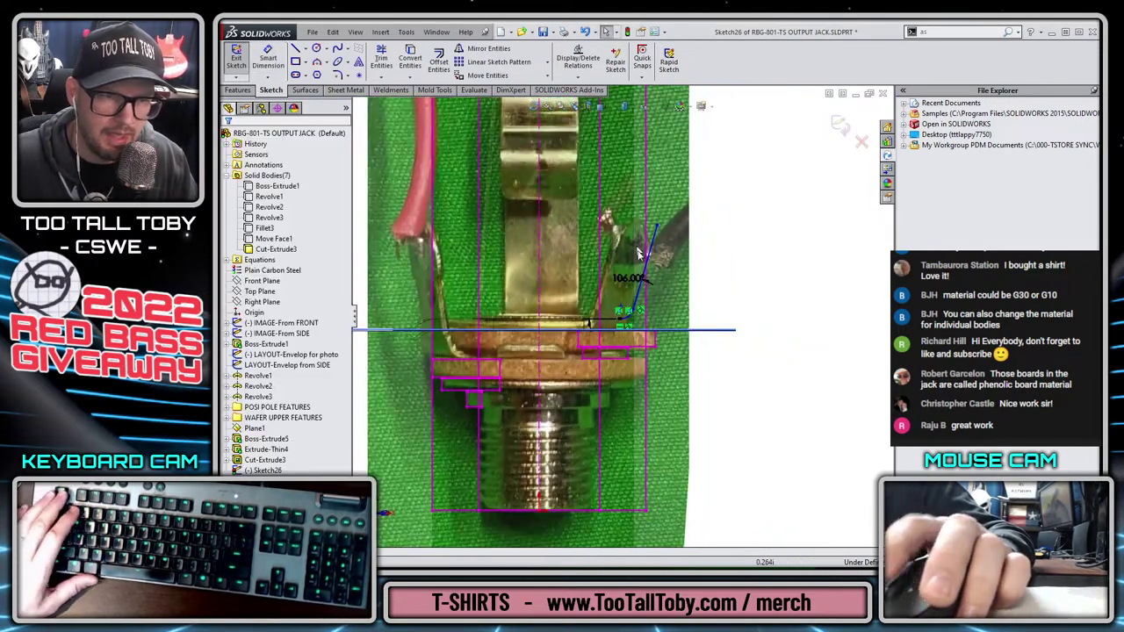
pyautogui.scroll(2, 617, 316)
pyautogui.moveTo(617, 314); pyautogui.dragTo(702, 343, button='middle')
pyautogui.scroll(-5, 627, 272)
pyautogui.press('s')
pyautogui.click(730, 334)
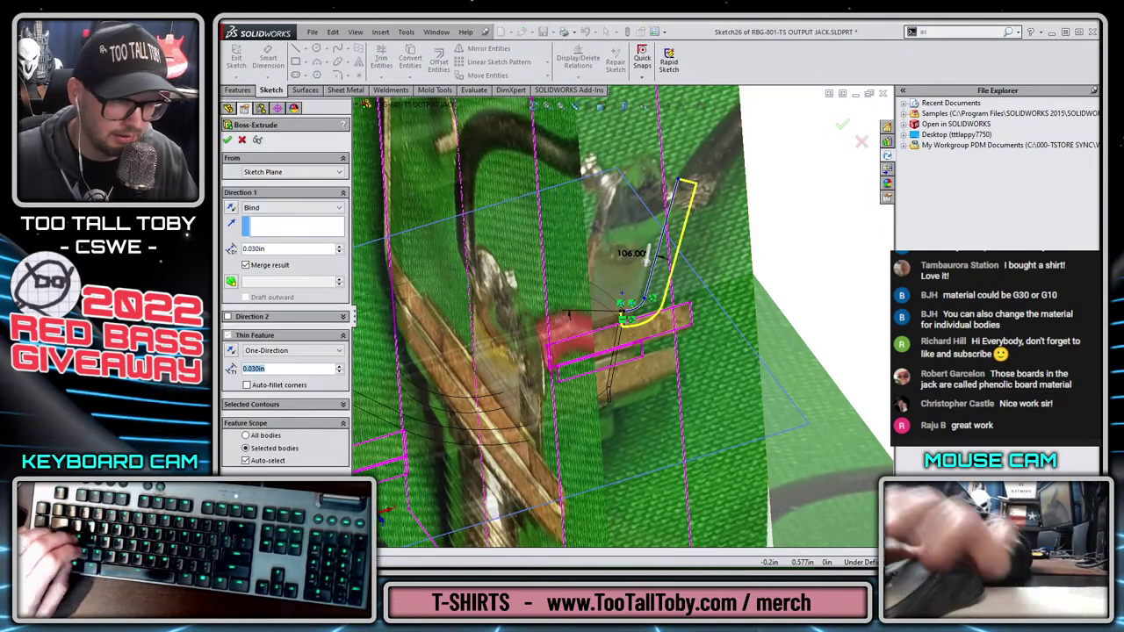
pyautogui.write('=')
pyautogui.press('Return')
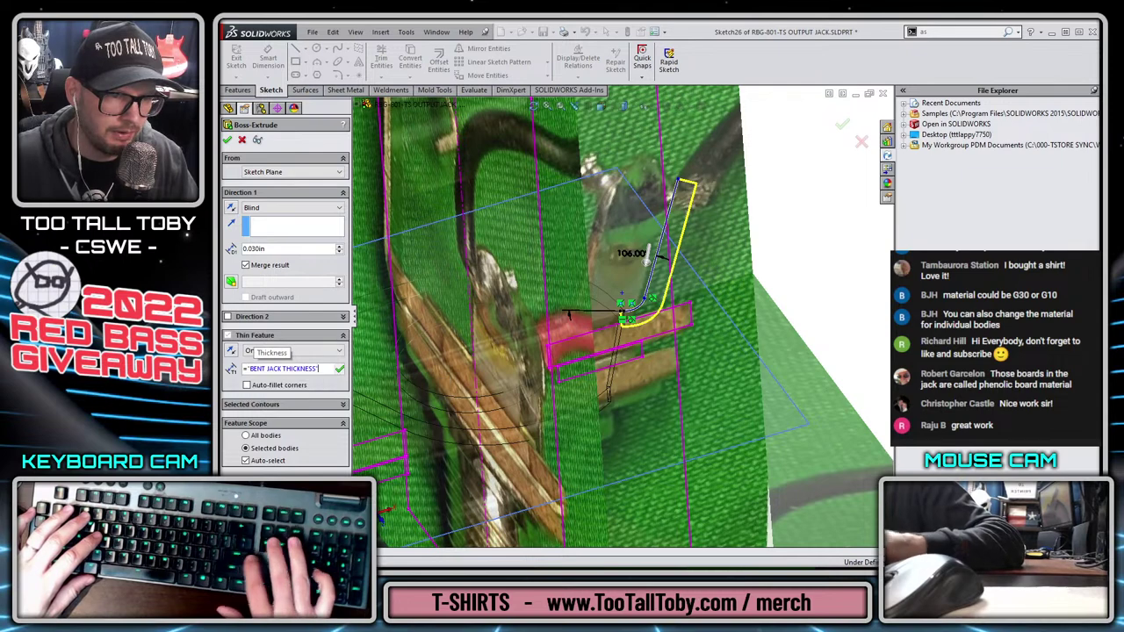
# Set the thin extrusion's end condition to Up To Vertex, pick the corner at the far end of the rim cut, and finish the feature
pyautogui.click(293, 213)
pyautogui.click(297, 228)
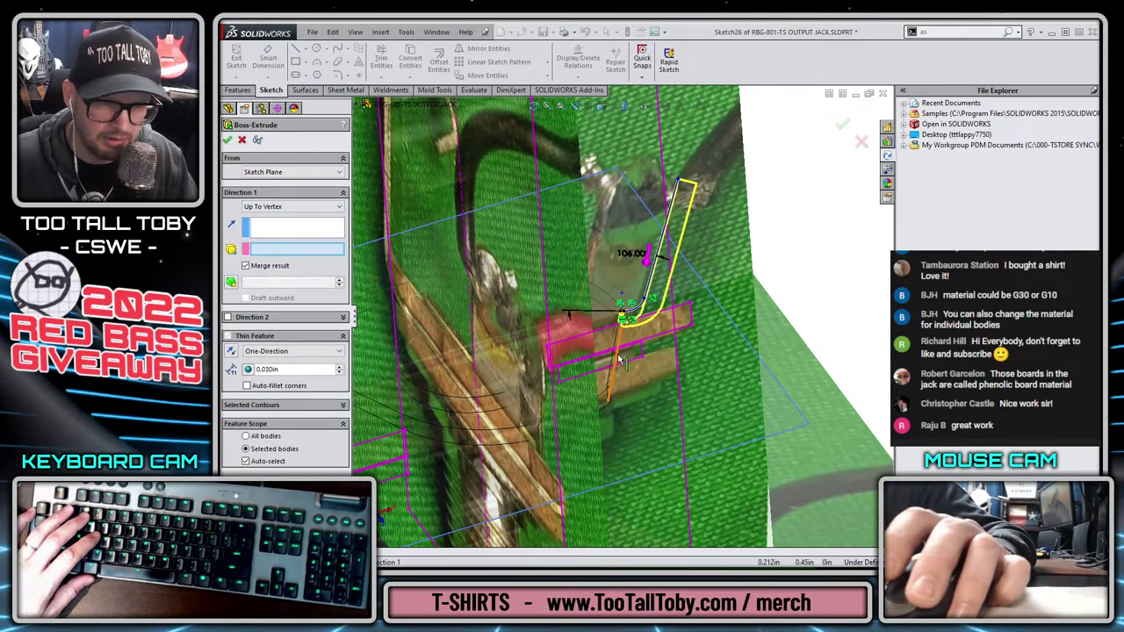
pyautogui.scroll(-4, 620, 360)
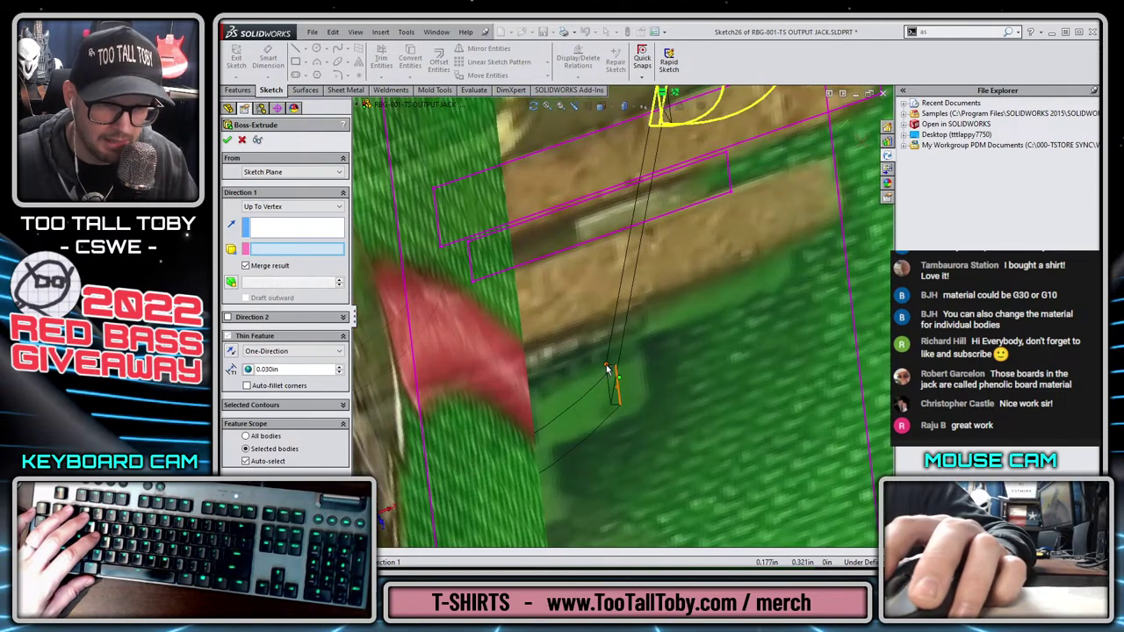
pyautogui.rightClick(607, 367)
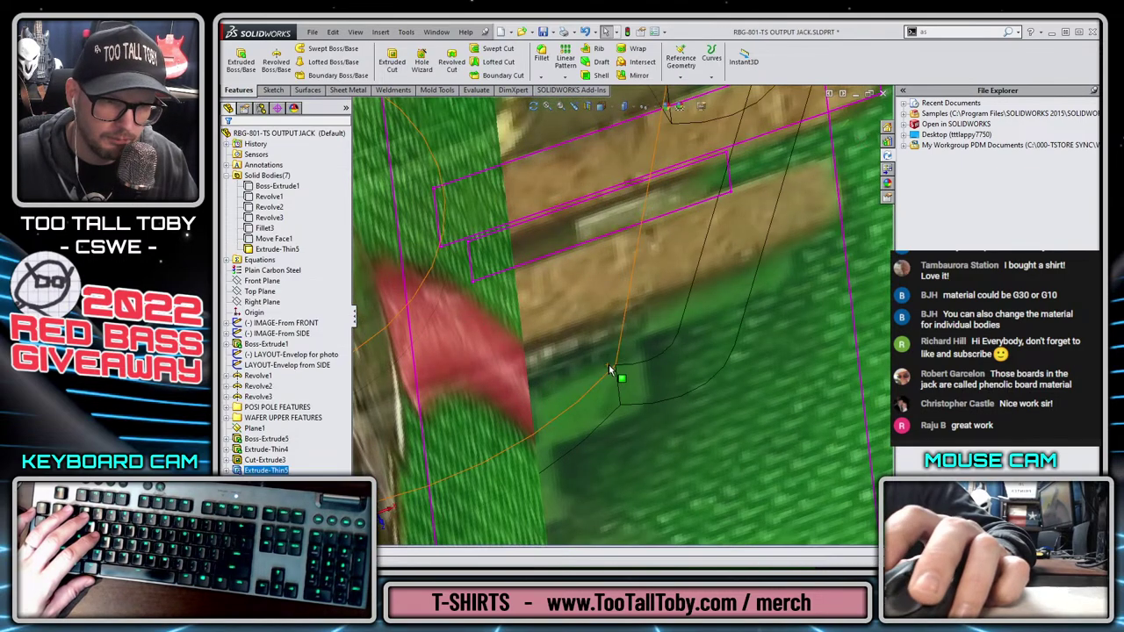
# Change the model's display style to shaded with edges
pyautogui.scroll(6, 641, 321)
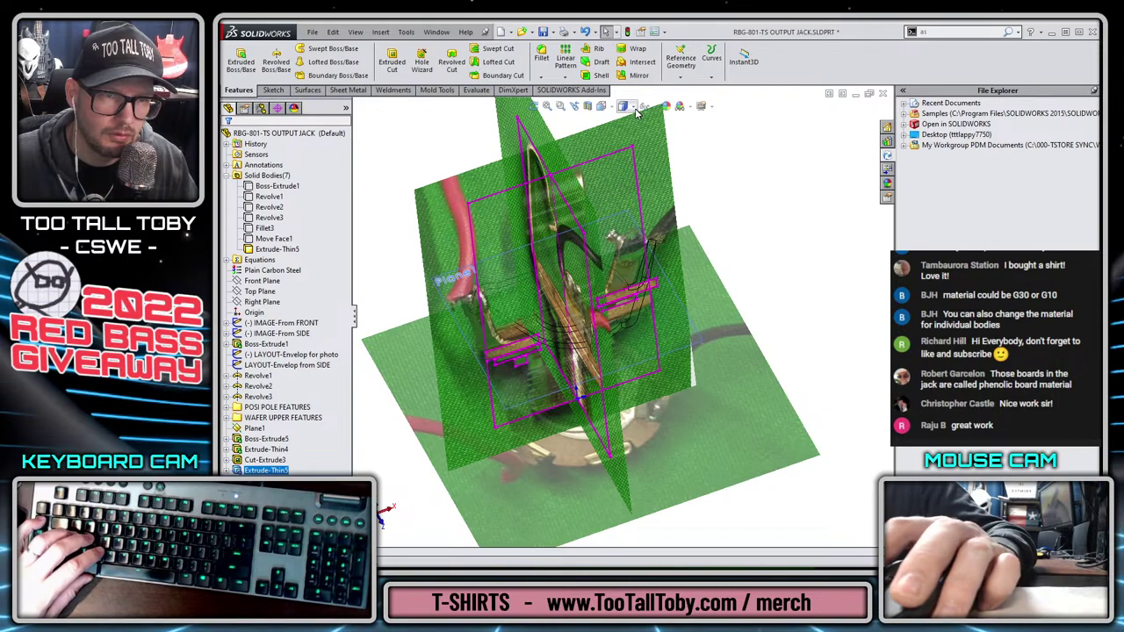
pyautogui.click(633, 108)
pyautogui.click(625, 121)
pyautogui.click(761, 191)
# Try a face fillet between the upright tab's side face and its top end face, and delete it
pyautogui.moveTo(760, 190)
pyautogui.mouseDown(button='middle')
pyautogui.moveTo(642, 255)
pyautogui.moveTo(698, 267)
pyautogui.moveTo(661, 318)
pyautogui.mouseUp(button='middle')
pyautogui.scroll(-5, 660, 318)
pyautogui.press('s')
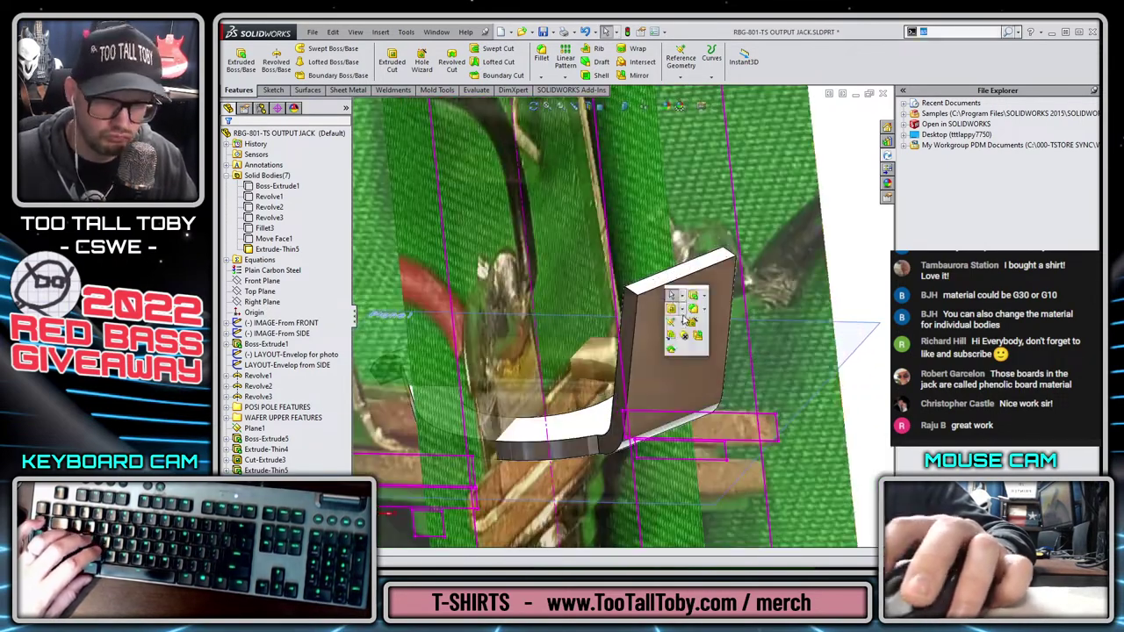
pyautogui.click(694, 312)
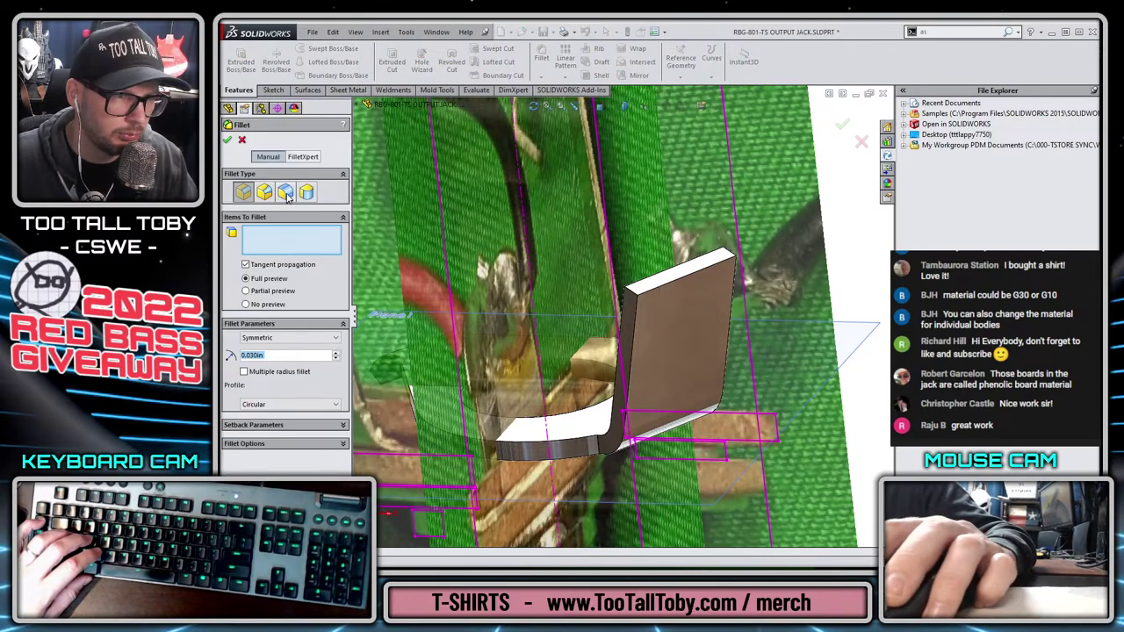
pyautogui.click(285, 193)
pyautogui.click(628, 305)
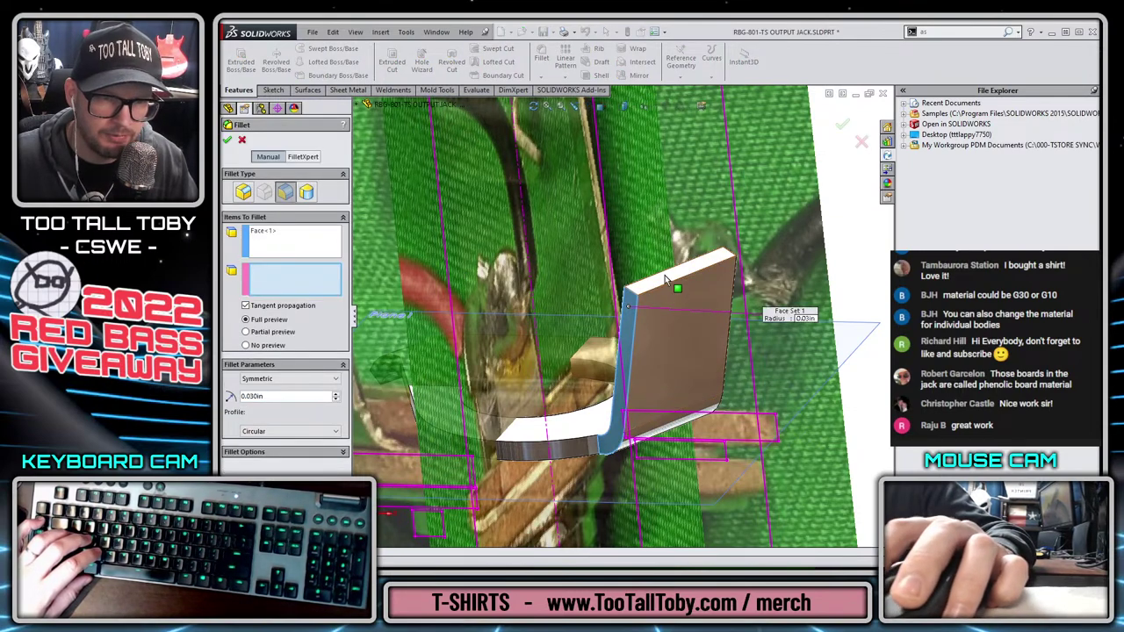
pyautogui.click(664, 279)
pyautogui.rightClick(672, 281)
pyautogui.moveTo(673, 283); pyautogui.dragTo(599, 318, button='middle')
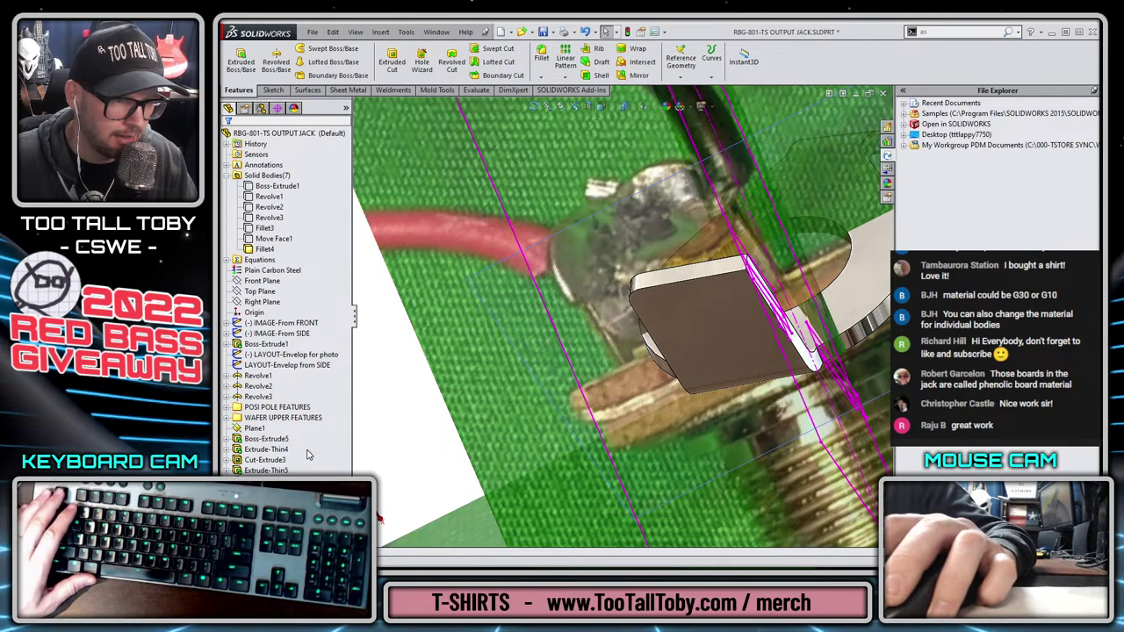
pyautogui.press('Delete')
pyautogui.press('Return')
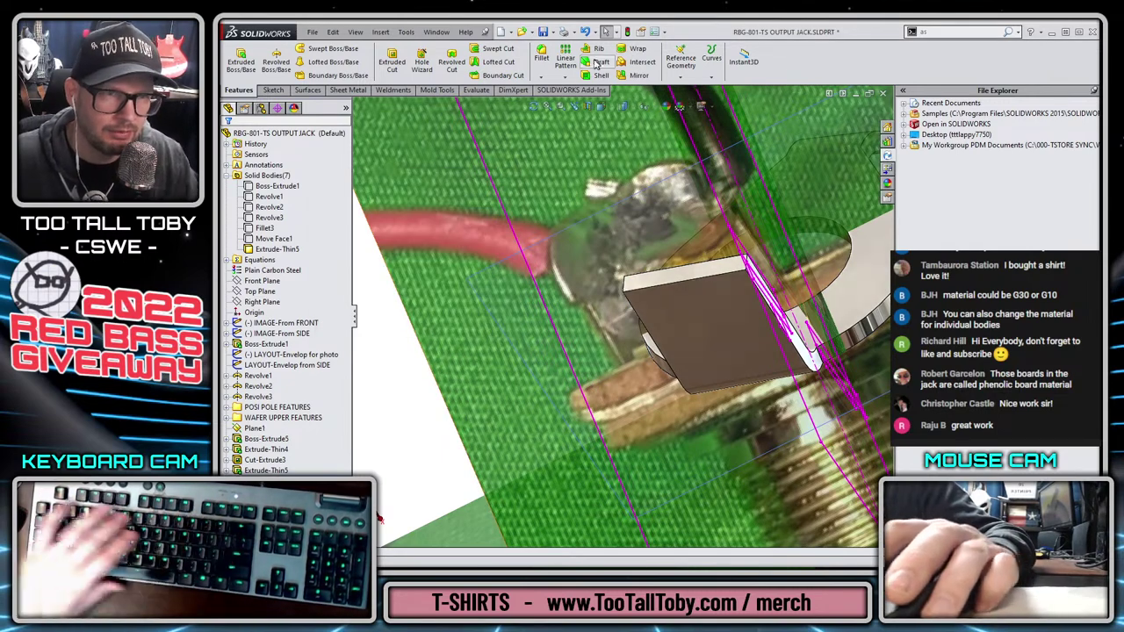
# Round the upright tab's top end with a full round fillet, using its two side faces and the end face as the center
pyautogui.click(542, 57)
pyautogui.click(307, 193)
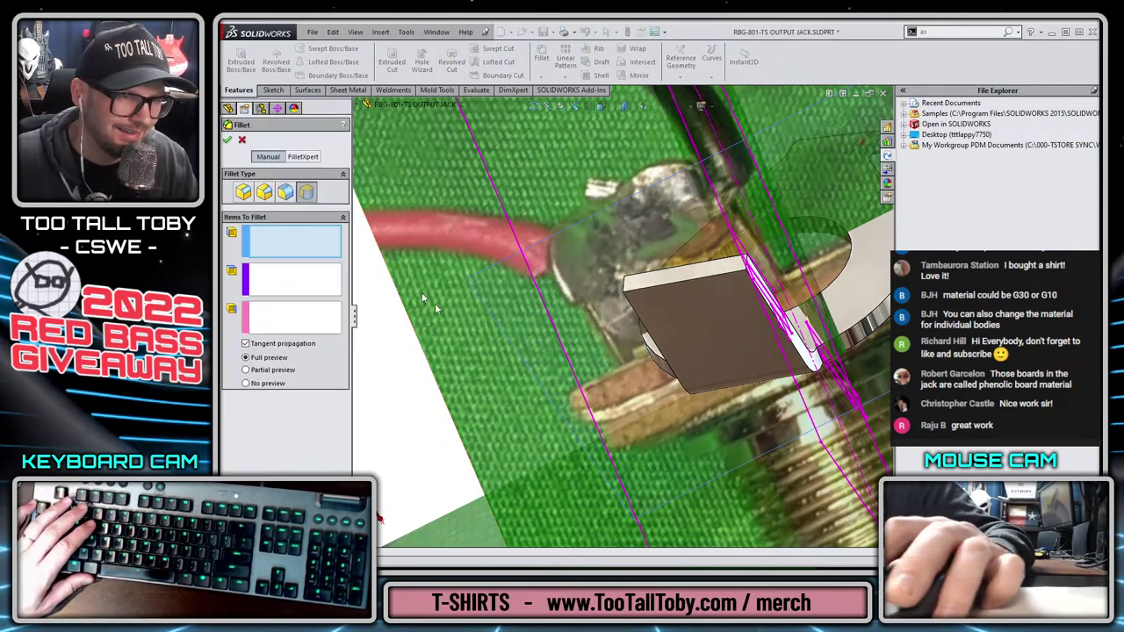
pyautogui.moveTo(434, 303); pyautogui.dragTo(676, 344, button='middle')
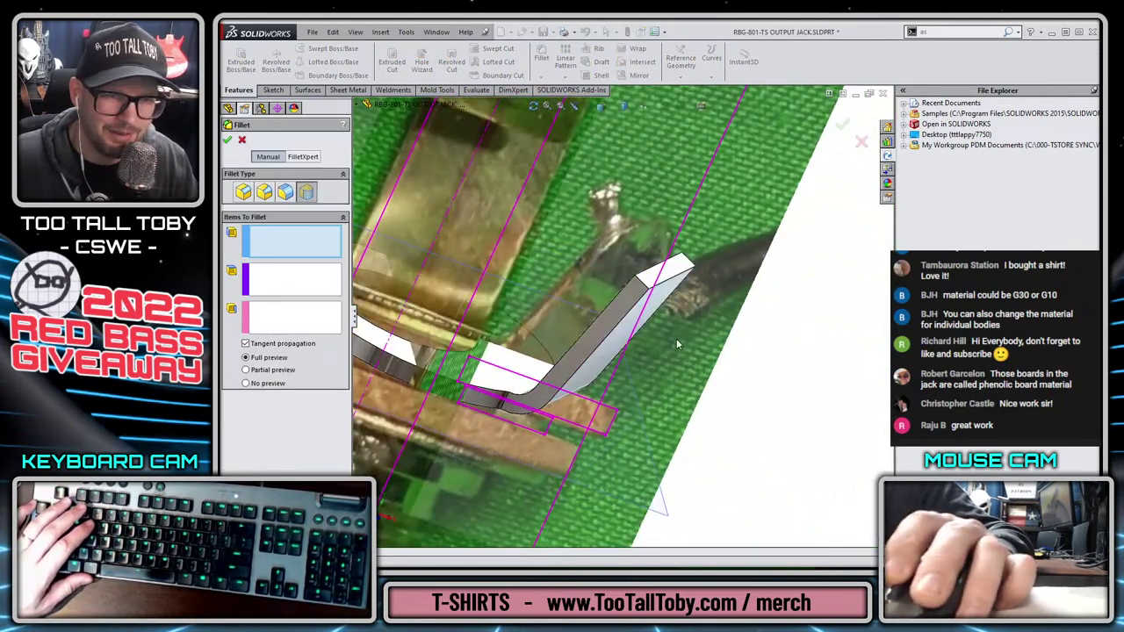
pyautogui.click(657, 279)
pyautogui.moveTo(657, 279); pyautogui.dragTo(770, 303, button='middle')
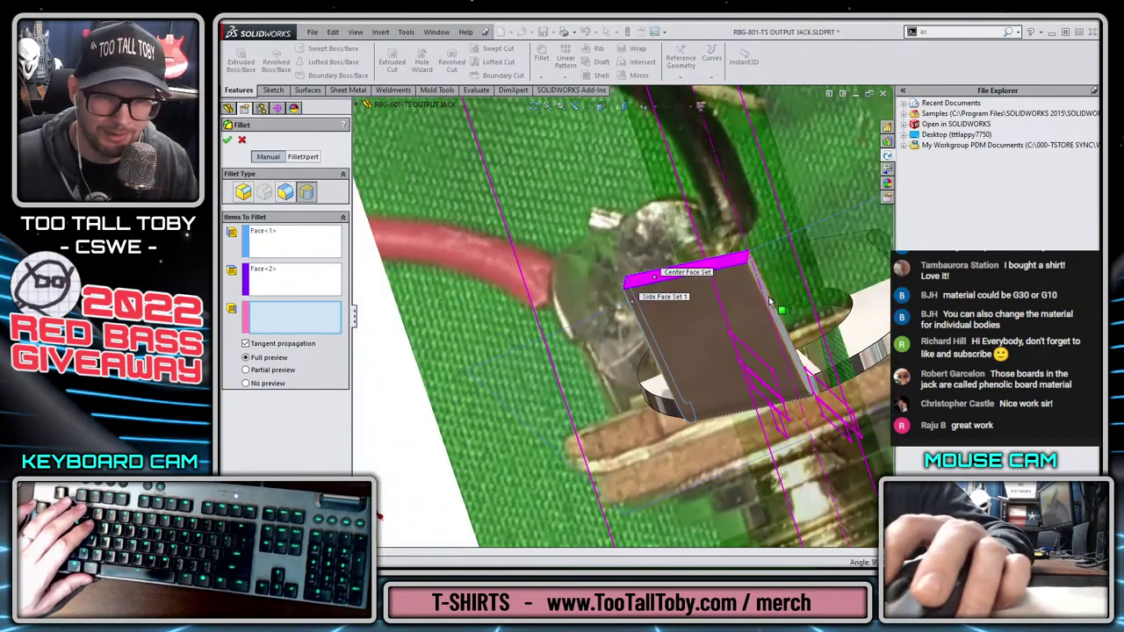
pyautogui.click(769, 301)
pyautogui.rightClick(740, 318)
pyautogui.scroll(4, 649, 323)
pyautogui.moveTo(649, 324); pyautogui.dragTo(681, 294, button='middle')
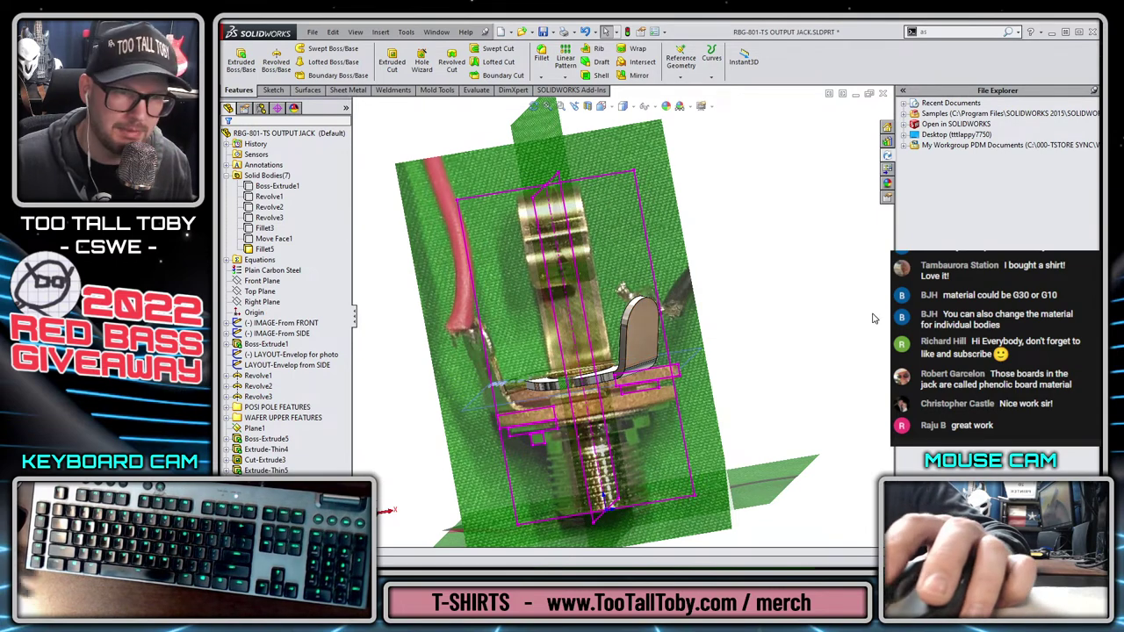
# Sketch a 0.06 in diameter circle on the upright tab's face, centred on the tab's rounded end
pyautogui.scroll(-4, 595, 350)
pyautogui.scroll(2, 502, 342)
pyautogui.scroll(1, 603, 327)
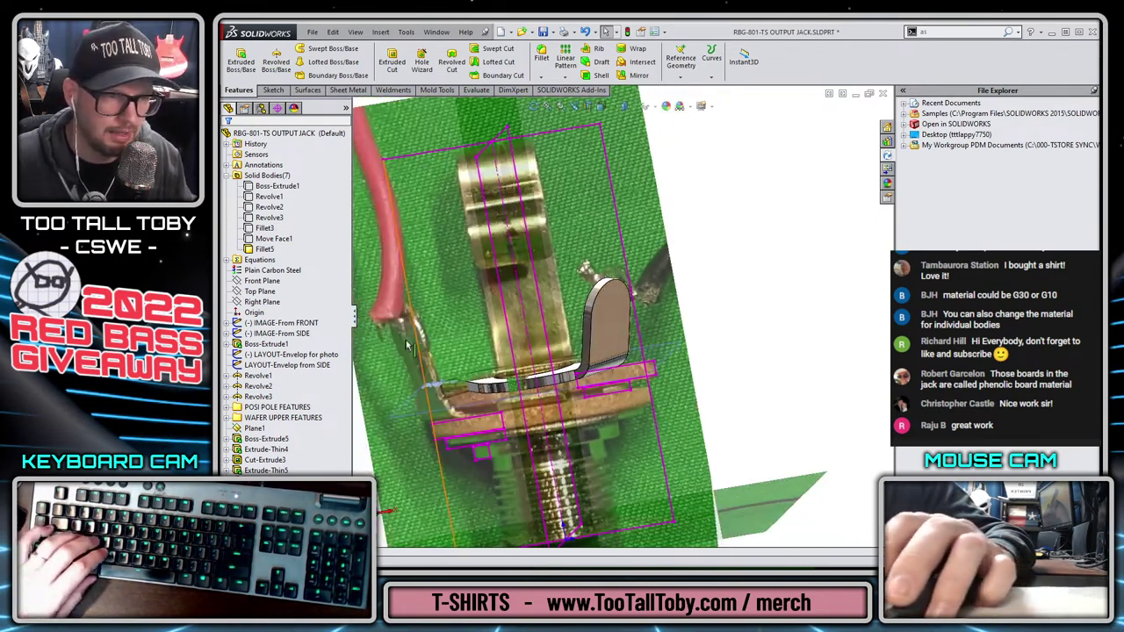
pyautogui.scroll(-4, 602, 325)
pyautogui.click(592, 306)
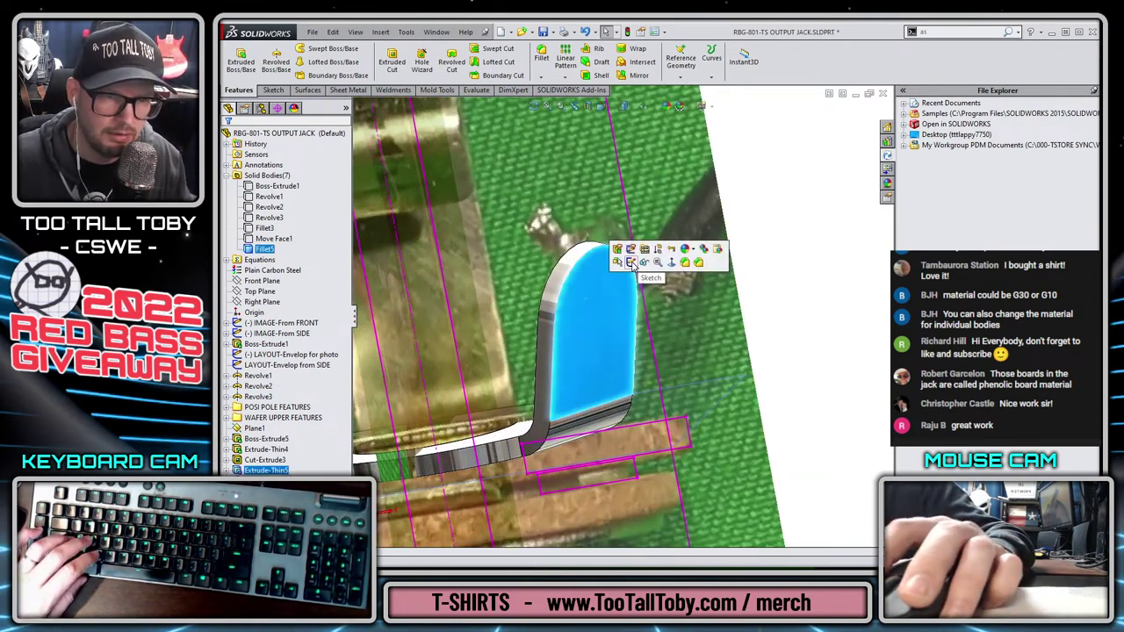
pyautogui.click(630, 261)
pyautogui.press('s')
pyautogui.click(676, 327)
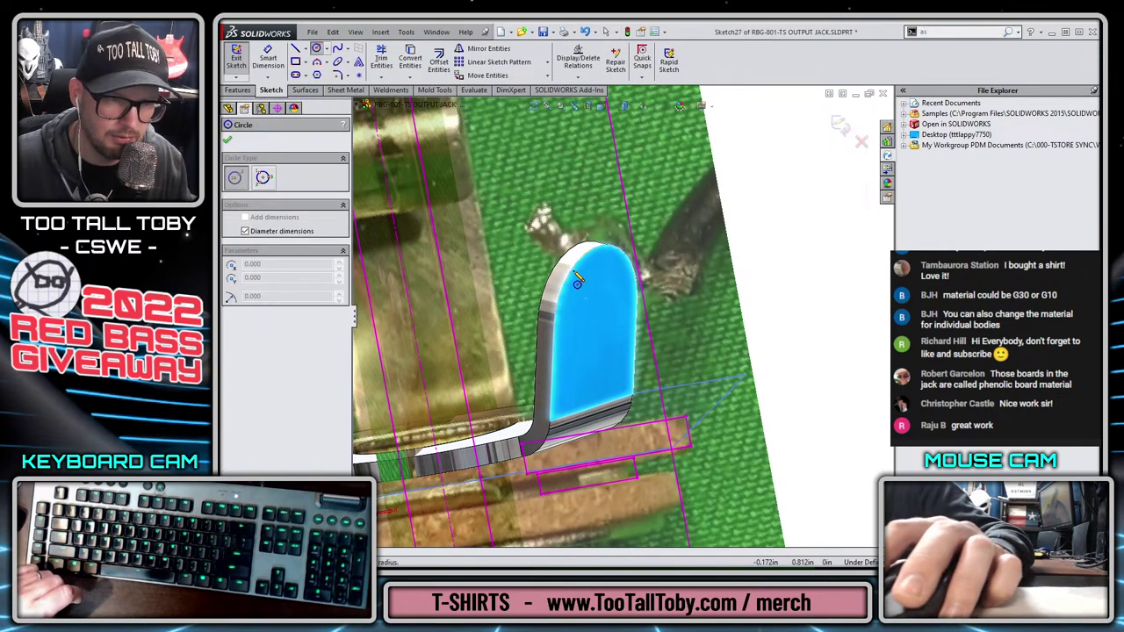
pyautogui.click(596, 316)
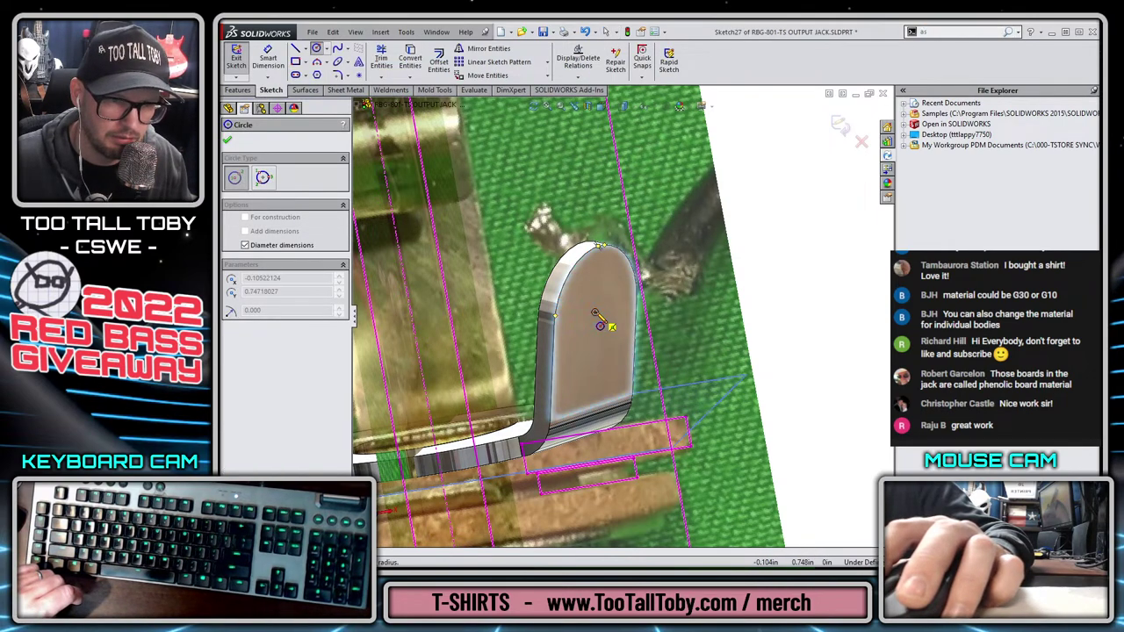
pyautogui.write('.06')
pyautogui.press('Return')
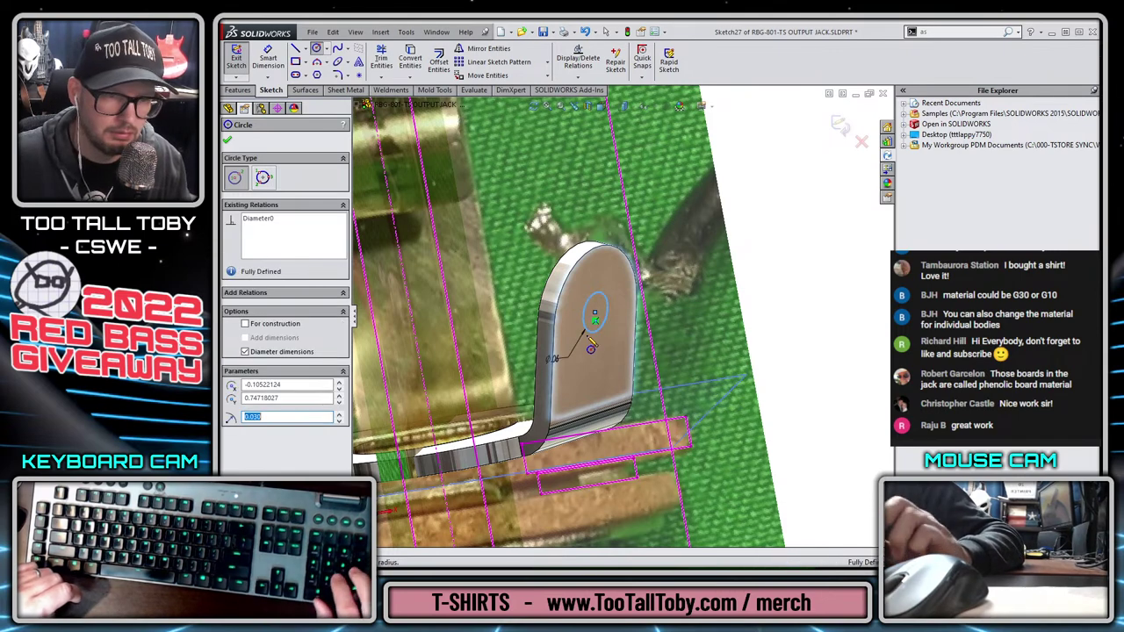
# Cut the circle through the upright tab with an extruded cut set to Up To Surface
pyautogui.press('s')
pyautogui.click(630, 400)
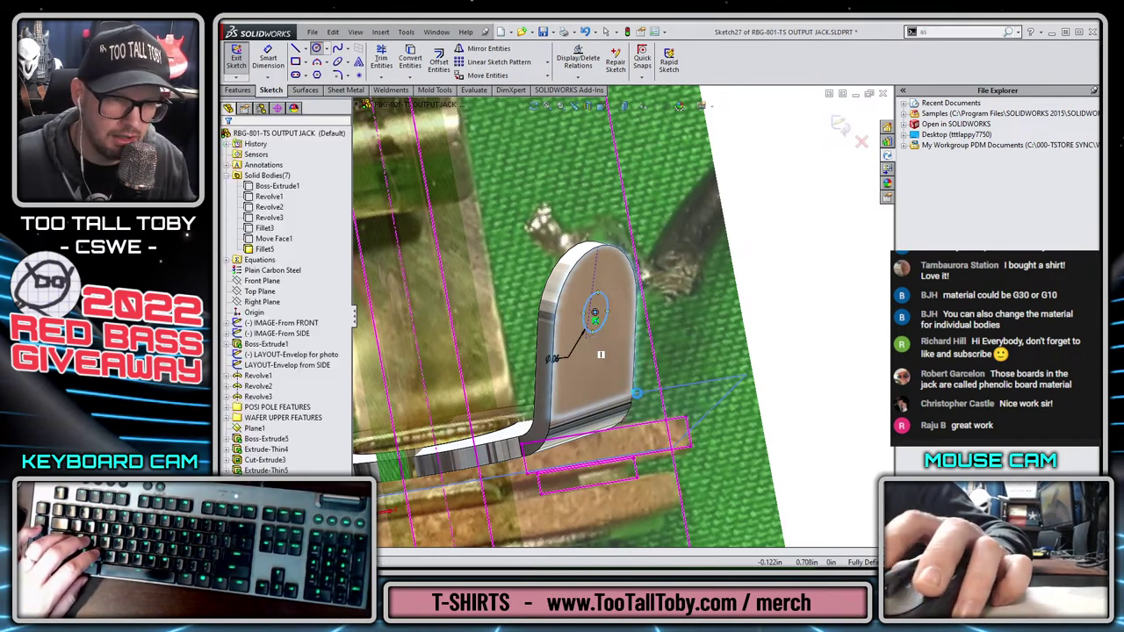
pyautogui.moveTo(595, 330); pyautogui.dragTo(649, 374, button='middle')
pyautogui.moveTo(603, 301); pyautogui.dragTo(596, 285, button='middle')
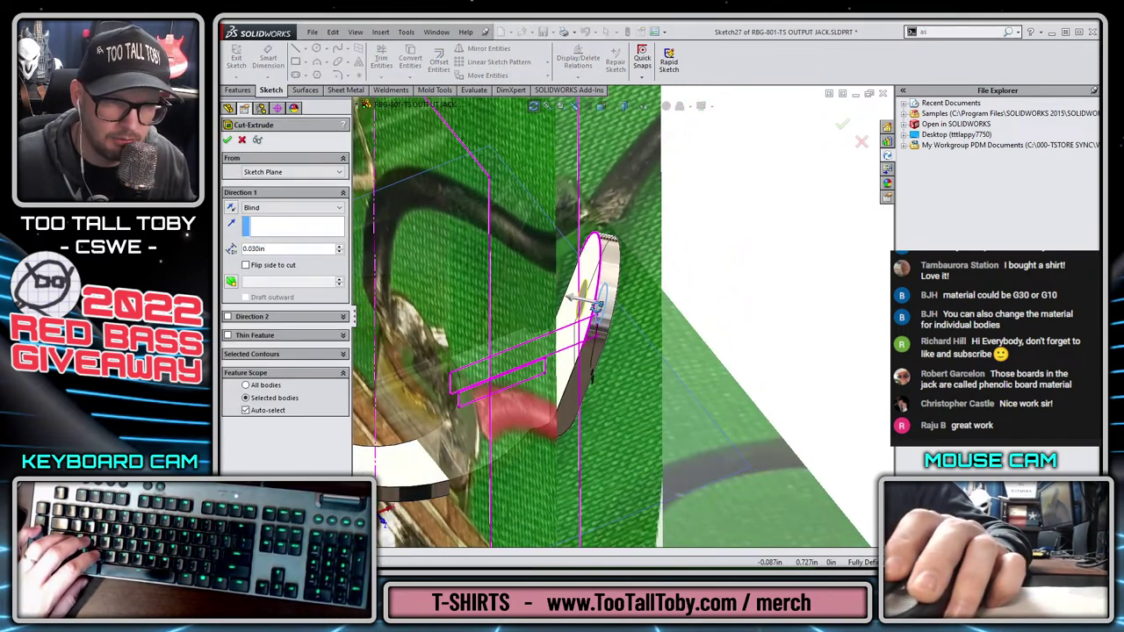
pyautogui.click(597, 274)
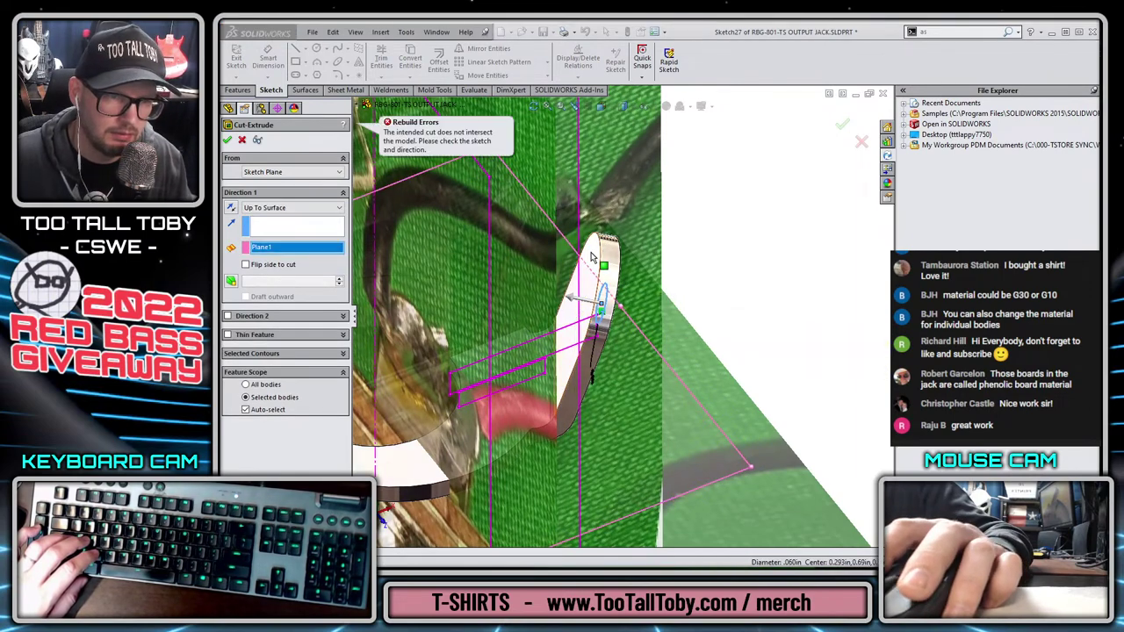
pyautogui.rightClick(666, 254)
pyautogui.scroll(5, 685, 255)
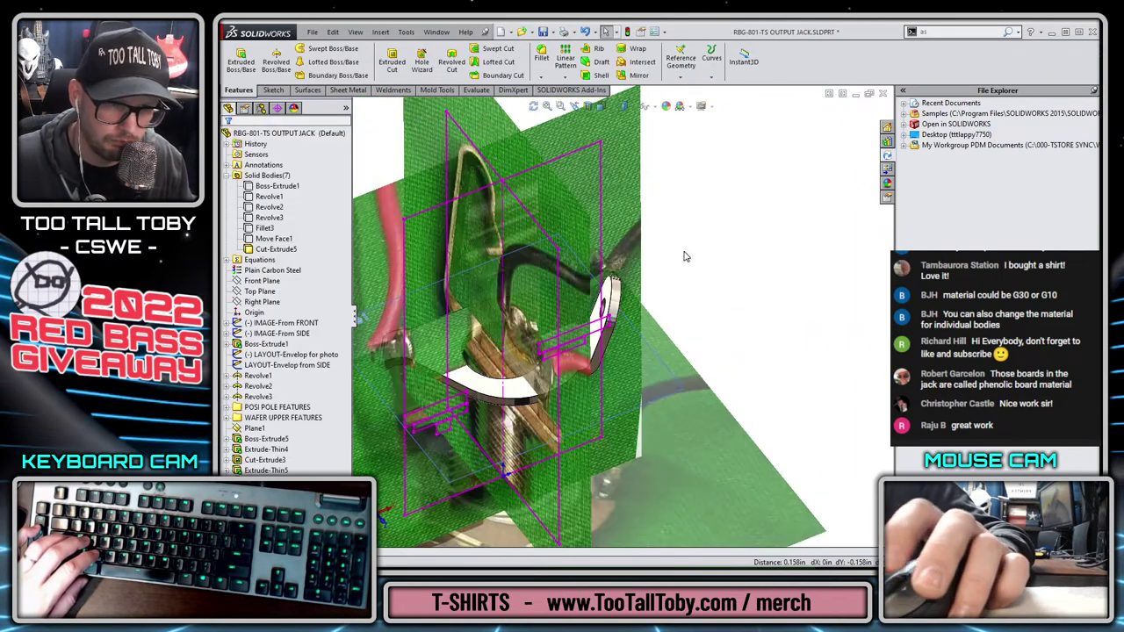
# Hide the IMAGE-From FRONT and IMAGE-From SIDE sketches and both LAYOUT-Envelop sketches
pyautogui.moveTo(692, 350); pyautogui.dragTo(620, 312, button='middle')
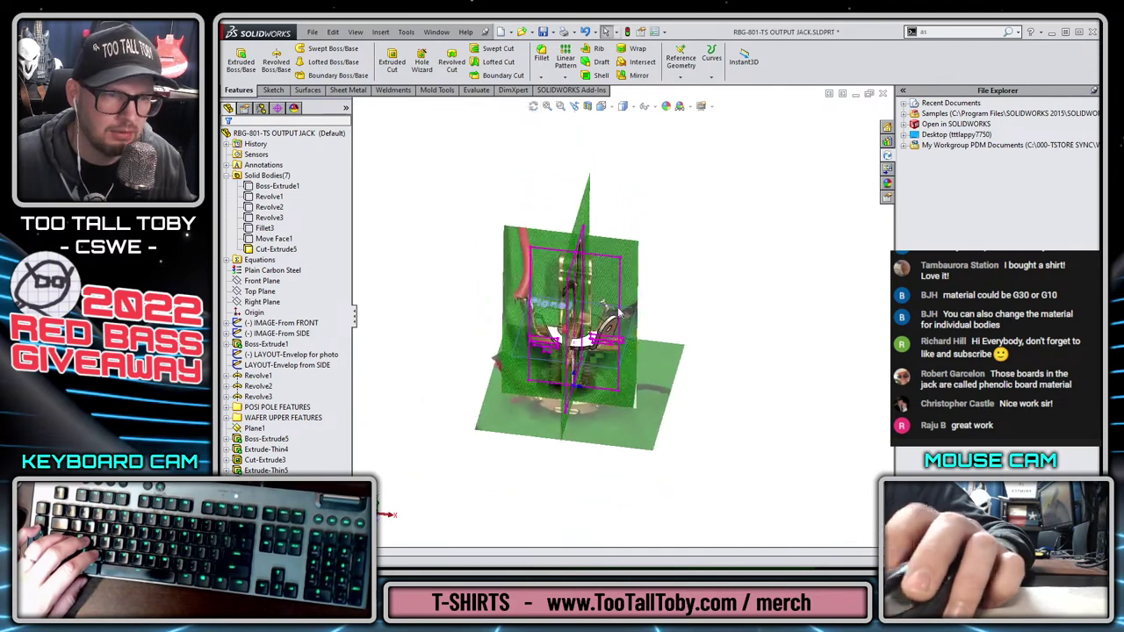
pyautogui.click(281, 322)
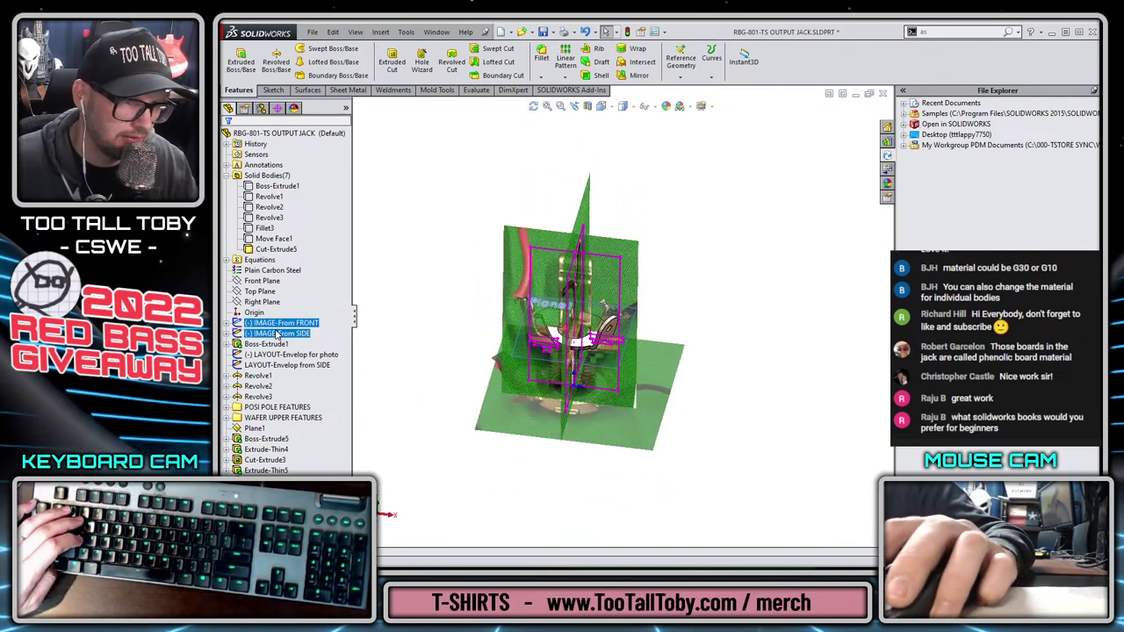
pyautogui.keyDown('ctrl'); pyautogui.click(271, 355); pyautogui.keyUp('ctrl')
pyautogui.keyDown('ctrl'); pyautogui.click(269, 365); pyautogui.keyUp('ctrl')
pyautogui.click(273, 344)
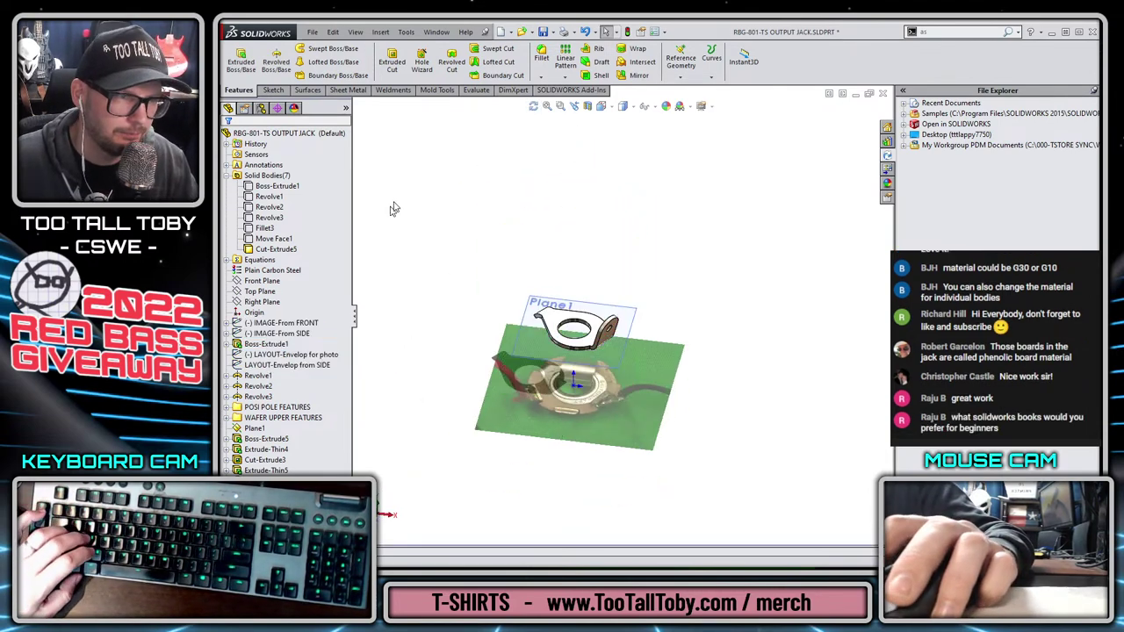
# Show the hidden solid bodies from Boss-Extrude1 through Move Face1 and clear the selection
pyautogui.click(277, 185)
pyautogui.keyDown('shift'); pyautogui.click(277, 238); pyautogui.keyUp('shift')
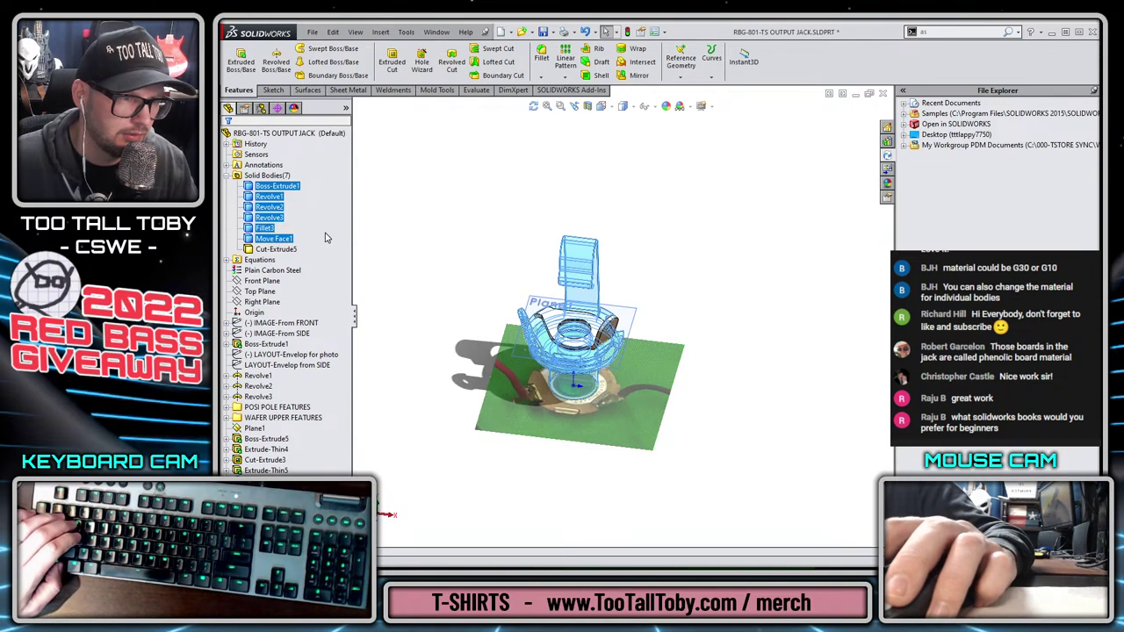
pyautogui.press('Escape')
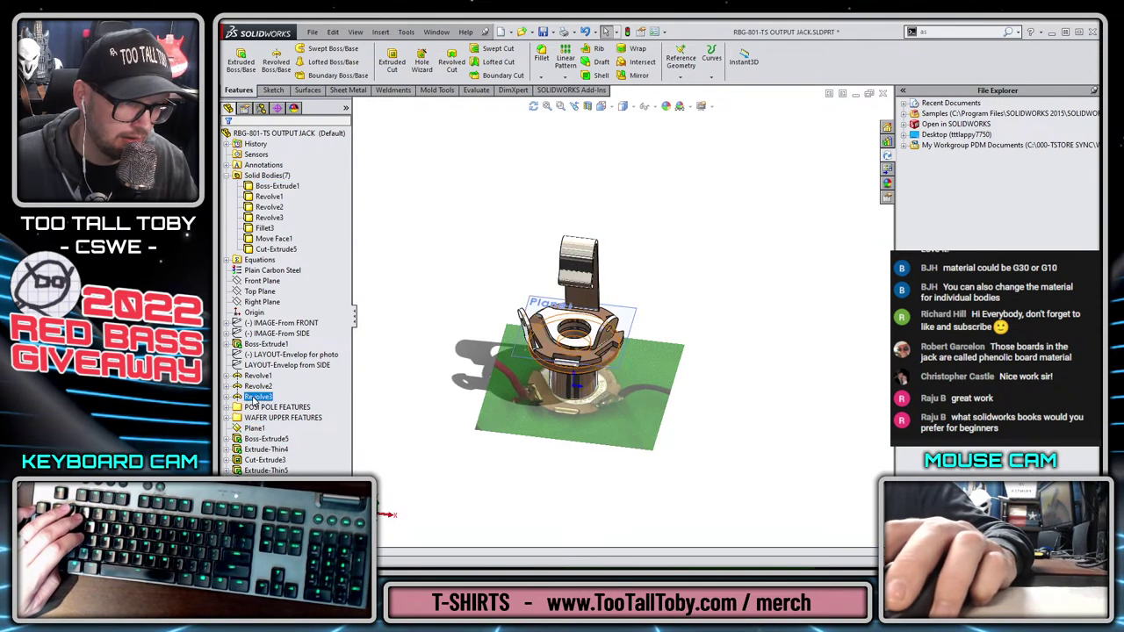
# Hide the remaining horizontal reference photo and collapse the POSI POLE FEATURES folder
pyautogui.click(264, 461)
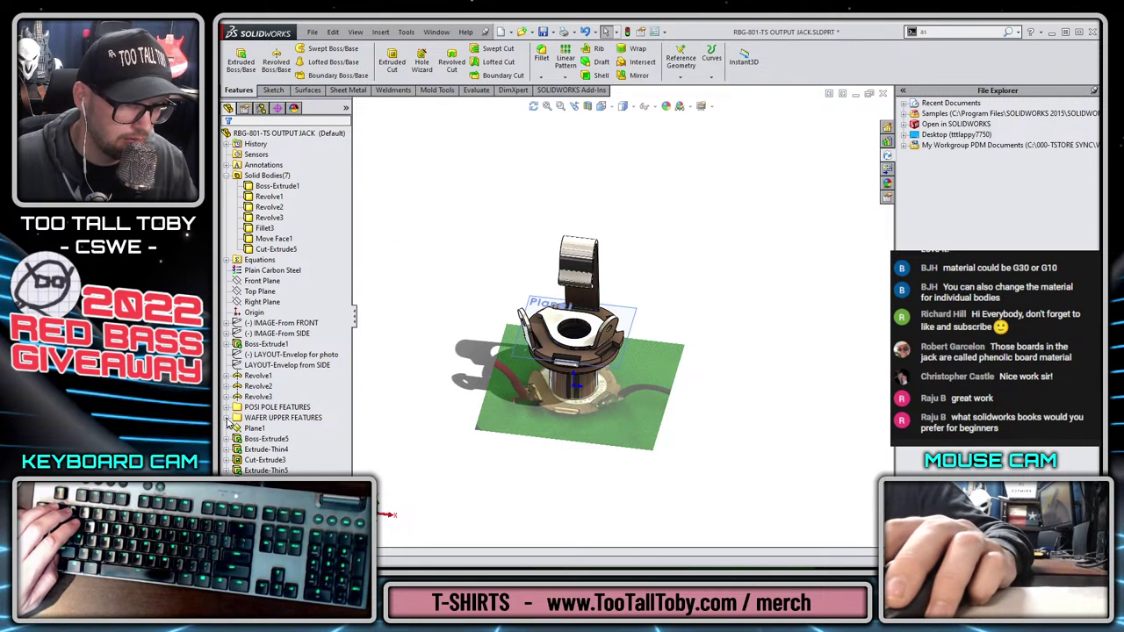
pyautogui.click(226, 418)
pyautogui.click(226, 408)
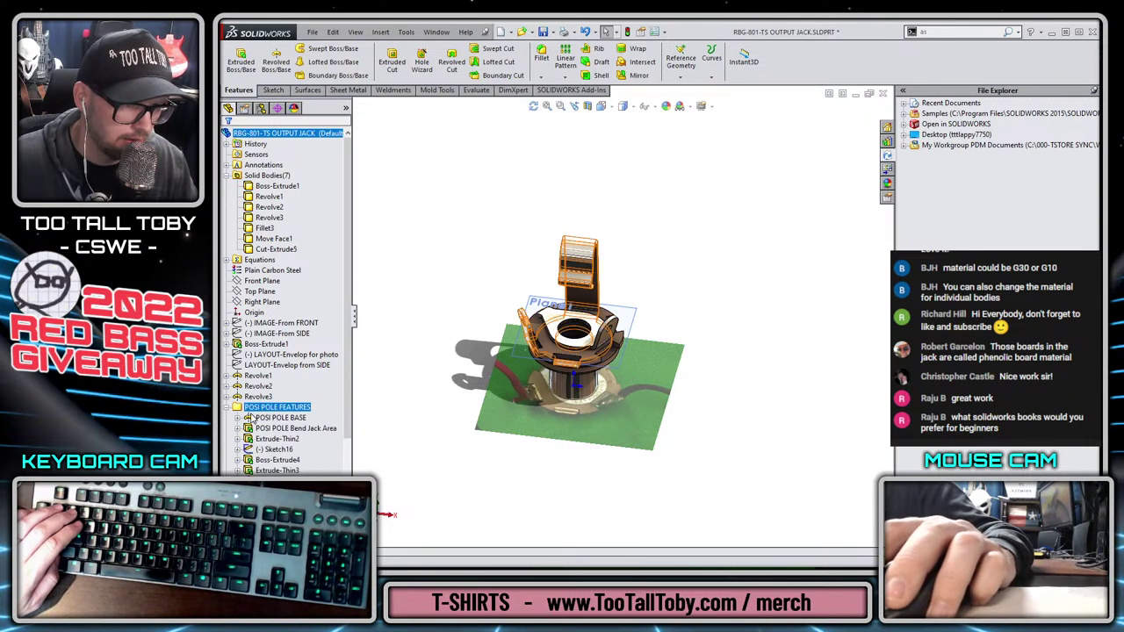
pyautogui.click(269, 449)
pyautogui.click(278, 430)
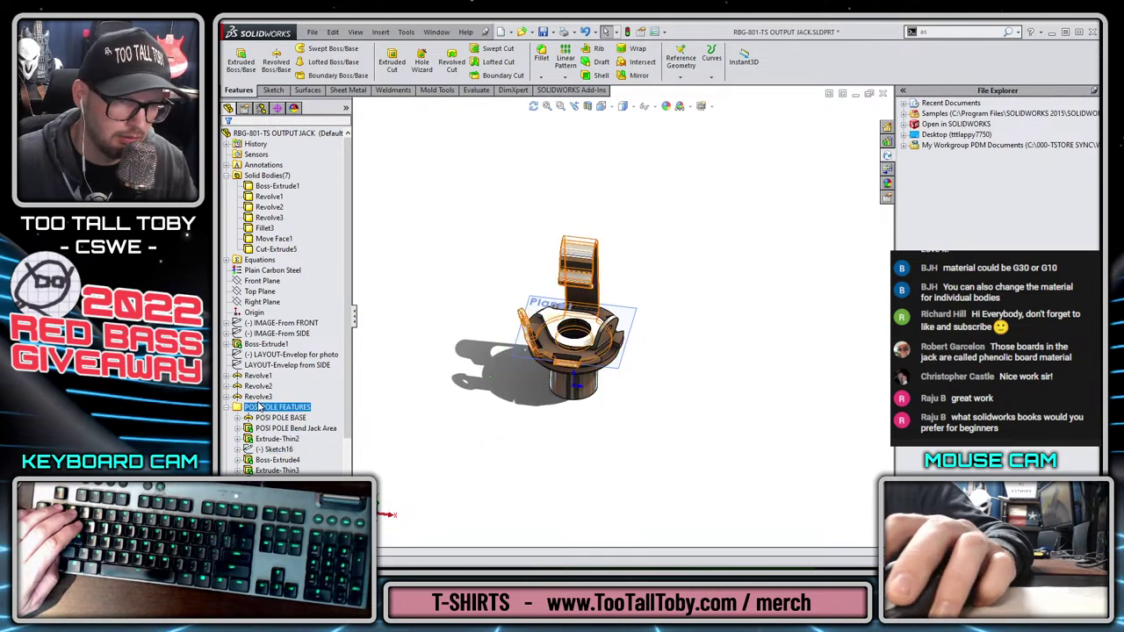
pyautogui.click(227, 408)
# Switch to the front view and hide Plane1
pyautogui.hotkey('ctrl', '1')
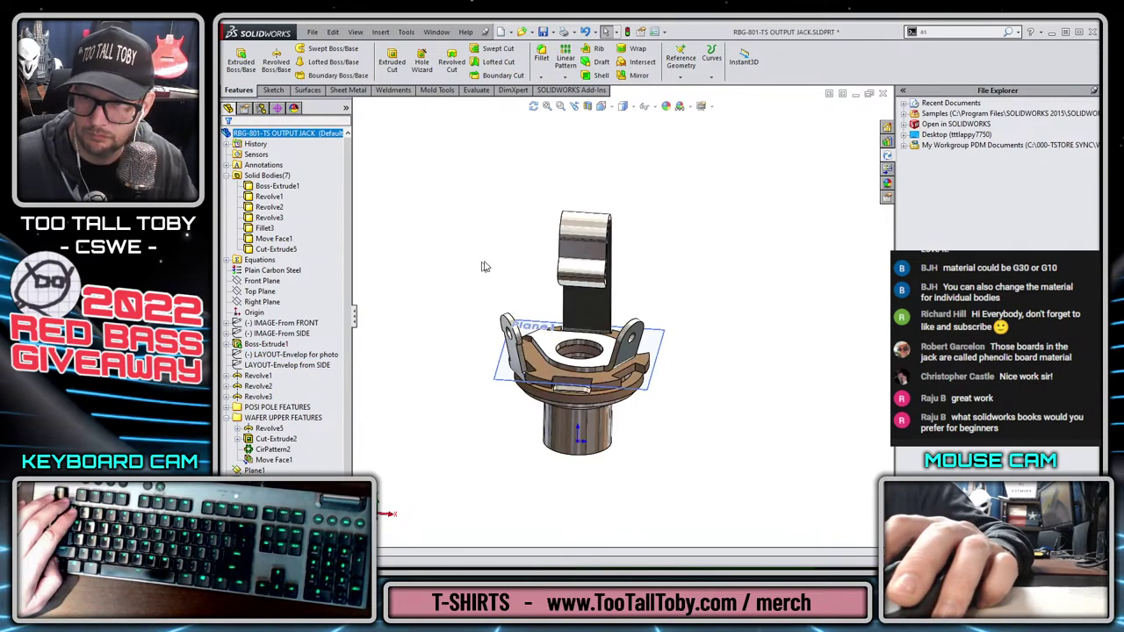
pyautogui.scroll(3, 769, 386)
pyautogui.scroll(-2, 764, 411)
pyautogui.scroll(-1, 618, 278)
pyautogui.scroll(3, 570, 265)
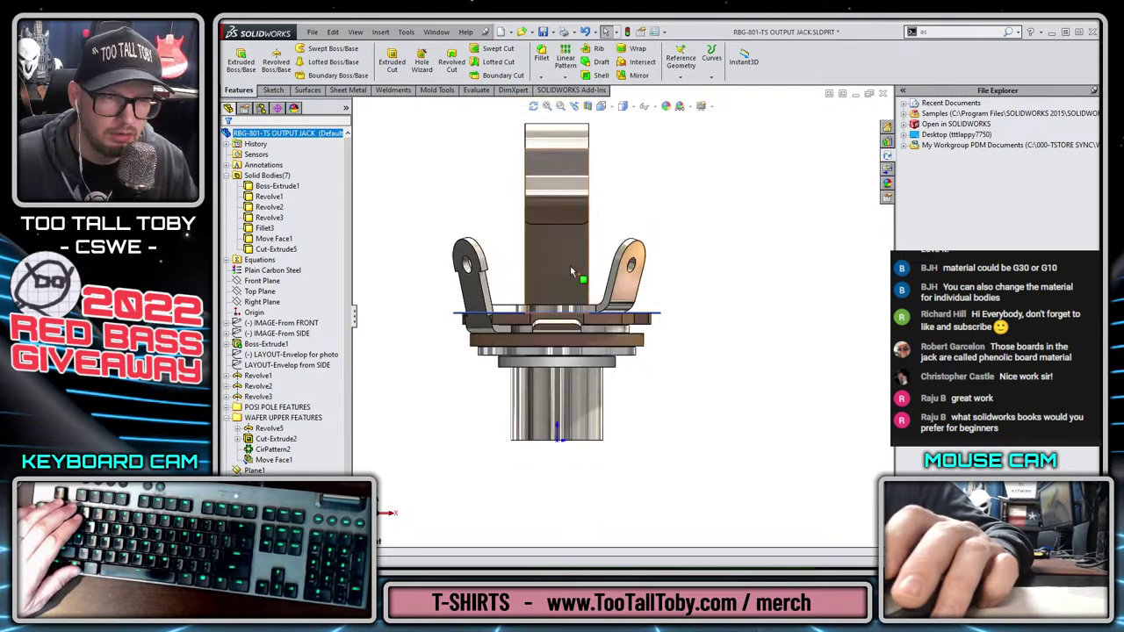
pyautogui.scroll(-2, 570, 266)
pyautogui.click(541, 340)
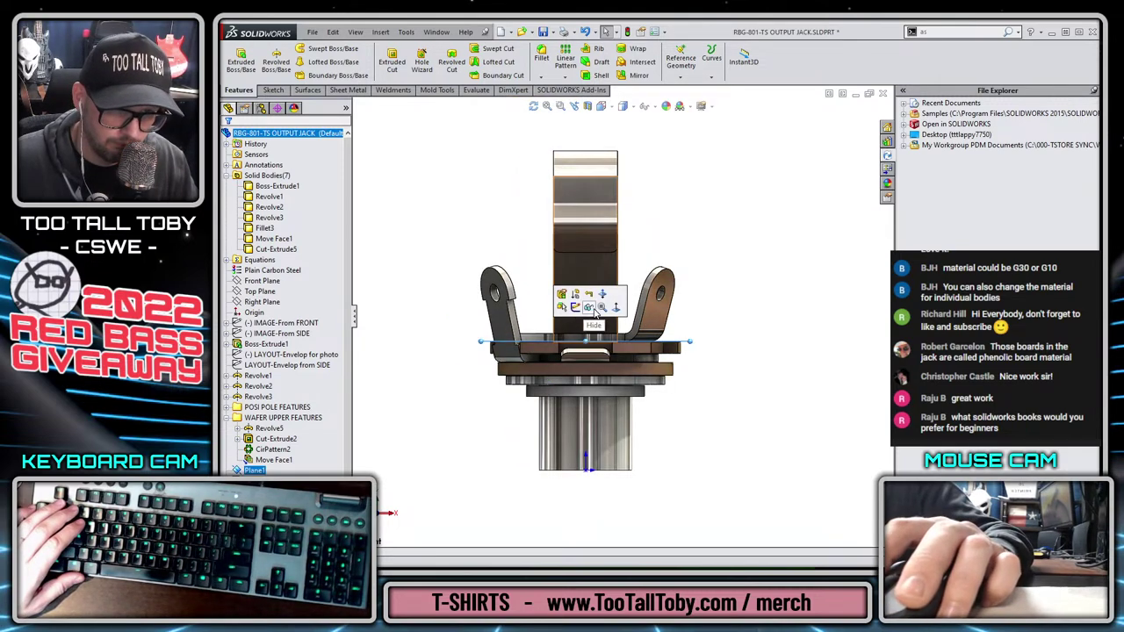
pyautogui.click(596, 307)
# Start a sketch on the wafer's flat face and convert the two side edges of the washer's bent corner tab
pyautogui.moveTo(462, 316)
pyautogui.mouseDown(button='middle')
pyautogui.moveTo(452, 319)
pyautogui.moveTo(690, 336)
pyautogui.moveTo(889, 380)
pyautogui.moveTo(750, 378)
pyautogui.moveTo(672, 356)
pyautogui.moveTo(572, 382)
pyautogui.moveTo(743, 336)
pyautogui.moveTo(711, 413)
pyautogui.moveTo(641, 407)
pyautogui.moveTo(631, 380)
pyautogui.moveTo(618, 405)
pyautogui.moveTo(587, 418)
pyautogui.mouseUp(button='middle')
pyautogui.scroll(-6, 640, 407)
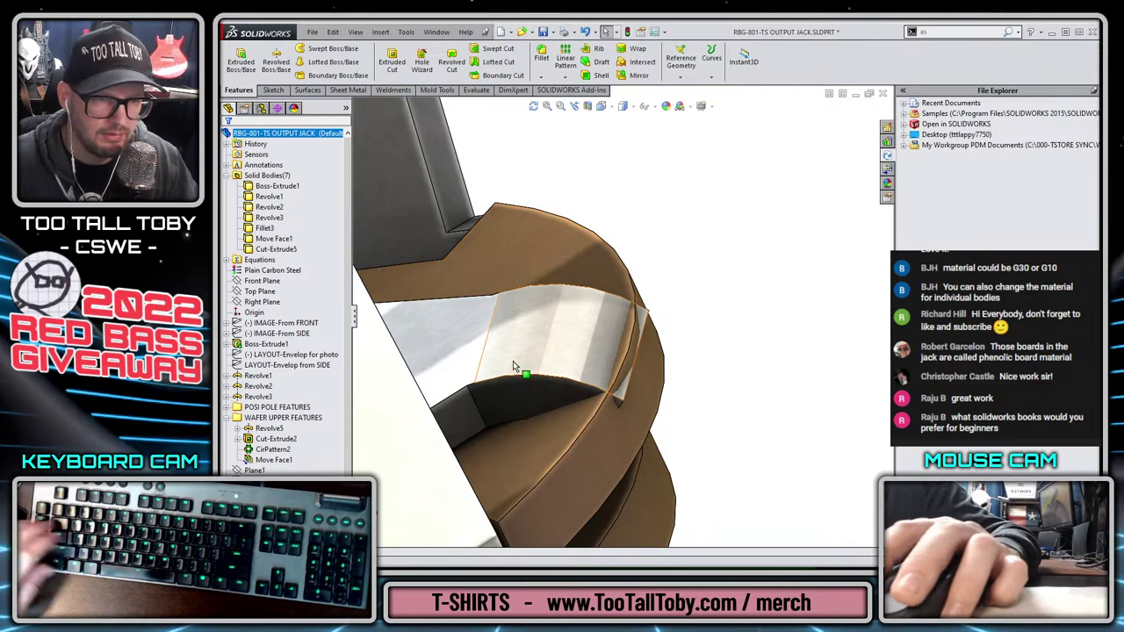
pyautogui.click(567, 418)
pyautogui.click(613, 378)
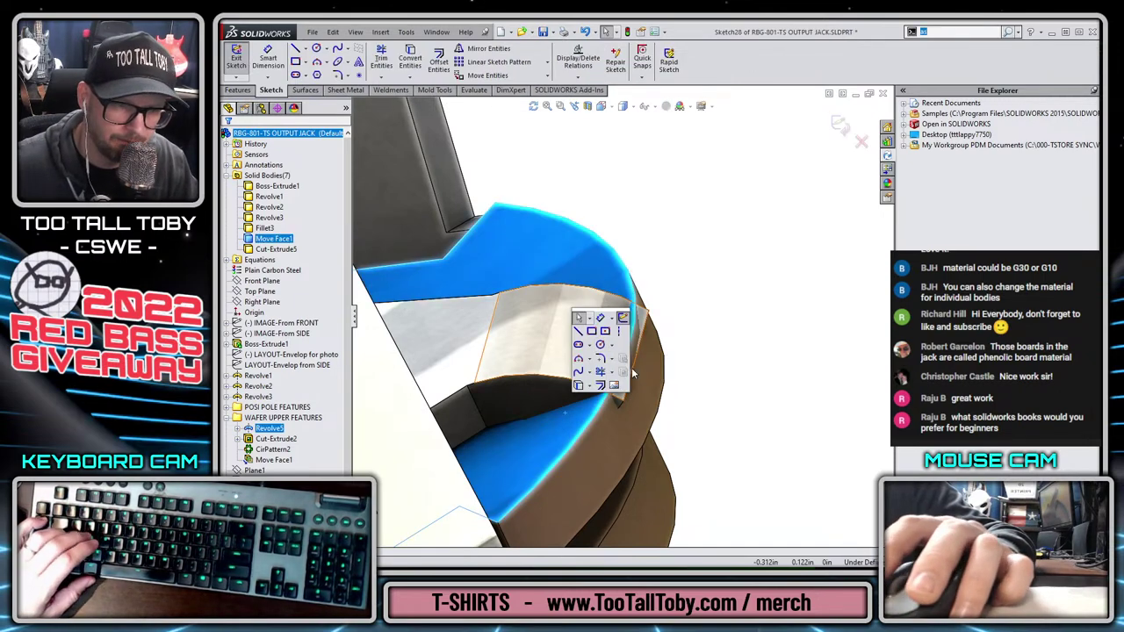
pyautogui.click(592, 331)
pyautogui.press('Escape')
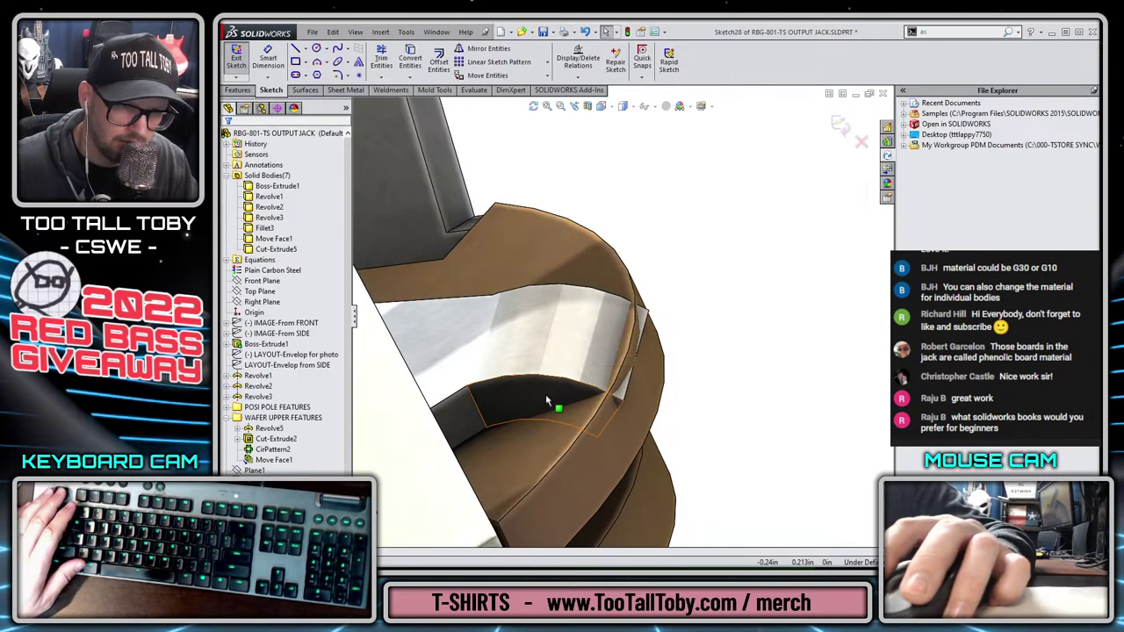
pyautogui.keyDown('ctrl'); pyautogui.click(555, 285); pyautogui.keyUp('ctrl')
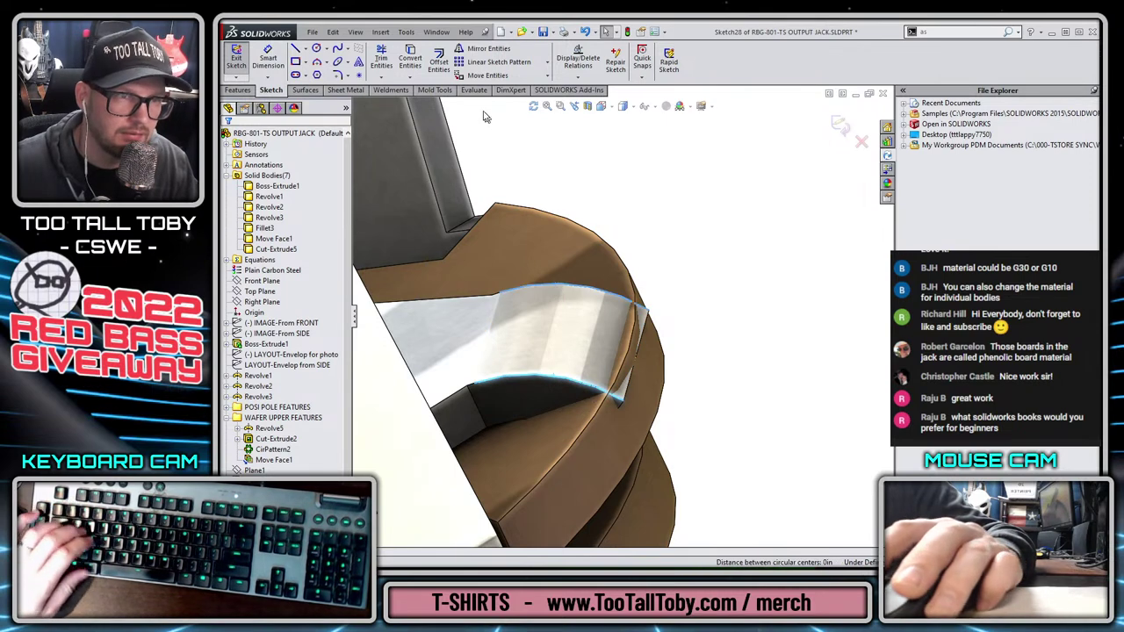
pyautogui.click(408, 50)
# Draw two lines between the converted edges, one about 0.127 in long across the tab and one about 0.124 in long joining their outer ends
pyautogui.press('s')
pyautogui.press('s')
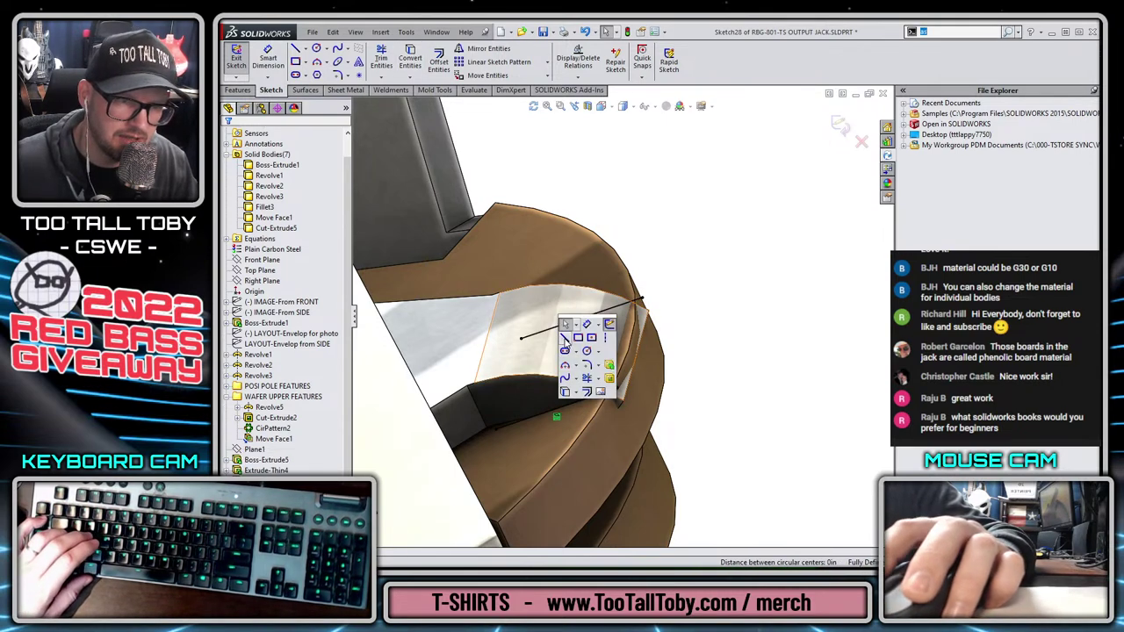
pyautogui.click(569, 321)
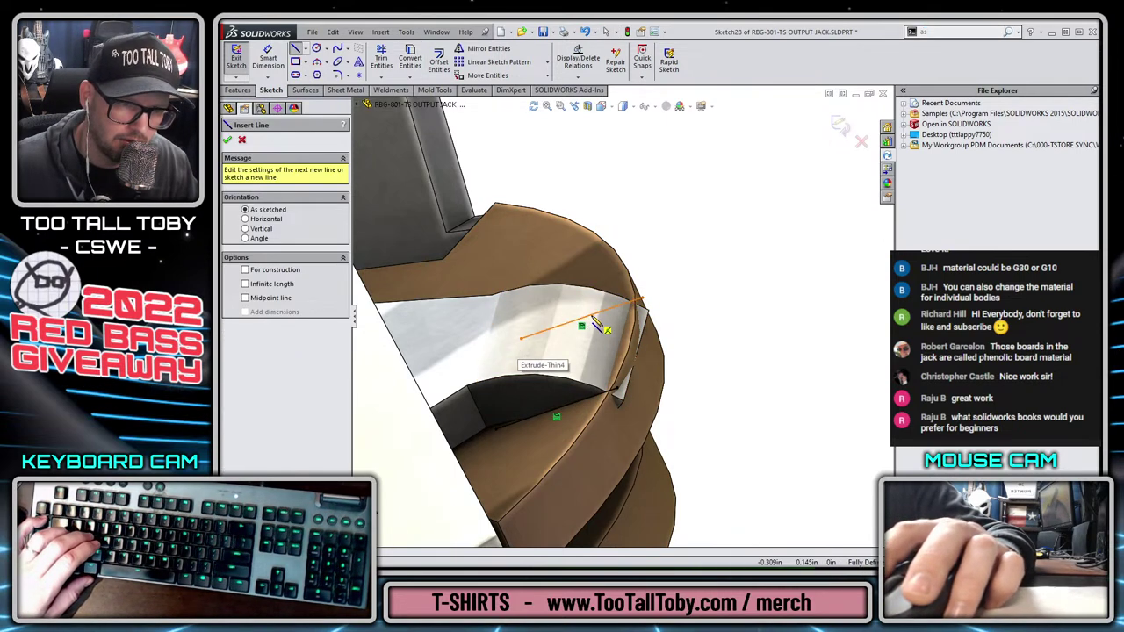
pyautogui.click(594, 319)
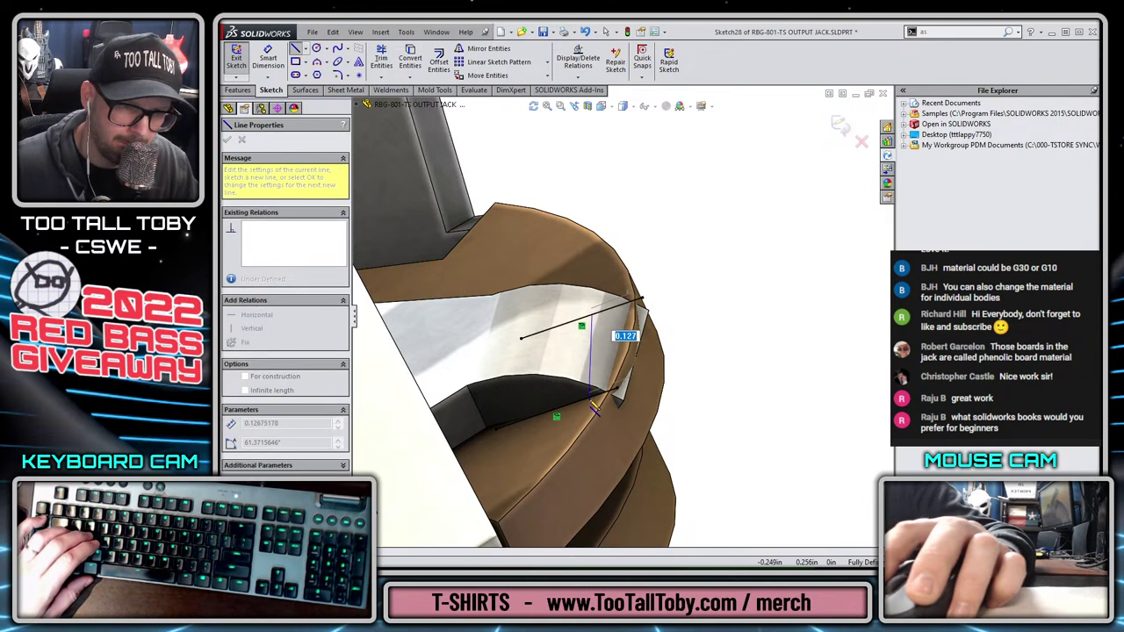
pyautogui.doubleClick(591, 394)
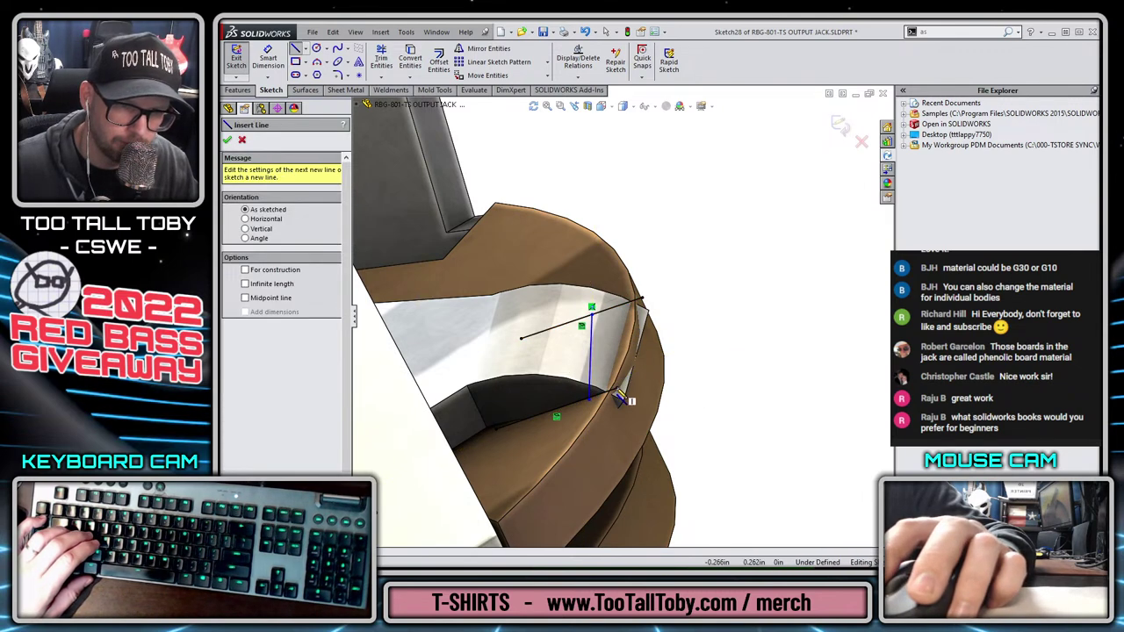
pyautogui.click(618, 395)
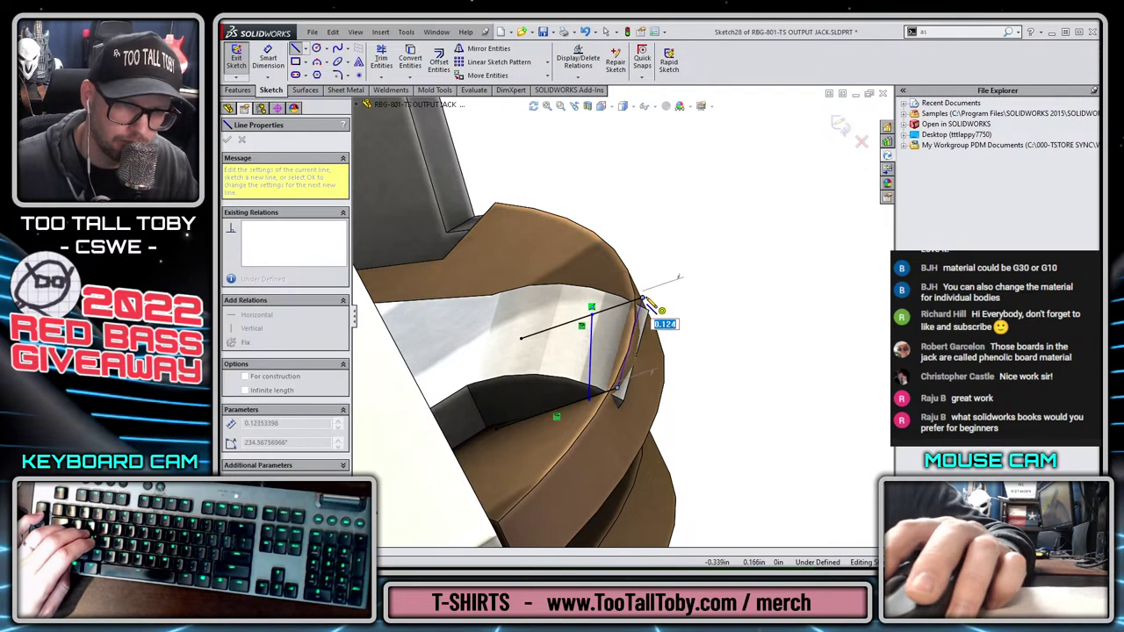
pyautogui.click(642, 298)
pyautogui.press('Escape')
# Move the sketch's outer line beyond the wafer's rim and make it parallel to the inner cross line
pyautogui.hotkey('ctrl', '8')
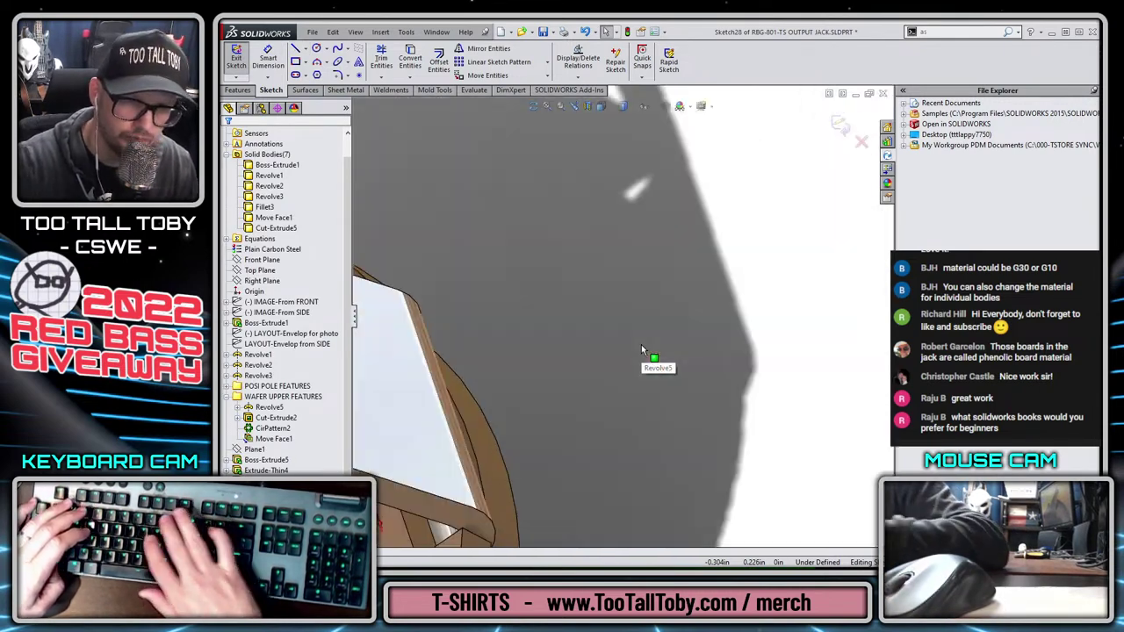
pyautogui.scroll(5, 641, 345)
pyautogui.scroll(-5, 510, 257)
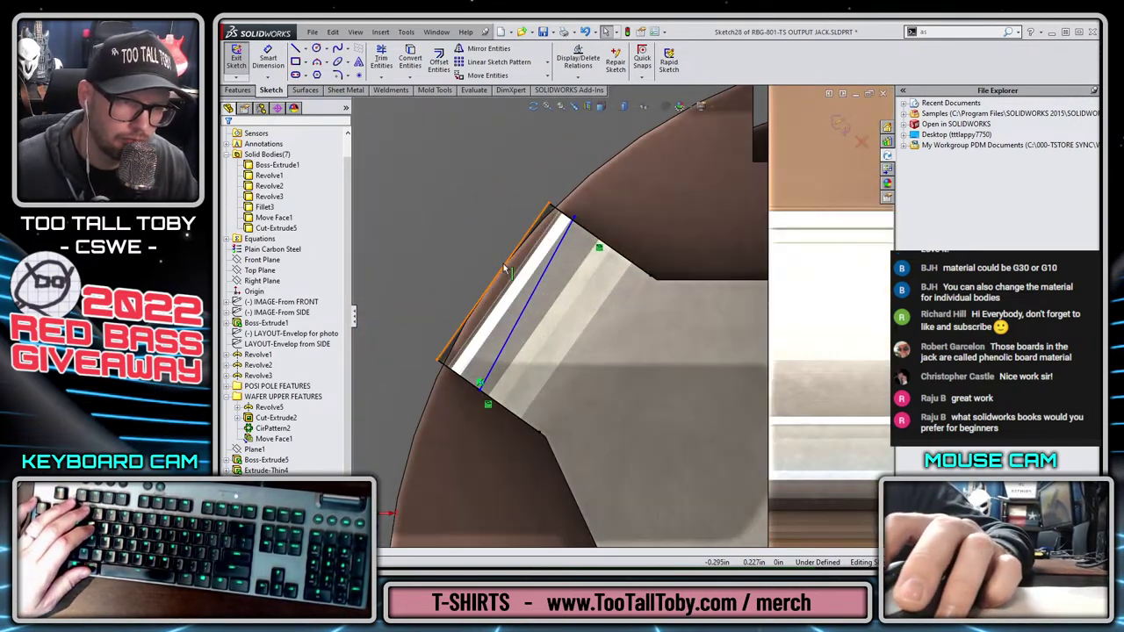
pyautogui.moveTo(503, 264)
pyautogui.mouseDown()
pyautogui.moveTo(472, 238)
pyautogui.moveTo(490, 251)
pyautogui.mouseUp()
pyautogui.press('Escape')
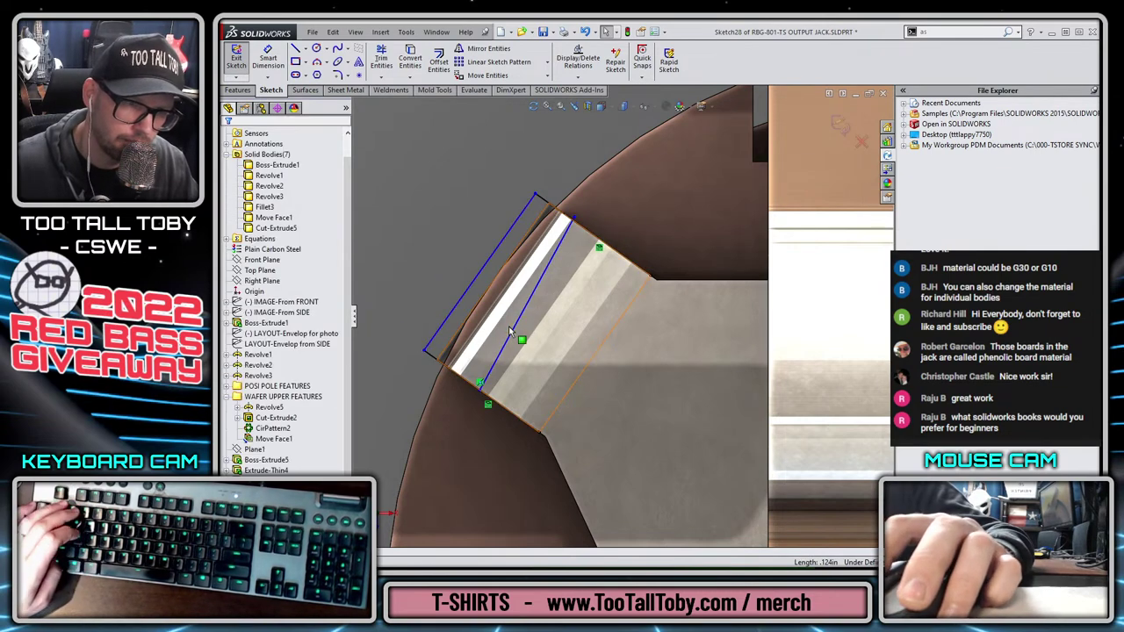
pyautogui.click(510, 330)
pyautogui.keyDown('ctrl'); pyautogui.click(456, 313); pyautogui.keyUp('ctrl')
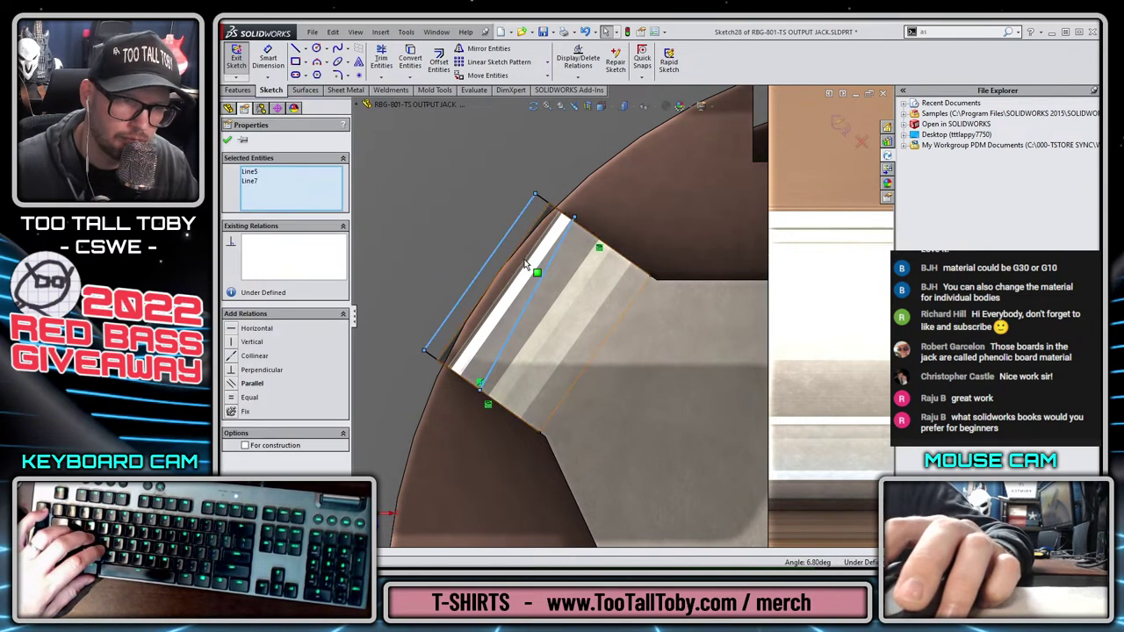
pyautogui.click(232, 386)
pyautogui.click(405, 205)
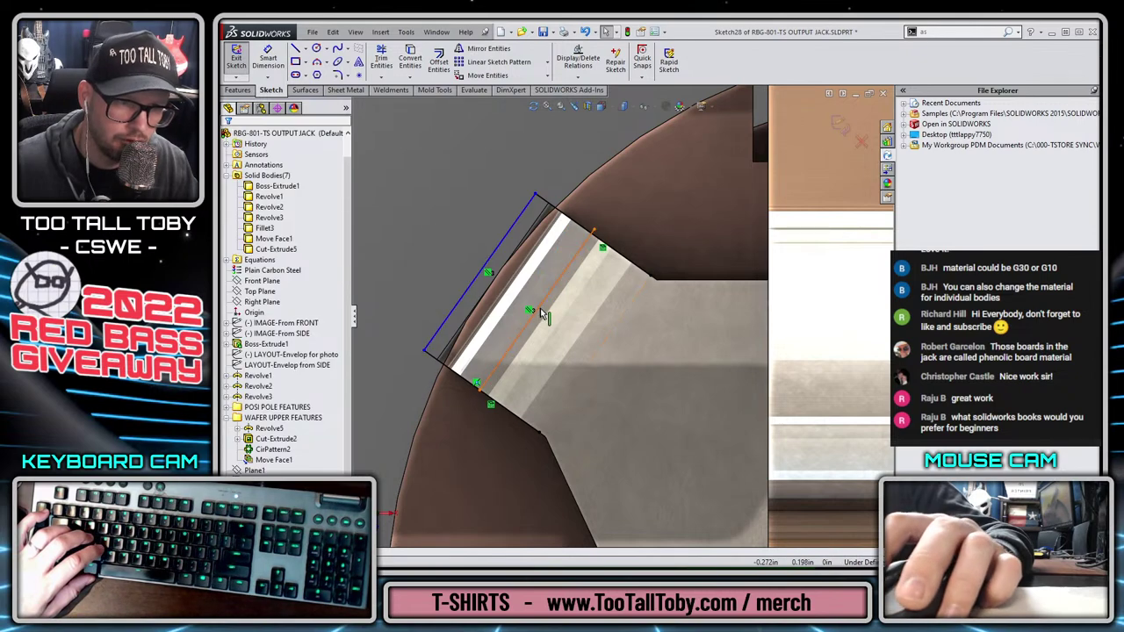
pyautogui.moveTo(516, 215)
pyautogui.mouseDown(button='middle')
pyautogui.moveTo(611, 223)
pyautogui.moveTo(572, 426)
pyautogui.mouseUp(button='middle')
pyautogui.press('s')
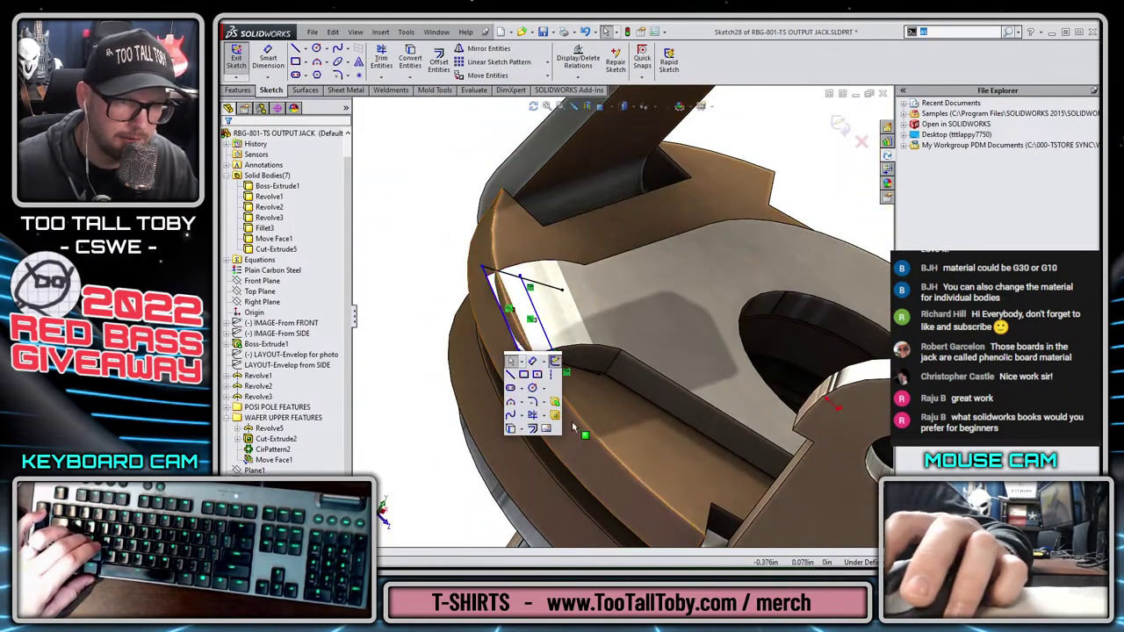
# Cut the enclosed sketch region Through All with Thin Feature off, limiting the cut to the wafer body
pyautogui.click(555, 415)
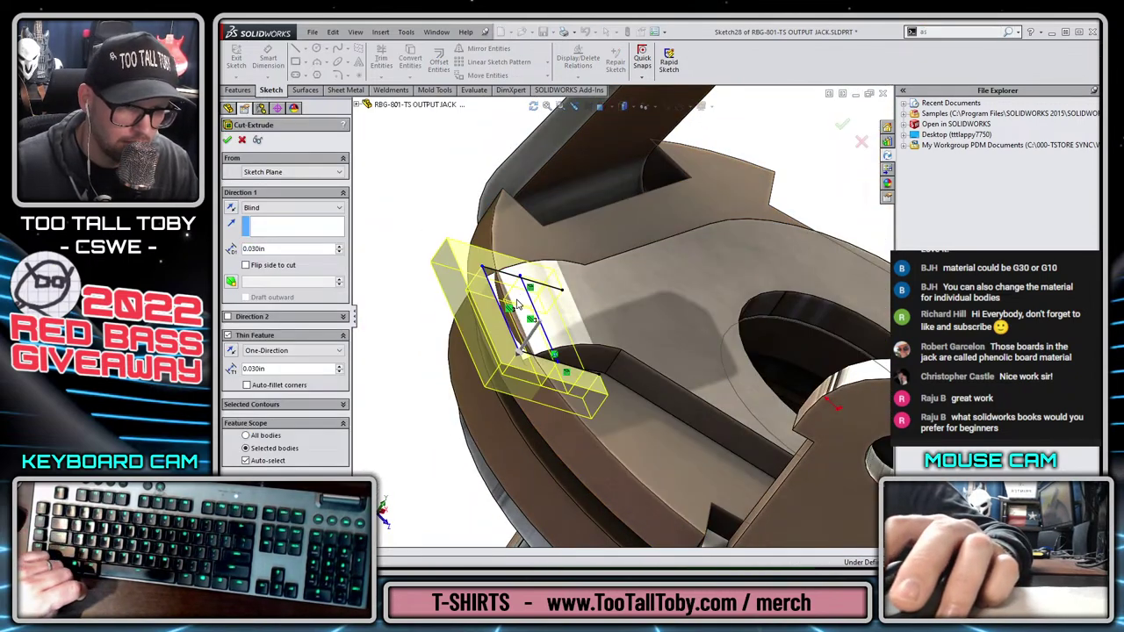
pyautogui.click(270, 407)
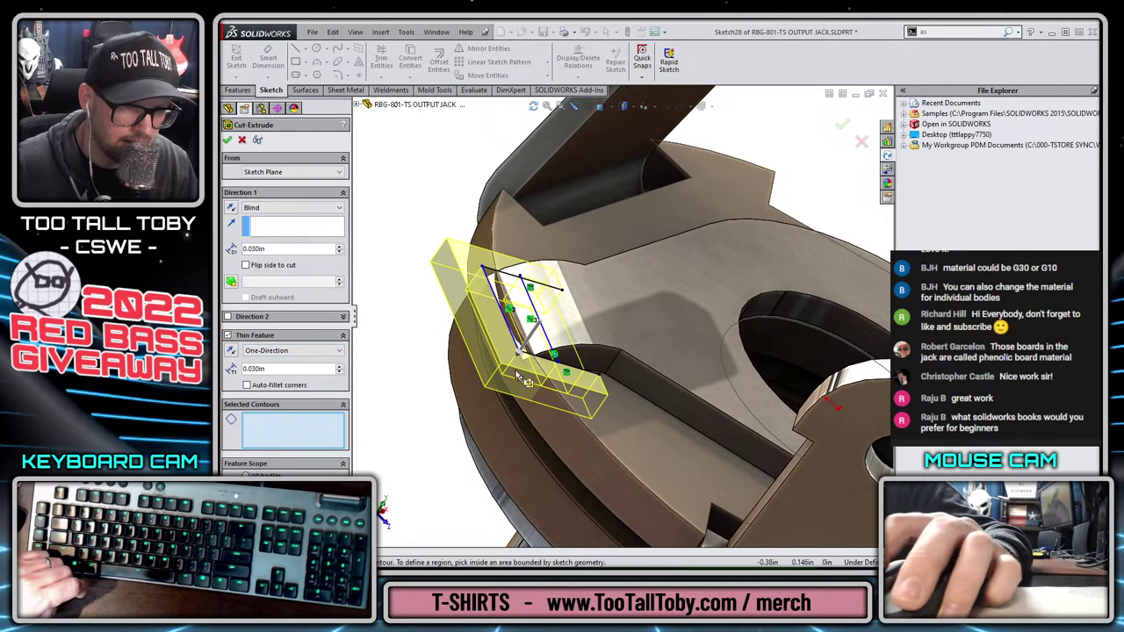
pyautogui.click(525, 313)
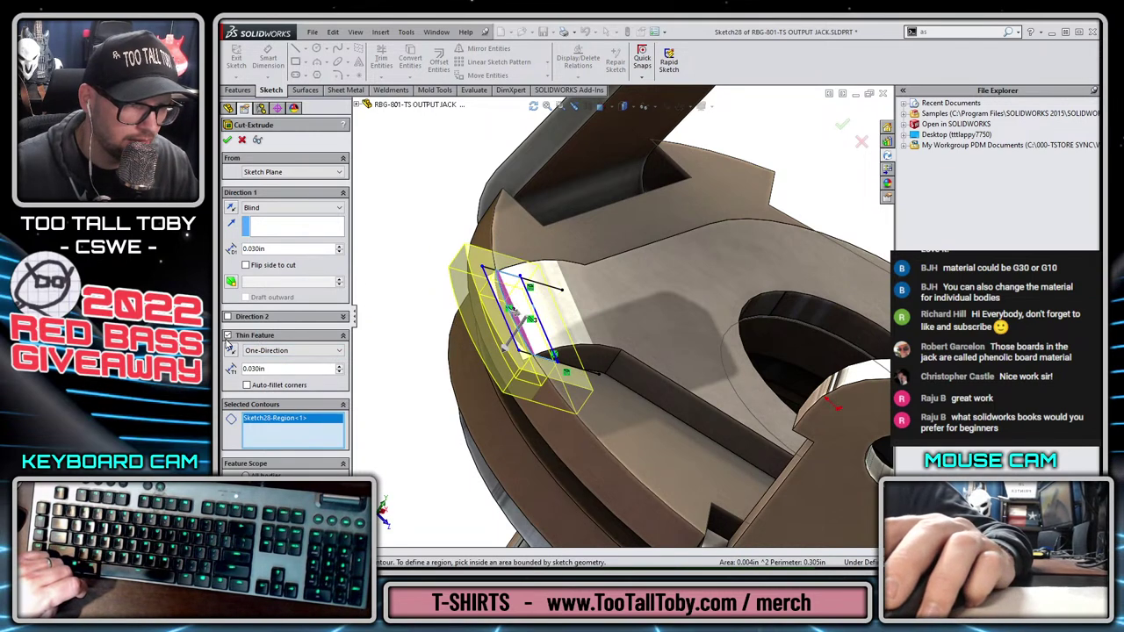
pyautogui.click(227, 337)
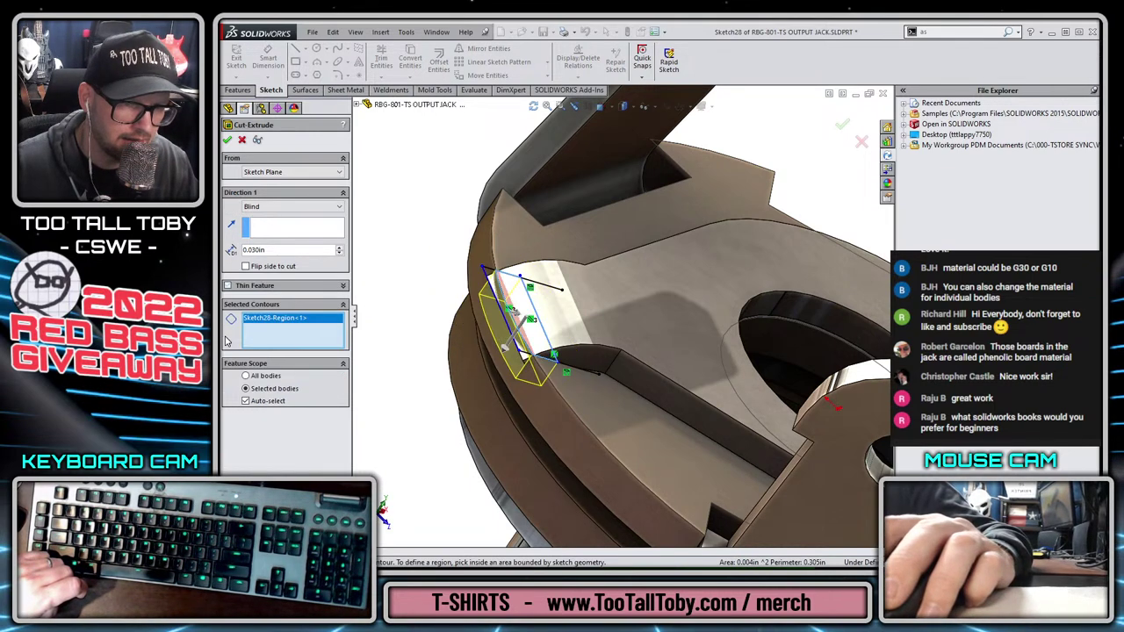
pyautogui.click(265, 403)
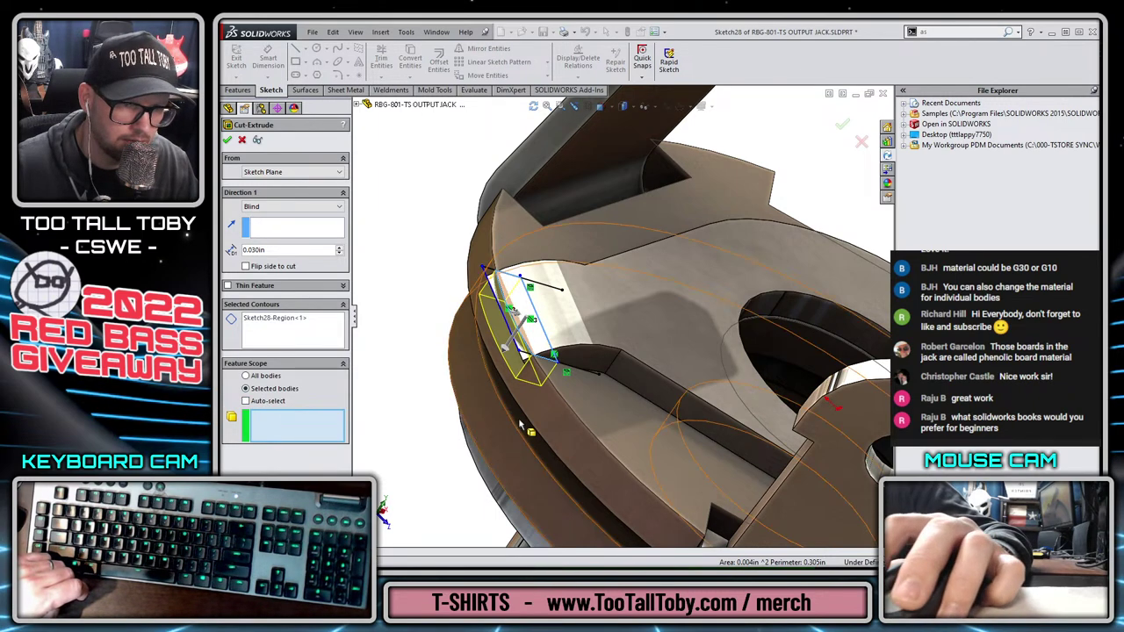
pyautogui.click(555, 420)
pyautogui.click(270, 210)
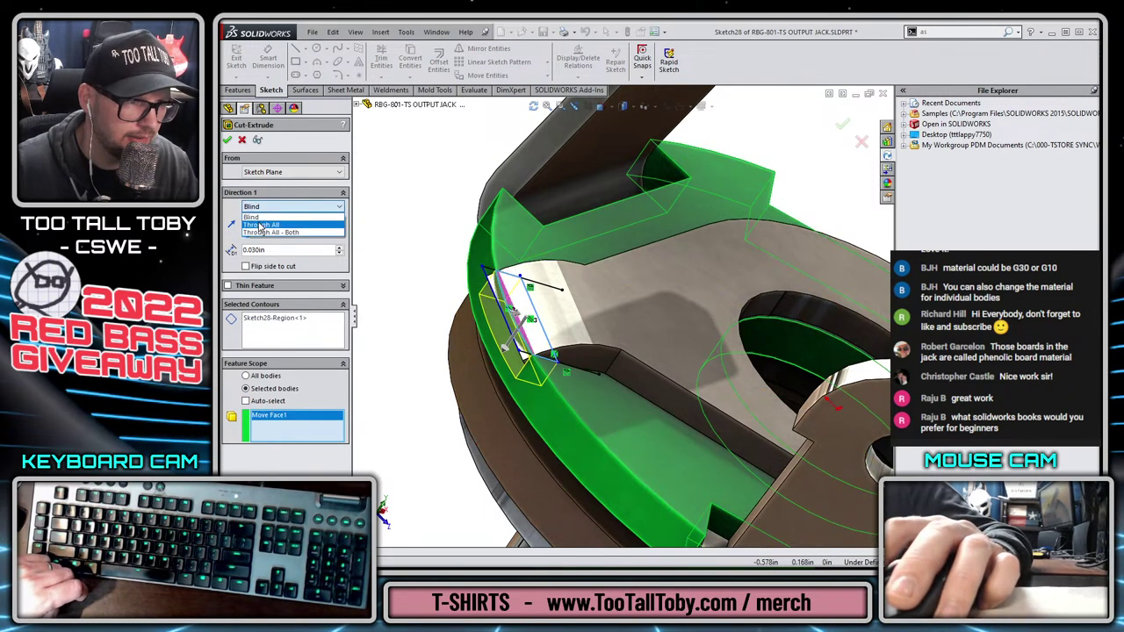
pyautogui.click(261, 226)
pyautogui.rightClick(431, 269)
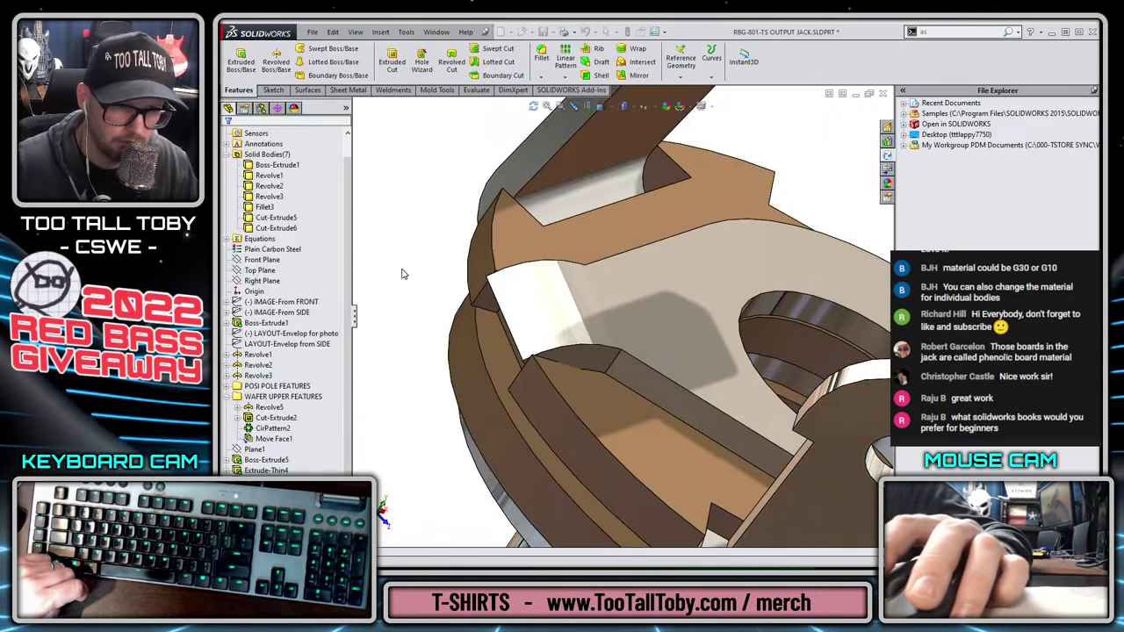
# Switch to the front view, display the model as wireframe, and show the IMAGE-From FRONT reference sketch
pyautogui.moveTo(394, 298); pyautogui.dragTo(747, 319, button='middle')
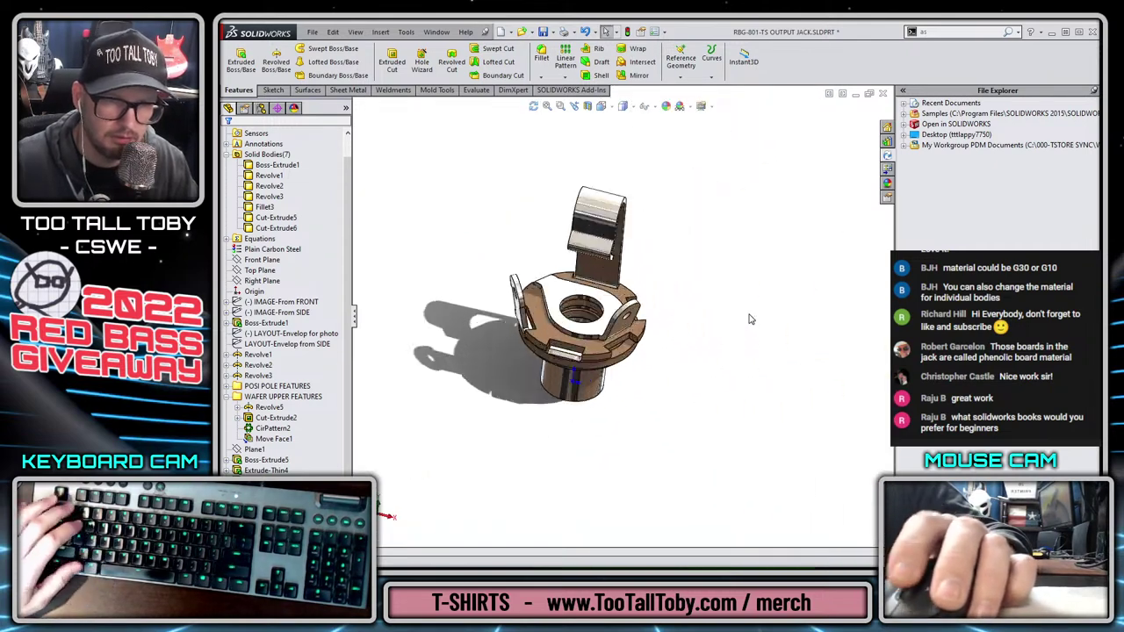
pyautogui.scroll(-2, 748, 319)
pyautogui.hotkey('ctrl', '1')
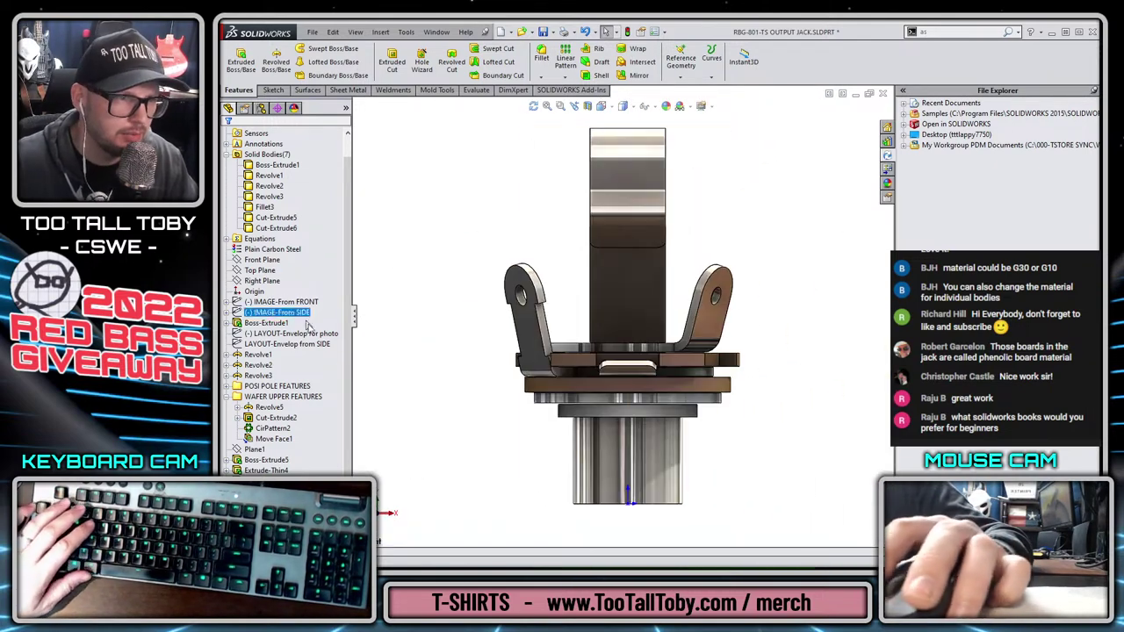
pyautogui.click(624, 106)
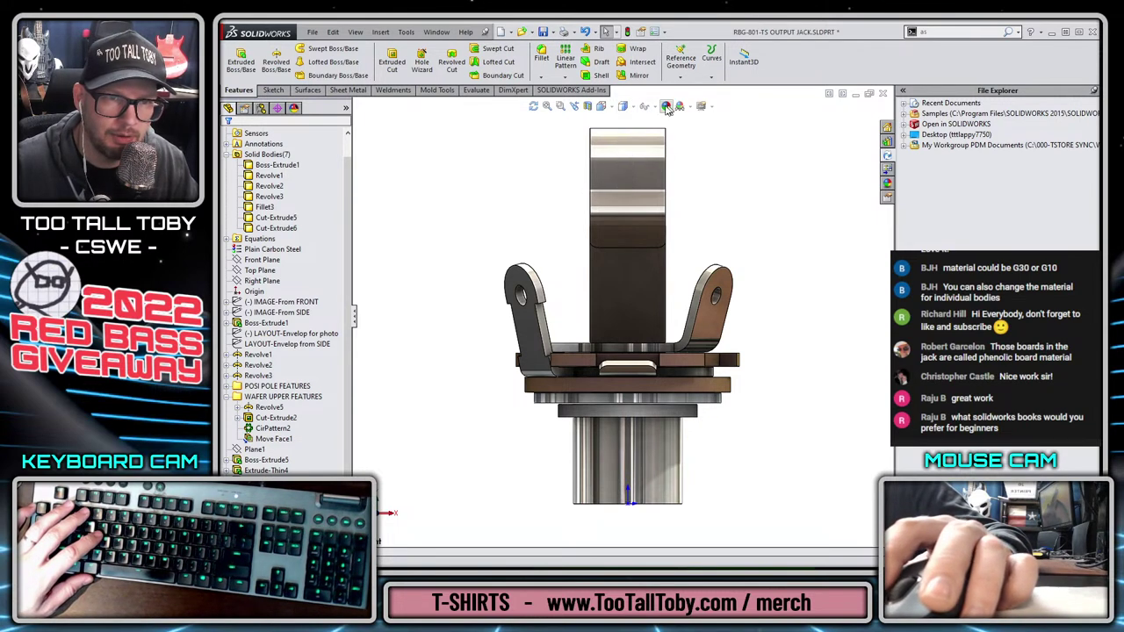
pyautogui.click(625, 180)
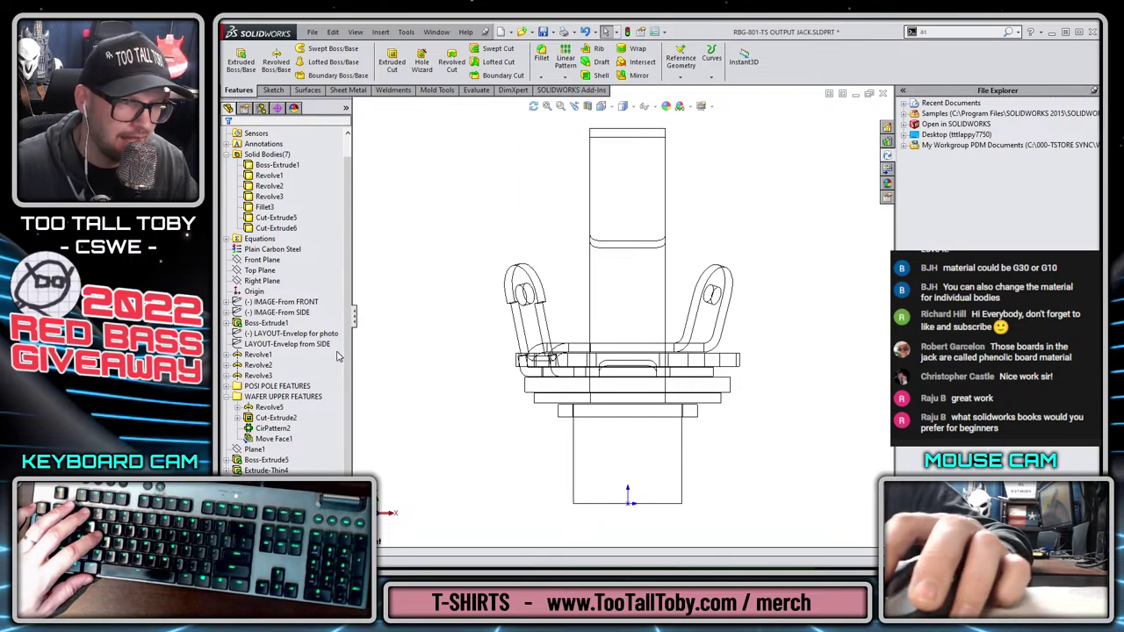
pyautogui.click(281, 302)
pyautogui.click(286, 280)
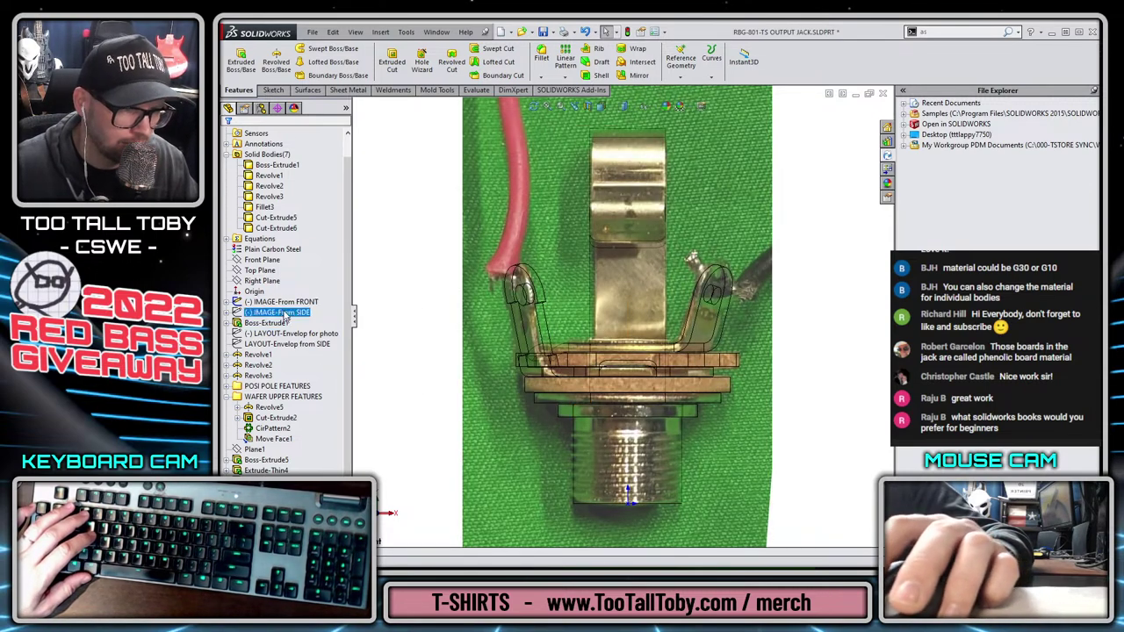
# Start a sketch on the Front Plane and draw a closed half groove profile about 0.019 in deep at the threaded barrel's edge
pyautogui.click(266, 271)
pyautogui.click(268, 261)
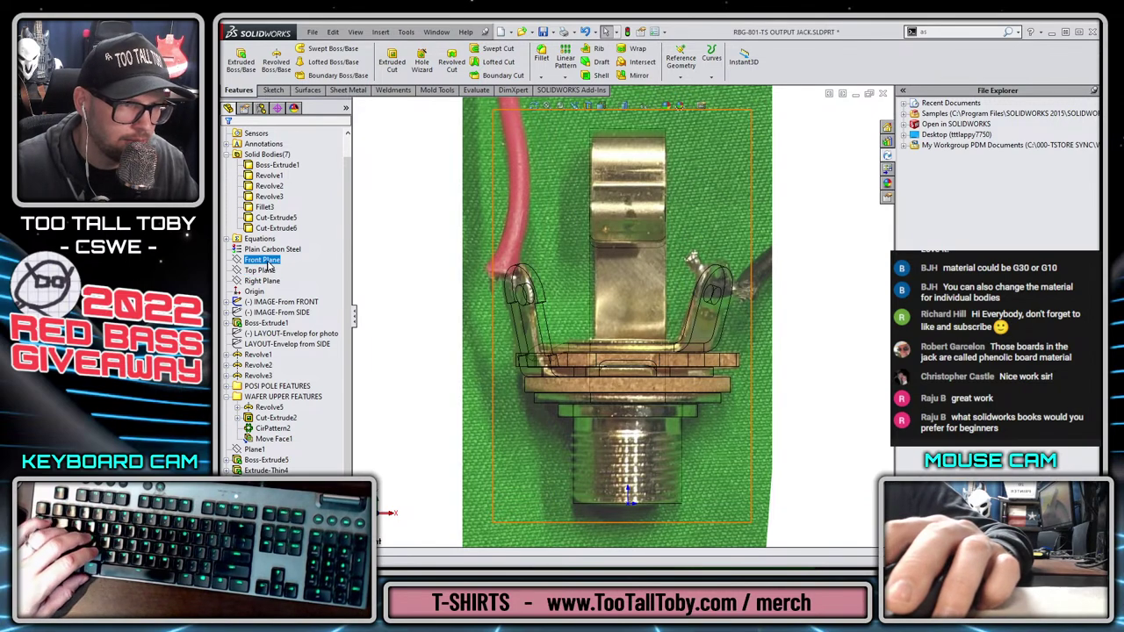
pyautogui.click(274, 245)
pyautogui.scroll(-7, 587, 491)
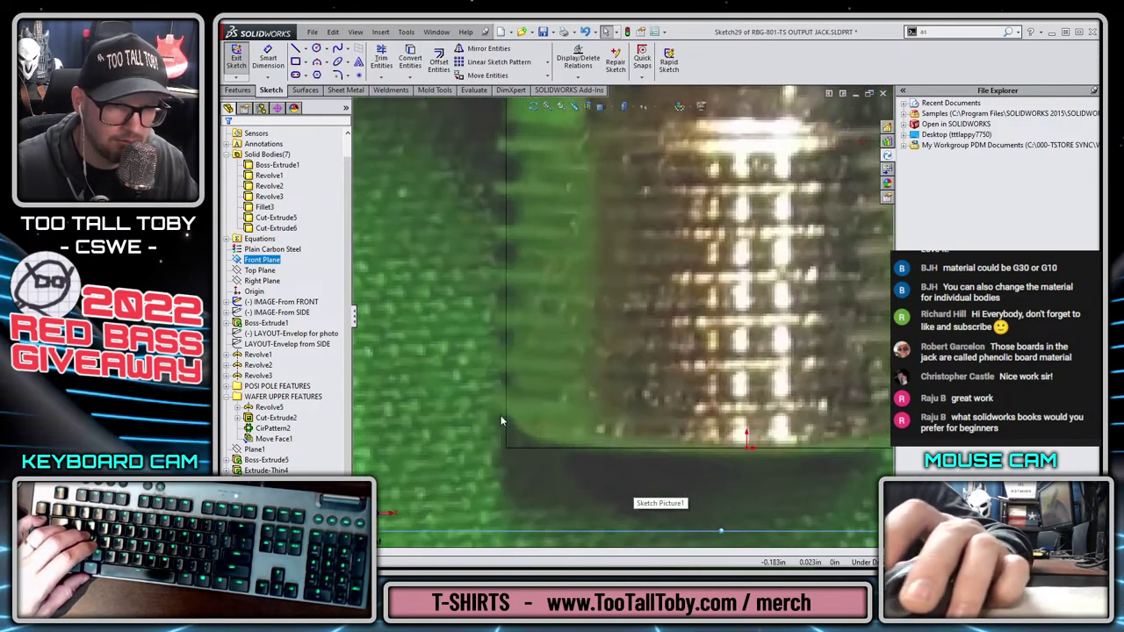
pyautogui.press('s')
pyautogui.click(532, 418)
pyautogui.scroll(3, 544, 202)
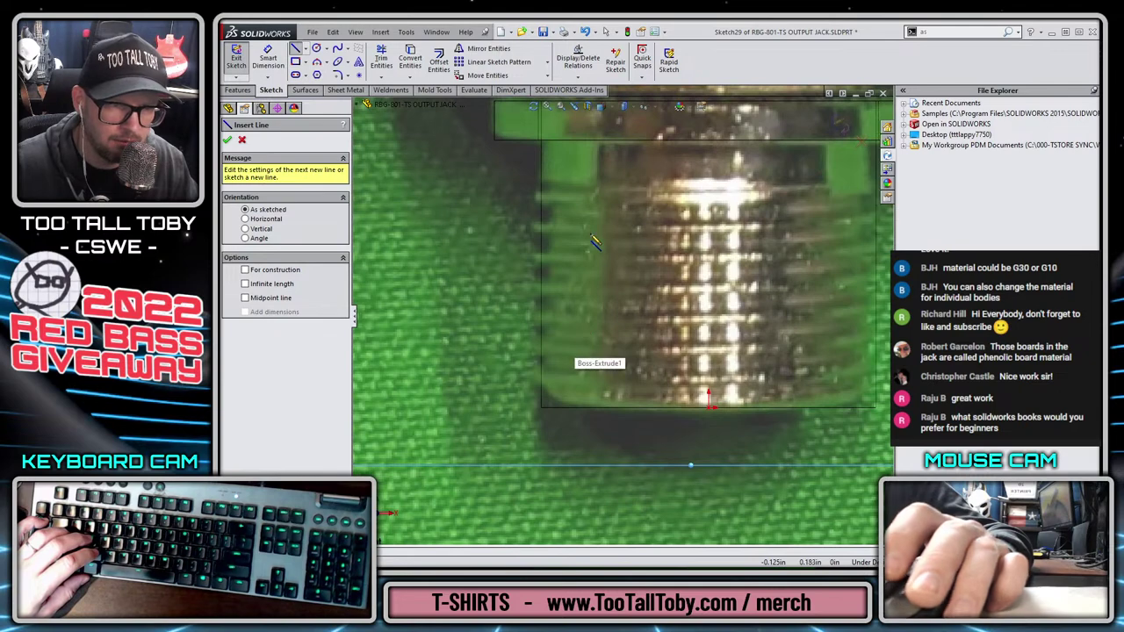
pyautogui.click(539, 190)
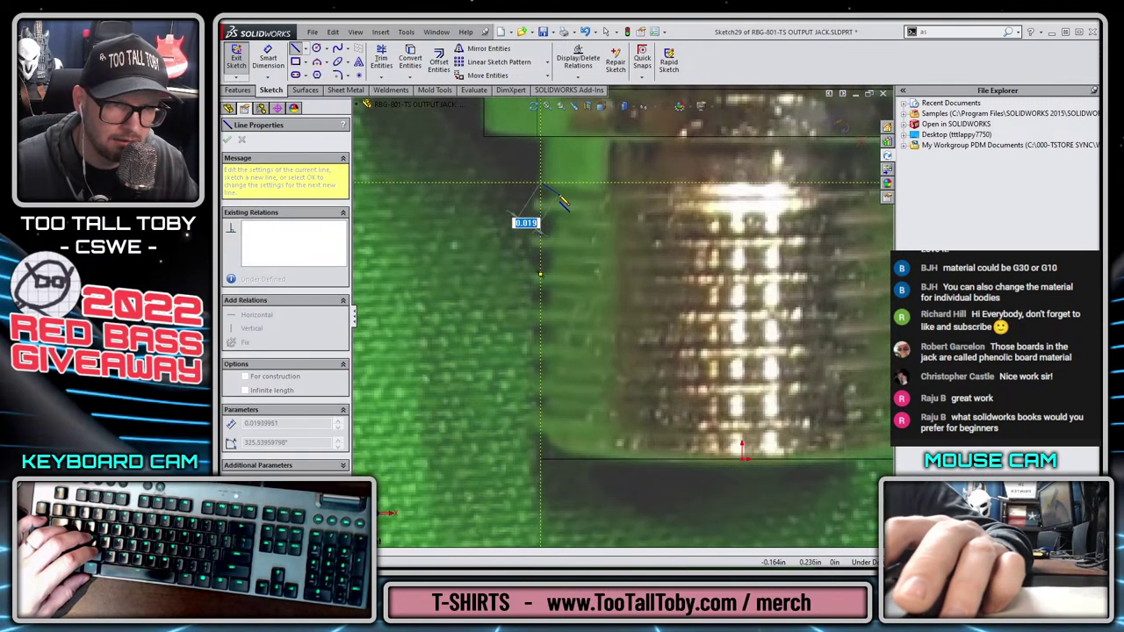
pyautogui.scroll(-2, 548, 197)
pyautogui.click(570, 206)
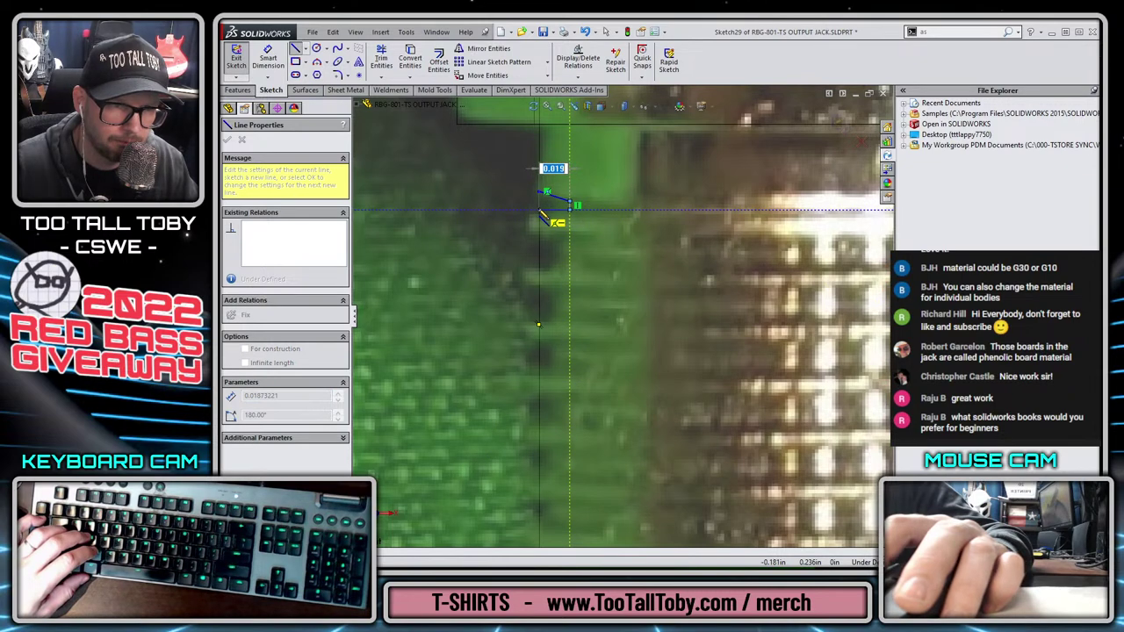
pyautogui.press('Escape')
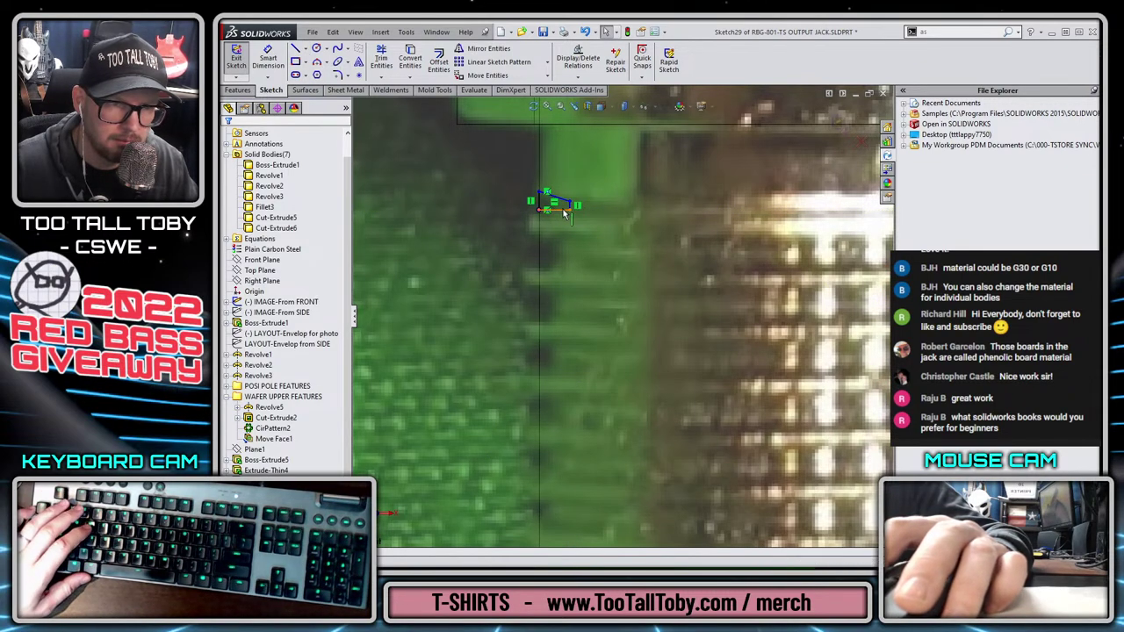
# Convert the profile's horizontal line to construction geometry and mirror the other groove lines about it
pyautogui.click(564, 212)
pyautogui.click(620, 156)
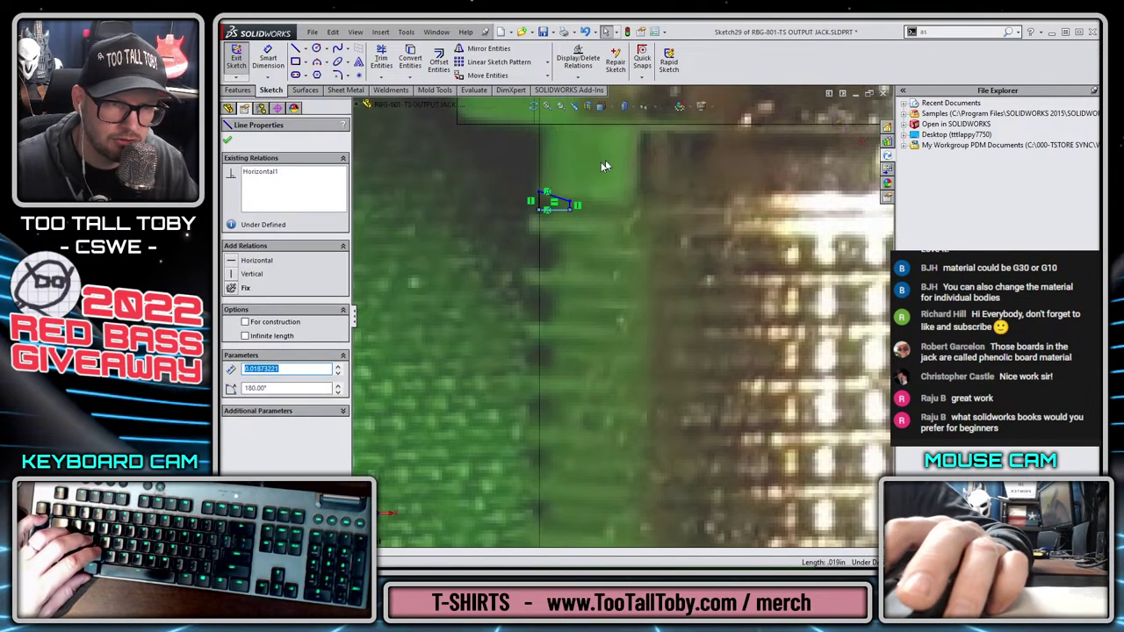
pyautogui.click(565, 204)
pyautogui.scroll(-2, 575, 237)
pyautogui.keyDown('ctrl'); pyautogui.click(594, 248); pyautogui.keyUp('ctrl')
pyautogui.keyDown('ctrl'); pyautogui.click(564, 253); pyautogui.keyUp('ctrl')
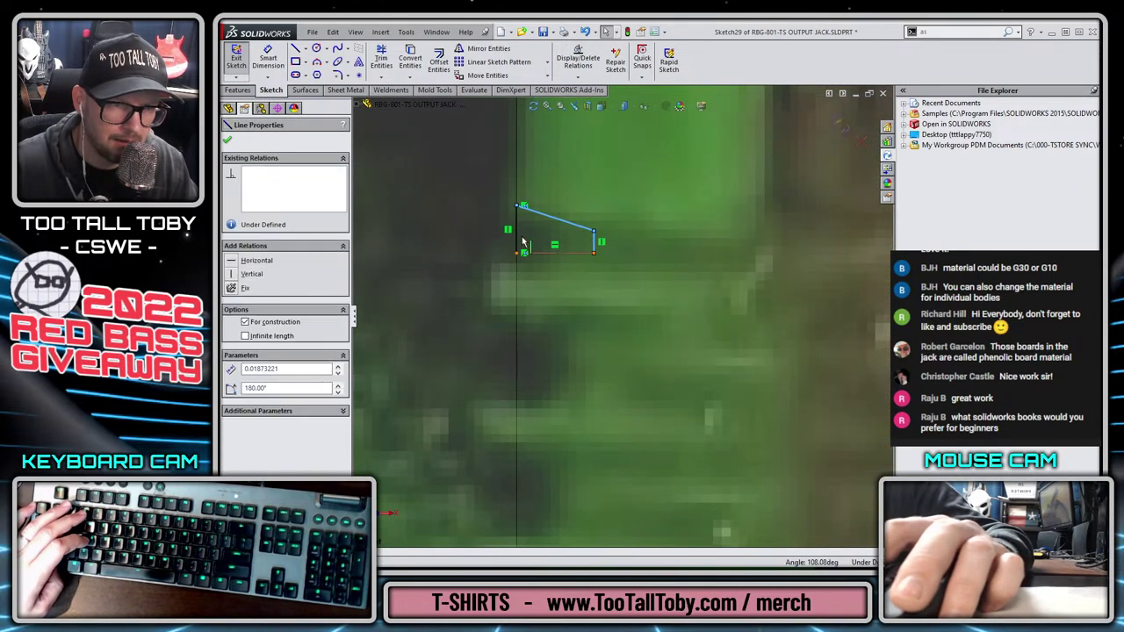
pyautogui.keyDown('ctrl'); pyautogui.click(517, 240); pyautogui.keyUp('ctrl')
pyautogui.click(548, 196)
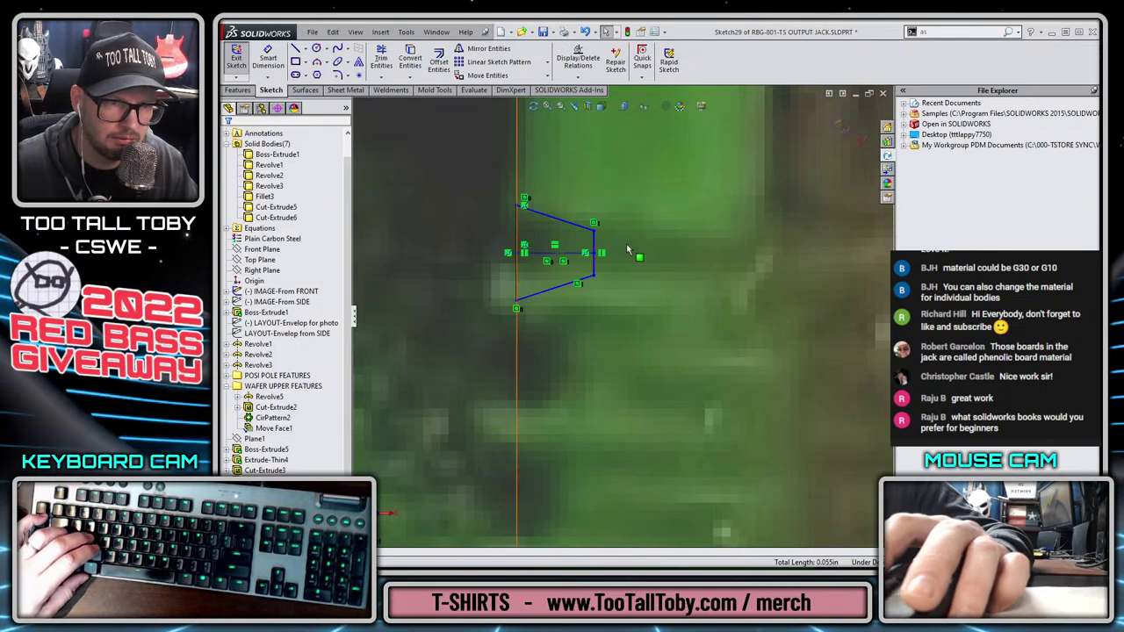
# Dimension the groove profile's short inner vertical edge to 0.005 in
pyautogui.scroll(3, 627, 251)
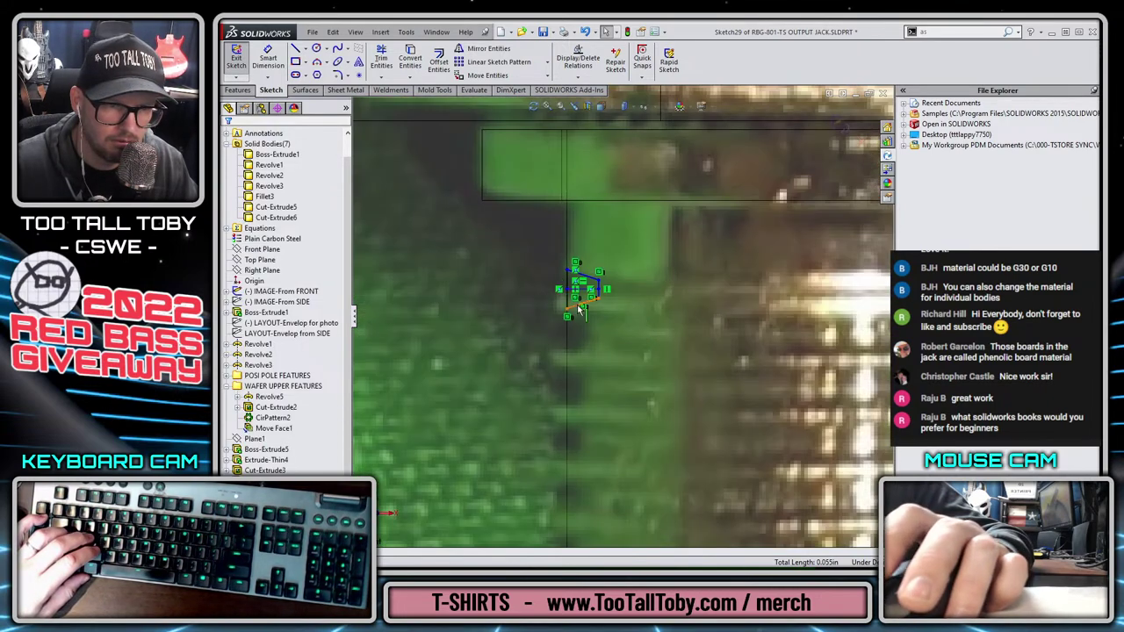
pyautogui.press('s')
pyautogui.click(662, 310)
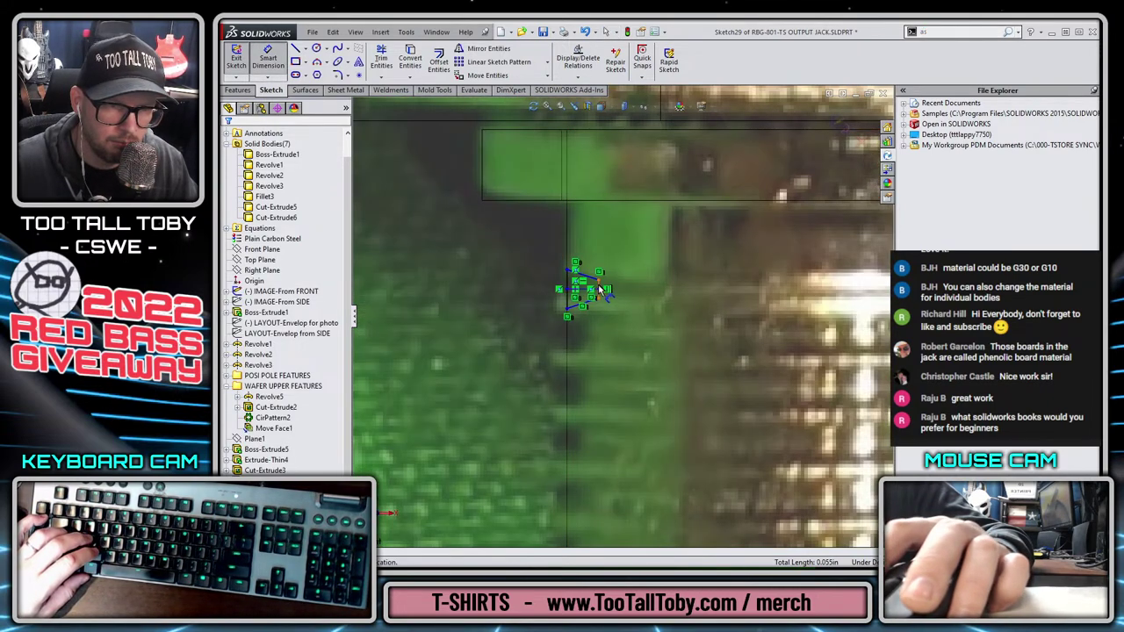
pyautogui.click(604, 290)
pyautogui.click(634, 340)
pyautogui.write('.01')
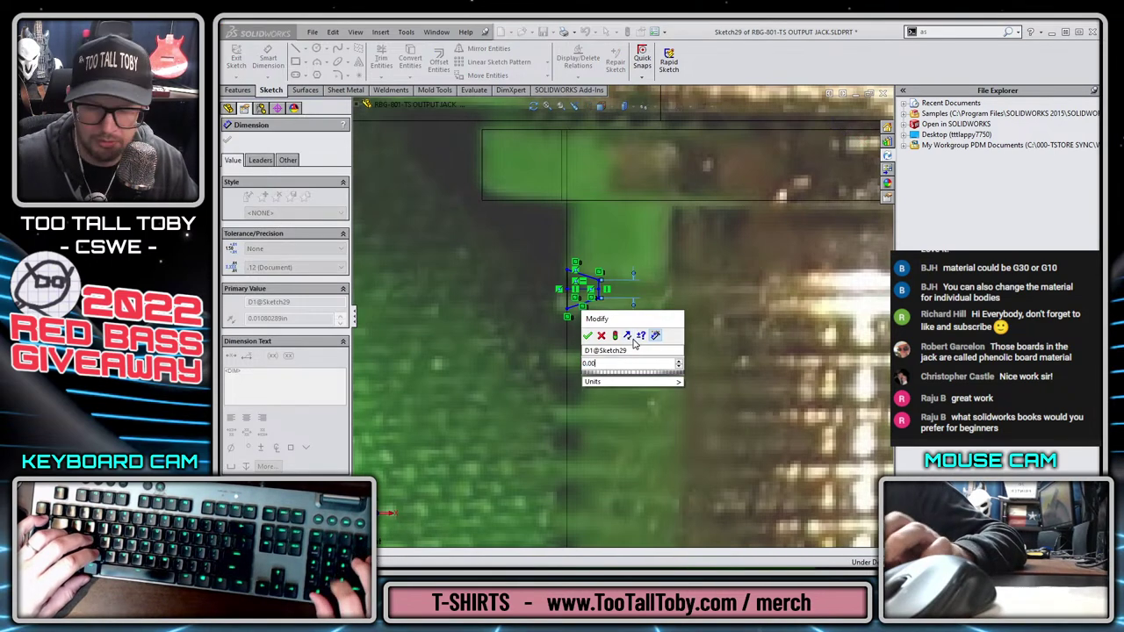
pyautogui.press('Return')
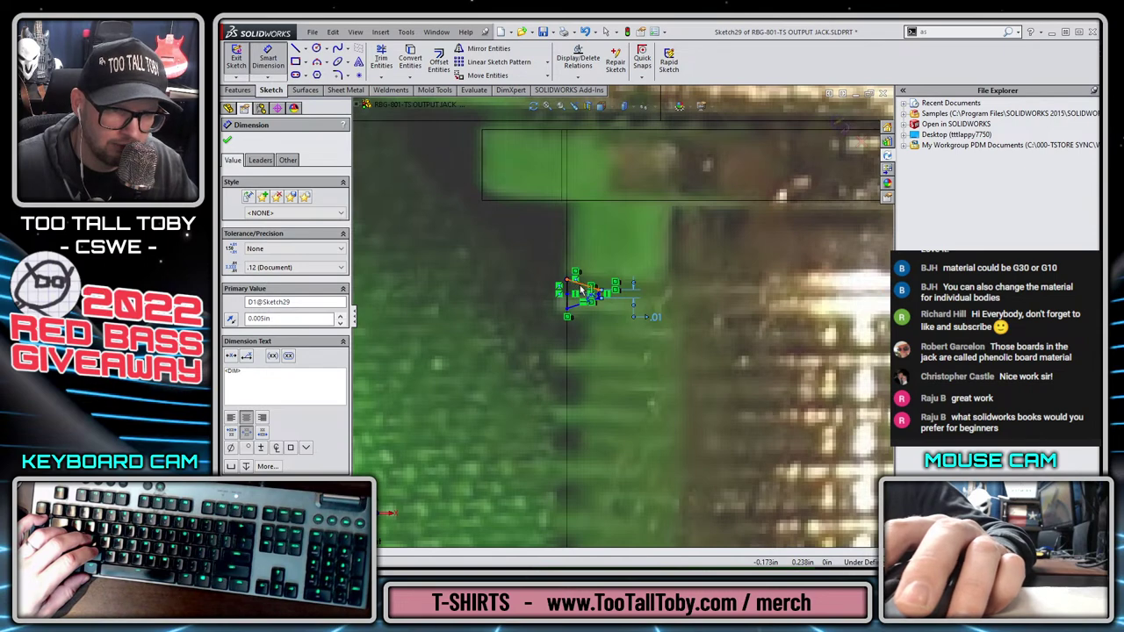
# Dimension the angle between the groove's two sloped sides to 45°
pyautogui.click(581, 288)
pyautogui.click(577, 306)
pyautogui.click(529, 302)
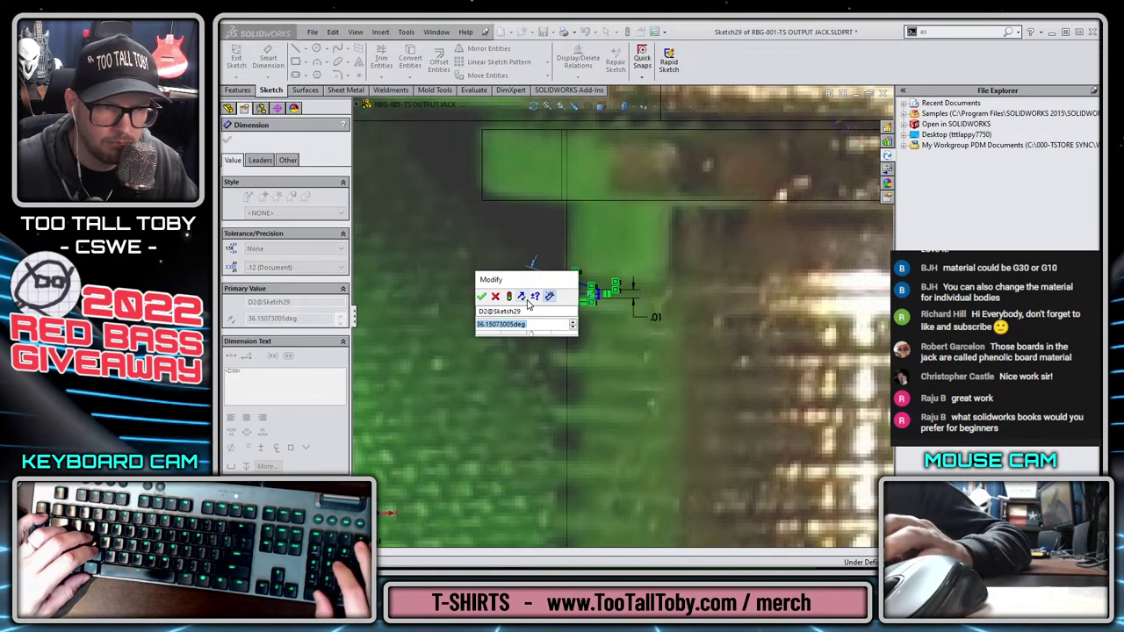
pyautogui.write('40')
pyautogui.press('Return')
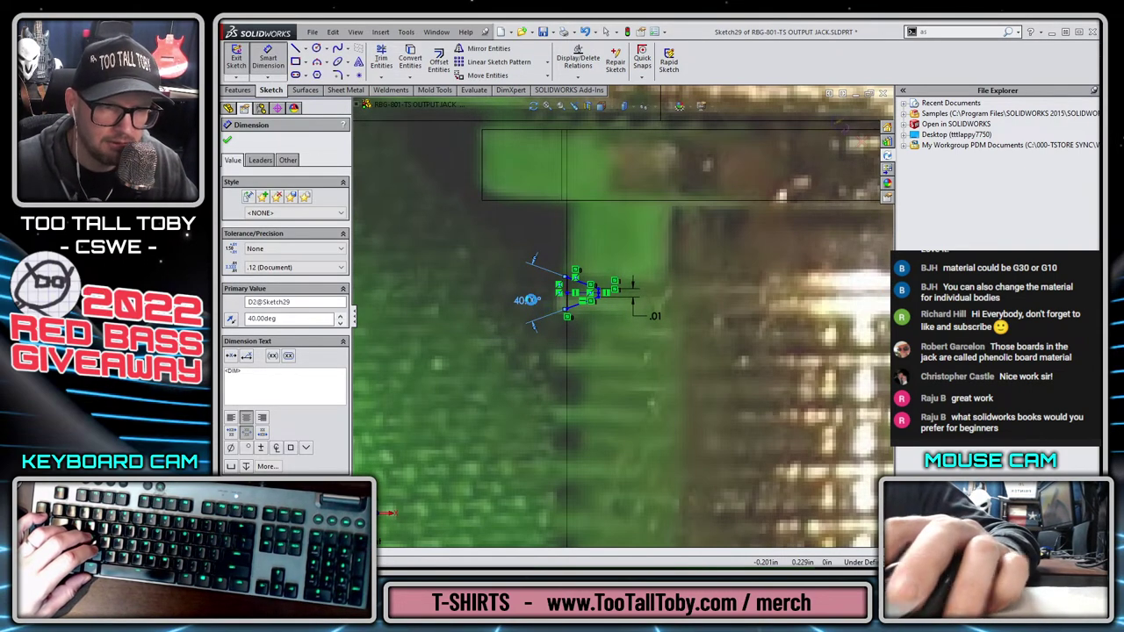
pyautogui.doubleClick(528, 301)
pyautogui.write('45')
pyautogui.press('Return')
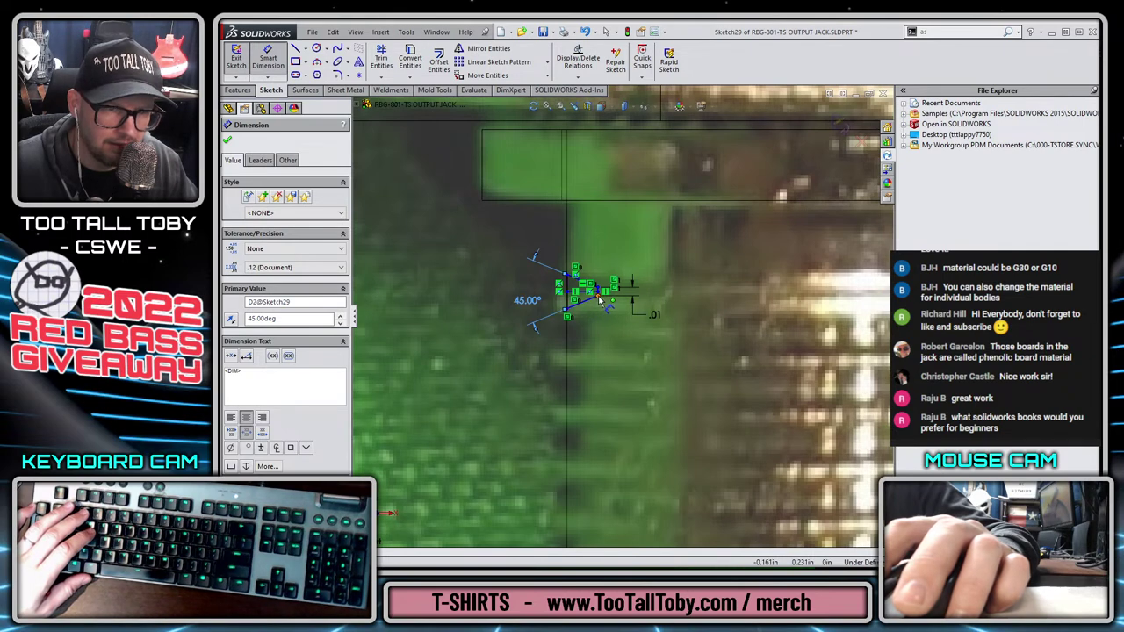
# Dimension the groove's depth from the barrel's outer edge to 0.015 in
pyautogui.click(596, 301)
pyautogui.click(532, 366)
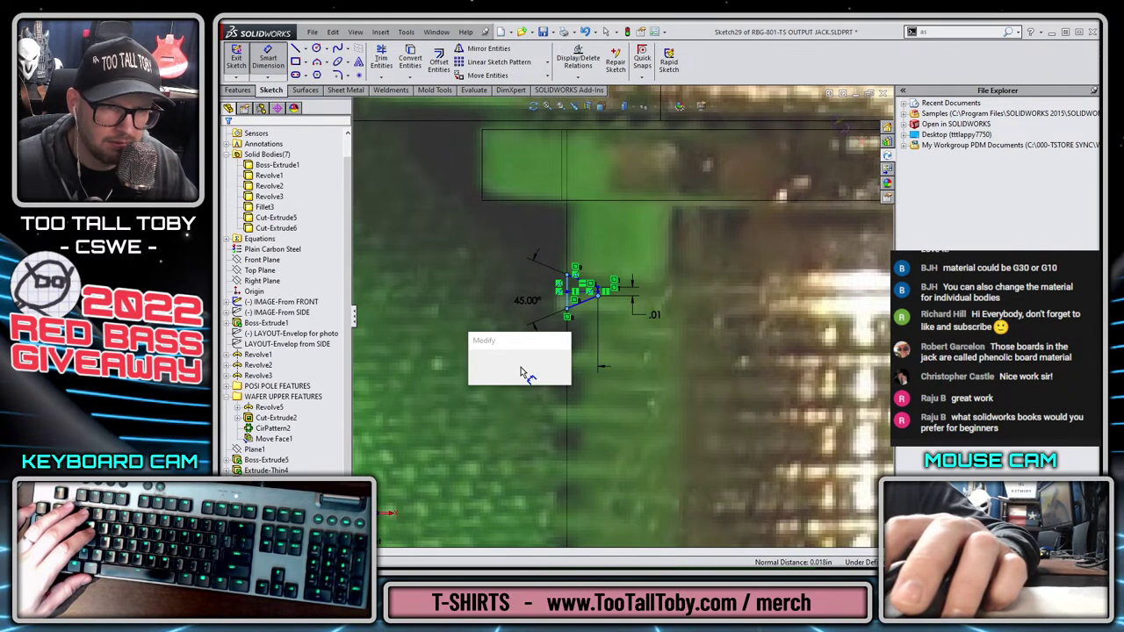
pyautogui.write('0')
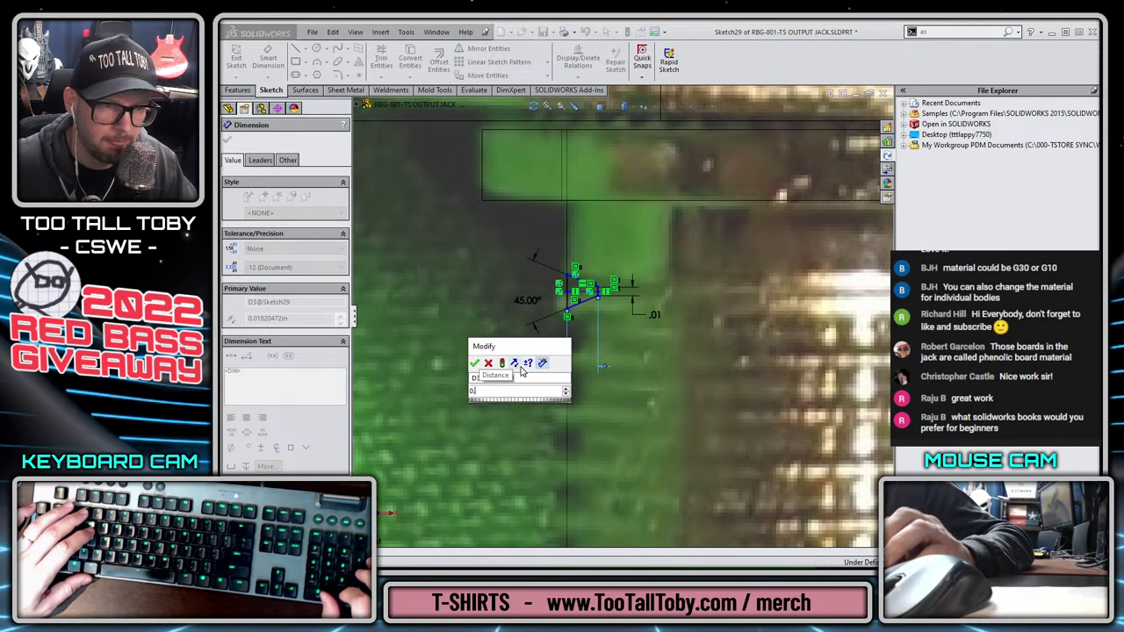
pyautogui.write('.015')
pyautogui.press('Return')
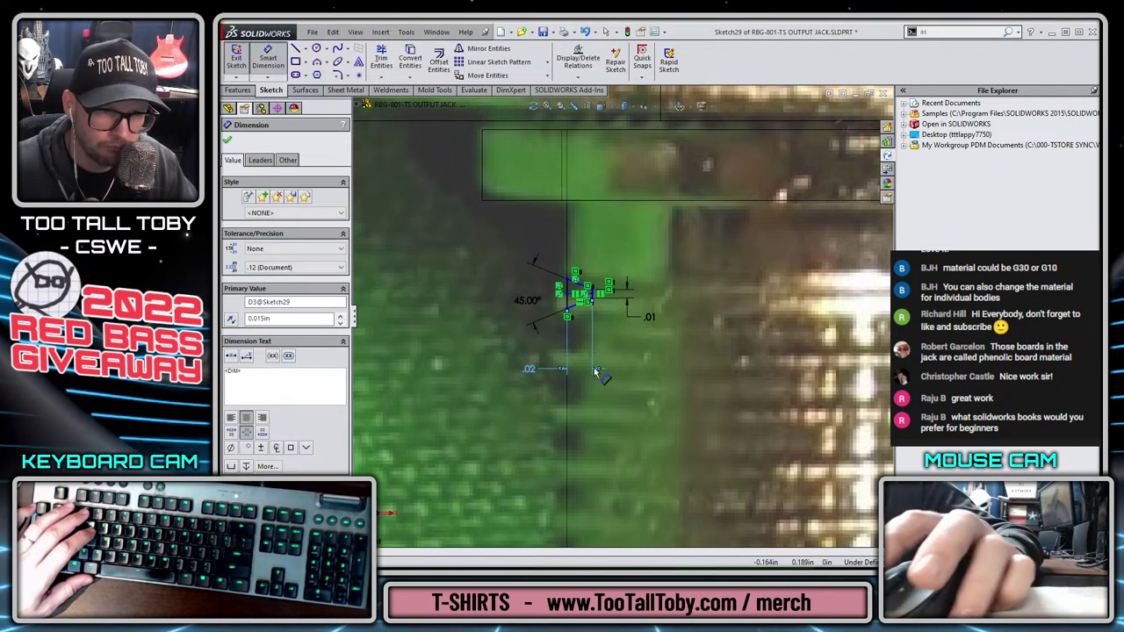
pyautogui.press('Escape')
# Draw a vertical centerline about 0.216 in long up from the origin along the barrel's axis and select it
pyautogui.scroll(3, 594, 279)
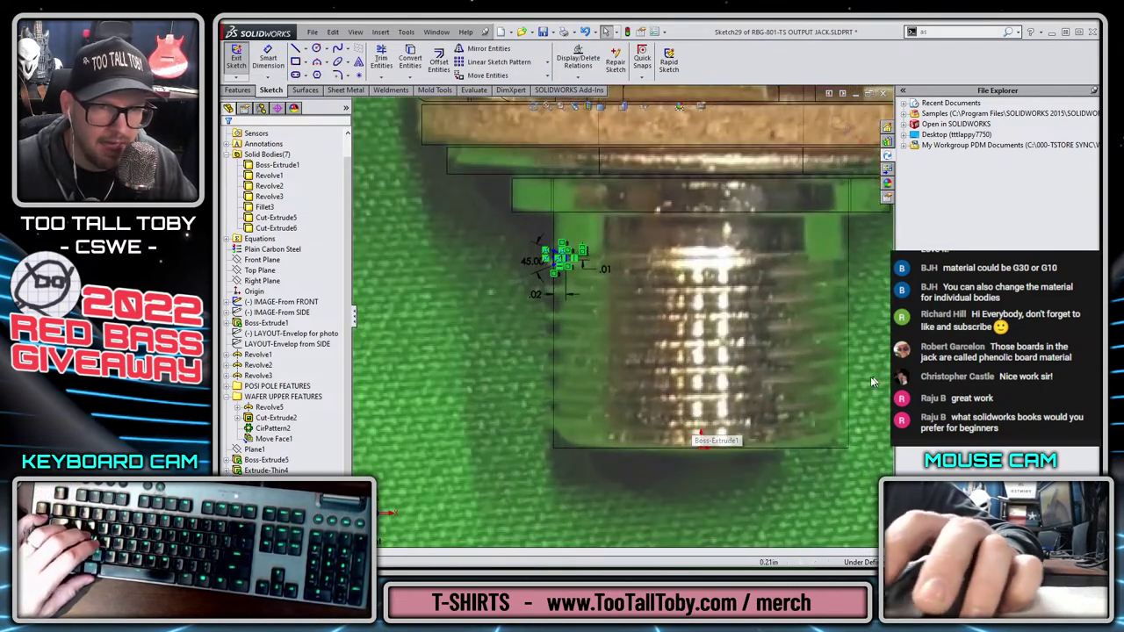
pyautogui.press('s')
pyautogui.click(793, 426)
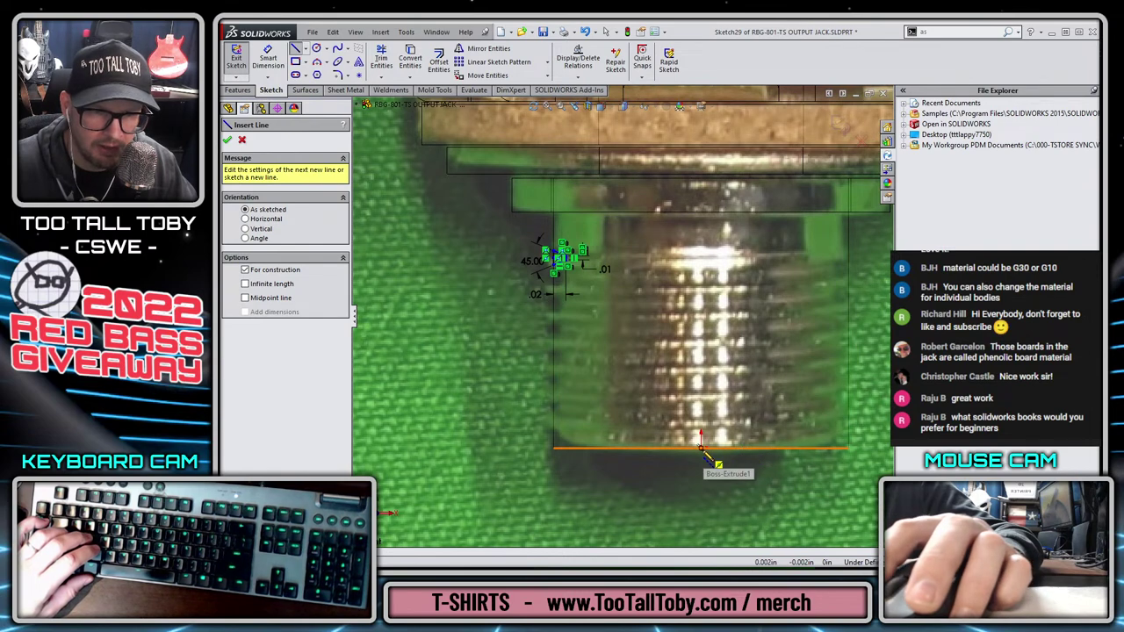
pyautogui.click(702, 449)
pyautogui.click(704, 277)
pyautogui.press('Escape')
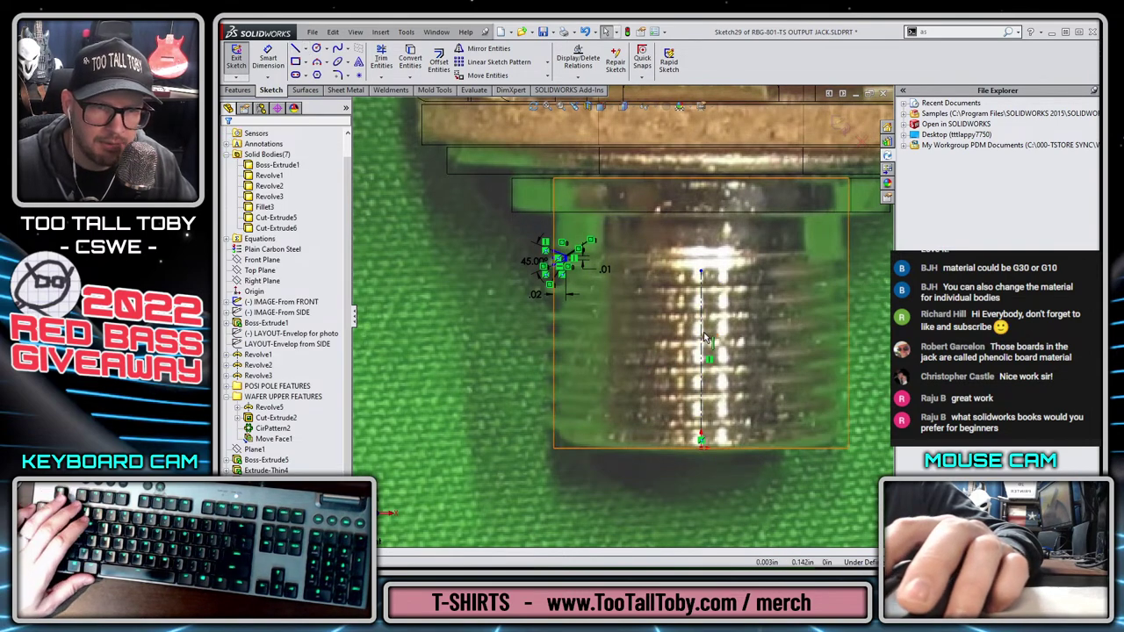
pyautogui.click(702, 342)
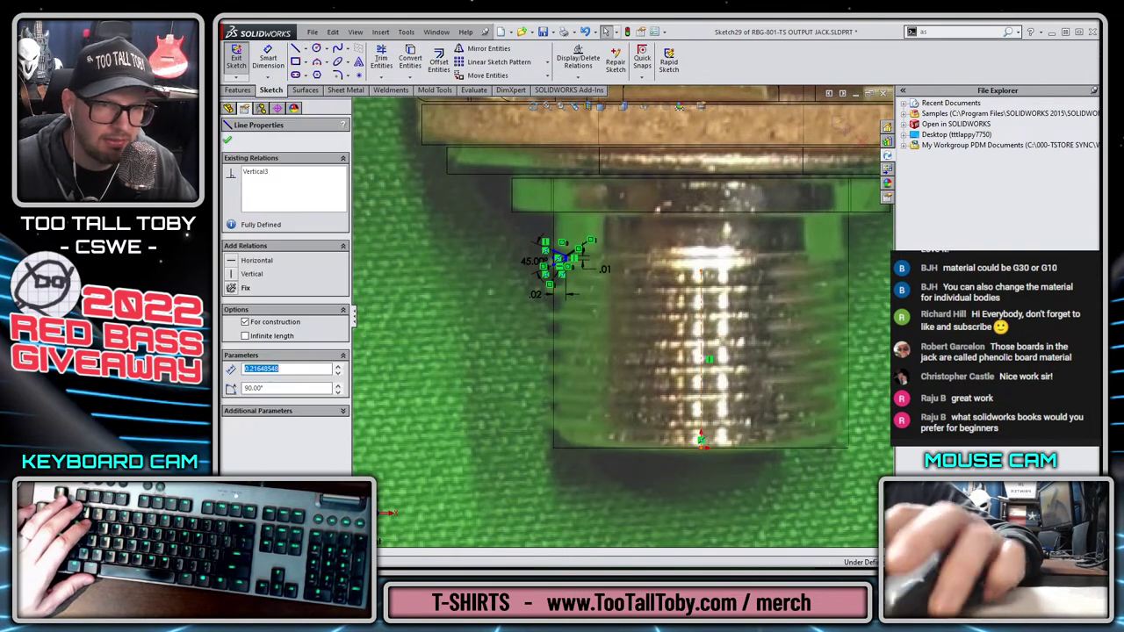
# Cut the groove profile 360° around the barrel as a revolved cut about the vertical centerline
pyautogui.click(238, 89)
pyautogui.click(451, 61)
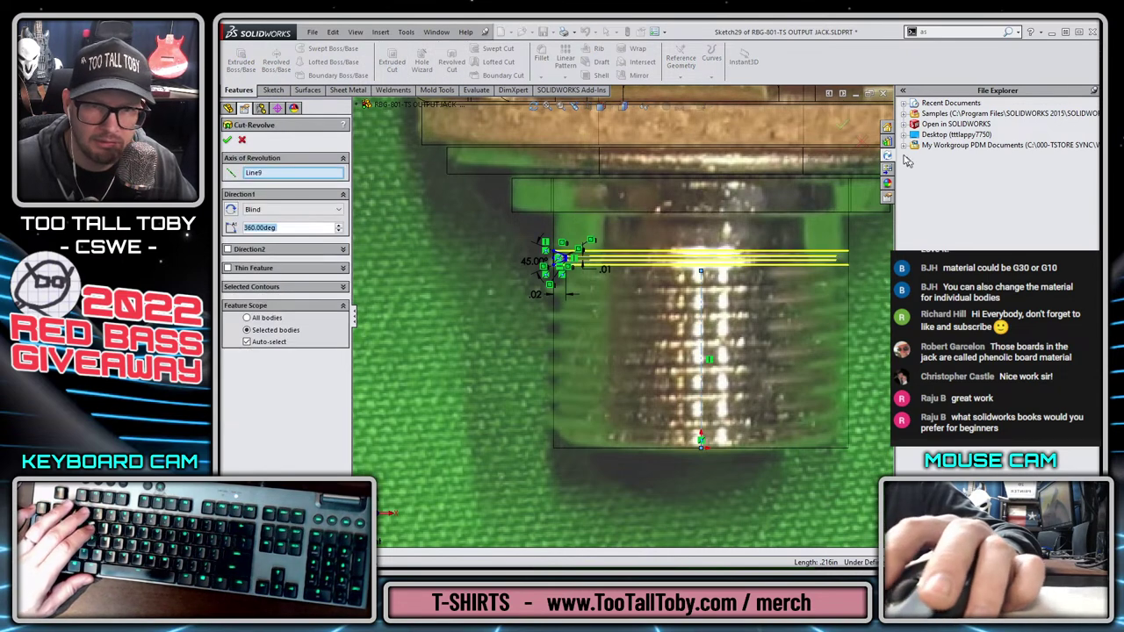
pyautogui.click(843, 126)
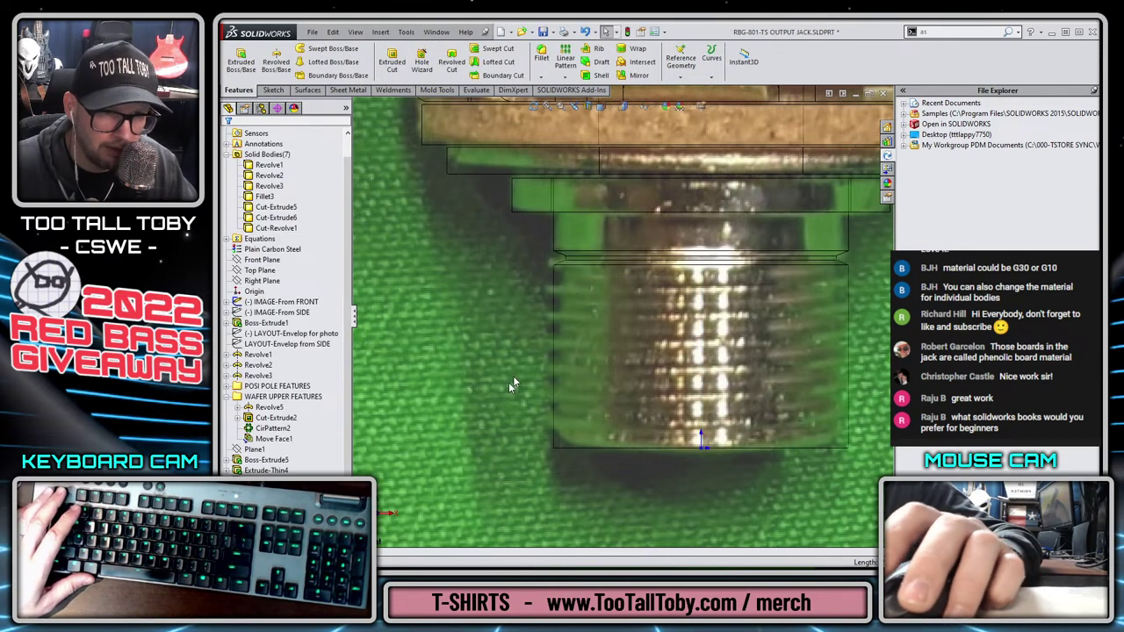
# Linear pattern the revolved groove down the barrel with 12 instances spaced 0.020 in apart
pyautogui.scroll(-1, 280, 452)
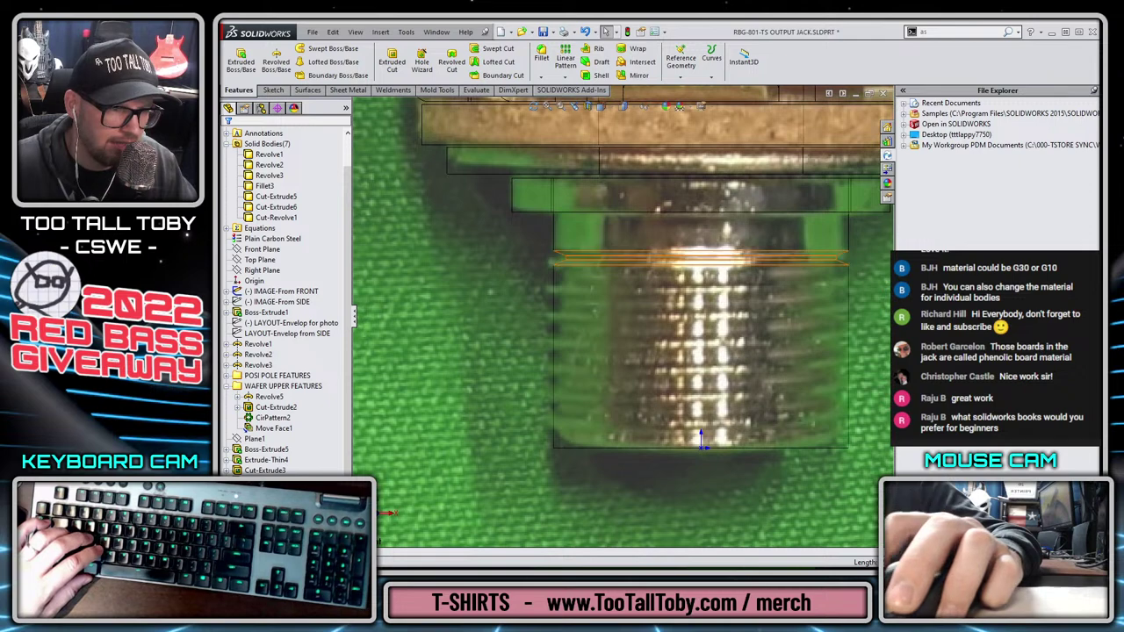
pyautogui.click(567, 59)
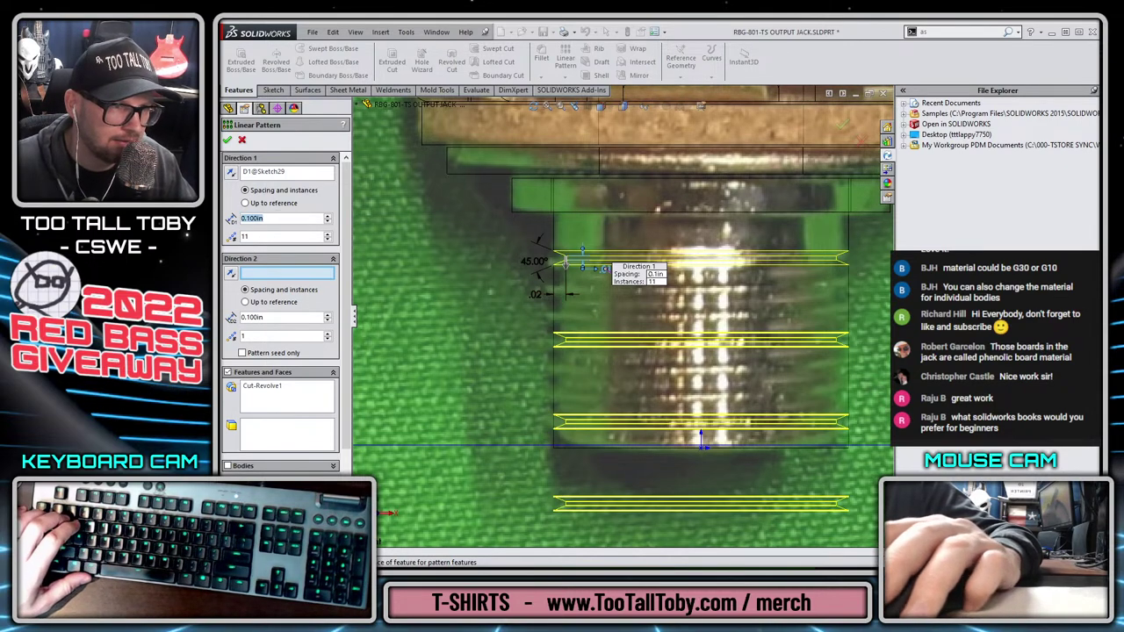
pyautogui.write('.05')
pyautogui.press('Return')
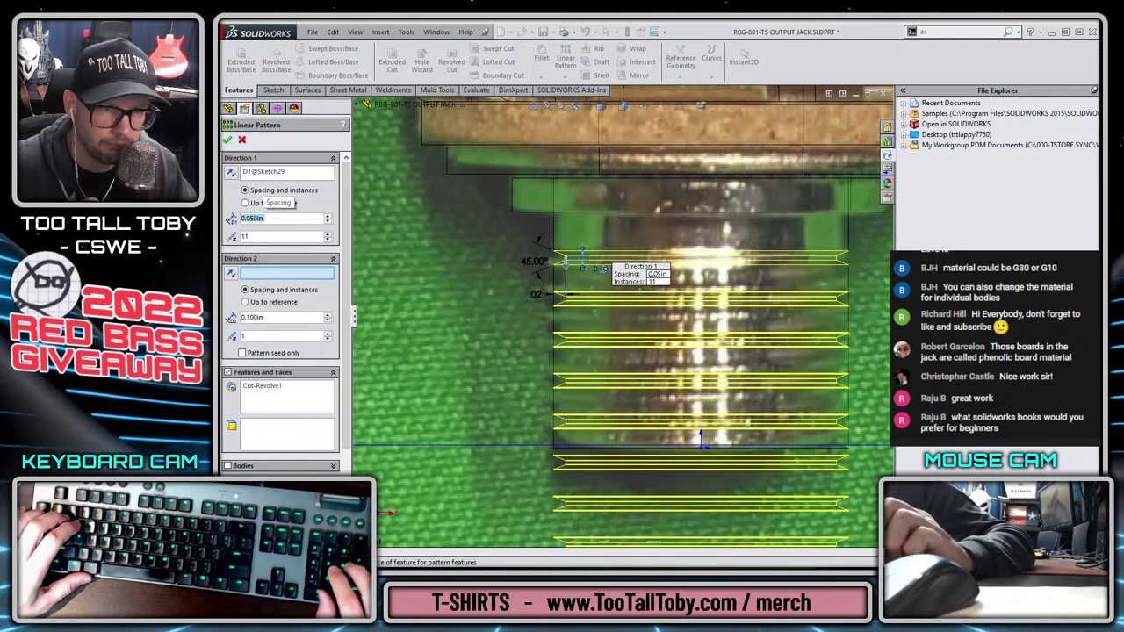
pyautogui.write('.02')
pyautogui.press('Return')
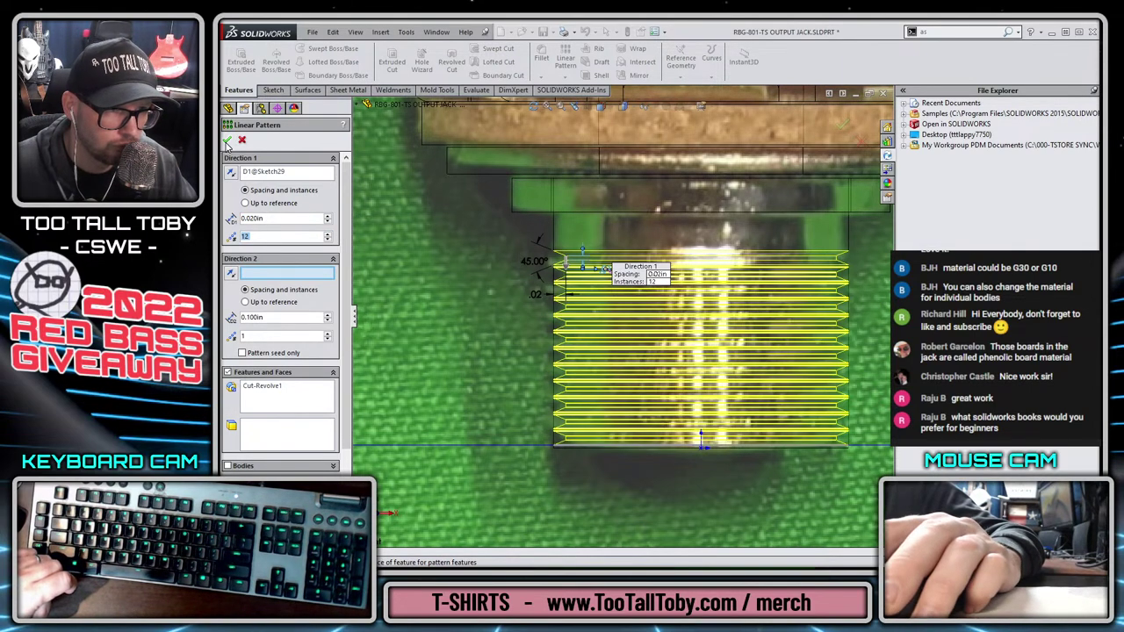
pyautogui.press('Return')
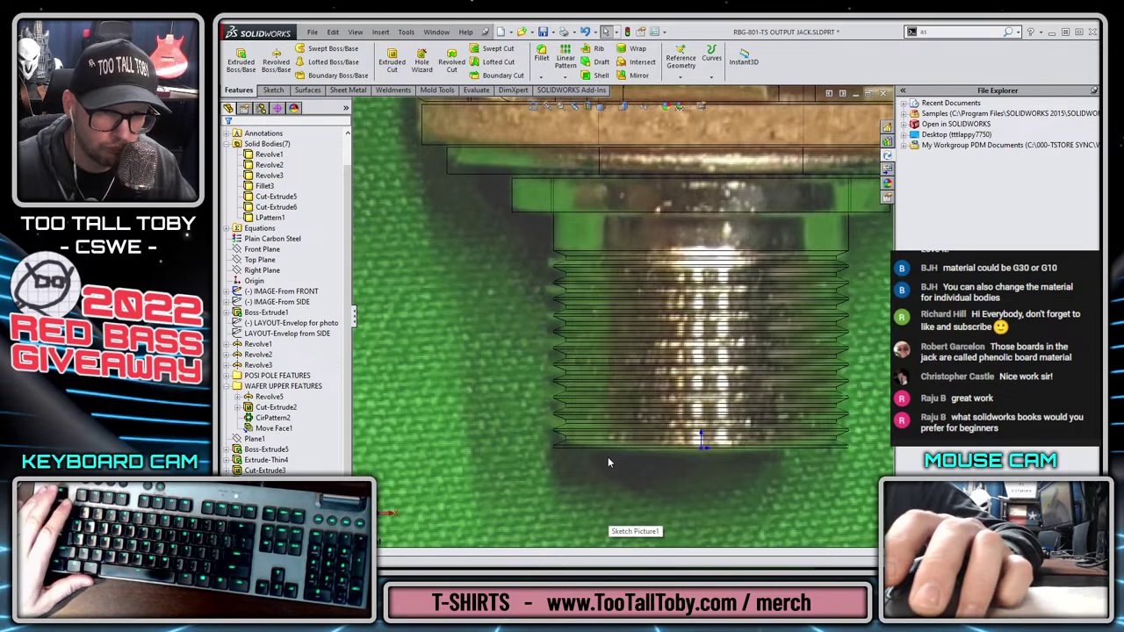
# Roll the model back to the state before the groove's linear pattern
pyautogui.scroll(-3, 607, 456)
pyautogui.scroll(1, 673, 453)
pyautogui.click(279, 470)
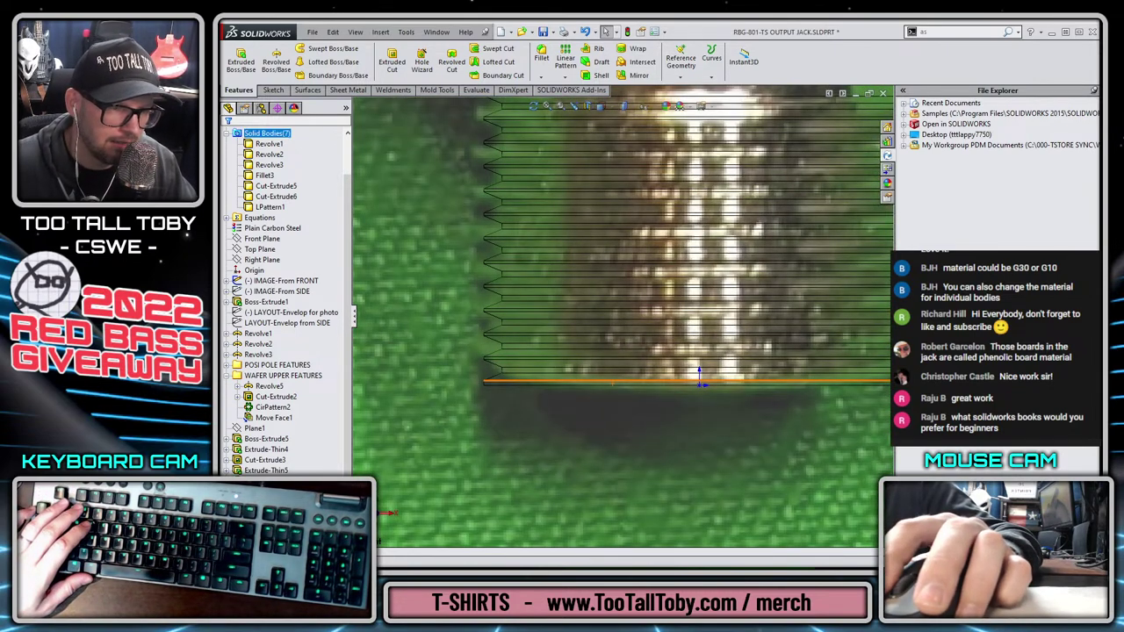
pyautogui.hotkey('ctrl', 'z')
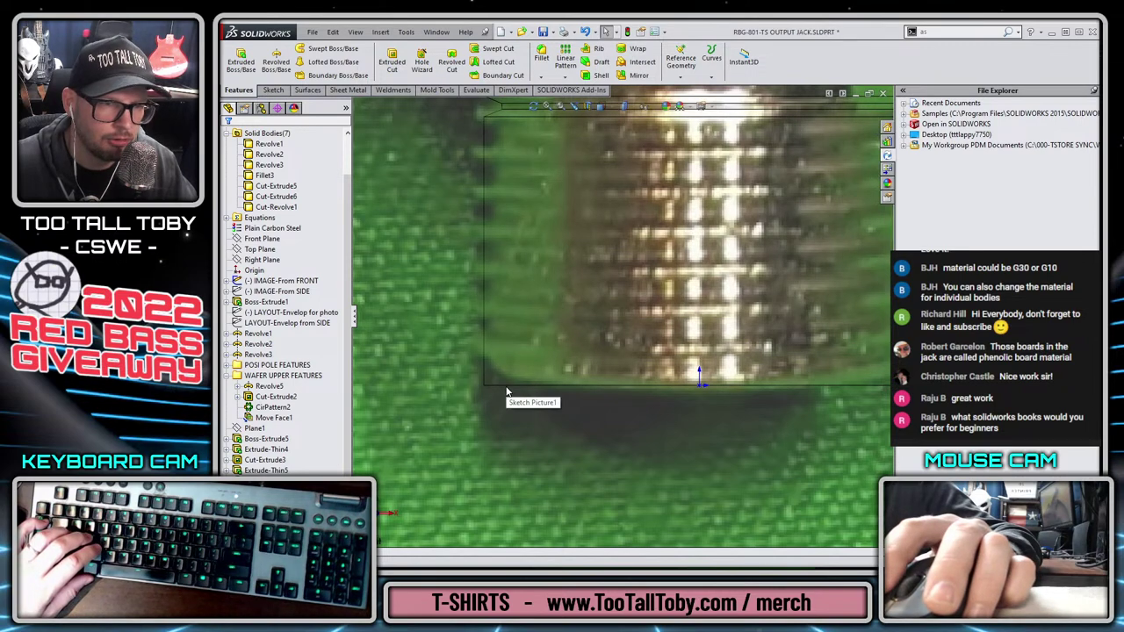
# Chamfer the barrel's bottom circular edge 0.02 in at 45° and restore the rolled-back groove pattern
pyautogui.click(516, 383)
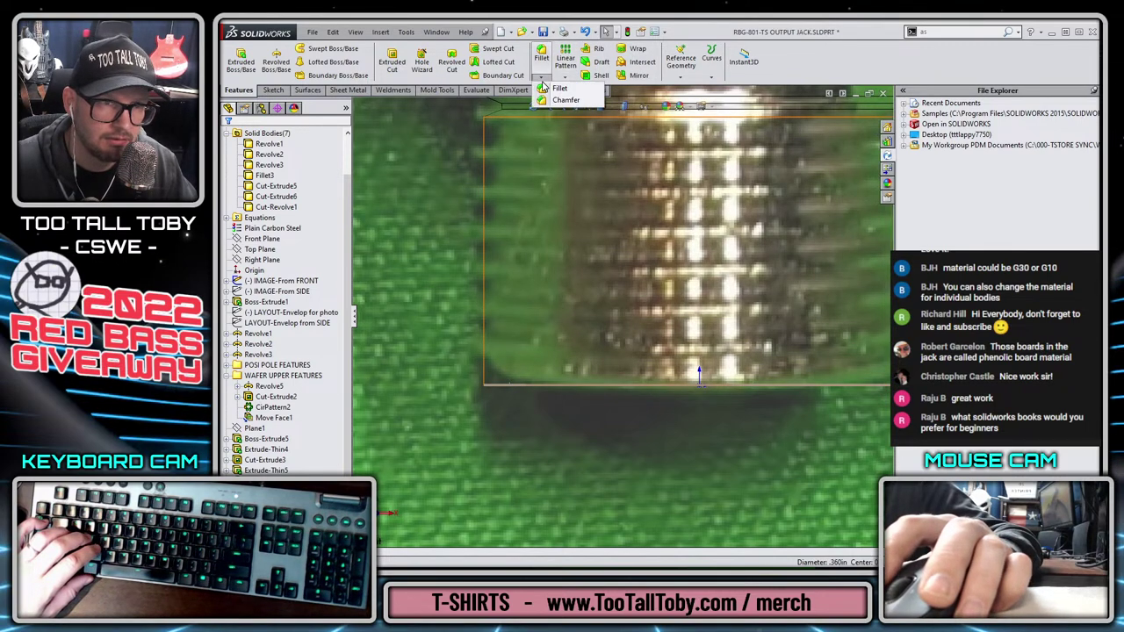
pyautogui.click(553, 101)
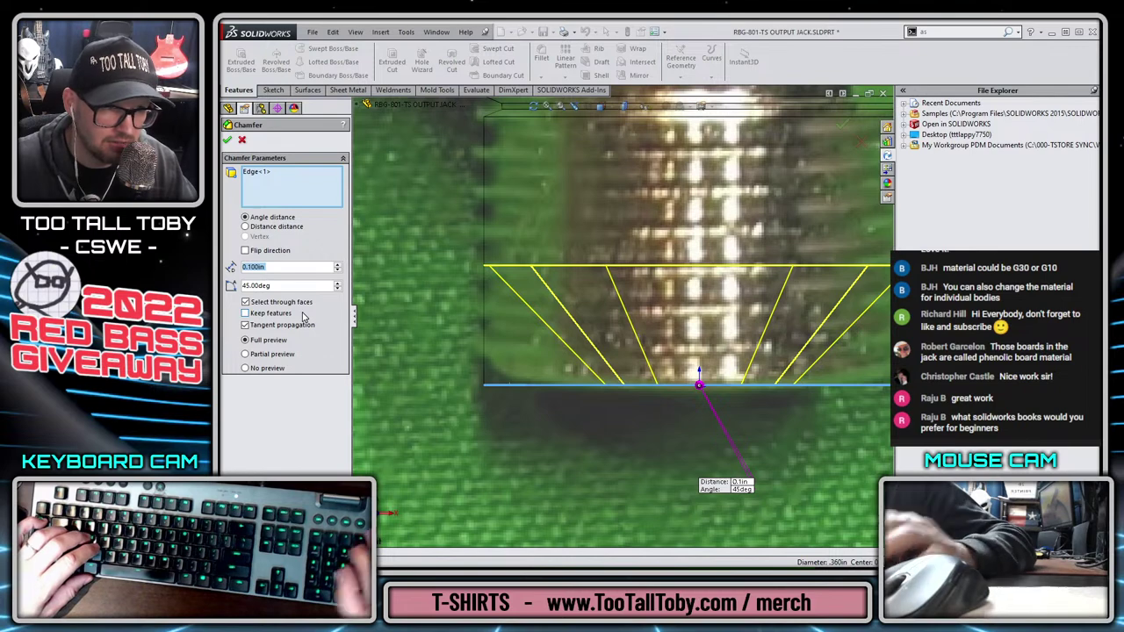
pyautogui.write('0.03')
pyautogui.press('Return')
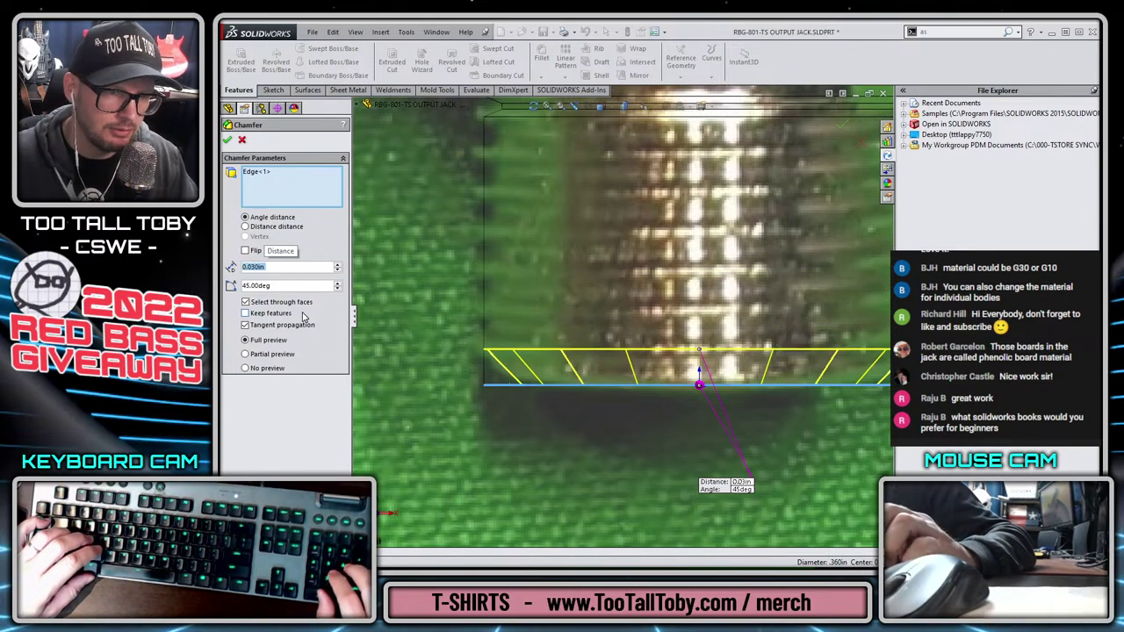
pyautogui.write('0.02')
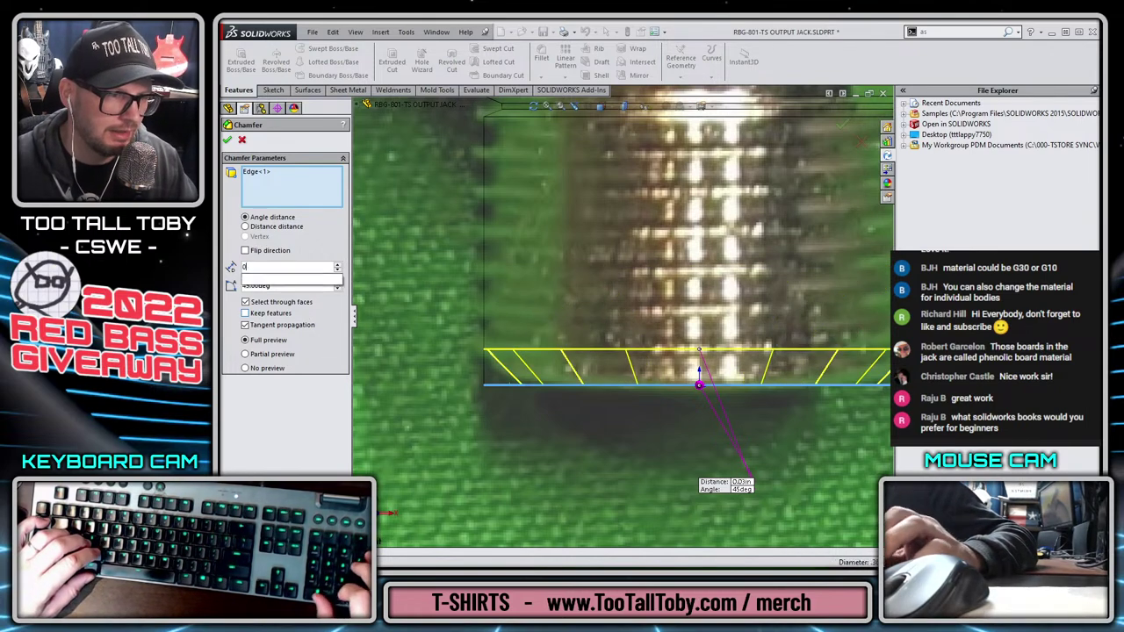
pyautogui.press('Return')
pyautogui.press('Return')
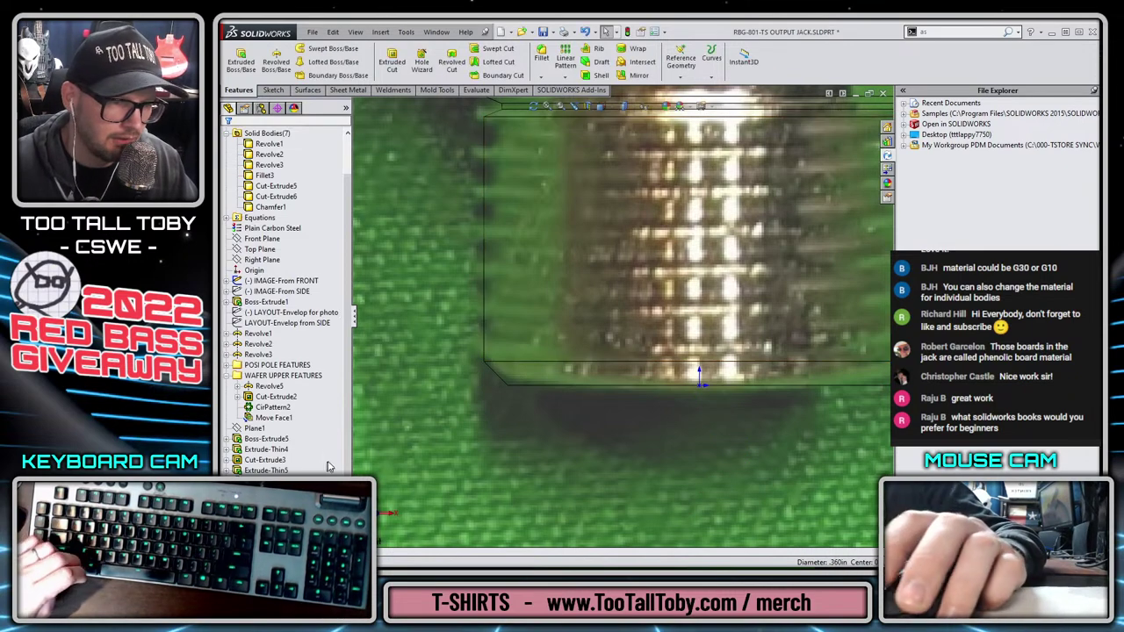
pyautogui.scroll(10, 540, 361)
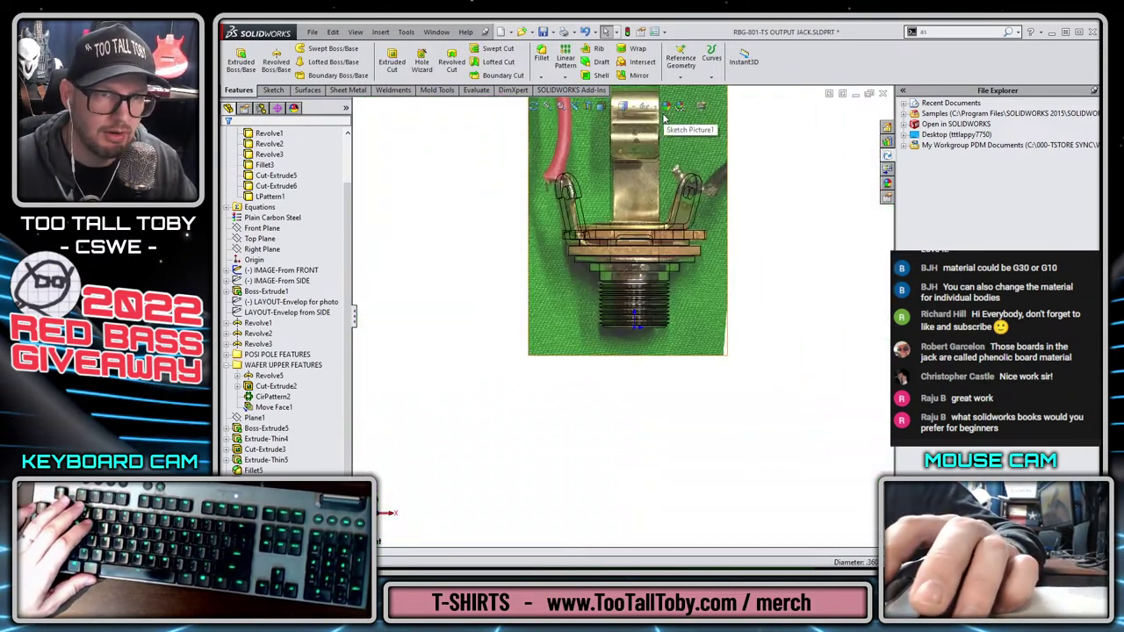
# Hide the IMAGE-From FRONT sketch and display the model shaded with edges
pyautogui.click(263, 270)
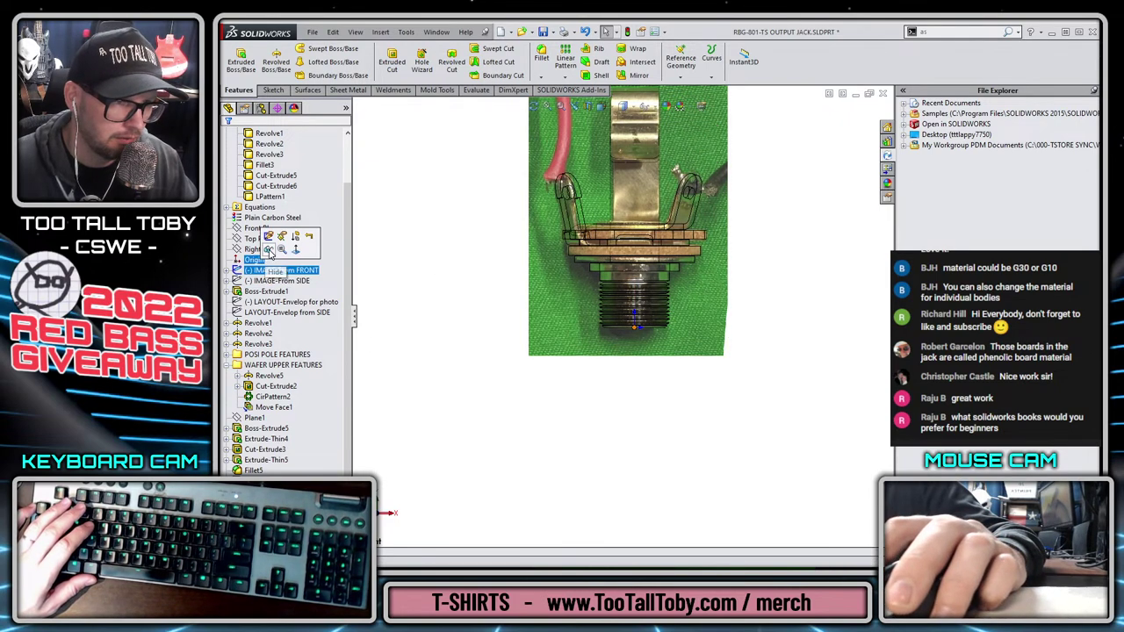
pyautogui.click(268, 250)
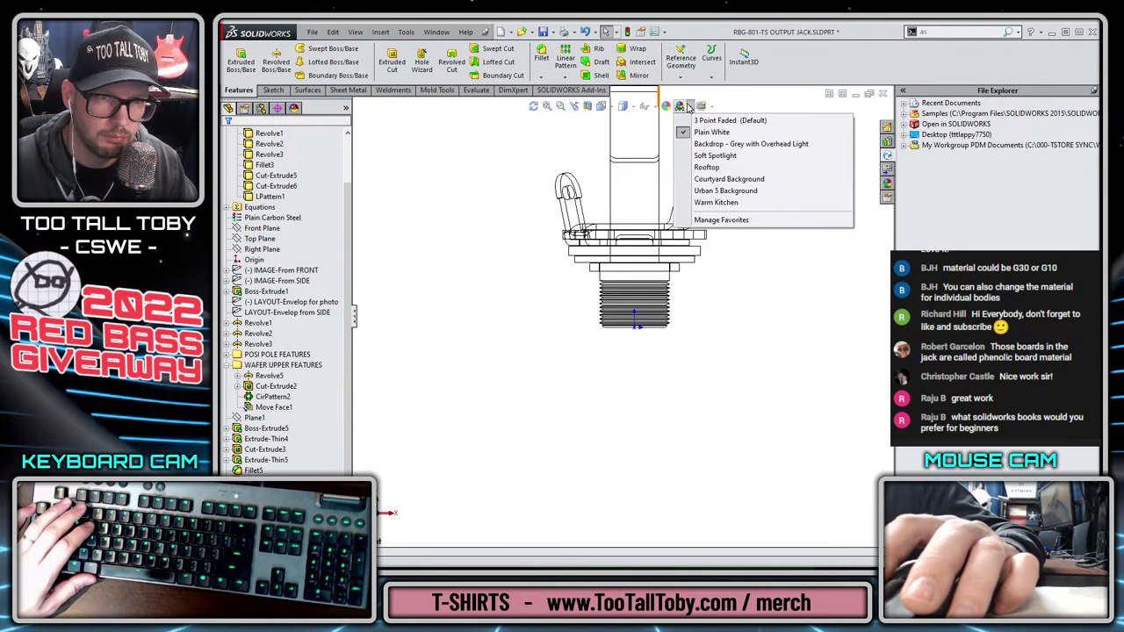
pyautogui.moveTo(650, 109)
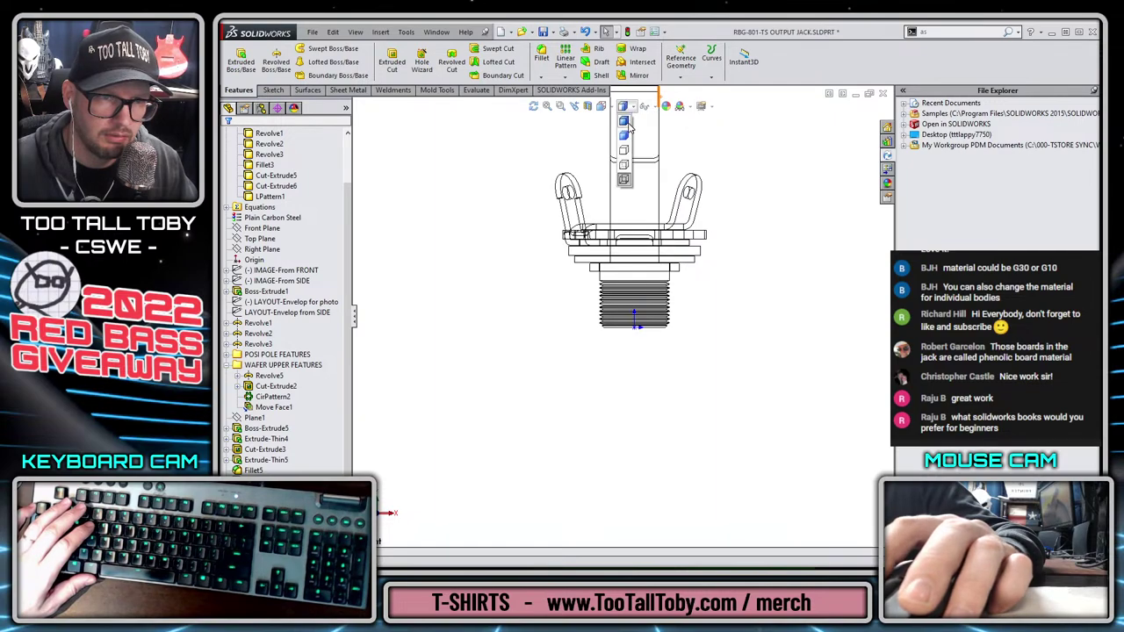
pyautogui.scroll(-8, 642, 302)
pyautogui.moveTo(642, 301); pyautogui.dragTo(604, 242, button='middle')
pyautogui.hotkey('ctrl', '1')
pyautogui.scroll(-3, 632, 475)
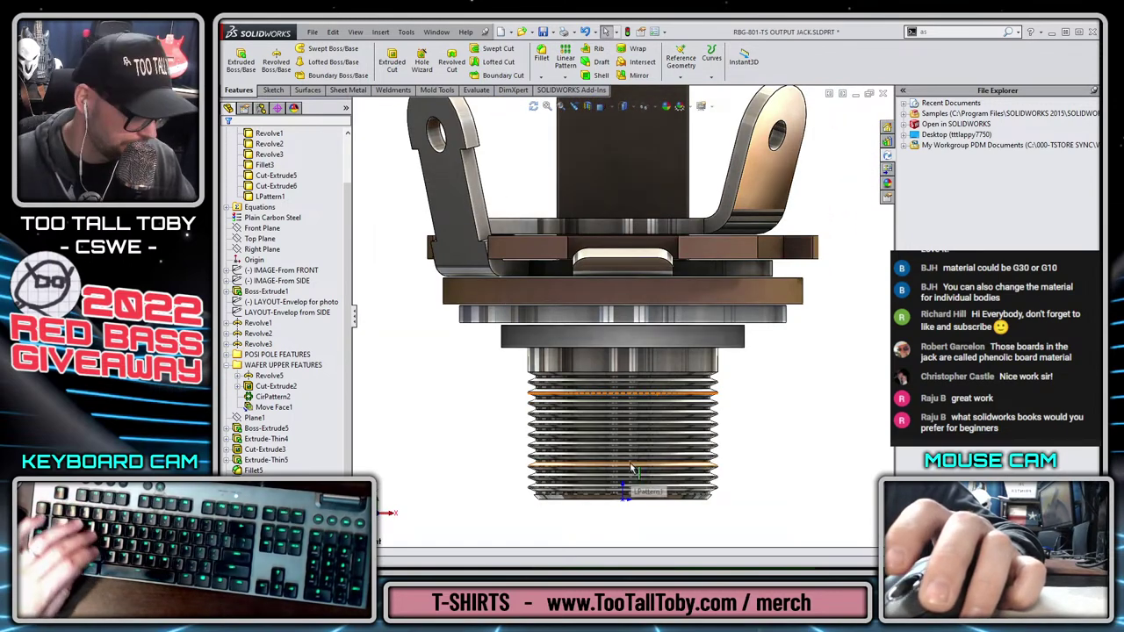
pyautogui.scroll(3, 727, 365)
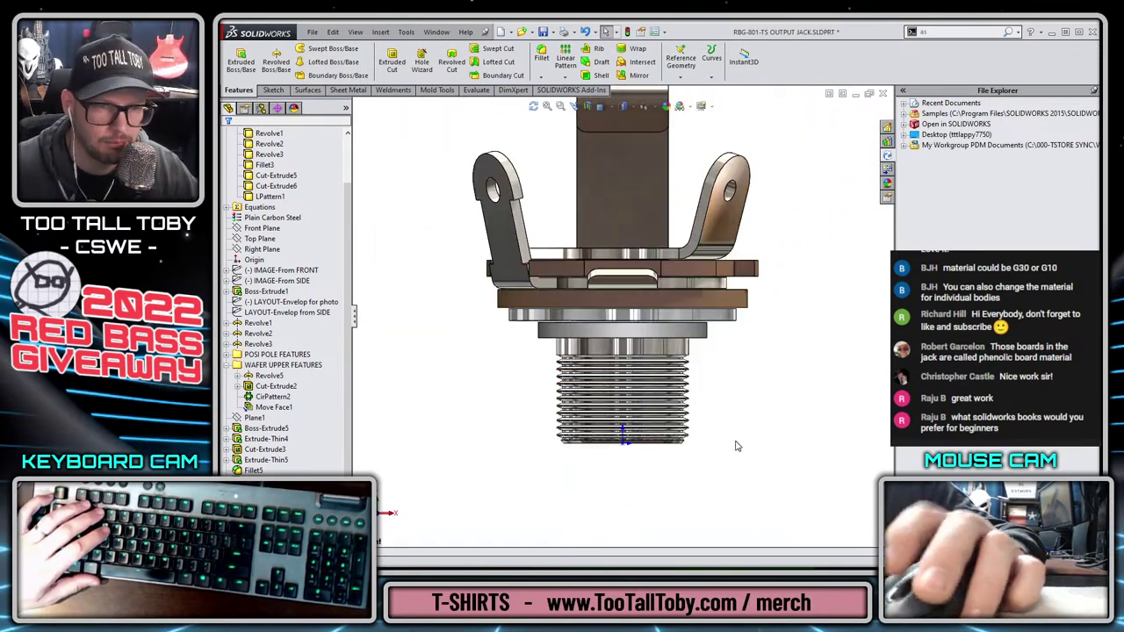
# Sketch a 0.25 in diameter circle centered on the origin on the barrel's flat end face
pyautogui.moveTo(737, 381); pyautogui.dragTo(693, 419, button='middle')
pyautogui.click(645, 339)
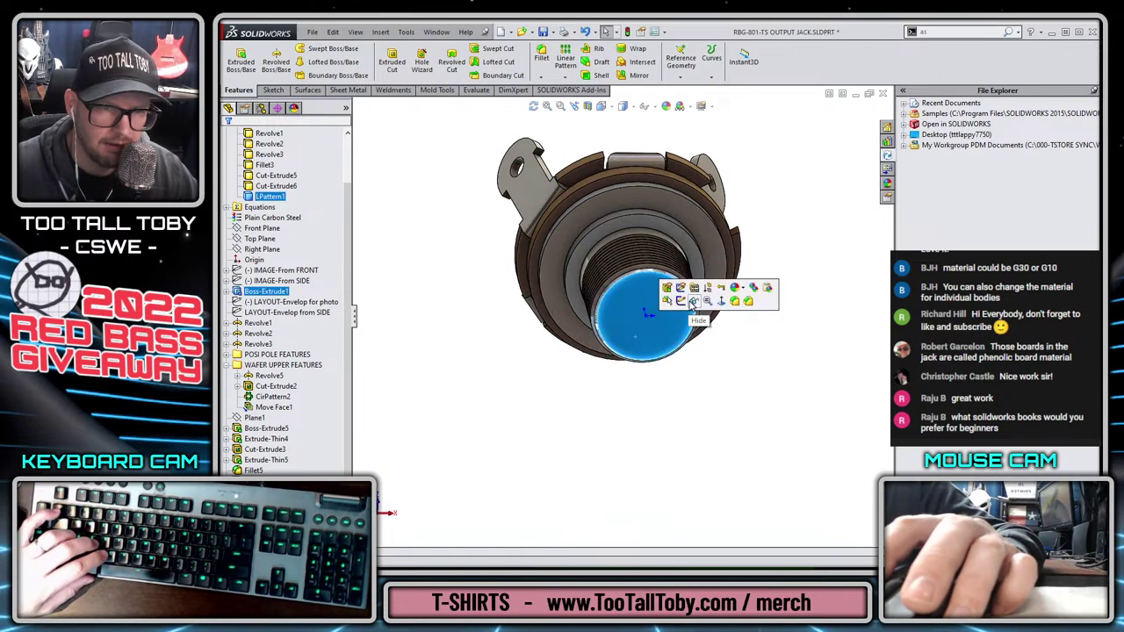
pyautogui.press('s')
pyautogui.click(707, 383)
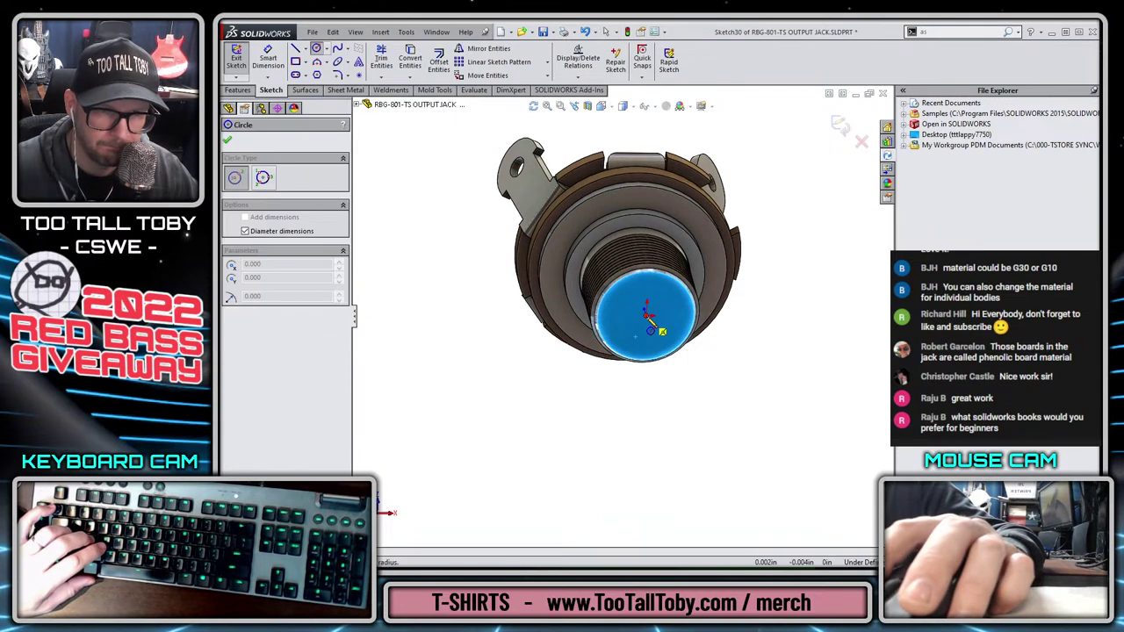
pyautogui.click(650, 325)
pyautogui.click(658, 350)
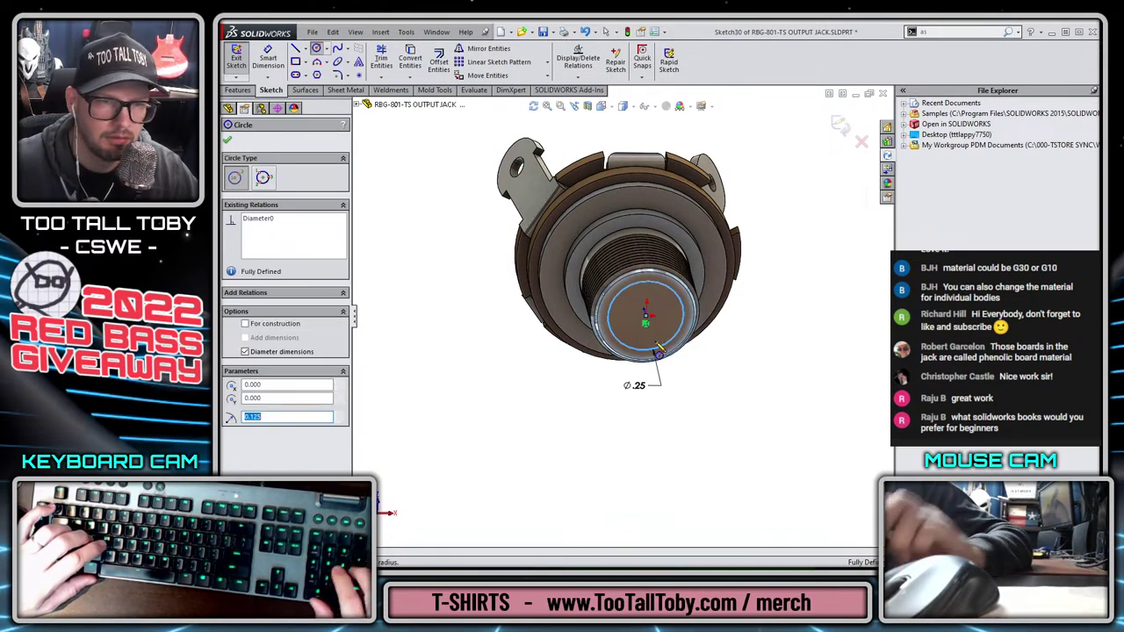
# Cut-extrude the circle through the barrel up to the upper face of the lug plate, using Up To Surface
pyautogui.press('s')
pyautogui.click(676, 391)
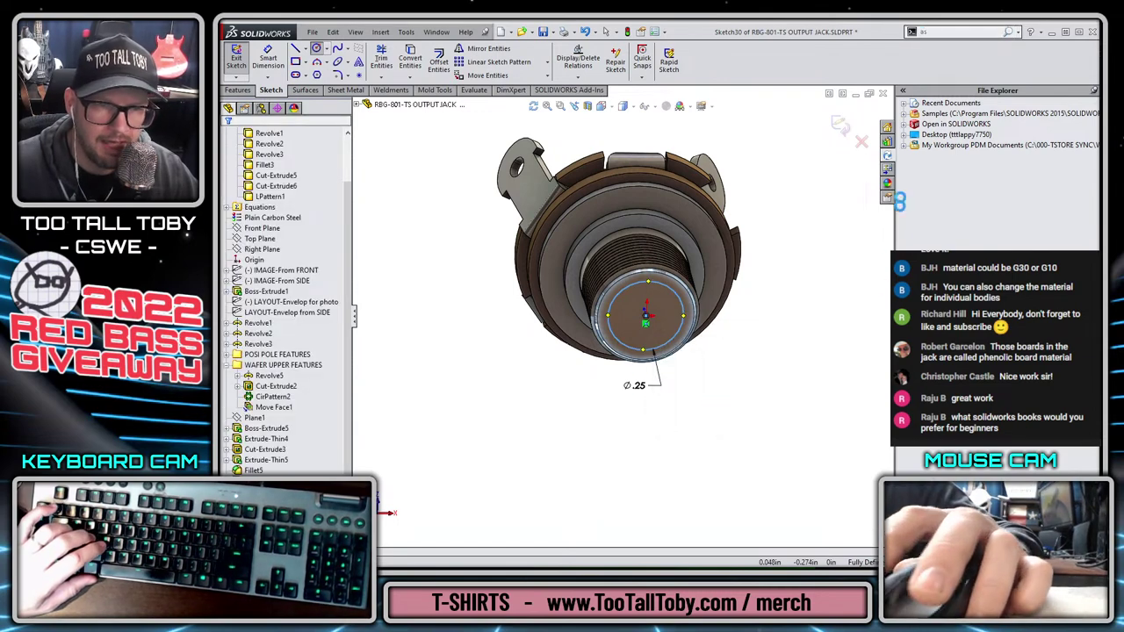
pyautogui.rightClick(787, 254)
pyautogui.click(825, 401)
pyautogui.moveTo(831, 401); pyautogui.dragTo(672, 375, button='middle')
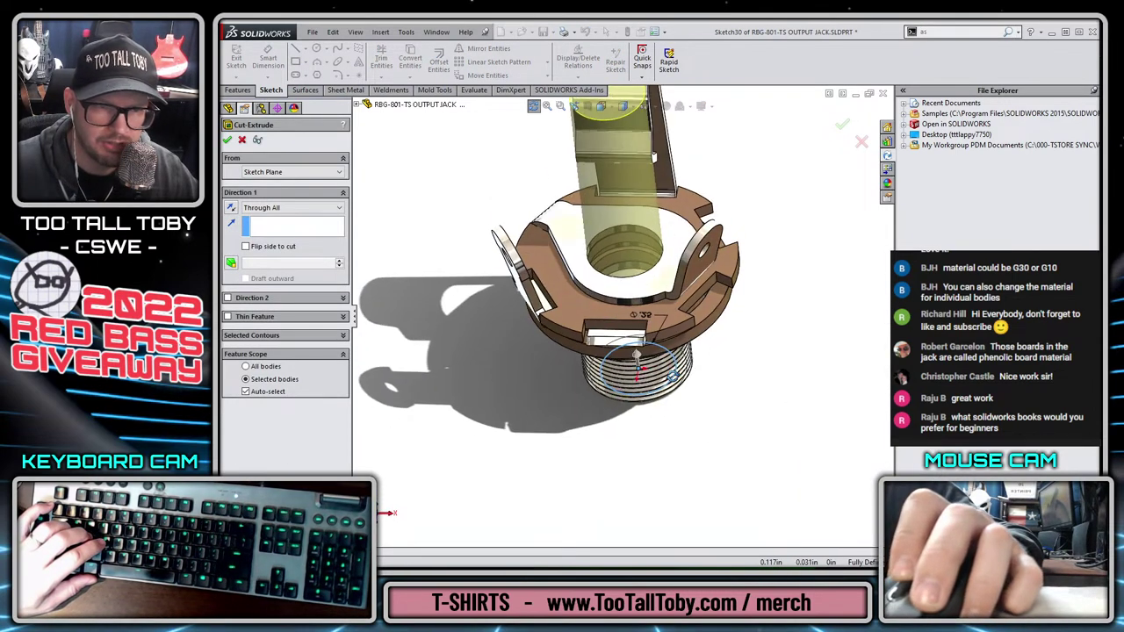
pyautogui.click(281, 209)
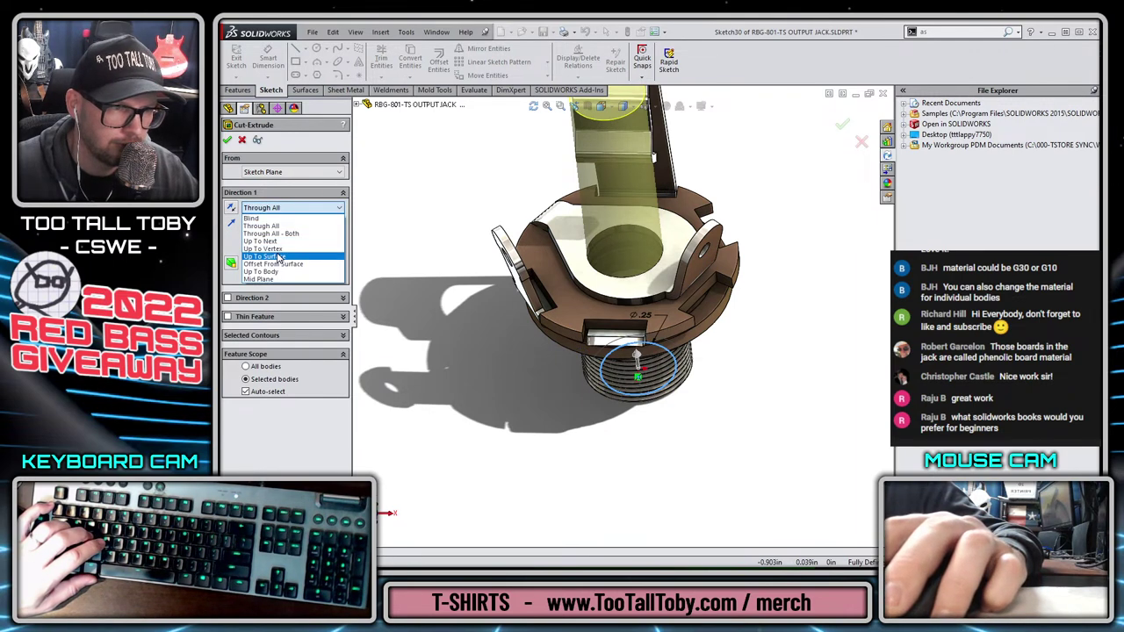
pyautogui.click(277, 256)
pyautogui.click(587, 240)
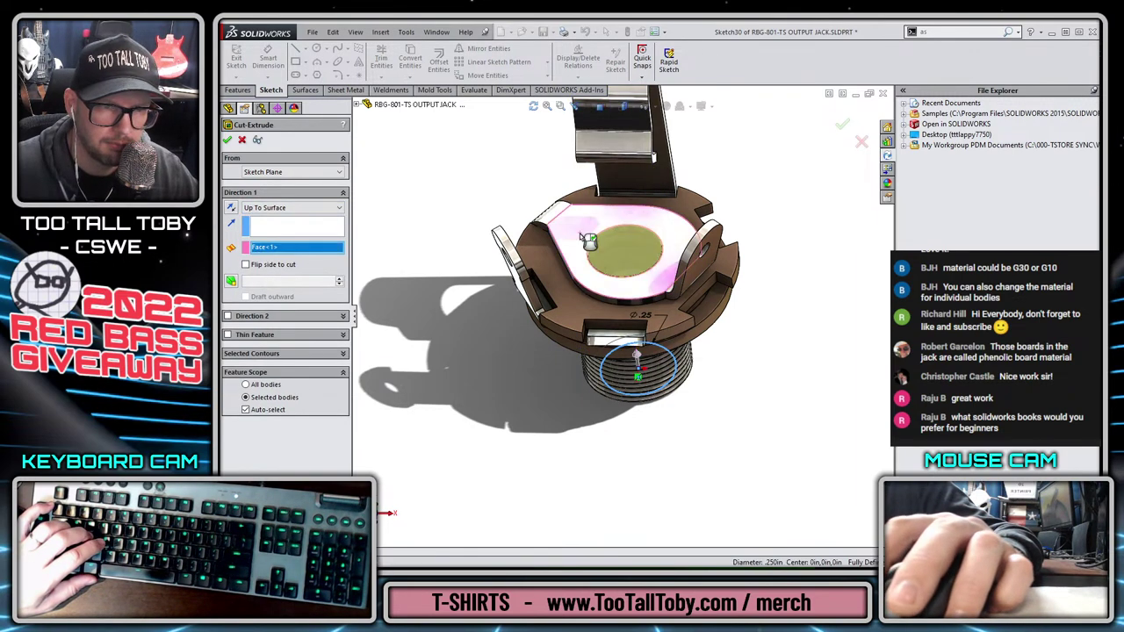
pyautogui.rightClick(414, 186)
# Save the output jack part and check it in to the Workgroup PDM vault
pyautogui.scroll(3, 783, 309)
pyautogui.moveTo(754, 309); pyautogui.dragTo(728, 273, button='middle')
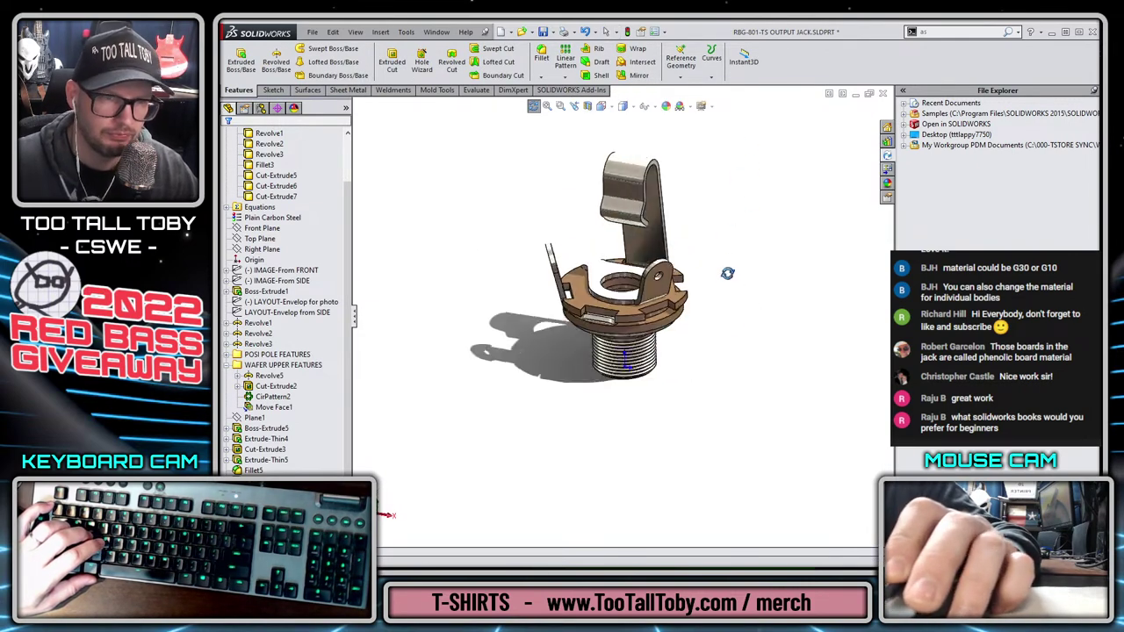
pyautogui.scroll(-5, 727, 263)
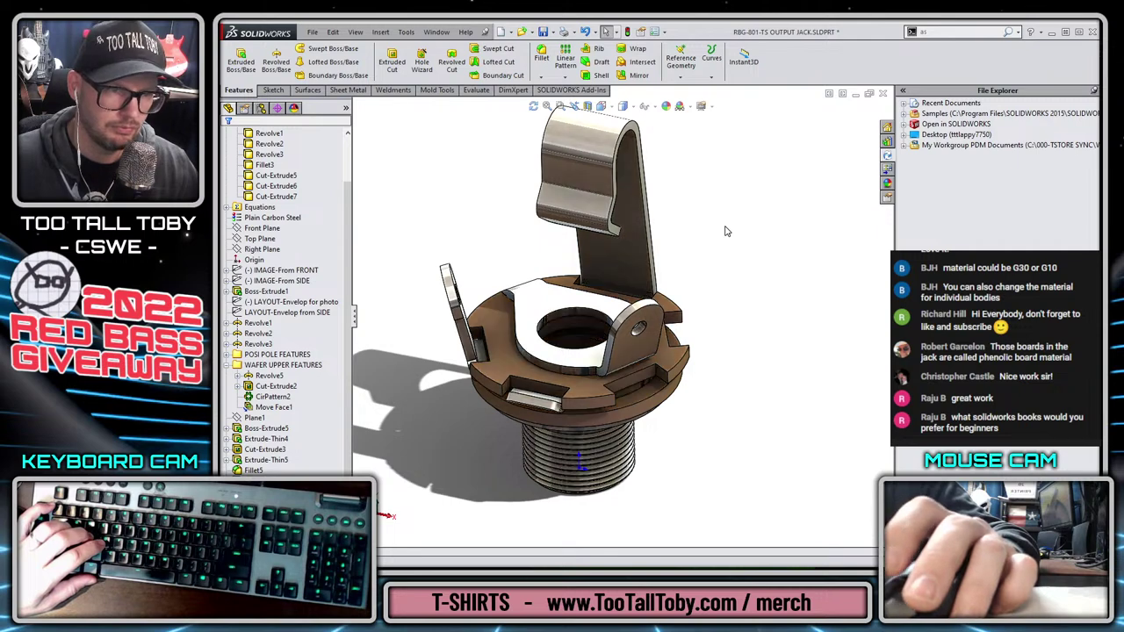
pyautogui.scroll(2, 725, 231)
pyautogui.press('Escape')
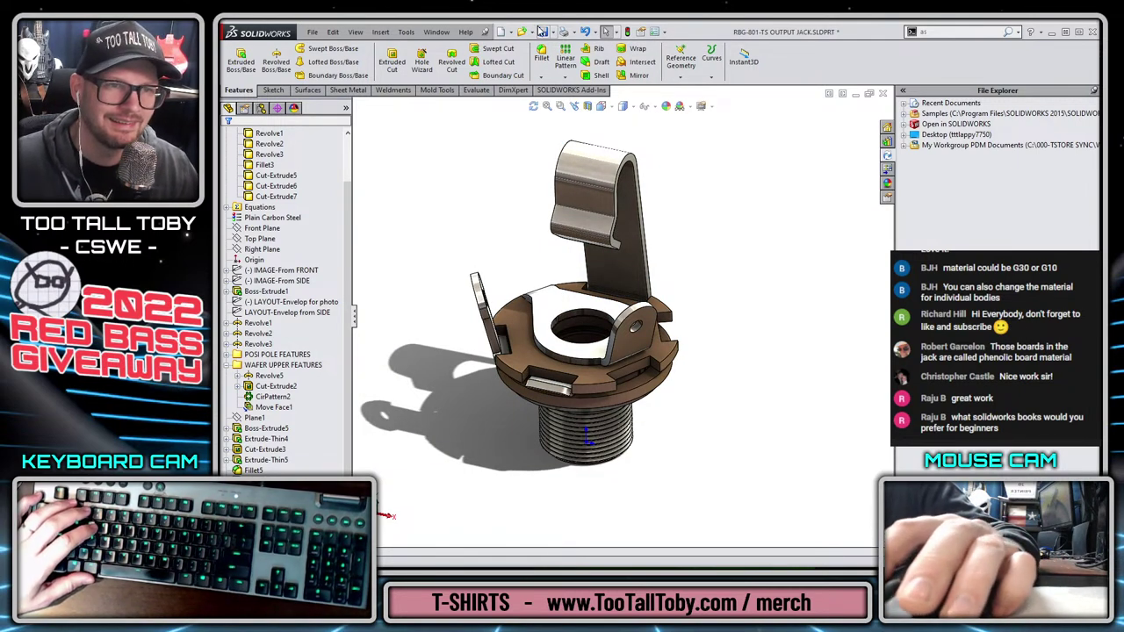
pyautogui.hotkey('ctrl', 'Tab')
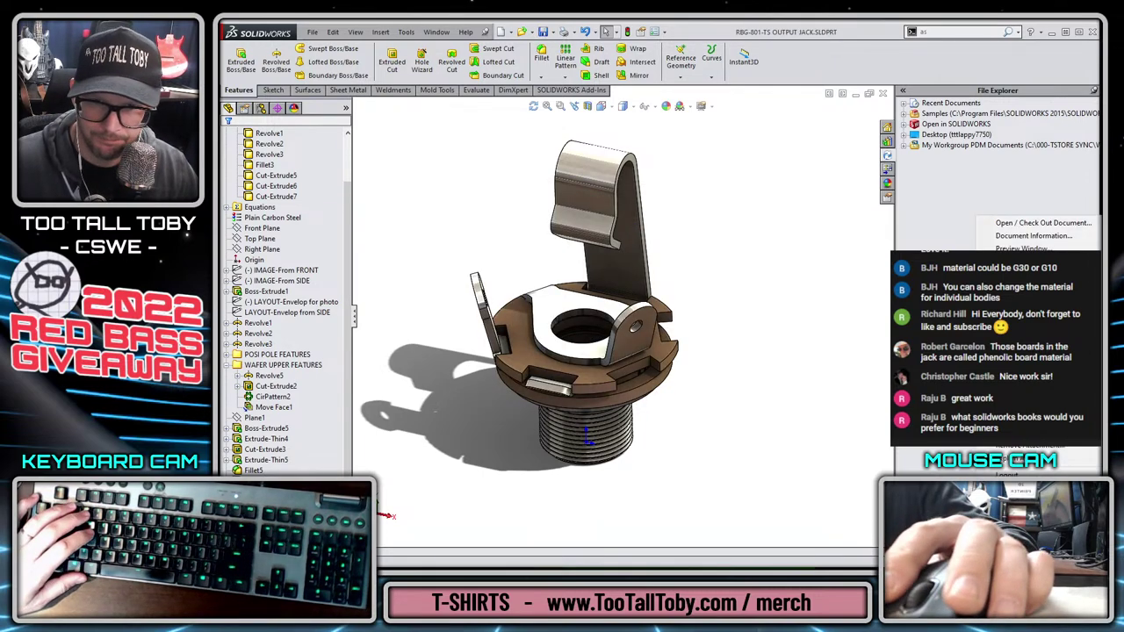
pyautogui.click(1019, 275)
pyautogui.click(313, 461)
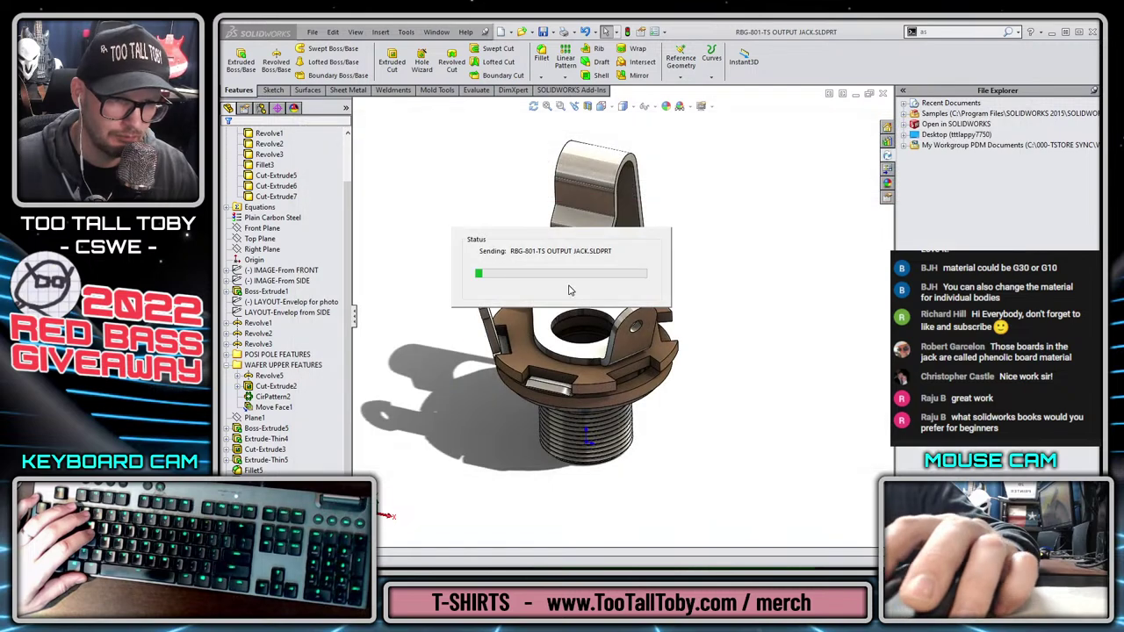
# Insert the RBG-801-TS OUTPUT JACK part into the body sub assembly, placing it freely in front of the jack cover plate
pyautogui.hotkey('ctrl', 'Tab')
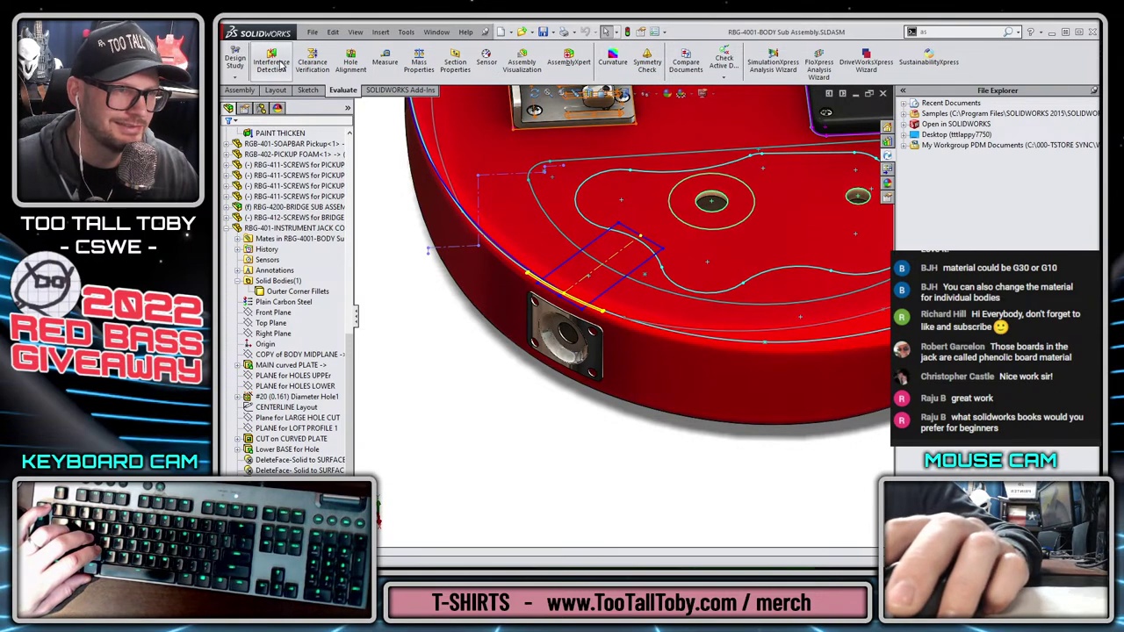
pyautogui.click(253, 90)
pyautogui.click(286, 61)
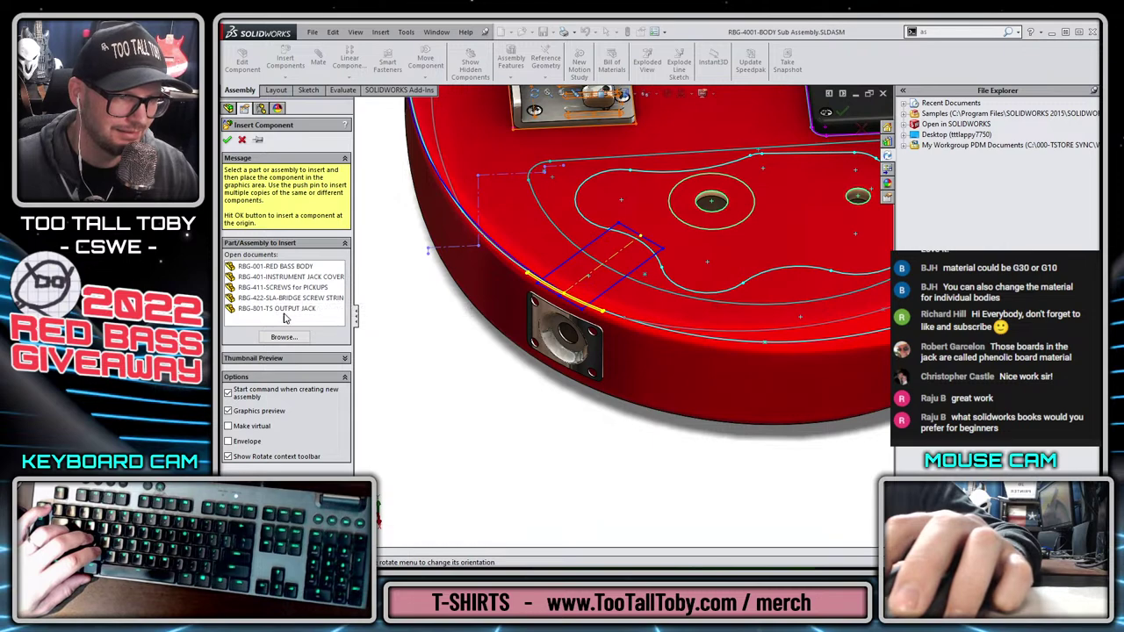
pyautogui.click(286, 310)
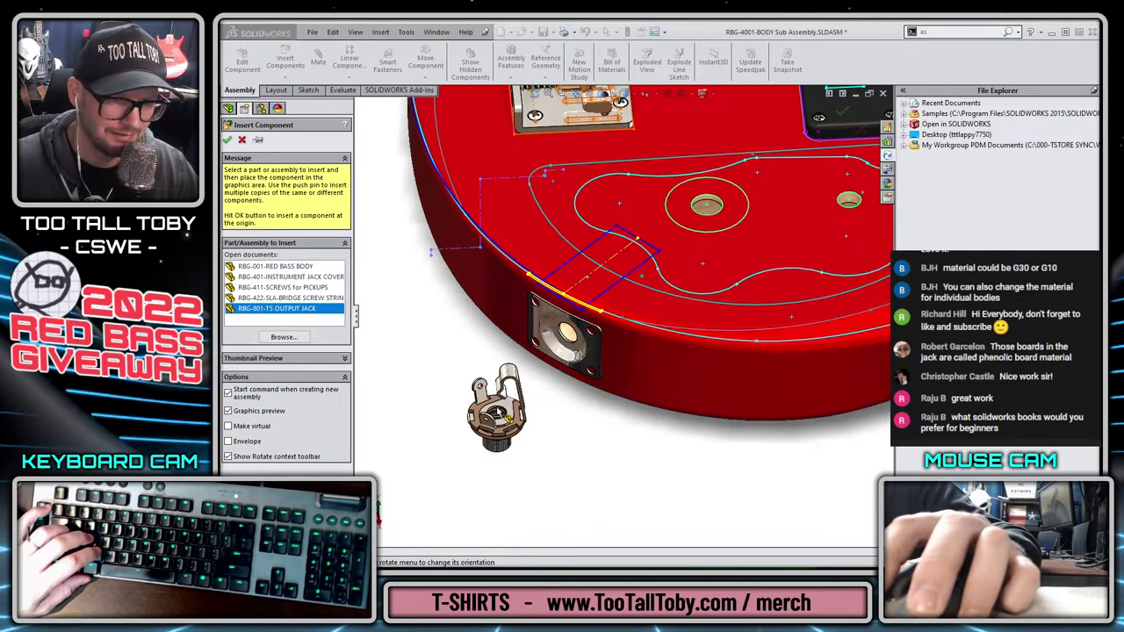
pyautogui.click(436, 285)
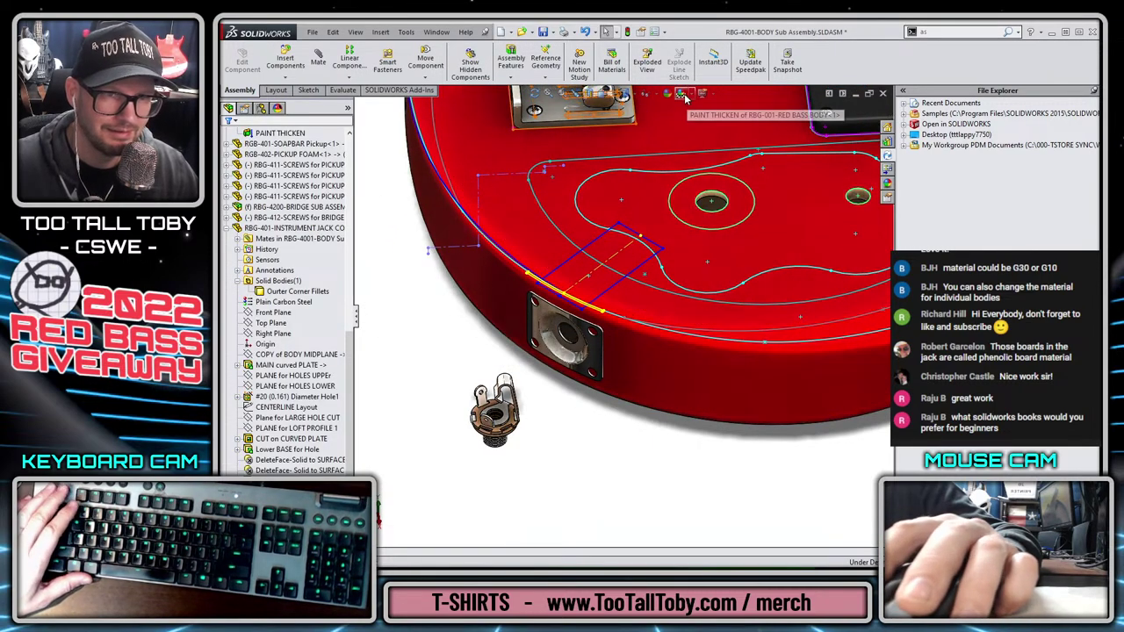
pyautogui.click(713, 93)
pyautogui.click(717, 144)
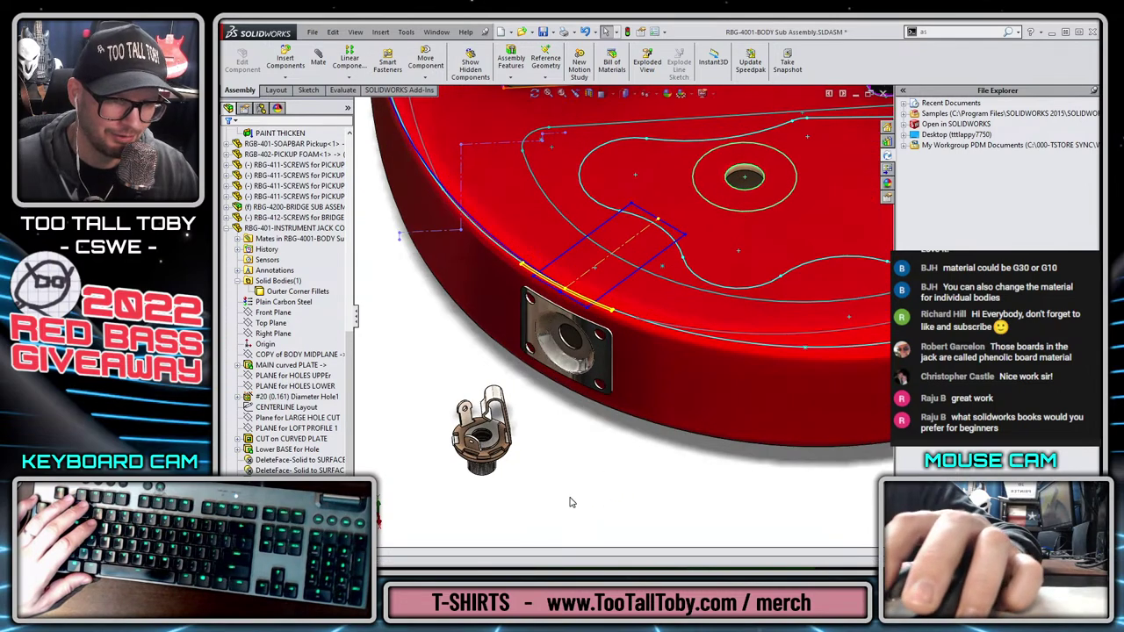
# Add a concentric mate between the output jack's cylindrical face and the hole in the jack cover plate
pyautogui.scroll(5, 610, 402)
pyautogui.keyDown('ctrl'); pyautogui.moveTo(641, 338); pyautogui.dragTo(548, 348, button='middle'); pyautogui.keyUp('ctrl')
pyautogui.scroll(-2, 548, 348)
pyautogui.scroll(-9, 462, 359)
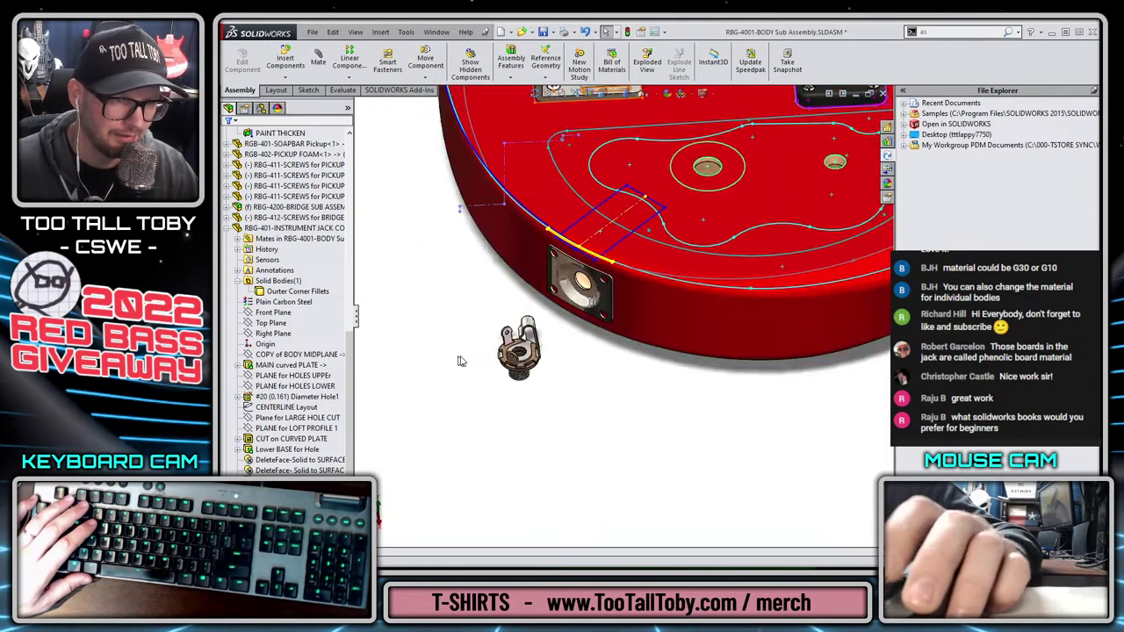
pyautogui.moveTo(587, 350); pyautogui.dragTo(628, 295, button='right')
pyautogui.scroll(5, 532, 381)
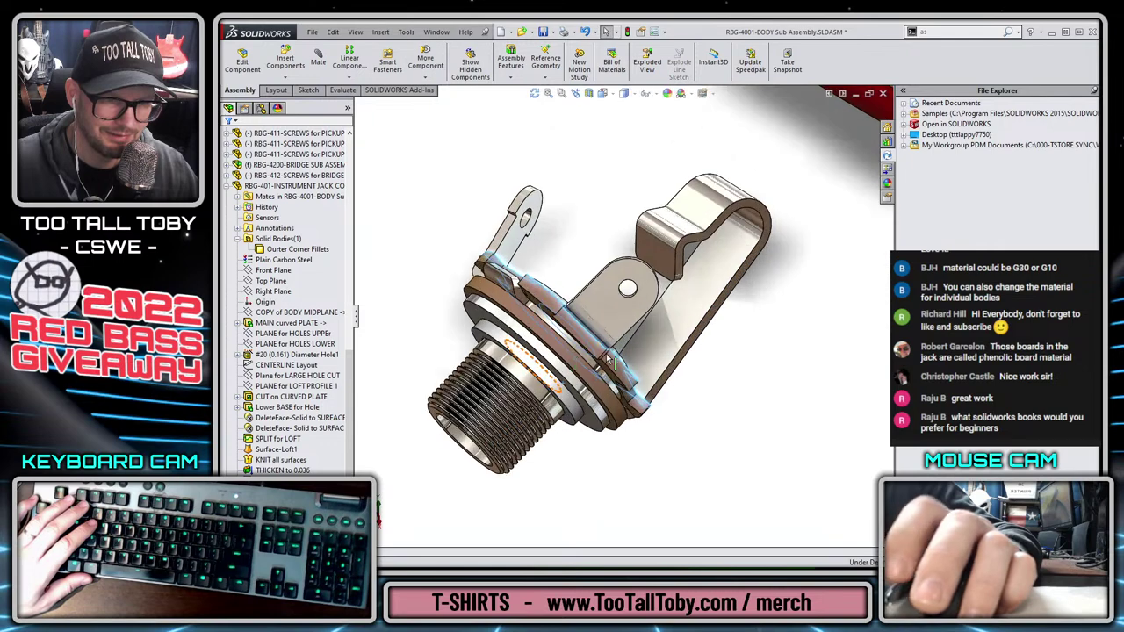
pyautogui.scroll(-5, 694, 228)
pyautogui.scroll(6, 703, 208)
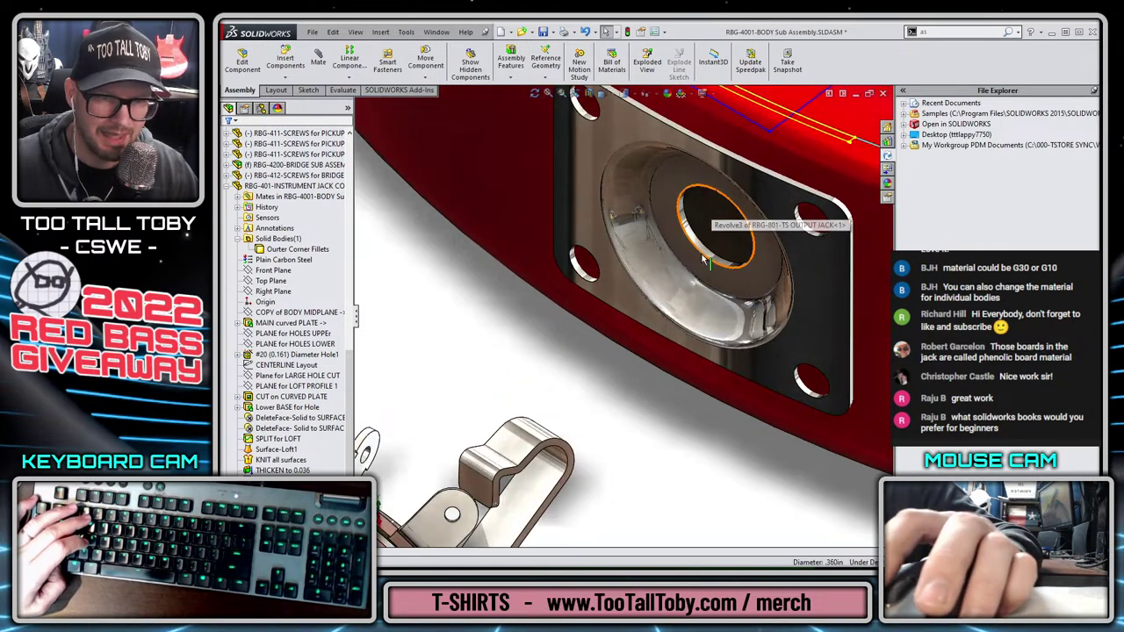
pyautogui.click(743, 236)
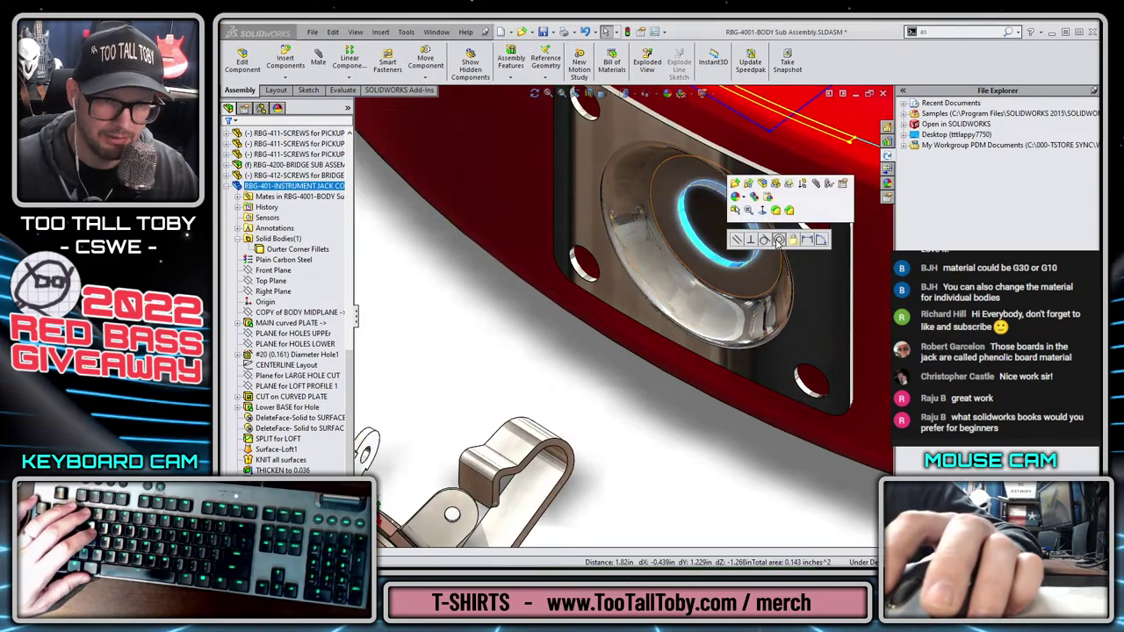
pyautogui.click(778, 239)
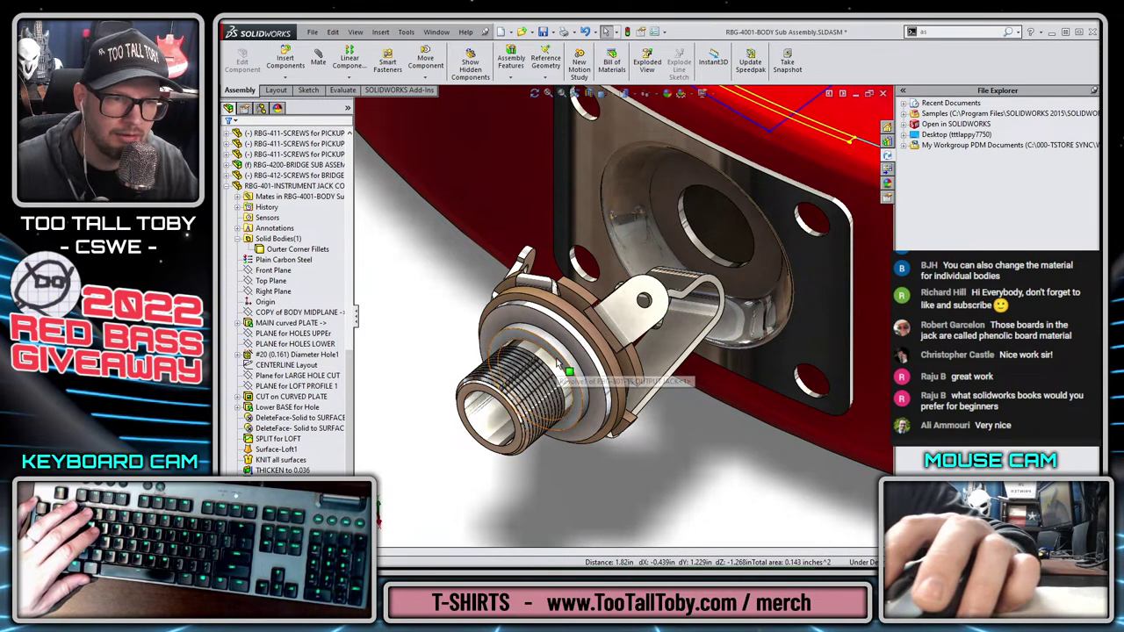
# Mate the hidden back face of the jack cover's recess coincident with the output jack's shoulder face, using Select Other
pyautogui.rightClick(707, 199)
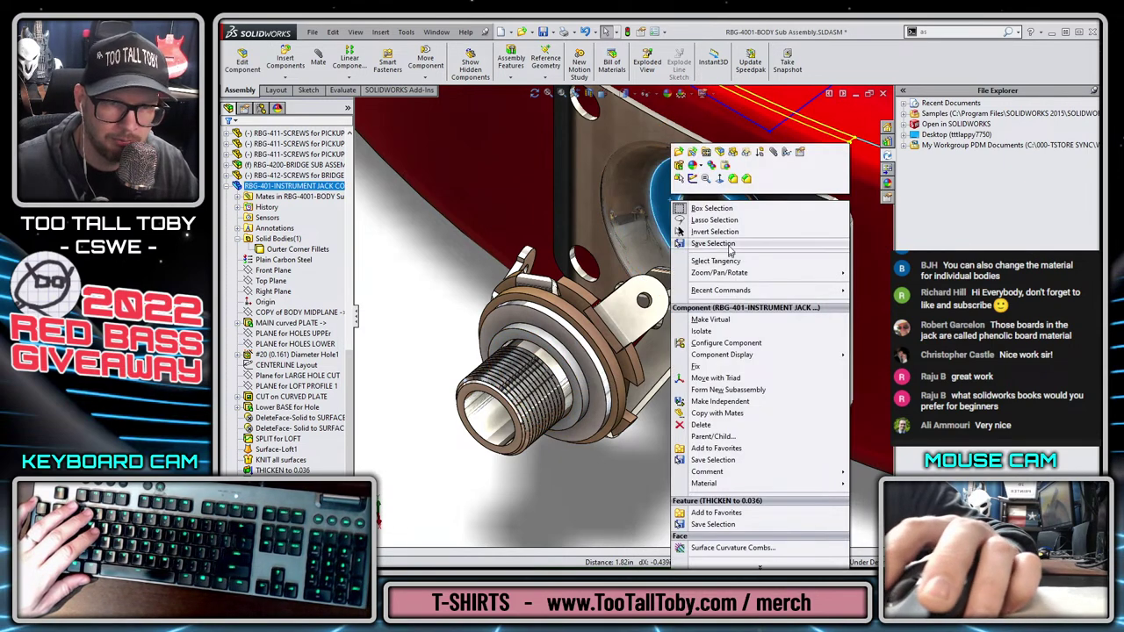
pyautogui.click(682, 180)
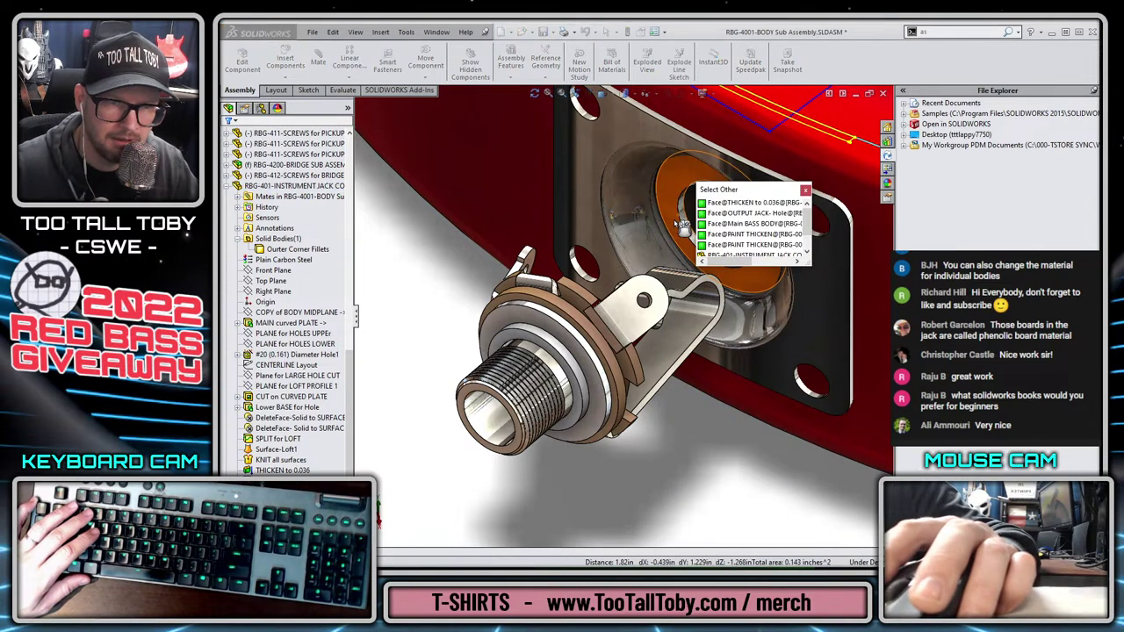
pyautogui.click(691, 222)
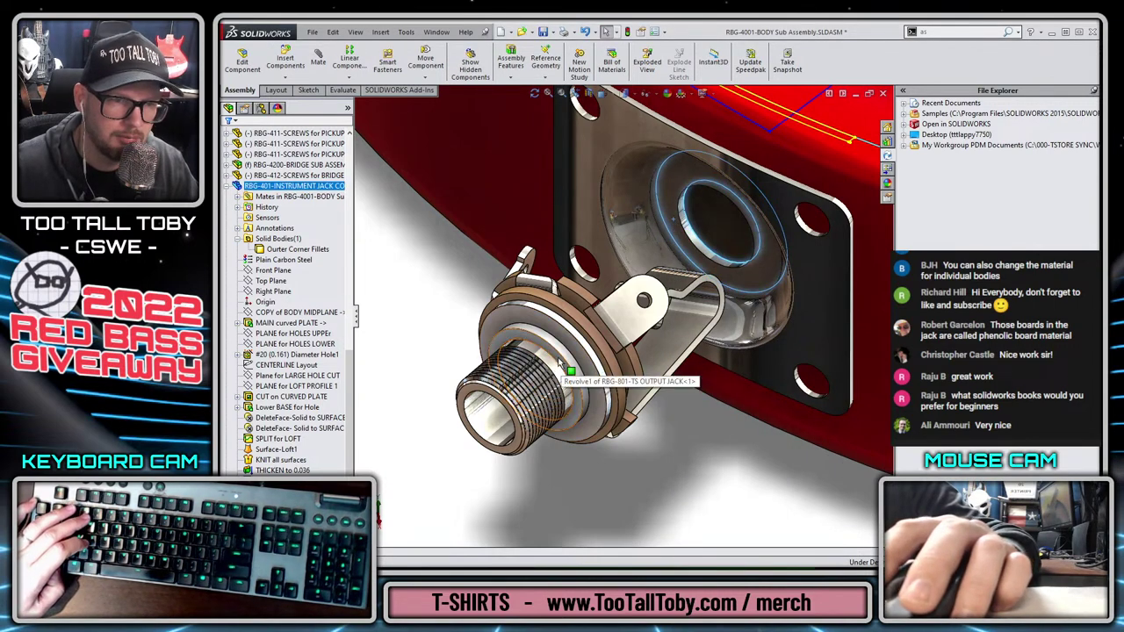
pyautogui.keyDown('ctrl'); pyautogui.click(555, 356); pyautogui.keyUp('ctrl')
pyautogui.click(631, 321)
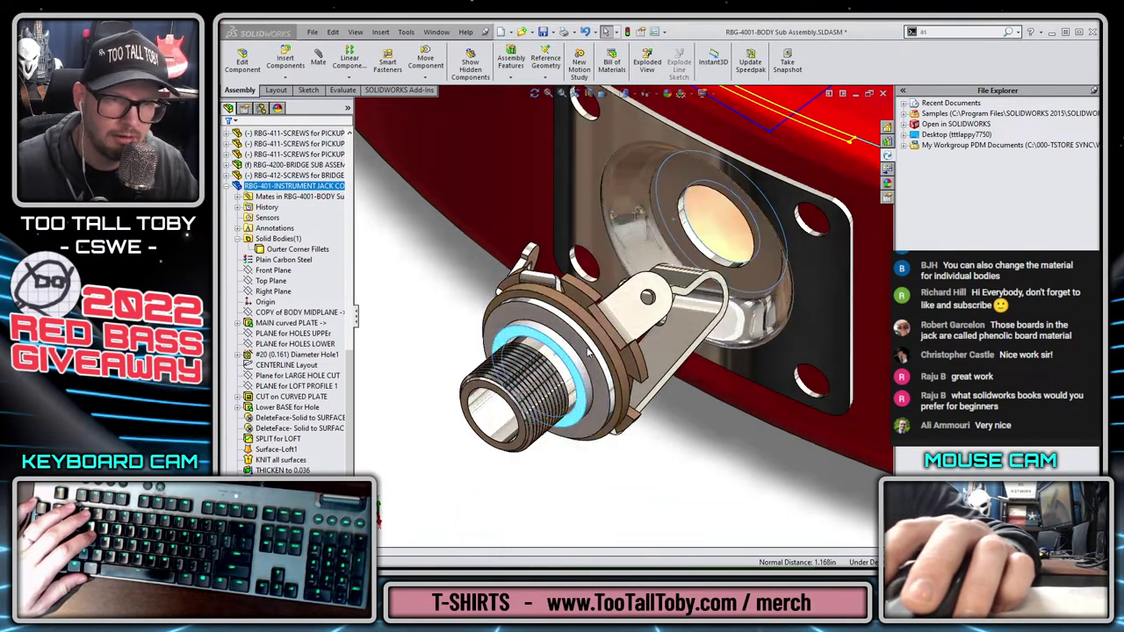
# Examine the mated output jack from outside the cover plate and from inside the body's control cavity
pyautogui.scroll(5, 632, 323)
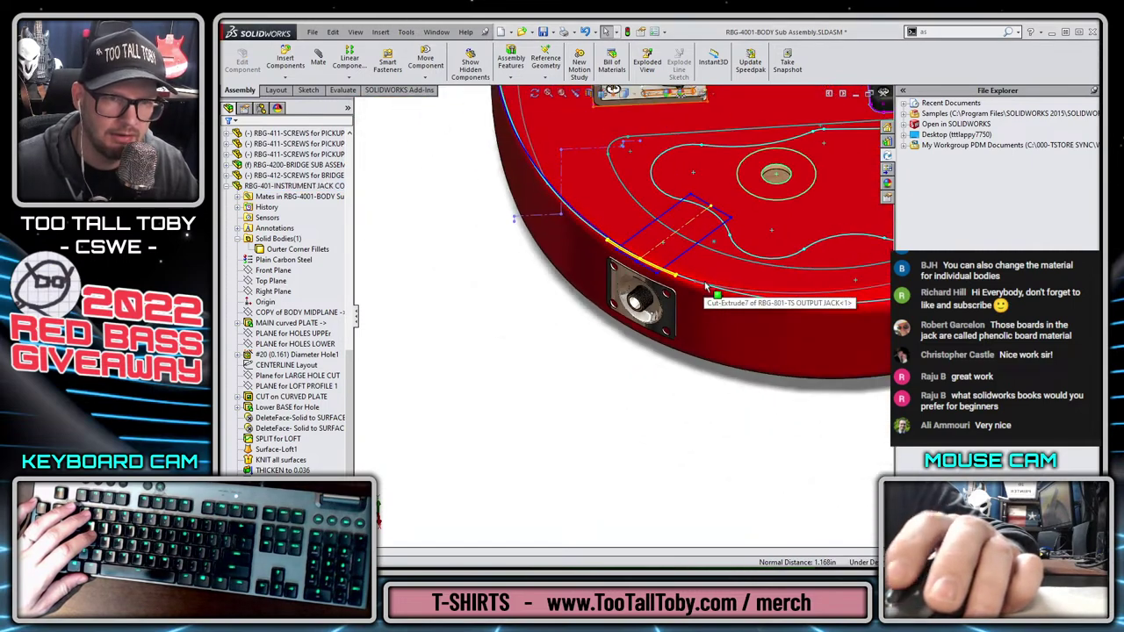
pyautogui.scroll(-3, 646, 283)
pyautogui.middleClick(637, 283)
pyautogui.moveTo(637, 283); pyautogui.dragTo(658, 263, button='middle')
pyautogui.scroll(5, 640, 264)
pyautogui.scroll(-4, 658, 263)
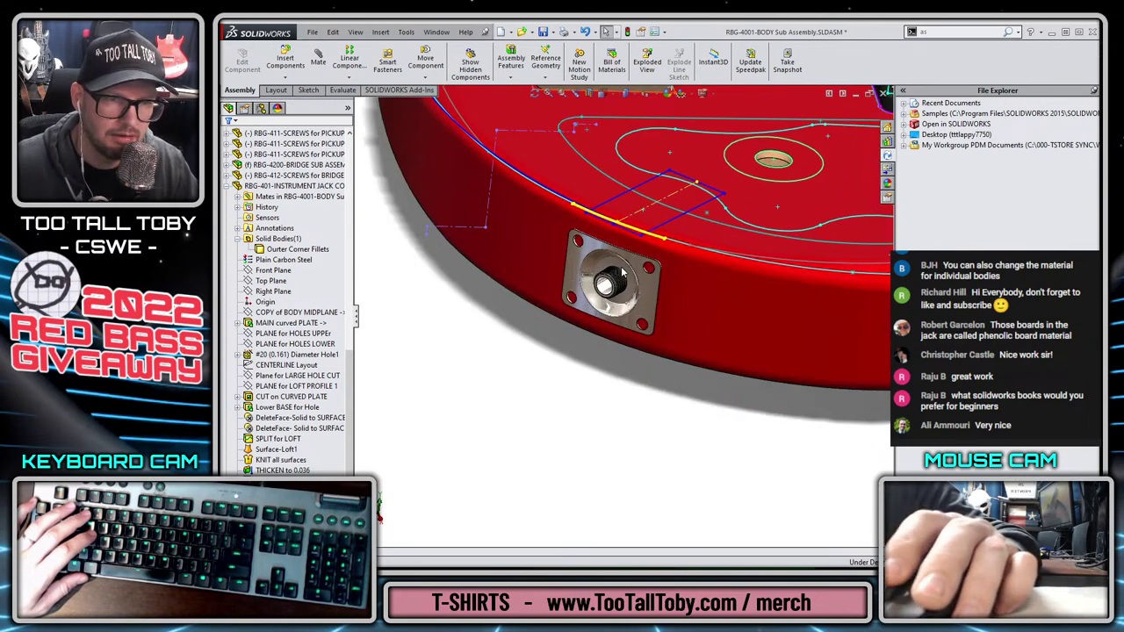
pyautogui.scroll(-2, 665, 275)
pyautogui.scroll(-3, 672, 237)
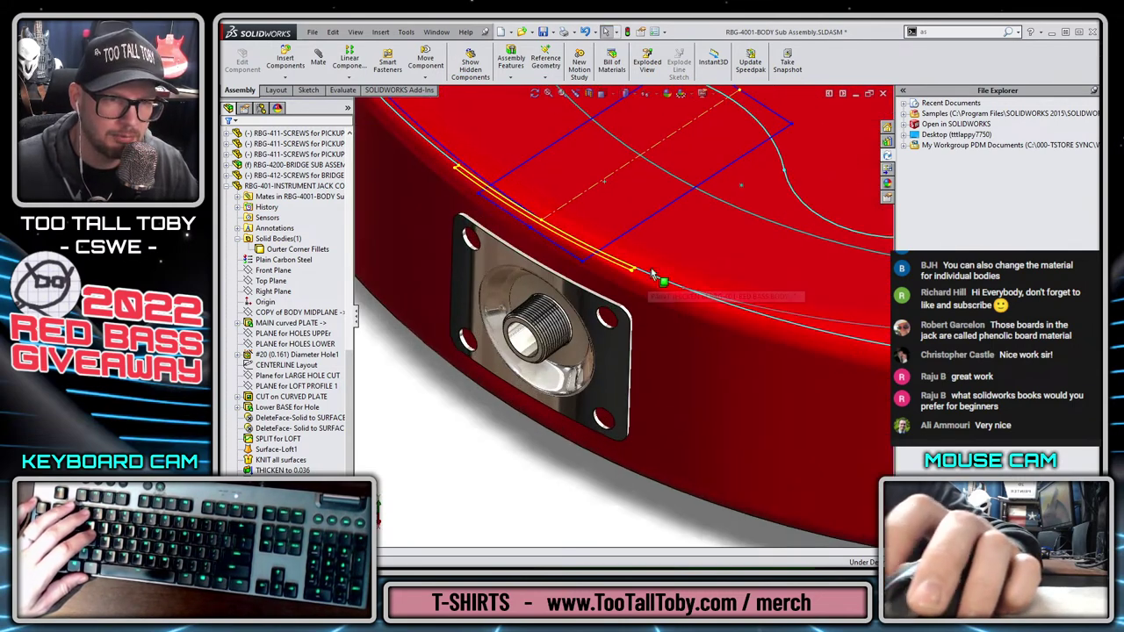
pyautogui.moveTo(667, 404); pyautogui.dragTo(618, 314, button='middle')
pyautogui.scroll(3, 665, 262)
pyautogui.scroll(-5, 620, 364)
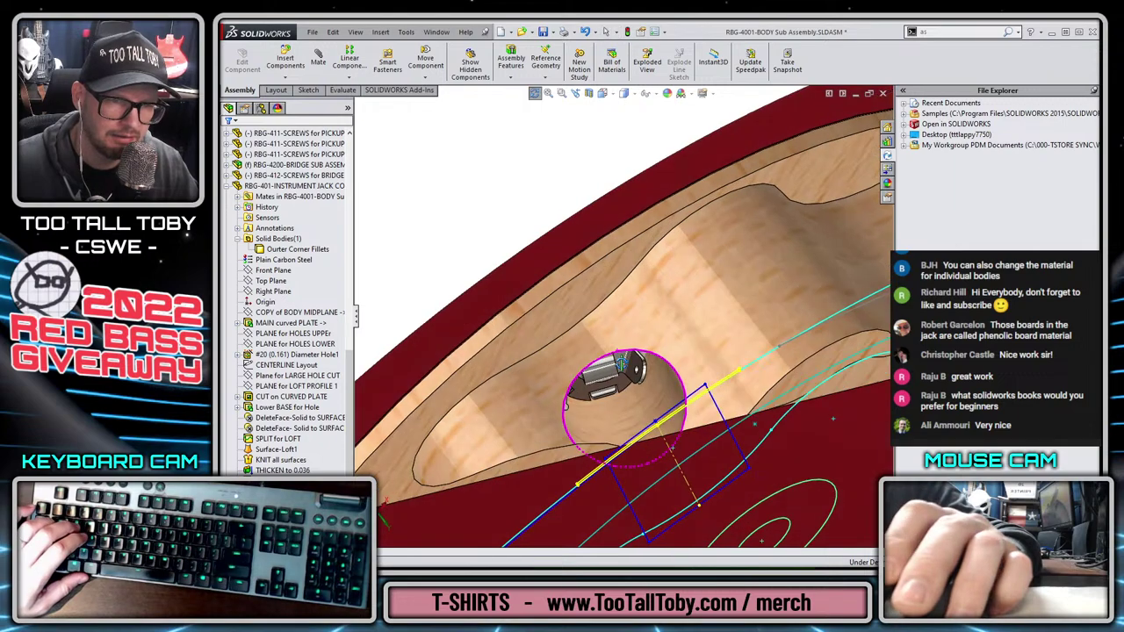
pyautogui.moveTo(621, 365)
pyautogui.mouseDown(button='middle')
pyautogui.moveTo(681, 472)
pyautogui.moveTo(592, 299)
pyautogui.moveTo(522, 306)
pyautogui.moveTo(518, 344)
pyautogui.mouseUp(button='middle')
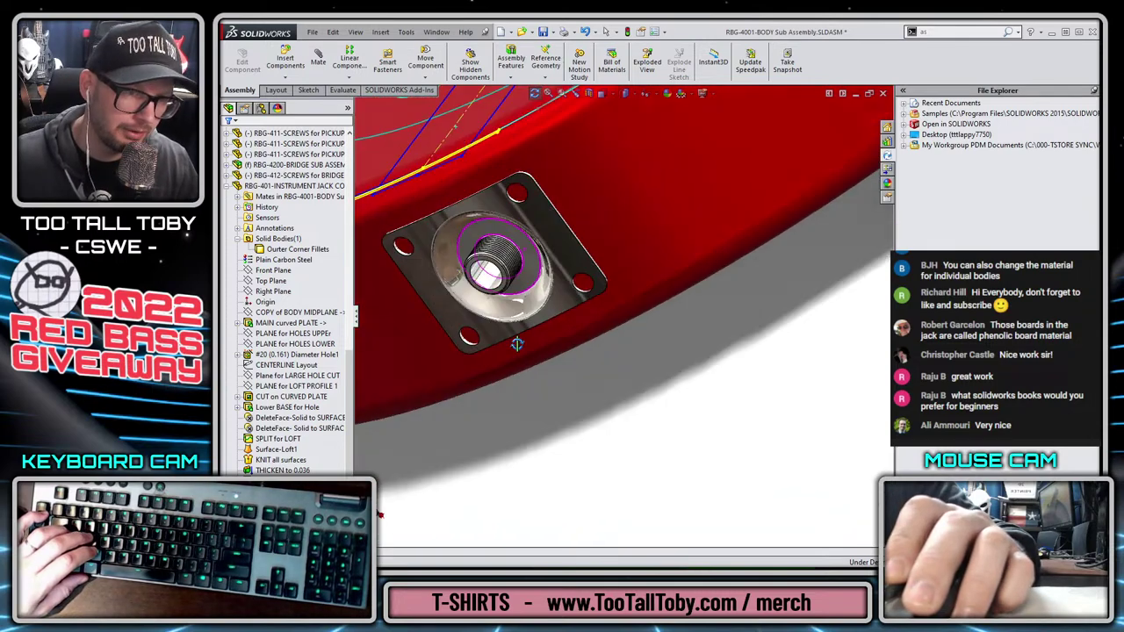
pyautogui.scroll(2, 524, 249)
pyautogui.moveTo(525, 250); pyautogui.dragTo(674, 298, button='middle')
pyautogui.scroll(5, 674, 299)
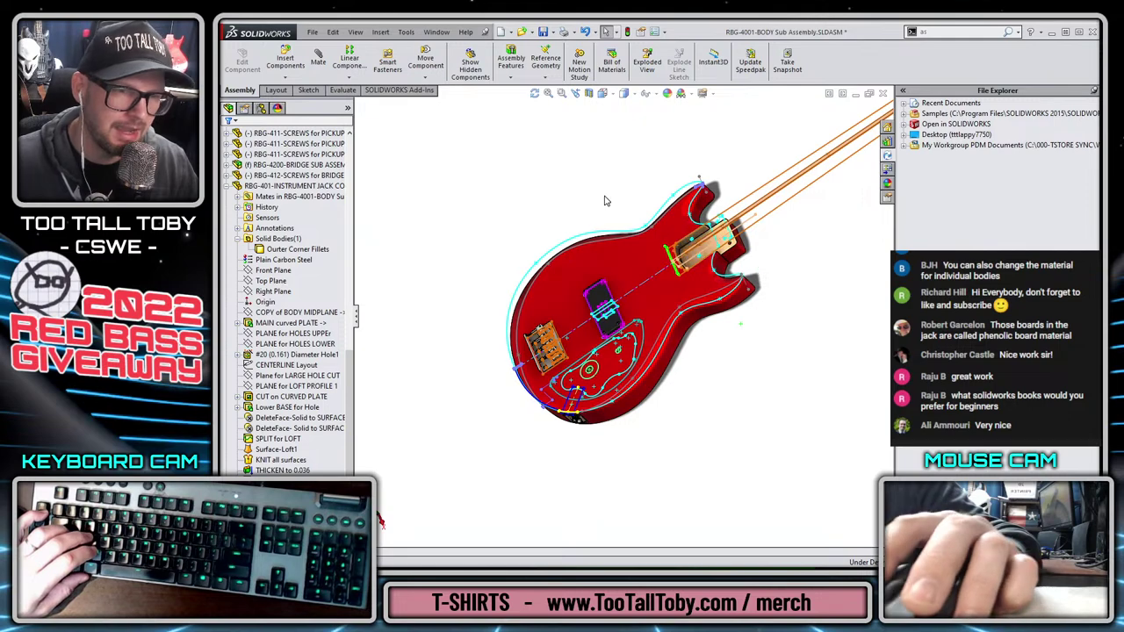
# Hide the RBG-000 master layout component and show the complete bass body in an isometric view
pyautogui.scroll(6, 233, 197)
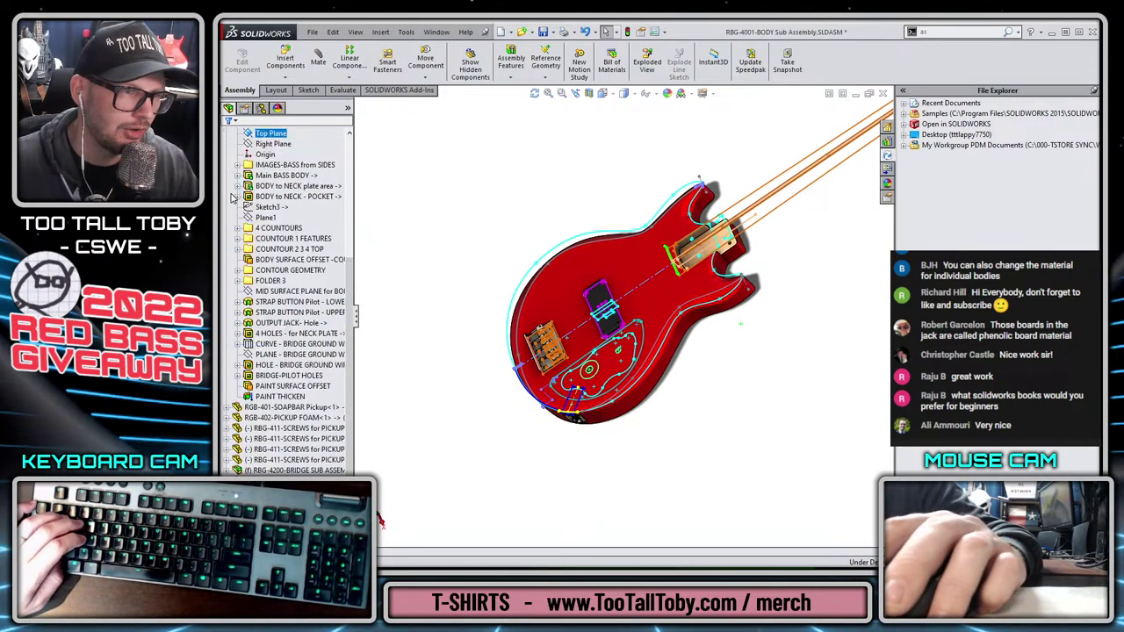
pyautogui.scroll(3, 248, 250)
pyautogui.click(228, 207)
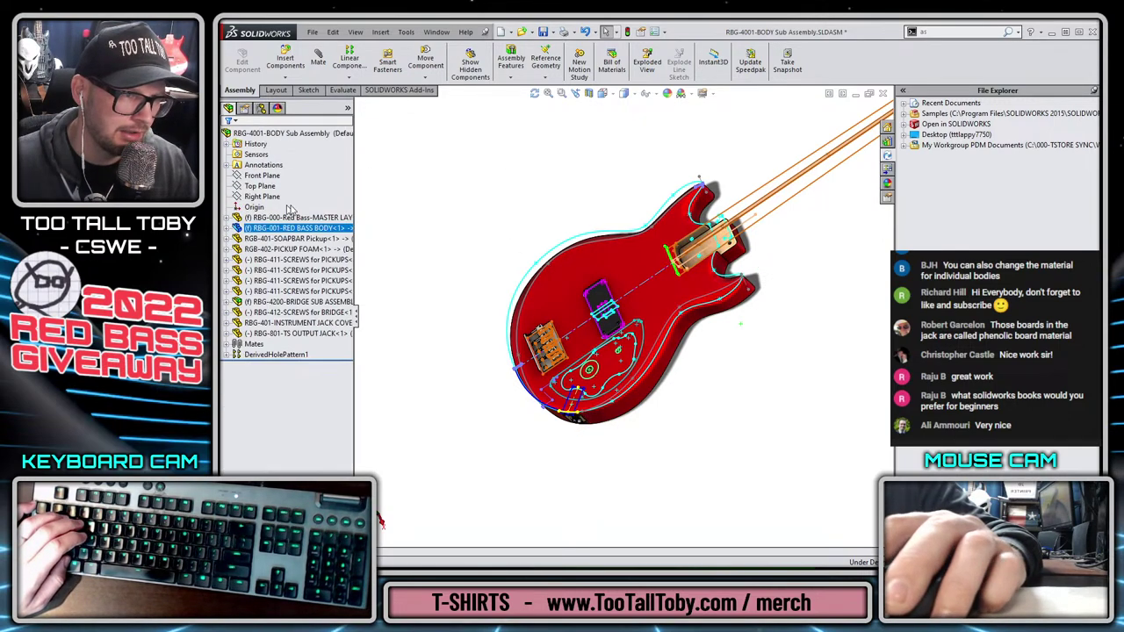
pyautogui.click(290, 217)
pyautogui.click(379, 184)
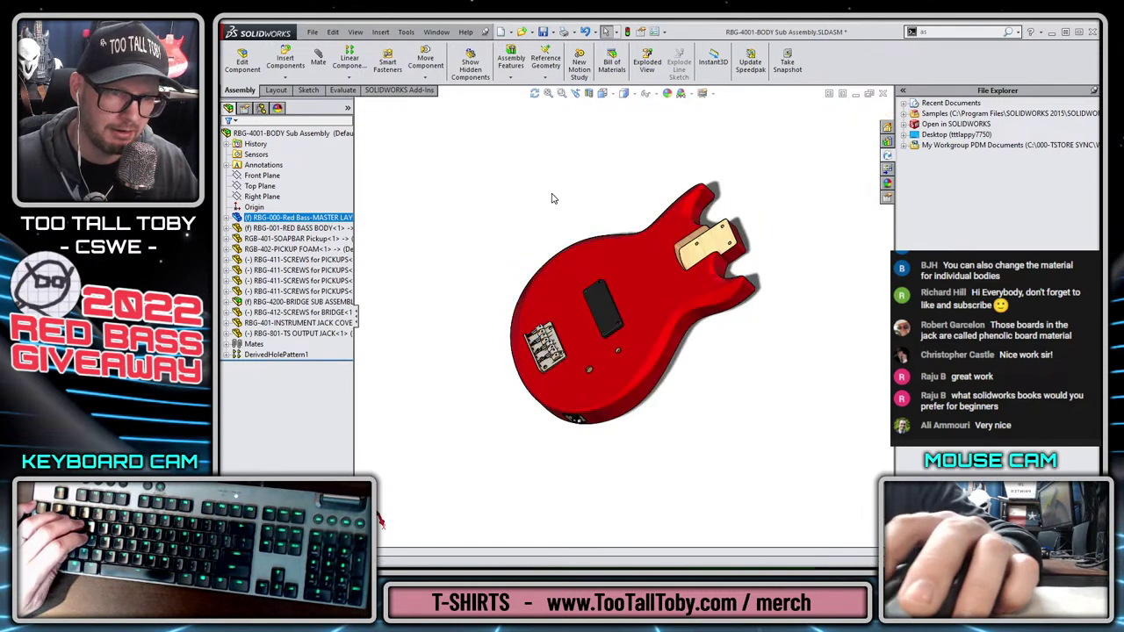
pyautogui.hotkey('ctrl', '7')
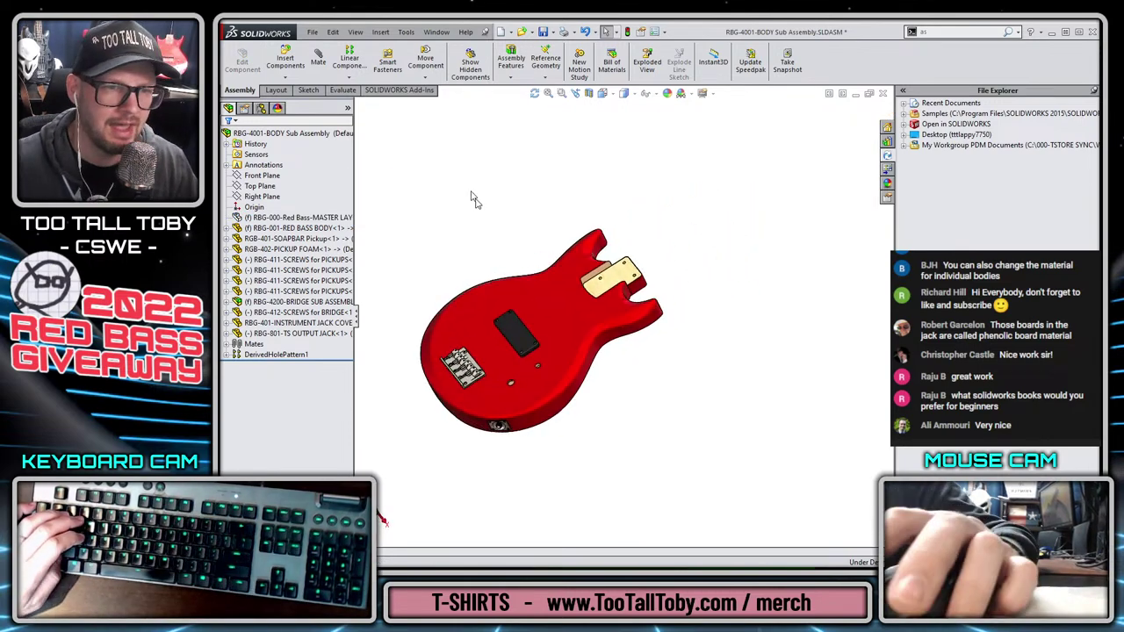
pyautogui.scroll(-8, 506, 382)
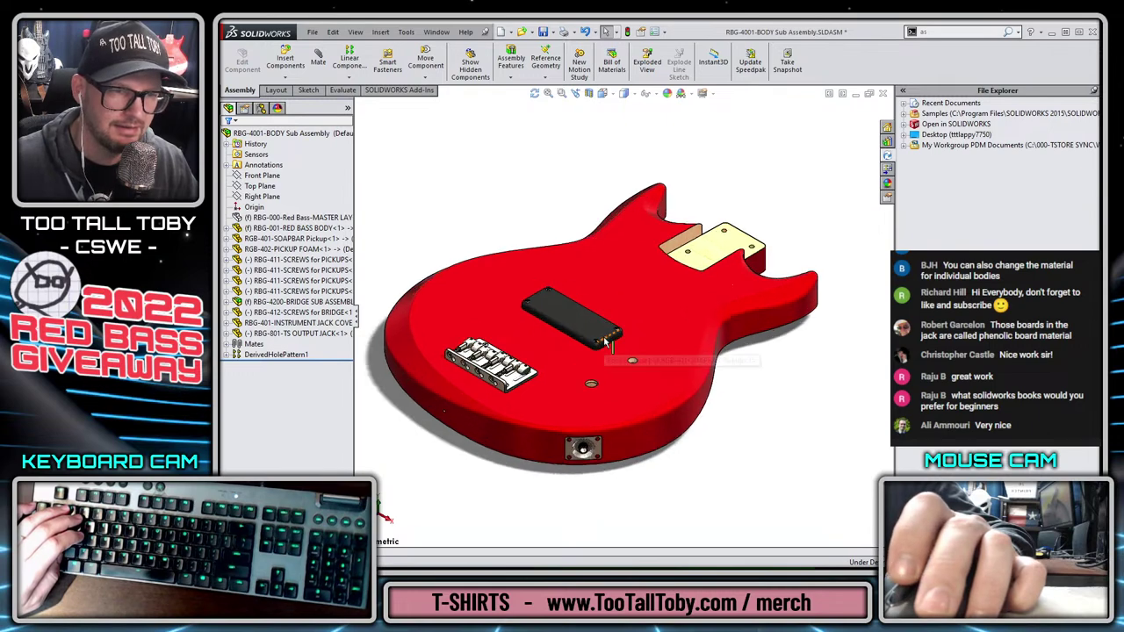
pyautogui.press('f')
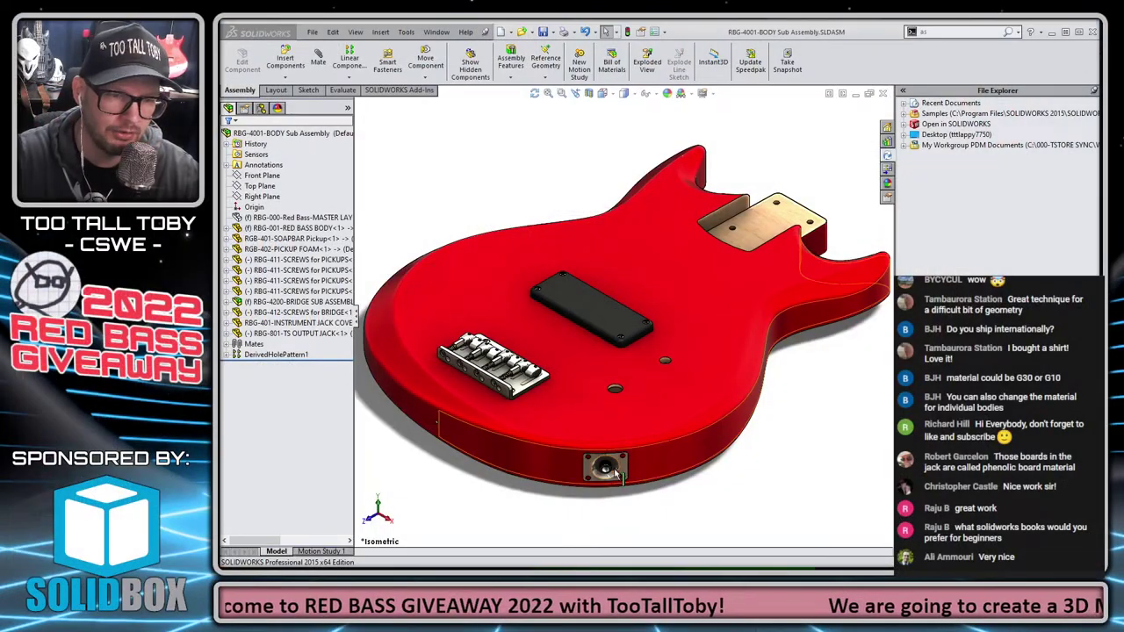
# Open the output jack part from the assembly and inspect its barrel, lugs and bent contact from several angles
pyautogui.click(606, 470)
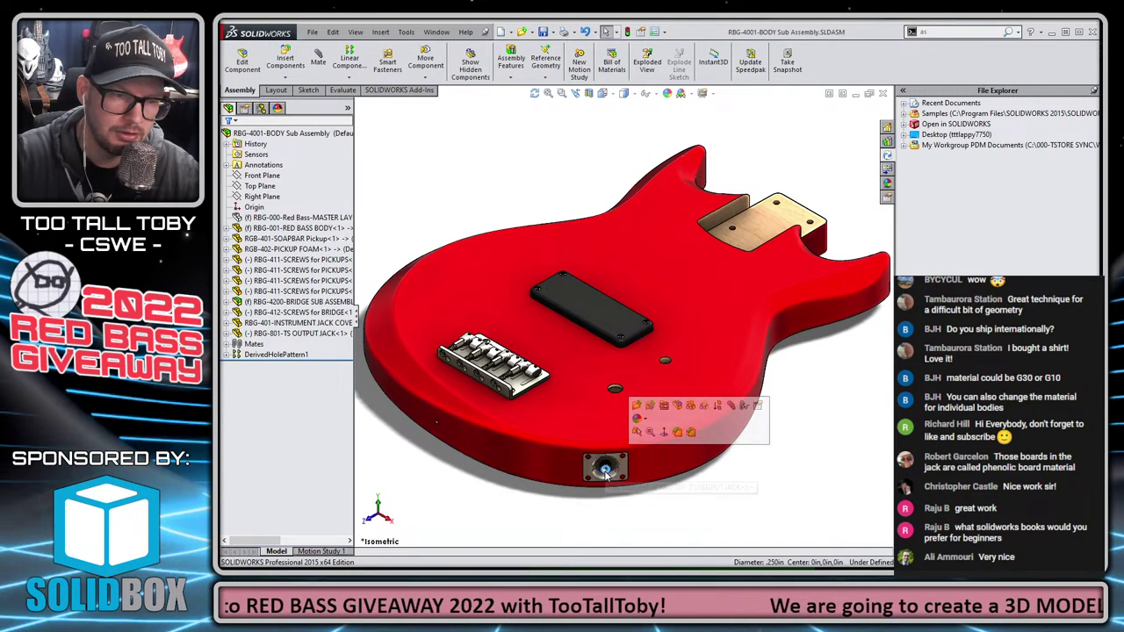
pyautogui.click(638, 408)
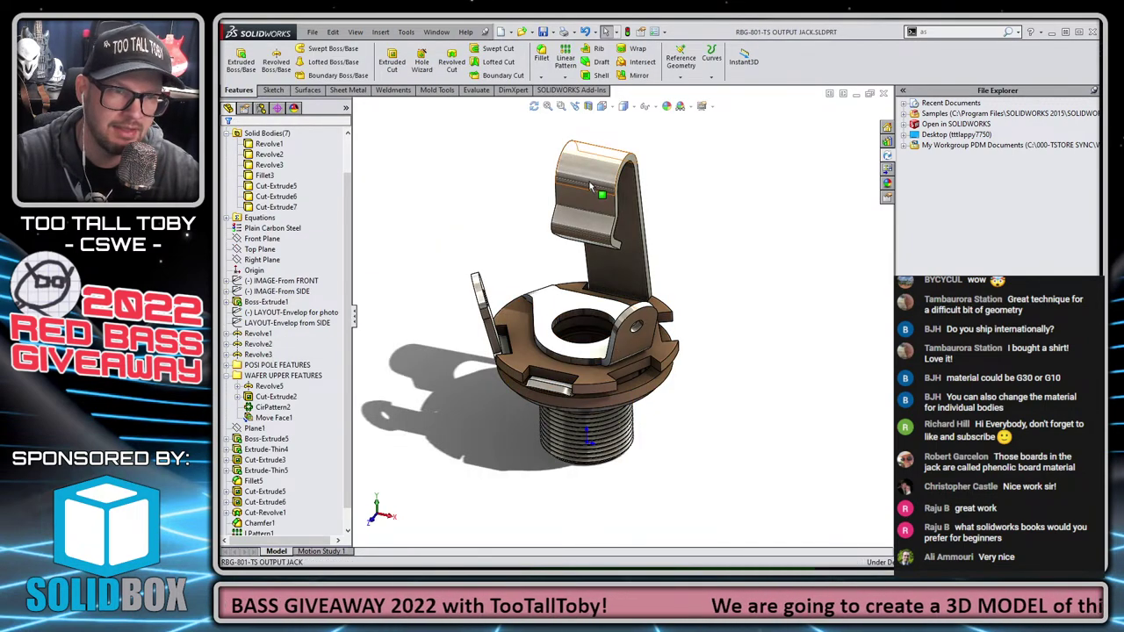
pyautogui.press('Left')
pyautogui.press('Left')
pyautogui.press('Left')
pyautogui.press('Left')
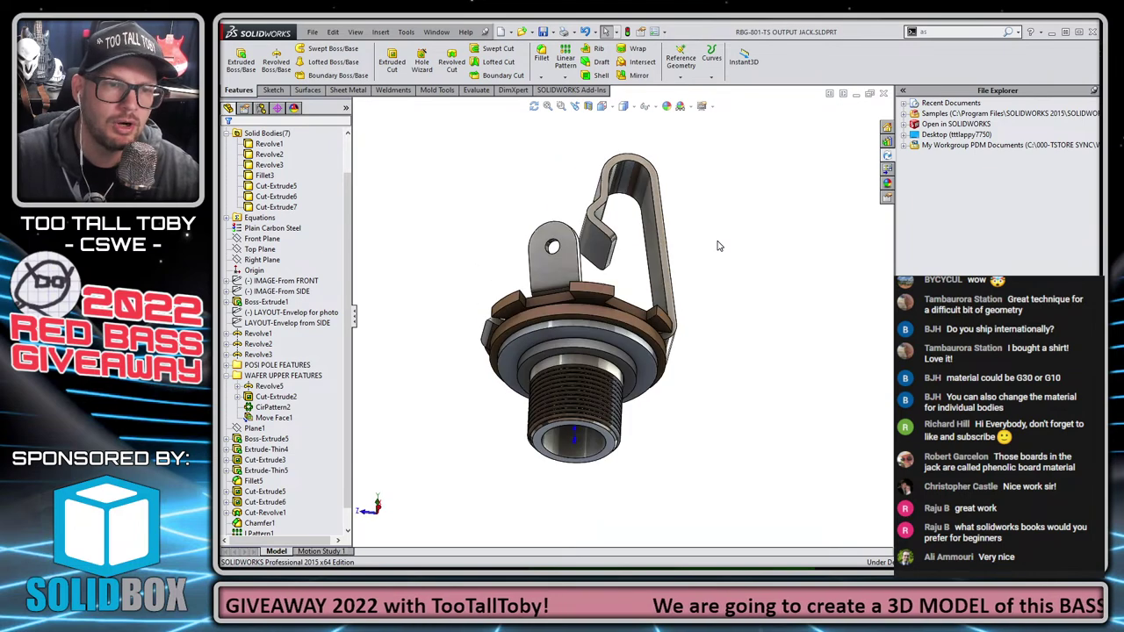
pyautogui.press('Left')
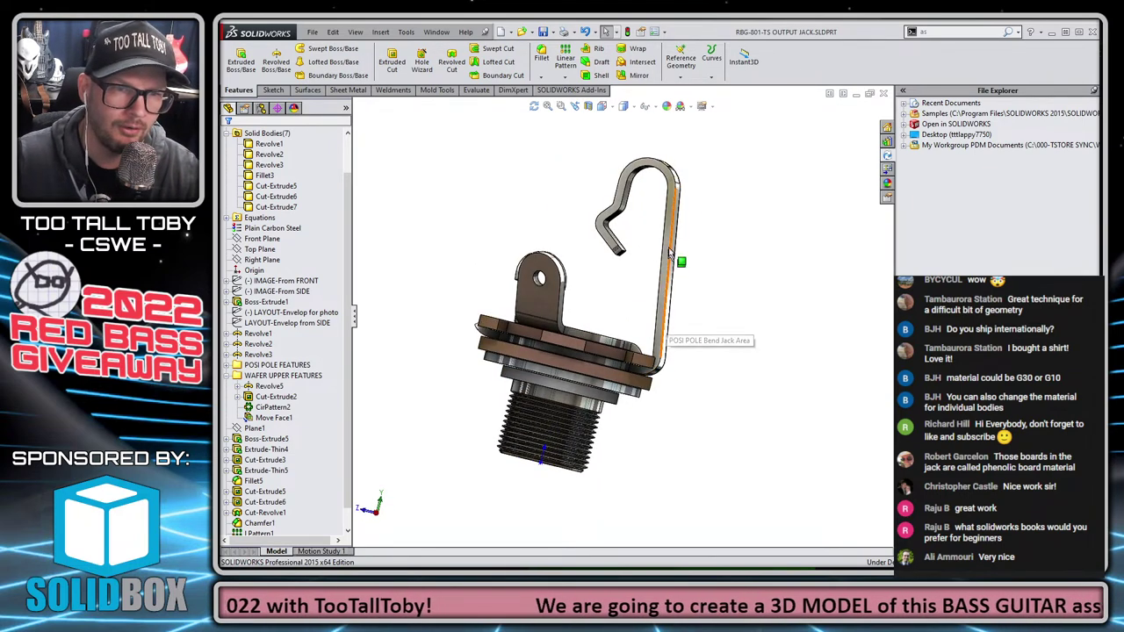
pyautogui.moveTo(582, 250); pyautogui.dragTo(603, 312, button='middle')
pyautogui.scroll(4, 614, 189)
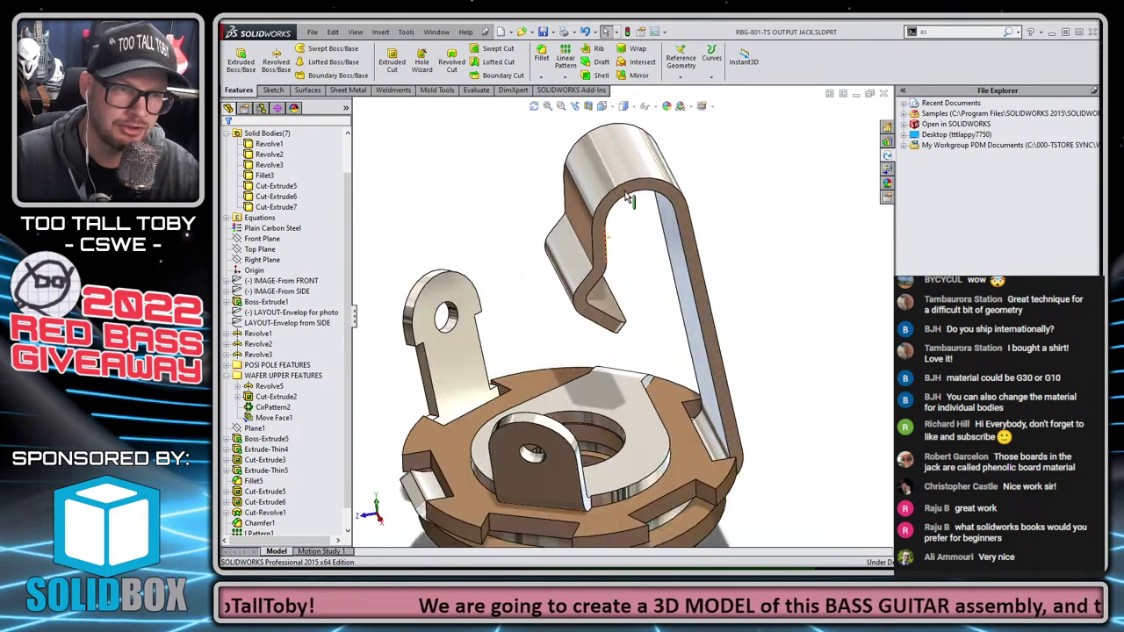
# Examine the jack's bent contact, lug plate, slotted wafer and barrel thread grooves up close
pyautogui.click(621, 182)
pyautogui.scroll(-4, 641, 317)
pyautogui.click(678, 292)
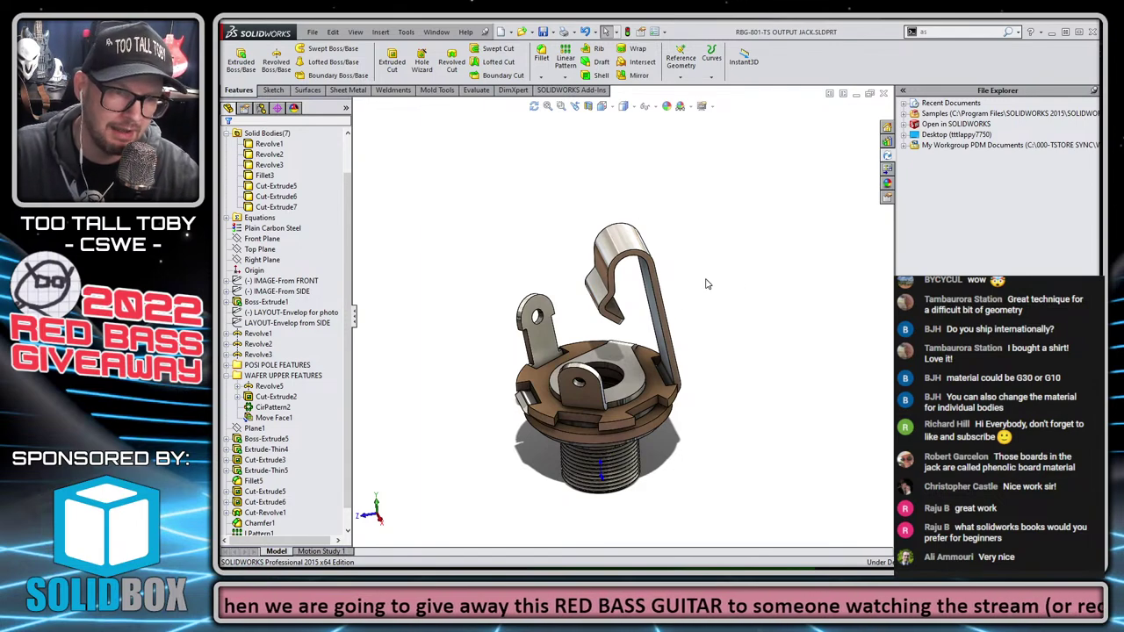
pyautogui.moveTo(638, 318); pyautogui.dragTo(632, 368, button='middle')
pyautogui.scroll(-3, 633, 368)
pyautogui.click(627, 345)
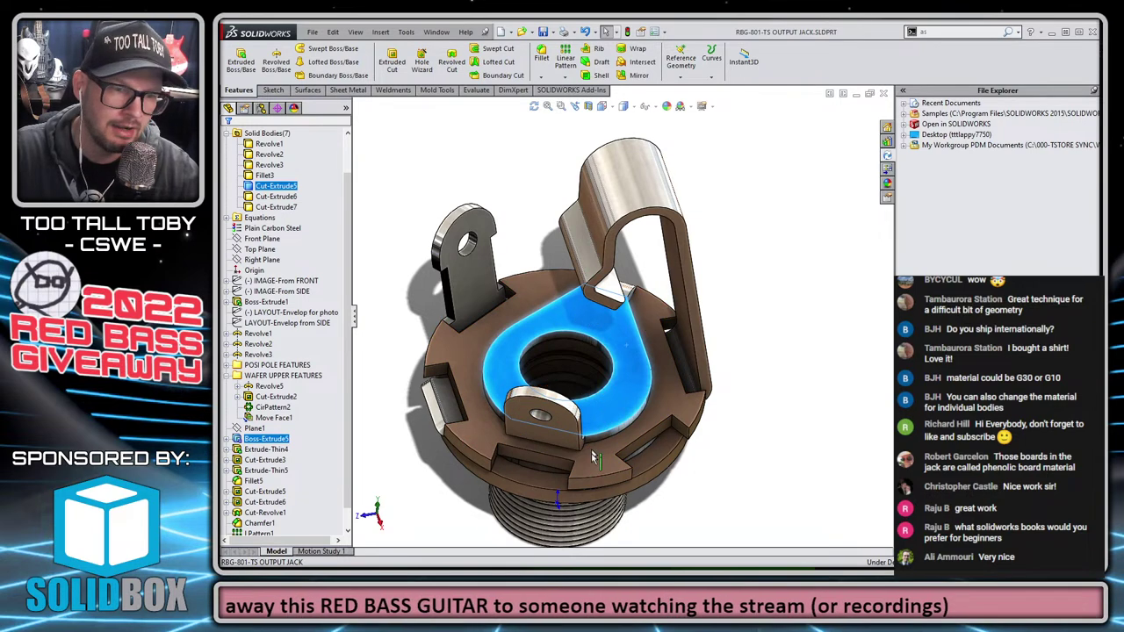
pyautogui.click(533, 462)
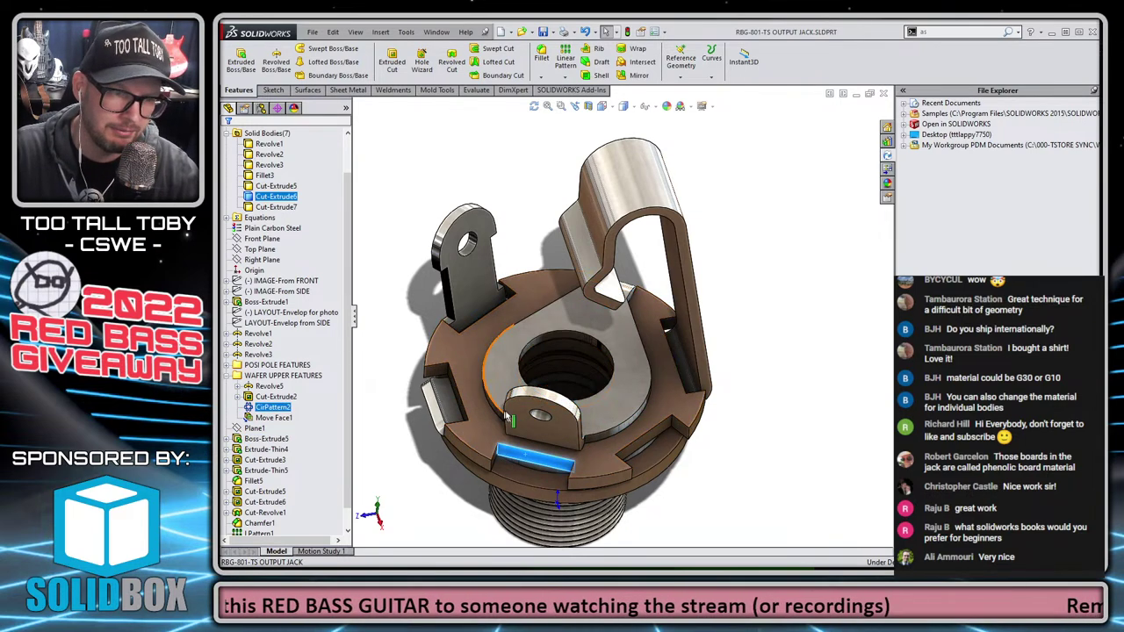
pyautogui.click(670, 215)
pyautogui.moveTo(669, 216); pyautogui.dragTo(580, 162, button='middle')
pyautogui.moveTo(626, 293); pyautogui.dragTo(607, 260, button='middle')
pyautogui.scroll(-6, 551, 481)
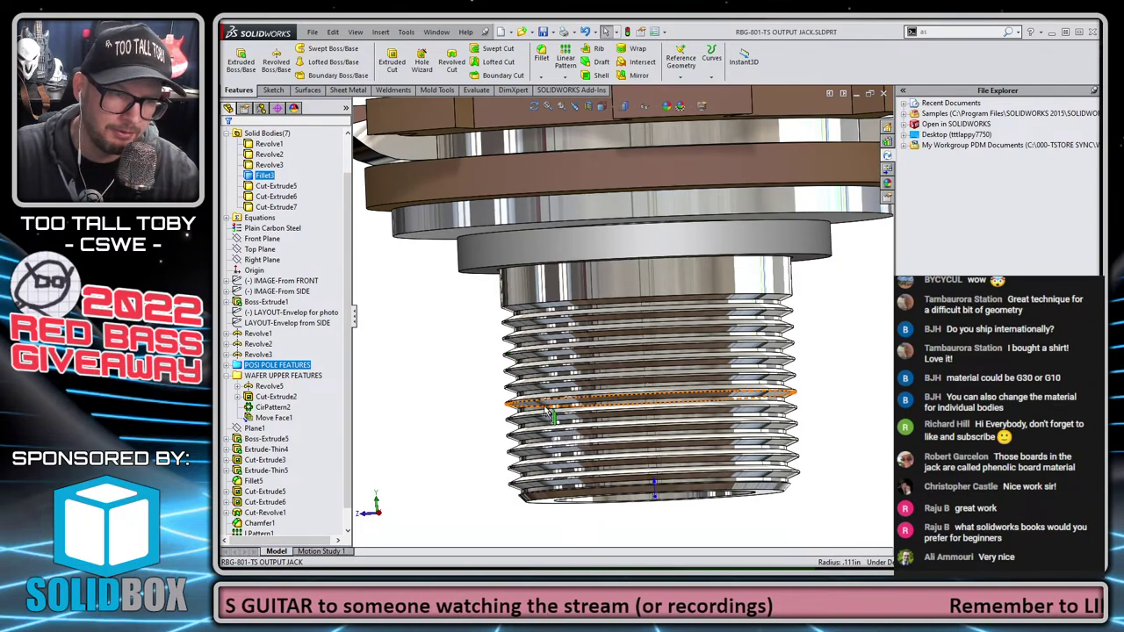
# Examine the whole output jack from its threaded barrel up to the lugs, viewing it from another angle
pyautogui.scroll(7, 728, 321)
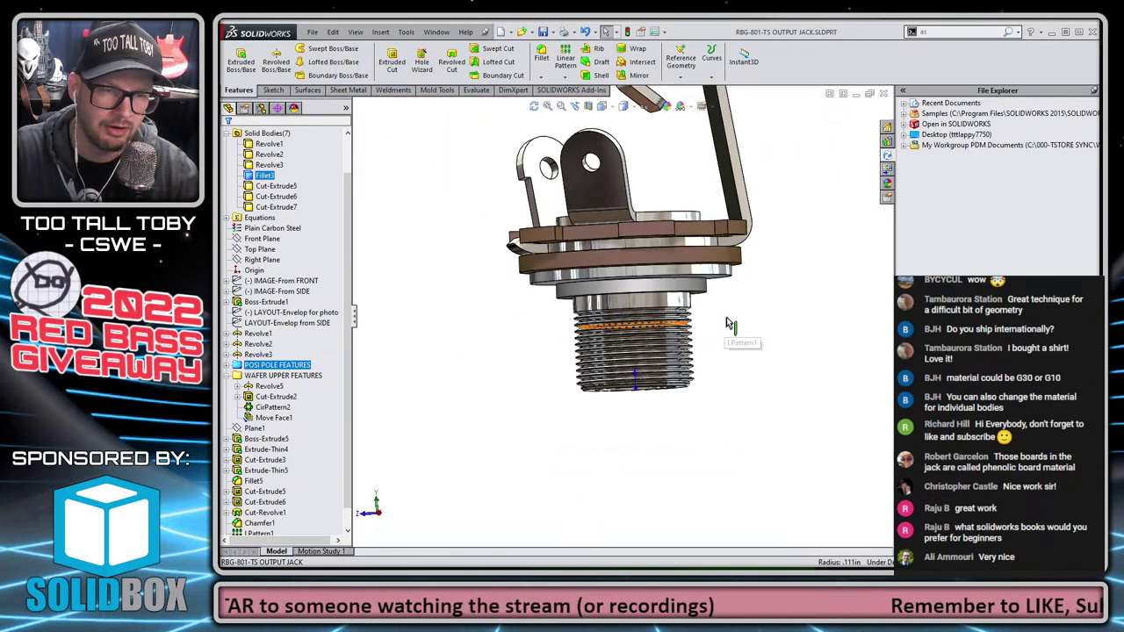
pyautogui.scroll(-2, 710, 248)
pyautogui.click(534, 200)
pyautogui.moveTo(534, 201); pyautogui.dragTo(658, 243, button='middle')
pyautogui.scroll(1, 669, 198)
pyautogui.scroll(-1, 691, 163)
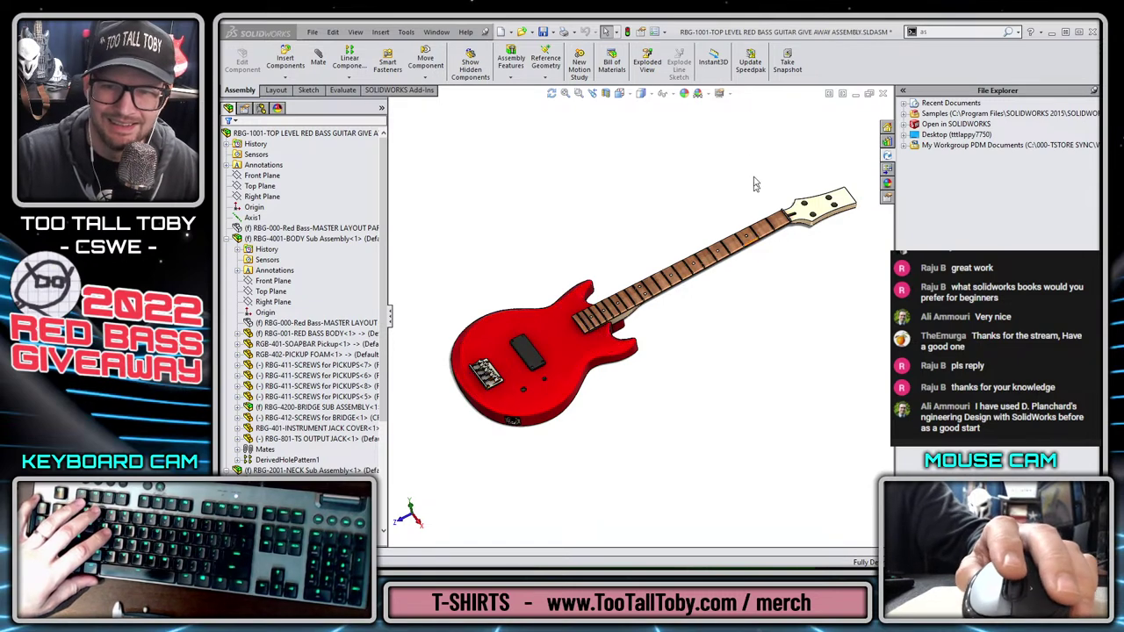
# Examine the top-level bass guitar assembly, inspecting the headstock holes, fretboard, and the body around the bridge, pickup and jack plate
pyautogui.scroll(-5, 761, 198)
pyautogui.scroll(-2, 835, 290)
pyautogui.scroll(8, 565, 427)
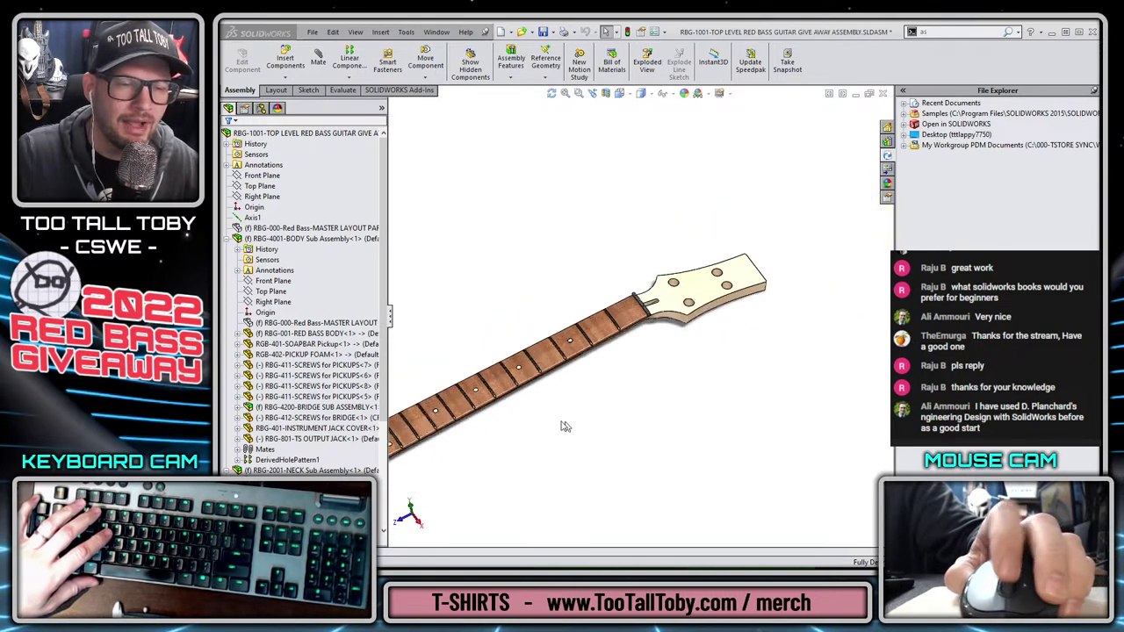
pyautogui.scroll(-4, 492, 406)
pyautogui.scroll(-2, 493, 407)
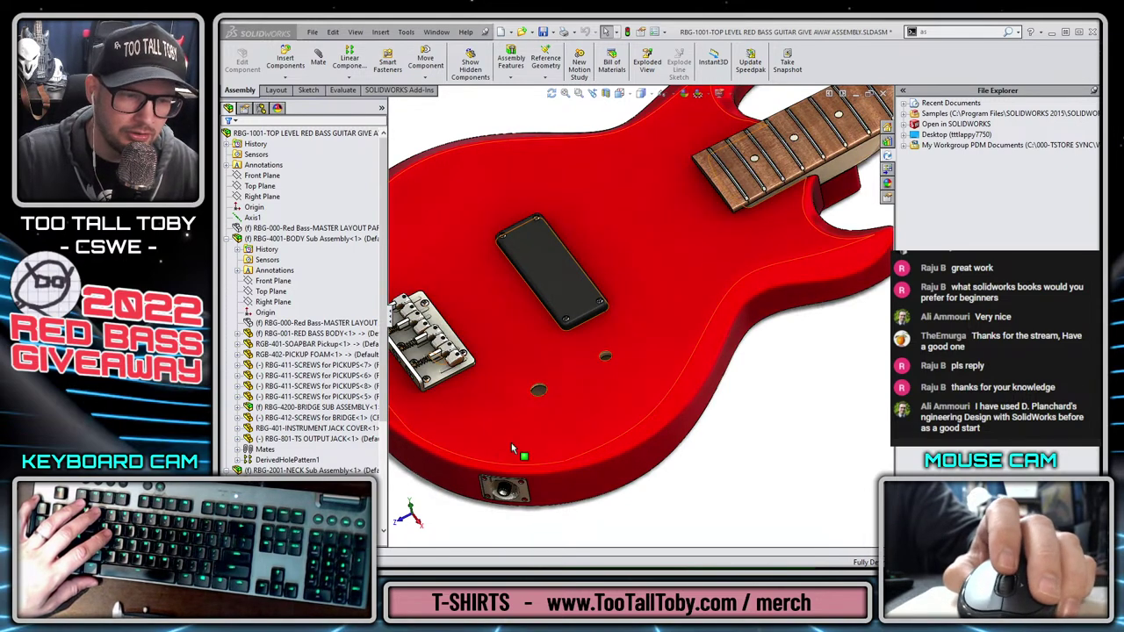
pyautogui.scroll(6, 511, 442)
pyautogui.scroll(-8, 820, 219)
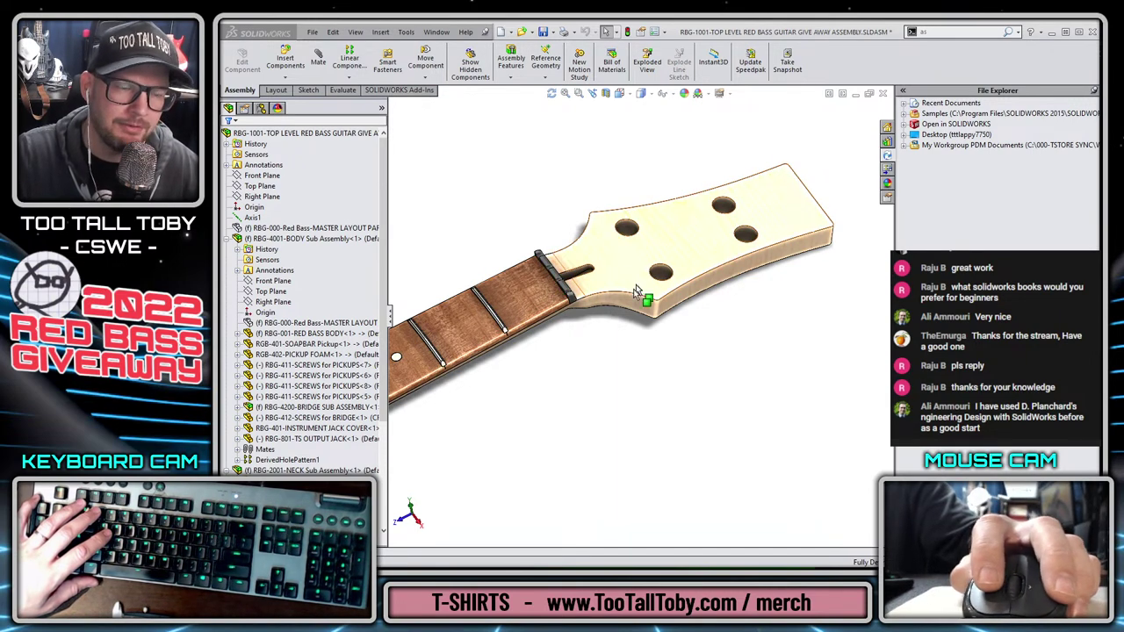
pyautogui.scroll(5, 582, 334)
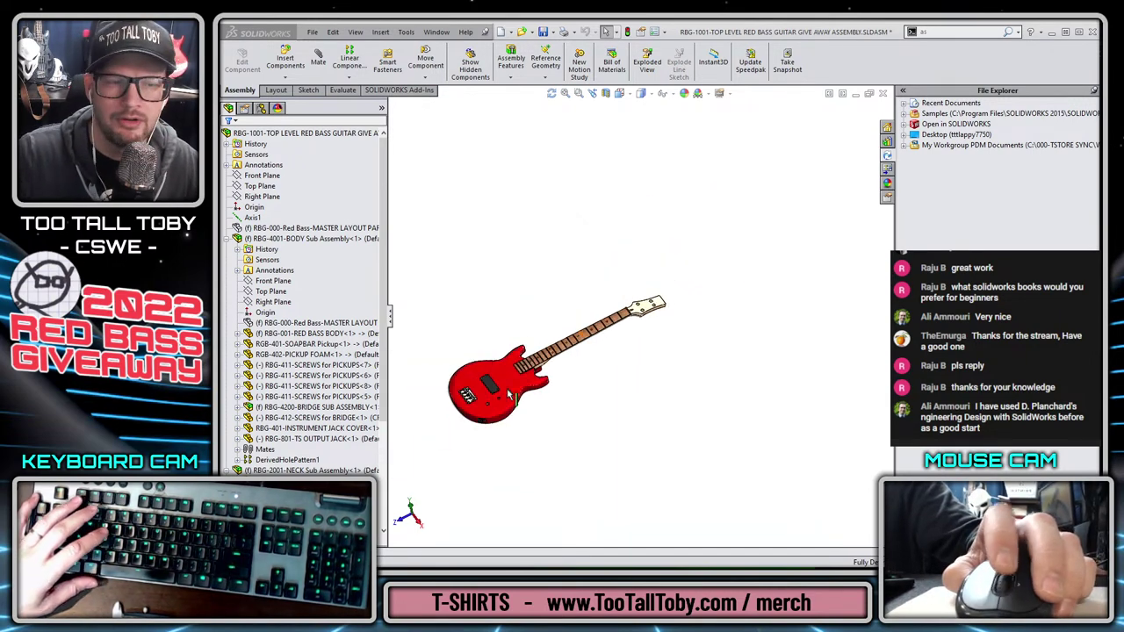
pyautogui.scroll(-2, 509, 395)
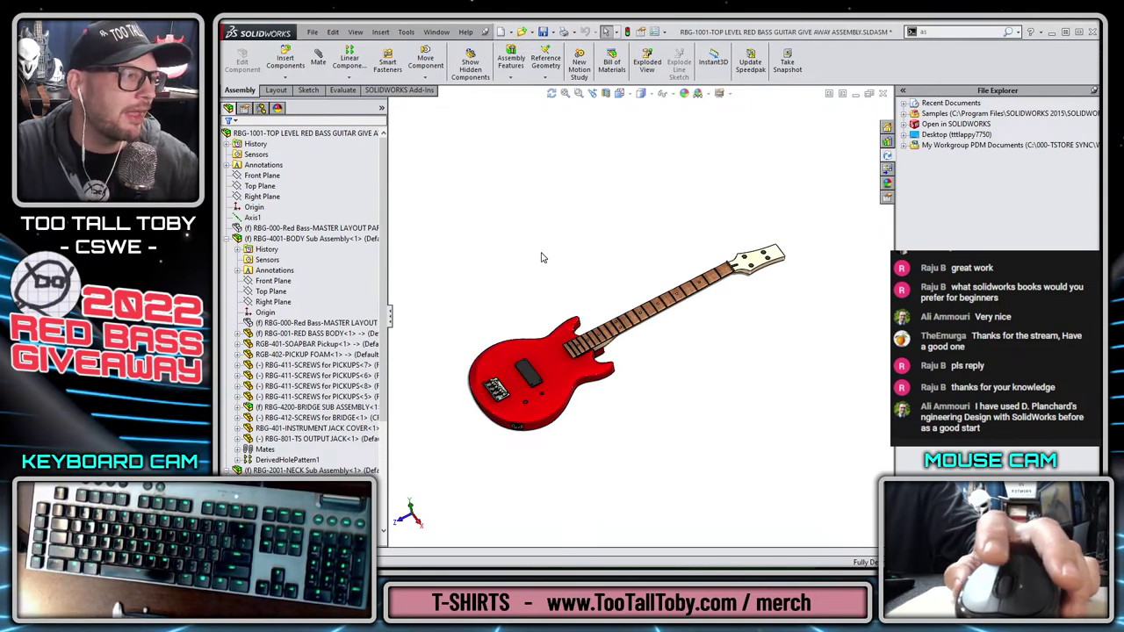